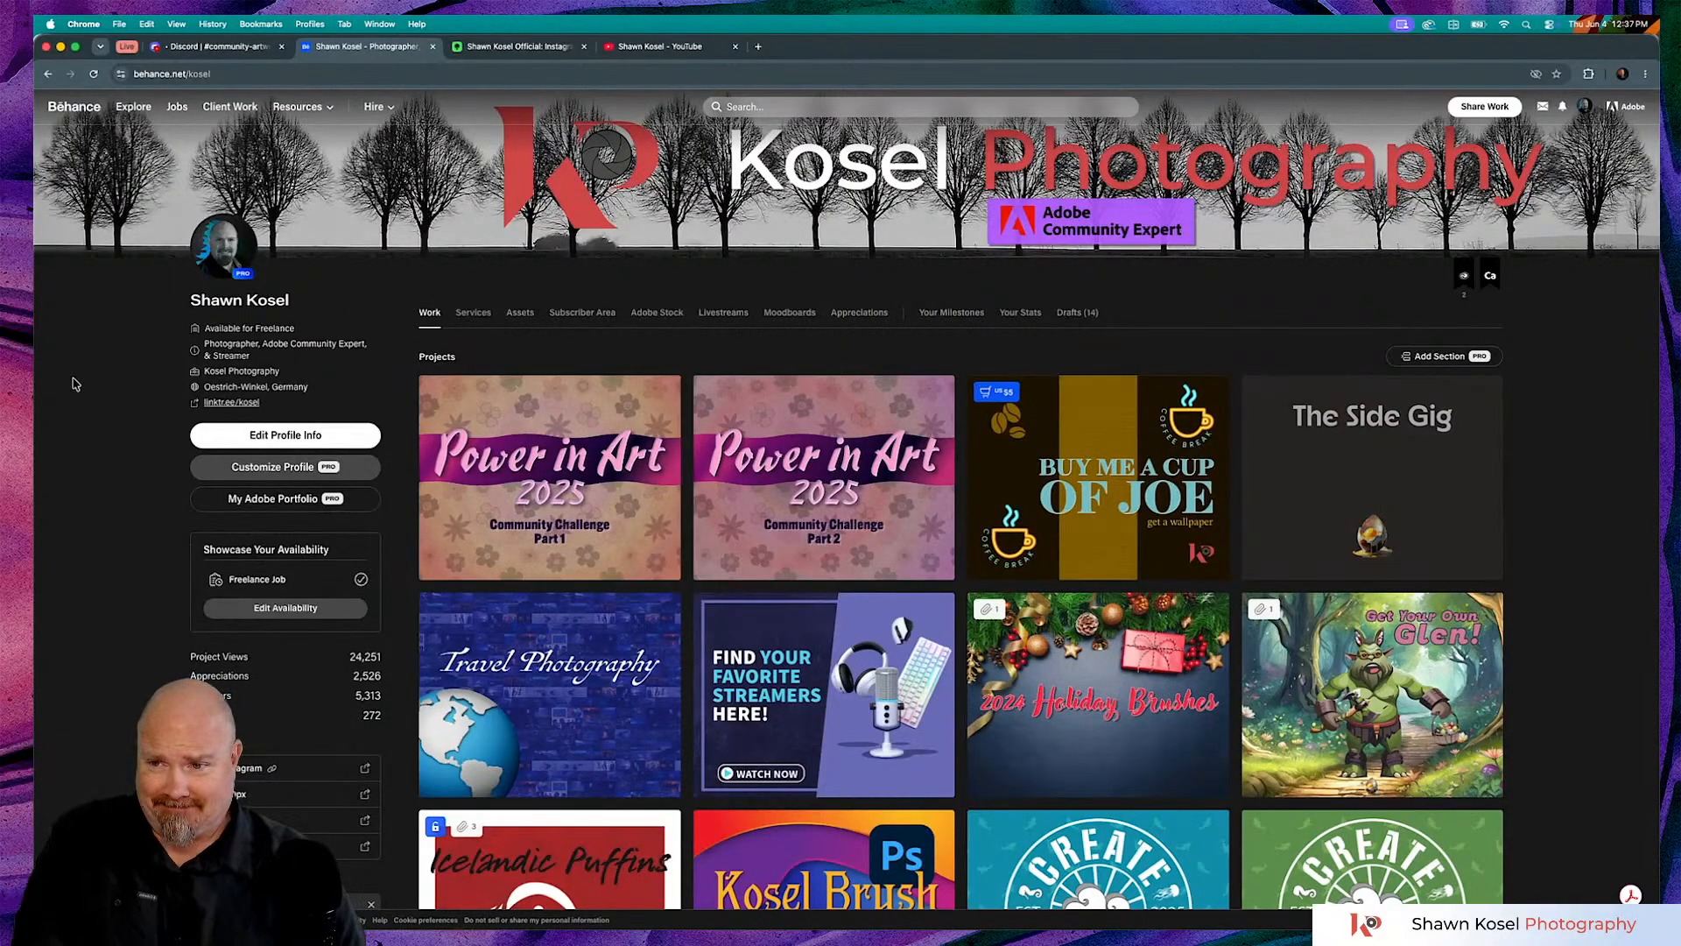
# - Look over the streamer's Linktree link list, YouTube channel and Behance profile in the browser
pyautogui.rightClick(103, 378)
pyautogui.click(103, 341)
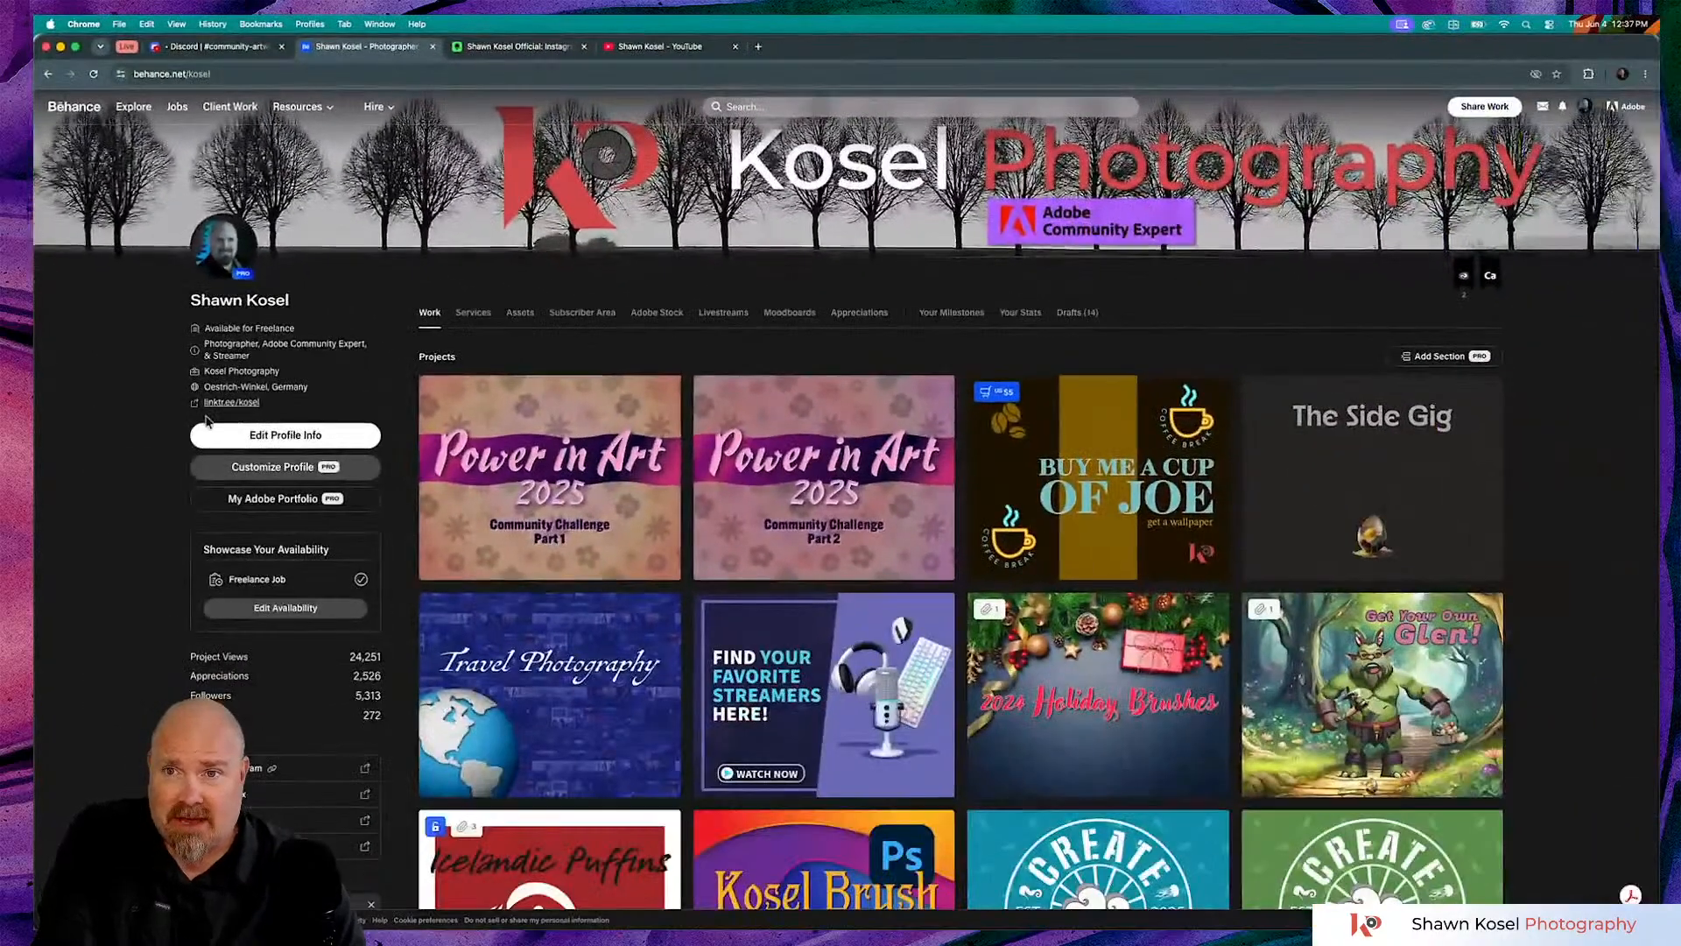
pyautogui.click(617, 51)
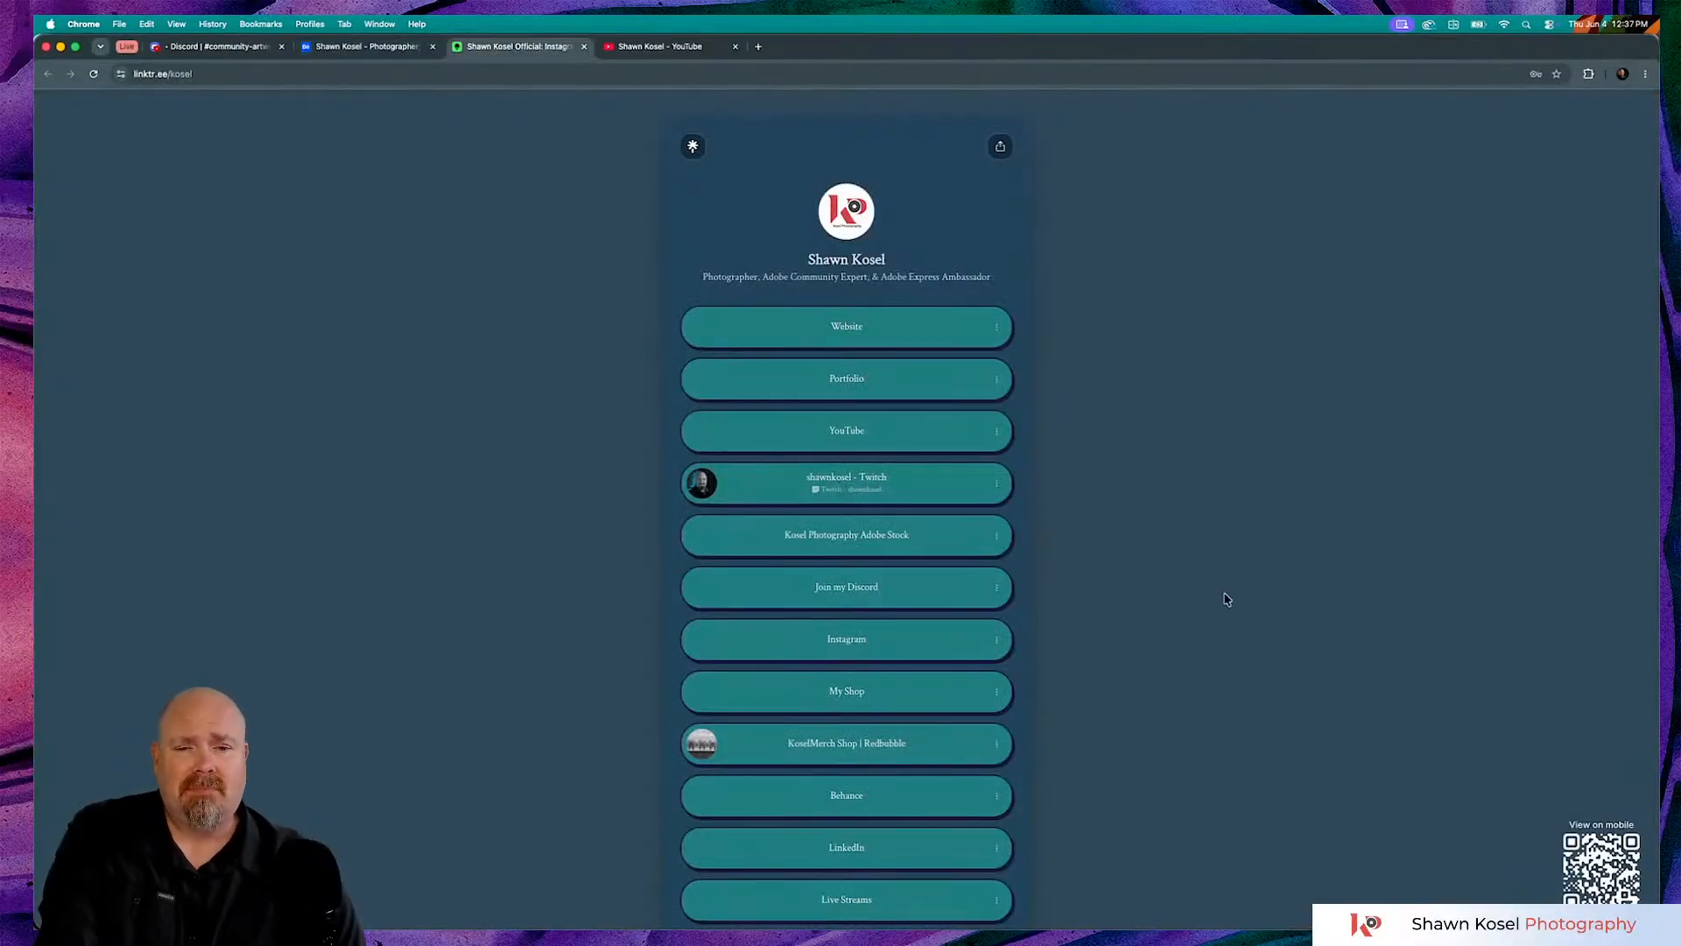
pyautogui.scroll(-3, 1105, 524)
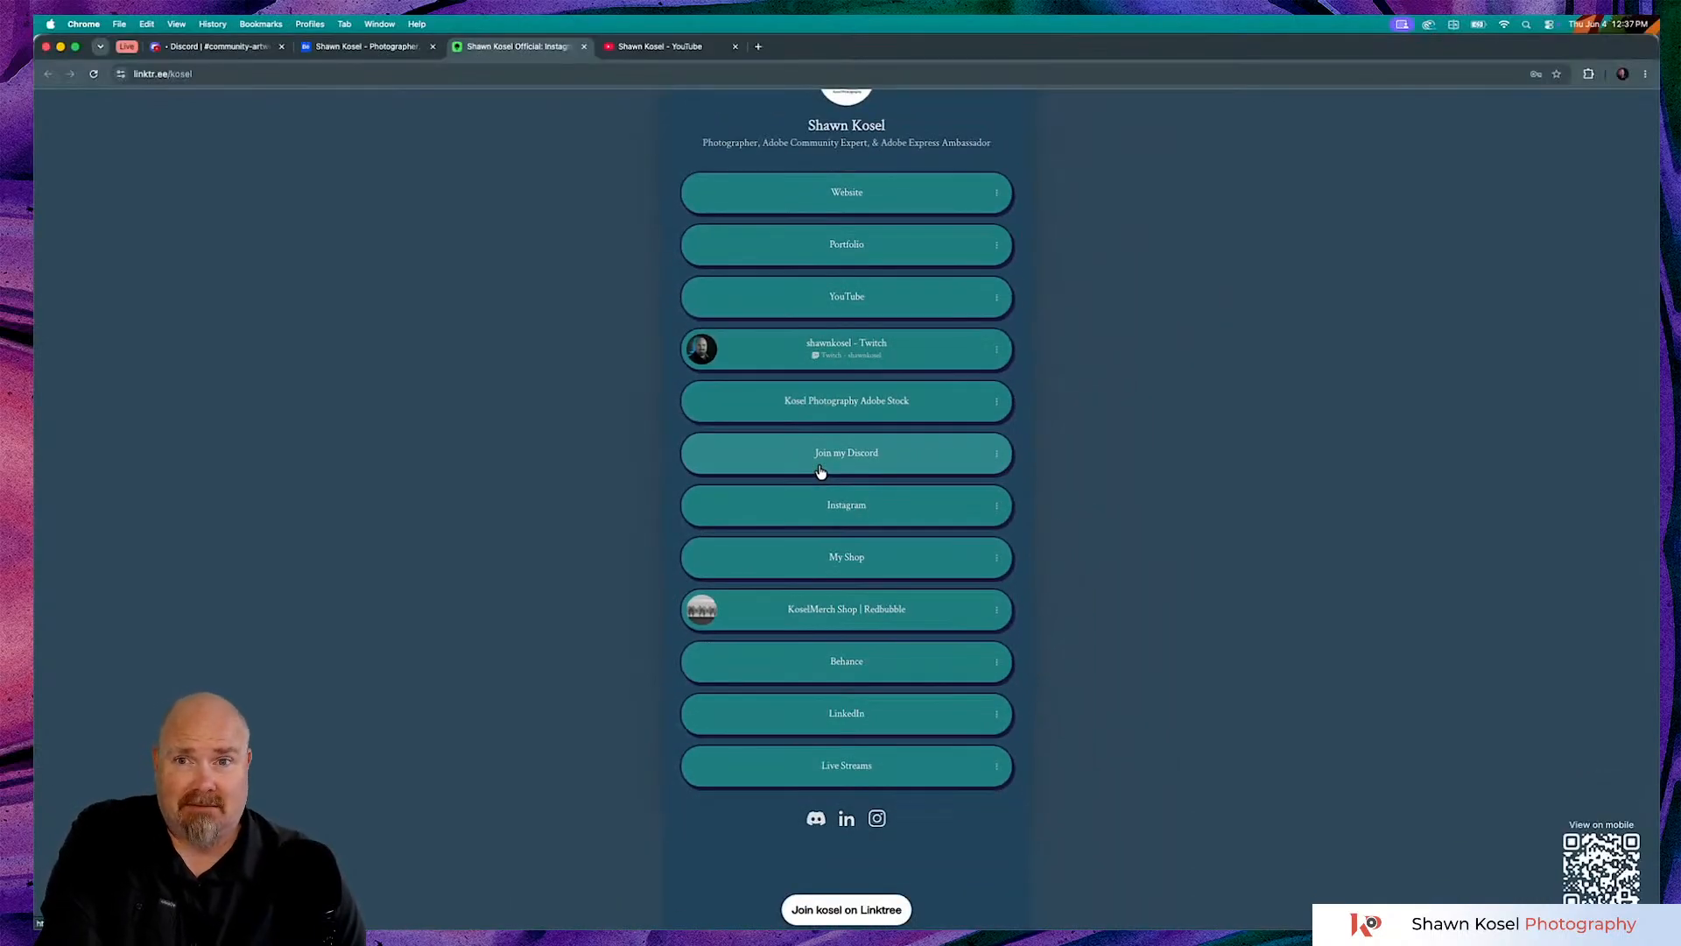
pyautogui.scroll(3, 820, 472)
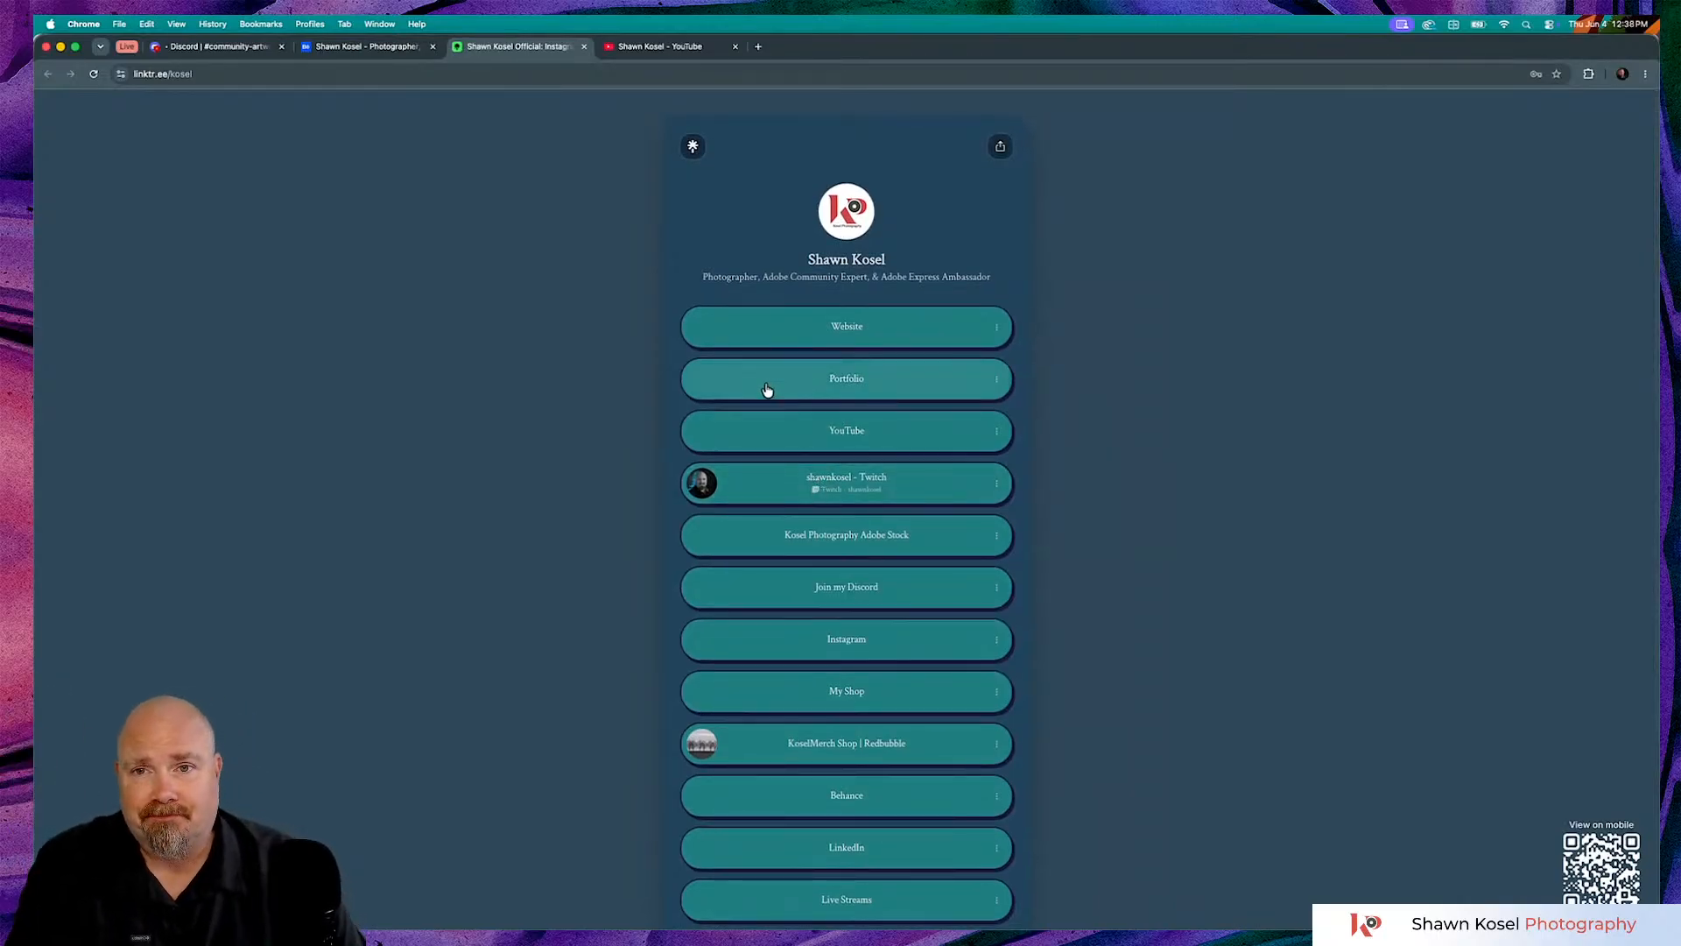
pyautogui.click(627, 51)
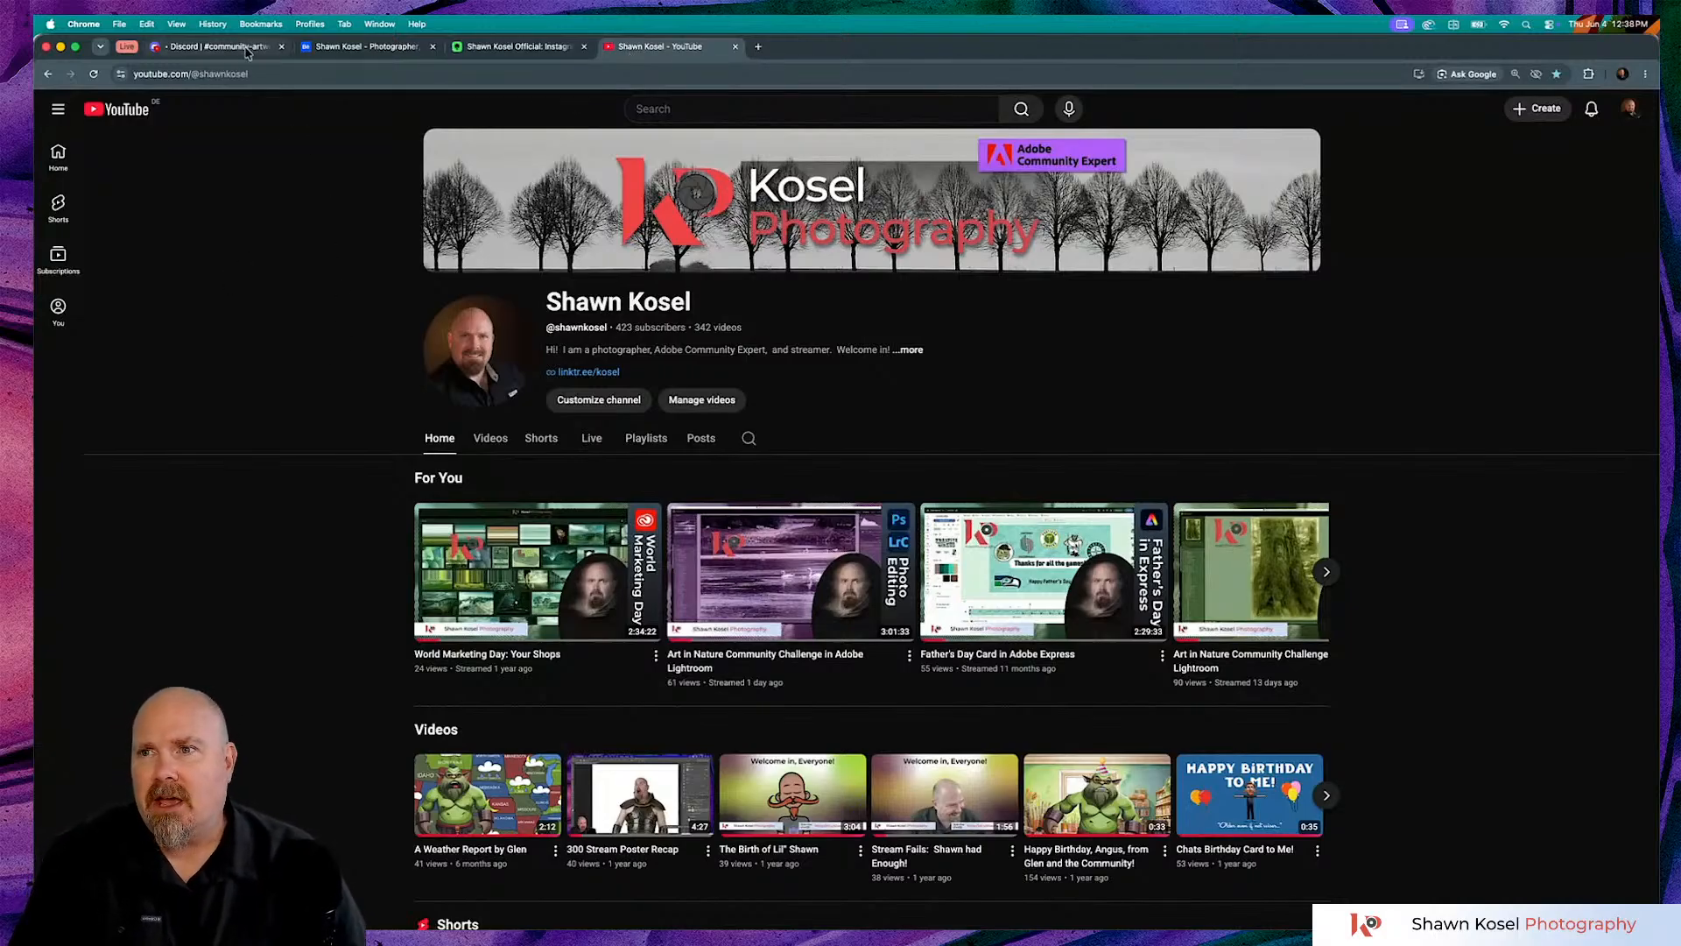
pyautogui.click(342, 50)
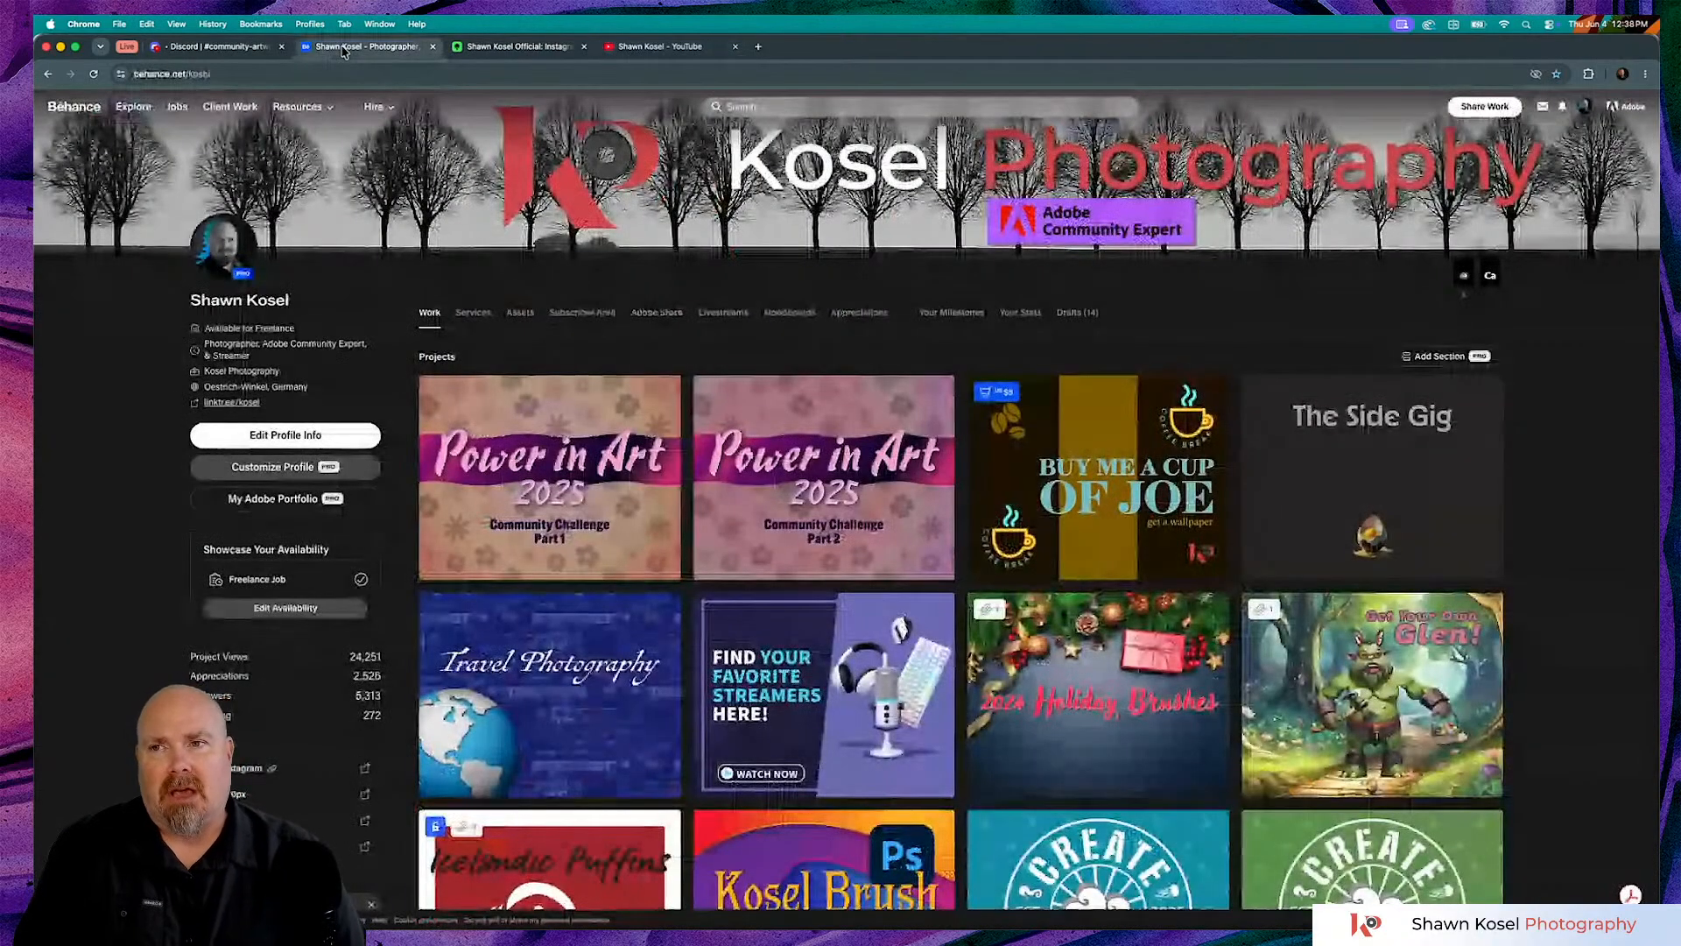
# - Read both pinned Art in Nature challenge posters in the Discord server's art-in-nature channel
pyautogui.click(239, 53)
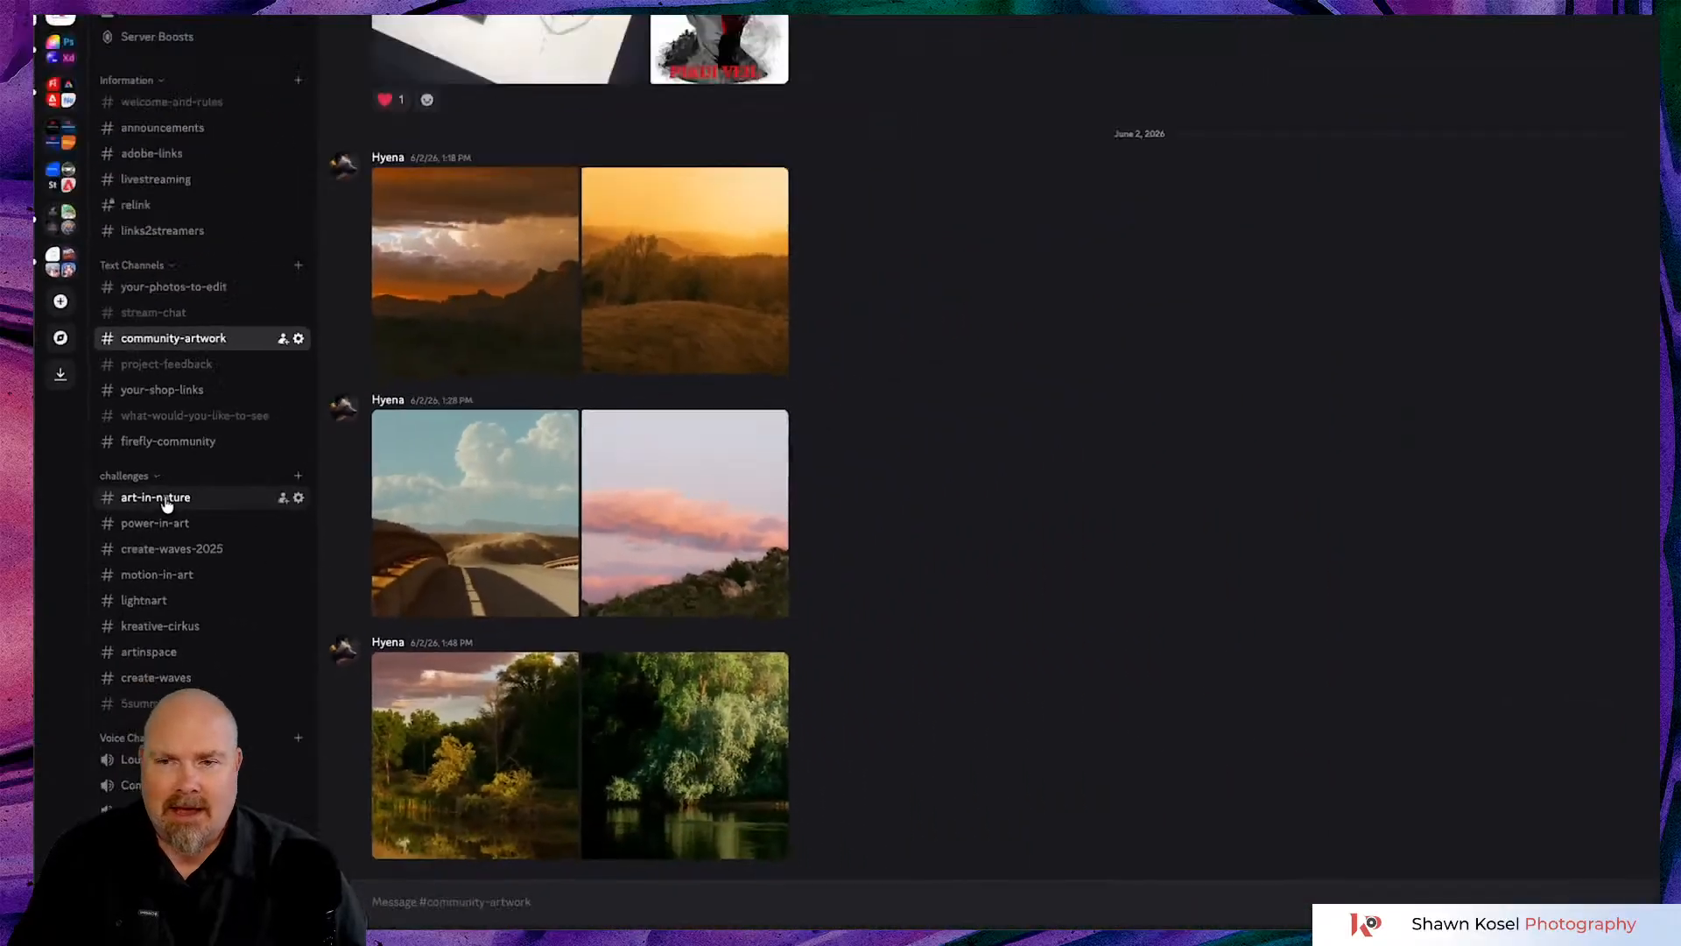
pyautogui.click(166, 500)
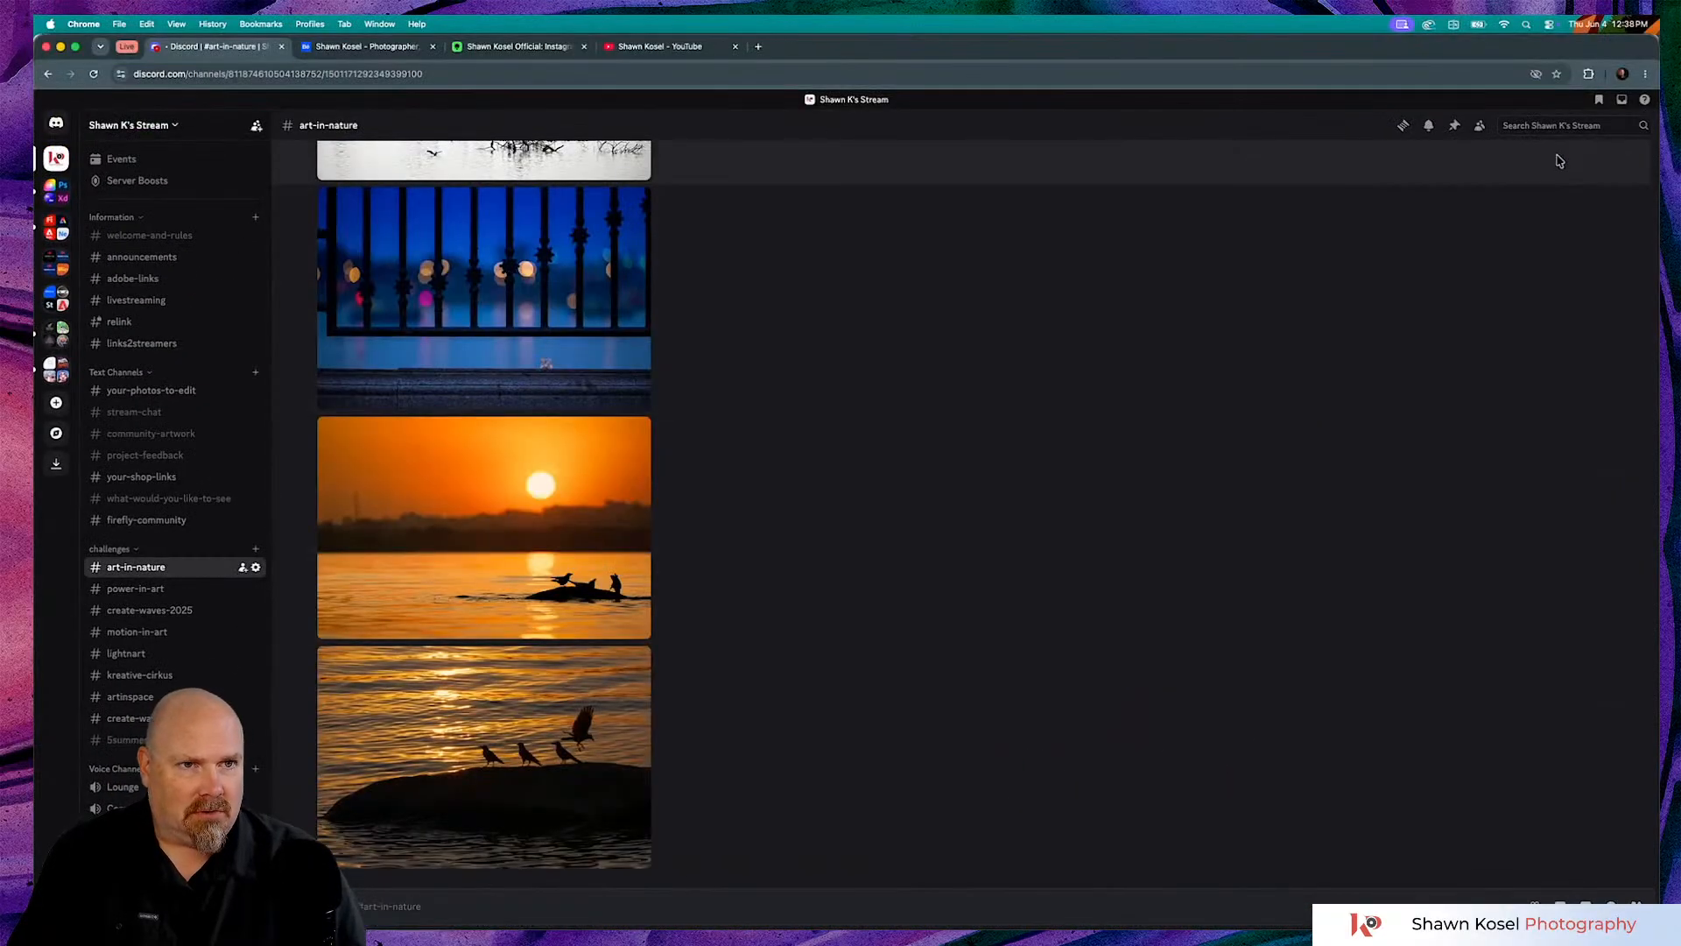
pyautogui.click(1456, 127)
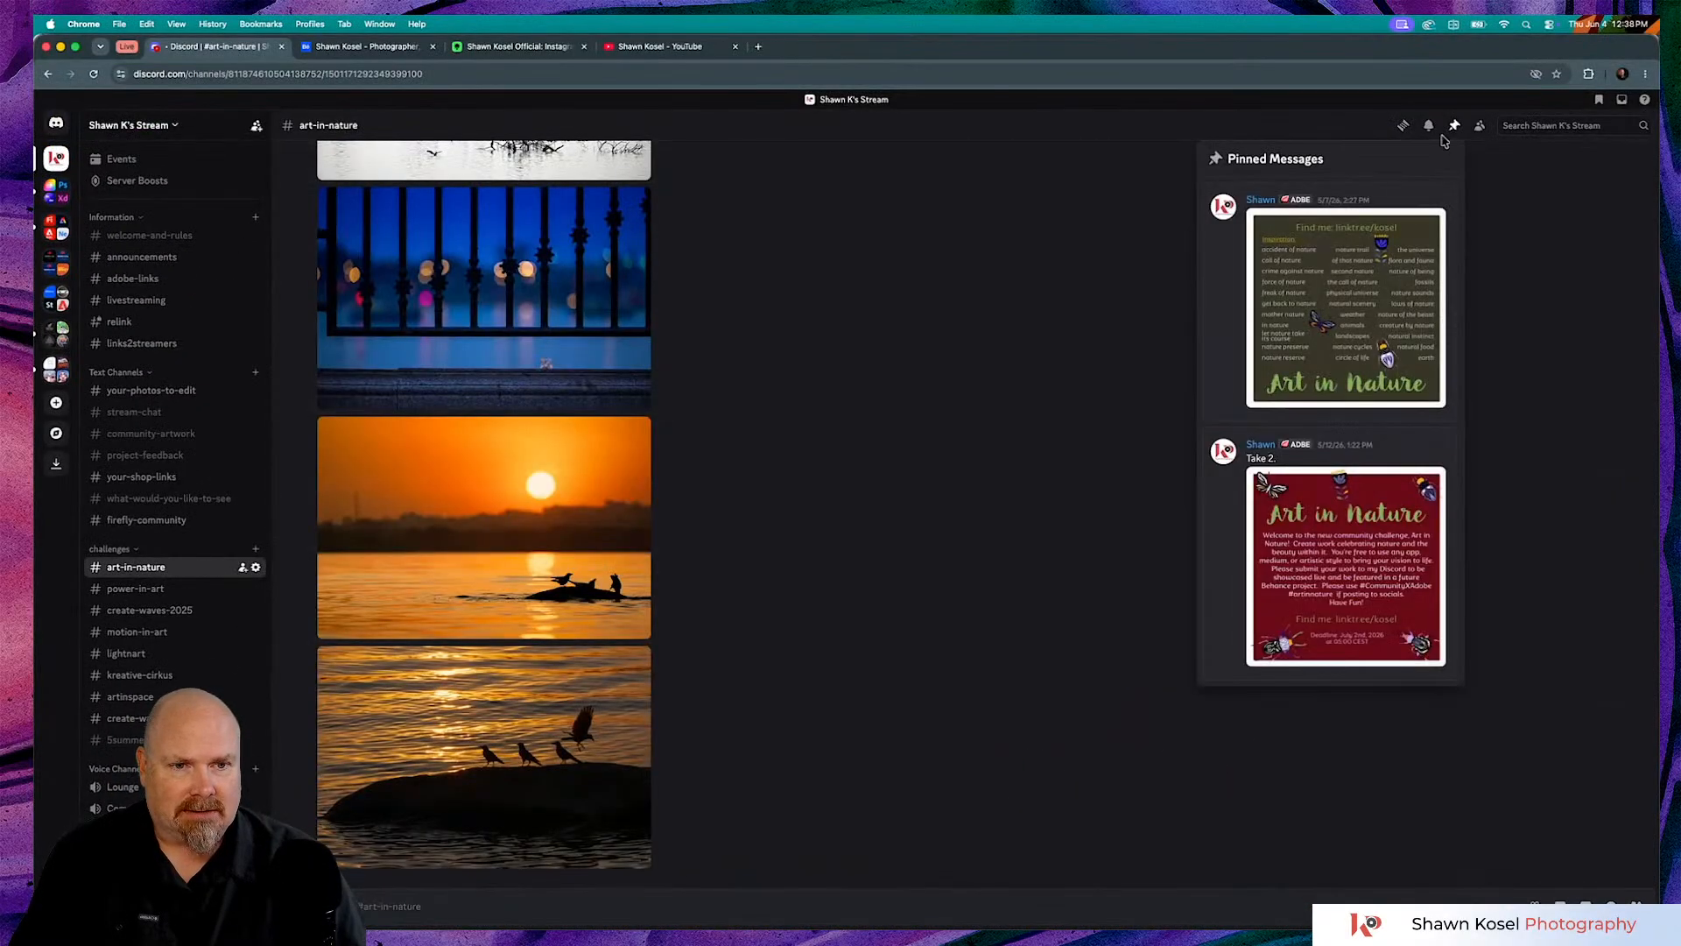
pyautogui.click(1307, 550)
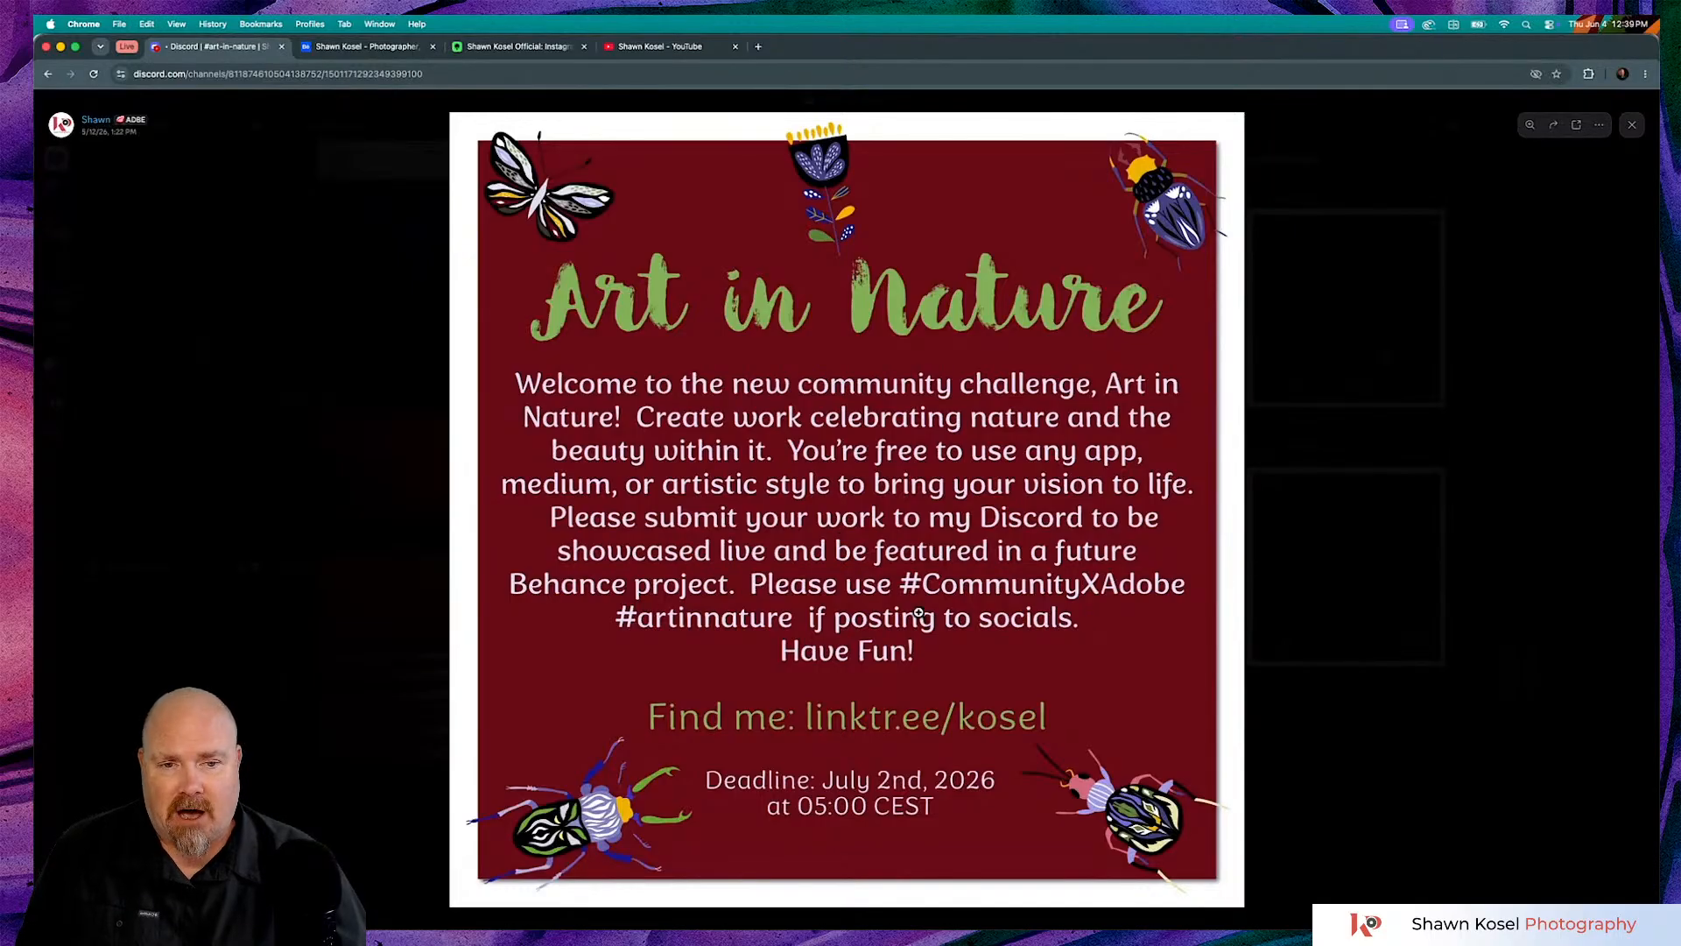
pyautogui.click(1480, 557)
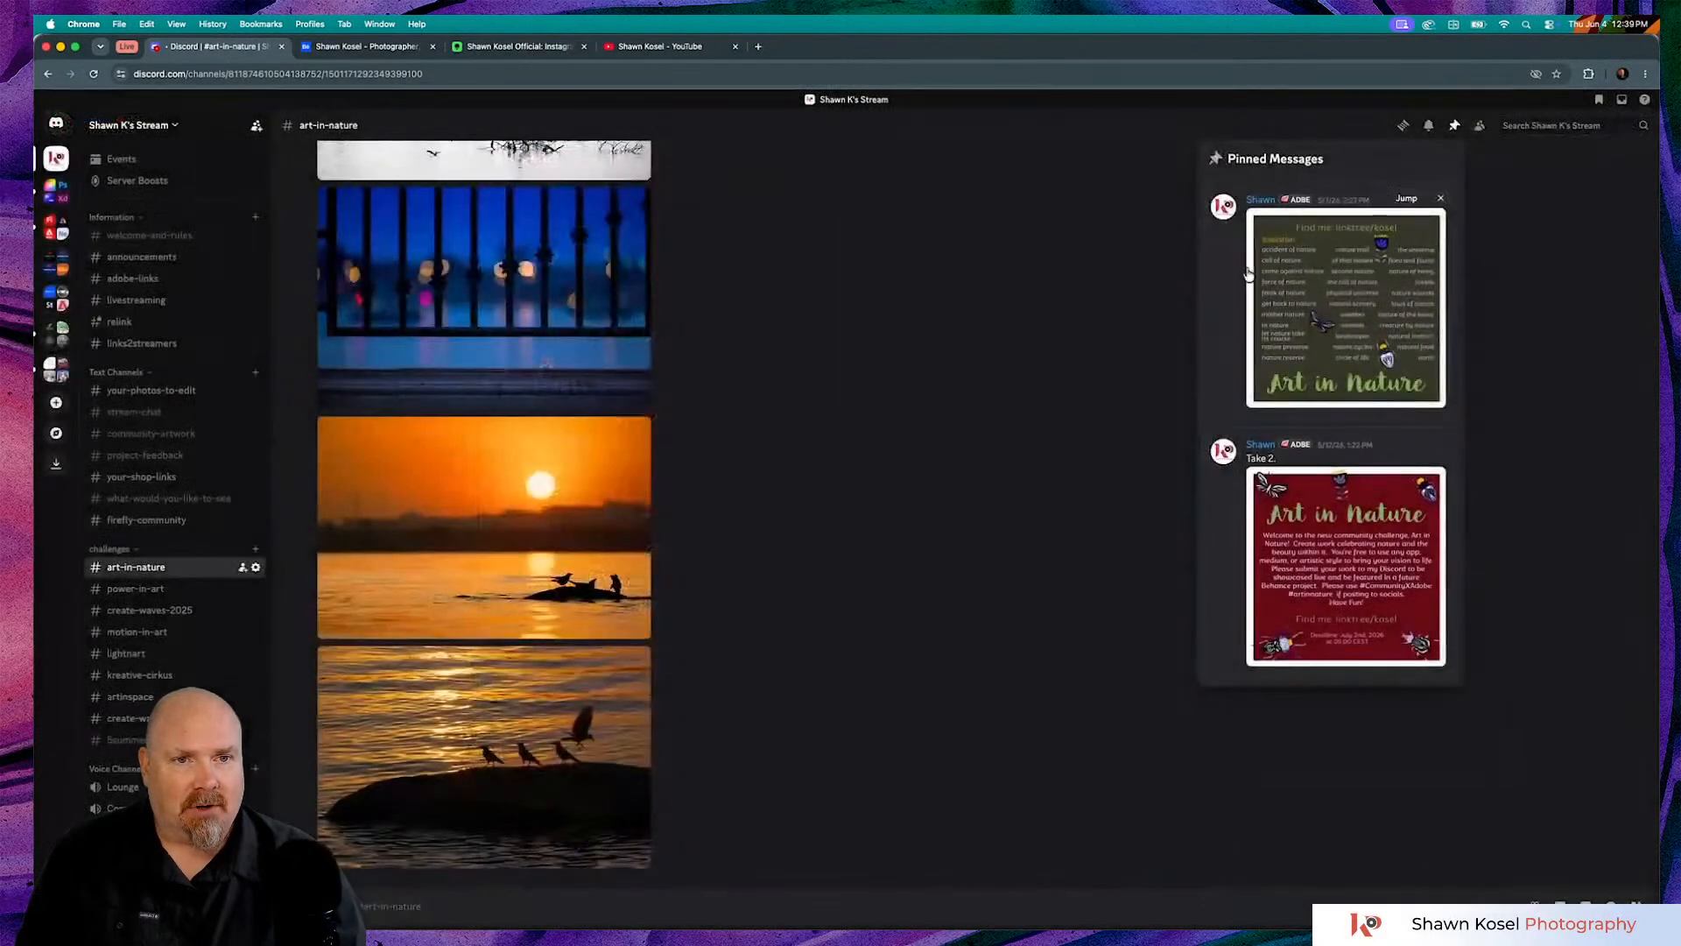
pyautogui.click(1297, 296)
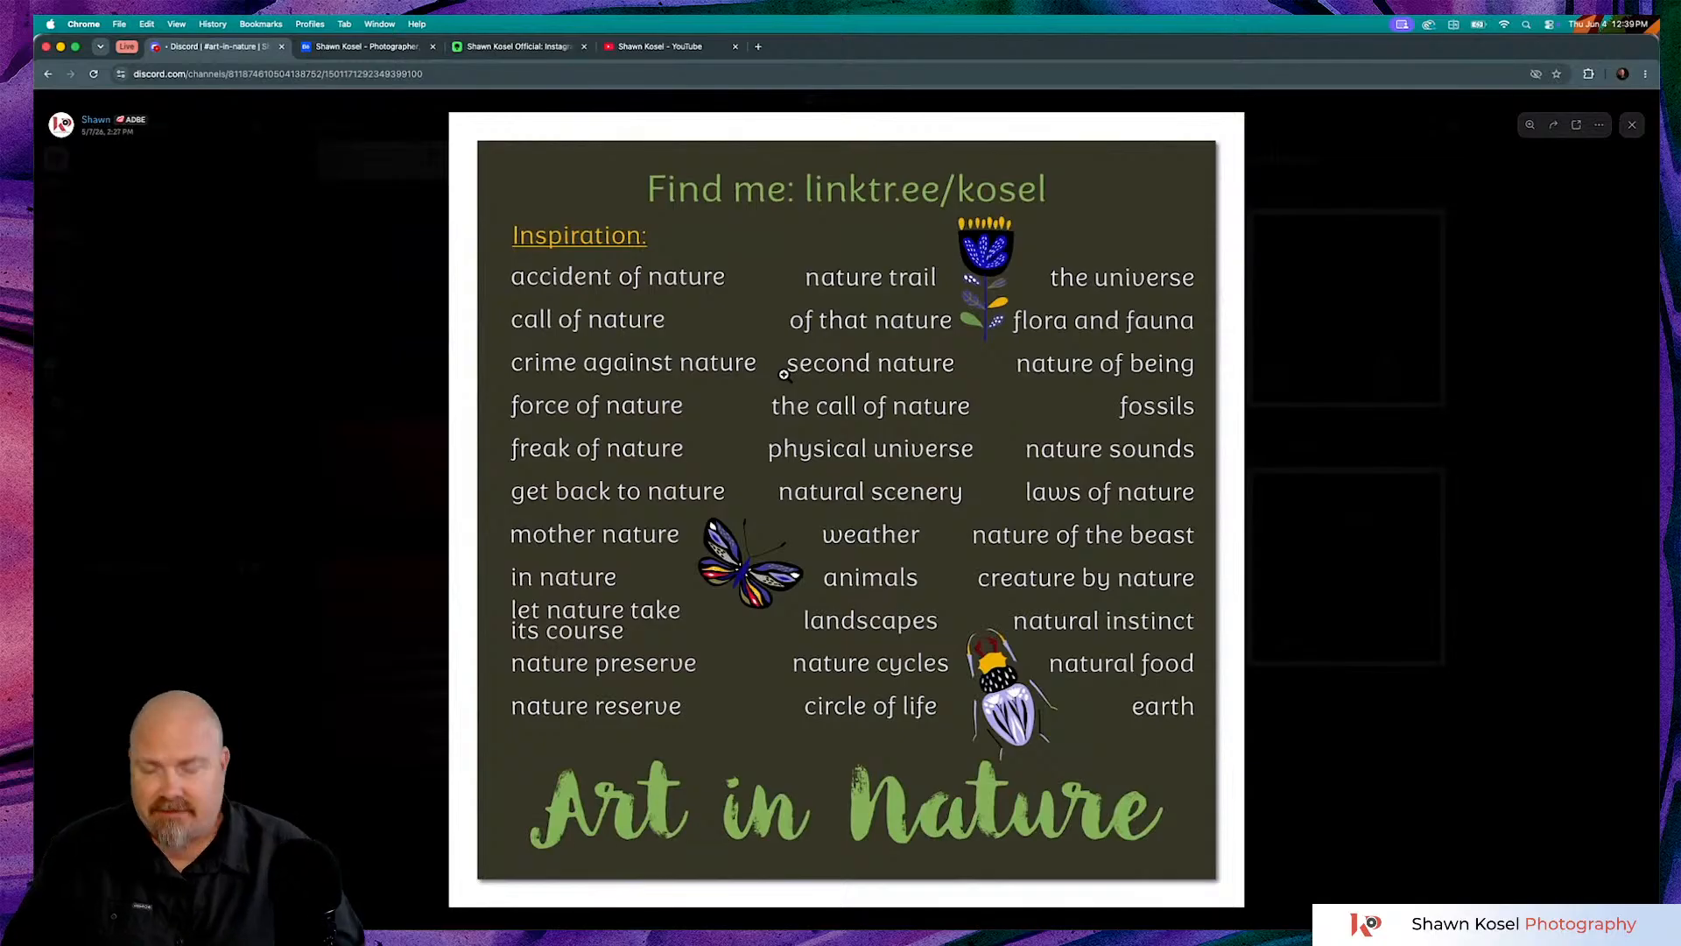
pyautogui.click(1432, 333)
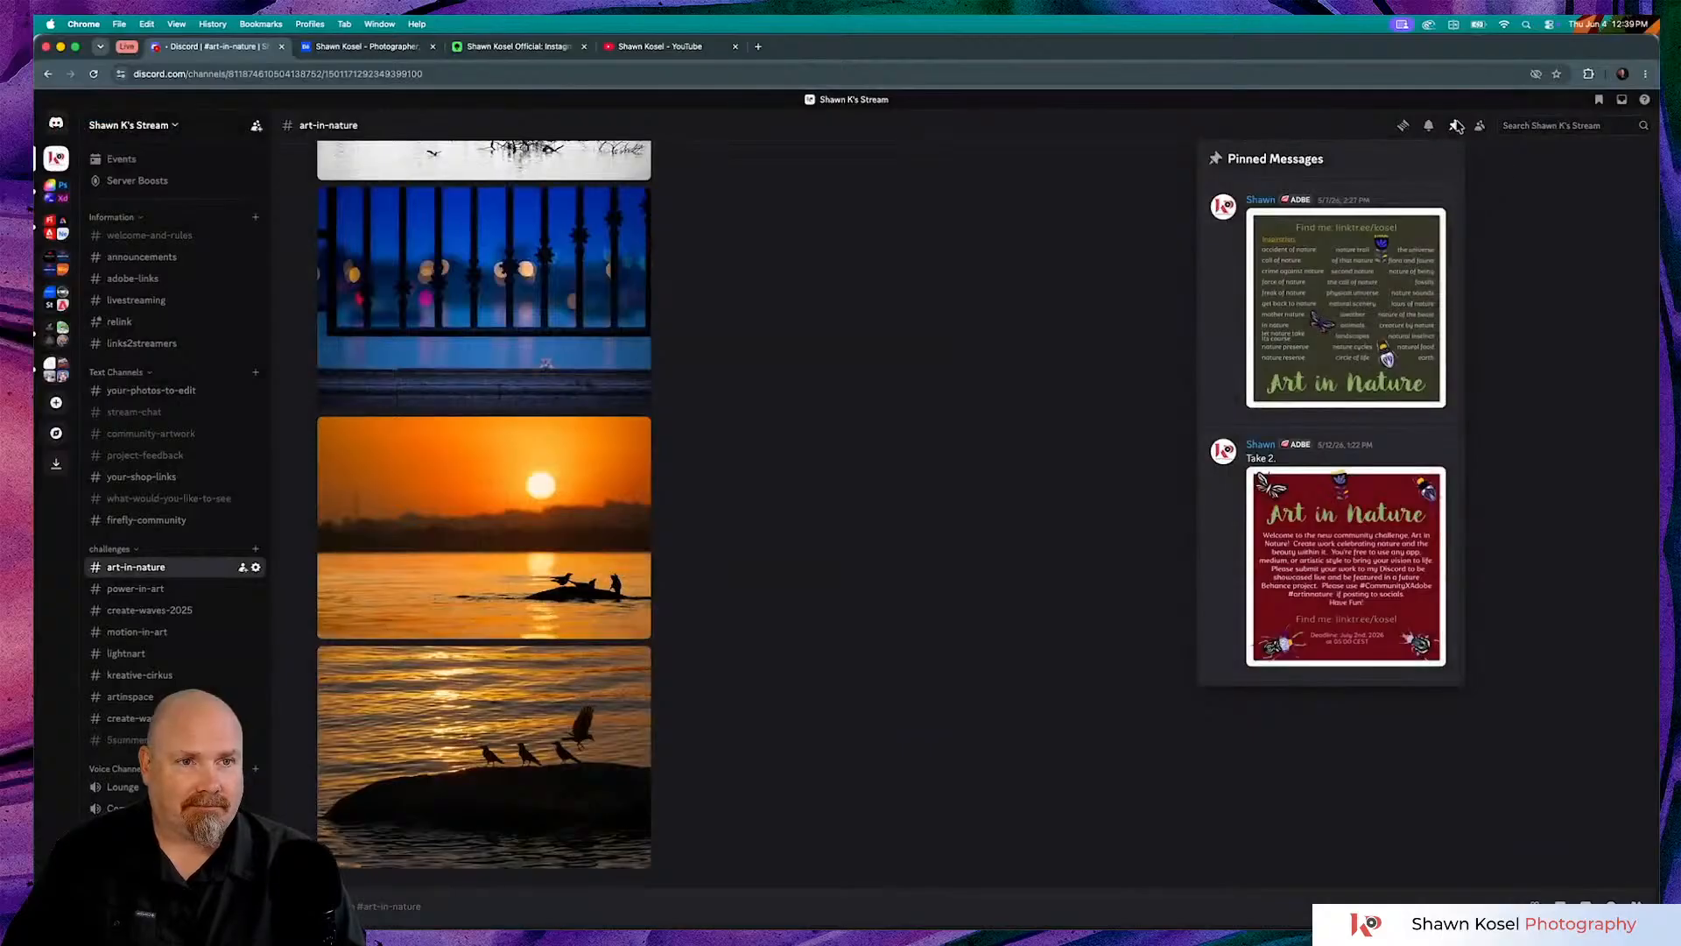
pyautogui.click(1454, 127)
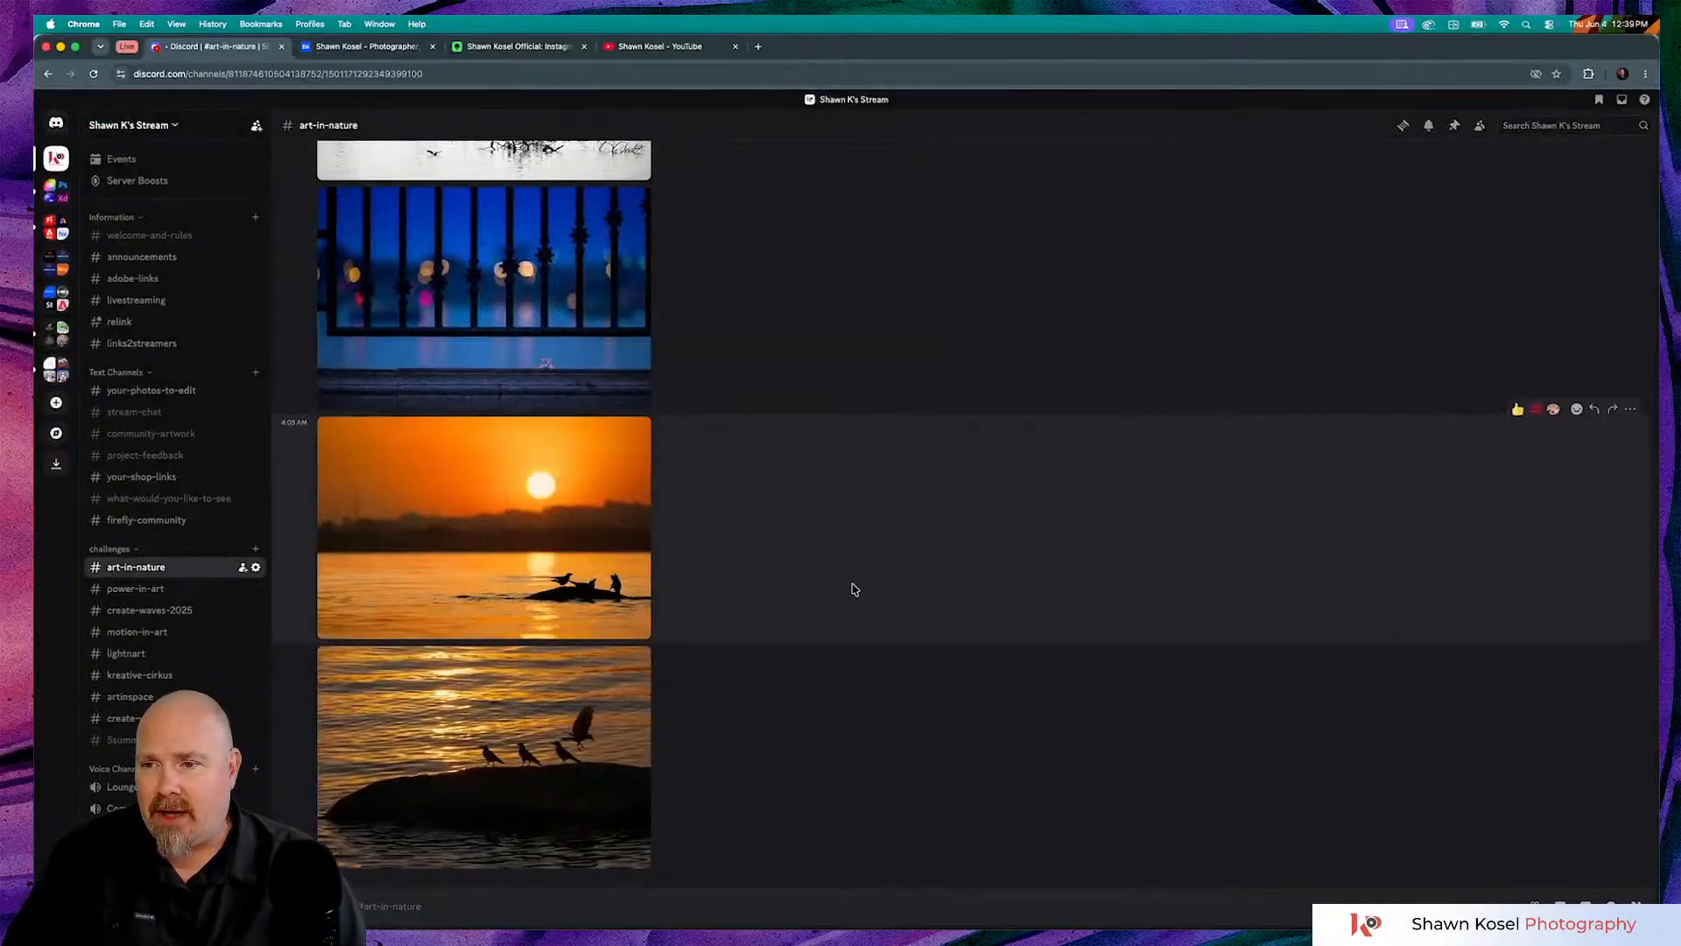
# - Look through the newest photo submissions in art-in-nature and open the community-artwork channel
pyautogui.scroll(3, 618, 531)
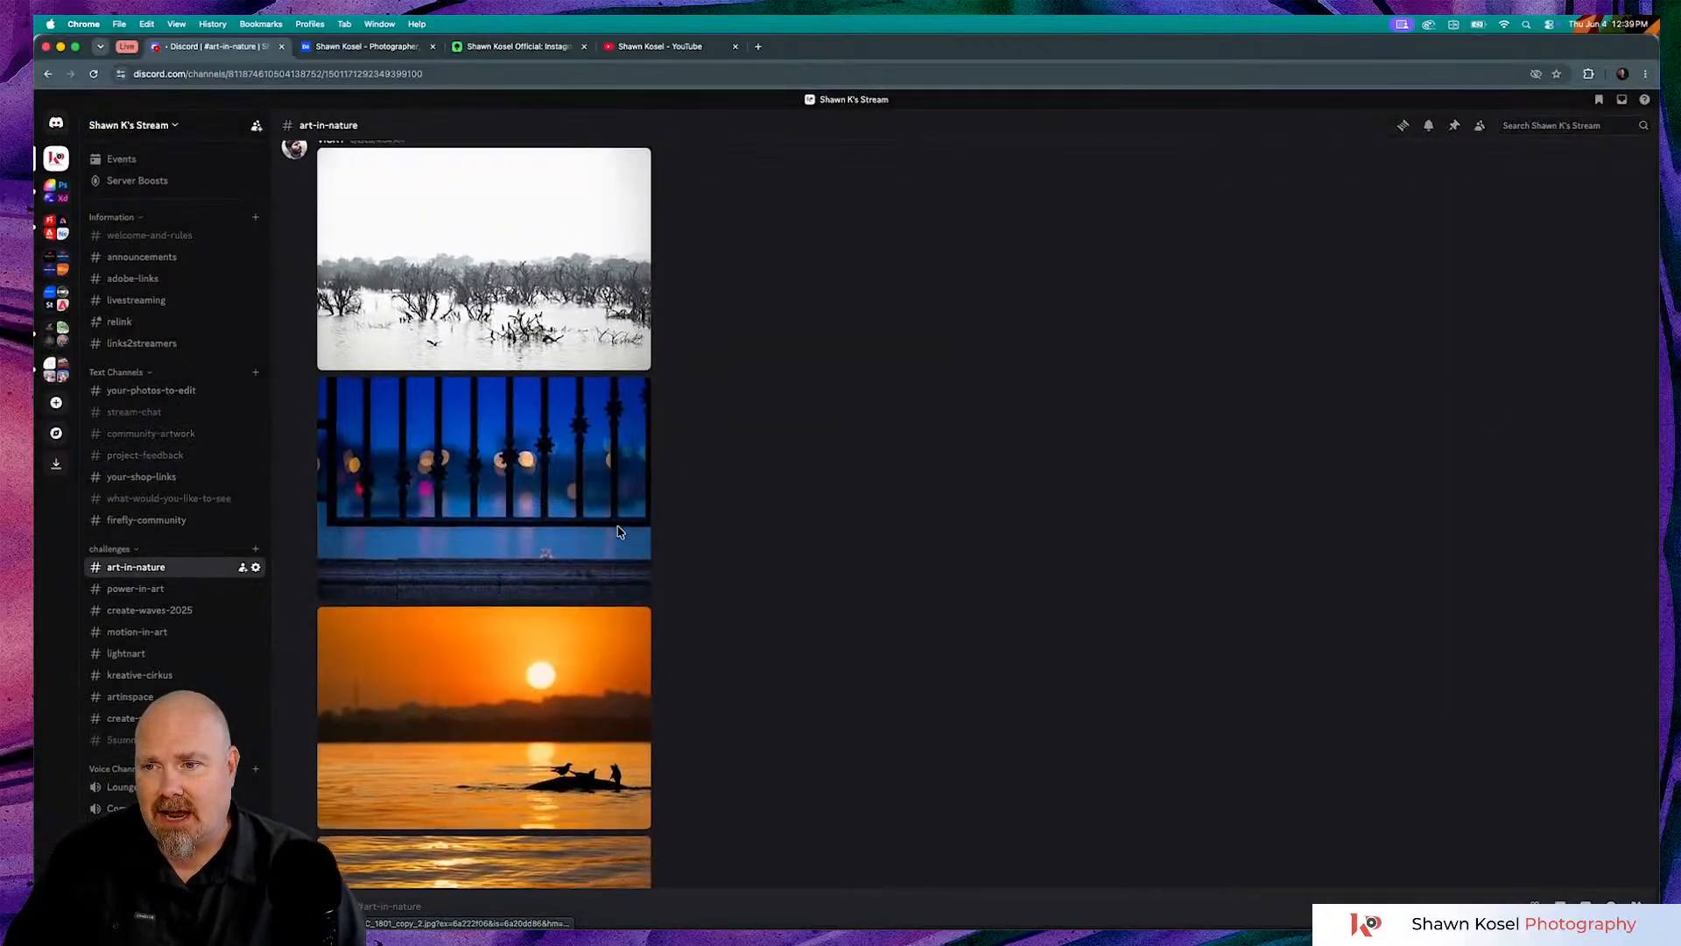
pyautogui.scroll(2, 618, 531)
pyautogui.scroll(-5, 615, 530)
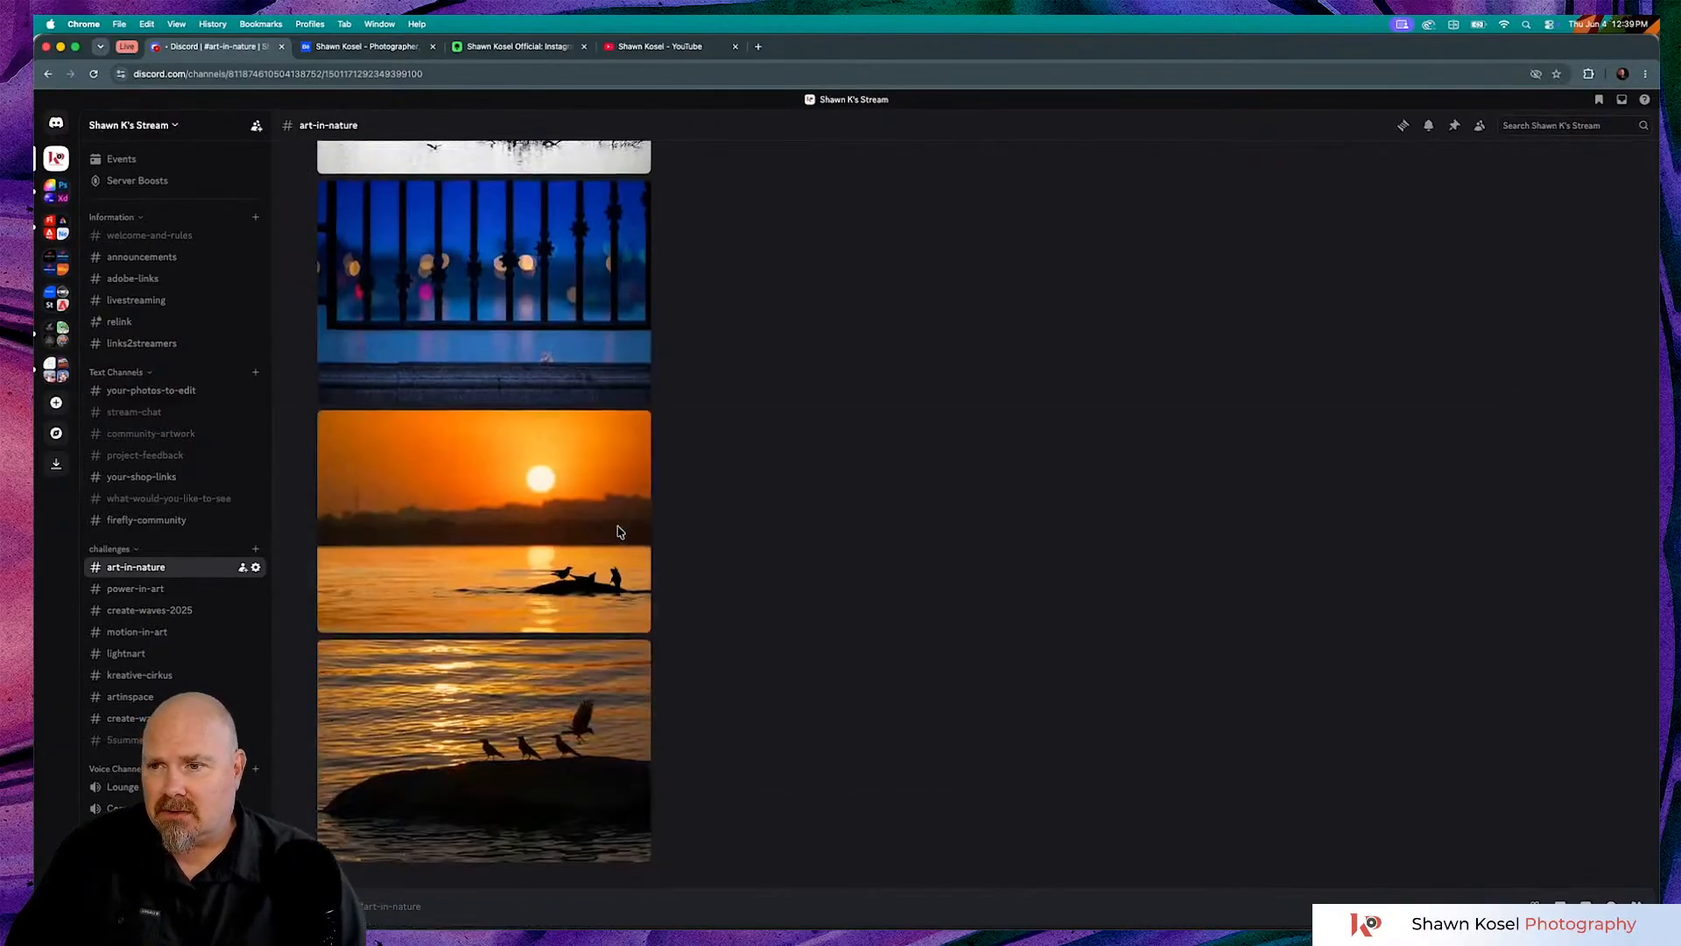
pyautogui.click(170, 416)
pyautogui.click(167, 435)
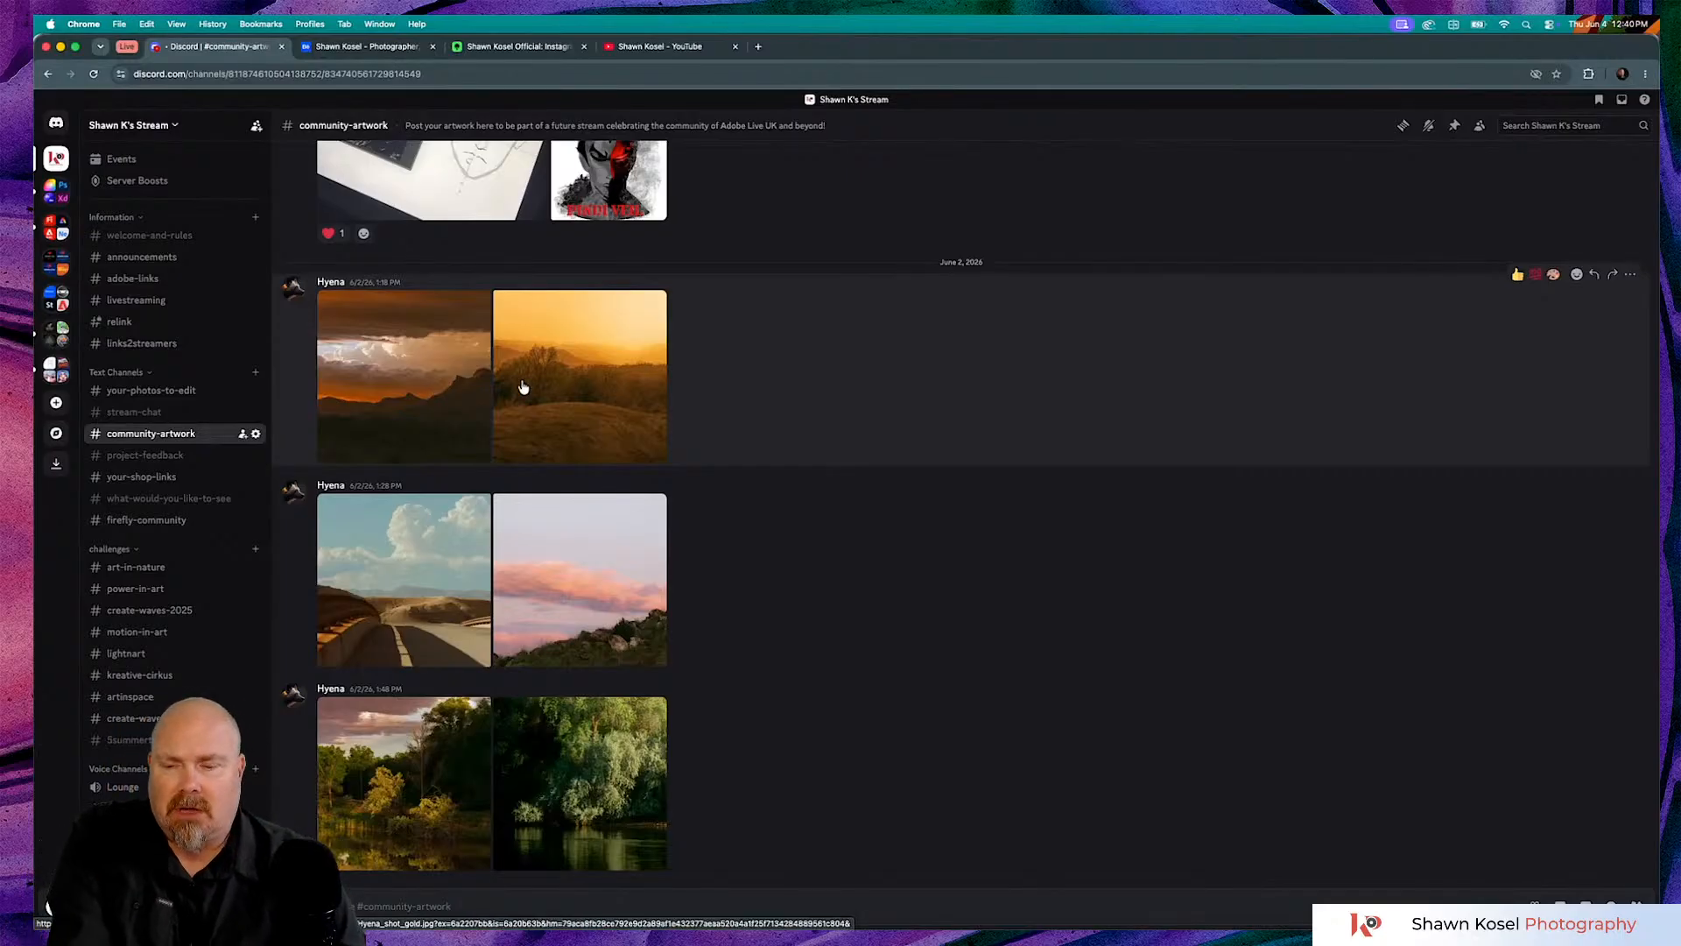
# - Switch to Lightroom Classic and open the three-star swan family photo Rhine_26-0077.DNG in the Develop module
pyautogui.press('super+Tab')
pyautogui.press('super+Tab')
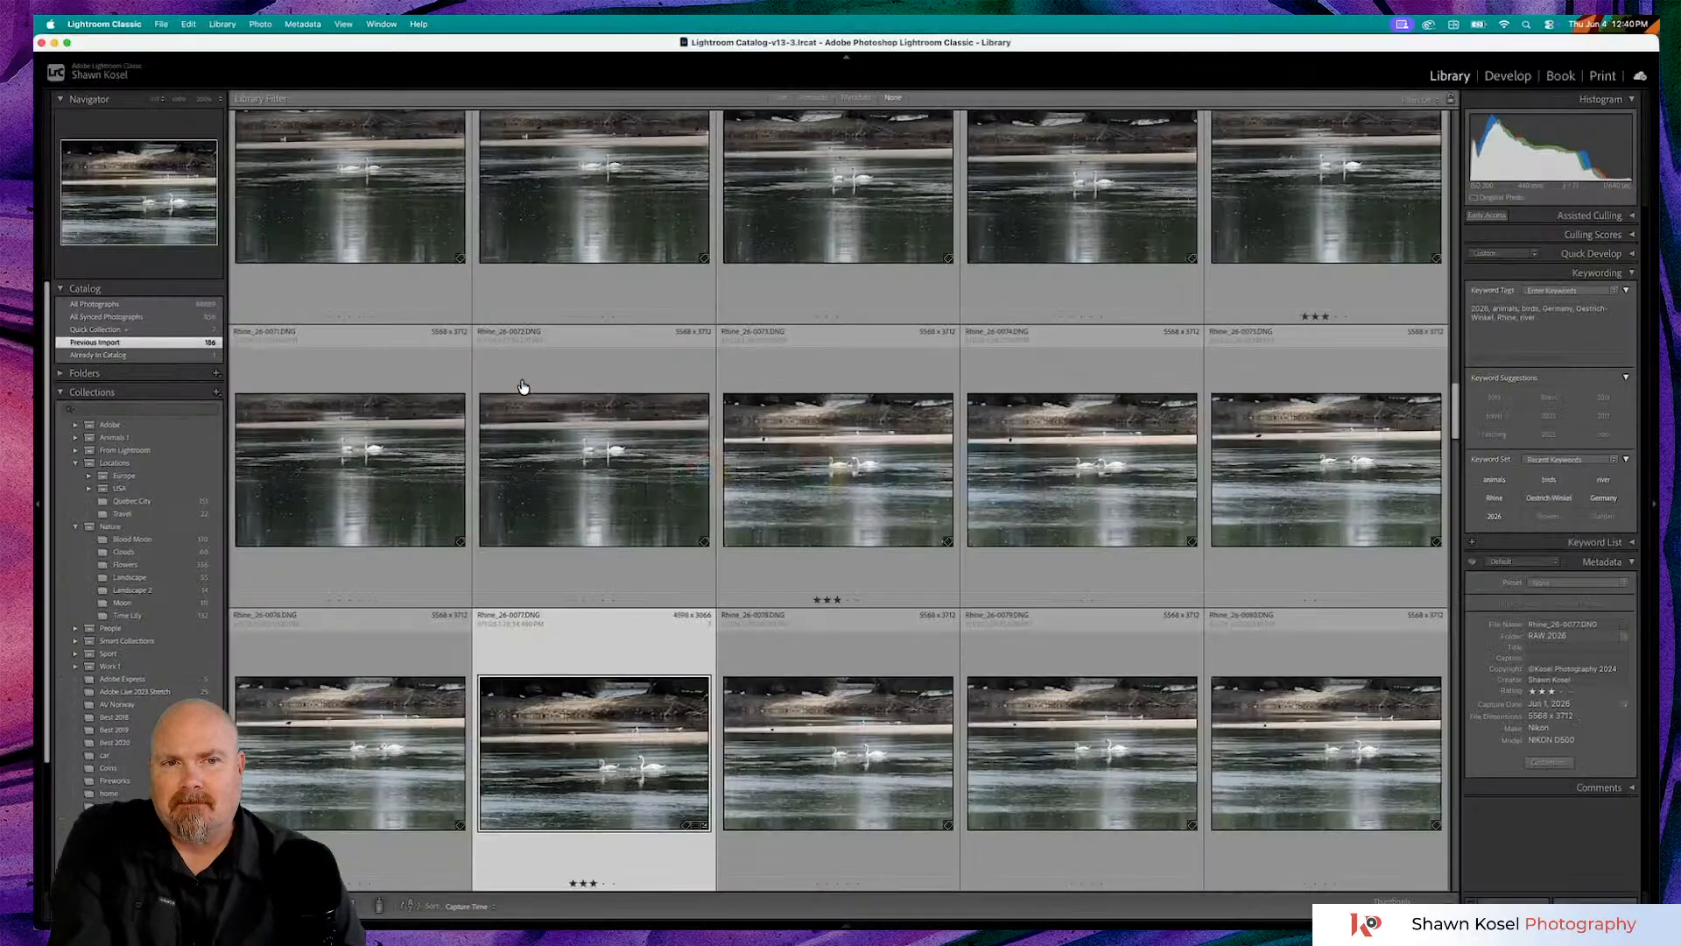
pyautogui.scroll(-3, 521, 385)
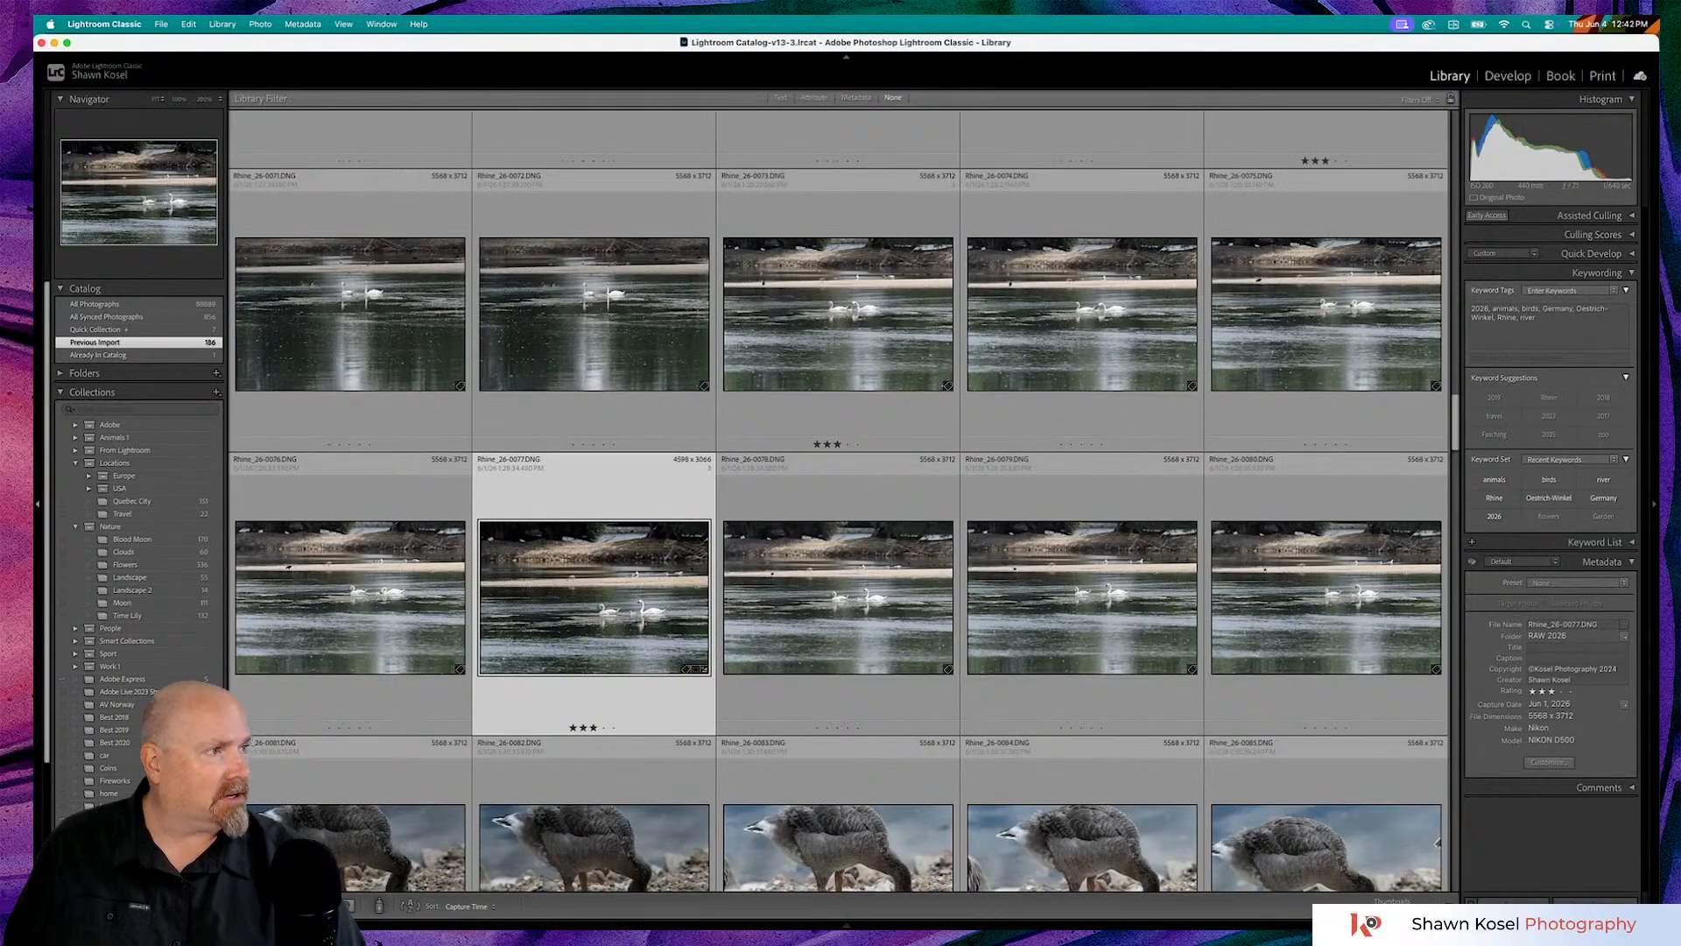
pyautogui.press('shift+super+i')
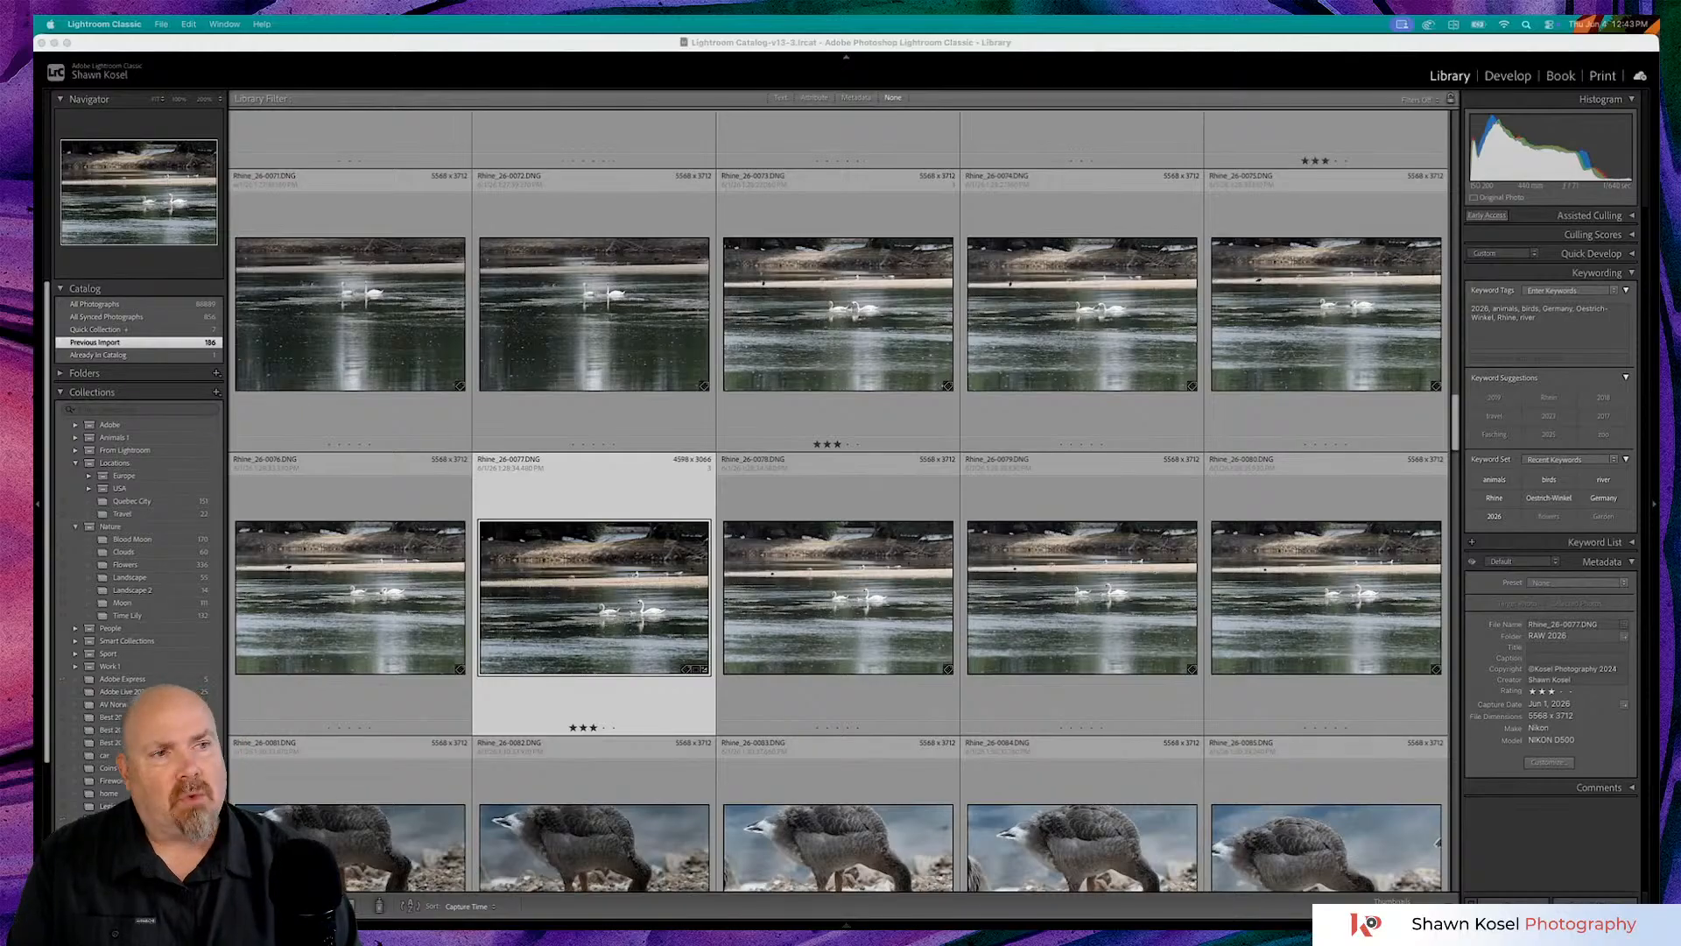
pyautogui.click(539, 49)
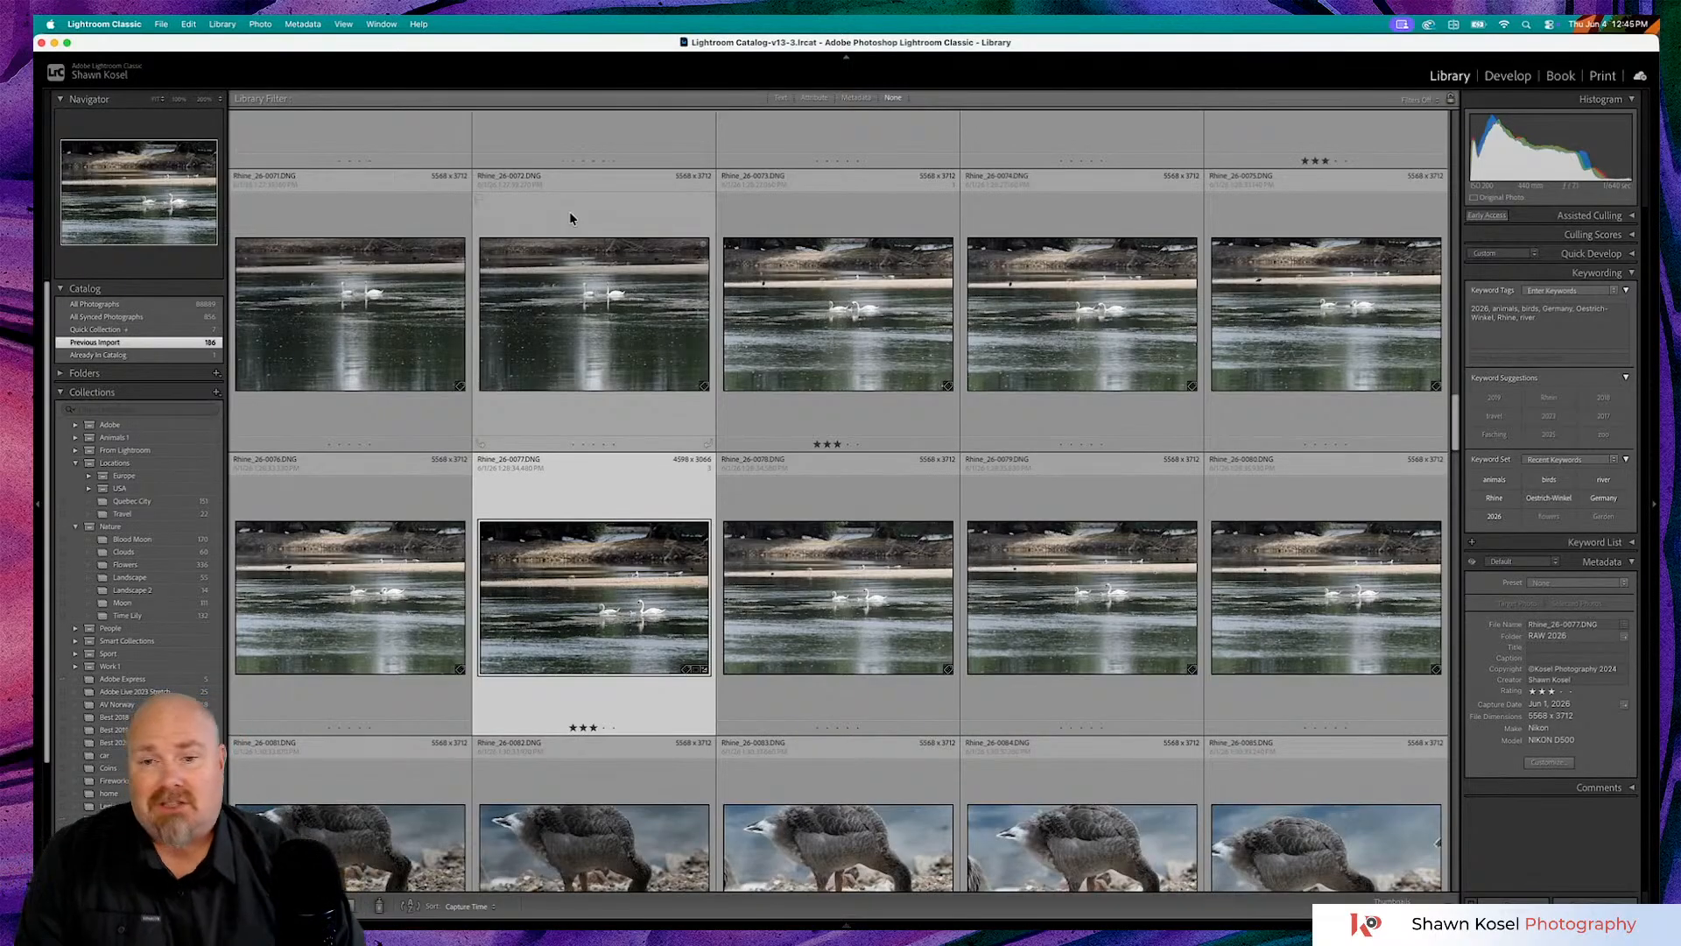
pyautogui.doubleClick(598, 569)
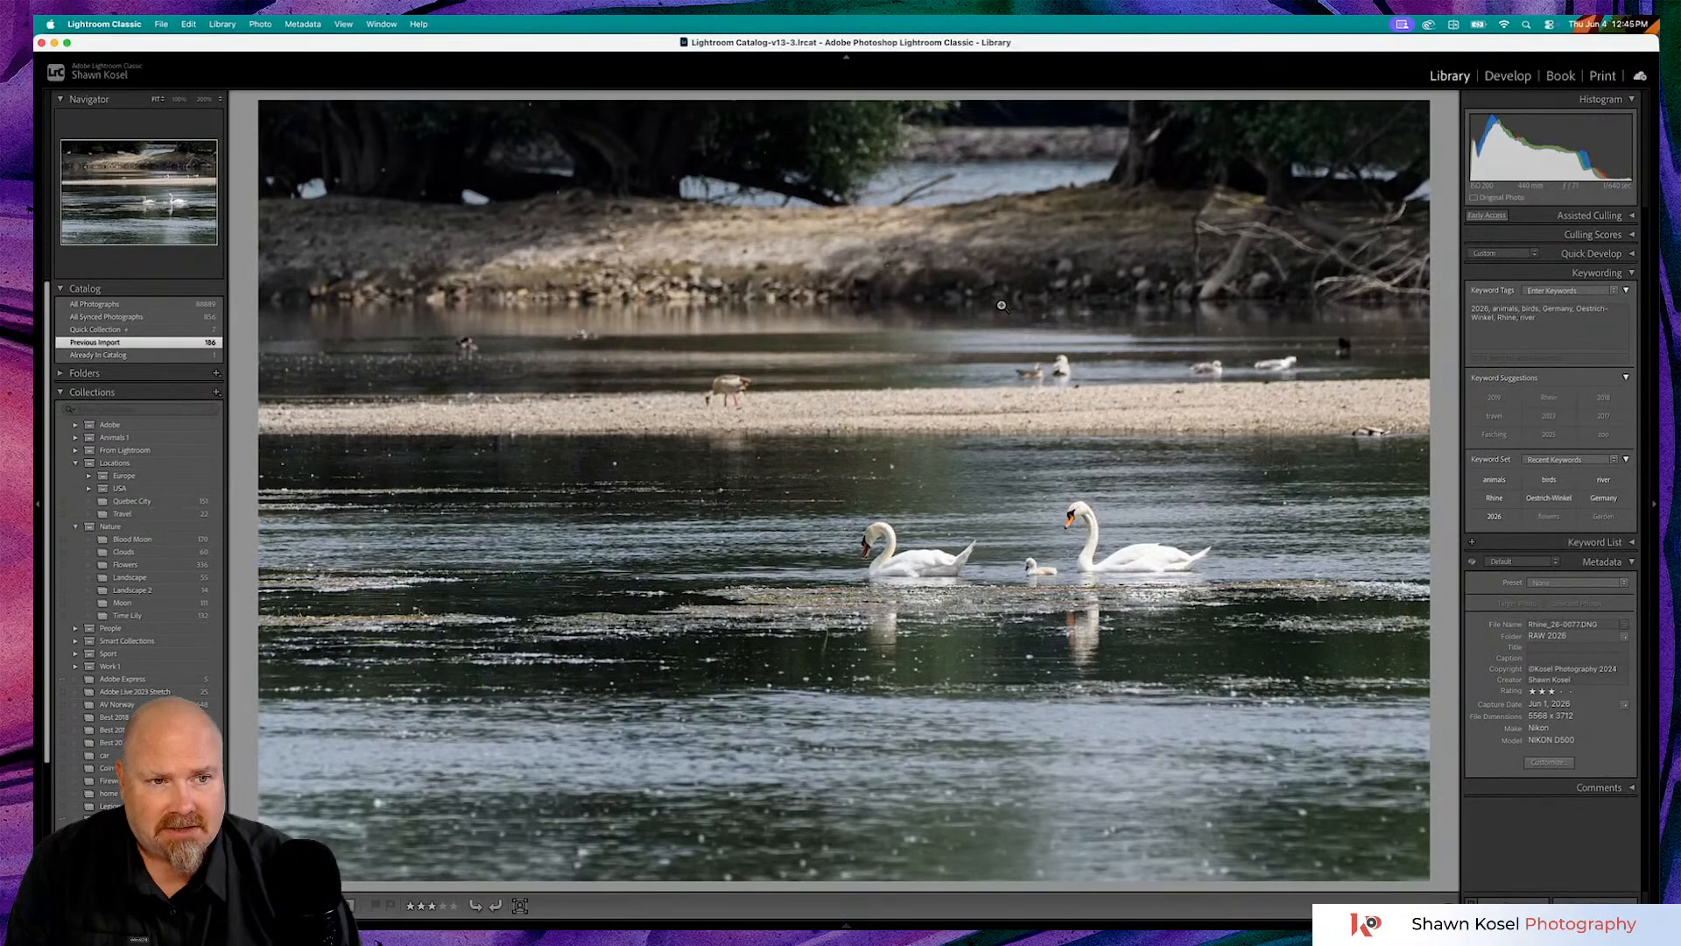
pyautogui.press('d')
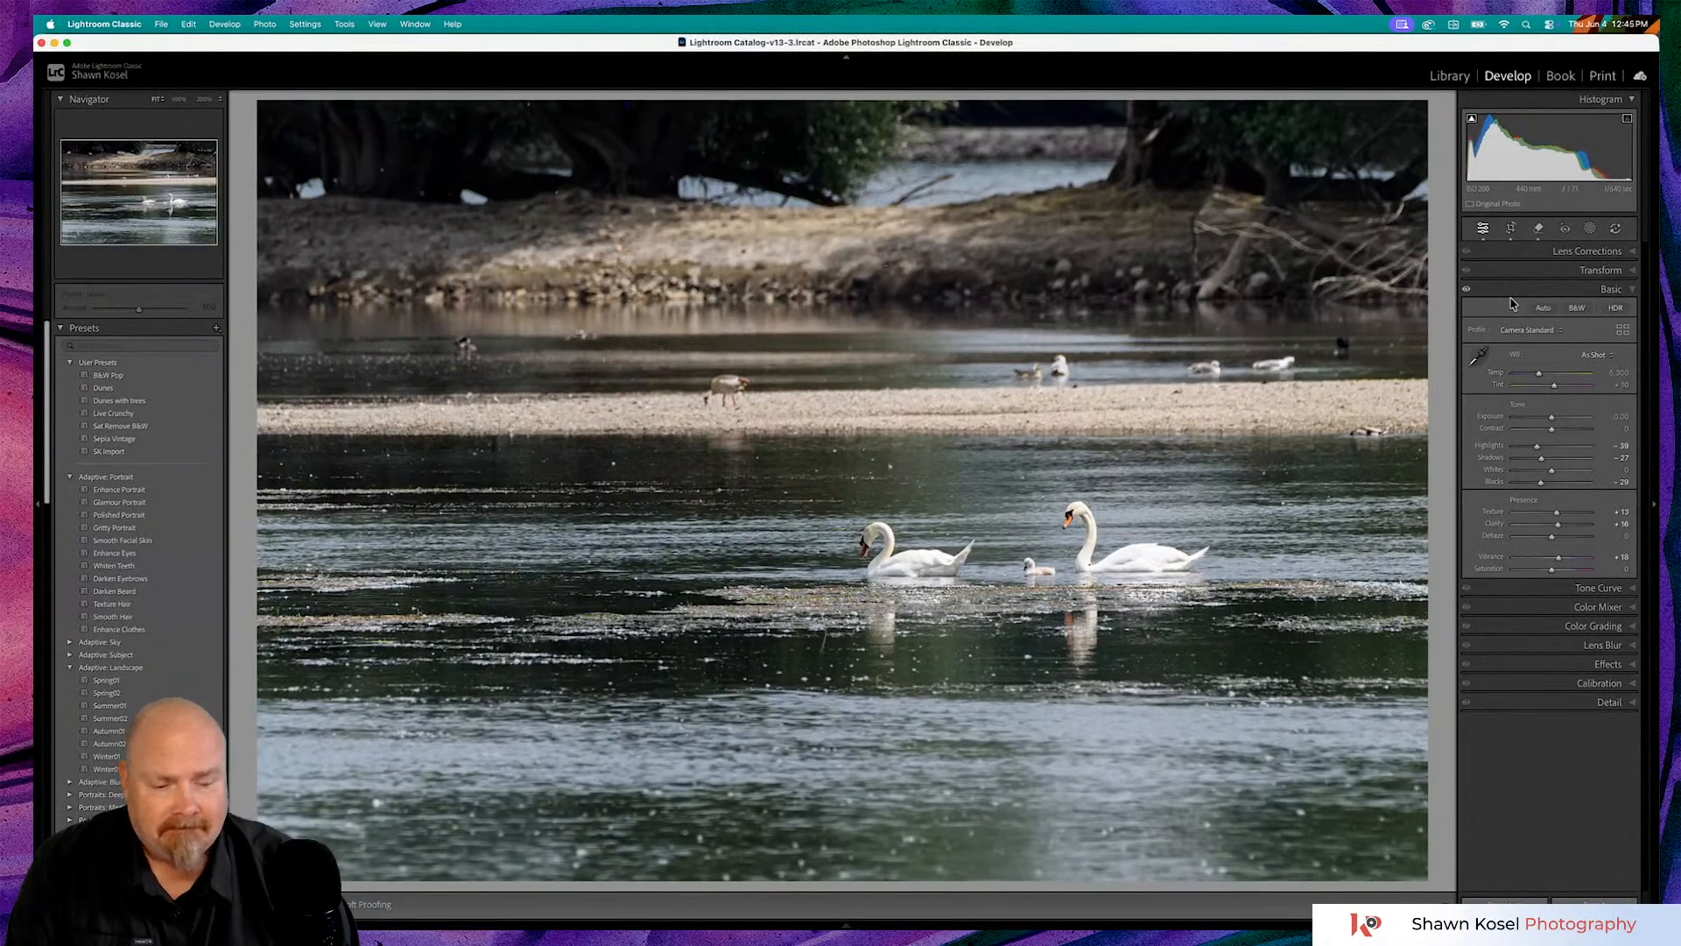
# - Compare the swan photo's unedited version with its current edit
pyautogui.press('\\')
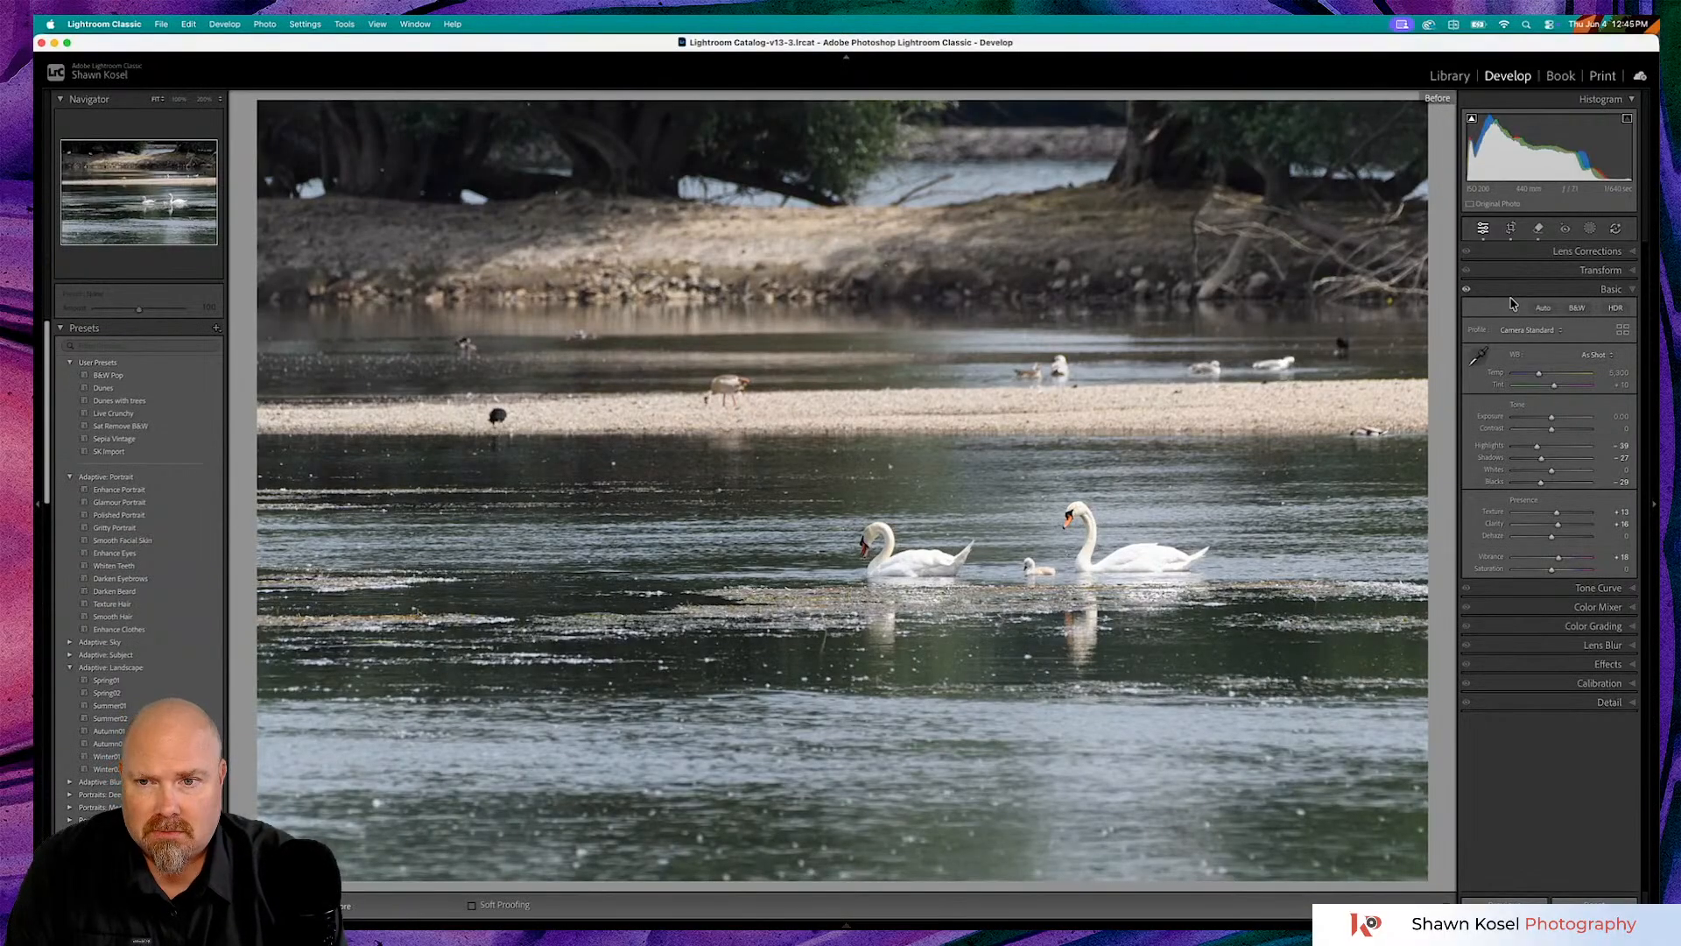
pyautogui.press('\\')
pyautogui.press('\\')
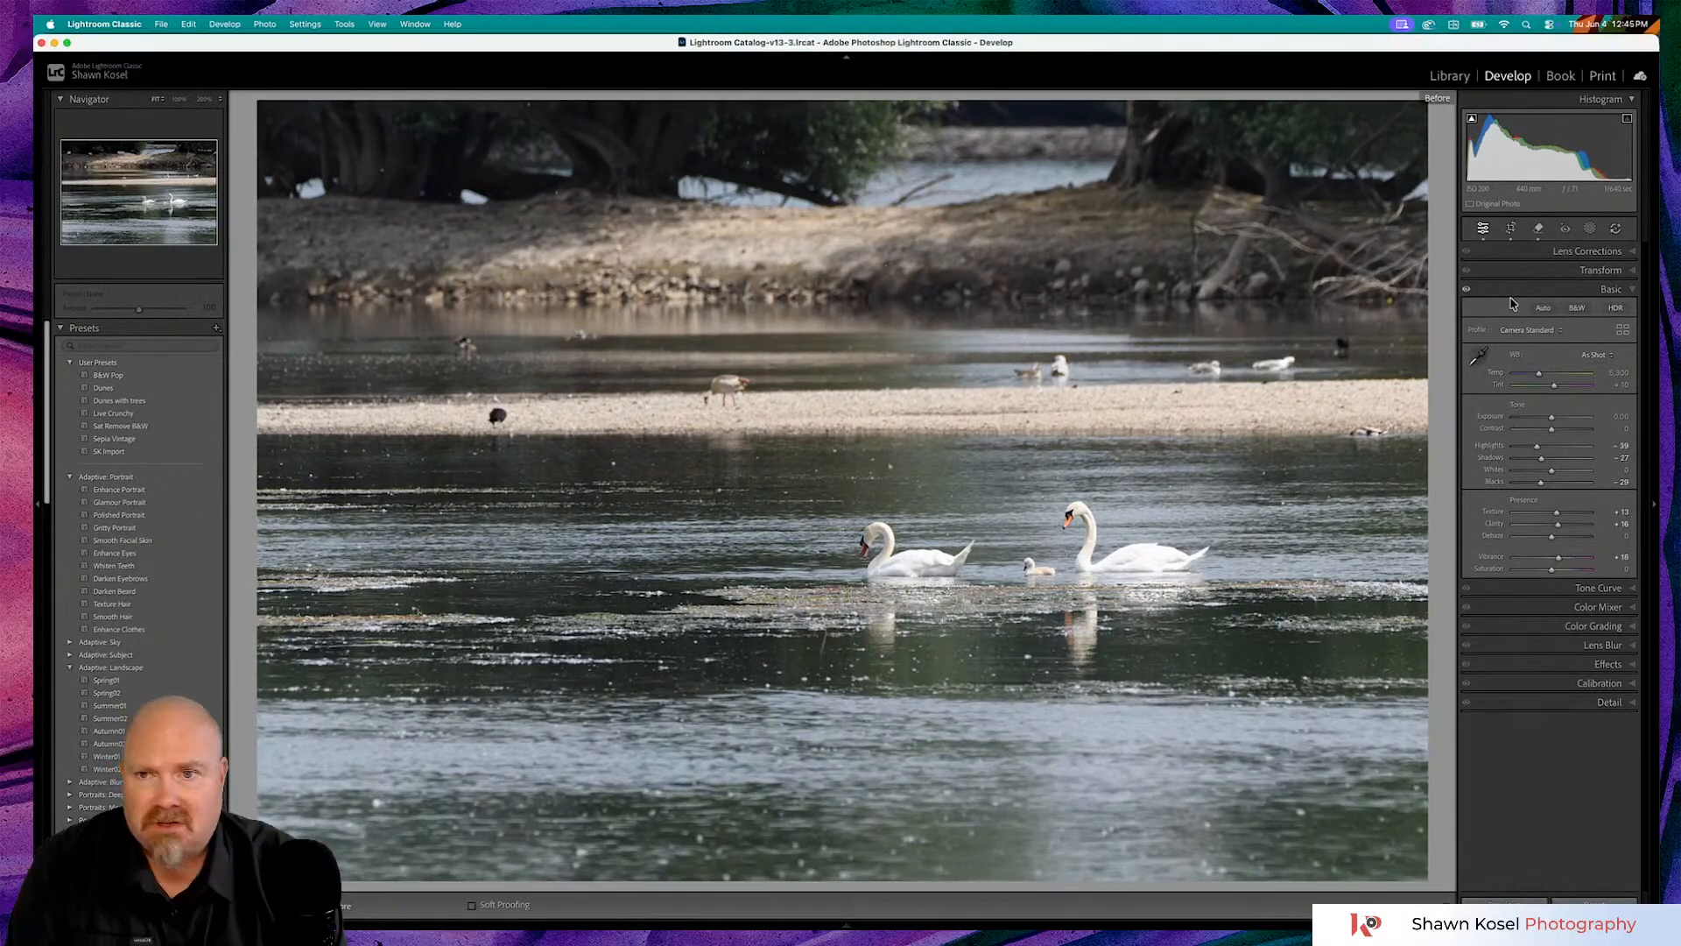
pyautogui.press('\\')
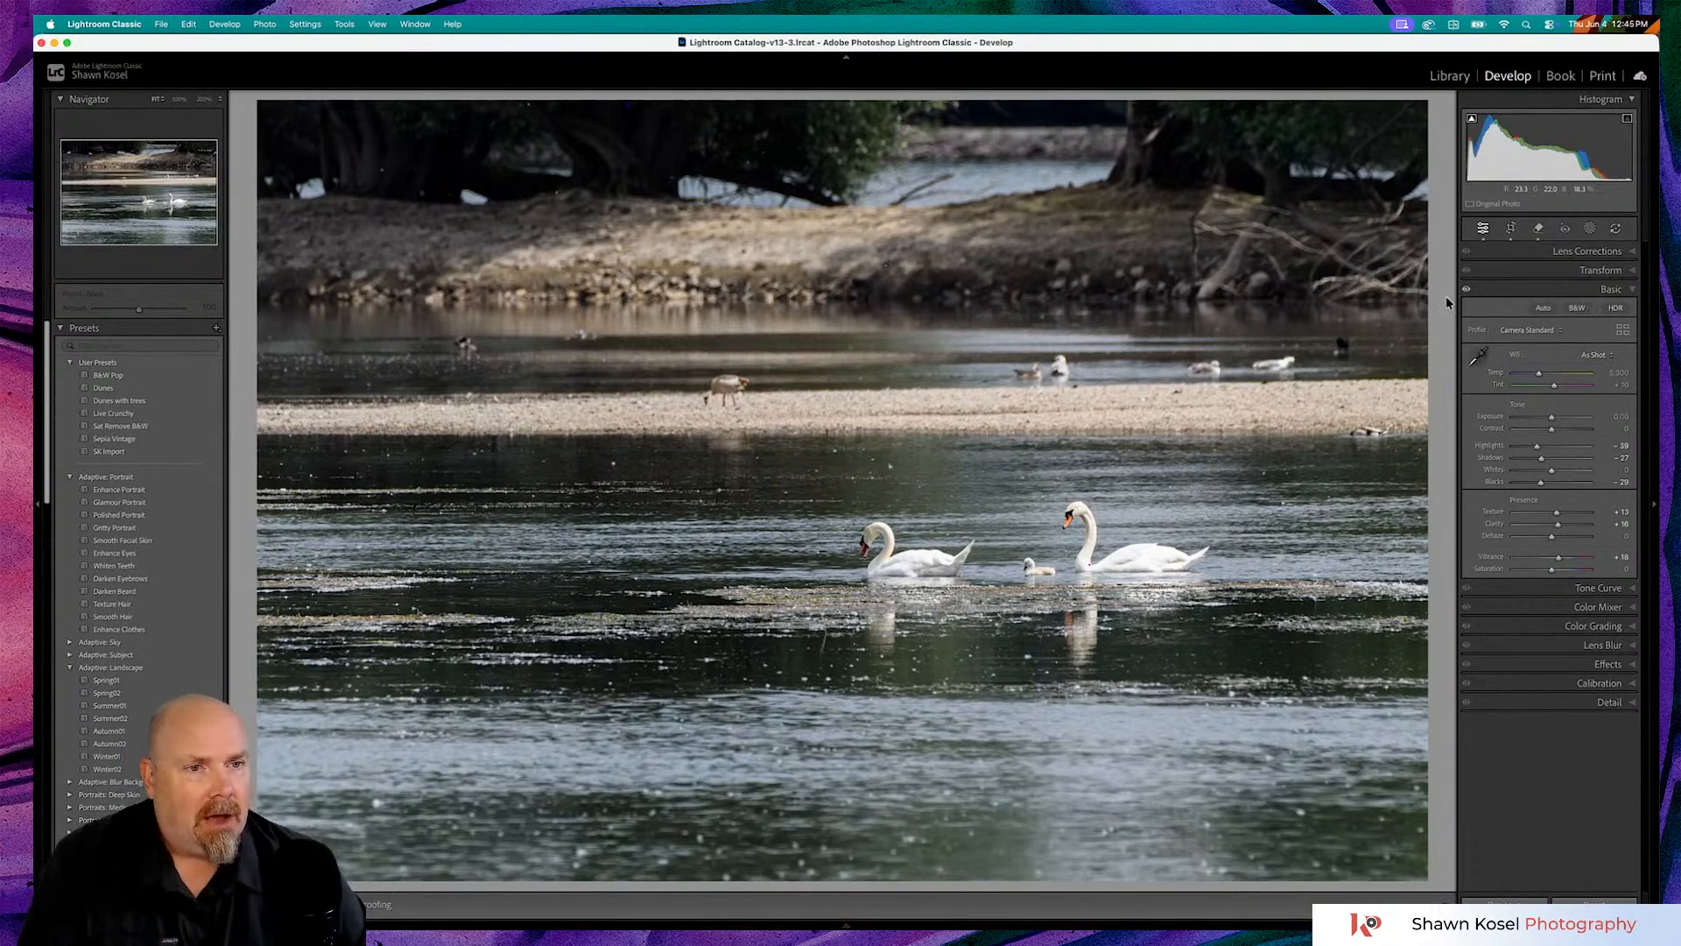
# - Check the swan photo's crop without changing it and inspect the swans up close
pyautogui.click(1512, 231)
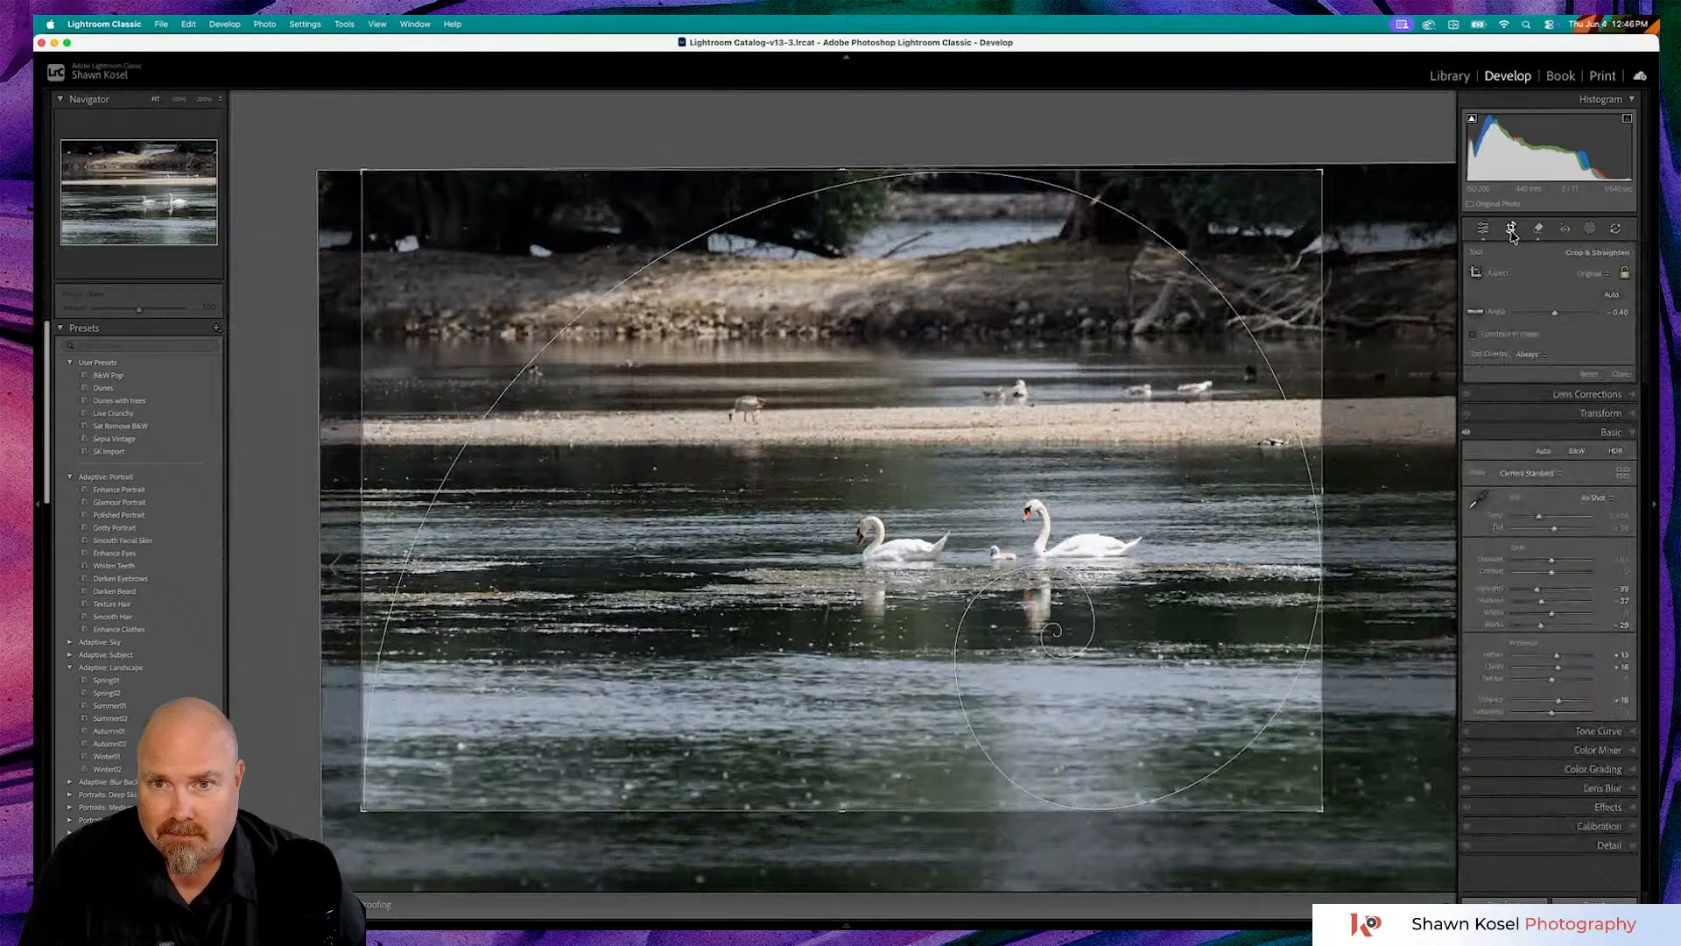
pyautogui.click(1620, 375)
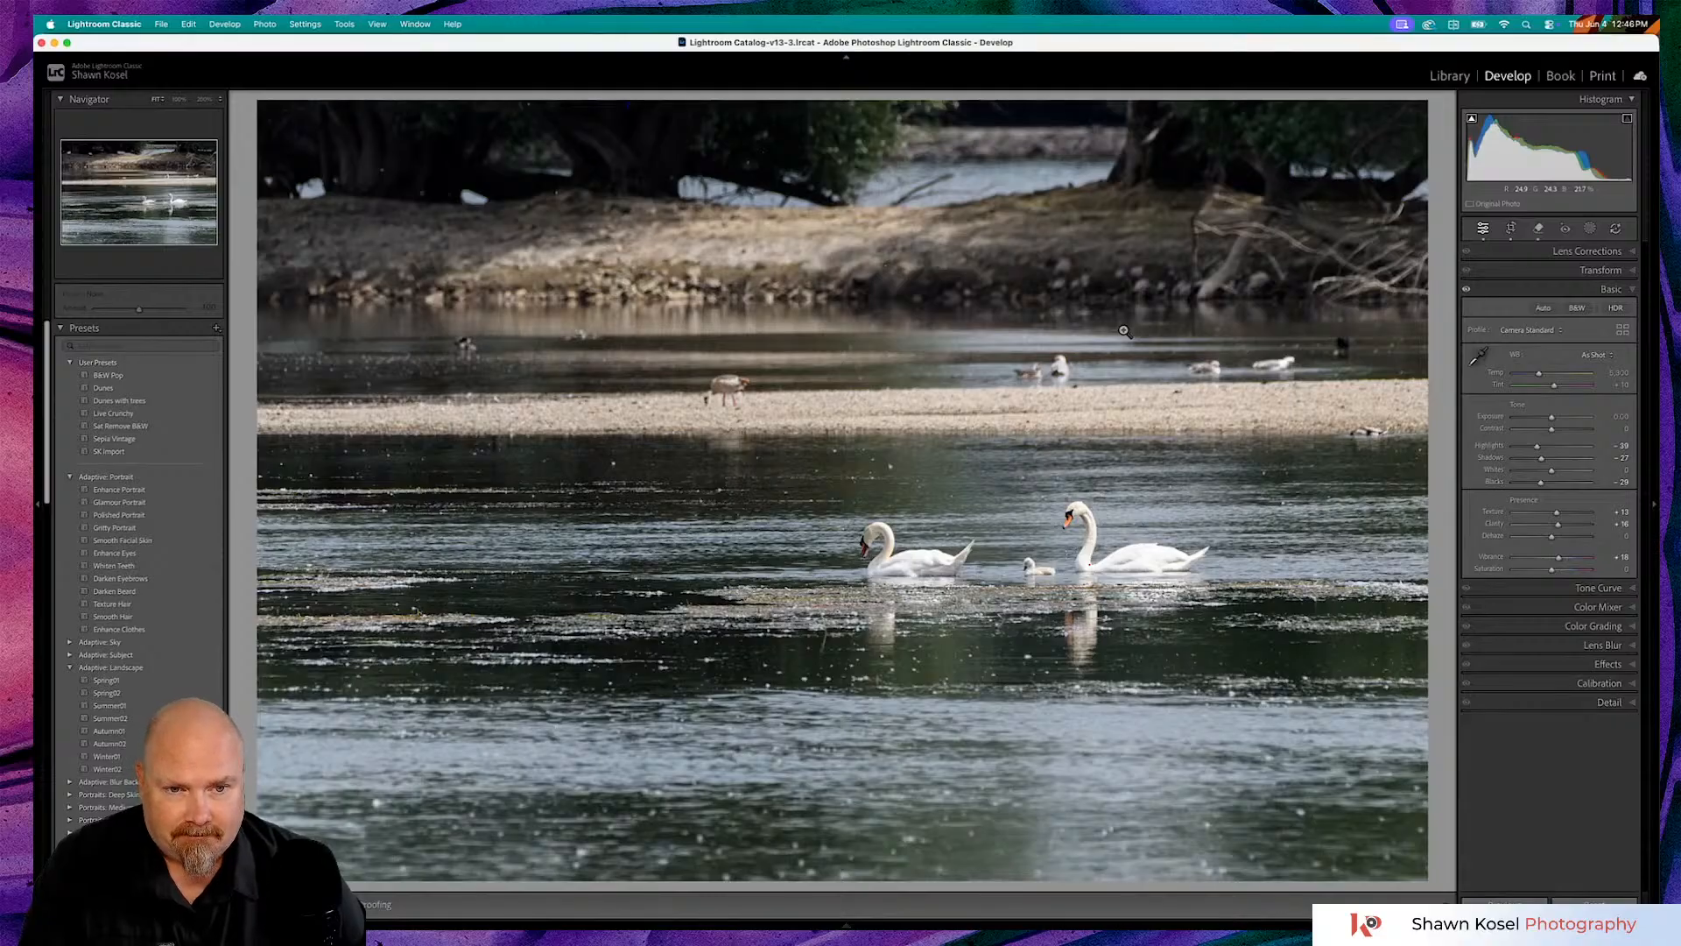
pyautogui.click(1091, 559)
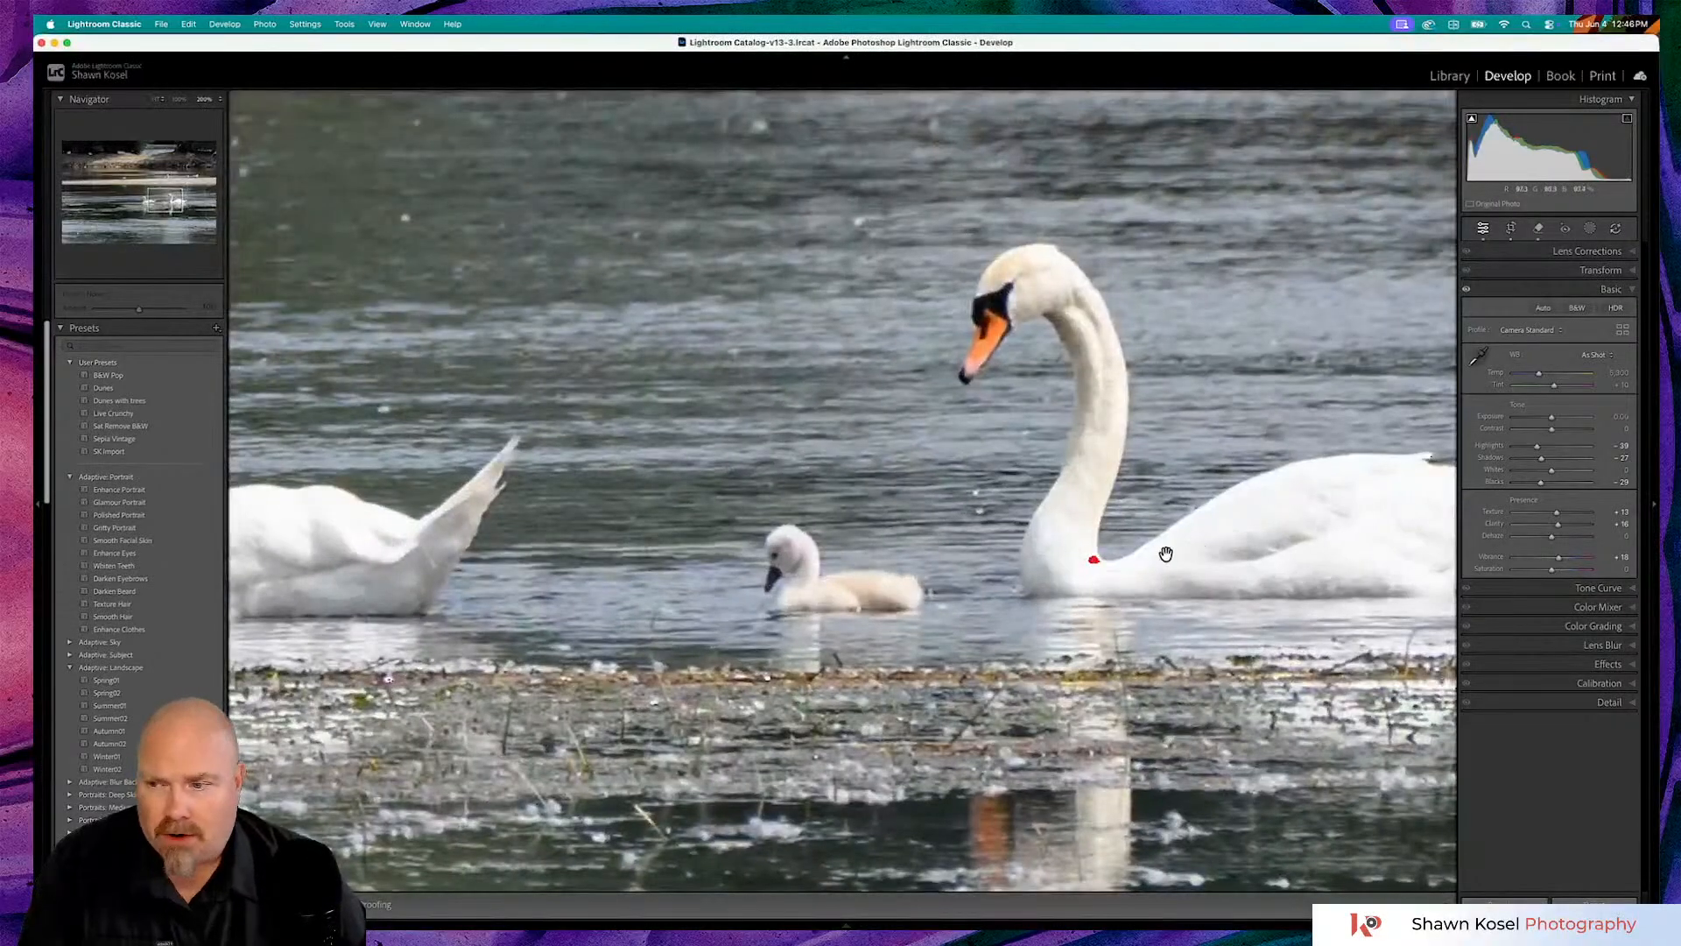
pyautogui.click(1164, 554)
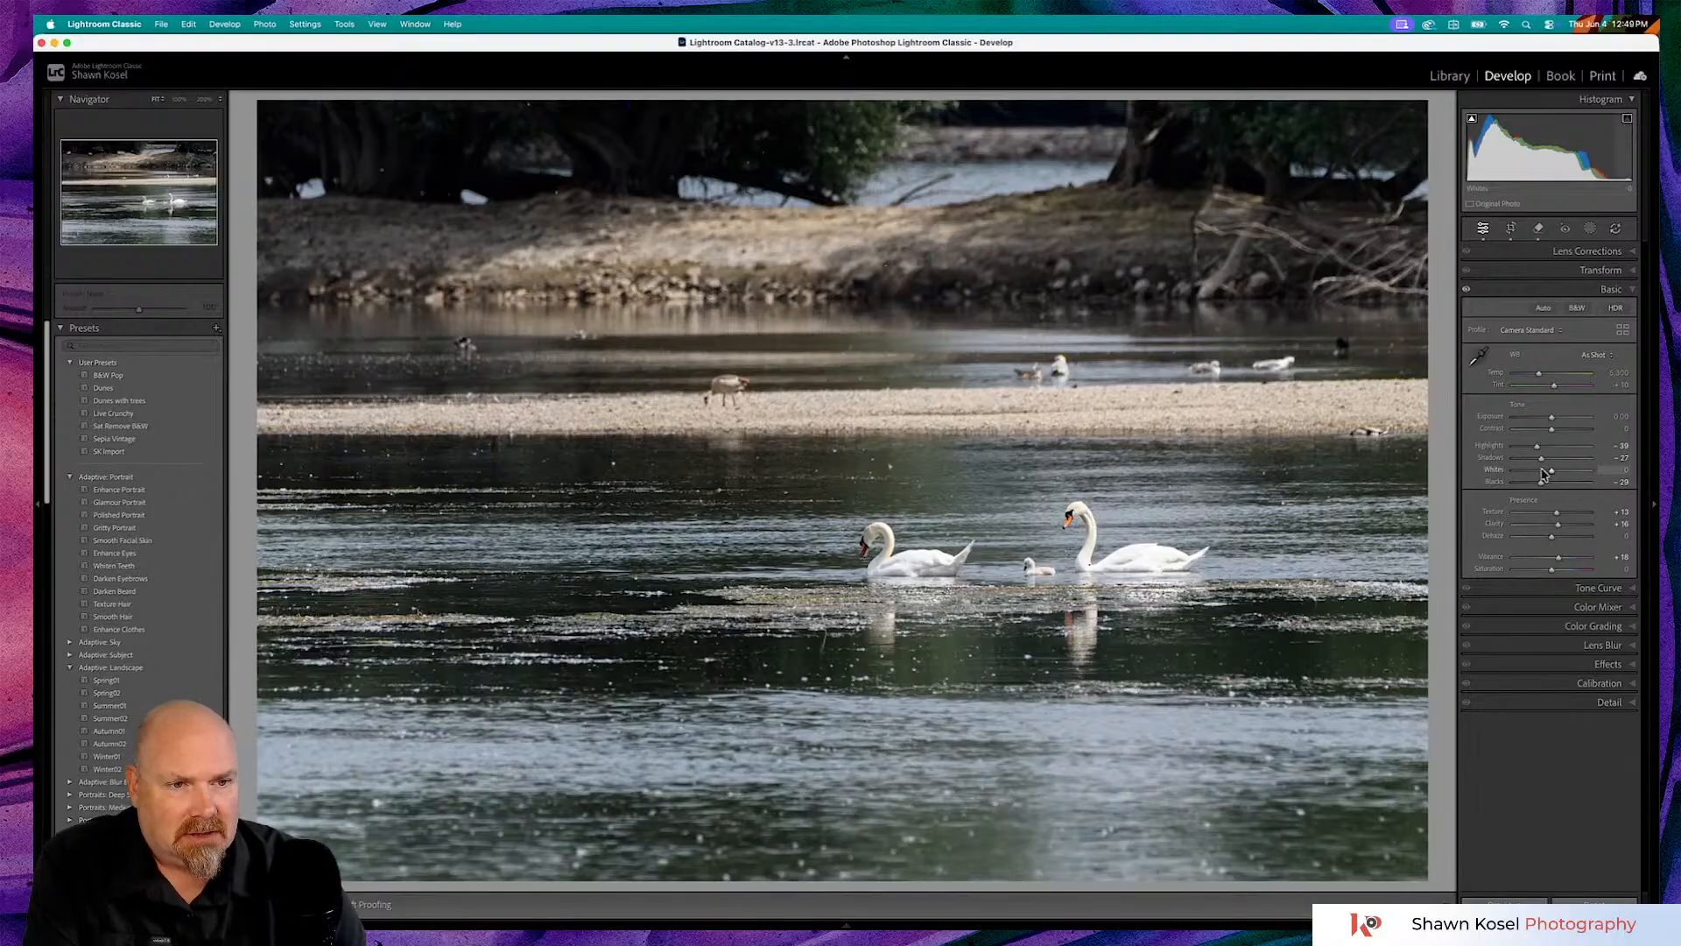
# - Set the swan photo's Highlights to -49, Whites to +4 and Blacks to -18
pyautogui.moveTo(1539, 448); pyautogui.dragTo(1553, 475)
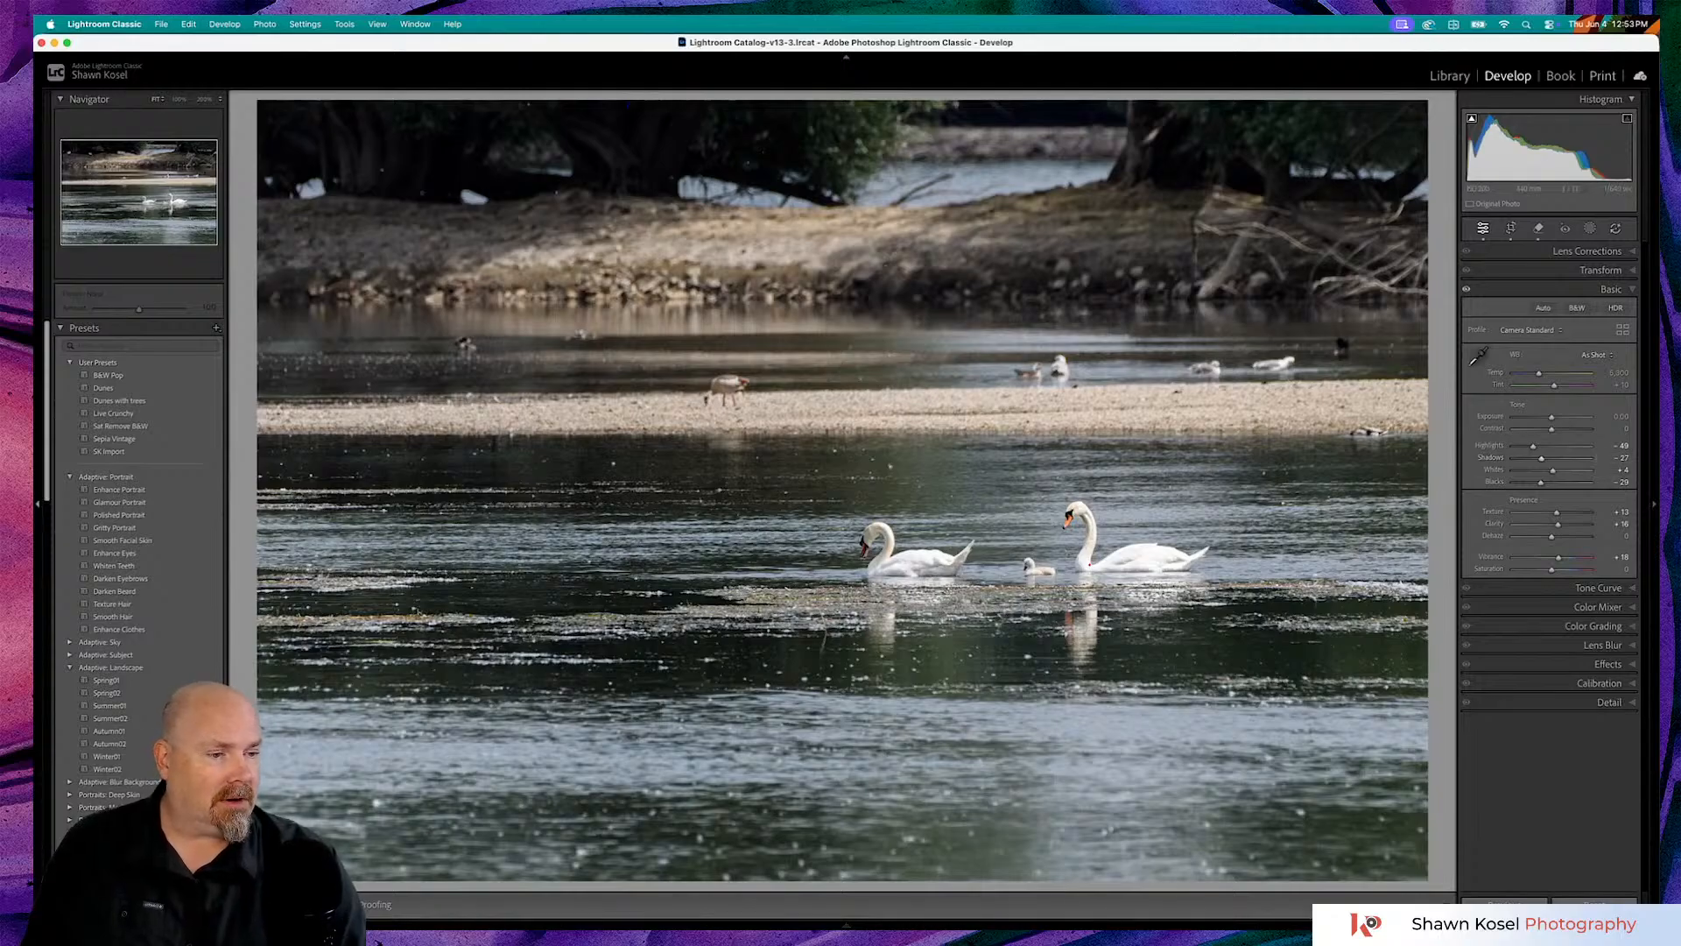
pyautogui.press('super+shift+e')
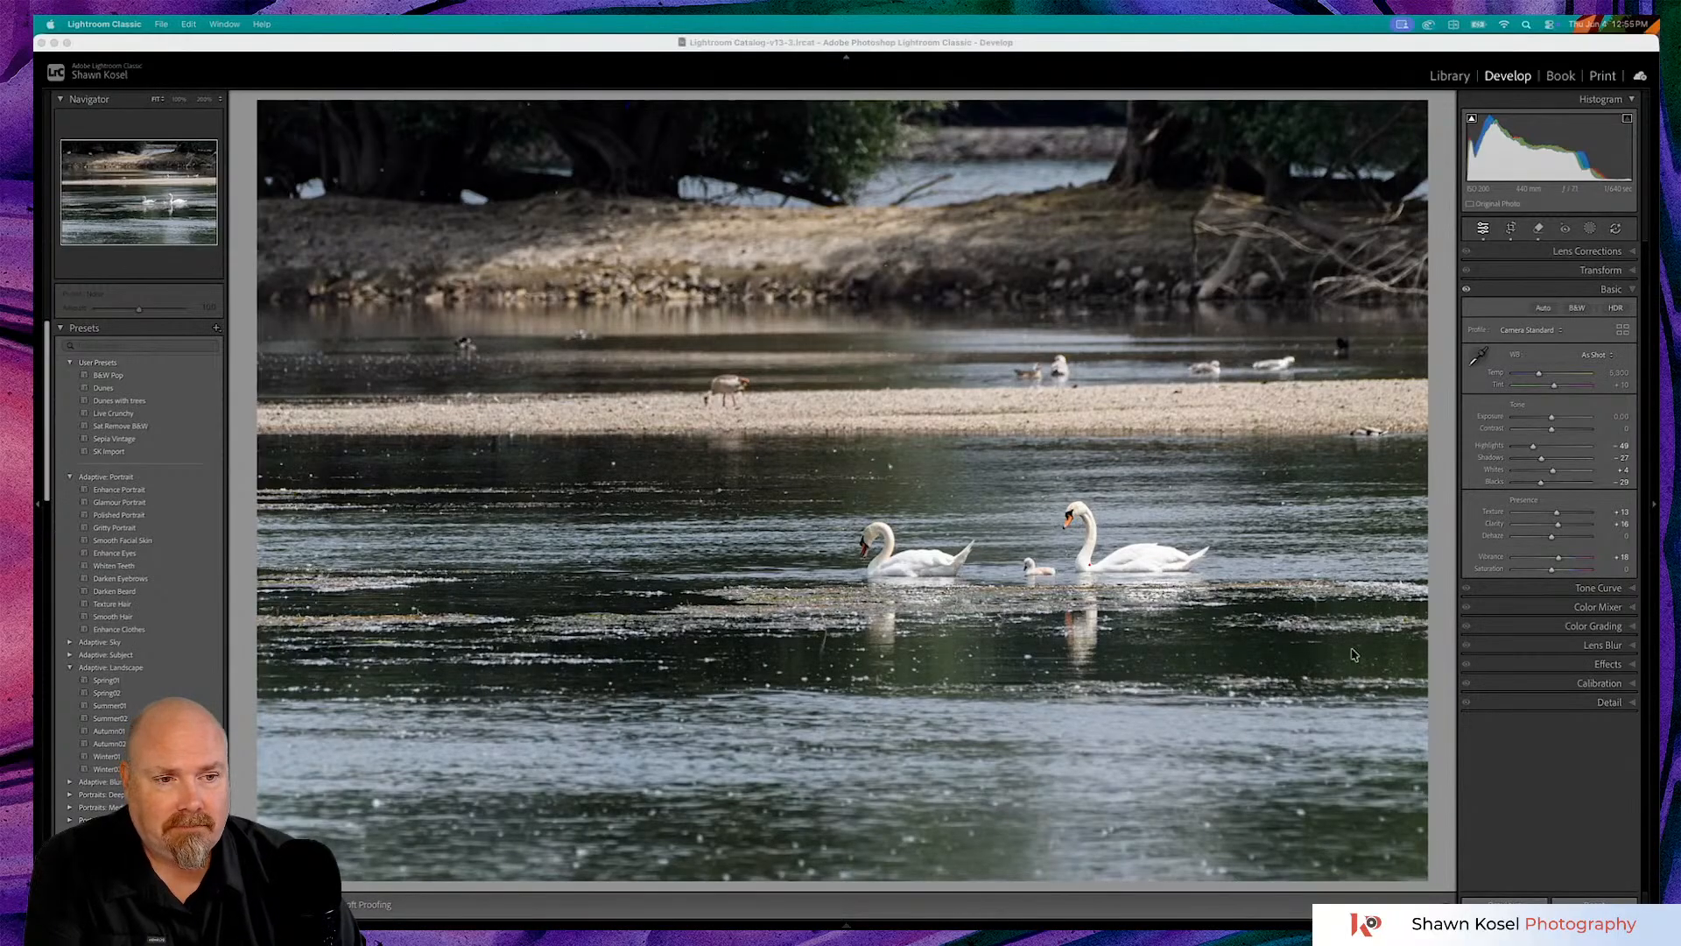
pyautogui.click(1555, 685)
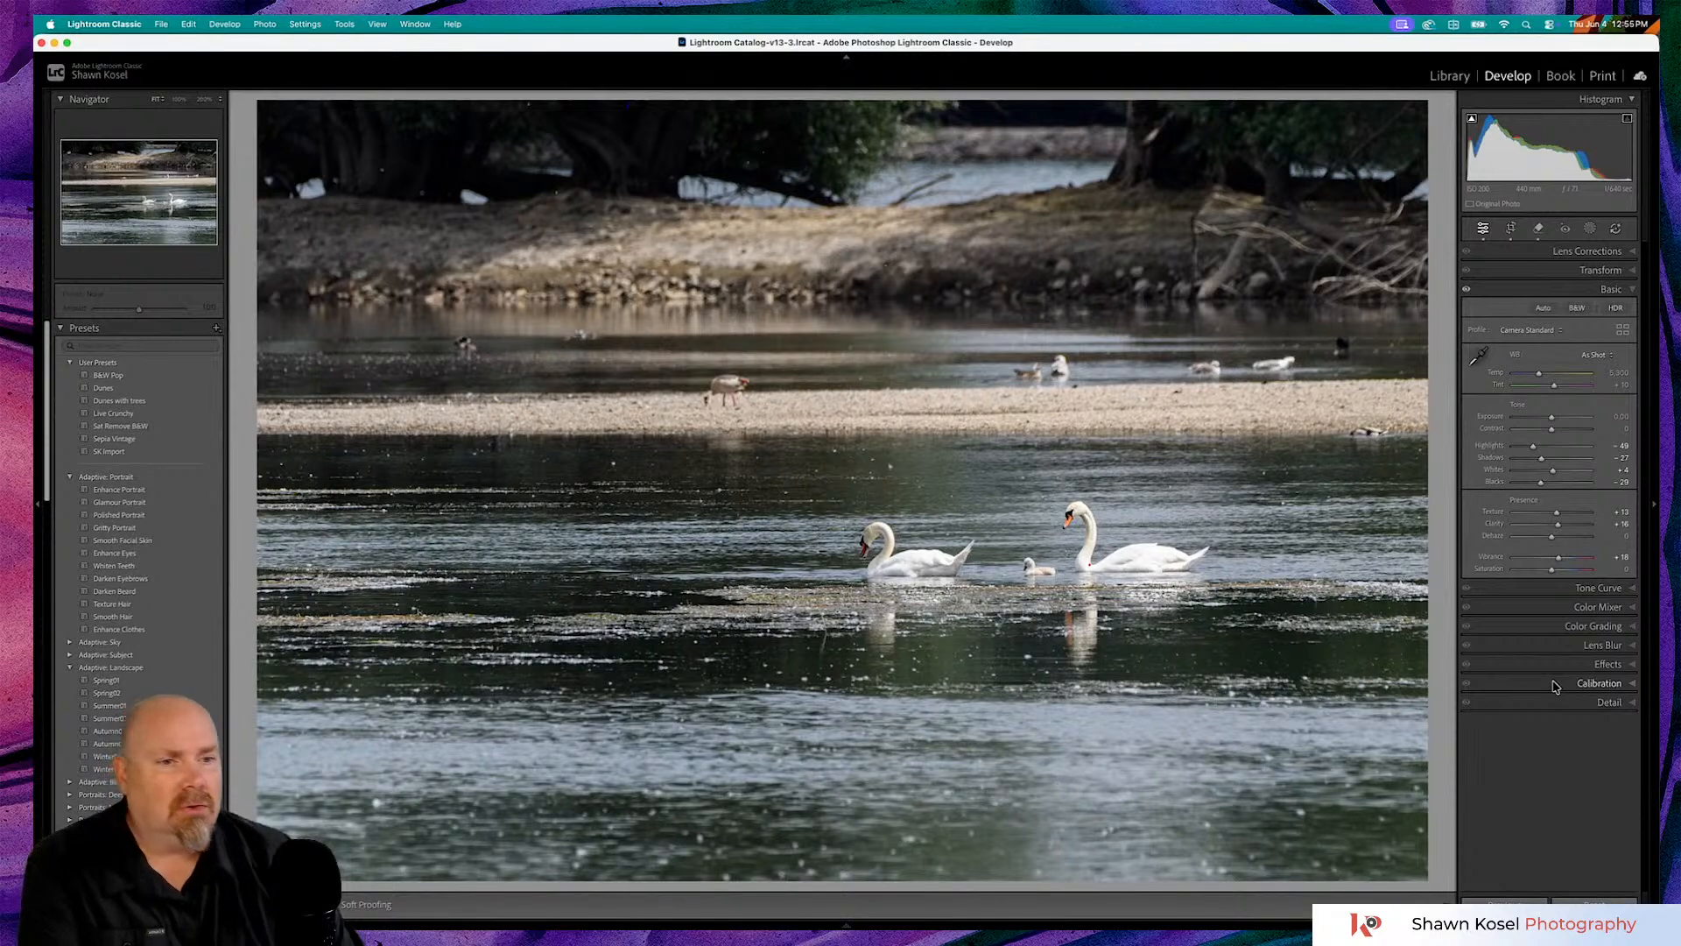
pyautogui.moveTo(1541, 482); pyautogui.dragTo(1546, 488)
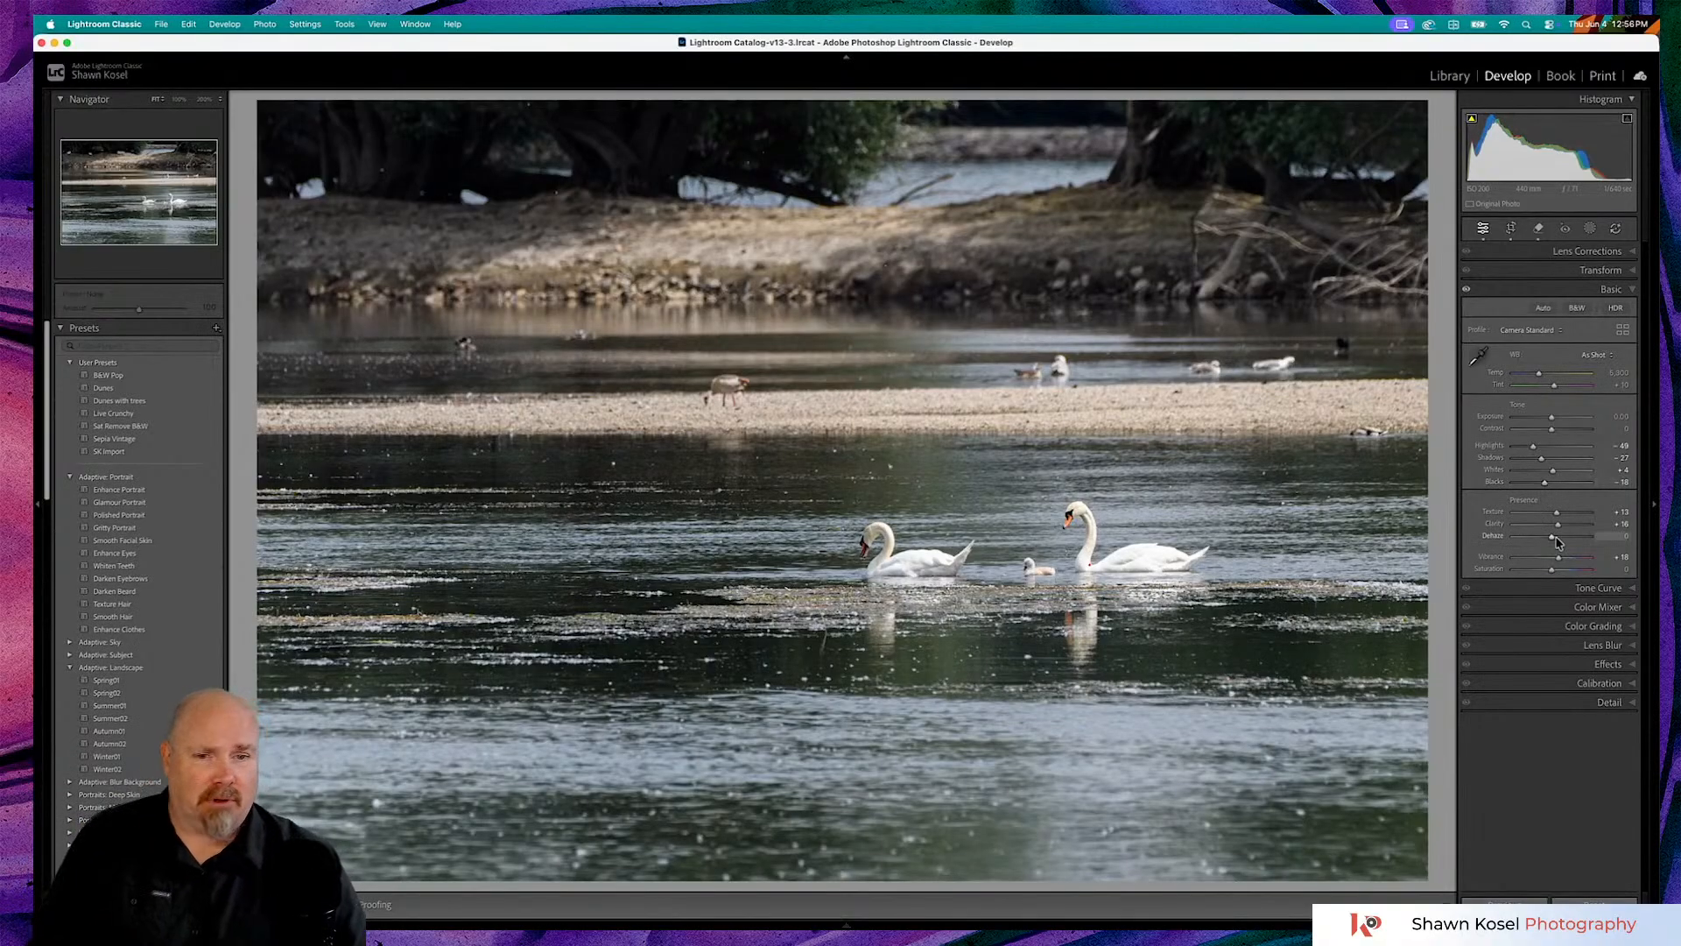
pyautogui.click(1060, 573)
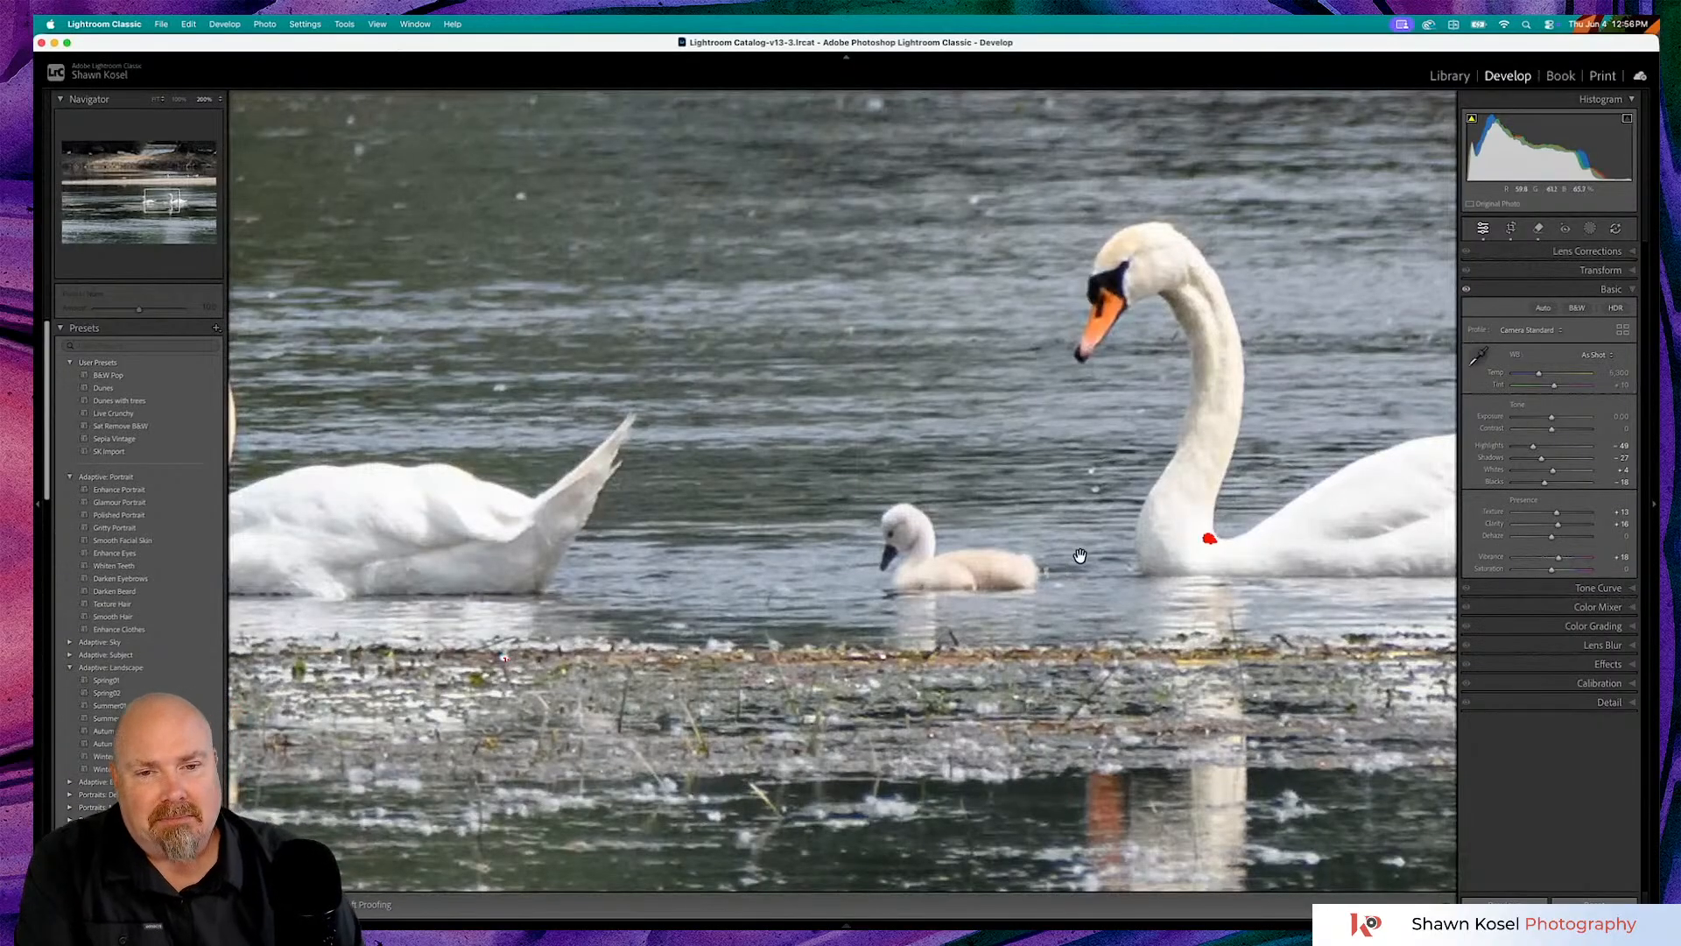
# - Fit the whole swan photo in view and compare the current edit with the unedited version
pyautogui.click(1059, 570)
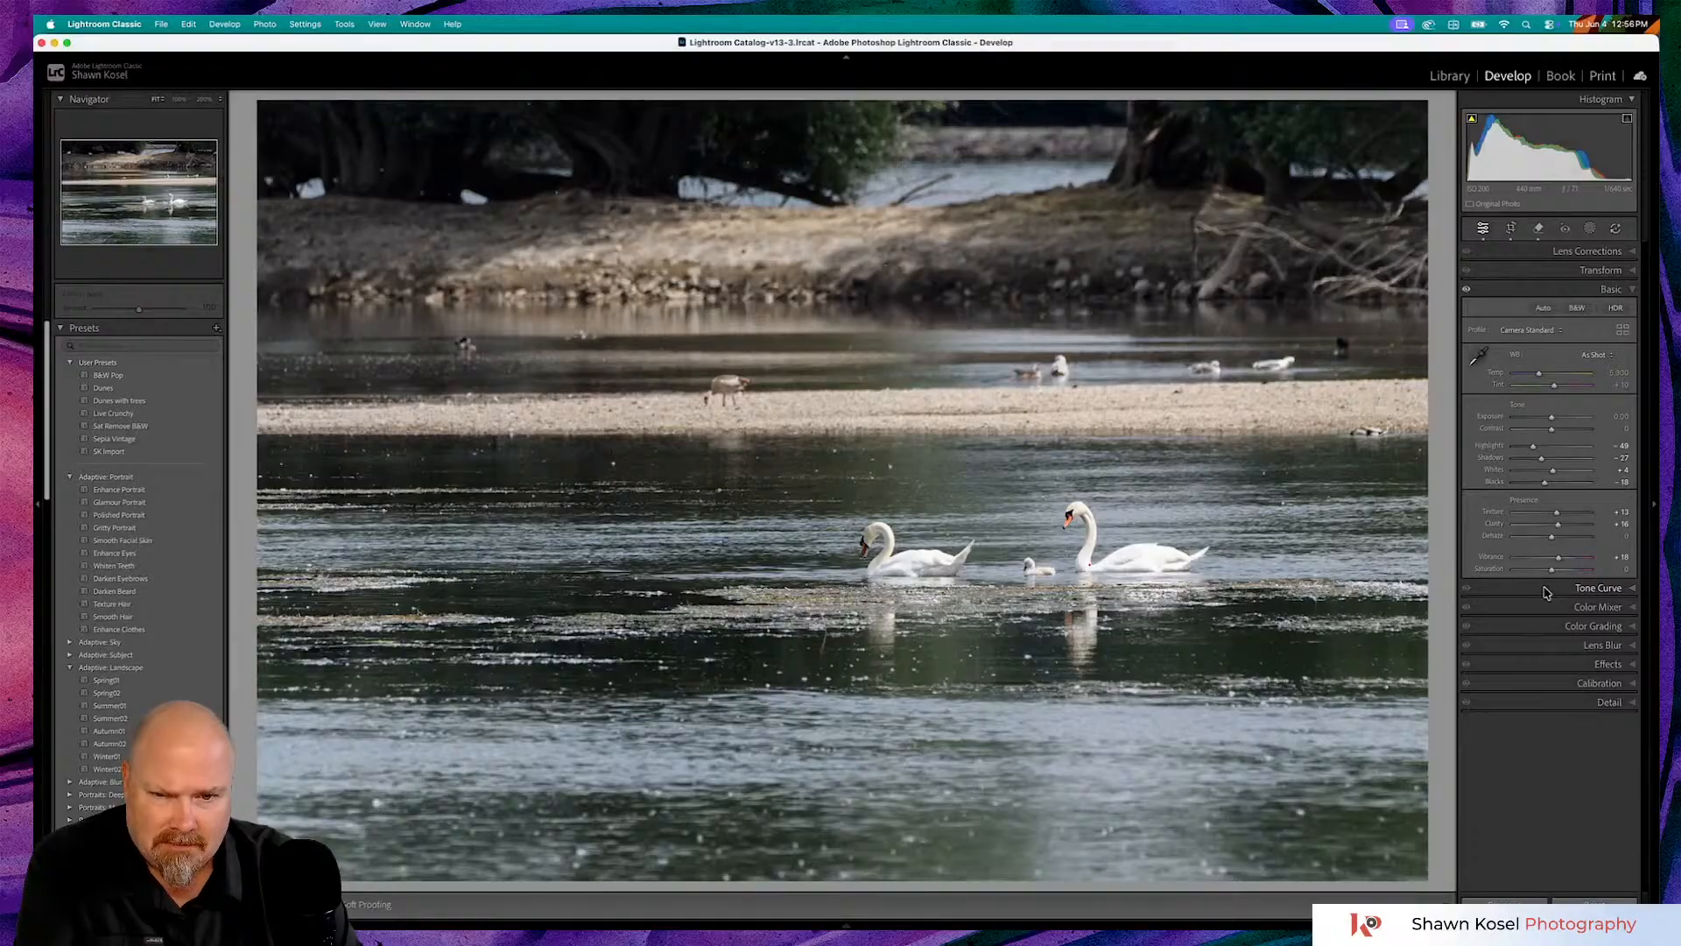
pyautogui.press('\\')
pyautogui.press('\\')
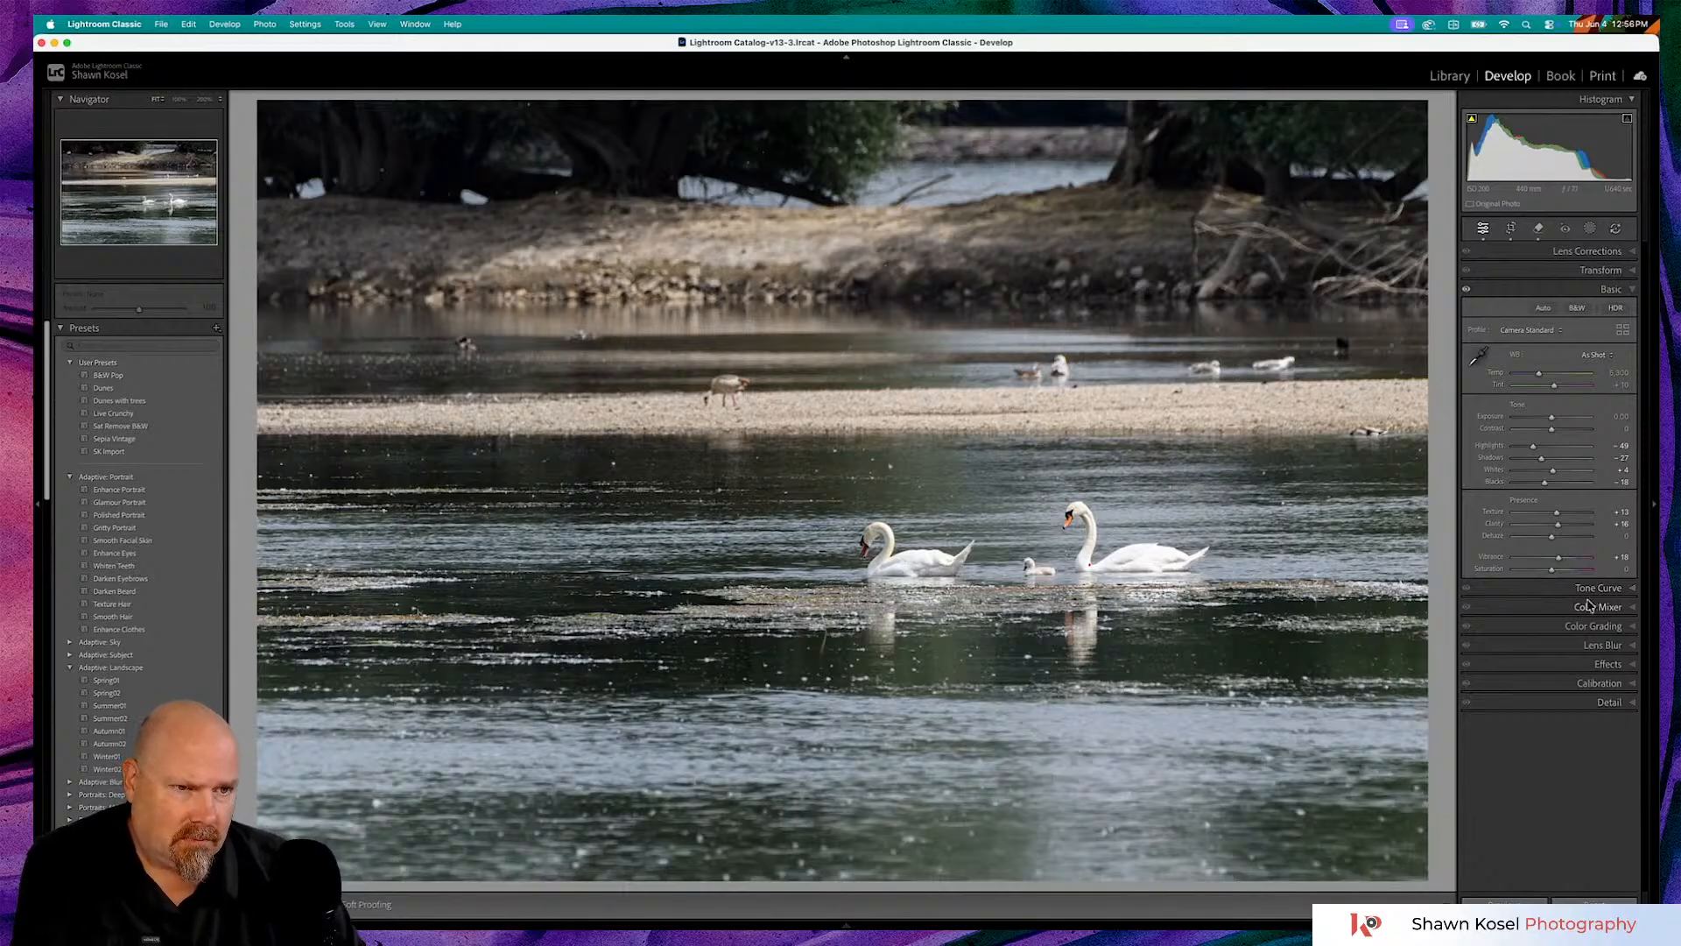
# - Add a radial gradient mask and center its ellipse over the swan family
pyautogui.click(1588, 231)
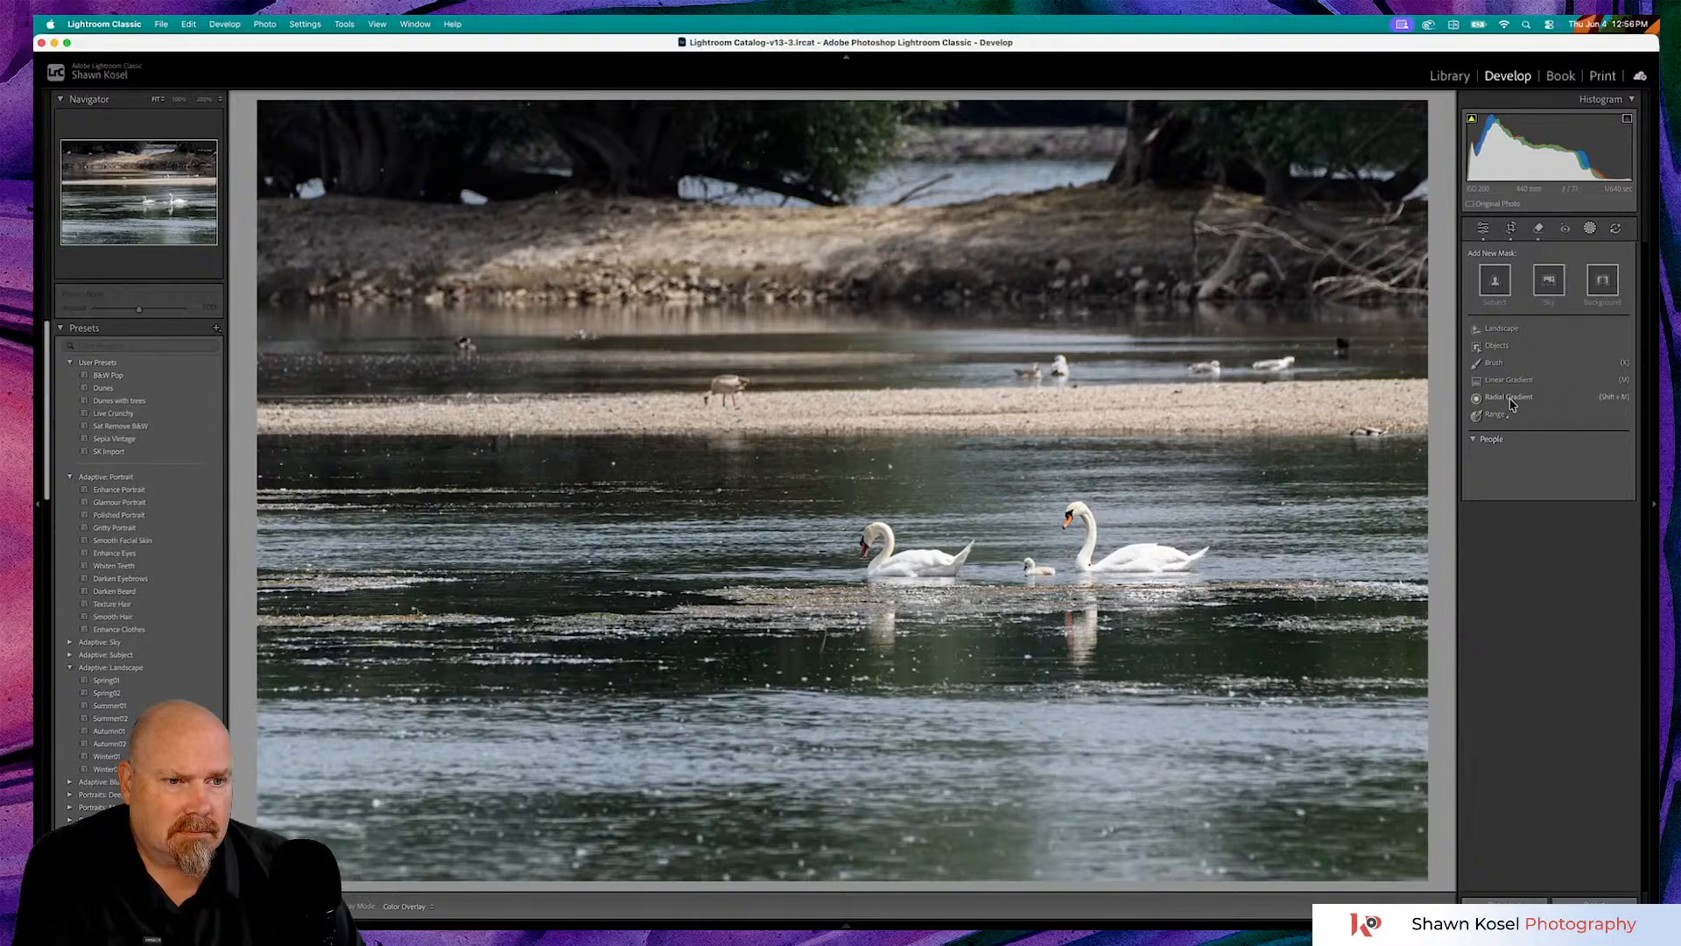
pyautogui.click(1510, 398)
pyautogui.moveTo(636, 419); pyautogui.dragTo(943, 555)
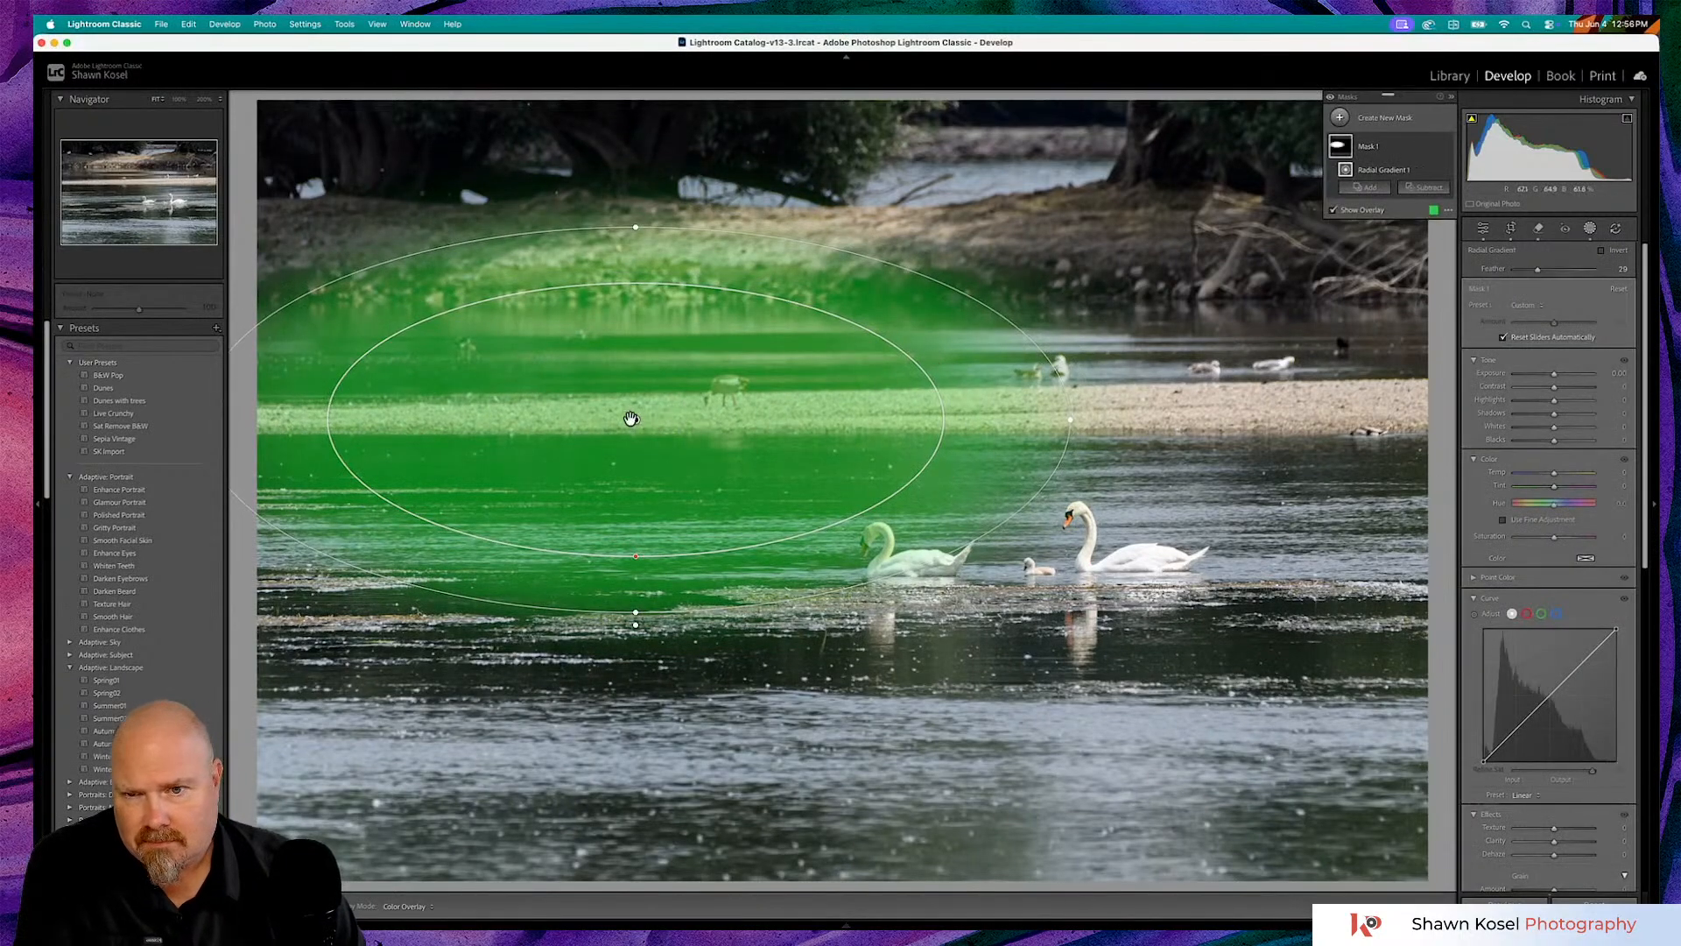
pyautogui.moveTo(642, 422); pyautogui.dragTo(982, 558)
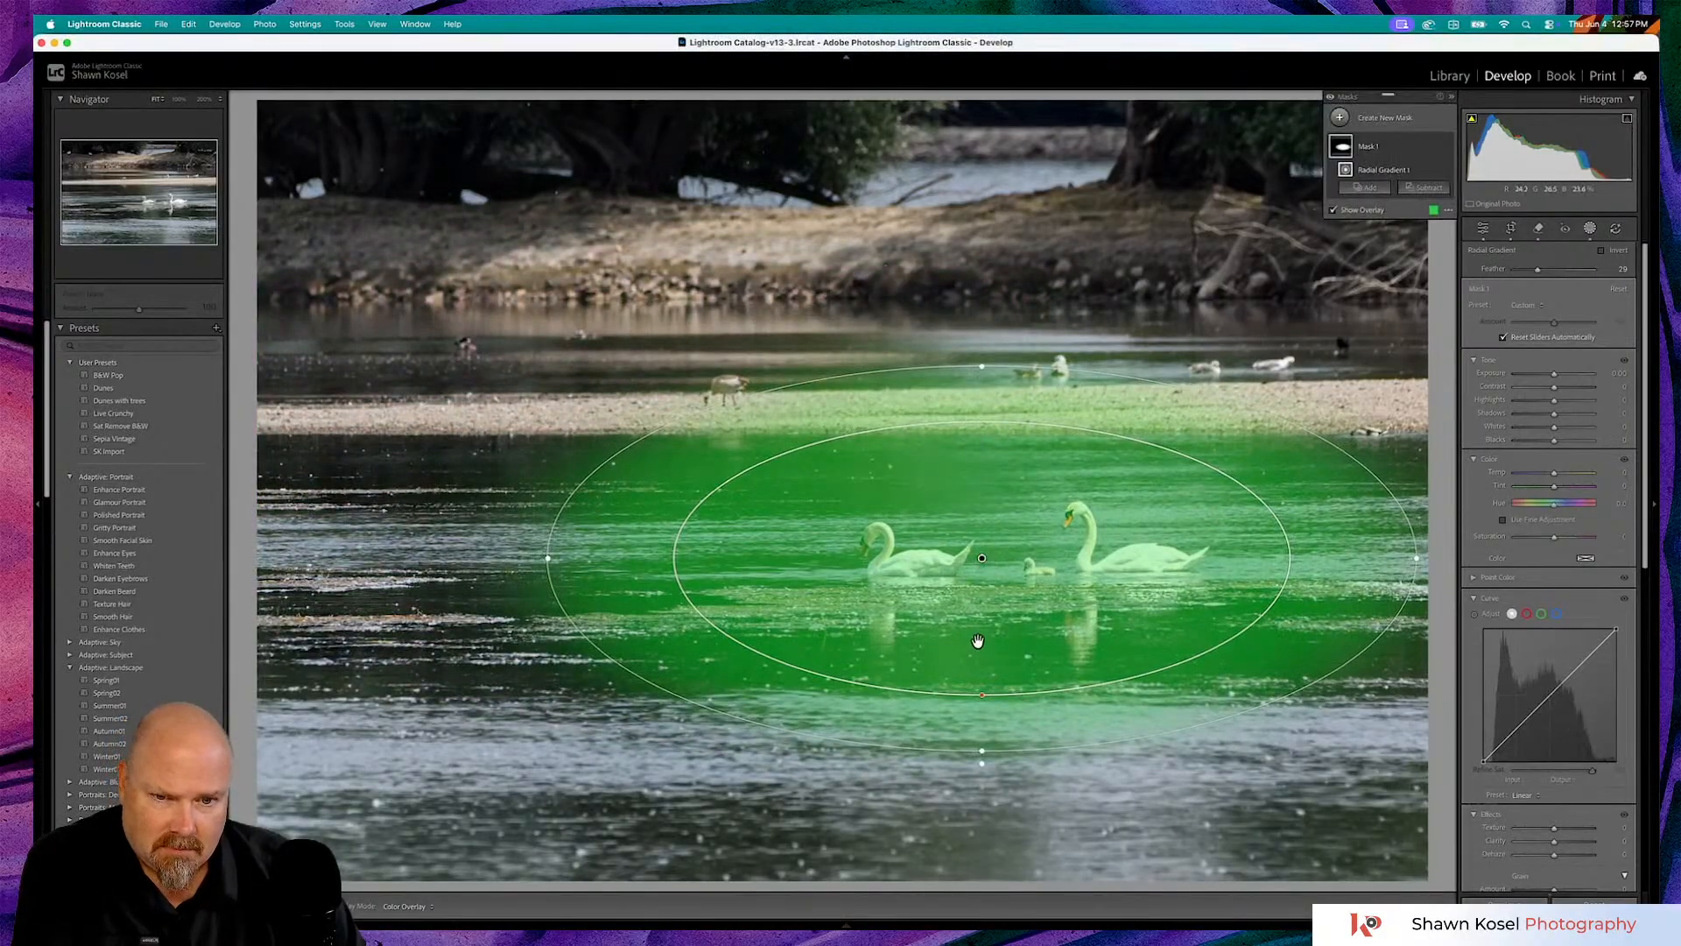
# - Raise the radial gradient's feather to 44 and flatten the ellipse so it sits on the water around the swans
pyautogui.hotkey('ctrl', 'Up')
pyautogui.click(985, 706)
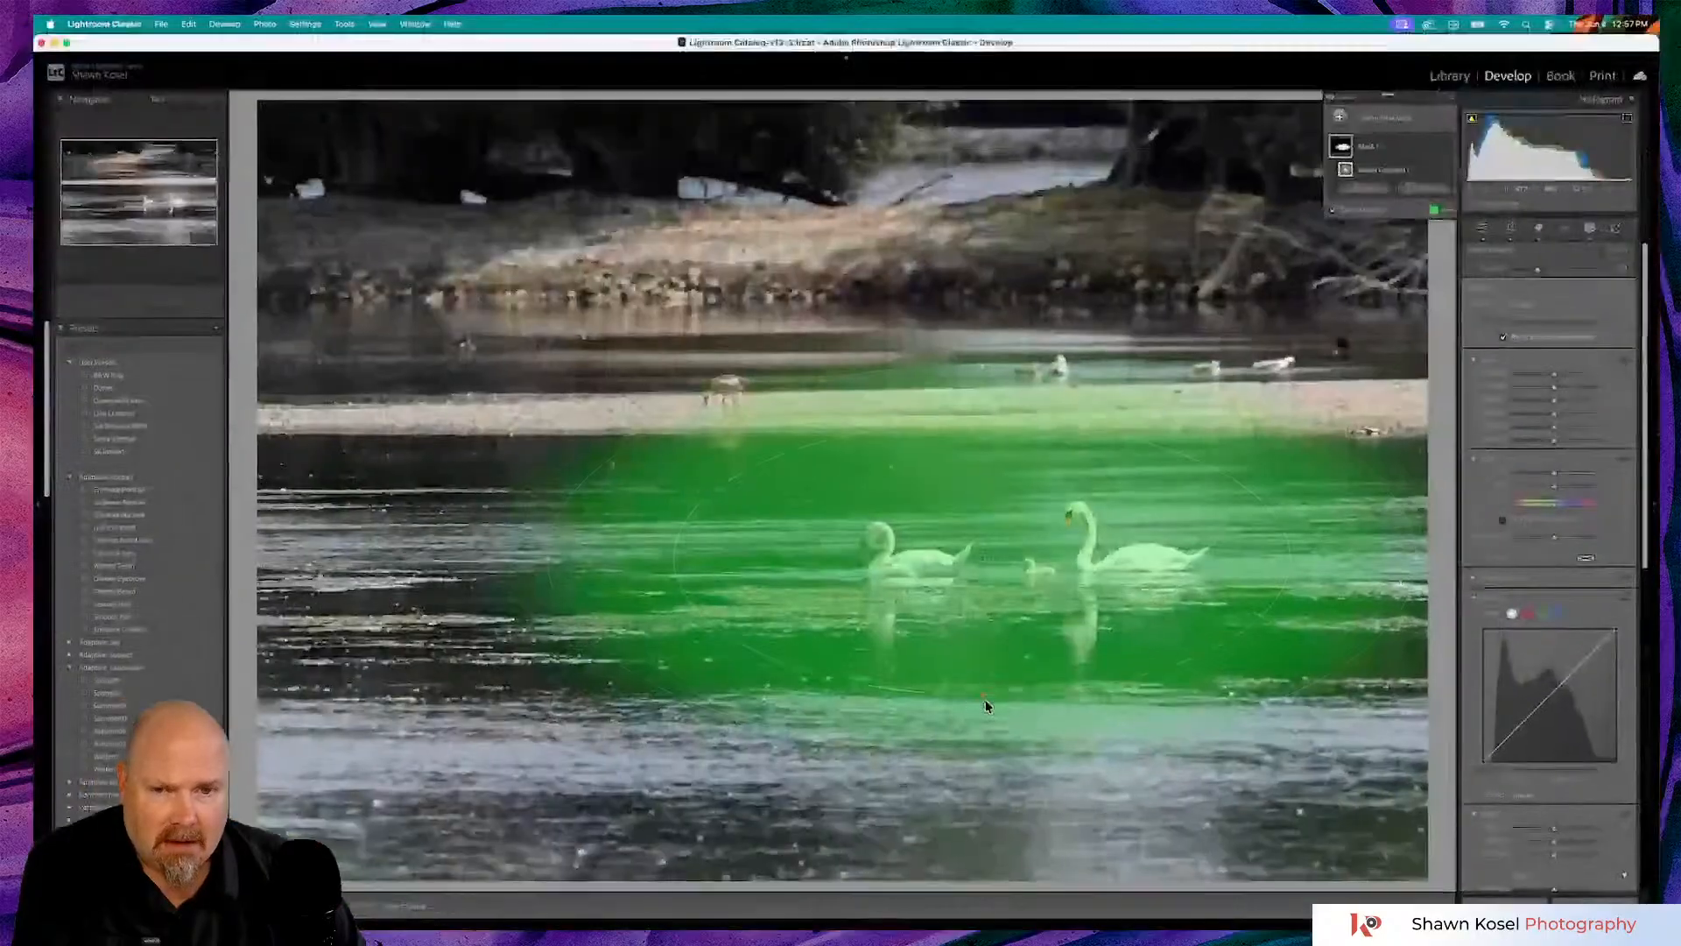
pyautogui.moveTo(983, 691); pyautogui.dragTo(986, 667)
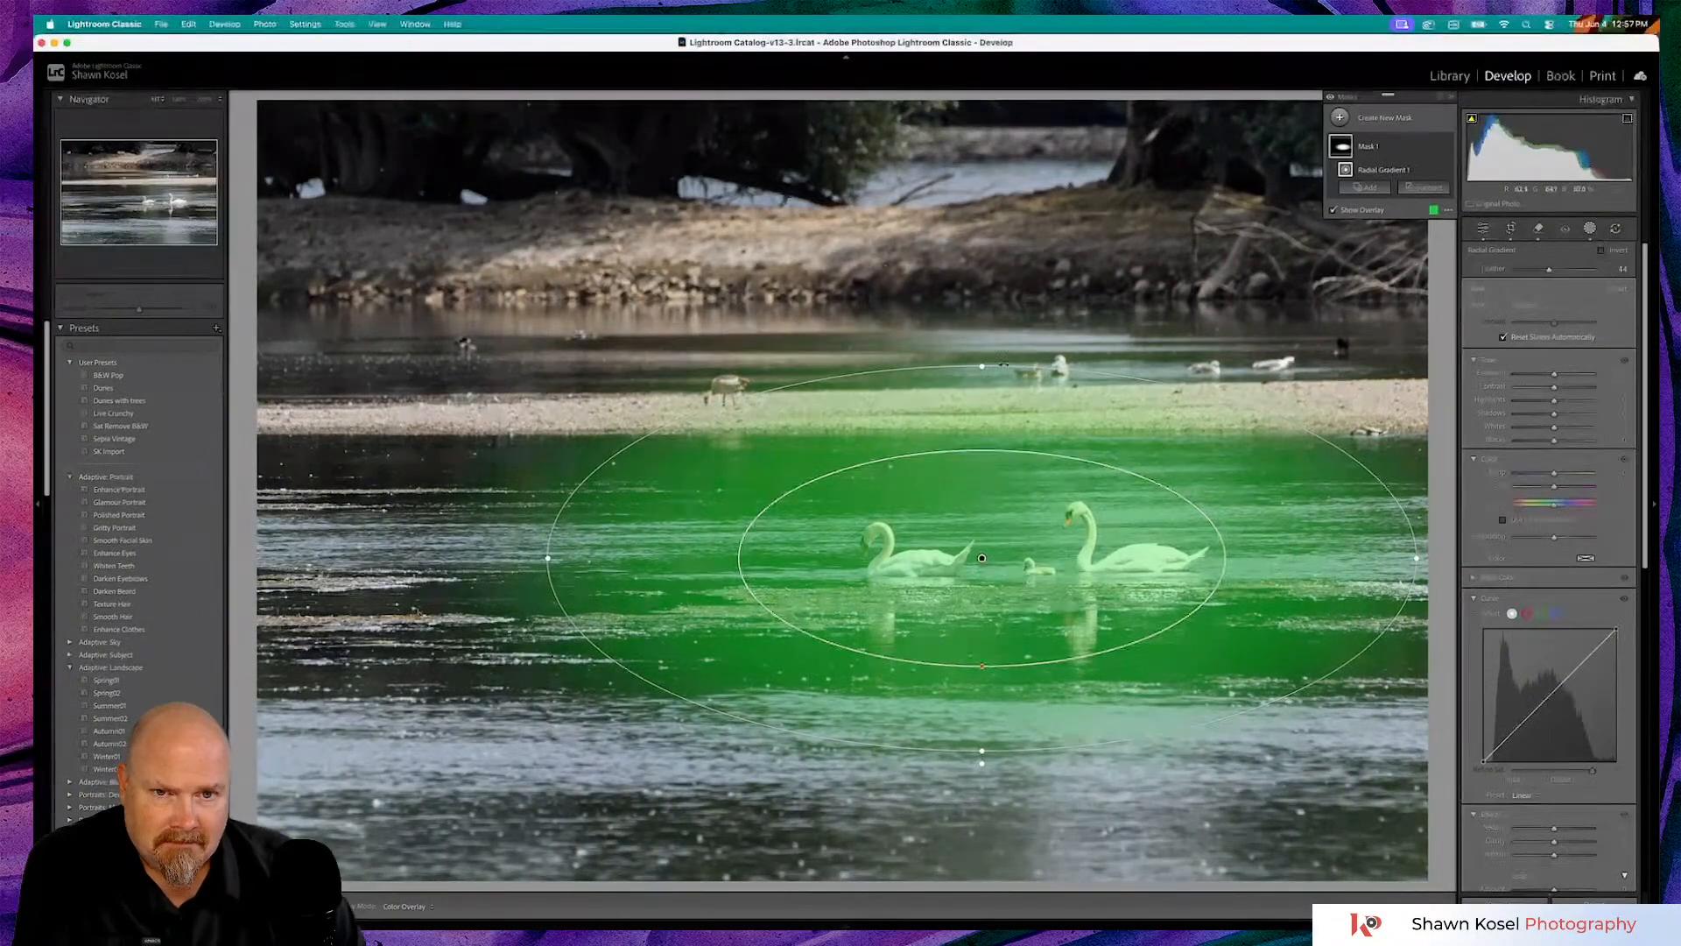
pyautogui.moveTo(980, 366); pyautogui.dragTo(982, 394)
pyautogui.moveTo(980, 562); pyautogui.dragTo(993, 559)
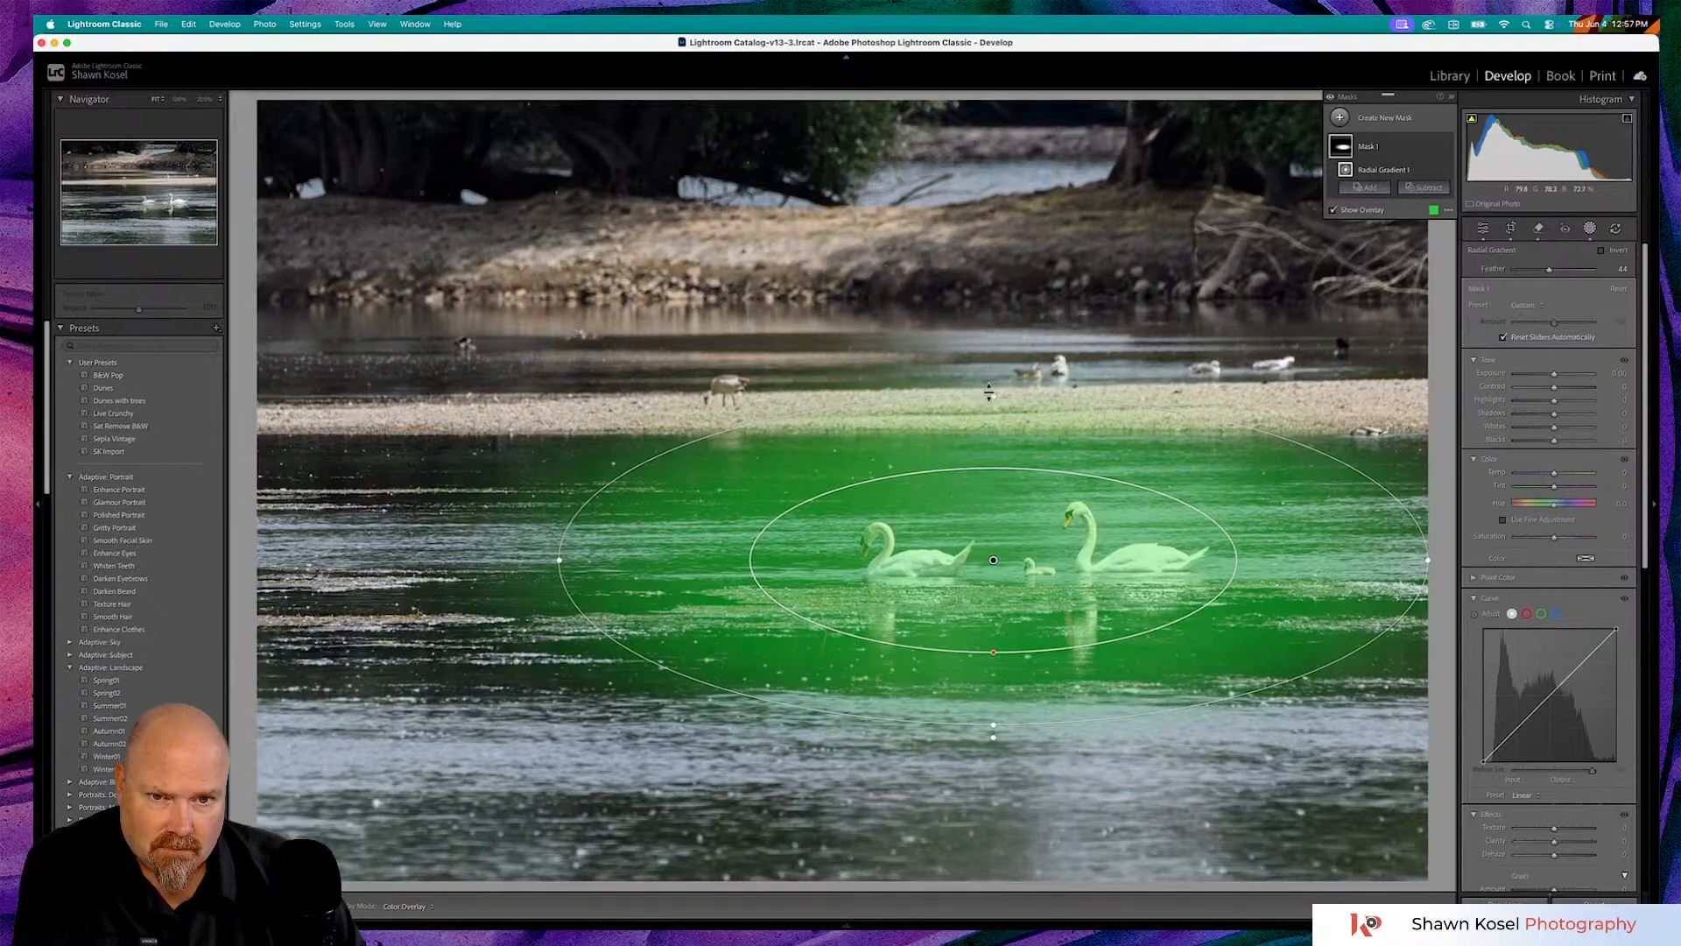
pyautogui.moveTo(988, 394); pyautogui.dragTo(986, 422)
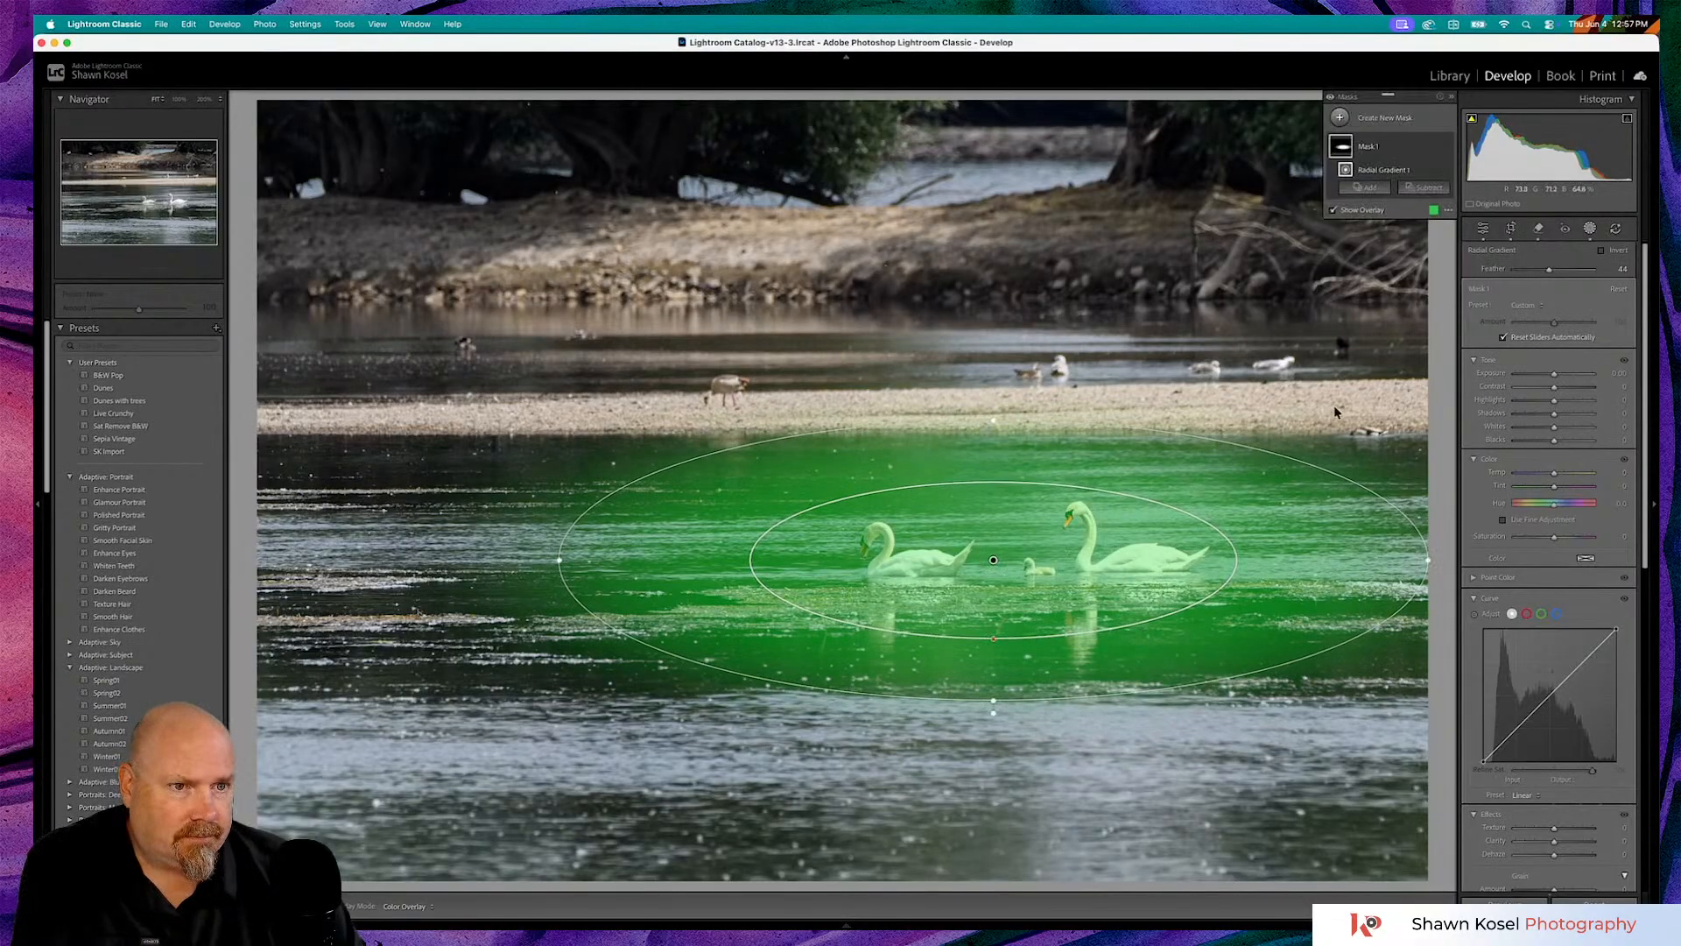
# - Brighten the swan family mask slightly by setting its Exposure to about 0.10
pyautogui.moveTo(1555, 431); pyautogui.dragTo(1554, 431)
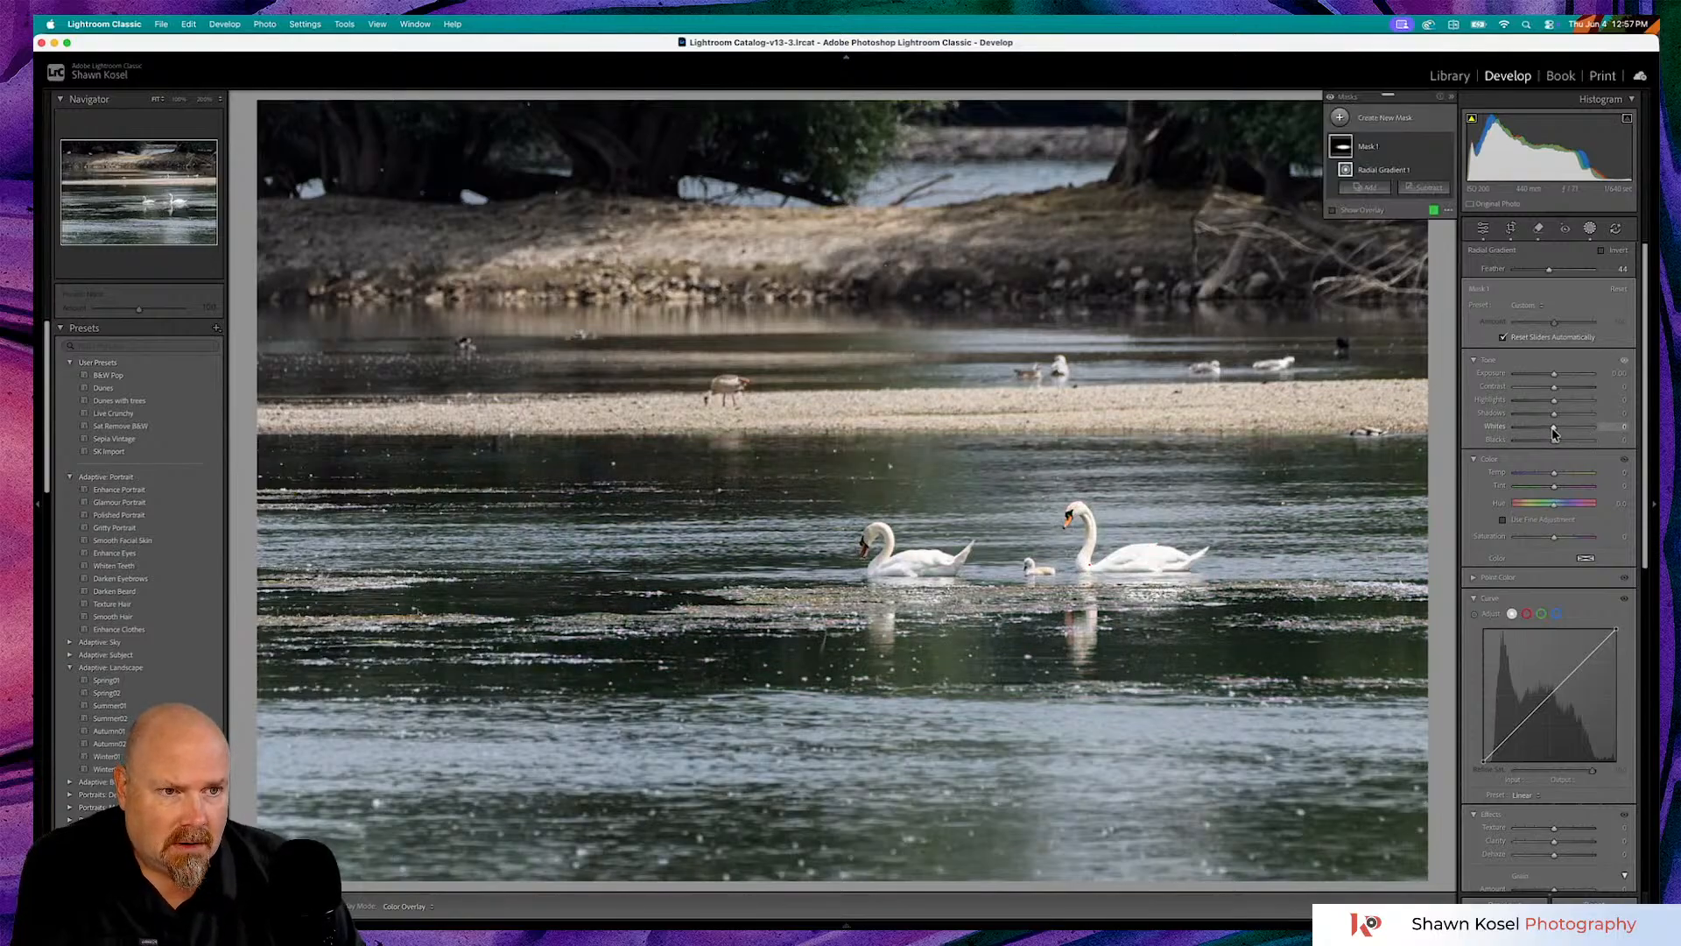
pyautogui.click(1552, 376)
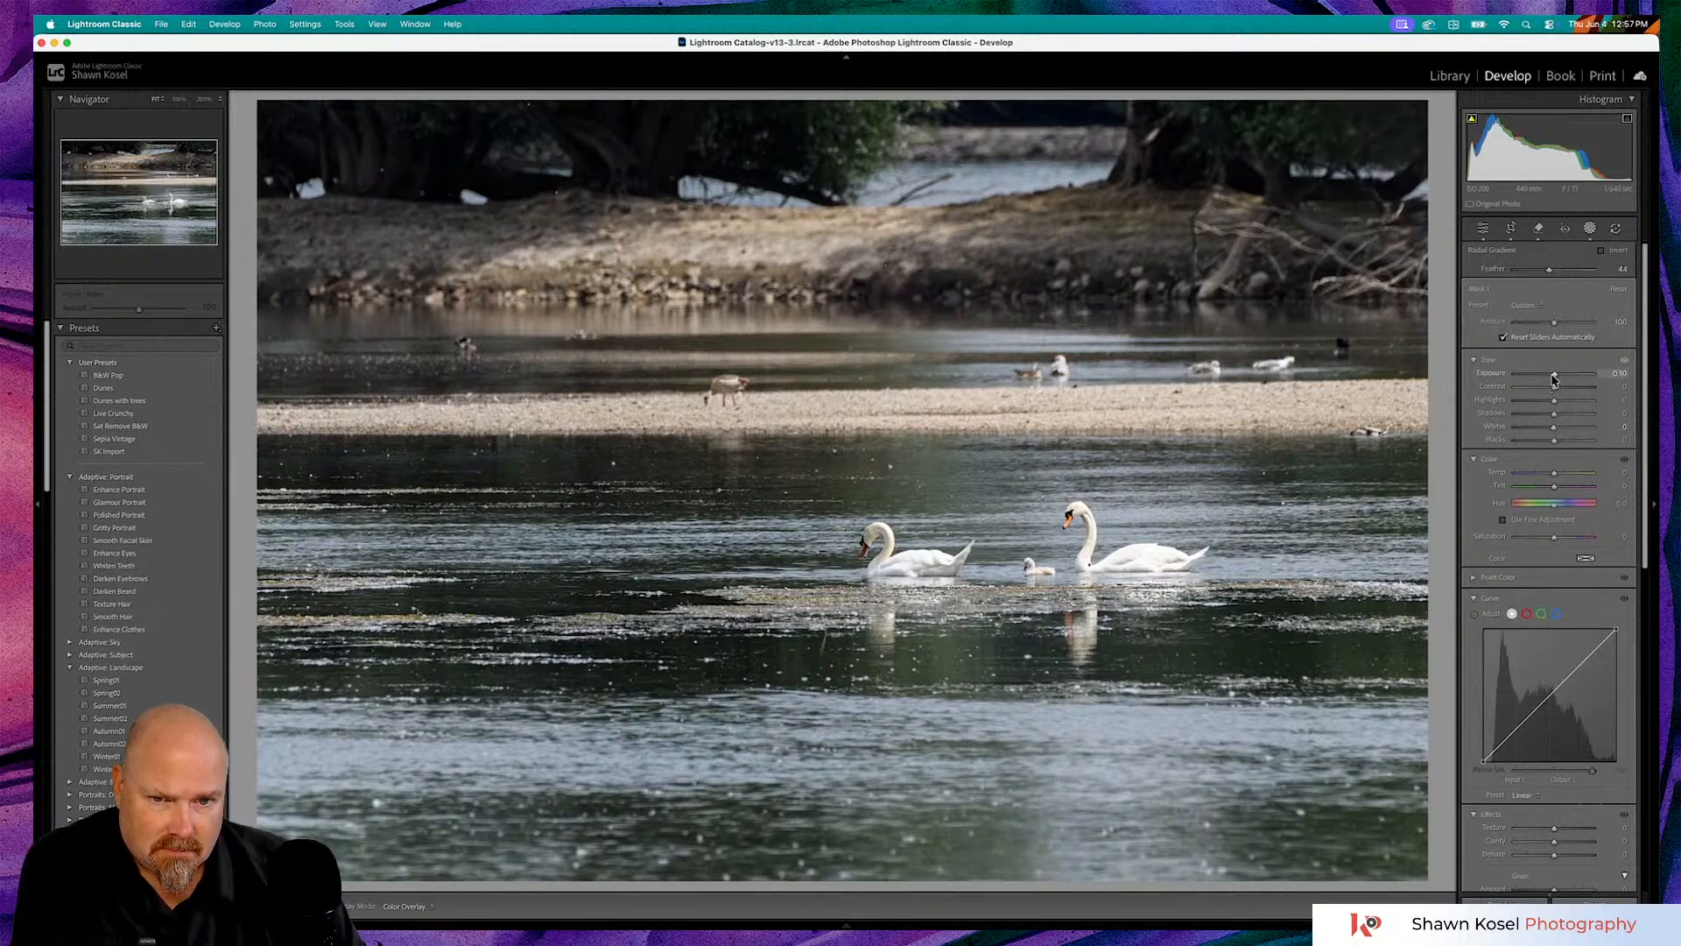
pyautogui.moveTo(1554, 378); pyautogui.dragTo(1554, 378)
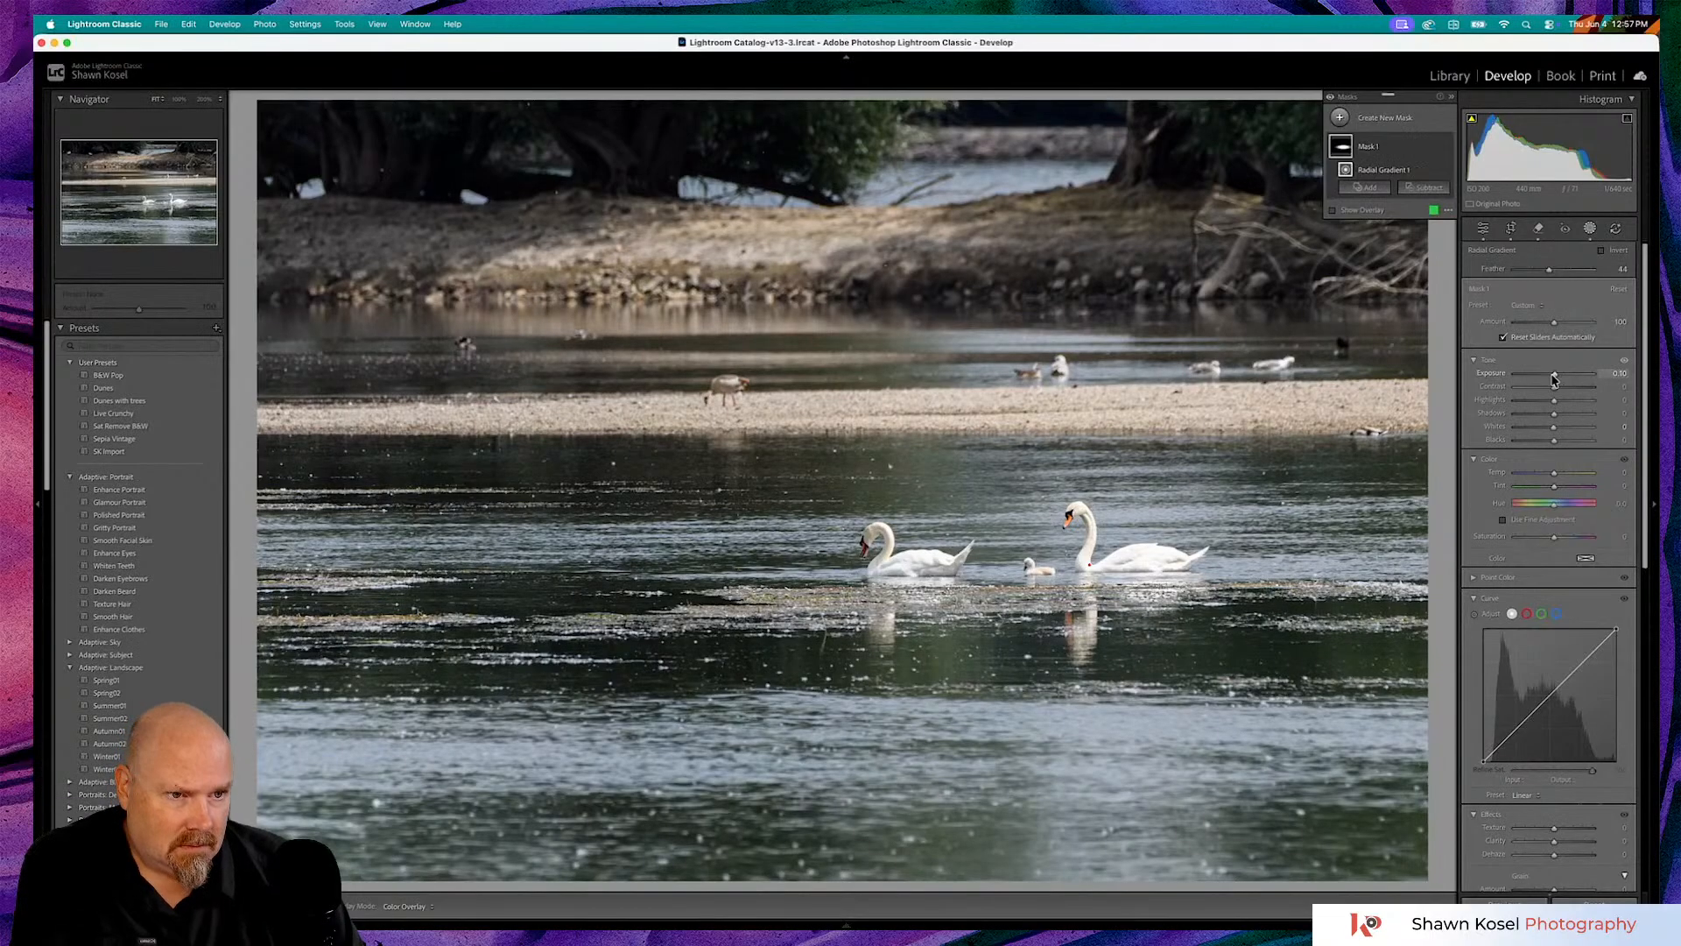
pyautogui.click(1554, 378)
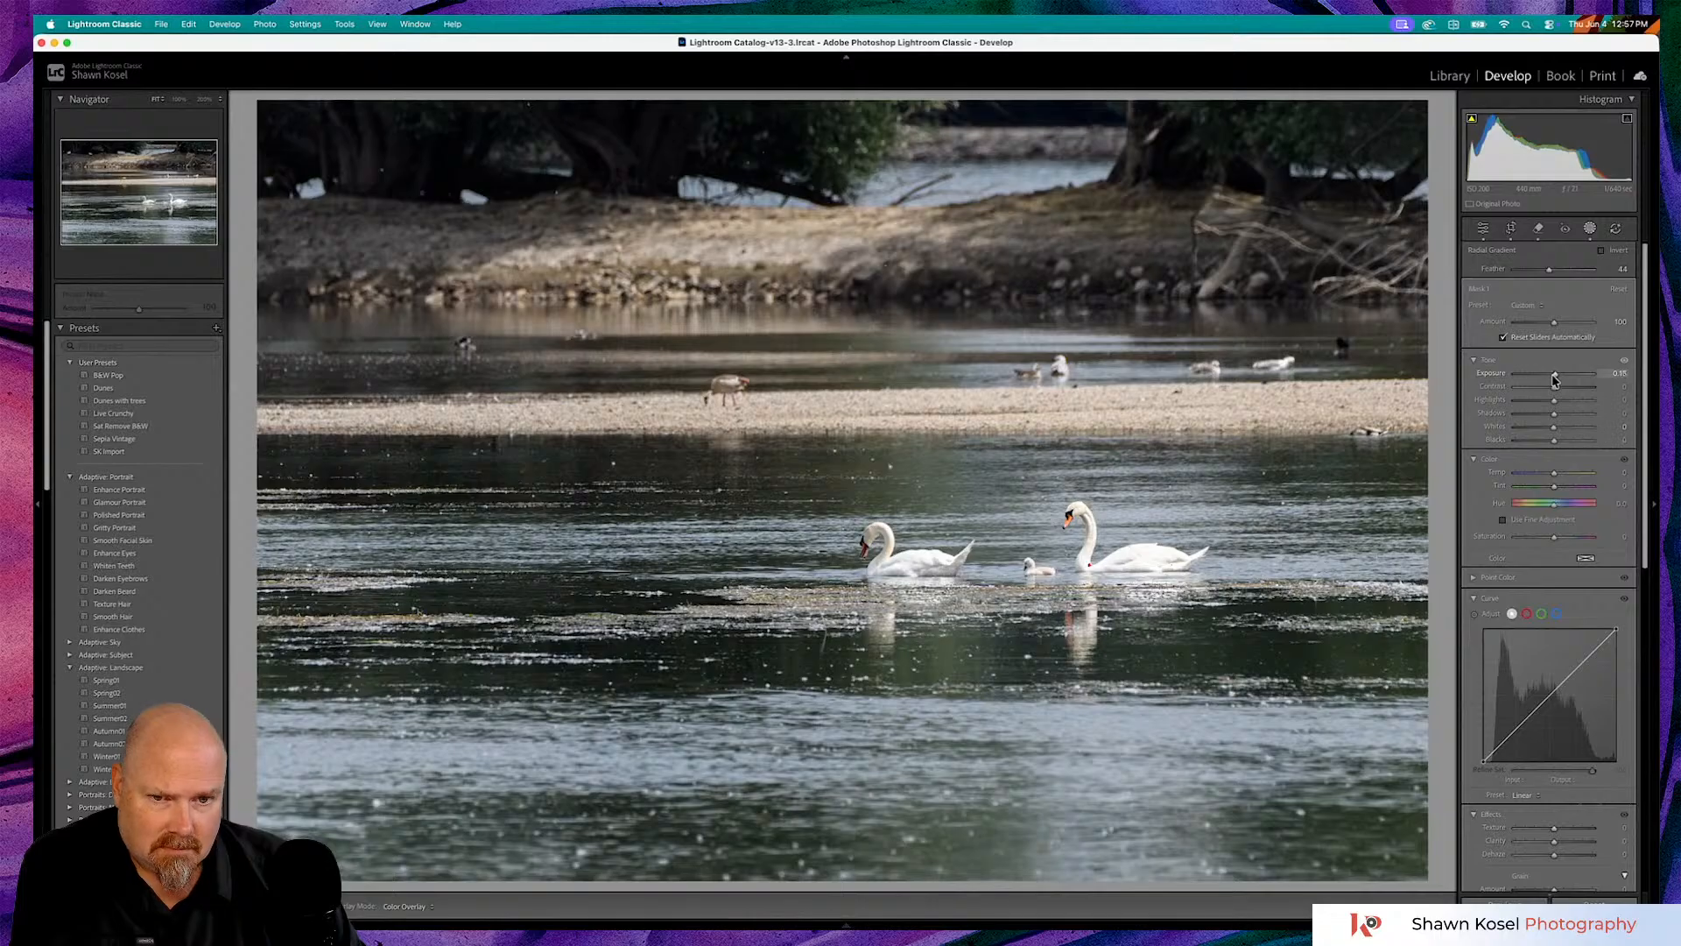
pyautogui.moveTo(1554, 378); pyautogui.dragTo(1554, 379)
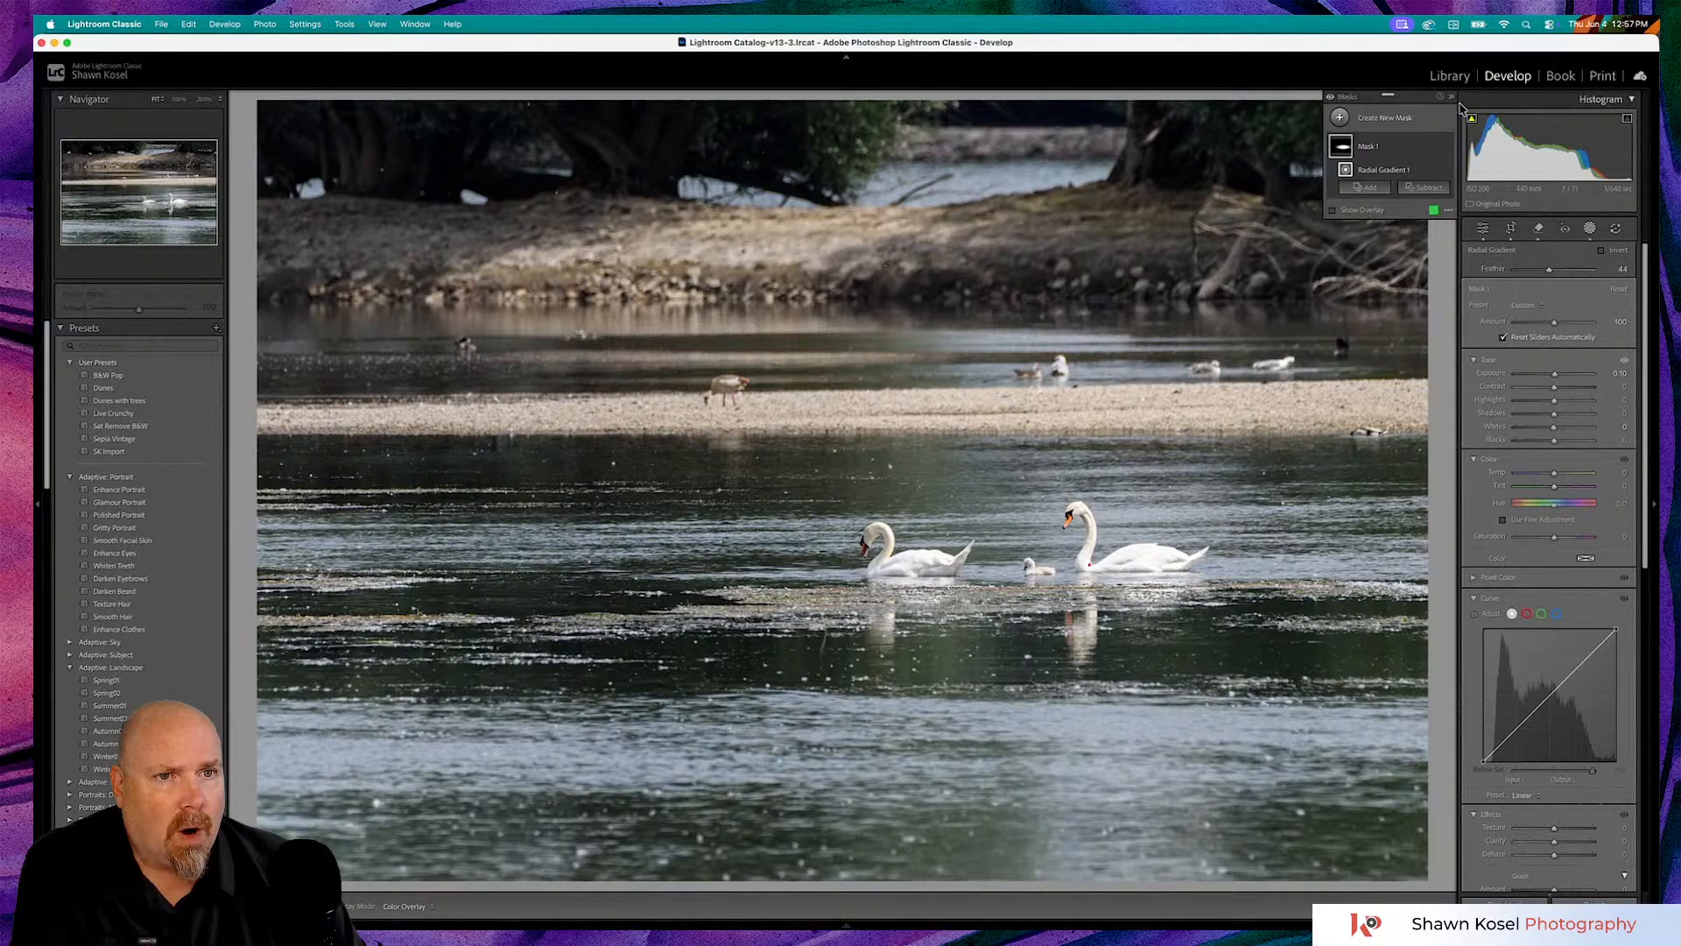
# - Duplicate and invert Mask 1 to cover everything around the swan family
pyautogui.click(1486, 229)
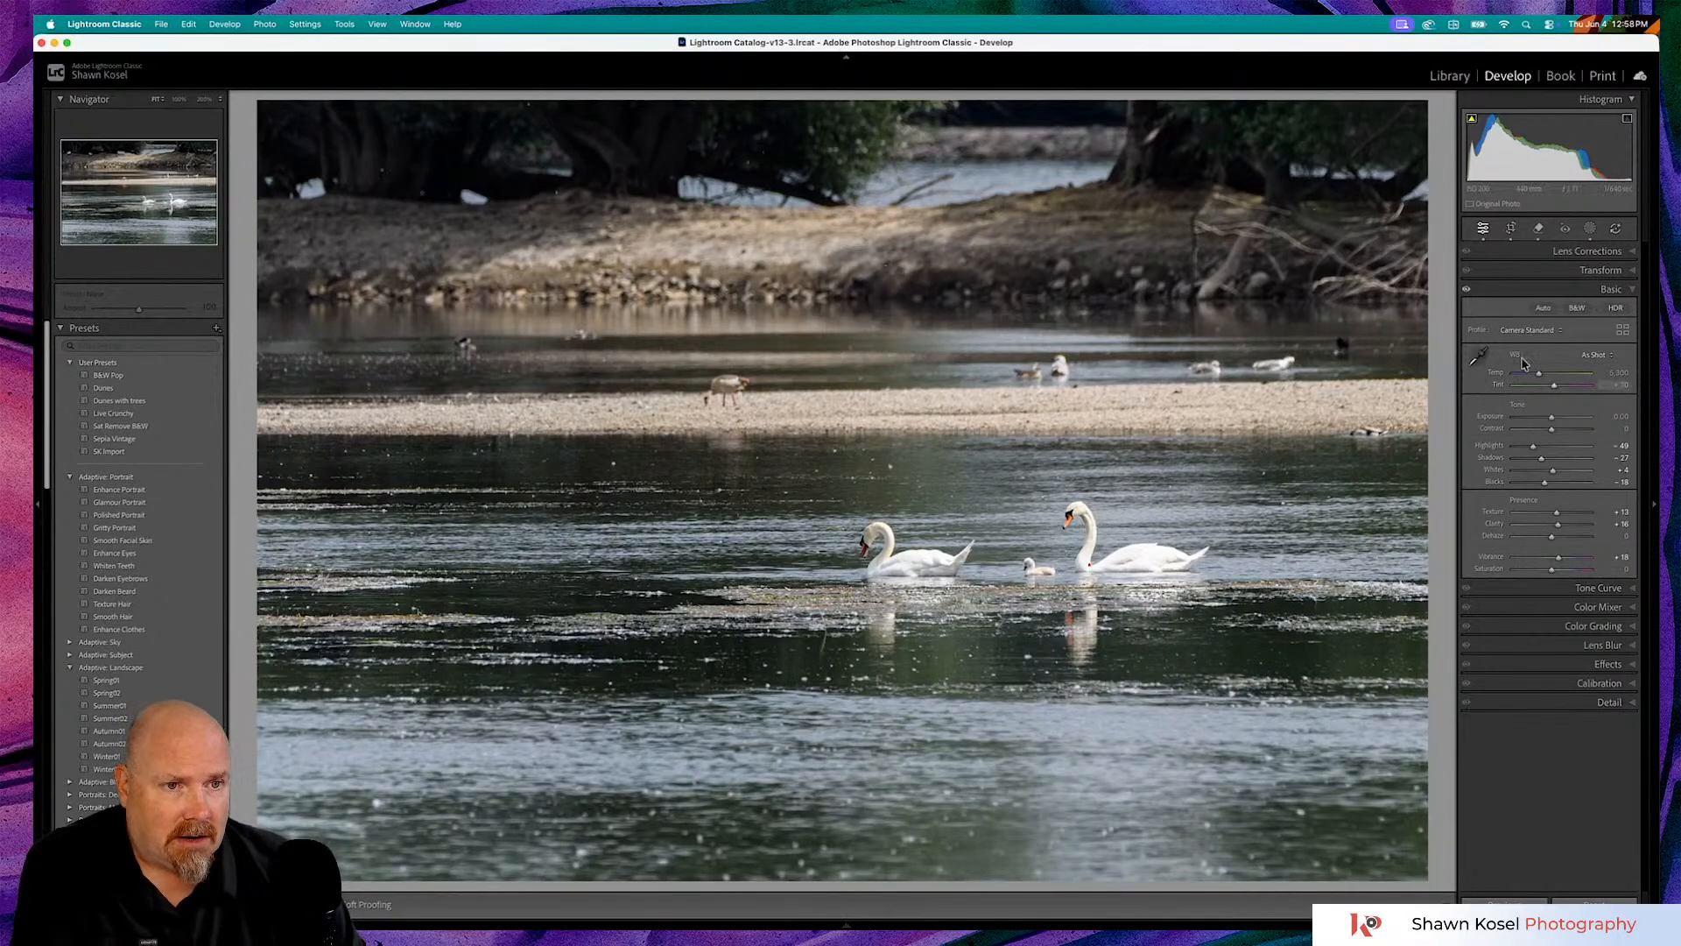
pyautogui.click(1589, 231)
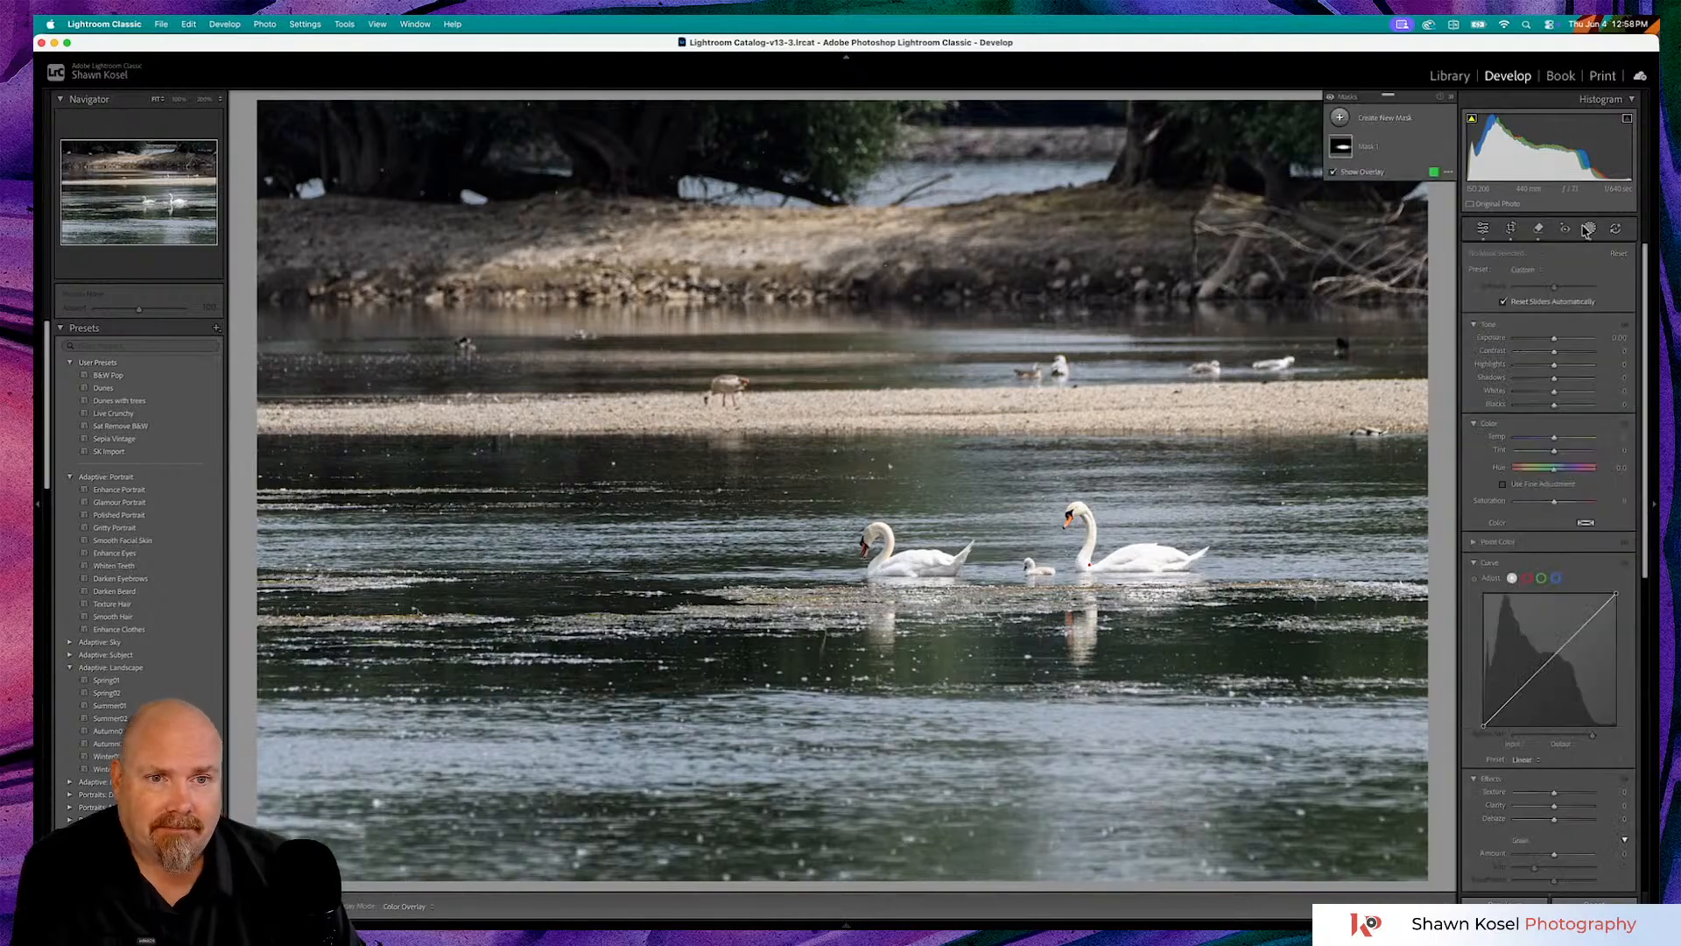
pyautogui.click(1413, 154)
pyautogui.click(1435, 149)
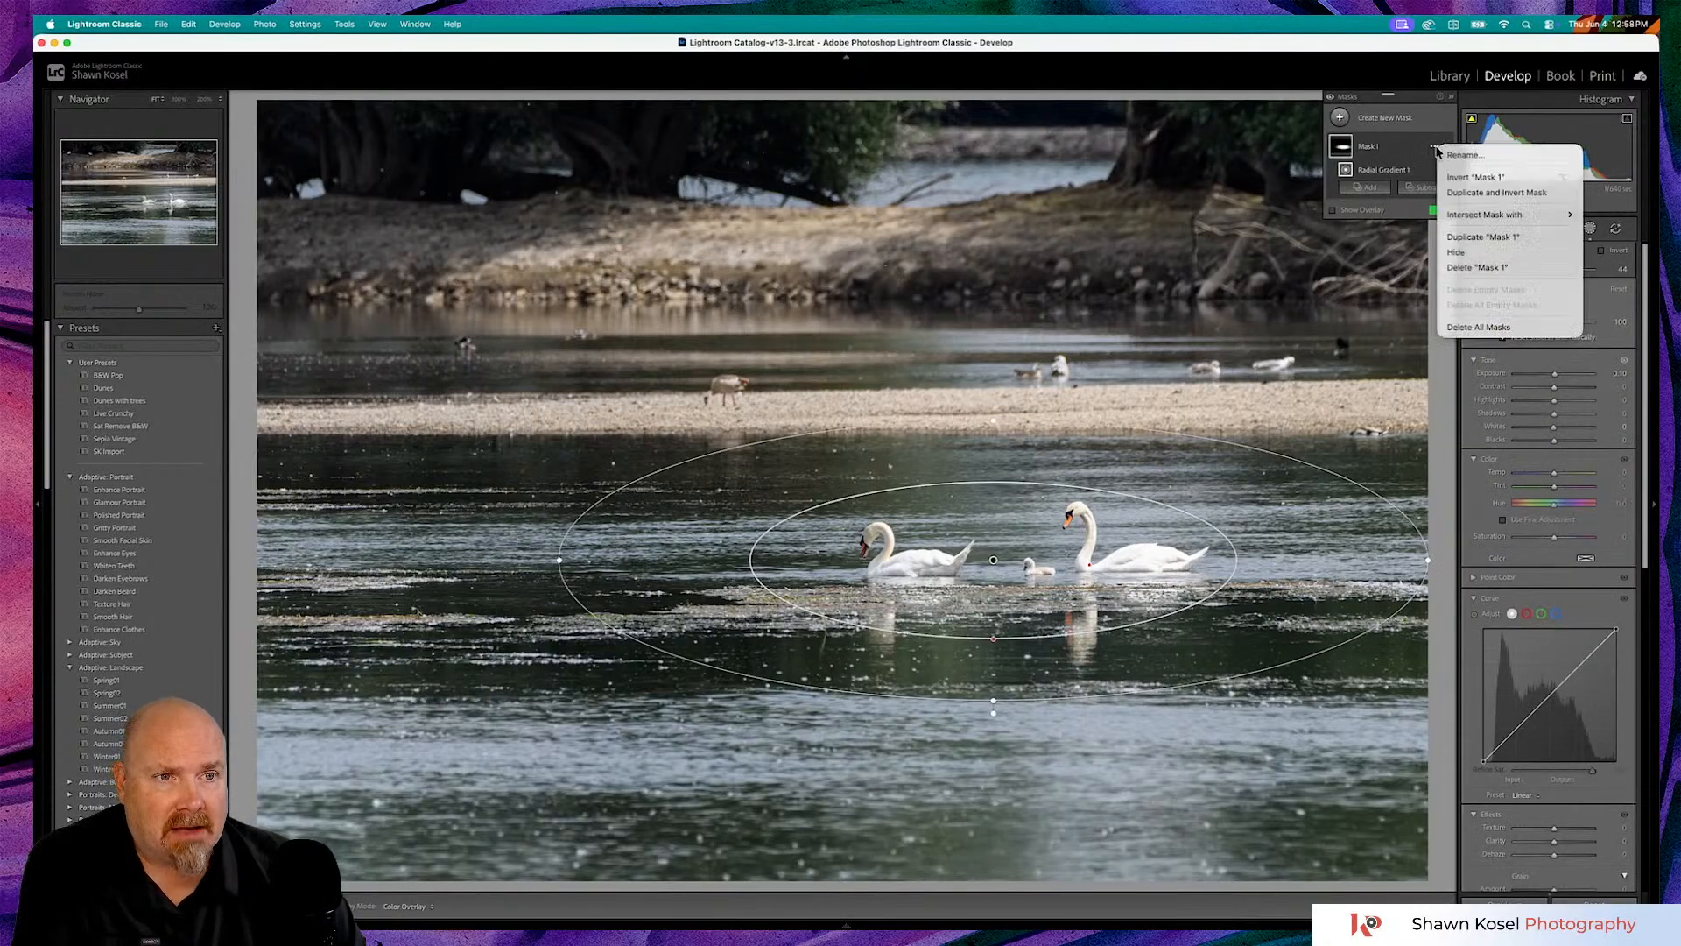
pyautogui.click(1493, 197)
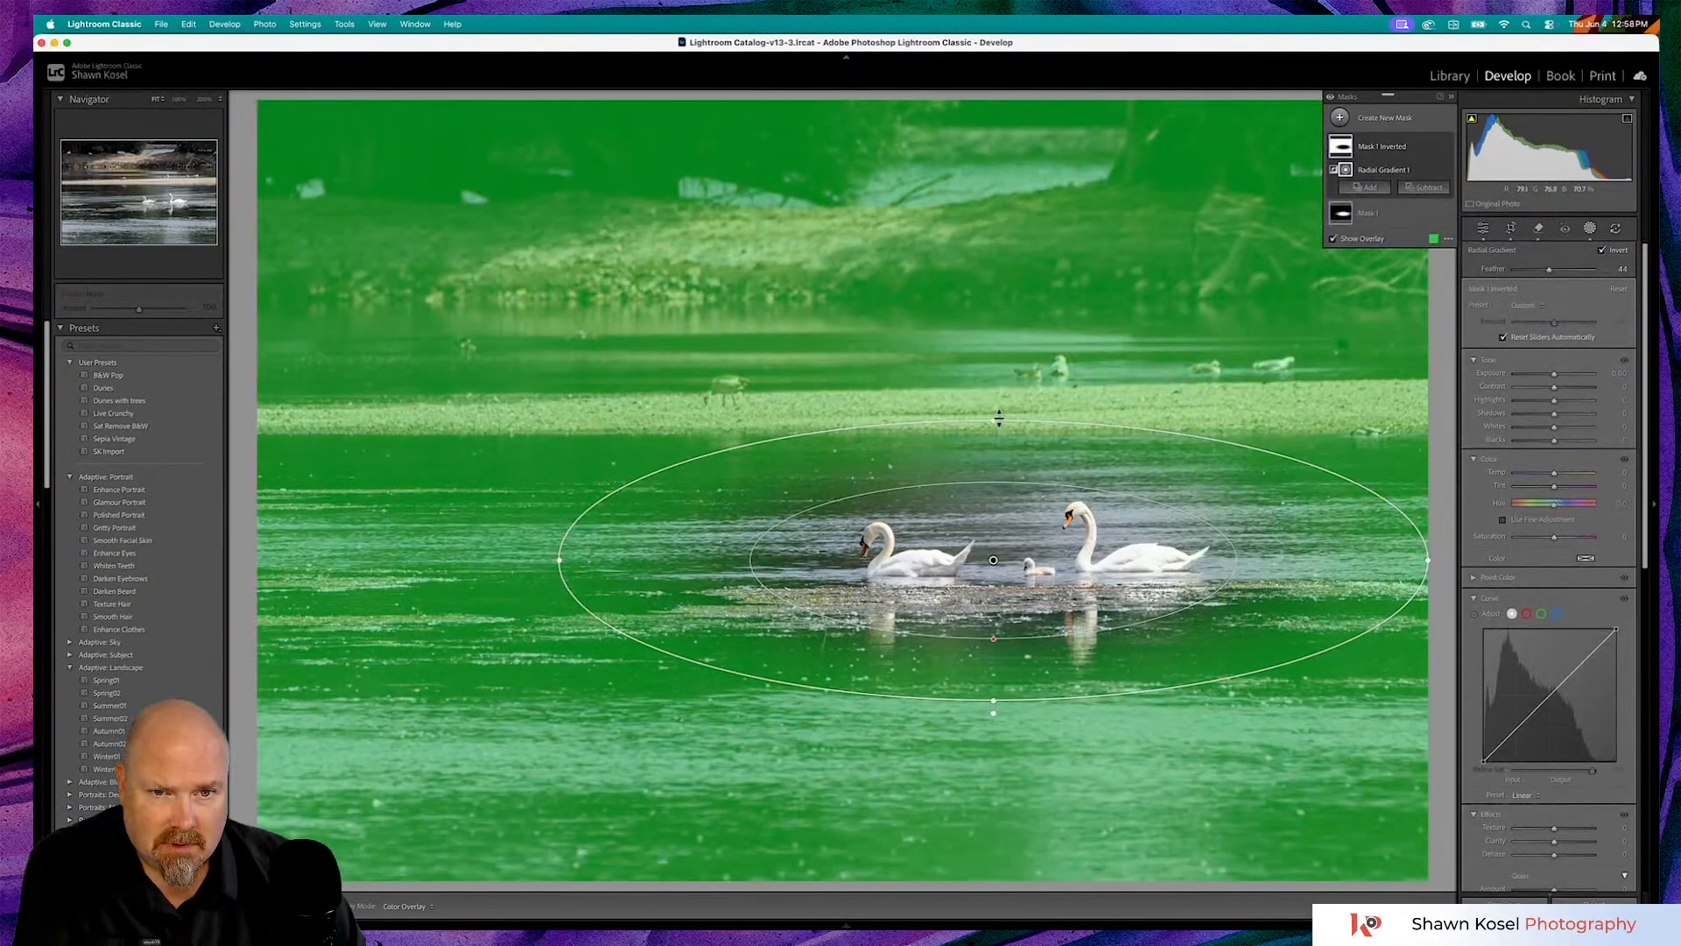
# - Enlarge the inverted mask's ellipse in height and width around the swans and set the mask's Exposure to -0.24
pyautogui.moveTo(994, 417); pyautogui.dragTo(994, 342)
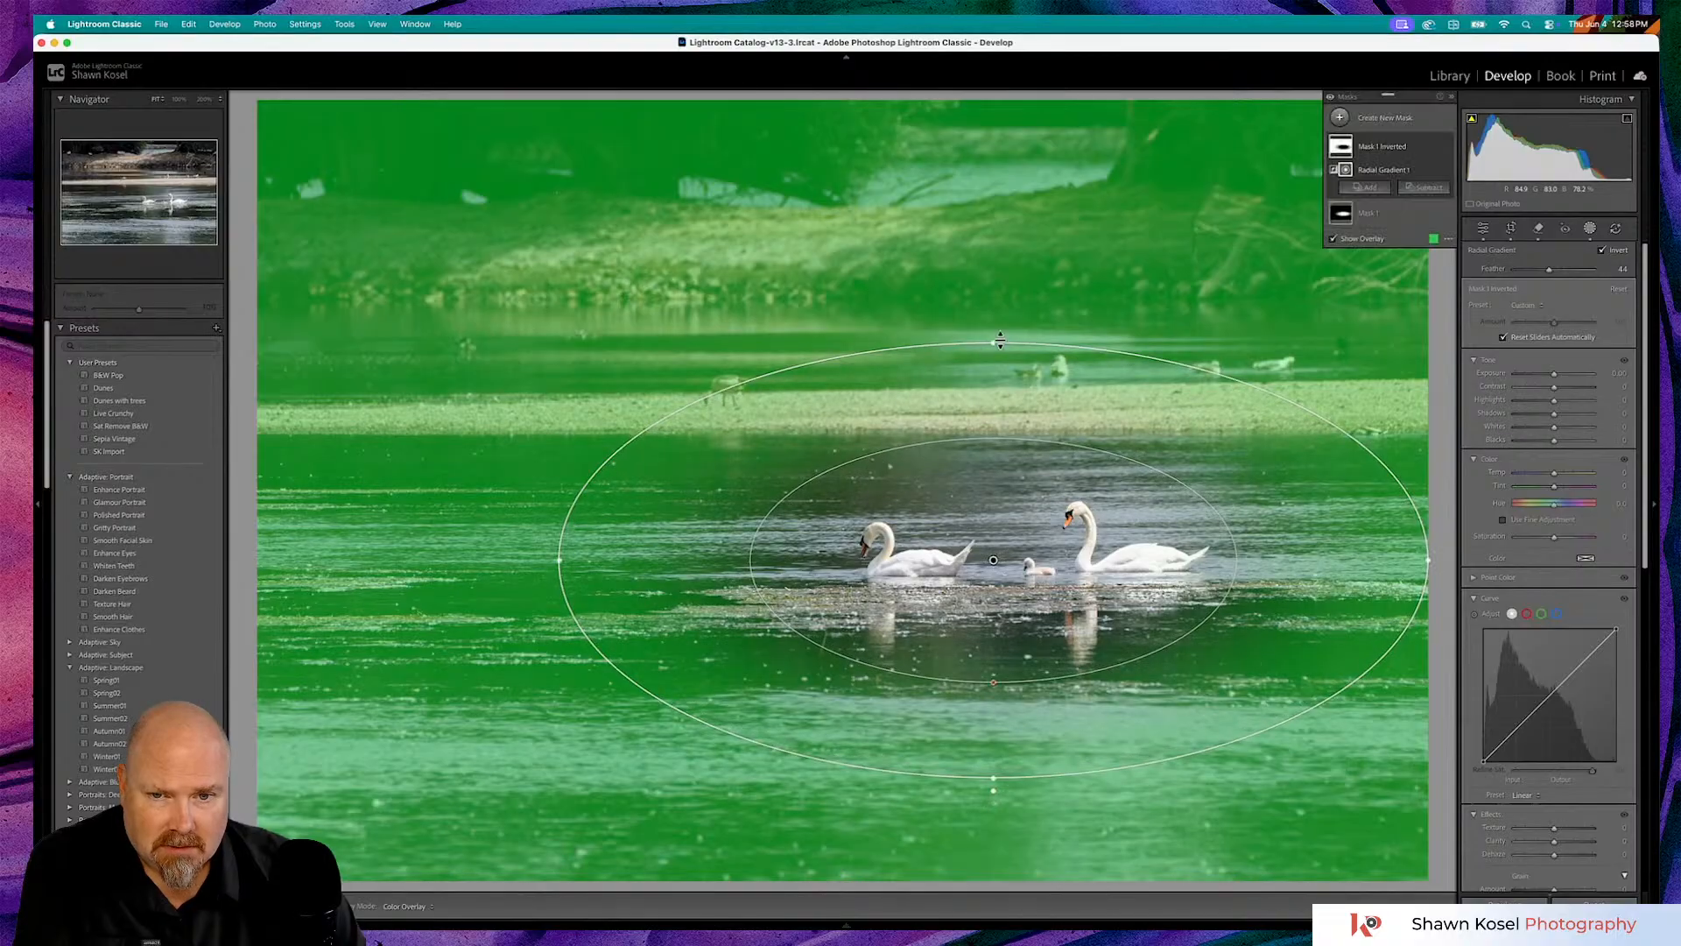
pyautogui.moveTo(560, 557); pyautogui.dragTo(508, 559)
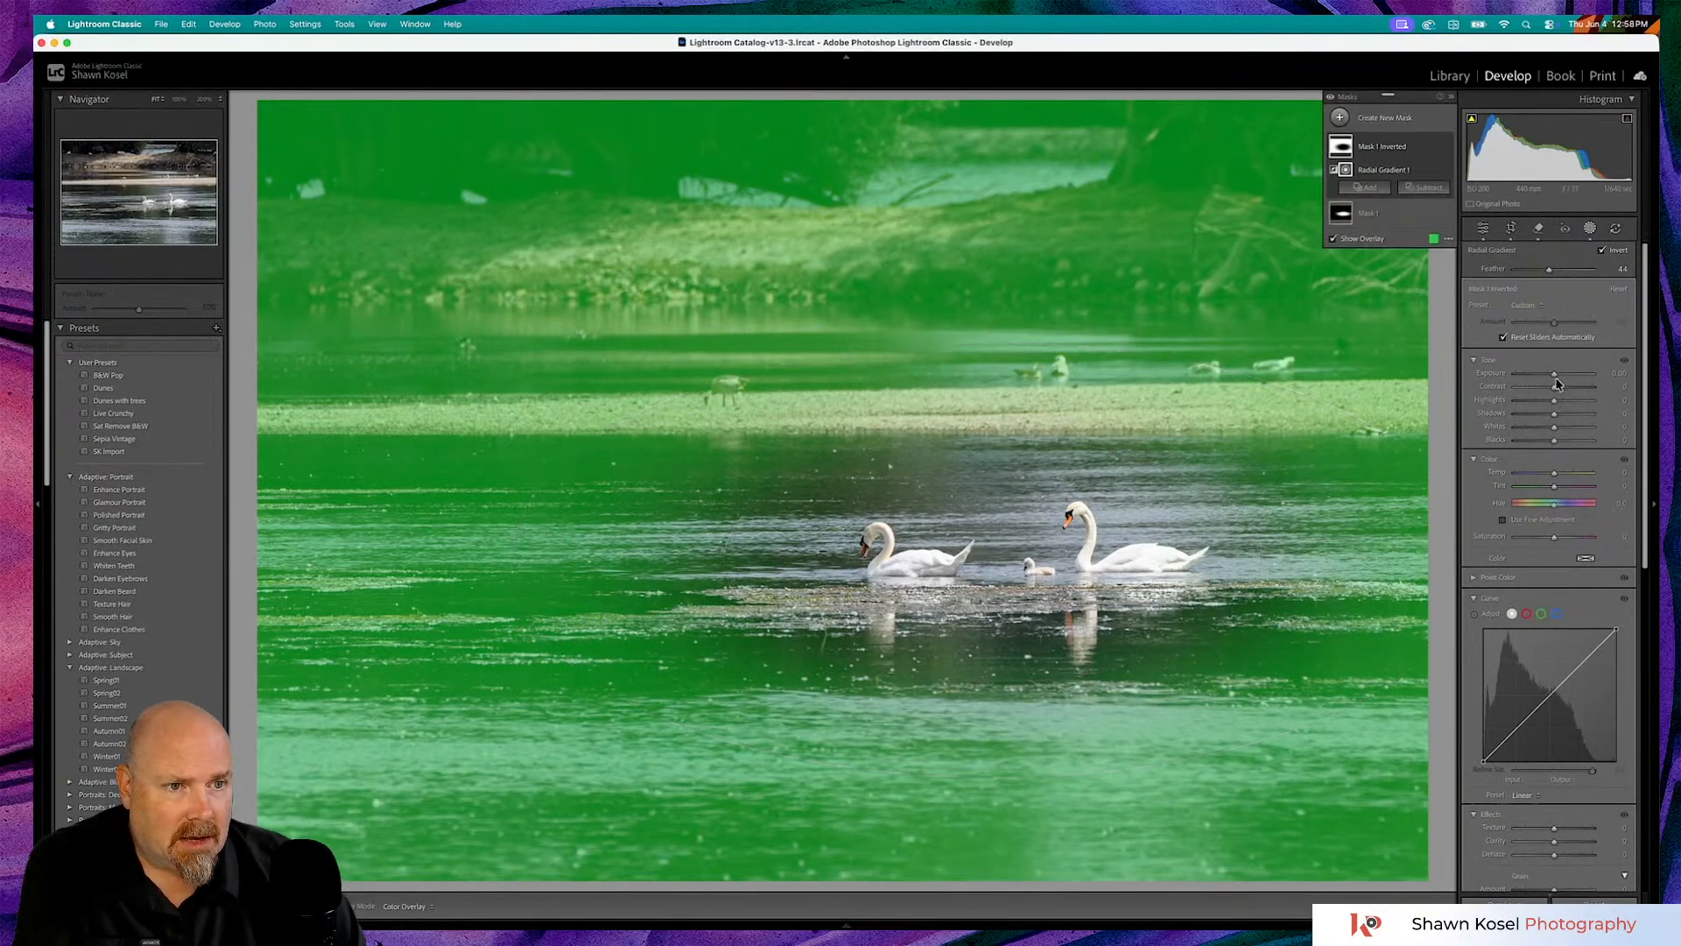
pyautogui.moveTo(1557, 380); pyautogui.dragTo(1555, 382)
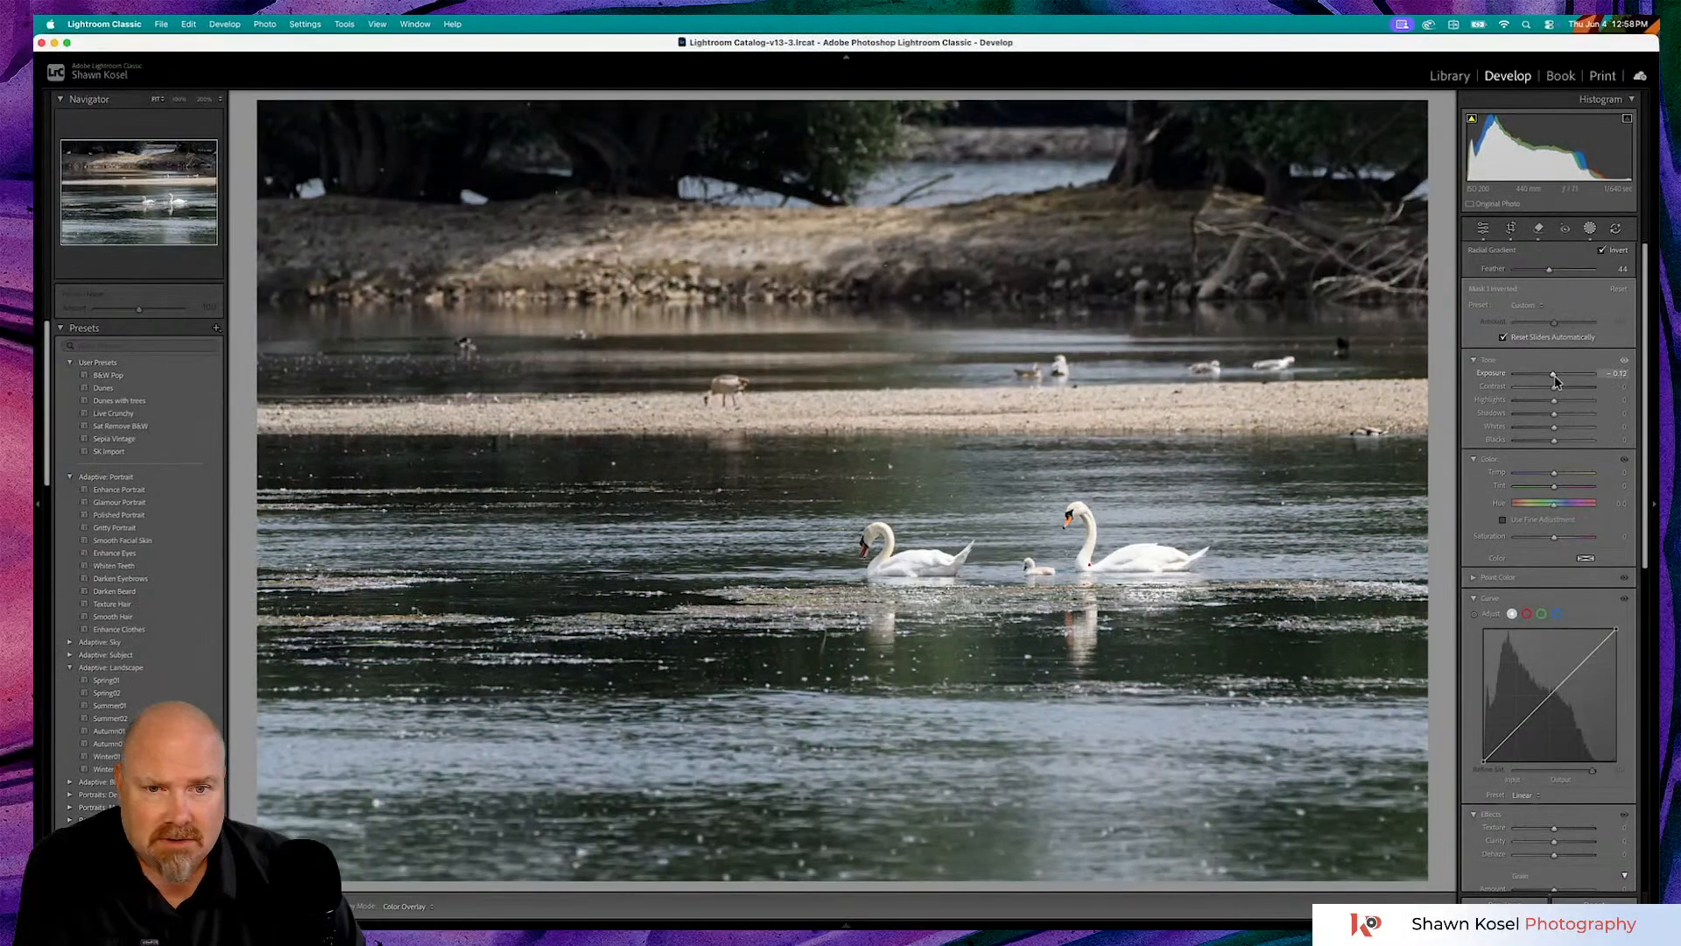
pyautogui.moveTo(1557, 381)
pyautogui.mouseDown()
pyautogui.moveTo(1518, 386)
pyautogui.moveTo(1556, 377)
pyautogui.mouseUp()
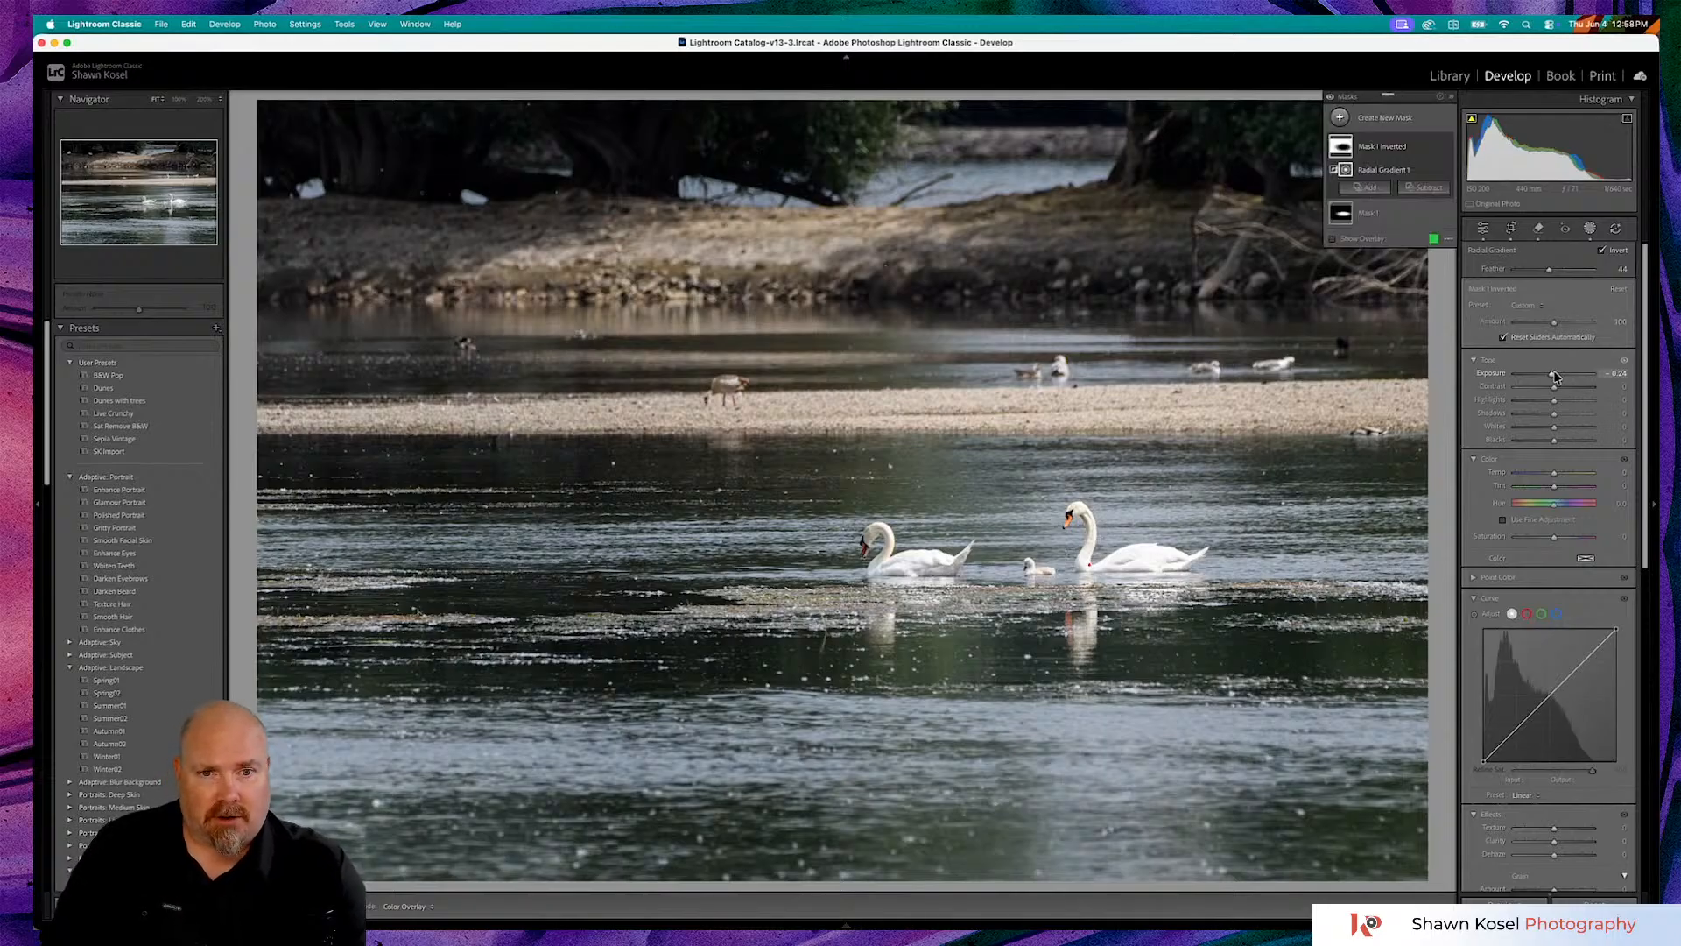
# - Compare the masked swan edit with the unedited photo
pyautogui.press('\\')
pyautogui.press('\\')
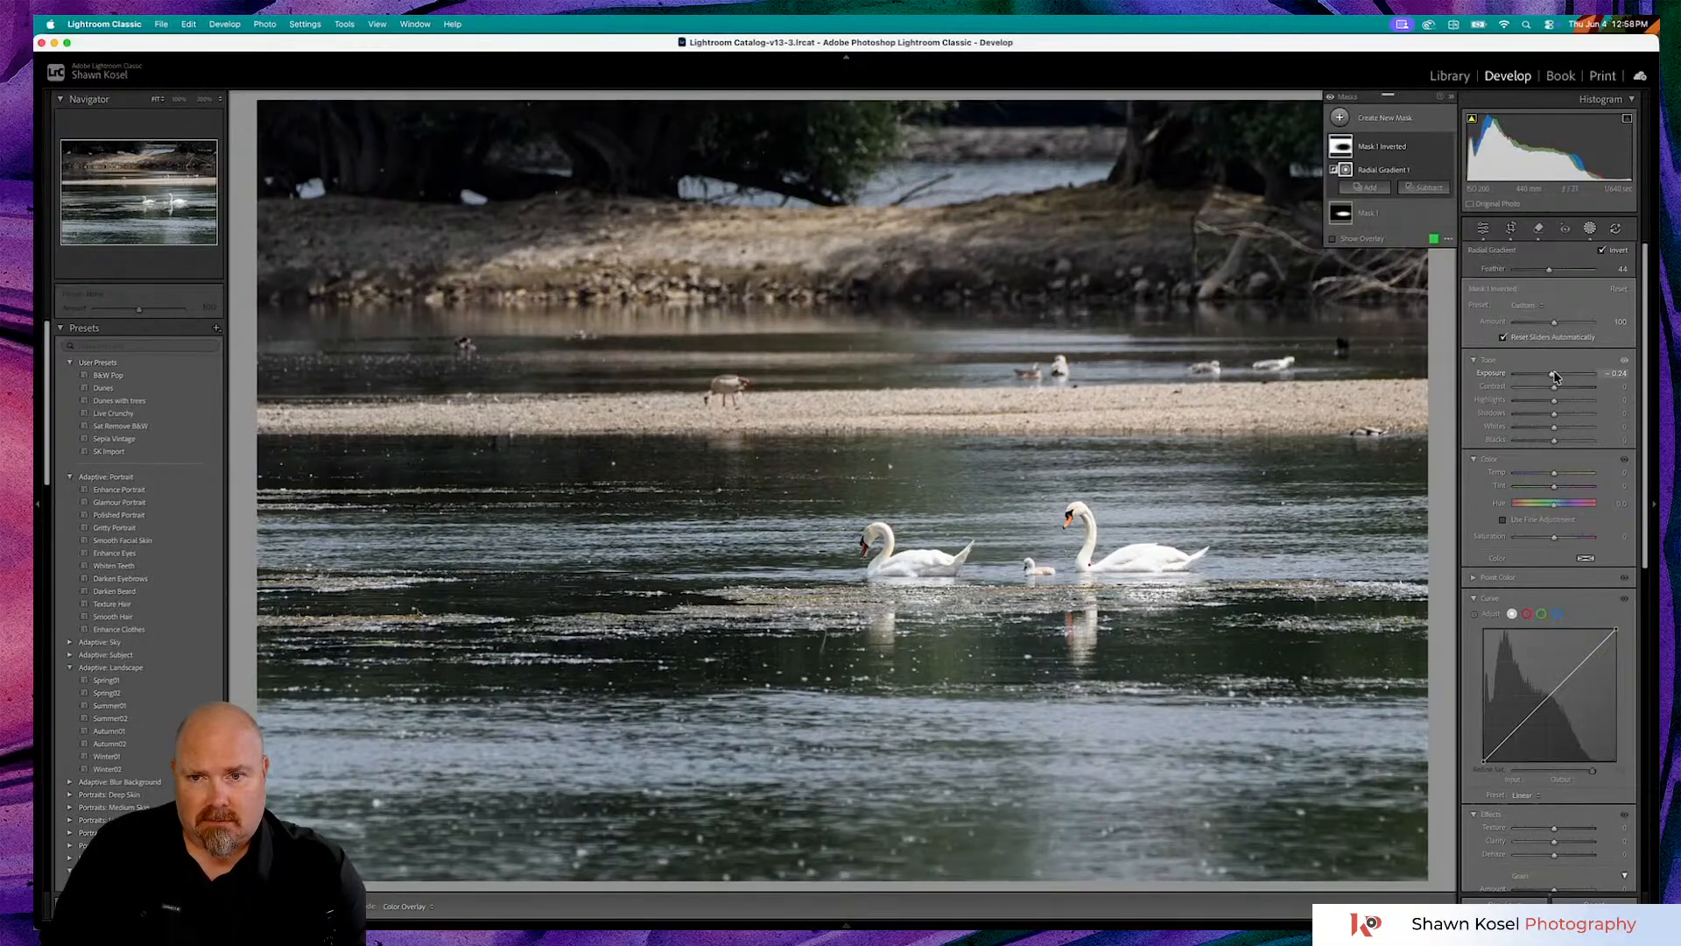
pyautogui.press('\\')
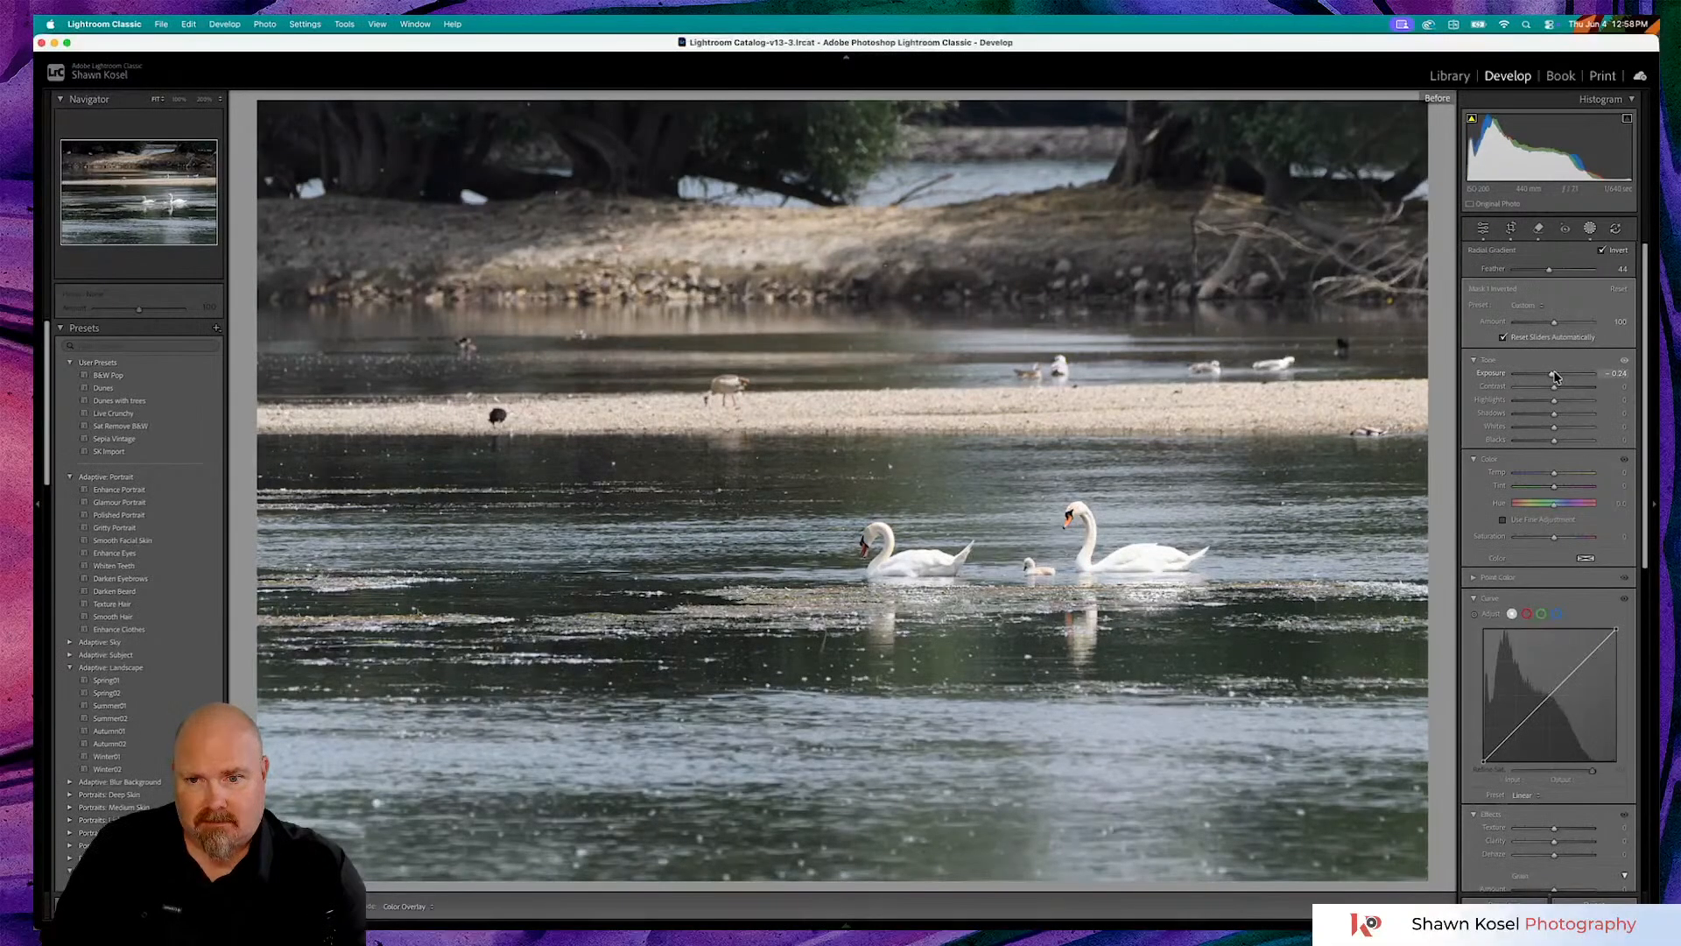
pyautogui.press('\\')
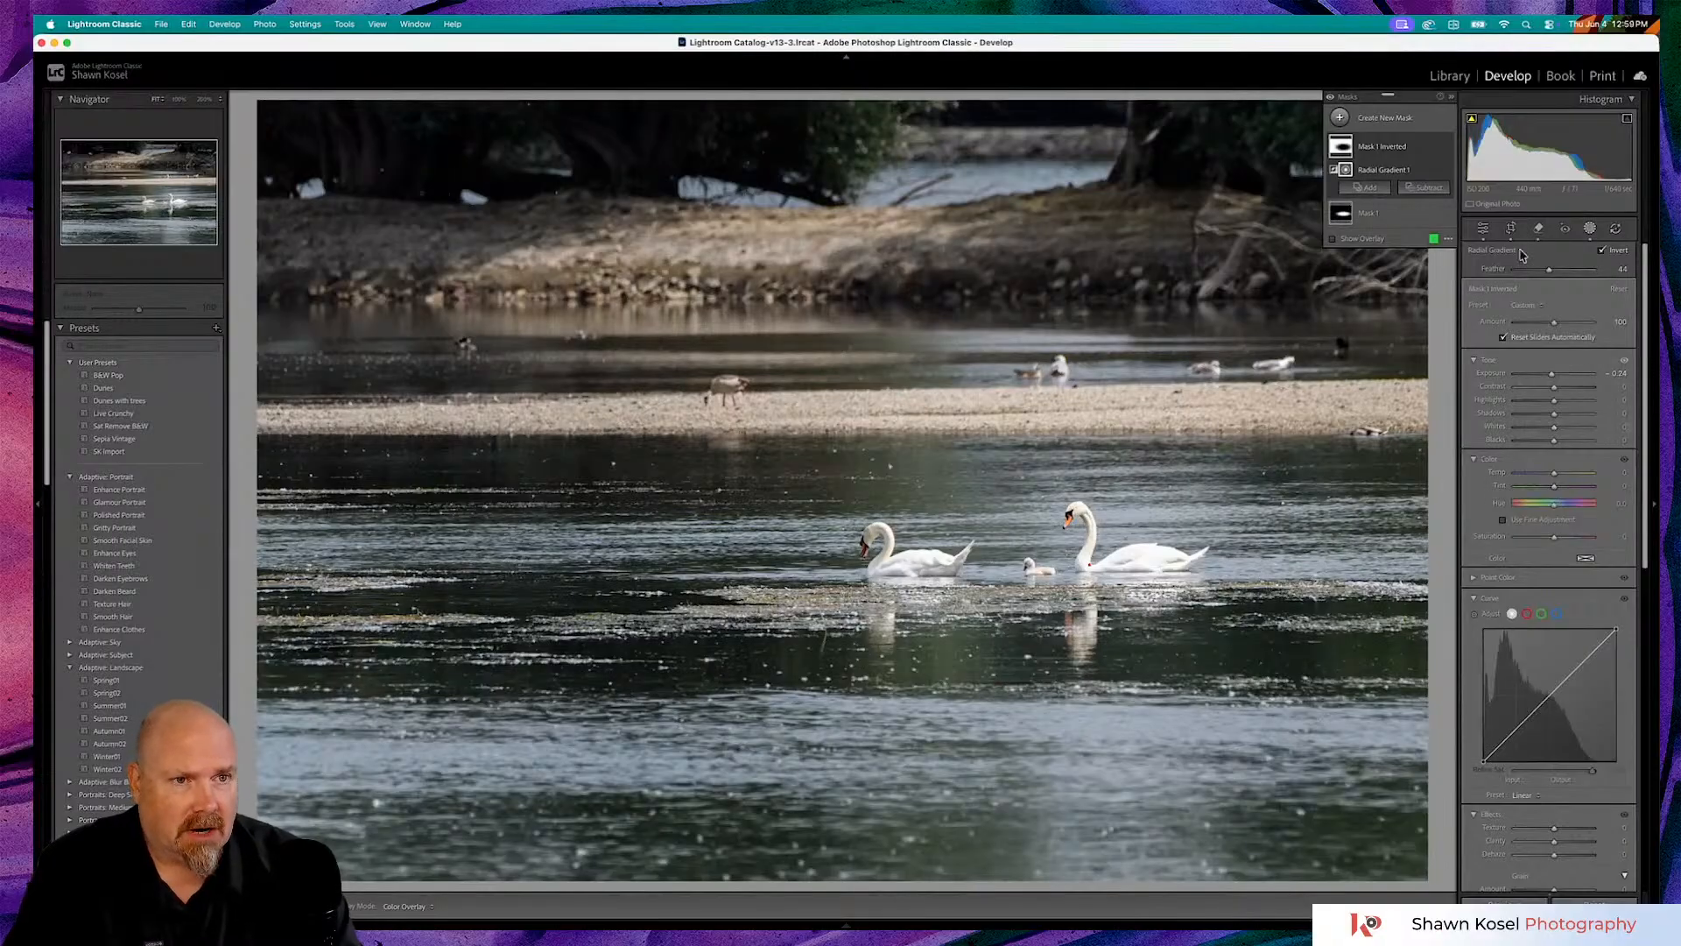
# - Try blue and warm tints on the photo's shadows with Color Grading, and reset the shadow grading
pyautogui.click(1482, 229)
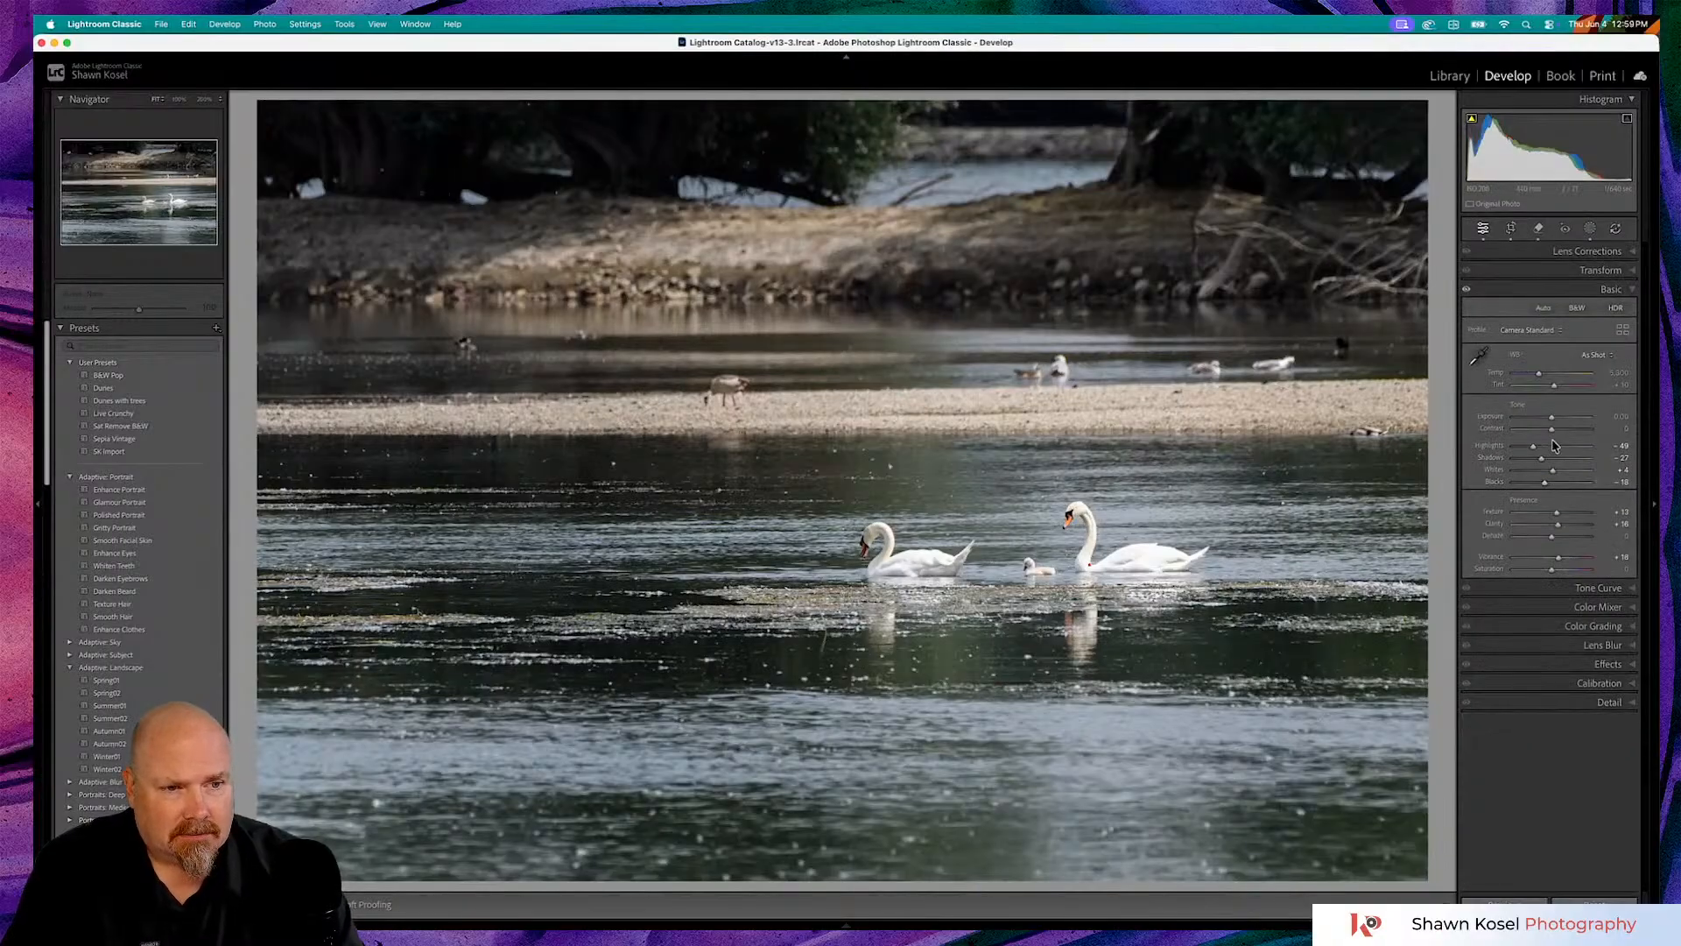
pyautogui.click(1576, 627)
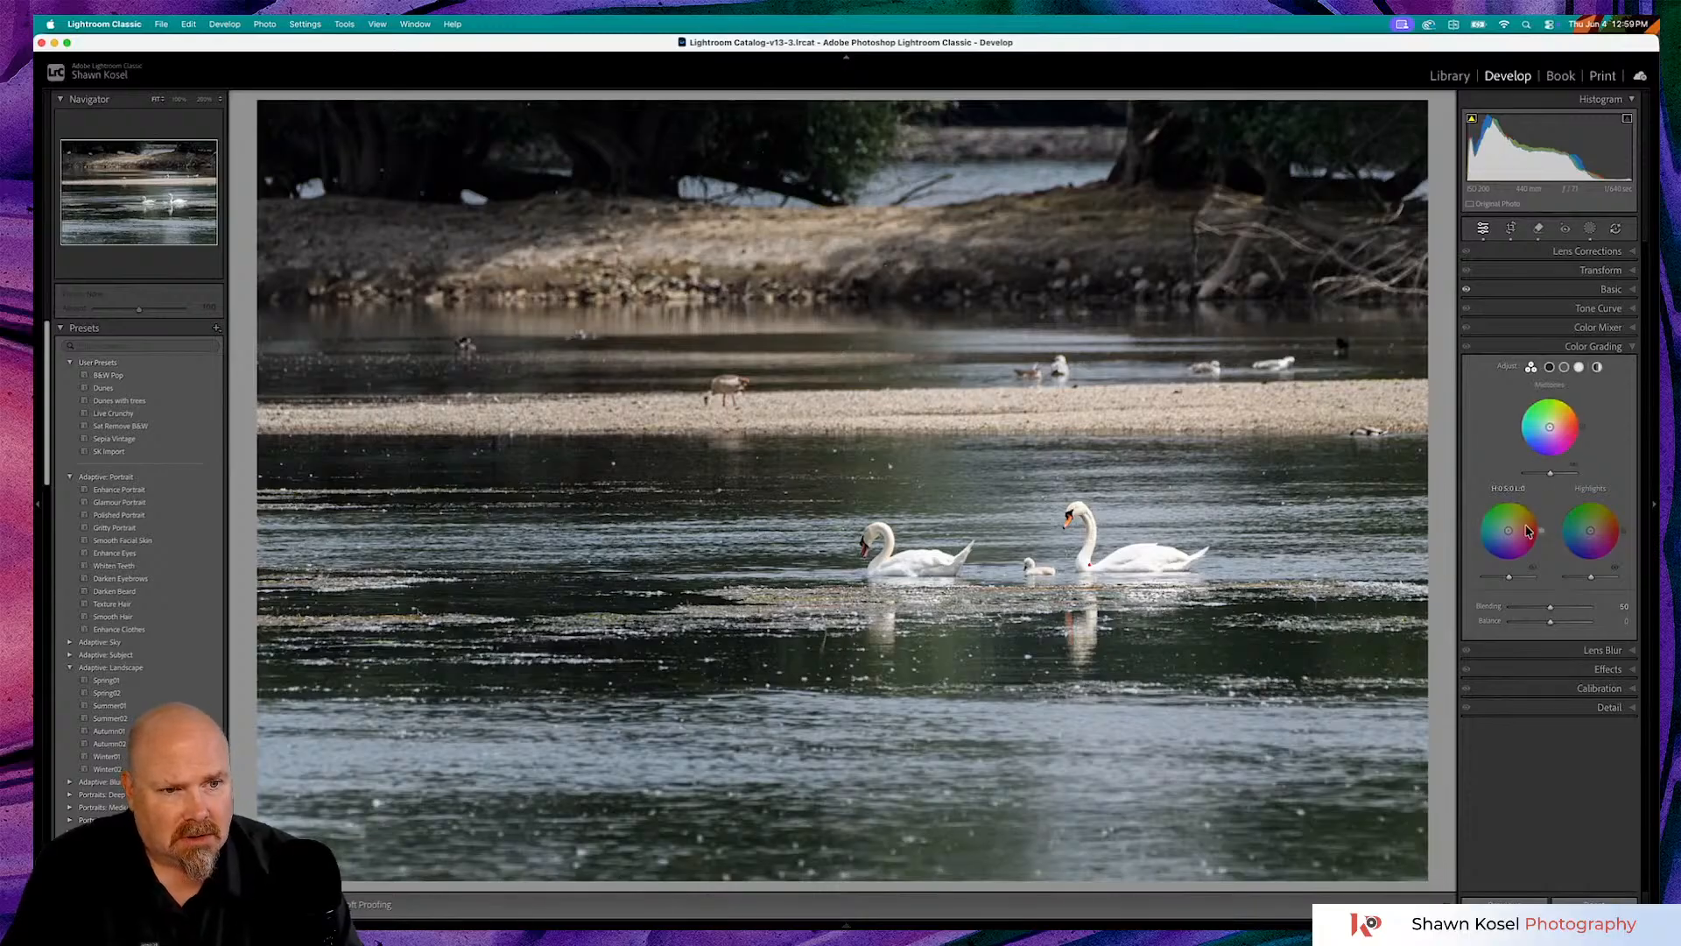
pyautogui.click(1564, 369)
pyautogui.click(1549, 368)
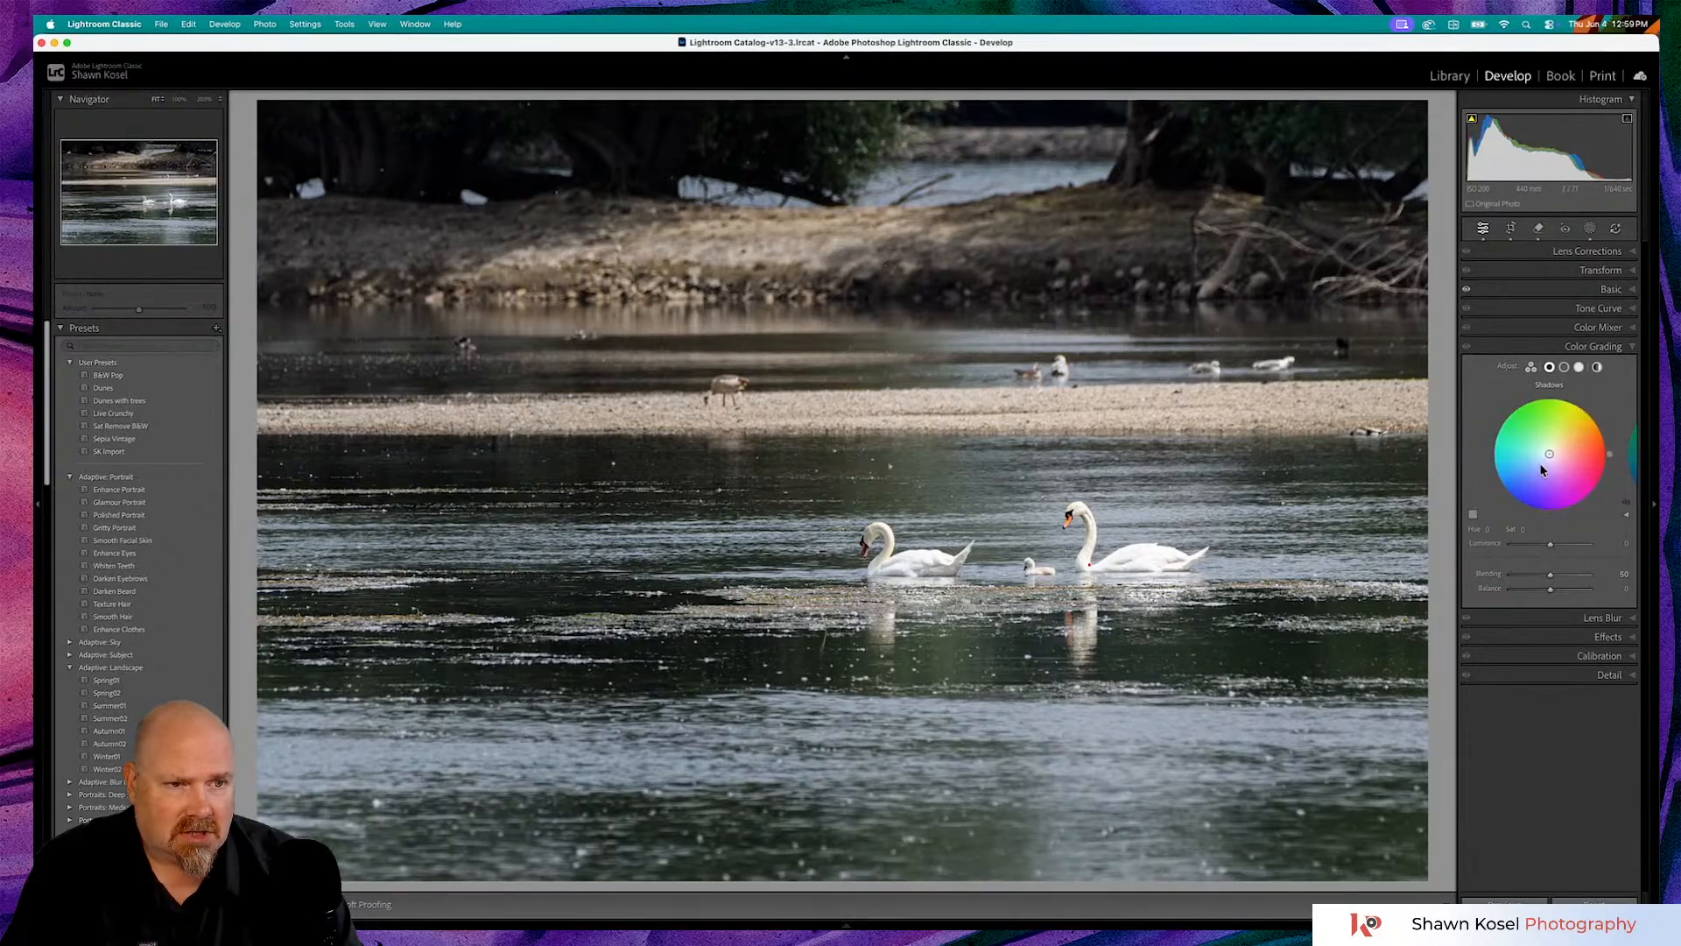
pyautogui.moveTo(1551, 461); pyautogui.dragTo(1522, 471)
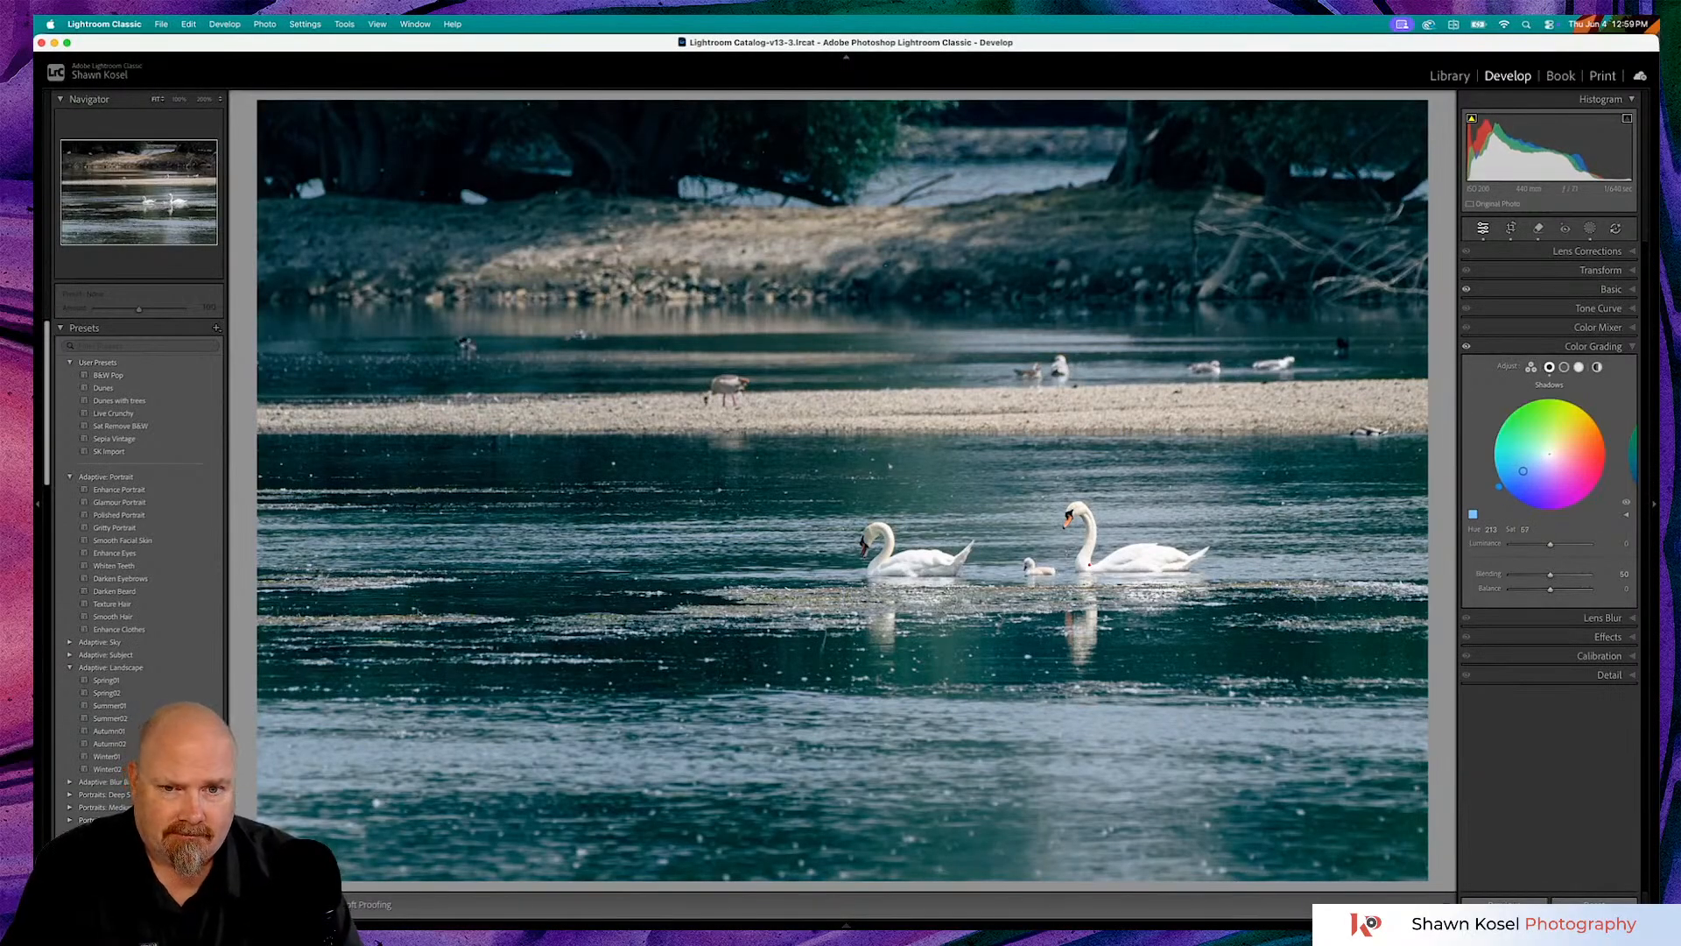
pyautogui.moveTo(1523, 471); pyautogui.dragTo(1556, 449)
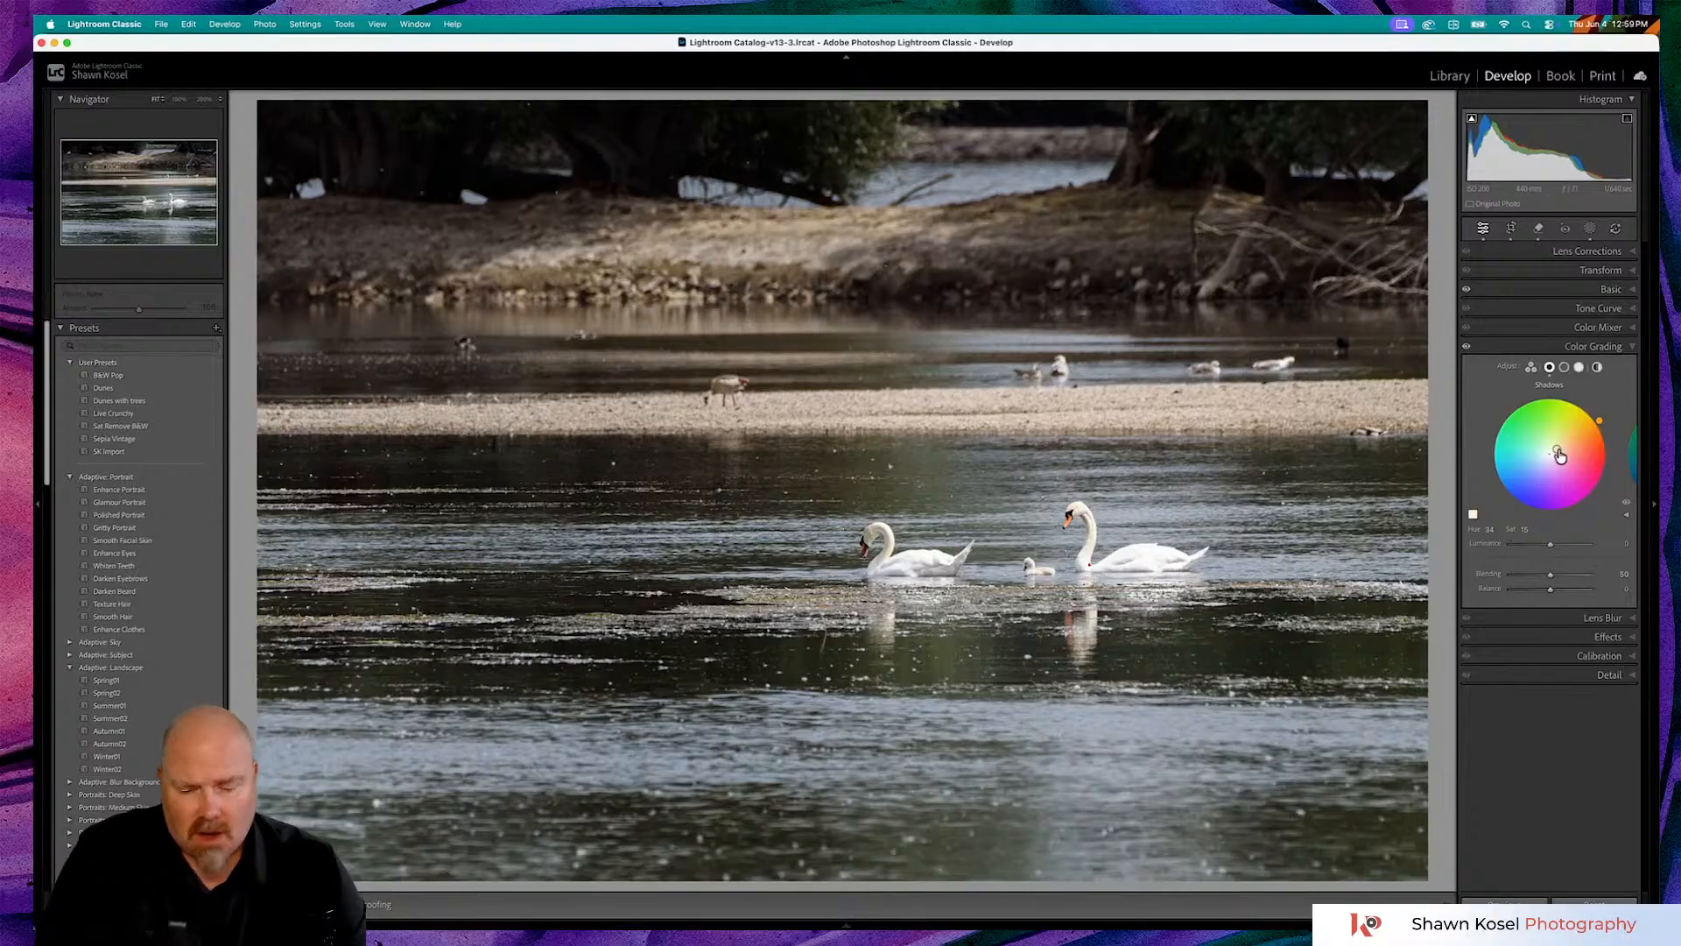
pyautogui.press('alt')
pyautogui.keyDown('alt'); pyautogui.click(1508, 370); pyautogui.keyUp('alt')
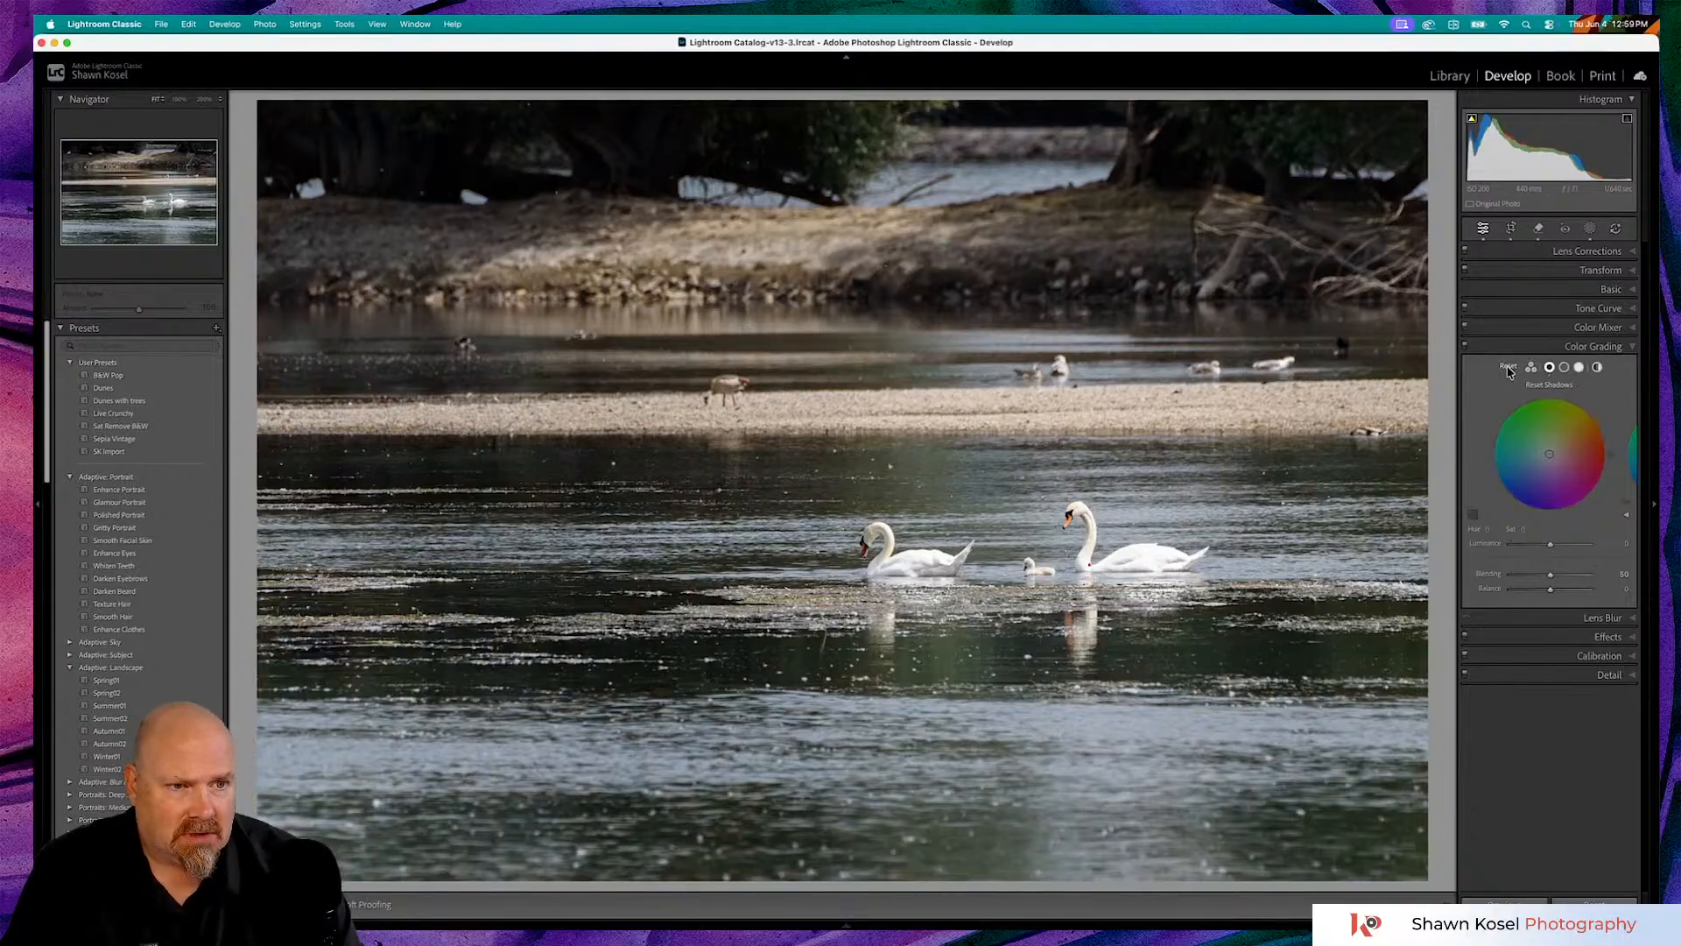
# - Shift the surroundings' color in Mask 1 Inverted by setting Tint to 24 and warming Temp slightly
pyautogui.click(1590, 229)
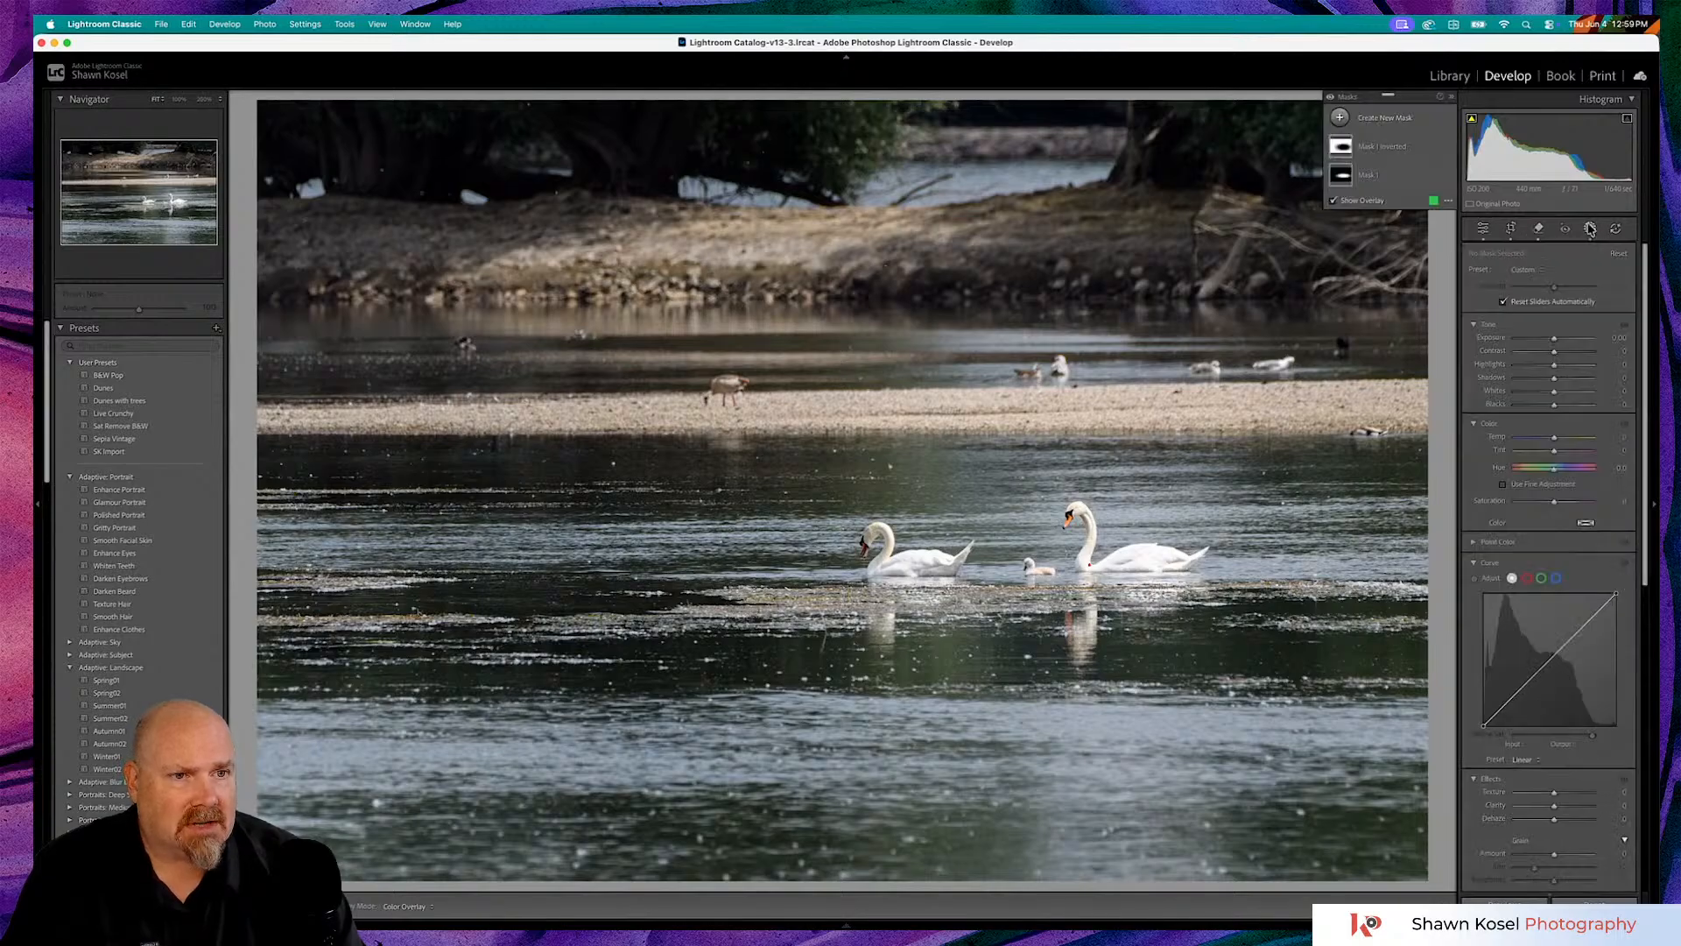
pyautogui.click(1380, 153)
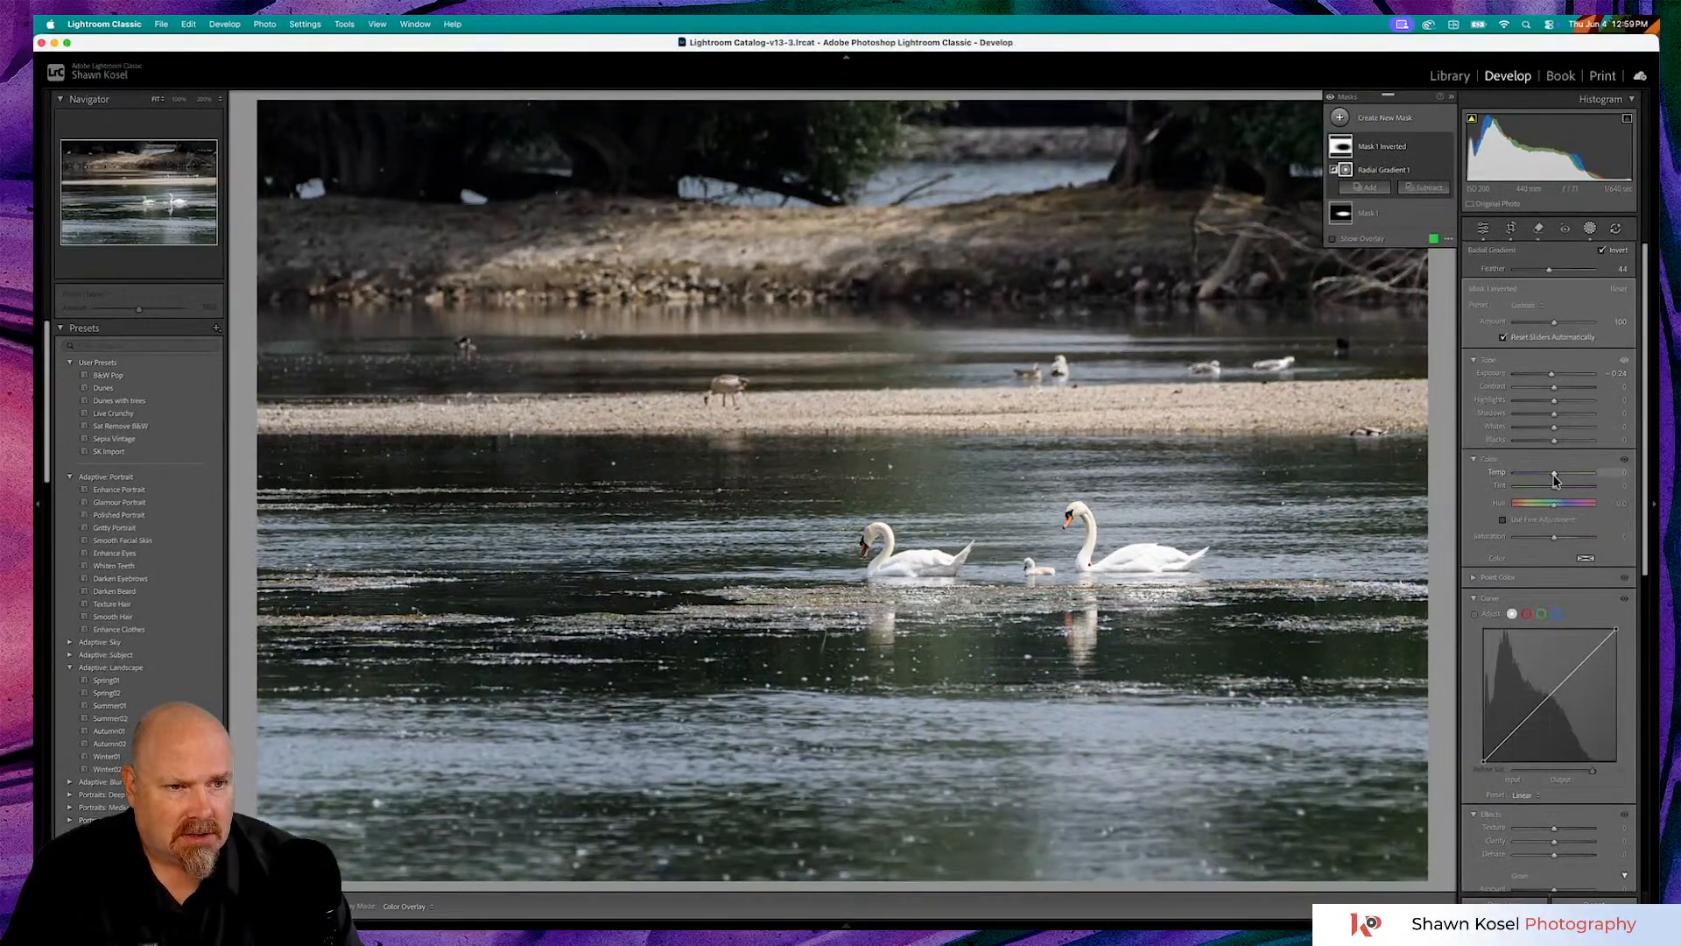
pyautogui.moveTo(1554, 487); pyautogui.dragTo(1554, 487)
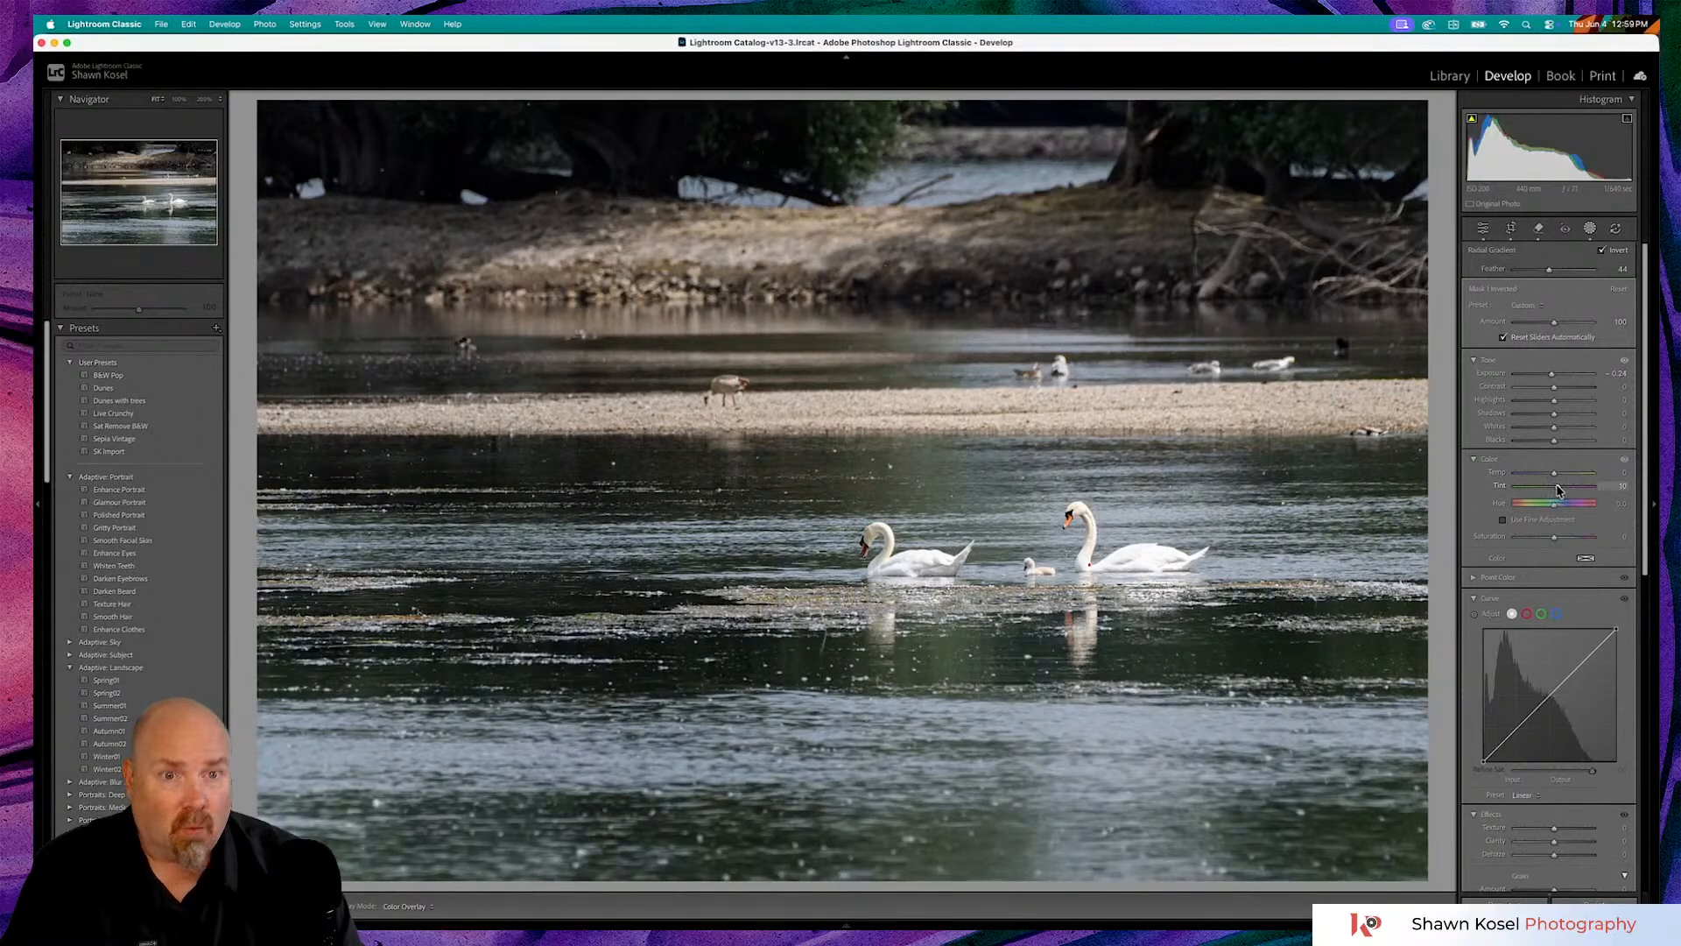
pyautogui.moveTo(1565, 491); pyautogui.dragTo(1557, 476)
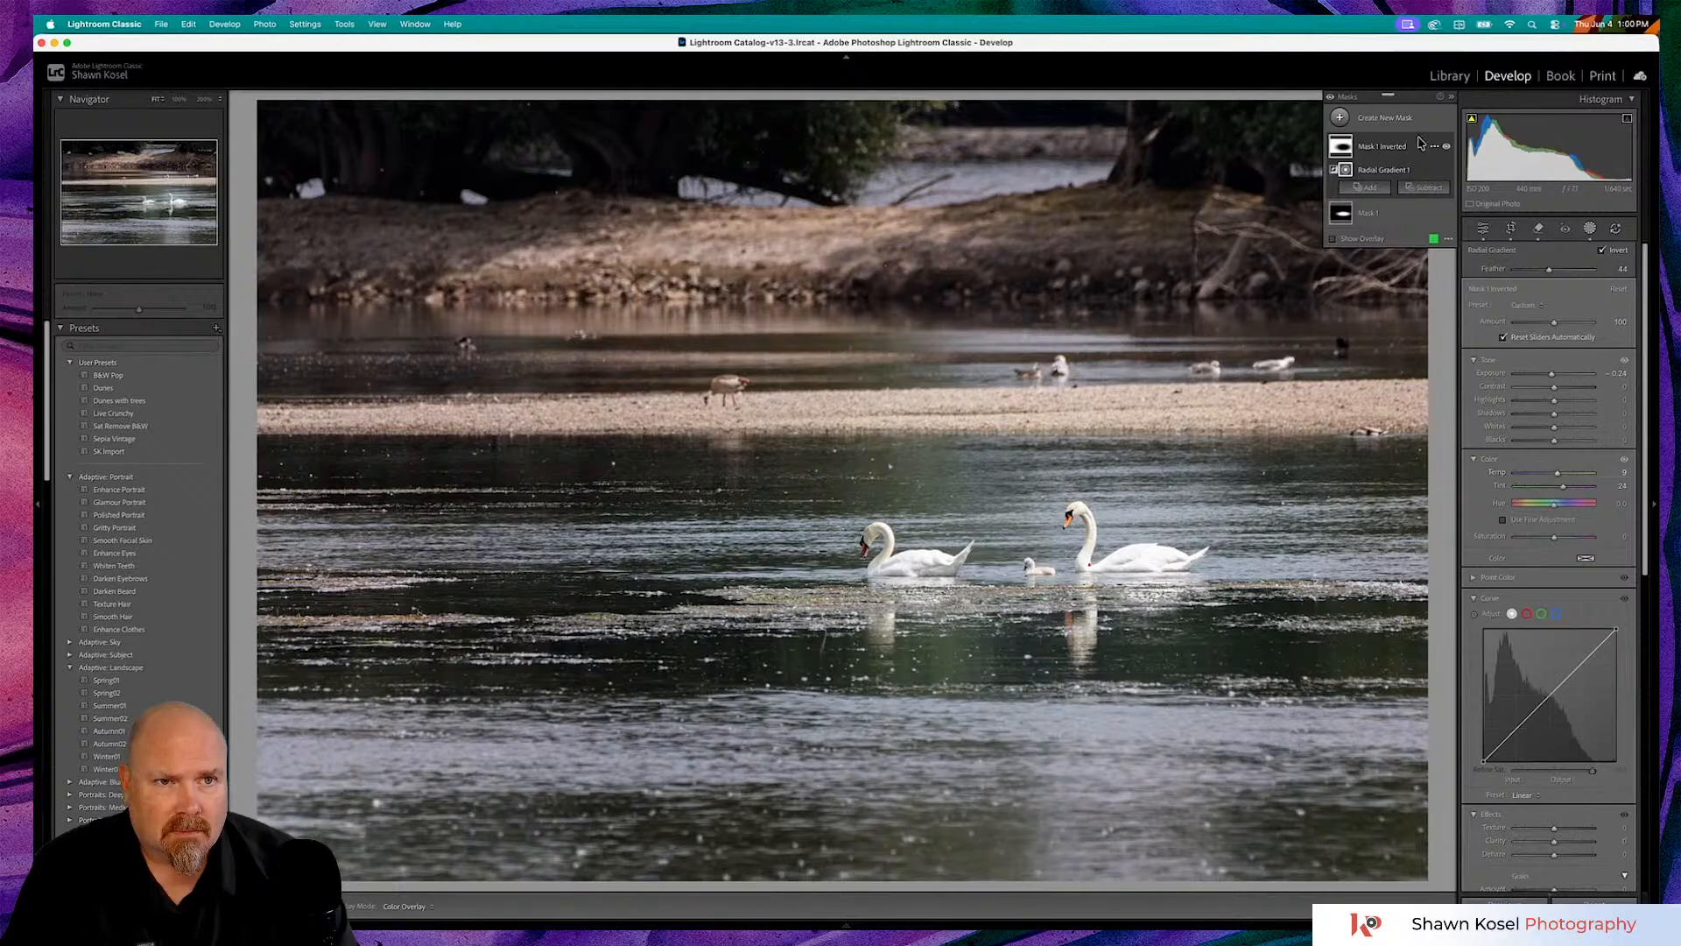
# - Compare the swan photo with and without its masks applied
pyautogui.click(1331, 98)
pyautogui.click(1331, 99)
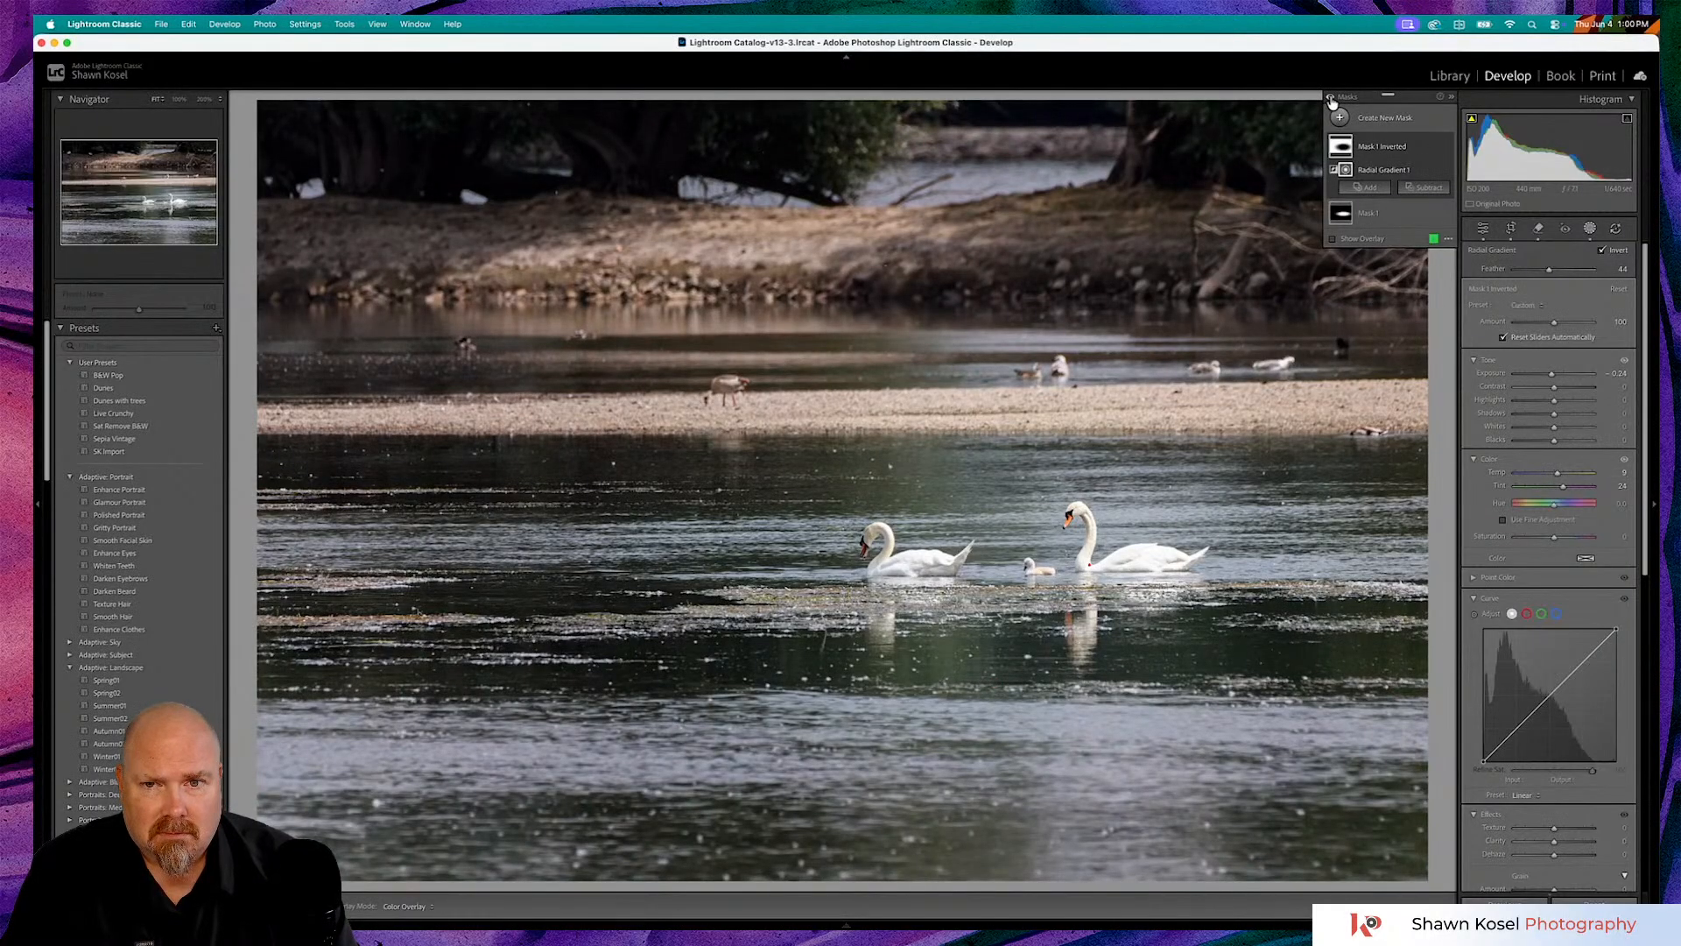
pyautogui.click(1331, 99)
pyautogui.click(1331, 99)
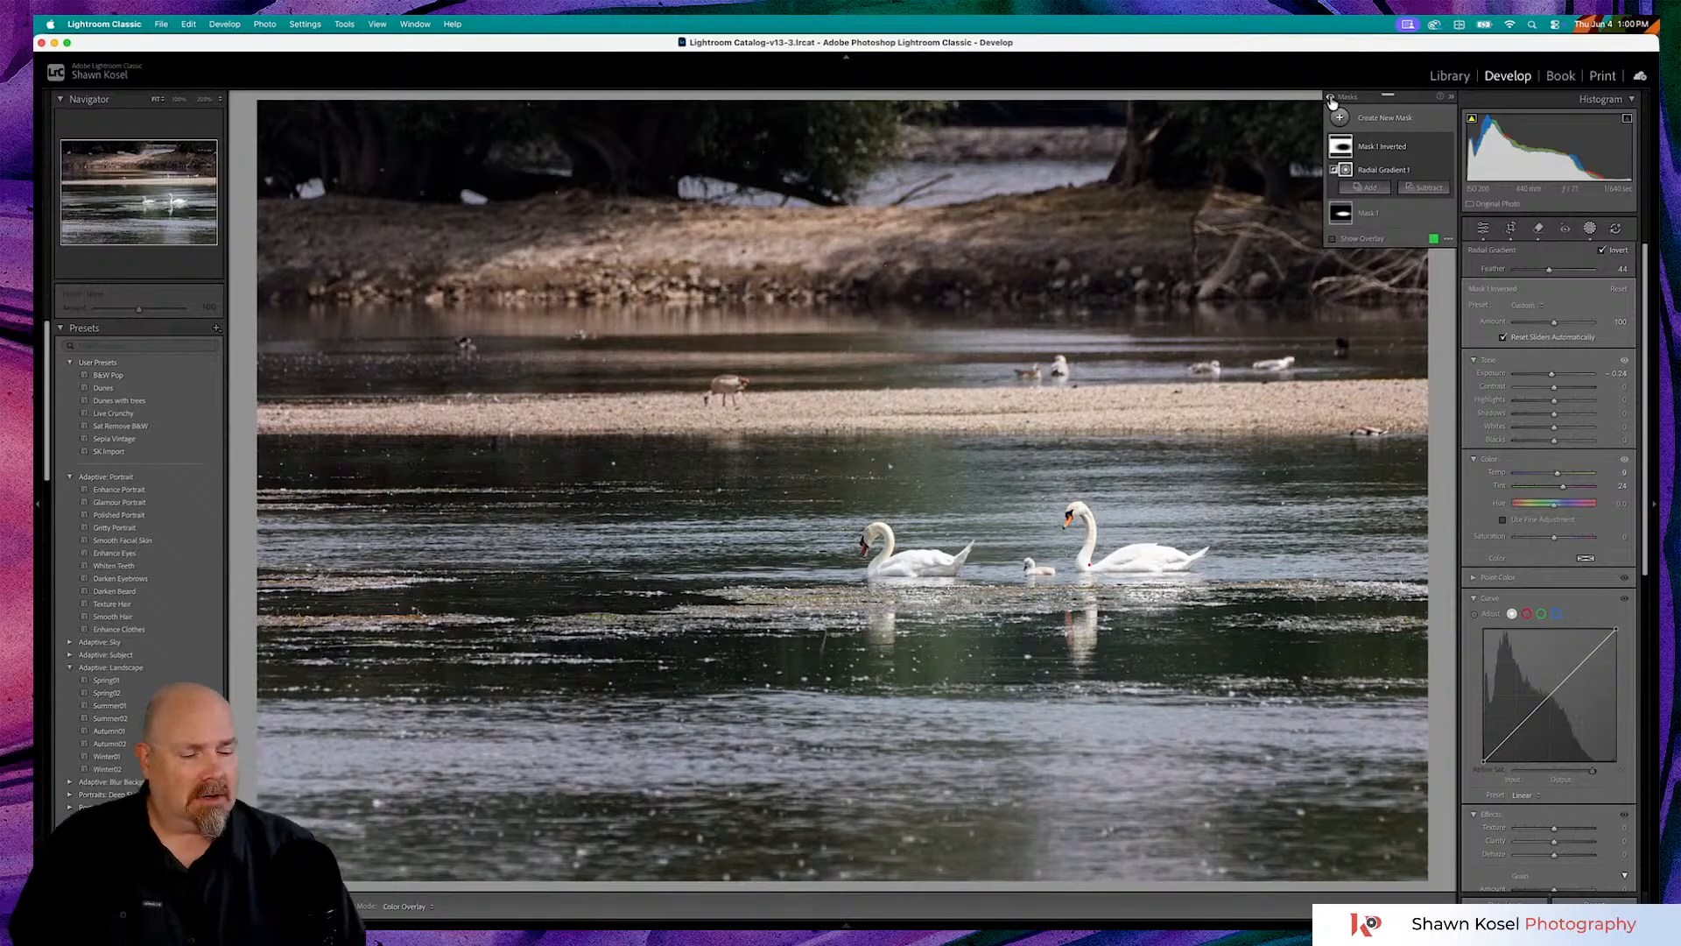
pyautogui.click(1332, 103)
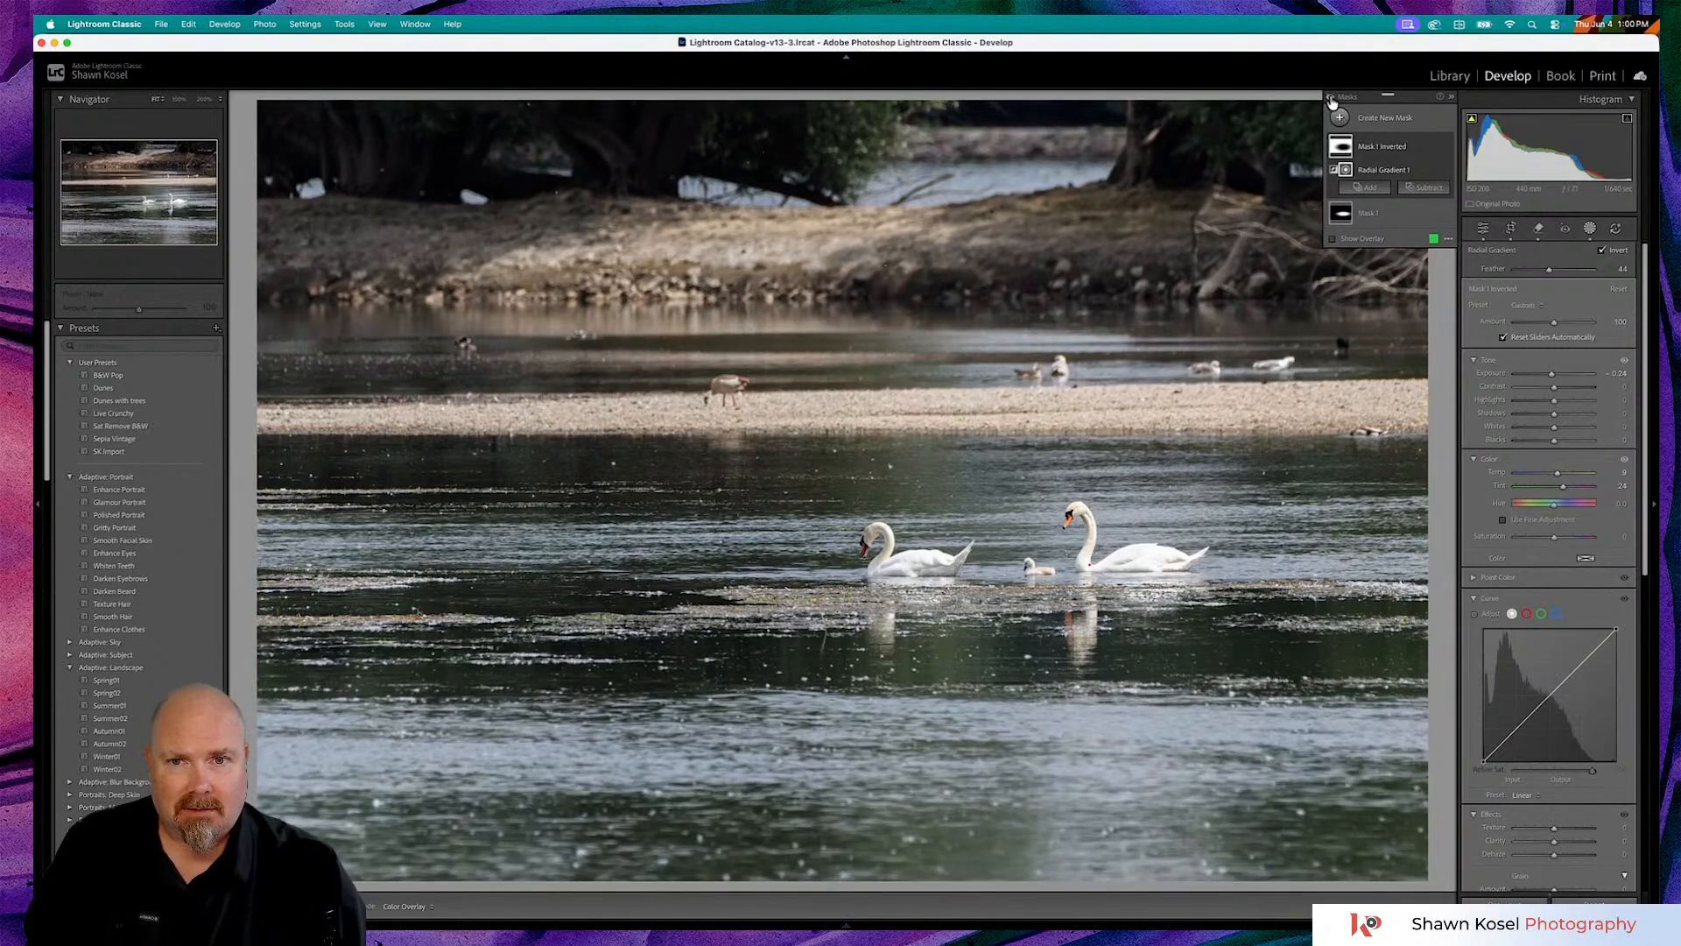
pyautogui.click(1332, 102)
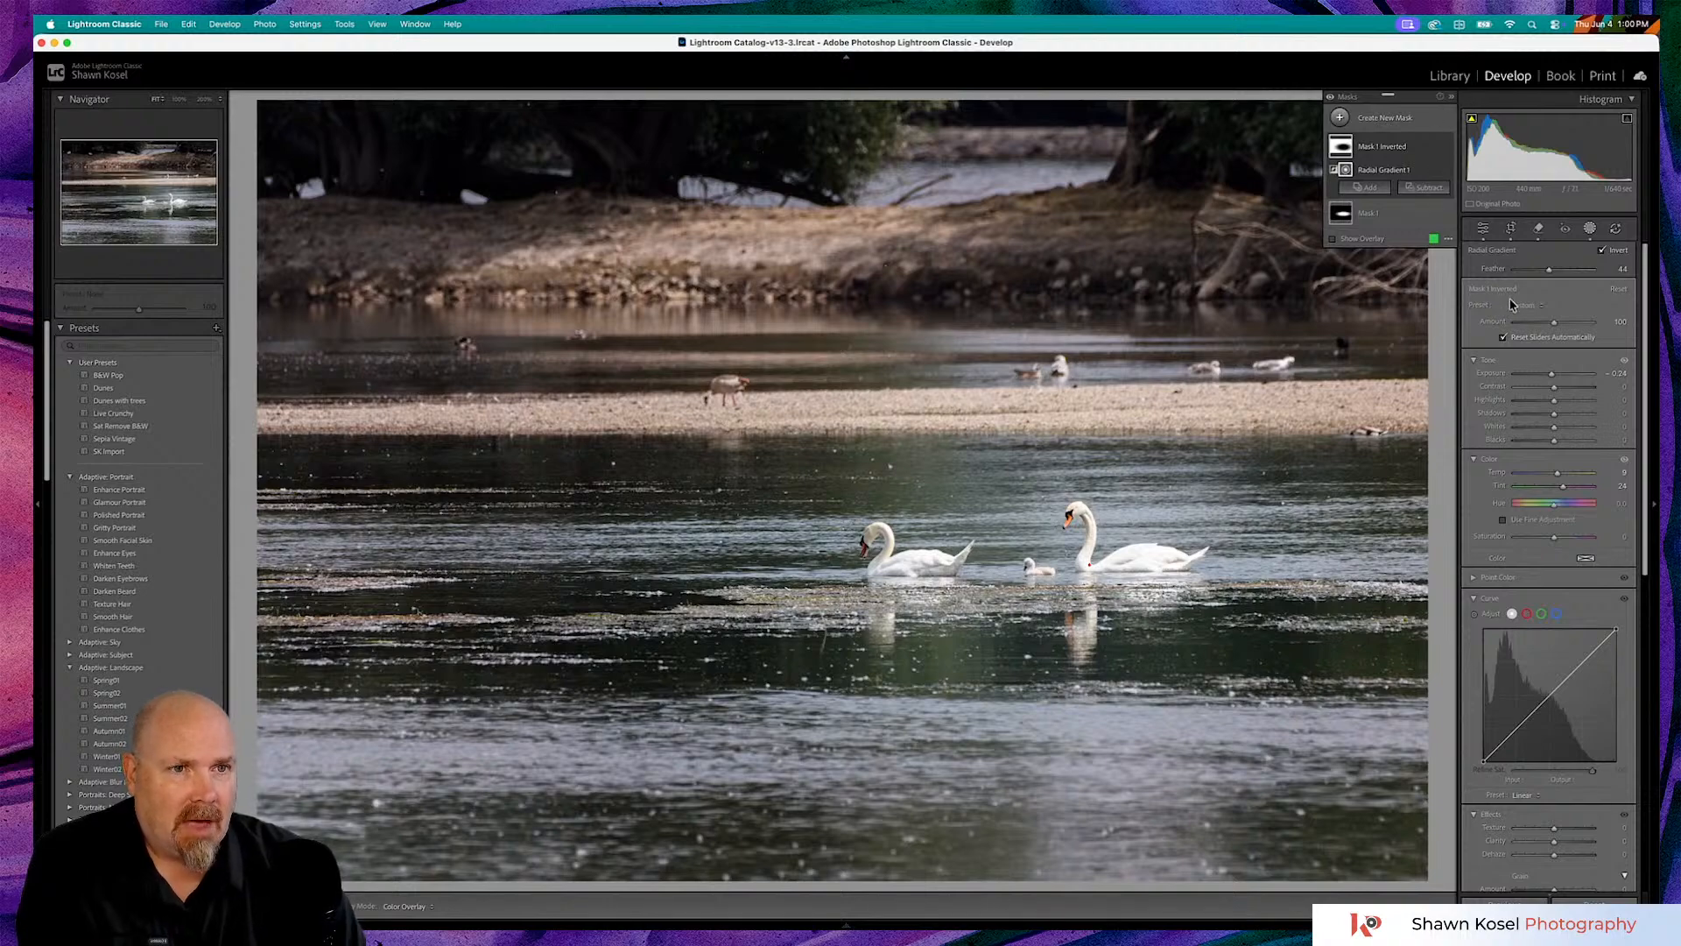
# - Try Lens Blur on the swan photo, setting its focus range from the depth view and raising the Blur Amount
pyautogui.click(1484, 230)
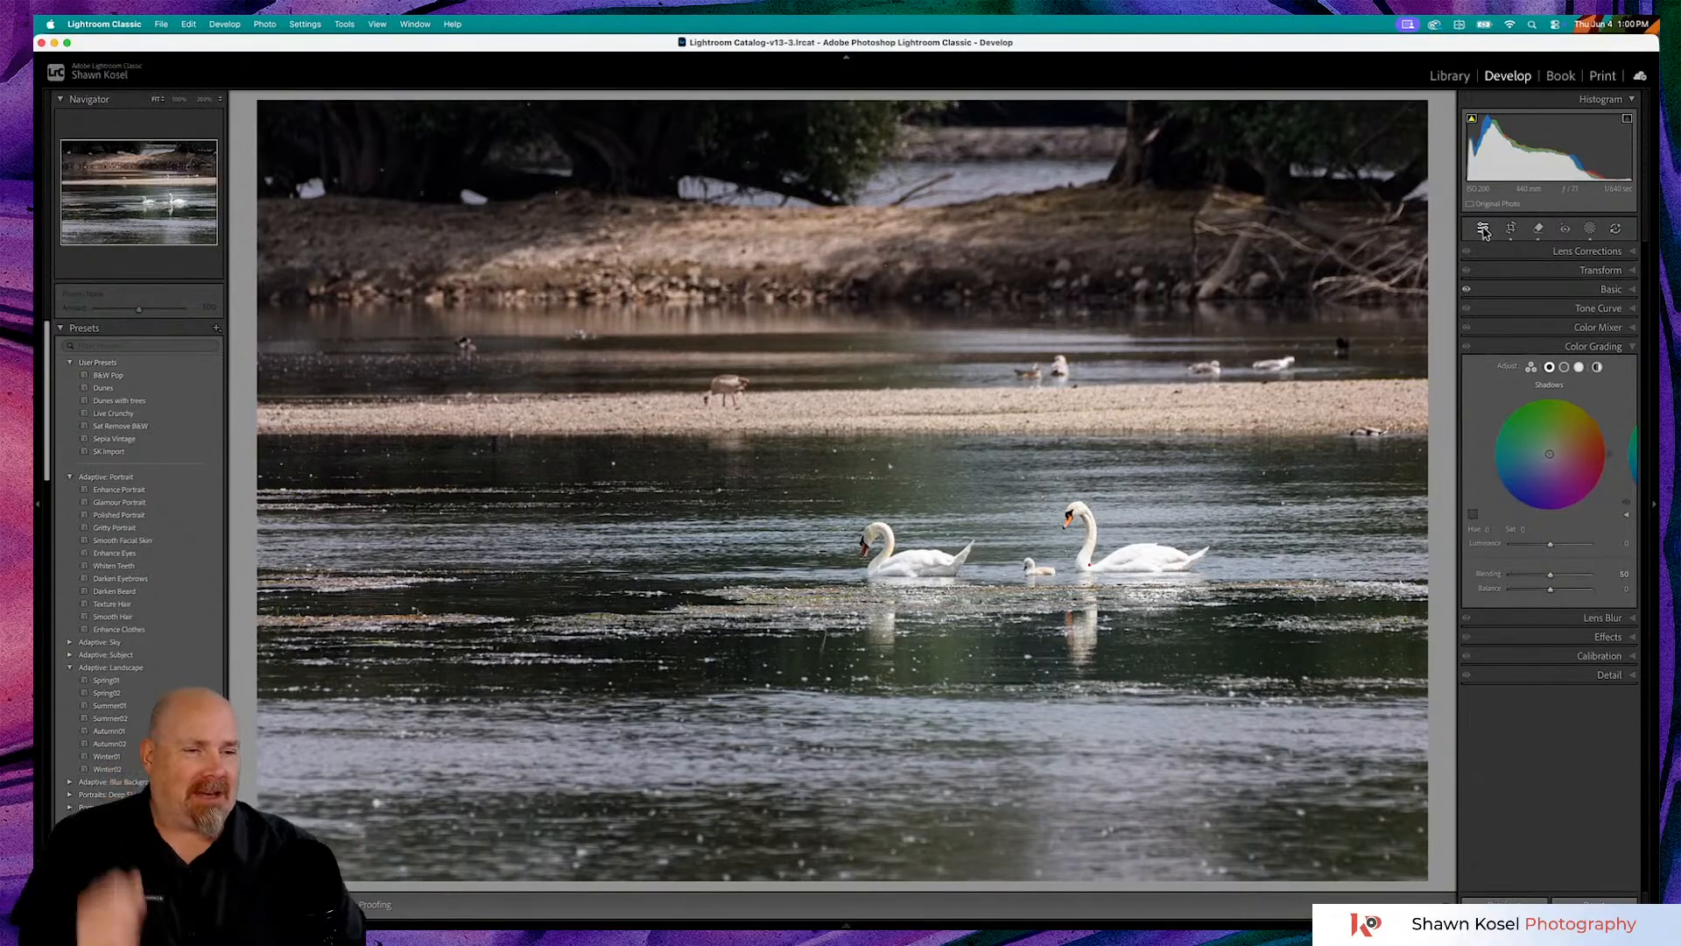
pyautogui.click(1581, 619)
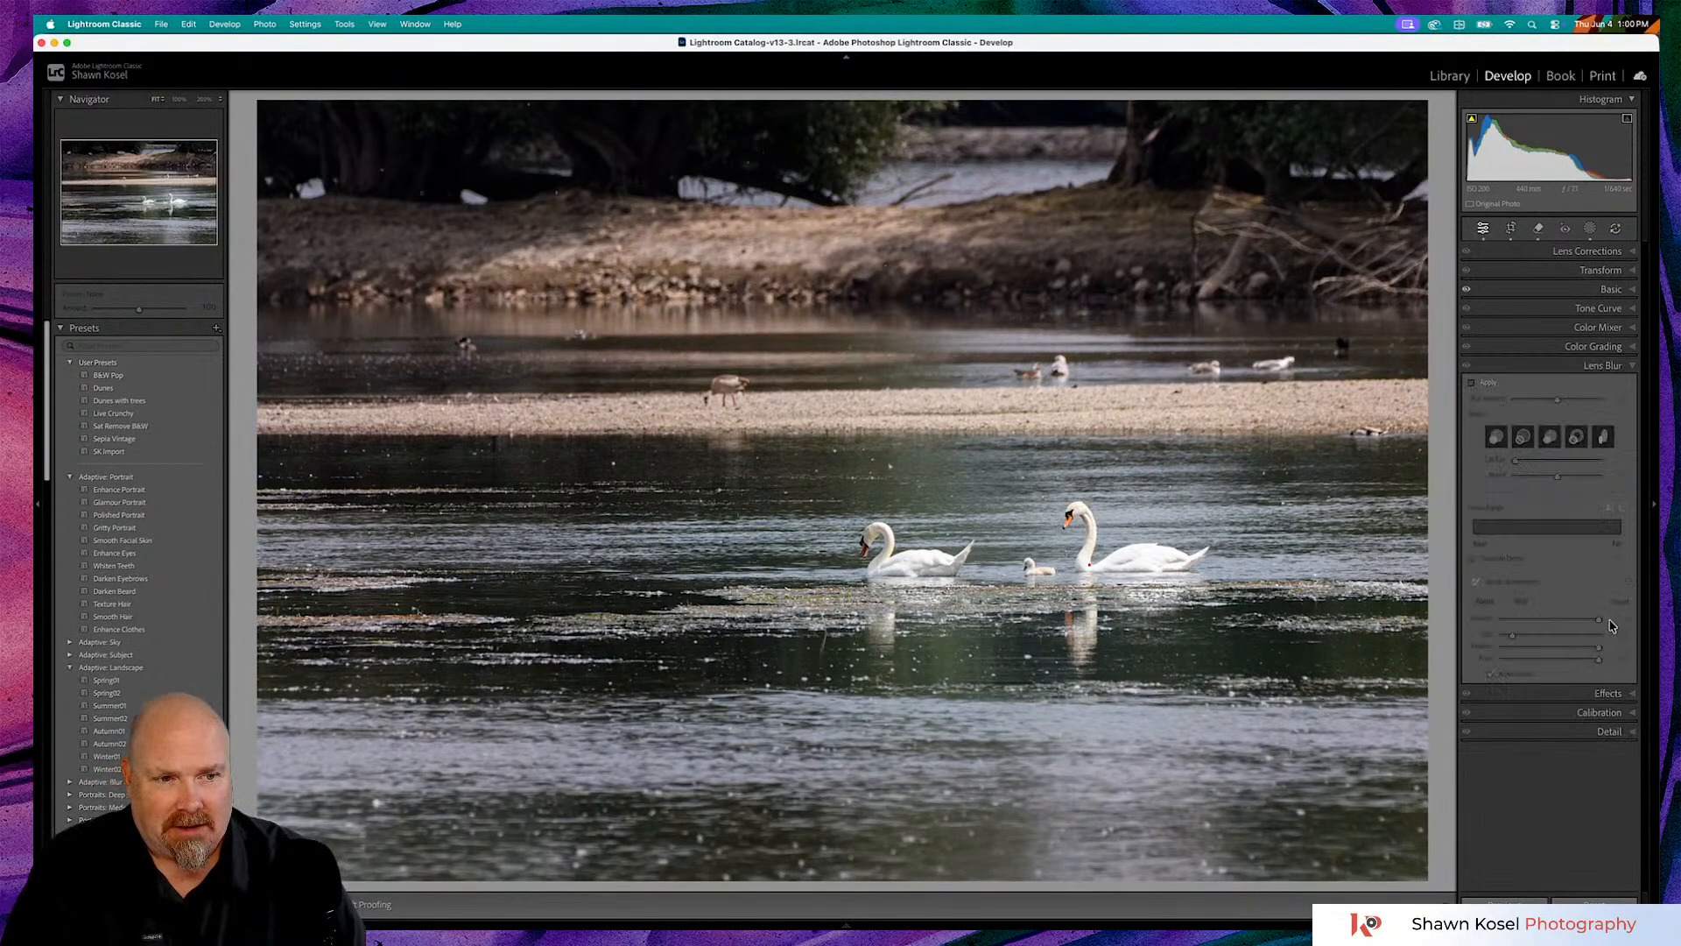
pyautogui.click(1473, 383)
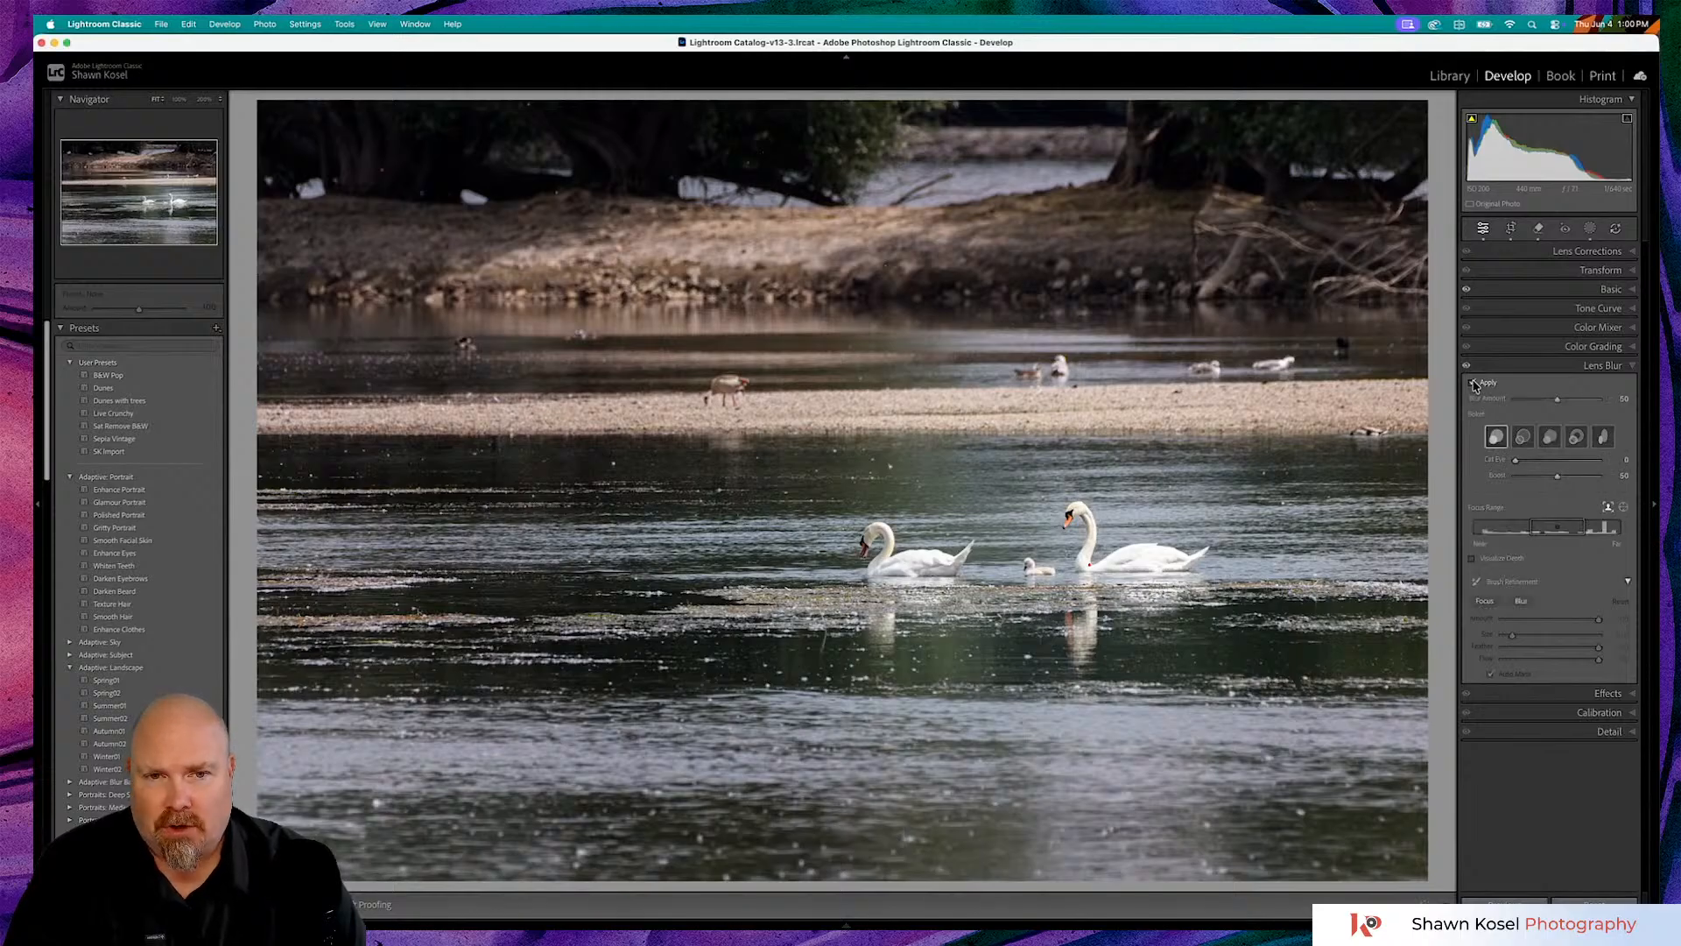
pyautogui.click(1474, 559)
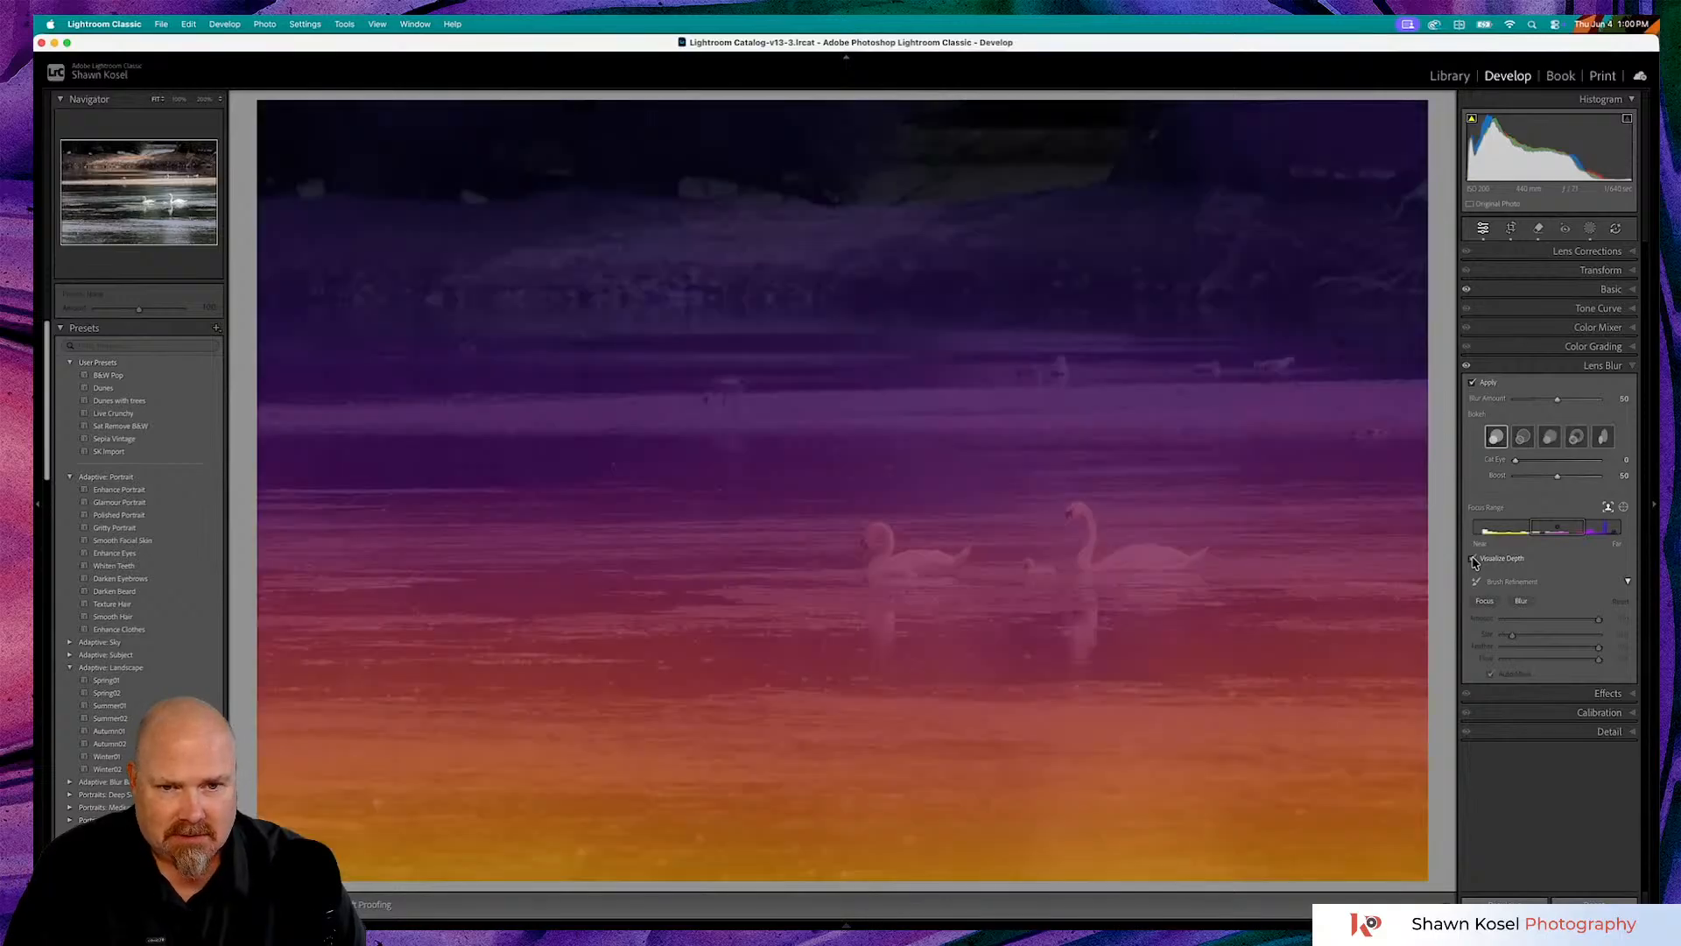
pyautogui.click(1624, 508)
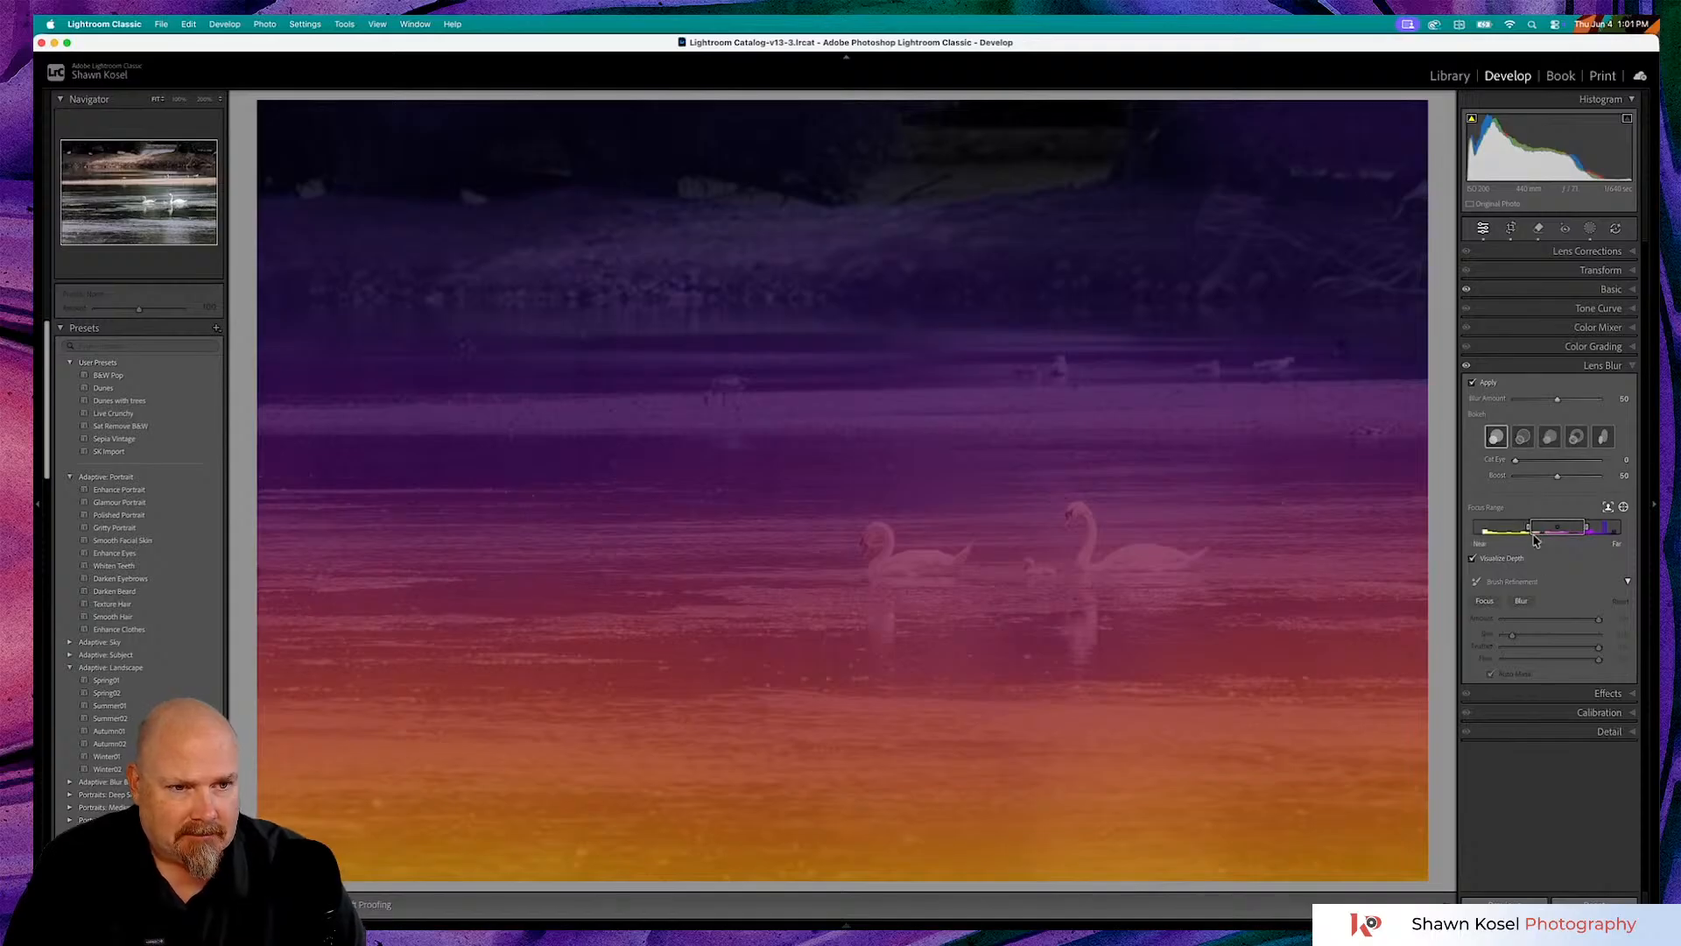
pyautogui.moveTo(1558, 400)
pyautogui.mouseDown()
pyautogui.moveTo(1605, 402)
pyautogui.moveTo(1568, 405)
pyautogui.mouseUp()
pyautogui.click(1472, 559)
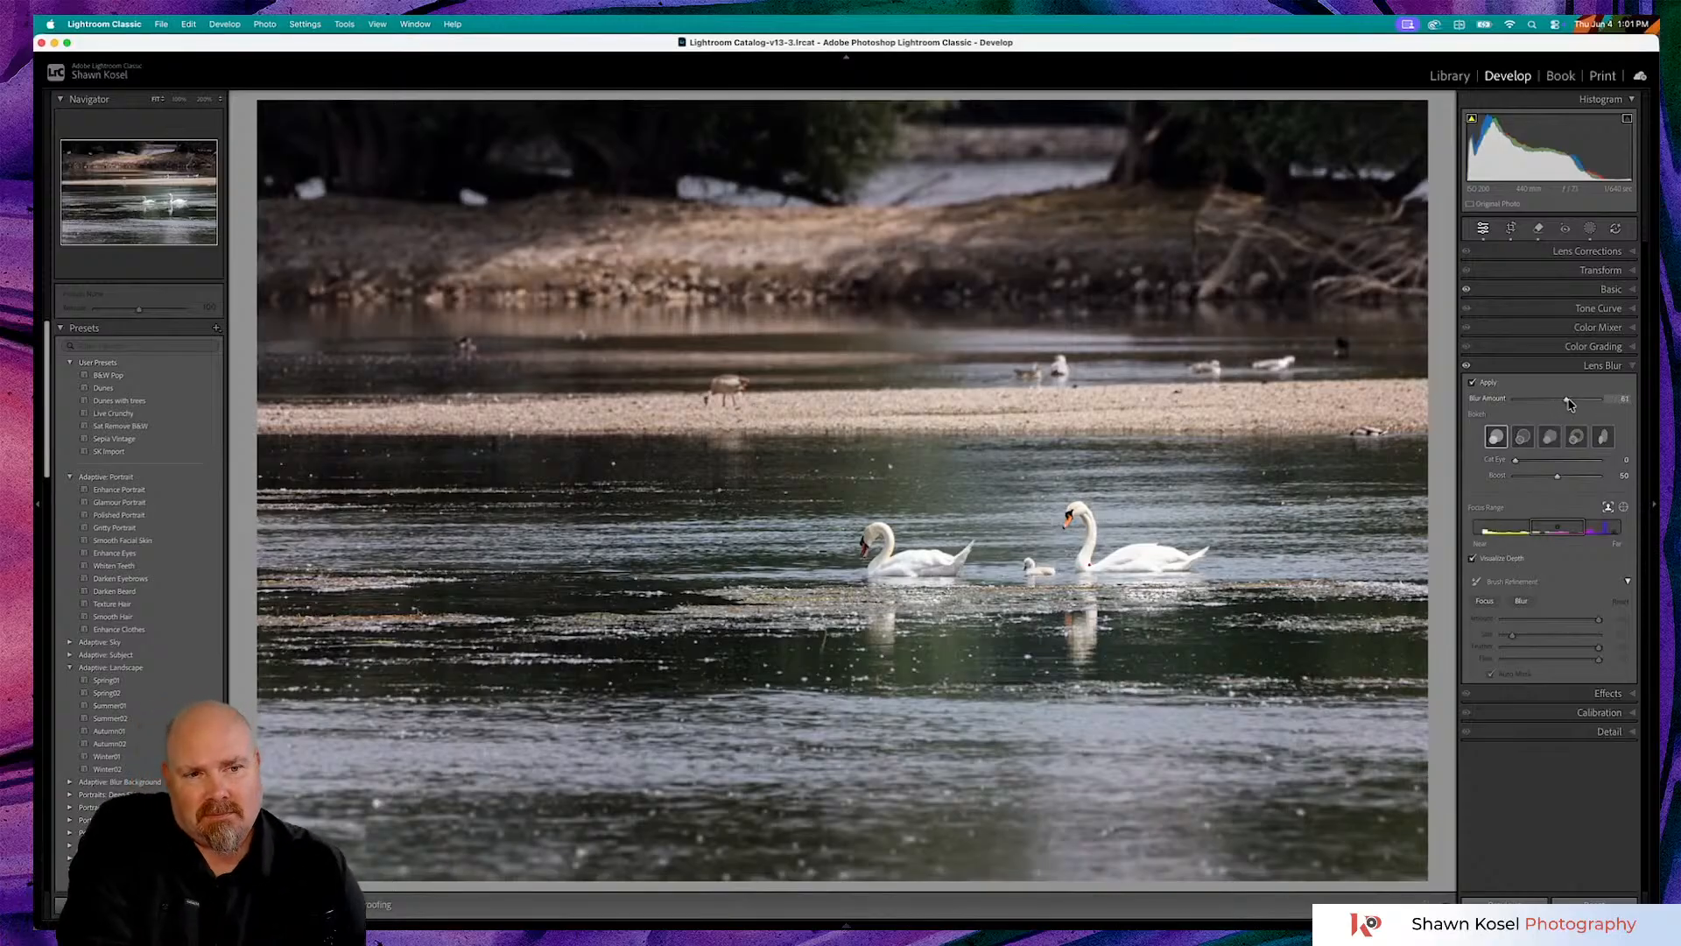
# - Try narrowing the Lens Blur focus range around the swans with a stronger Blur Amount, and check the depth visualization
pyautogui.moveTo(1530, 532); pyautogui.dragTo(1574, 531)
pyautogui.click(1567, 402)
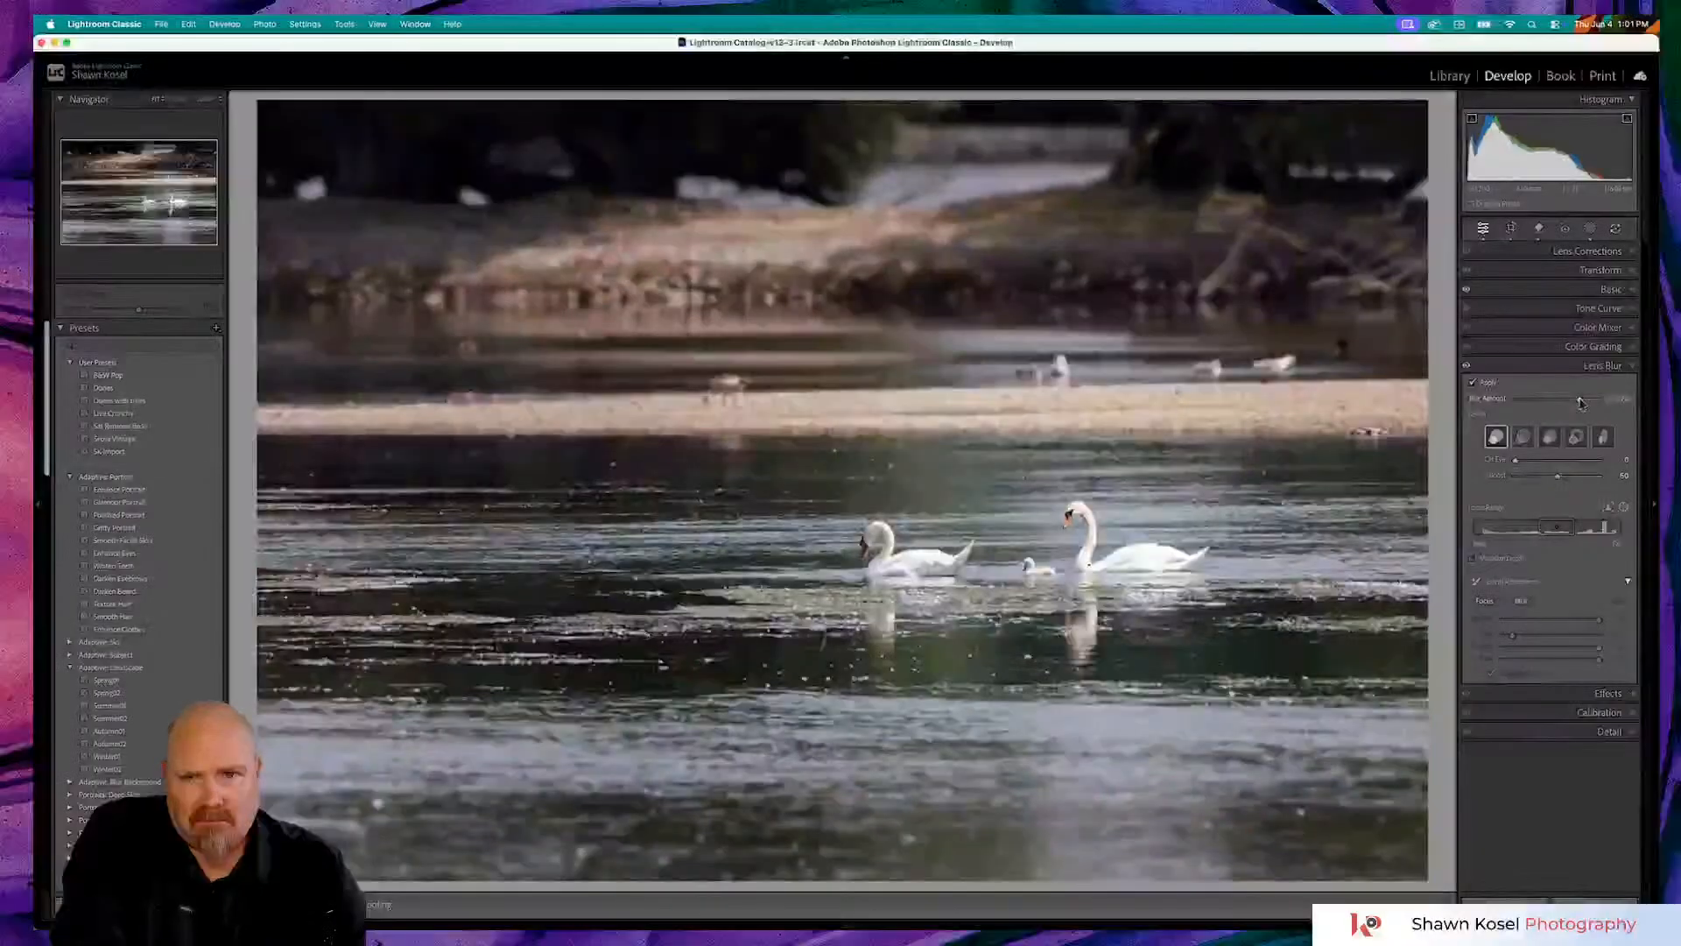
pyautogui.moveTo(1567, 402)
pyautogui.mouseDown()
pyautogui.moveTo(1527, 402)
pyautogui.moveTo(1575, 400)
pyautogui.mouseUp()
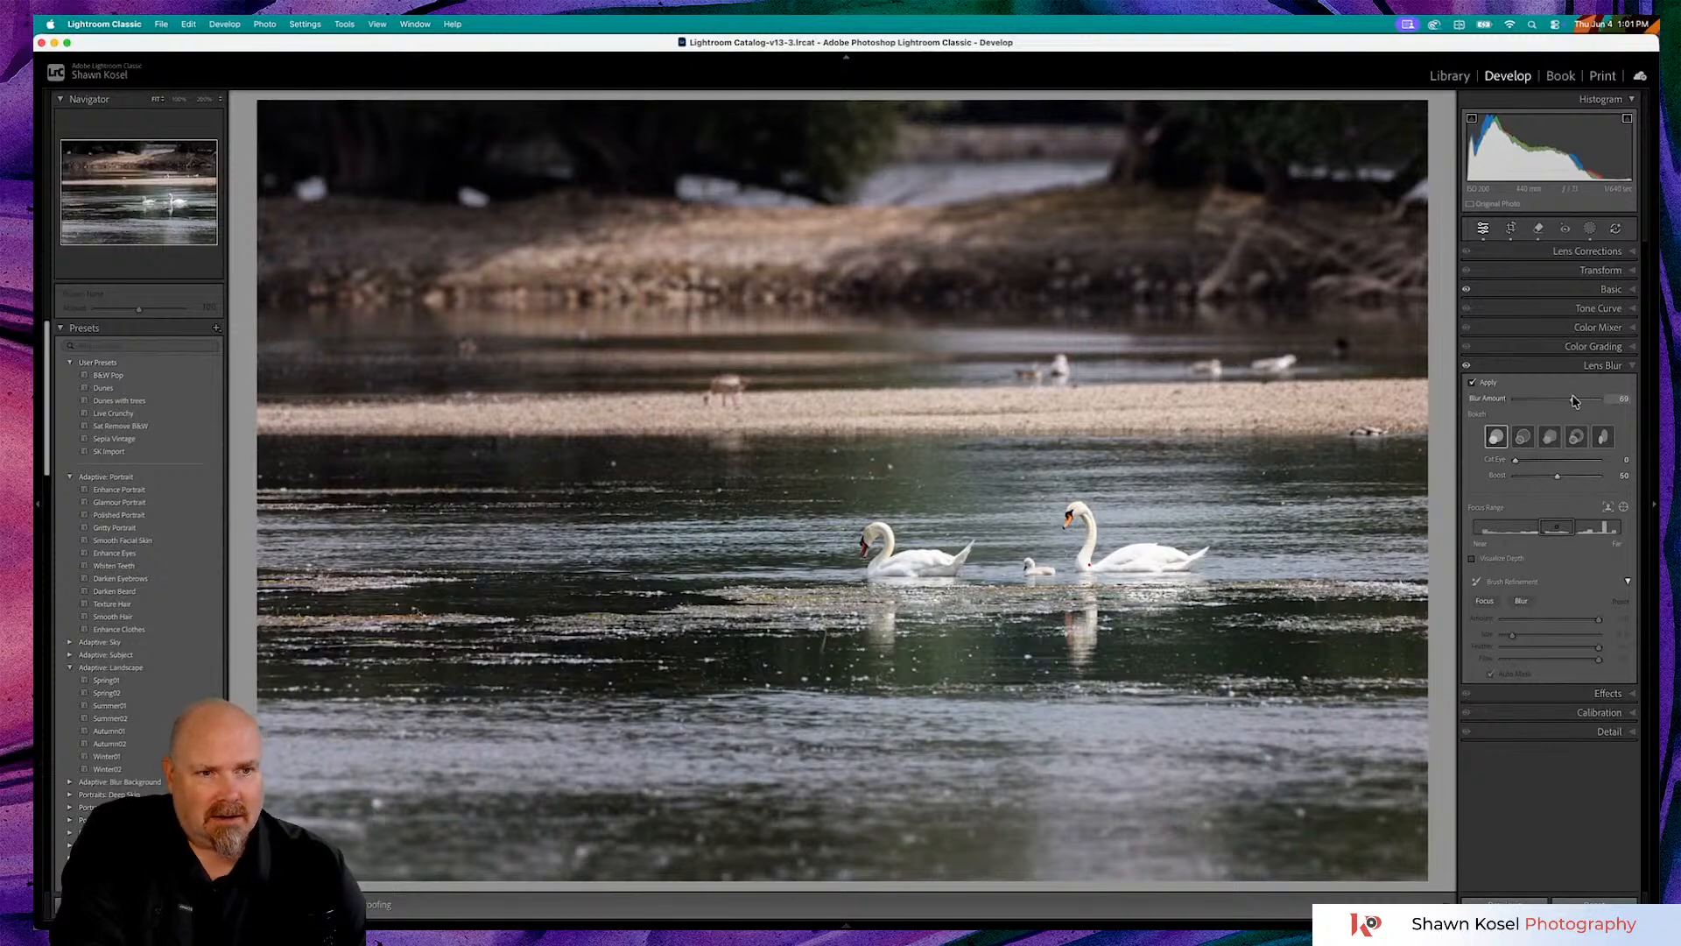
pyautogui.press('o')
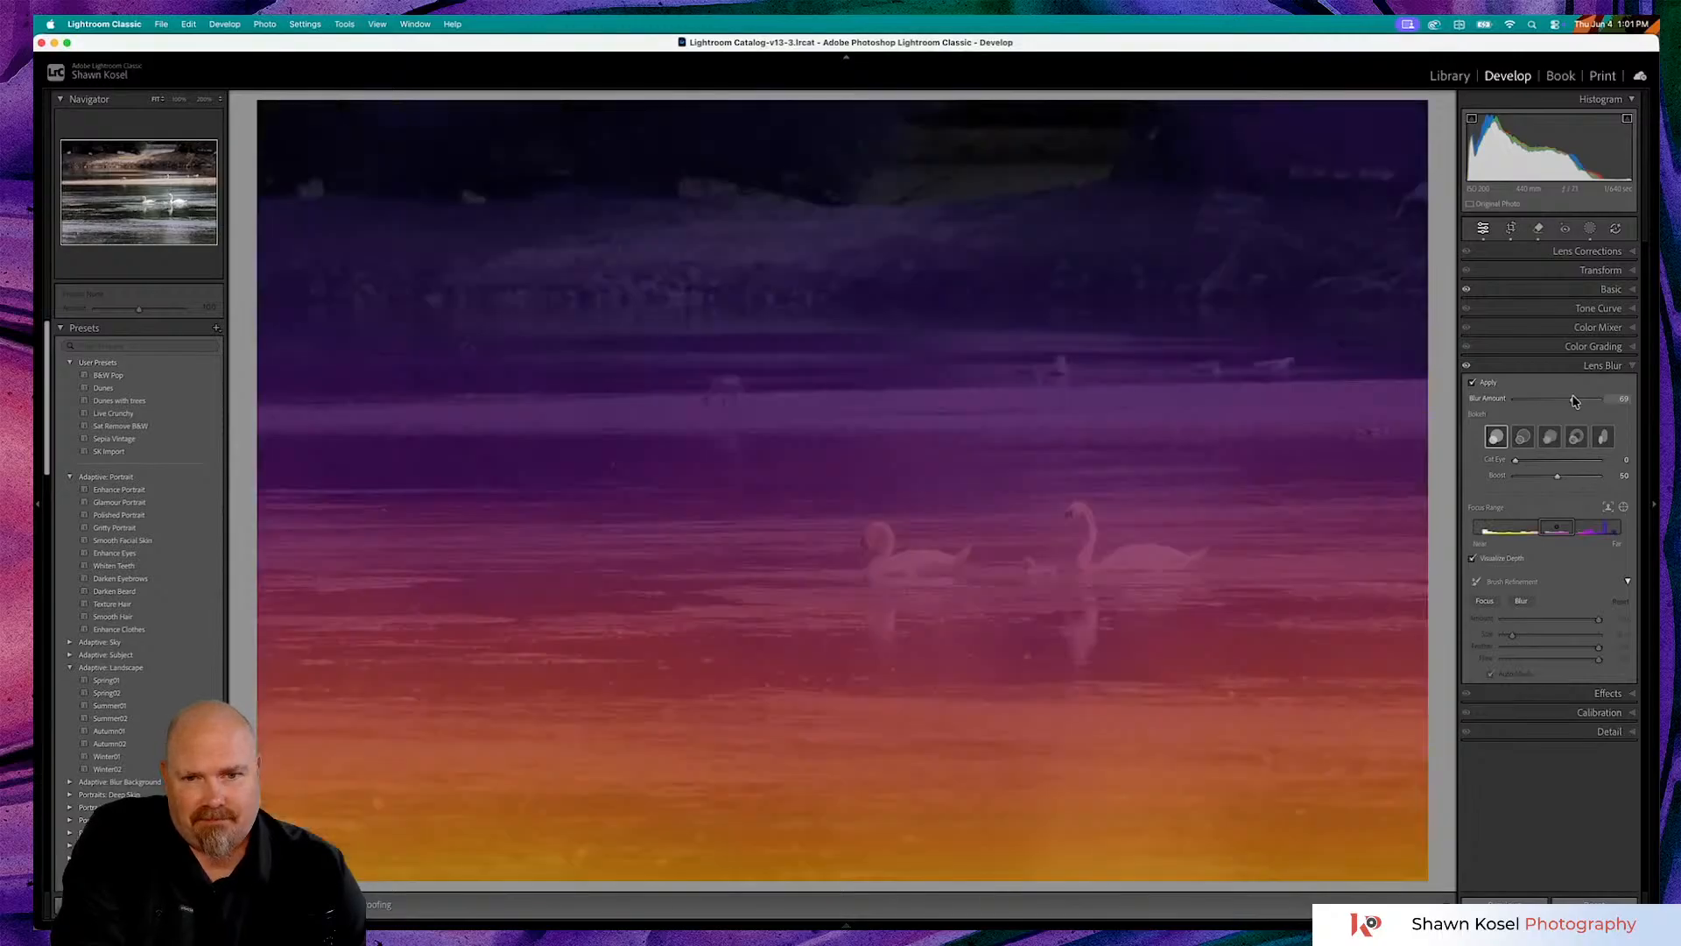
pyautogui.click(1477, 561)
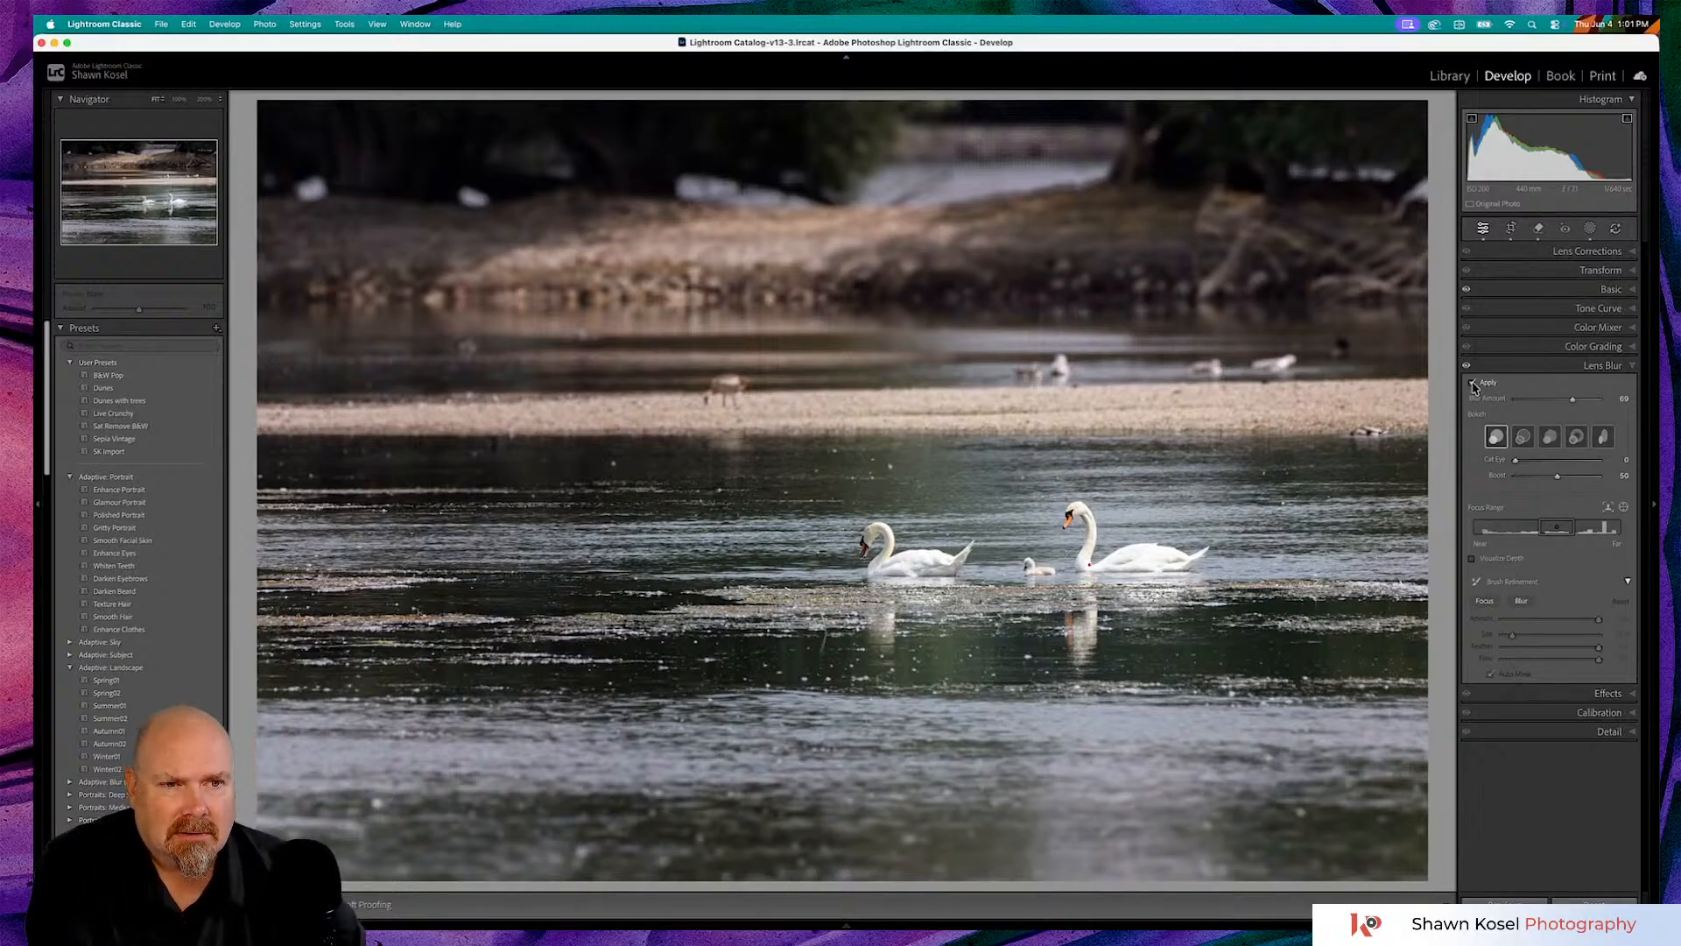
# - Compare the photo with and without Lens Blur, and leave the blur turned off
pyautogui.click(1473, 384)
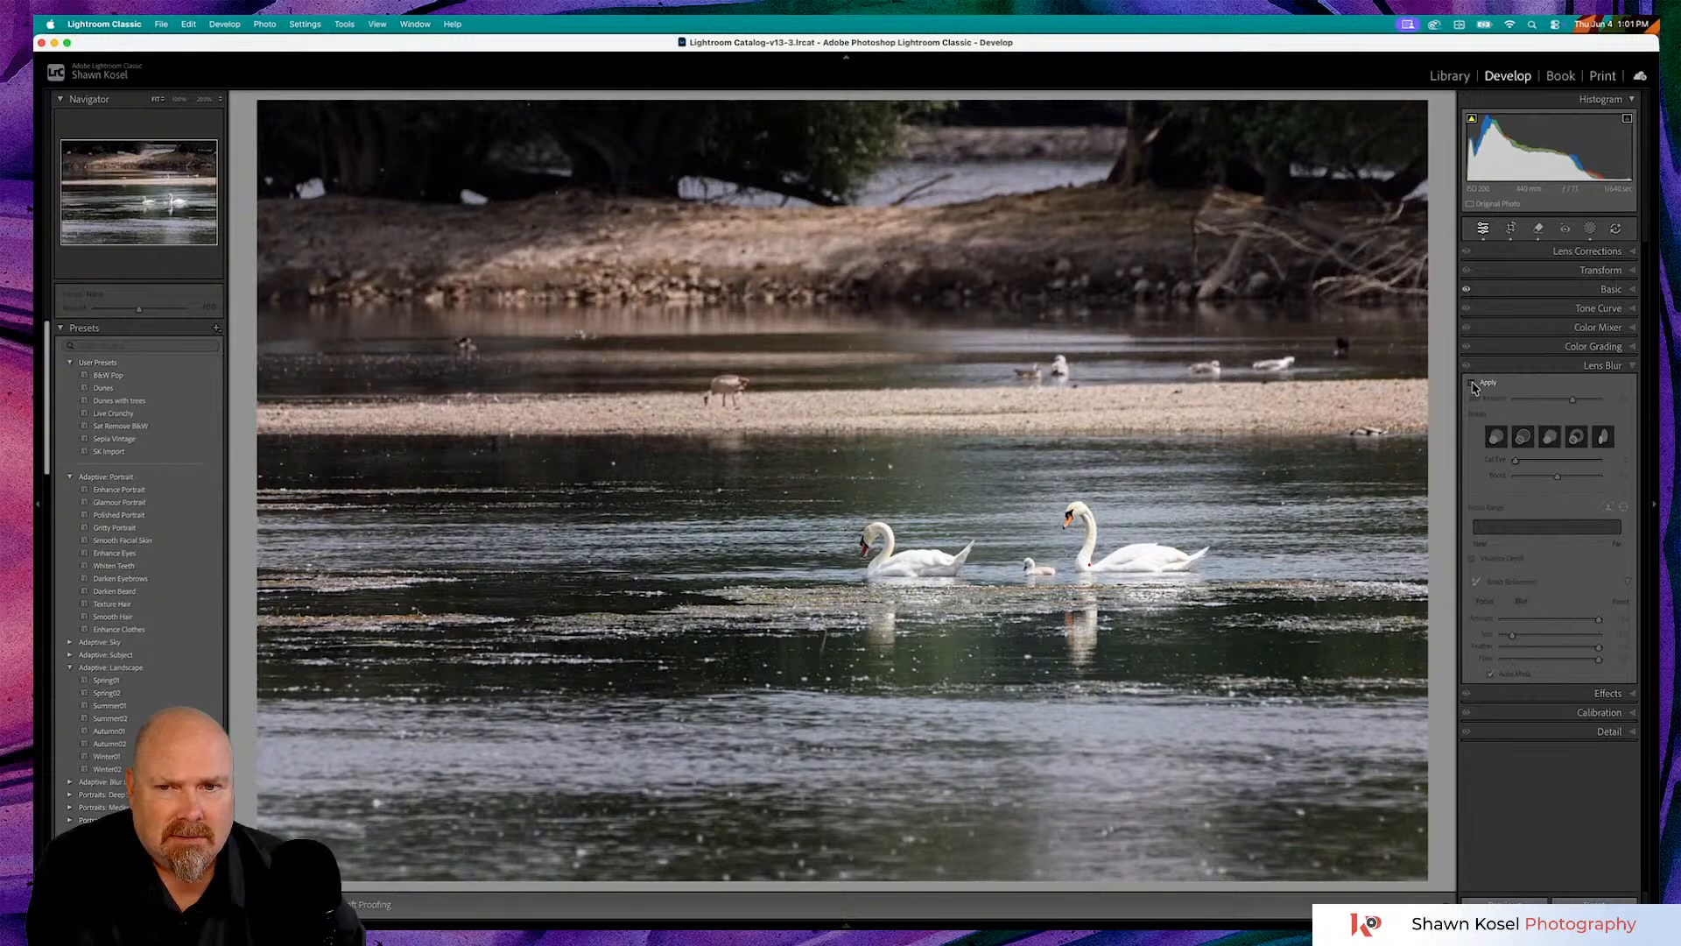
pyautogui.click(1473, 383)
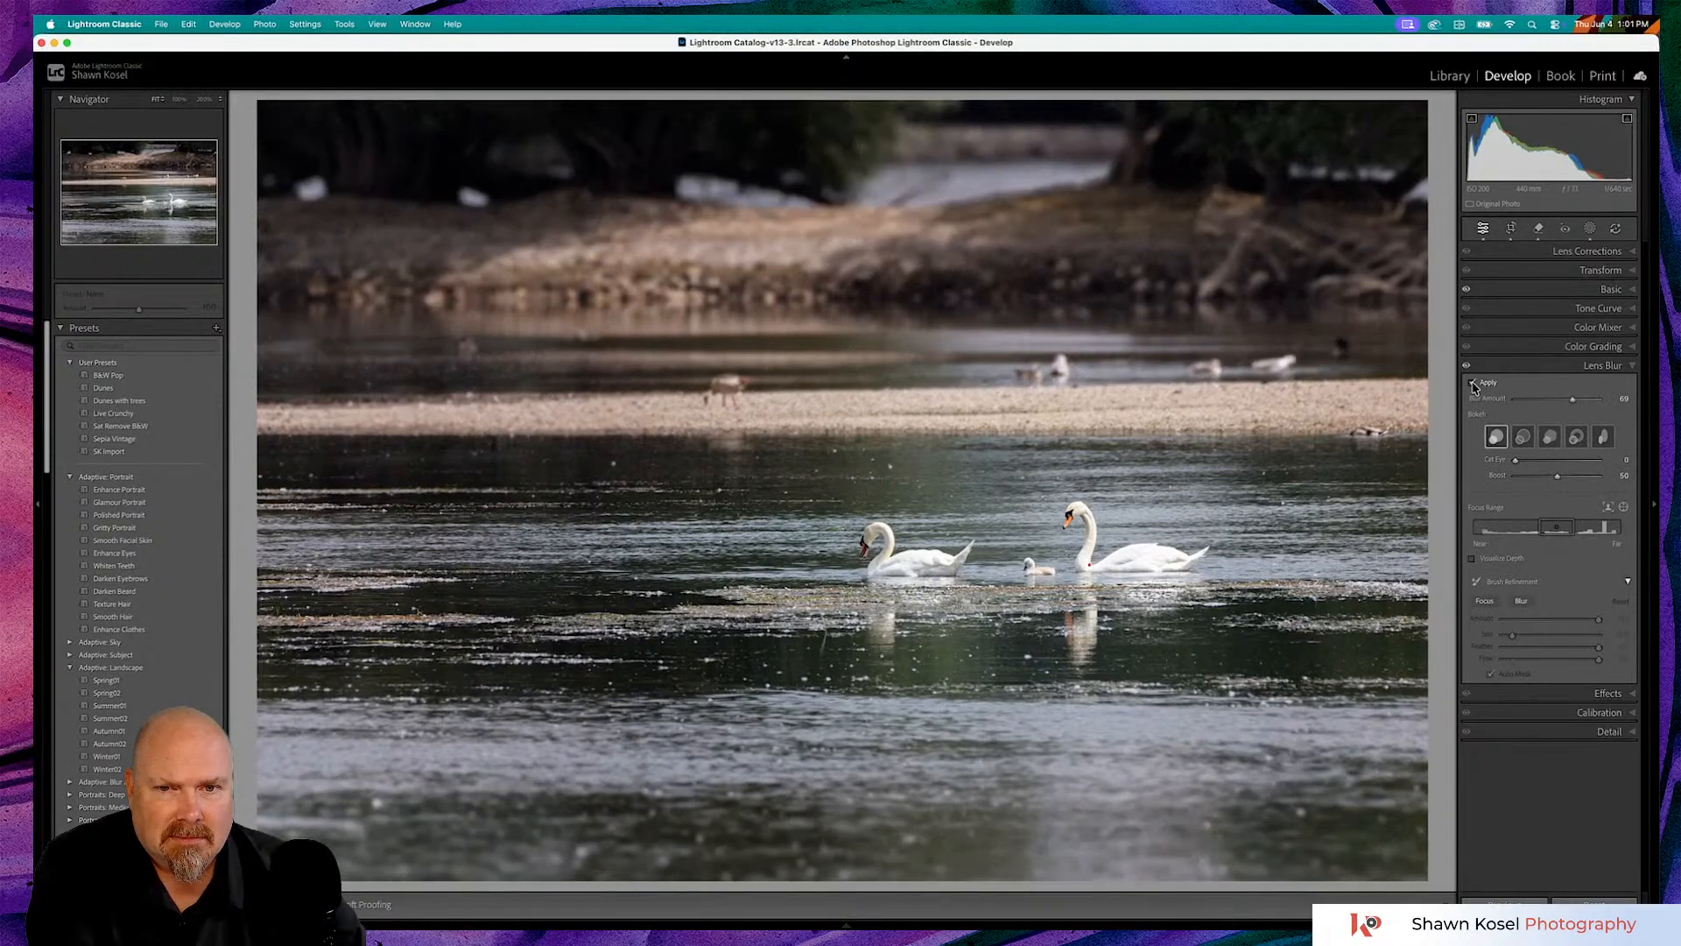
pyautogui.click(1473, 383)
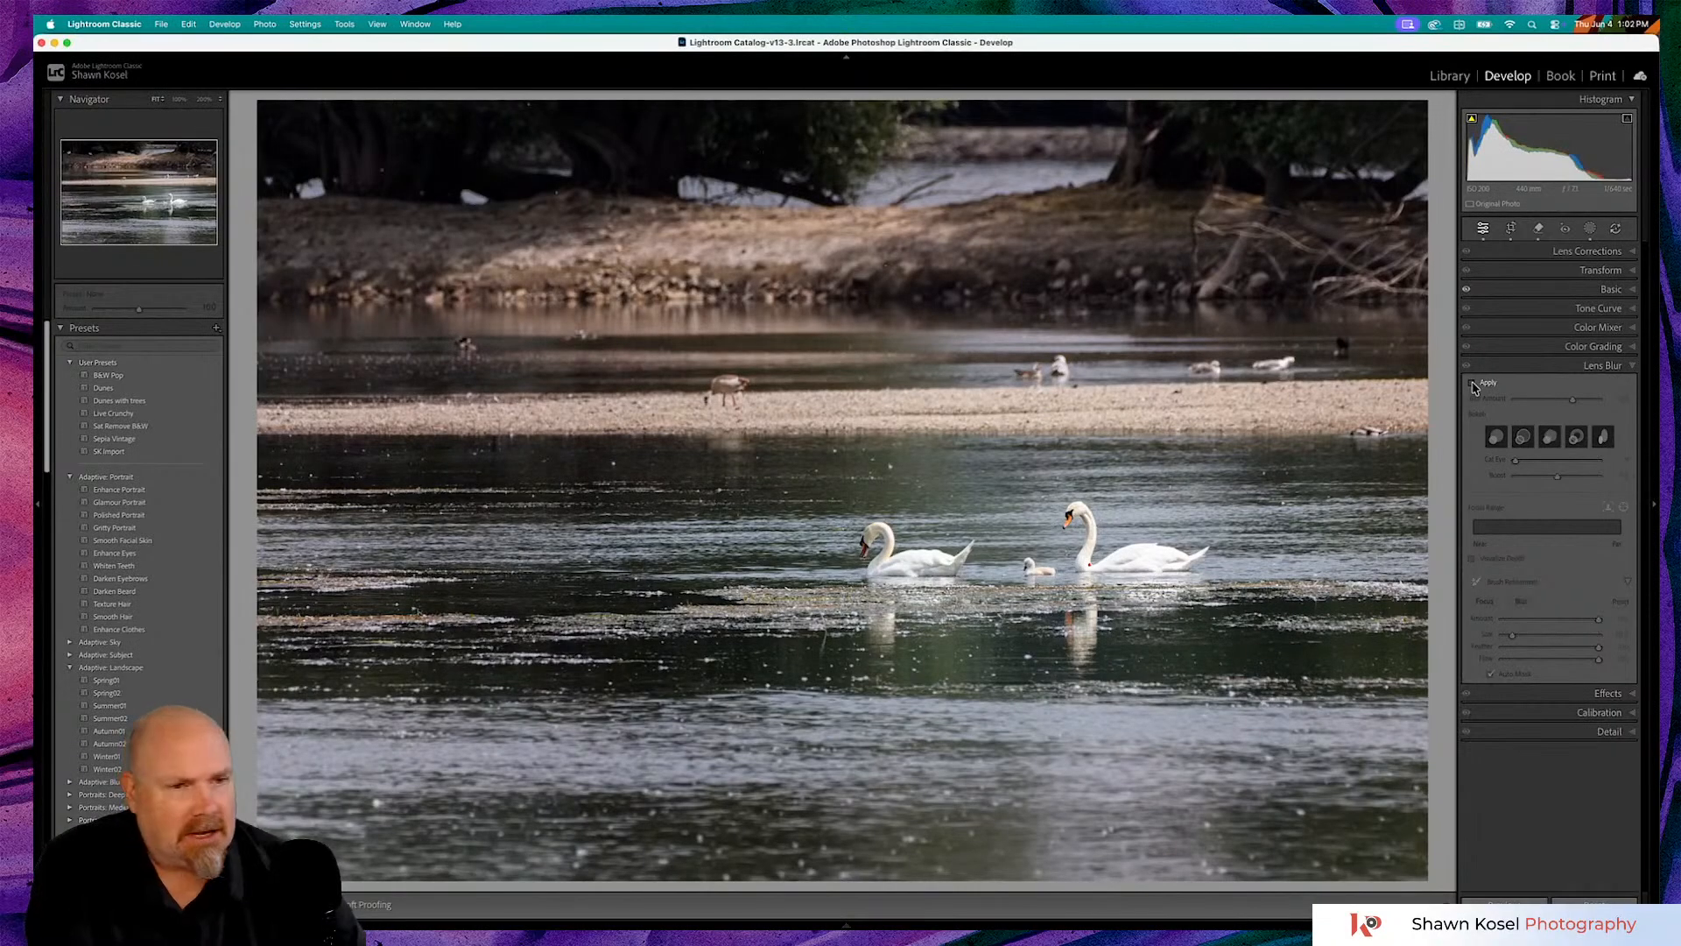
pyautogui.click(1633, 366)
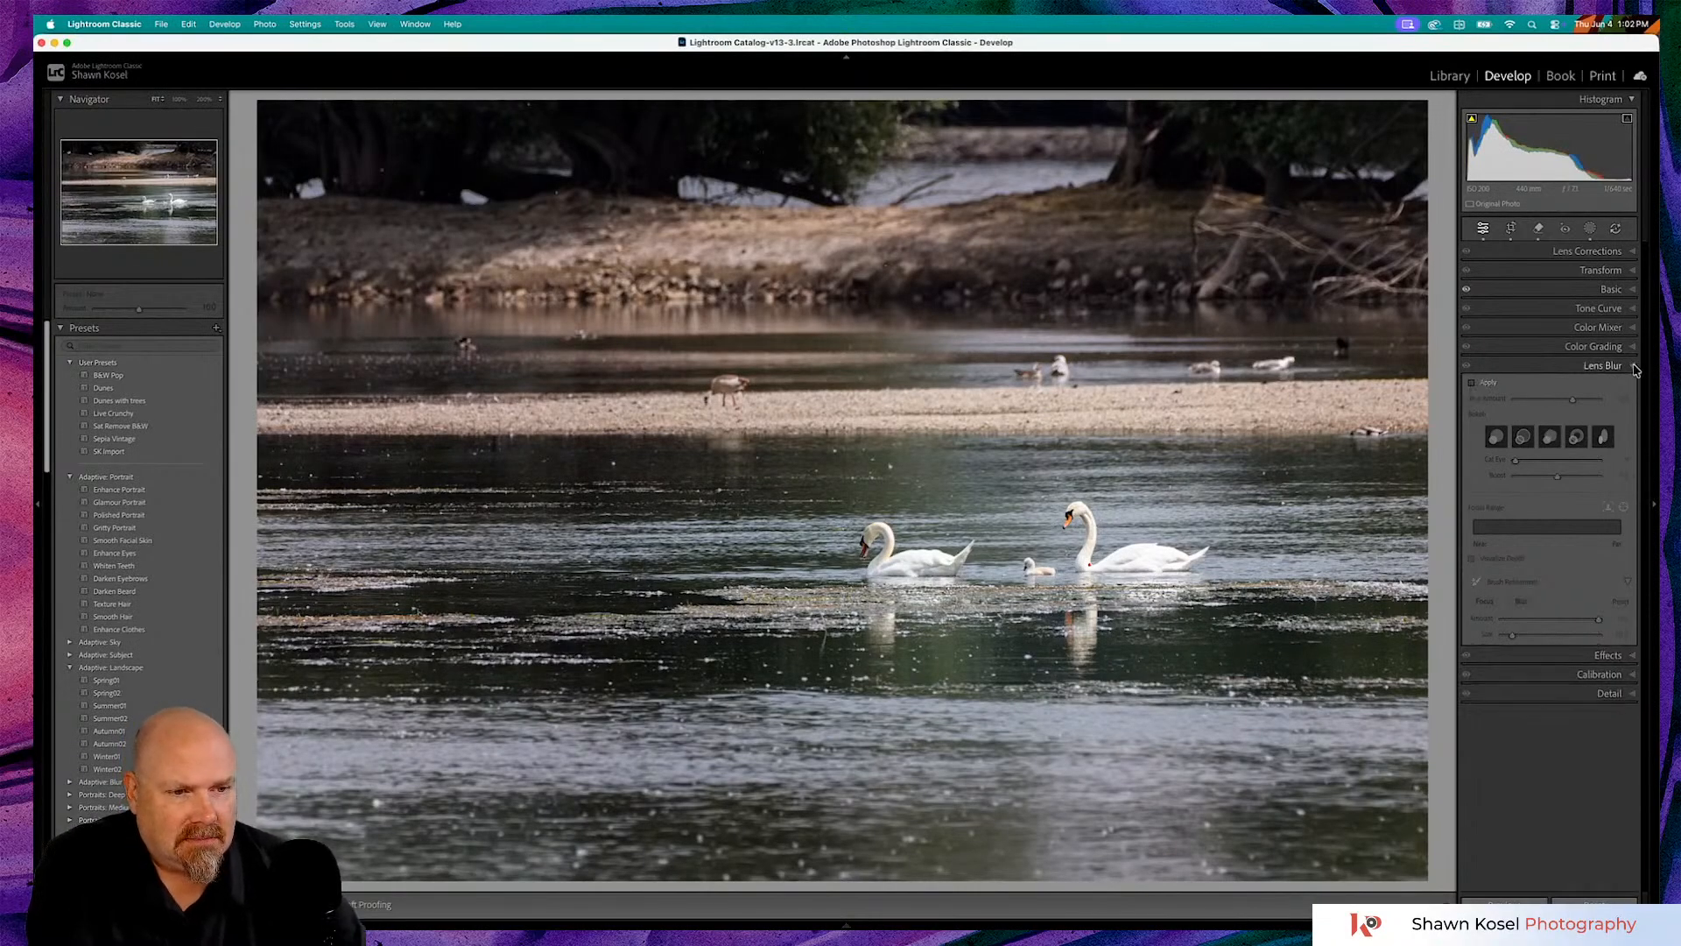
# - Add a small amount of grain and a slight dark post-crop vignette to the swan photo
pyautogui.click(1607, 384)
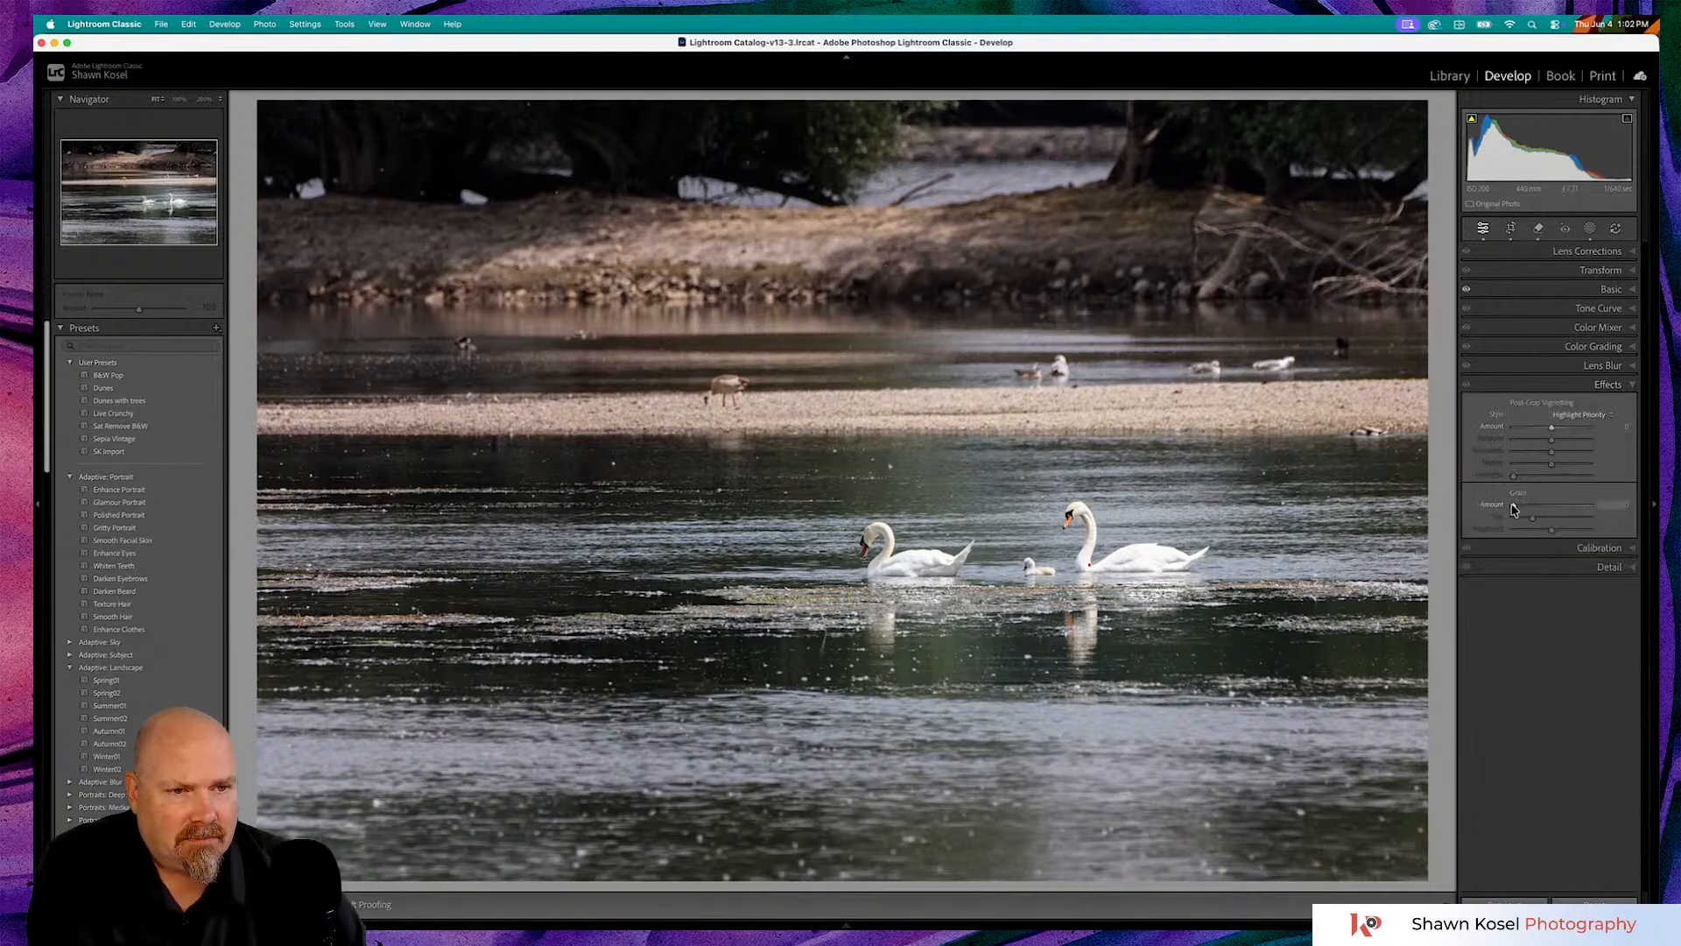
pyautogui.moveTo(1515, 510); pyautogui.dragTo(1518, 512)
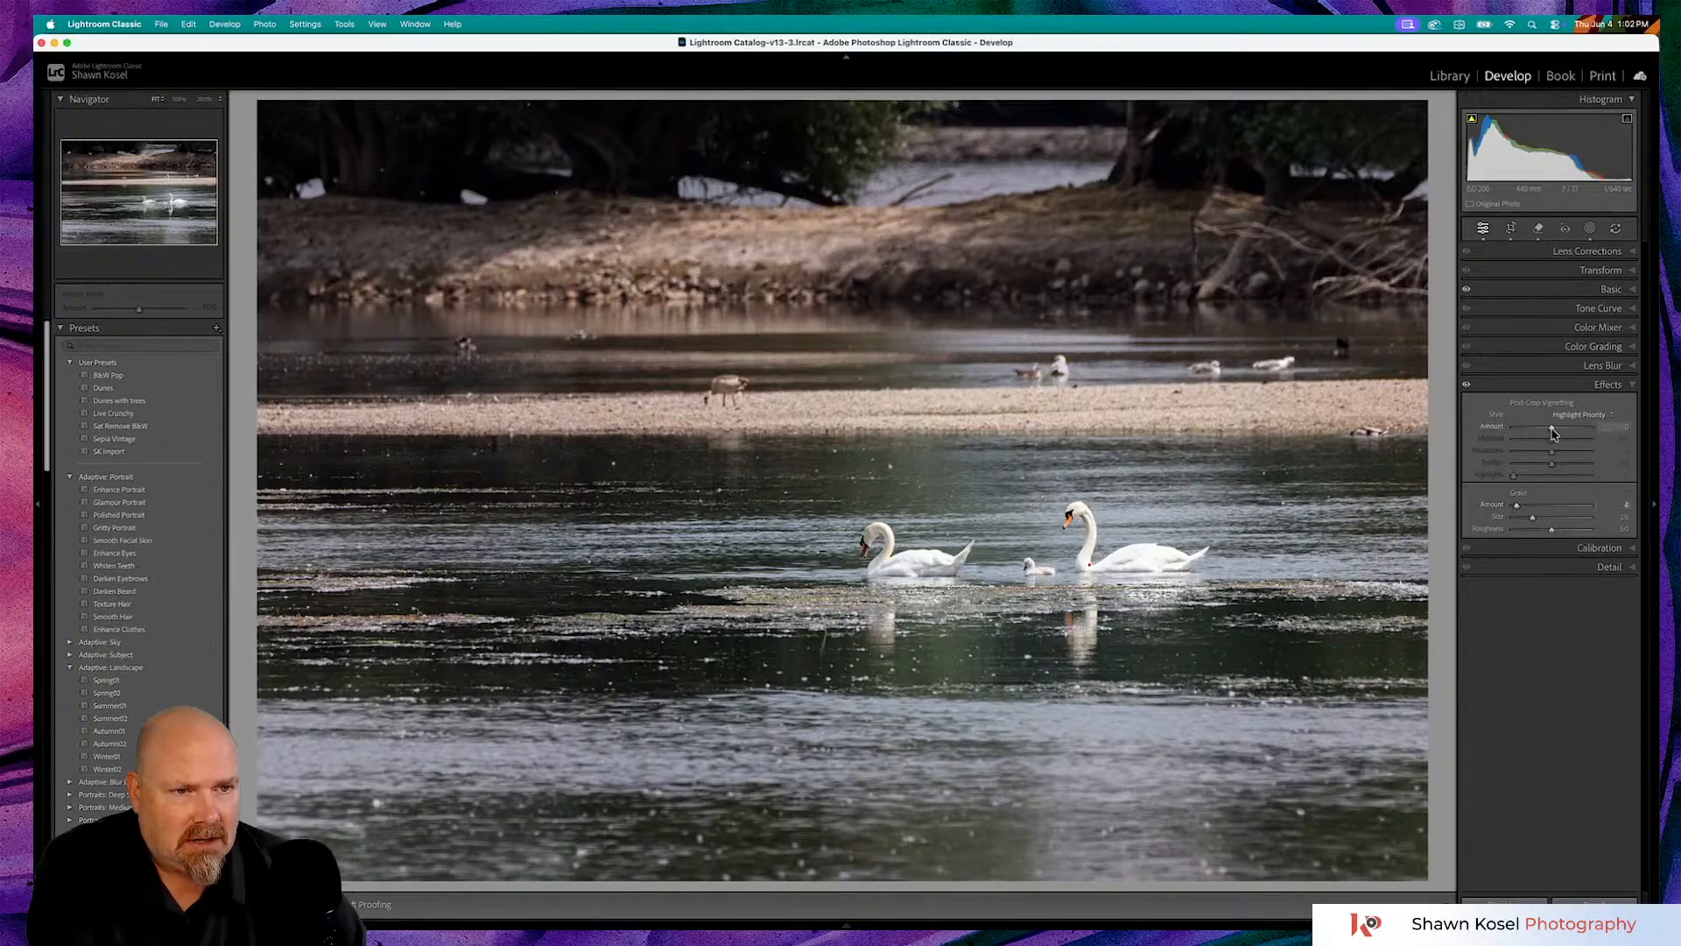
pyautogui.moveTo(1553, 430); pyautogui.dragTo(1547, 429)
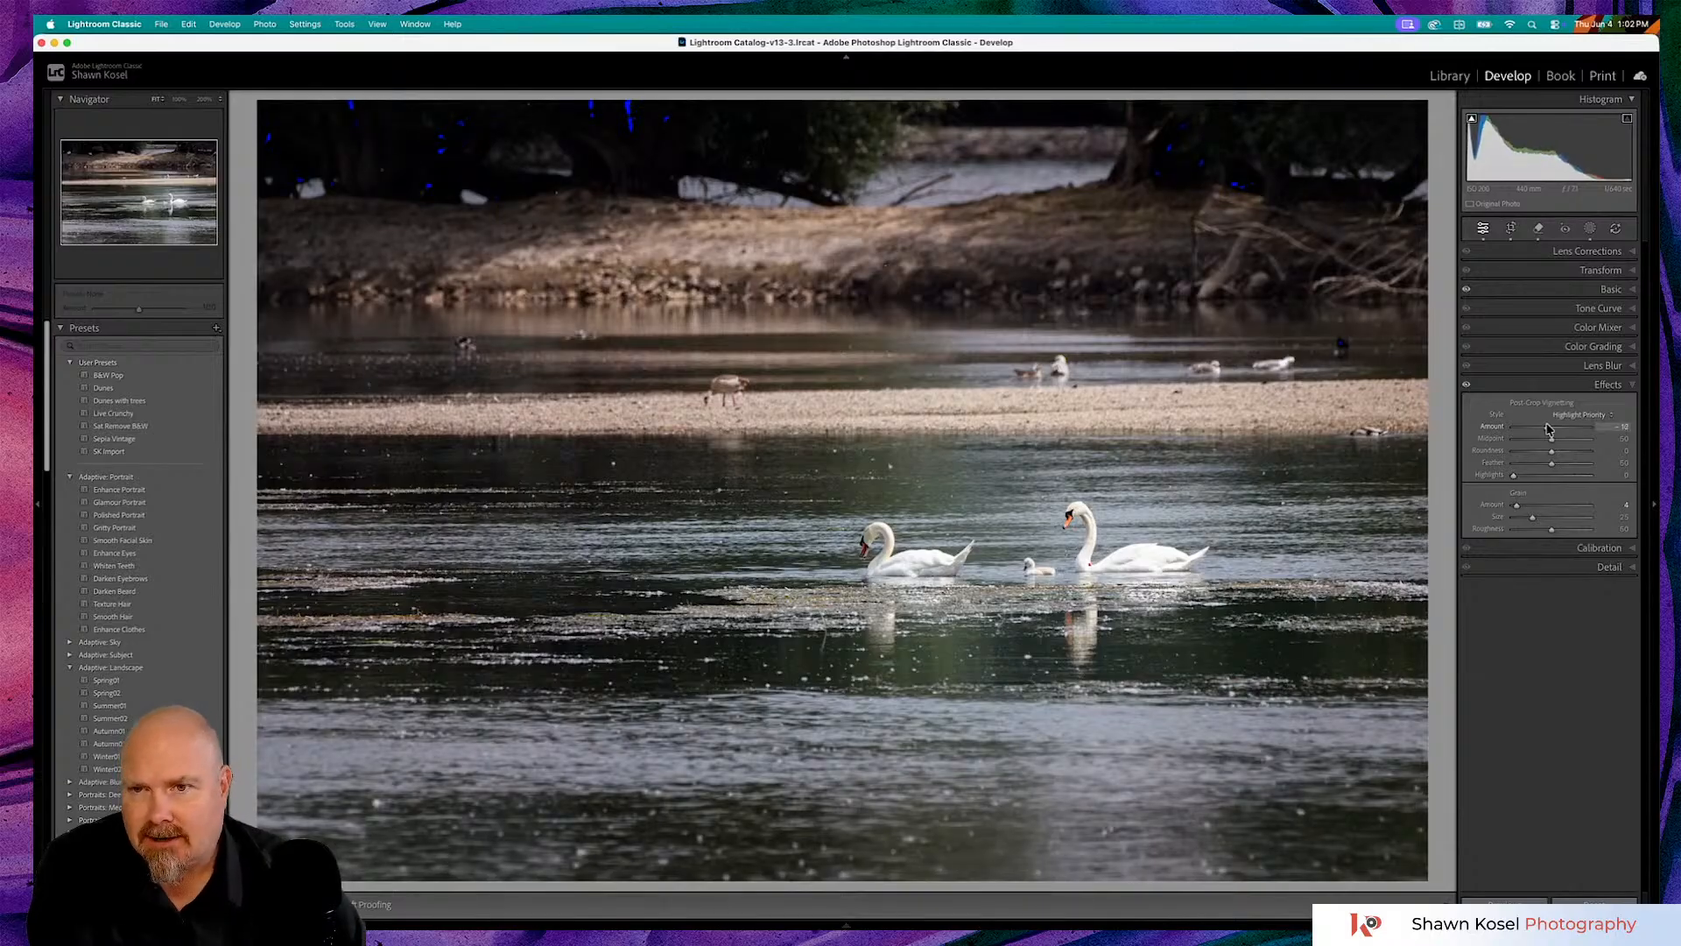
pyautogui.moveTo(1547, 429); pyautogui.dragTo(1547, 429)
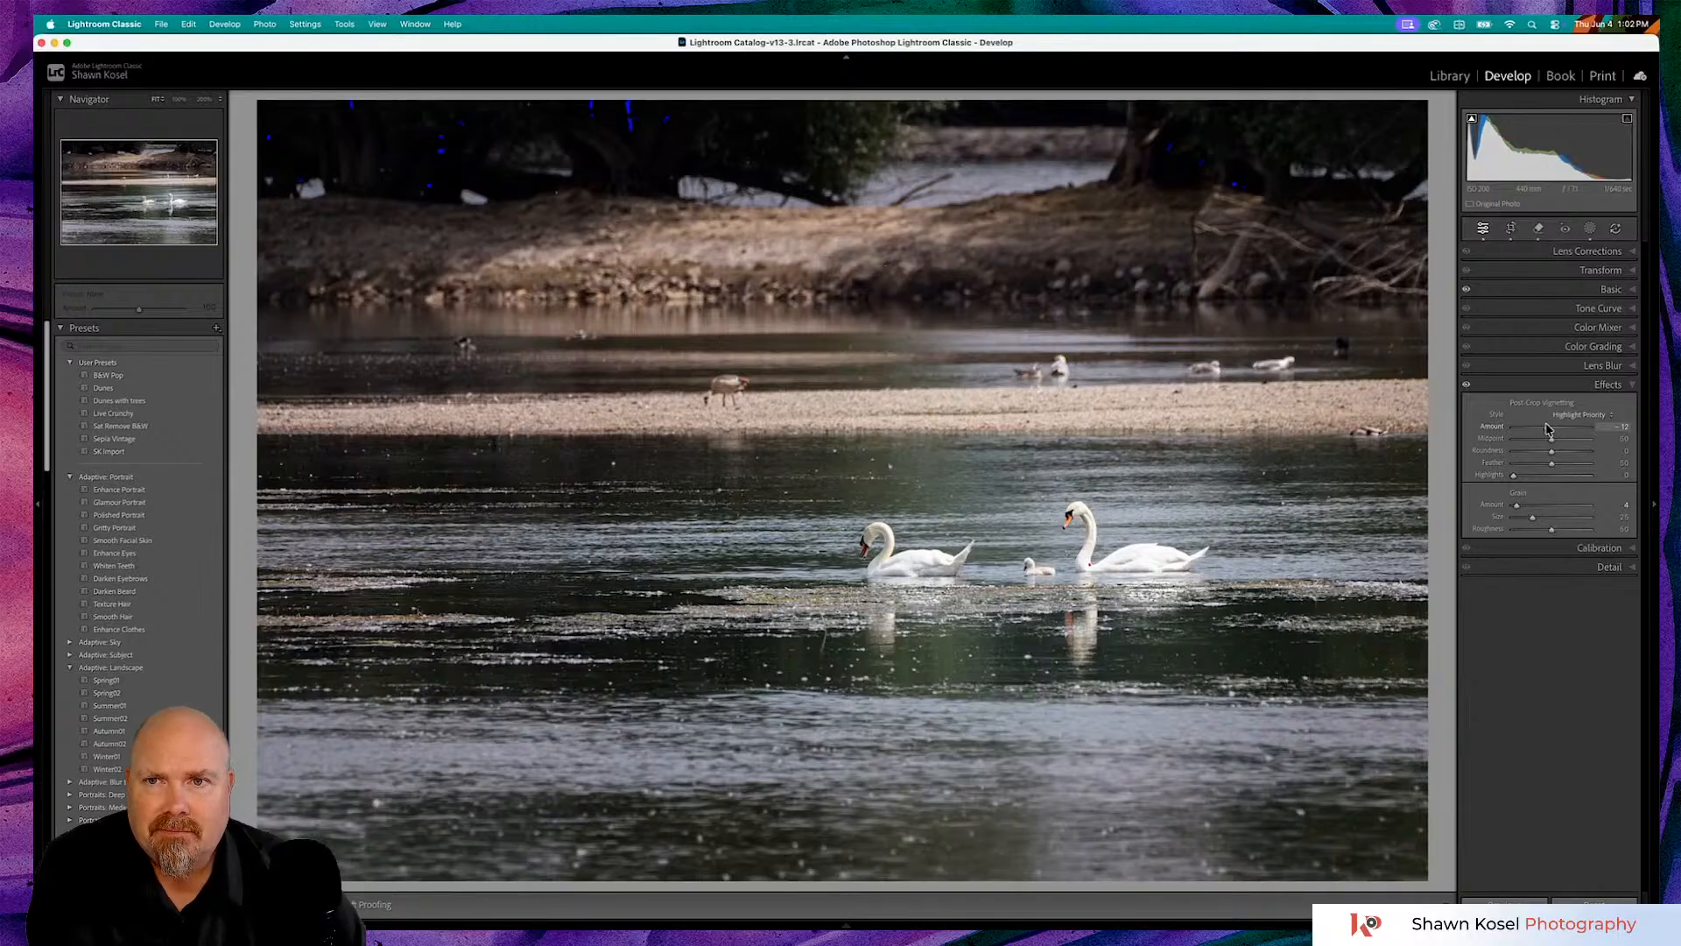
# - Raise the photo's Sharpening Amount and restrict the sharpening to the main edges with a high Masking value
pyautogui.click(1584, 567)
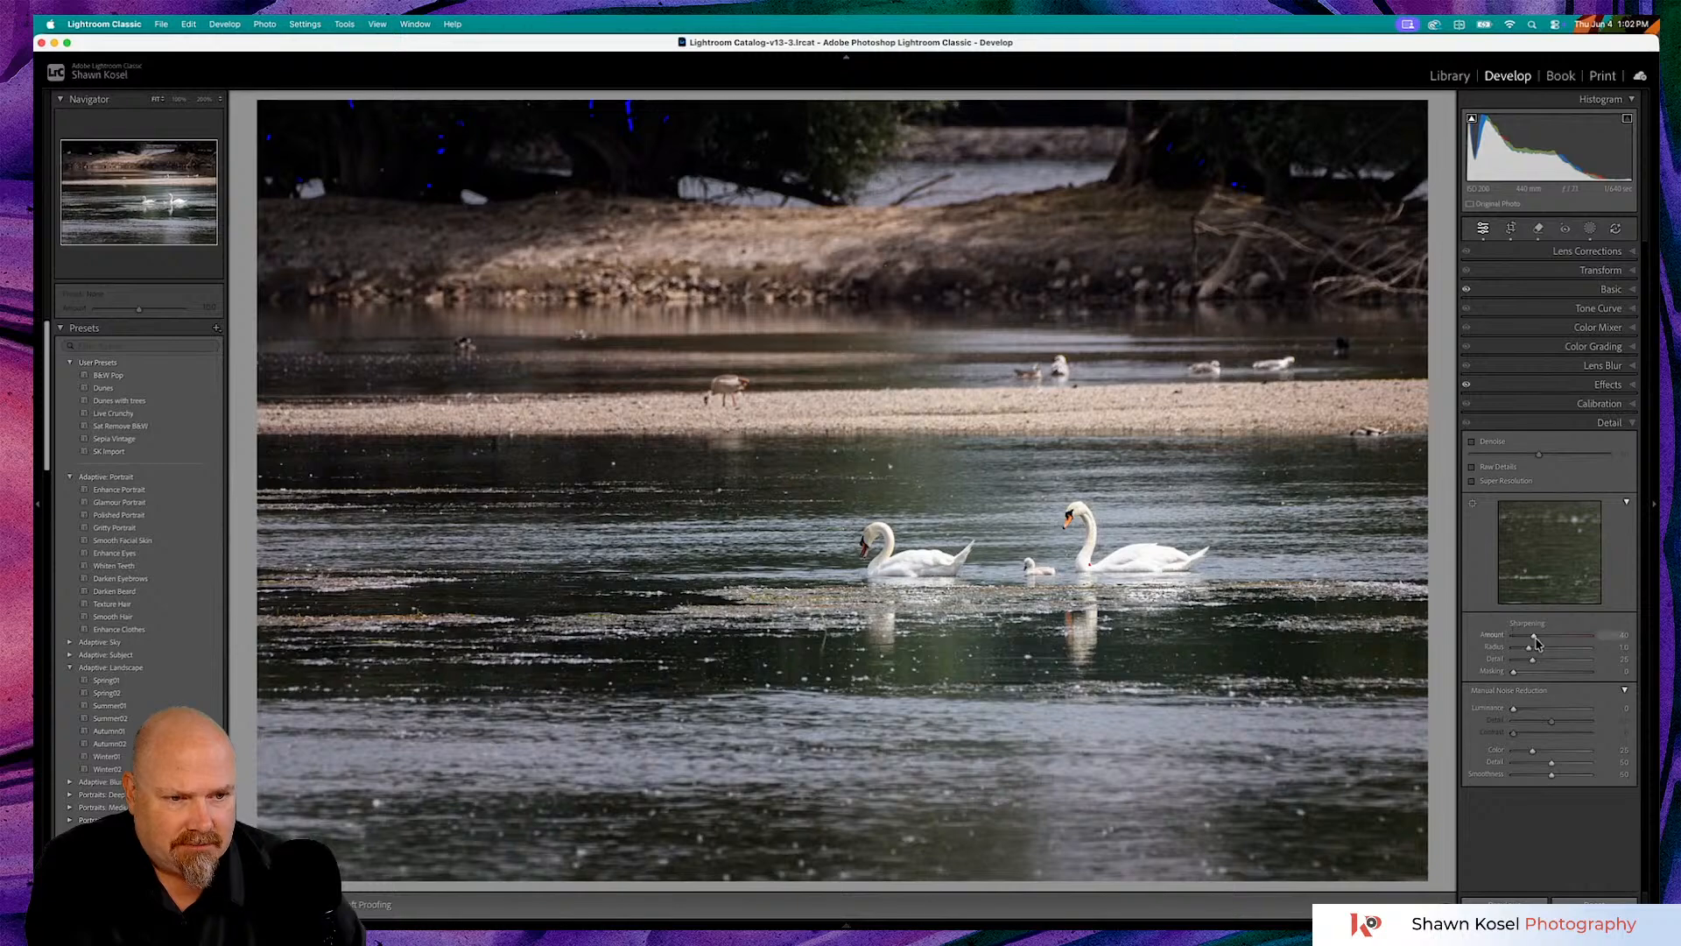
pyautogui.moveTo(1535, 636); pyautogui.dragTo(1585, 673)
pyautogui.press('alt')
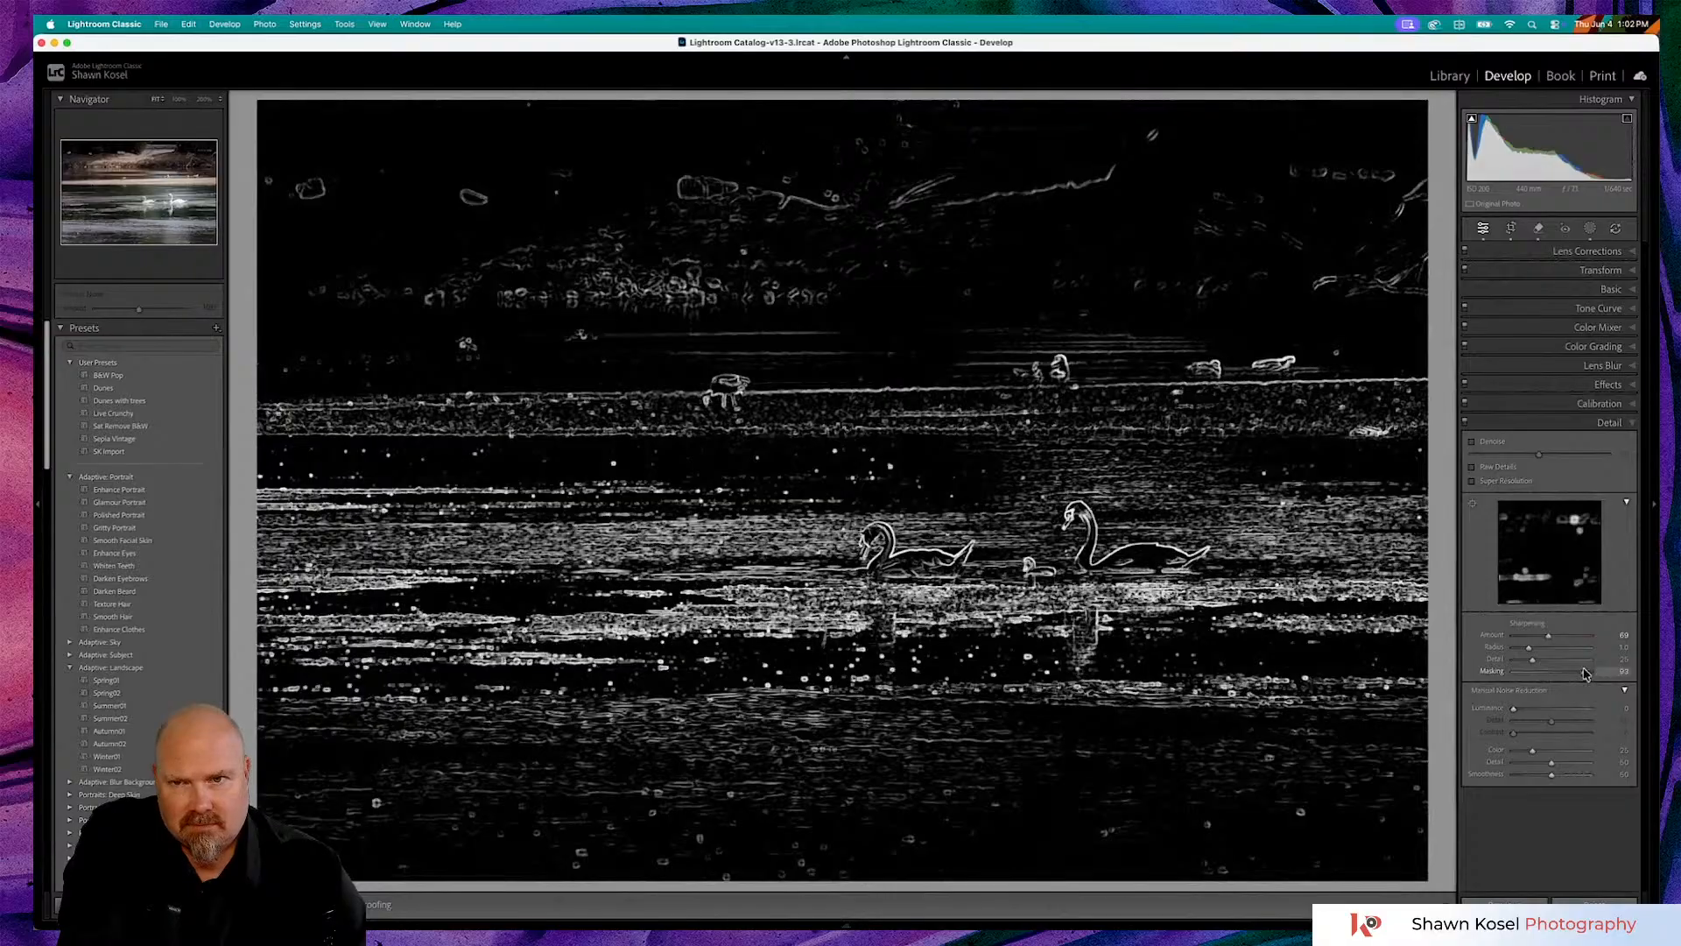
pyautogui.moveTo(1585, 672); pyautogui.dragTo(1586, 672)
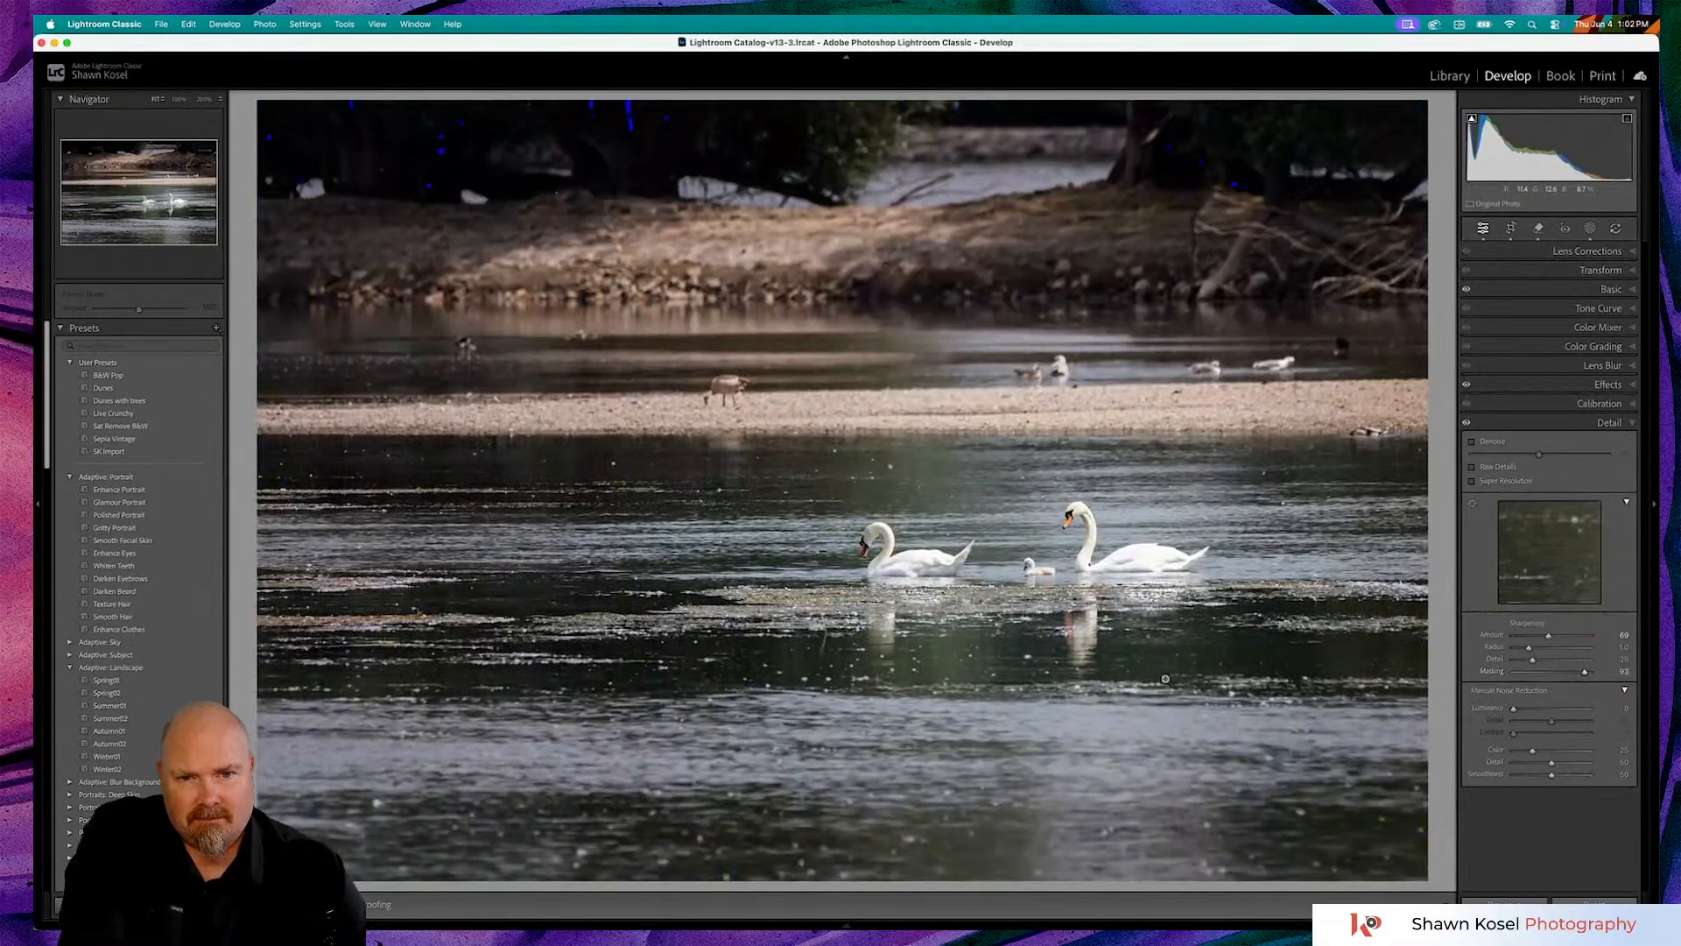
# - Compare the finished swan edit with the original photo
pyautogui.press('\\')
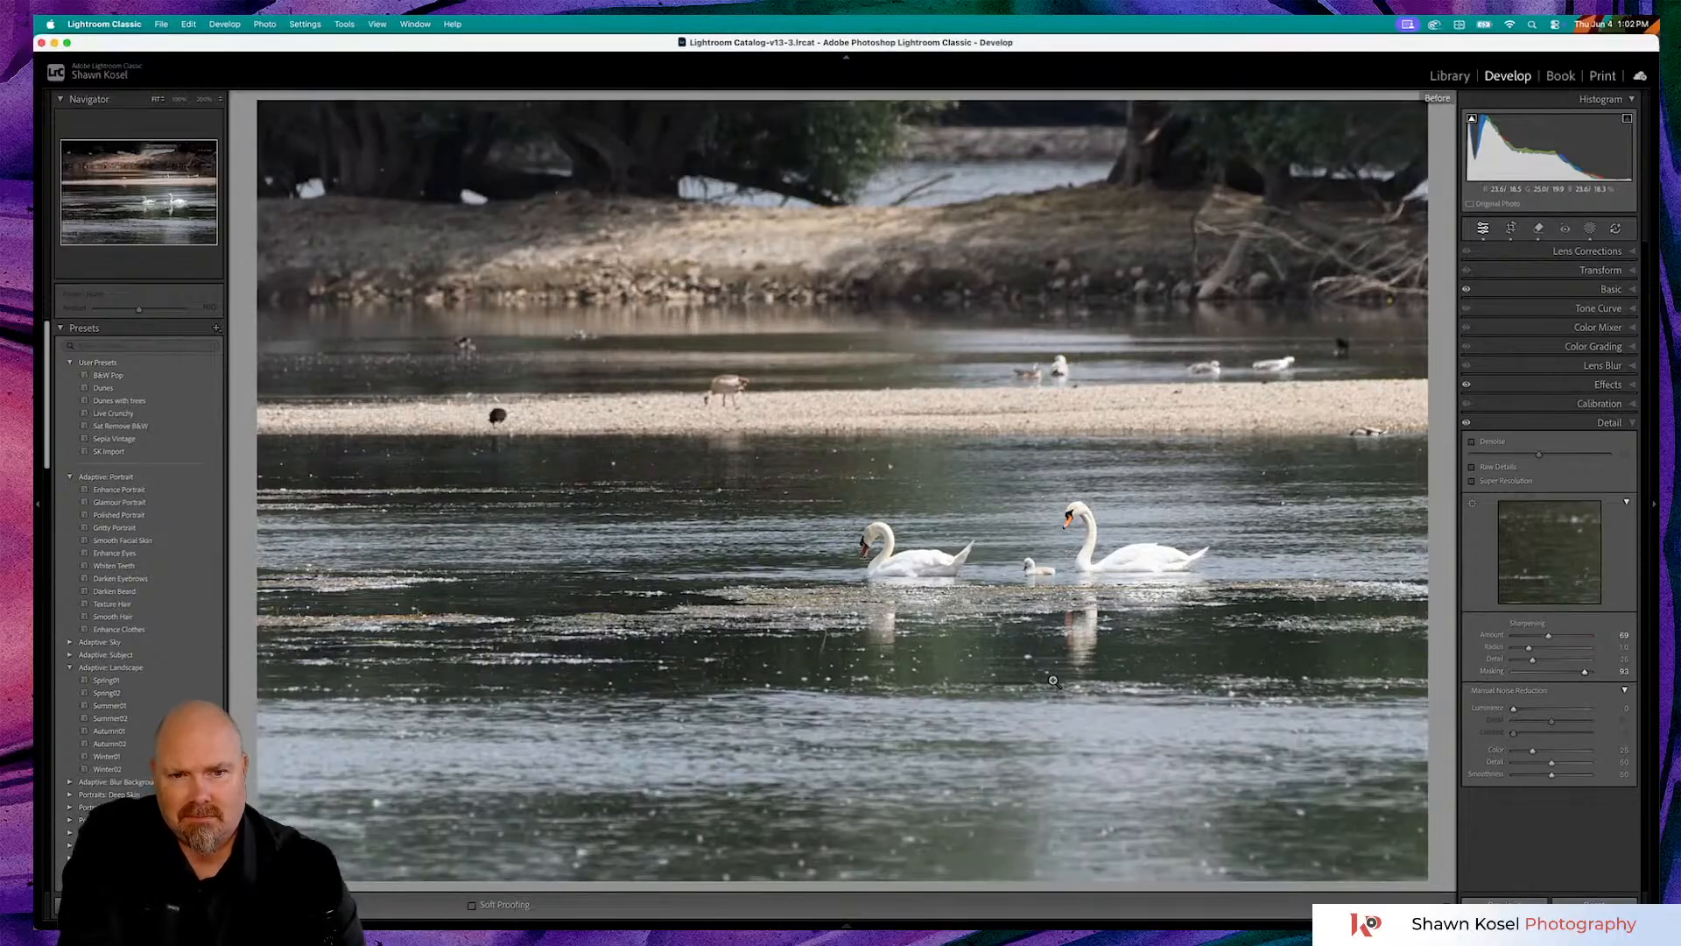
pyautogui.press('\\')
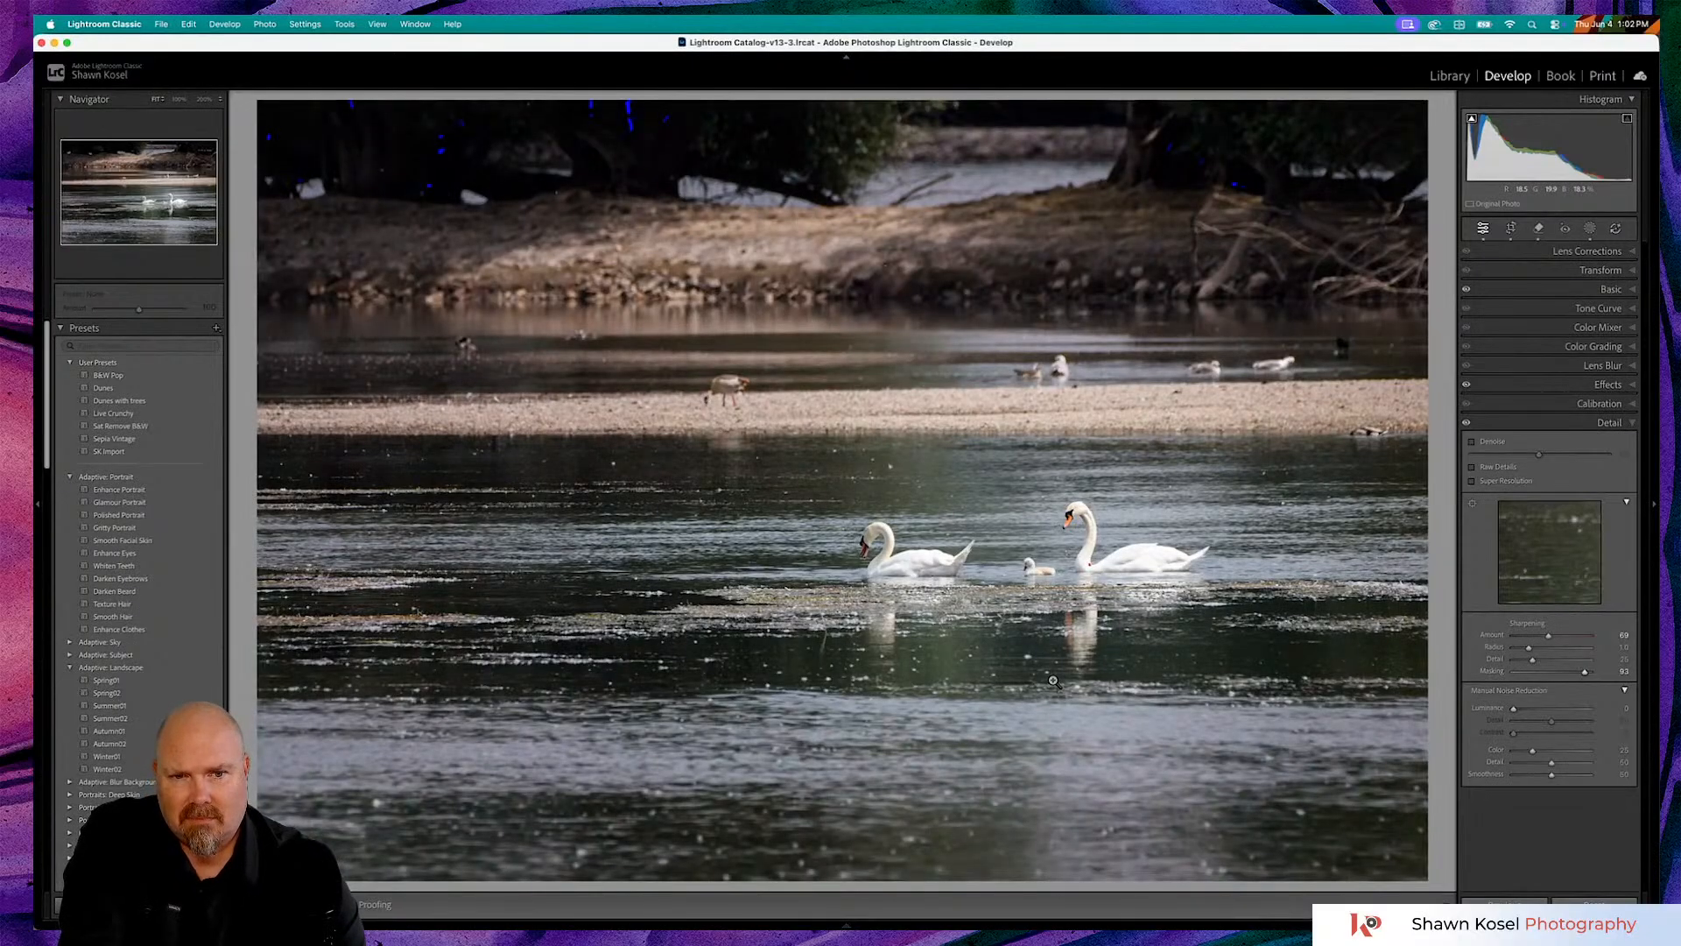
pyautogui.press('\\')
pyautogui.press('\\')
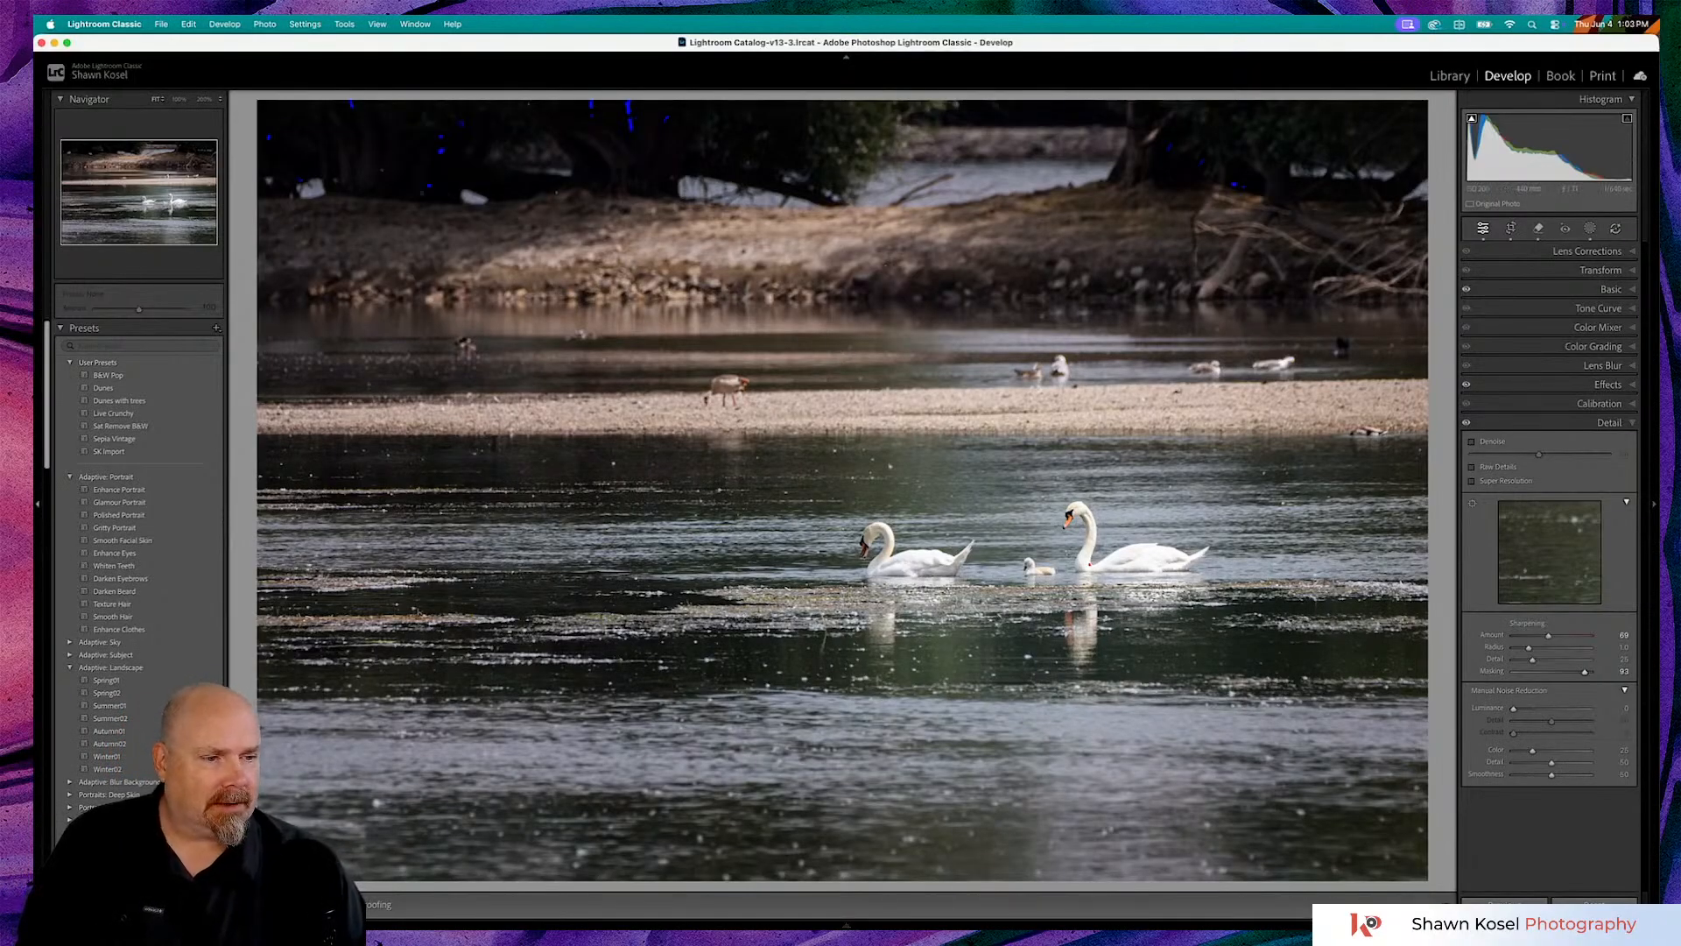
# - Open the export options for the edited swan photo and return to the main window
pyautogui.press('super+shift+e')
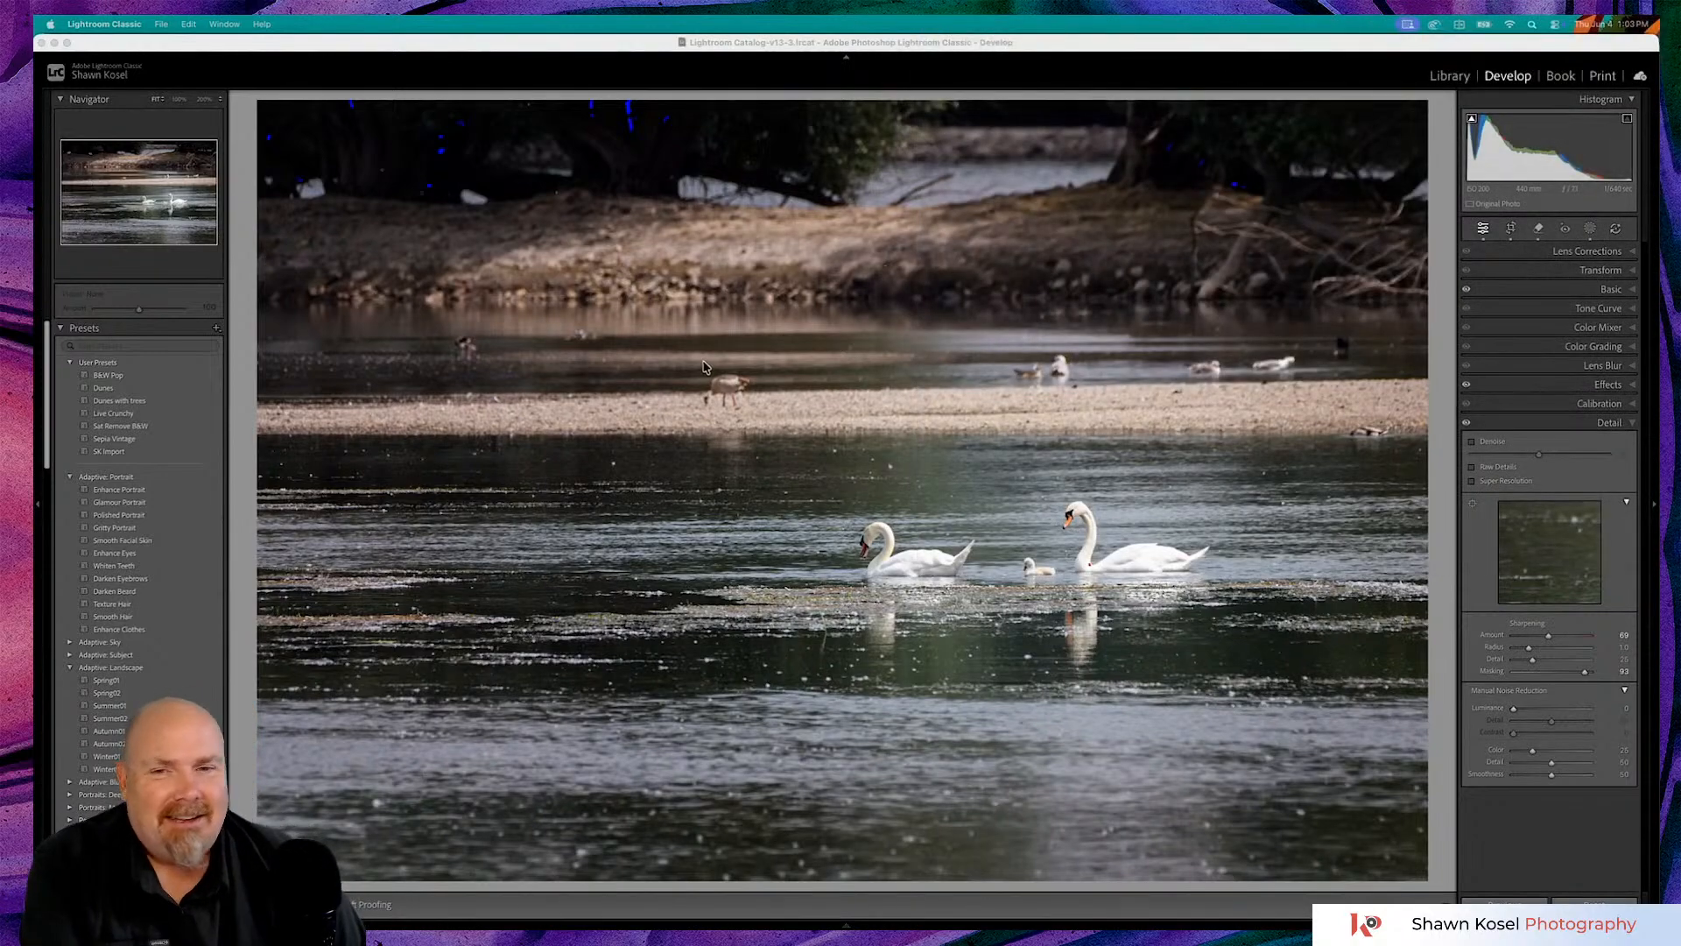
pyautogui.click(568, 45)
pyautogui.moveTo(568, 41); pyautogui.dragTo(567, 38)
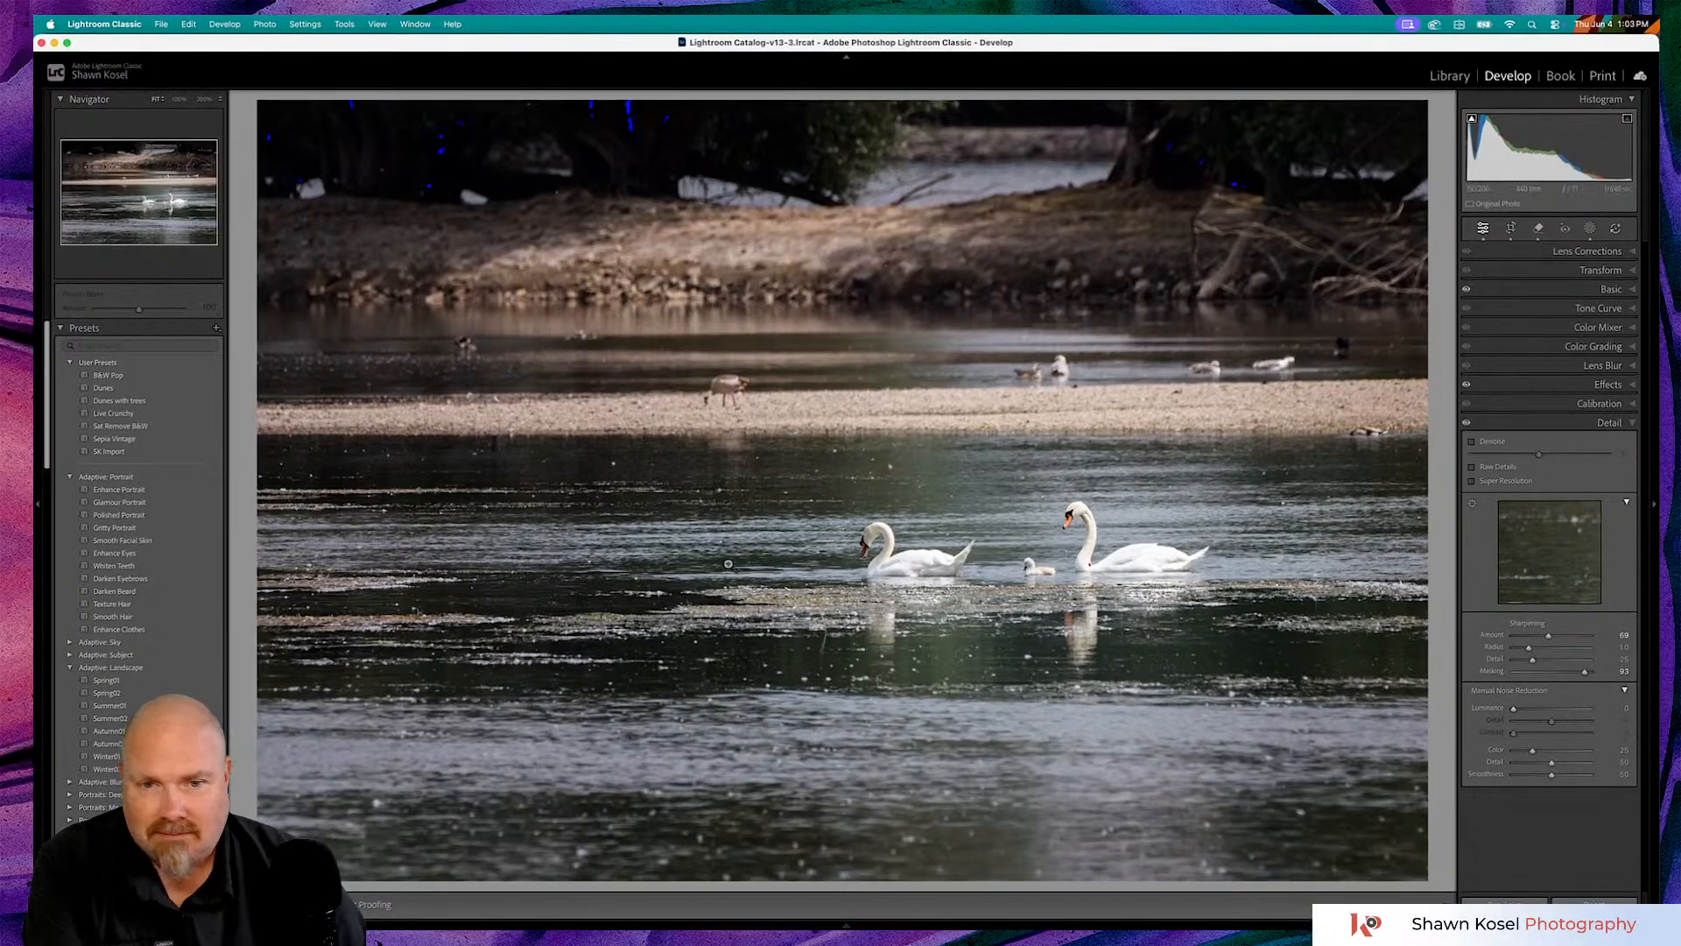
# - Return to the thumbnail grid and filter the previous import by attribute to the photos rated three stars
pyautogui.press('g')
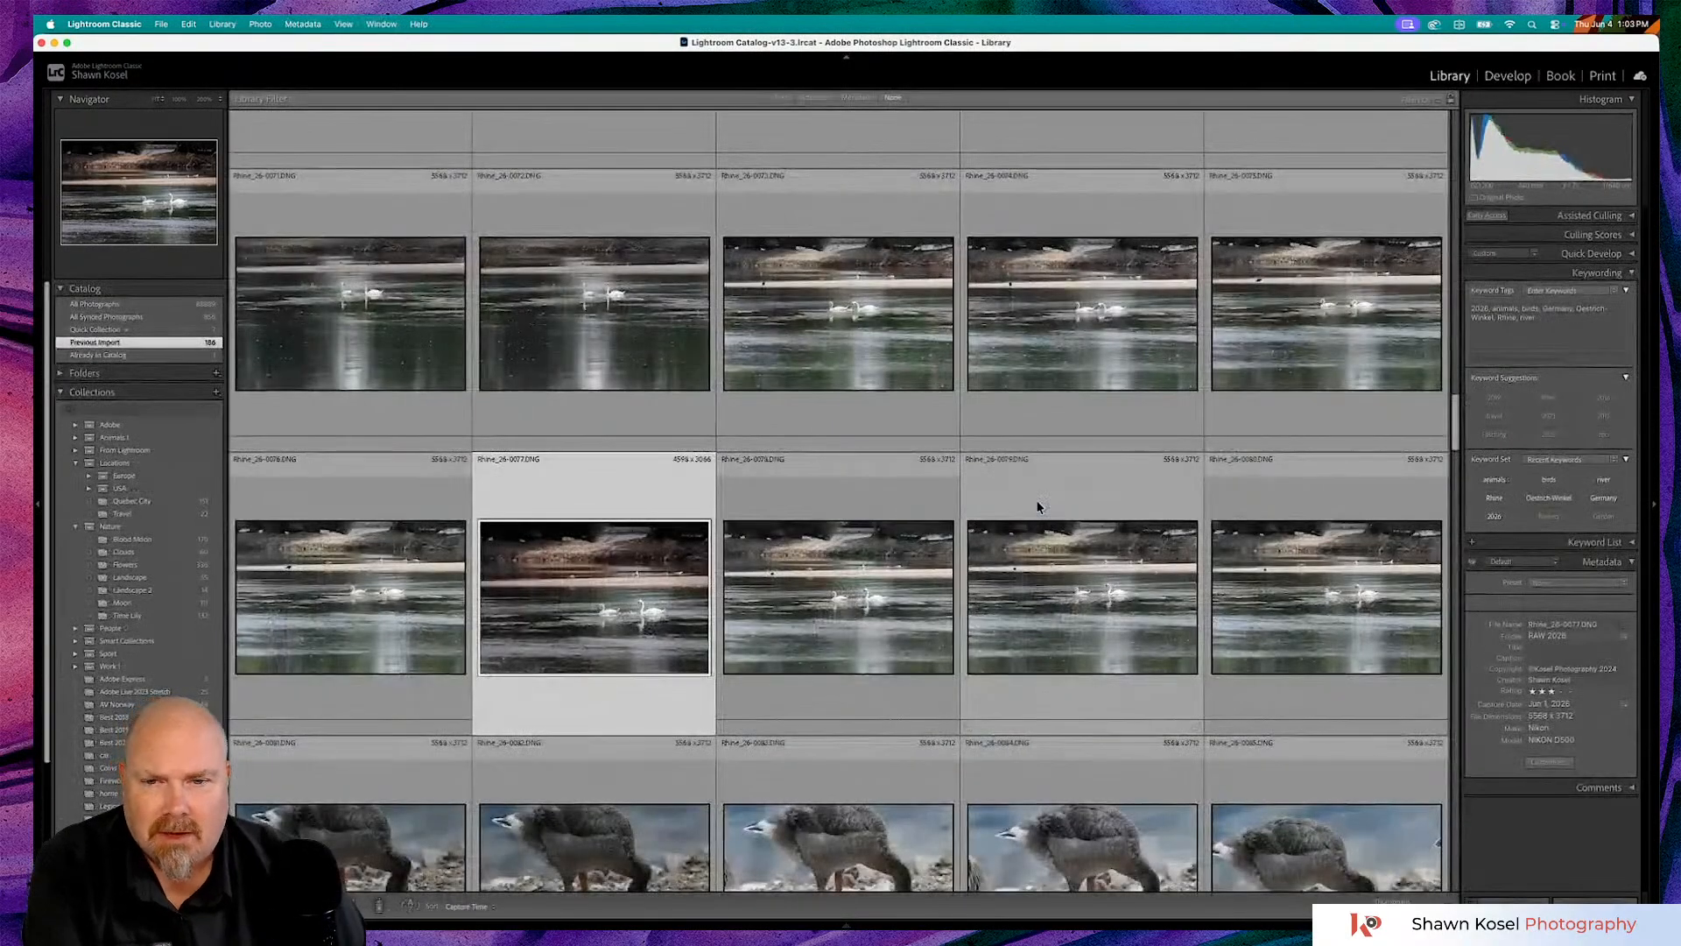
pyautogui.scroll(10, 691, 556)
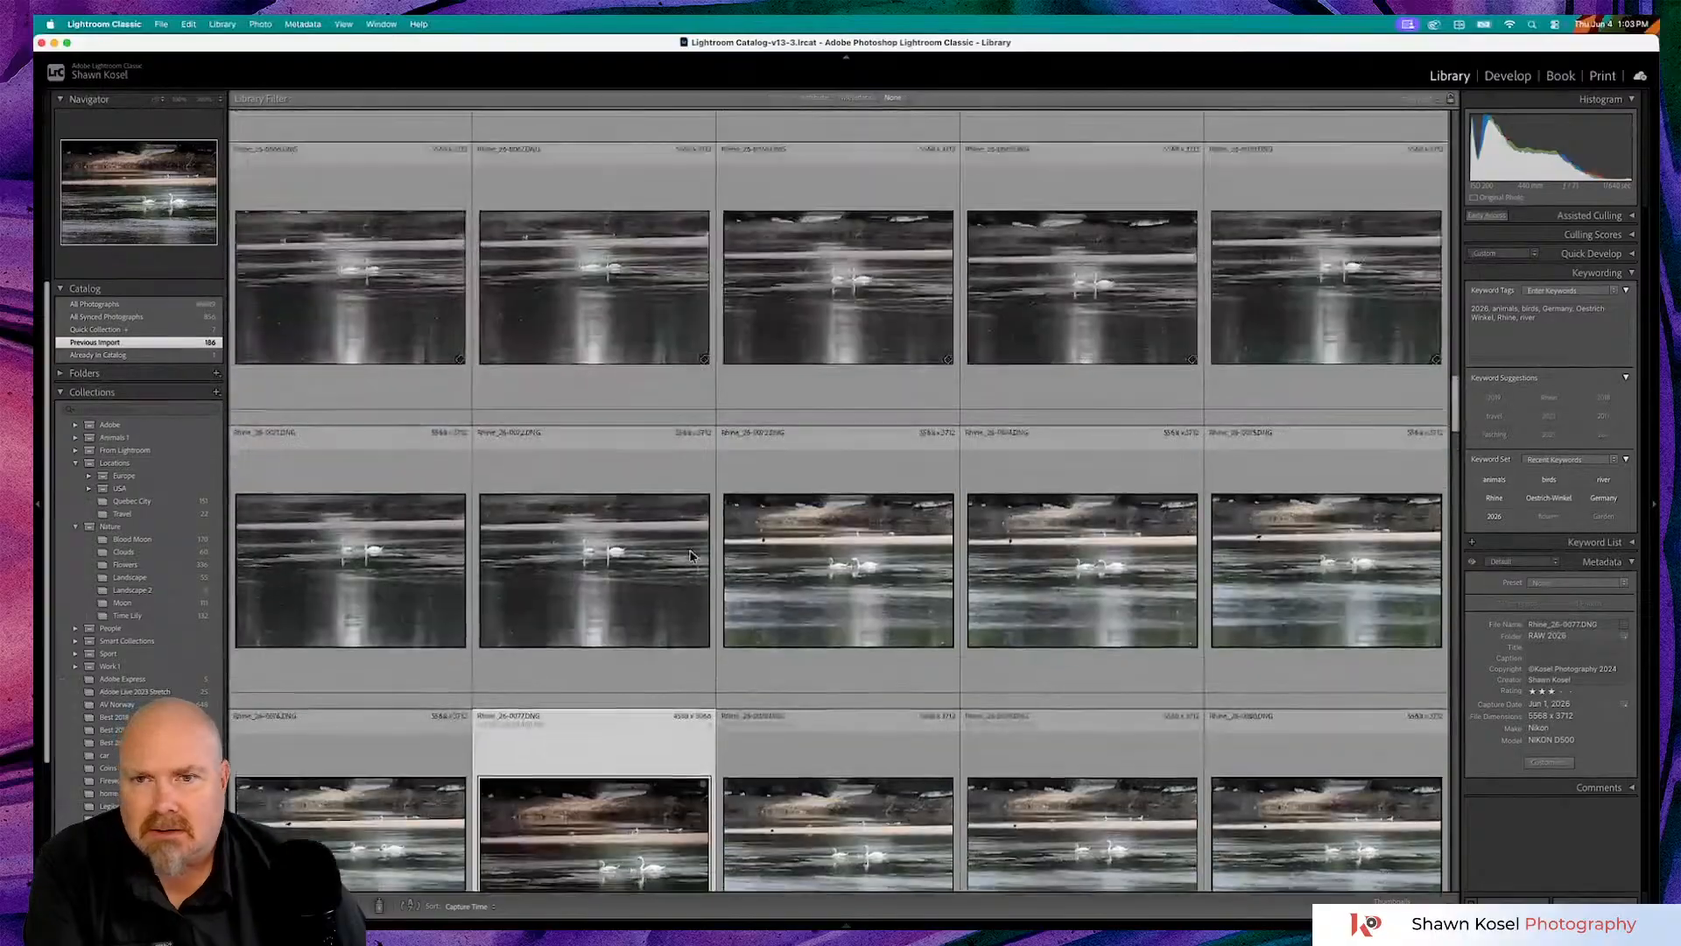
pyautogui.scroll(12, 691, 556)
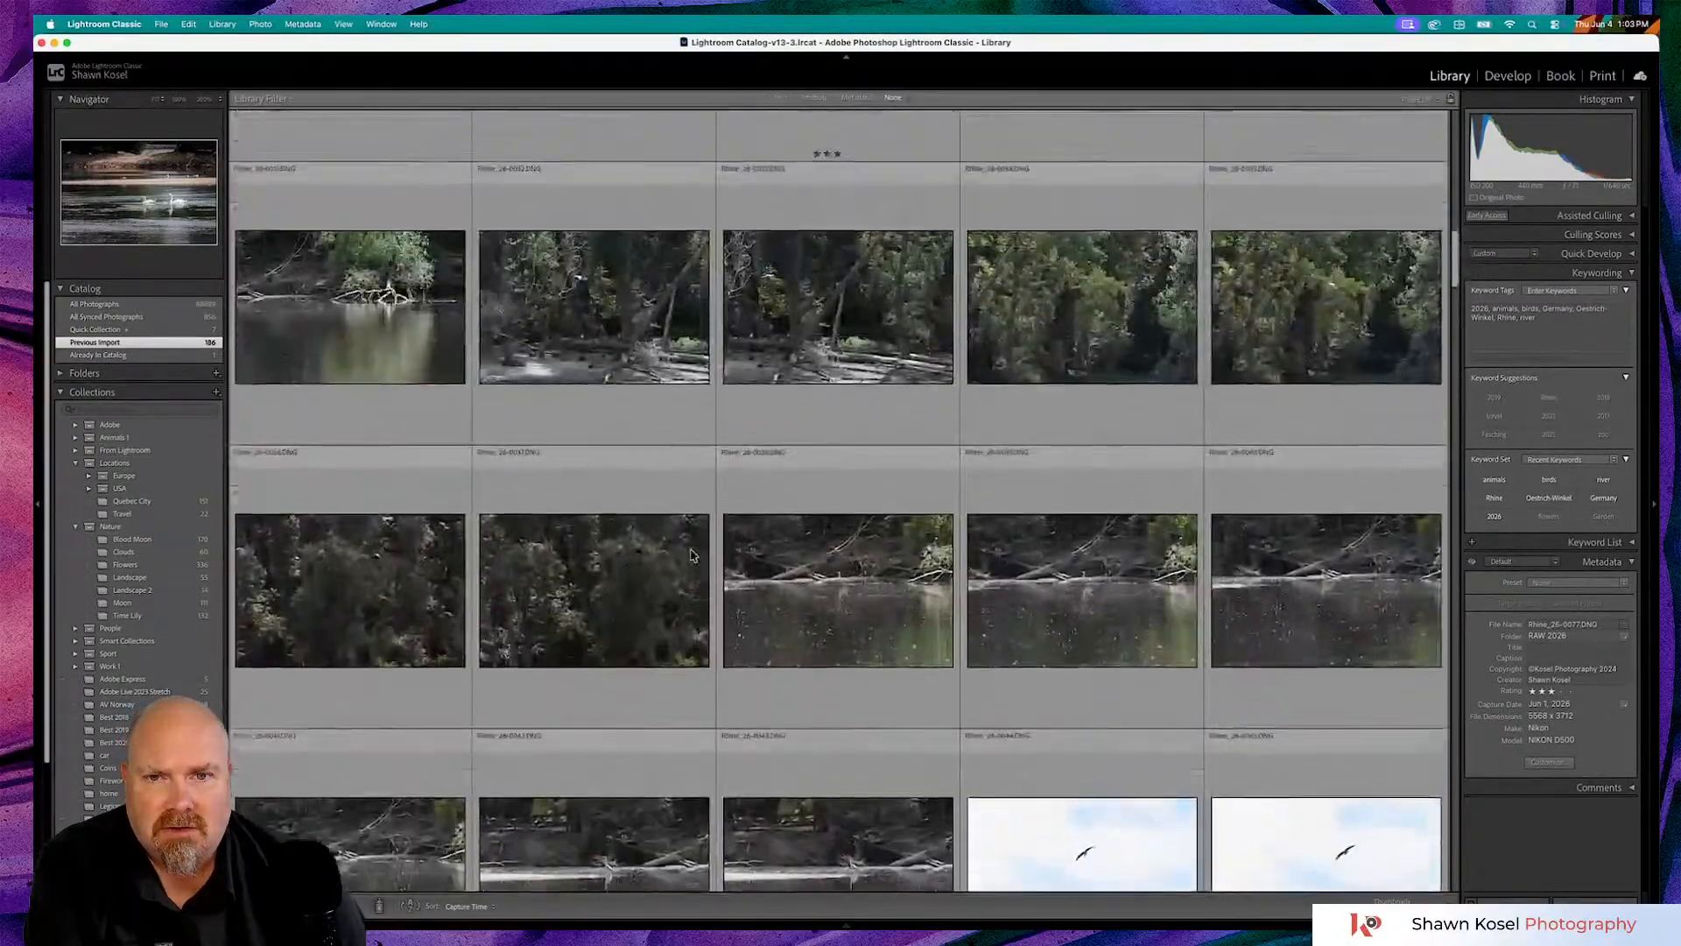
pyautogui.scroll(6, 699, 554)
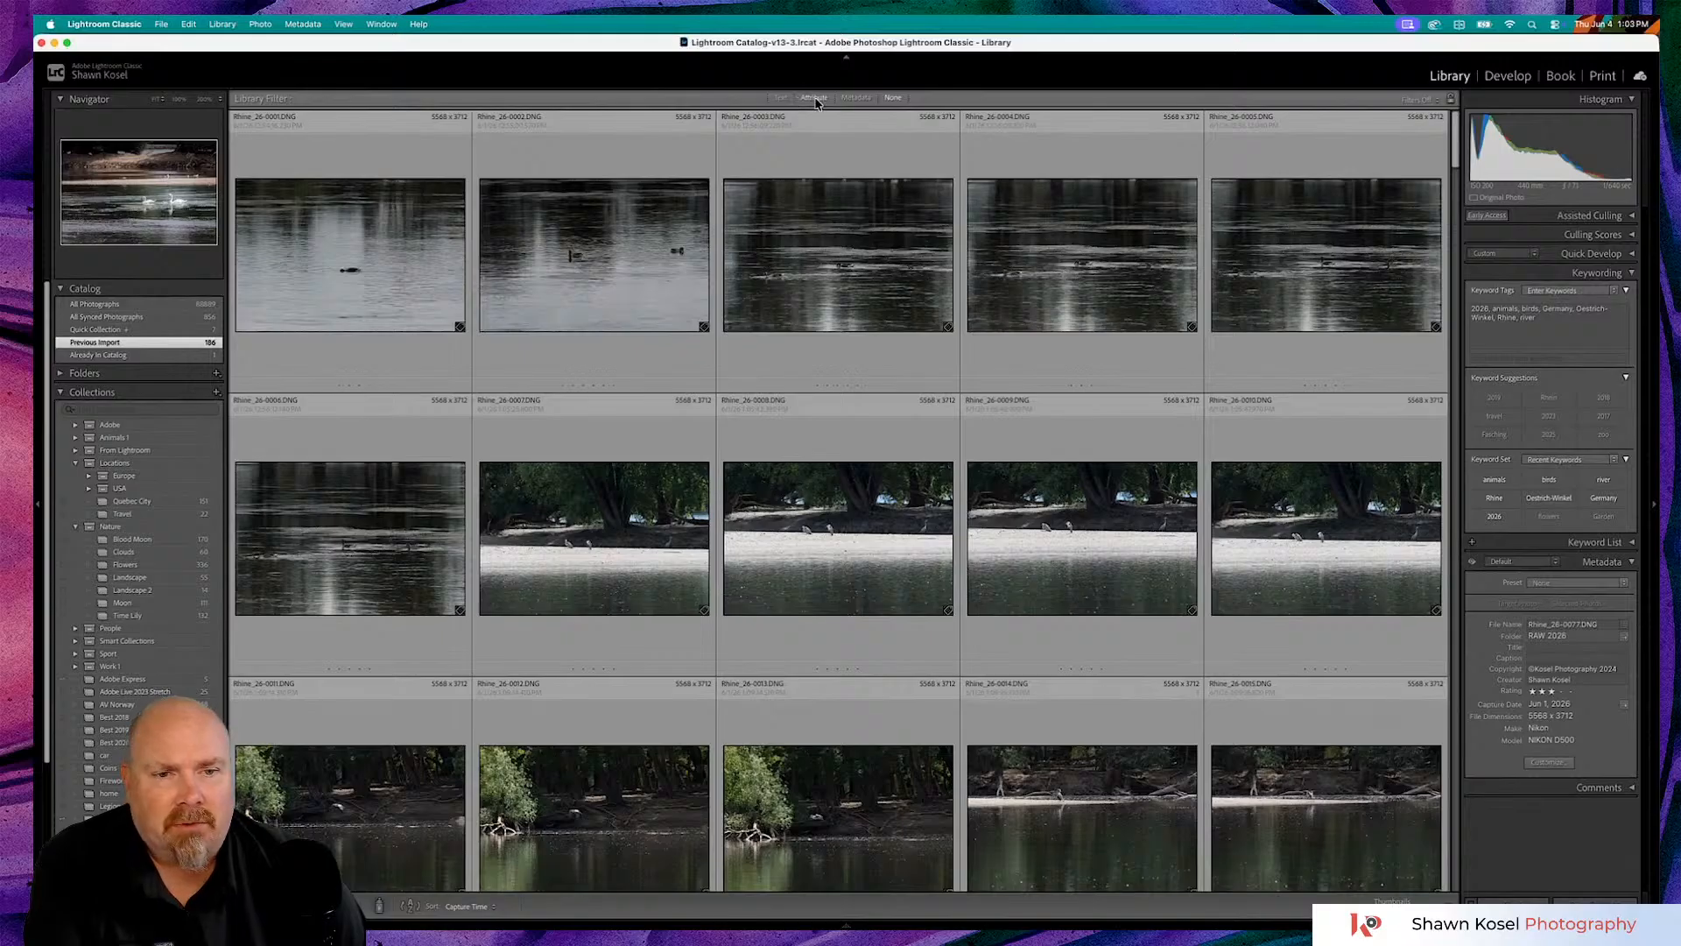
pyautogui.scroll(-4, 857, 360)
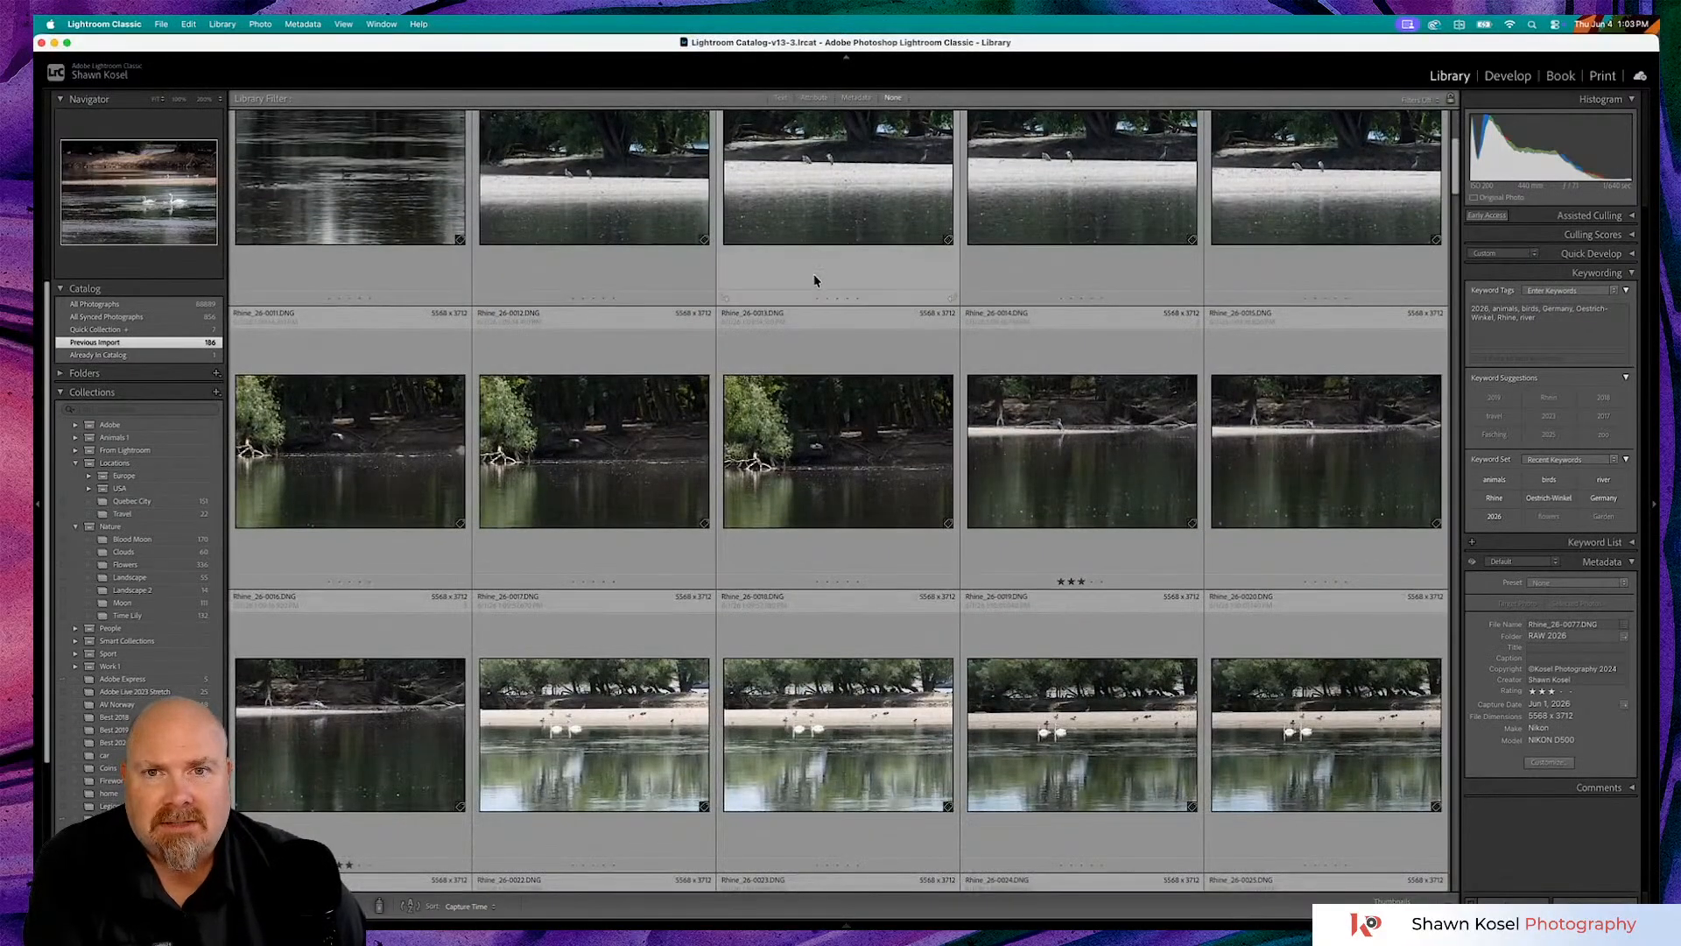
pyautogui.scroll(5, 814, 274)
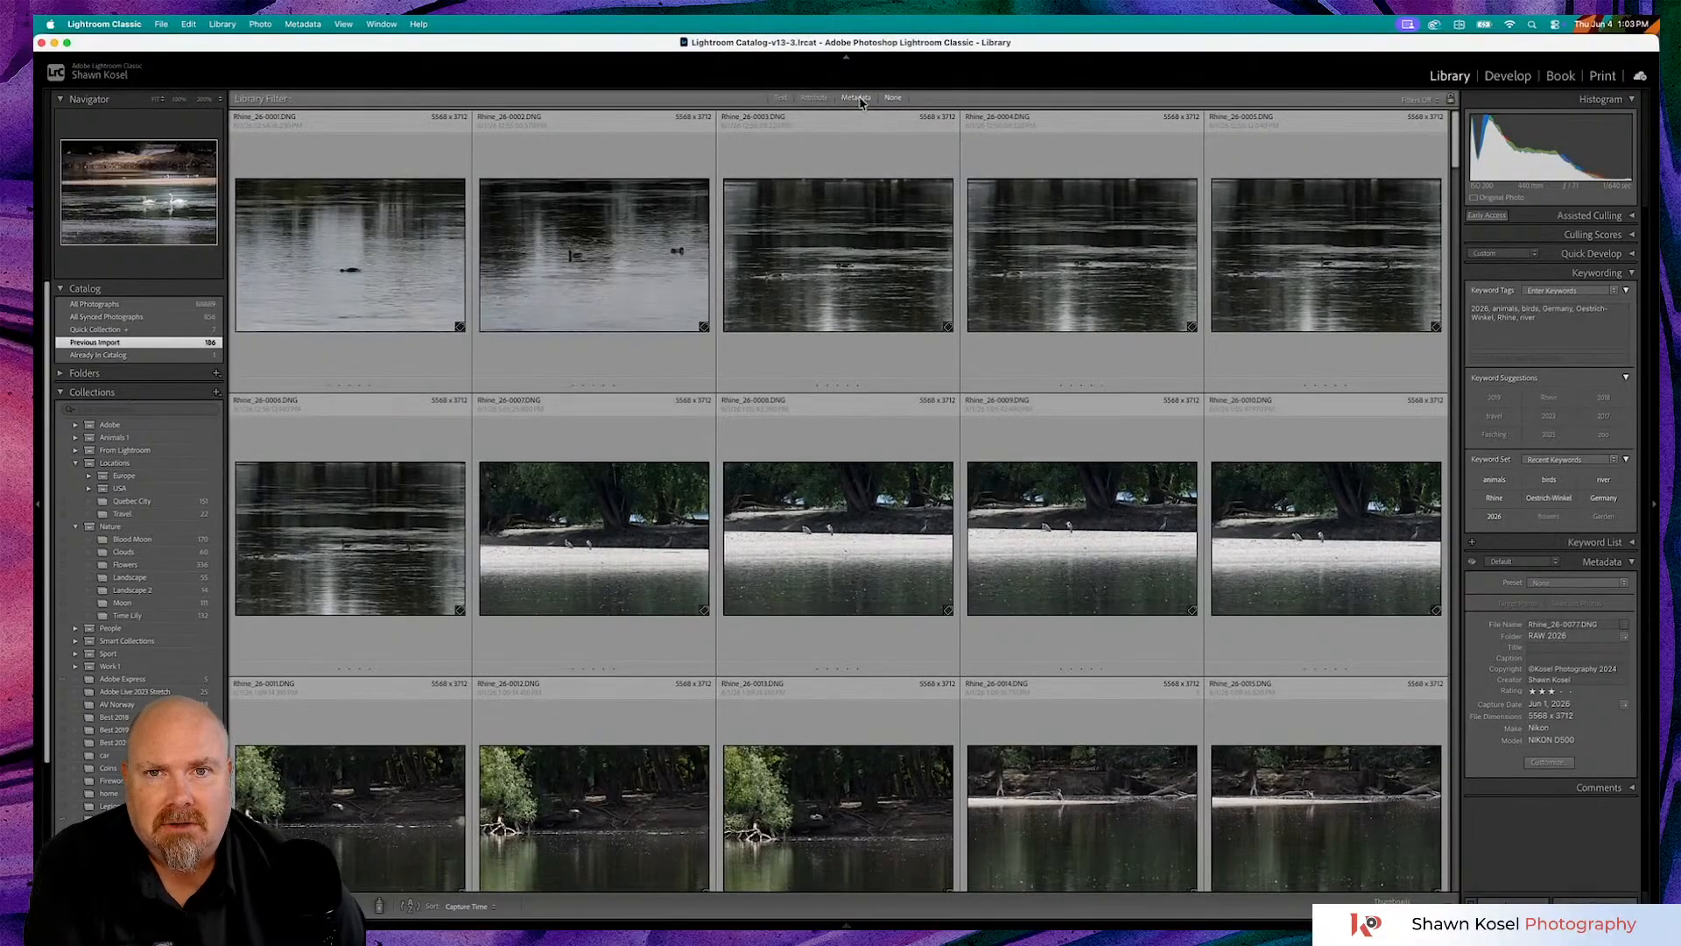
pyautogui.click(815, 99)
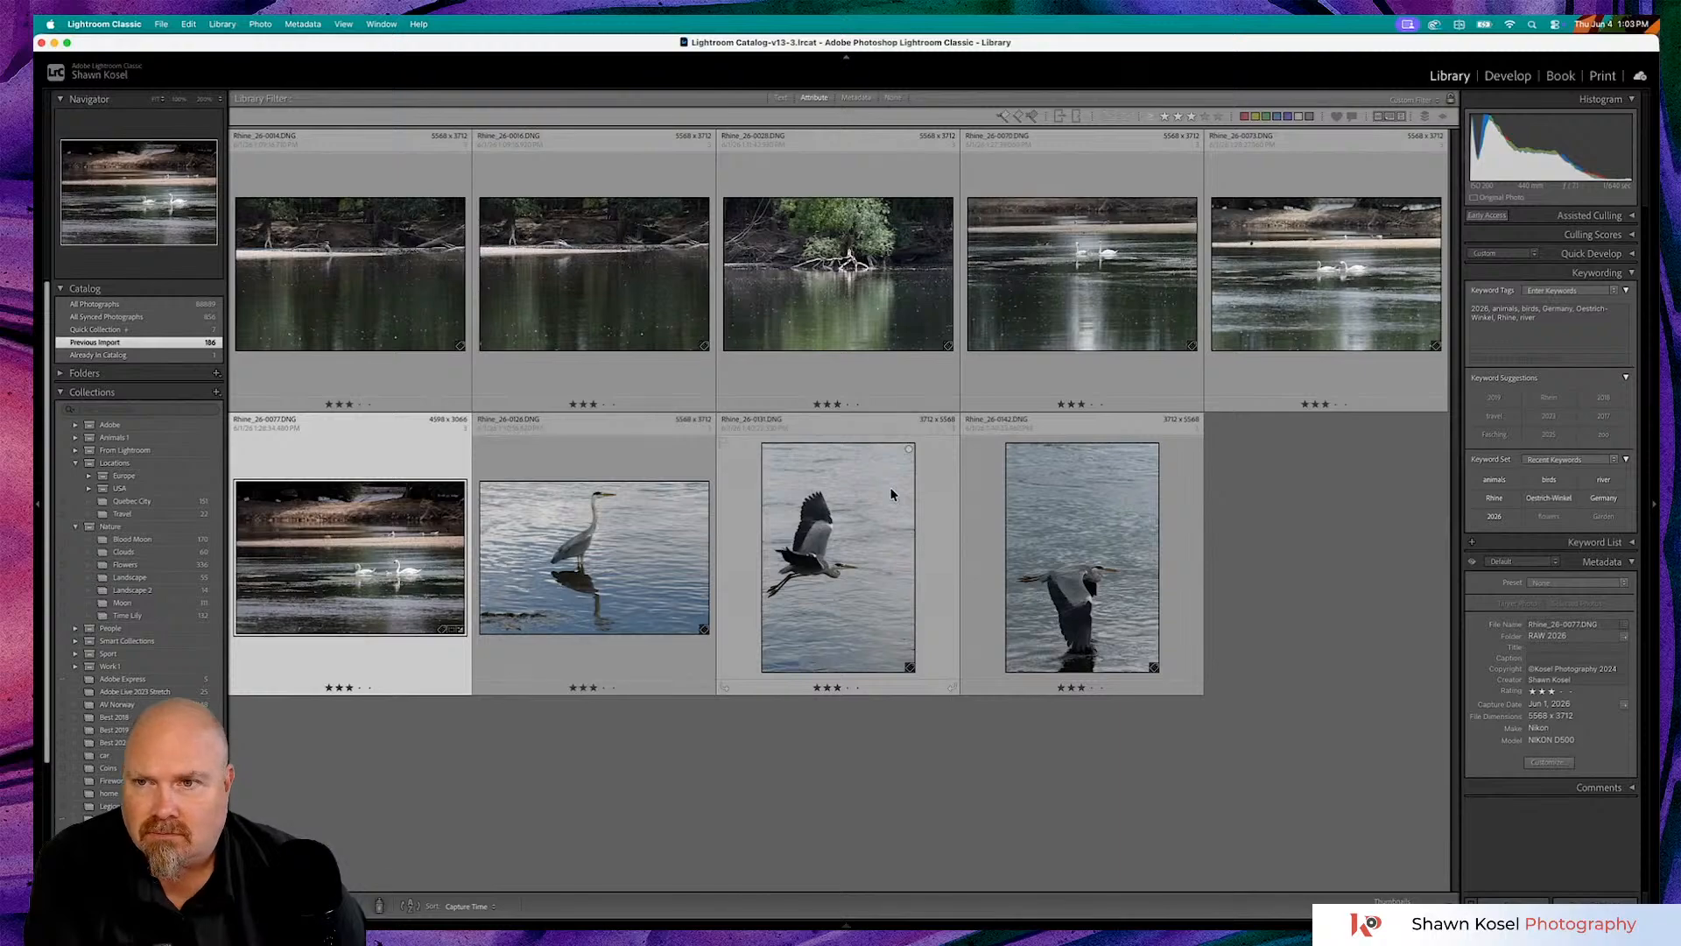
# - Open the first three-star photo and examine the heron on the sandbank up close
pyautogui.doubleClick(406, 292)
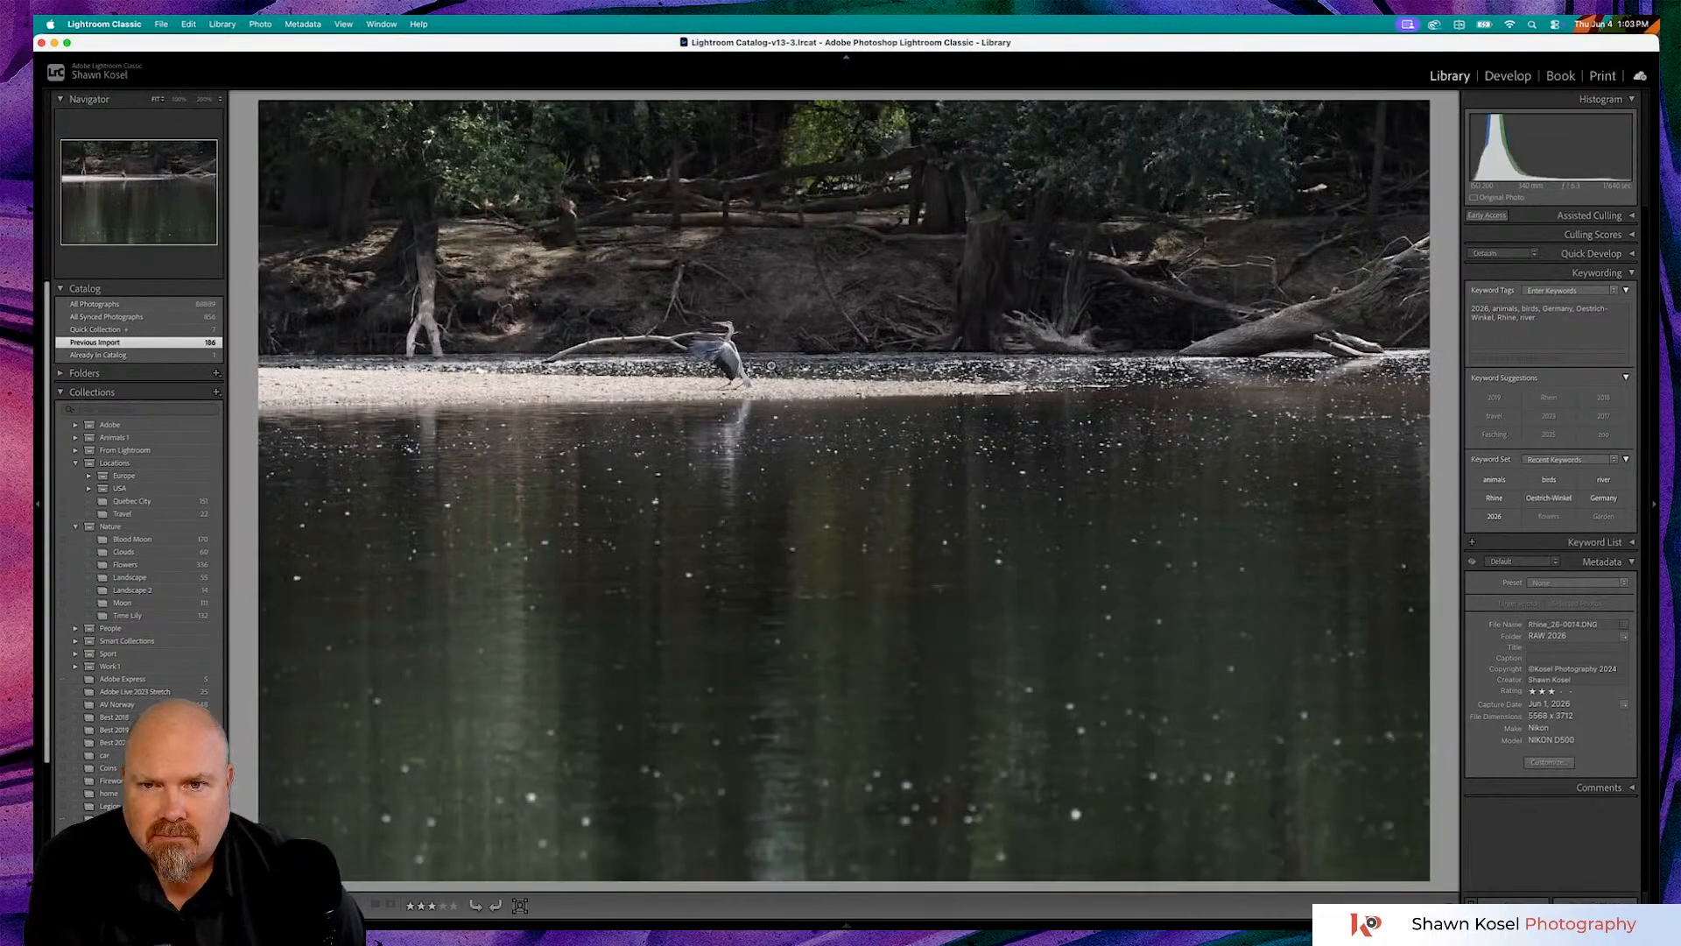
pyautogui.click(744, 357)
pyautogui.hscroll(-4, 744, 354)
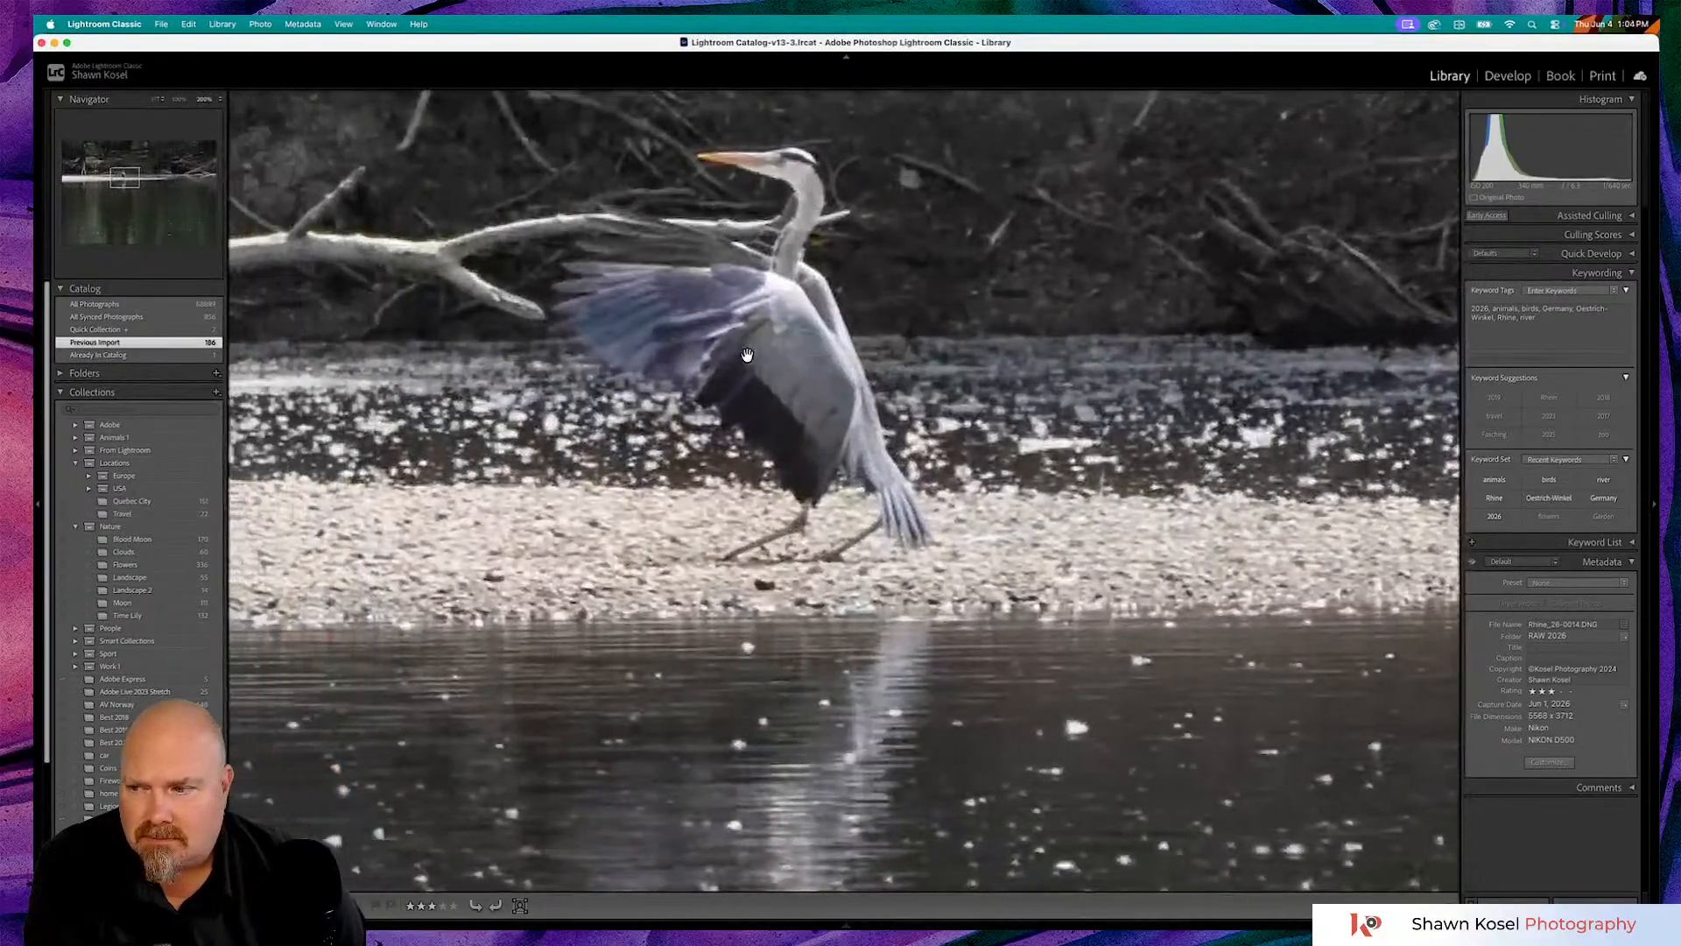
pyautogui.scroll(5, 747, 355)
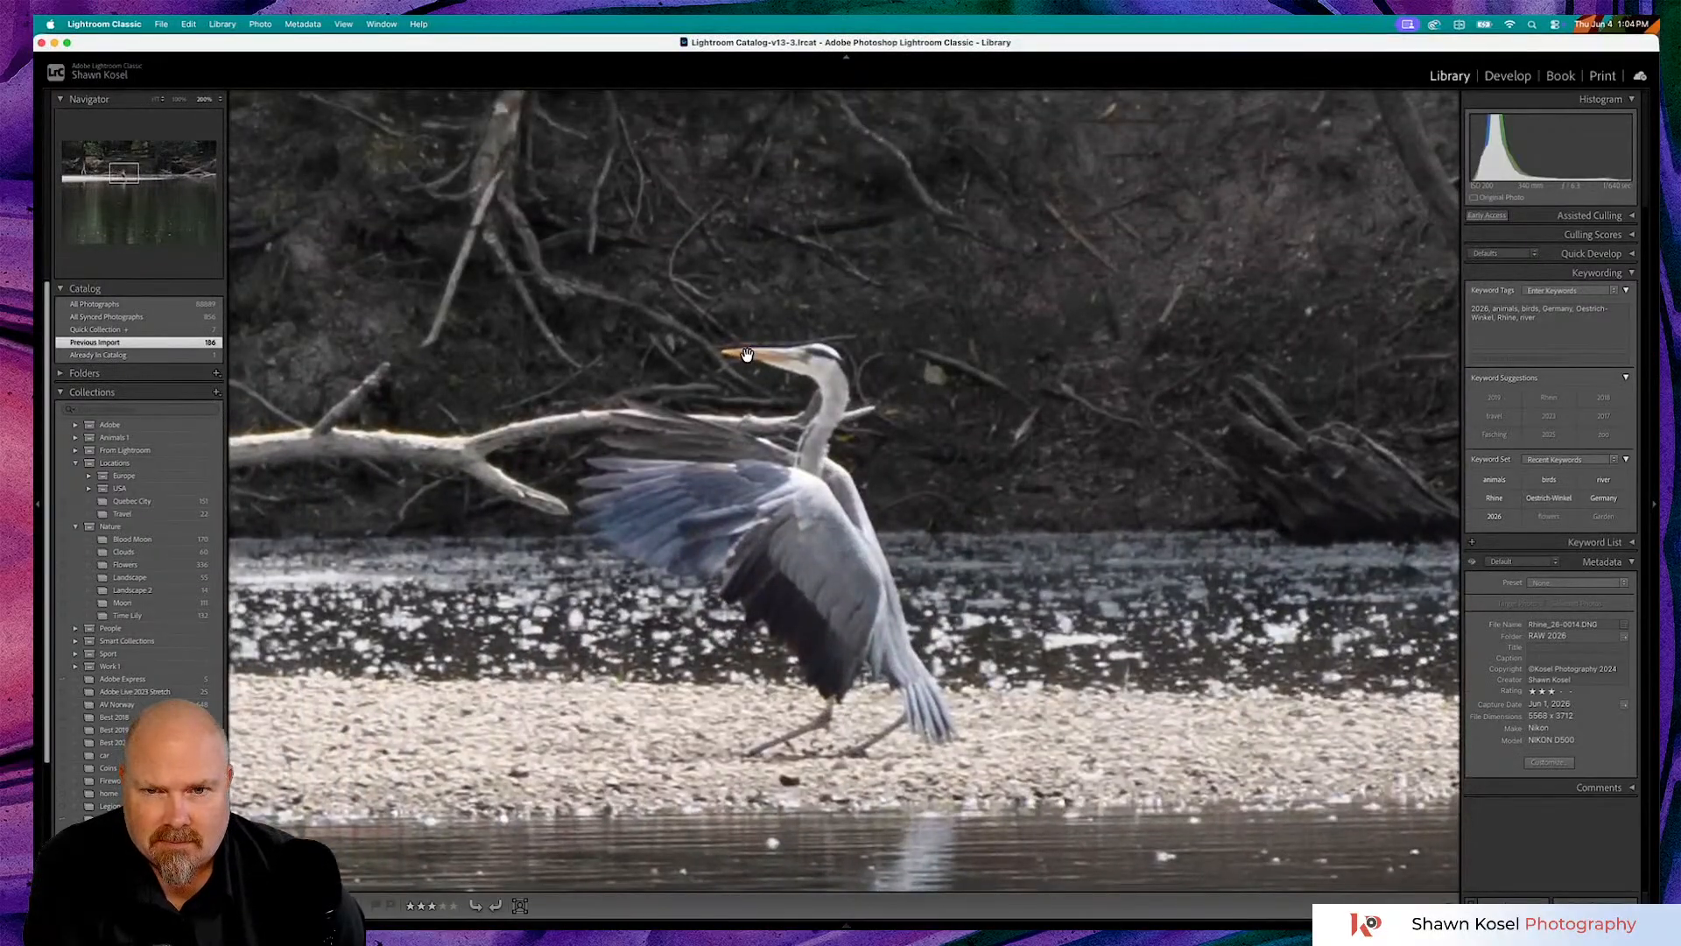
pyautogui.click(899, 356)
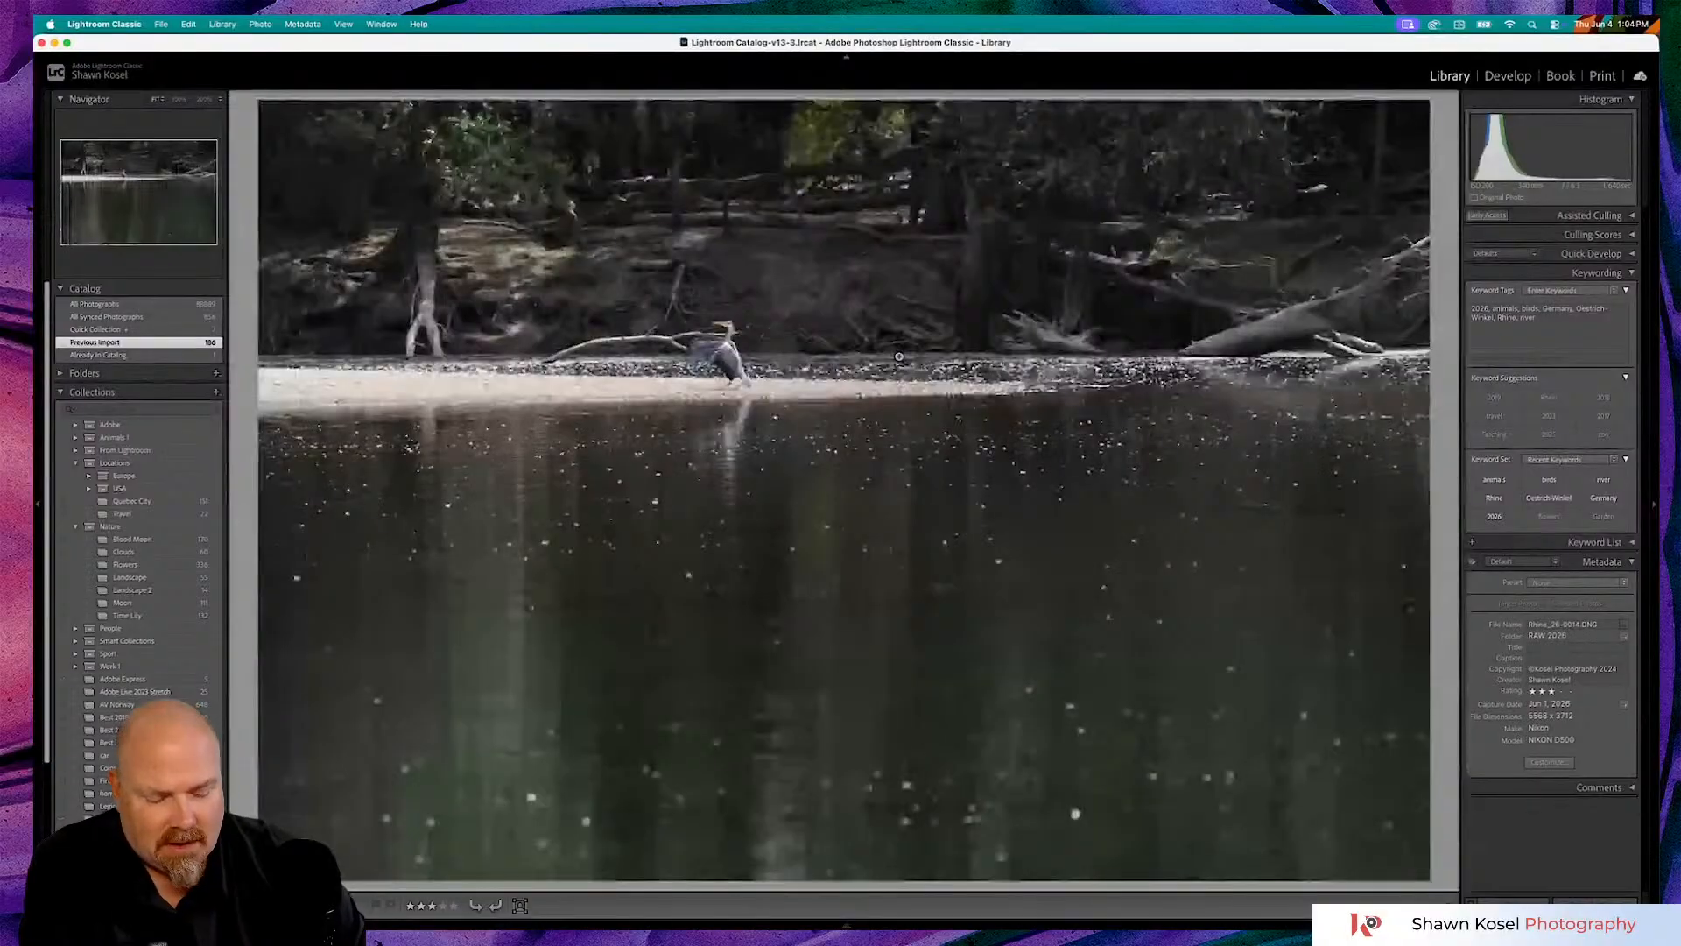
# - Examine the herons in the next two three-star photos, the running one up close and the one beneath the tree
pyautogui.press('Right')
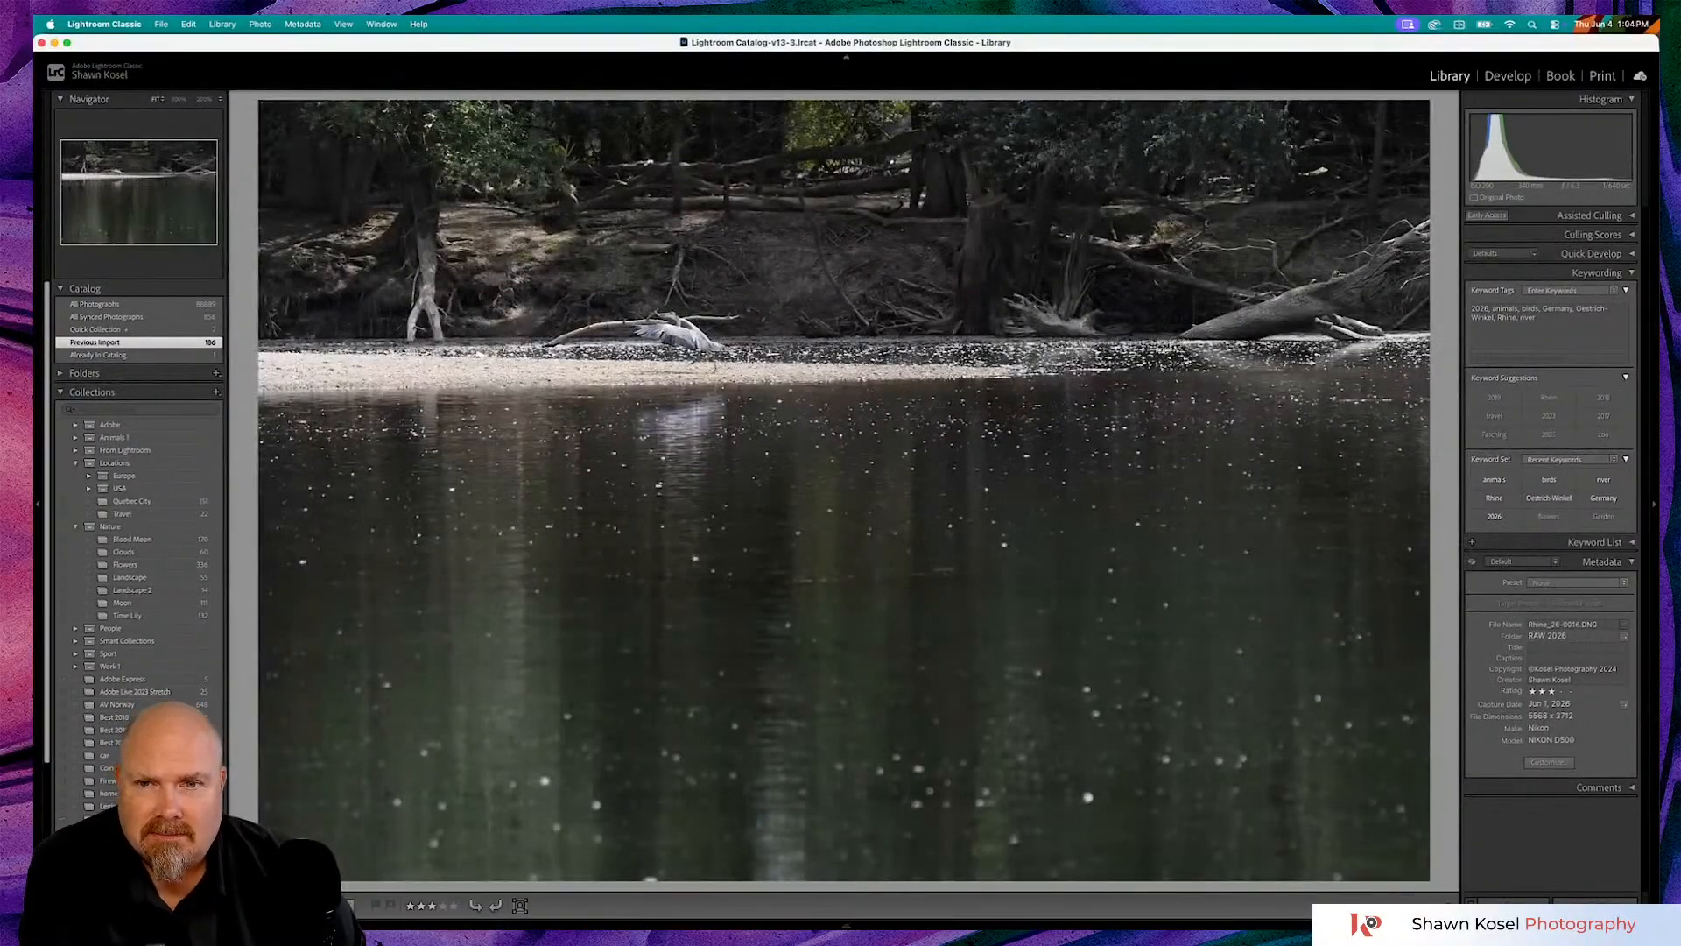
pyautogui.click(720, 340)
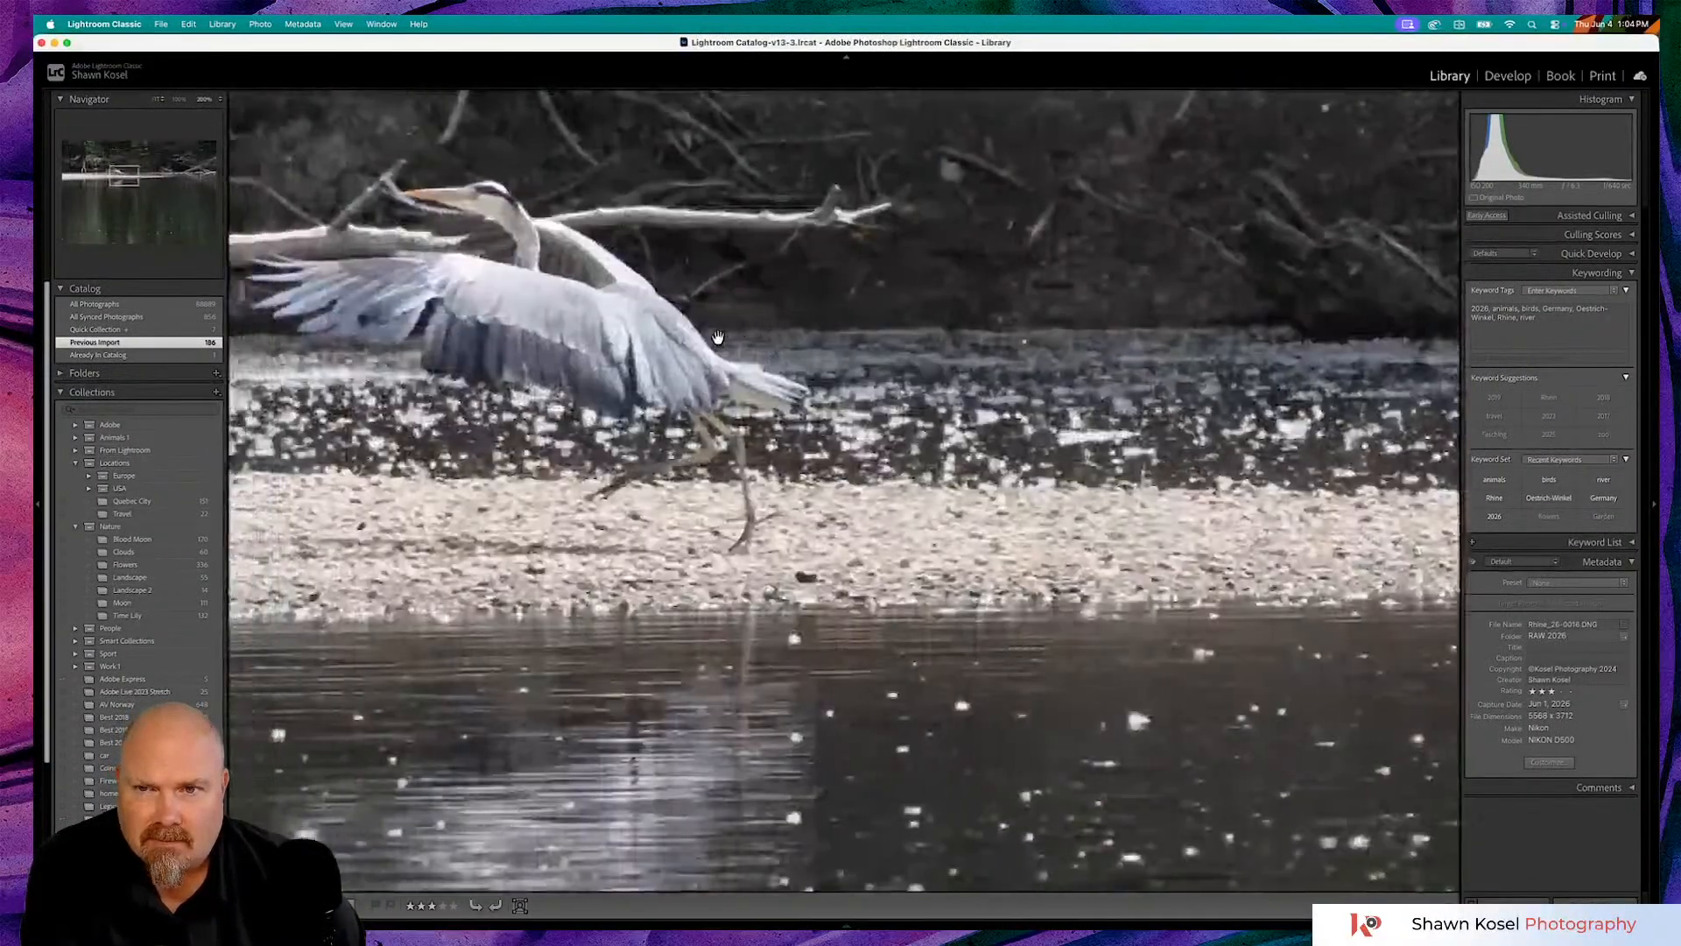
pyautogui.hscroll(-3, 718, 338)
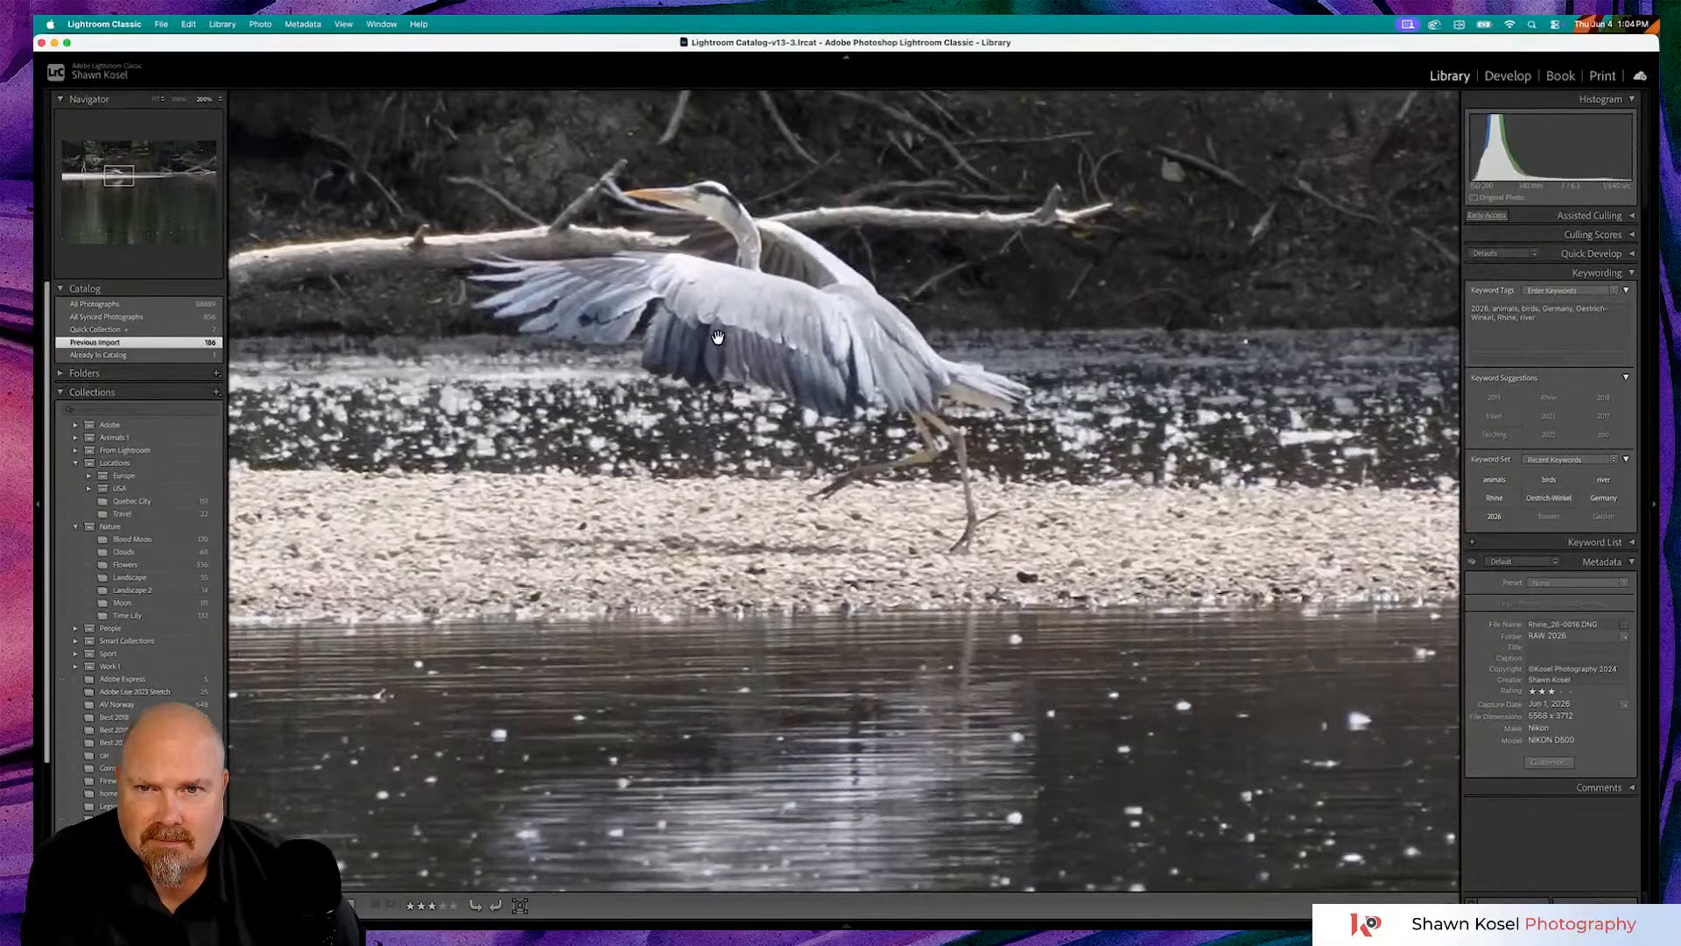
pyautogui.click(718, 337)
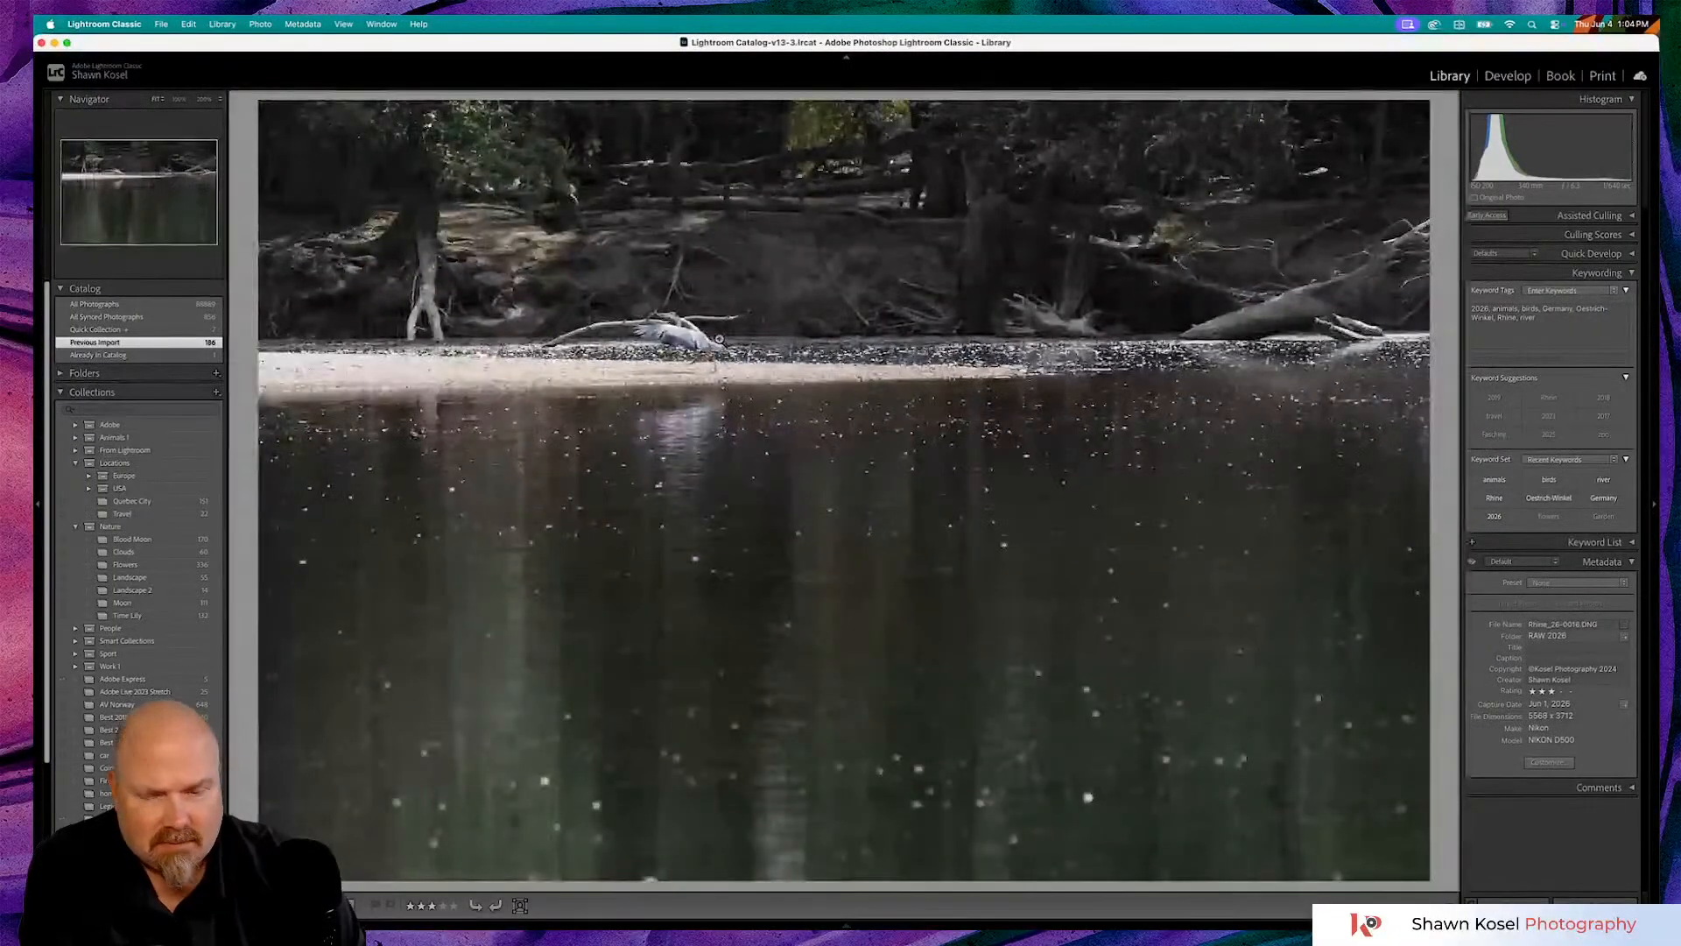
pyautogui.press('Right')
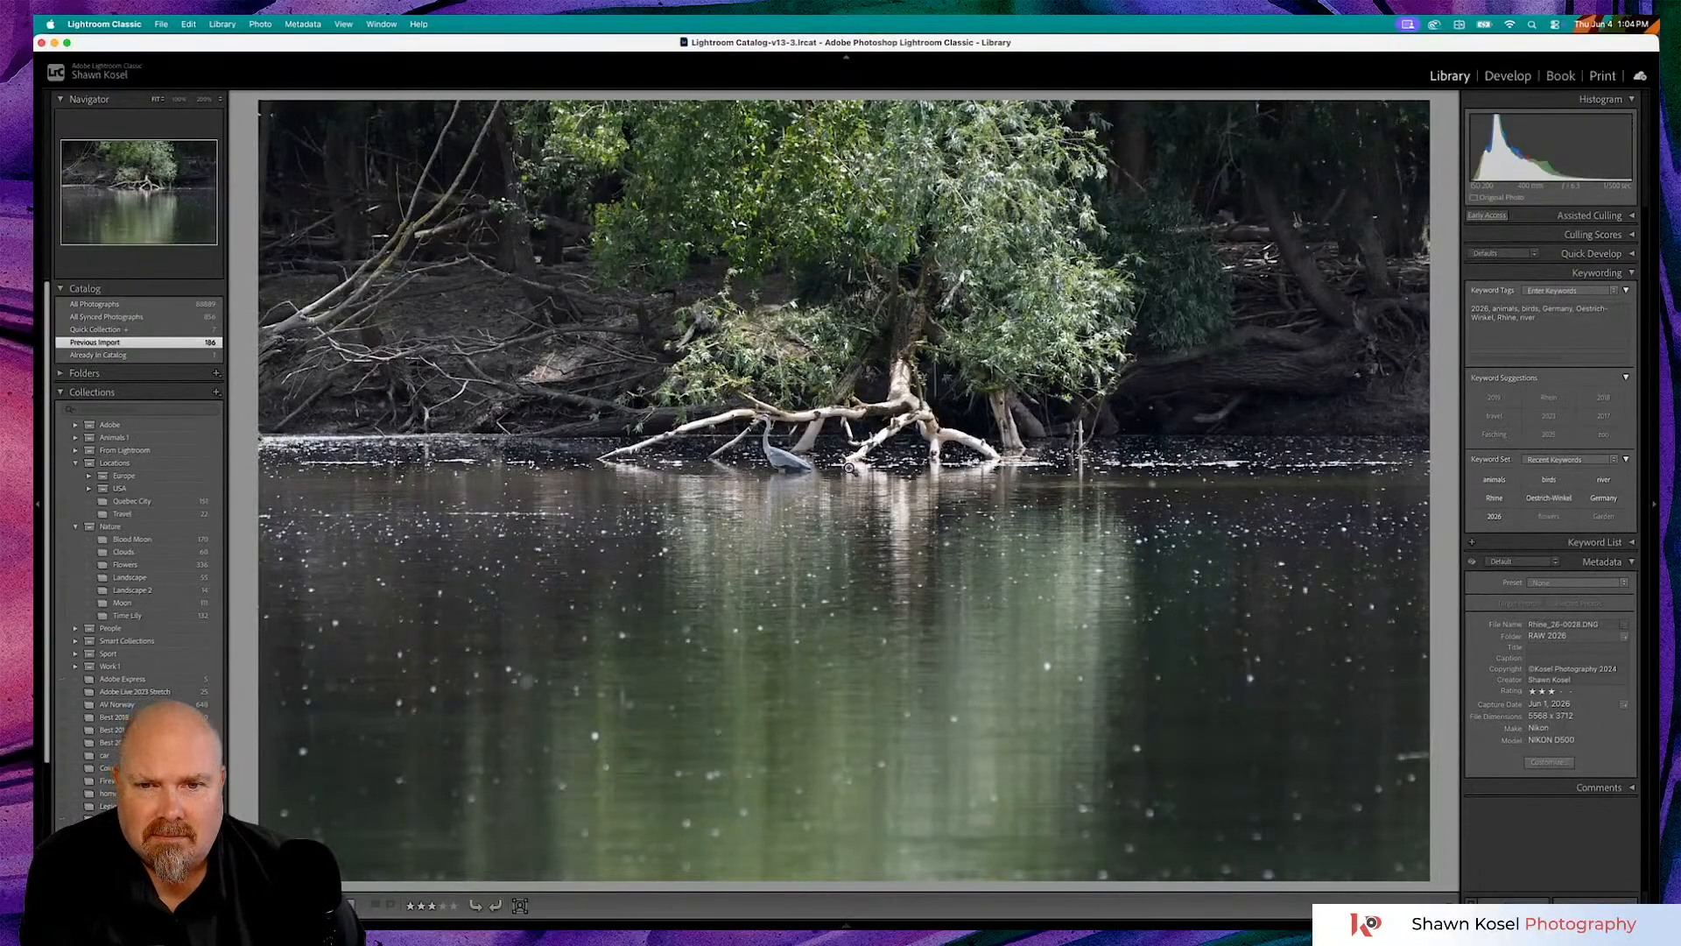
pyautogui.click(757, 439)
pyautogui.click(757, 439)
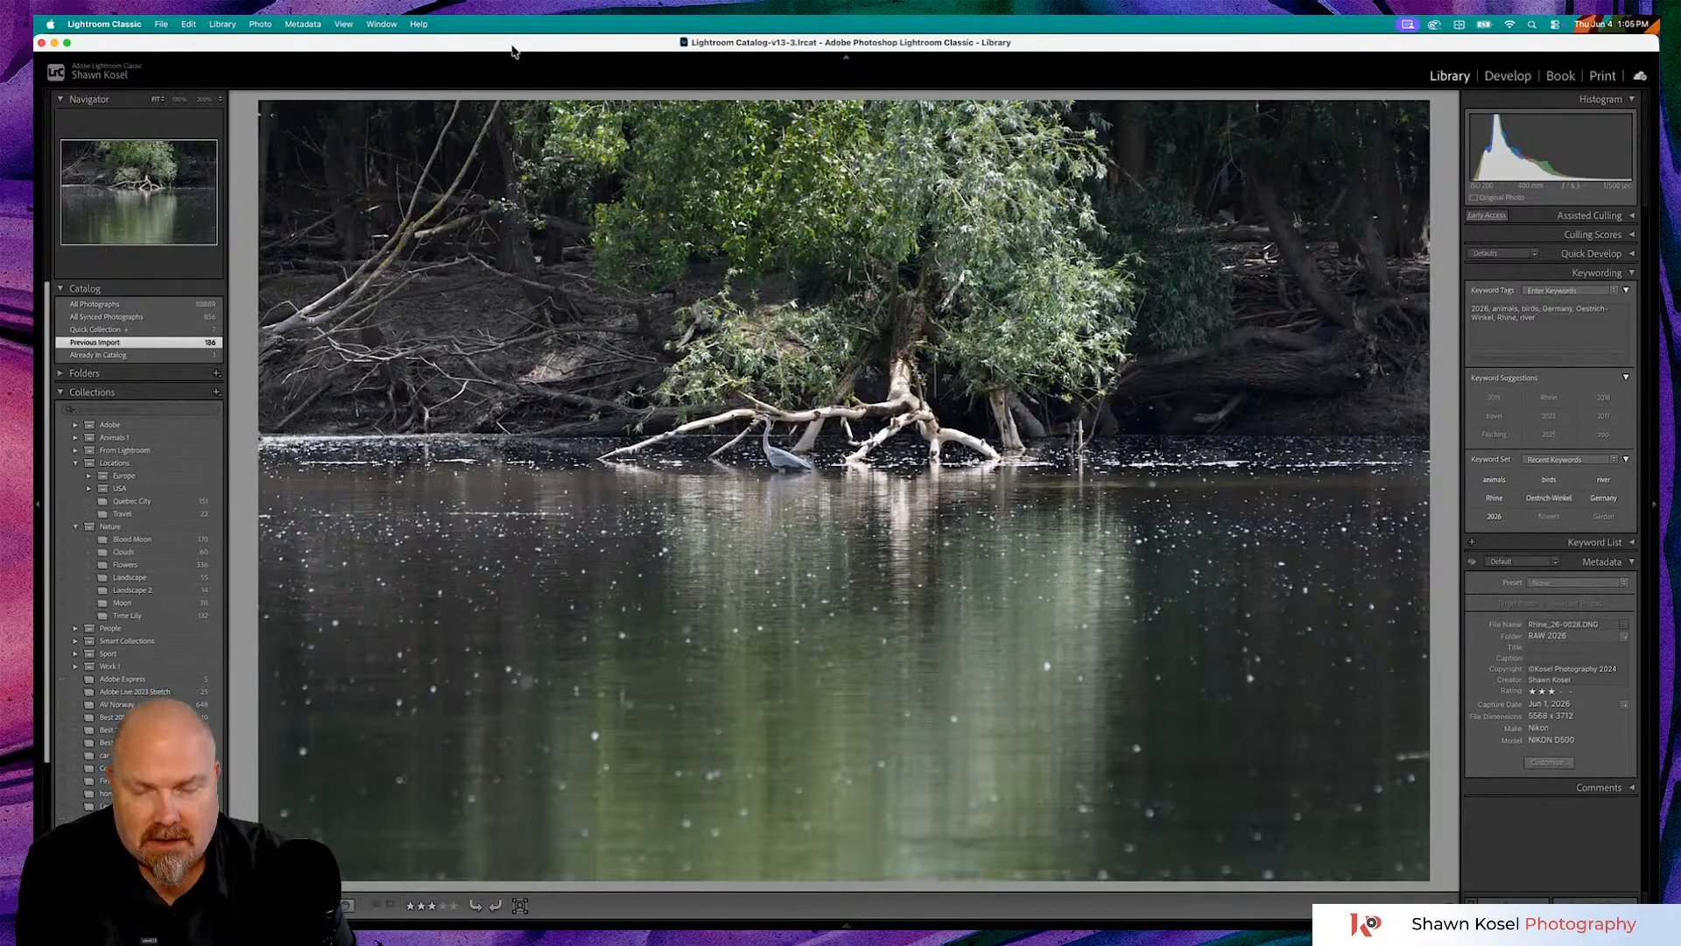
# - Review the remaining three-star swan and heron photos full size, ending on the standing heron, and return to the grid
pyautogui.press('g')
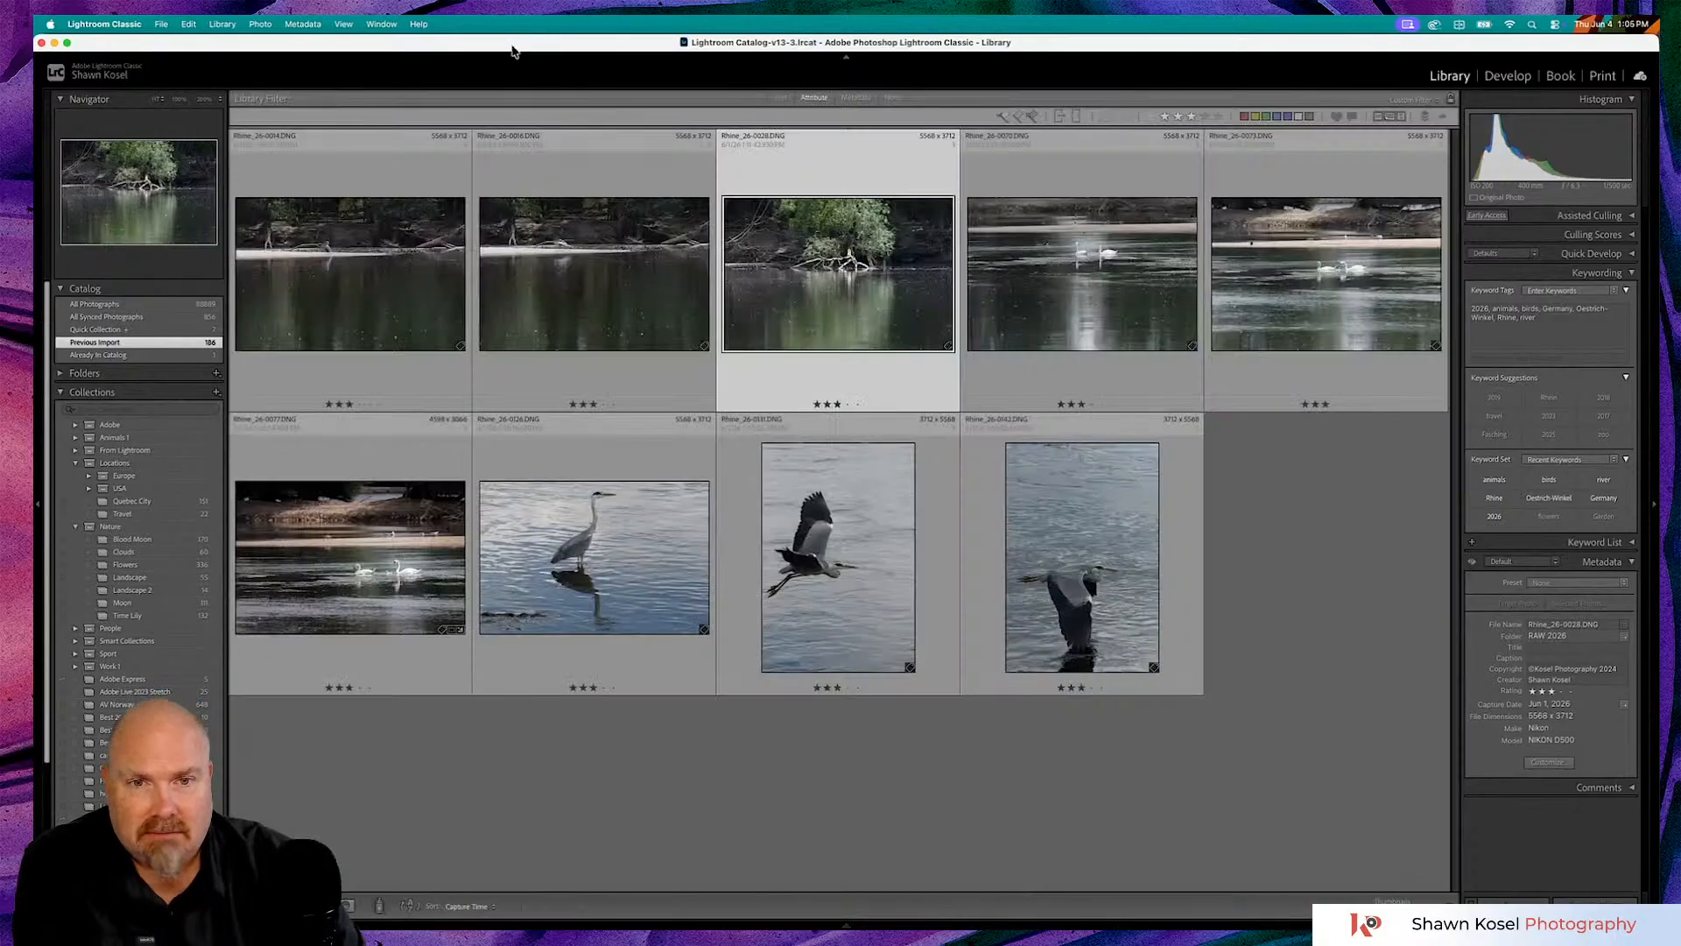
pyautogui.doubleClick(1057, 264)
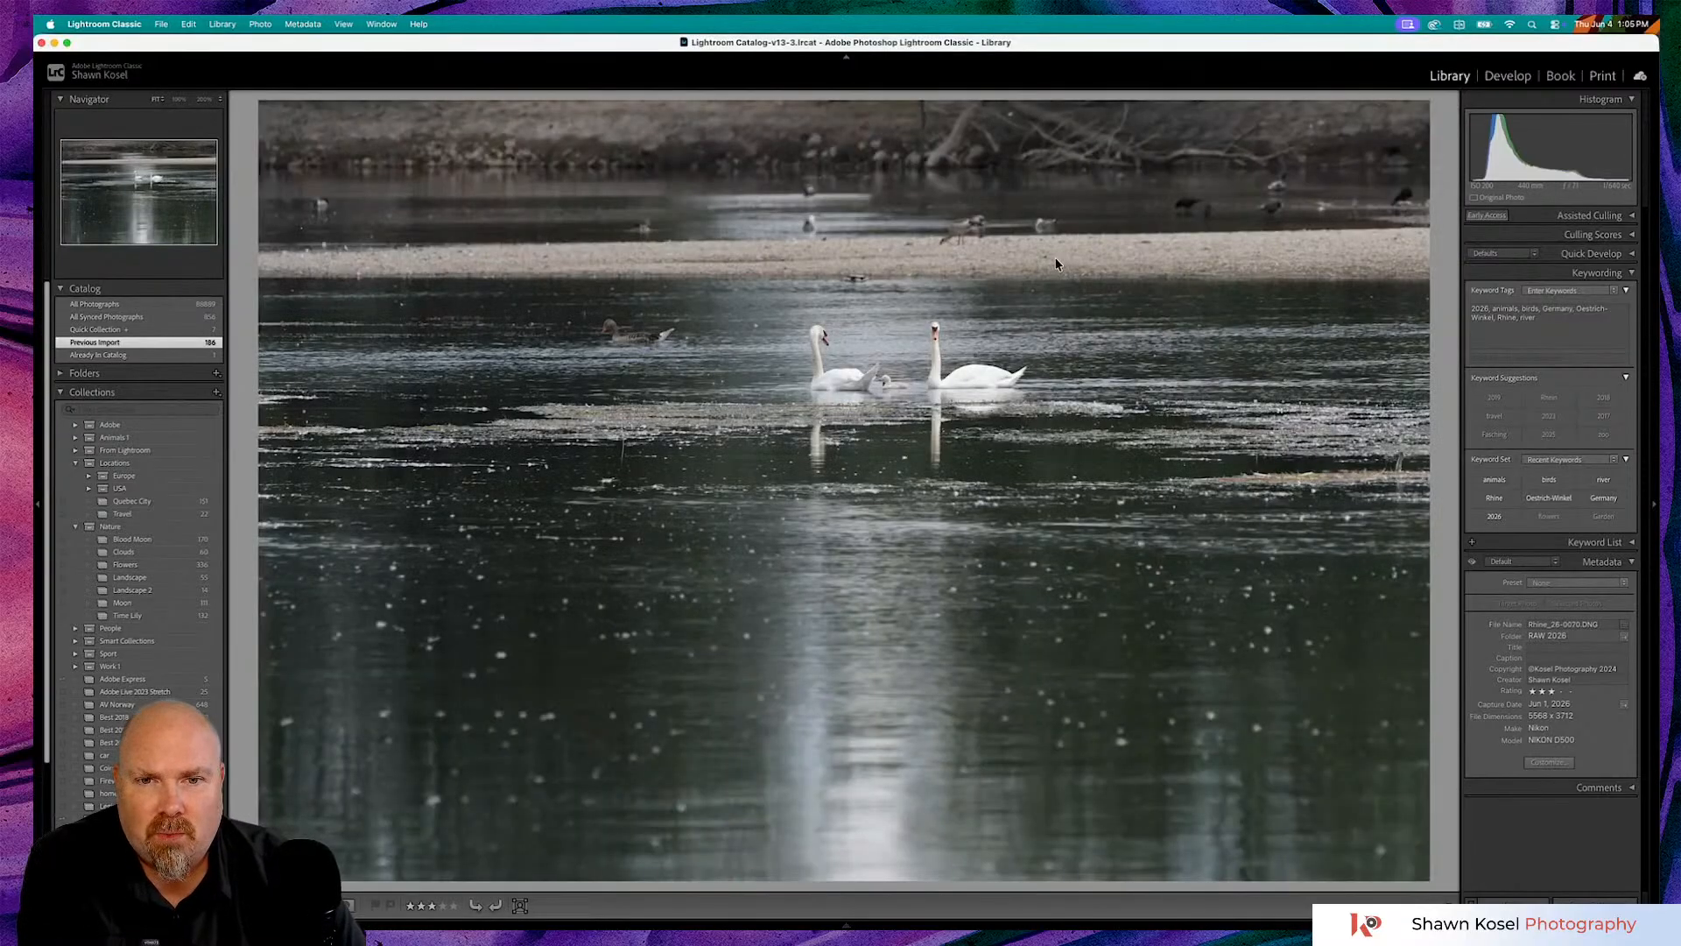
pyautogui.press('Right')
pyautogui.press('Right')
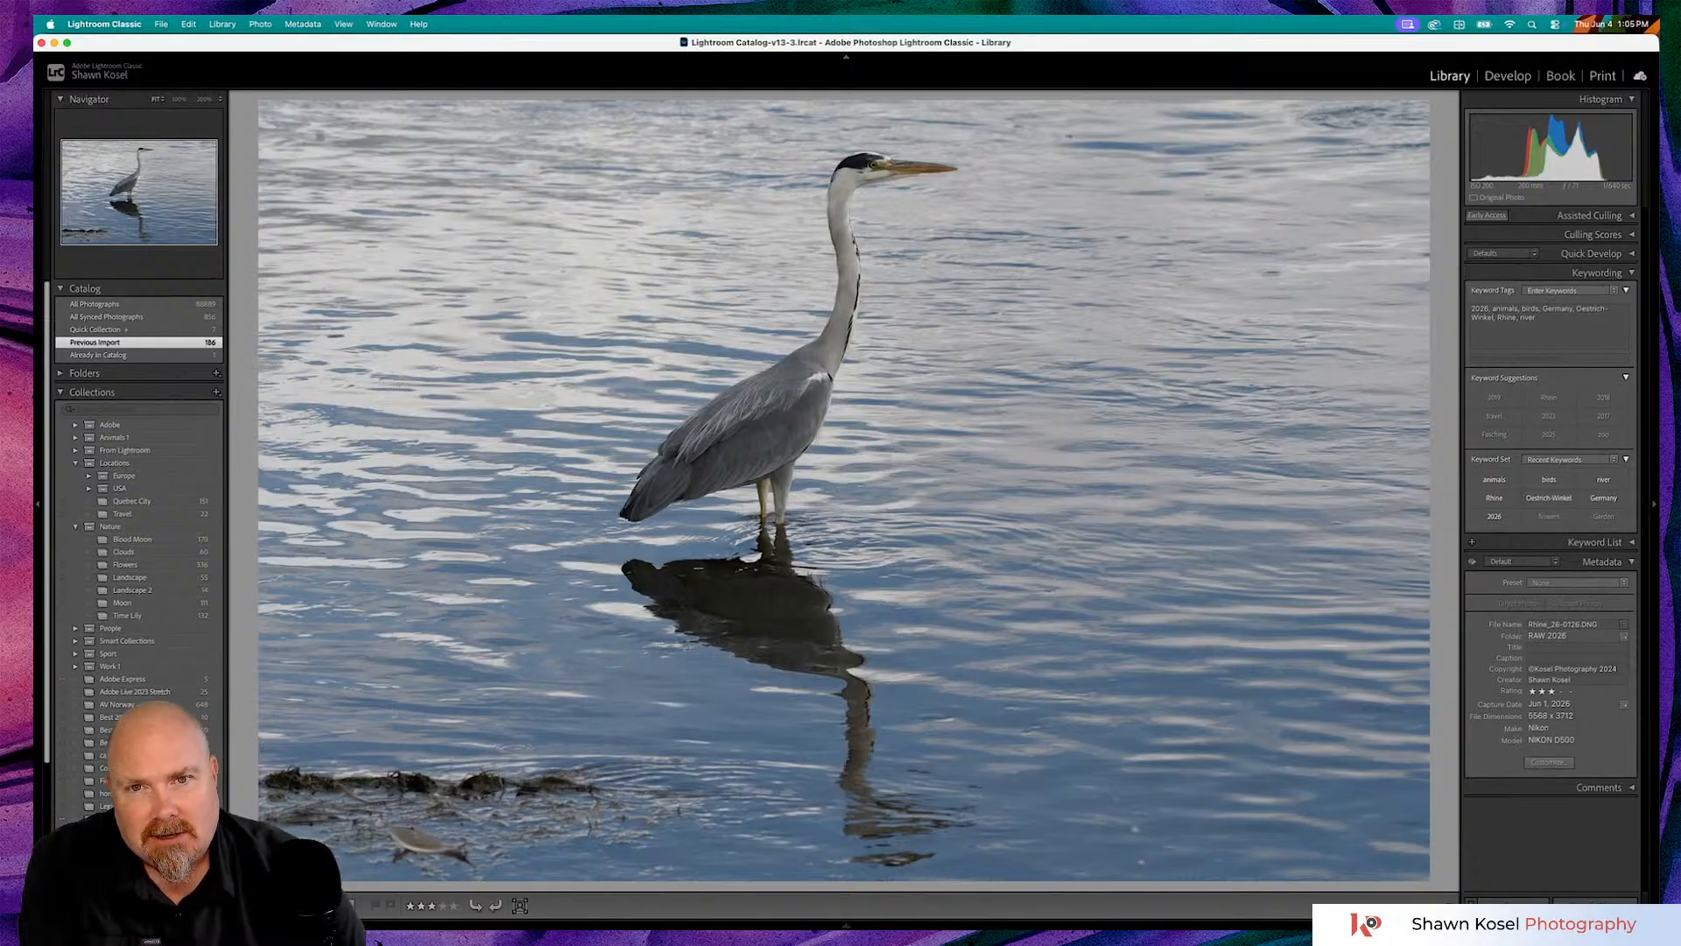
pyautogui.press('Right')
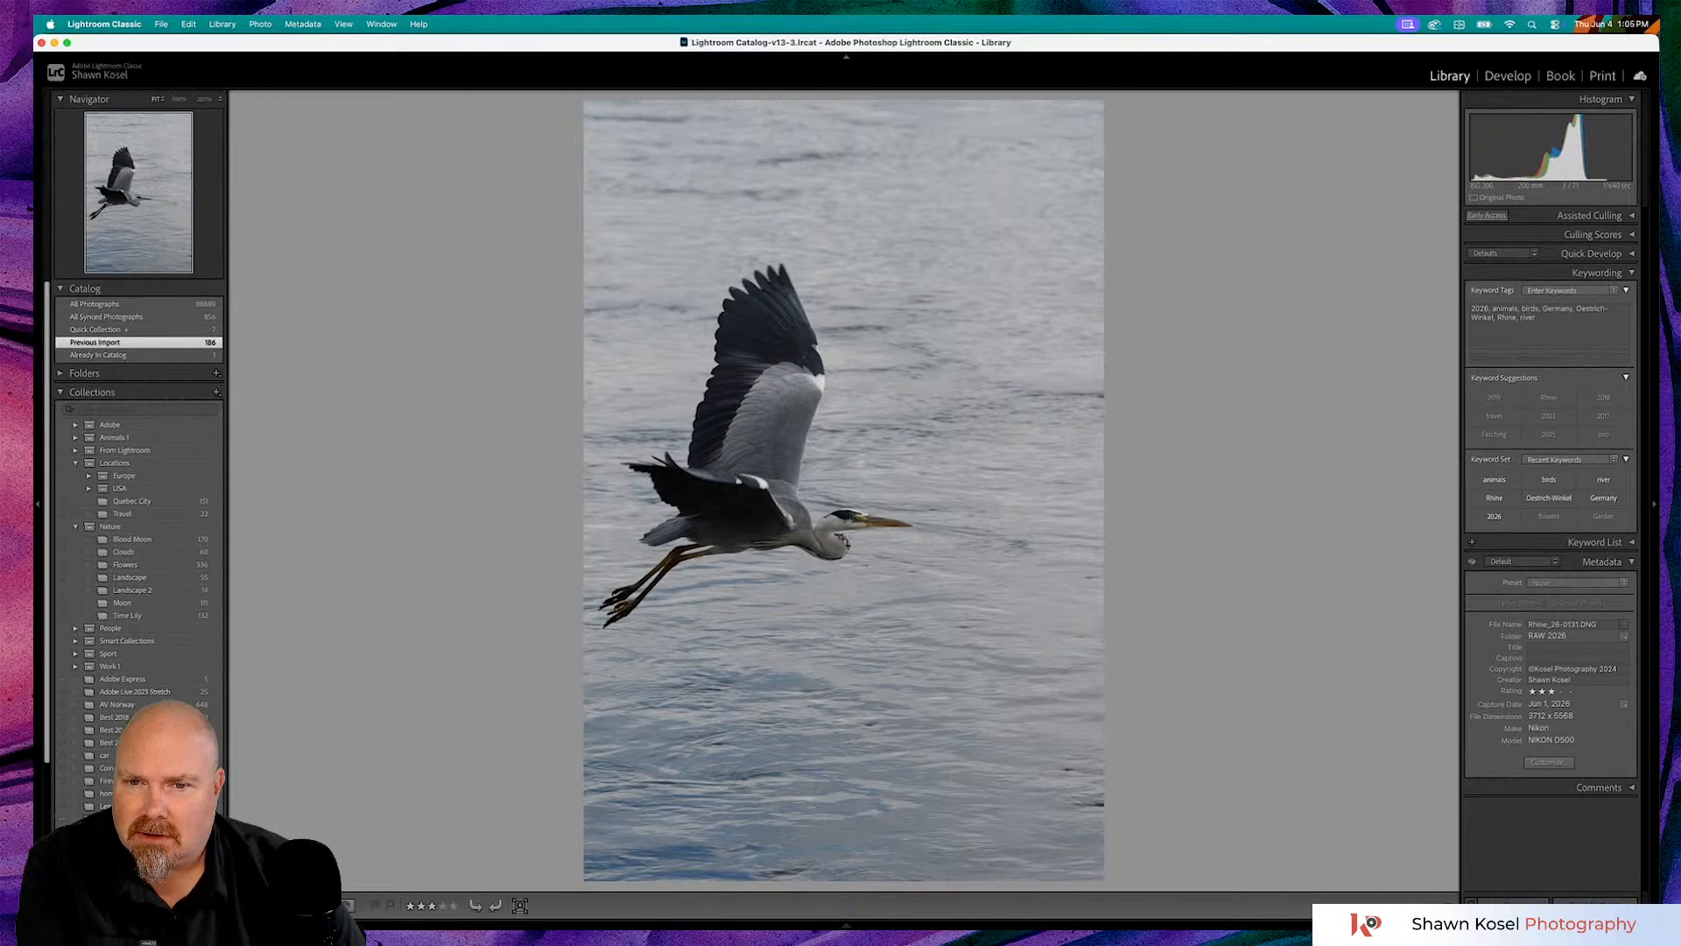
pyautogui.press('Left')
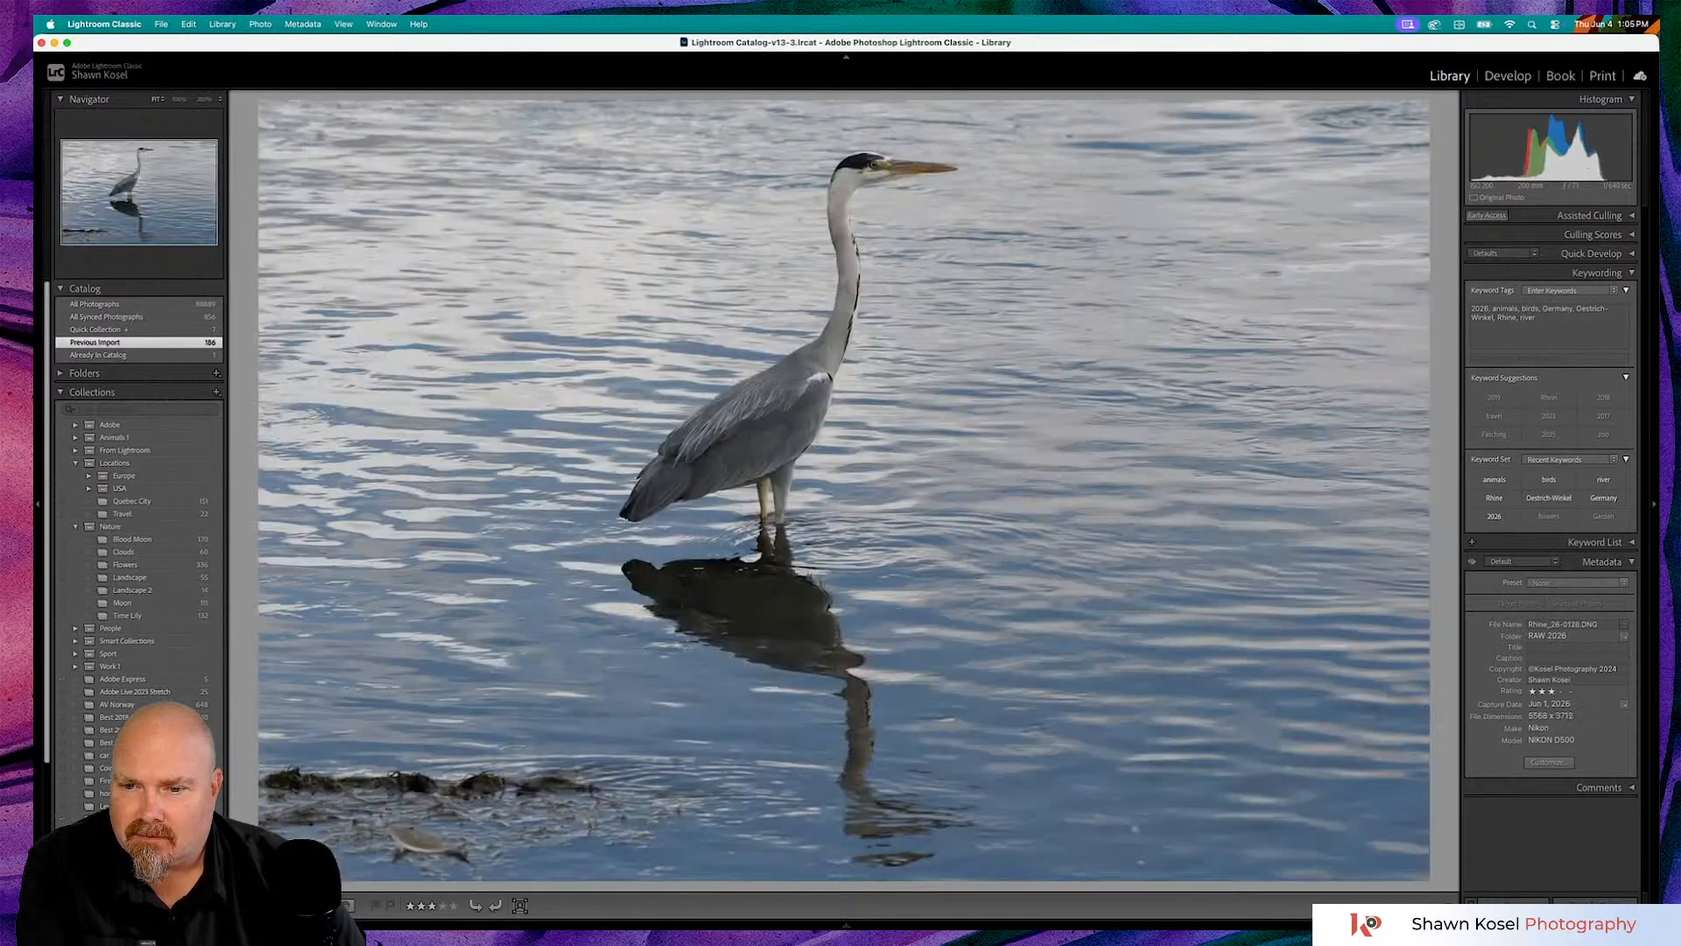
pyautogui.press('g')
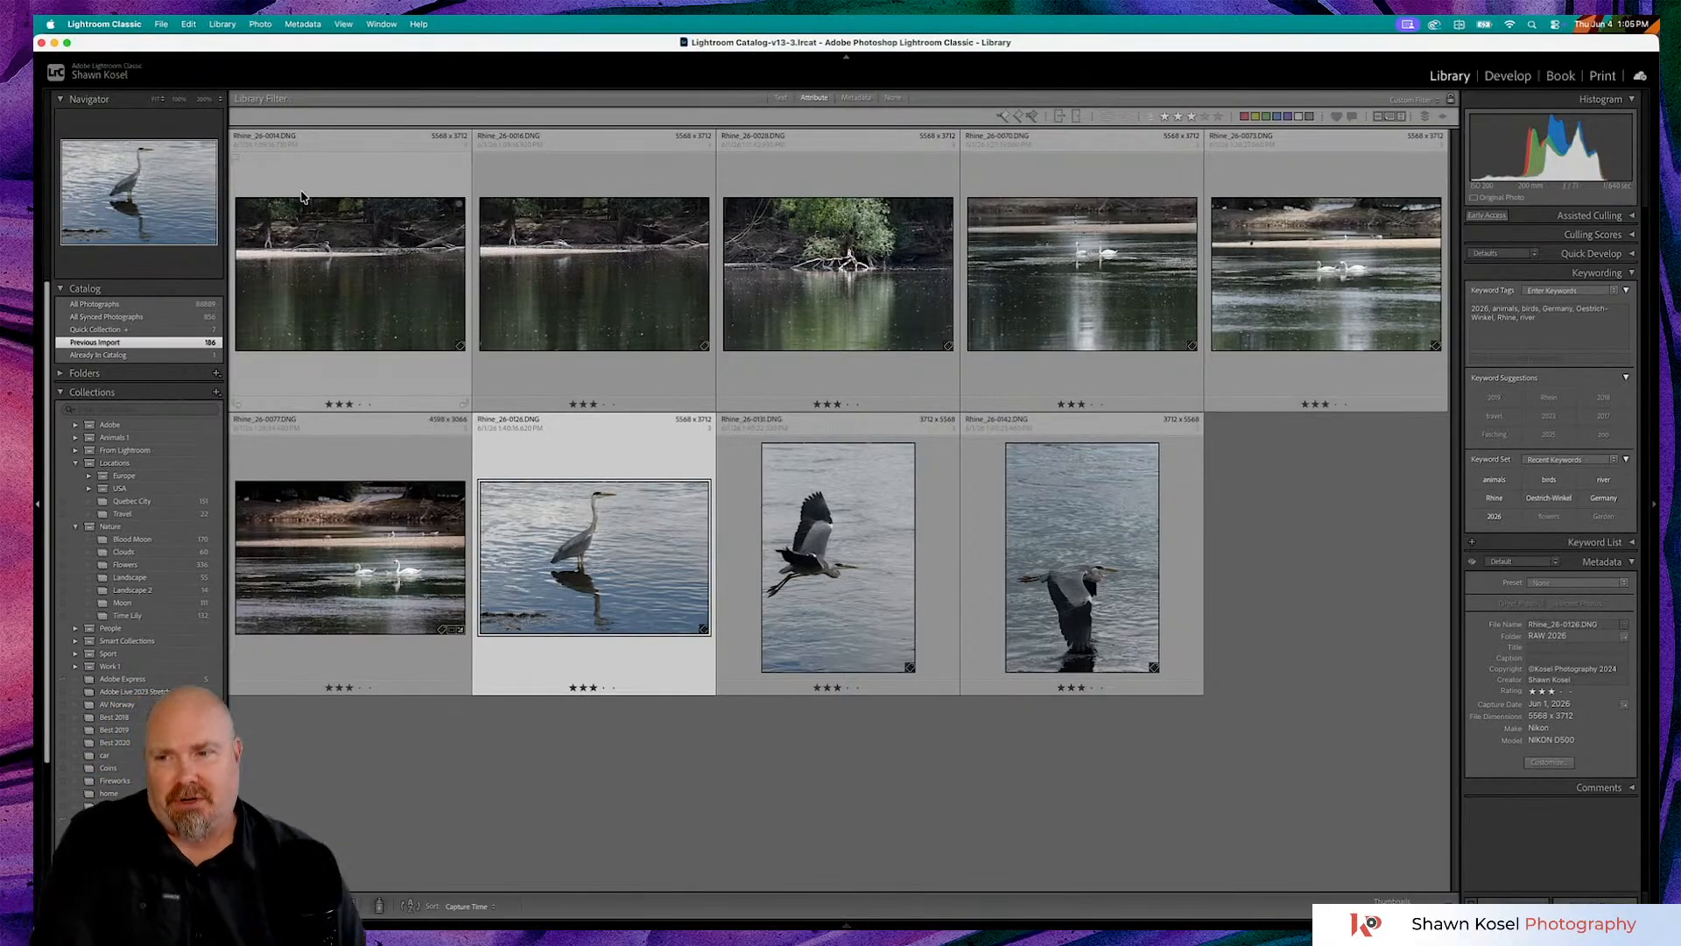
# - Turn off the library filter and open the first photo of the heron standing beside the metal footbridge
pyautogui.click(892, 98)
pyautogui.scroll(2, 763, 547)
pyautogui.scroll(10, 763, 551)
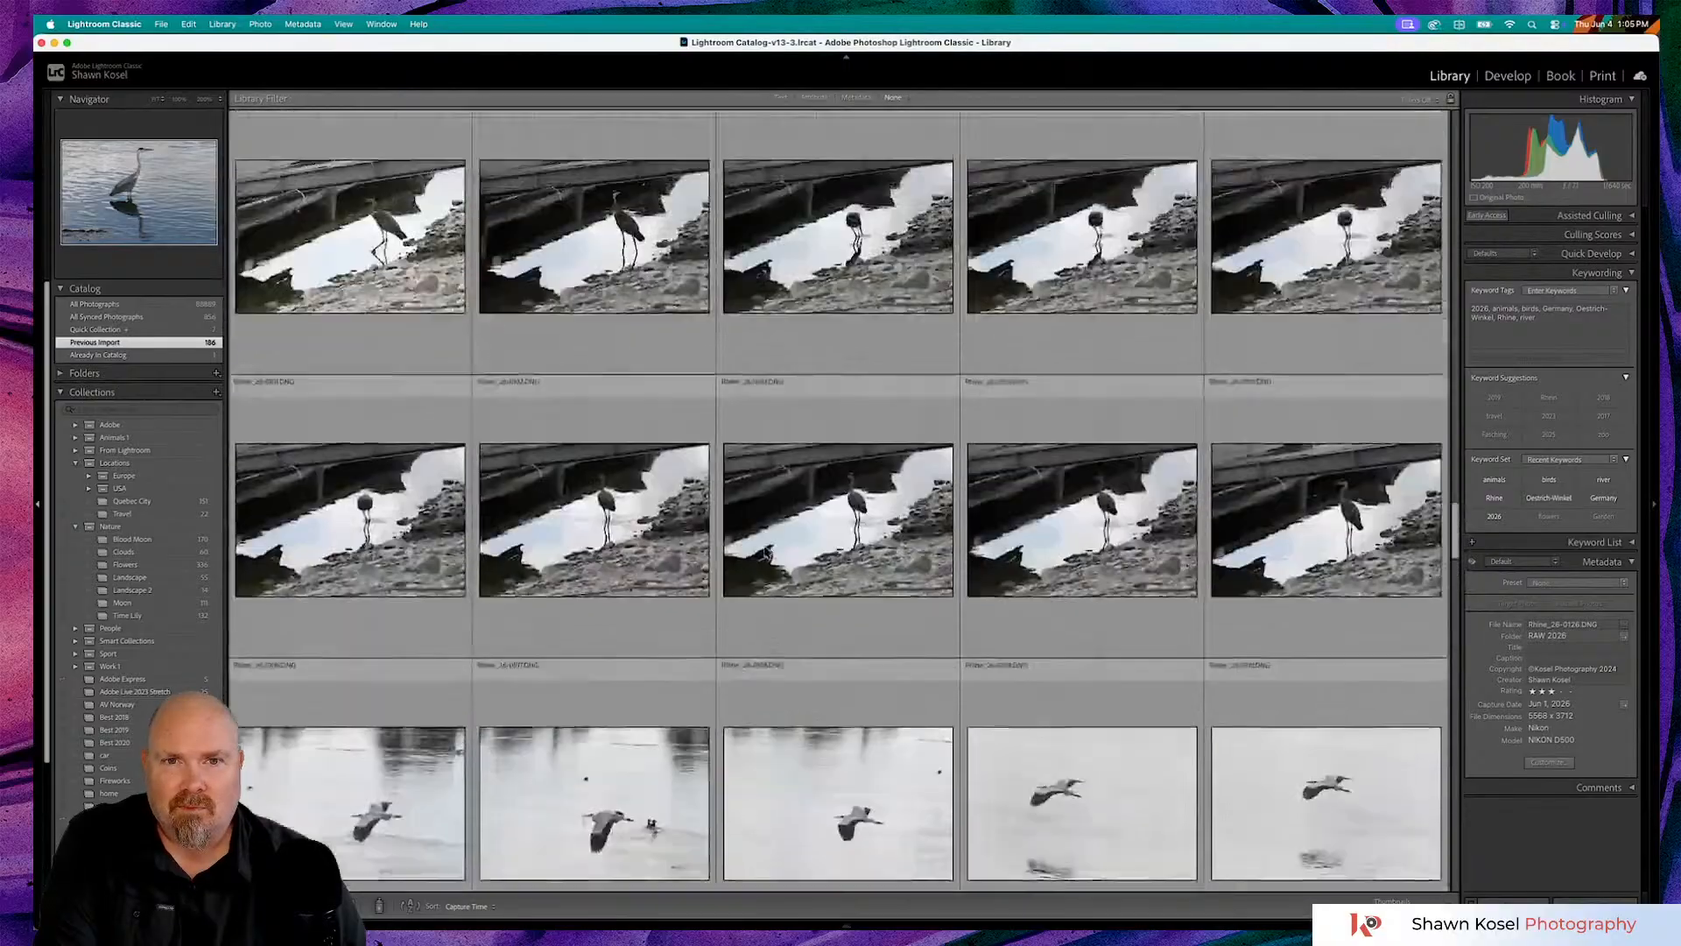
pyautogui.scroll(8, 764, 547)
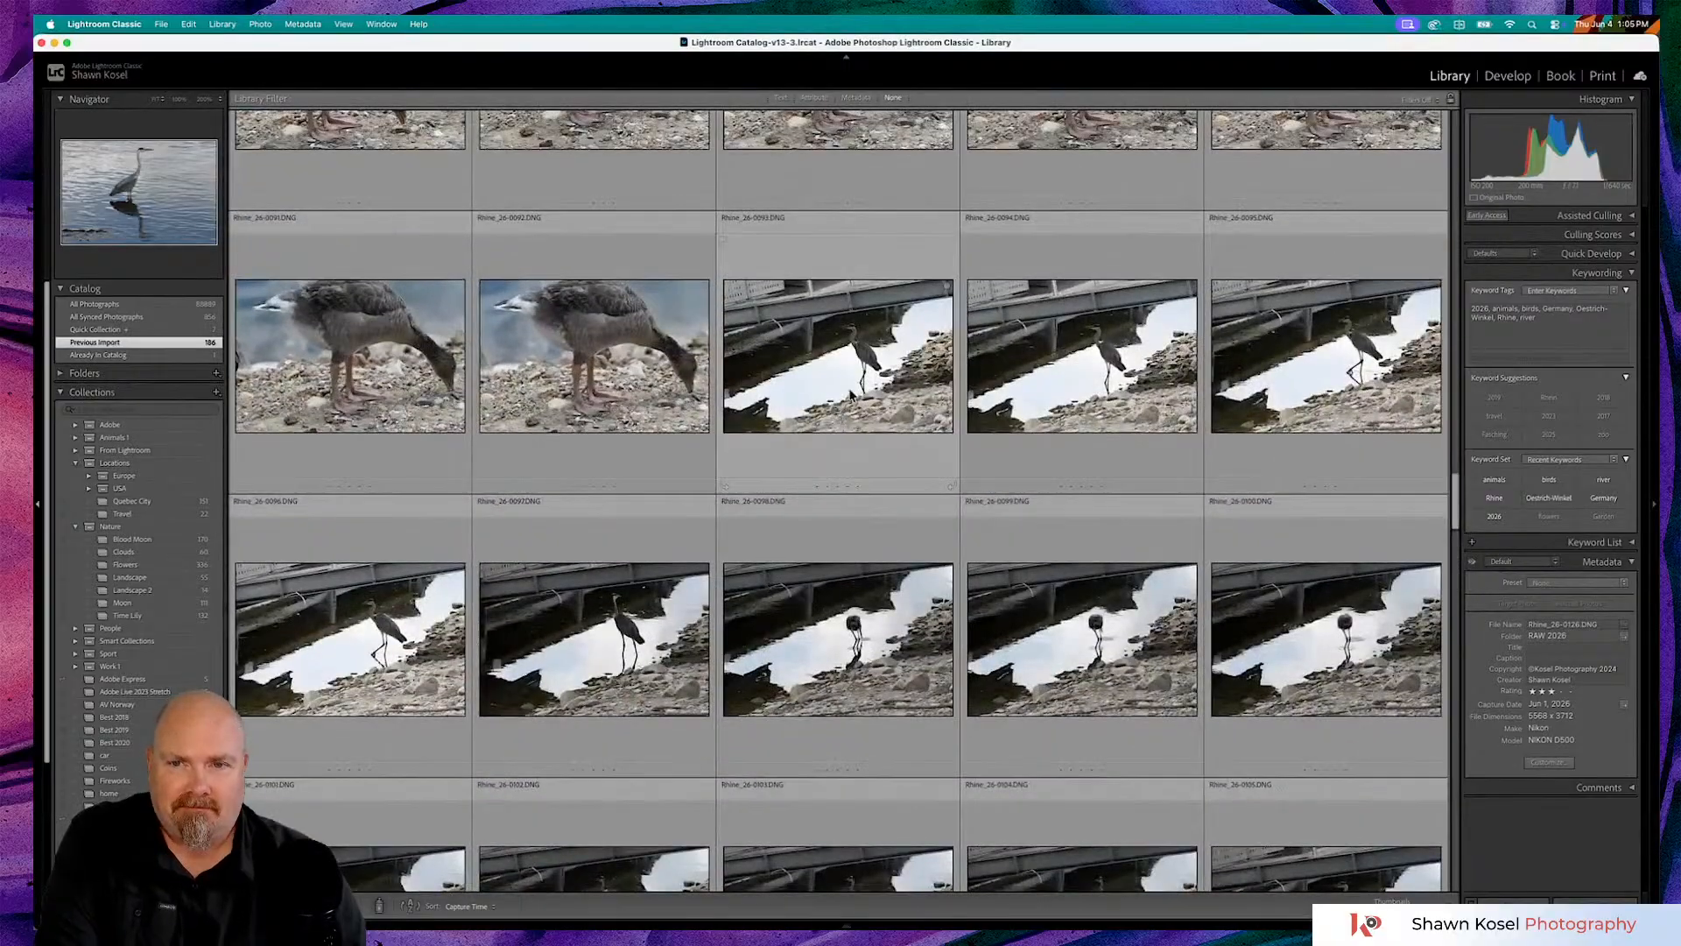
pyautogui.doubleClick(851, 396)
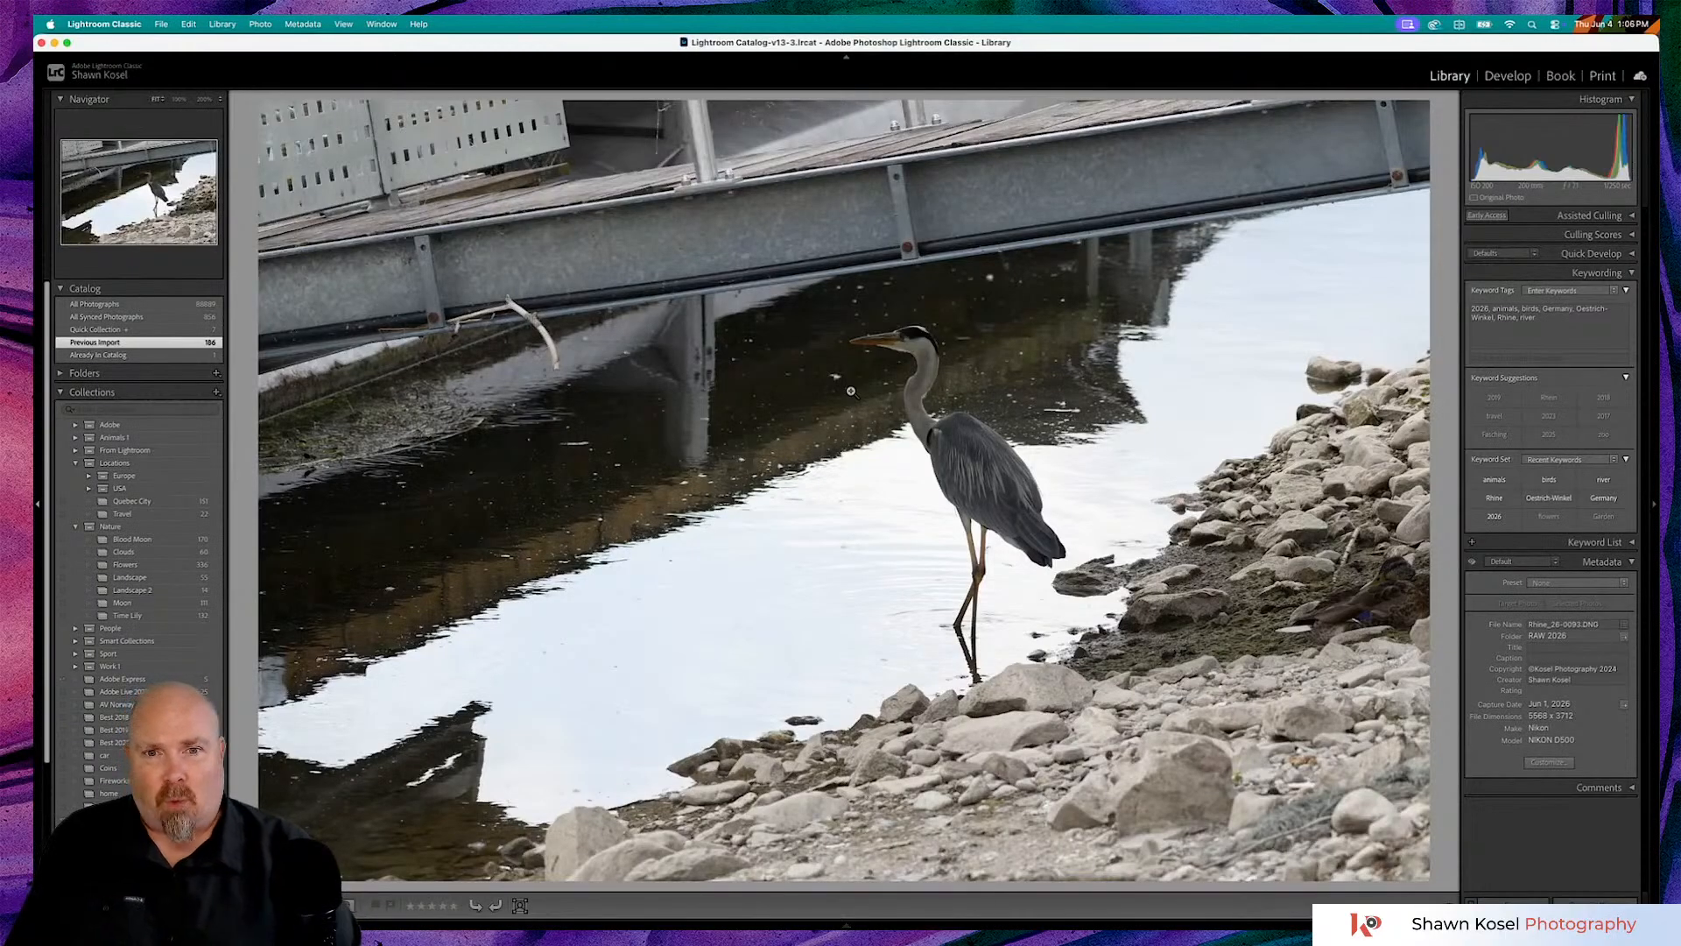
# - Go through the series of heron photos beside the footbridge and compare the bird's poses
pyautogui.press('Right')
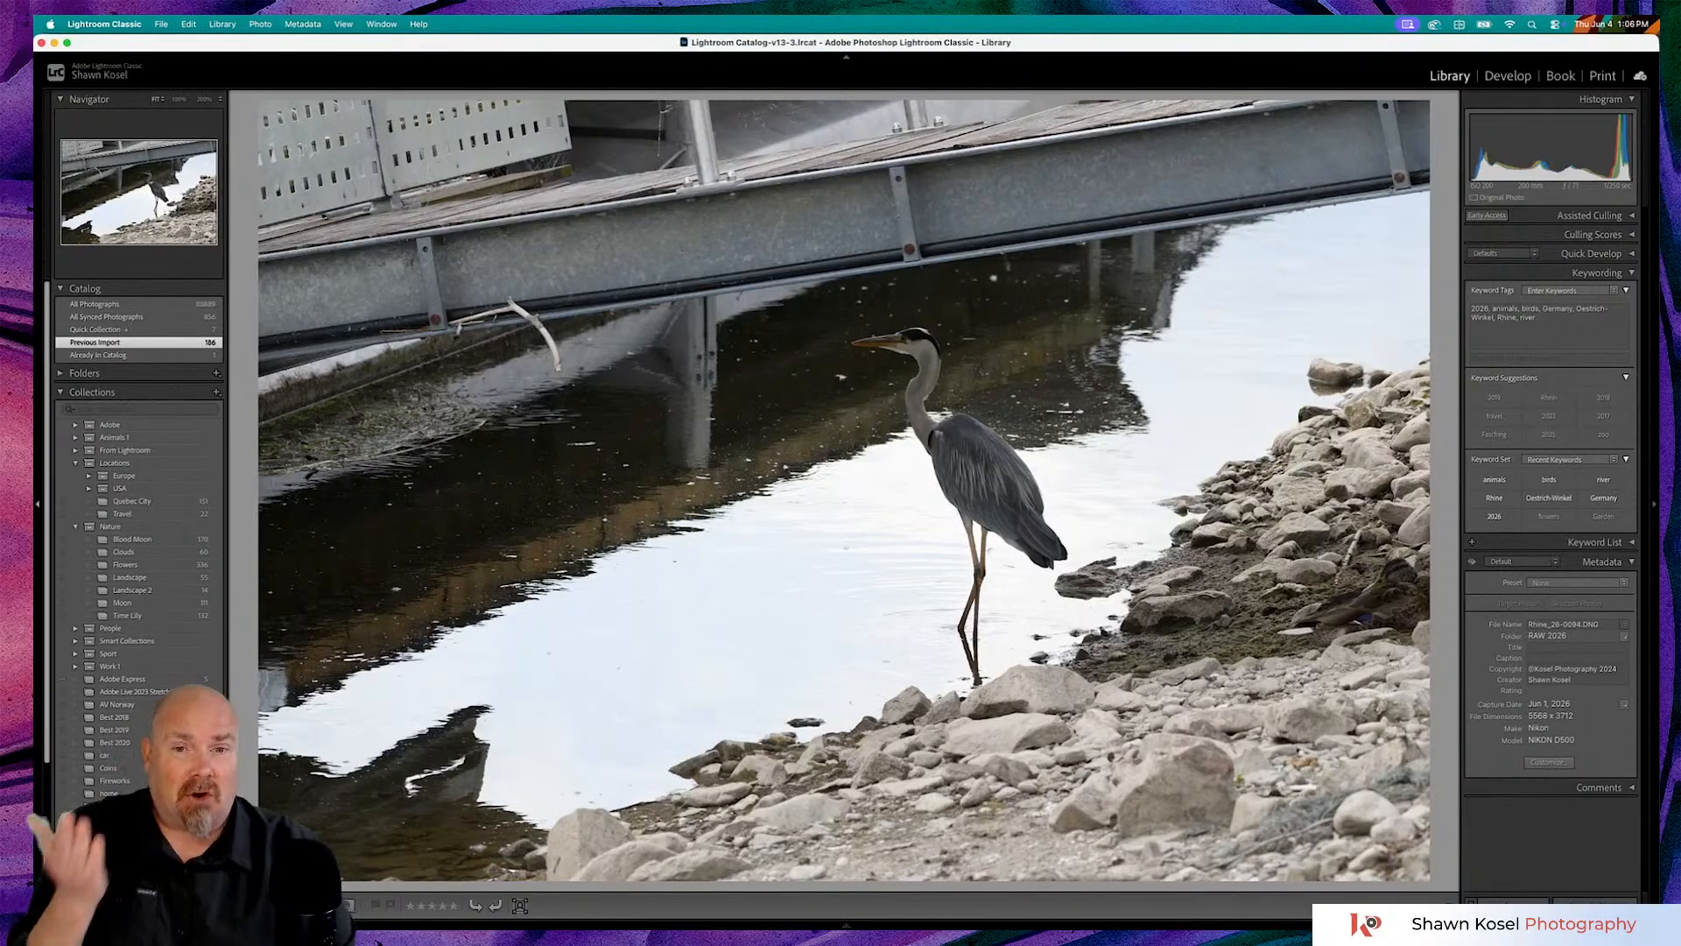
pyautogui.press('Right')
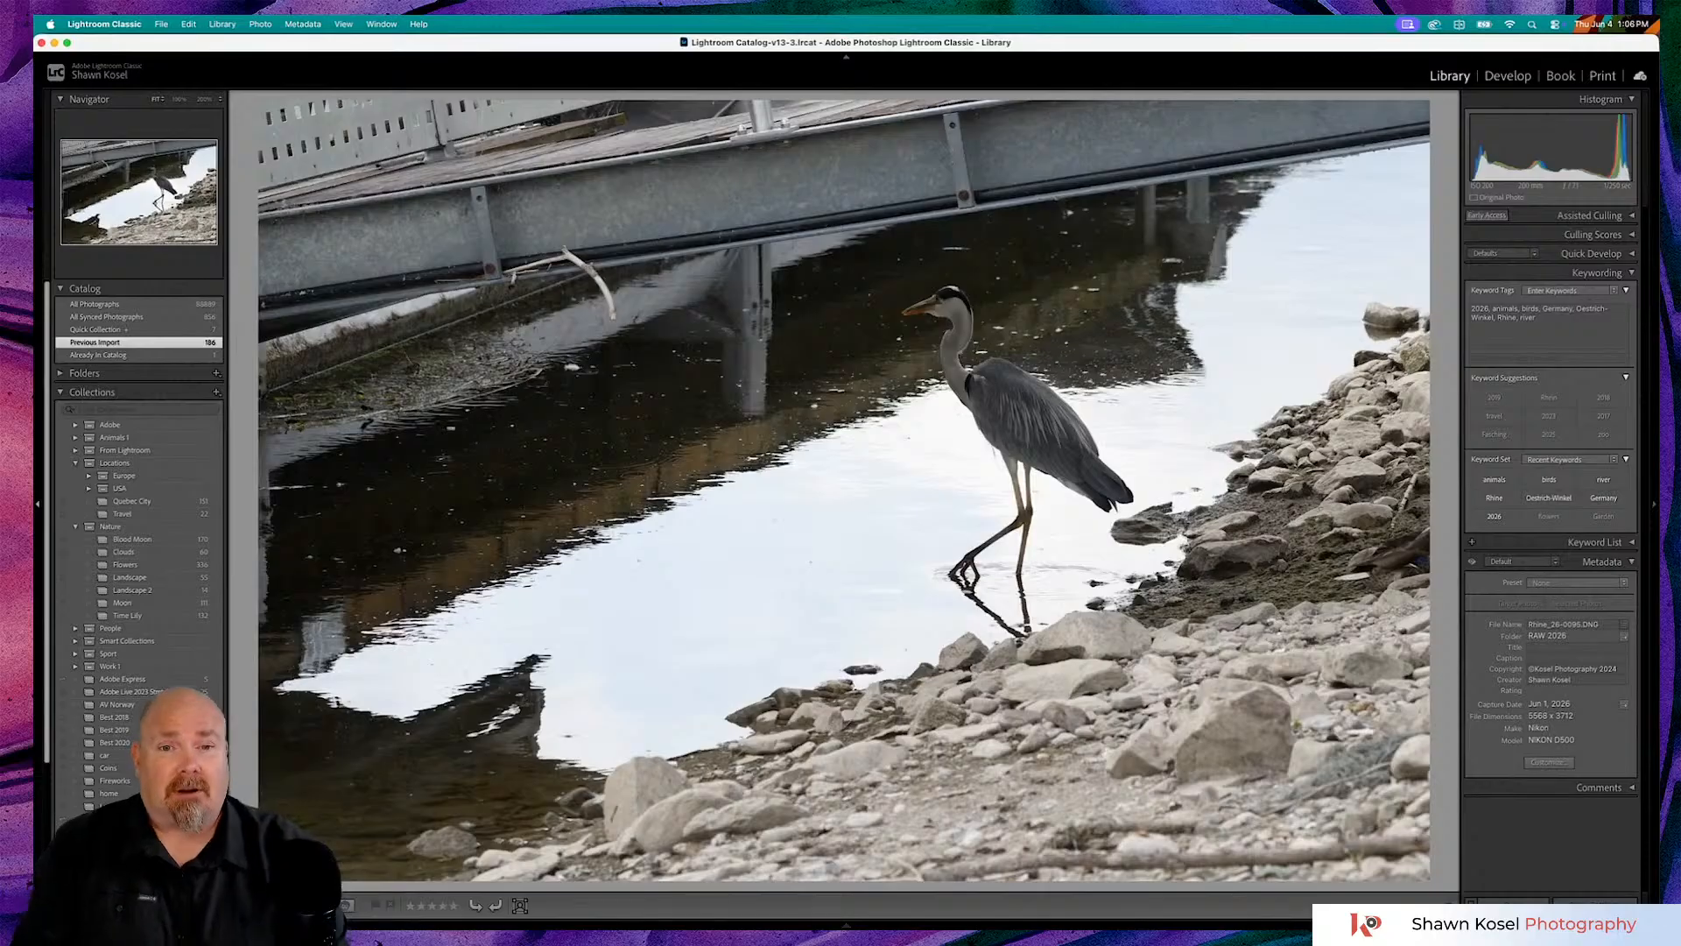
pyautogui.press('Right')
pyautogui.press('Right')
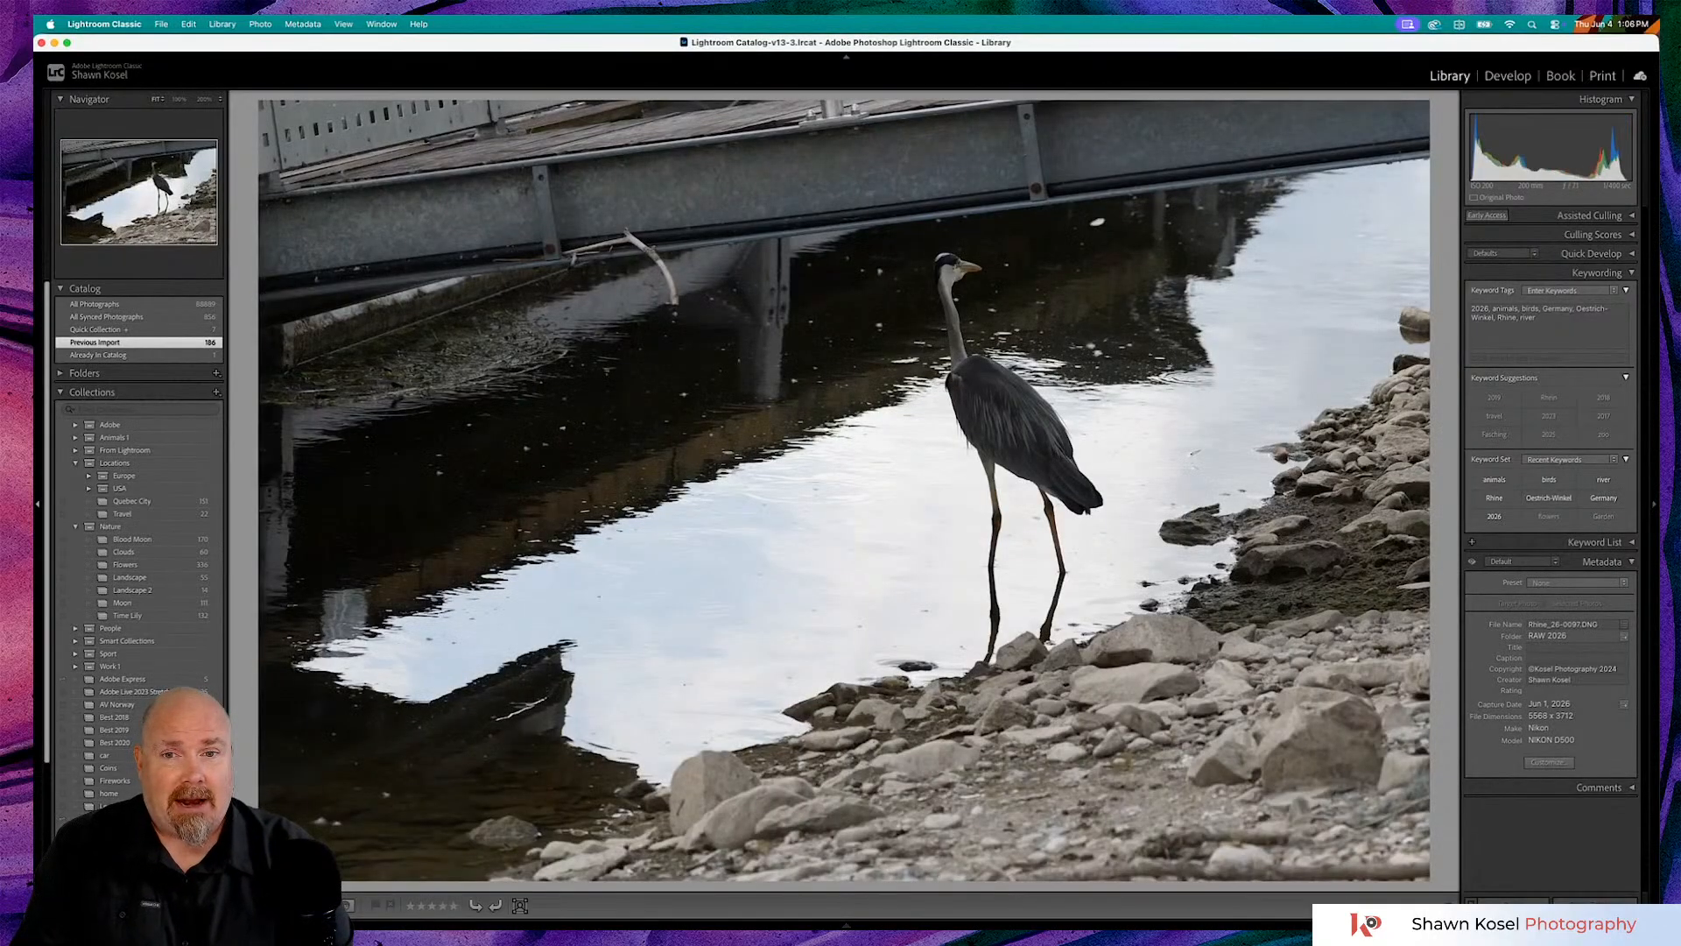
pyautogui.press('Right')
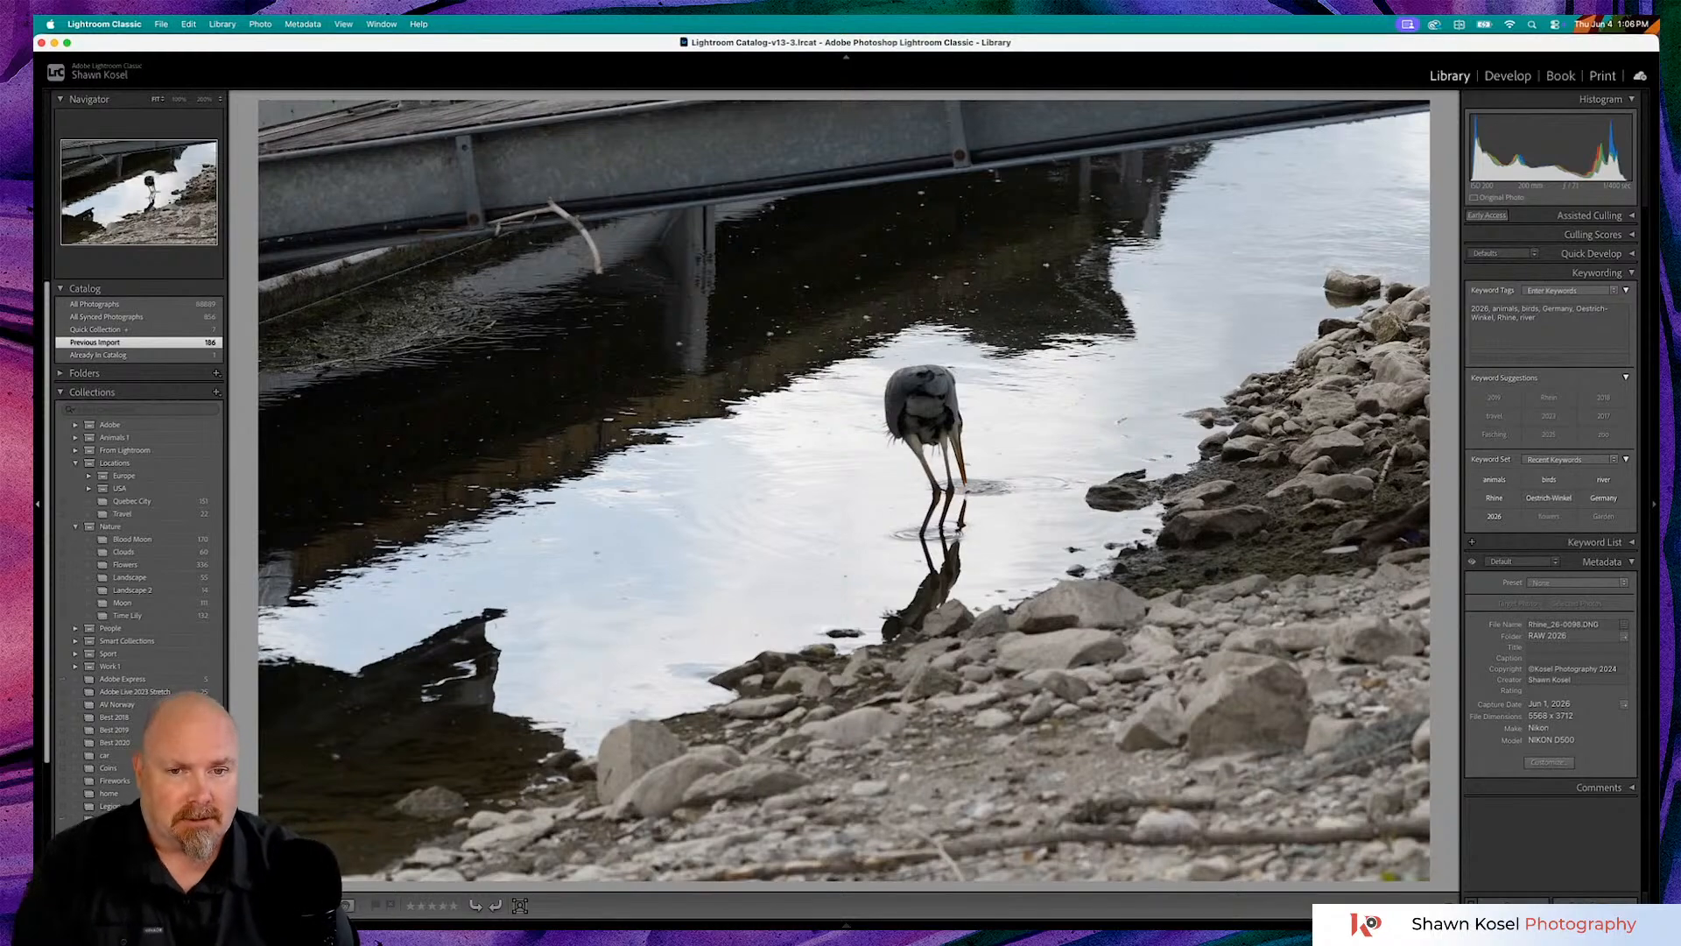
pyautogui.press('Right')
pyautogui.press('Right')
pyautogui.press('Right')
pyautogui.press('Right')
pyautogui.press('Right')
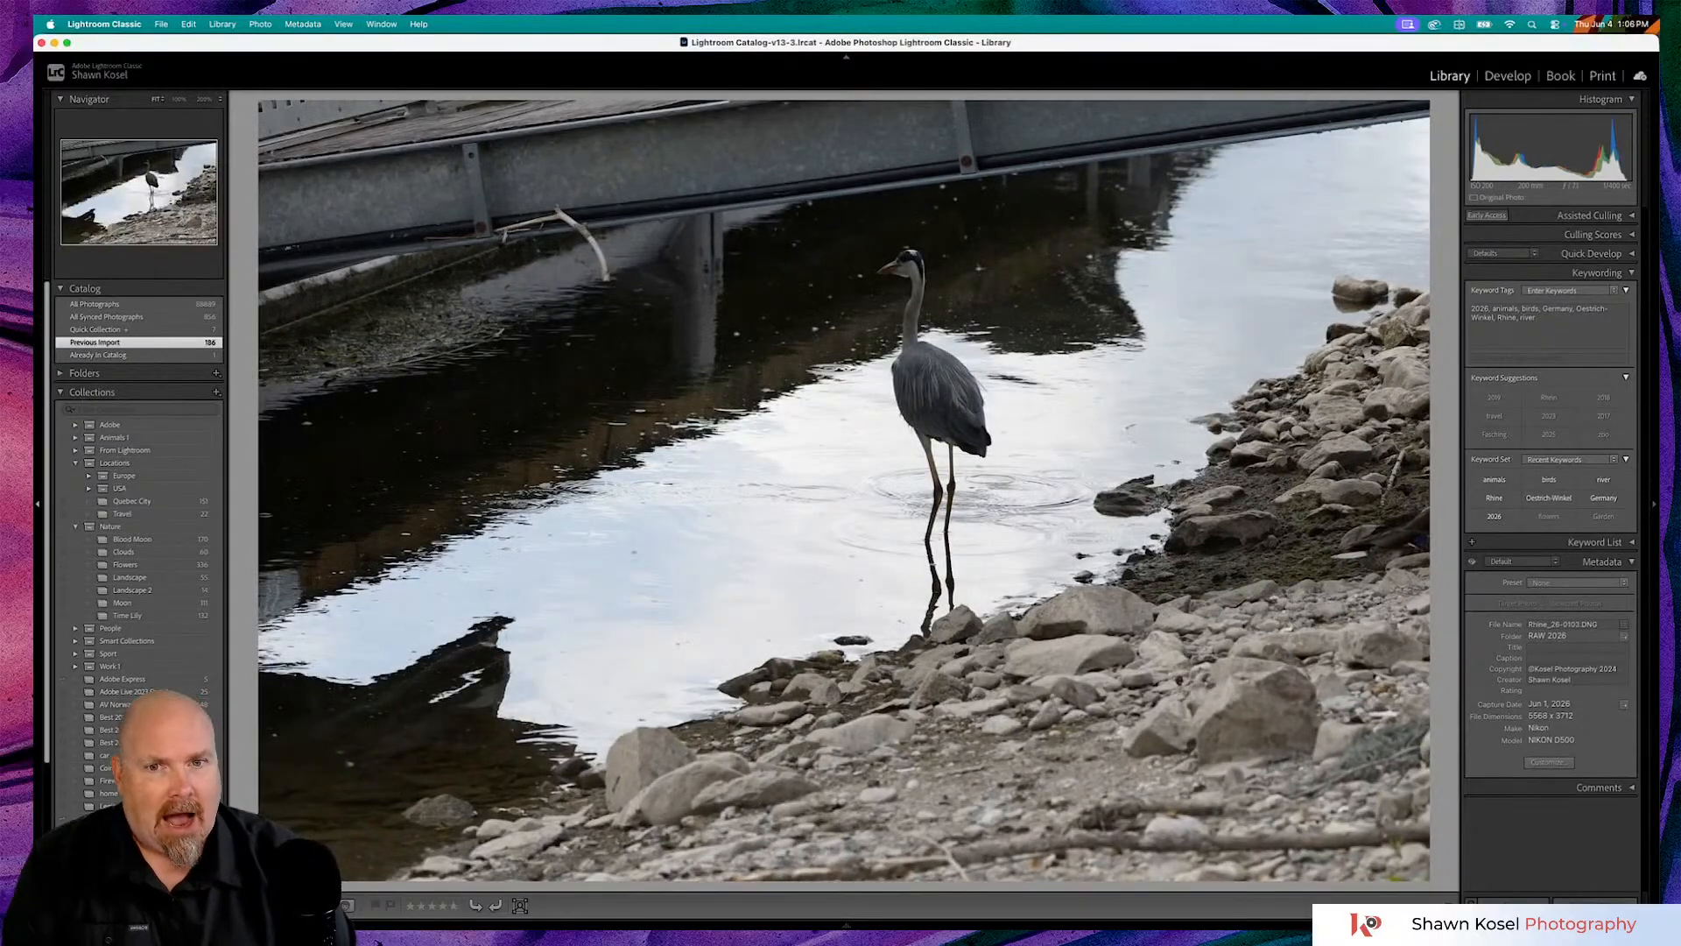
pyautogui.press('Right')
pyautogui.press('Right')
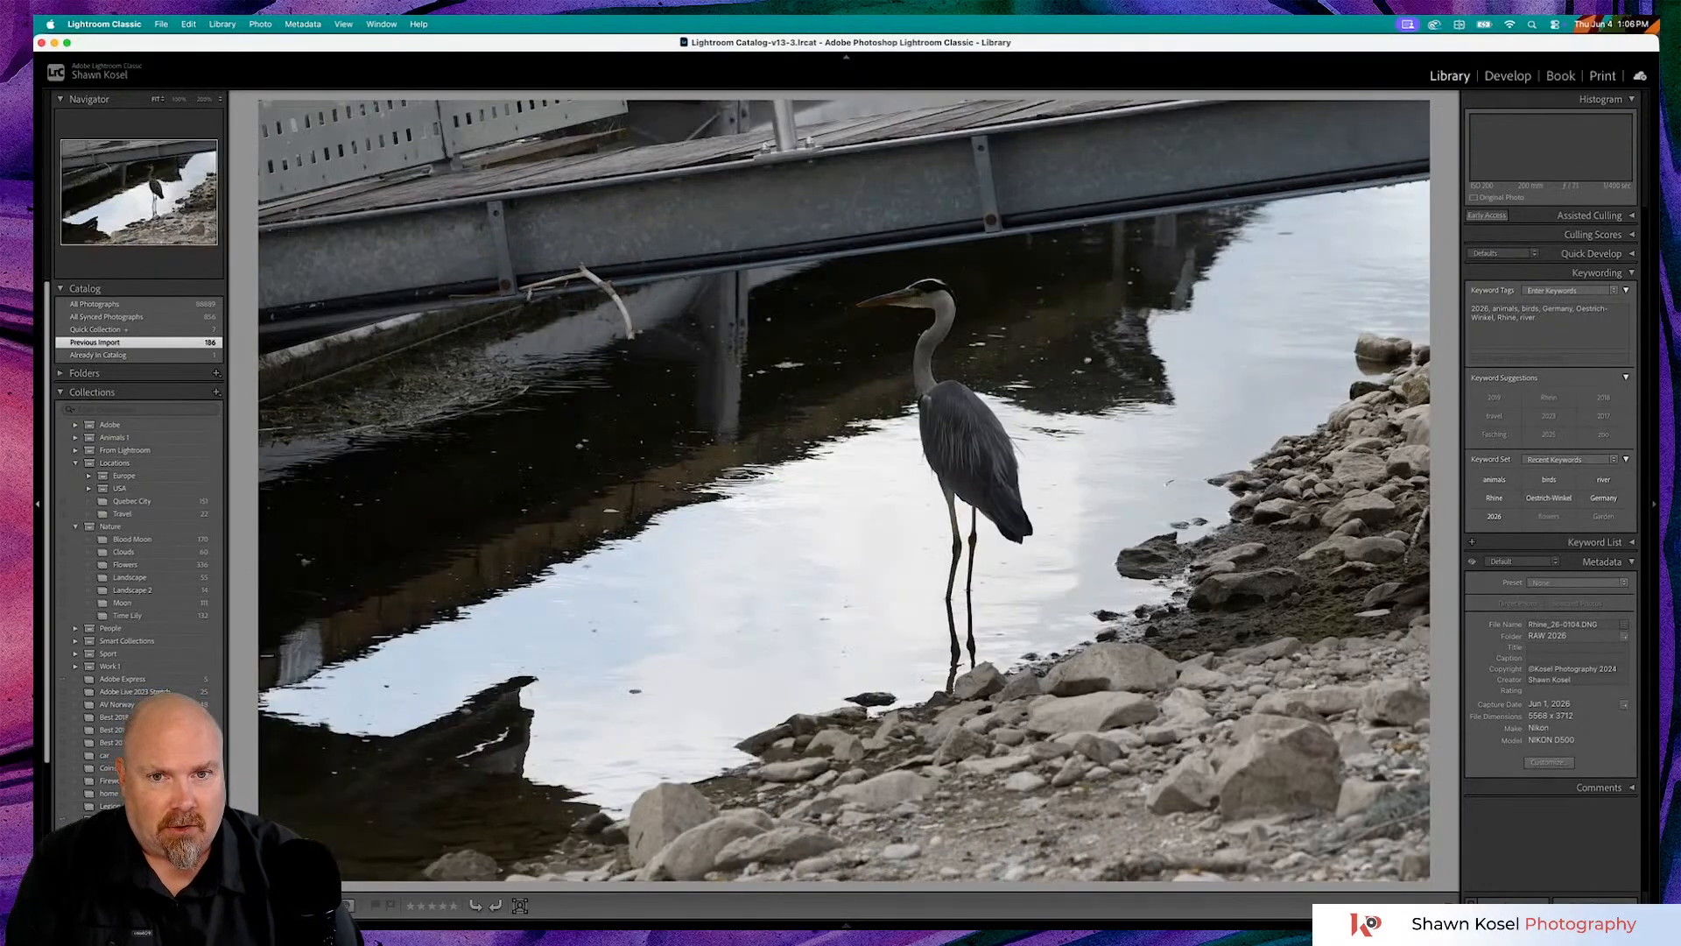
pyautogui.press('Right')
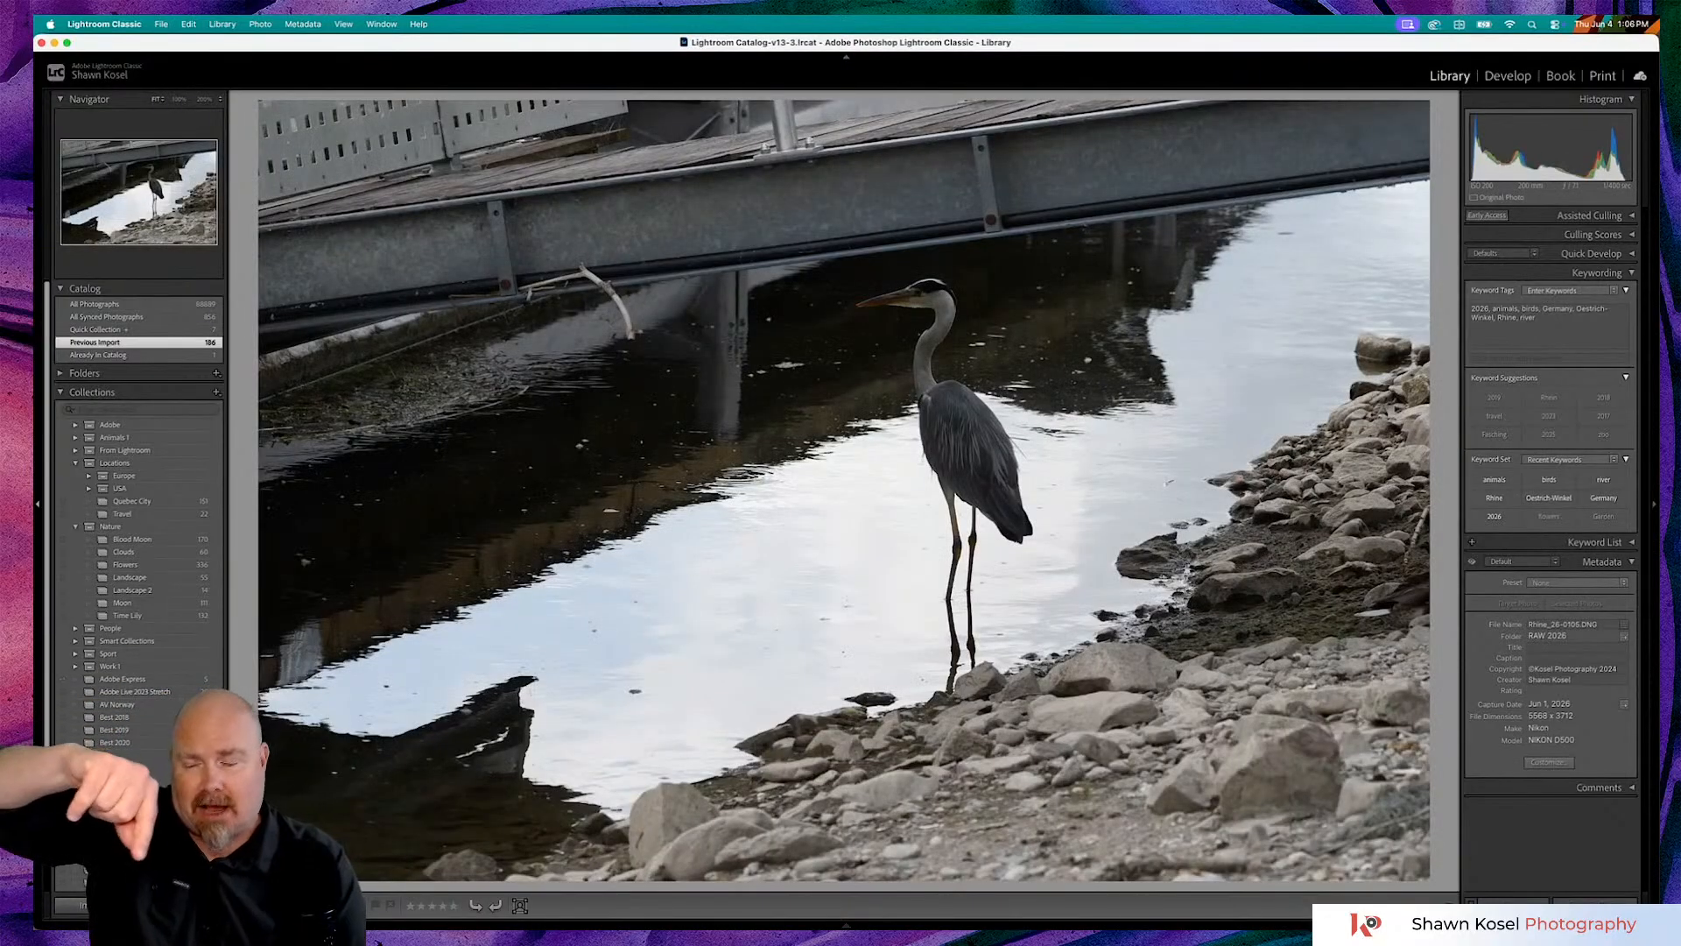
# - Look through the following photos of the heron flying low over the water
pyautogui.press('Right')
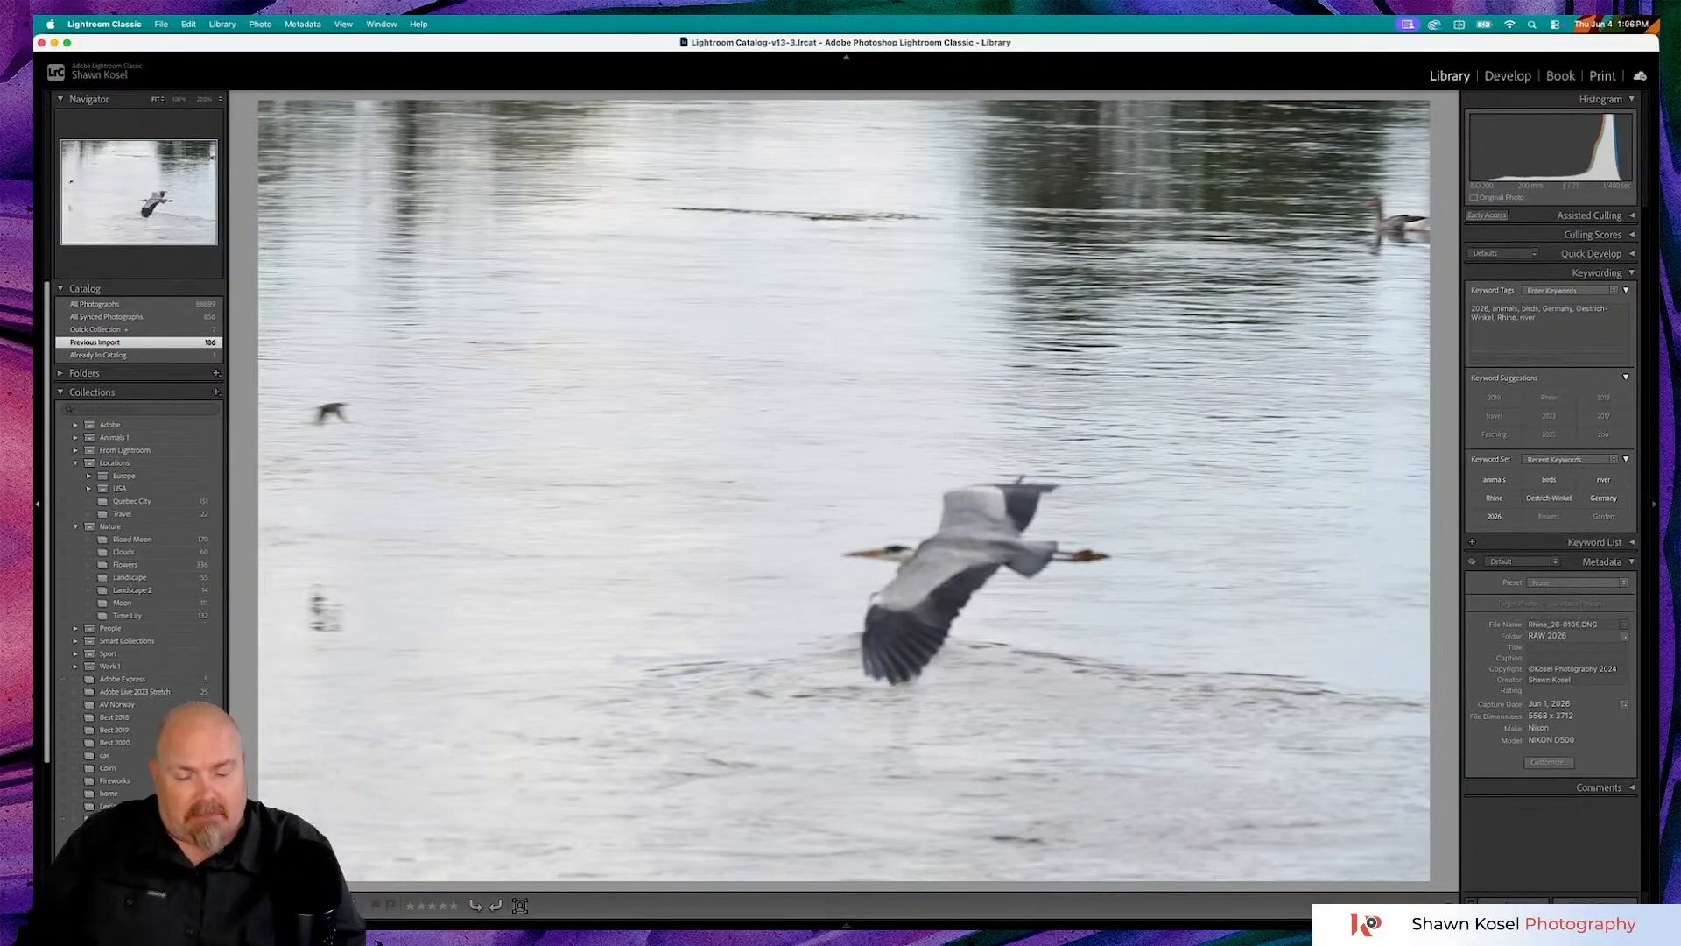
pyautogui.press('Right')
pyautogui.press('Right')
pyautogui.press('Right')
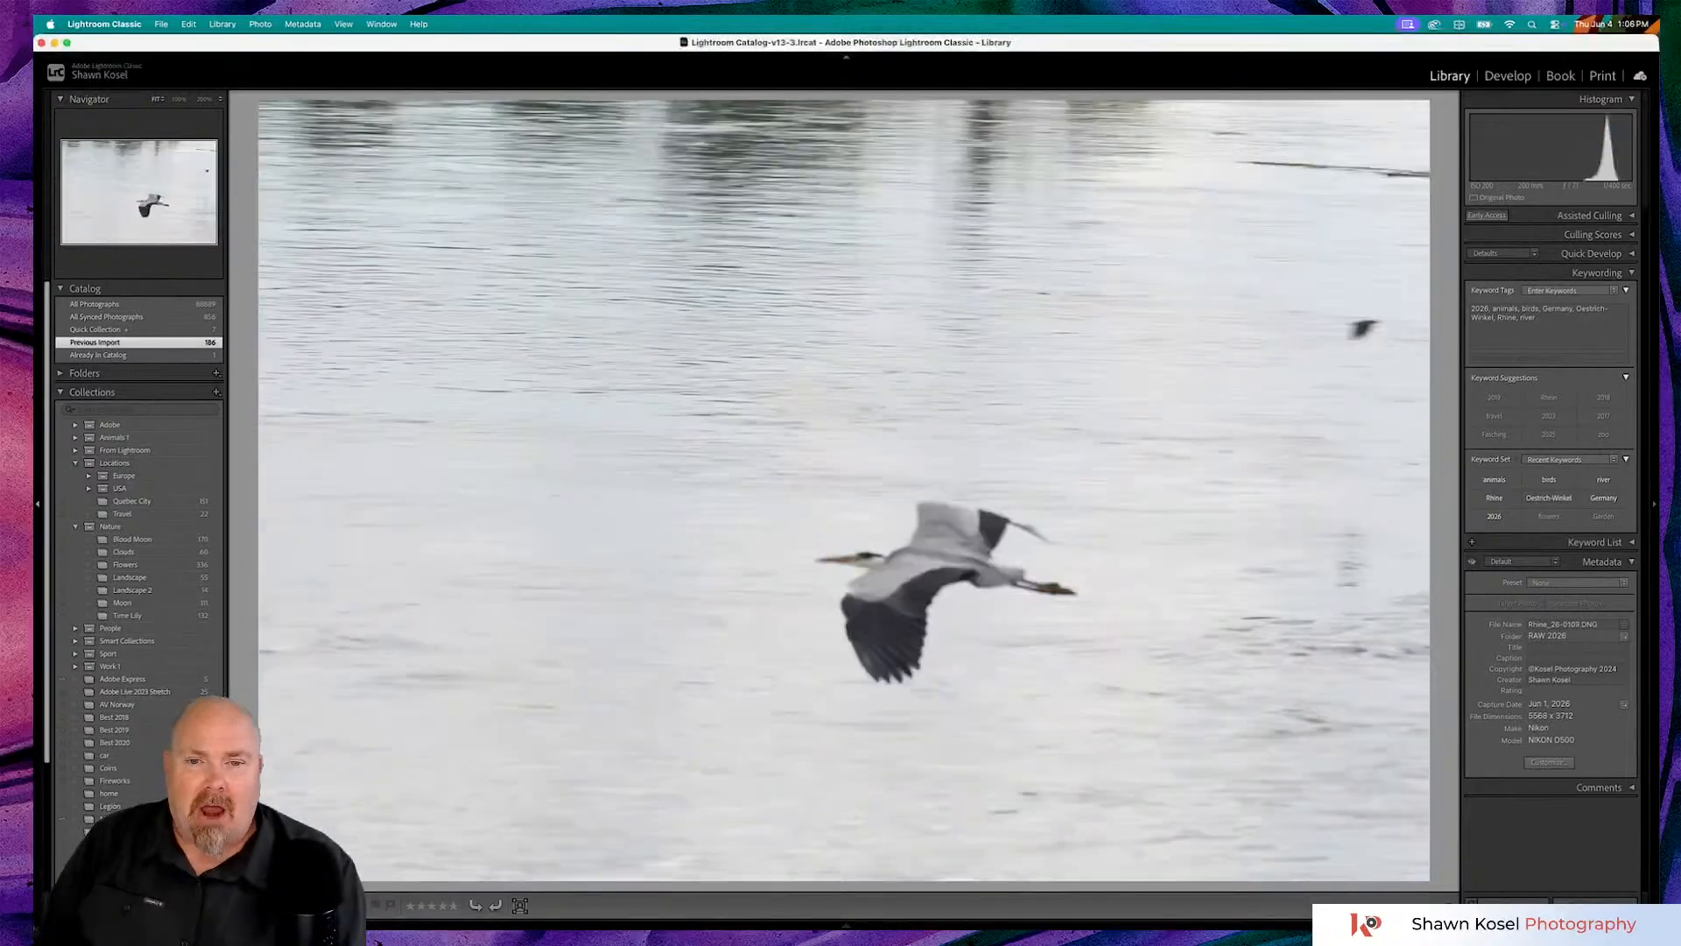
# - Look through the next frames of the heron in flight and check the bird's head up close in Rhine_26-0111.DNG
pyautogui.press('Right')
pyautogui.press('Right')
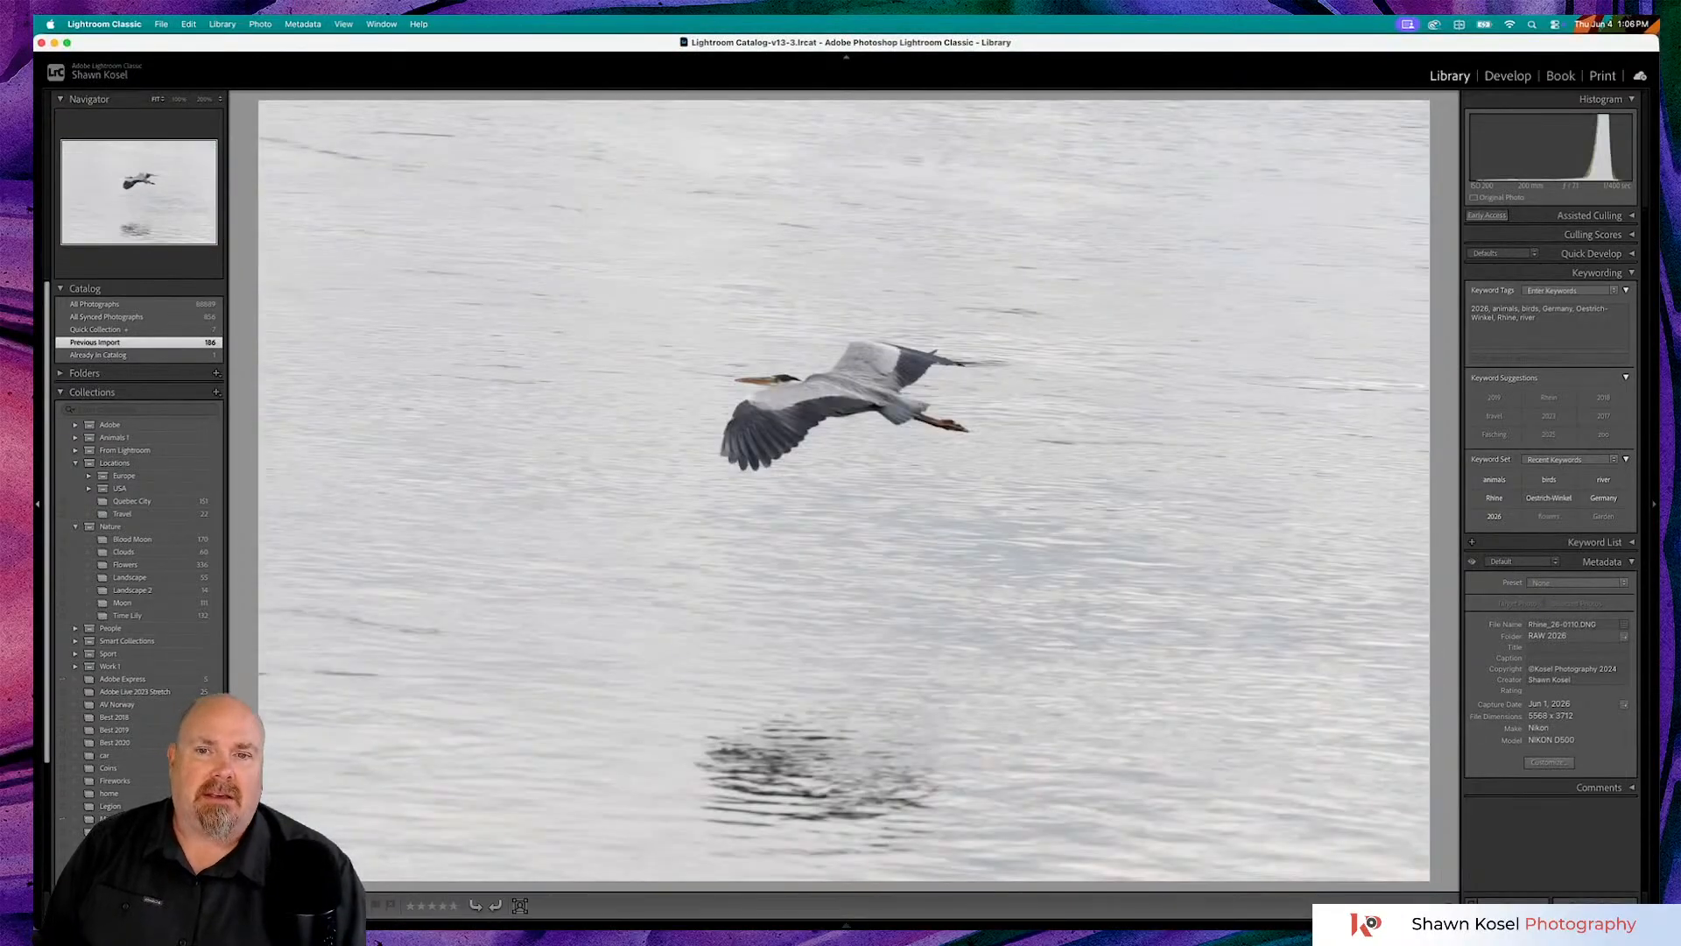
pyautogui.press('Right')
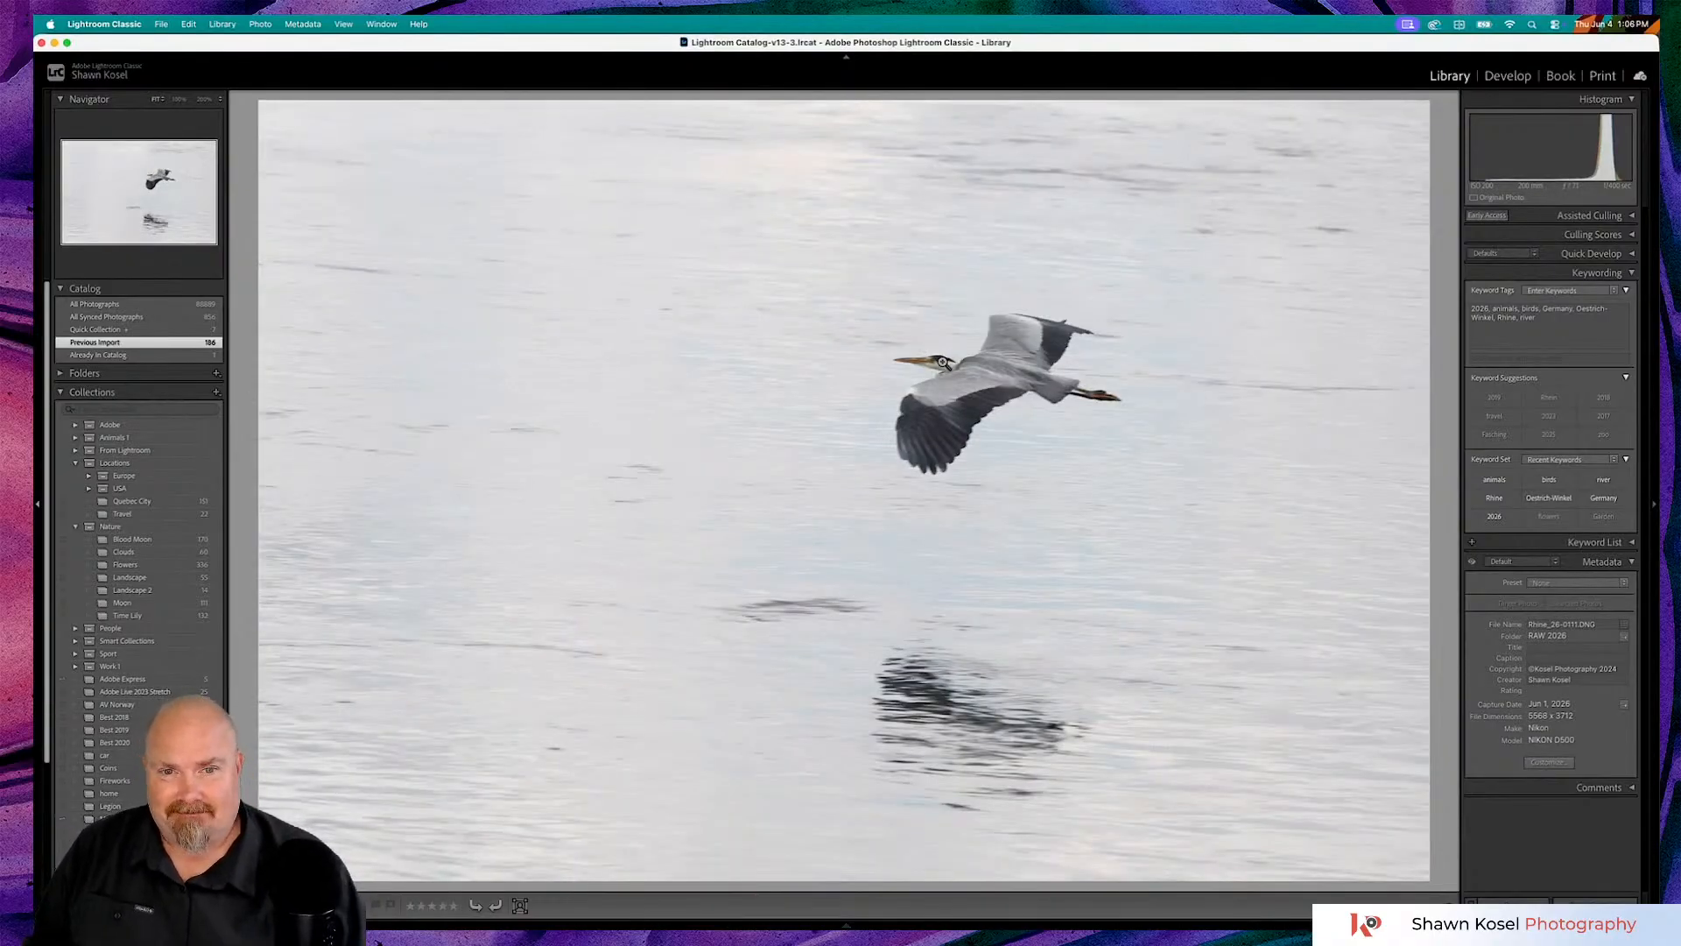
pyautogui.click(941, 361)
pyautogui.click(941, 362)
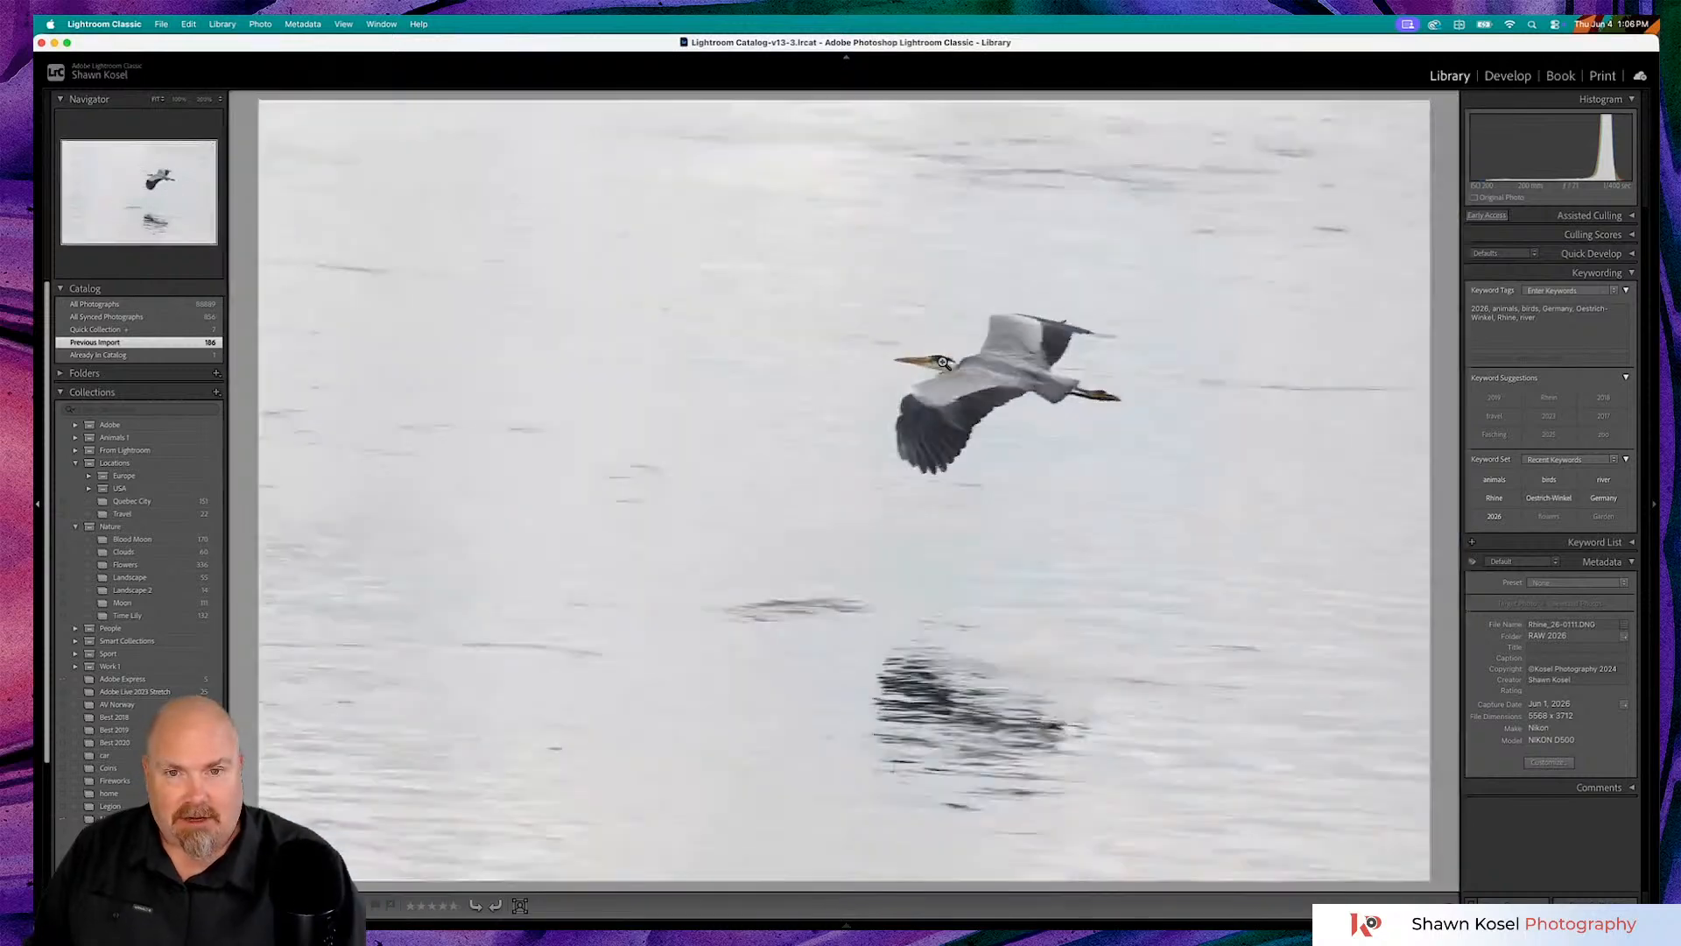
# - Continue through the flight series to the frames where the heron glides past the rocky shore
pyautogui.press('Right')
pyautogui.press('Right')
pyautogui.press('Right')
pyautogui.press('Right')
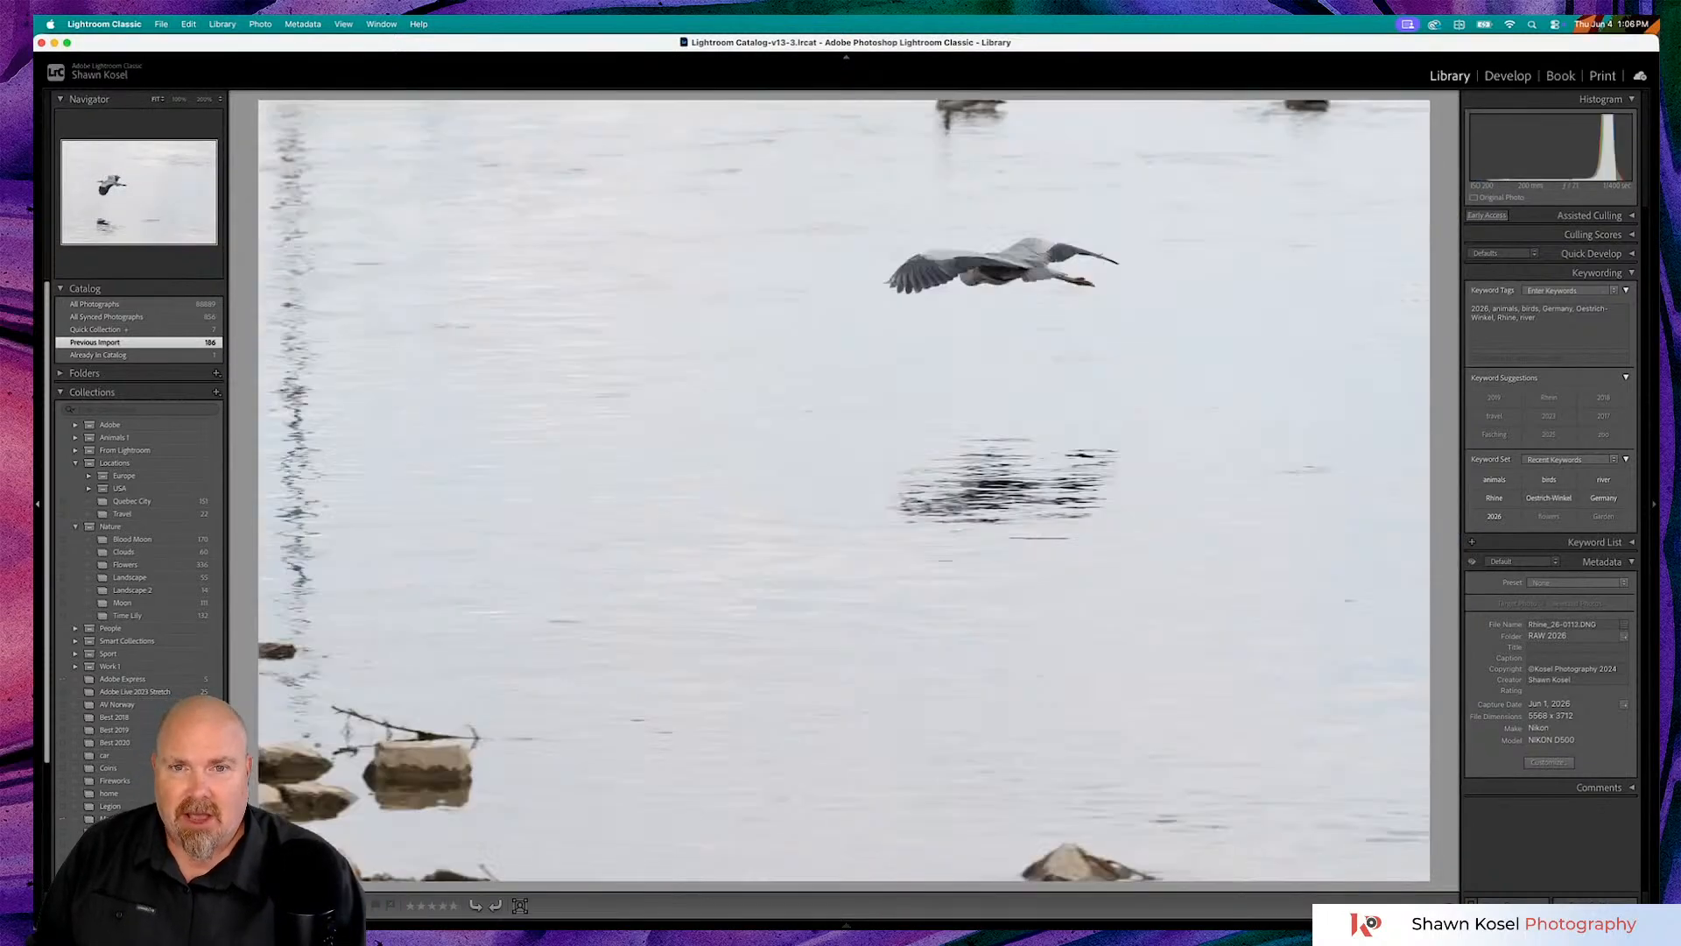
pyautogui.press('Right')
pyautogui.press('Right')
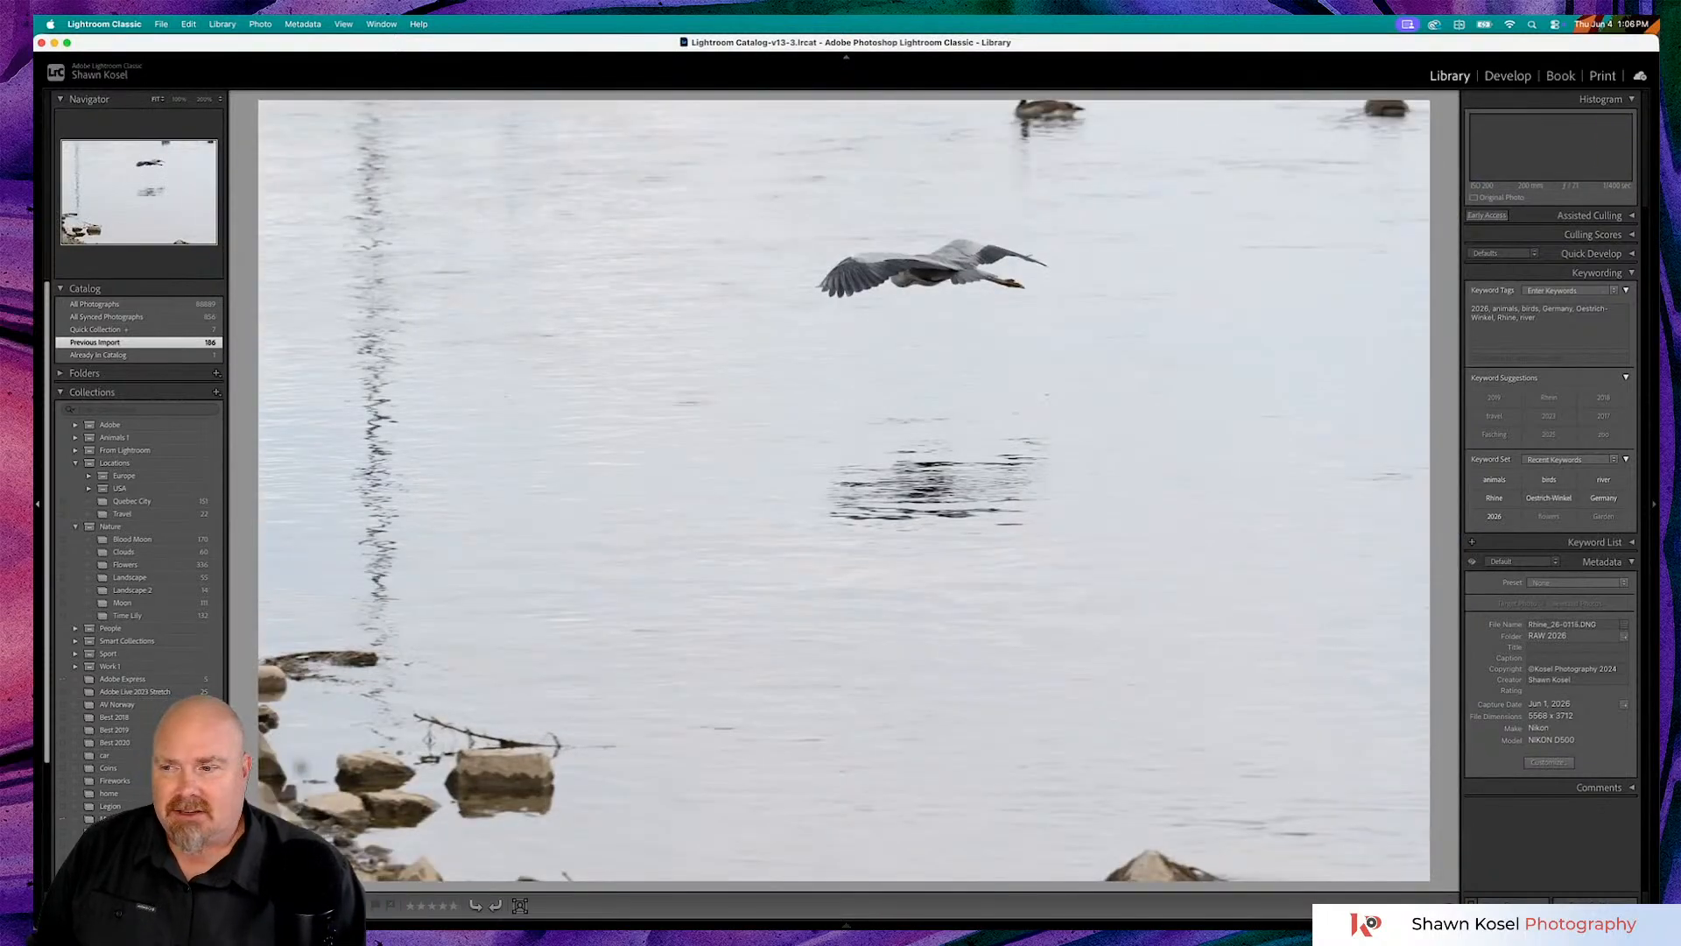
pyautogui.press('Right')
pyautogui.press('Right')
pyautogui.press('Right')
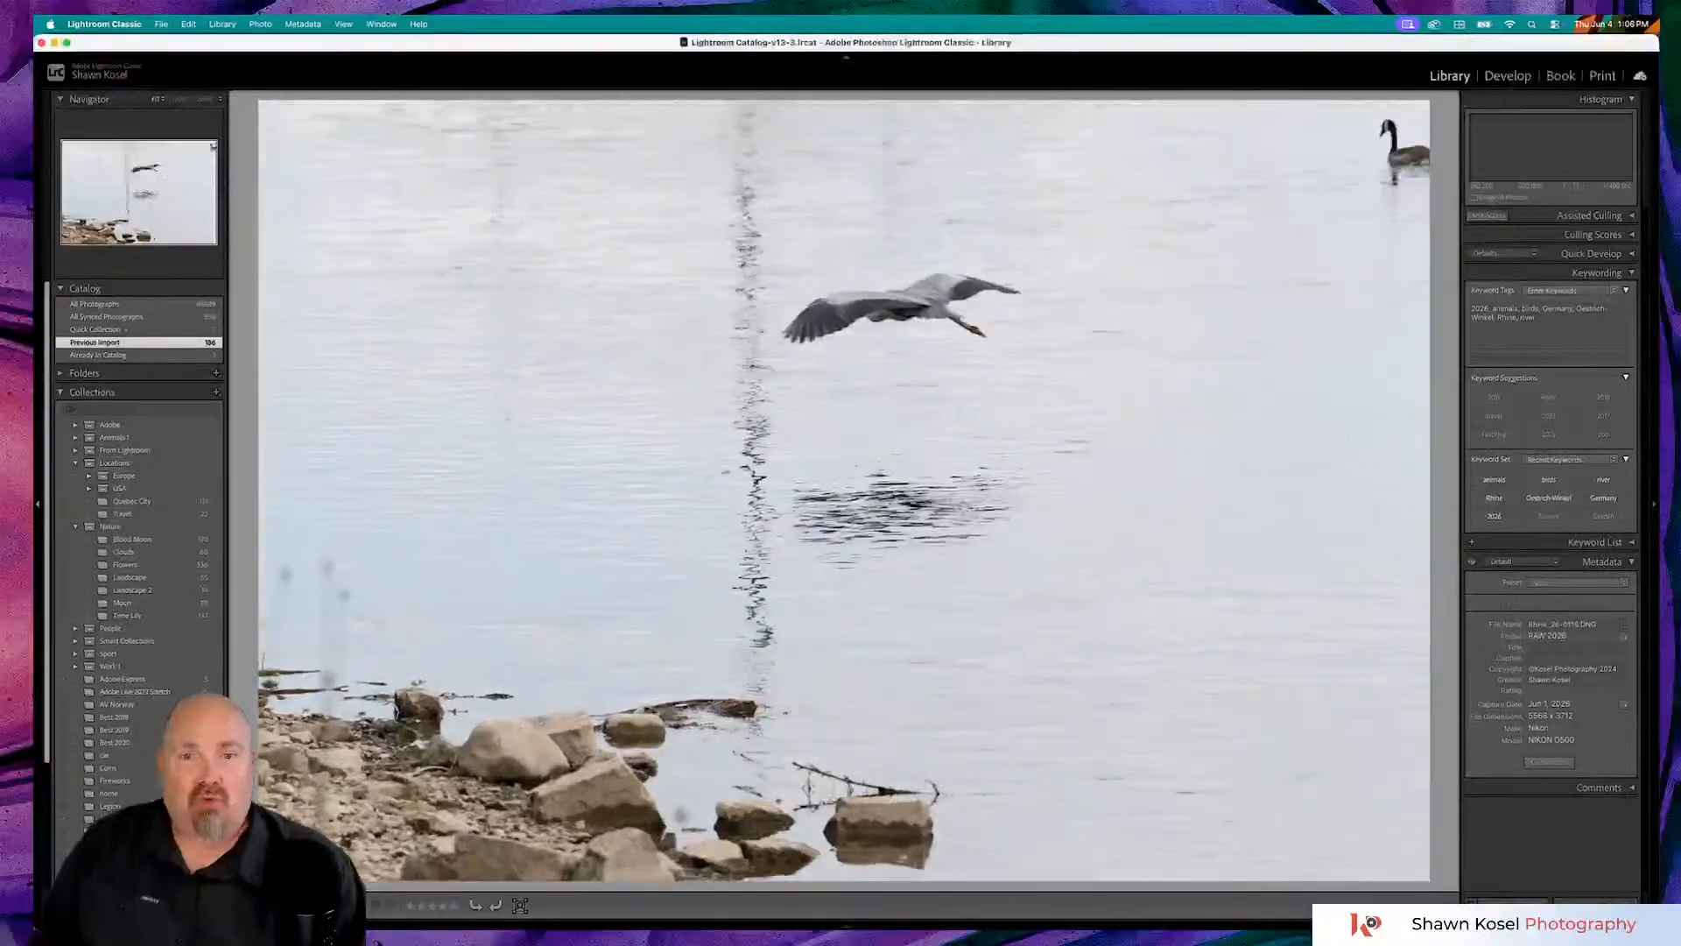
# - Compare the photos of the heron standing in the rippling water with its reflection
pyautogui.press('Right')
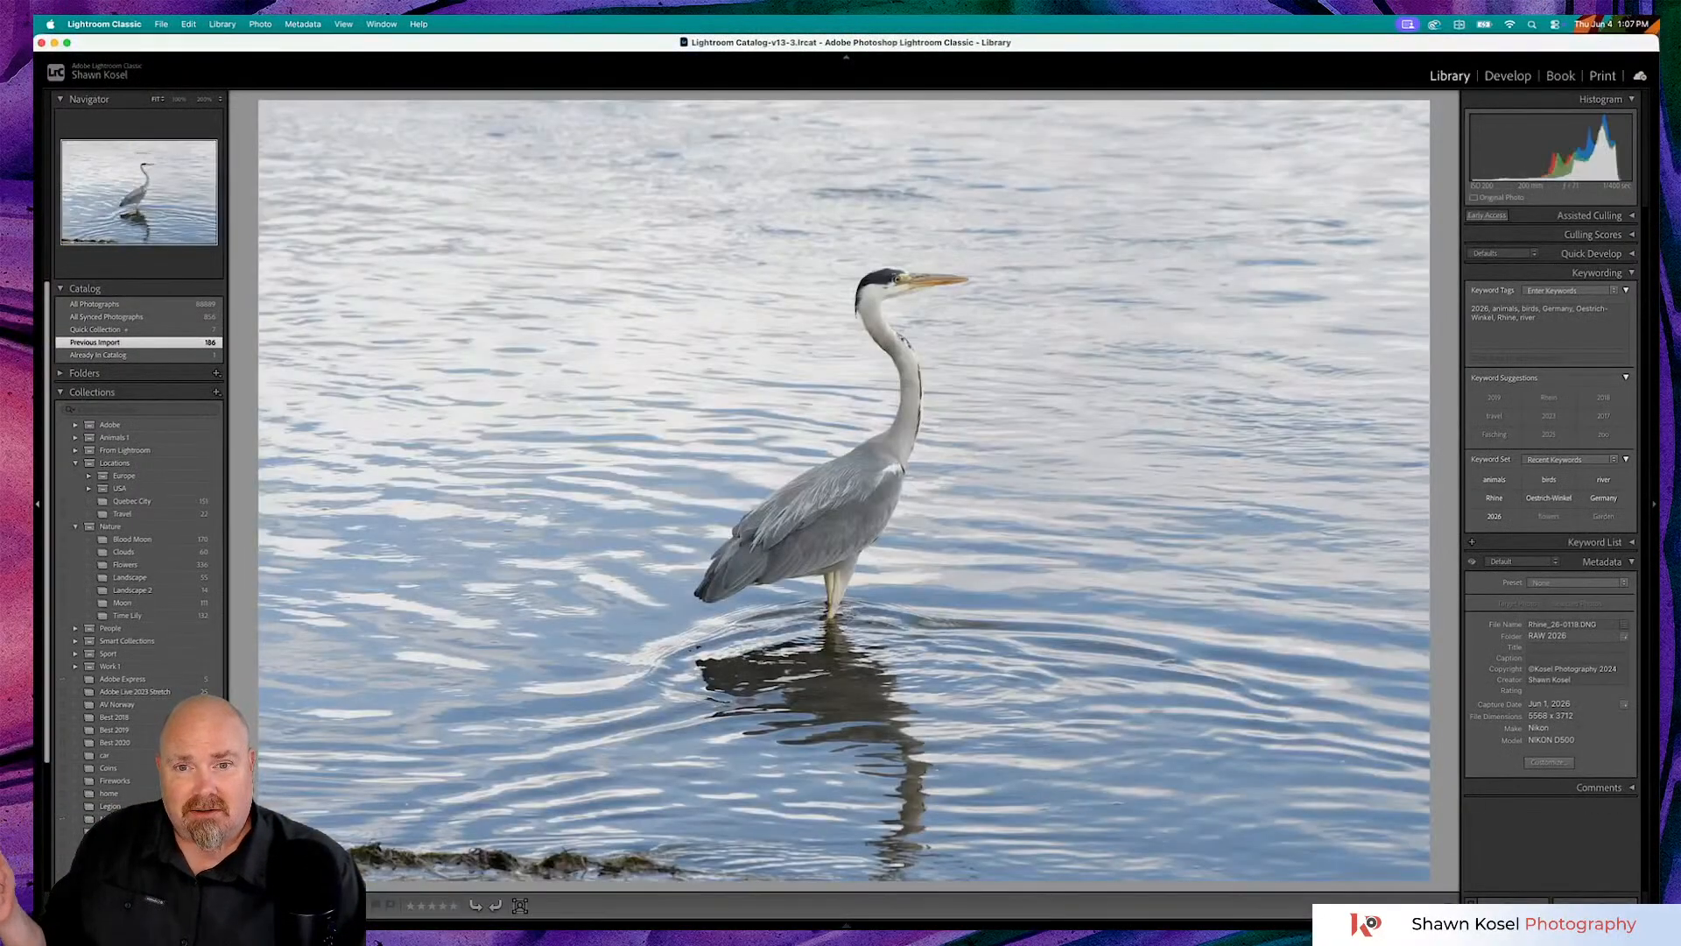
pyautogui.press('Left')
pyautogui.press('Right')
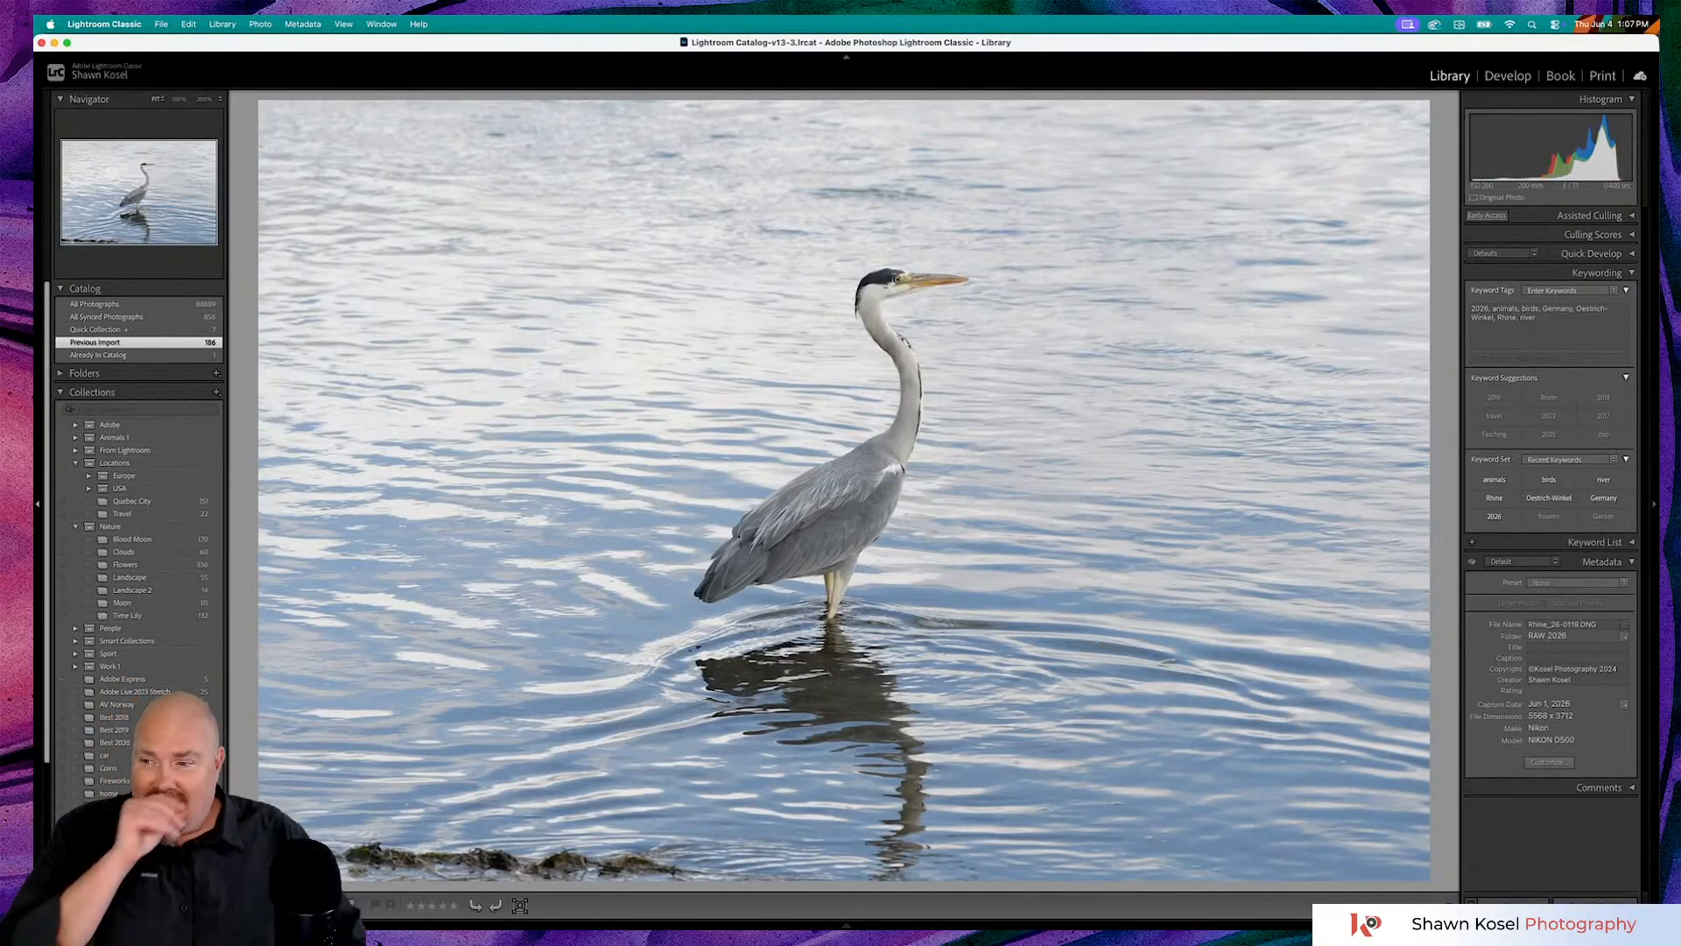
pyautogui.press('Right')
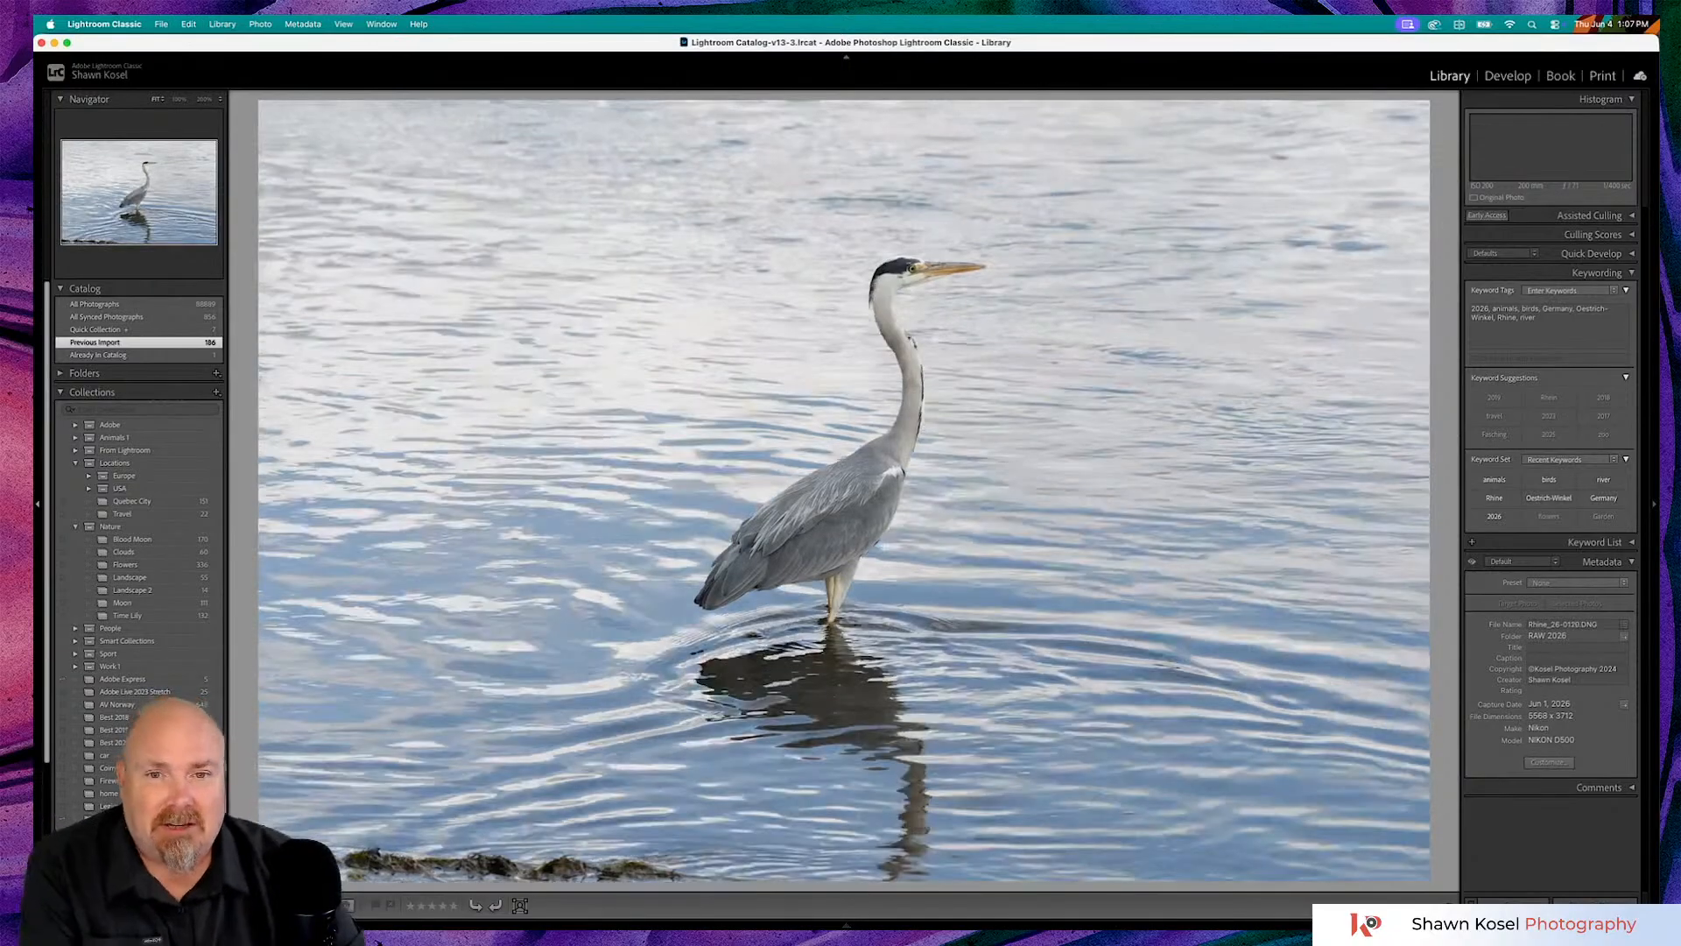
pyautogui.press('Right')
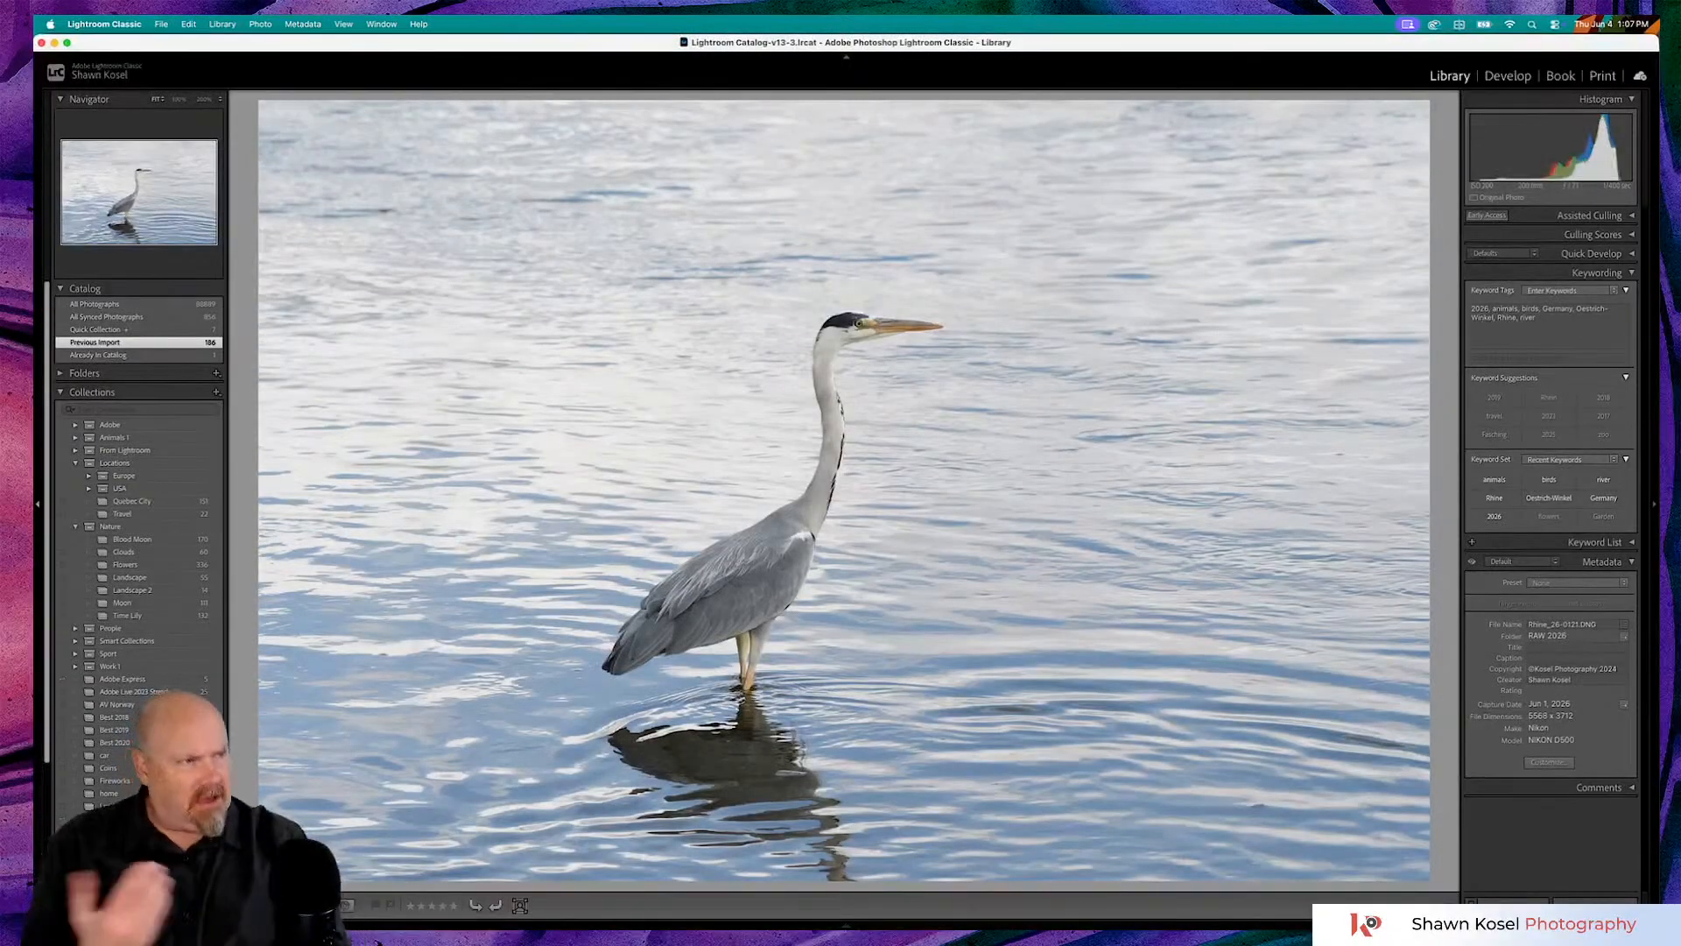
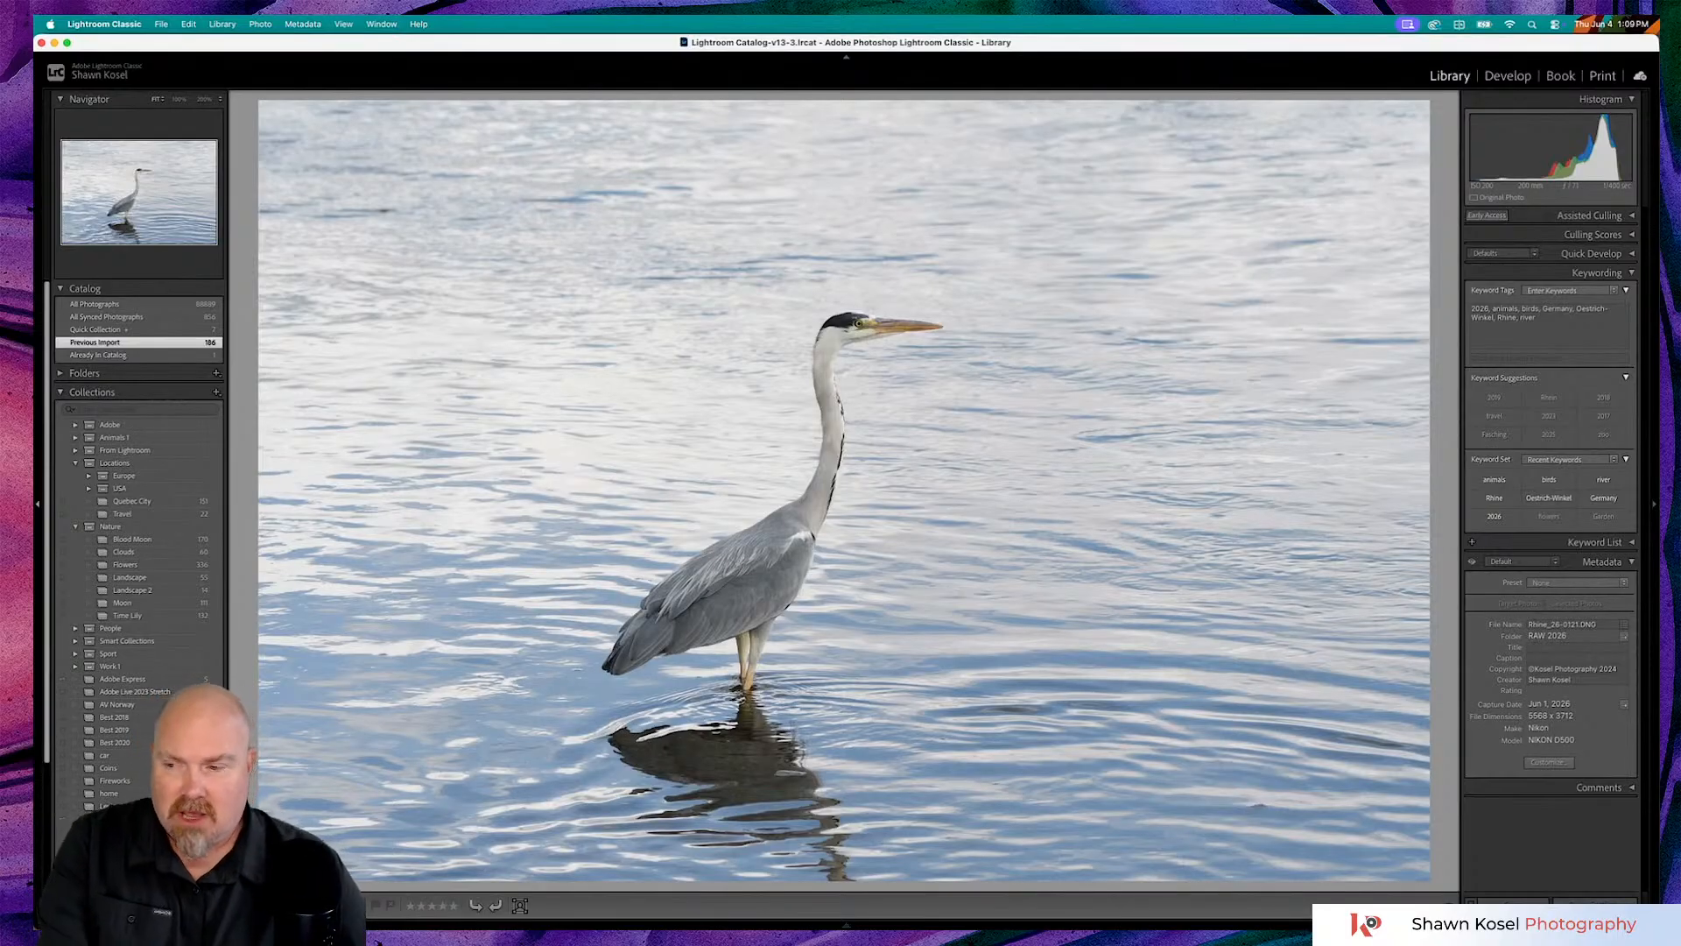
# - Switch to the Discord community-artwork channel in Chrome and view the orange sunset photo with the mountain silhouette enlarged
pyautogui.press('super+Tab')
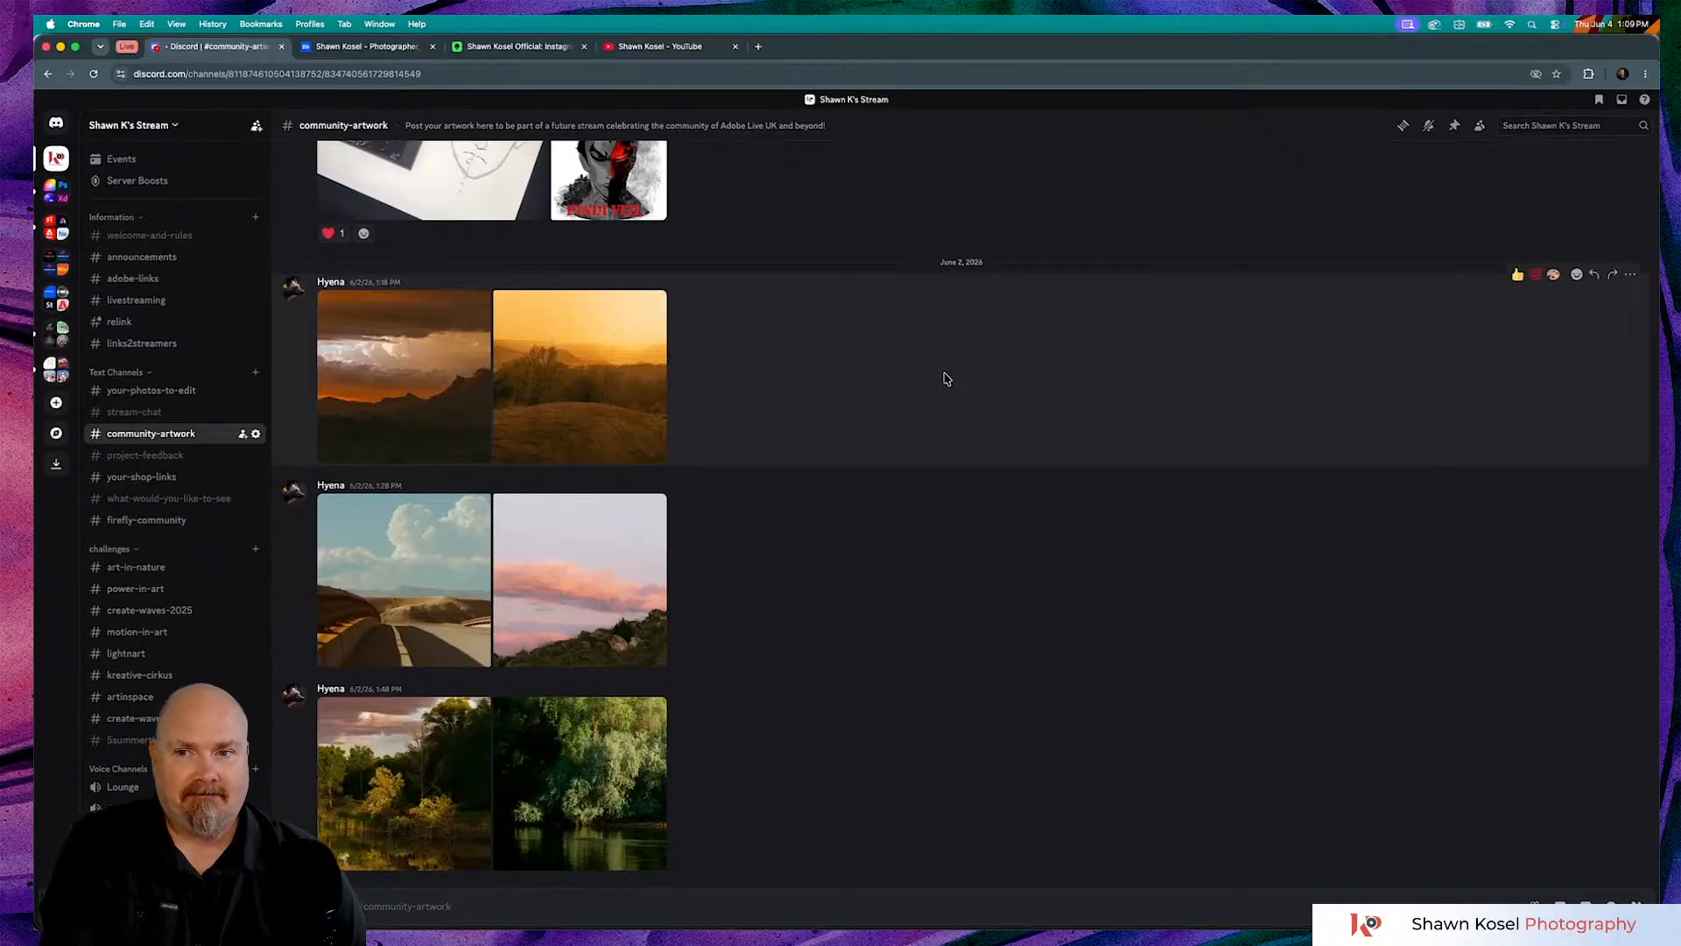
pyautogui.click(386, 390)
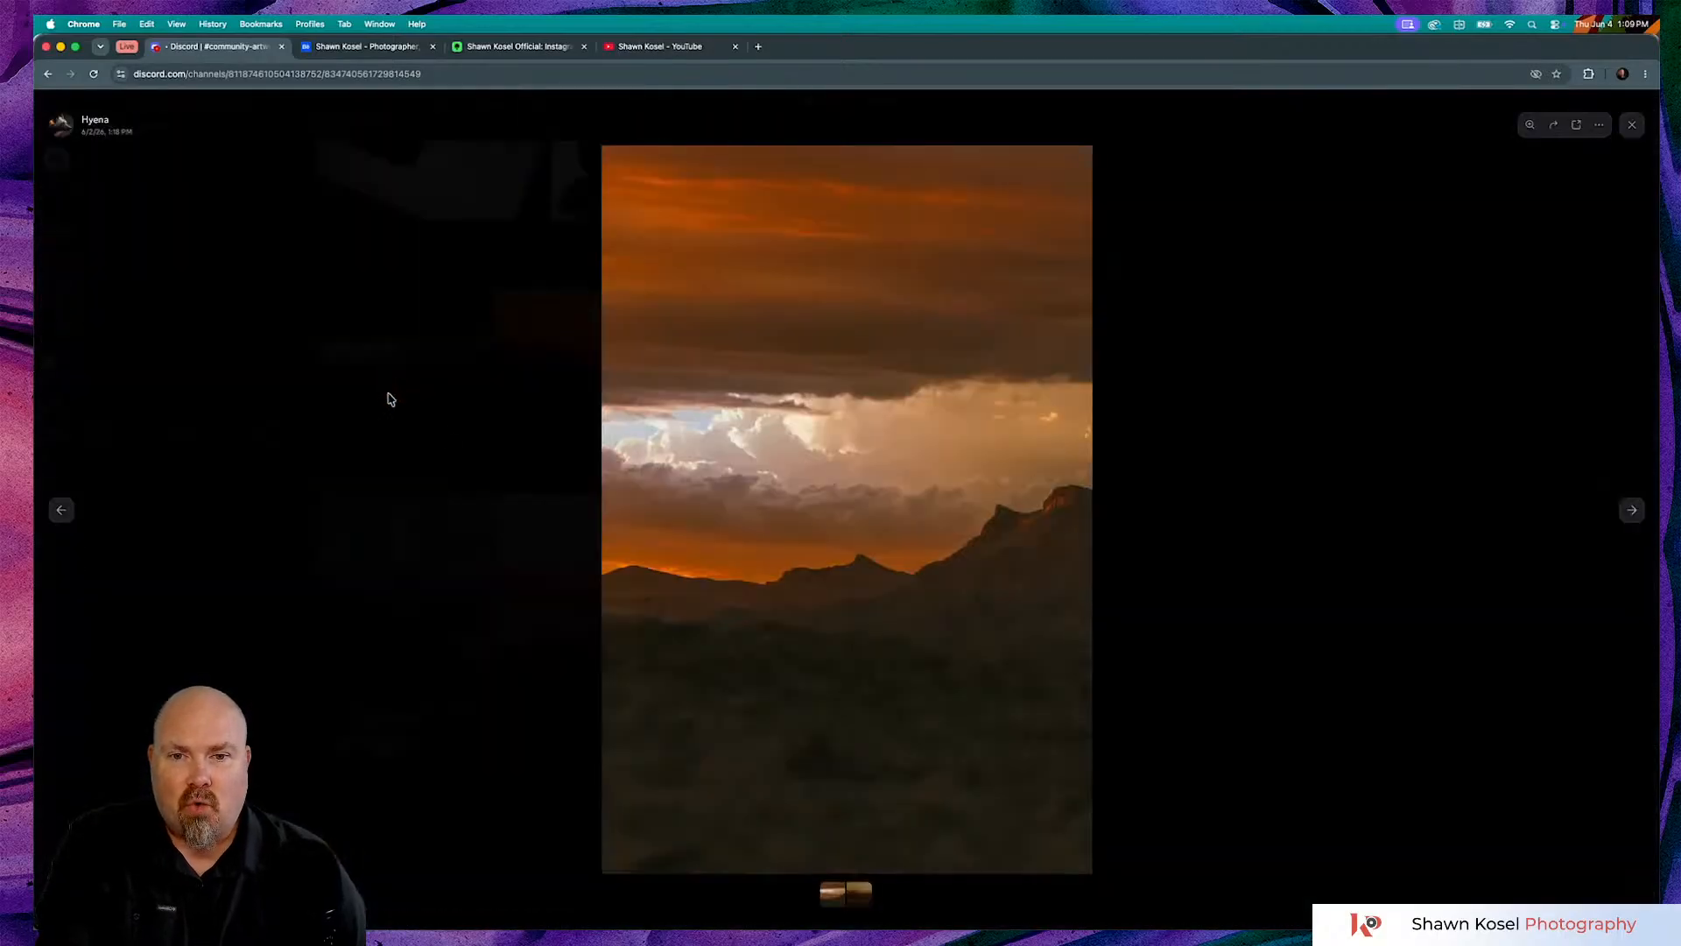
pyautogui.click(1304, 389)
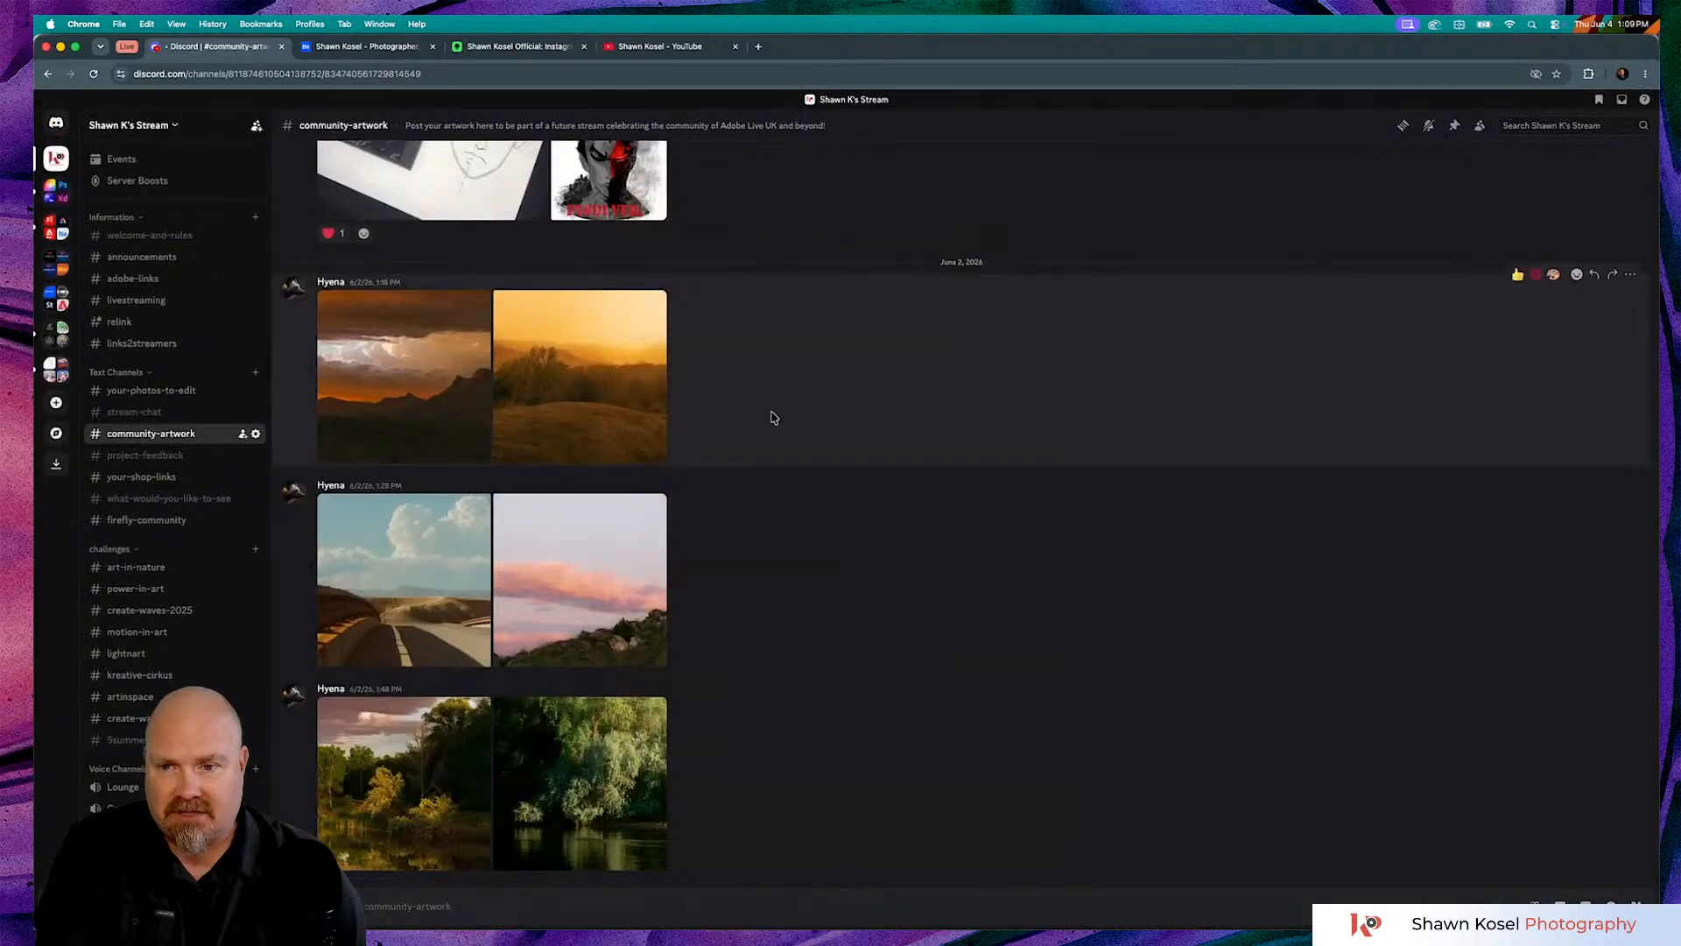
# - View the pink cloud photo above the rocky hillside enlarged and at close zoom, close it, and switch back to Lightroom Classic
pyautogui.click(555, 573)
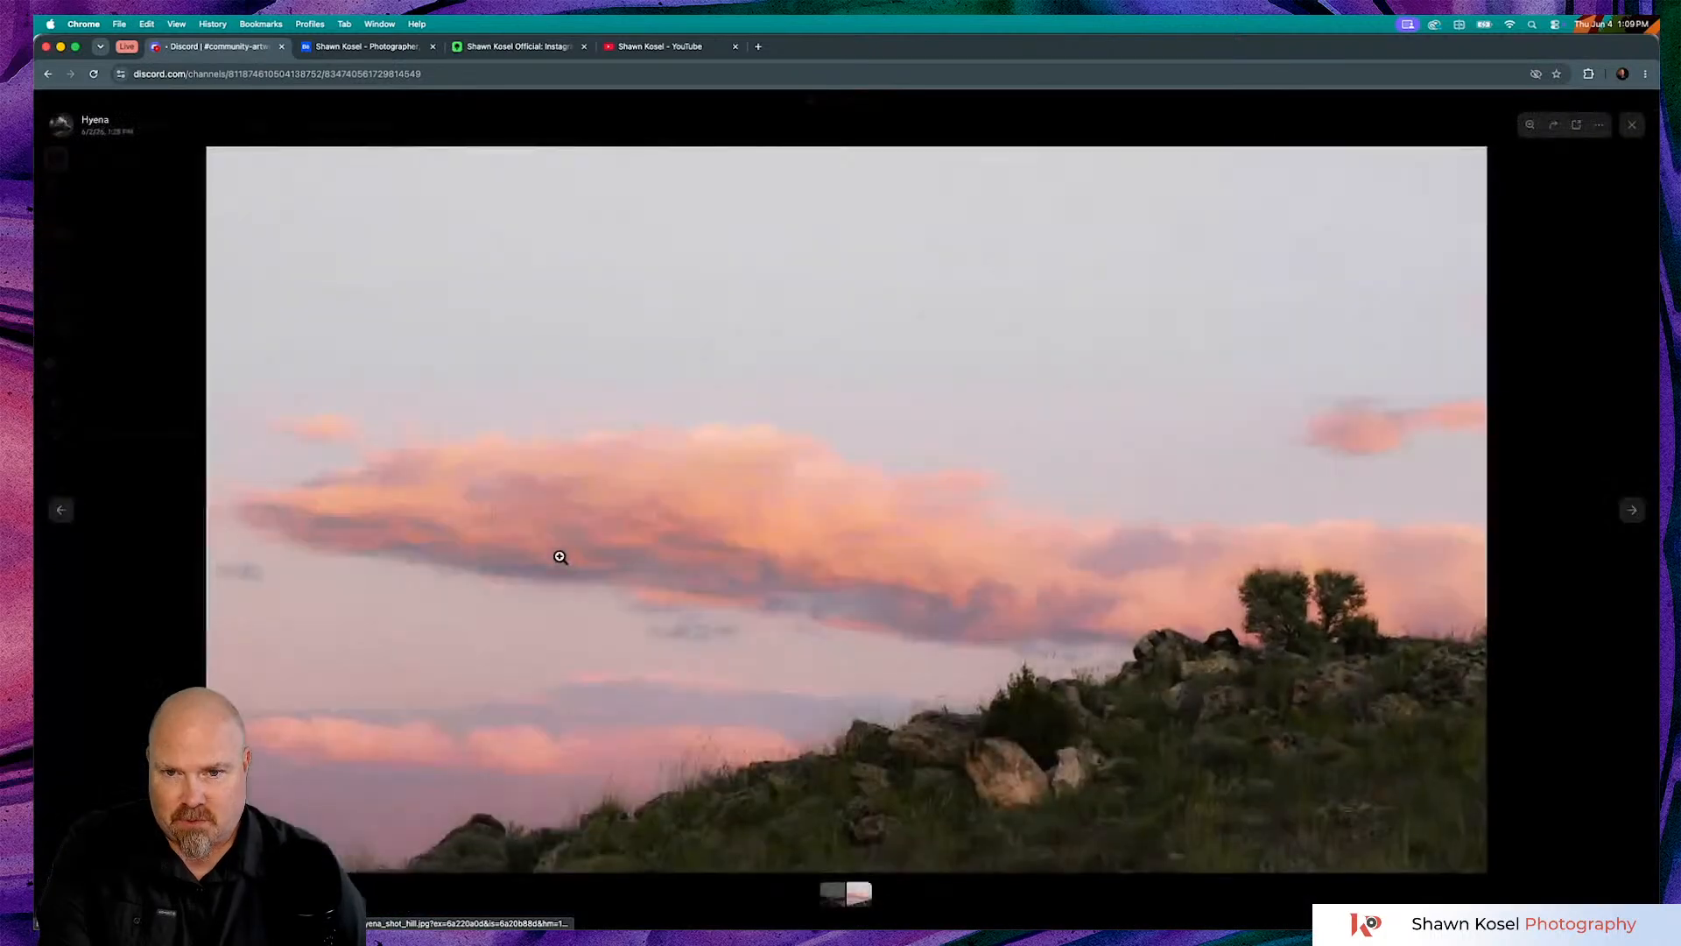
pyautogui.click(726, 514)
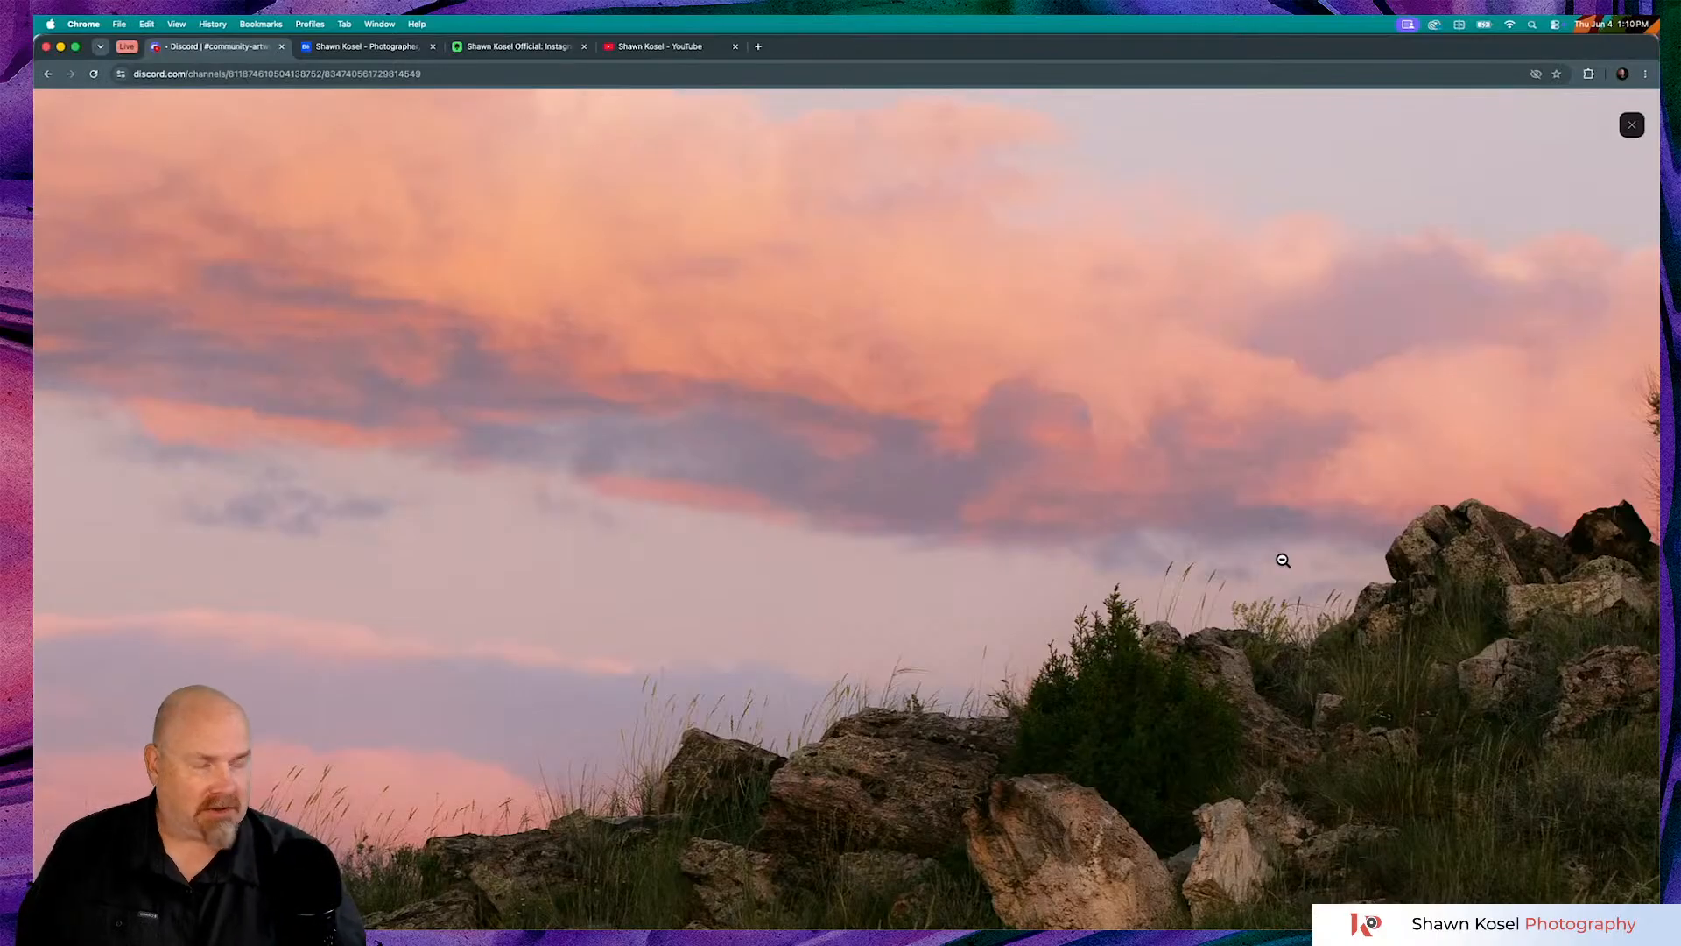
pyautogui.click(1290, 571)
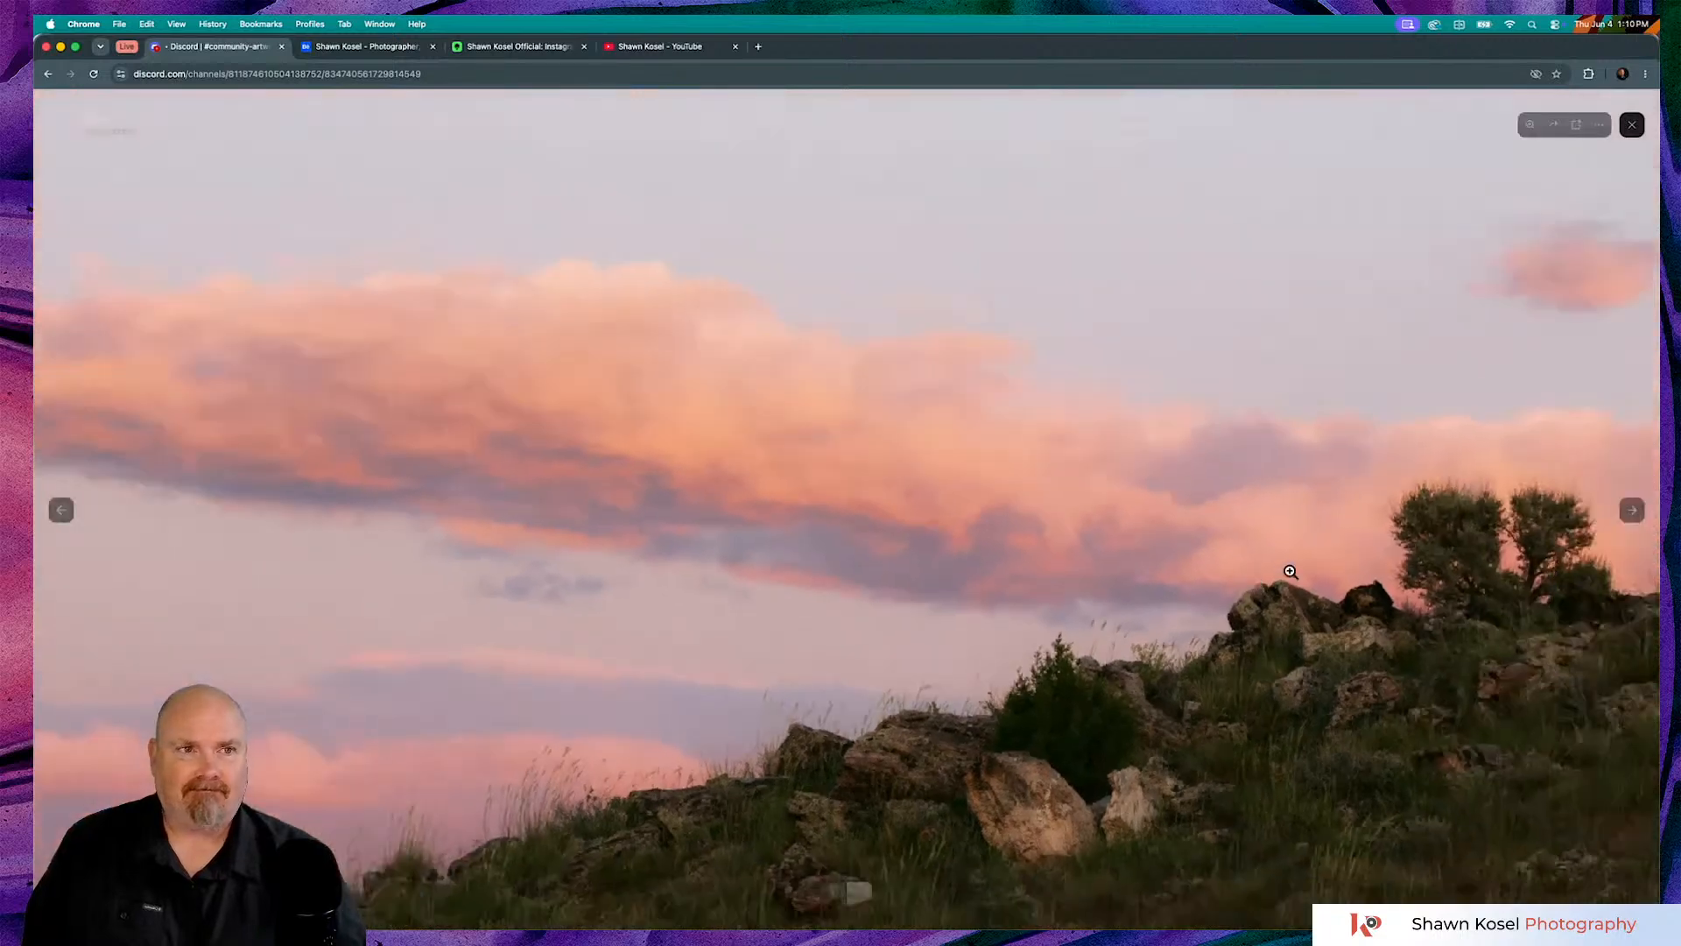
pyautogui.click(1634, 127)
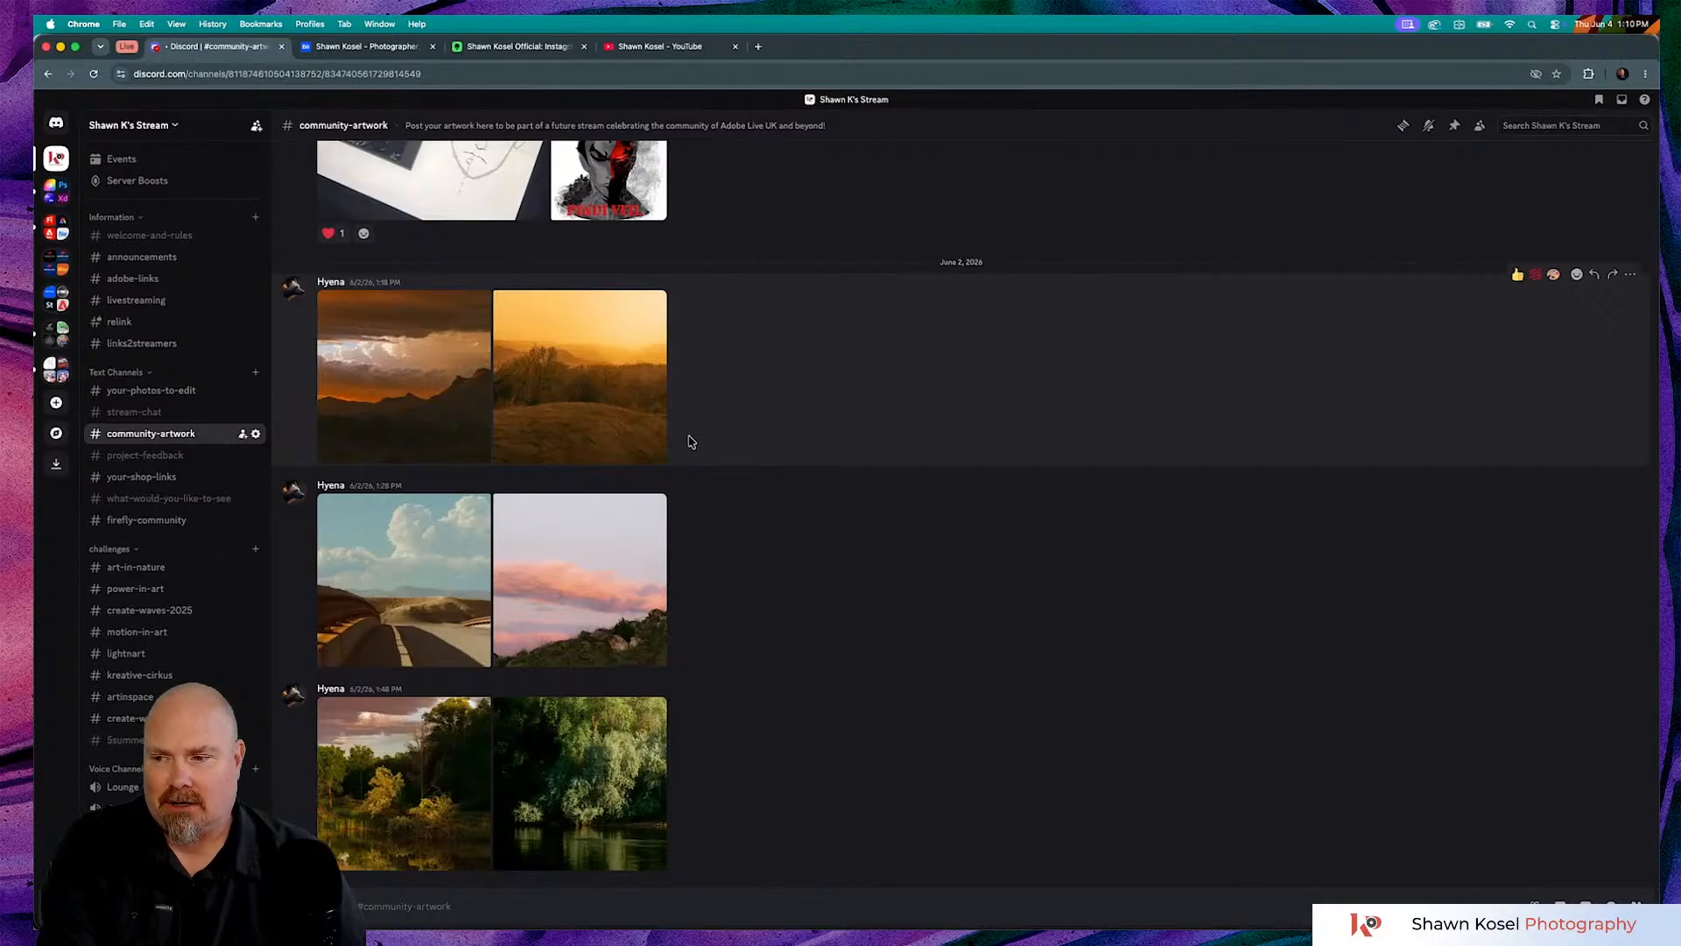
pyautogui.press('super+Tab')
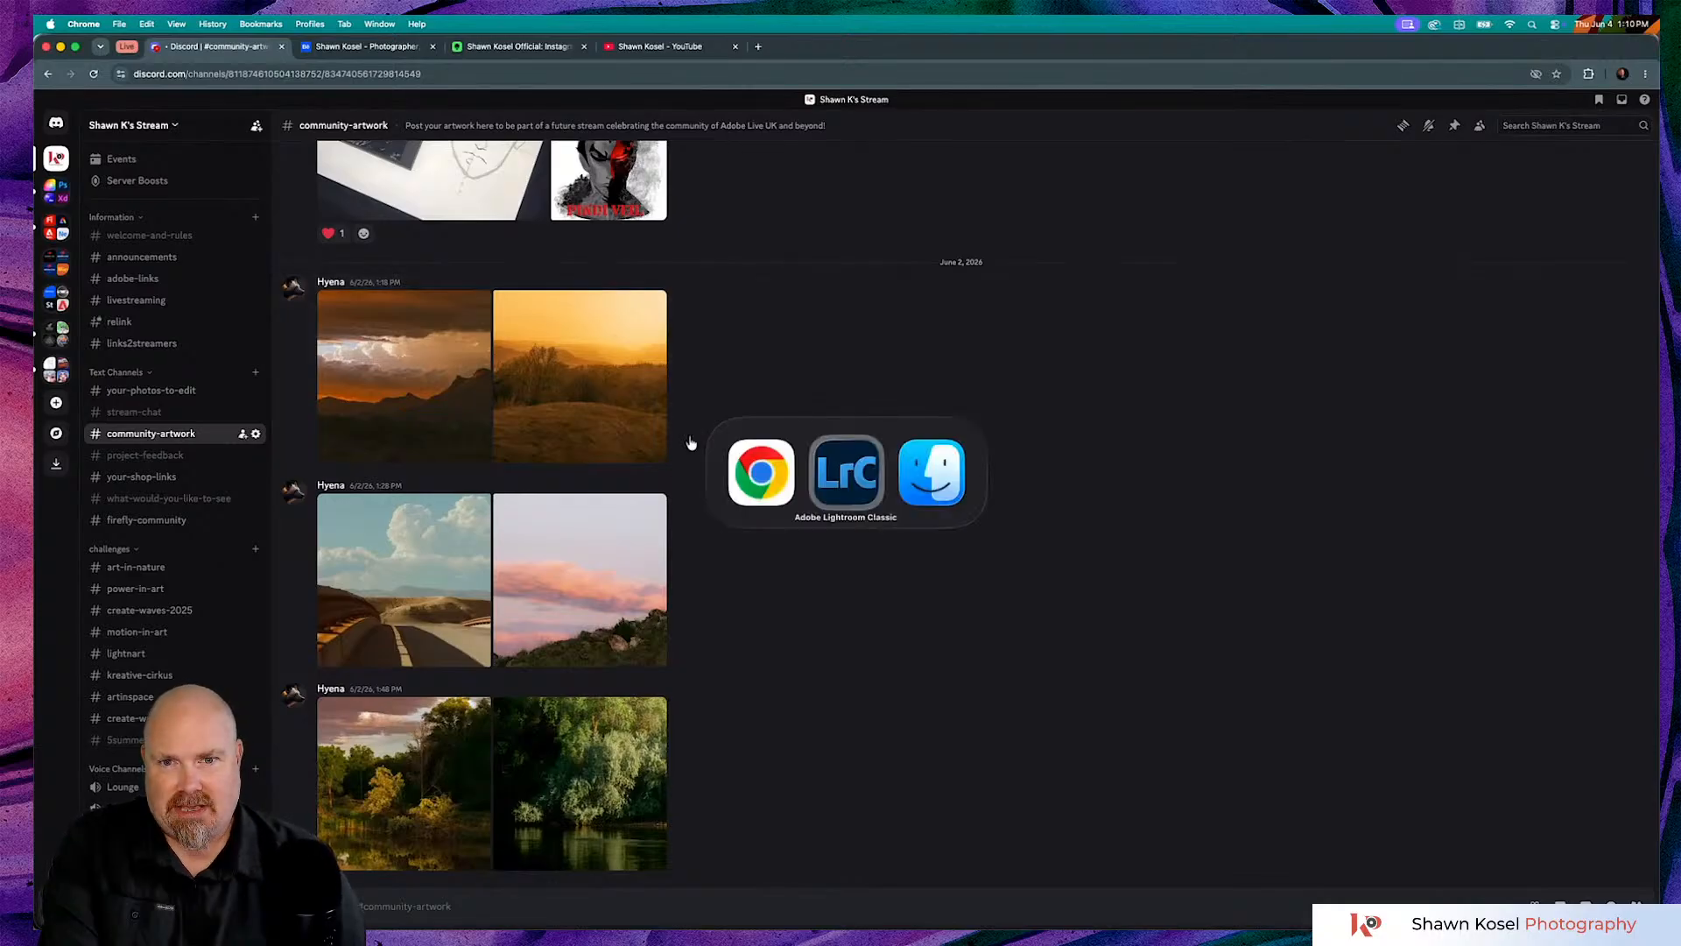
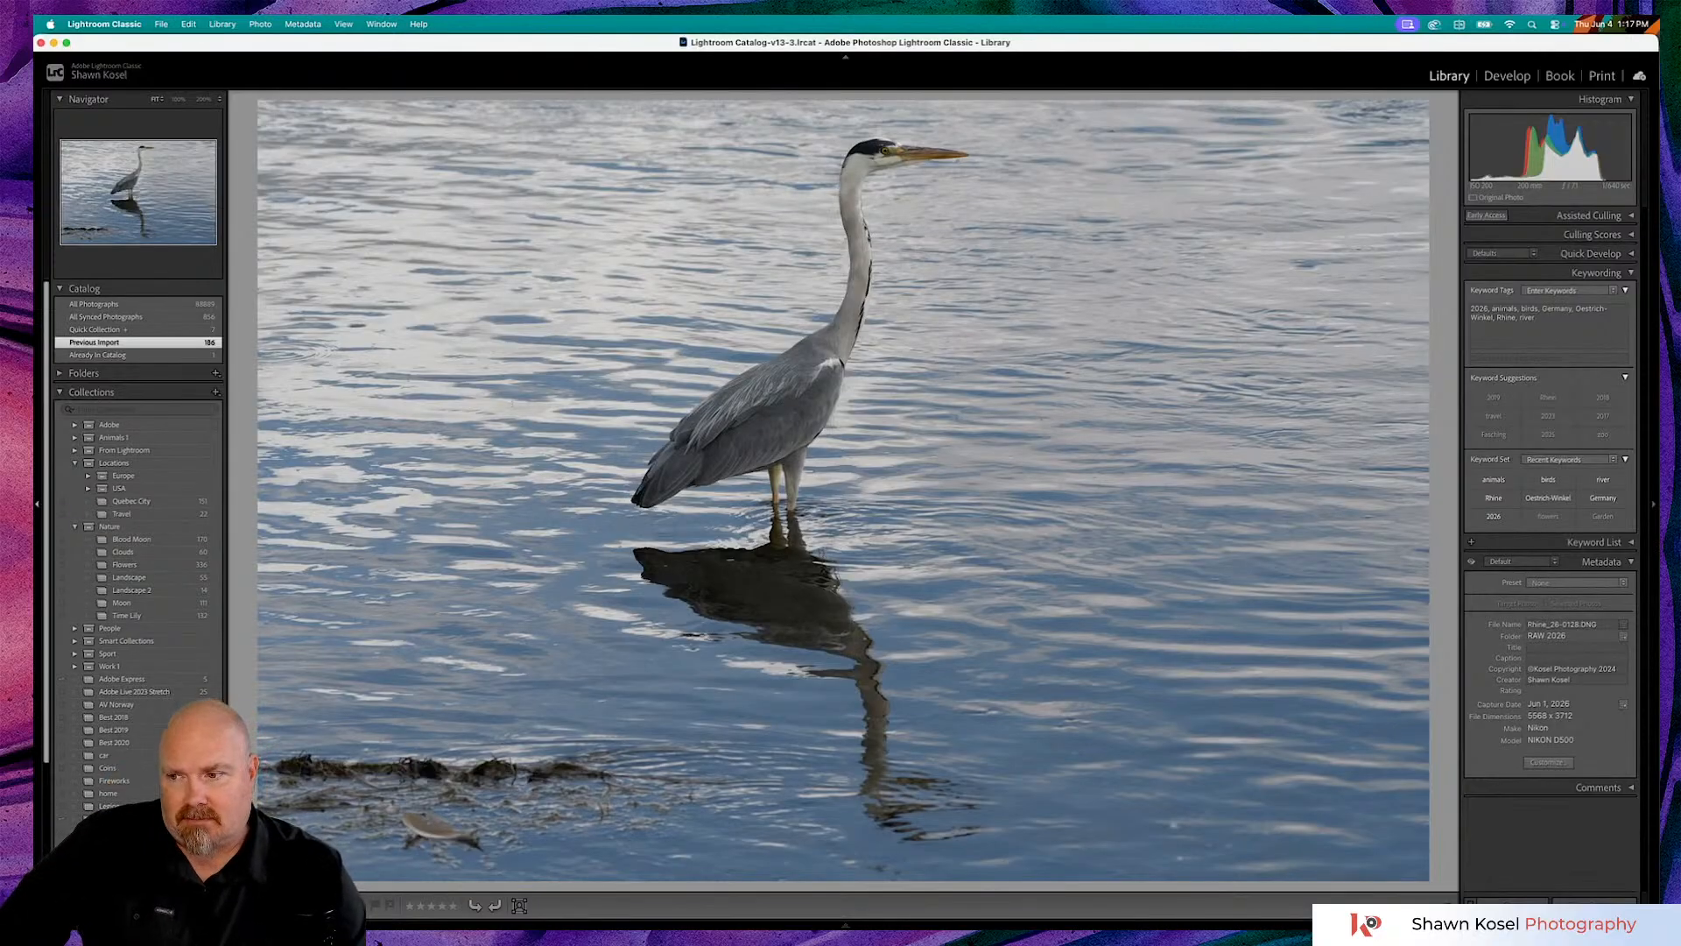
# - Go from the standing heron through the vertical flight photos and rate the wings-raised frame Rhine_26-0131.DNG three stars
pyautogui.press('Right')
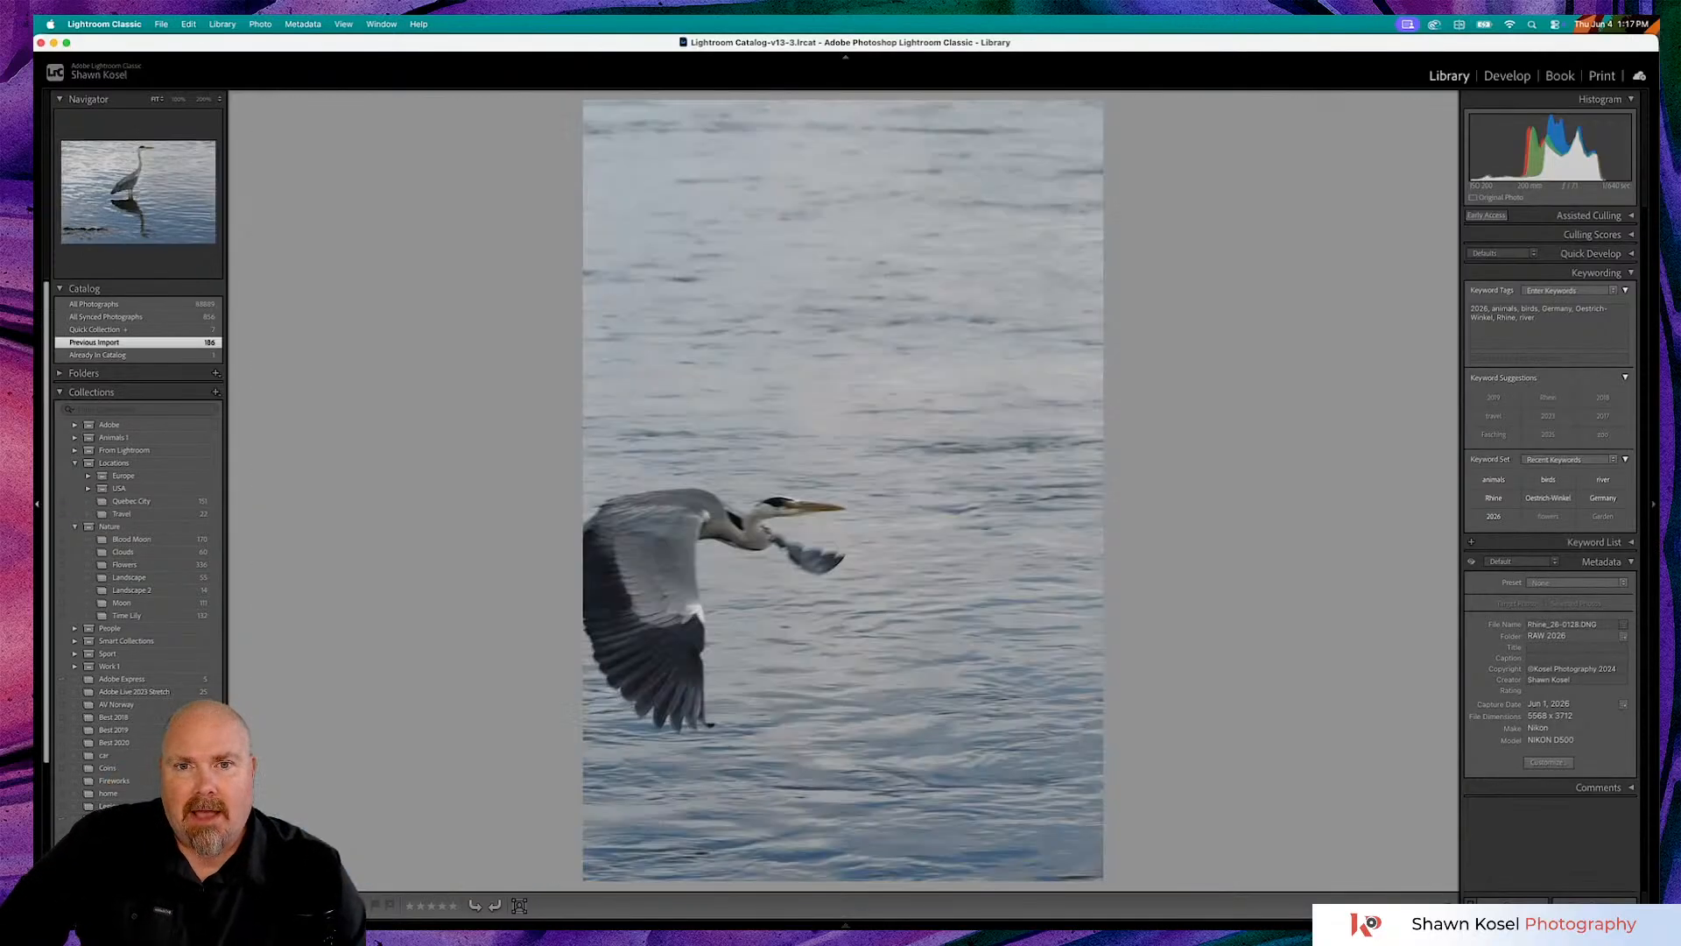
pyautogui.press('Left')
pyautogui.press('Left')
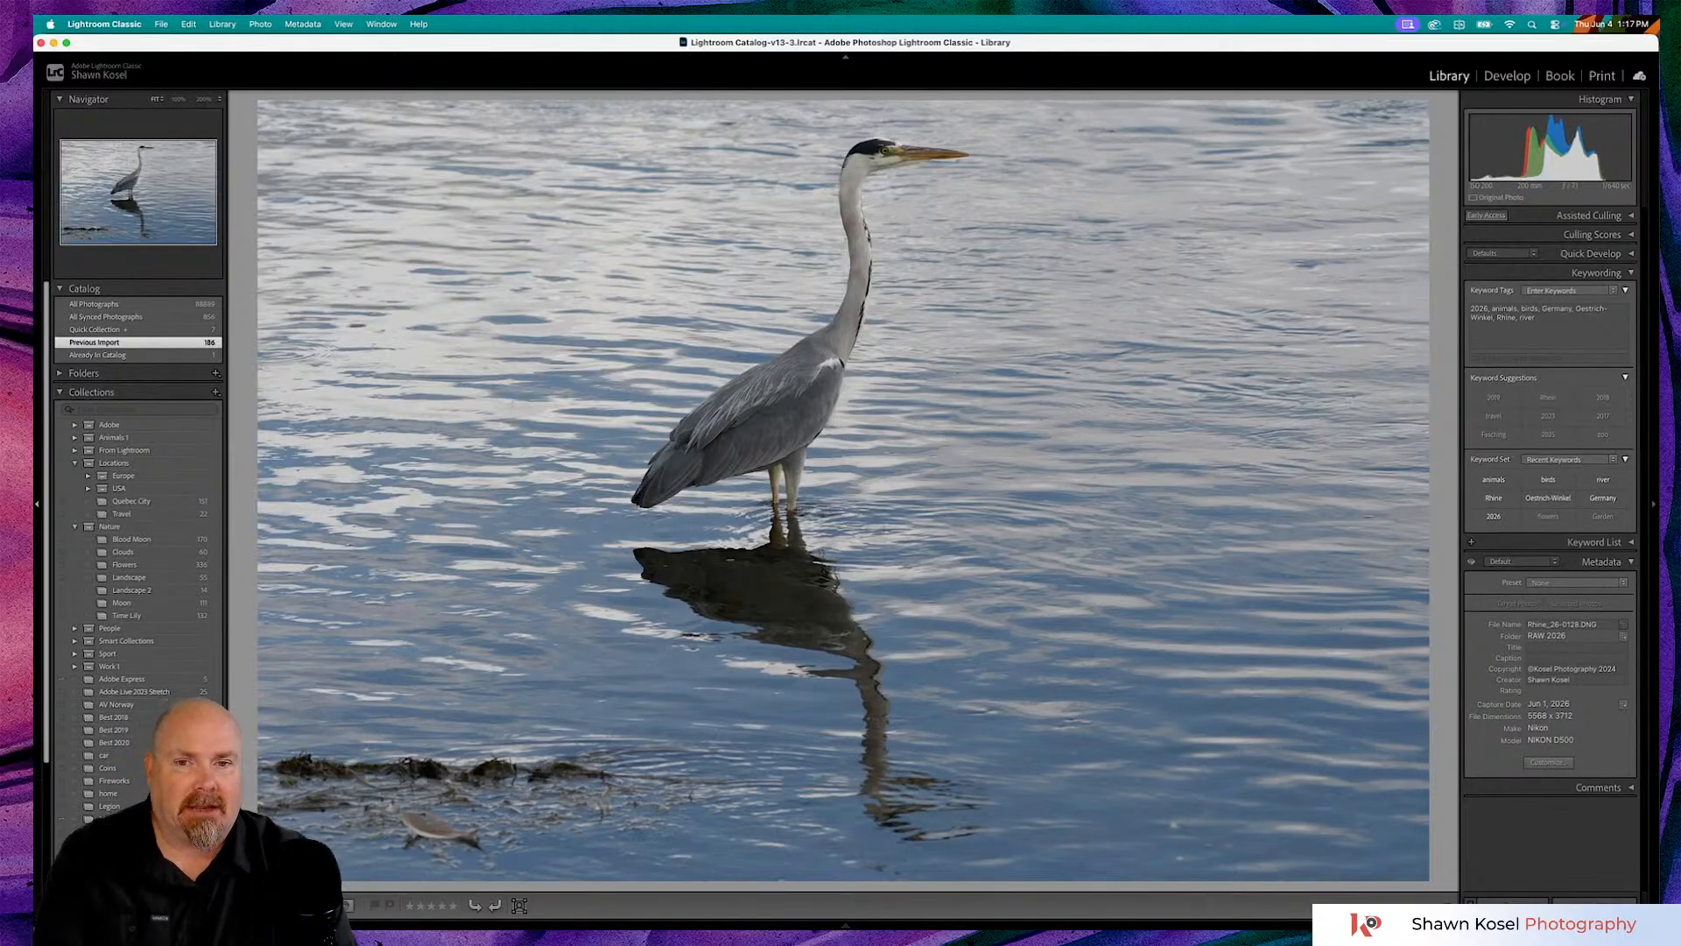
pyautogui.press('Right')
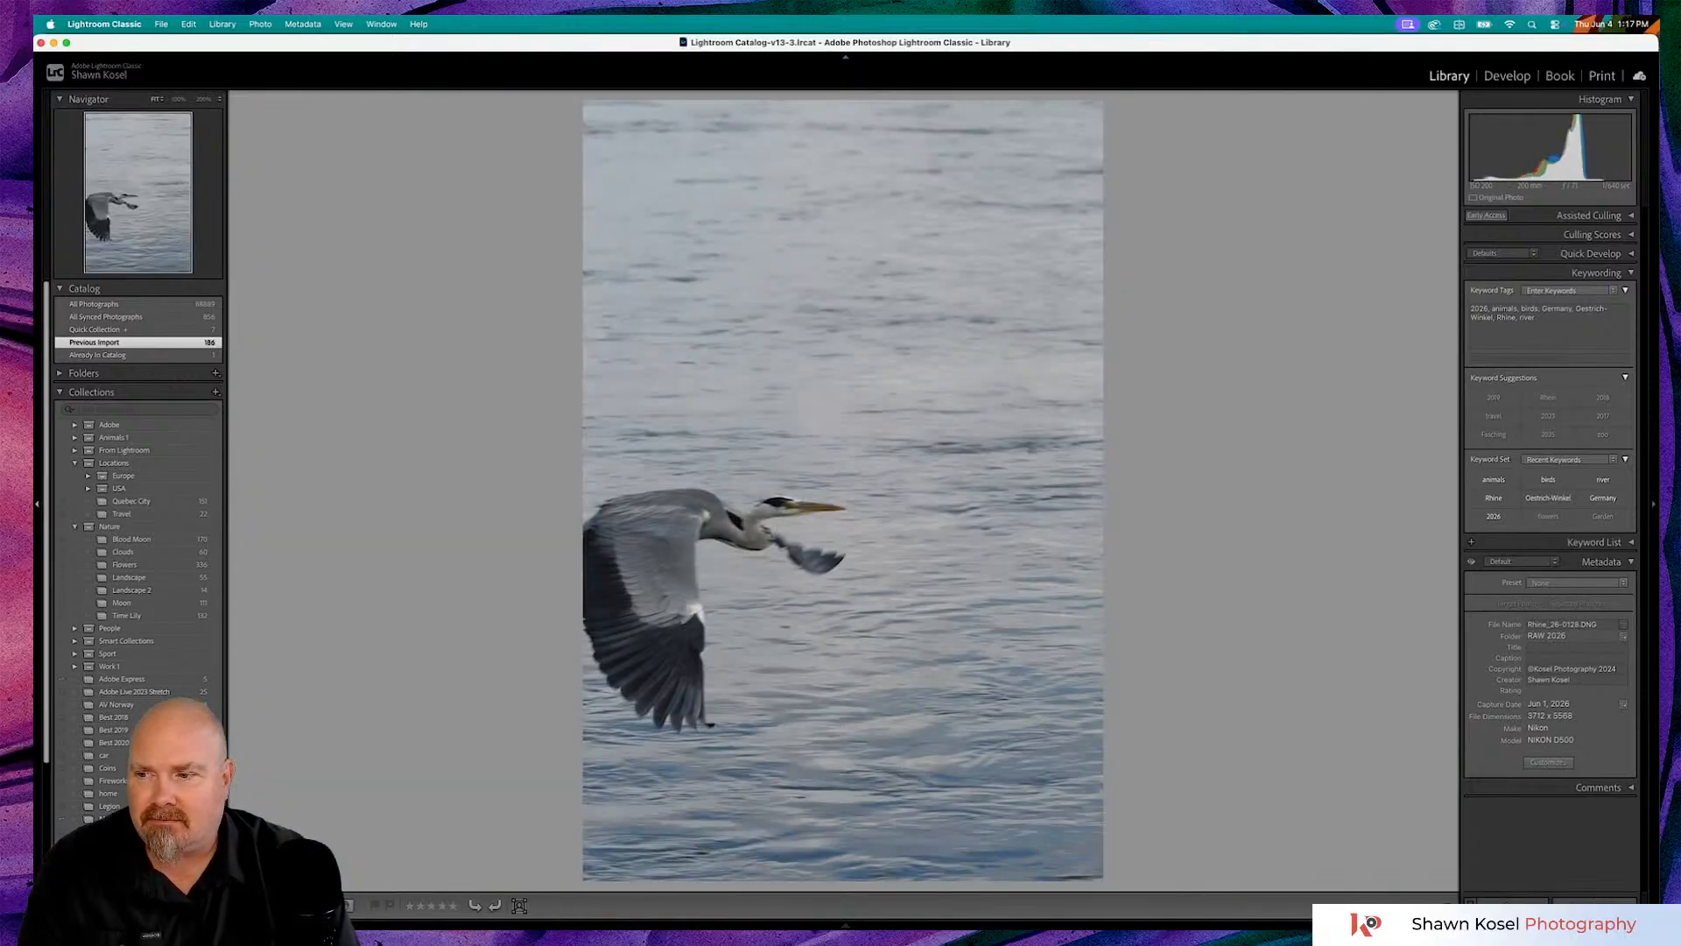
pyautogui.press('Right')
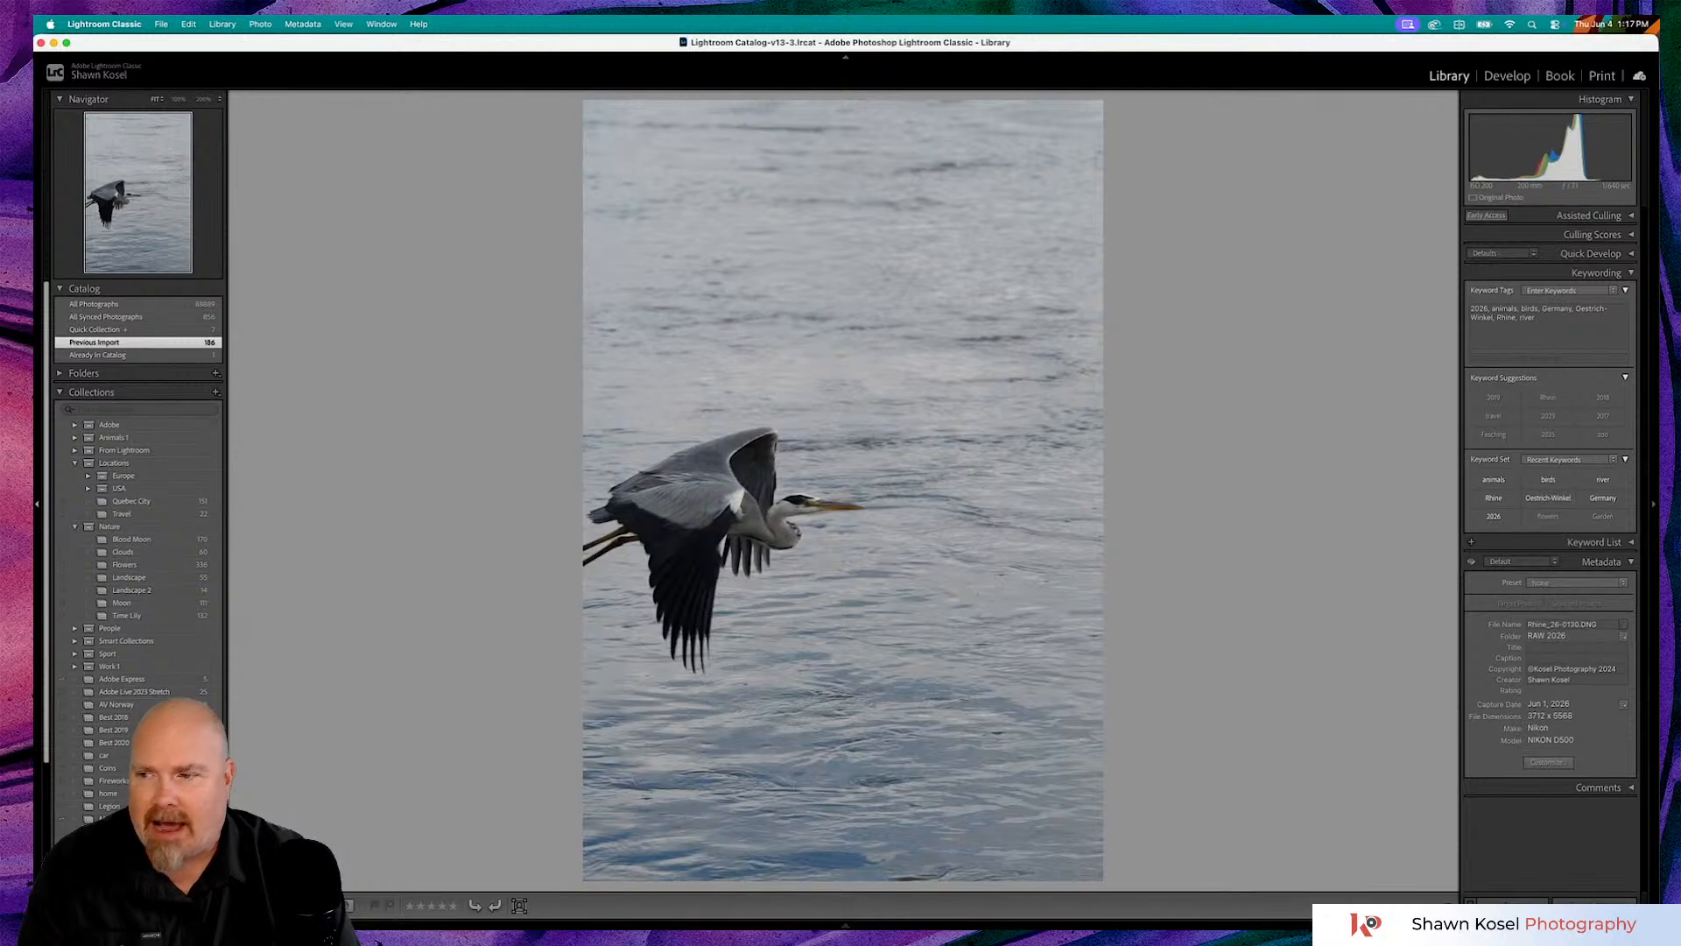
pyautogui.press('Right')
pyautogui.press('3')
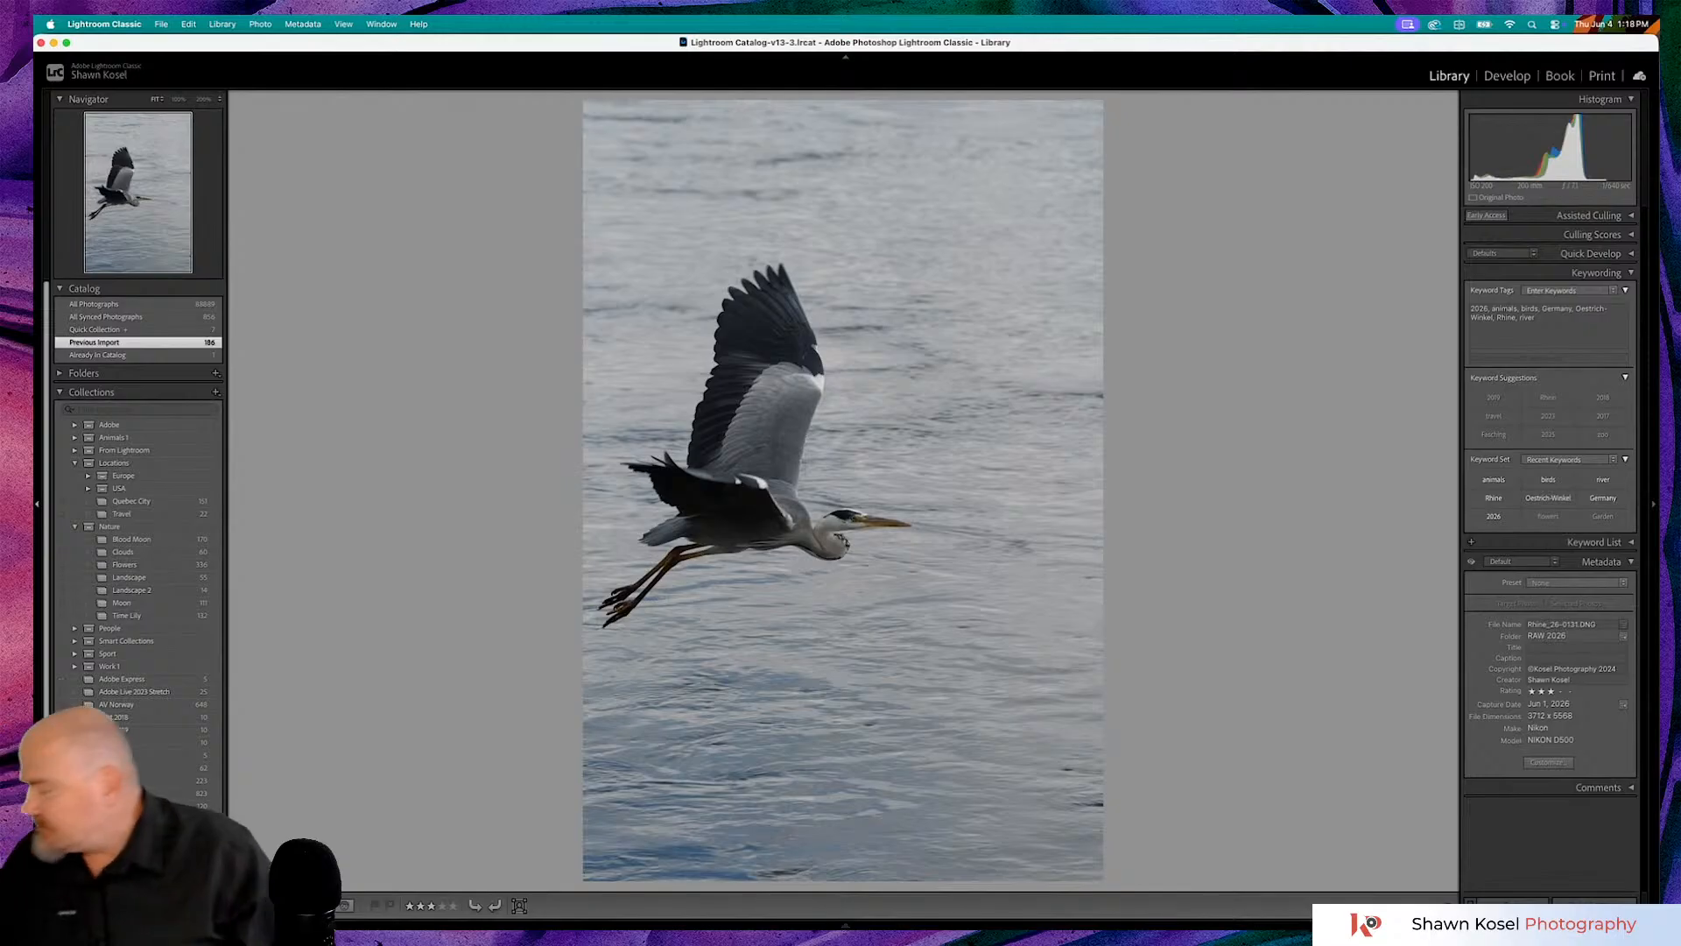
# - Compare the frames around the rated photo, from the standing heron to the following wingbeats, and return to the three-star flight photo
pyautogui.press('Right')
pyautogui.press('Right')
pyautogui.press('Right')
pyautogui.press('Right')
pyautogui.press('Right')
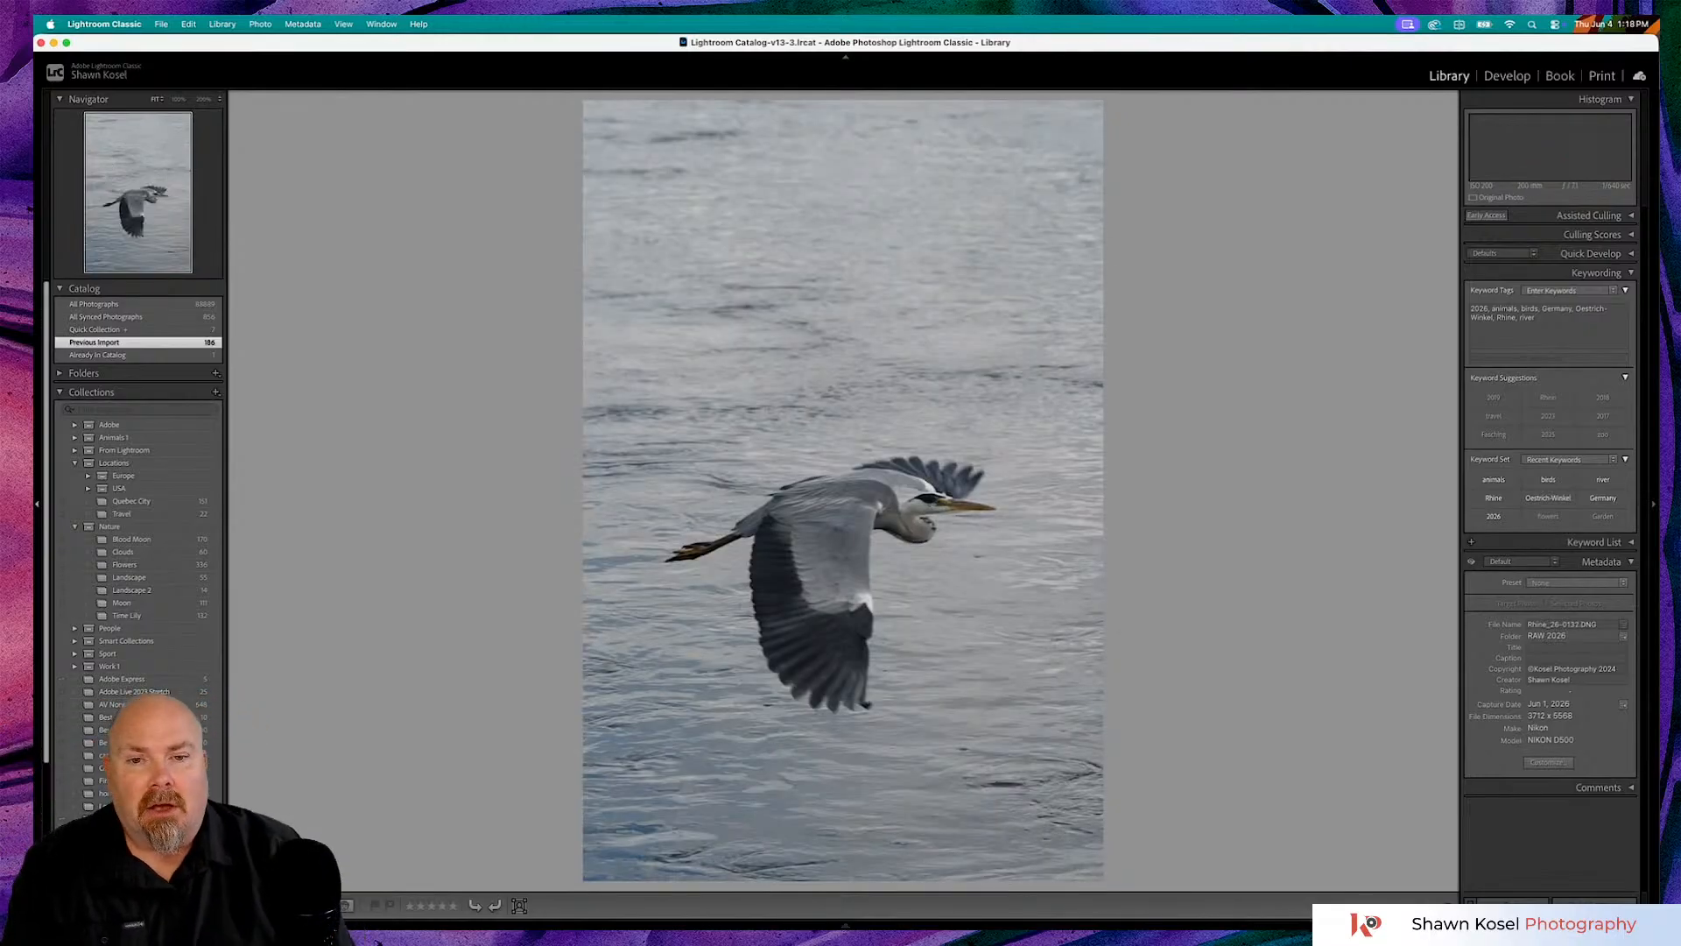
pyautogui.press('Right')
pyautogui.press('Right')
pyautogui.press('Right')
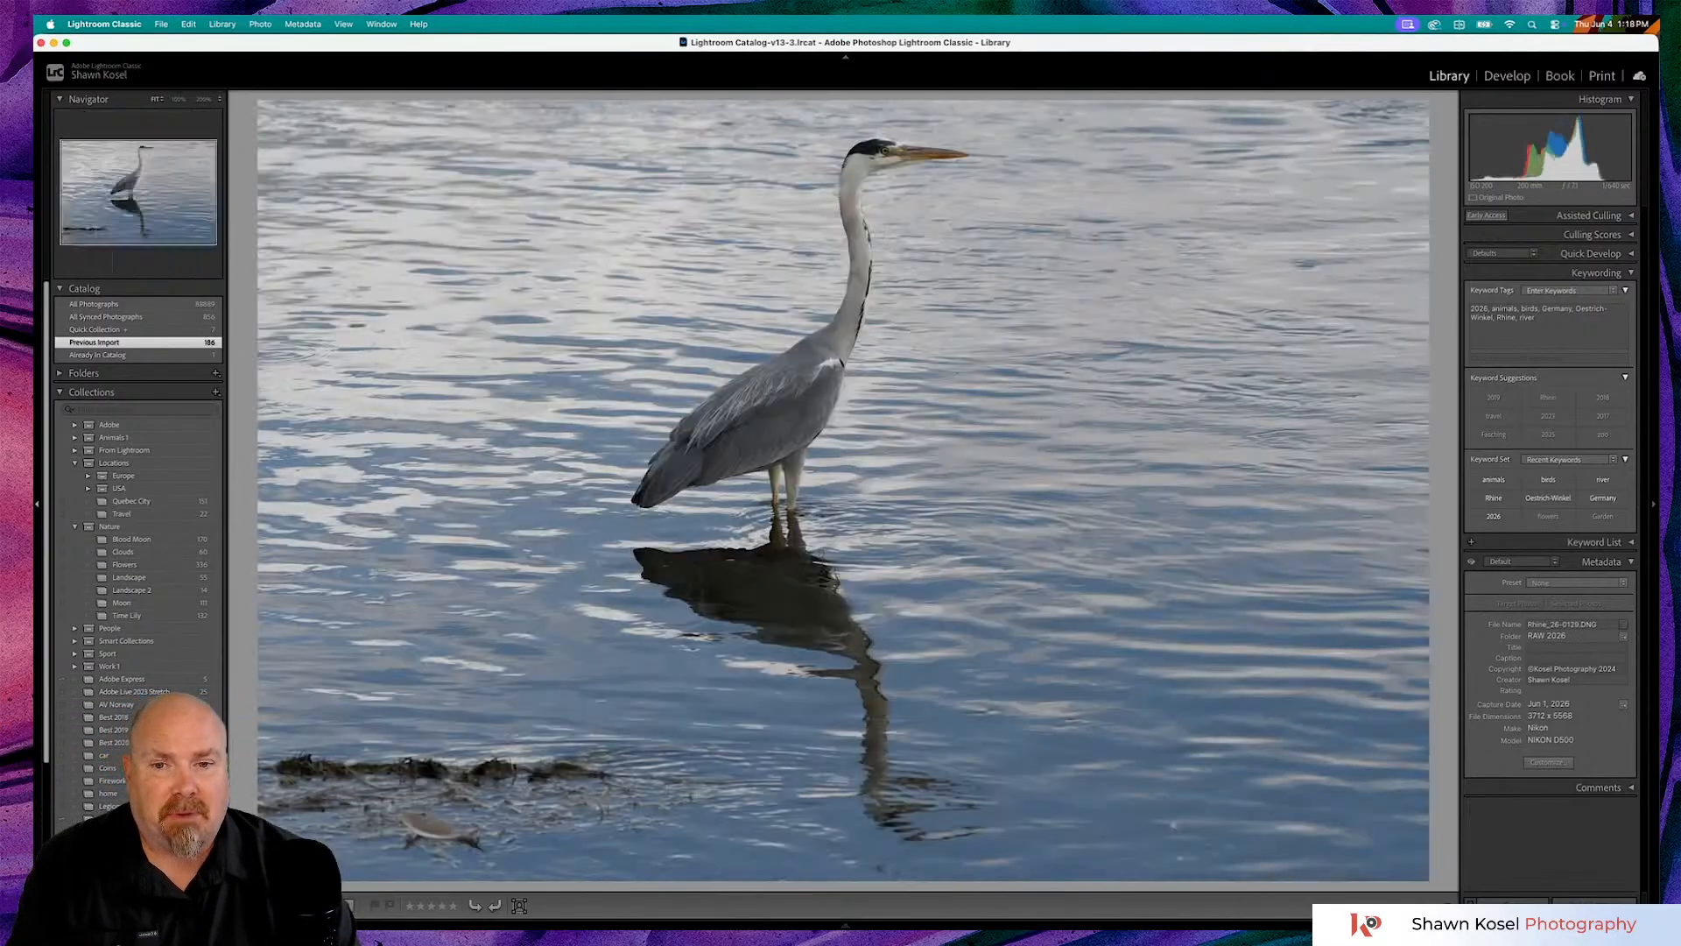
pyautogui.press('Right')
pyautogui.press('3')
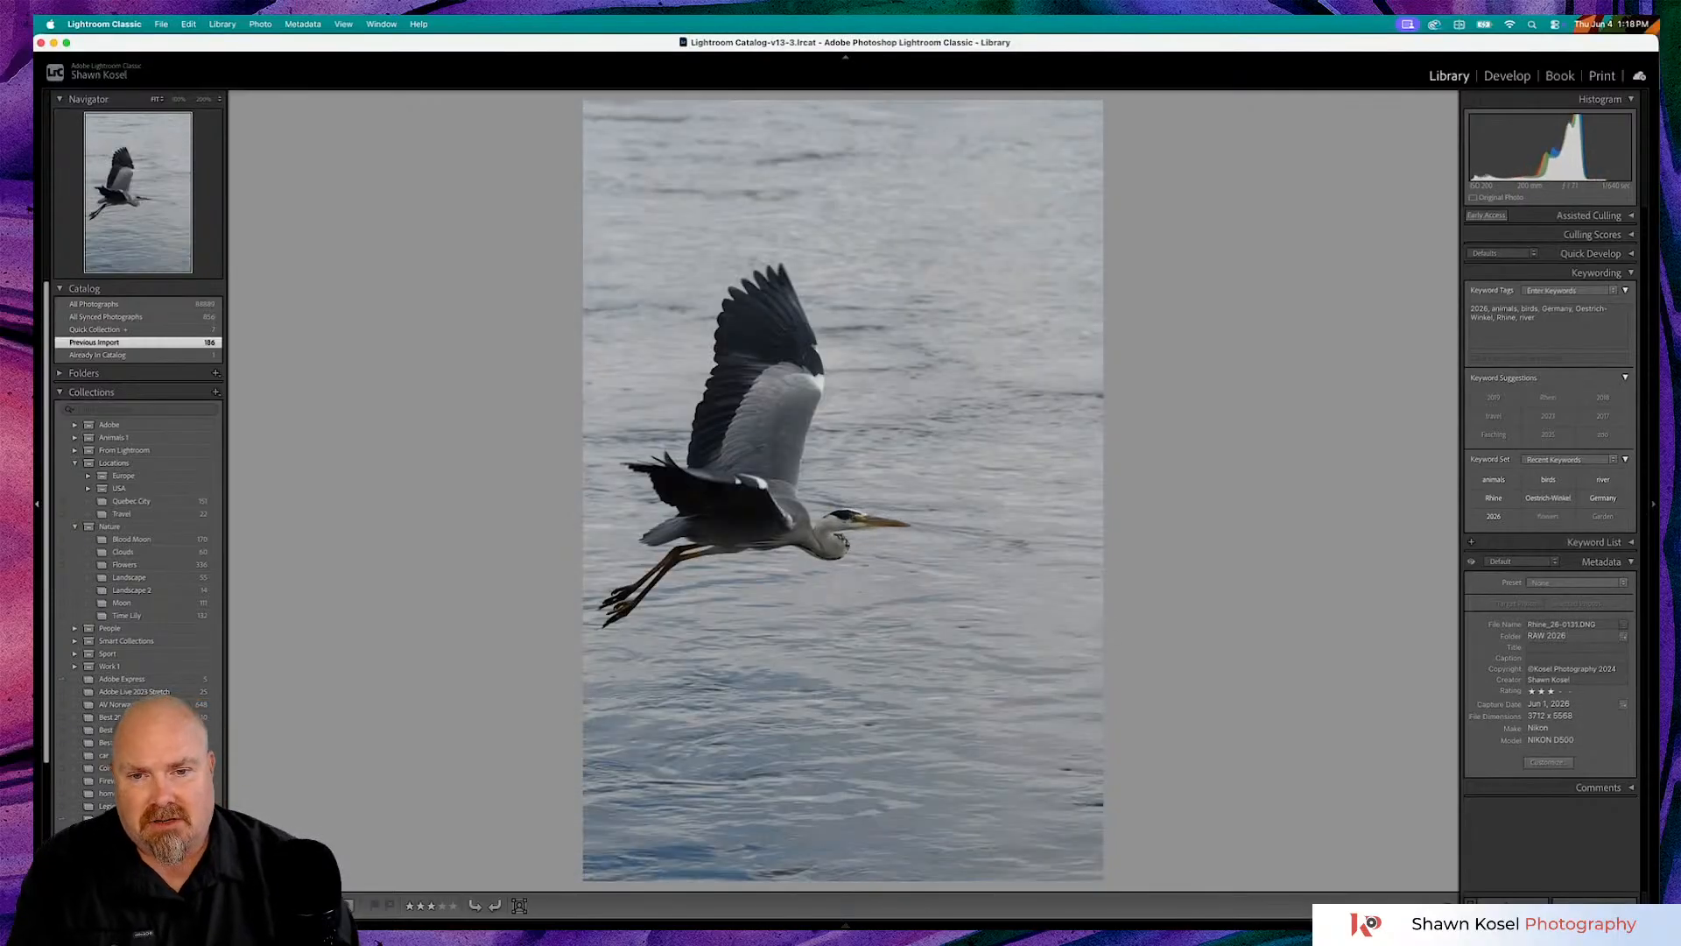
# - Check the sharpness of the heron's head at close zoom and compare the three-star photo with the next frame
pyautogui.click(837, 547)
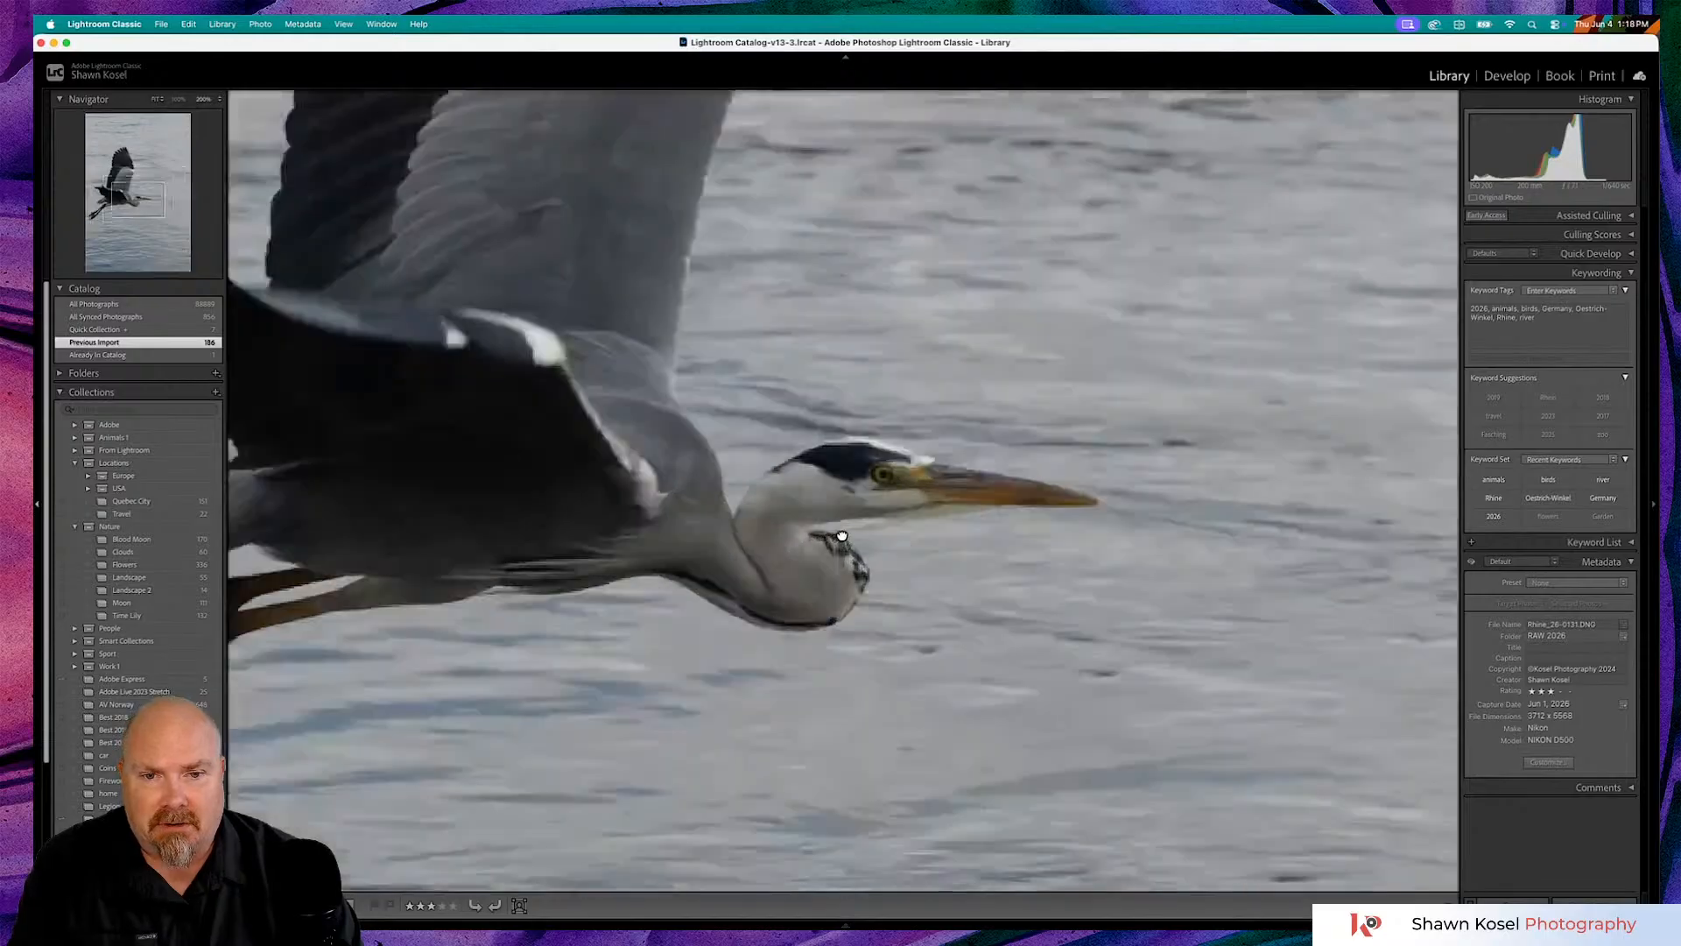
pyautogui.click(842, 533)
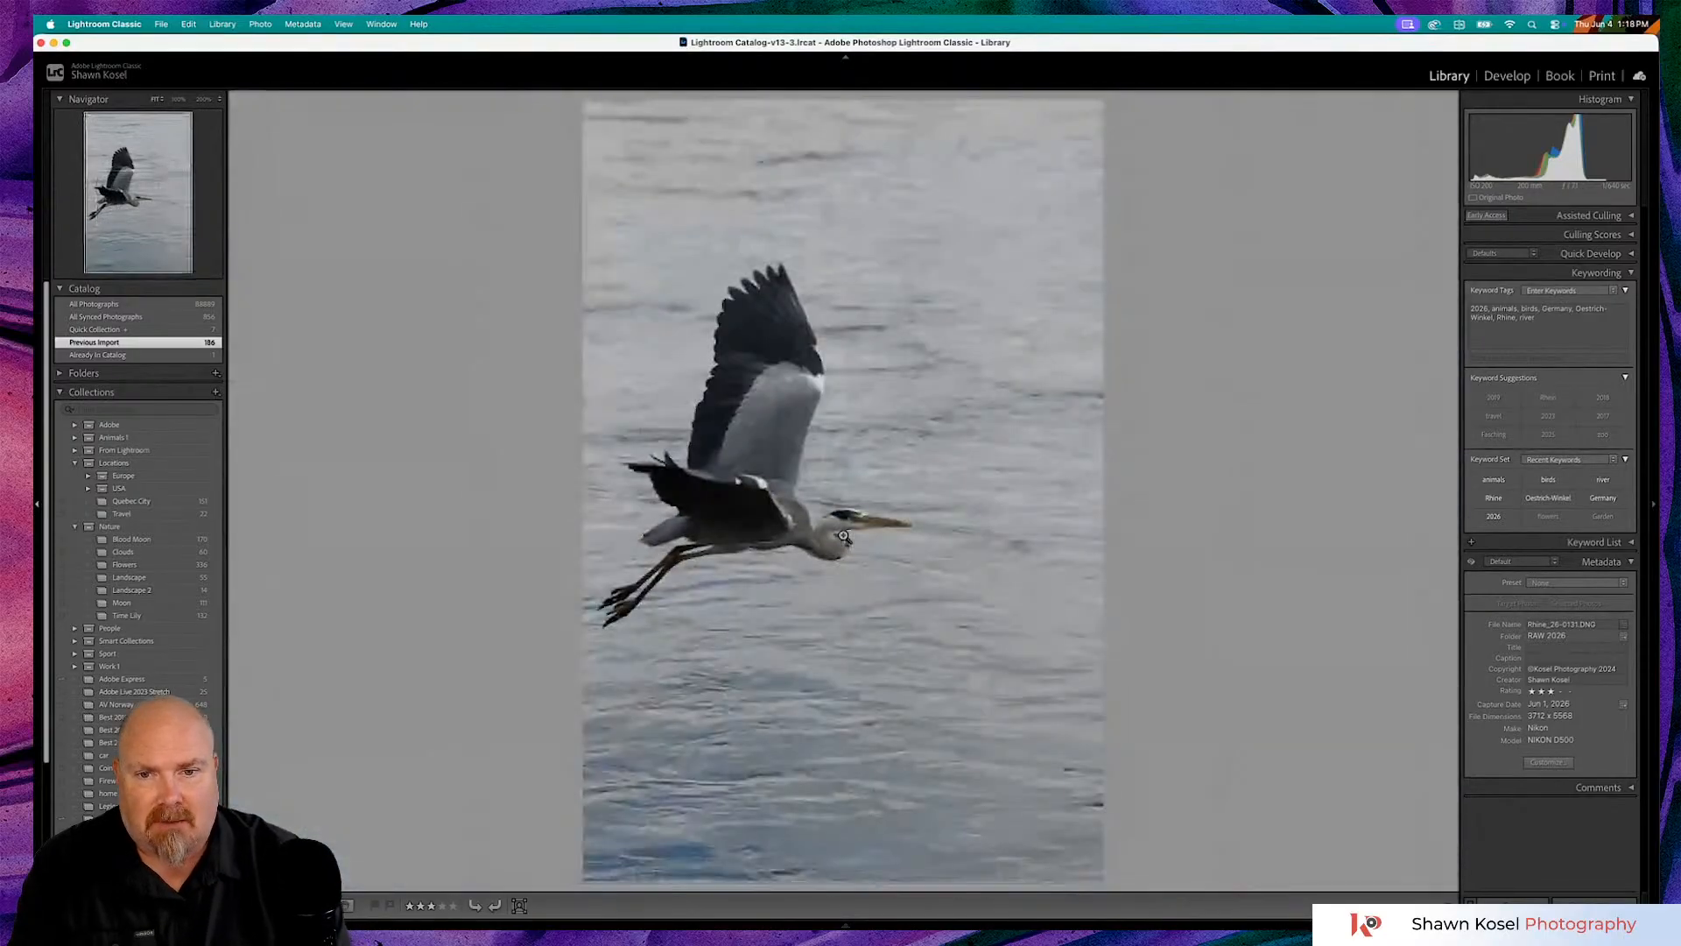
pyautogui.press('Right')
pyautogui.press('Left')
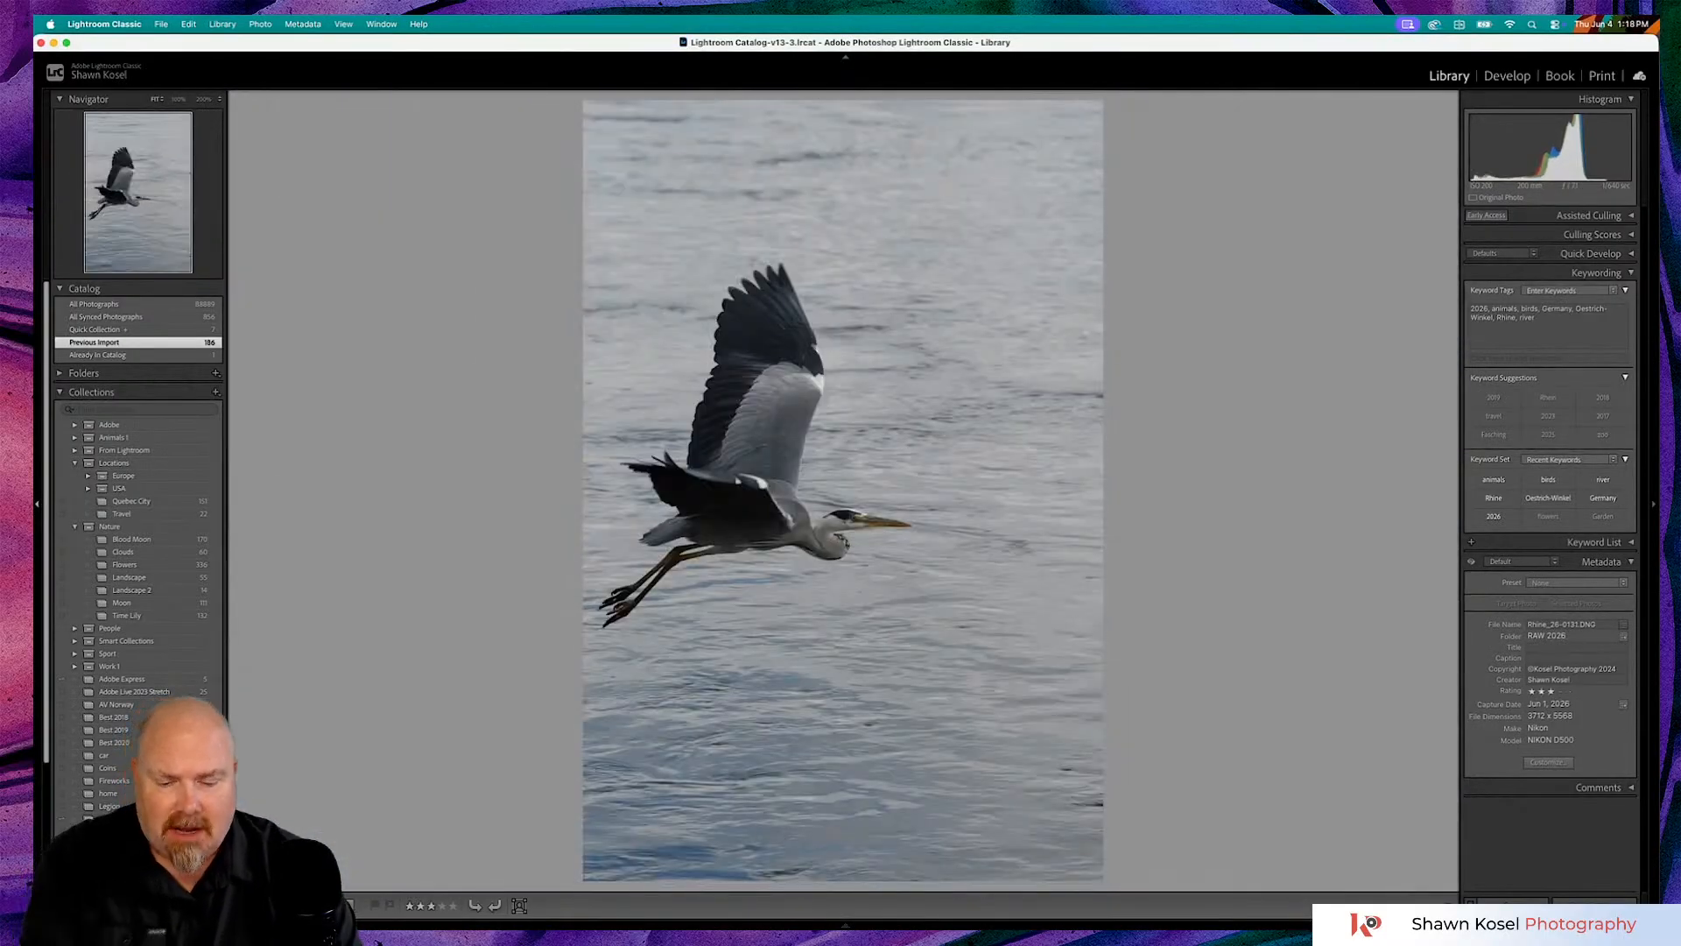
# - Return to the grid, open the flight photo following the three-star one, and look through the next wingbeat frames
pyautogui.press('g')
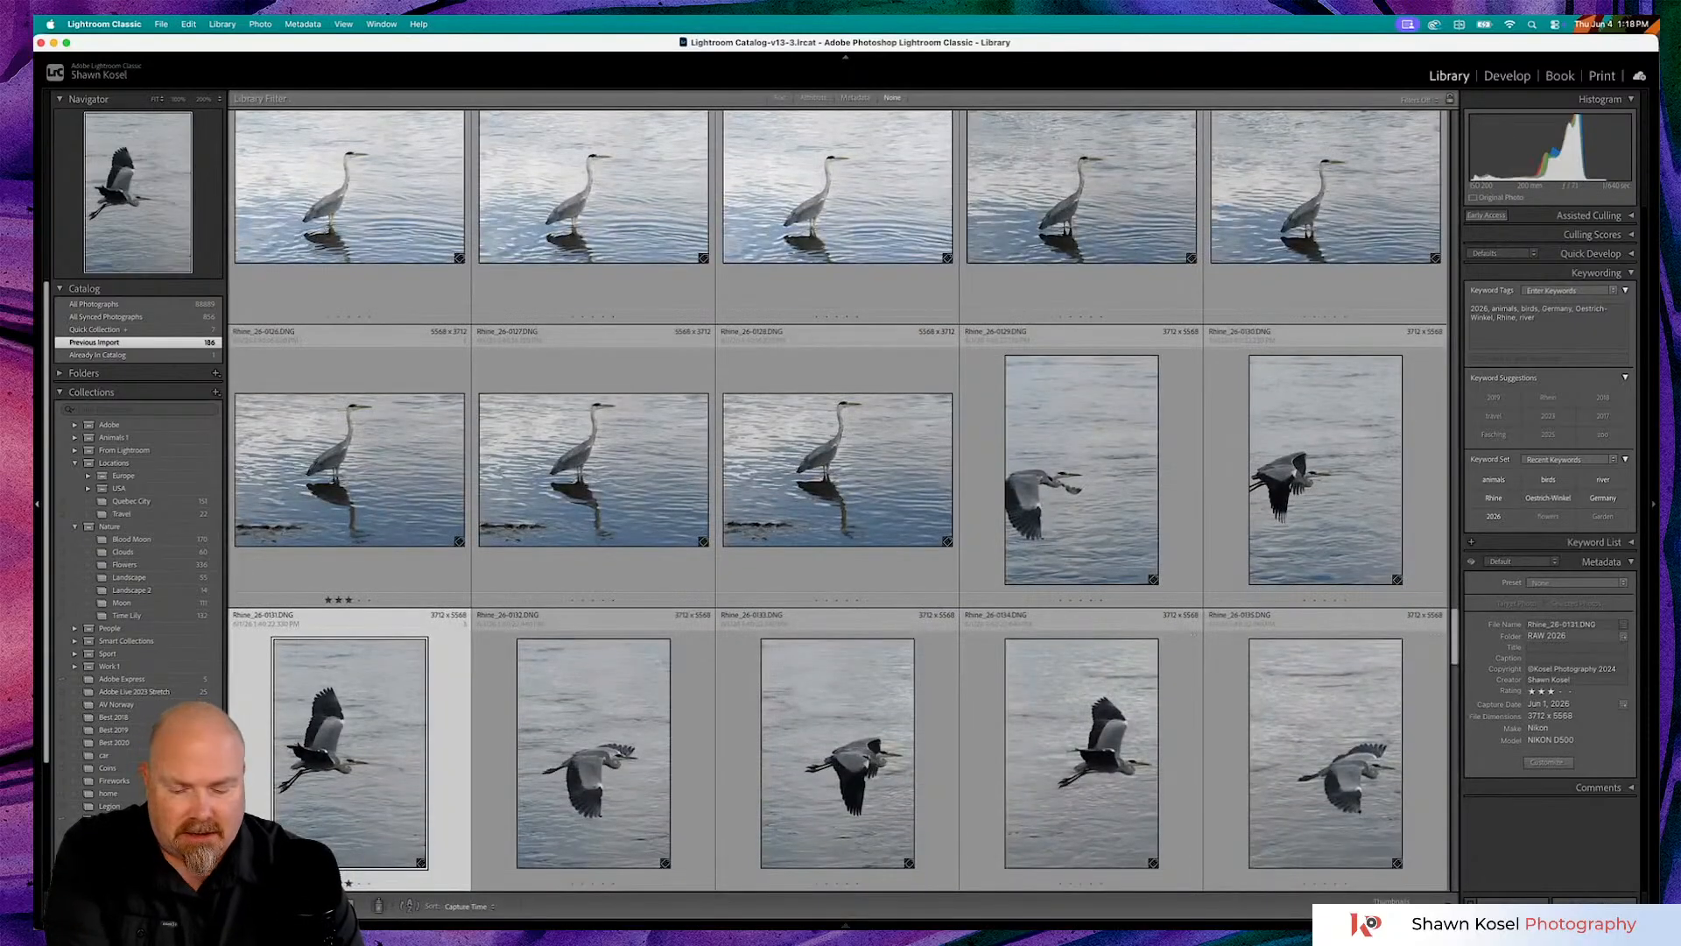
pyautogui.doubleClick(611, 725)
pyautogui.press('Right')
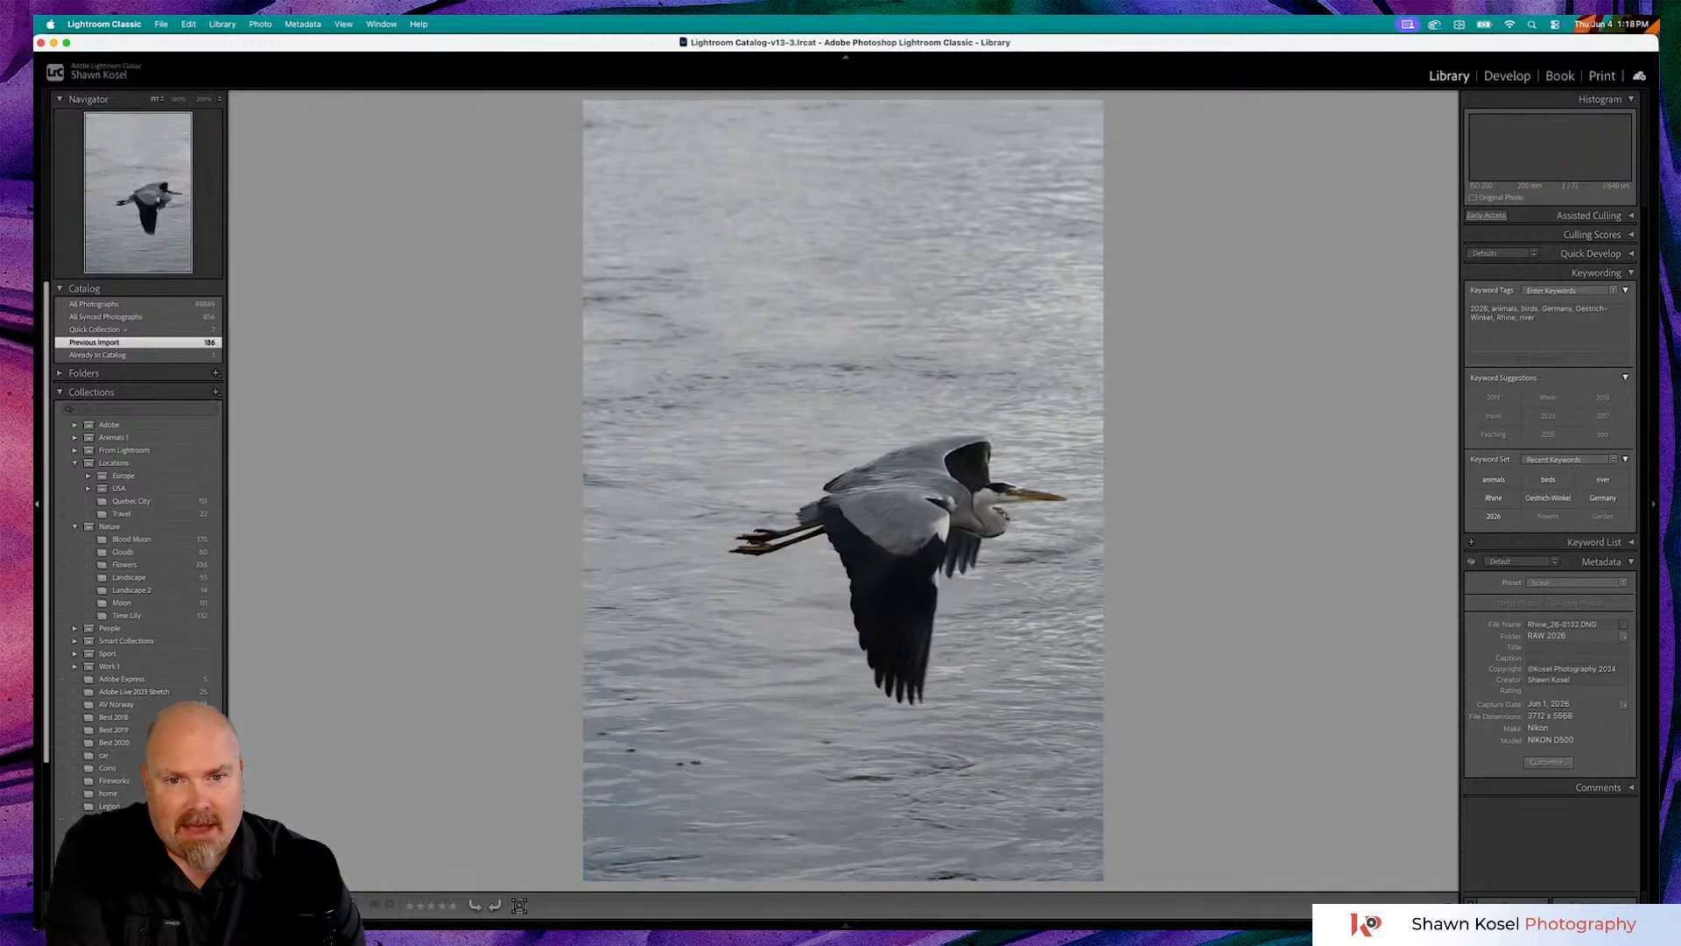
pyautogui.press('Right')
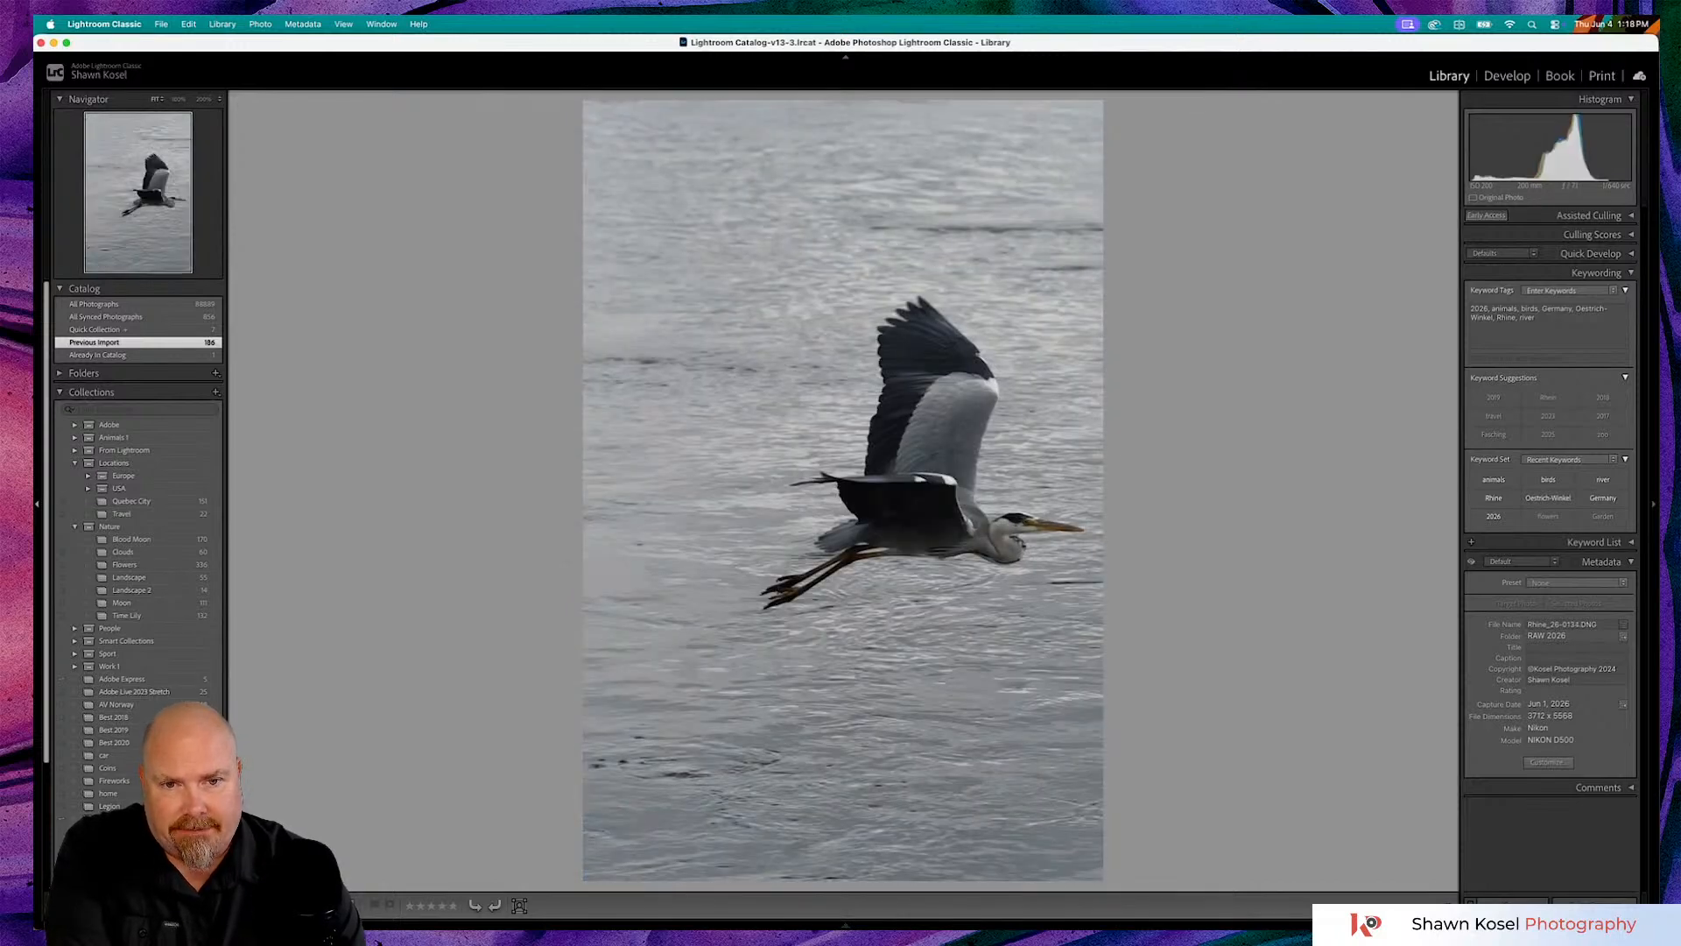
pyautogui.press('Right')
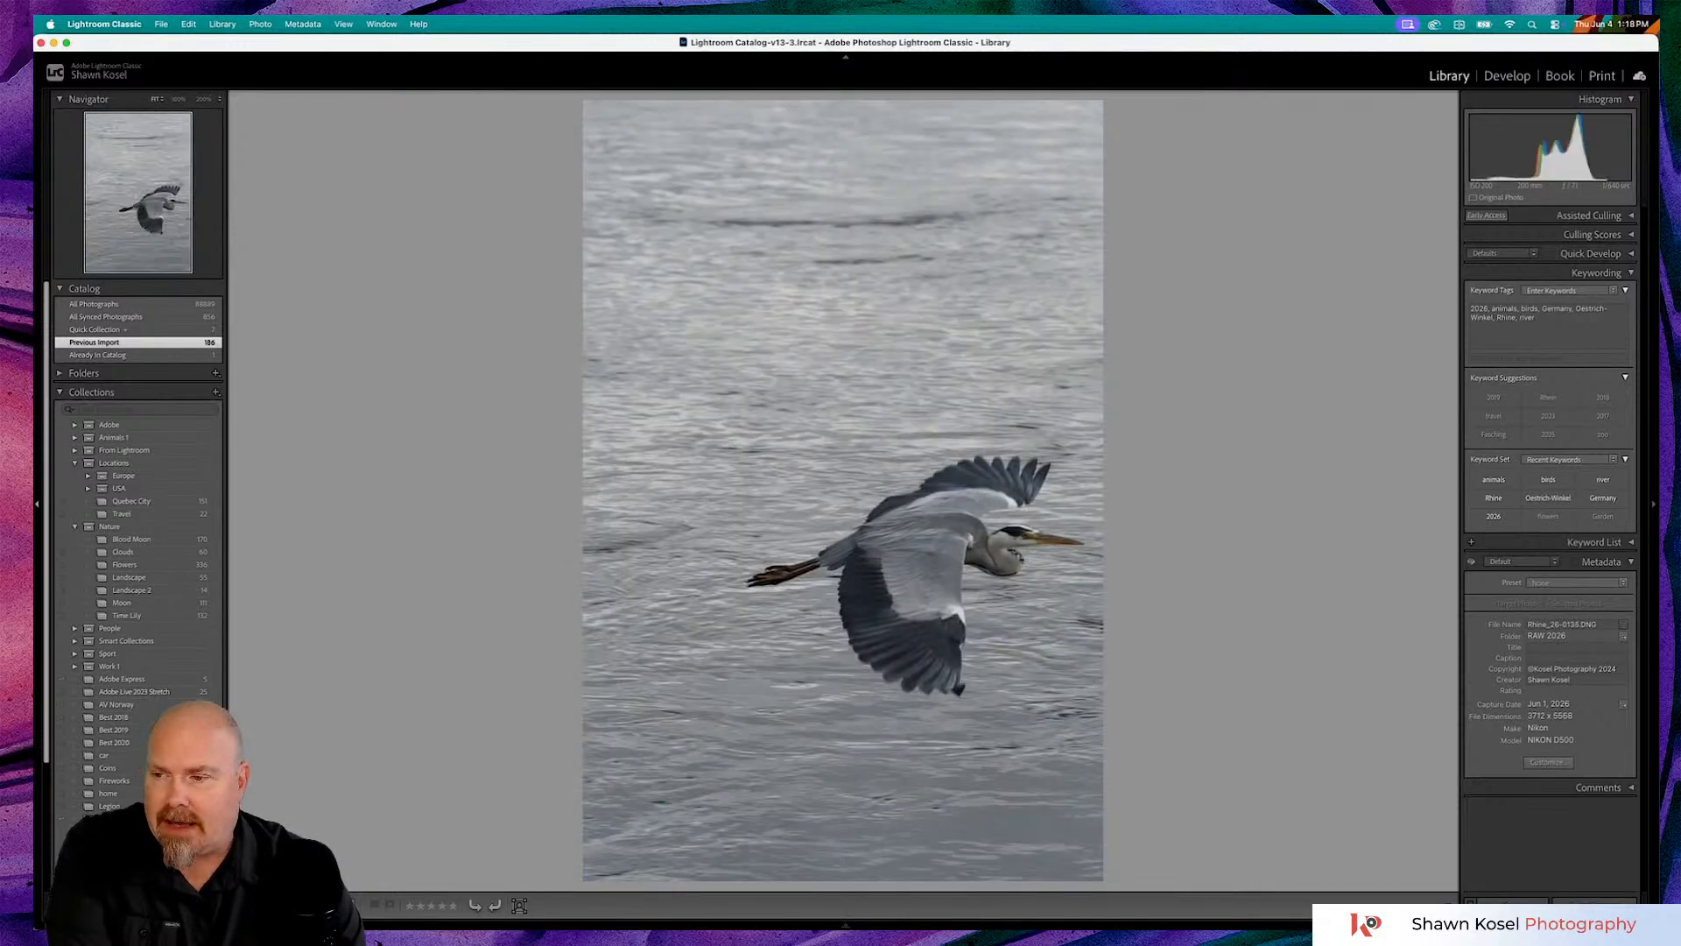
# - Check the sharpness of the heron's head at close zoom in frames Rhine_26-0136.DNG and Rhine_26-0137.DNG, and return to the grid
pyautogui.press('Right')
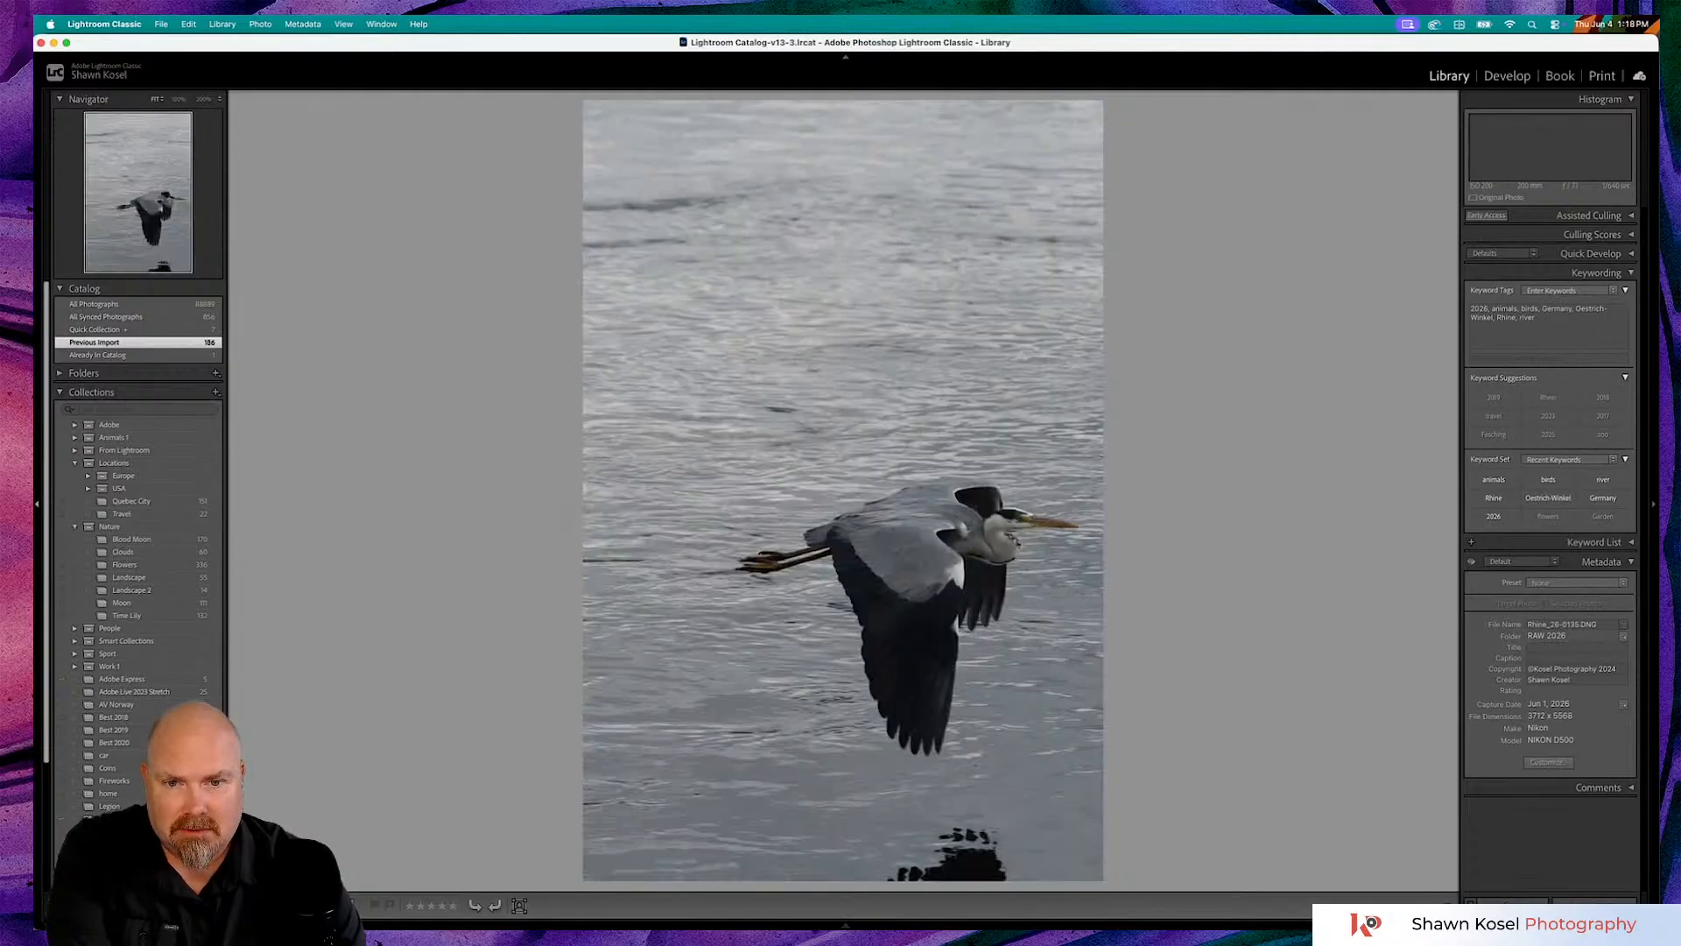
pyautogui.click(1036, 490)
pyautogui.scroll(-3, 955, 601)
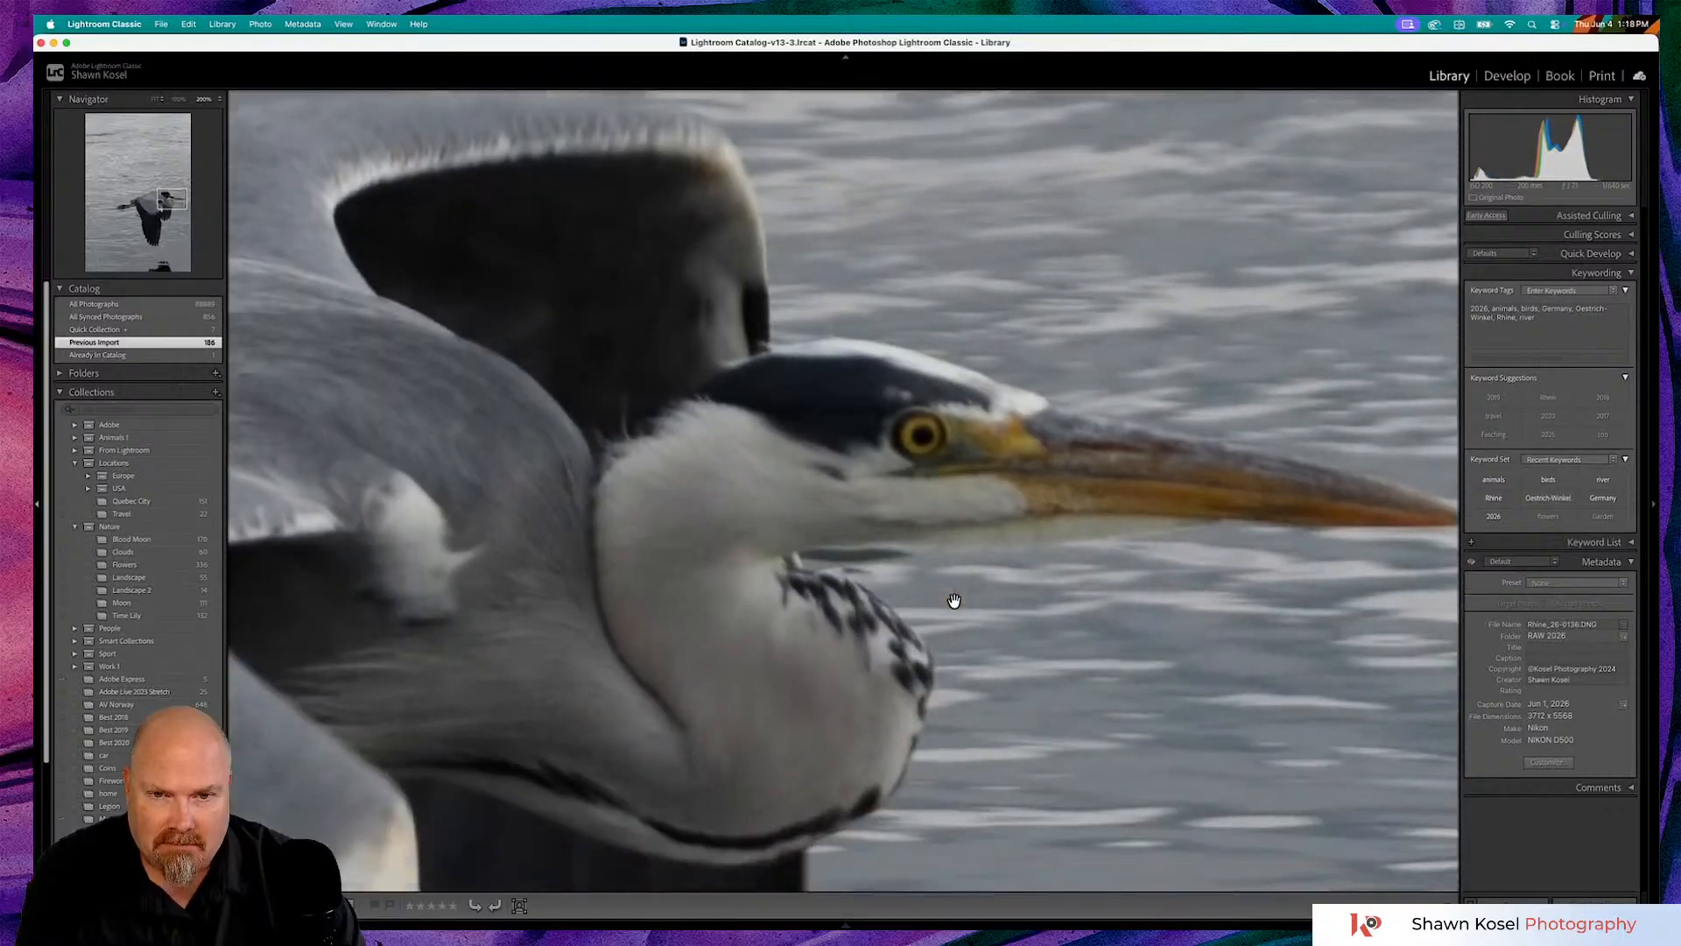
pyautogui.click(954, 601)
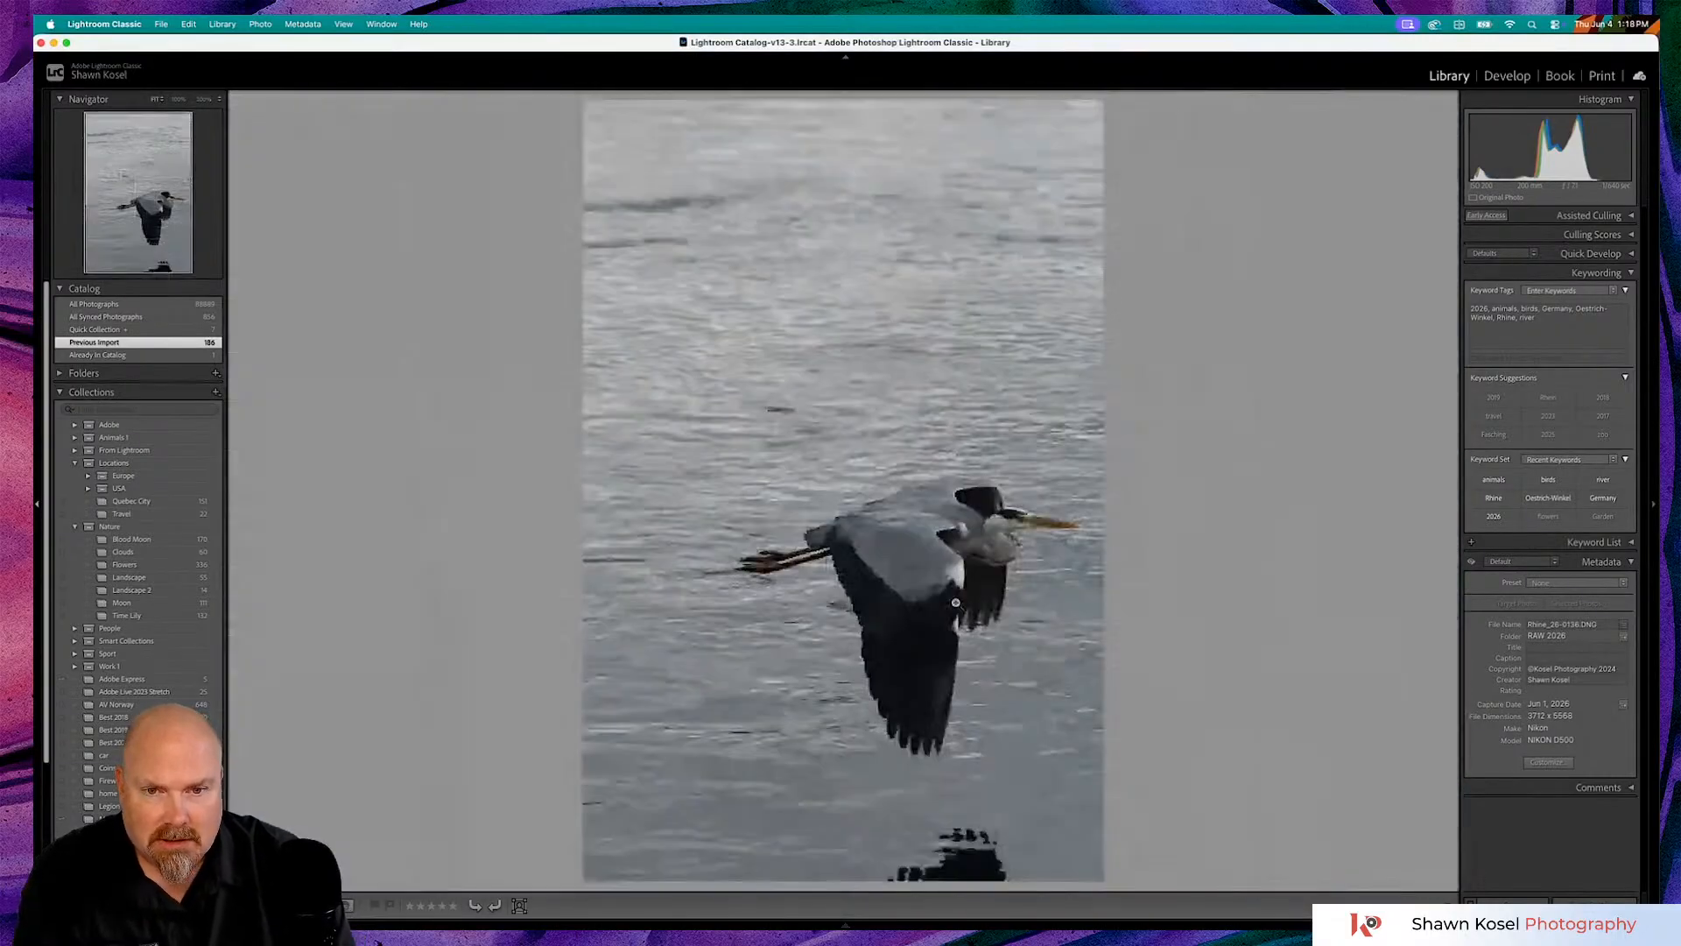
pyautogui.press('Right')
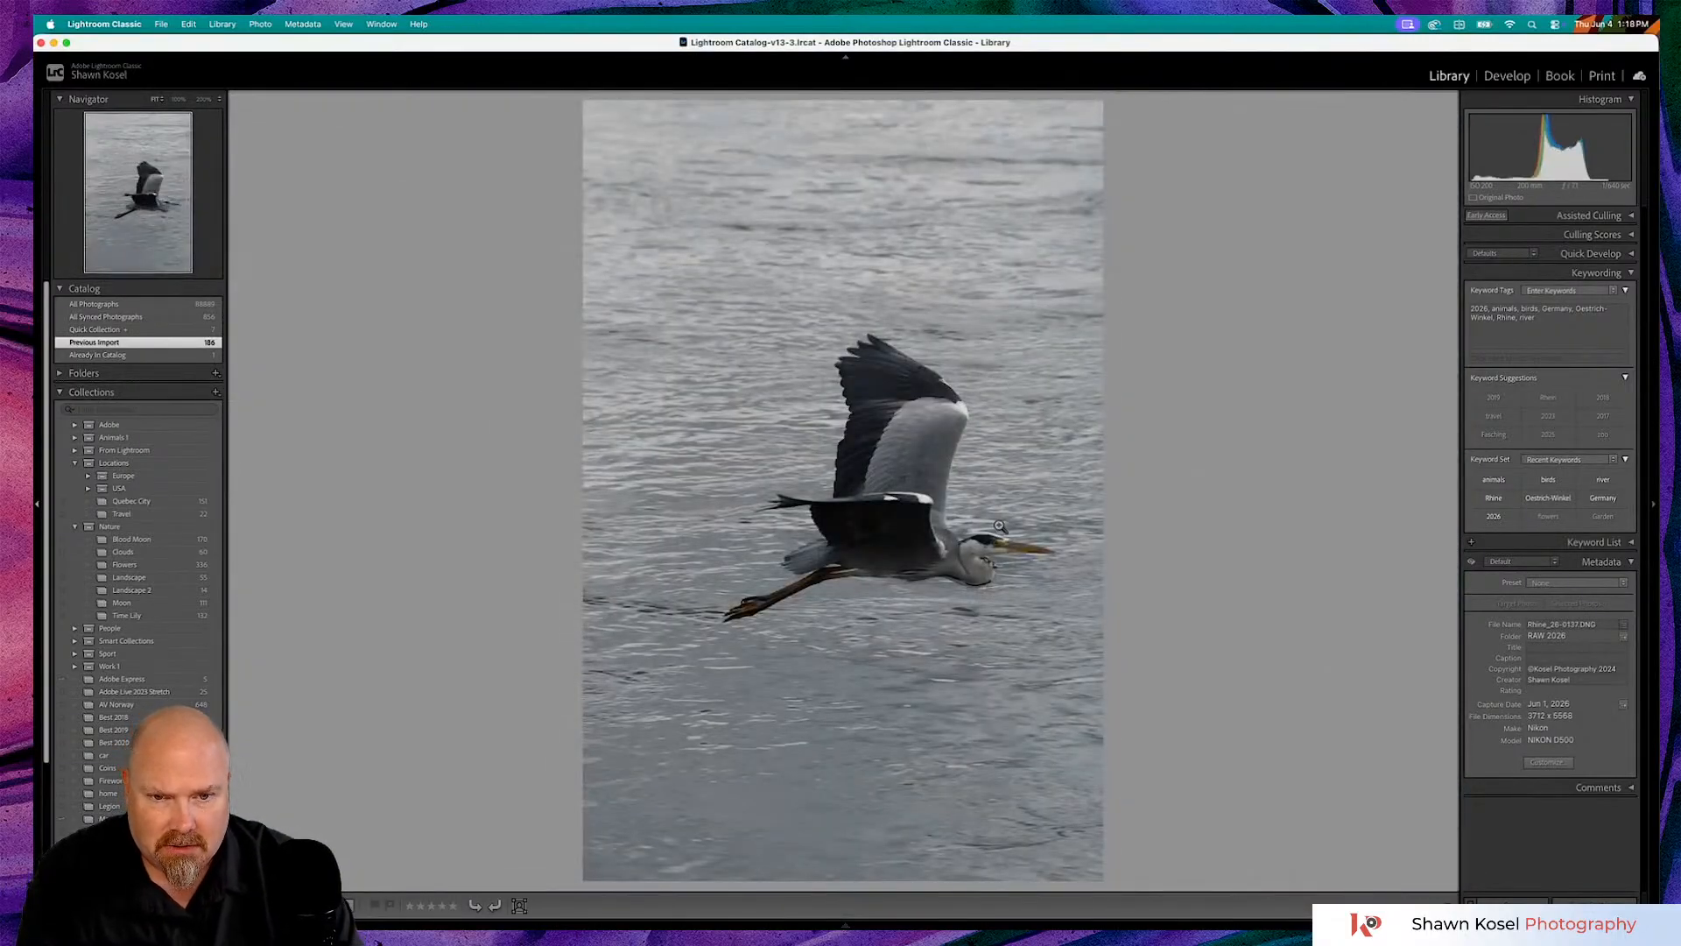
pyautogui.click(970, 544)
pyautogui.click(970, 542)
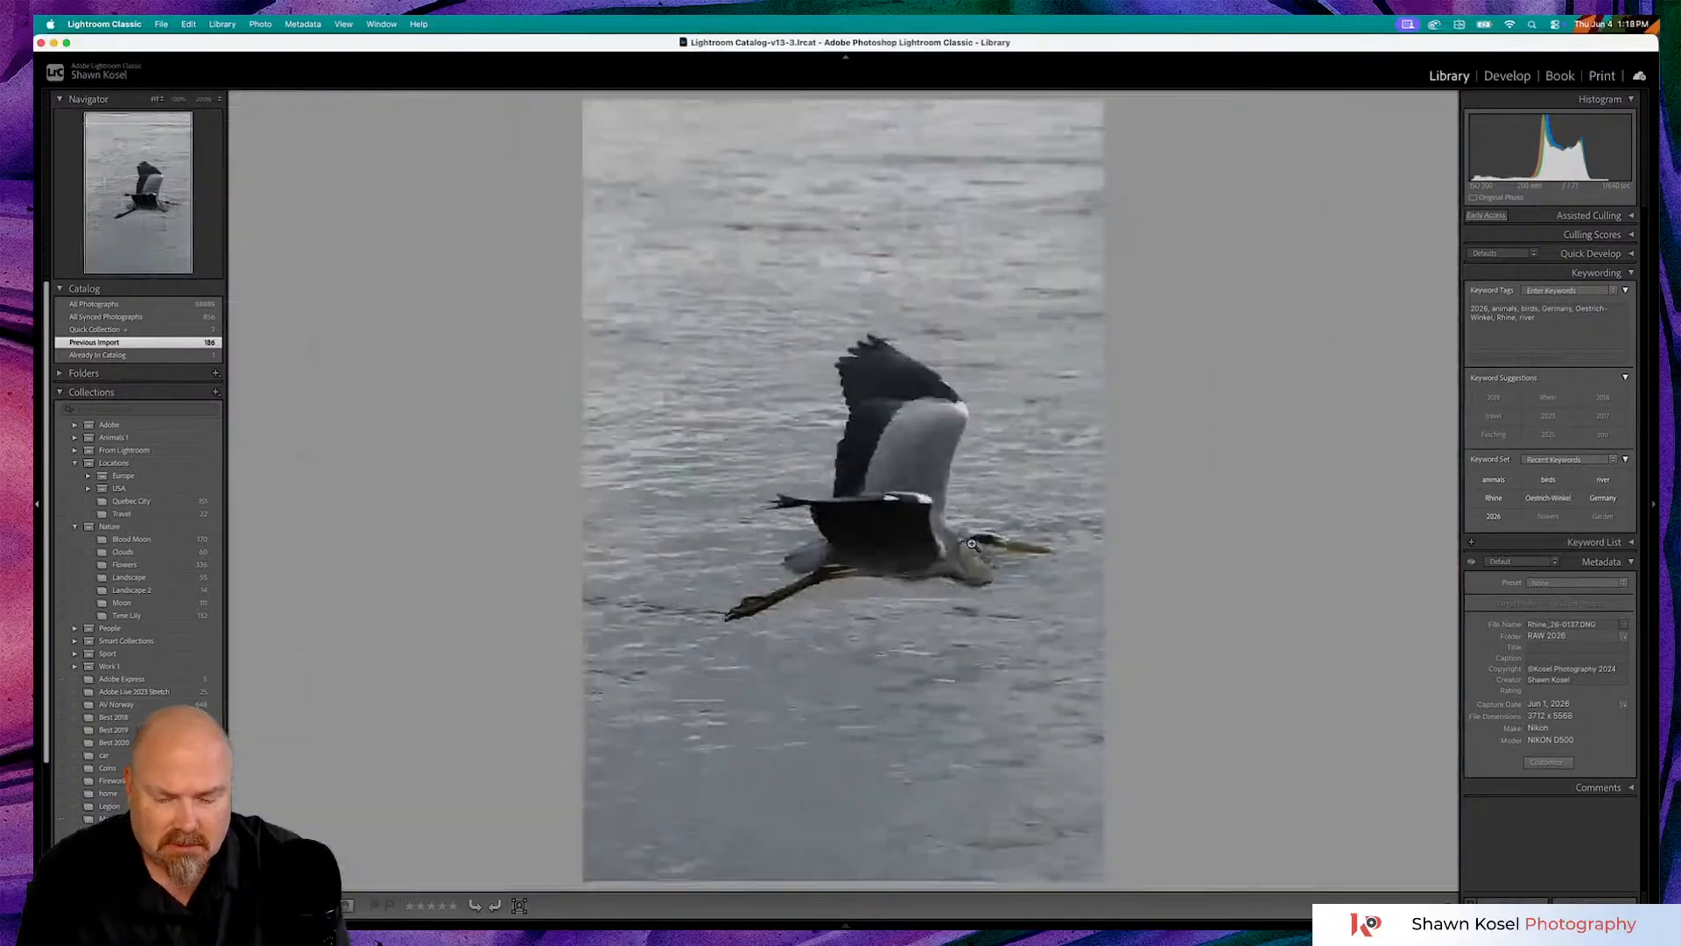
pyautogui.press('g')
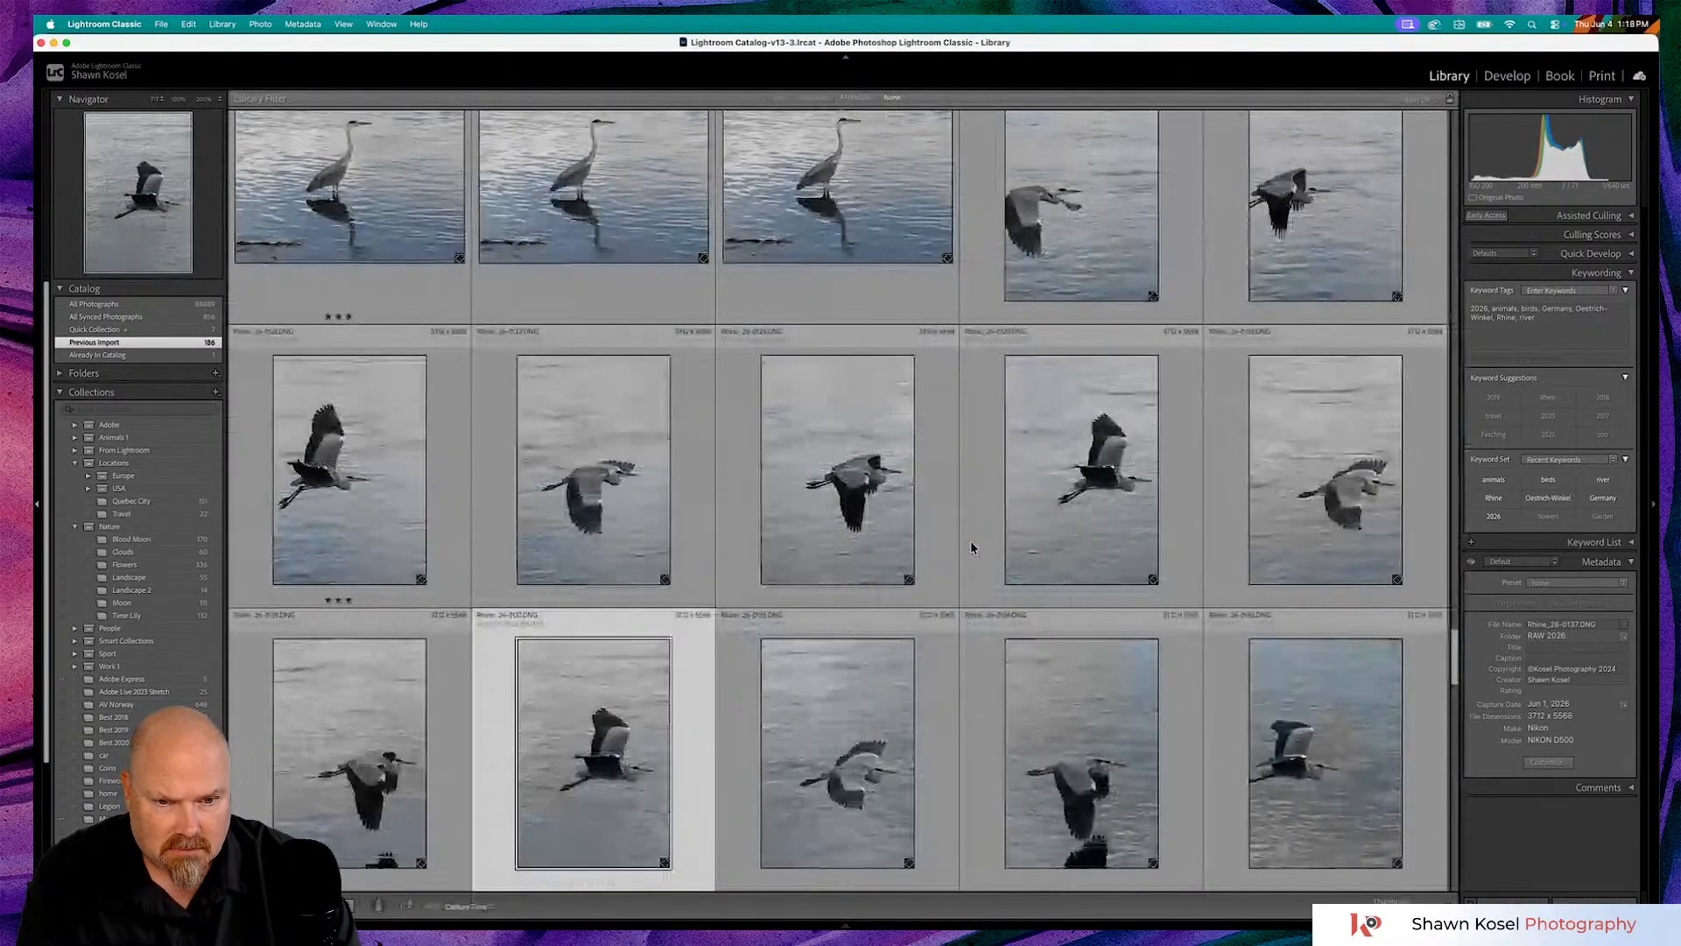
# - Open the following wingbeat frames, inspect the heron's head in Rhine_26-0140.DNG at close zoom, and return to the grid
pyautogui.scroll(-4, 972, 547)
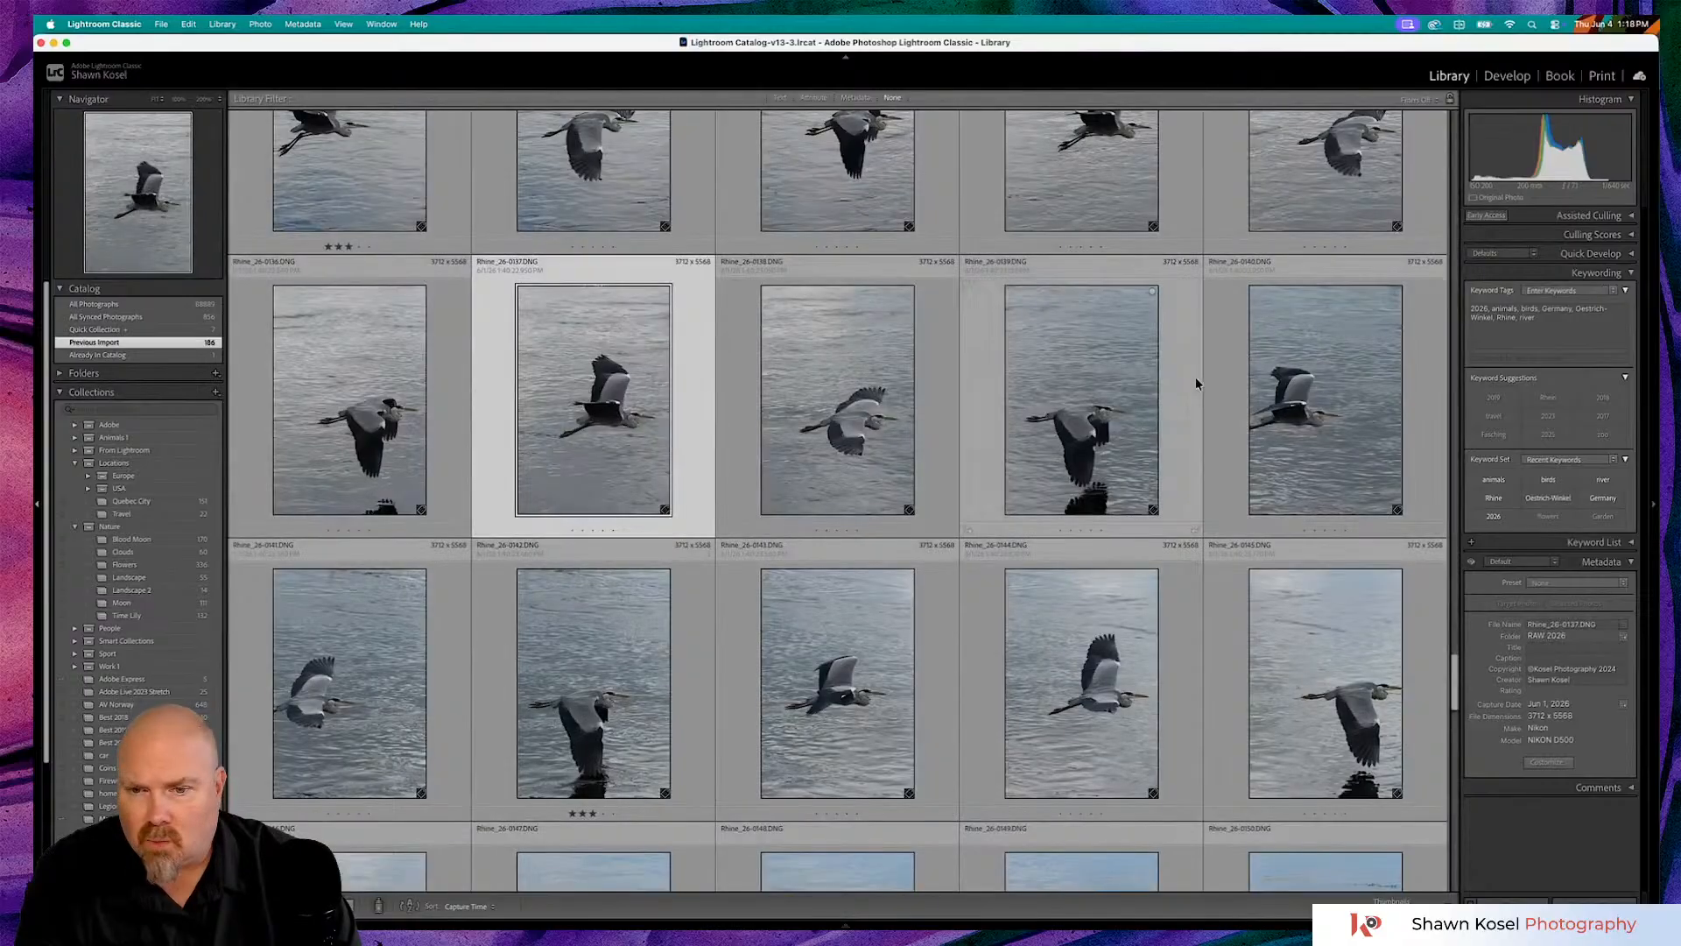
pyautogui.doubleClick(1082, 411)
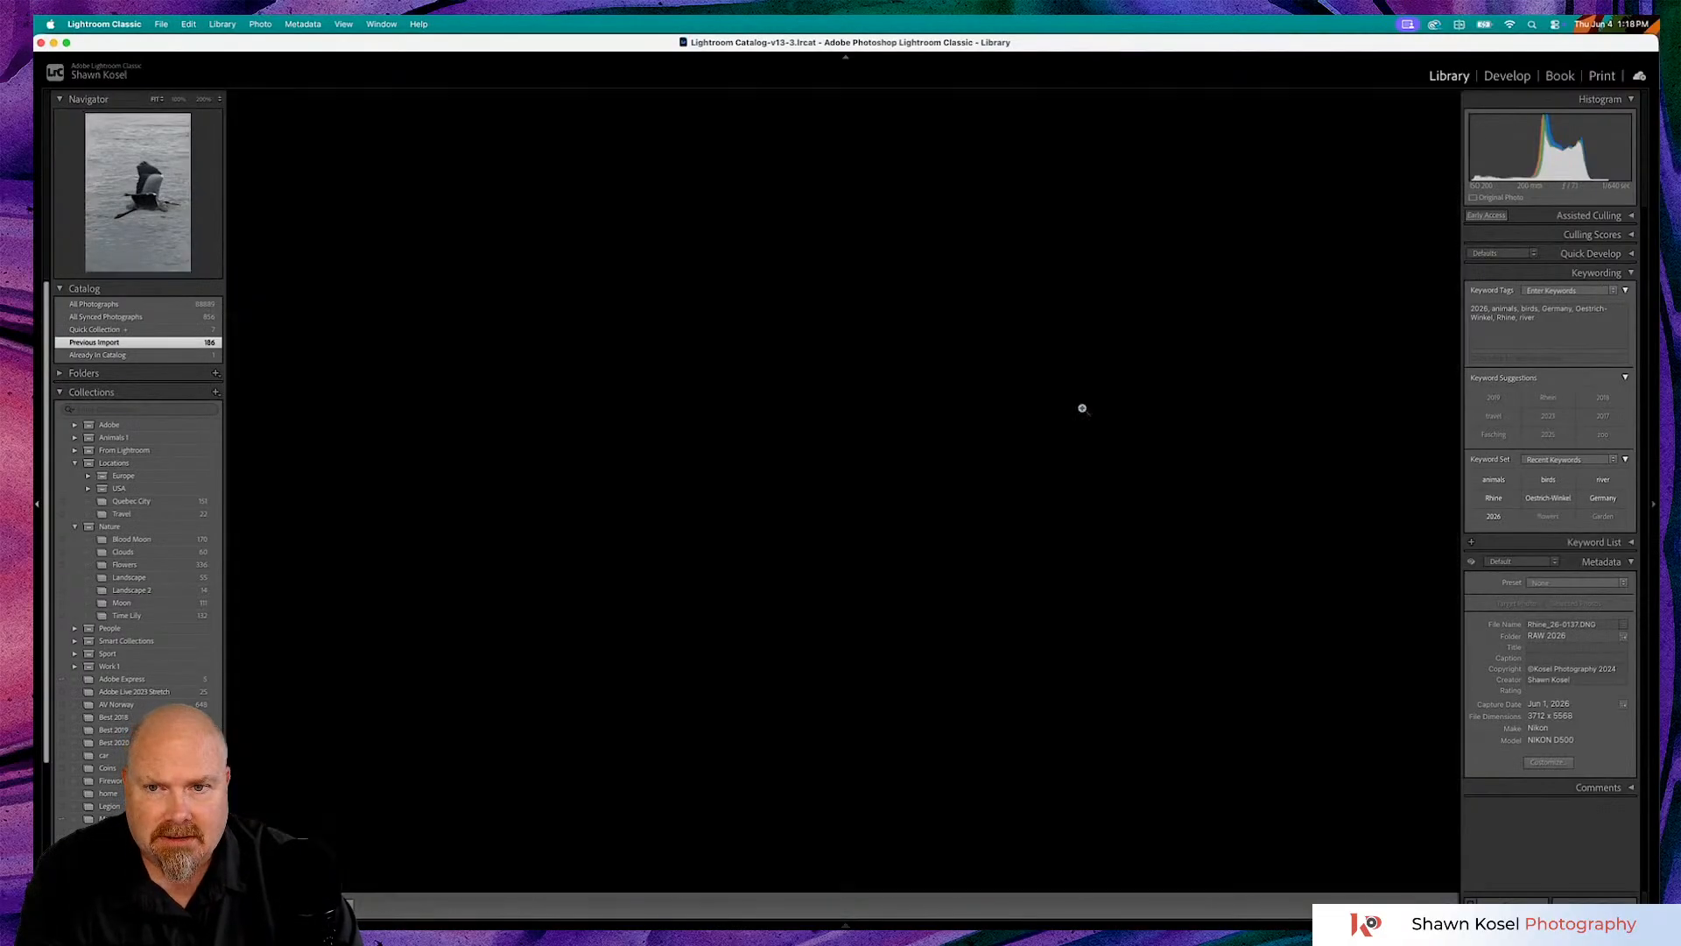
pyautogui.press('Right')
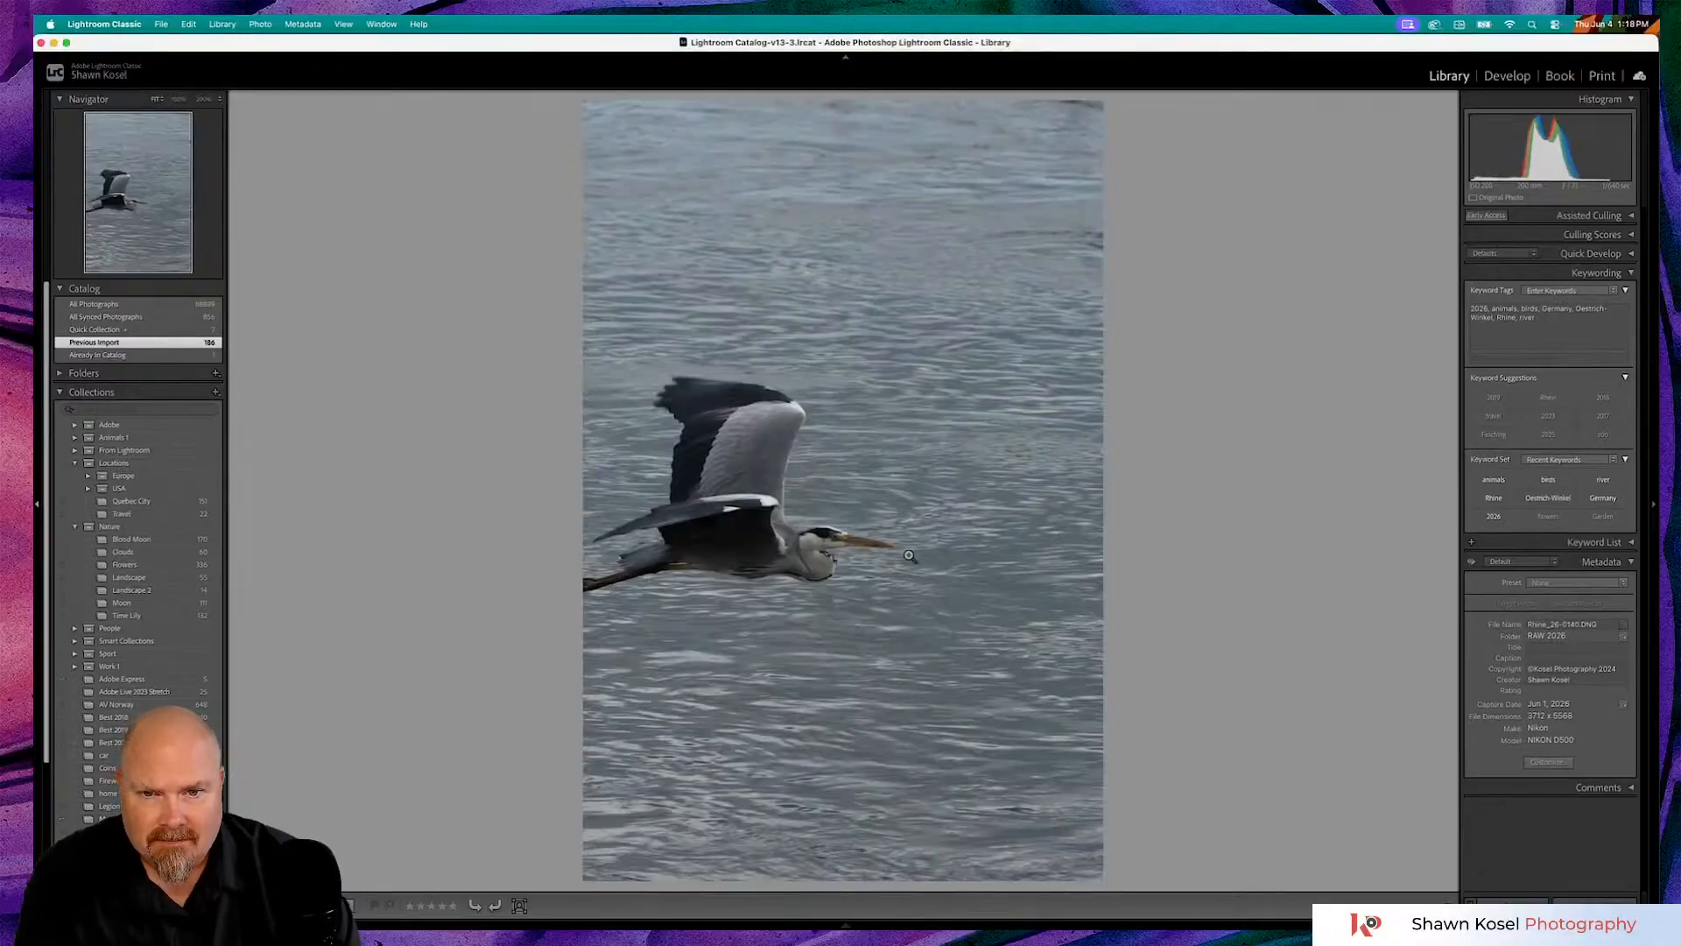
pyautogui.click(831, 542)
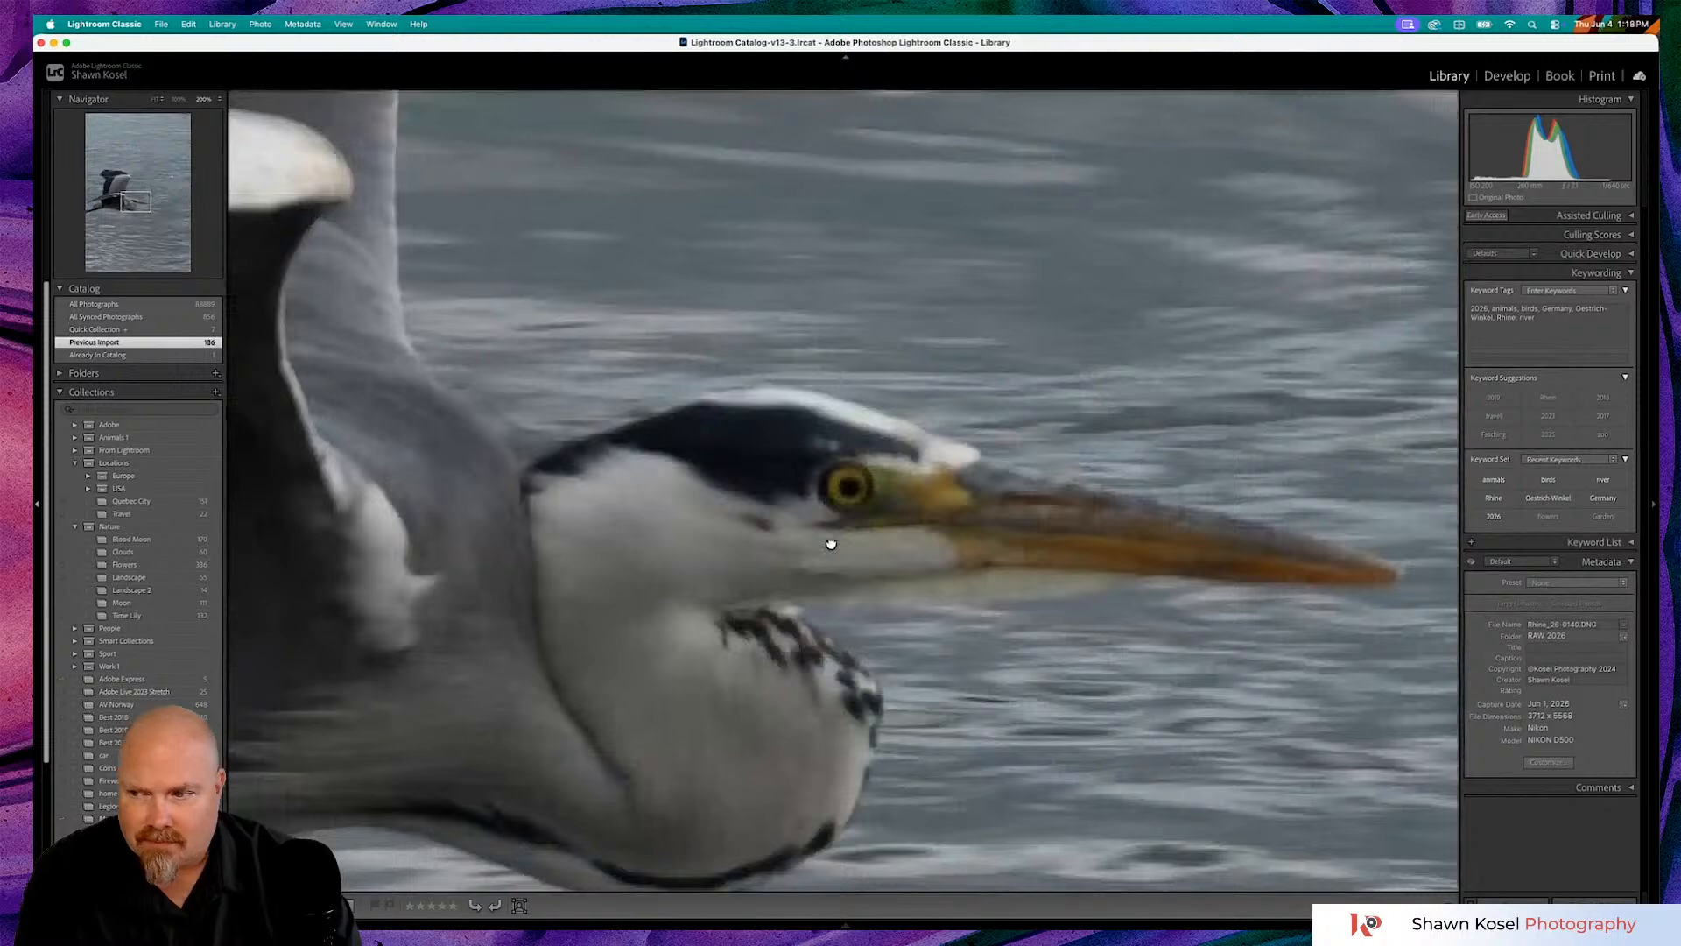
pyautogui.click(831, 543)
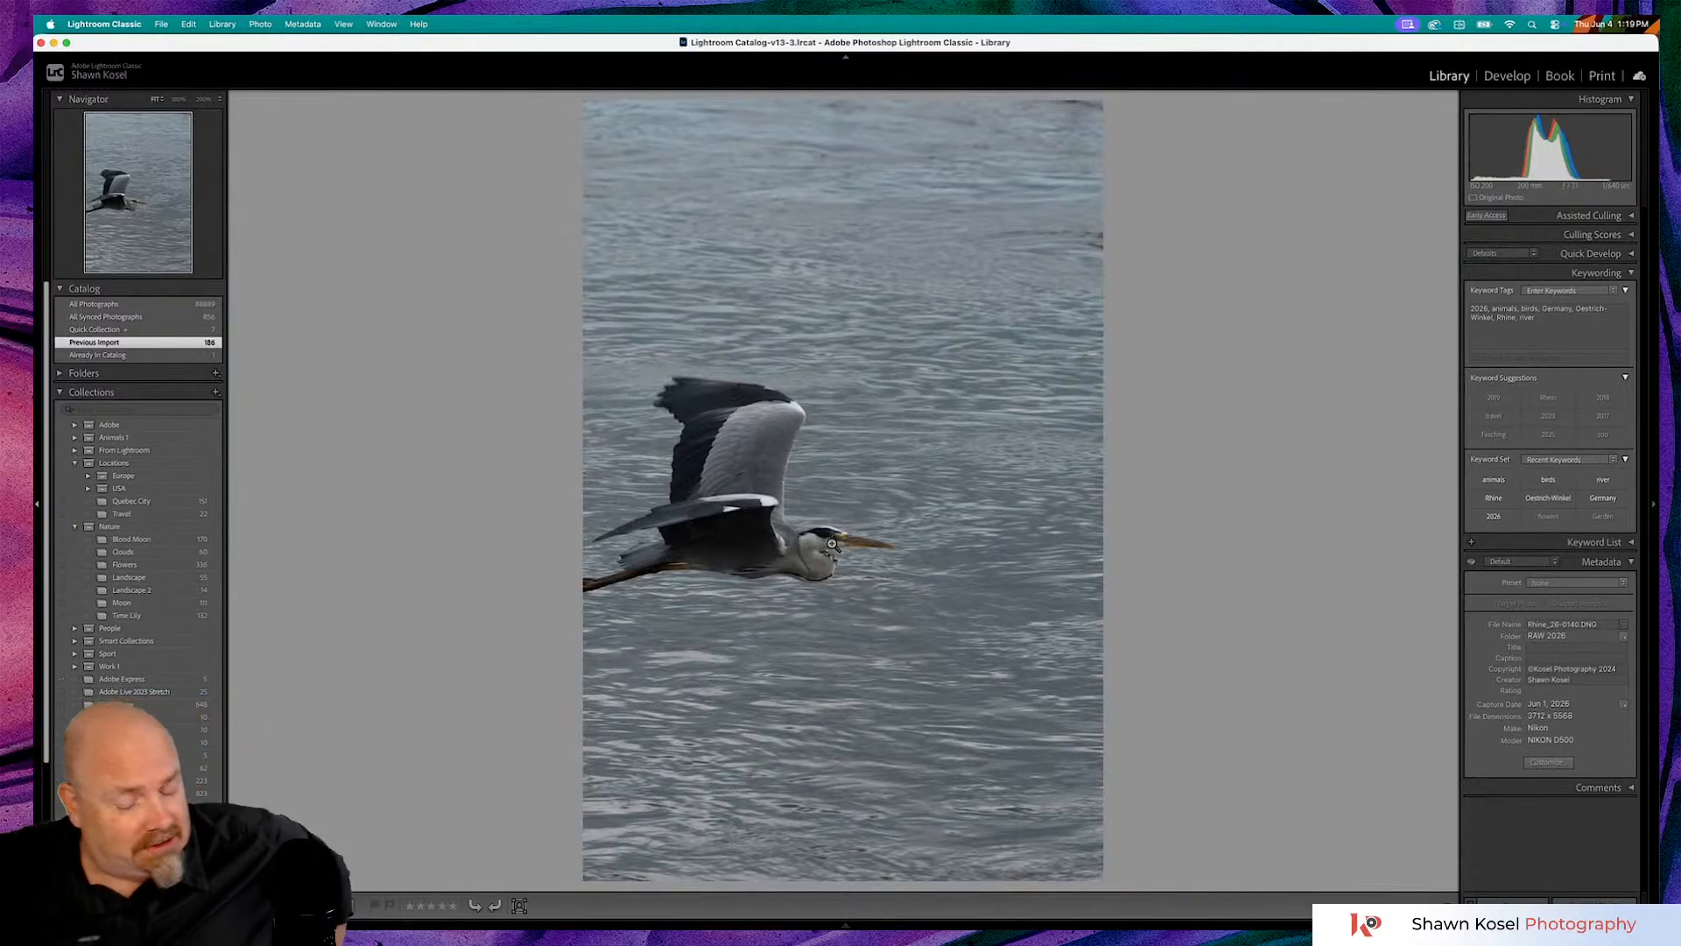
pyautogui.press('g')
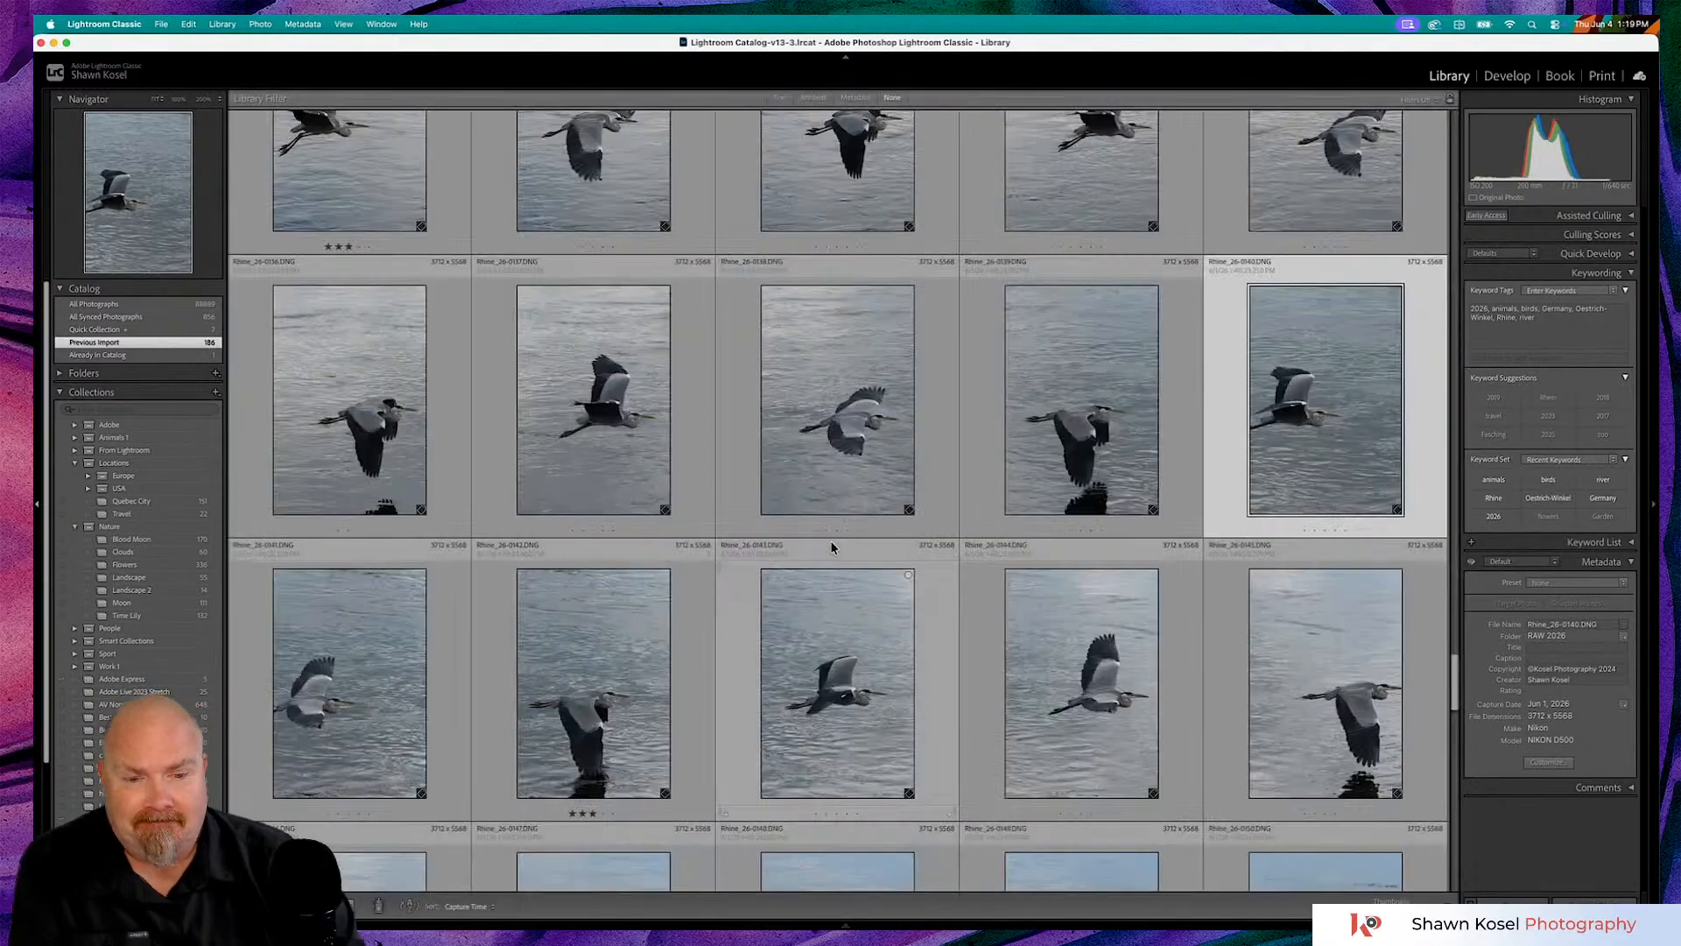
# - View the raised-wing heron frame with the two geese, Rhine_26-0147.DNG, at full size and return to the grid
pyautogui.scroll(-2, 837, 517)
pyautogui.scroll(-1, 837, 512)
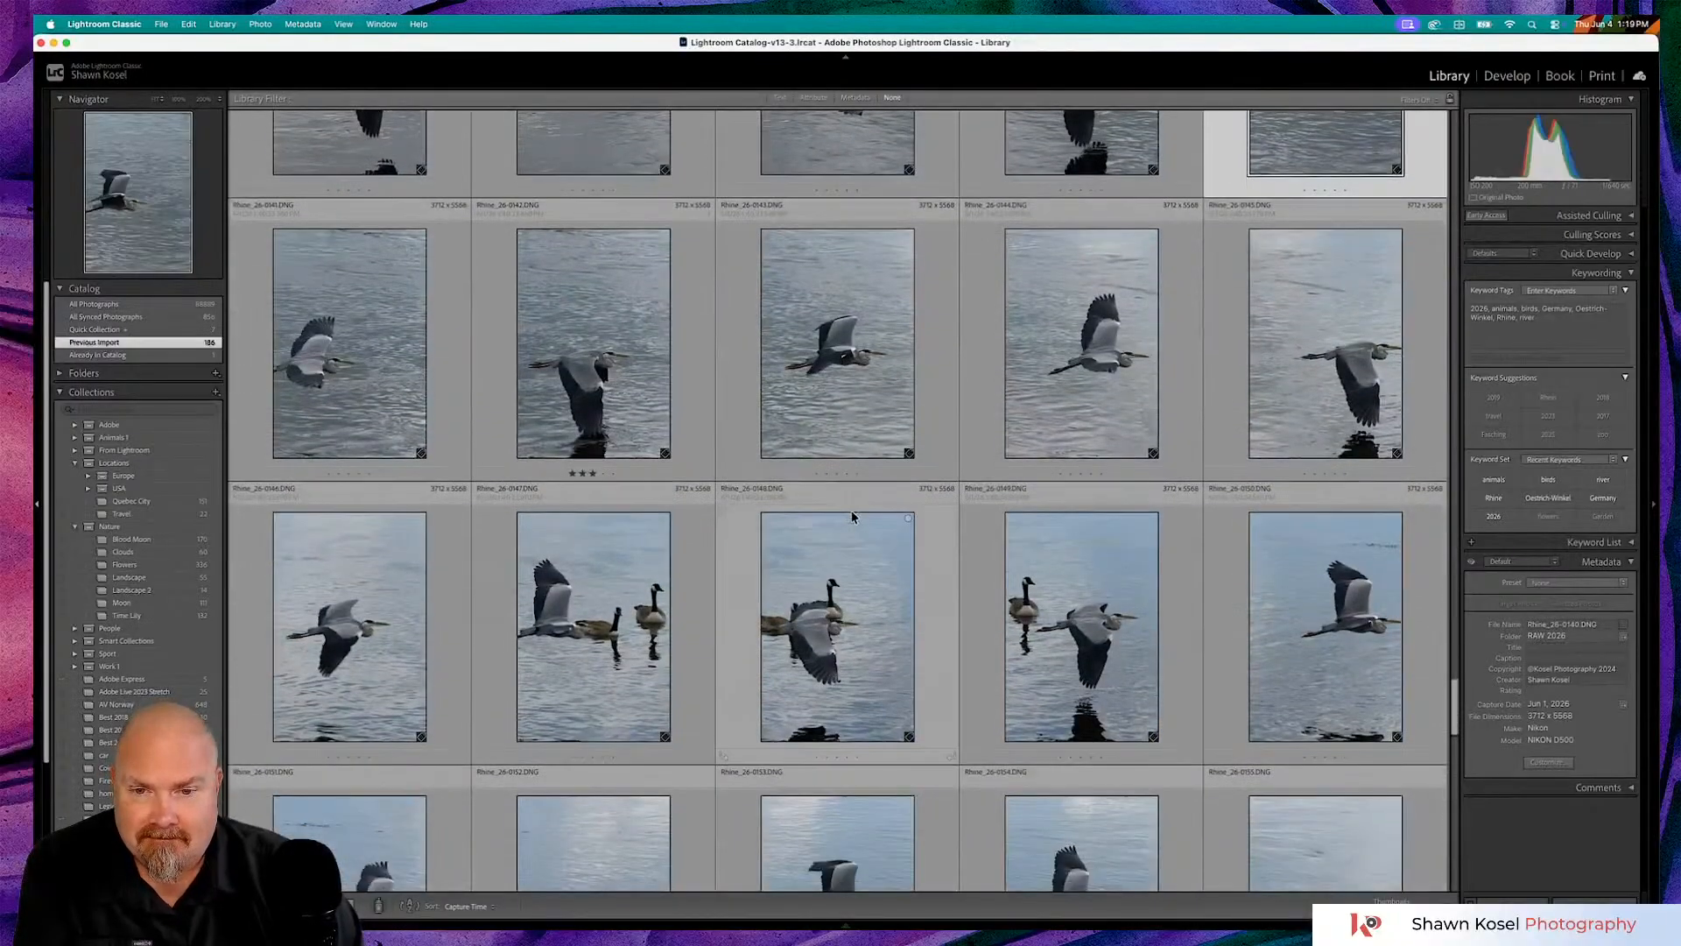
pyautogui.scroll(-1, 863, 511)
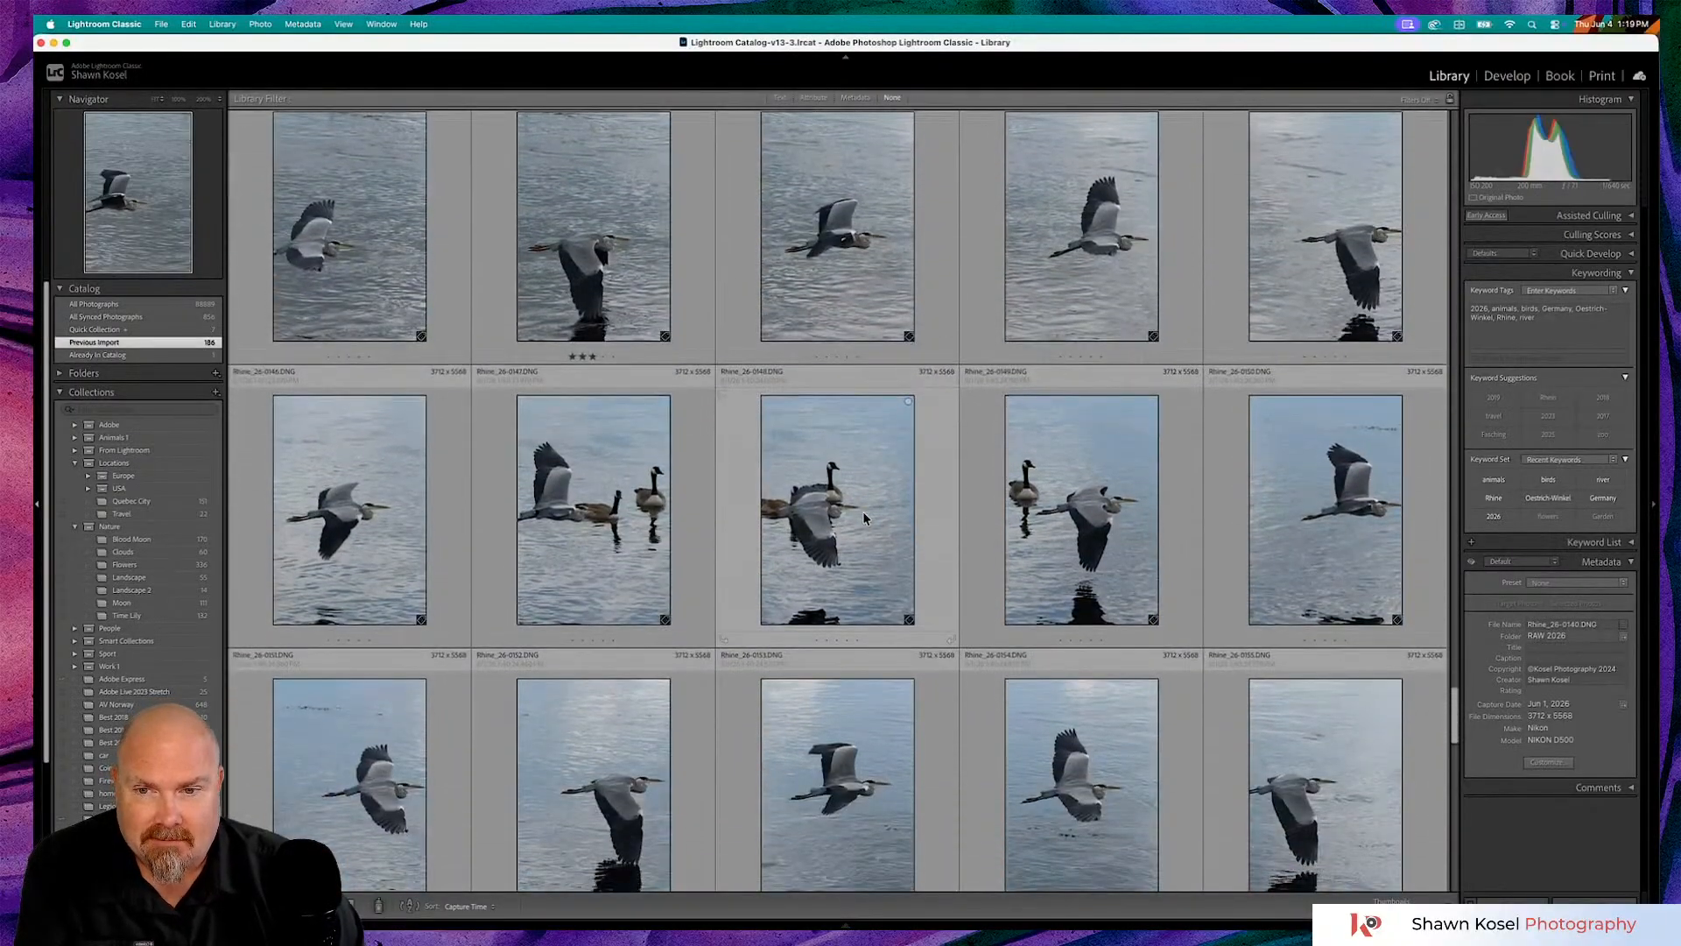
pyautogui.doubleClick(621, 522)
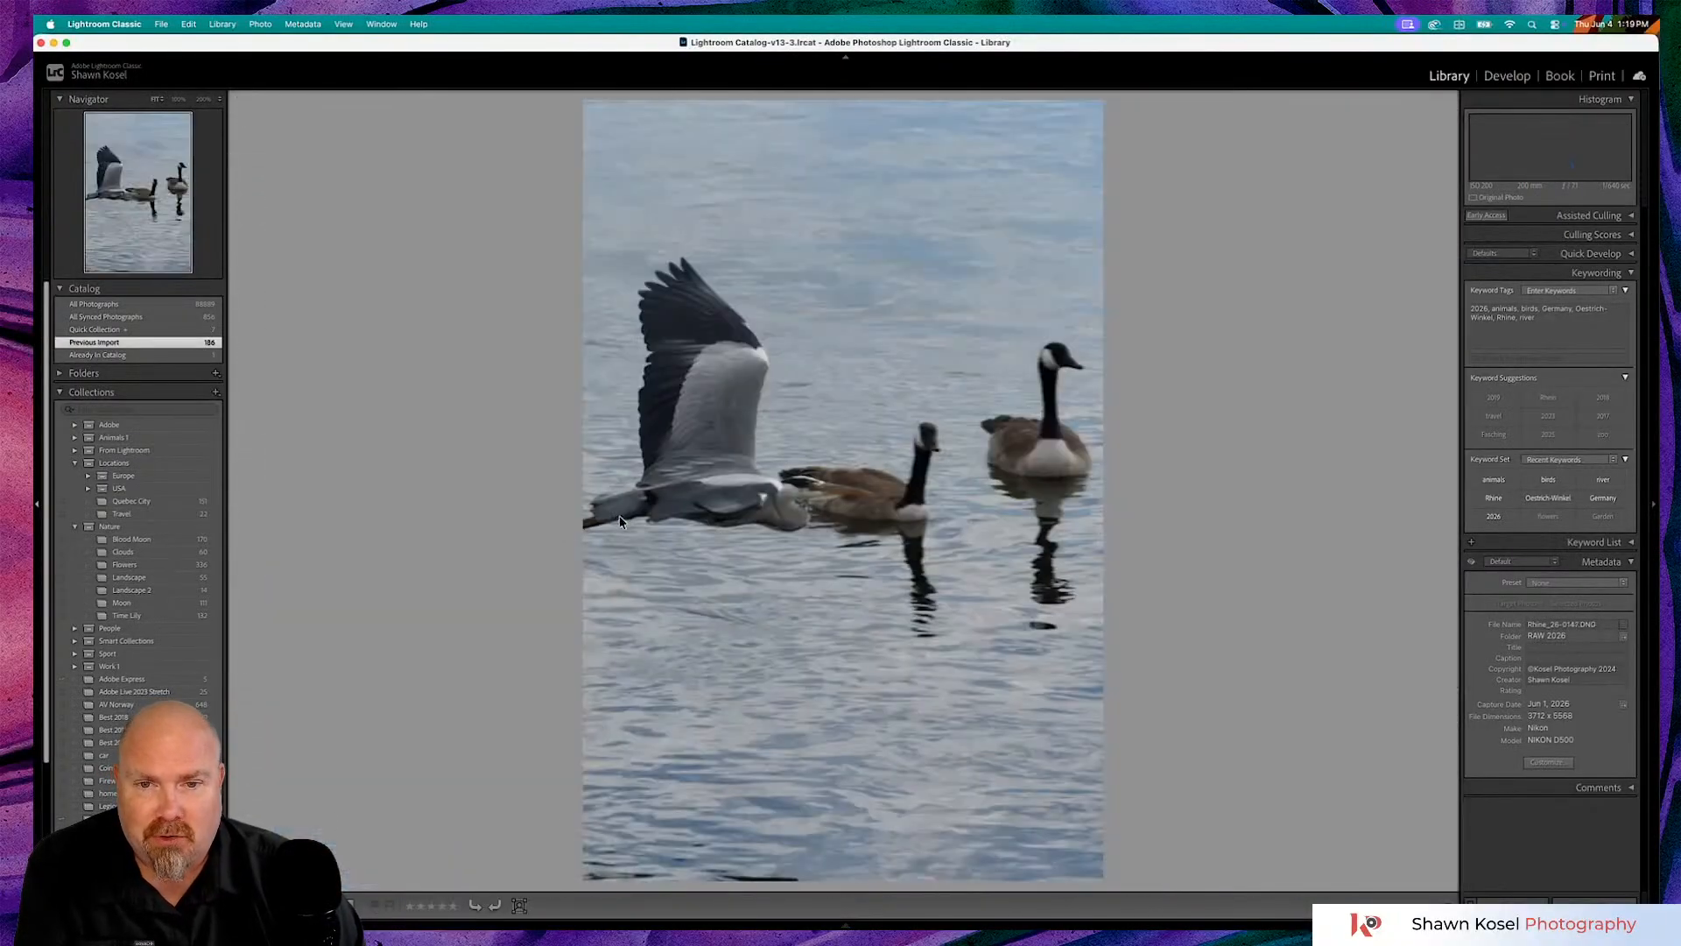
pyautogui.doubleClick(790, 514)
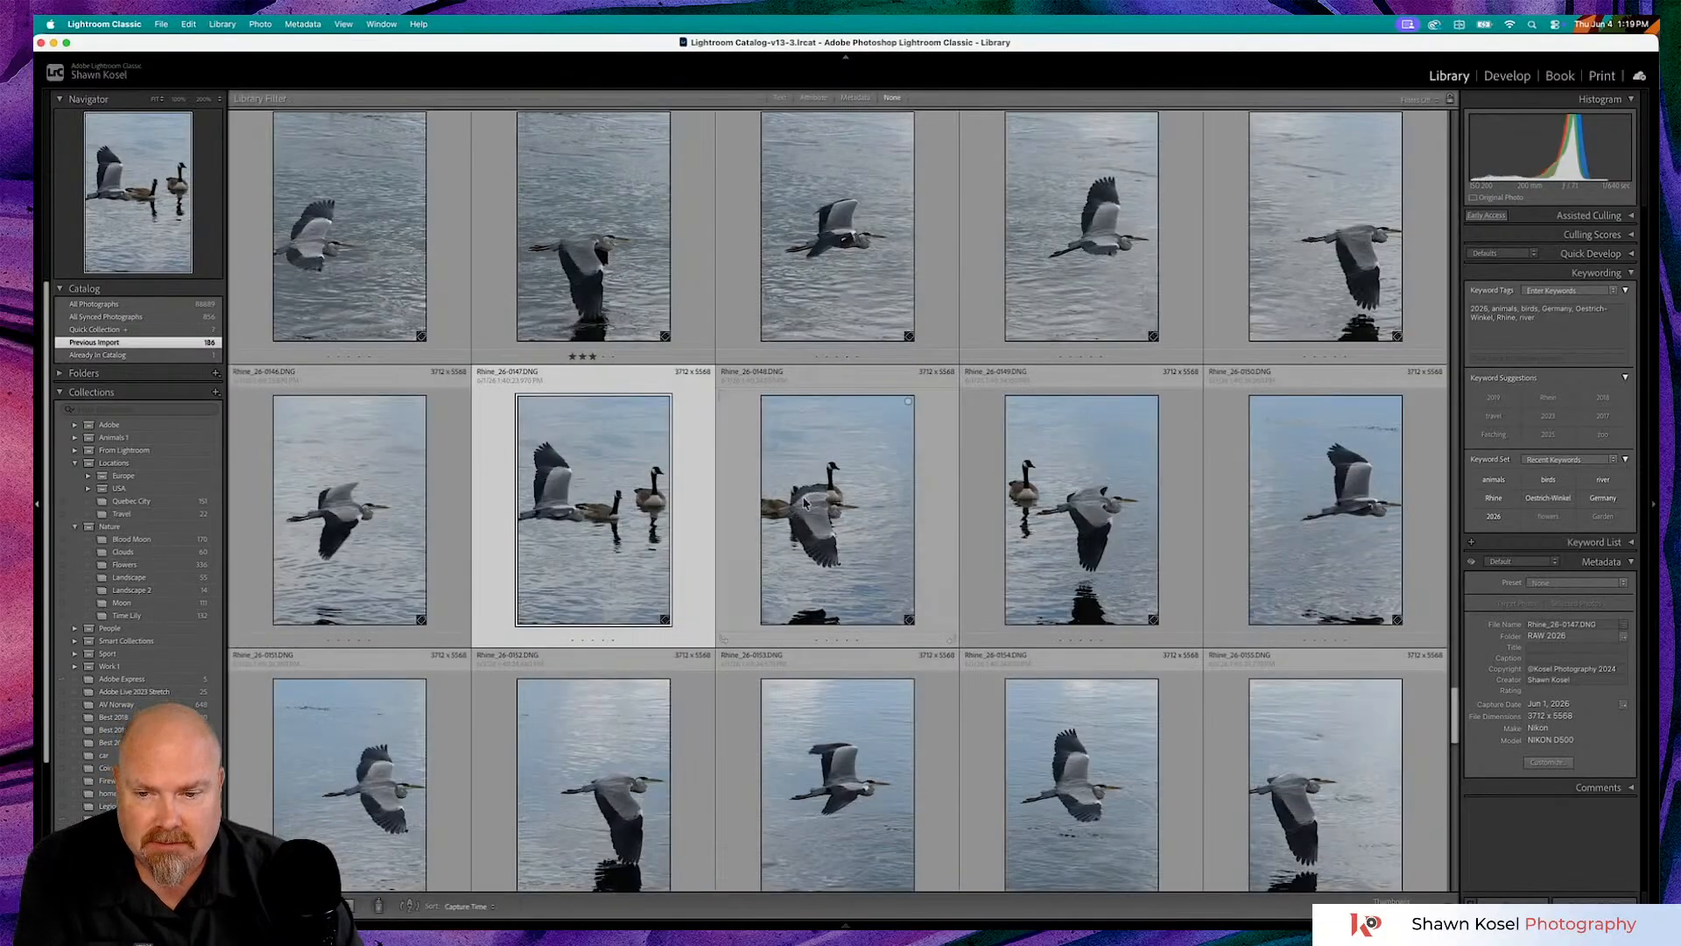
# - Open the wings-down frame Rhine_26-0152.DNG, check the heron's head at close zoom, and return to the grid
pyautogui.scroll(-2, 832, 491)
pyautogui.doubleClick(631, 558)
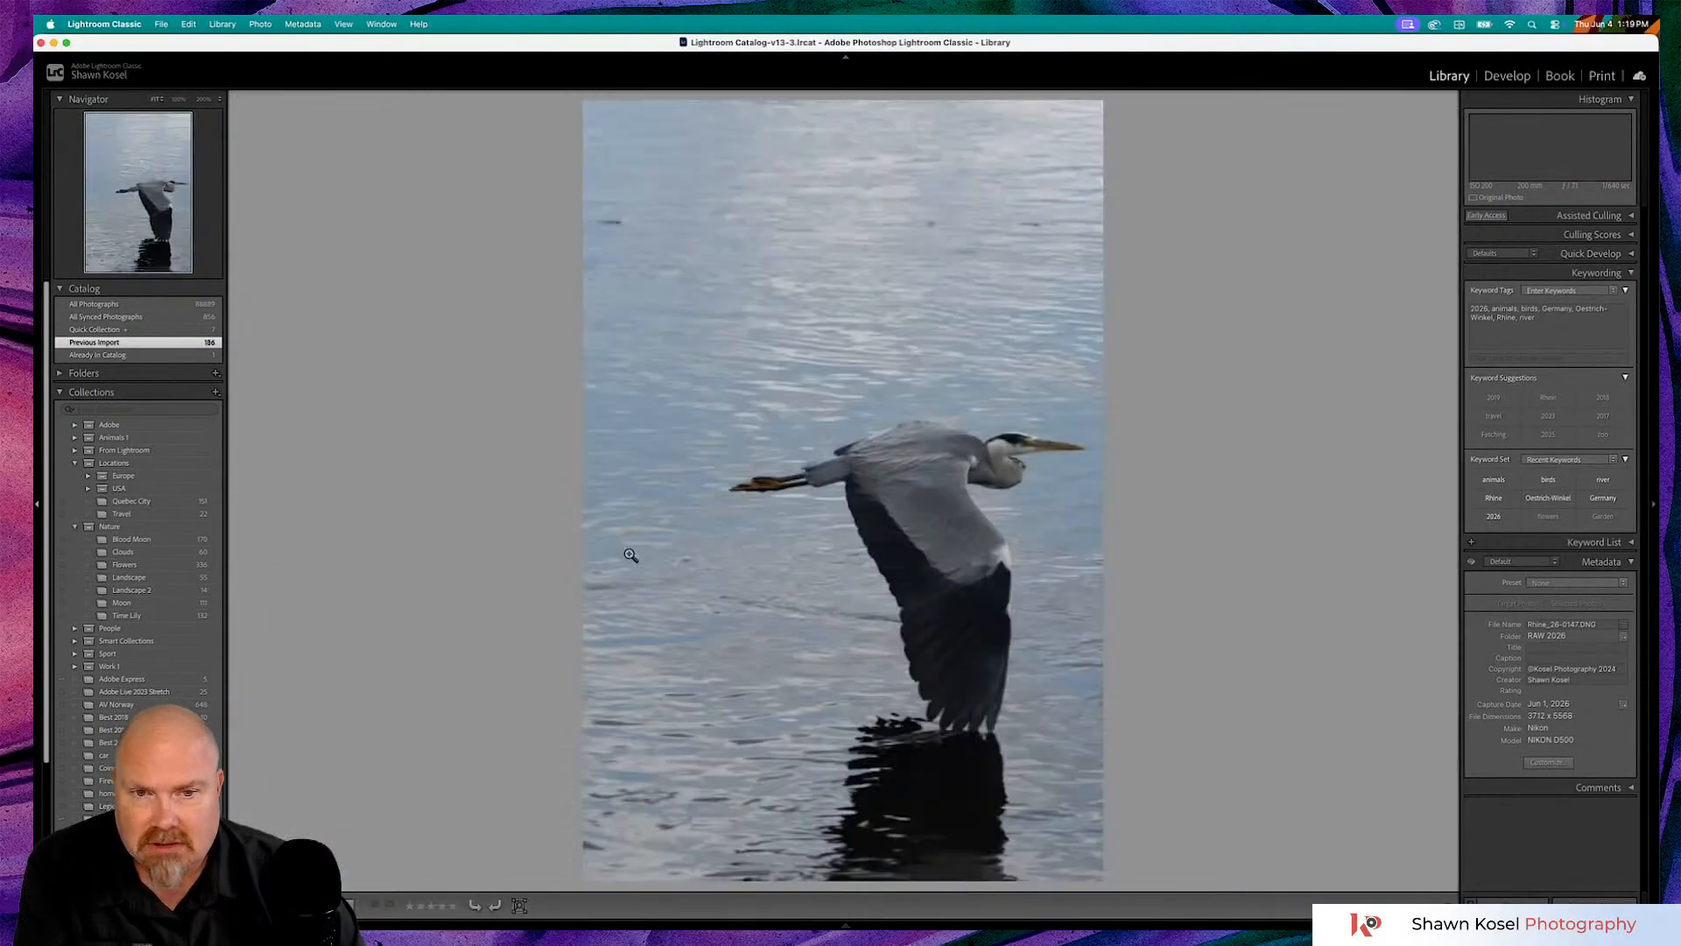
pyautogui.click(1000, 448)
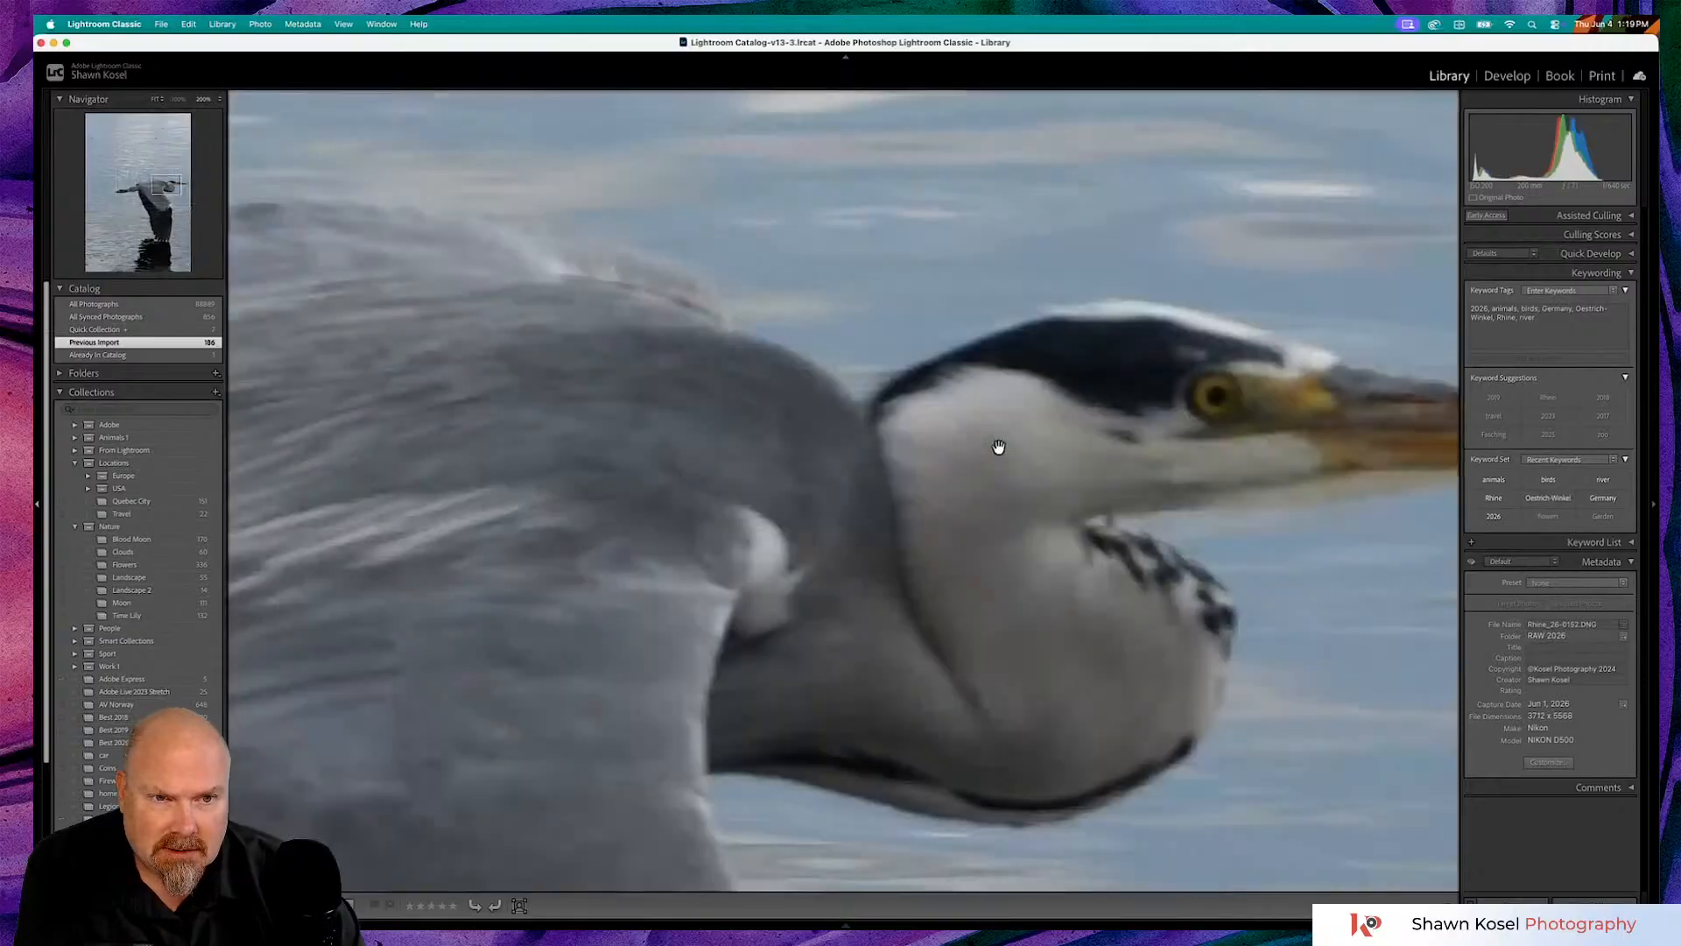
pyautogui.click(999, 448)
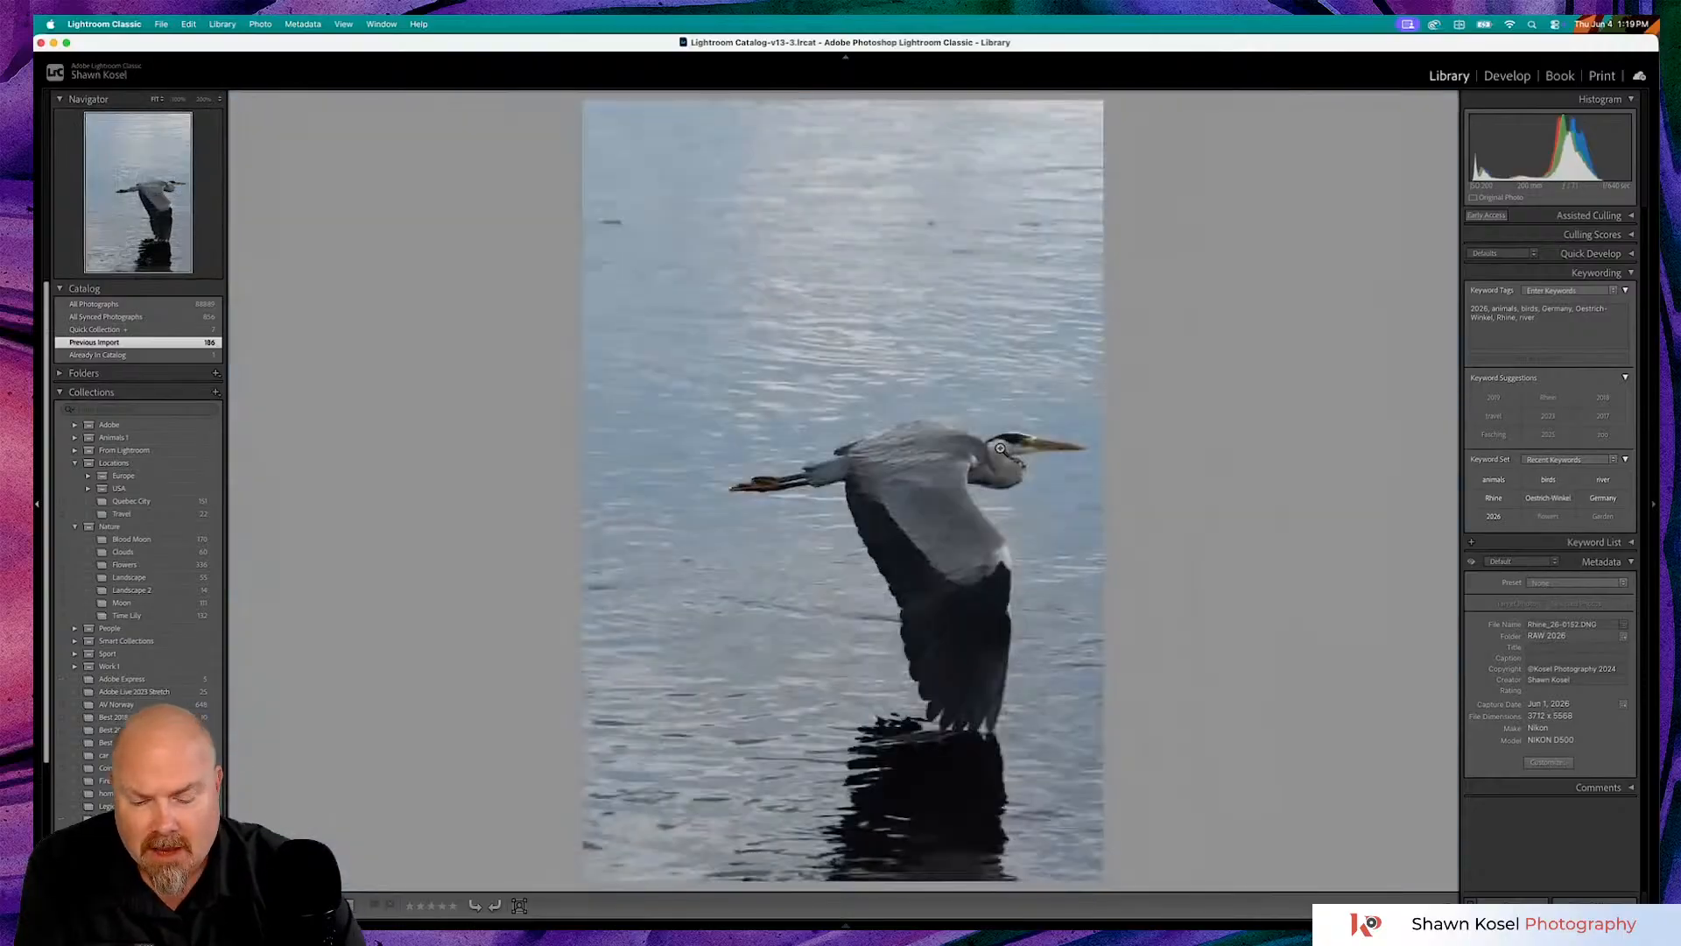
pyautogui.press('g')
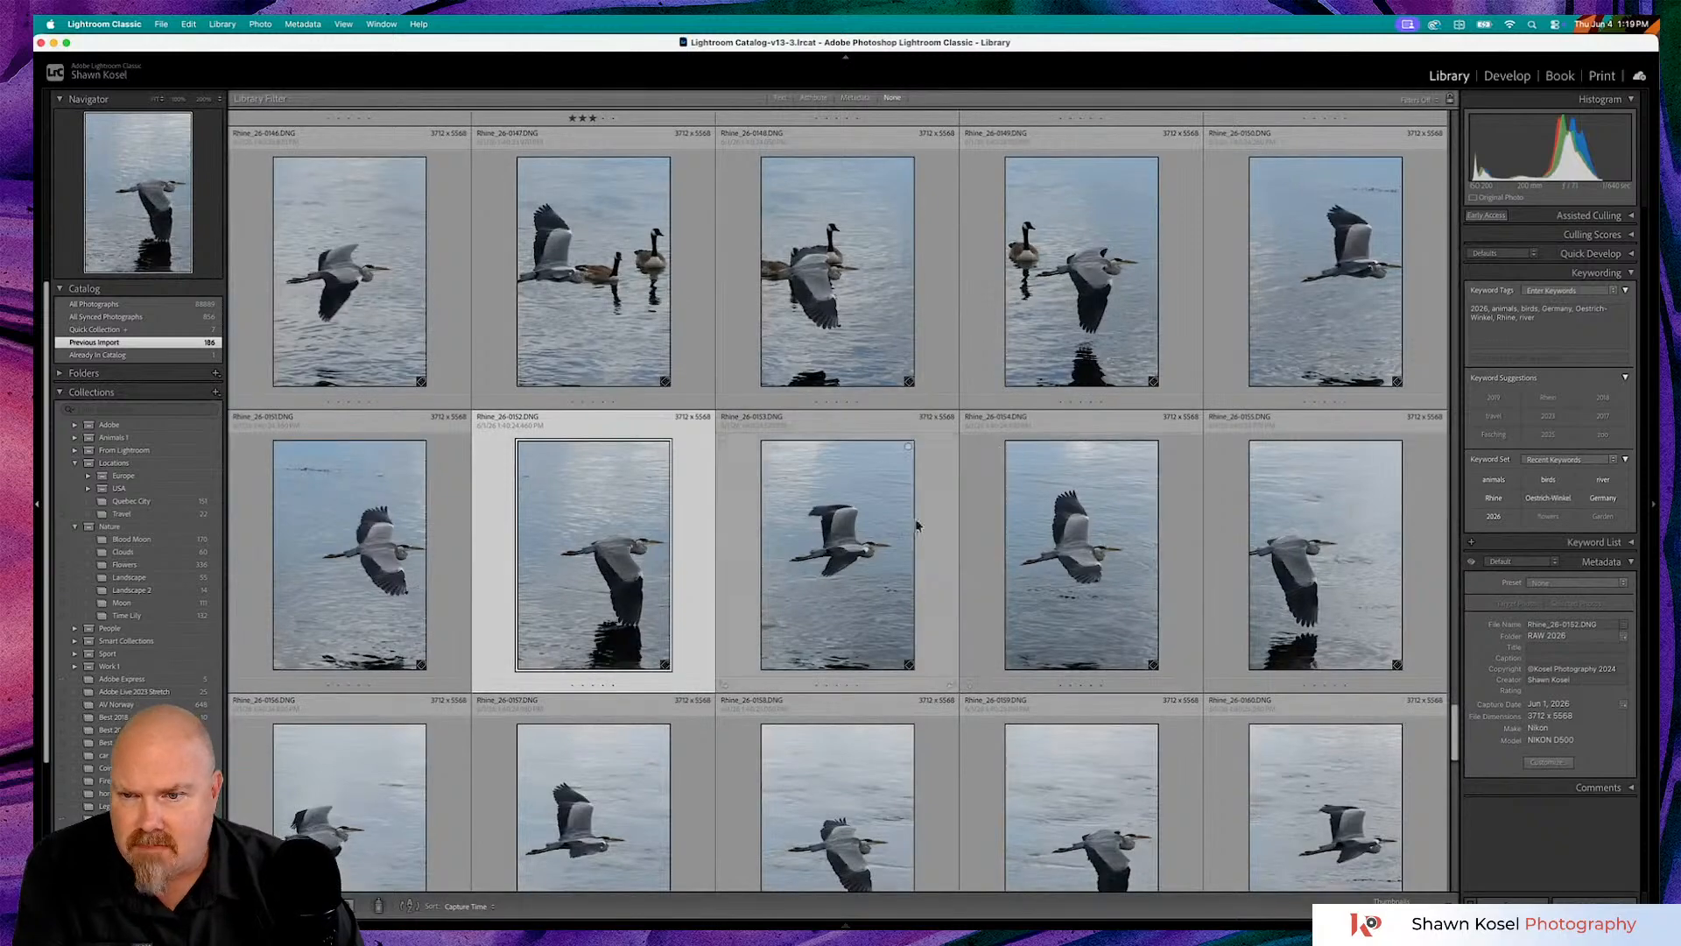
# - Look through the remaining photos to the end of the import and filter the grid to three stars and higher
pyautogui.scroll(-3, 893, 532)
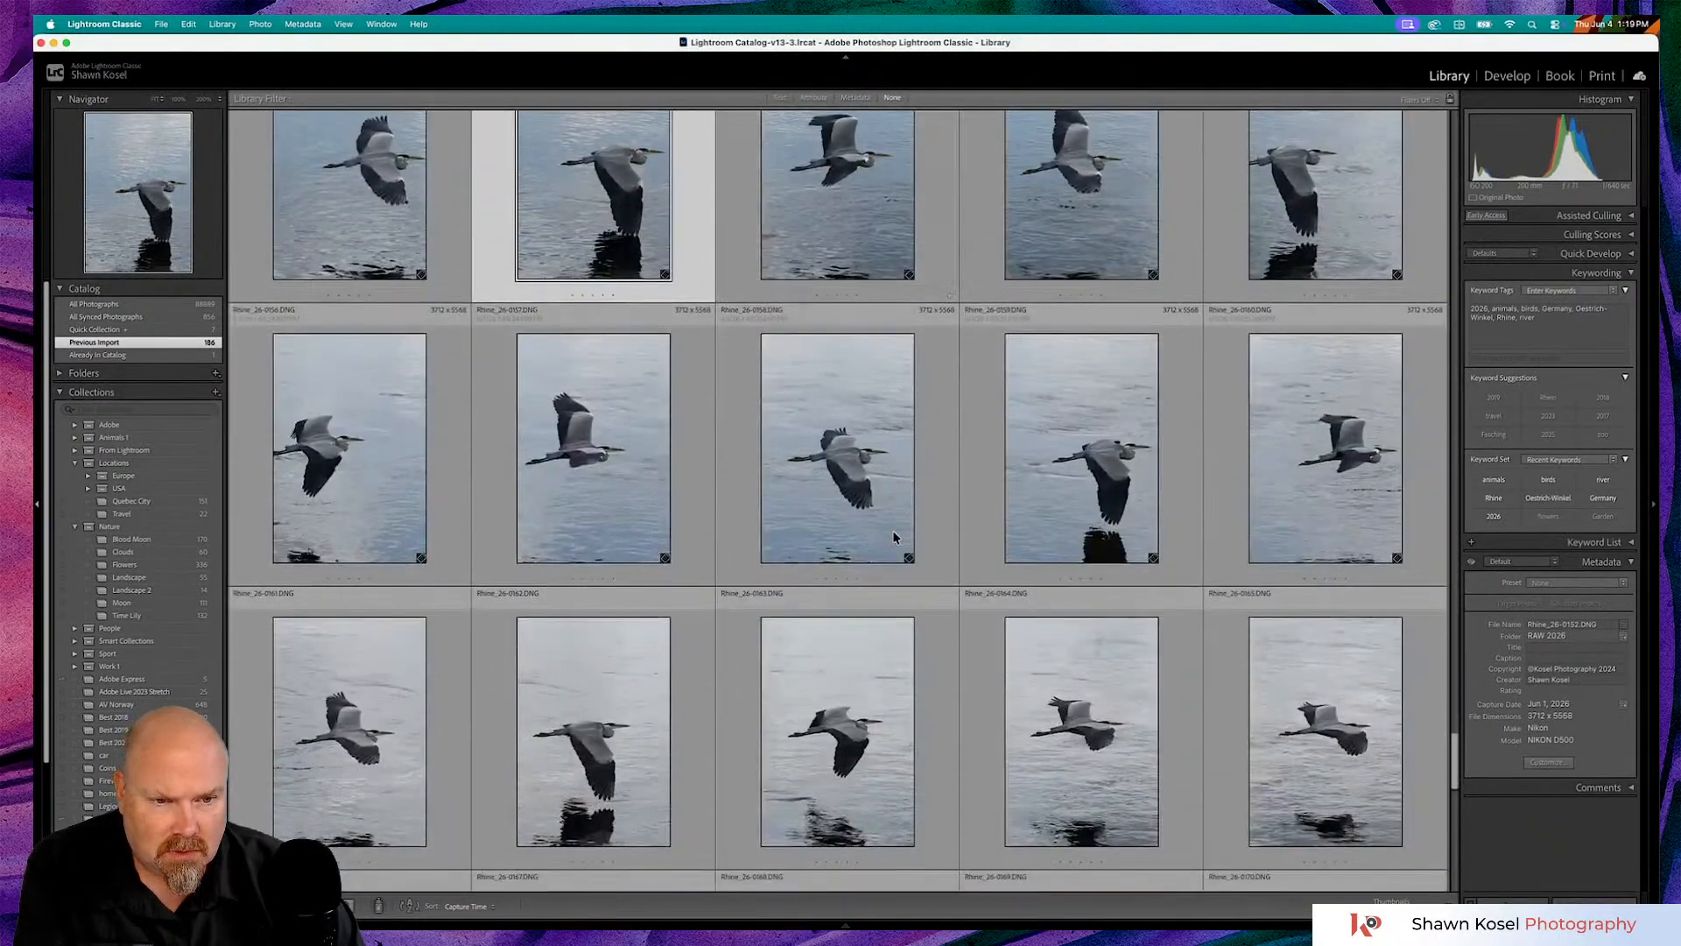
pyautogui.scroll(-3, 893, 537)
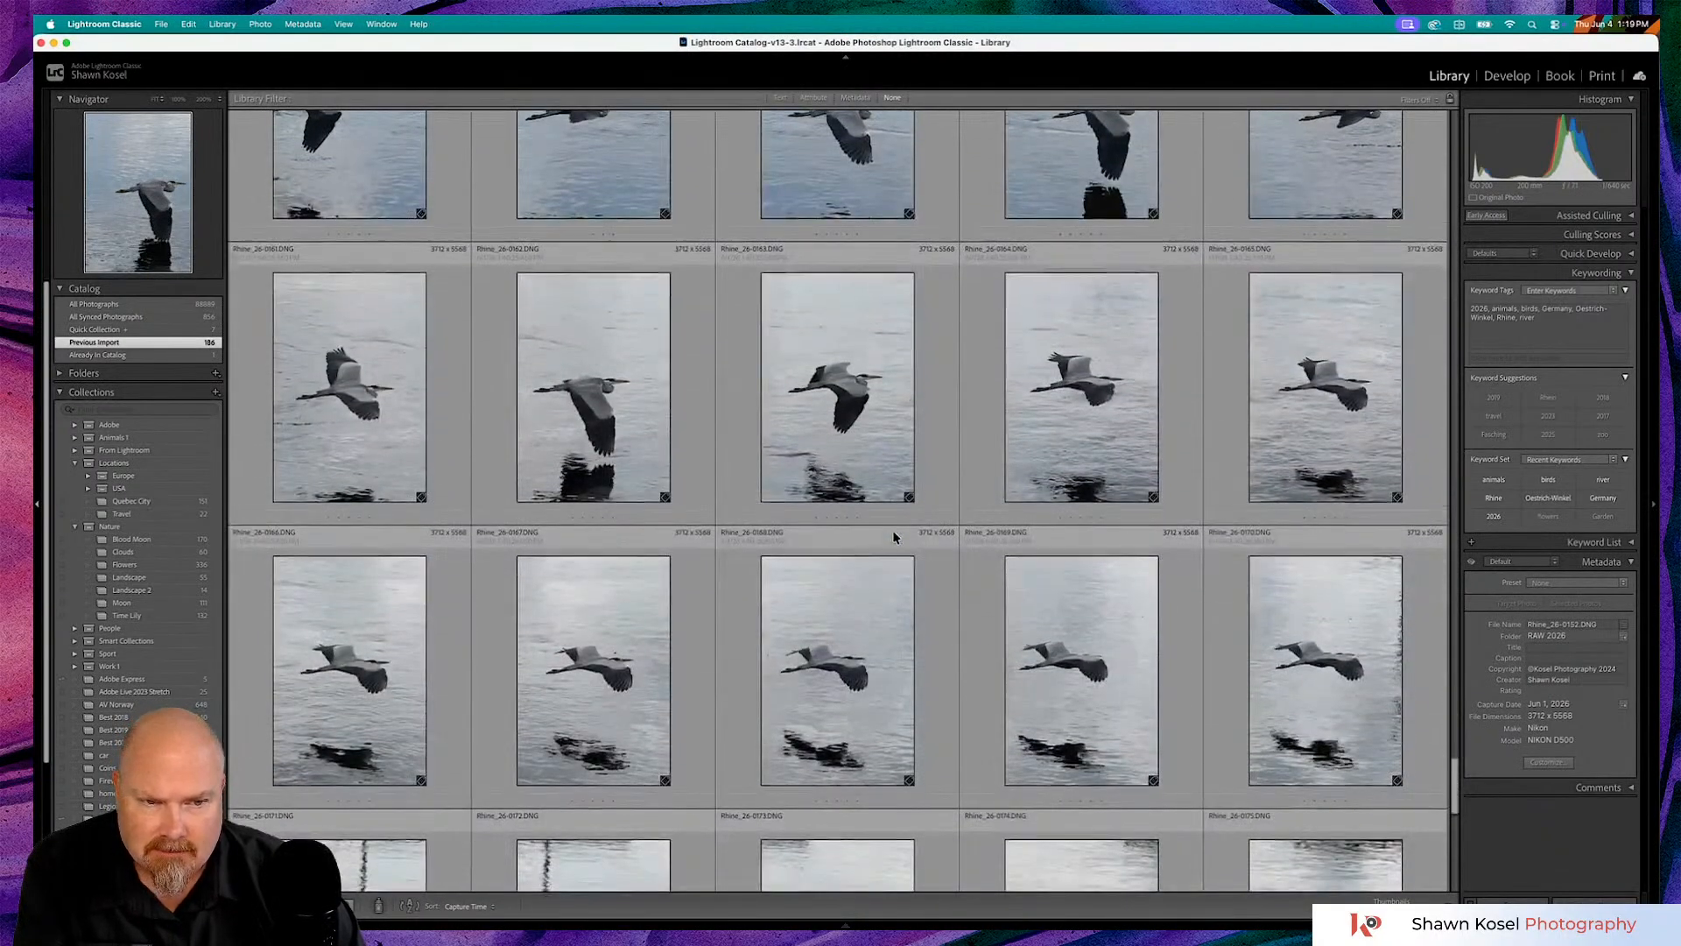
pyautogui.scroll(-6, 893, 537)
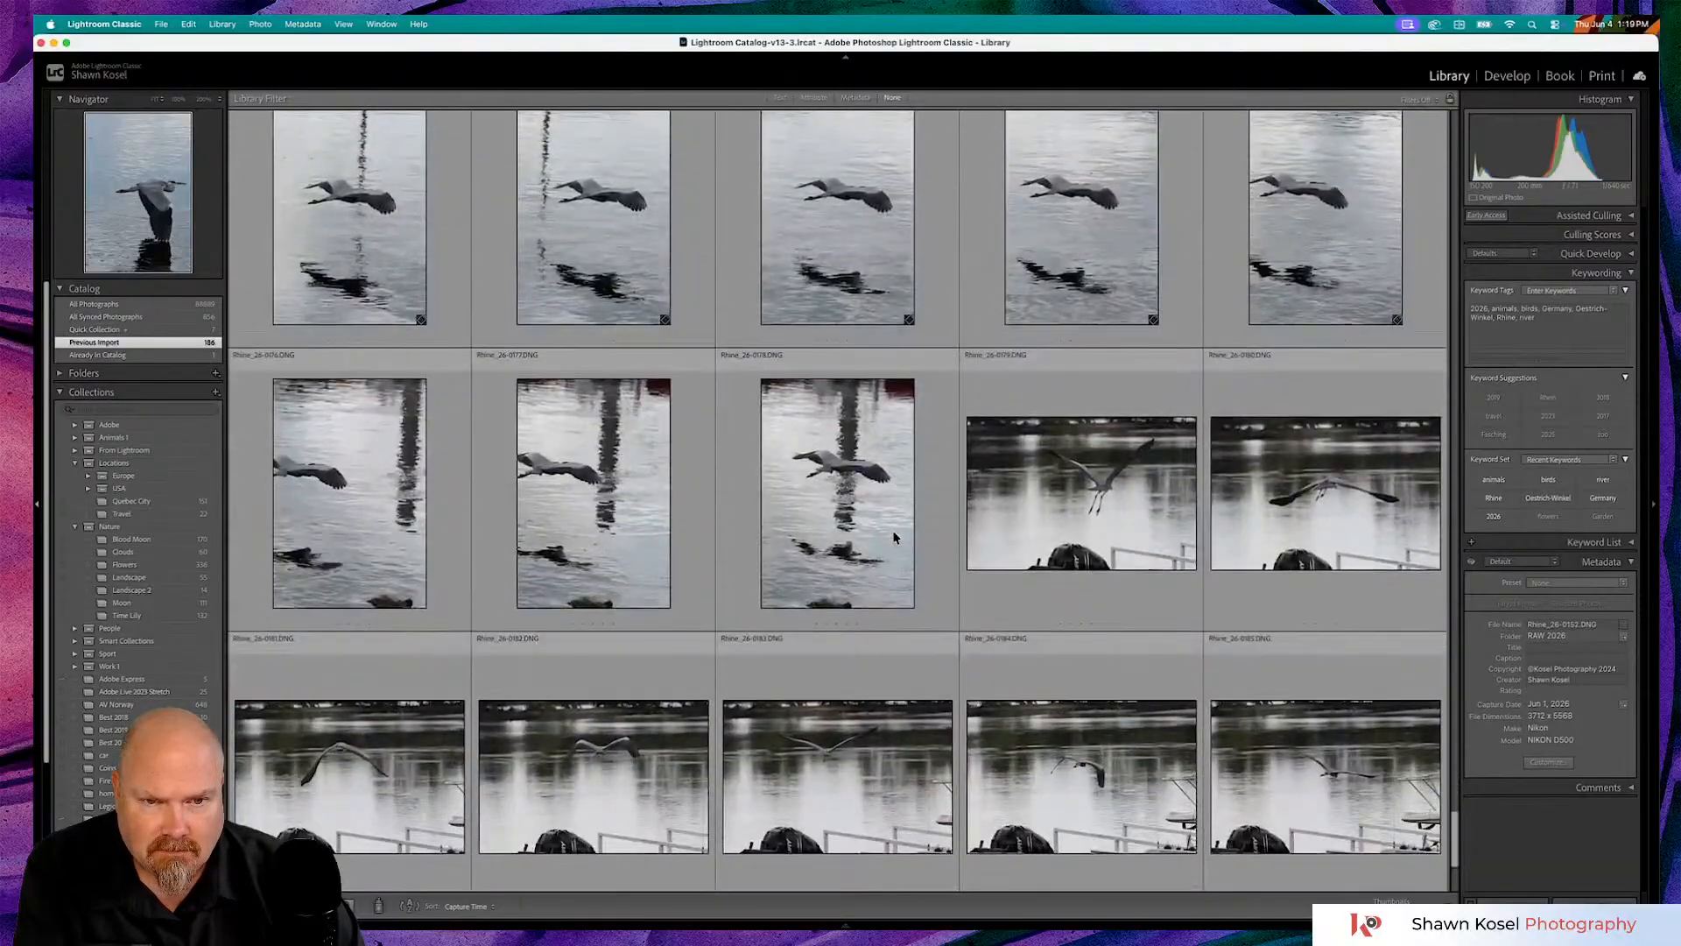
pyautogui.scroll(-3, 894, 537)
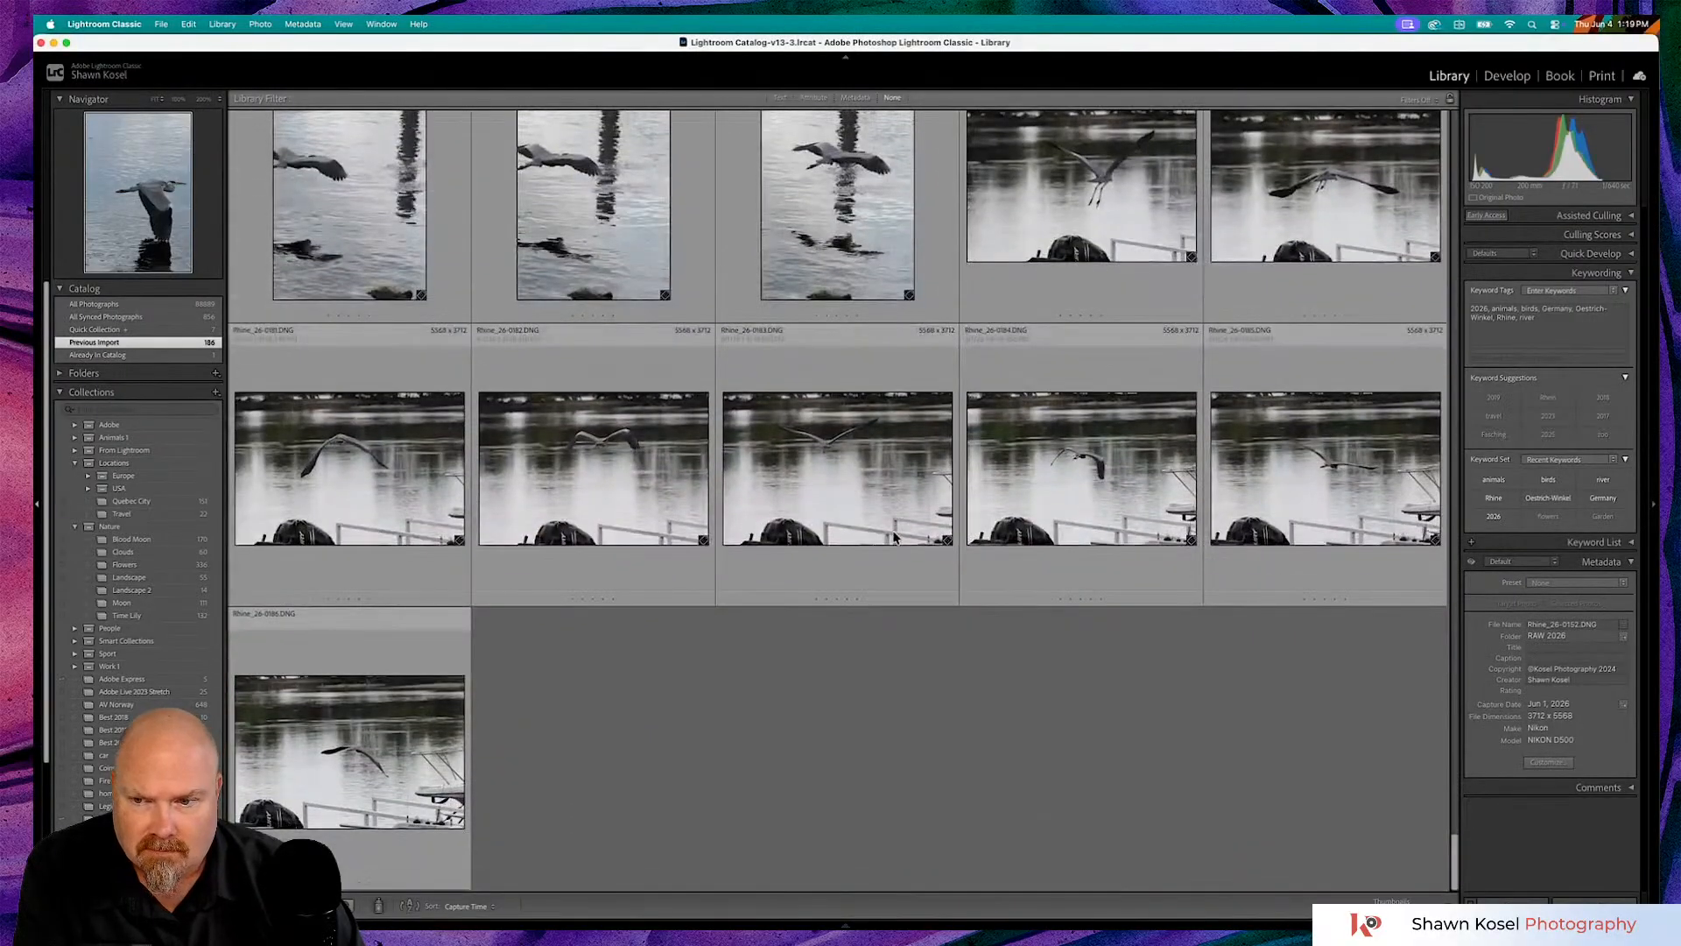
pyautogui.scroll(20, 892, 531)
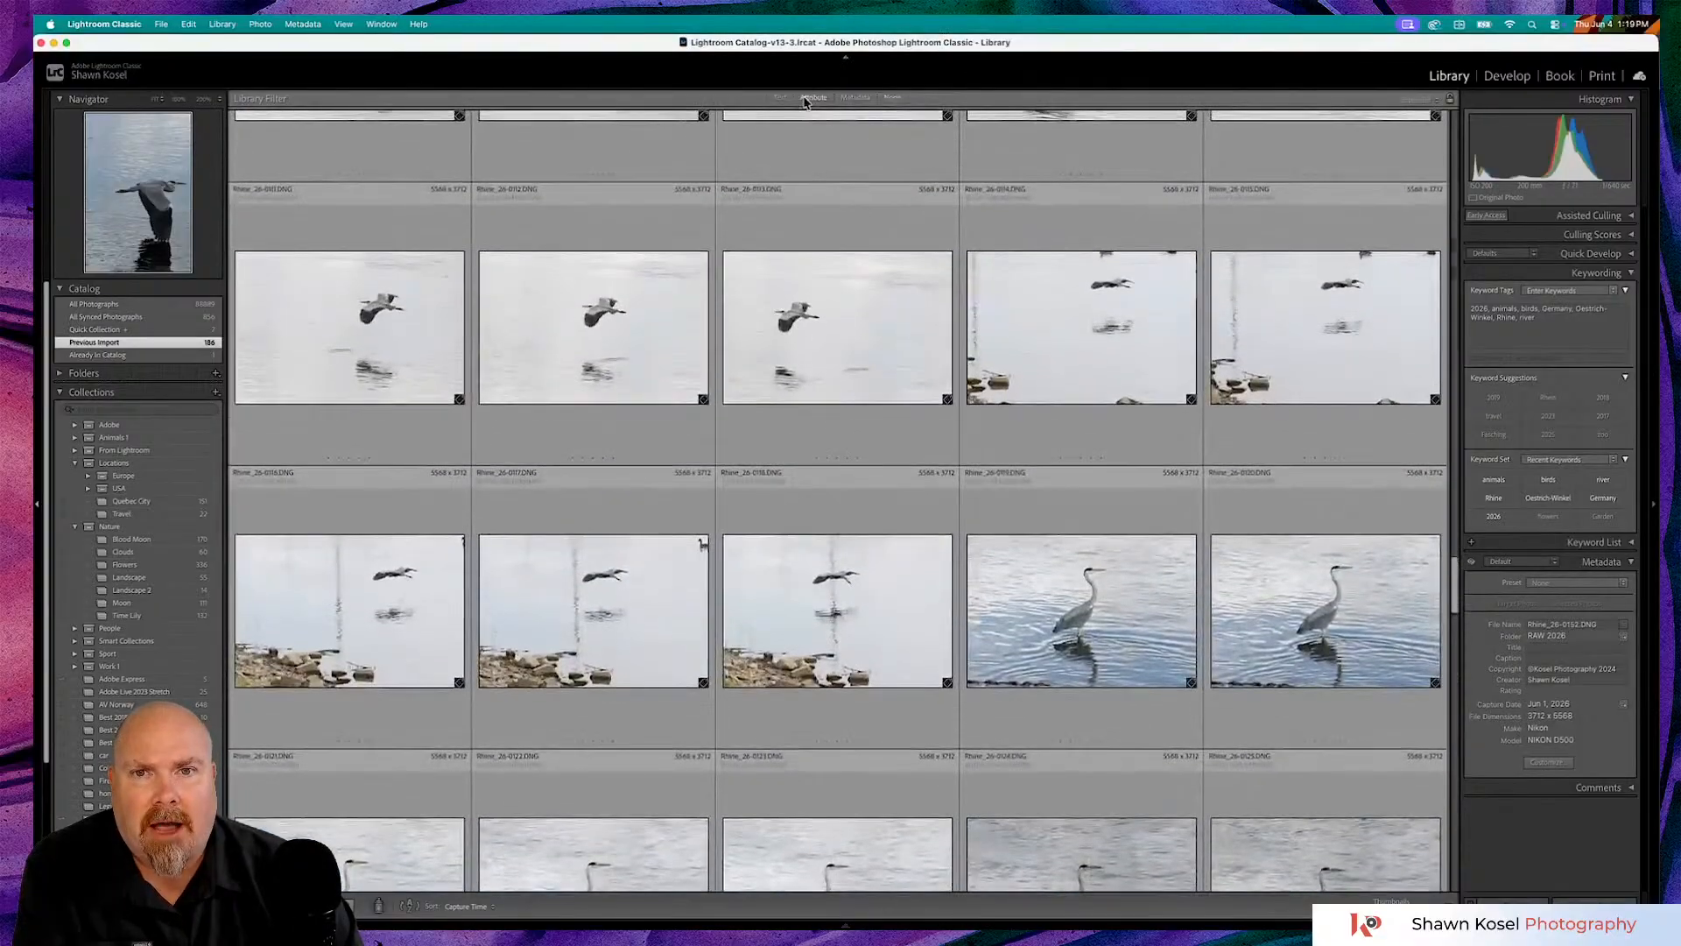
pyautogui.click(812, 98)
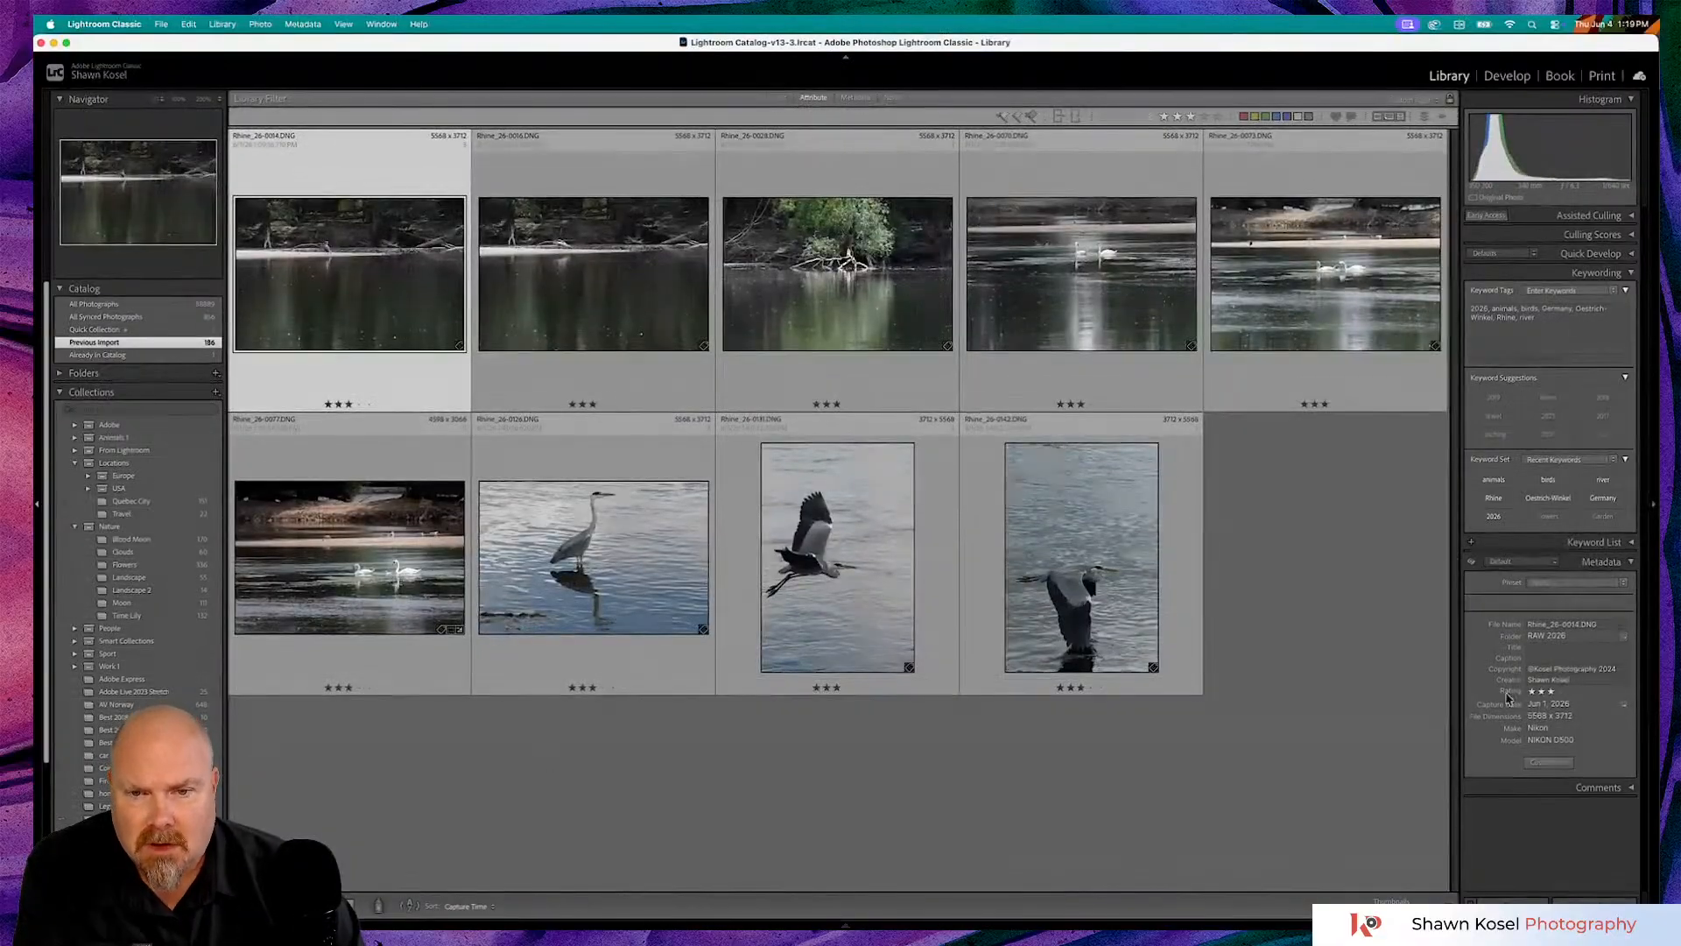
# - Open the rated heron flight photos, go to the wings-down frame Rhine_26-0142.DNG, and check its head at close zoom
pyautogui.doubleClick(847, 541)
pyautogui.press('Right')
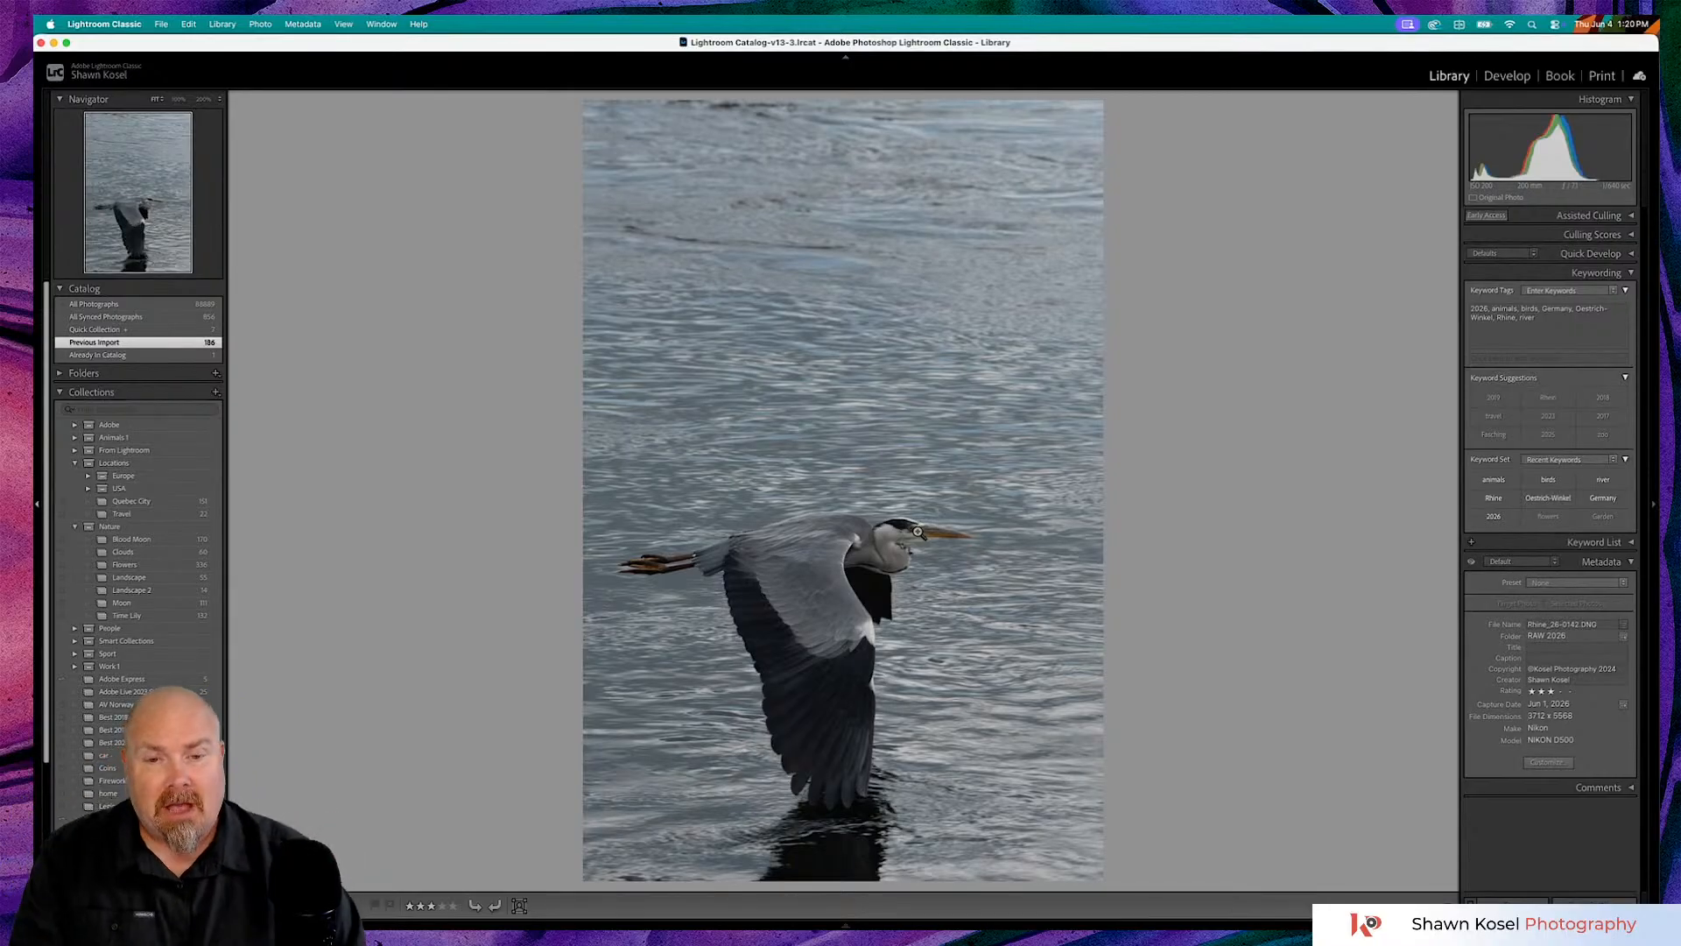
pyautogui.moveTo(932, 928)
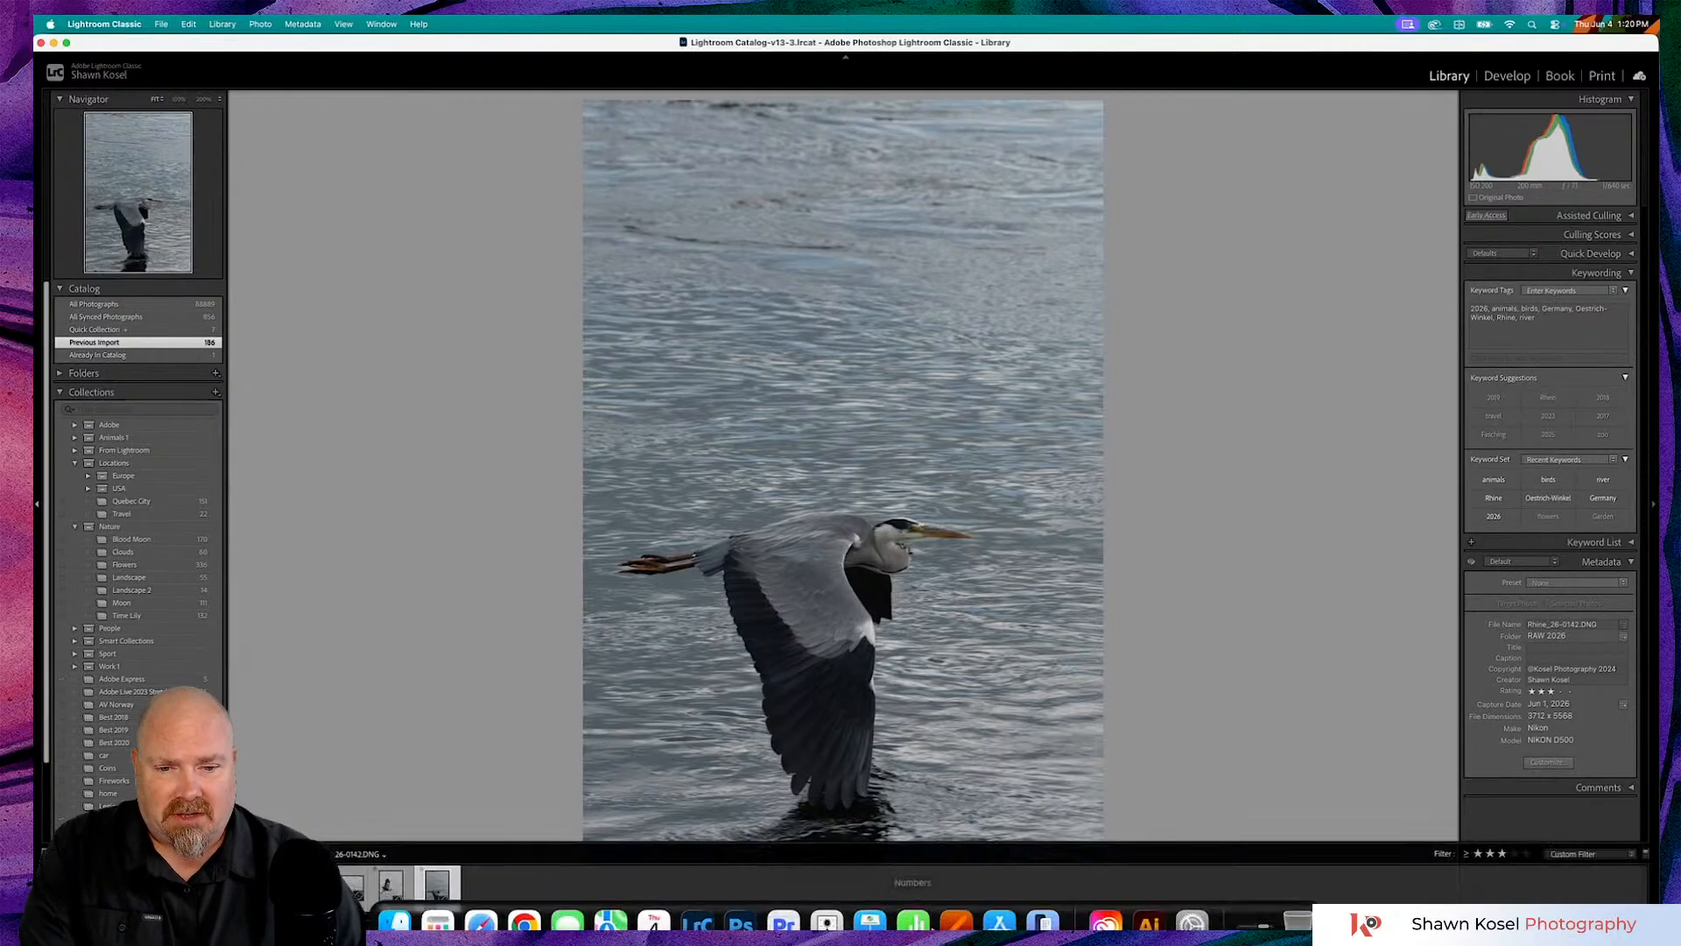
pyautogui.click(741, 905)
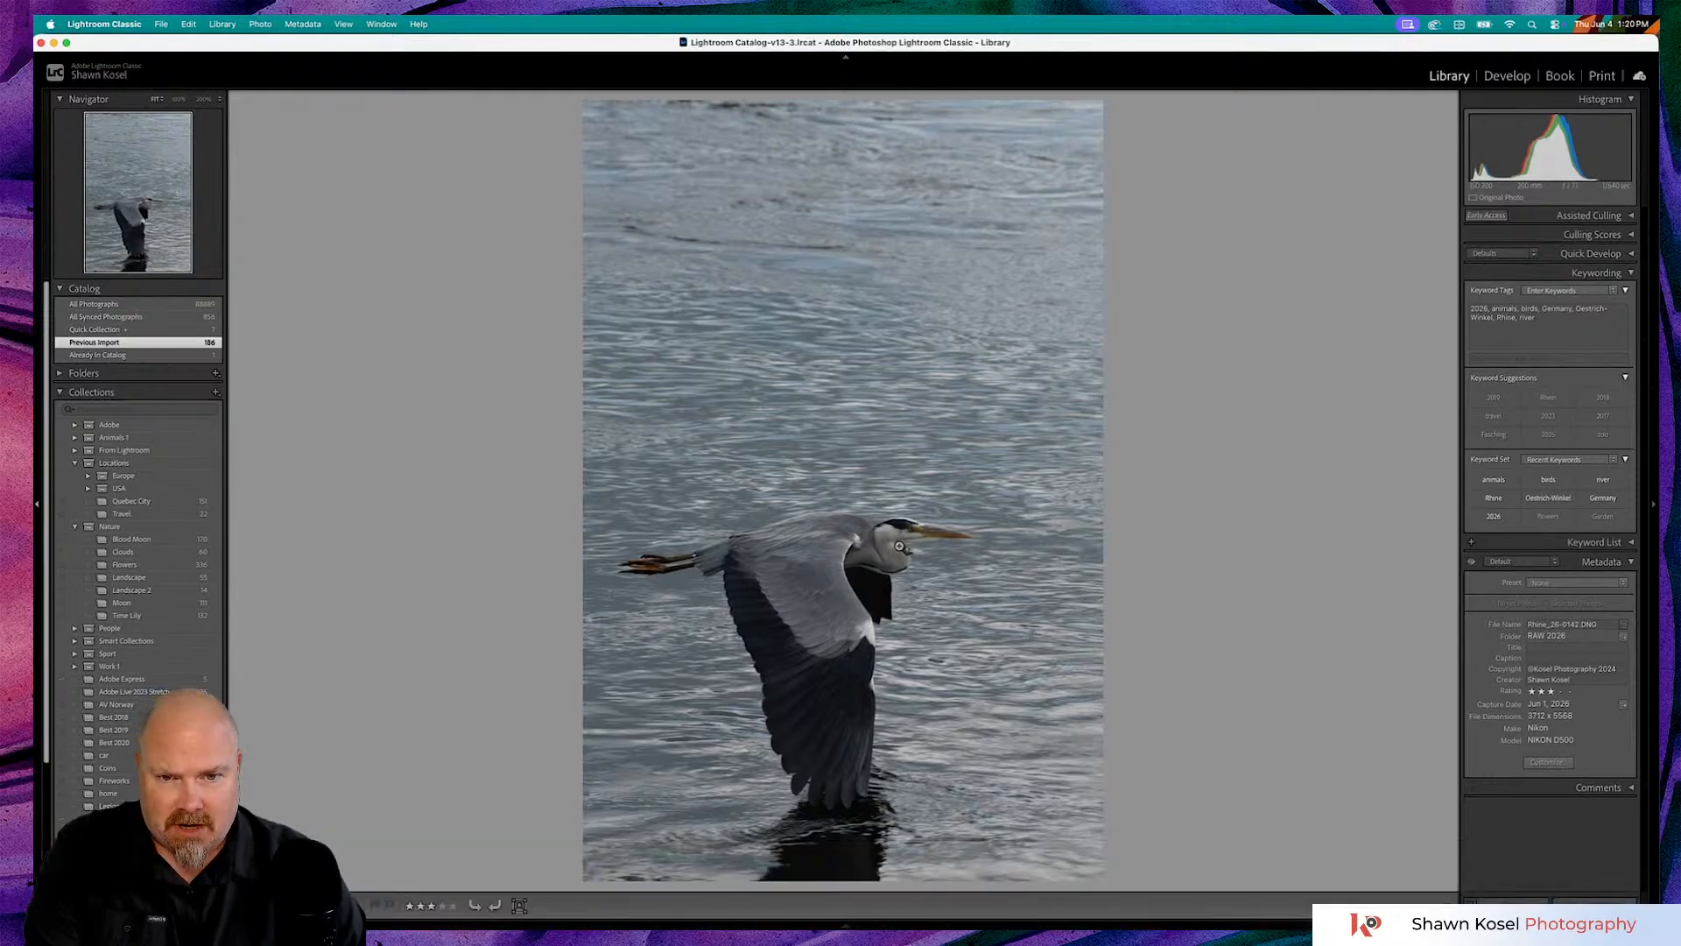
pyautogui.click(898, 544)
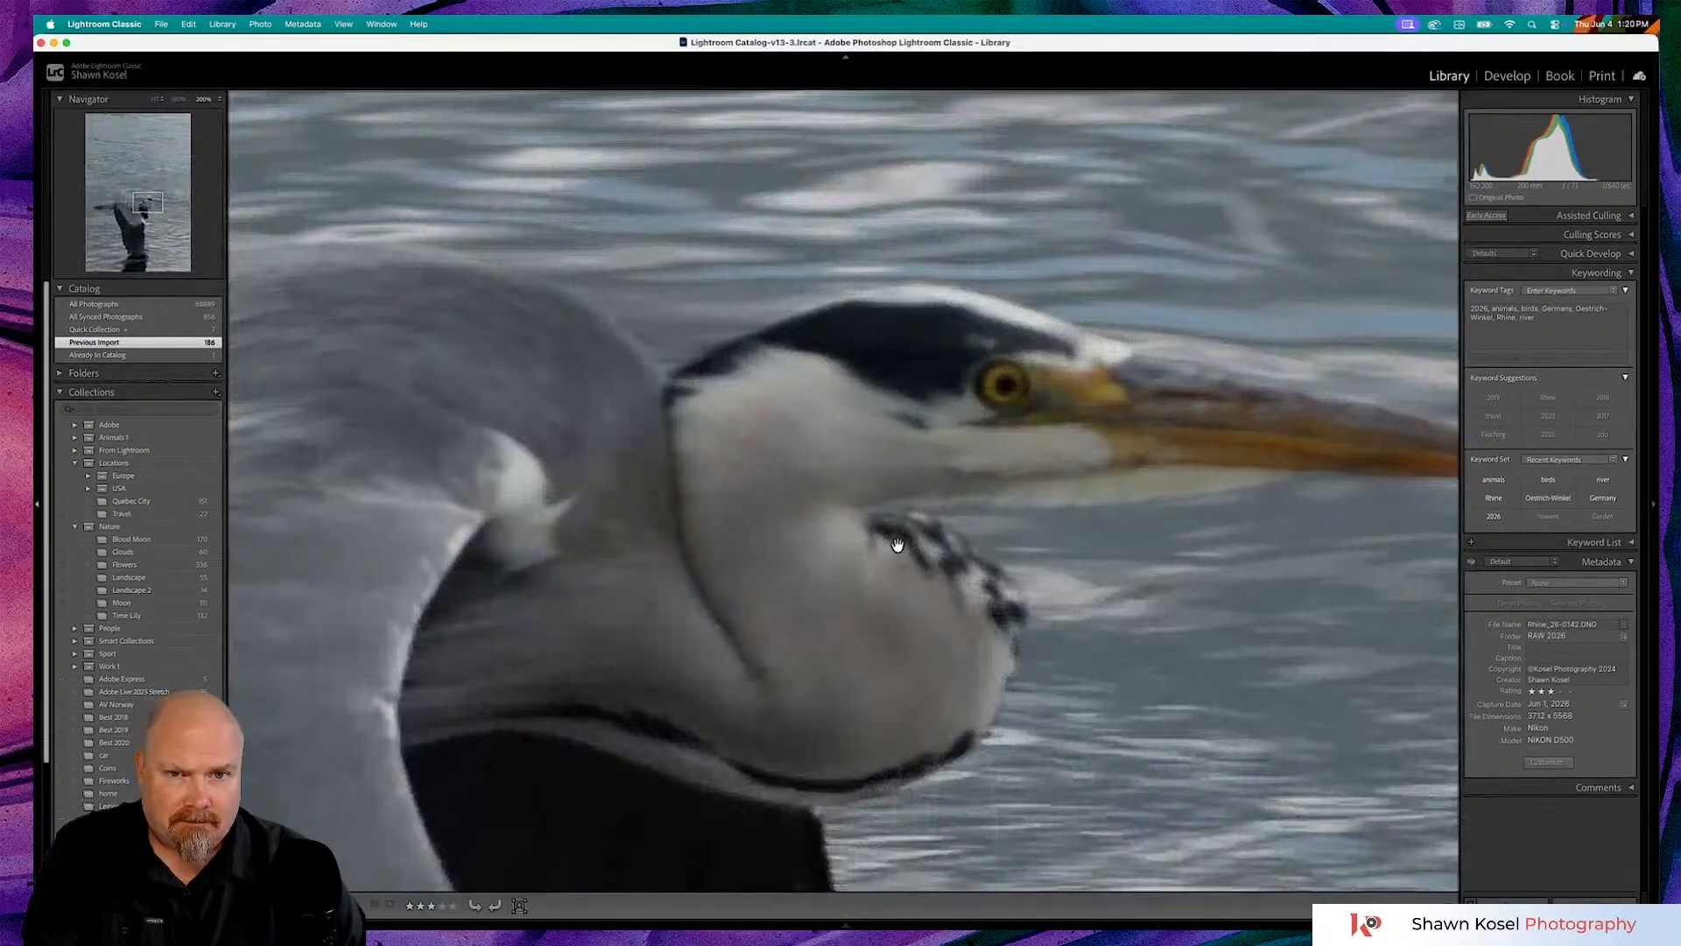
pyautogui.click(897, 544)
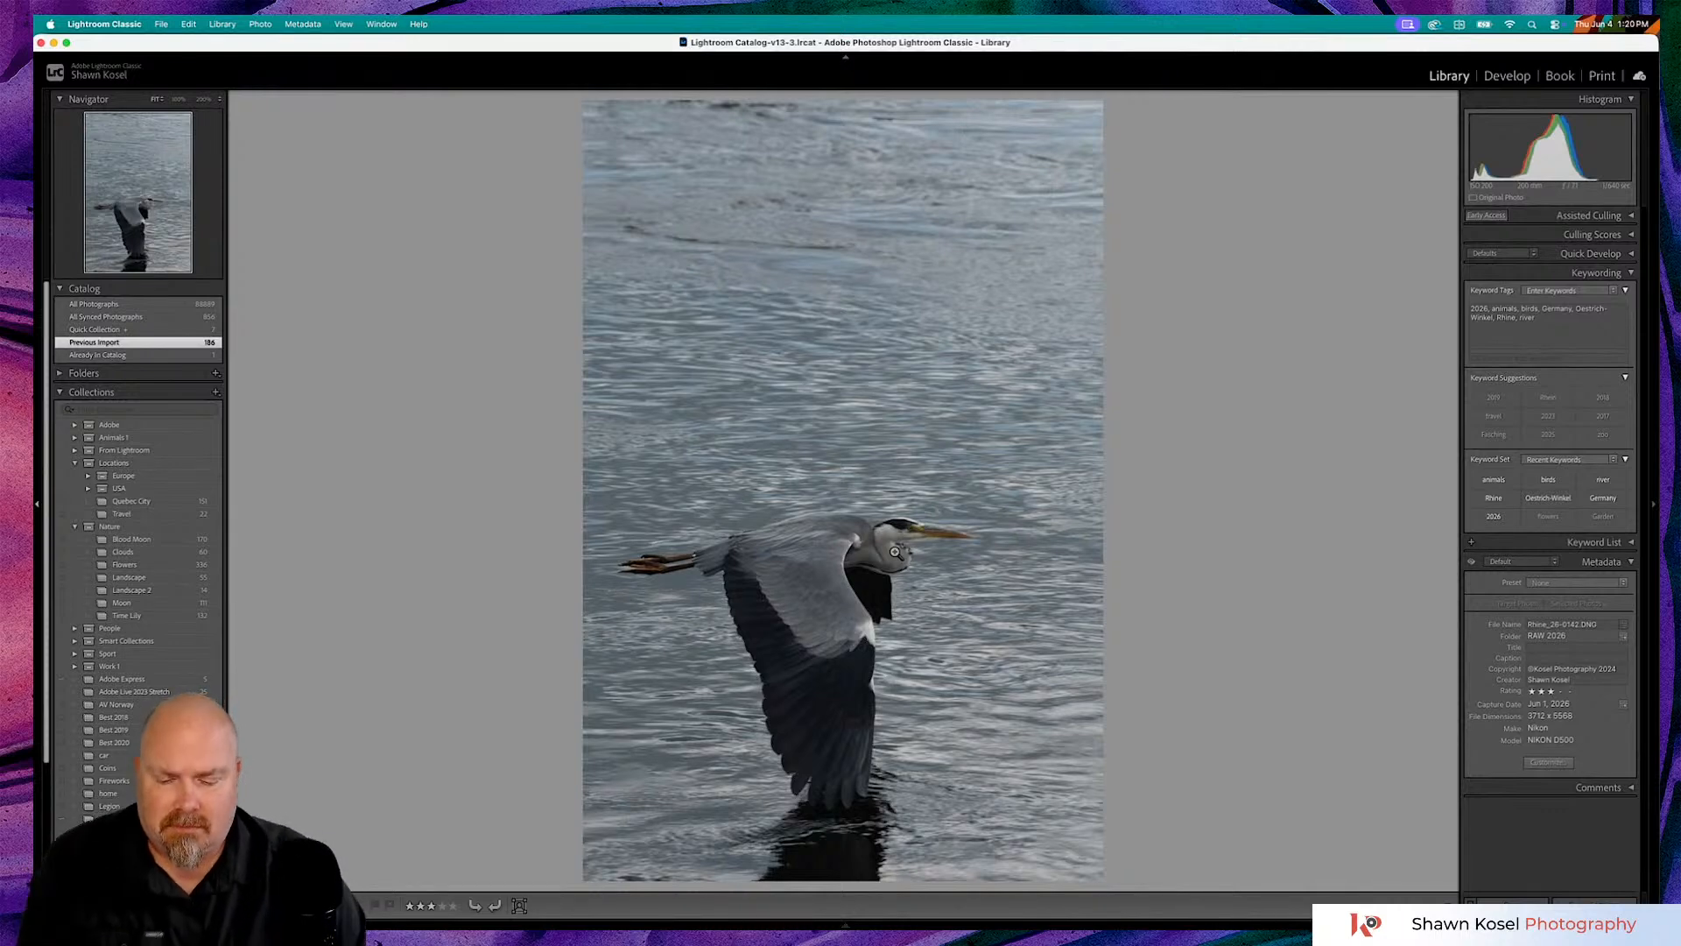
# - Compare the wings-down and wings-raised heron photos side by side, and return to the full single view of the wings-down photo
pyautogui.press('c')
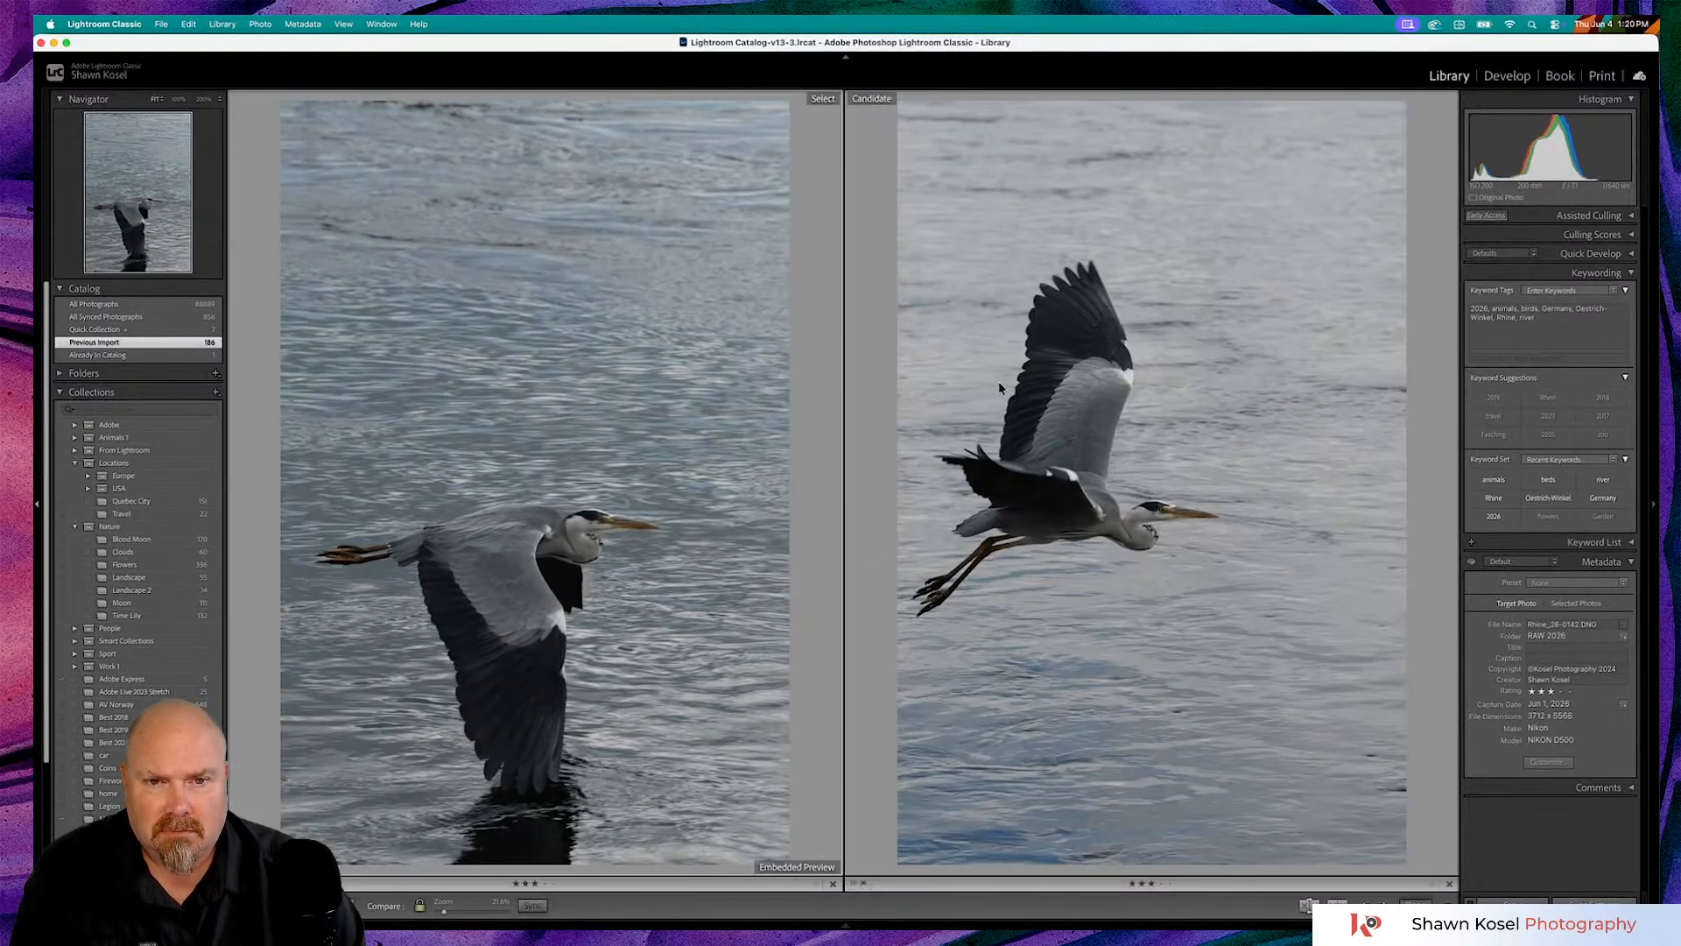
pyautogui.press('e')
pyautogui.click(906, 439)
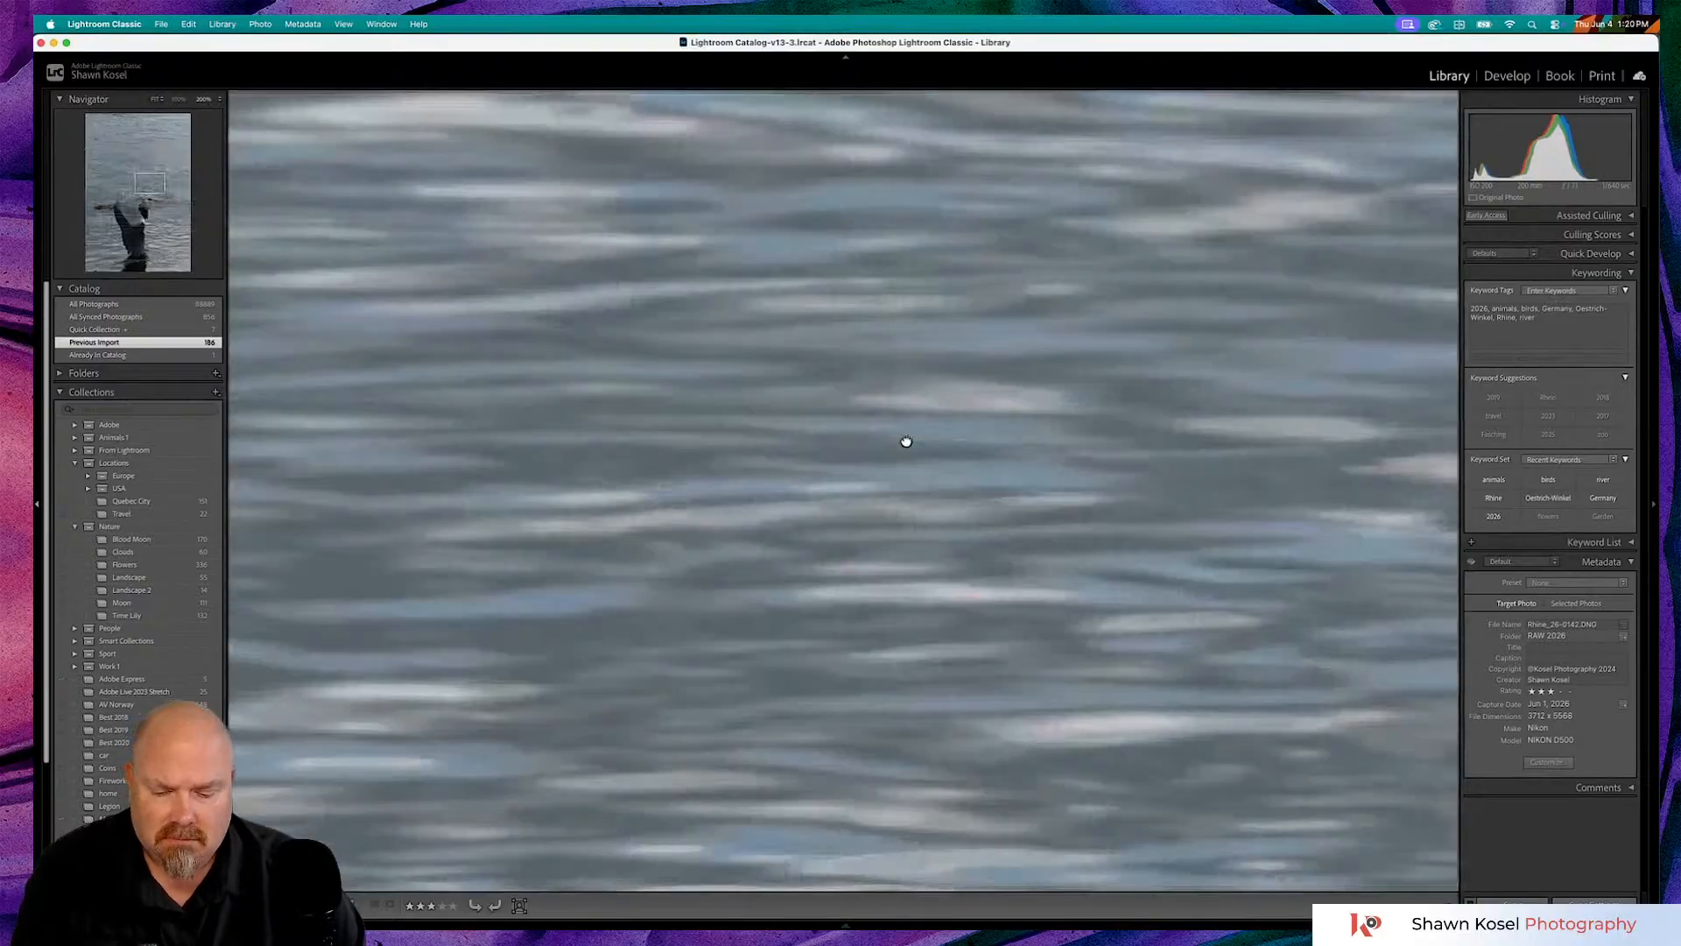
pyautogui.click(906, 439)
pyautogui.click(906, 438)
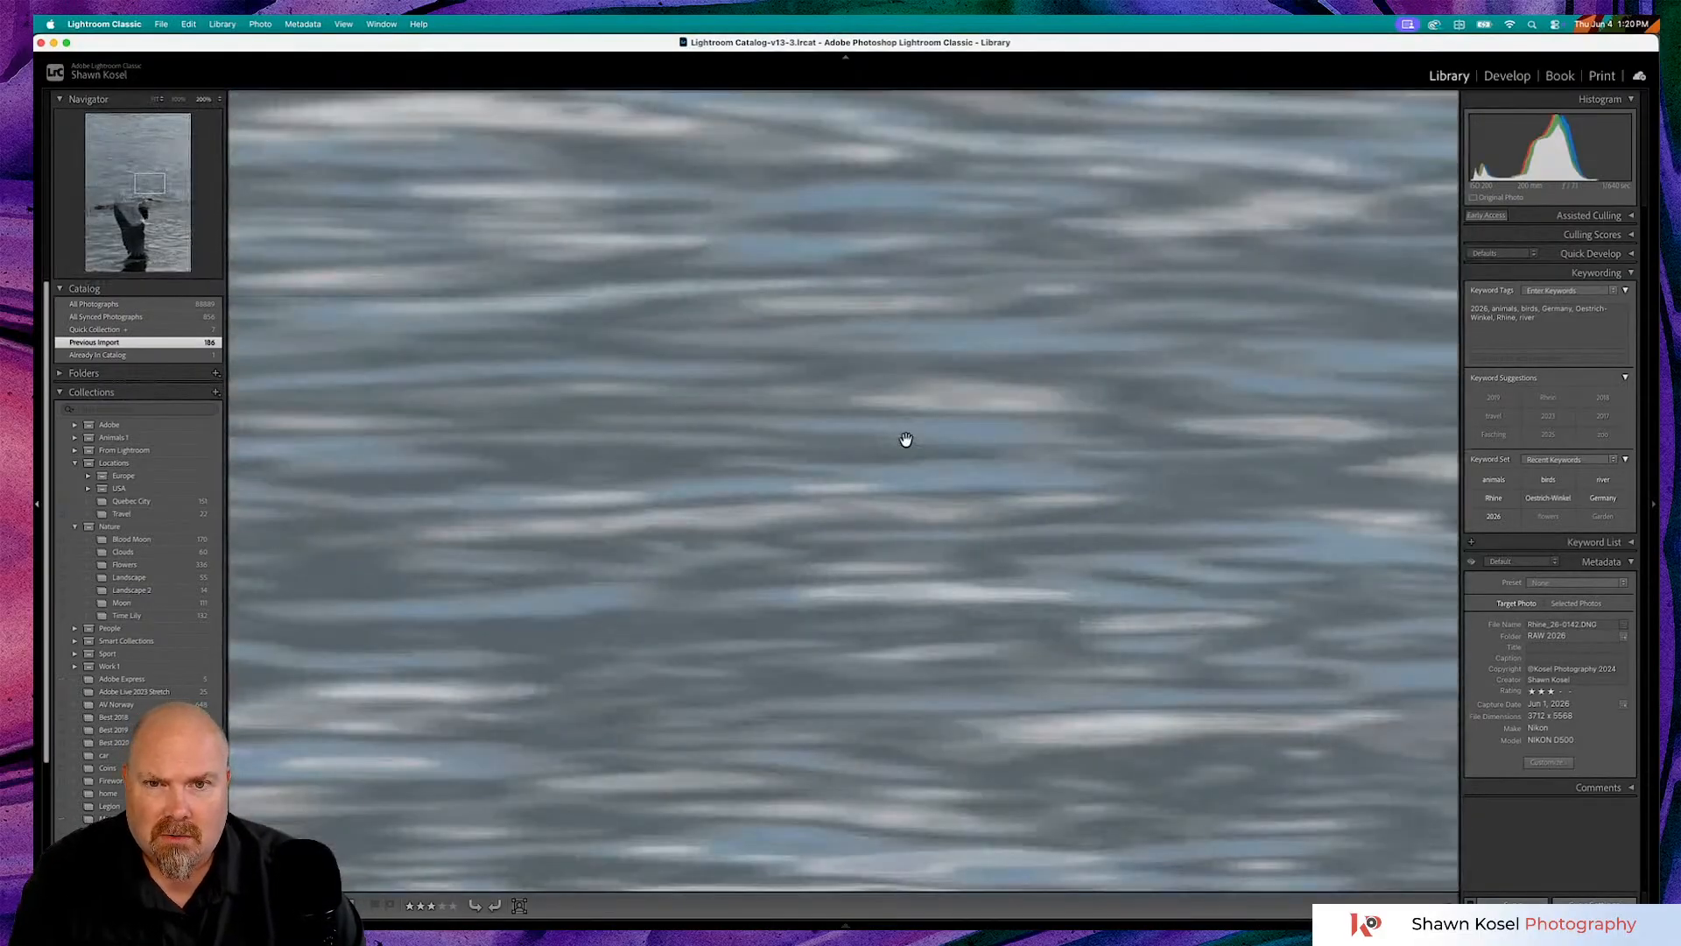
pyautogui.click(906, 439)
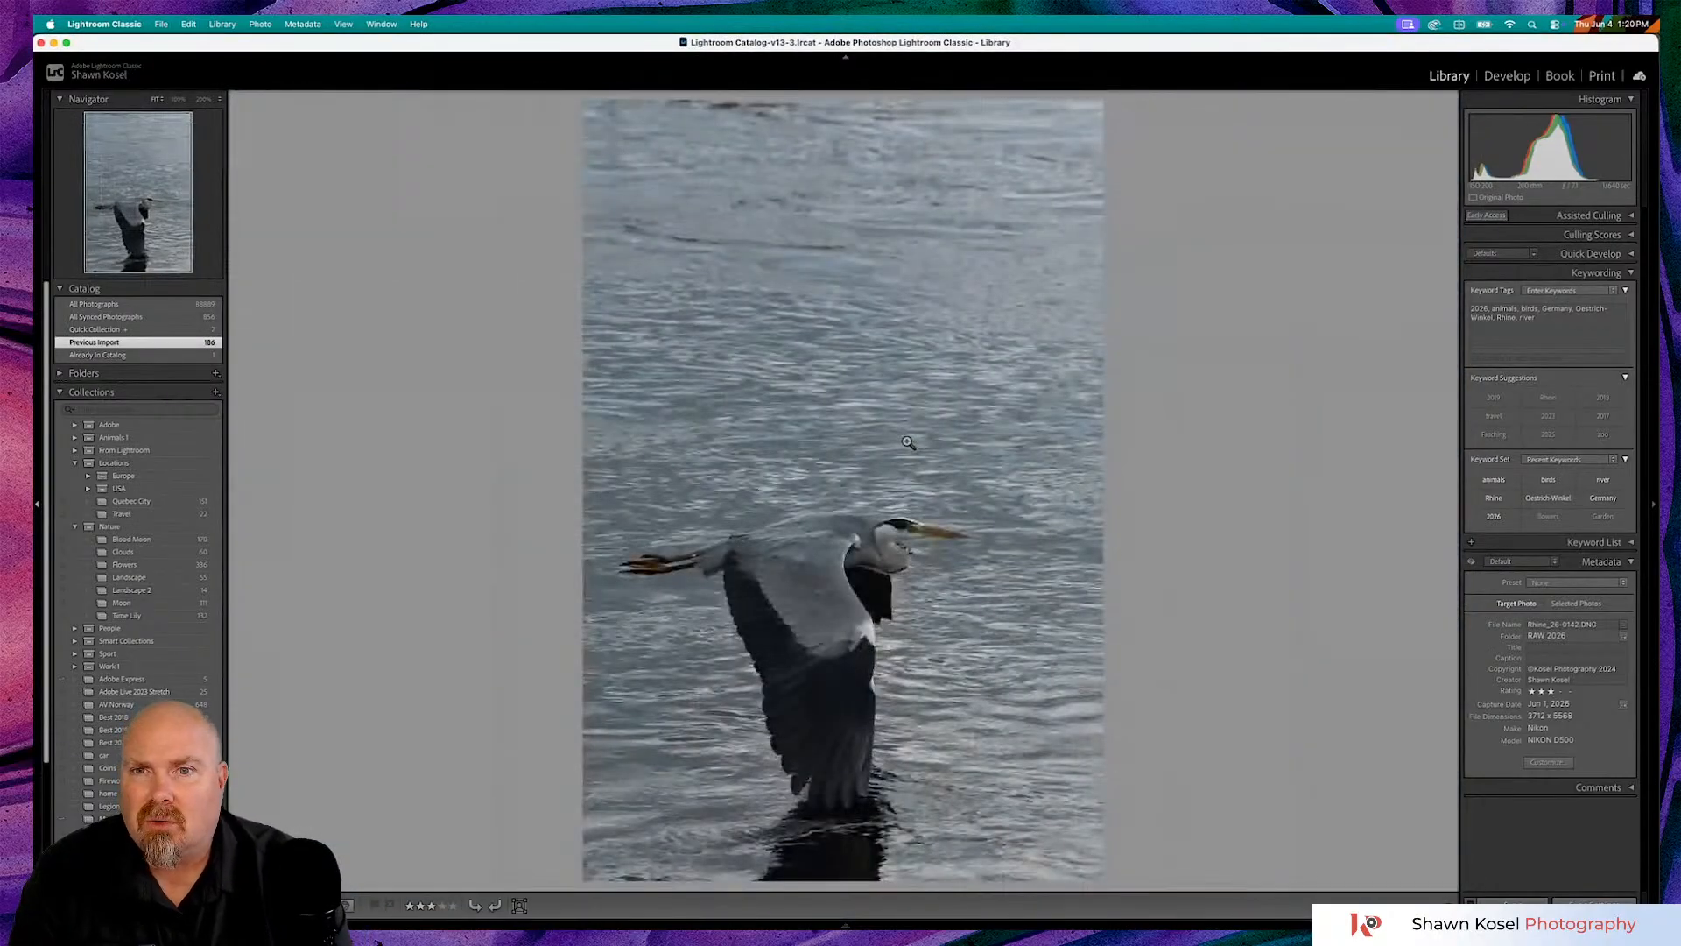
# - Show the file and exposure info over Rhine_26-0142.DNG, inspect the water at close zoom, and return to the full view
pyautogui.press('i')
pyautogui.press('i')
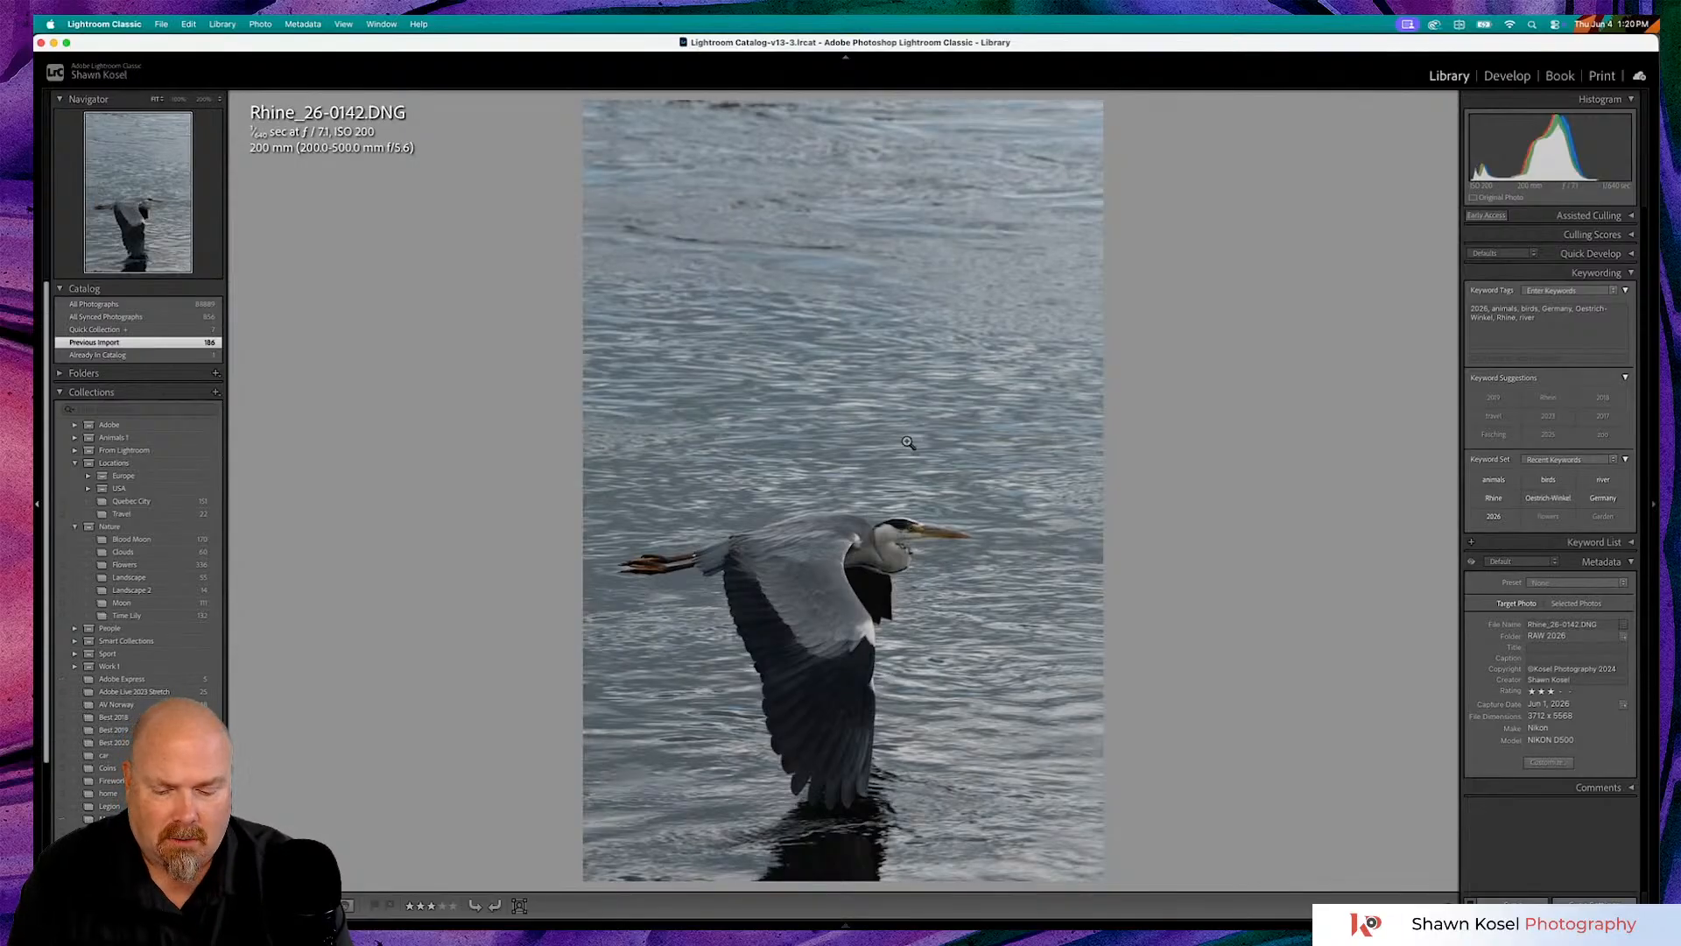
pyautogui.click(1039, 298)
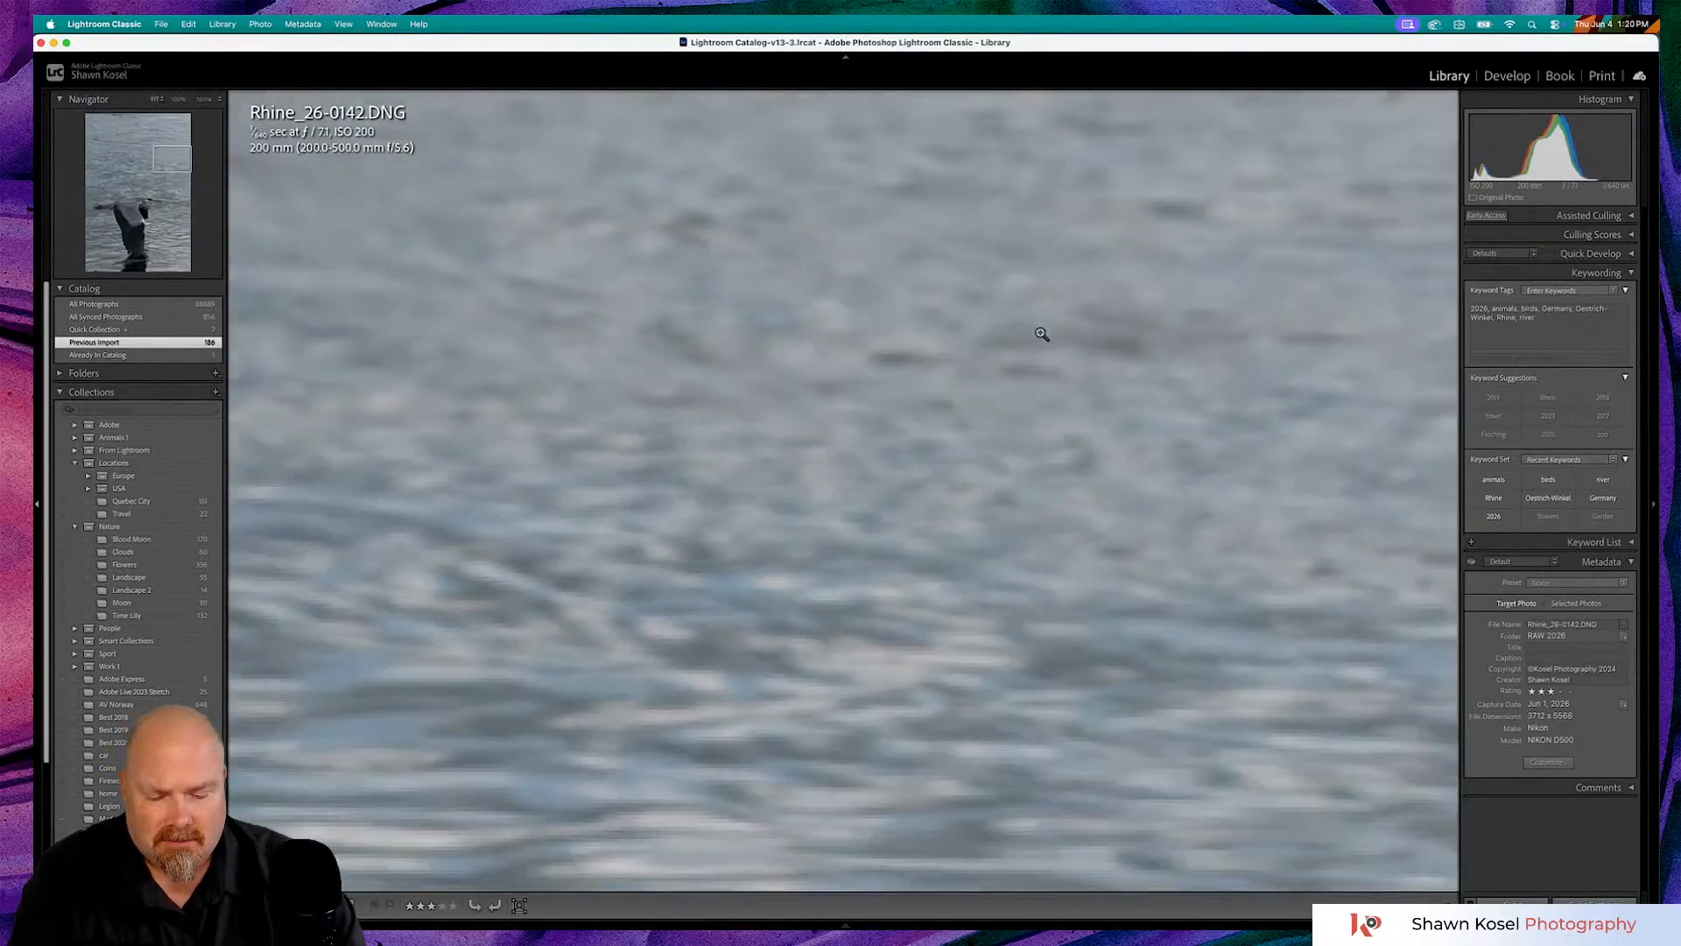
pyautogui.click(1042, 334)
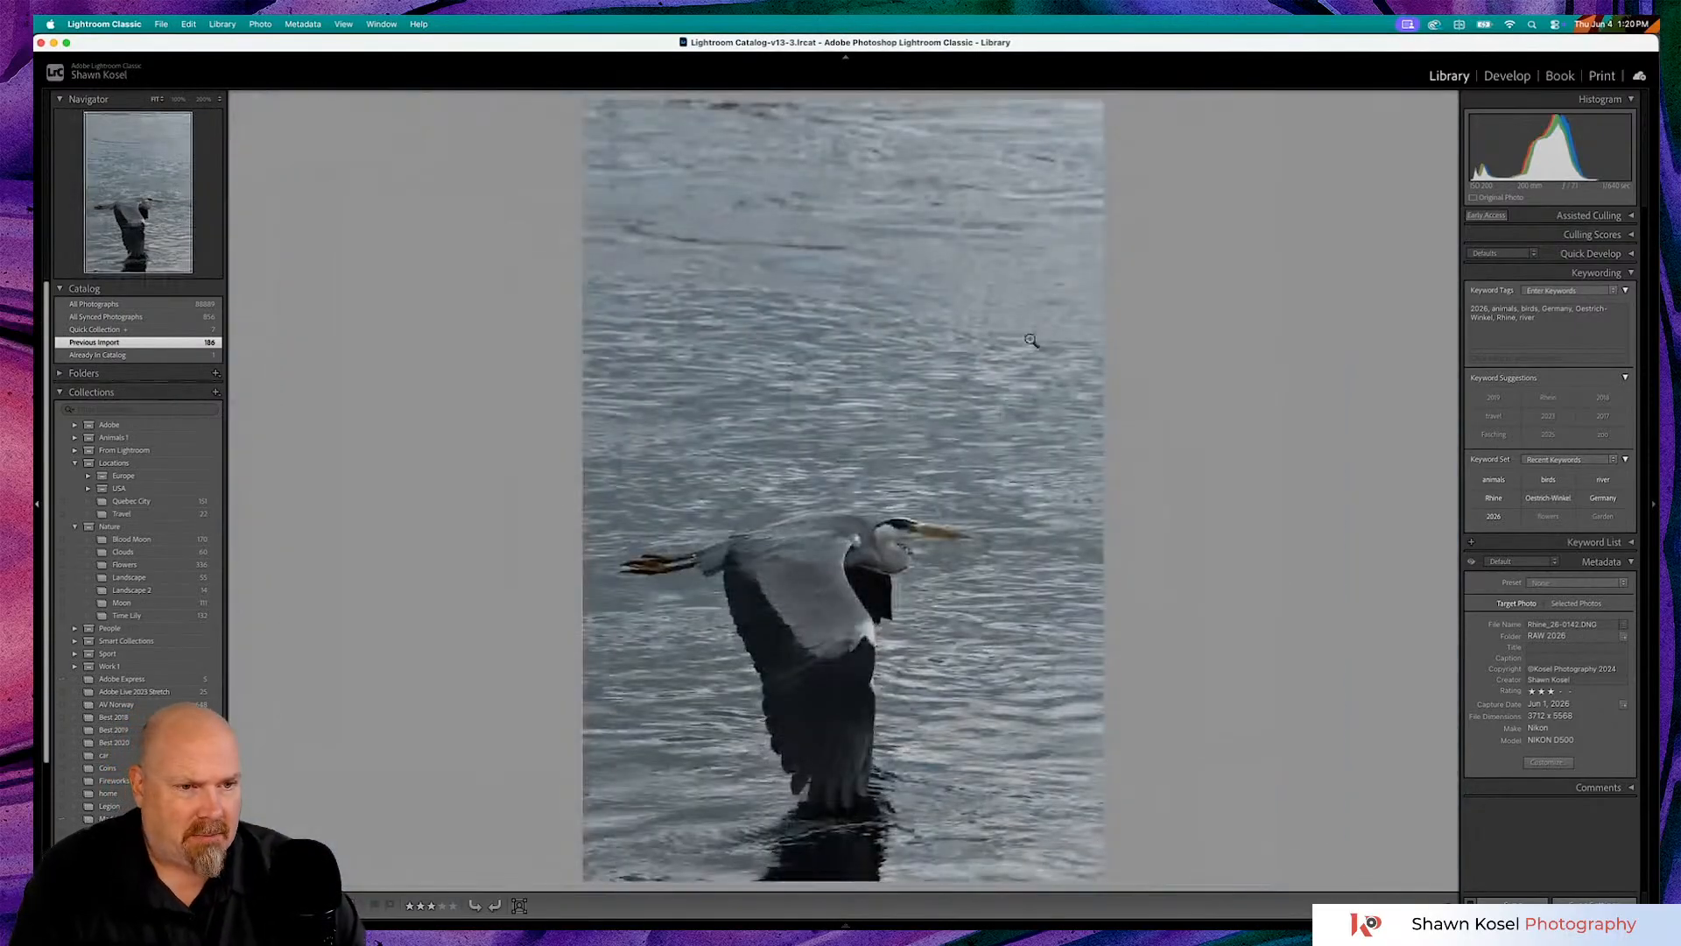
# - Apply Denoise to the heron photo in Develop and set its amount to 37 while checking the bird's head at close zoom
pyautogui.press('d')
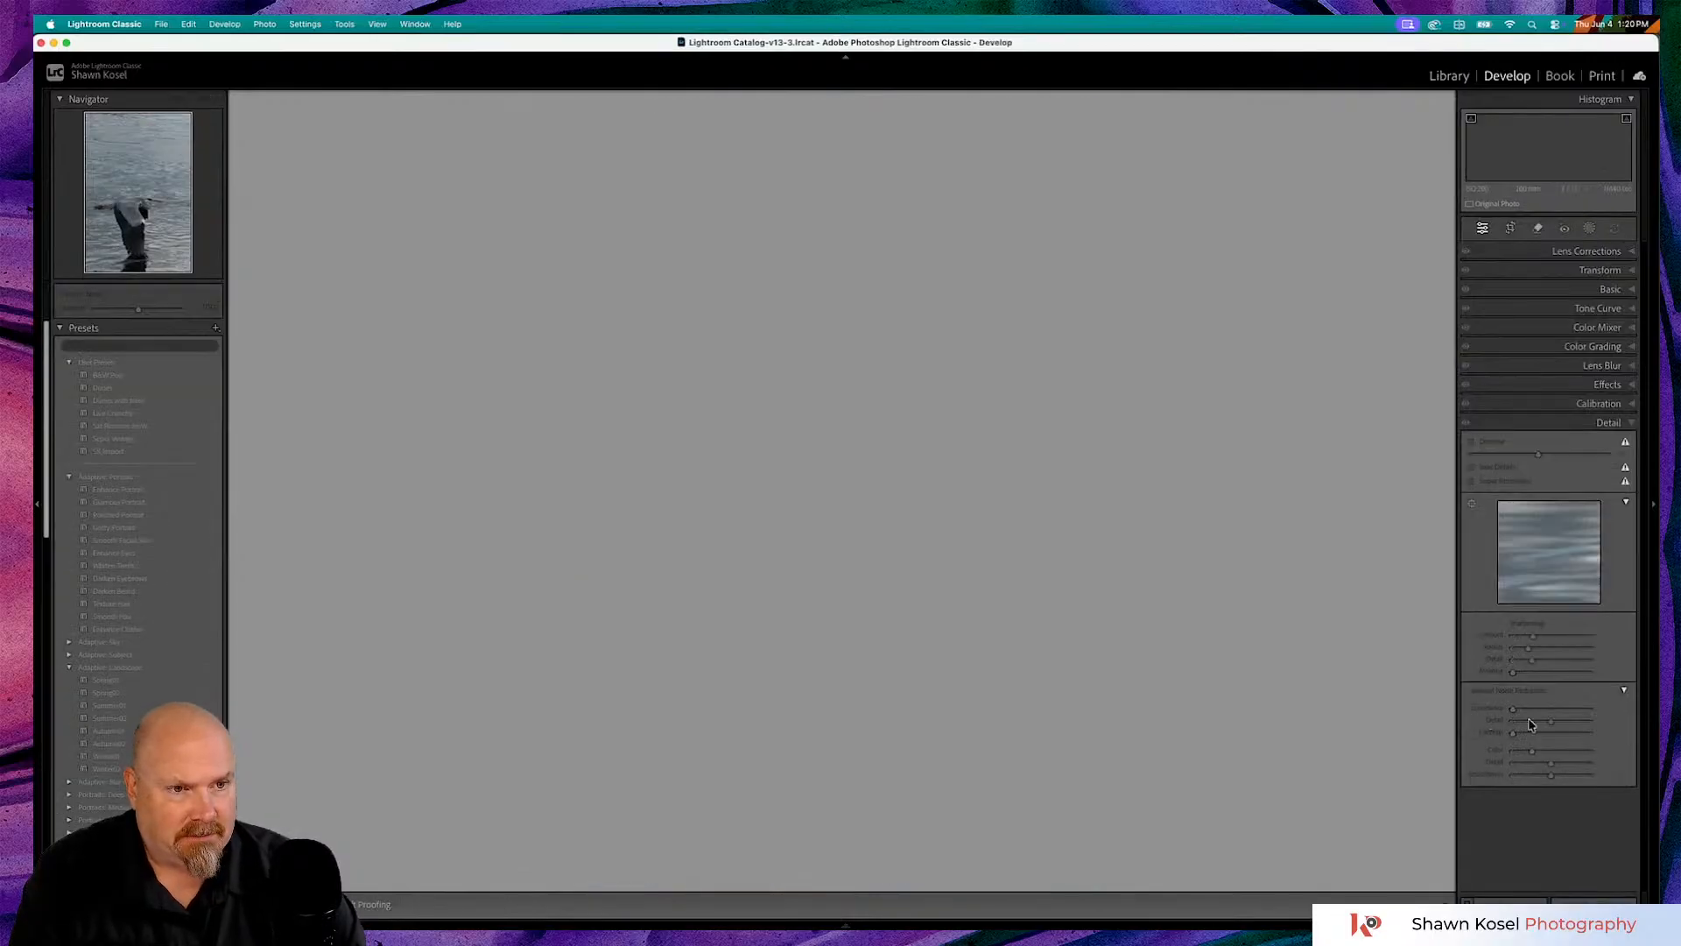
pyautogui.click(1471, 442)
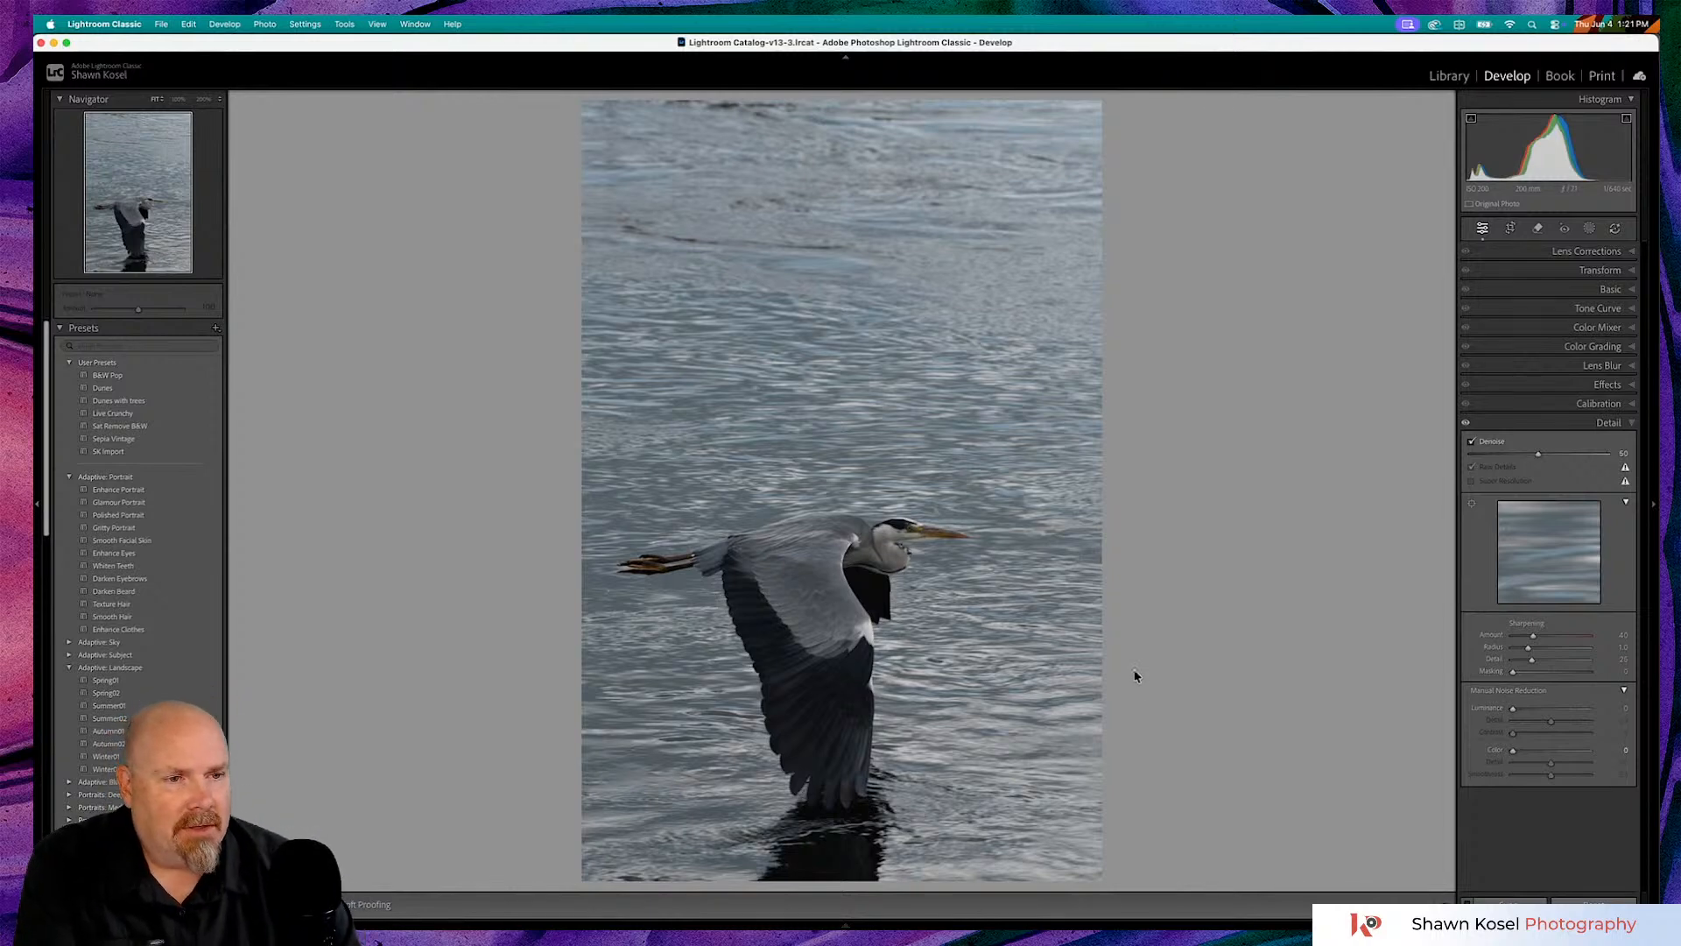
pyautogui.click(854, 367)
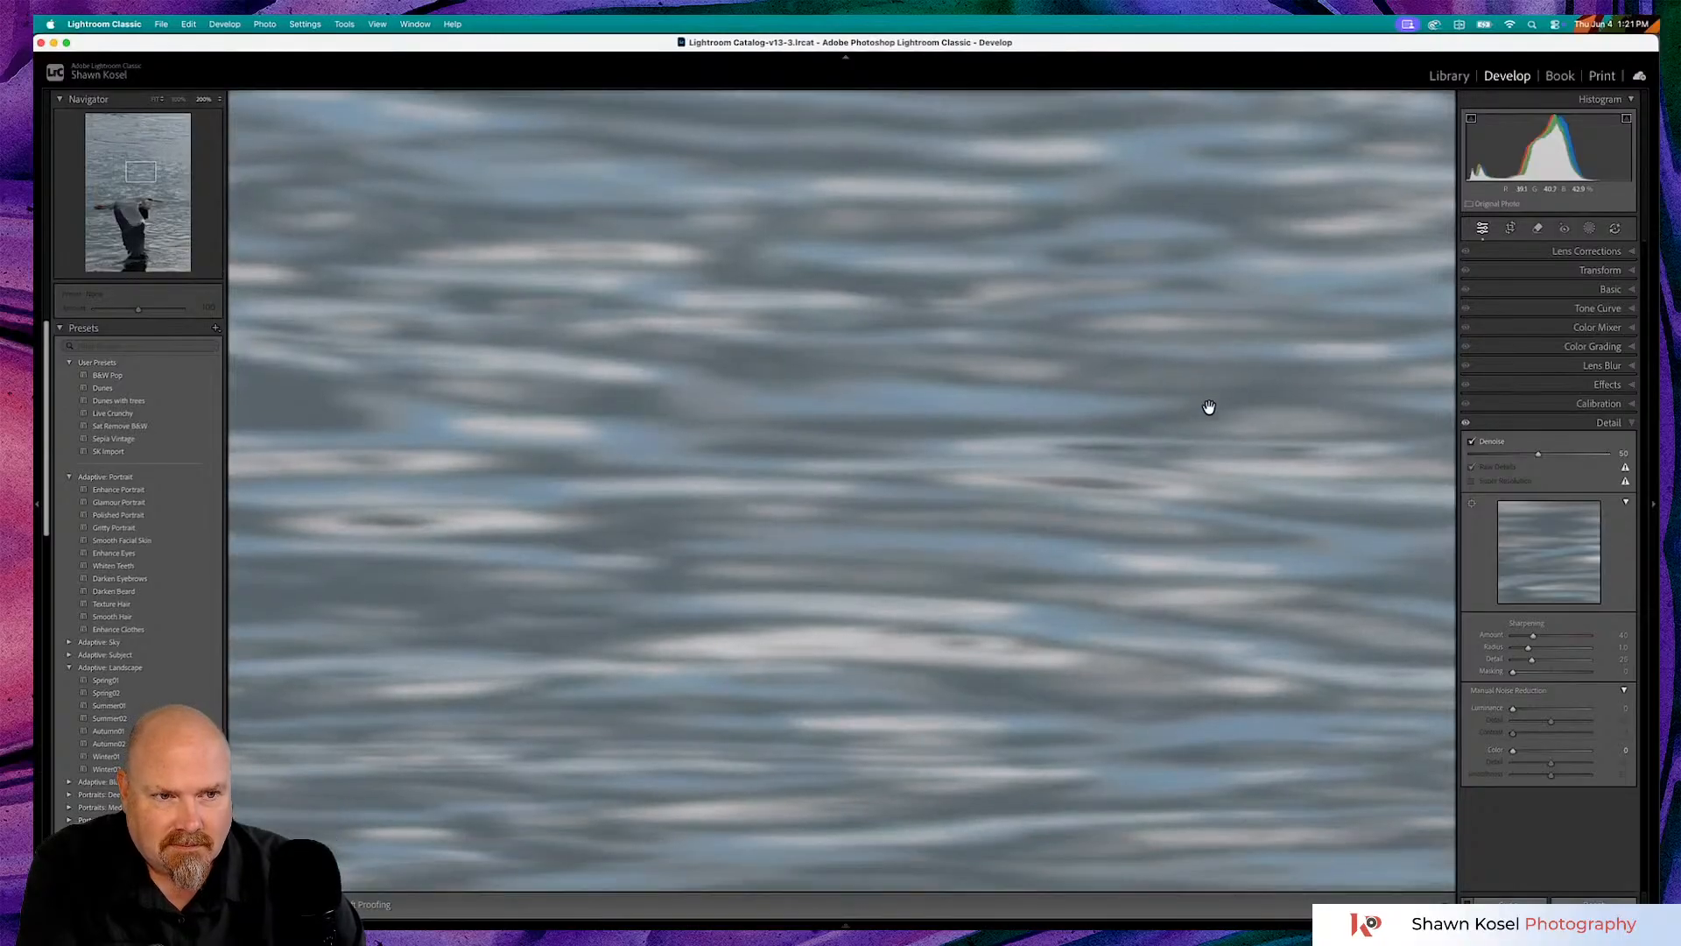
pyautogui.scroll(-10, 1210, 407)
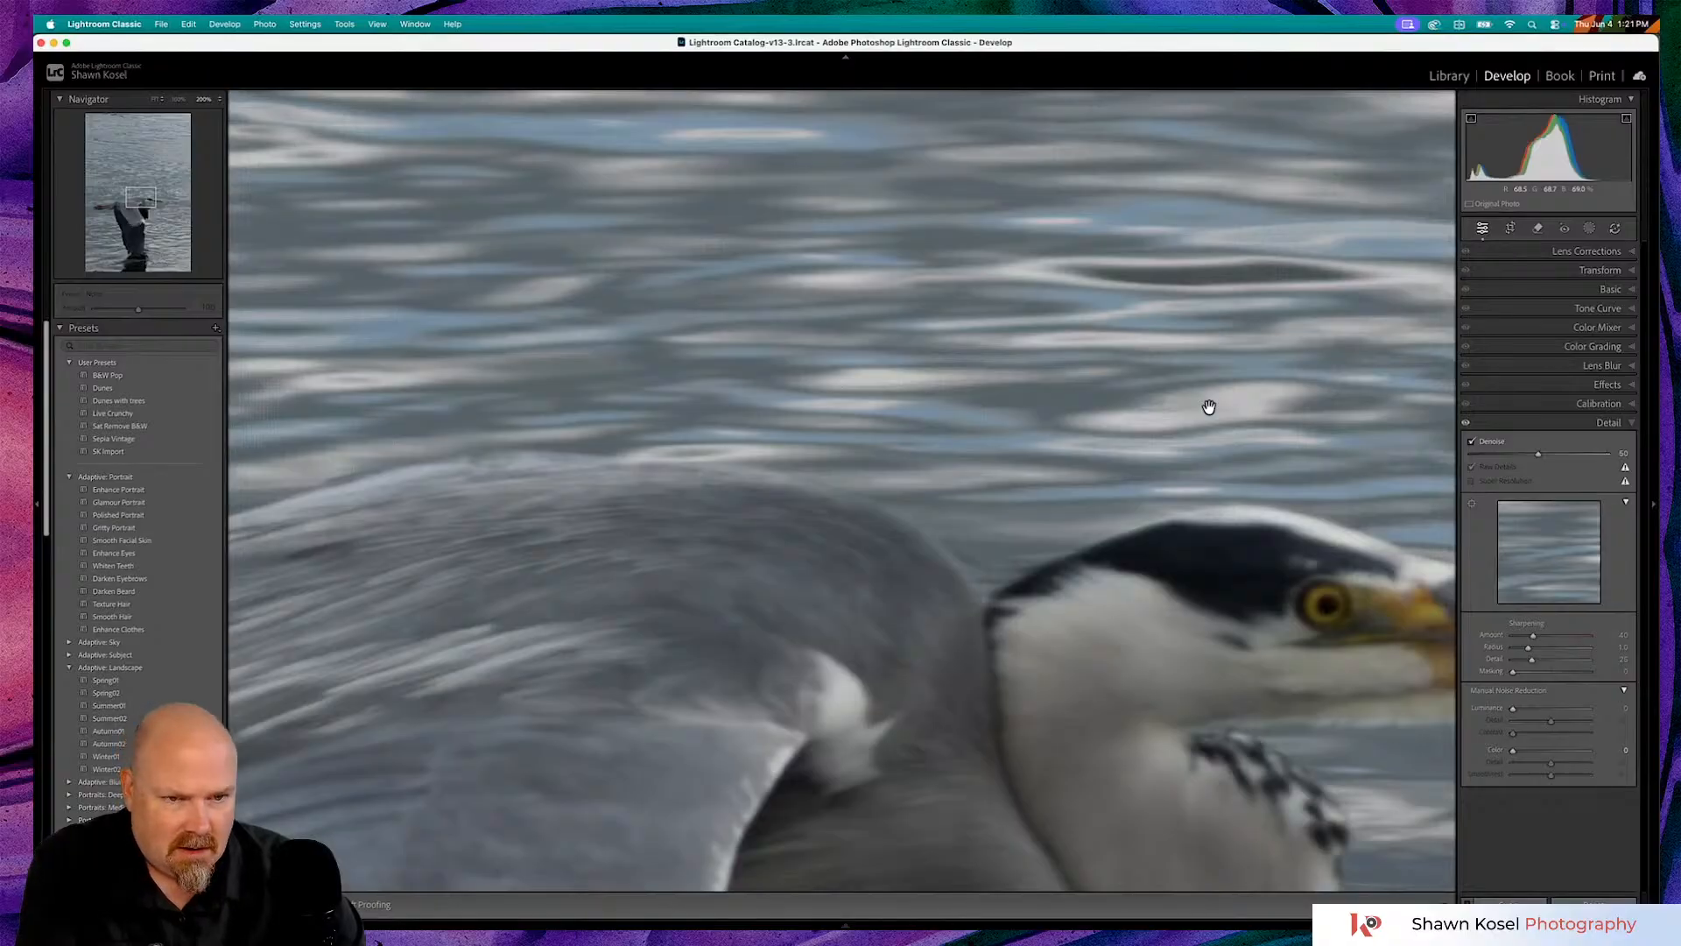
pyautogui.scroll(-5, 1209, 407)
pyautogui.hscroll(4, 1209, 407)
pyautogui.scroll(2, 1269, 476)
pyautogui.moveTo(1542, 458); pyautogui.dragTo(1520, 460)
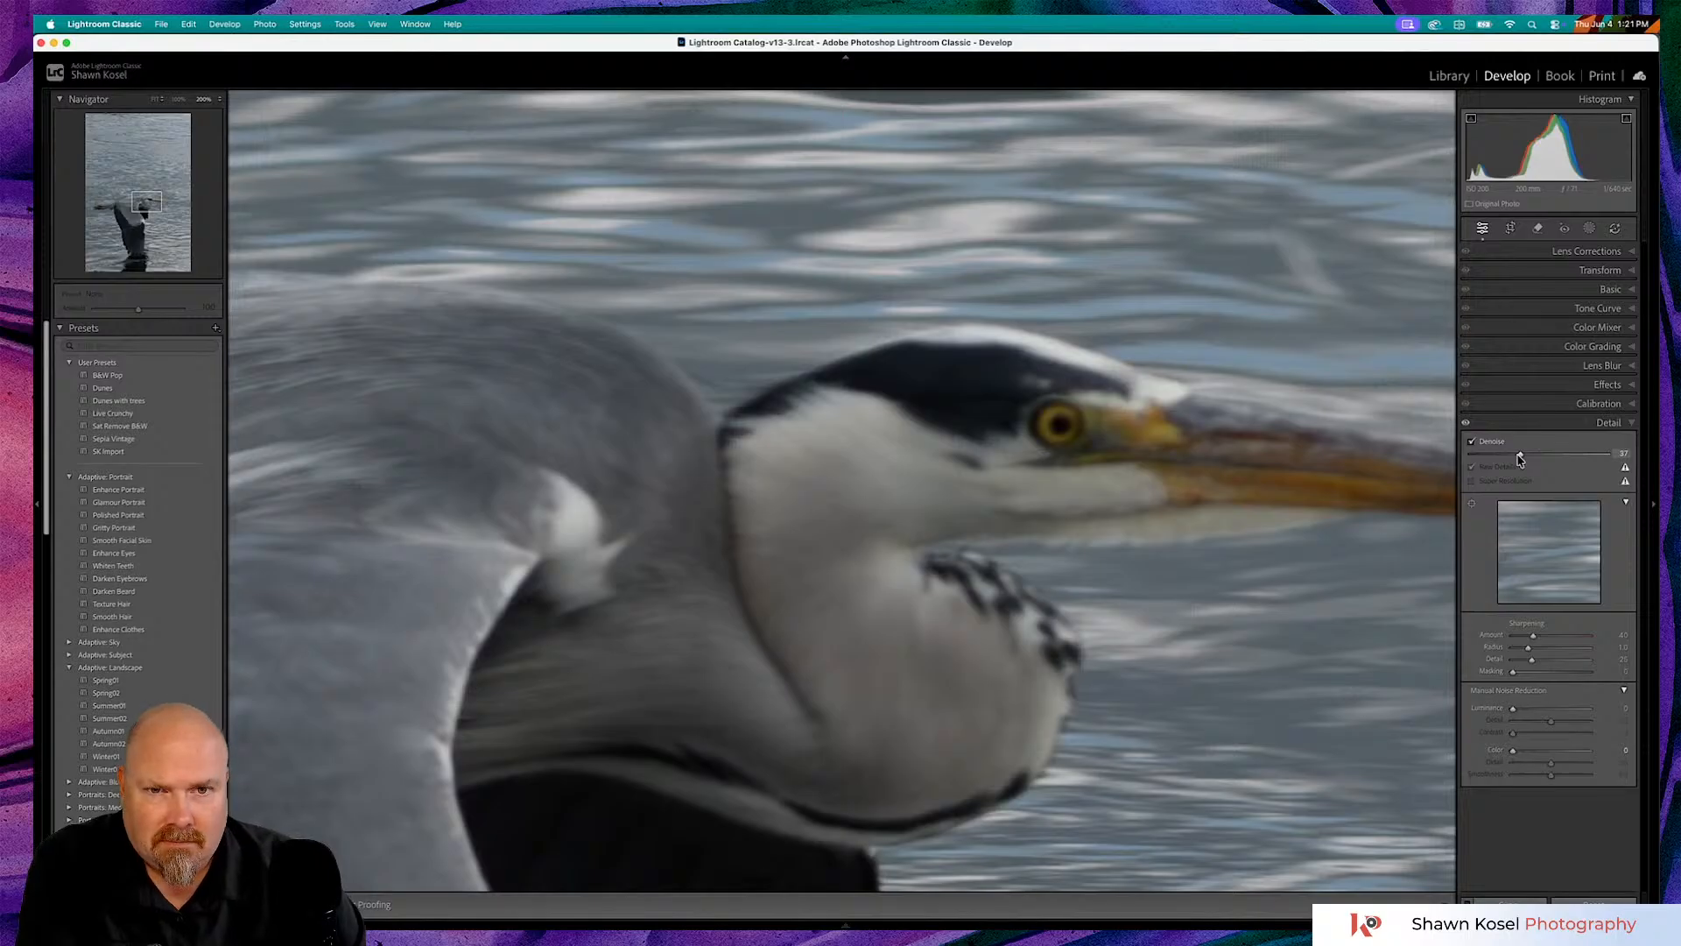
pyautogui.click(1608, 422)
pyautogui.click(1036, 499)
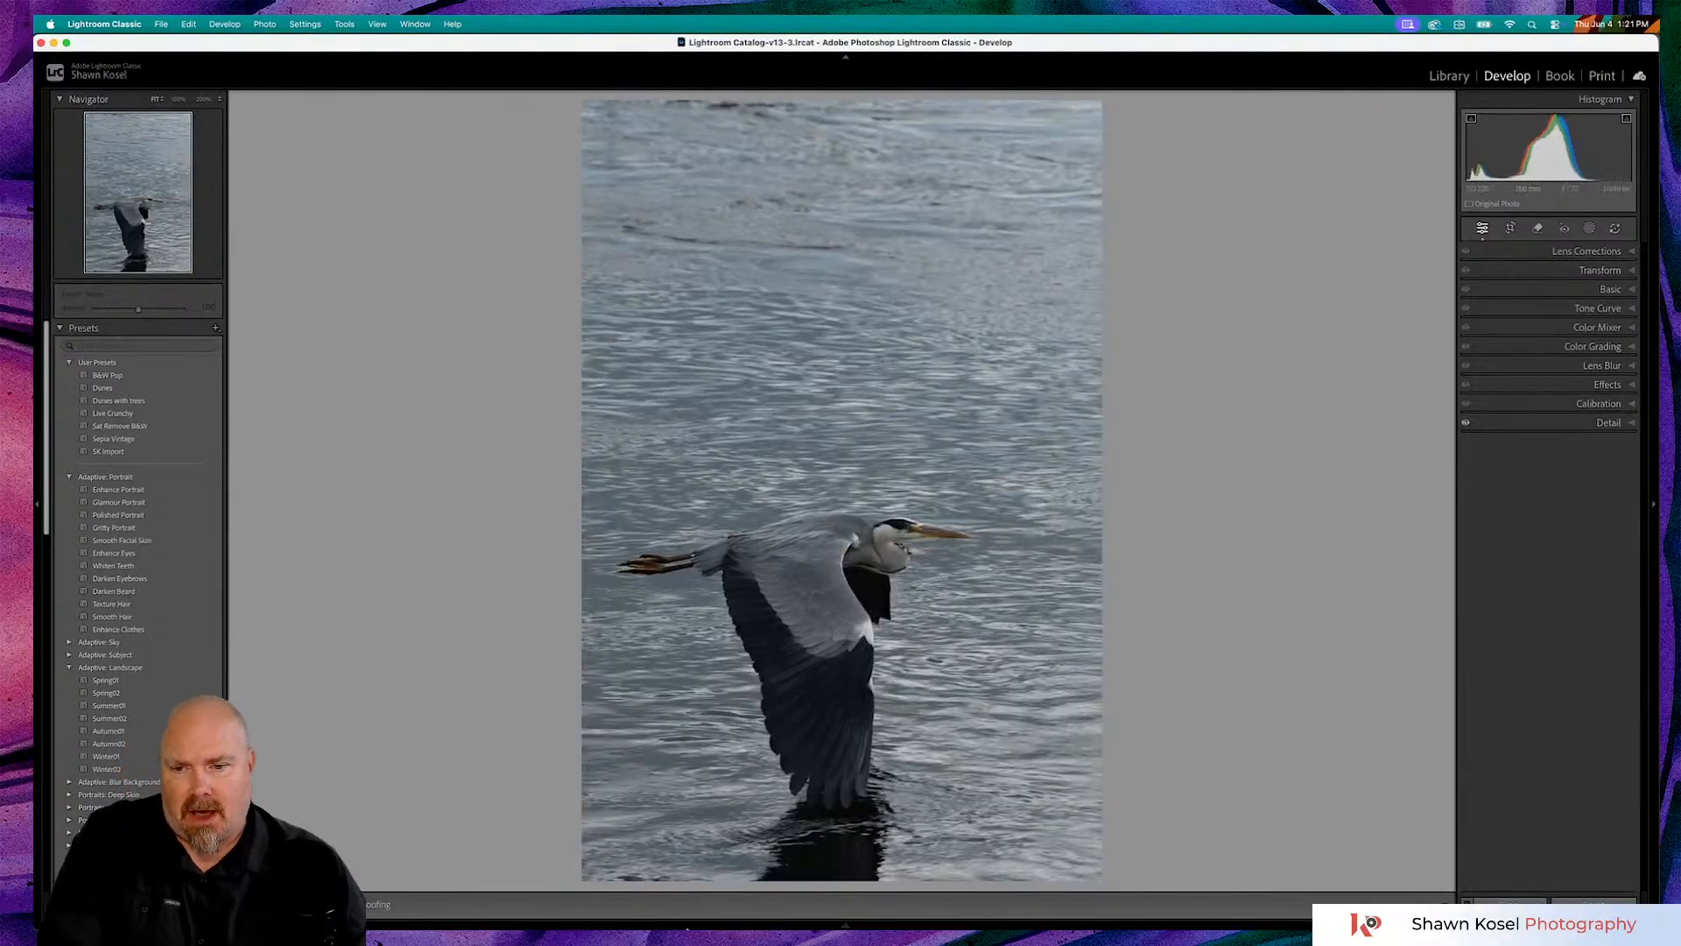
pyautogui.moveTo(692, 928)
pyautogui.press('g')
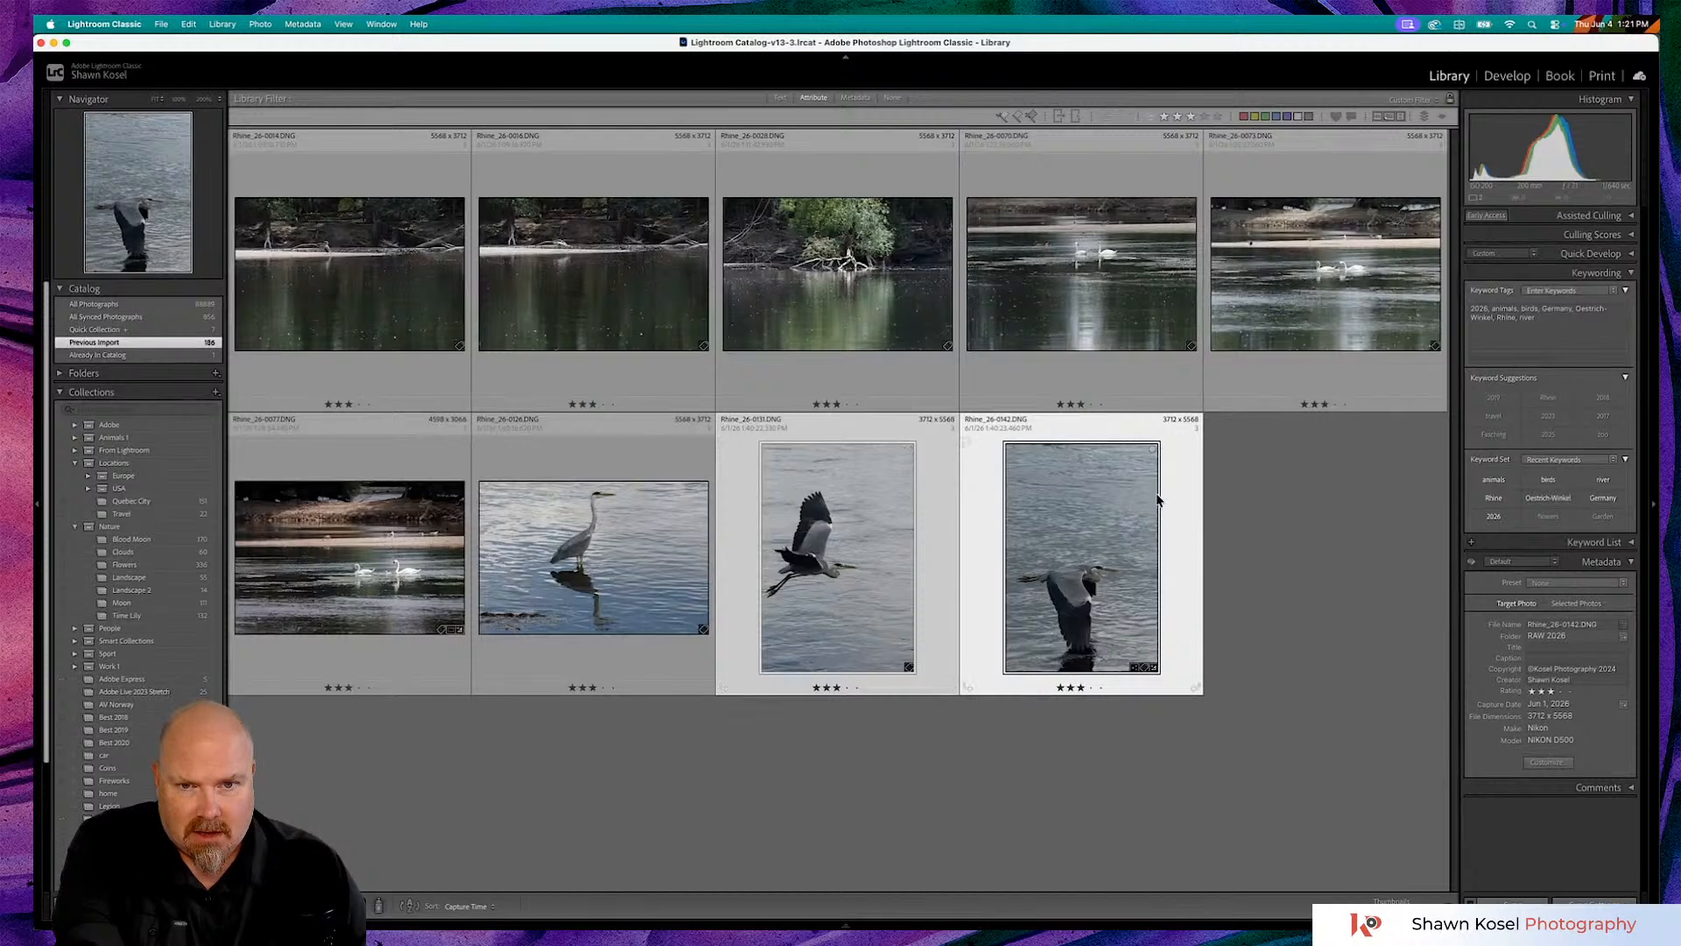
pyautogui.rightClick(1116, 420)
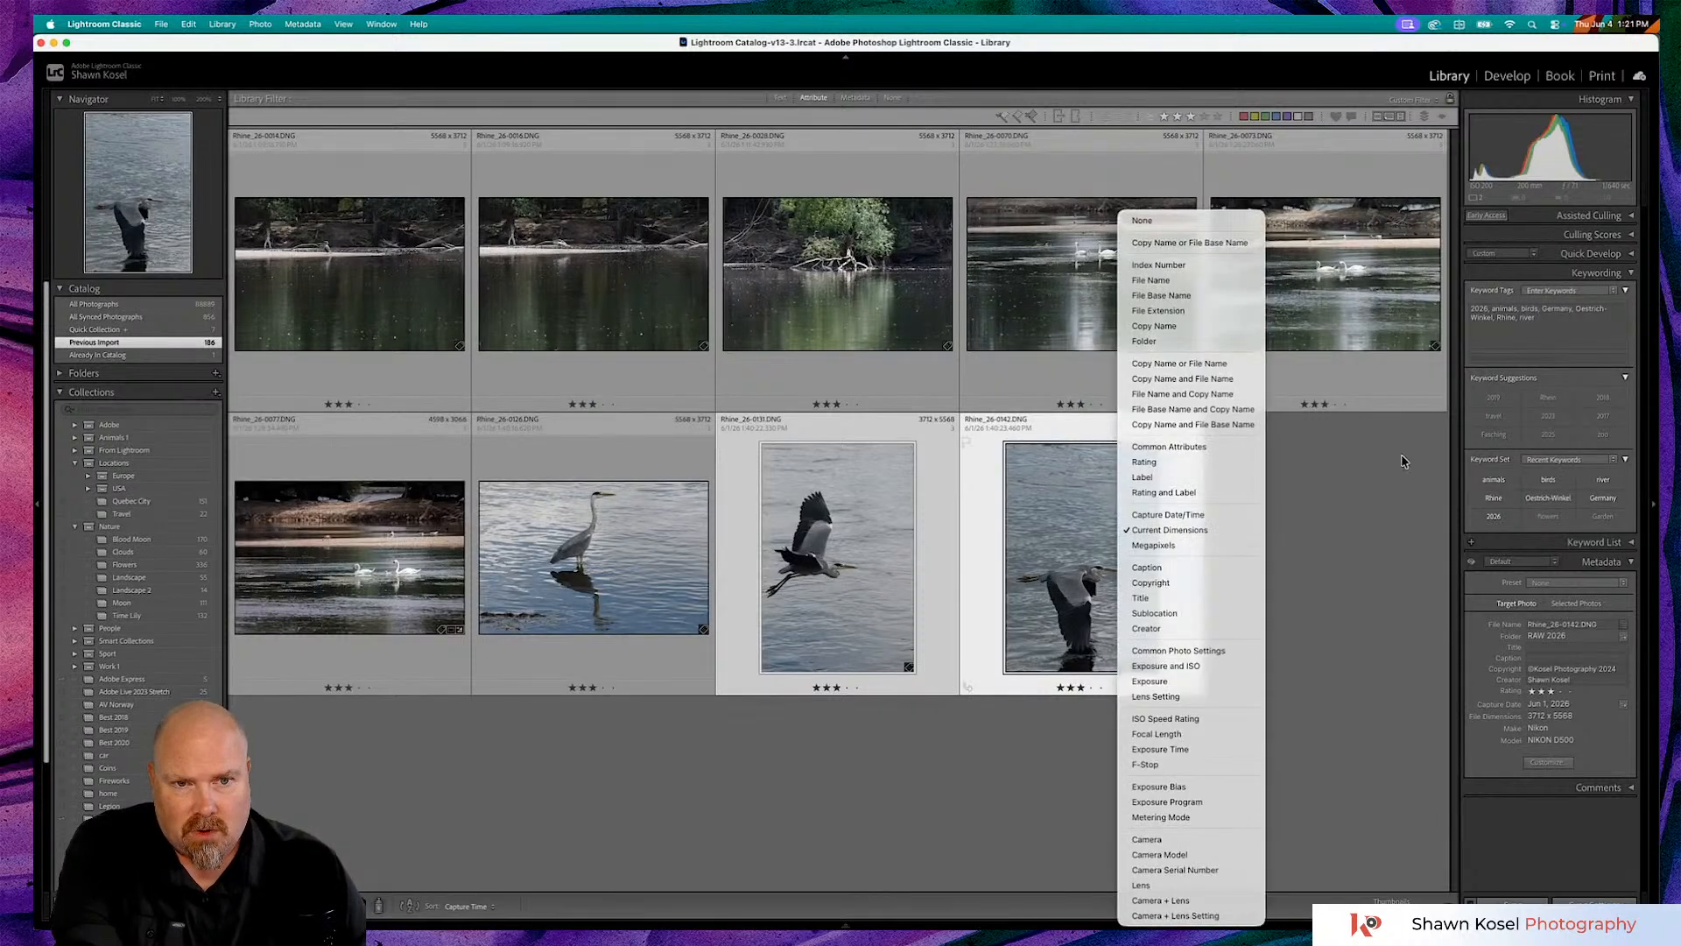
pyautogui.press('Escape')
pyautogui.rightClick(1078, 430)
pyautogui.press('Escape')
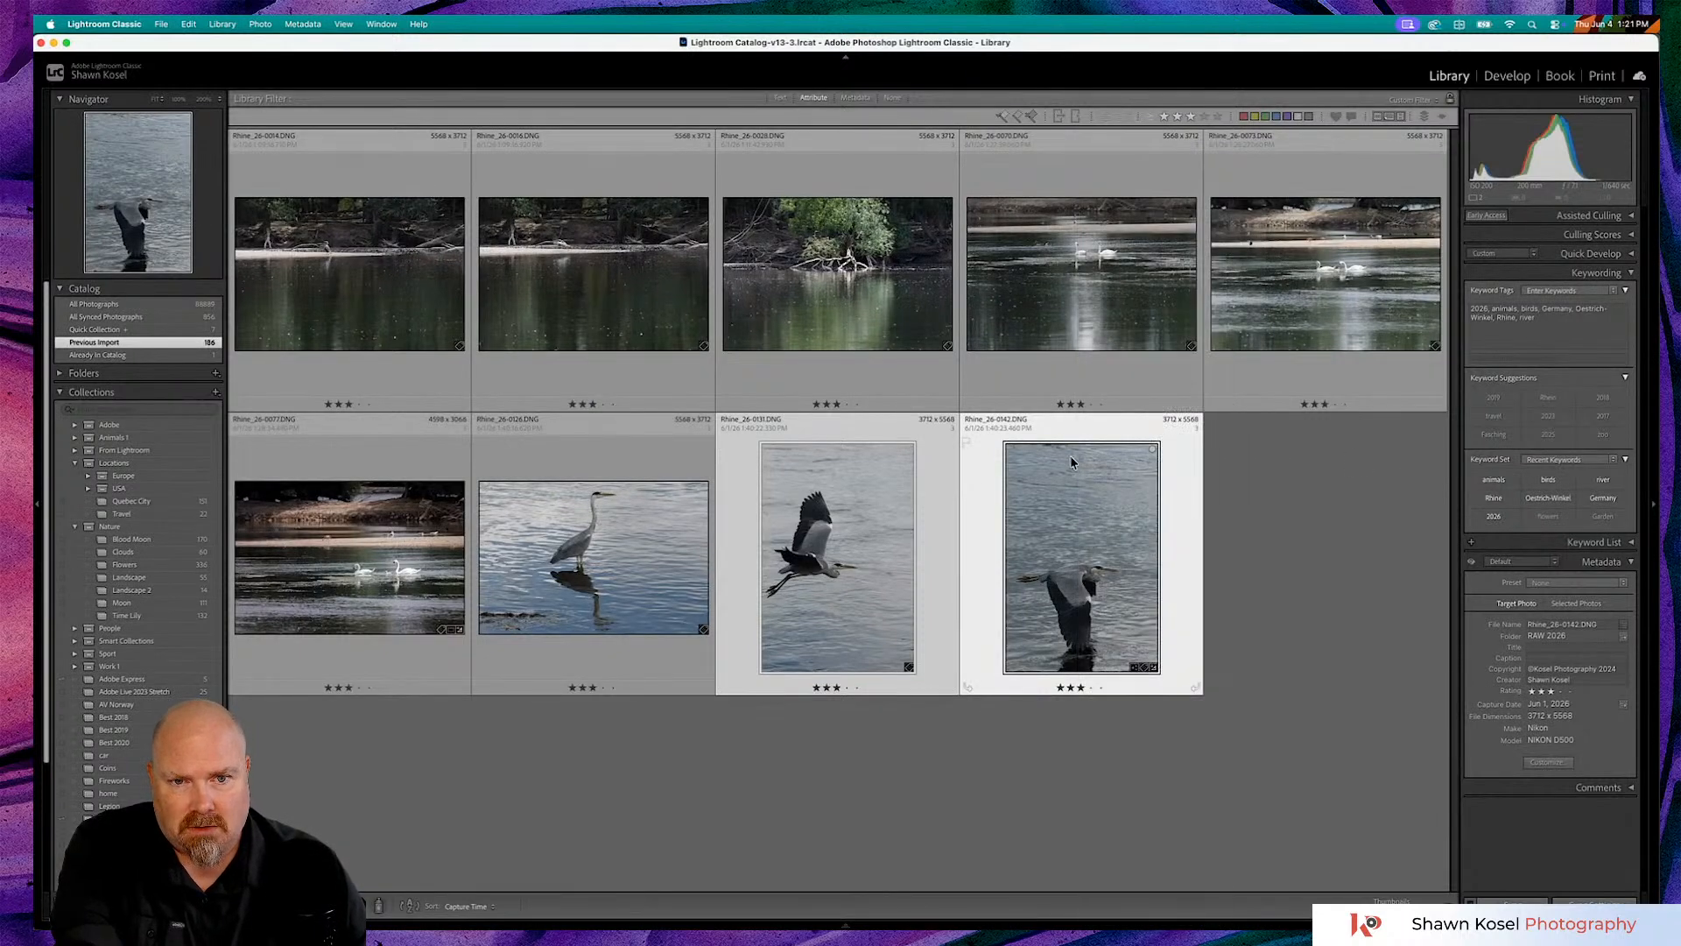
pyautogui.rightClick(1079, 438)
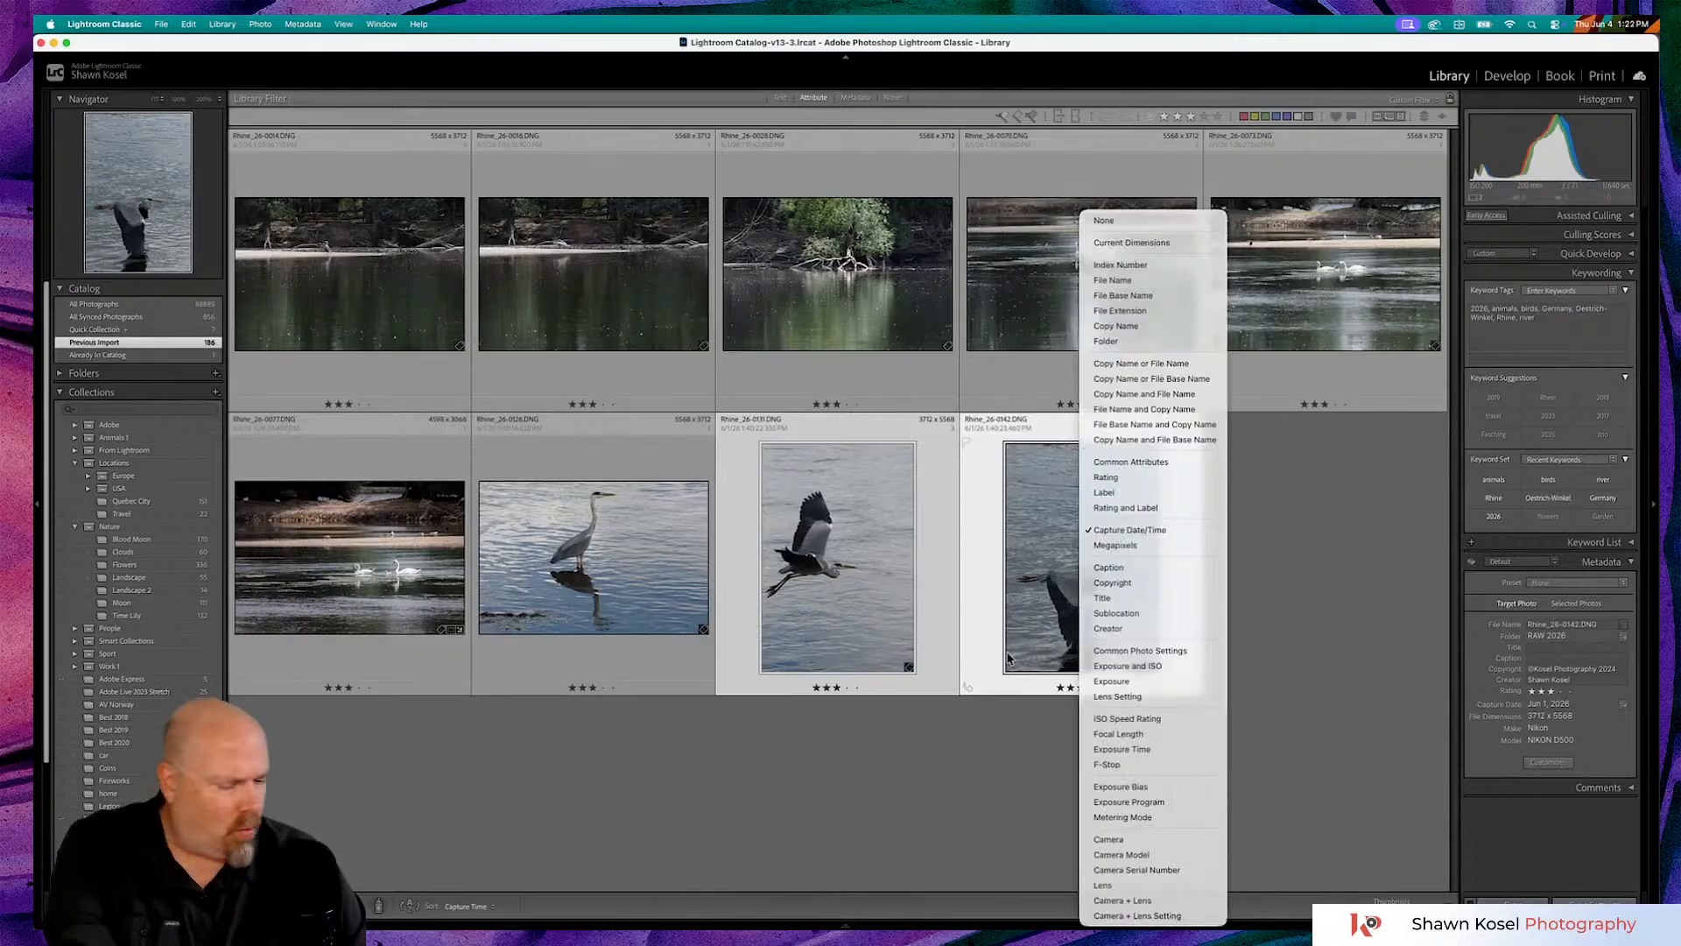
pyautogui.click(997, 631)
pyautogui.doubleClick(990, 623)
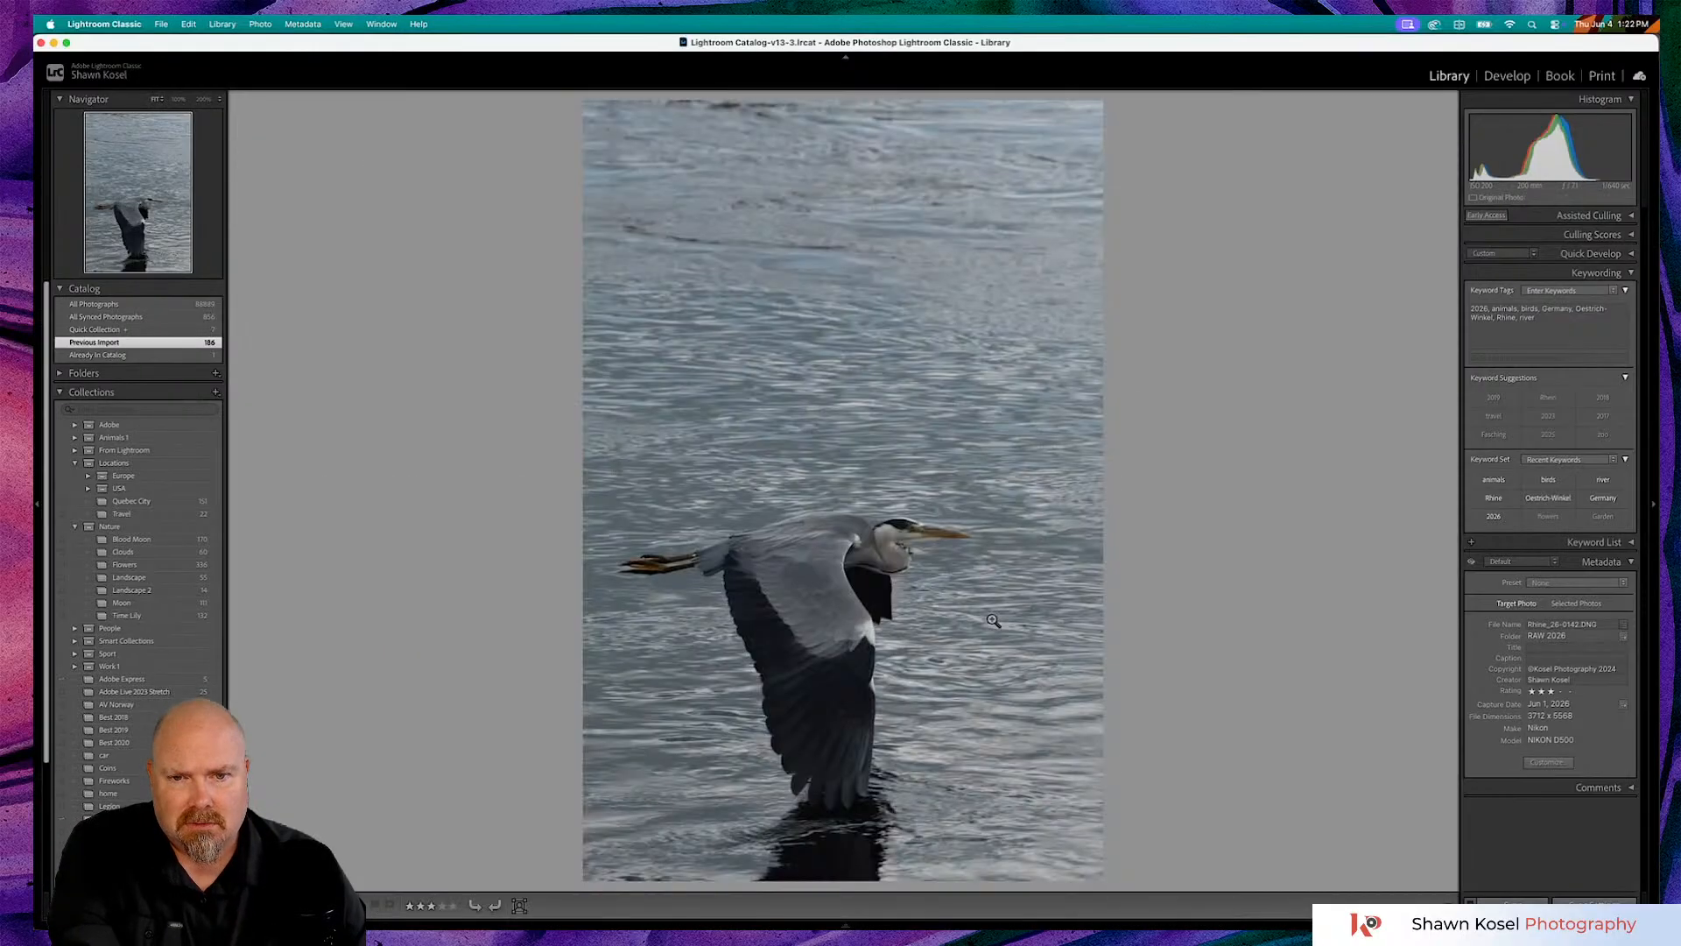
pyautogui.click(990, 617)
pyautogui.click(991, 618)
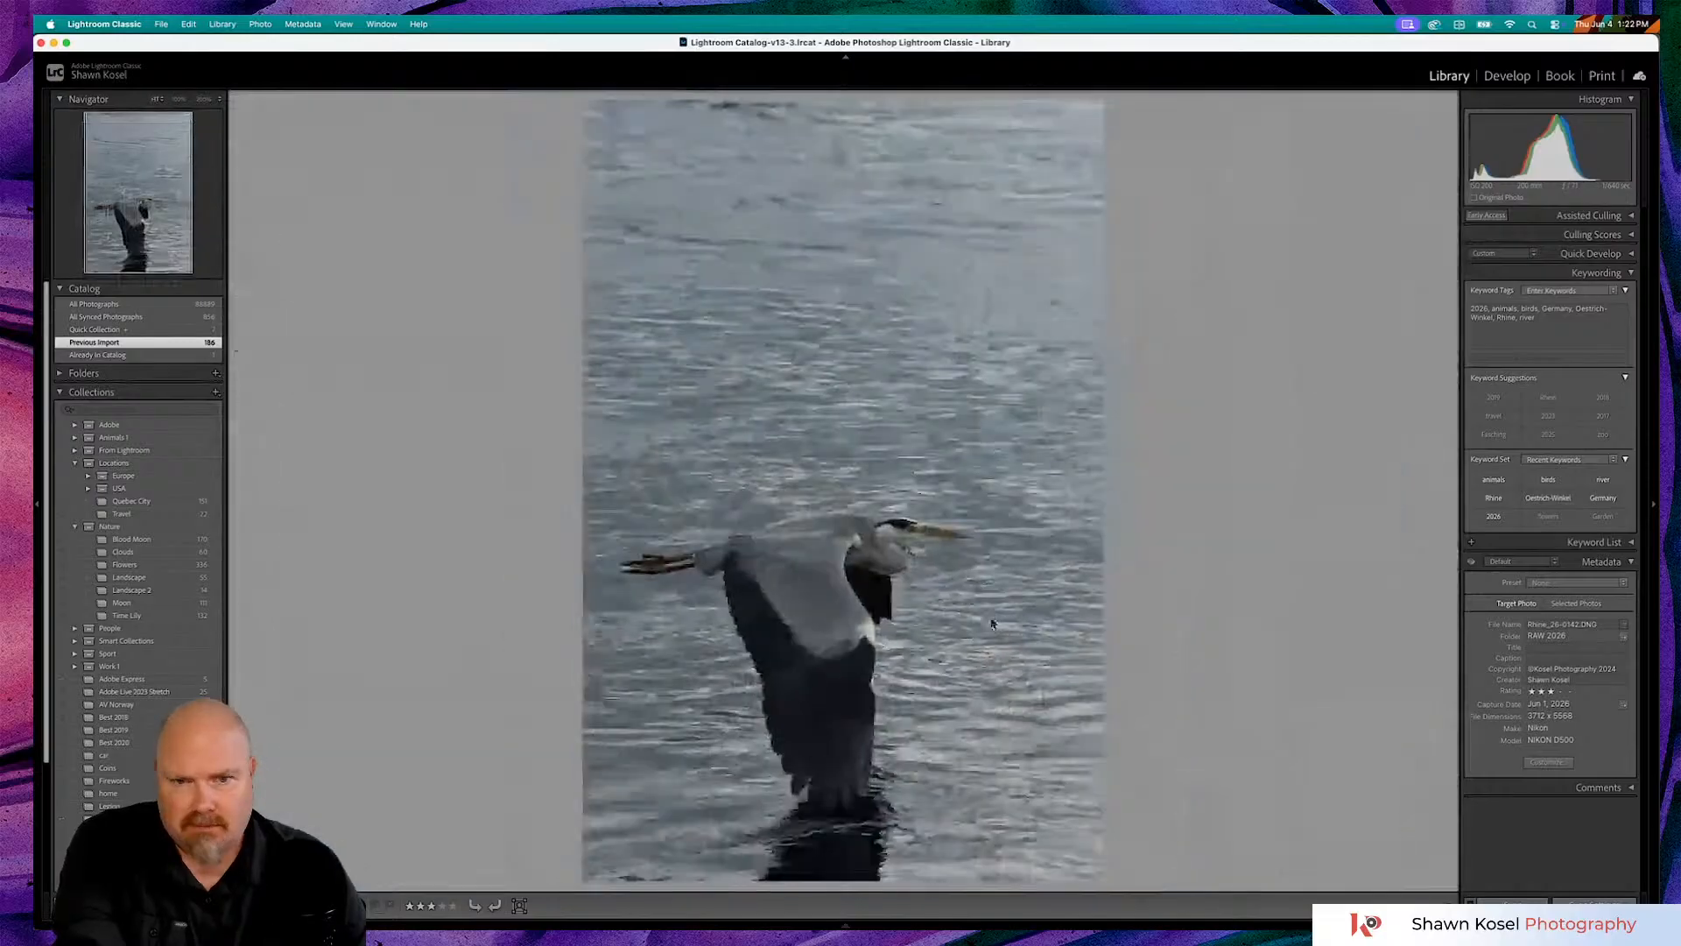
# - Return to the grid and select only the wings-down heron photo Rhine_26-0142.DNG
pyautogui.press('g')
pyautogui.click(1050, 441)
pyautogui.click(1061, 435)
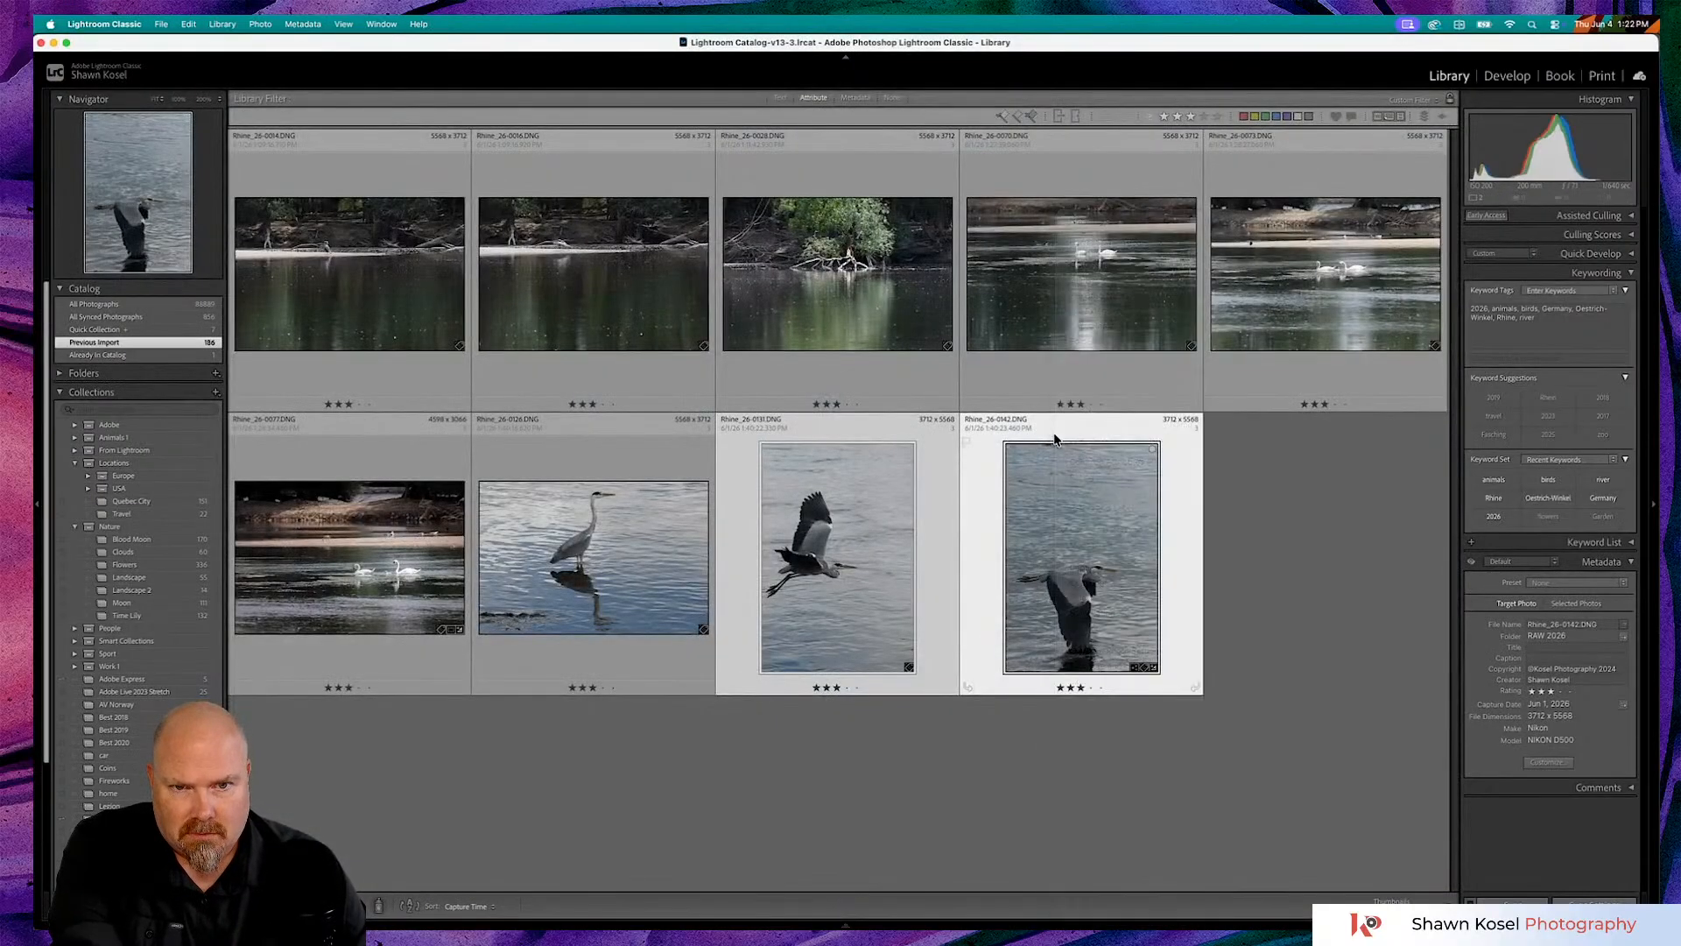
pyautogui.click(1064, 430)
pyautogui.click(1066, 429)
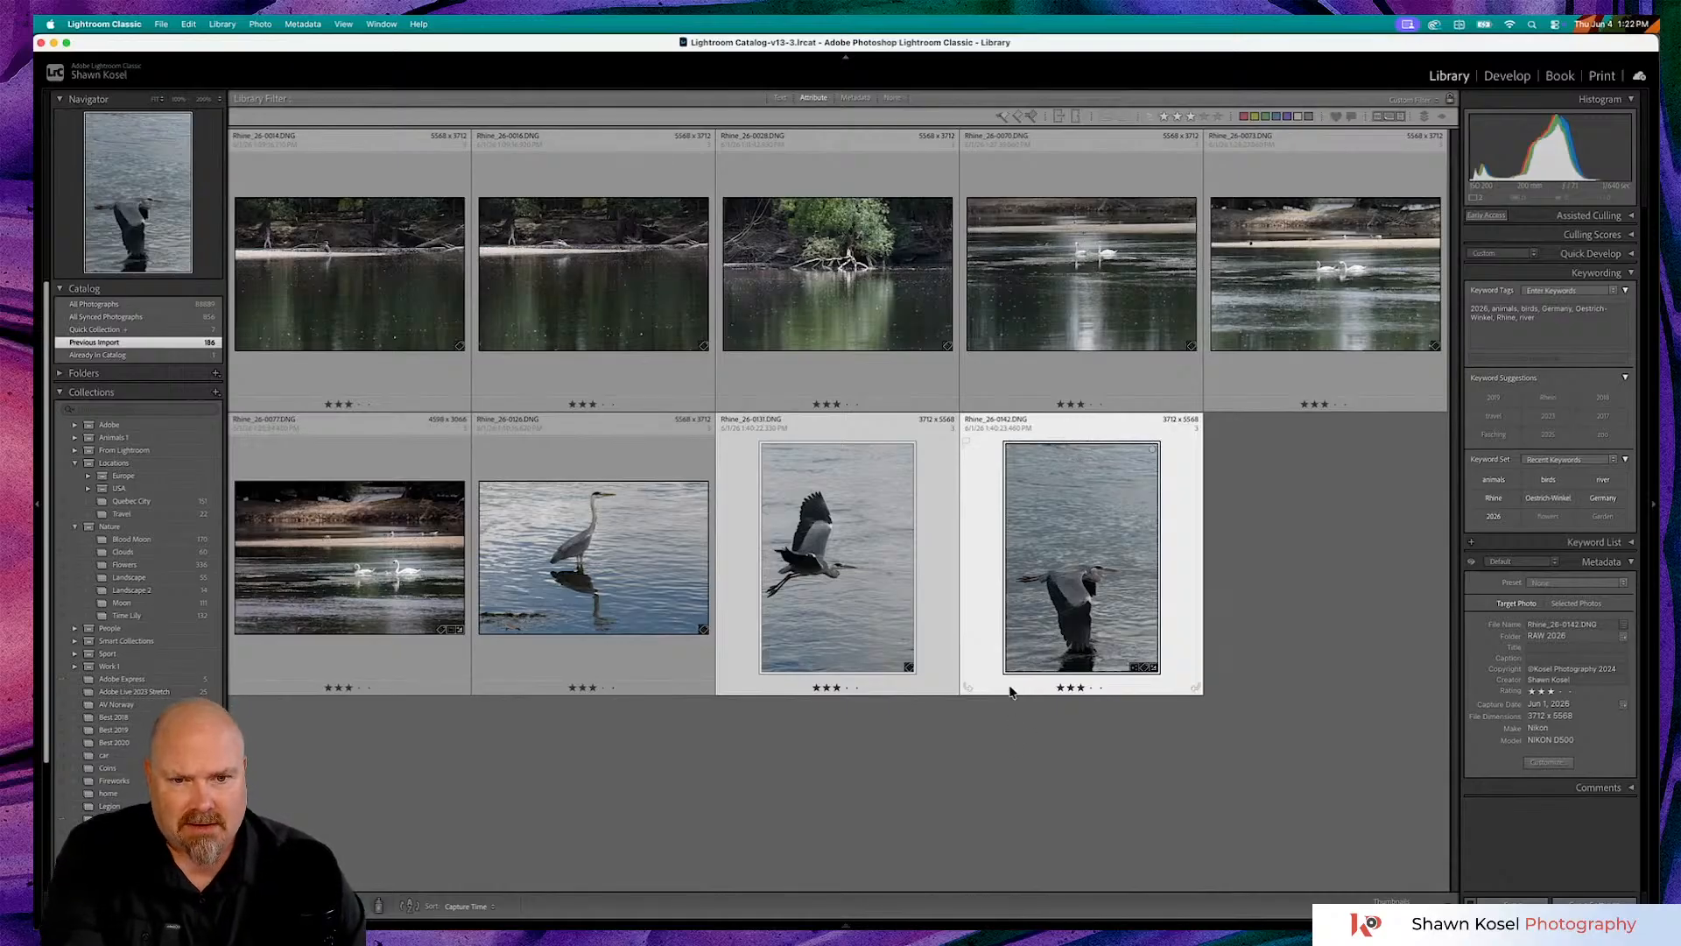
pyautogui.click(1011, 691)
pyautogui.click(1093, 426)
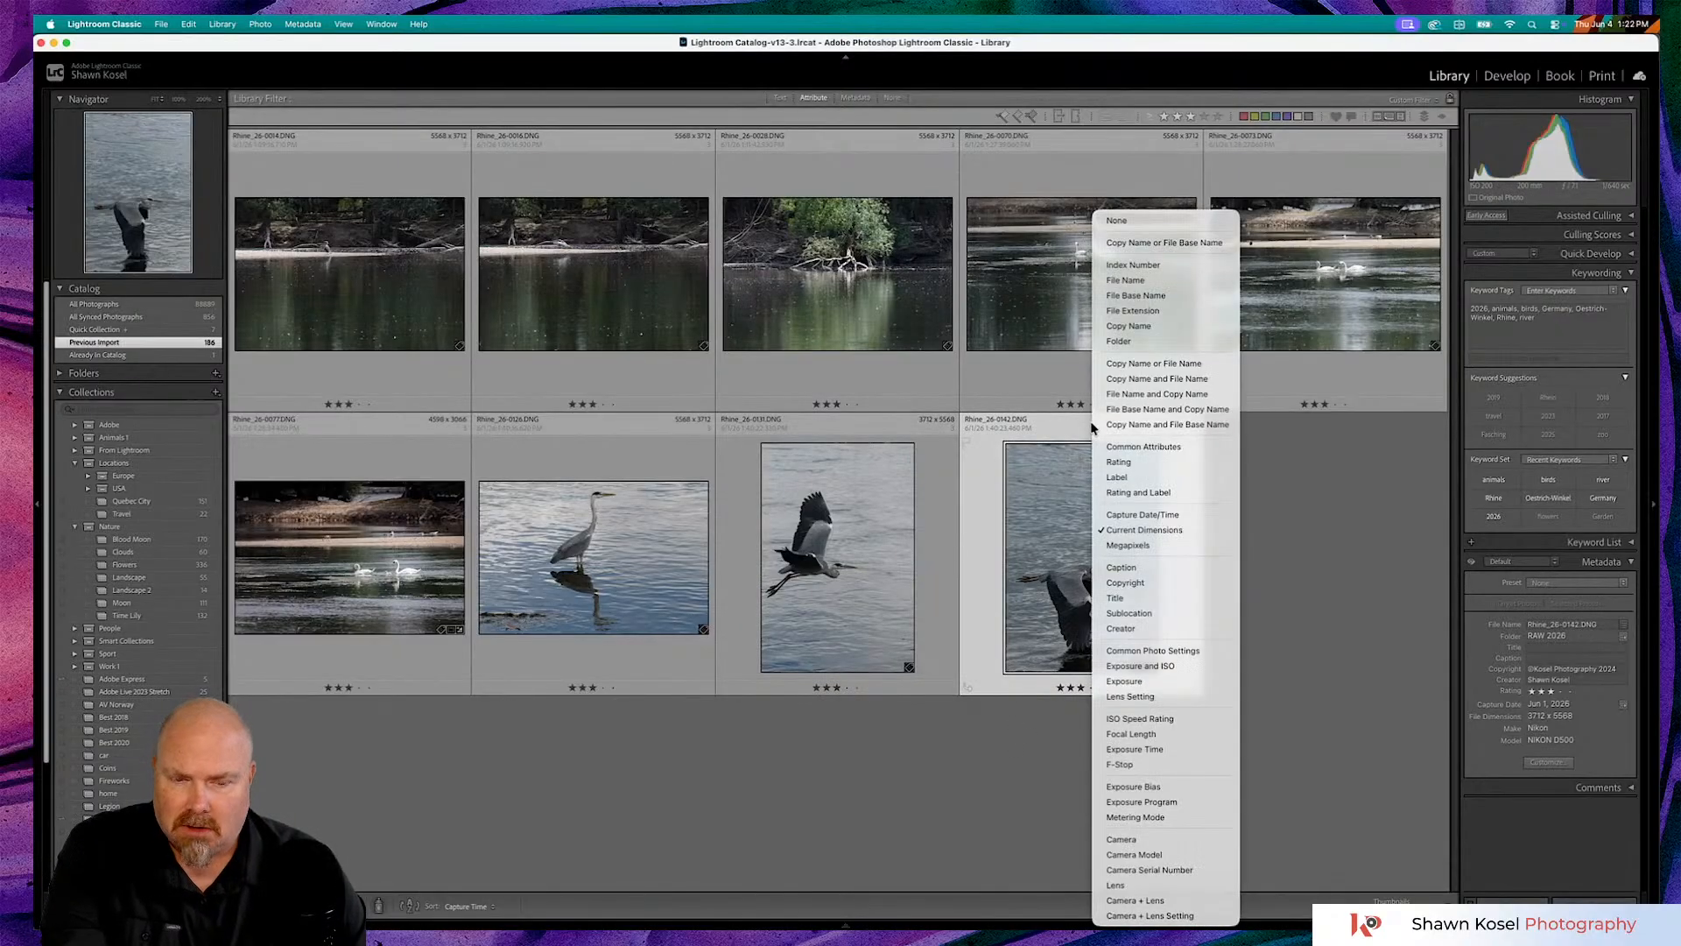
pyautogui.click(1065, 430)
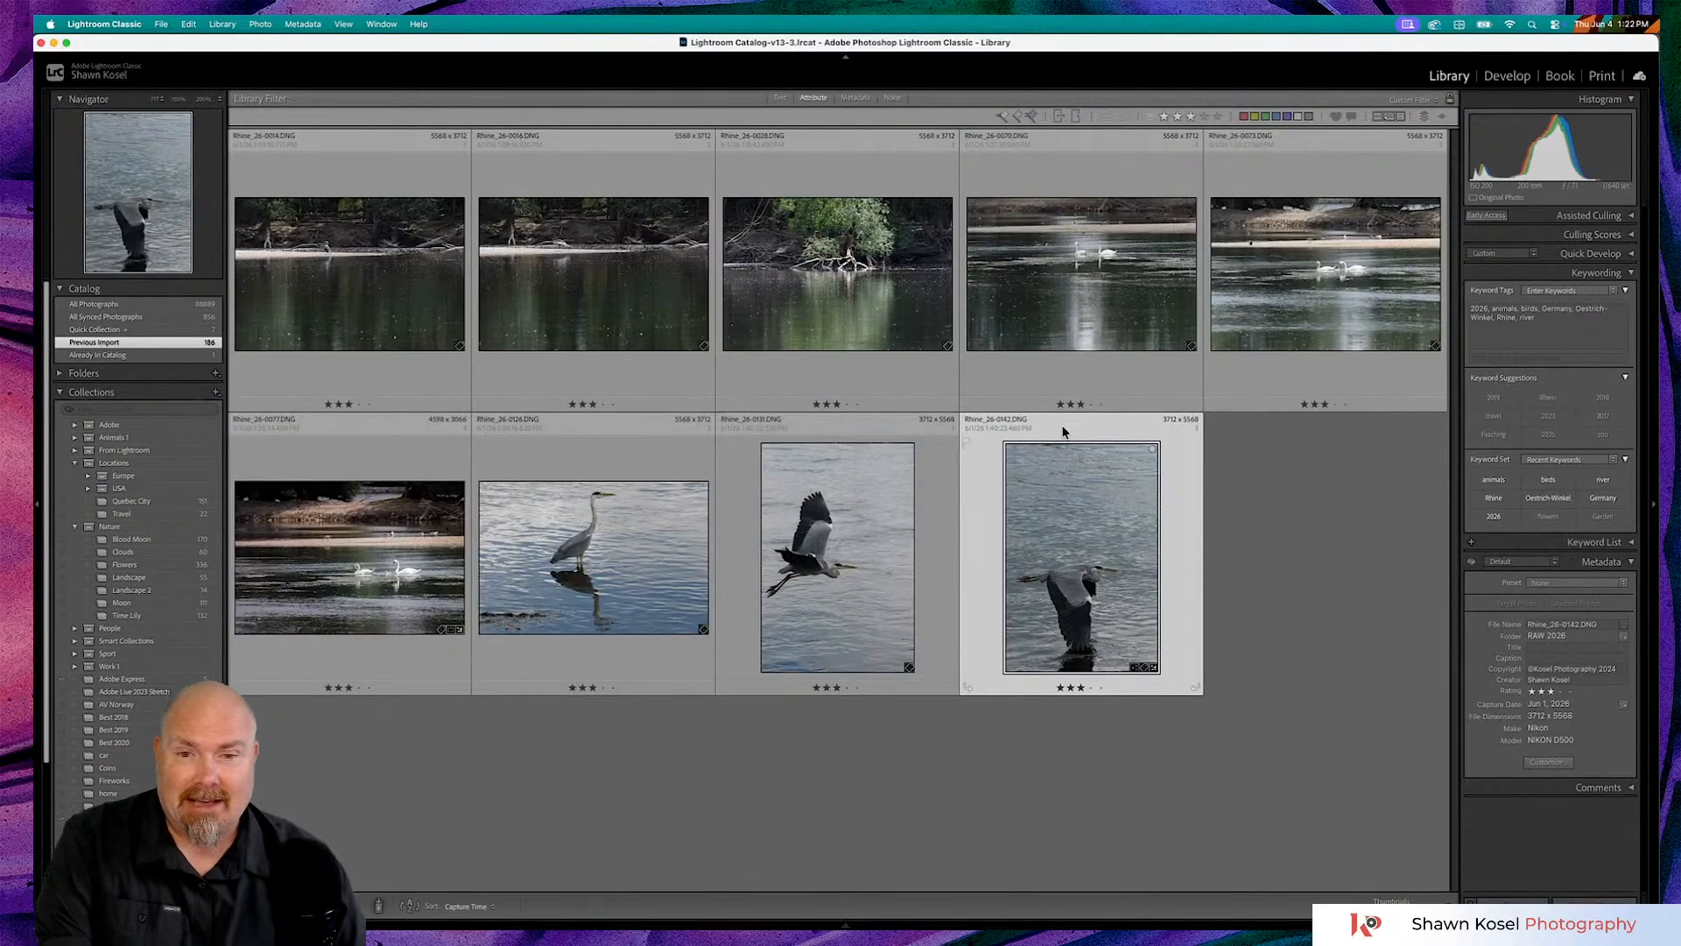
# - Switch to Photoshop and extend the crop of Rhine_26-0142.DNG downward below the heron's cut-off reflection
pyautogui.press('super+Tab')
pyautogui.press('super+Tab')
pyautogui.press('super+Tab')
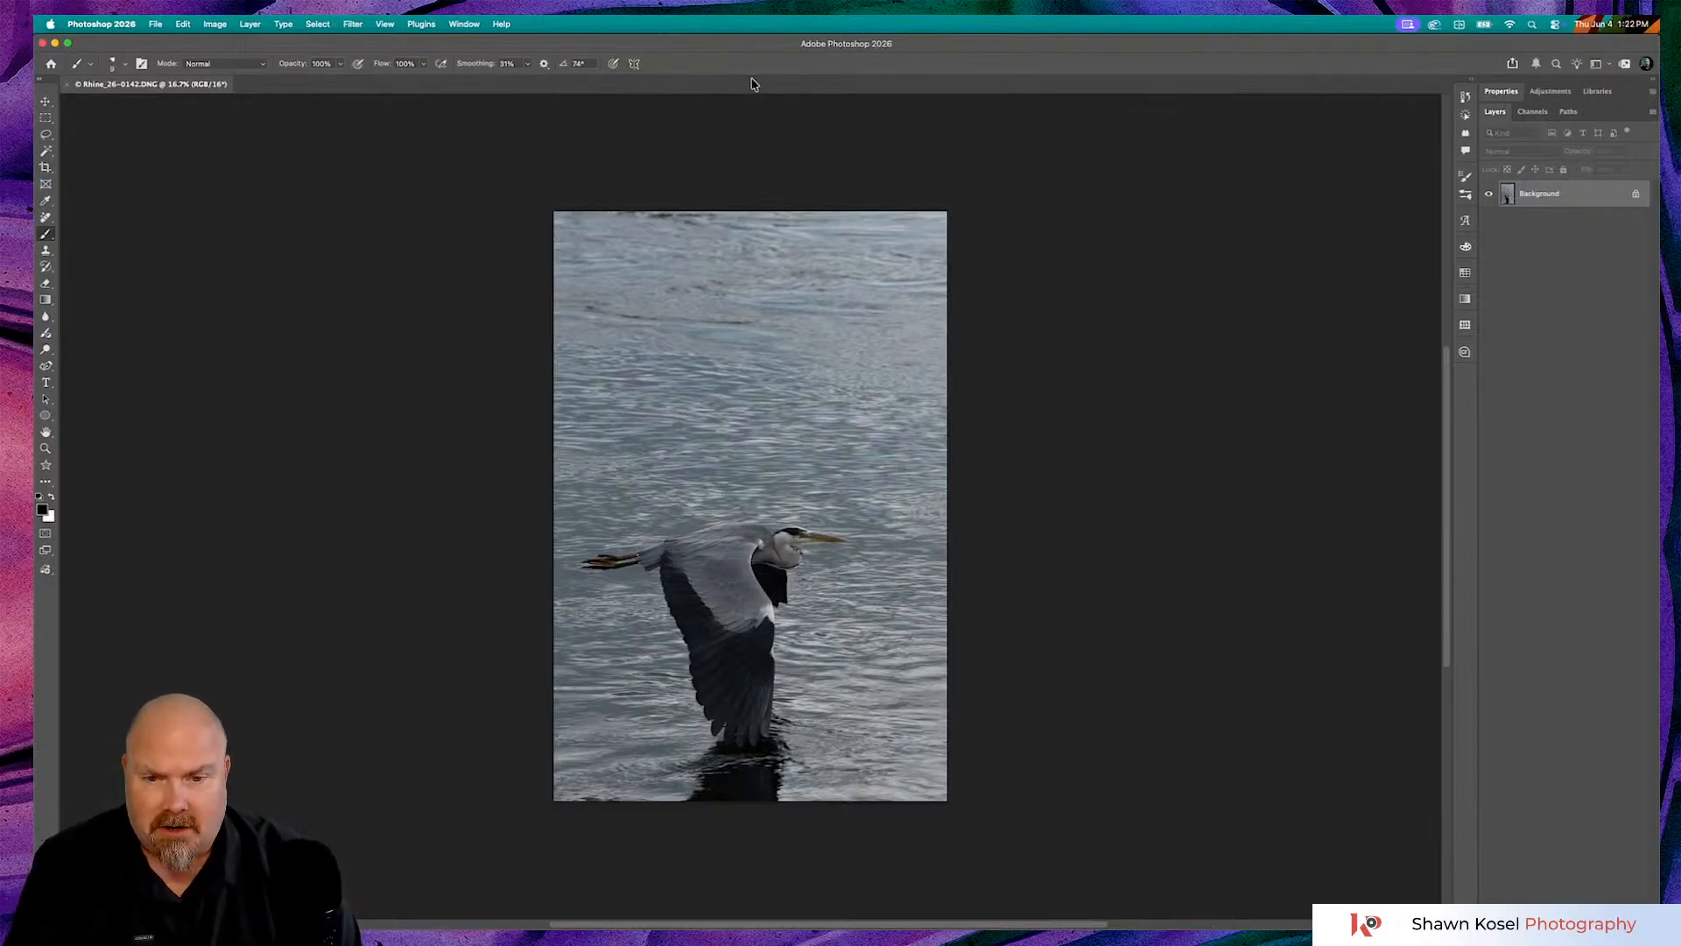
pyautogui.press('c')
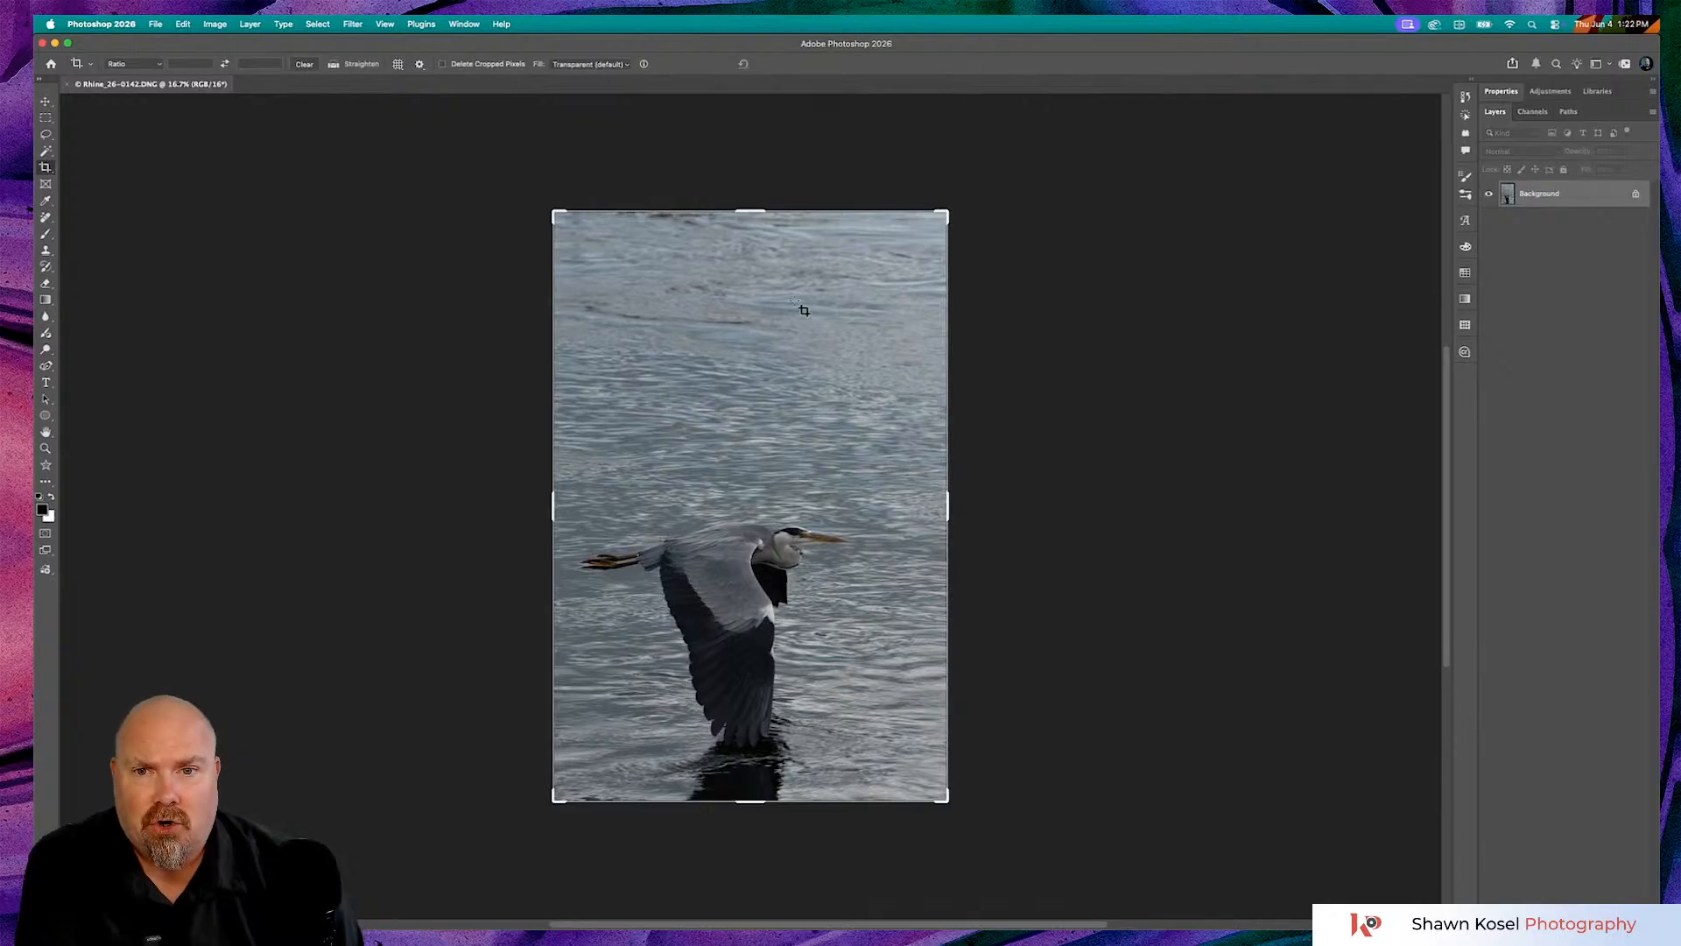
pyautogui.scroll(-5, 797, 306)
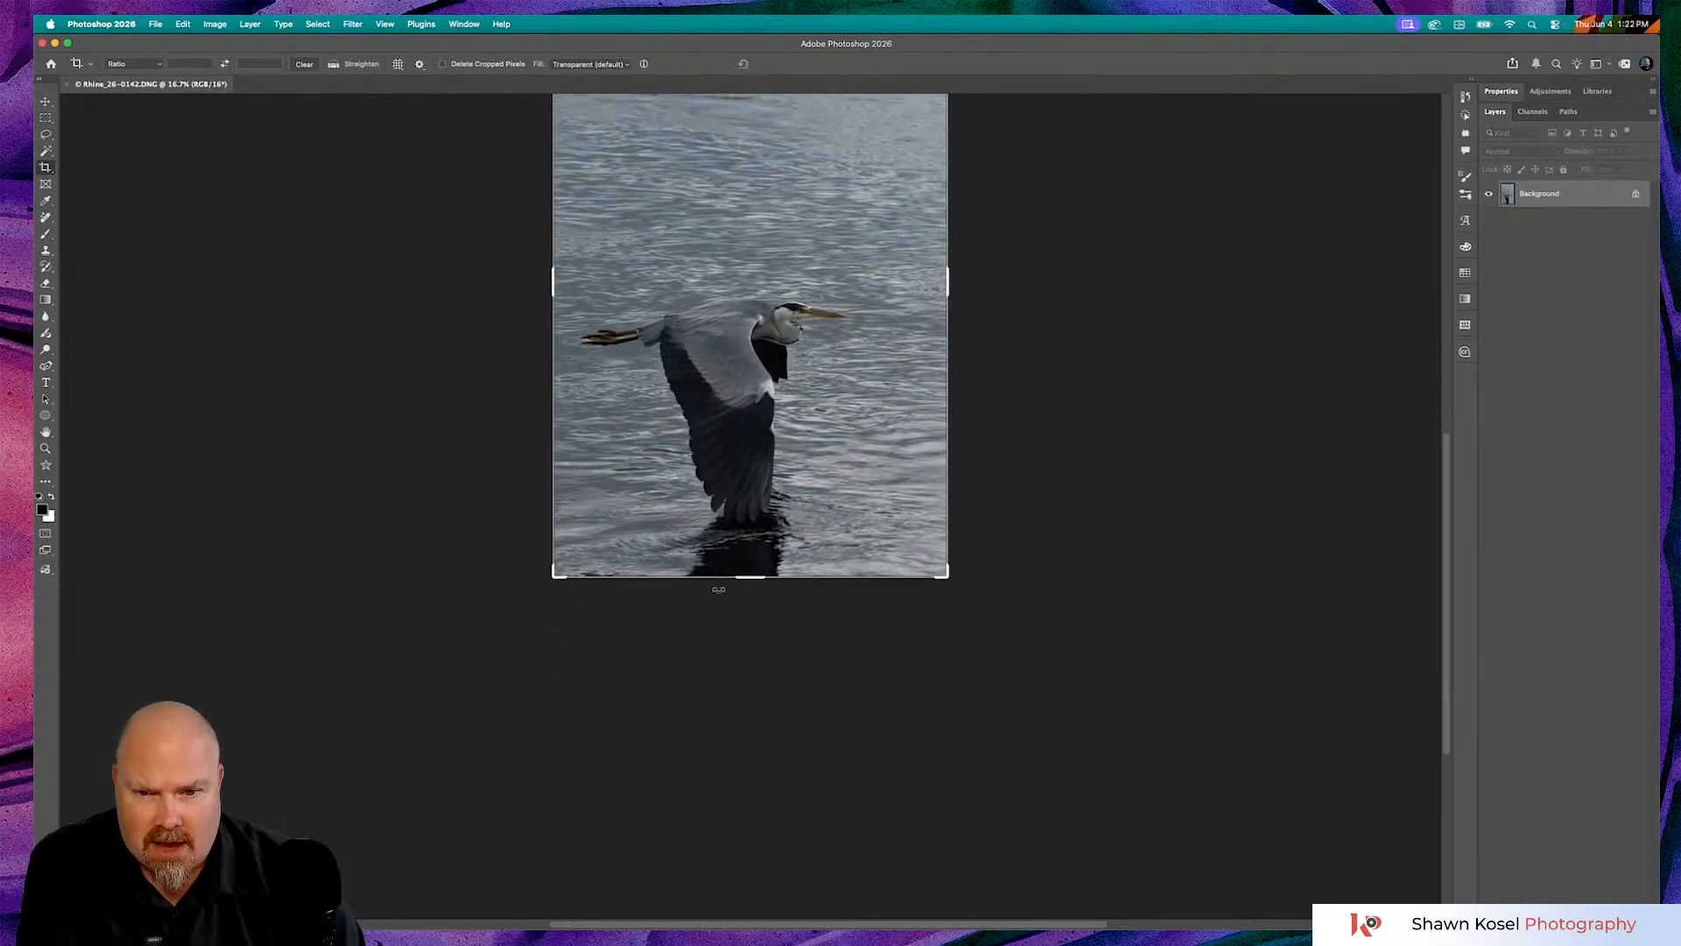
pyautogui.moveTo(746, 577); pyautogui.dragTo(746, 622)
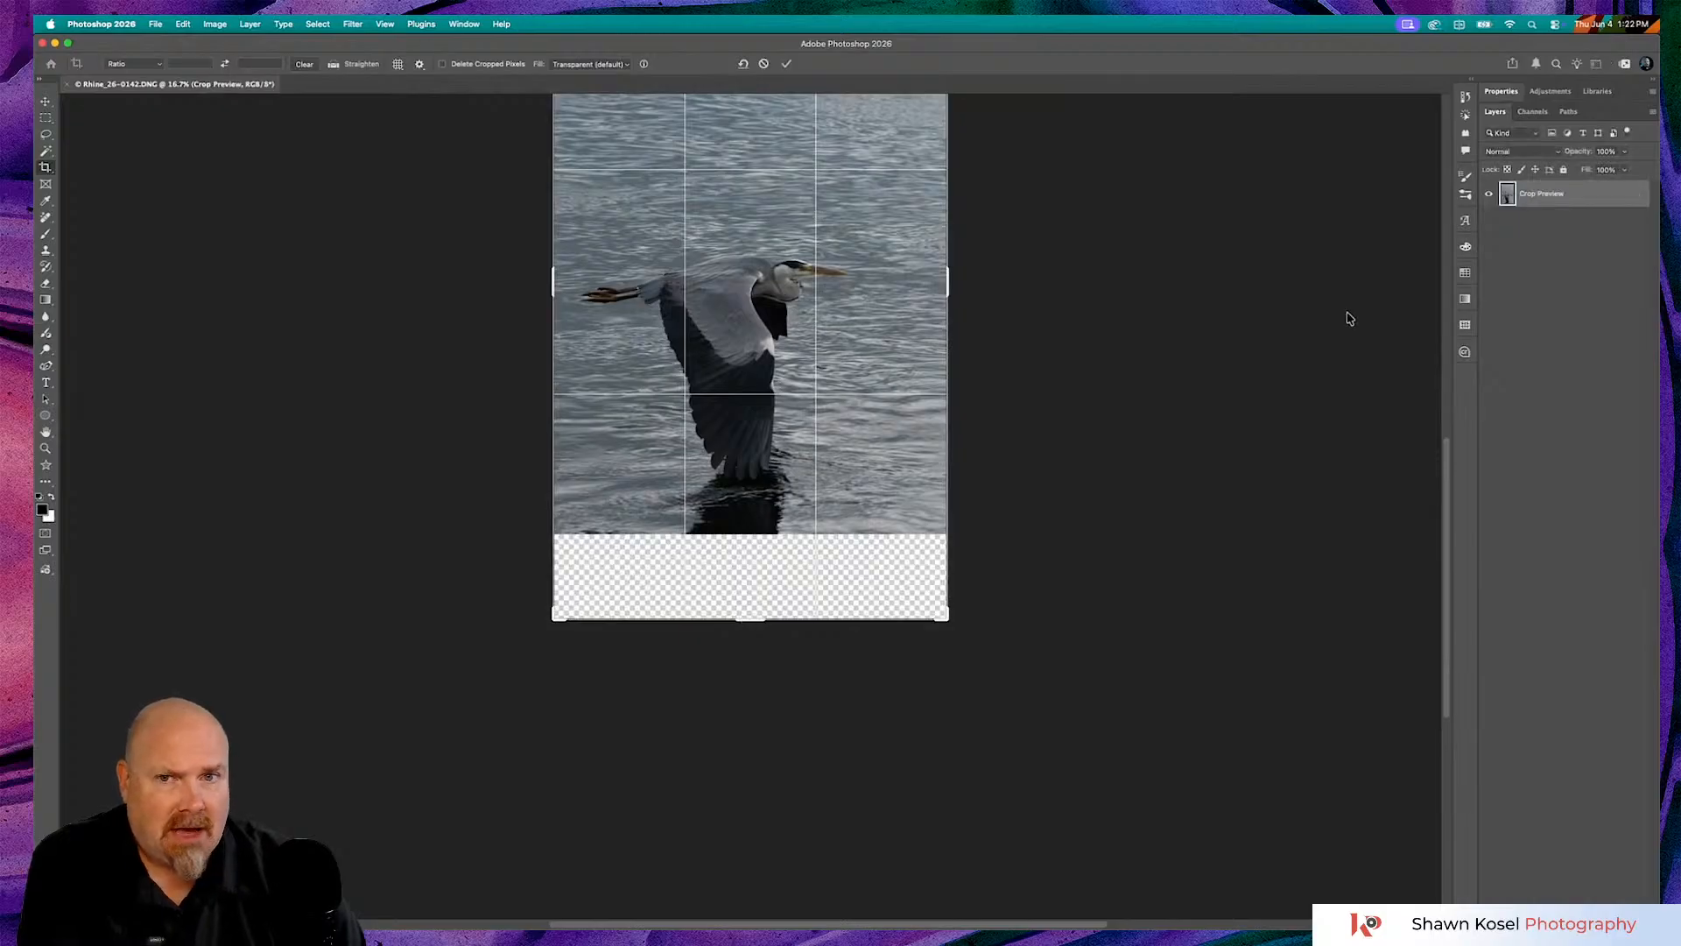
pyautogui.scroll(4, 1346, 317)
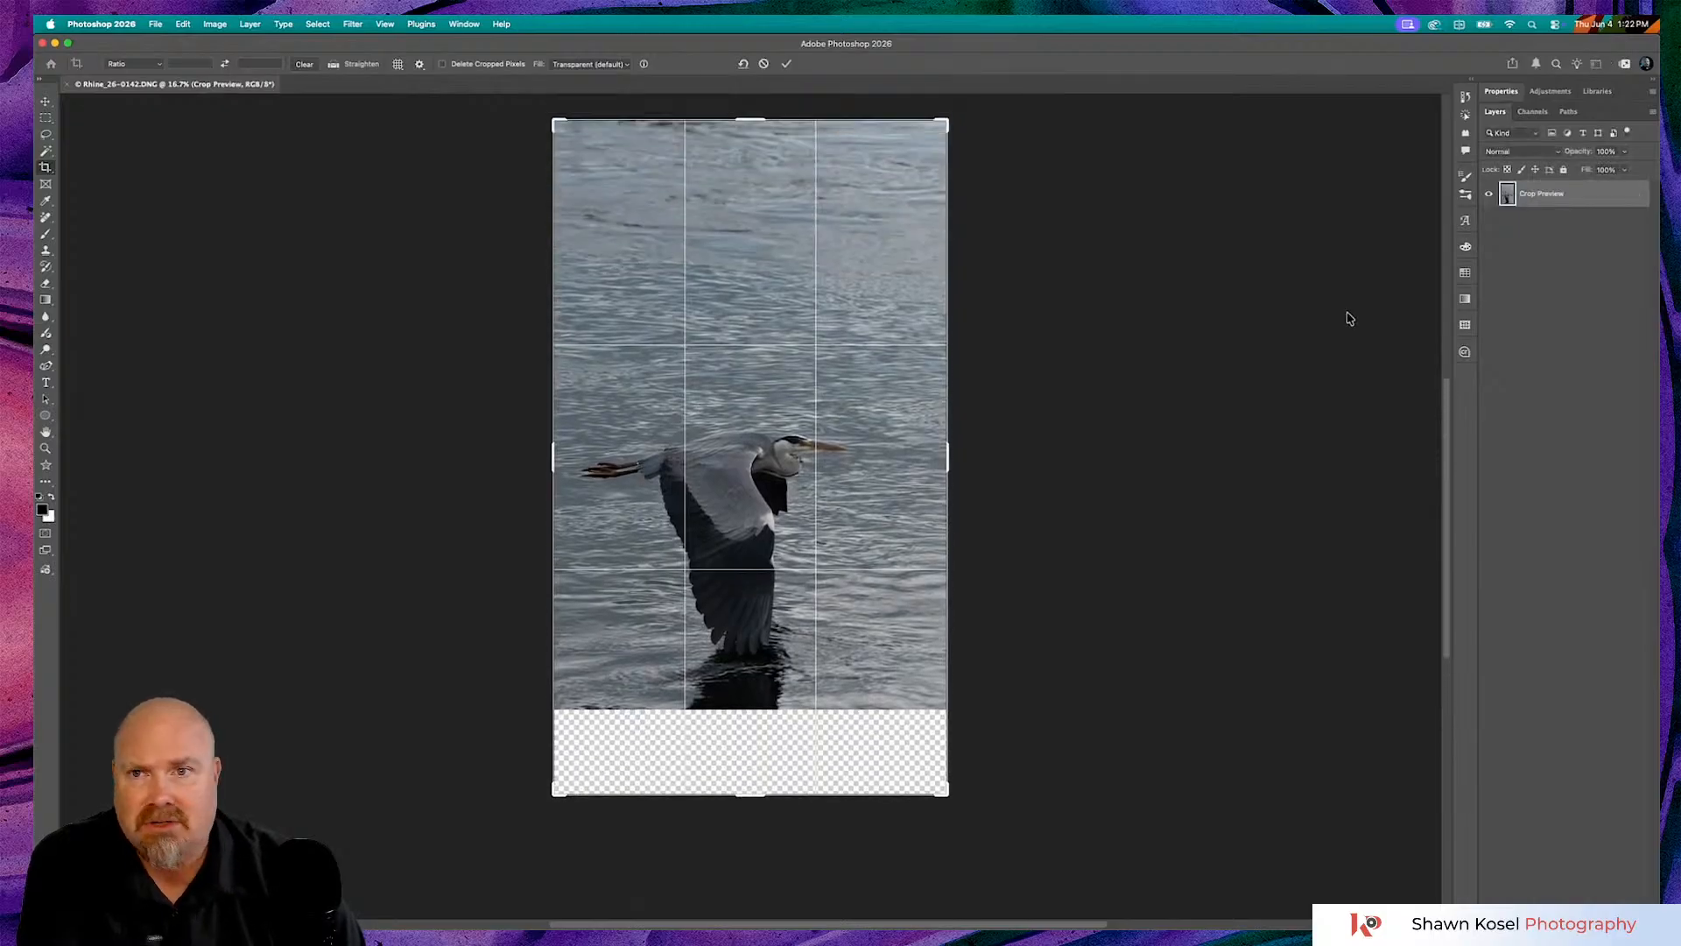
# - Fill the added canvas area with Generative Expand, leaving the prompt empty
pyautogui.click(627, 65)
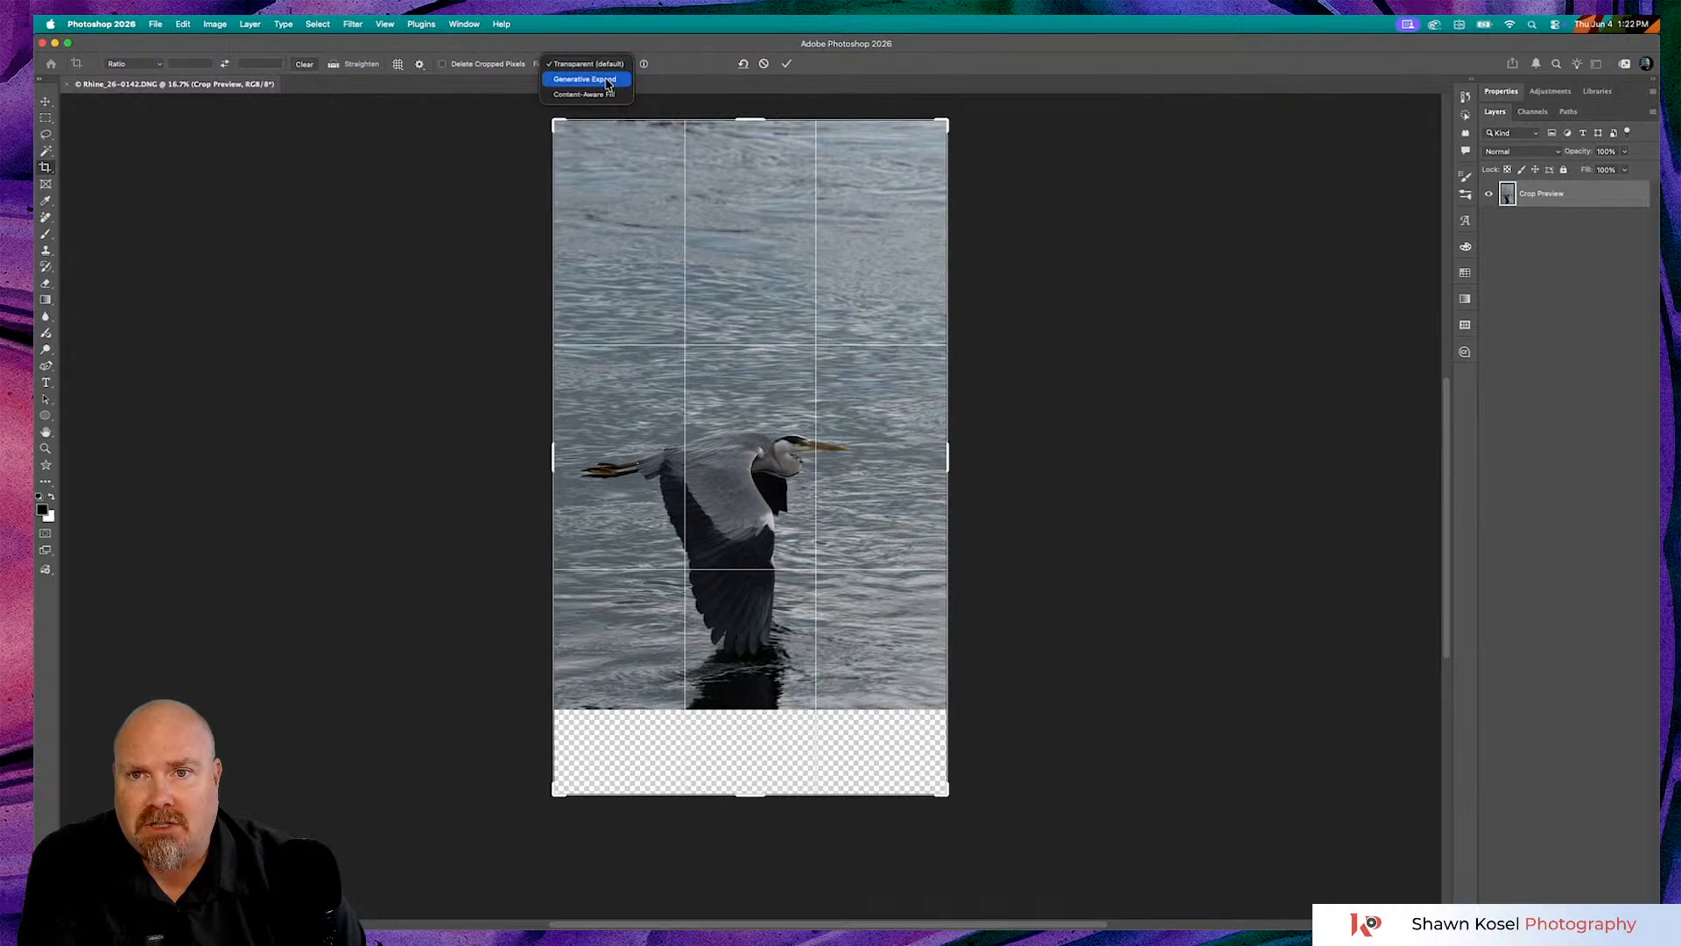
pyautogui.click(608, 80)
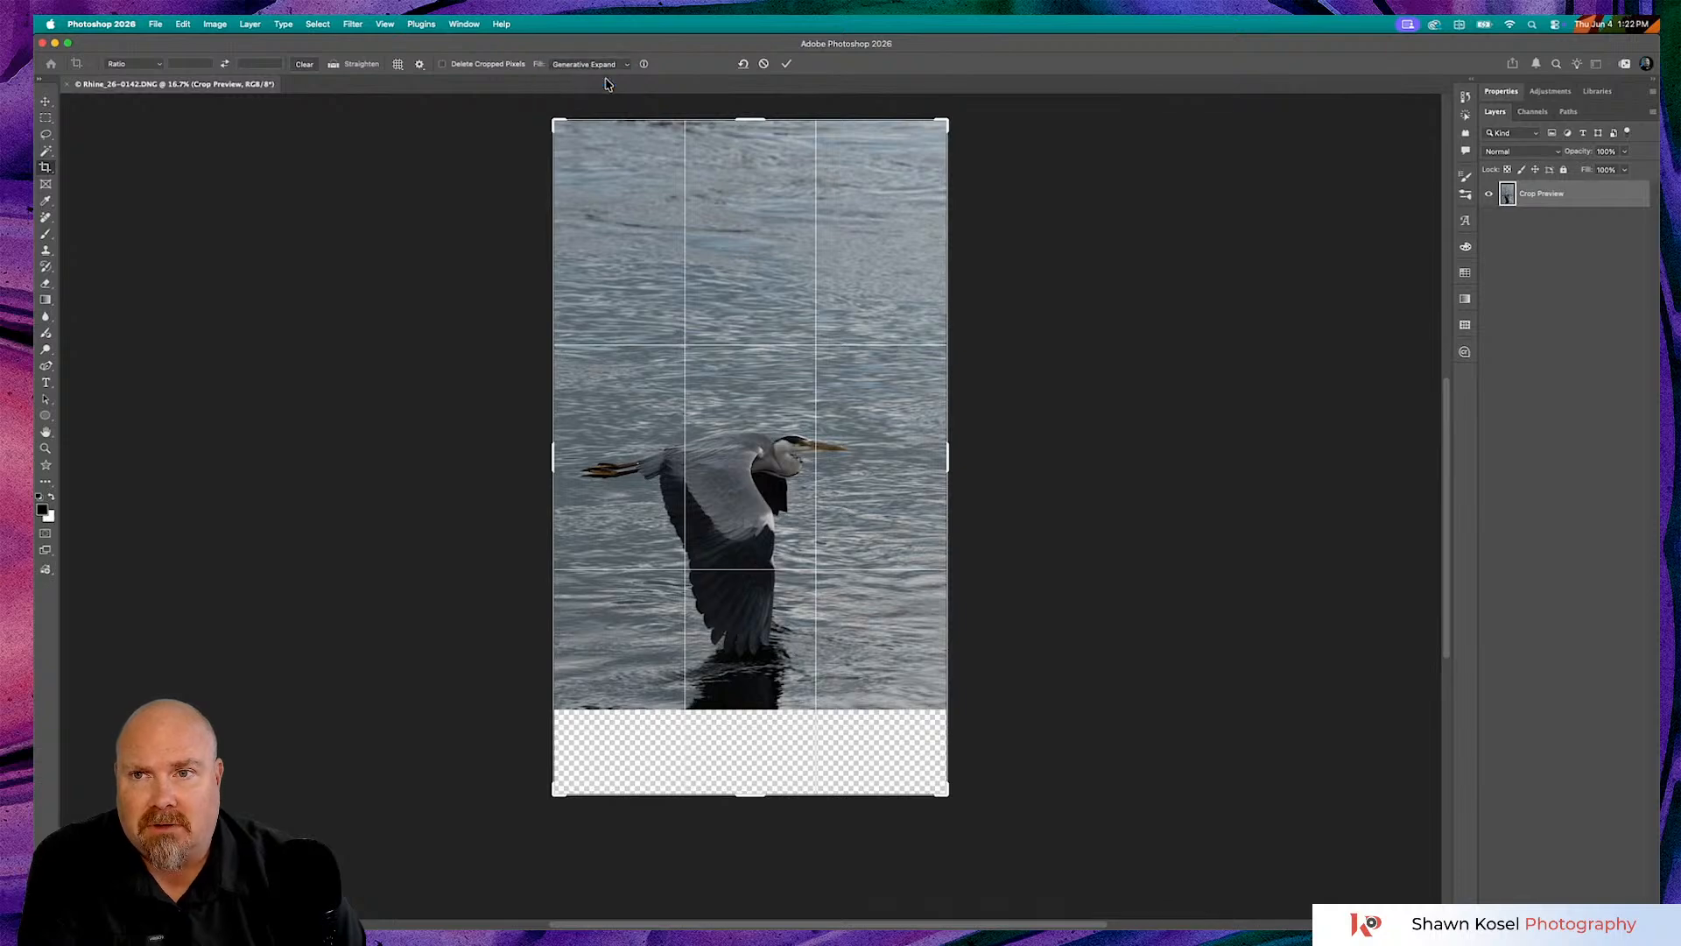
pyautogui.click(785, 67)
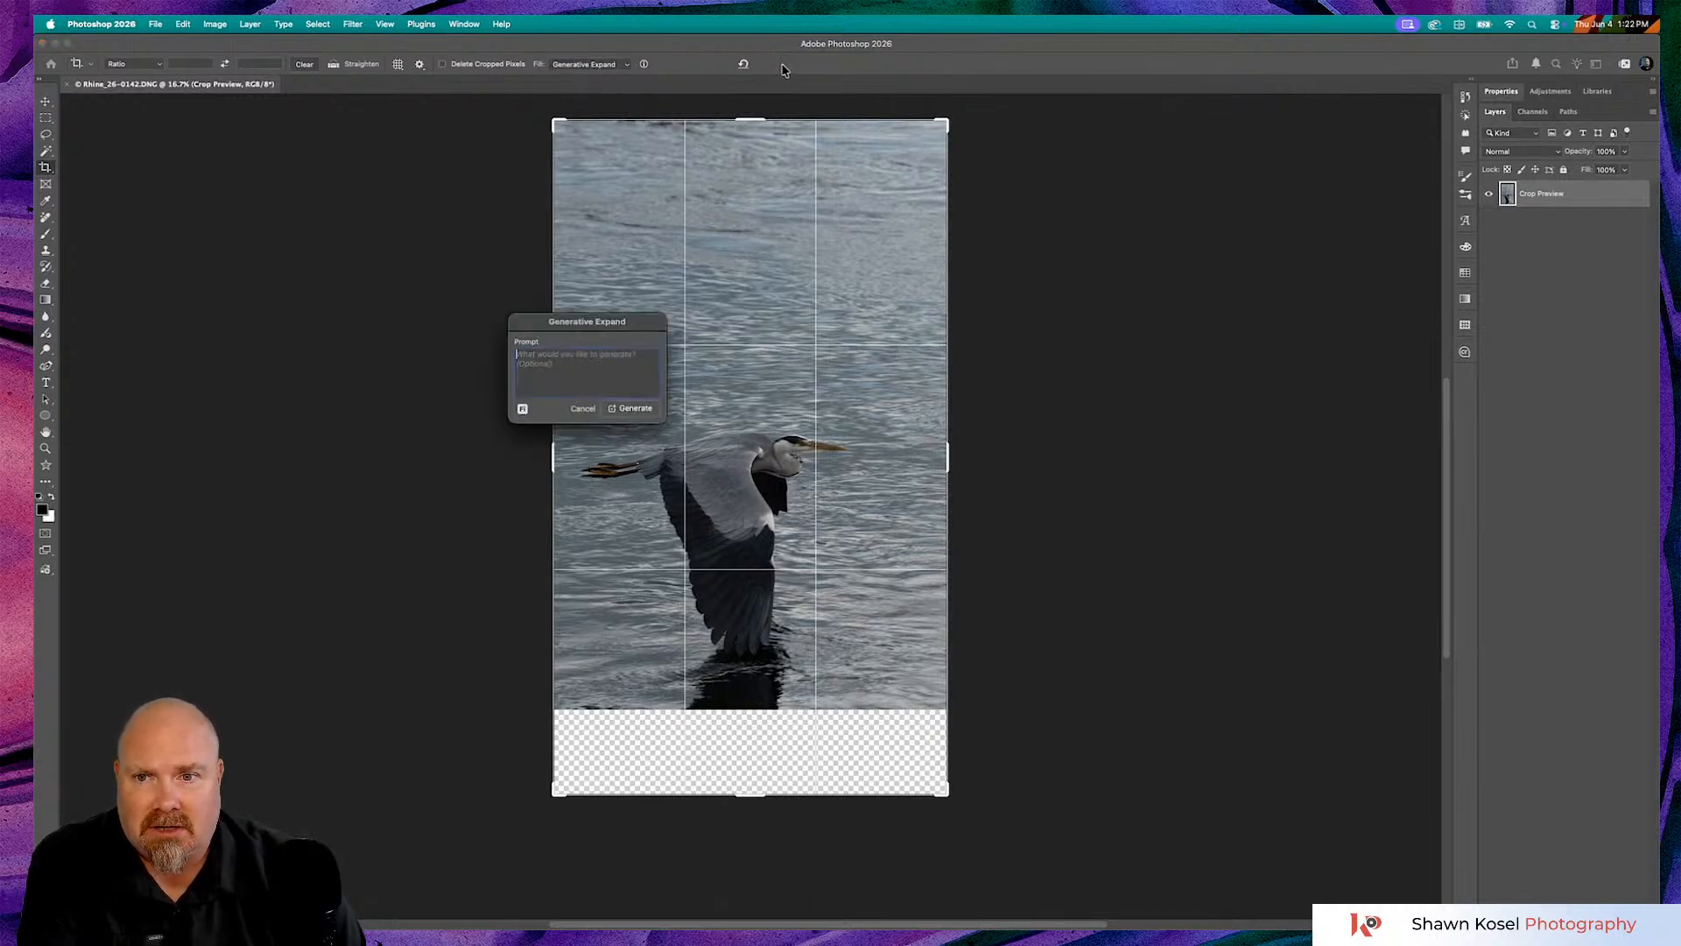
pyautogui.click(634, 409)
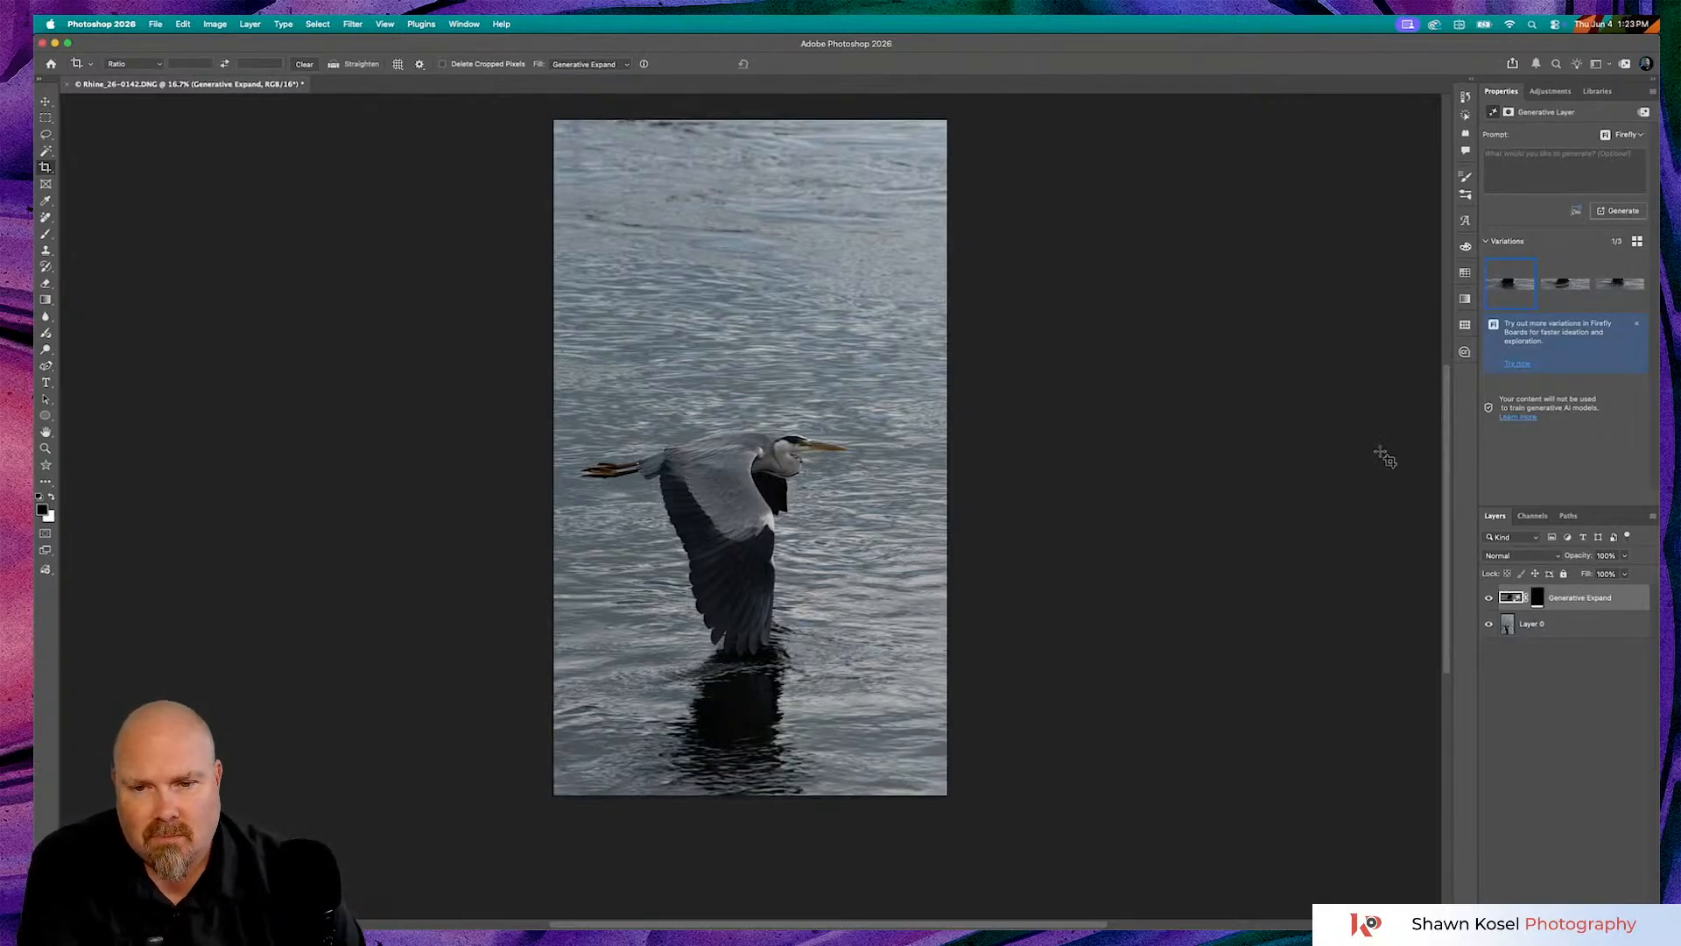
# - Compare the three Generative Expand variations of the heron's reflection, select the third and generate another similar to it
pyautogui.moveTo(1553, 285)
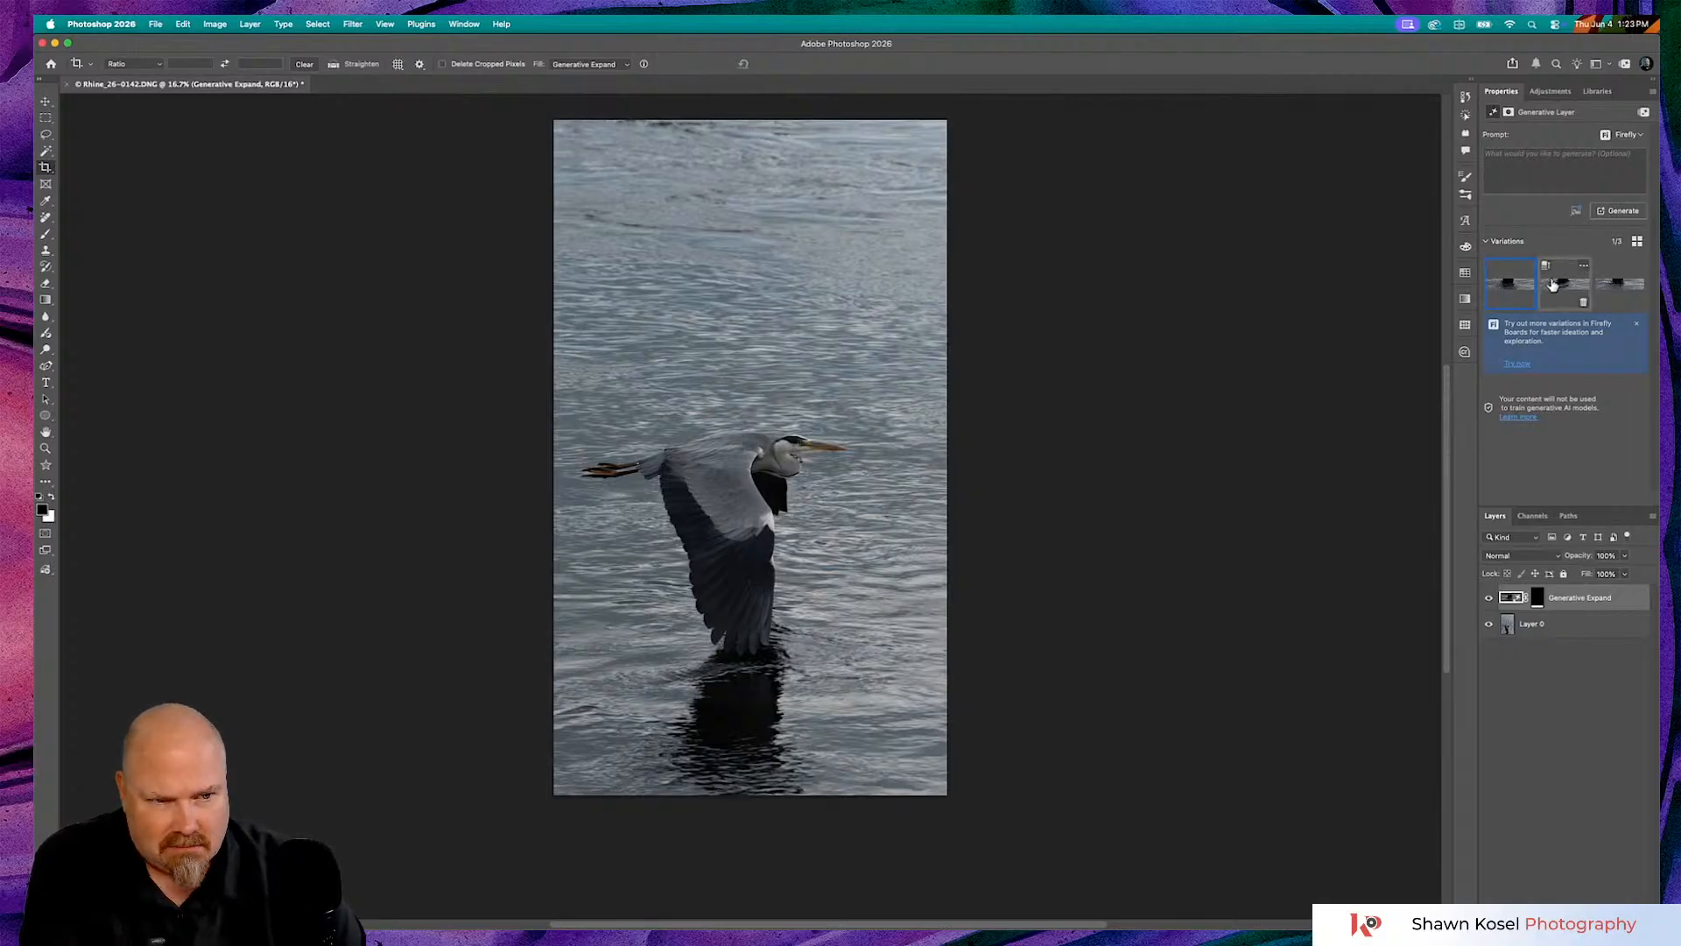
pyautogui.click(1553, 285)
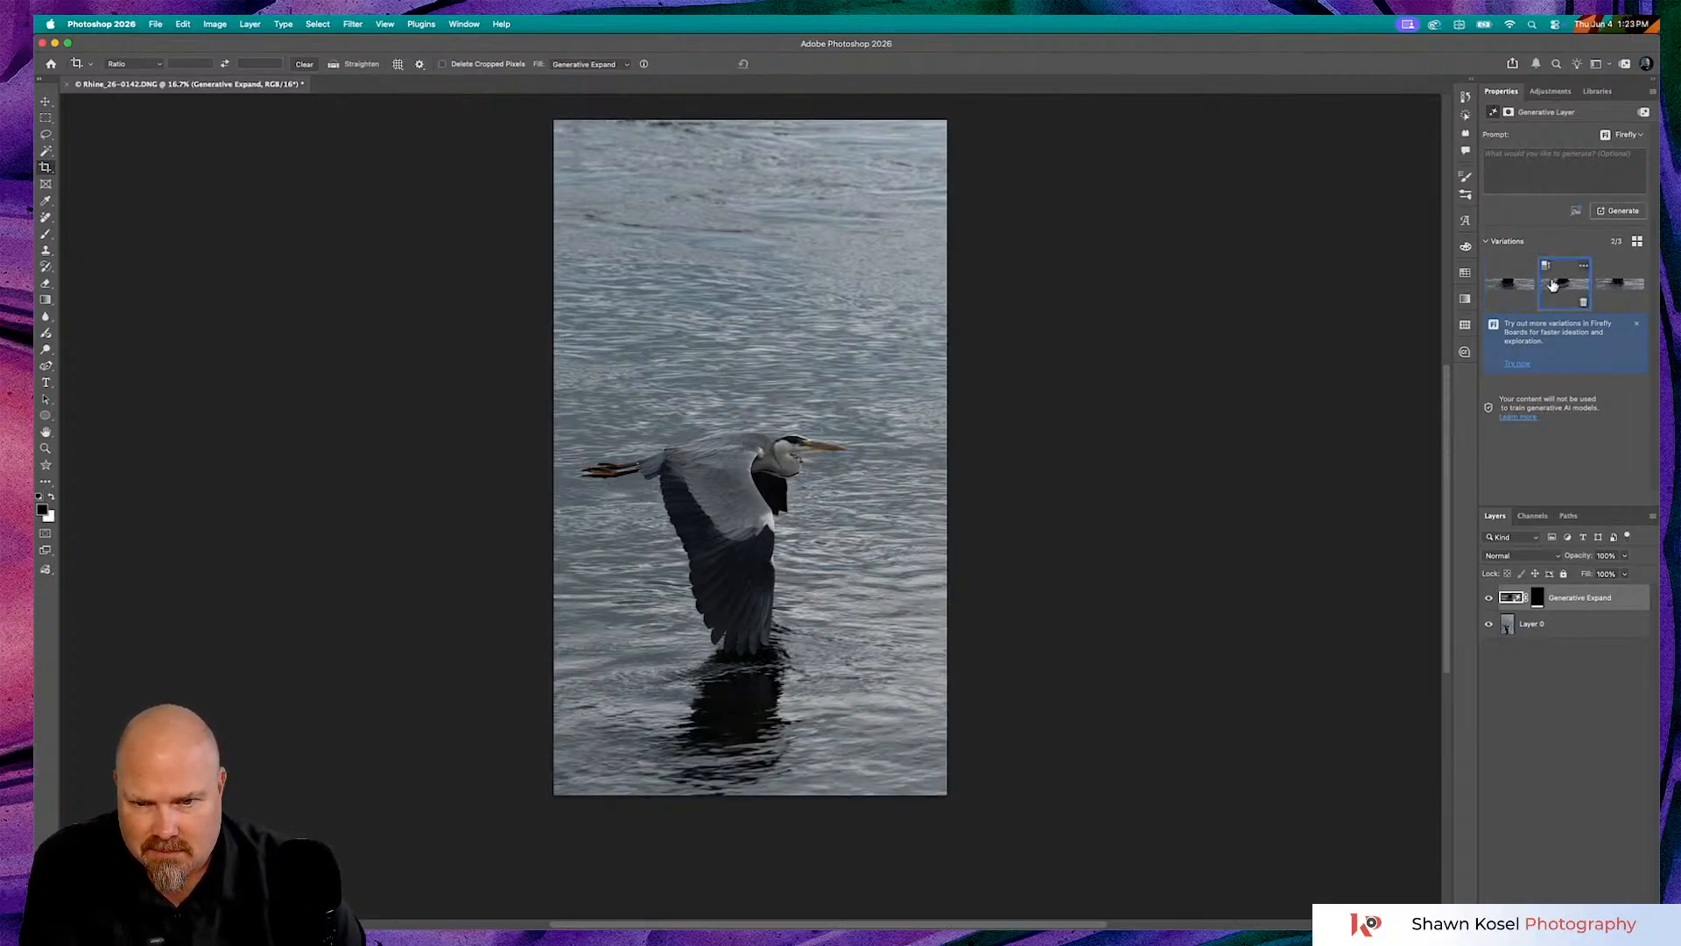
pyautogui.press('super+plus')
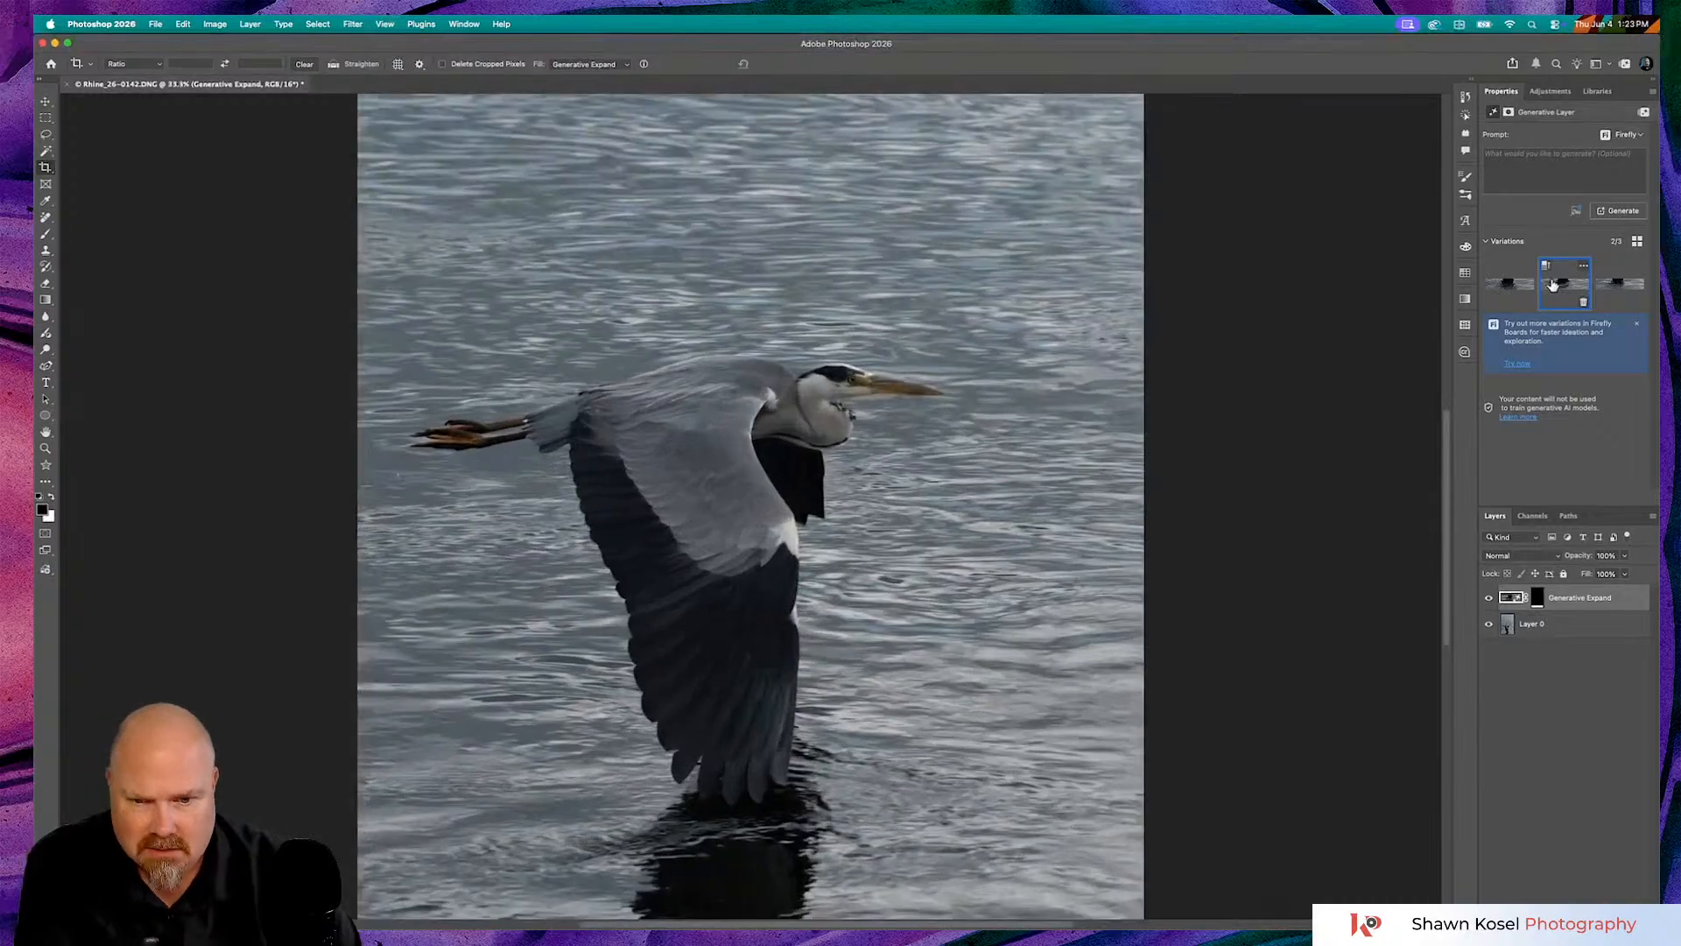
pyautogui.scroll(-6, 894, 615)
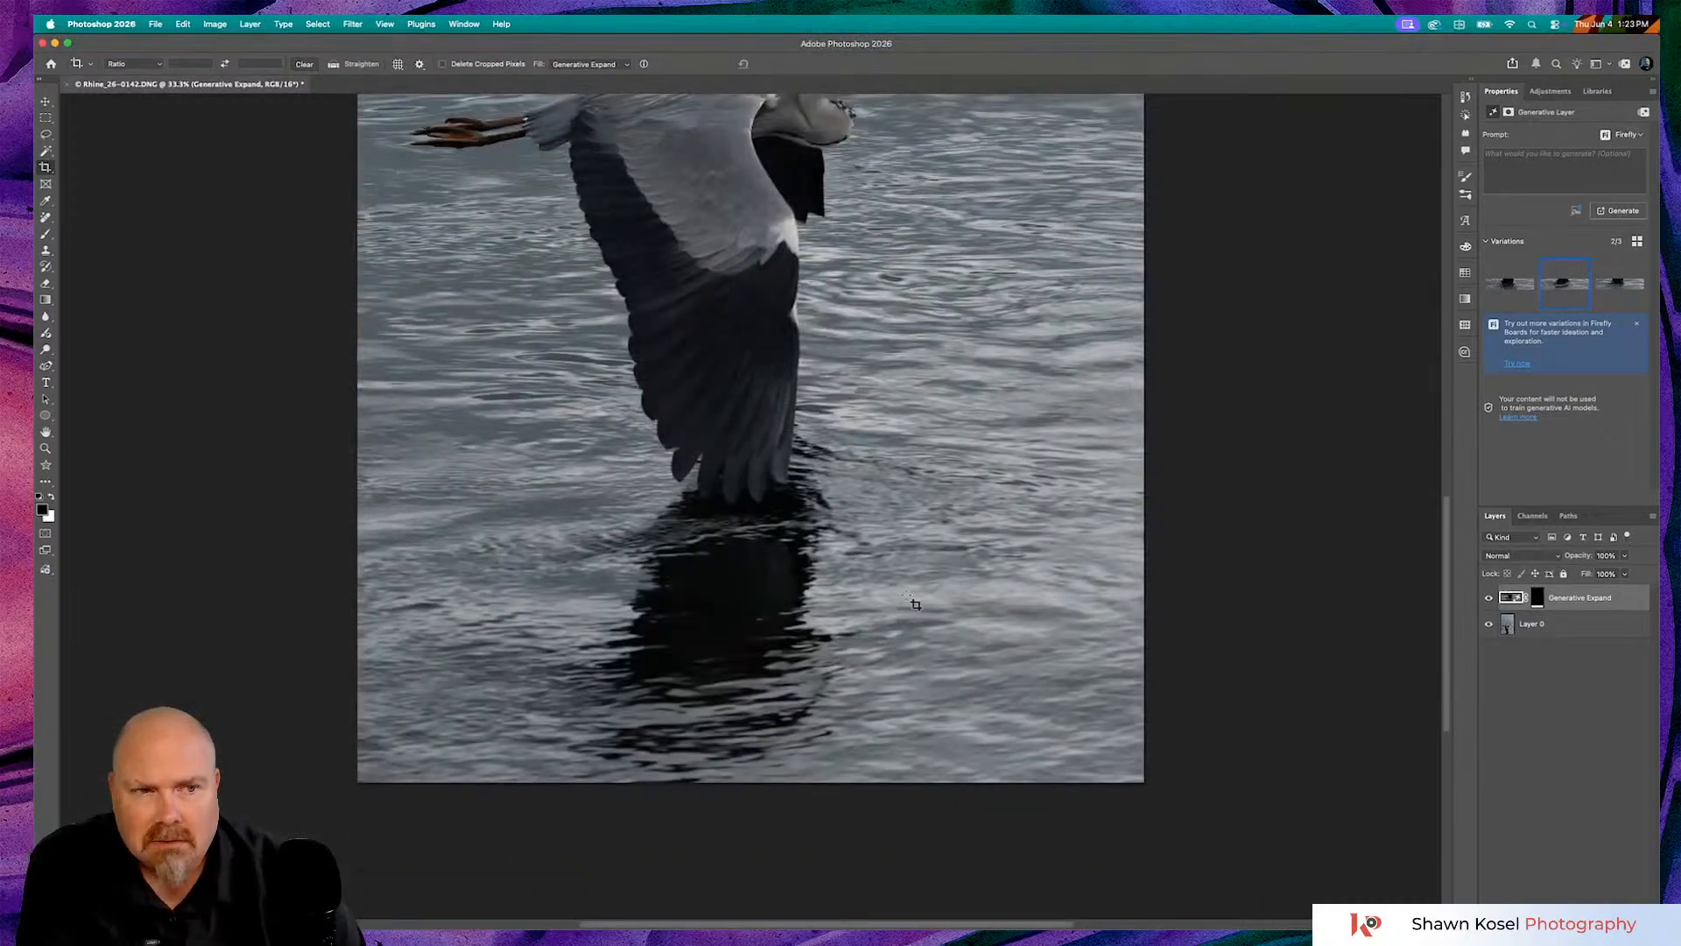
pyautogui.click(1617, 287)
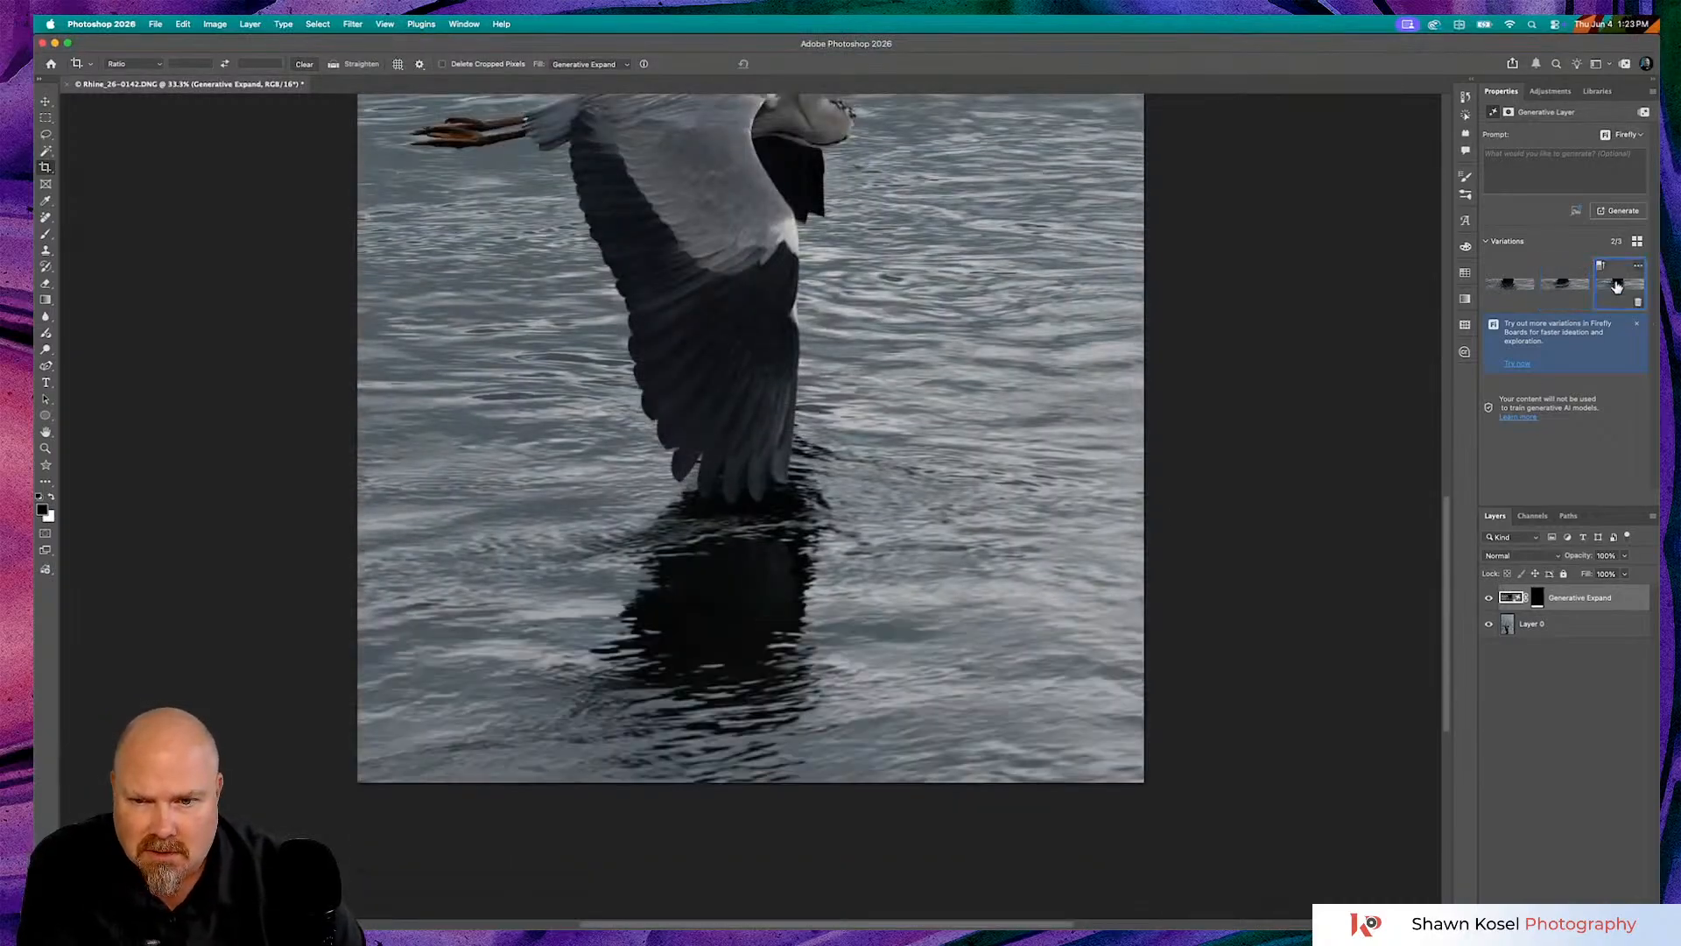
pyautogui.click(1525, 286)
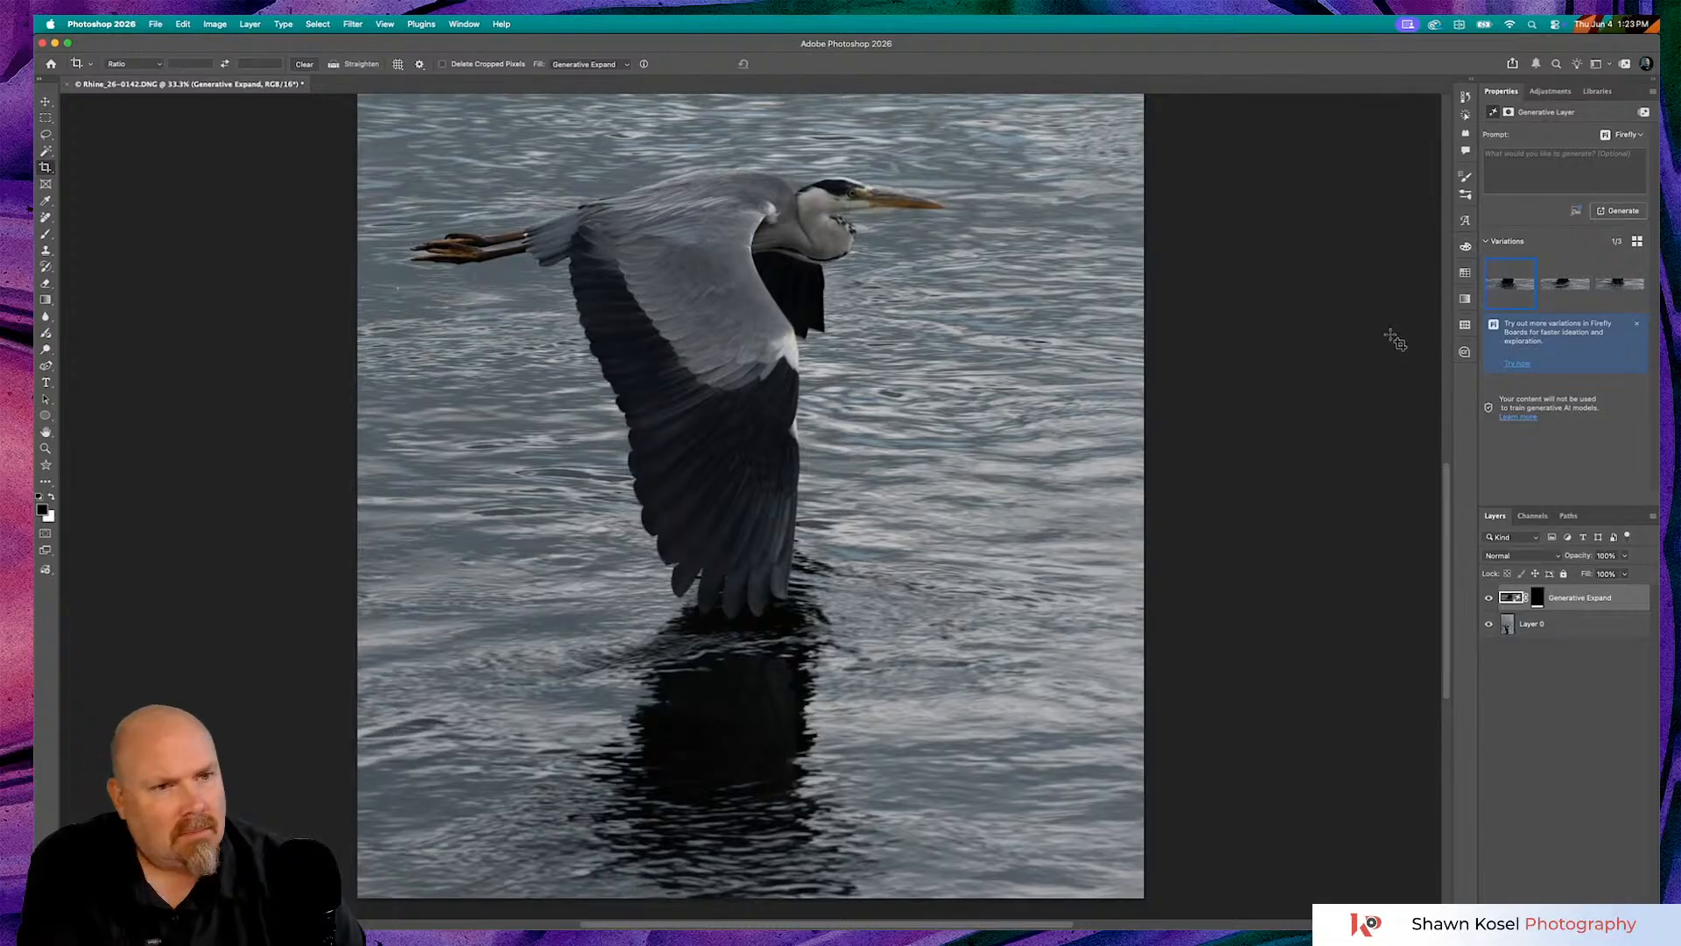
pyautogui.click(1567, 284)
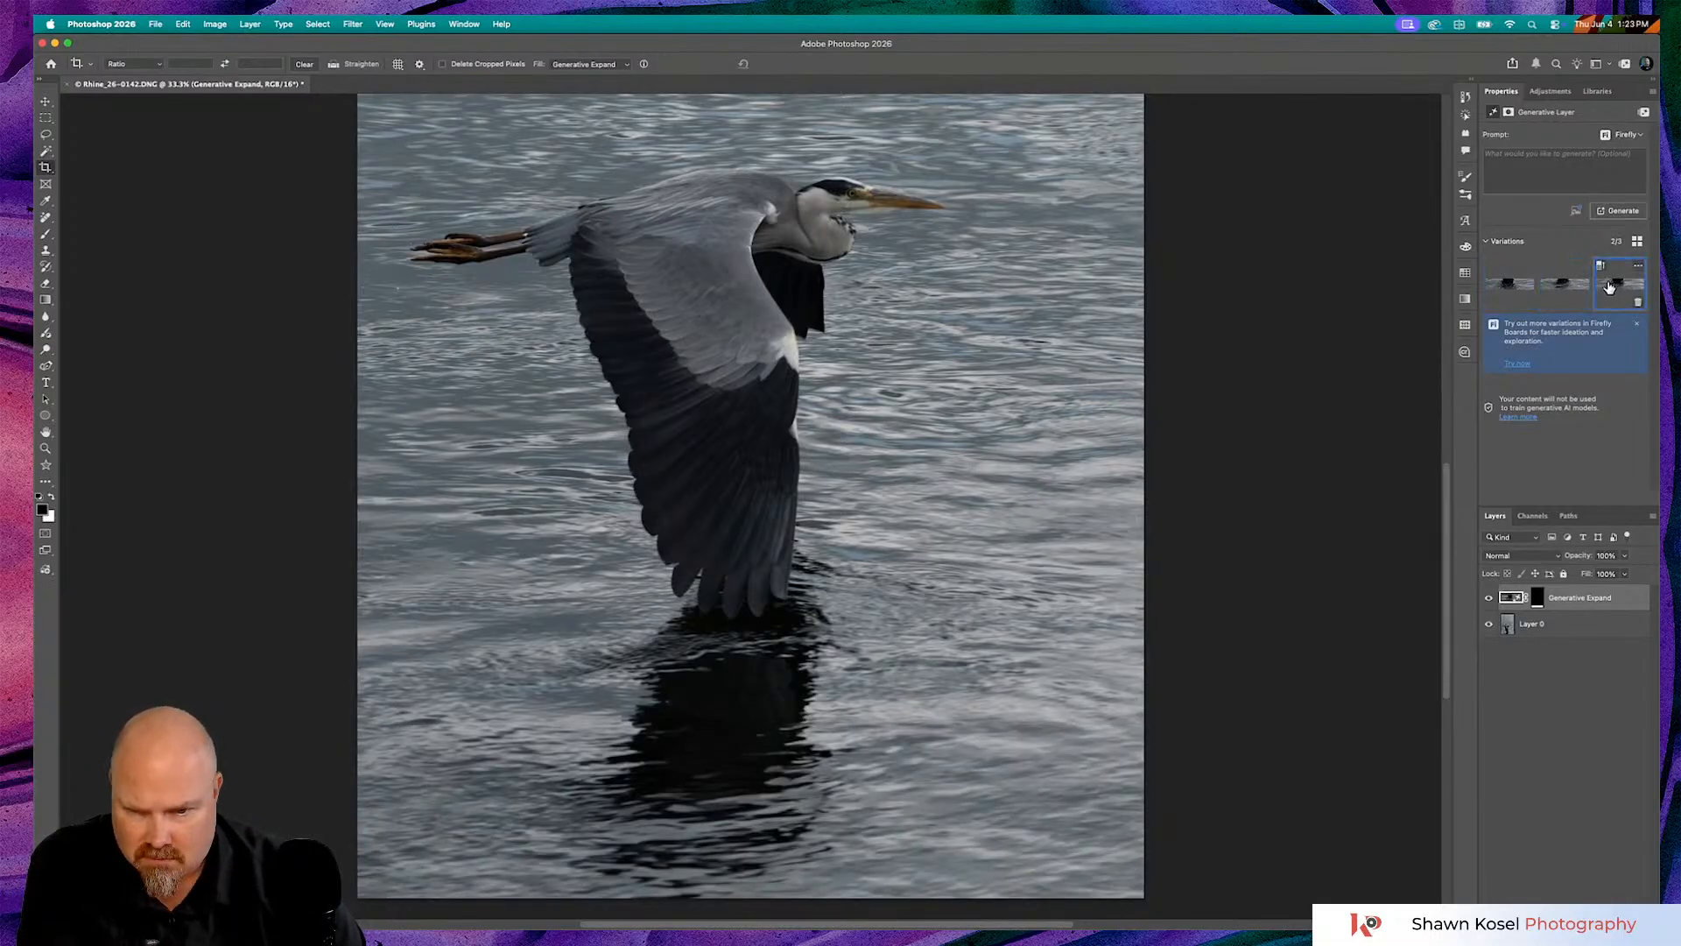
pyautogui.click(1610, 288)
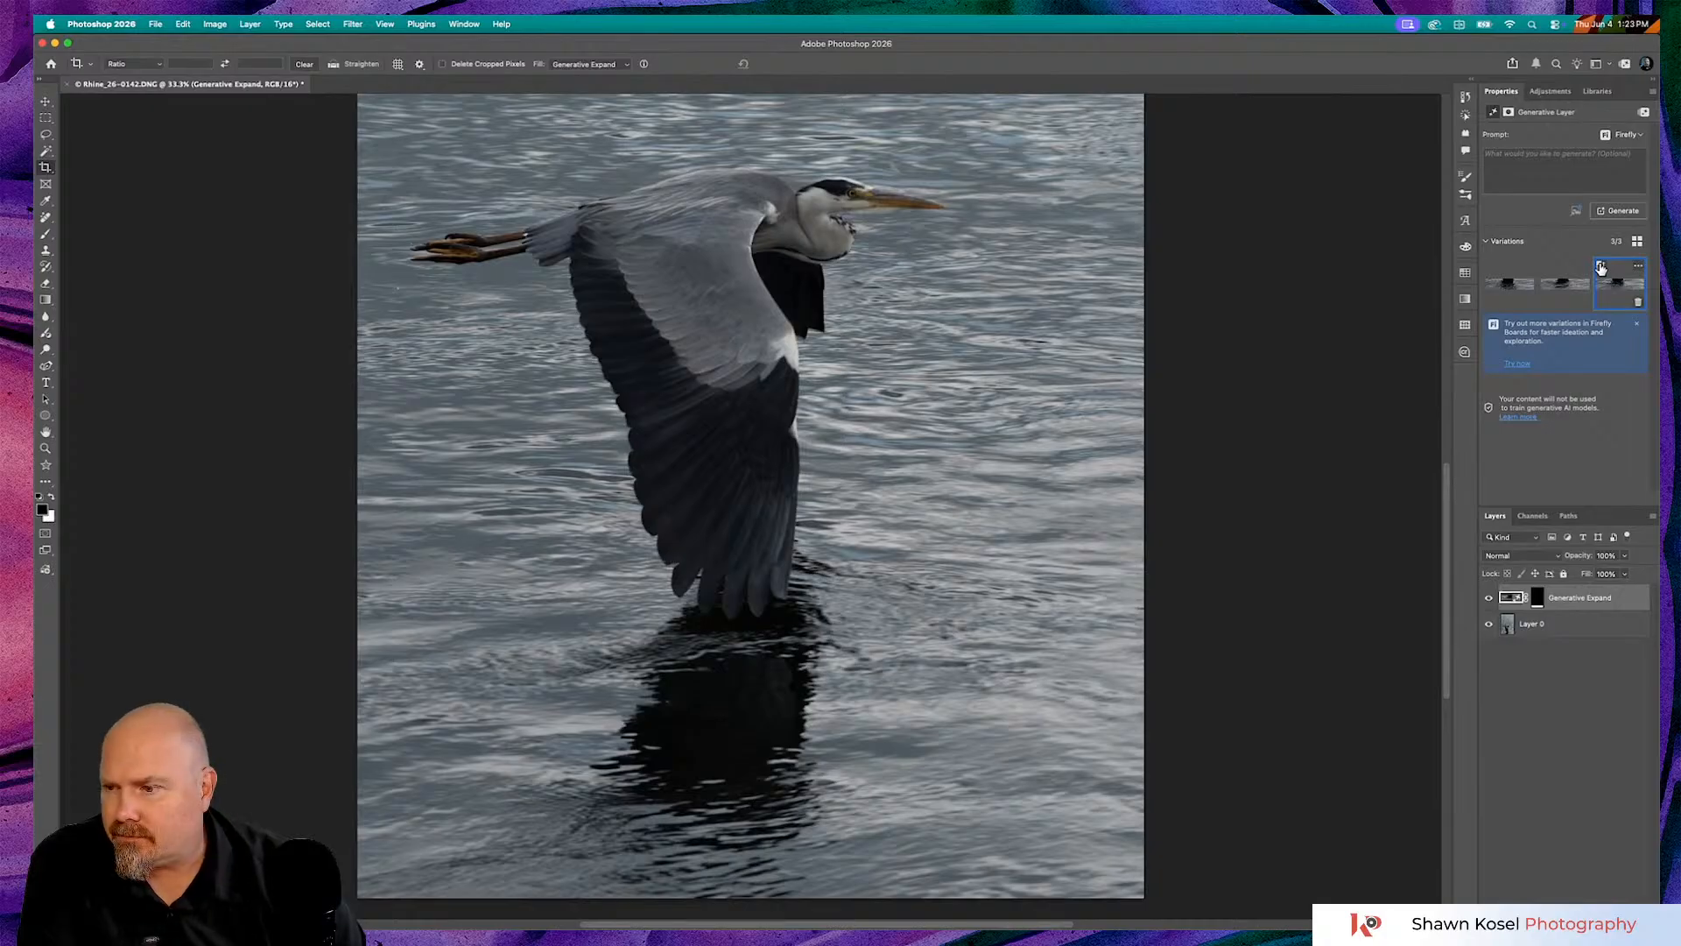
pyautogui.click(1600, 267)
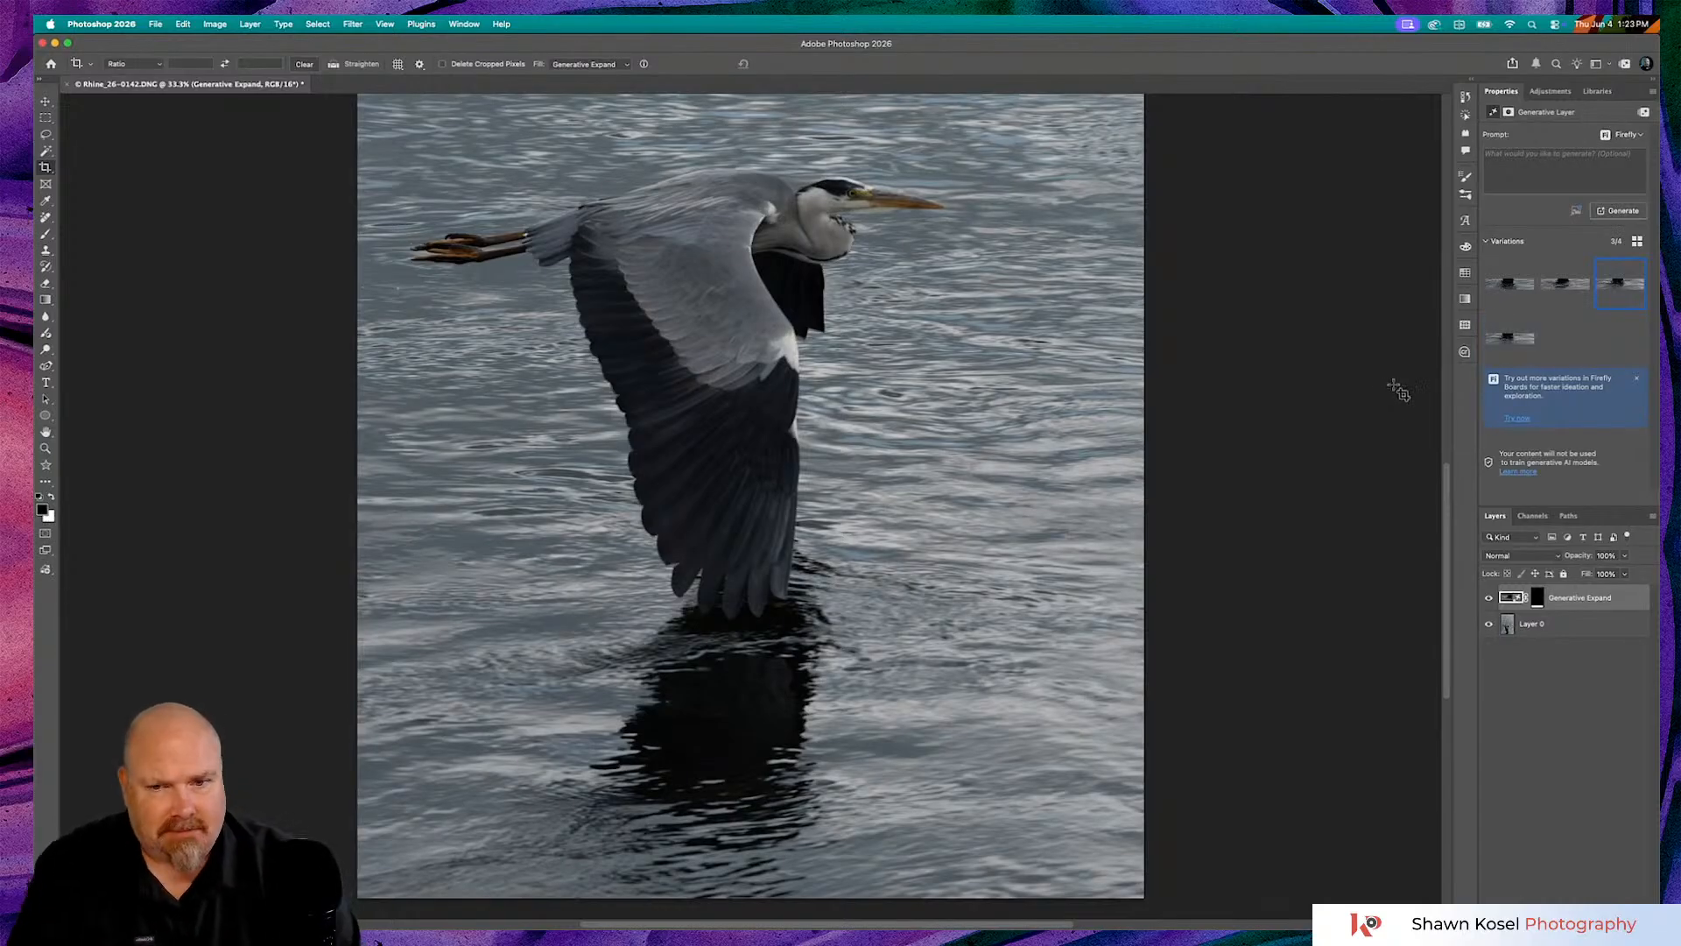
# - Extend the crop on the side the heron is facing and fill the added area with Generative Expand, leaving the prompt empty
pyautogui.press('super+minus')
pyautogui.press('super+minus')
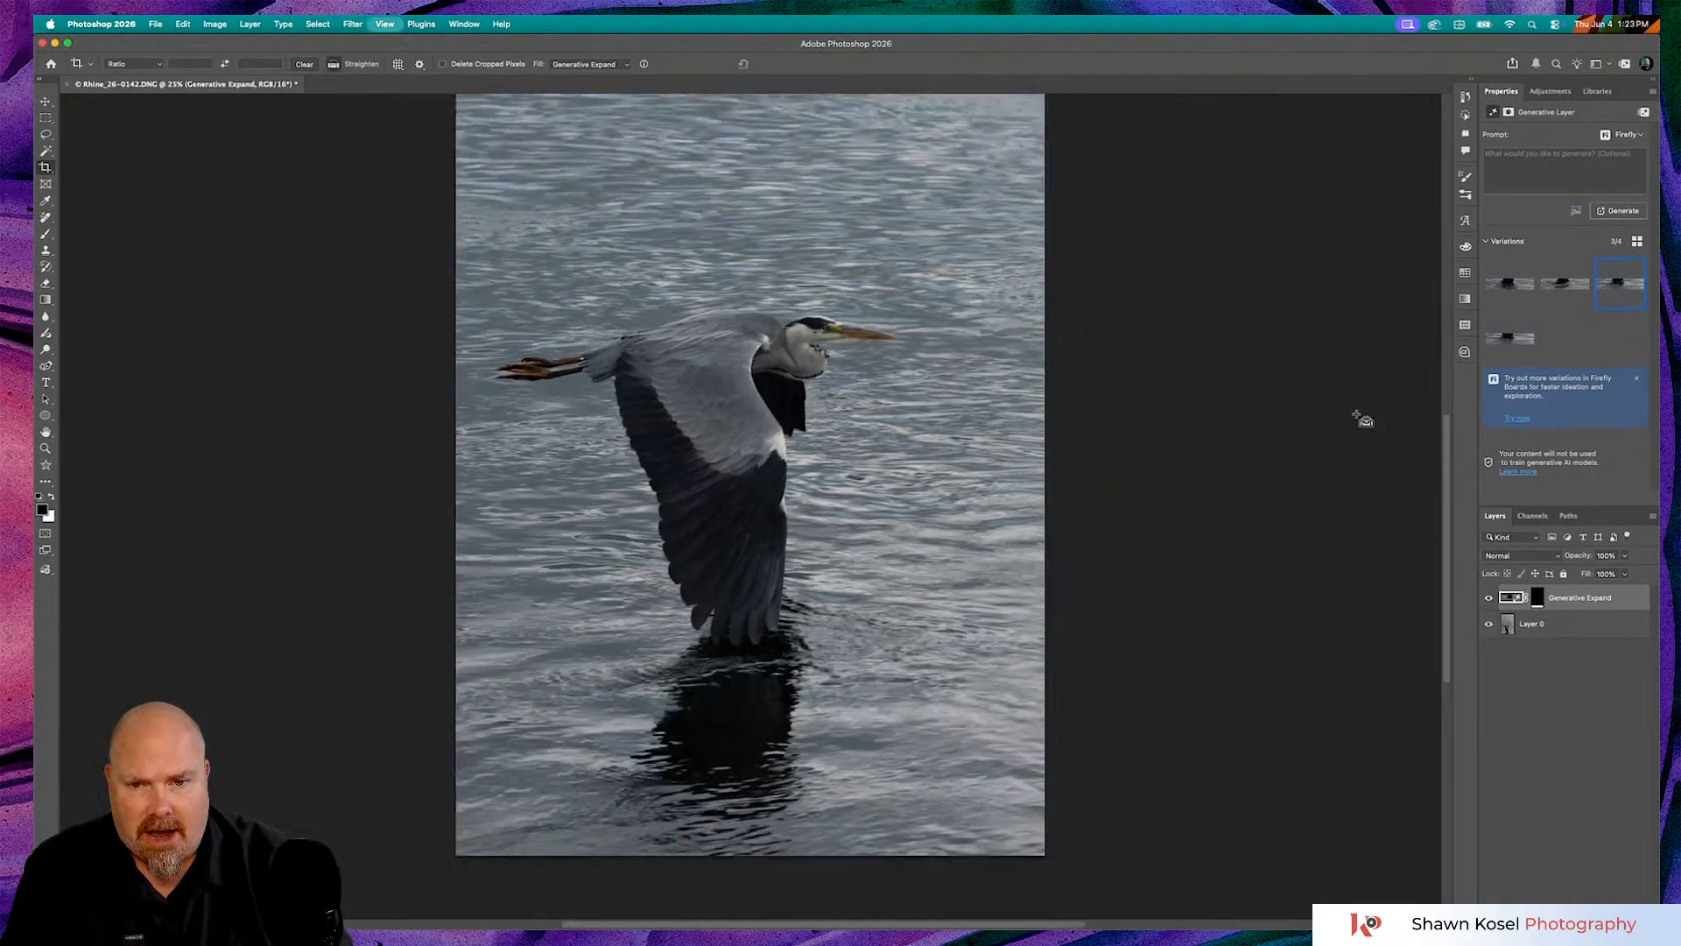
pyautogui.scroll(-2, 1350, 419)
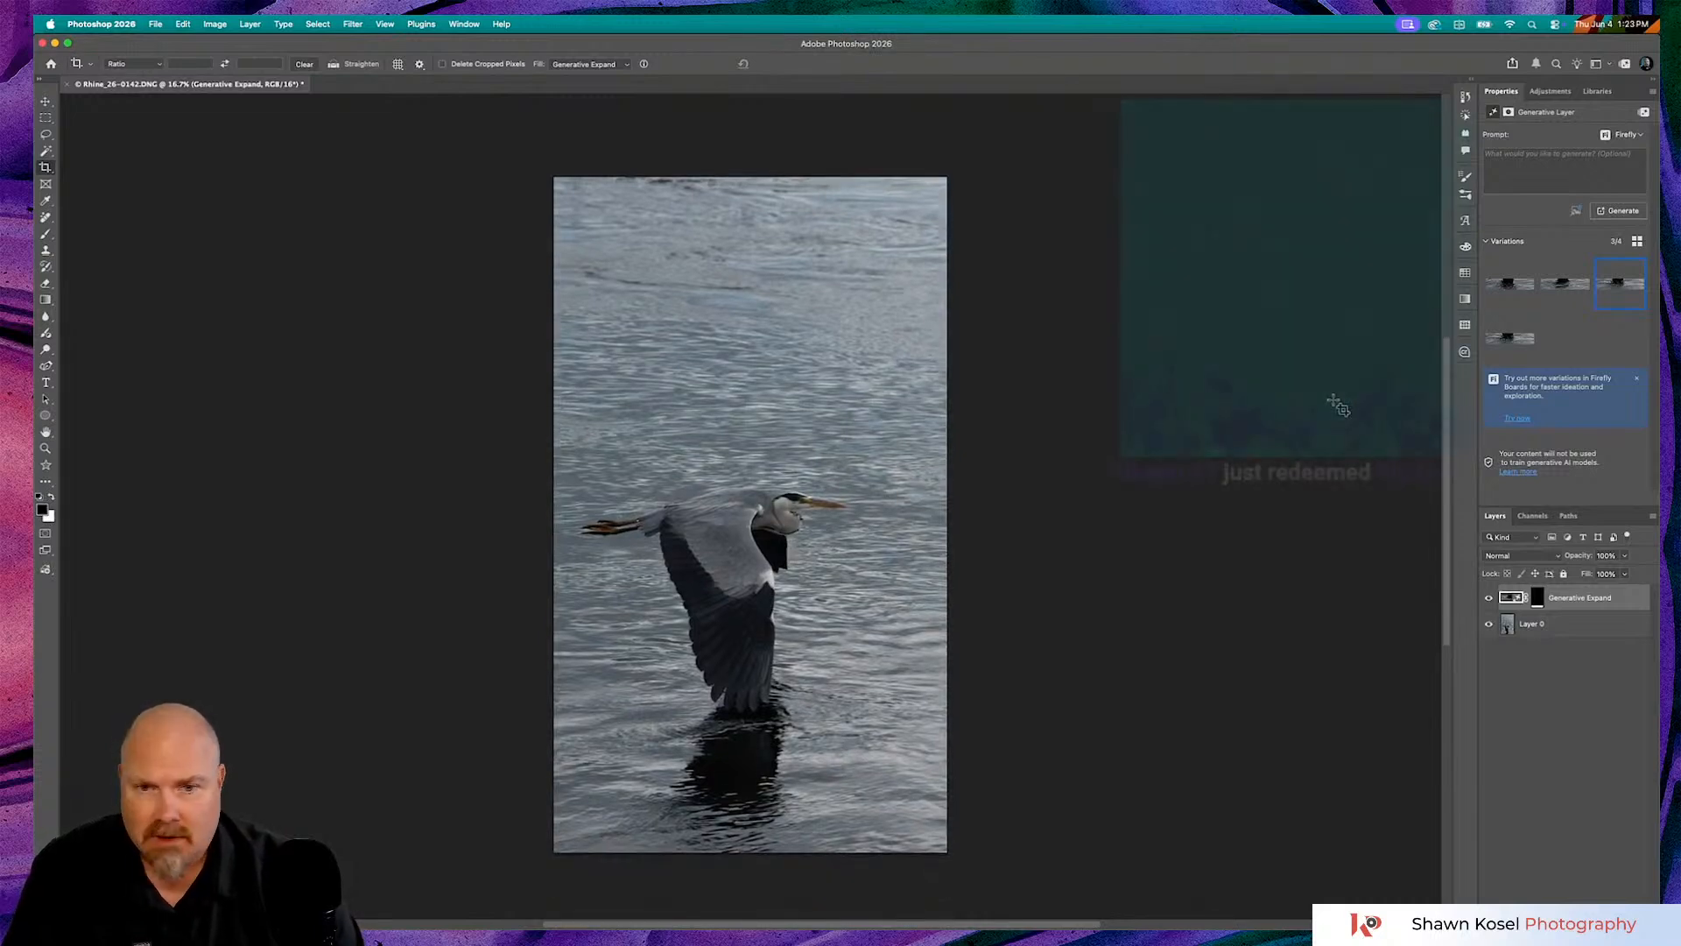
pyautogui.click(731, 269)
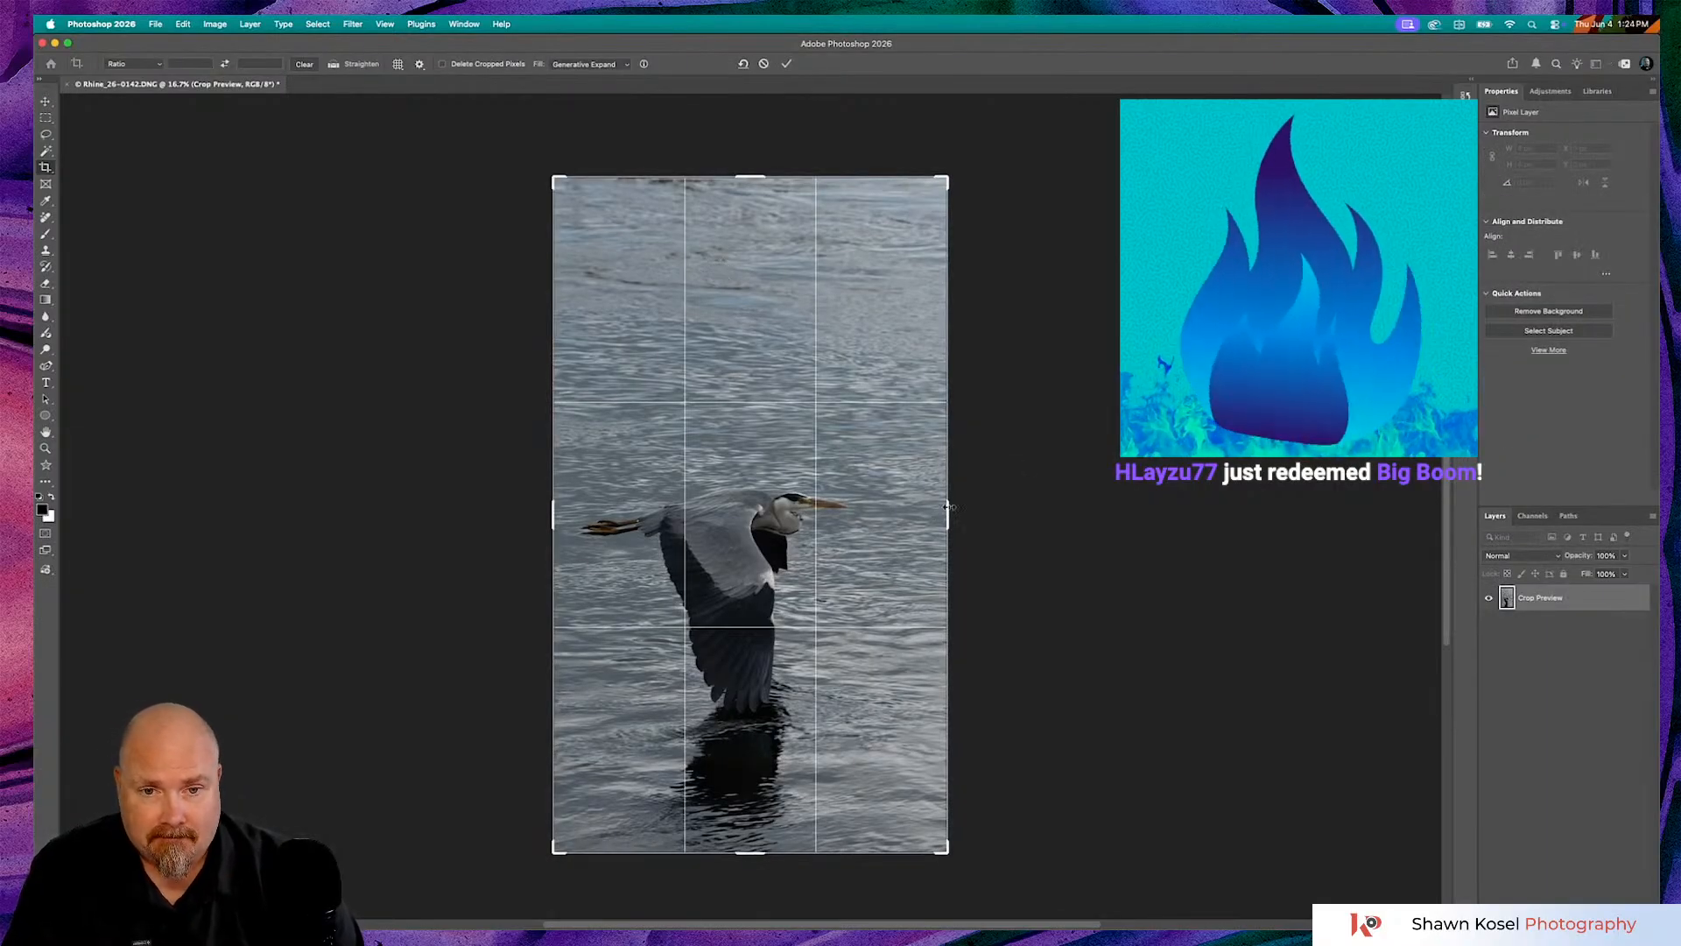
pyautogui.moveTo(948, 508); pyautogui.dragTo(1000, 508)
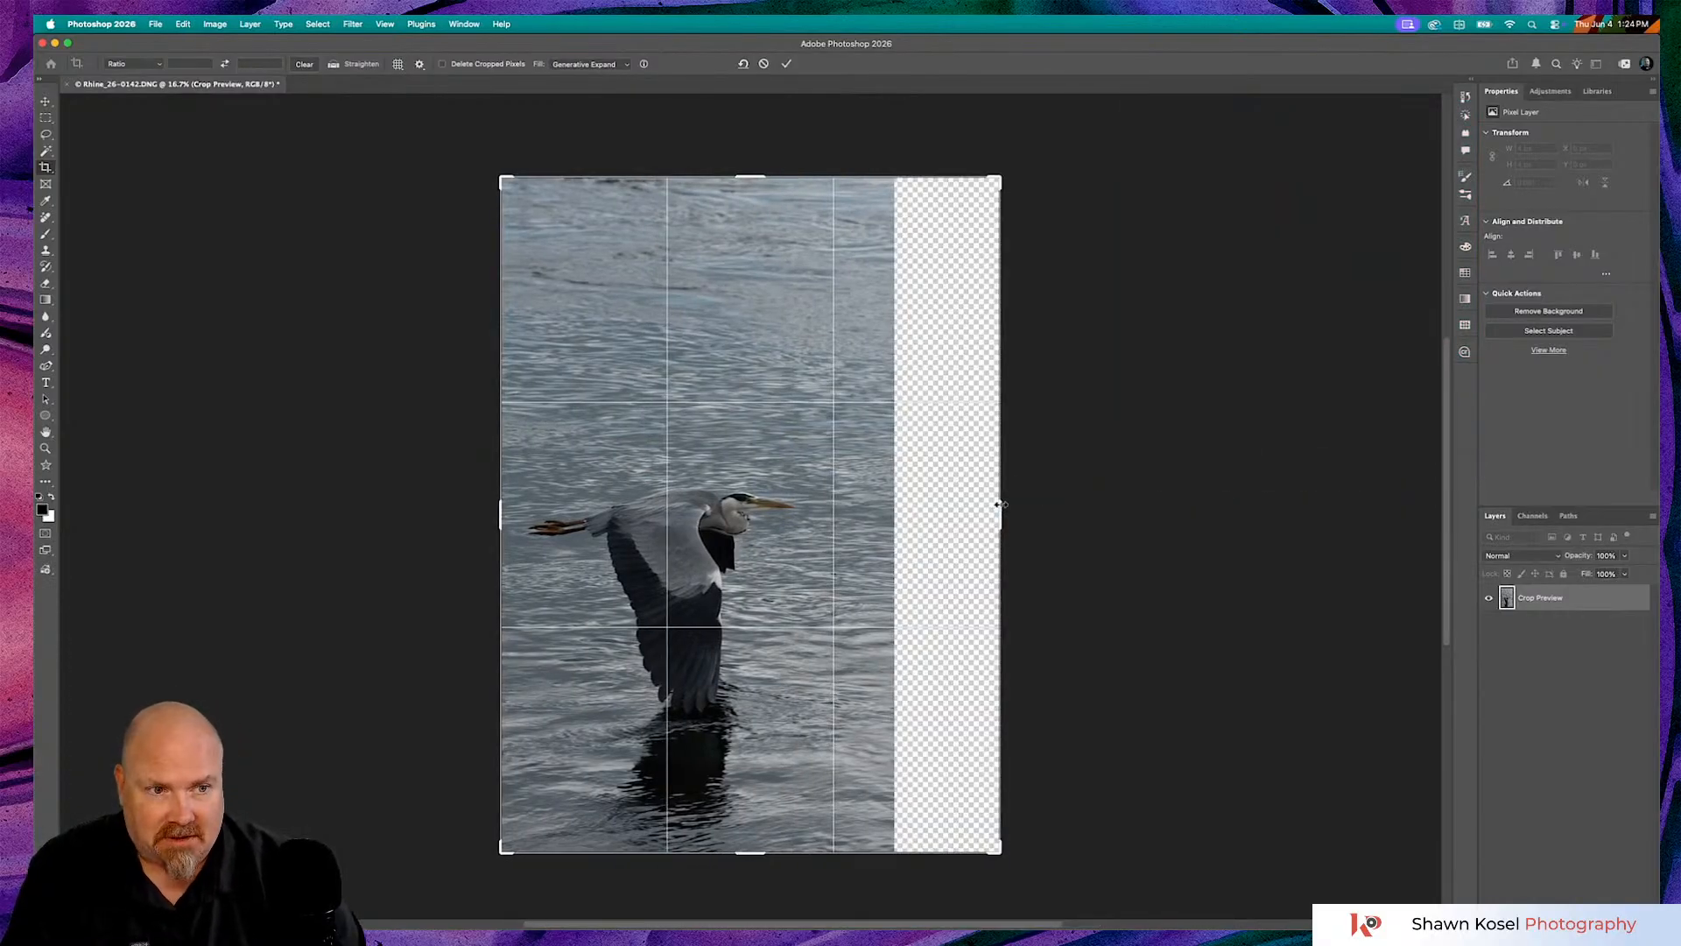
pyautogui.click(787, 64)
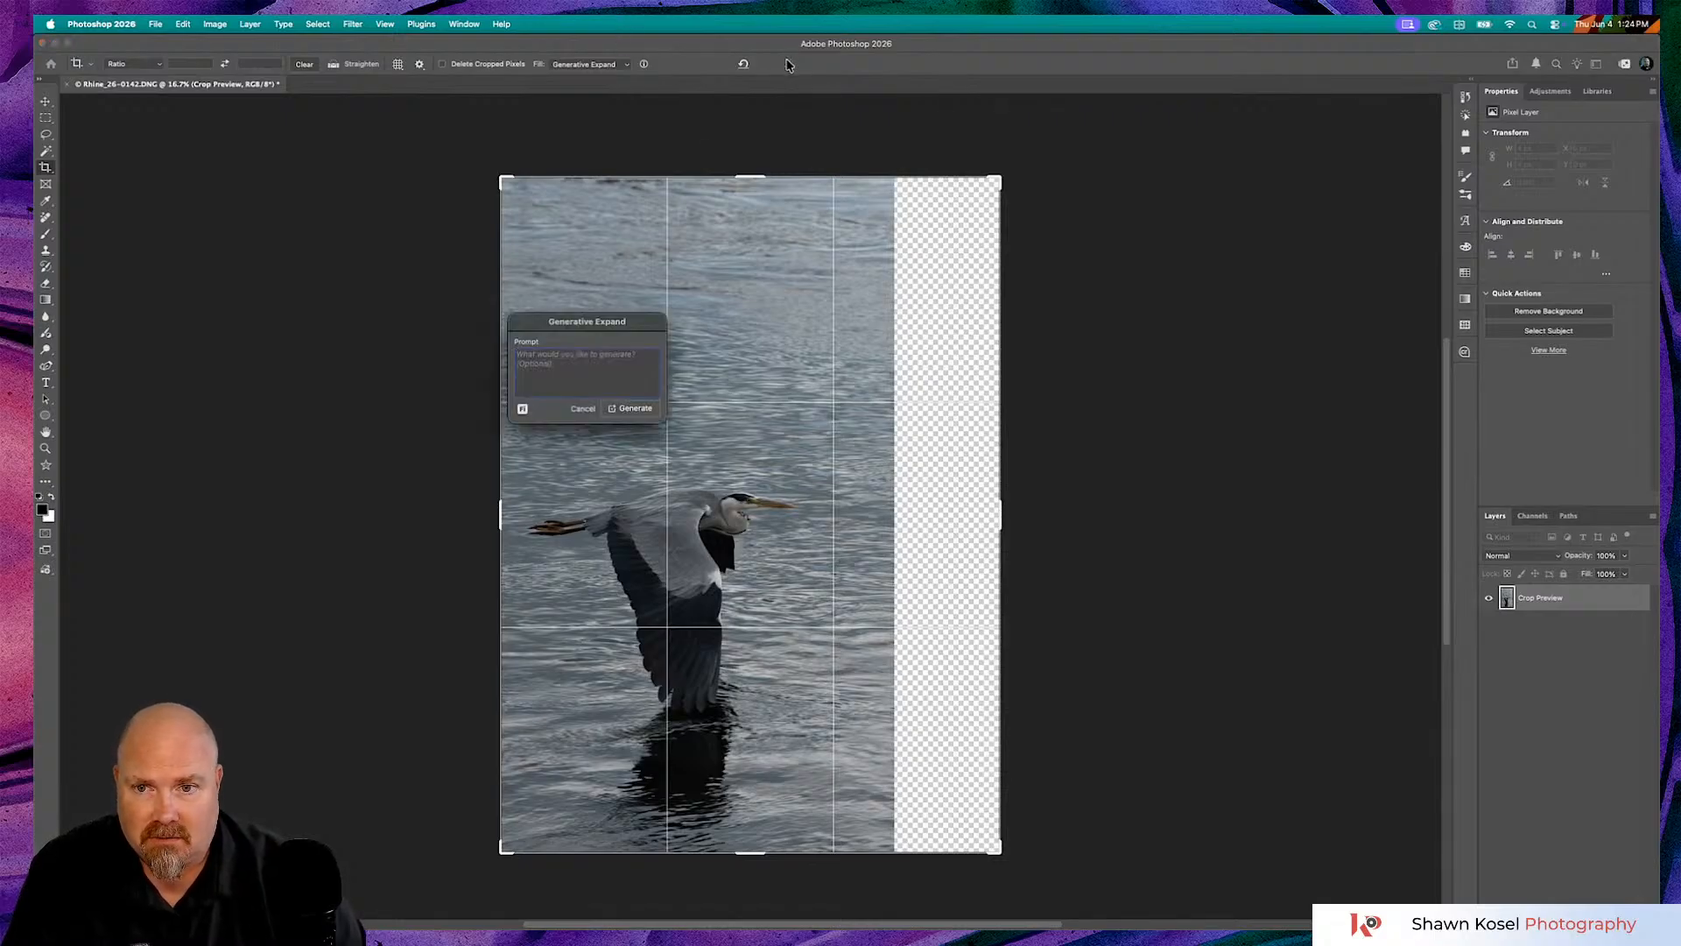
pyautogui.click(637, 408)
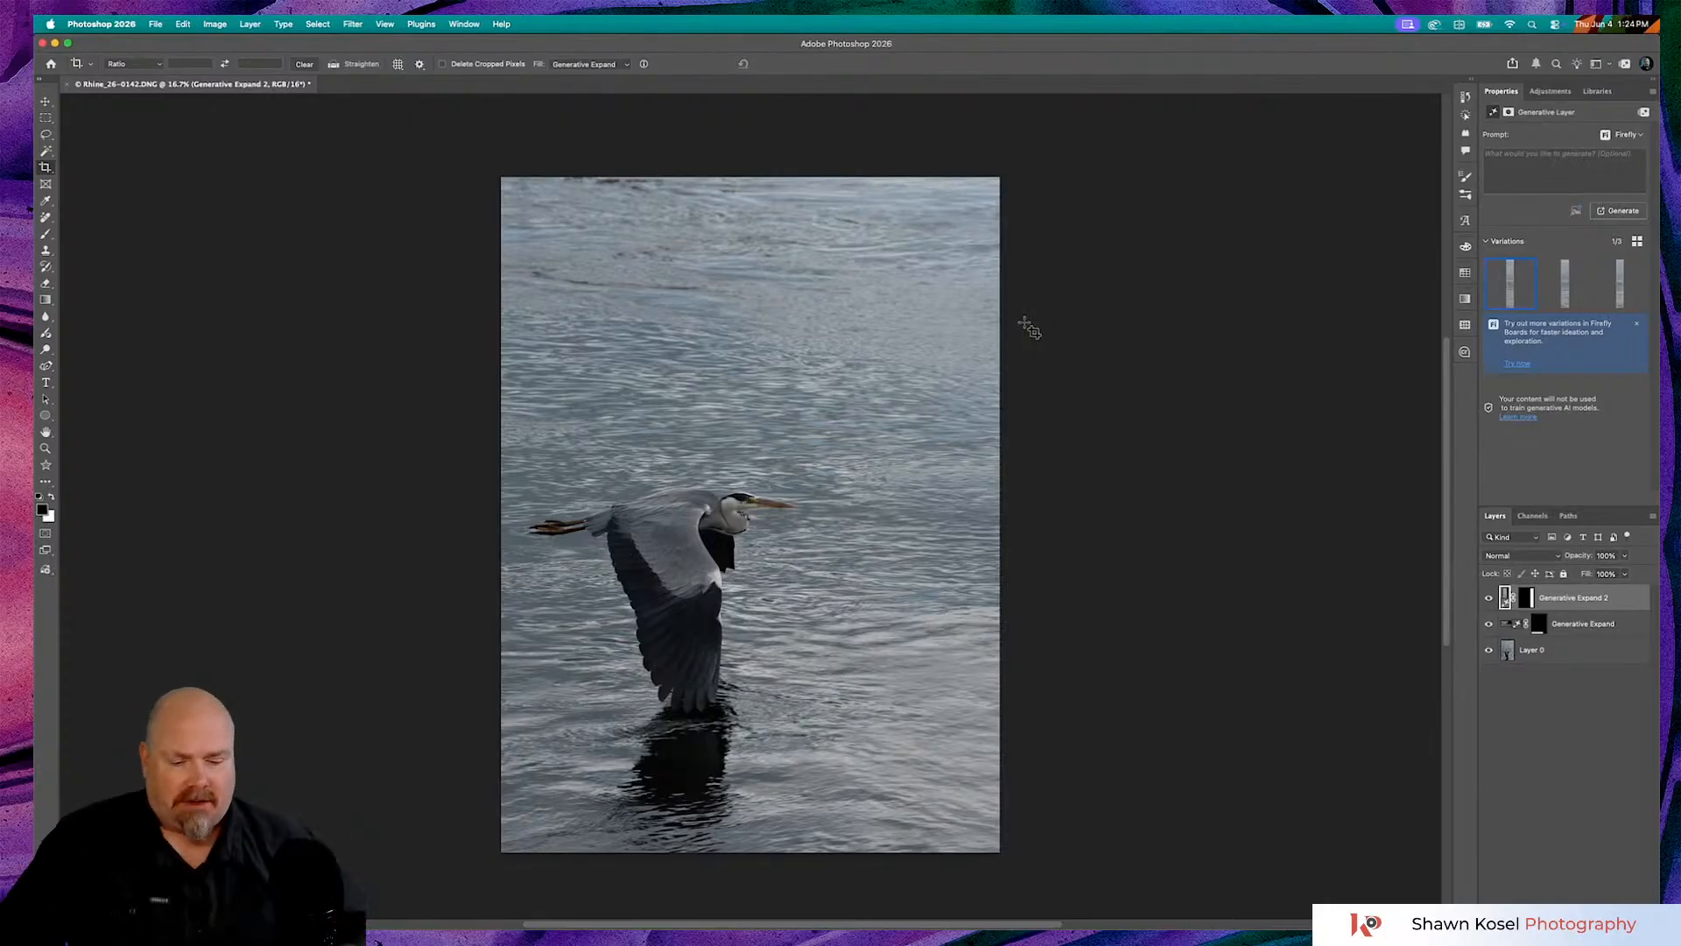
# - Compare the variations of the side expansion at closer zoom, select the second and generate another similar to it
pyautogui.press('super+minus')
pyautogui.press('super+plus')
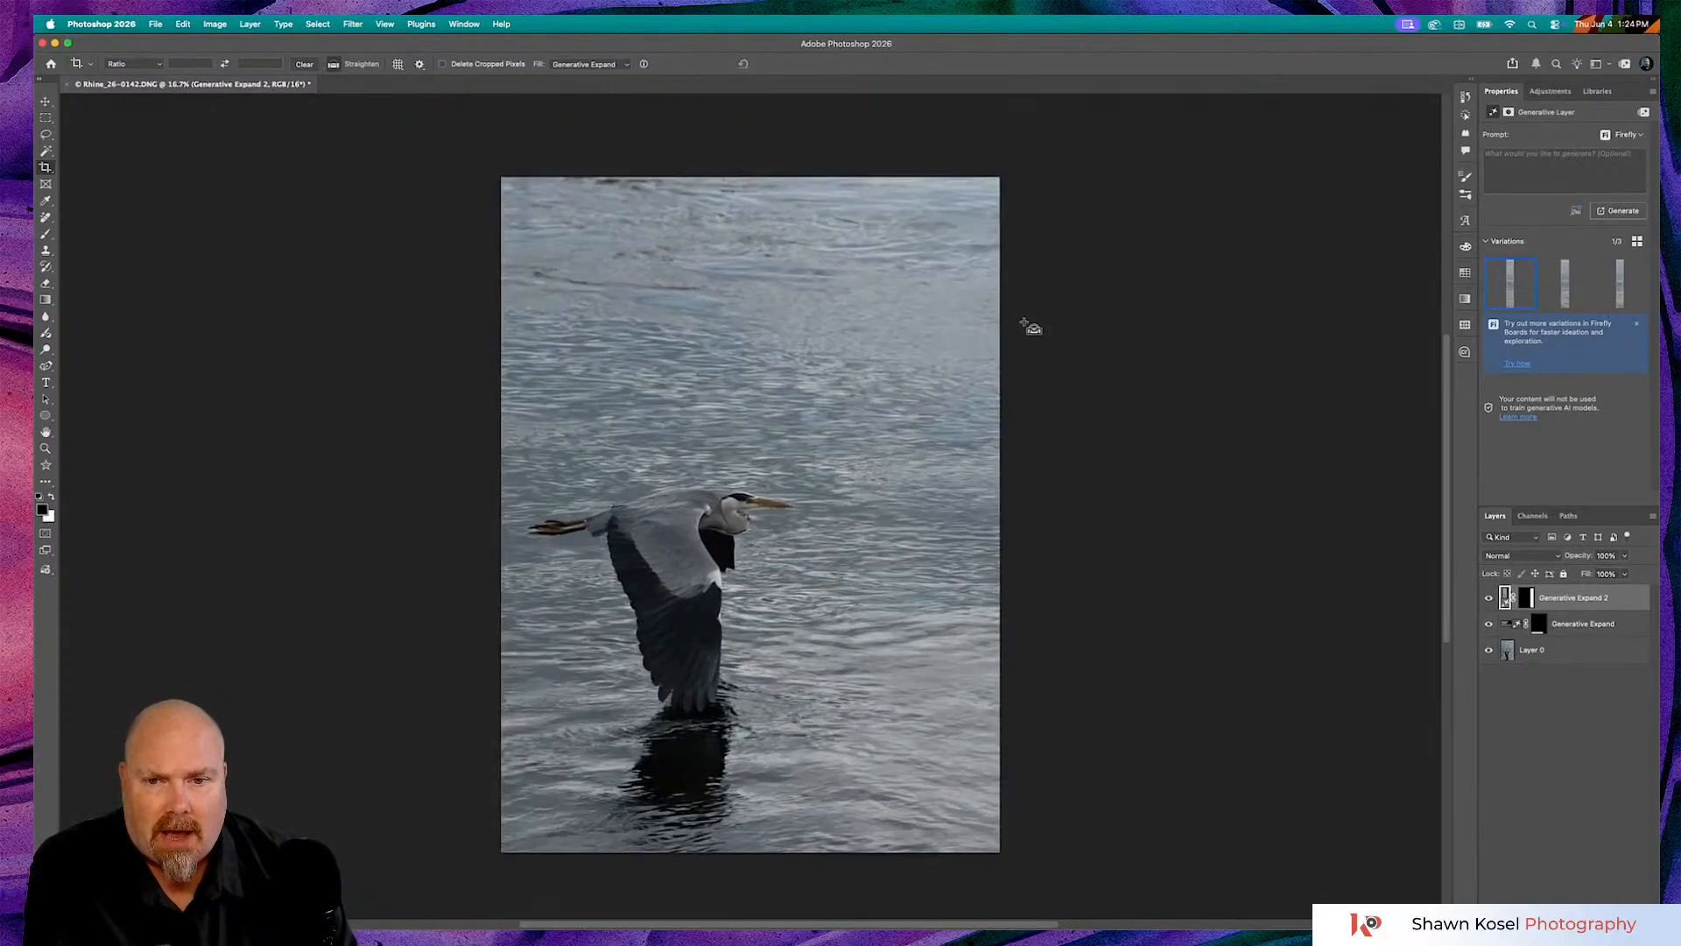
pyautogui.moveTo(1552, 275)
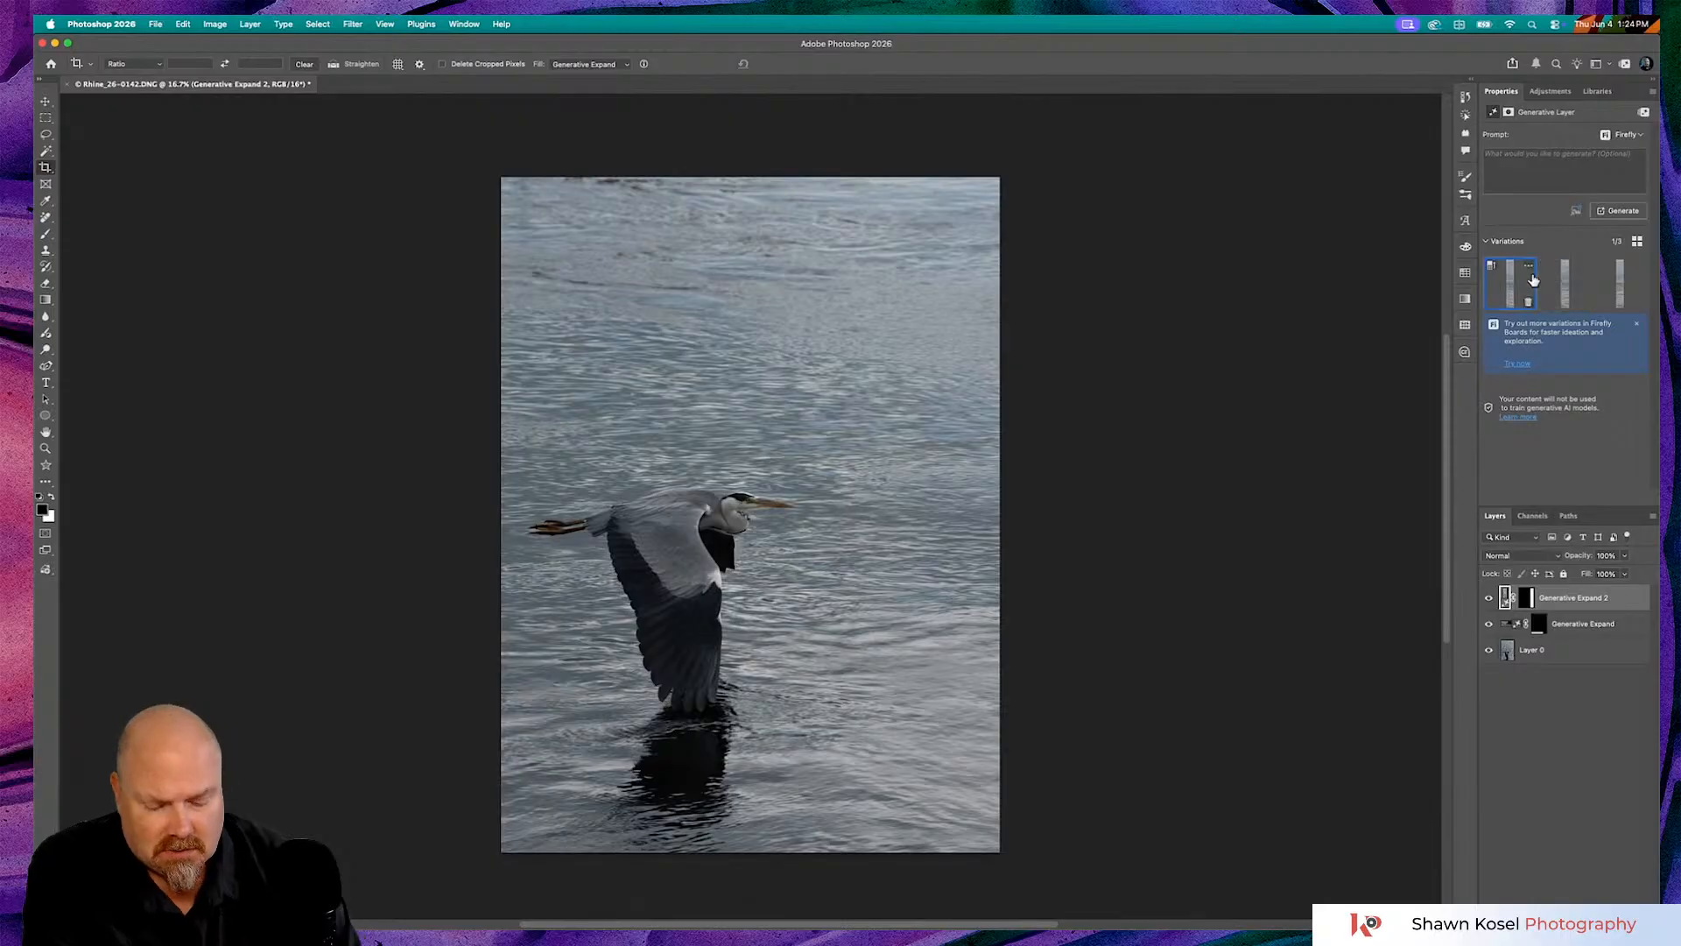
pyautogui.press('super+plus')
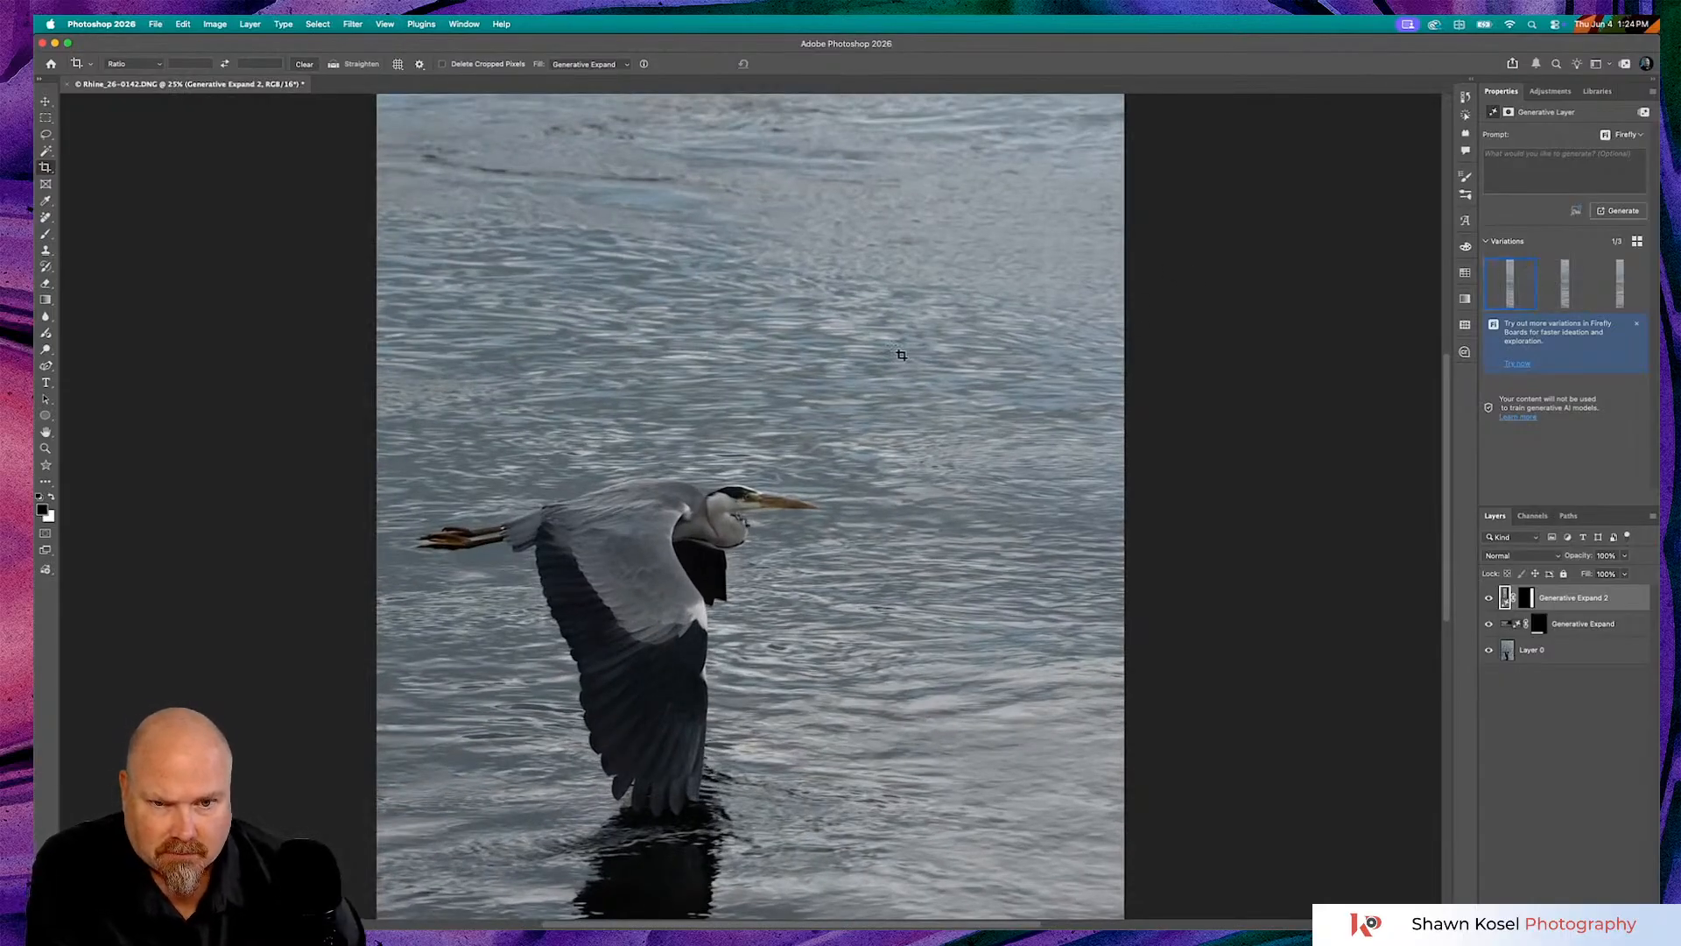
pyautogui.scroll(-3, 902, 354)
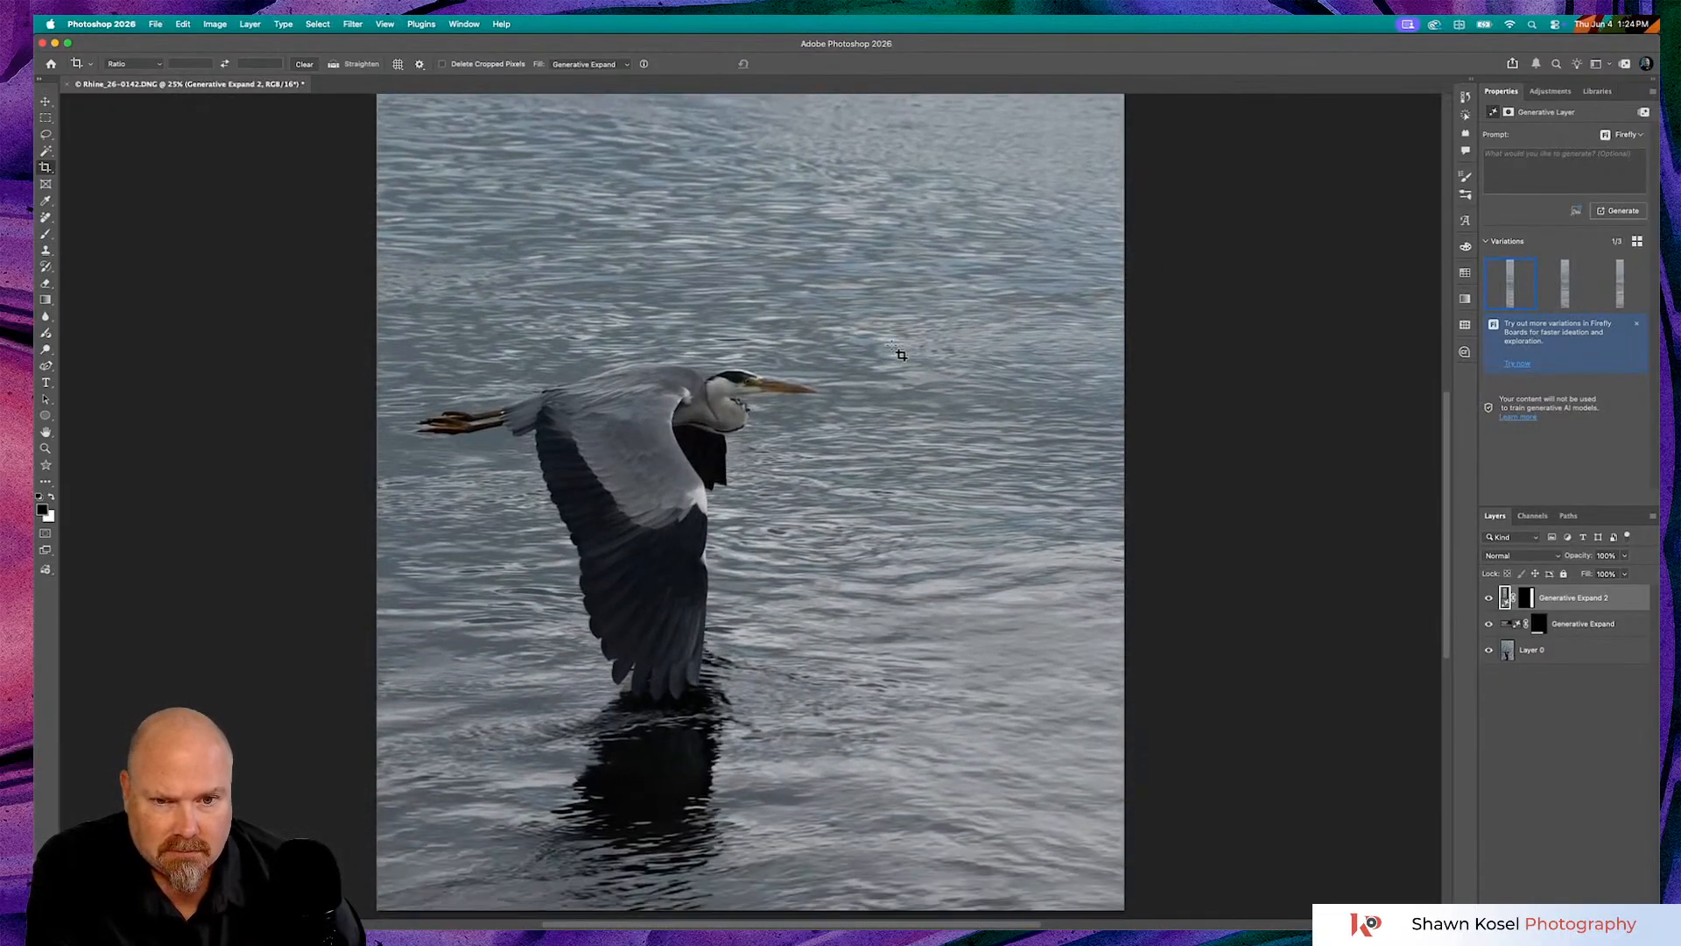
pyautogui.click(1558, 289)
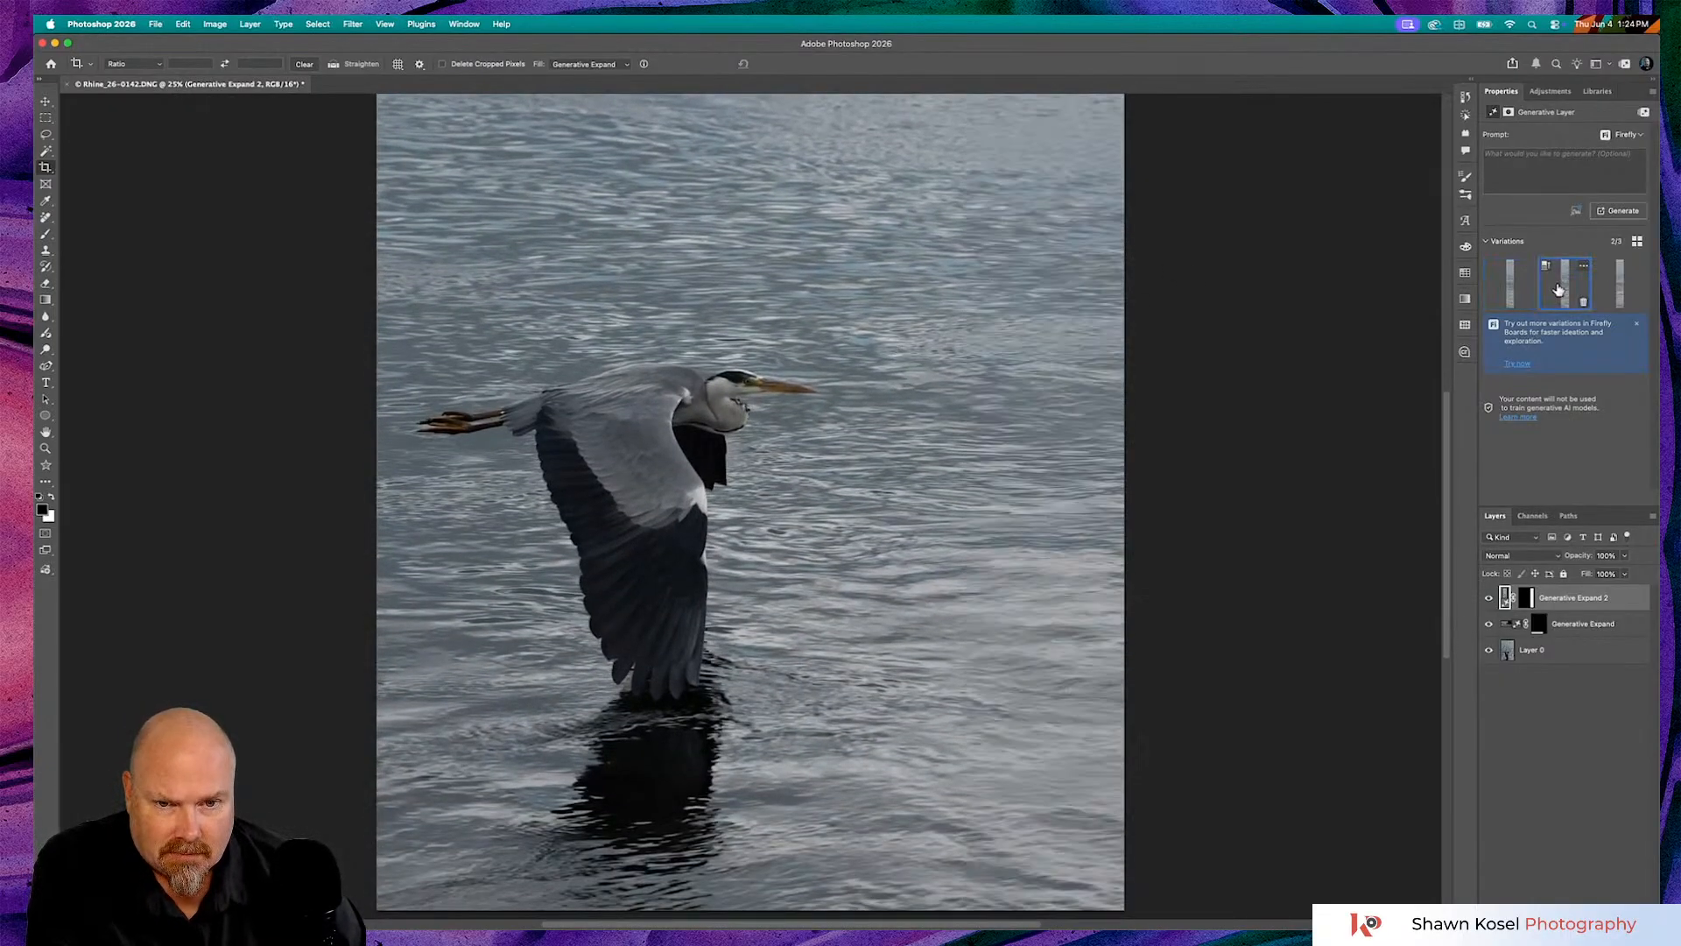
pyautogui.click(1619, 284)
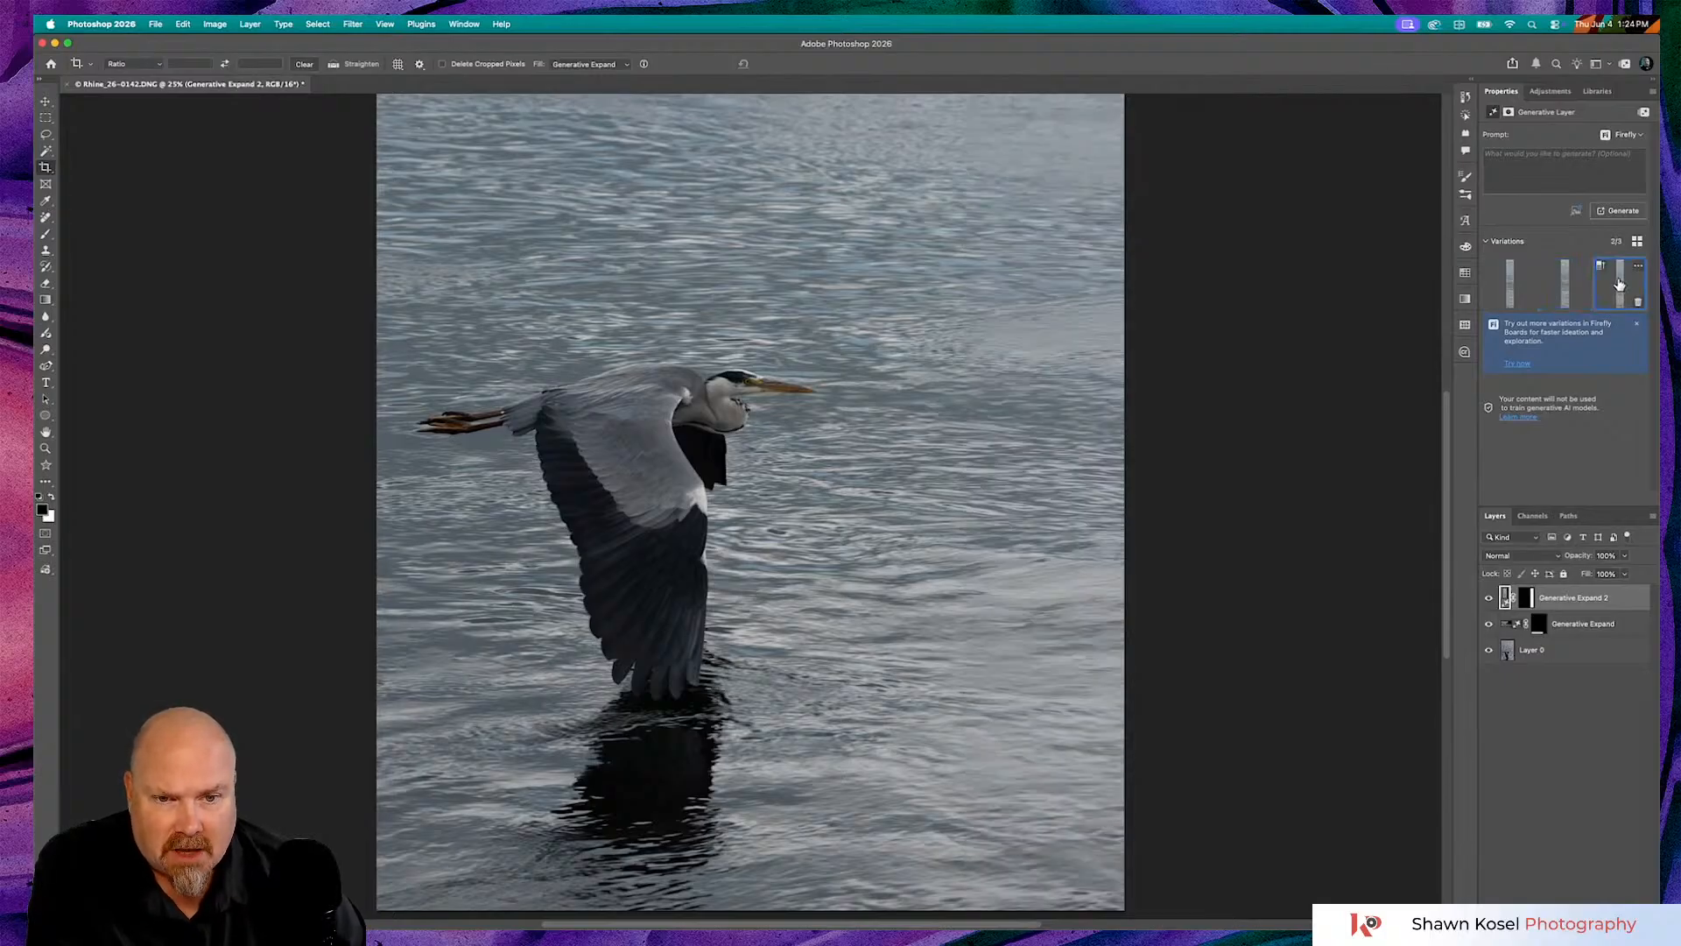
pyautogui.click(1567, 291)
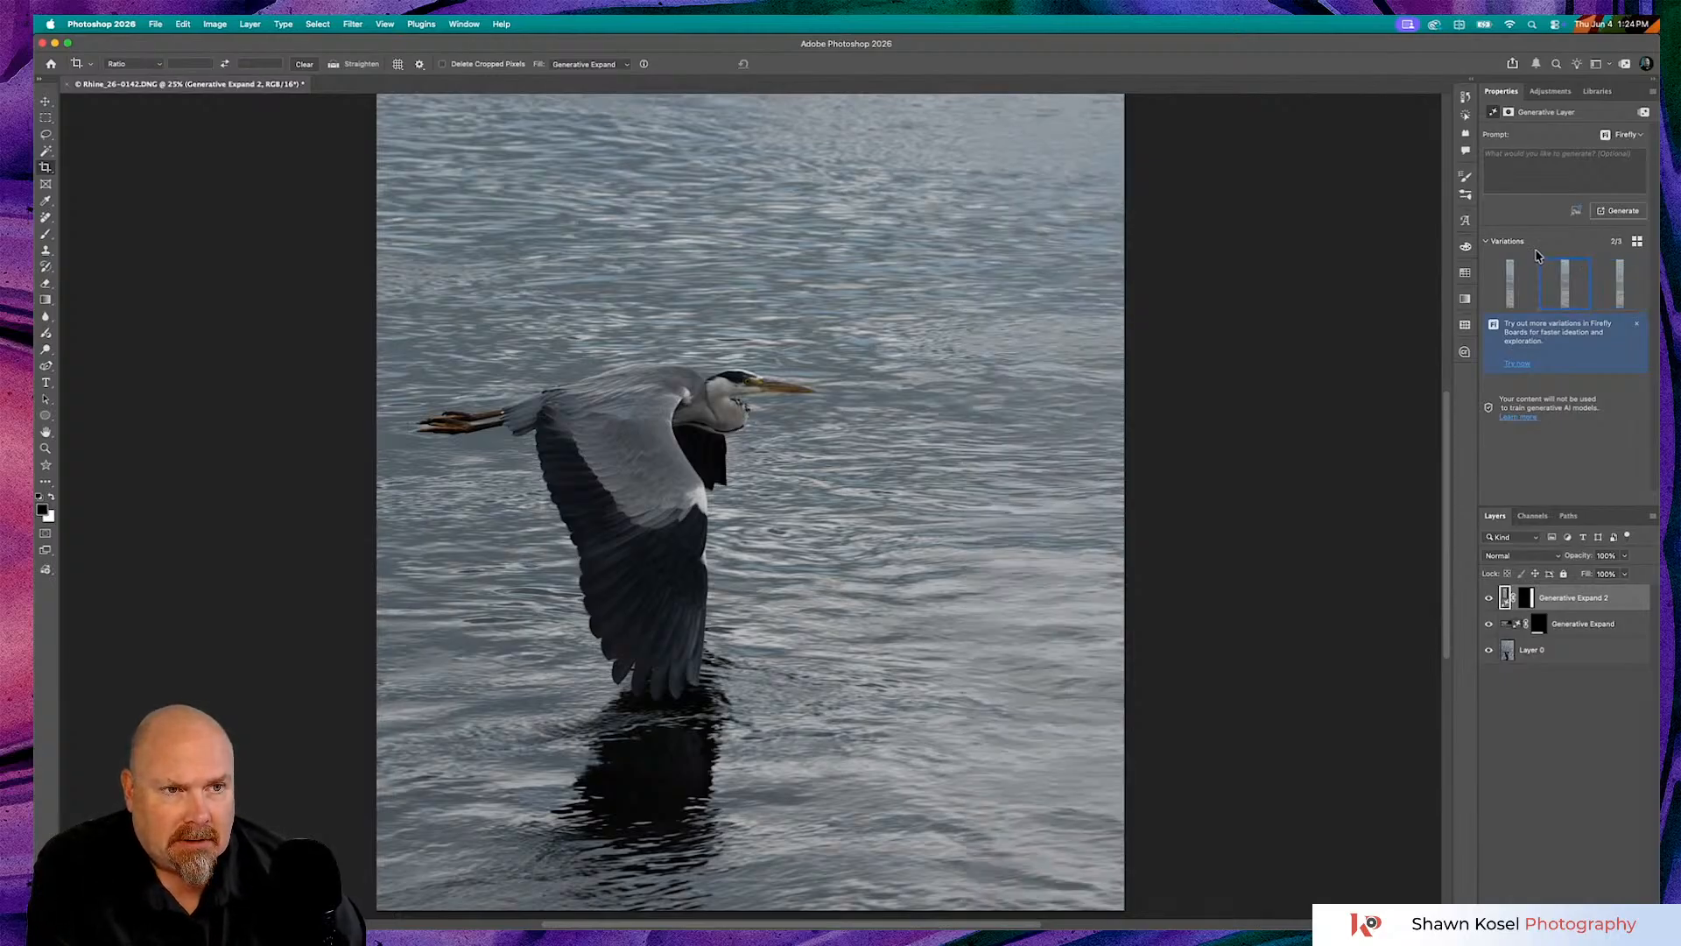
pyautogui.click(1545, 265)
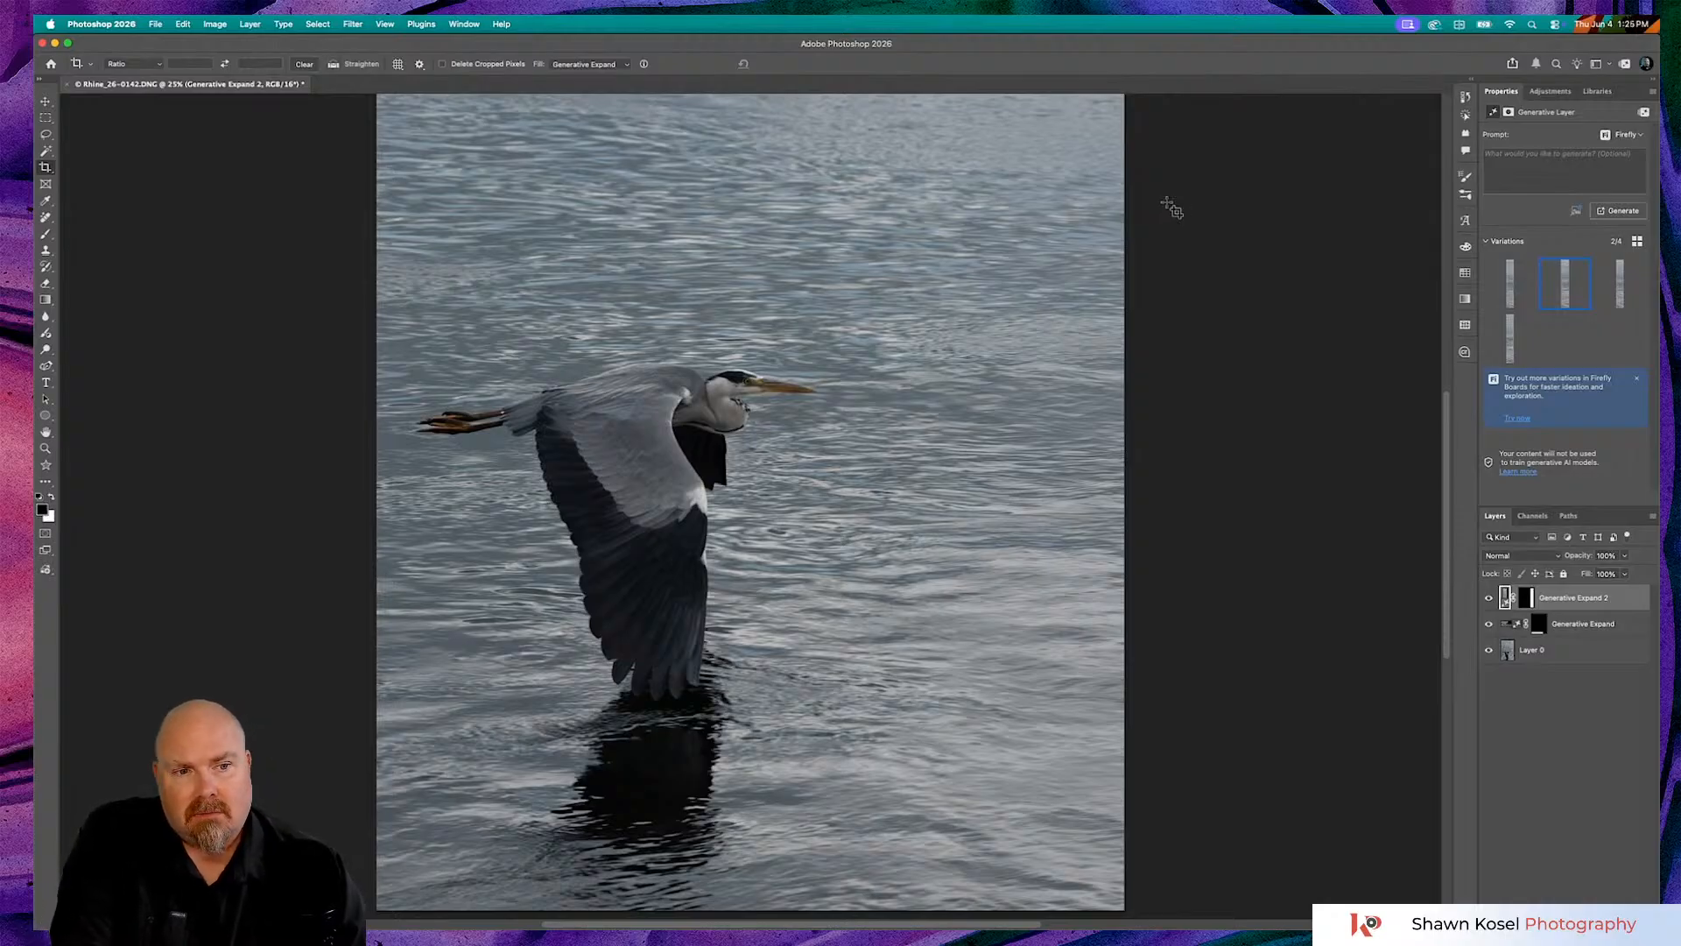
# - Select both Generative Expand layers together with Layer 0 and convert them into one smart object
pyautogui.hscroll(-1, 1167, 203)
pyautogui.scroll(1, 1167, 203)
pyautogui.press('super+minus')
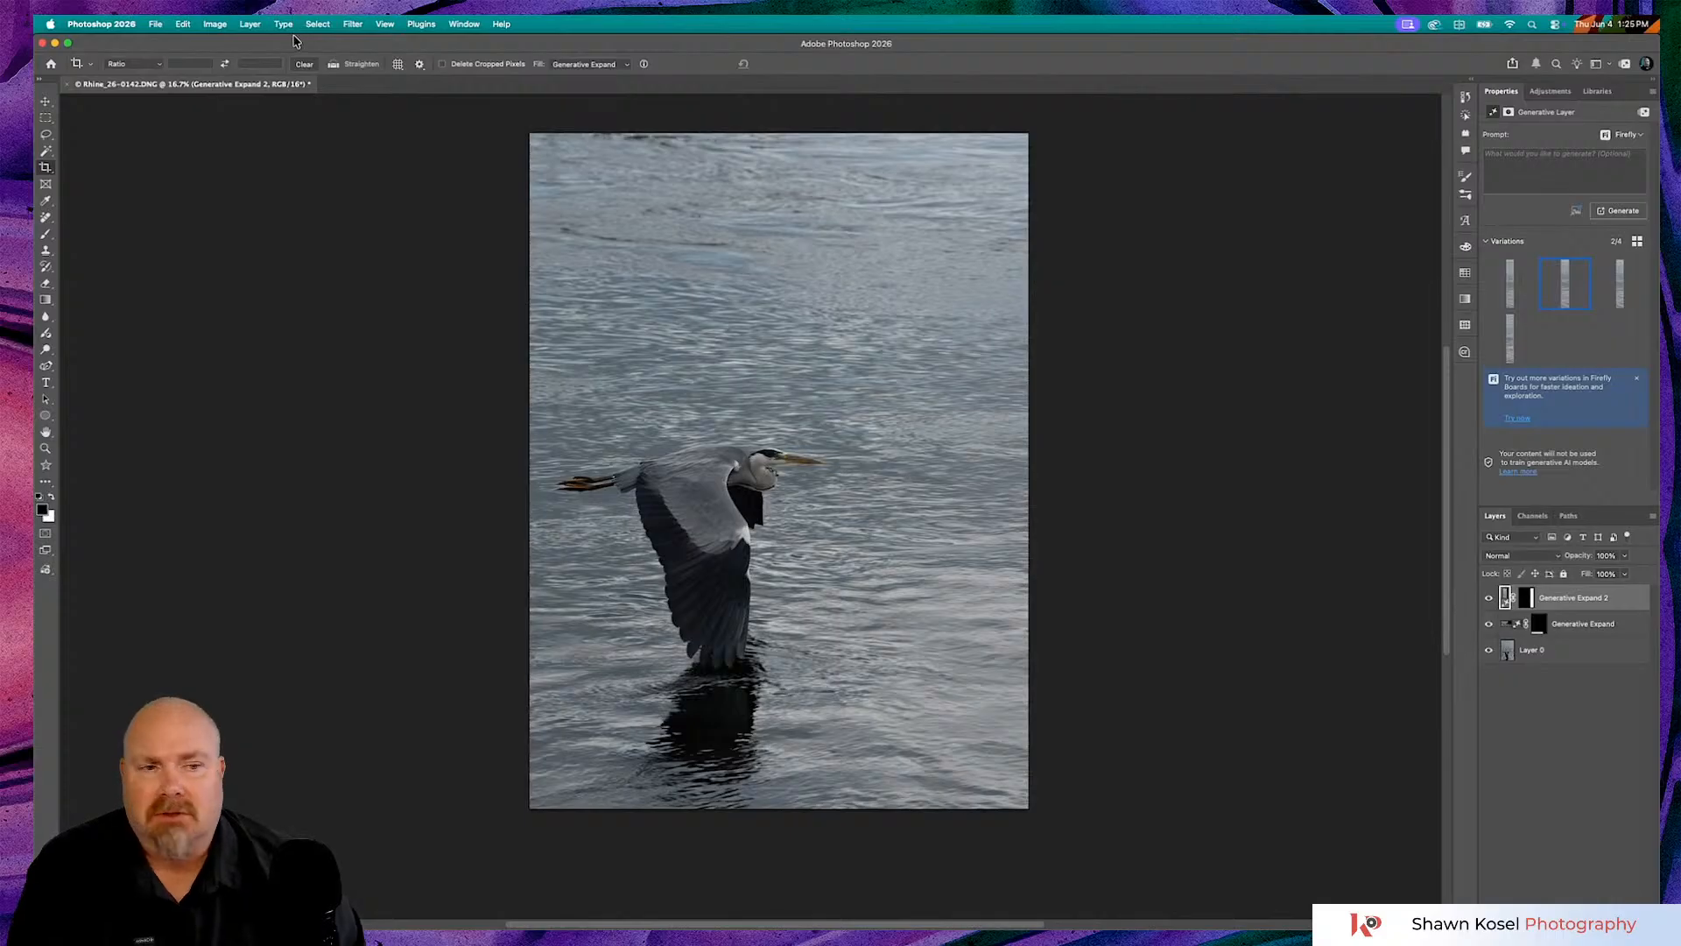
pyautogui.click(353, 24)
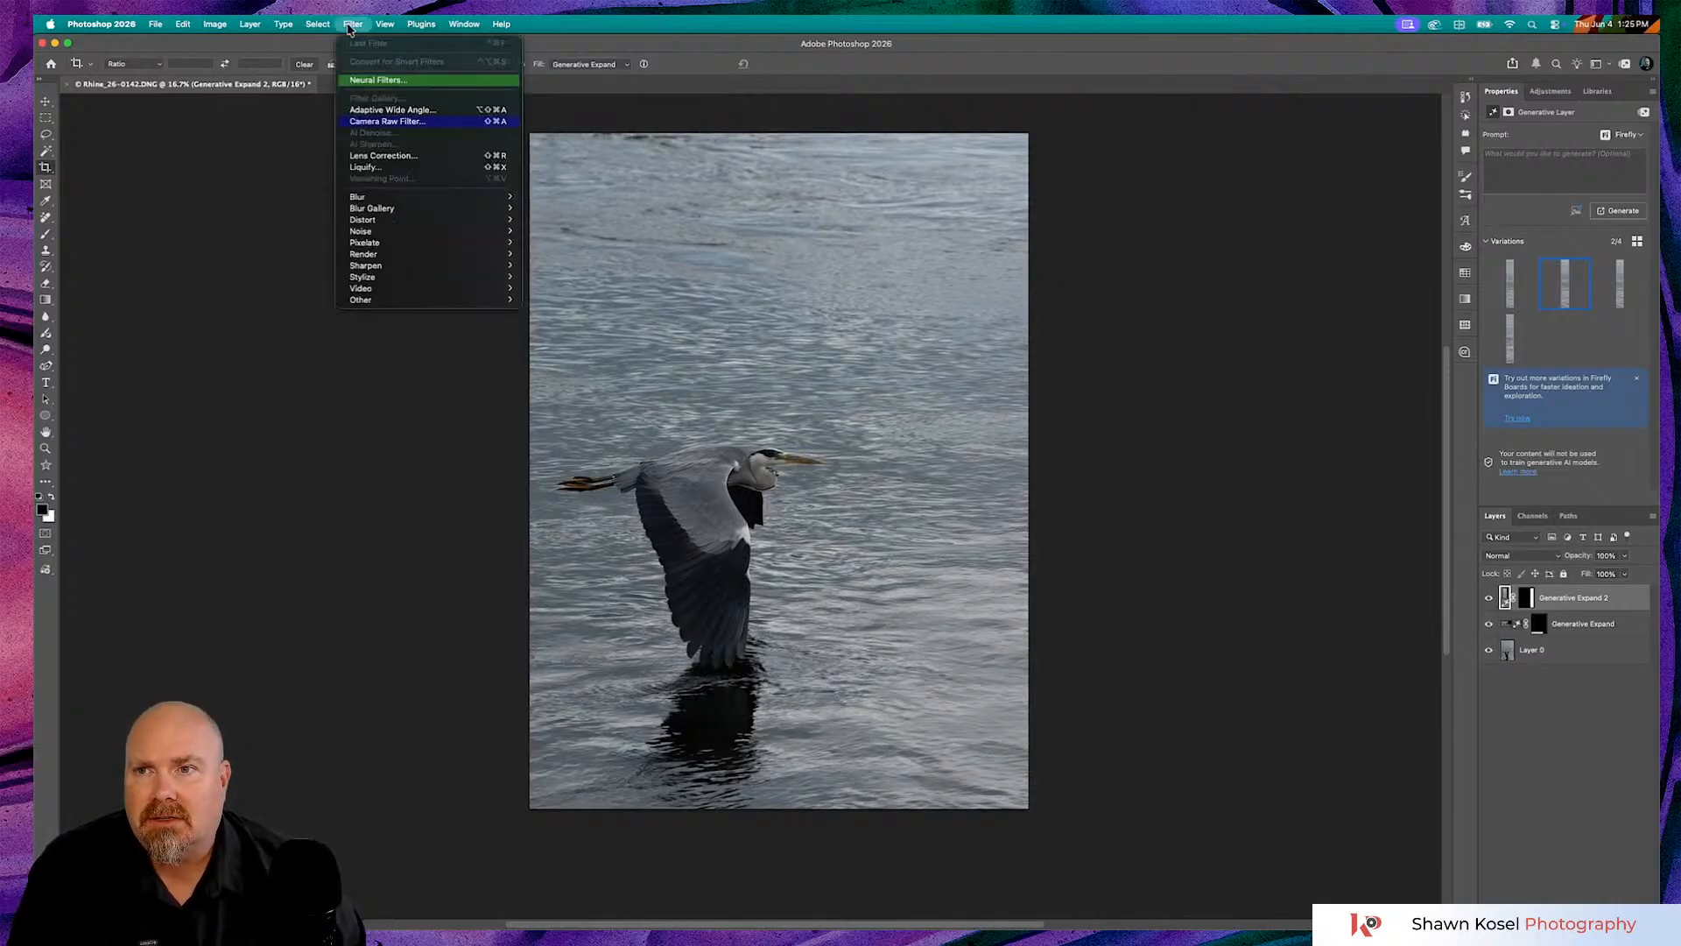
pyautogui.moveTo(282, 24)
pyautogui.click(237, 48)
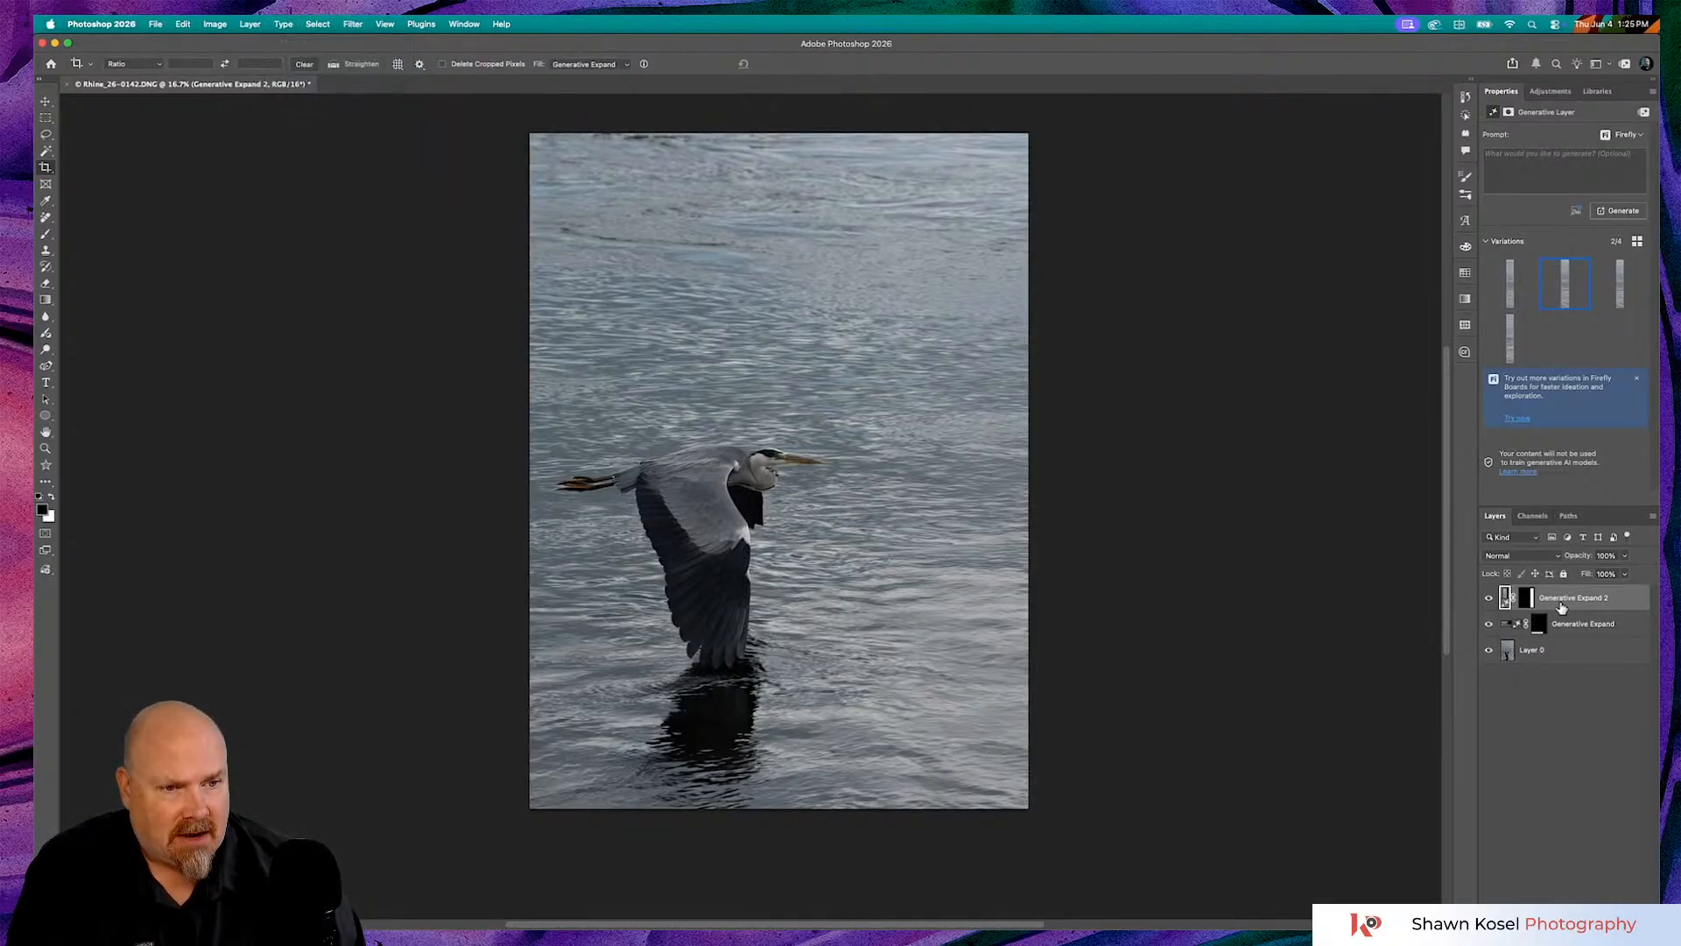
pyautogui.keyDown('shift'); pyautogui.click(1586, 651); pyautogui.keyUp('shift')
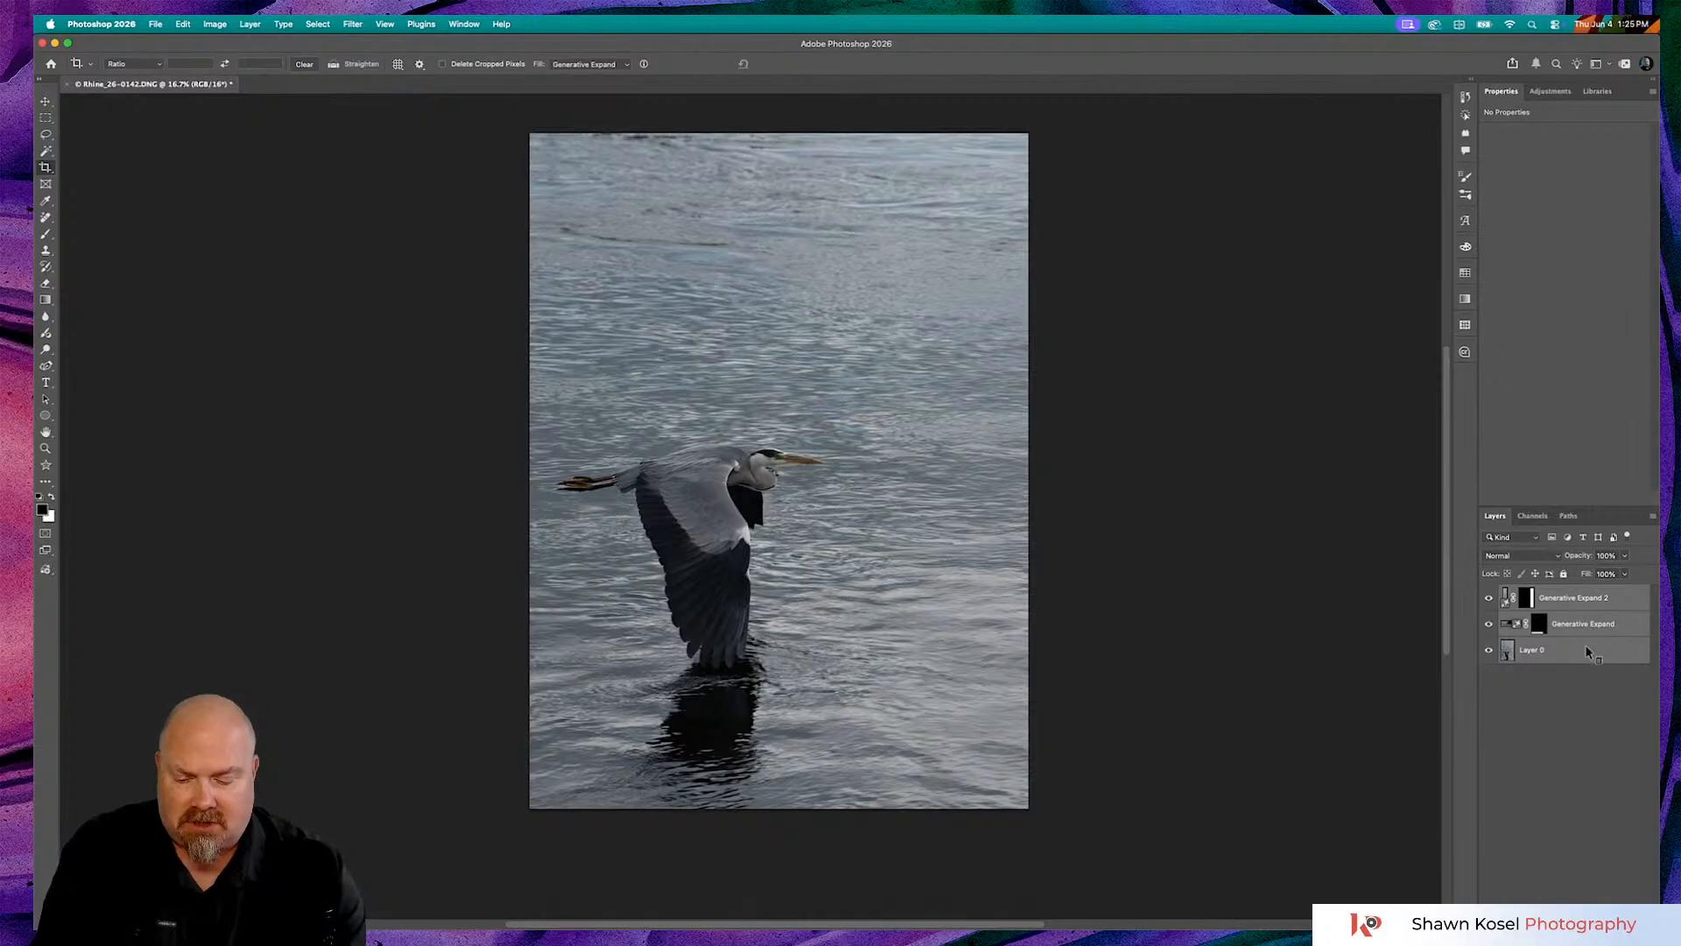
pyautogui.press('ctrl+super+s')
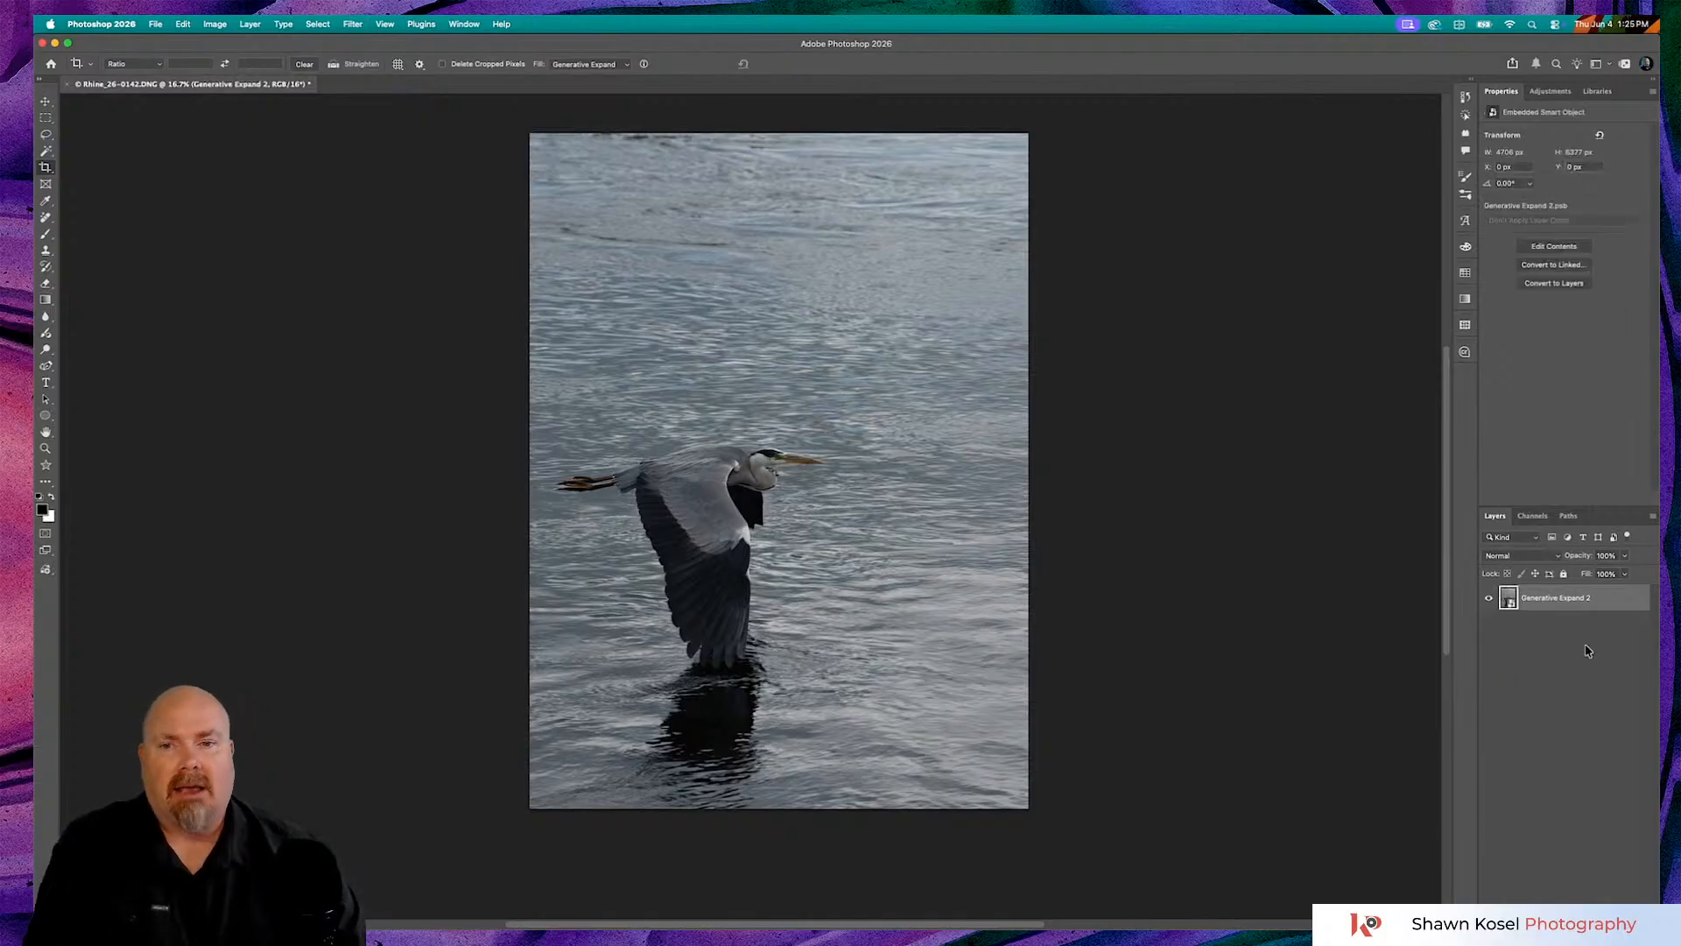
pyautogui.click(248, 24)
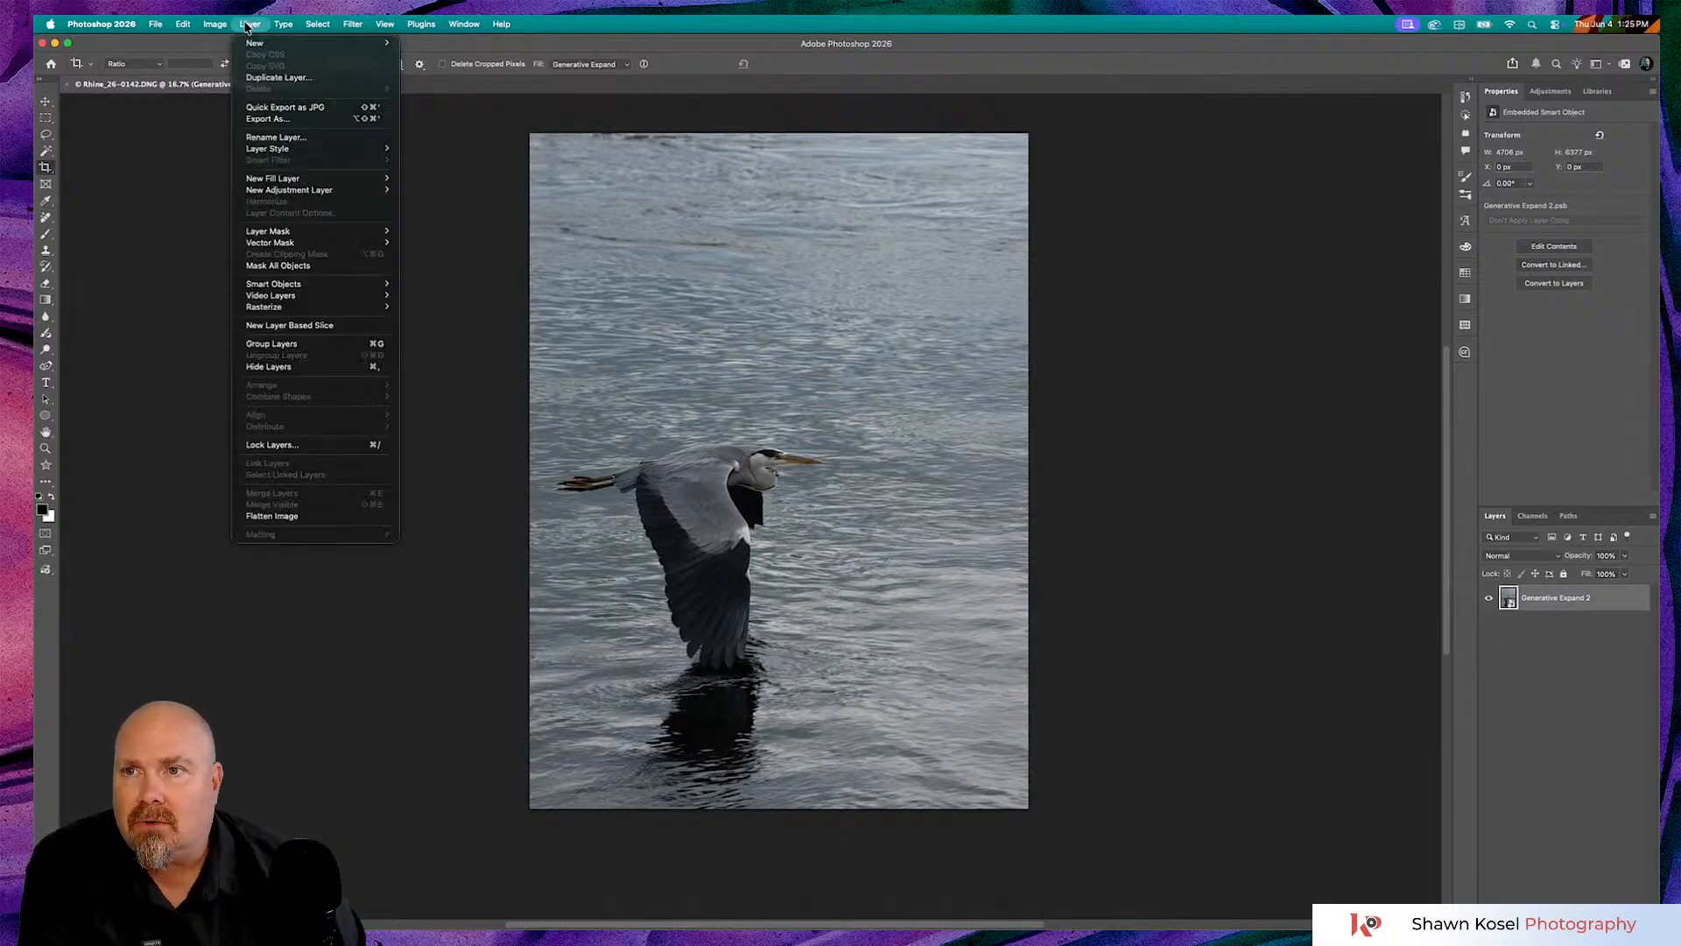
pyautogui.moveTo(349, 26)
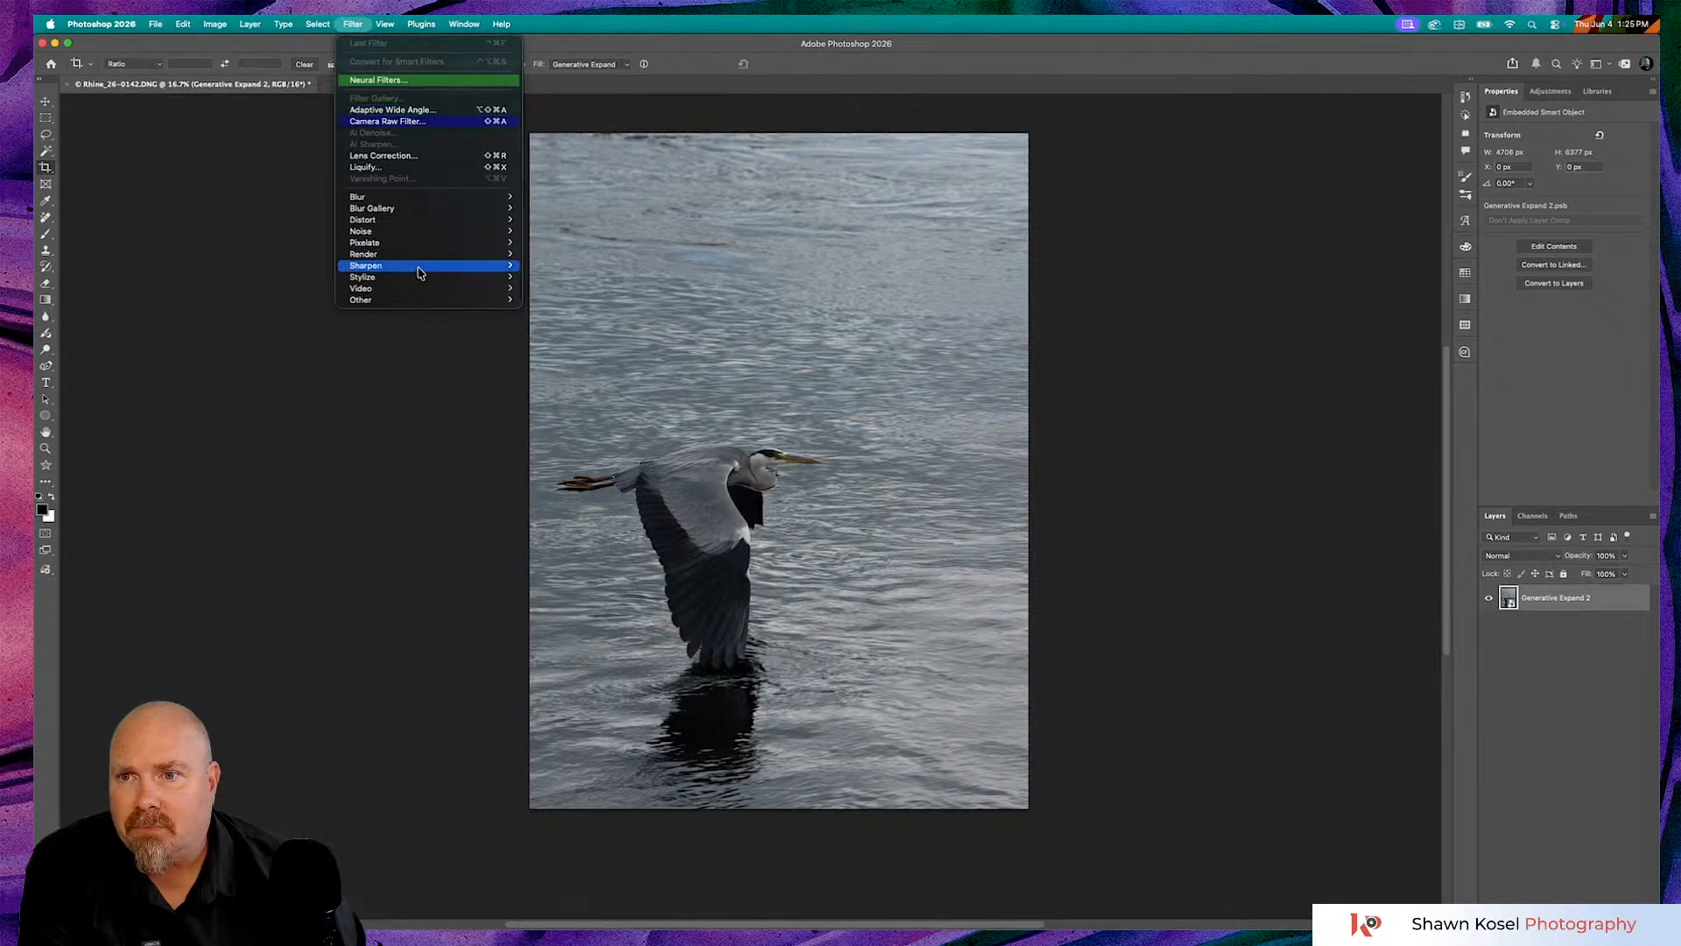
pyautogui.moveTo(393, 303)
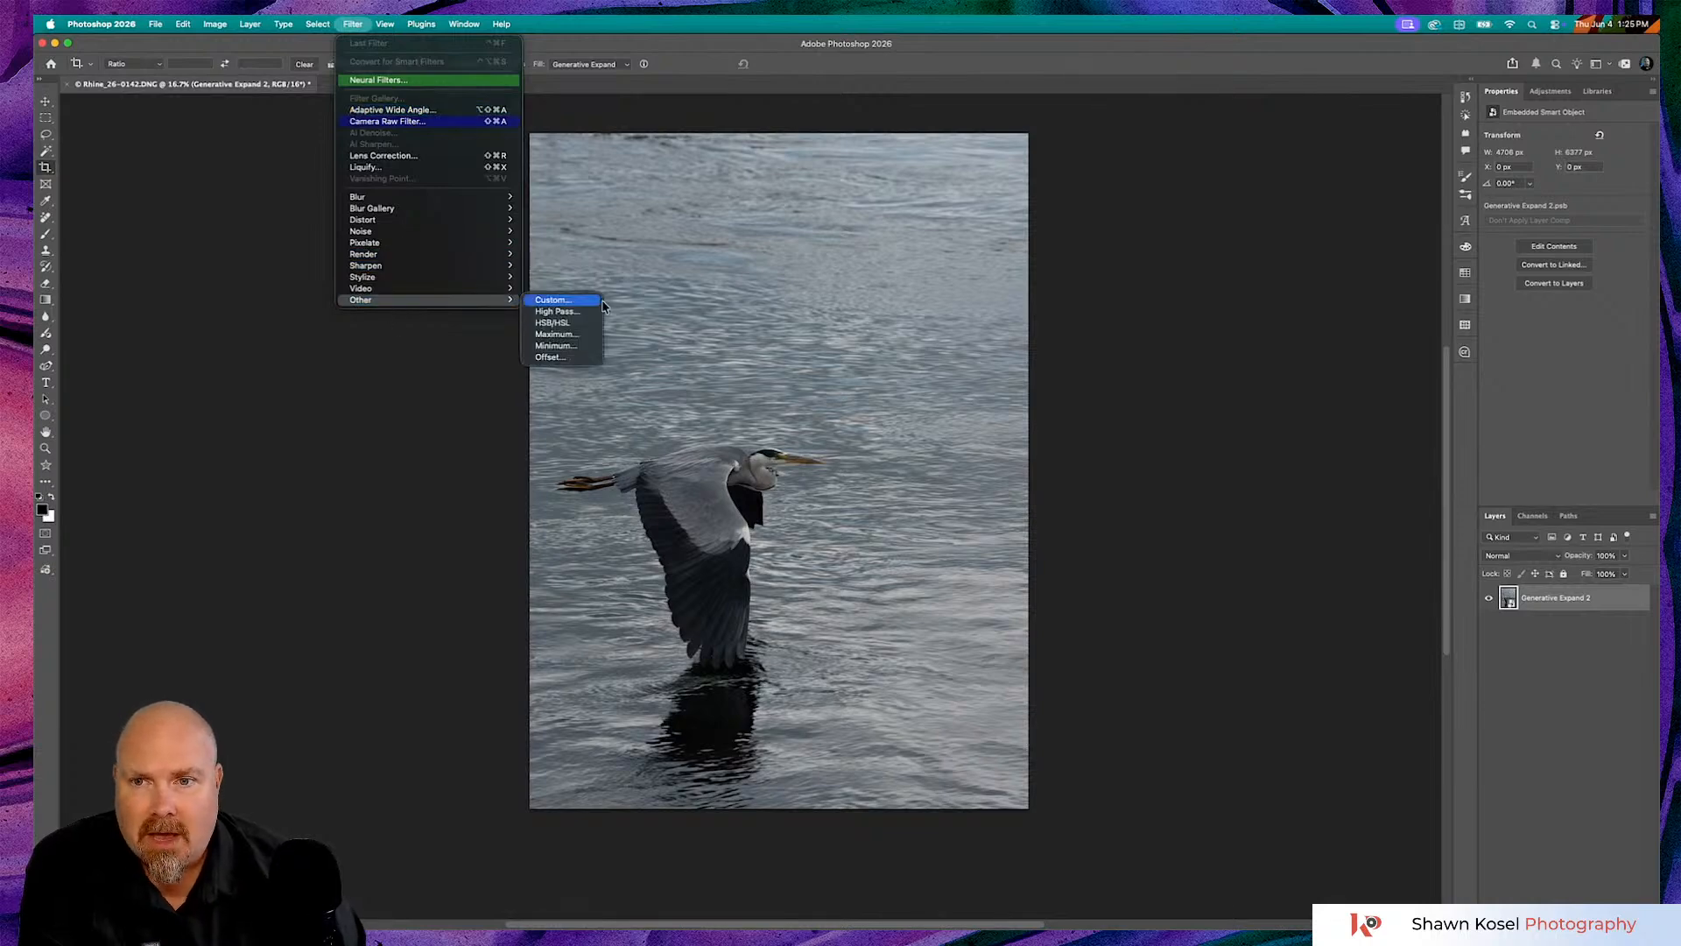
pyautogui.click(573, 312)
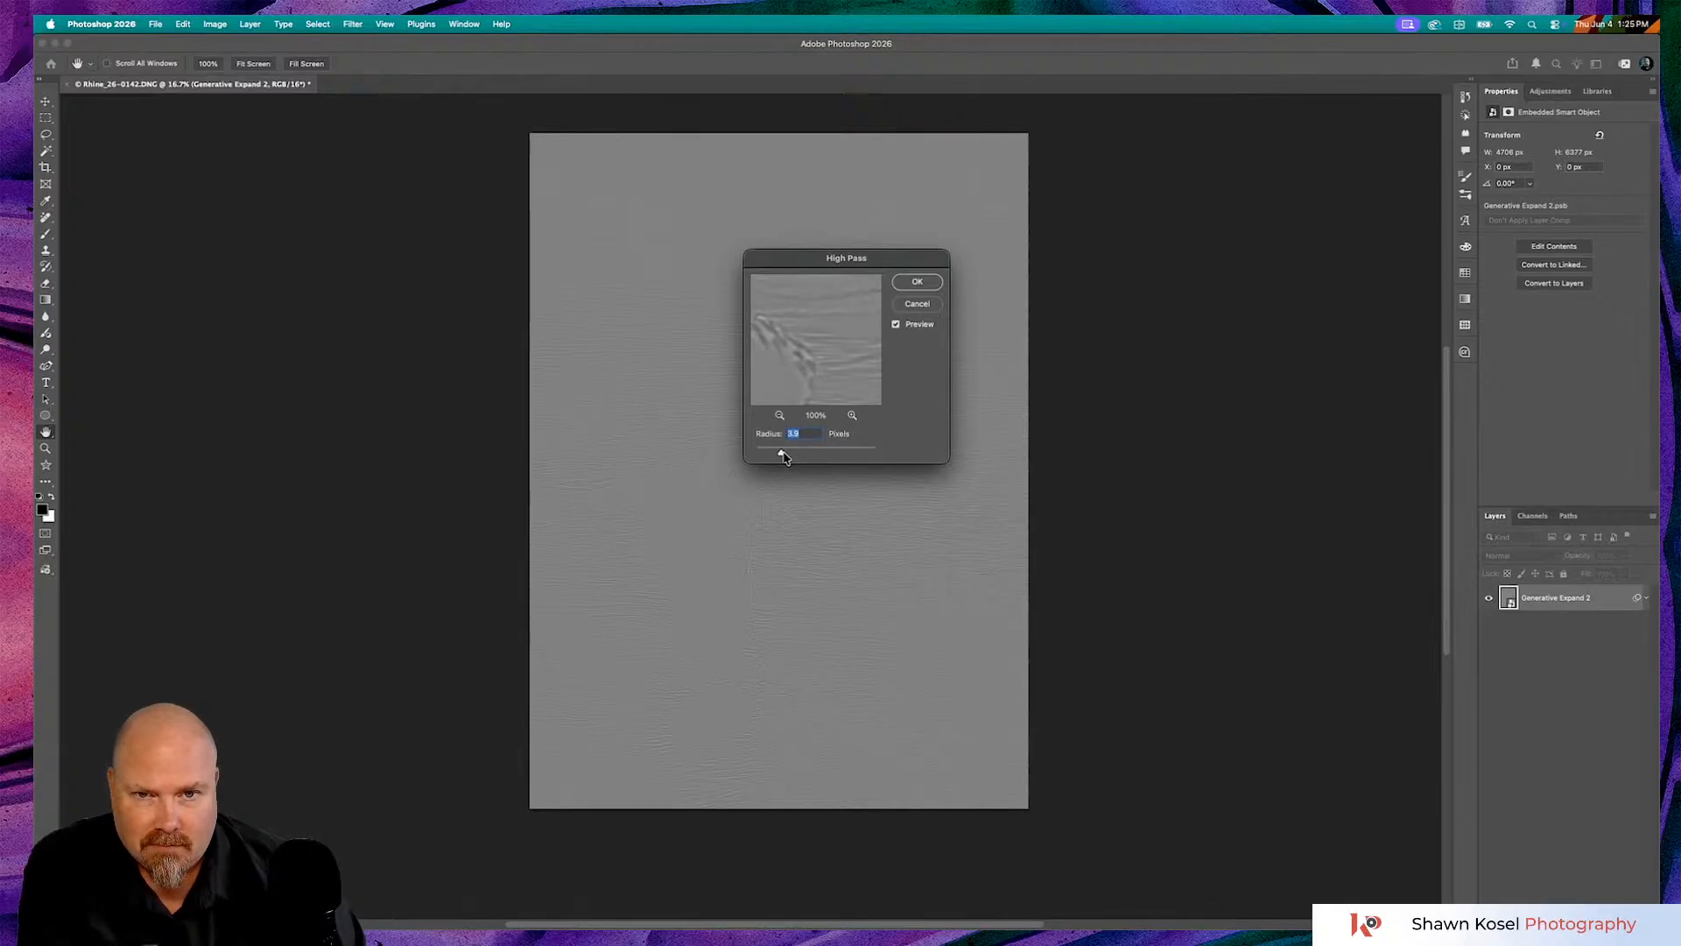
pyautogui.click(917, 304)
# - Leave the High Pass filter without applying it and duplicate the heron layer as a new independent smart object via copy
pyautogui.press('c')
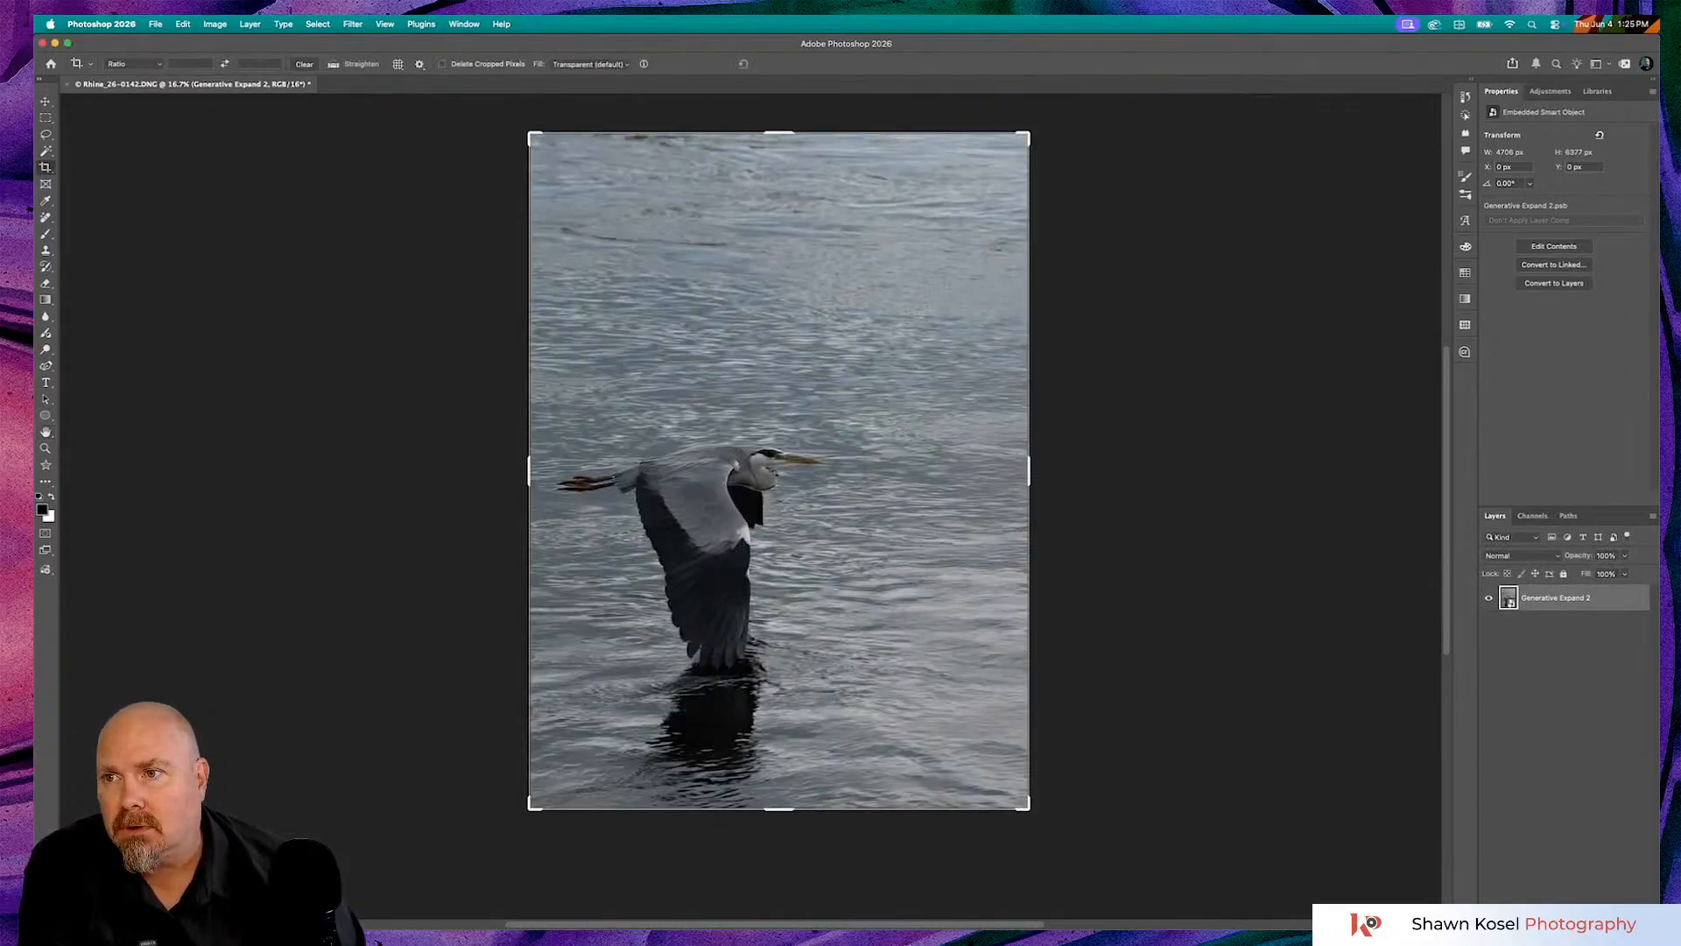
pyautogui.click(45, 101)
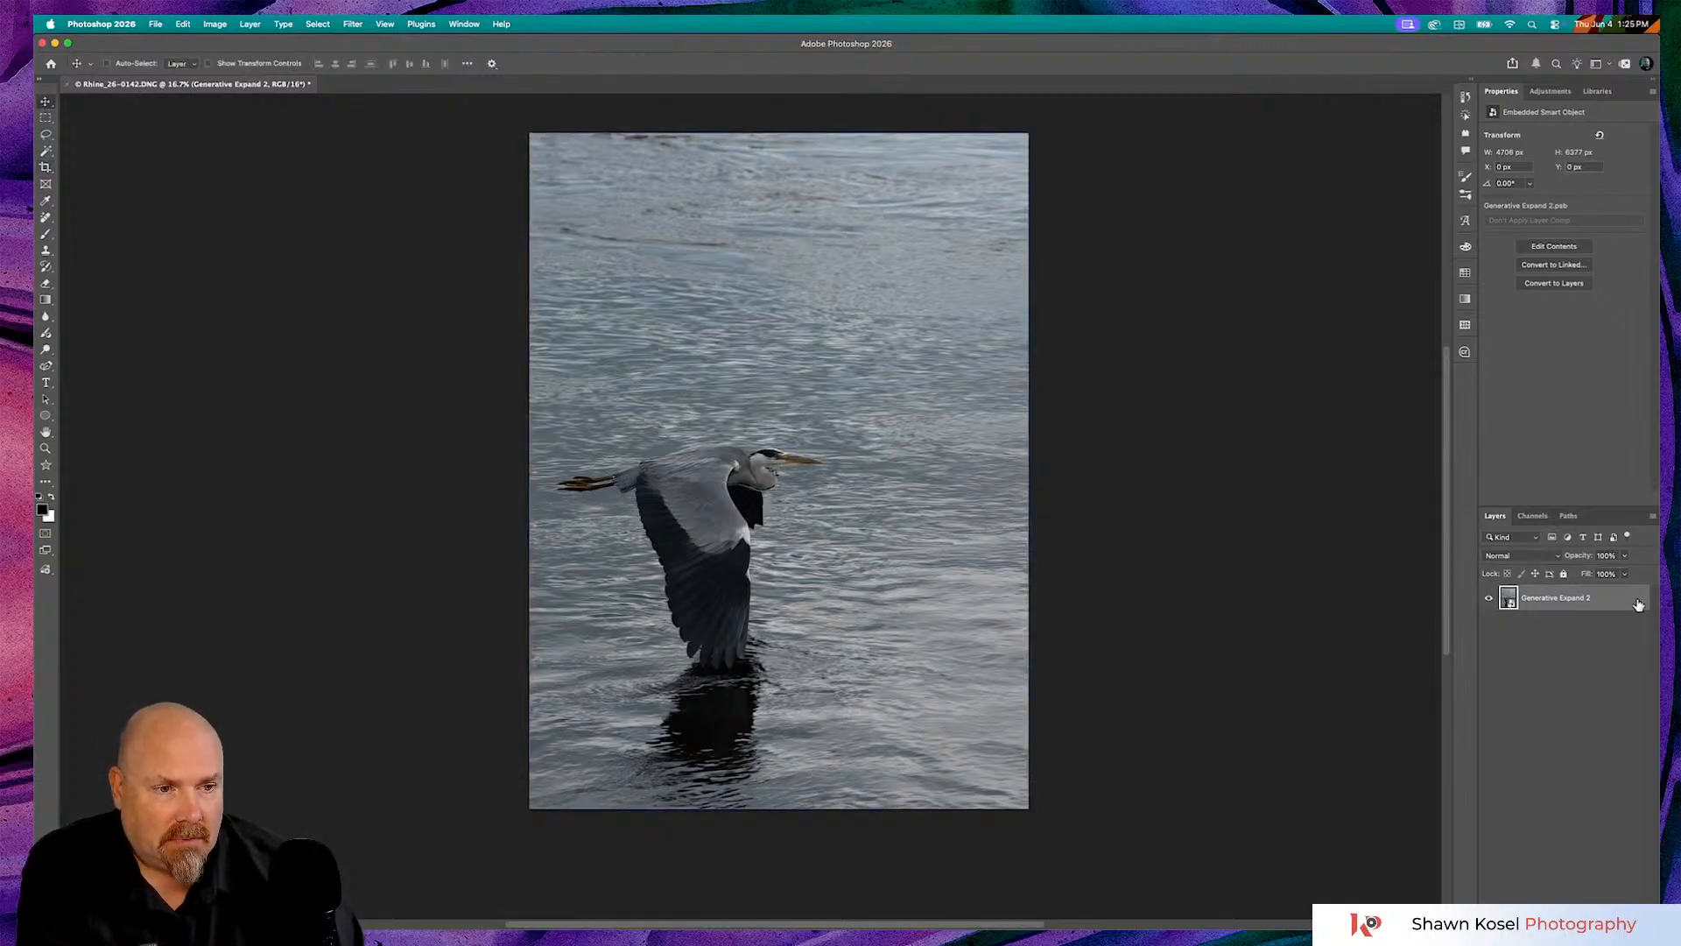
pyautogui.rightClick(1611, 605)
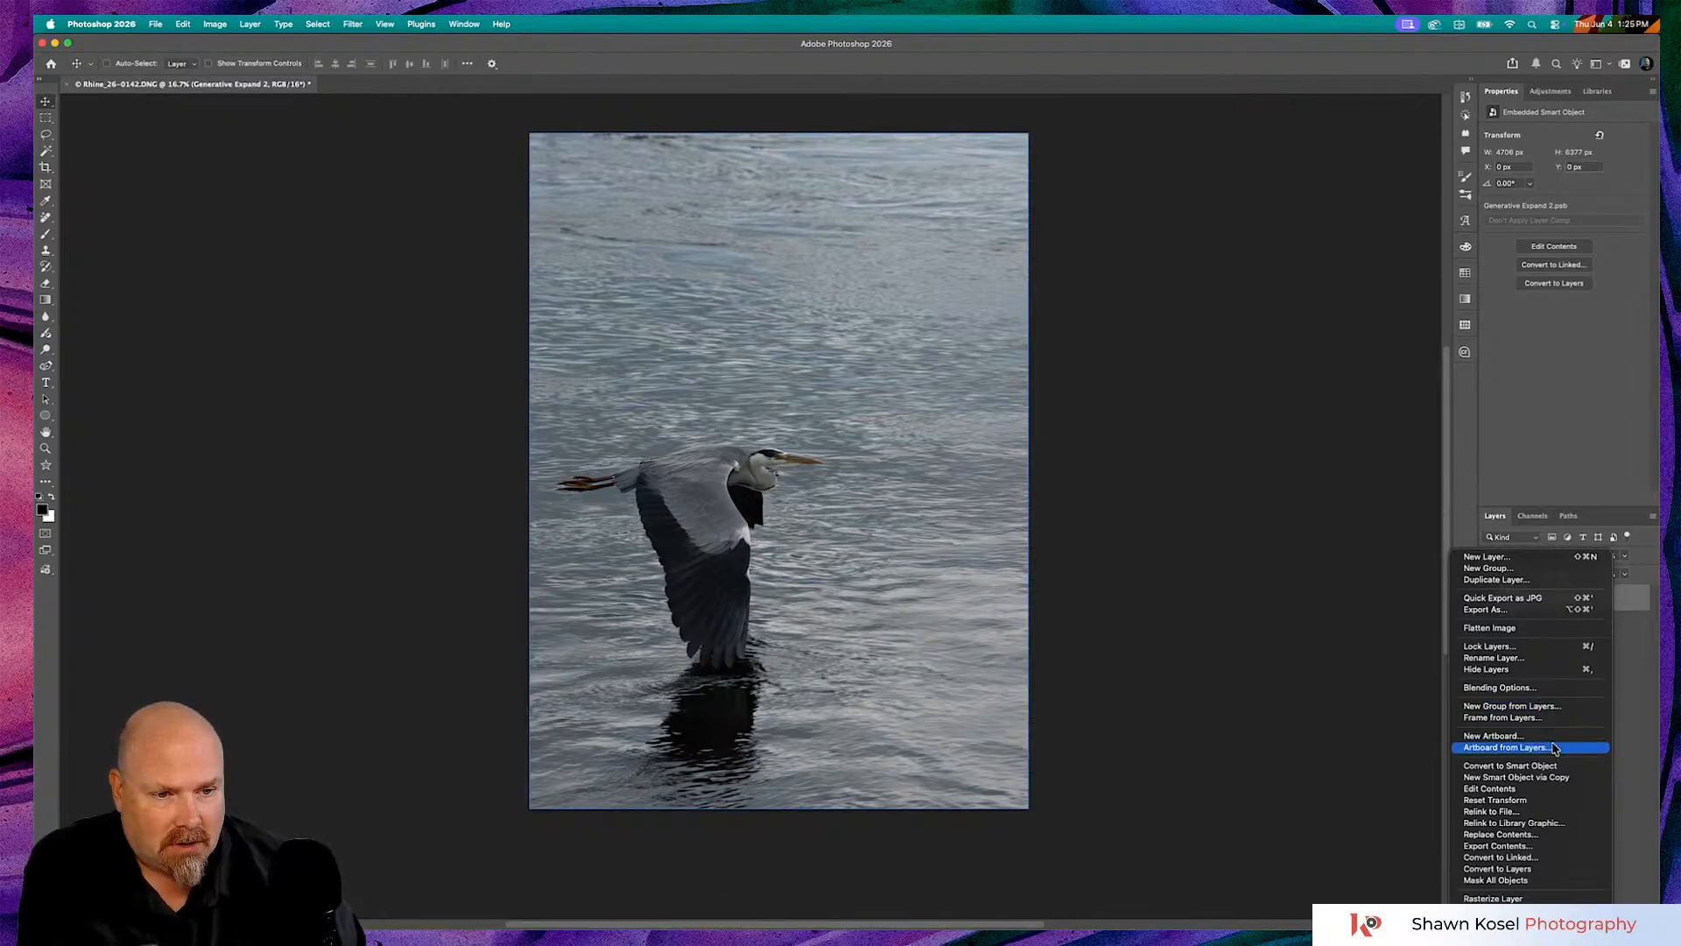
pyautogui.click(1555, 779)
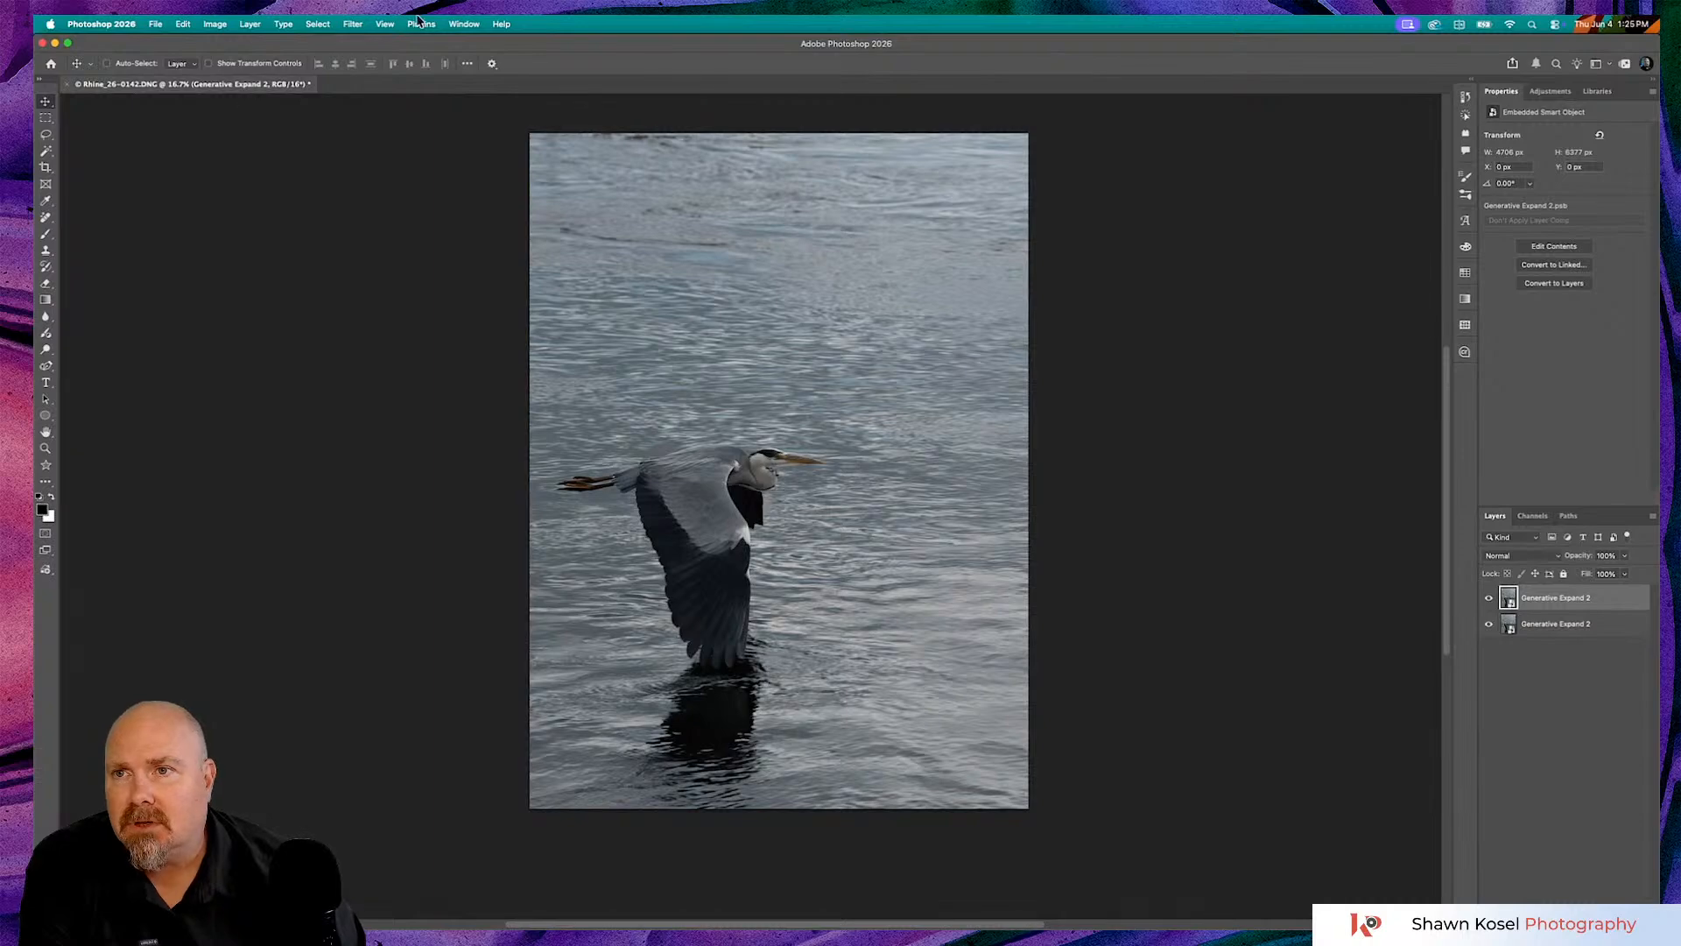
# - Apply a High Pass filter with a radius of 4.0 pixels to the upper smart object copy, previewing it at 50% zoom
pyautogui.click(341, 25)
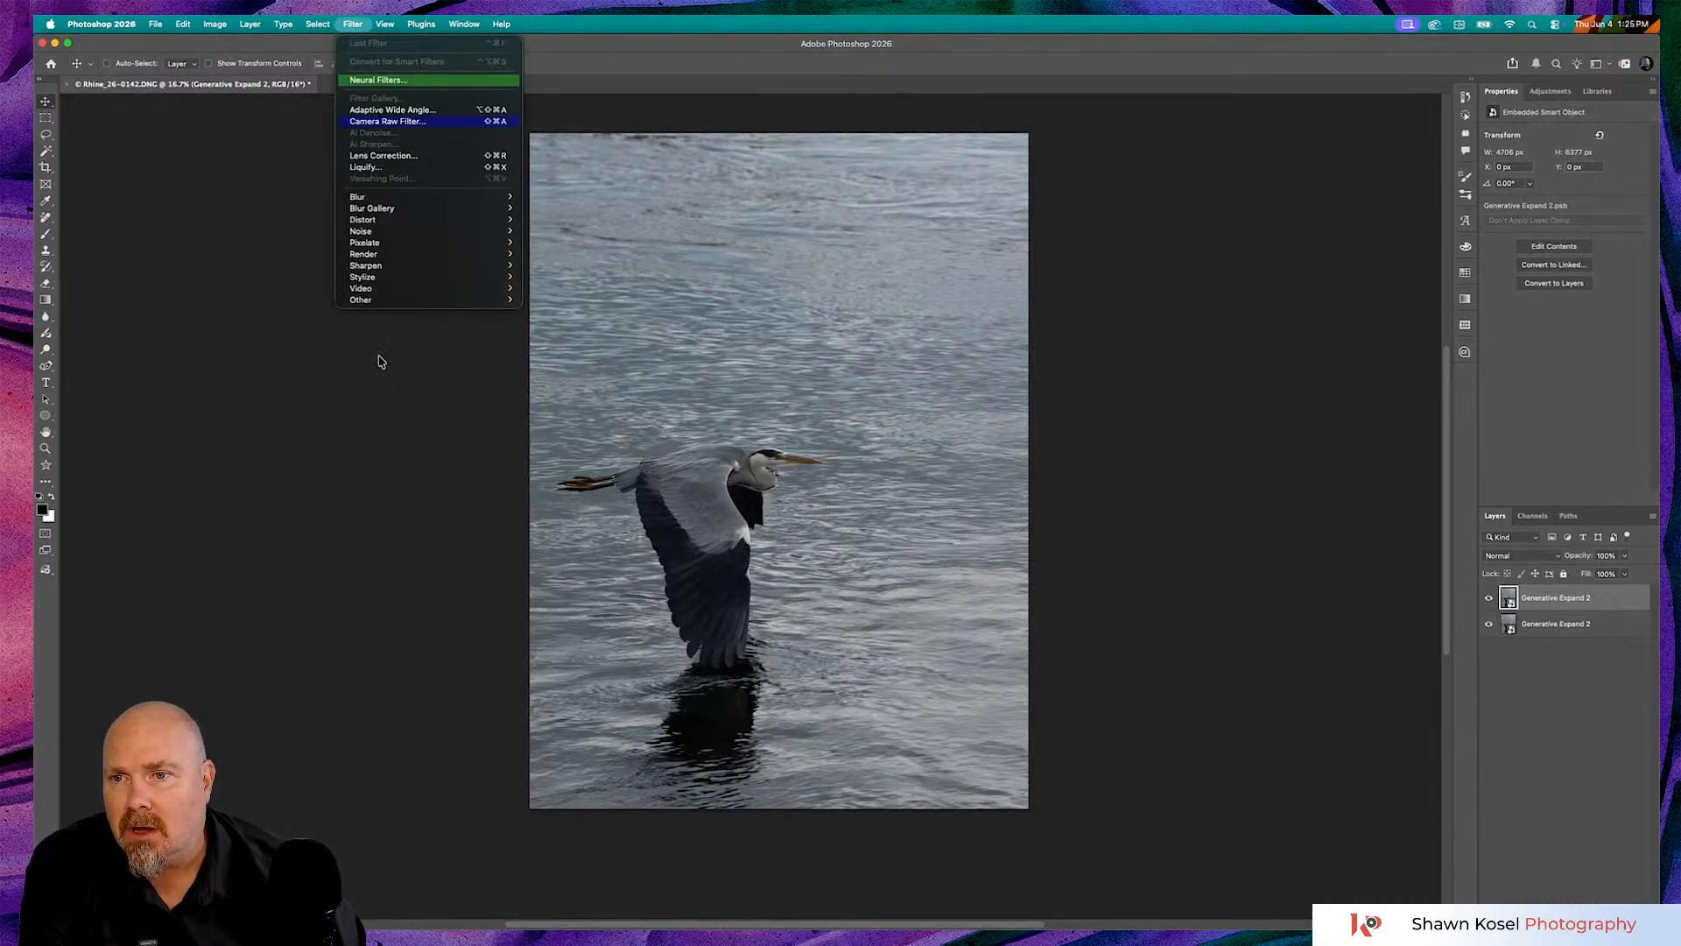
pyautogui.moveTo(392, 302)
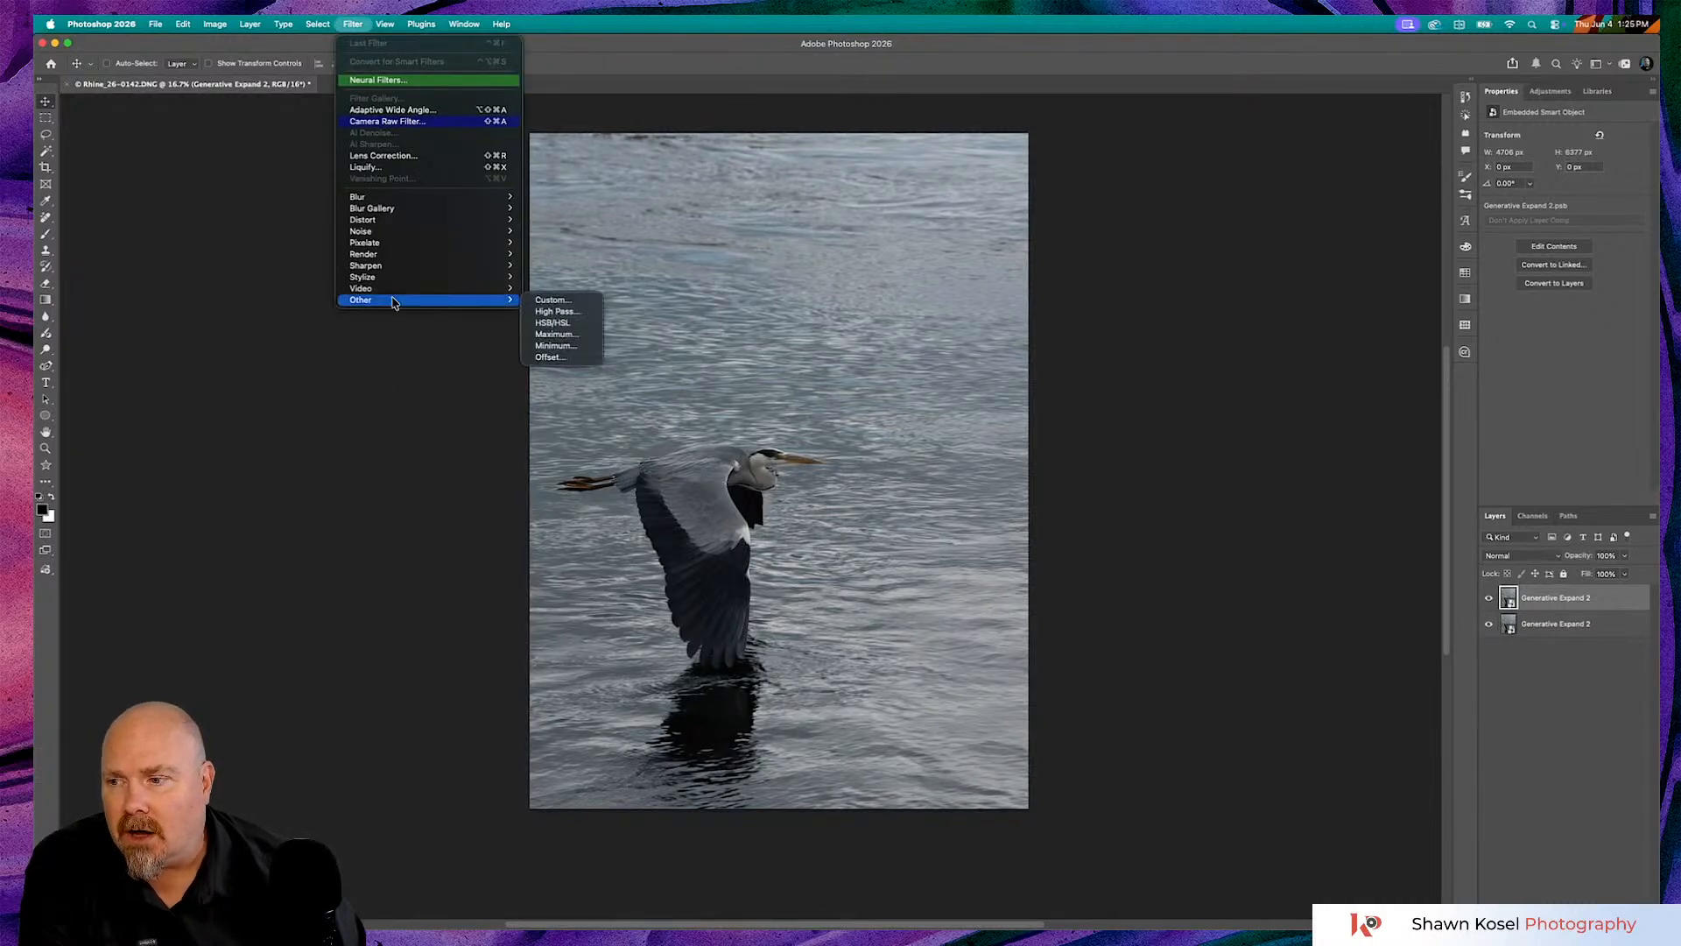
pyautogui.click(573, 313)
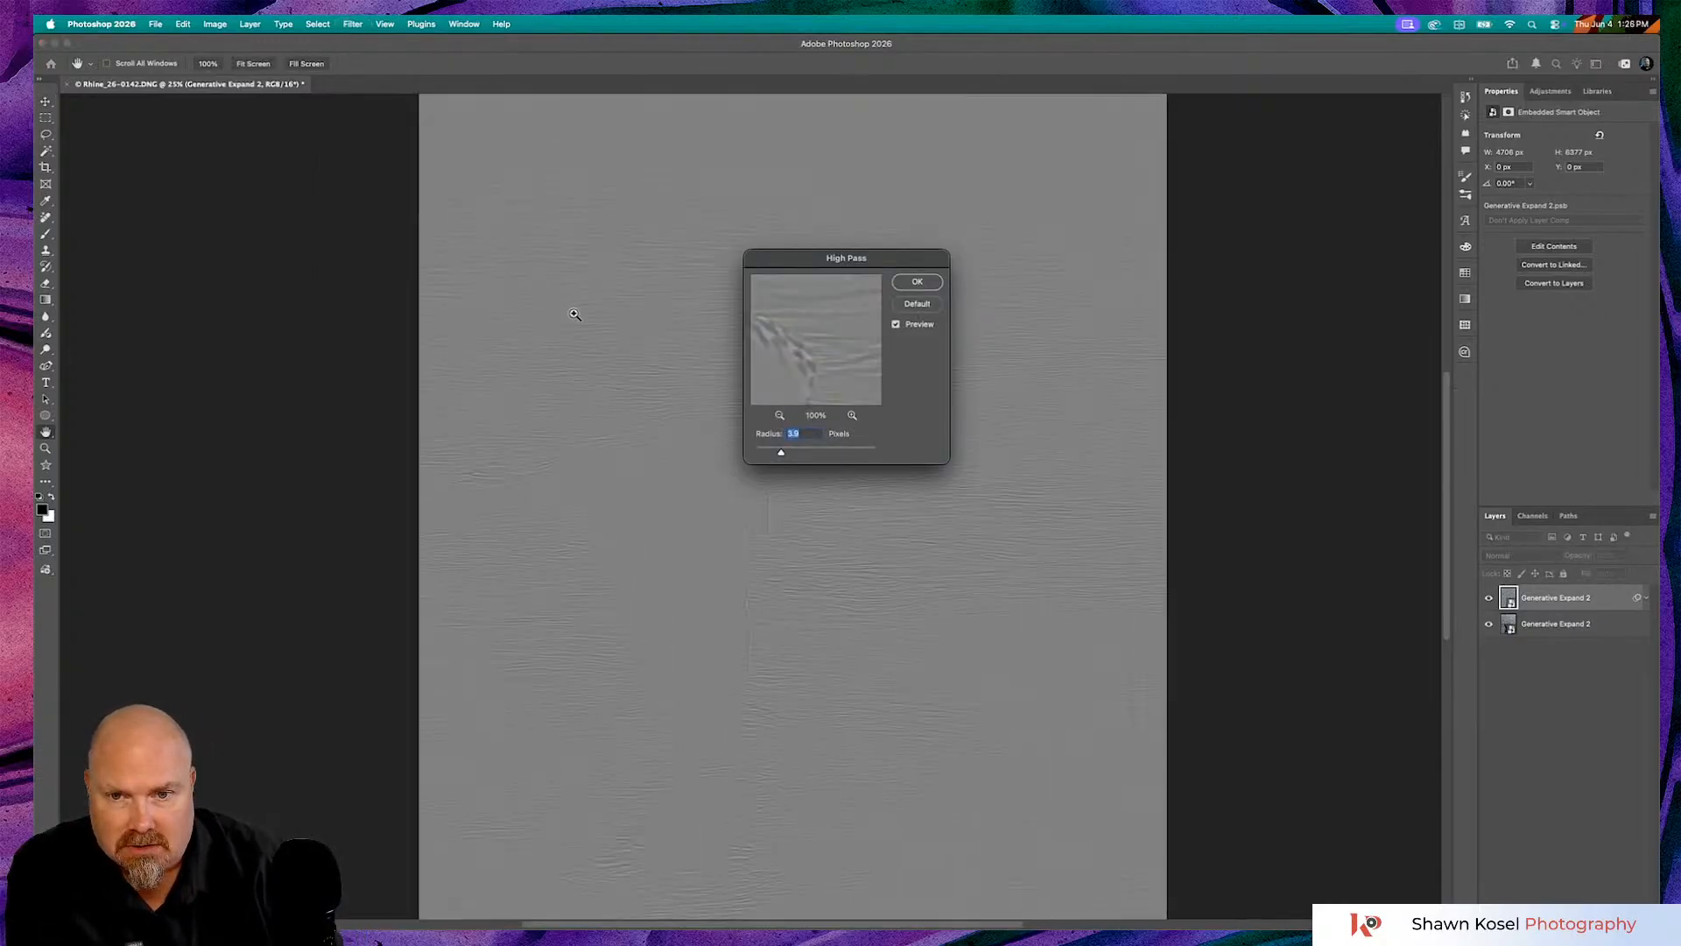
pyautogui.press('super+equal')
pyautogui.press('super+equal')
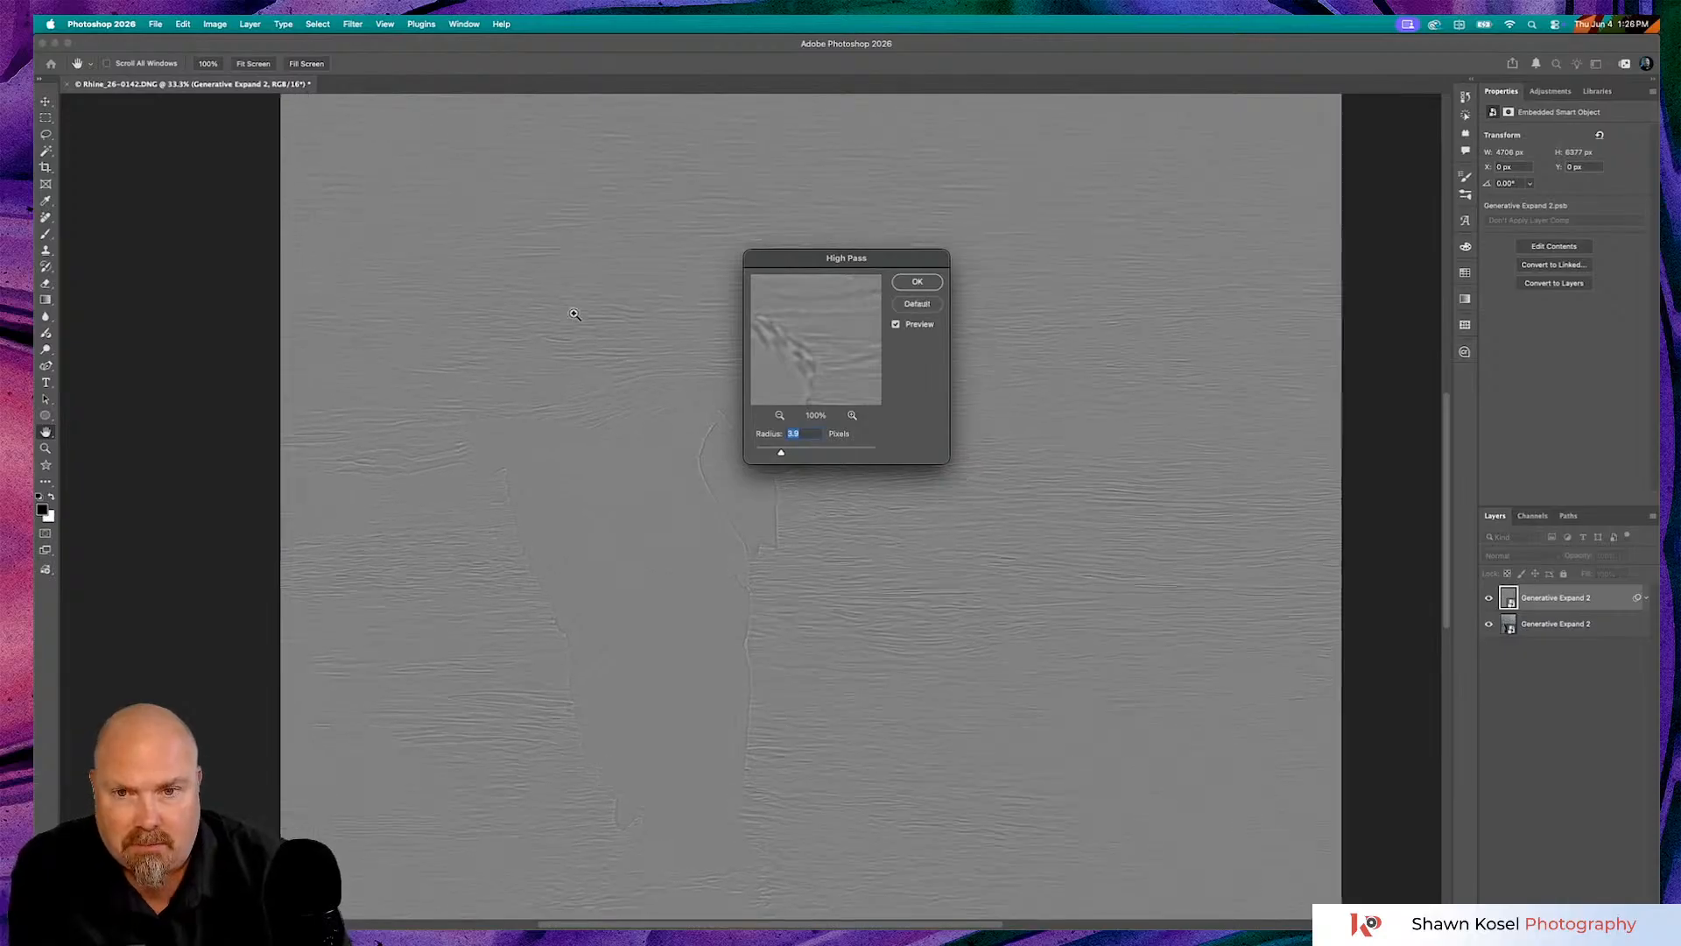
pyautogui.moveTo(836, 267); pyautogui.dragTo(1094, 212)
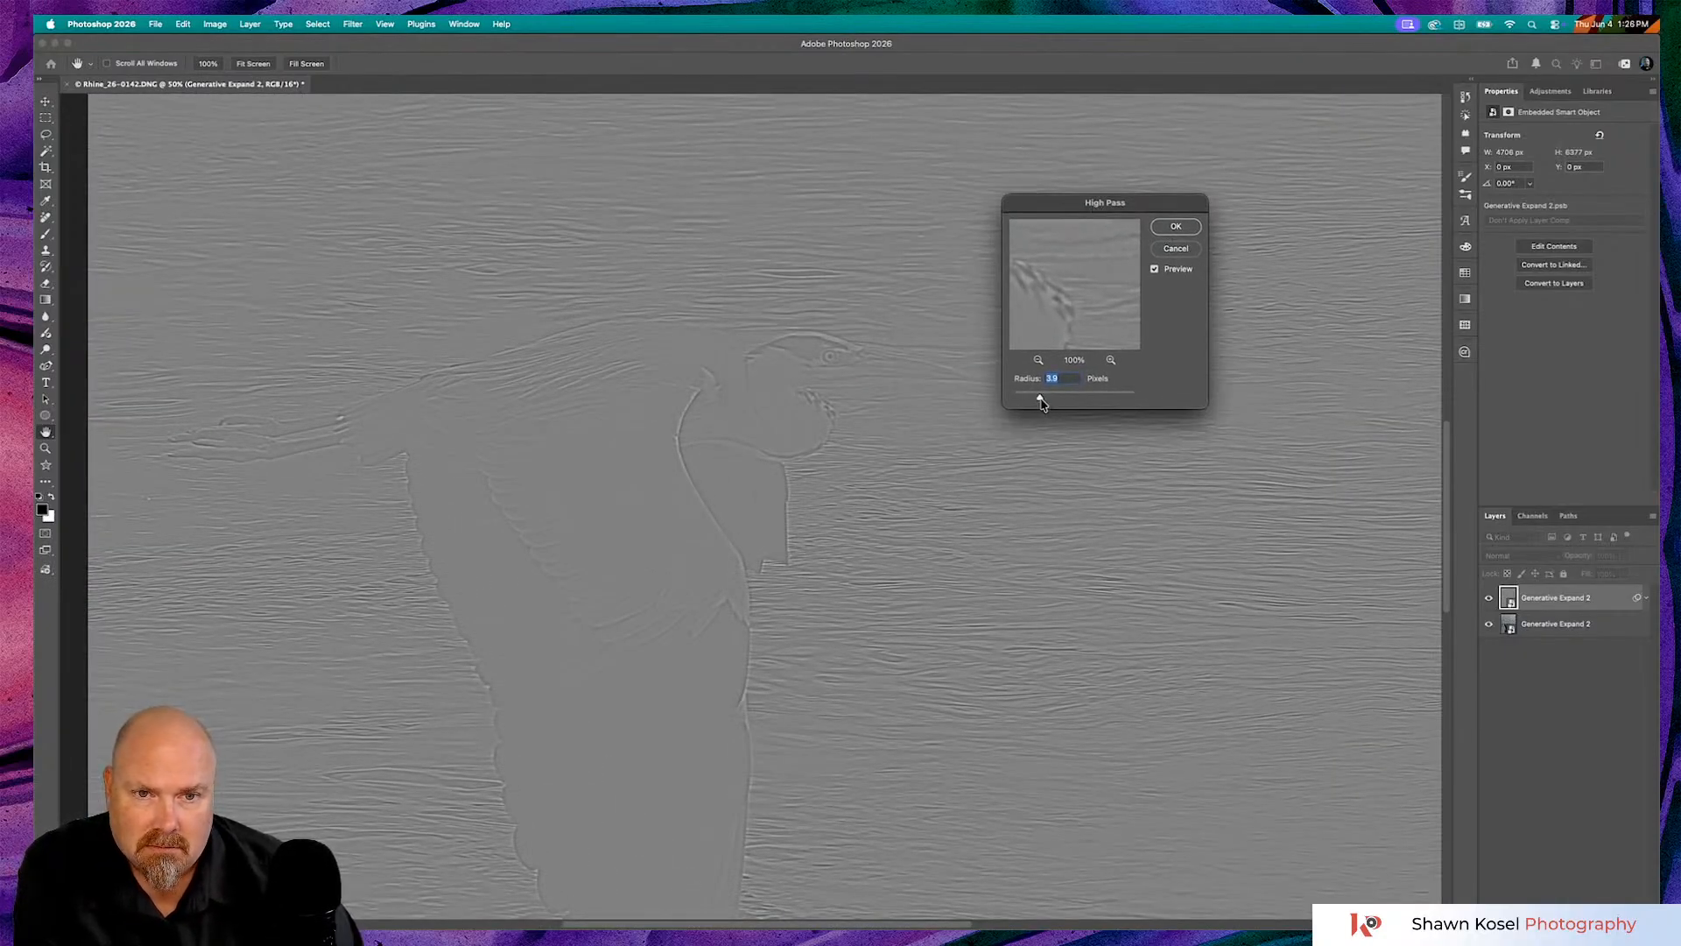
pyautogui.moveTo(1042, 402); pyautogui.dragTo(1042, 402)
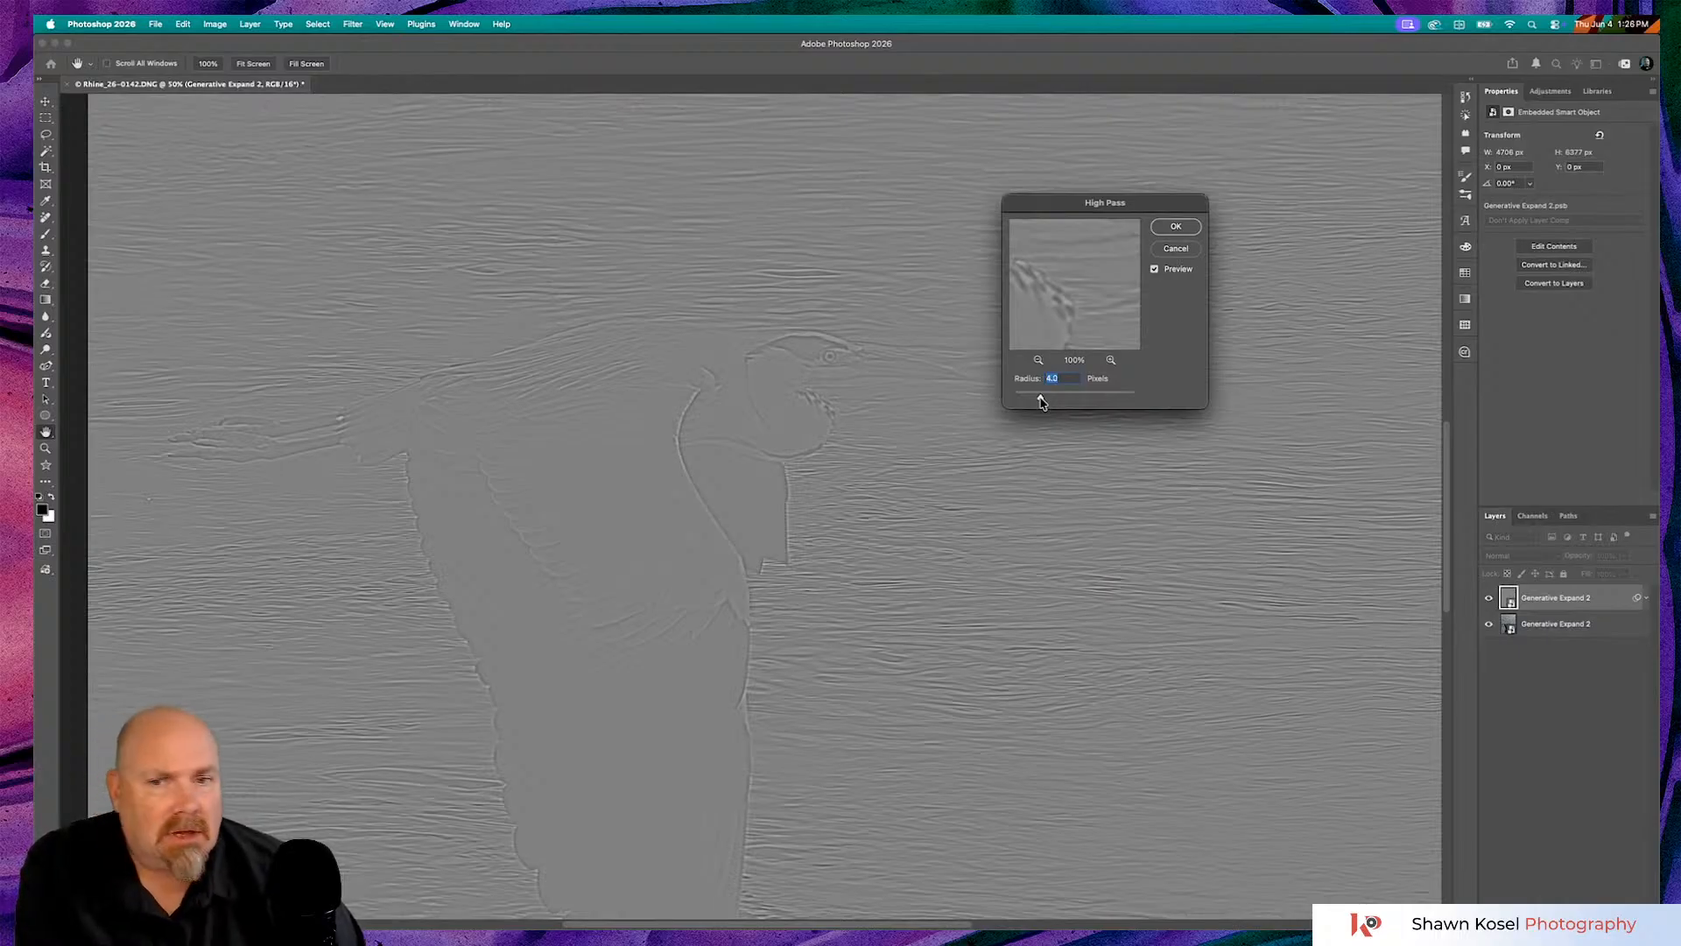
pyautogui.click(1176, 228)
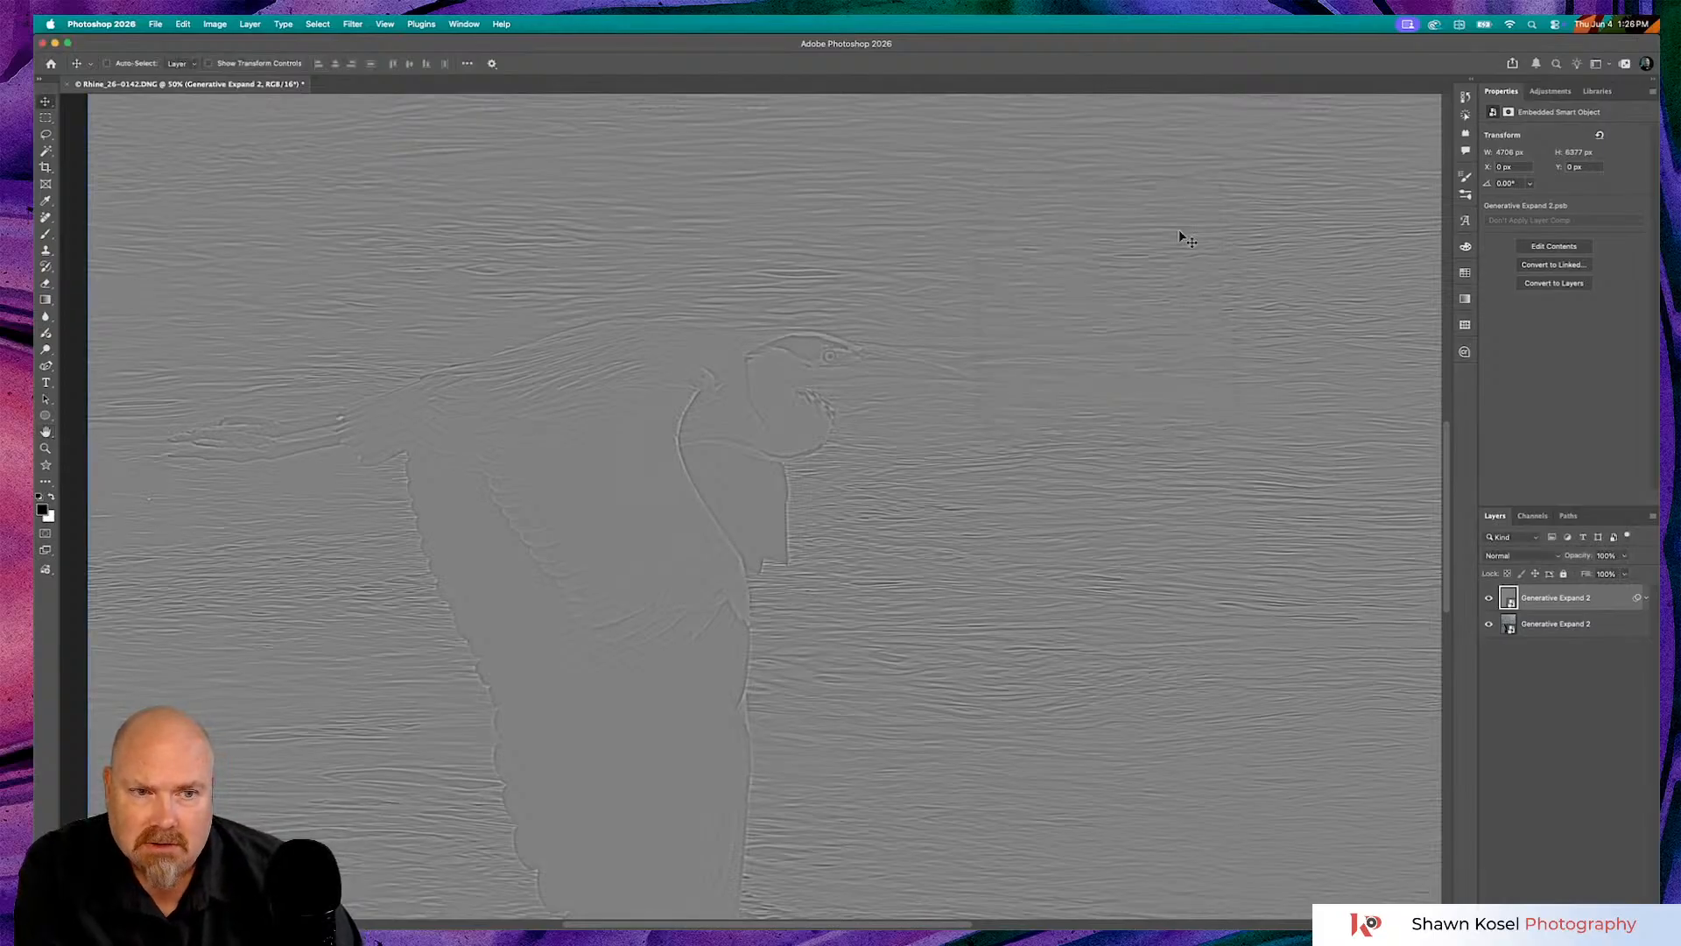
# - Set the High Pass layer's blend mode to Overlay and compare the heron's head at 100% zoom with the layer on and off
pyautogui.click(1534, 561)
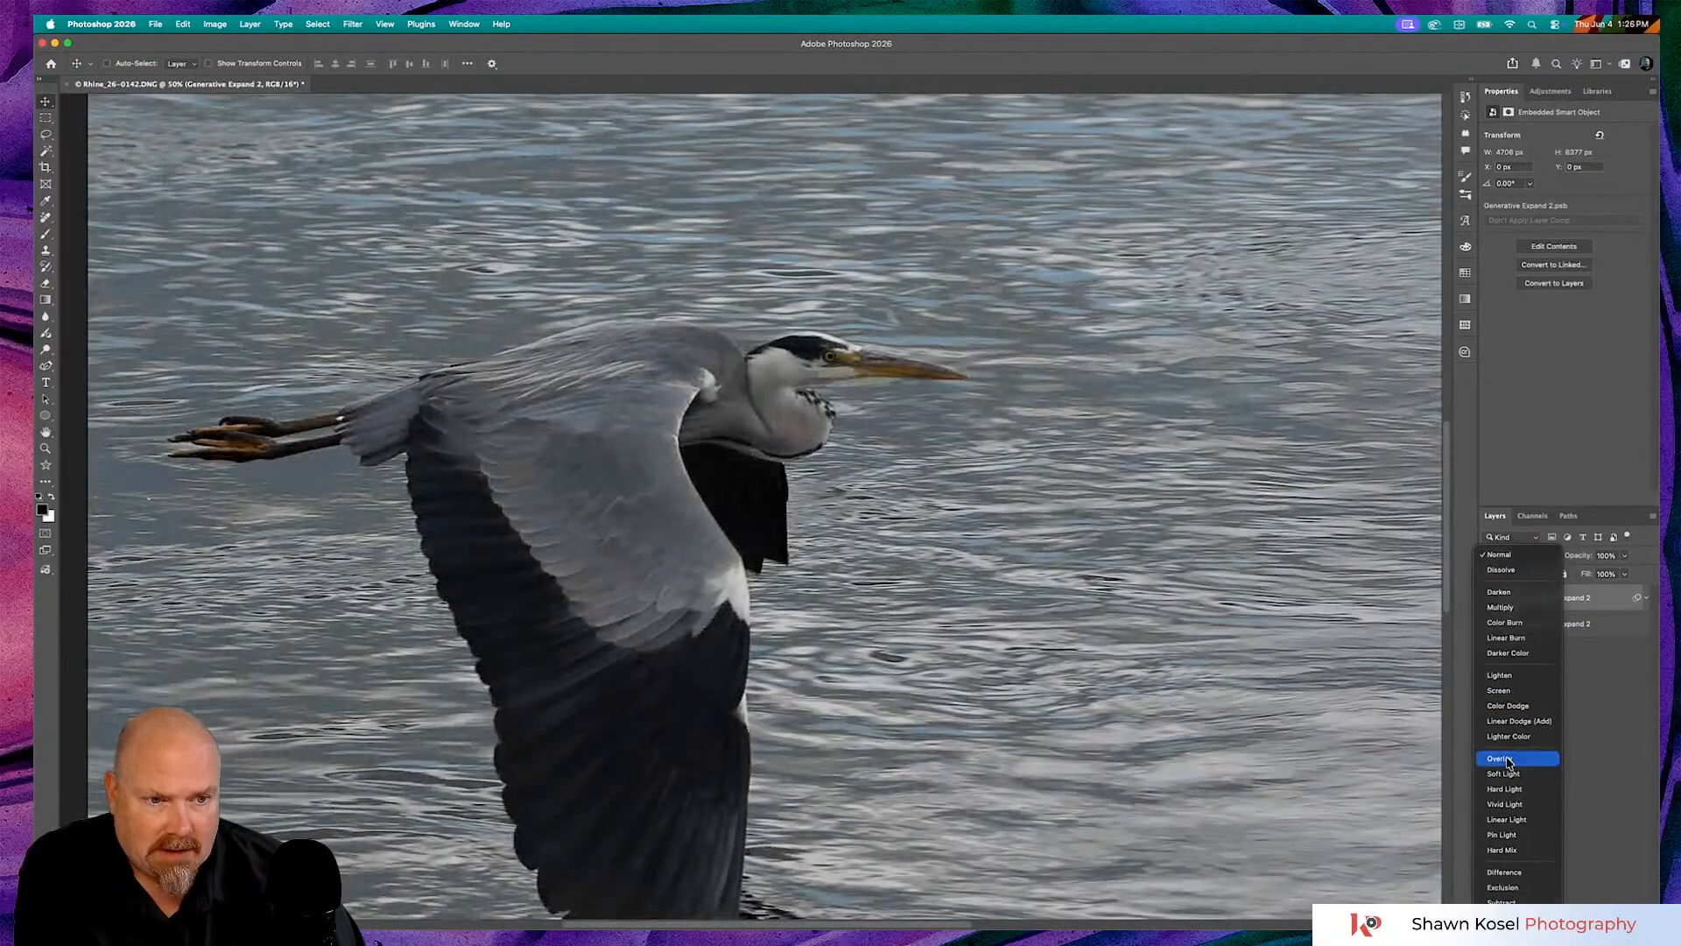
pyautogui.click(1507, 761)
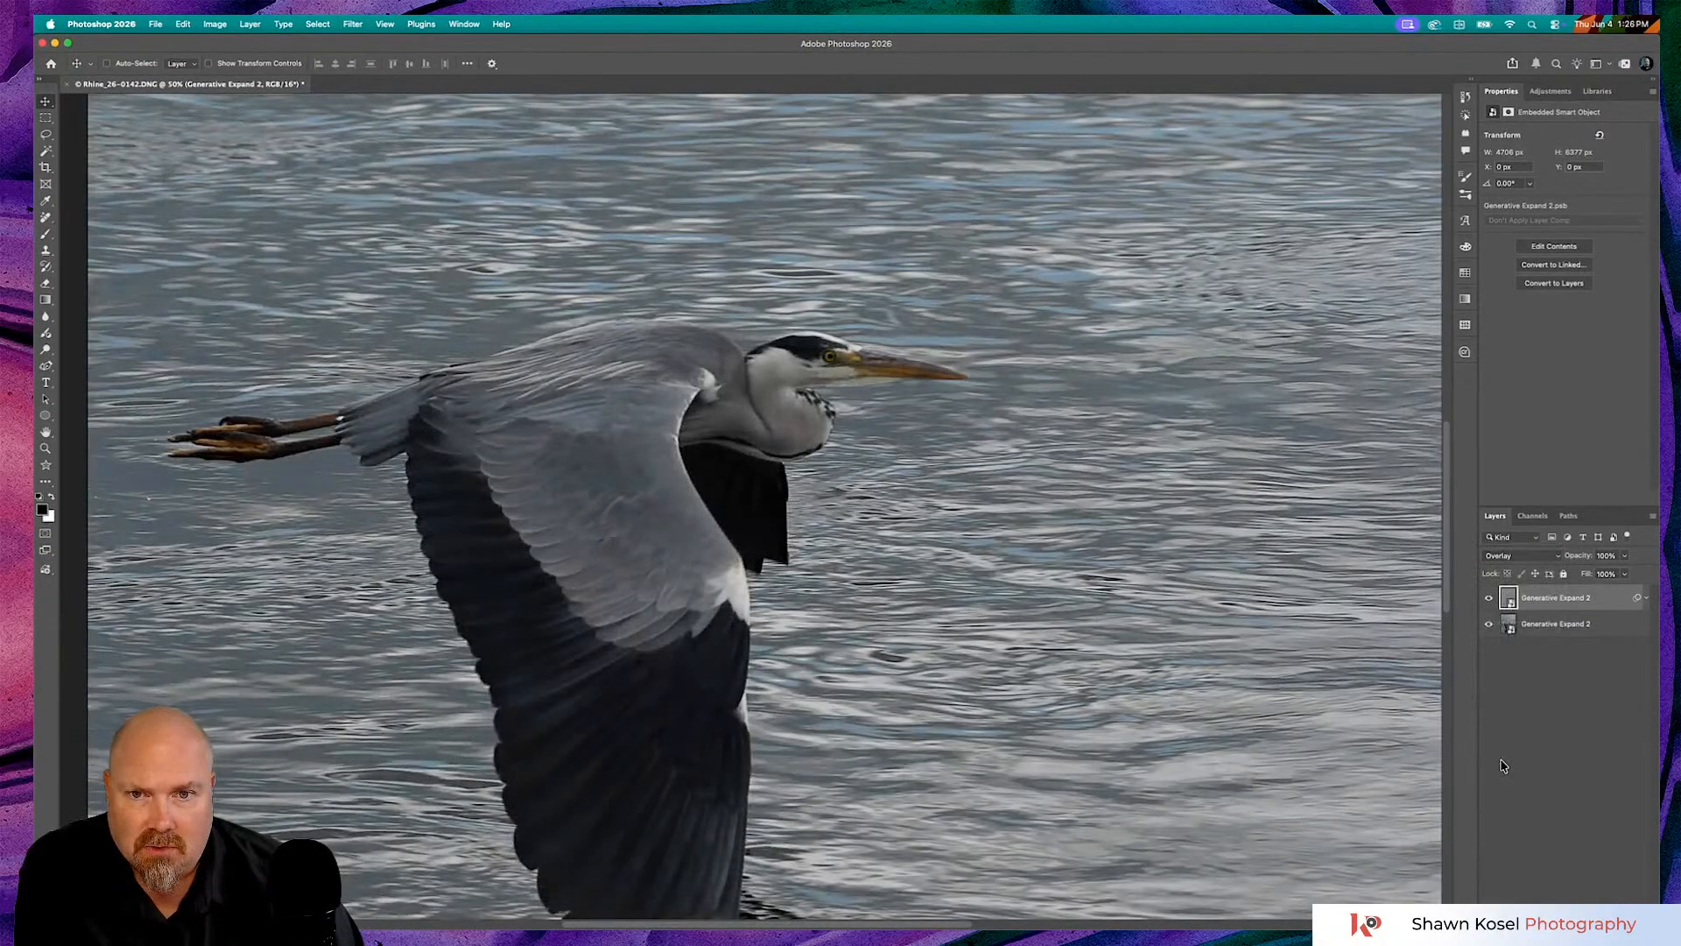
pyautogui.press('super+1')
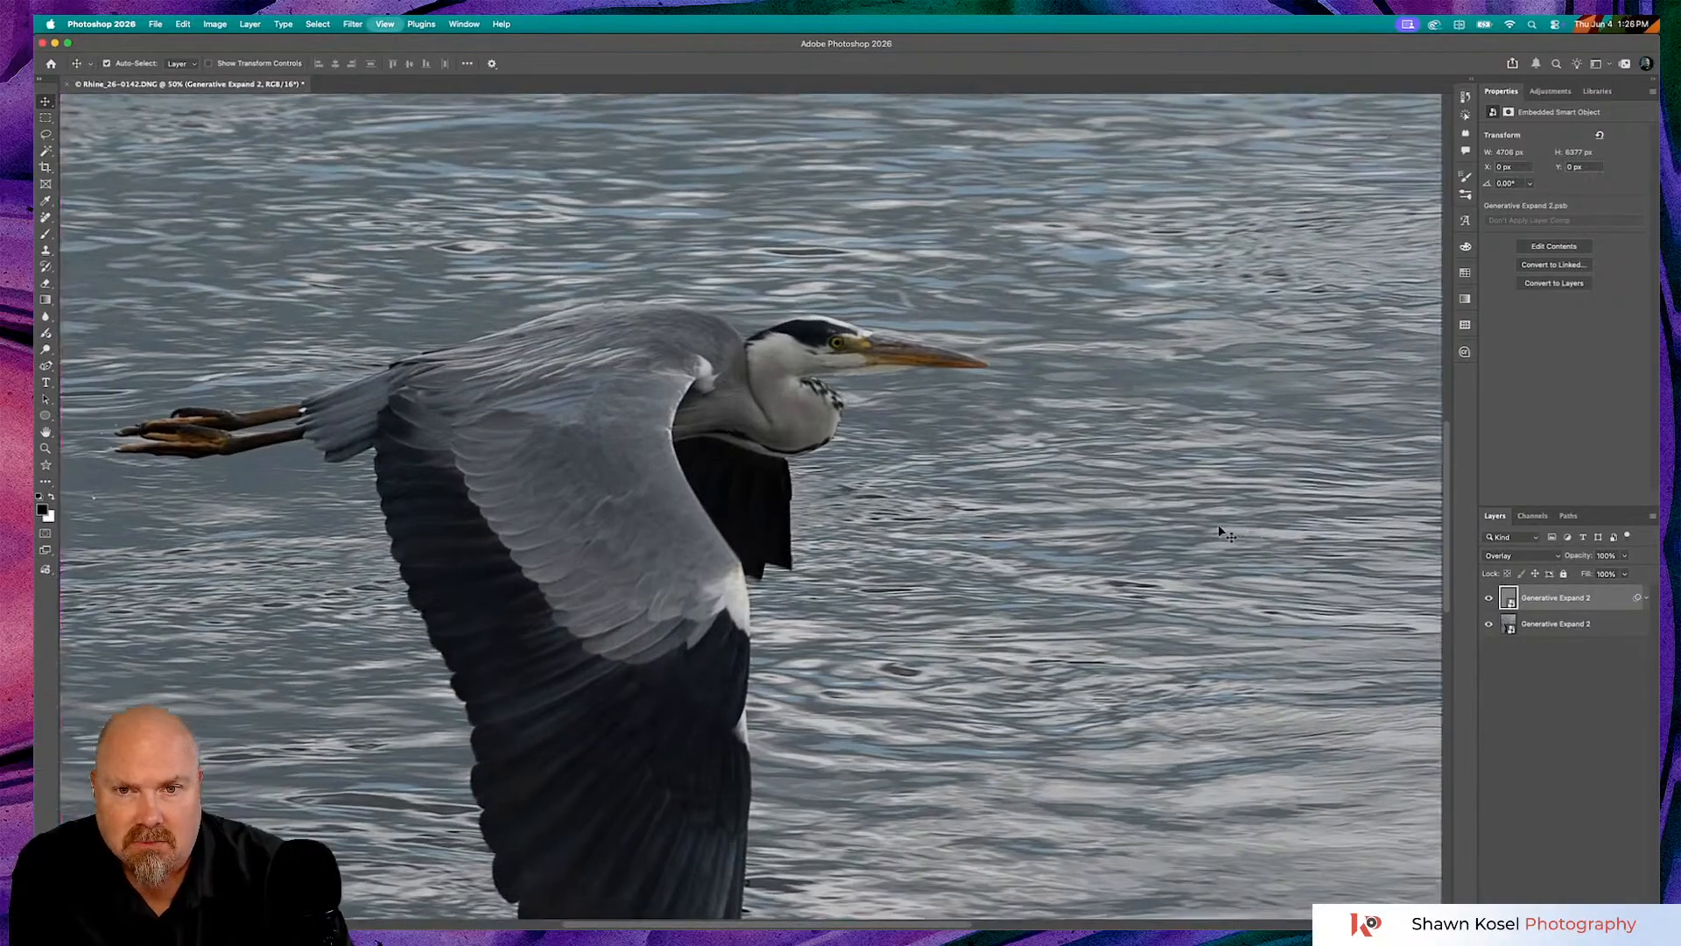
pyautogui.scroll(2, 981, 509)
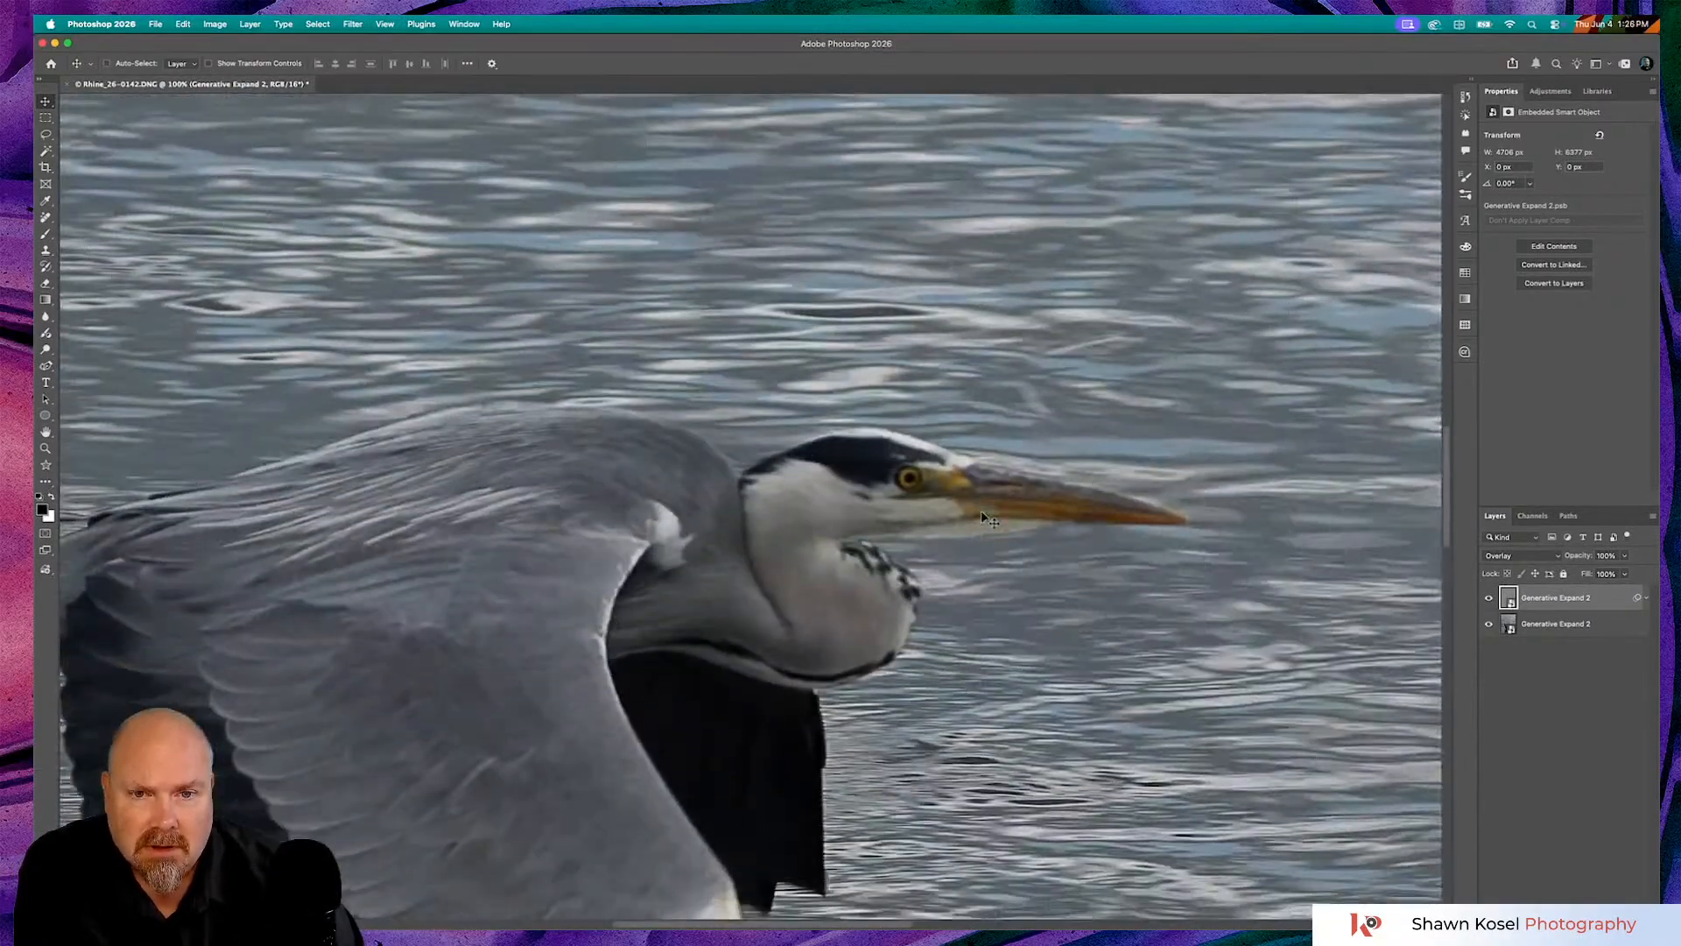
pyautogui.click(1488, 599)
pyautogui.click(1488, 599)
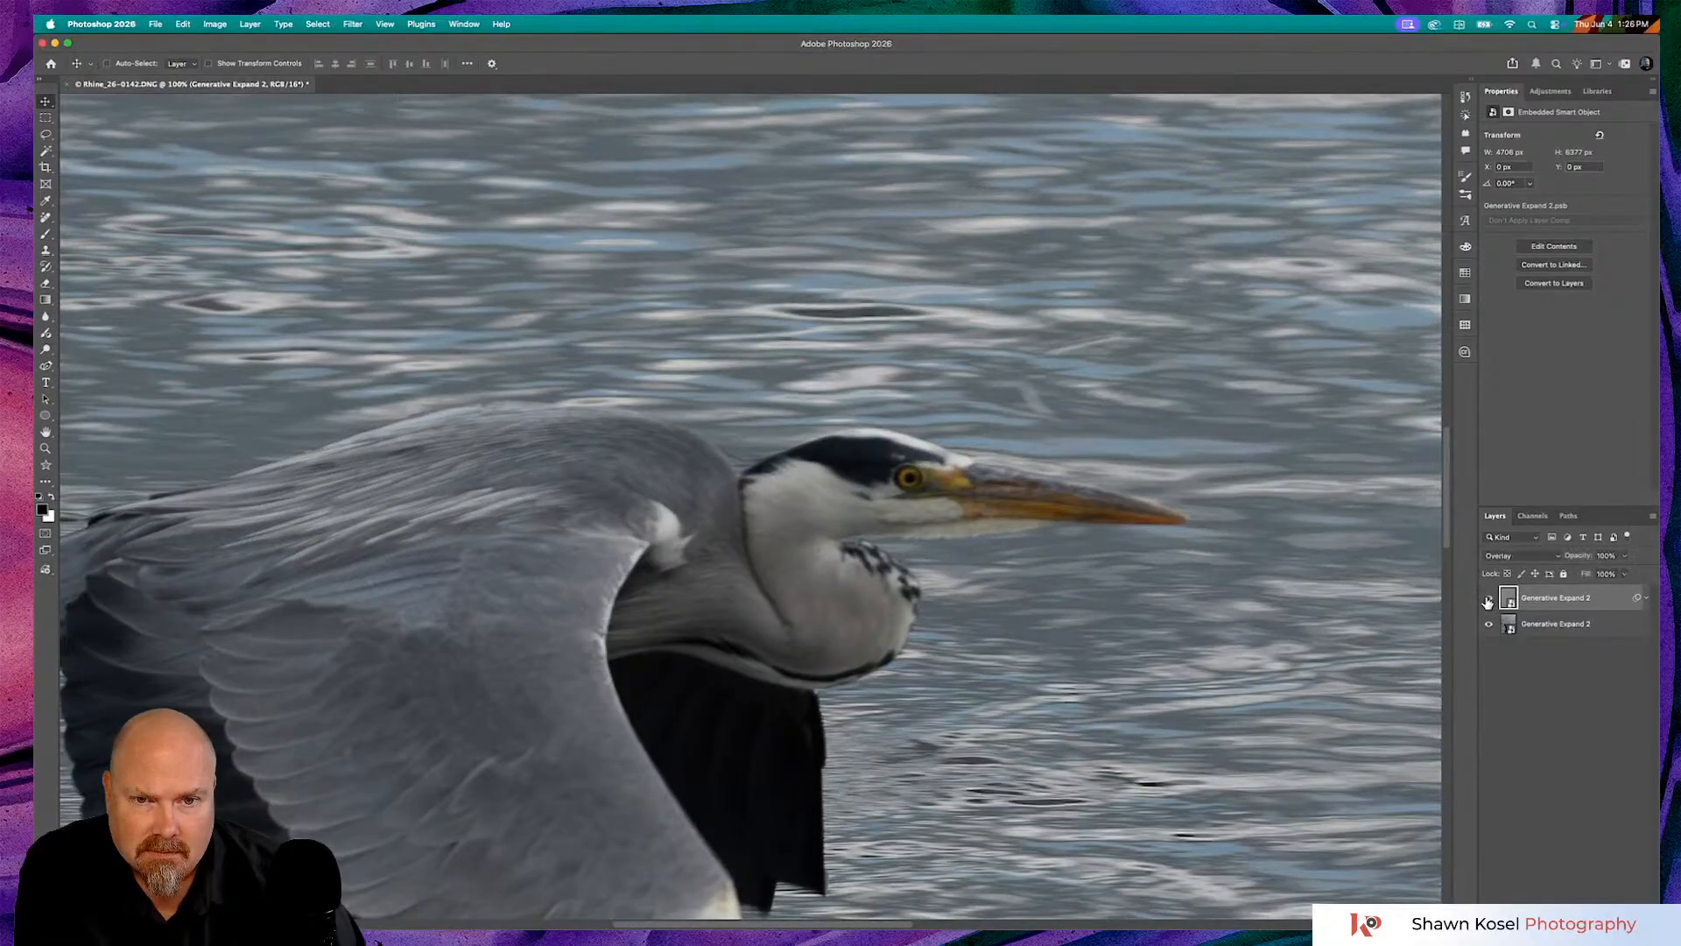
pyautogui.click(1487, 598)
pyautogui.click(1488, 599)
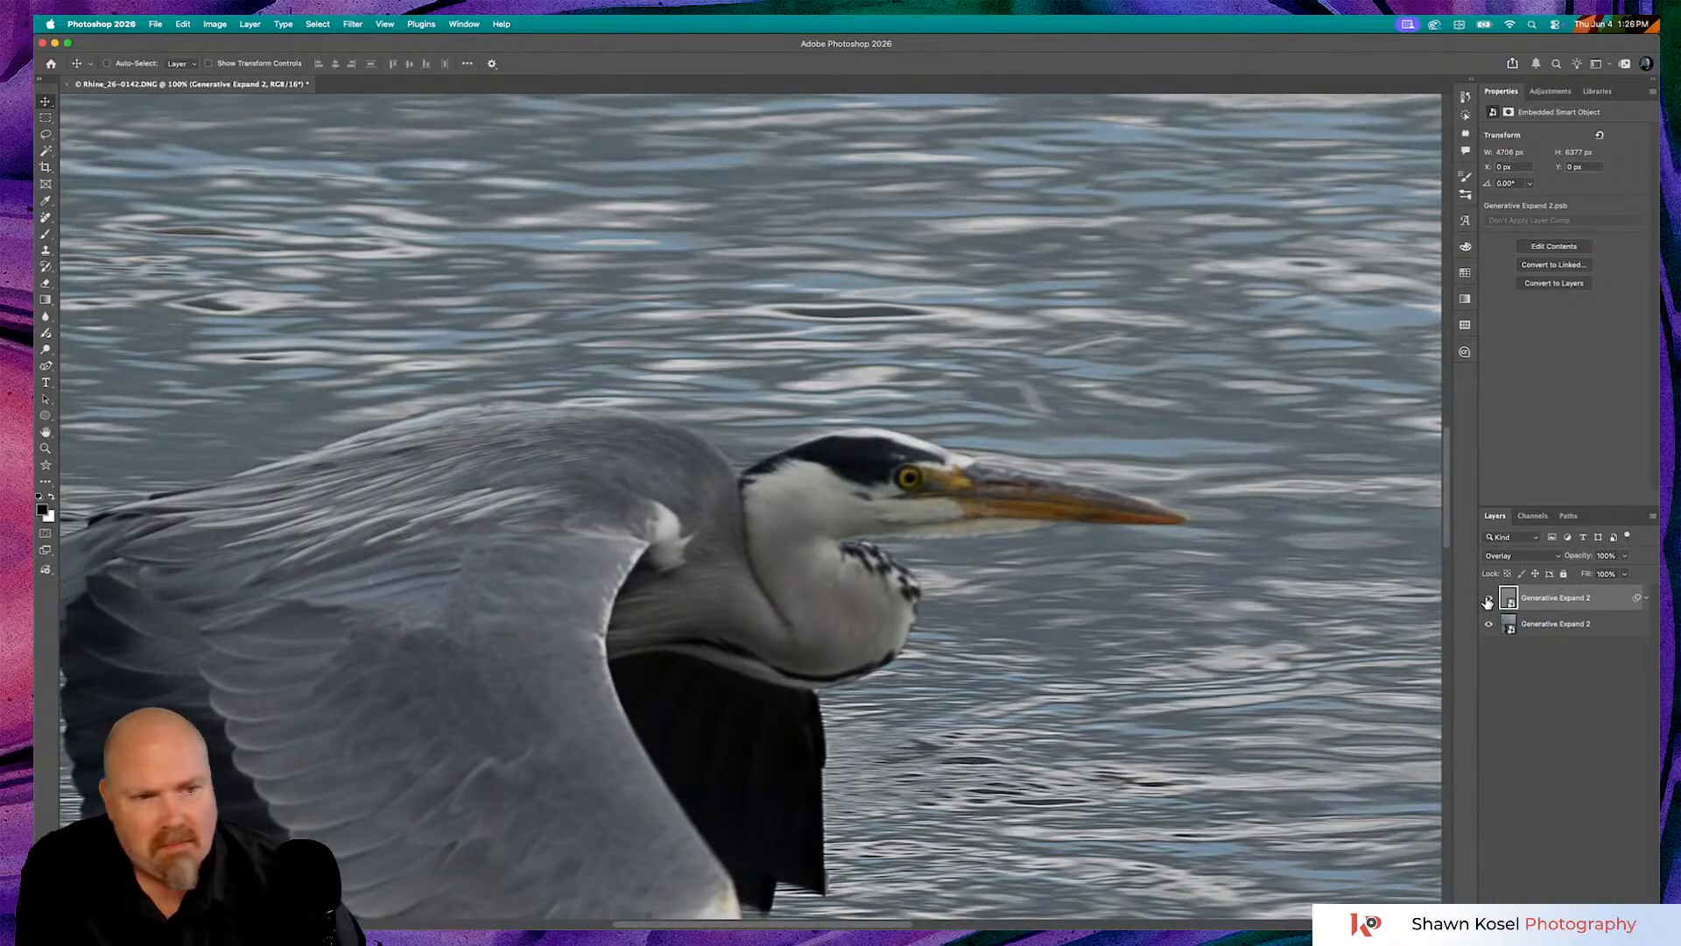
# - Reopen the High Pass smart filter on the upper layer and raise its radius to 5.8 pixels
pyautogui.click(1648, 597)
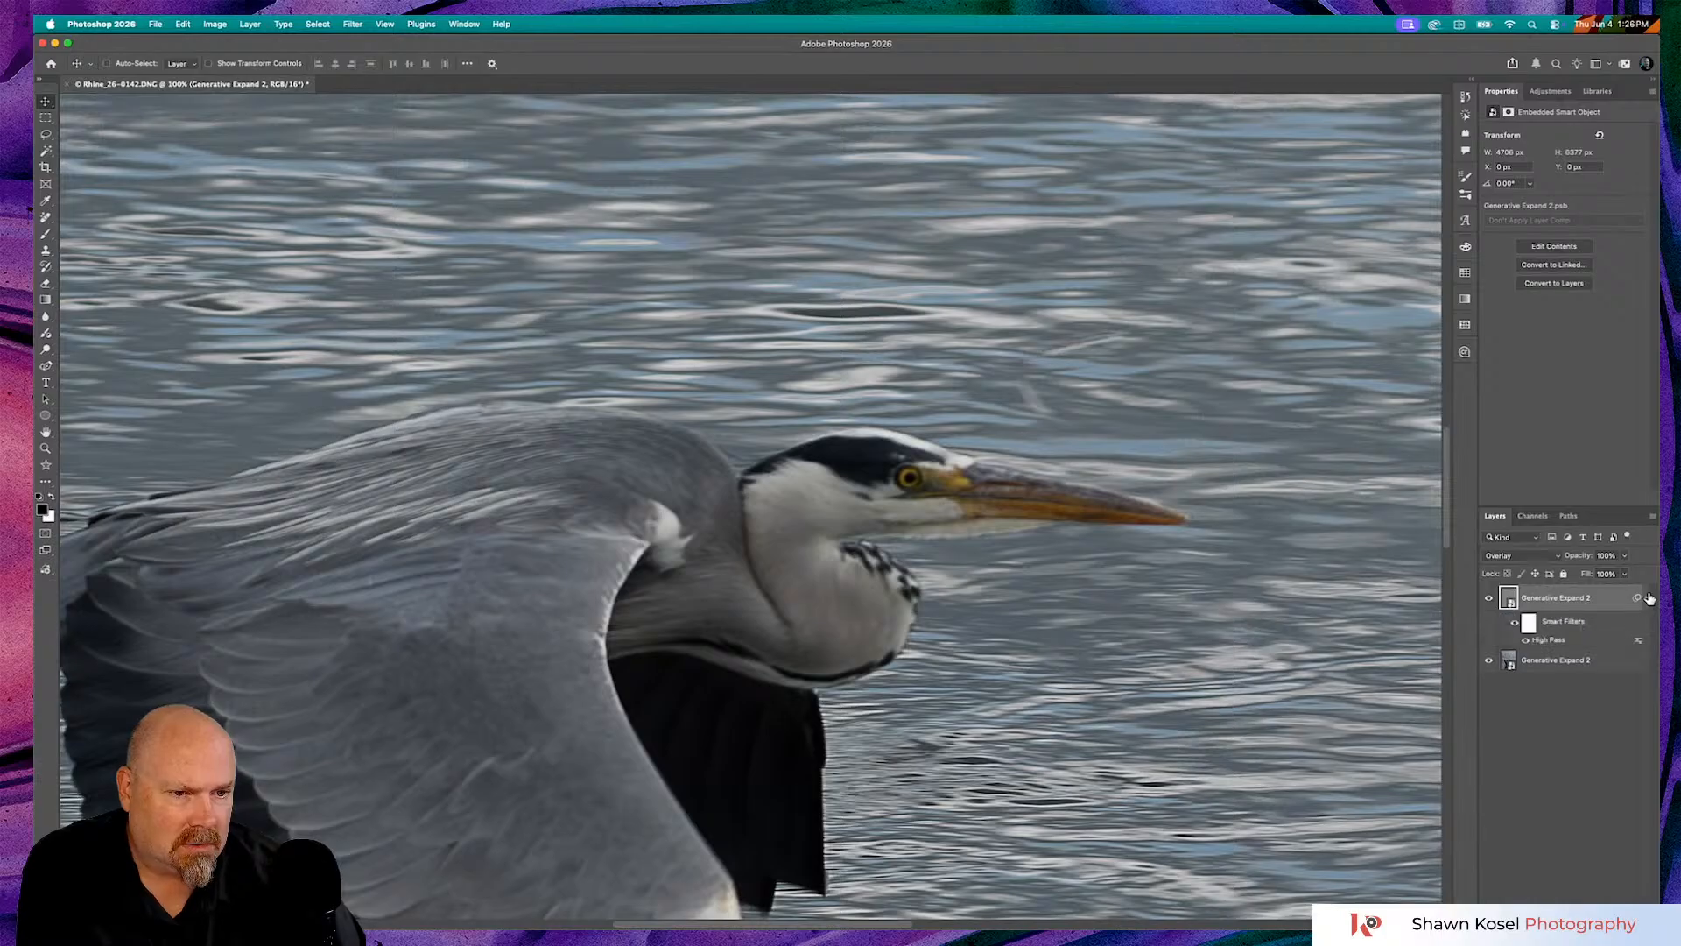
pyautogui.doubleClick(1548, 640)
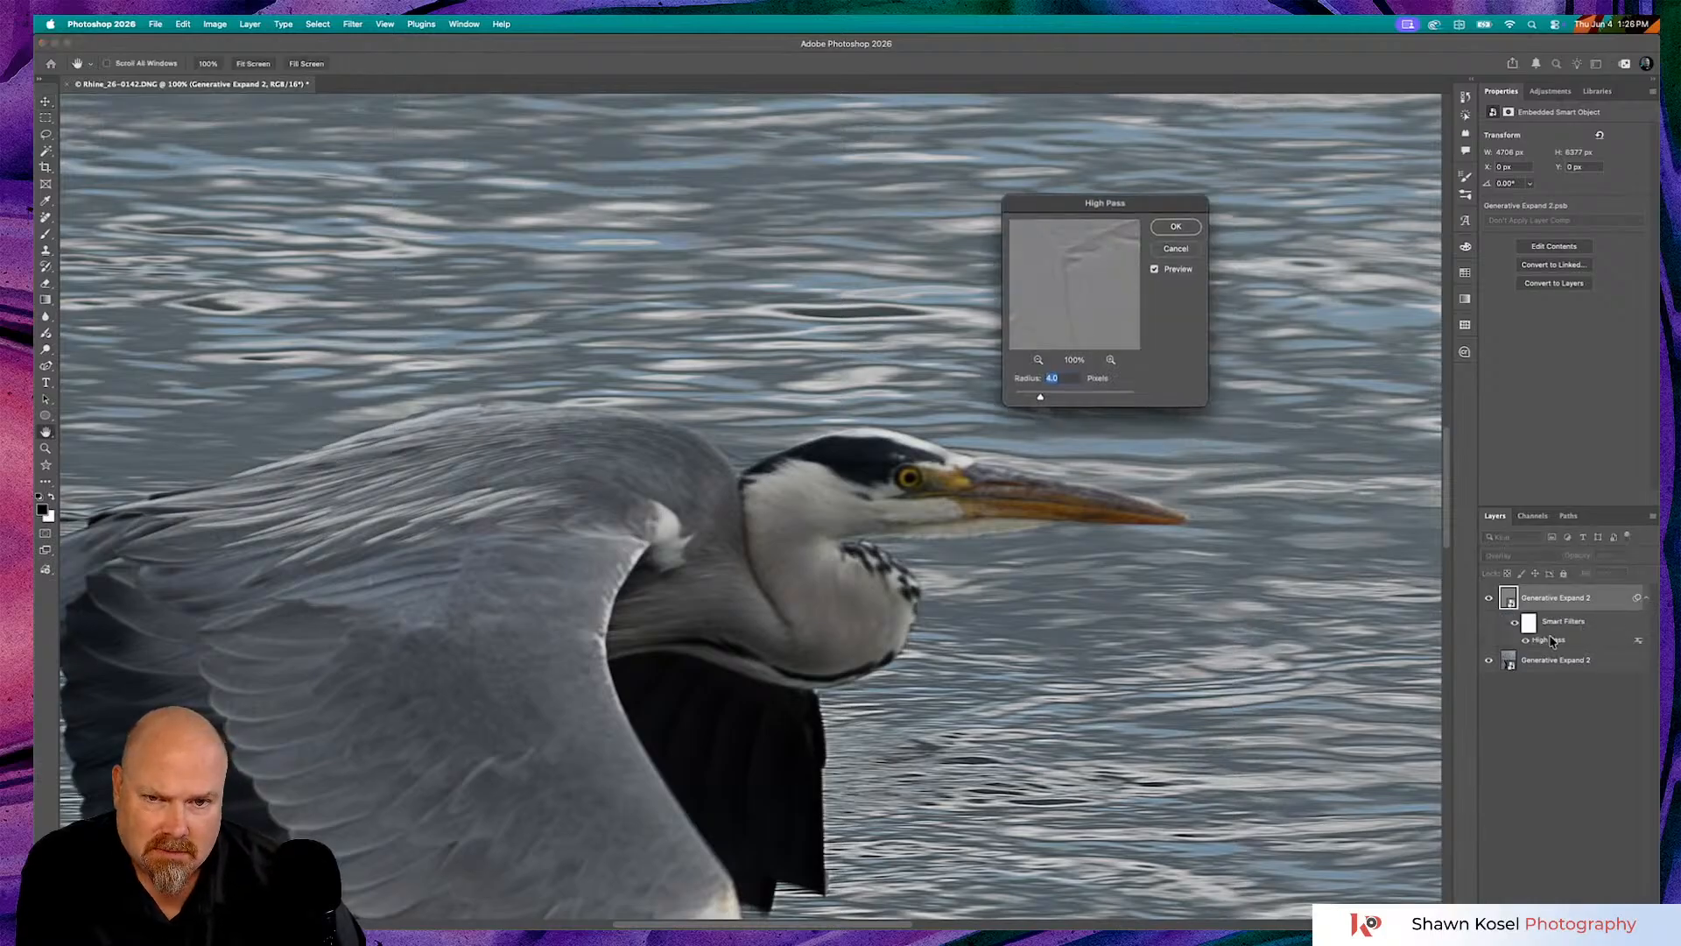
pyautogui.moveTo(1040, 401); pyautogui.dragTo(1058, 401)
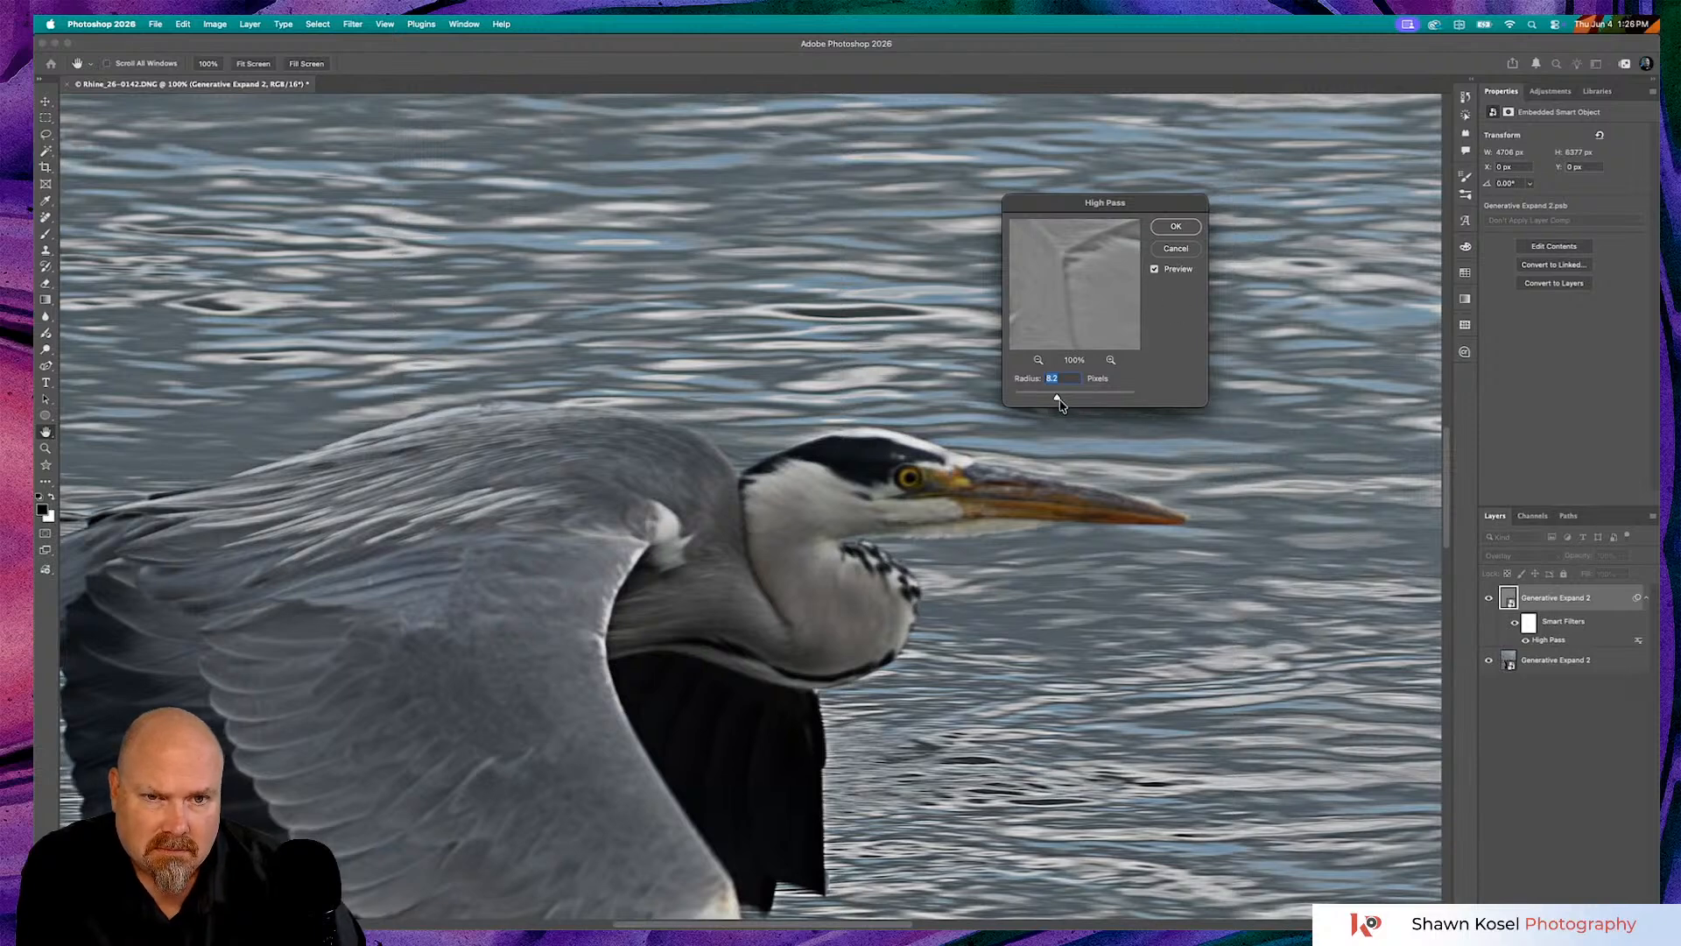
pyautogui.moveTo(1057, 400); pyautogui.dragTo(1051, 401)
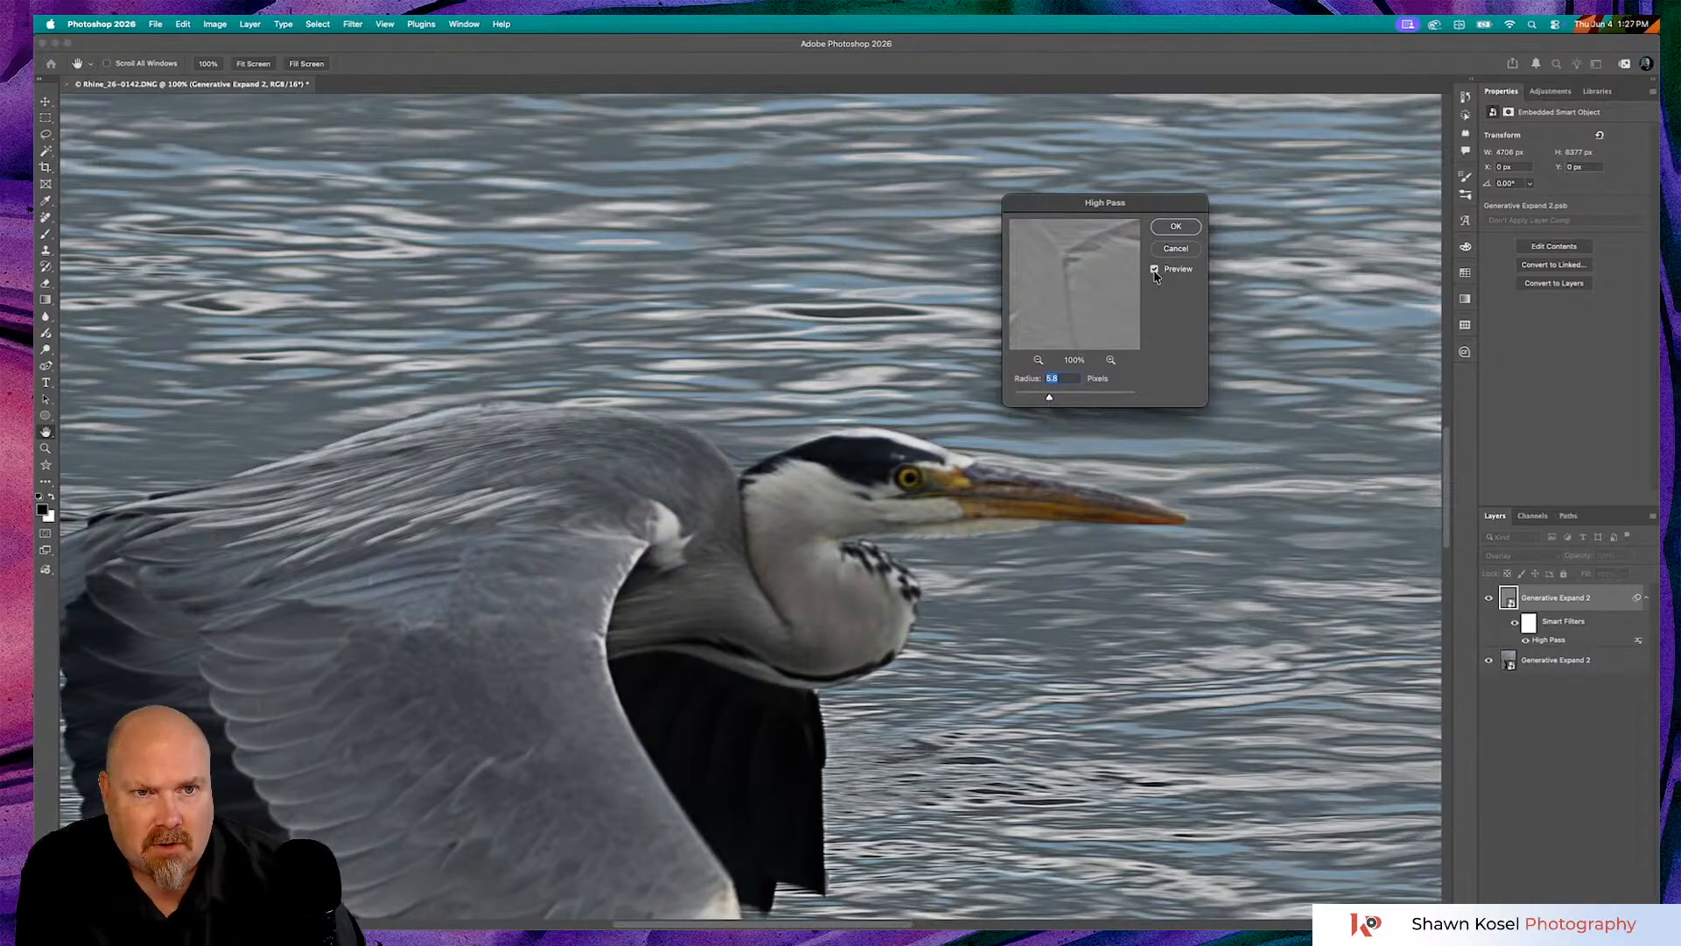
pyautogui.click(1175, 229)
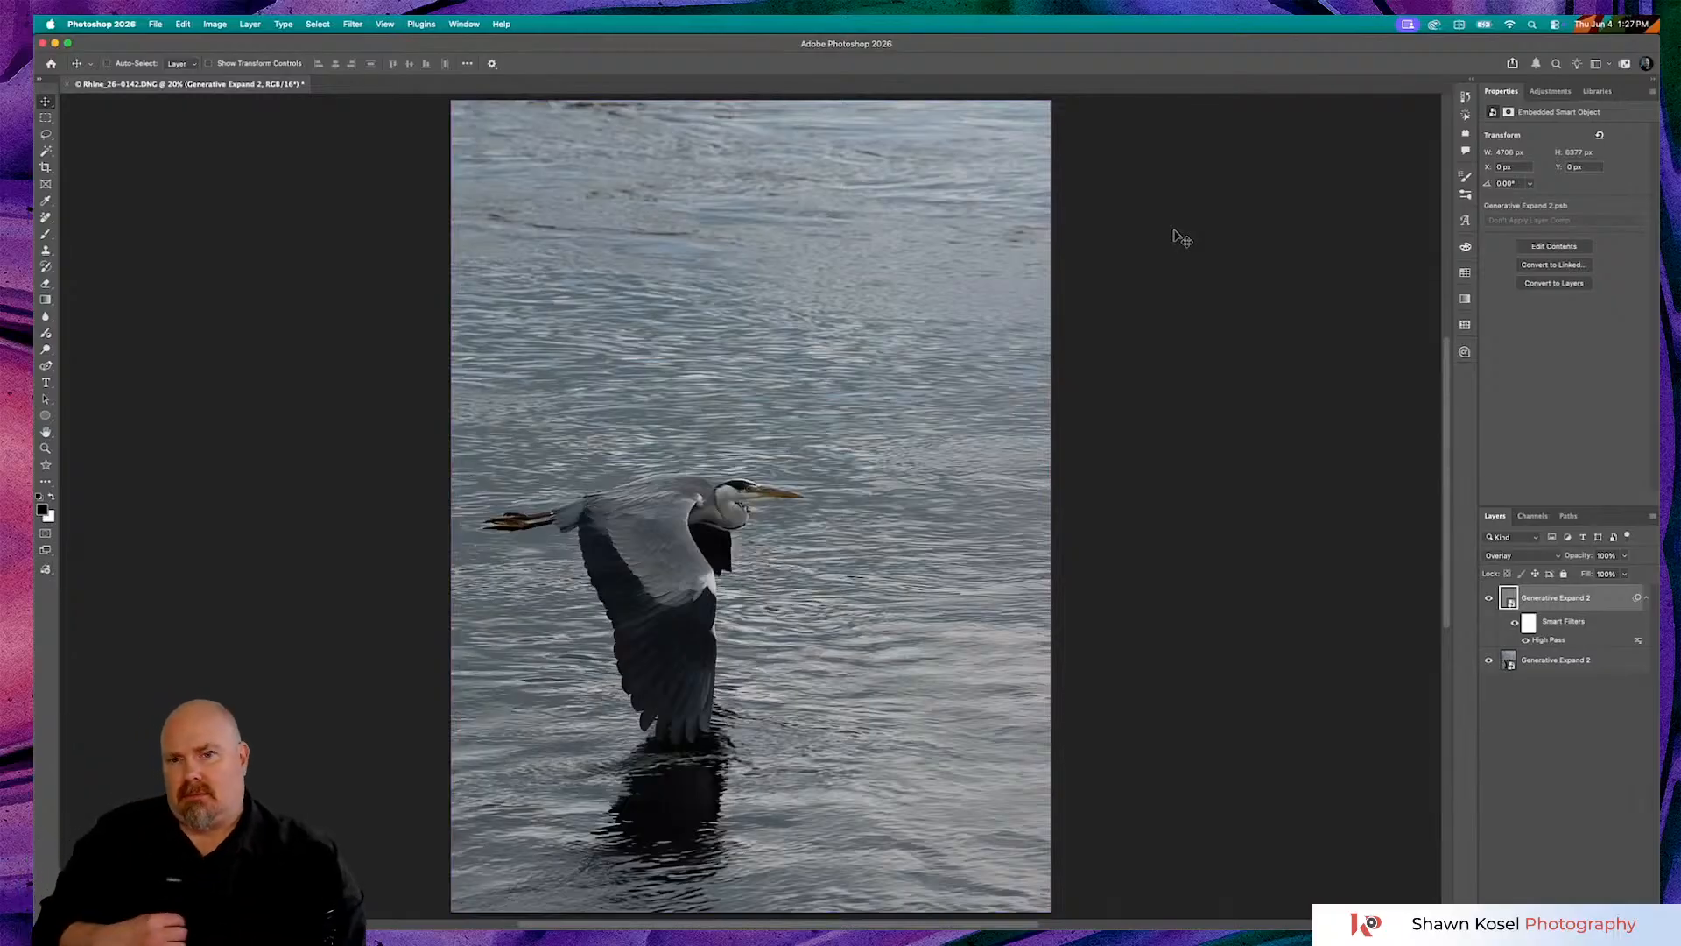
# - Save the edited heron document and close it
pyautogui.press('super')
pyautogui.press('super+s')
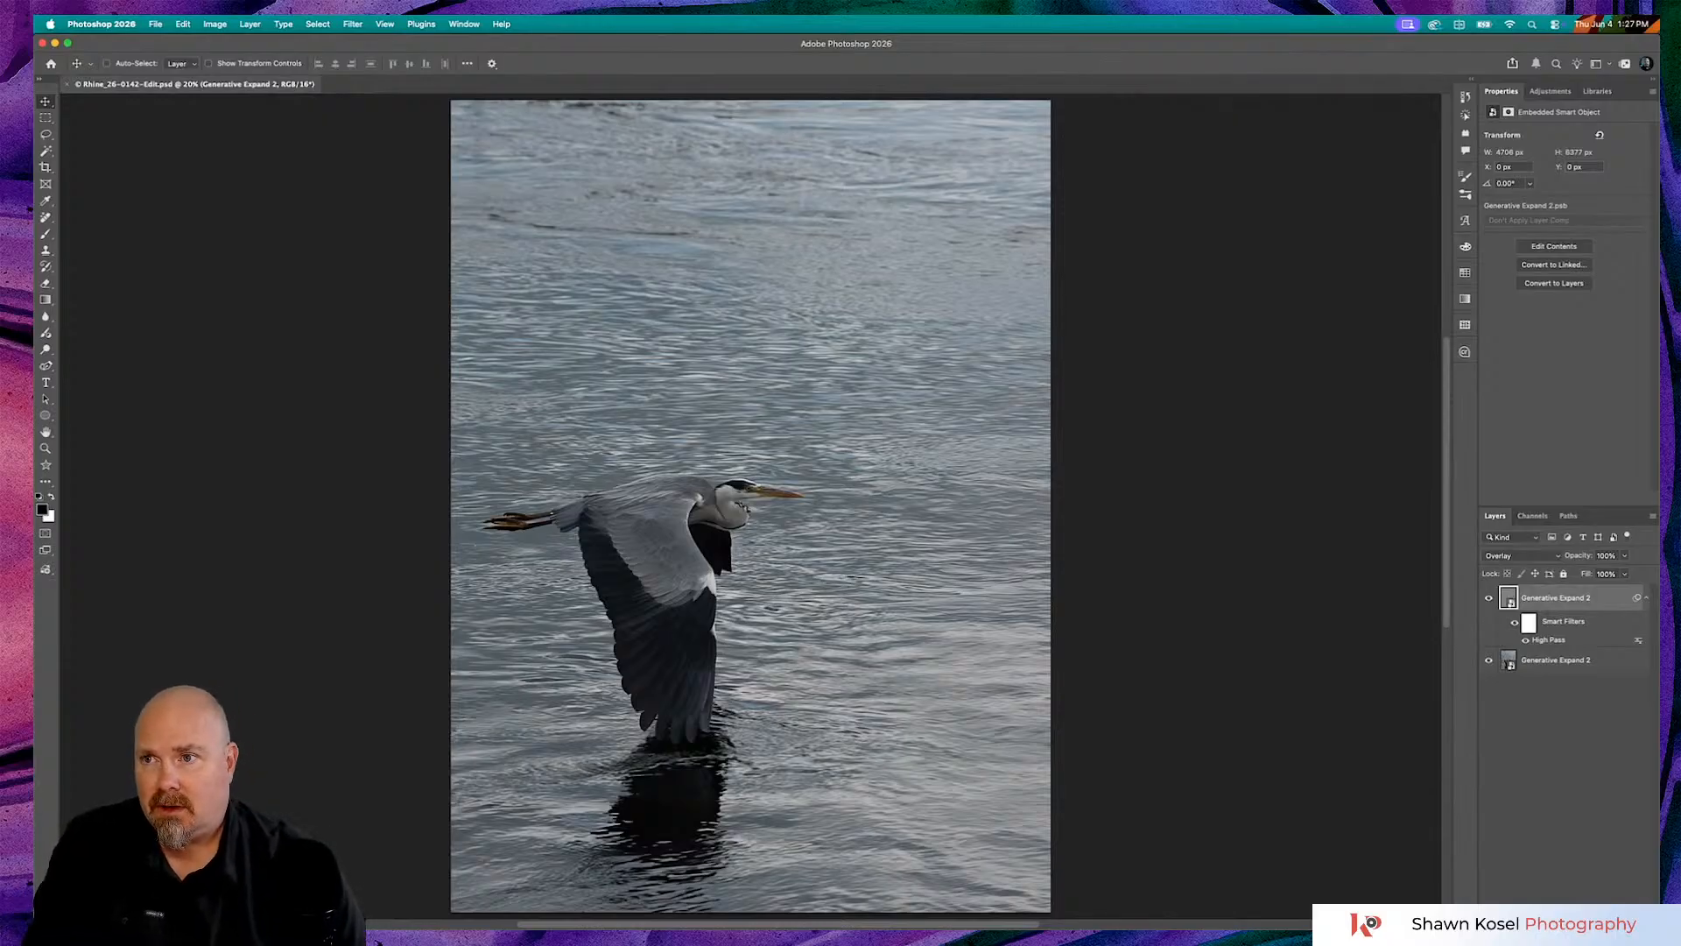
pyautogui.click(66, 84)
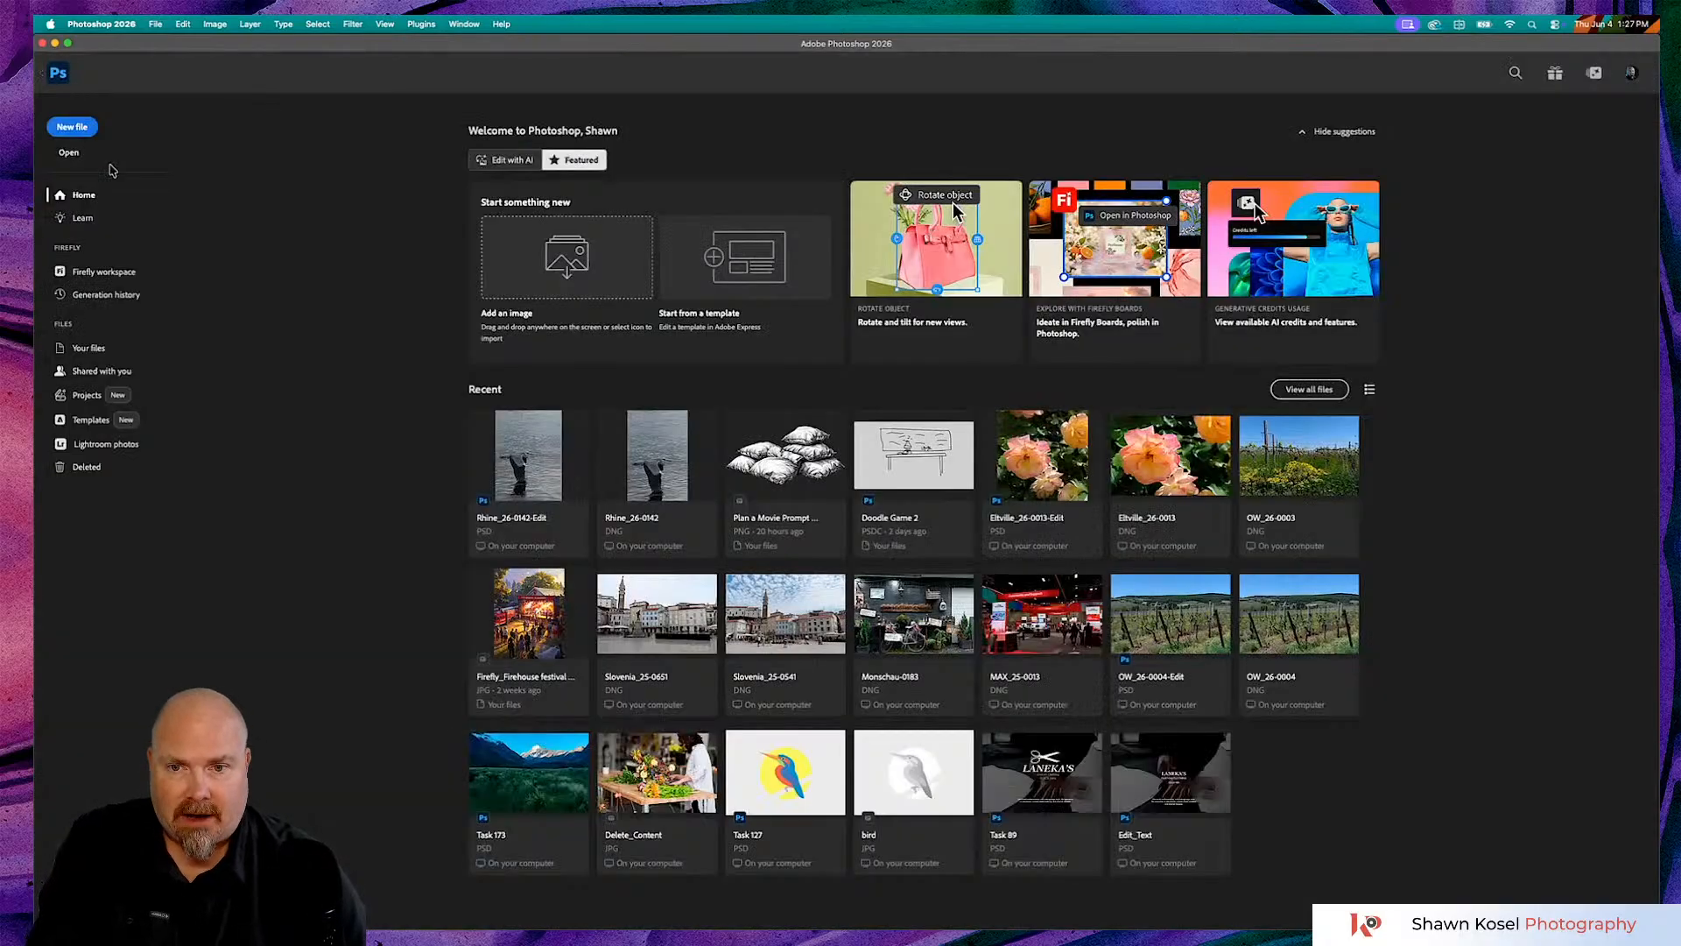
# - Switch to Lightroom Classic, open the edited heron photo for cropping in Develop and flip the orientation of the spiral crop overlay
pyautogui.press('super+Tab')
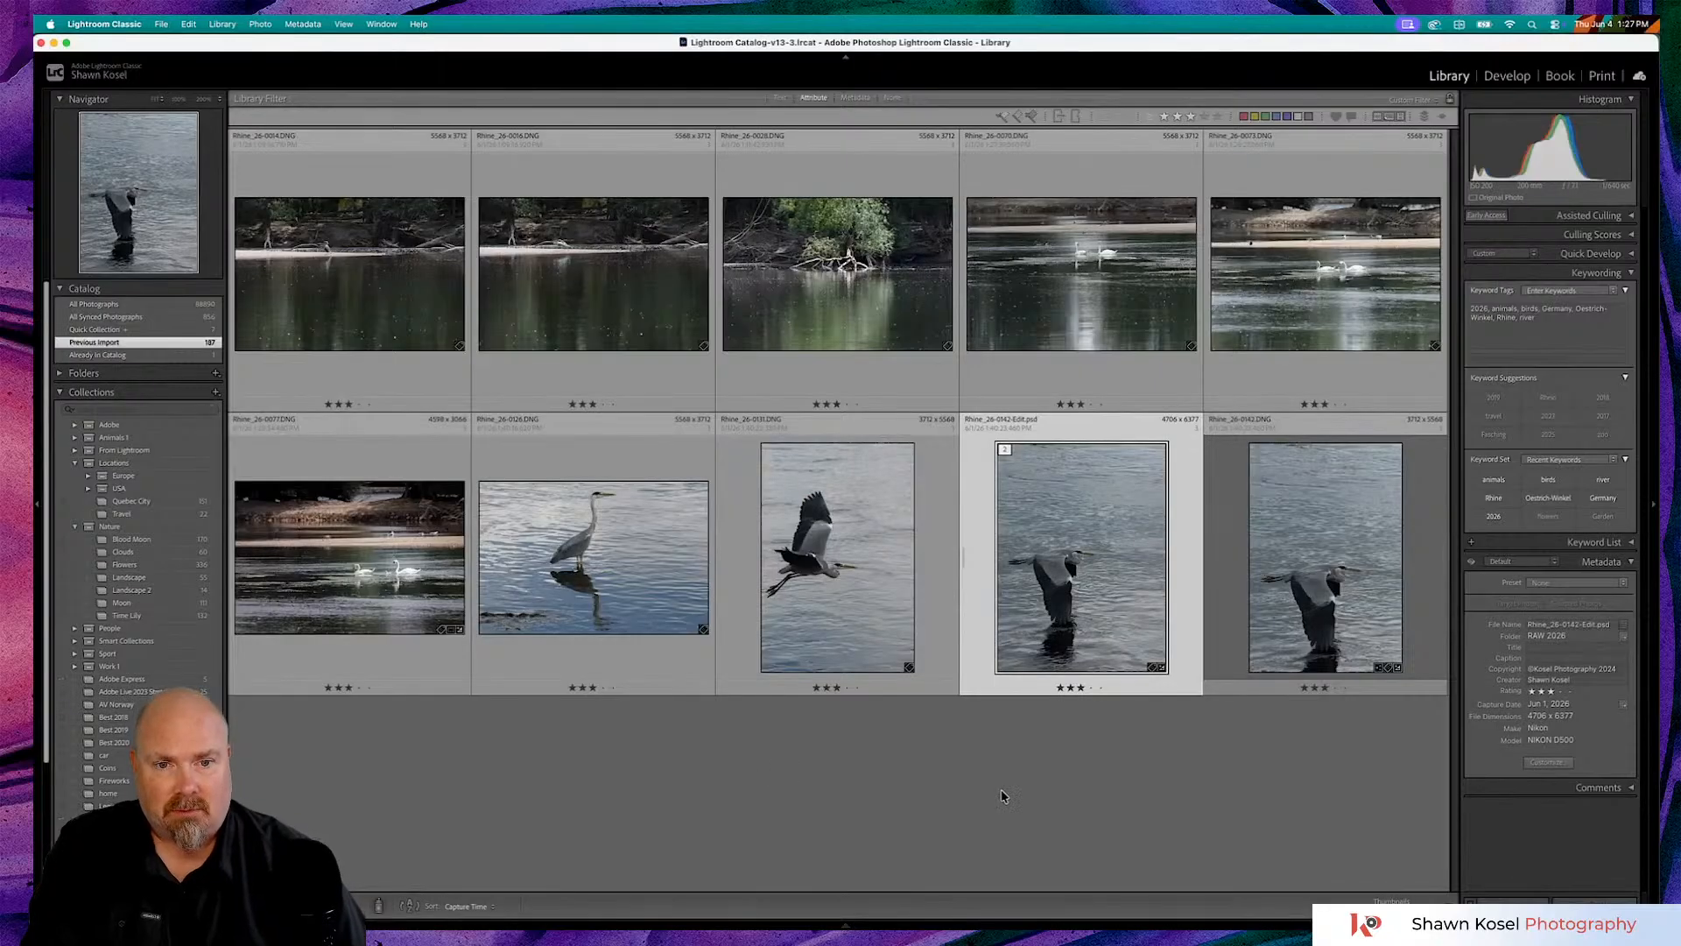
pyautogui.doubleClick(1091, 566)
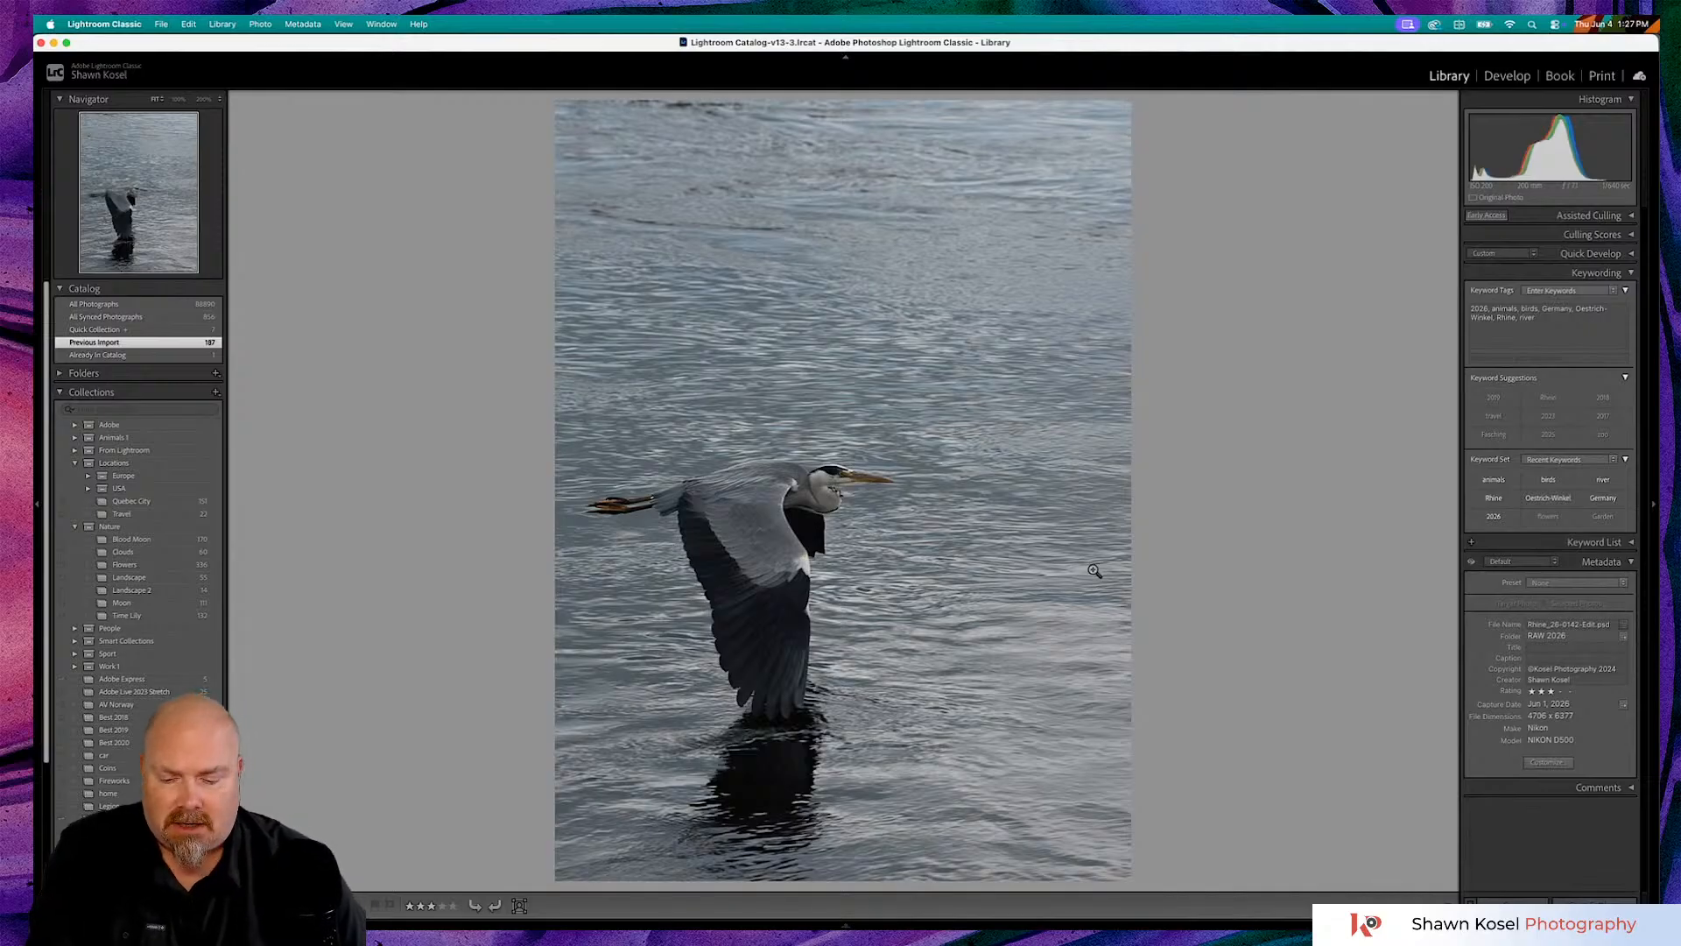
pyautogui.press('d')
pyautogui.click(1518, 229)
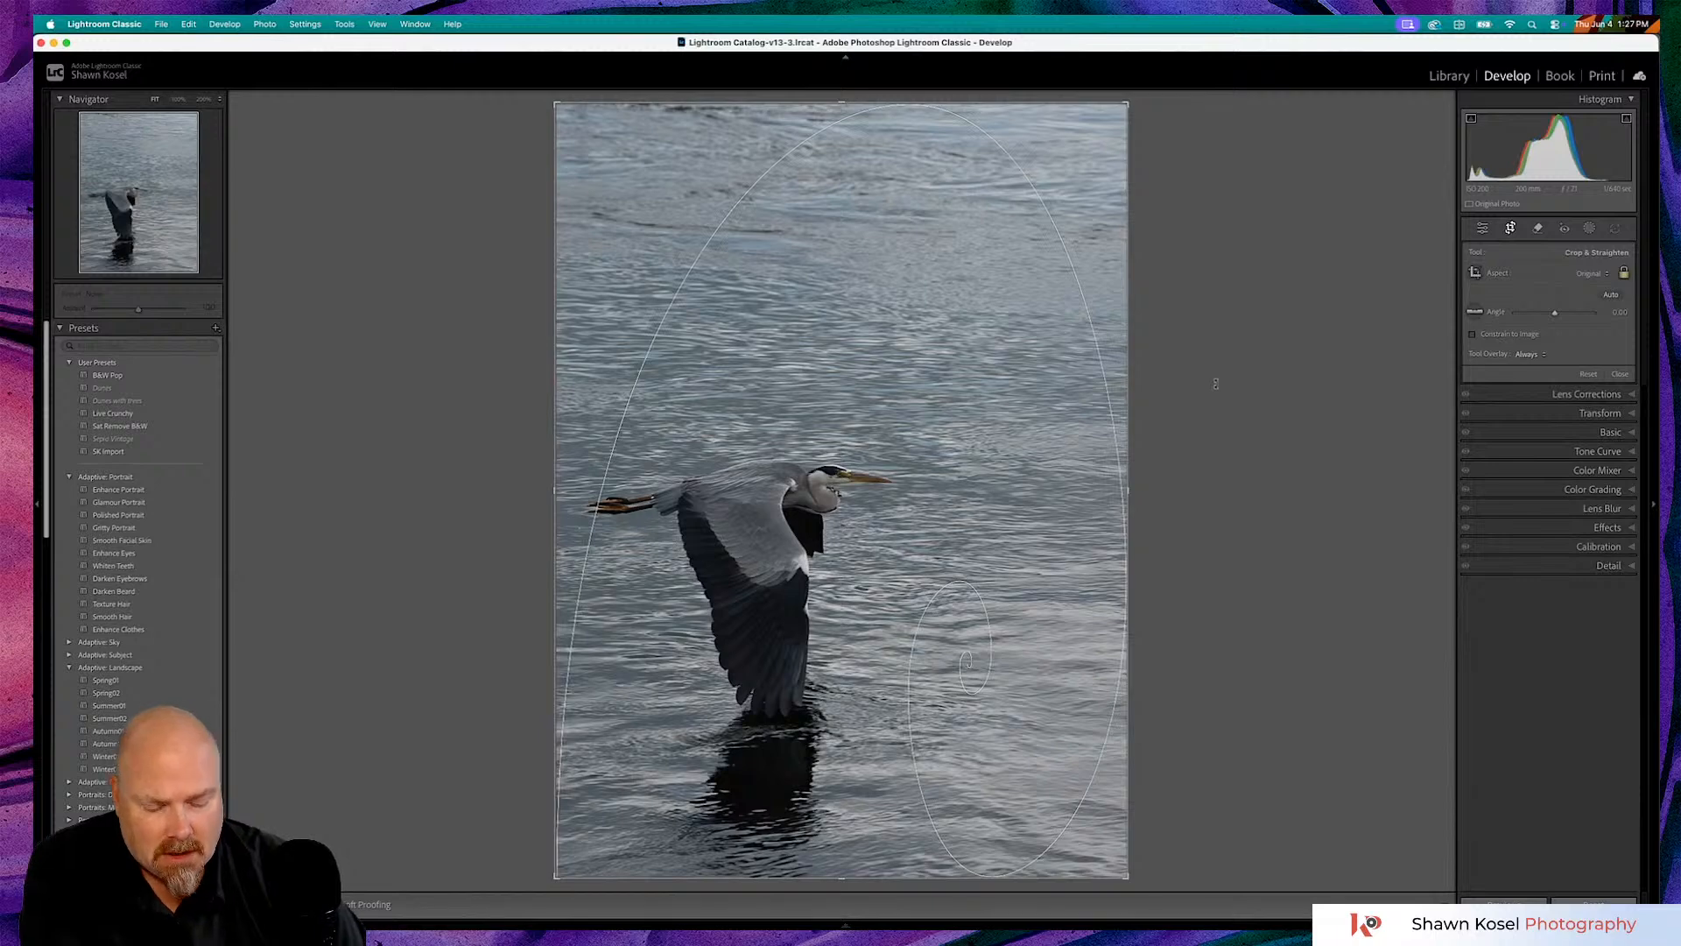
pyautogui.hotkey('shift', 'o')
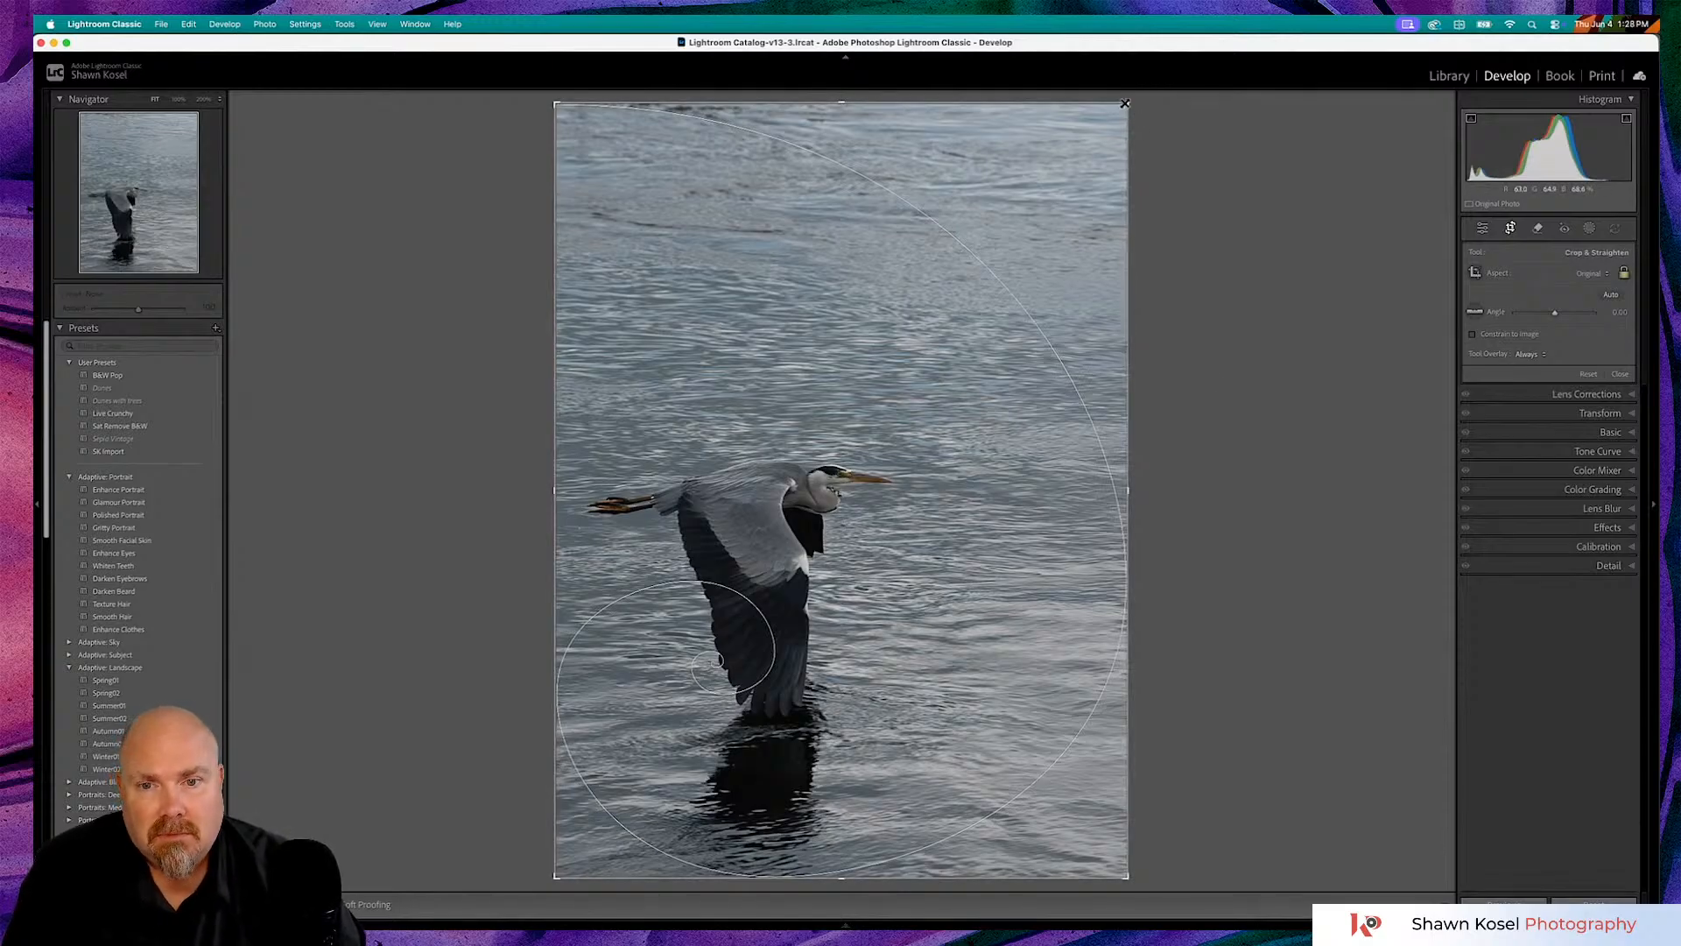
# - Unlock the crop aspect ratio to trim water above the heron and on the side it faces, and open the aspect ratio presets
pyautogui.click(1624, 272)
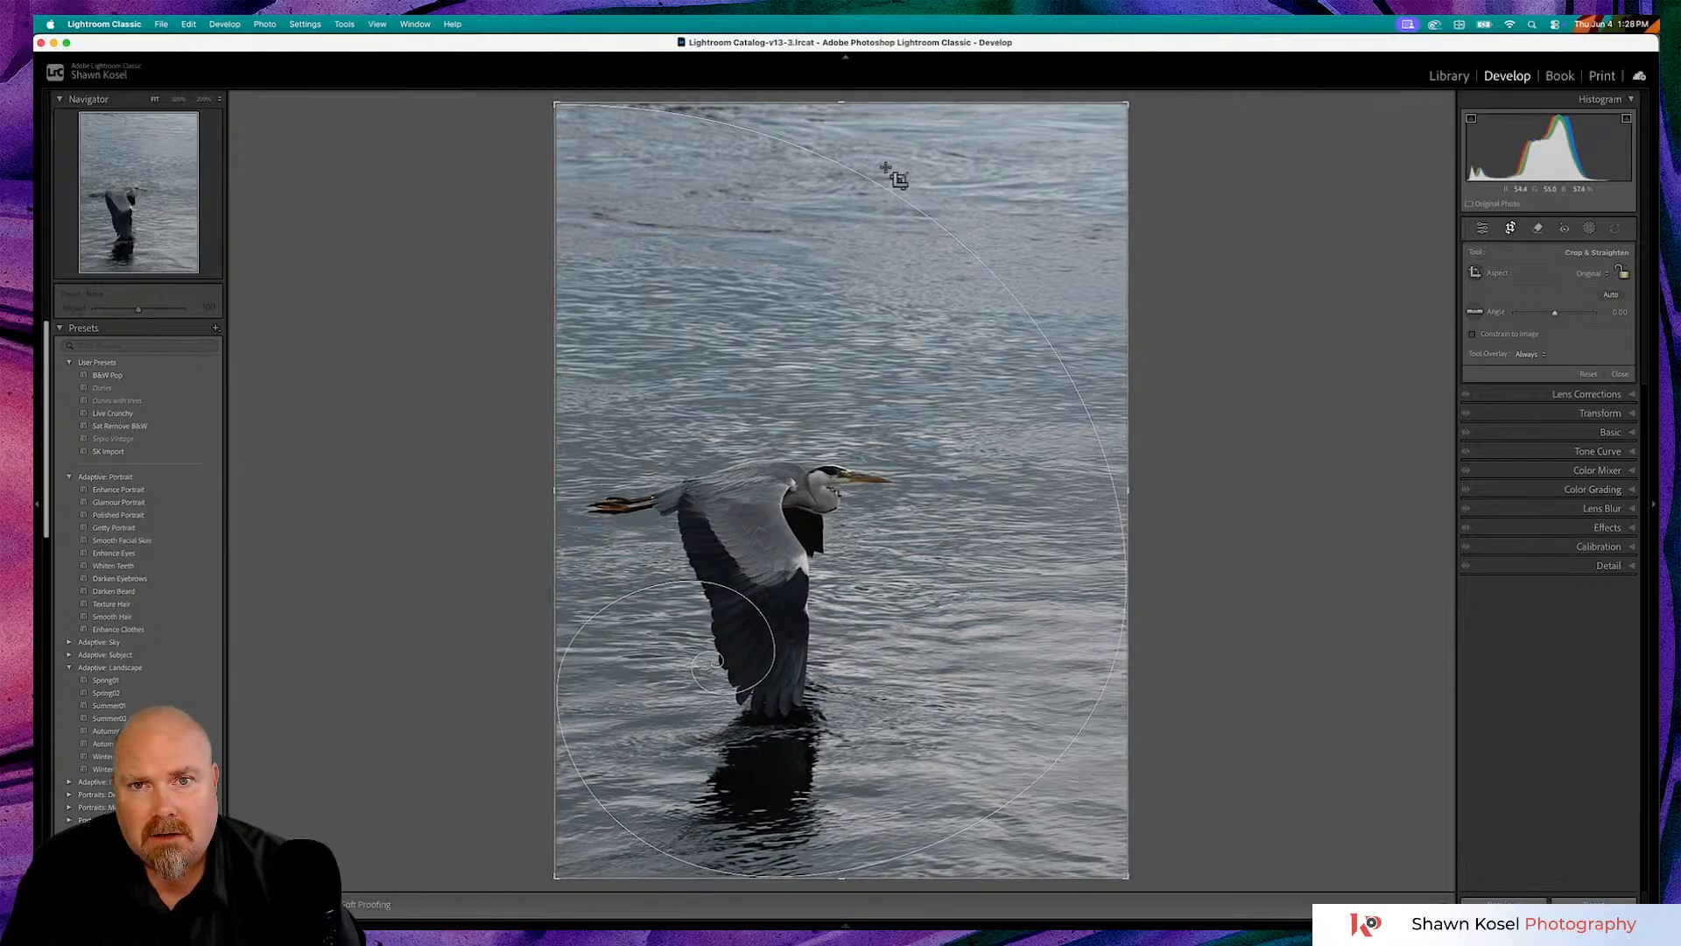
pyautogui.moveTo(842, 103); pyautogui.dragTo(842, 155)
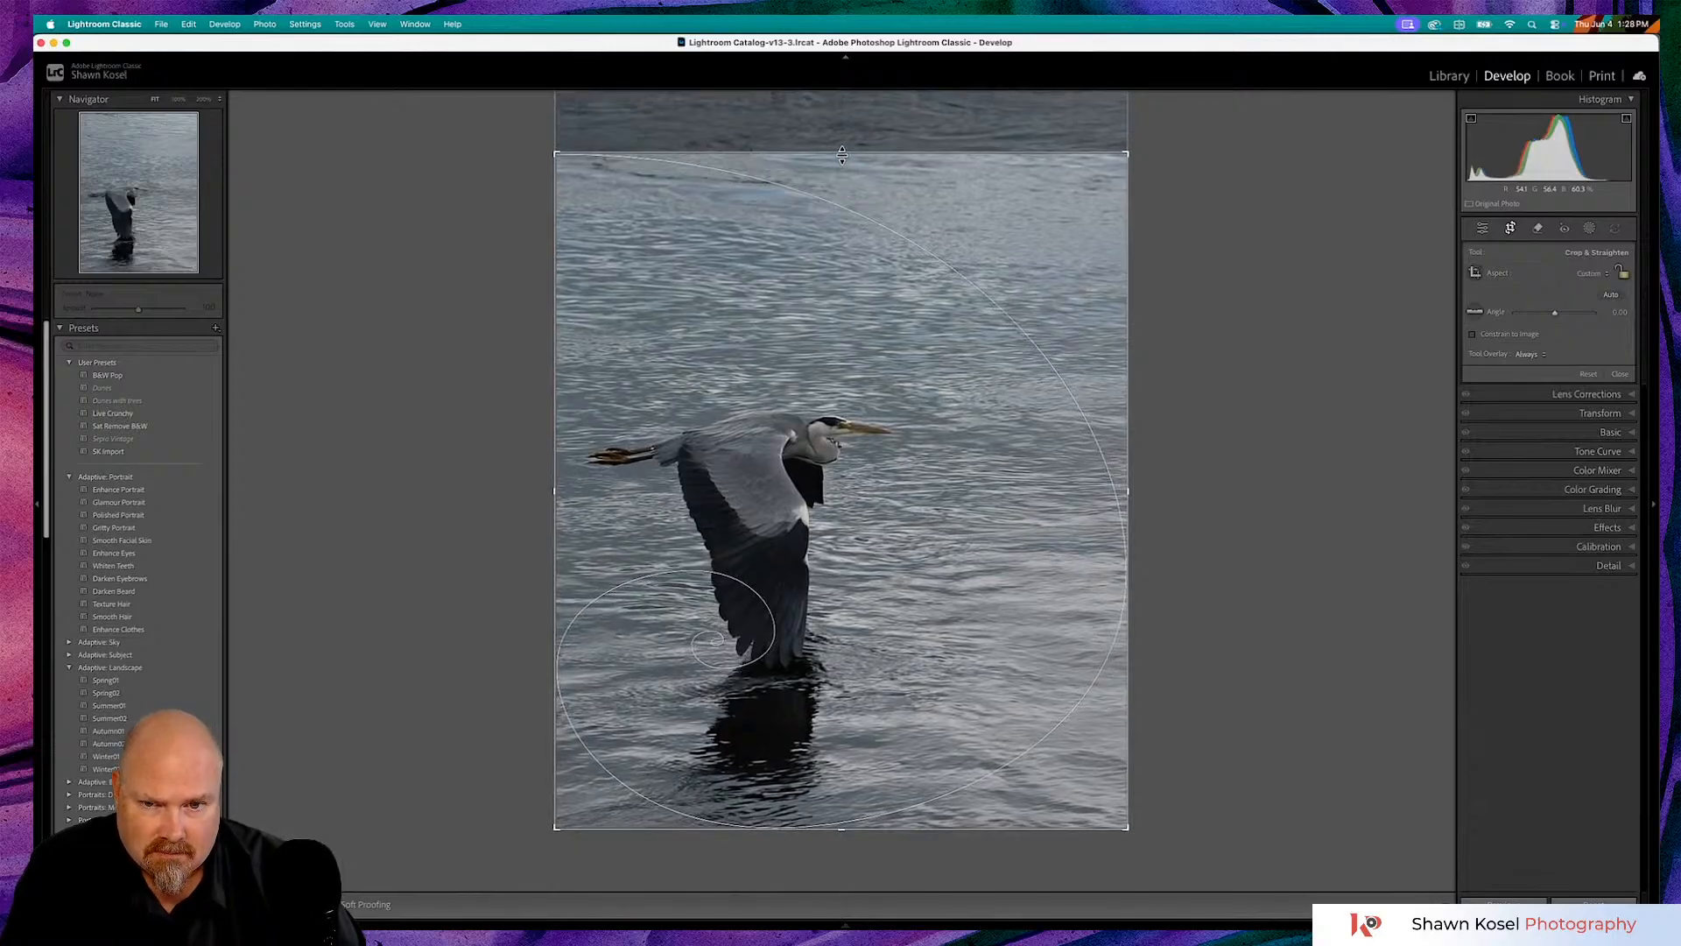
pyautogui.moveTo(1127, 492); pyautogui.dragTo(1113, 491)
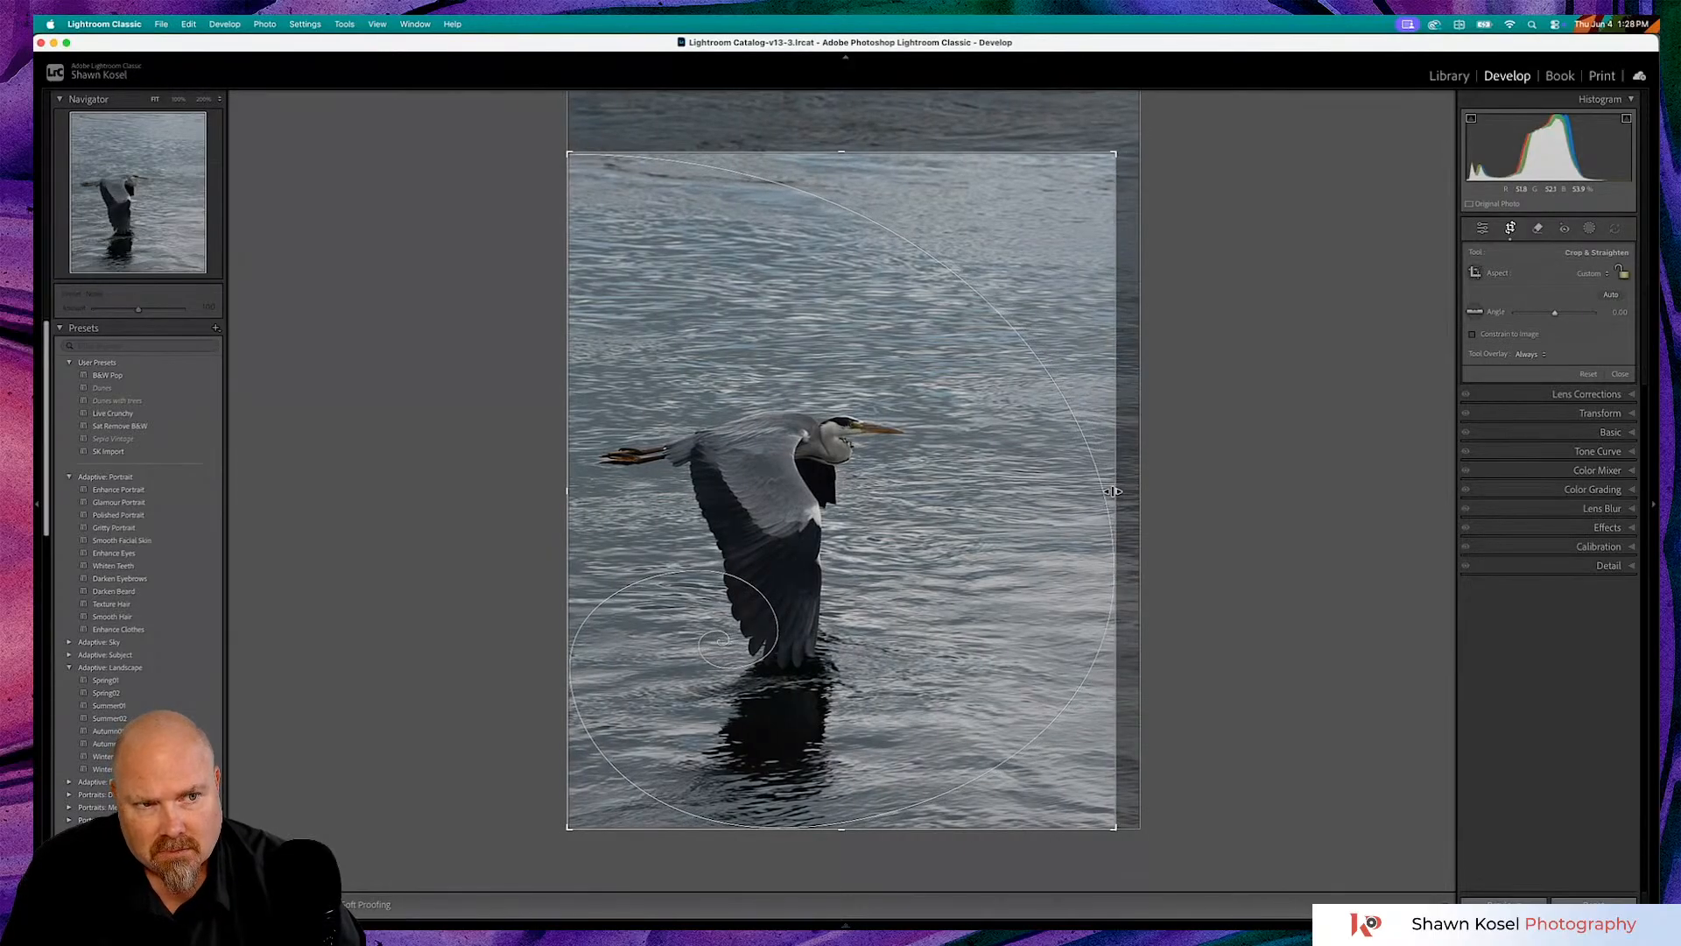
pyautogui.click(1604, 275)
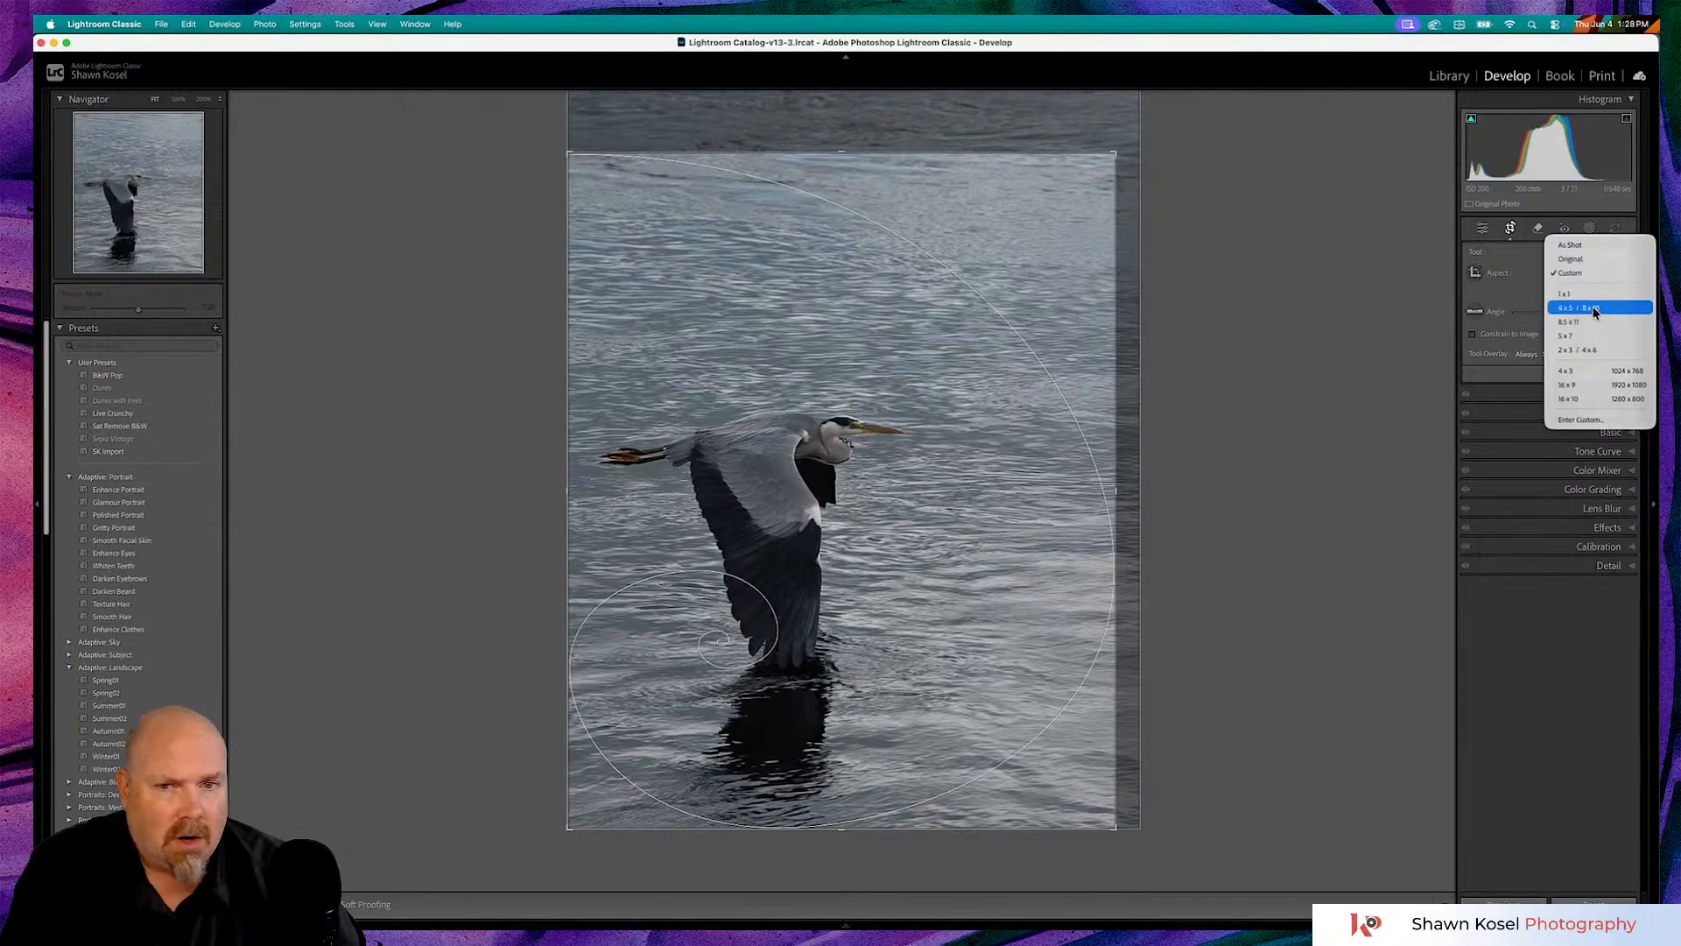
# - Set the crop's aspect ratio to 4 x 5 / 8 x 10 and compare golden spiral overlay orientations against the heron's position
pyautogui.click(1594, 309)
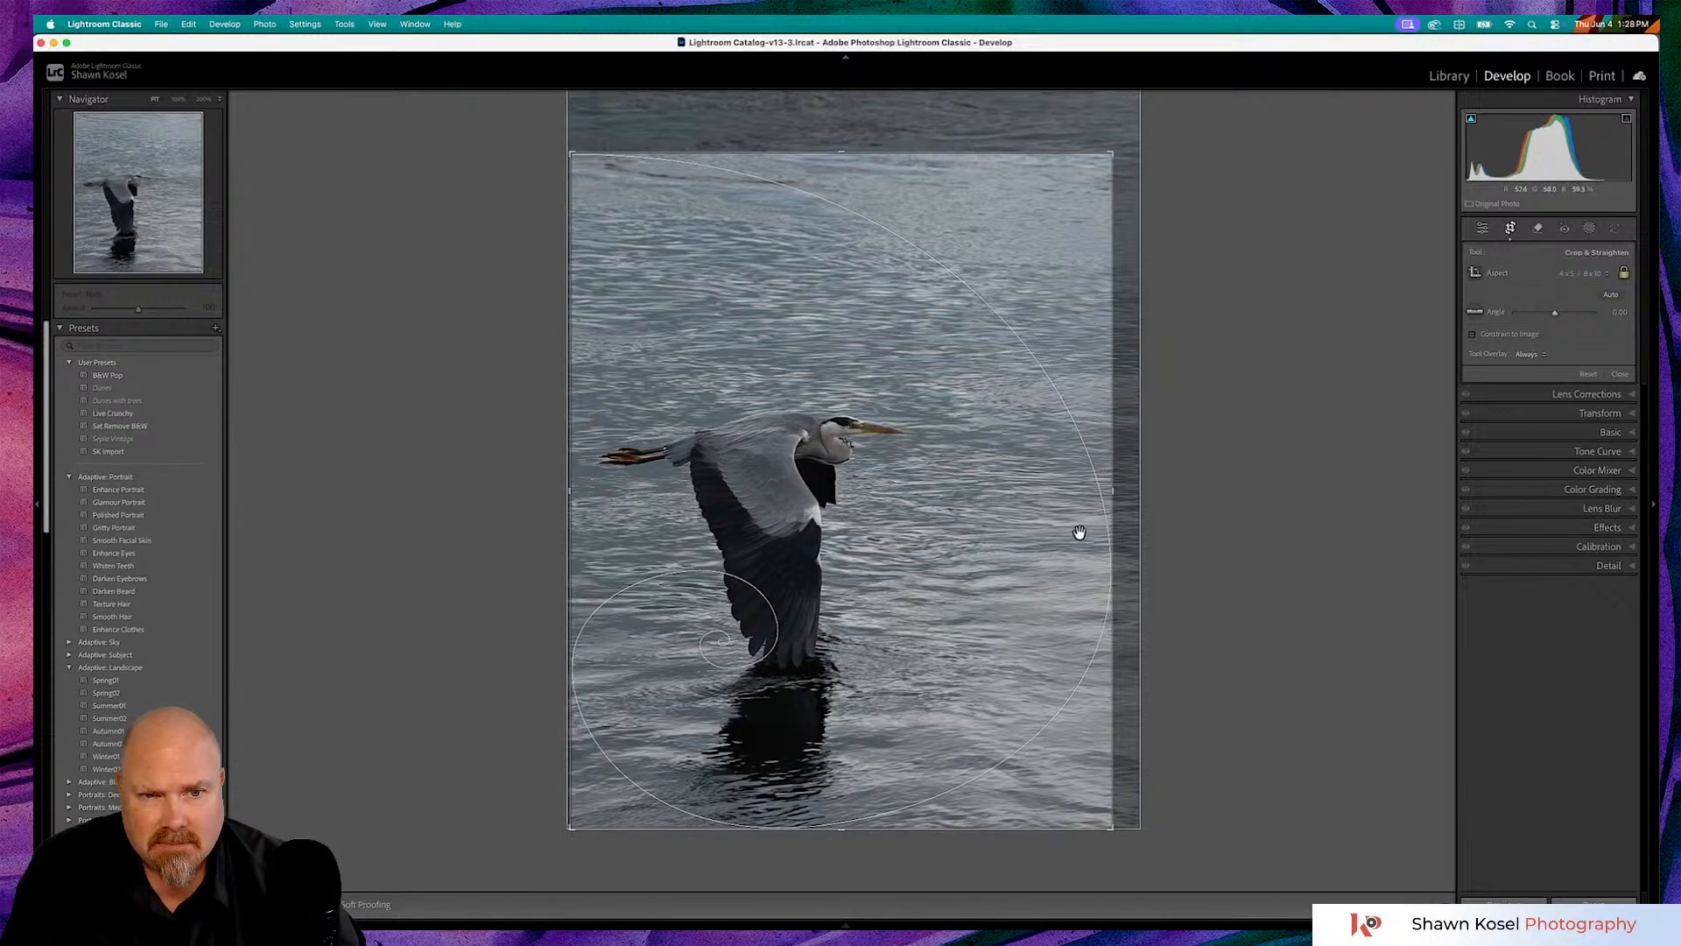
pyautogui.moveTo(998, 514); pyautogui.dragTo(1001, 520)
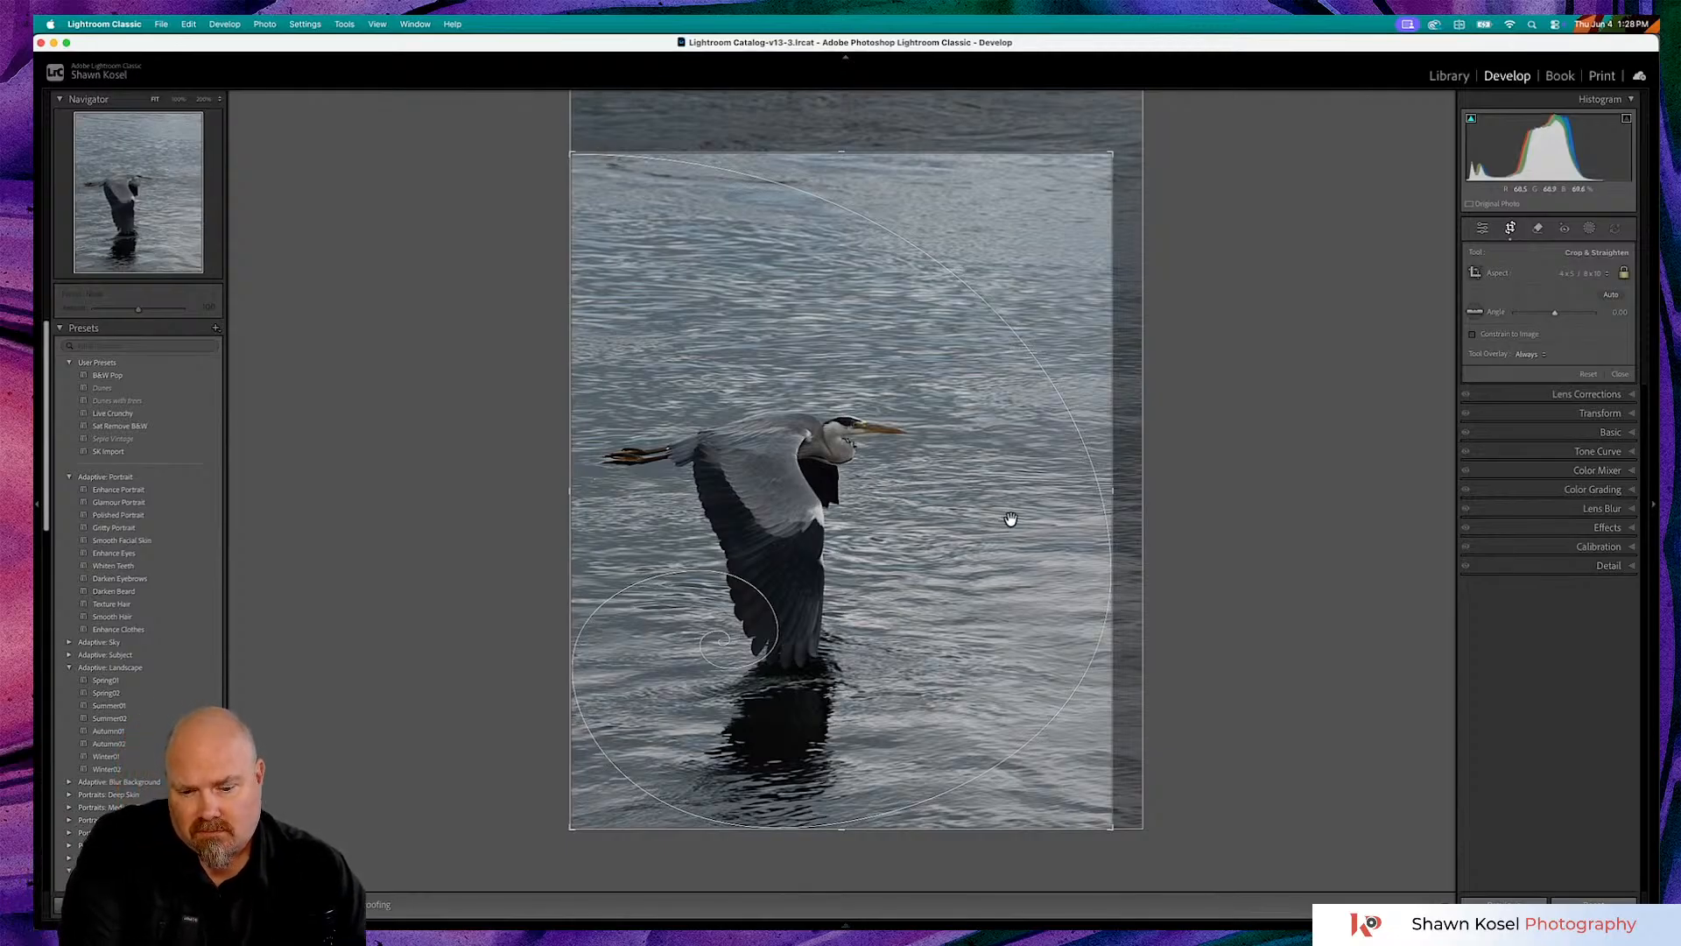
pyautogui.hotkey('shift', 'o')
pyautogui.hotkey('shift', 'o')
pyautogui.hotkey('shift', 'o')
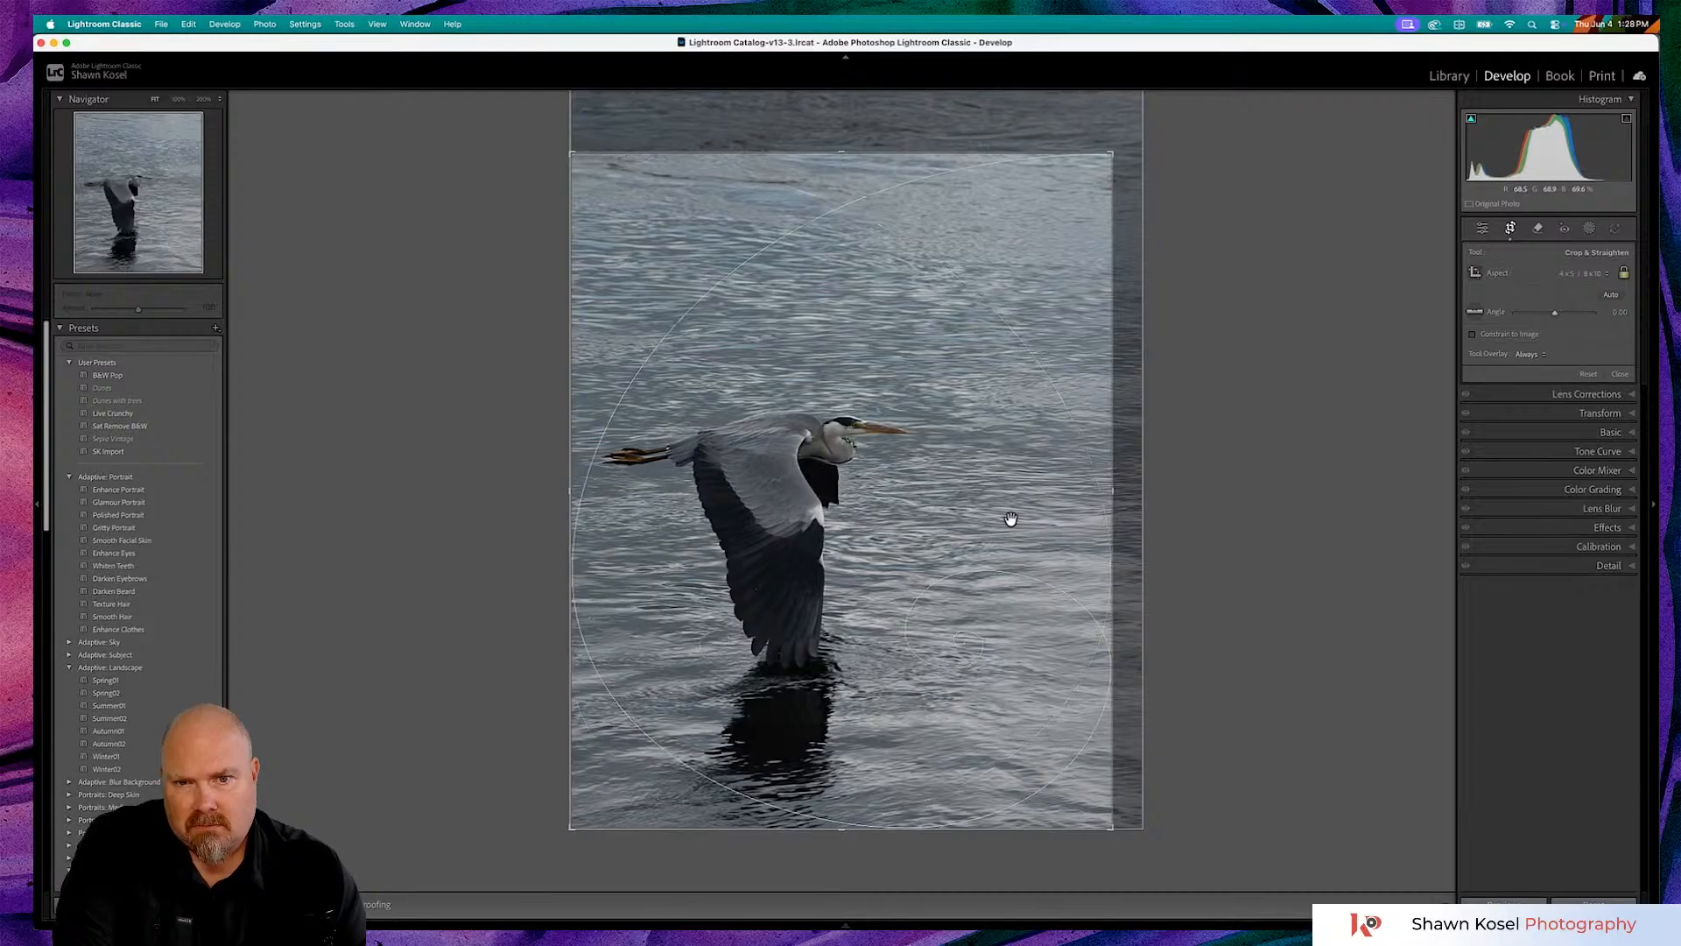
pyautogui.hotkey('shift', 'o')
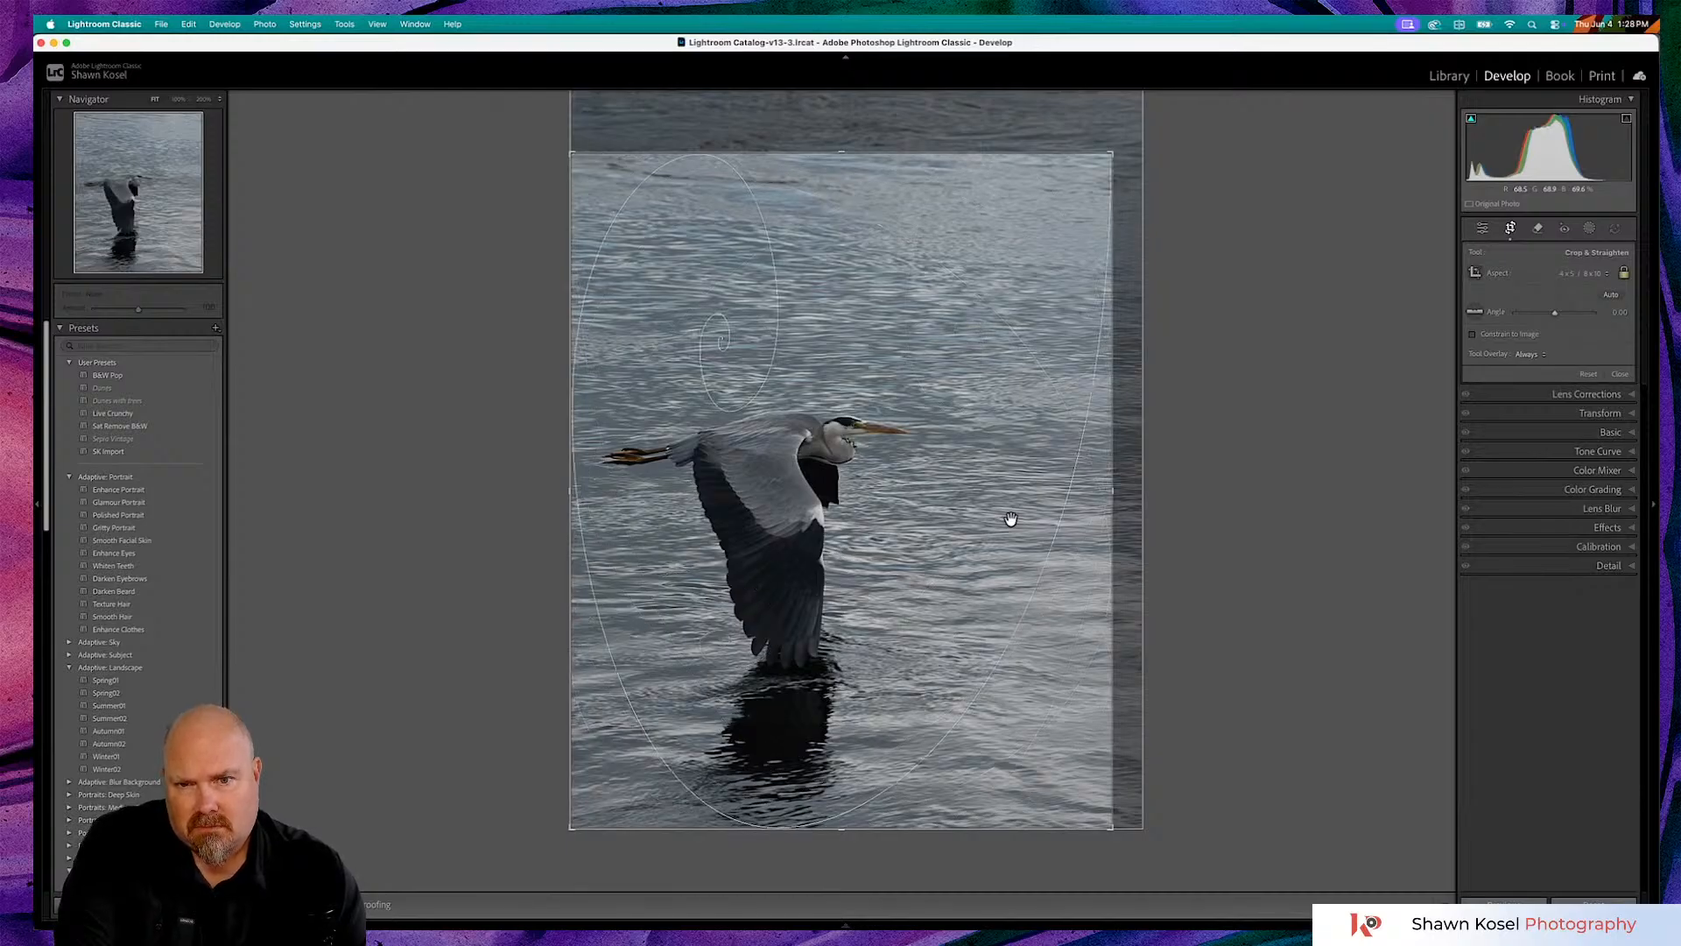
pyautogui.hotkey('shift', 'o')
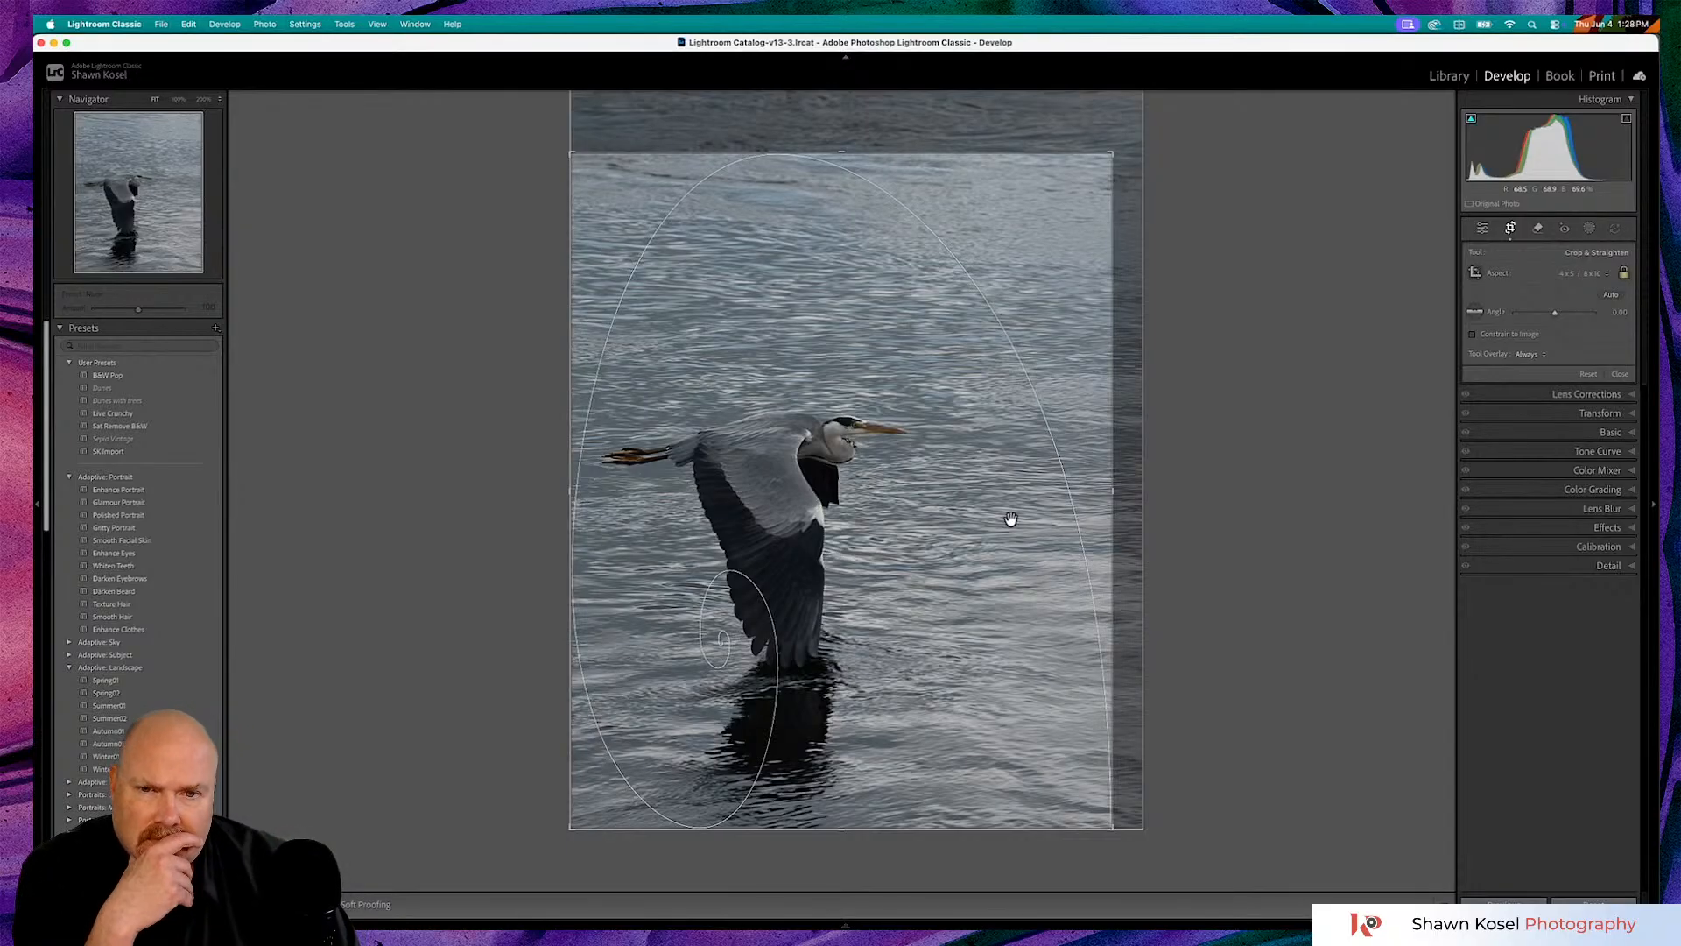
pyautogui.moveTo(873, 518); pyautogui.dragTo(874, 544)
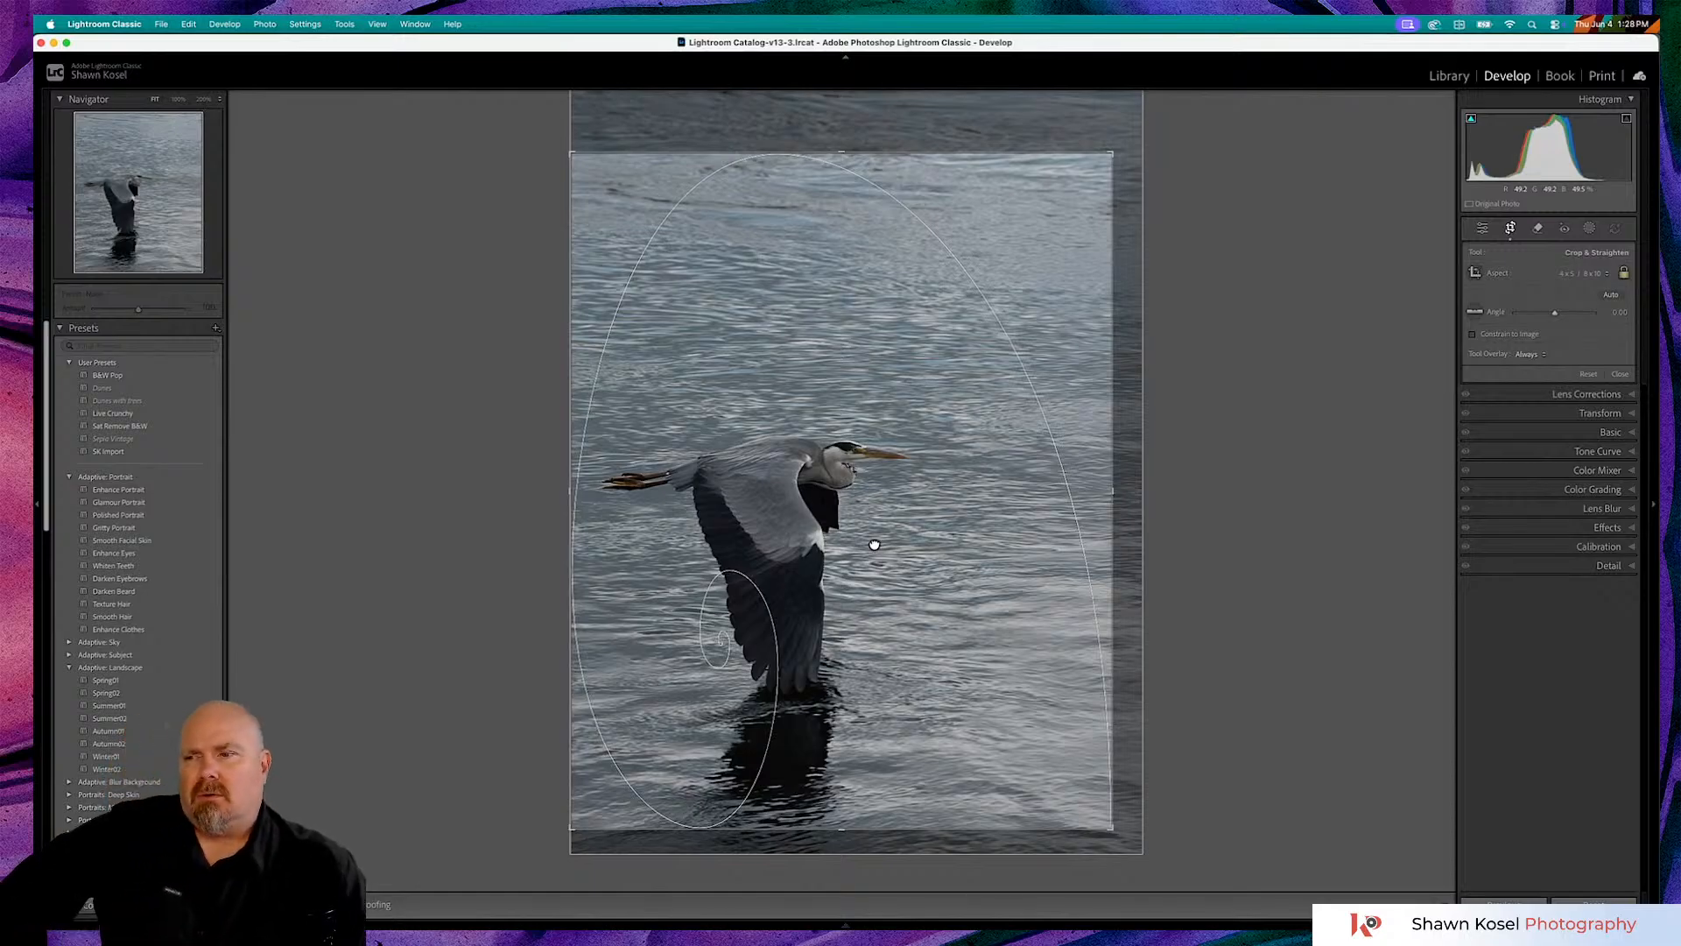
pyautogui.moveTo(875, 544); pyautogui.dragTo(875, 514)
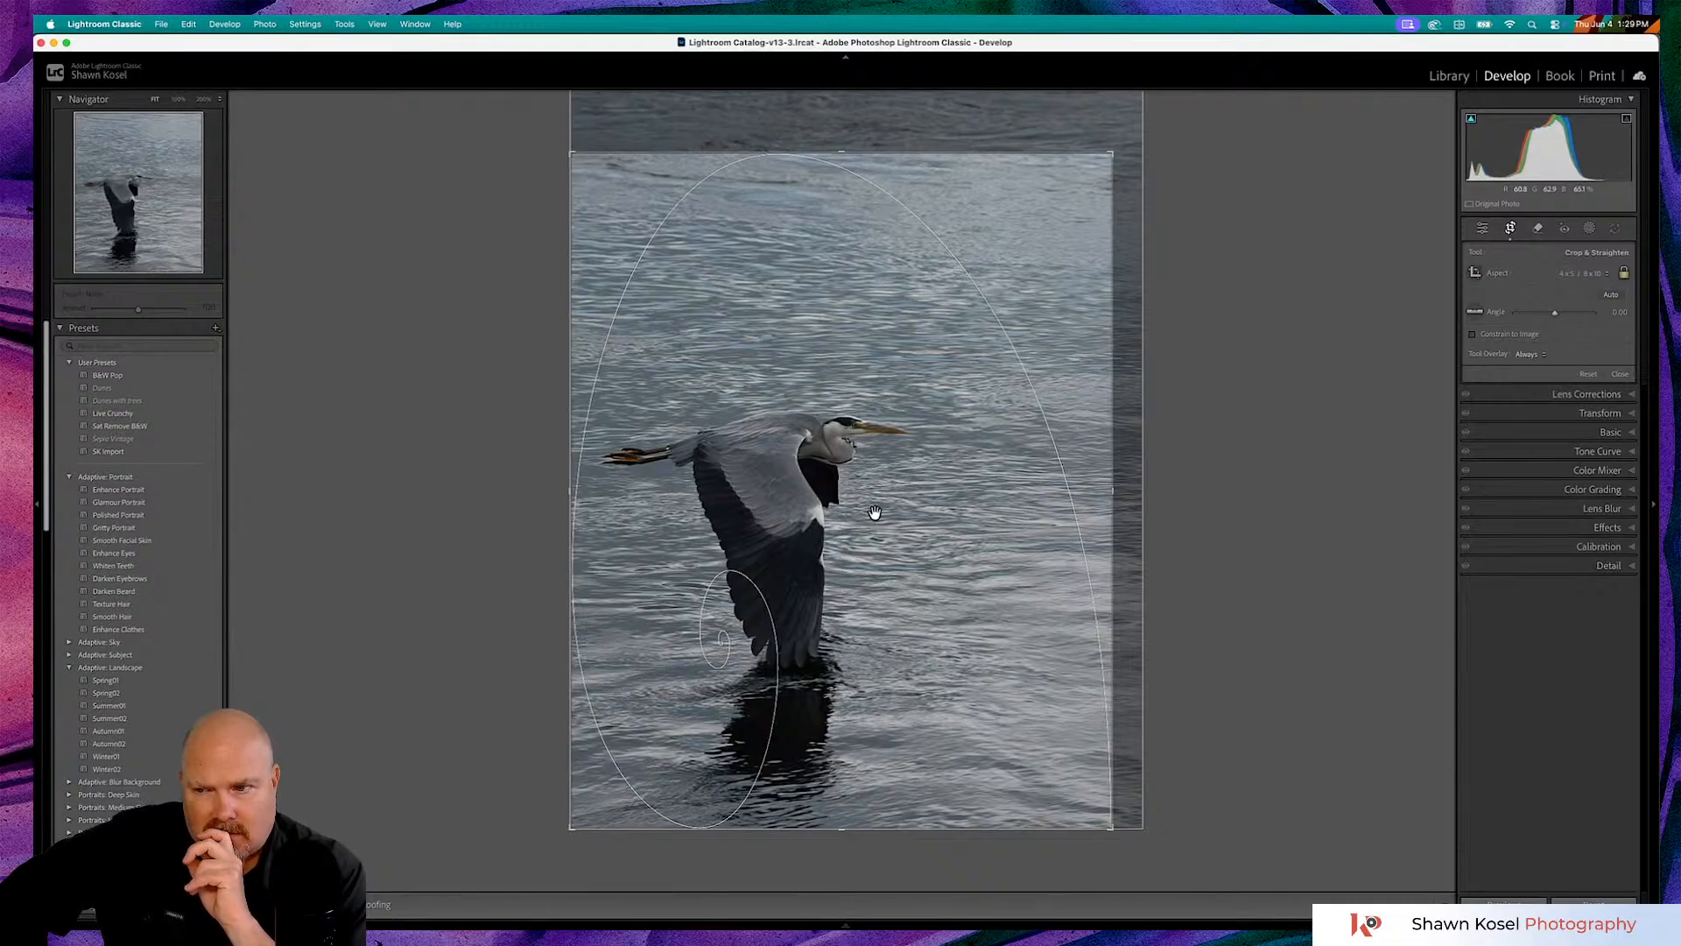
# - Switch the crop guide overlay from the golden spiral to the rule-of-thirds grid
pyautogui.press('o')
pyautogui.press('o')
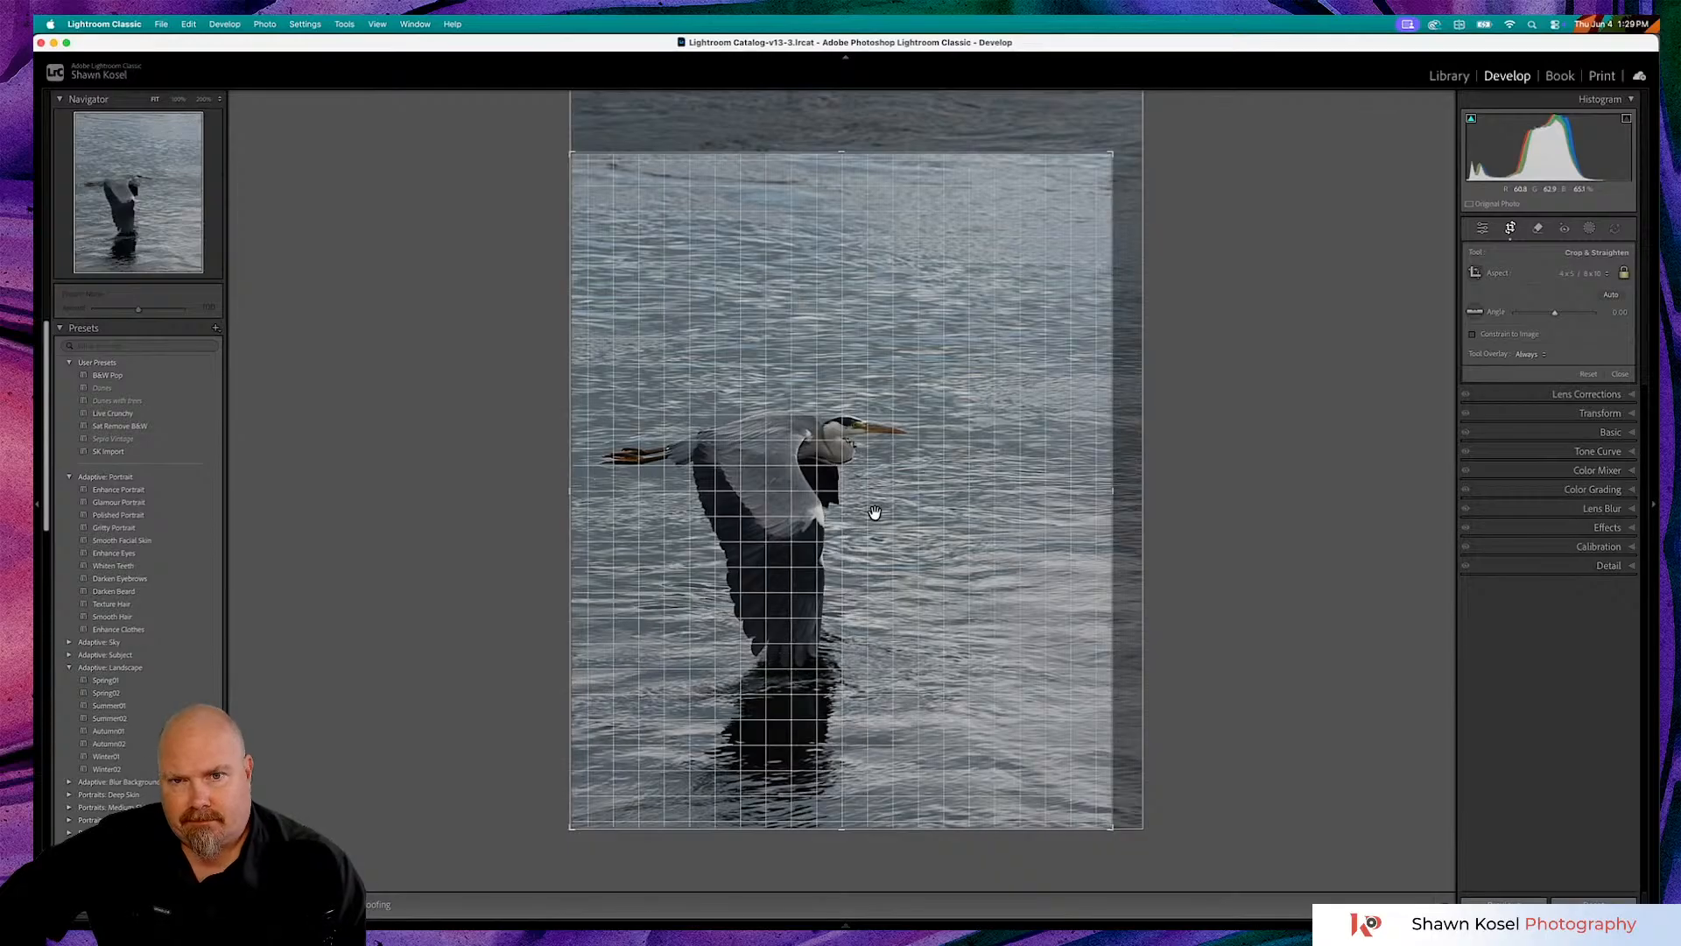
pyautogui.press('o')
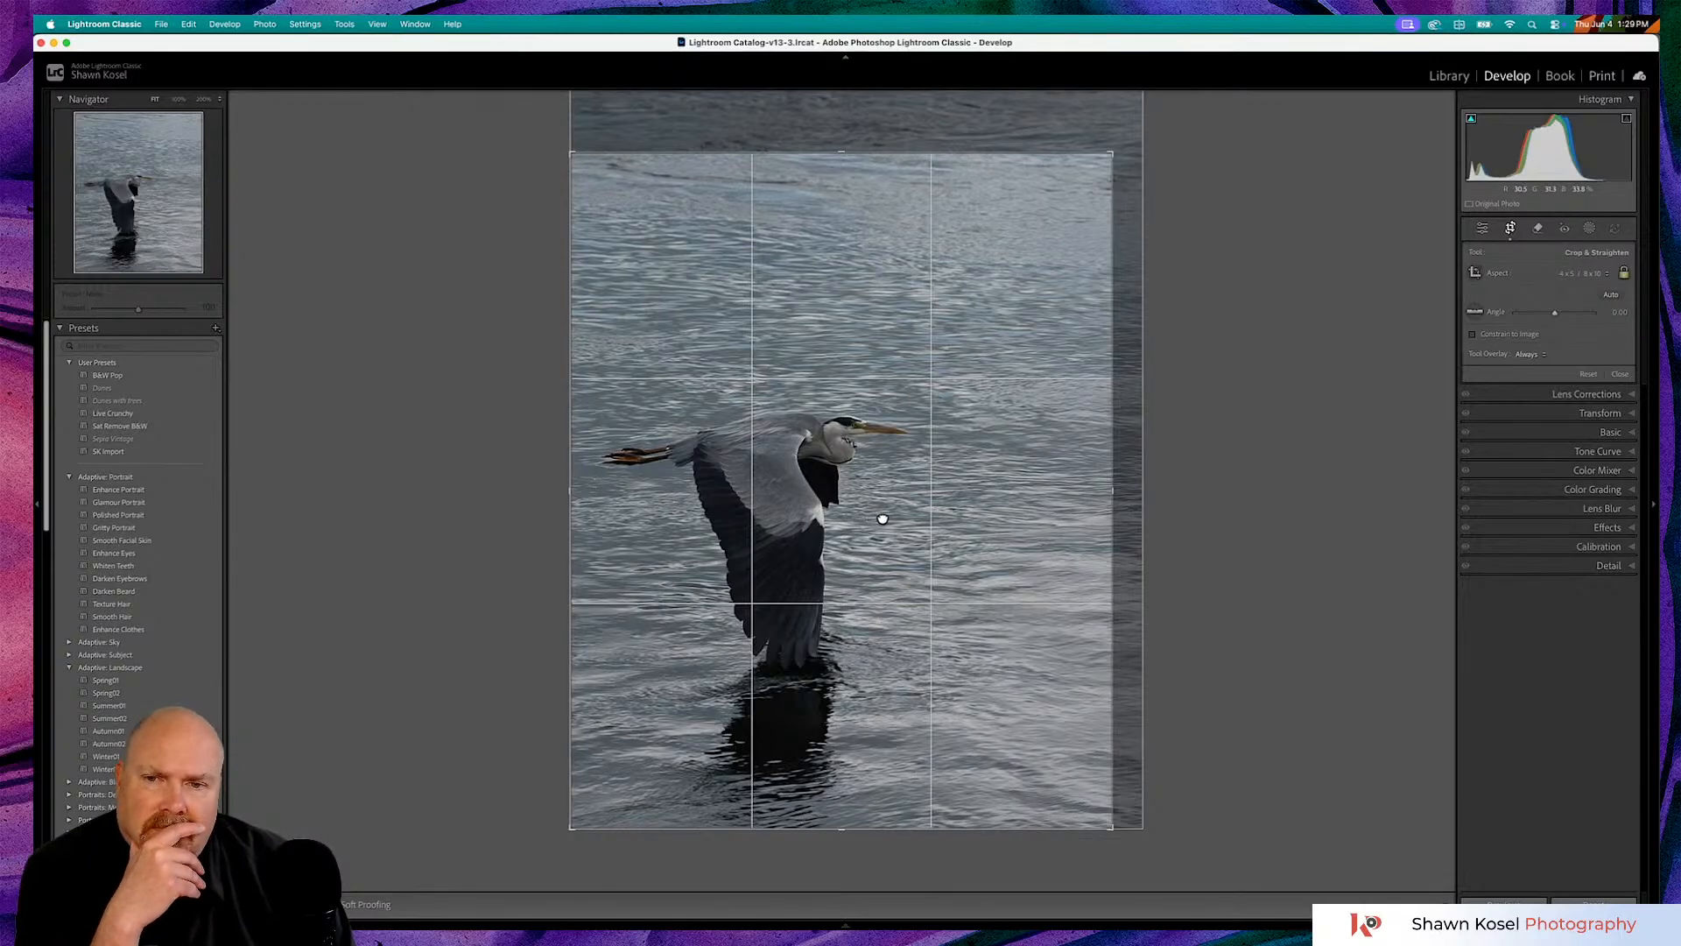
# - Place the heron lower against the thirds grid, enlarge the 4 x 5 crop slightly and apply it
pyautogui.moveTo(883, 523); pyautogui.dragTo(876, 565)
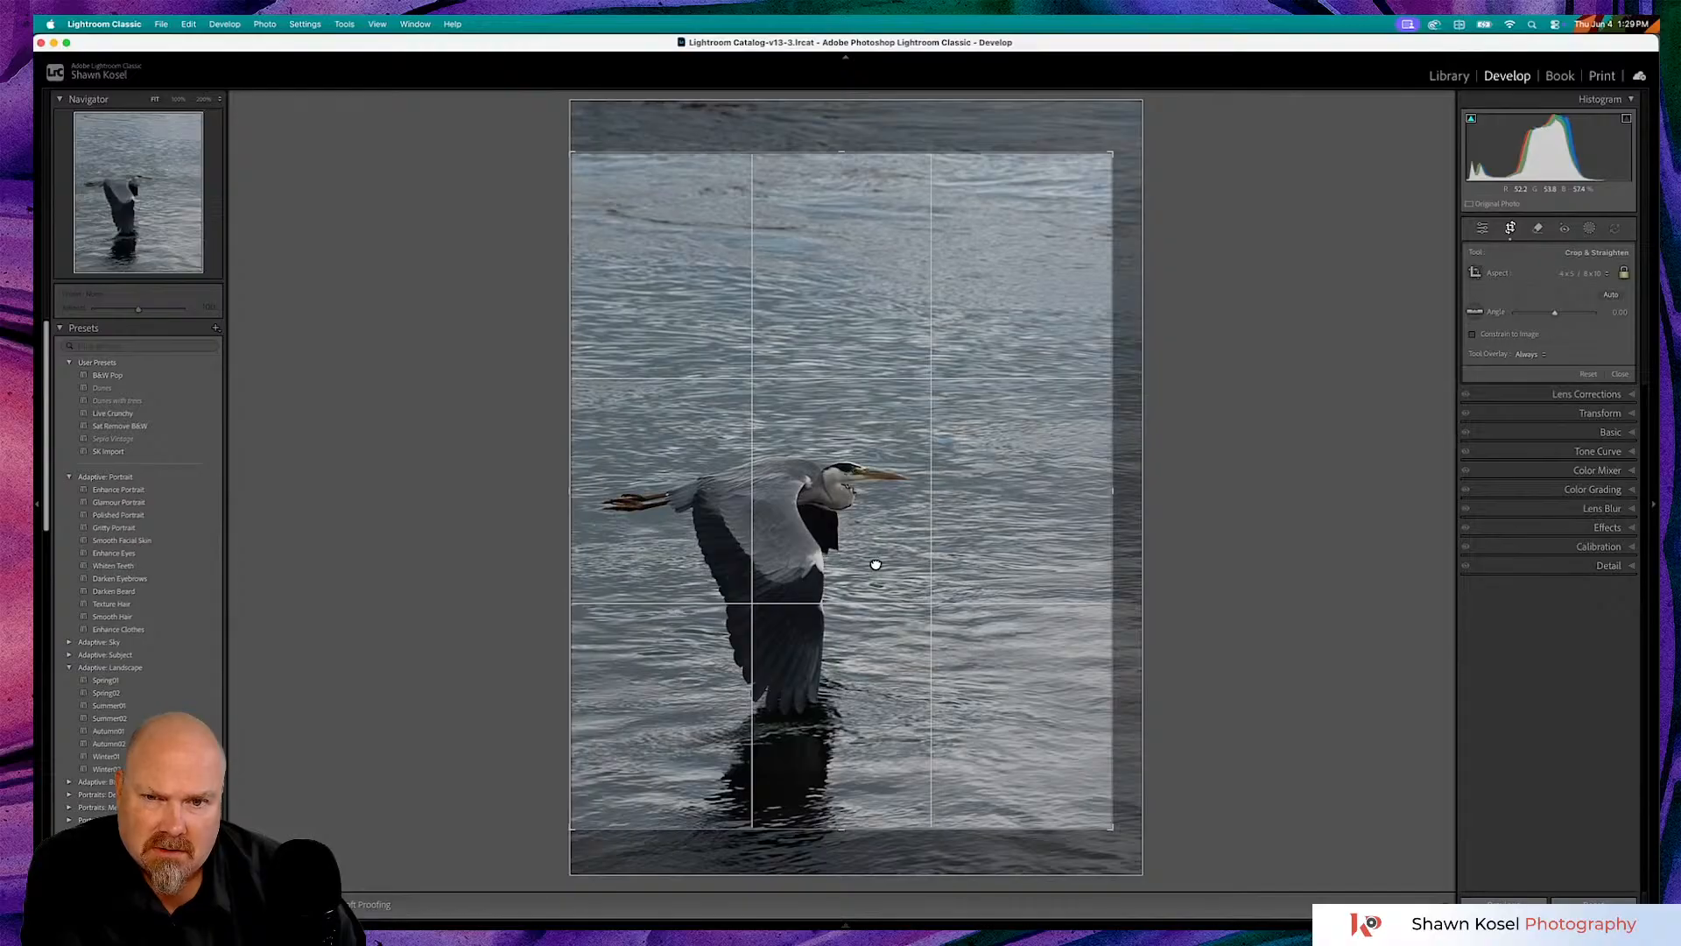
pyautogui.moveTo(875, 564); pyautogui.dragTo(876, 557)
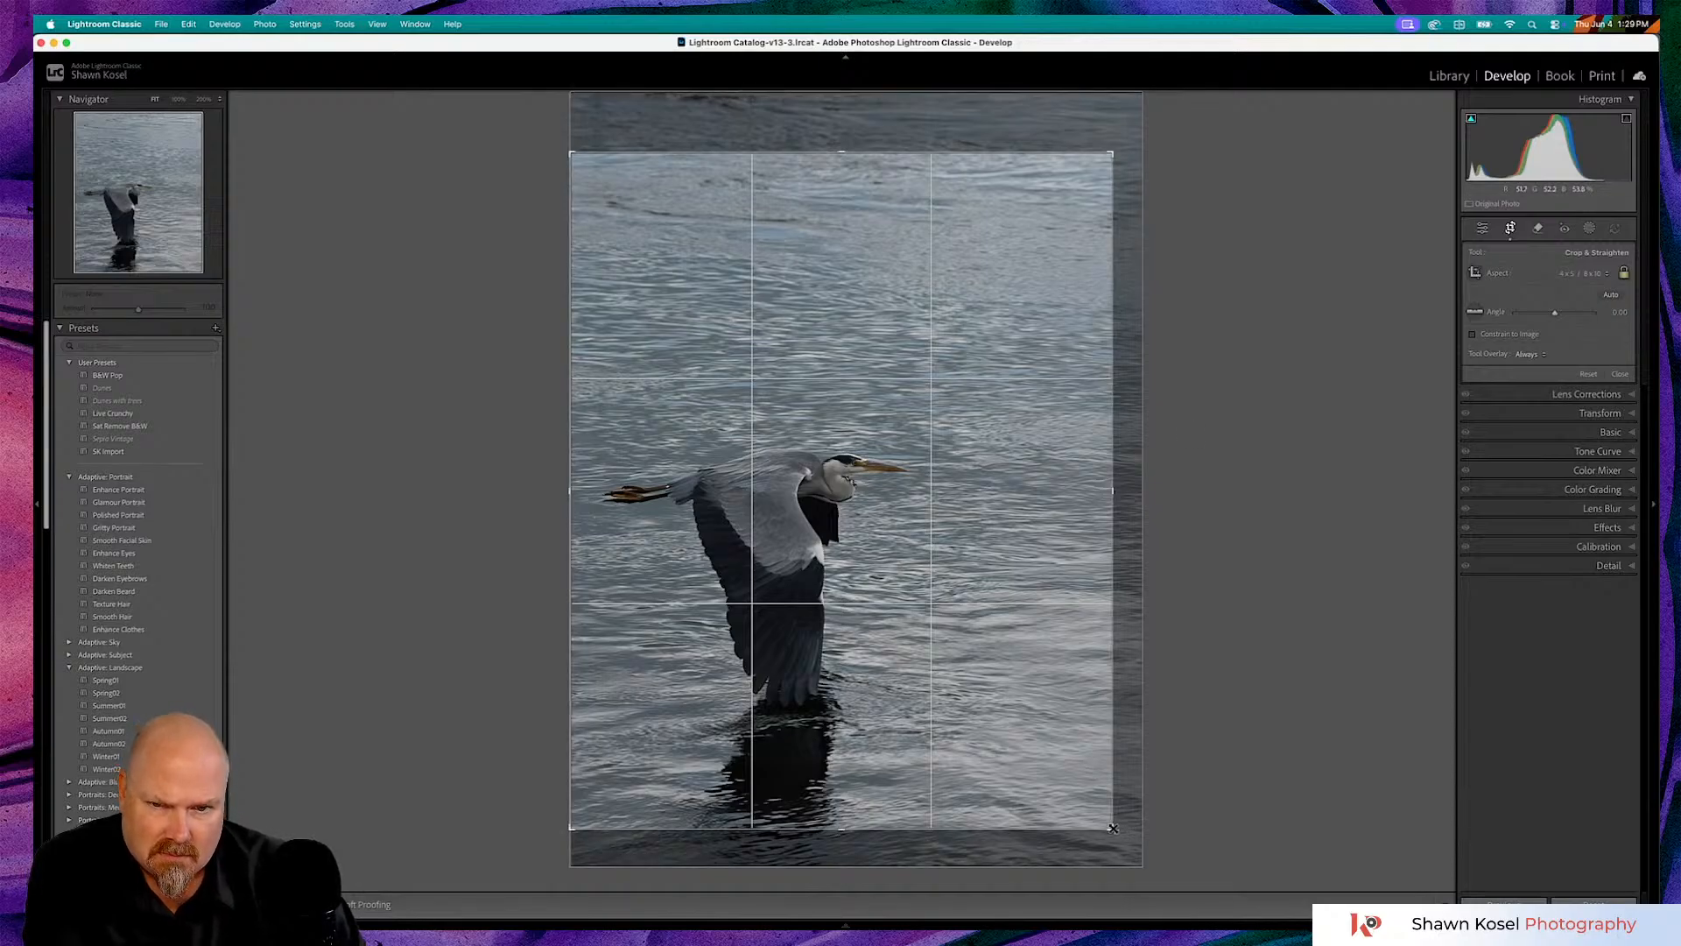
pyautogui.moveTo(1113, 828); pyautogui.dragTo(1119, 834)
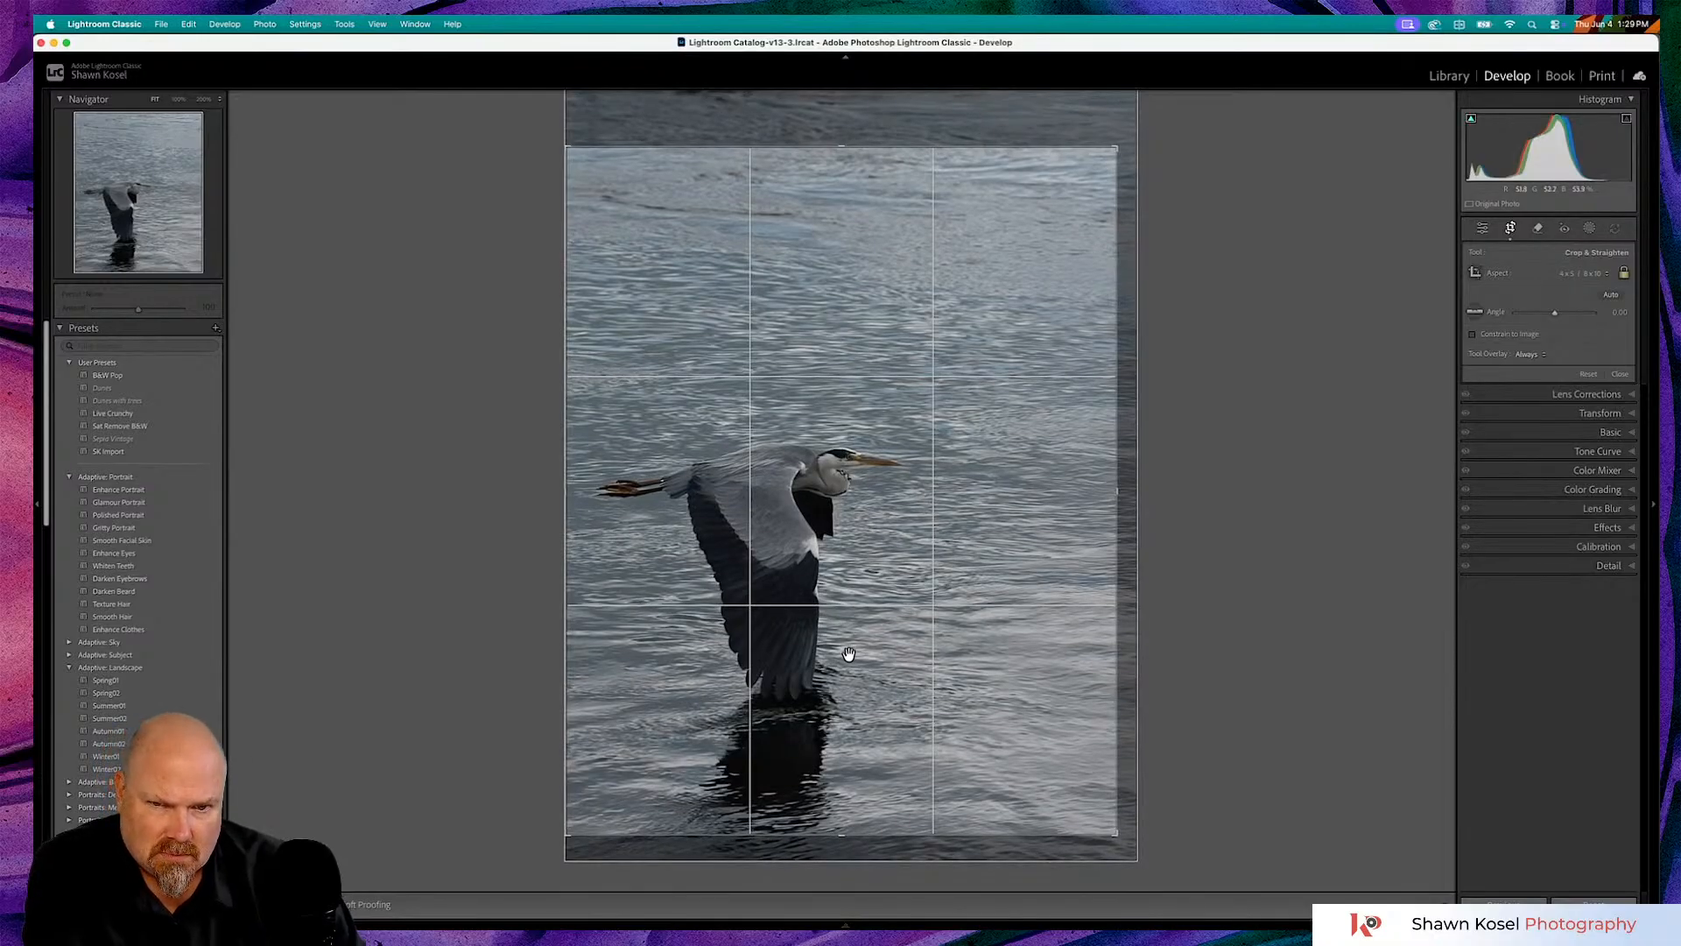
pyautogui.click(1621, 375)
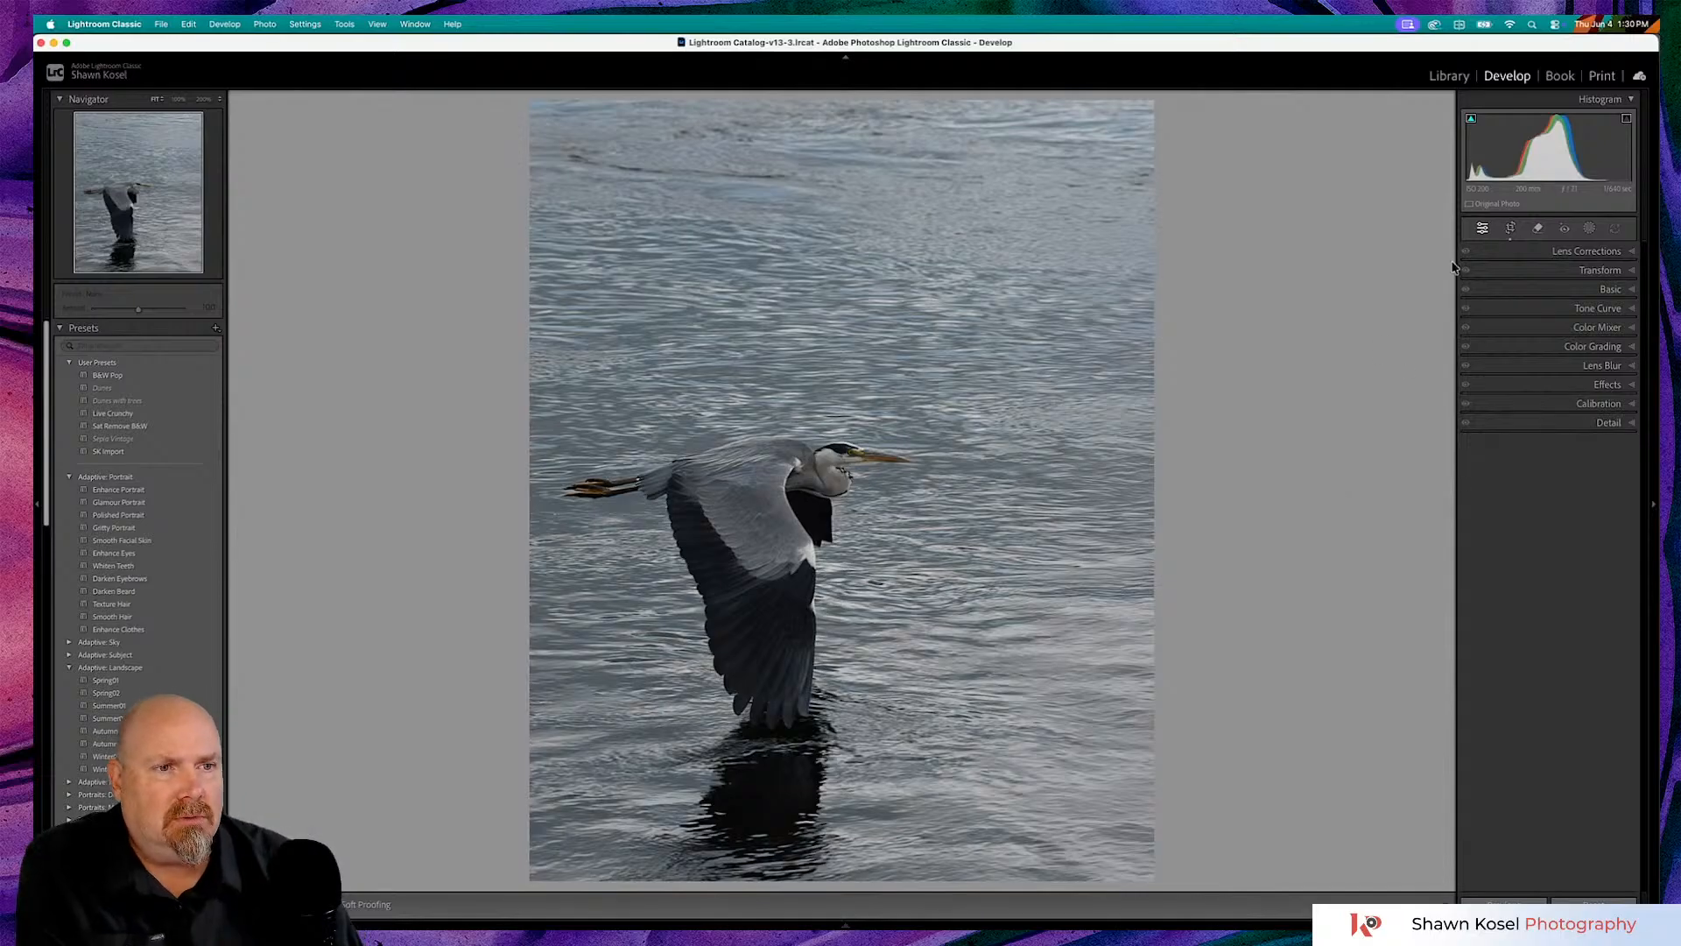
# - Widen the crop to the photo's full width and trim the water above the heron into a landscape frame
pyautogui.click(1509, 230)
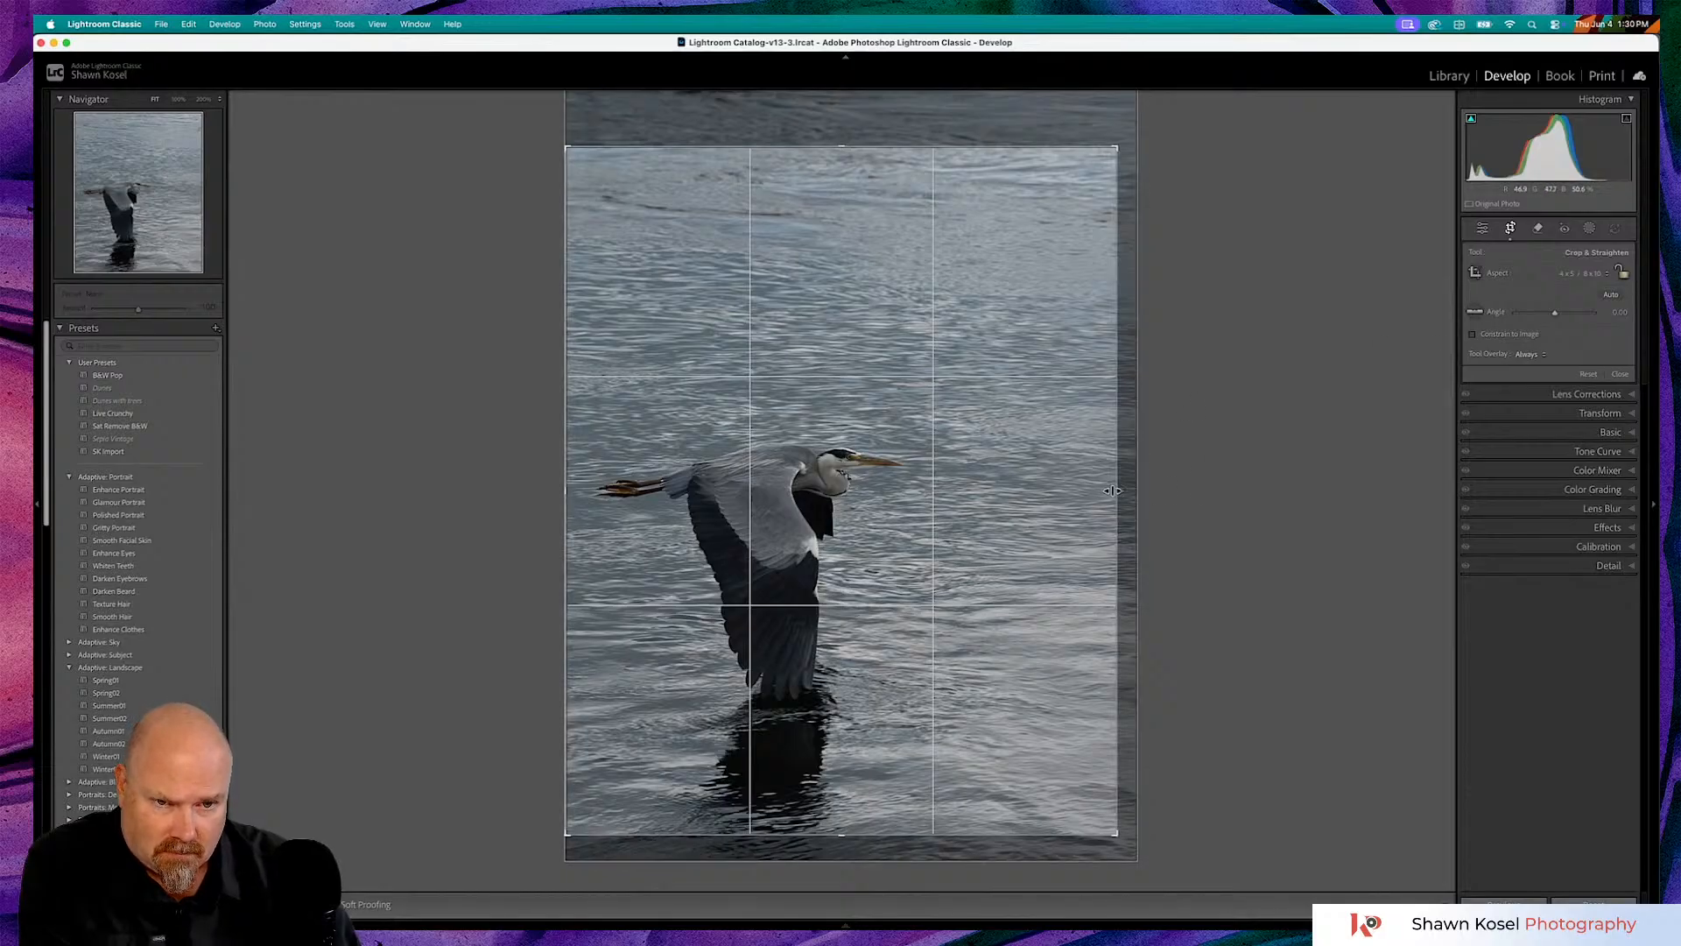
pyautogui.moveTo(1113, 490); pyautogui.dragTo(1135, 490)
pyautogui.moveTo(836, 145); pyautogui.dragTo(835, 248)
pyautogui.moveTo(835, 248); pyautogui.dragTo(835, 260)
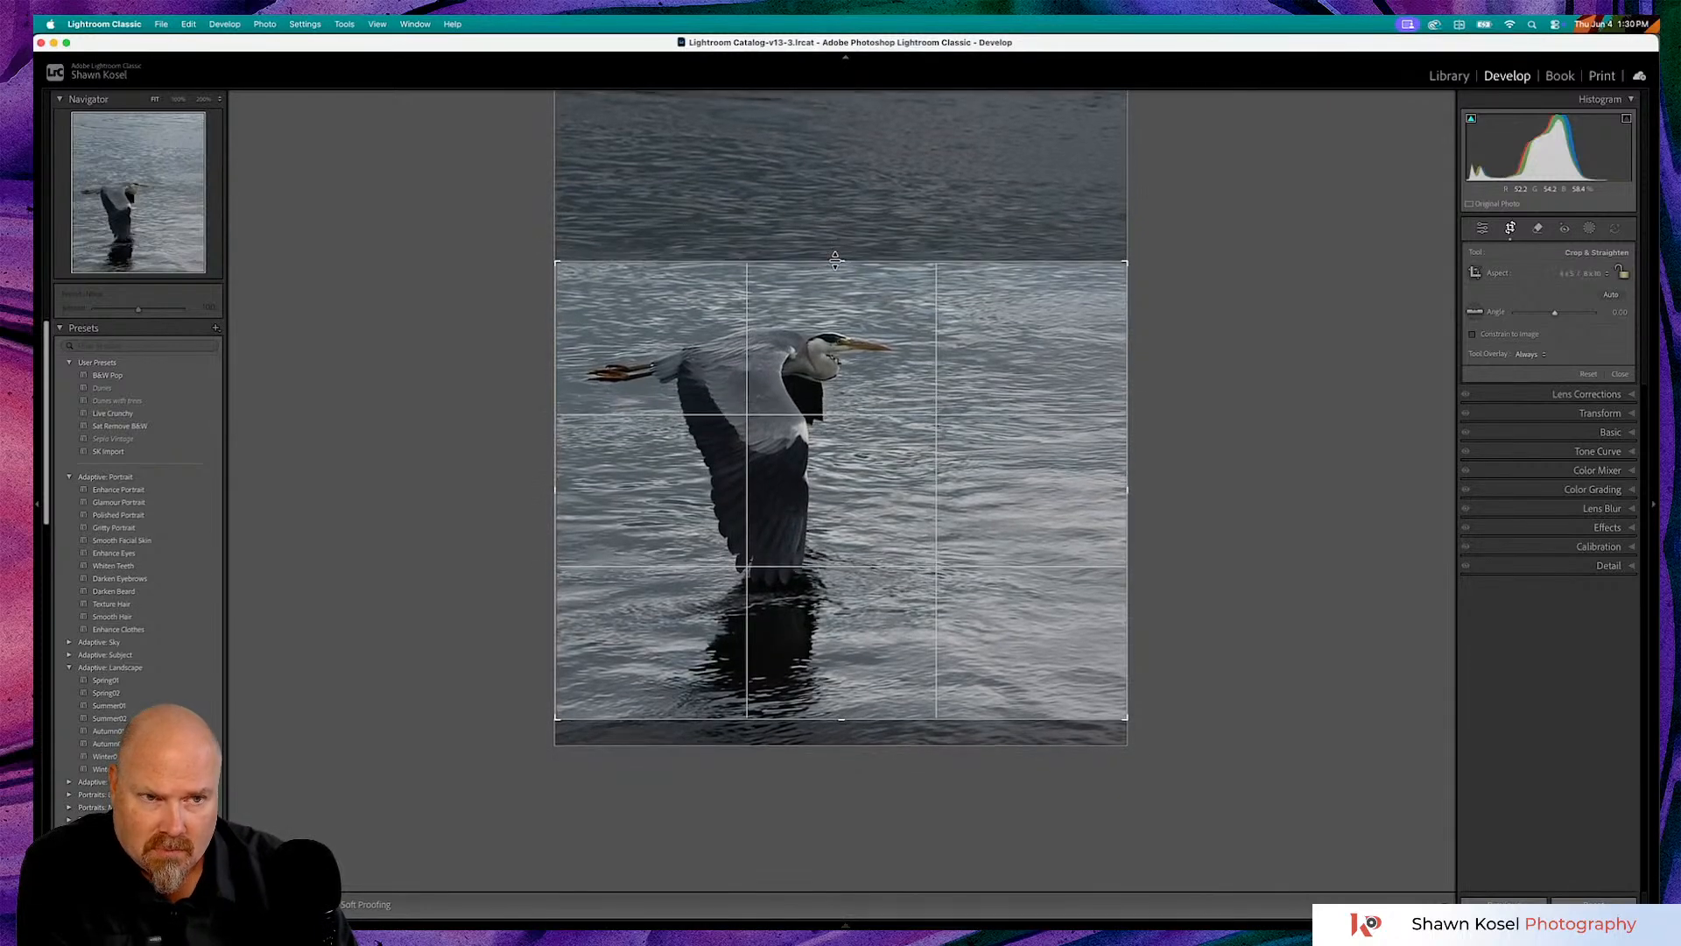
# - Crop the photo to a full-width 1 x 1 square around the heron and its reflection, and apply the crop
pyautogui.click(1610, 275)
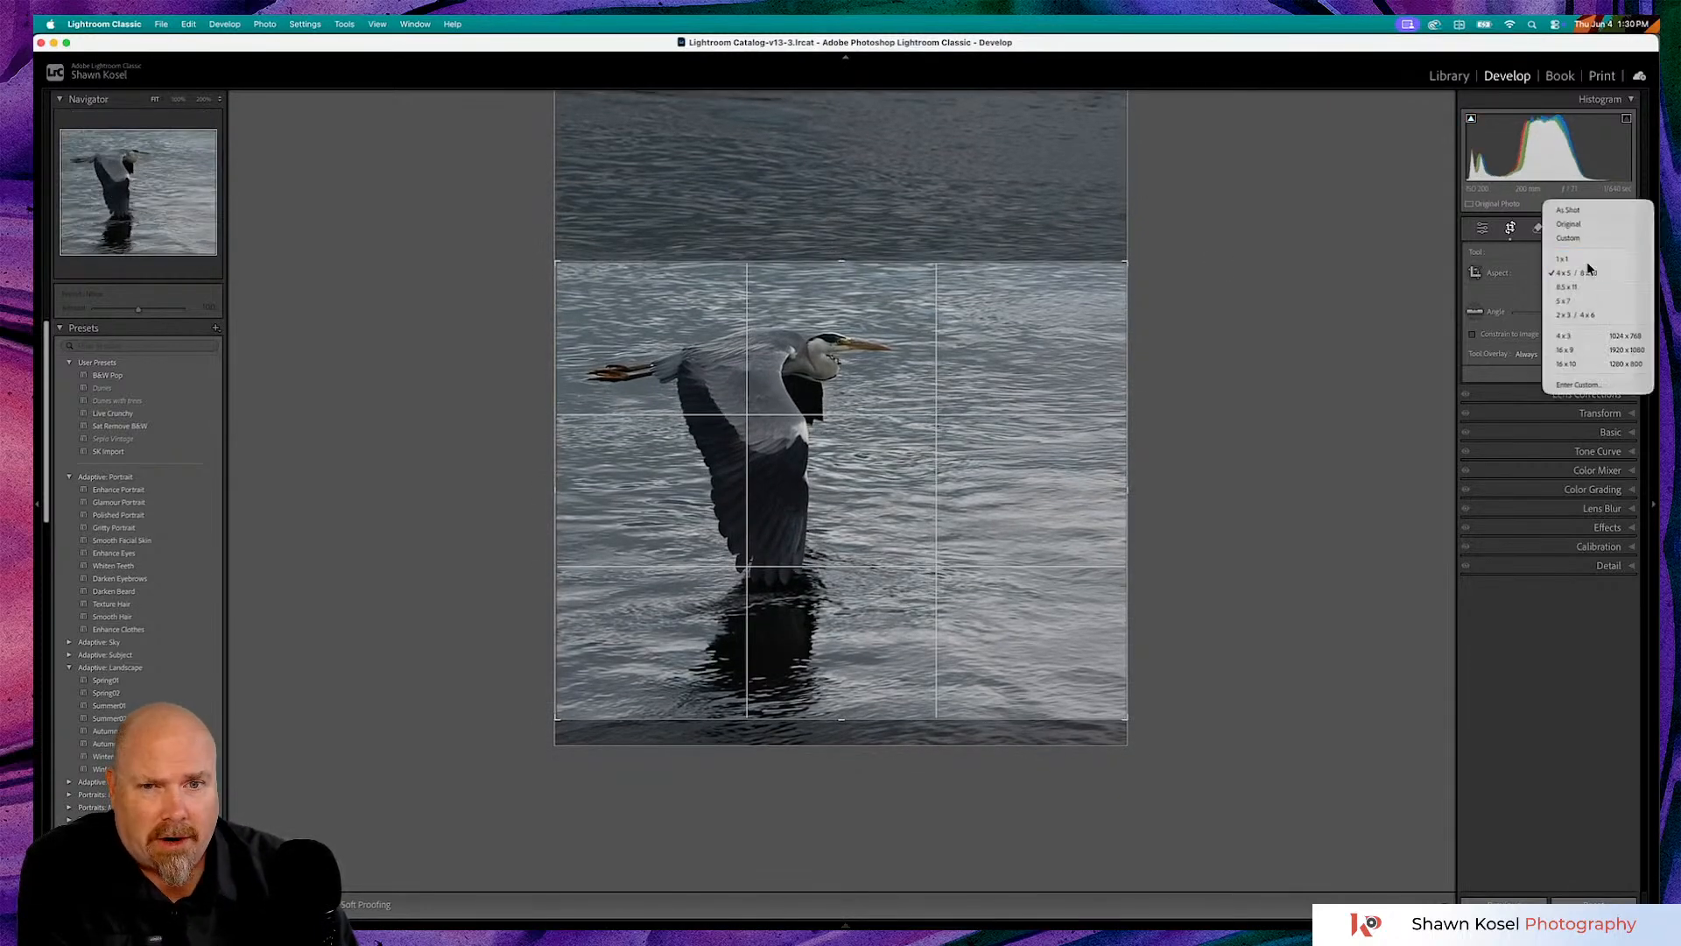
pyautogui.click(1555, 255)
pyautogui.moveTo(1069, 263); pyautogui.dragTo(1114, 236)
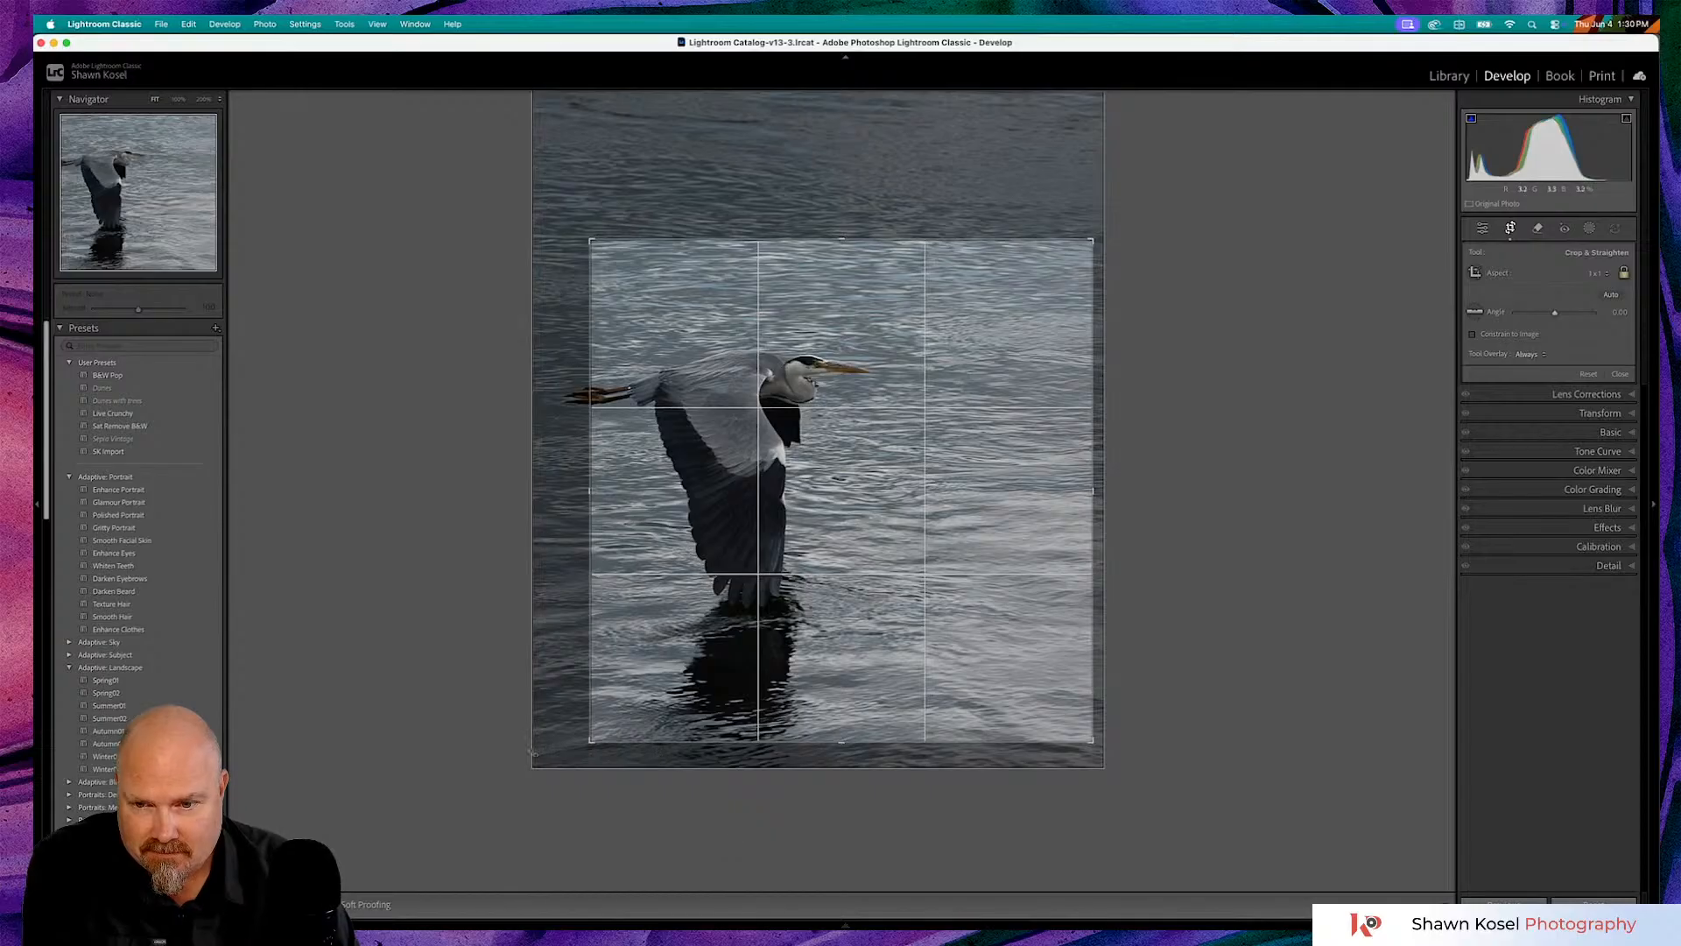
pyautogui.moveTo(592, 743); pyautogui.dragTo(553, 754)
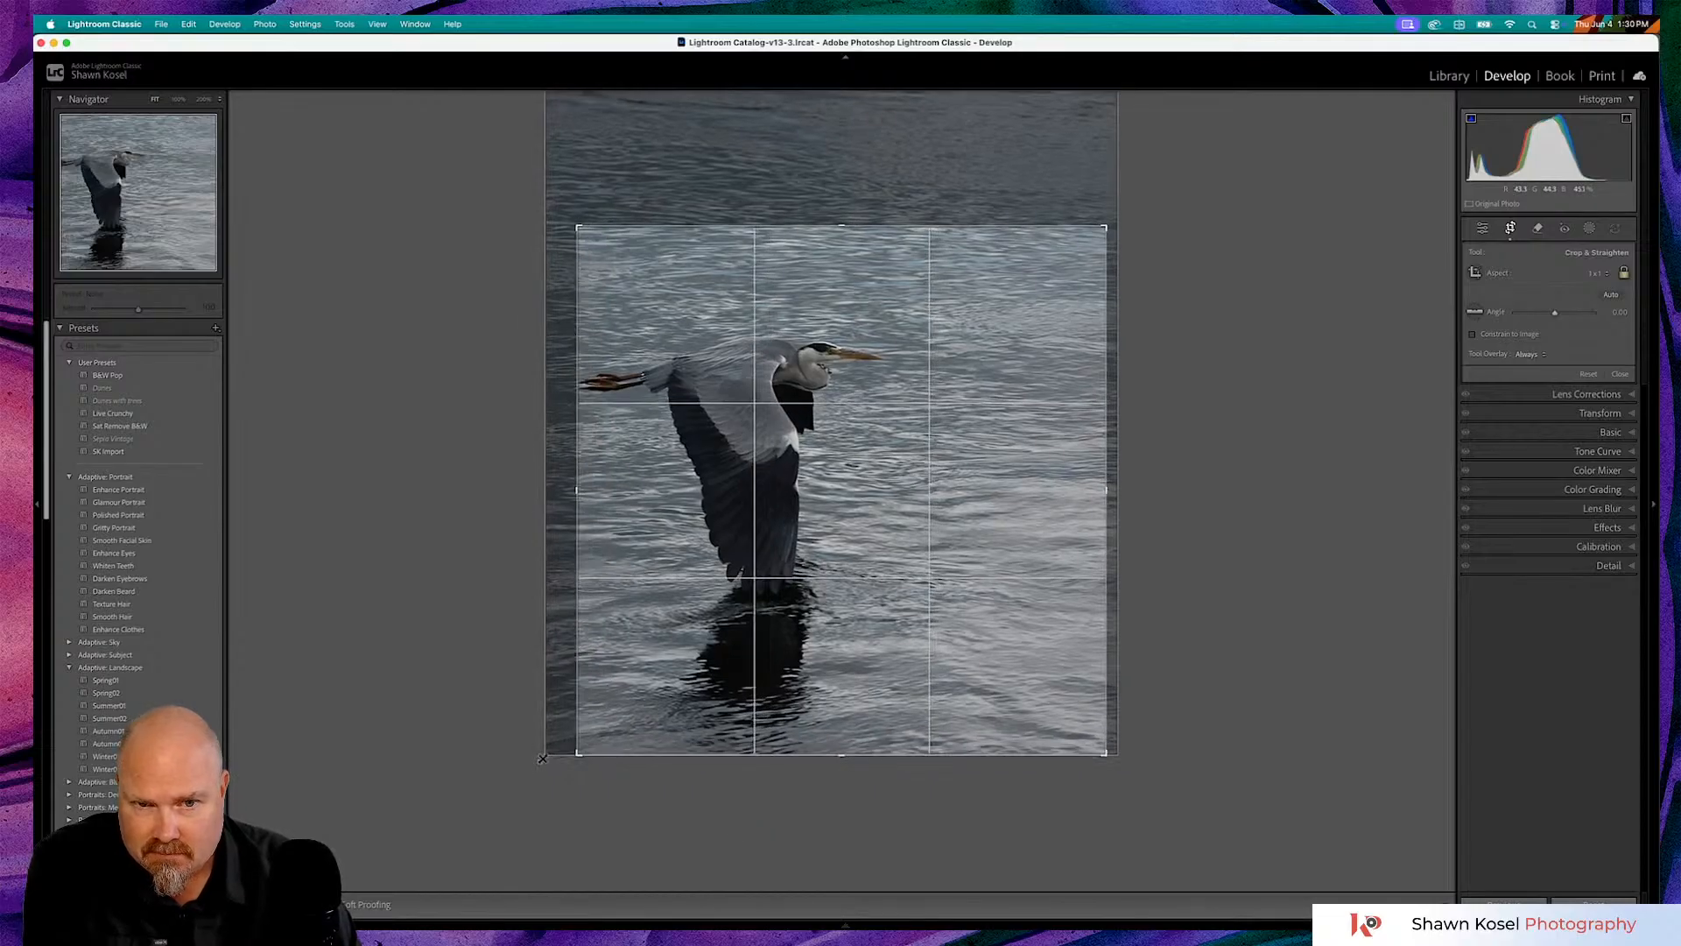
pyautogui.moveTo(807, 481)
pyautogui.mouseDown()
pyautogui.moveTo(851, 500)
pyautogui.moveTo(788, 506)
pyautogui.moveTo(786, 484)
pyautogui.mouseUp()
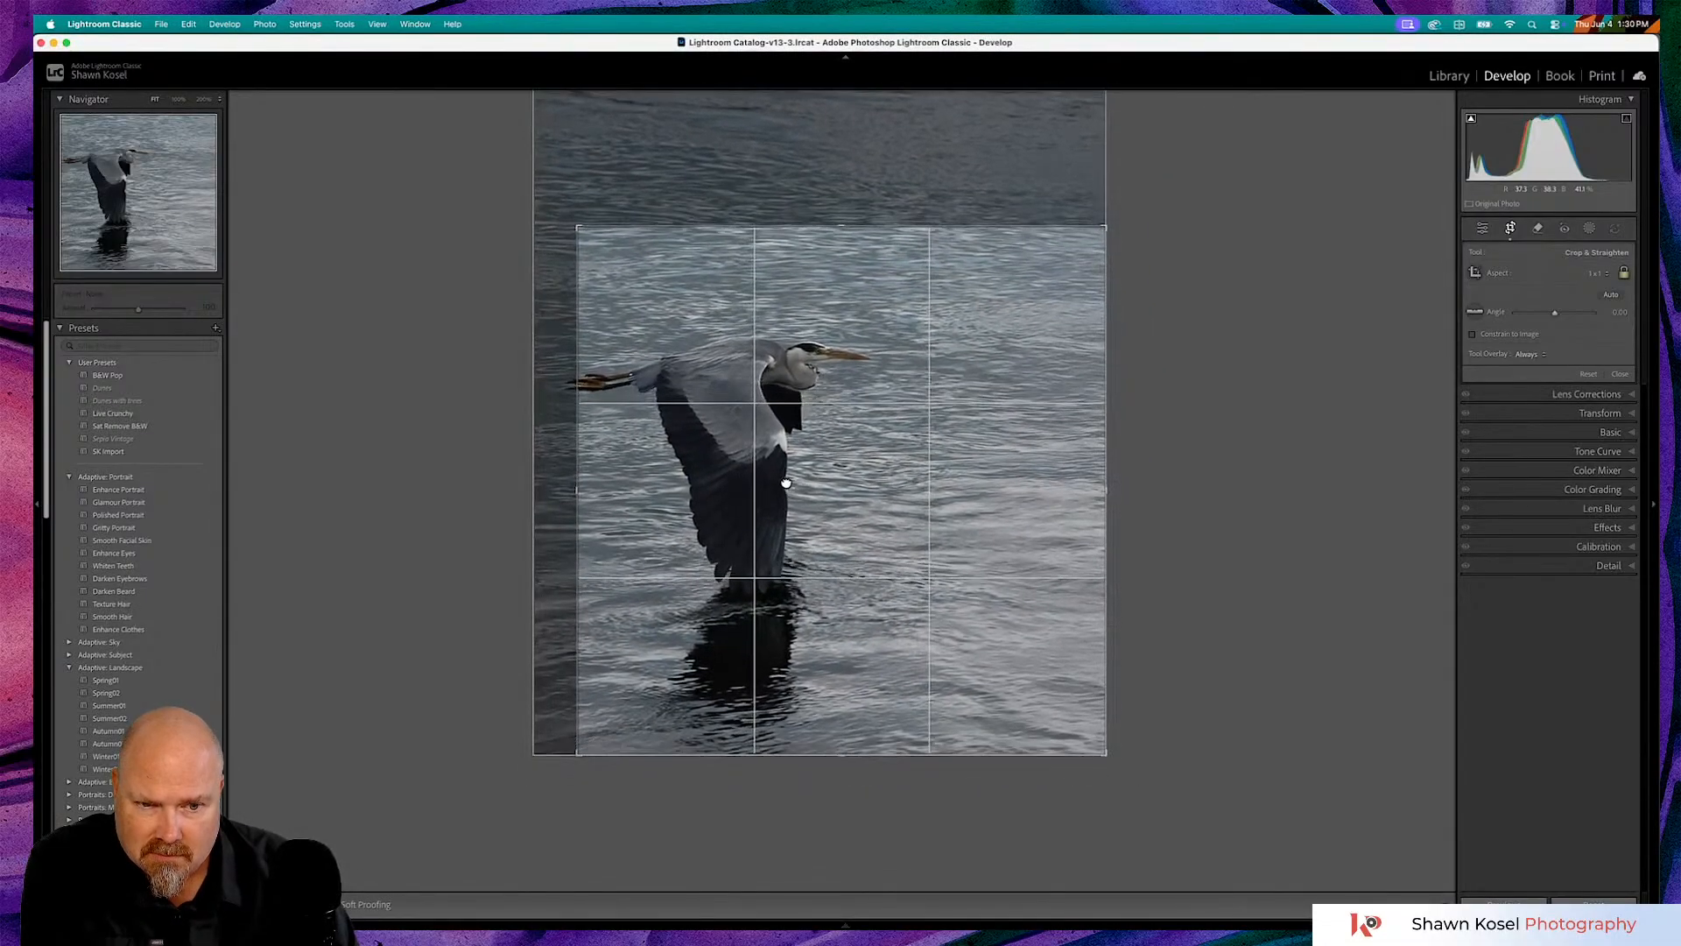
pyautogui.moveTo(578, 226); pyautogui.dragTo(533, 181)
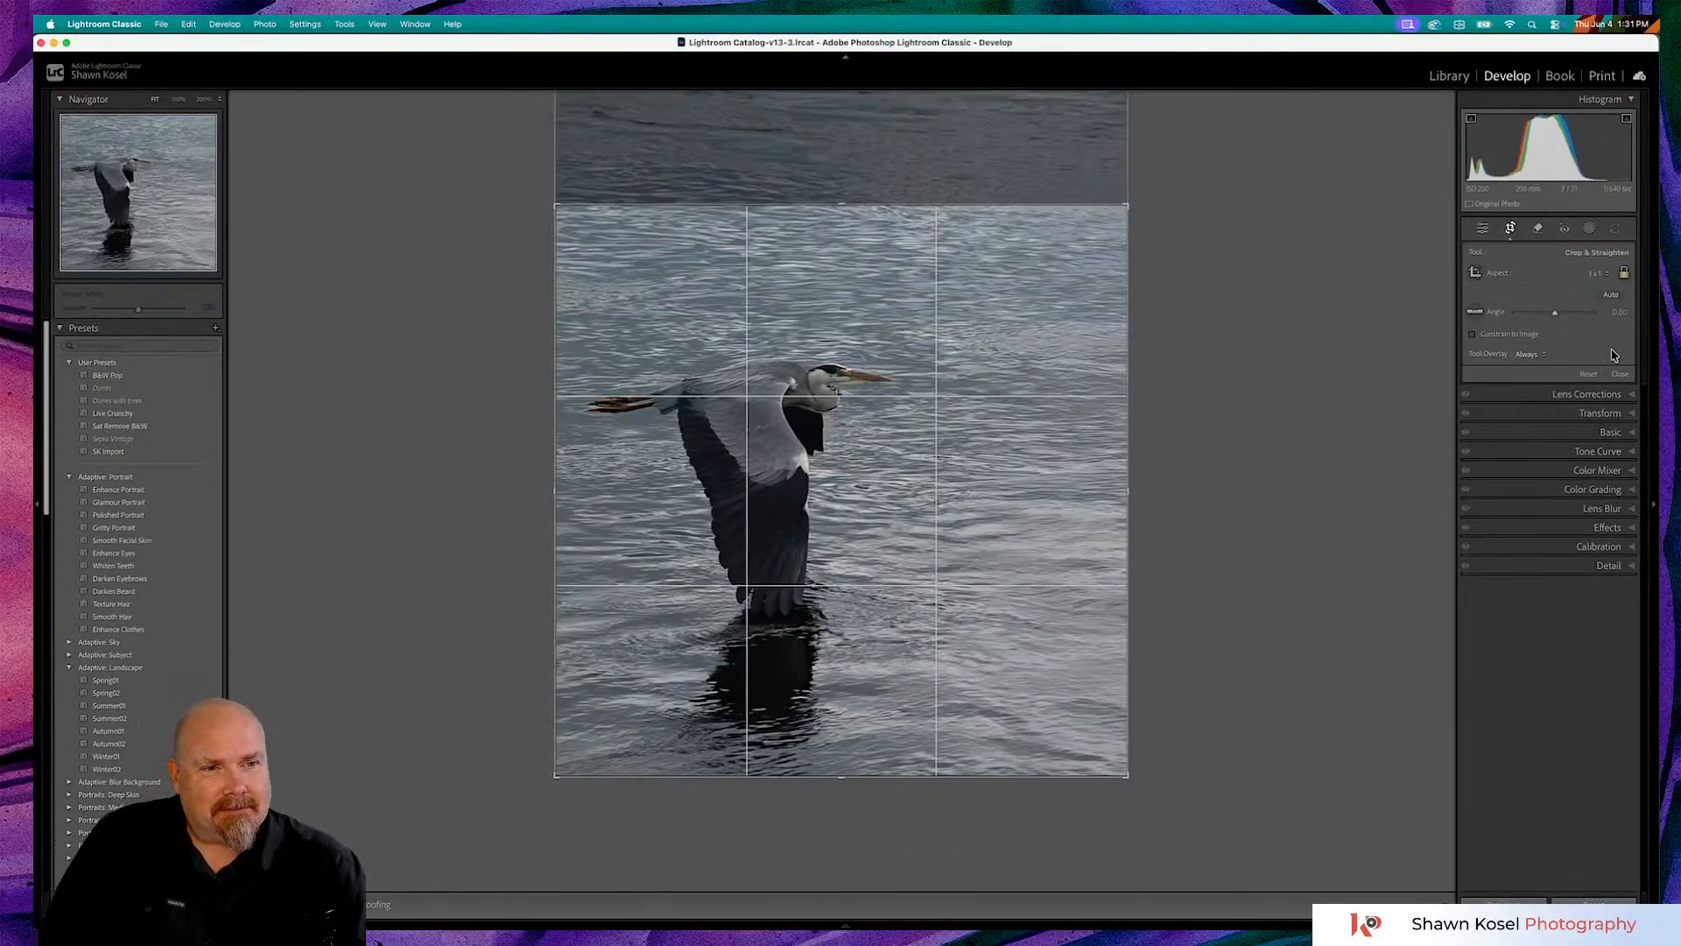
pyautogui.click(1620, 374)
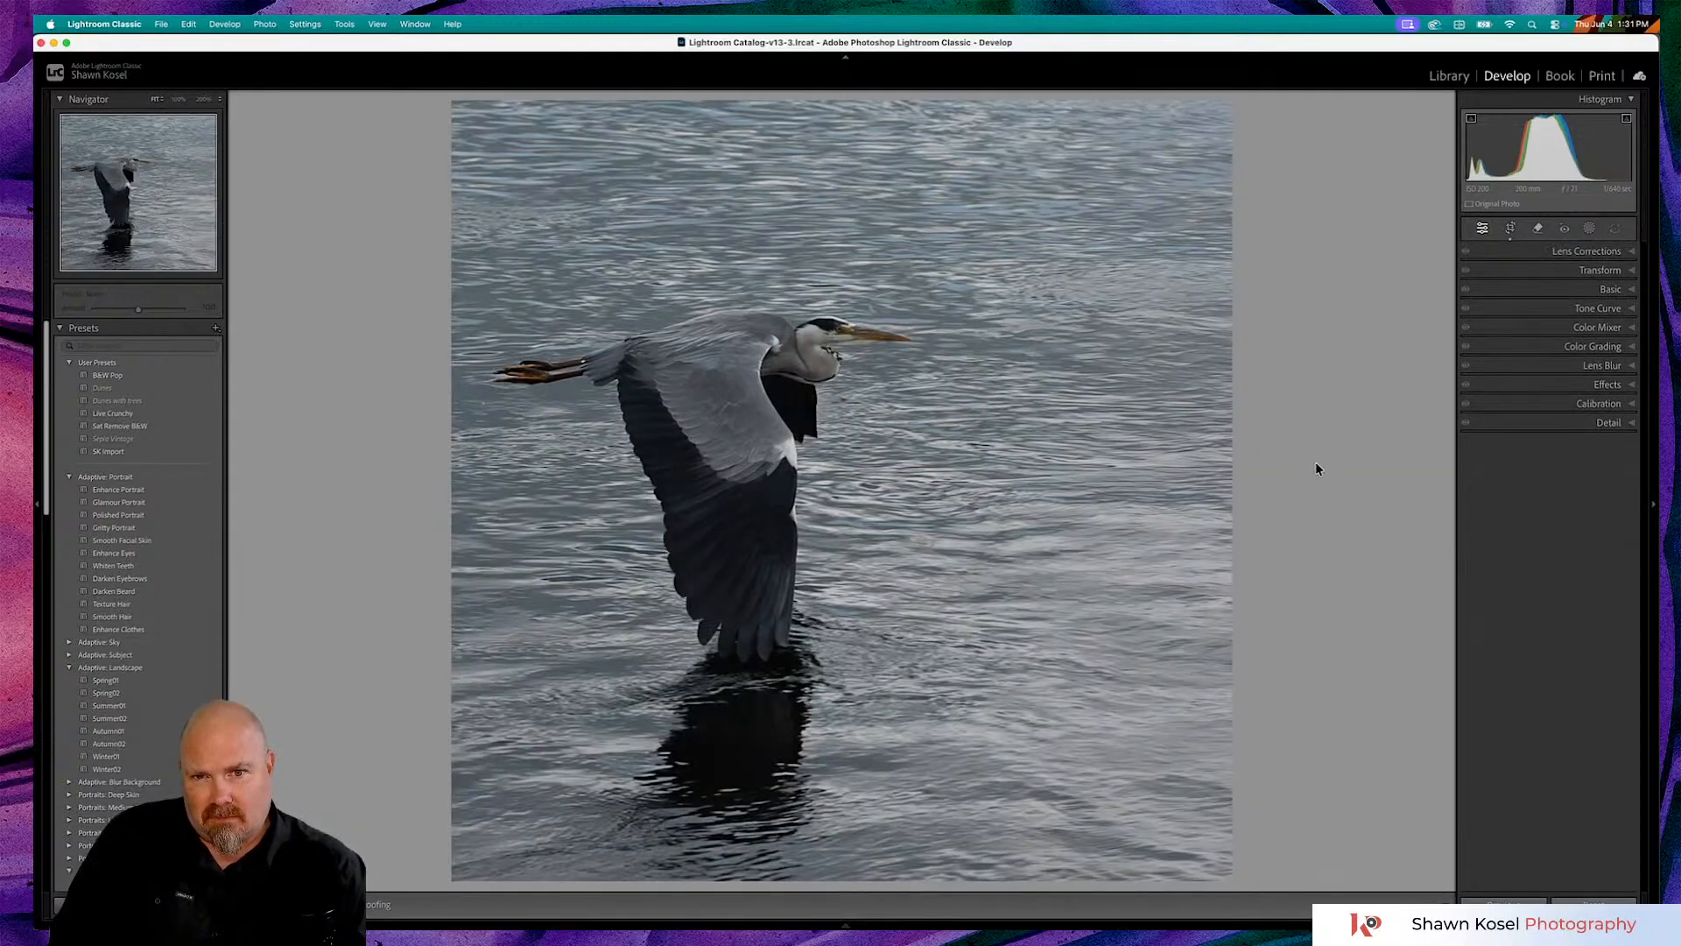
# - Inspect the heron's head up close, reset the crop, and trim the photo's upper and right edges with a freehand crop
pyautogui.click(850, 328)
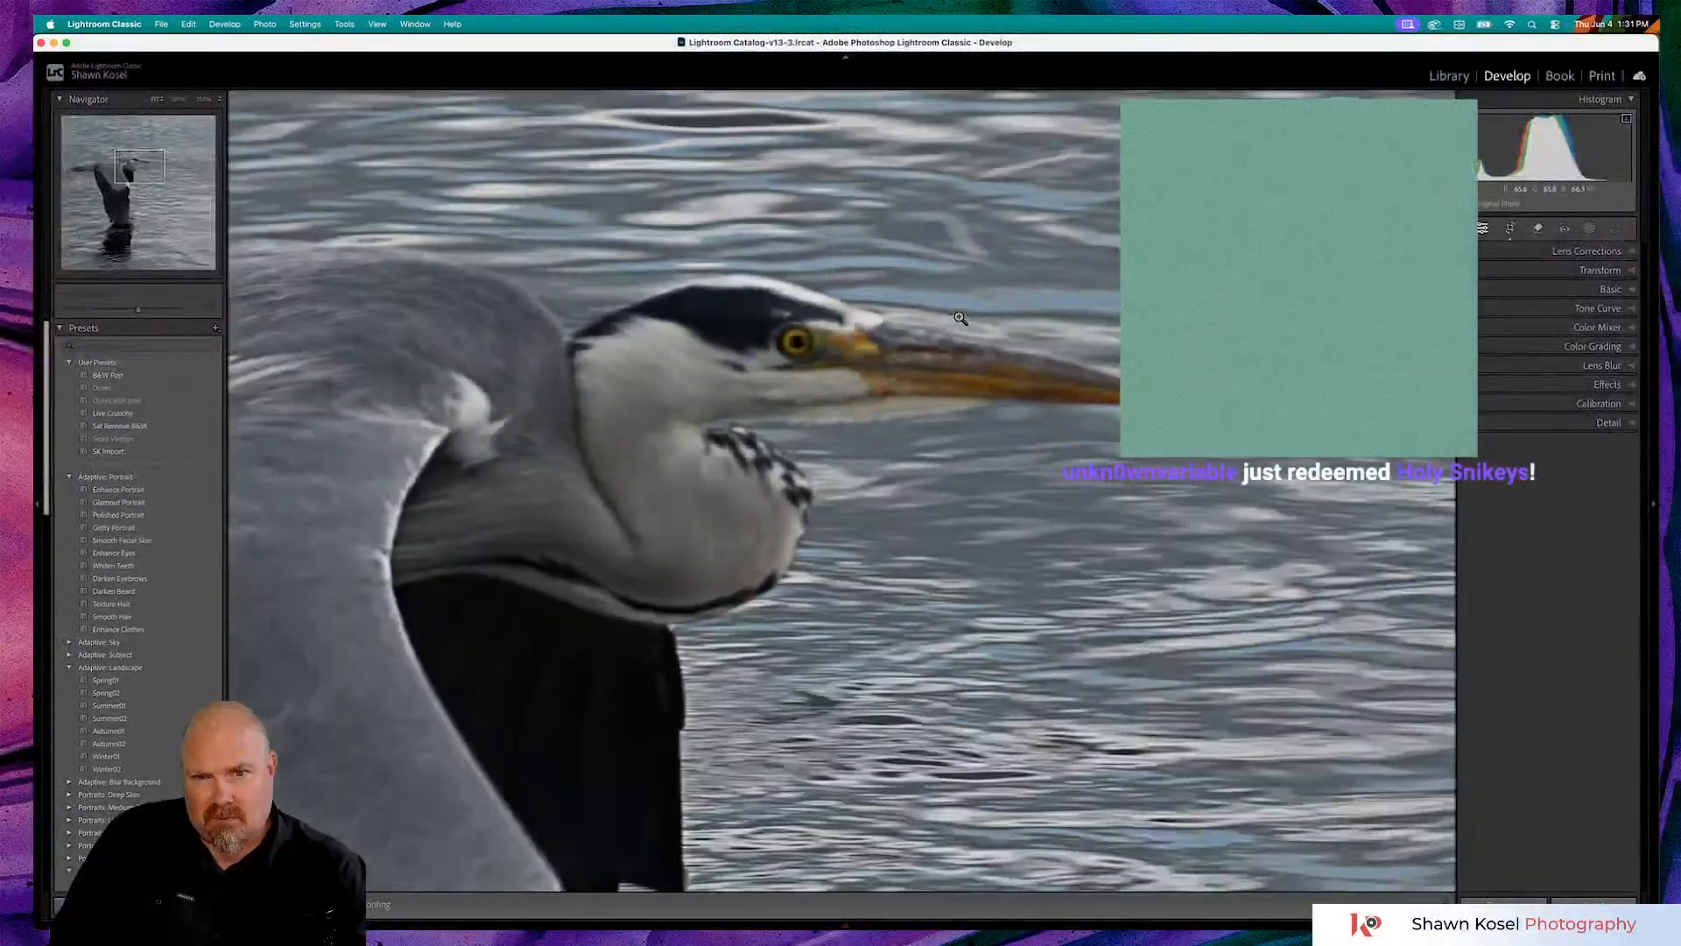
pyautogui.click(958, 314)
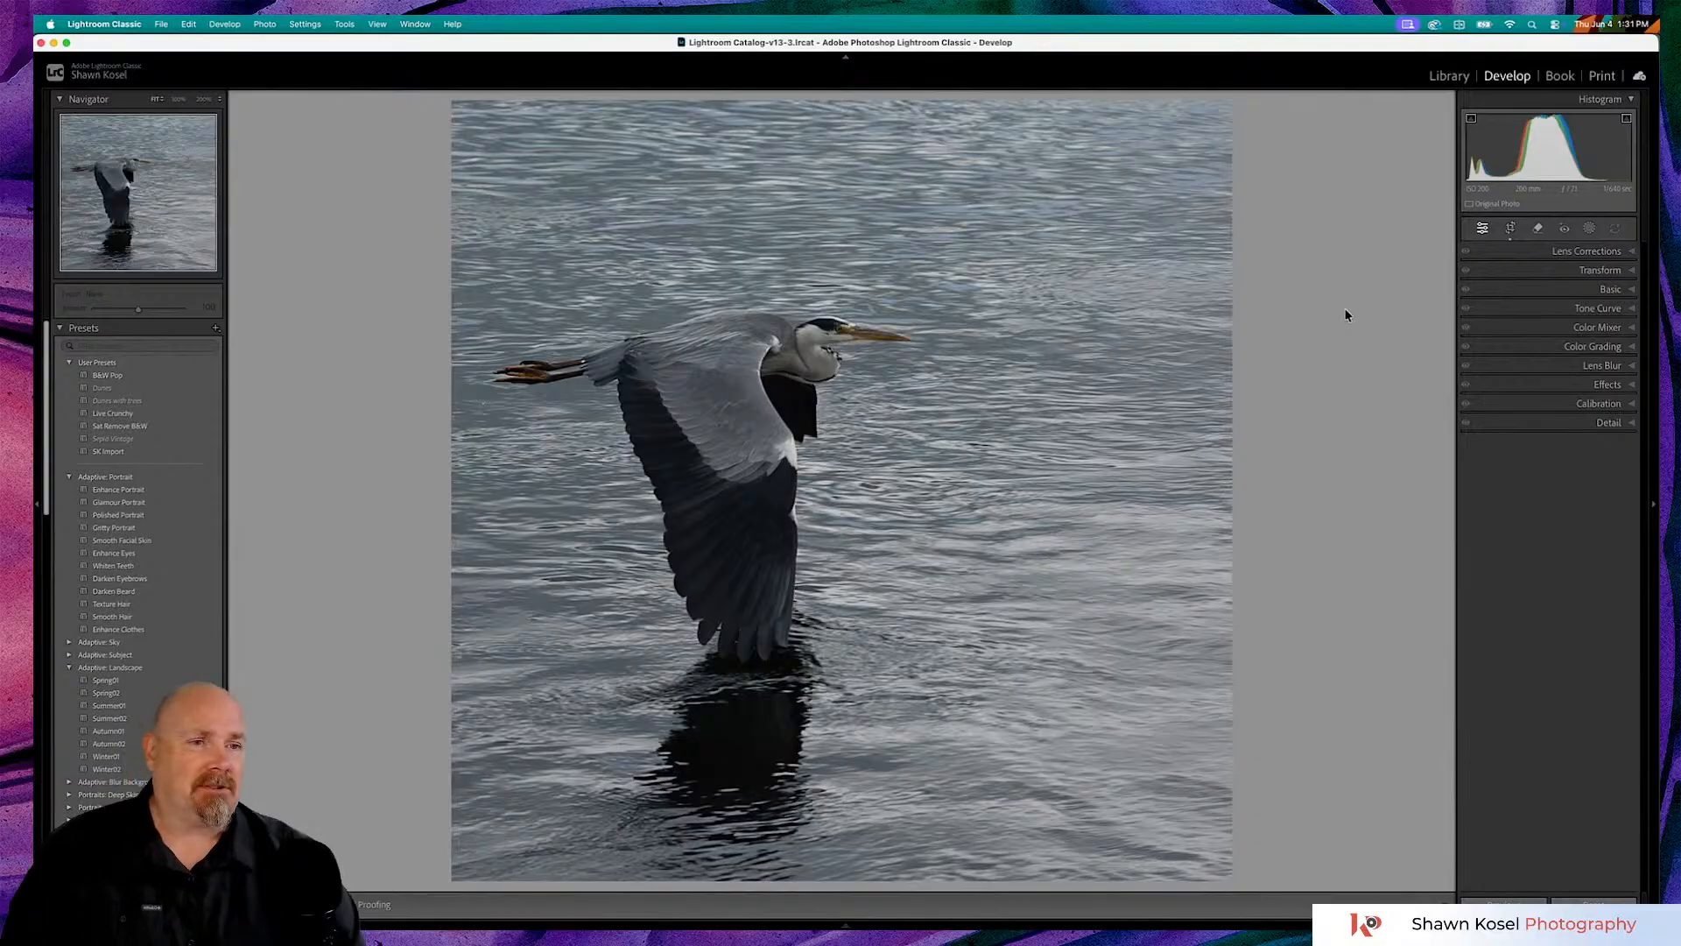
pyautogui.click(1511, 229)
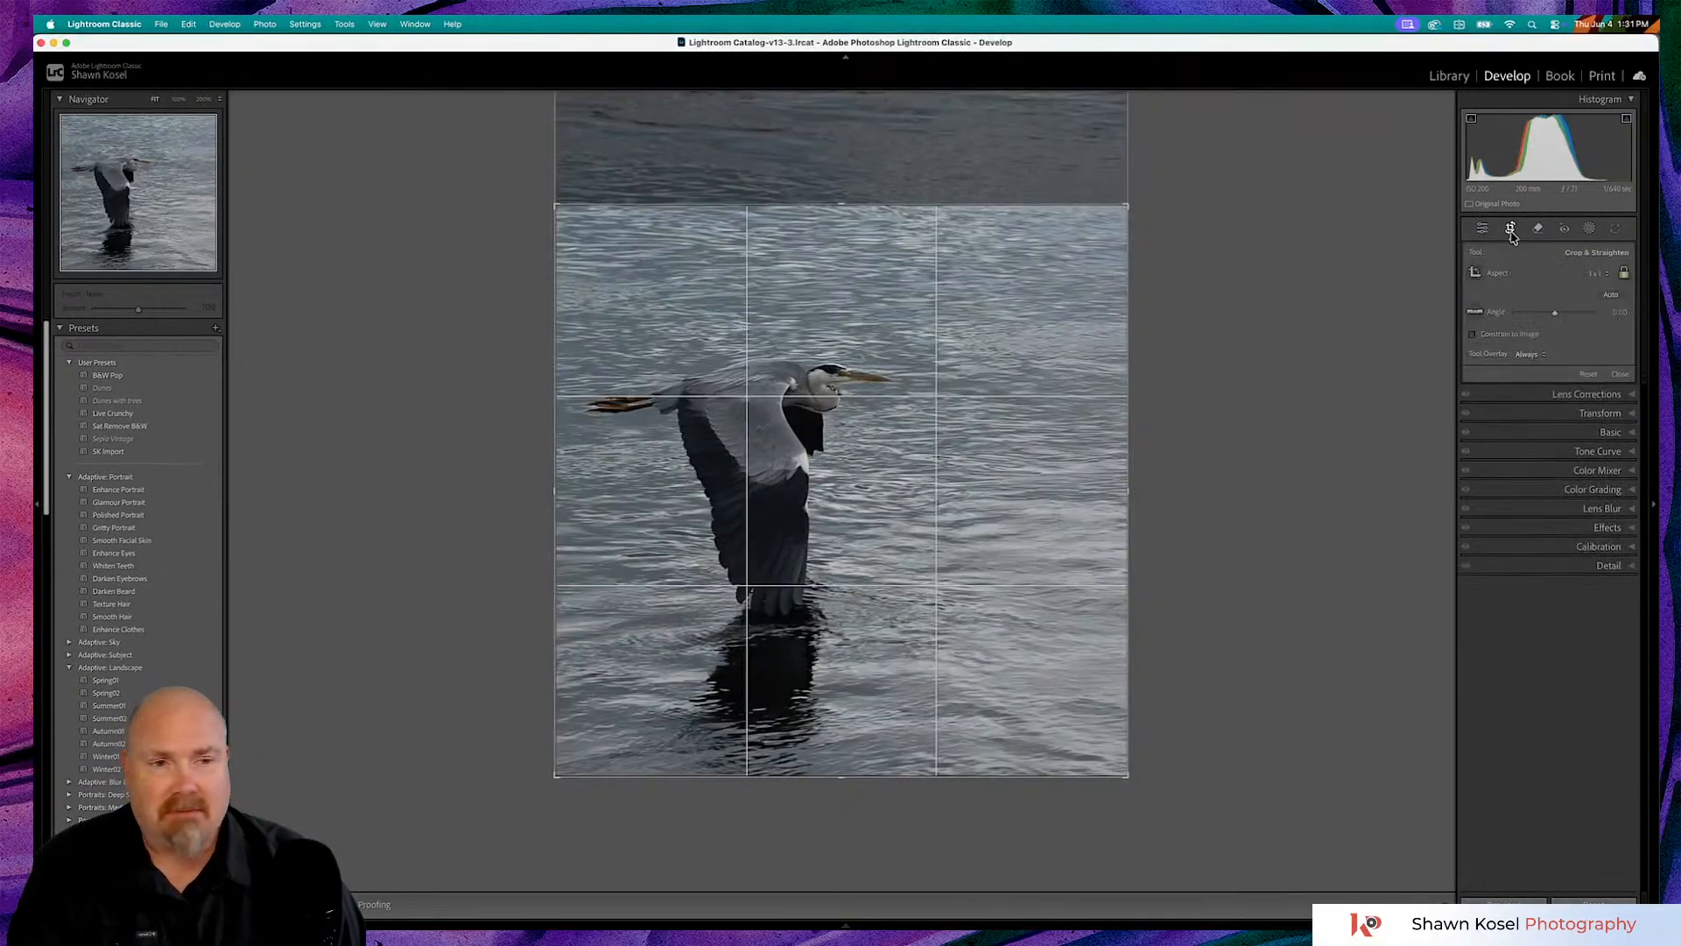
pyautogui.click(1589, 376)
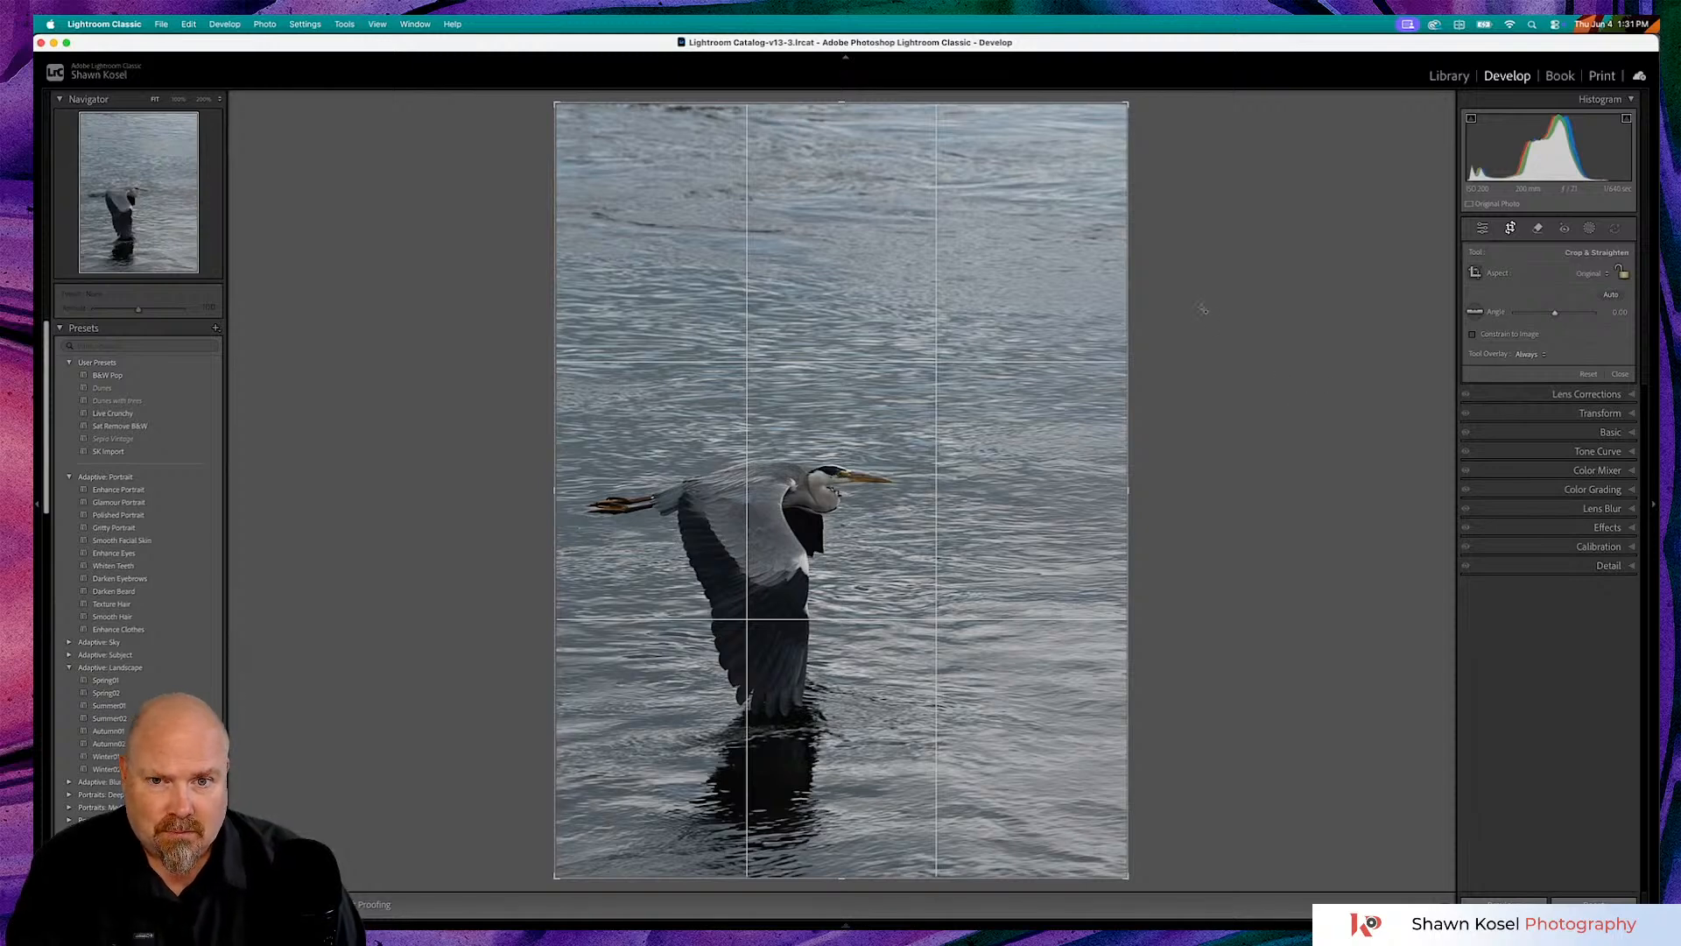
pyautogui.moveTo(1127, 105); pyautogui.dragTo(1095, 144)
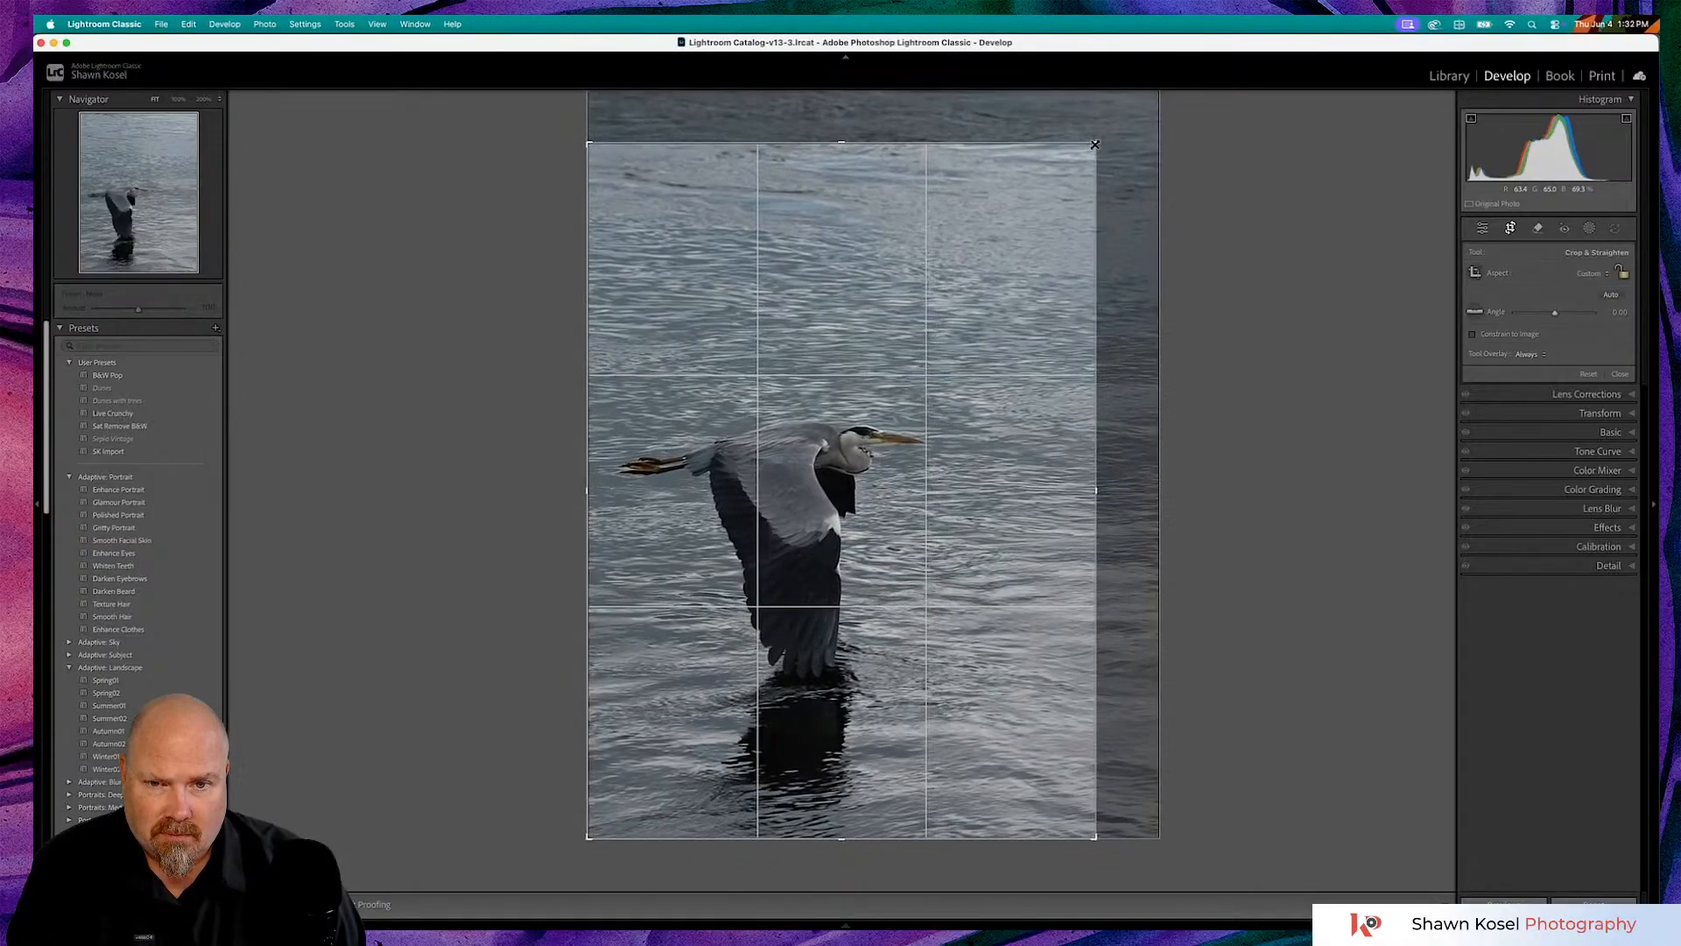
pyautogui.moveTo(1094, 144); pyautogui.dragTo(1083, 154)
# - Constrain the crop to 4 x 5 / 8 x 10, adjust its size and the heron's height in the frame, and apply it
pyautogui.click(1591, 273)
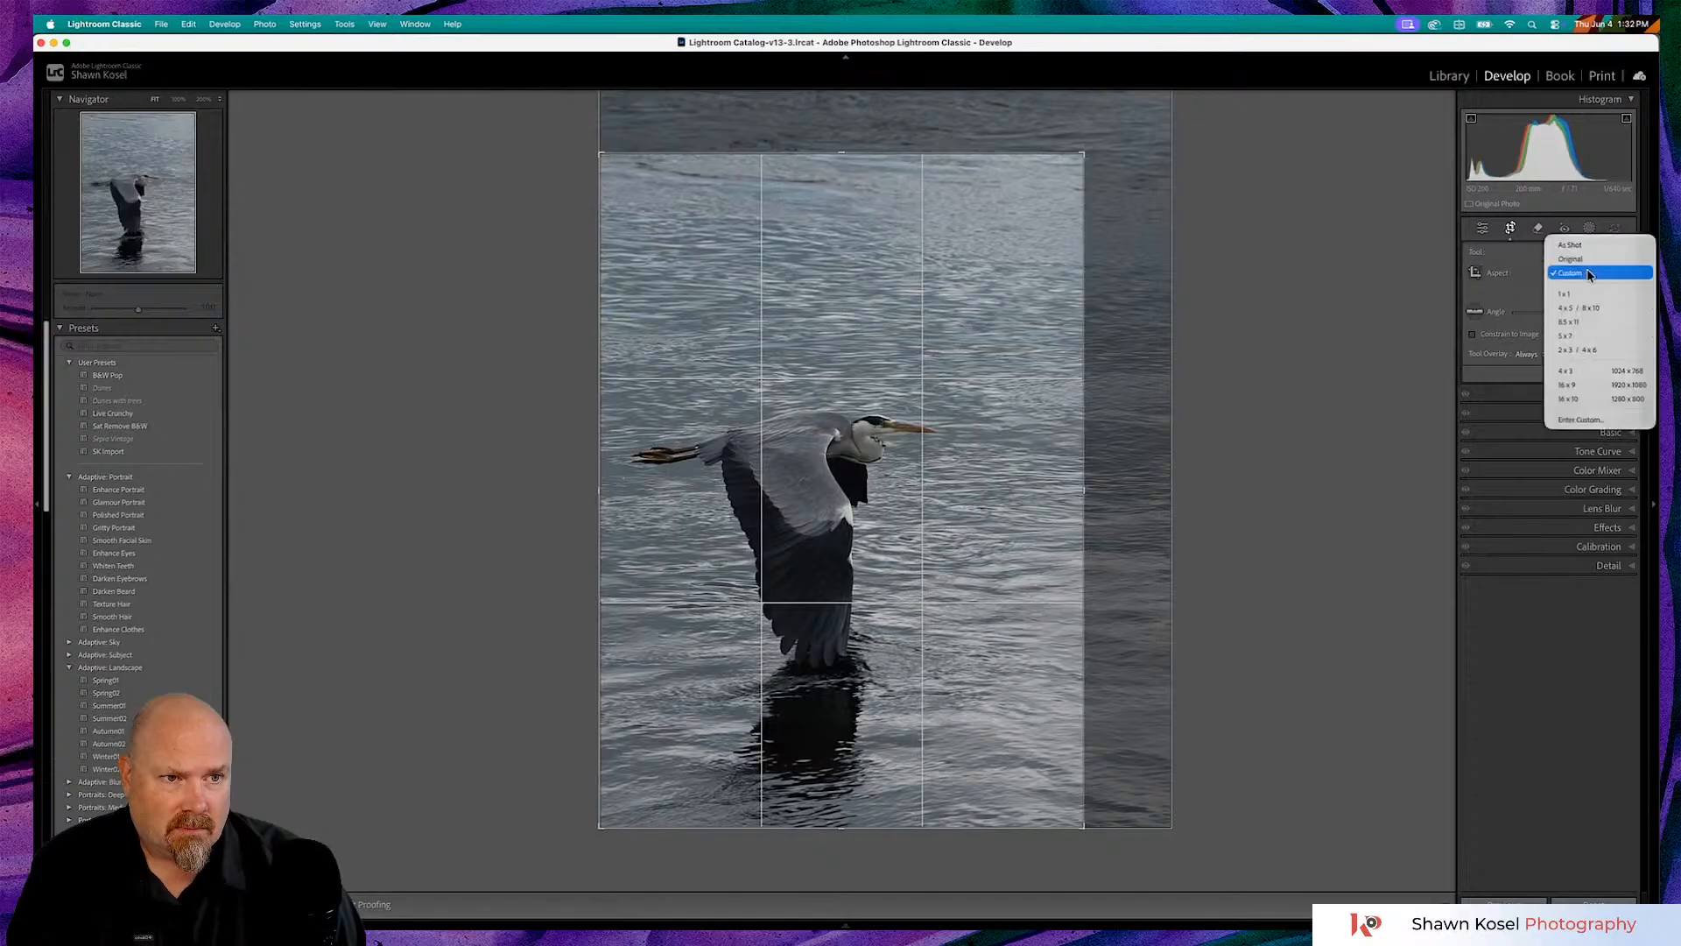
pyautogui.click(1578, 307)
pyautogui.moveTo(1084, 189); pyautogui.dragTo(1112, 169)
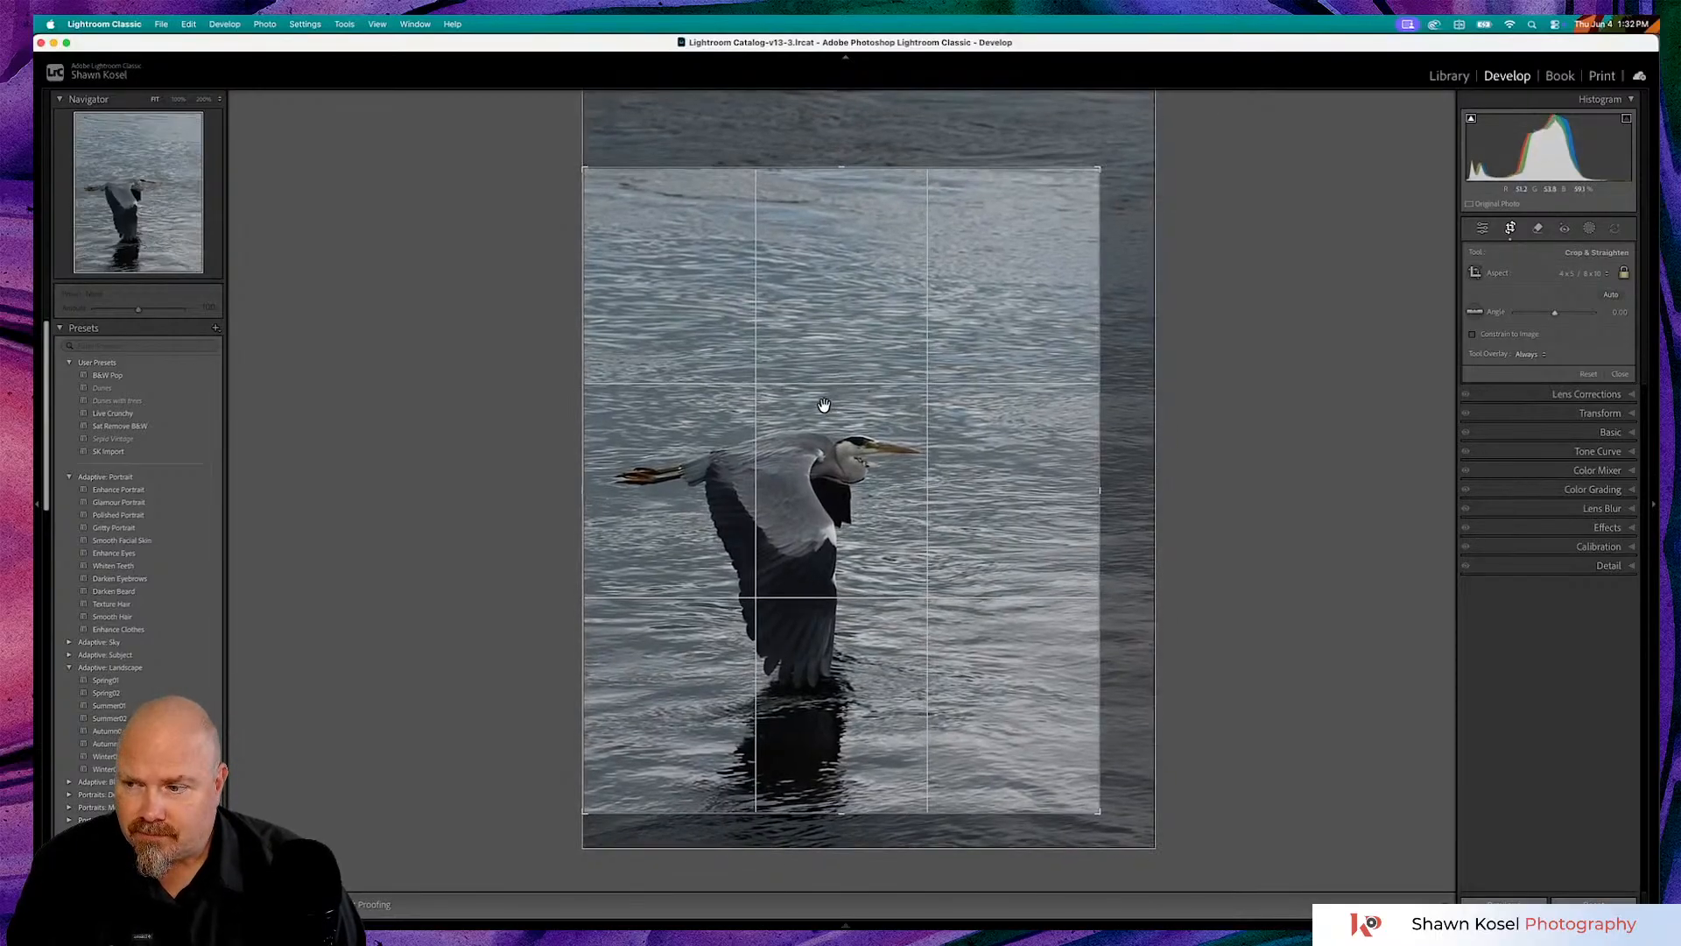
pyautogui.moveTo(827, 412); pyautogui.dragTo(828, 402)
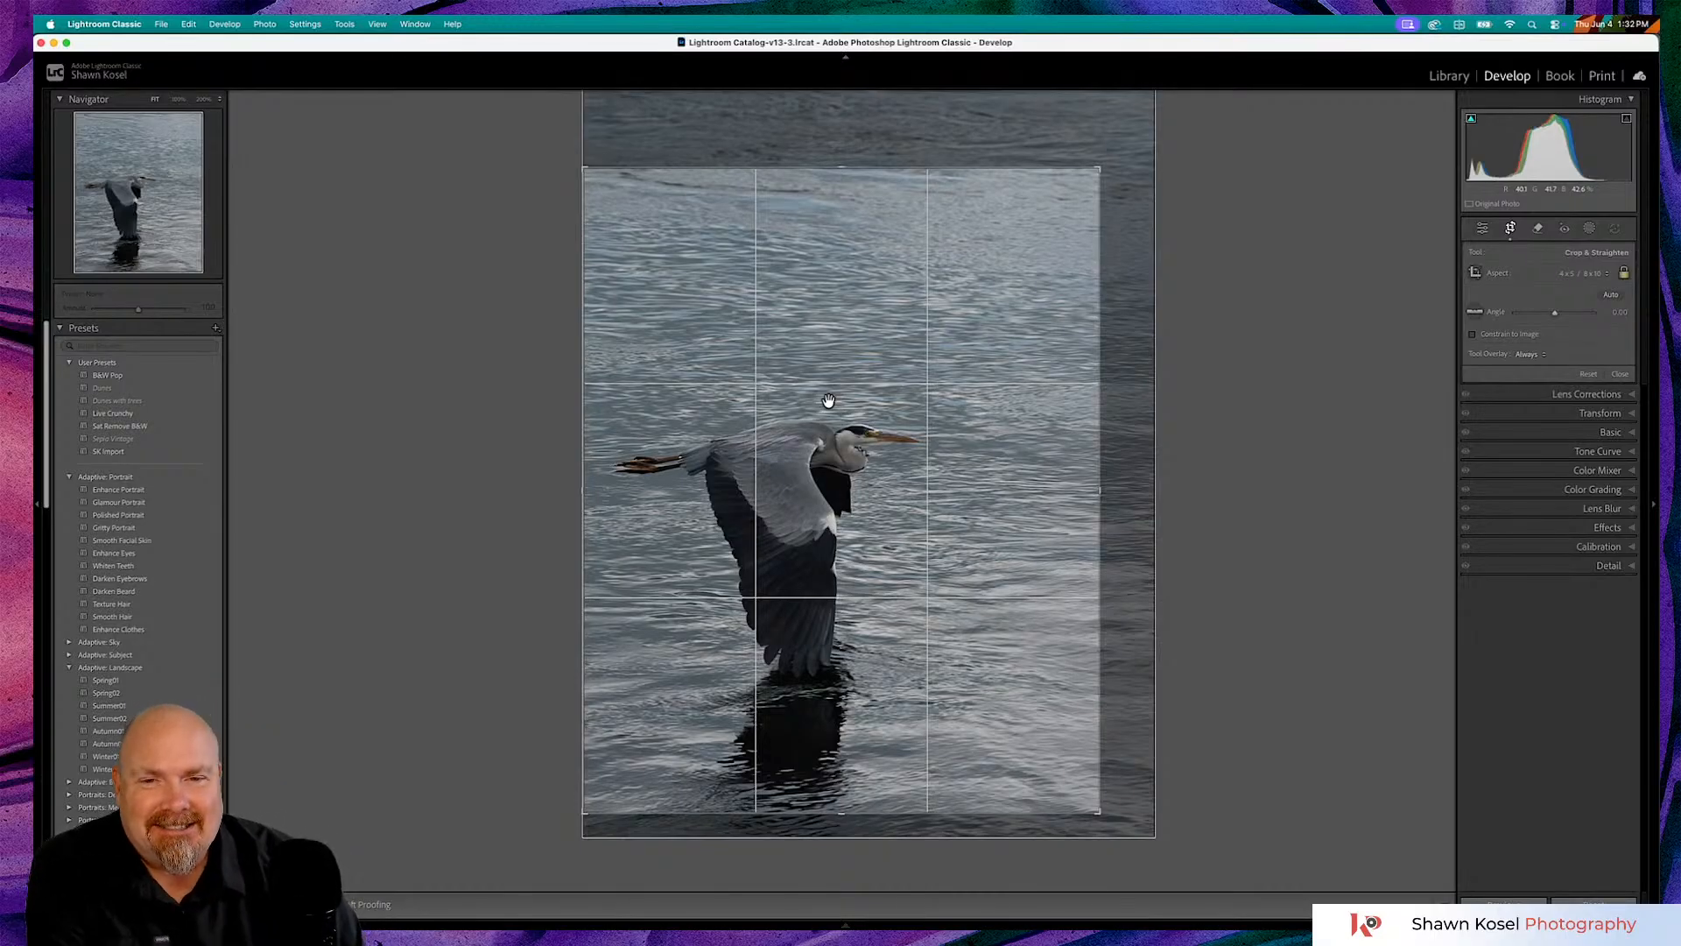
pyautogui.click(1620, 373)
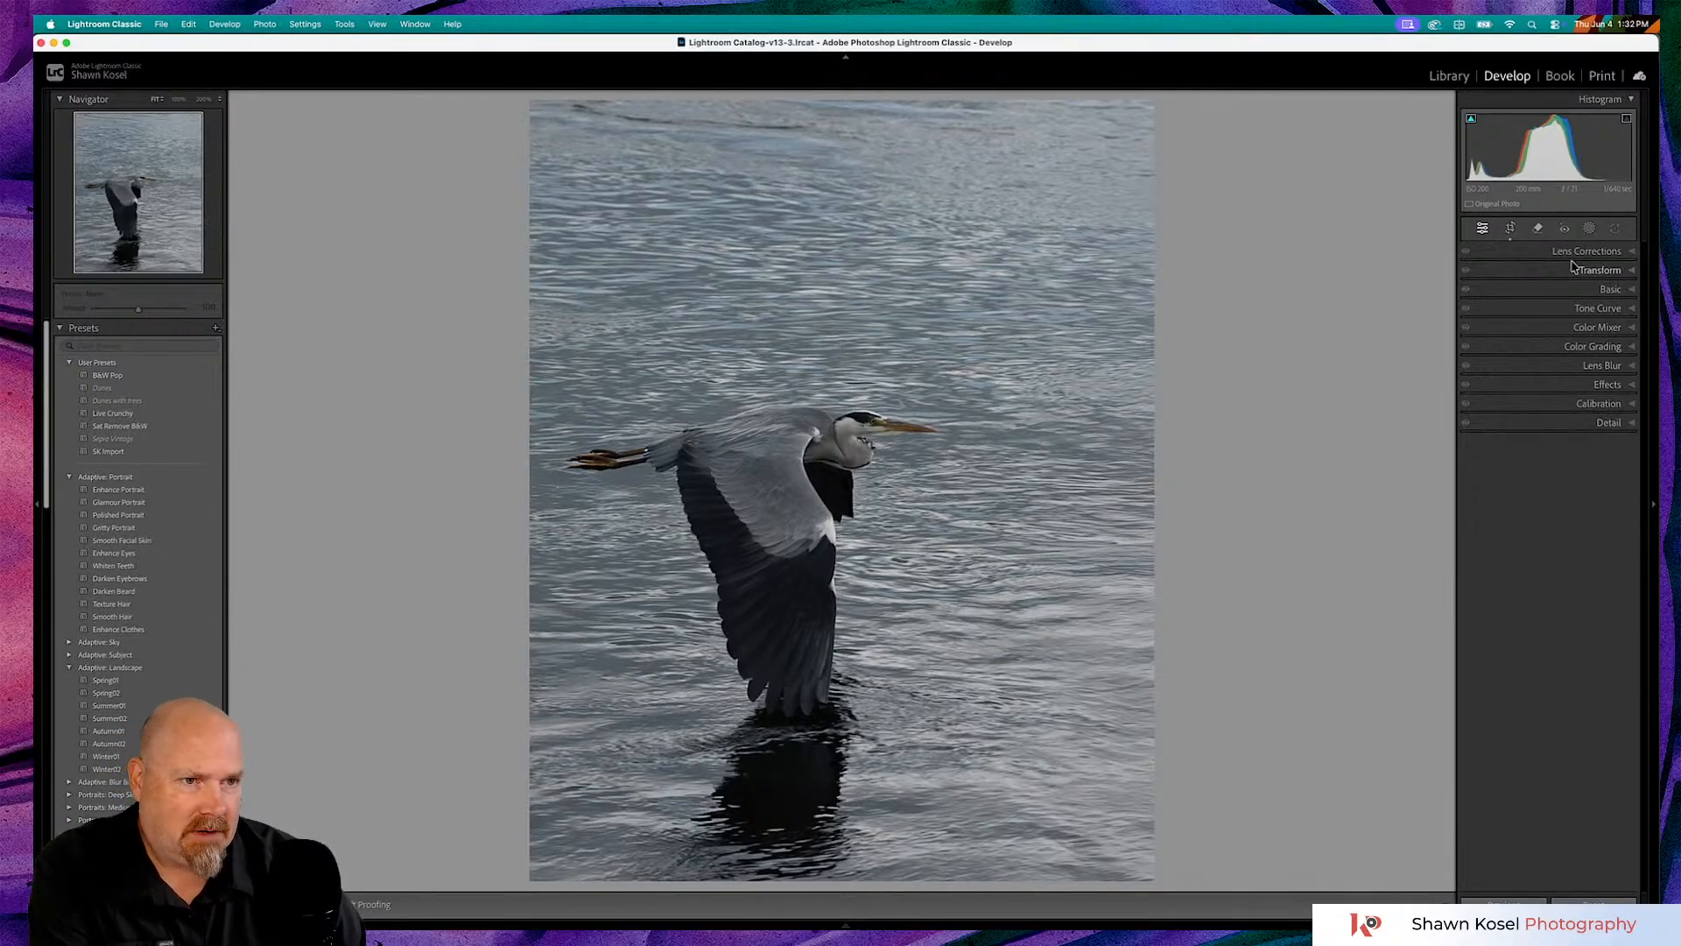
# - Apply the B&W Pop user preset to the heron photo and set its amount to 80
pyautogui.click(1600, 289)
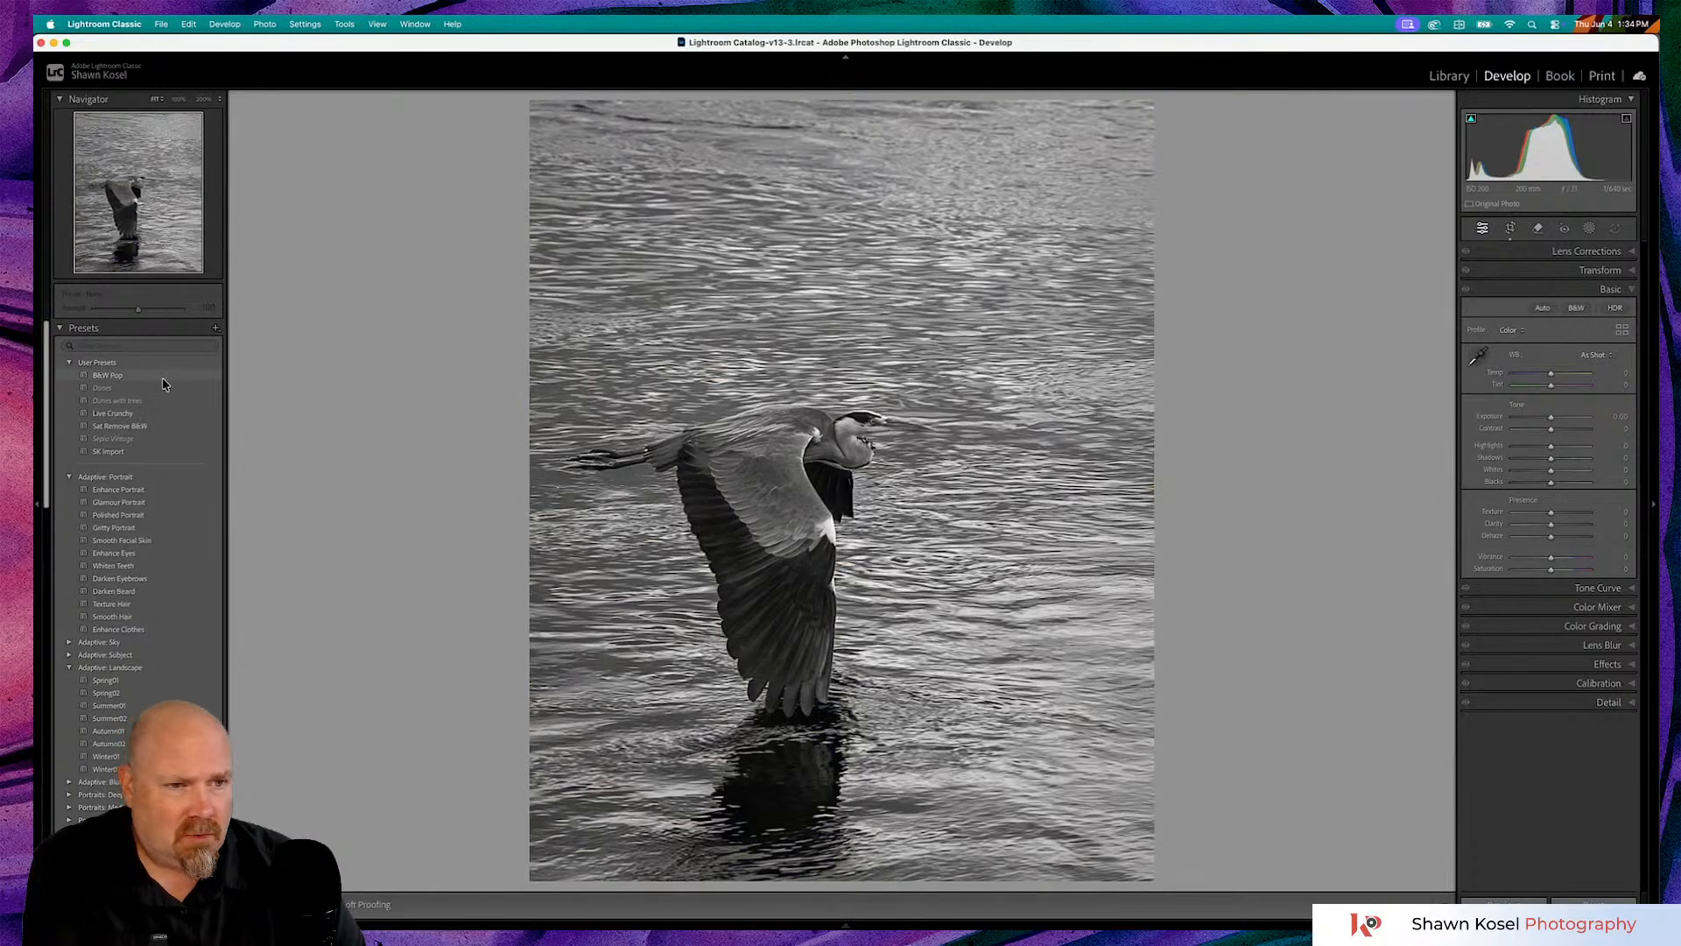
pyautogui.click(162, 377)
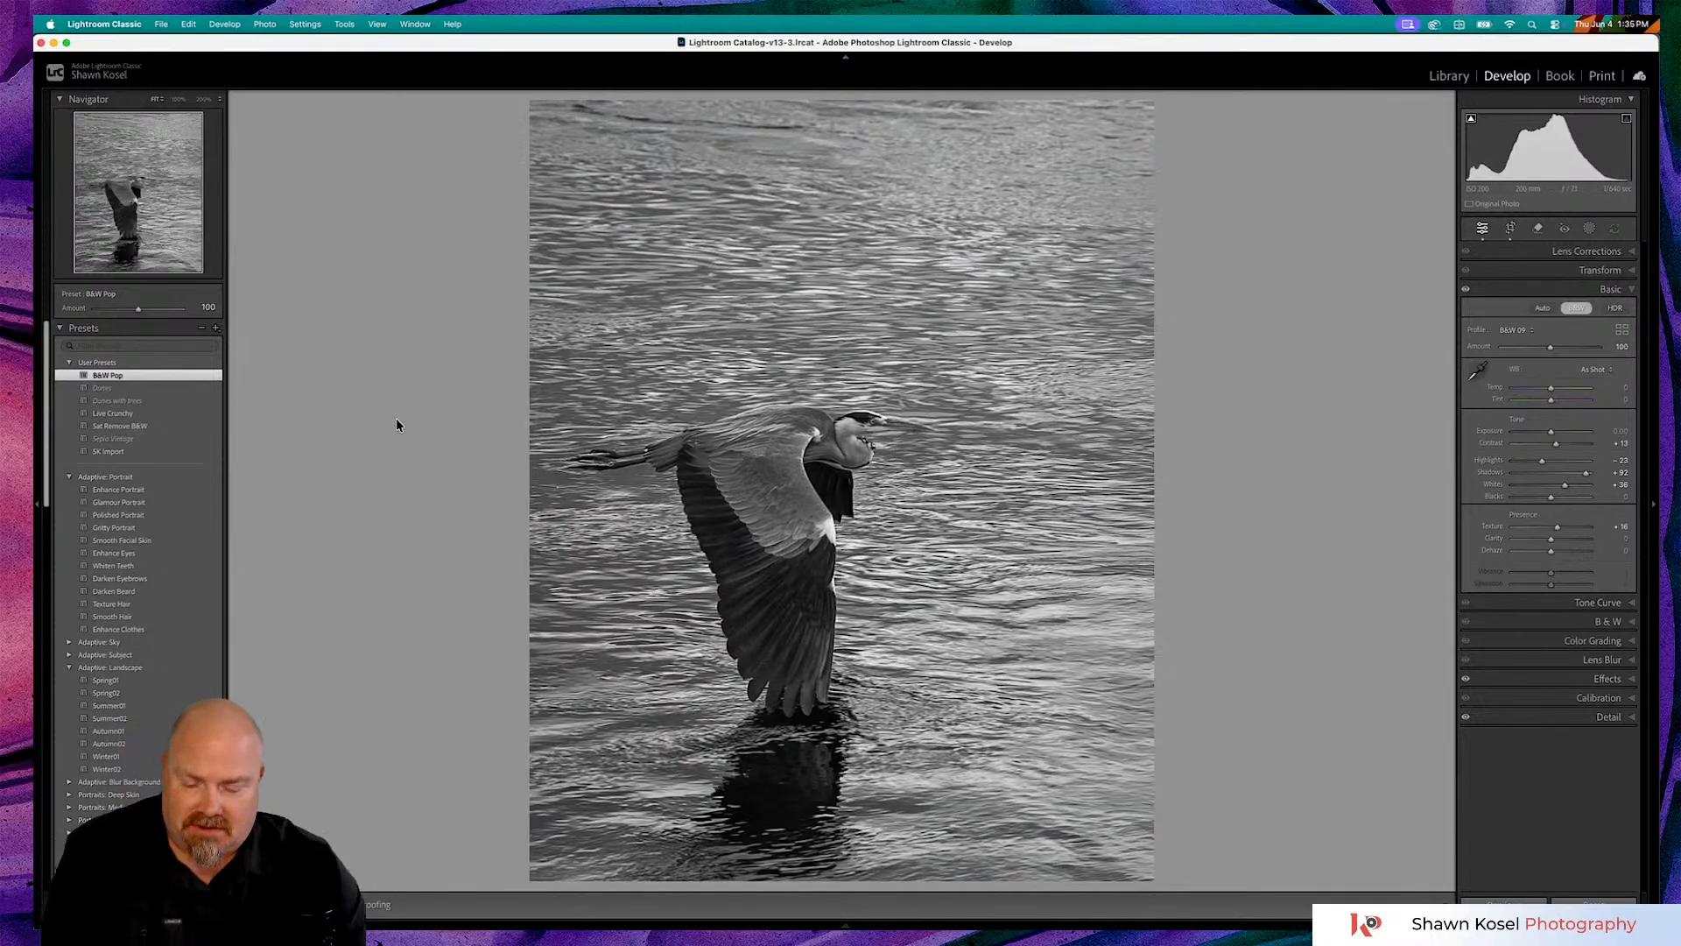
pyautogui.moveTo(139, 309)
pyautogui.mouseDown()
pyautogui.moveTo(117, 313)
pyautogui.moveTo(130, 310)
pyautogui.mouseUp()
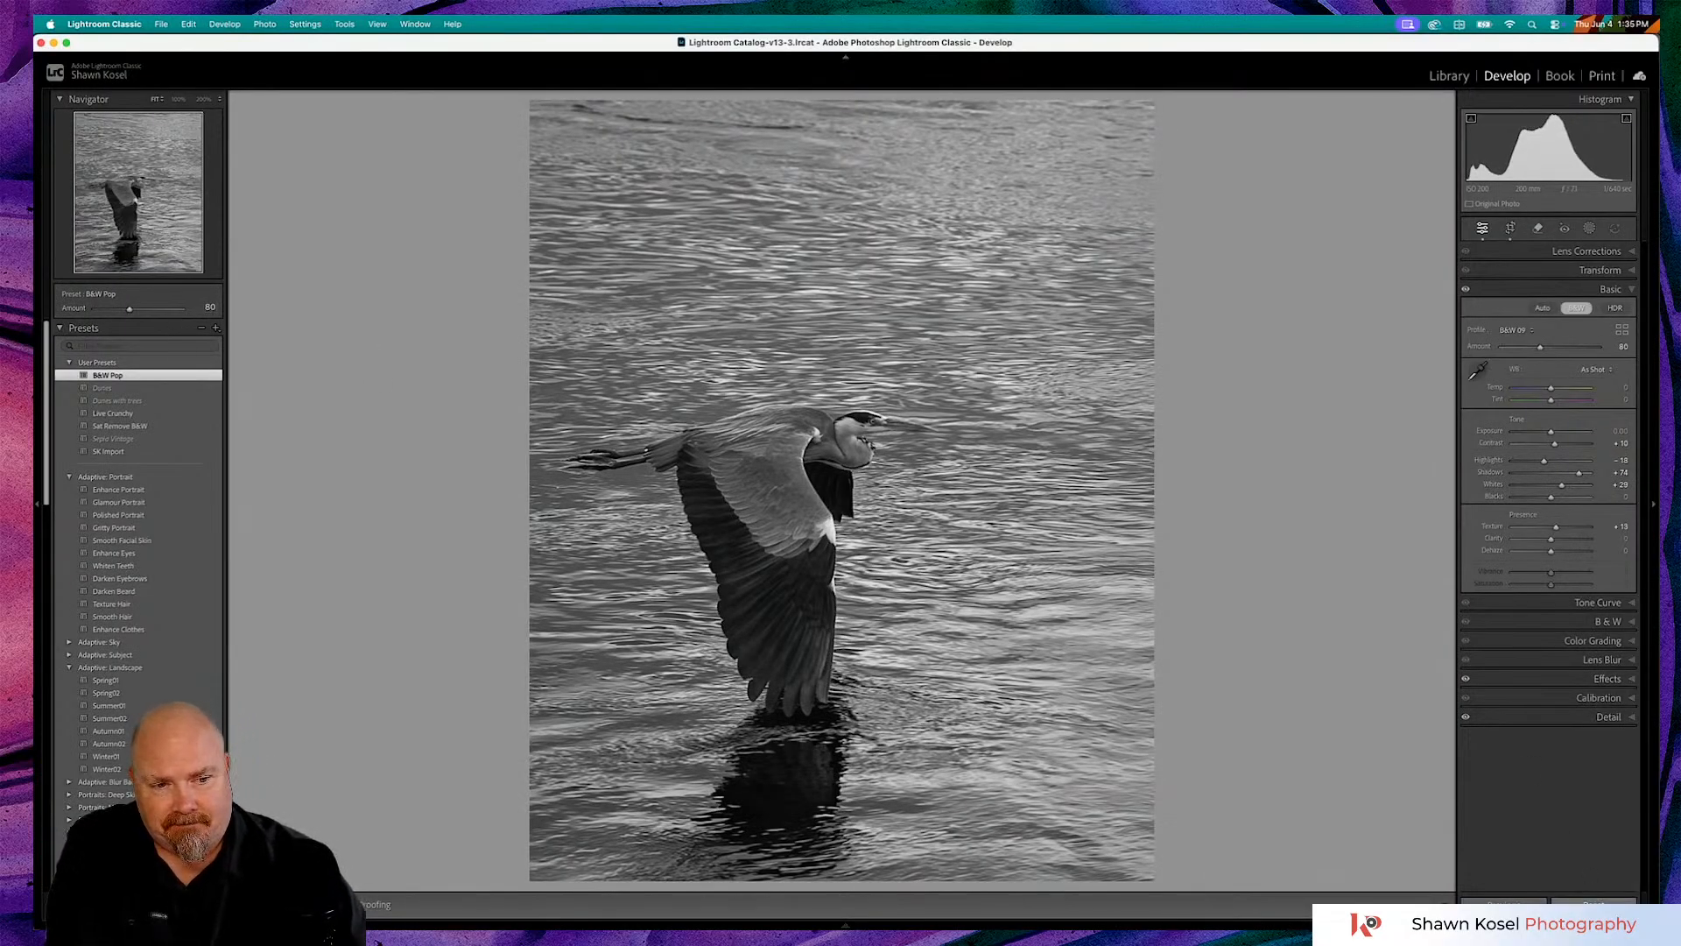
# - Reset all edits on the heron photo and apply a 4 x 5 / 8 x 10 crop, raising the heron in the frame and tightening from the upper-right corner
pyautogui.click(1592, 901)
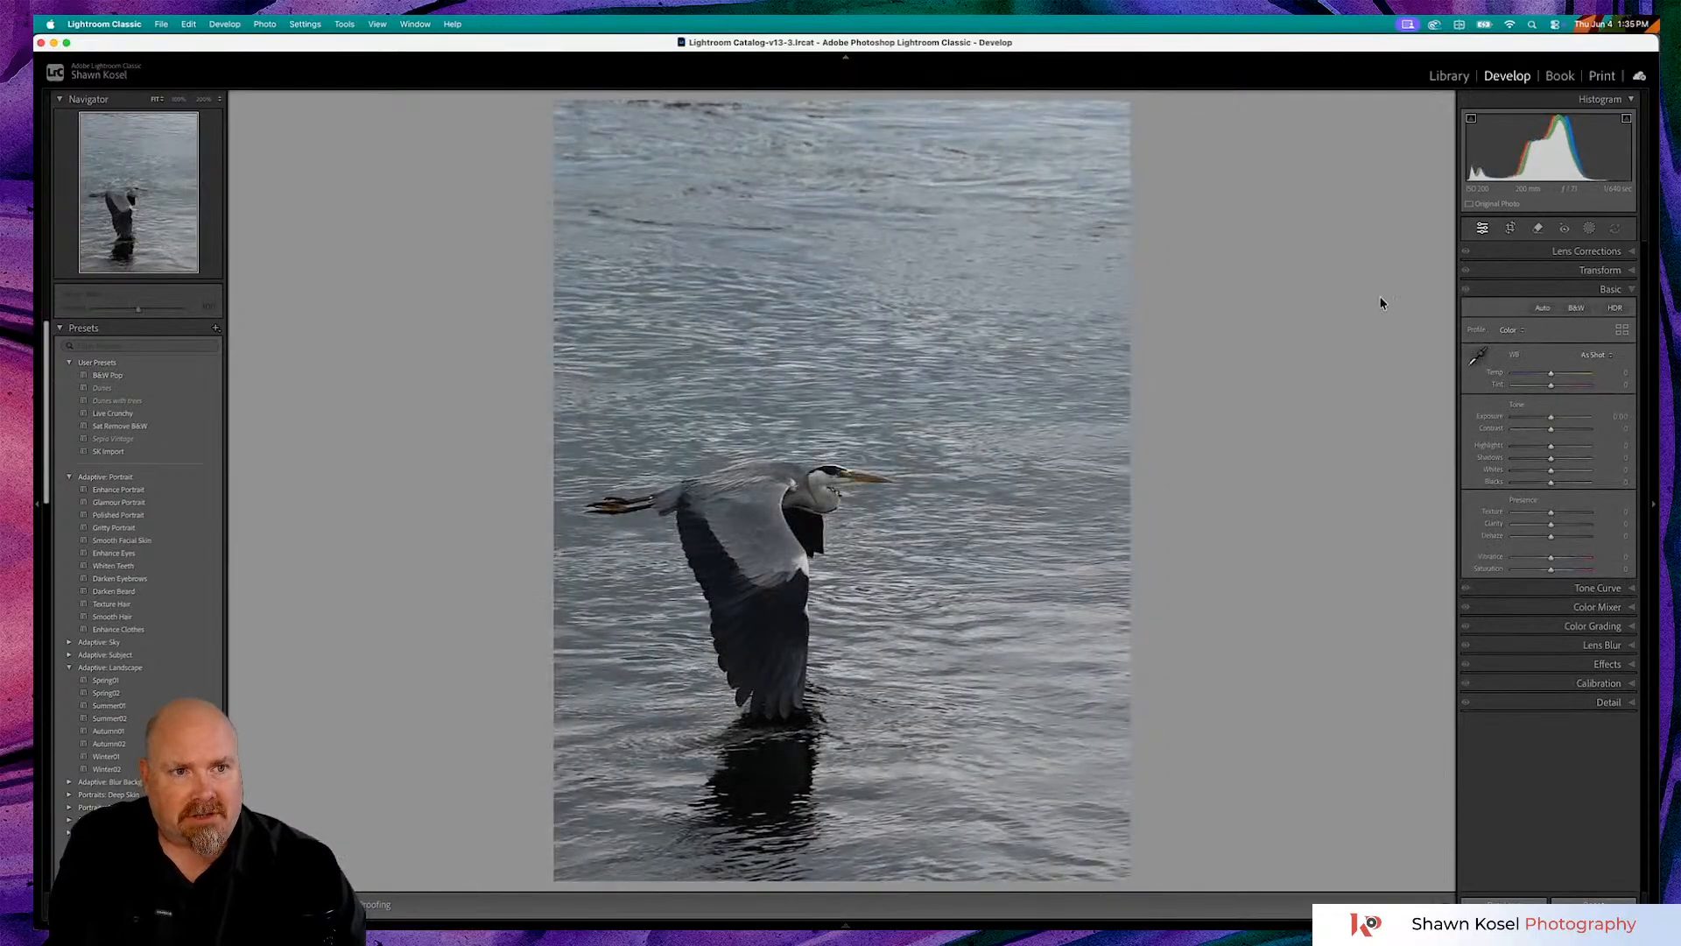
pyautogui.click(1512, 228)
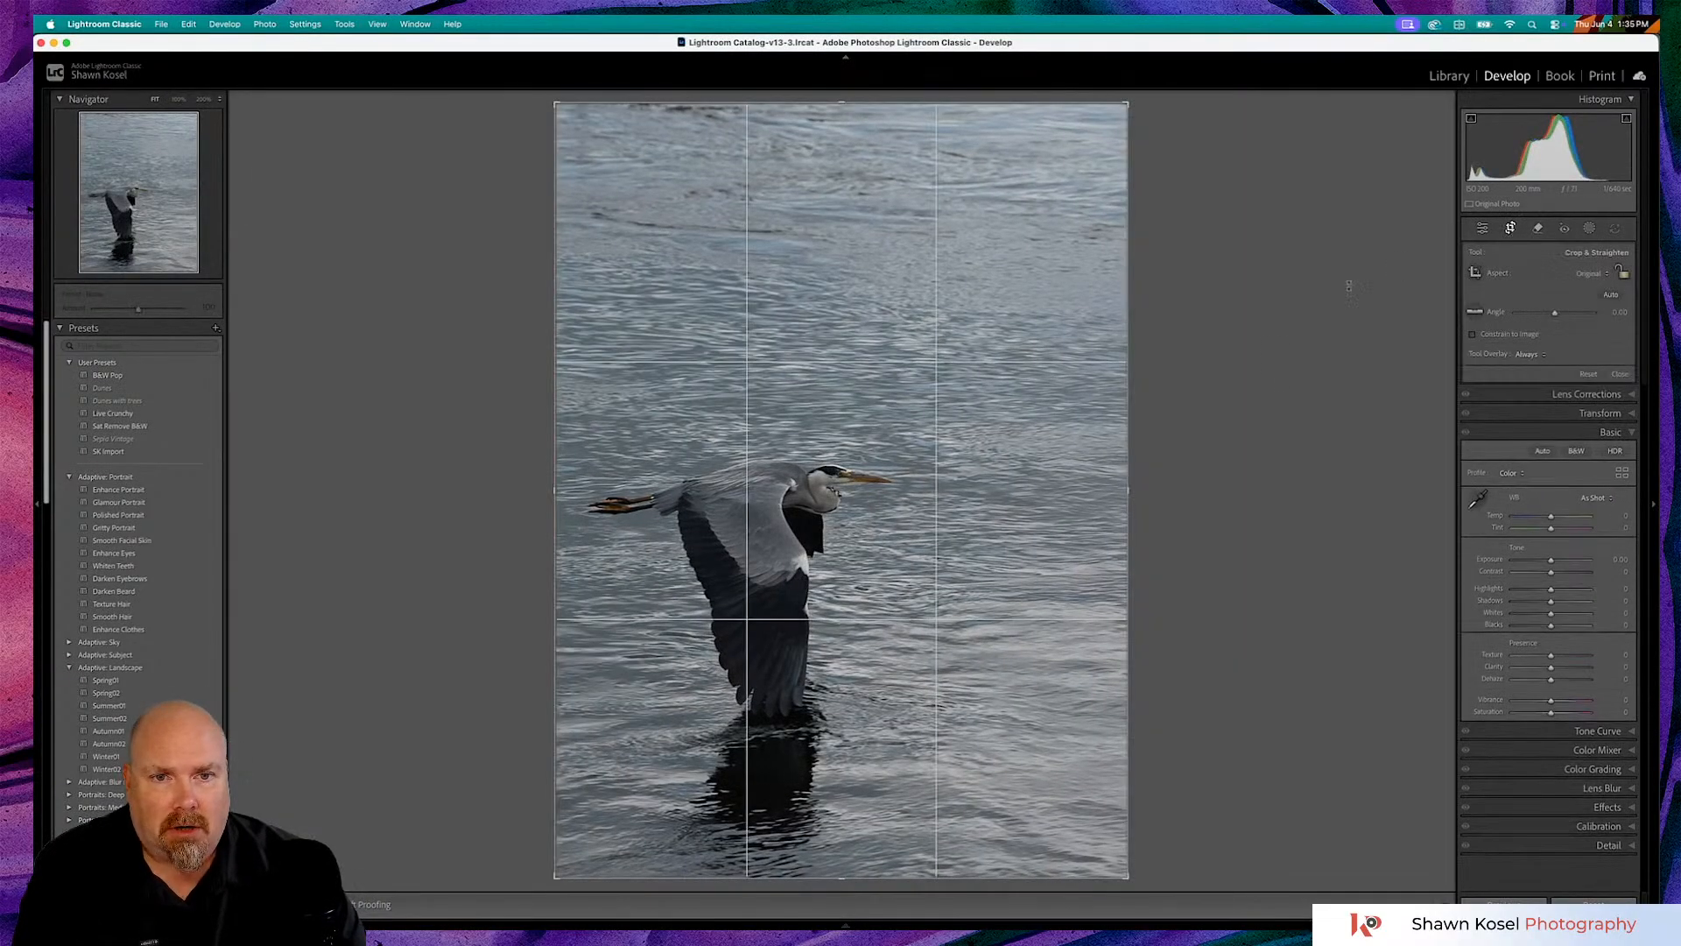
pyautogui.click(1602, 277)
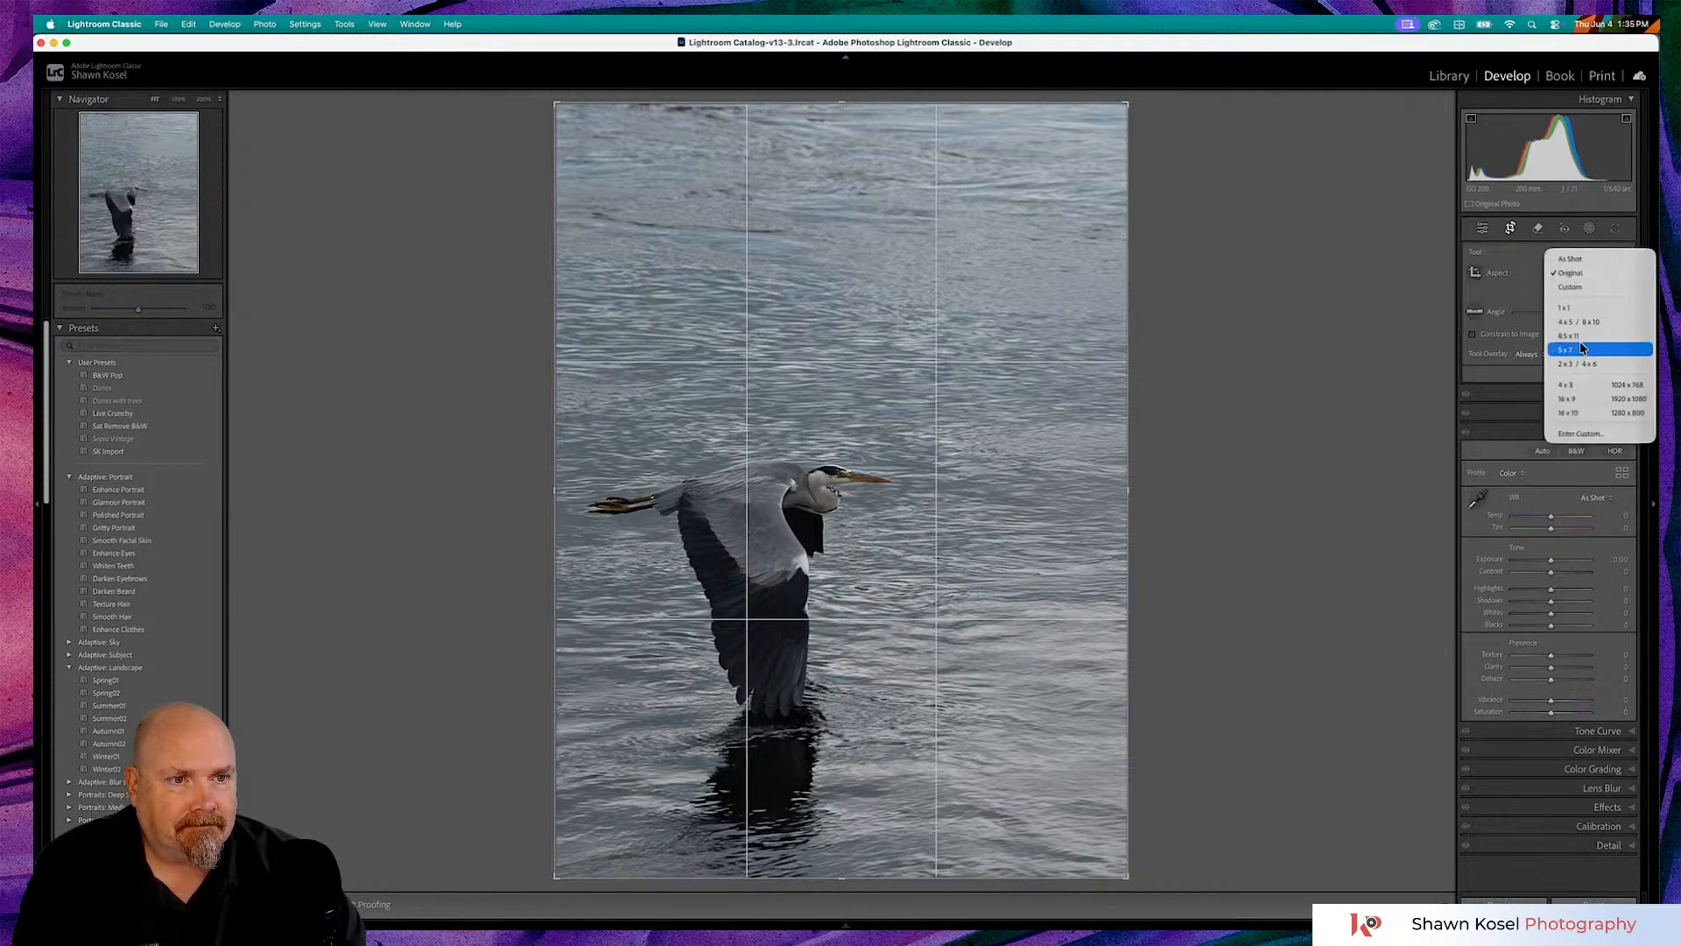
pyautogui.click(1582, 322)
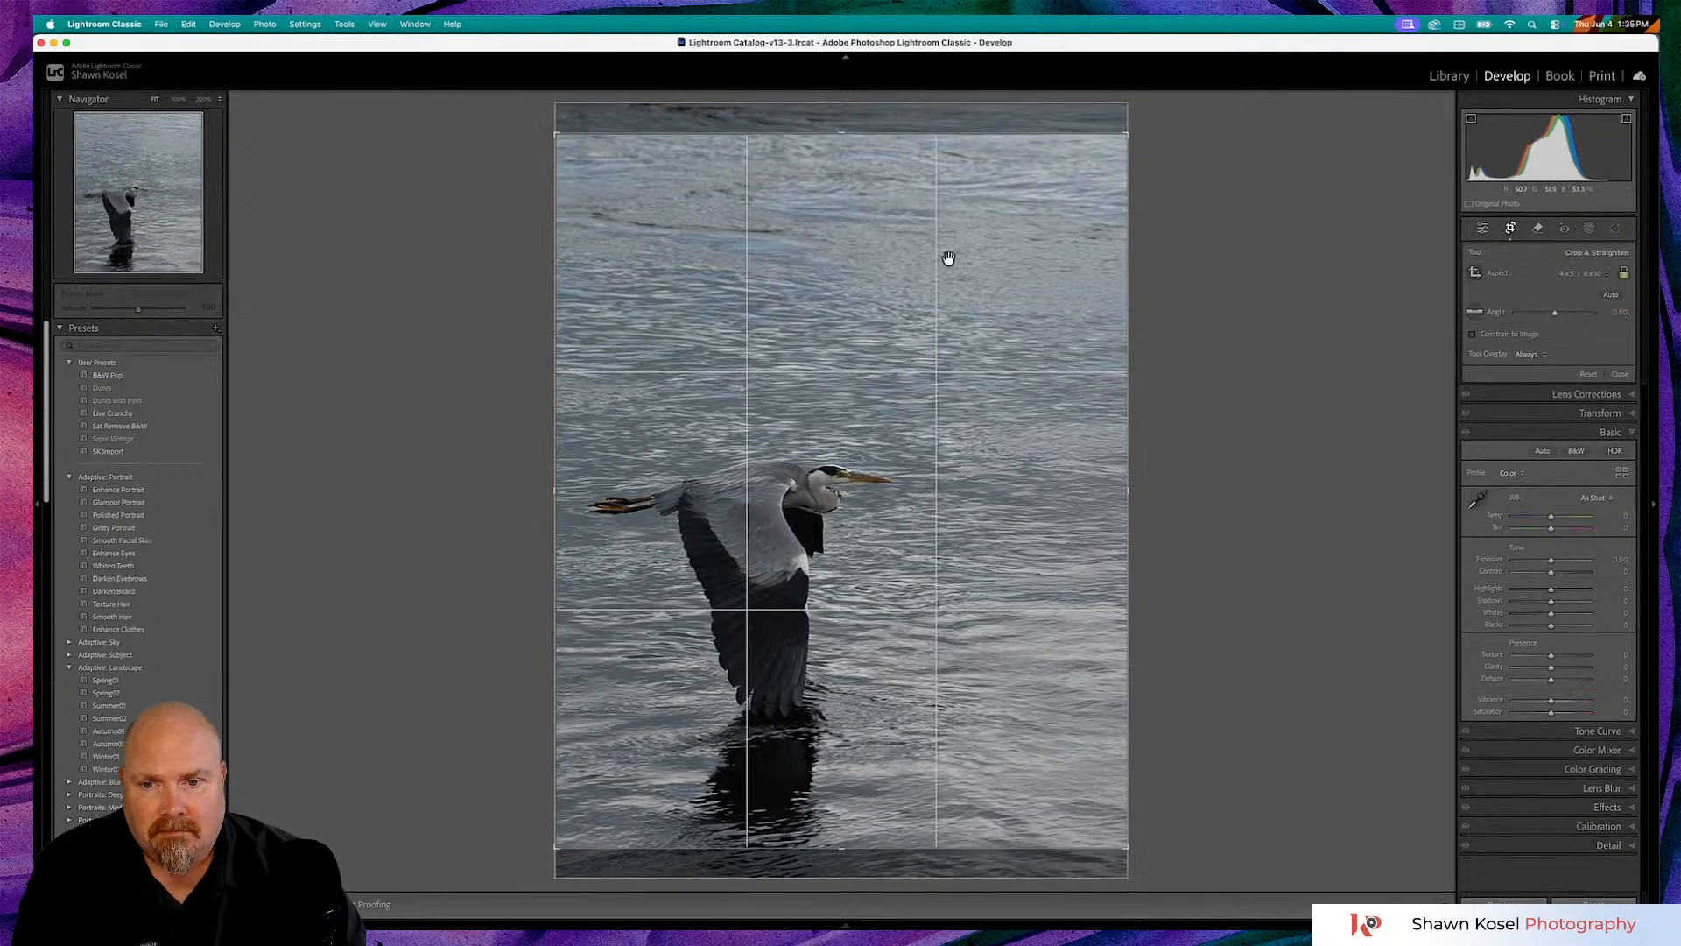
pyautogui.moveTo(927, 300); pyautogui.dragTo(932, 290)
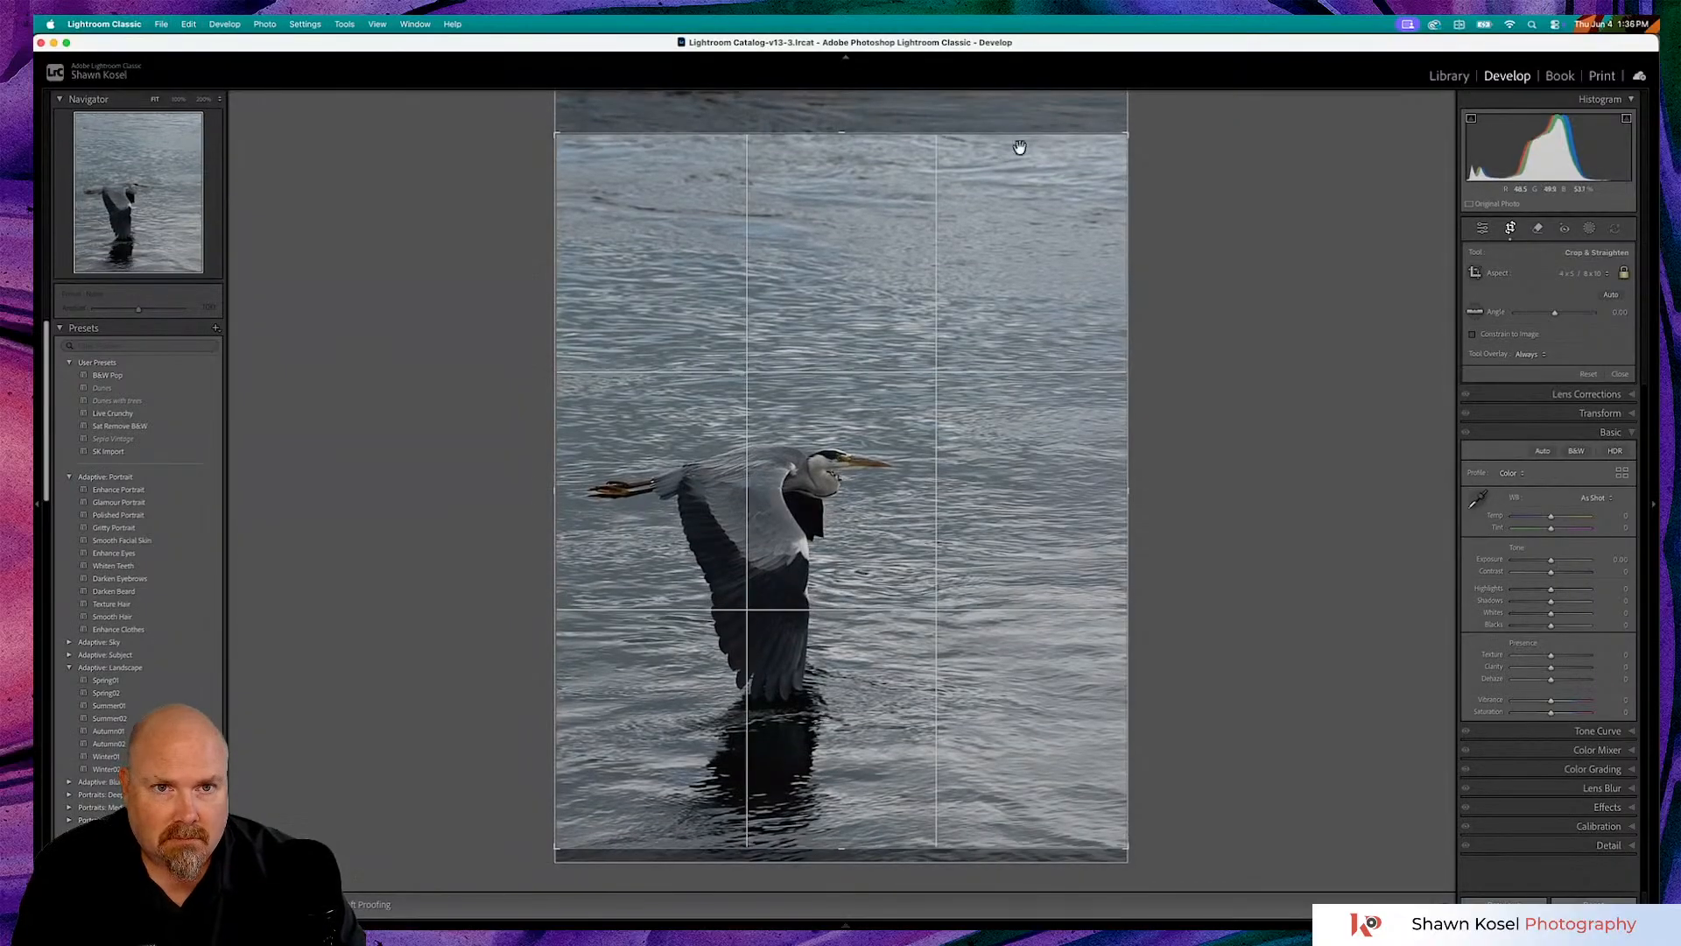
pyautogui.moveTo(1127, 134); pyautogui.dragTo(1107, 153)
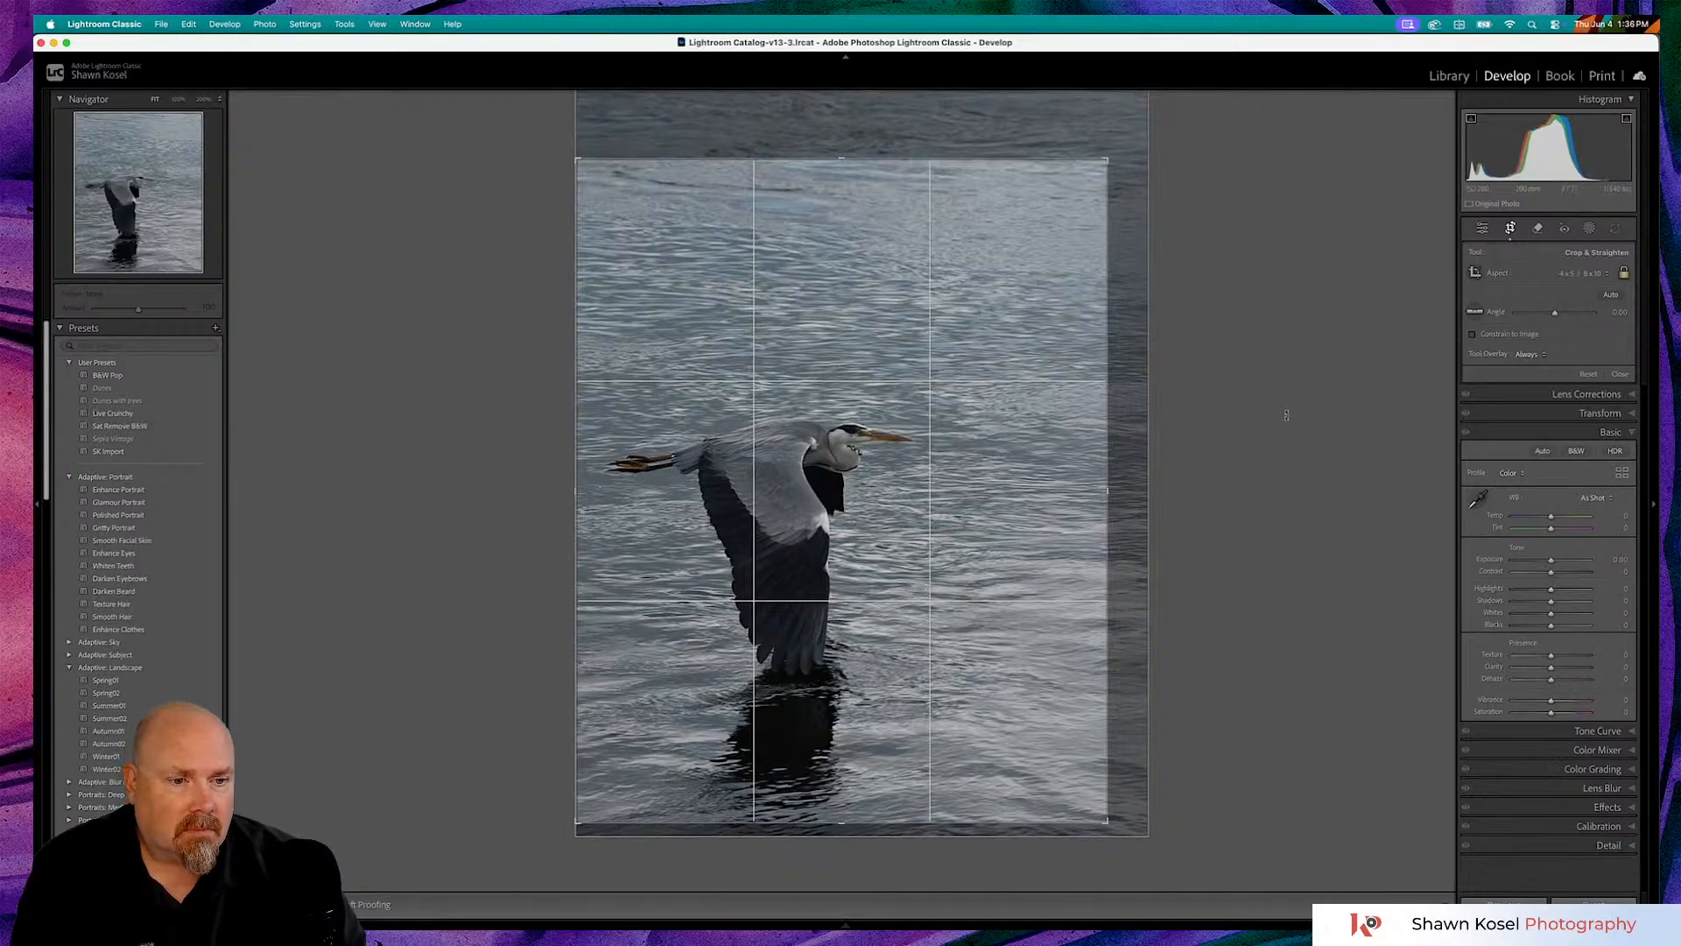
pyautogui.click(1620, 374)
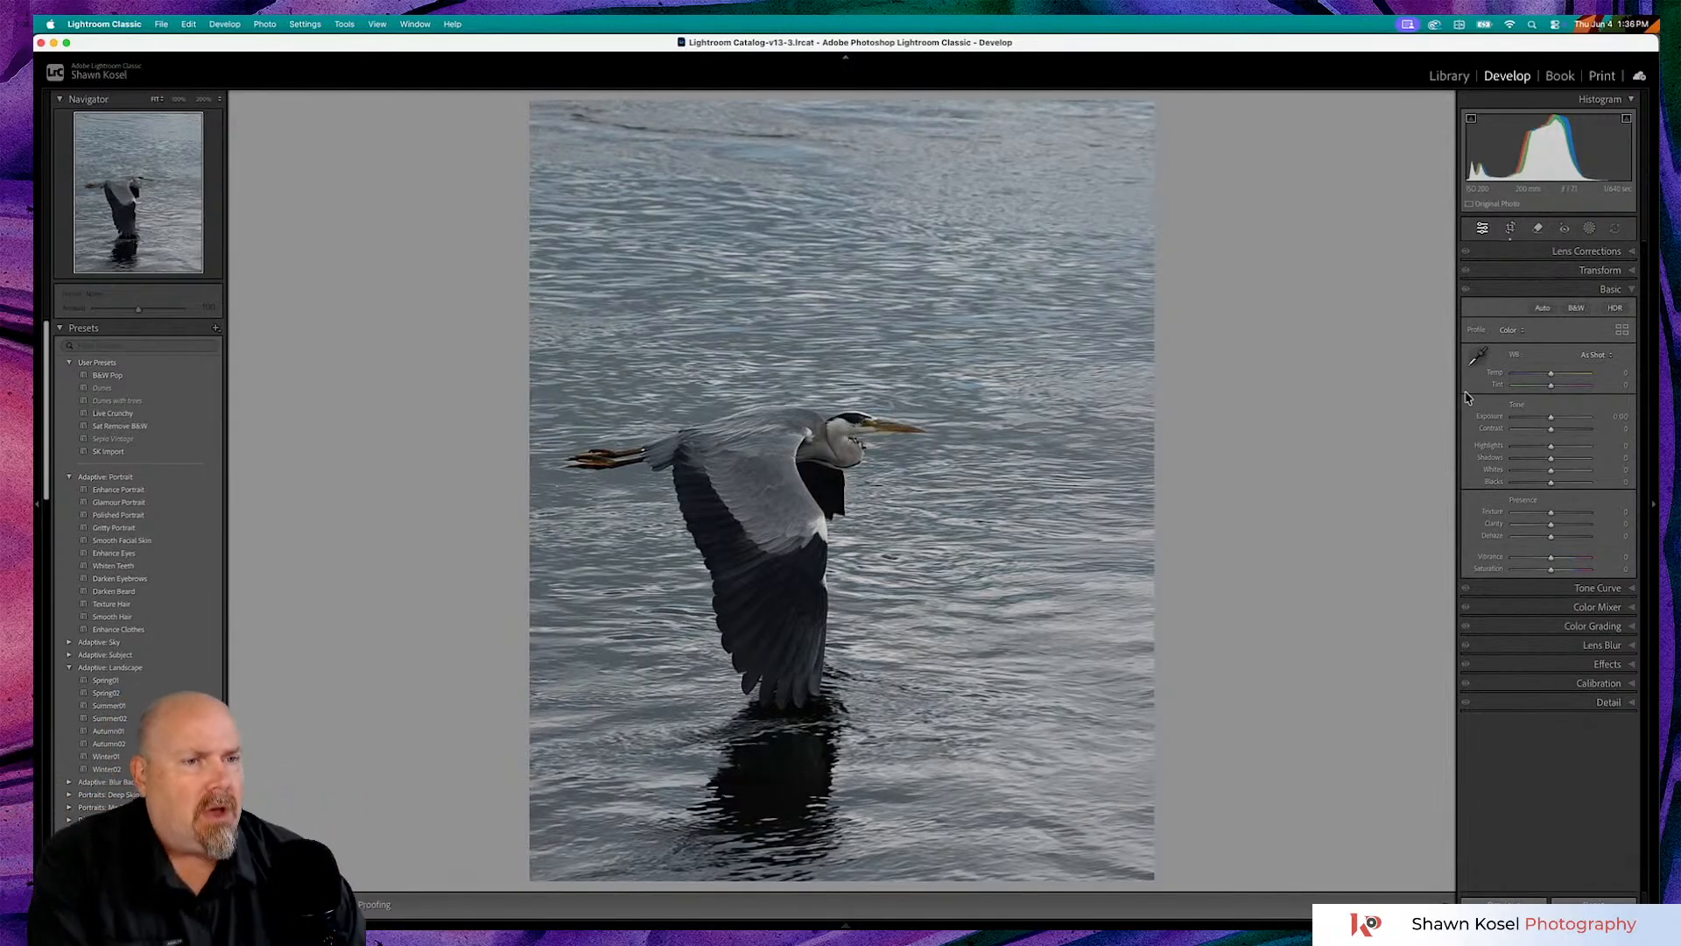
# - Convert the photo to black and white, compare the filter profiles, and apply the B&W Blue Filter v2 profile
pyautogui.click(1577, 309)
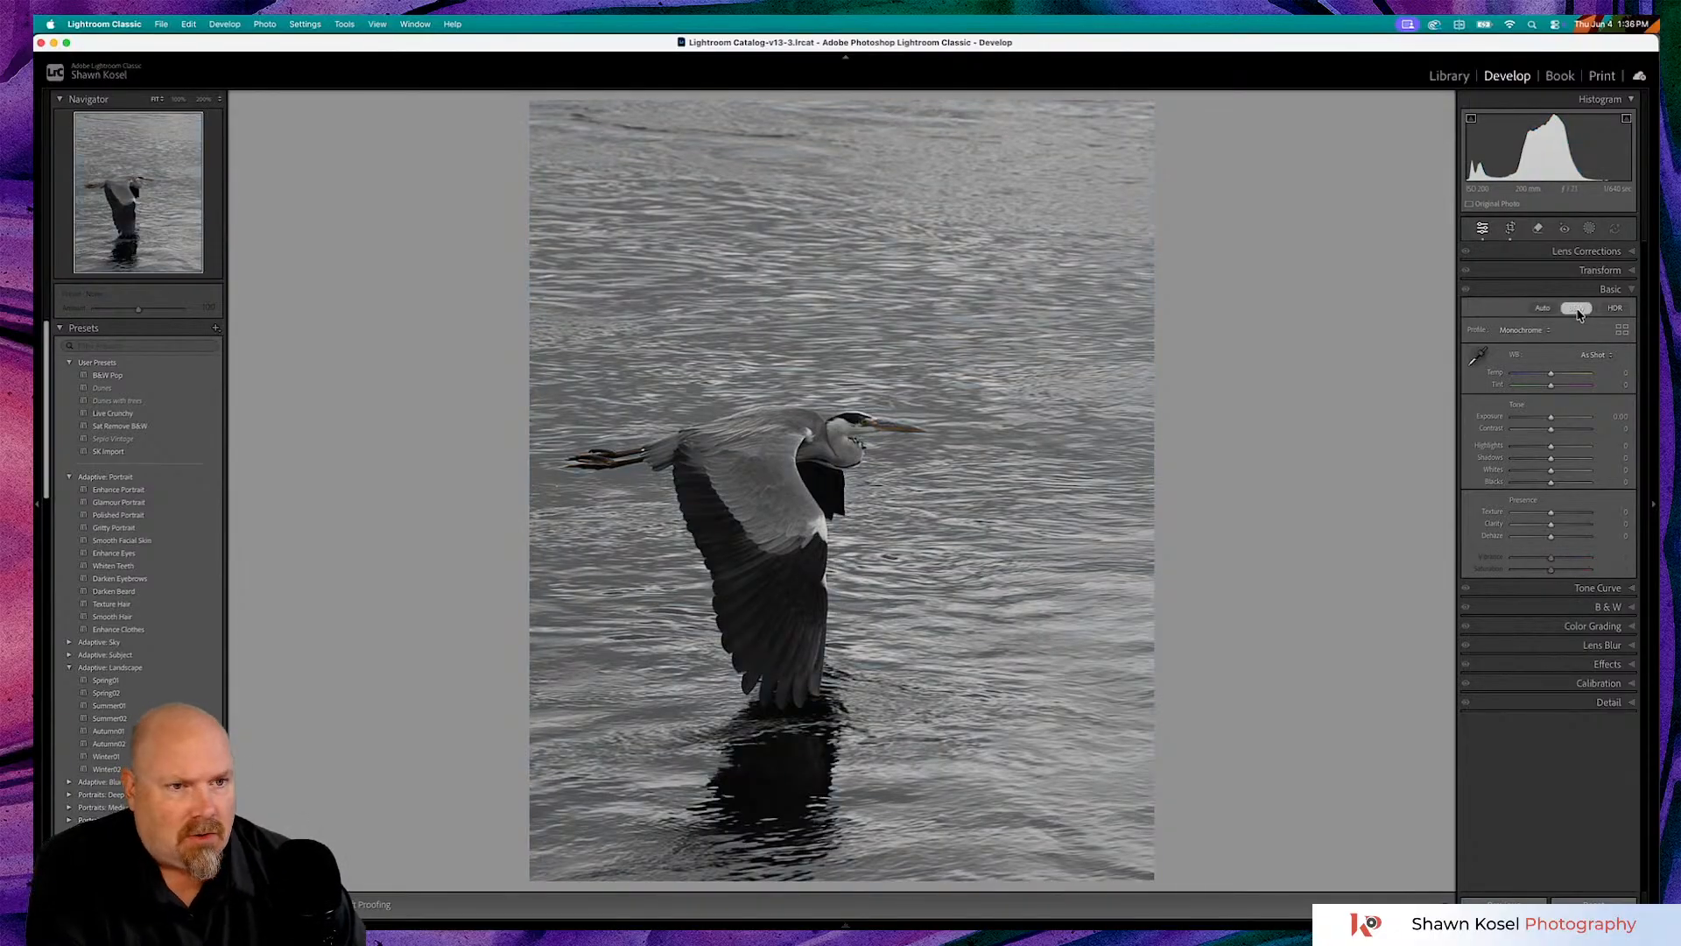
pyautogui.click(1621, 331)
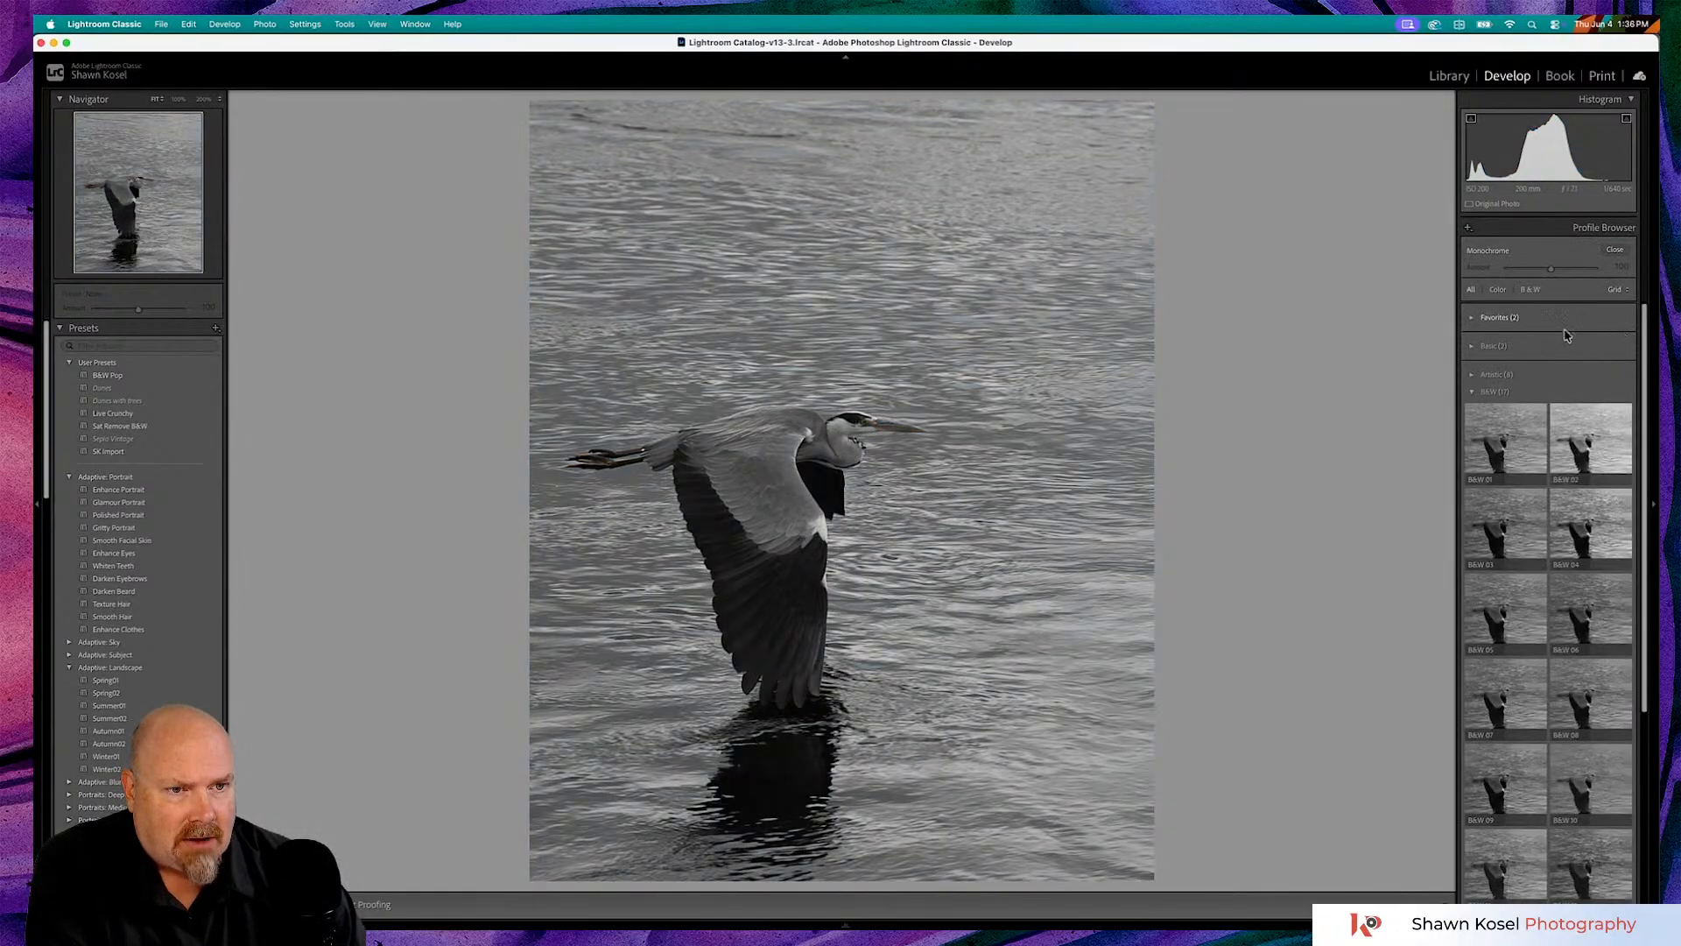
pyautogui.scroll(-3, 1530, 405)
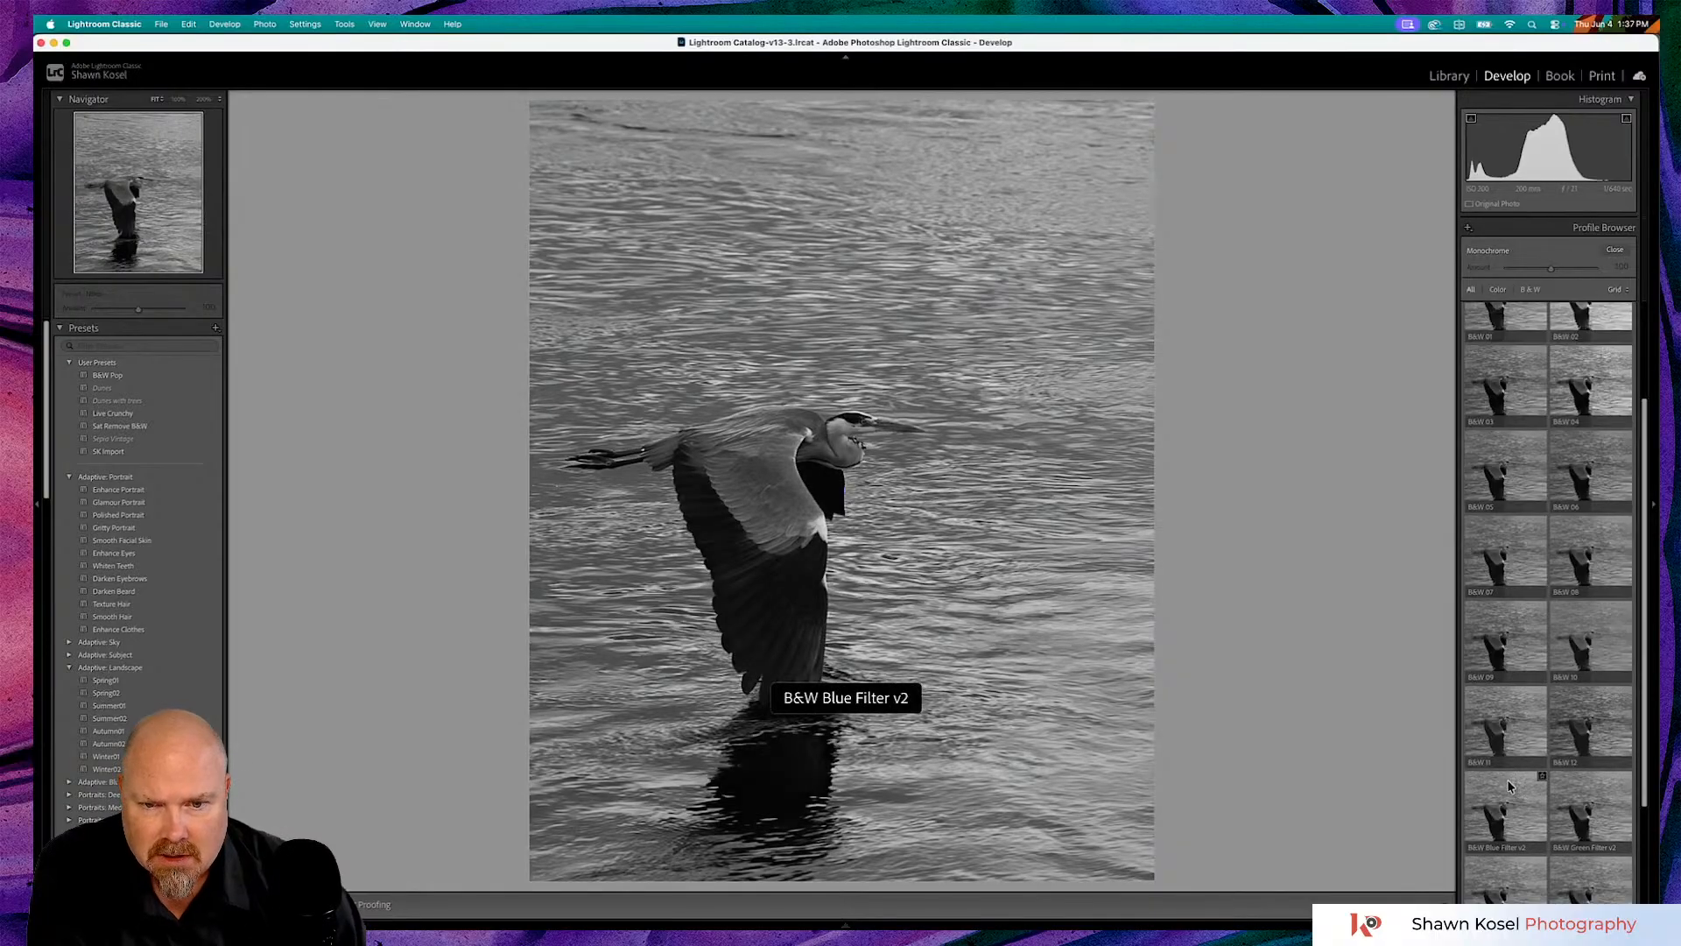
pyautogui.scroll(-1, 1508, 784)
pyautogui.scroll(-5, 1507, 785)
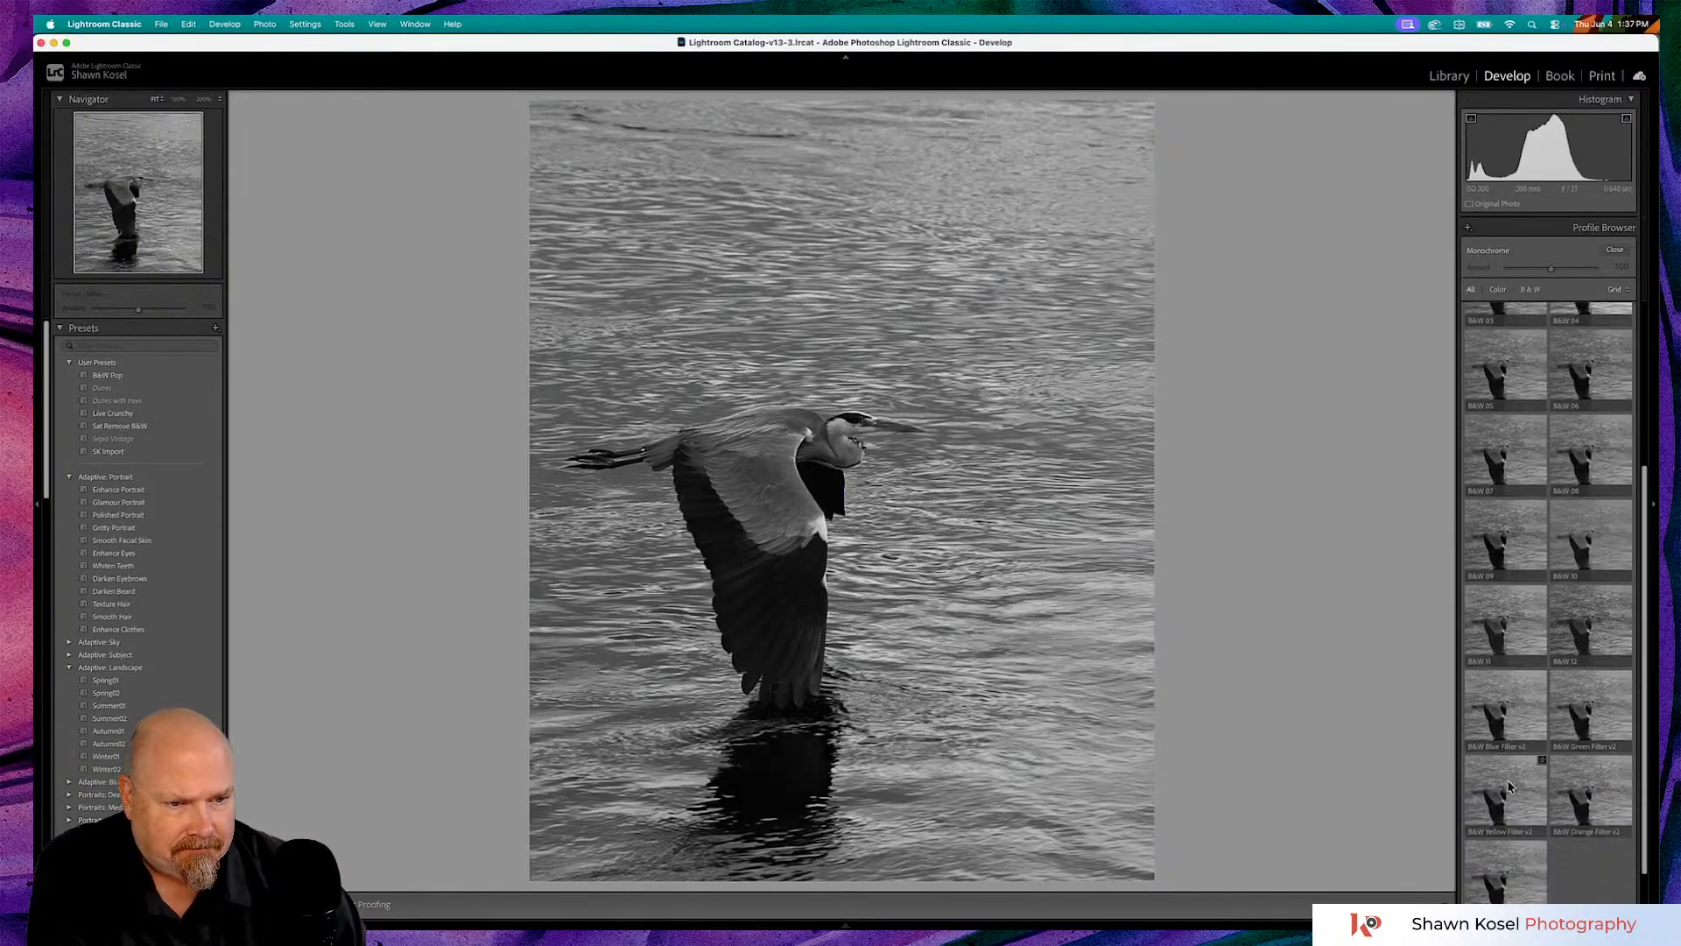
pyautogui.click(1590, 764)
pyautogui.click(1516, 768)
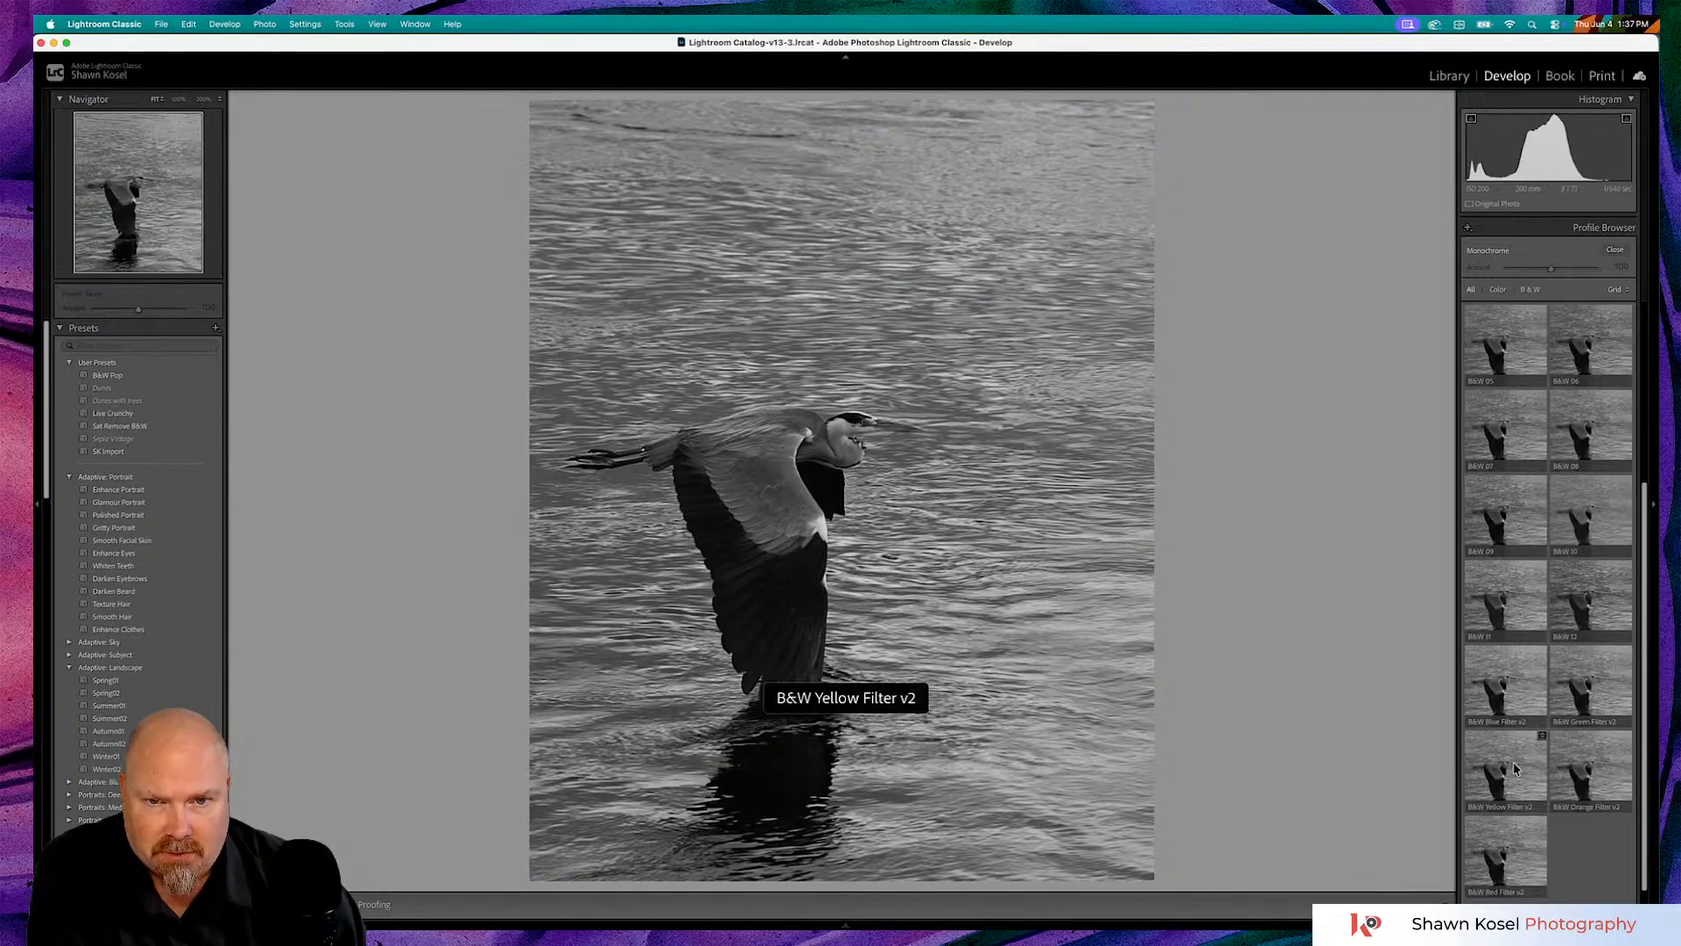
pyautogui.click(1507, 823)
pyautogui.click(1510, 677)
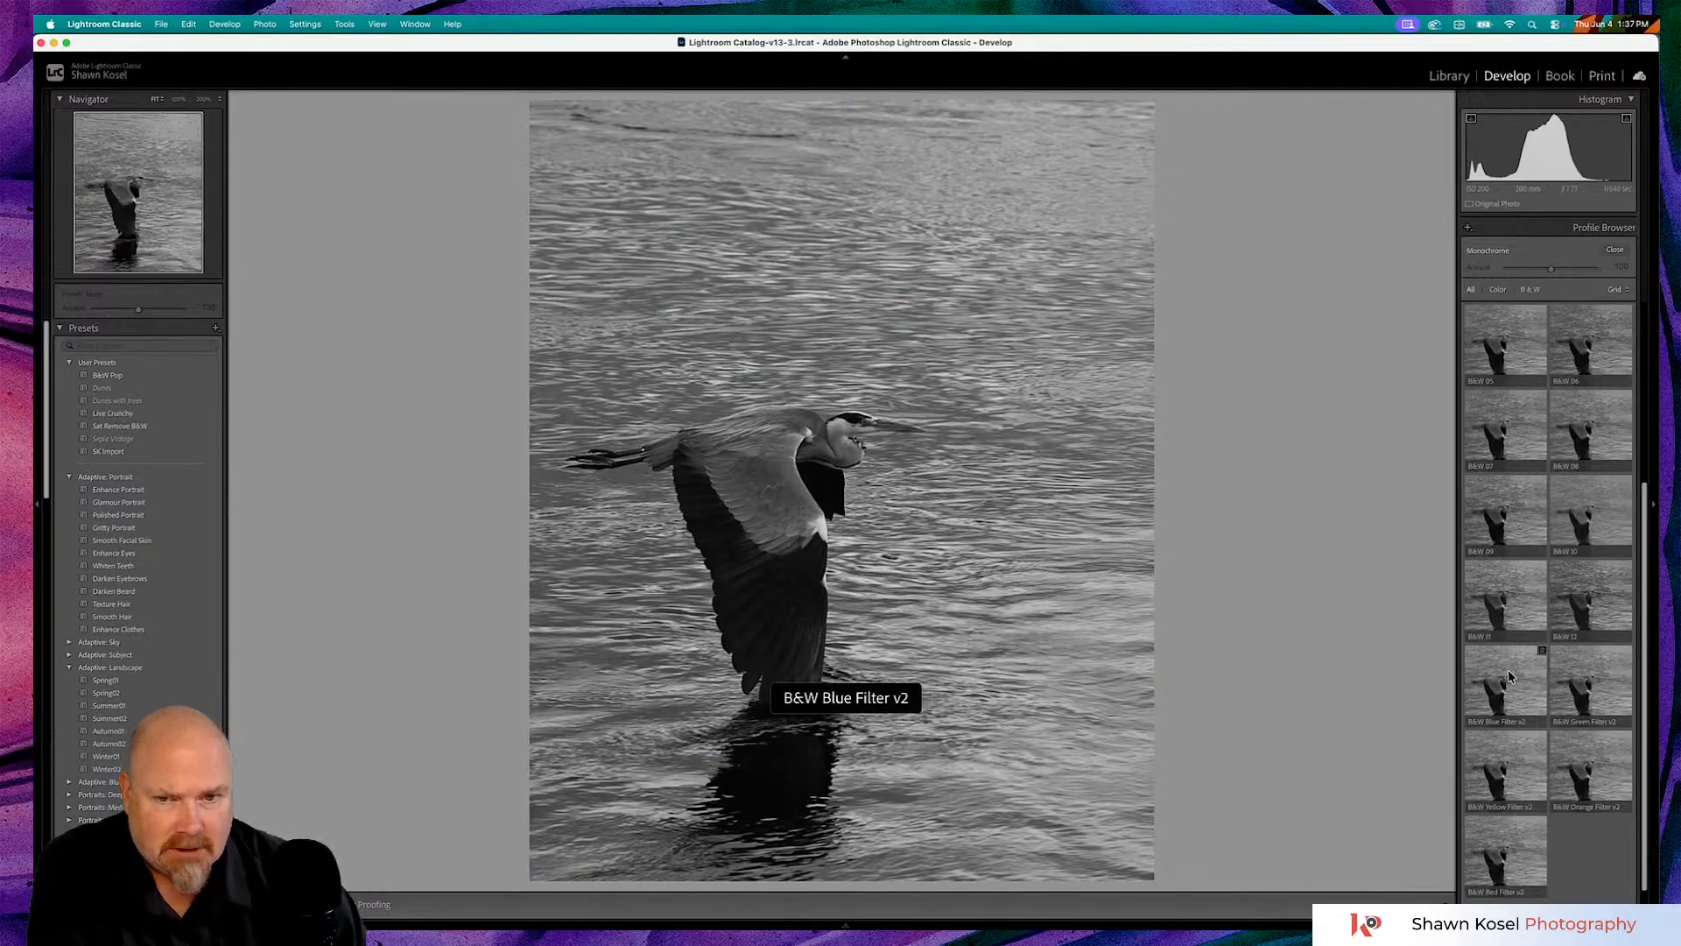
pyautogui.click(1510, 677)
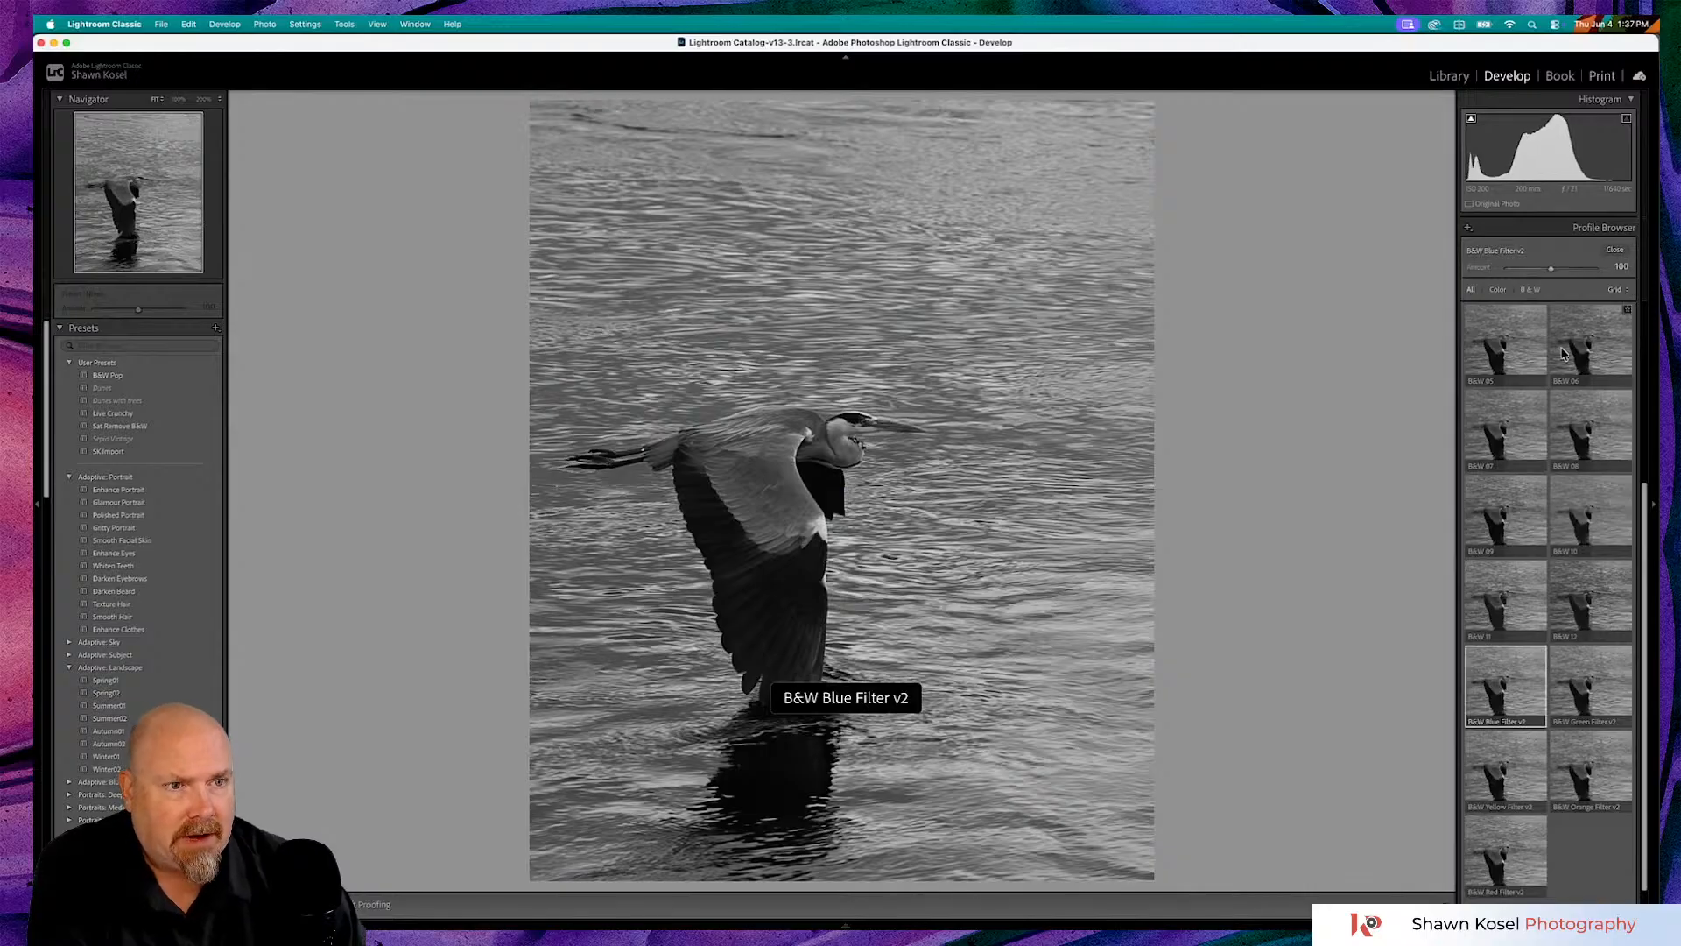
pyautogui.click(1616, 251)
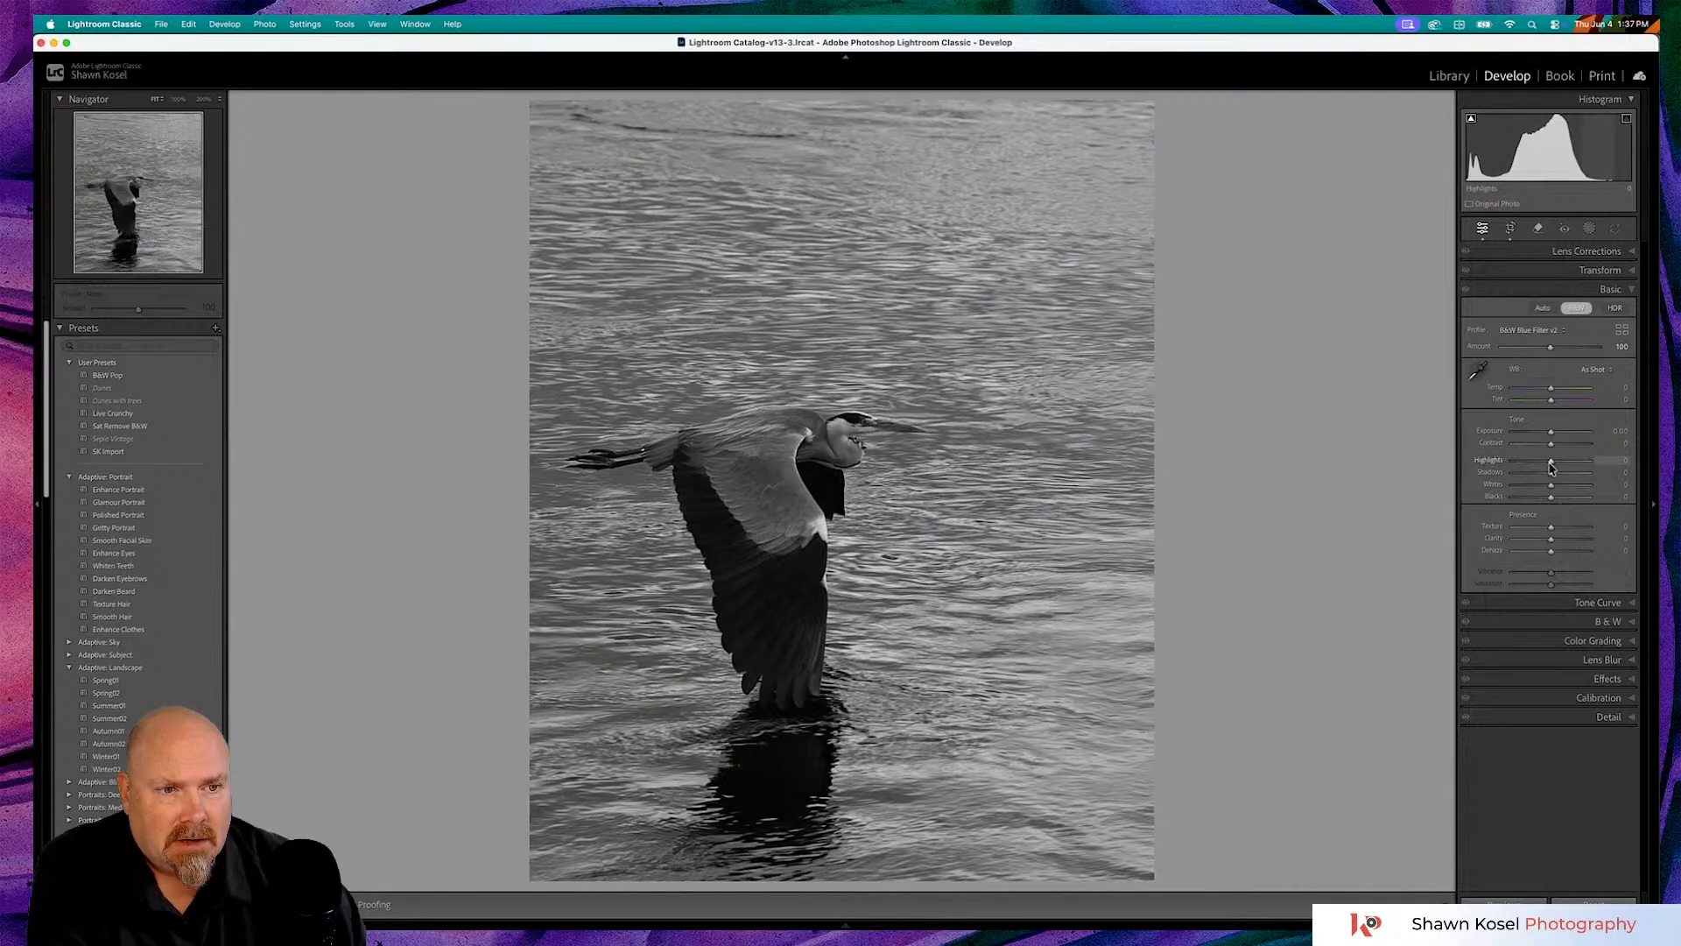
# - Try reducing Highlights and raising Shadows to +10, and reset both tone adjustments to their defaults
pyautogui.moveTo(1549, 465); pyautogui.dragTo(1539, 466)
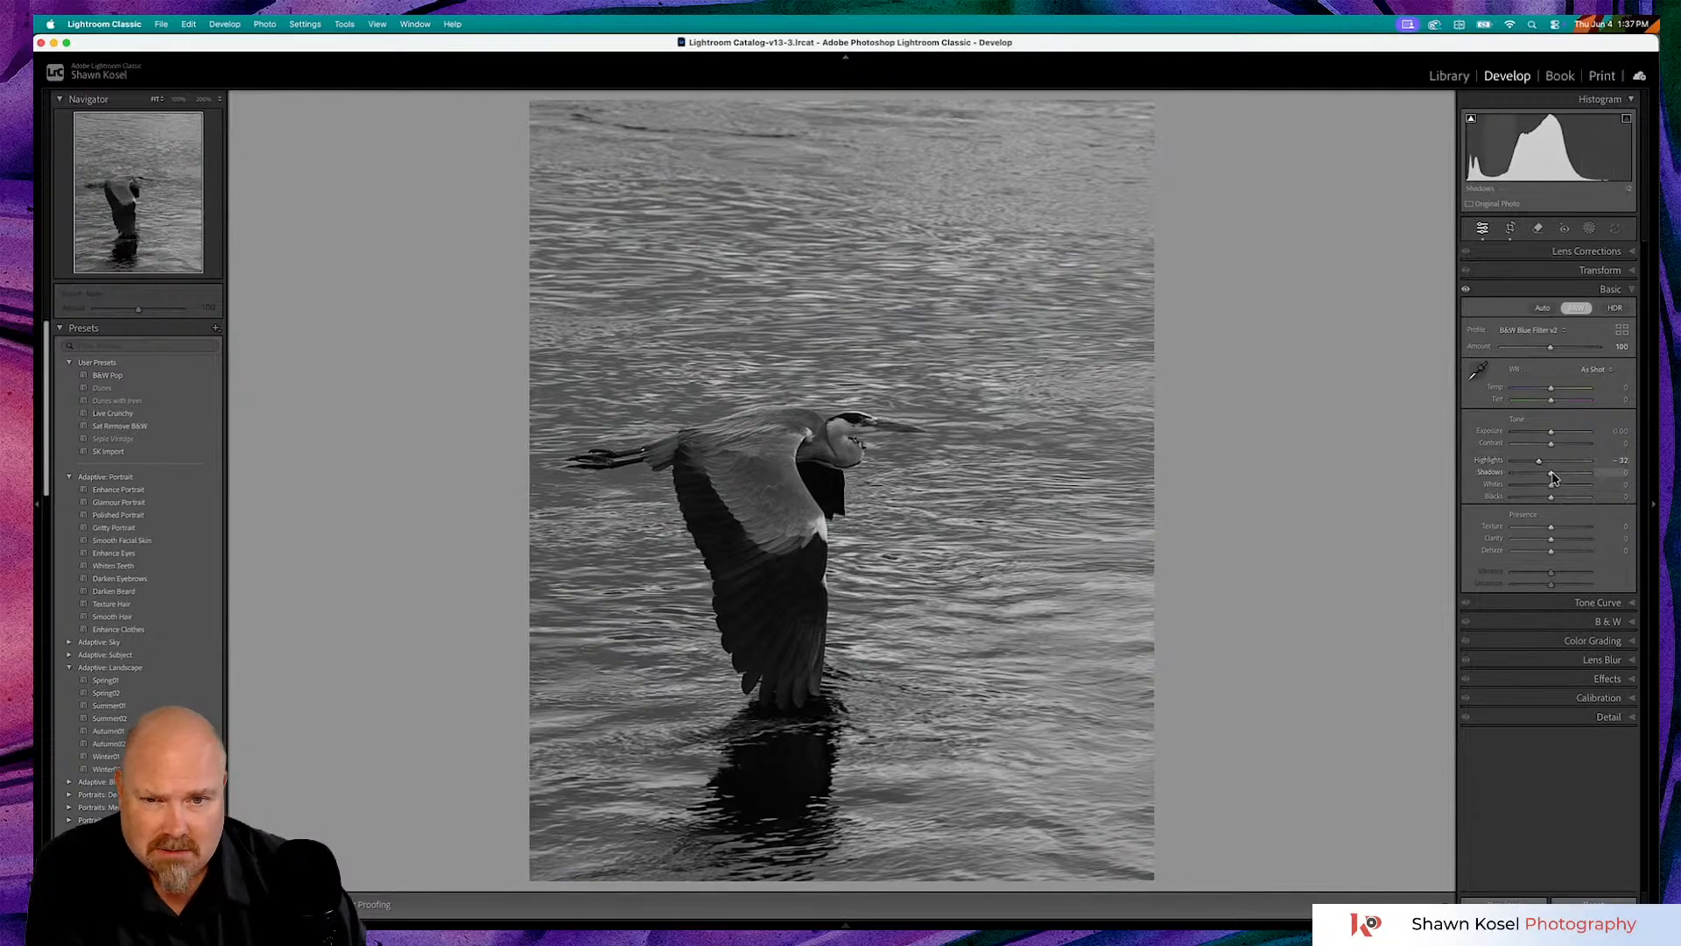
pyautogui.moveTo(1553, 477); pyautogui.dragTo(1557, 477)
pyautogui.doubleClick(1515, 475)
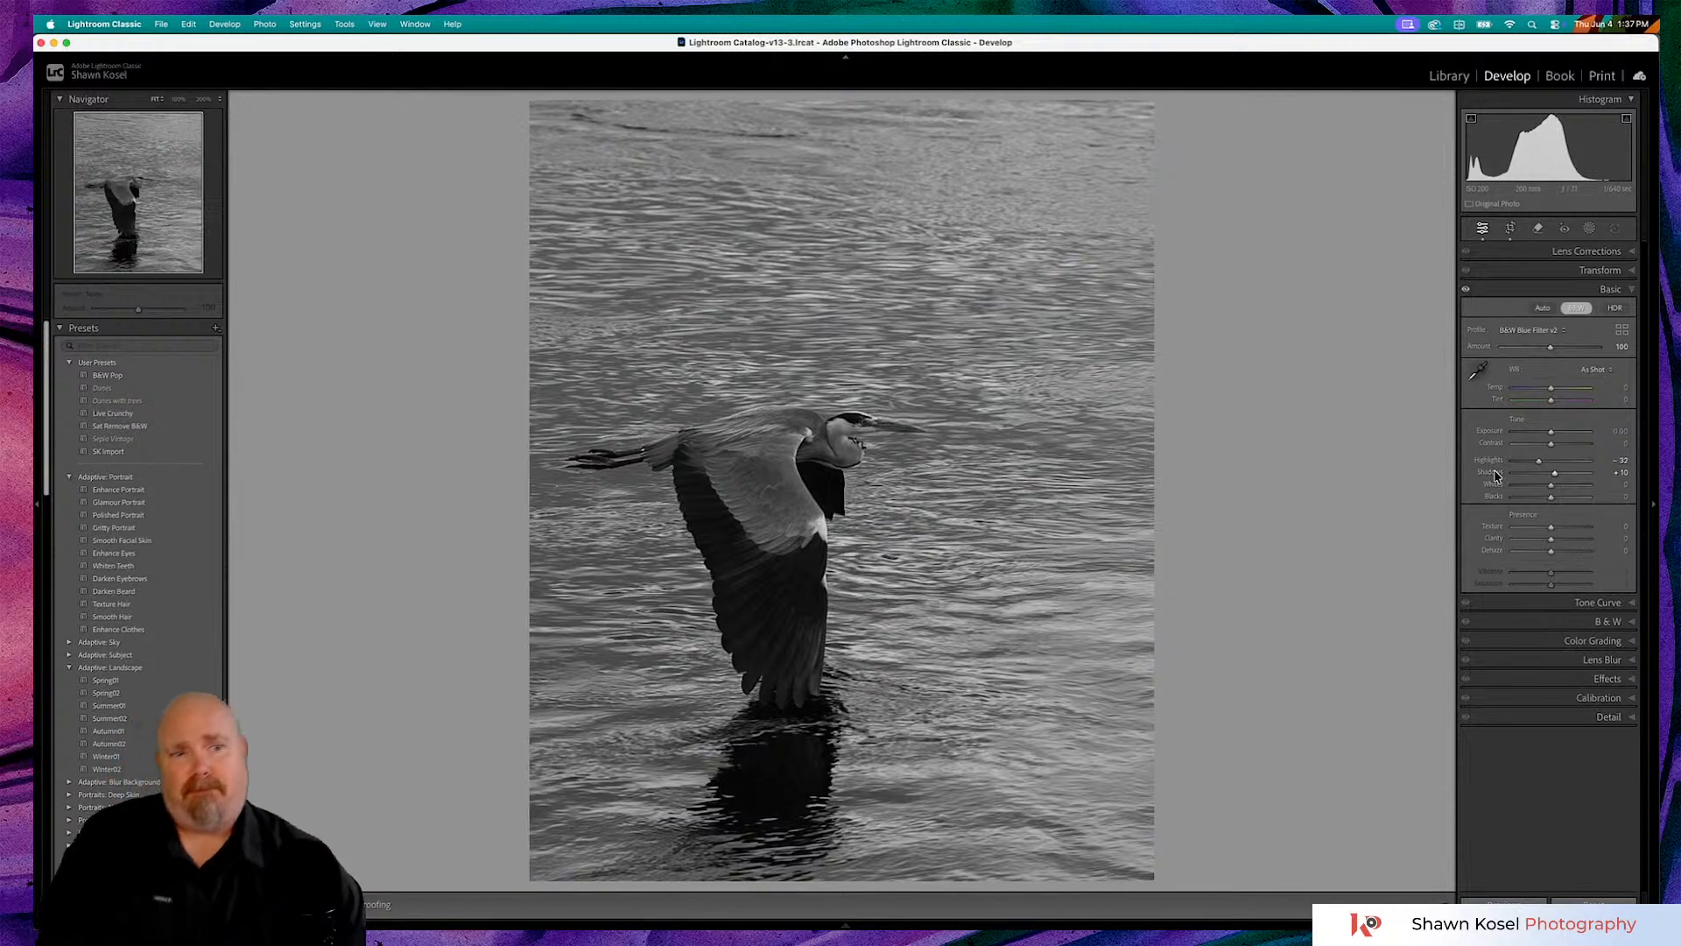
pyautogui.doubleClick(1495, 462)
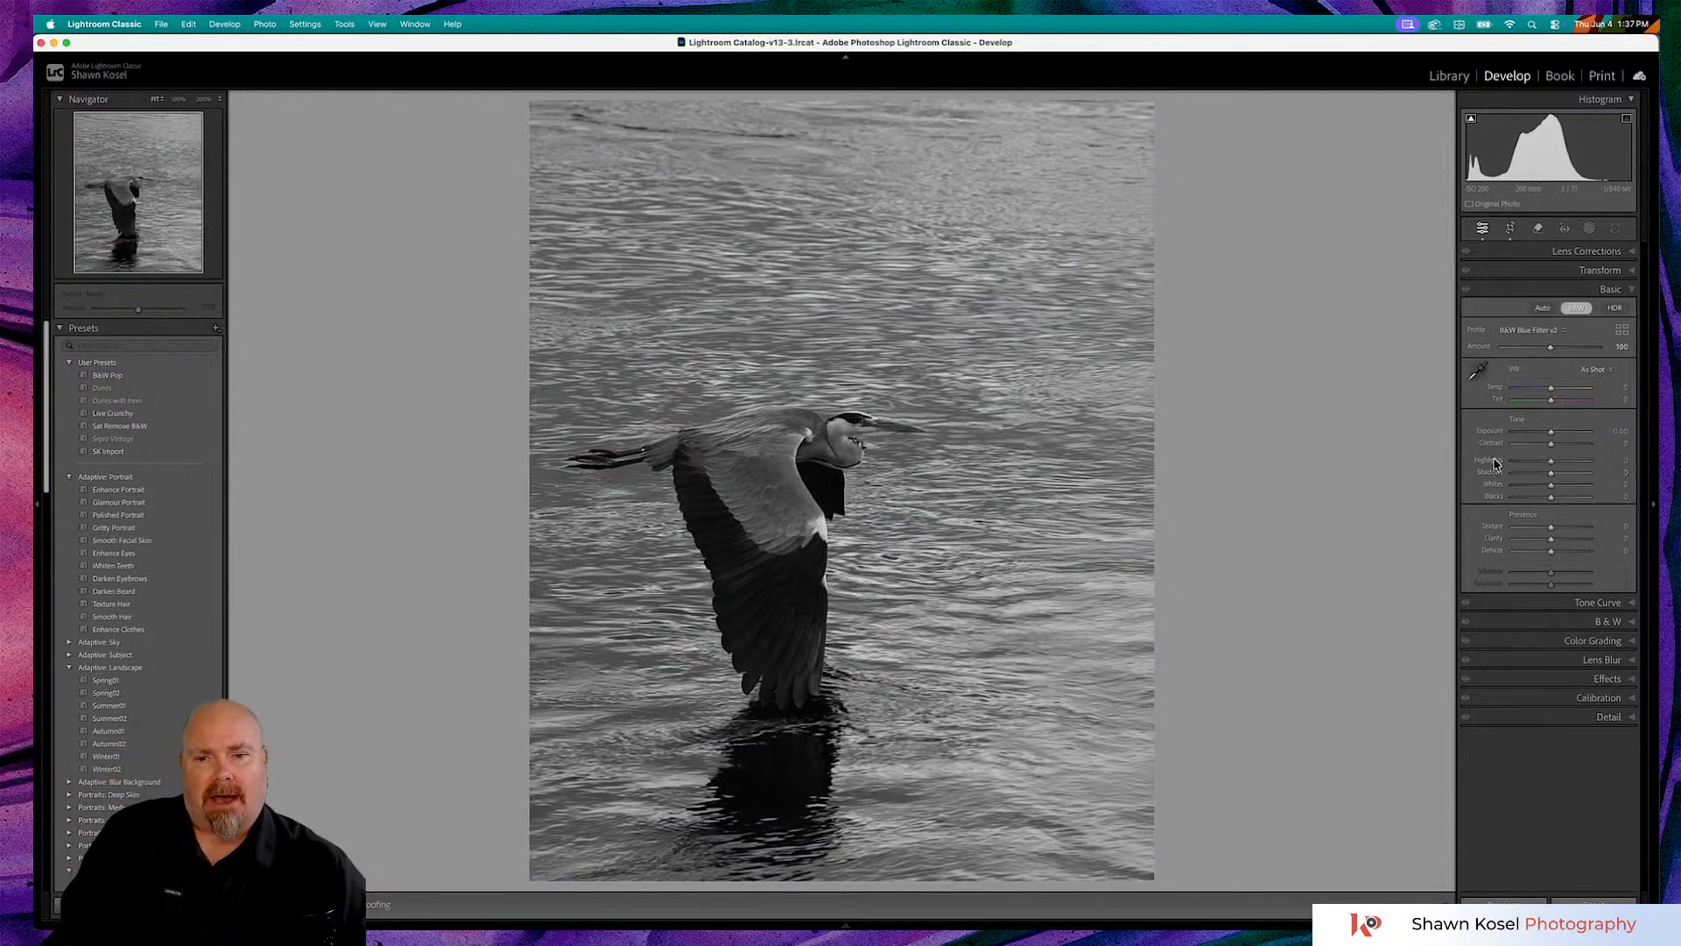
# - Create an object selection mask covering the heron and rename it "bird"
pyautogui.click(1592, 229)
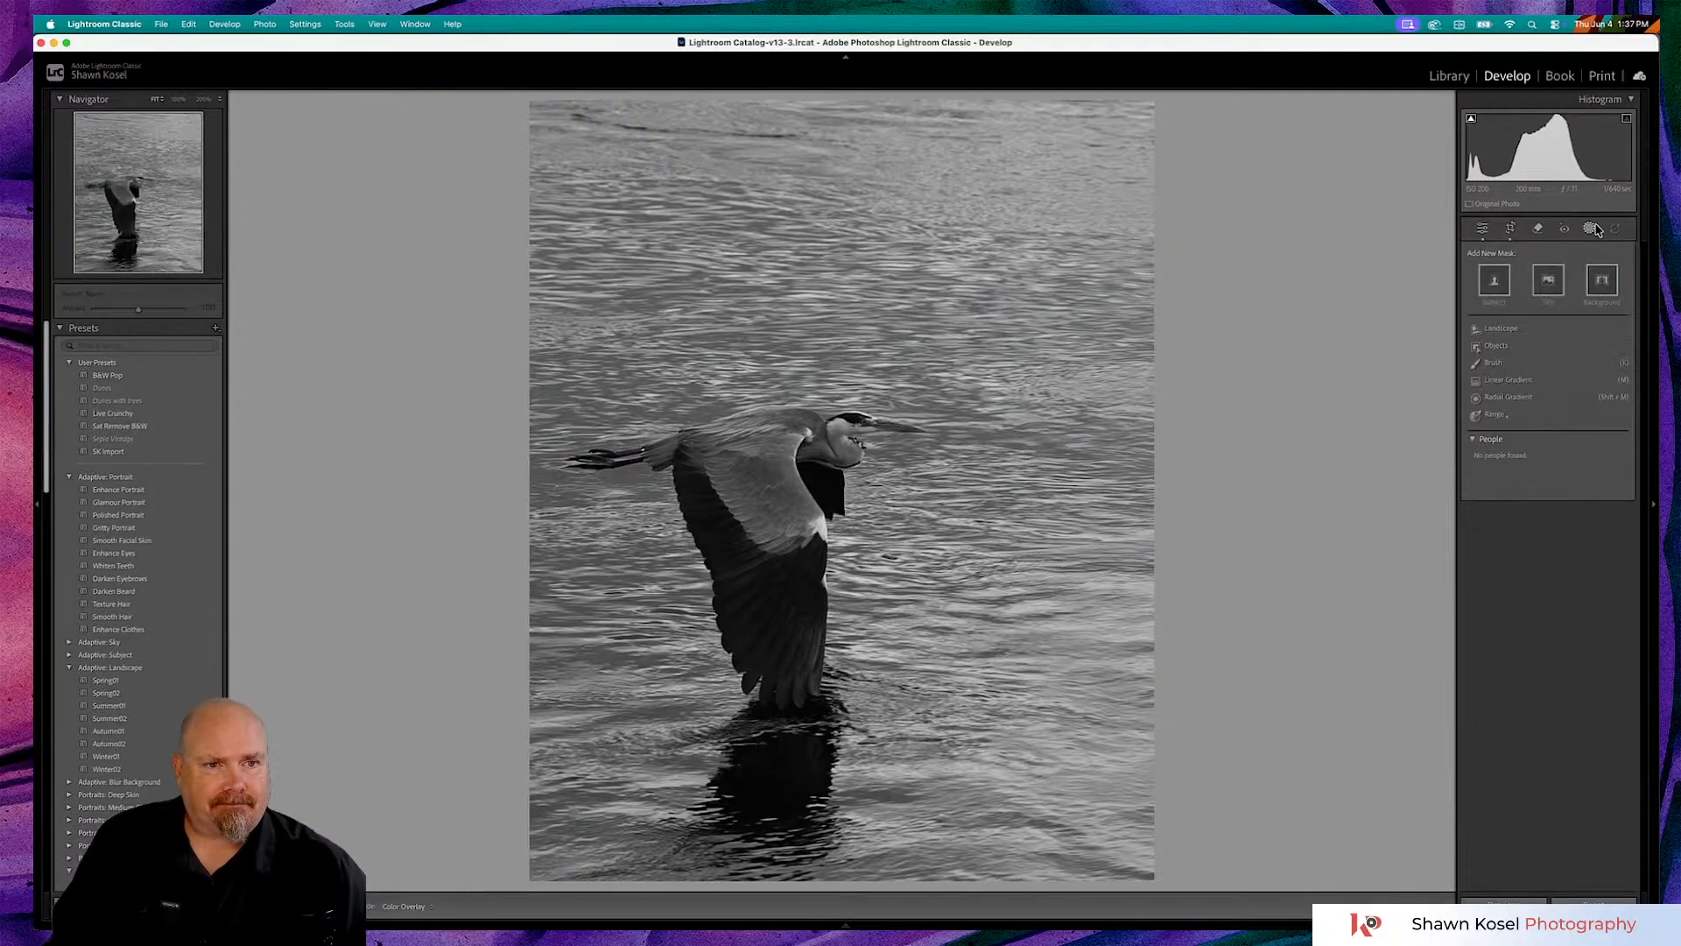
pyautogui.click(1498, 347)
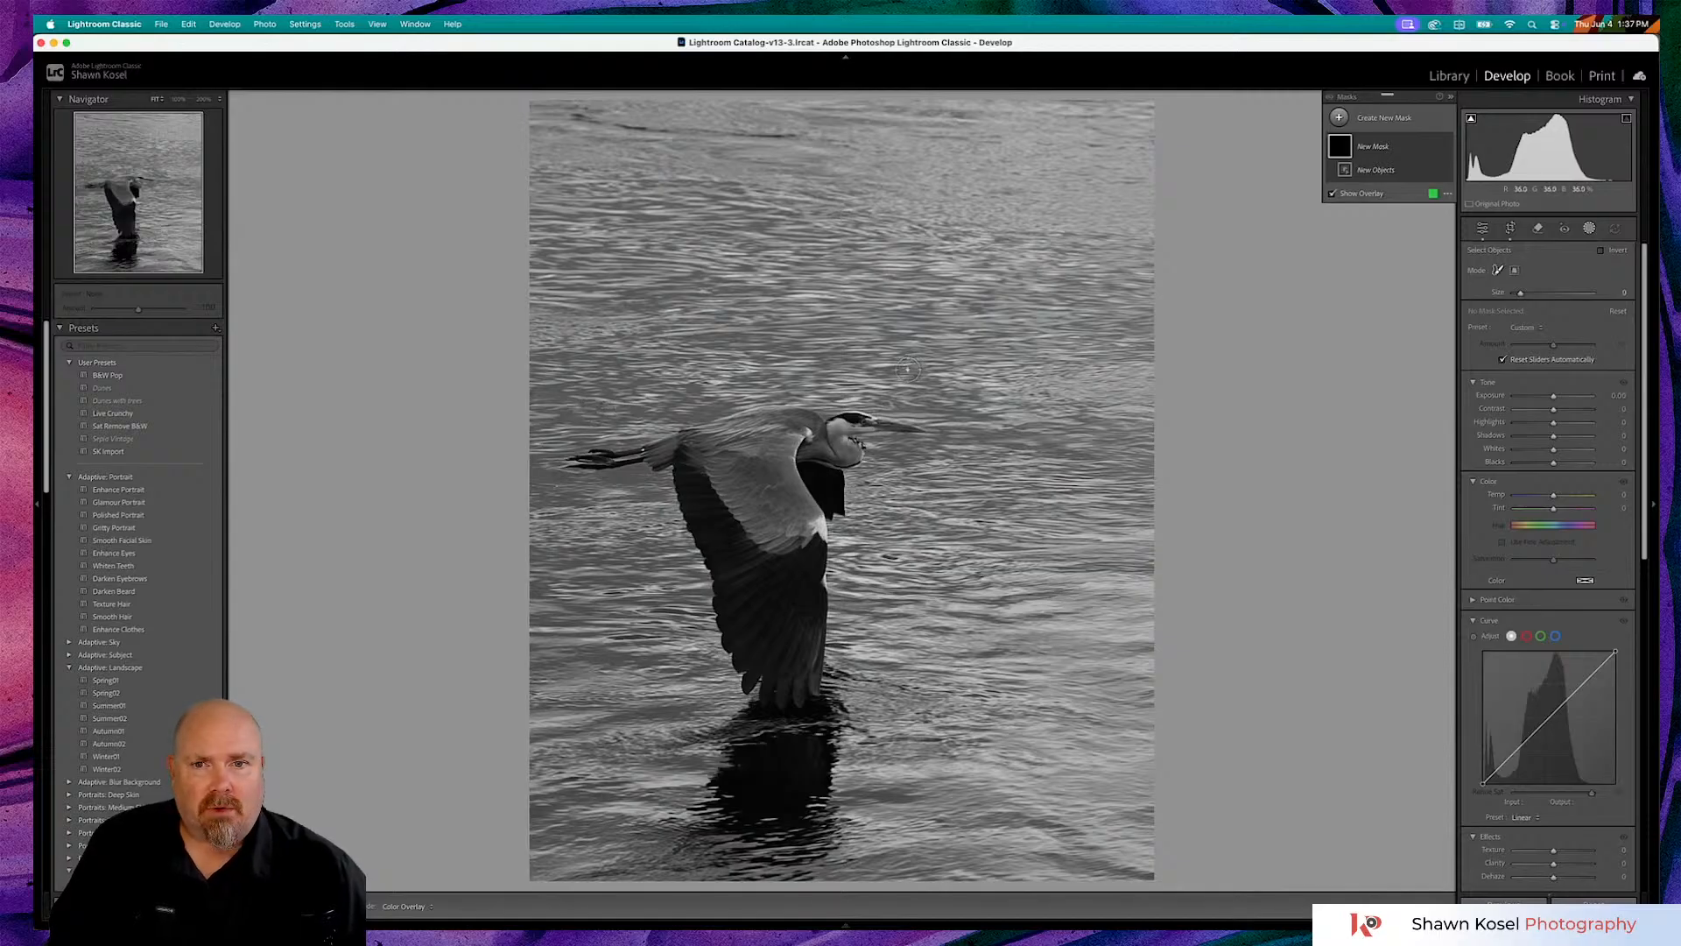
pyautogui.moveTo(905, 395)
pyautogui.mouseDown()
pyautogui.moveTo(705, 395)
pyautogui.moveTo(594, 418)
pyautogui.moveTo(555, 441)
pyautogui.moveTo(554, 486)
pyautogui.moveTo(658, 498)
pyautogui.moveTo(705, 682)
pyautogui.moveTo(756, 723)
pyautogui.moveTo(819, 726)
pyautogui.moveTo(847, 696)
pyautogui.moveTo(856, 564)
pyautogui.moveTo(888, 456)
pyautogui.moveTo(965, 442)
pyautogui.moveTo(896, 408)
pyautogui.mouseUp()
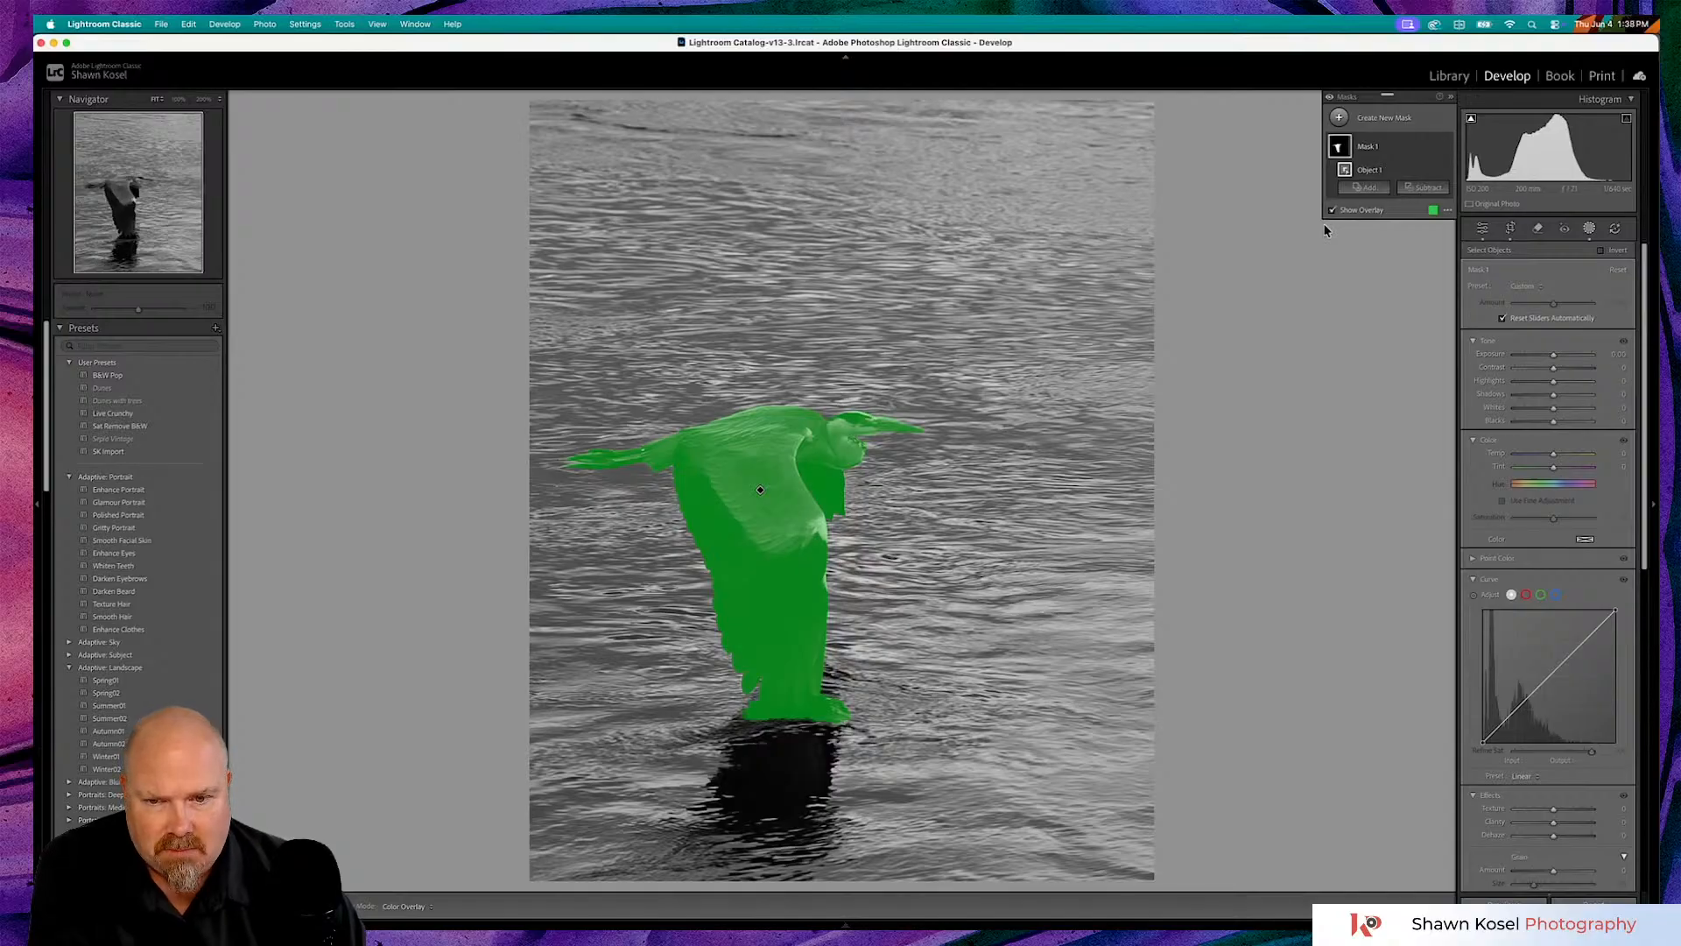
pyautogui.doubleClick(1368, 147)
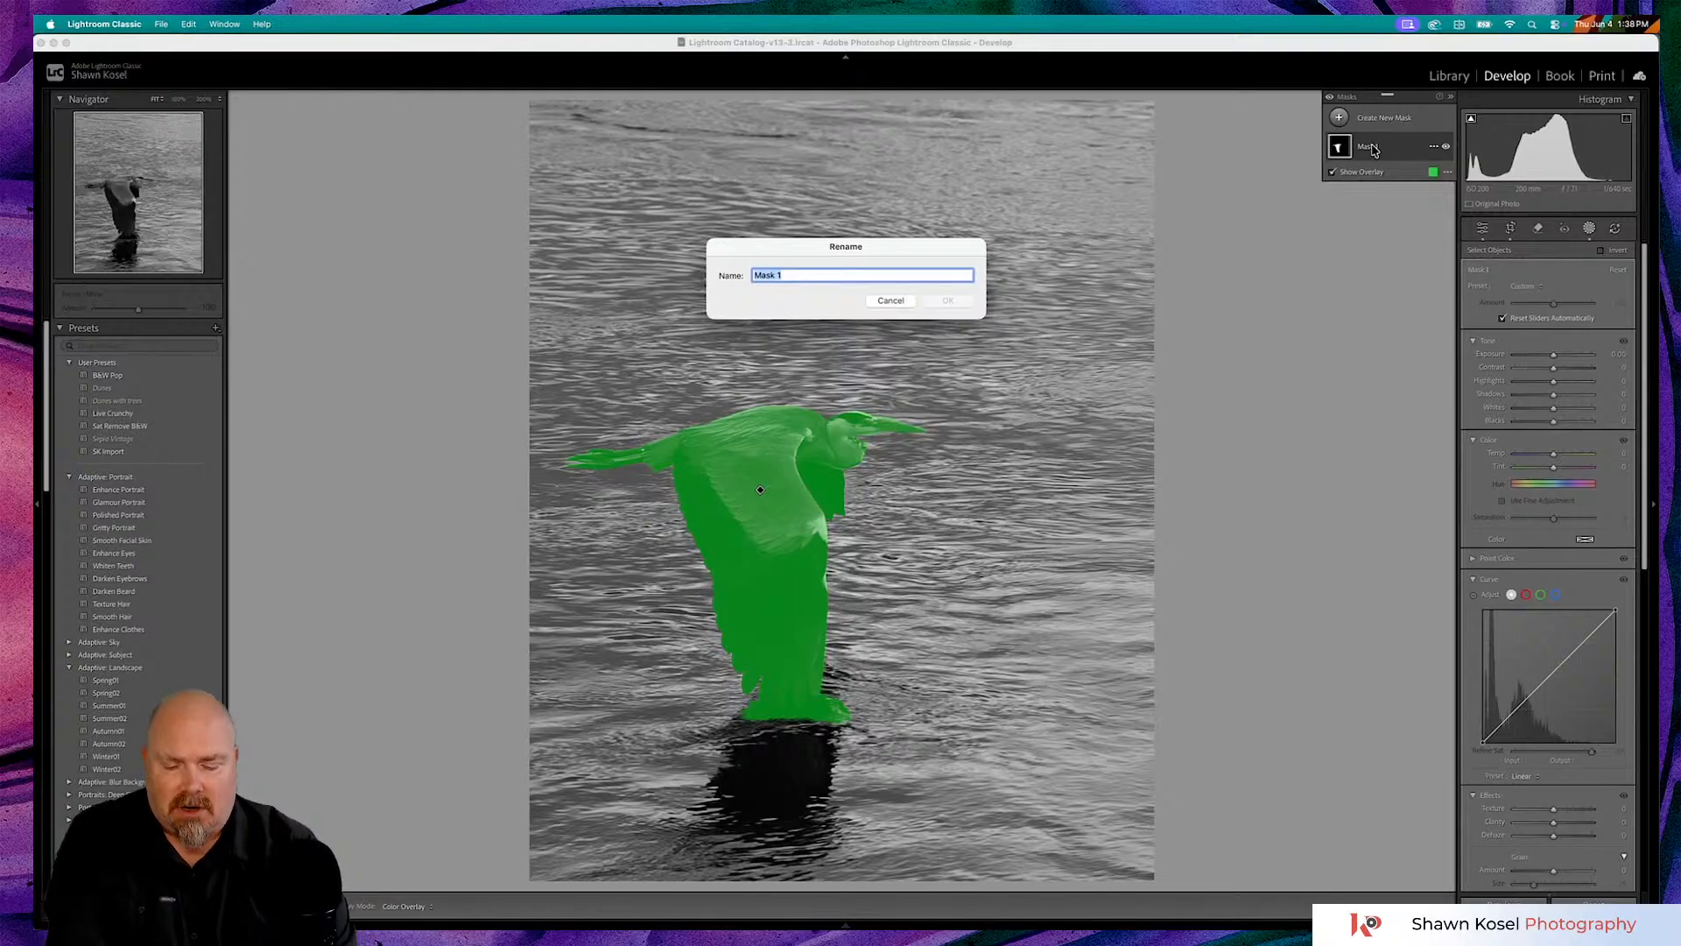
pyautogui.write('bird')
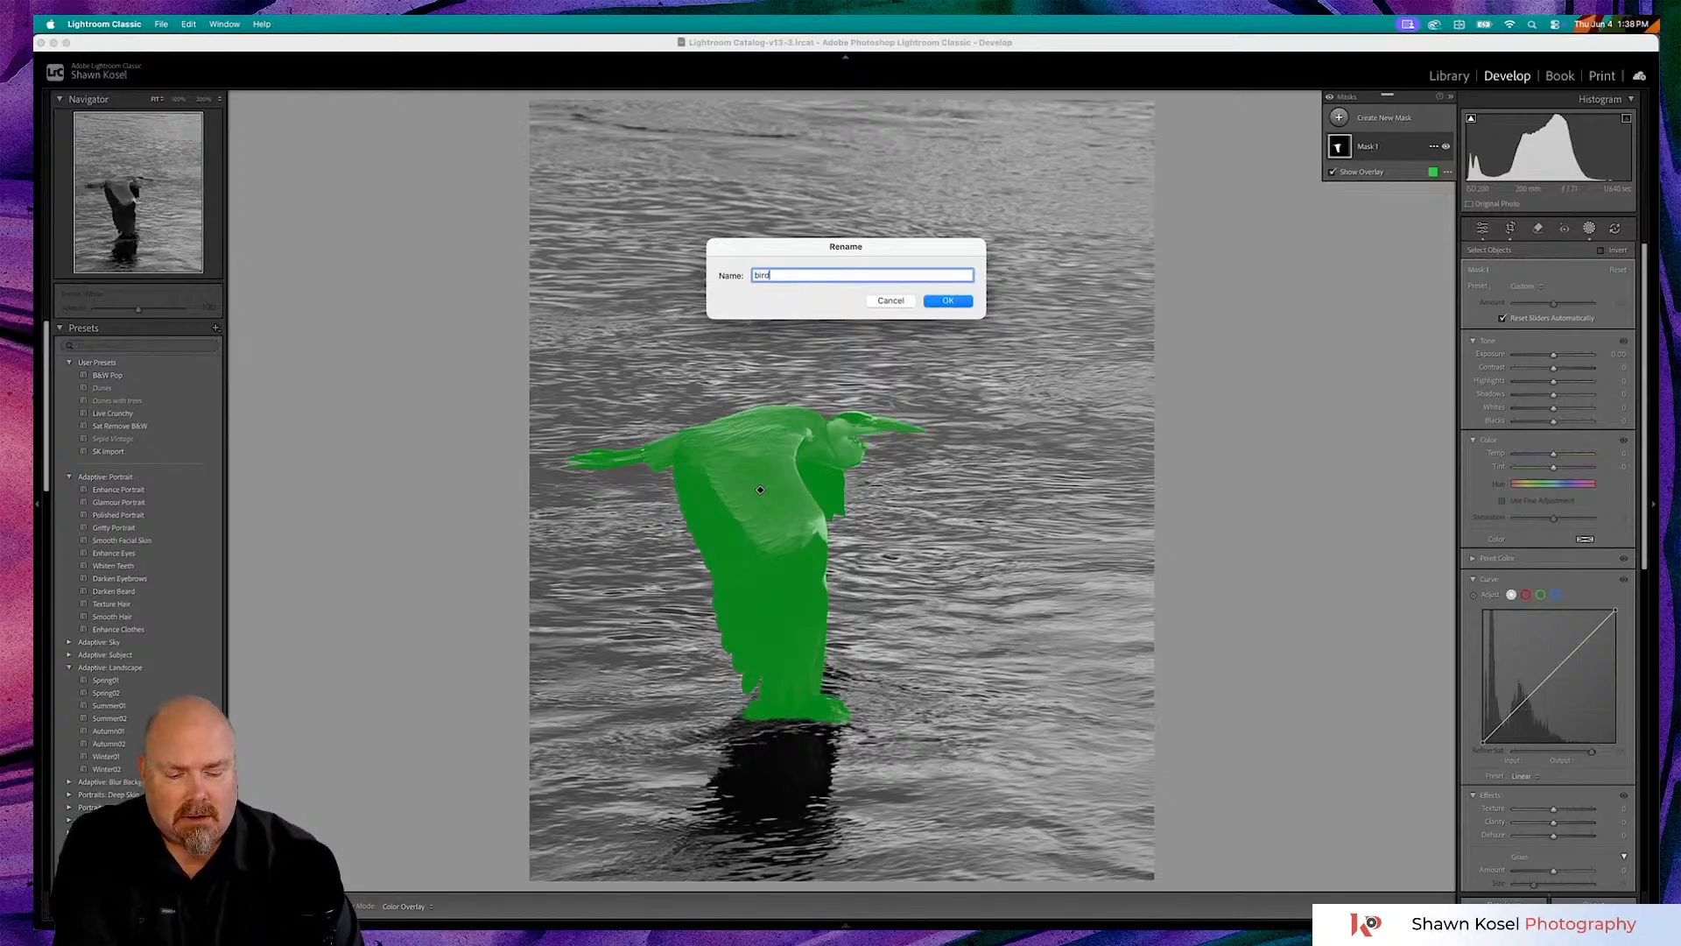
pyautogui.press('Return')
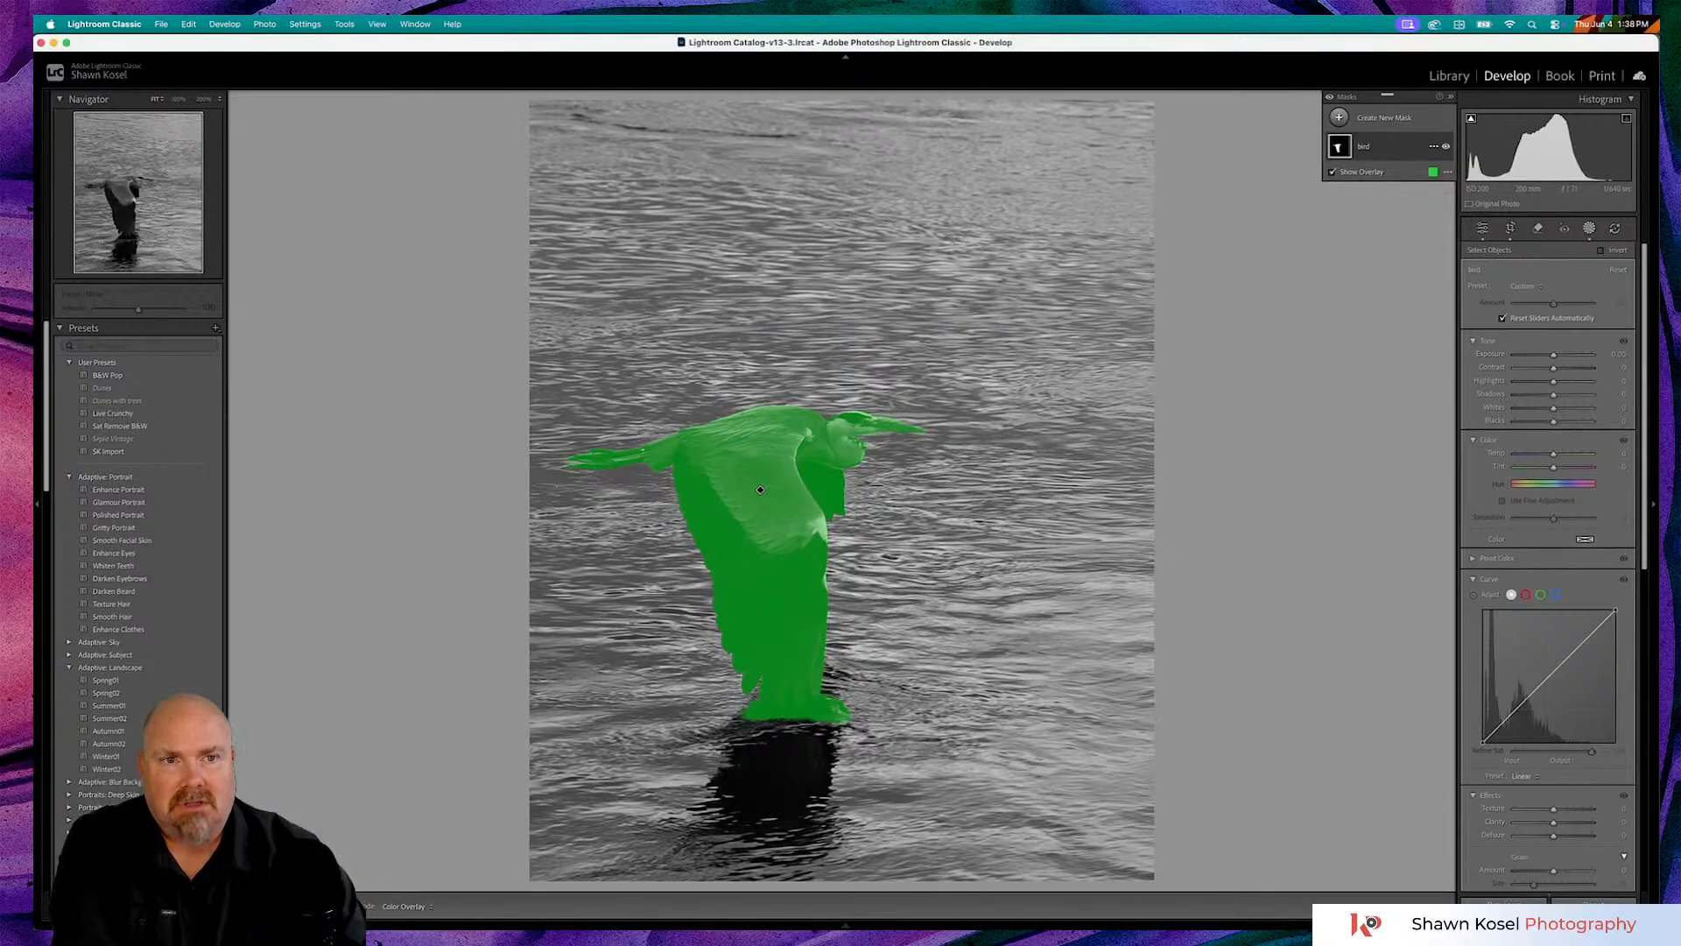
# - Duplicate and invert the bird mask to cover the water, and delete the inverted copy
pyautogui.click(1436, 148)
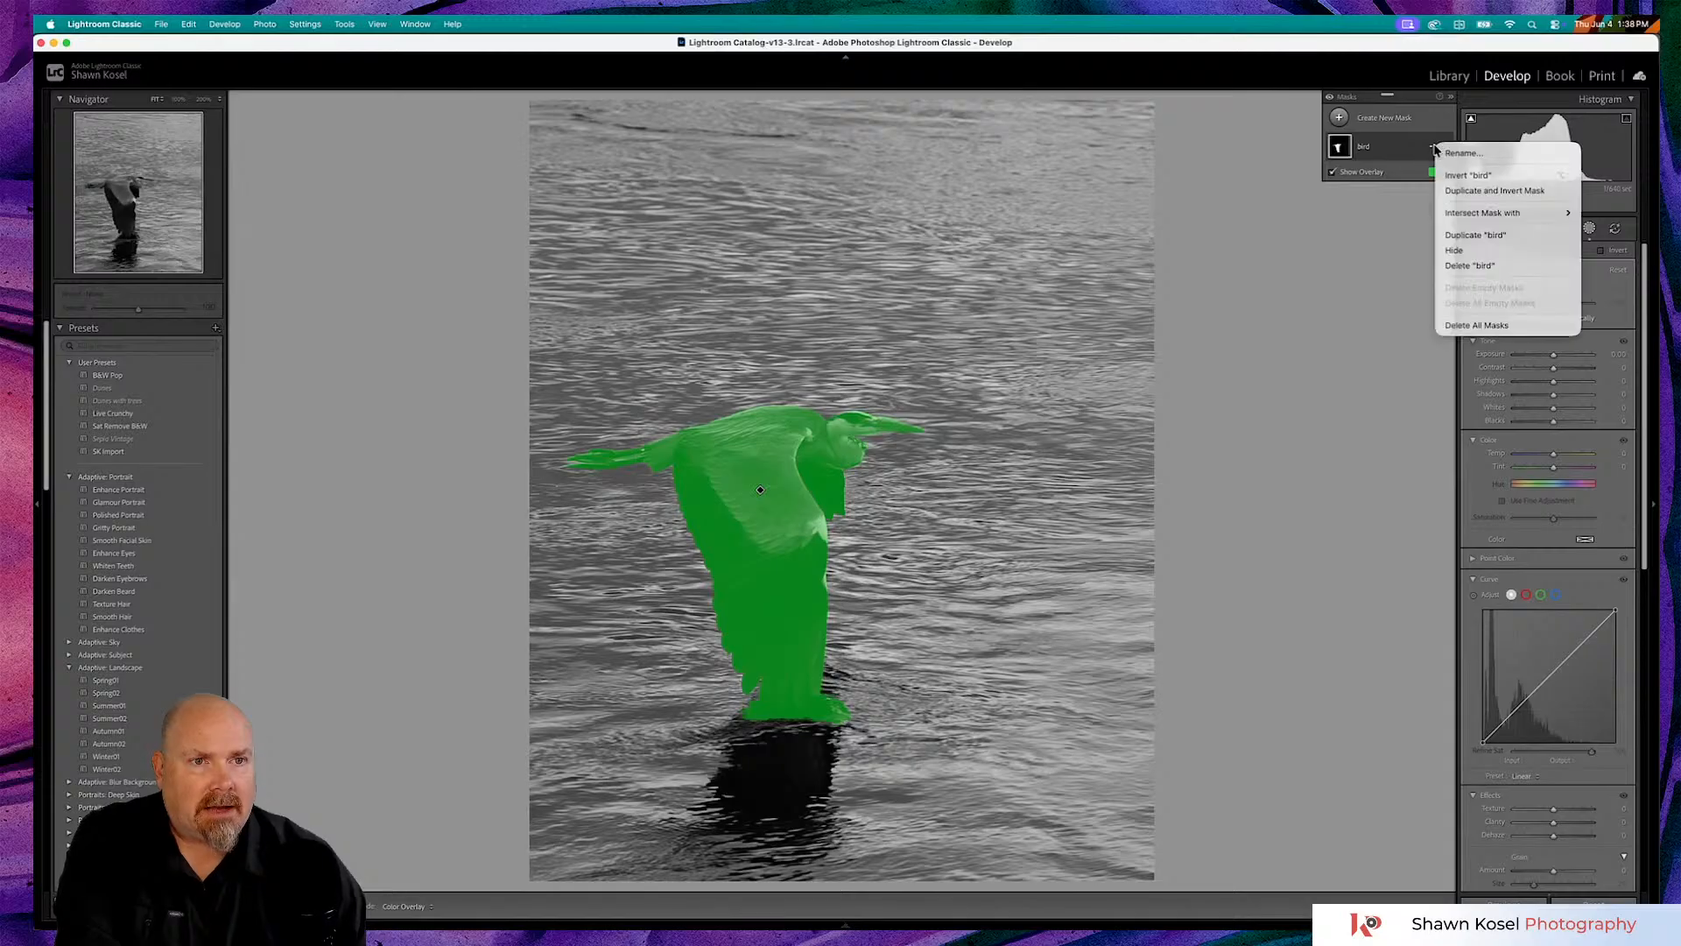
pyautogui.click(1480, 190)
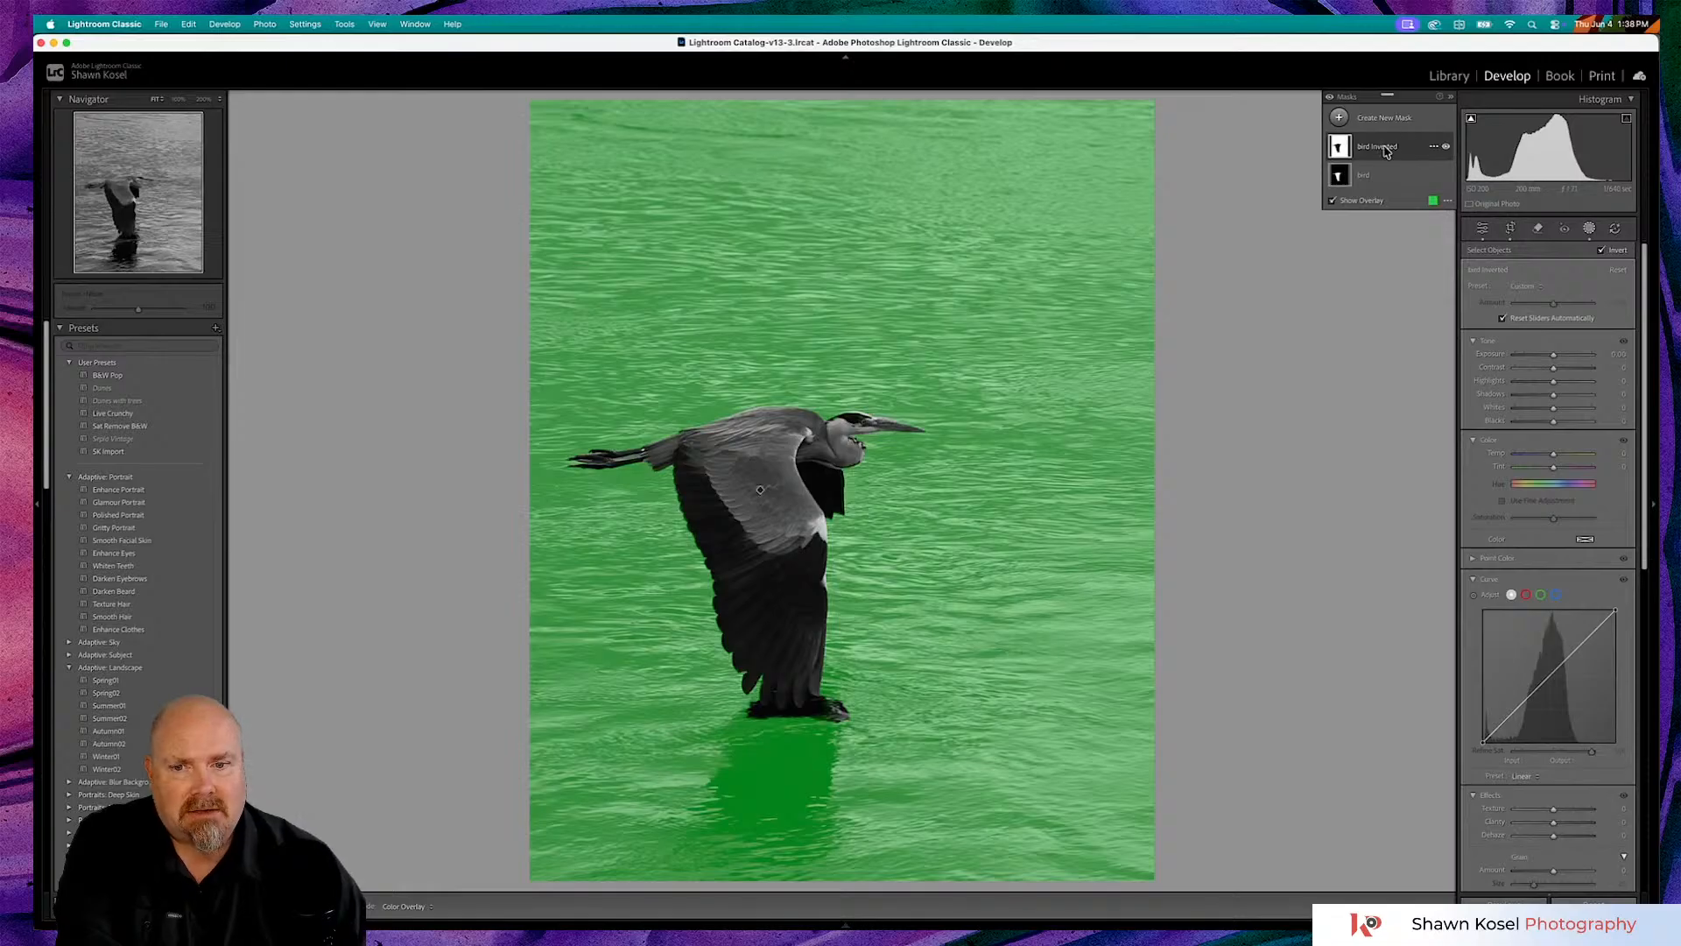
pyautogui.doubleClick(1386, 151)
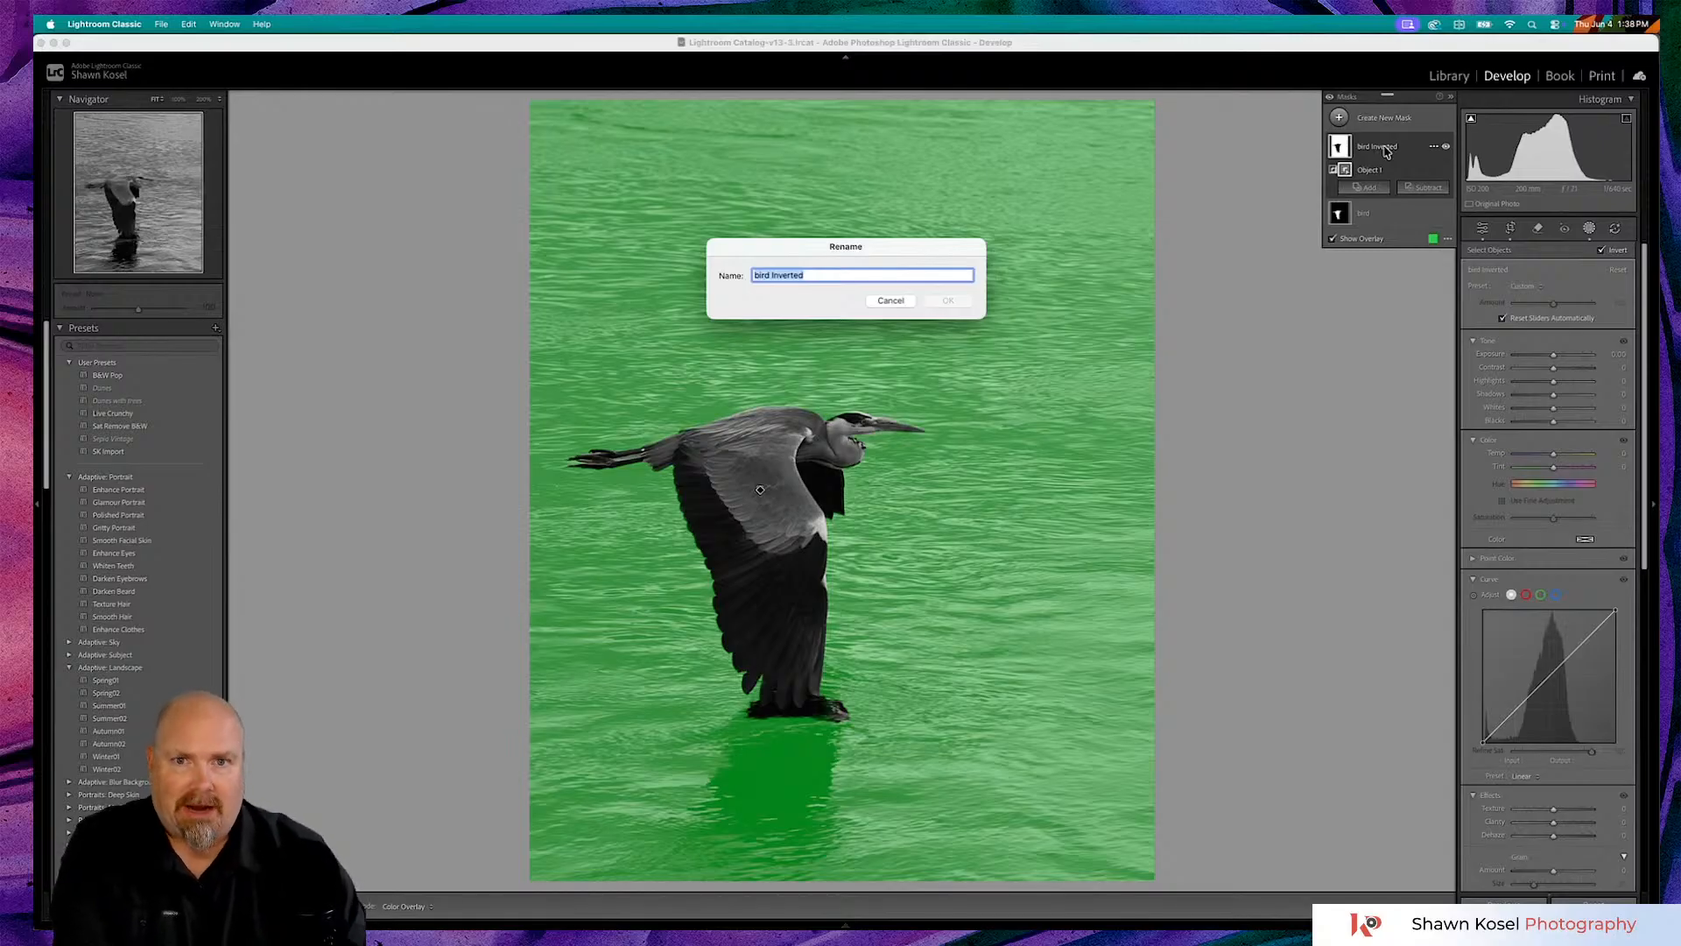
pyautogui.click(887, 300)
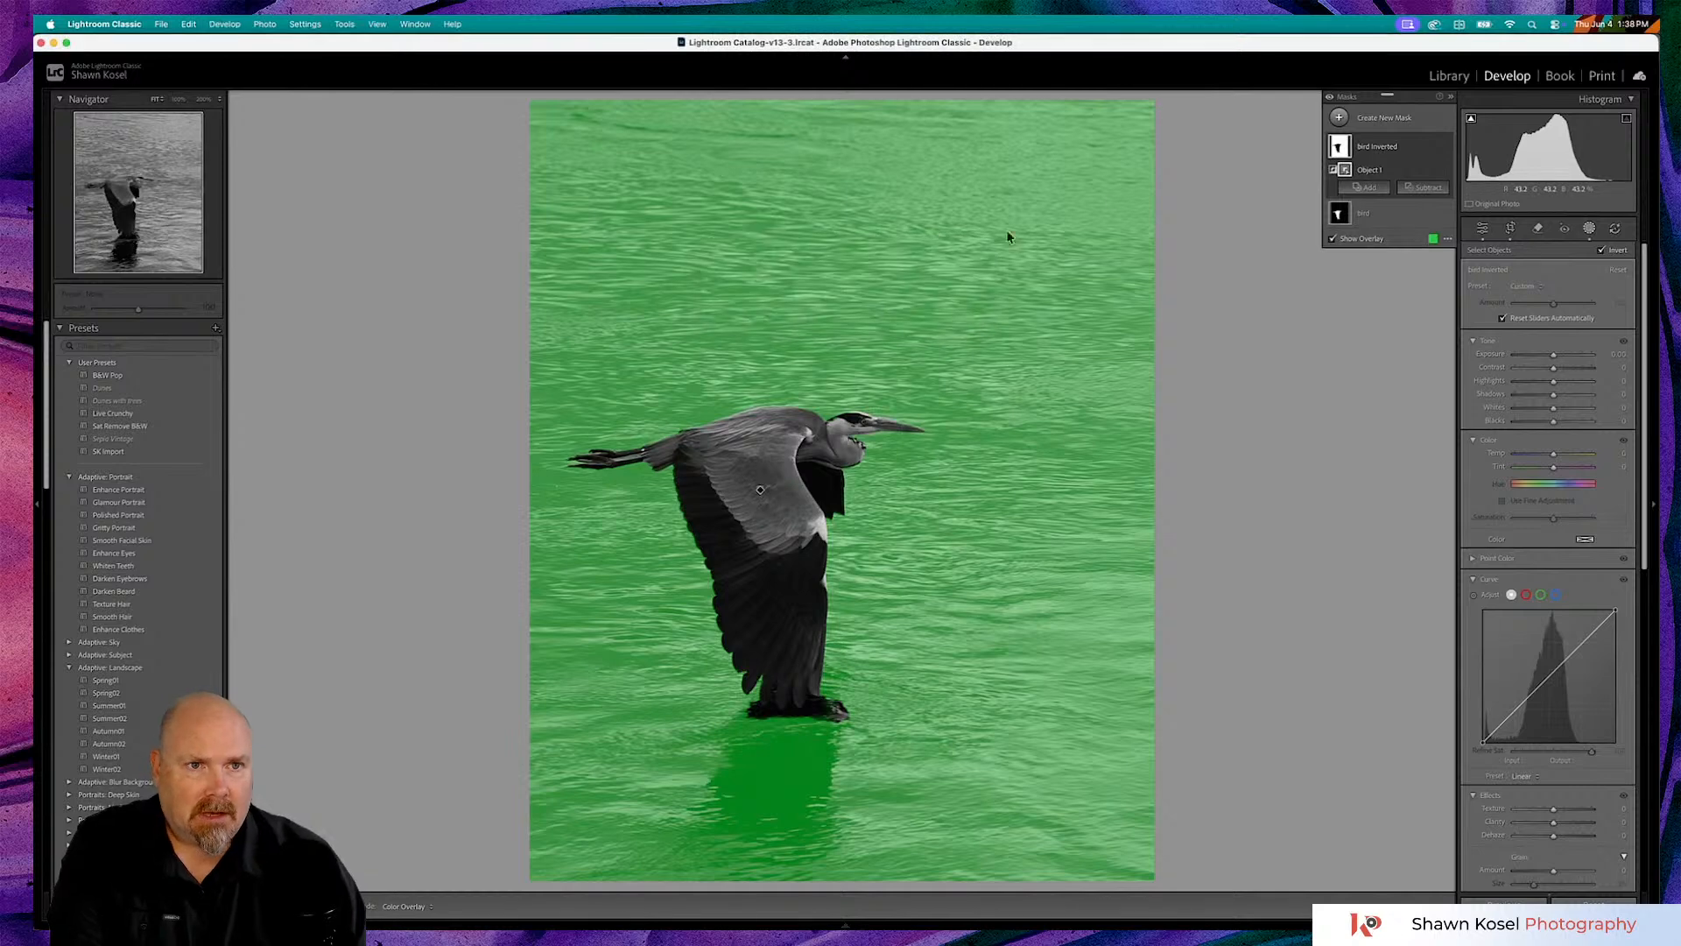
pyautogui.click(1431, 148)
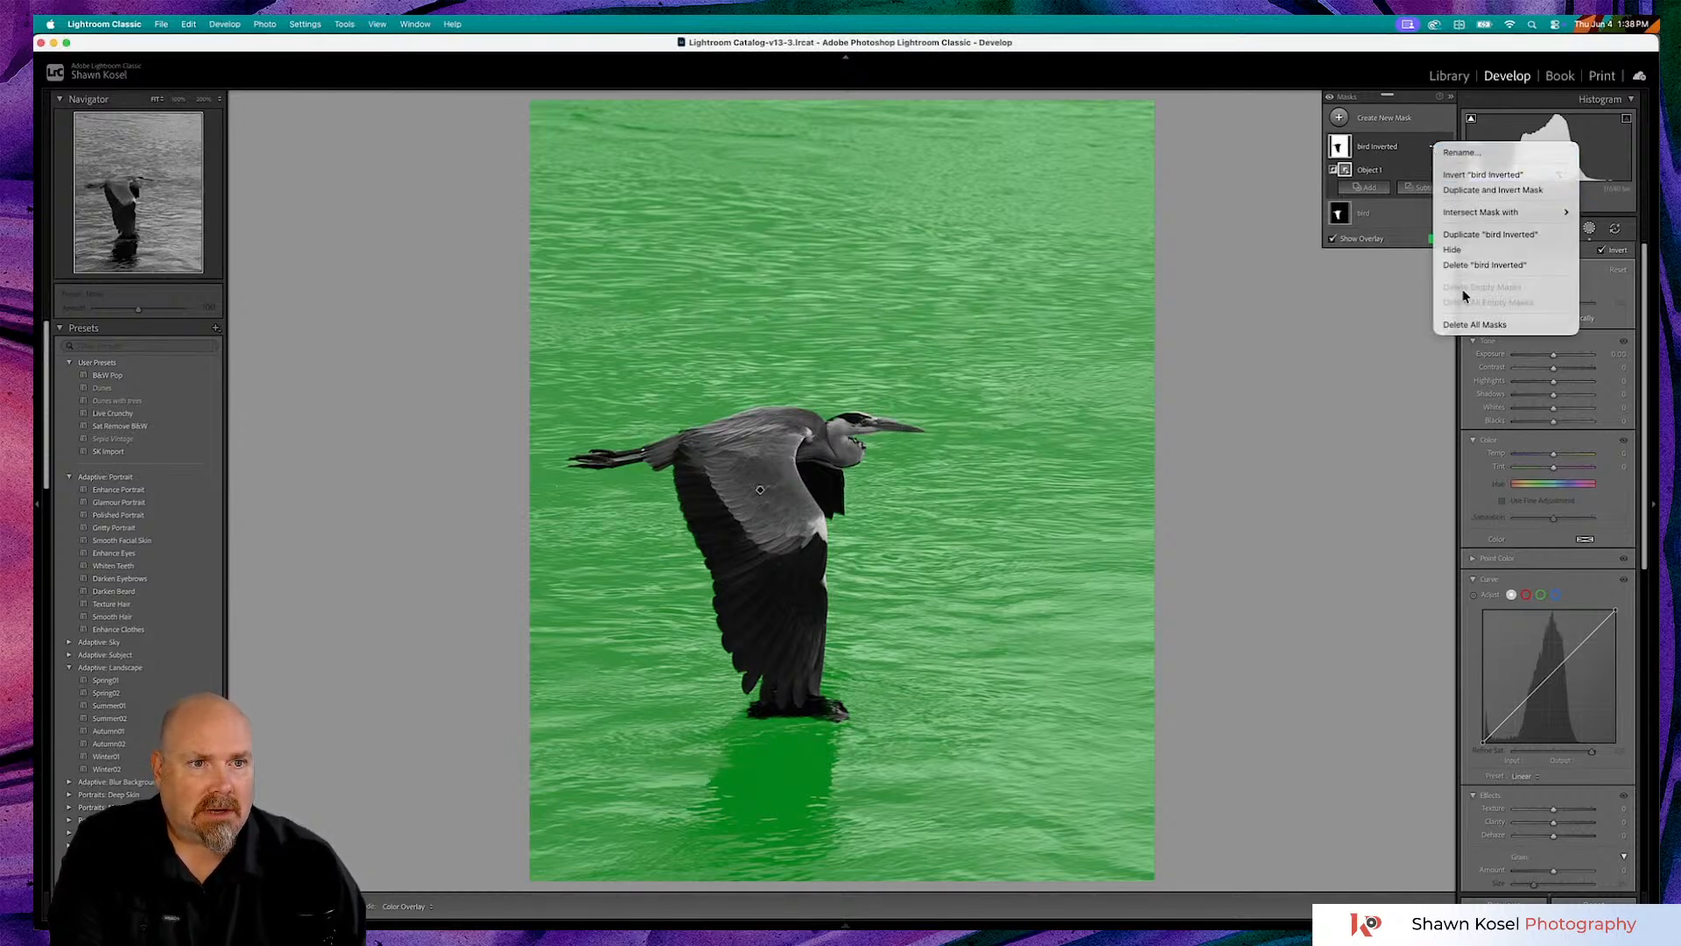
pyautogui.click(1477, 265)
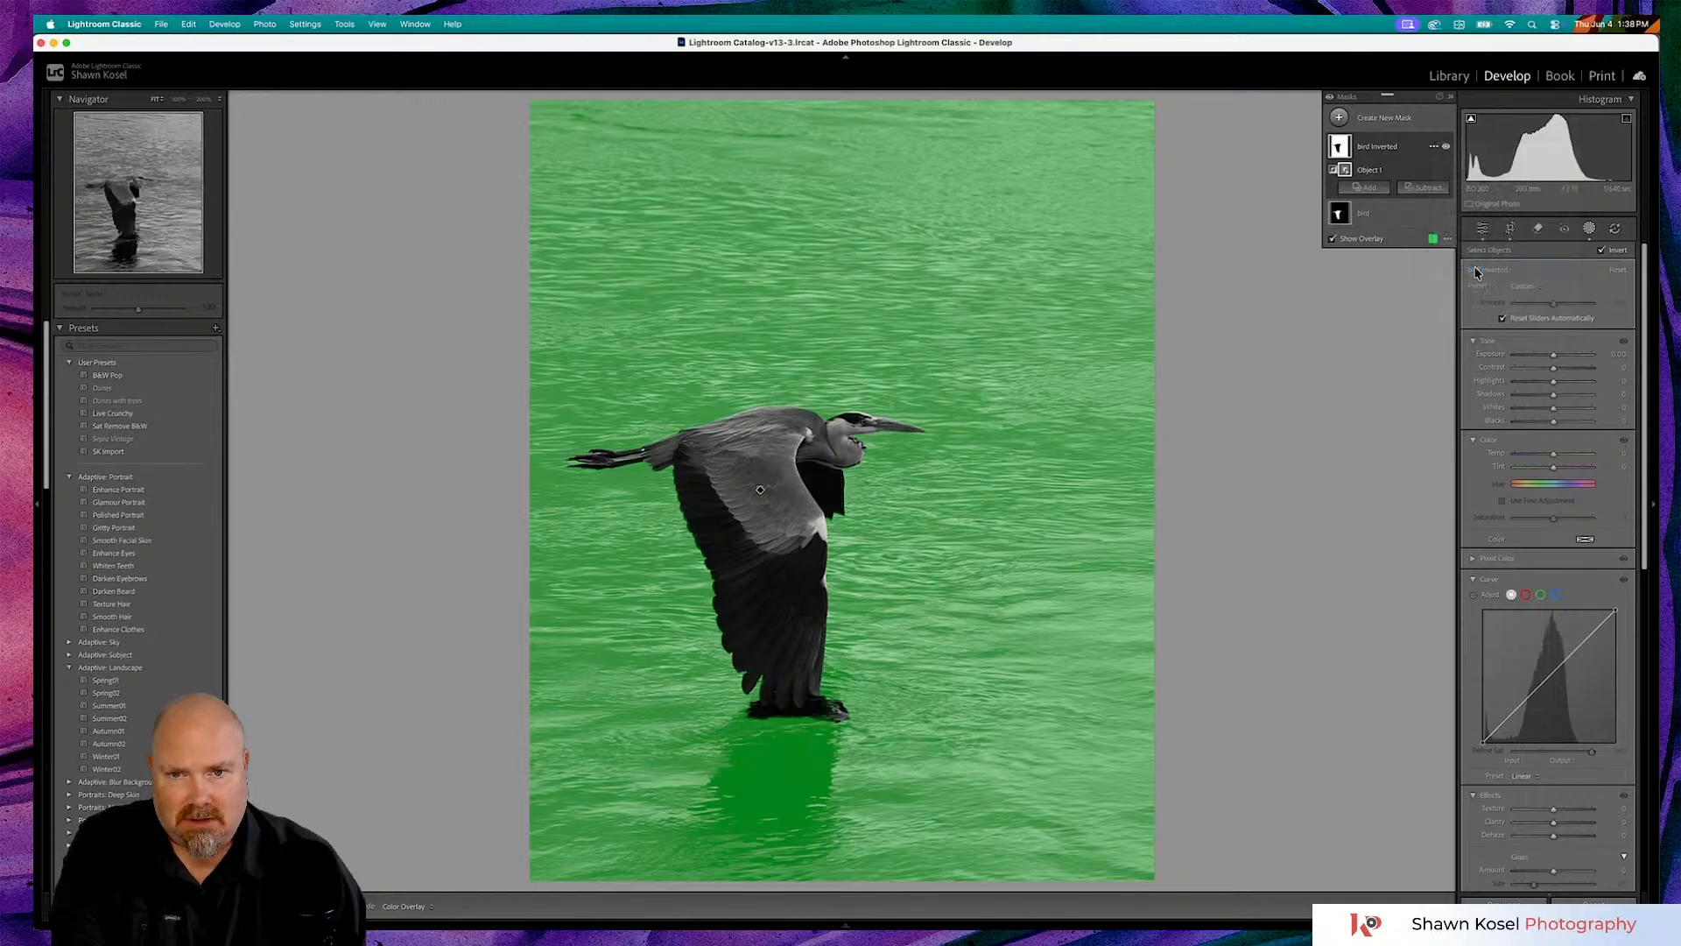
# - Subtract a brush from the bird mask and erase the spill over the water beside the wing's lower right edge
pyautogui.click(1363, 146)
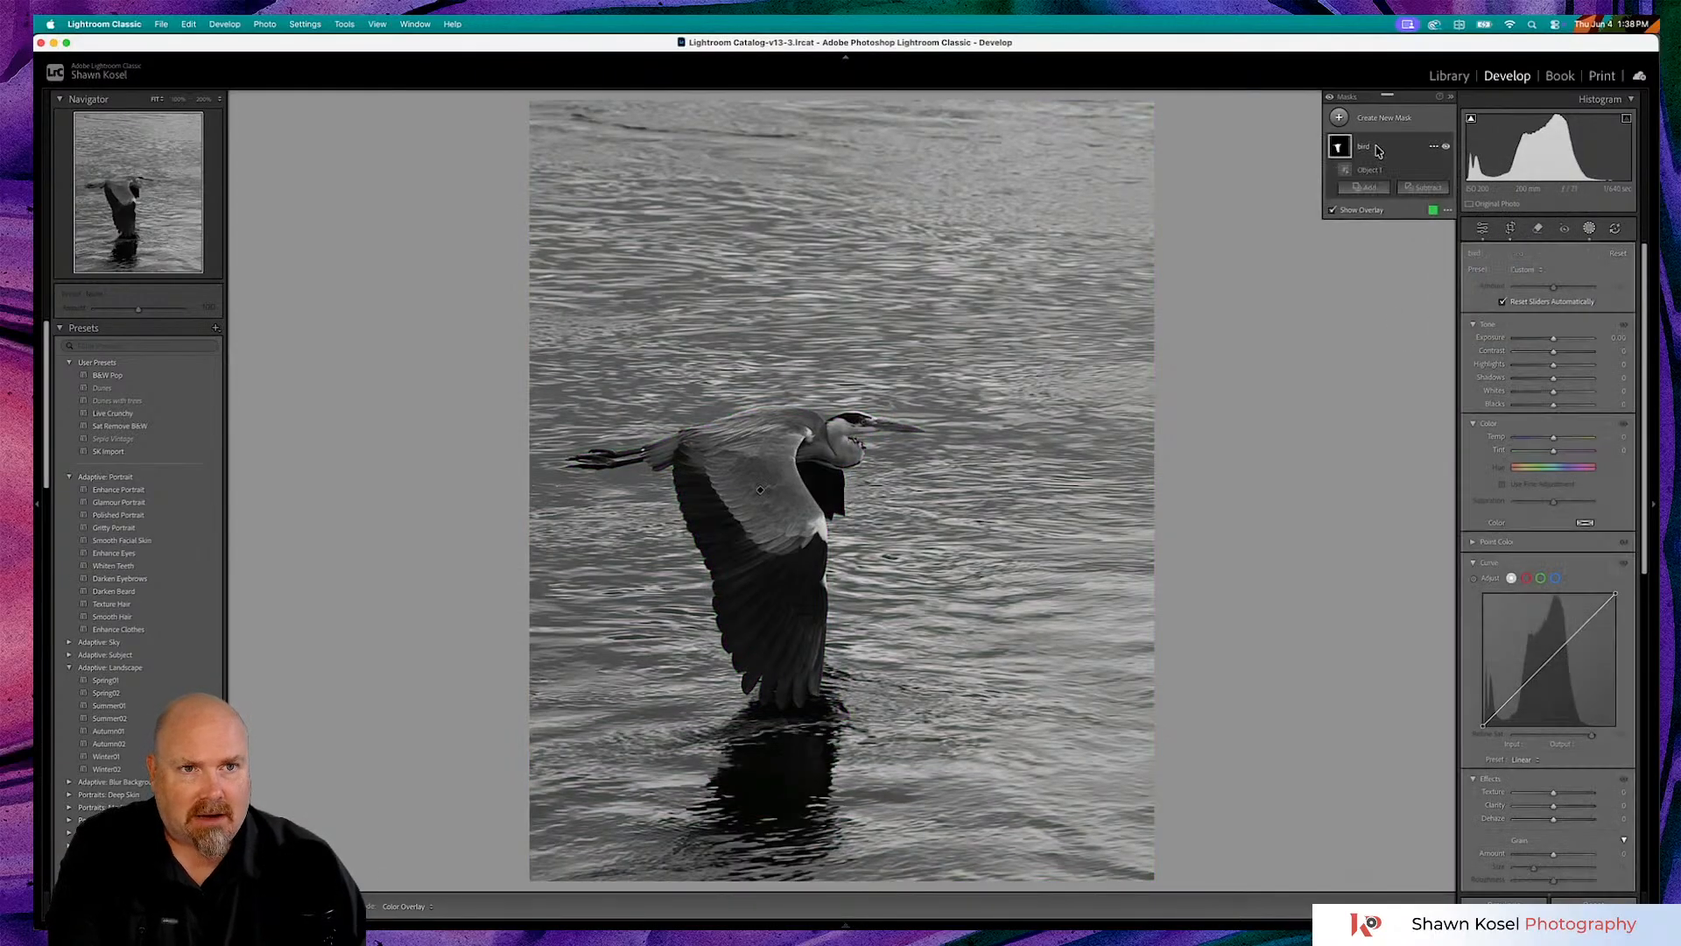
pyautogui.click(1081, 317)
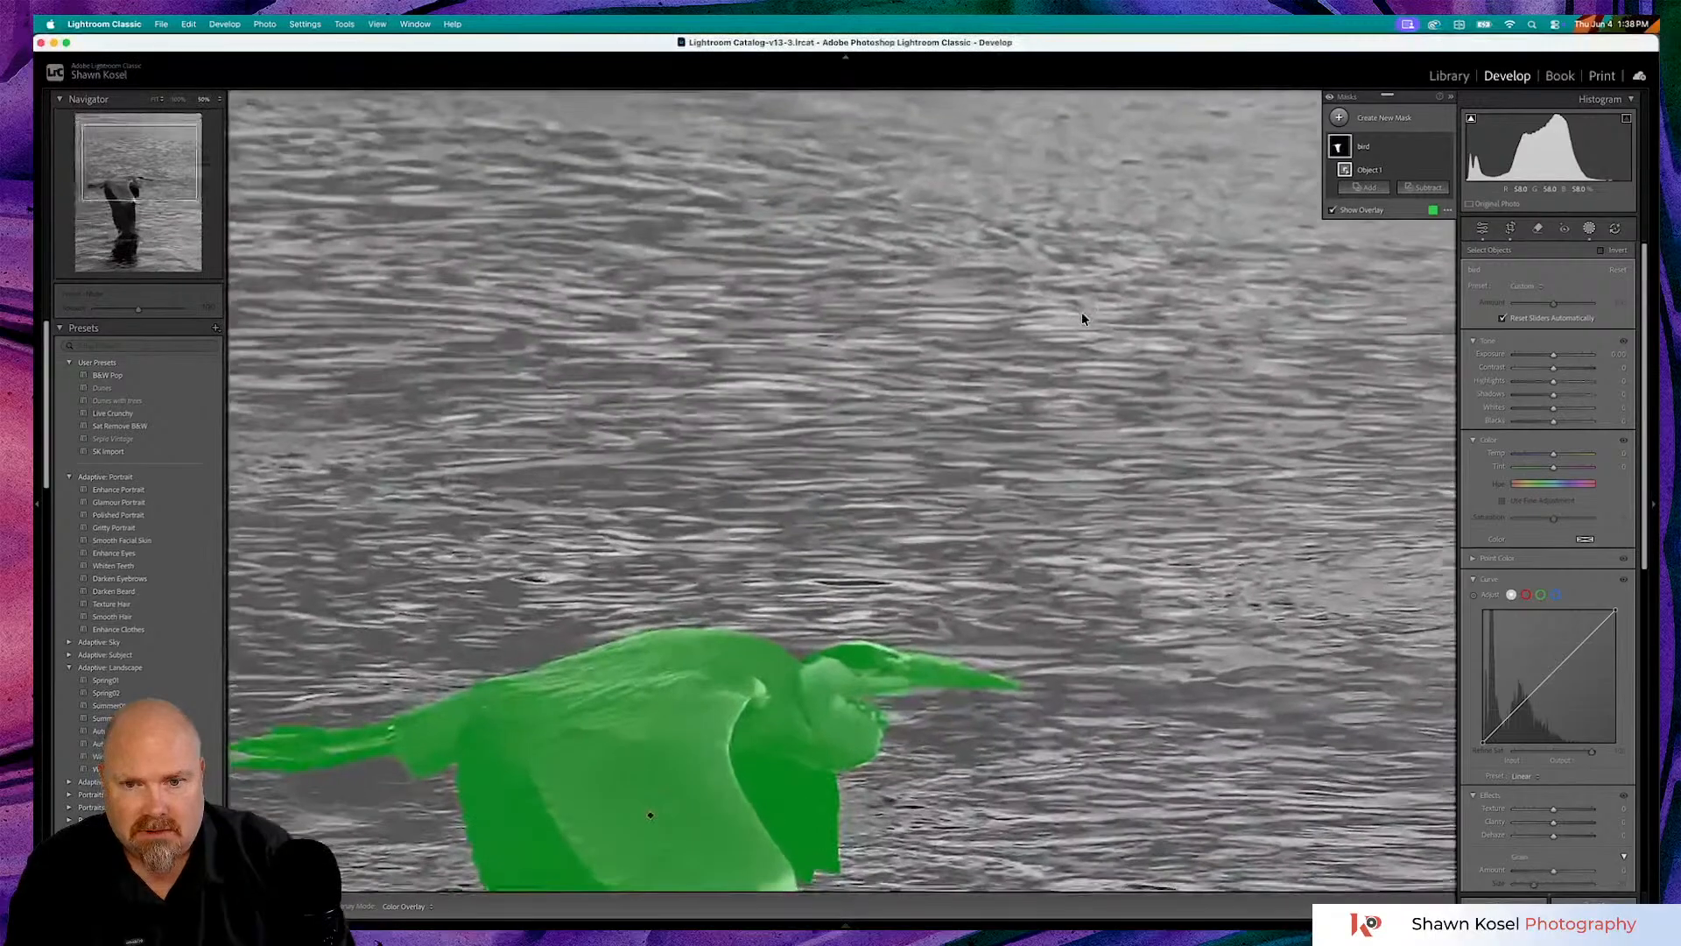
pyautogui.scroll(-10, 767, 468)
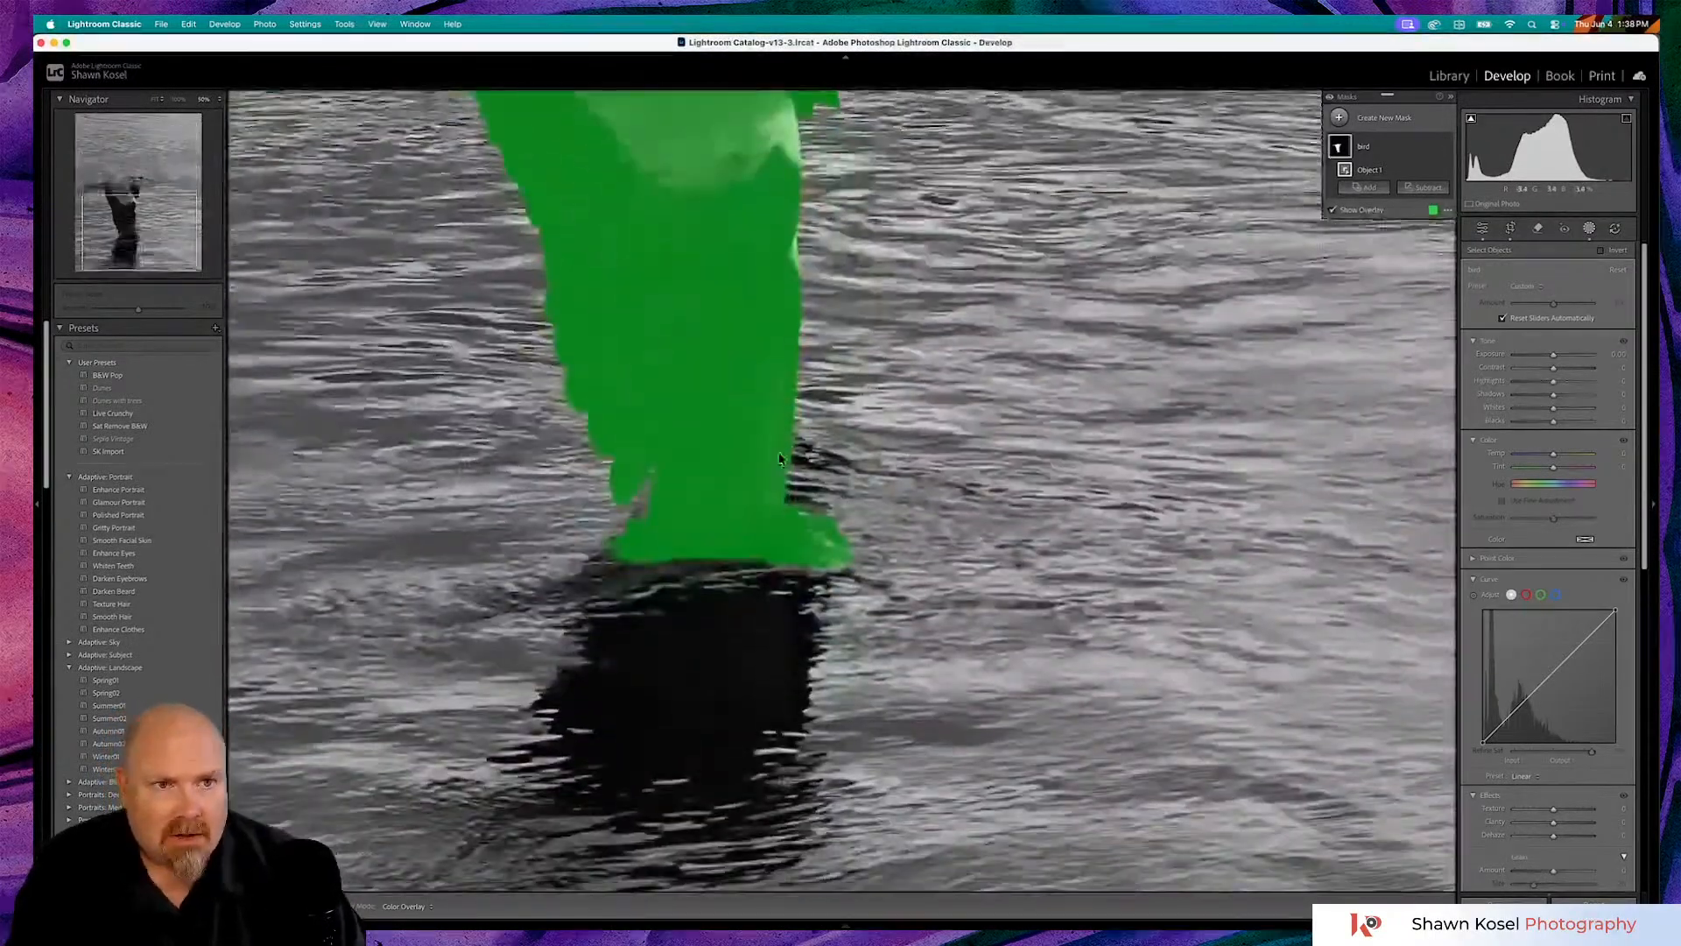
pyautogui.click(1421, 189)
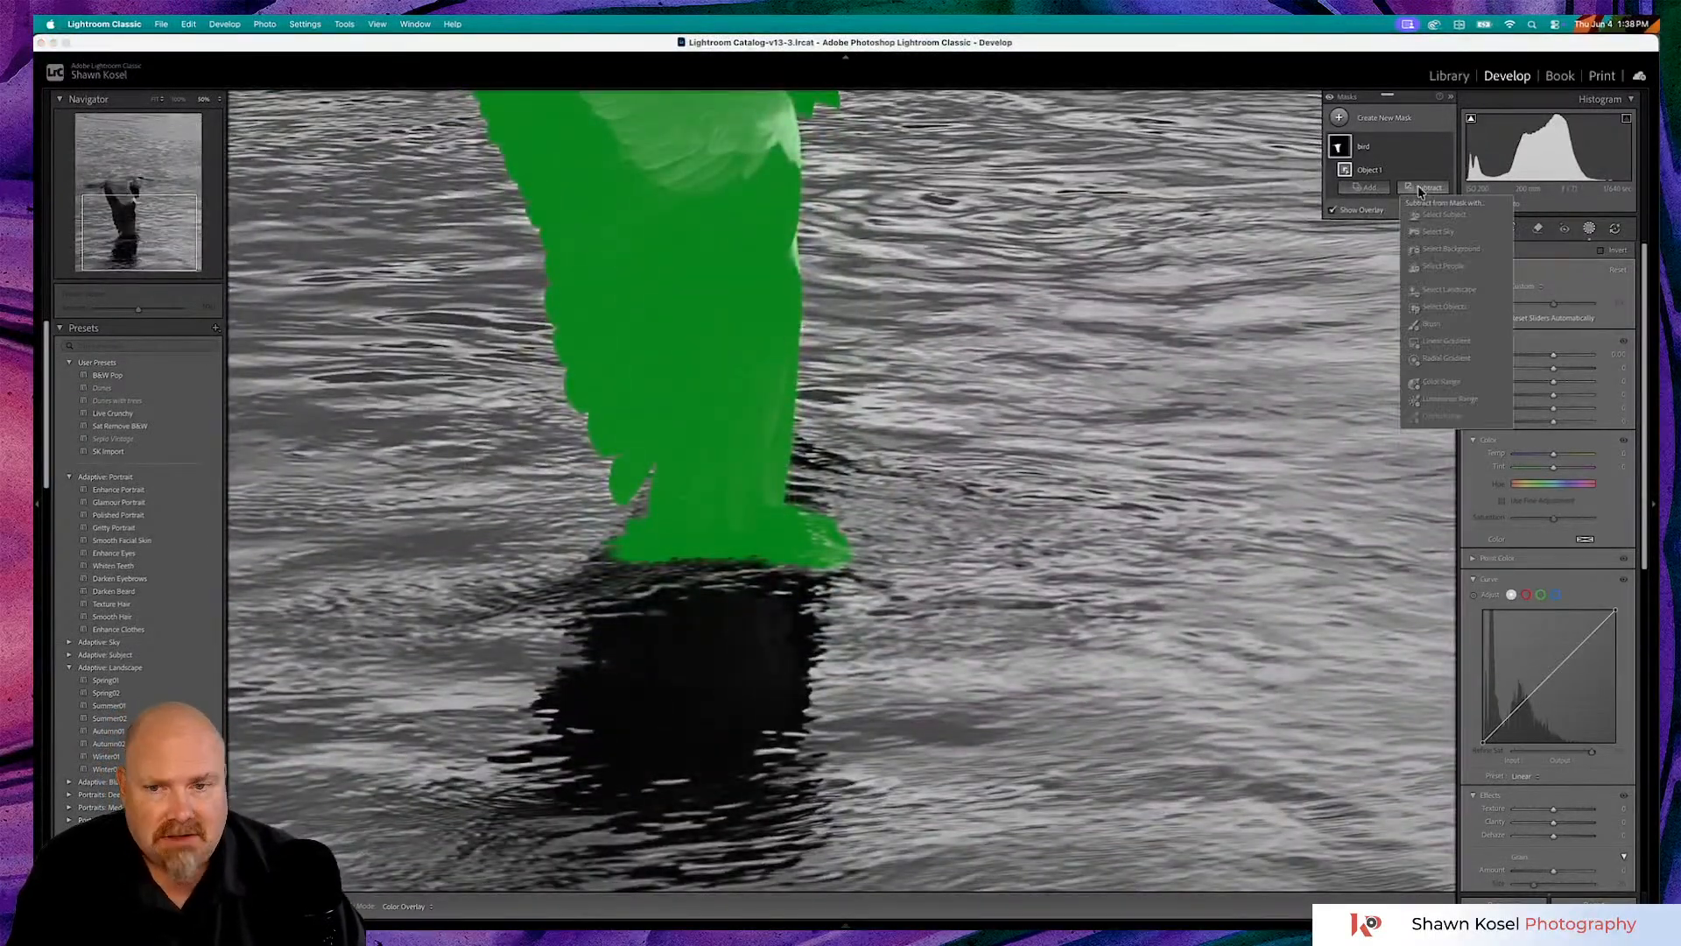
pyautogui.click(1433, 324)
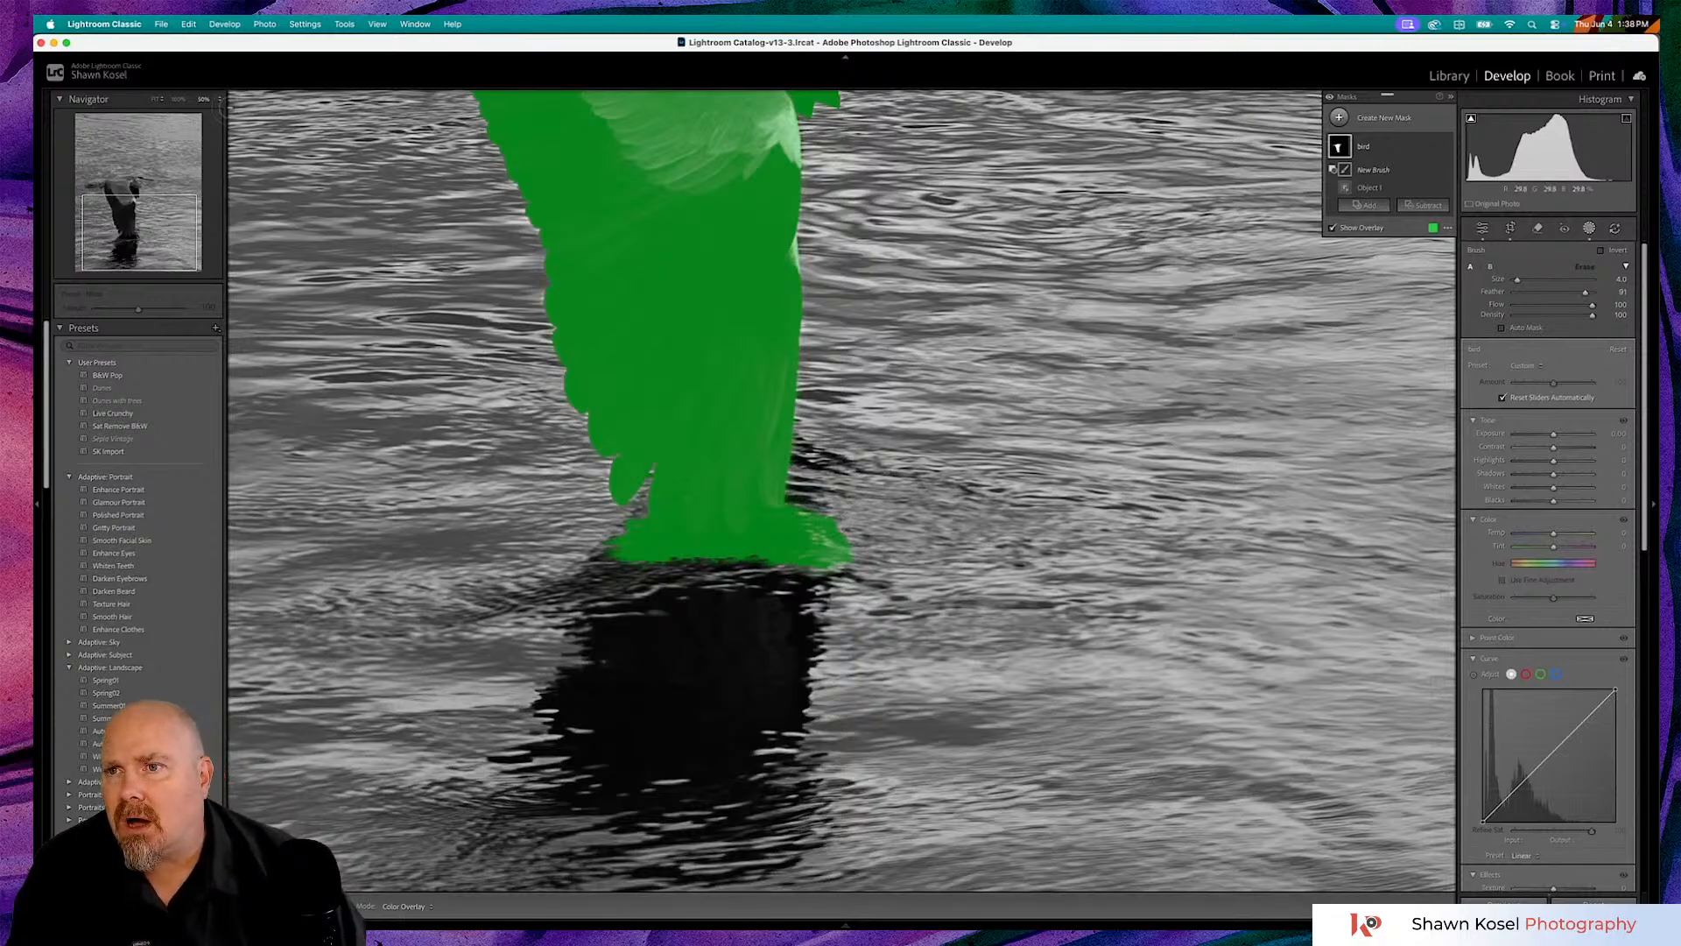
pyautogui.click(219, 101)
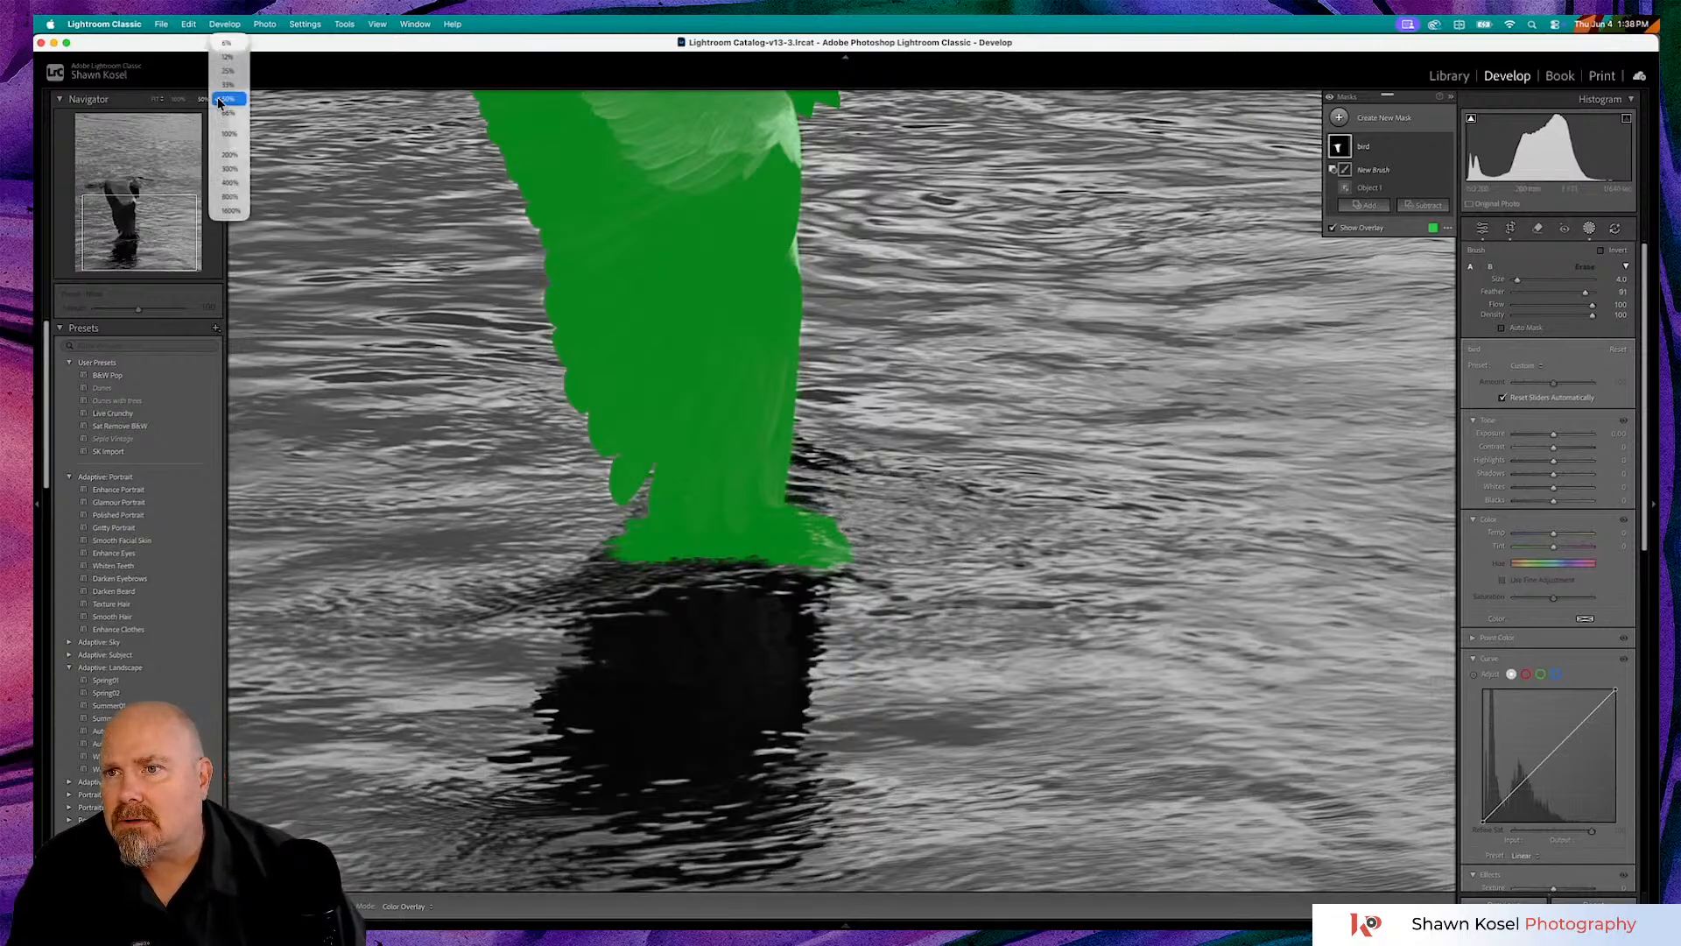
pyautogui.click(235, 161)
pyautogui.scroll(5, 674, 499)
pyautogui.moveTo(696, 492)
pyautogui.mouseDown()
pyautogui.moveTo(645, 642)
pyautogui.moveTo(703, 487)
pyautogui.moveTo(606, 670)
pyautogui.moveTo(809, 550)
pyautogui.moveTo(725, 709)
pyautogui.moveTo(806, 652)
pyautogui.moveTo(865, 677)
pyautogui.moveTo(900, 567)
pyautogui.moveTo(739, 753)
pyautogui.moveTo(794, 561)
pyautogui.moveTo(849, 746)
pyautogui.mouseUp()
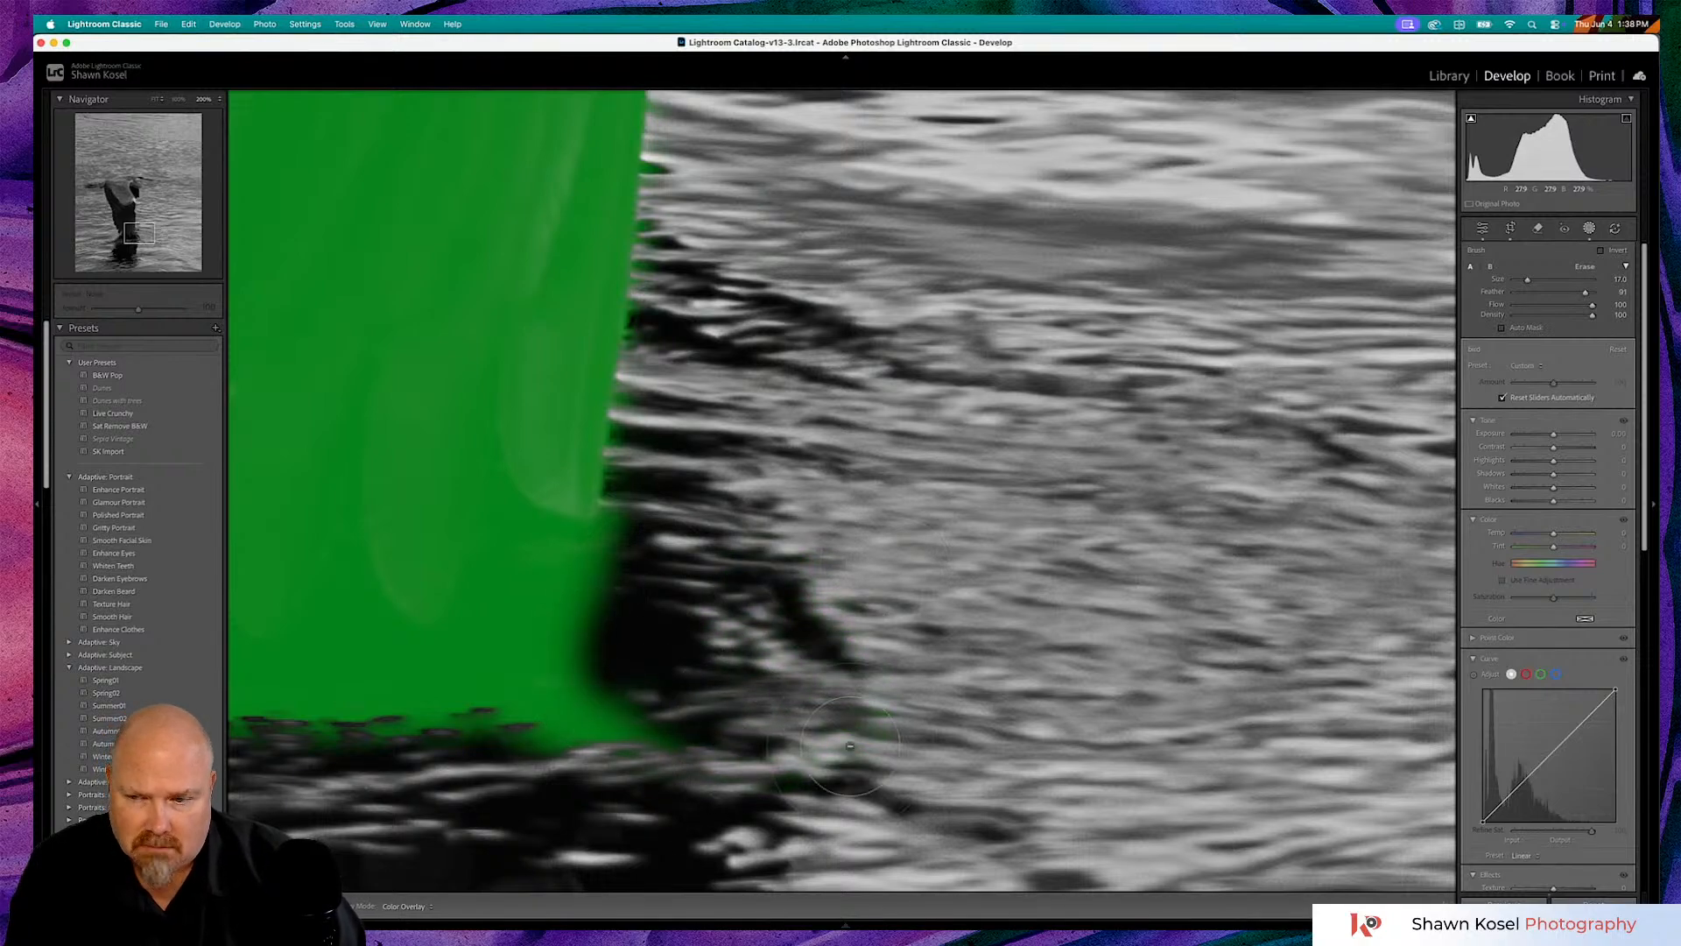
# - Erase the mask spill from the dark water below the rightmost wing feather, adjusting the brush size to fit
pyautogui.moveTo(844, 555)
pyautogui.mouseDown()
pyautogui.moveTo(1095, 335)
pyautogui.moveTo(1147, 350)
pyautogui.mouseUp()
pyautogui.press('[')
pyautogui.press('[')
pyautogui.press('[')
pyautogui.press('[')
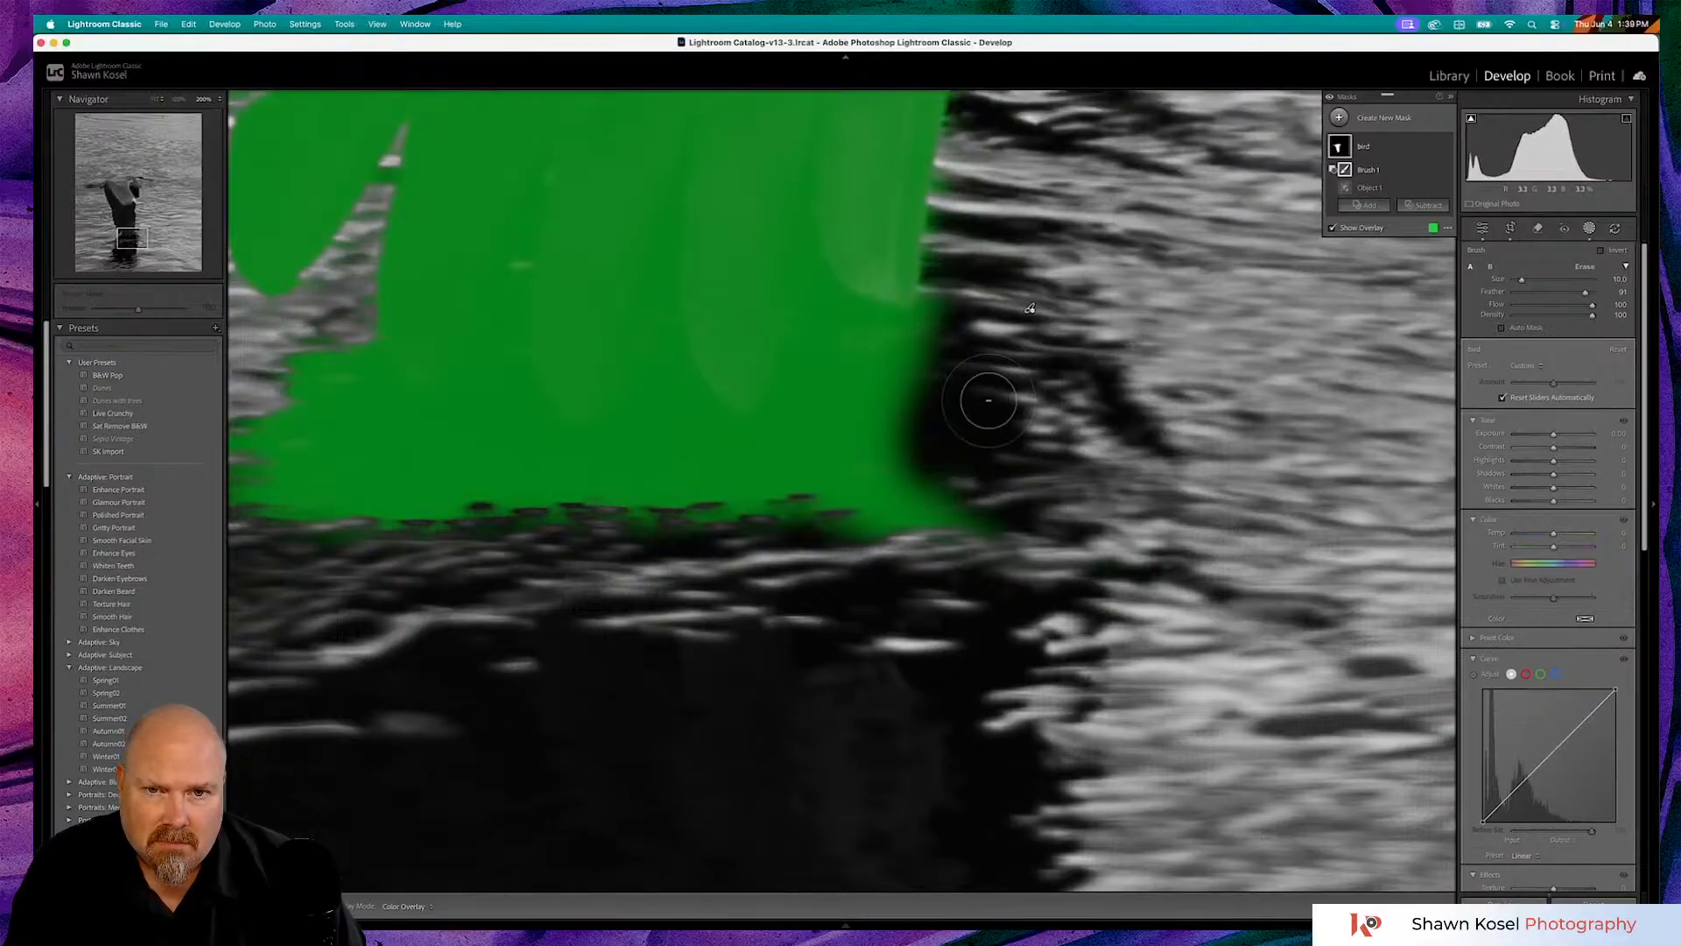
pyautogui.moveTo(968, 305)
pyautogui.mouseDown()
pyautogui.moveTo(915, 363)
pyautogui.moveTo(926, 354)
pyautogui.moveTo(830, 537)
pyautogui.moveTo(855, 406)
pyautogui.moveTo(805, 494)
pyautogui.moveTo(770, 465)
pyautogui.moveTo(791, 454)
pyautogui.moveTo(933, 491)
pyautogui.mouseUp()
pyautogui.press(']')
pyautogui.press(']')
pyautogui.press(']')
pyautogui.moveTo(1071, 501); pyautogui.dragTo(964, 487)
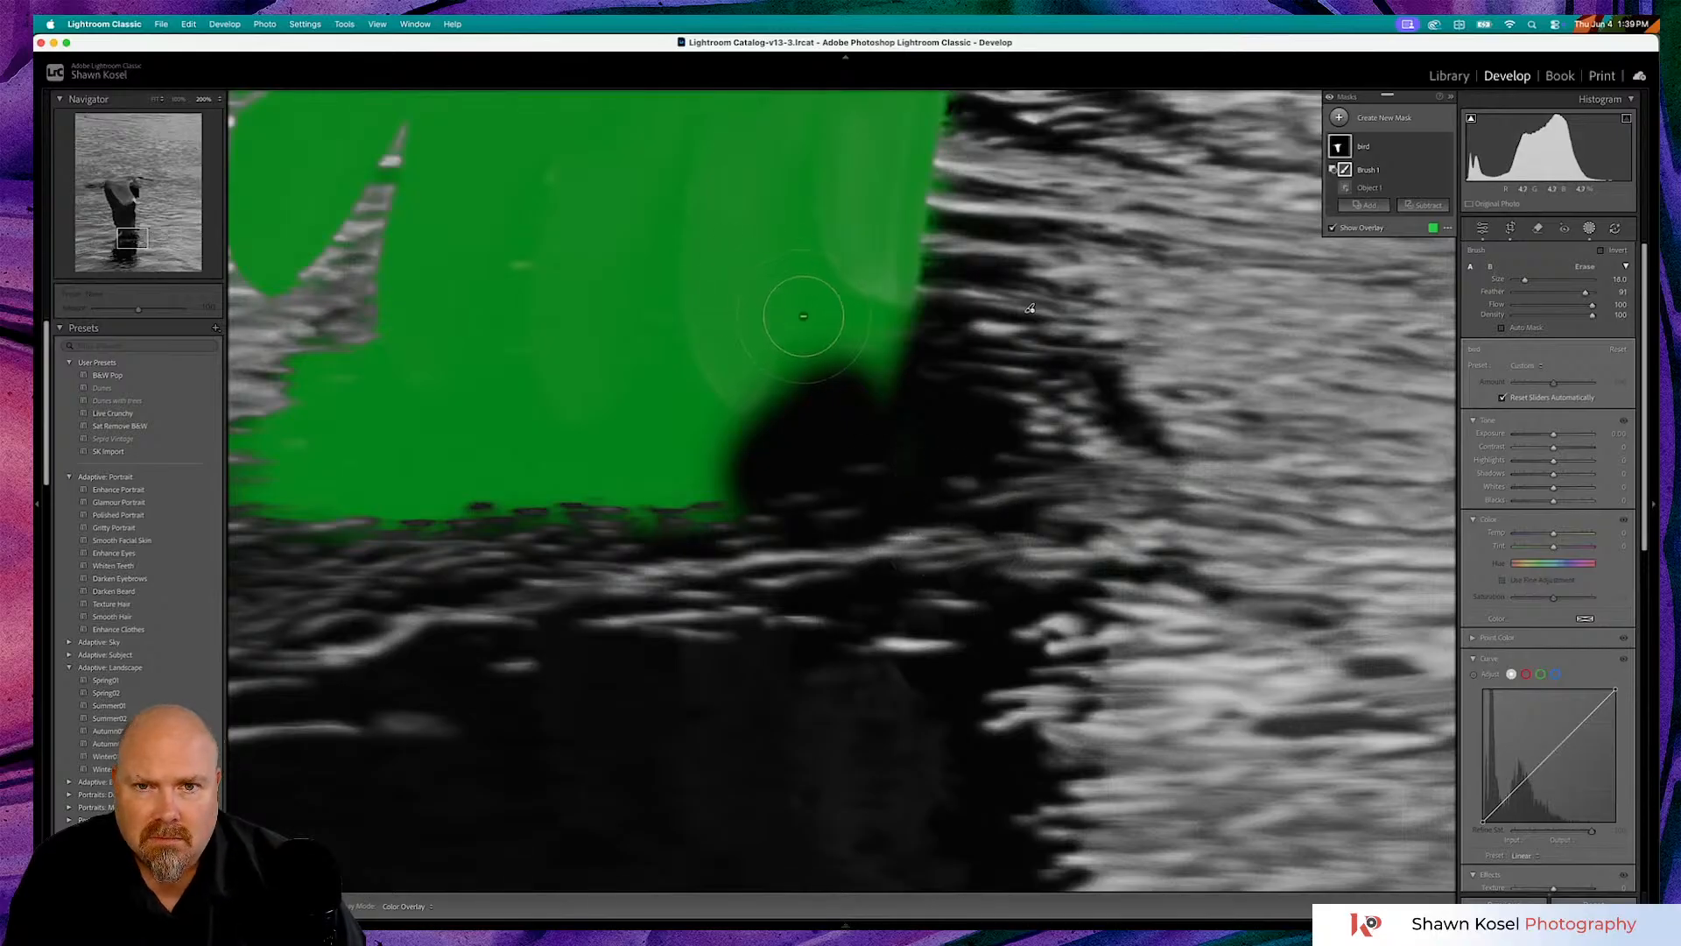
# - Trace the narrow notch between the two rightmost feather tips with a small subtracting brush and clear the mask inside it
pyautogui.scroll(-10, 807, 312)
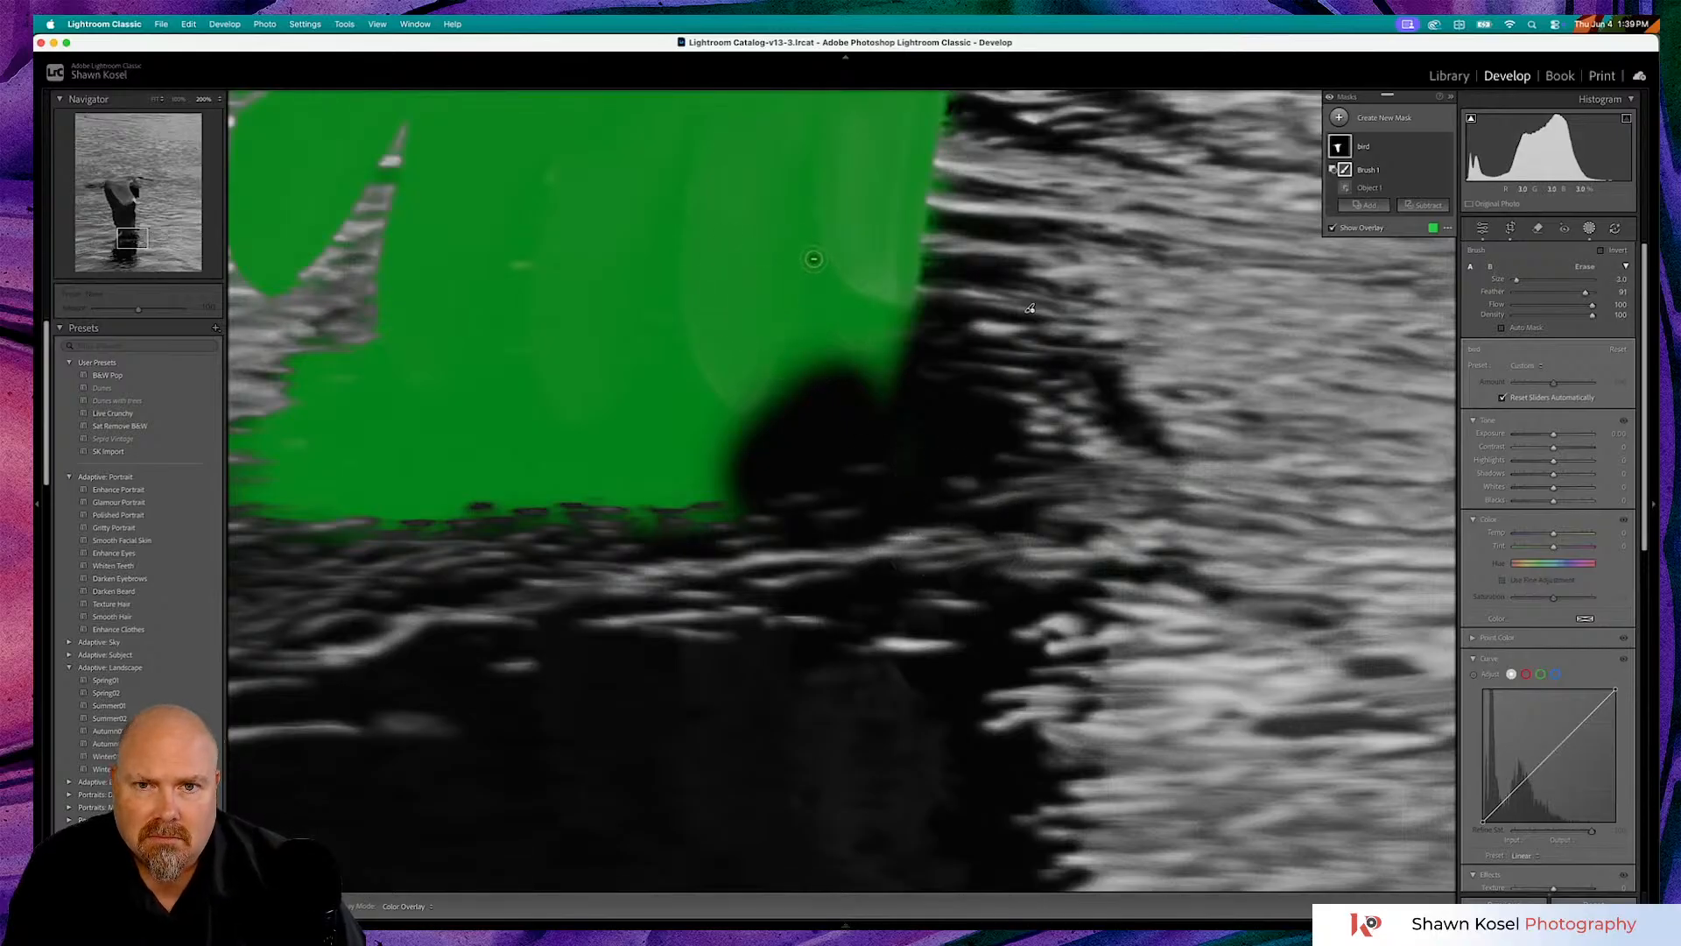
pyautogui.moveTo(812, 254)
pyautogui.mouseDown()
pyautogui.moveTo(919, 309)
pyautogui.moveTo(904, 329)
pyautogui.moveTo(837, 309)
pyautogui.moveTo(918, 345)
pyautogui.moveTo(875, 372)
pyautogui.moveTo(914, 332)
pyautogui.moveTo(838, 308)
pyautogui.moveTo(816, 280)
pyautogui.moveTo(764, 425)
pyautogui.moveTo(816, 269)
pyautogui.moveTo(831, 311)
pyautogui.moveTo(818, 380)
pyautogui.moveTo(985, 545)
pyautogui.mouseUp()
pyautogui.scroll(3, 837, 362)
pyautogui.scroll(-2, 653, 505)
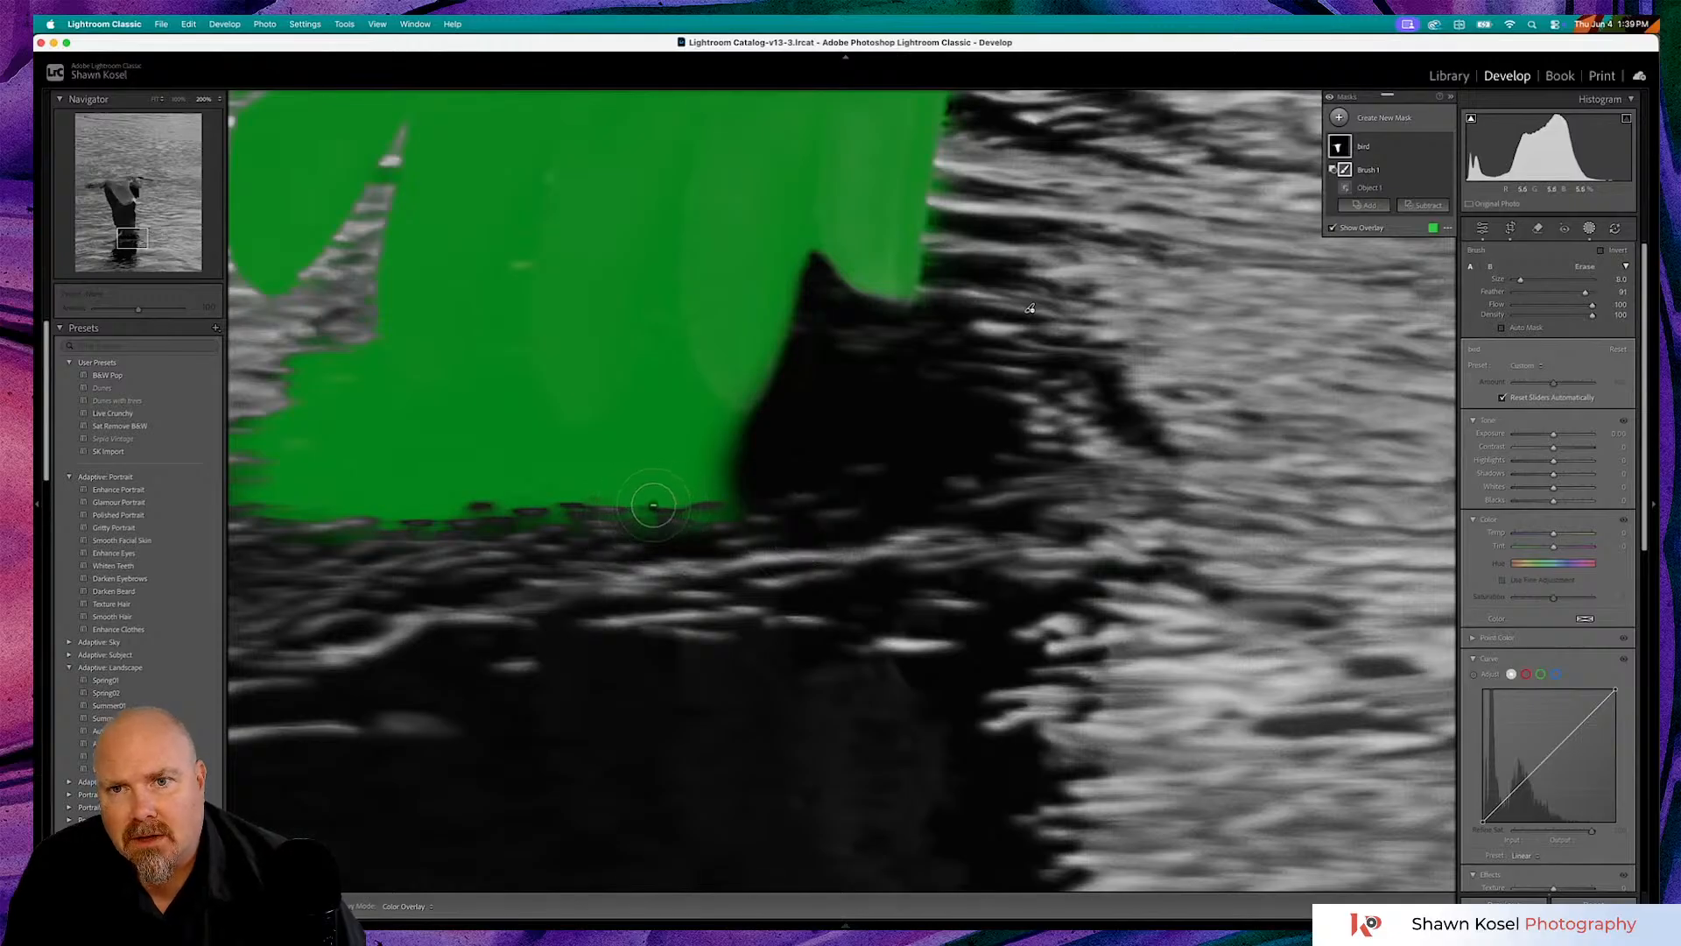
# - Trace the contours of the second and third feather tips from the left with thin subtract strokes, toggling the overlay to check the edges
pyautogui.moveTo(414, 618); pyautogui.dragTo(880, 612)
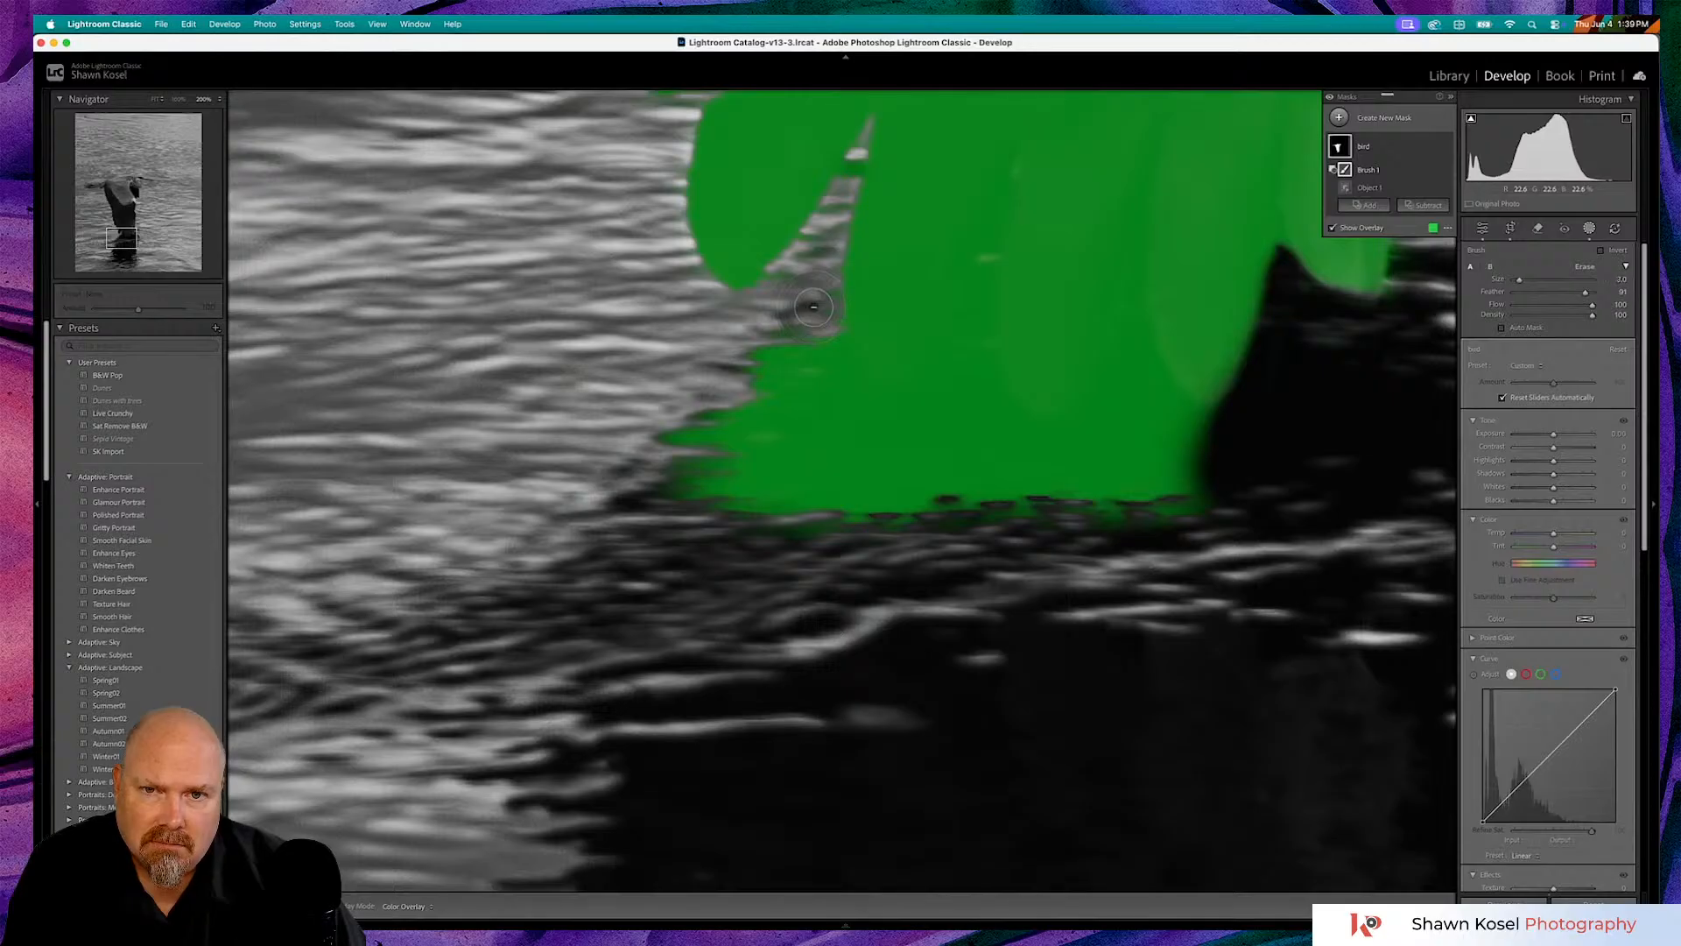
pyautogui.moveTo(813, 287)
pyautogui.mouseDown()
pyautogui.moveTo(810, 339)
pyautogui.moveTo(862, 418)
pyautogui.mouseUp()
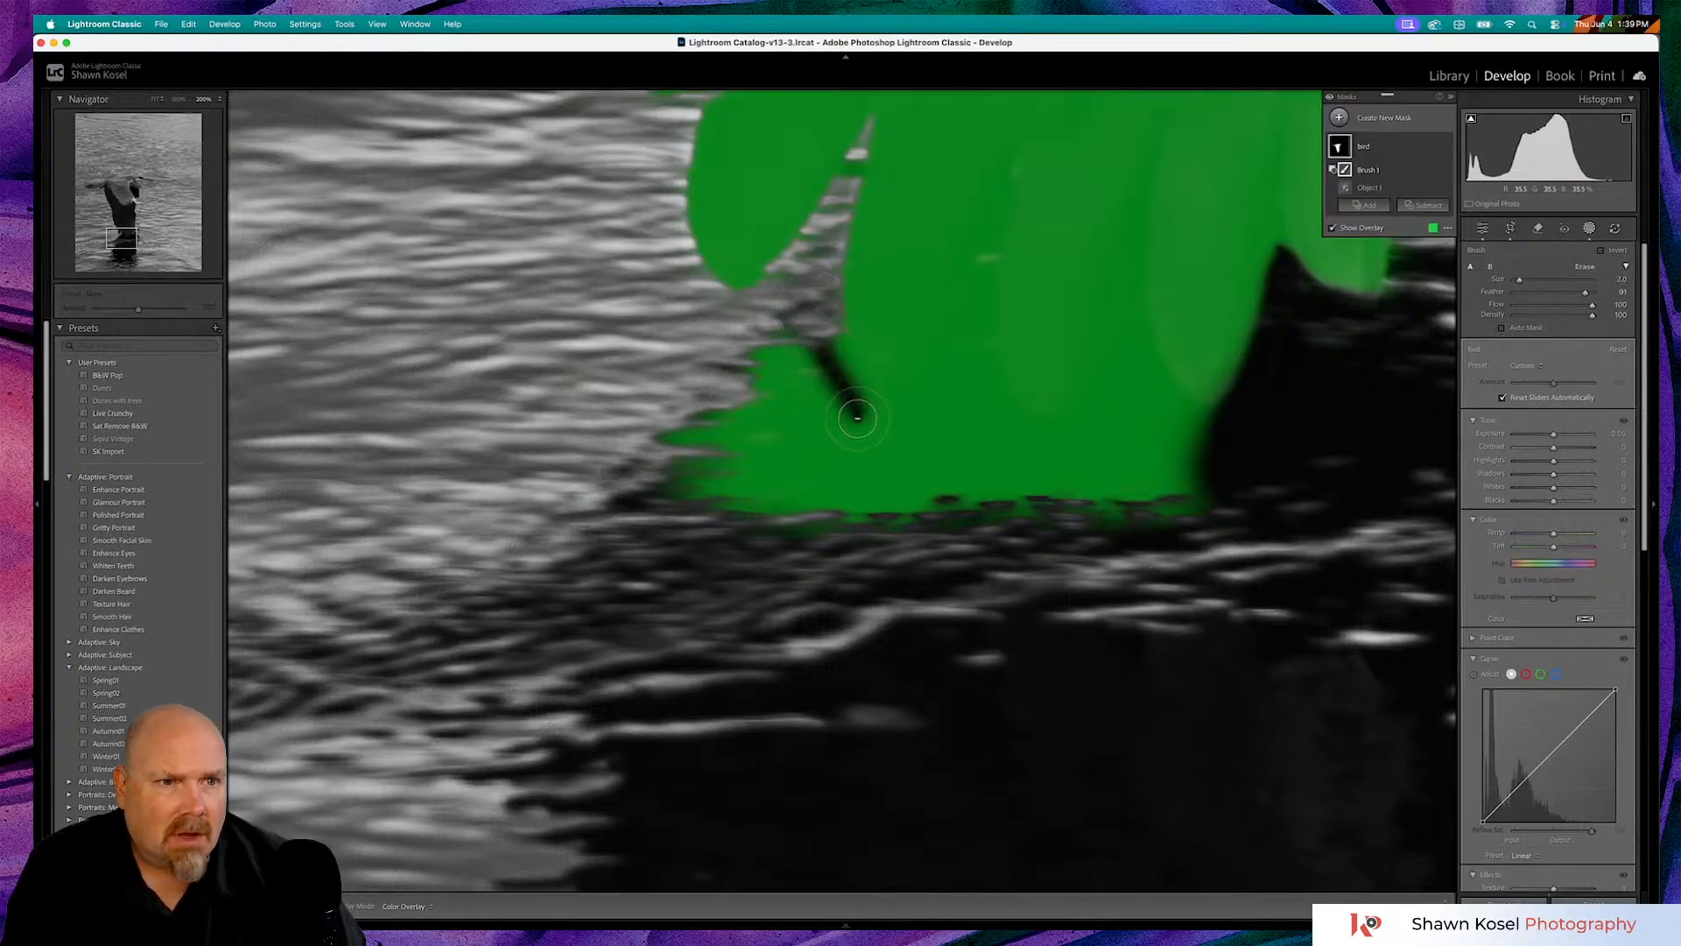
pyautogui.click(1448, 230)
pyautogui.click(1448, 230)
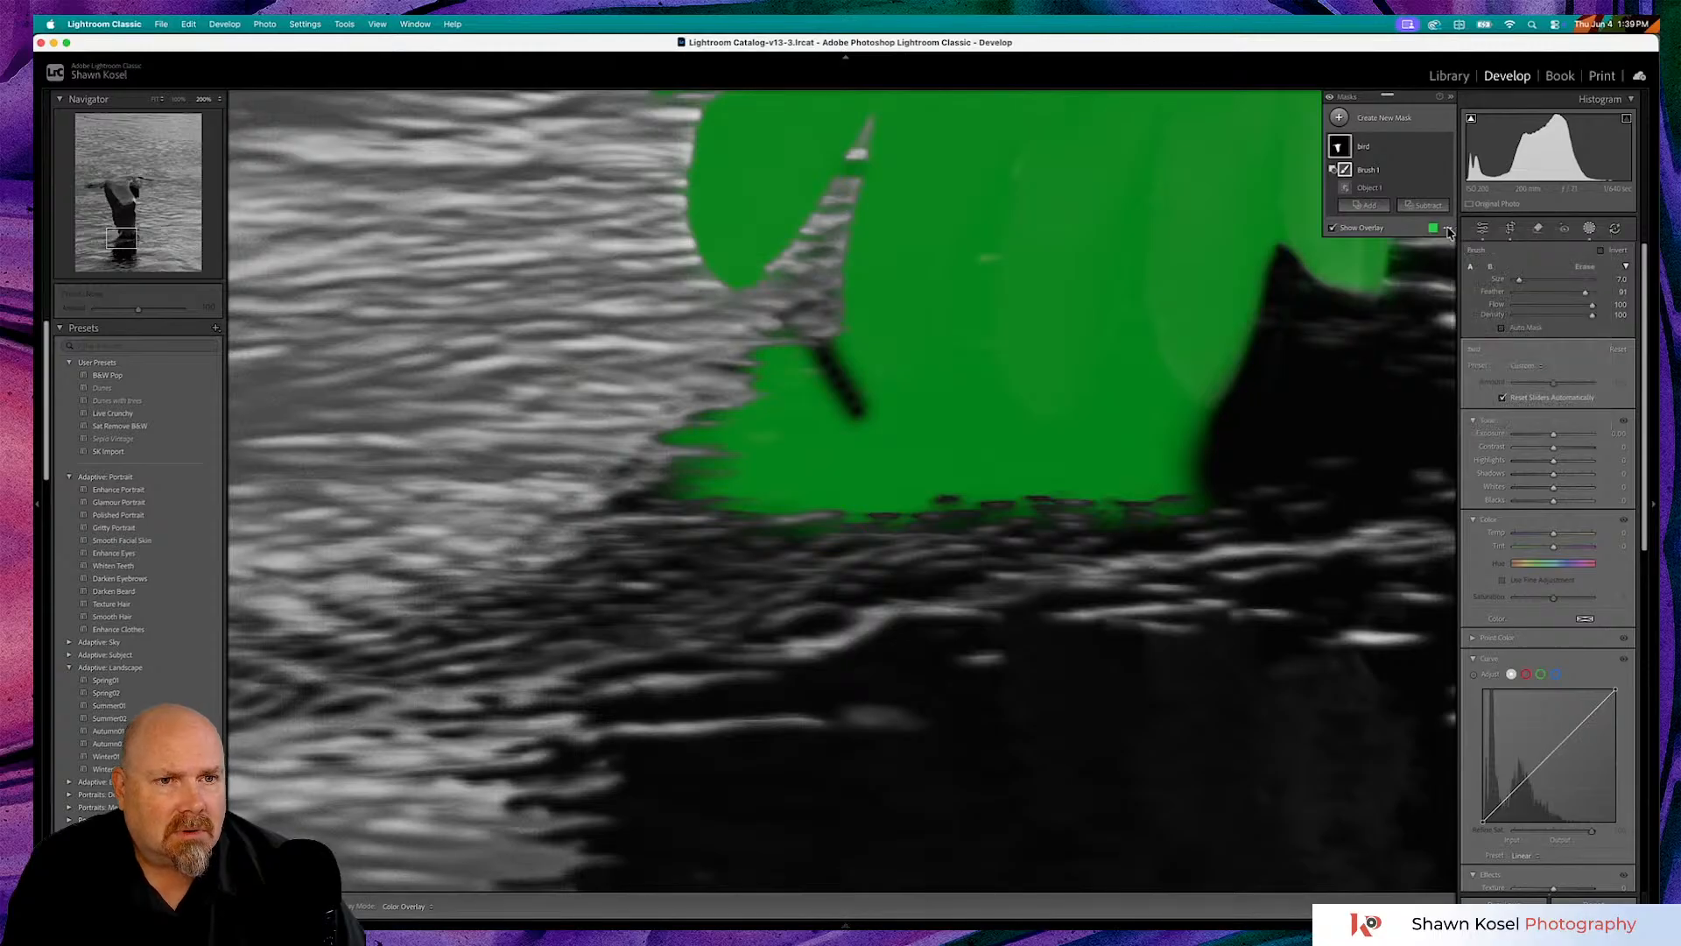
pyautogui.click(1332, 228)
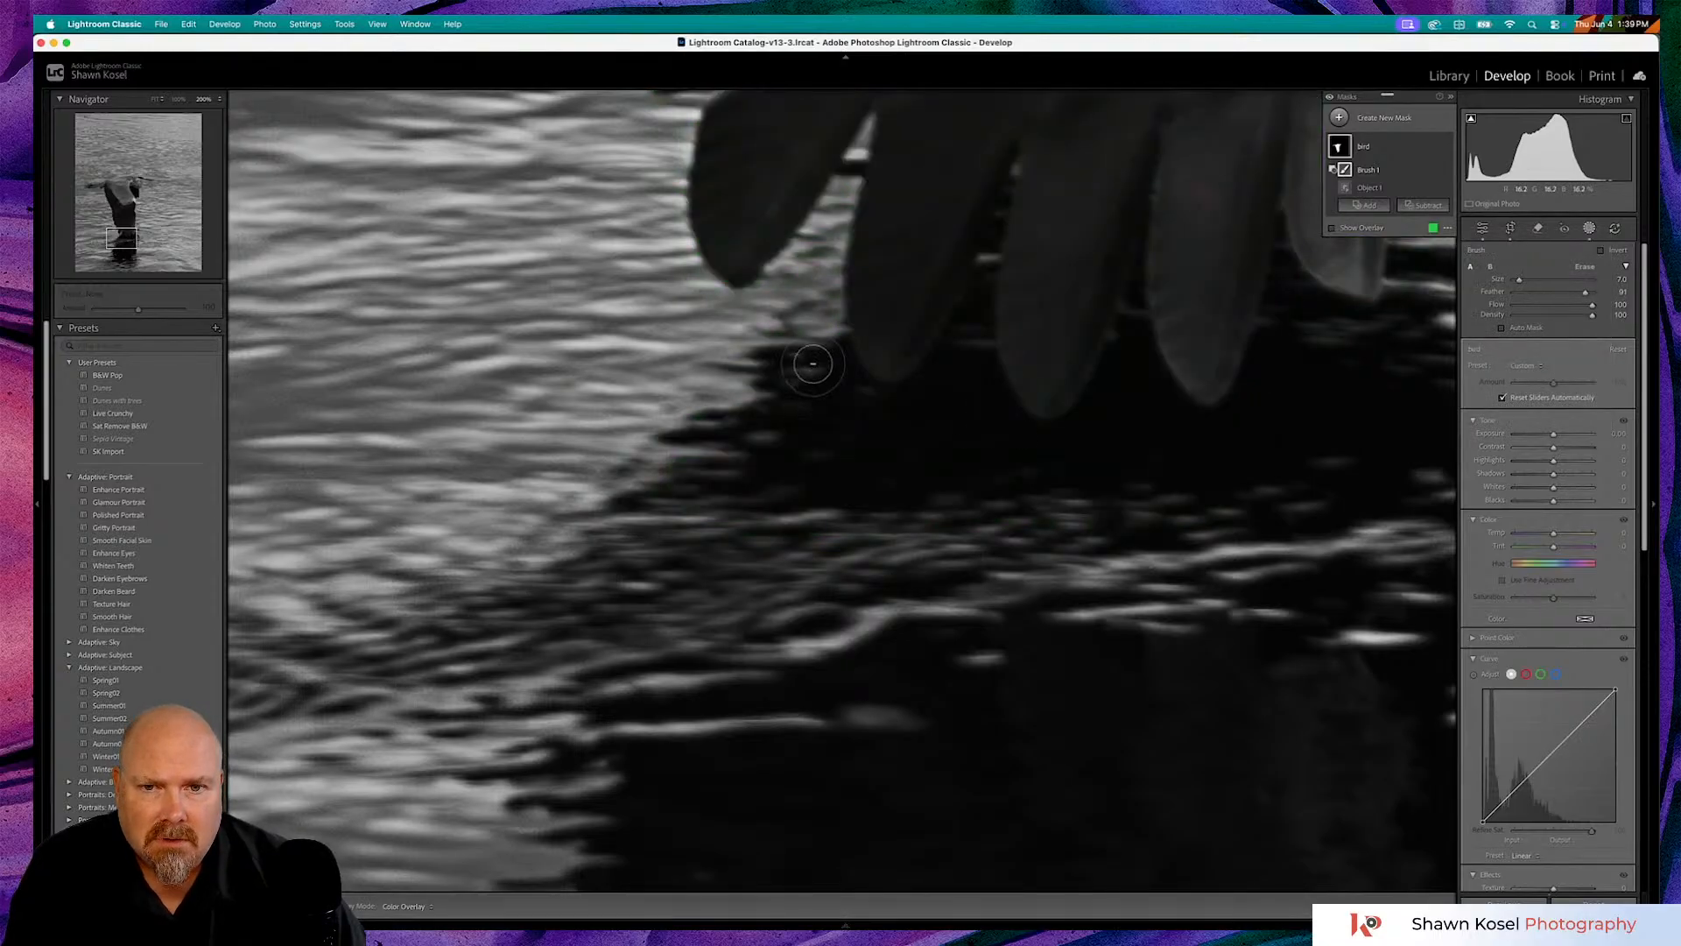
pyautogui.moveTo(819, 330)
pyautogui.mouseDown()
pyautogui.moveTo(884, 415)
pyautogui.moveTo(933, 398)
pyautogui.moveTo(741, 555)
pyautogui.mouseUp()
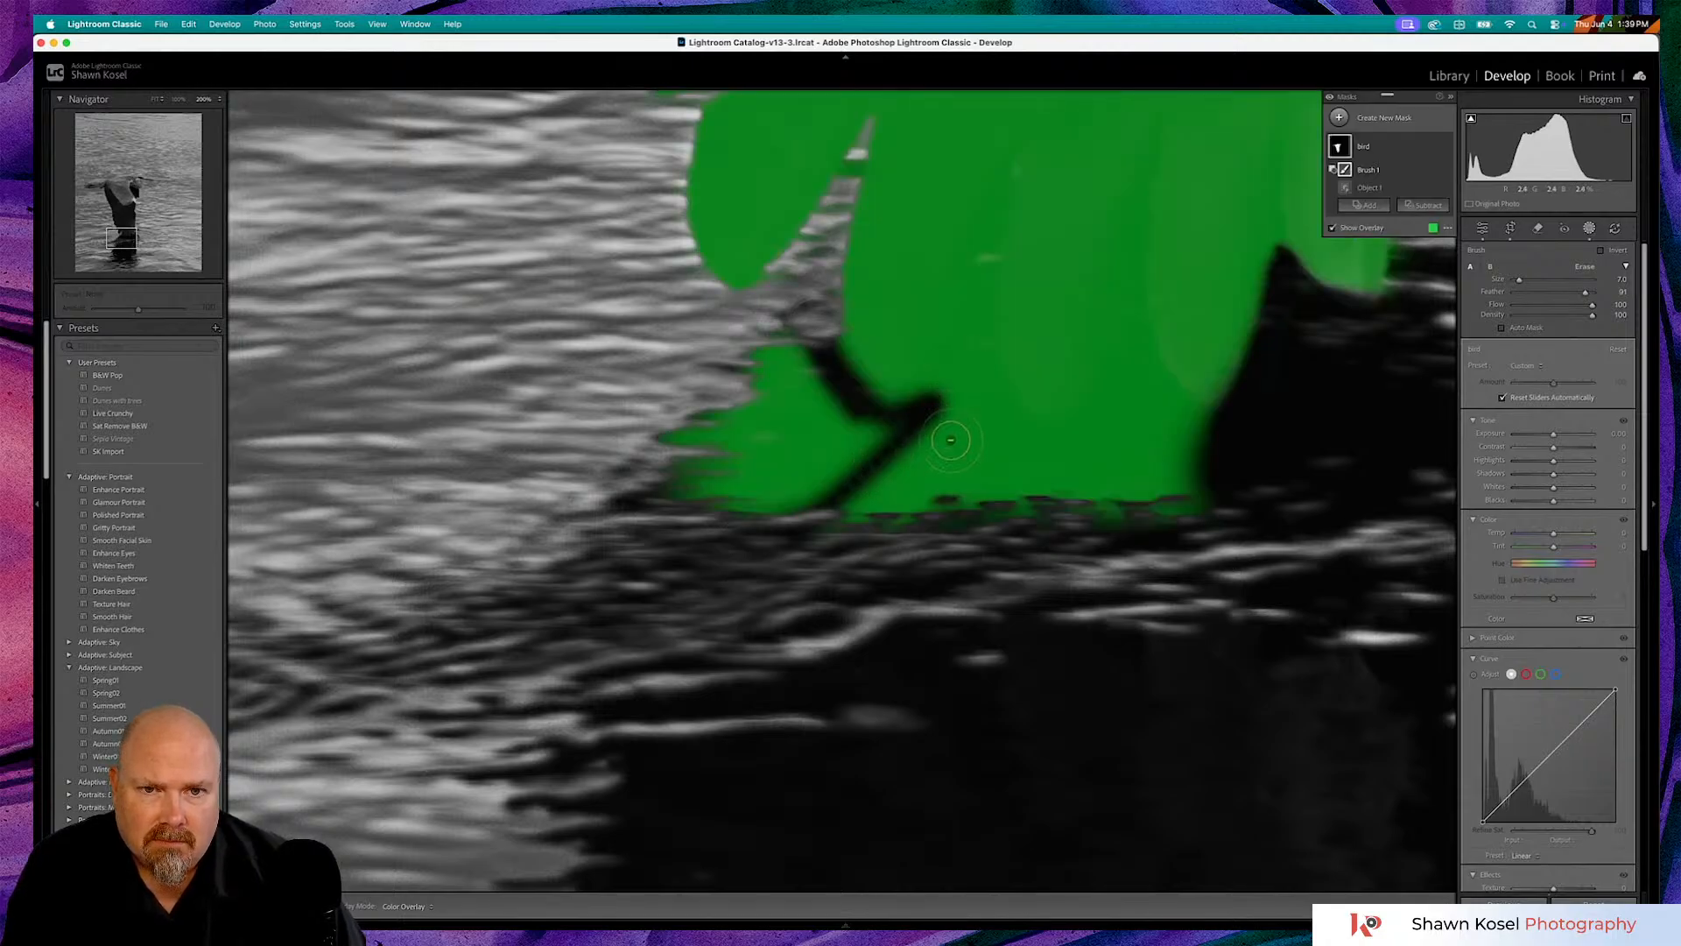
pyautogui.moveTo(930, 427); pyautogui.dragTo(1038, 448)
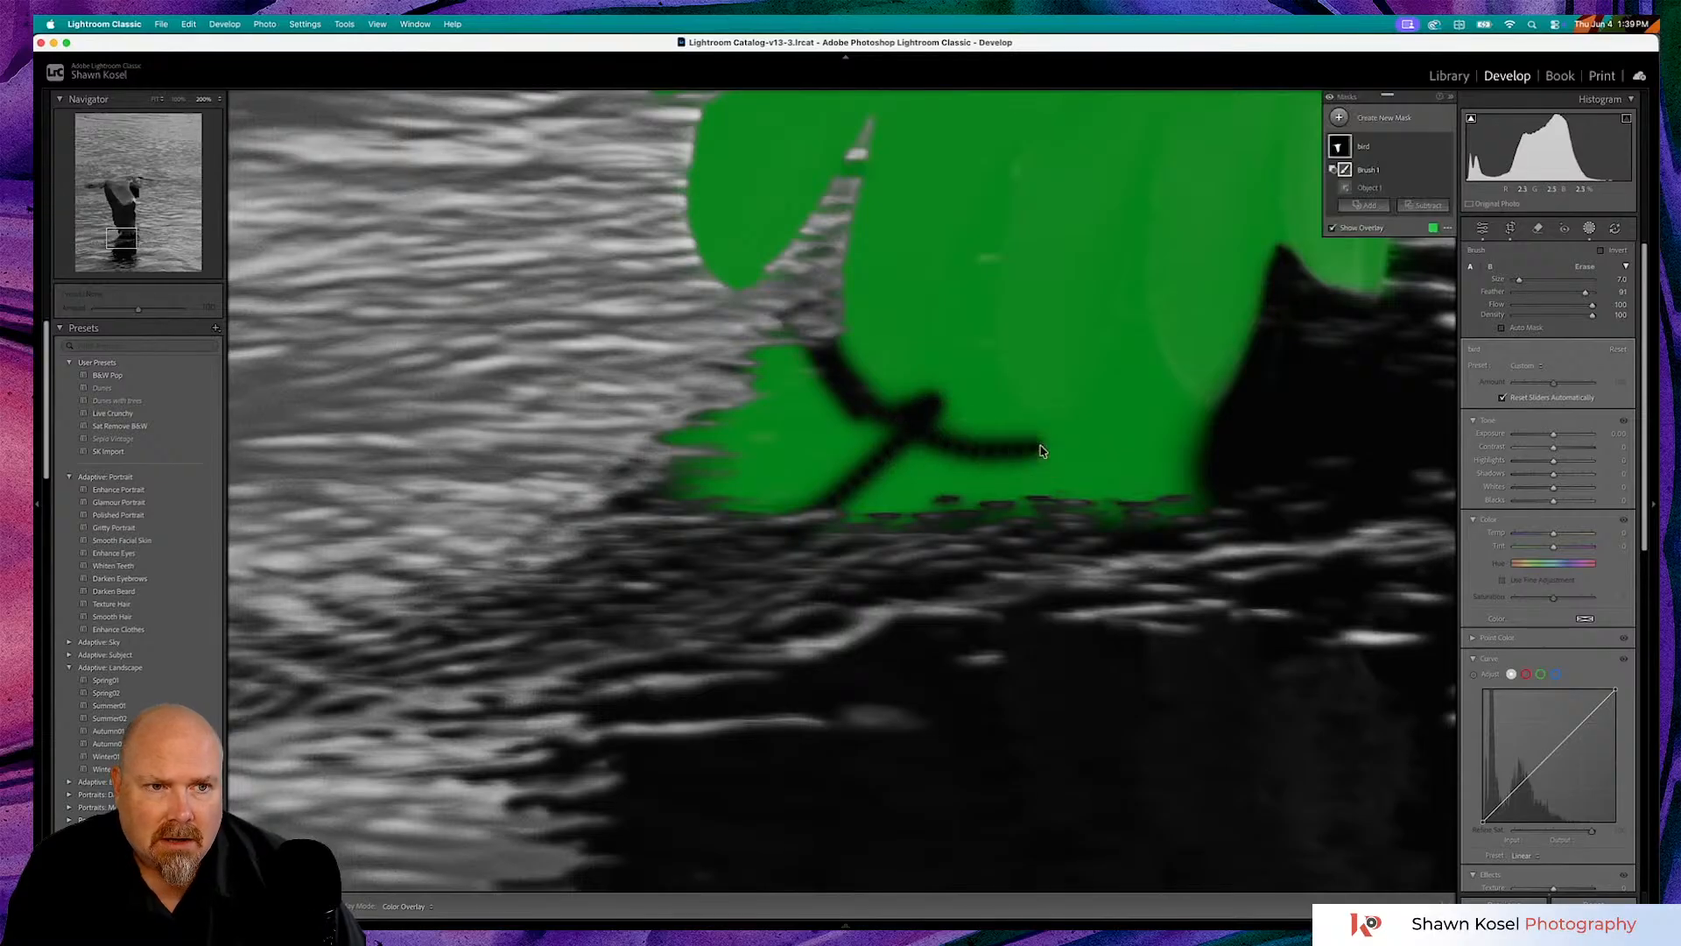
pyautogui.click(1332, 229)
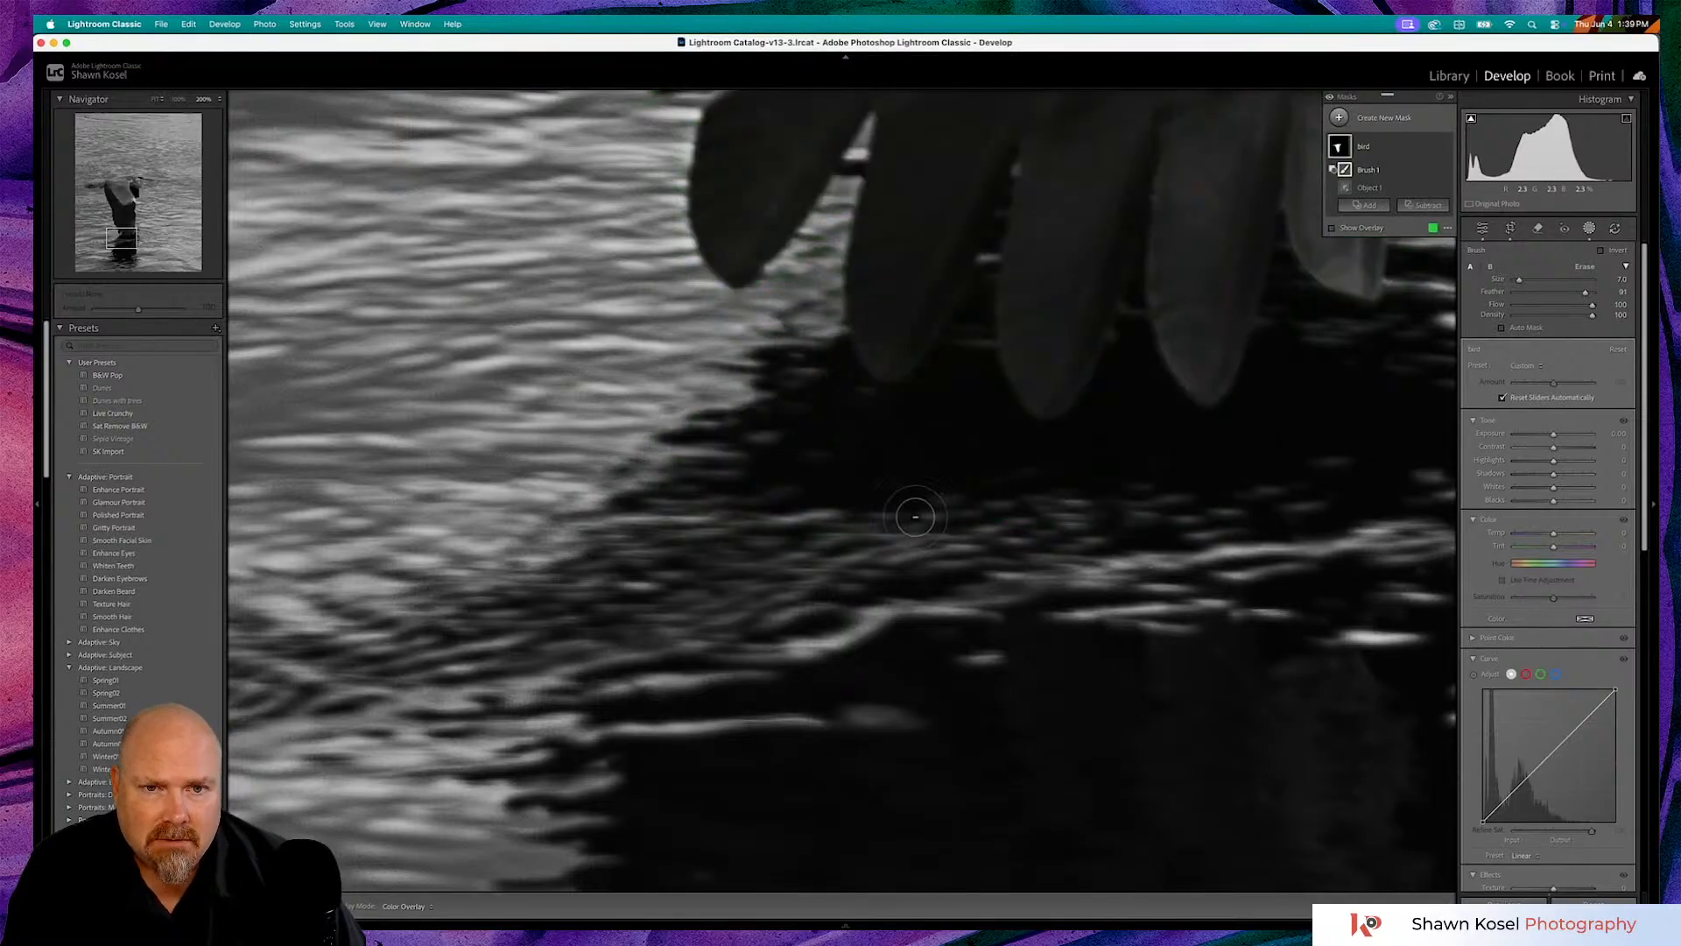
pyautogui.moveTo(1130, 334)
pyautogui.mouseDown()
pyautogui.moveTo(1066, 432)
pyautogui.moveTo(1035, 440)
pyautogui.moveTo(984, 368)
pyautogui.moveTo(976, 308)
pyautogui.moveTo(909, 389)
pyautogui.moveTo(849, 407)
pyautogui.mouseUp()
pyautogui.press('o')
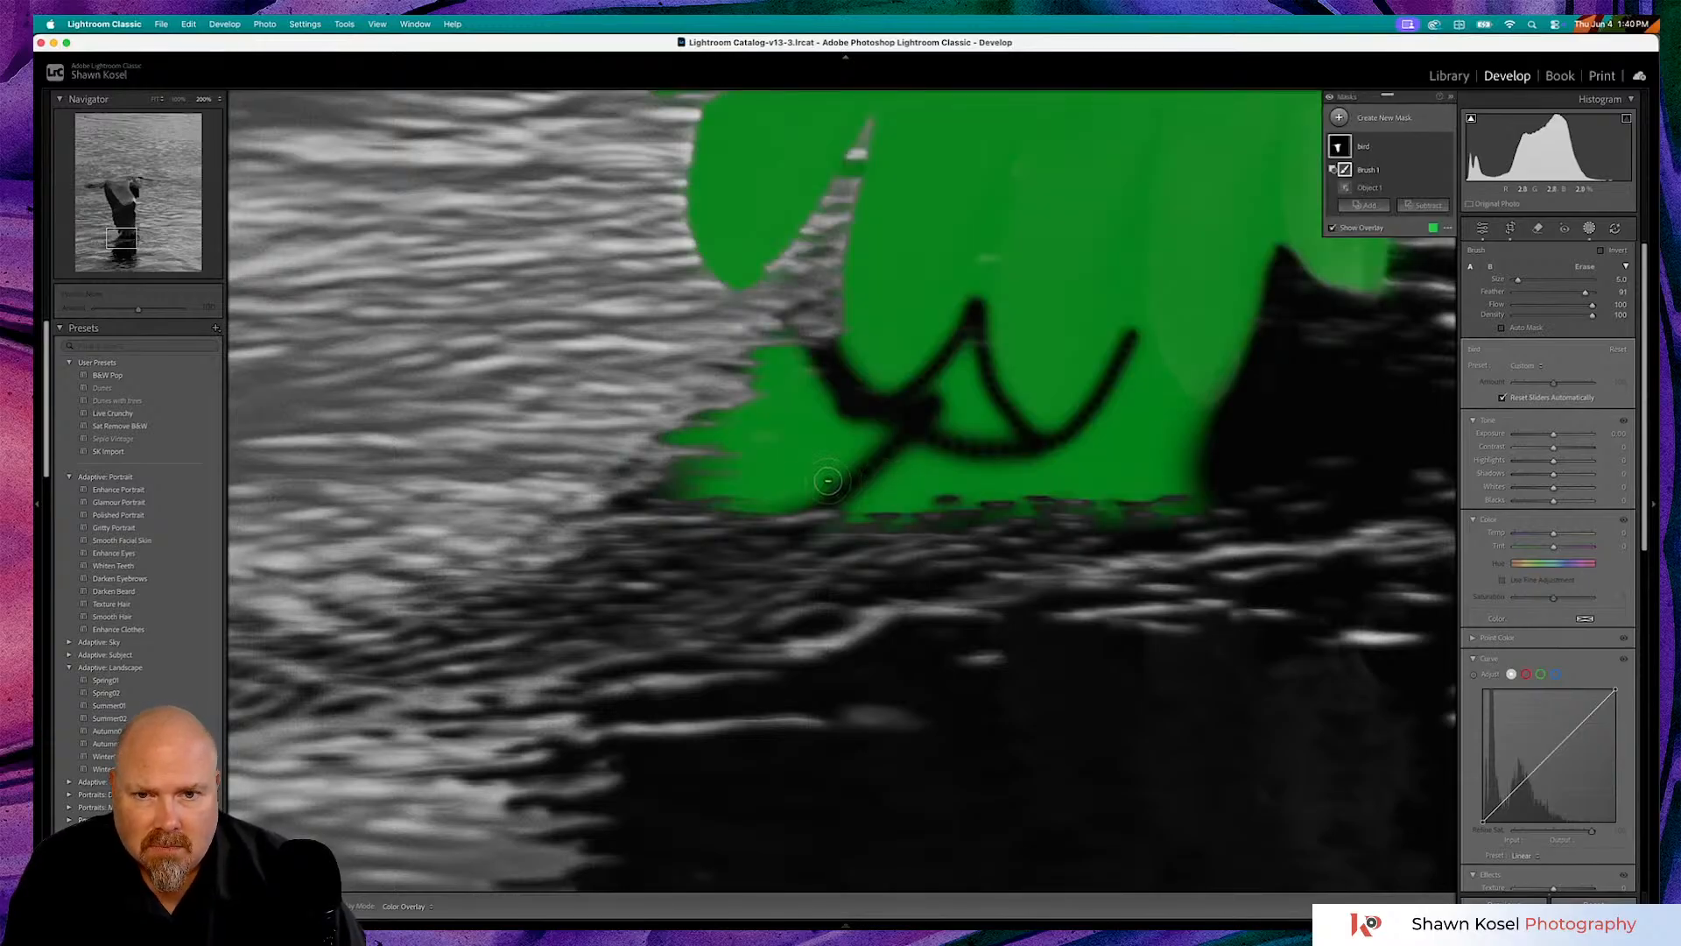
# - Erase the mask from the water left of and below the second feather tip using a slightly larger subtracting brush
pyautogui.press(']')
pyautogui.moveTo(762, 328)
pyautogui.mouseDown()
pyautogui.moveTo(775, 346)
pyautogui.moveTo(656, 490)
pyautogui.moveTo(674, 429)
pyautogui.moveTo(647, 467)
pyautogui.mouseUp()
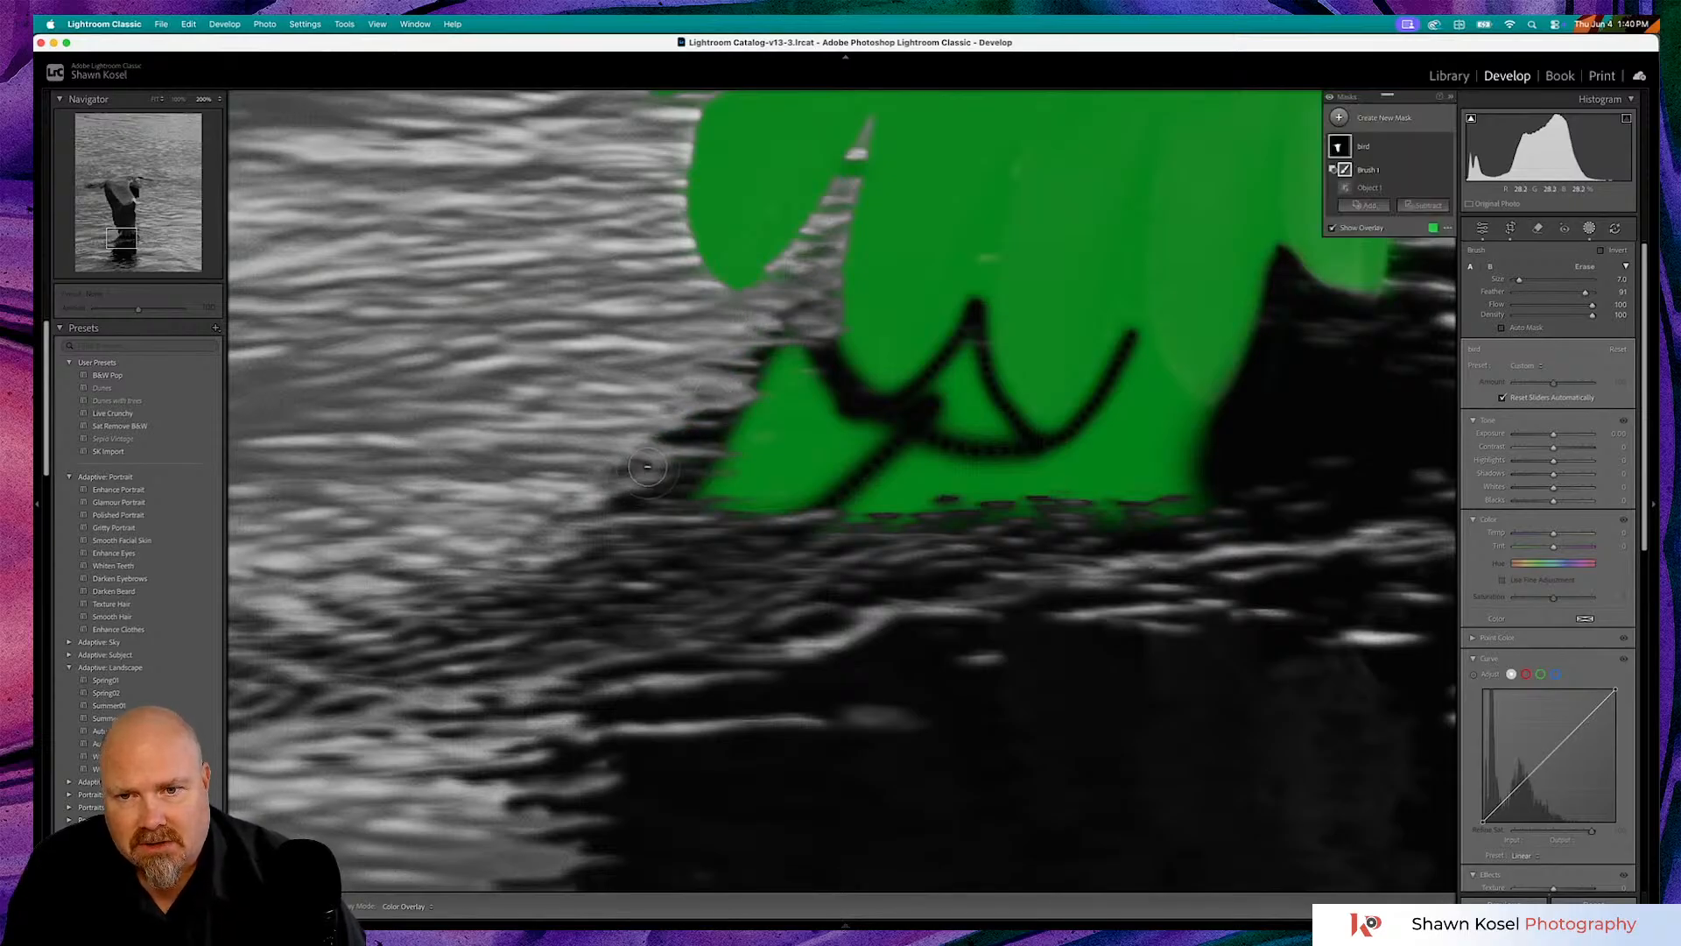
pyautogui.press(']')
pyautogui.moveTo(789, 346)
pyautogui.mouseDown()
pyautogui.moveTo(798, 435)
pyautogui.moveTo(779, 370)
pyautogui.moveTo(712, 536)
pyautogui.moveTo(721, 427)
pyautogui.moveTo(691, 498)
pyautogui.moveTo(703, 482)
pyautogui.moveTo(700, 506)
pyautogui.moveTo(775, 544)
pyautogui.moveTo(767, 488)
pyautogui.moveTo(749, 533)
pyautogui.moveTo(754, 434)
pyautogui.mouseUp()
pyautogui.press(']')
pyautogui.moveTo(784, 359)
pyautogui.mouseDown()
pyautogui.moveTo(785, 334)
pyautogui.moveTo(801, 442)
pyautogui.moveTo(864, 495)
pyautogui.moveTo(871, 534)
pyautogui.moveTo(814, 536)
pyautogui.moveTo(736, 490)
pyautogui.mouseUp()
pyautogui.moveTo(793, 370)
pyautogui.mouseDown()
pyautogui.moveTo(845, 442)
pyautogui.moveTo(903, 479)
pyautogui.moveTo(792, 384)
pyautogui.moveTo(919, 447)
pyautogui.moveTo(881, 517)
pyautogui.moveTo(962, 484)
pyautogui.moveTo(896, 500)
pyautogui.moveTo(1069, 499)
pyautogui.moveTo(982, 496)
pyautogui.moveTo(1061, 518)
pyautogui.mouseUp()
pyautogui.scroll(-3, 1143, 368)
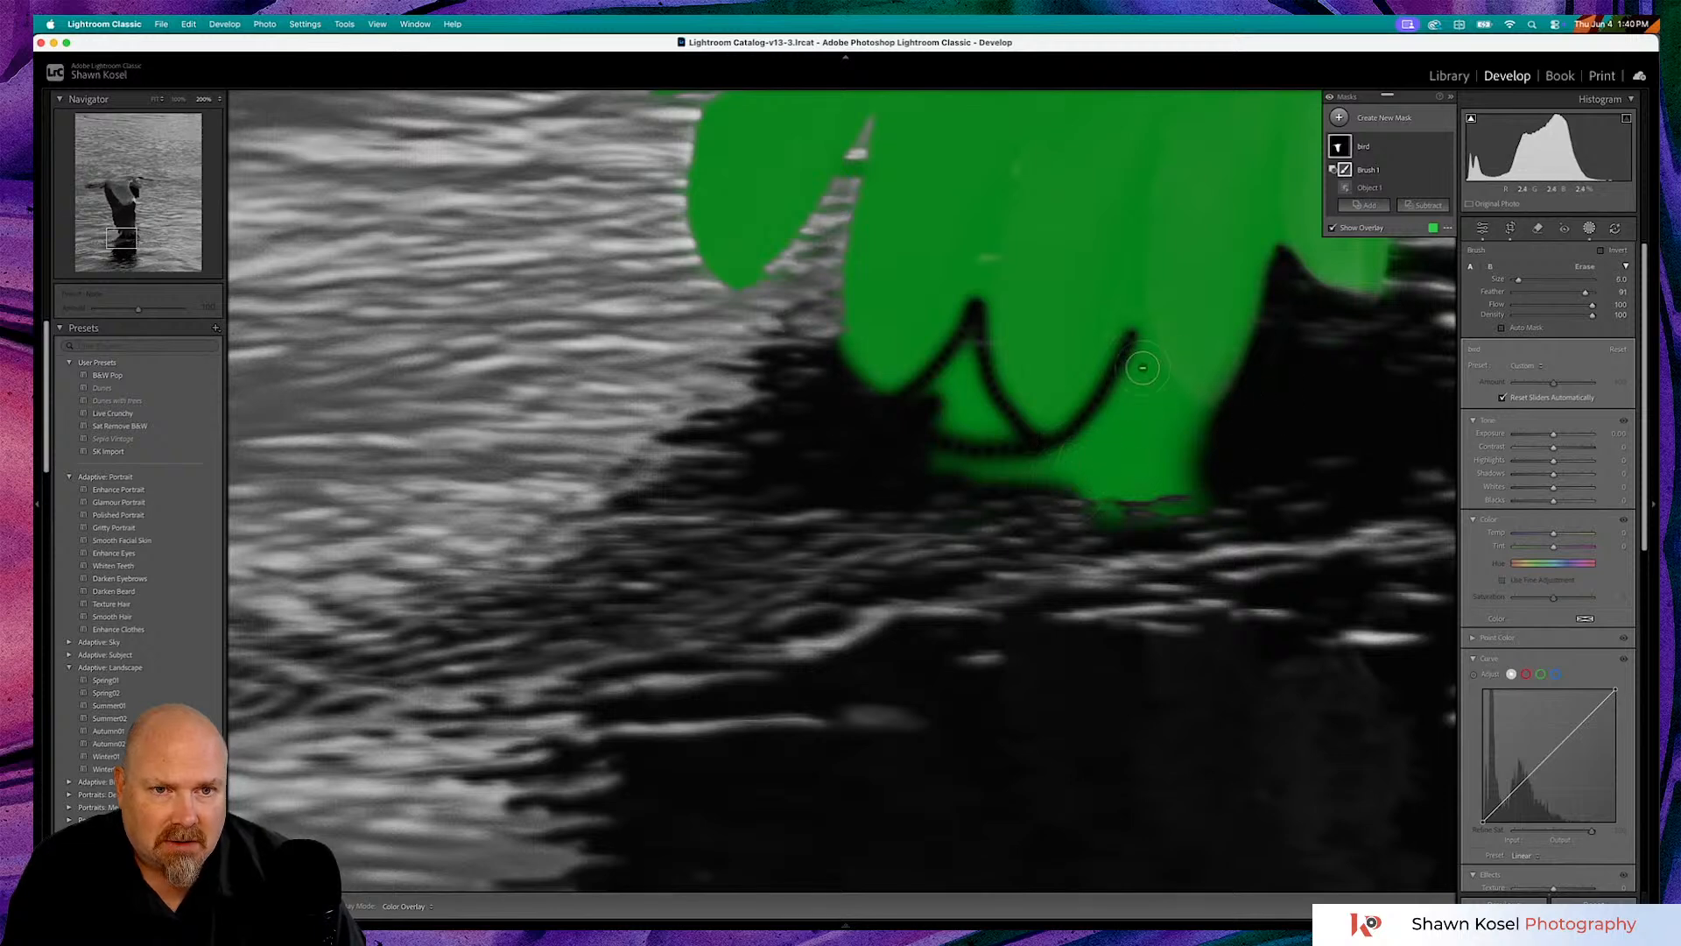
# - Outline the fourth feather tip with the overlay hidden as needed, and erase the mask below the second and third feathers
pyautogui.click(1333, 229)
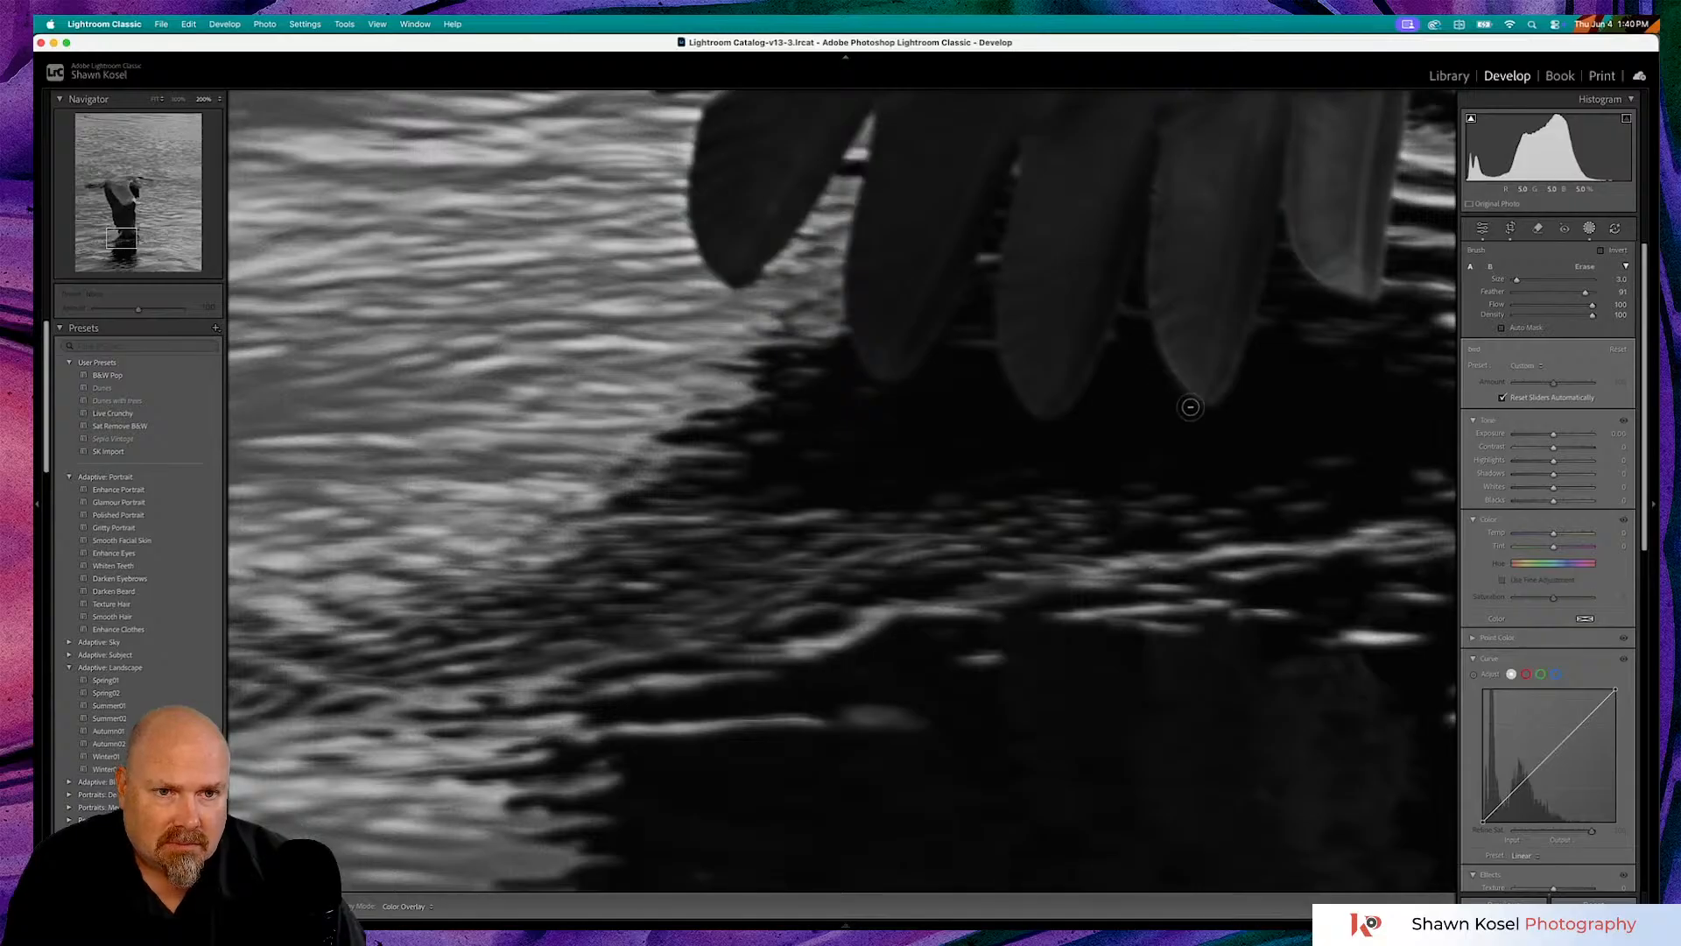
pyautogui.press('o')
pyautogui.scroll(5, 1127, 464)
pyautogui.scroll(-3, 1125, 464)
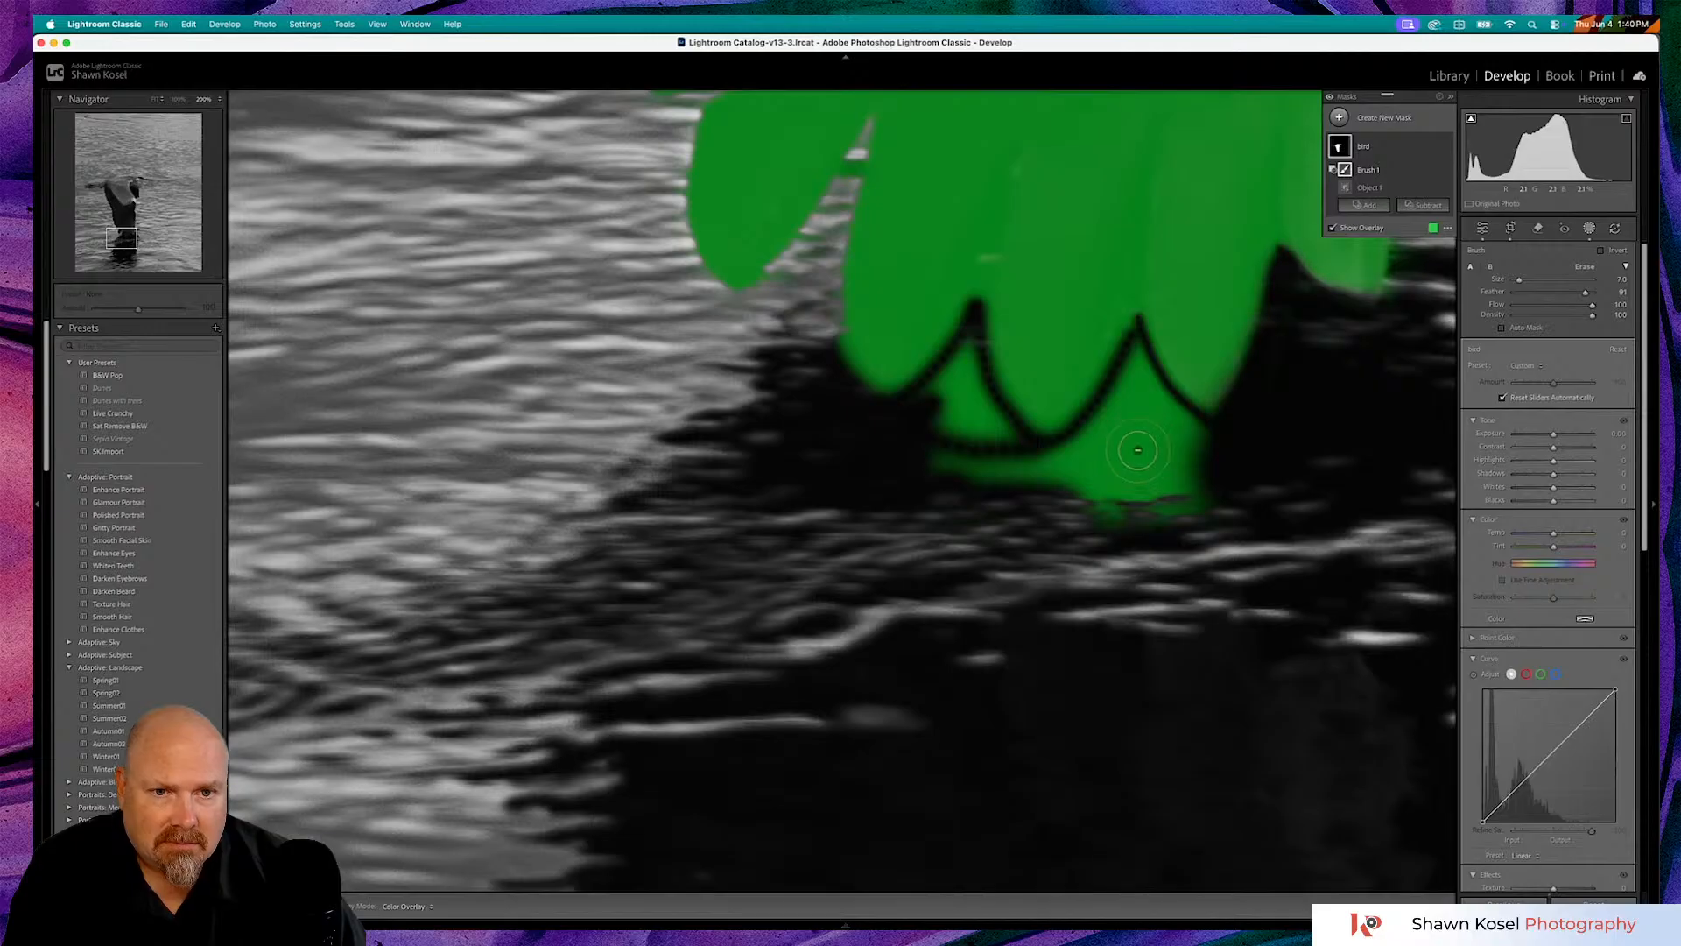
pyautogui.moveTo(1133, 423)
pyautogui.mouseDown()
pyautogui.moveTo(1045, 520)
pyautogui.moveTo(1119, 405)
pyautogui.moveTo(1010, 490)
pyautogui.moveTo(1039, 472)
pyautogui.moveTo(917, 464)
pyautogui.moveTo(1029, 465)
pyautogui.moveTo(928, 456)
pyautogui.mouseUp()
pyautogui.moveTo(956, 384)
pyautogui.mouseDown()
pyautogui.moveTo(879, 447)
pyautogui.moveTo(968, 347)
pyautogui.moveTo(1015, 449)
pyautogui.moveTo(987, 396)
pyautogui.moveTo(972, 458)
pyautogui.moveTo(964, 398)
pyautogui.moveTo(938, 464)
pyautogui.moveTo(954, 398)
pyautogui.moveTo(926, 492)
pyautogui.mouseUp()
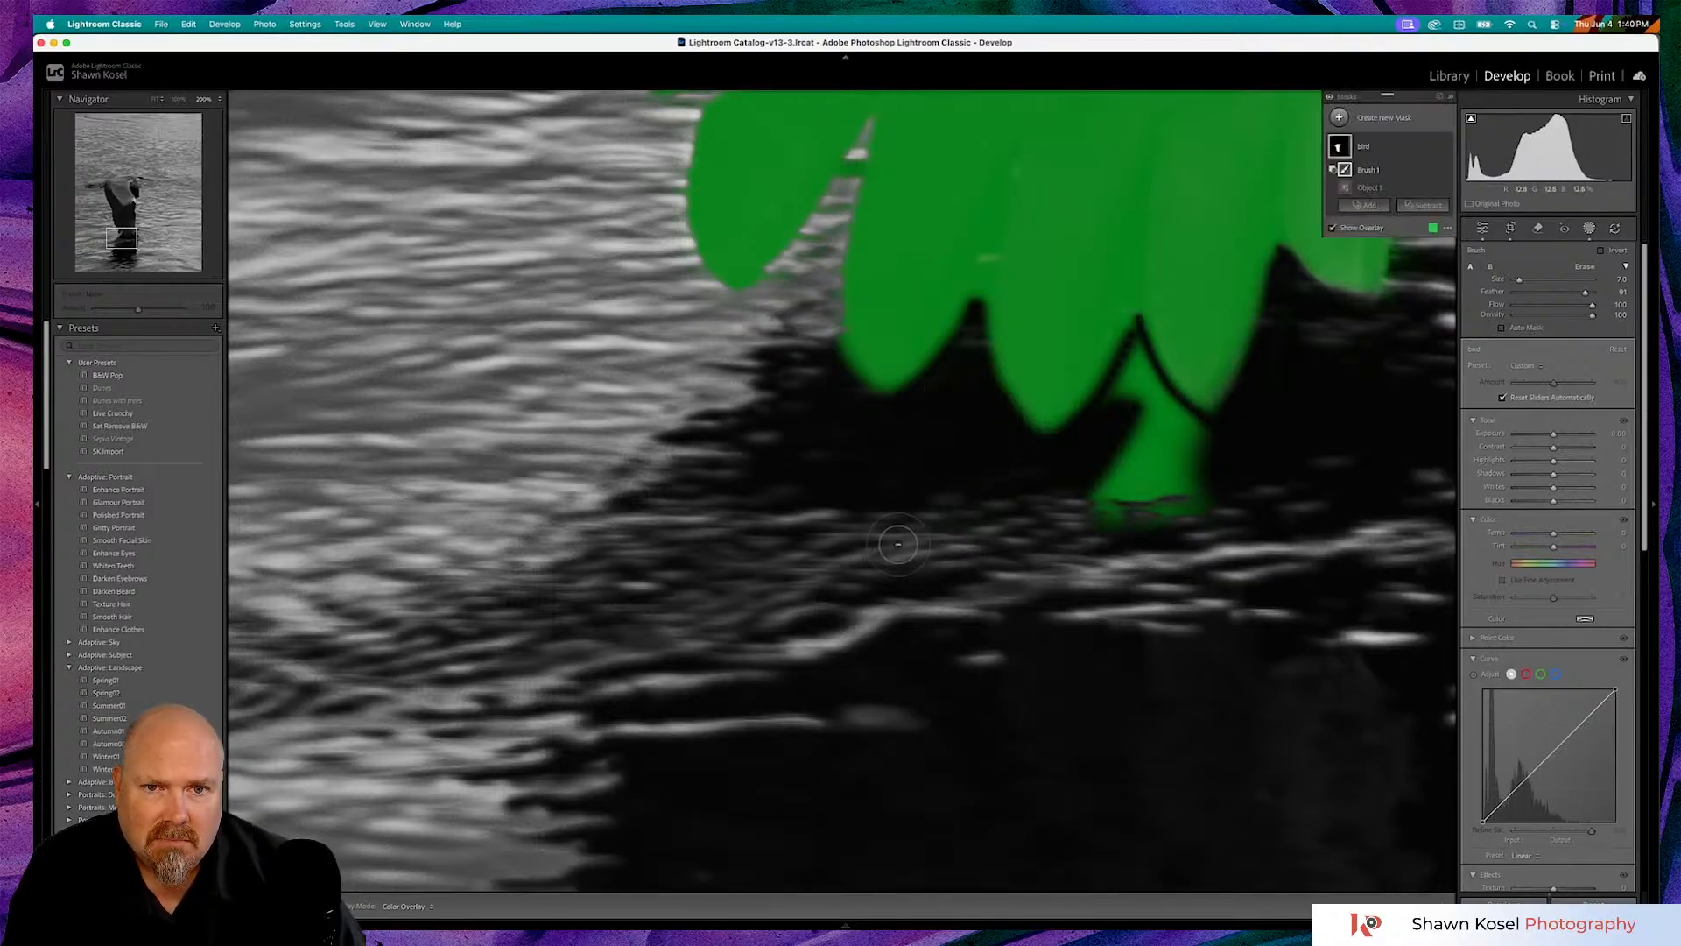
# - Erase the remaining mask patch from the dark water beneath the fourth feather and smooth the edges of the cleared area
pyautogui.click(1111, 397)
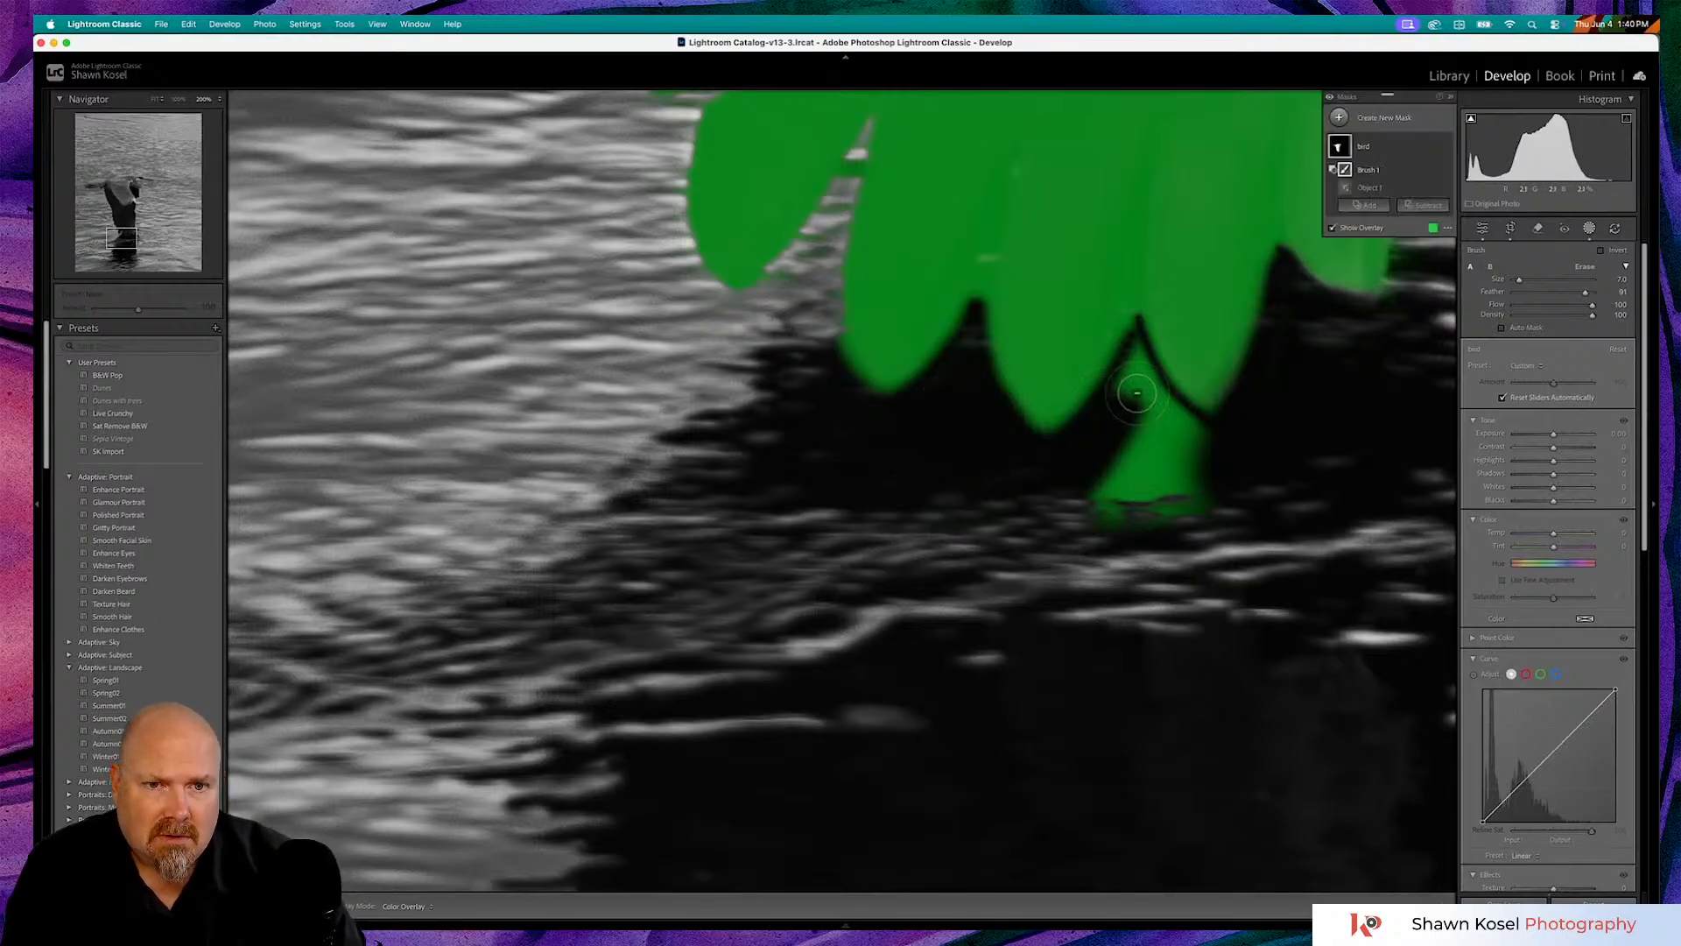
pyautogui.moveTo(1128, 396)
pyautogui.mouseDown()
pyautogui.moveTo(1137, 339)
pyautogui.moveTo(1158, 393)
pyautogui.moveTo(1208, 436)
pyautogui.moveTo(1124, 513)
pyautogui.moveTo(1247, 498)
pyautogui.moveTo(1078, 520)
pyautogui.moveTo(1201, 460)
pyautogui.moveTo(1020, 484)
pyautogui.moveTo(1141, 449)
pyautogui.moveTo(1169, 461)
pyautogui.moveTo(1180, 449)
pyautogui.moveTo(1146, 423)
pyautogui.moveTo(1138, 377)
pyautogui.moveTo(1167, 465)
pyautogui.moveTo(1165, 512)
pyautogui.mouseUp()
pyautogui.moveTo(1295, 319)
pyautogui.mouseDown()
pyautogui.moveTo(1287, 292)
pyautogui.moveTo(1225, 504)
pyautogui.moveTo(1269, 428)
pyautogui.moveTo(1272, 451)
pyautogui.mouseUp()
pyautogui.press(']')
pyautogui.press(']')
pyautogui.moveTo(1287, 326)
pyautogui.mouseDown()
pyautogui.moveTo(1278, 411)
pyautogui.moveTo(1190, 498)
pyautogui.moveTo(1161, 487)
pyautogui.moveTo(1137, 414)
pyautogui.moveTo(1124, 450)
pyautogui.moveTo(1065, 467)
pyautogui.moveTo(880, 485)
pyautogui.mouseUp()
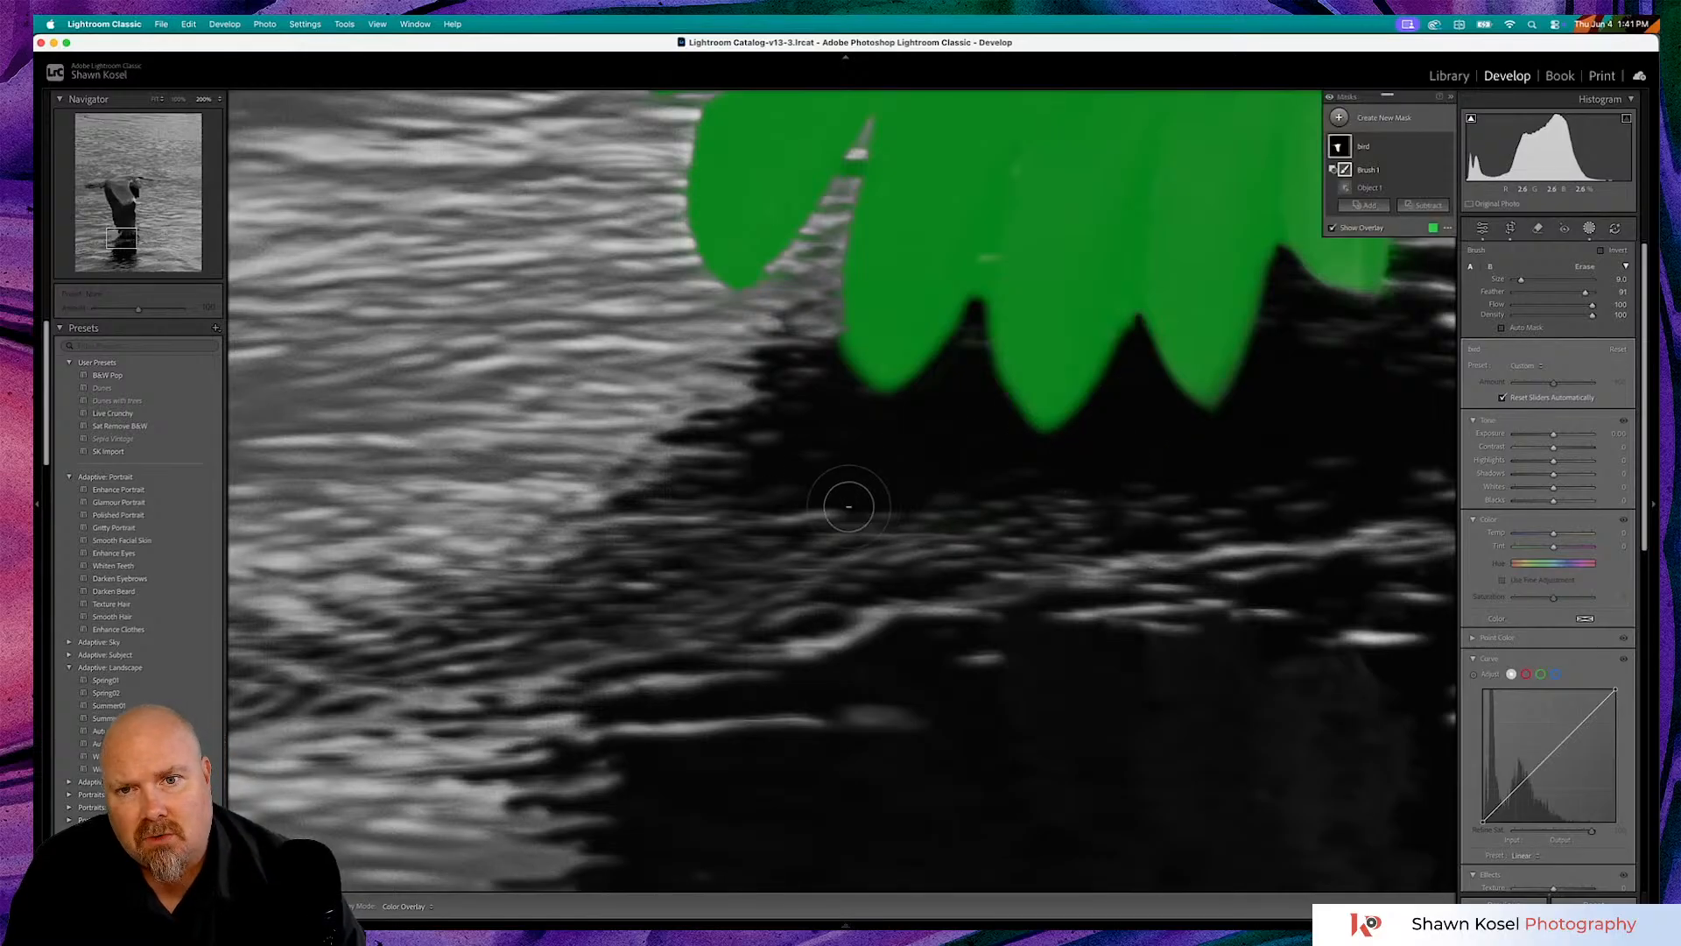
# - Clean the narrow gap between the two leftmost feathers and the edge below the first feather with a very small subtracting brush
pyautogui.press('[')
pyautogui.press('[')
pyautogui.press('[')
pyautogui.press('[')
pyautogui.moveTo(739, 405); pyautogui.dragTo(600, 680)
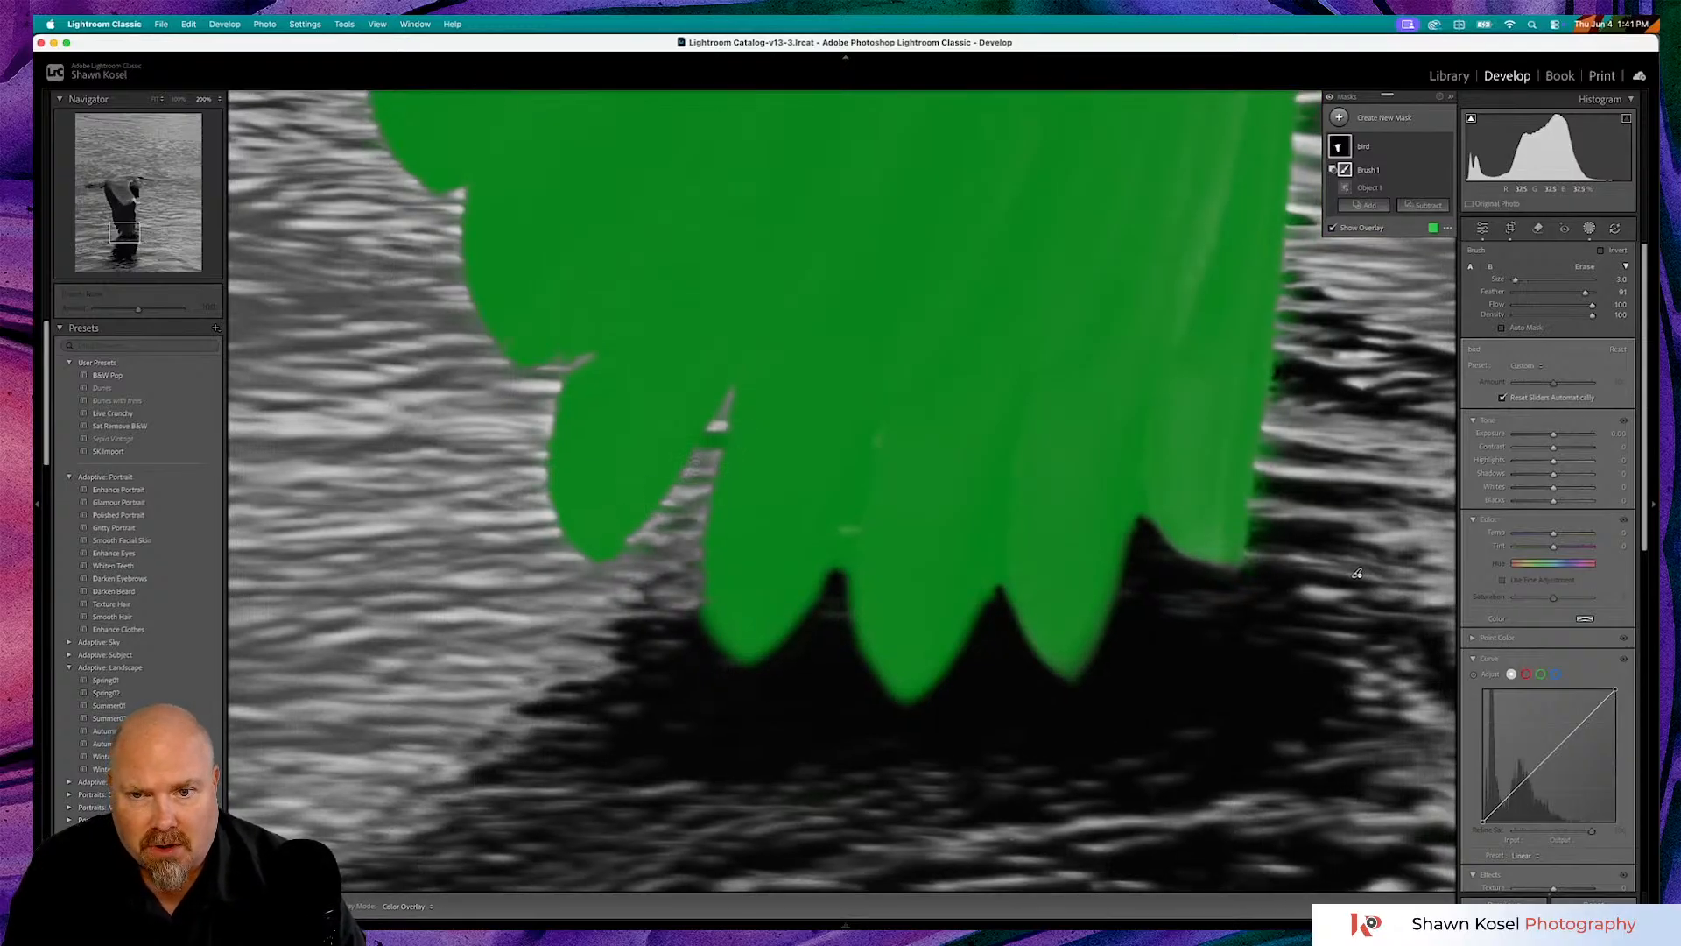
pyautogui.moveTo(717, 437); pyautogui.dragTo(685, 529)
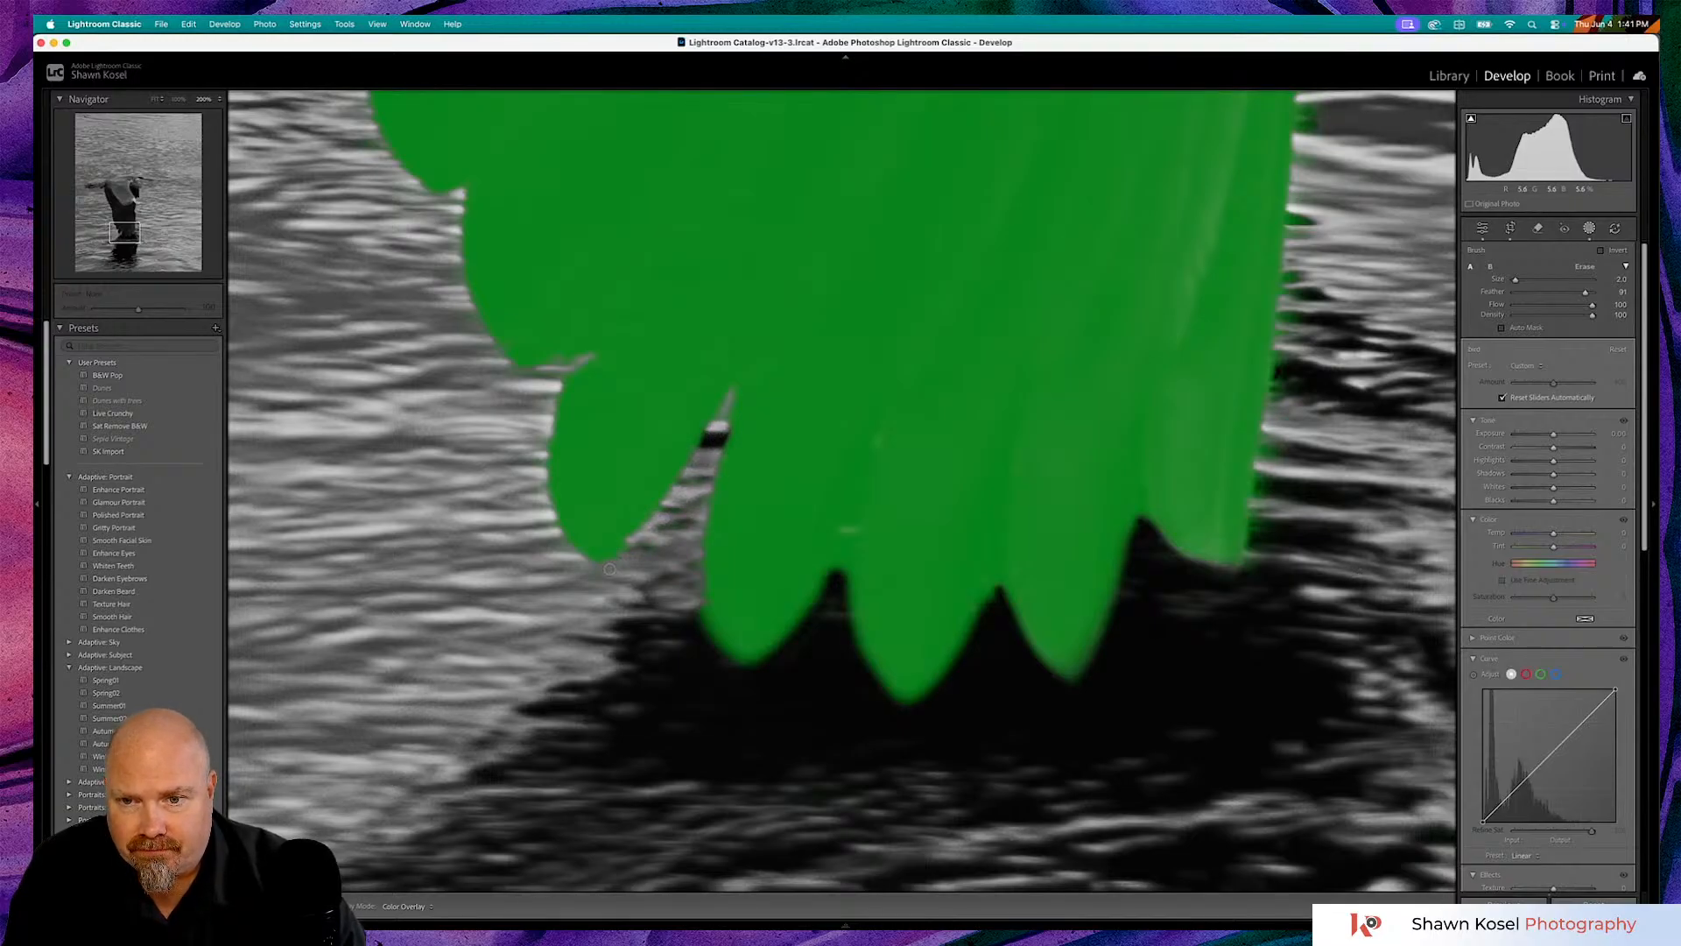
pyautogui.moveTo(633, 575)
pyautogui.mouseDown()
pyautogui.moveTo(676, 565)
pyautogui.moveTo(671, 612)
pyautogui.moveTo(691, 581)
pyautogui.mouseUp()
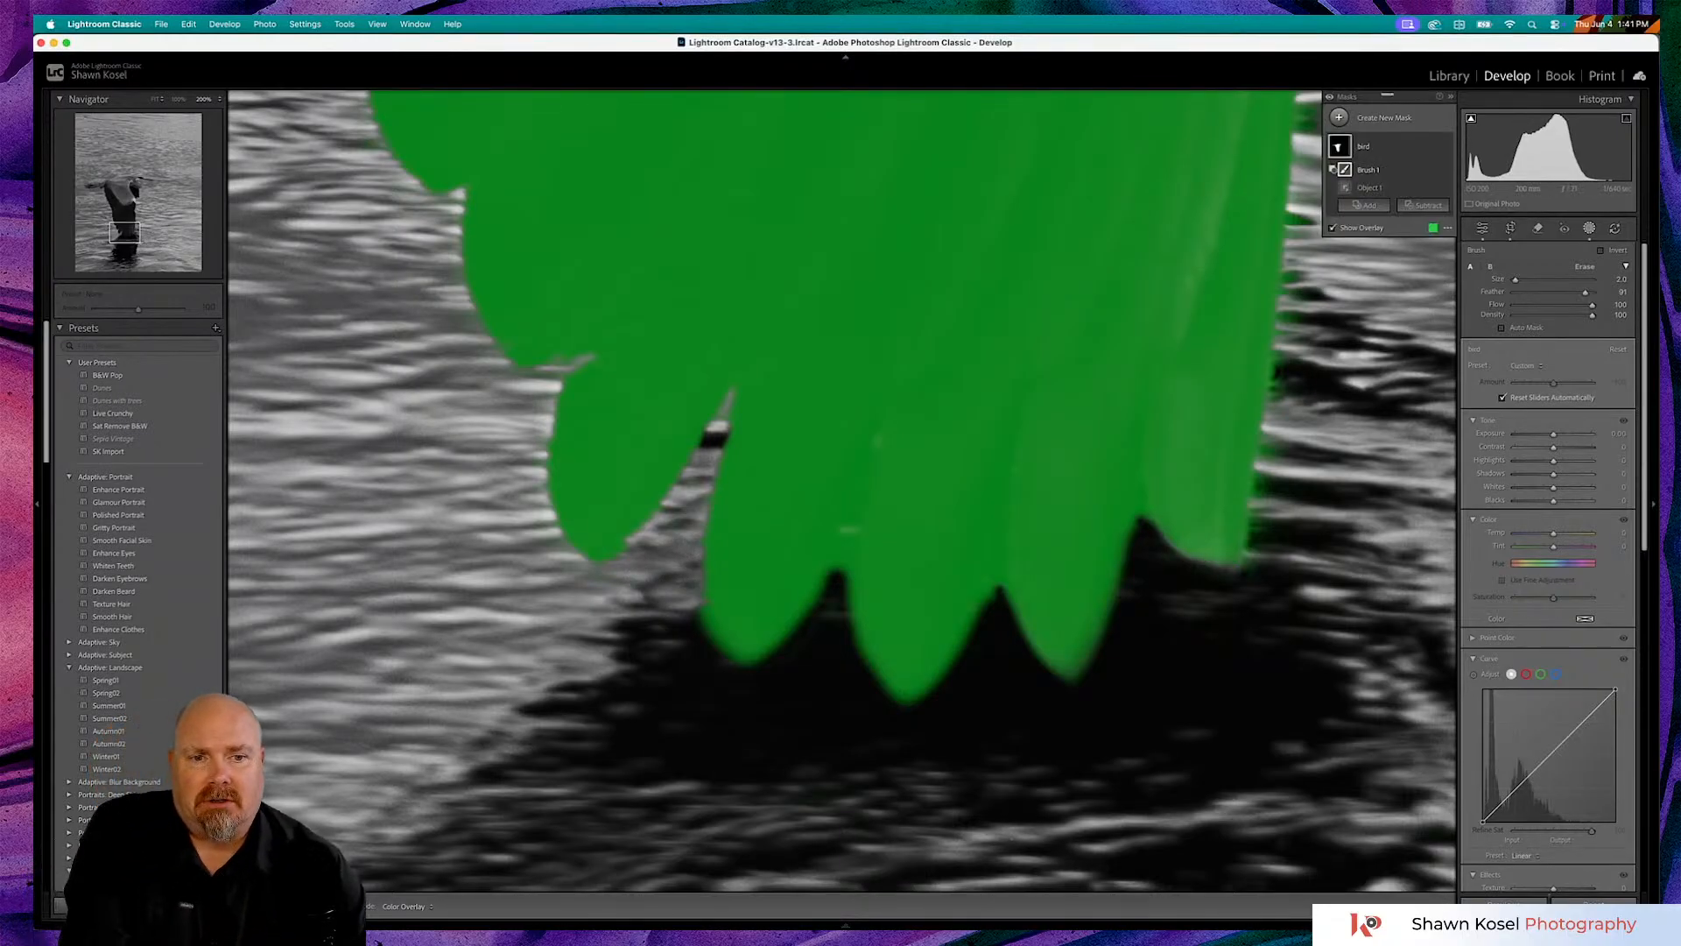
pyautogui.click(1130, 735)
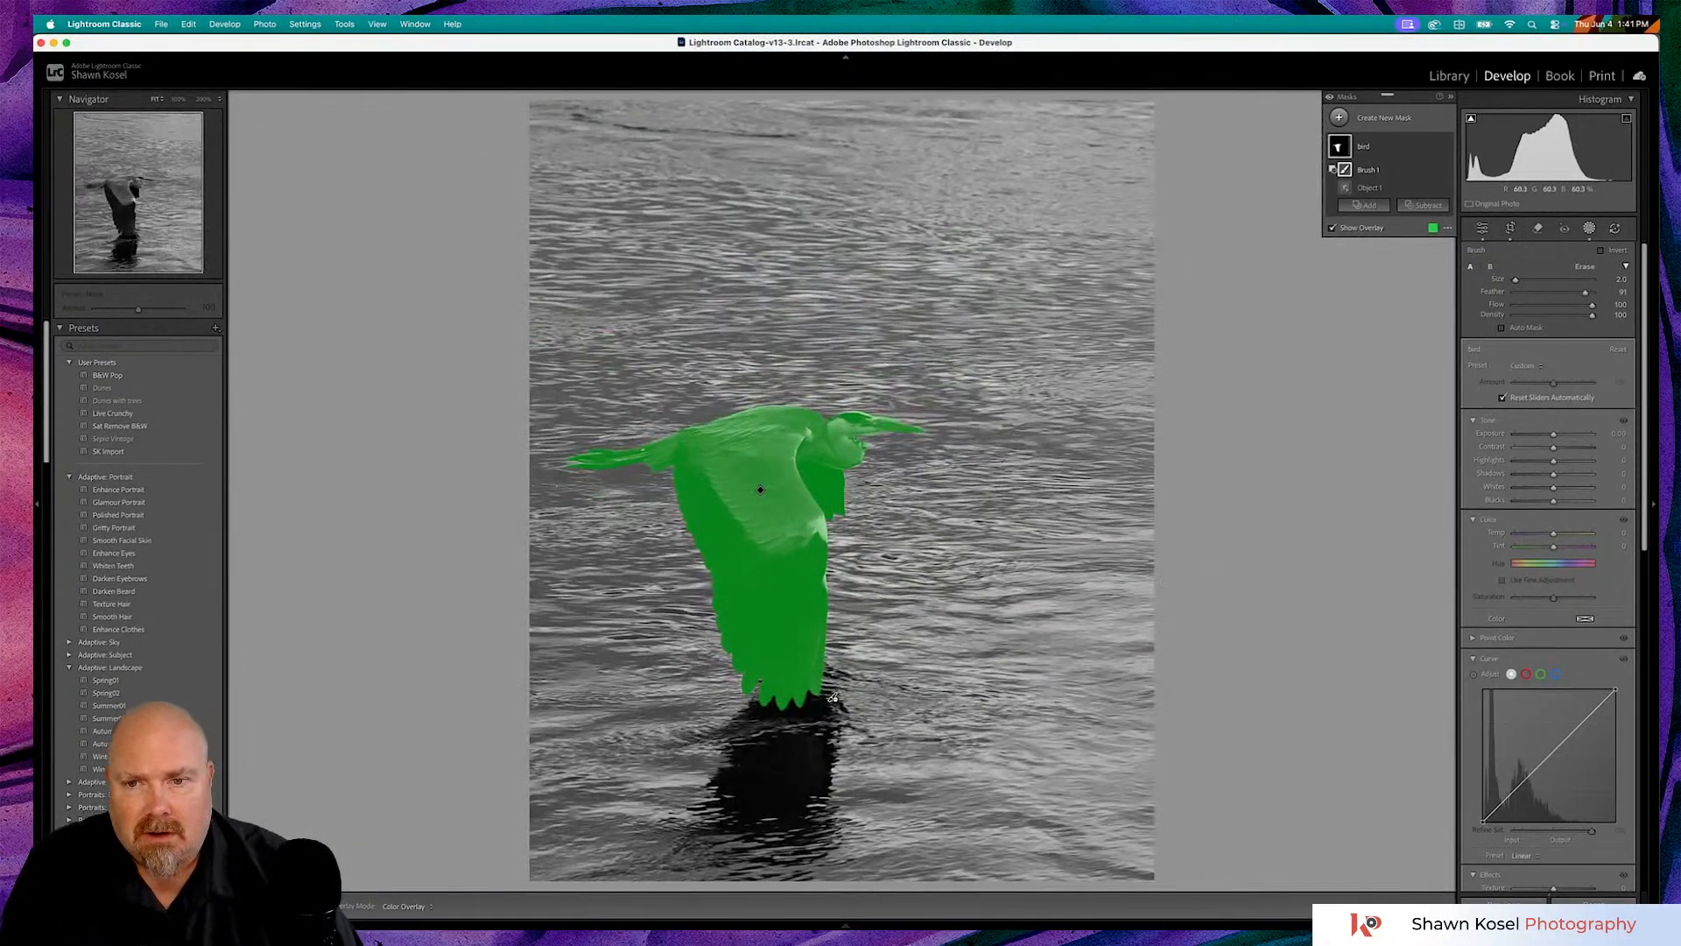
# - Subtract the strip of water between the heron's trailing legs from the bird mask with fine brush strokes
pyautogui.click(624, 460)
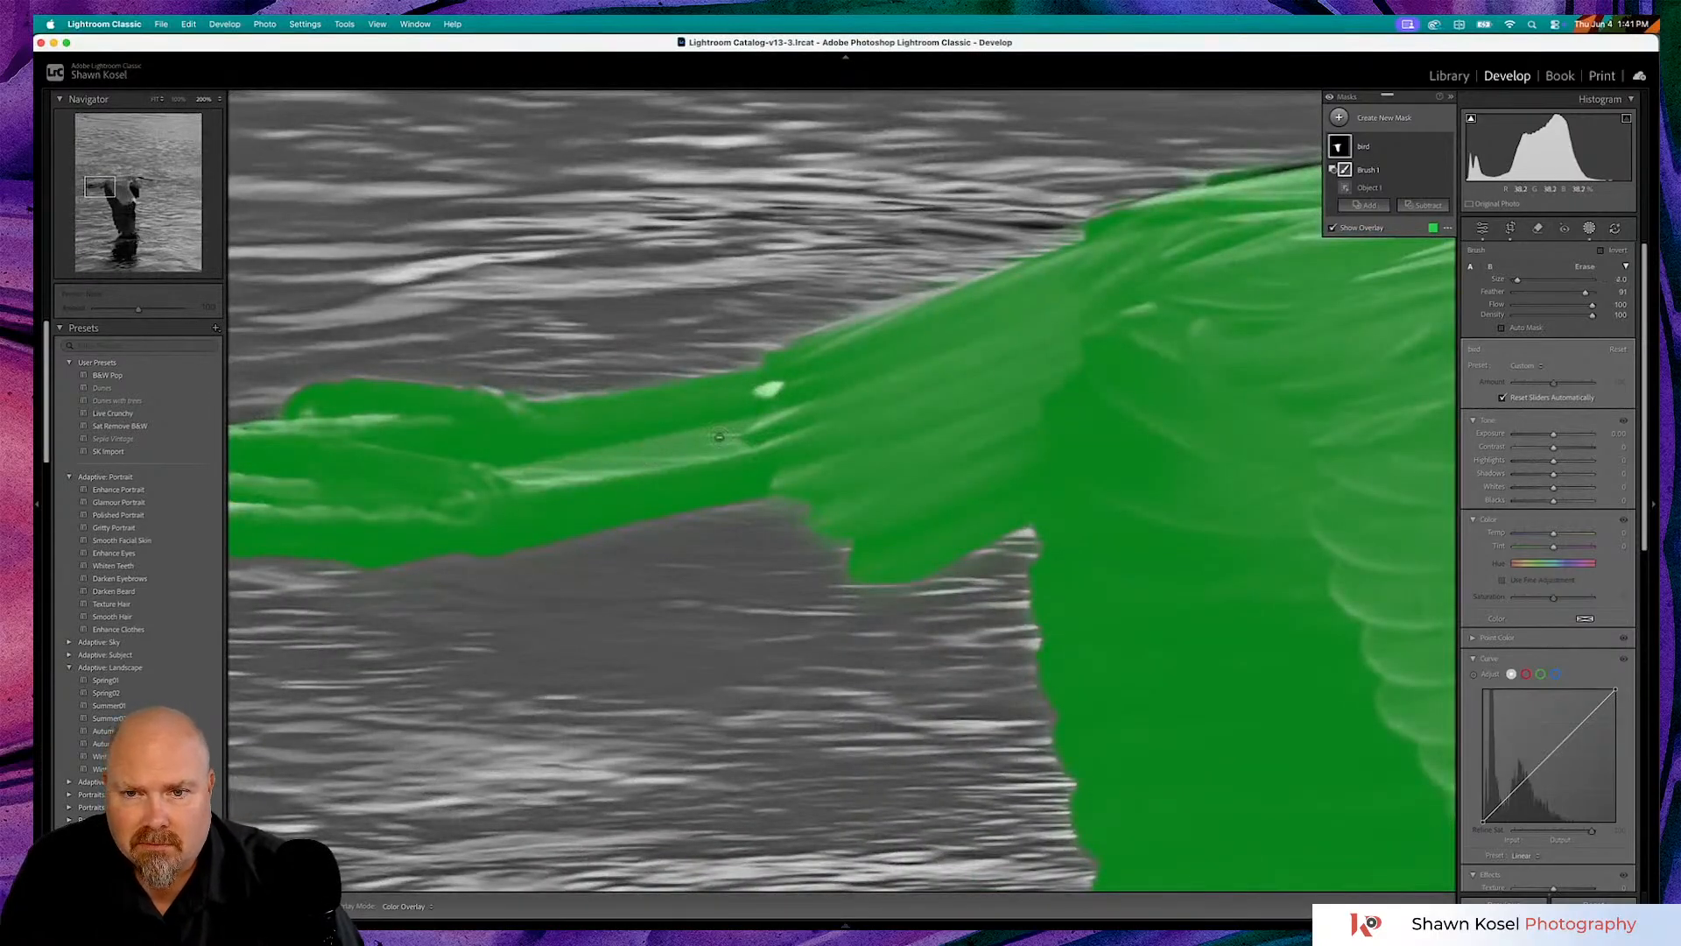
pyautogui.moveTo(728, 437); pyautogui.dragTo(555, 471)
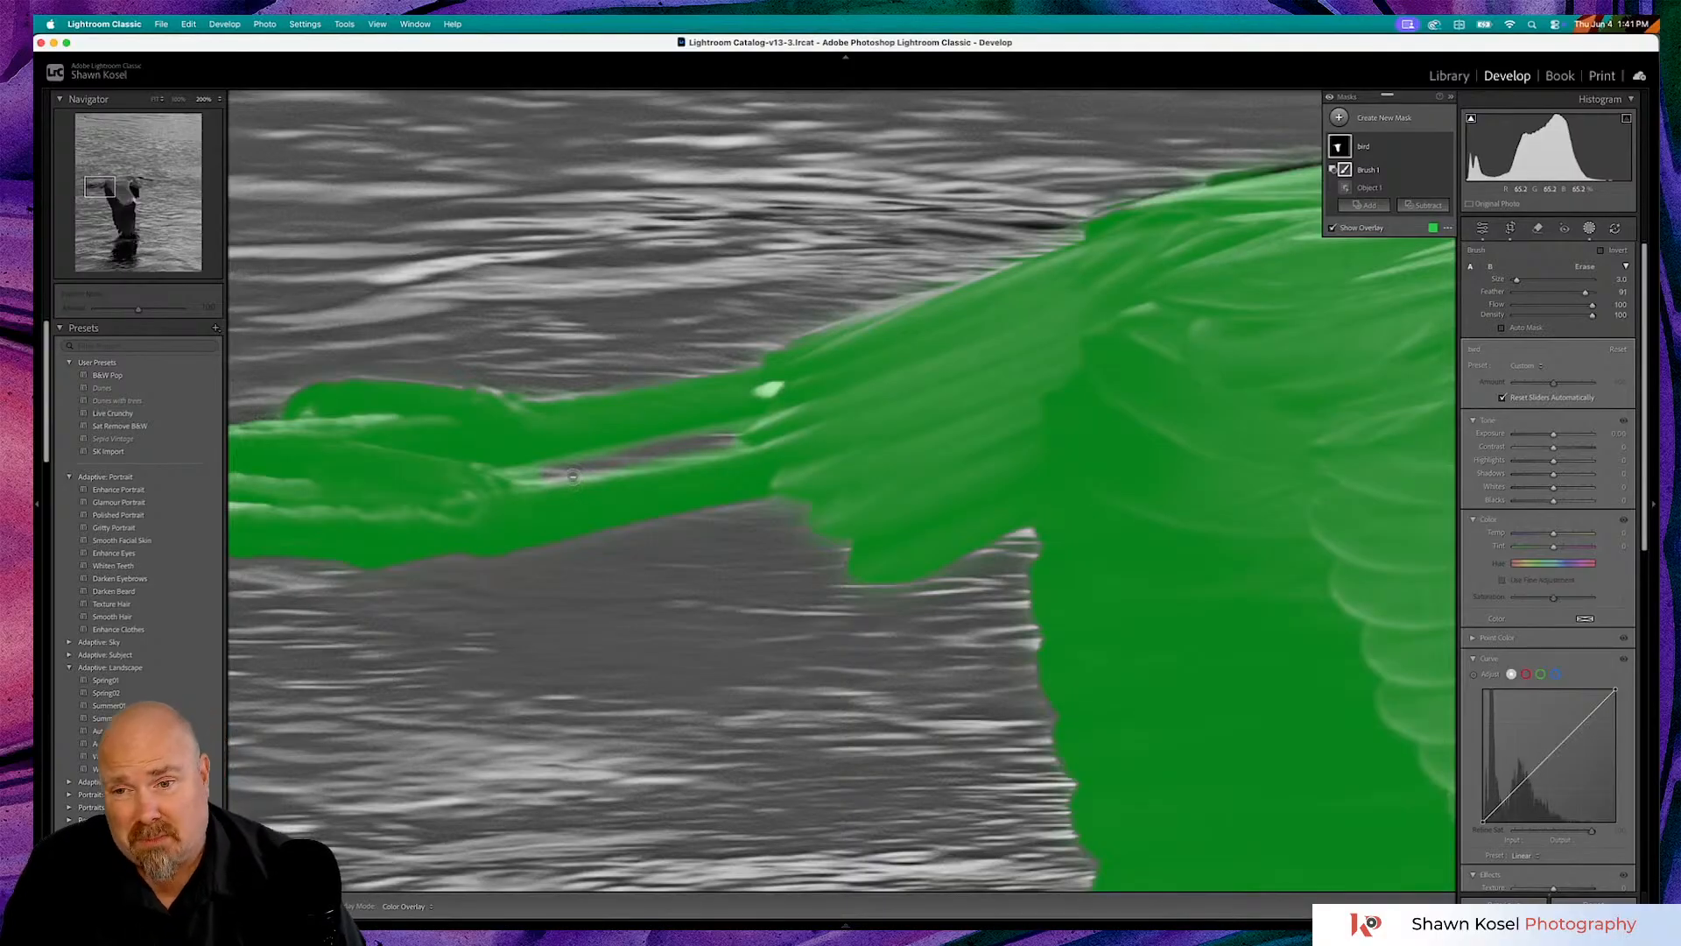
pyautogui.moveTo(537, 471)
pyautogui.mouseDown()
pyautogui.moveTo(729, 439)
pyautogui.moveTo(581, 470)
pyautogui.mouseUp()
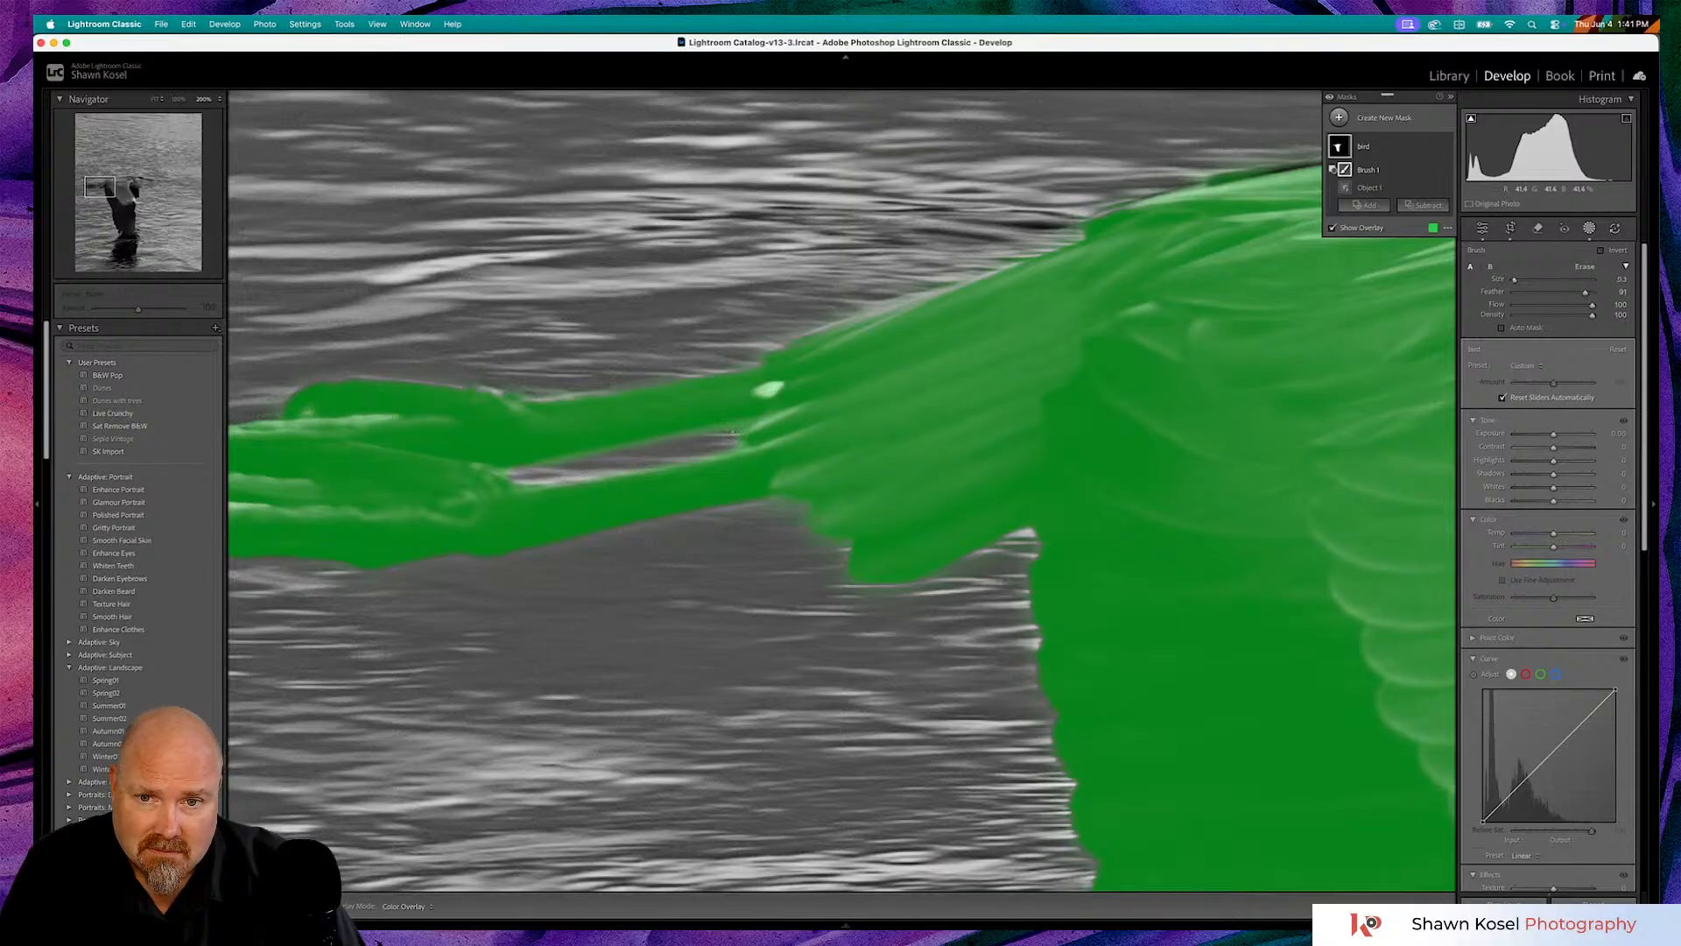
pyautogui.moveTo(751, 424)
pyautogui.mouseDown()
pyautogui.moveTo(750, 447)
pyautogui.moveTo(682, 459)
pyautogui.mouseUp()
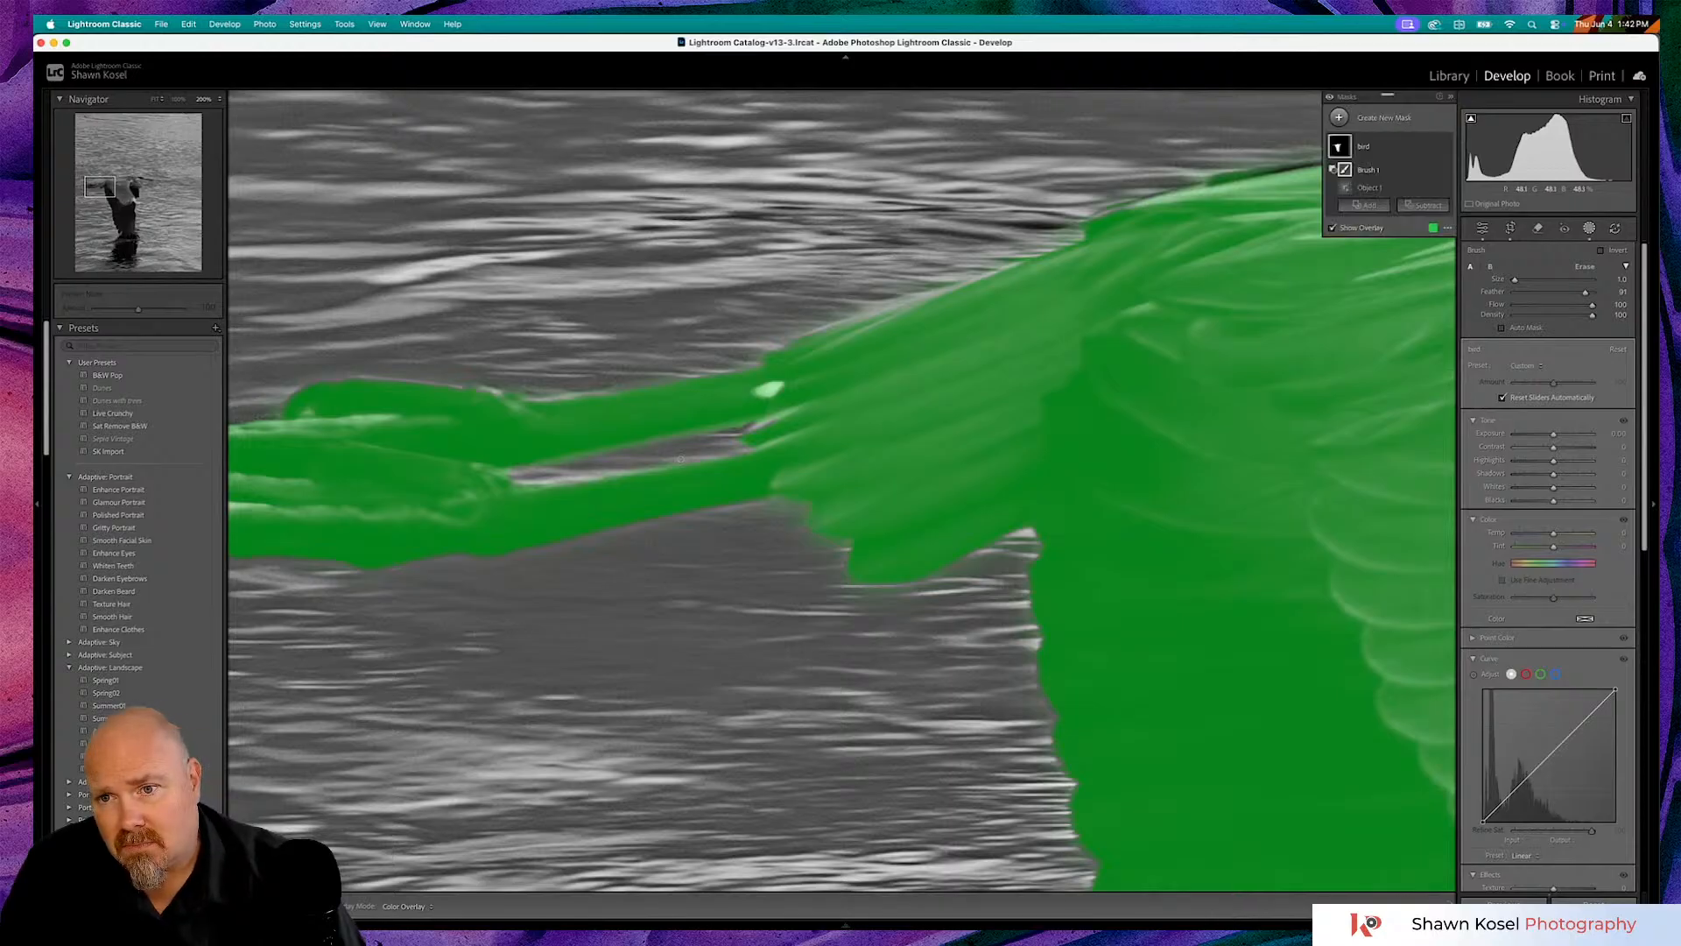
pyautogui.press('z')
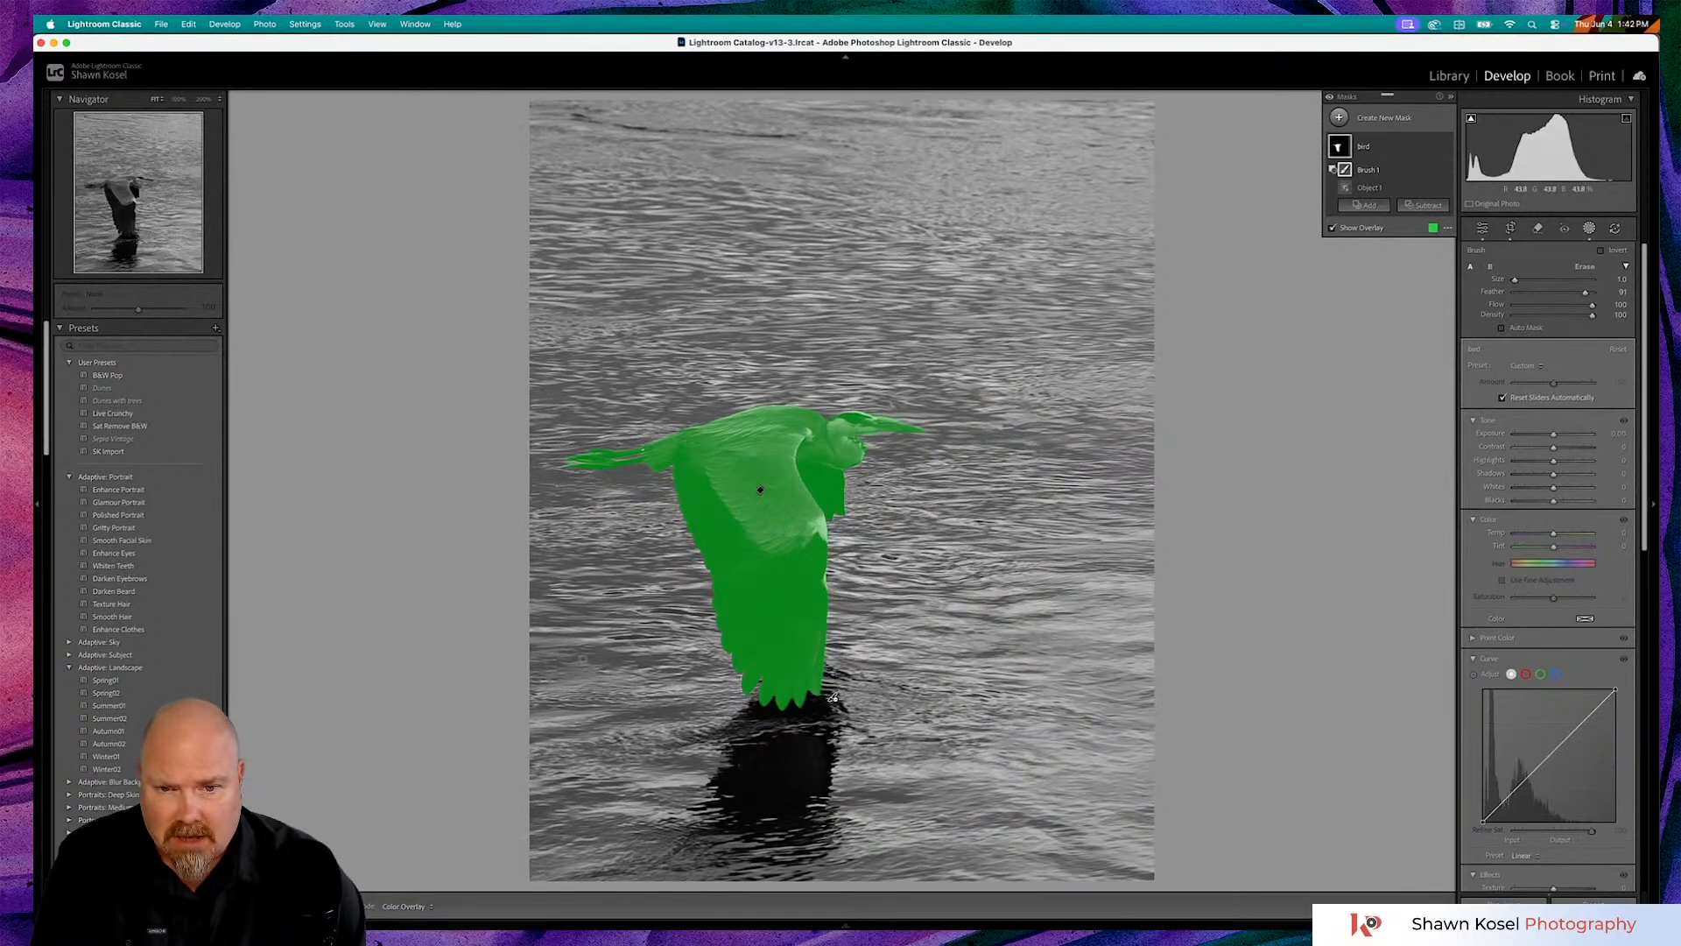
# - Compare the feather tips with and without the overlay, and erase the mask between the second and third feathers with a size 3 brush
pyautogui.click(775, 660)
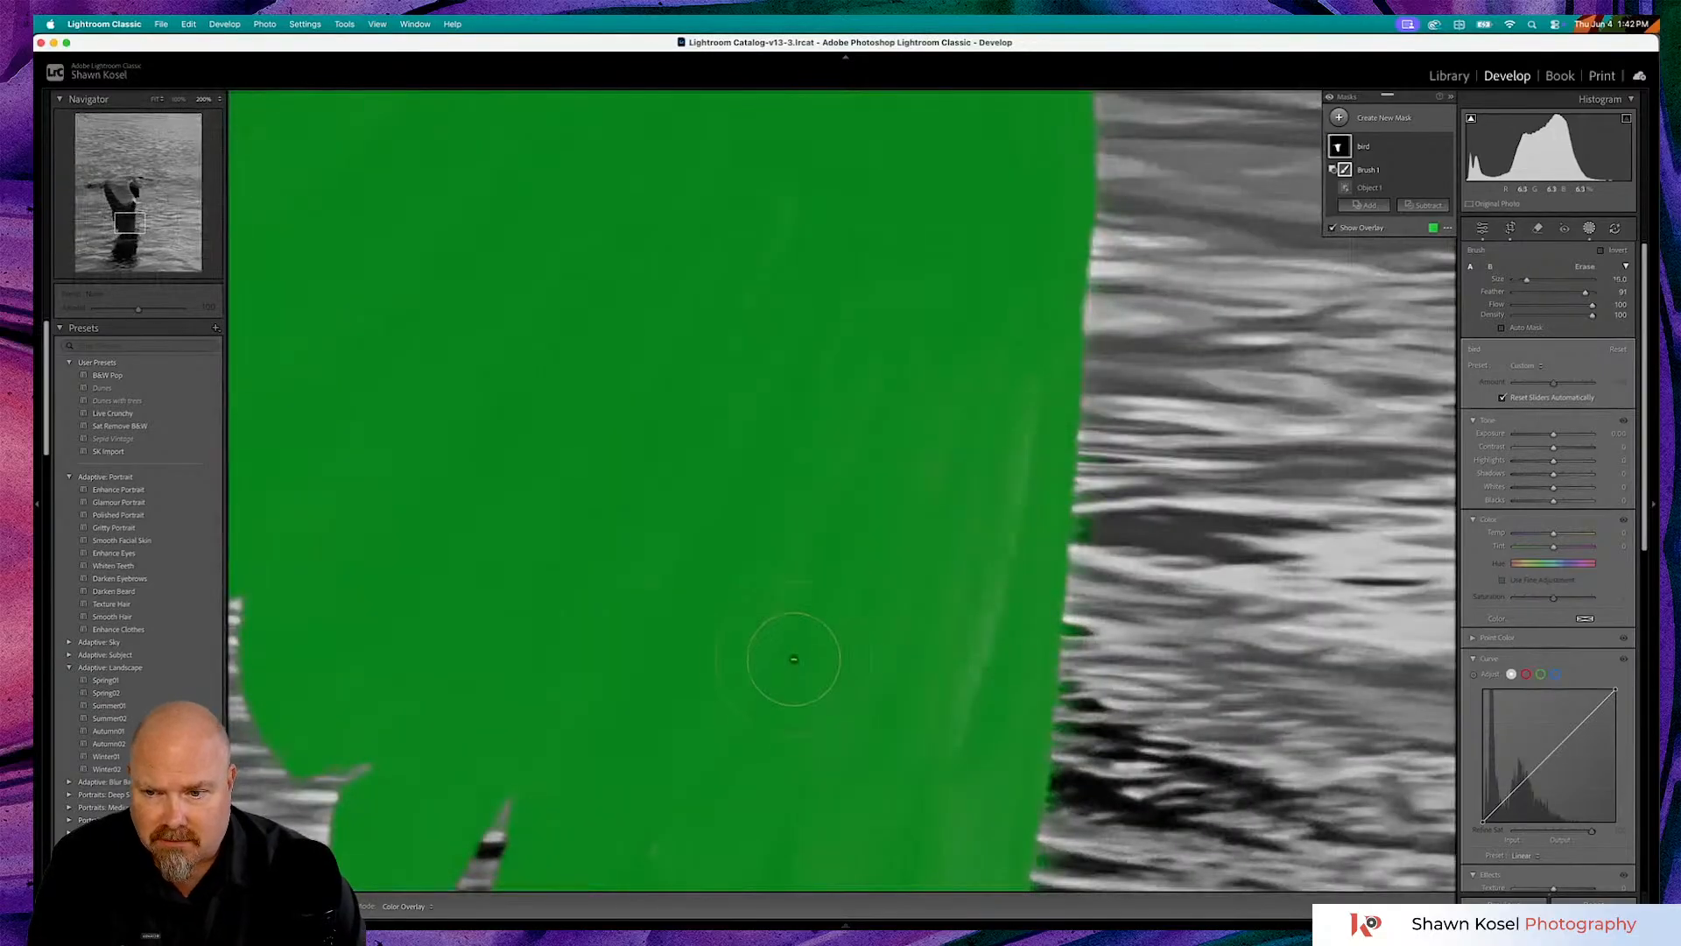
pyautogui.scroll(-3, 794, 660)
pyautogui.moveTo(751, 721); pyautogui.dragTo(808, 322)
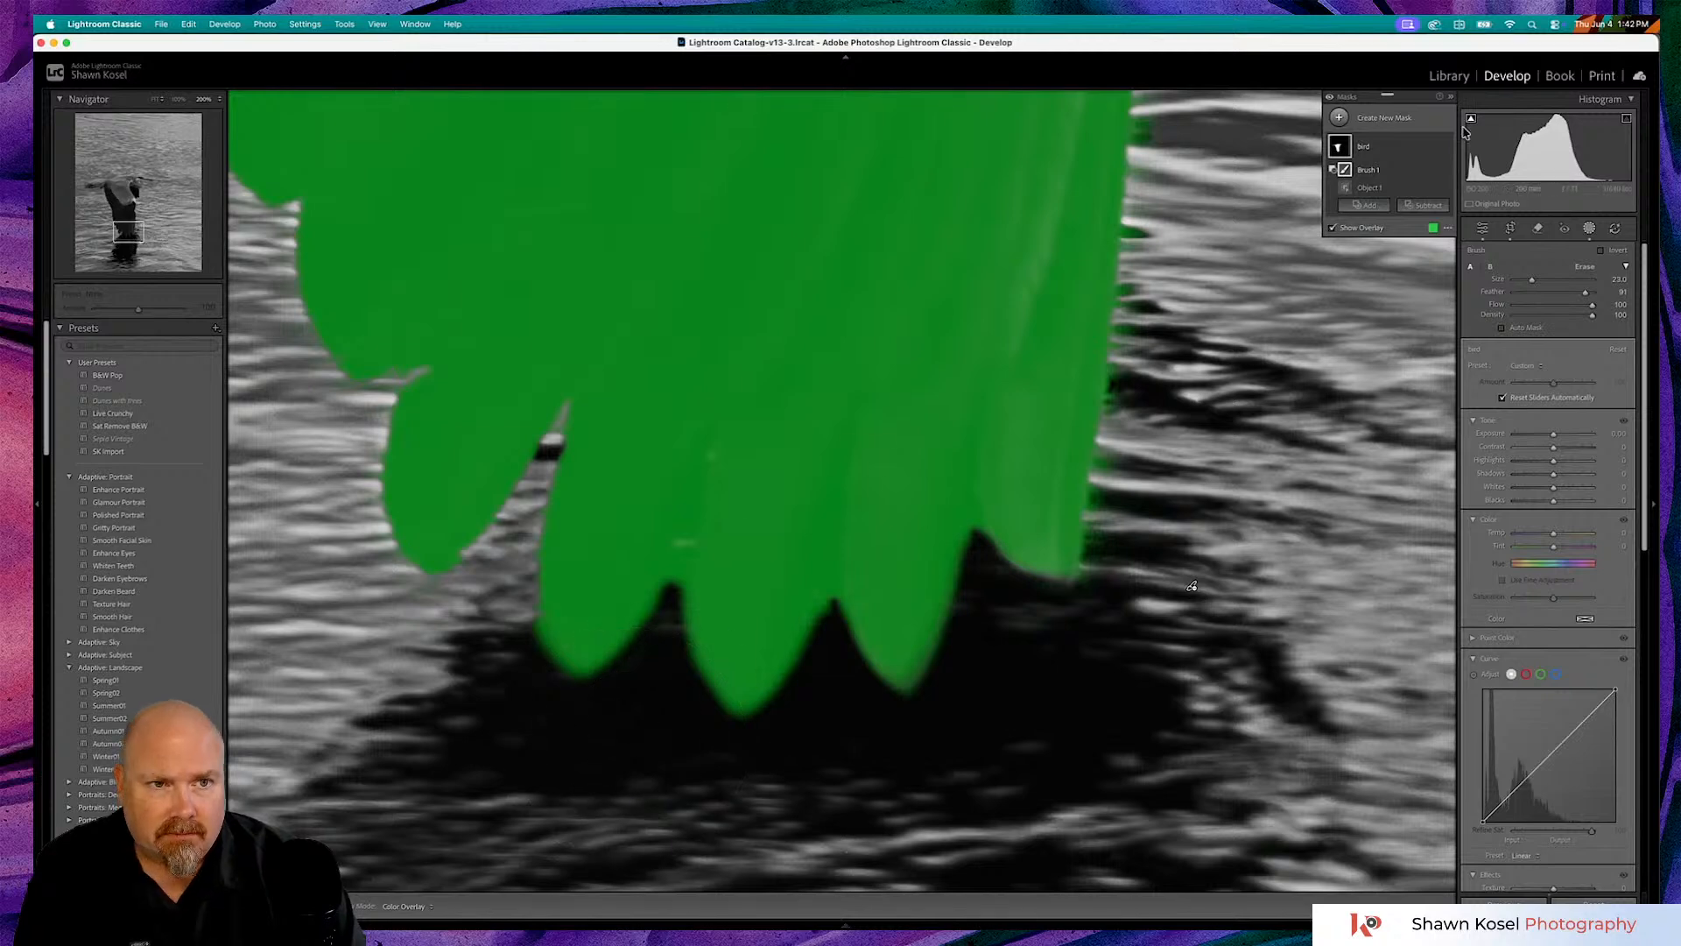
pyautogui.click(1332, 228)
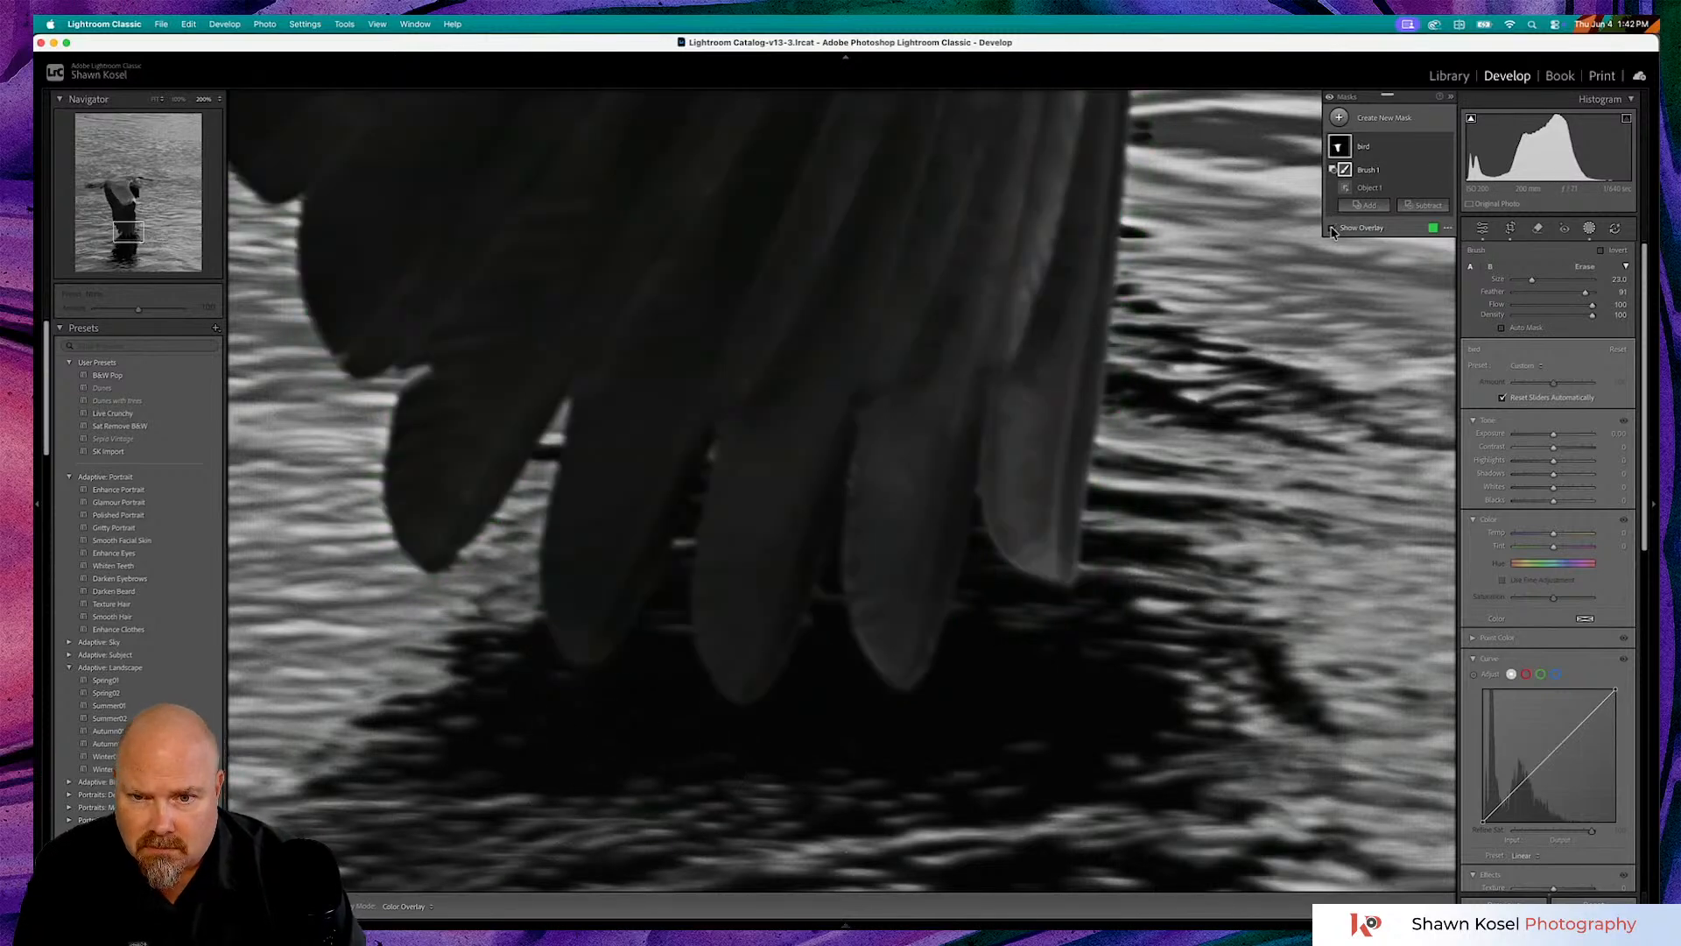
pyautogui.click(1331, 229)
pyautogui.click(1332, 229)
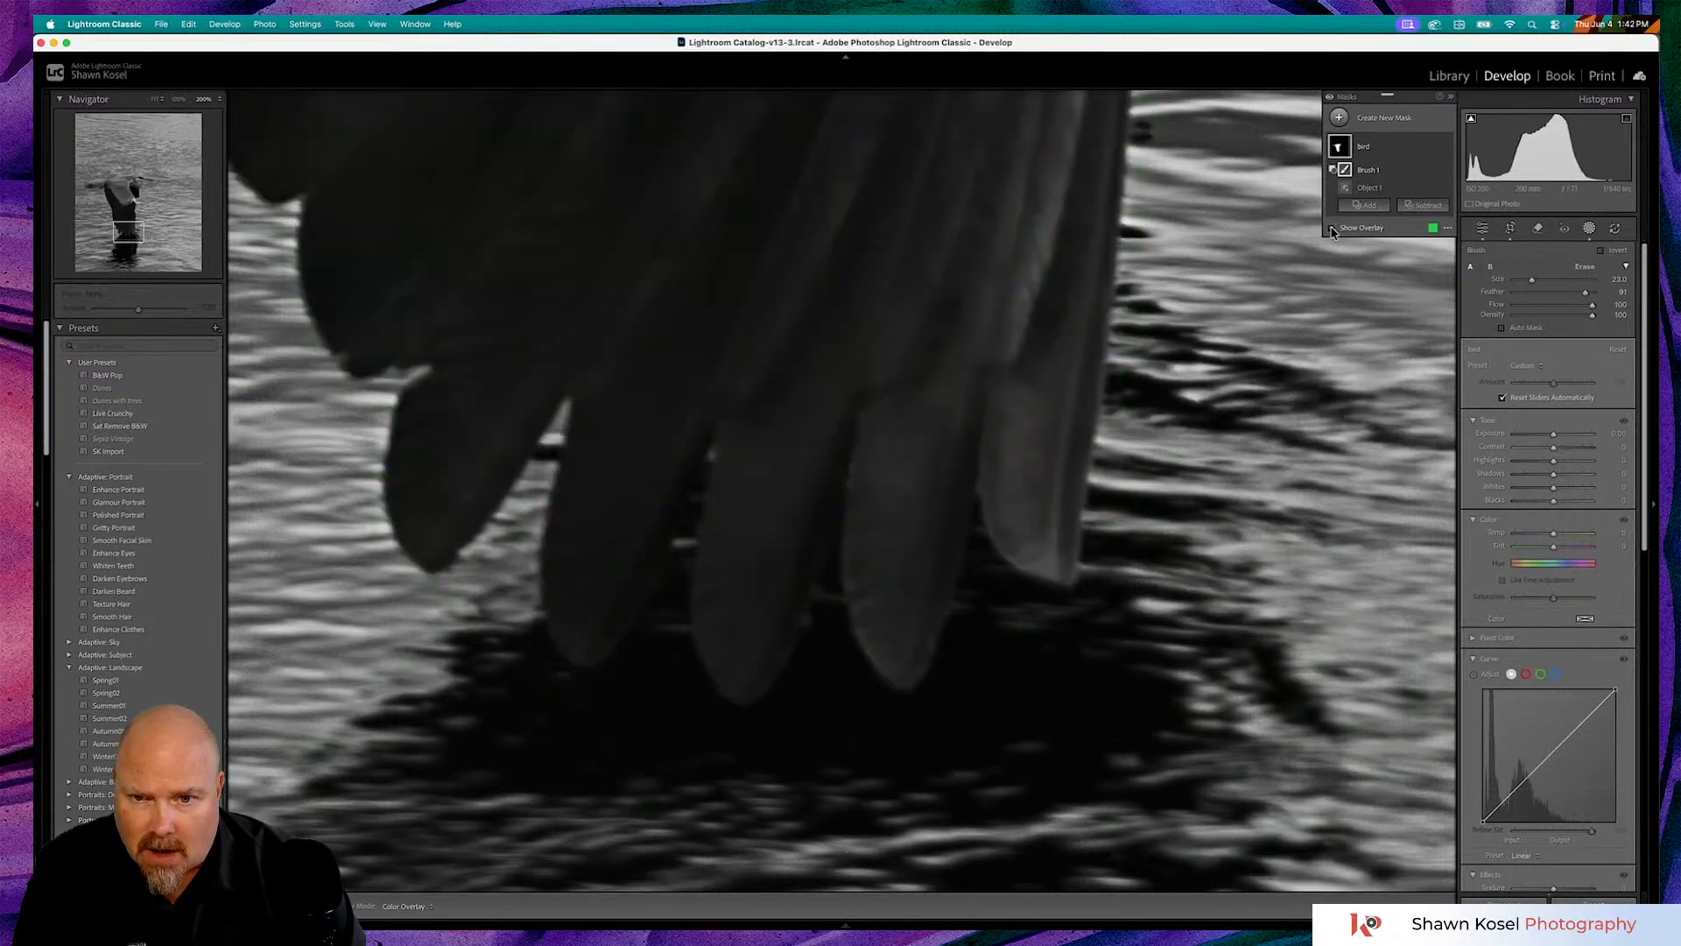
pyautogui.click(1332, 230)
pyautogui.click(1332, 230)
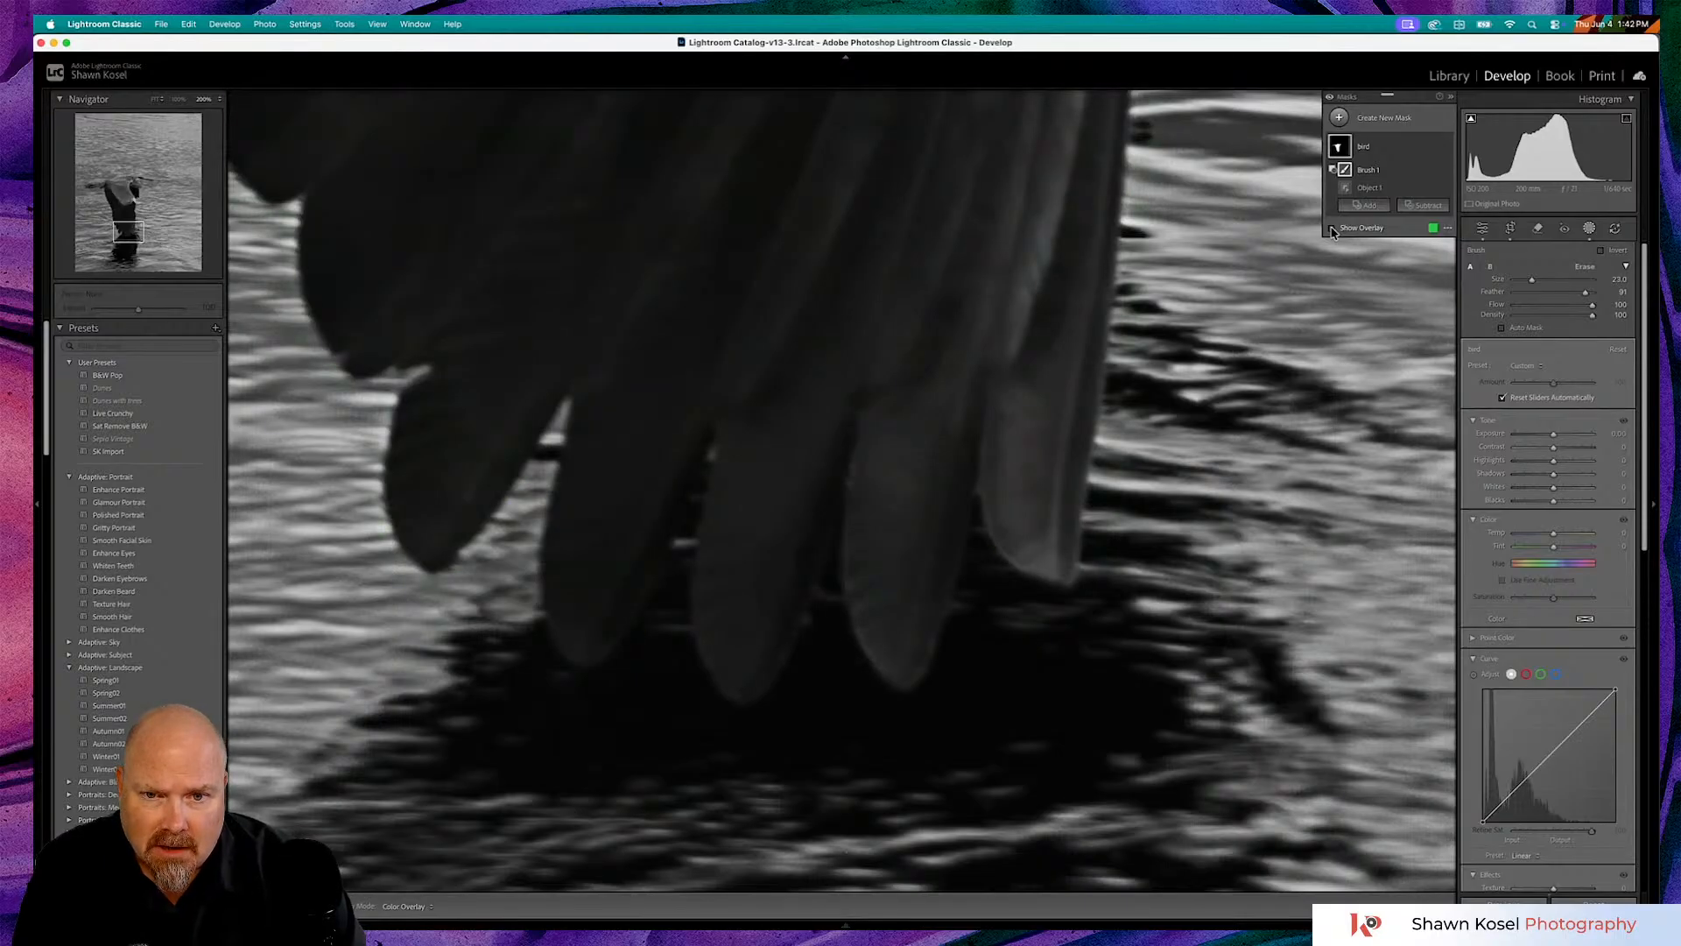
pyautogui.scroll(-10, 701, 554)
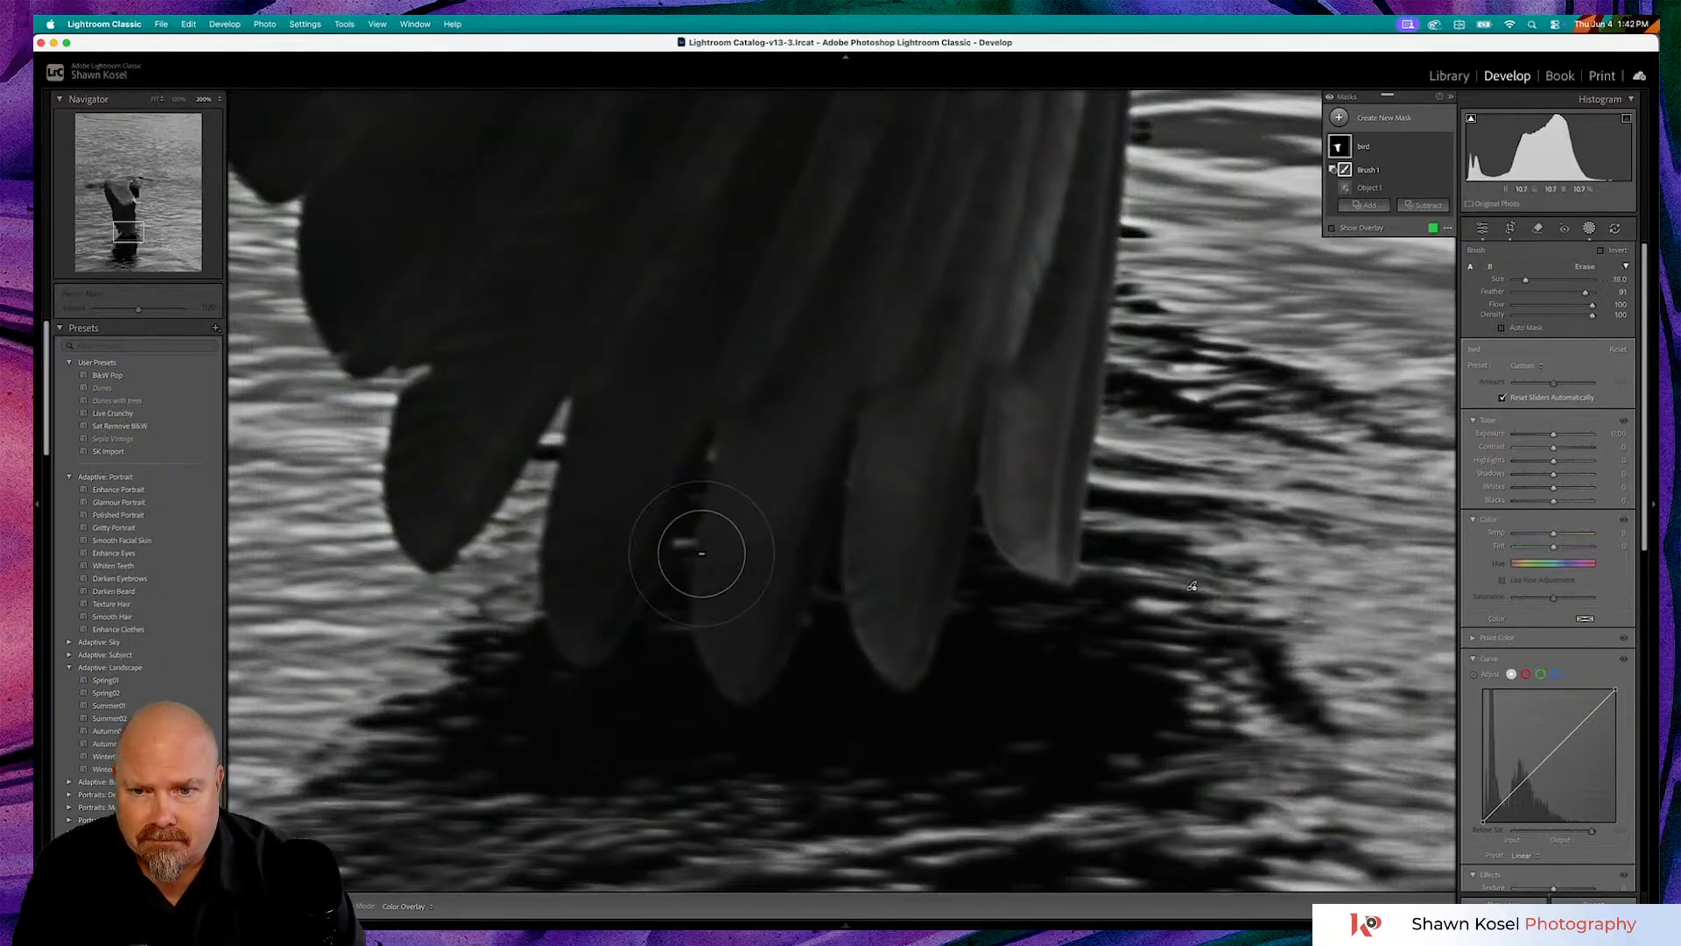
pyautogui.scroll(-5, 701, 553)
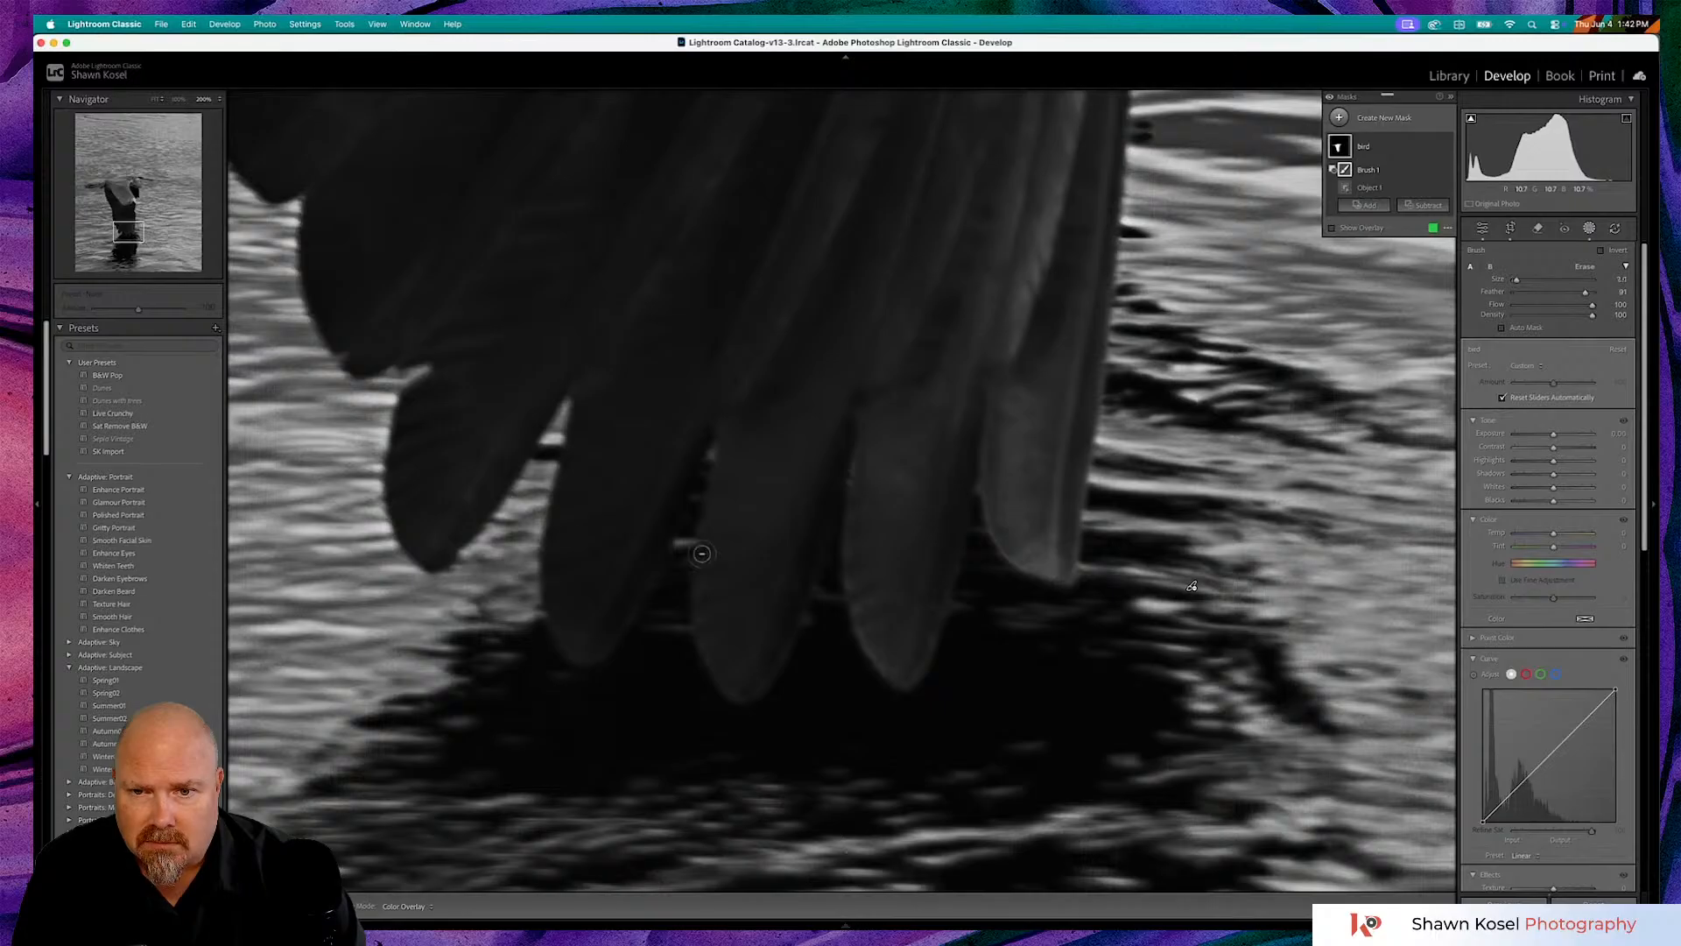
pyautogui.moveTo(713, 449); pyautogui.dragTo(664, 650)
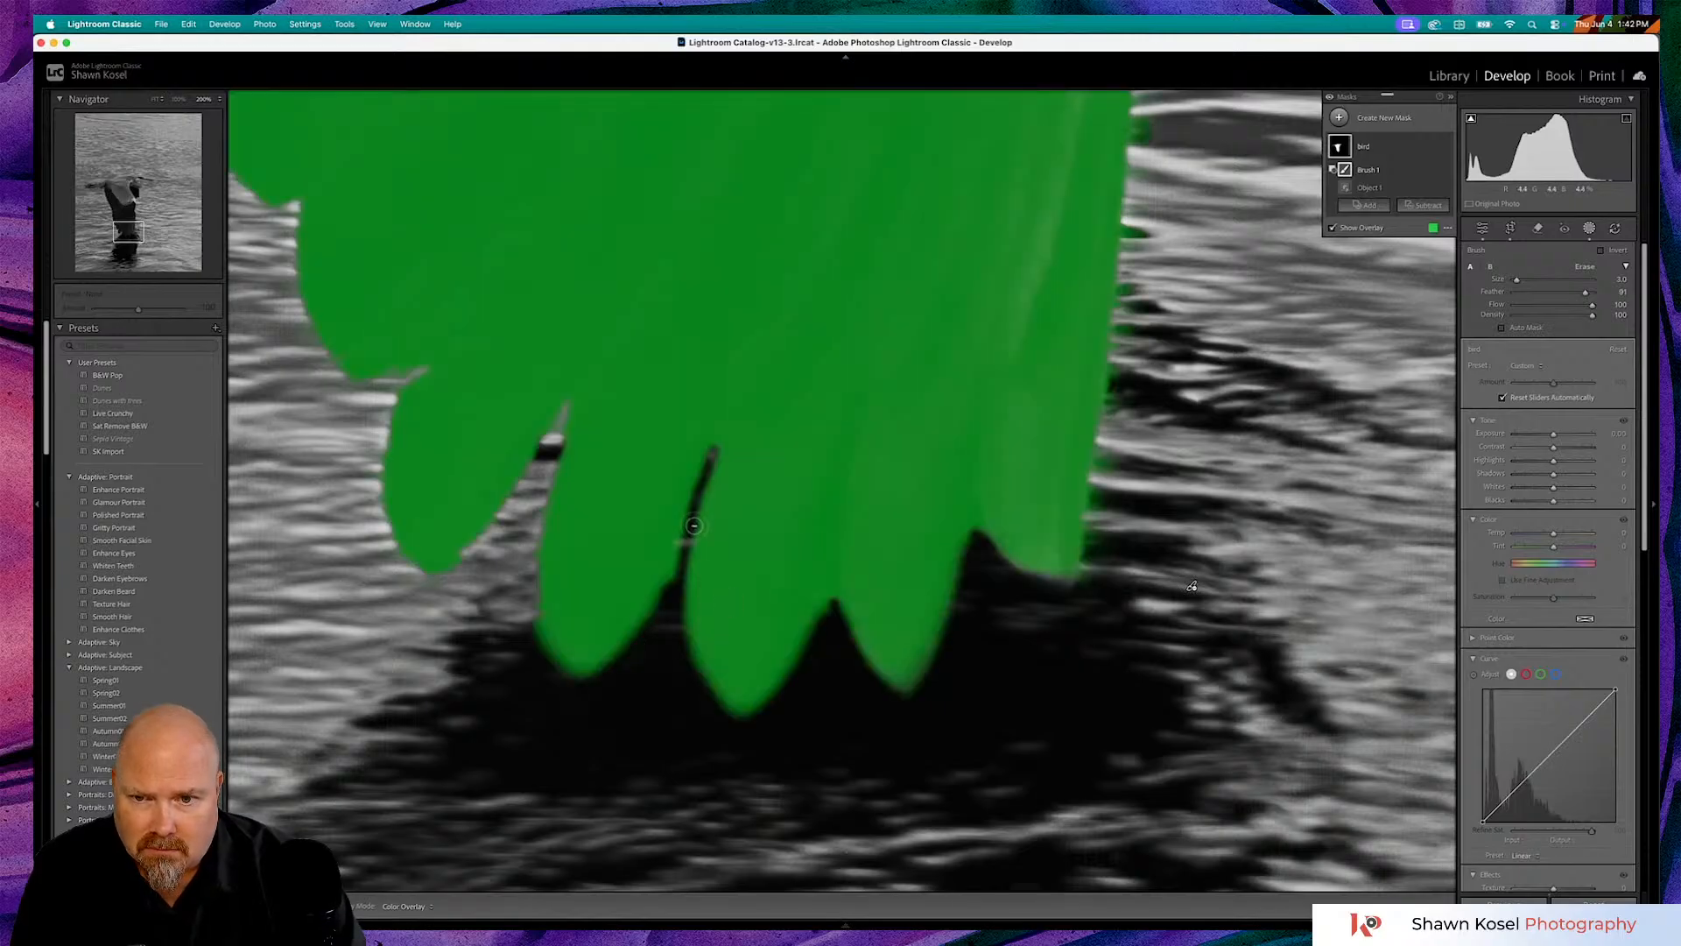
pyautogui.moveTo(692, 516); pyautogui.dragTo(665, 613)
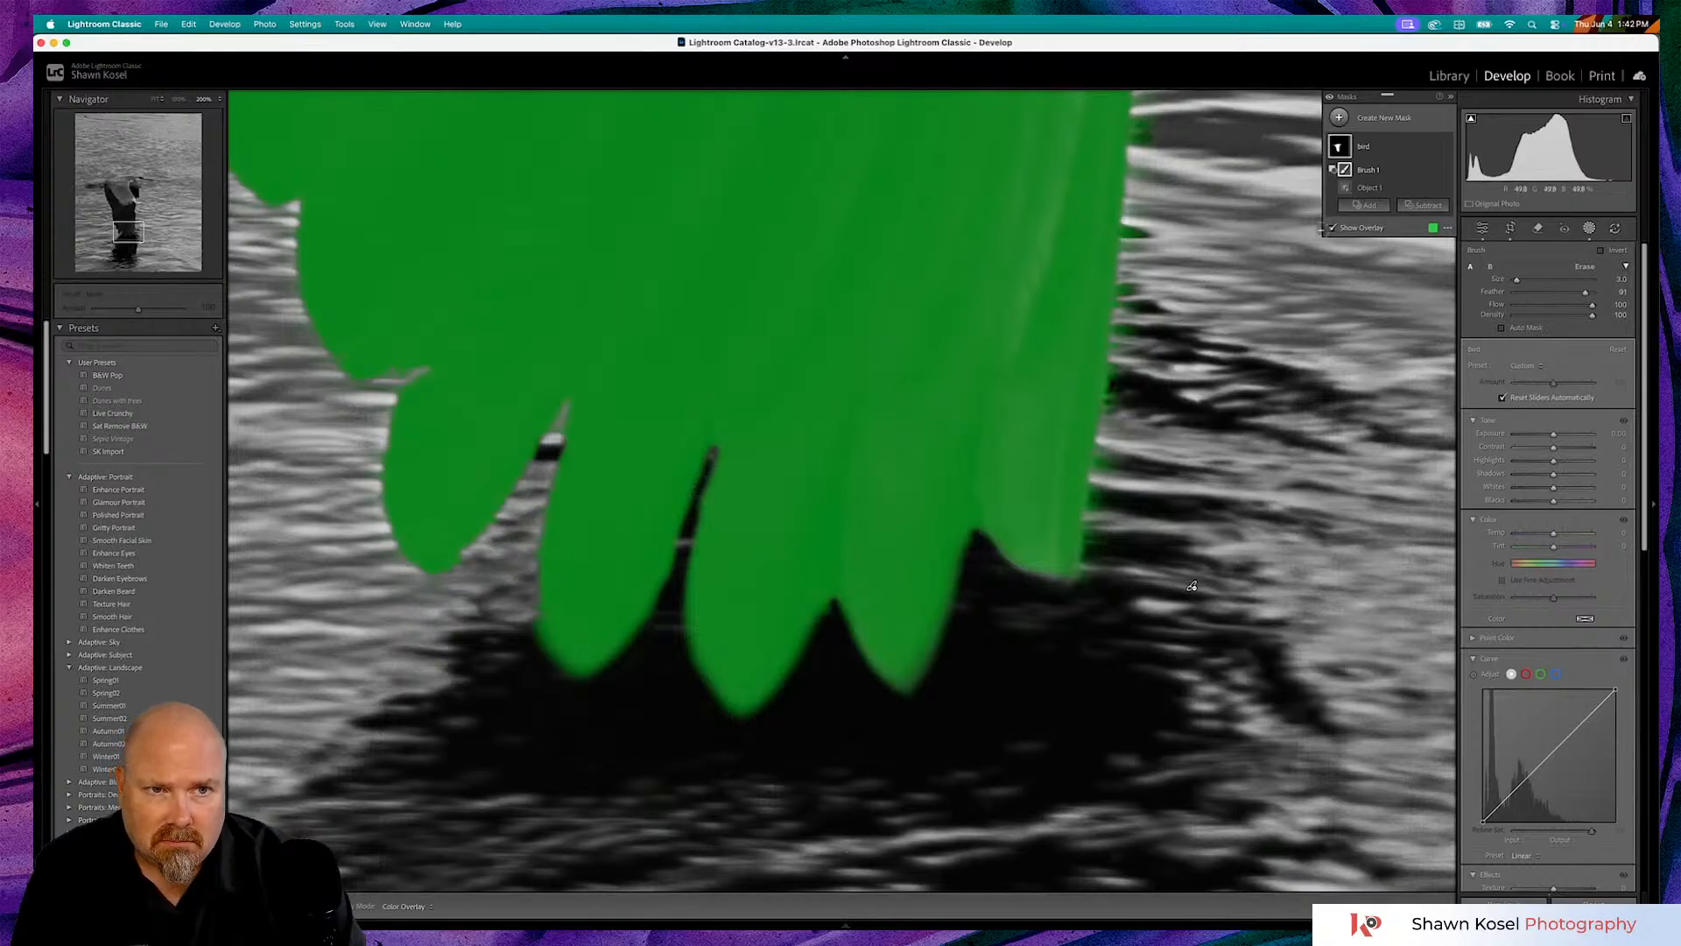
# - Subtract the dark water between the third and fourth feathers from the bird mask and compare the result with the overlay on and off
pyautogui.click(1332, 228)
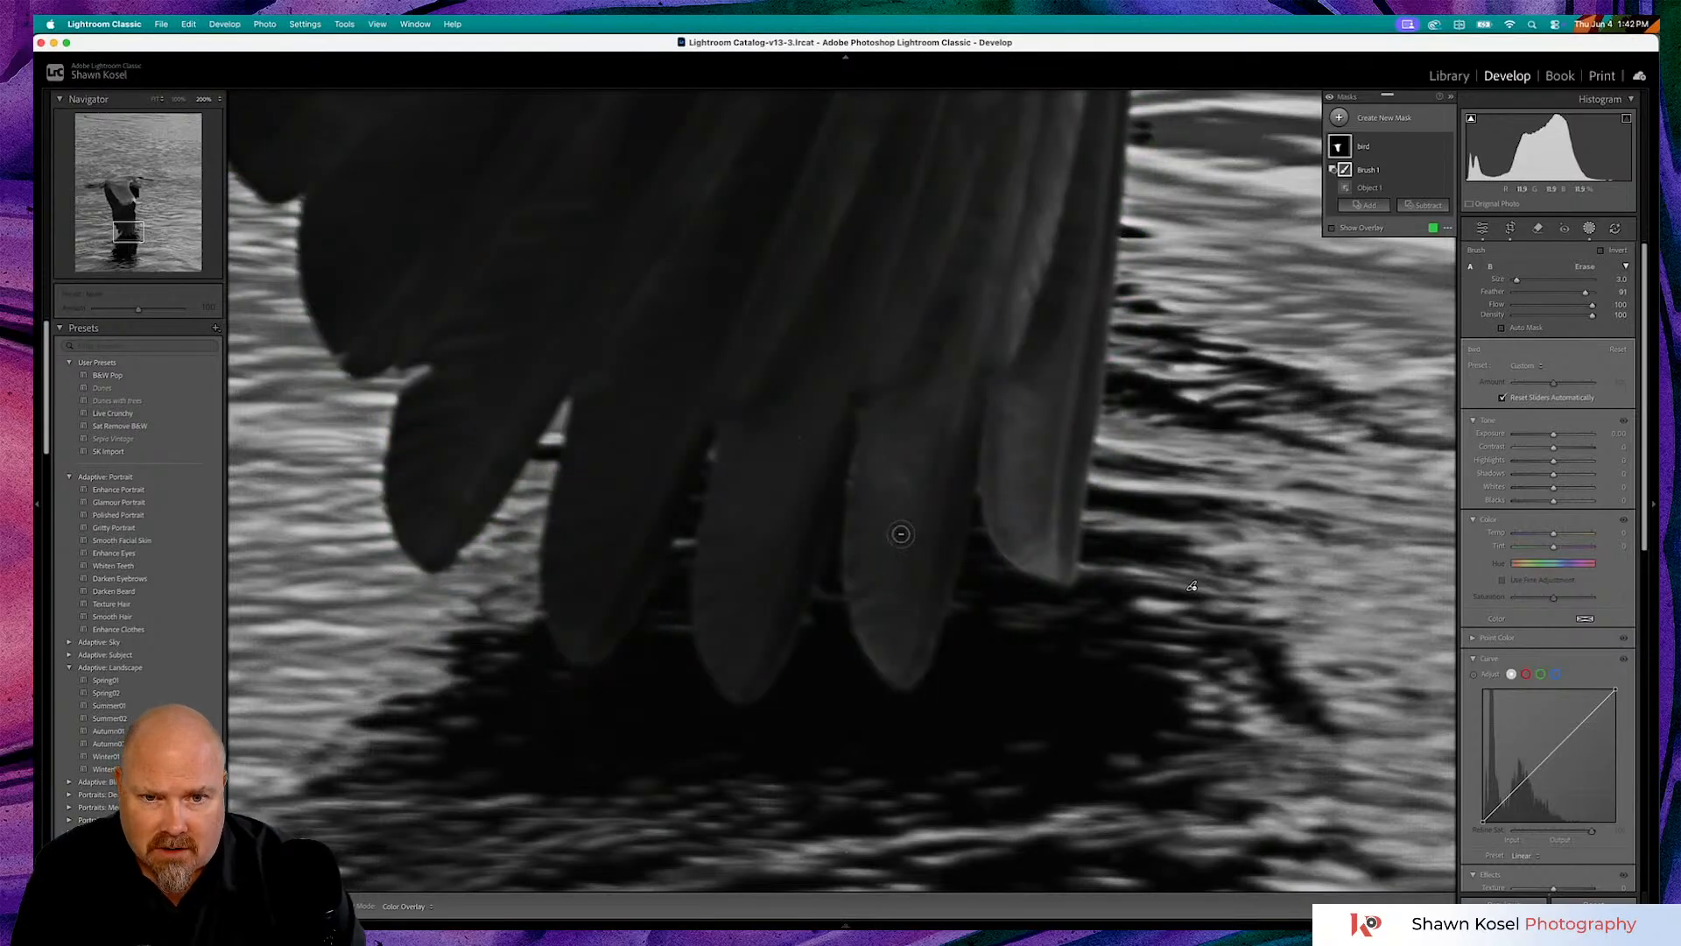
pyautogui.moveTo(838, 517); pyautogui.dragTo(804, 641)
pyautogui.press('o')
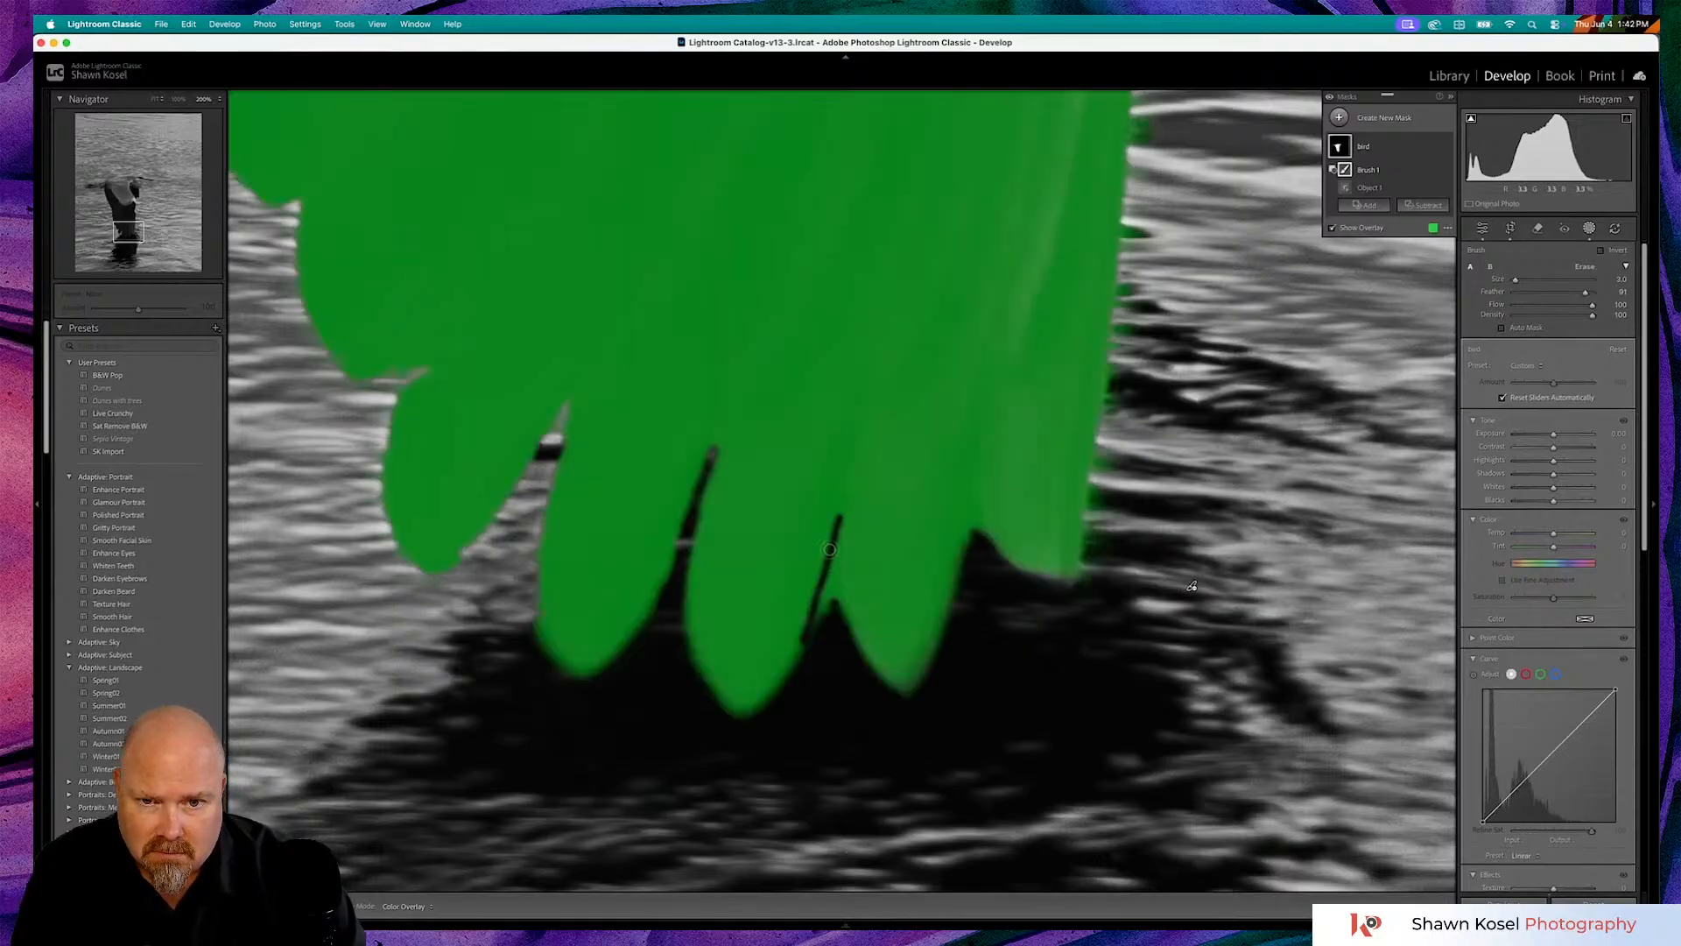
pyautogui.moveTo(843, 520); pyautogui.dragTo(843, 640)
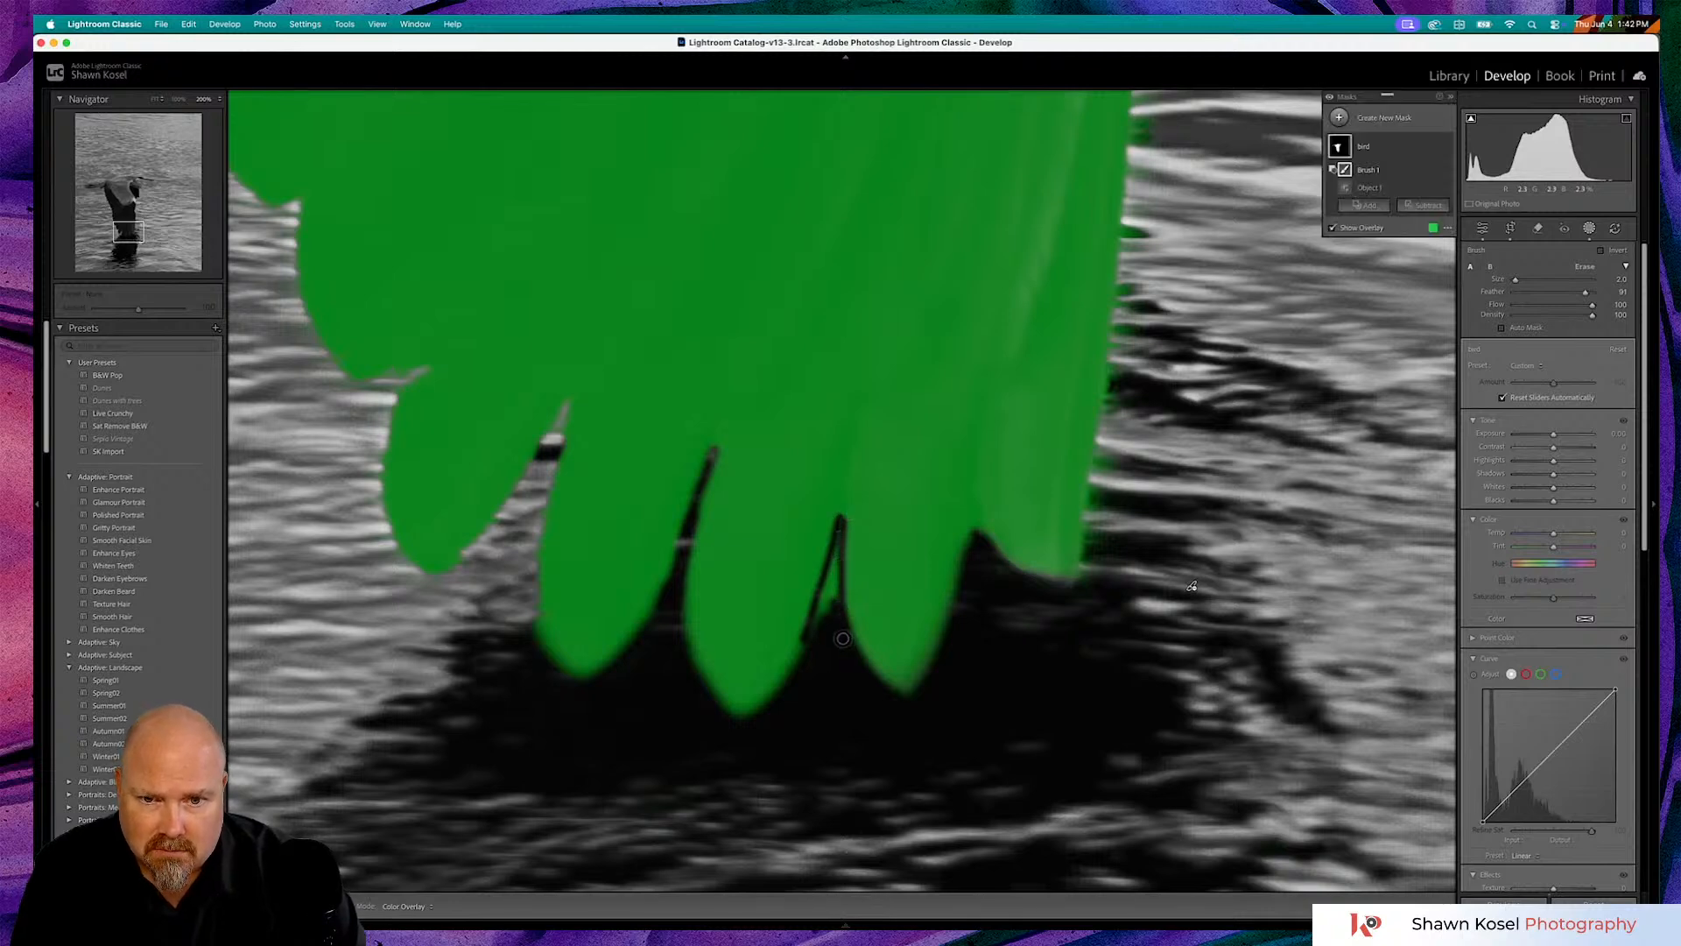
pyautogui.moveTo(838, 534)
pyautogui.mouseDown()
pyautogui.moveTo(810, 654)
pyautogui.moveTo(838, 543)
pyautogui.moveTo(835, 632)
pyautogui.moveTo(835, 587)
pyautogui.moveTo(818, 625)
pyautogui.moveTo(832, 580)
pyautogui.moveTo(825, 670)
pyautogui.mouseUp()
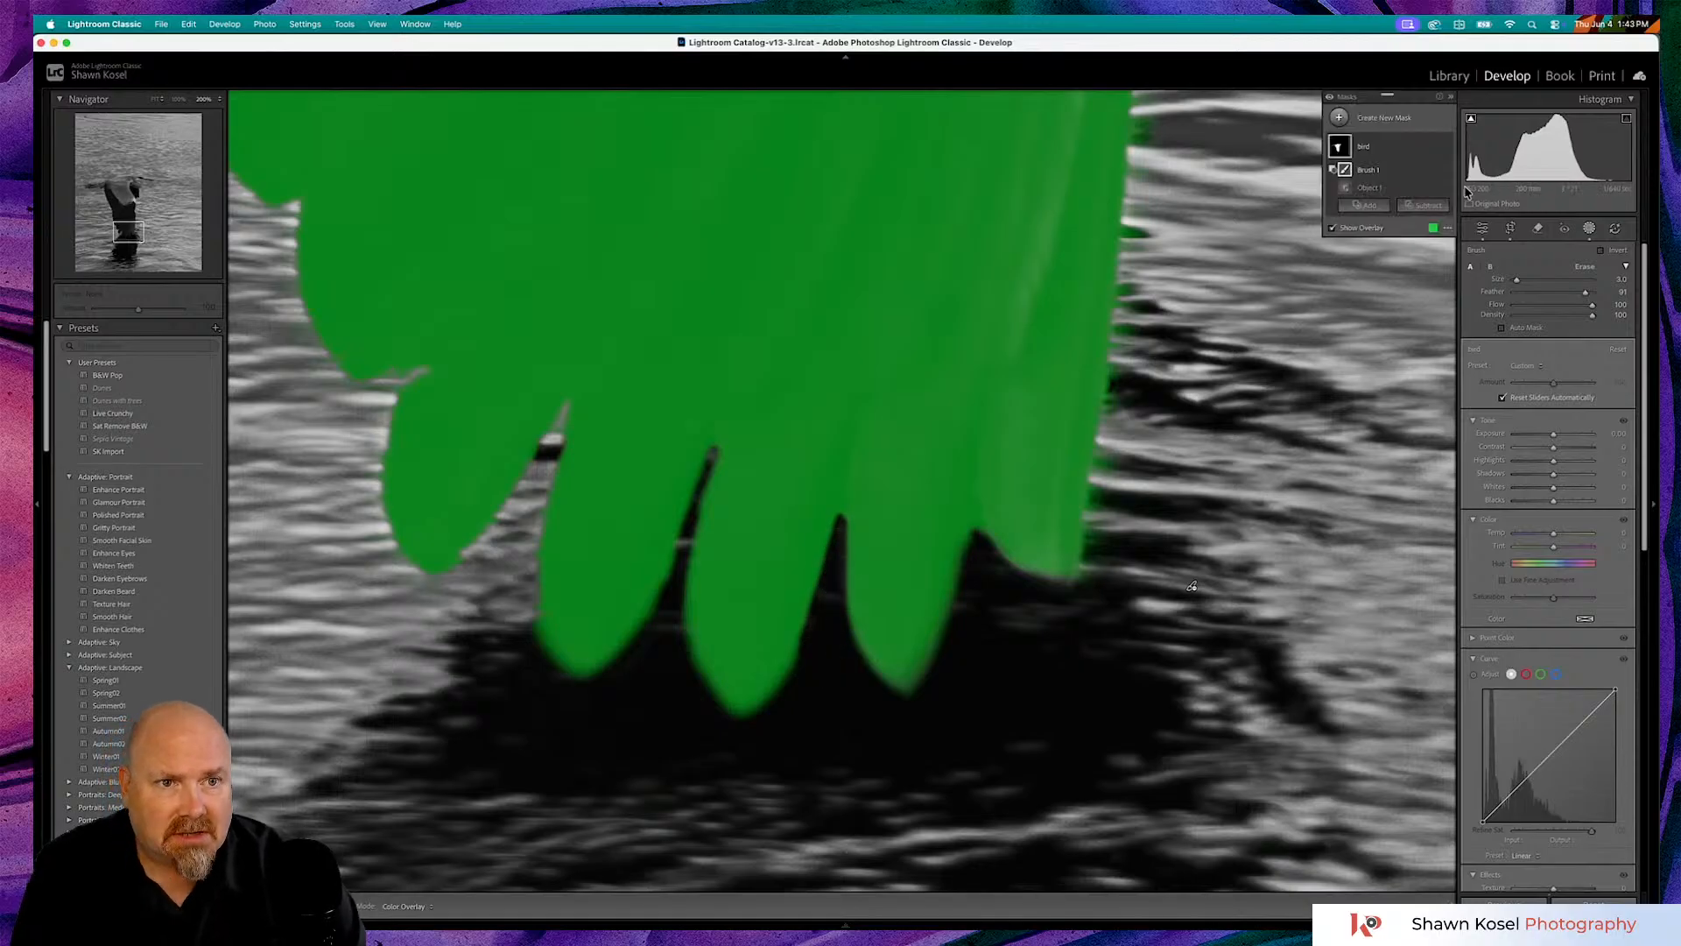
pyautogui.click(1333, 228)
pyautogui.click(1333, 229)
pyautogui.click(1333, 229)
pyautogui.click(1332, 229)
pyautogui.click(1333, 228)
pyautogui.click(1332, 228)
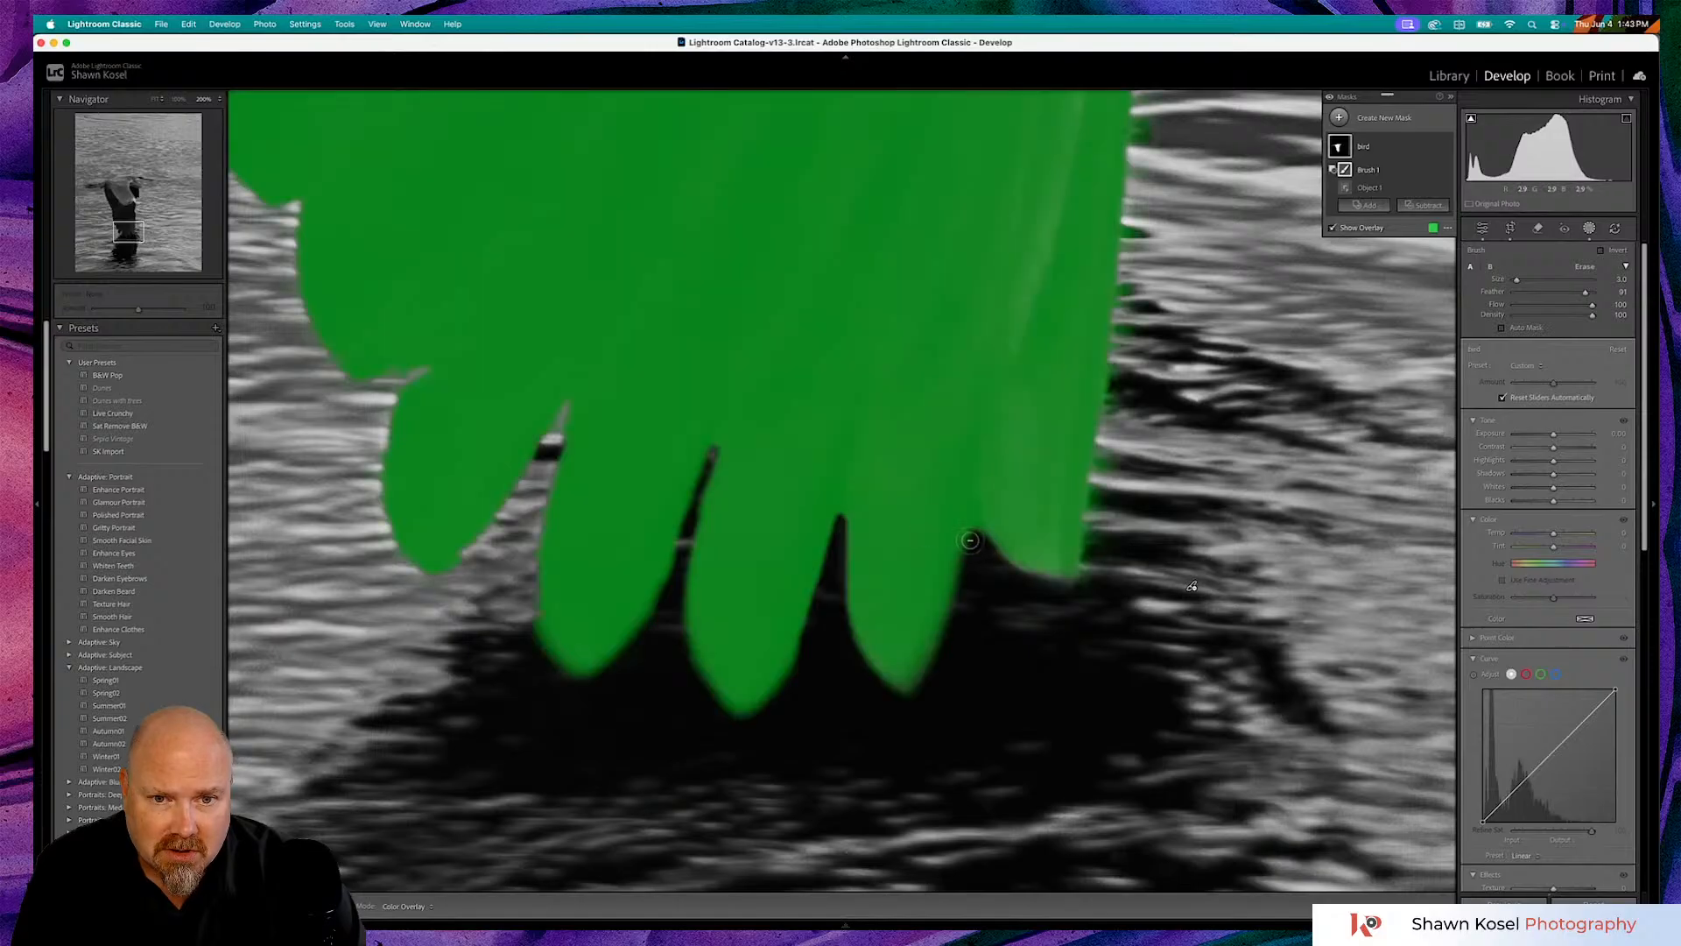
# - Erase the mask between the fourth and fifth feathers with a size 2 brush, touch up below the first feather, and hide the overlay
pyautogui.click(1333, 229)
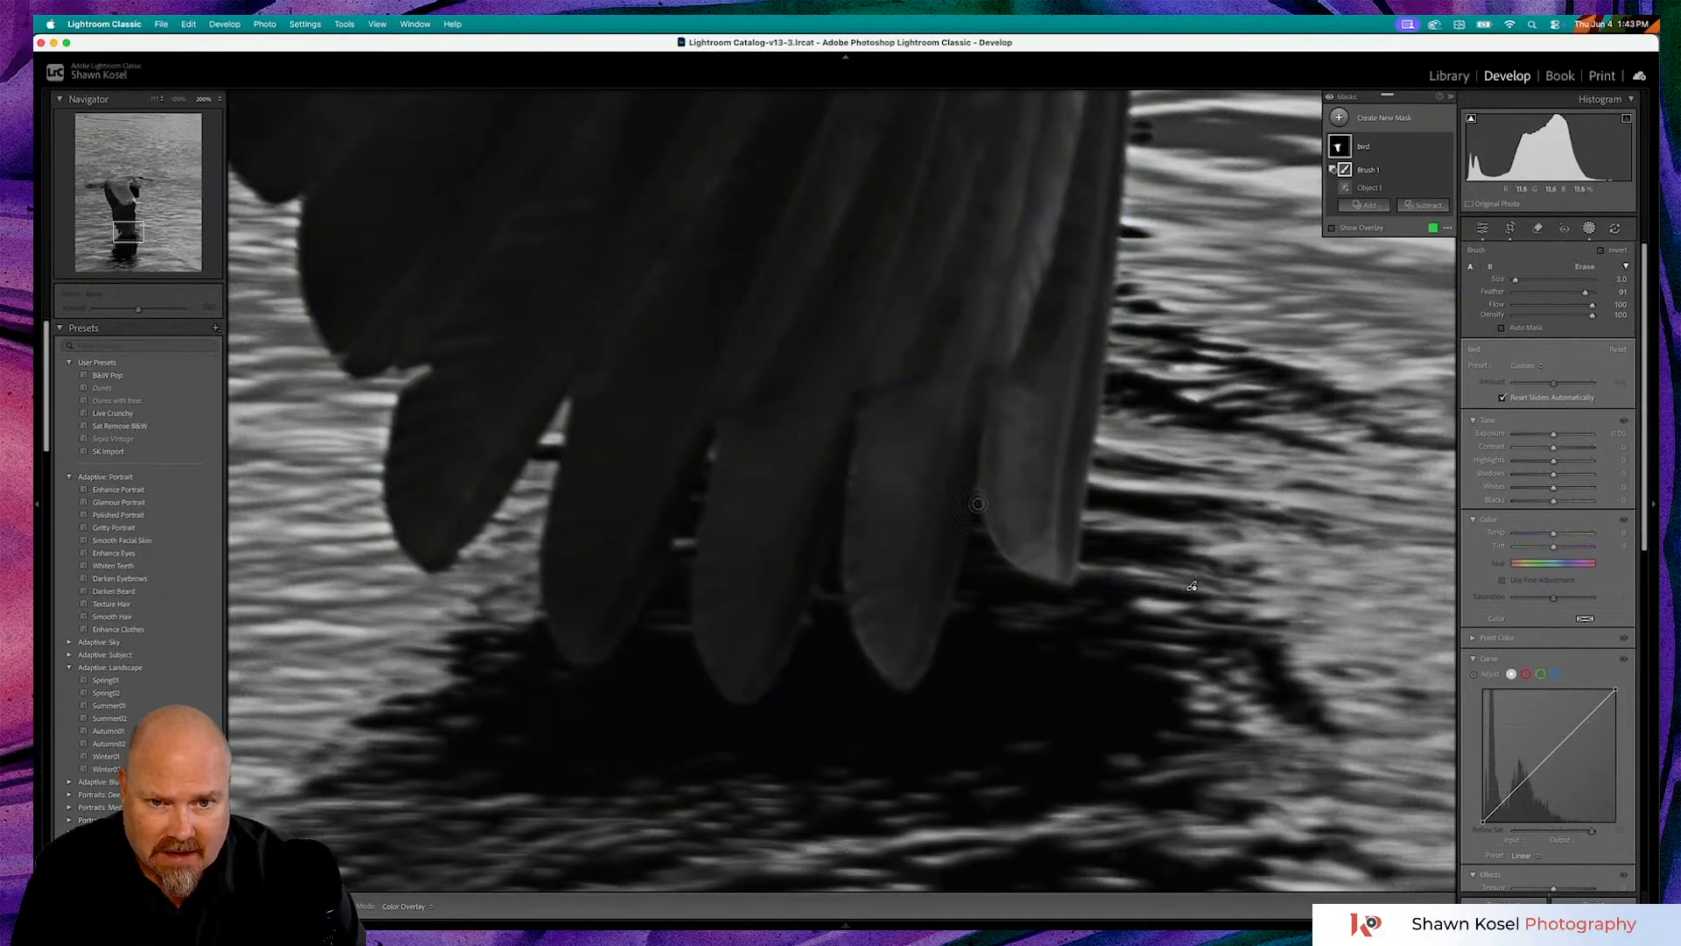
pyautogui.press('[')
pyautogui.moveTo(976, 501); pyautogui.dragTo(977, 500)
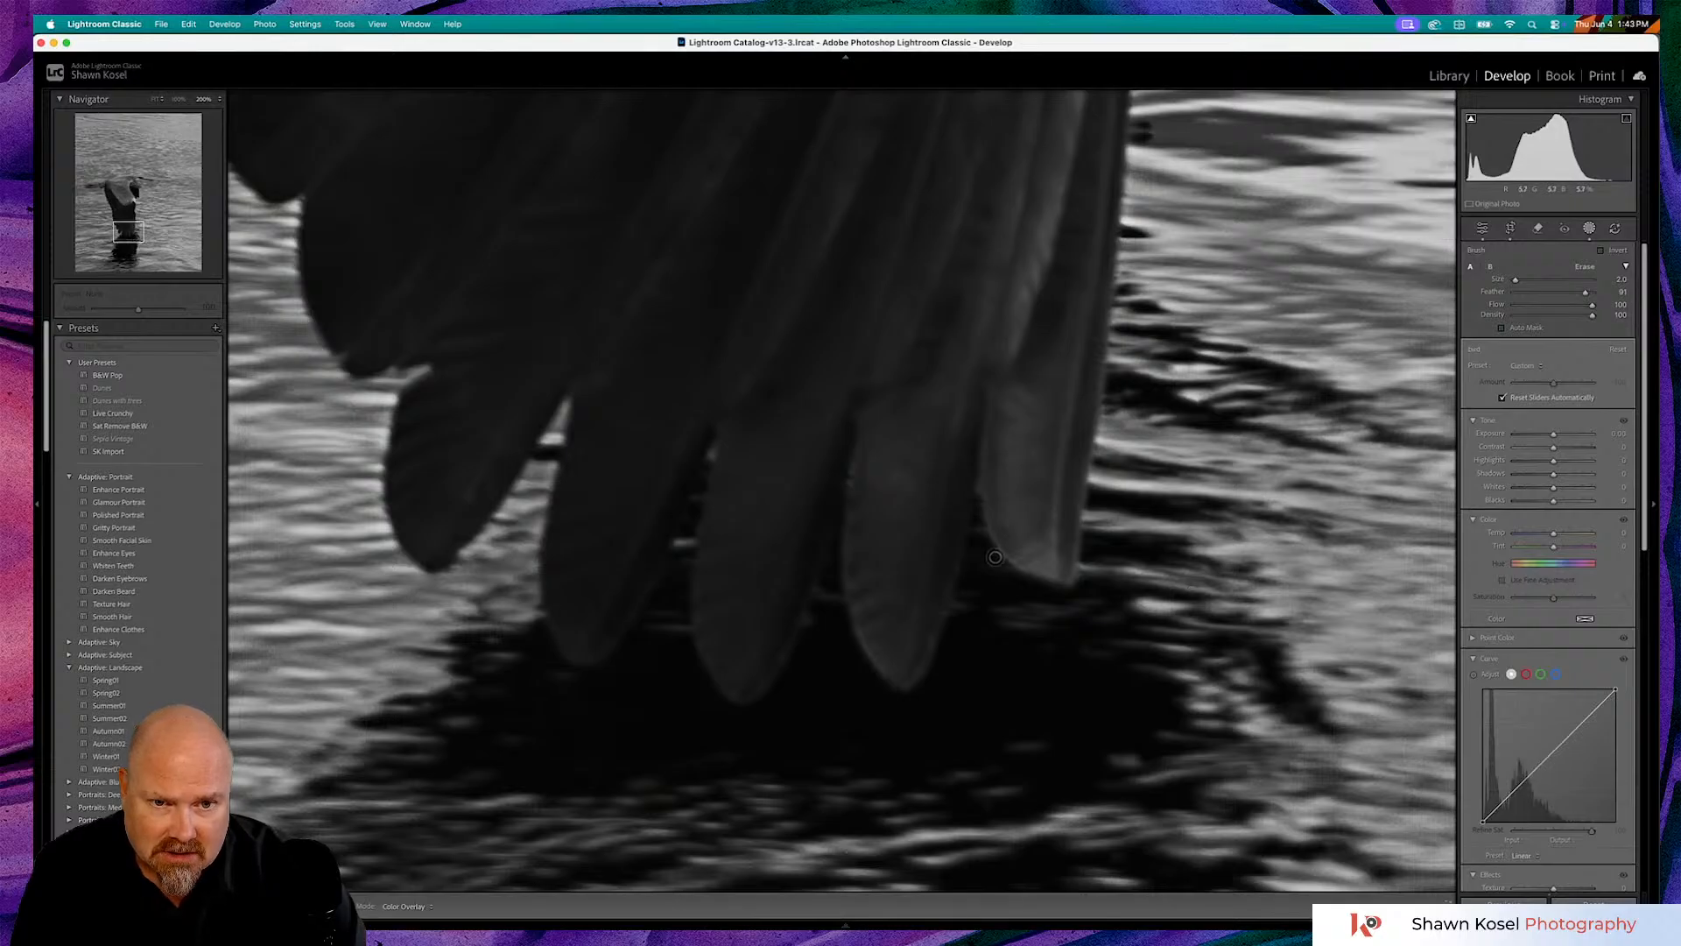
pyautogui.moveTo(1004, 565)
pyautogui.mouseDown()
pyautogui.moveTo(979, 507)
pyautogui.moveTo(954, 676)
pyautogui.mouseUp()
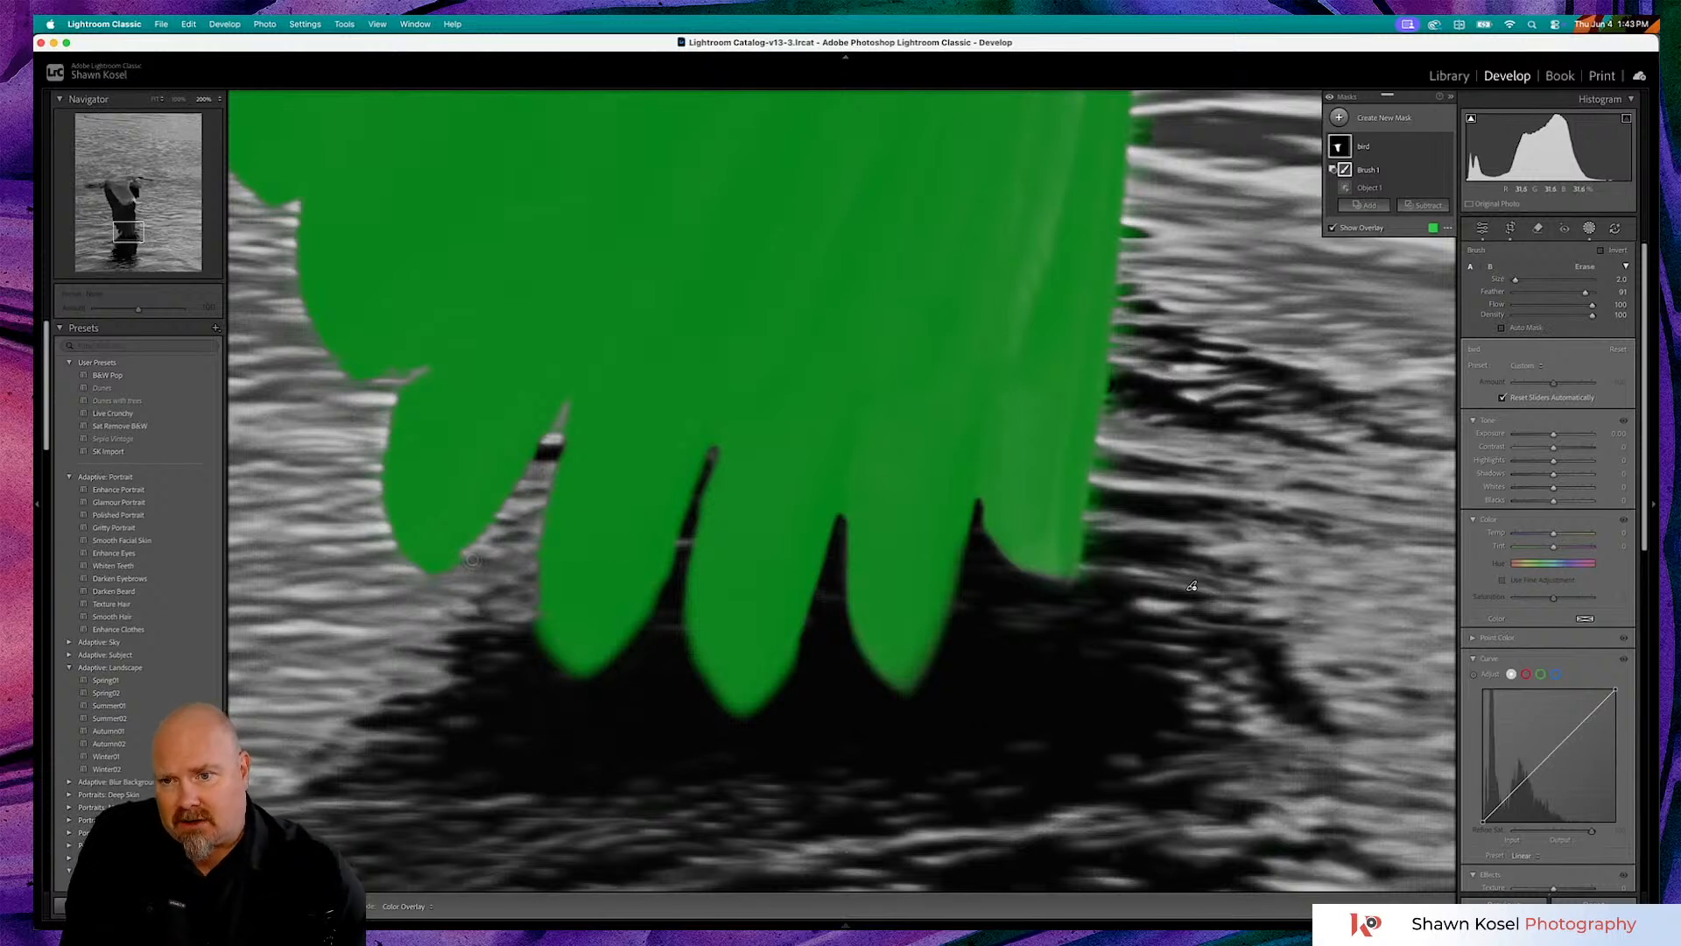
pyautogui.moveTo(471, 555); pyautogui.dragTo(433, 596)
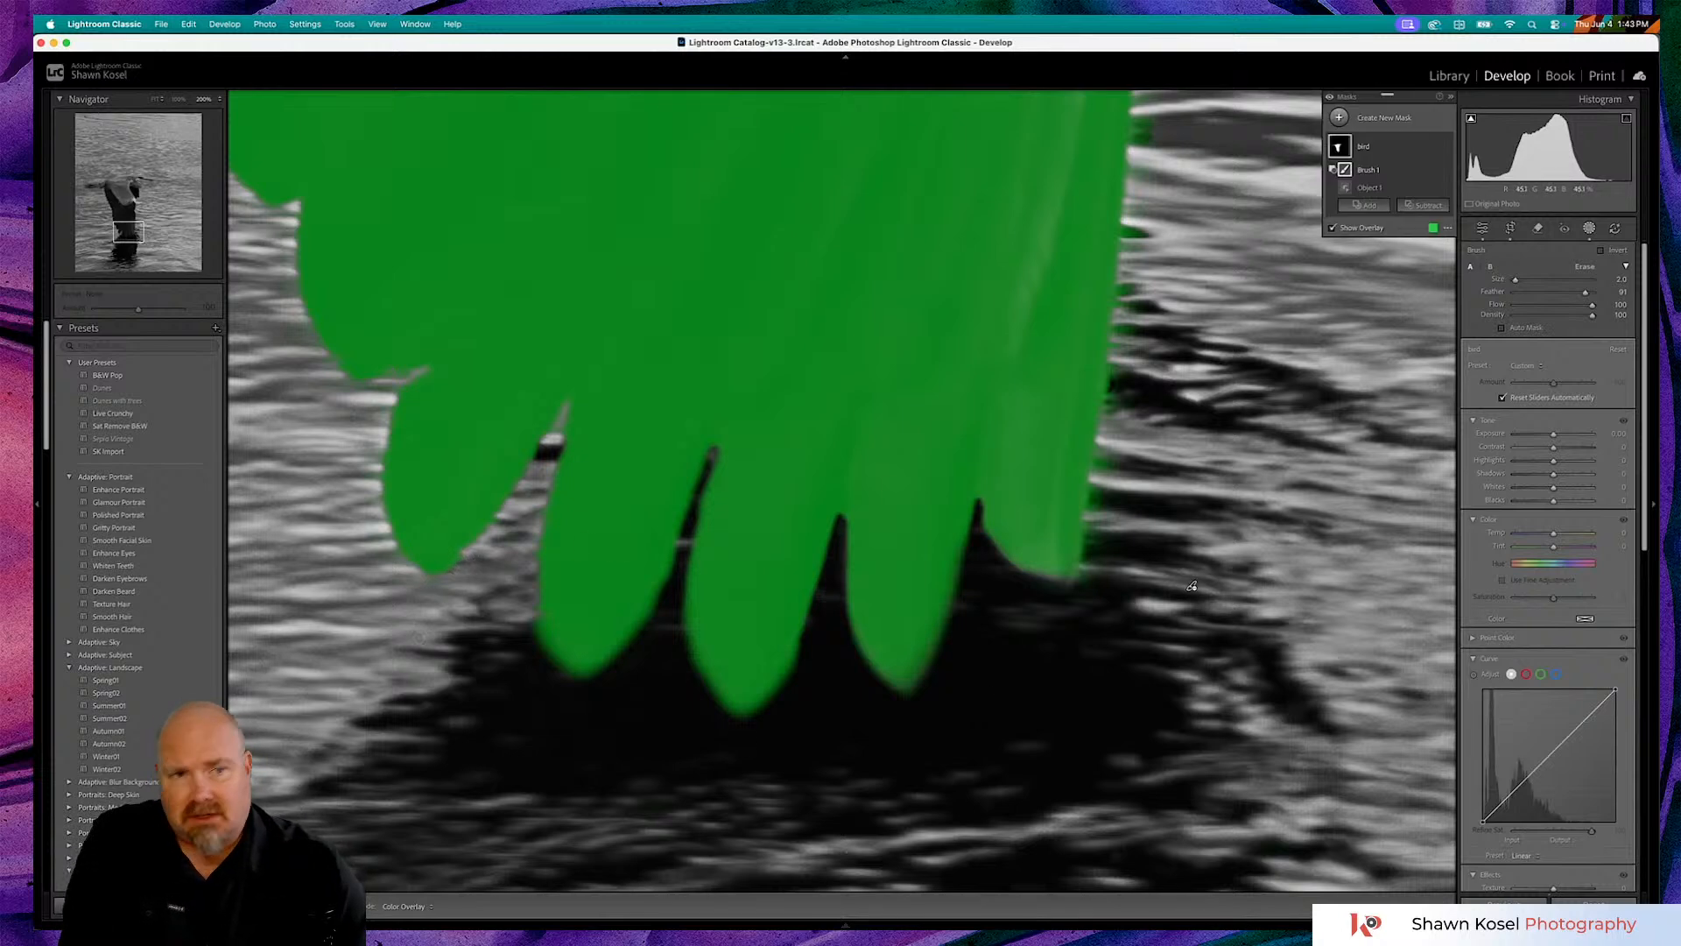
pyautogui.click(1331, 230)
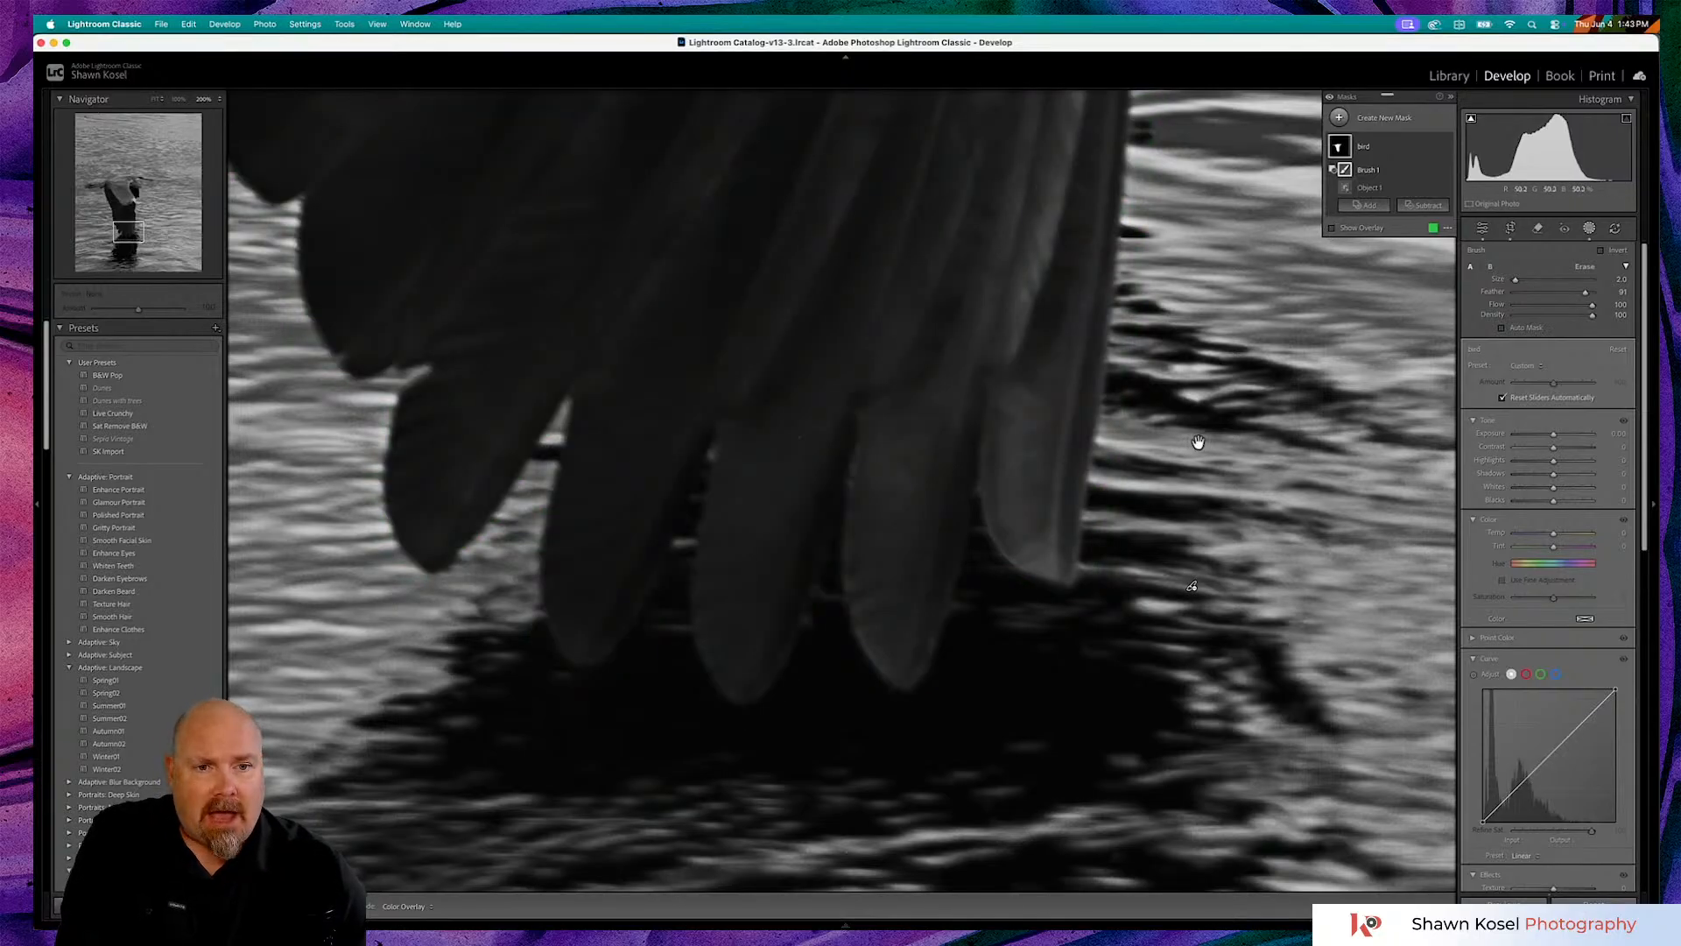
pyautogui.click(1197, 443)
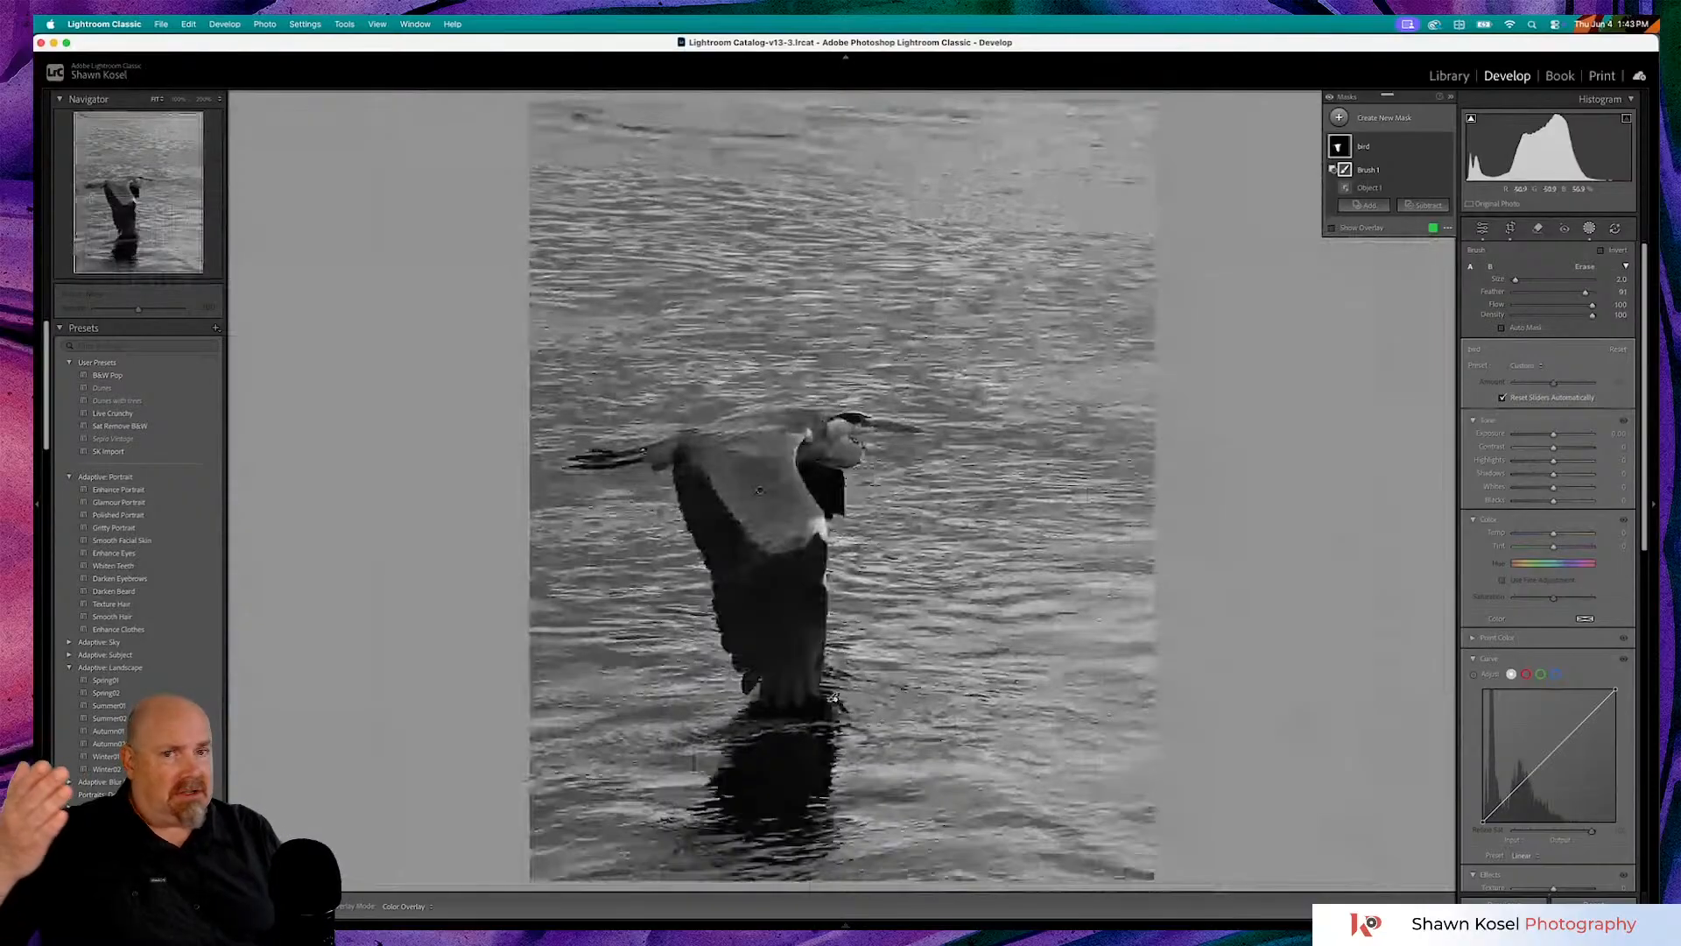
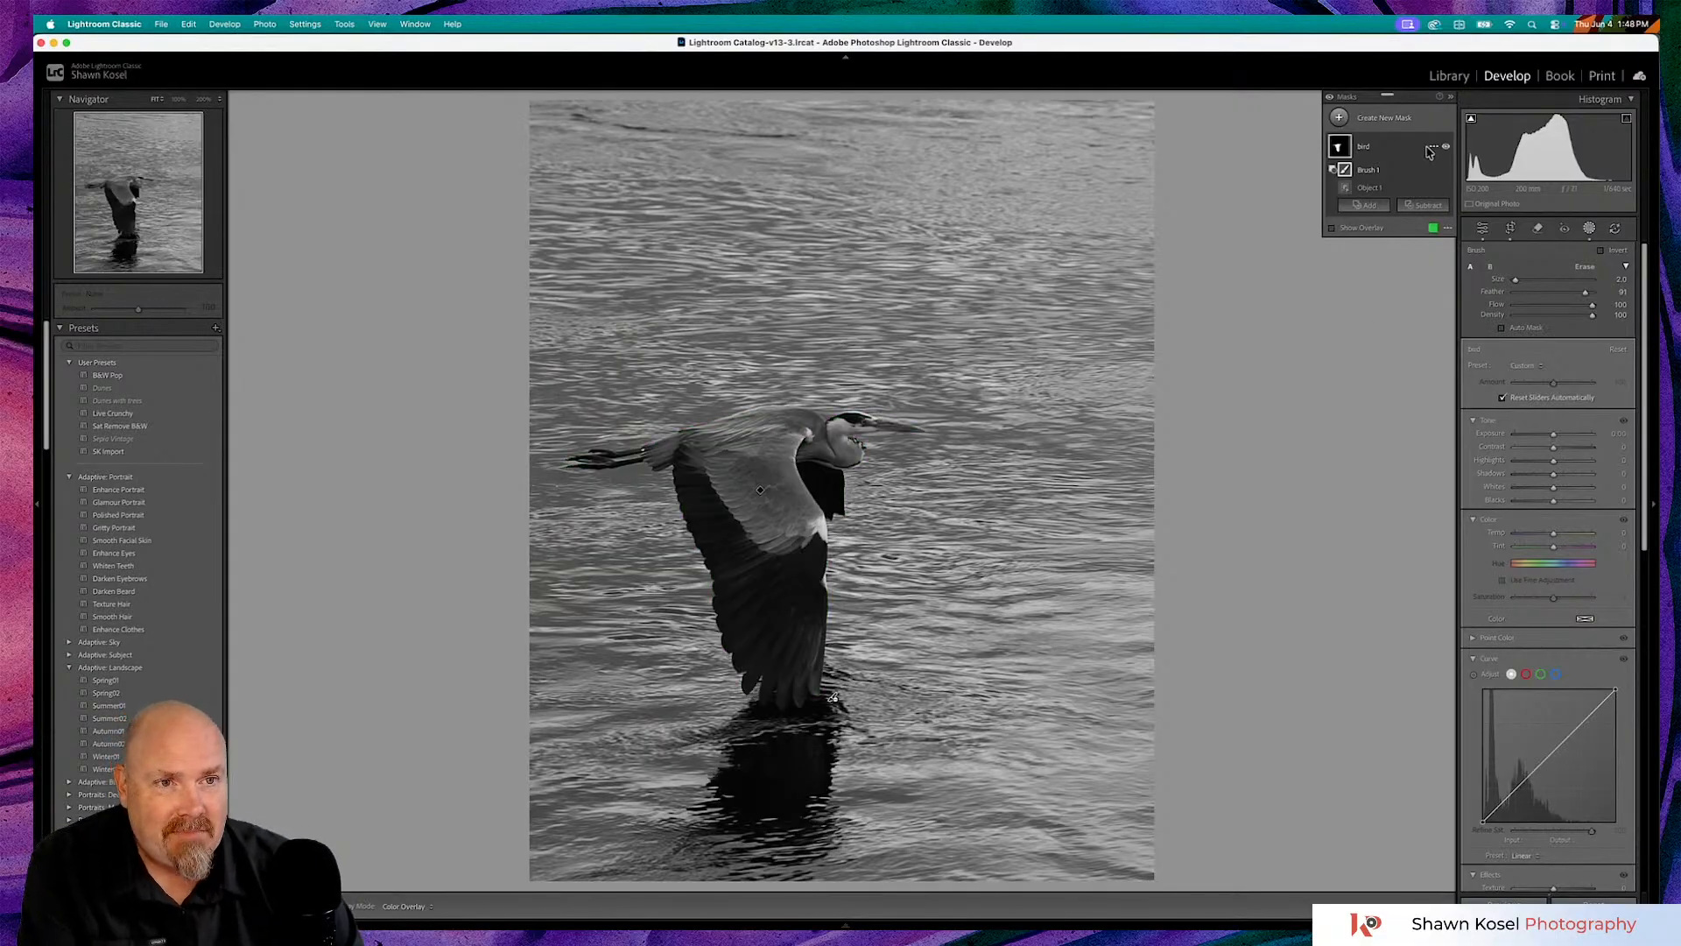
# - Duplicate and invert the bird mask, and rename the inverted copy "background"
pyautogui.rightClick(1432, 146)
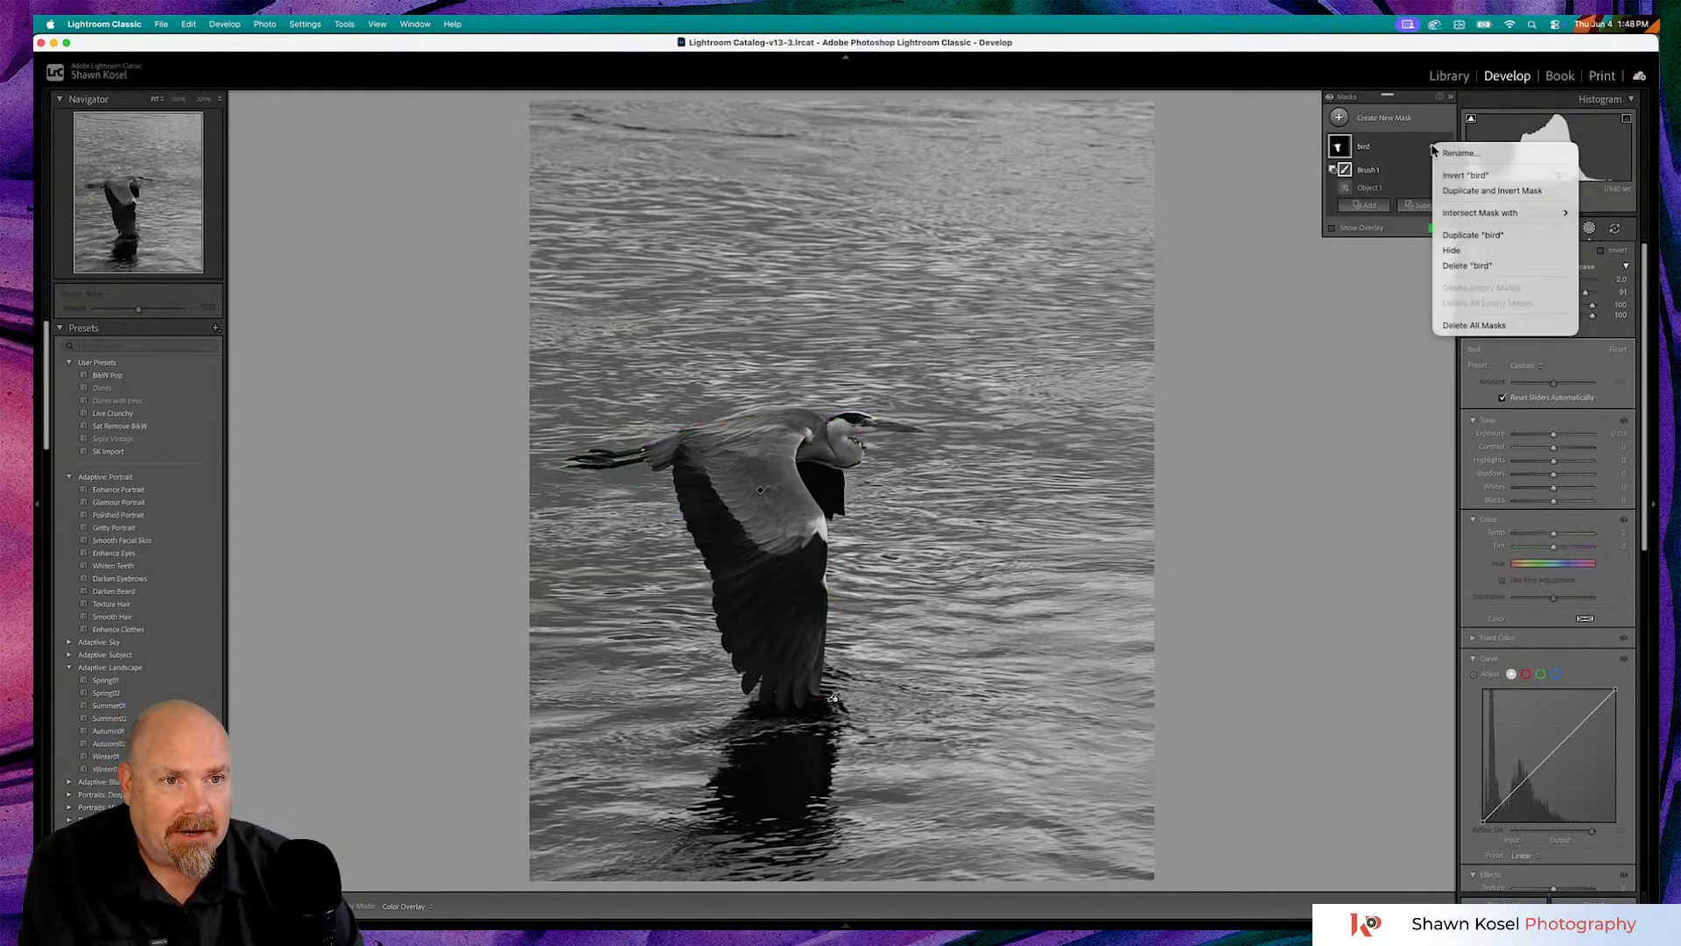
pyautogui.click(1453, 190)
pyautogui.doubleClick(1384, 149)
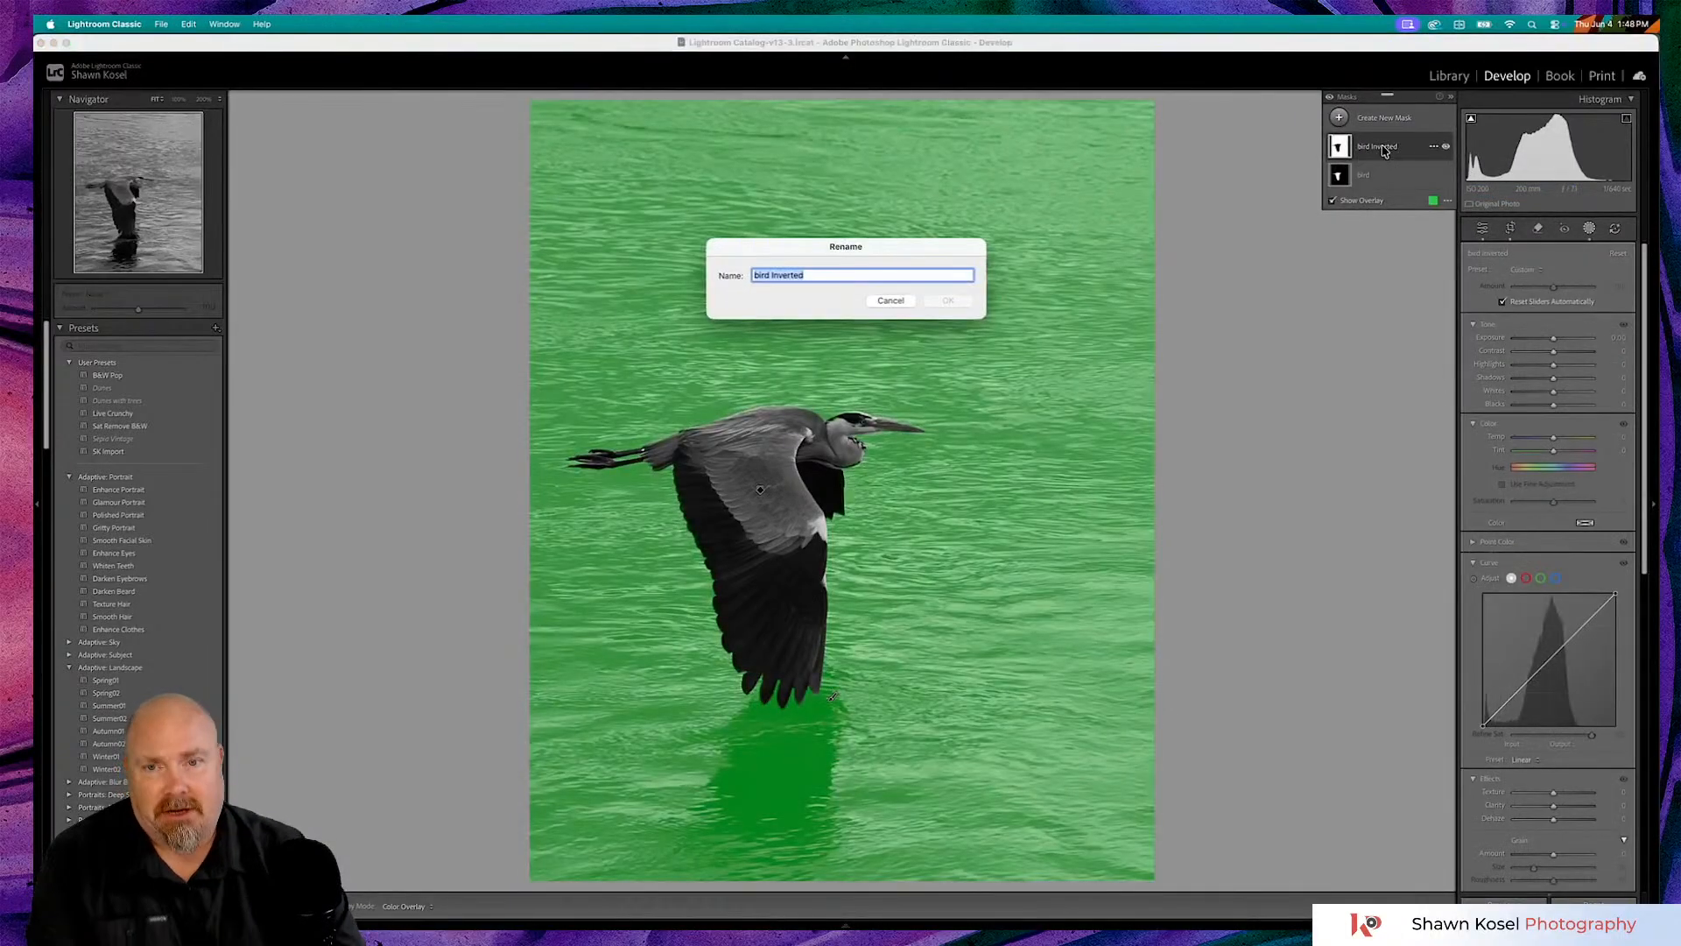
pyautogui.write('backg')
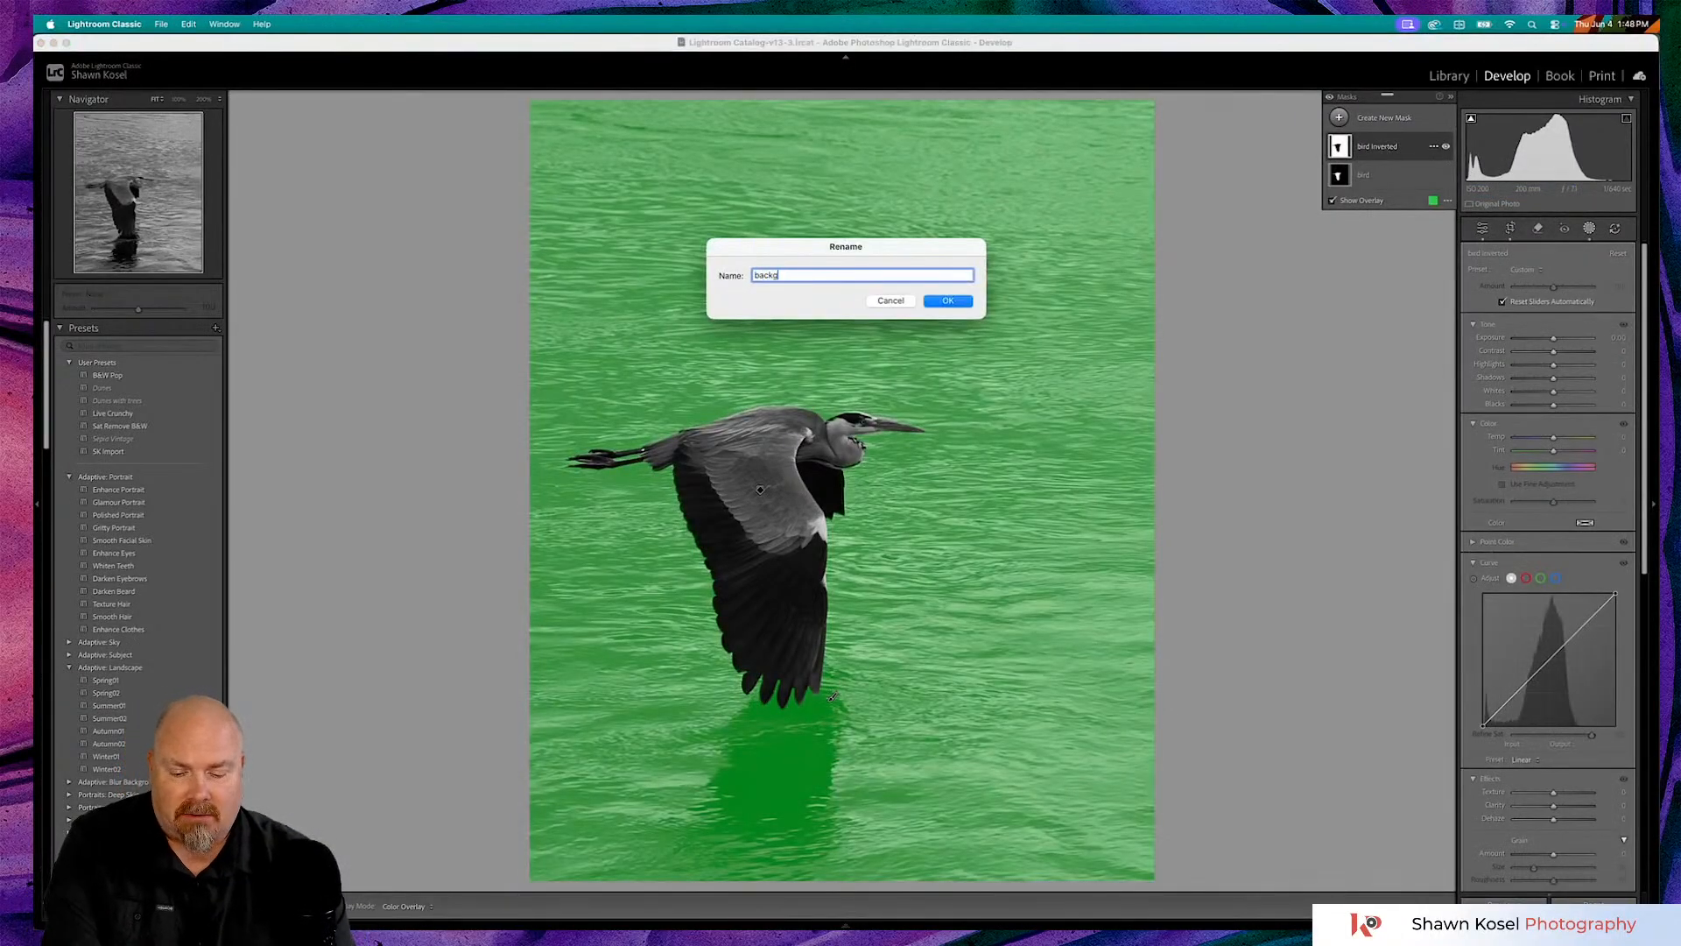
pyautogui.write('round')
pyautogui.press('Return')
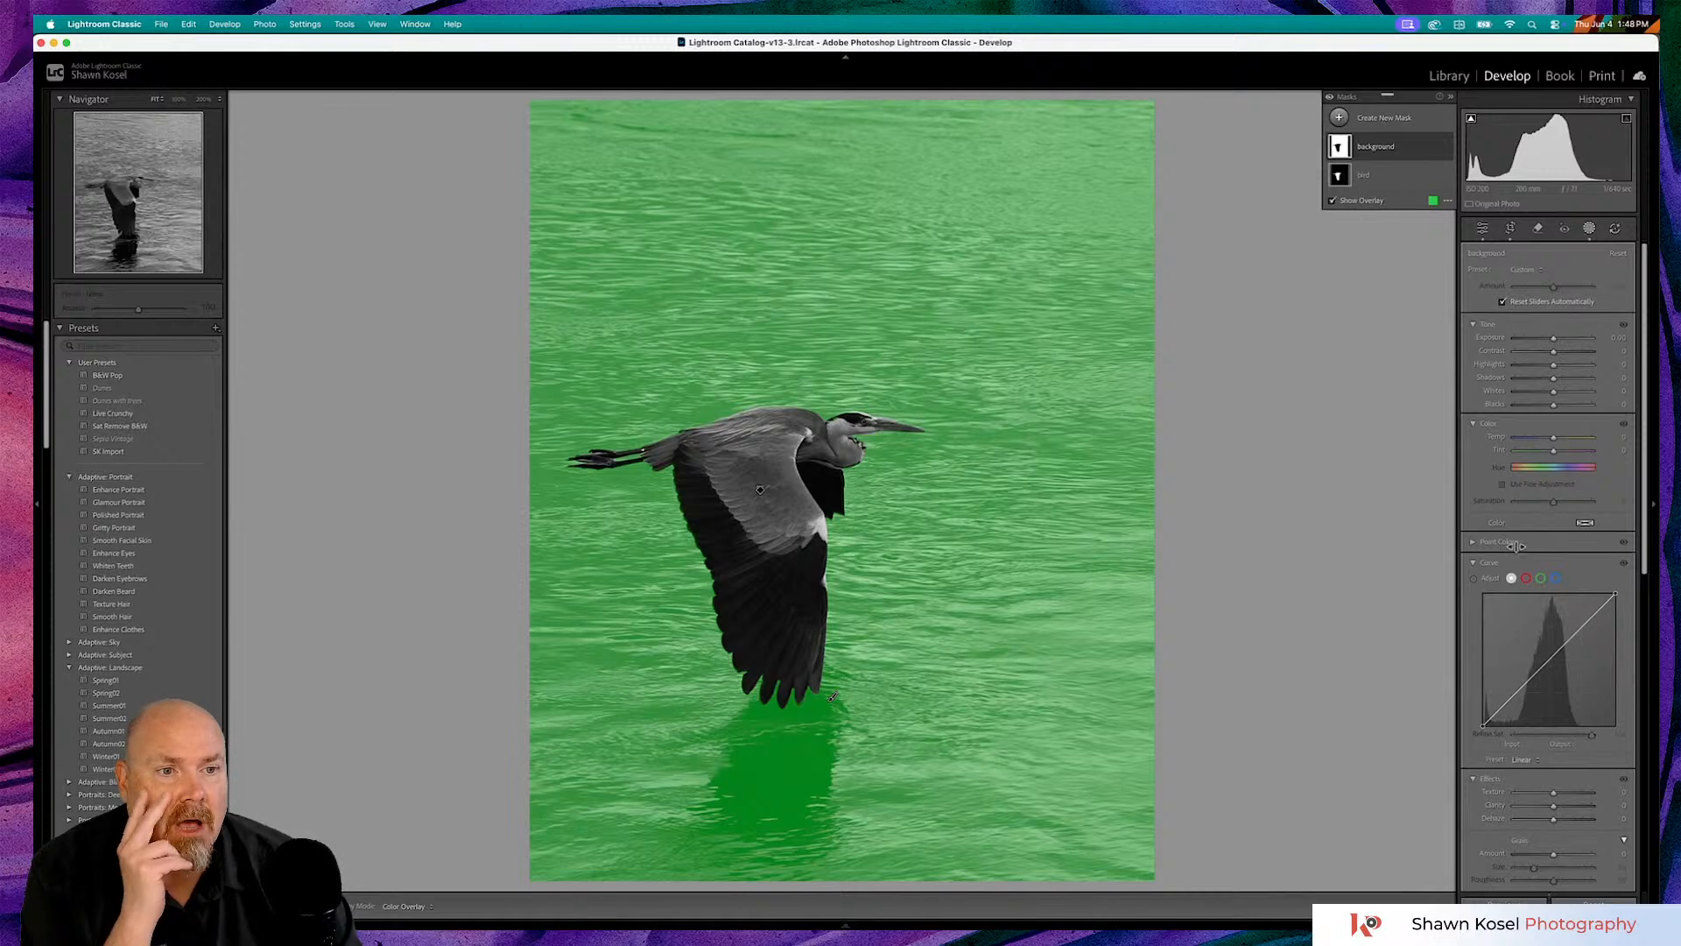
# - Try the background mask's exposure at about 1.74 for a bright look, and settle on -0.41 to darken the water
pyautogui.moveTo(1556, 341); pyautogui.dragTo(1549, 342)
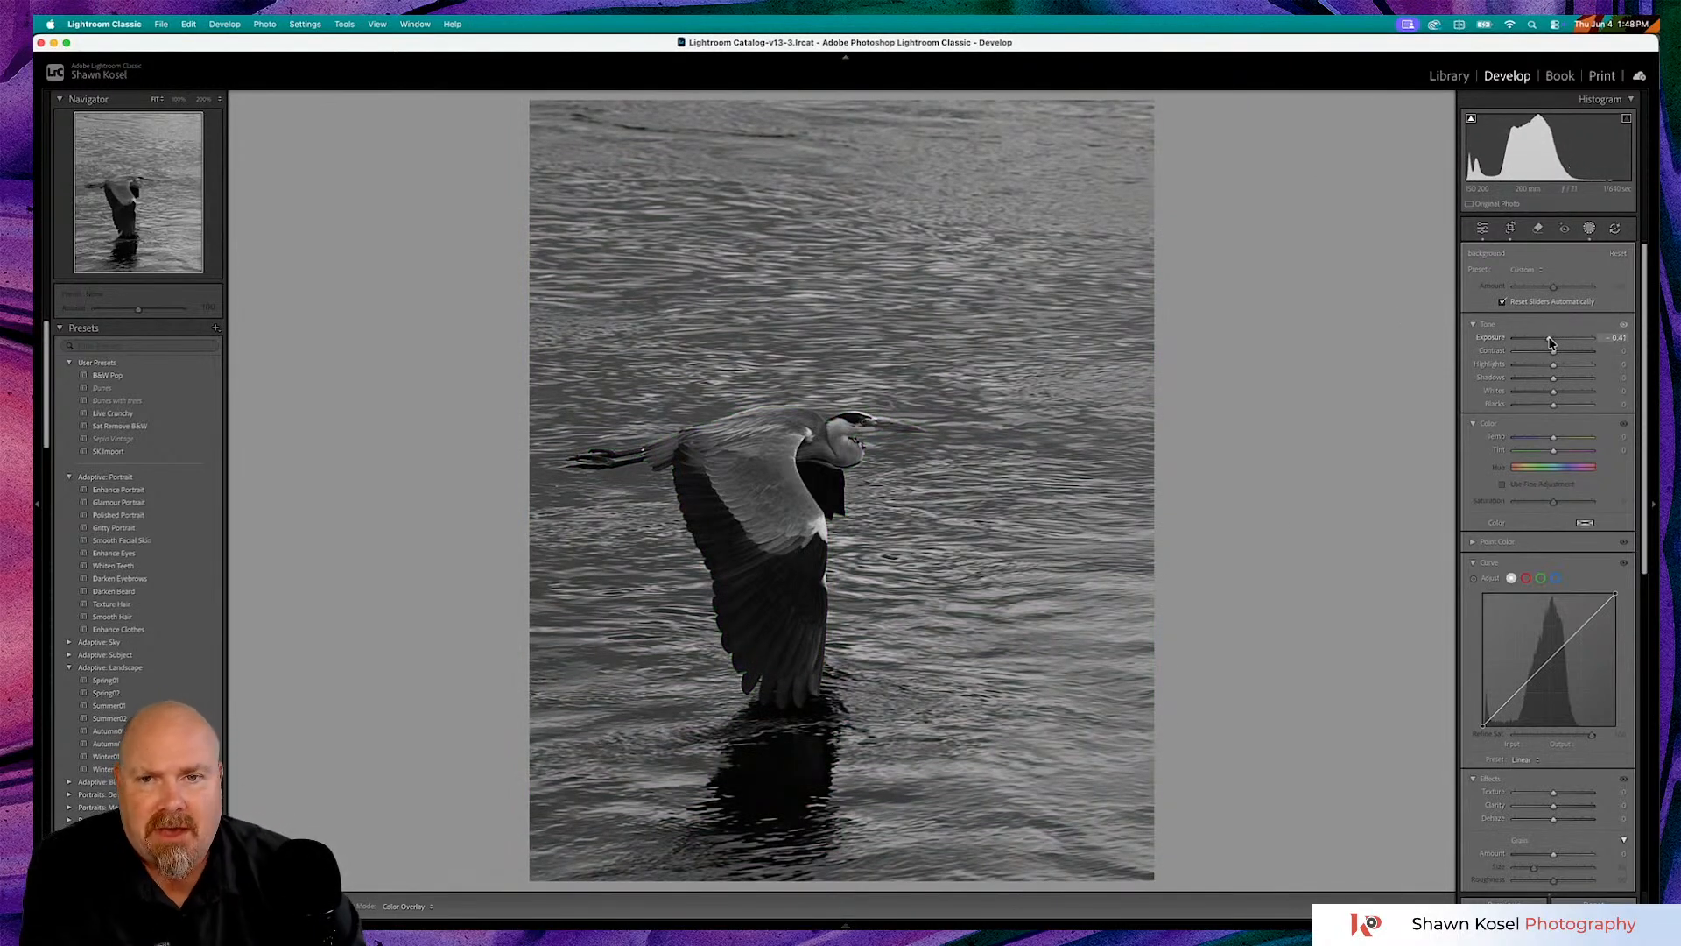
pyautogui.moveTo(1549, 342); pyautogui.dragTo(1571, 341)
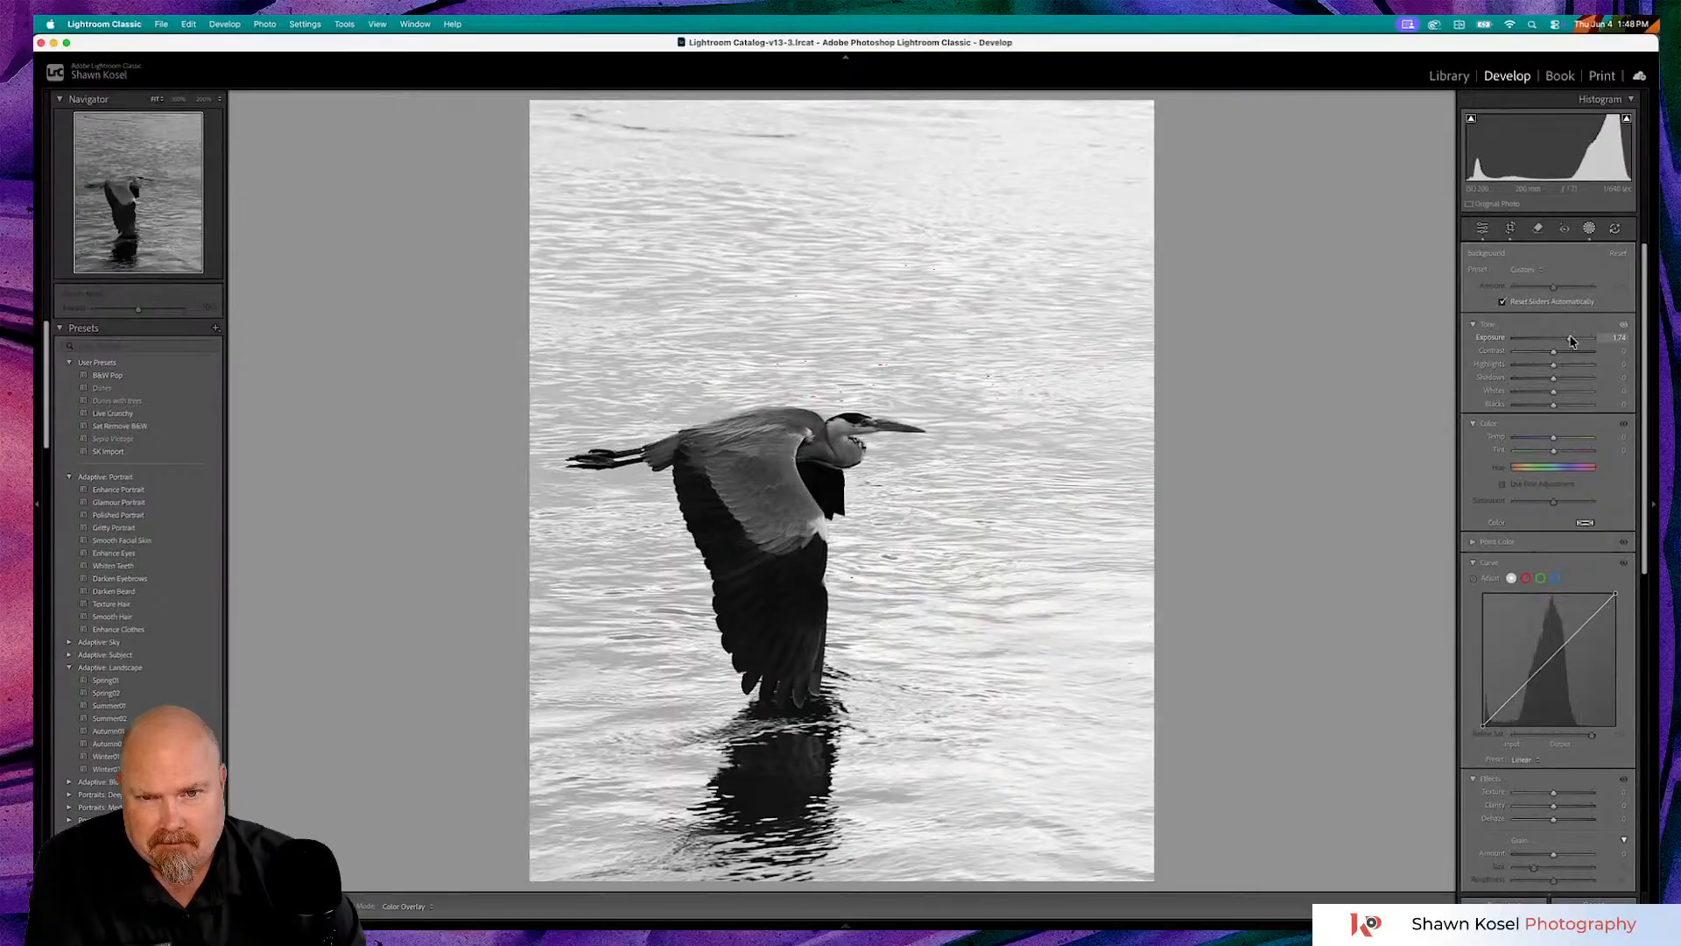
pyautogui.moveTo(1571, 342); pyautogui.dragTo(1572, 342)
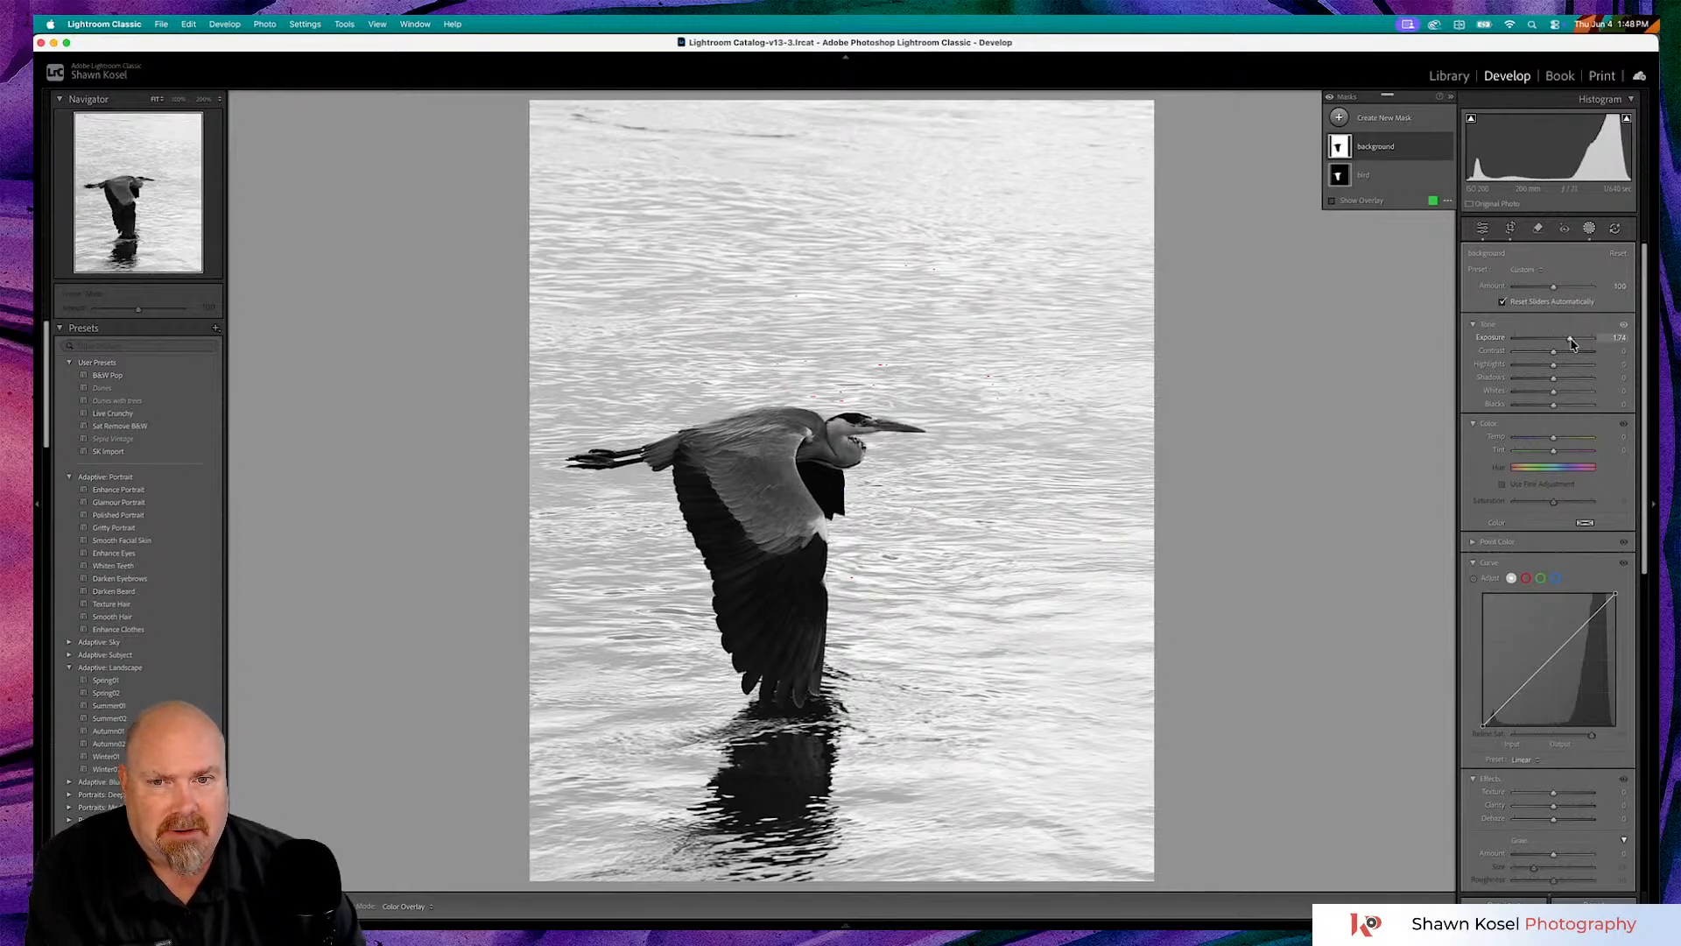
pyautogui.moveTo(1572, 344); pyautogui.dragTo(1550, 344)
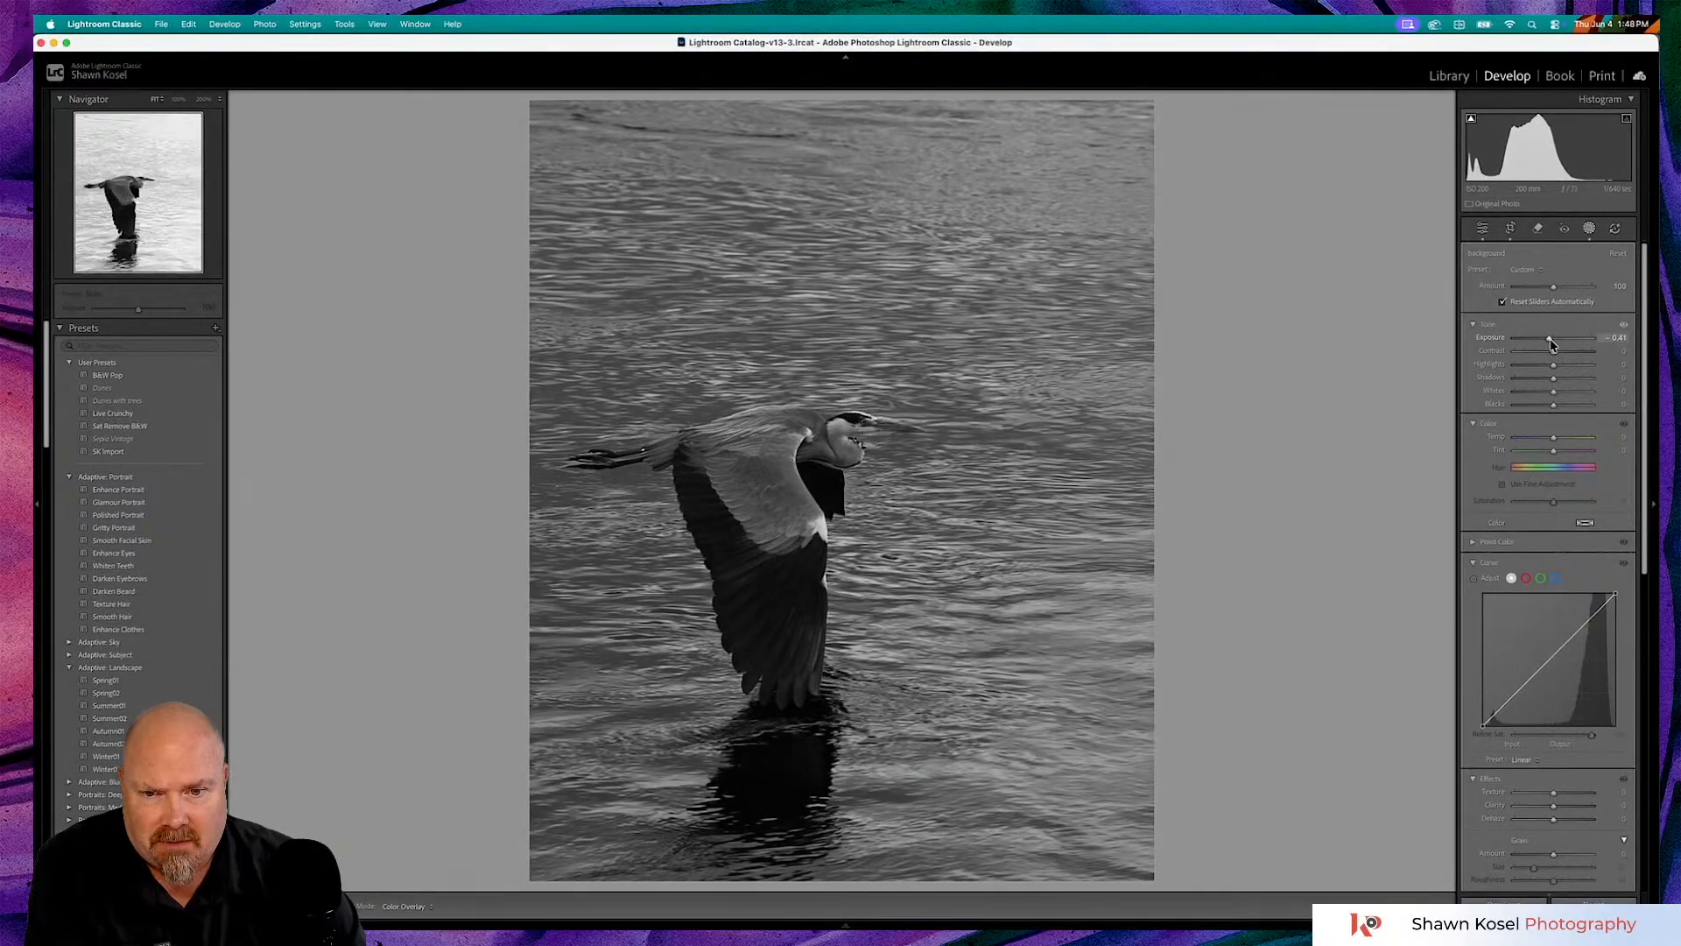
pyautogui.moveTo(1551, 344); pyautogui.dragTo(1549, 344)
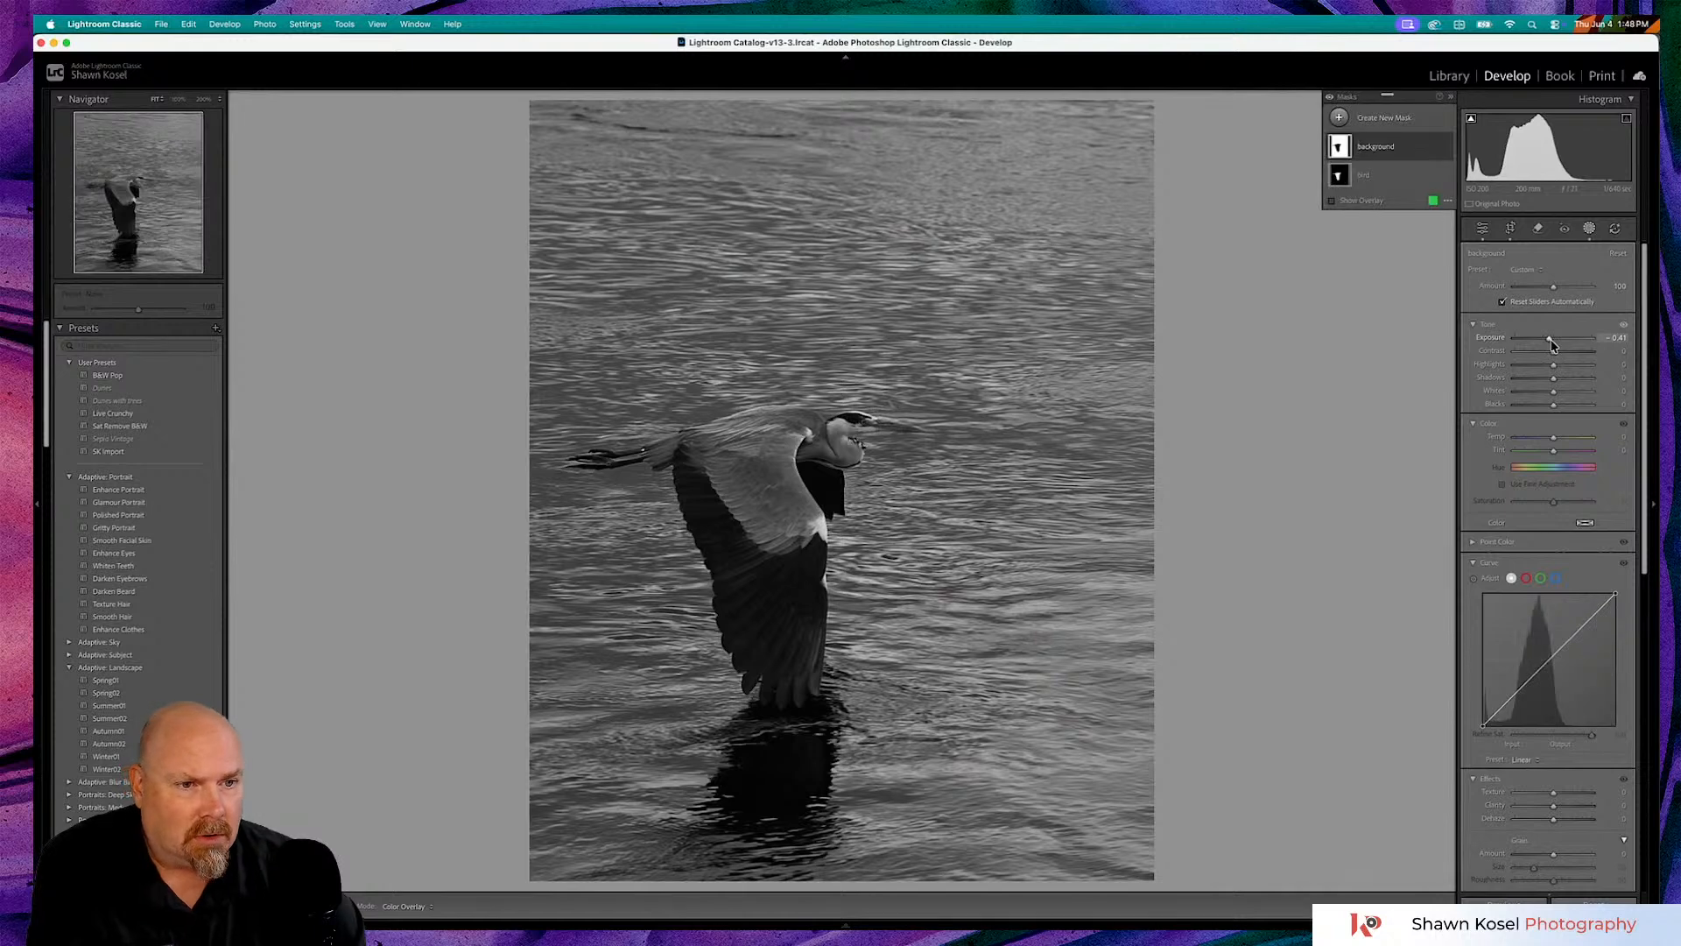
# - Soften the background water by setting texture to about -52, clarity to about 15 and dehaze to about -16
pyautogui.scroll(-10, 1548, 343)
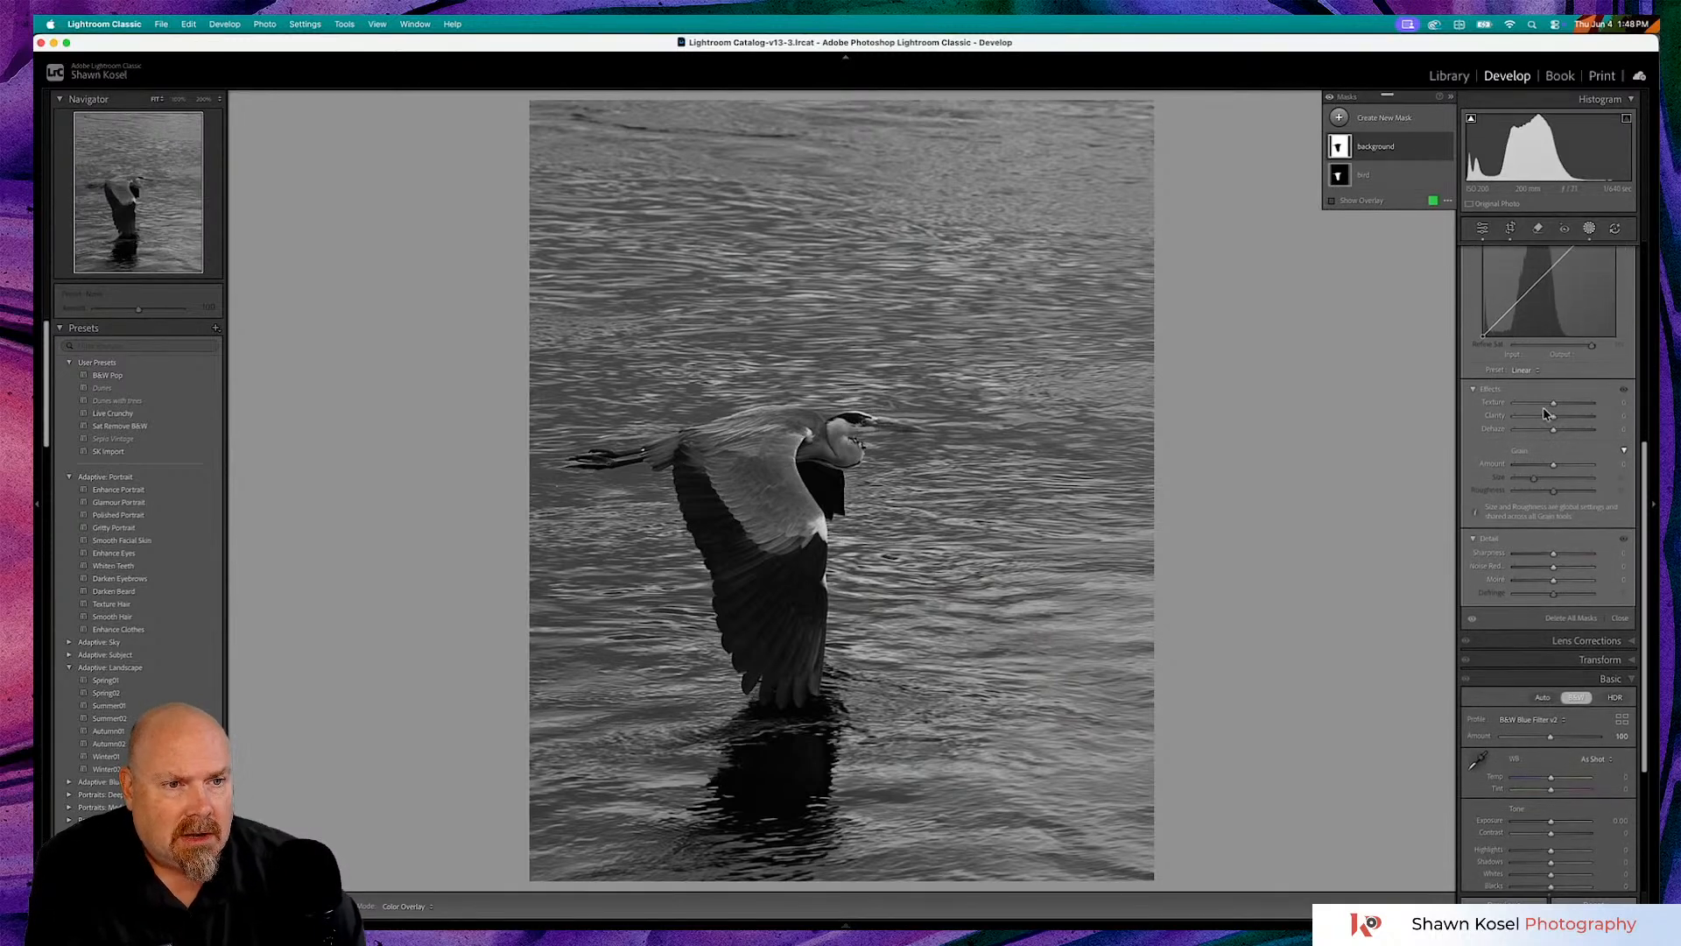
pyautogui.moveTo(1554, 403)
pyautogui.mouseDown()
pyautogui.moveTo(1519, 407)
pyautogui.moveTo(1567, 421)
pyautogui.moveTo(1549, 435)
pyautogui.mouseUp()
pyautogui.scroll(3, 1551, 435)
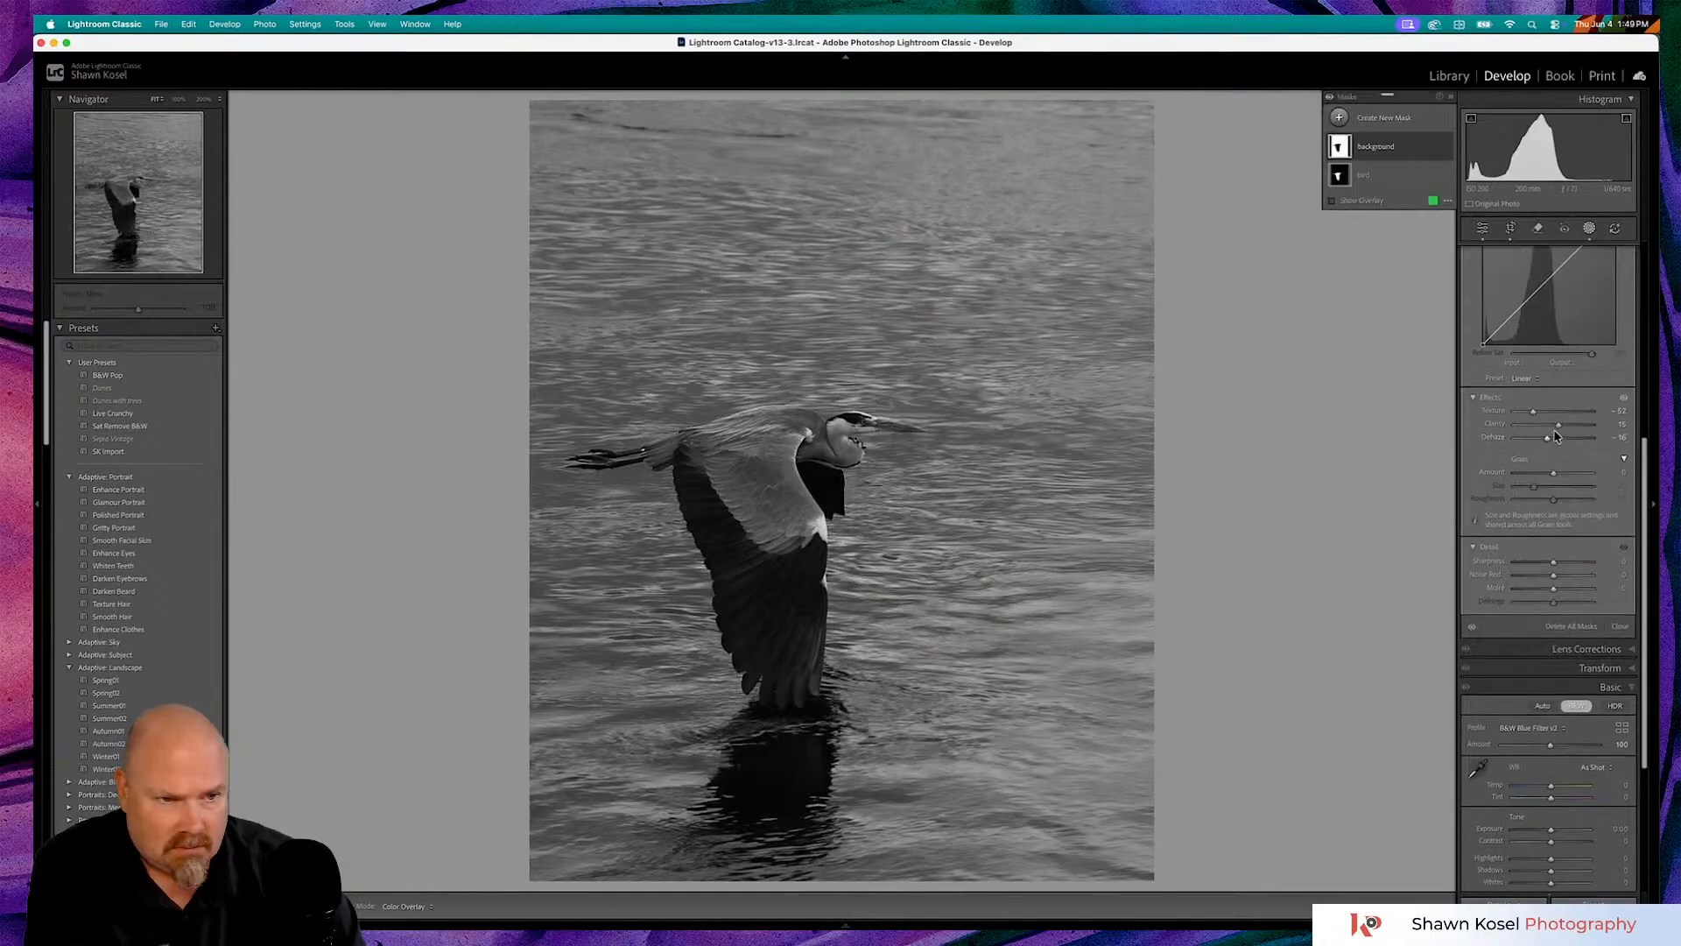
# - Lower the background mask's contrast to about -41
pyautogui.scroll(6, 1555, 435)
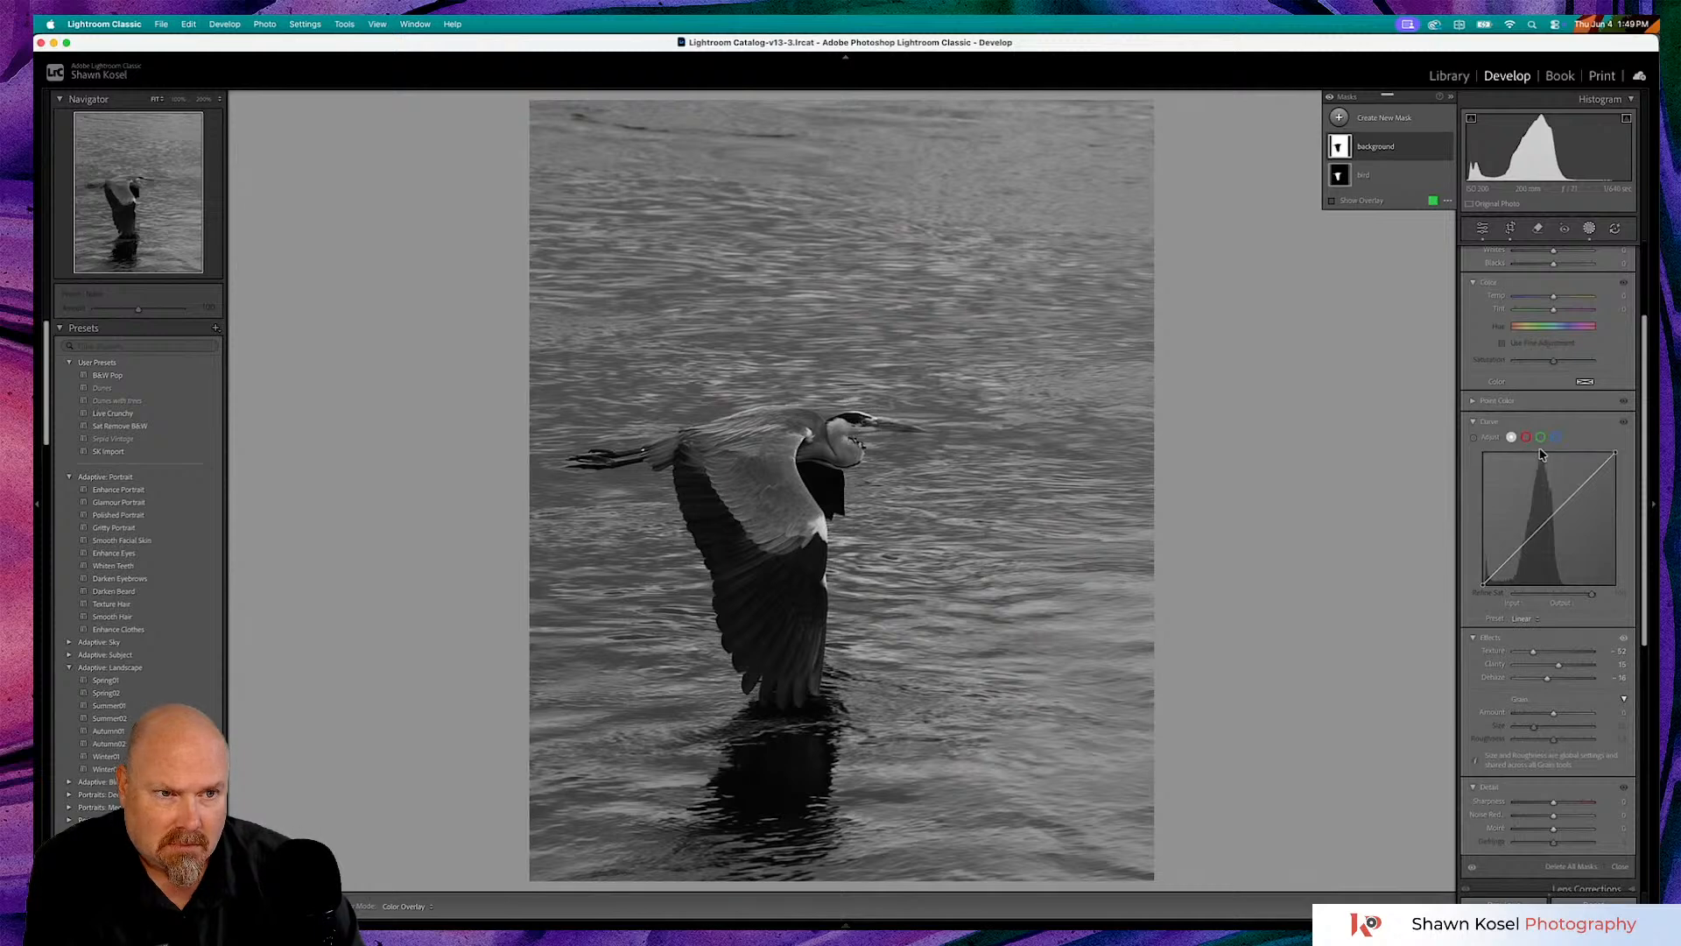
pyautogui.scroll(4, 1543, 451)
pyautogui.scroll(1, 1543, 452)
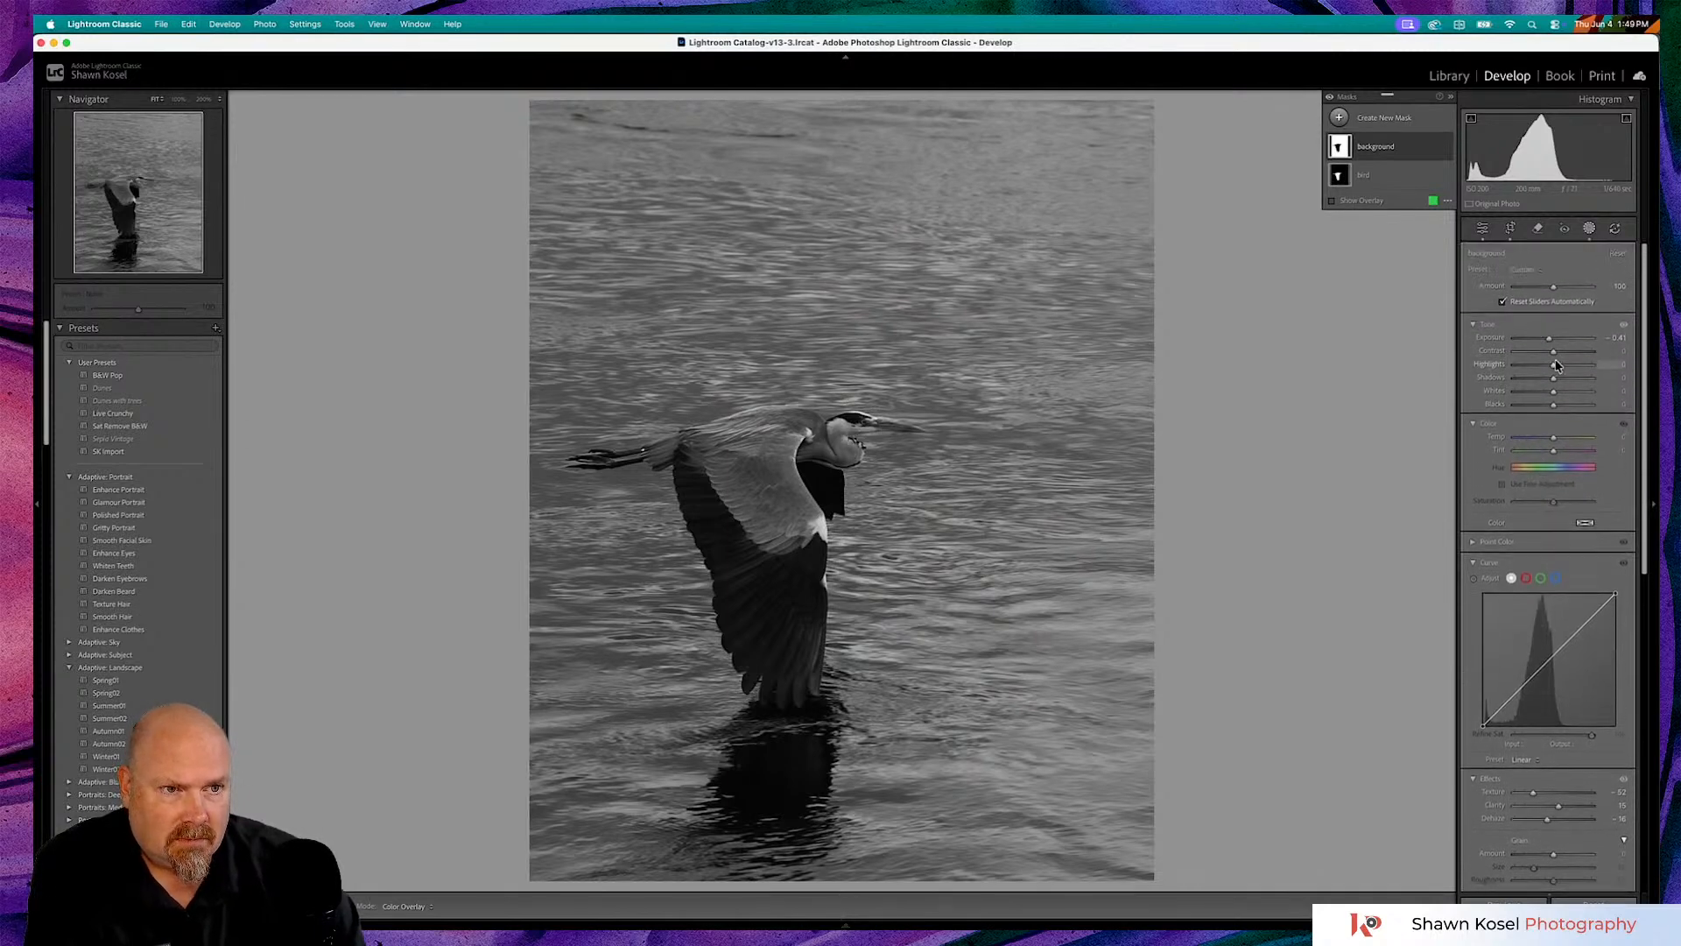
pyautogui.moveTo(1554, 352)
pyautogui.mouseDown()
pyautogui.moveTo(1531, 357)
pyautogui.moveTo(1568, 357)
pyautogui.moveTo(1540, 359)
pyautogui.mouseUp()
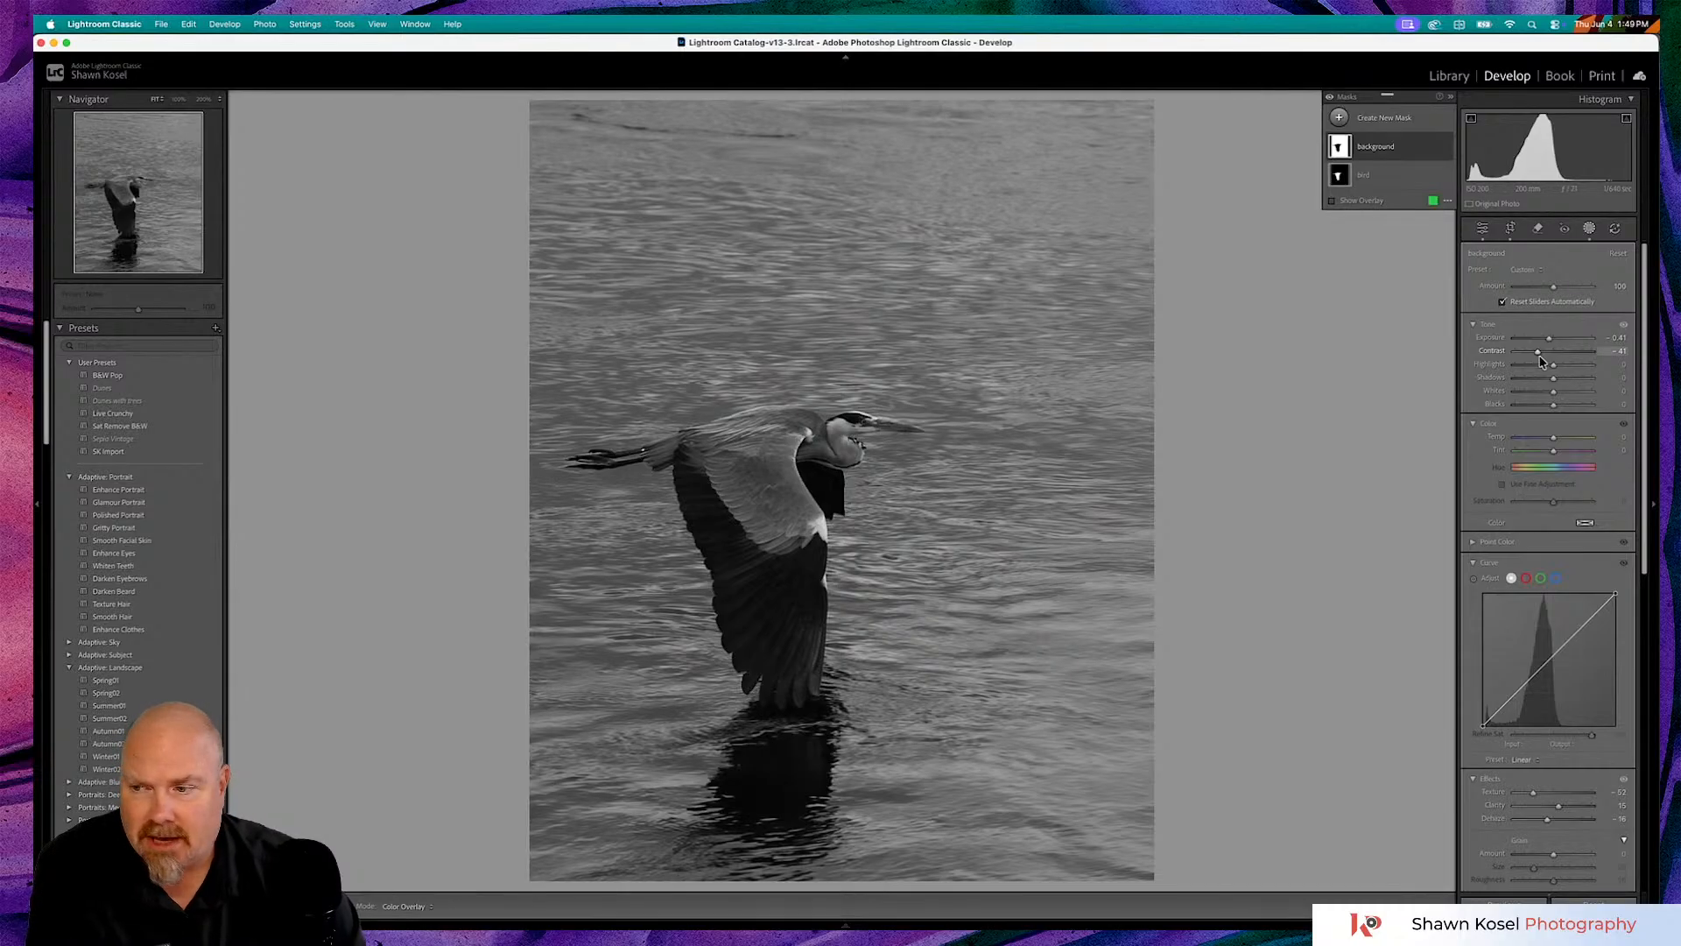
# - Compare the heron photo with all mask adjustments off and on
pyautogui.scroll(-5, 1545, 413)
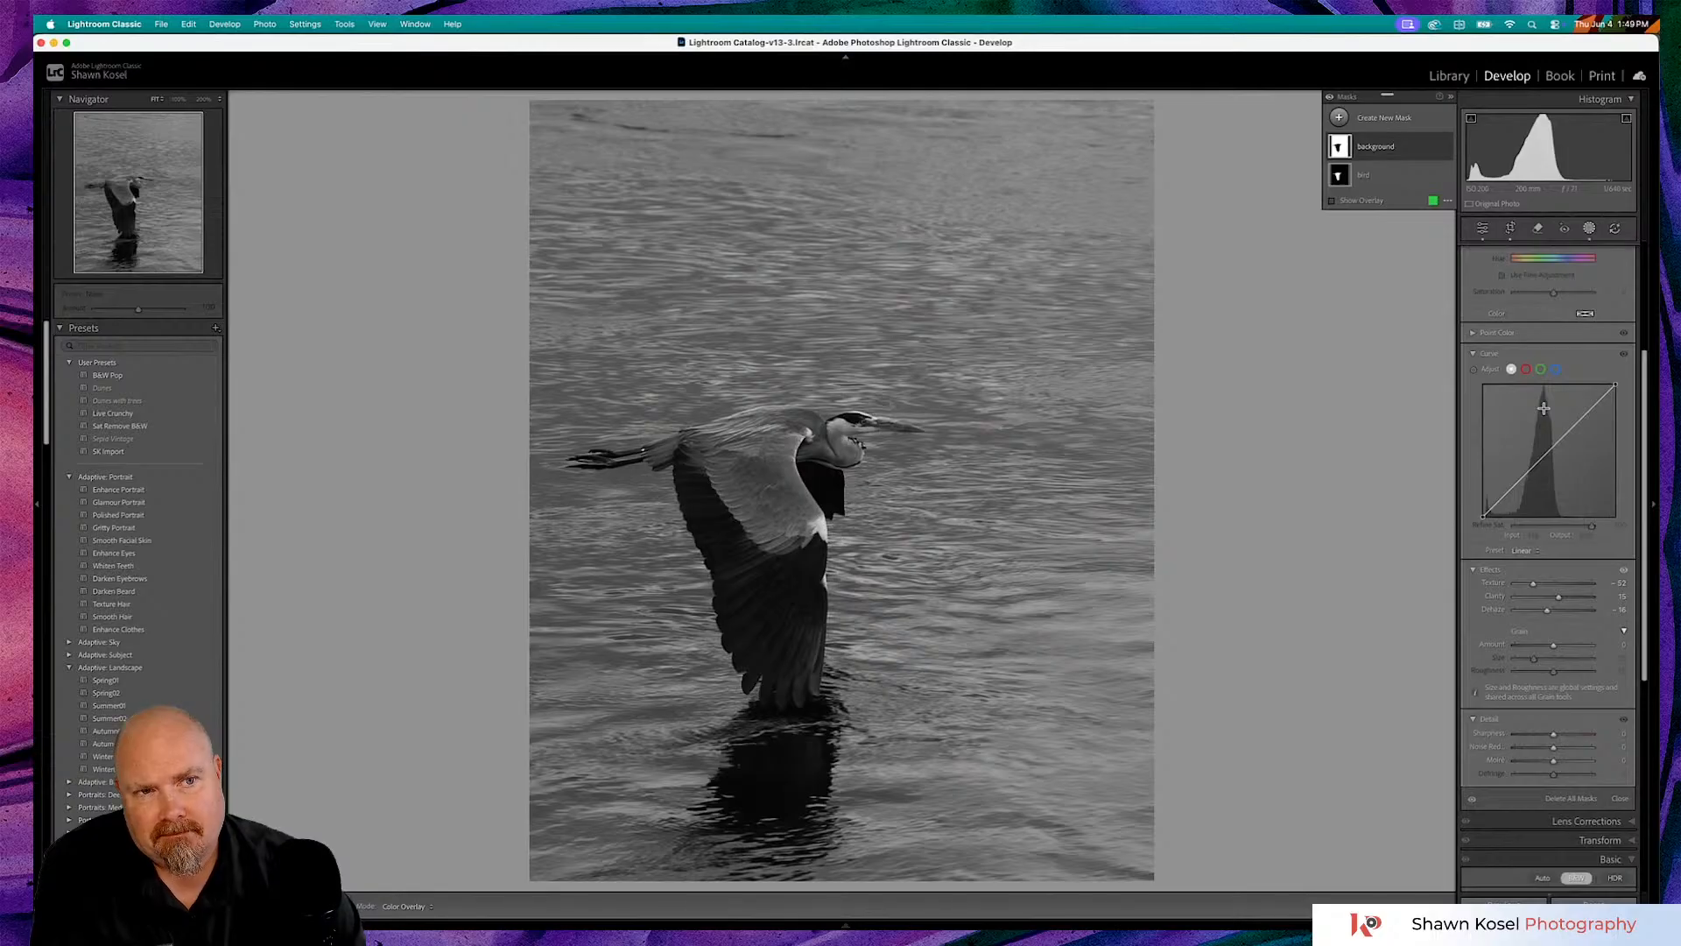
pyautogui.click(1330, 97)
pyautogui.click(1330, 97)
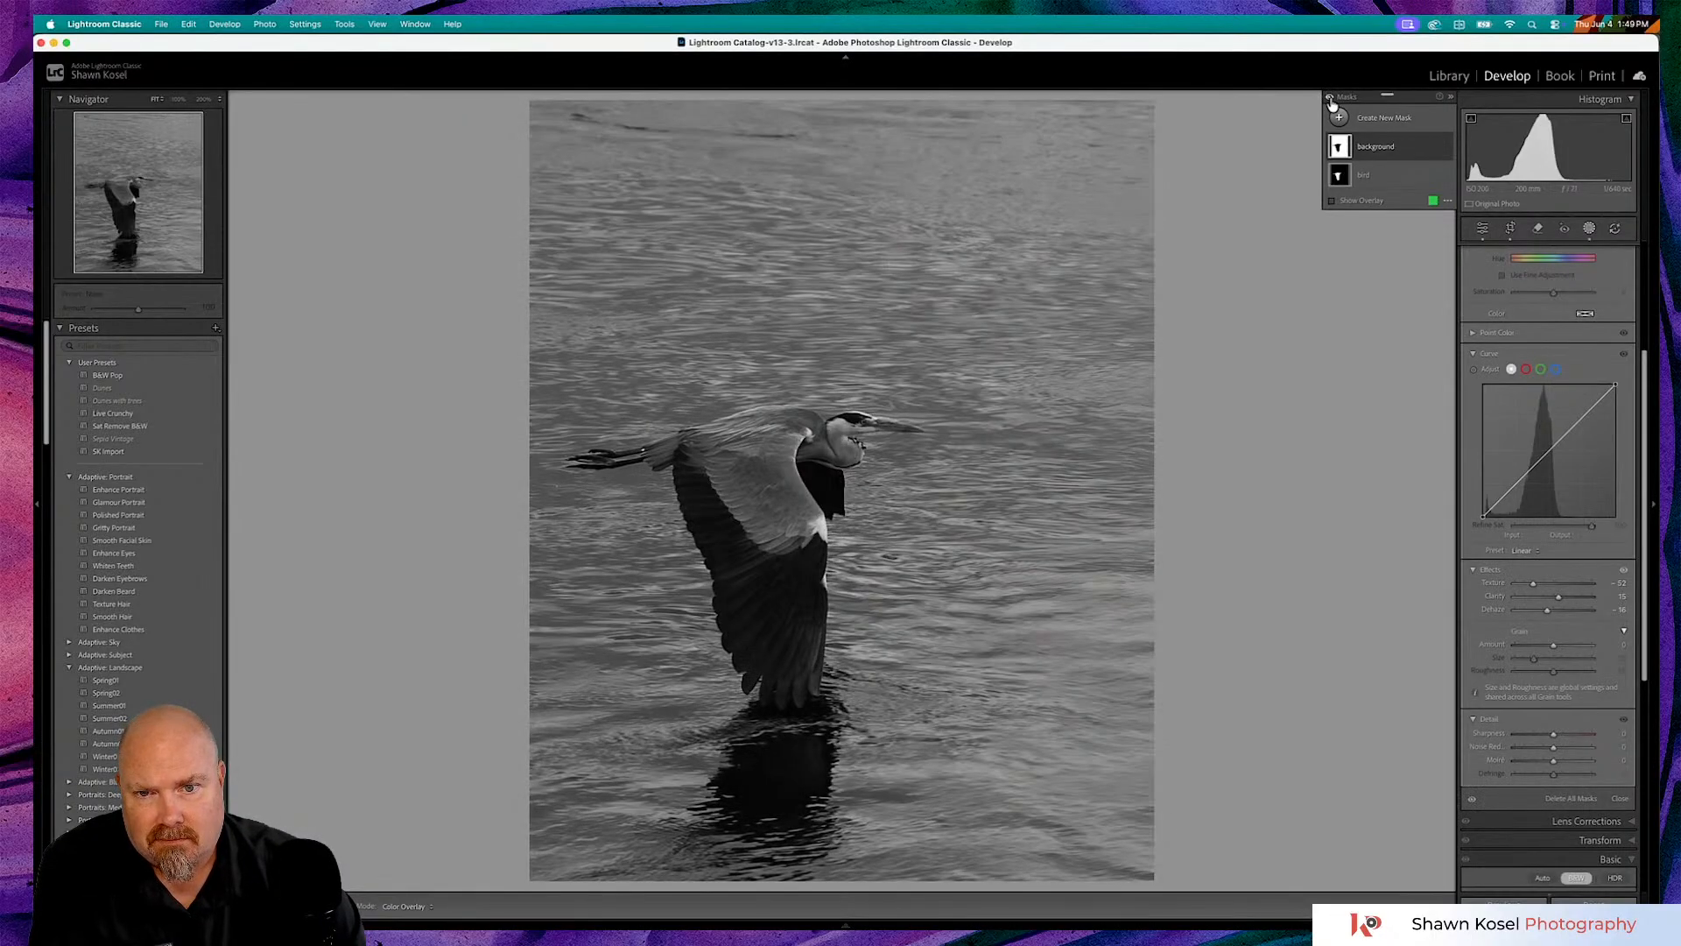
pyautogui.click(1330, 97)
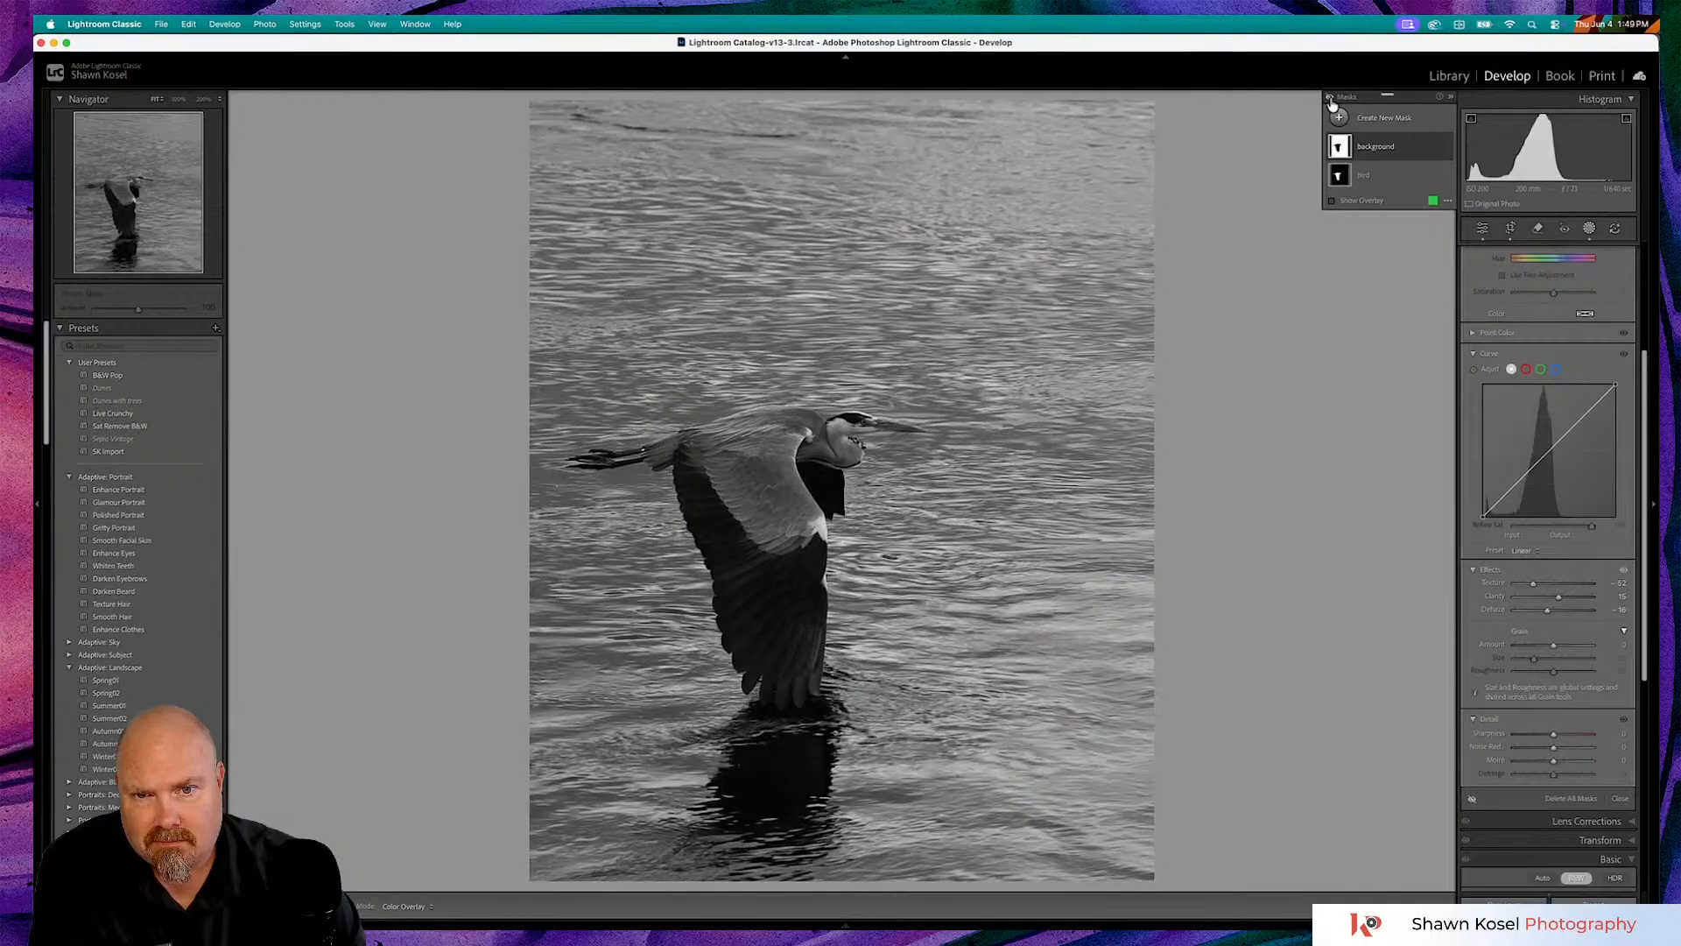
pyautogui.click(1330, 97)
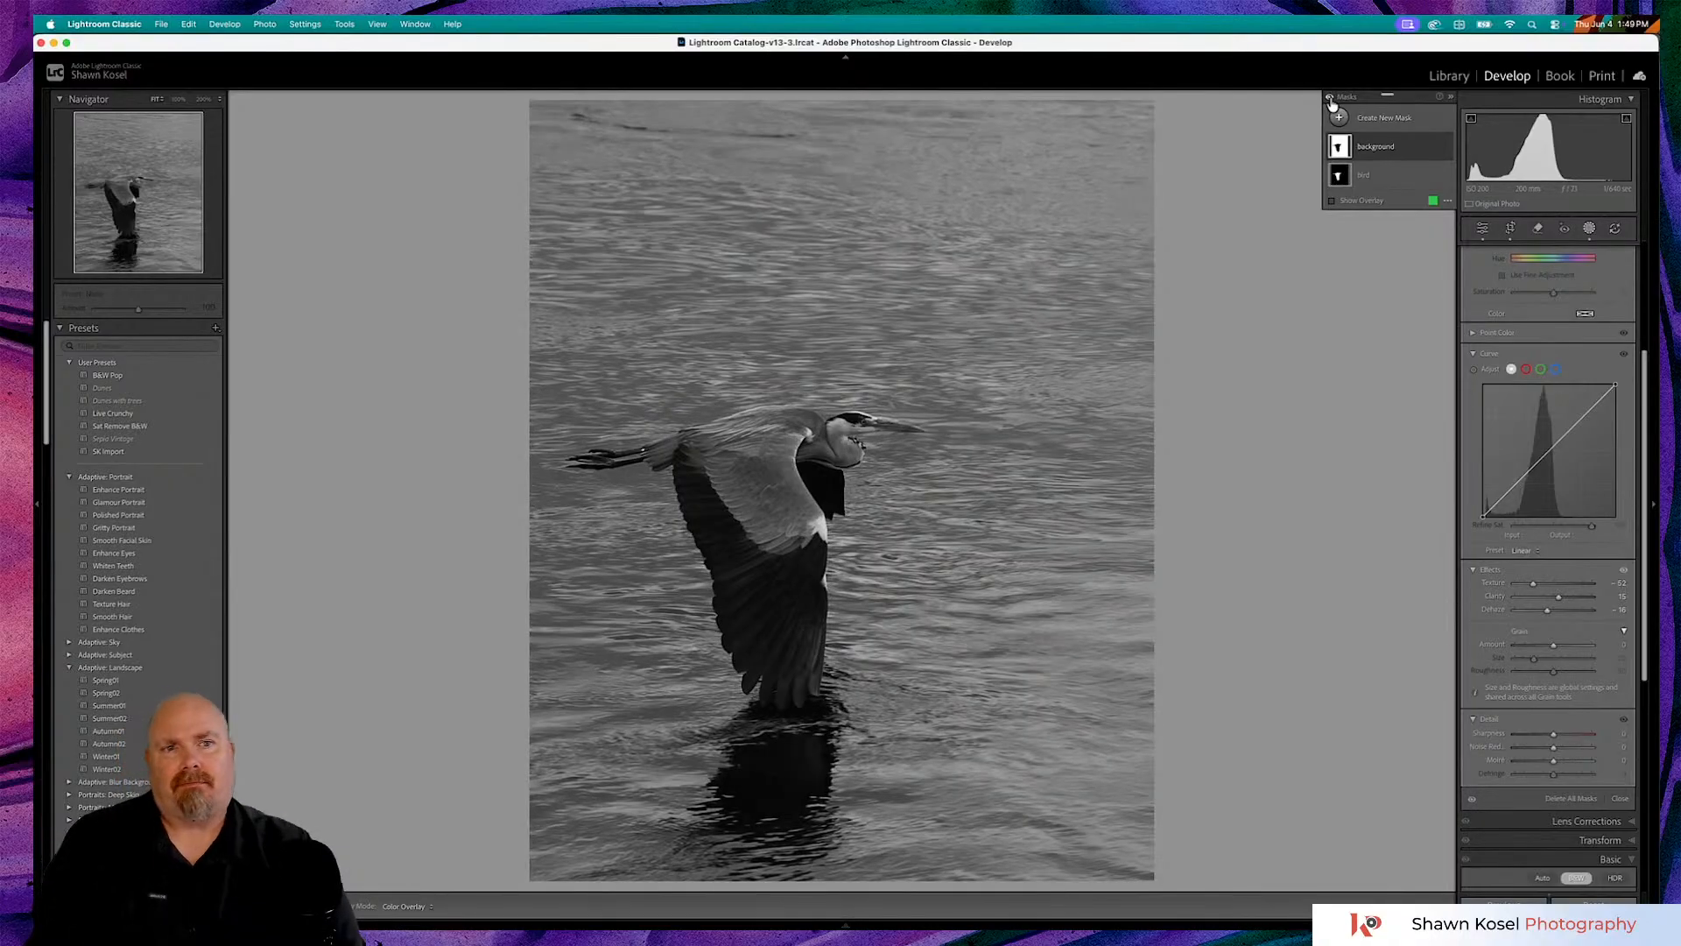
# - Brighten the bird mask with exposure about 0.38, contrast about 13, shadows about 12 and whites about 21
pyautogui.click(1396, 179)
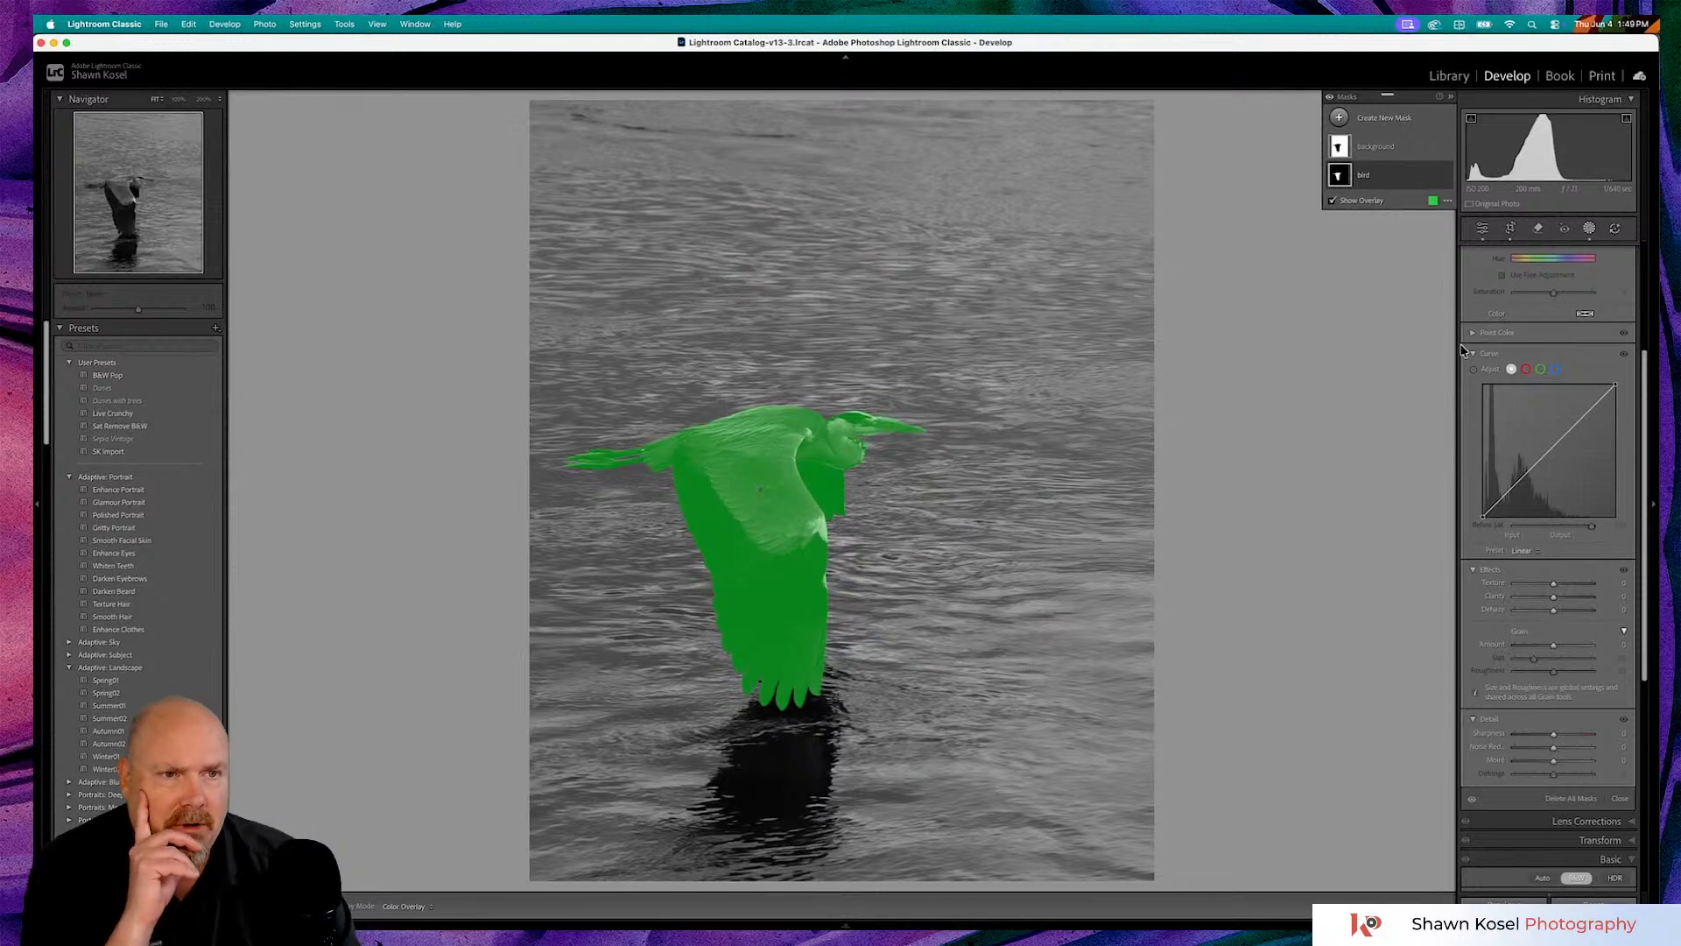
pyautogui.scroll(5, 1548, 362)
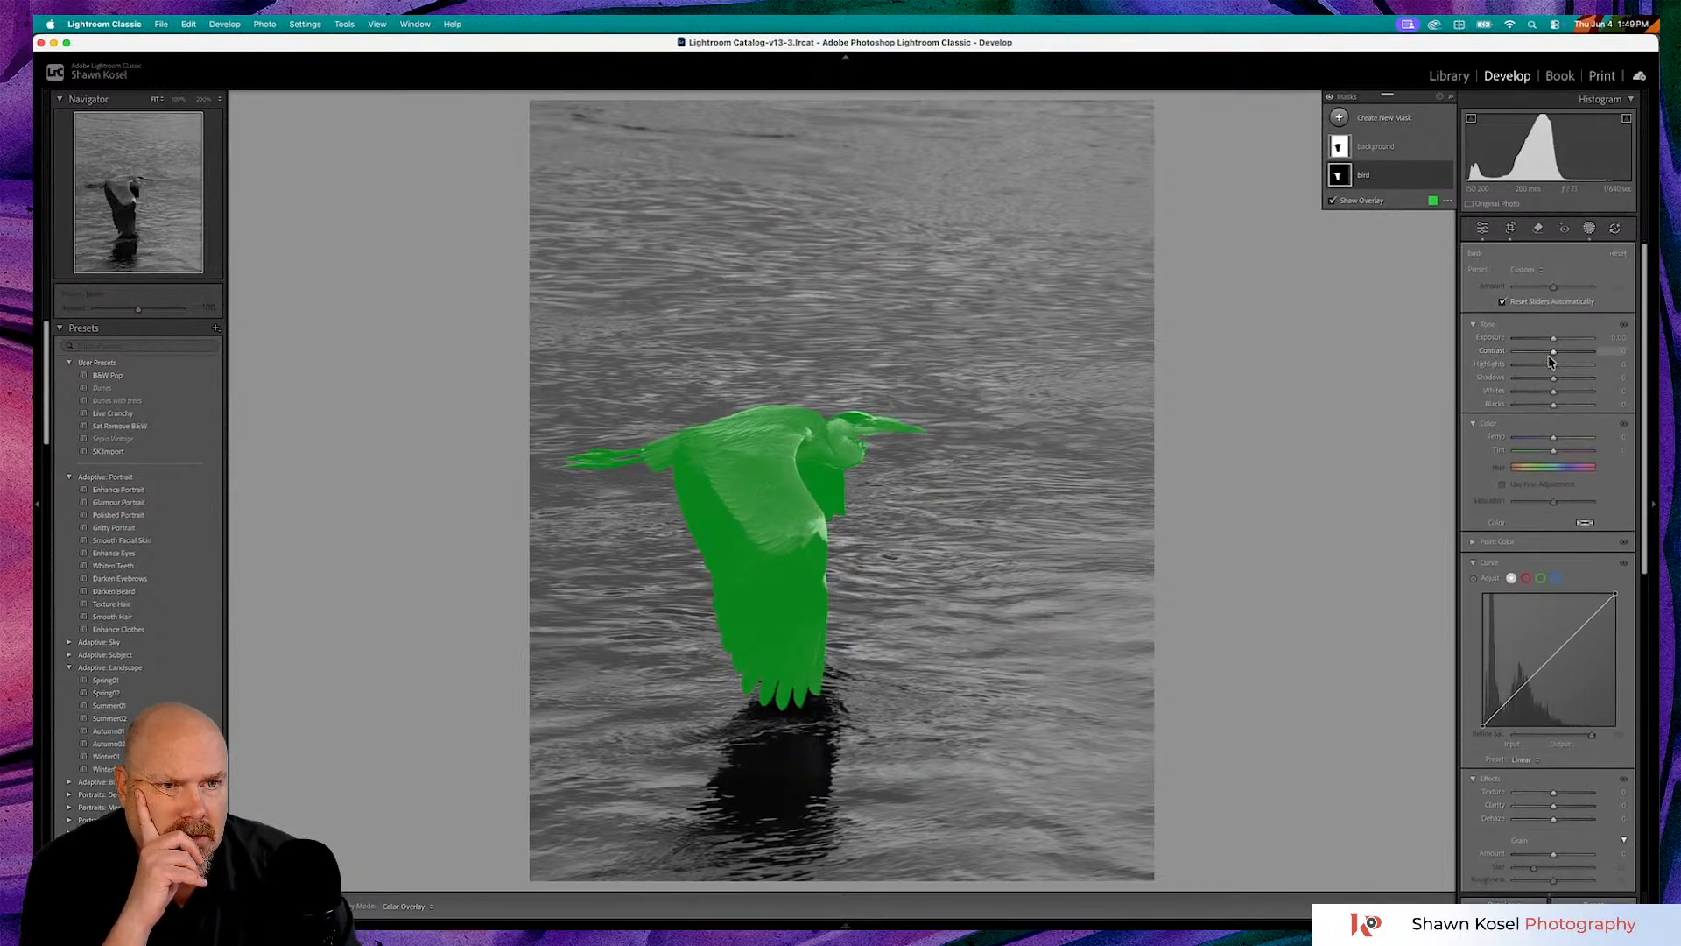
pyautogui.moveTo(1554, 338); pyautogui.dragTo(1558, 342)
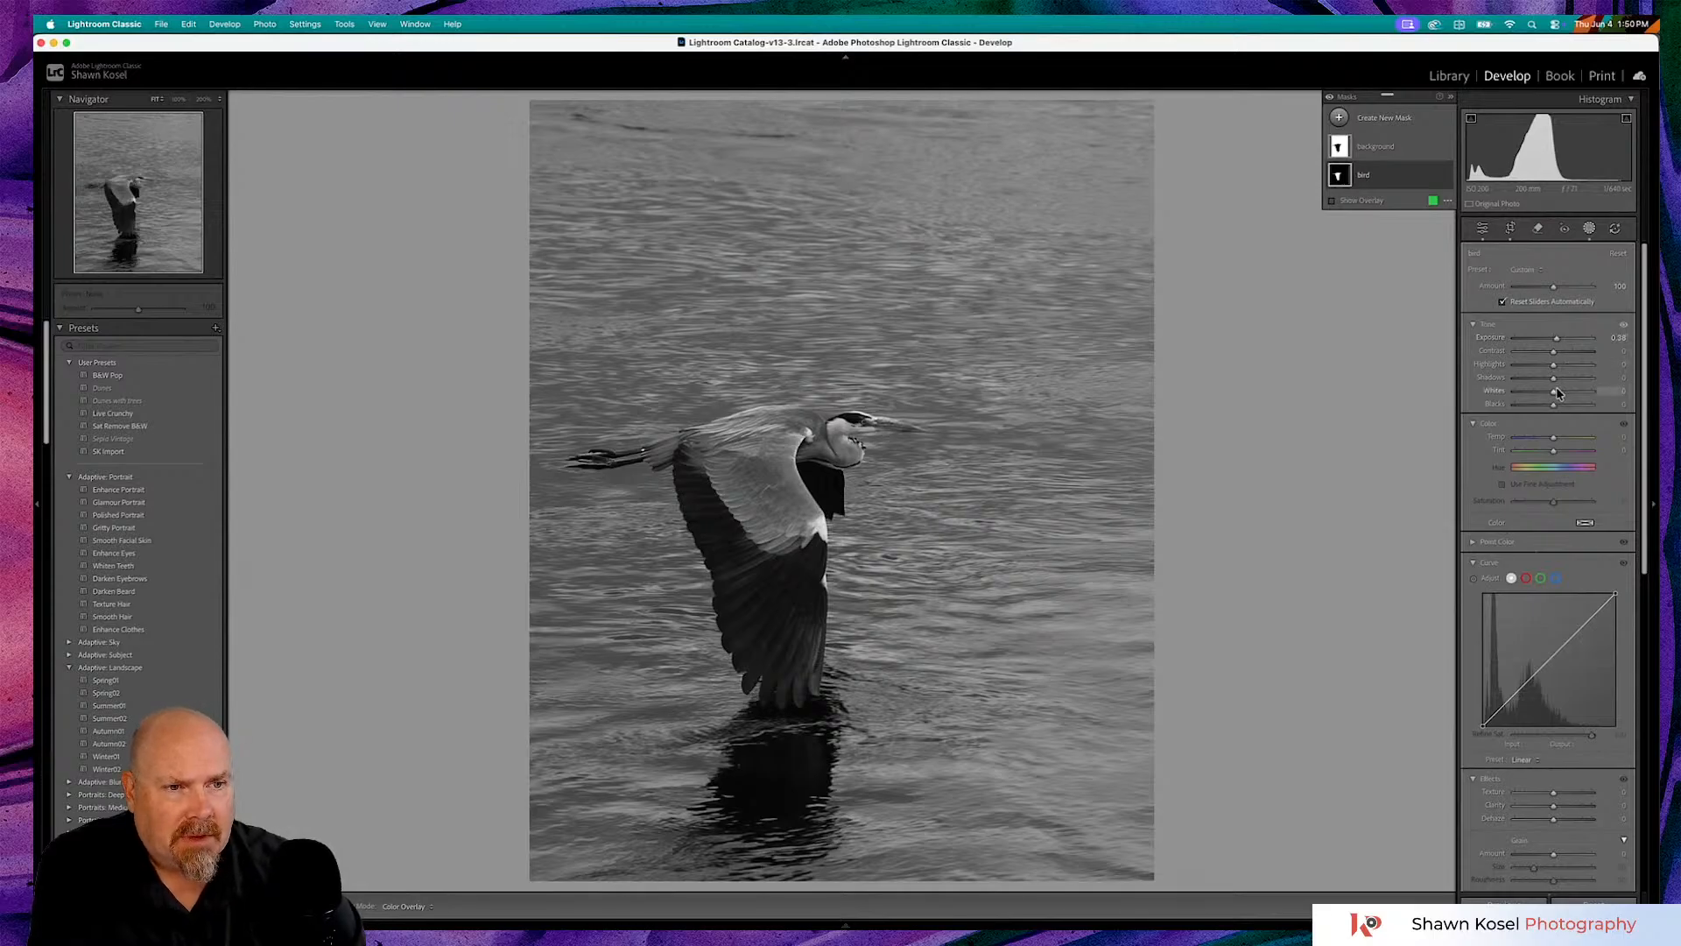
pyautogui.moveTo(1556, 393); pyautogui.dragTo(1560, 382)
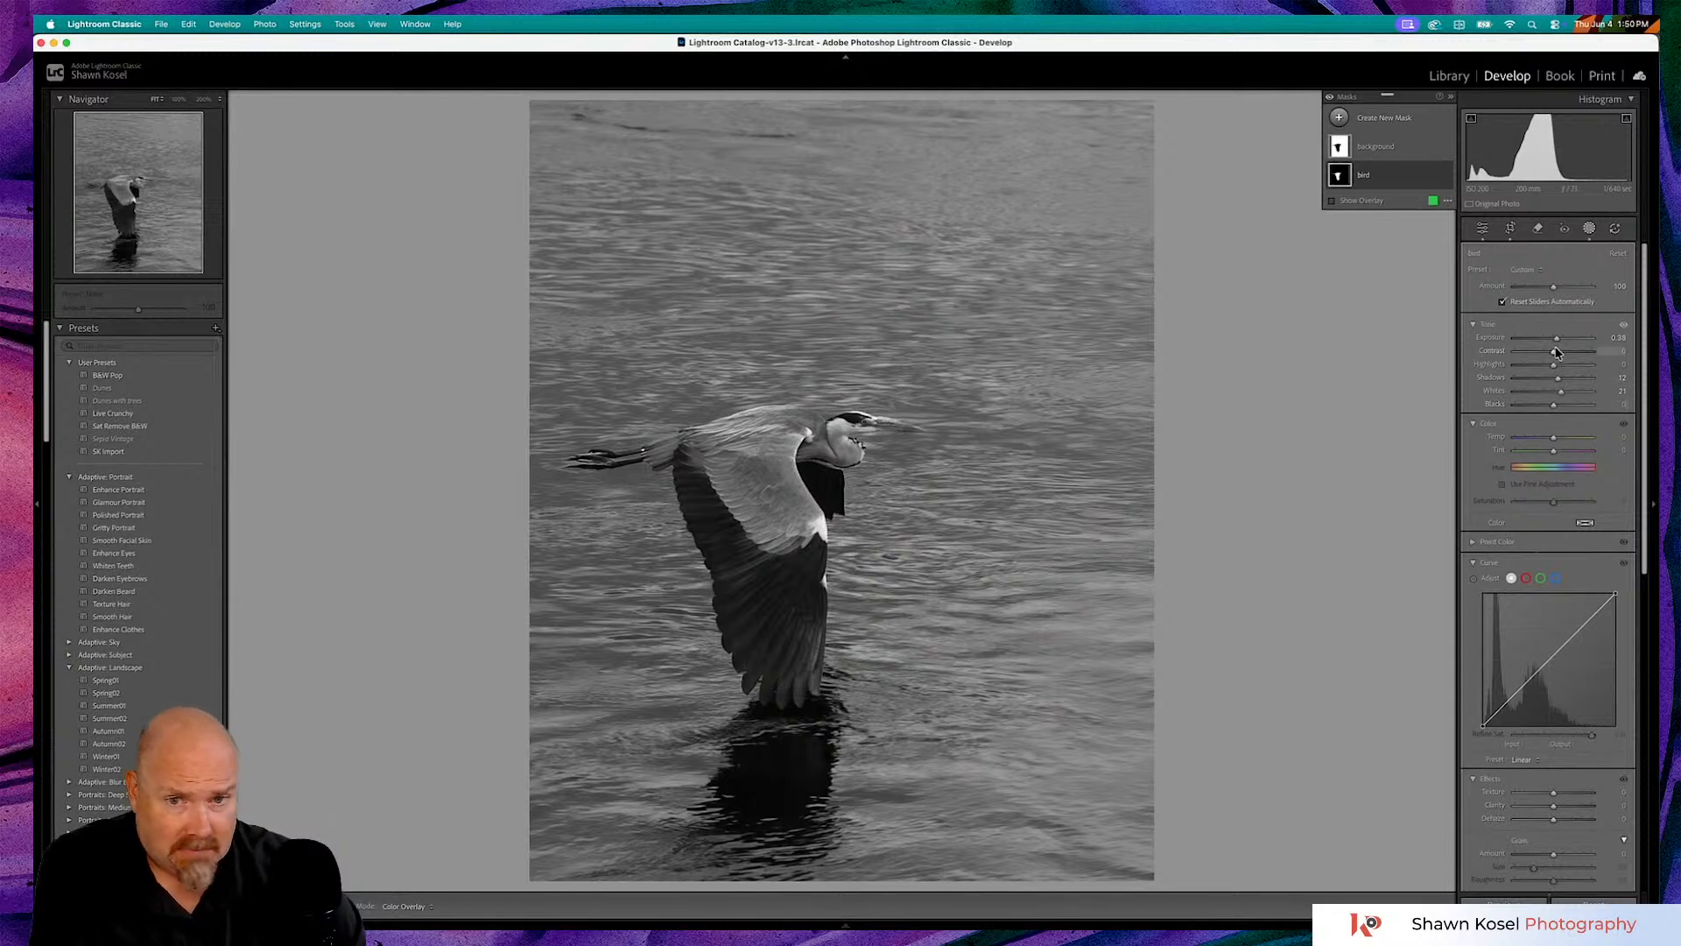
pyautogui.moveTo(1554, 355); pyautogui.dragTo(1559, 354)
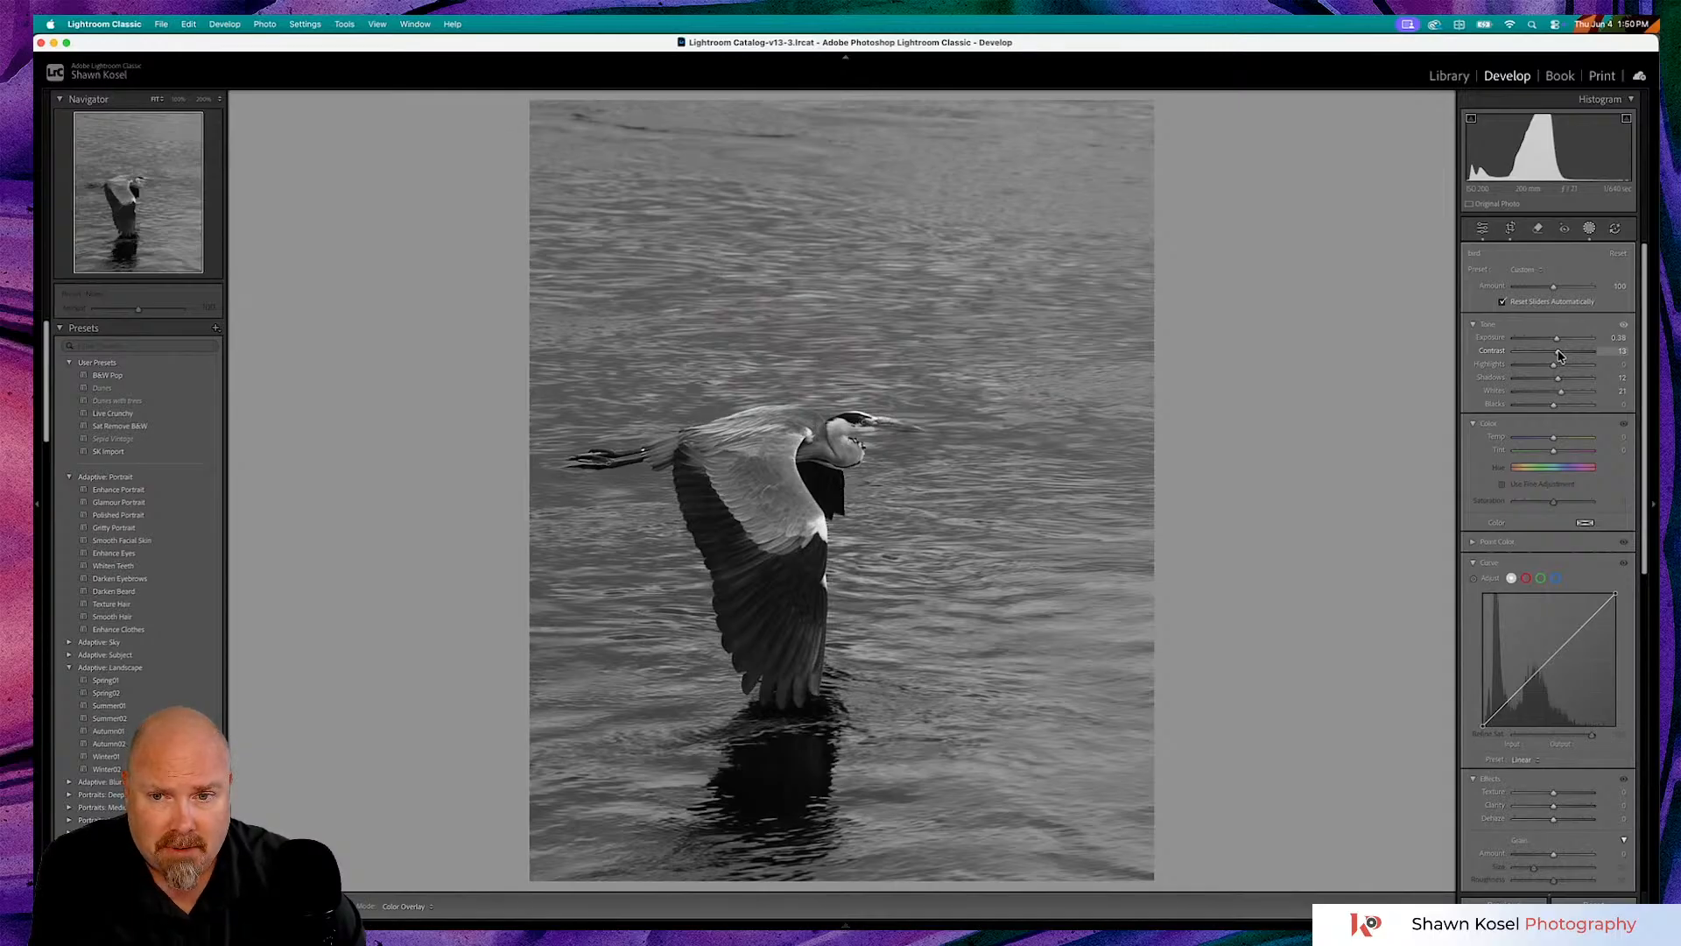
pyautogui.moveTo(1560, 354); pyautogui.dragTo(1559, 354)
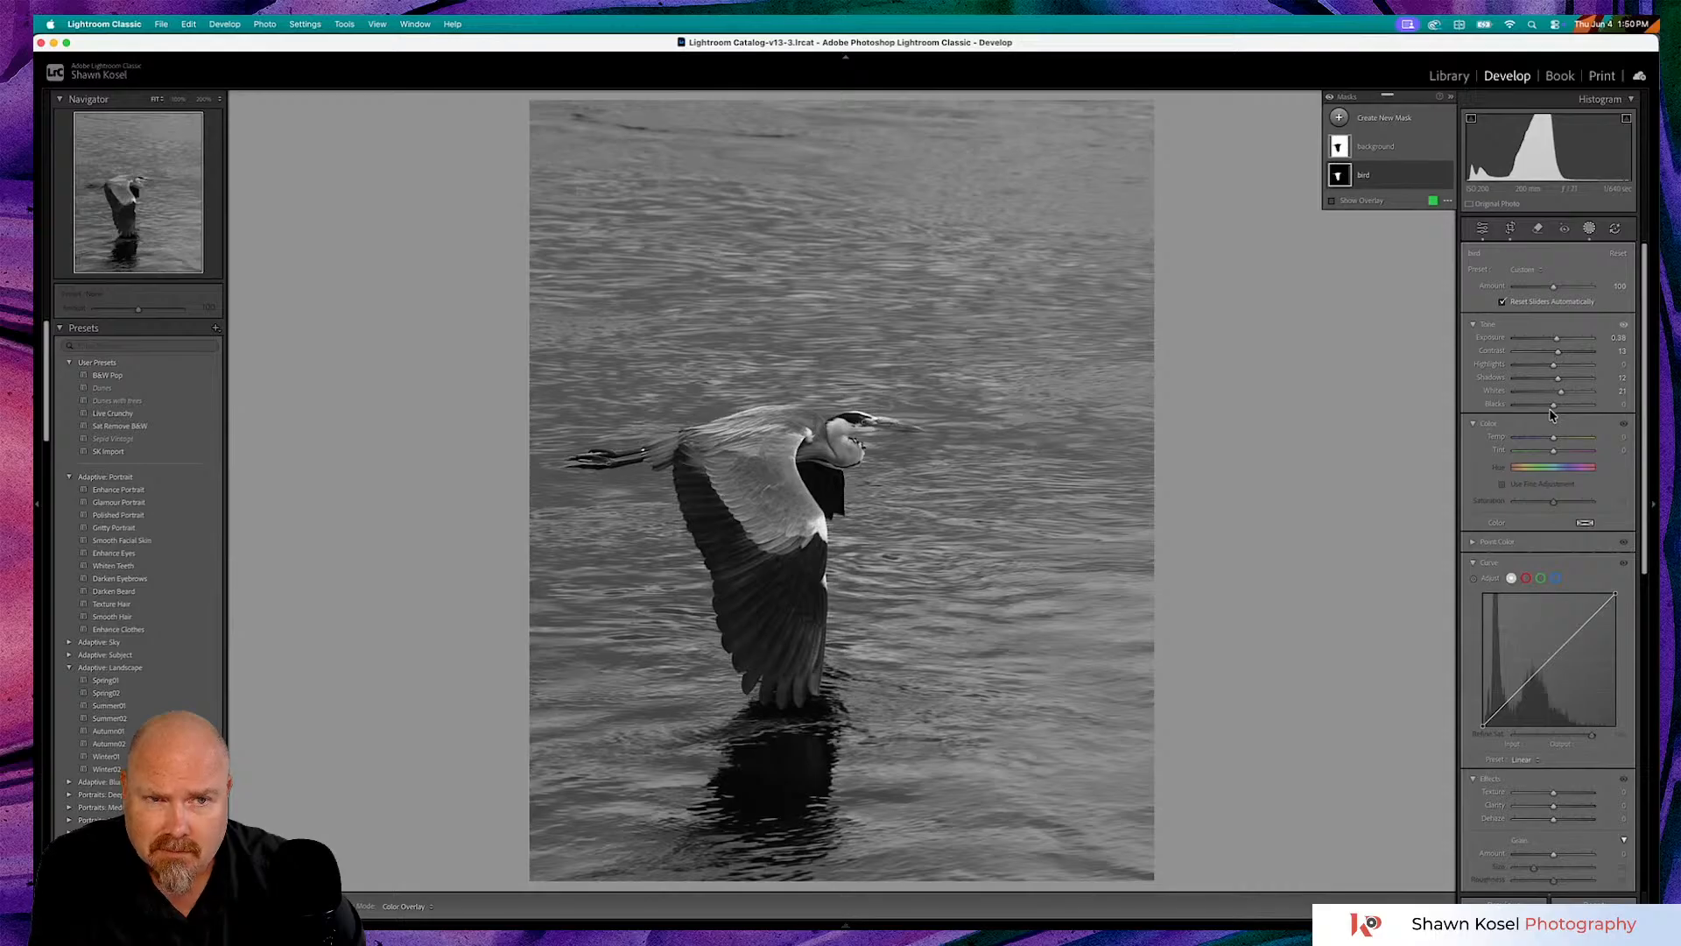
# - Hide and show both masks' effects to check how the brightened bird stands out from the water
pyautogui.click(1330, 99)
pyautogui.click(1330, 98)
pyautogui.click(1330, 98)
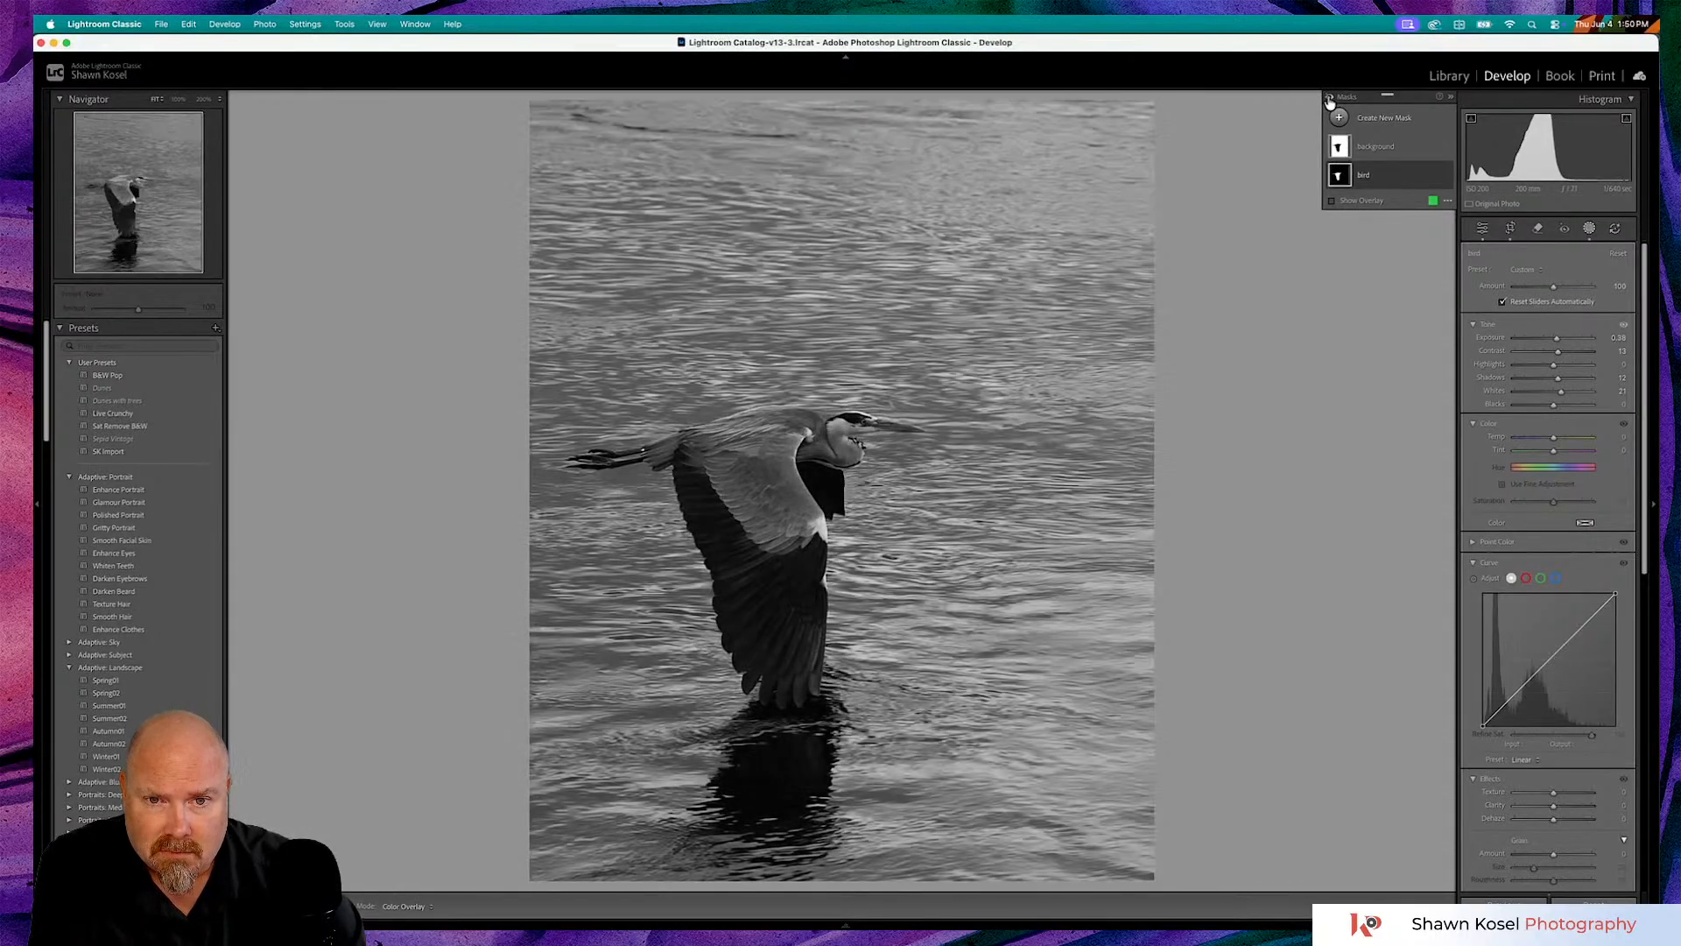
pyautogui.click(1330, 98)
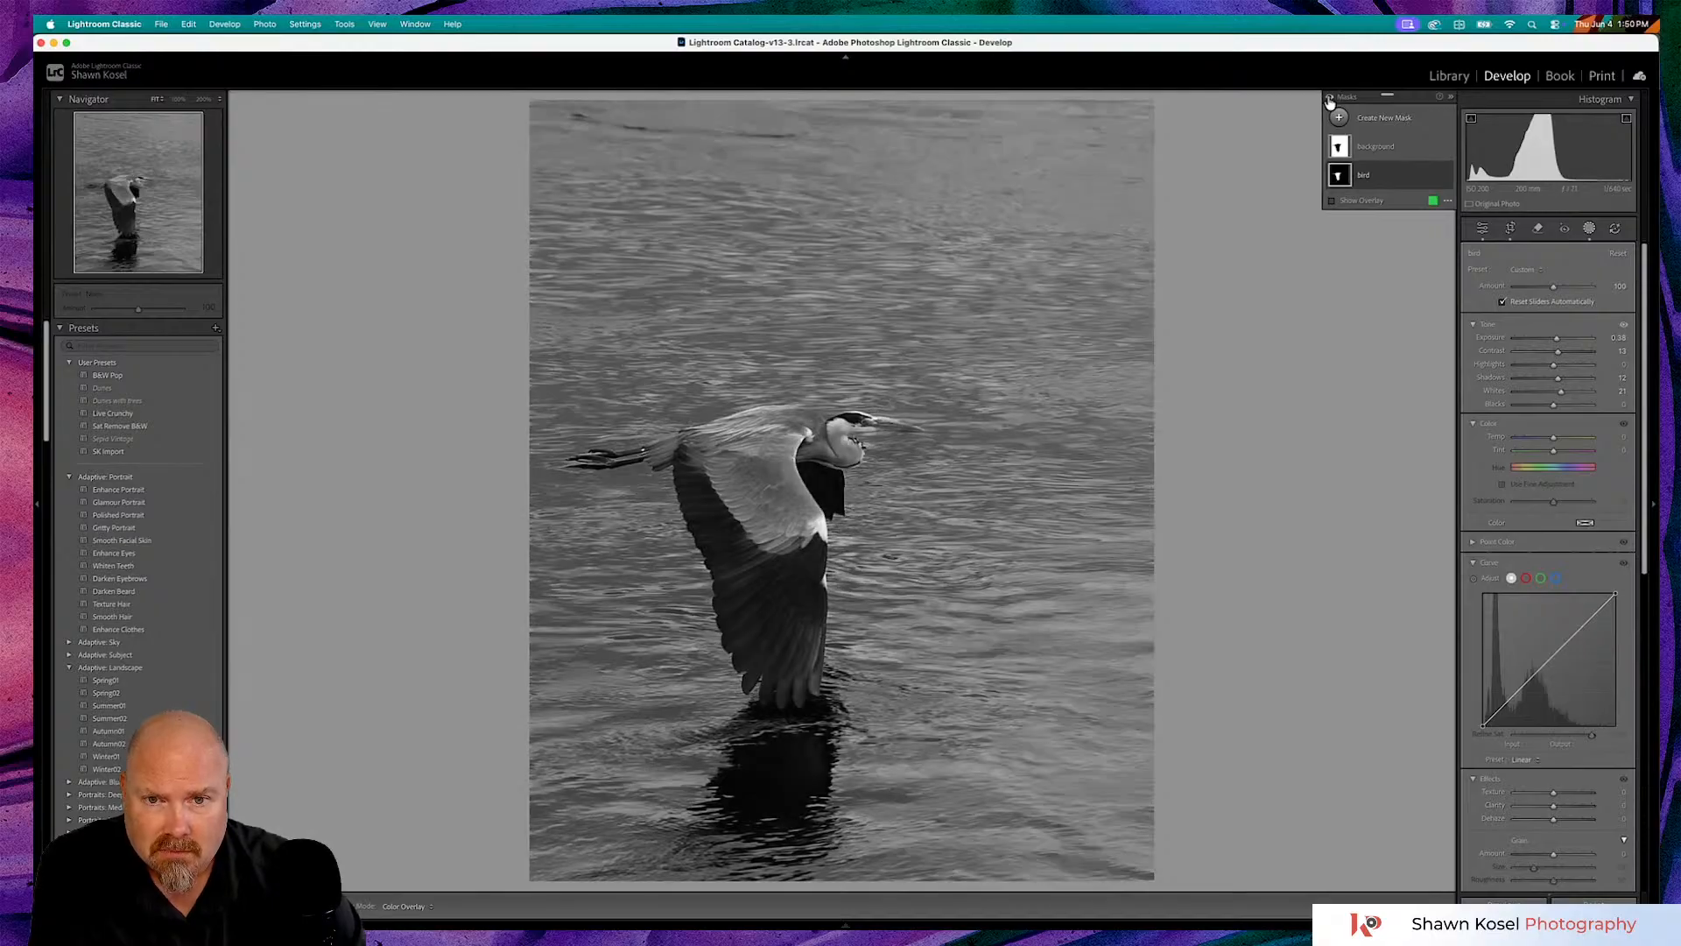
pyautogui.click(1330, 98)
pyautogui.click(1330, 98)
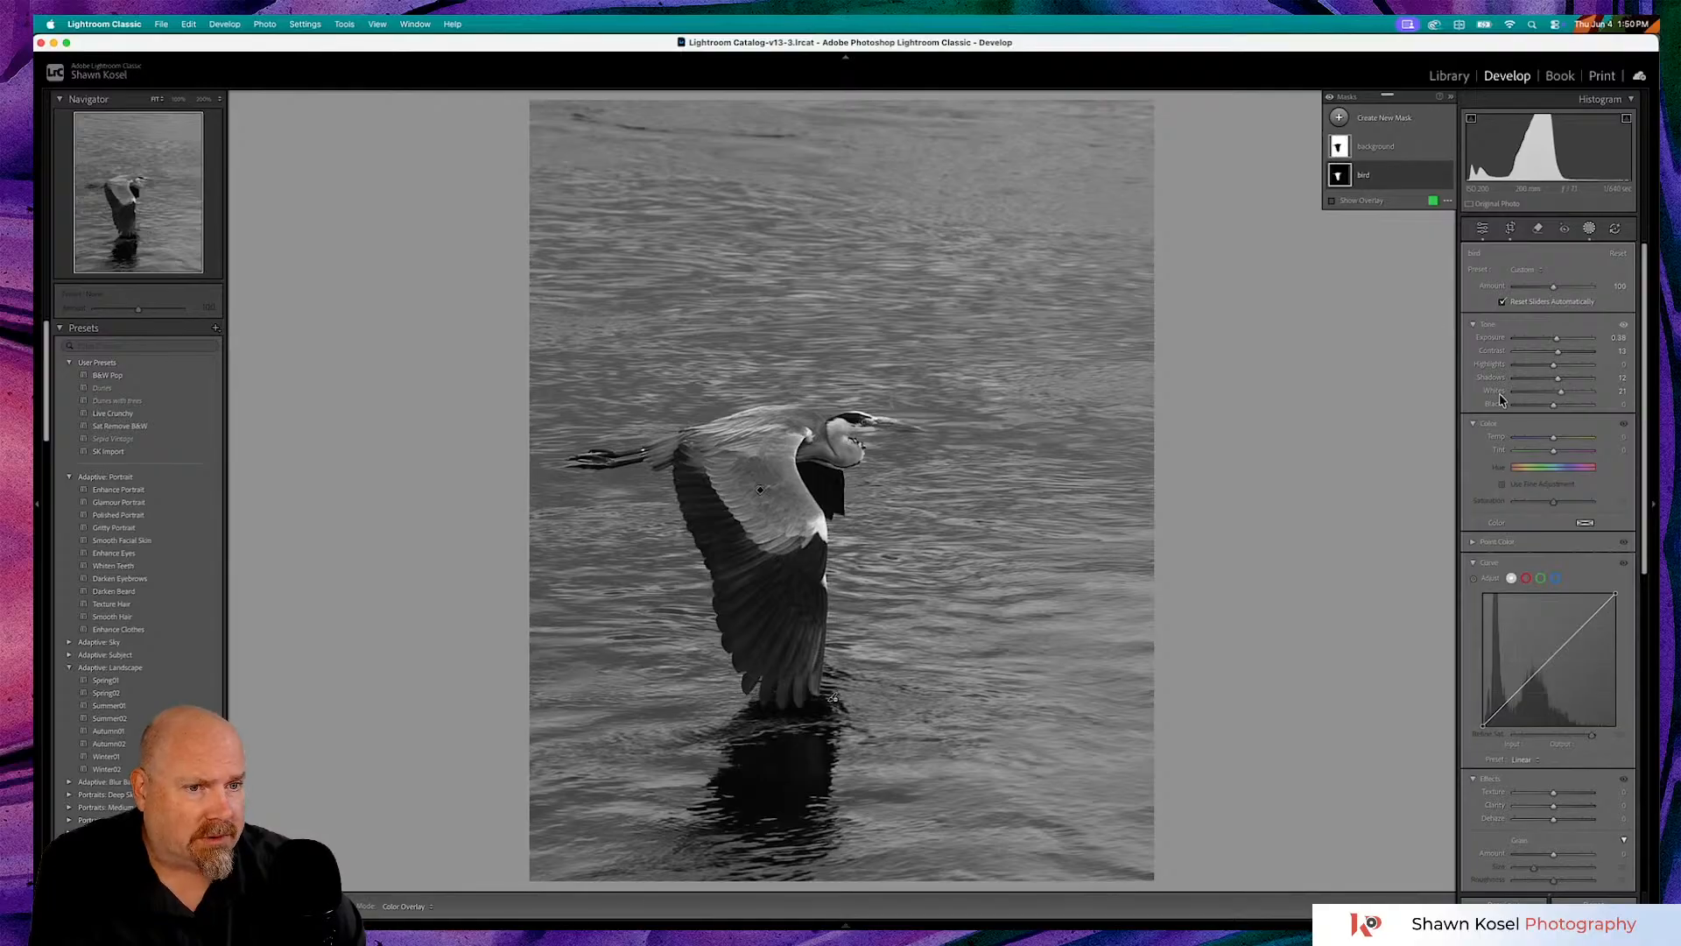
# - Lower the bird mask's whites slightly, and set its texture to about 16, clarity to about -13 and dehaze to about -13
pyautogui.moveTo(1561, 393); pyautogui.dragTo(1558, 397)
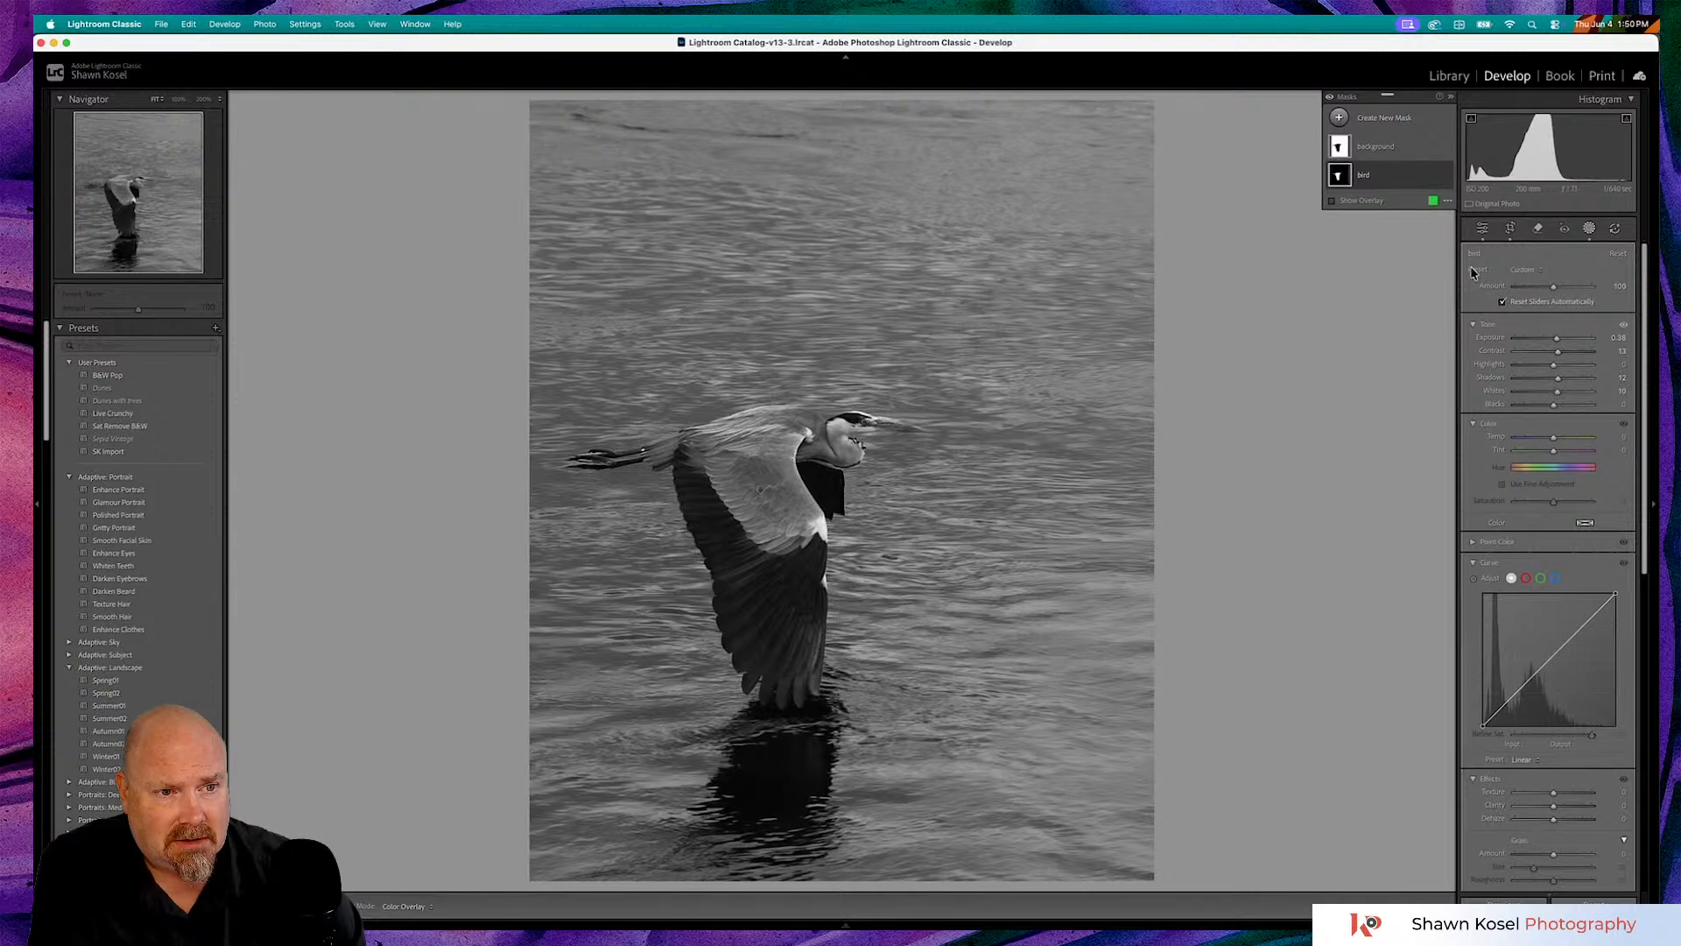
pyautogui.scroll(-5, 1550, 490)
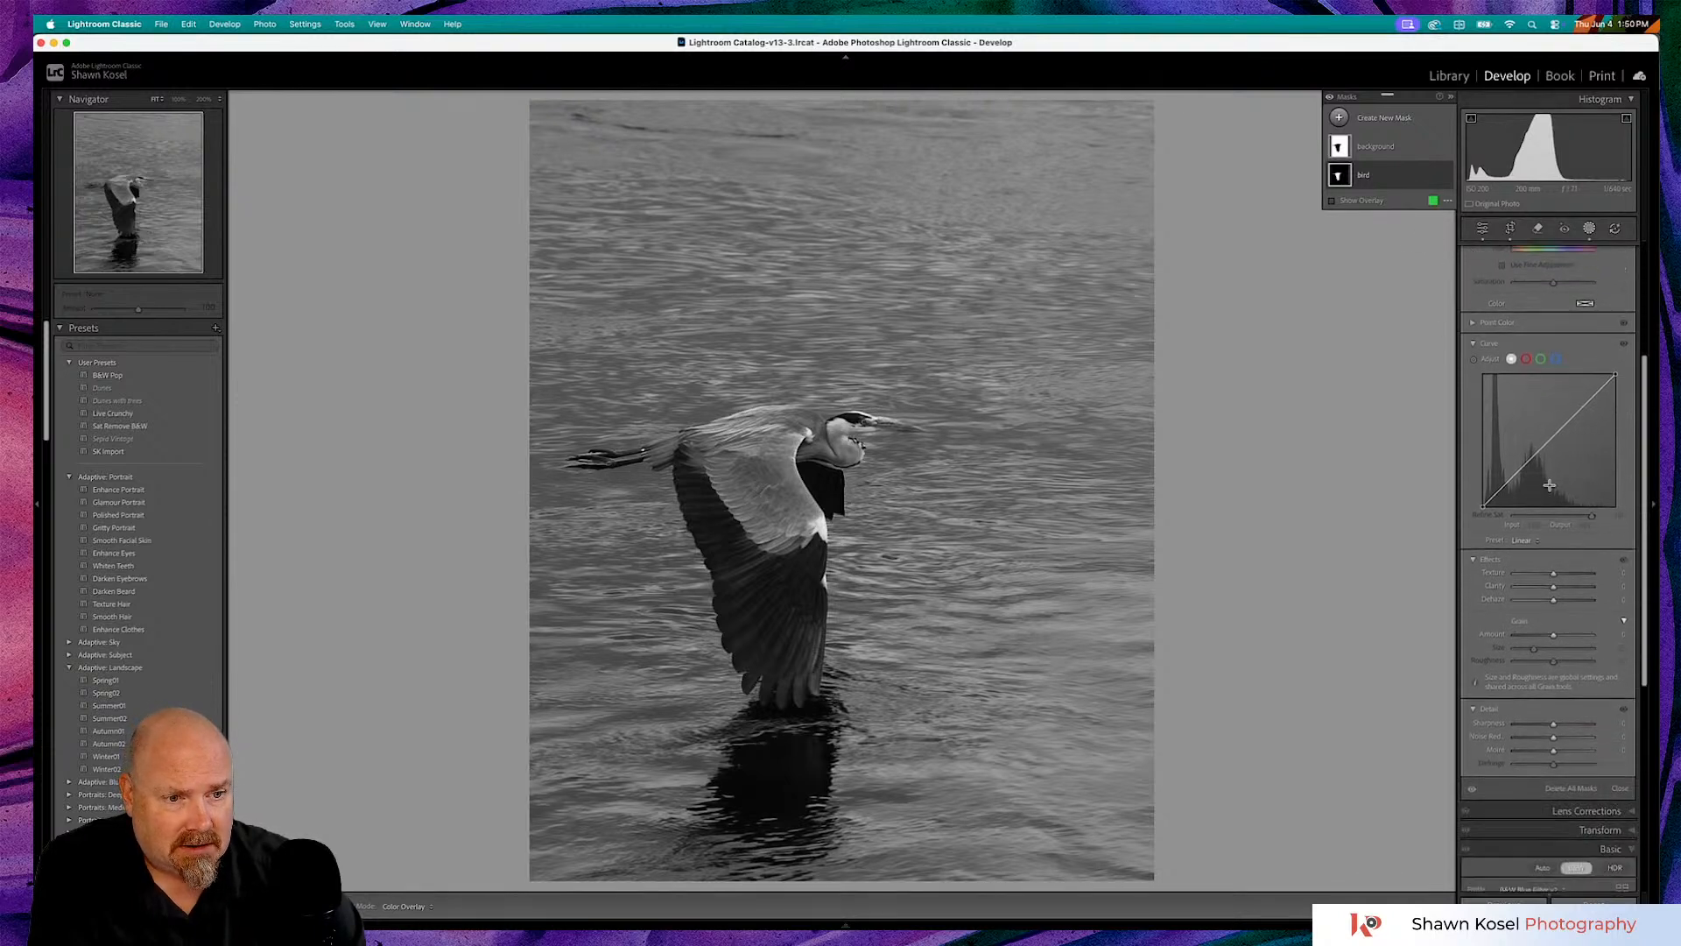
pyautogui.moveTo(1552, 517); pyautogui.dragTo(1563, 515)
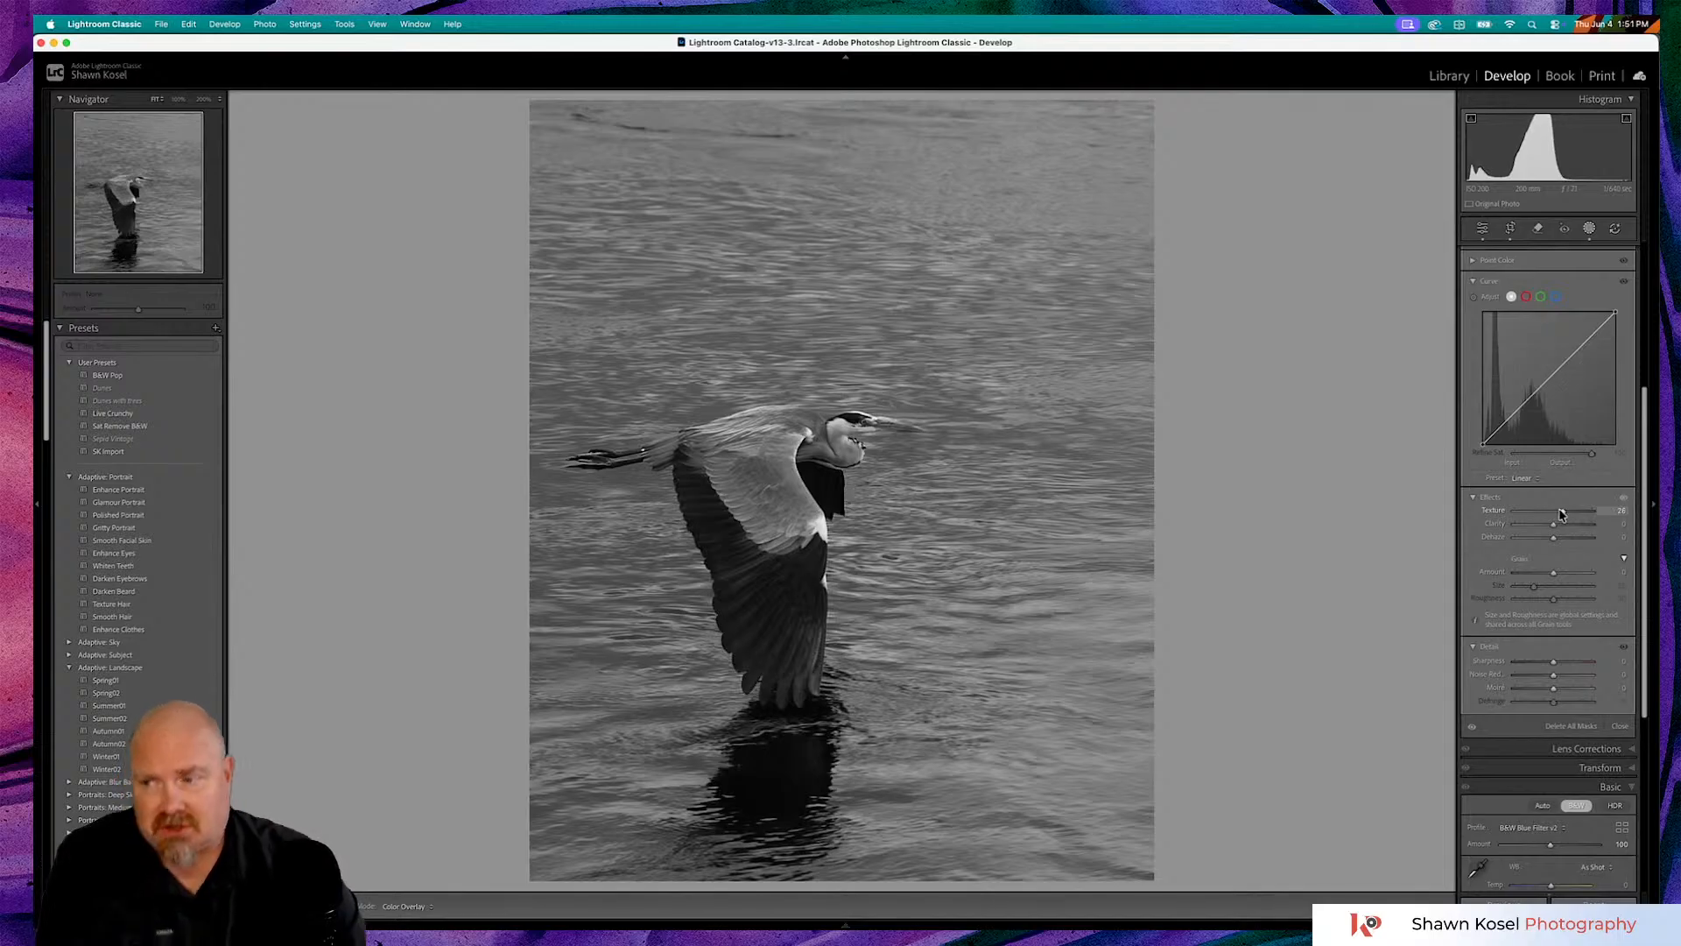
pyautogui.moveTo(1563, 515)
pyautogui.mouseDown()
pyautogui.moveTo(1538, 530)
pyautogui.moveTo(1579, 528)
pyautogui.moveTo(1545, 528)
pyautogui.moveTo(1558, 514)
pyautogui.moveTo(1550, 528)
pyautogui.mouseUp()
pyautogui.moveTo(1550, 528); pyautogui.dragTo(1550, 544)
pyautogui.click(1554, 539)
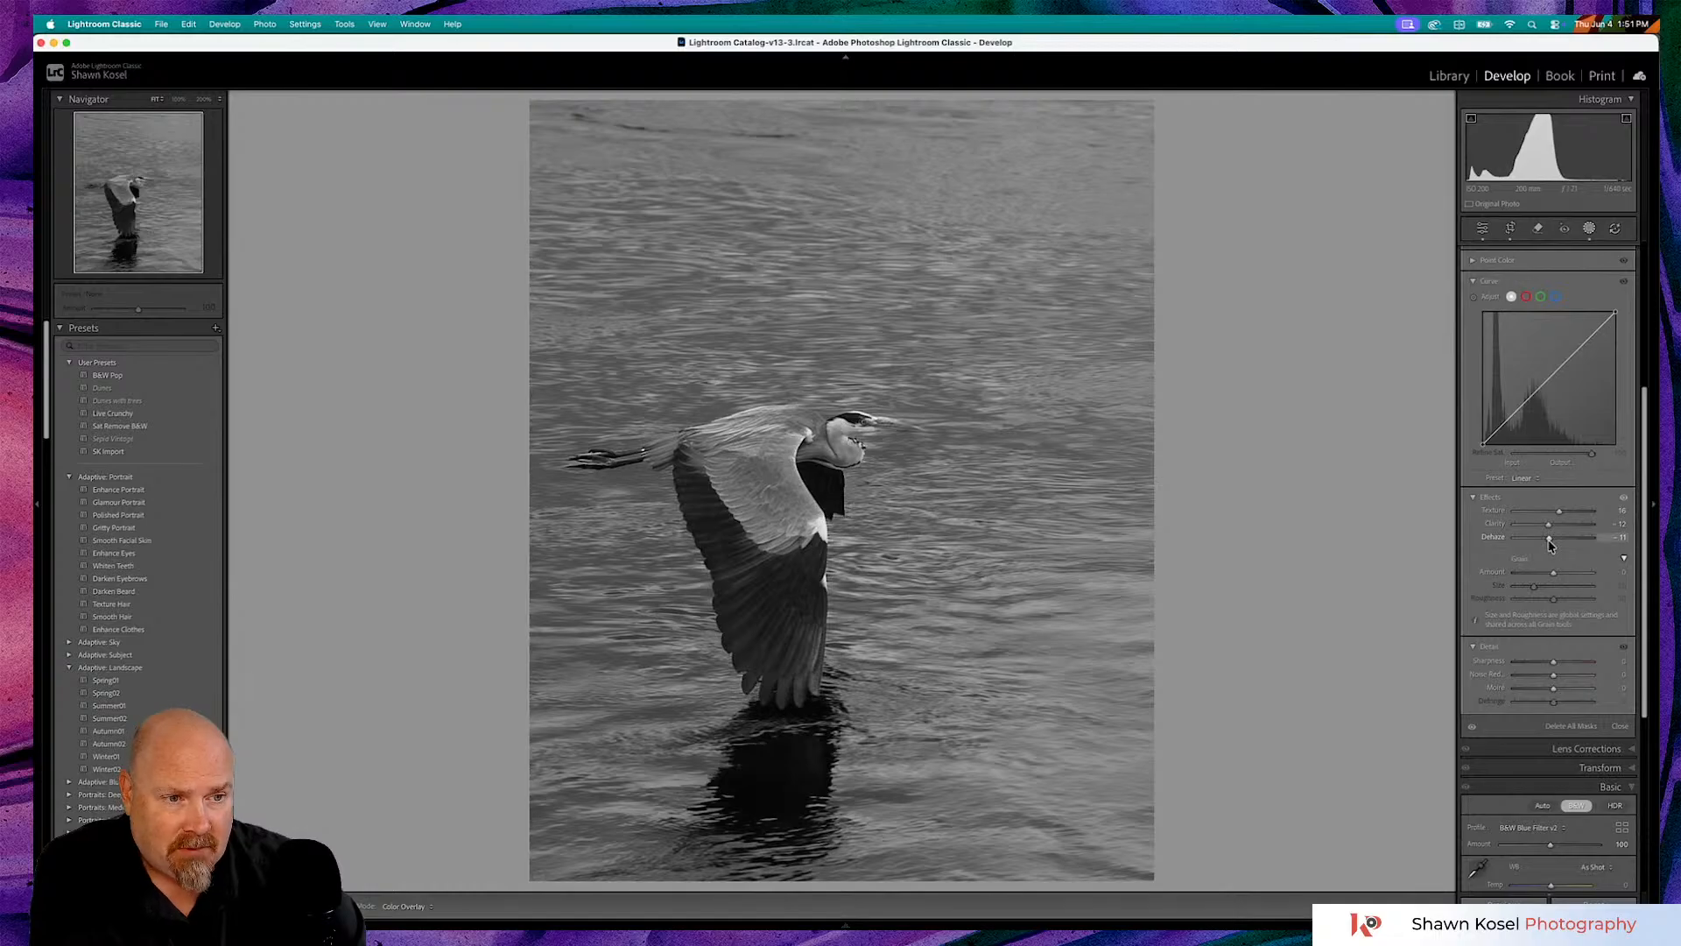
pyautogui.moveTo(1550, 545); pyautogui.dragTo(1549, 545)
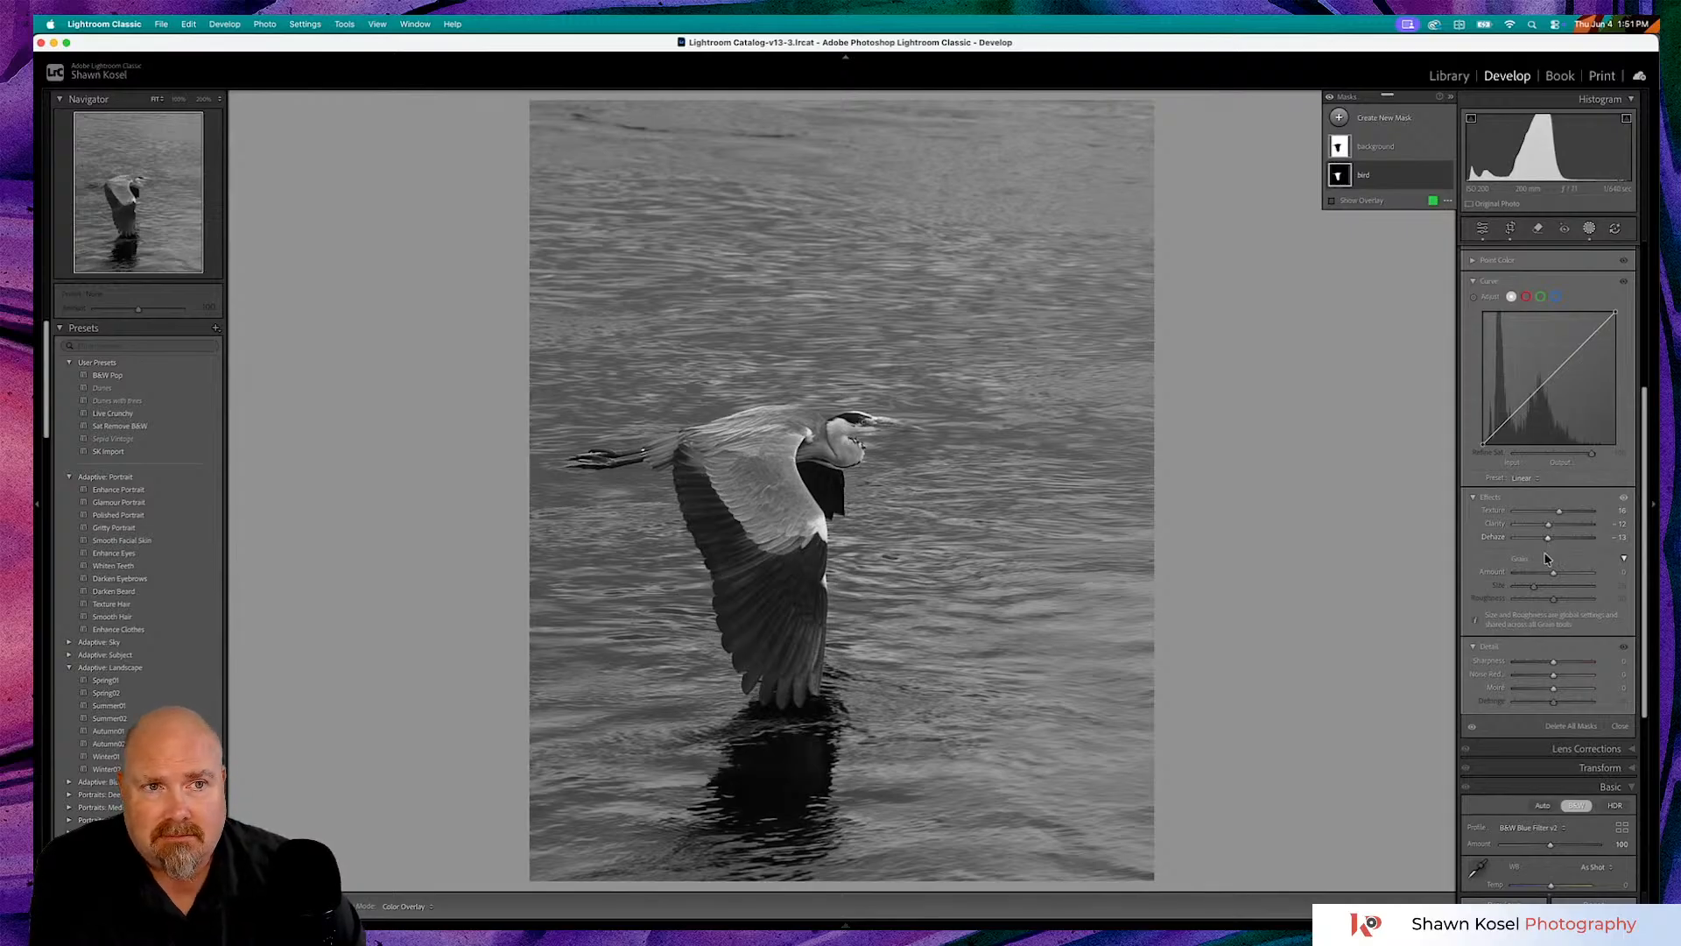
# - Compare the edit with the masks off and on, and with the original color photo
pyautogui.click(1332, 101)
pyautogui.click(1332, 102)
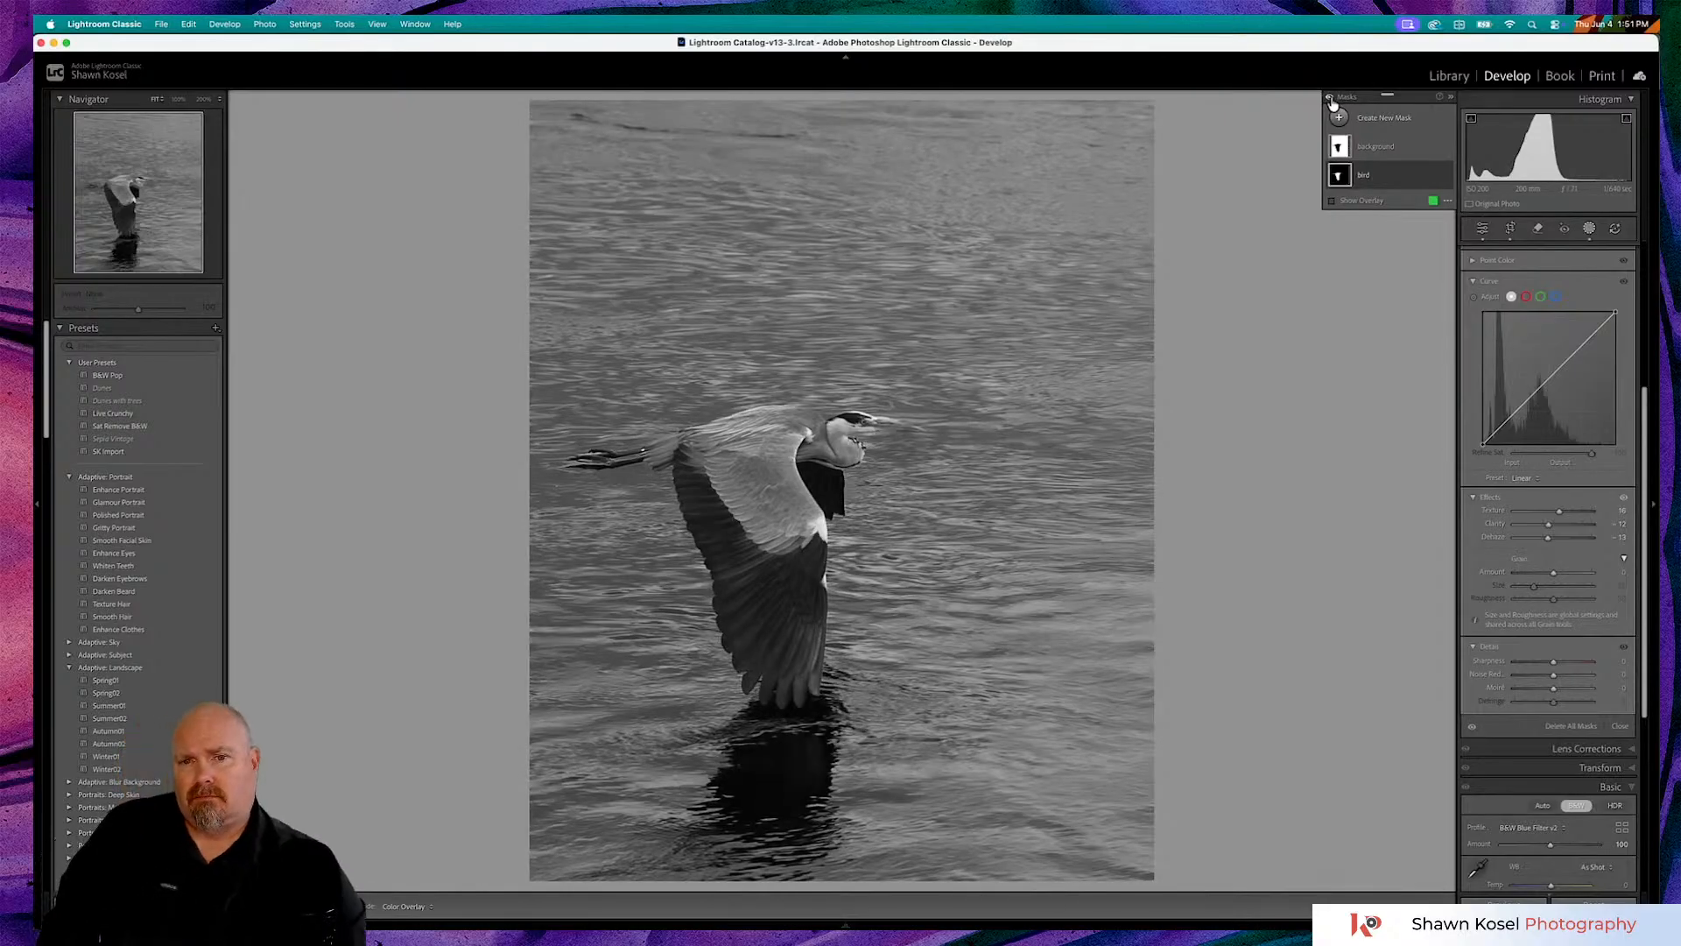
pyautogui.click(1332, 102)
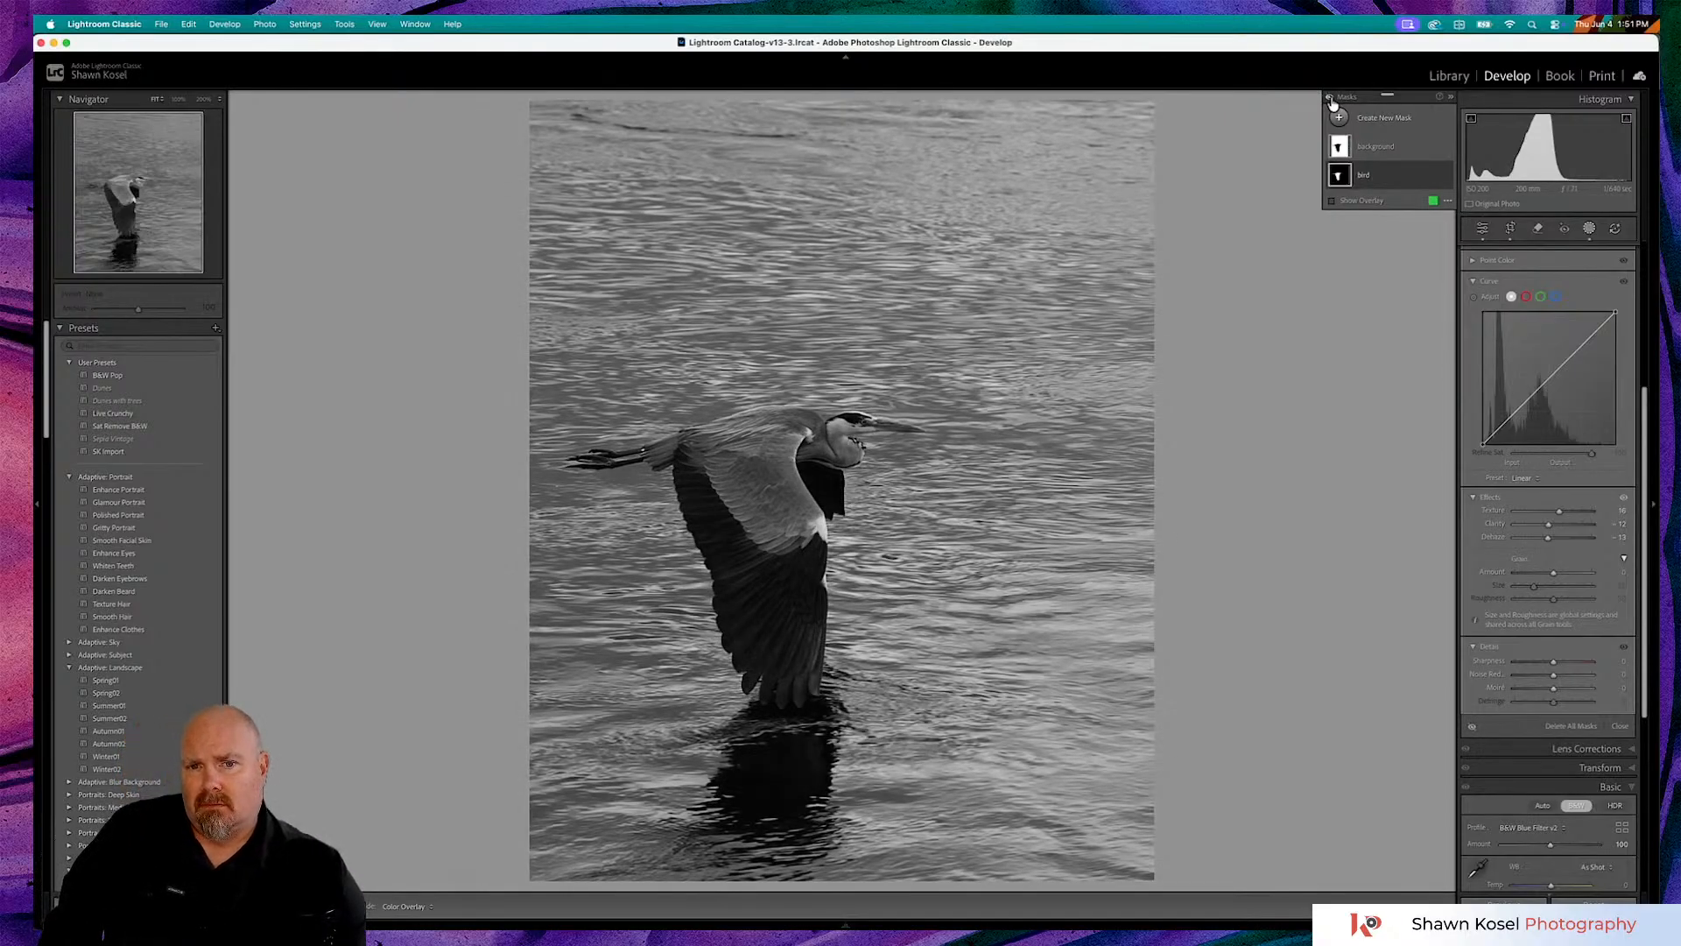
pyautogui.click(1332, 102)
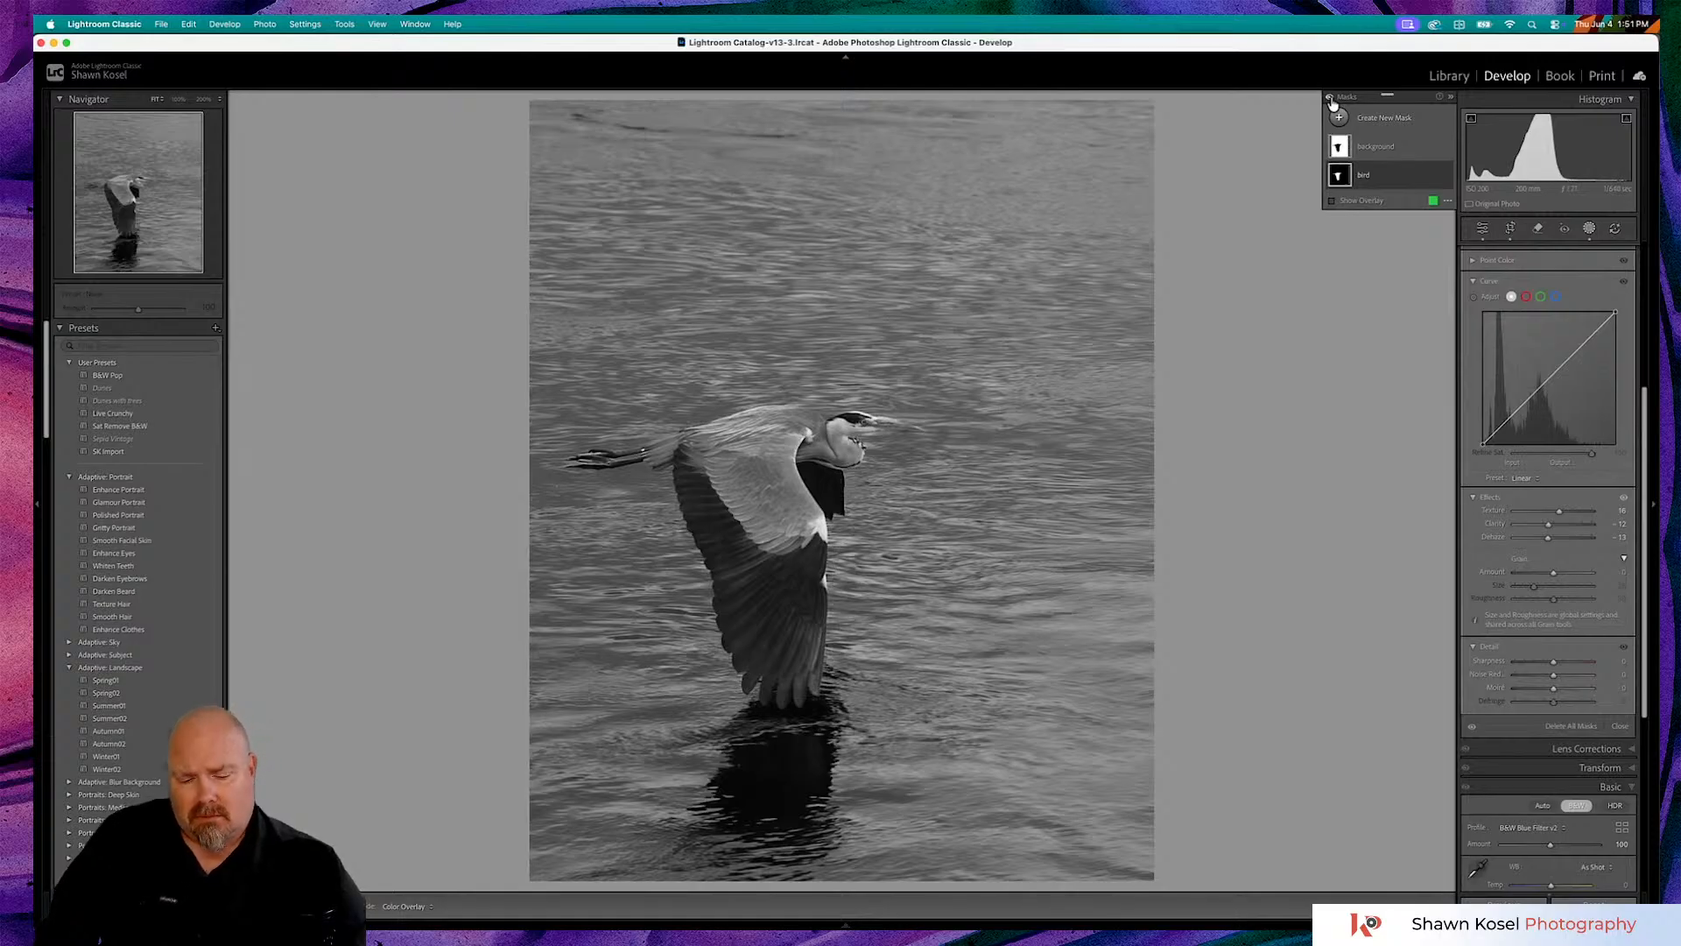
pyautogui.press('\\')
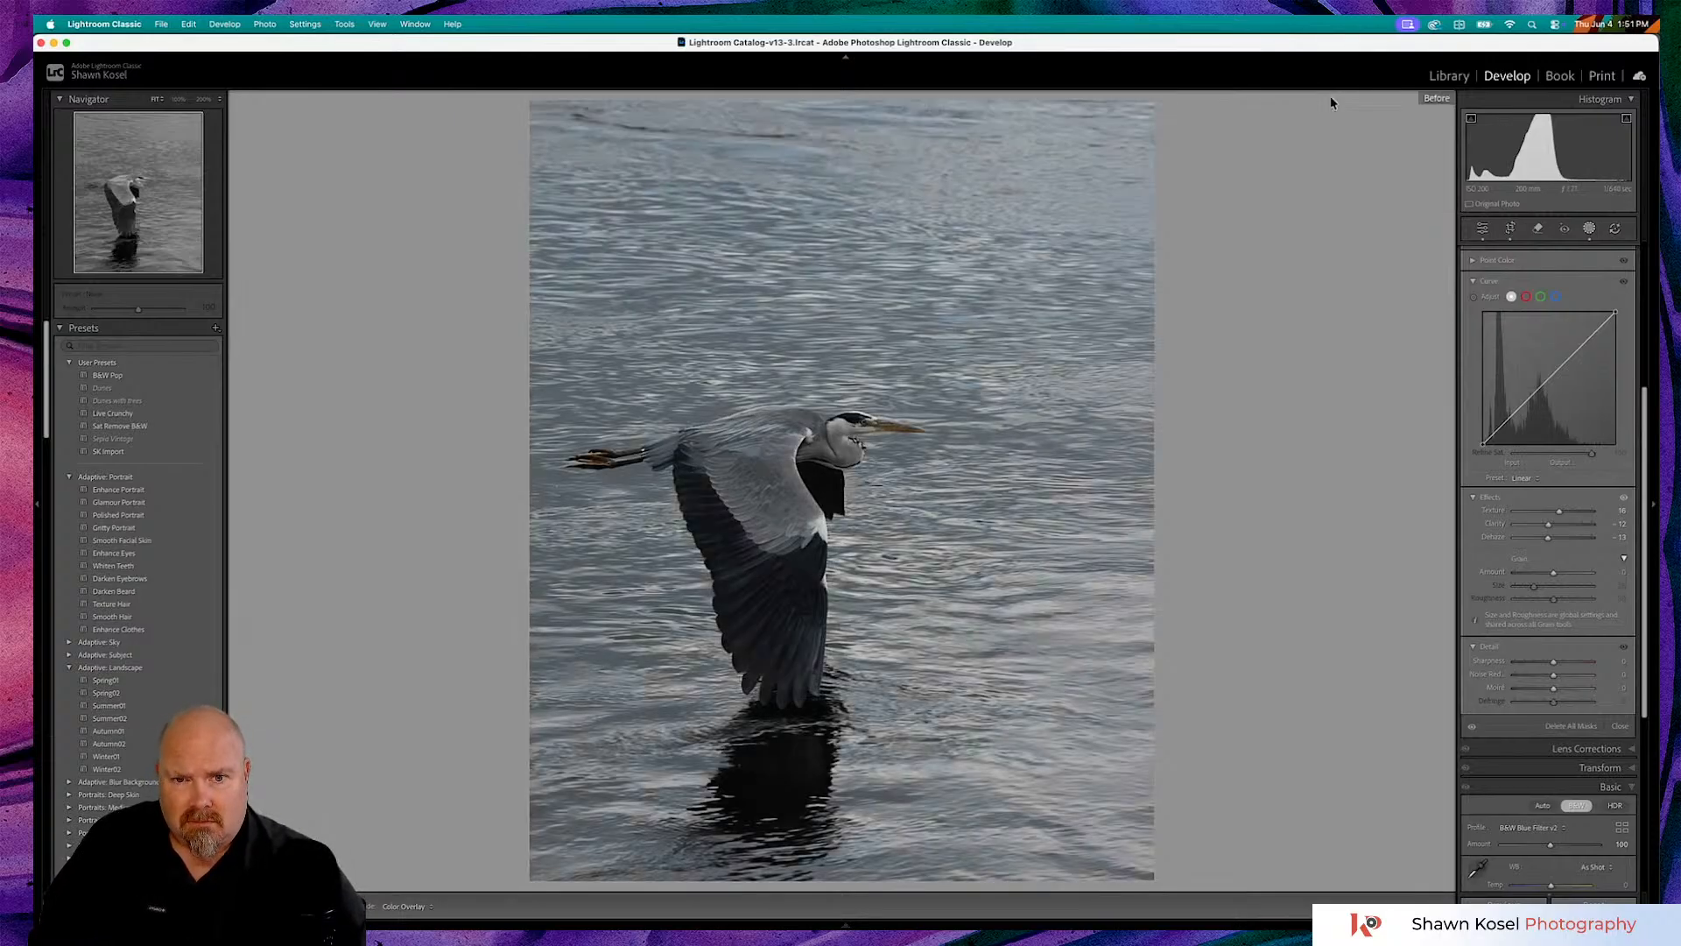
pyautogui.press('\\')
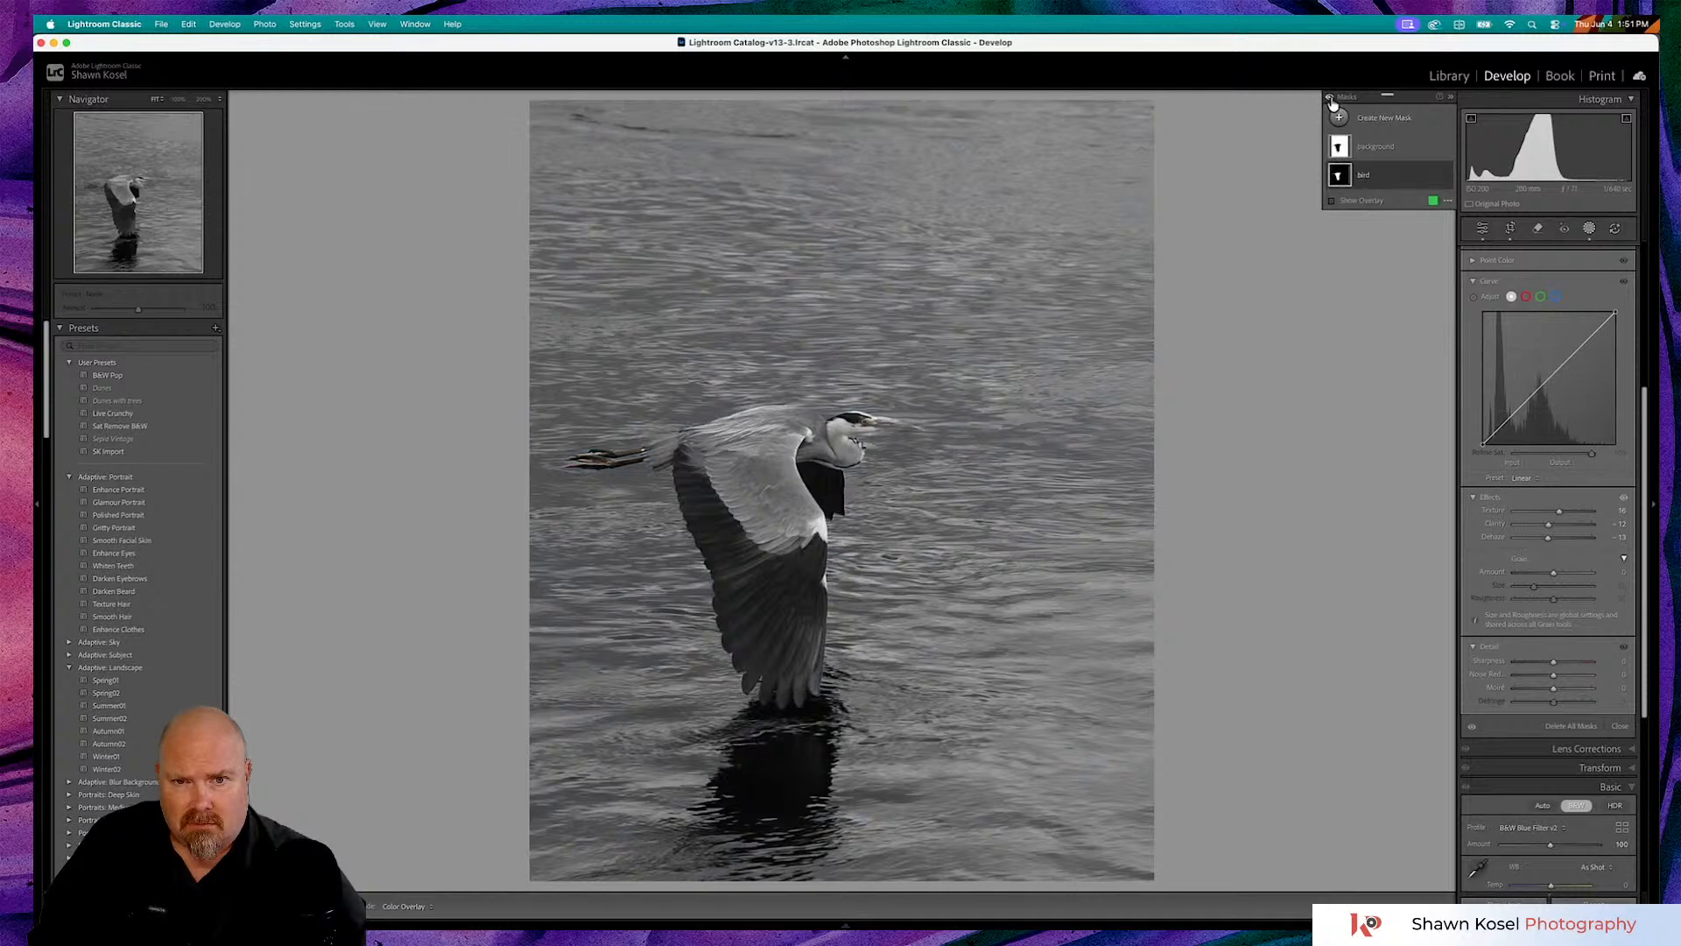
pyautogui.press('\\')
pyautogui.press('\\')
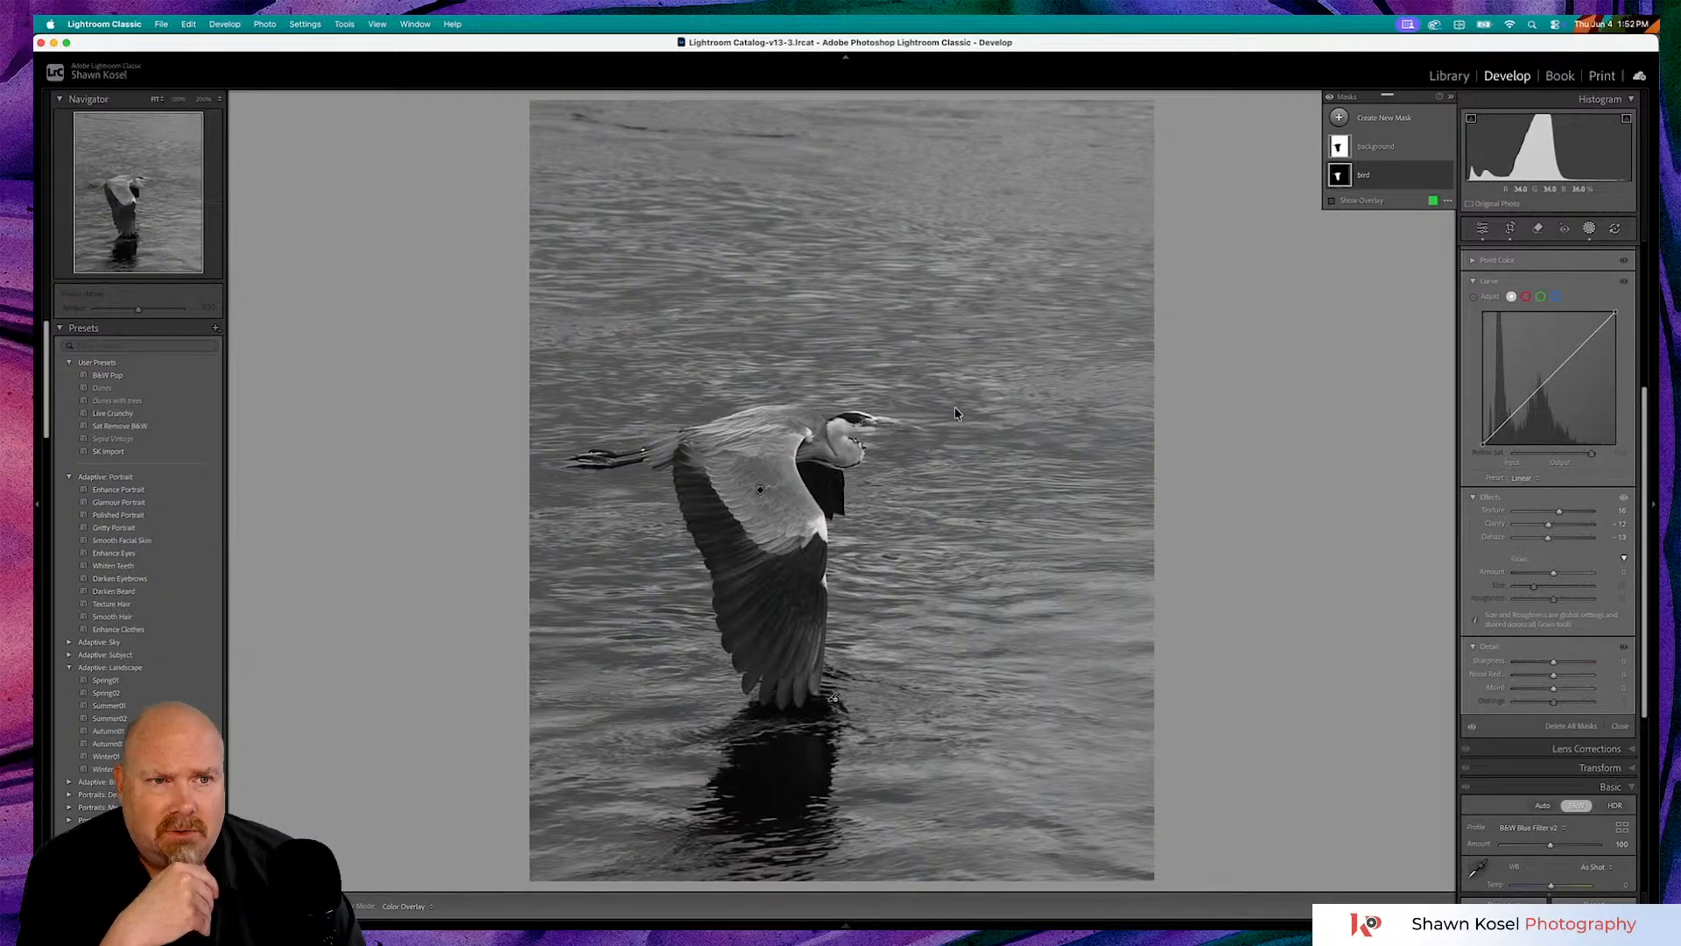
# - Leave masking, check the heron's beak up close, and raise the whole photo's exposure to +0.20
pyautogui.click(1482, 228)
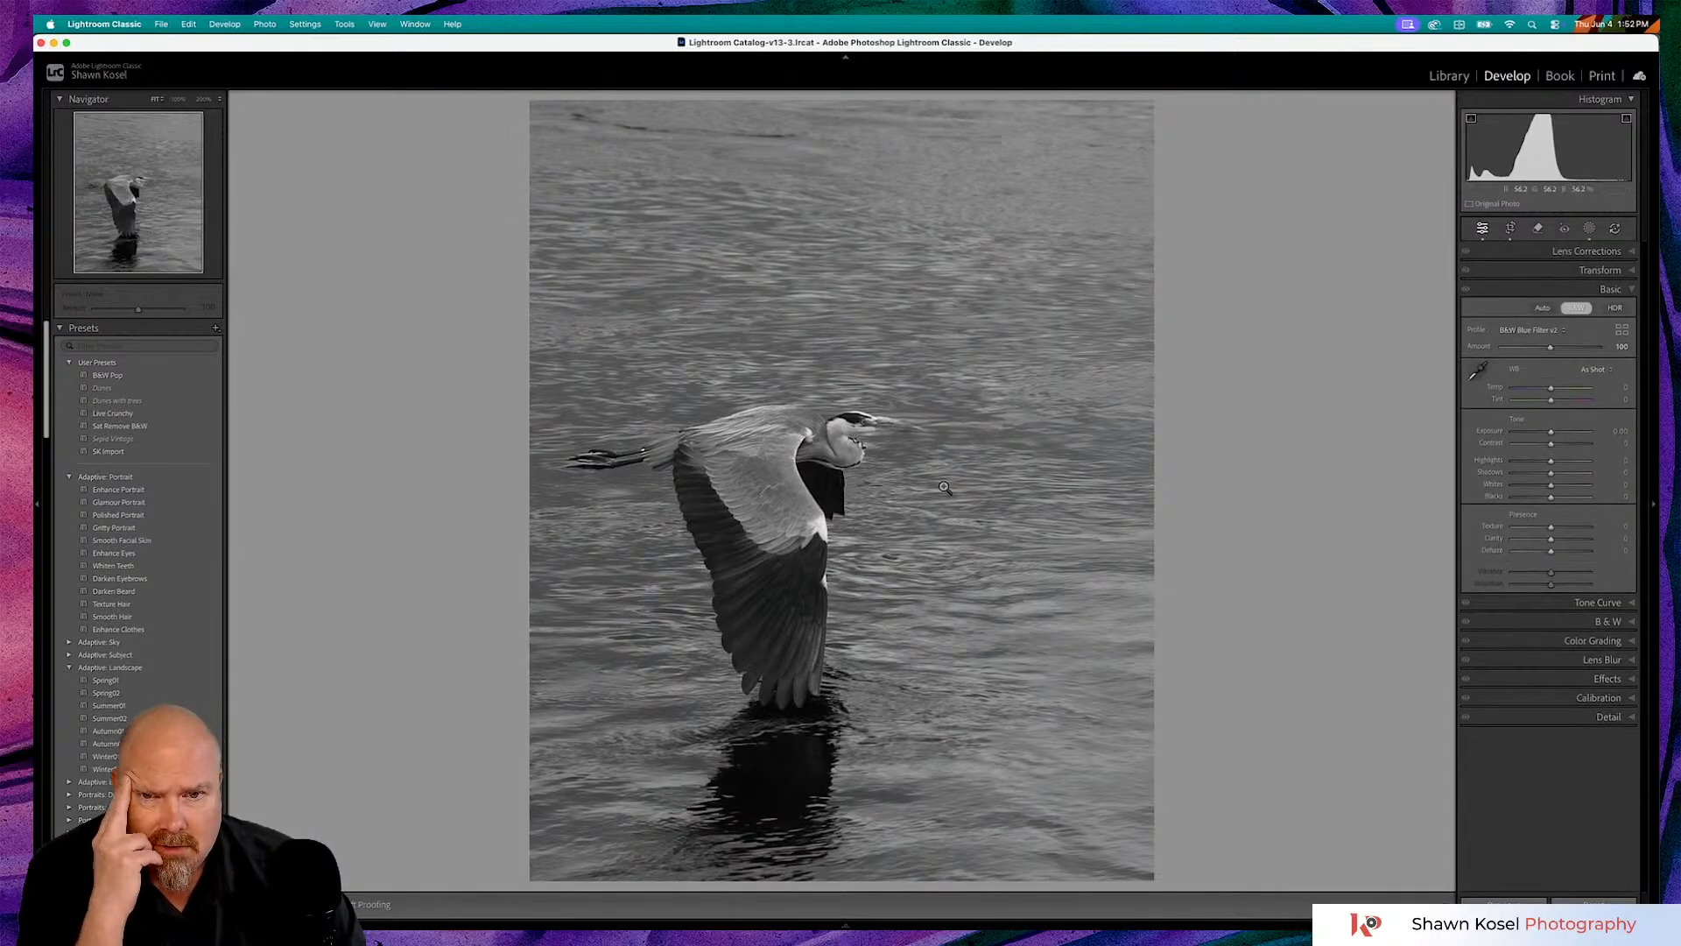
pyautogui.click(910, 429)
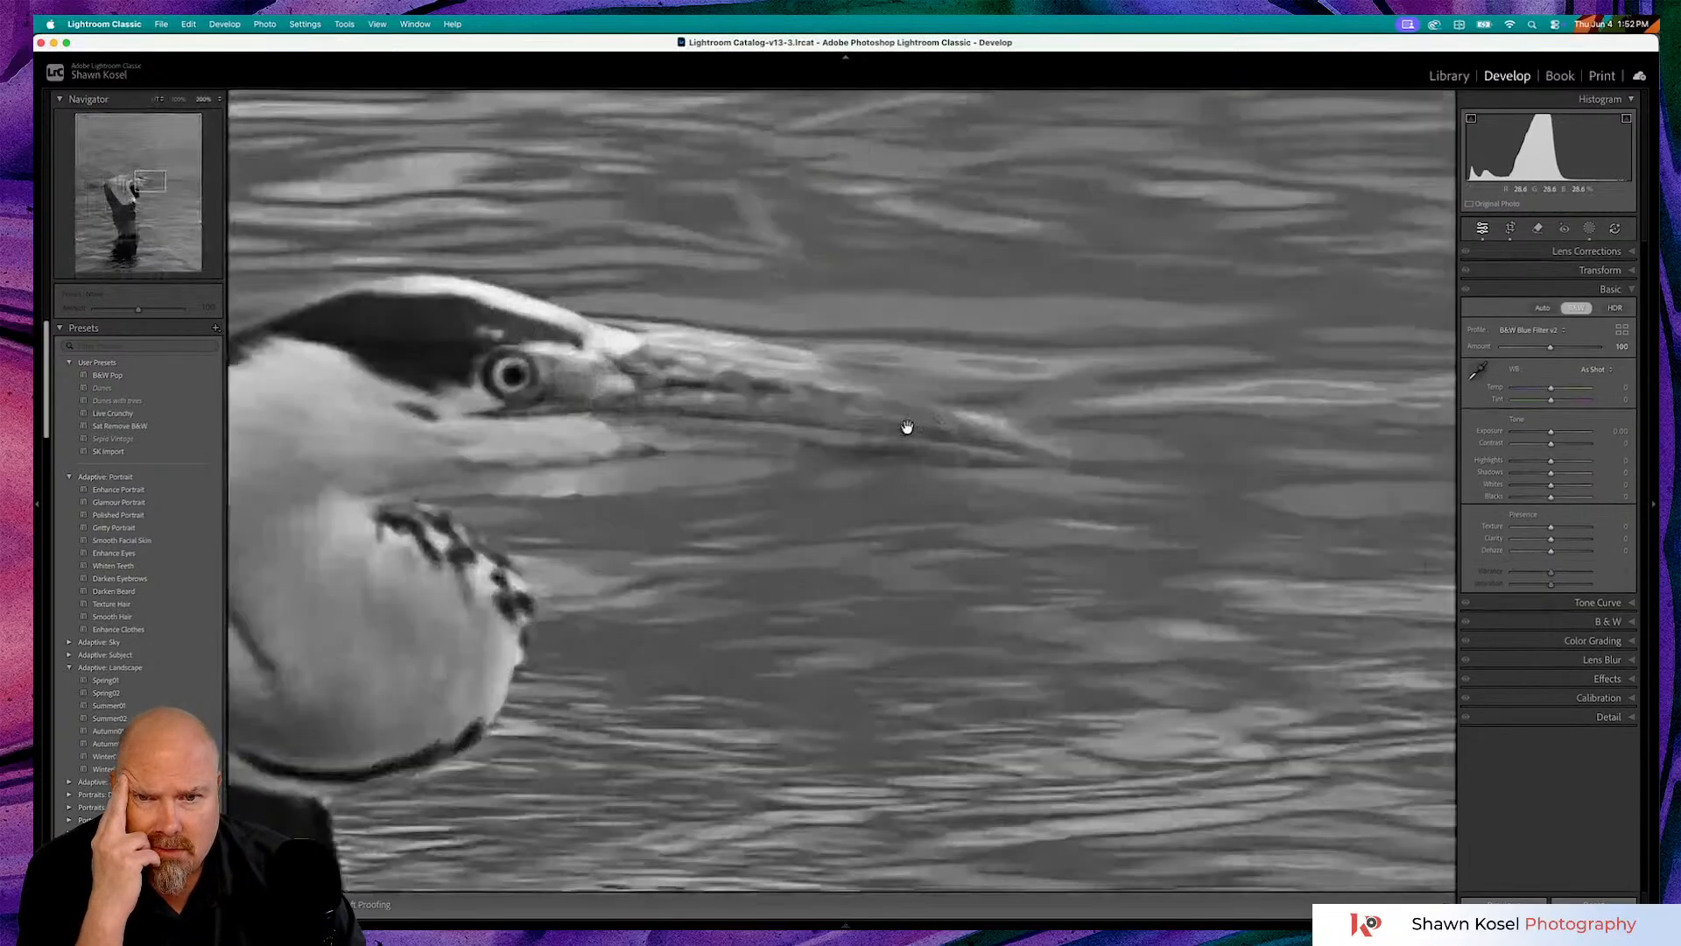
pyautogui.click(817, 432)
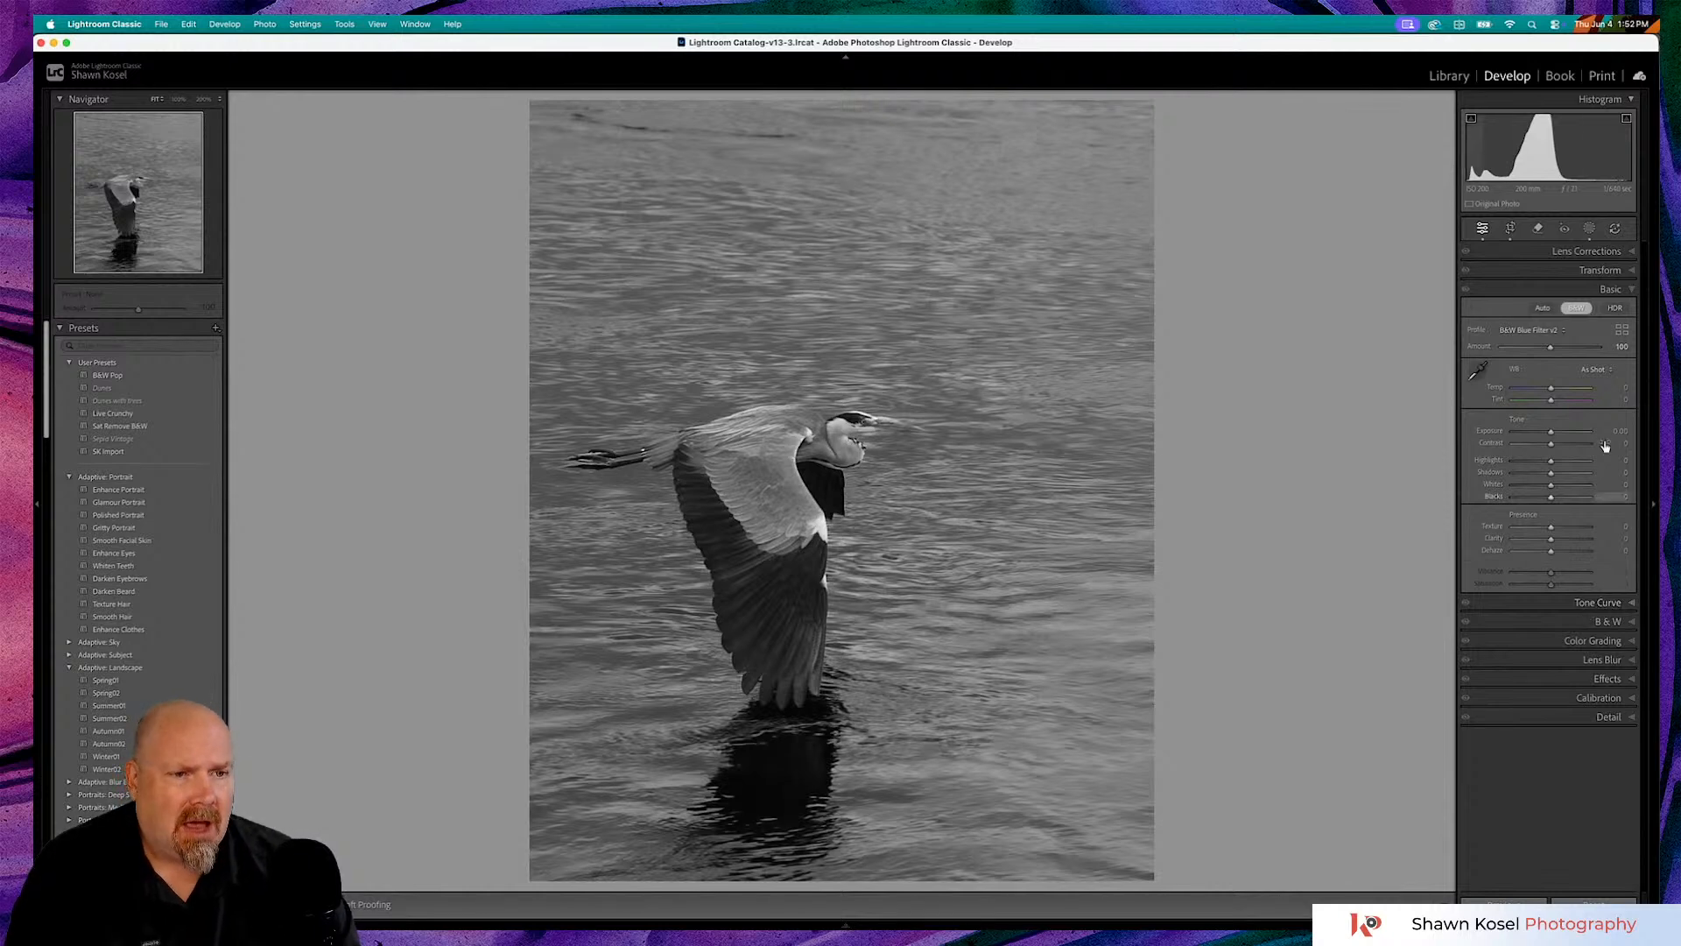
pyautogui.moveTo(1552, 433); pyautogui.dragTo(1556, 434)
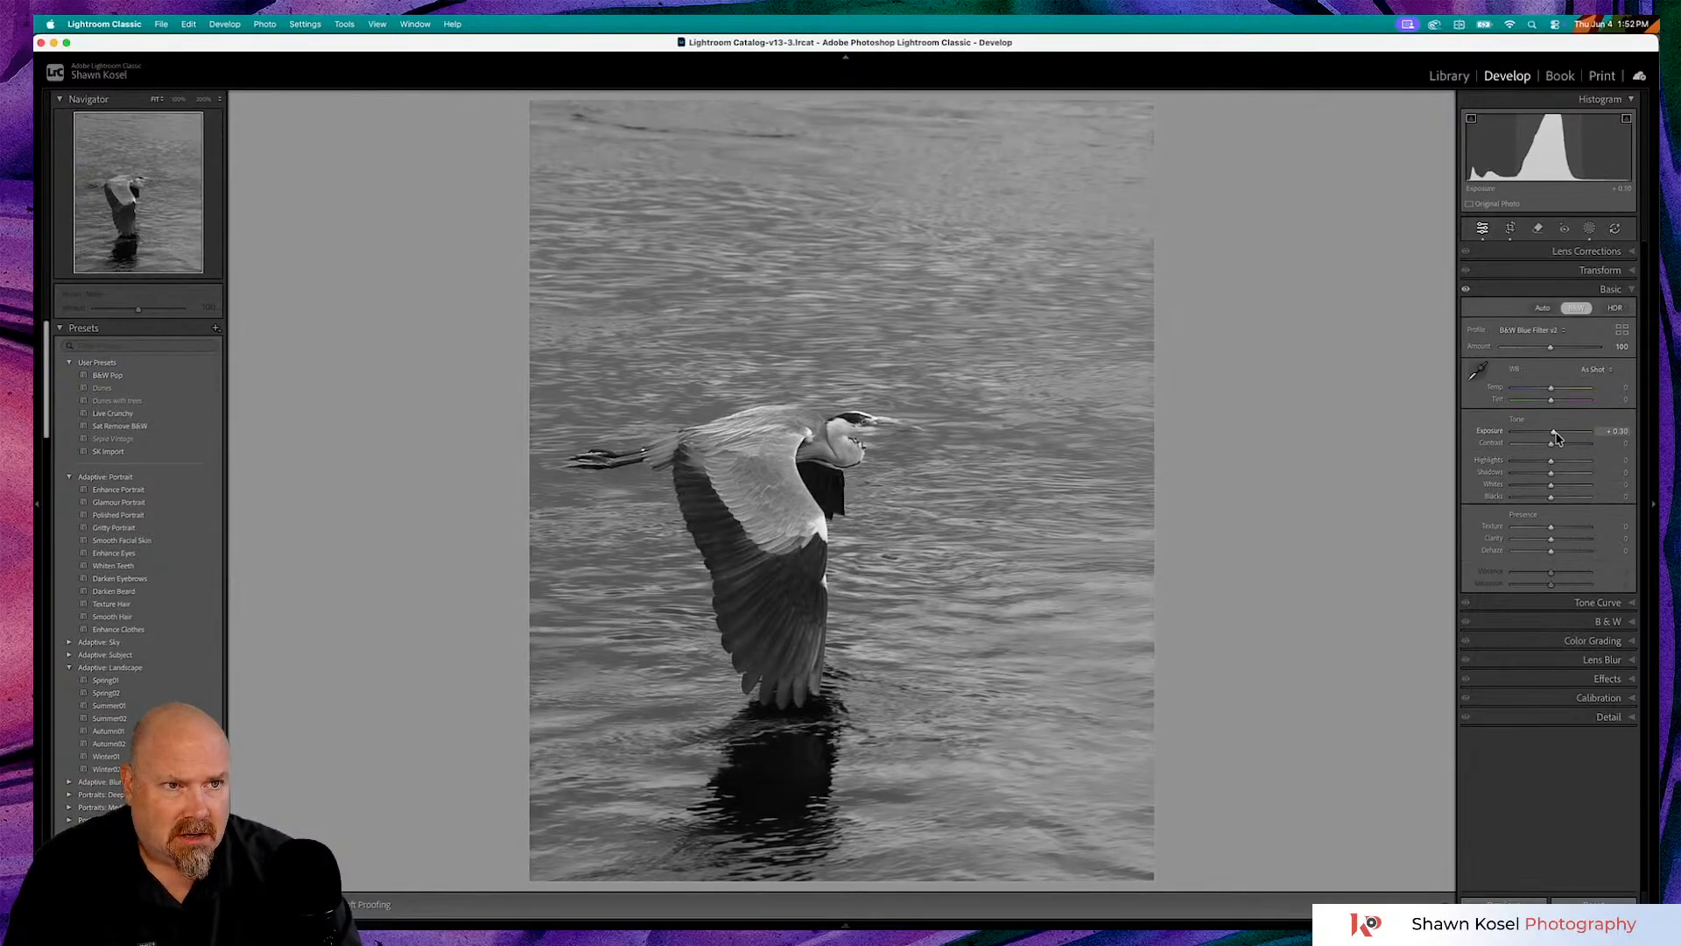
pyautogui.moveTo(1555, 435); pyautogui.dragTo(1555, 435)
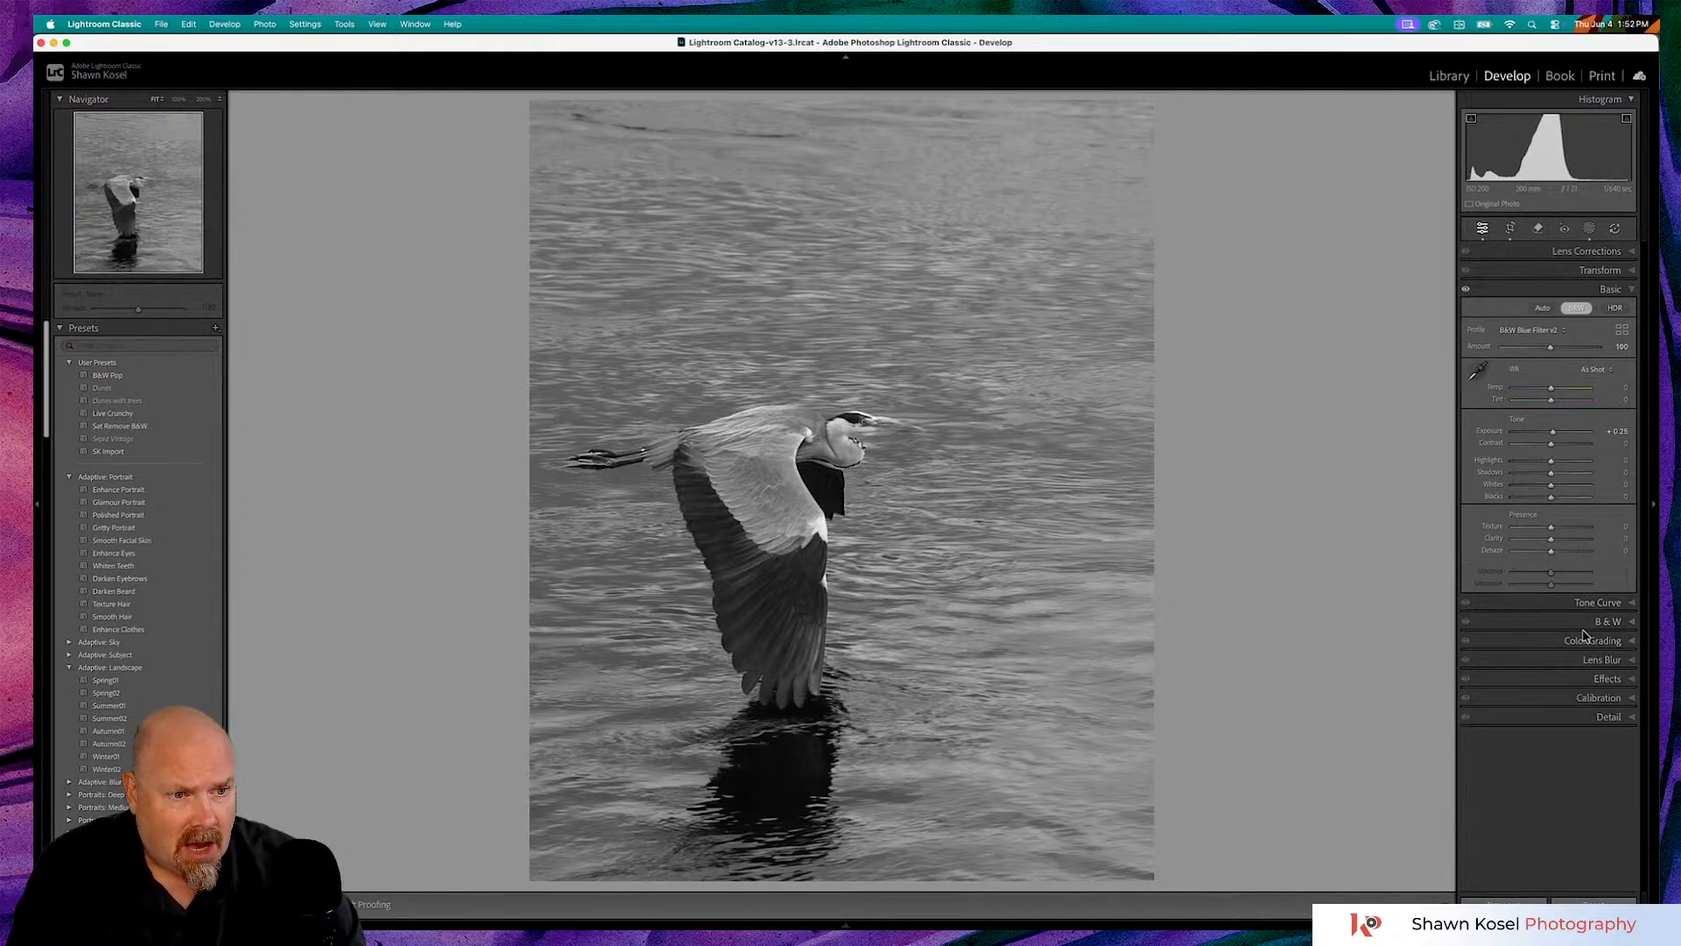
# - Warm the photo by pulling the blue channel's tone curve slightly down in the midtones, to an output of about 128
pyautogui.click(1595, 603)
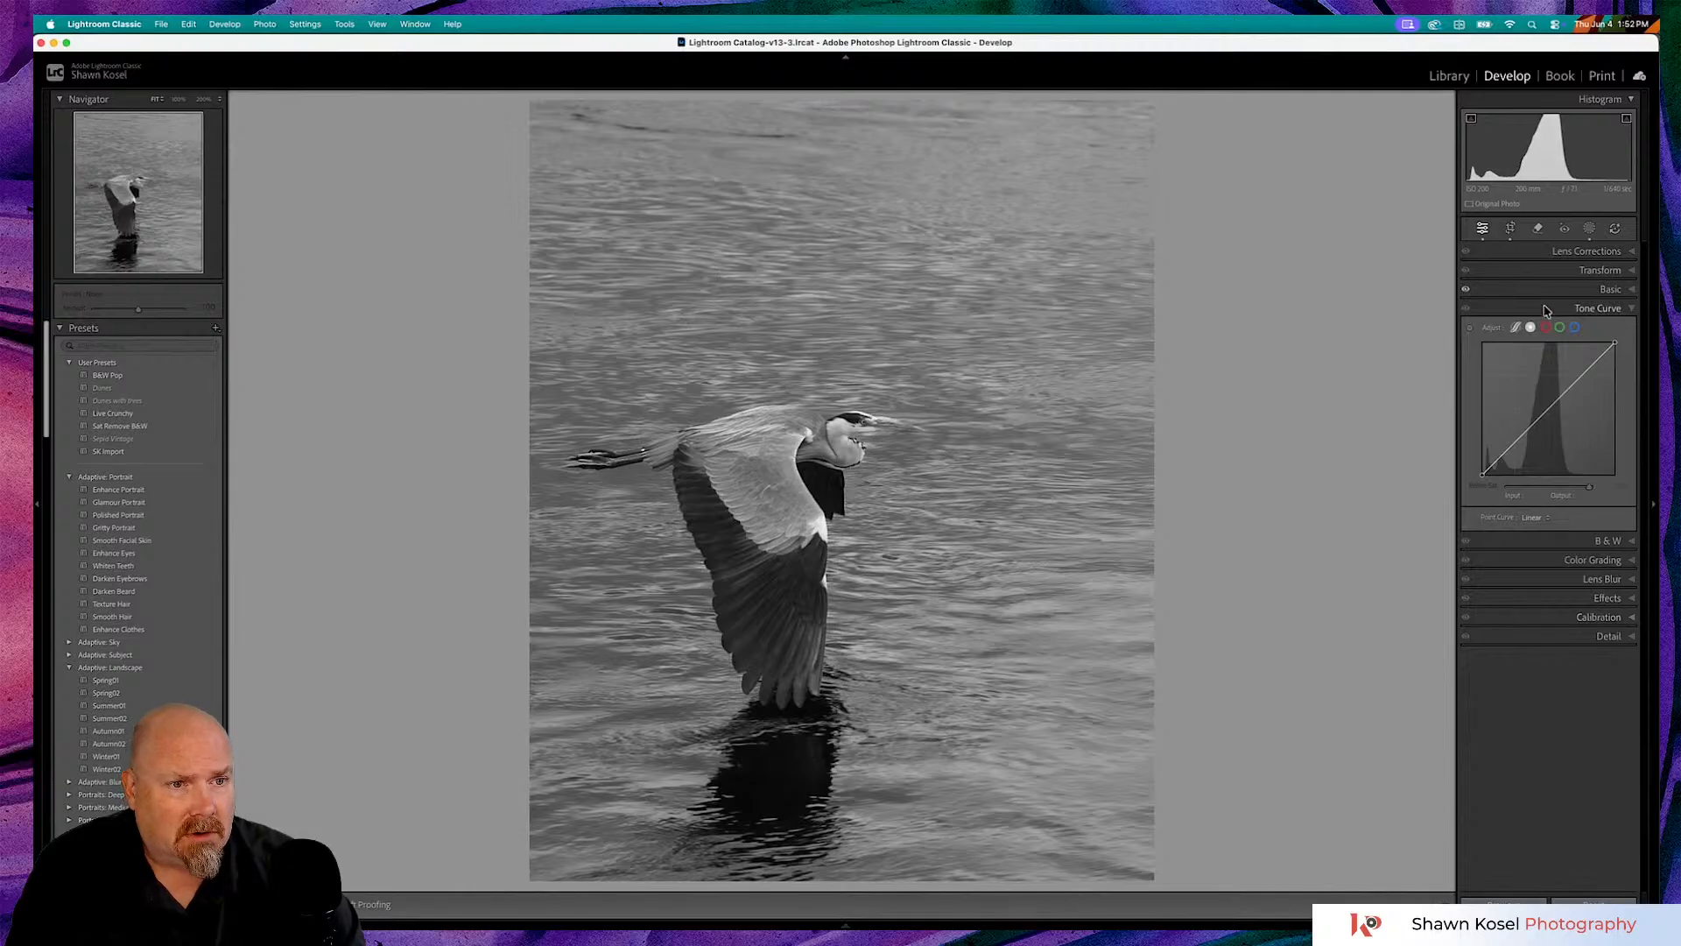
pyautogui.click(1575, 327)
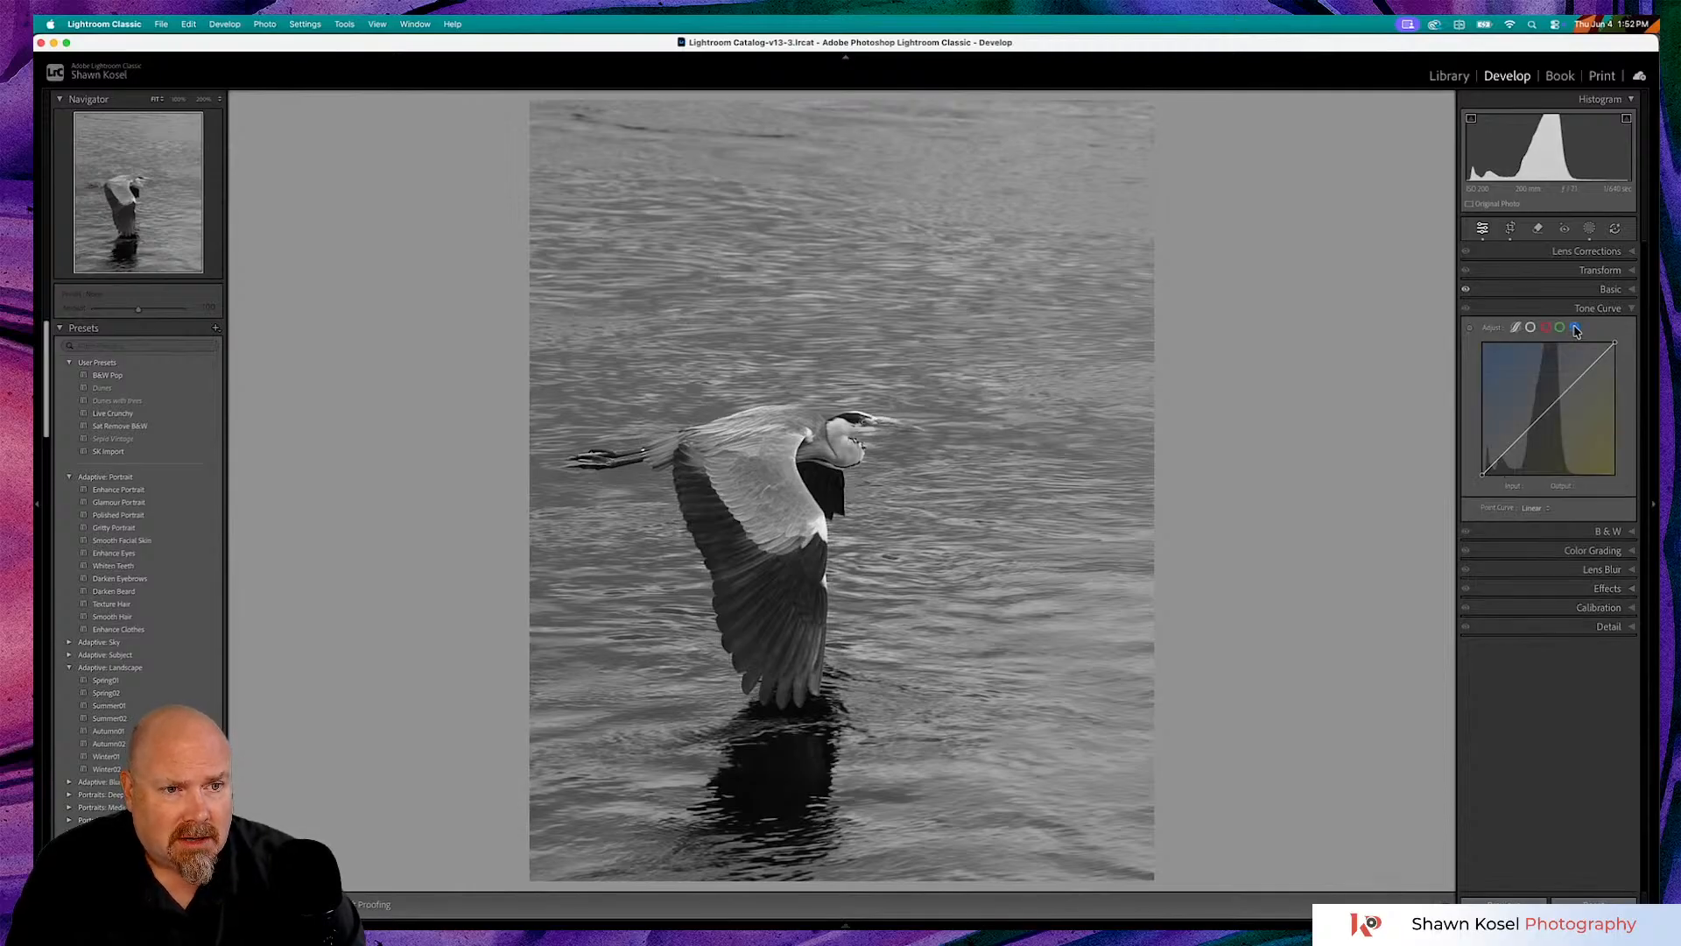
pyautogui.moveTo(1553, 414); pyautogui.dragTo(1556, 415)
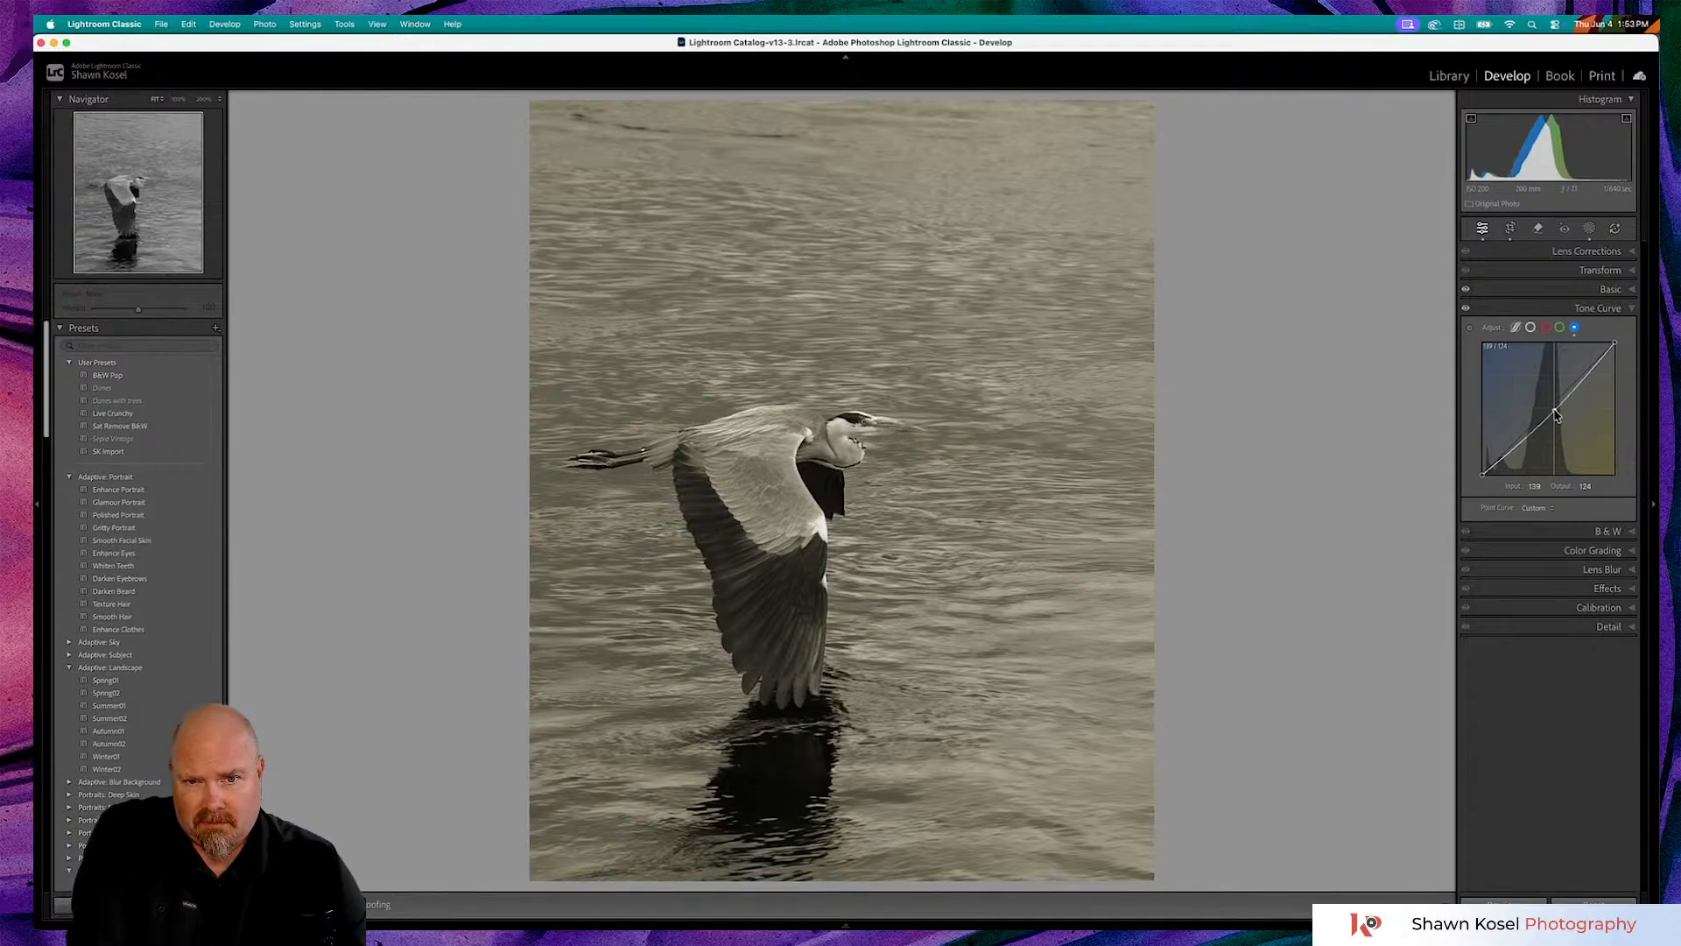
pyautogui.moveTo(1556, 415); pyautogui.dragTo(1557, 409)
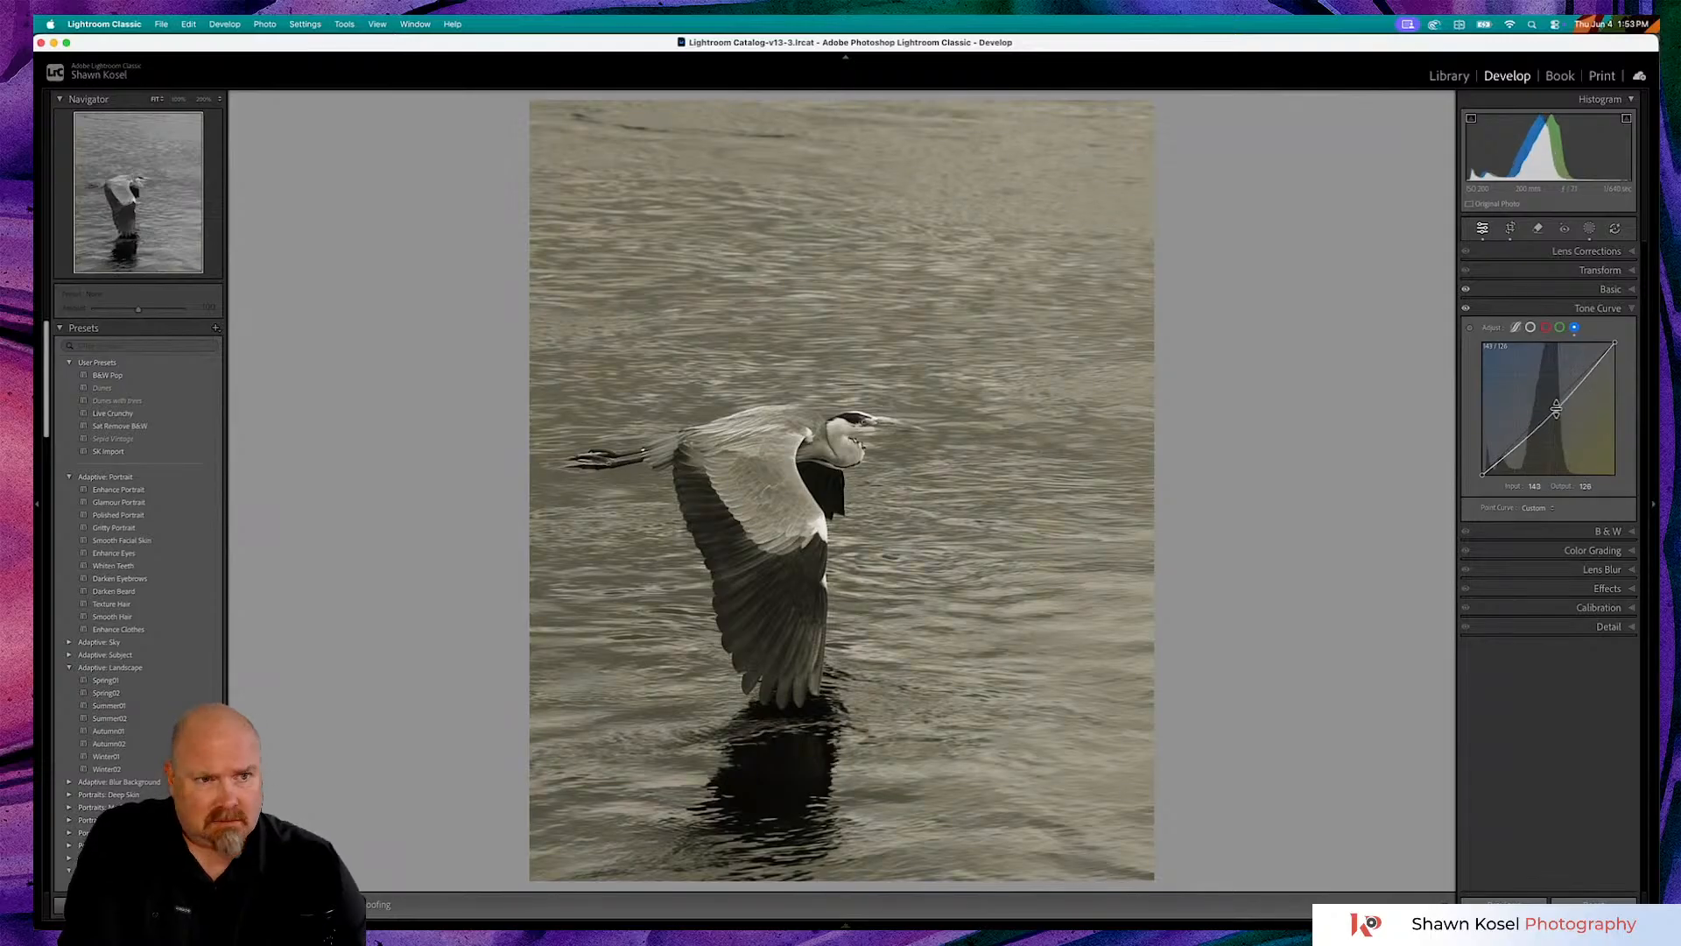
# - Try lowering the midtones of the whole photo's red tone curve, and take the change back
pyautogui.click(1546, 327)
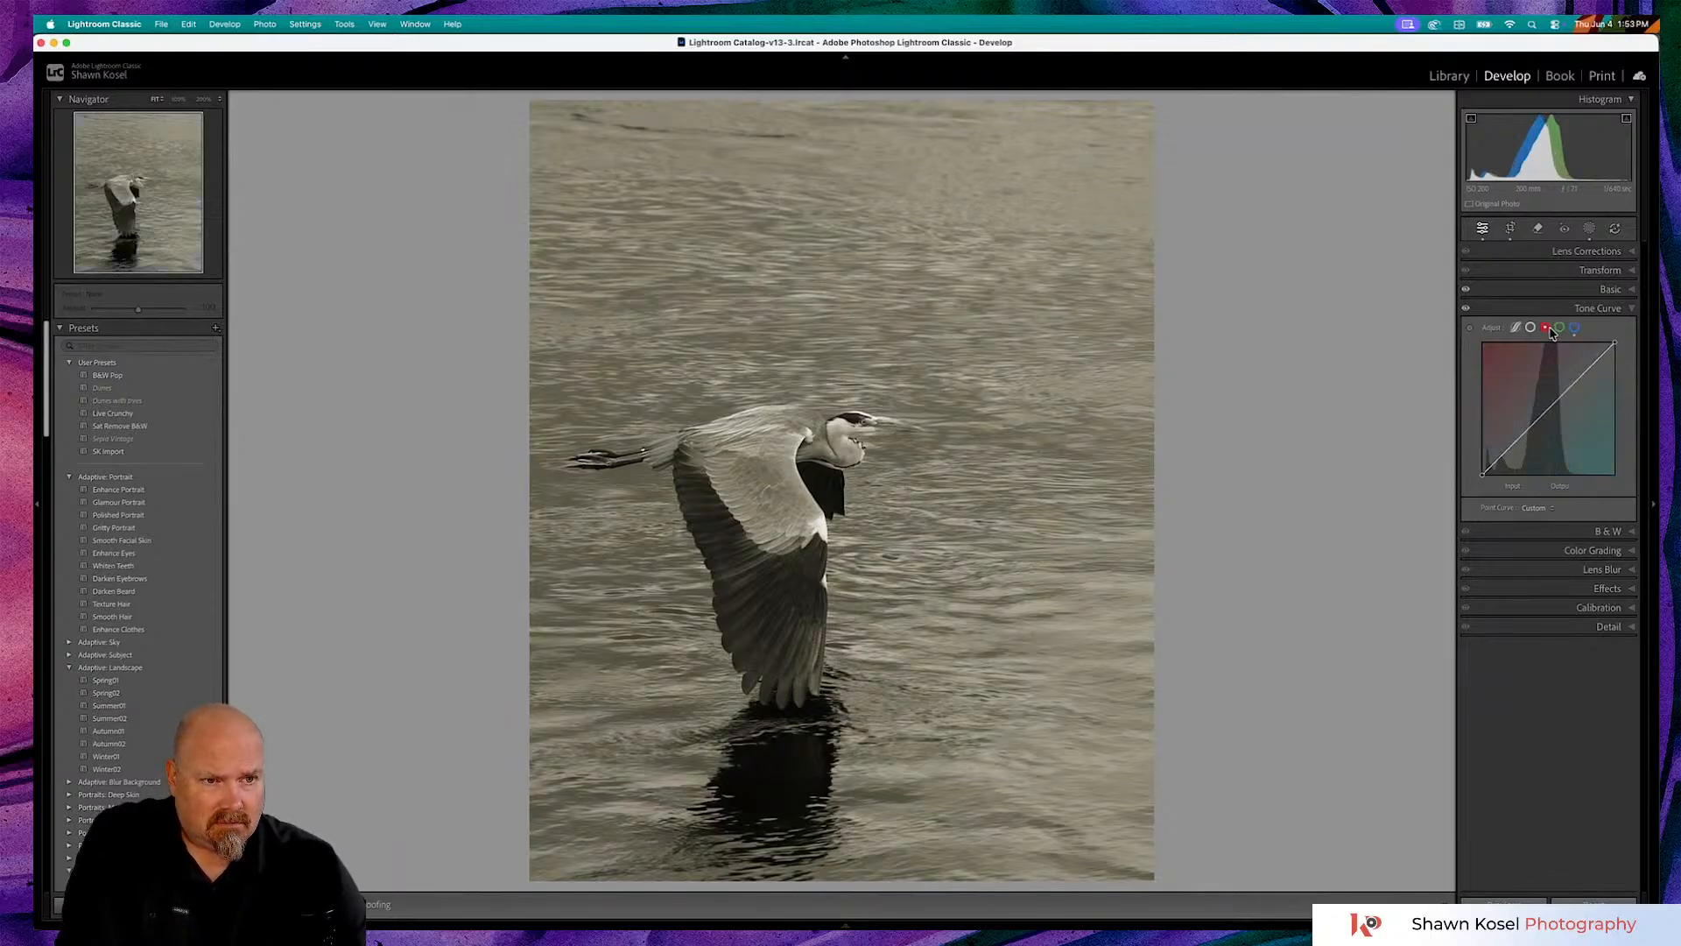
pyautogui.moveTo(1550, 409); pyautogui.dragTo(1551, 411)
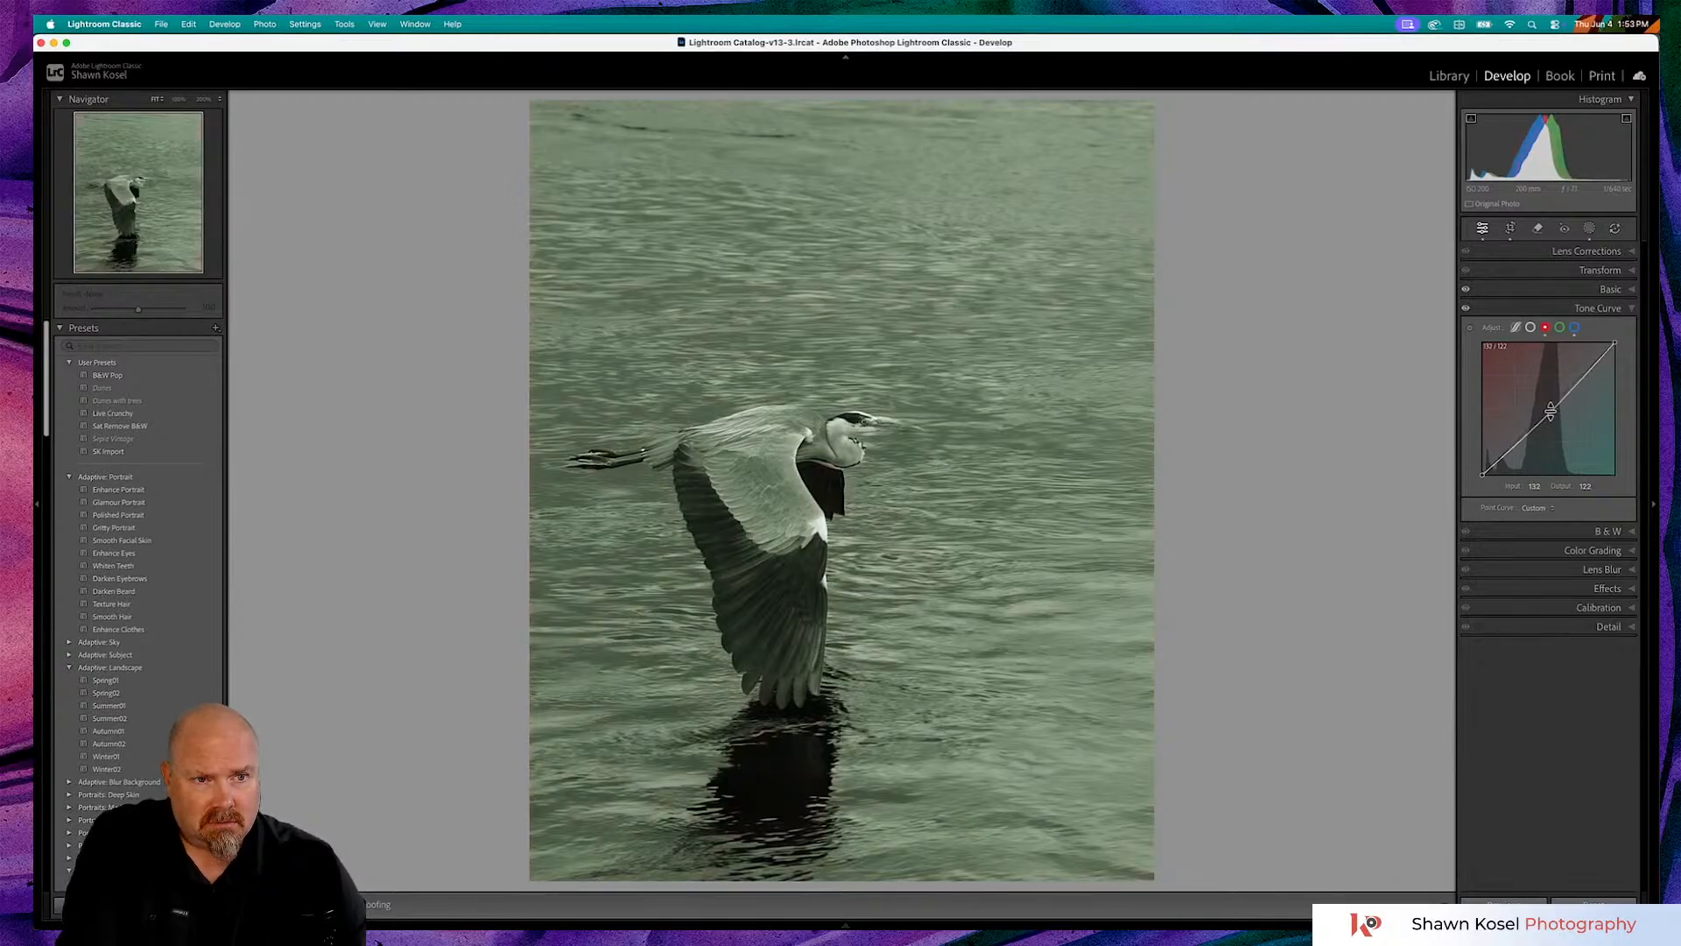
pyautogui.moveTo(1551, 412); pyautogui.dragTo(1549, 407)
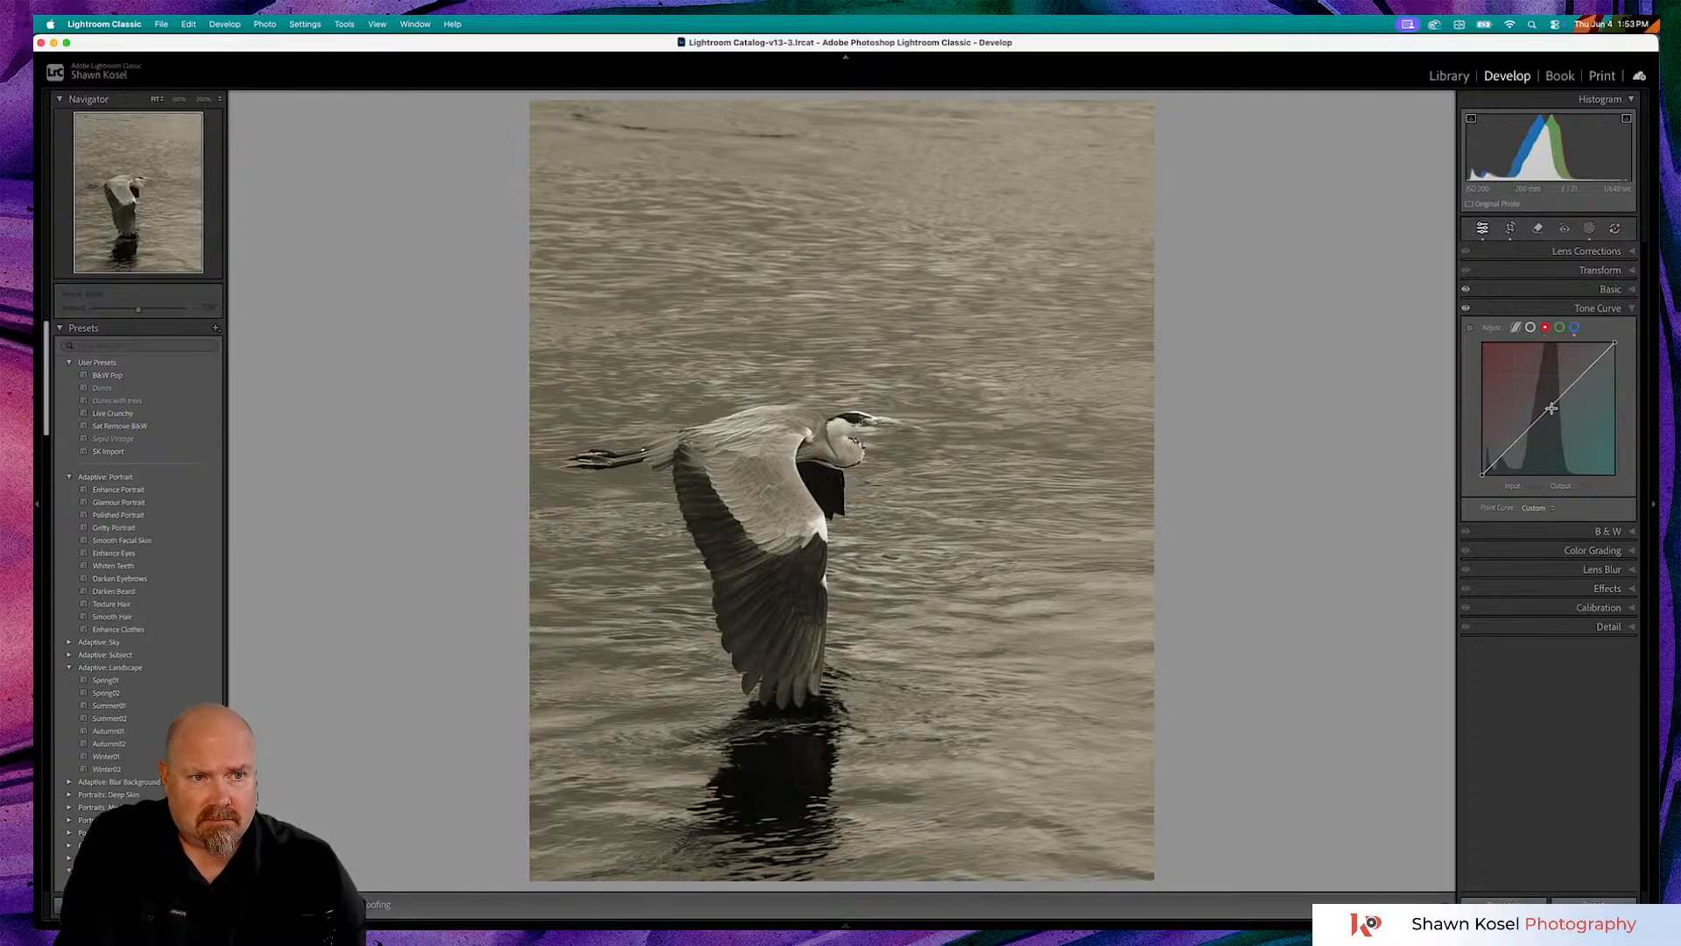
# - Try a magenta tint by pulling the whole photo's green tone curve down in the midtones, first strongly and finally only slightly
pyautogui.click(1561, 330)
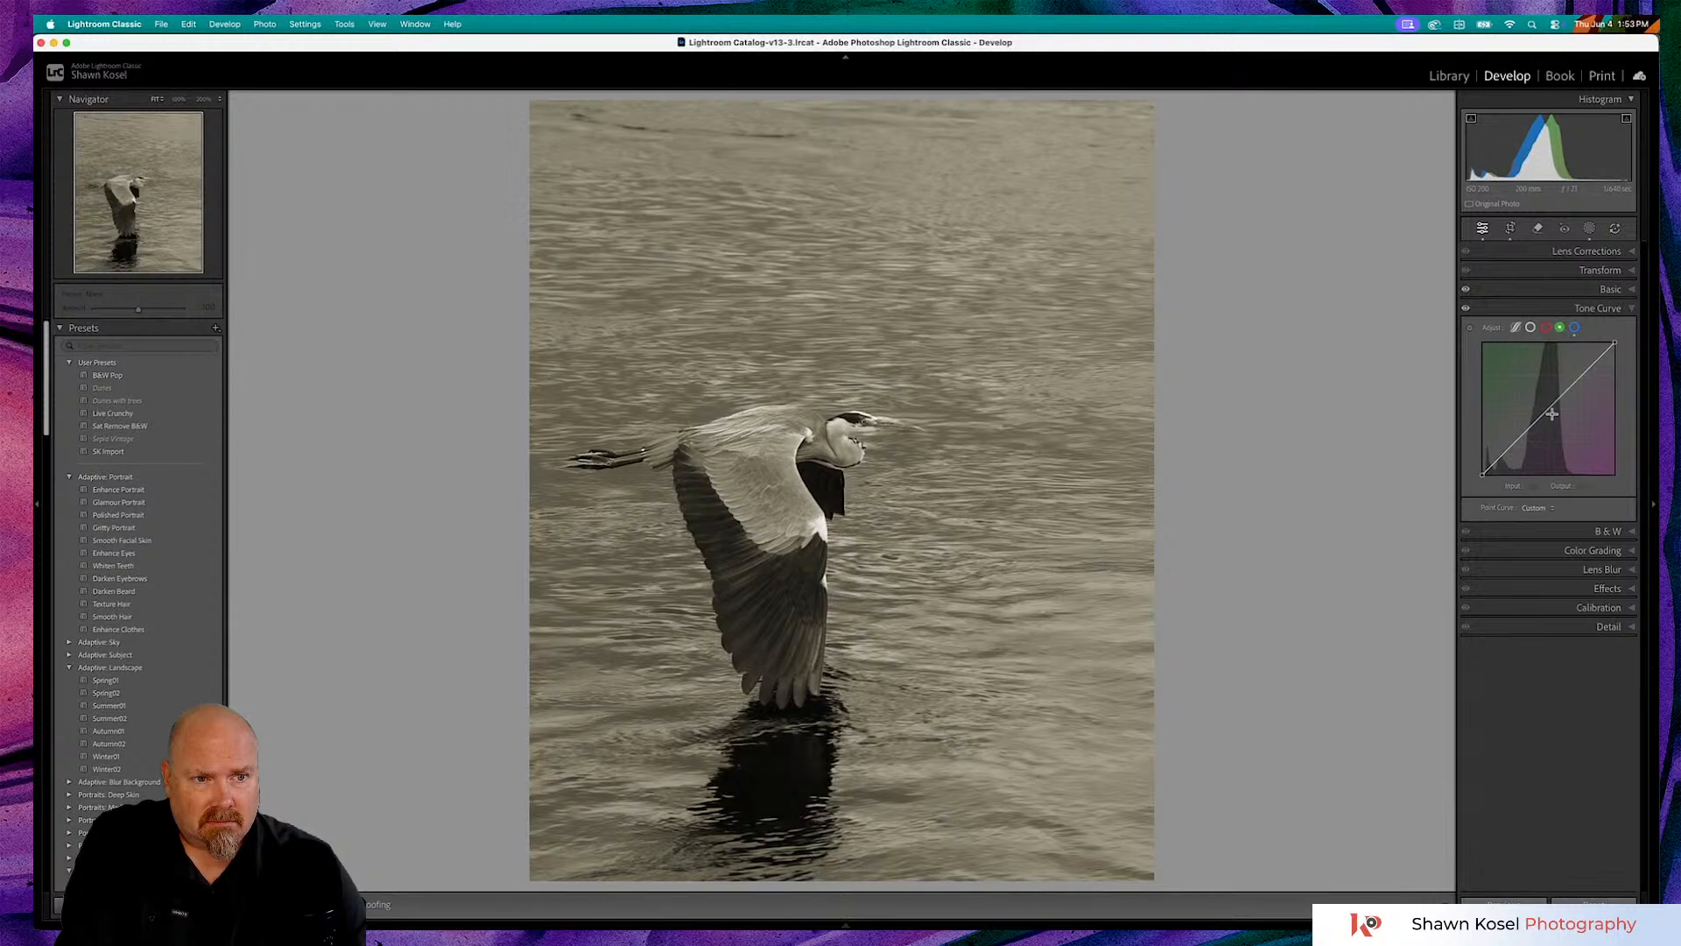
pyautogui.moveTo(1555, 408); pyautogui.dragTo(1555, 413)
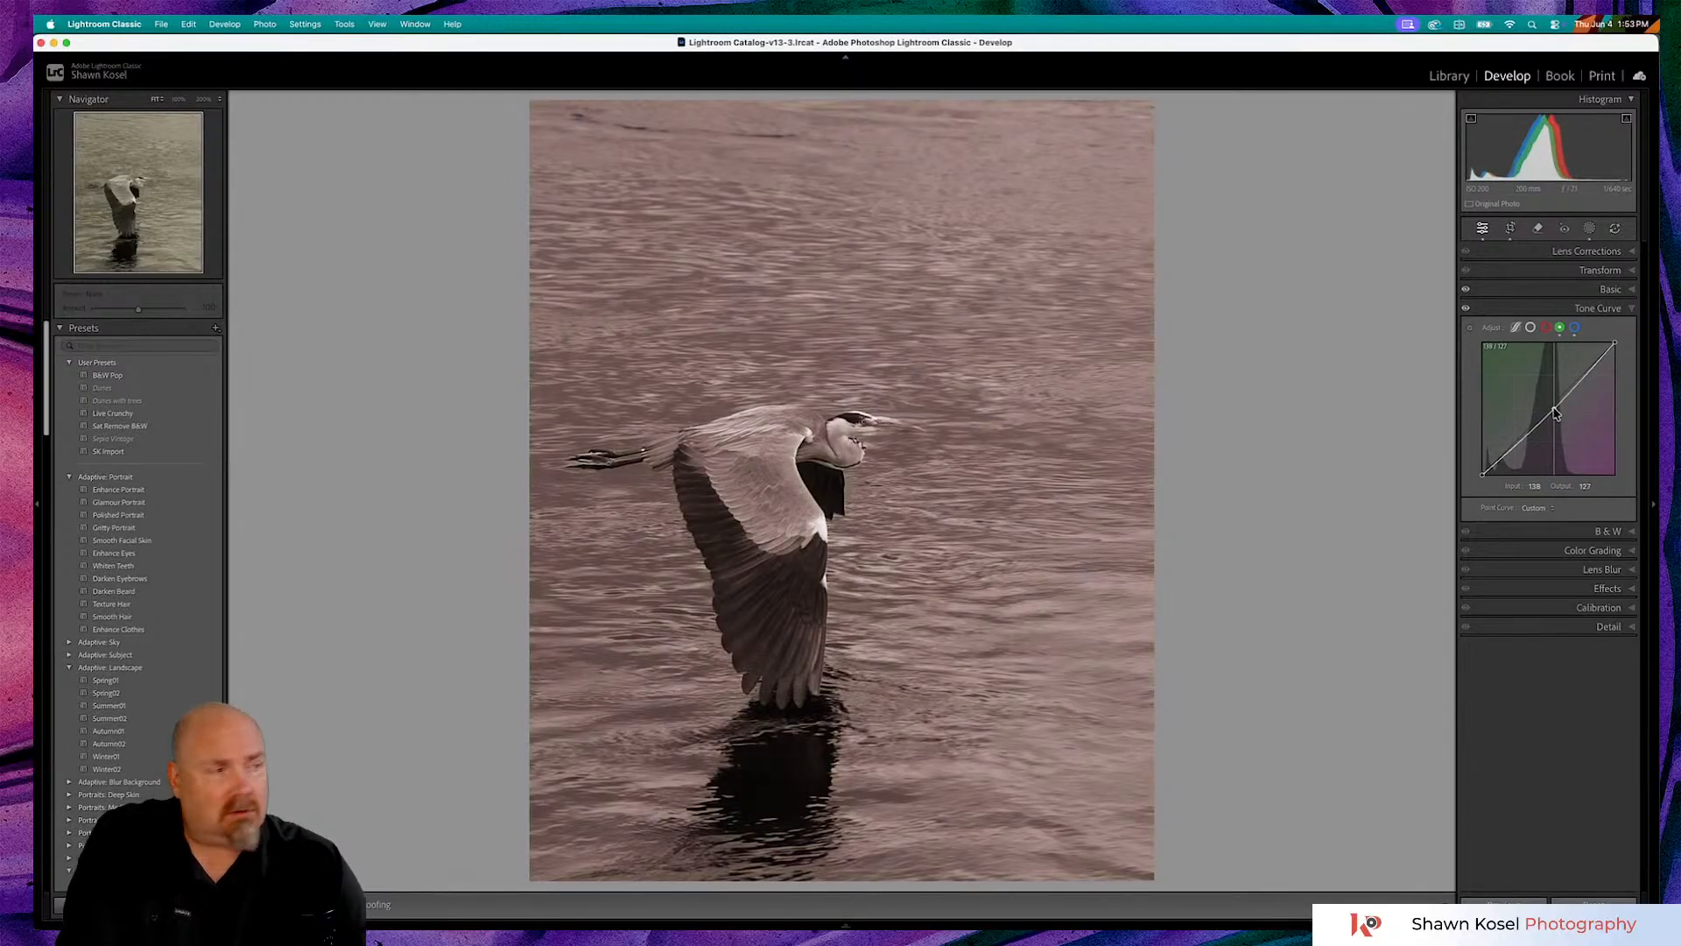
pyautogui.moveTo(1556, 413); pyautogui.dragTo(1564, 421)
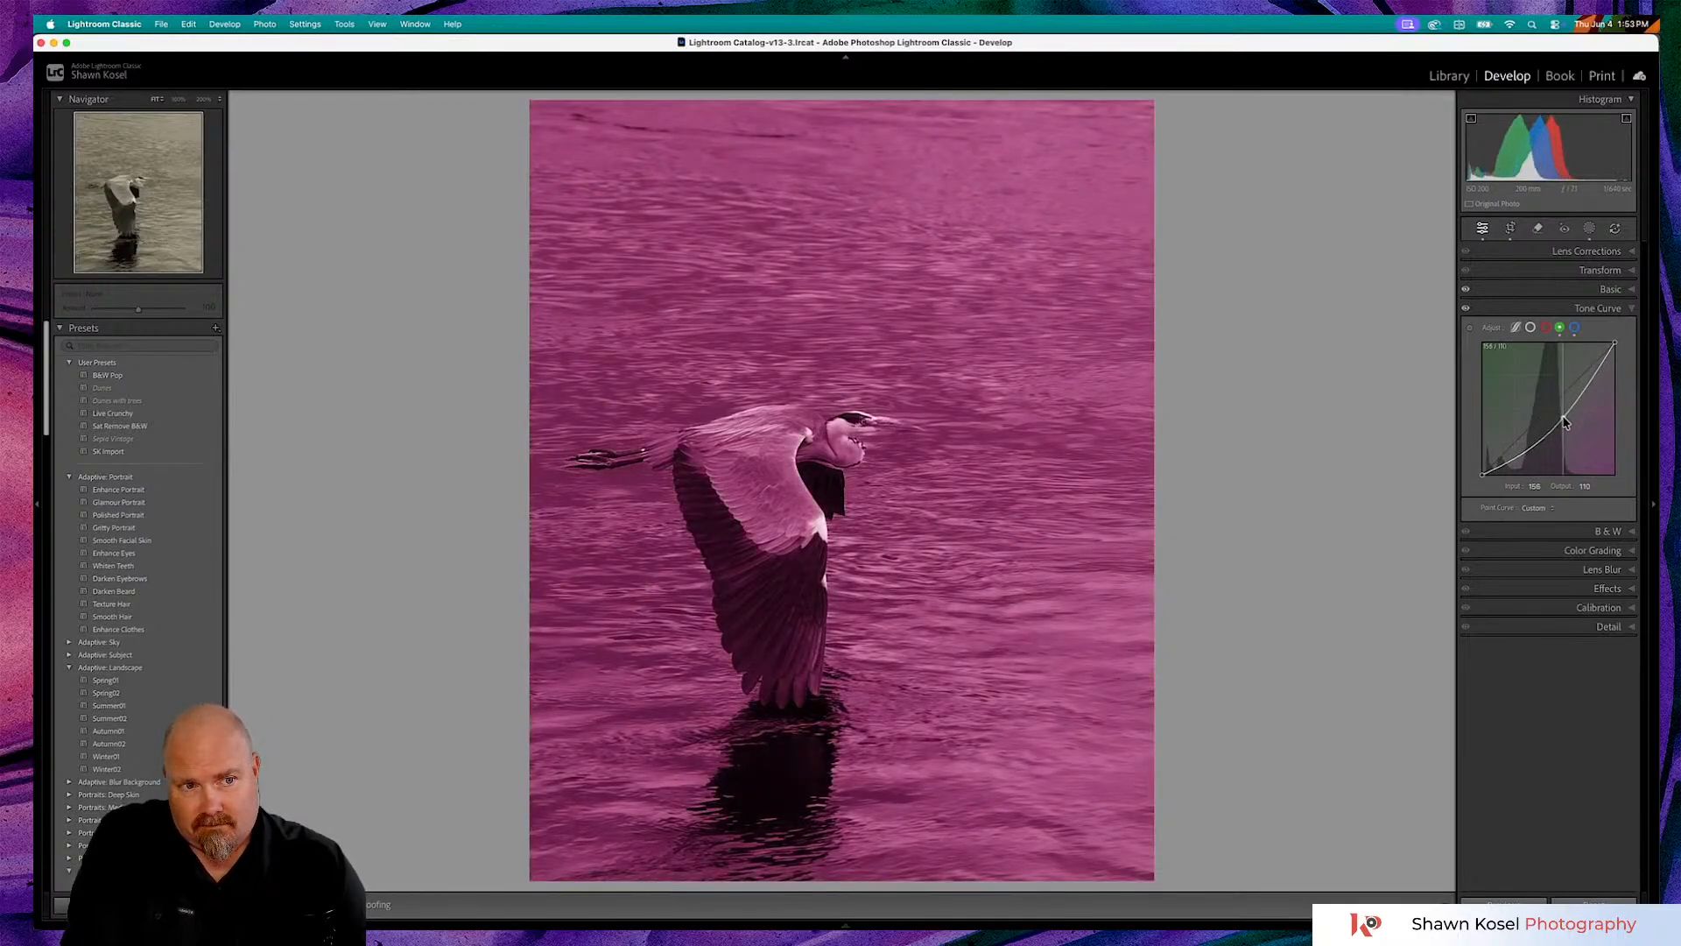
pyautogui.moveTo(1564, 421); pyautogui.dragTo(1554, 412)
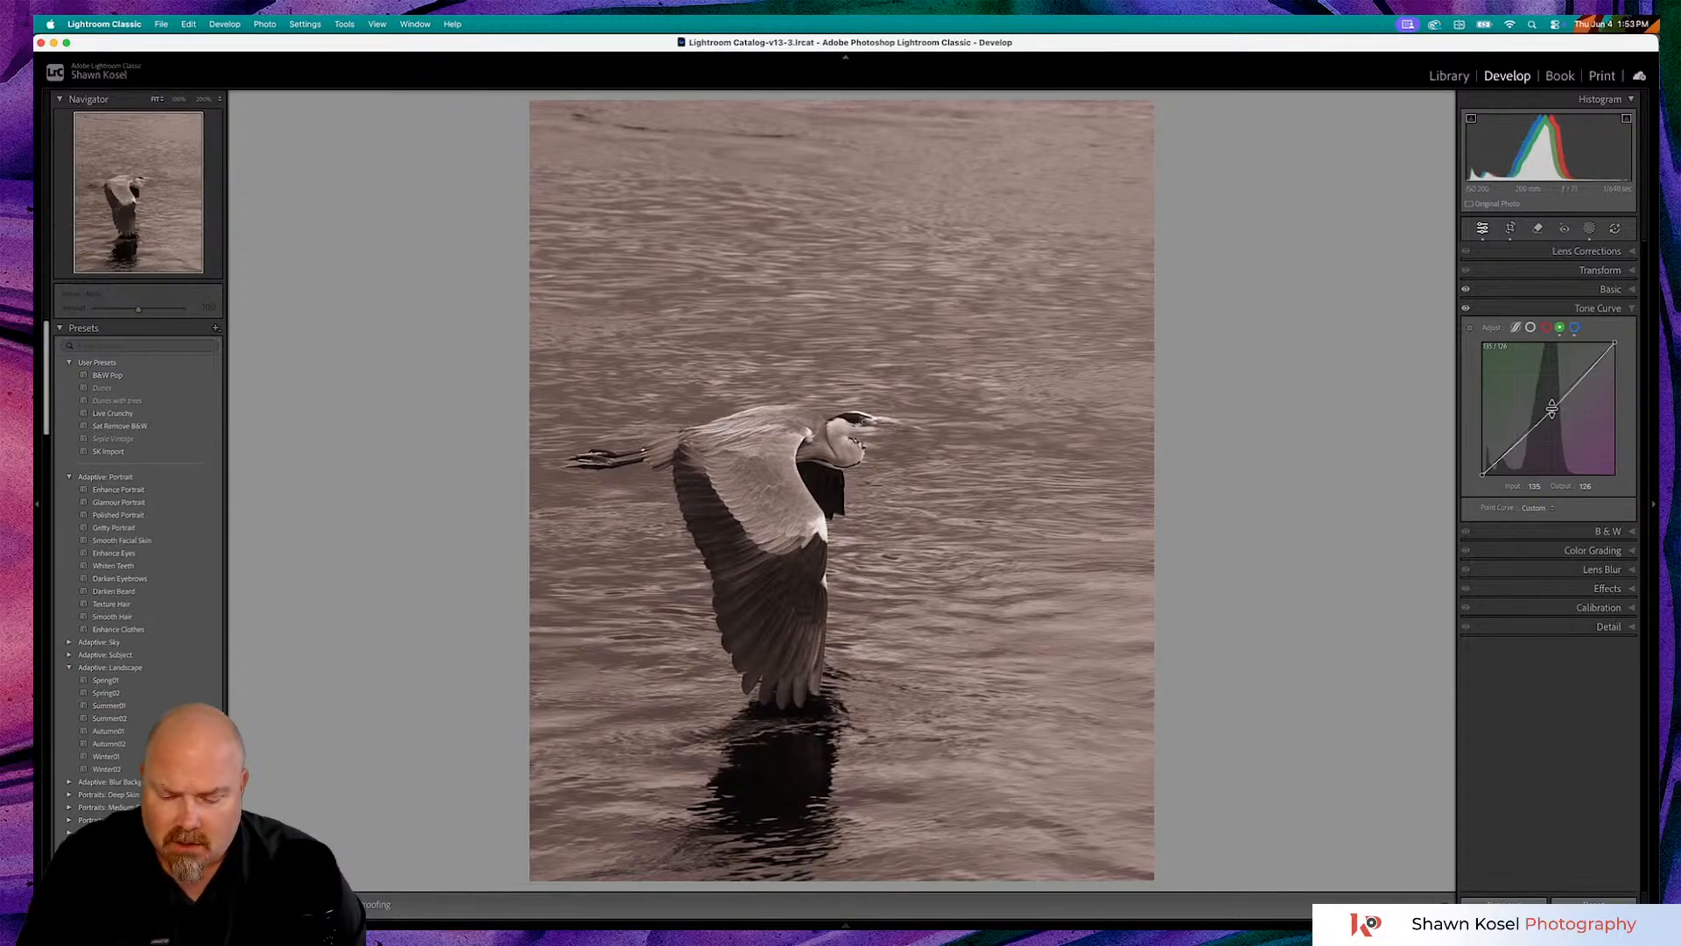
# - Reset all channels of the whole photo's tone curve to linear
pyautogui.press('alt')
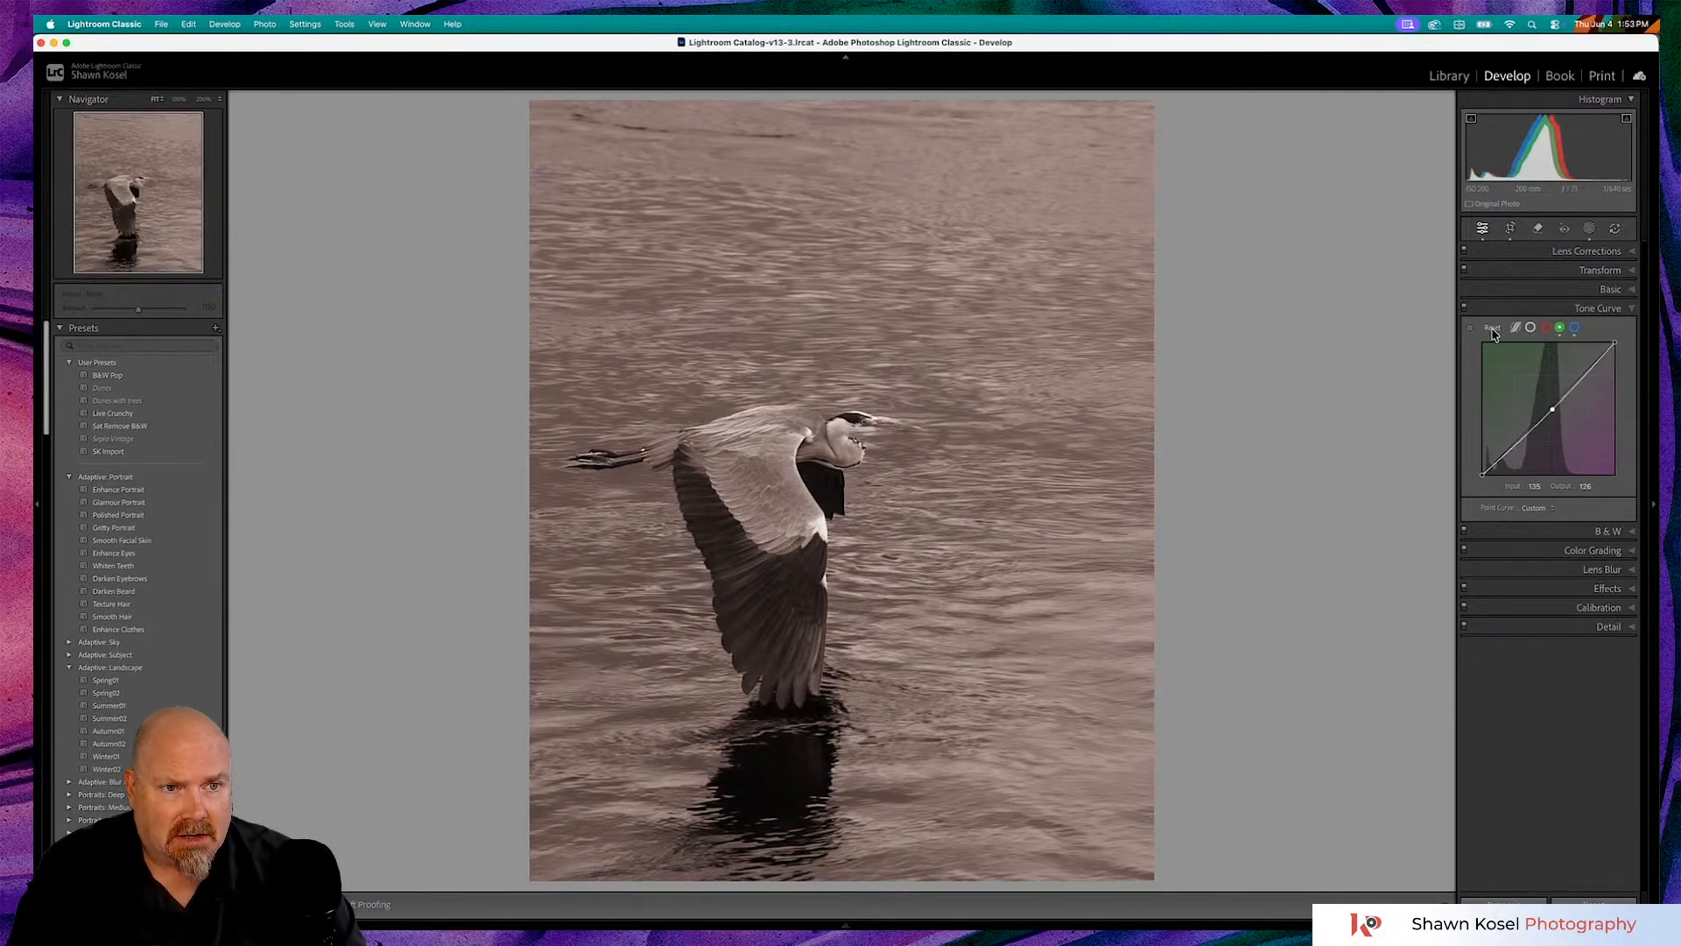
pyautogui.click(1493, 330)
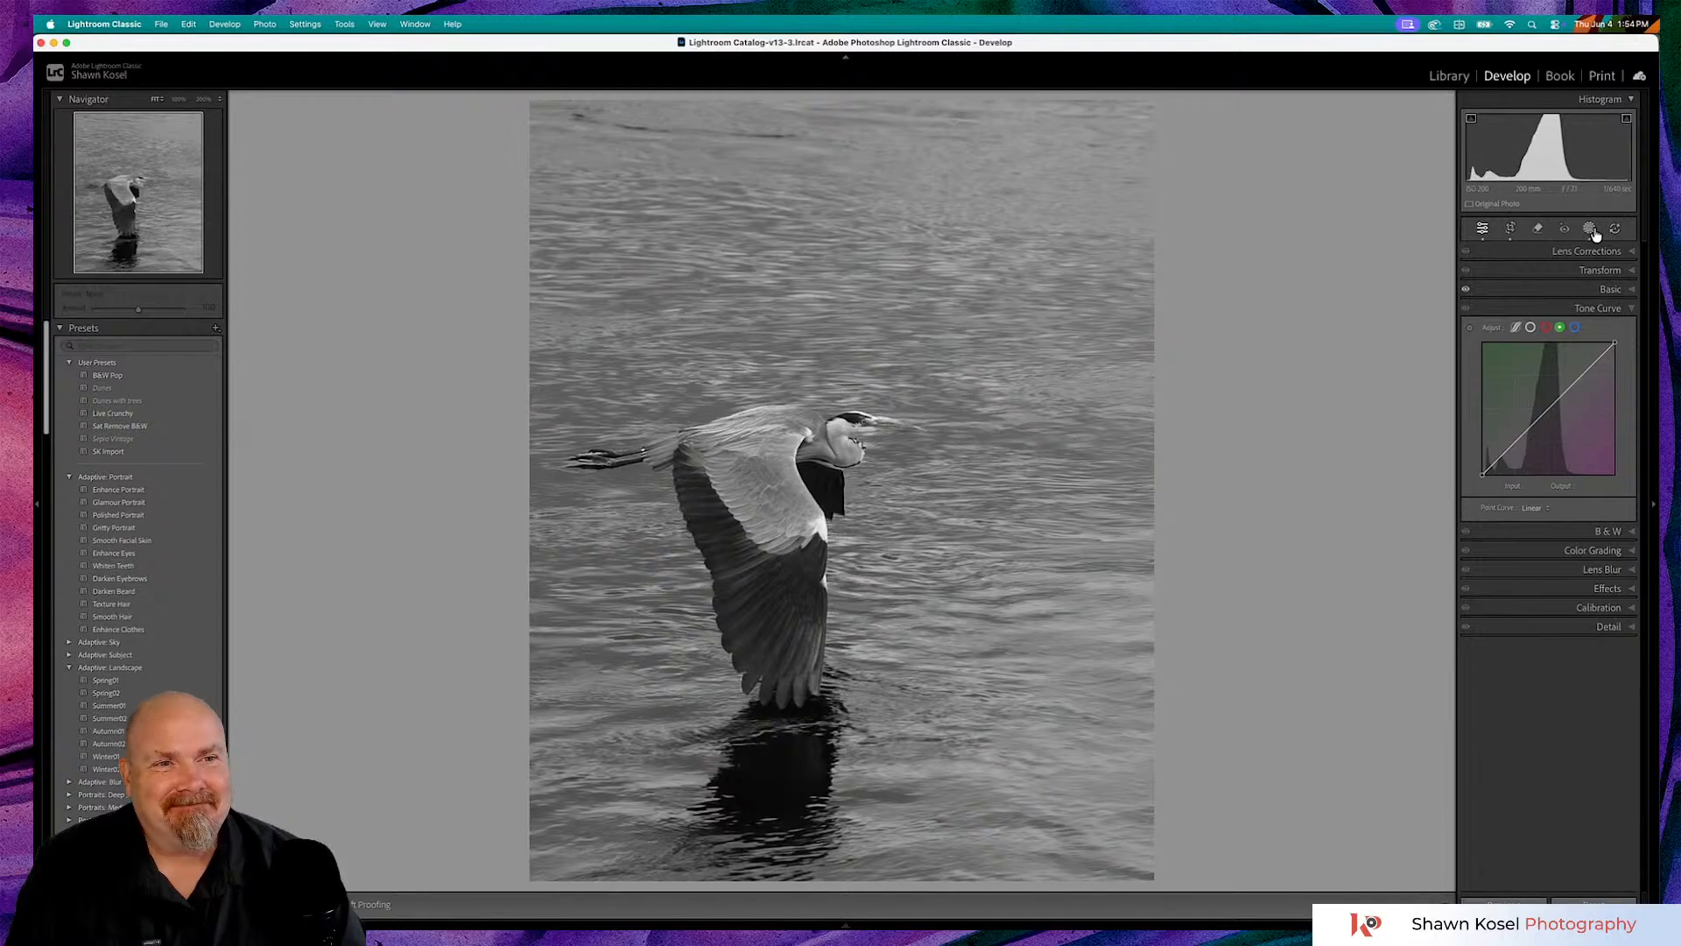
# - Try a cool tint on the background mask by slightly raising its green and blue curves in the midtones, and reset its curves
pyautogui.click(1590, 231)
pyautogui.click(1382, 149)
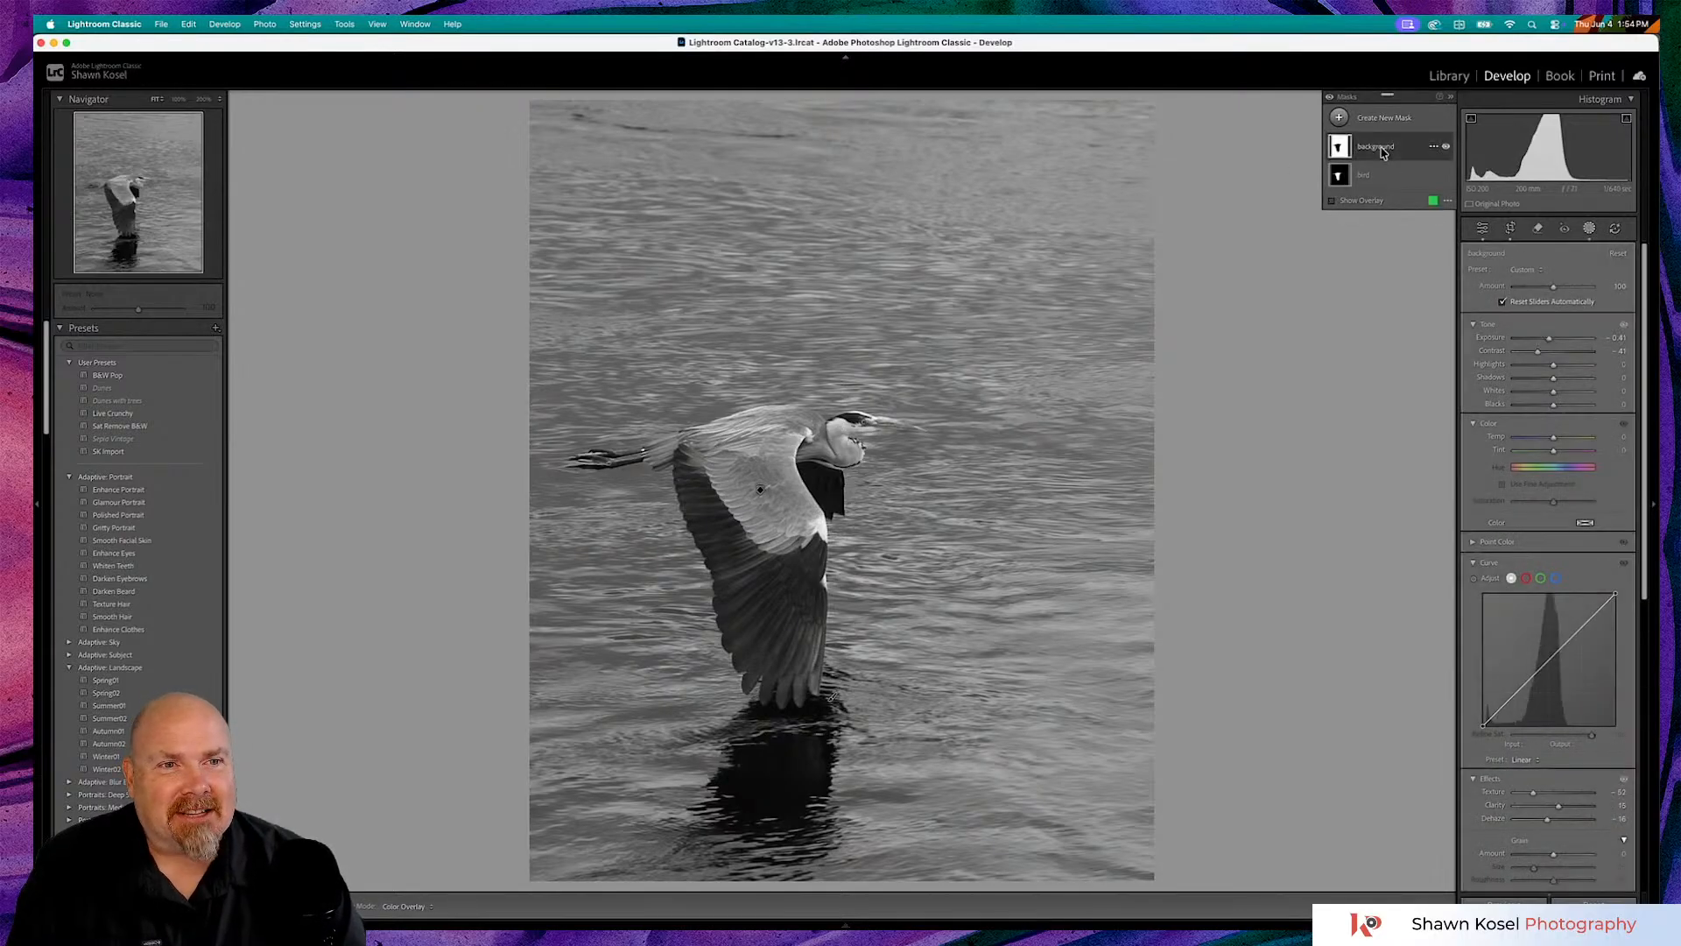
pyautogui.click(1541, 579)
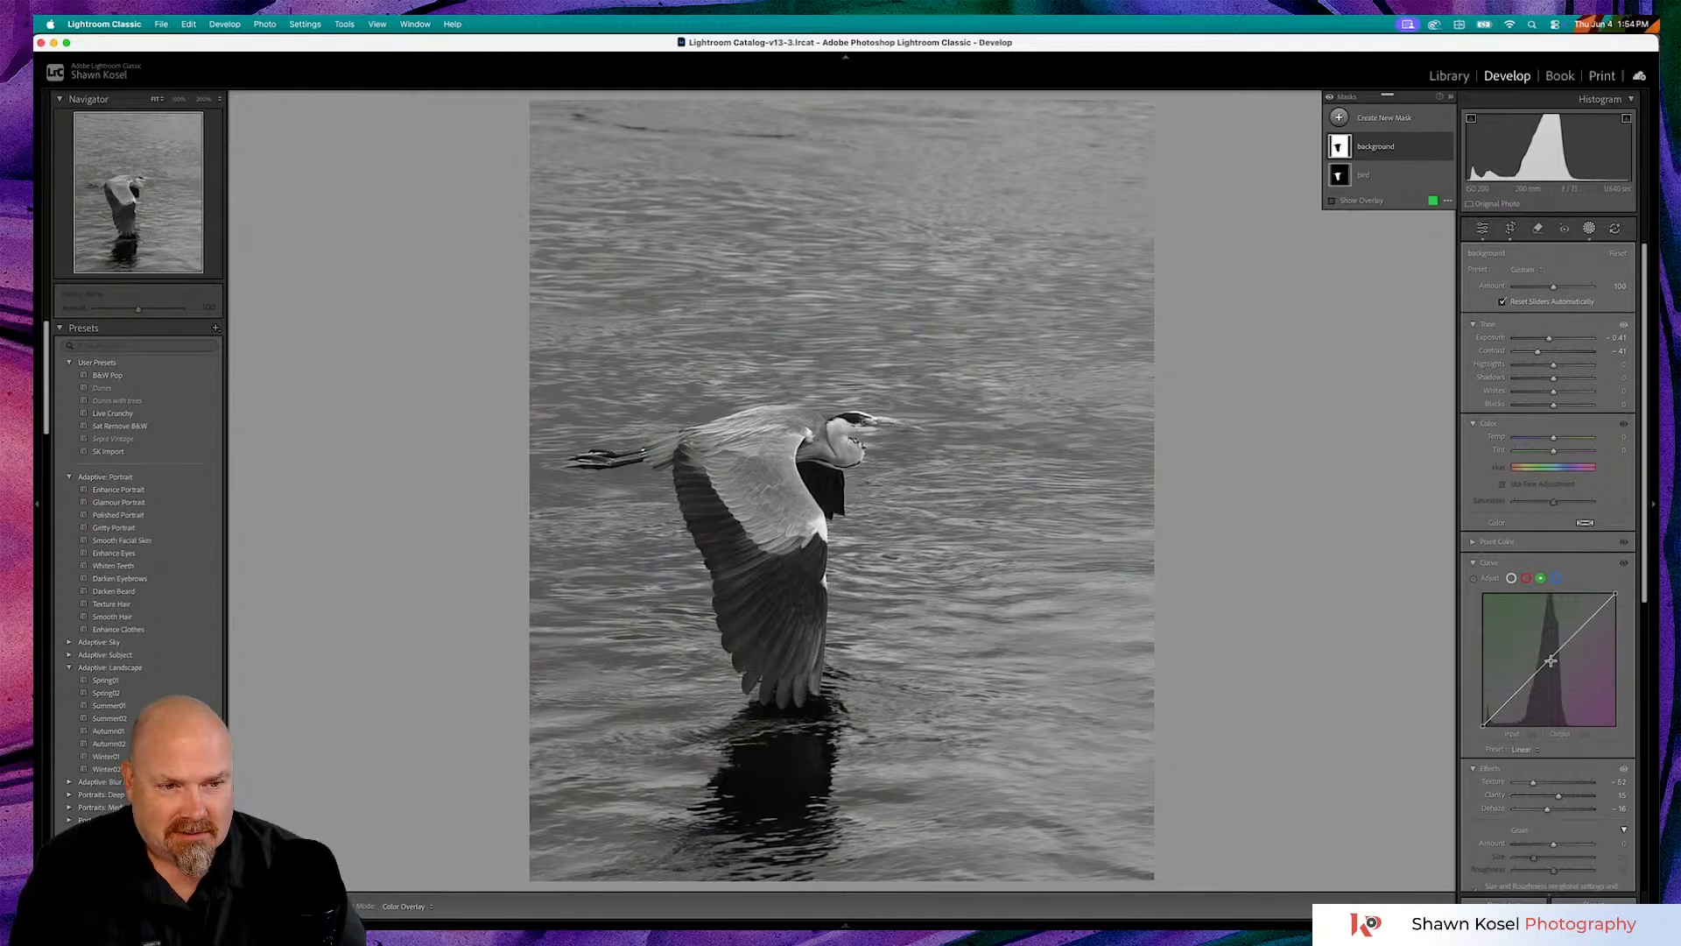
pyautogui.moveTo(1551, 660)
pyautogui.mouseDown()
pyautogui.moveTo(1531, 669)
pyautogui.moveTo(1549, 663)
pyautogui.mouseUp()
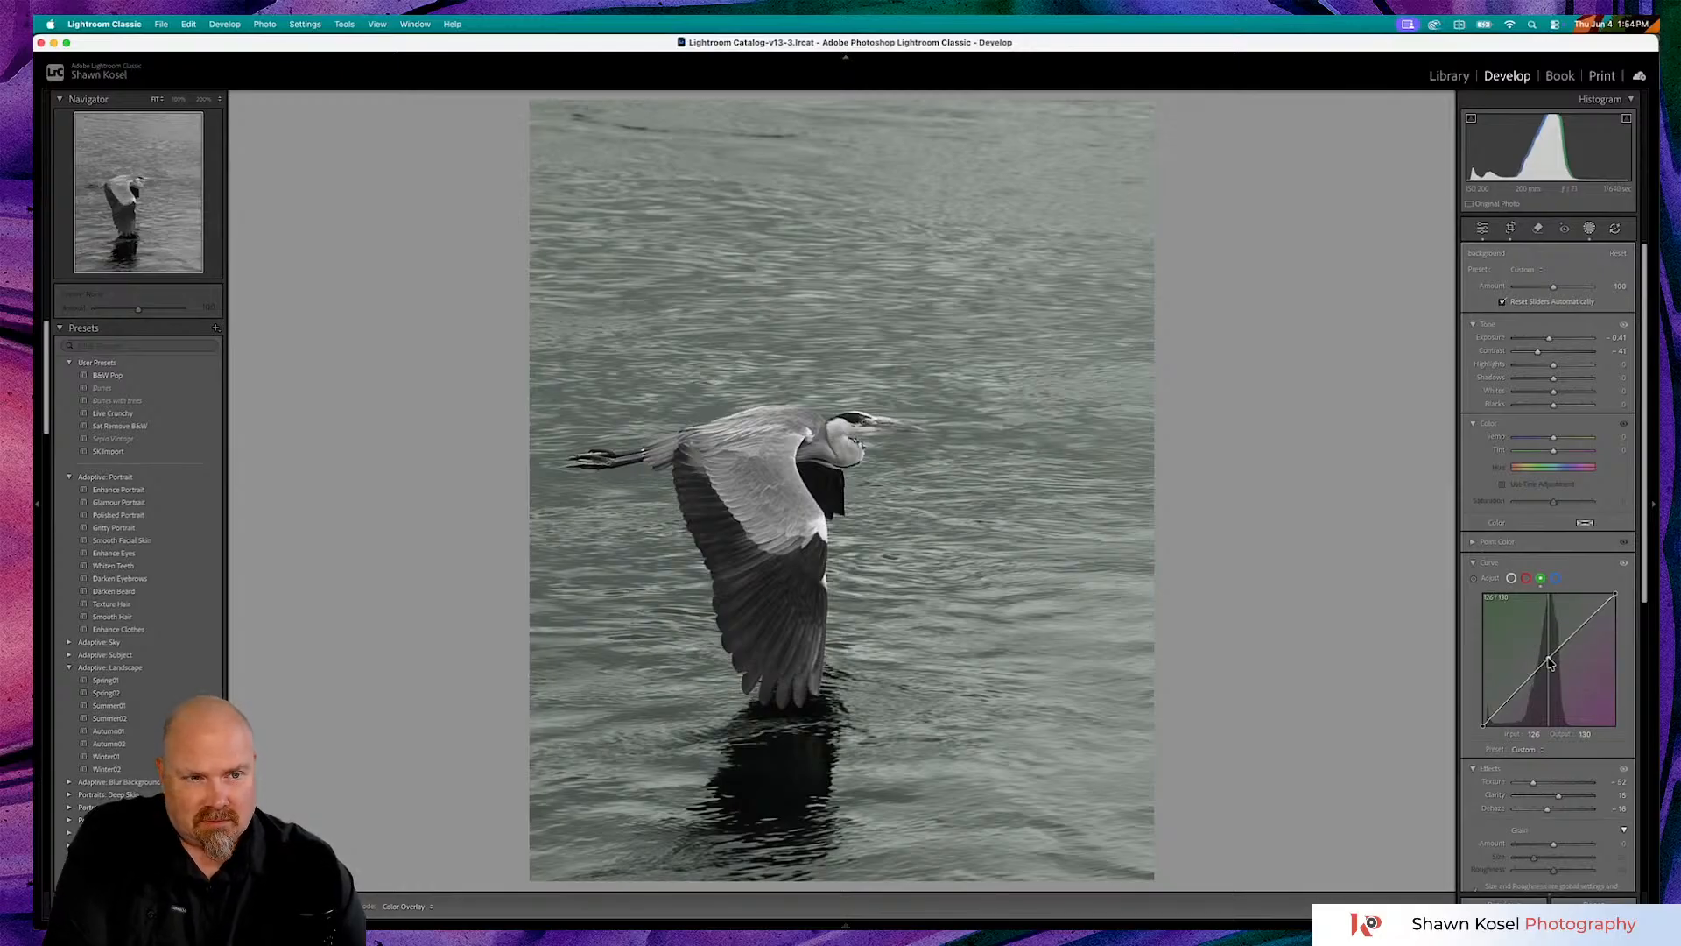
pyautogui.click(1556, 579)
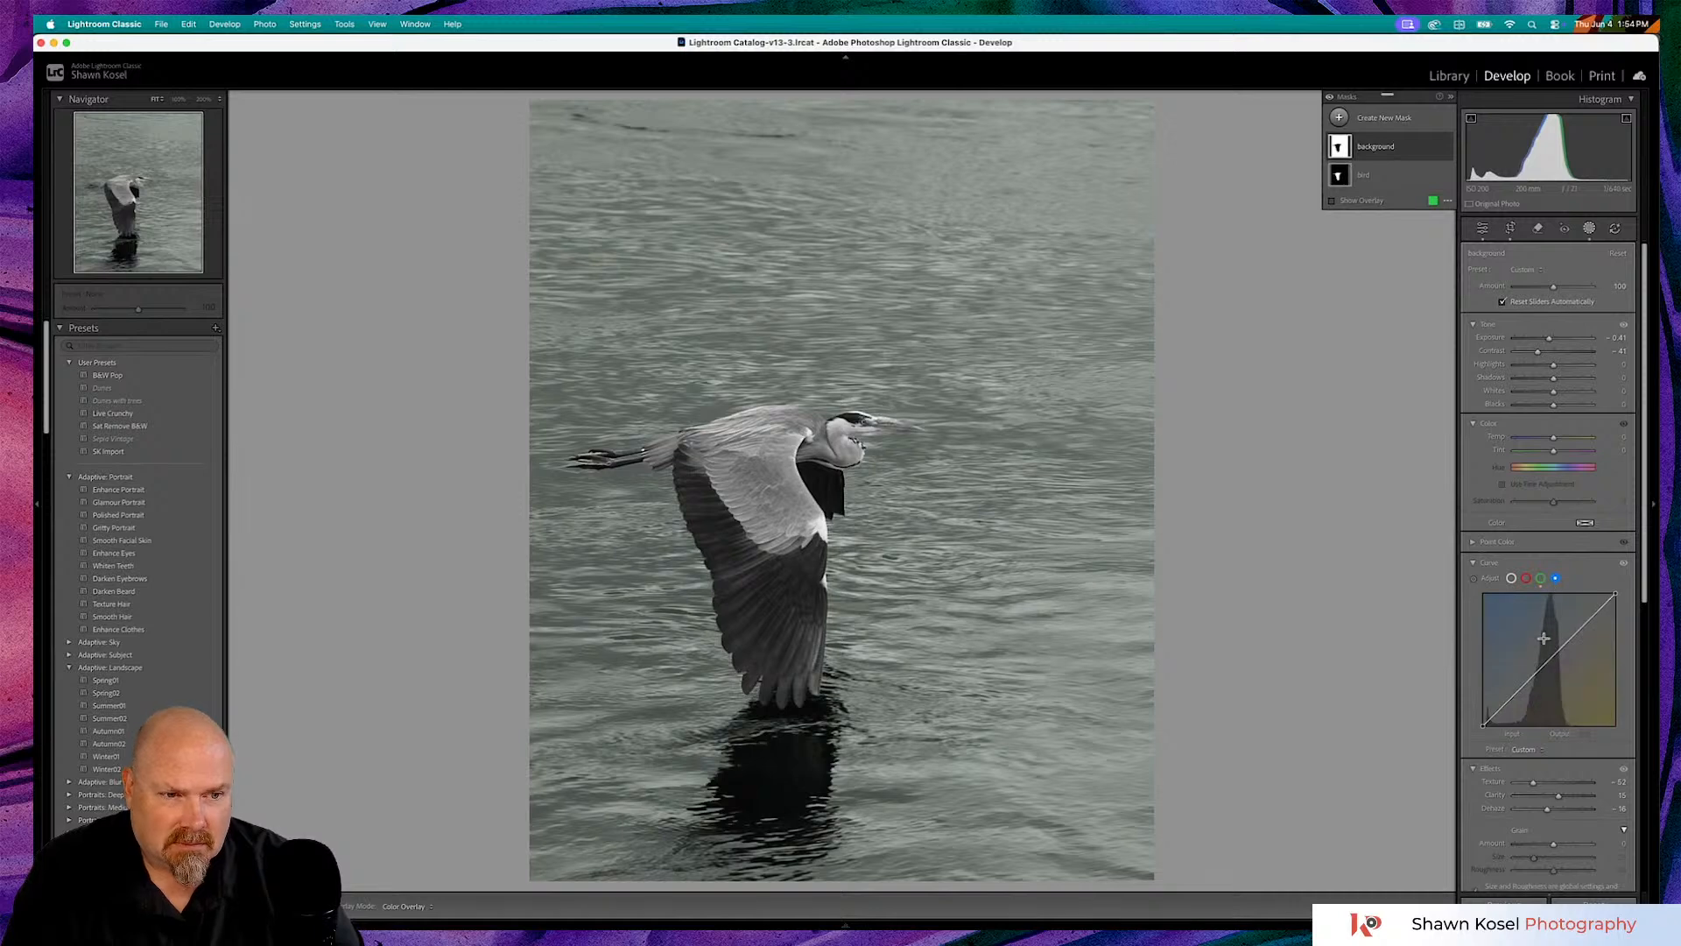
pyautogui.moveTo(1549, 659); pyautogui.dragTo(1550, 659)
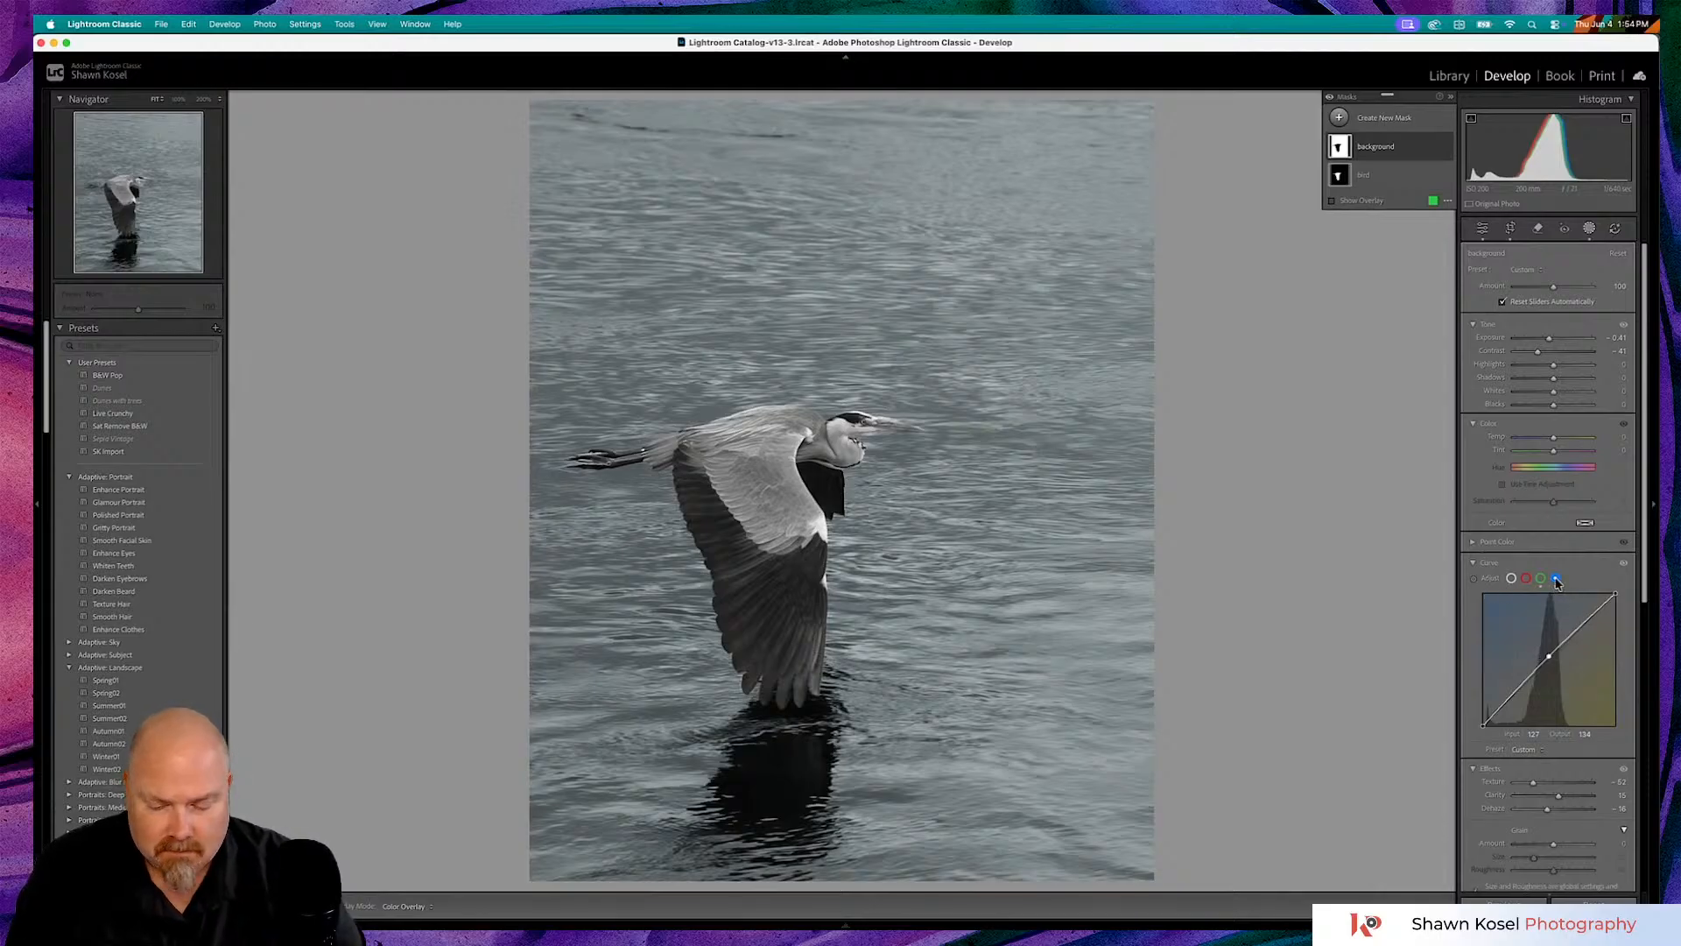
pyautogui.keyDown('alt'); pyautogui.click(1491, 563); pyautogui.keyUp('alt')
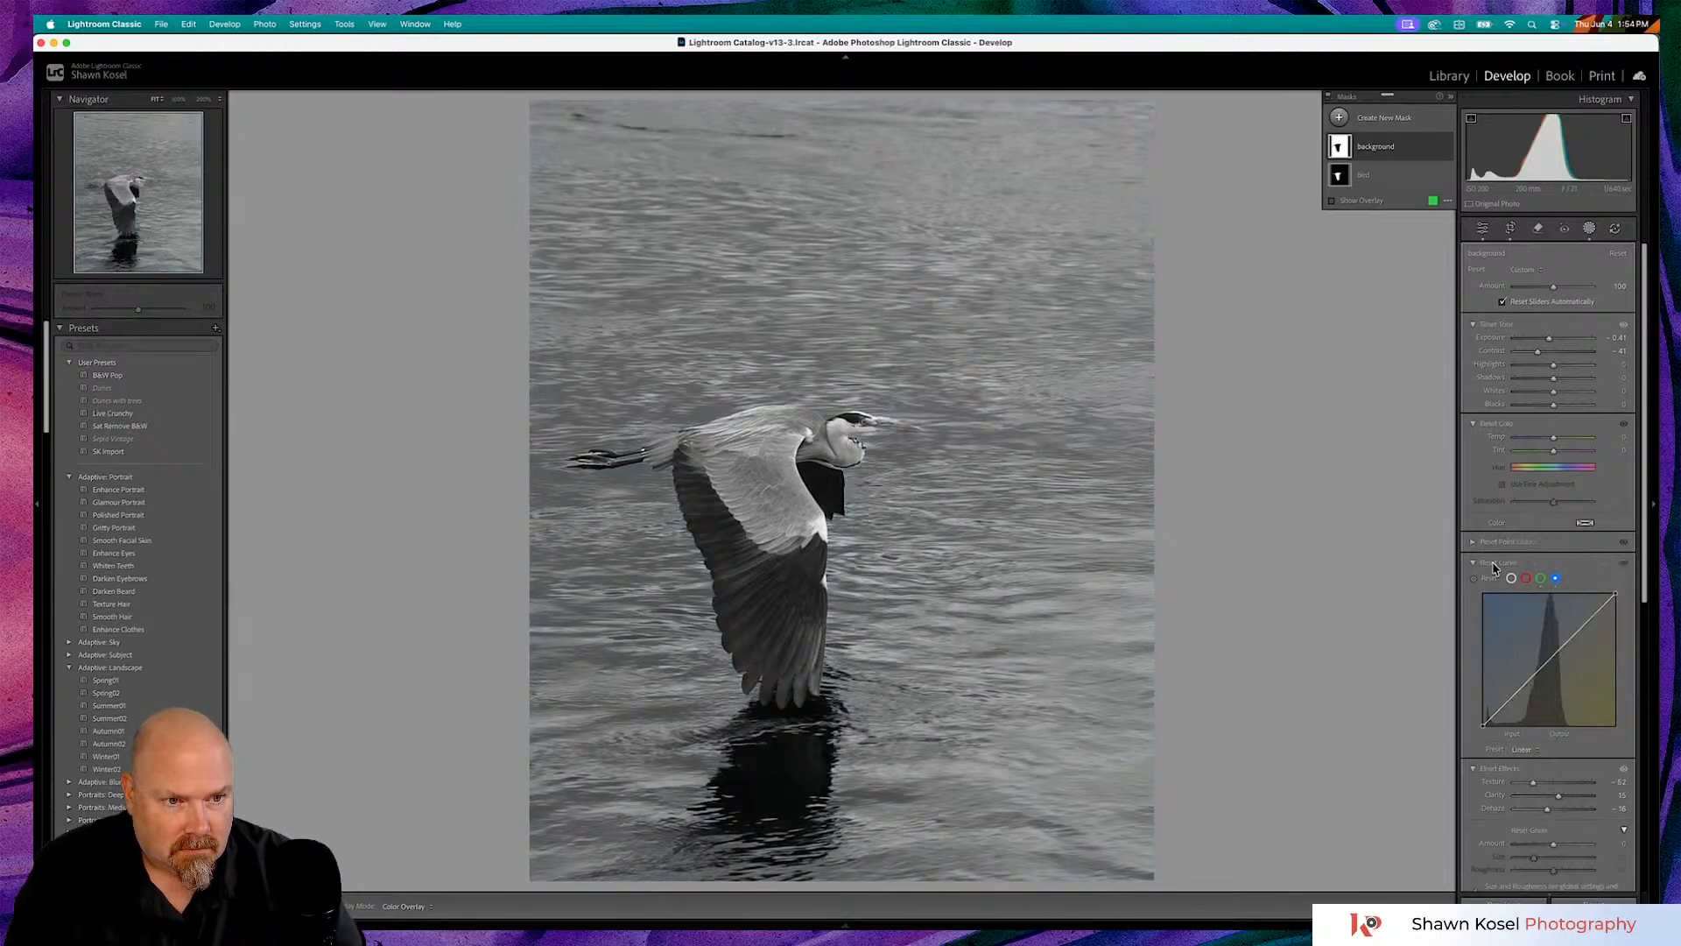
# - Raise the background mask's green curve slightly in the midtones, to an output of about 130
pyautogui.click(1542, 579)
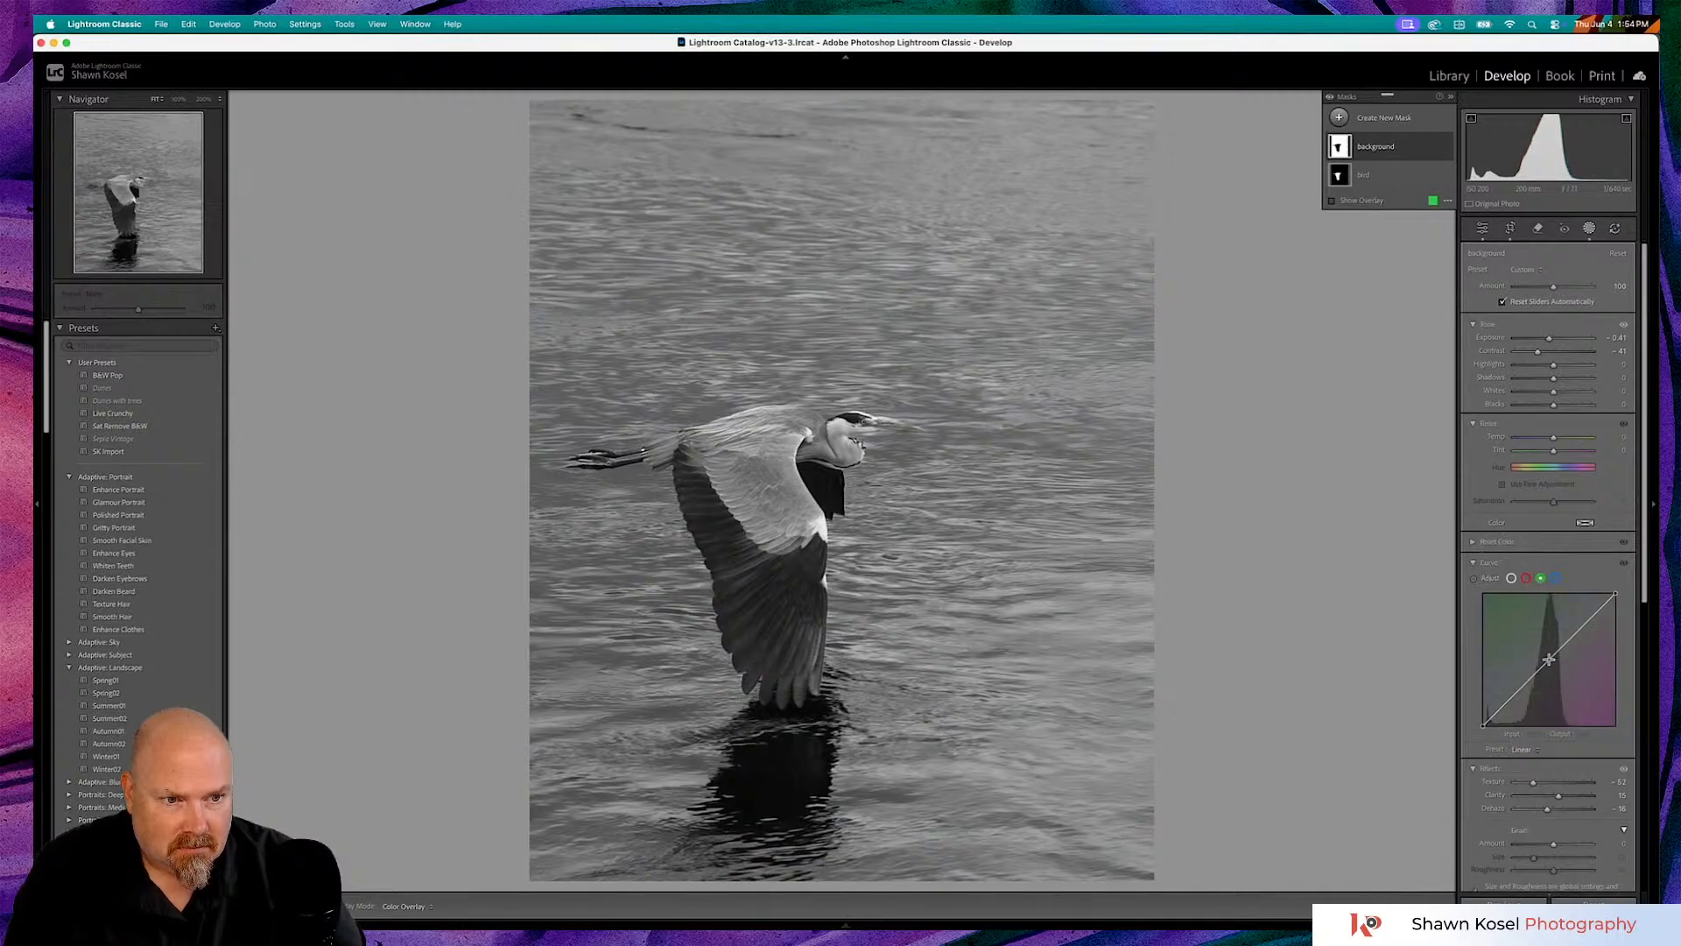
pyautogui.click(1549, 658)
pyautogui.moveTo(1549, 662); pyautogui.dragTo(1549, 661)
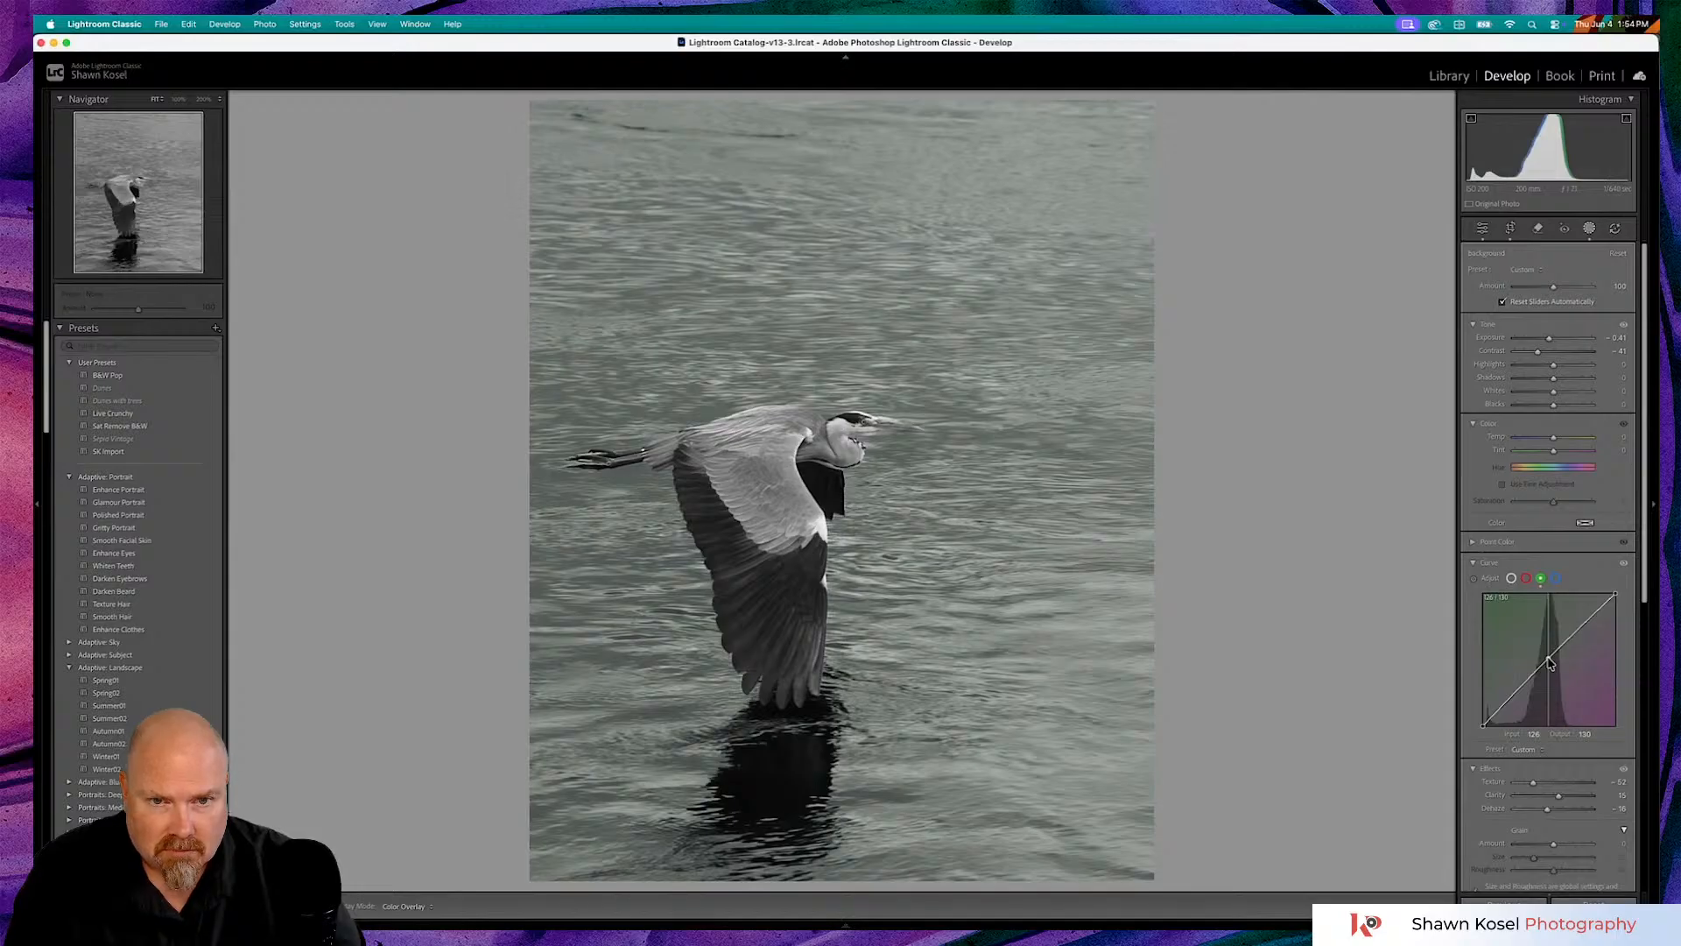
# - Give the bird mask a faint red tint by raising its red curve slightly in the midtones
pyautogui.click(1398, 184)
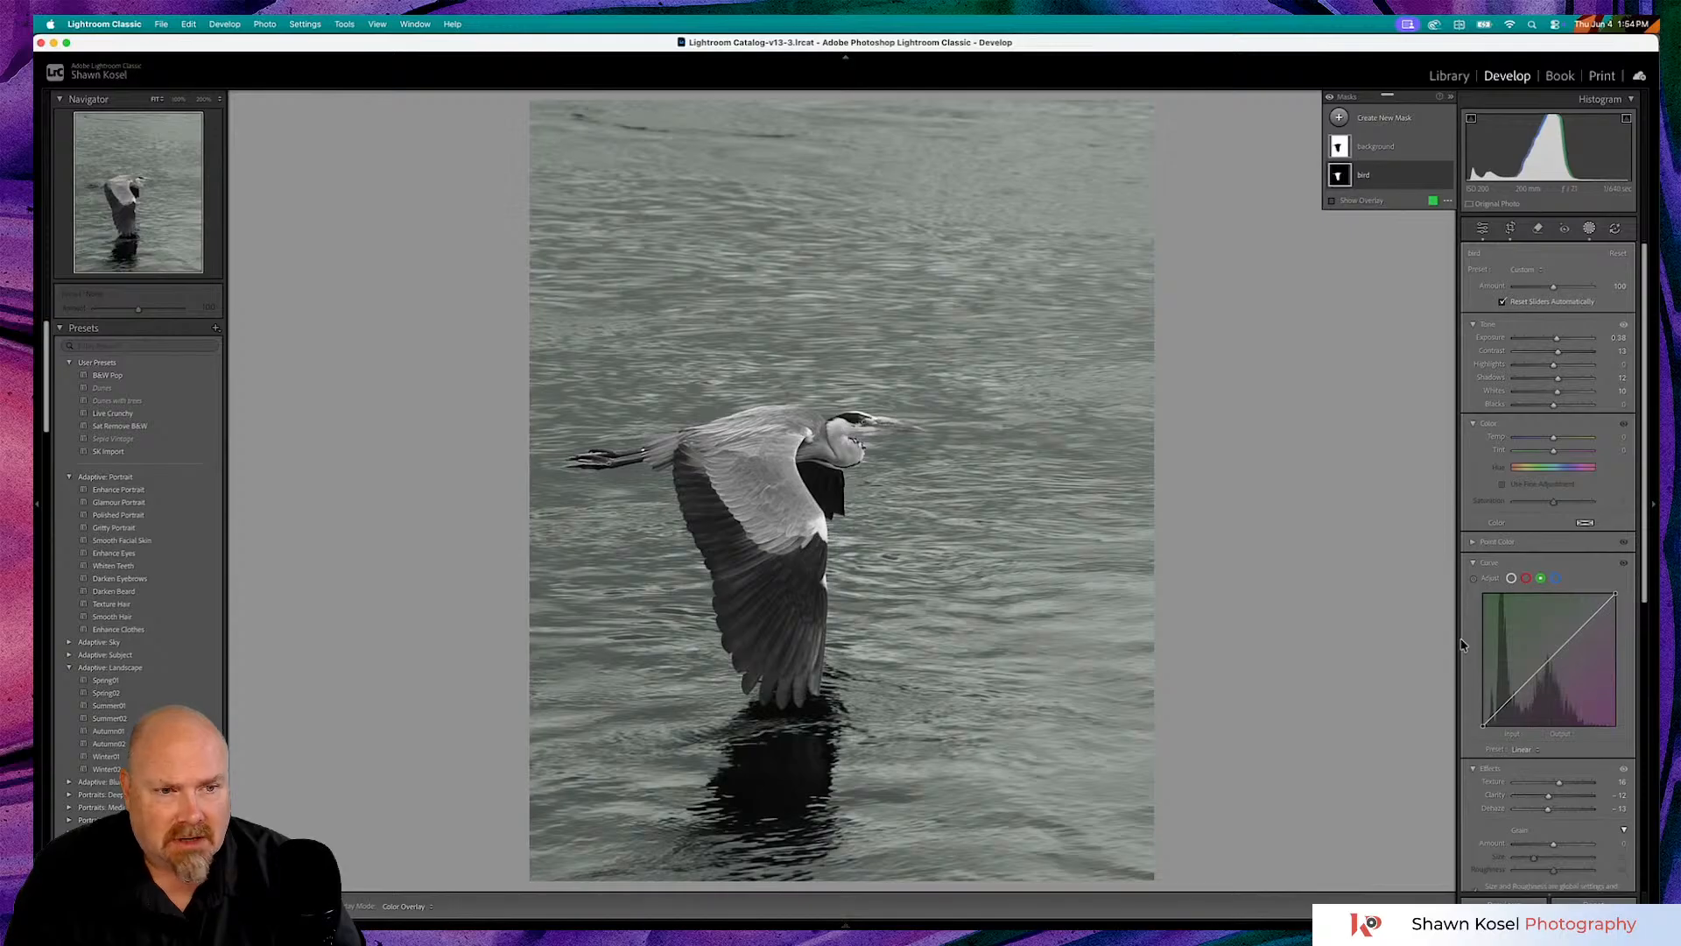
pyautogui.click(1527, 580)
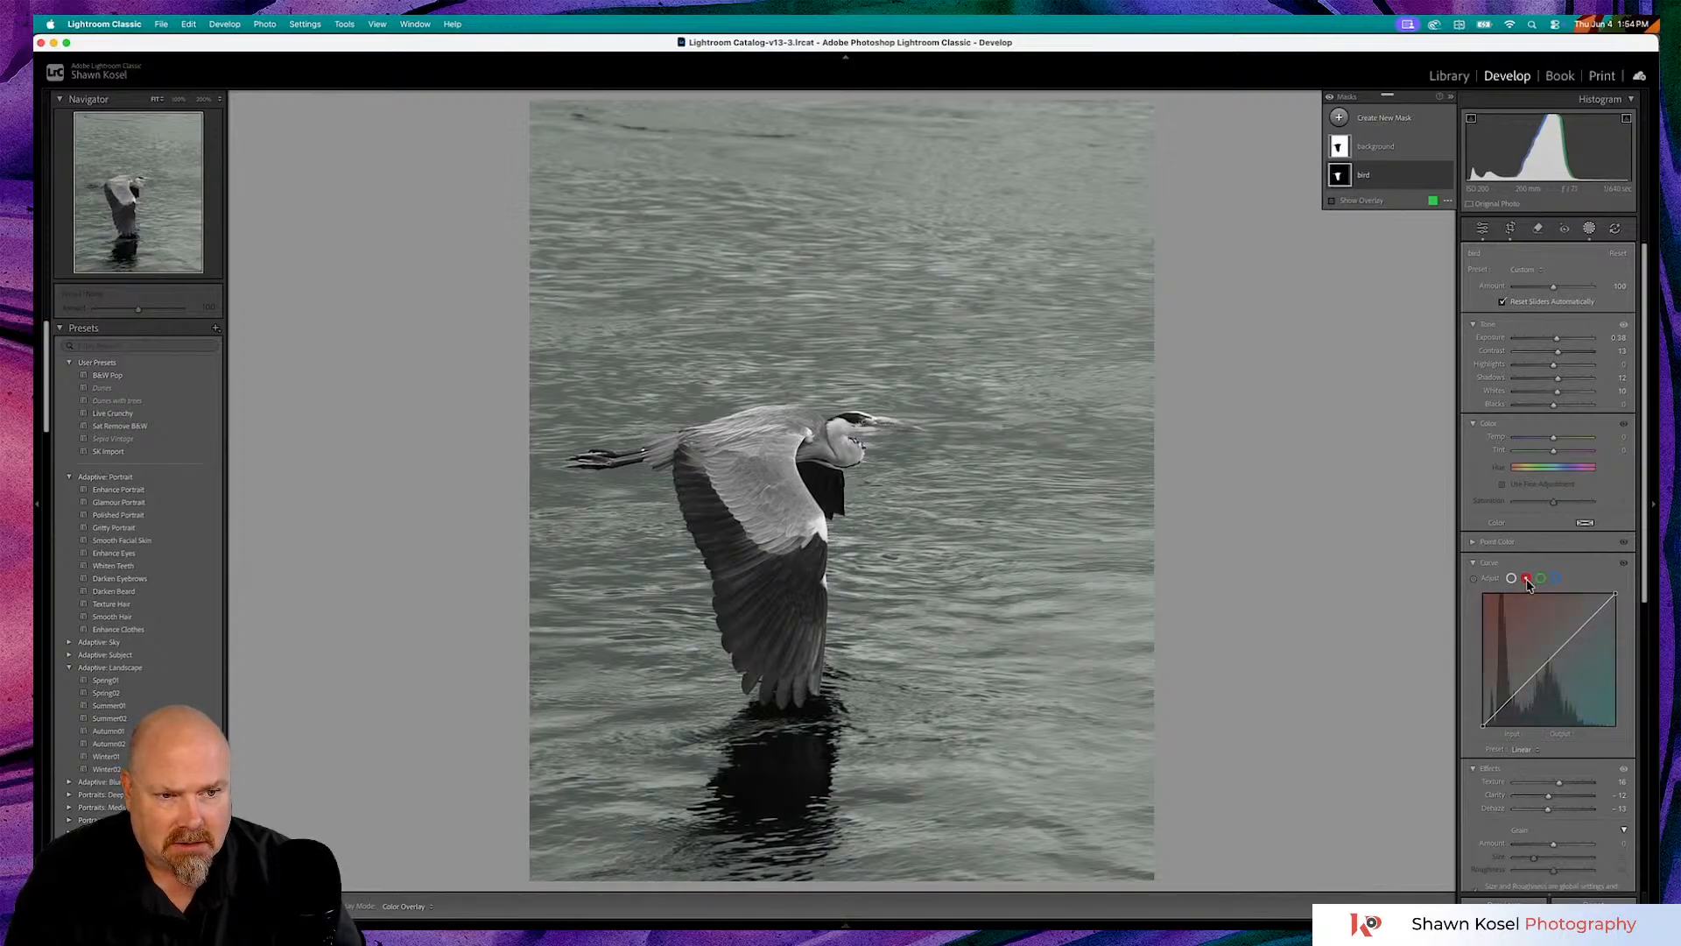
pyautogui.click(1552, 659)
pyautogui.moveTo(1553, 663); pyautogui.dragTo(1550, 662)
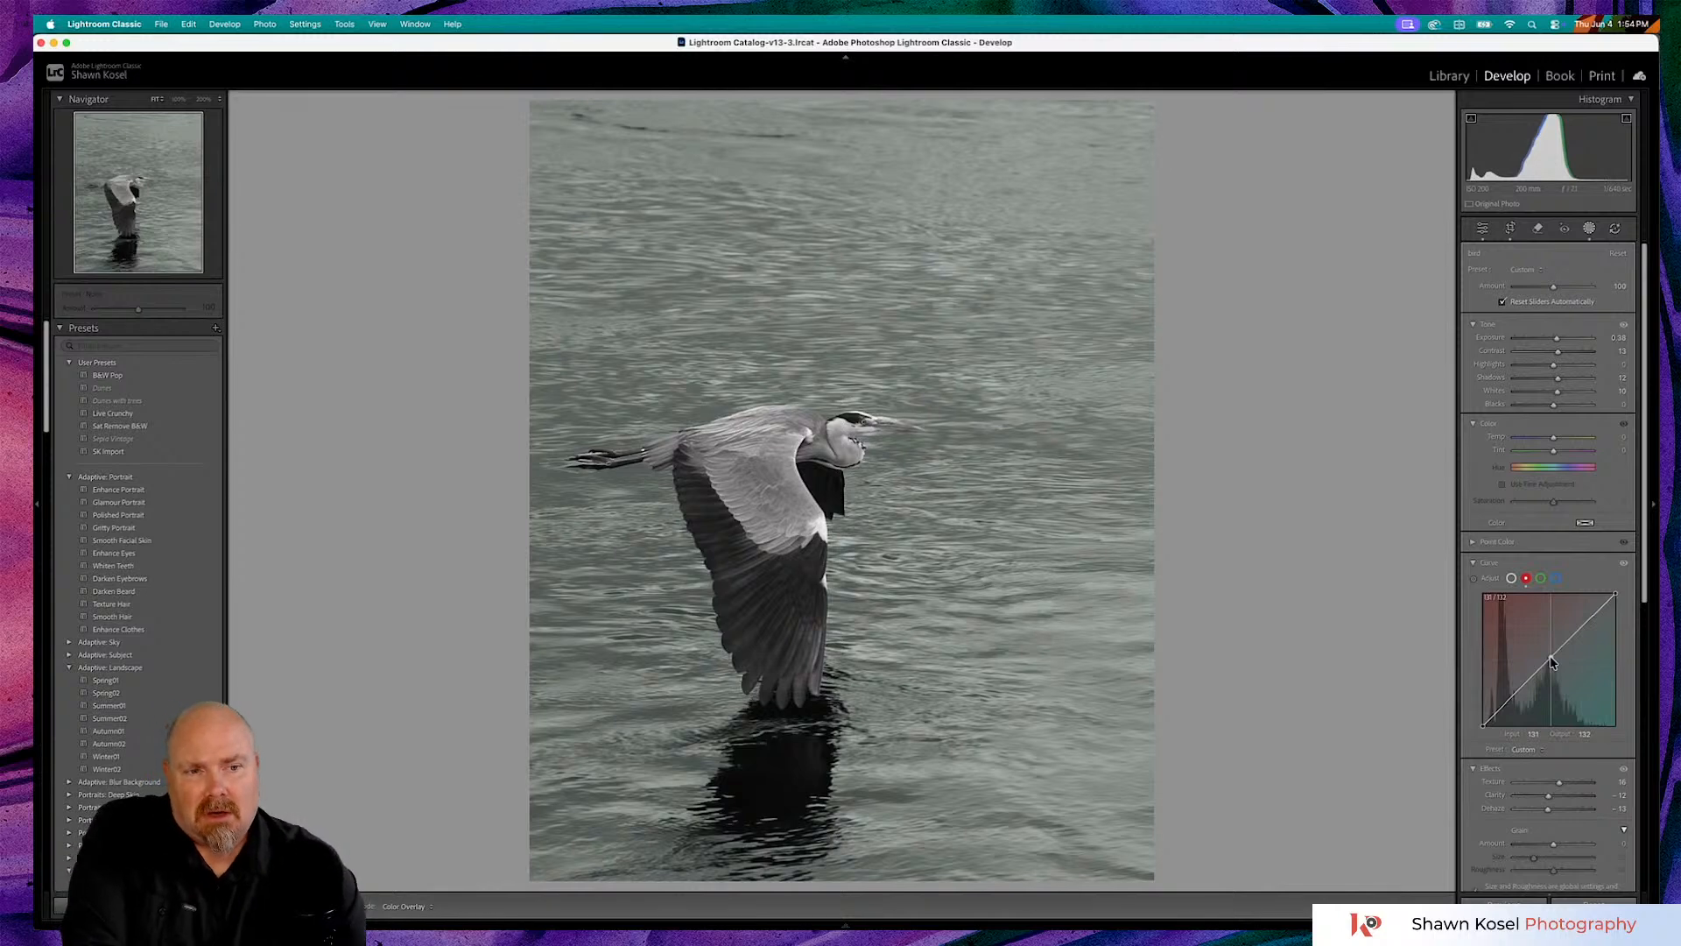
pyautogui.moveTo(1553, 663); pyautogui.dragTo(1551, 664)
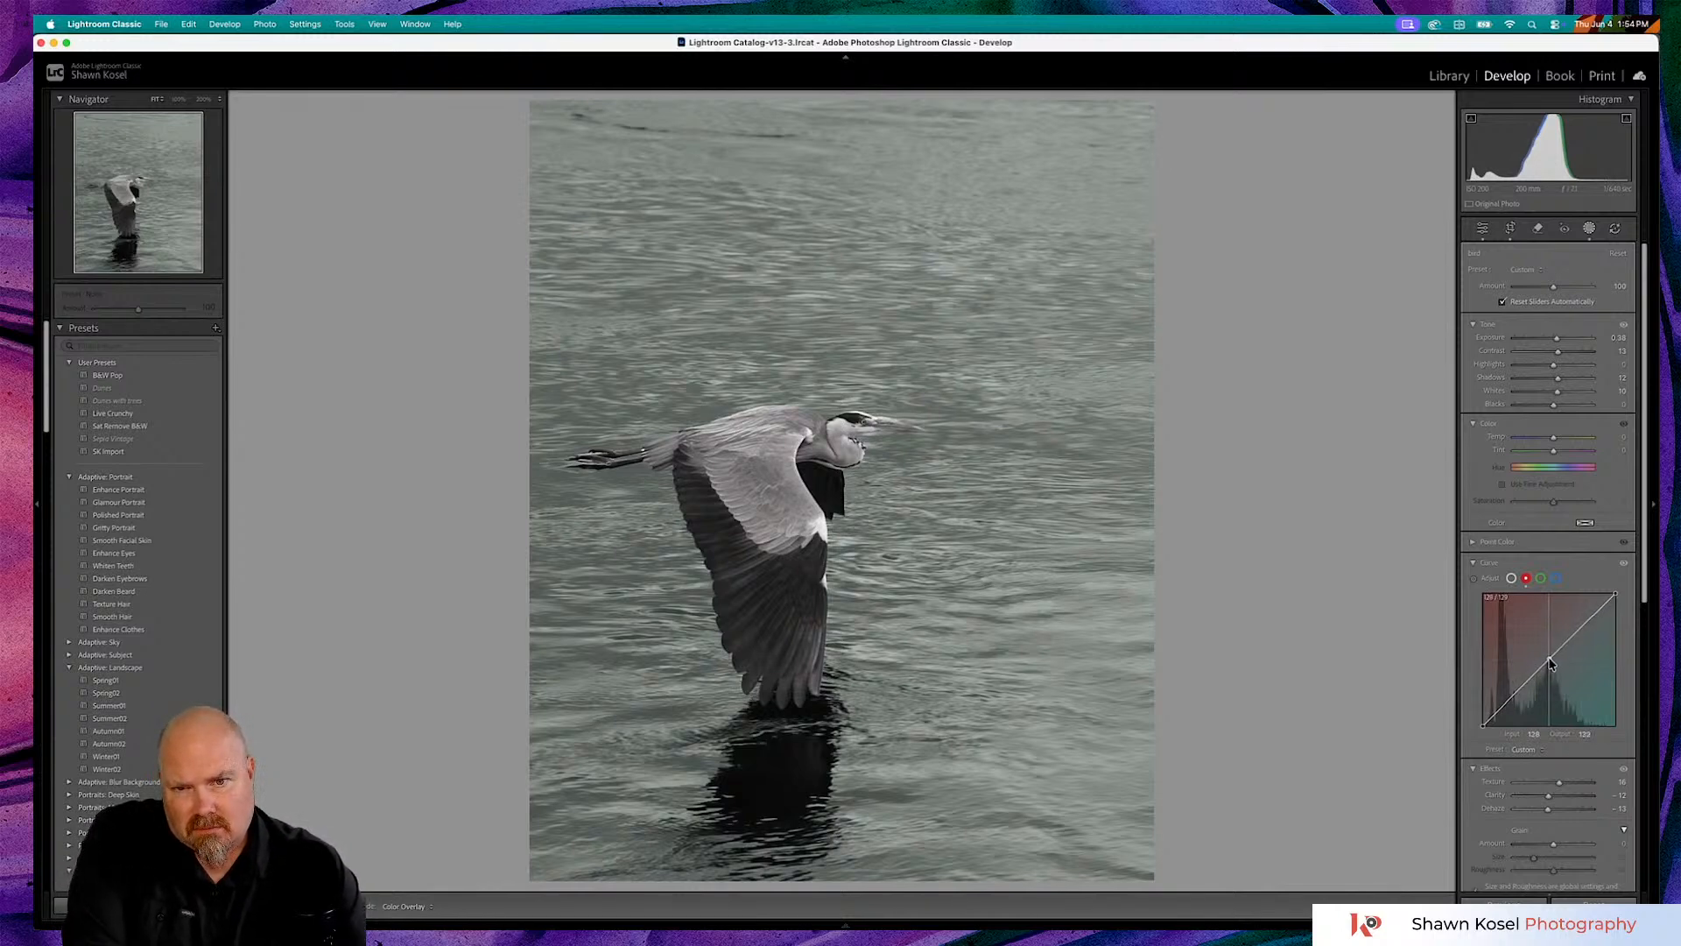
# - Warm the bird mask by pulling its blue curve slightly down in the midtones
pyautogui.click(1541, 578)
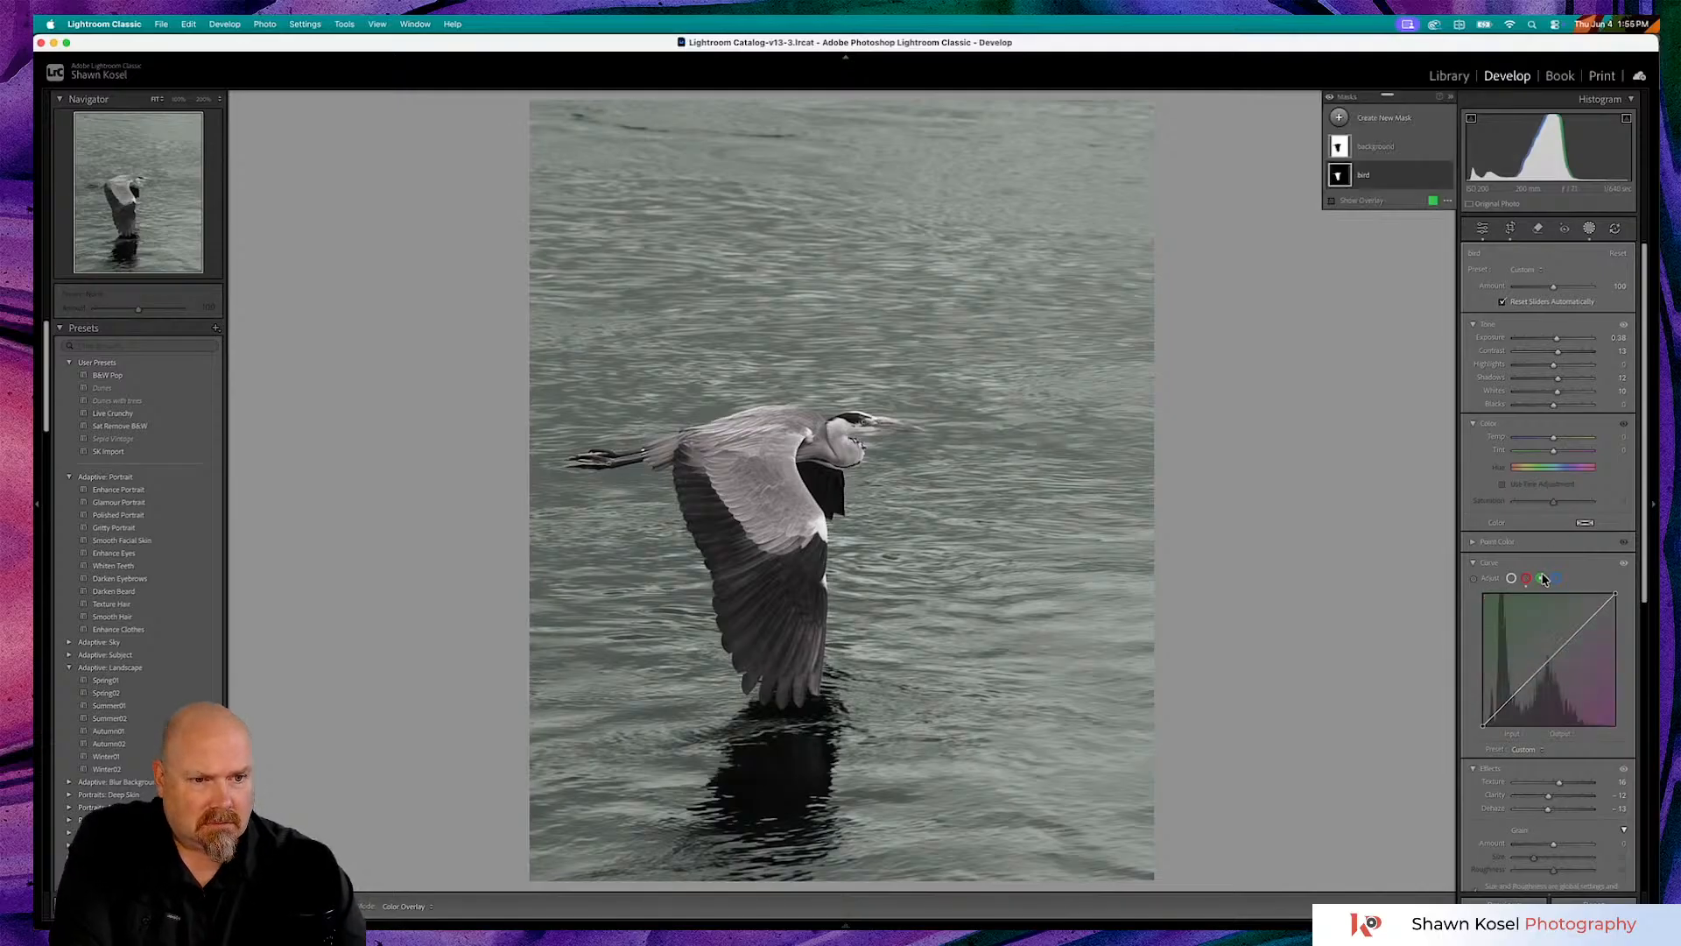
pyautogui.click(1556, 578)
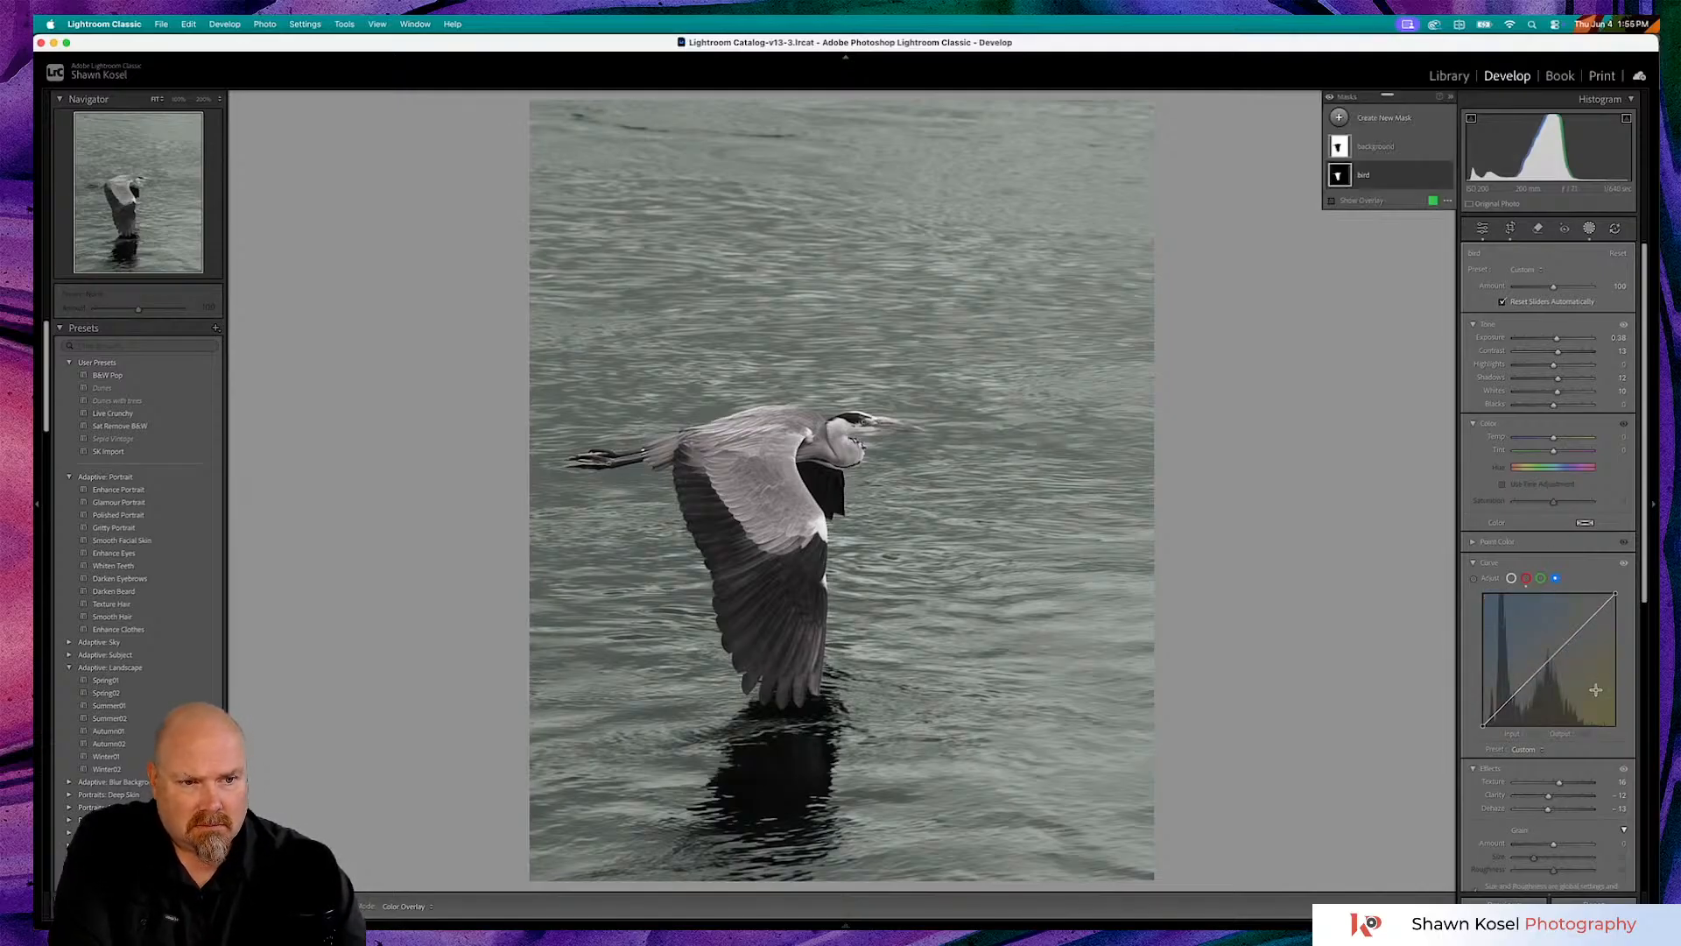
pyautogui.click(1552, 658)
pyautogui.moveTo(1550, 658); pyautogui.dragTo(1554, 664)
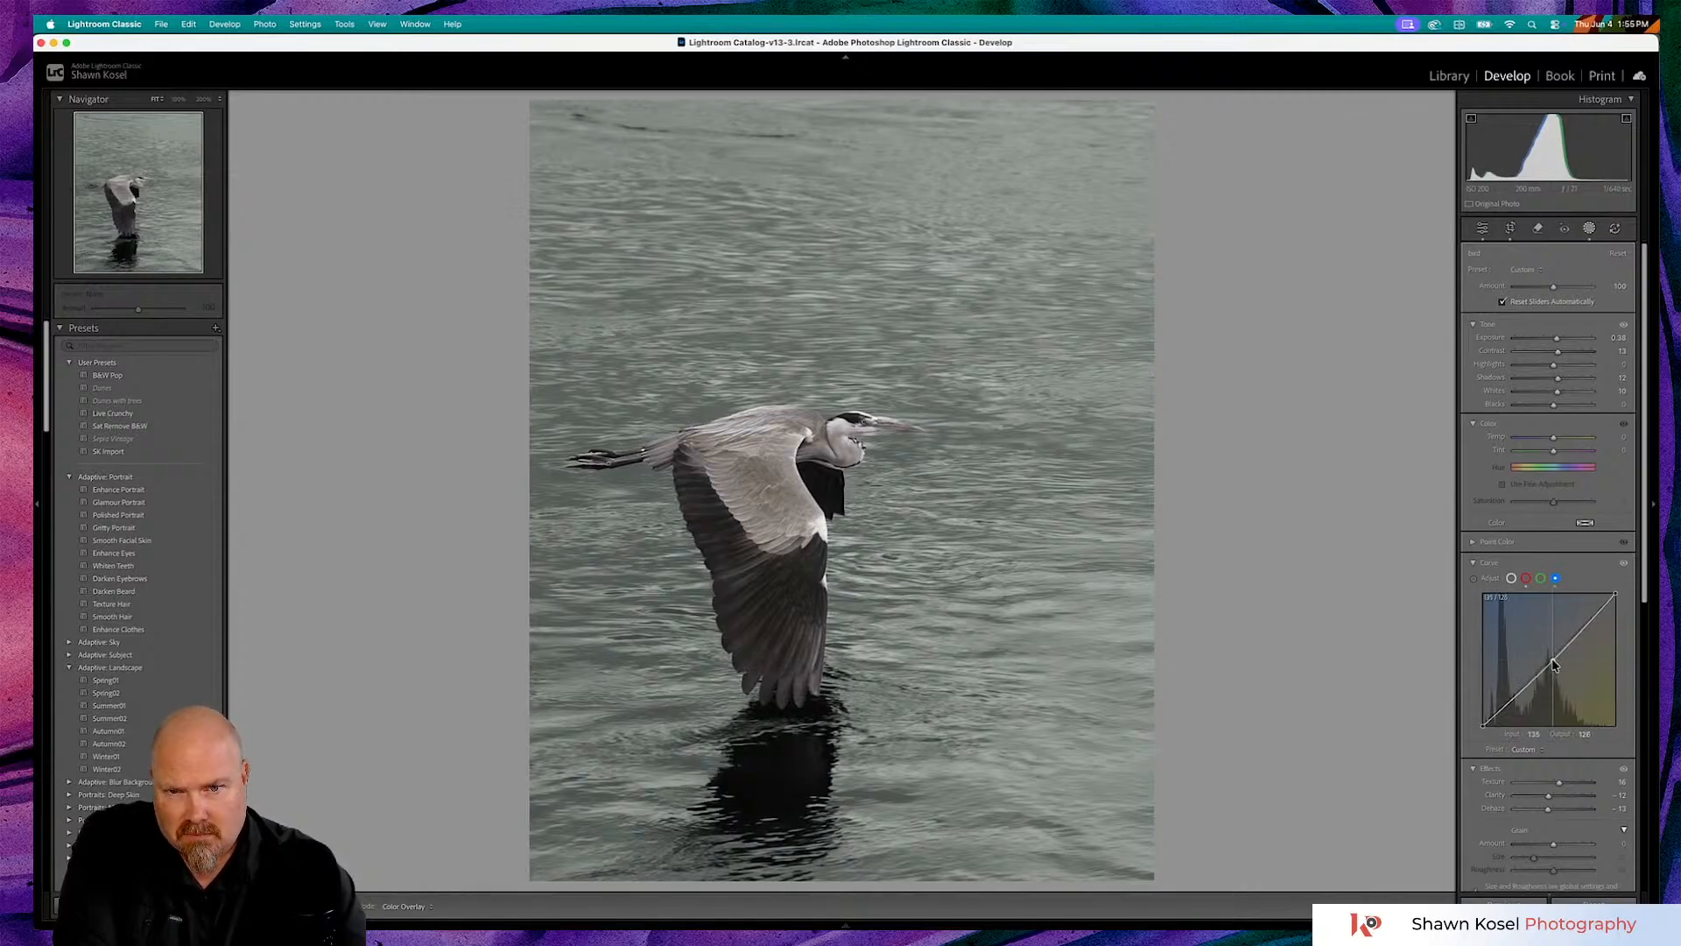
pyautogui.moveTo(1552, 660); pyautogui.dragTo(1552, 660)
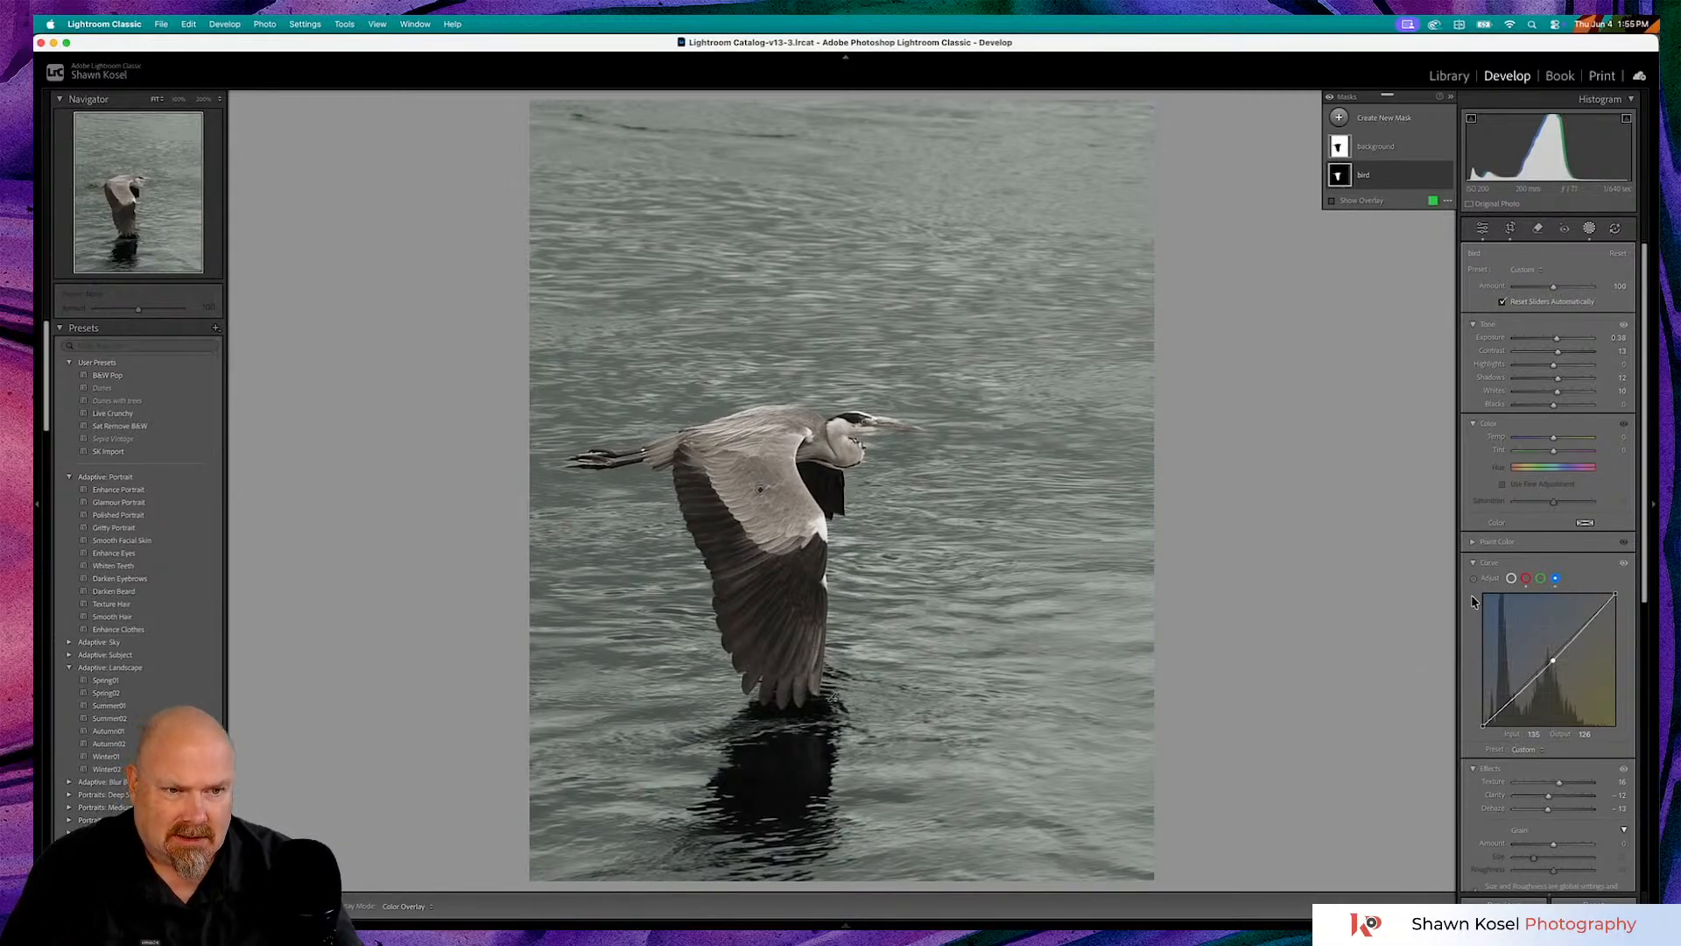
# - Reset the curve adjustments of both the bird mask and the background mask
pyautogui.press('alt')
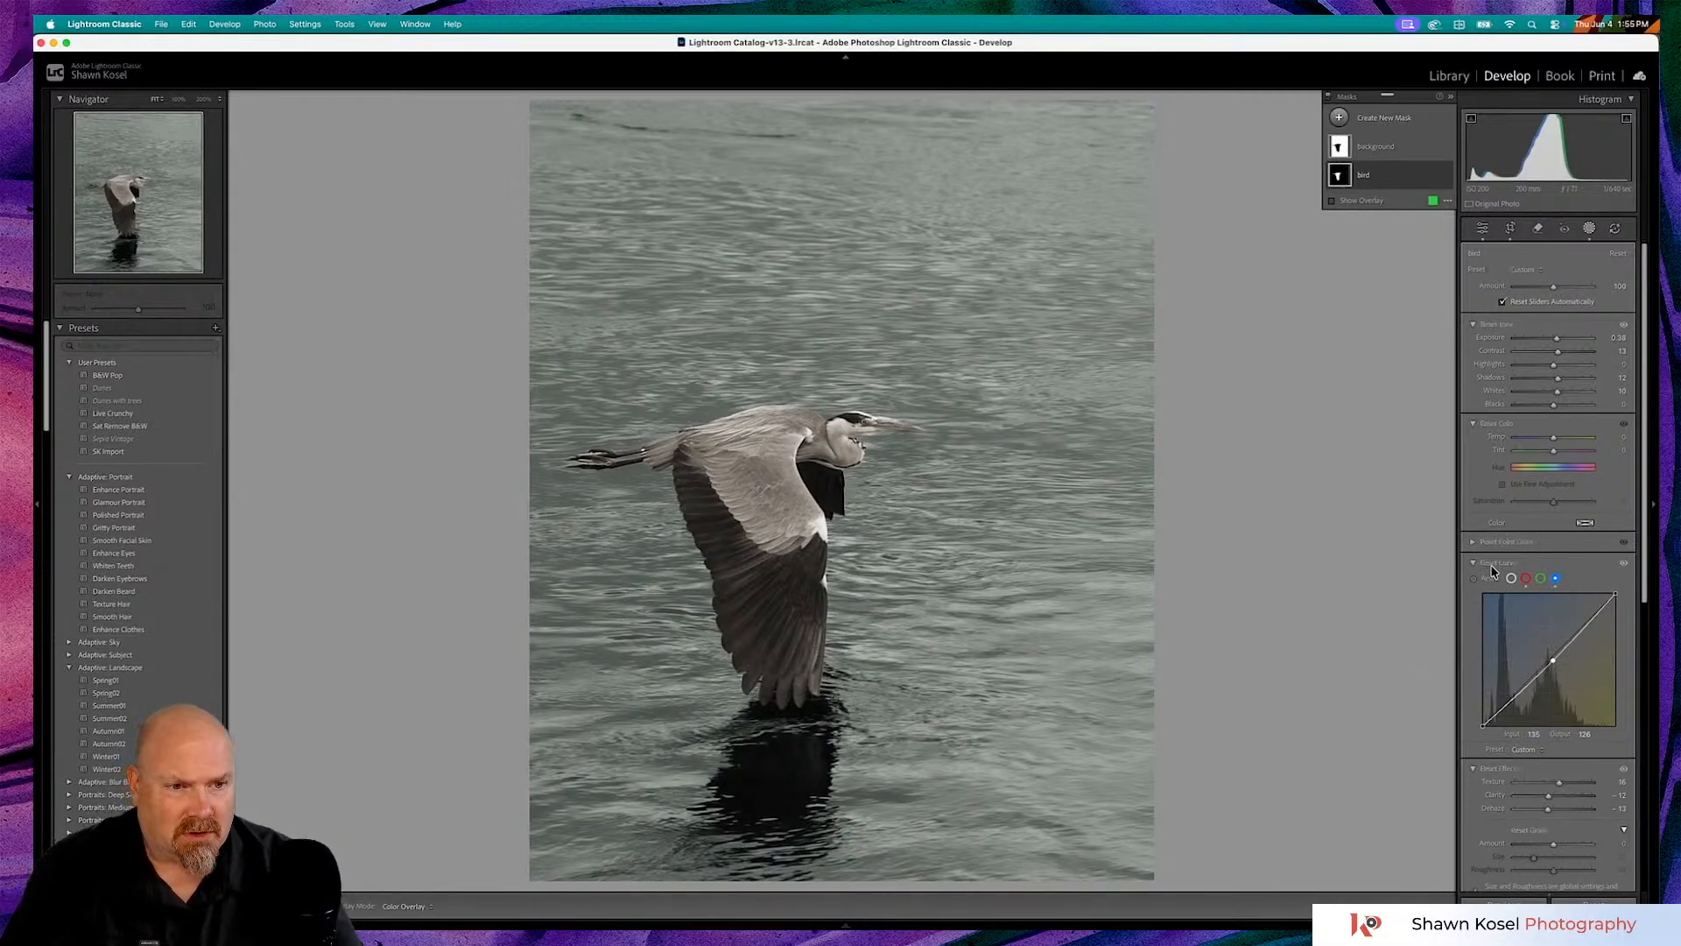
pyautogui.keyDown('alt'); pyautogui.click(1493, 570); pyautogui.keyUp('alt')
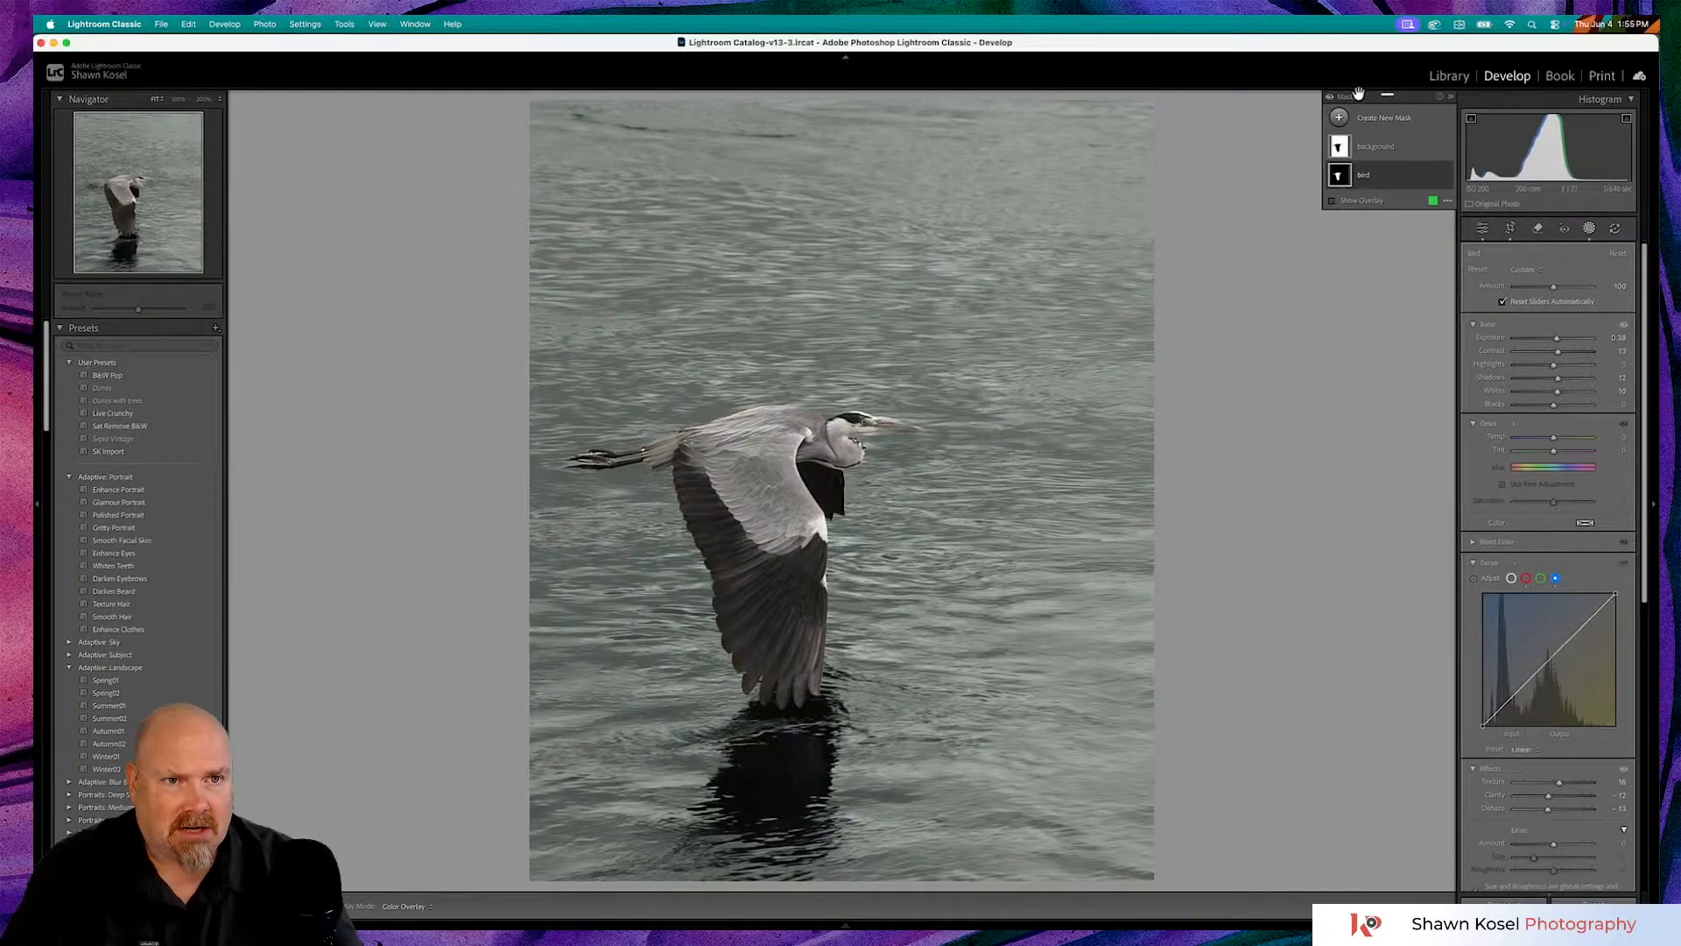
pyautogui.click(1381, 151)
pyautogui.press('alt')
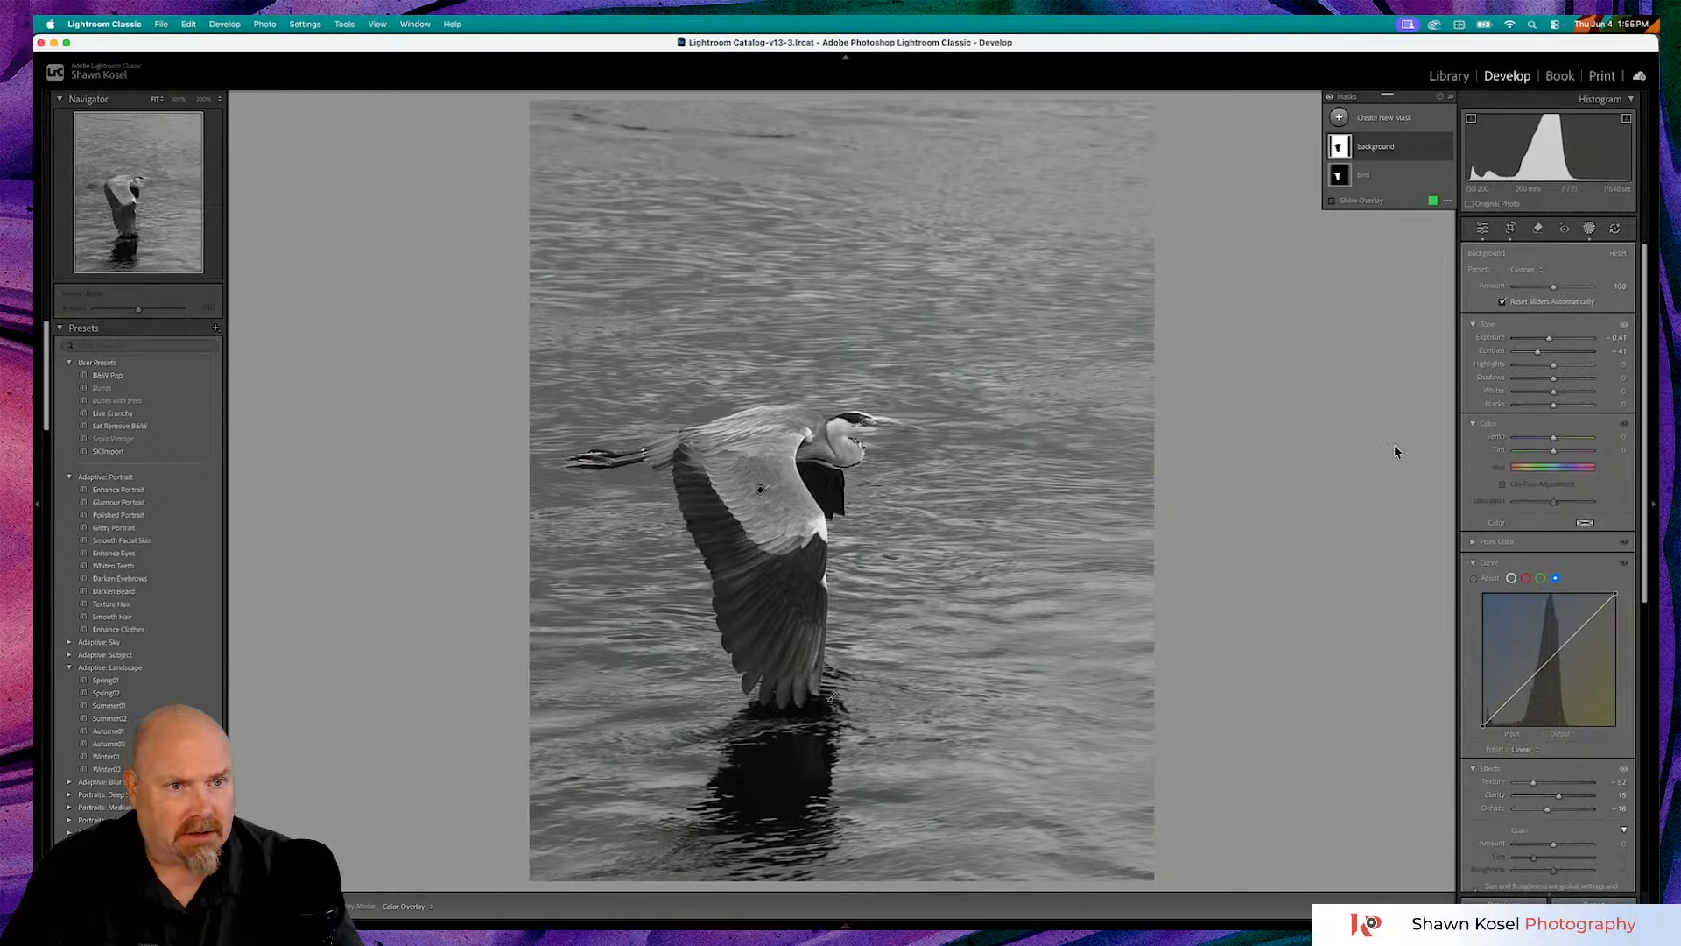
# - Leave masking, try raising the whole photo's temperature to 20, and undo the change
pyautogui.click(1482, 229)
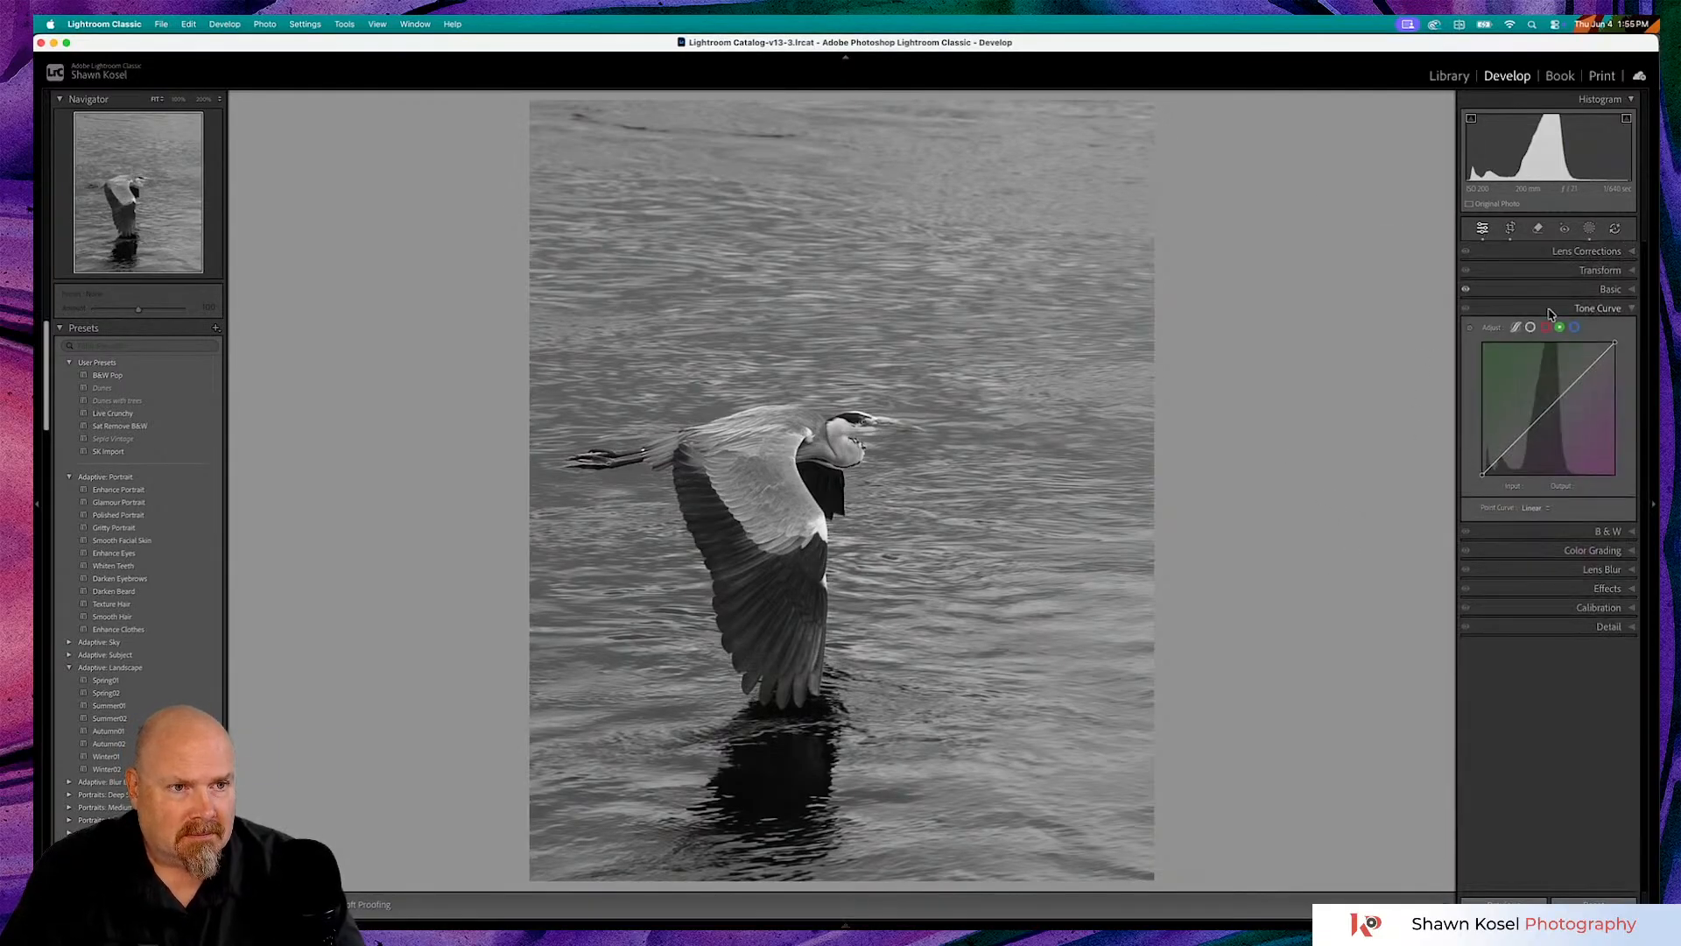
pyautogui.click(1606, 291)
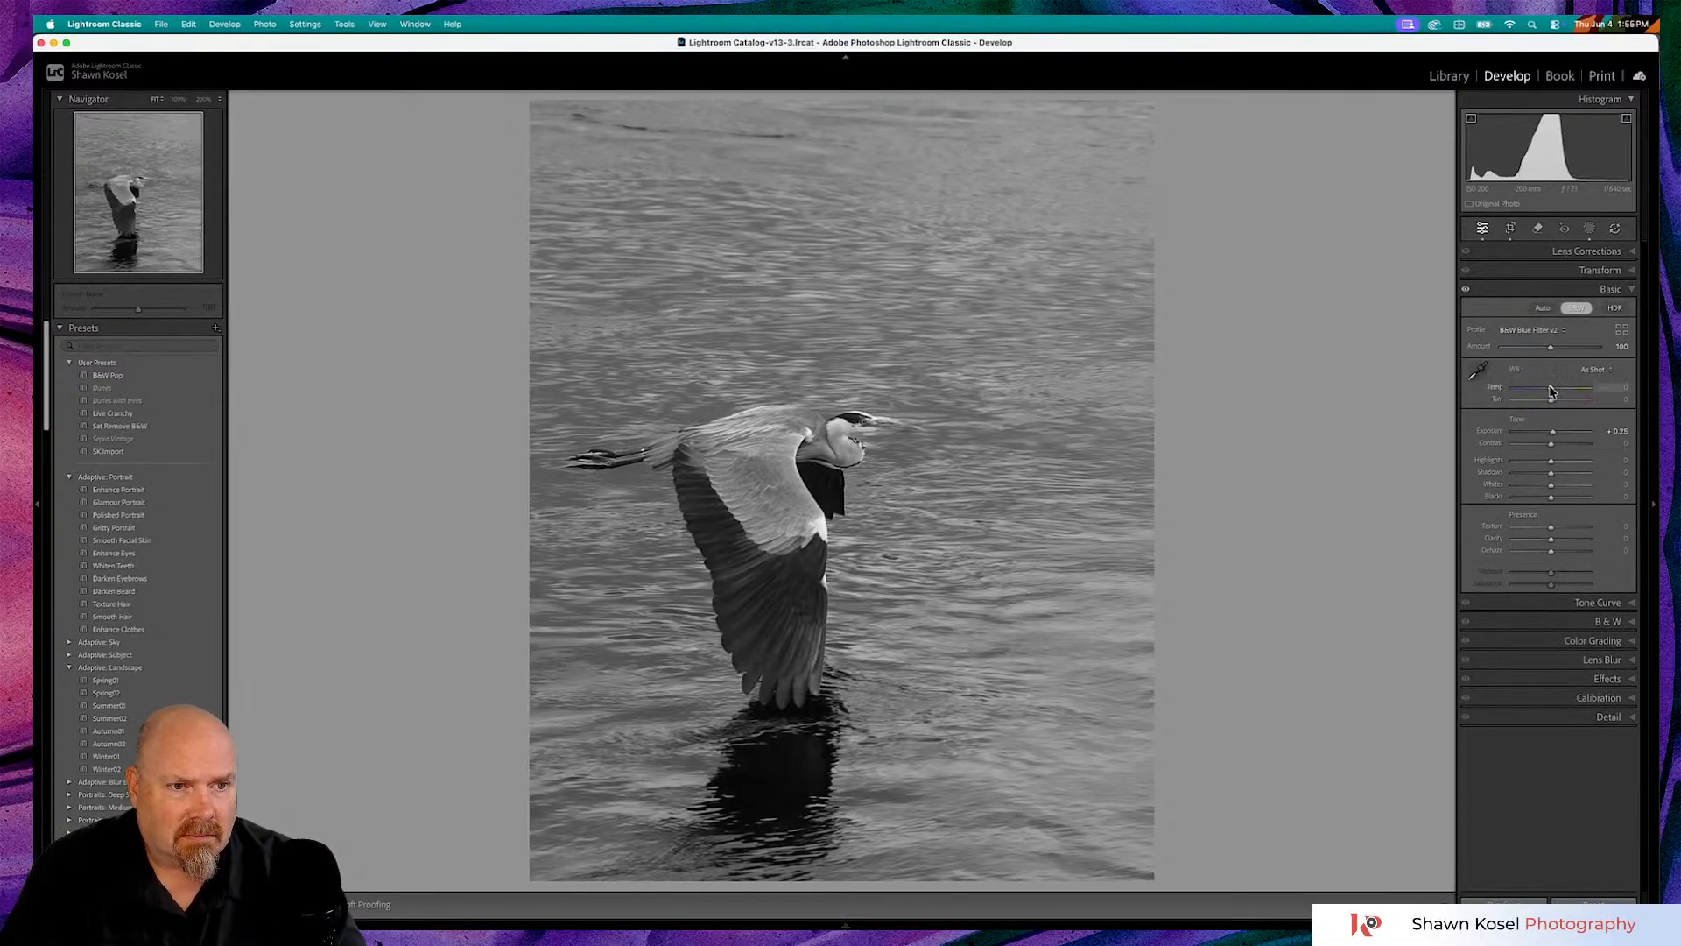
pyautogui.moveTo(1551, 391); pyautogui.dragTo(1559, 391)
pyautogui.press('super+z')
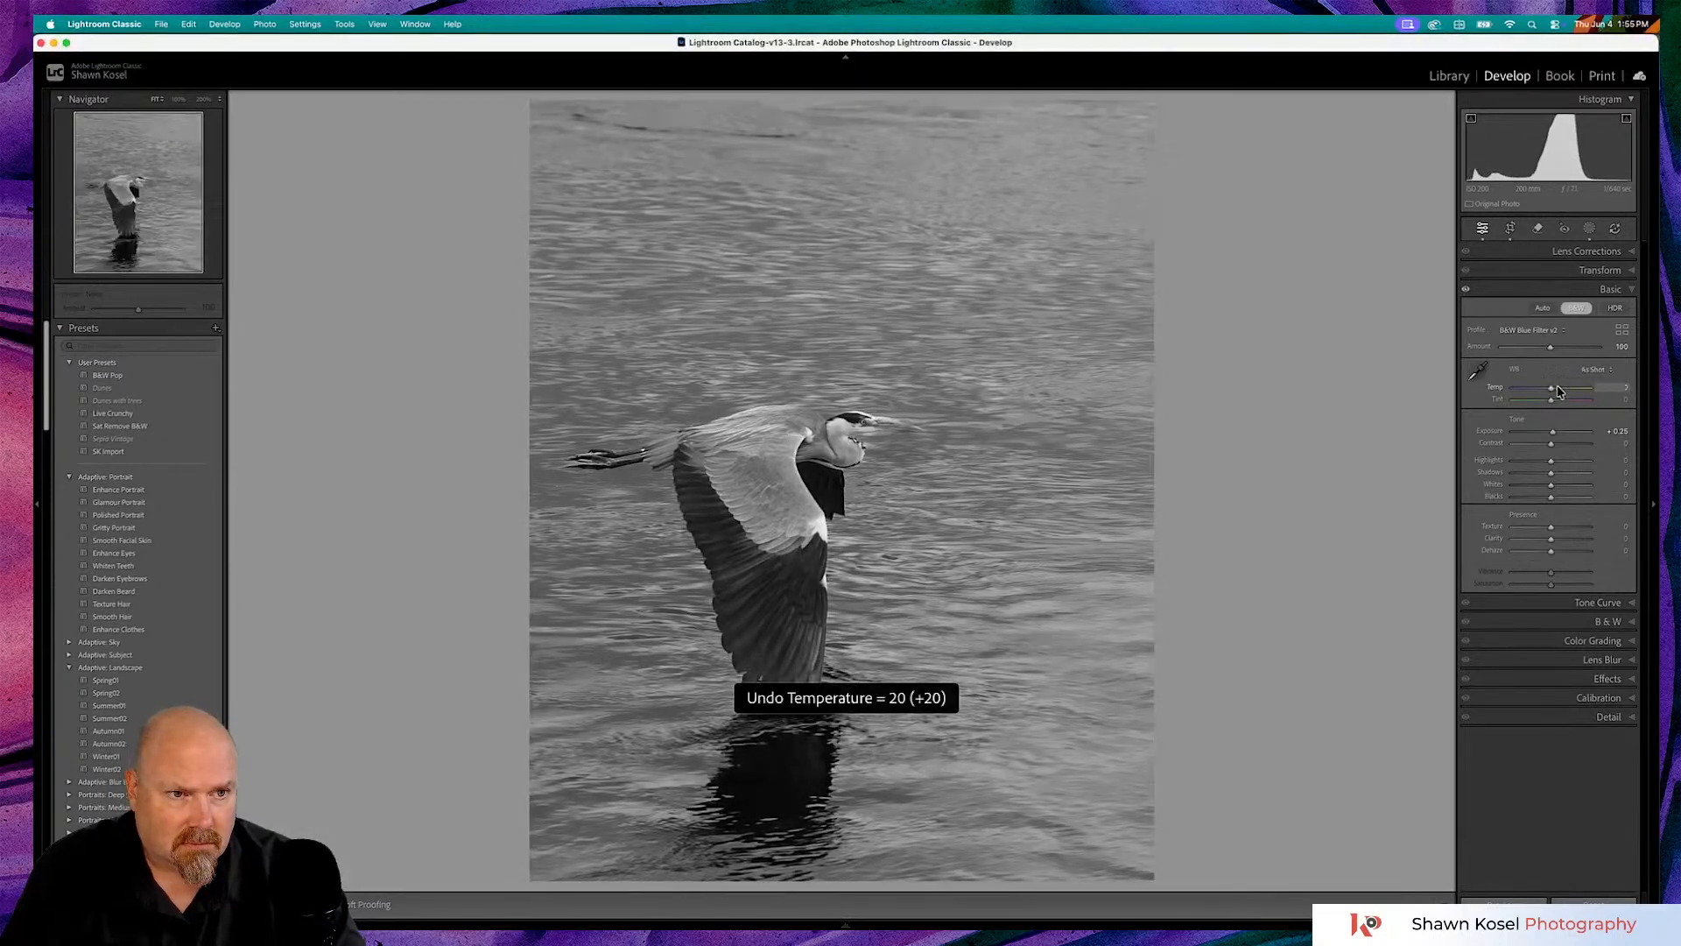
# - Pull the whole photo's red tone curve slightly down in the midtones for a faint cyan tint
pyautogui.click(1591, 604)
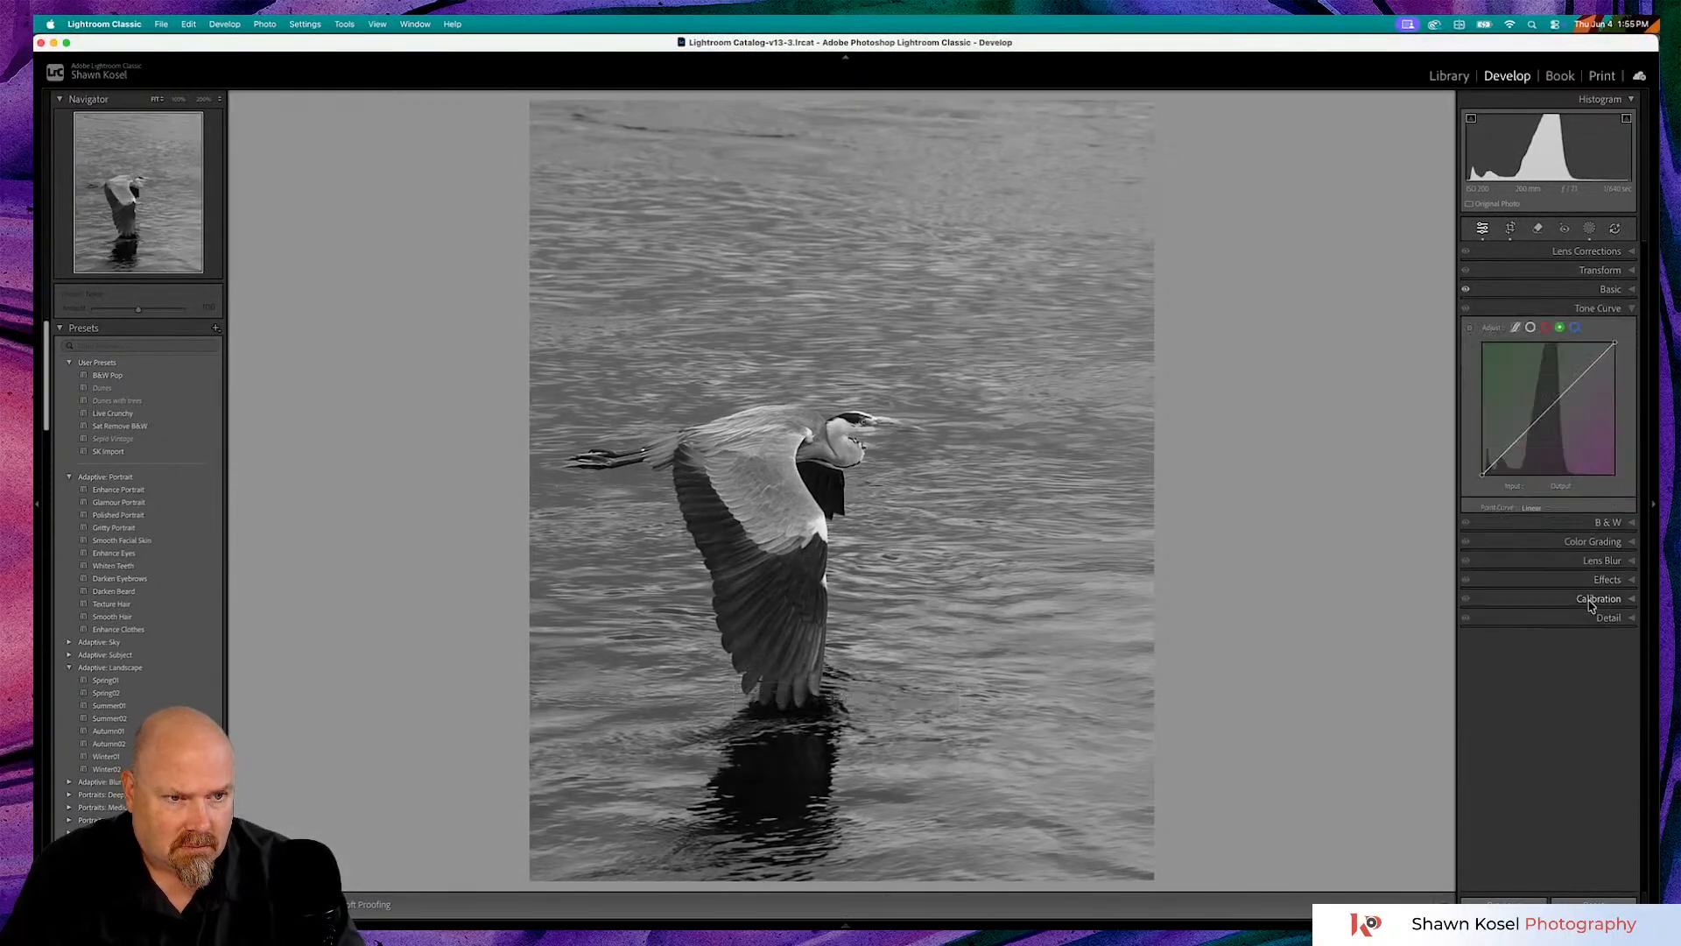
pyautogui.click(1546, 328)
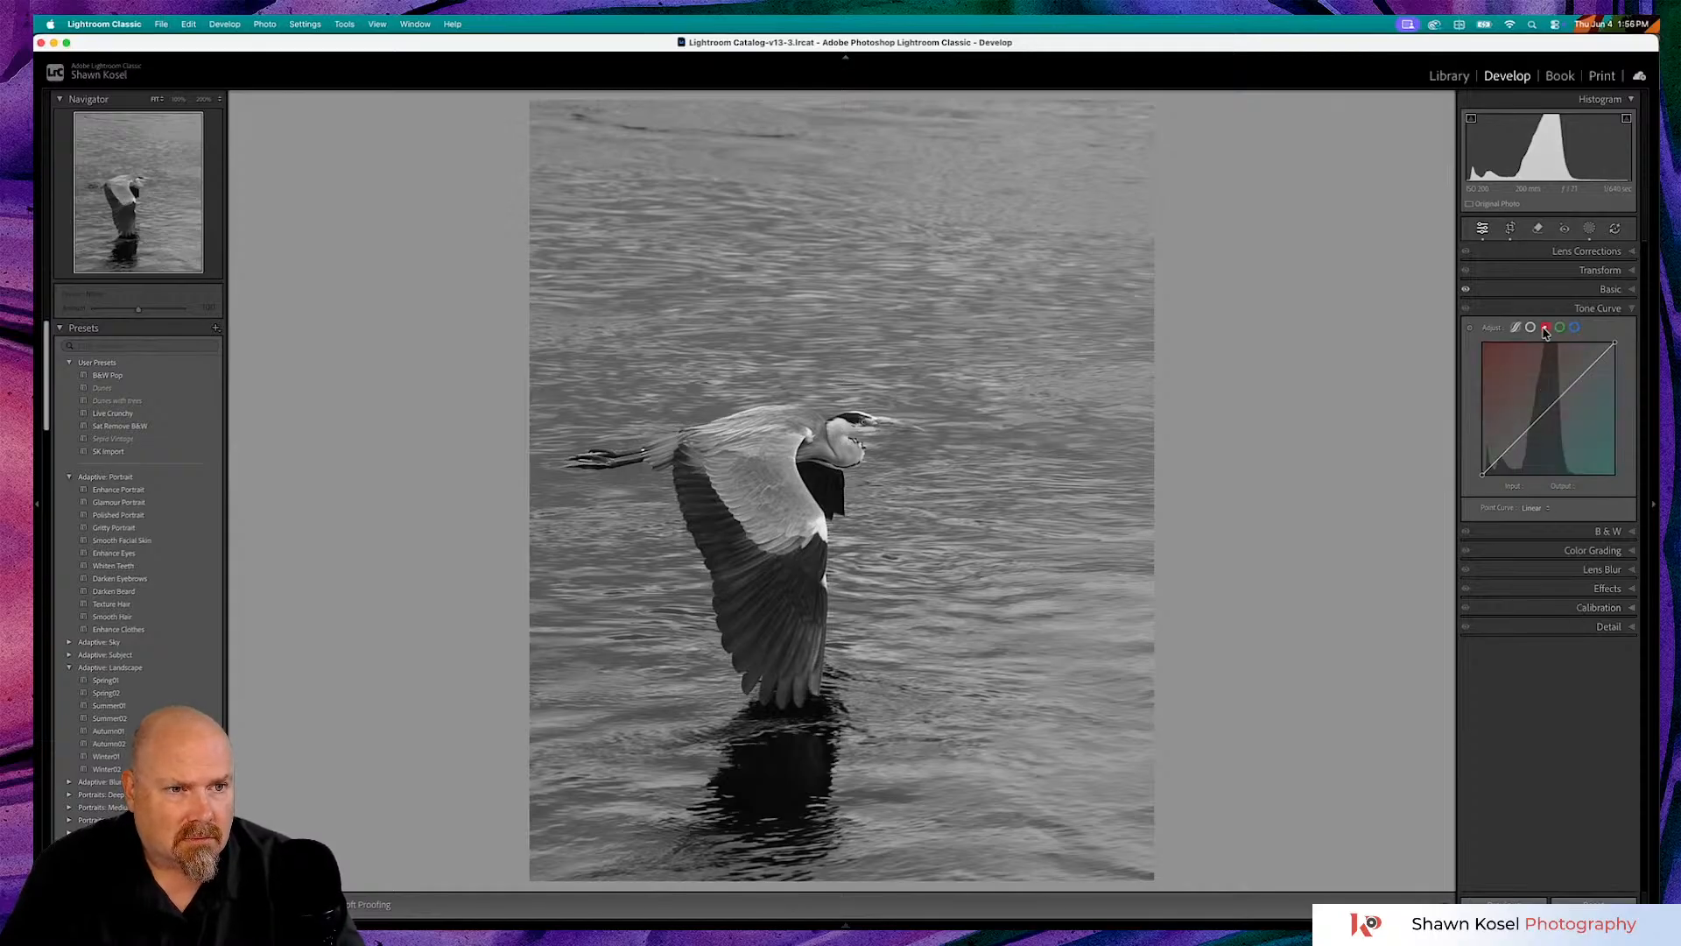
pyautogui.moveTo(1552, 408); pyautogui.dragTo(1552, 415)
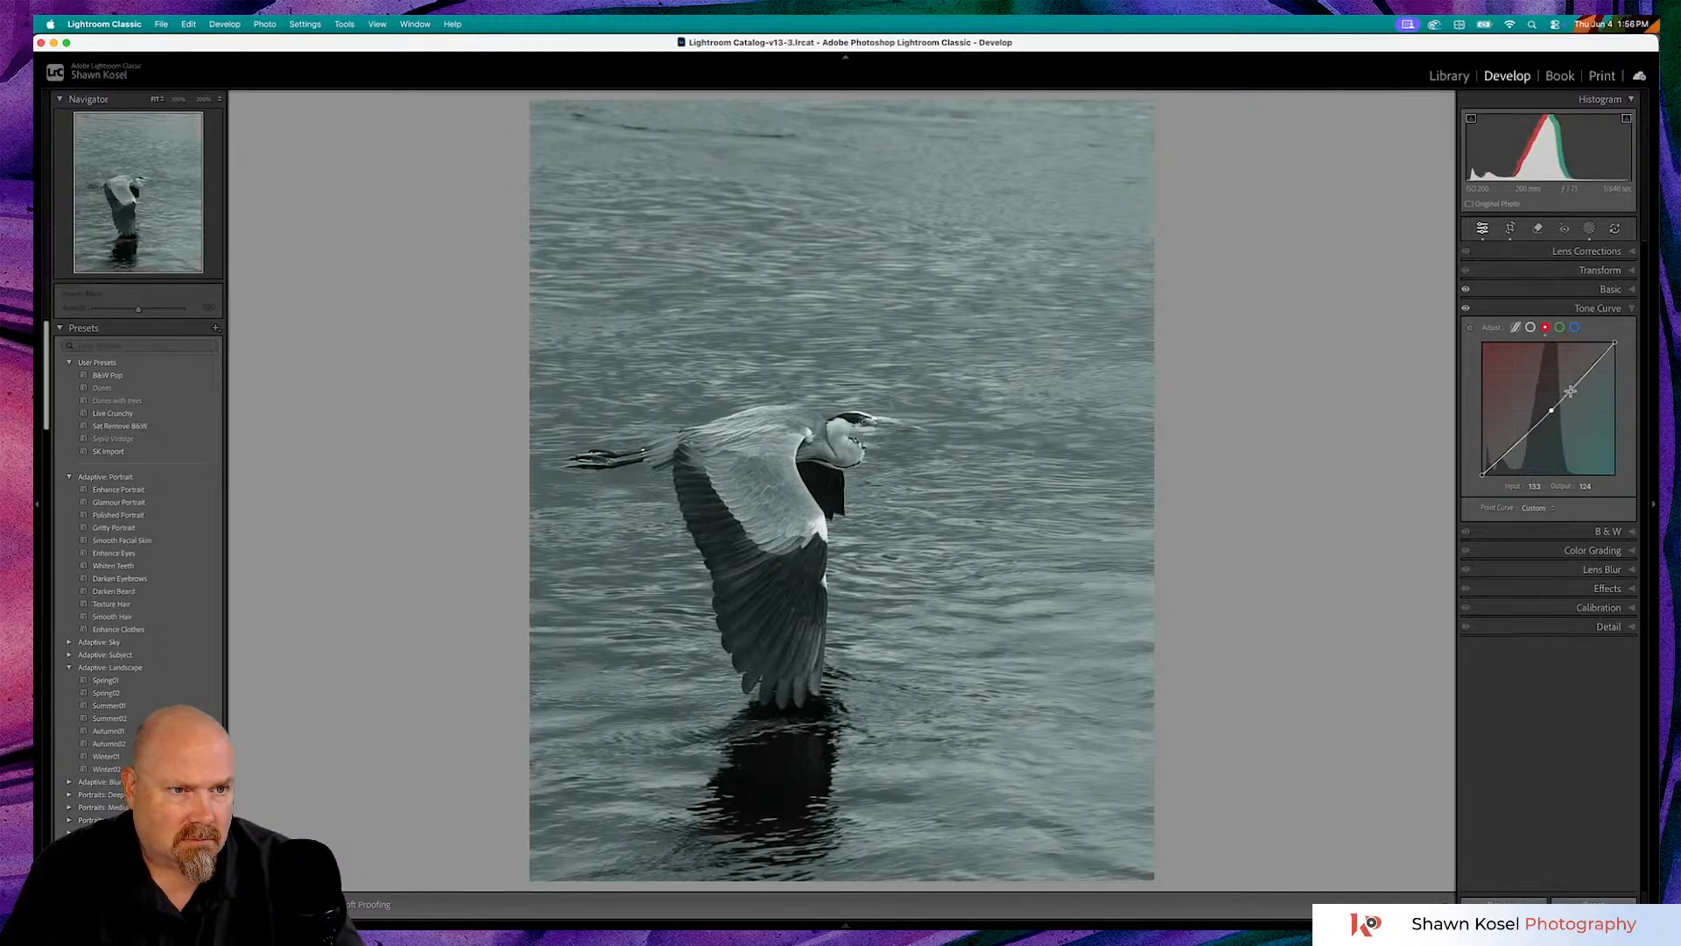
# - Shape the whole photo's blue tone curve by lowering the midtones and highlights slightly and lifting the shadows from input 44 to about 51
pyautogui.click(1574, 329)
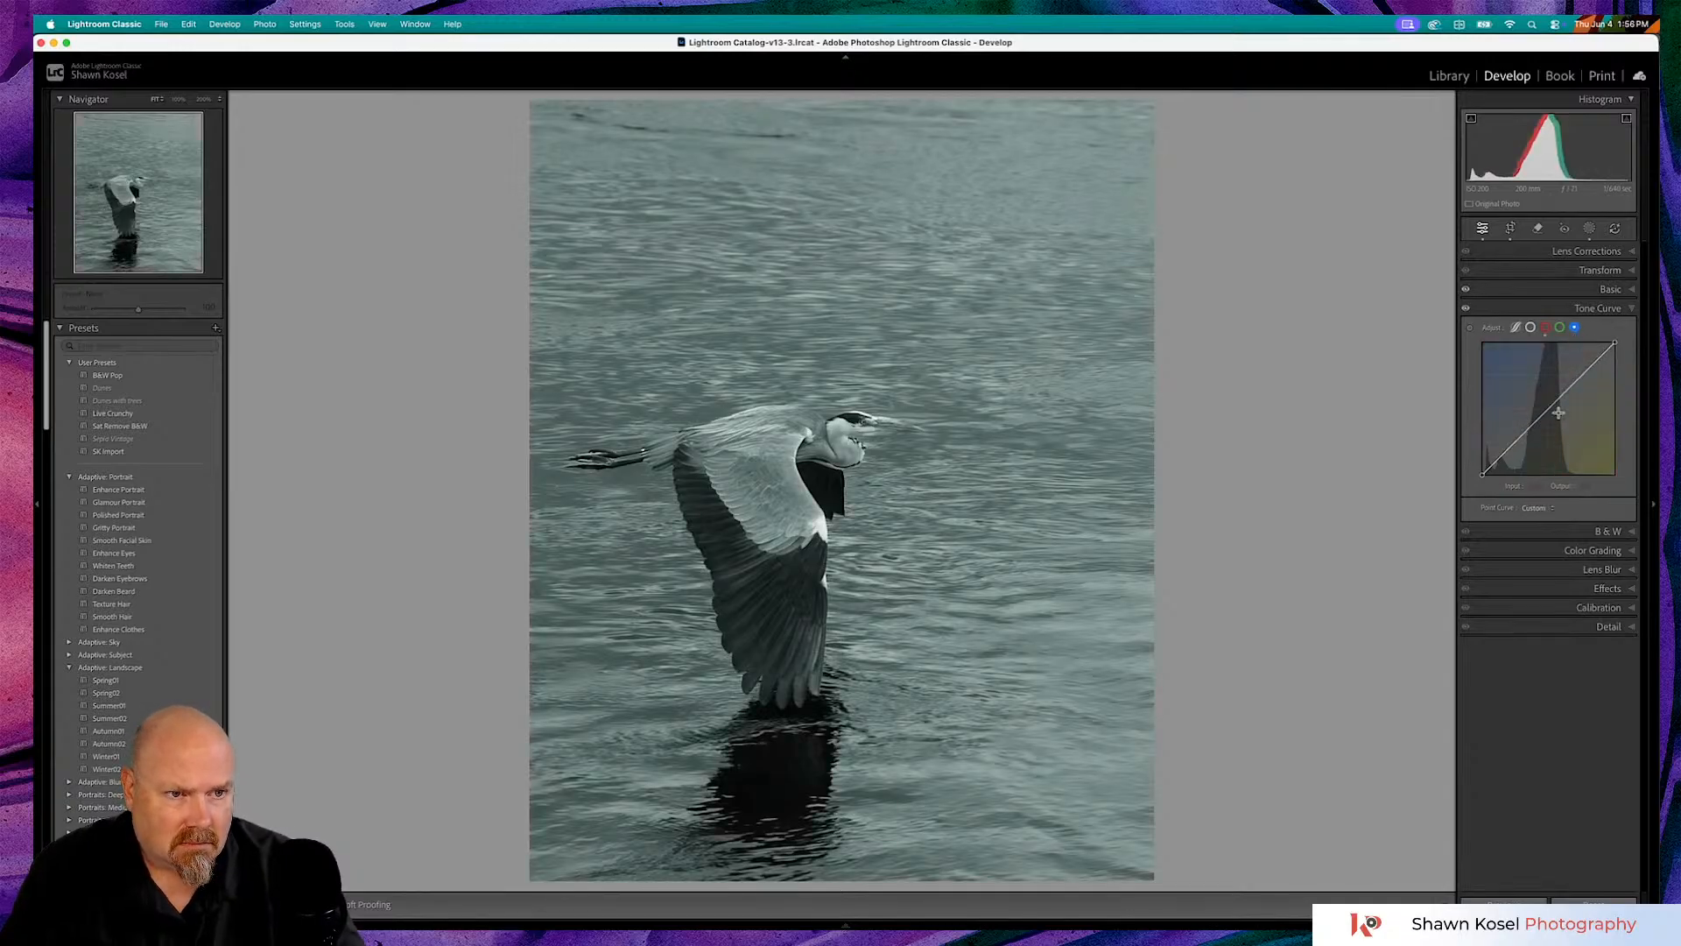
pyautogui.moveTo(1550, 408); pyautogui.dragTo(1557, 413)
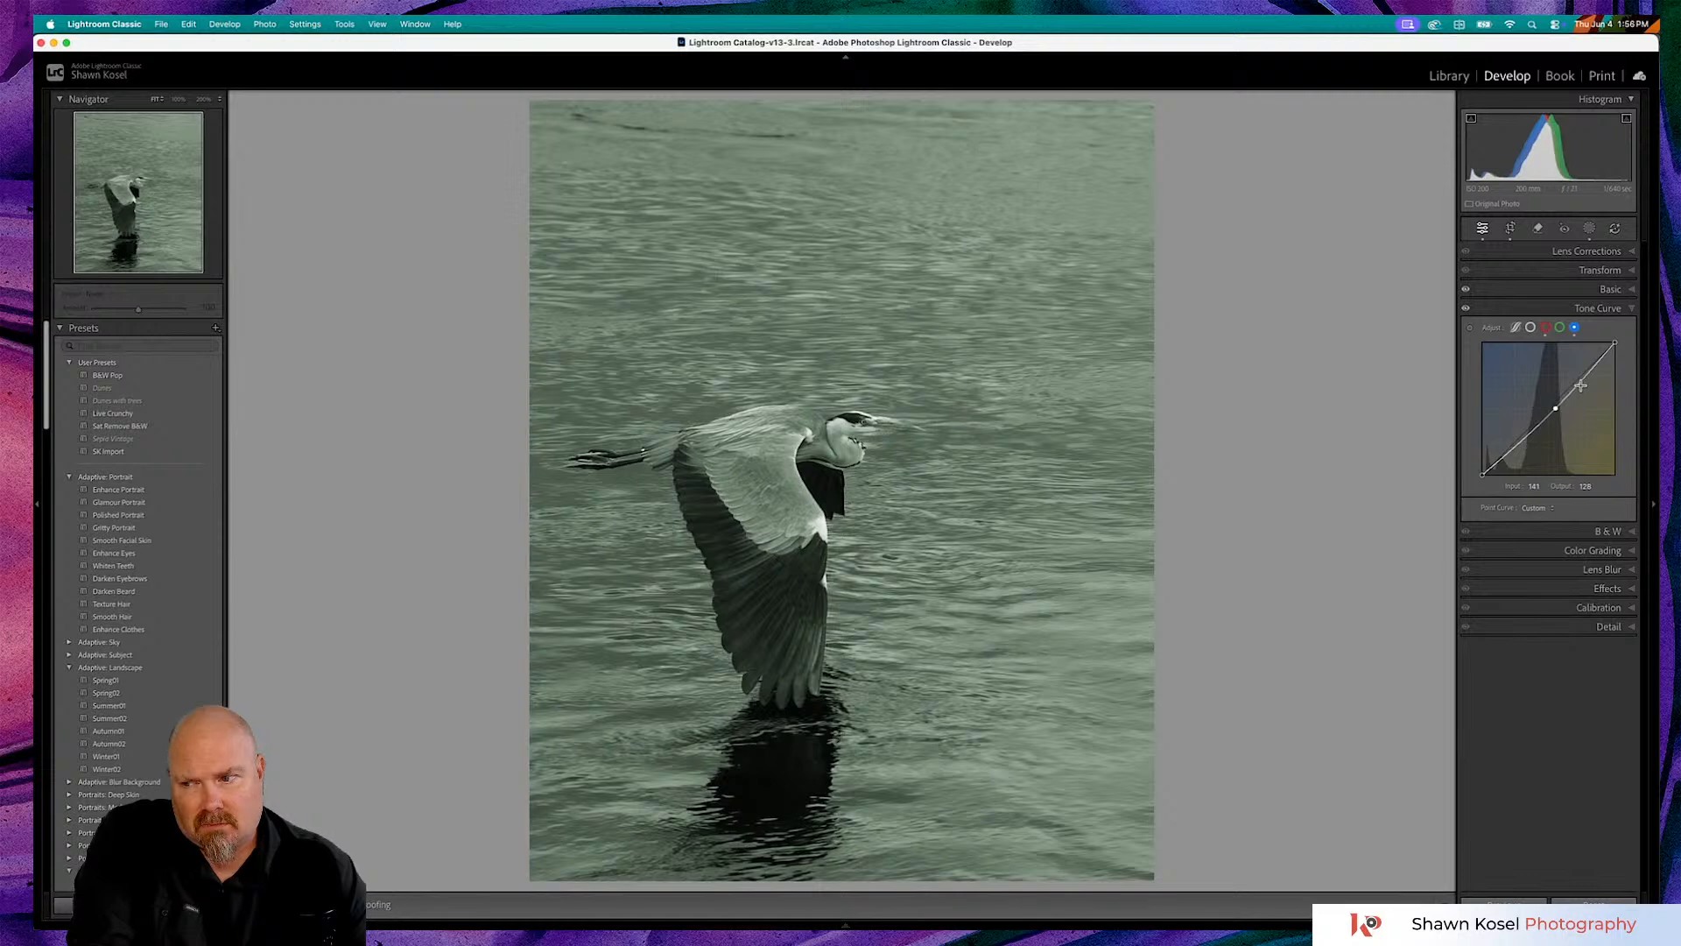
pyautogui.click(1509, 454)
pyautogui.moveTo(1509, 454); pyautogui.dragTo(1505, 454)
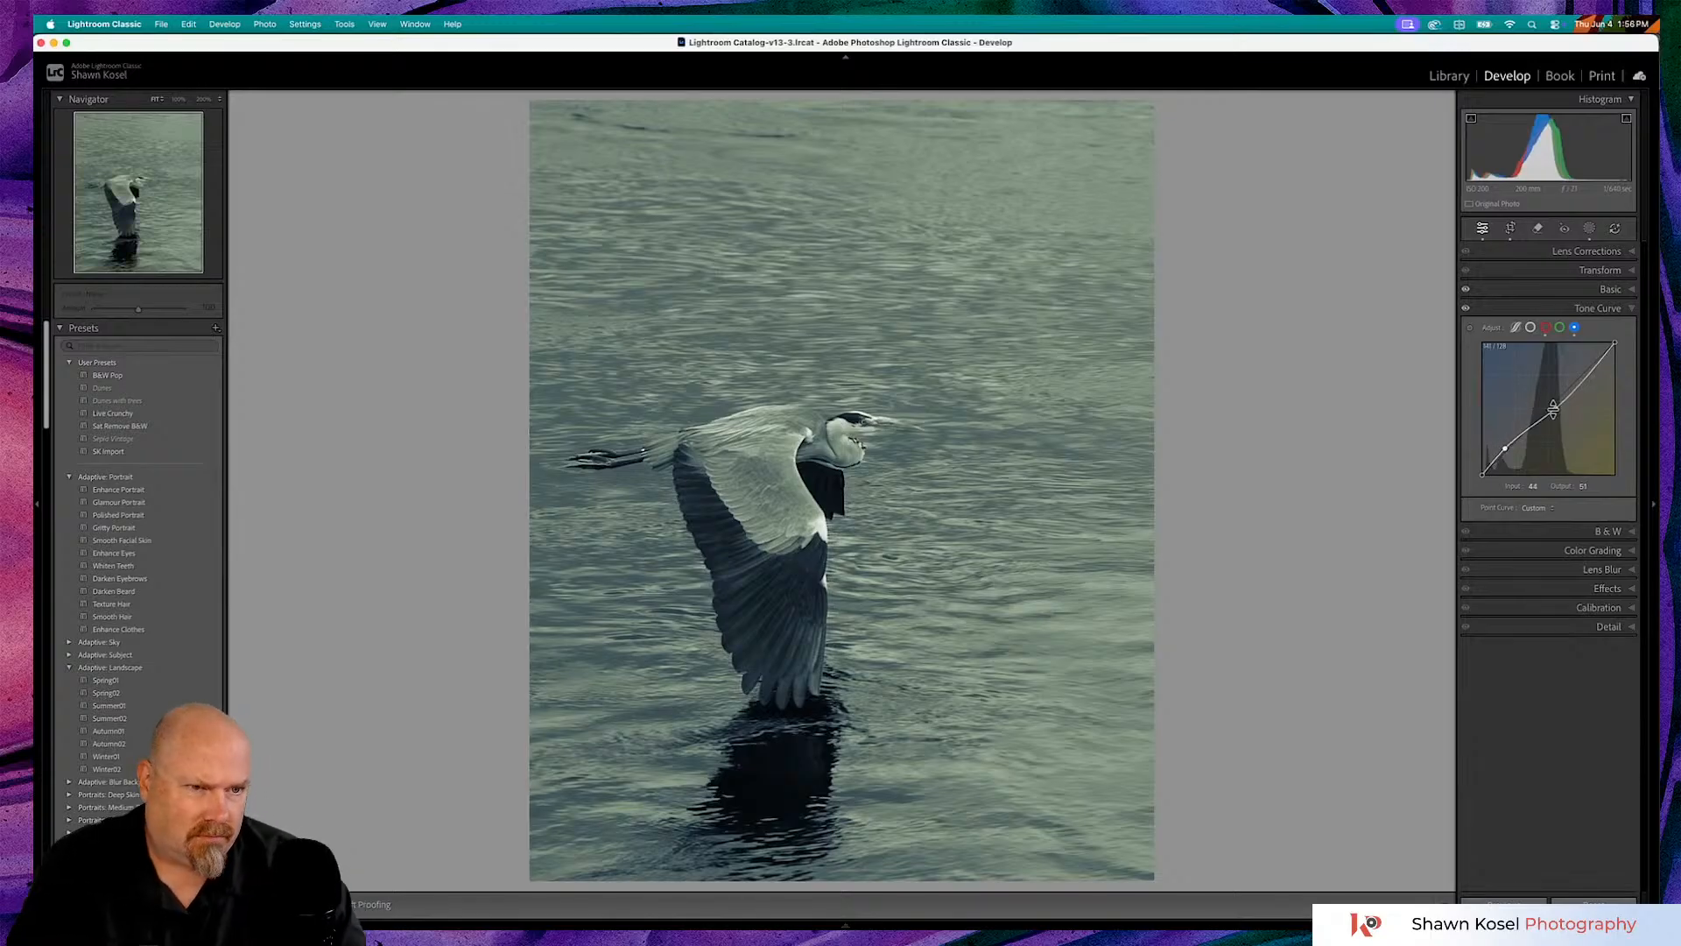
pyautogui.click(1589, 379)
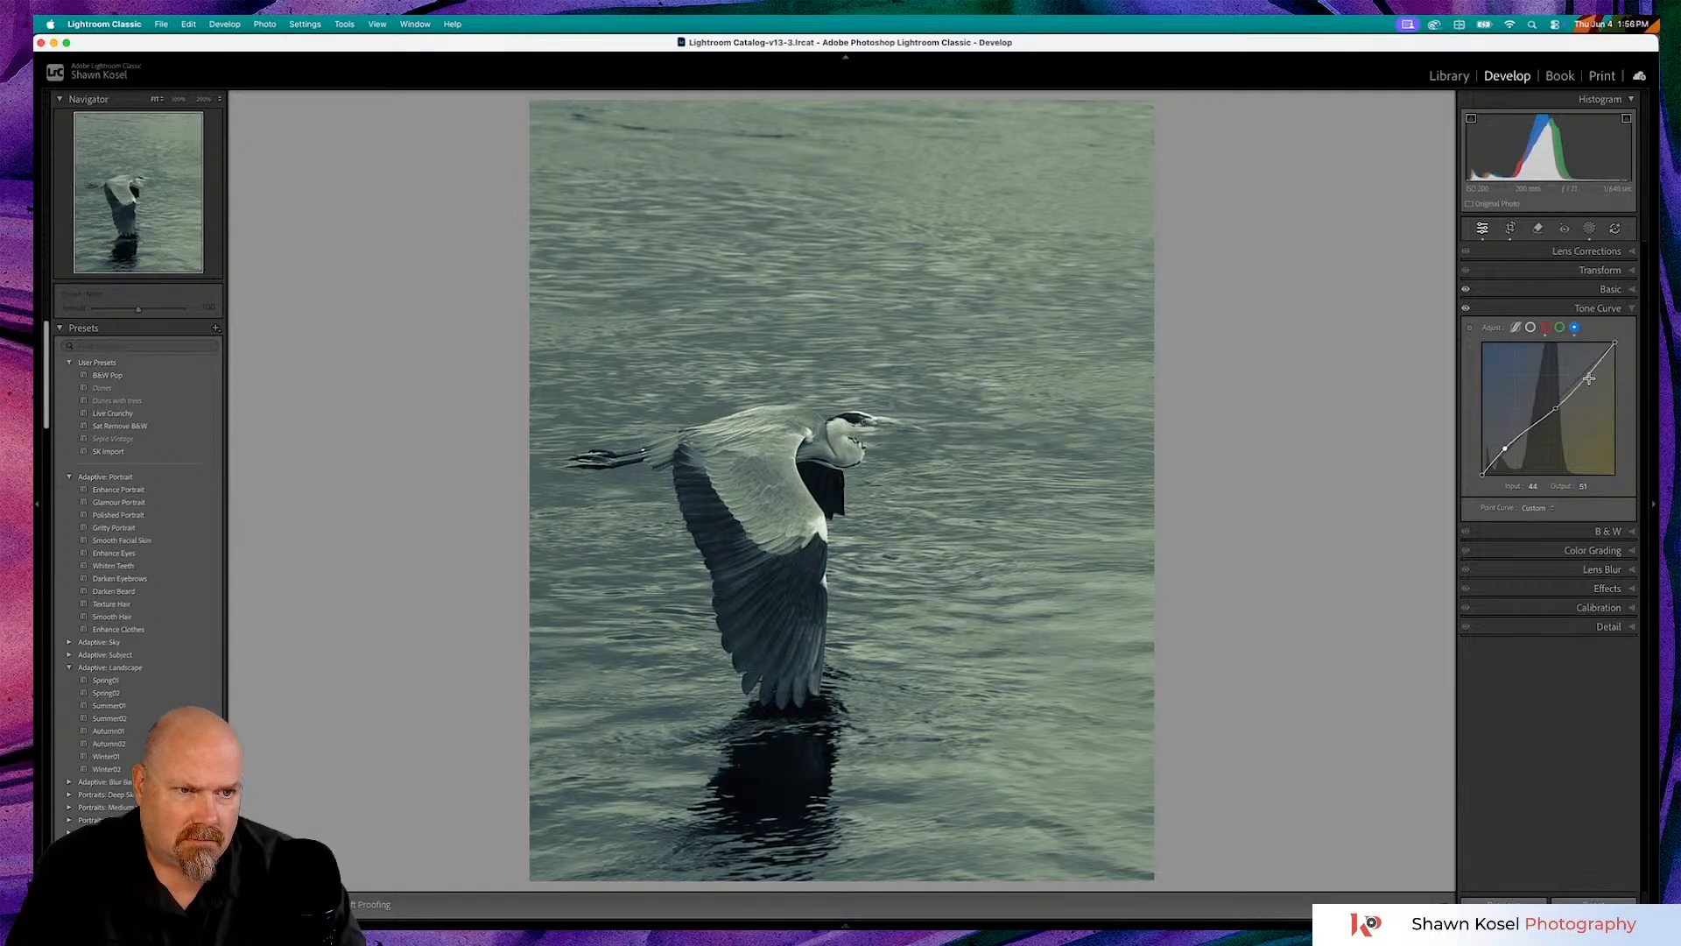
pyautogui.moveTo(1589, 383); pyautogui.dragTo(1590, 385)
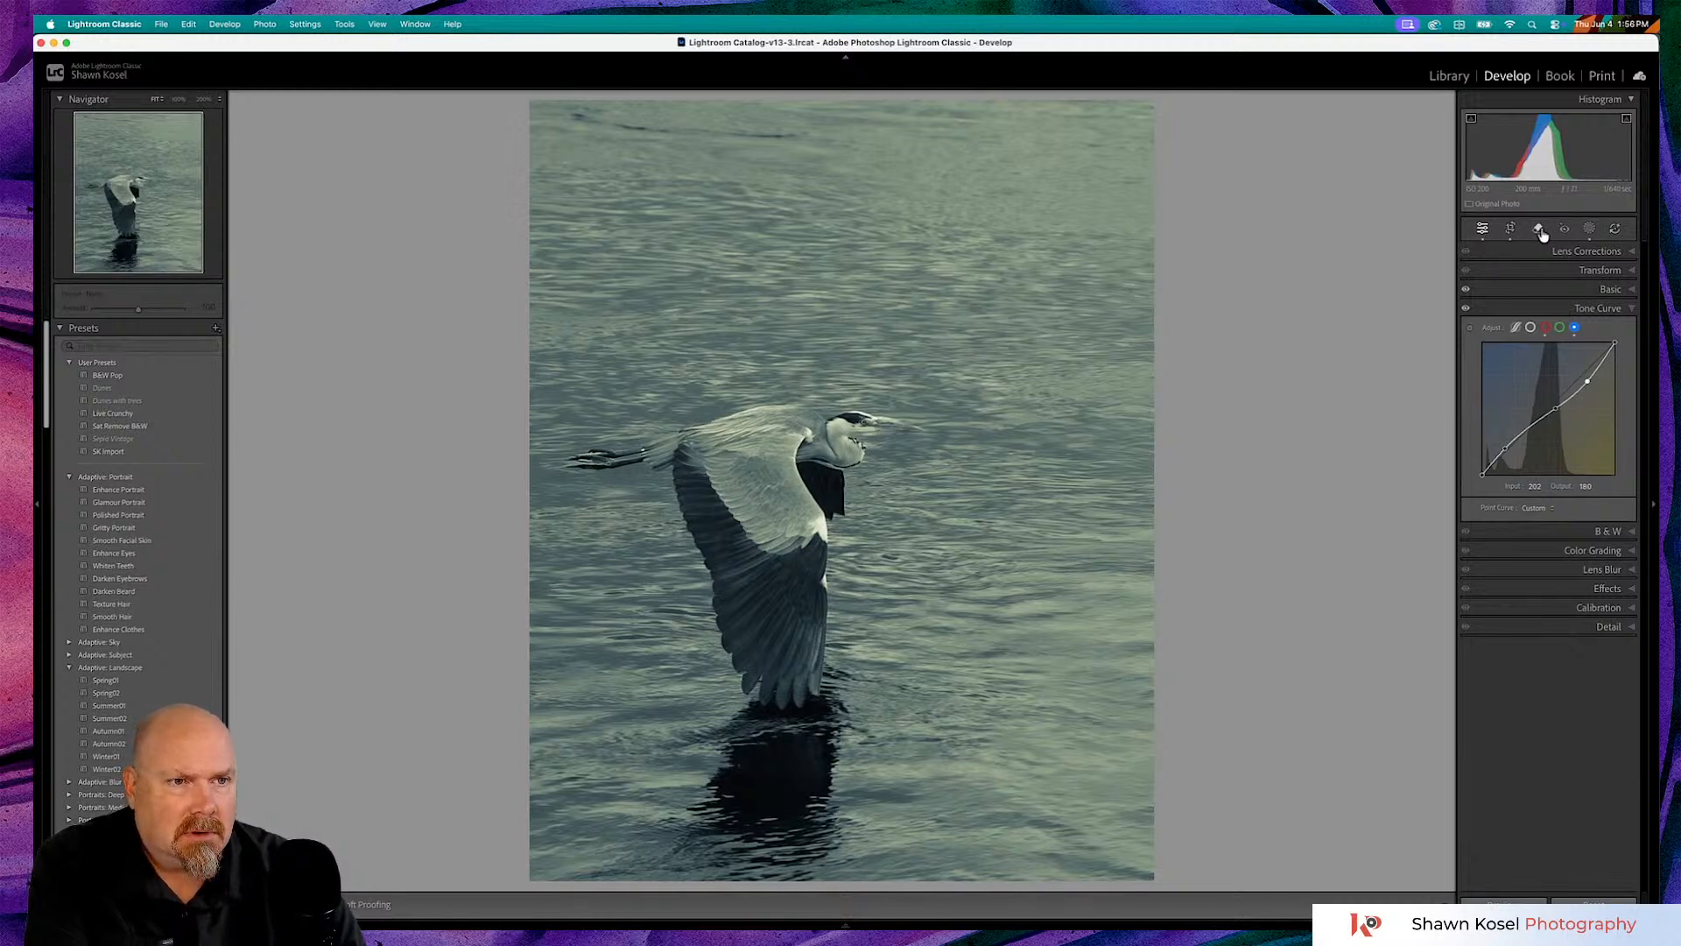
# - Add grain to the background mask, raising its amount and size and reducing its roughness
pyautogui.click(1589, 228)
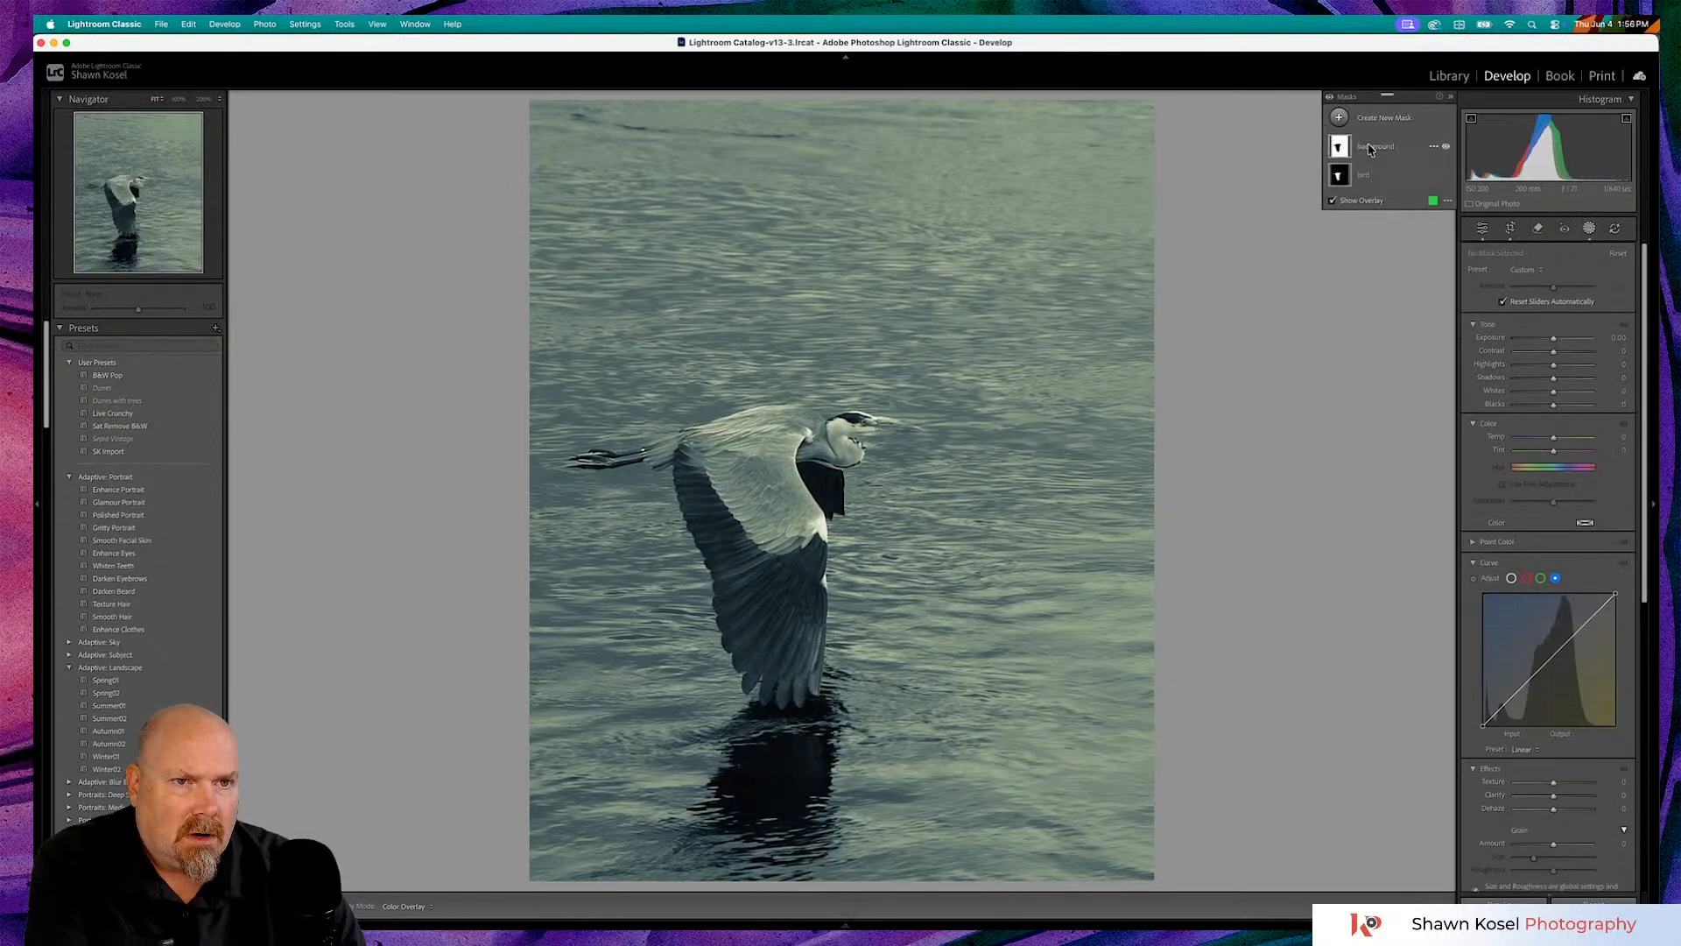
pyautogui.click(1363, 149)
pyautogui.scroll(-1, 1543, 488)
pyautogui.scroll(-3, 1542, 488)
pyautogui.scroll(-4, 1541, 483)
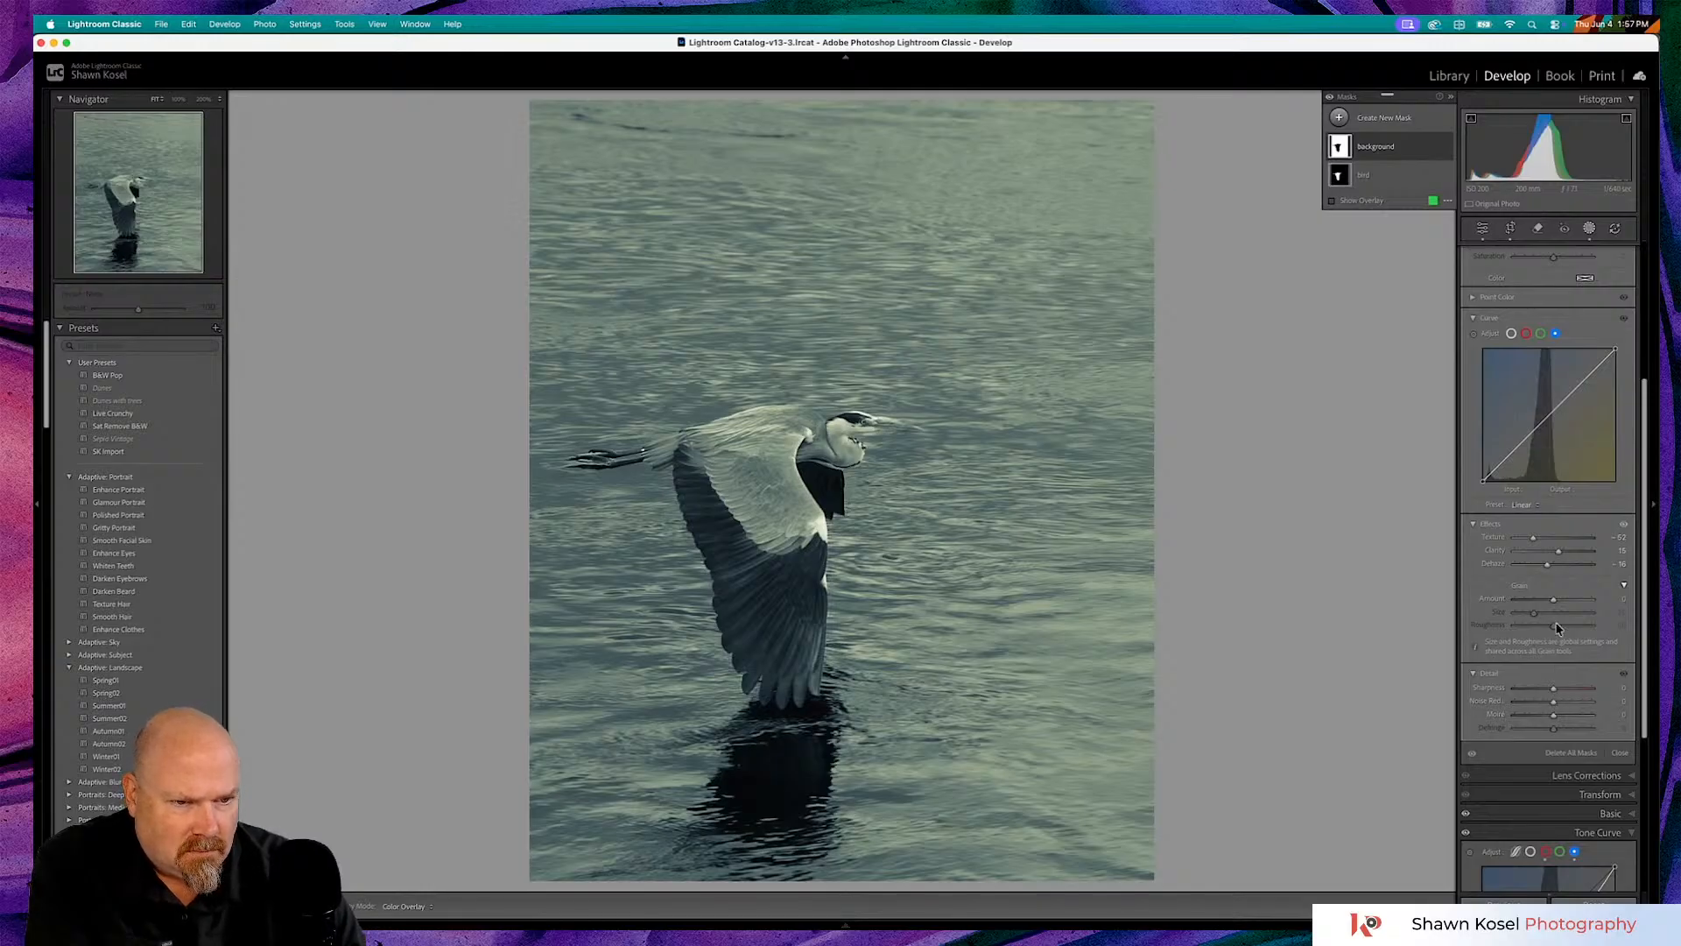
pyautogui.moveTo(1553, 603)
pyautogui.mouseDown()
pyautogui.moveTo(1577, 603)
pyautogui.moveTo(1538, 613)
pyautogui.moveTo(1584, 616)
pyautogui.mouseUp()
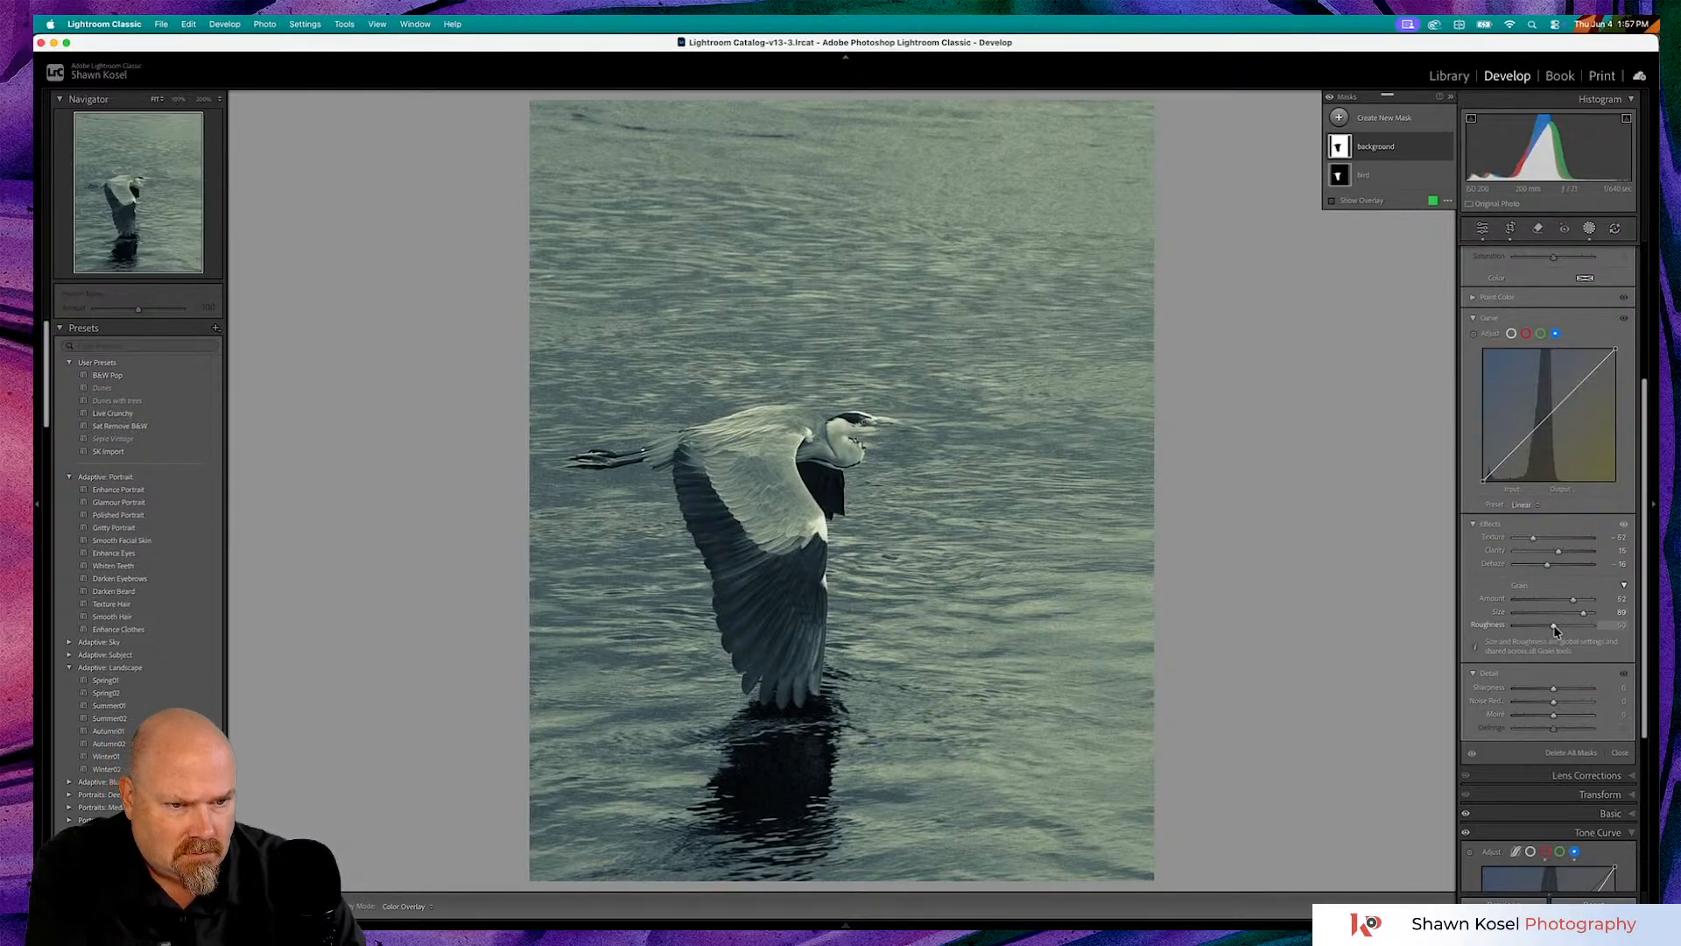
pyautogui.moveTo(1553, 627)
pyautogui.mouseDown()
pyautogui.moveTo(1575, 629)
pyautogui.moveTo(1534, 632)
pyautogui.mouseUp()
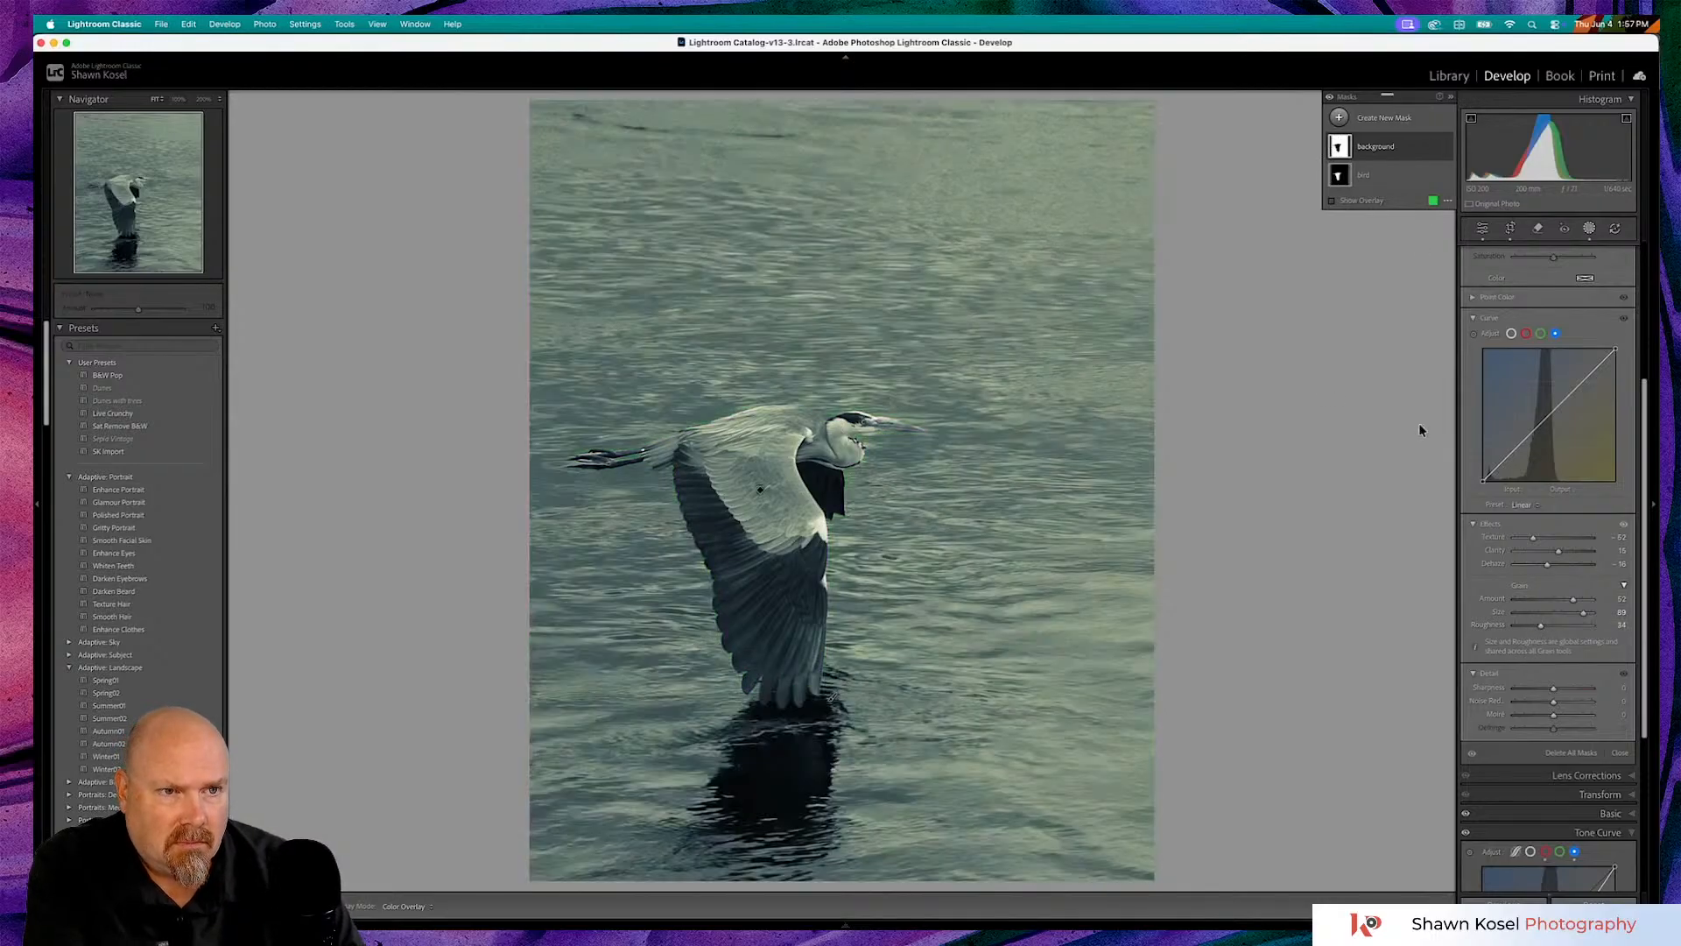
# - Leave masking and raise the whole photo's exposure to +0.55
pyautogui.click(1482, 232)
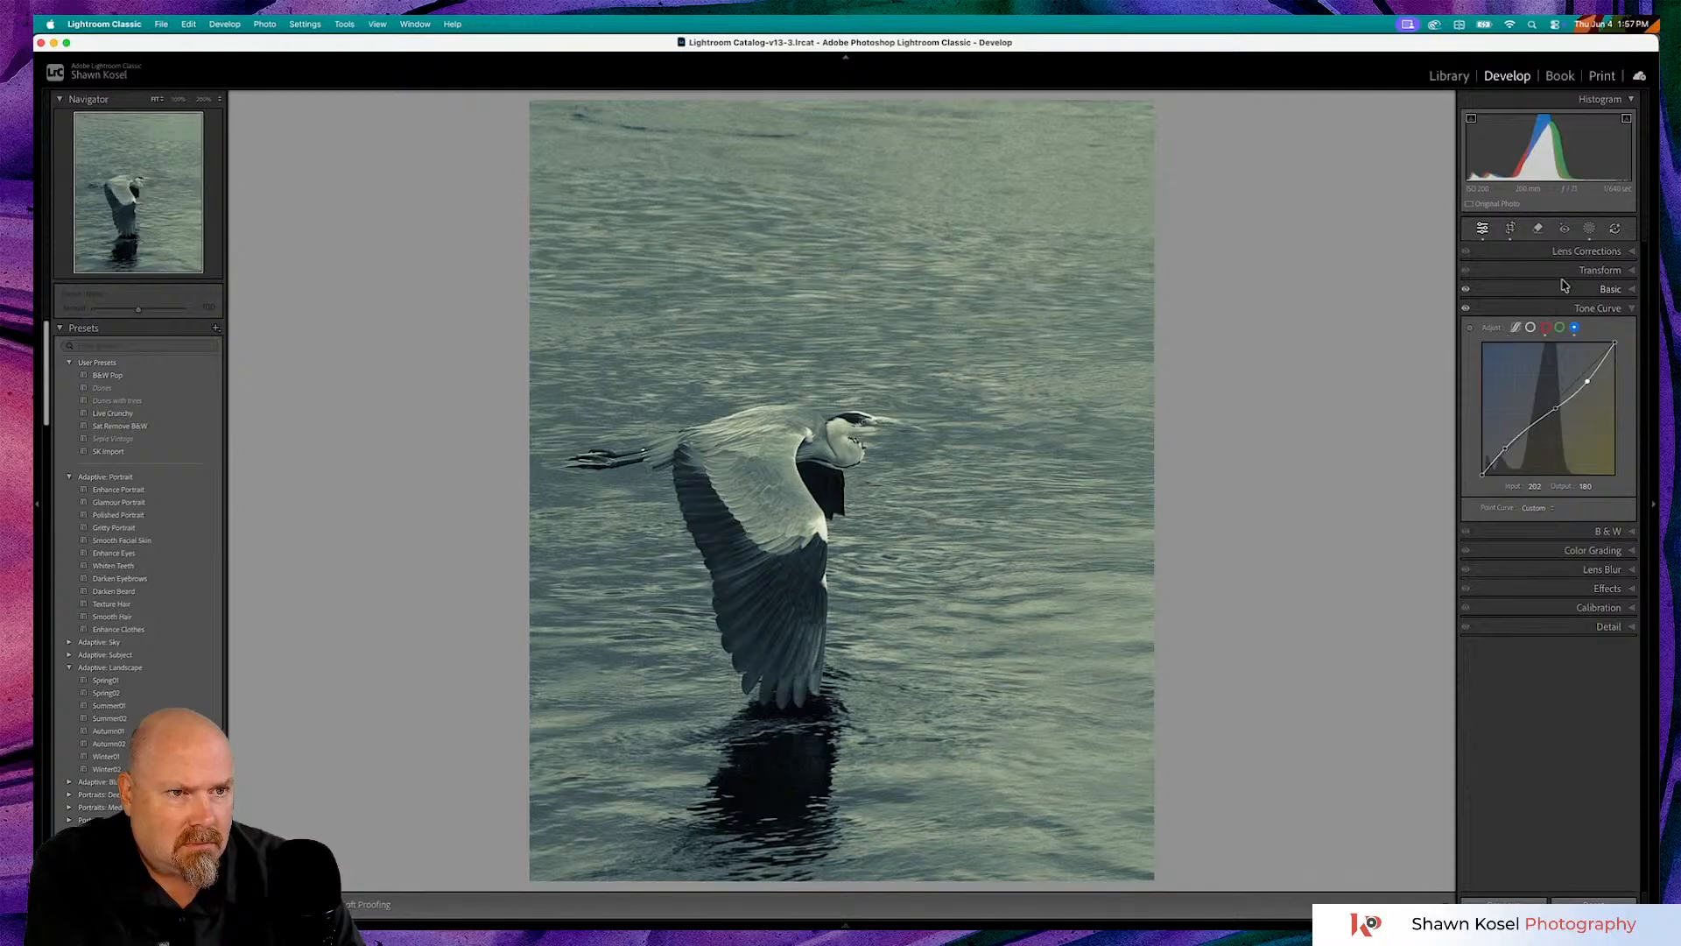
pyautogui.click(1574, 290)
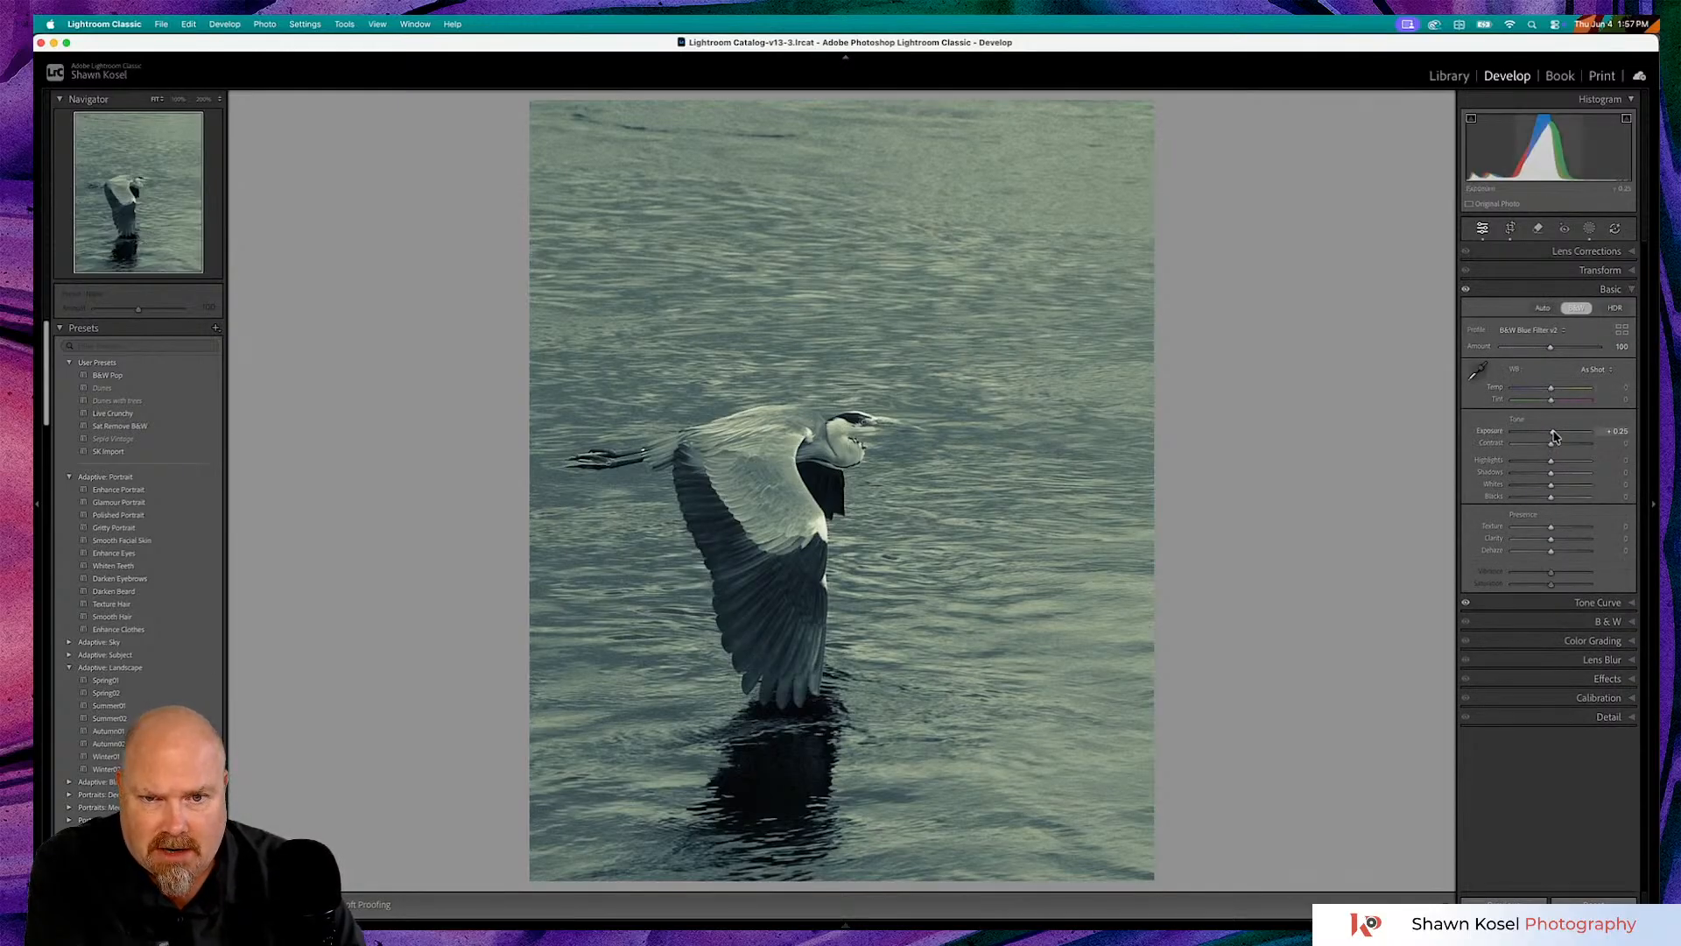
pyautogui.moveTo(1555, 435); pyautogui.dragTo(1558, 435)
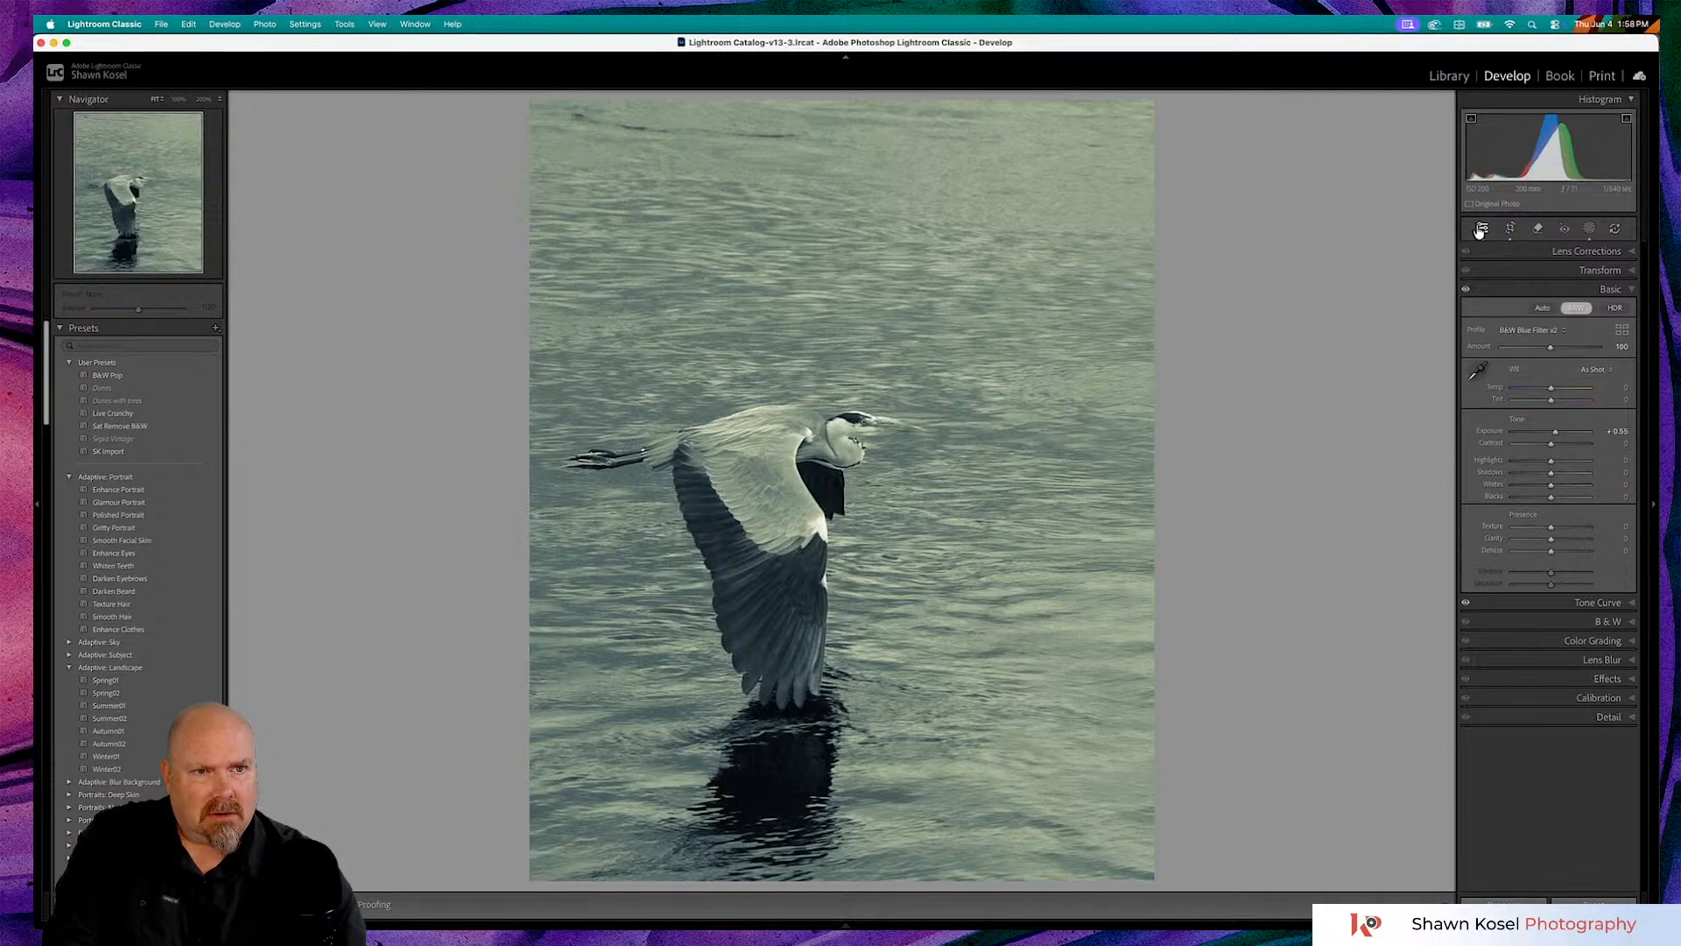
# - Darken the background mask by lowering its exposure to about -0.88
pyautogui.click(1587, 228)
pyautogui.click(1376, 148)
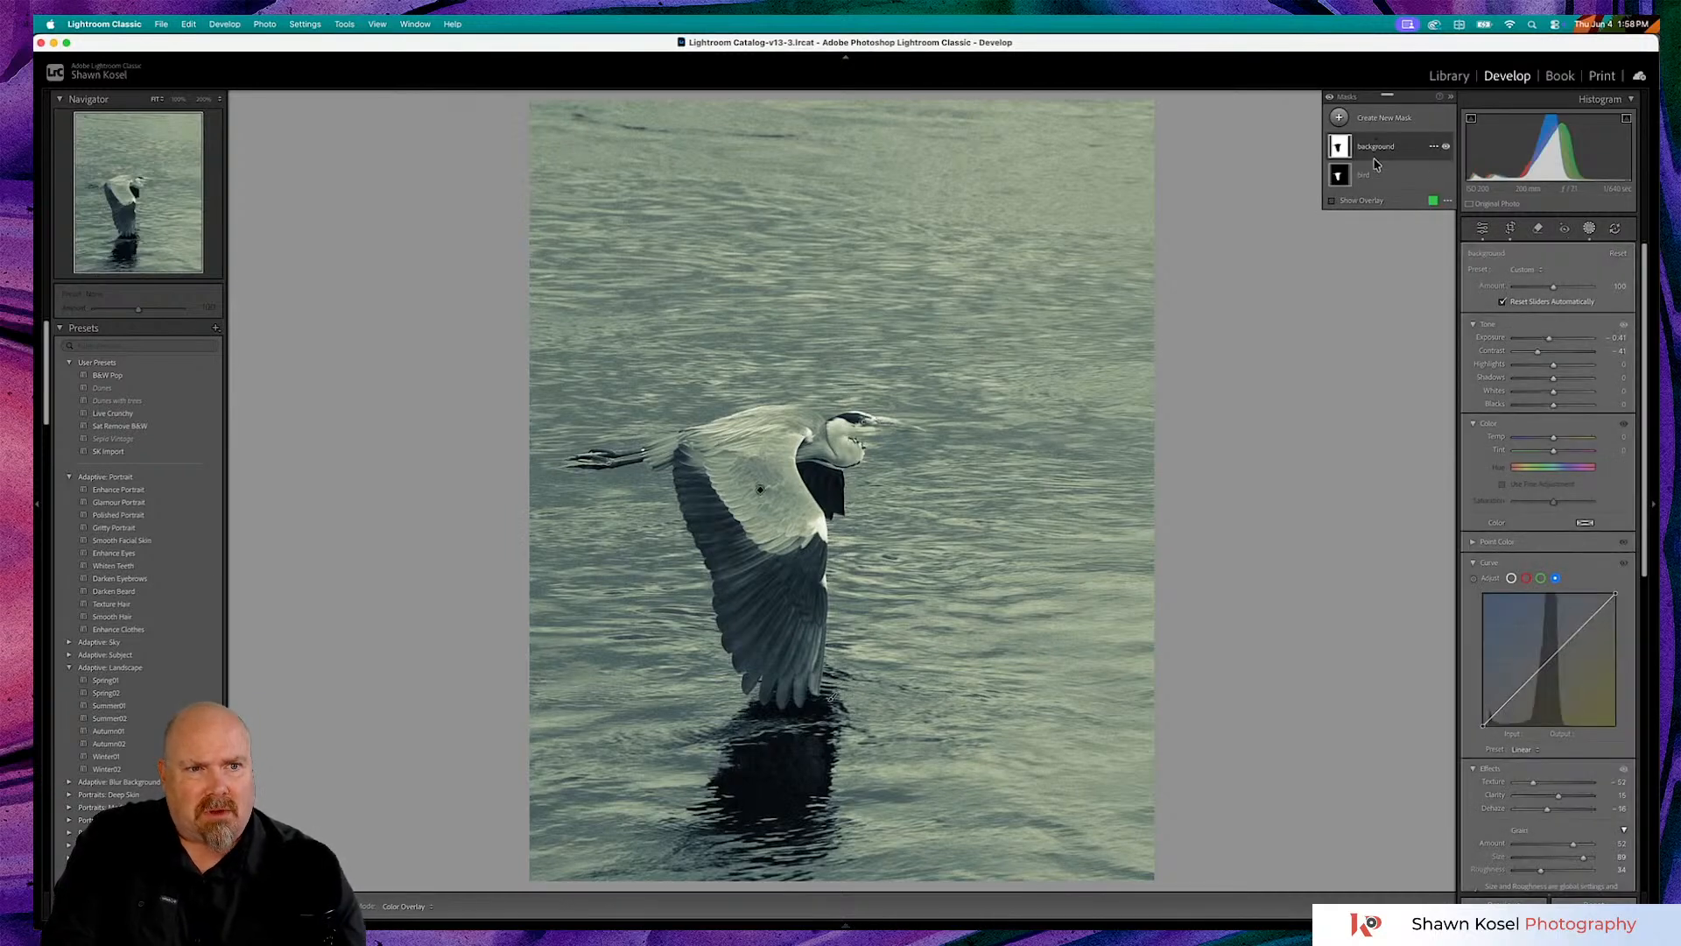
pyautogui.moveTo(1549, 338); pyautogui.dragTo(1546, 342)
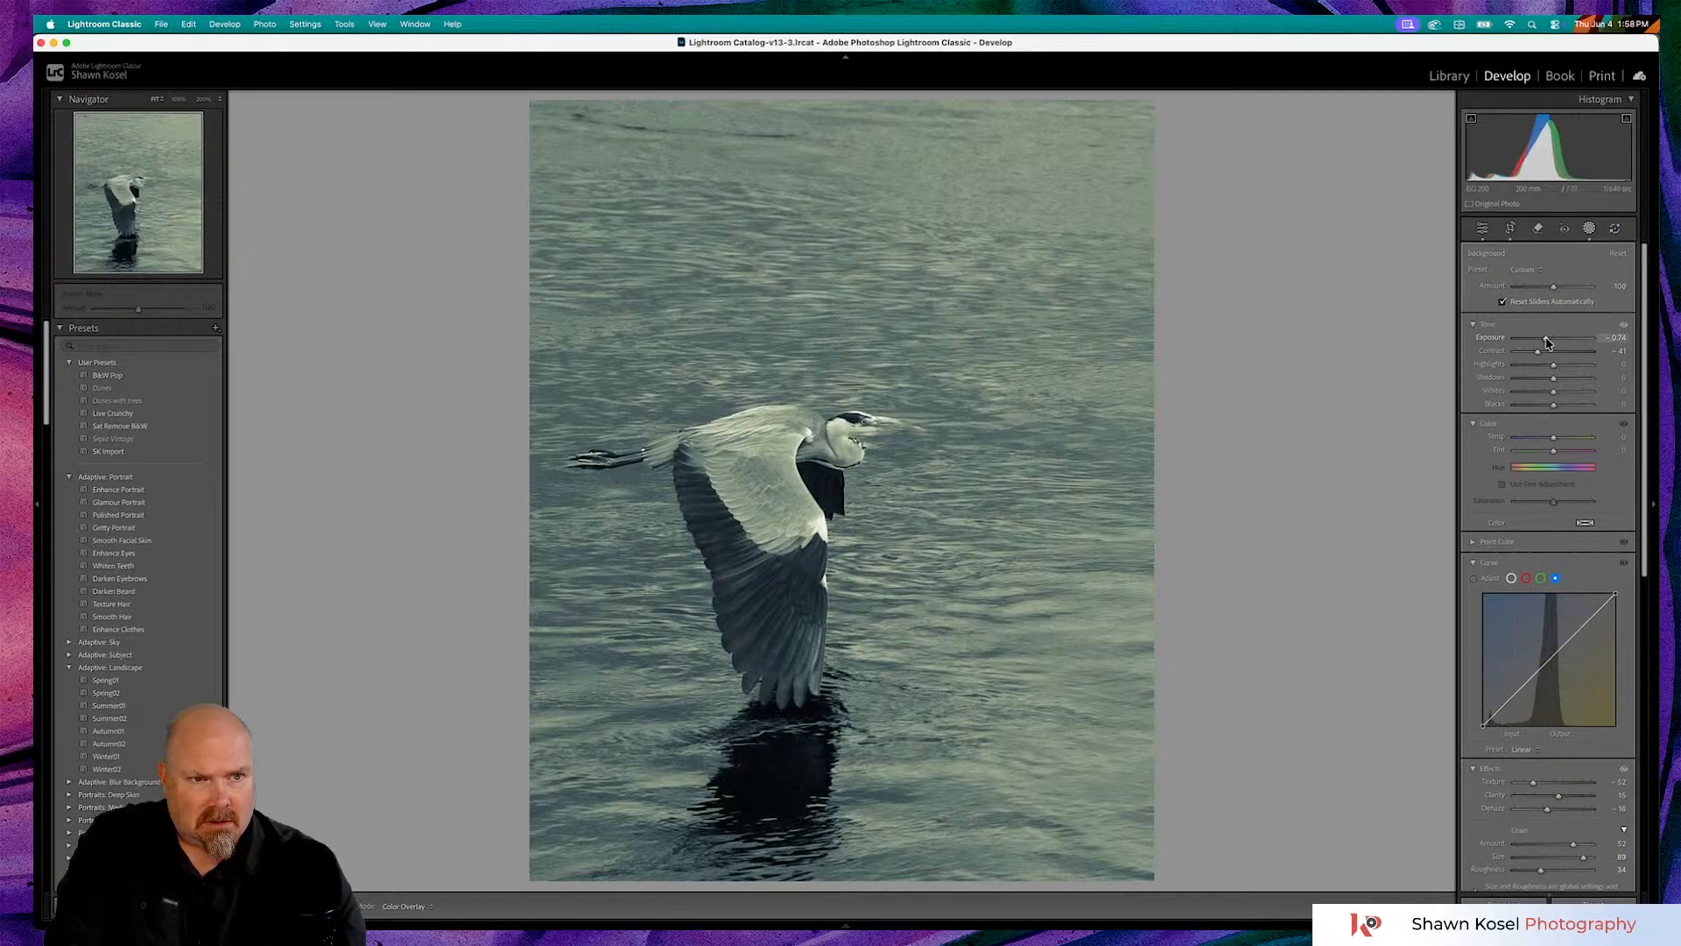
pyautogui.moveTo(1547, 342); pyautogui.dragTo(1546, 342)
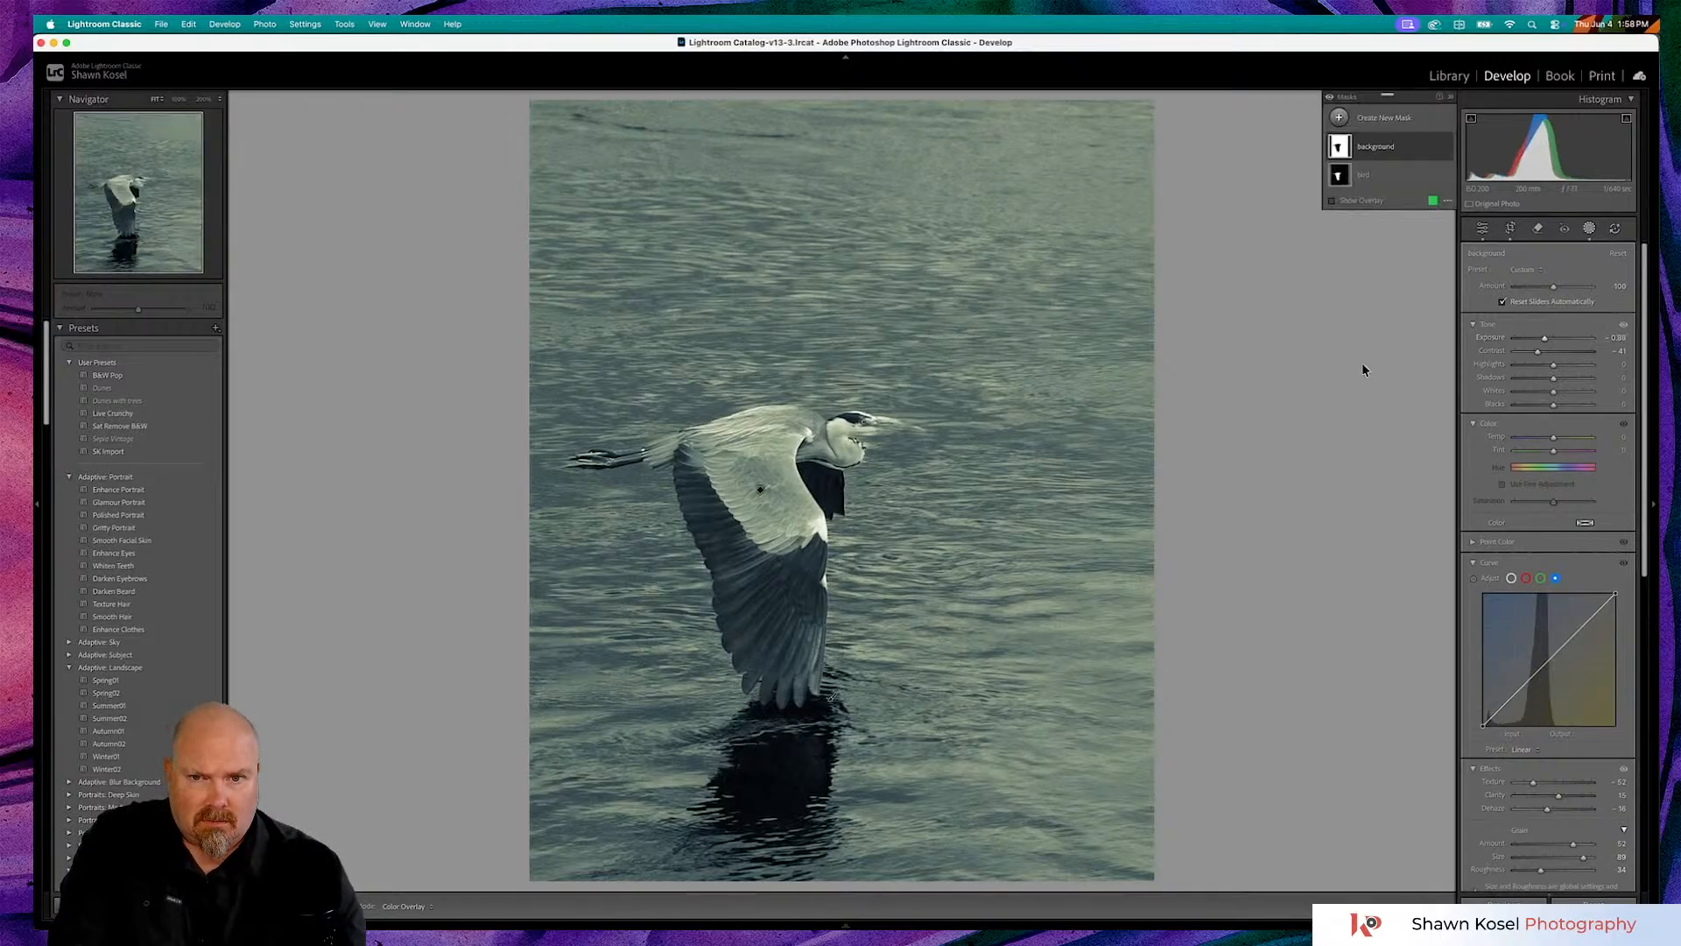
pyautogui.moveTo(1411, 151)
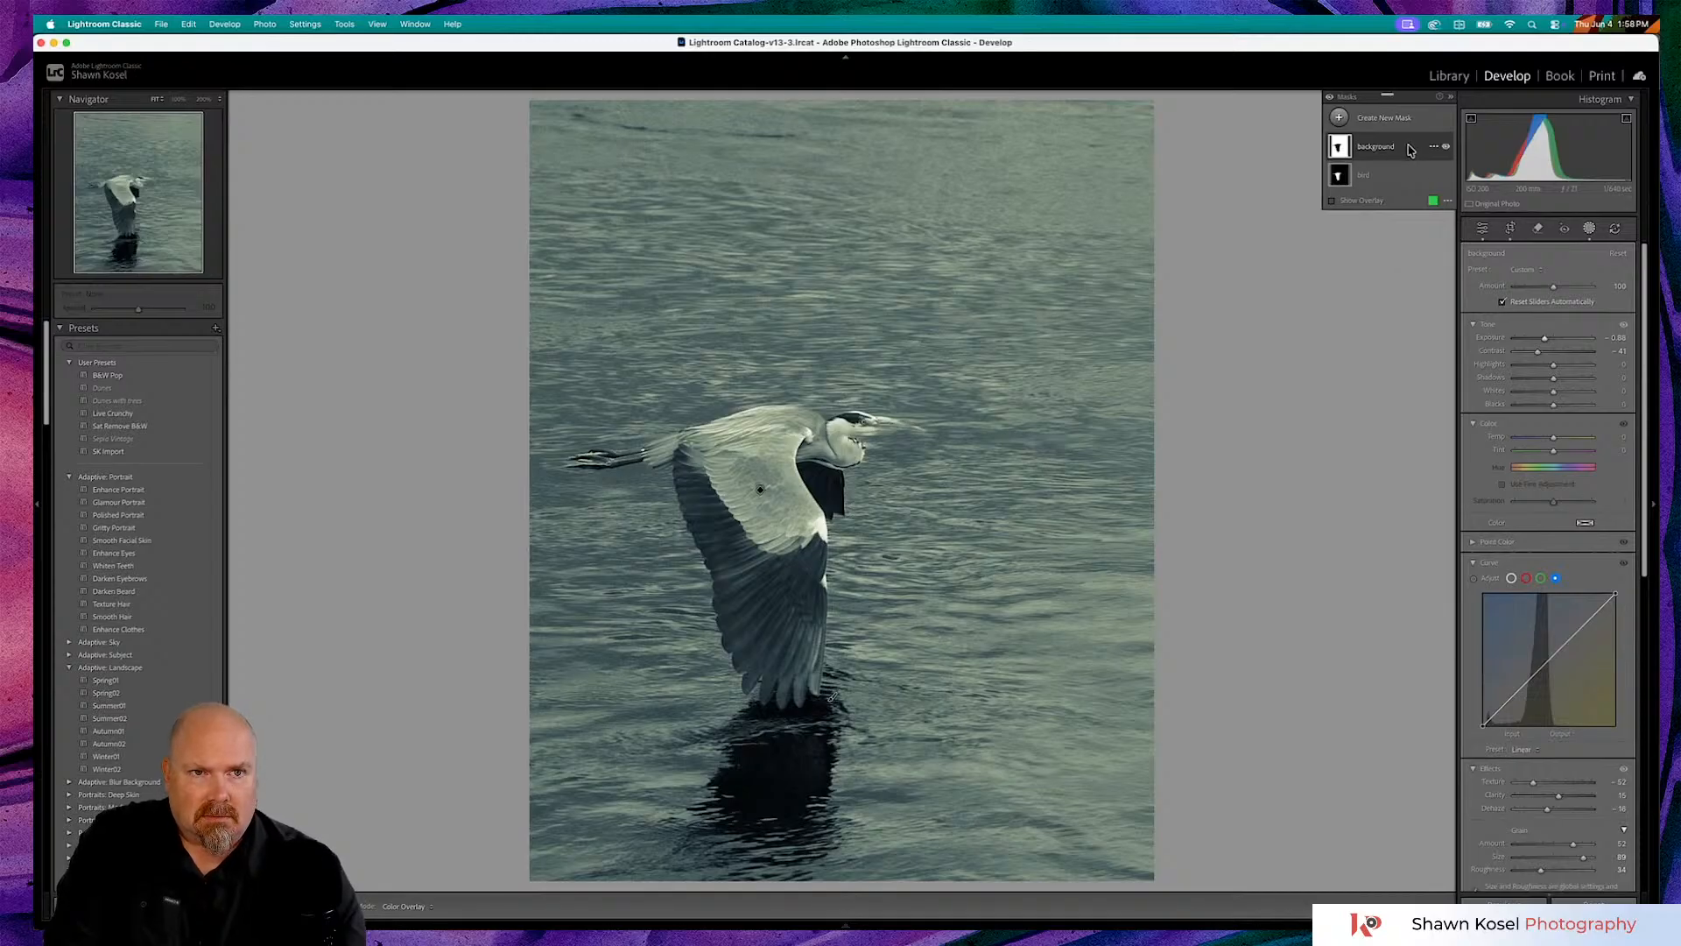
# - Leave masking and compare the edited photo with its unedited version
pyautogui.click(1483, 230)
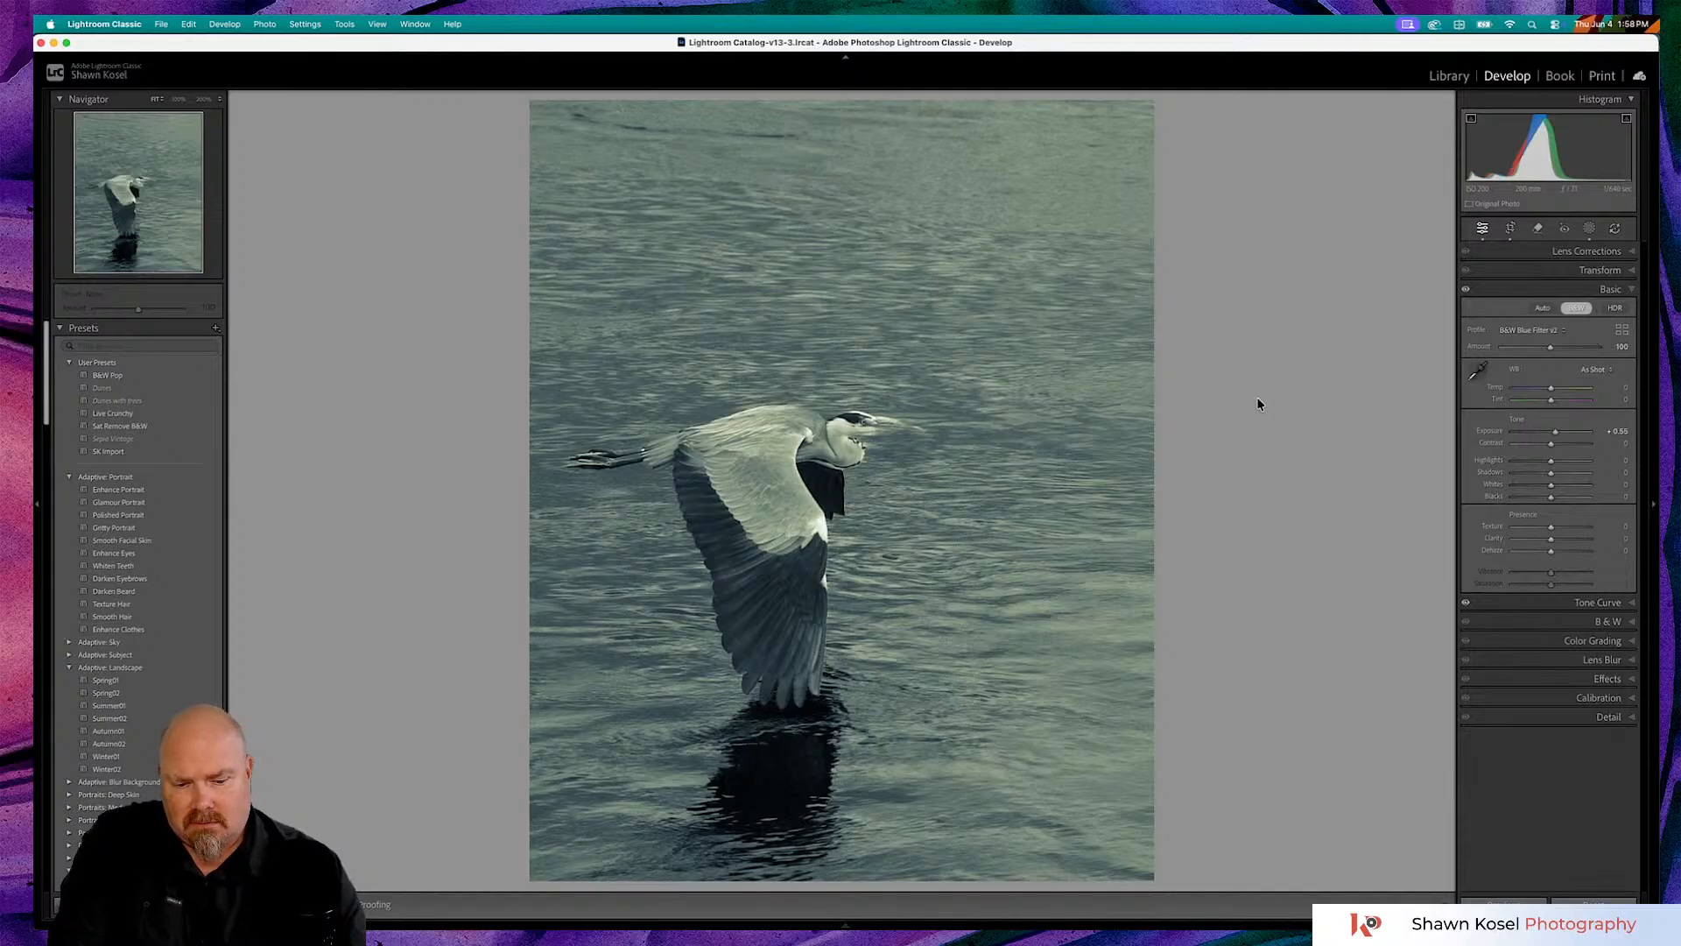
pyautogui.press('\\')
pyautogui.press('\\')
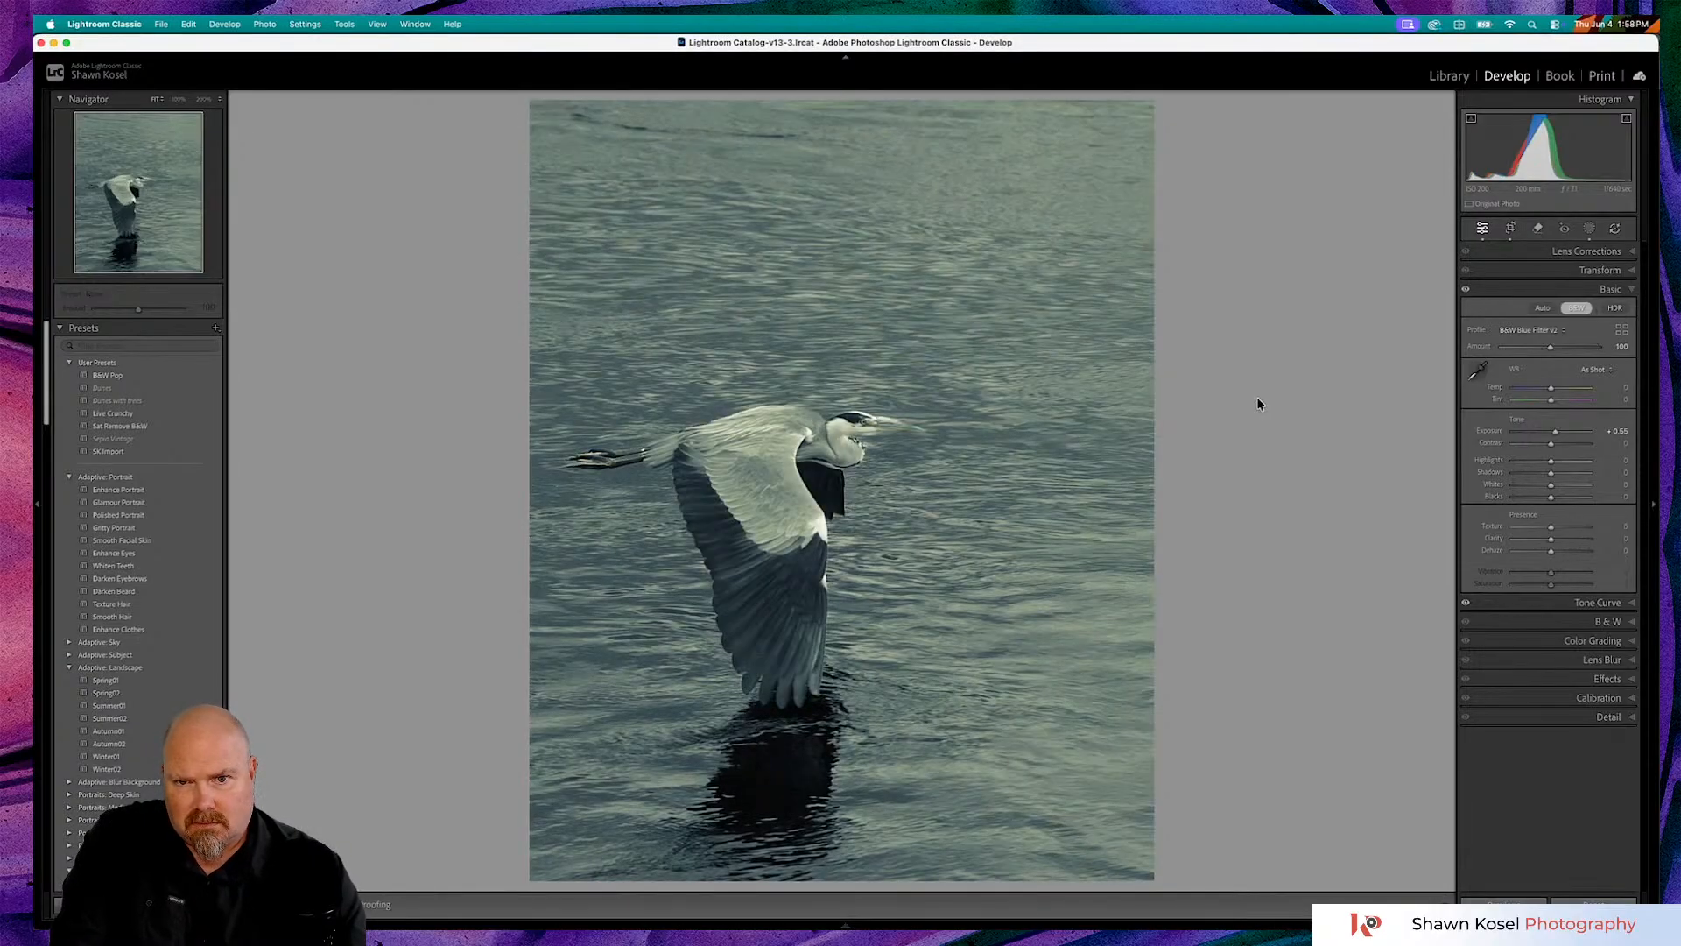
pyautogui.press('\\')
pyautogui.press('\\')
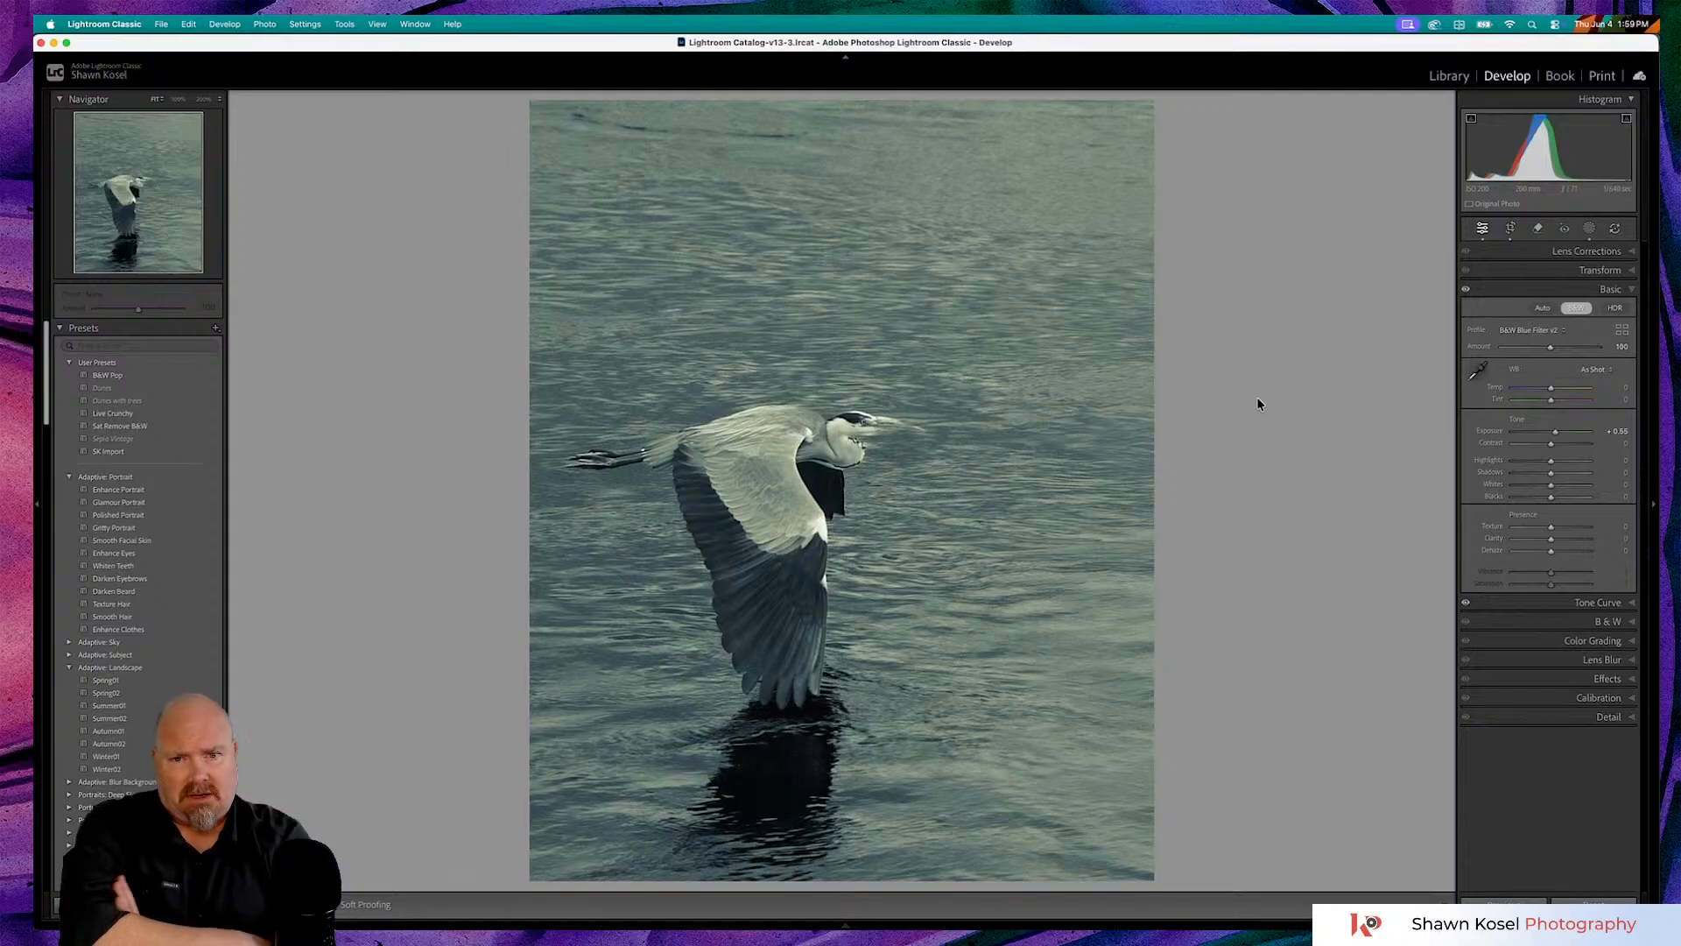
# - Add a slight dark post-crop vignette to the photo
pyautogui.click(1576, 680)
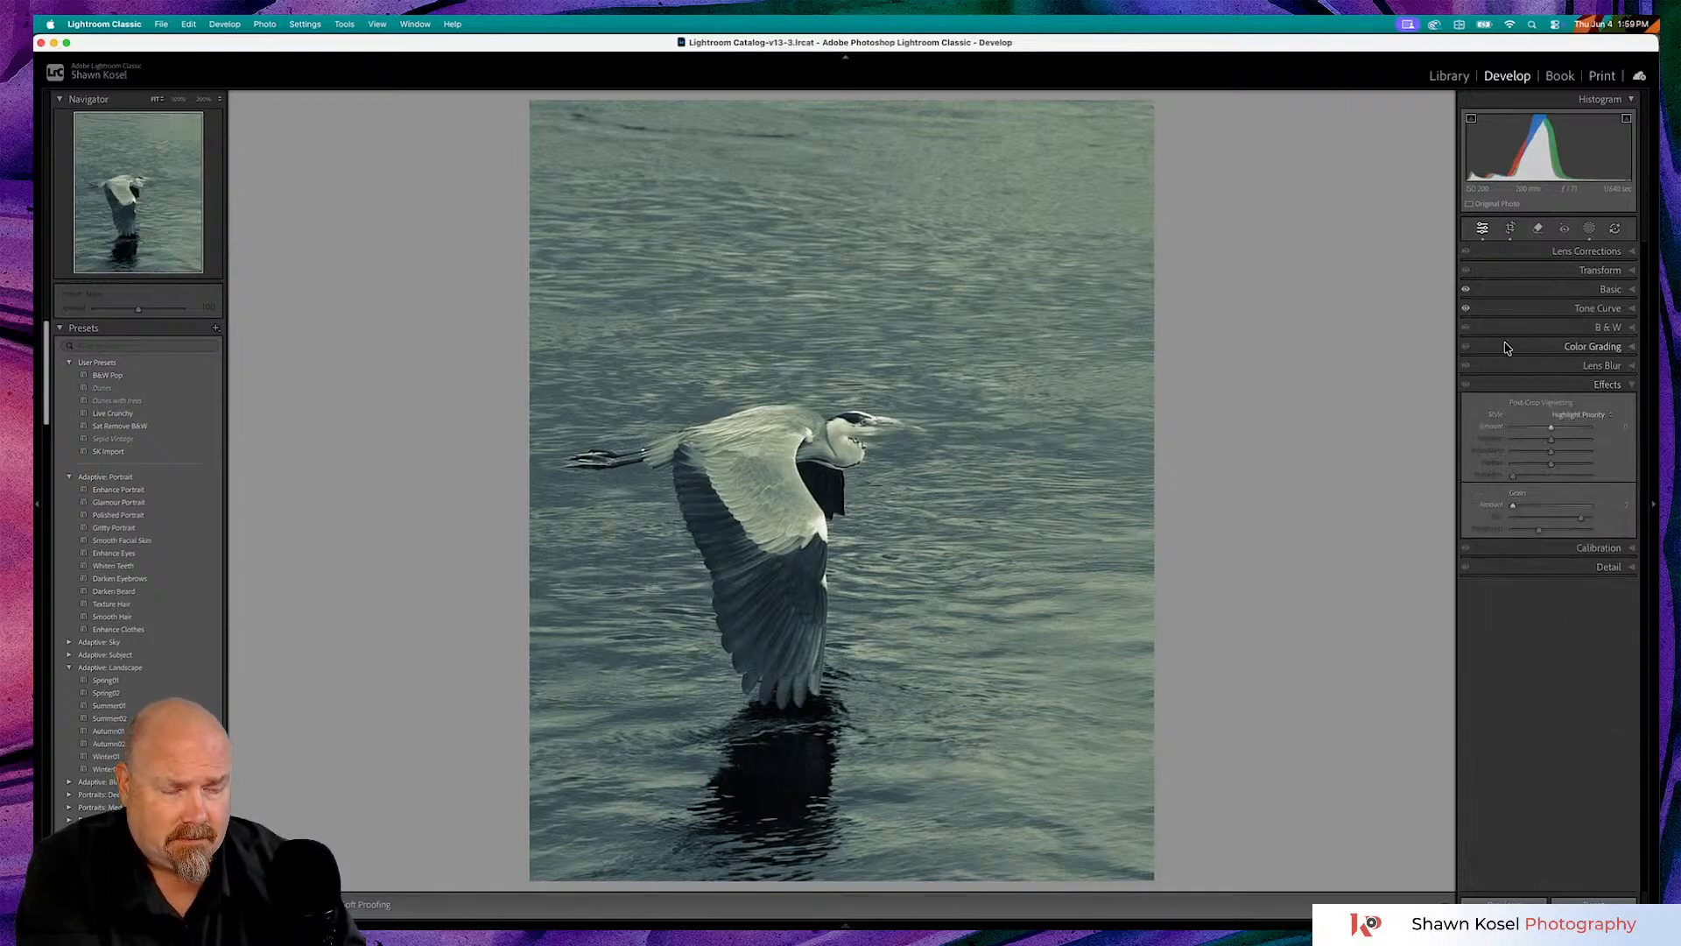
pyautogui.moveTo(1553, 432); pyautogui.dragTo(1548, 432)
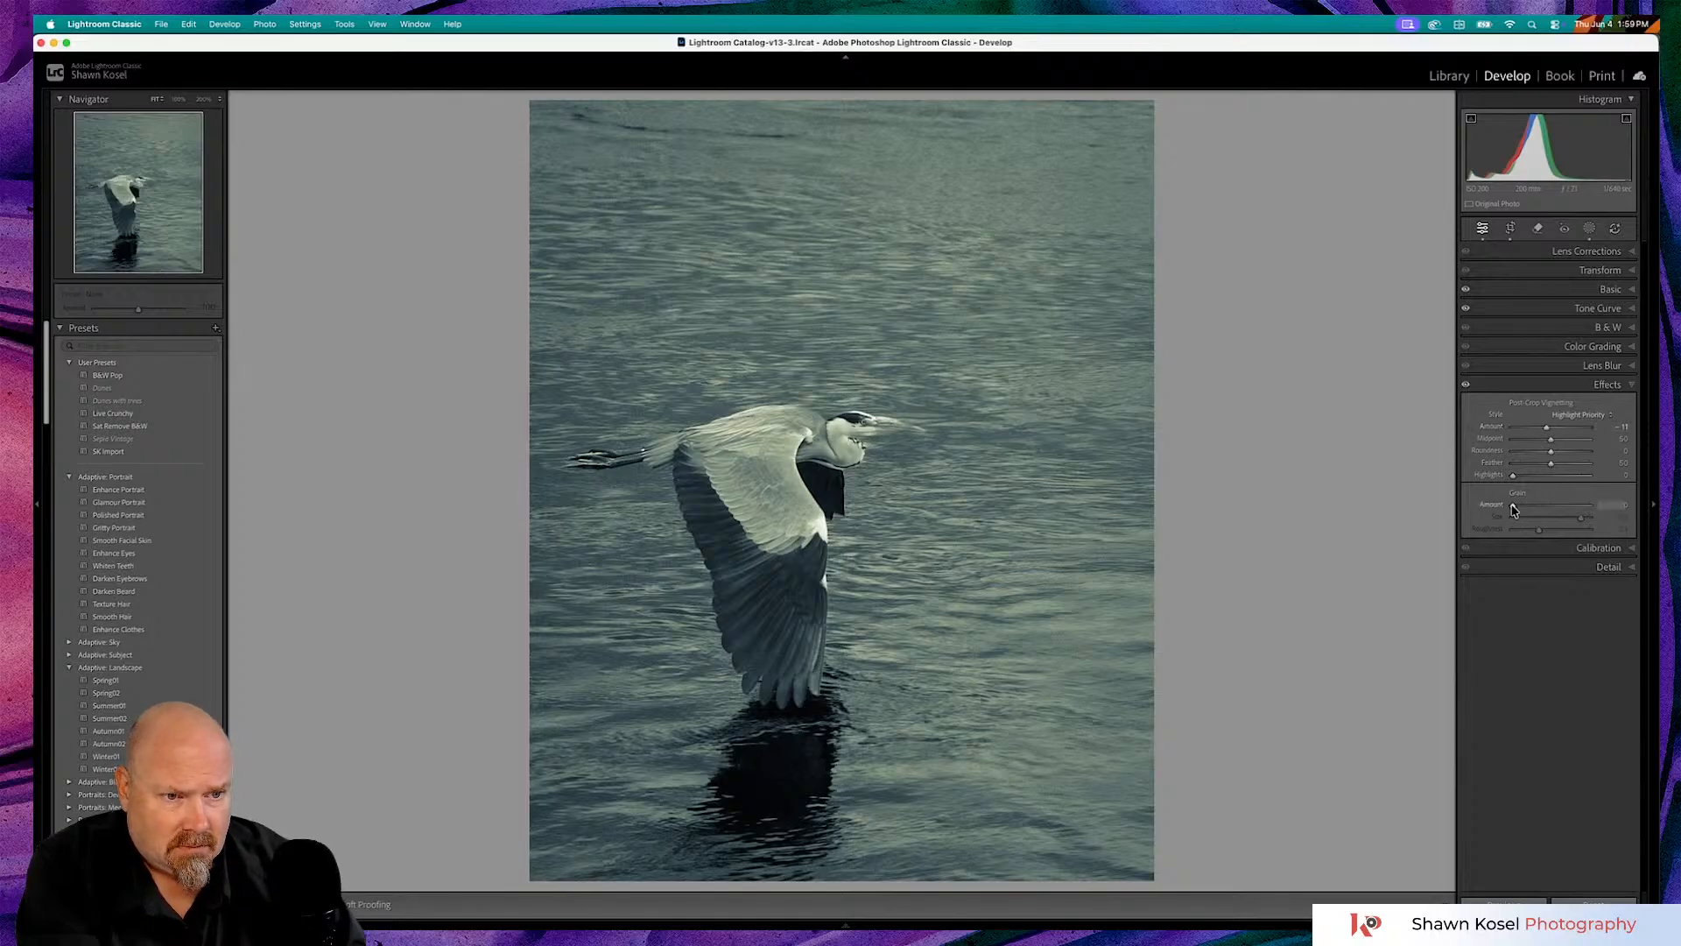
# - Sharpen the photo with an amount of 60 and masking of about 90 so mainly the edges are affected
pyautogui.click(1601, 567)
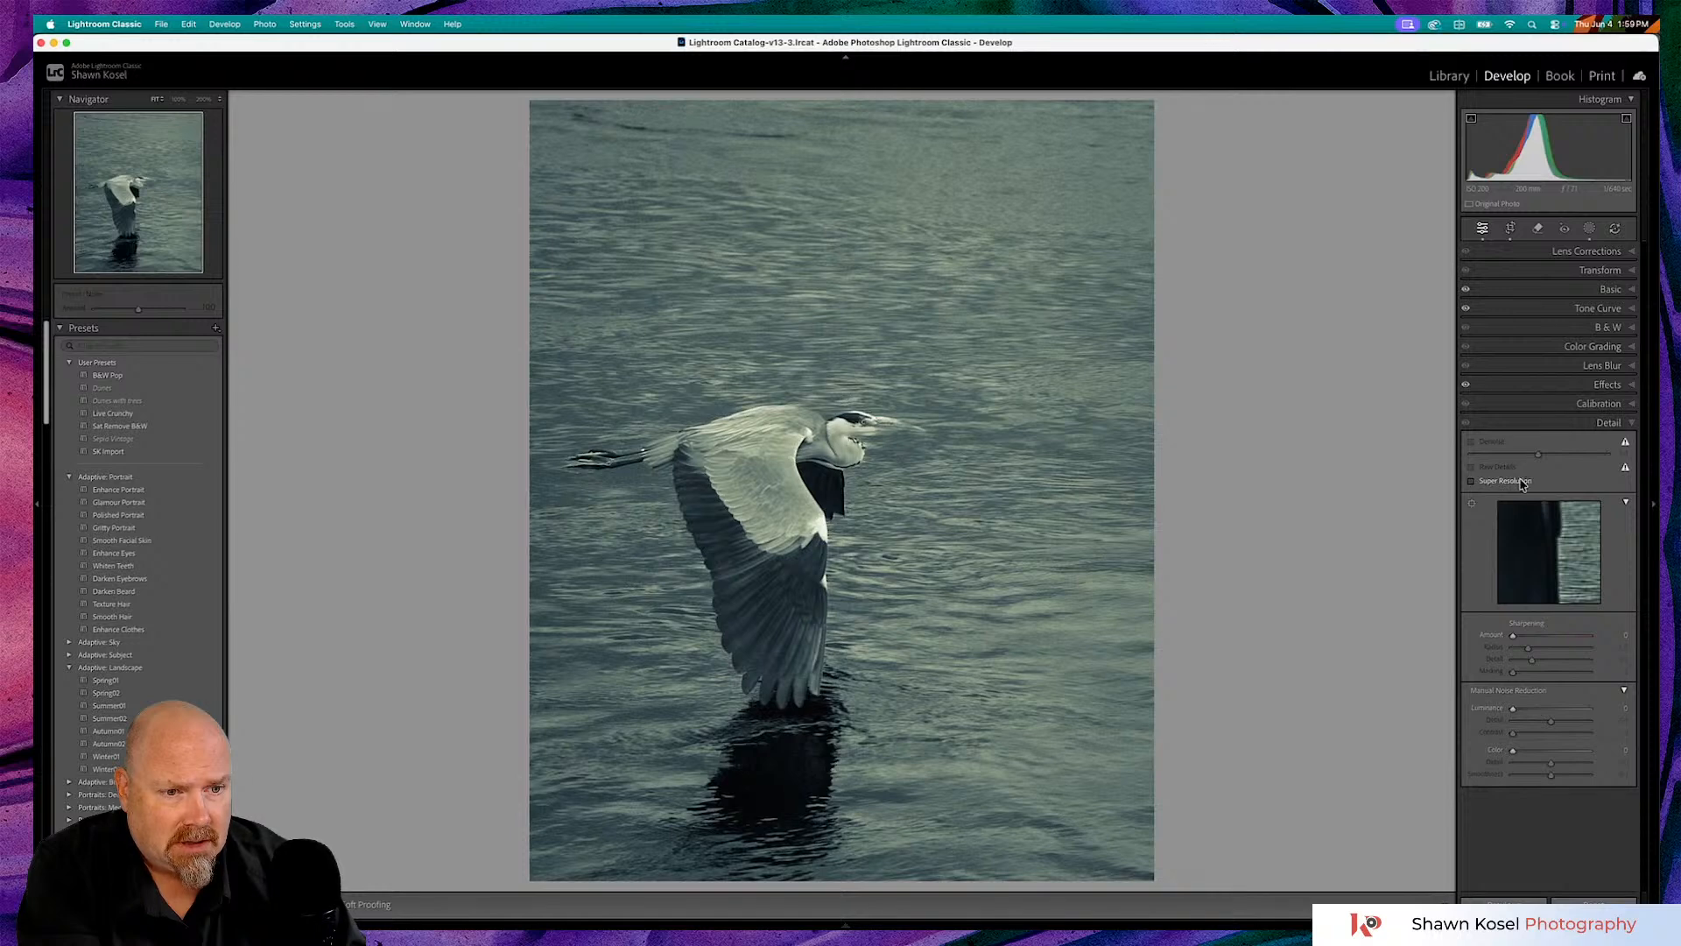
pyautogui.moveTo(1516, 638); pyautogui.dragTo(1546, 639)
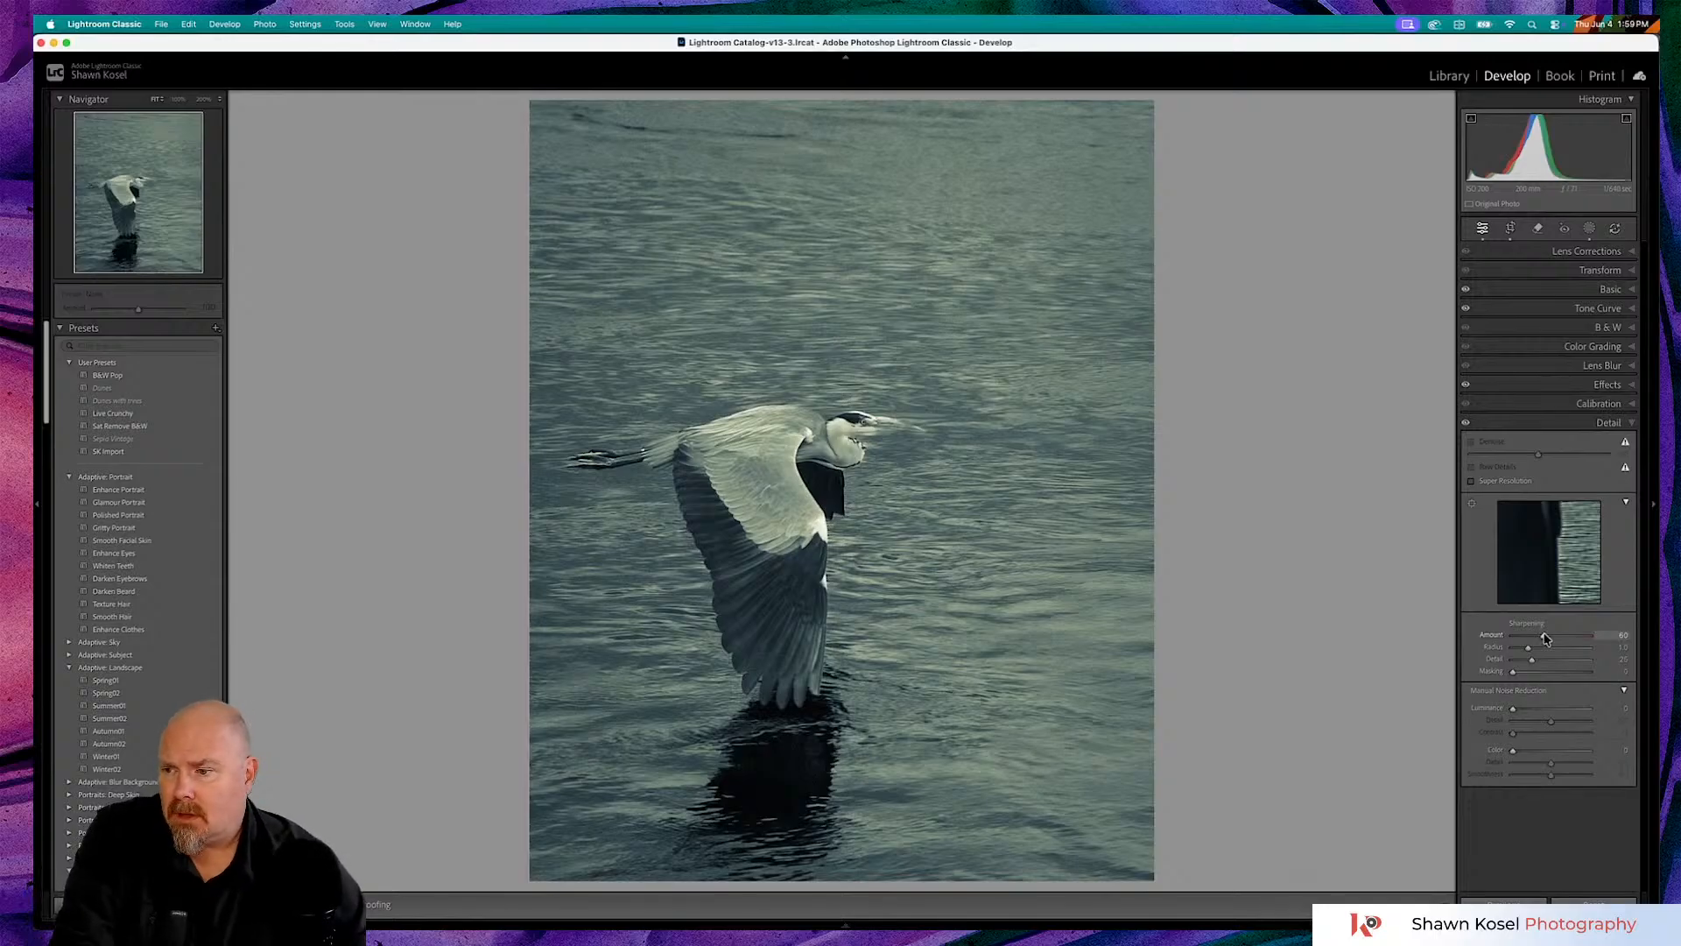
pyautogui.press('alt')
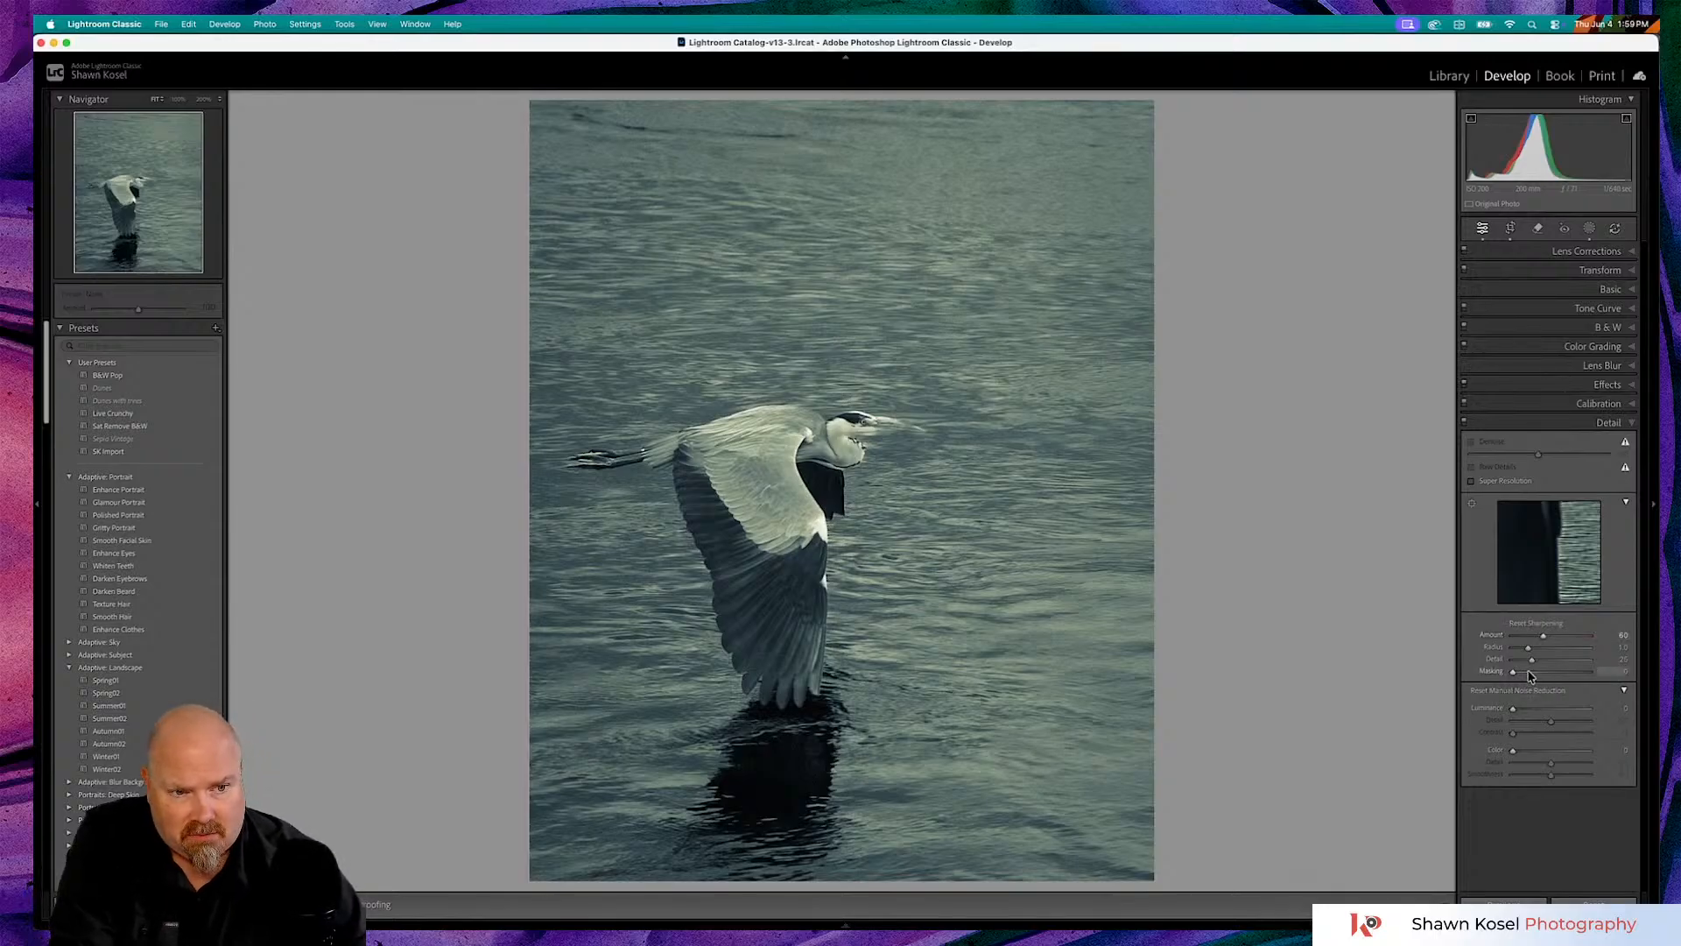
pyautogui.moveTo(1513, 674); pyautogui.dragTo(1588, 676)
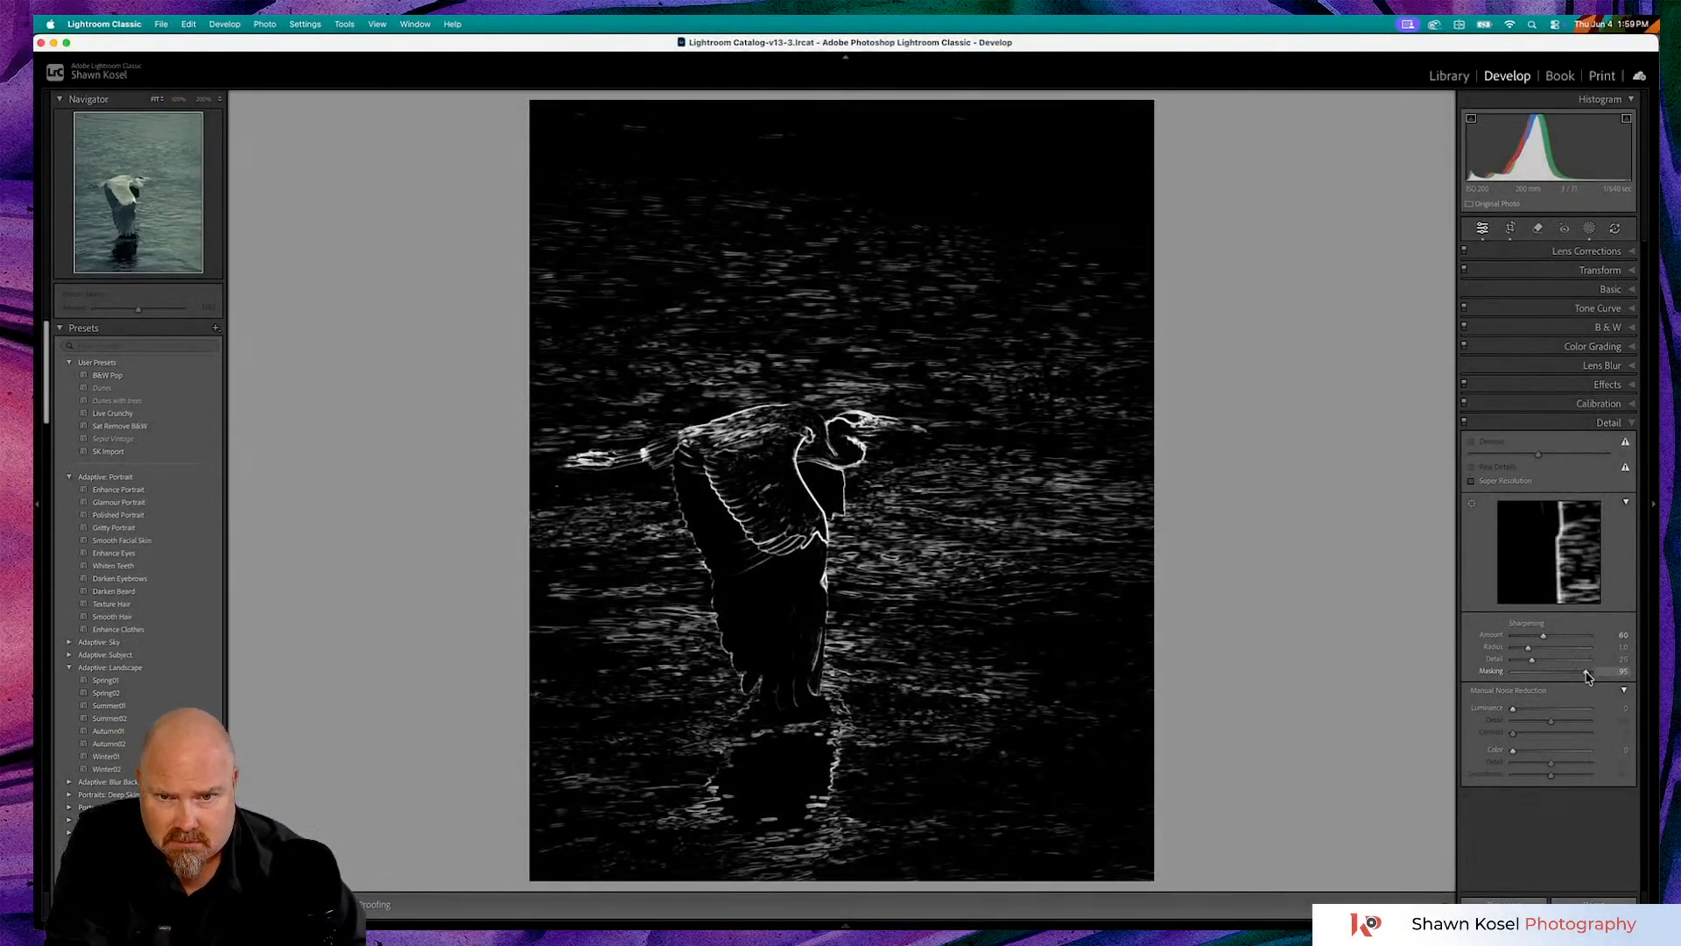
pyautogui.moveTo(1588, 676); pyautogui.dragTo(1588, 676)
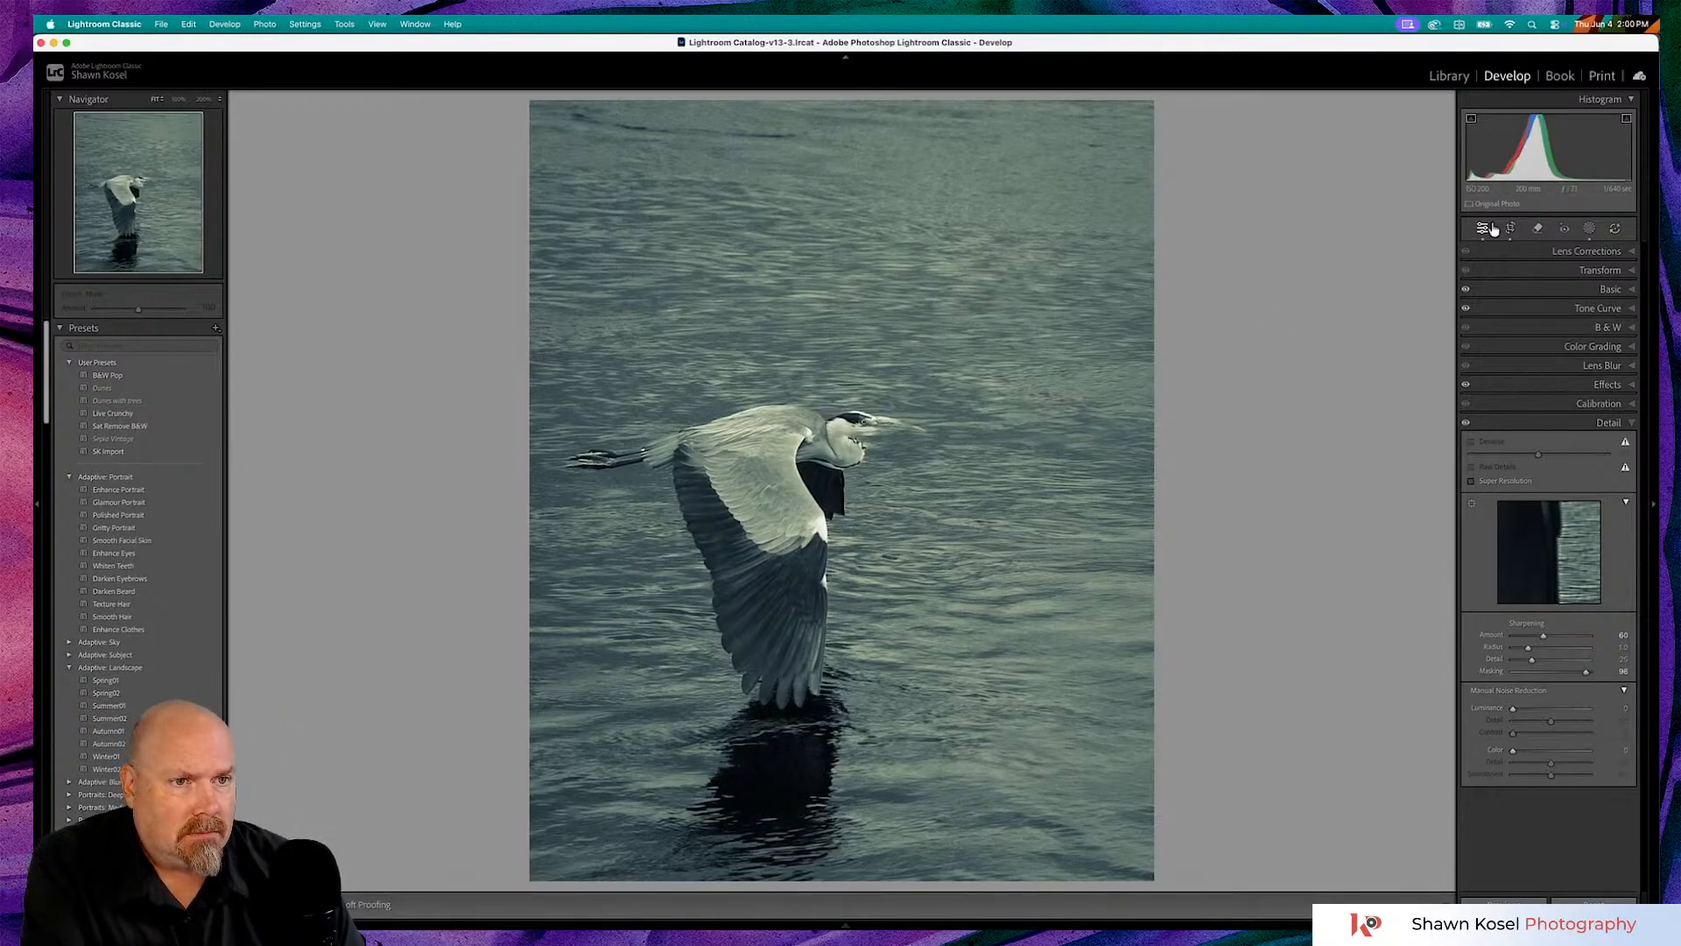
# - Deepen the bird mask's blacks to about -7 while checking for shadow clipping
pyautogui.click(1592, 230)
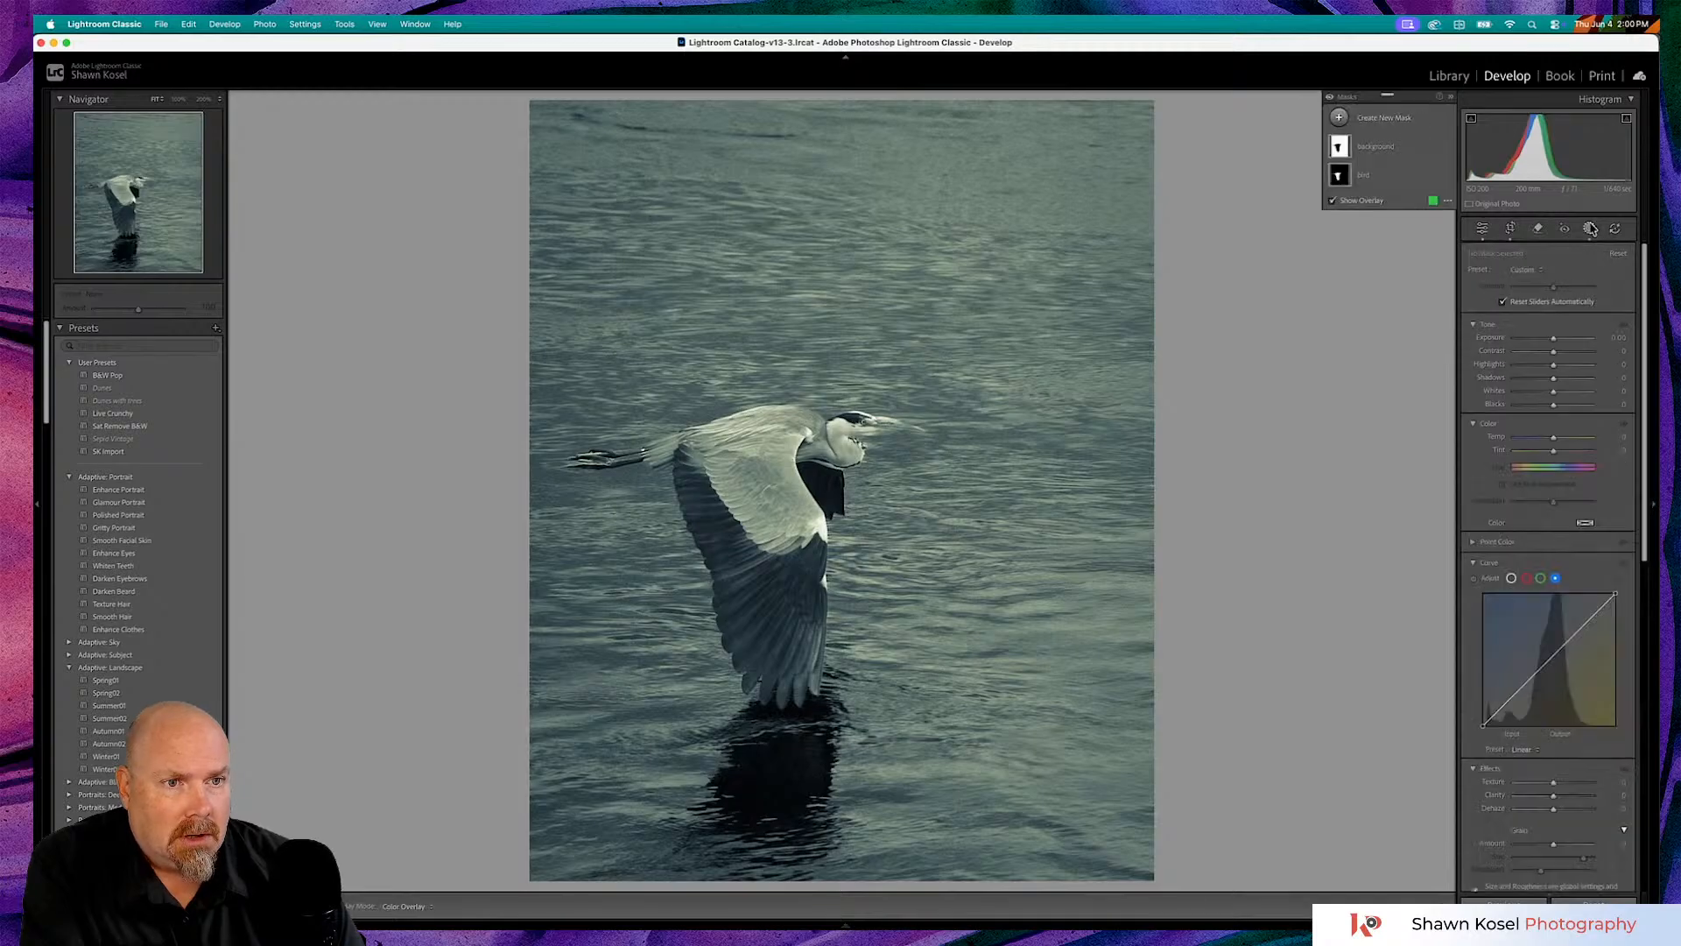
pyautogui.click(1376, 177)
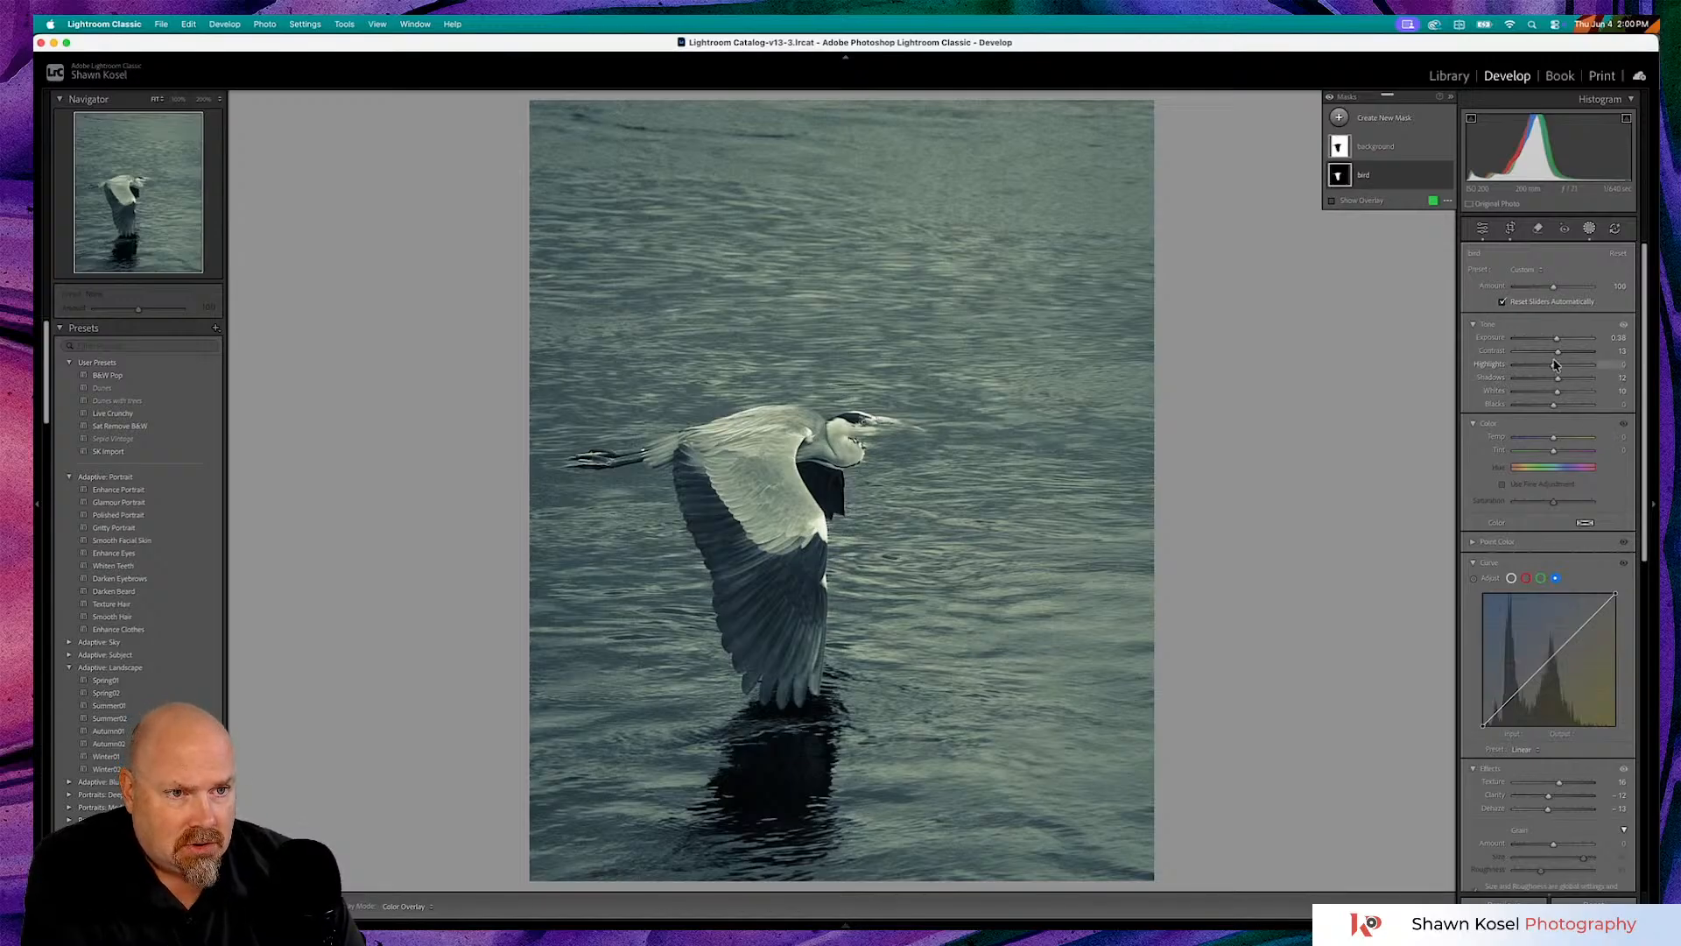
pyautogui.moveTo(1554, 404); pyautogui.dragTo(1547, 408)
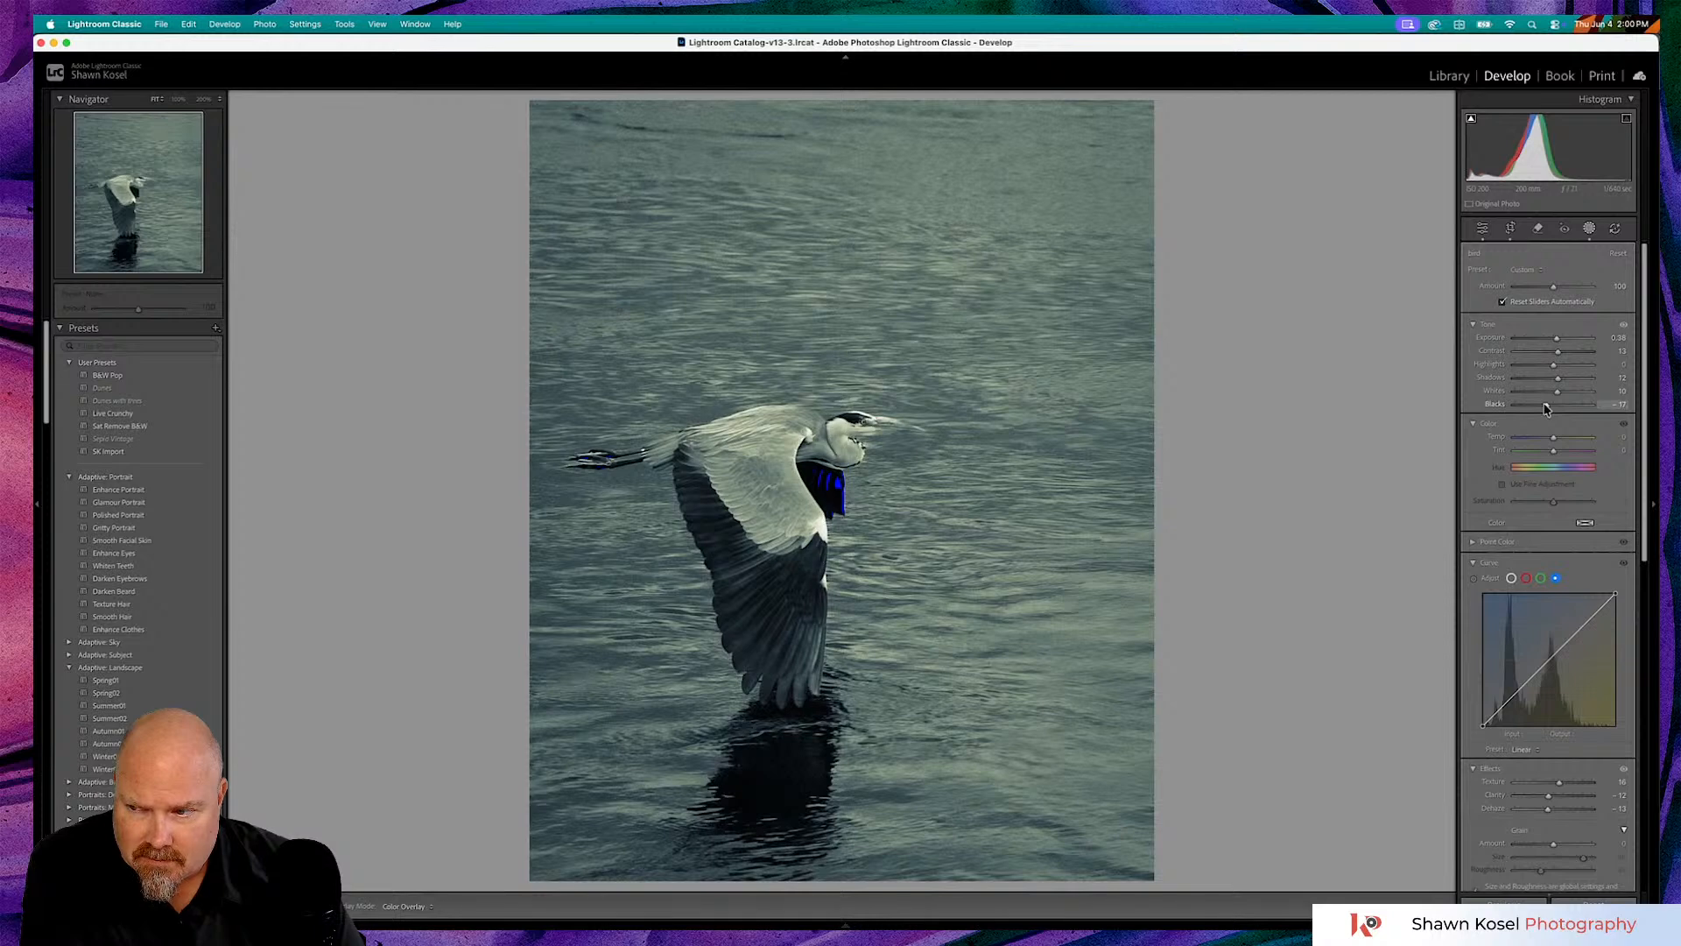
pyautogui.moveTo(1546, 408); pyautogui.dragTo(1550, 408)
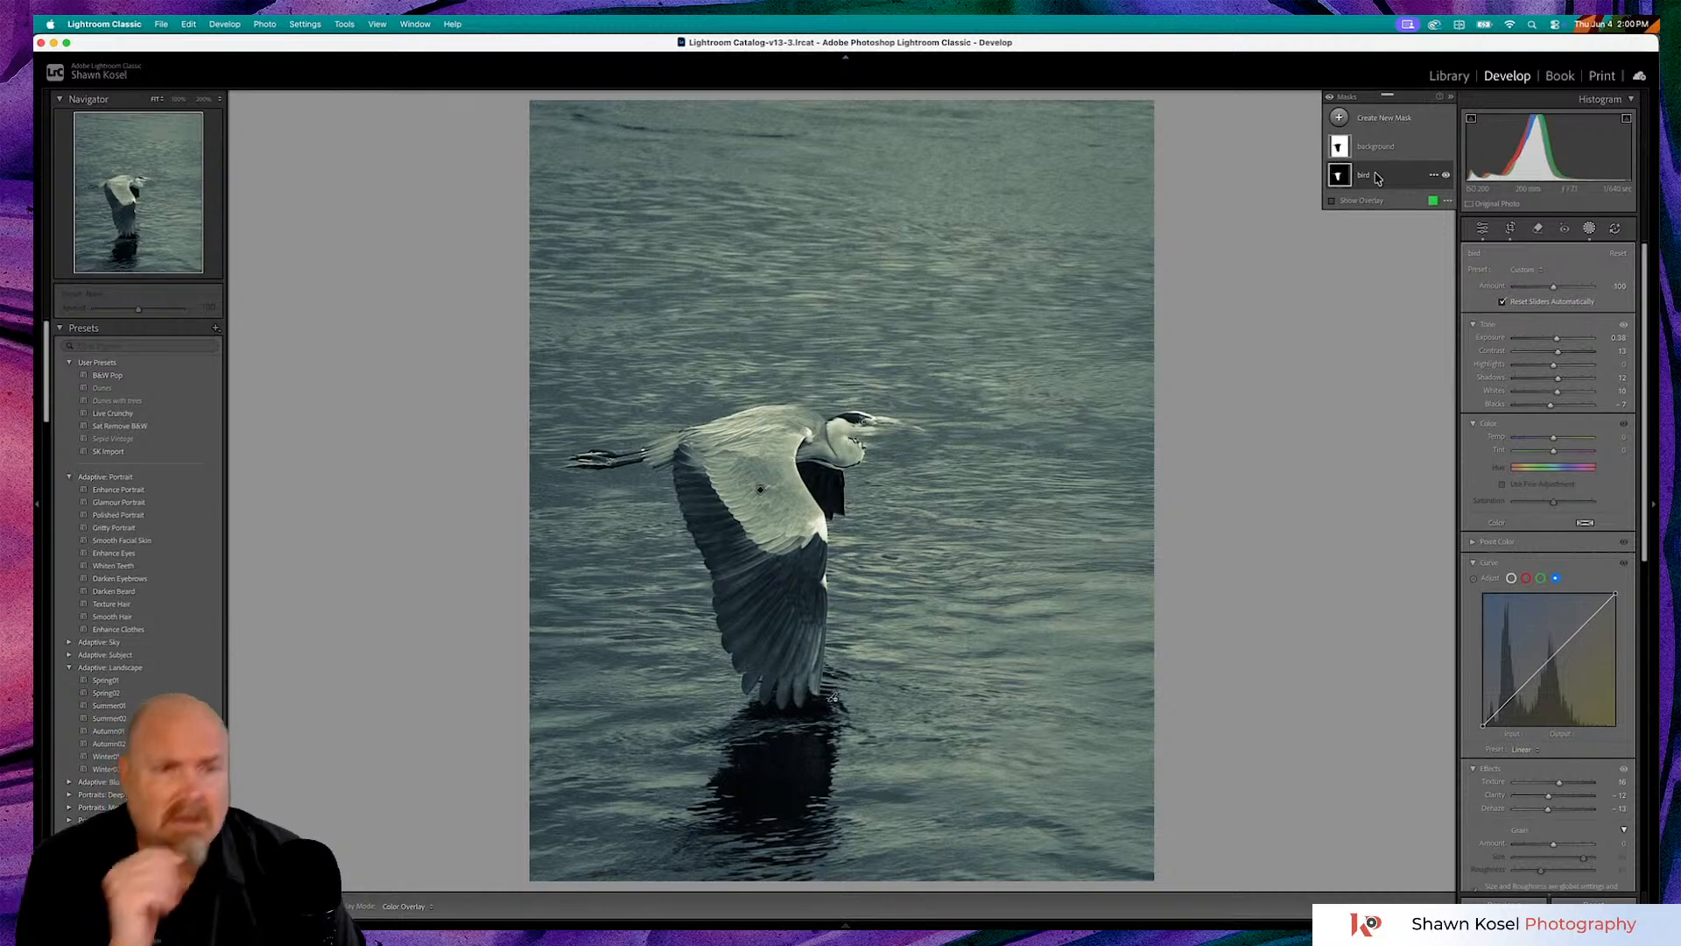
pyautogui.click(1435, 179)
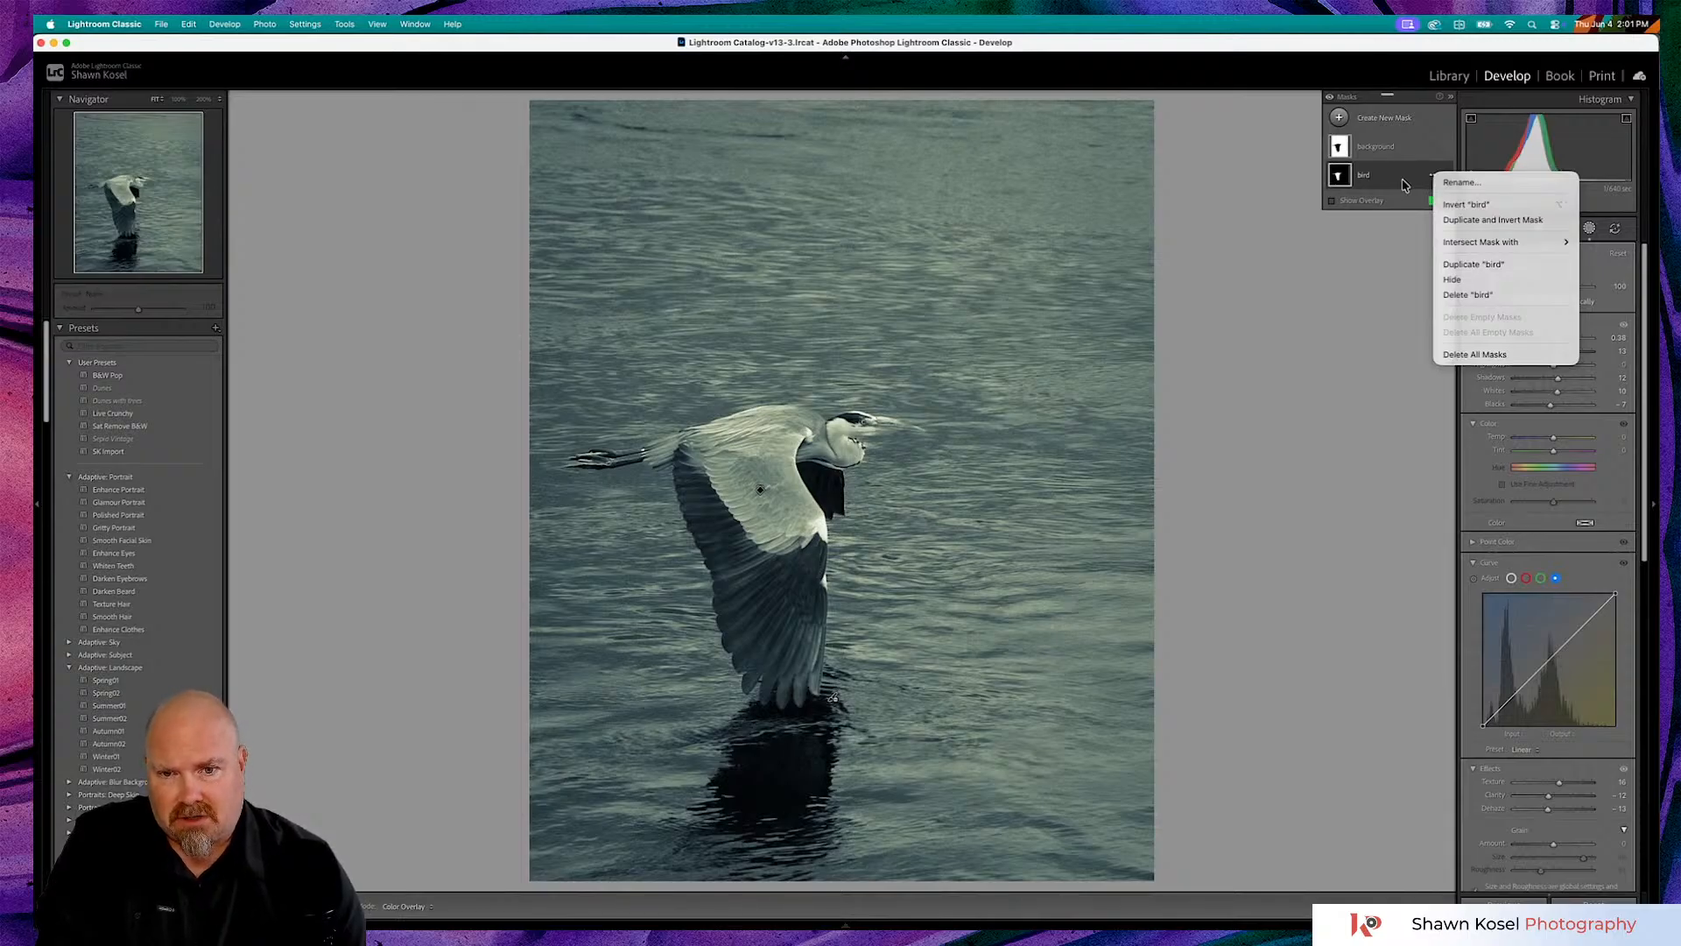
pyautogui.click(1402, 185)
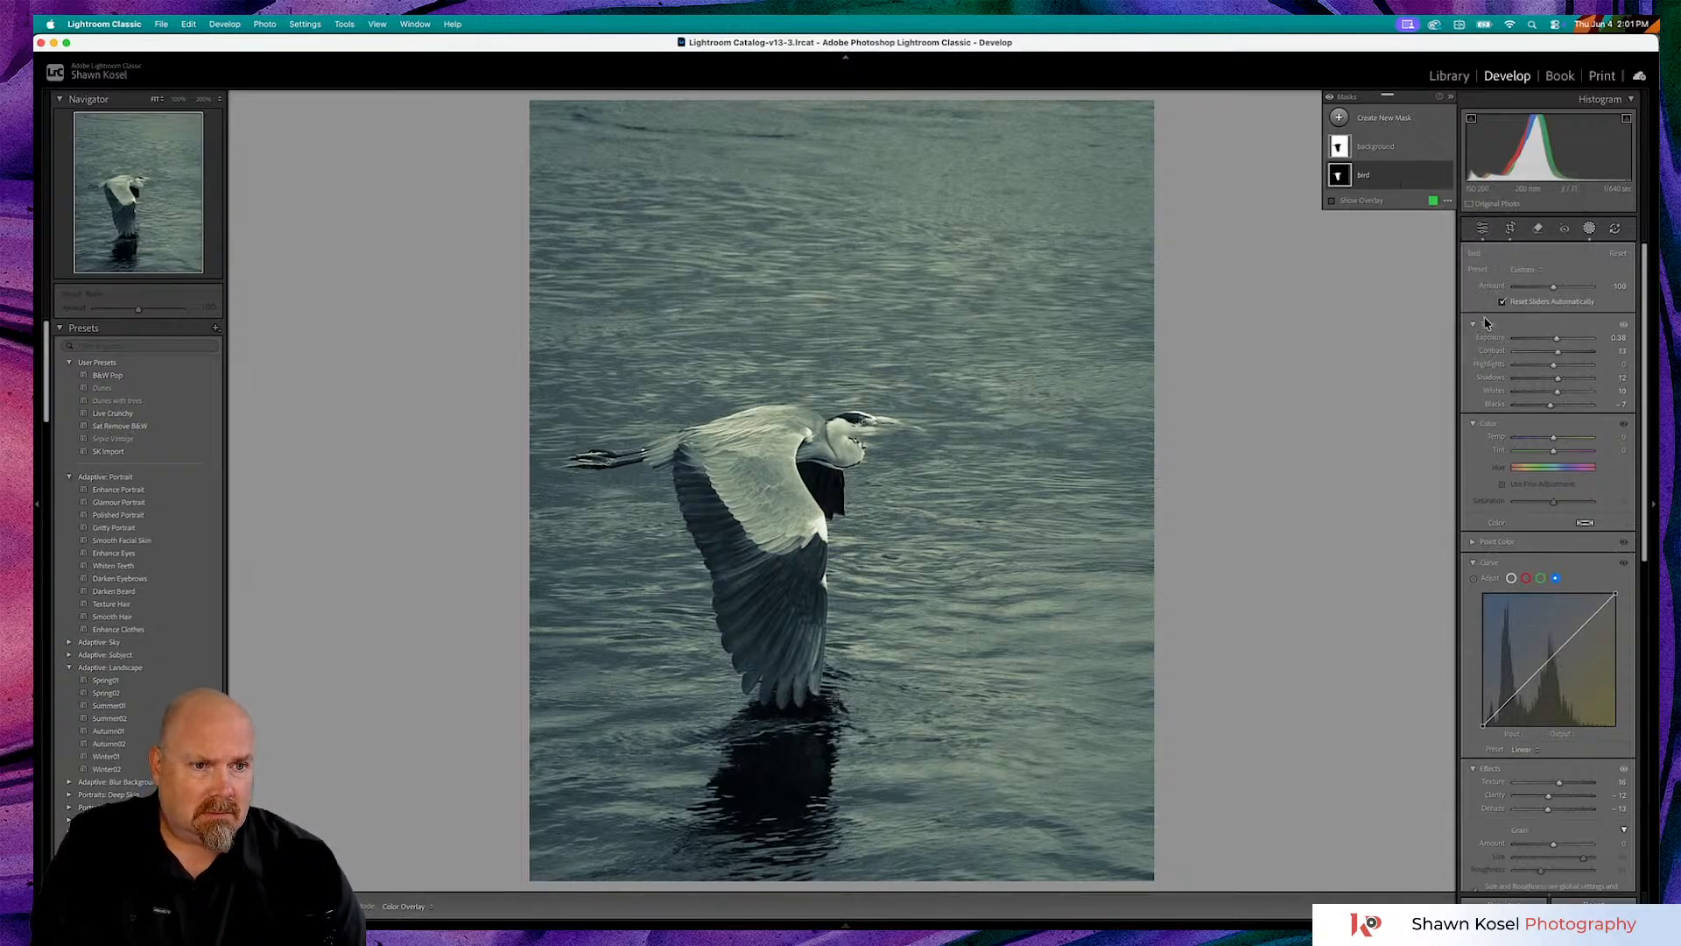
# - Reset the bird mask's blacks and lower them slightly again
pyautogui.doubleClick(1553, 405)
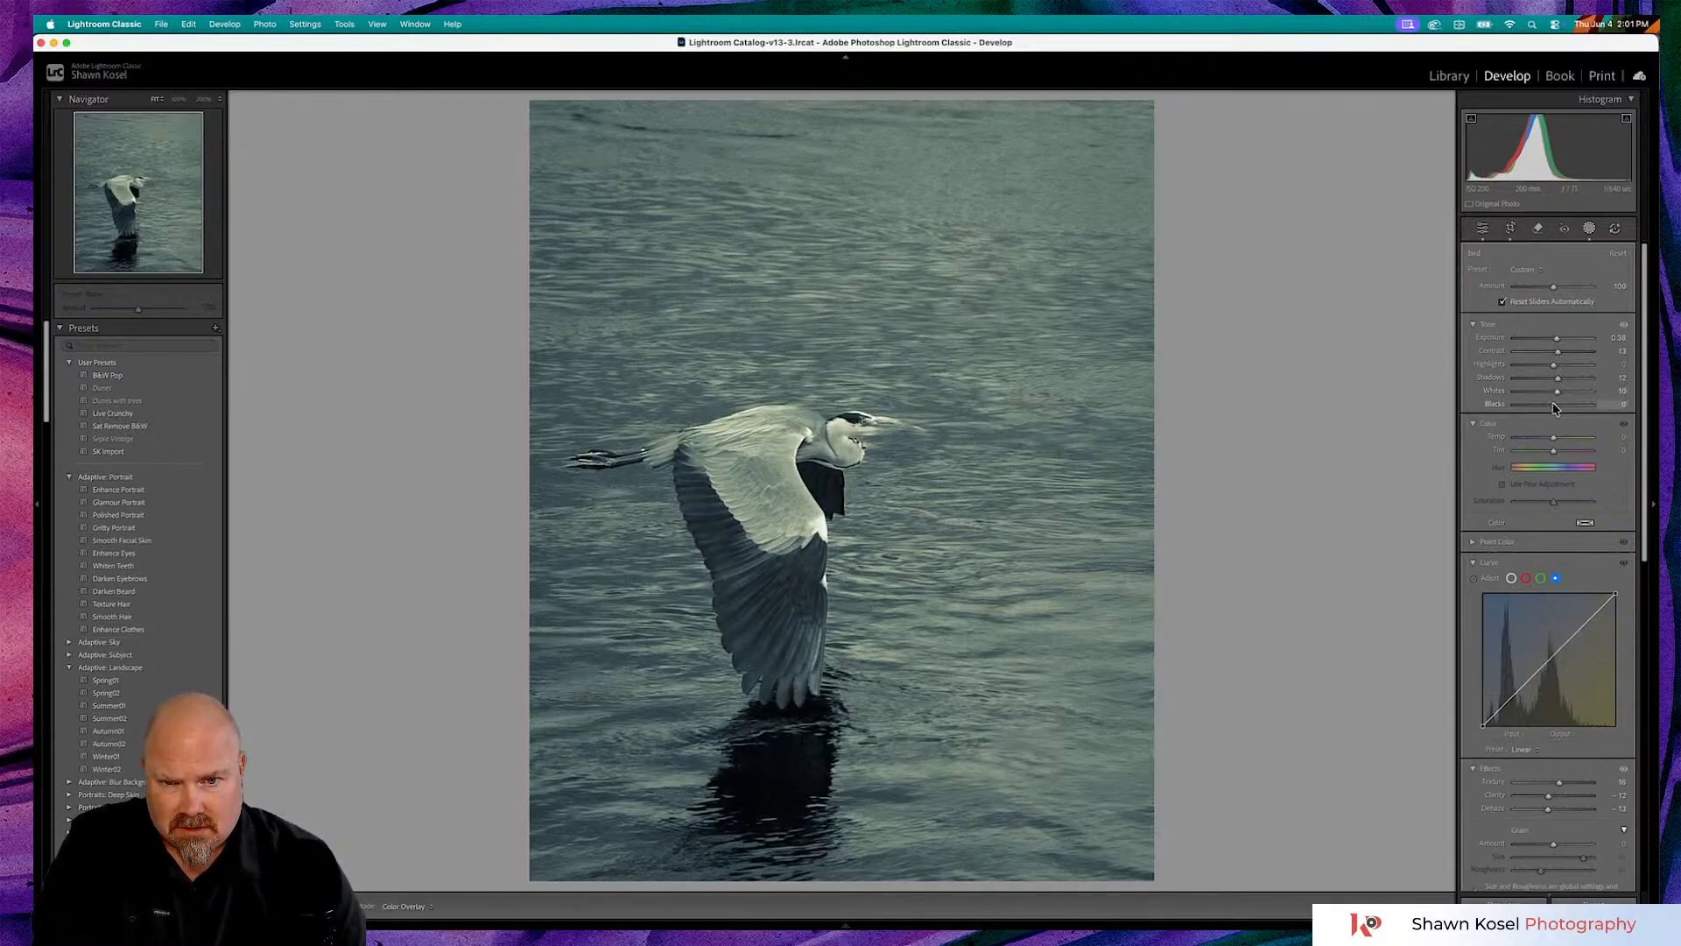
pyautogui.moveTo(1553, 404); pyautogui.dragTo(1551, 405)
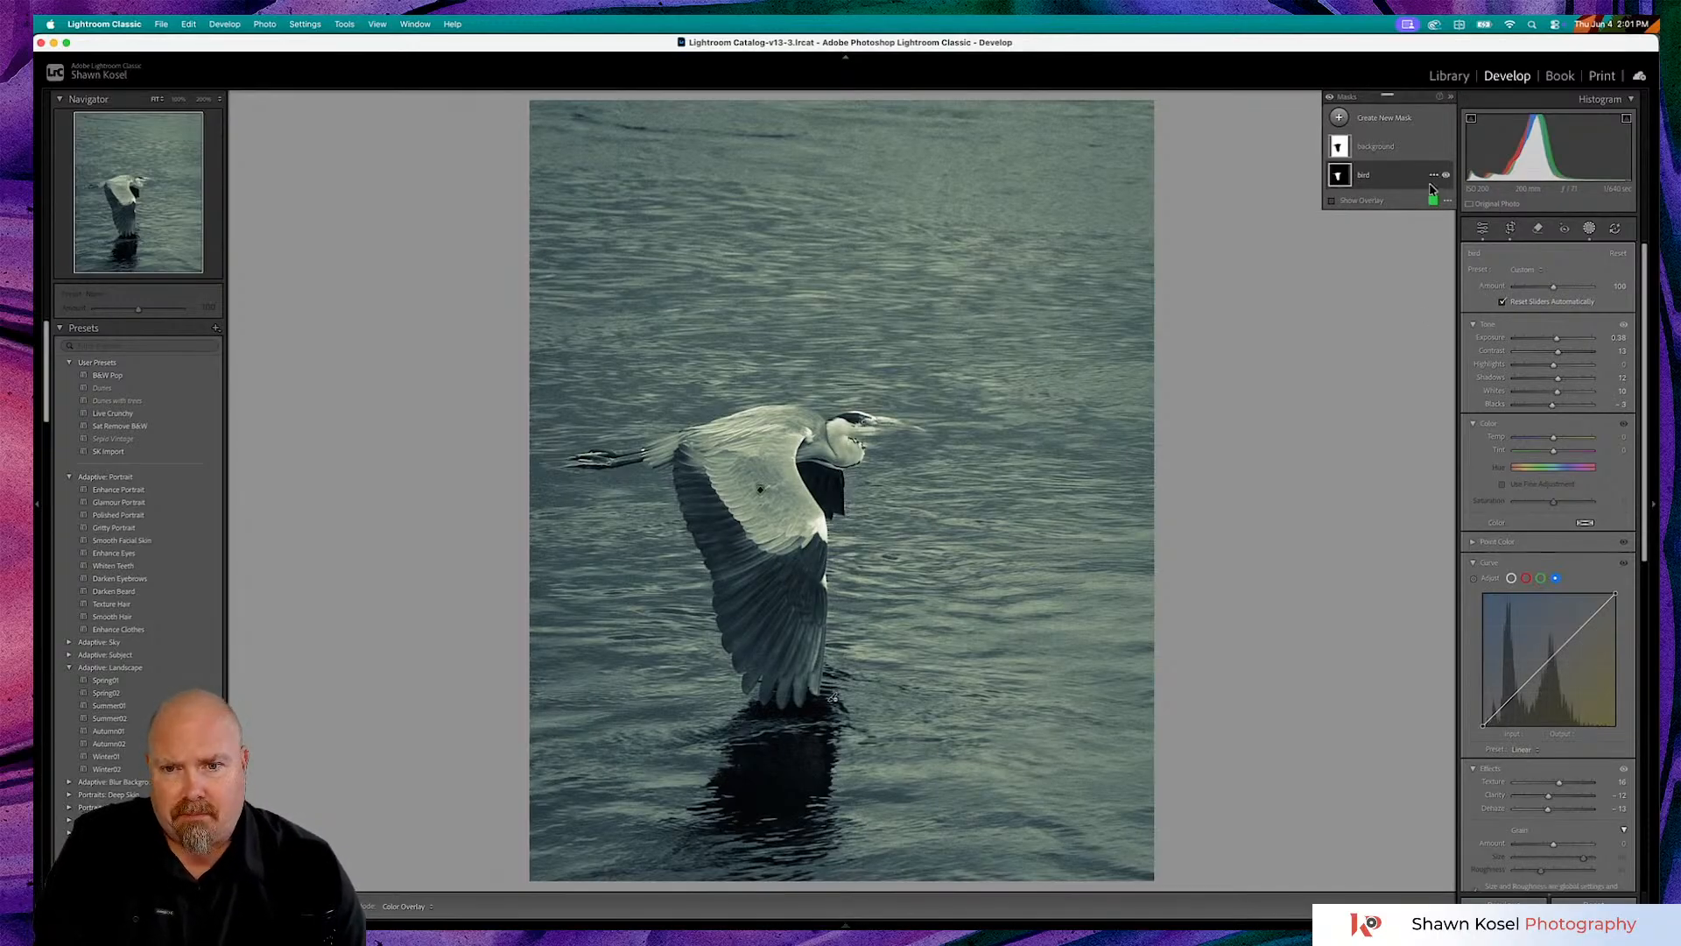
# - Create an object mask over the heron's dark lowered wing and name it wing
pyautogui.click(1338, 118)
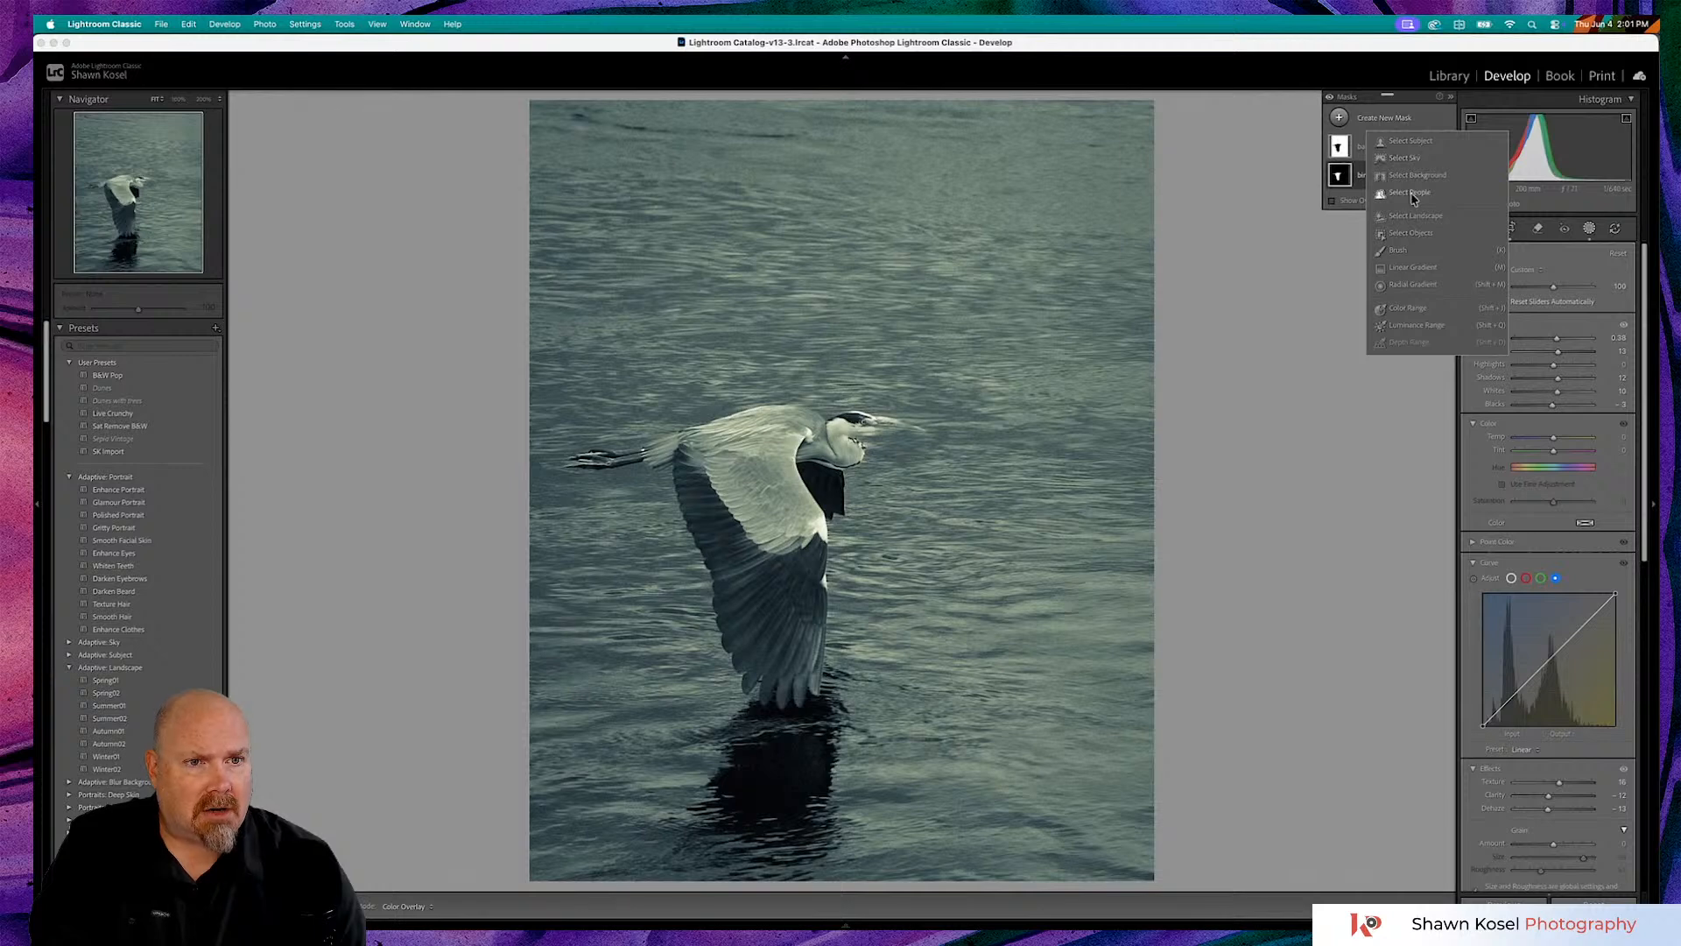
pyautogui.click(1410, 232)
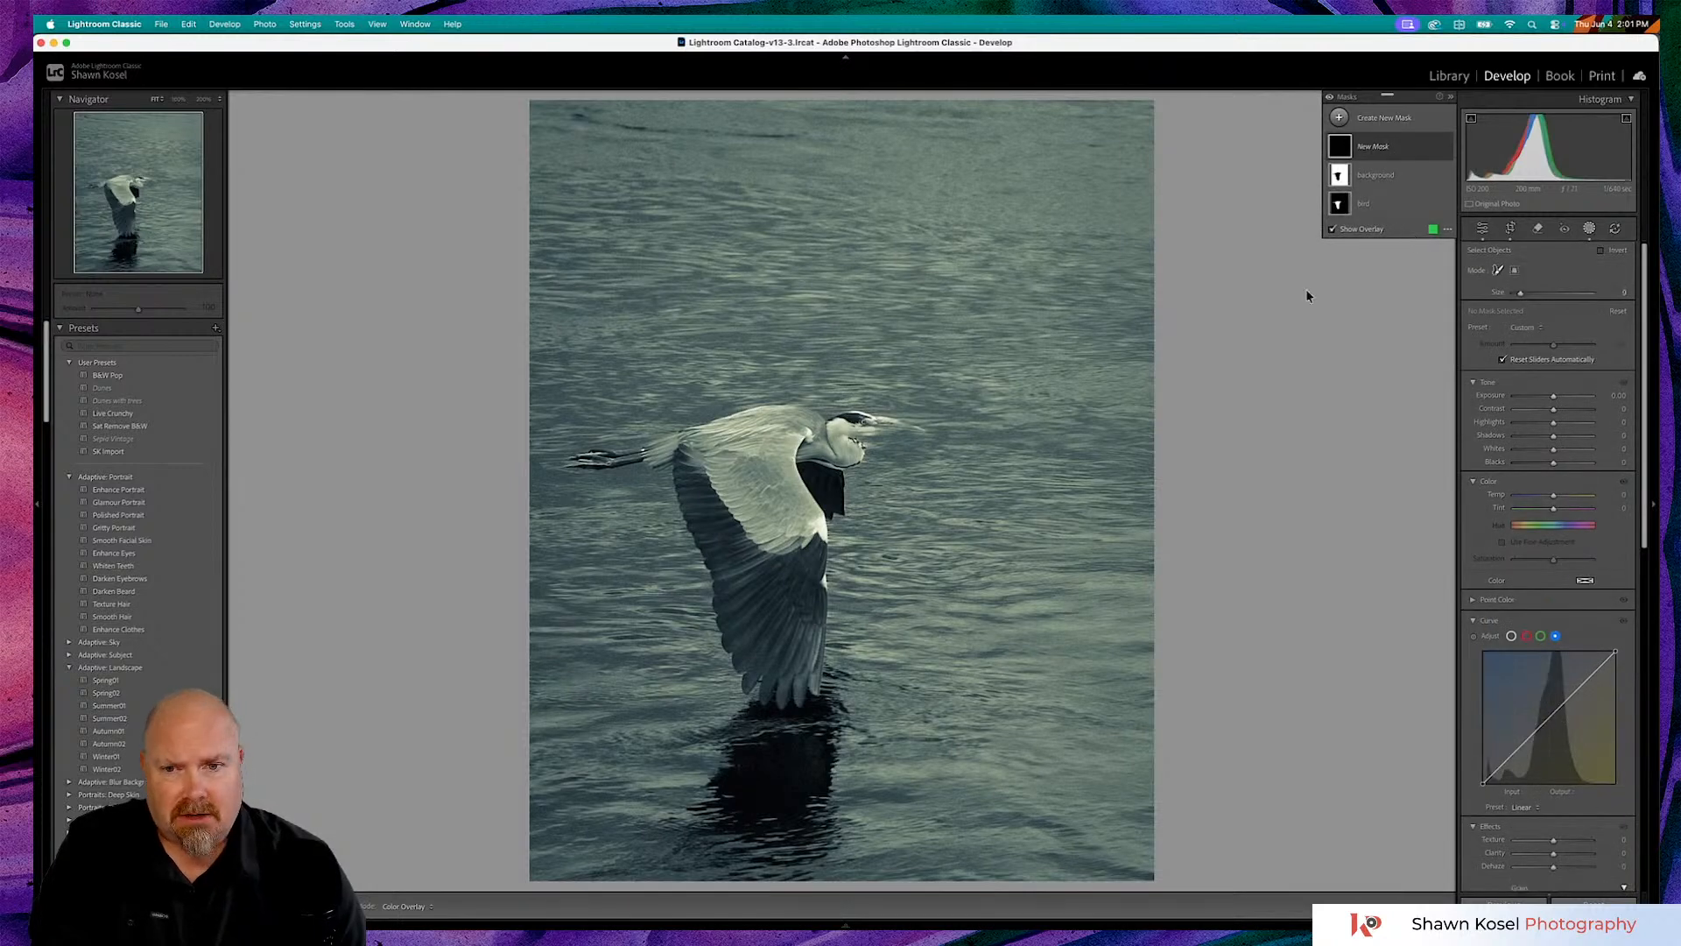
pyautogui.moveTo(709, 455)
pyautogui.mouseDown()
pyautogui.moveTo(725, 658)
pyautogui.moveTo(745, 686)
pyautogui.moveTo(759, 668)
pyautogui.moveTo(763, 695)
pyautogui.moveTo(793, 673)
pyautogui.moveTo(795, 698)
pyautogui.moveTo(804, 670)
pyautogui.moveTo(810, 692)
pyautogui.moveTo(822, 543)
pyautogui.moveTo(768, 559)
pyautogui.moveTo(699, 469)
pyautogui.mouseUp()
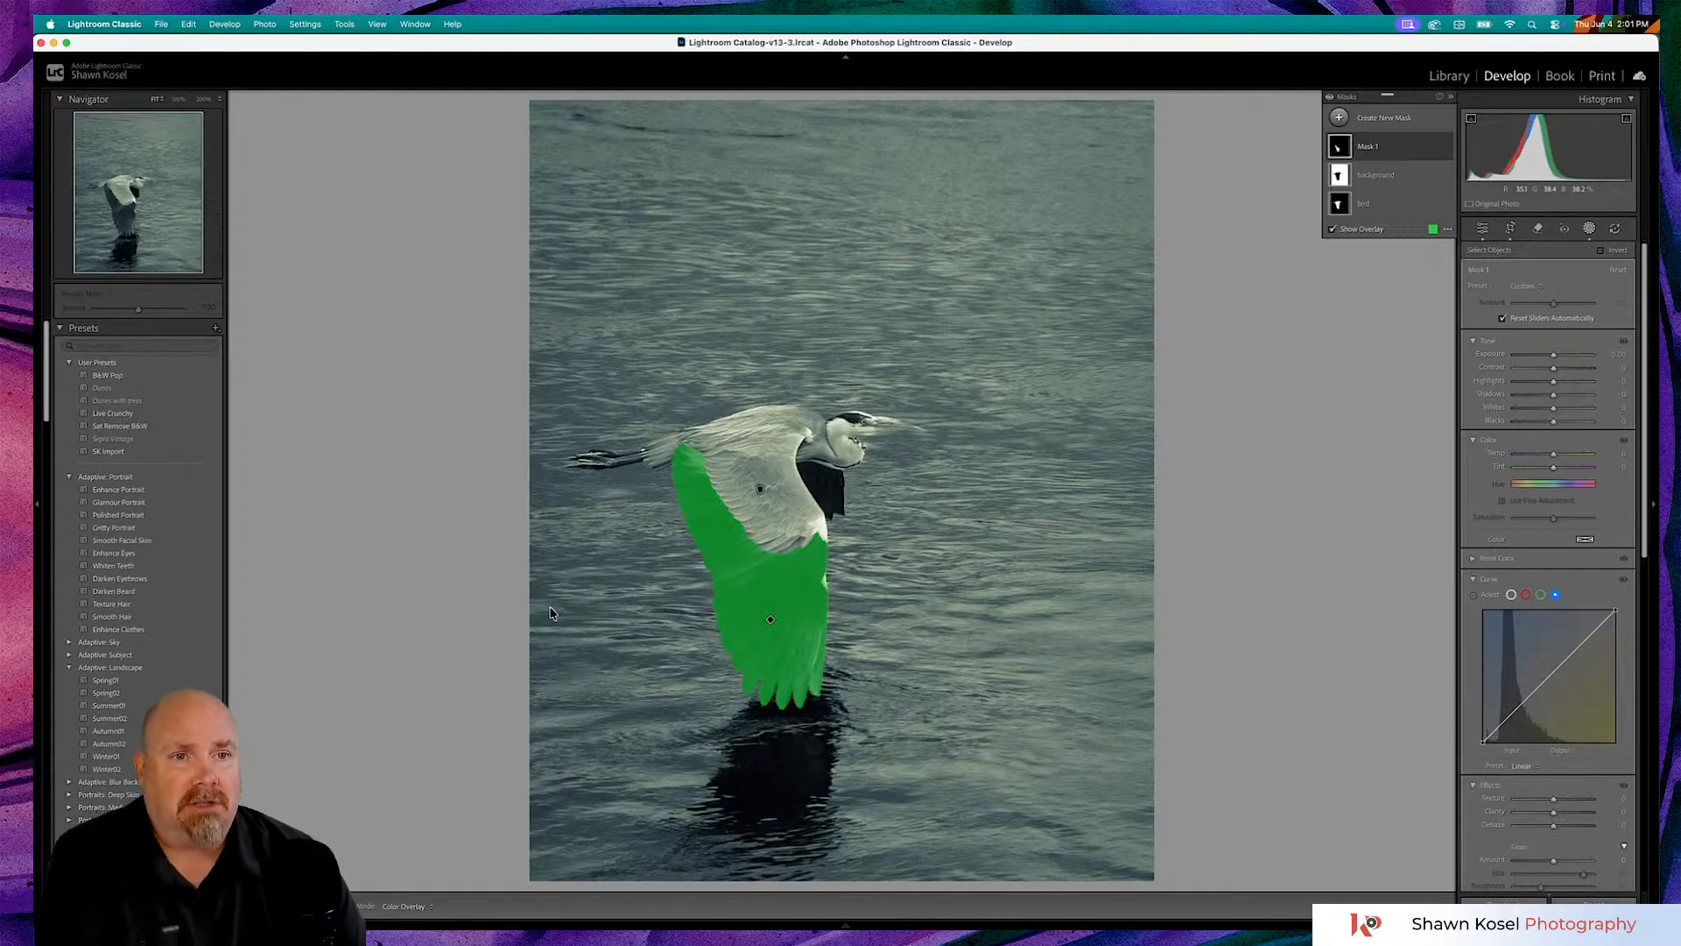
pyautogui.doubleClick(1369, 149)
pyautogui.write('wing')
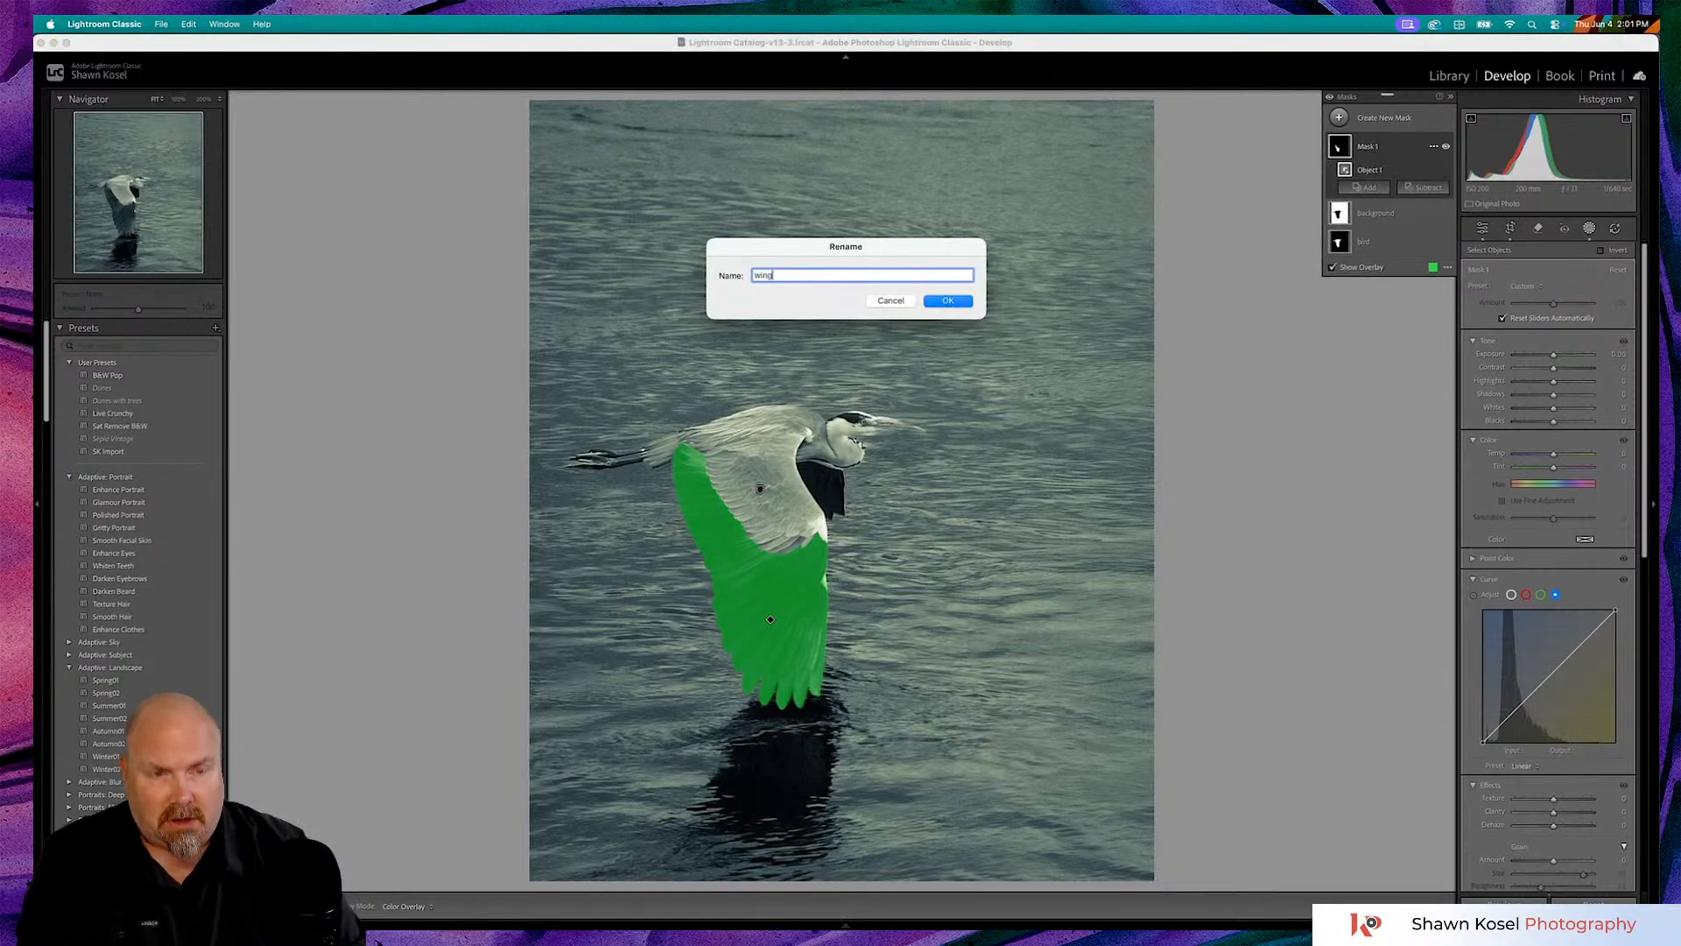
pyautogui.press('Return')
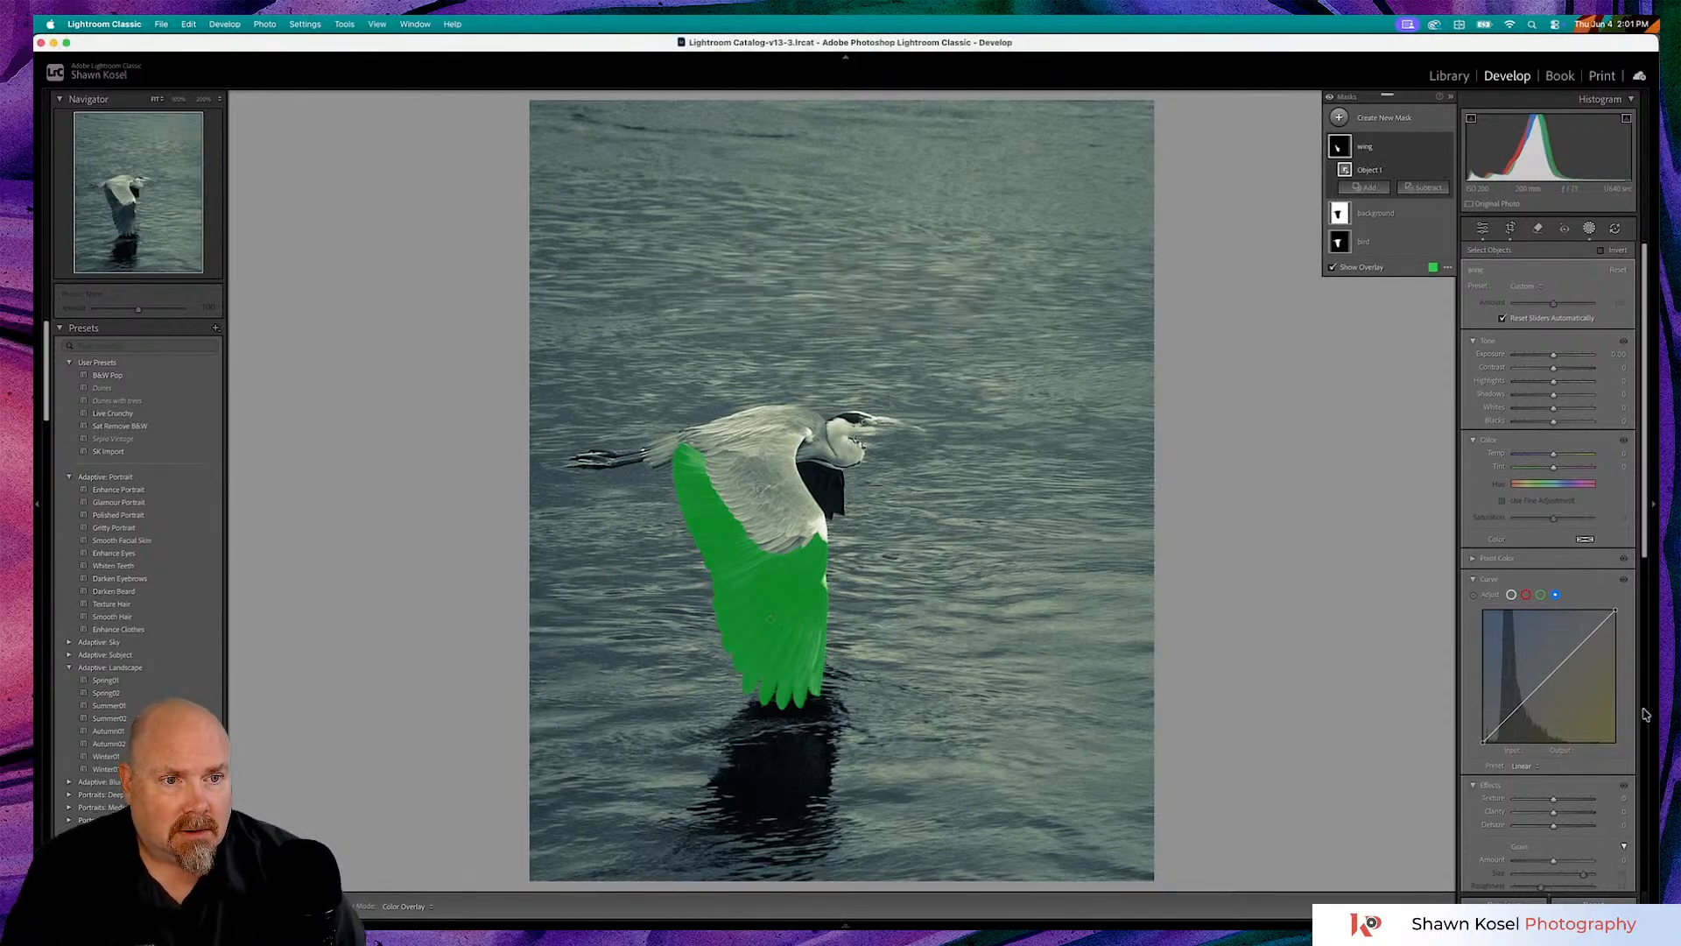
# - Raise the wing mask's contrast to about 37, lower its blacks to about -17, and leave masking
pyautogui.moveTo(1553, 370); pyautogui.dragTo(1548, 426)
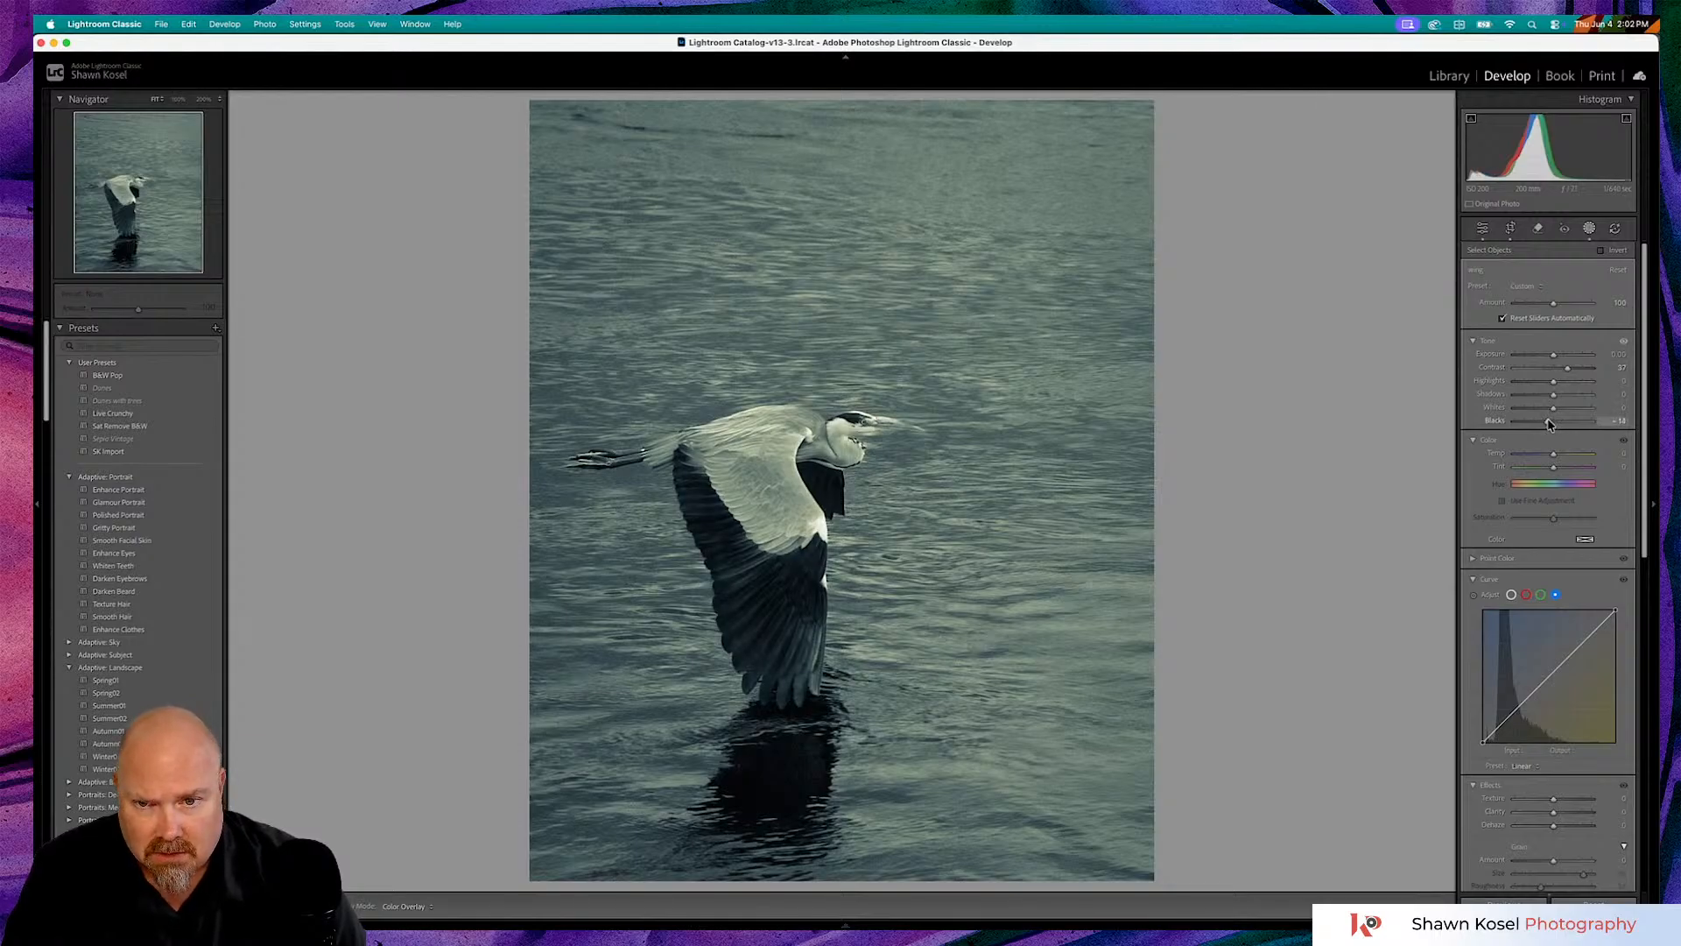
pyautogui.moveTo(1549, 425); pyautogui.dragTo(1547, 425)
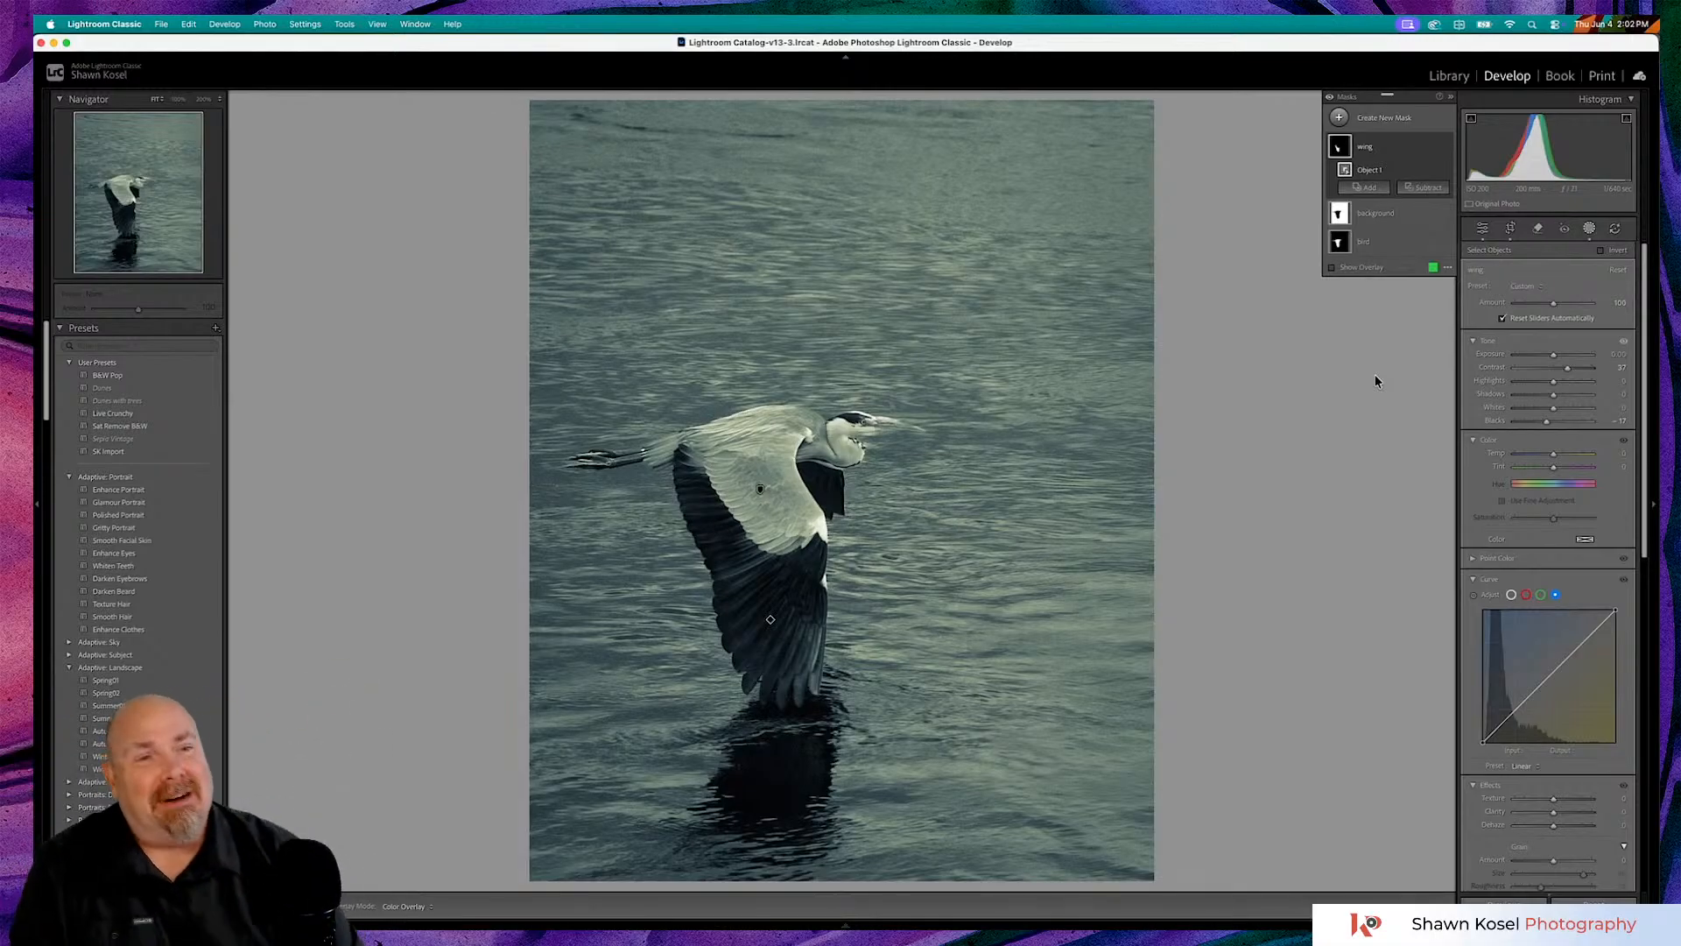
pyautogui.click(1482, 228)
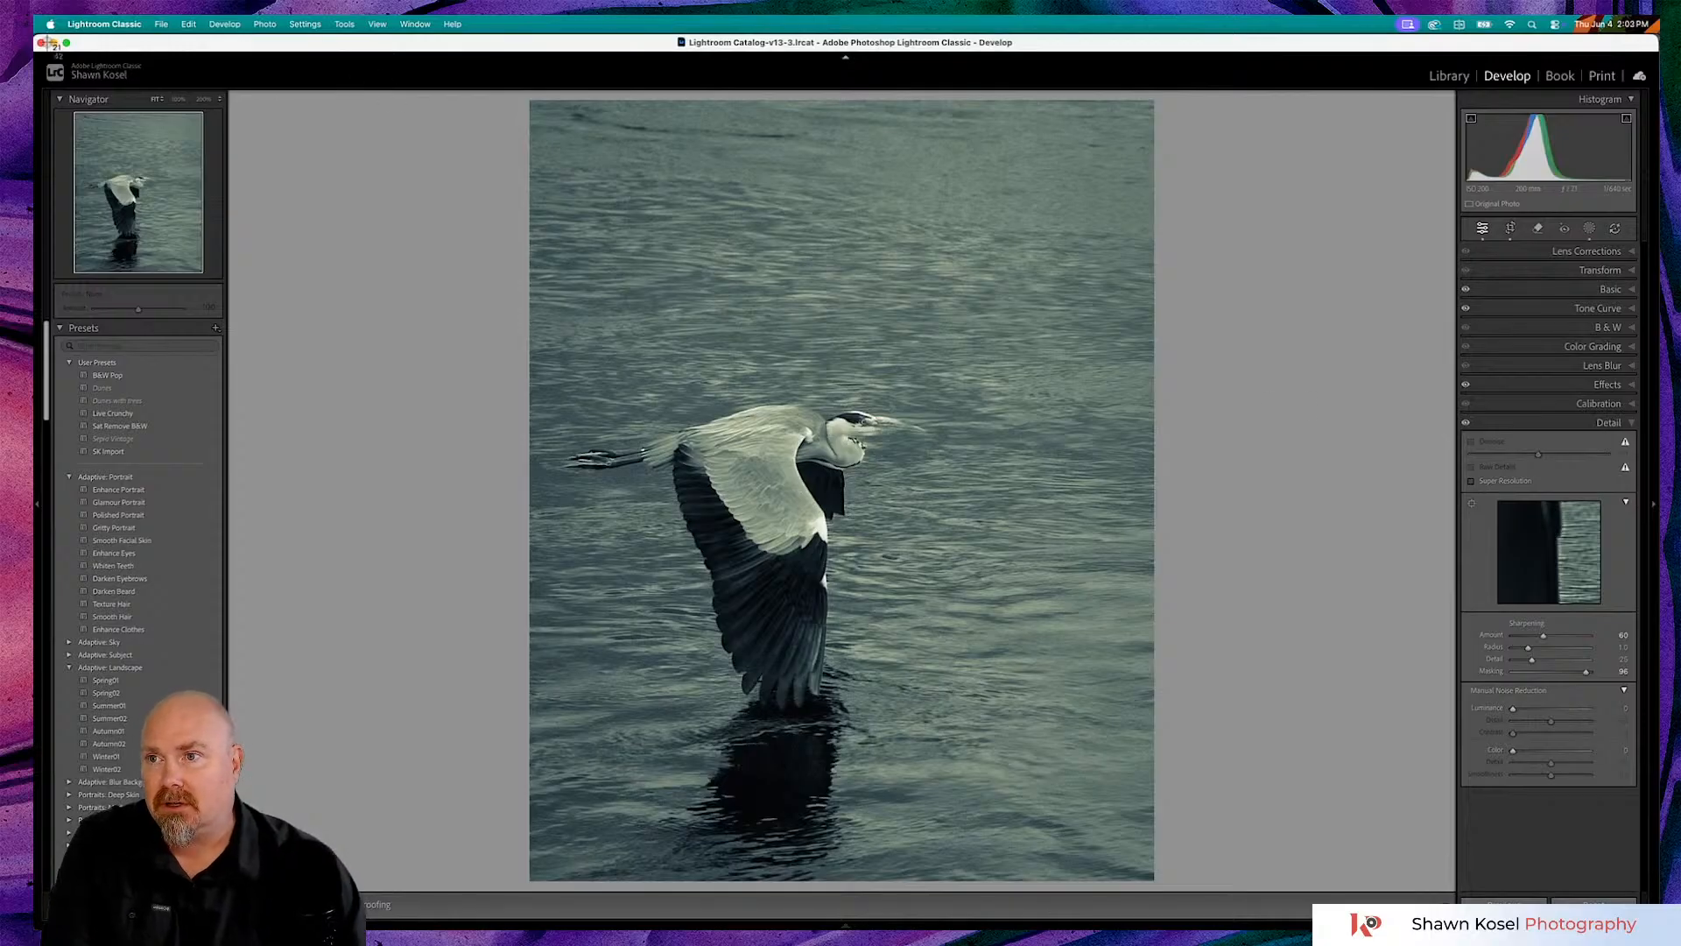
# - Switch to Photoshop and leave its home screen for the empty editing workspace
pyautogui.moveTo(33, 33); pyautogui.dragTo(1329, 719)
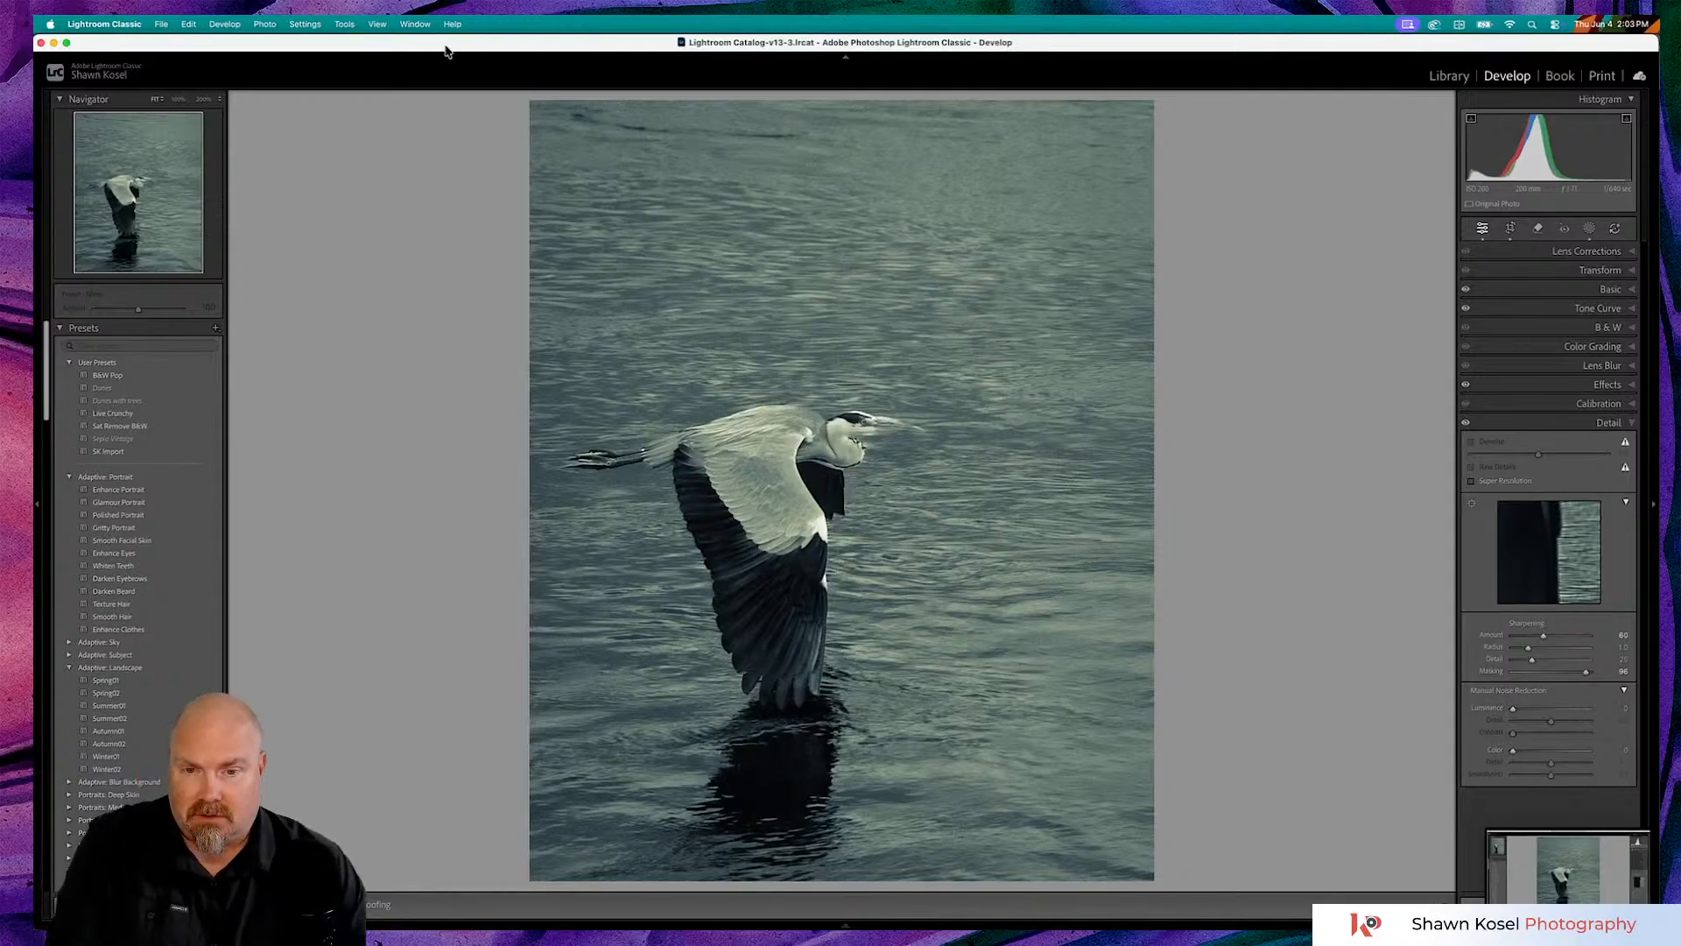
pyautogui.press('super+Tab')
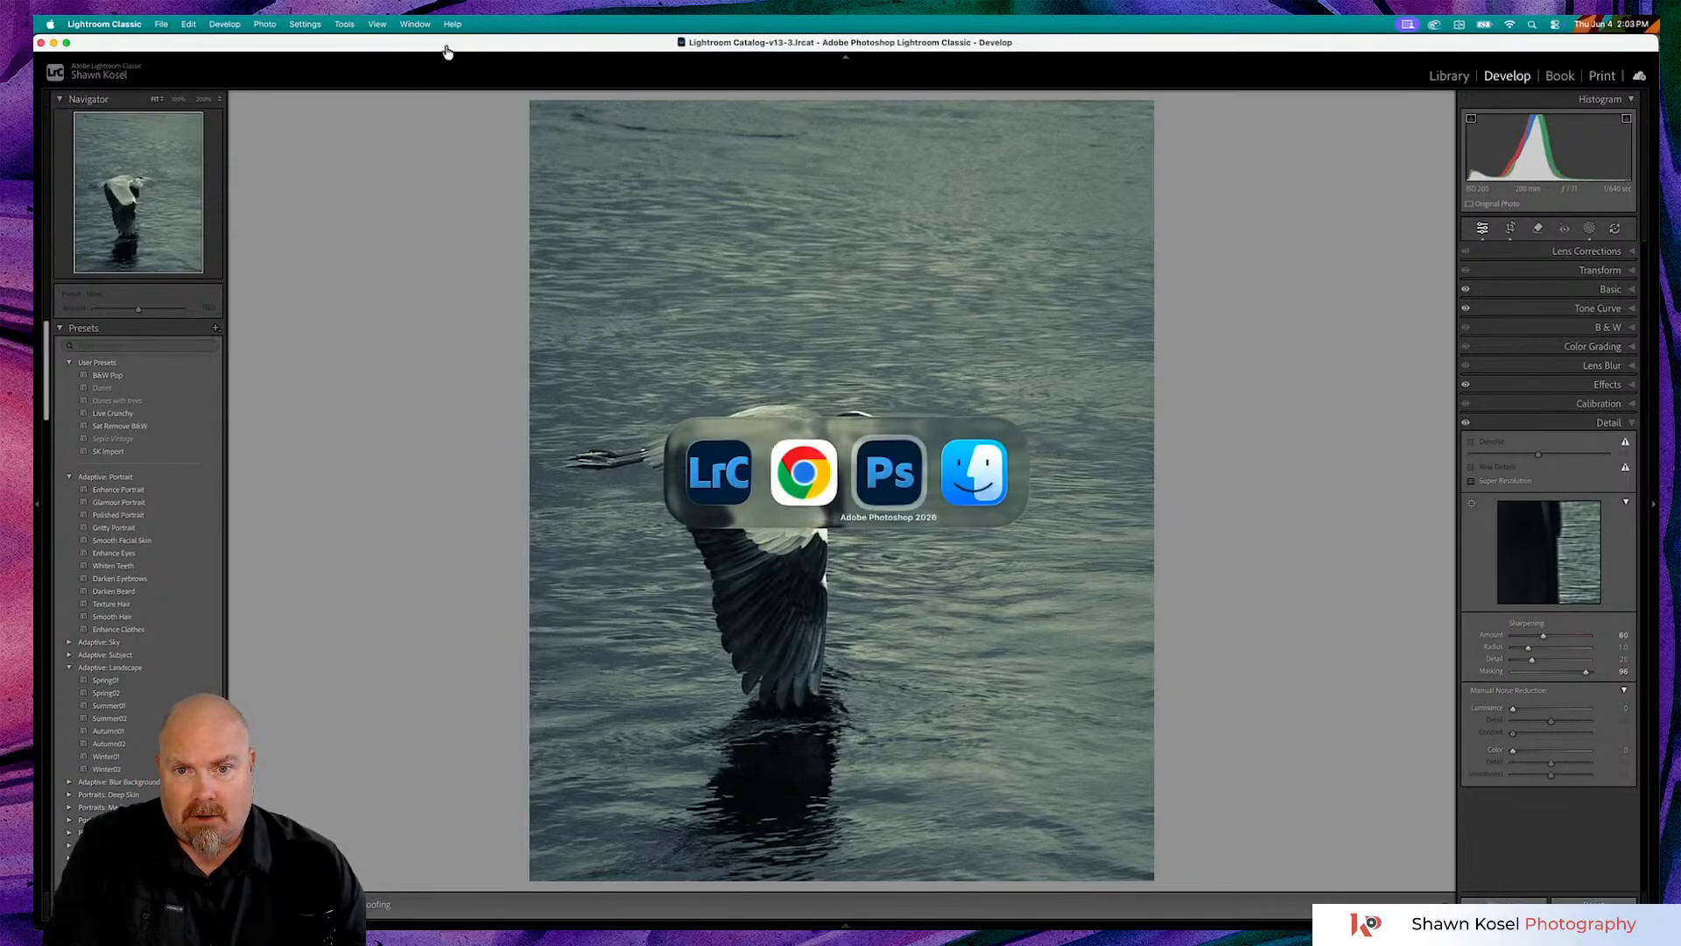
pyautogui.press('super+Tab')
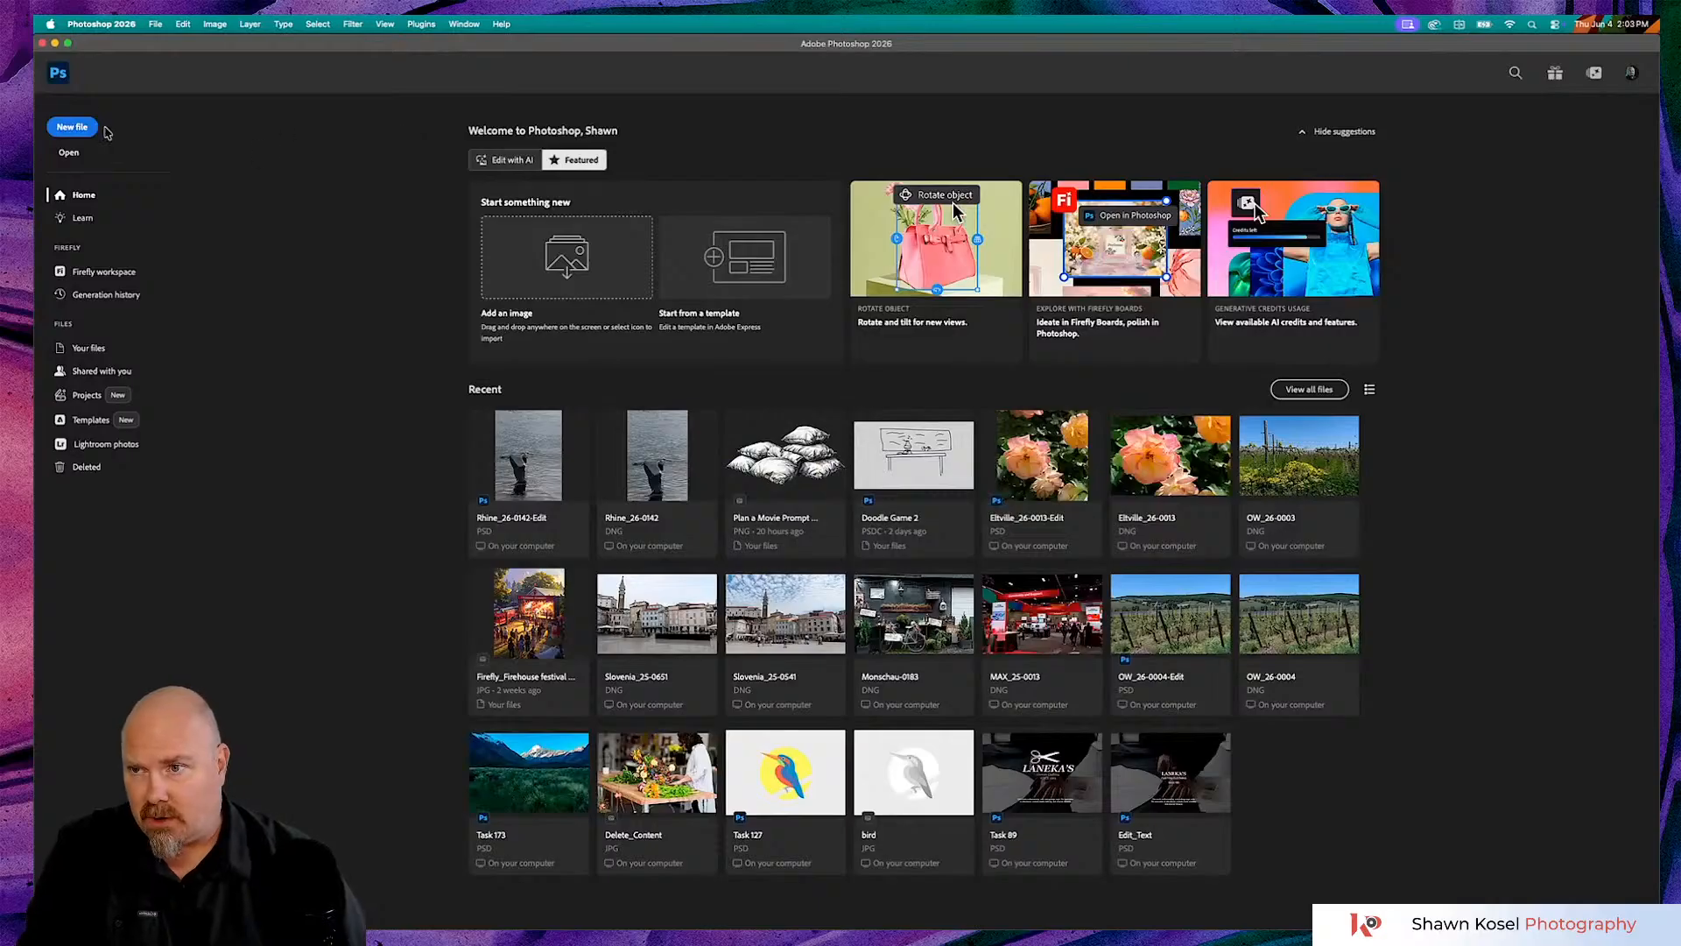
pyautogui.click(58, 74)
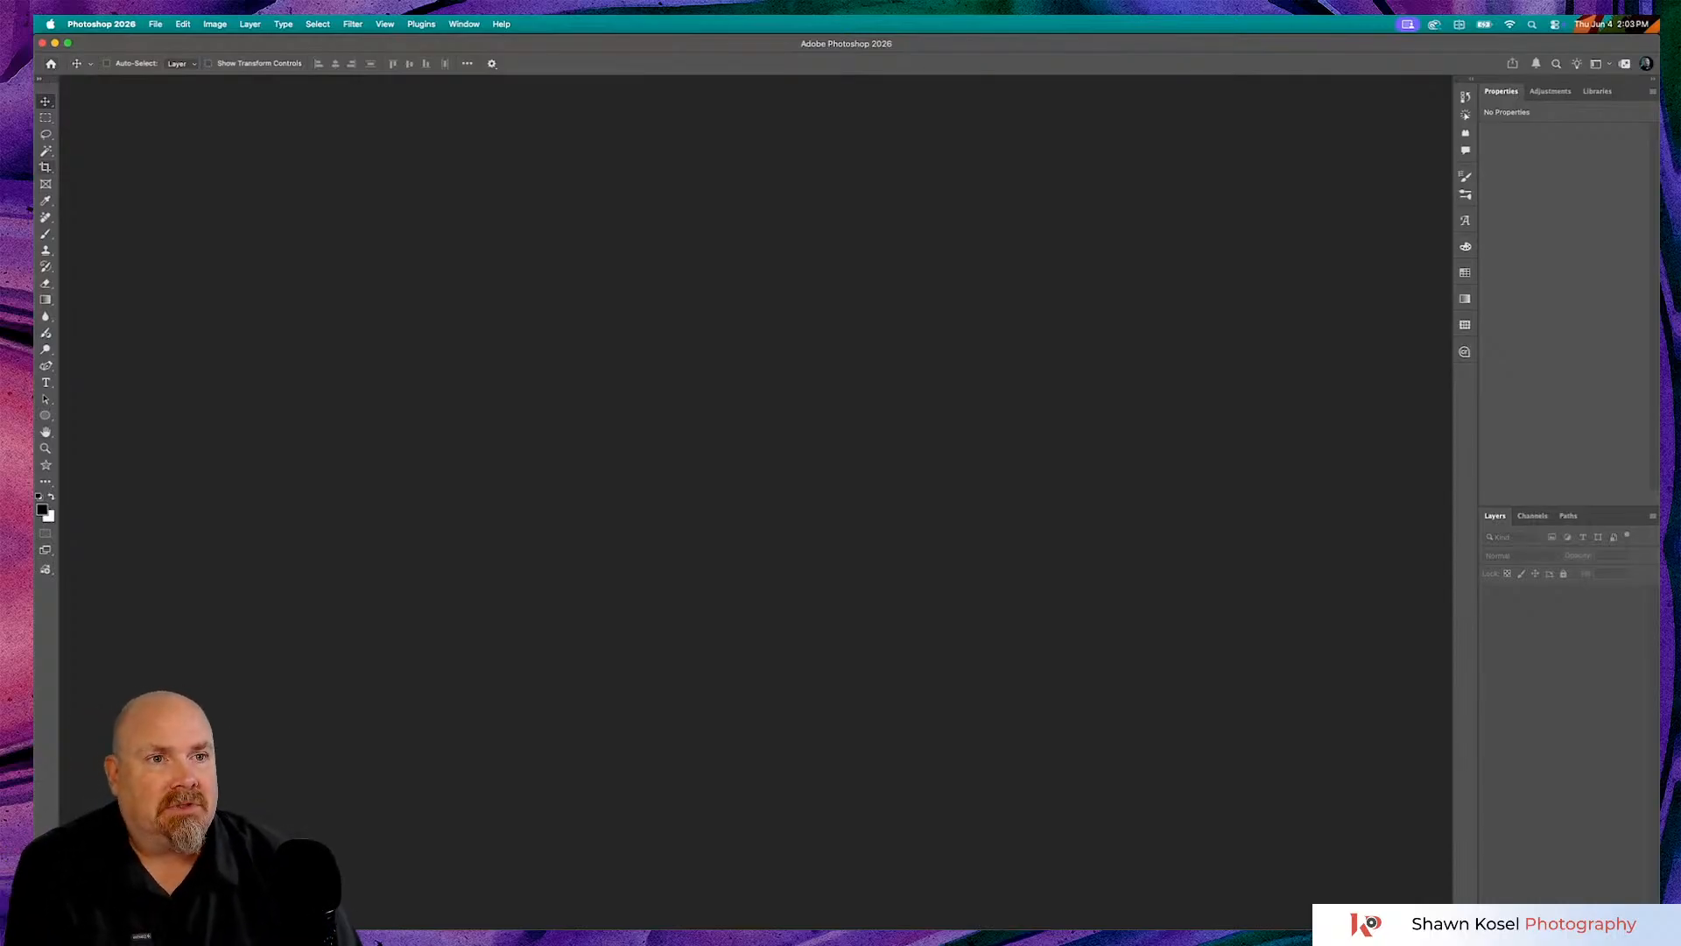
# - Open the leaping English springer spaniel photo from the Animals library for editing
pyautogui.click(1598, 92)
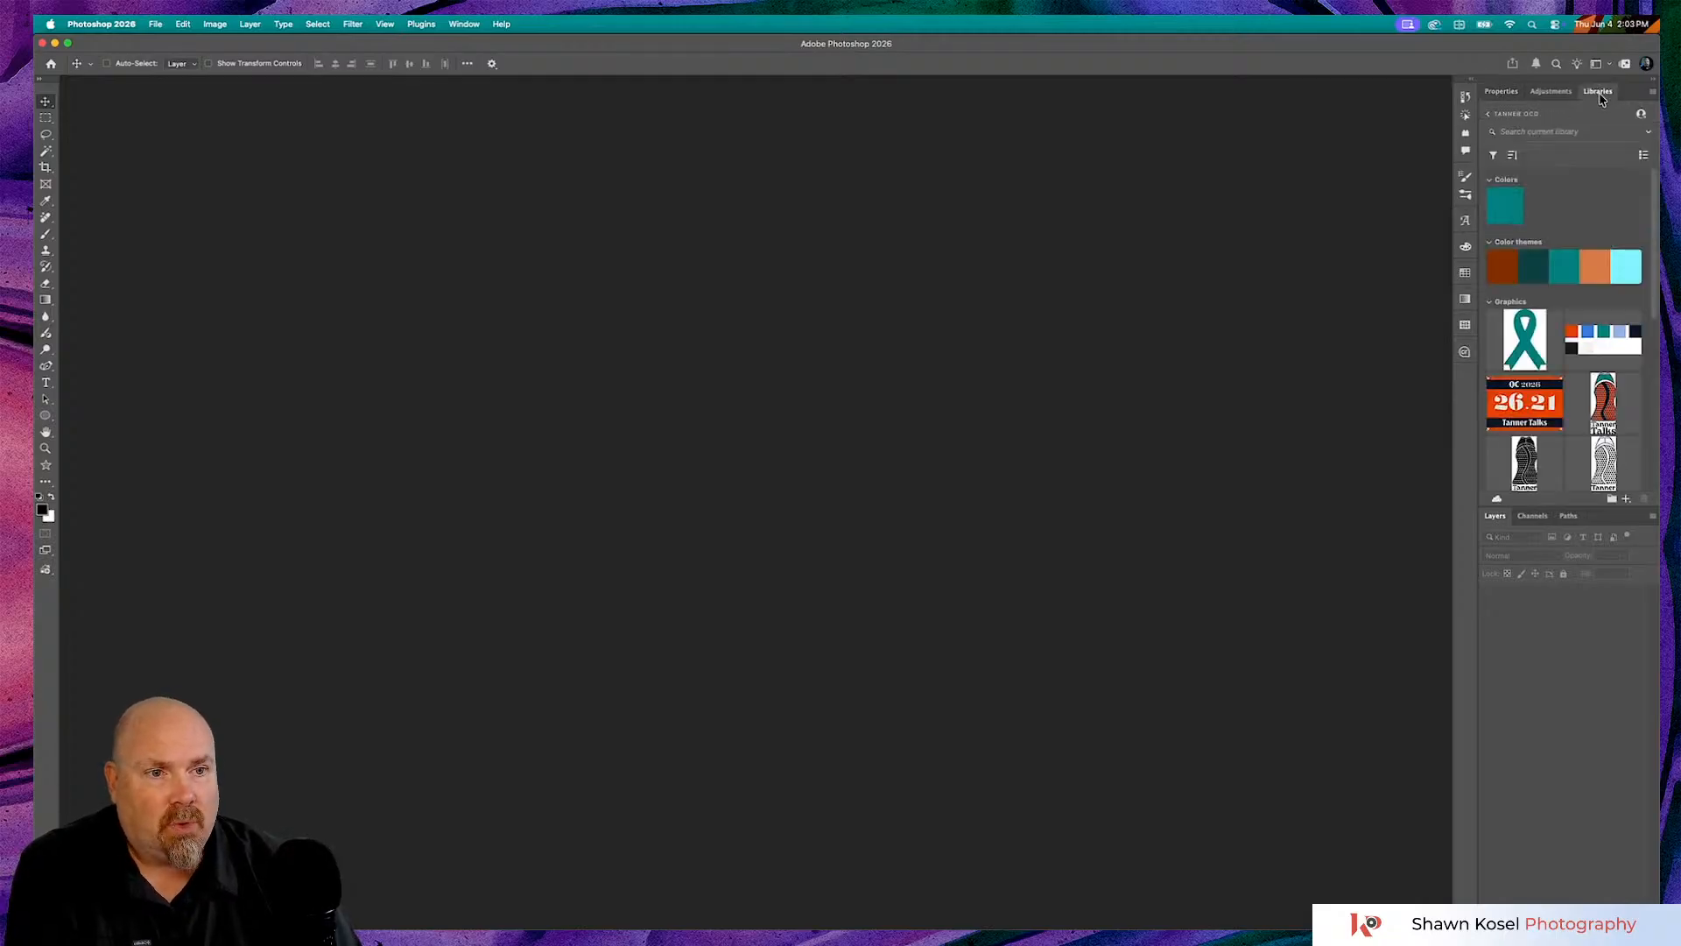
pyautogui.click(1489, 115)
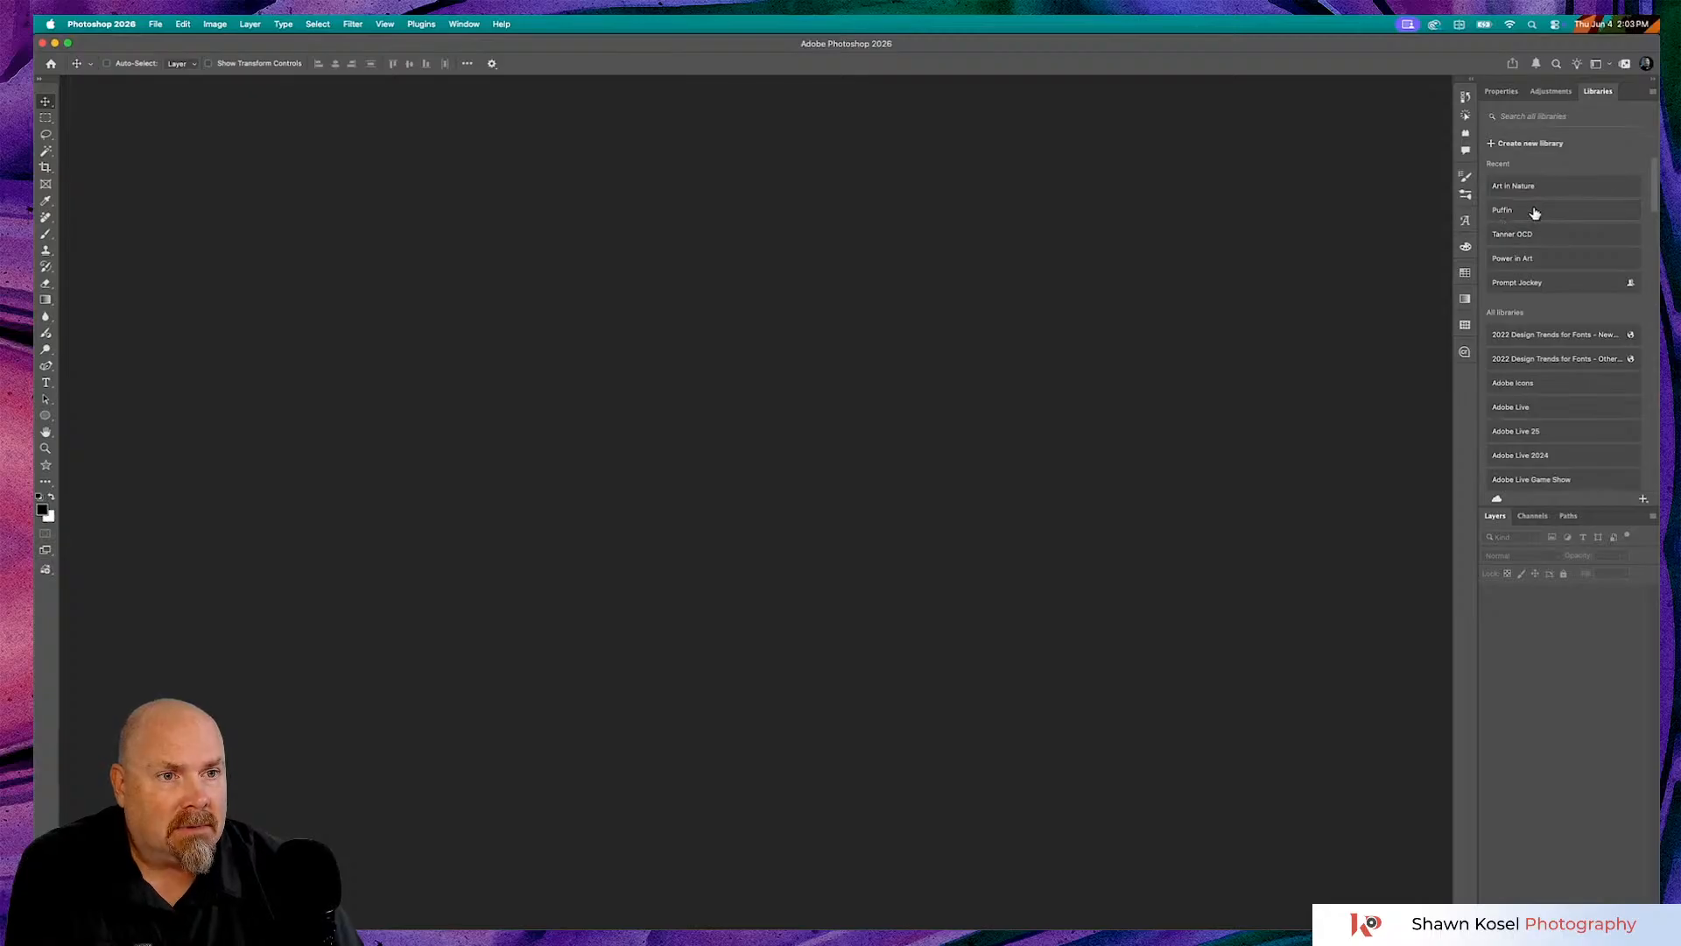
pyautogui.scroll(-3, 1538, 274)
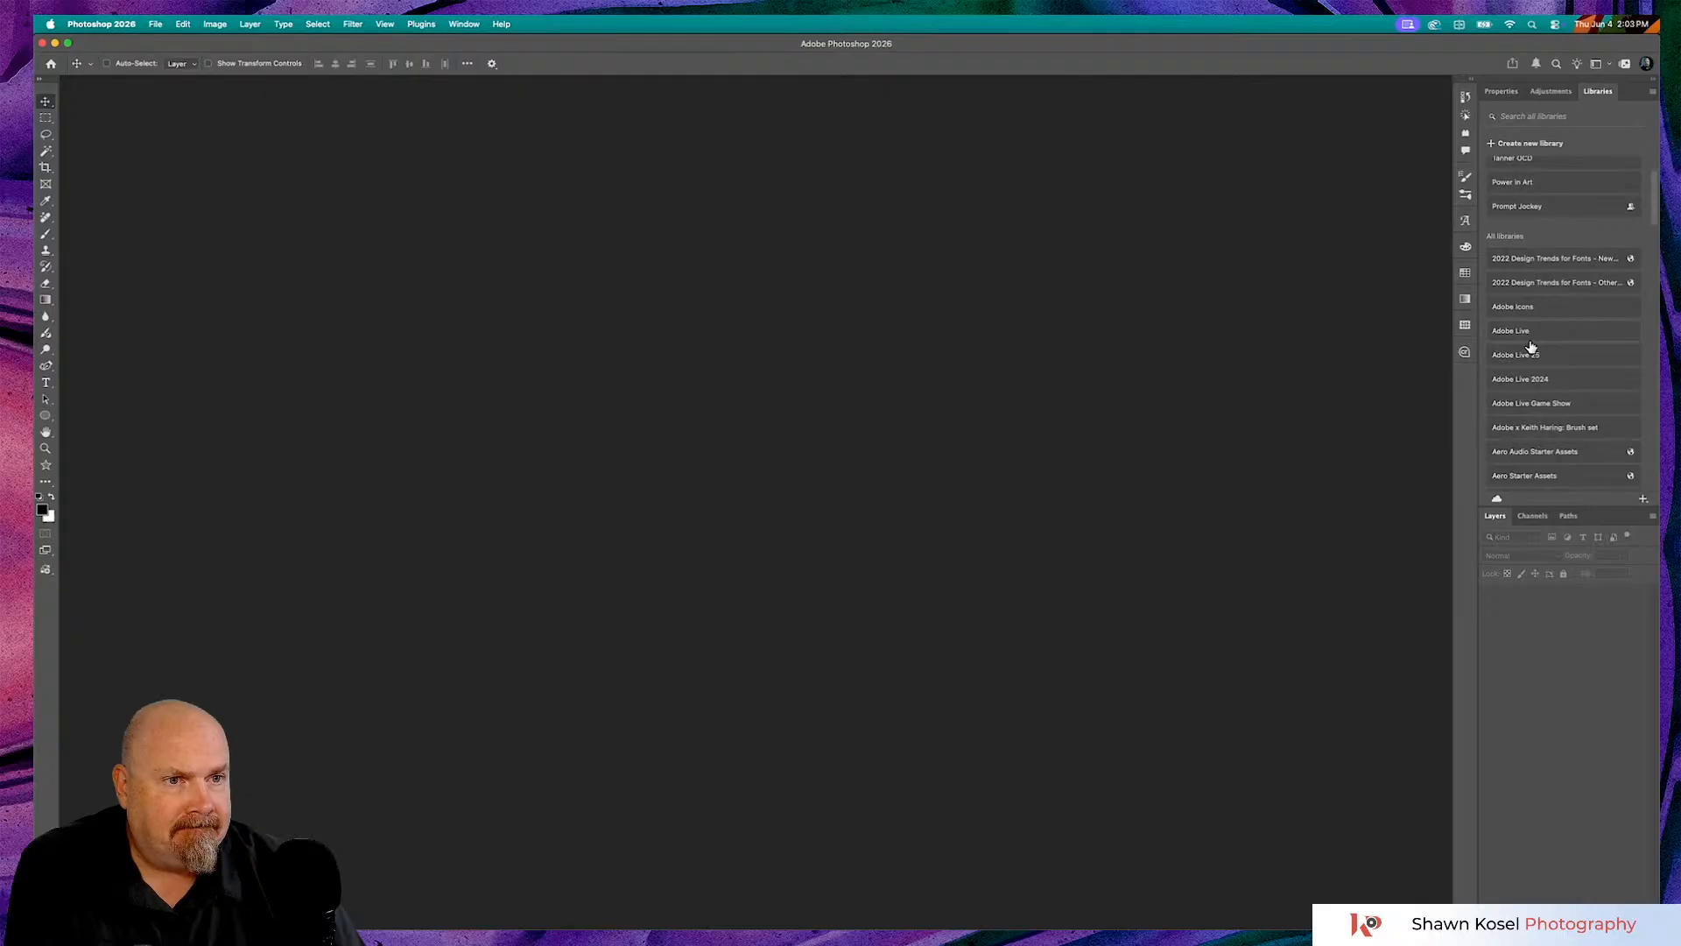
pyautogui.scroll(-8, 1530, 347)
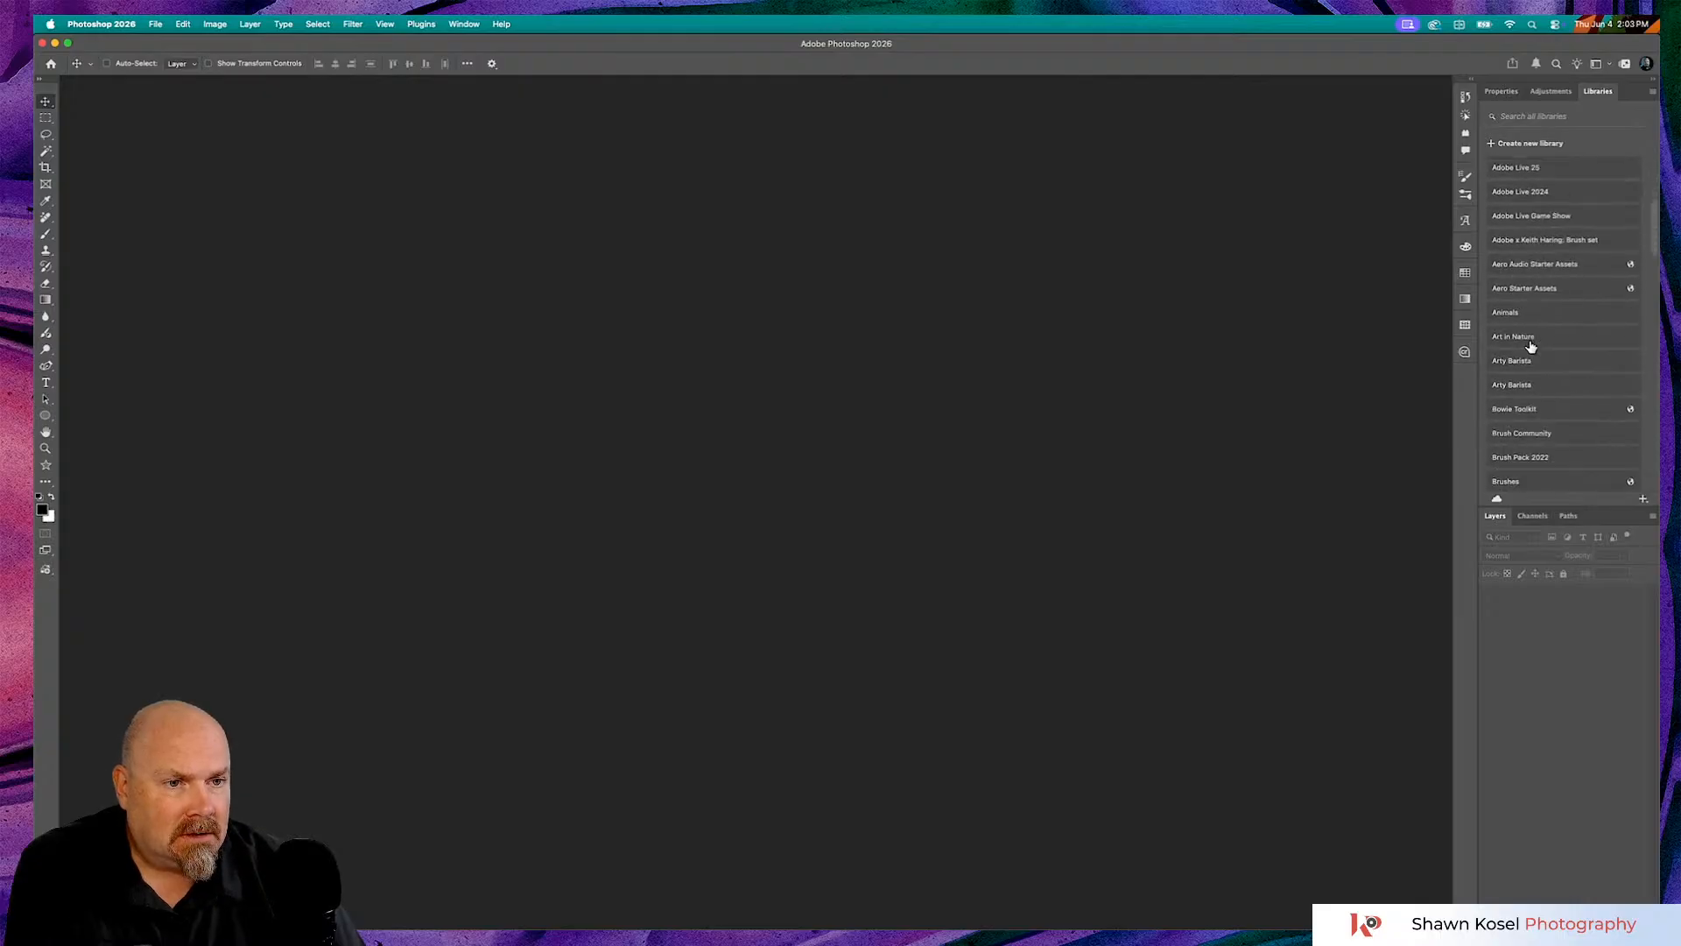
pyautogui.click(1520, 287)
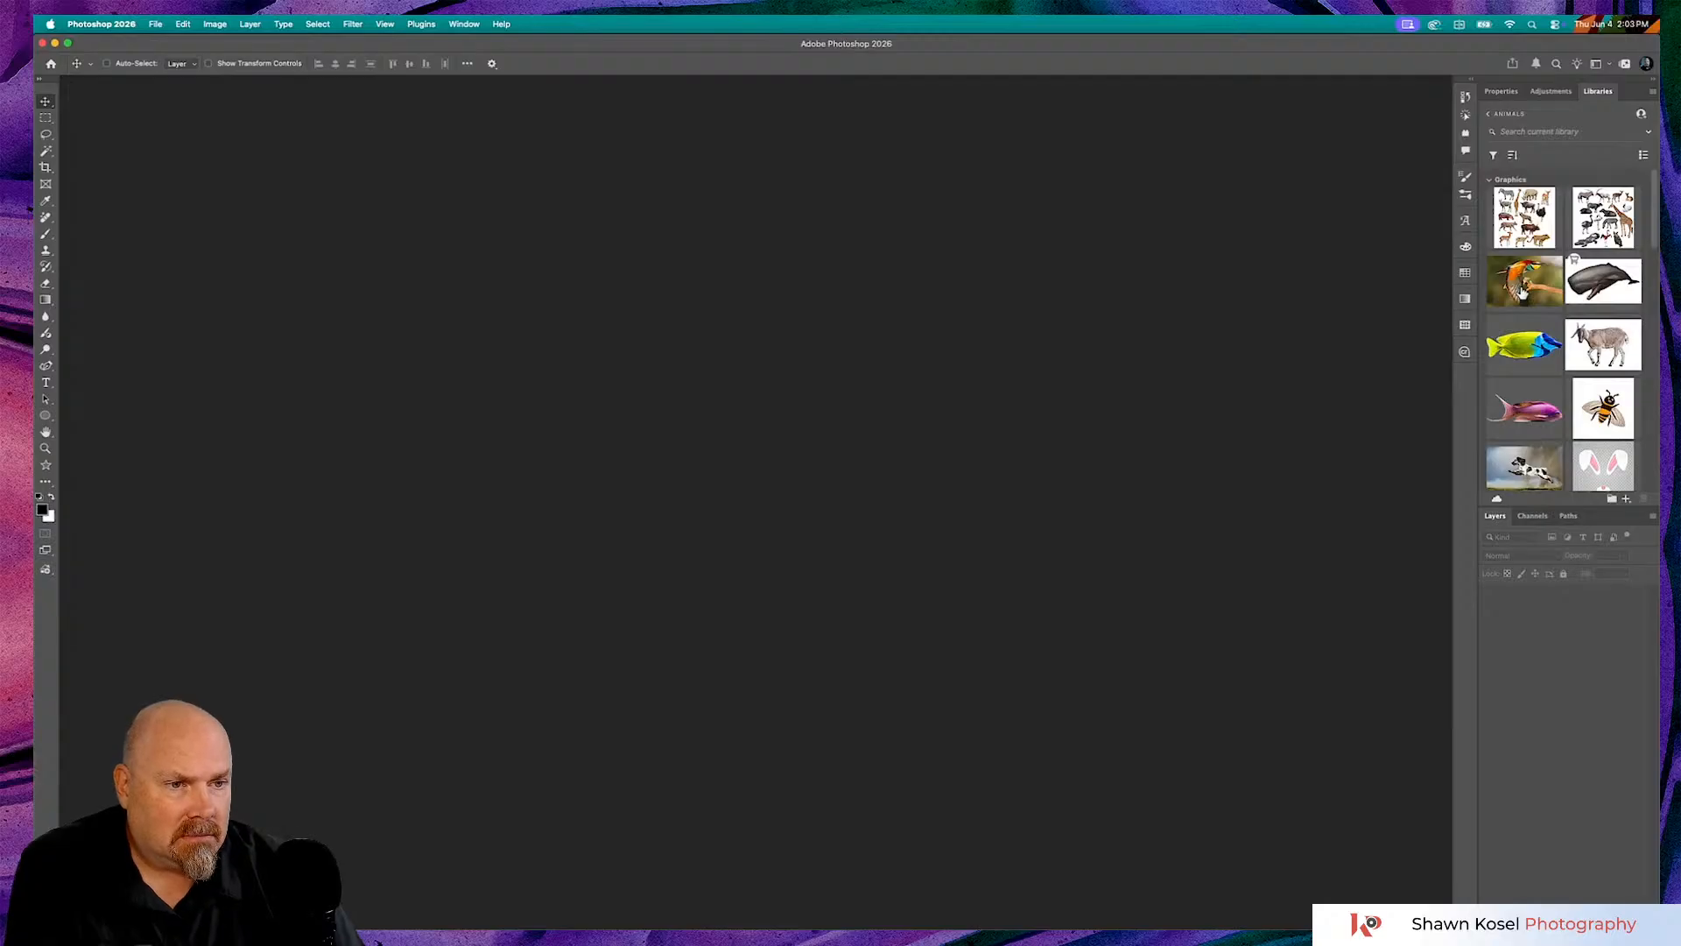
pyautogui.scroll(-4, 1522, 293)
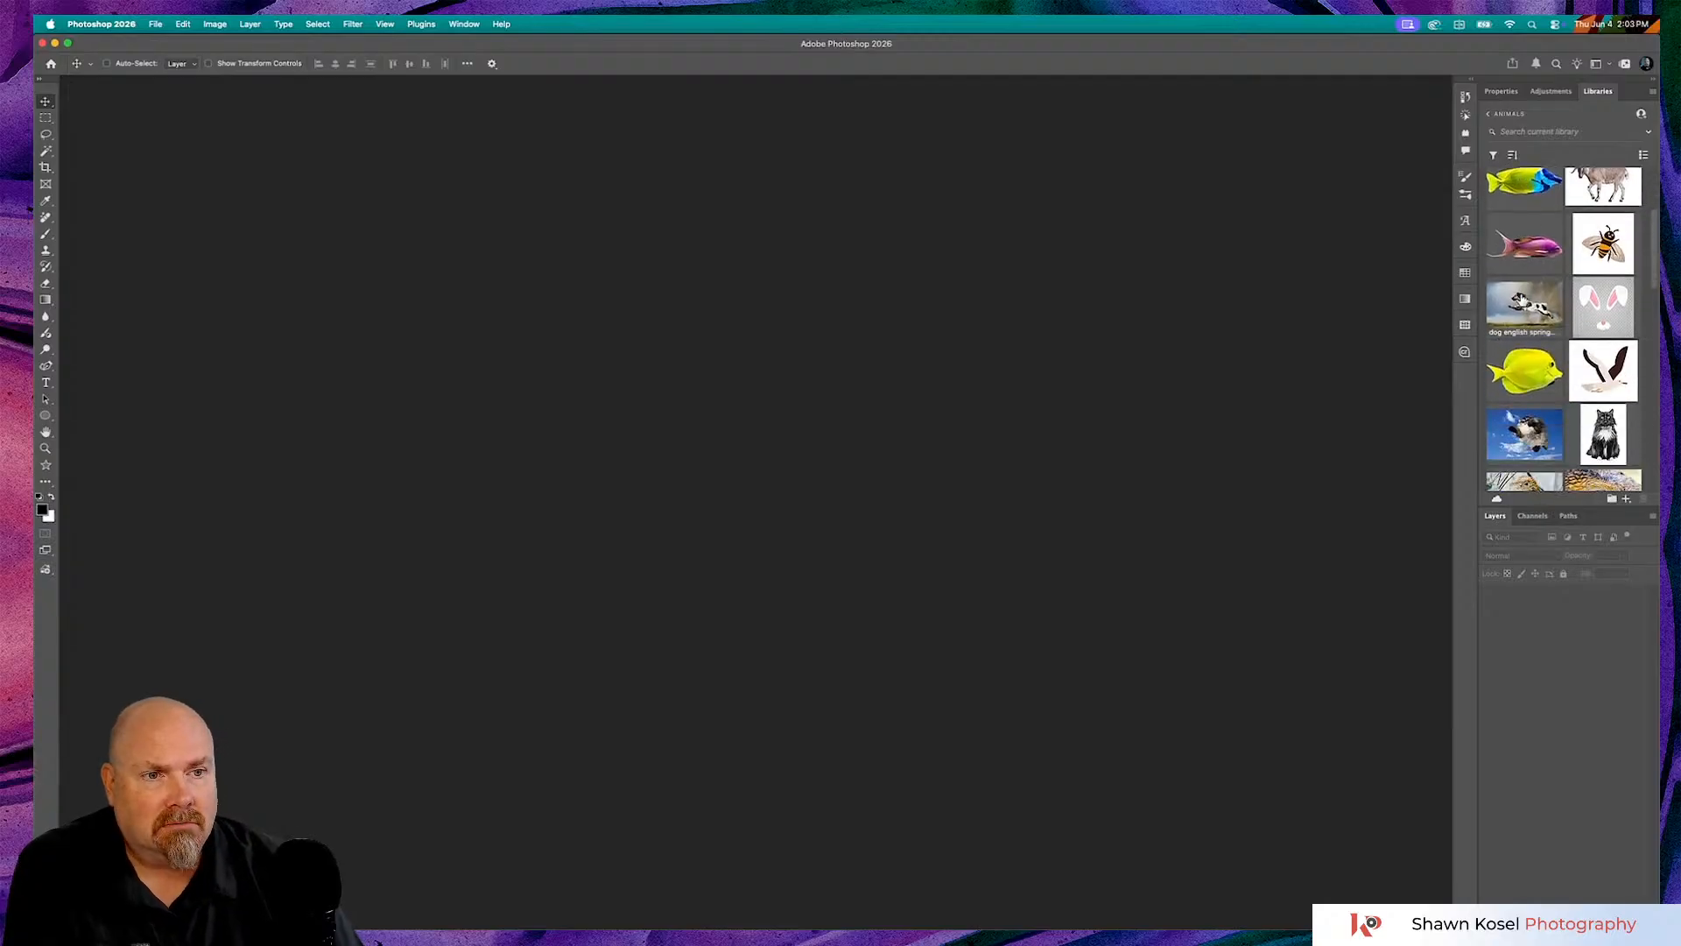
pyautogui.rightClick(1524, 300)
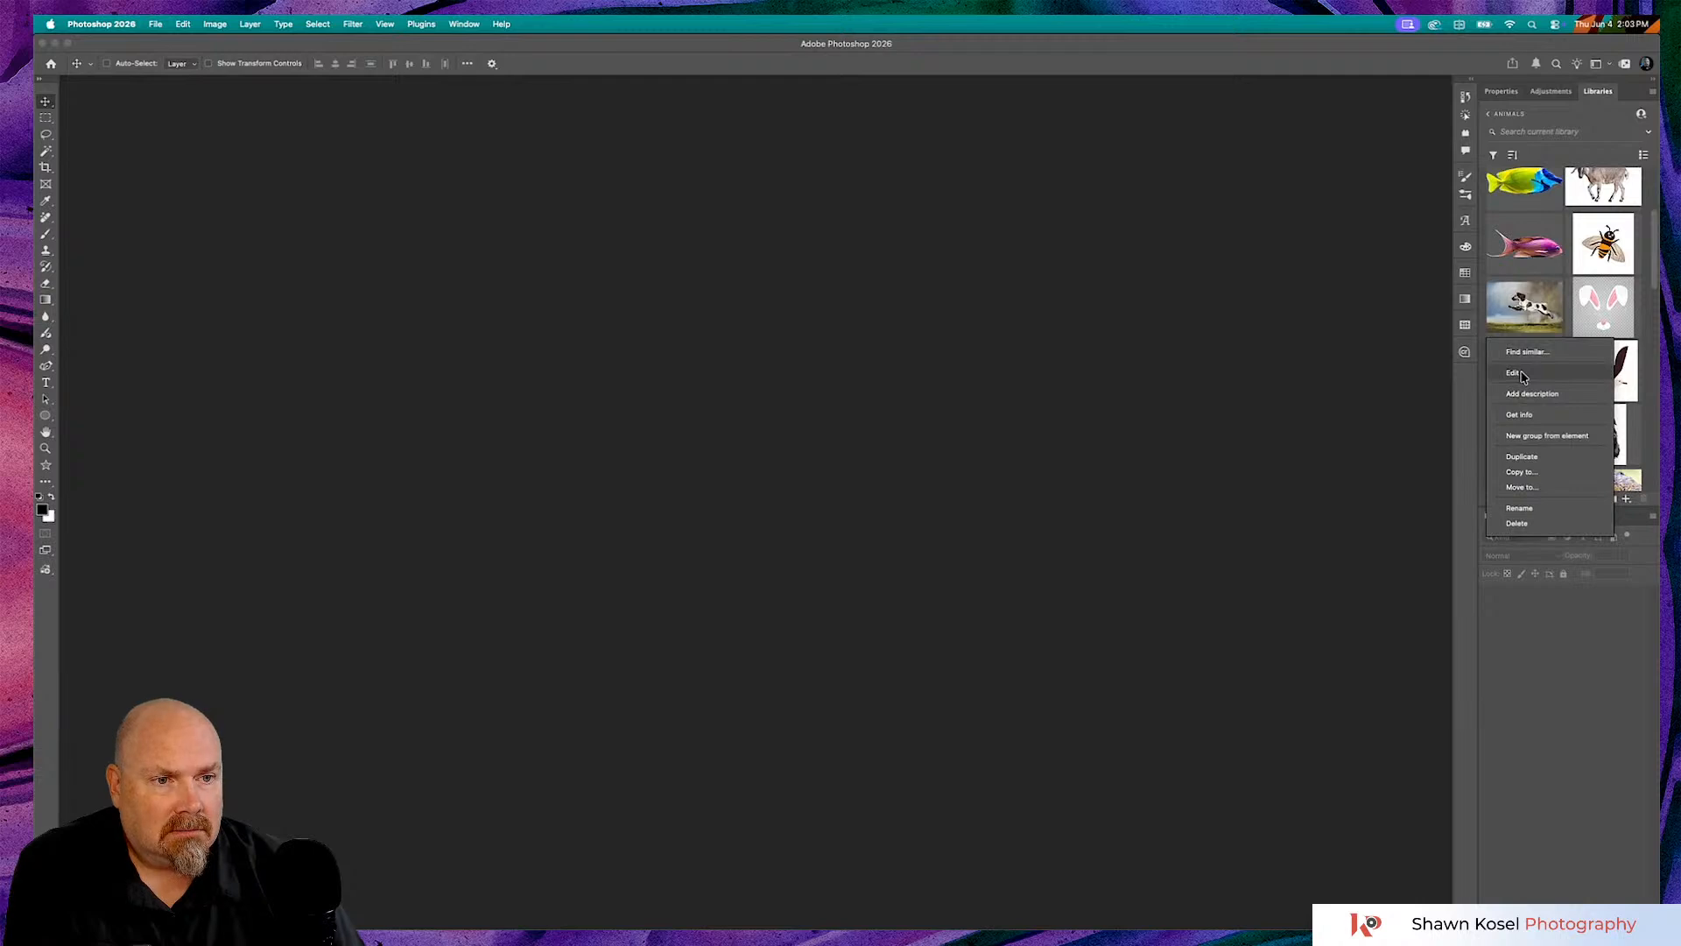
pyautogui.click(1522, 374)
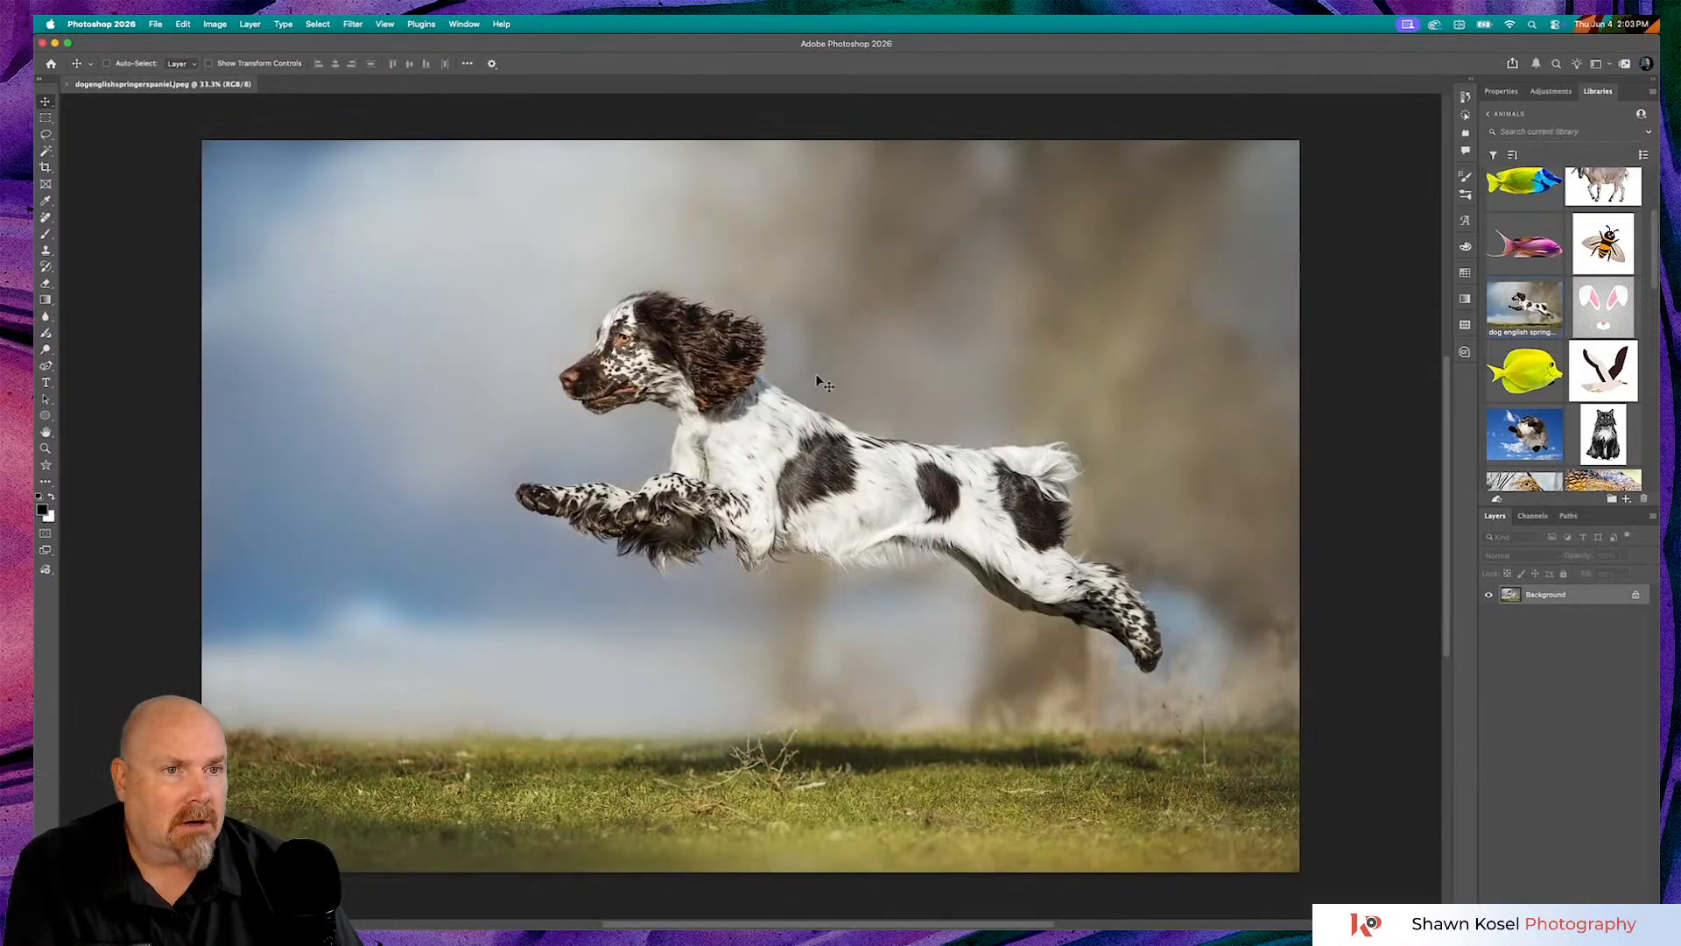
# - Show the Actions panel and enlarge it so more of the Essentials actions fit
pyautogui.click(1466, 98)
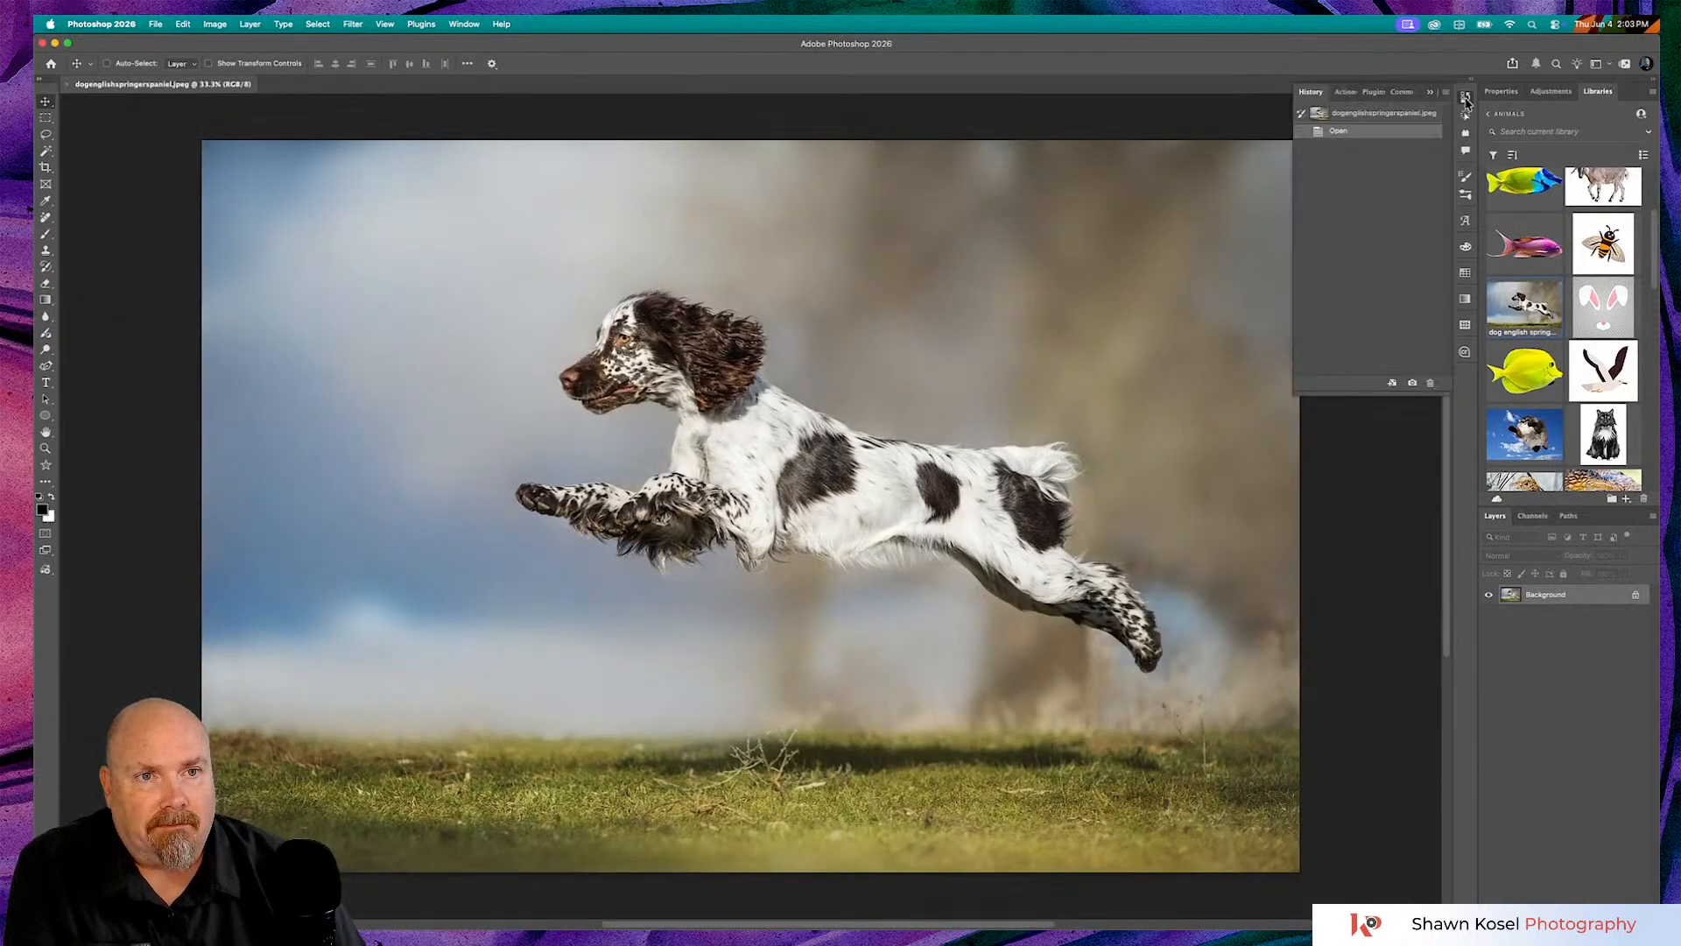
pyautogui.click(1466, 99)
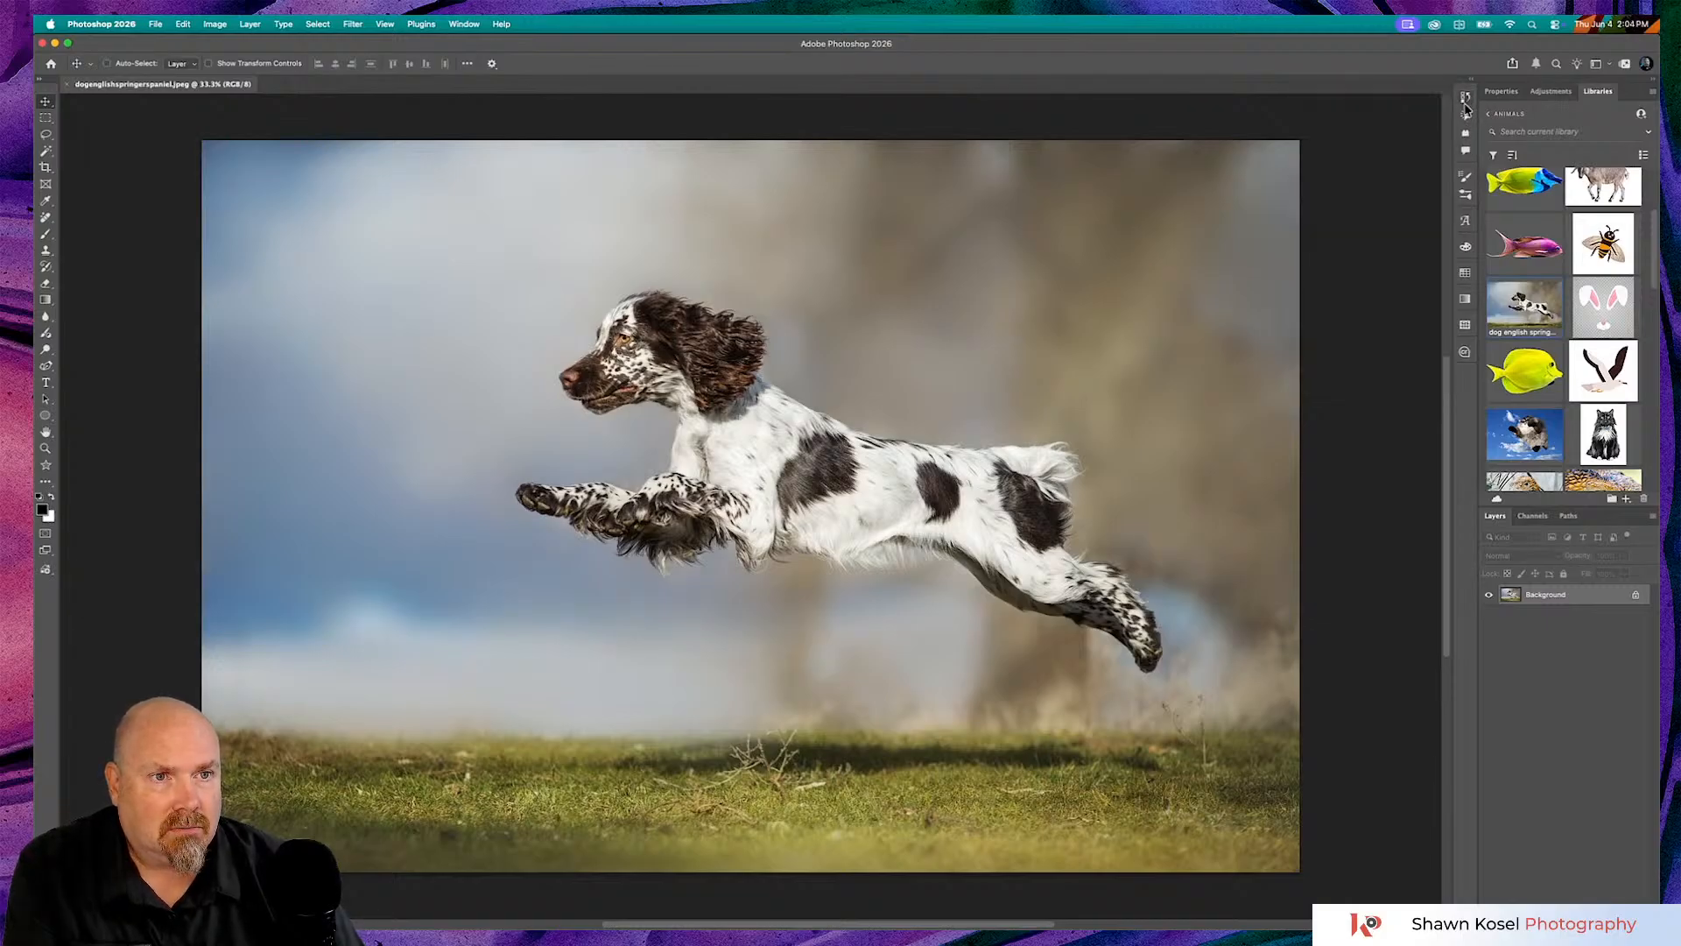
pyautogui.click(1467, 117)
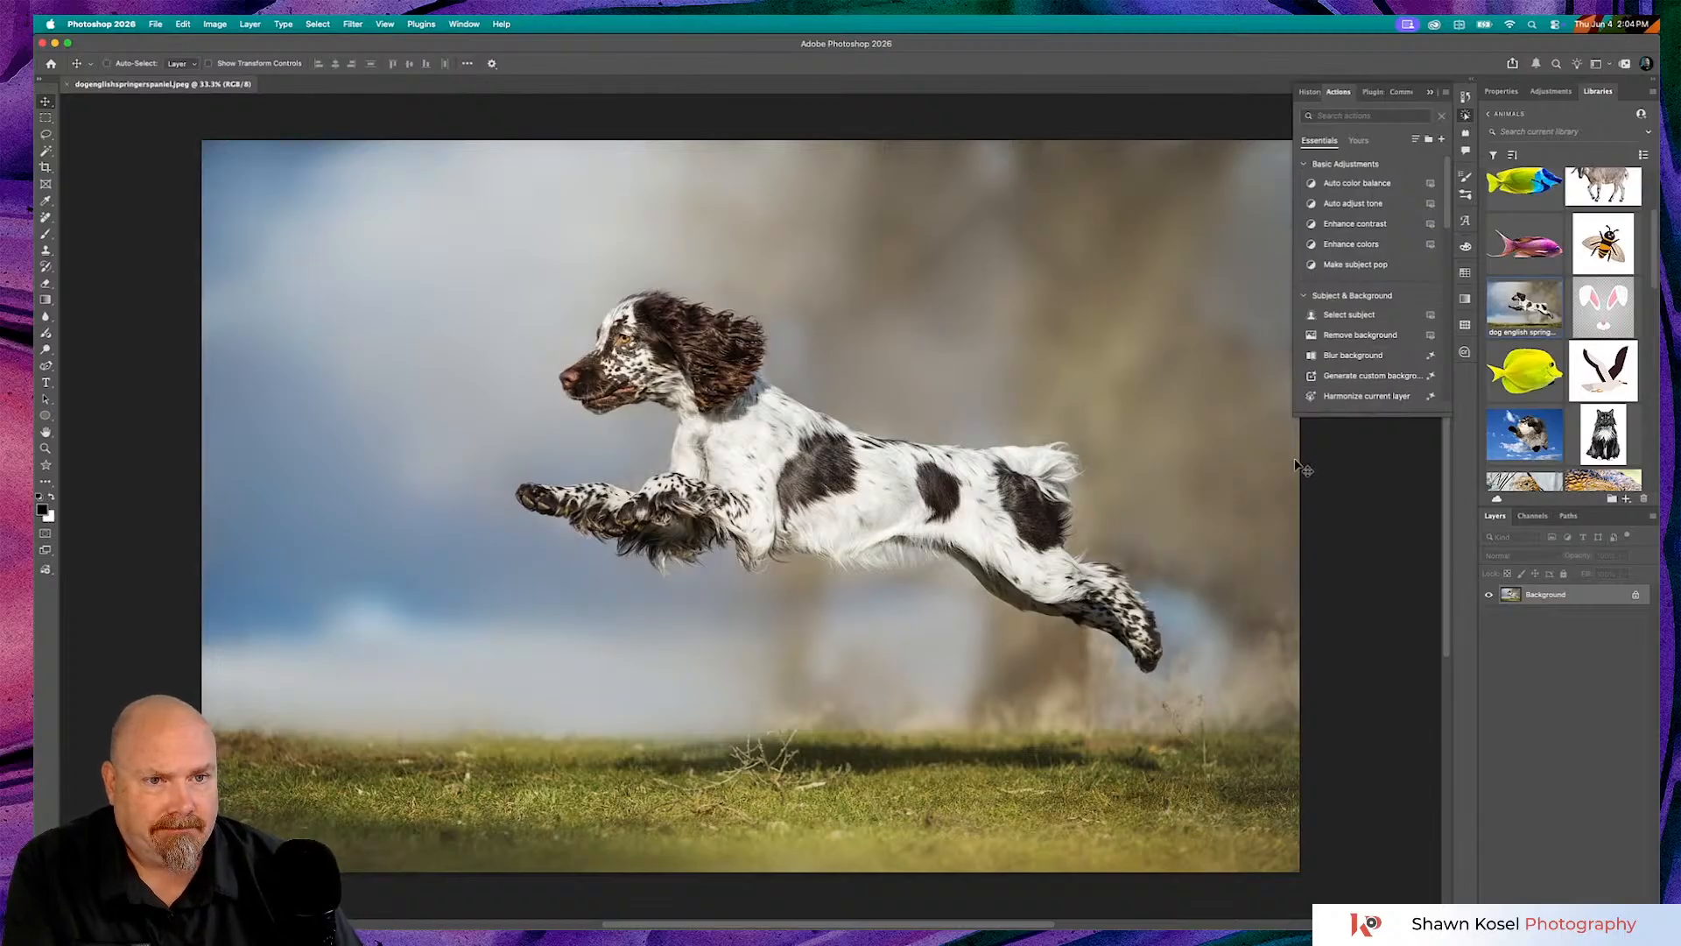
pyautogui.moveTo(1297, 411); pyautogui.dragTo(1202, 615)
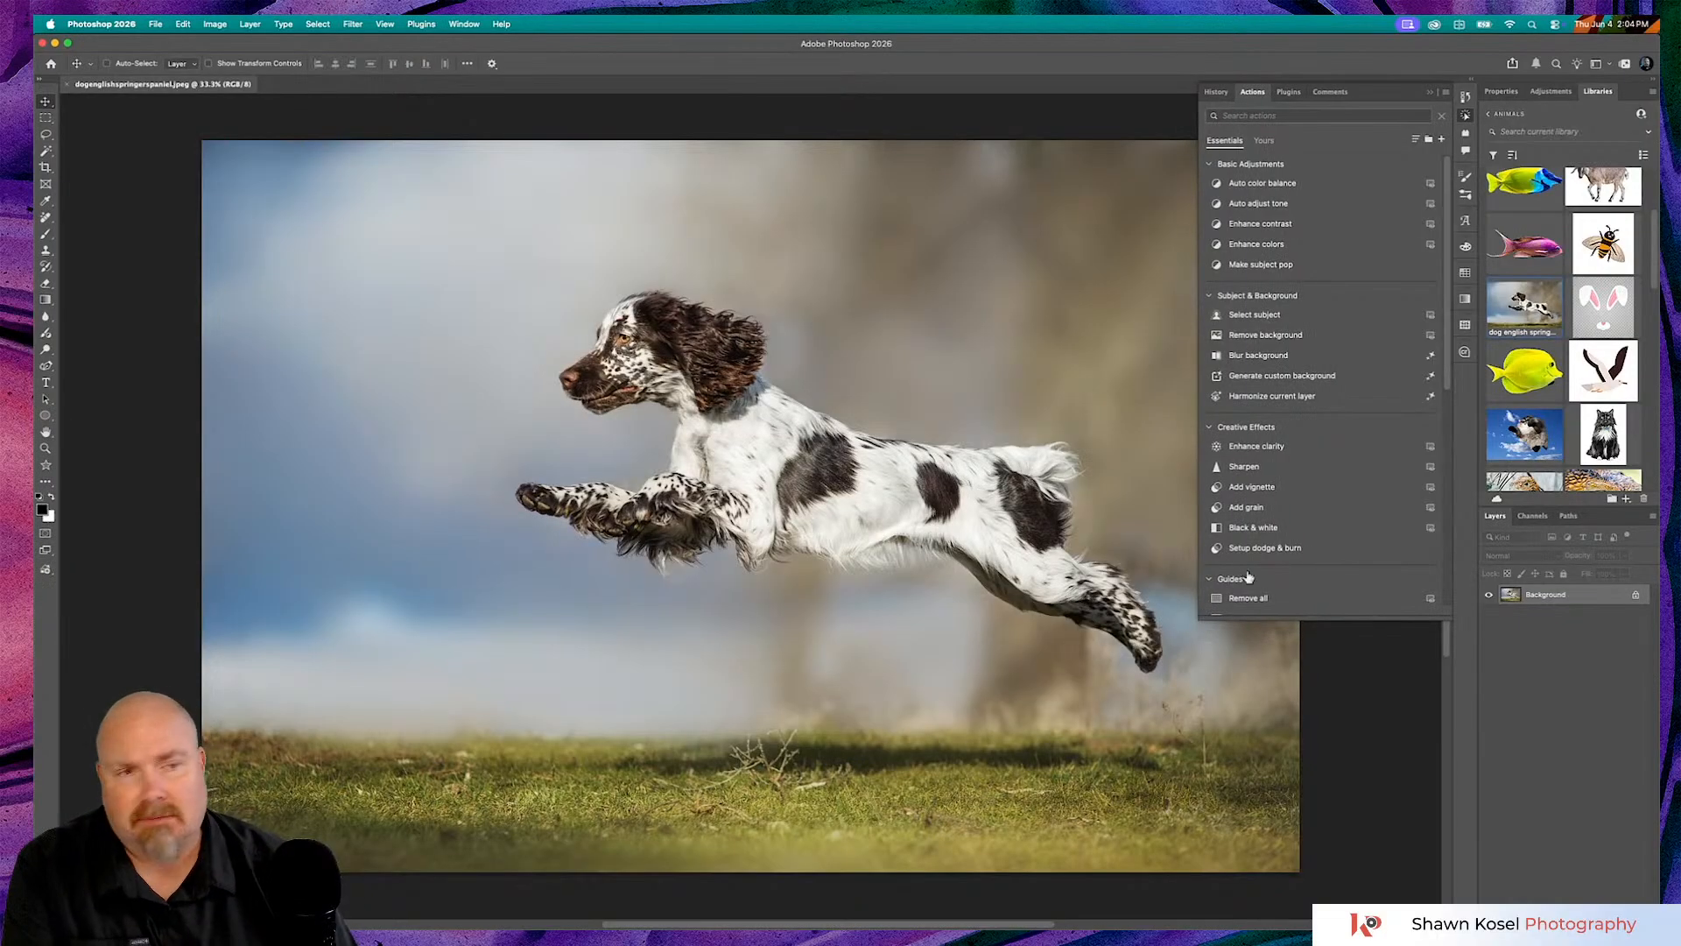
# - View the action sets in Classic Actions and return to the newer Actions view
pyautogui.click(1445, 93)
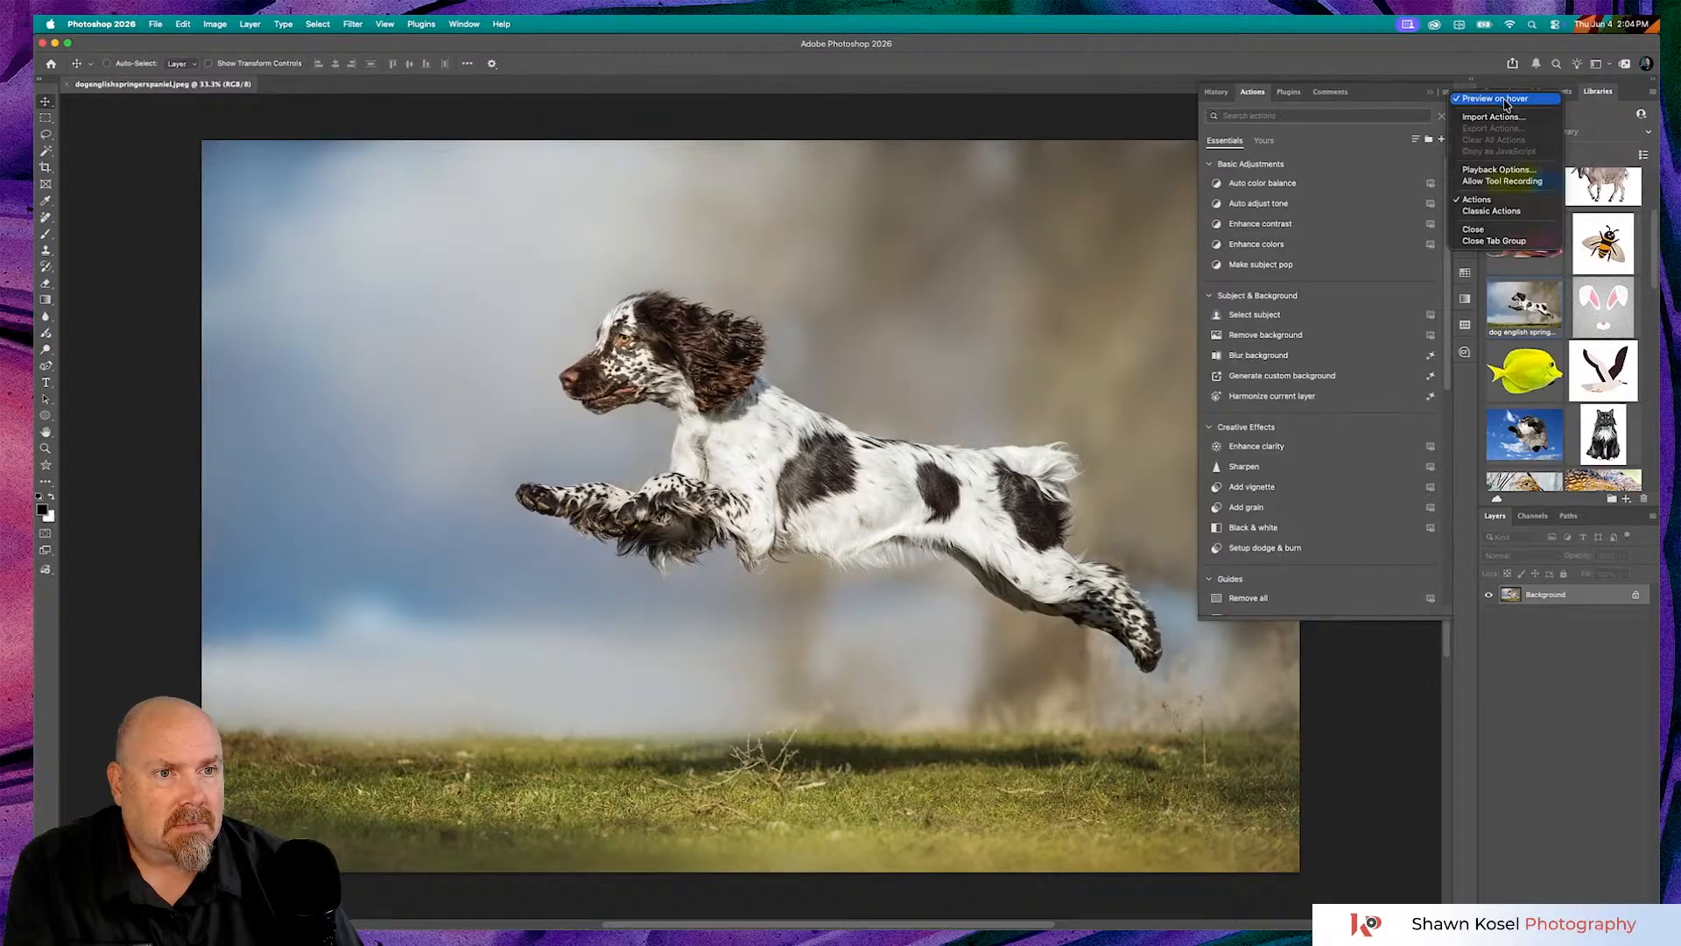
pyautogui.click(1506, 212)
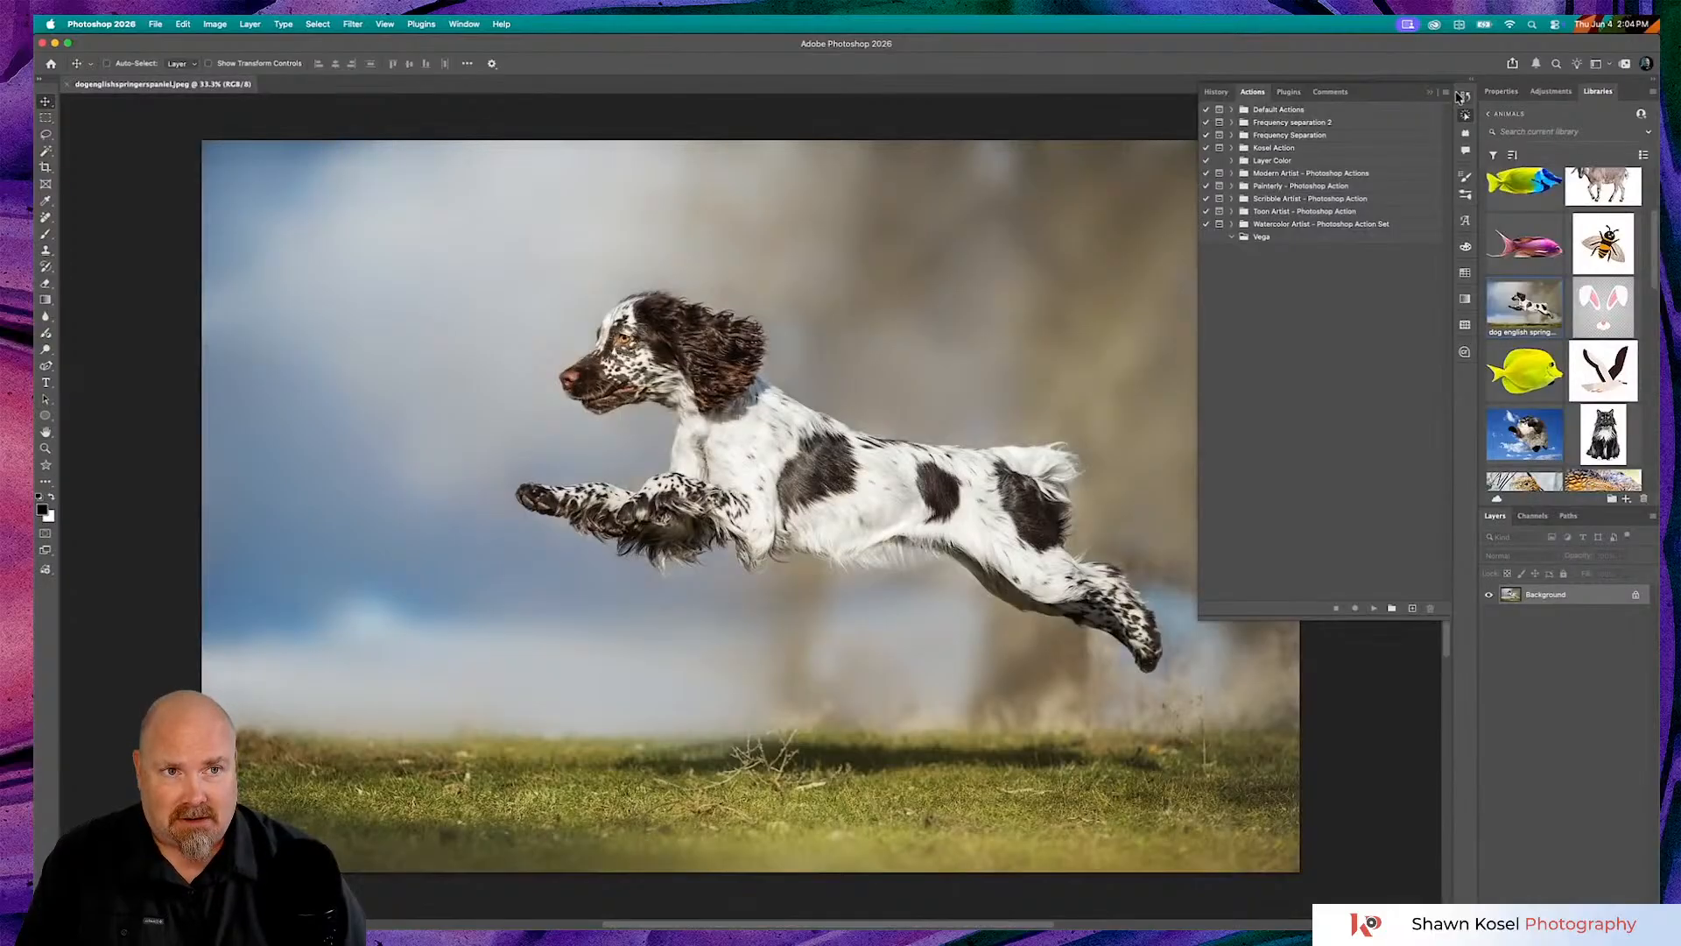
pyautogui.click(1446, 92)
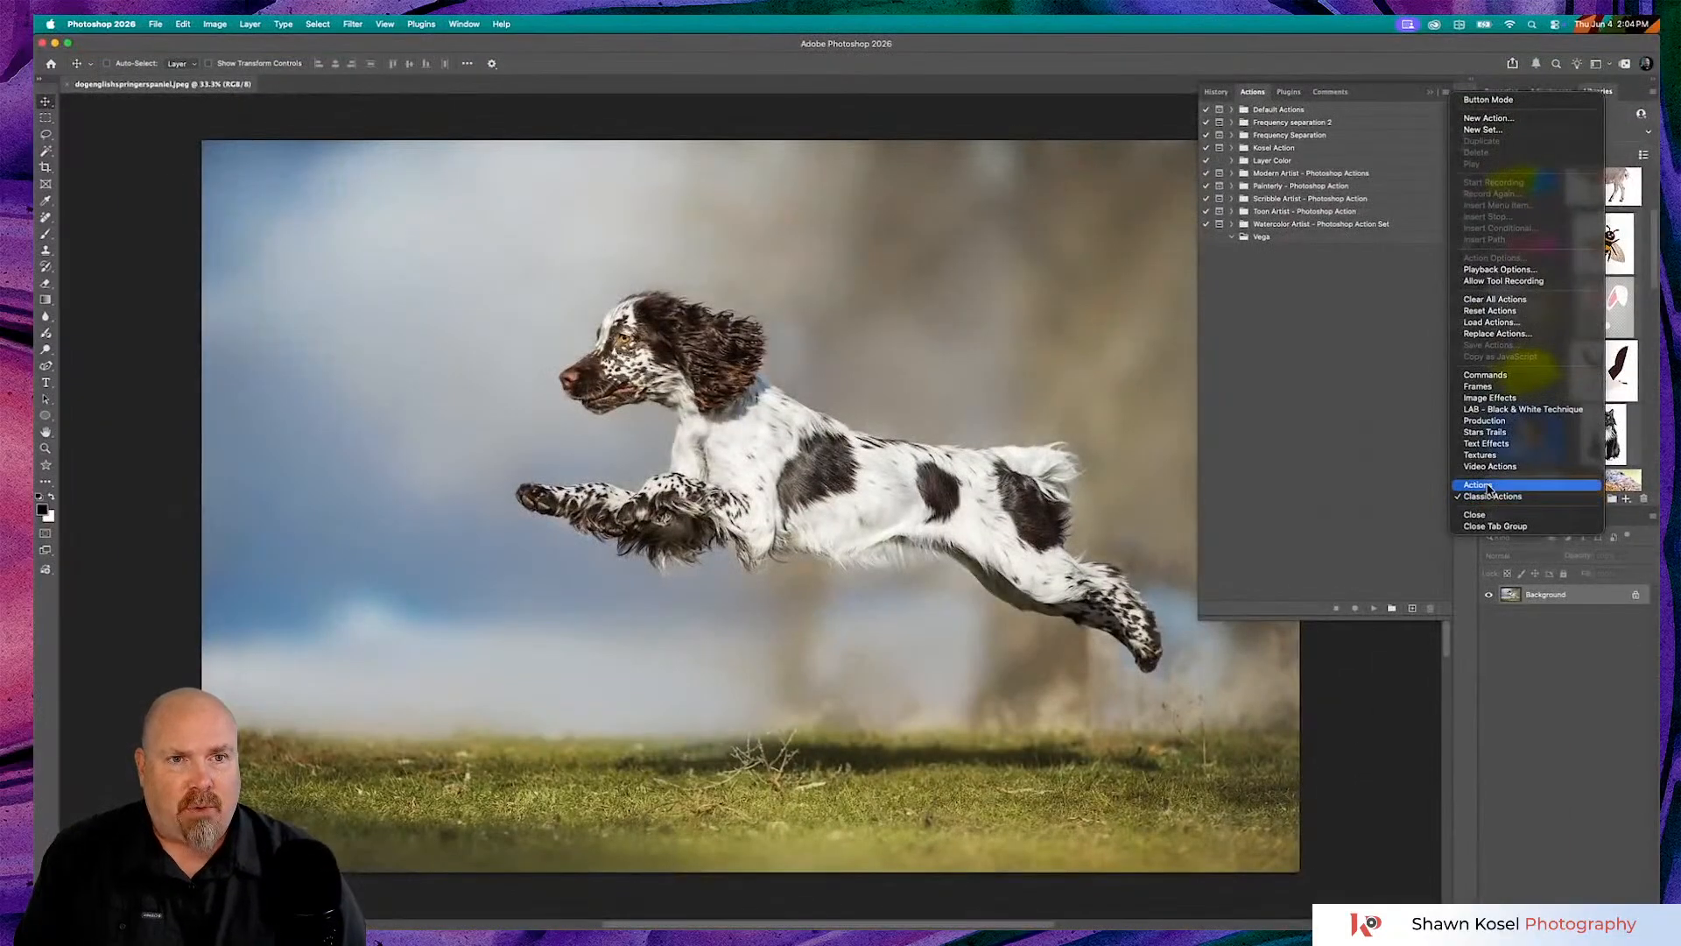
pyautogui.click(1478, 485)
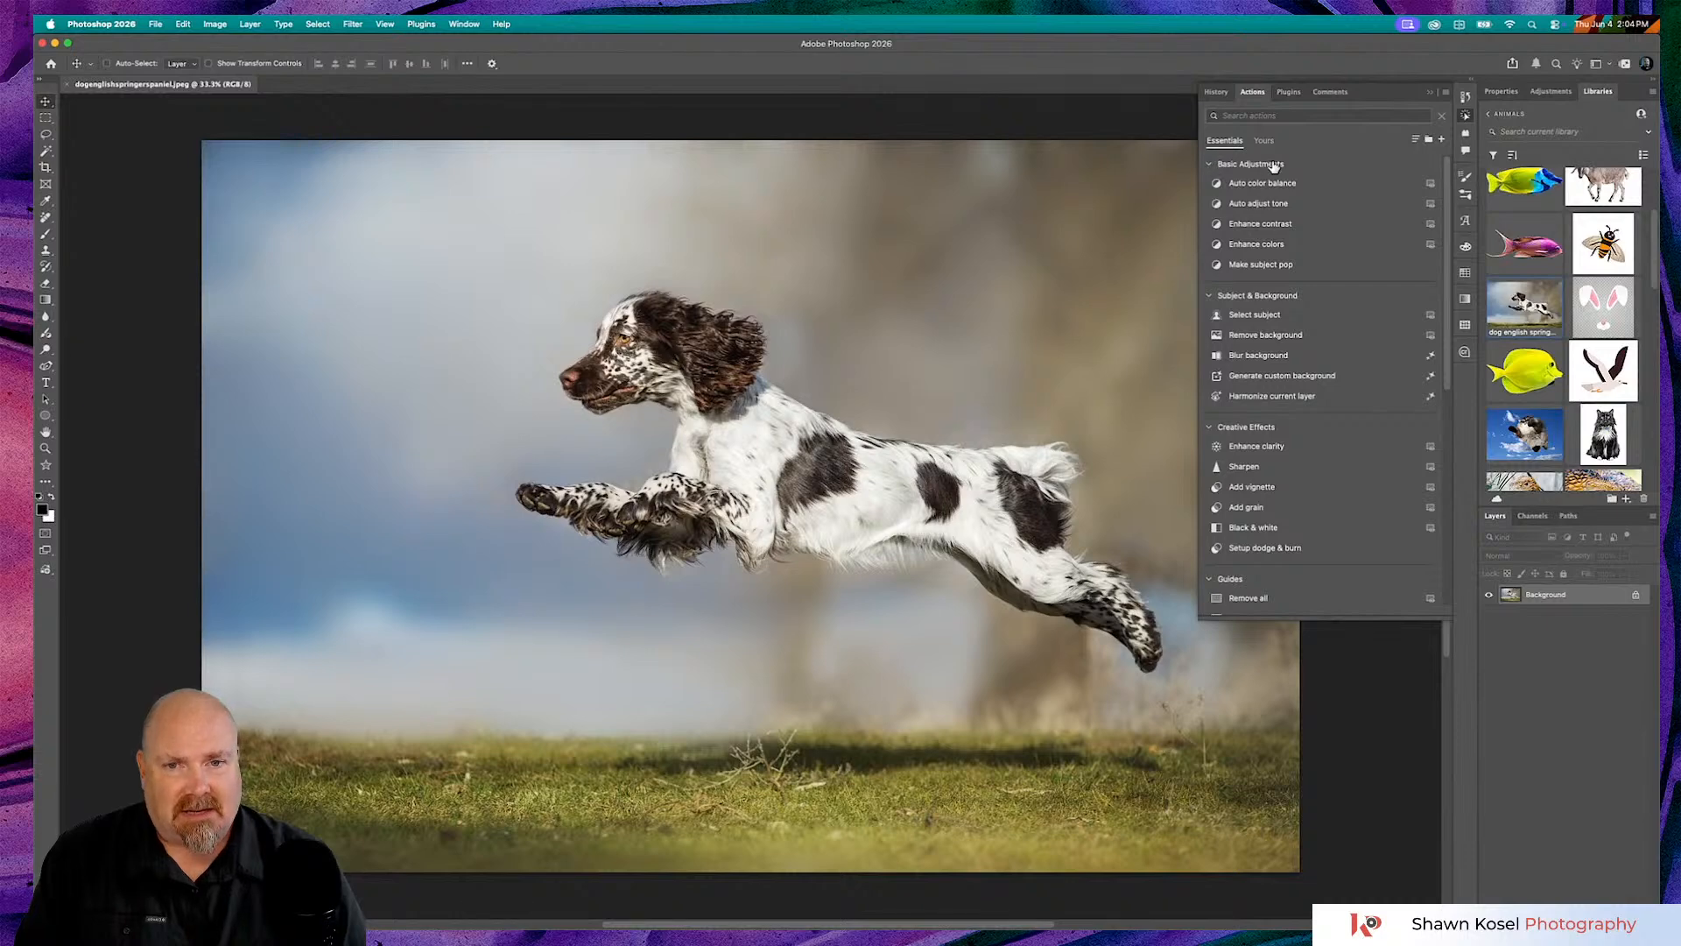
# - Preview Essentials actions on the dog photo, from the basic adjustments to the Add vignette creative effect
pyautogui.click(1258, 208)
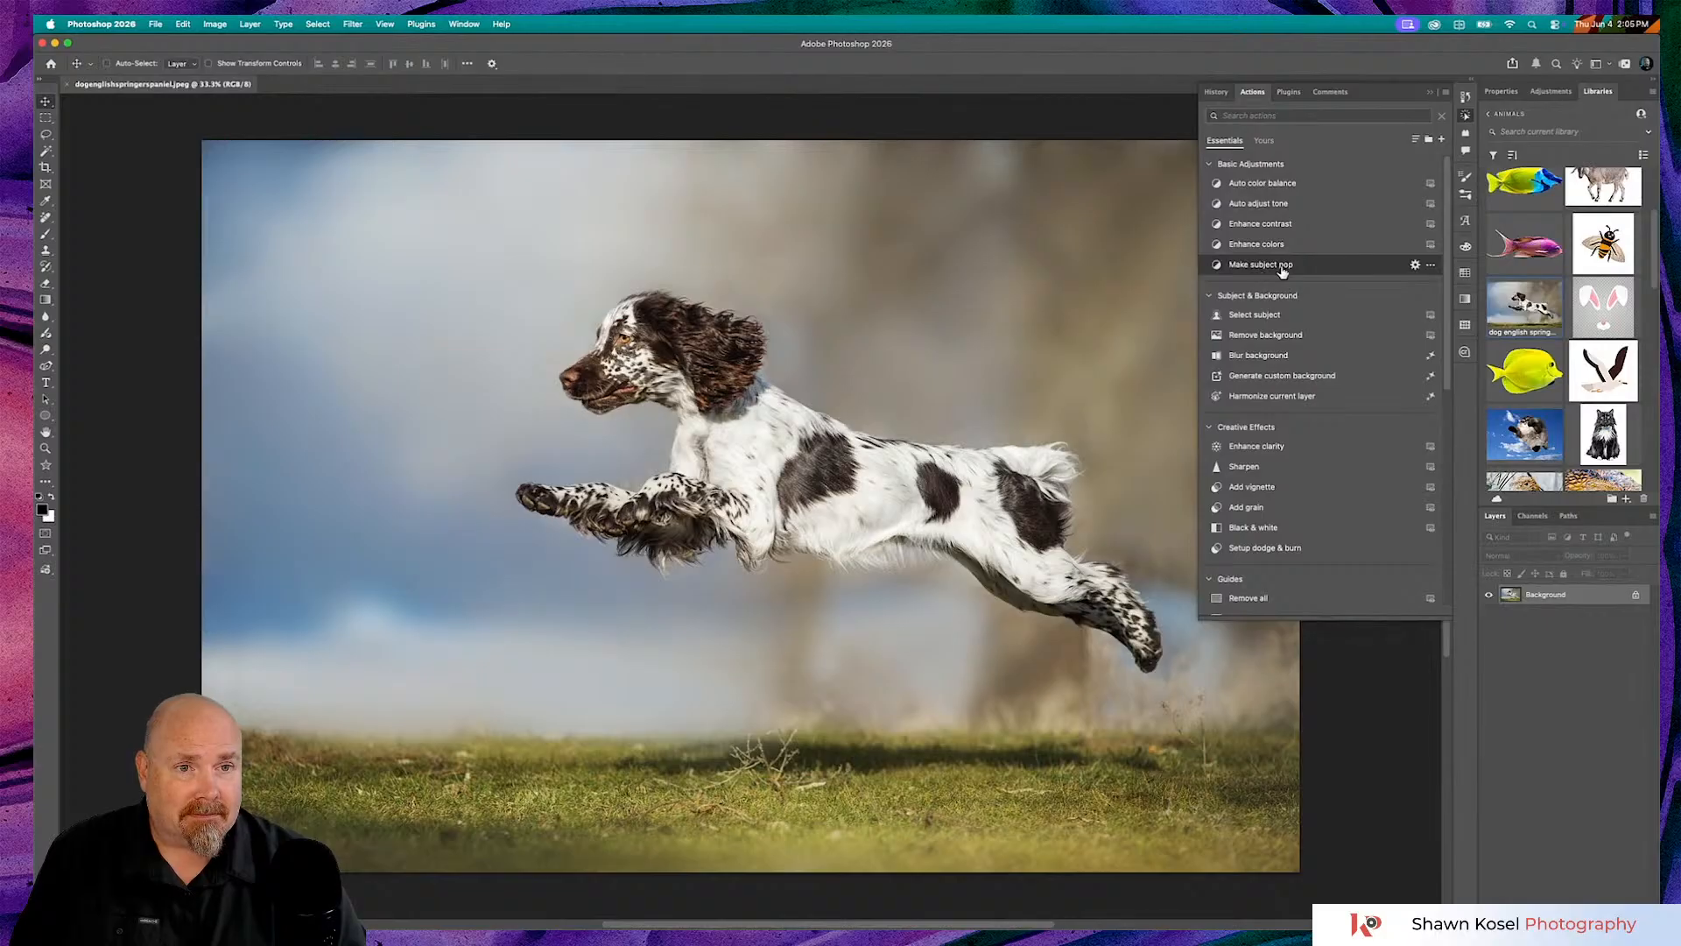
pyautogui.scroll(-2, 1282, 274)
pyautogui.scroll(-2, 1283, 274)
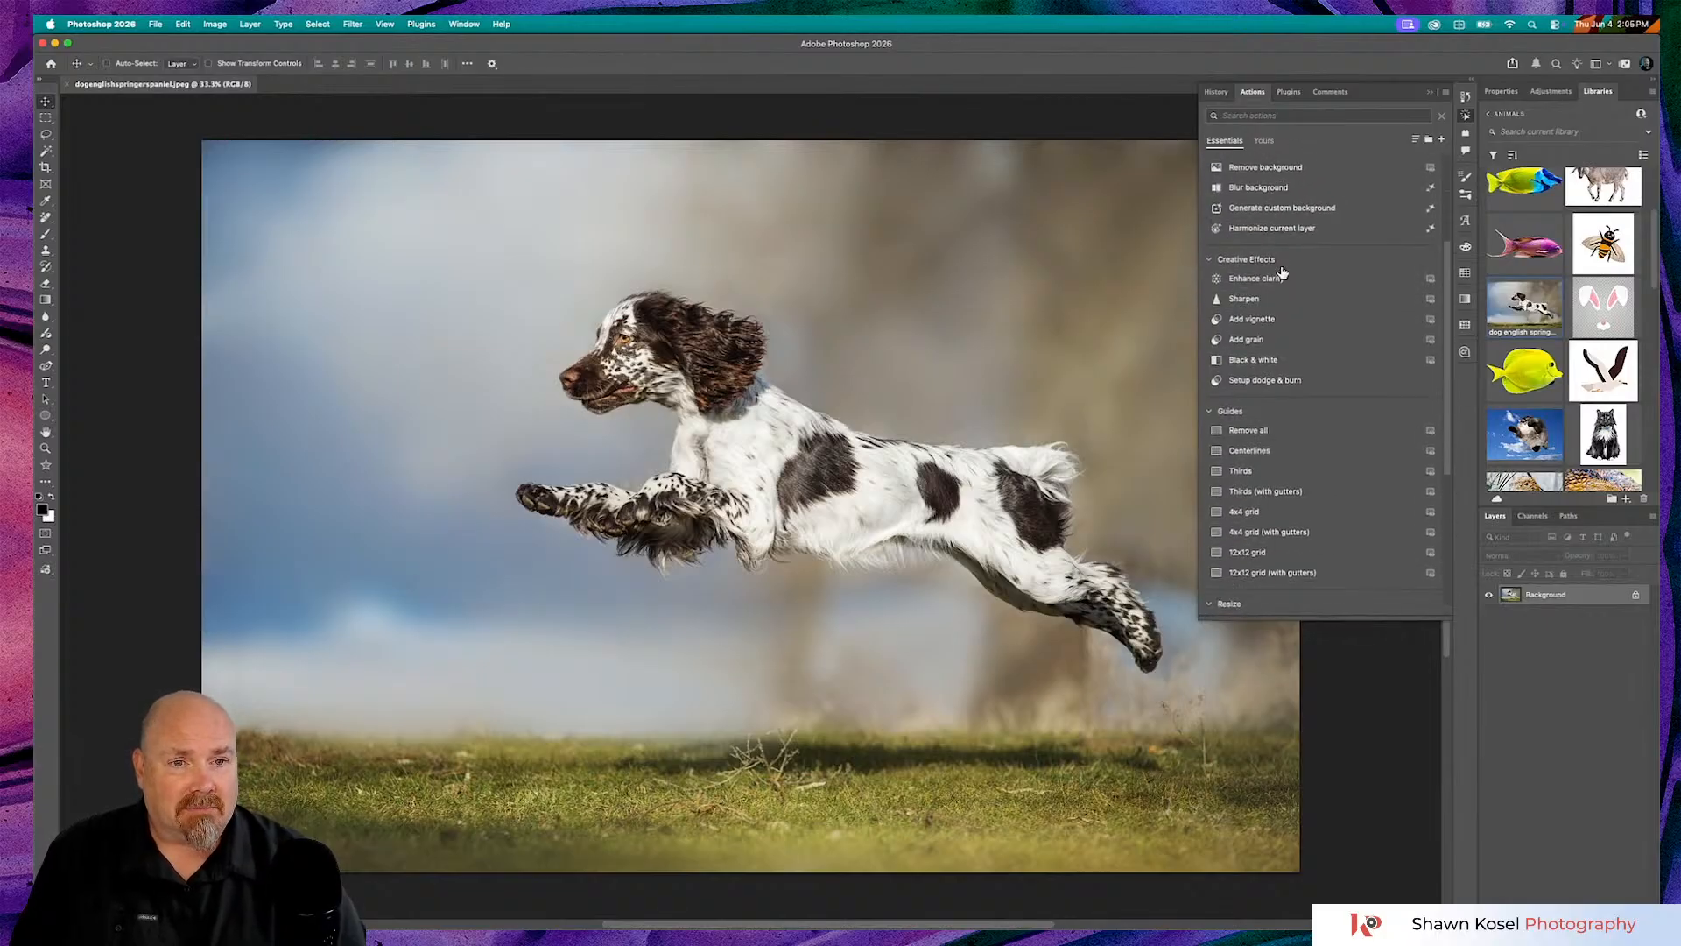
pyautogui.click(1289, 327)
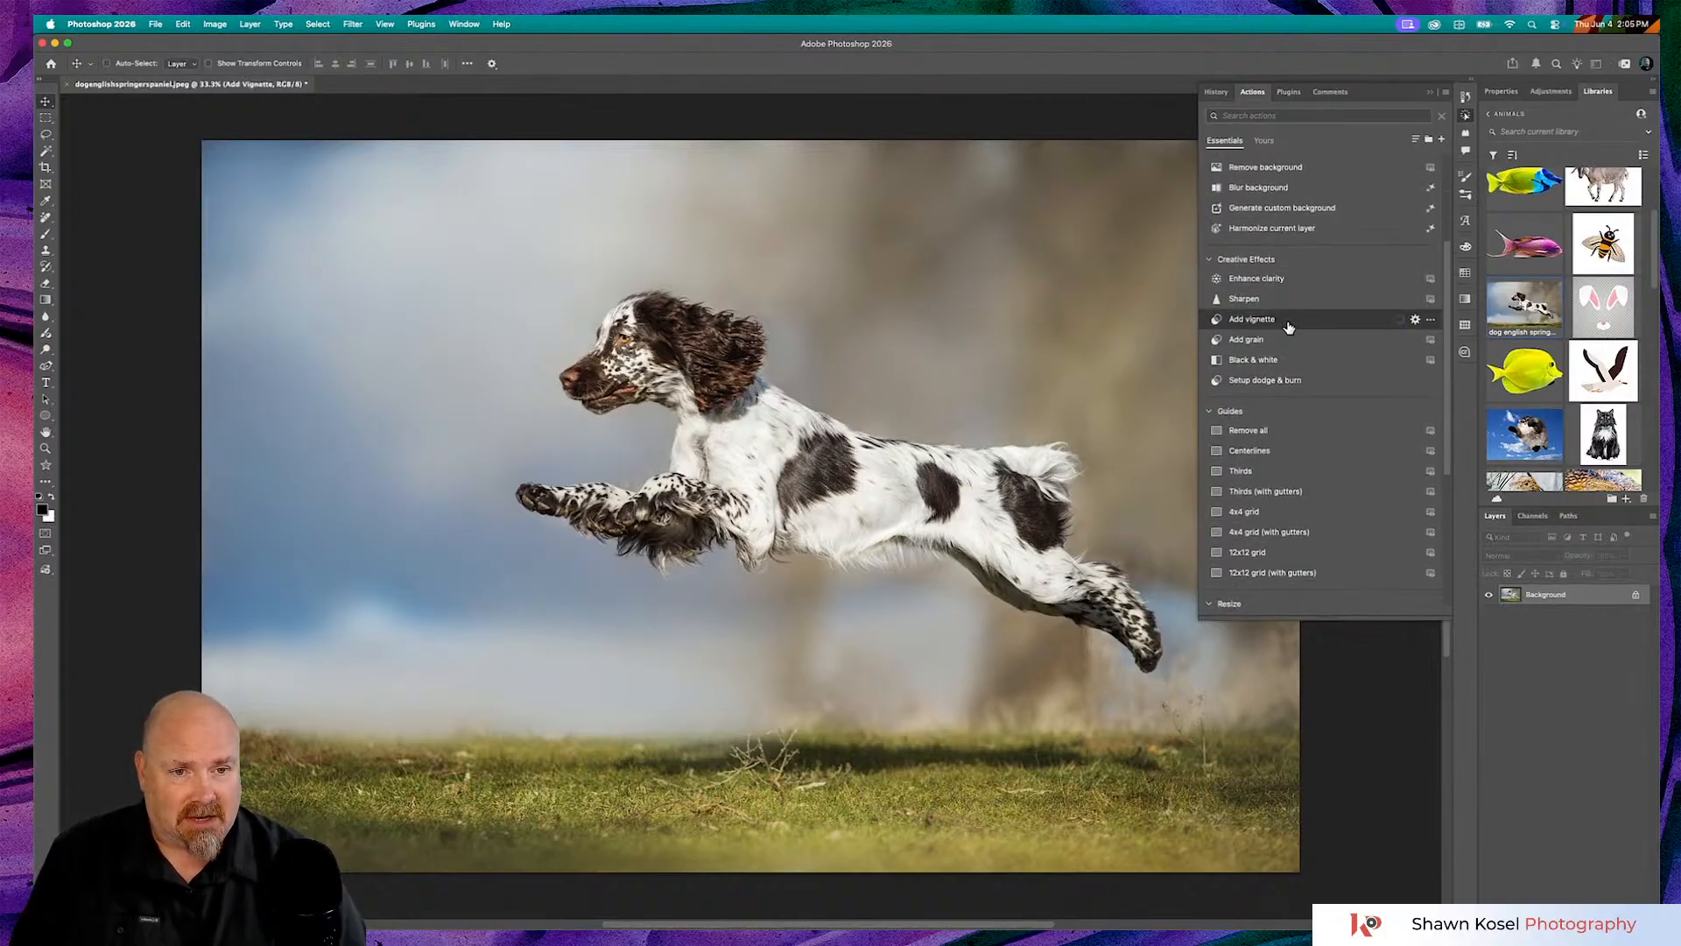
# - Clear the vignette and run the Setup dodge & burn action on the dog photo
pyautogui.scroll(-2, 1289, 326)
pyautogui.press('super+z')
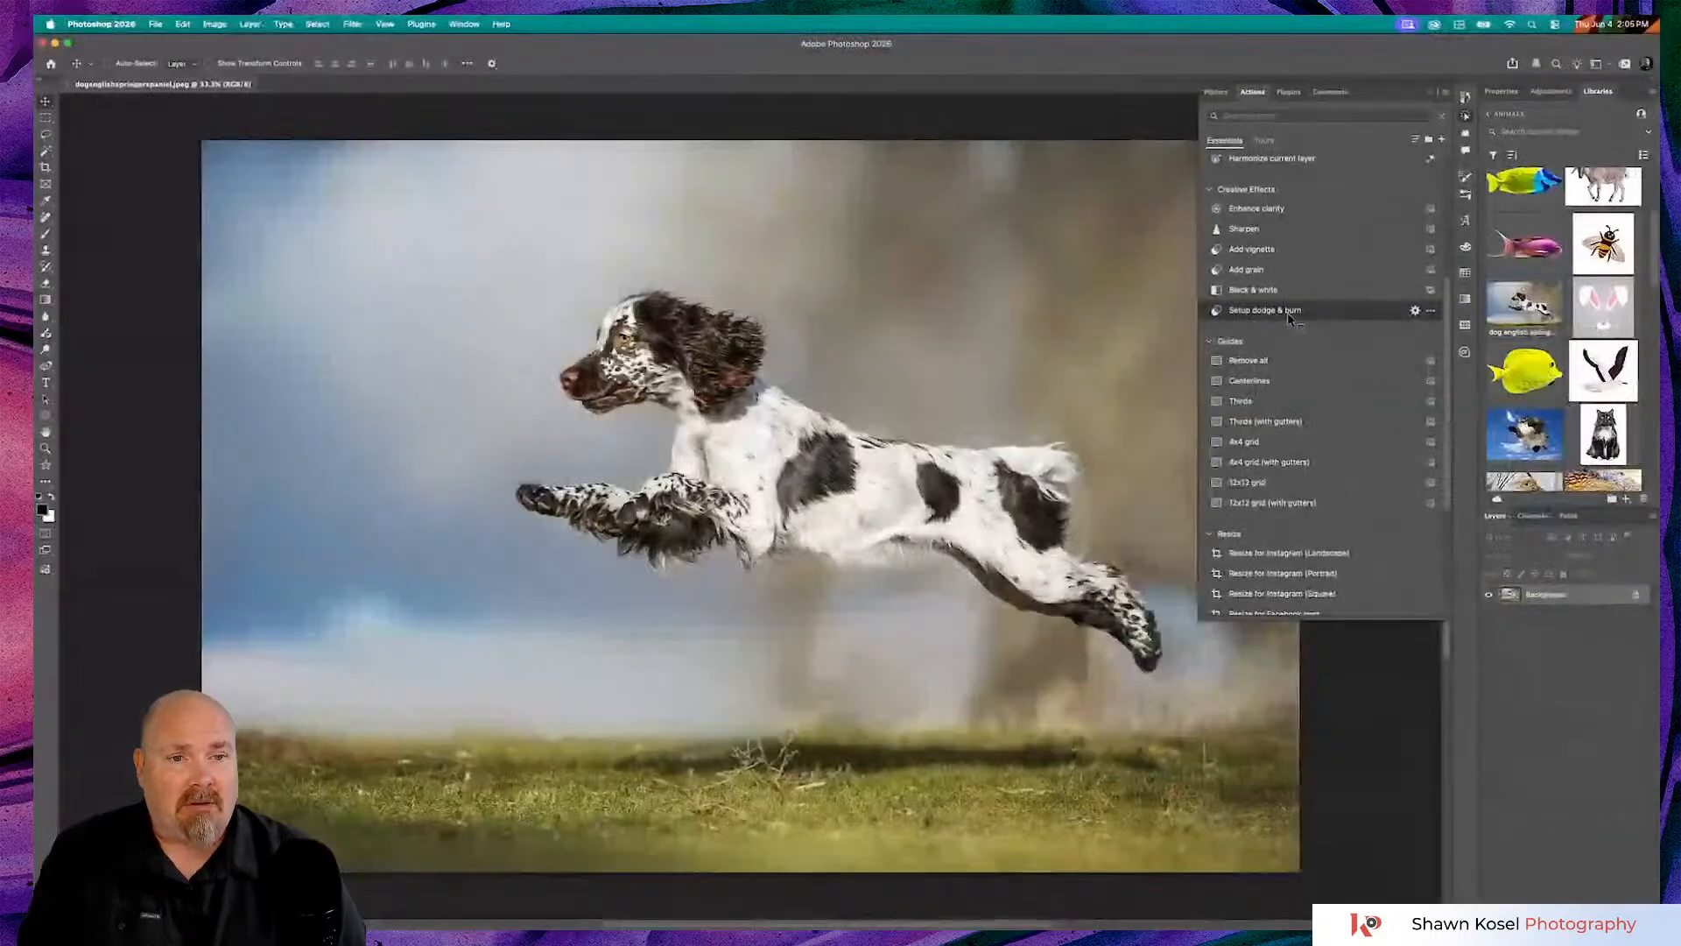
pyautogui.click(844, 478)
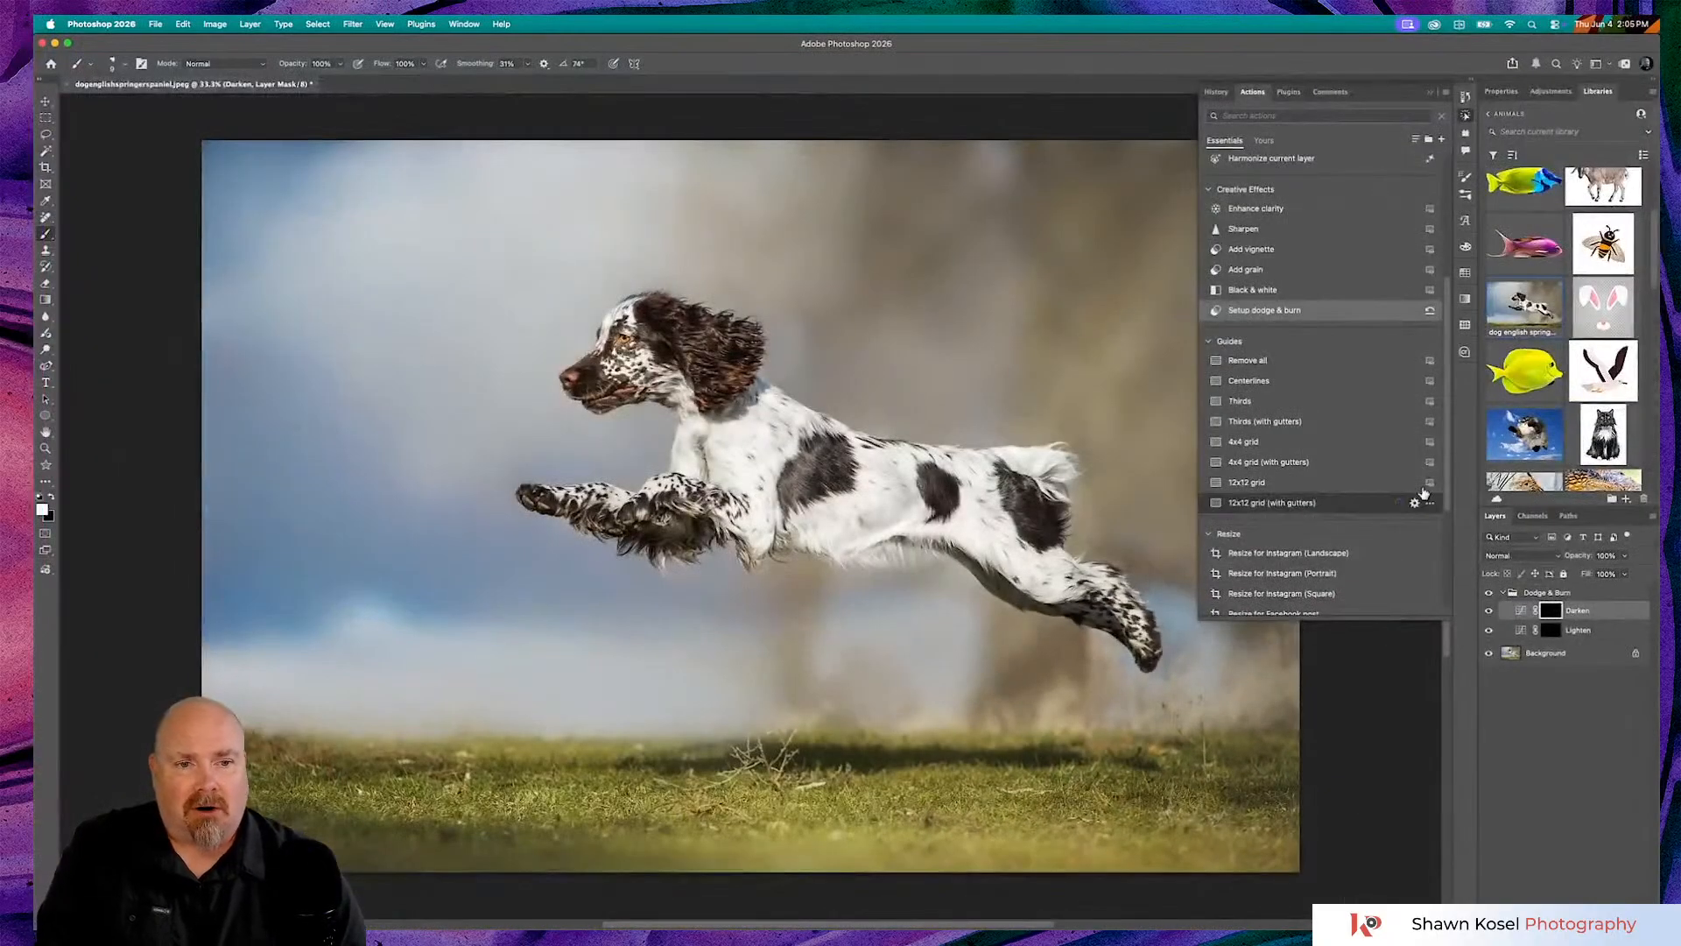
# - Preview Guides actions such as 12x12 grid (with gutters) and 4x4 grid on the dog photo, and view the Resize and Export actions
pyautogui.click(1249, 504)
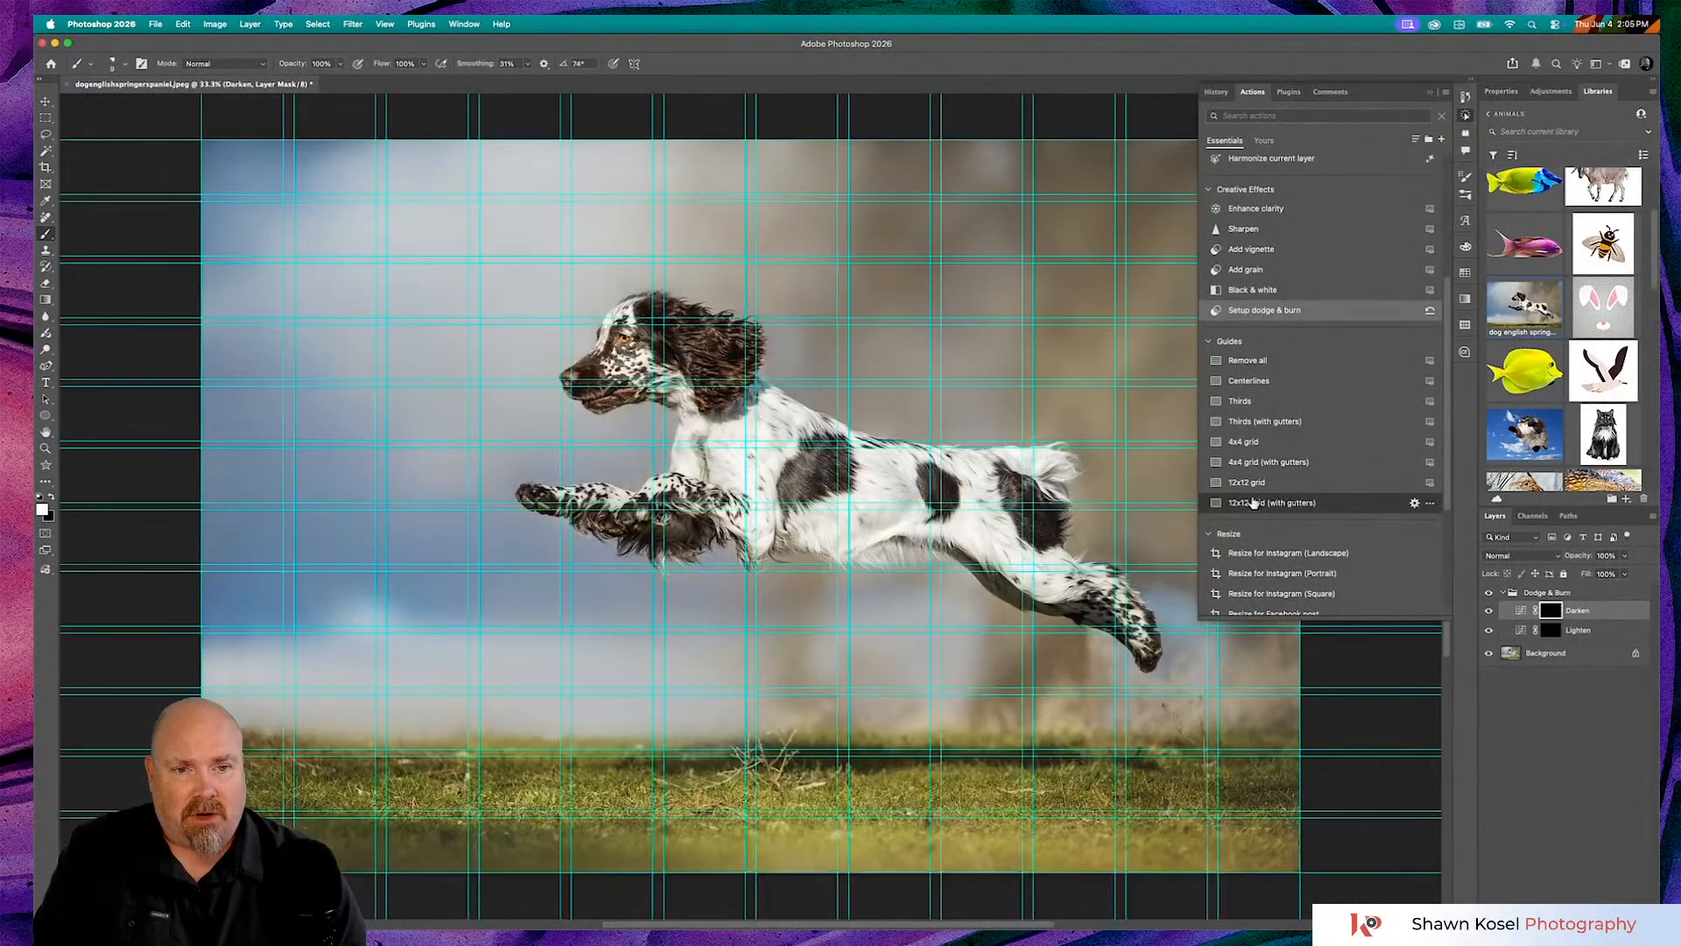
pyautogui.click(1250, 447)
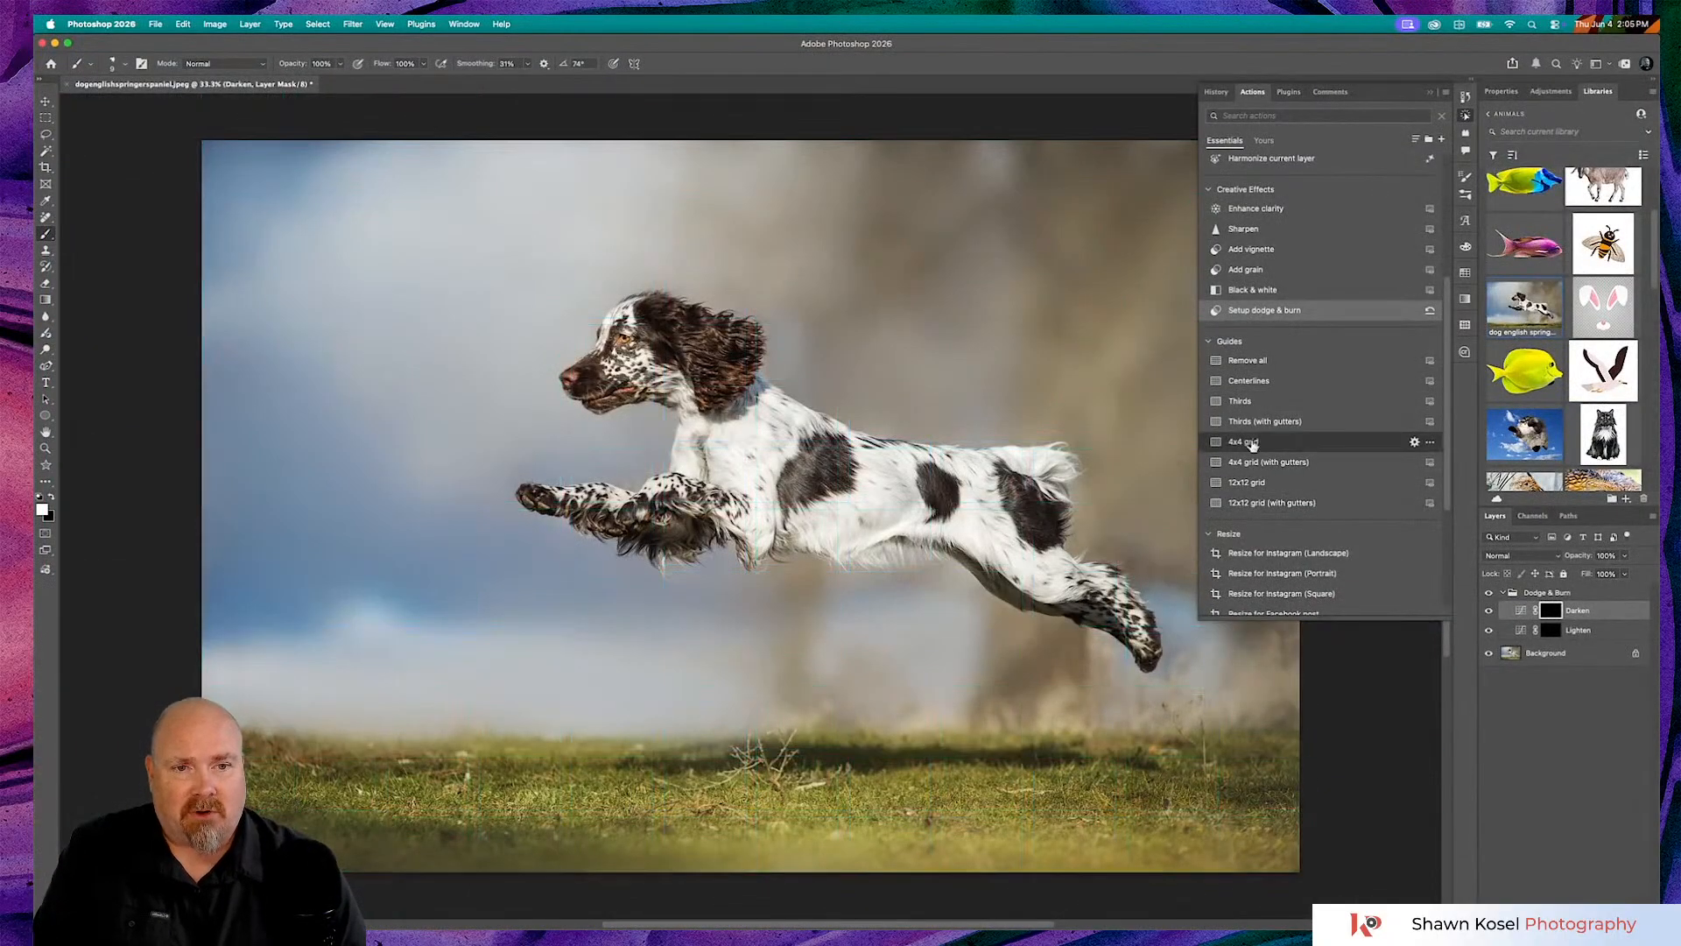
pyautogui.click(1248, 383)
pyautogui.scroll(-5, 1261, 411)
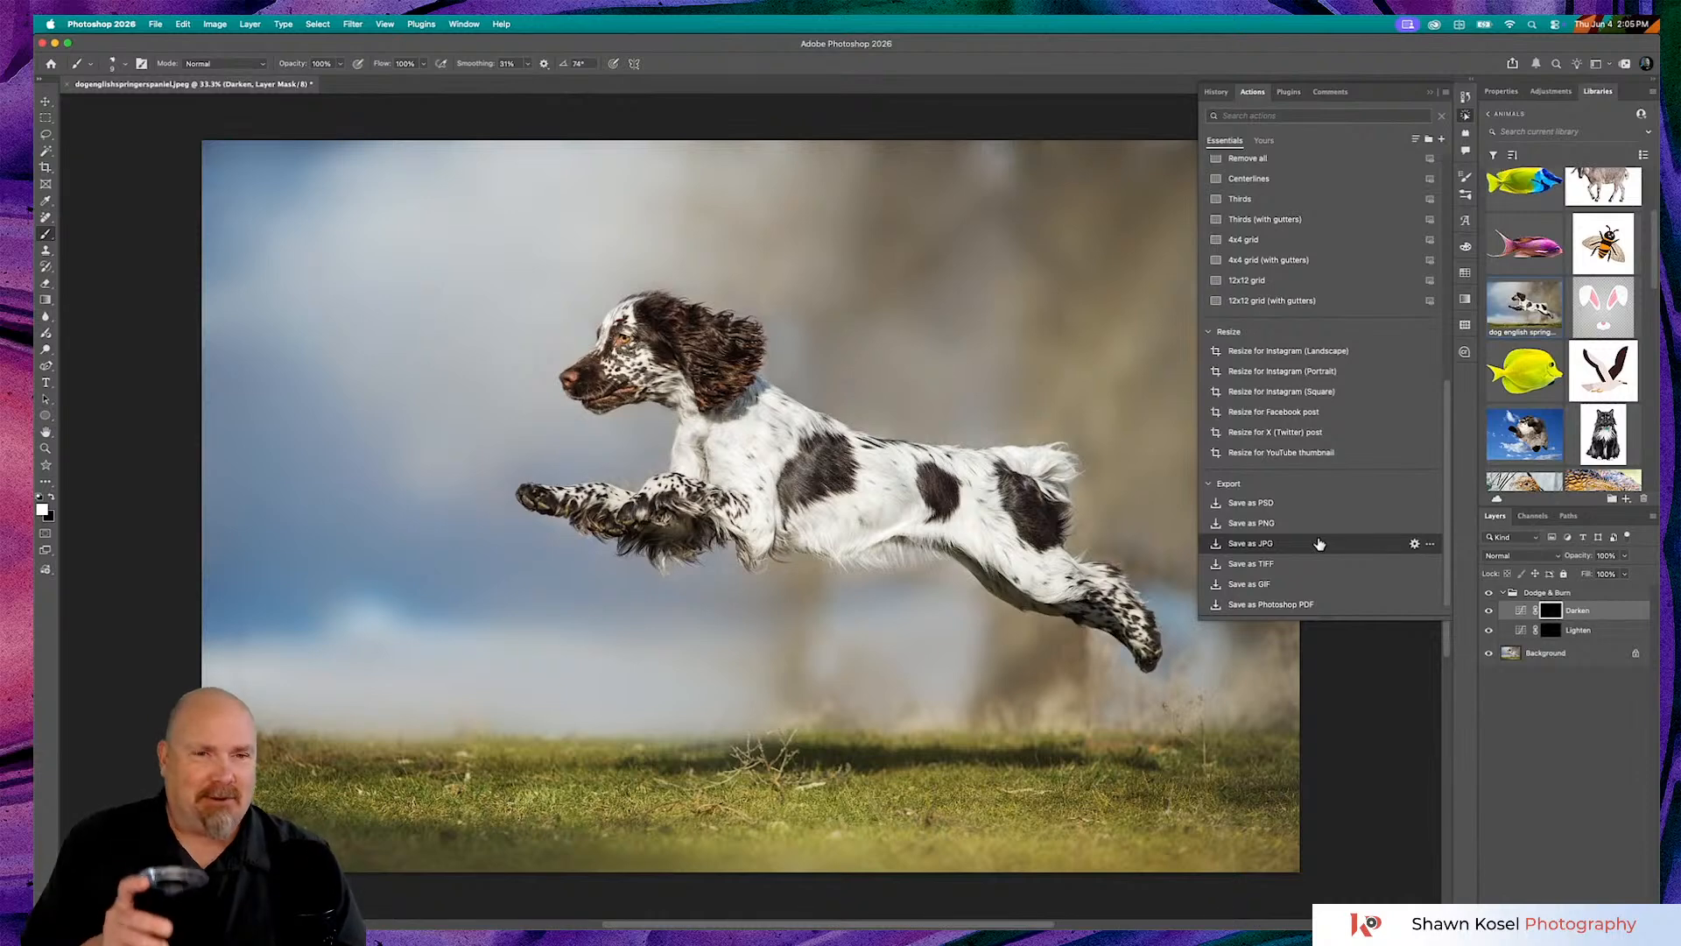
# - Undo the Setup dodge & burn action on the dog photo
pyautogui.scroll(10, 1319, 544)
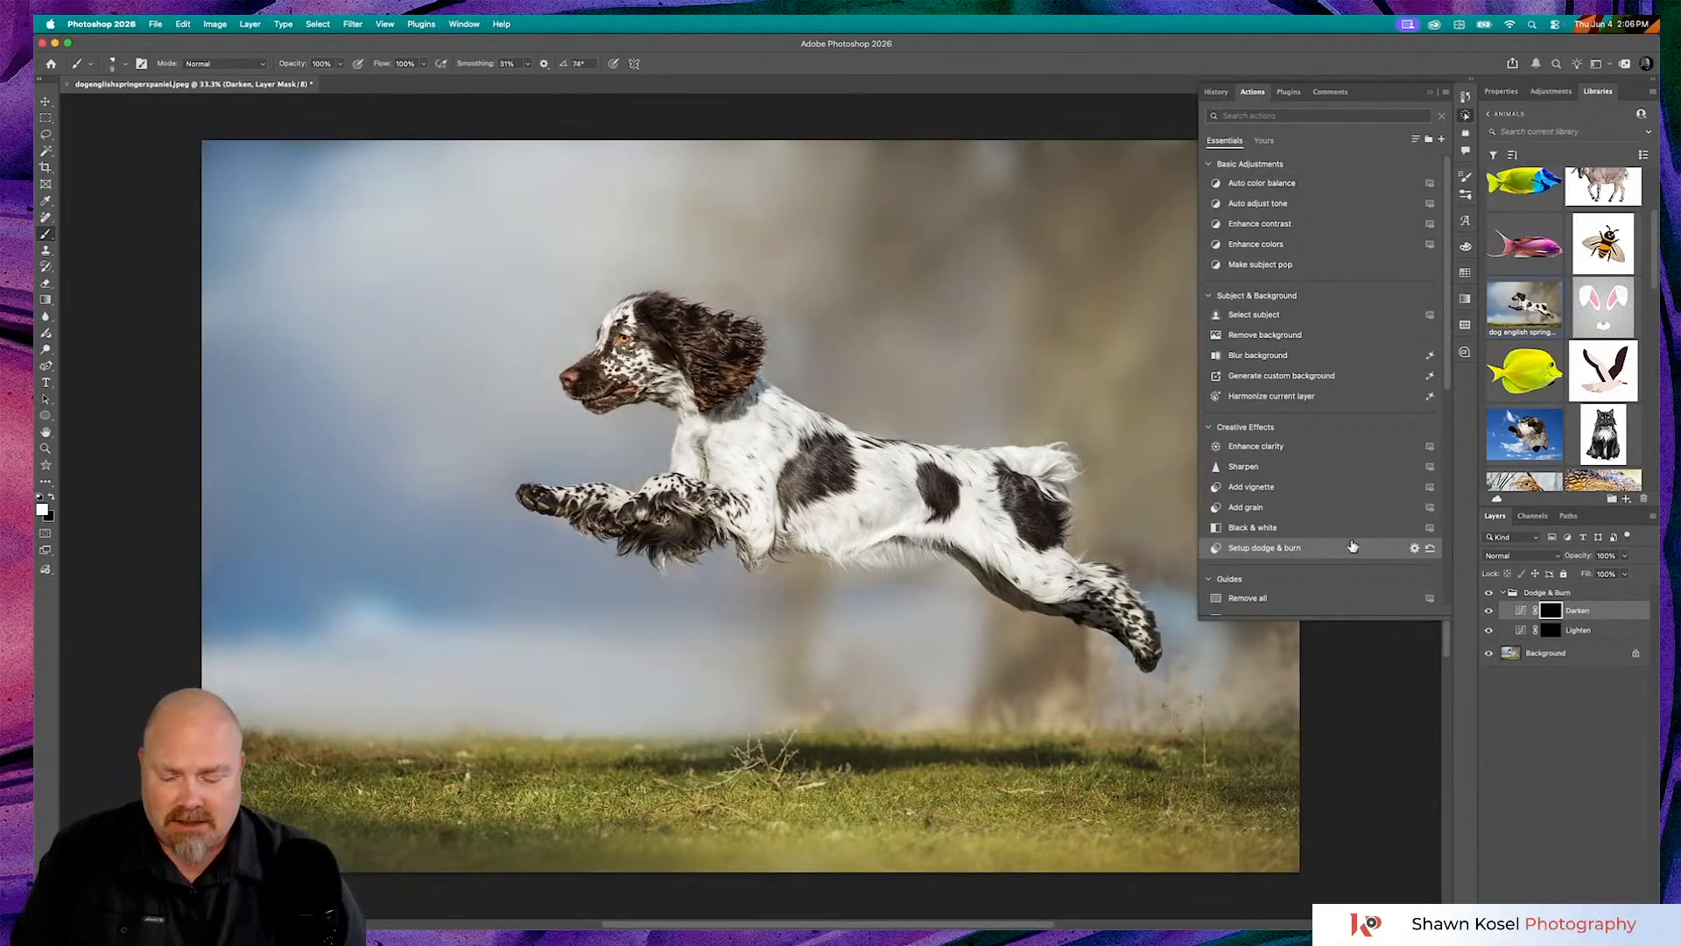
pyautogui.press('super+z')
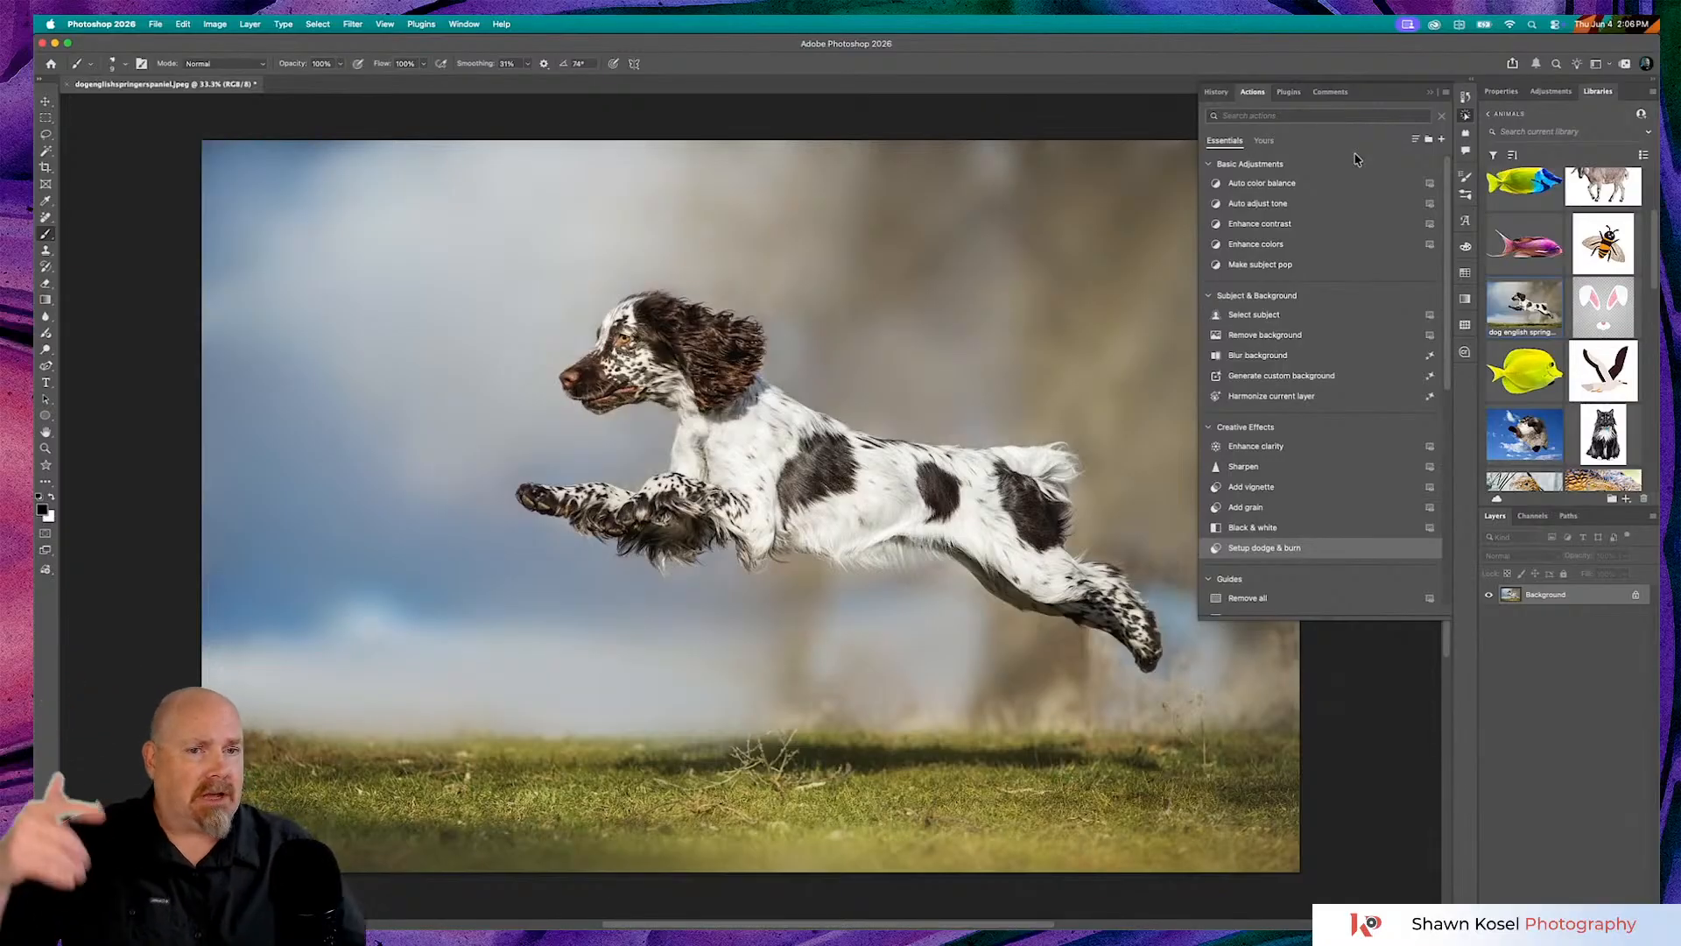
# - Search the actions for "coloriz" and clear the search to restore the Essentials list
pyautogui.click(1308, 115)
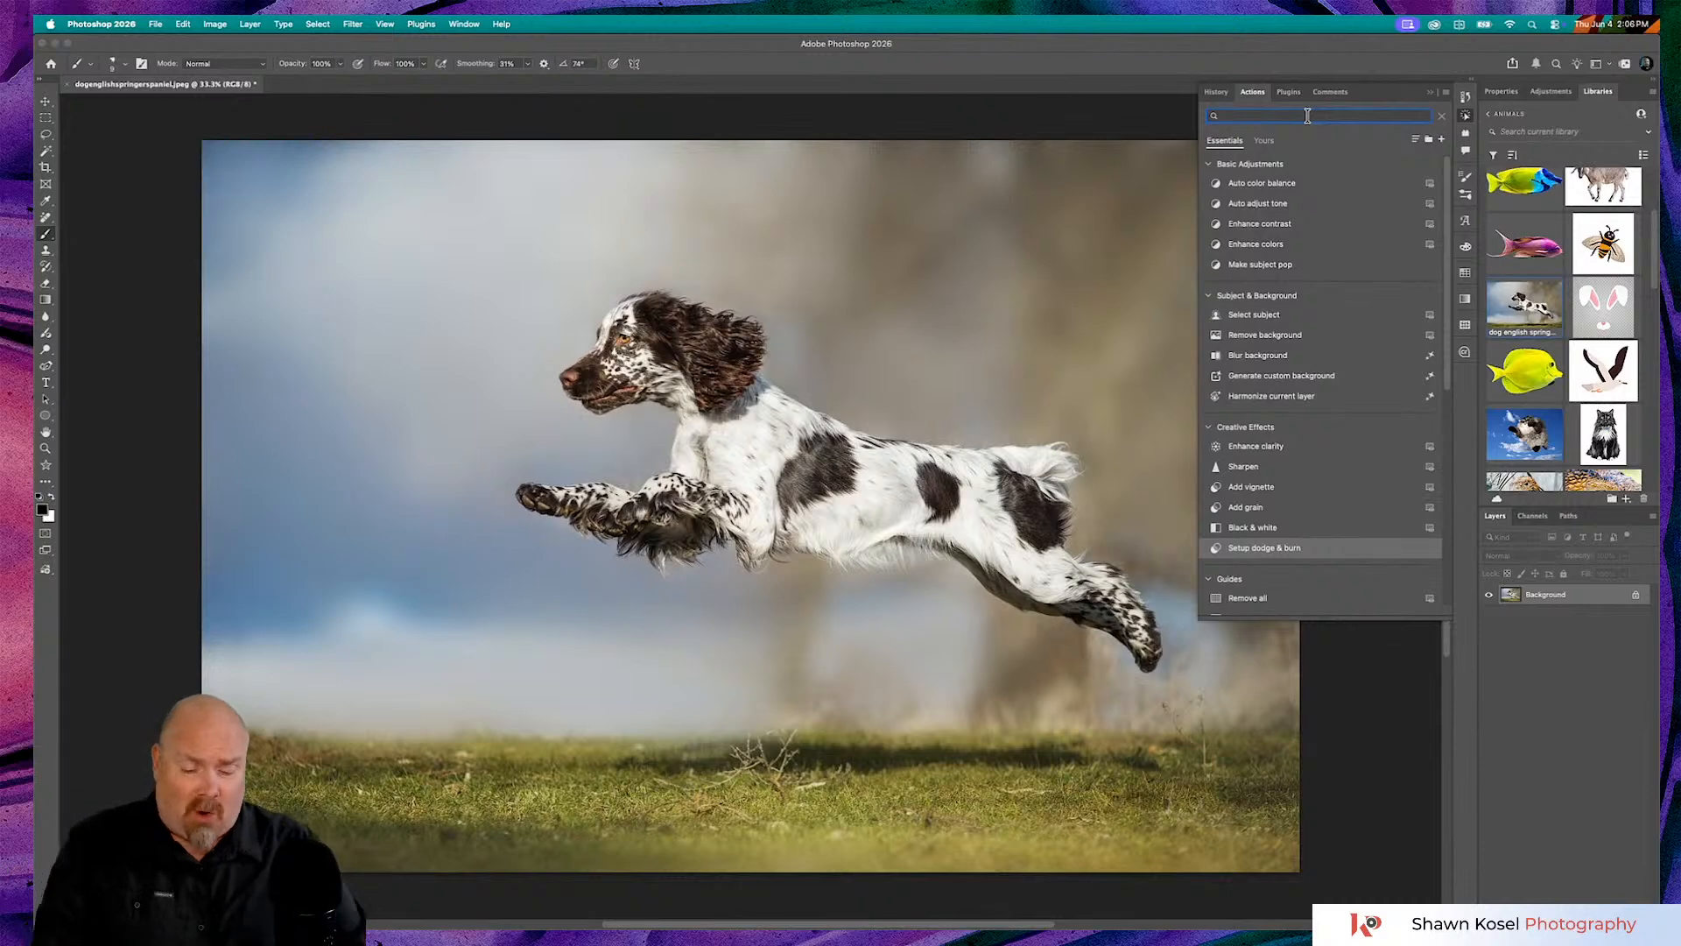
pyautogui.write('co')
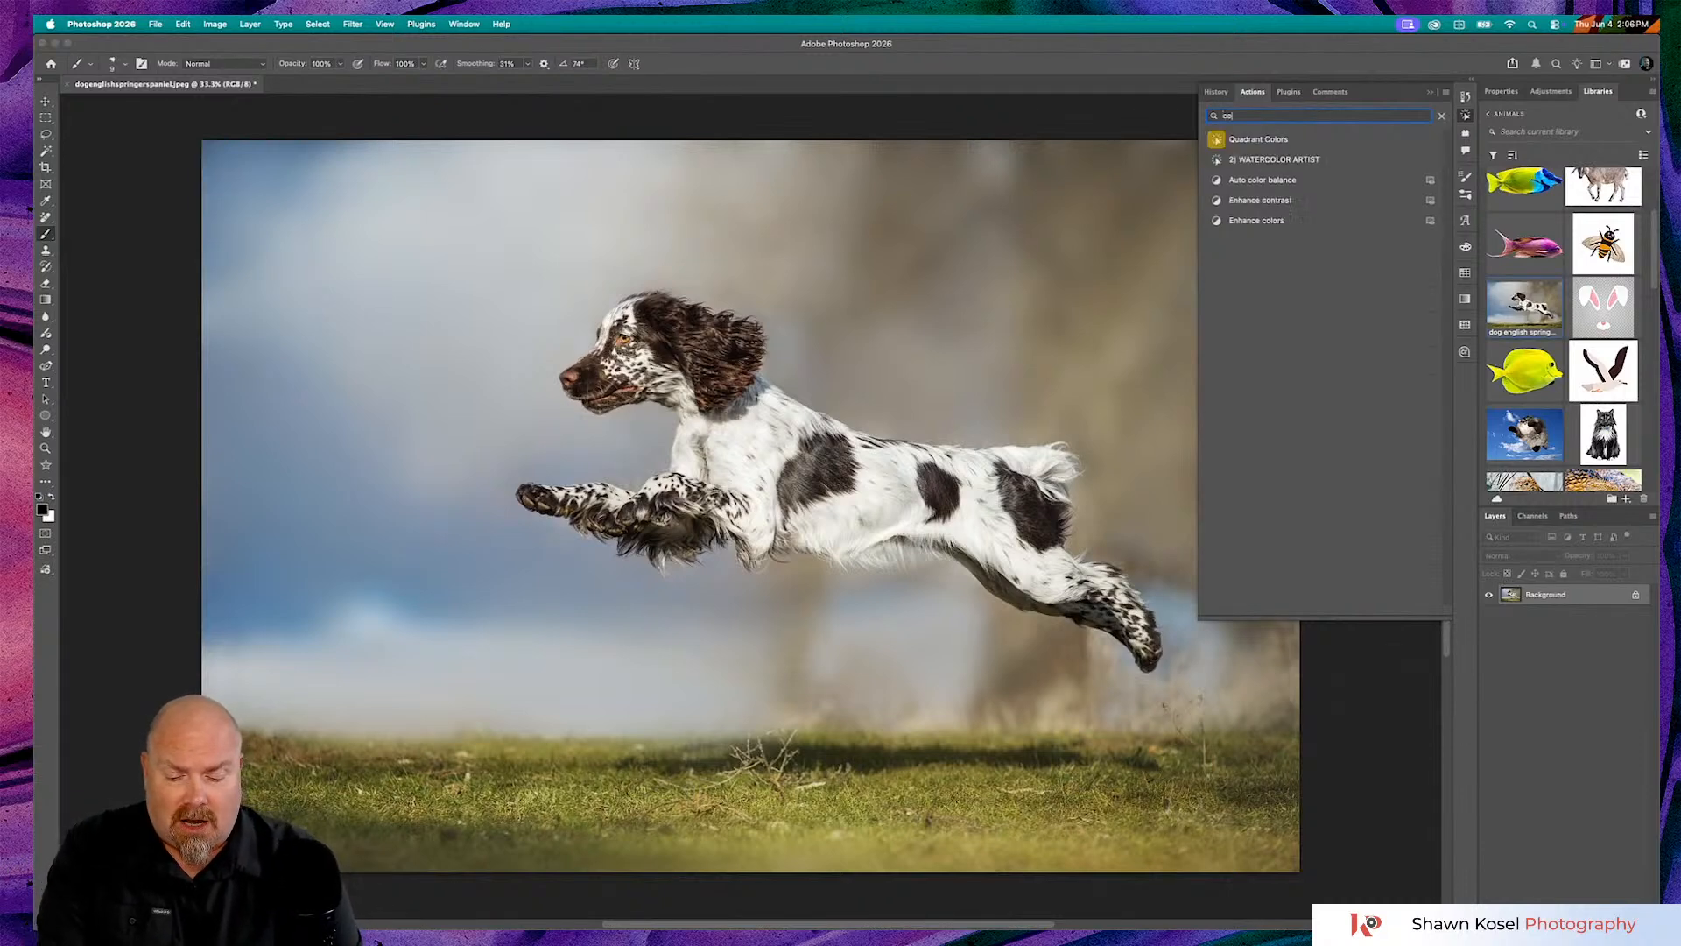
pyautogui.write('loriz')
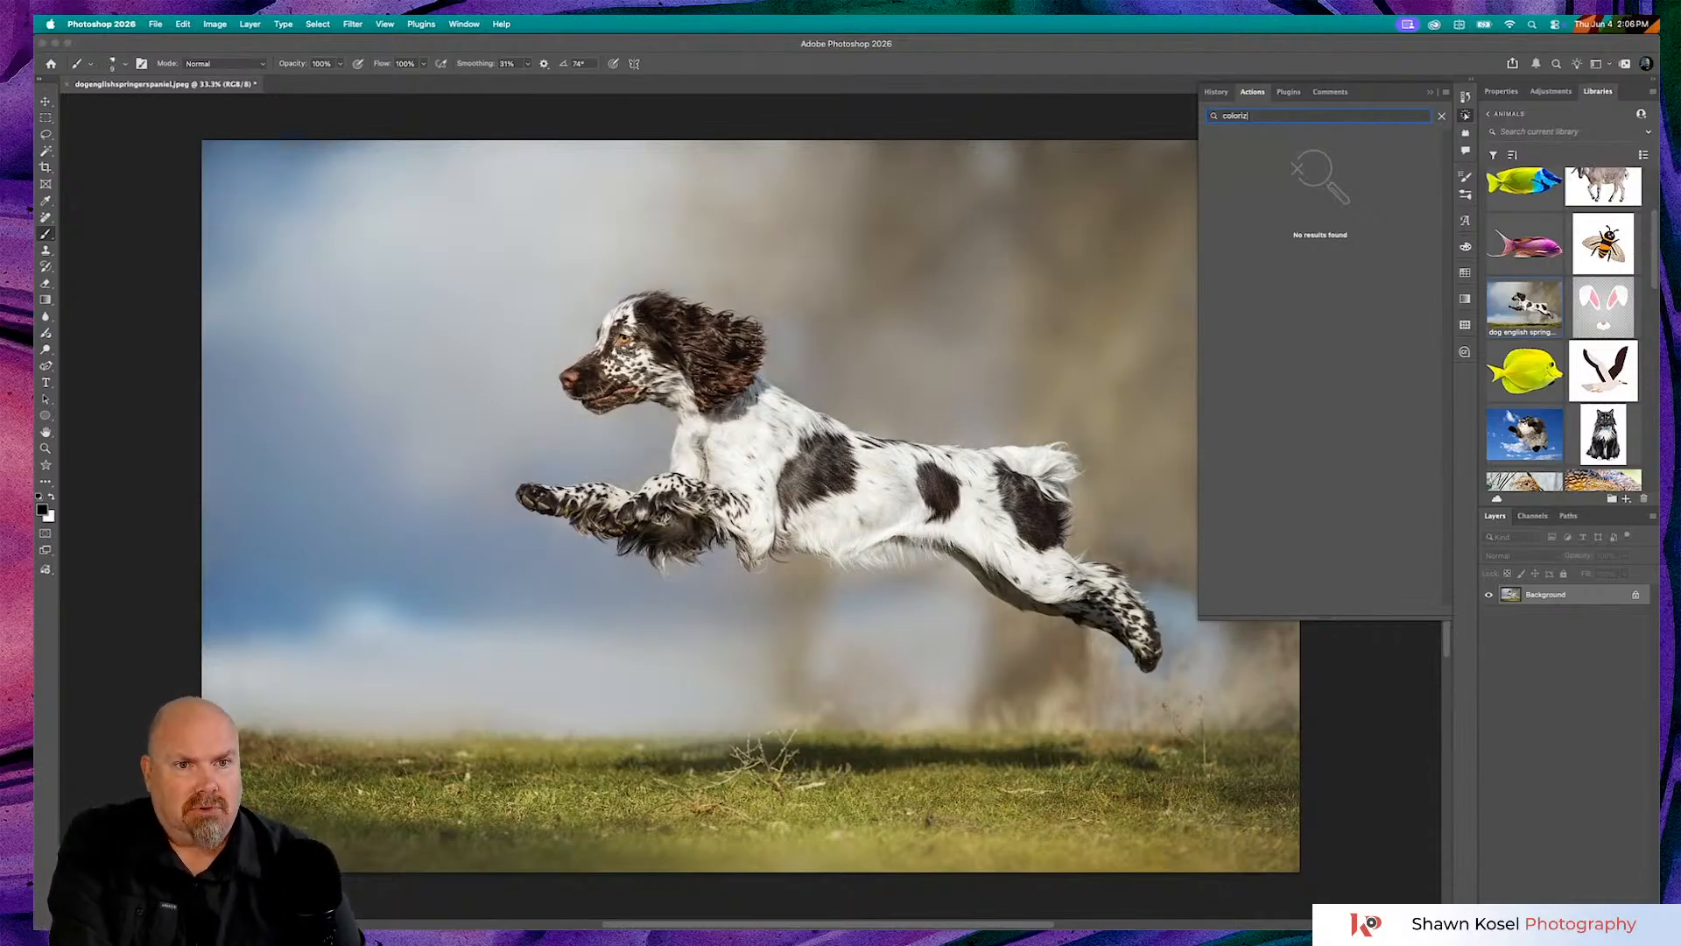
pyautogui.press('BackSpace')
pyautogui.press('BackSpace')
pyautogui.press('BackSpace')
pyautogui.press('BackSpace')
pyautogui.press('BackSpace')
pyautogui.press('BackSpace')
pyautogui.press('BackSpace')
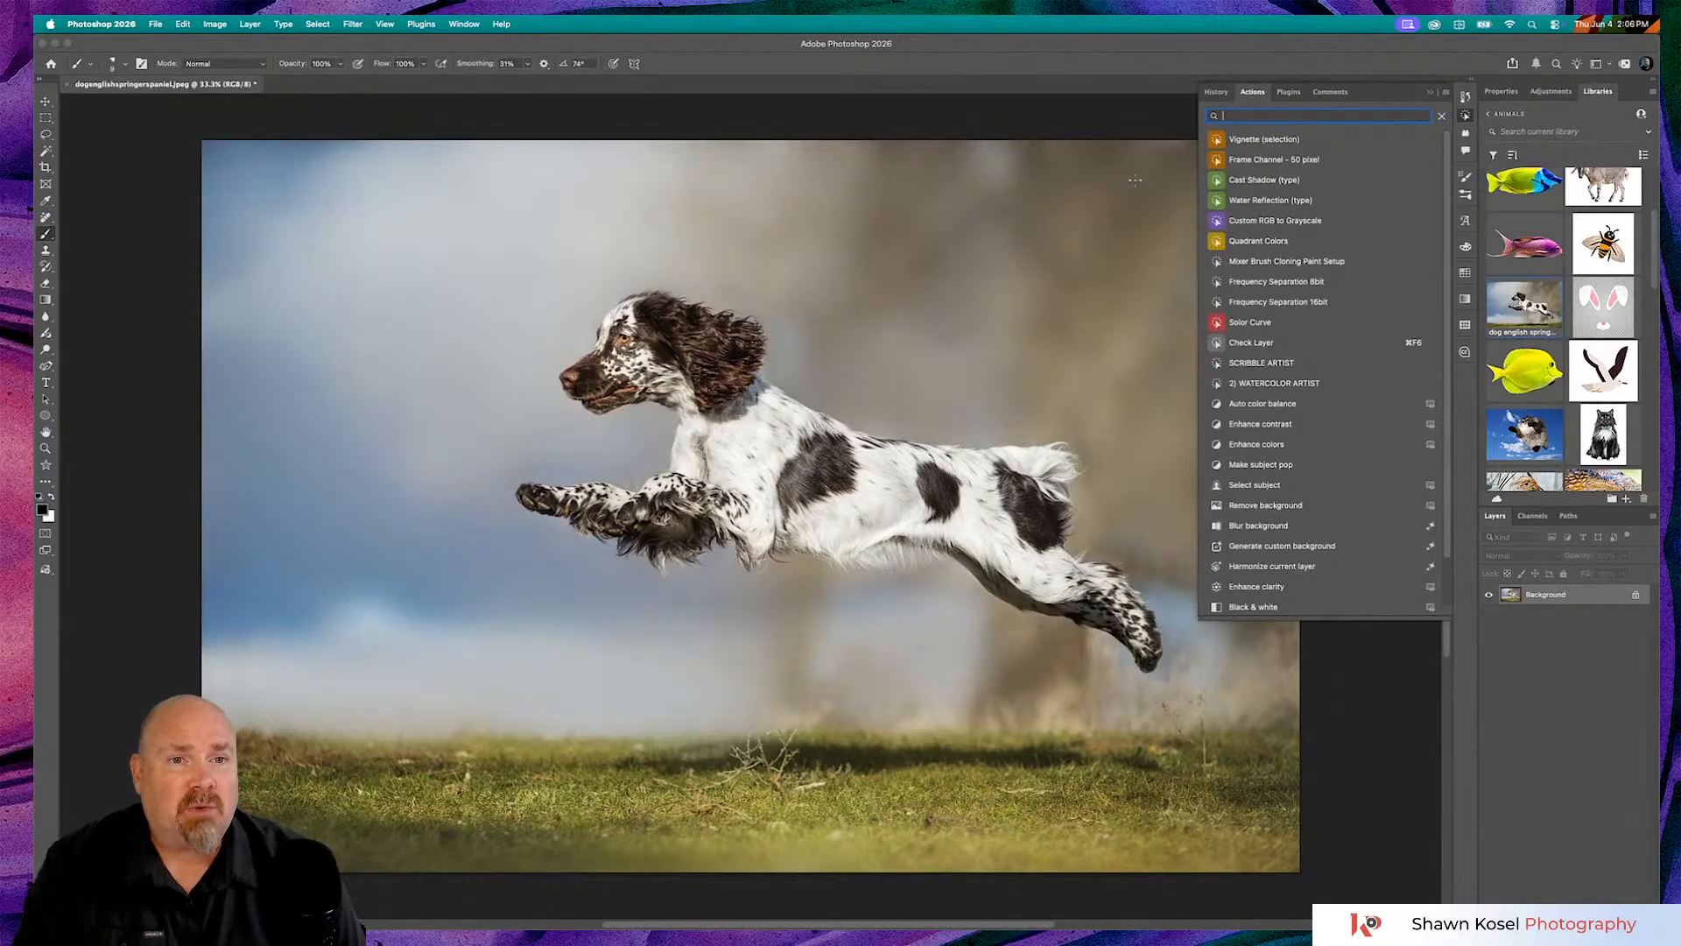
pyautogui.click(1441, 115)
# - Run the Enhance colors action on the dog photo and show the properties of its adjustment layer
pyautogui.scroll(-3, 1312, 271)
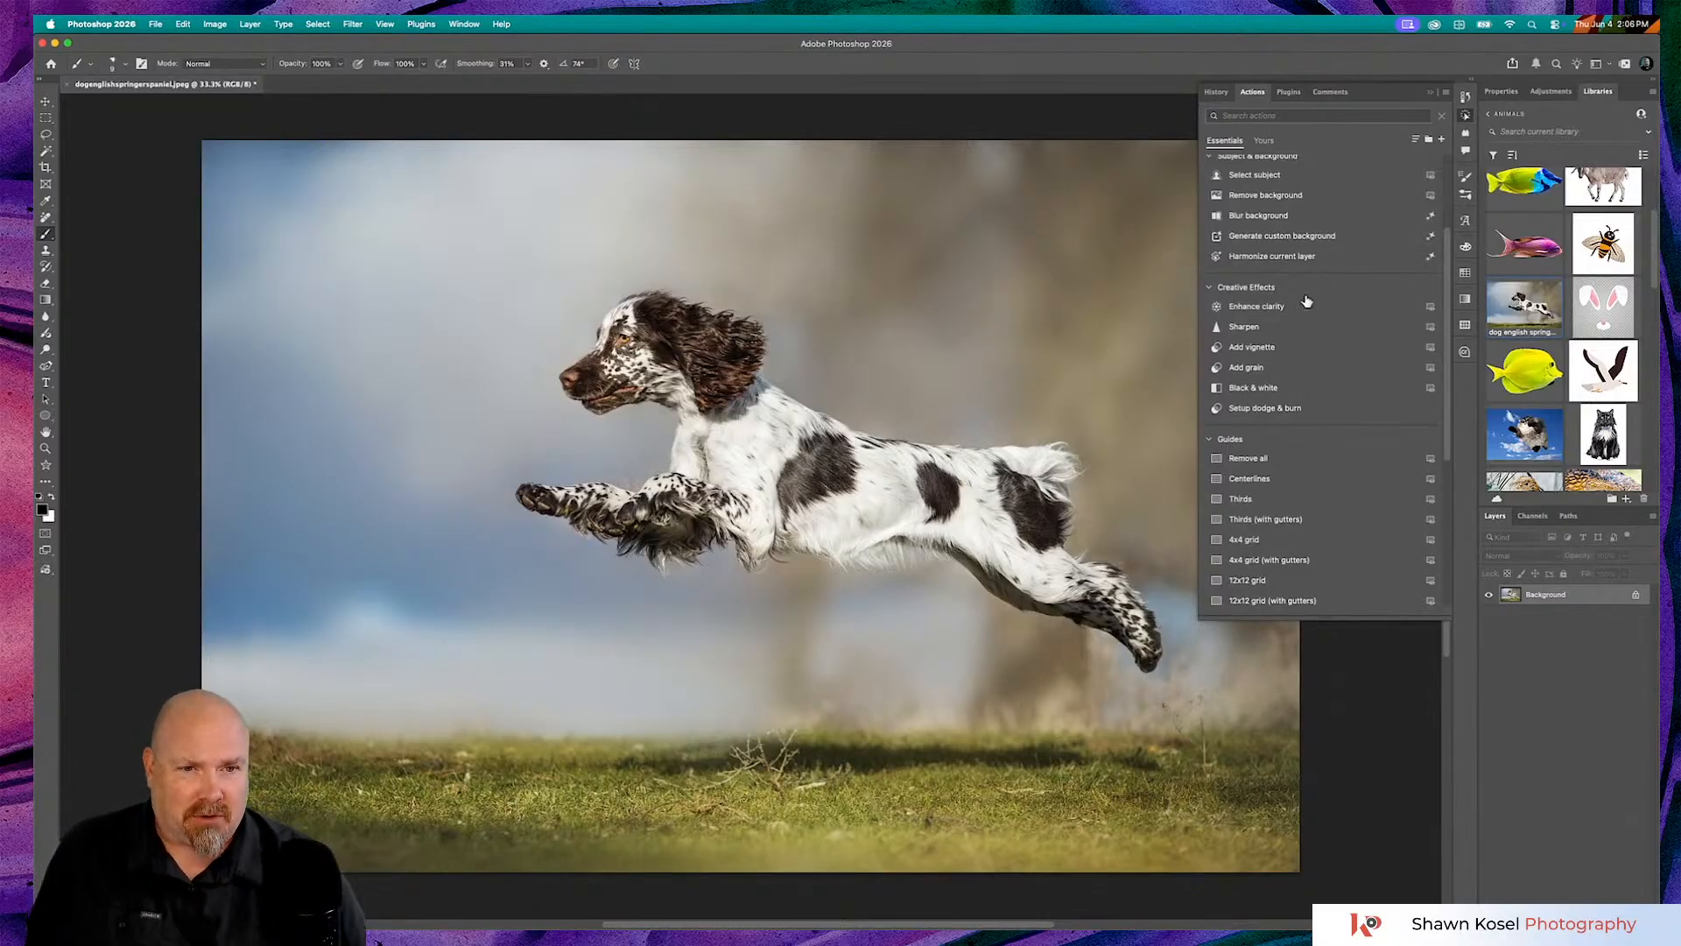
pyautogui.click(1308, 328)
pyautogui.scroll(3, 1288, 259)
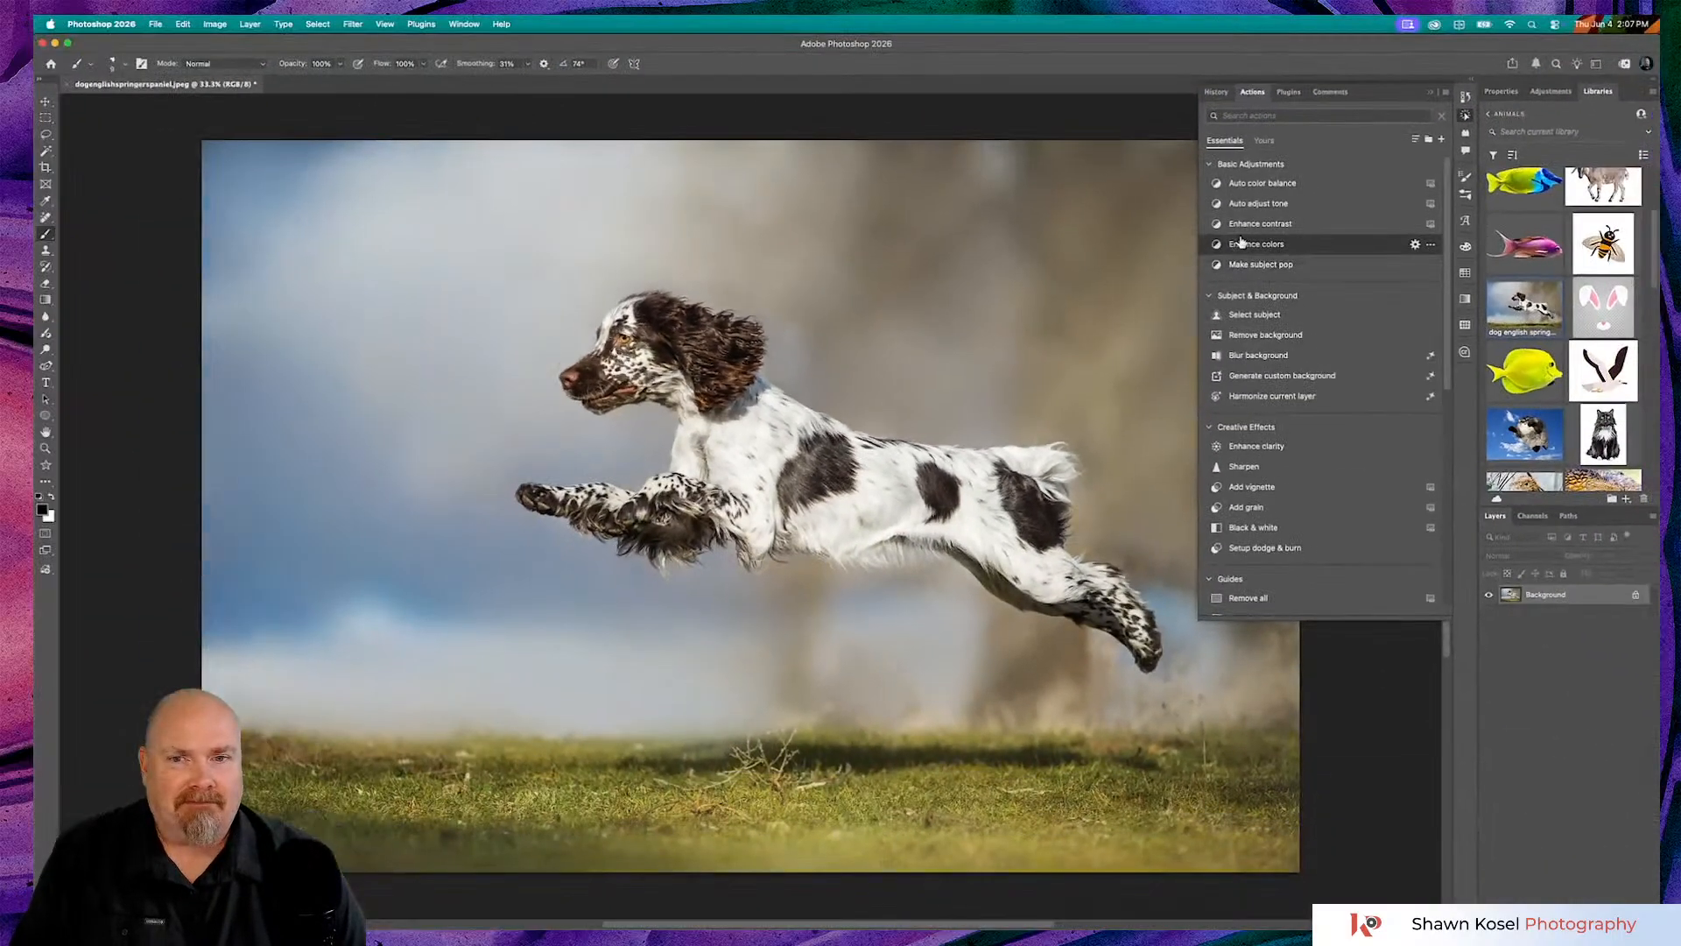
pyautogui.click(1256, 245)
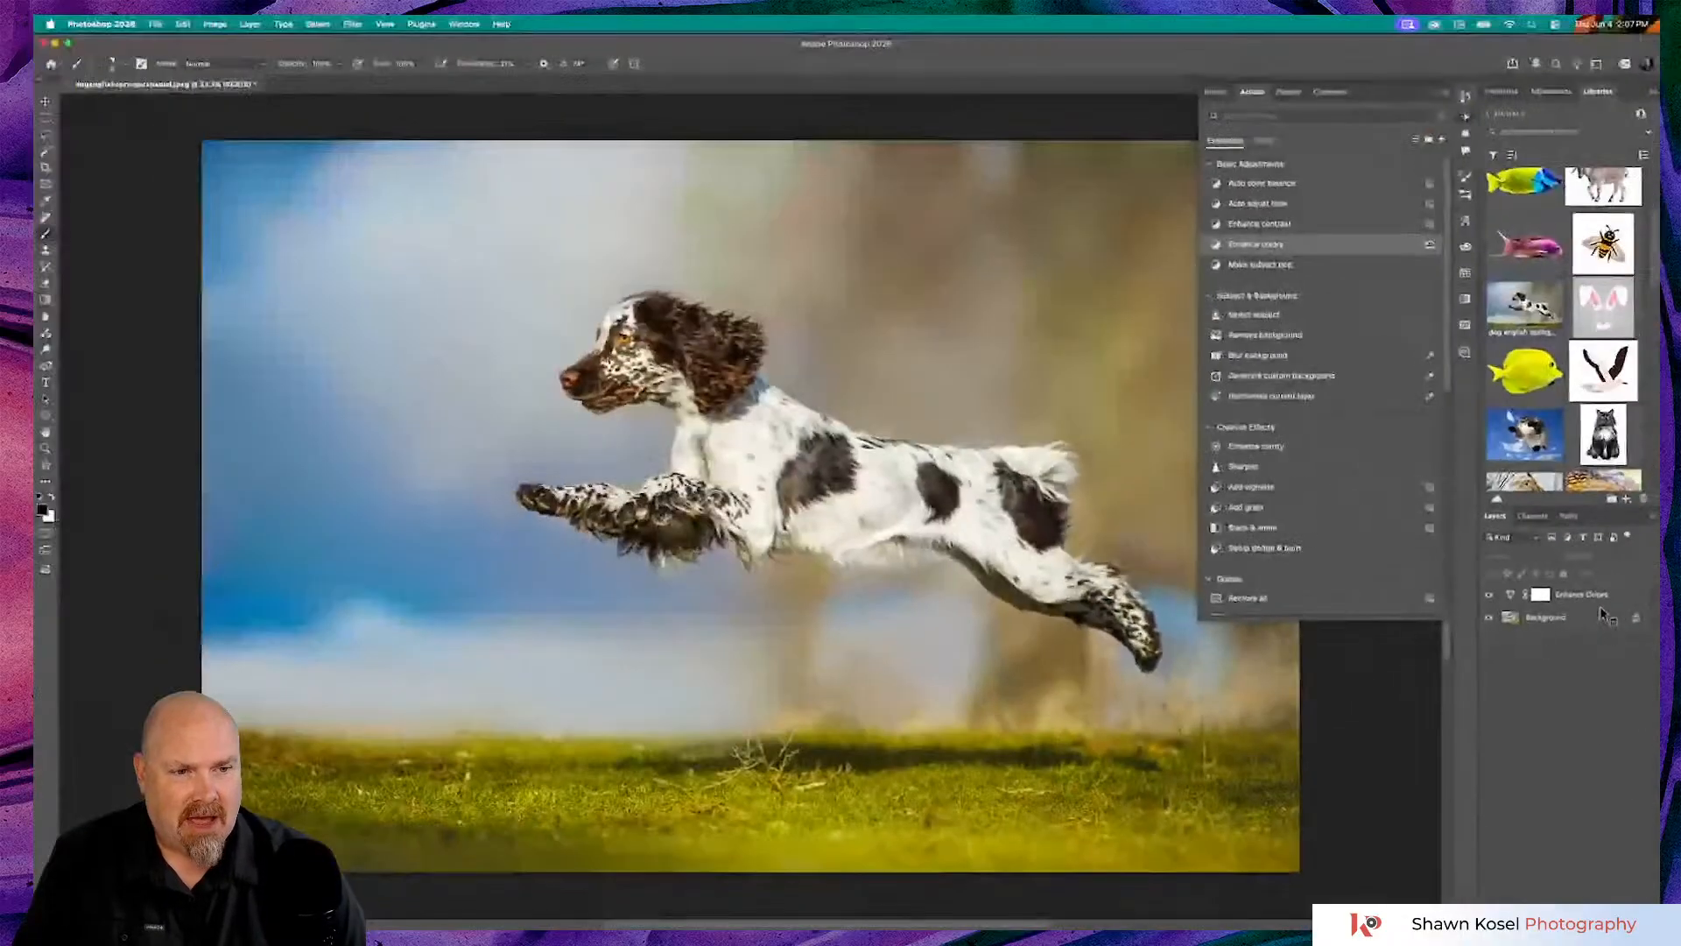
pyautogui.click(1509, 595)
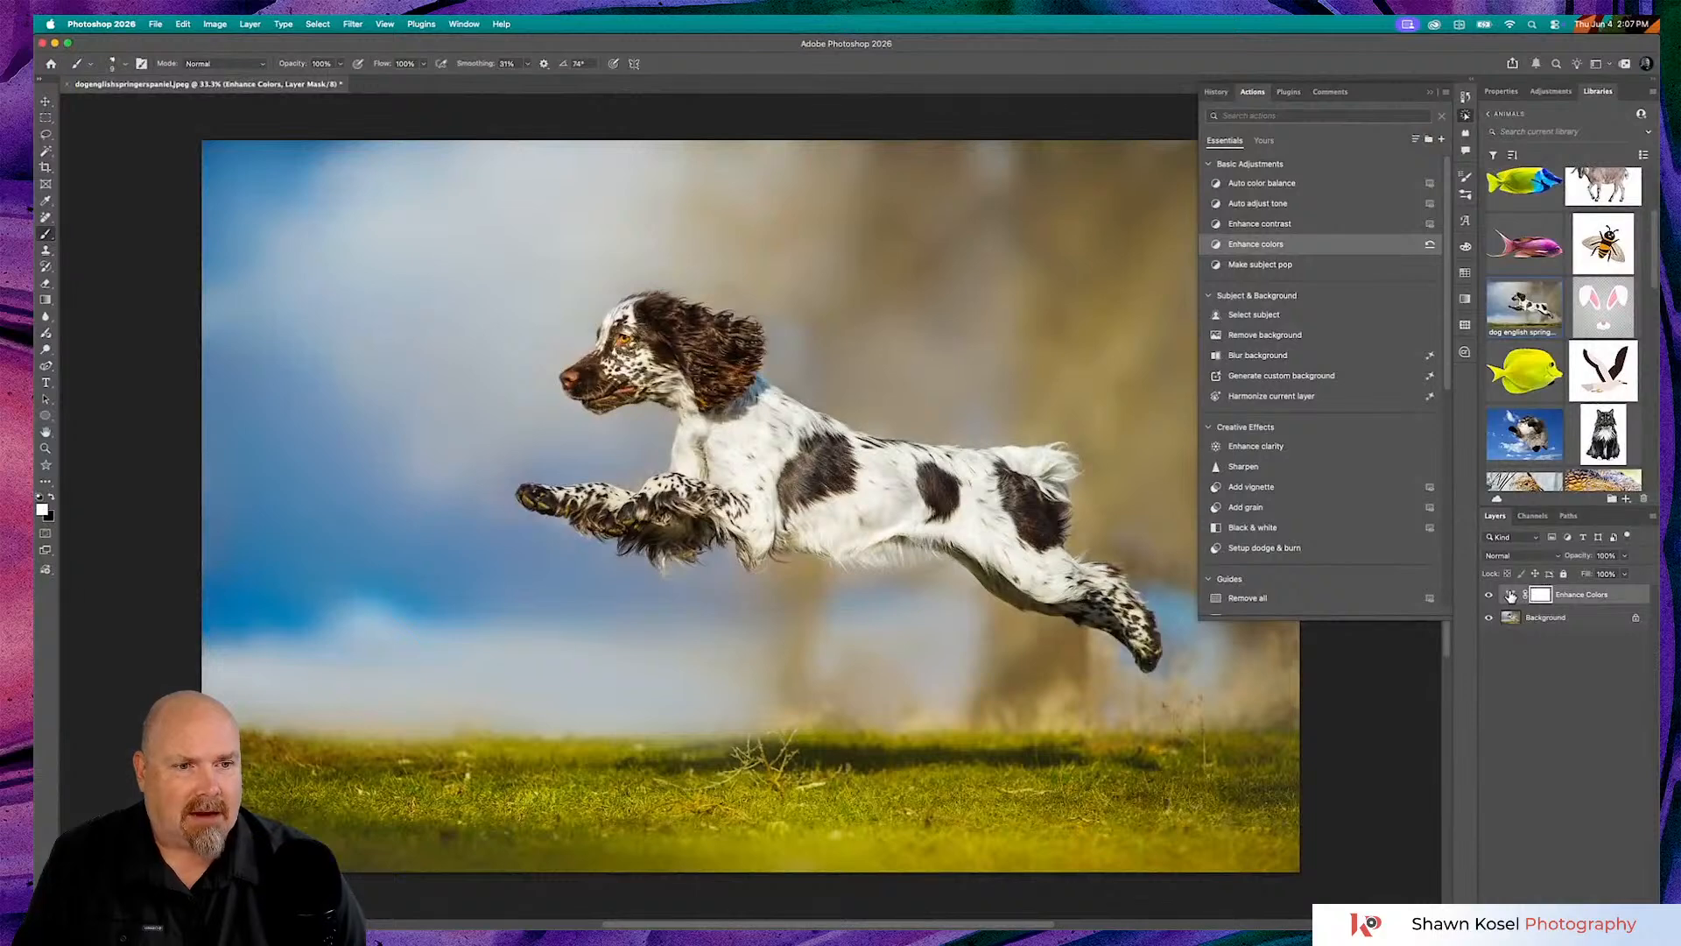
pyautogui.click(1500, 91)
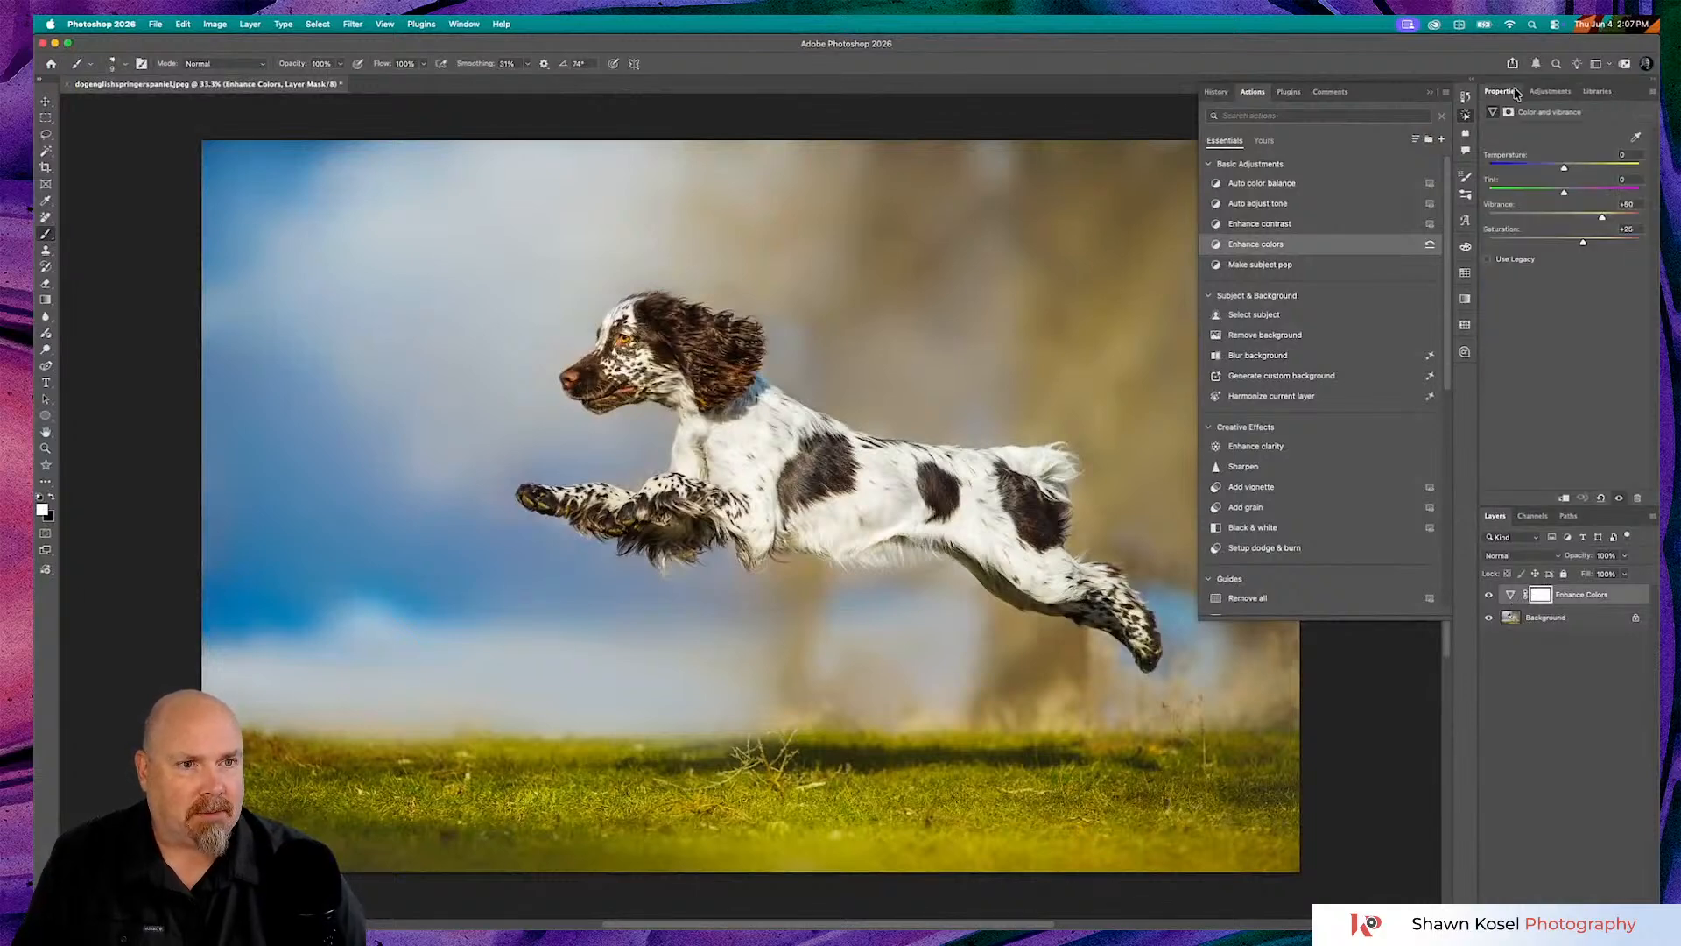
pyautogui.click(1509, 595)
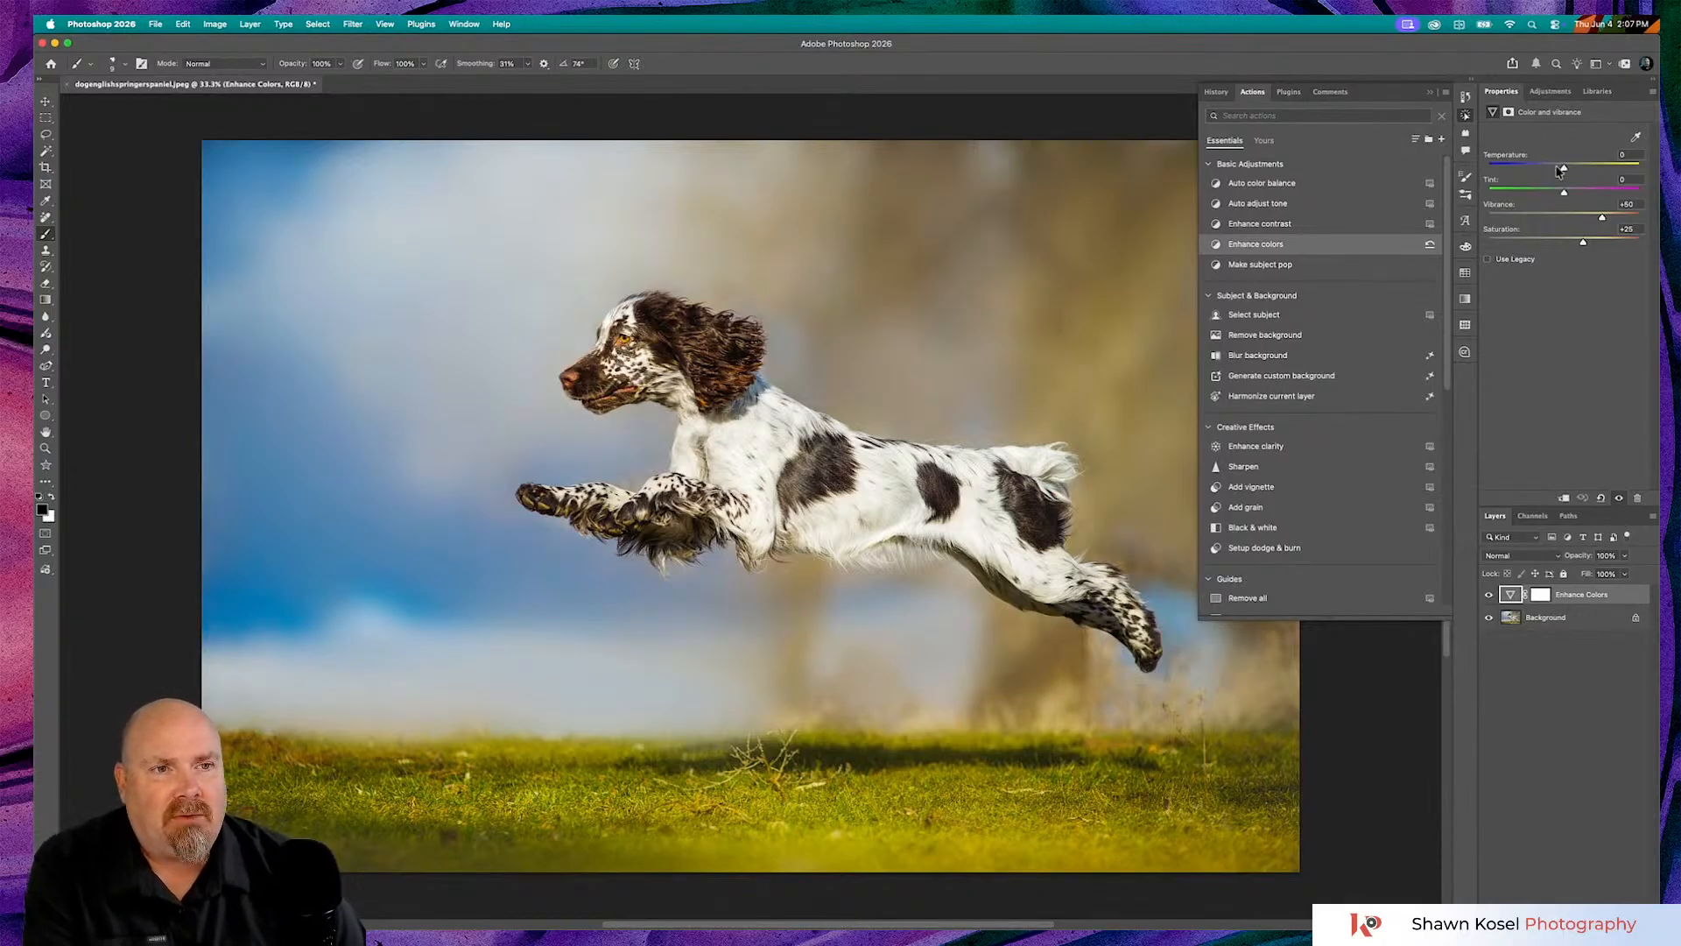
# - Try temperature -50 and tint +38 with lower vibrance and higher saturation on the Enhance Colors layer, and delete that layer
pyautogui.moveTo(1565, 169); pyautogui.dragTo(1636, 250)
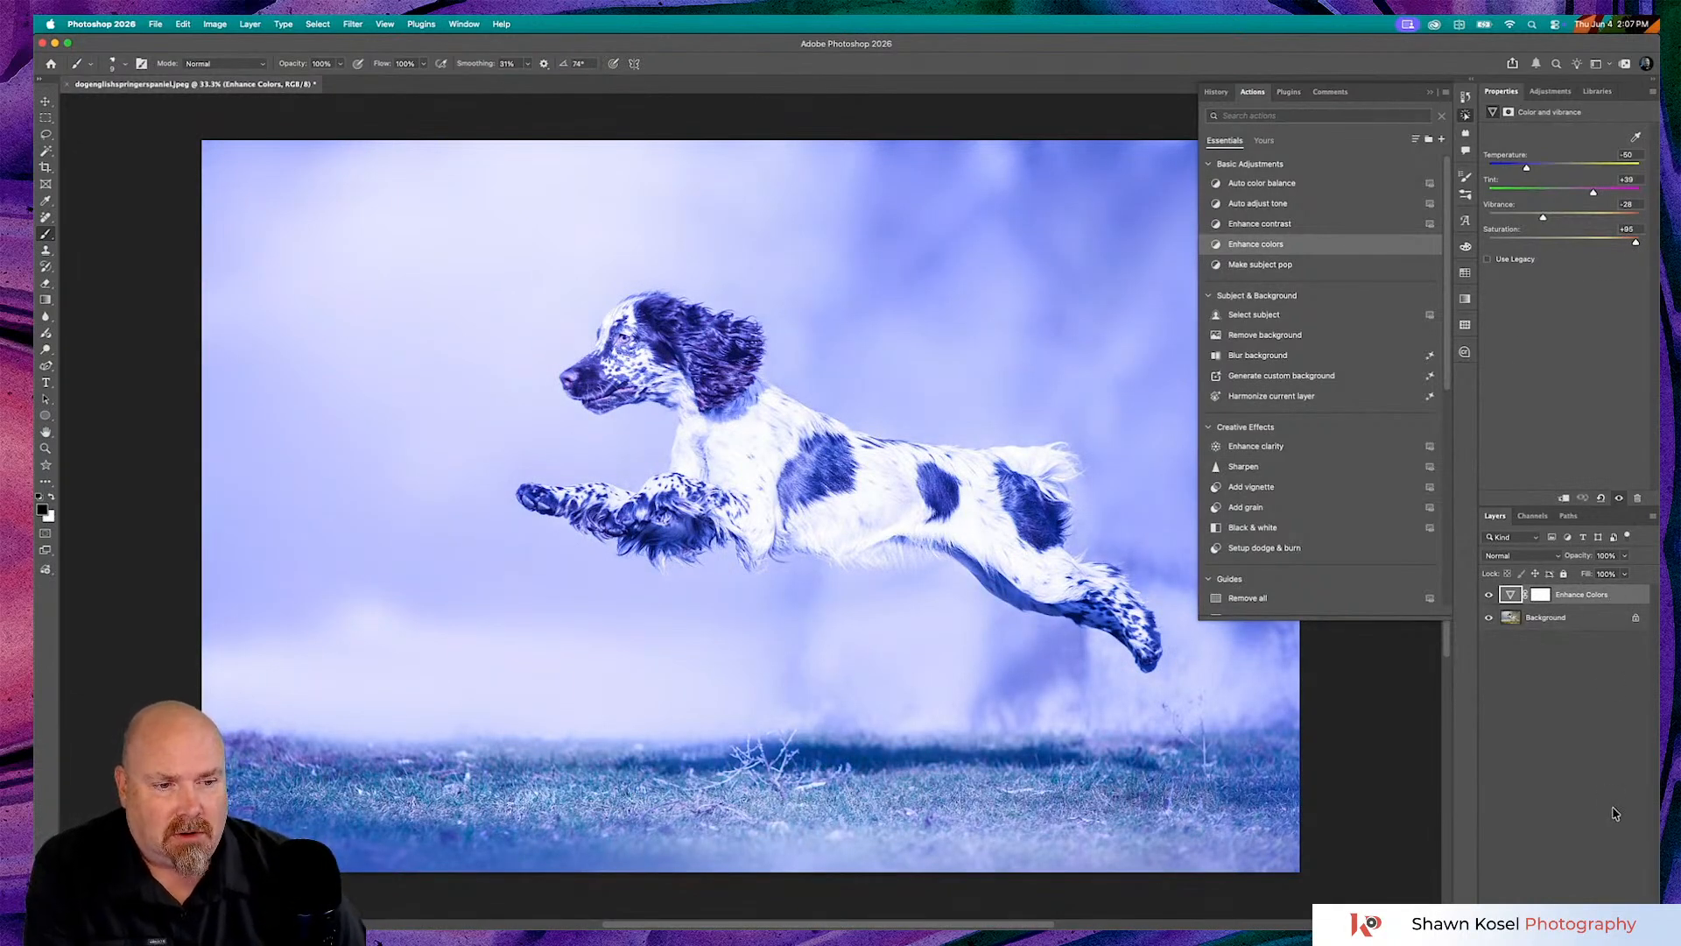
pyautogui.click(1637, 920)
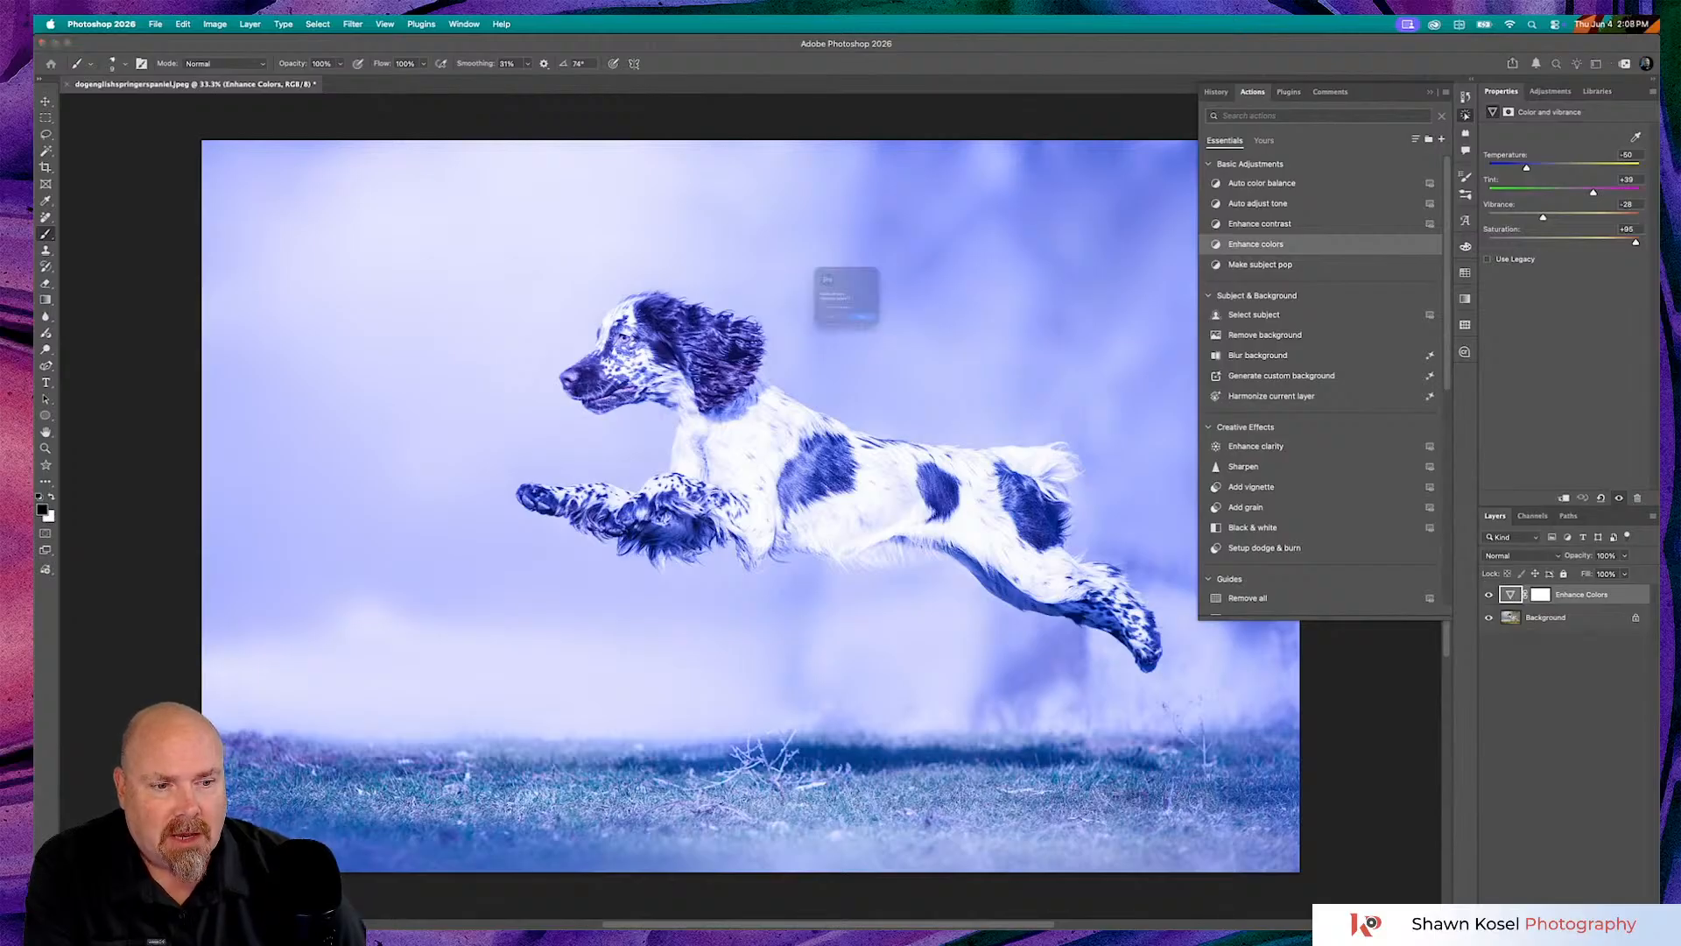
pyautogui.click(884, 349)
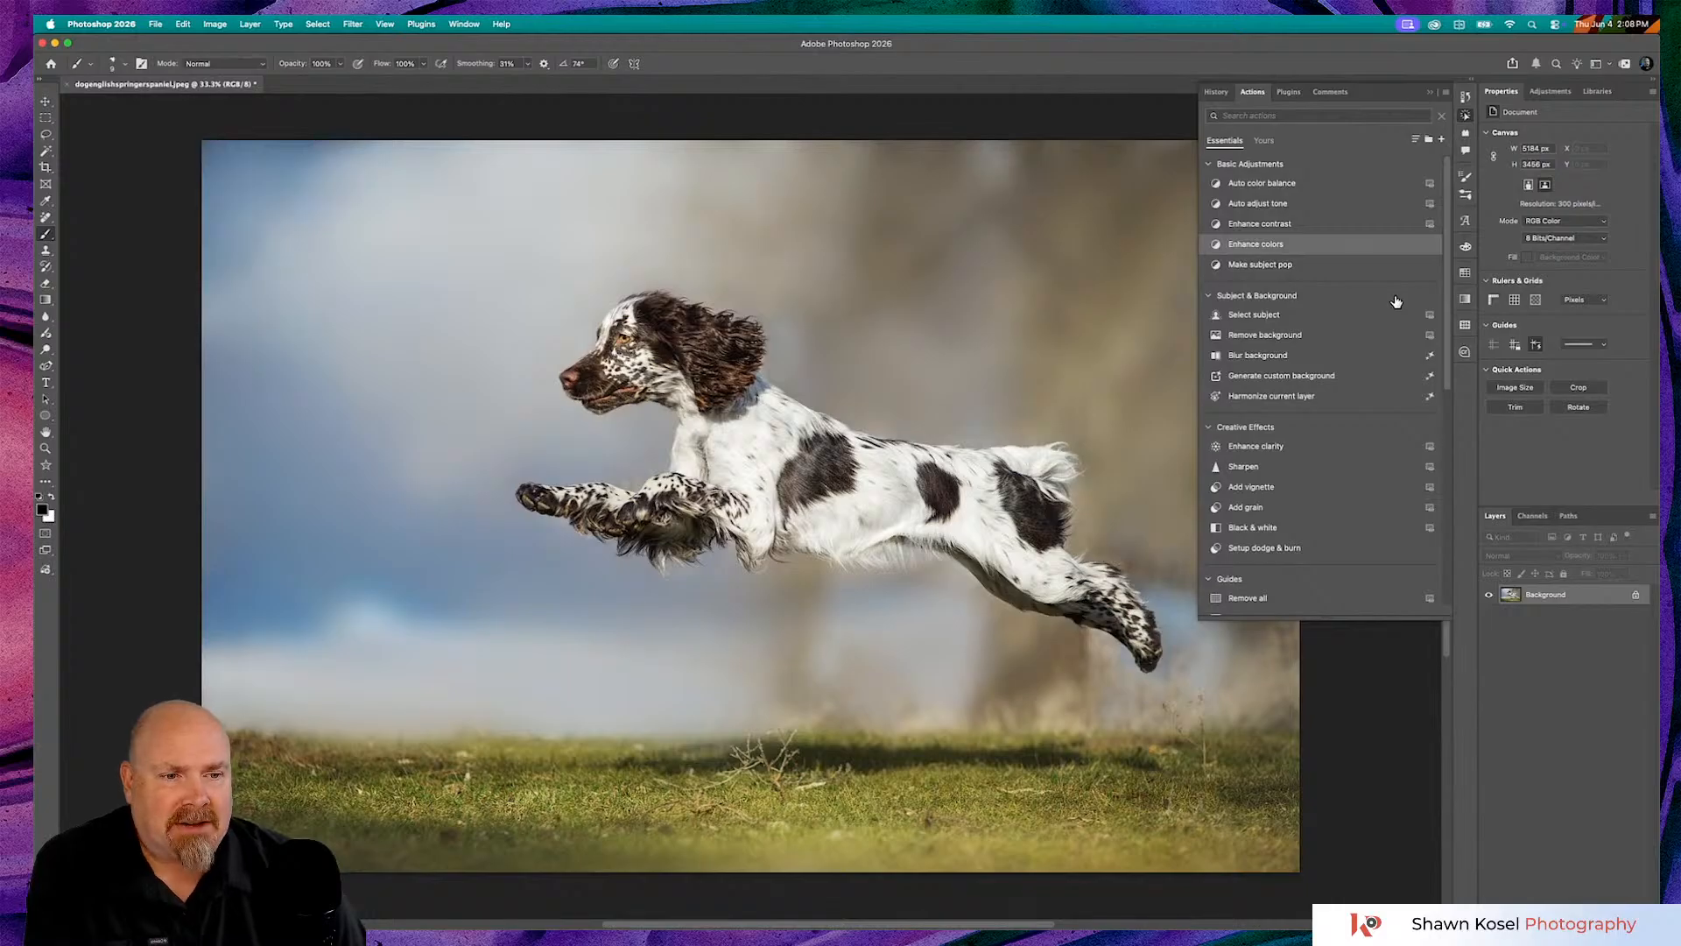
# - Search the actions for "add wolves" and clear the search to restore the Essentials list
pyautogui.click(1305, 115)
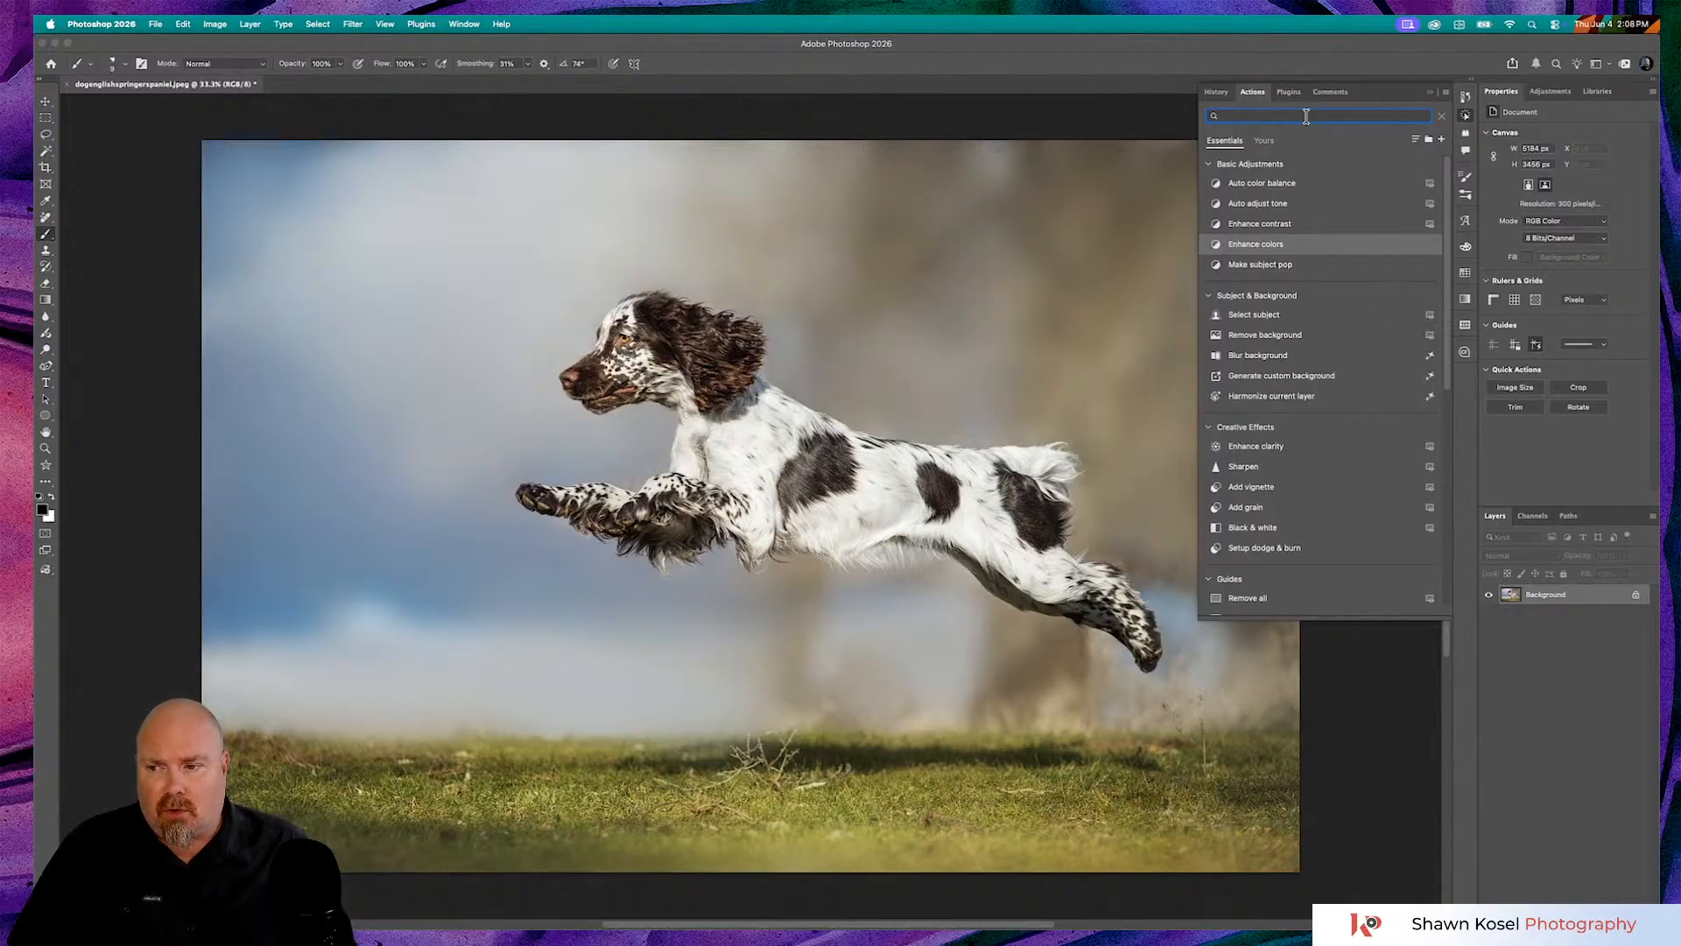
pyautogui.write('add wolves')
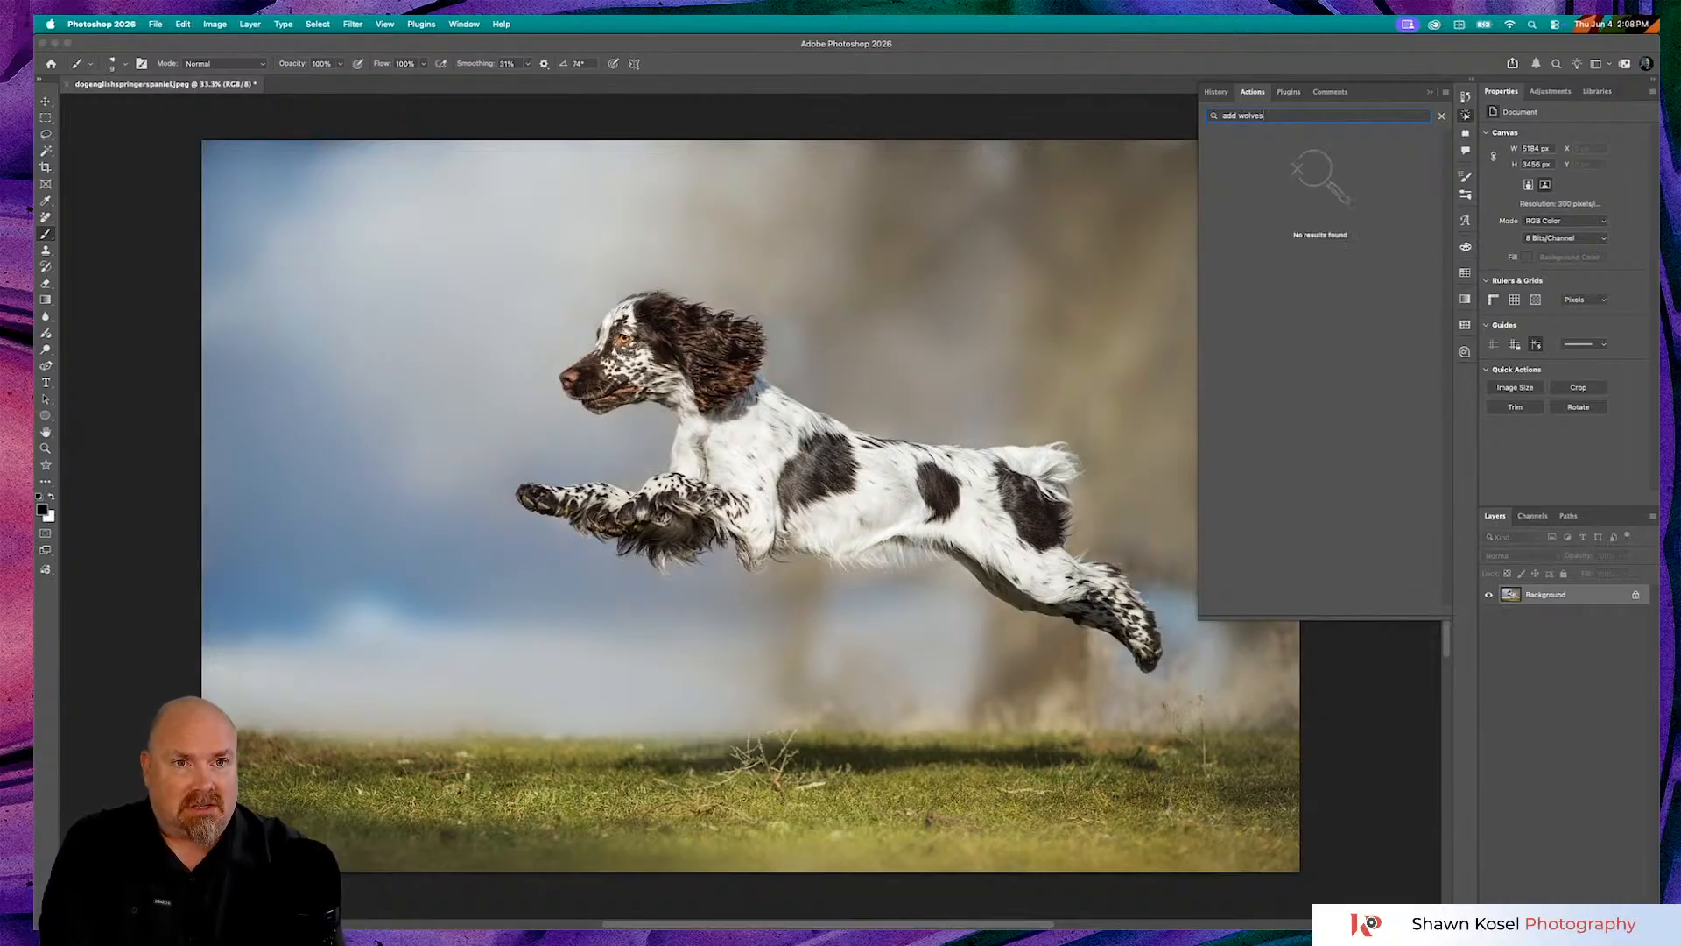
pyautogui.press('super+a')
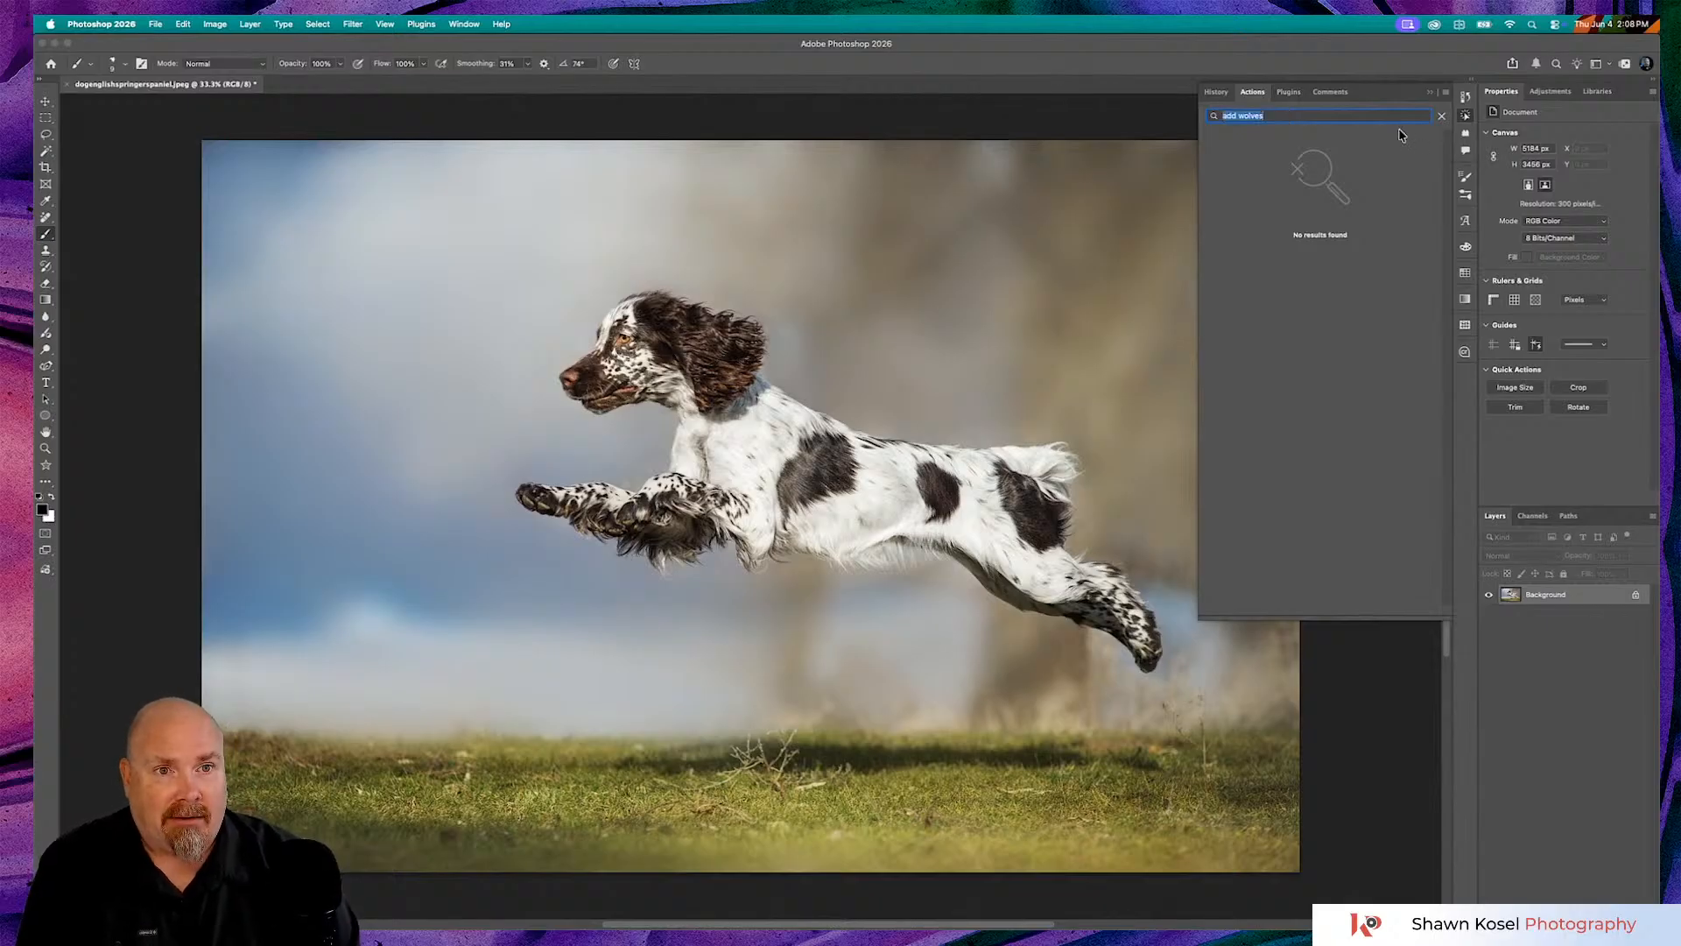
pyautogui.press('BackSpace')
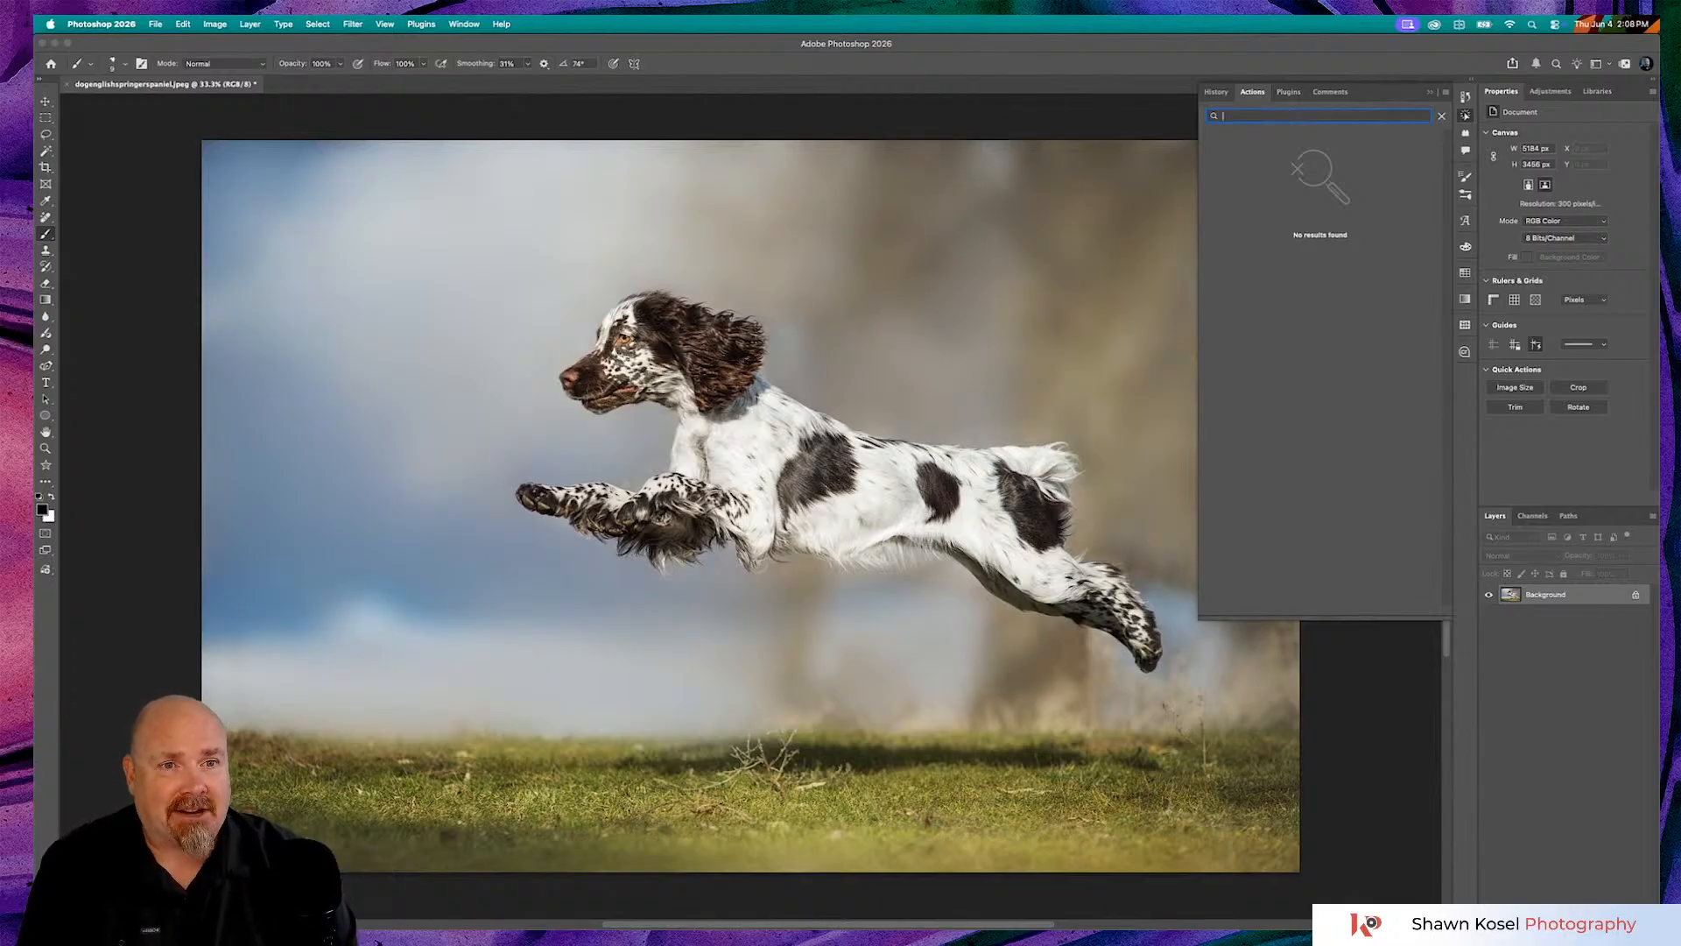
pyautogui.click(1442, 117)
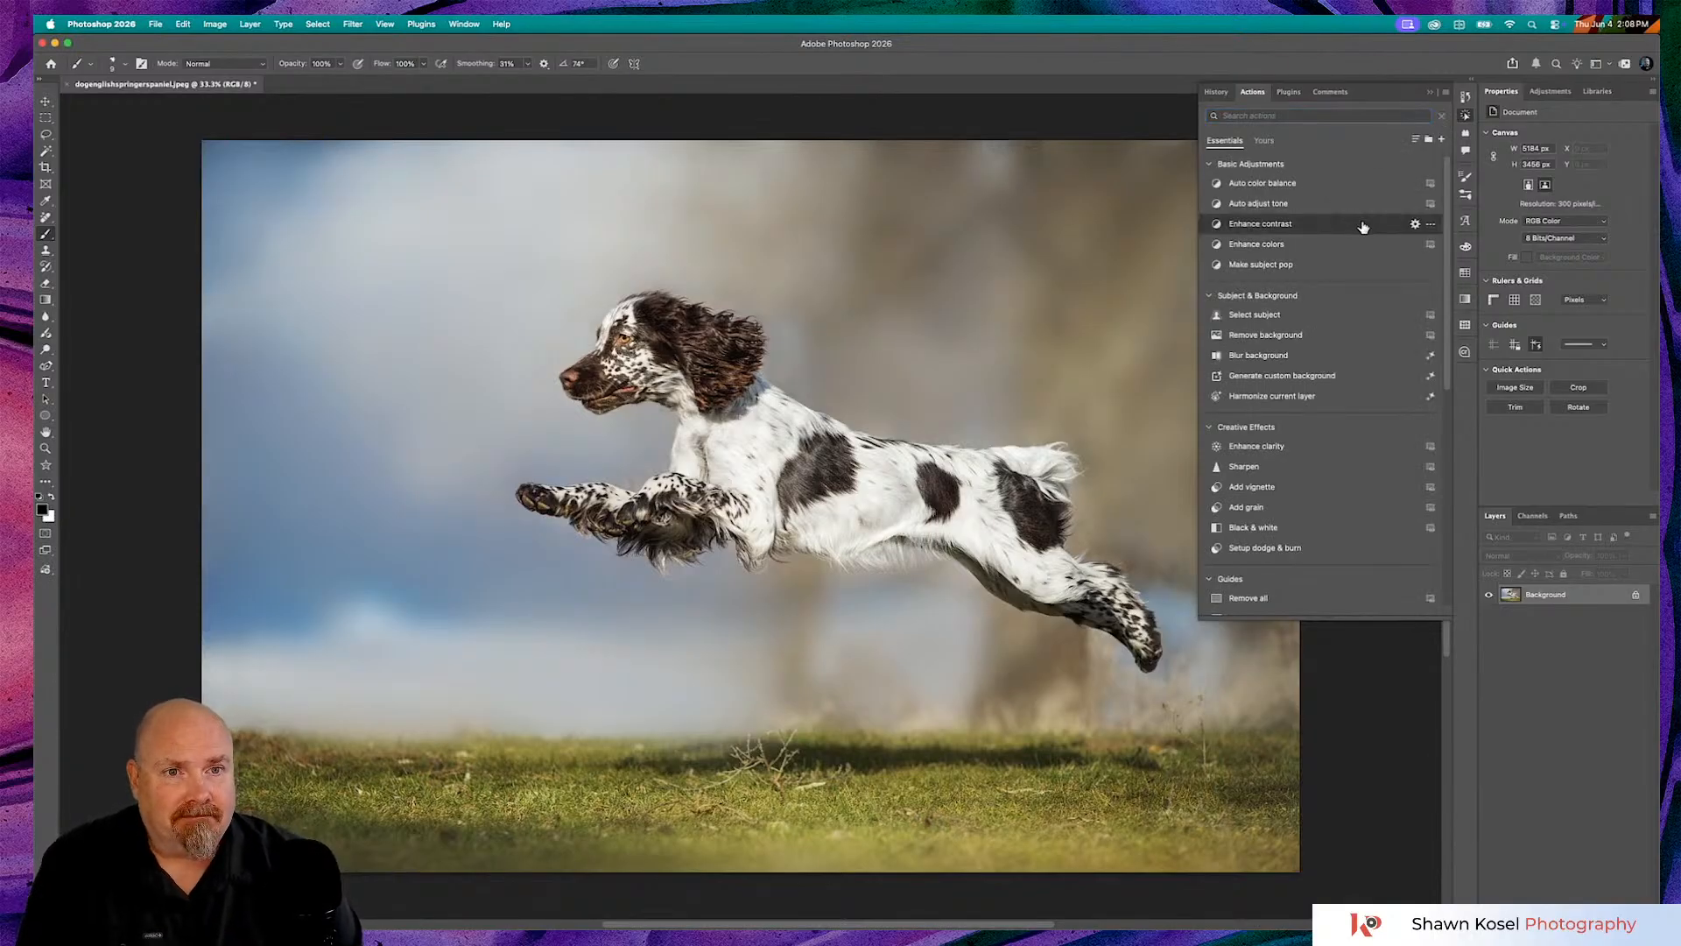
# - Preview the Add vignette action on the dog photo and view its options for editing, playing and applying to subject or background
pyautogui.scroll(-3, 1307, 182)
pyautogui.scroll(3, 1307, 182)
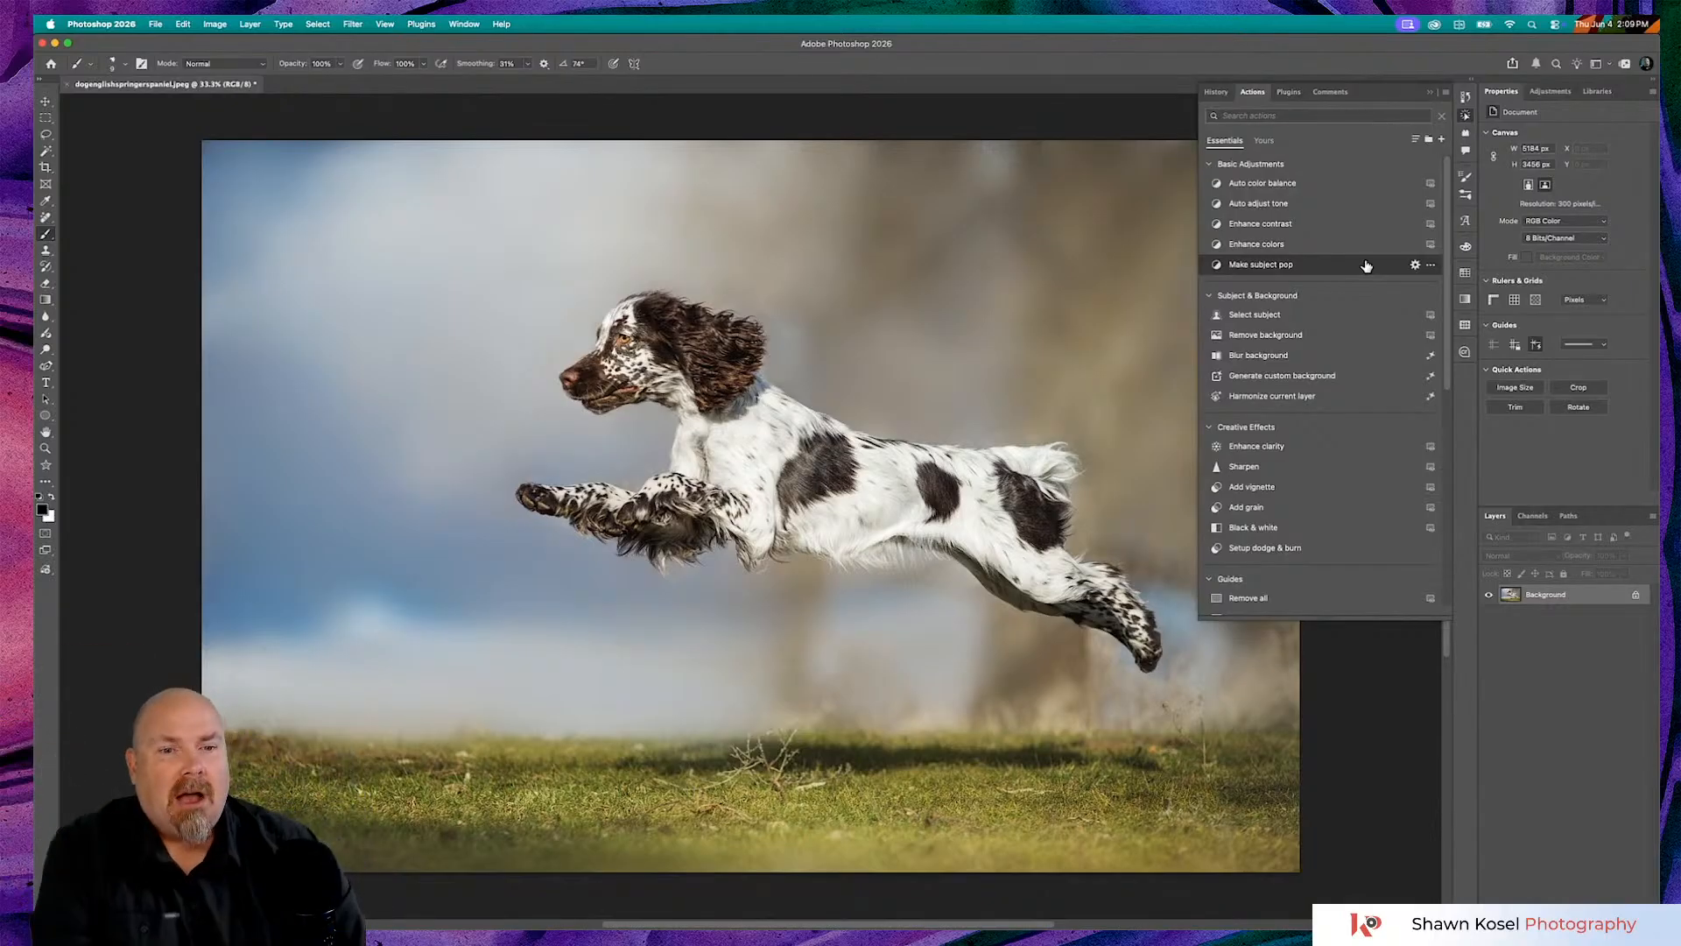
pyautogui.scroll(-5, 1340, 280)
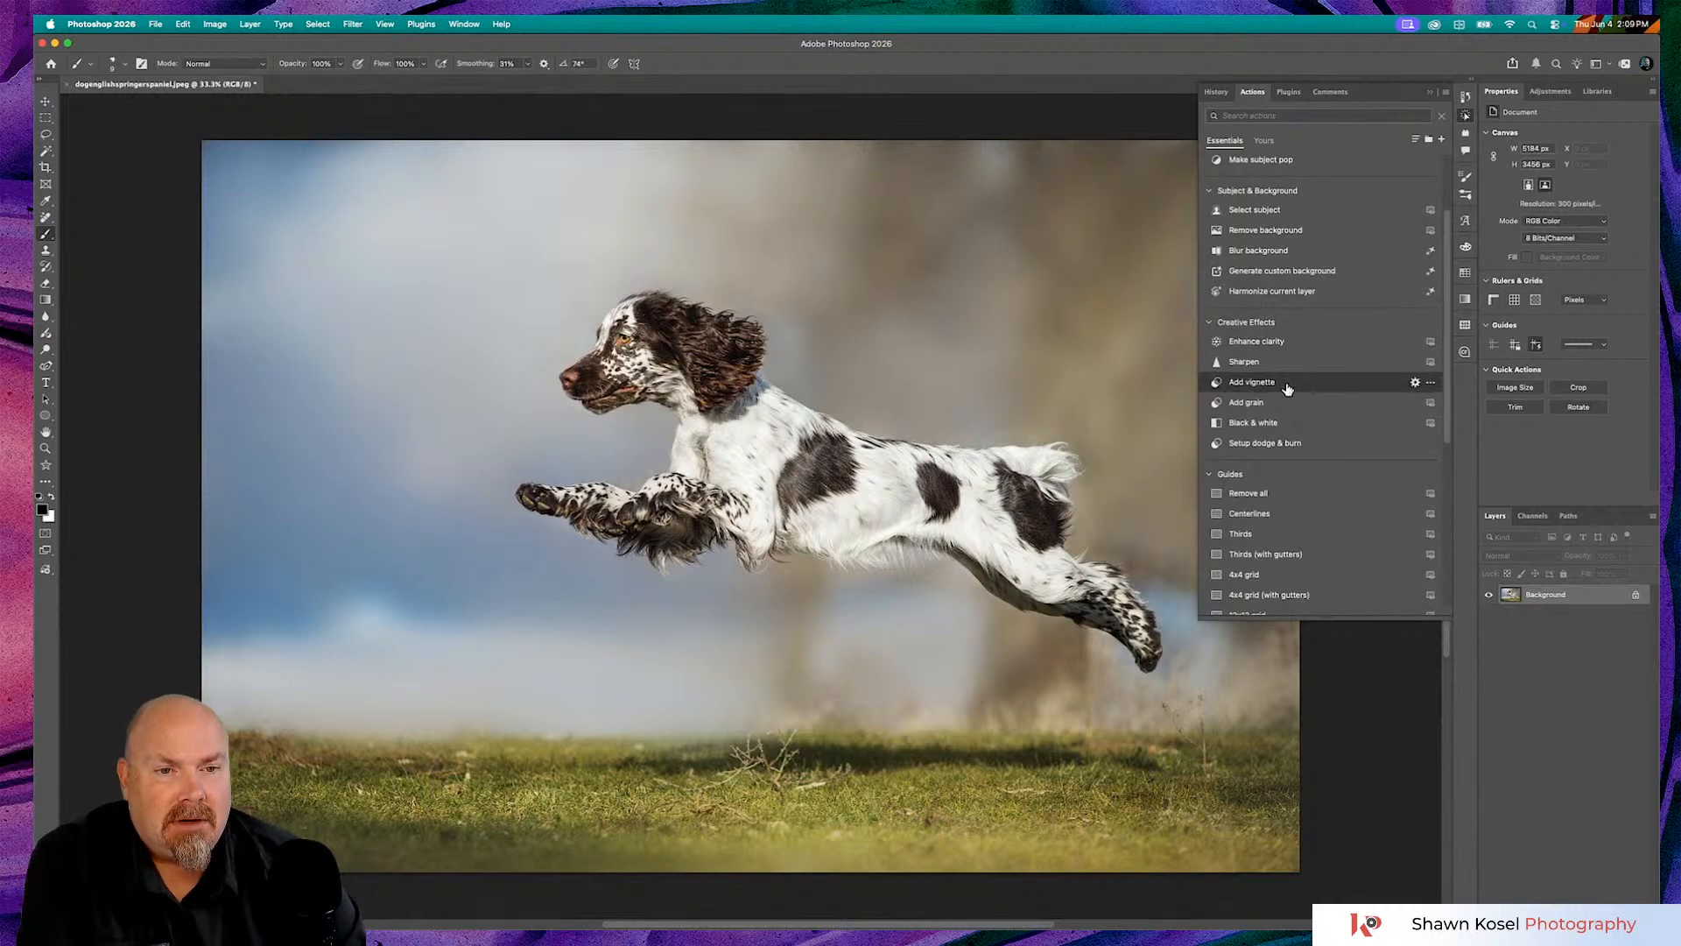
pyautogui.click(1287, 385)
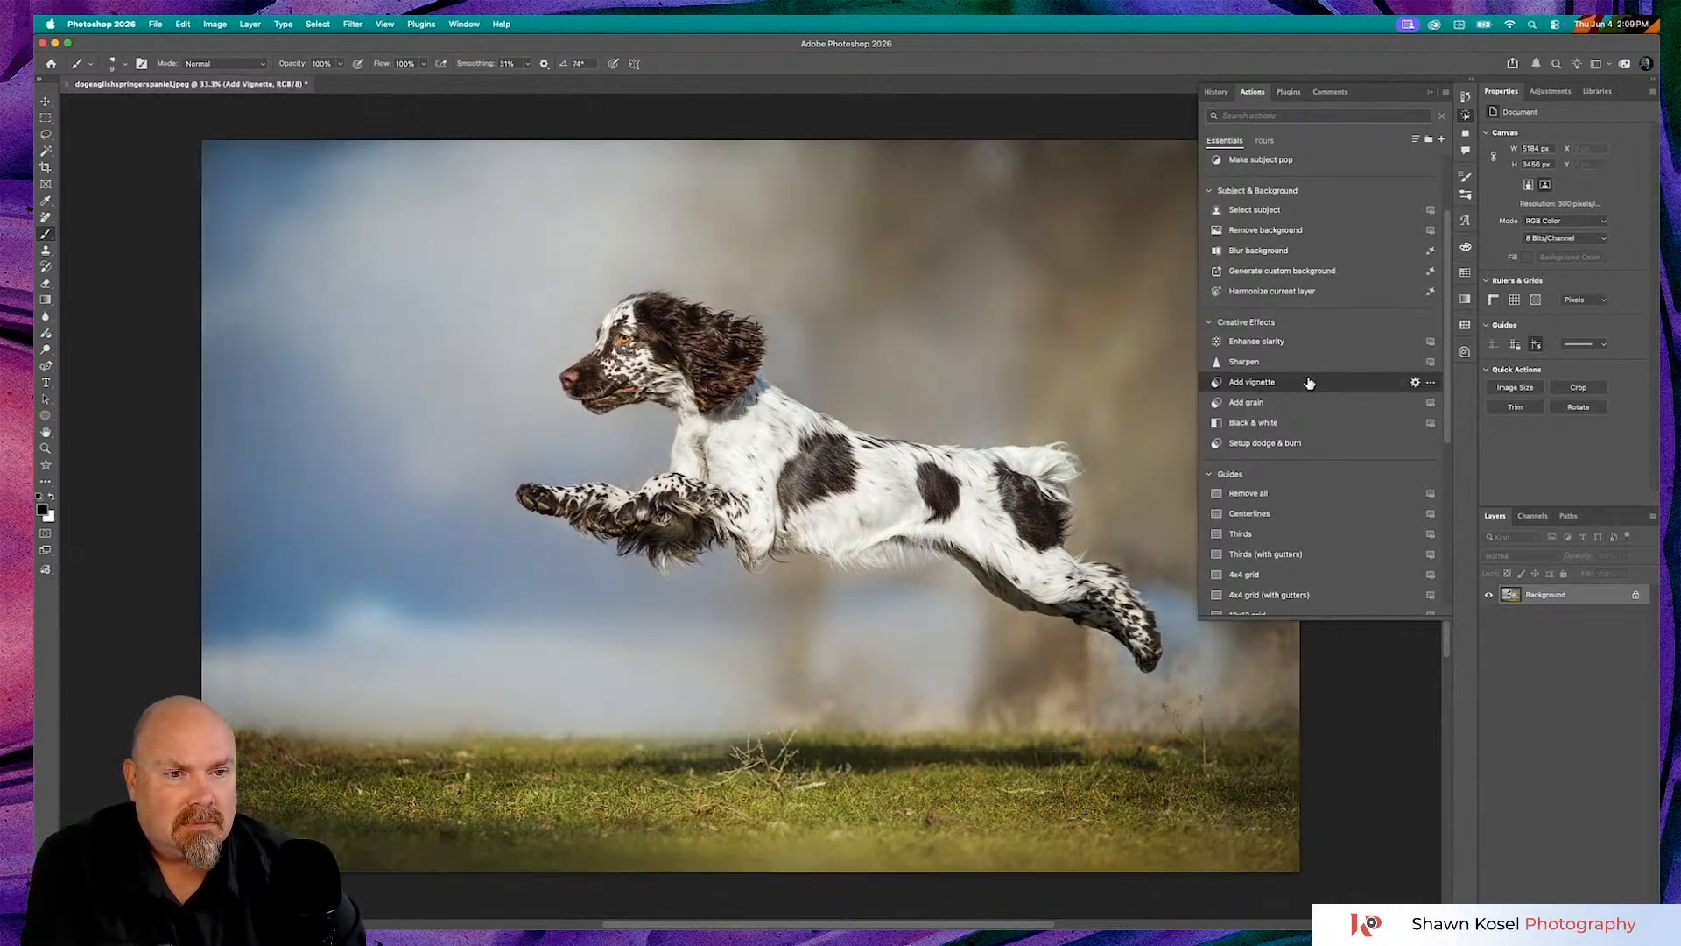
pyautogui.click(1431, 382)
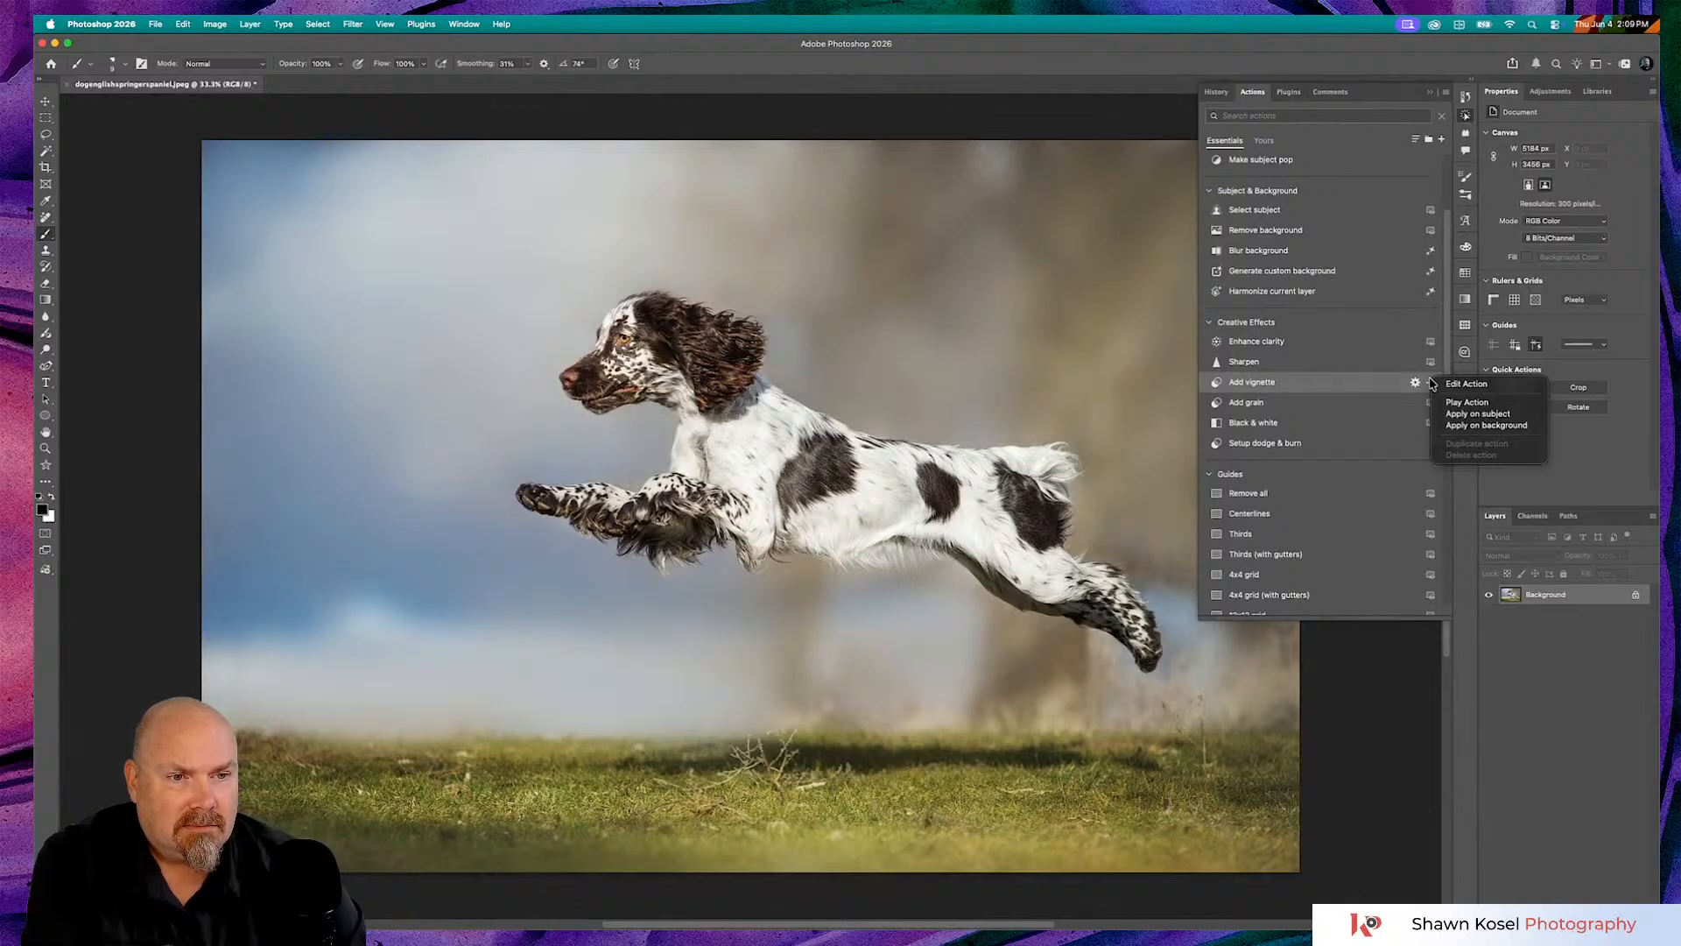
pyautogui.click(1363, 387)
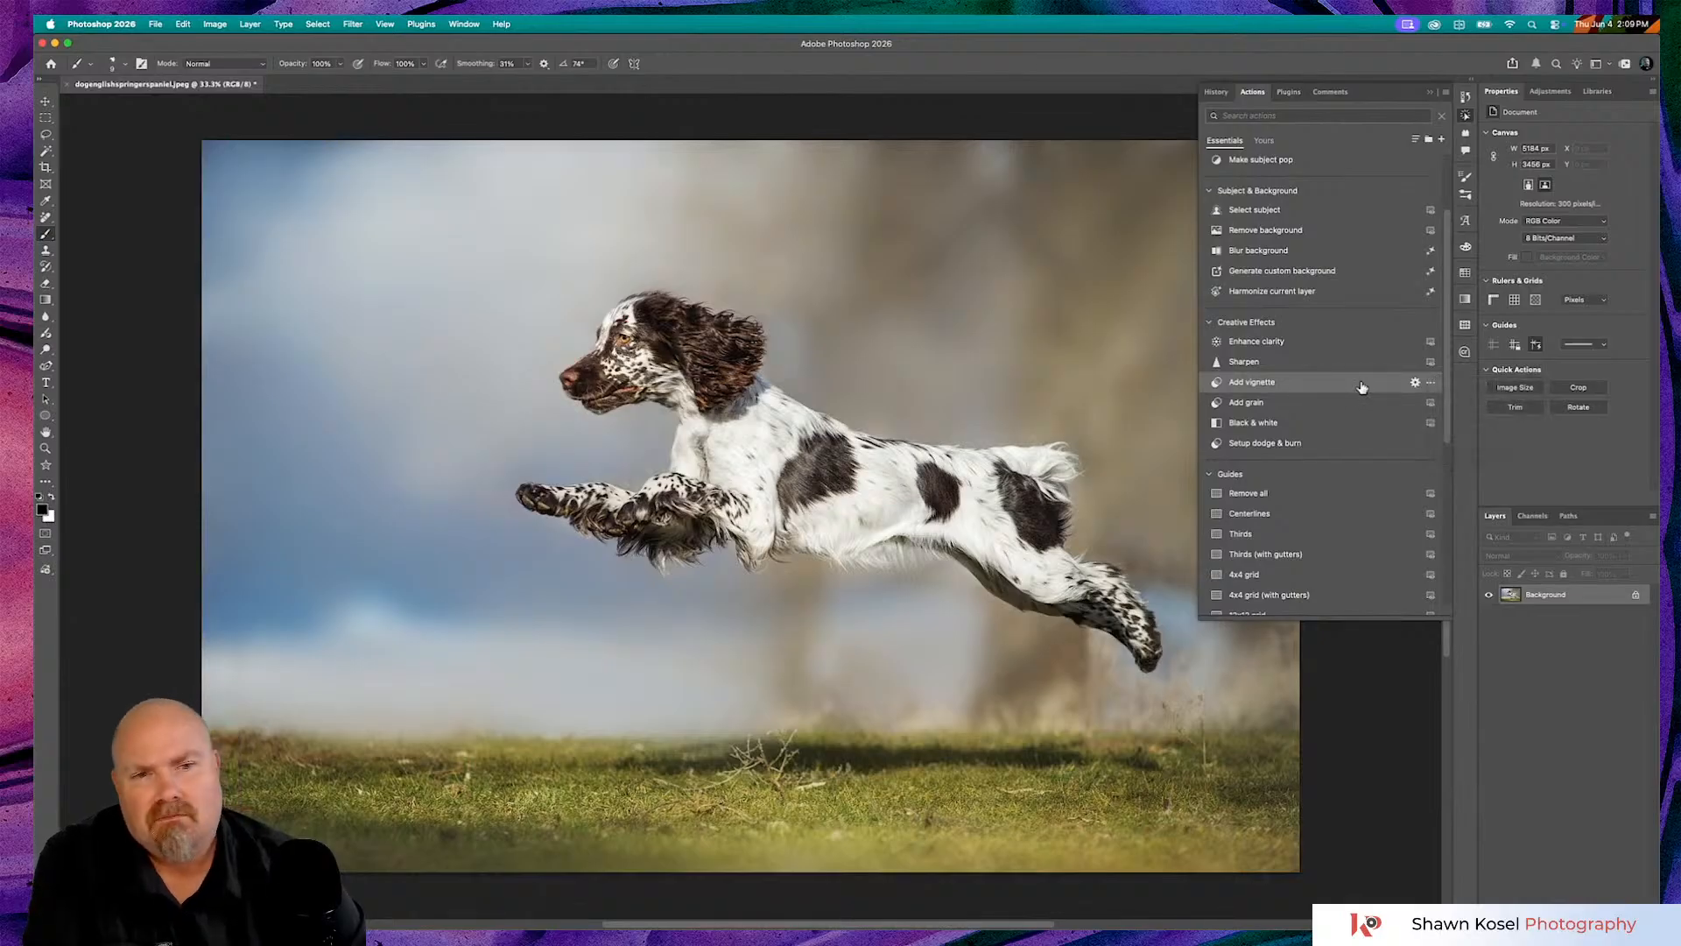
pyautogui.scroll(5, 1362, 387)
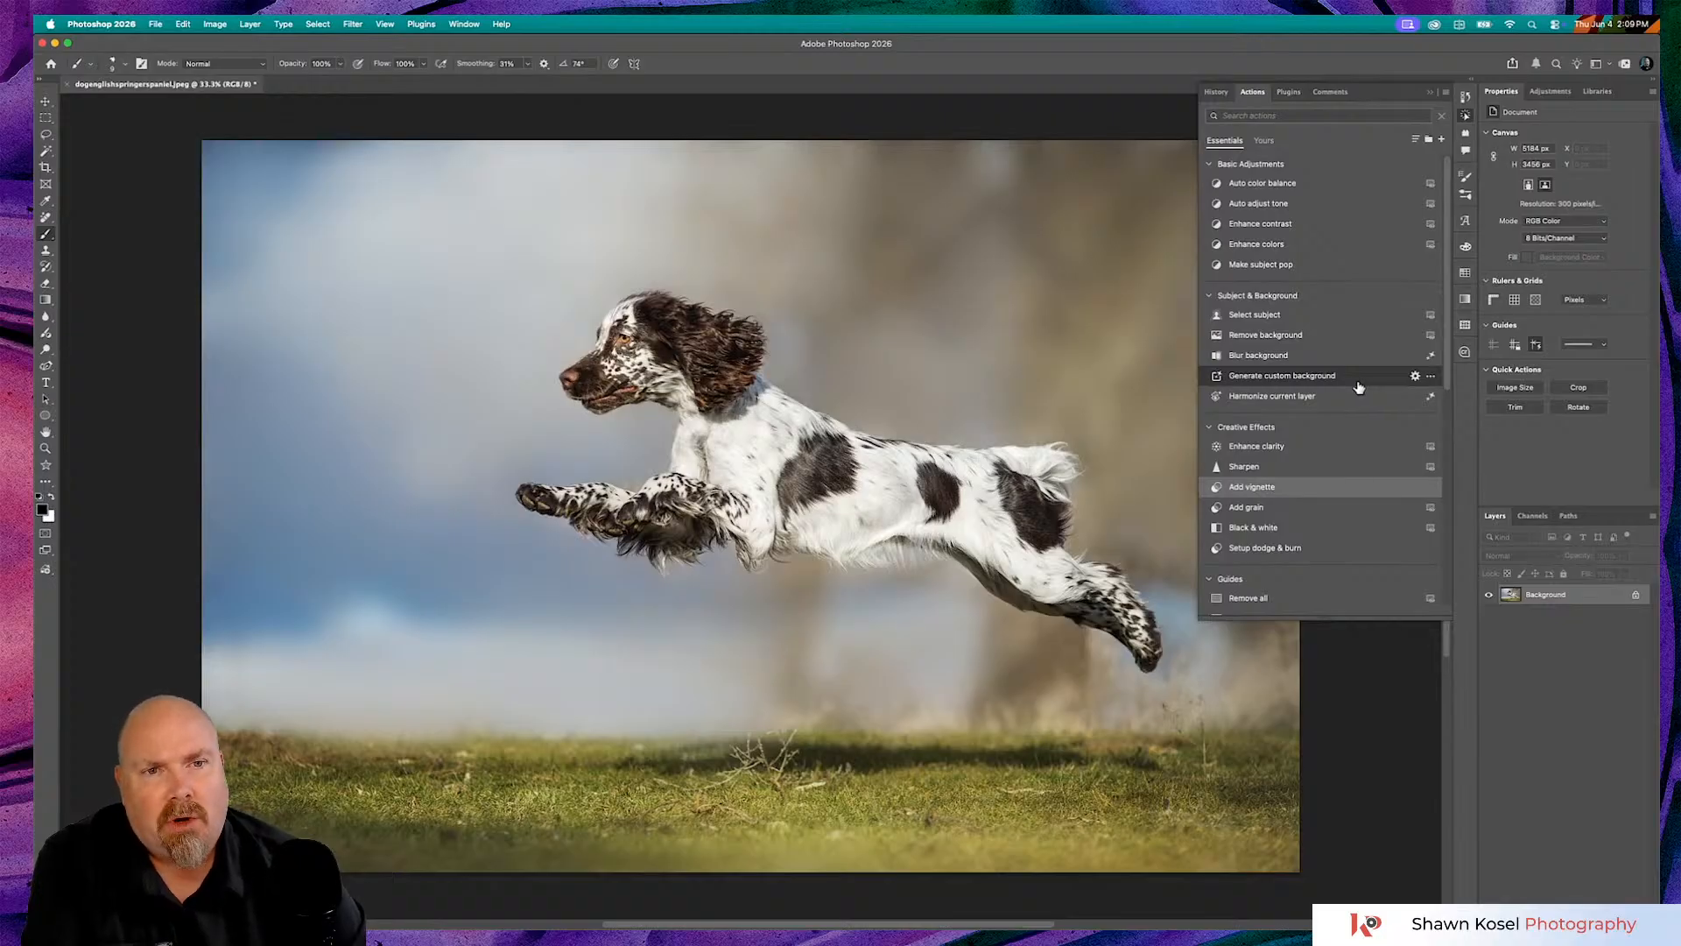
pyautogui.click(1347, 246)
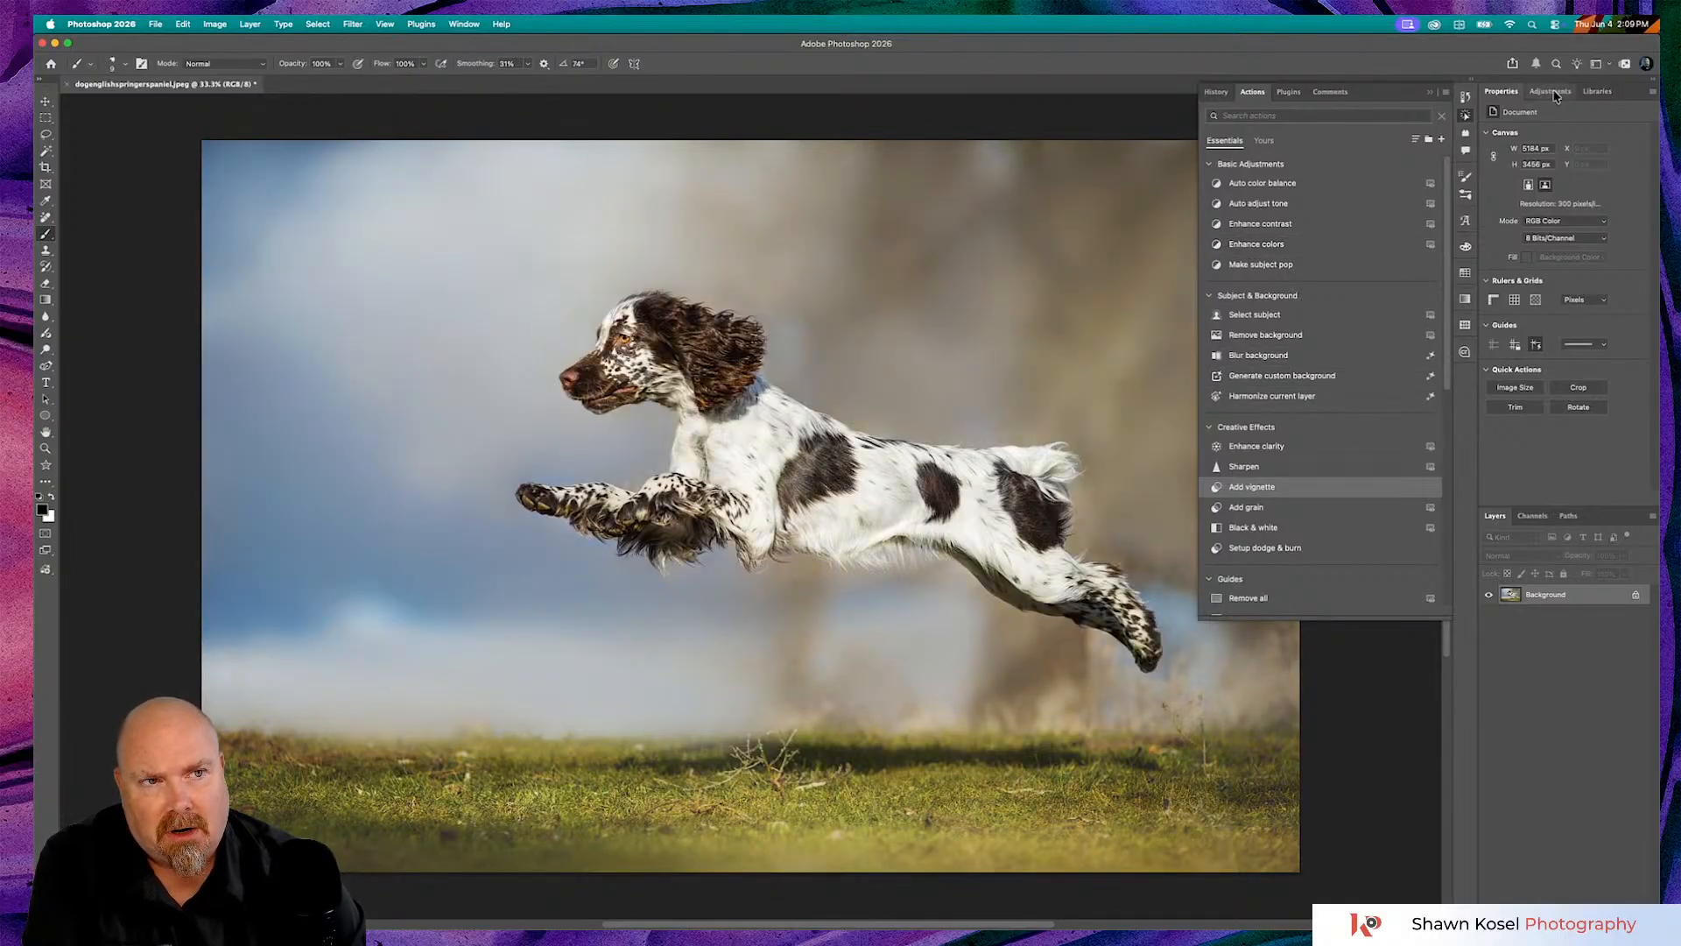
# - Open the shark photo with the diver from the Create Waves library for editing
pyautogui.click(1597, 91)
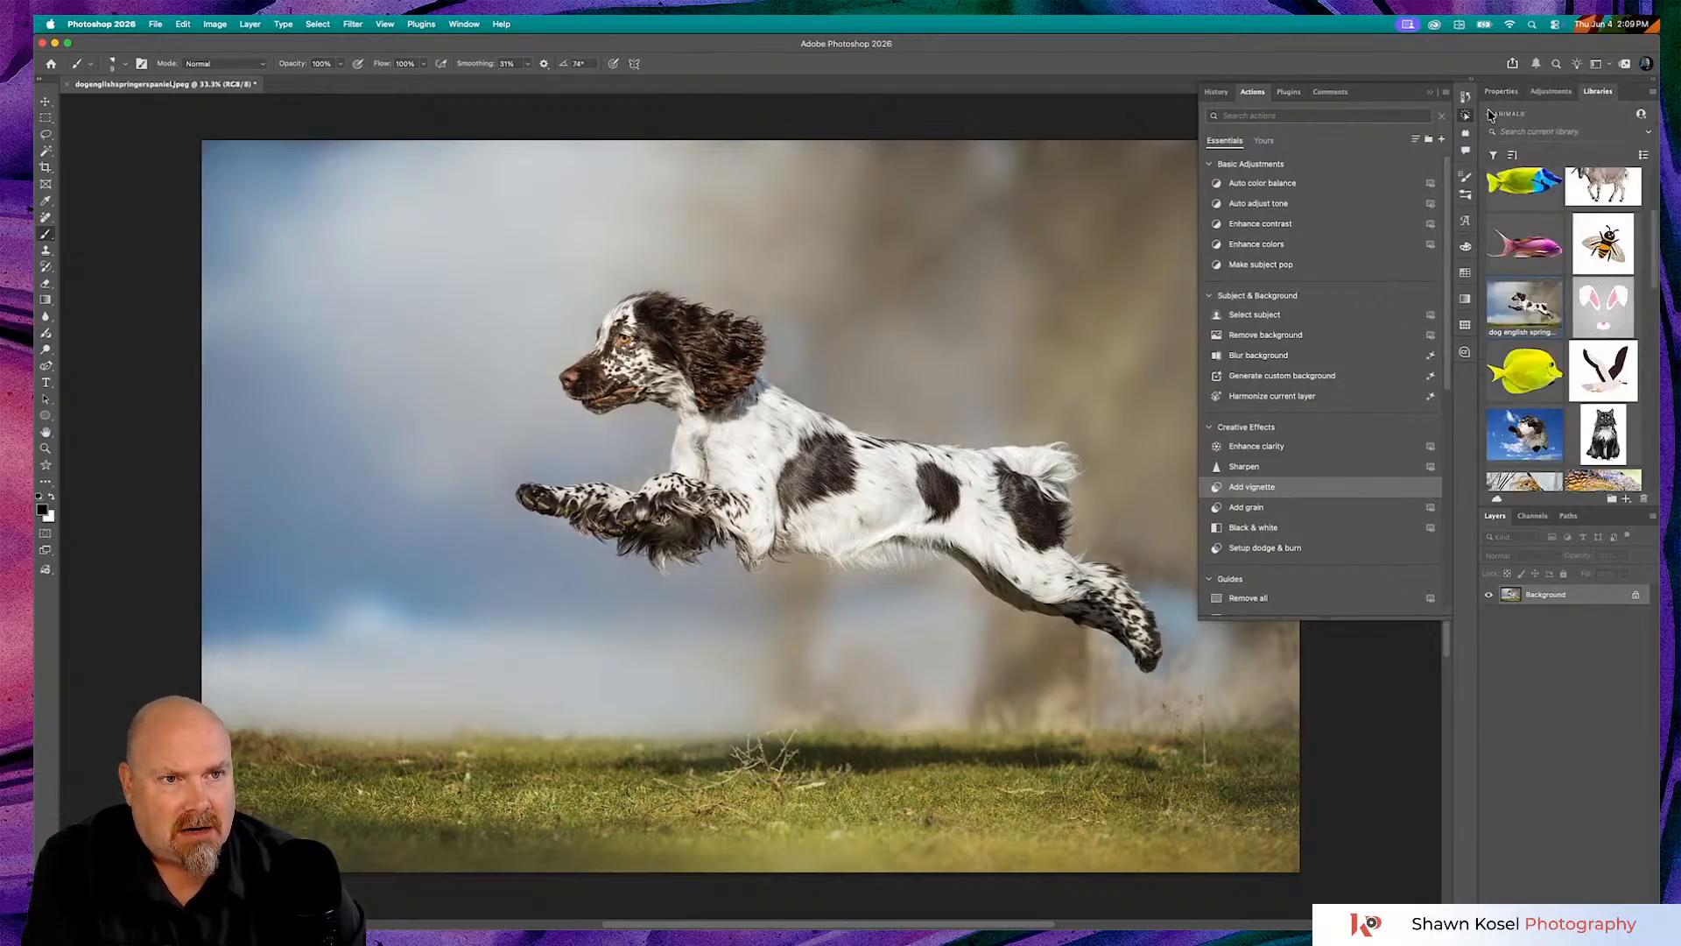
pyautogui.click(1490, 114)
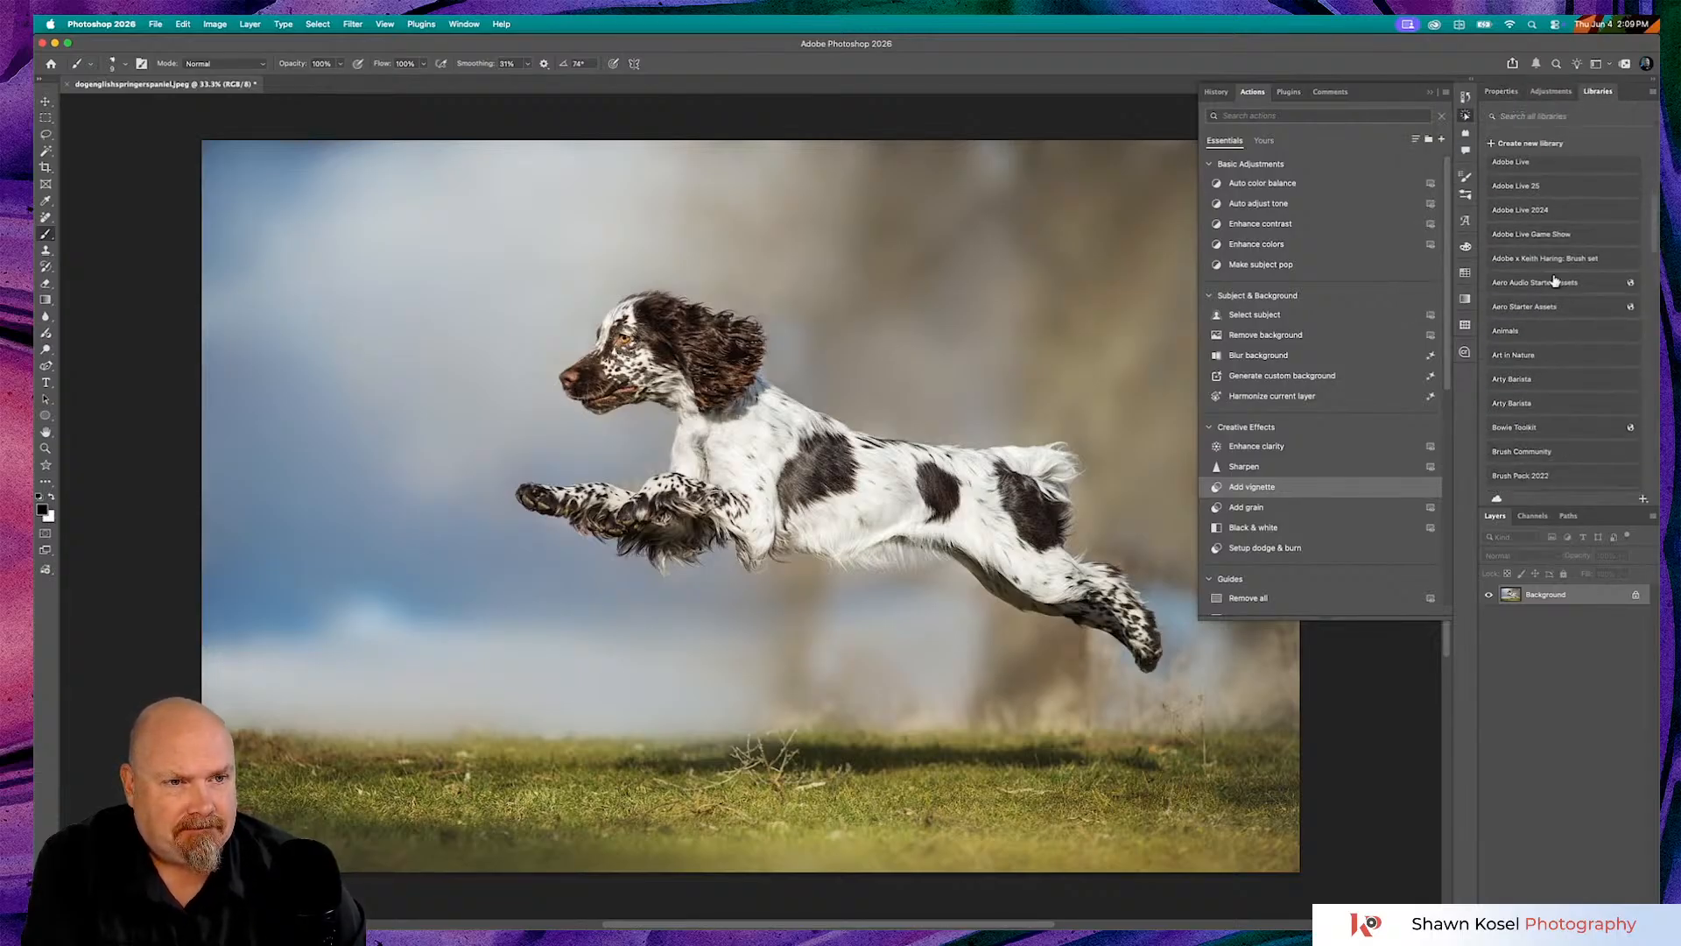
pyautogui.scroll(3, 1554, 278)
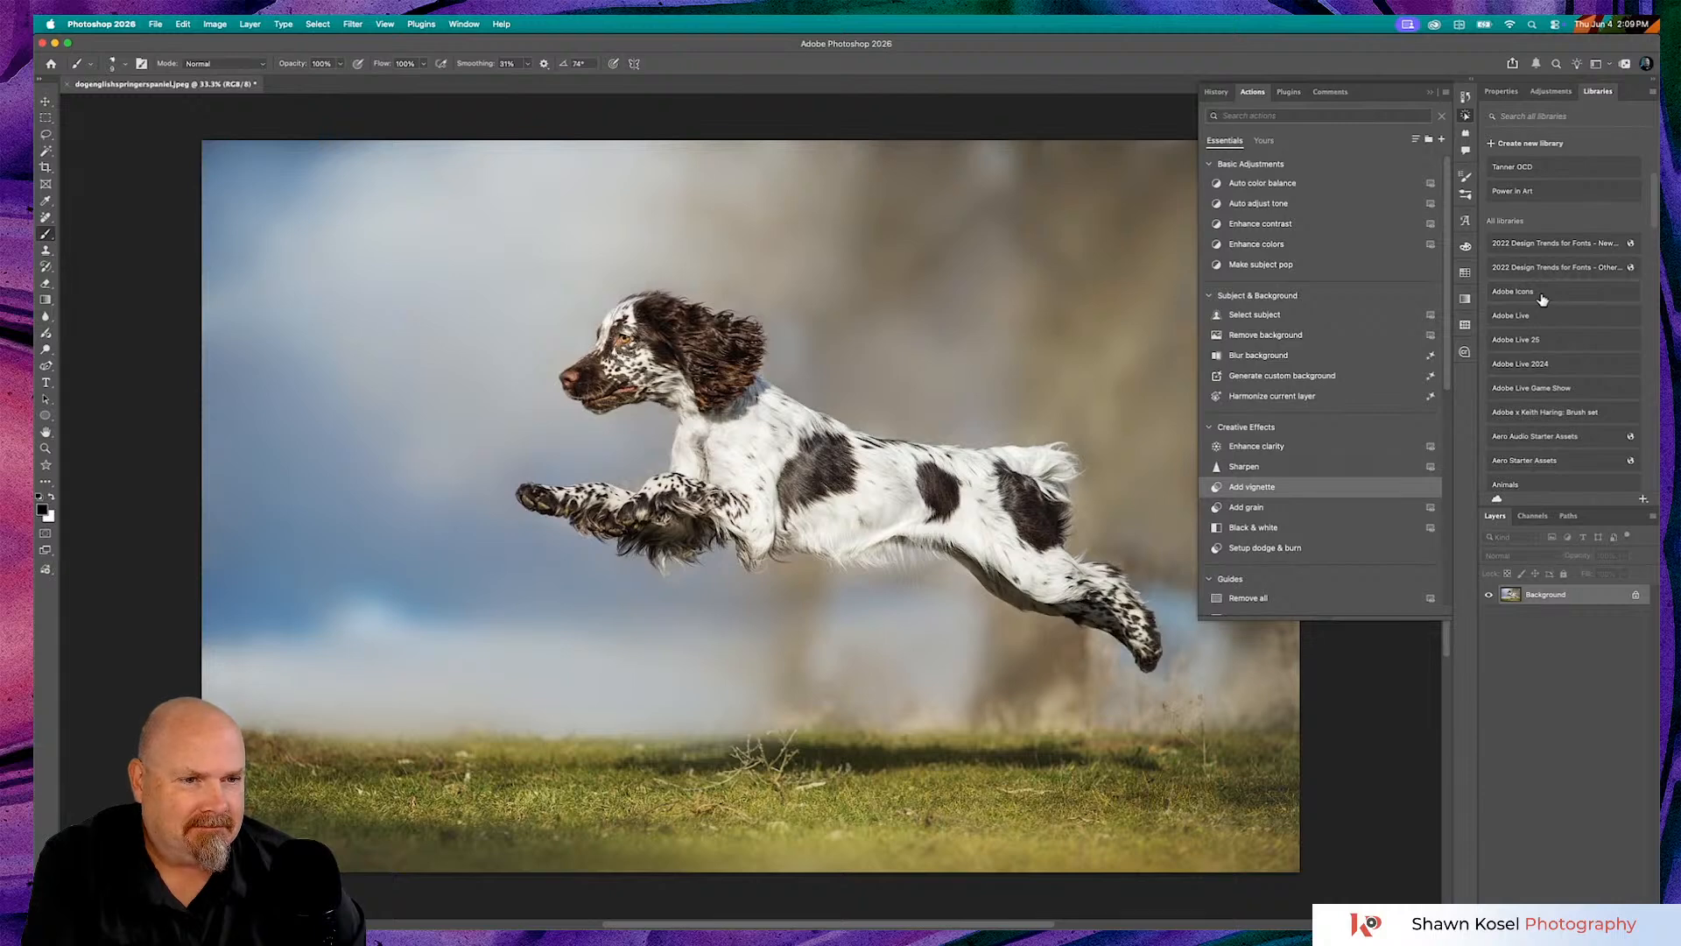
pyautogui.scroll(-3, 1543, 299)
pyautogui.scroll(-3, 1542, 299)
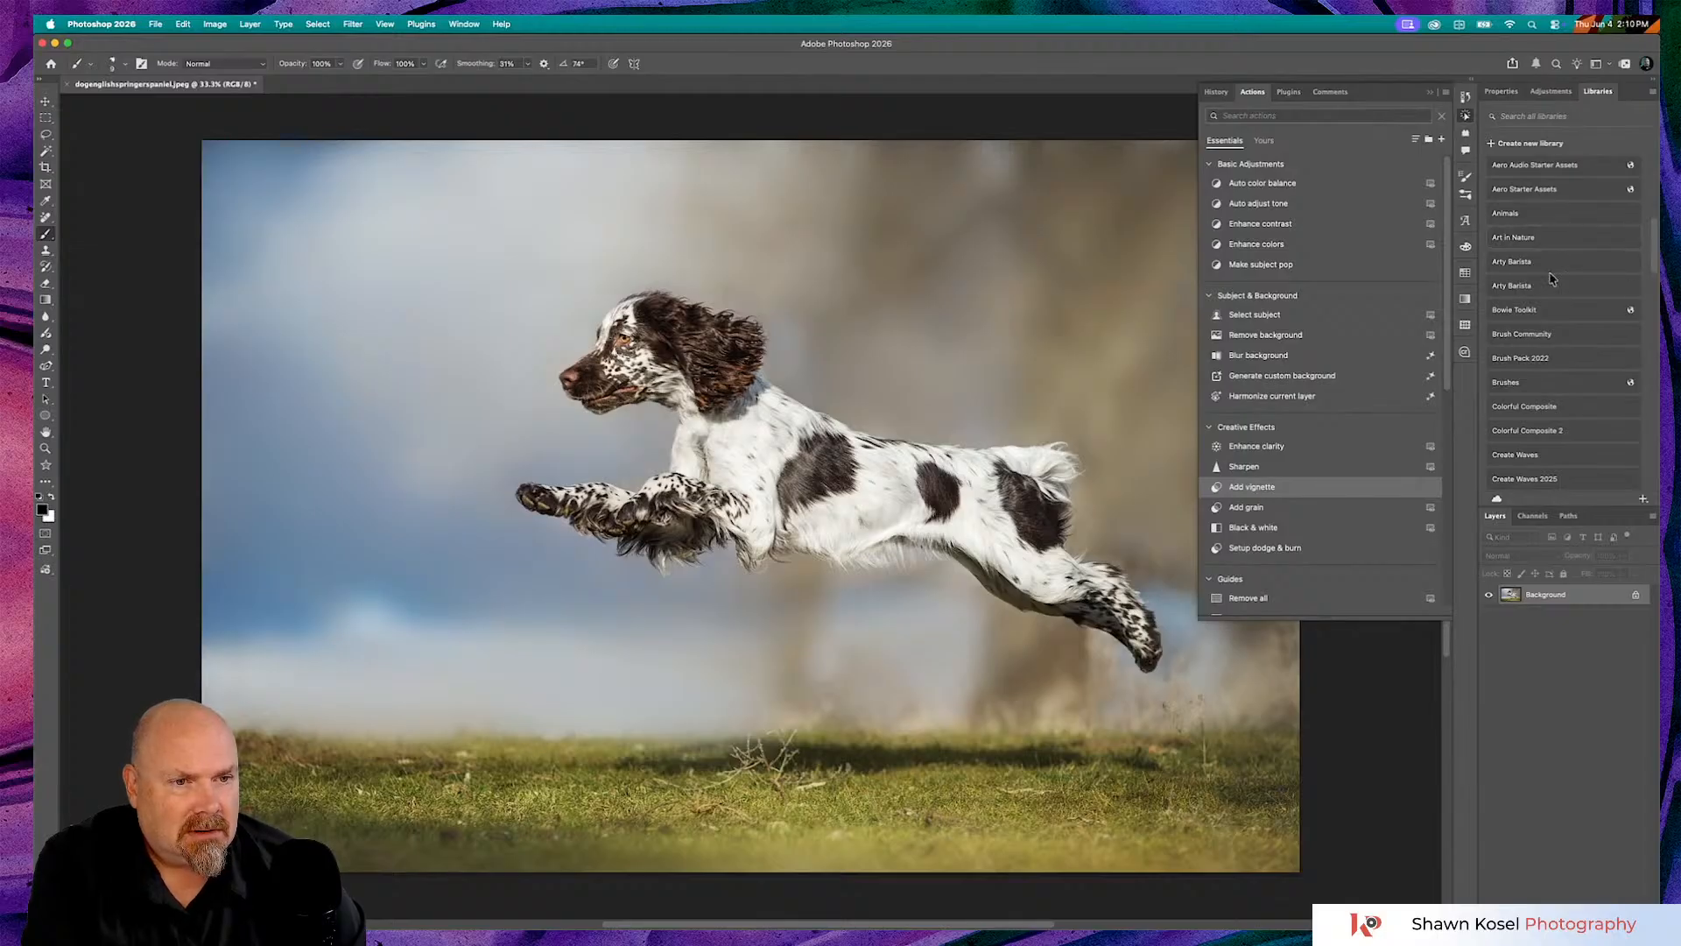
pyautogui.scroll(-3, 1552, 281)
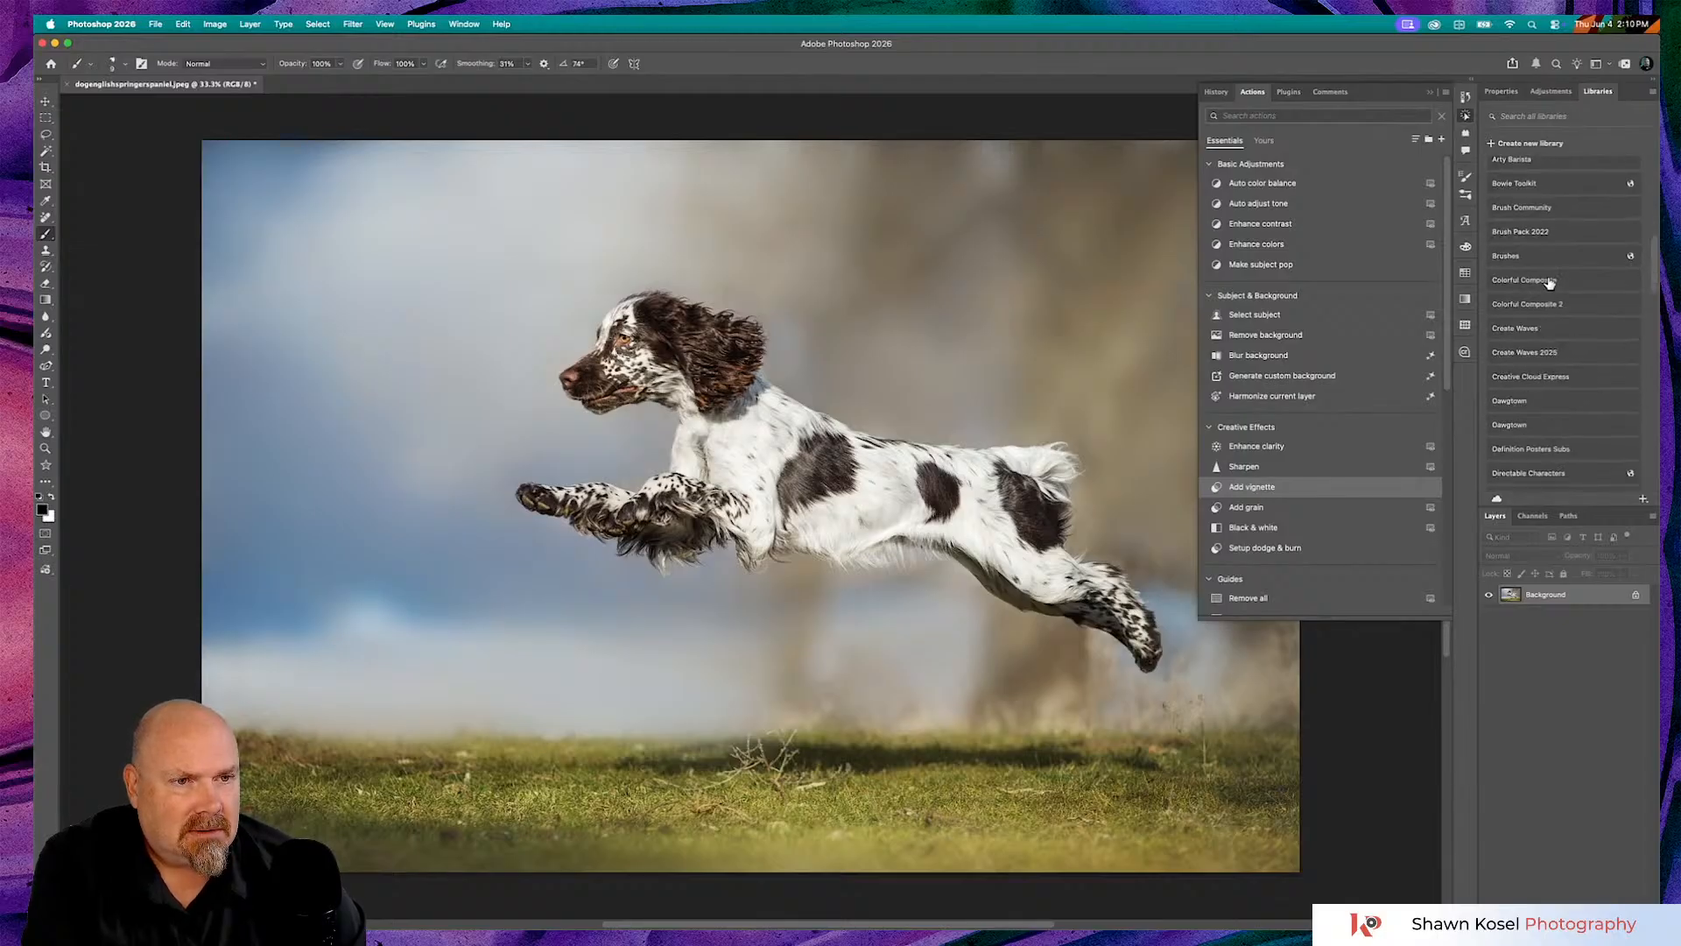
pyautogui.click(1516, 330)
pyautogui.scroll(-4, 1516, 336)
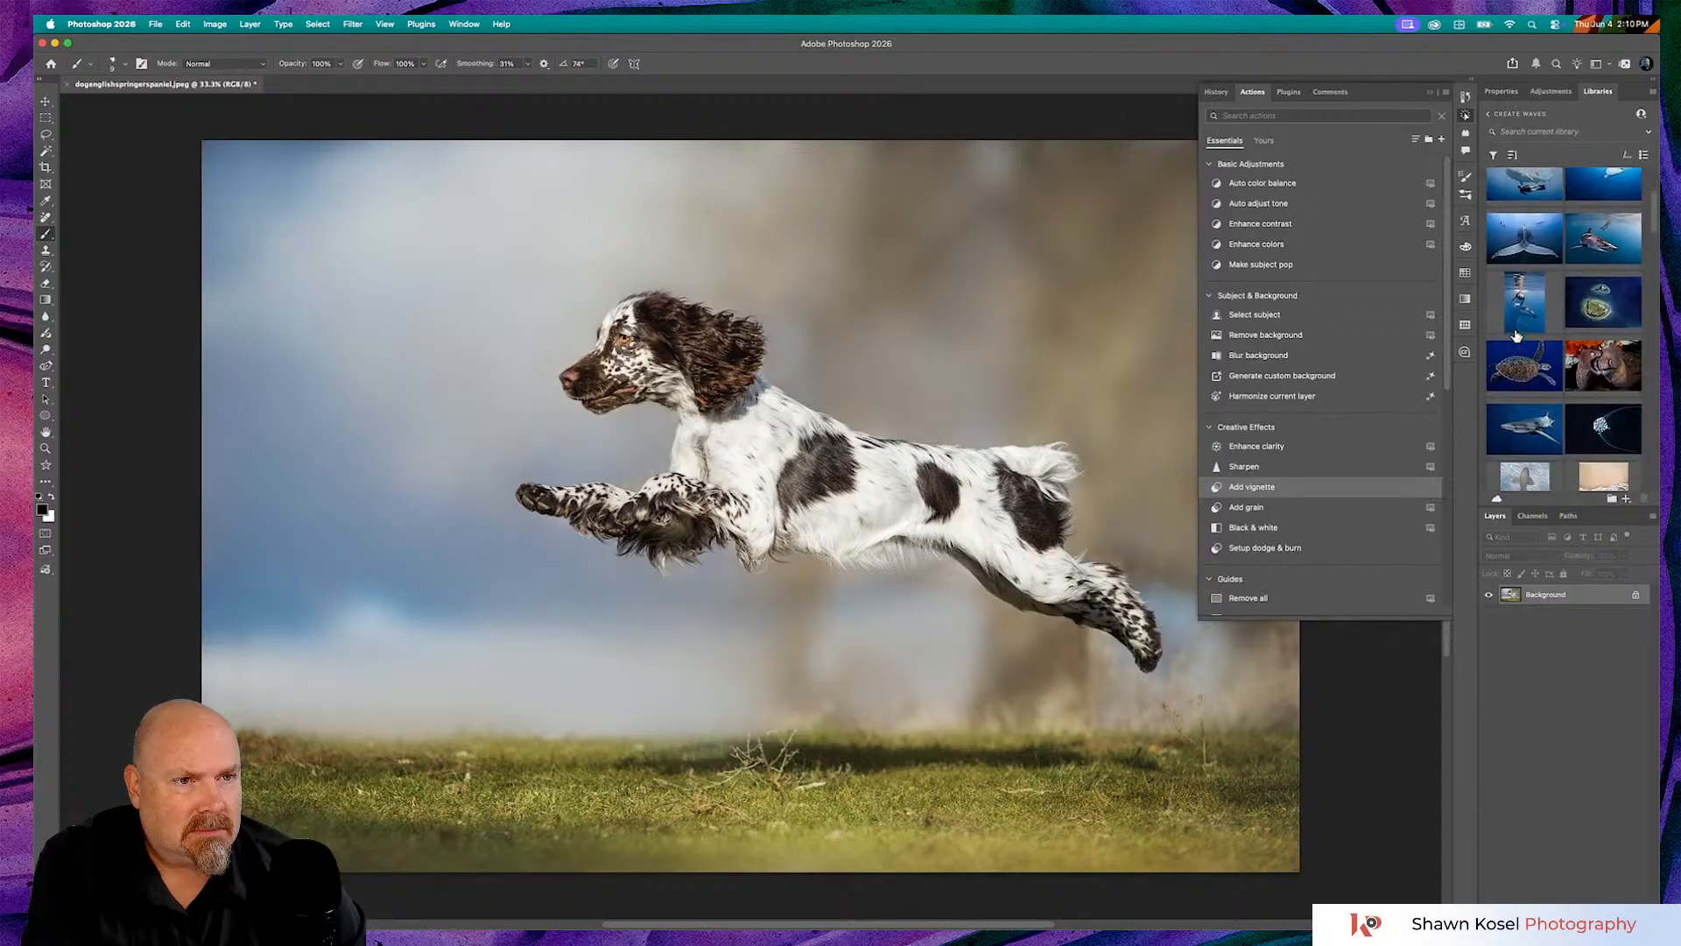
pyautogui.rightClick(1602, 251)
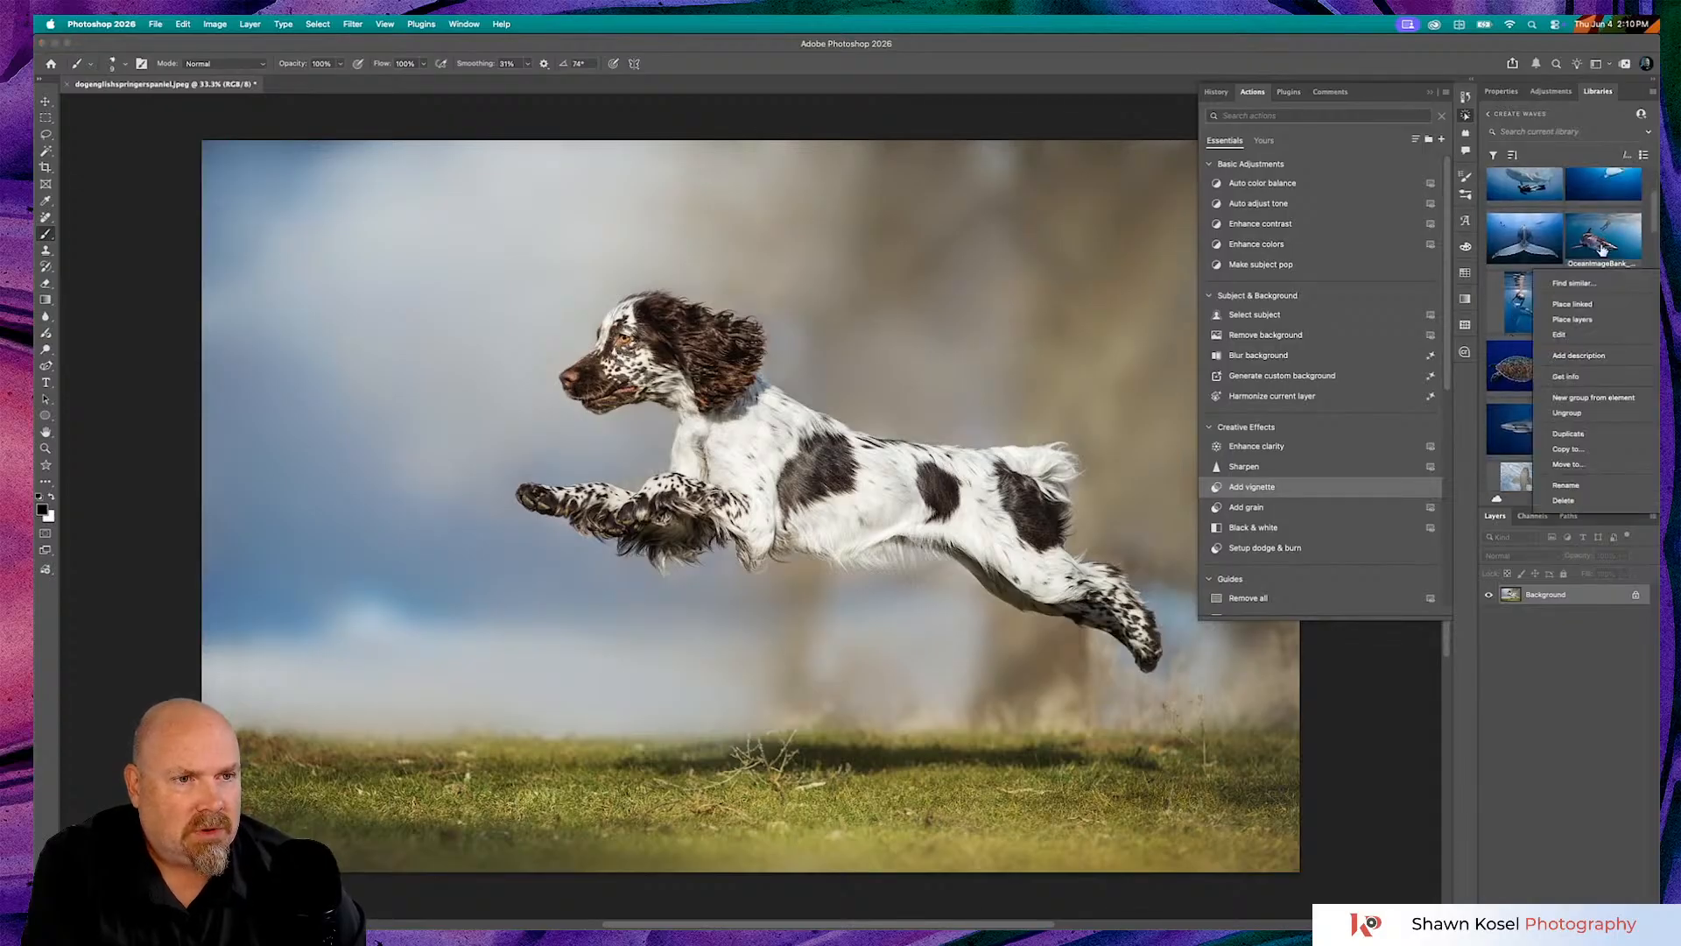
pyautogui.click(1585, 337)
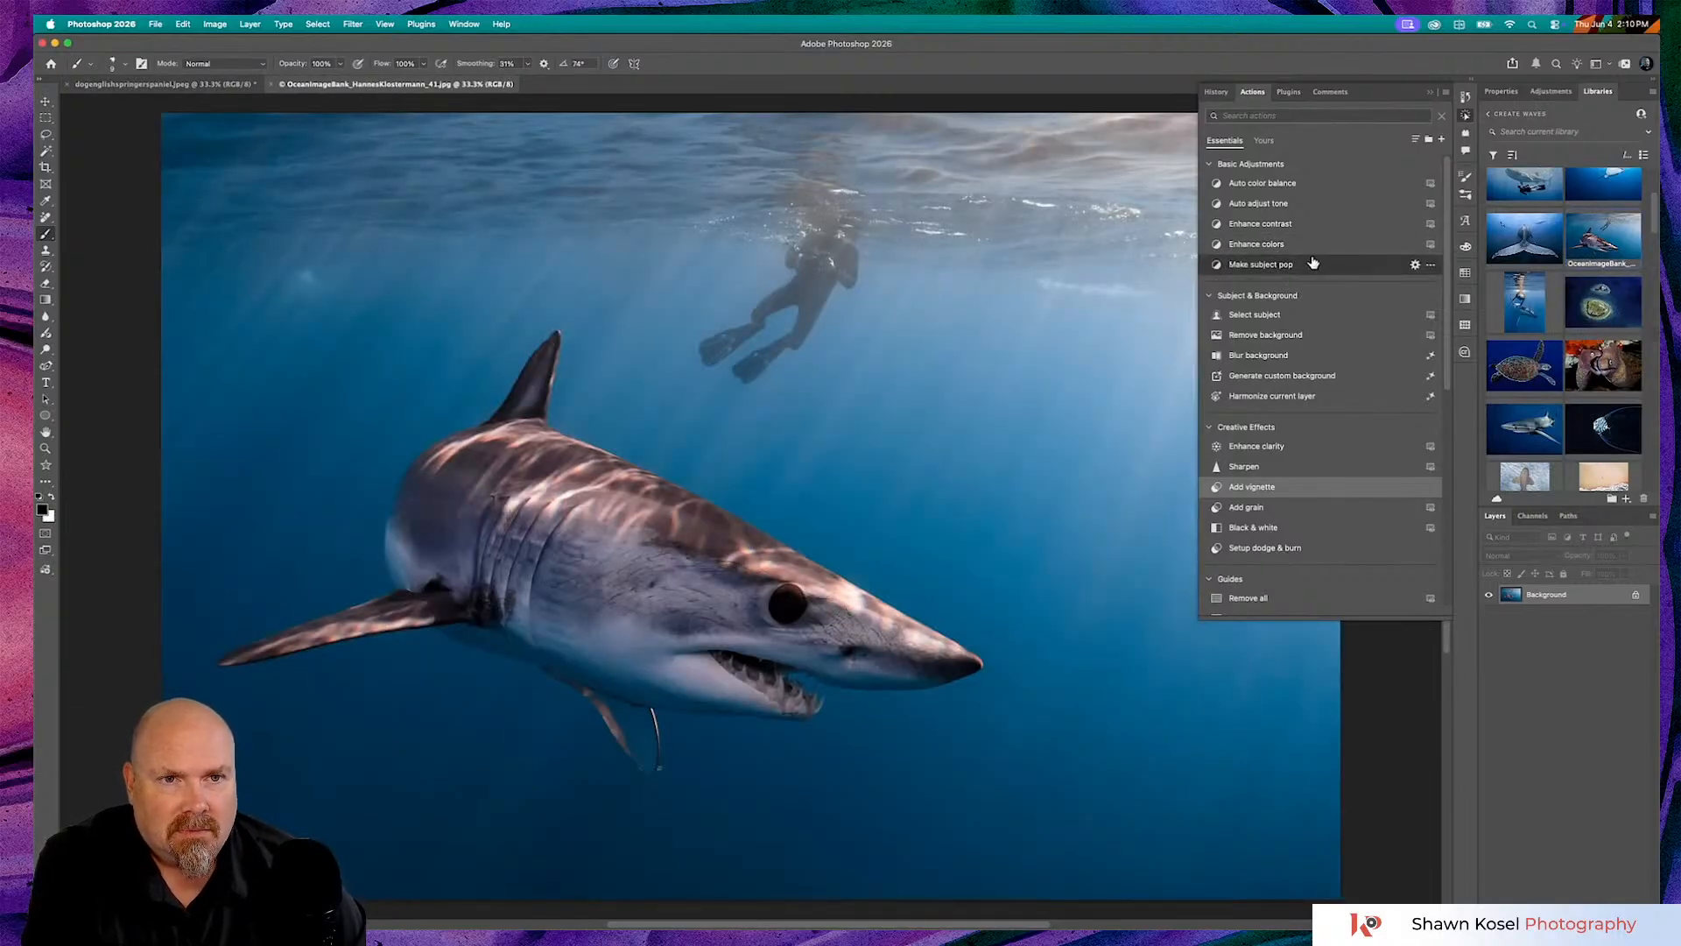
# - Try the Thirds (with gutters) guides action on the shark photo and undo it
pyautogui.scroll(-3, 1314, 263)
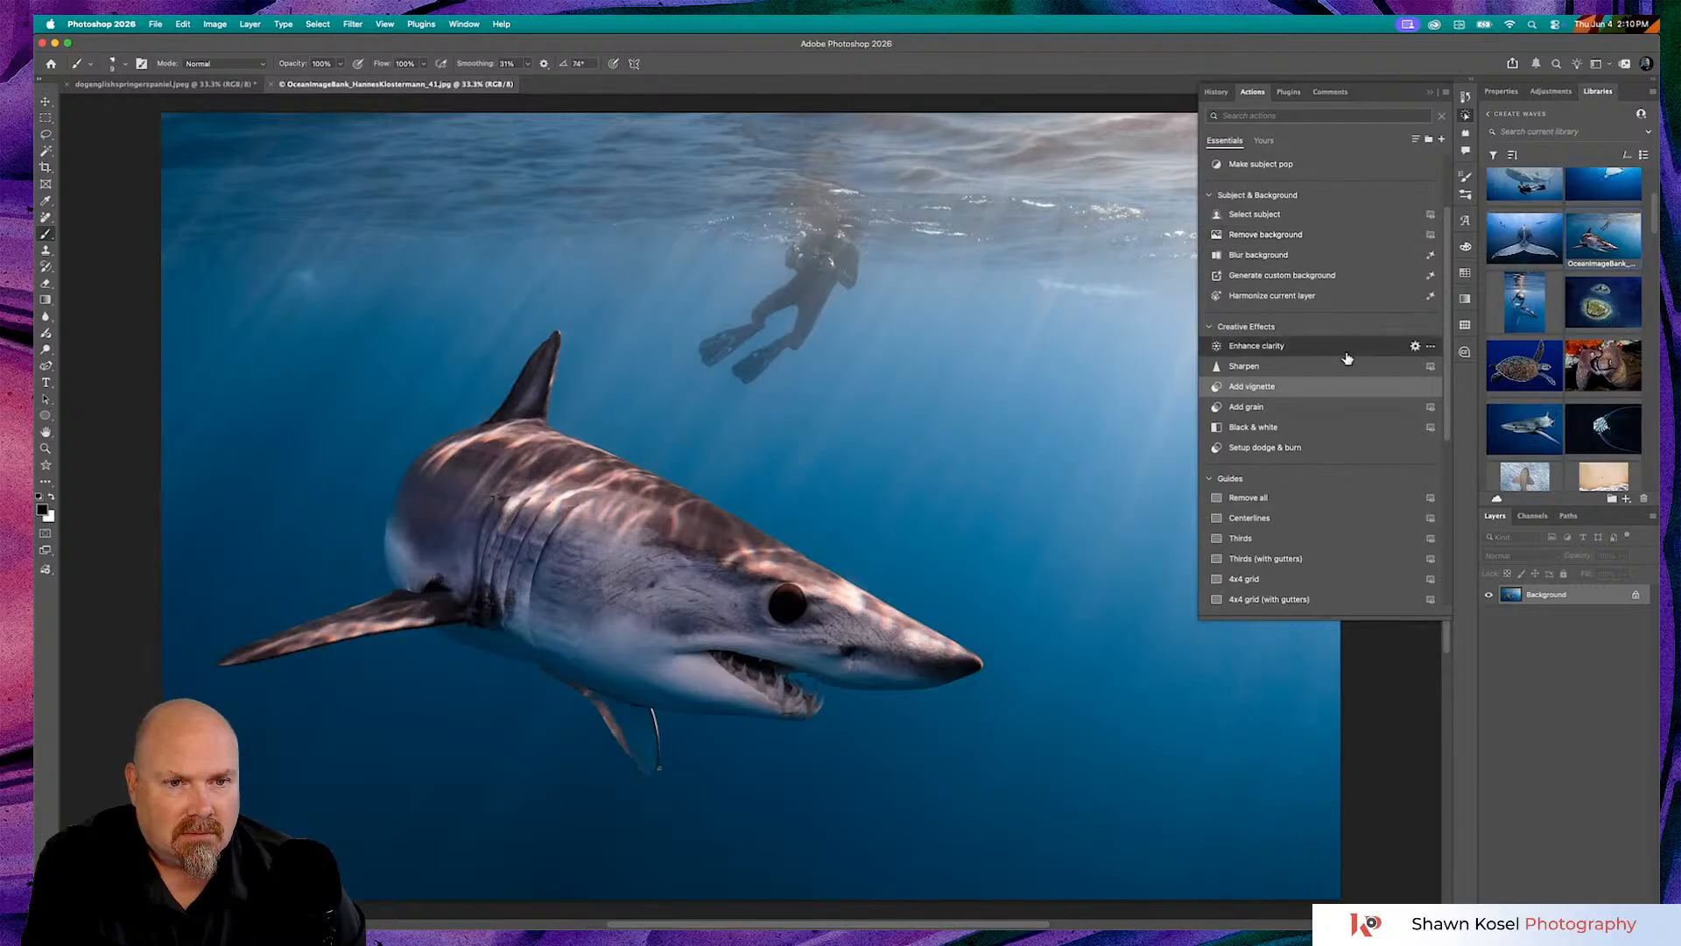
pyautogui.scroll(-6, 1347, 354)
pyautogui.click(1346, 350)
pyautogui.scroll(-4, 1353, 353)
pyautogui.scroll(10, 1354, 355)
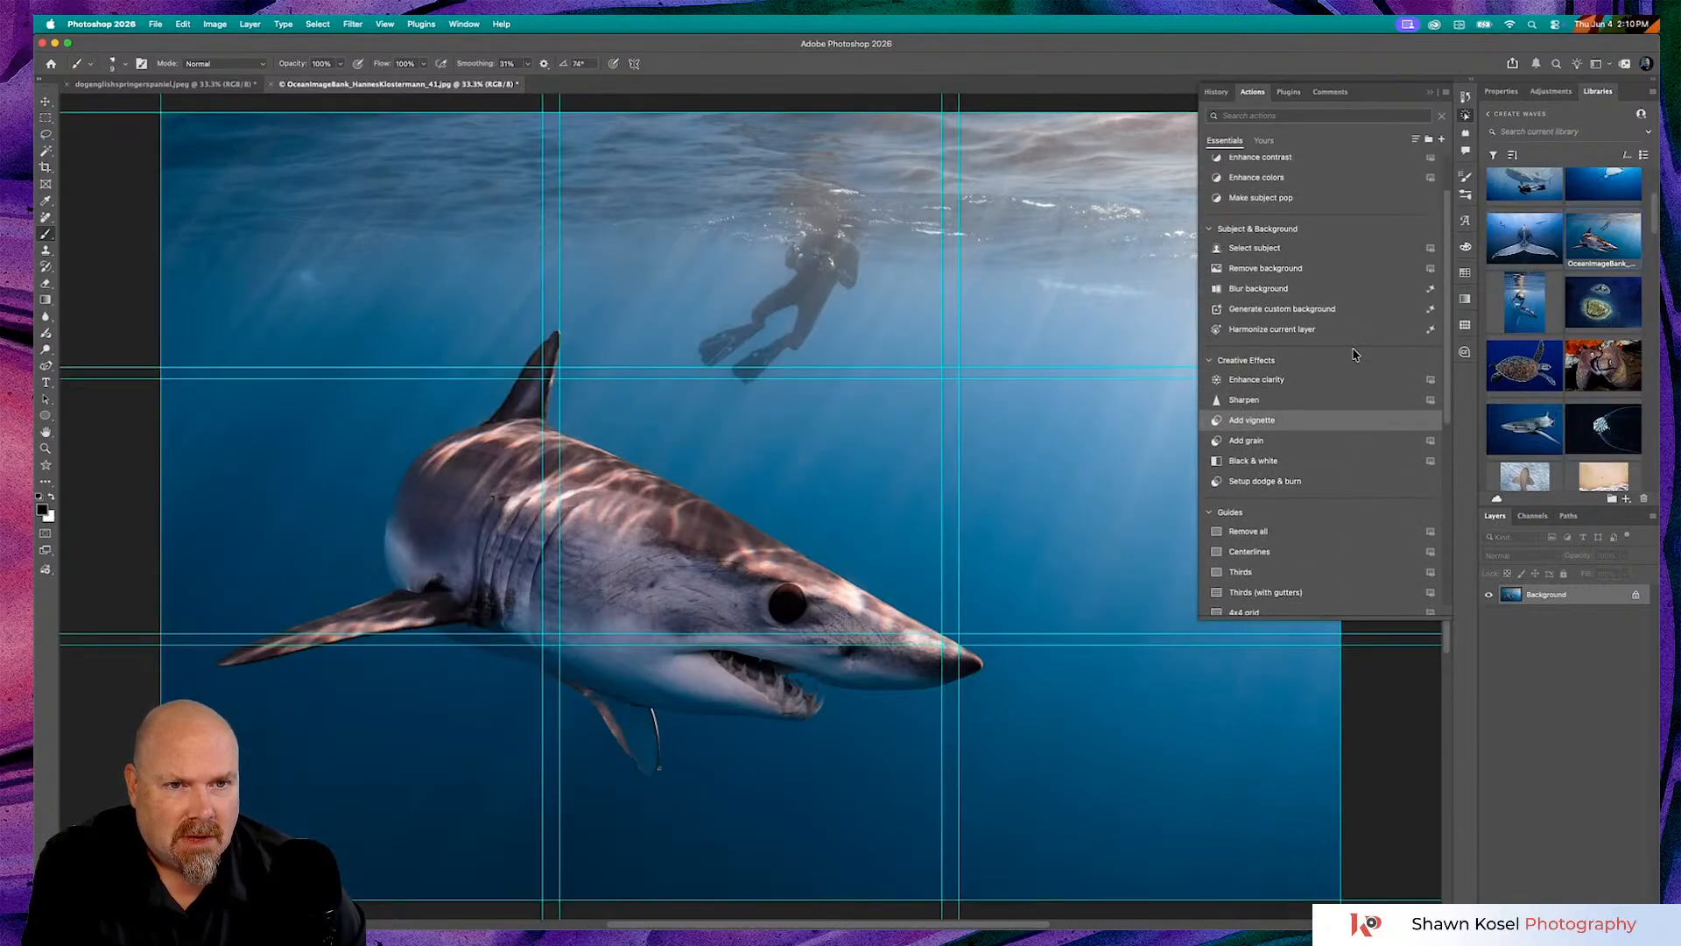
pyautogui.scroll(2, 1354, 355)
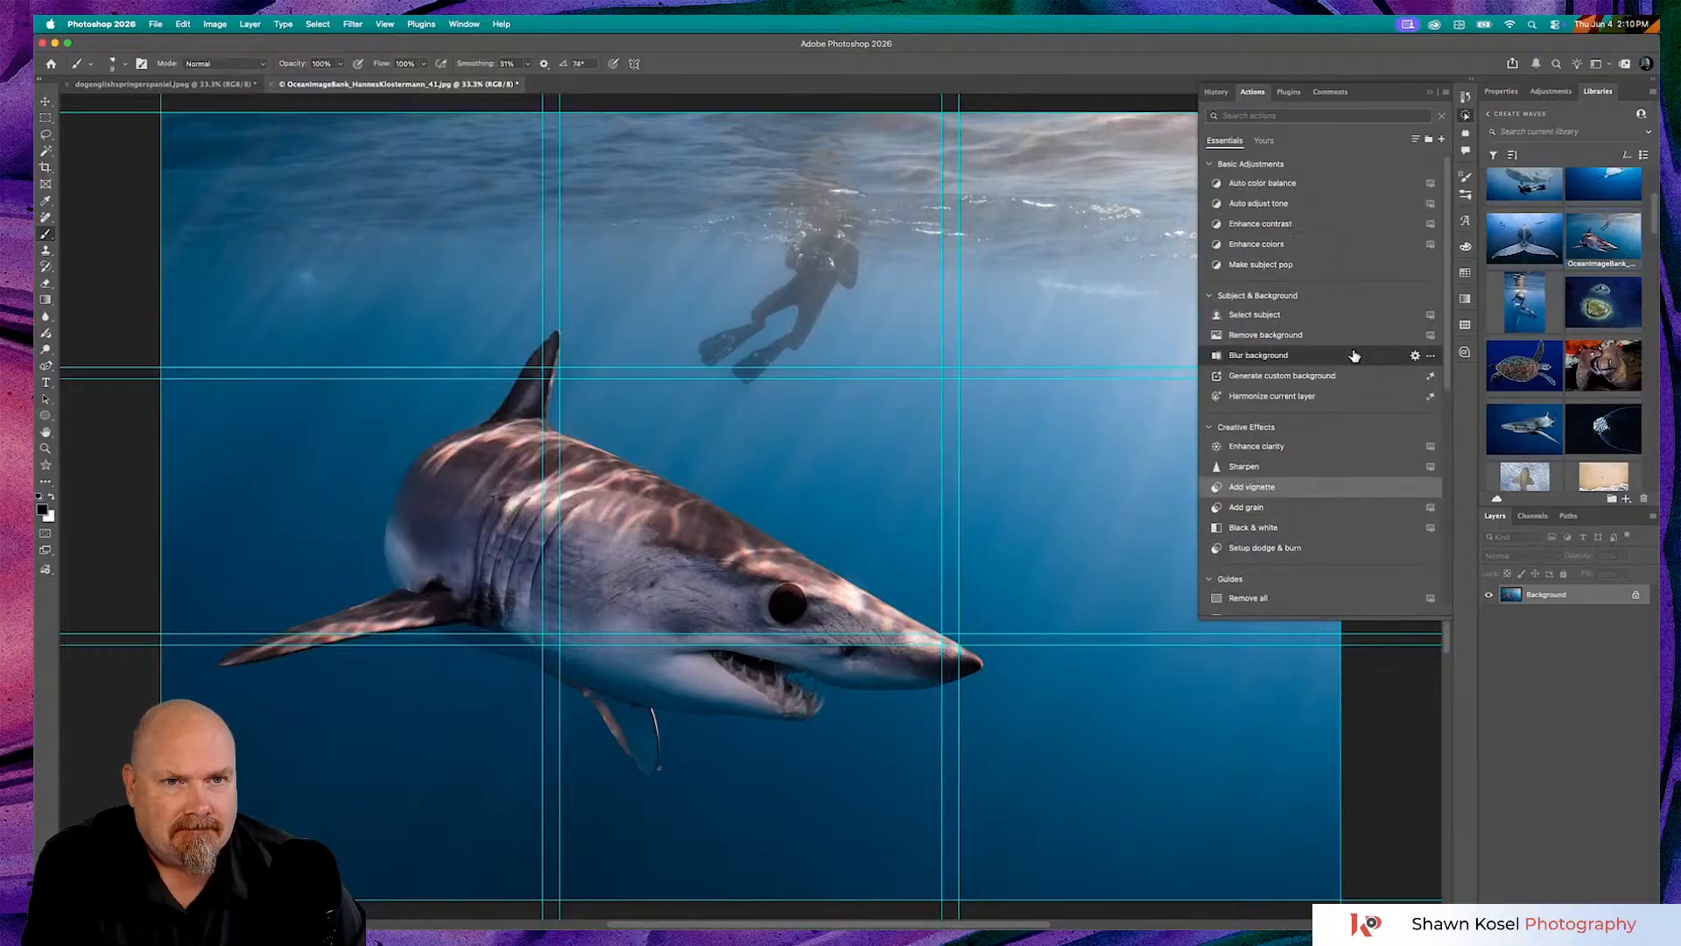
pyautogui.press('super+z')
# - Search the actions for "warm this image up" and clear the search
pyautogui.click(1344, 115)
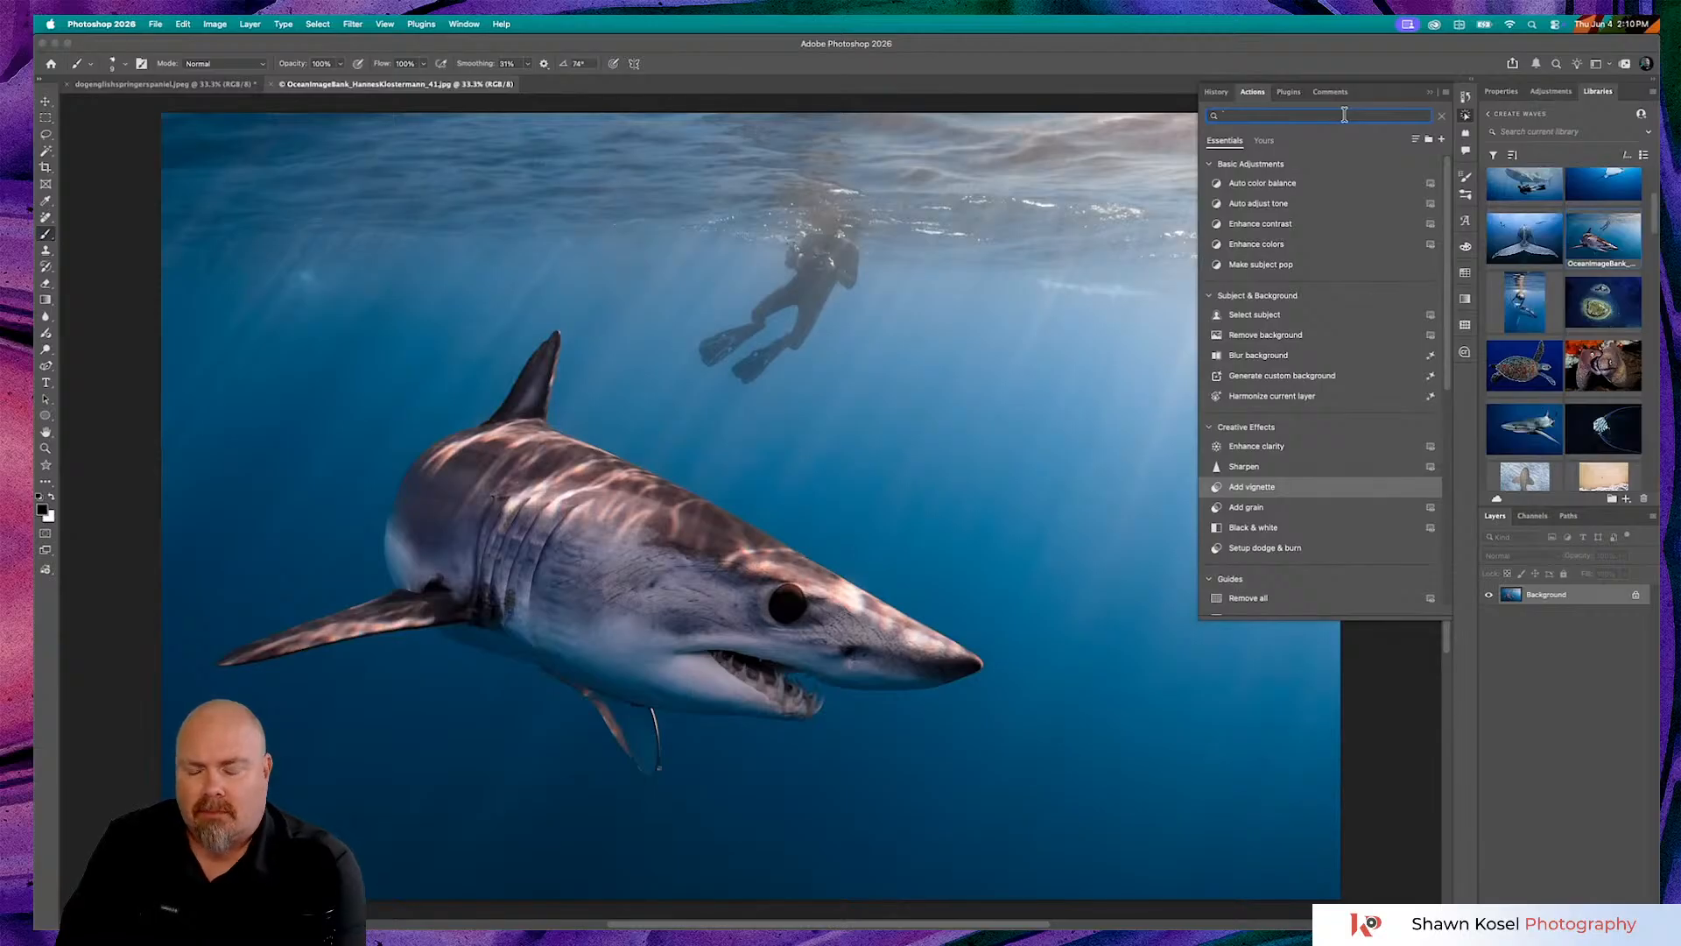
pyautogui.write('warm')
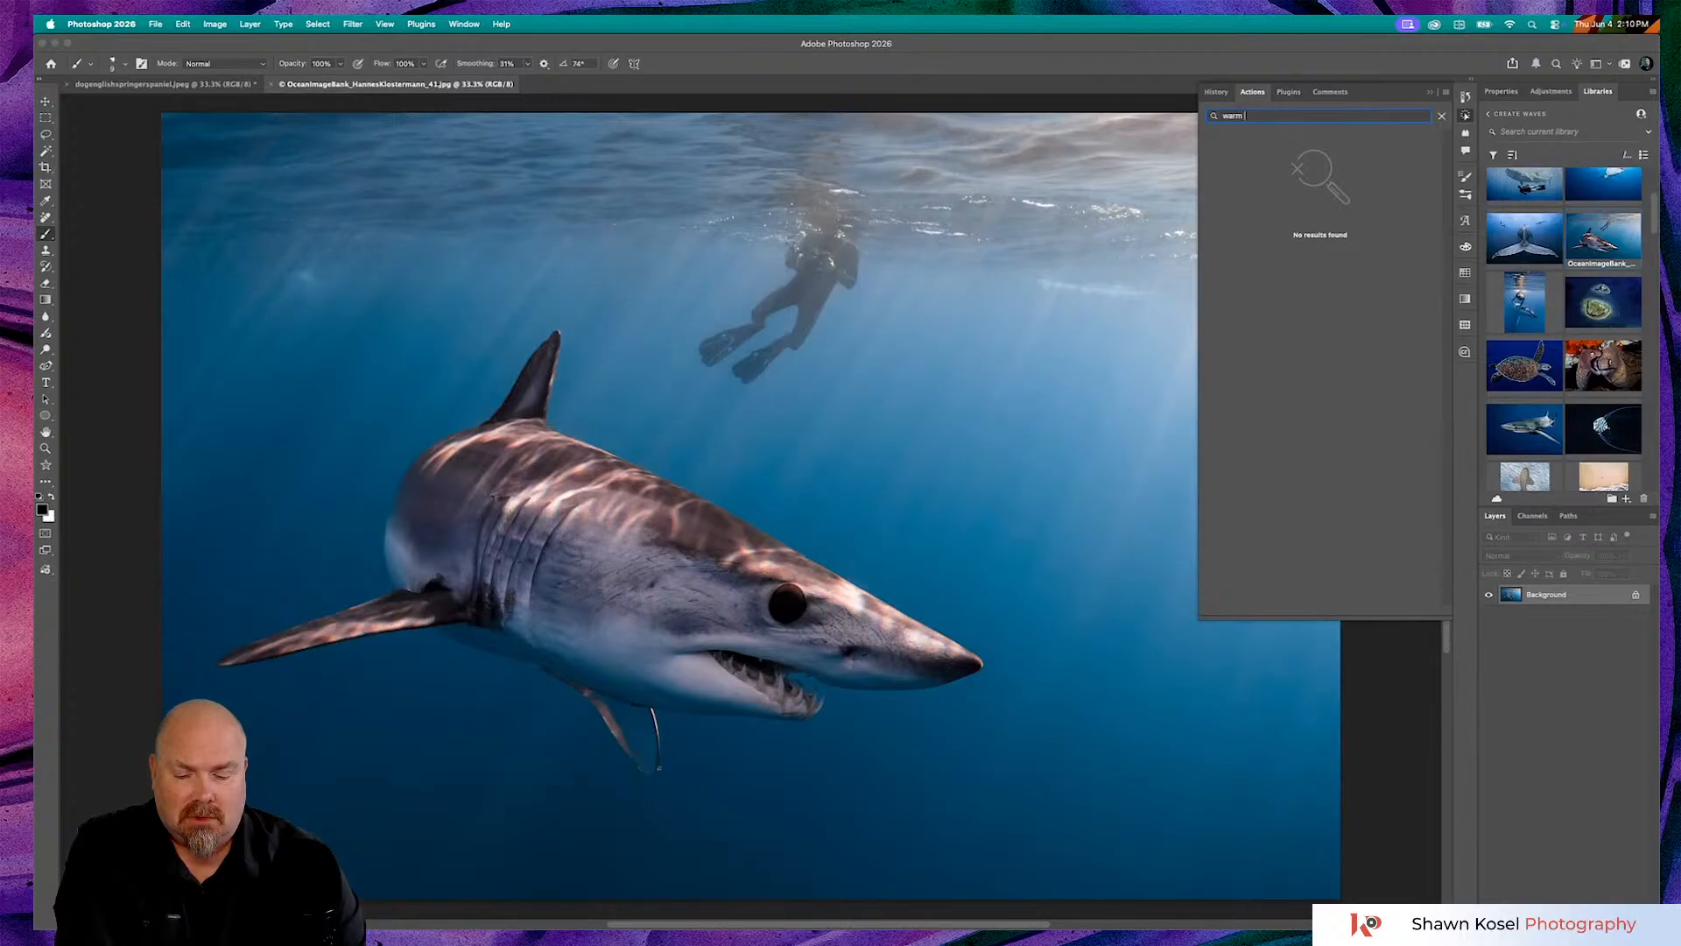
pyautogui.write(' this image up')
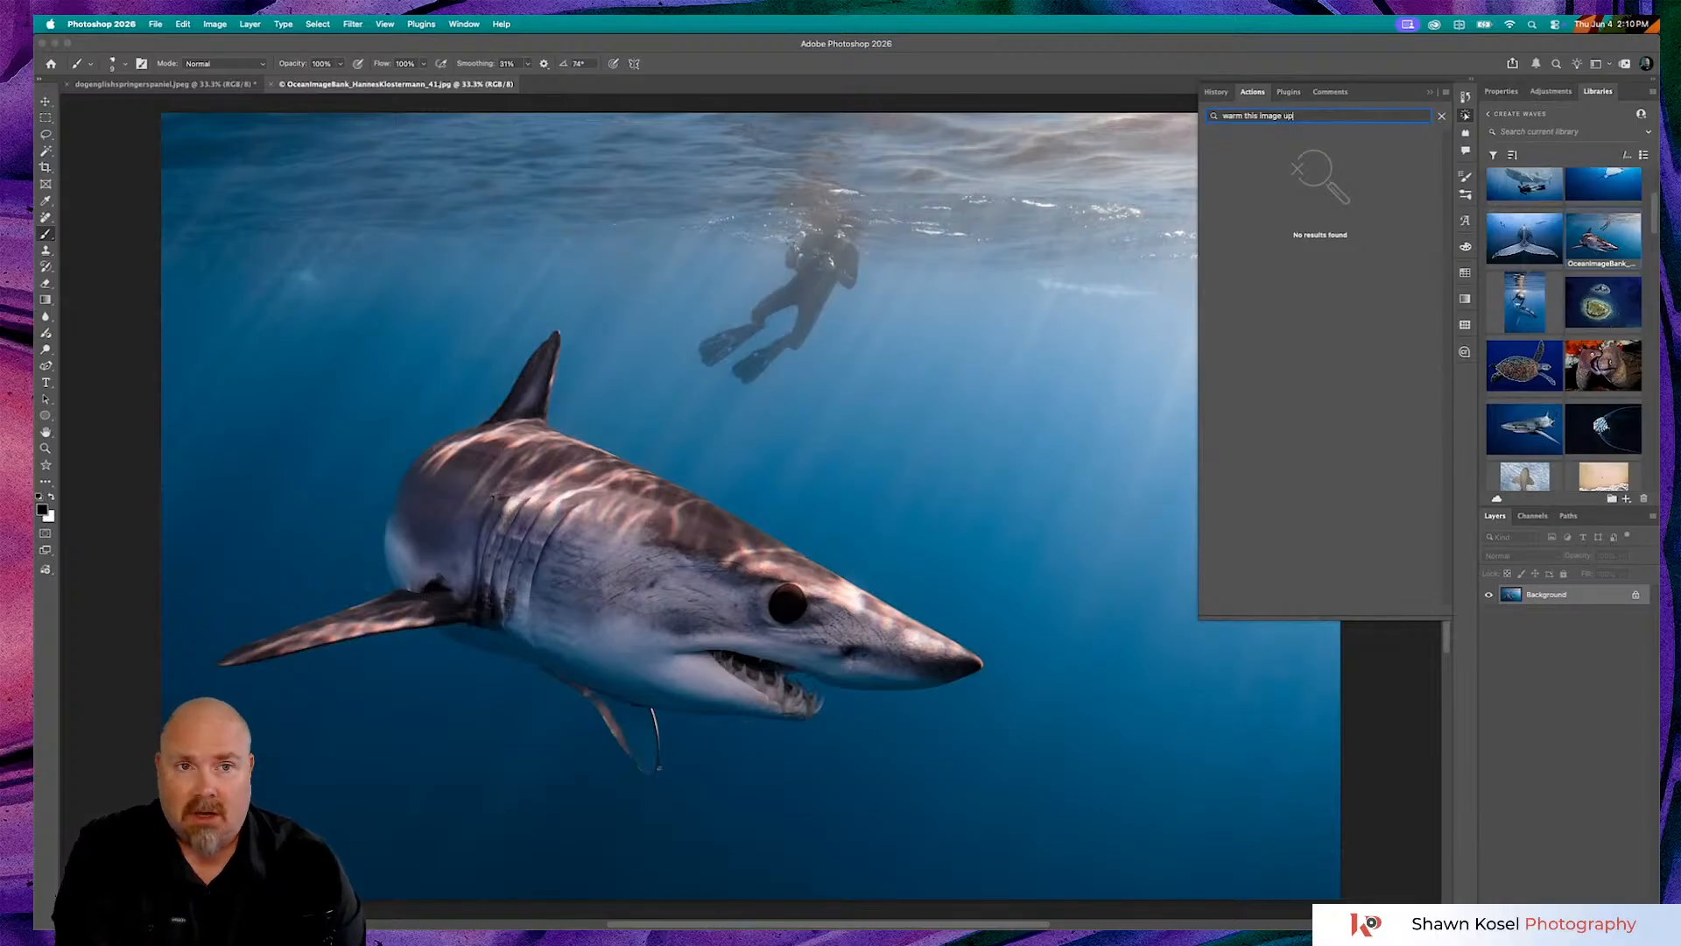
pyautogui.press('super+a')
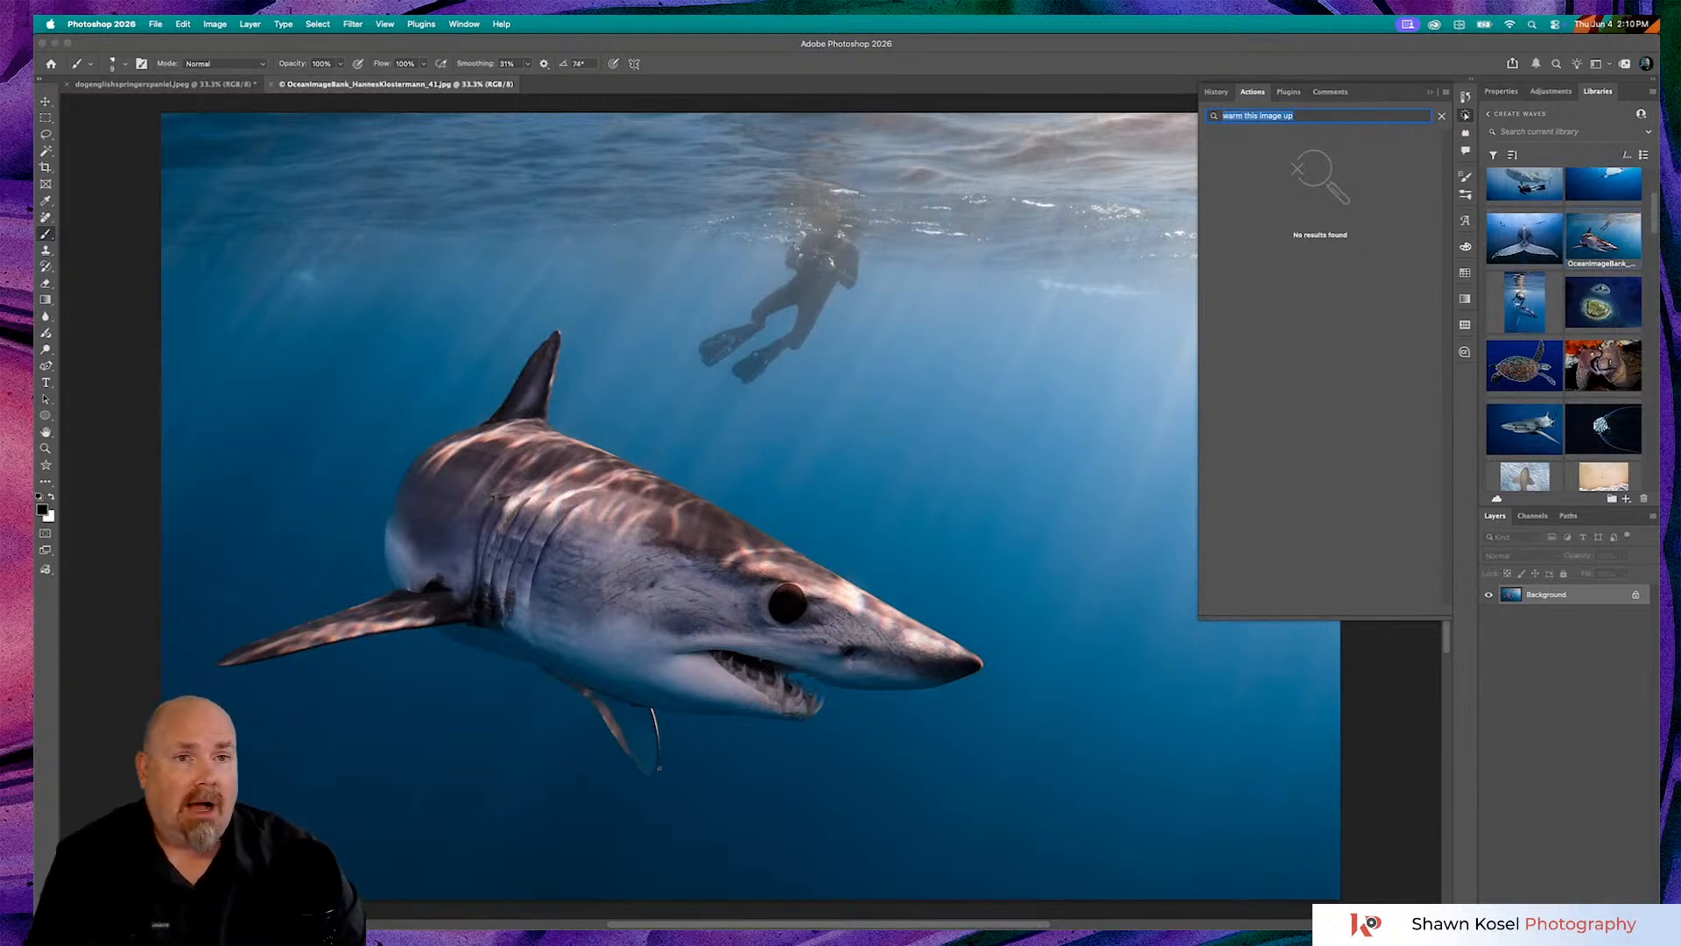
pyautogui.click(1437, 115)
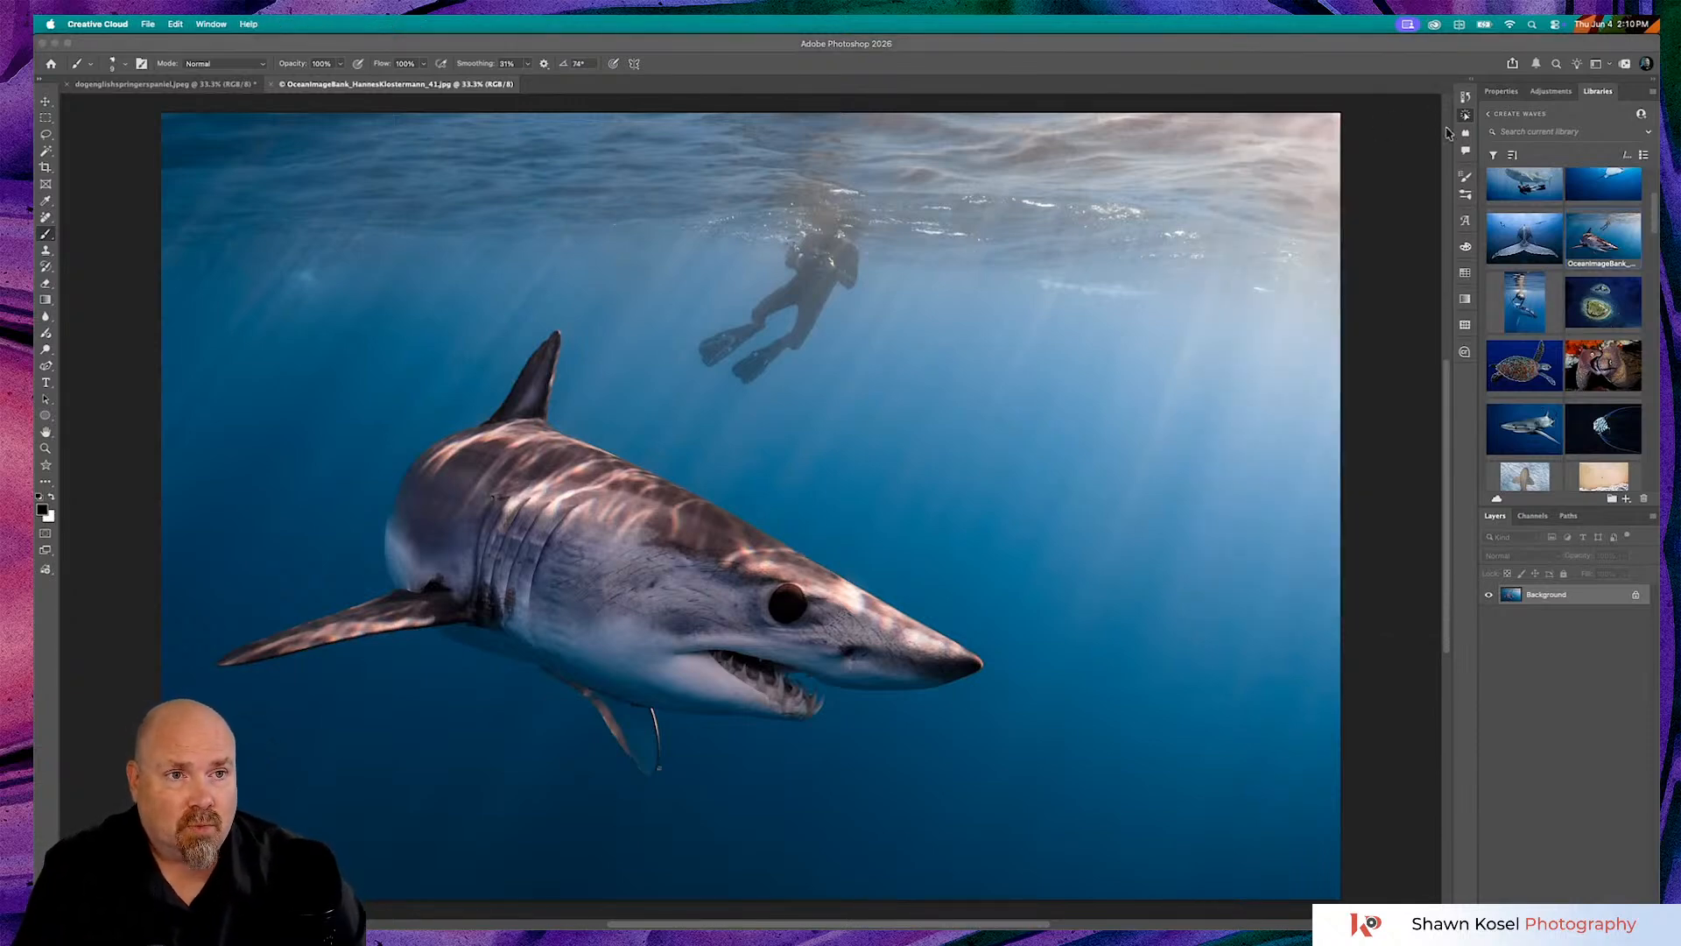
pyautogui.click(1466, 115)
pyautogui.click(1442, 116)
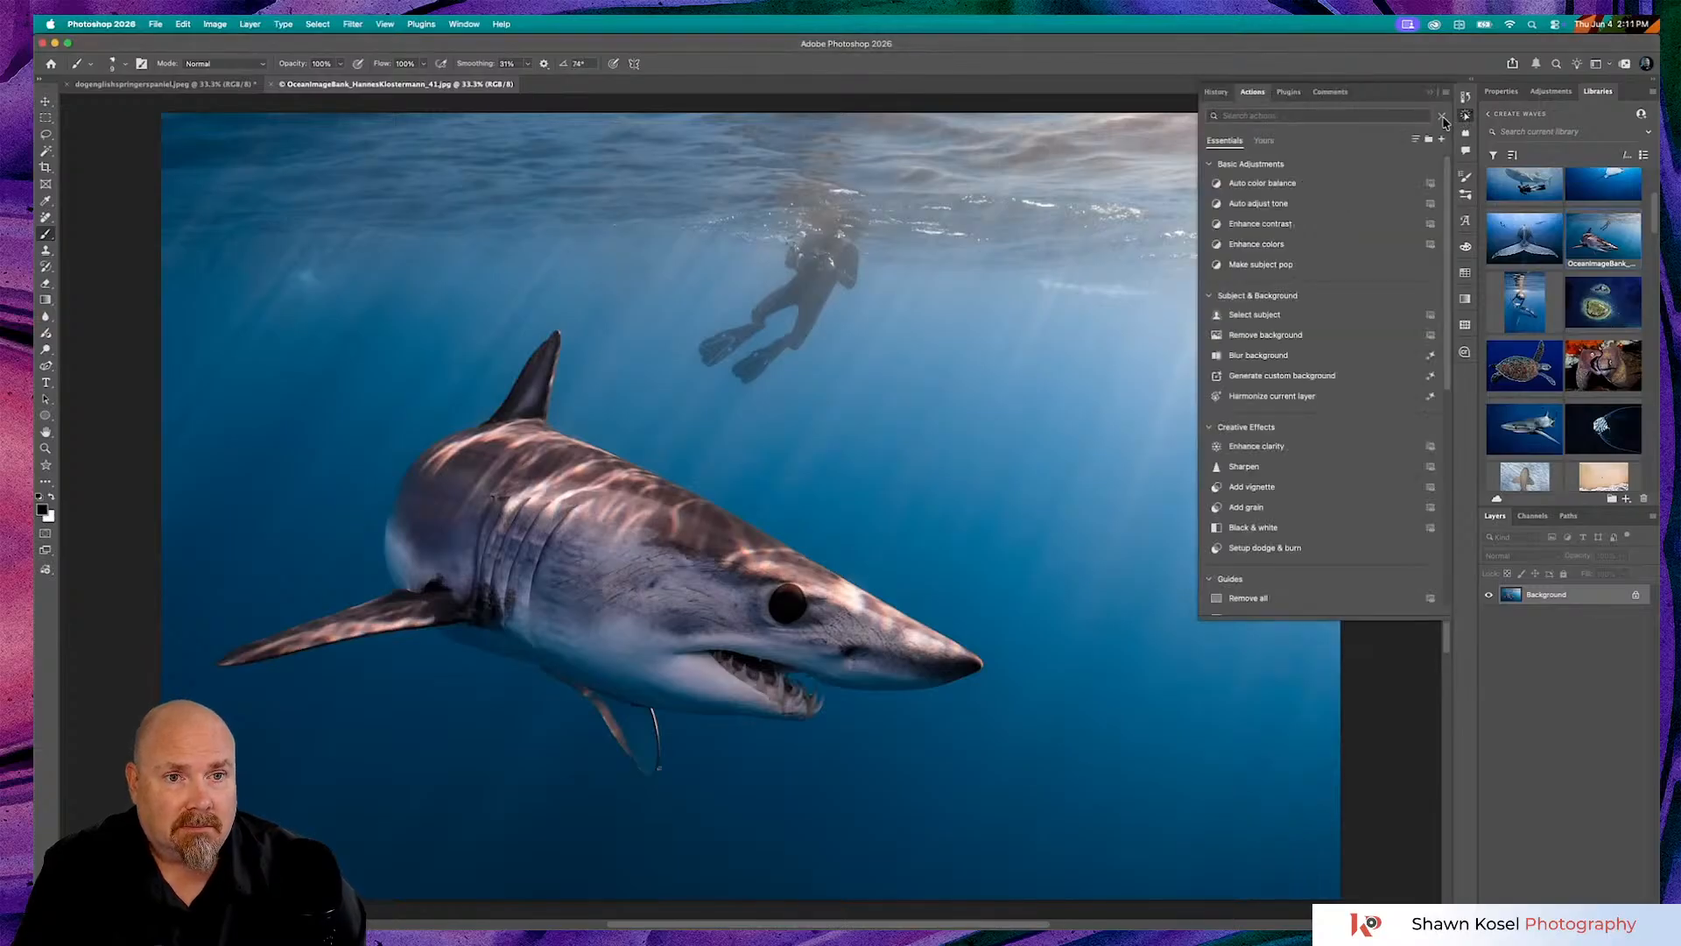
# - Try the Enhance colors and Enhance clarity actions on the shark photo, undoing each one
pyautogui.click(1359, 249)
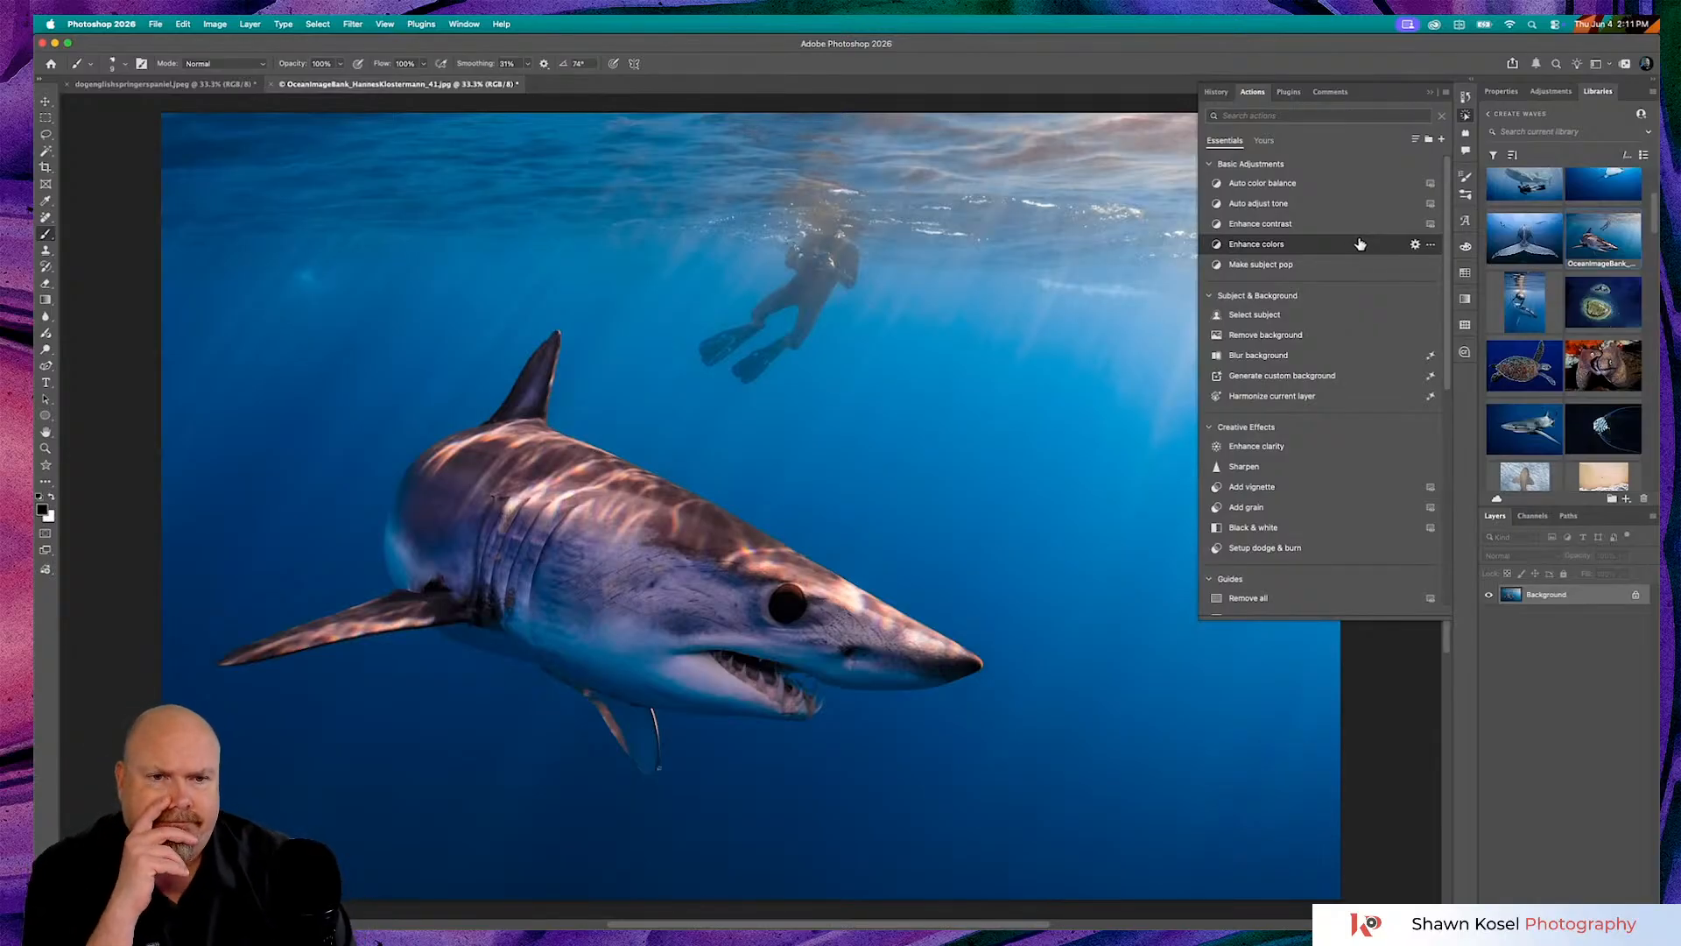
pyautogui.press('super+z')
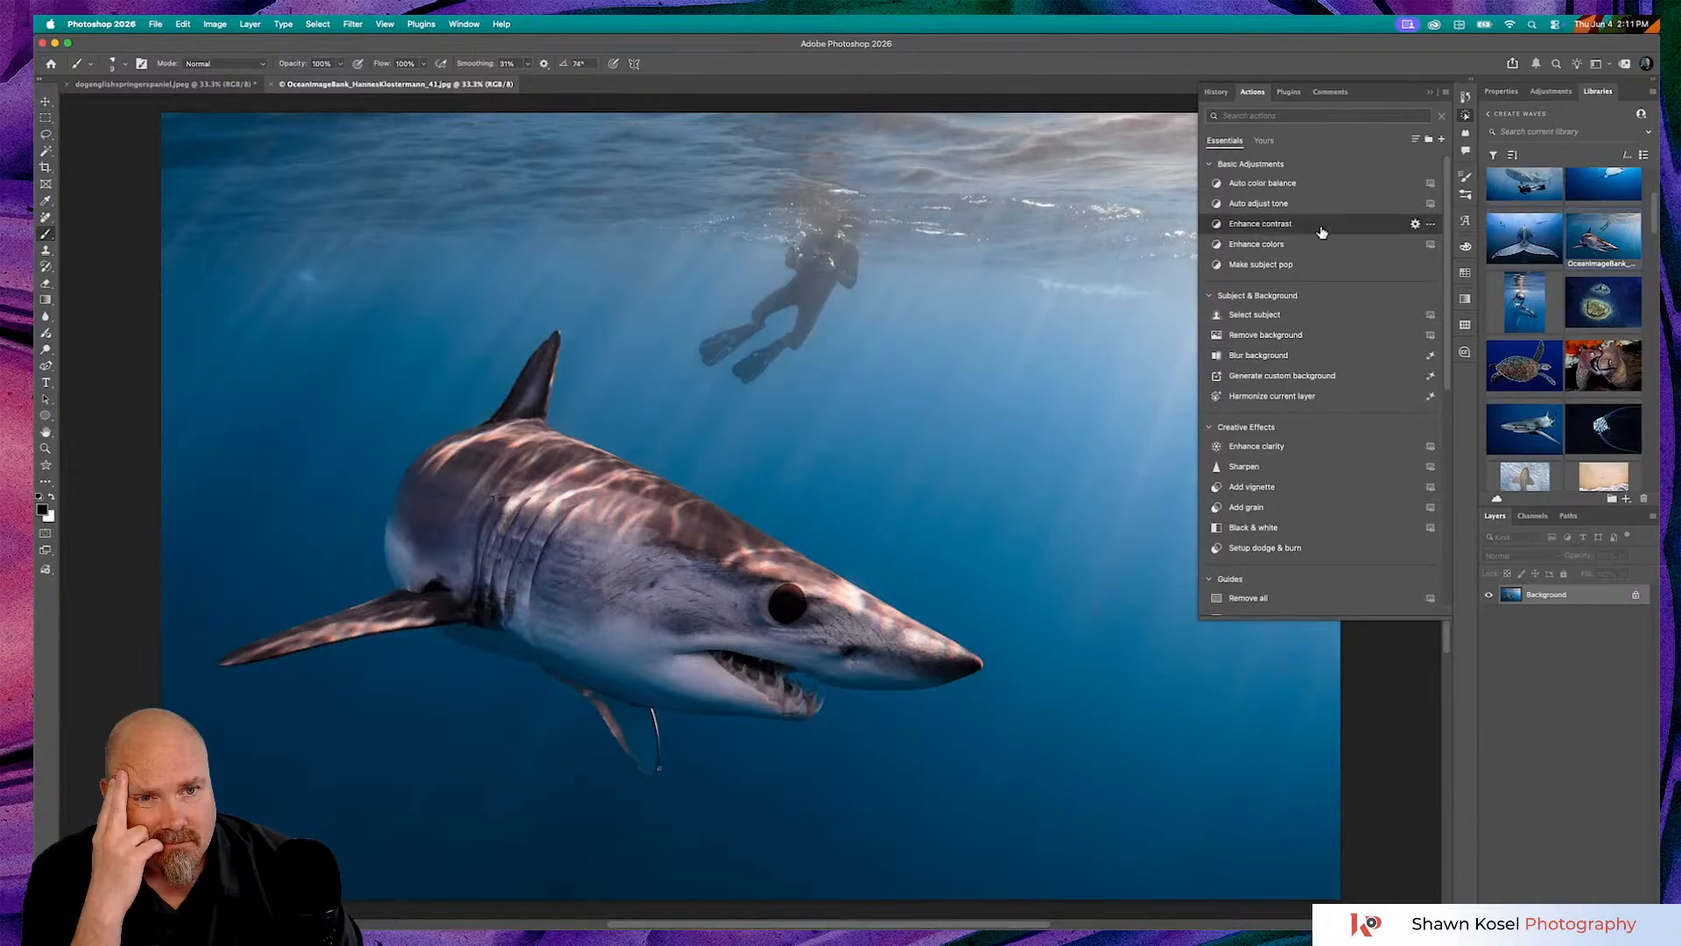
pyautogui.scroll(-5, 1378, 262)
pyautogui.click(1377, 259)
pyautogui.scroll(-6, 1377, 263)
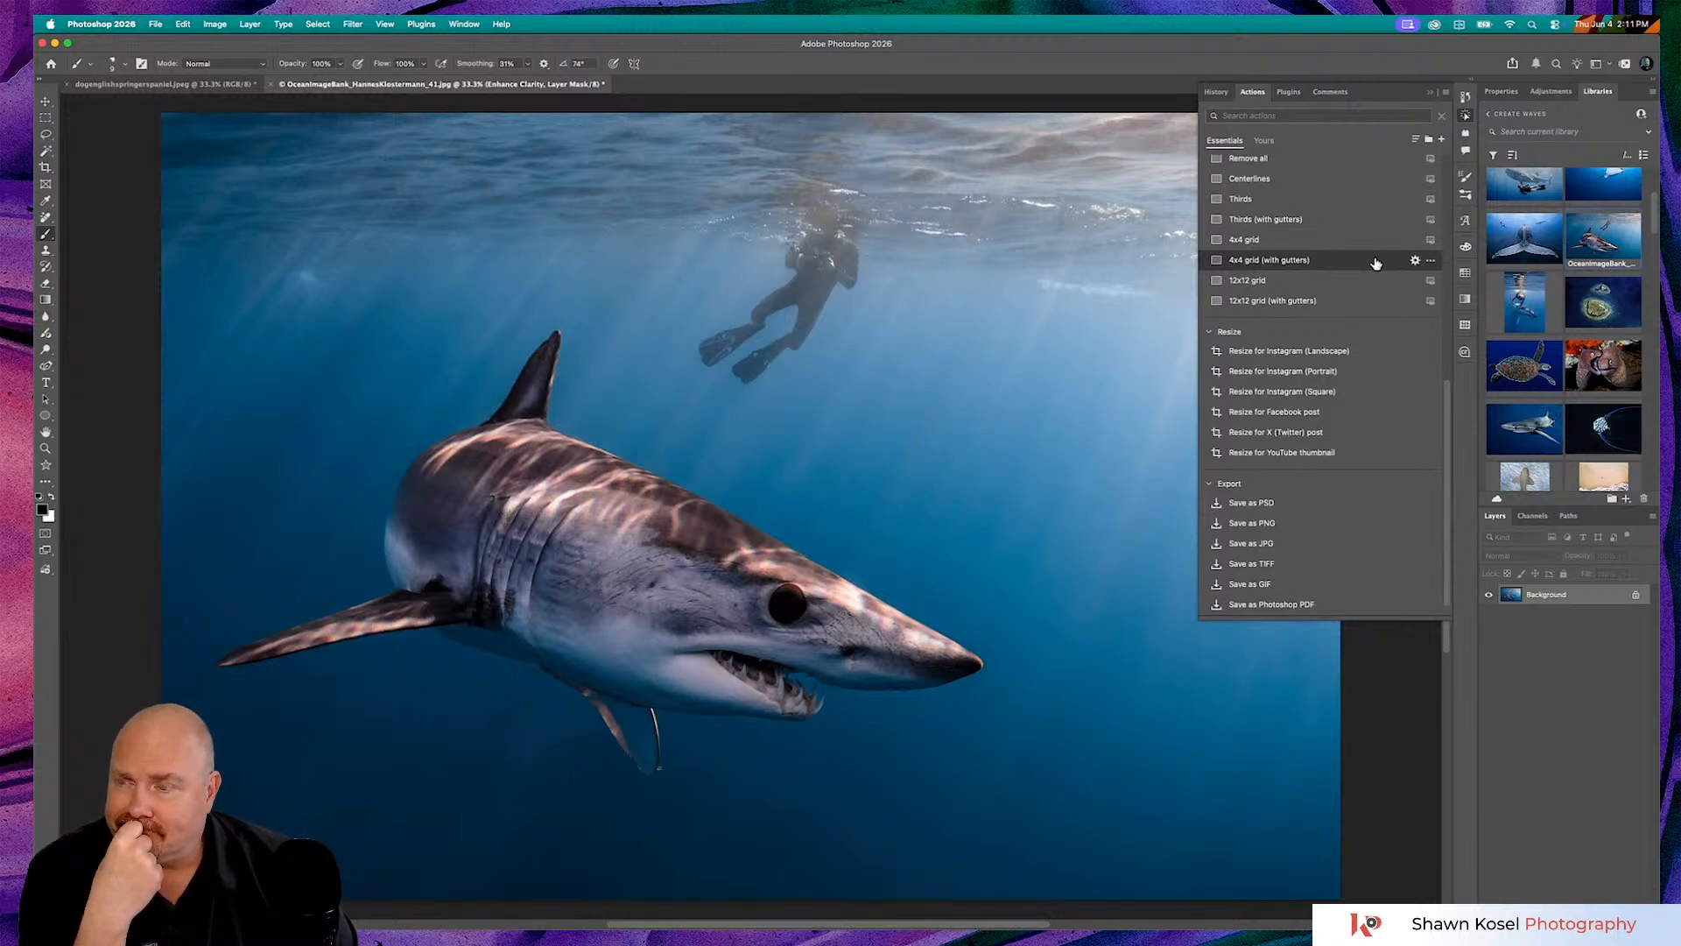
pyautogui.scroll(5, 1376, 264)
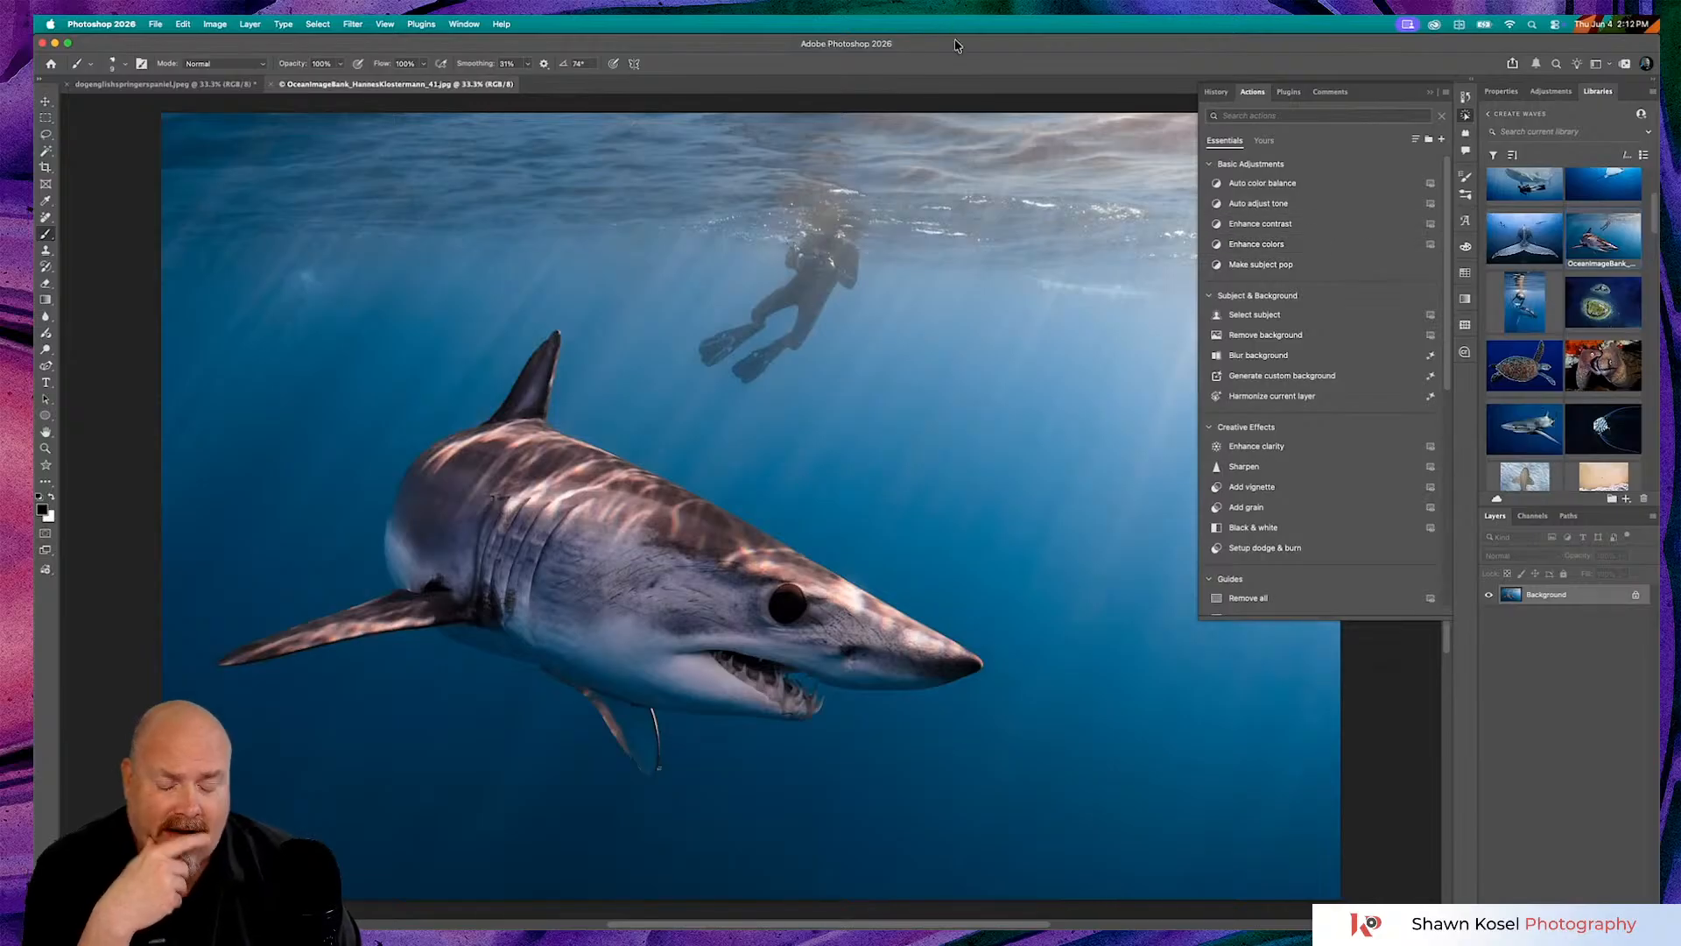
# - Switch to Lightroom Classic and open the flying heron photo with raised wings in Develop, showing the Basic adjustments
pyautogui.press('super+Tab')
pyautogui.press('super+Tab')
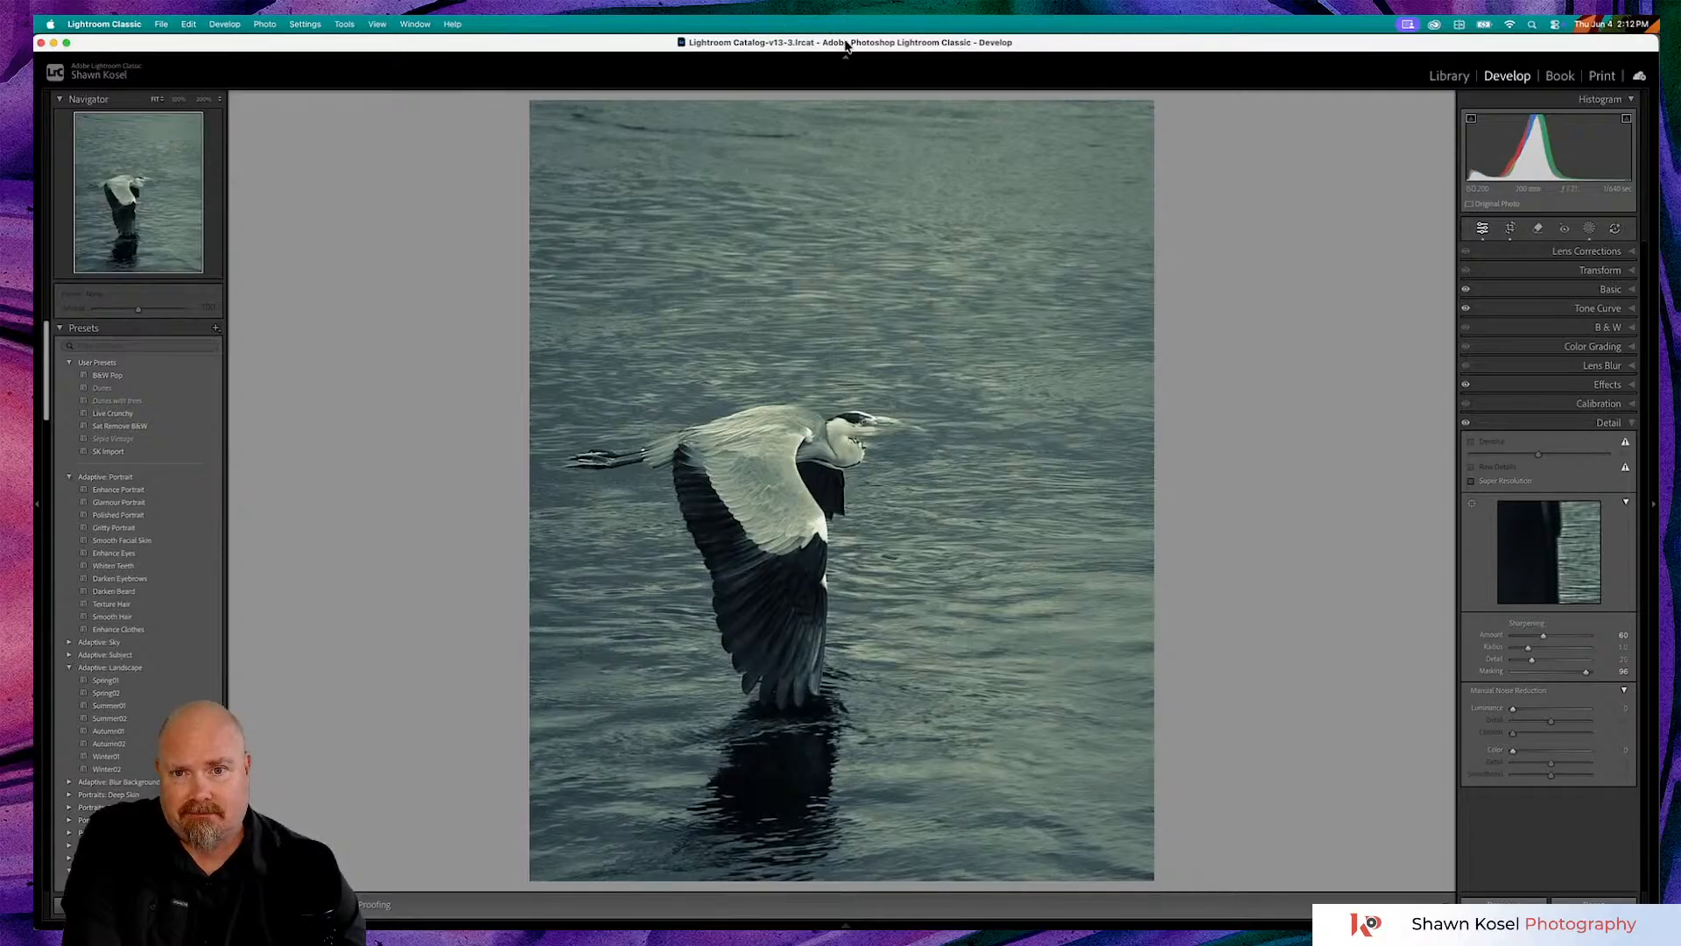
pyautogui.press('g')
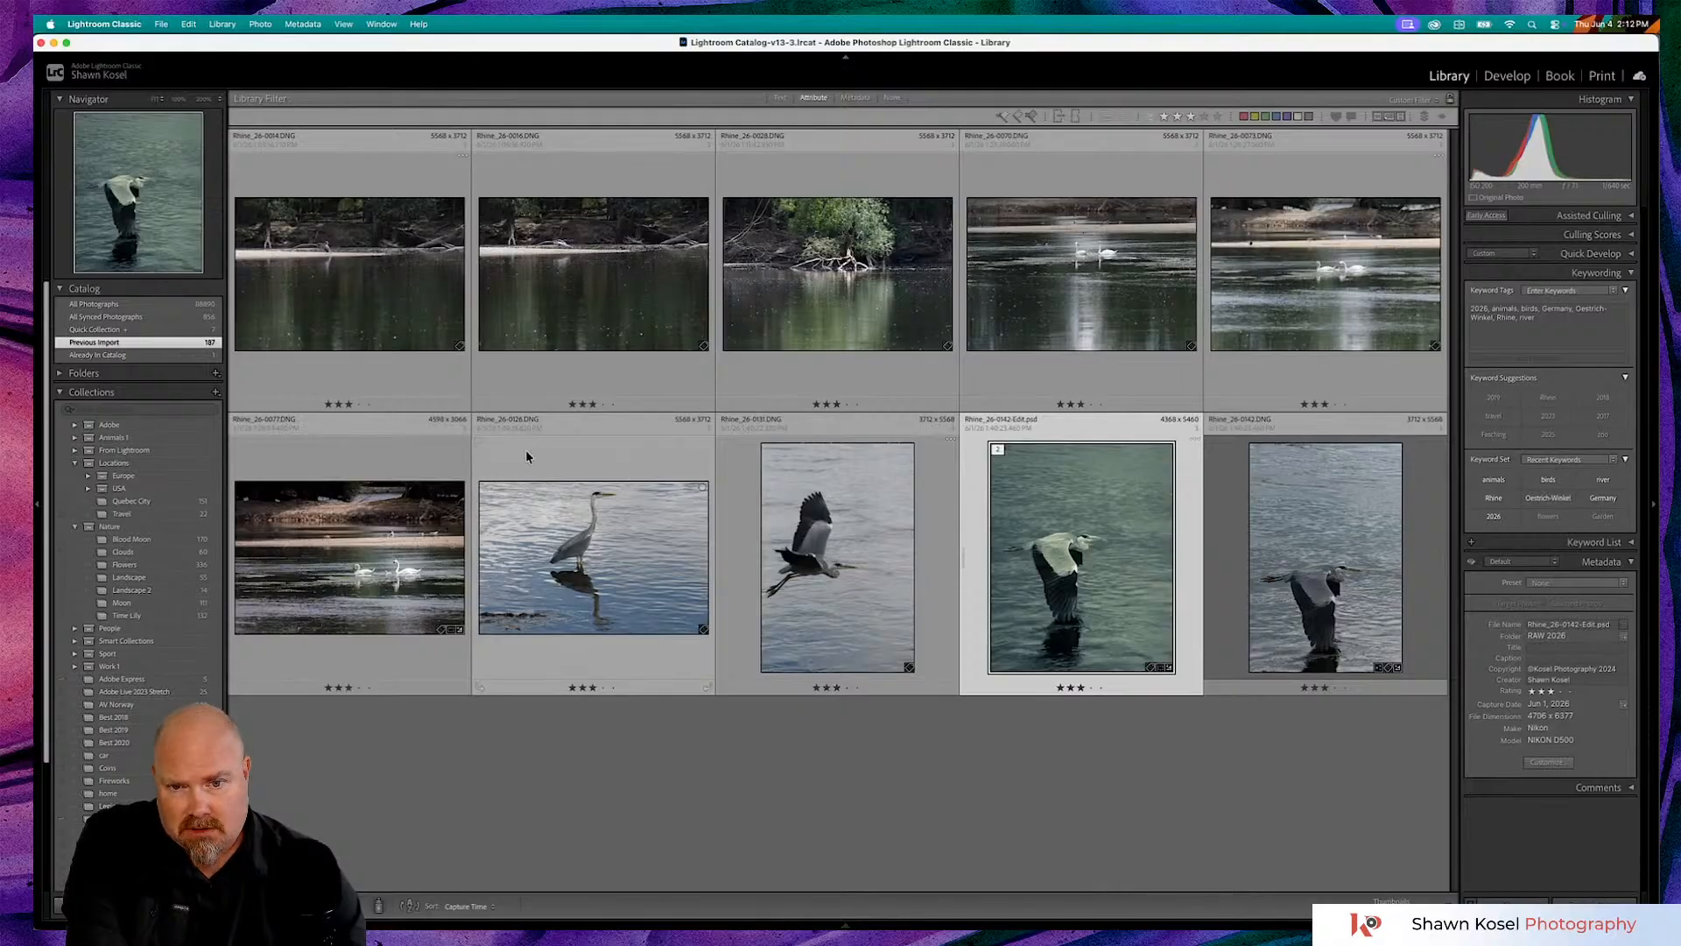
pyautogui.doubleClick(853, 529)
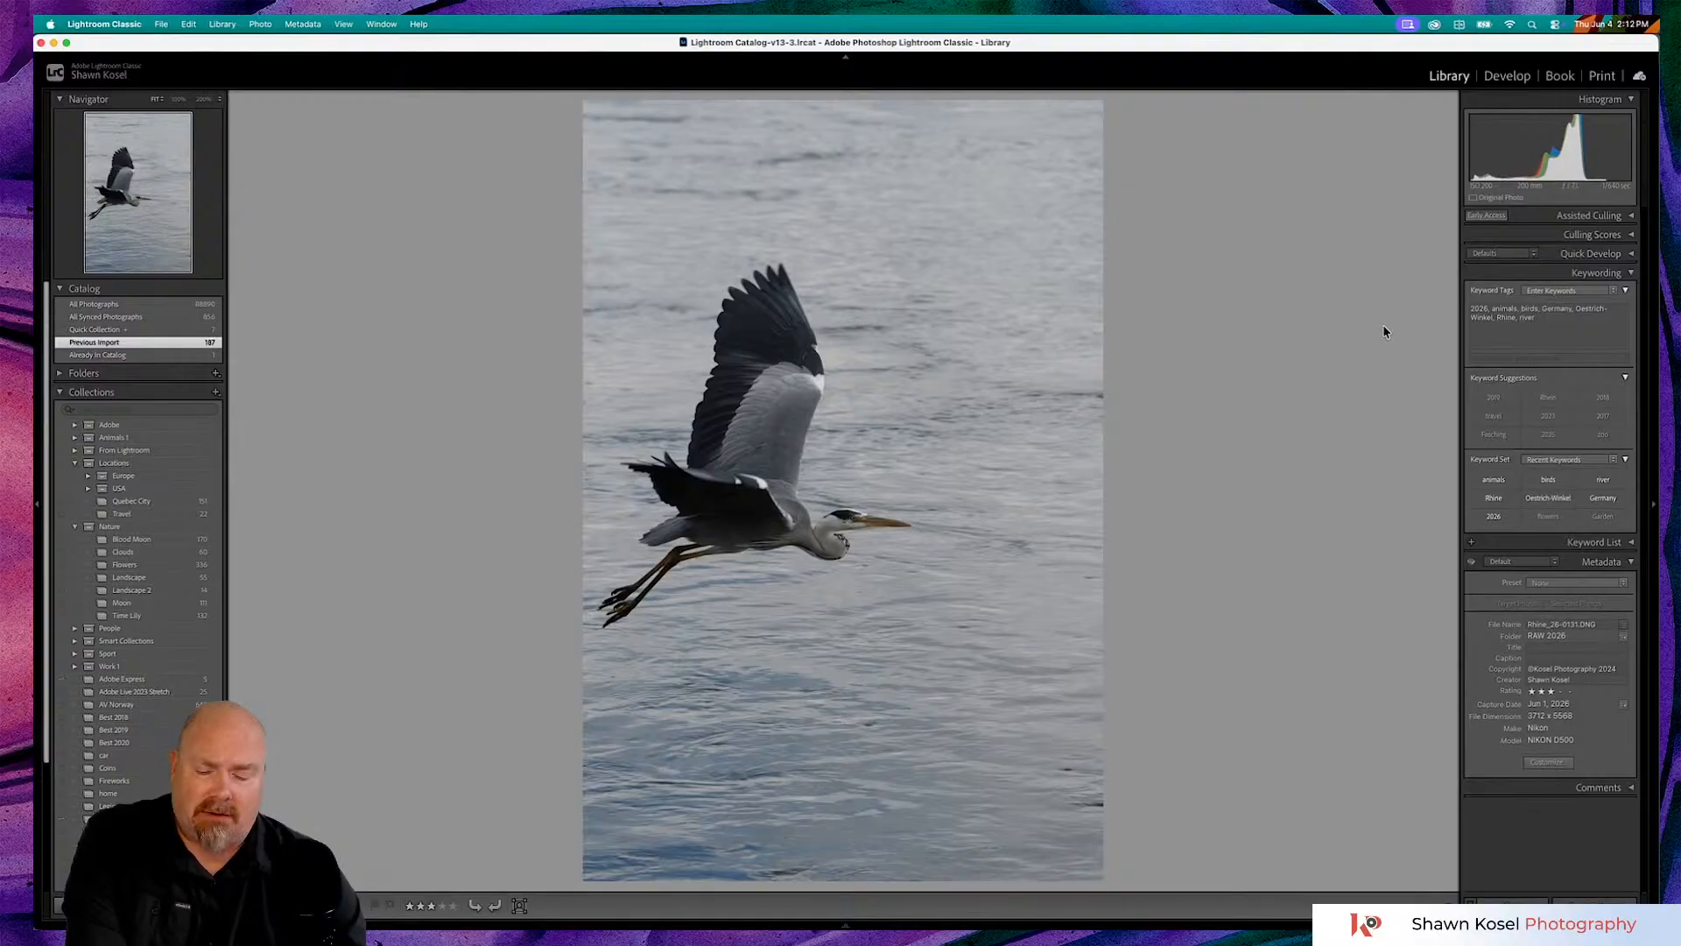
pyautogui.press('d')
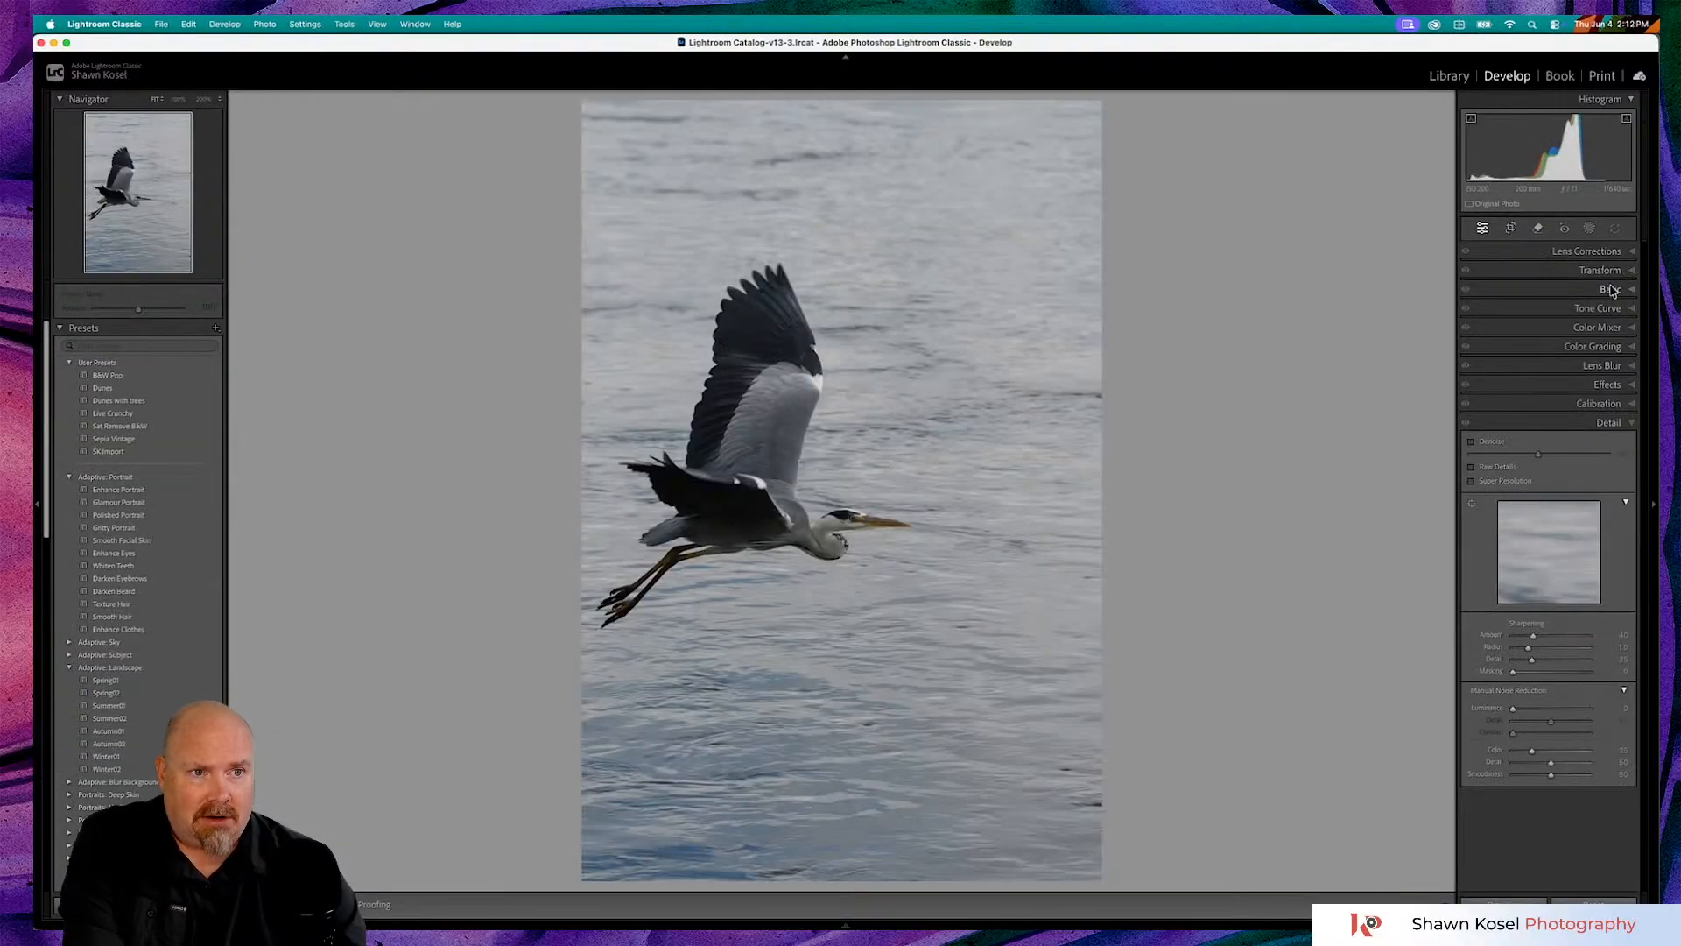
pyautogui.click(1611, 290)
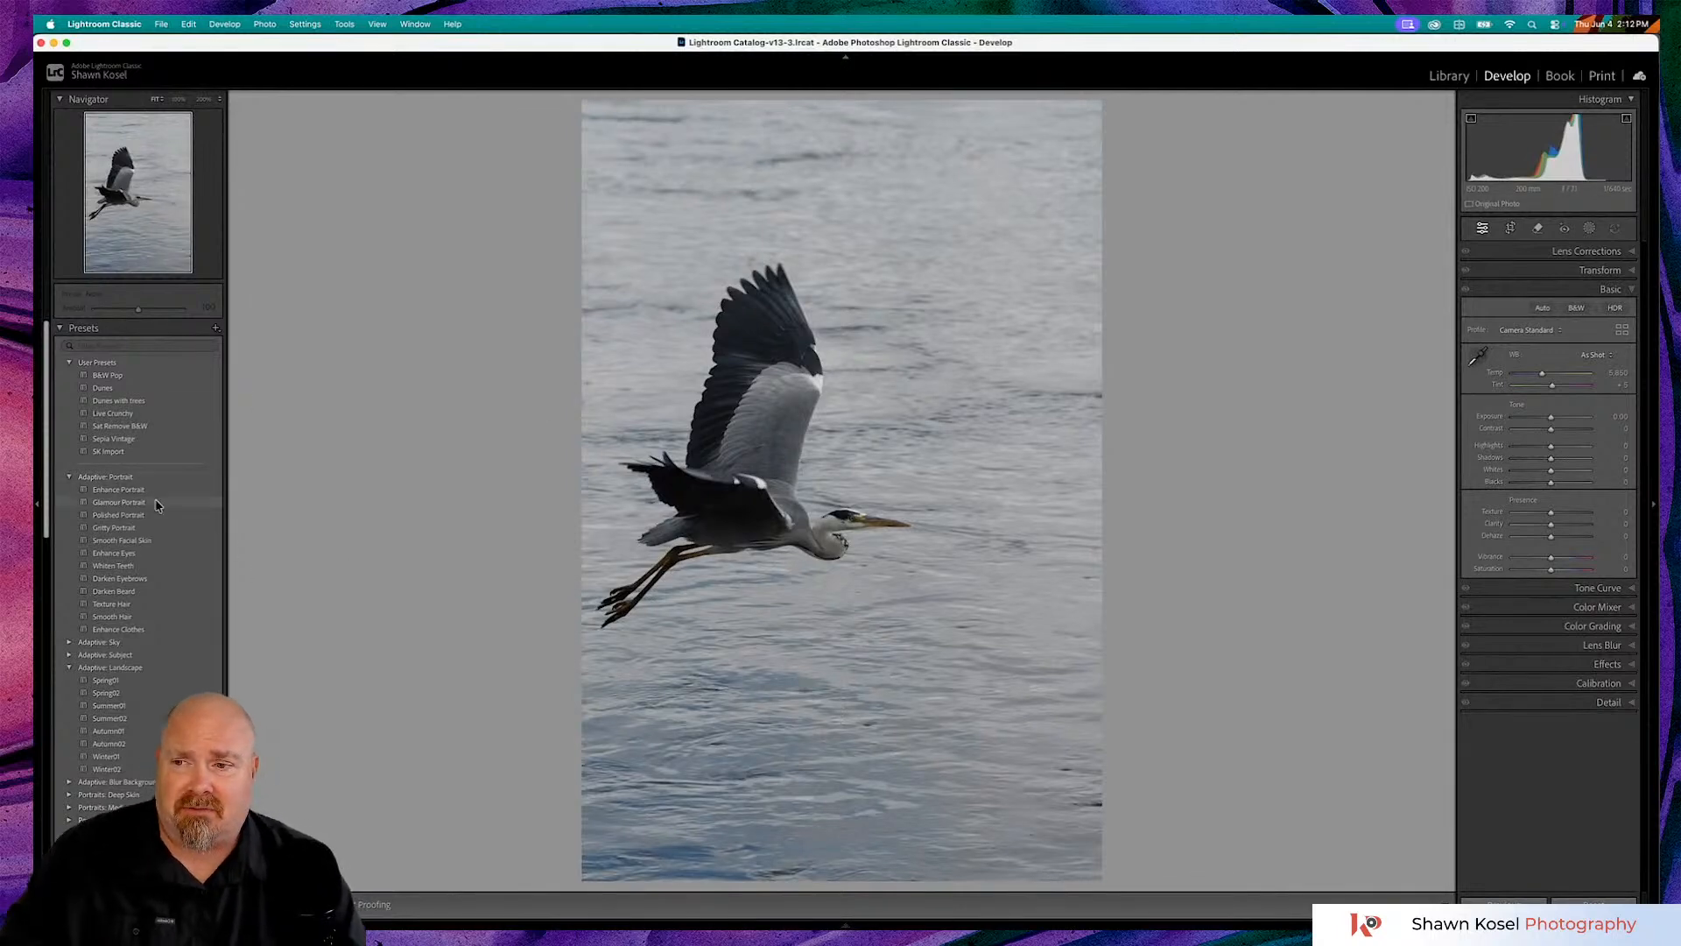
# - Browse the adaptive develop presets and expand the Adaptive: Subject group
pyautogui.scroll(-3, 204, 550)
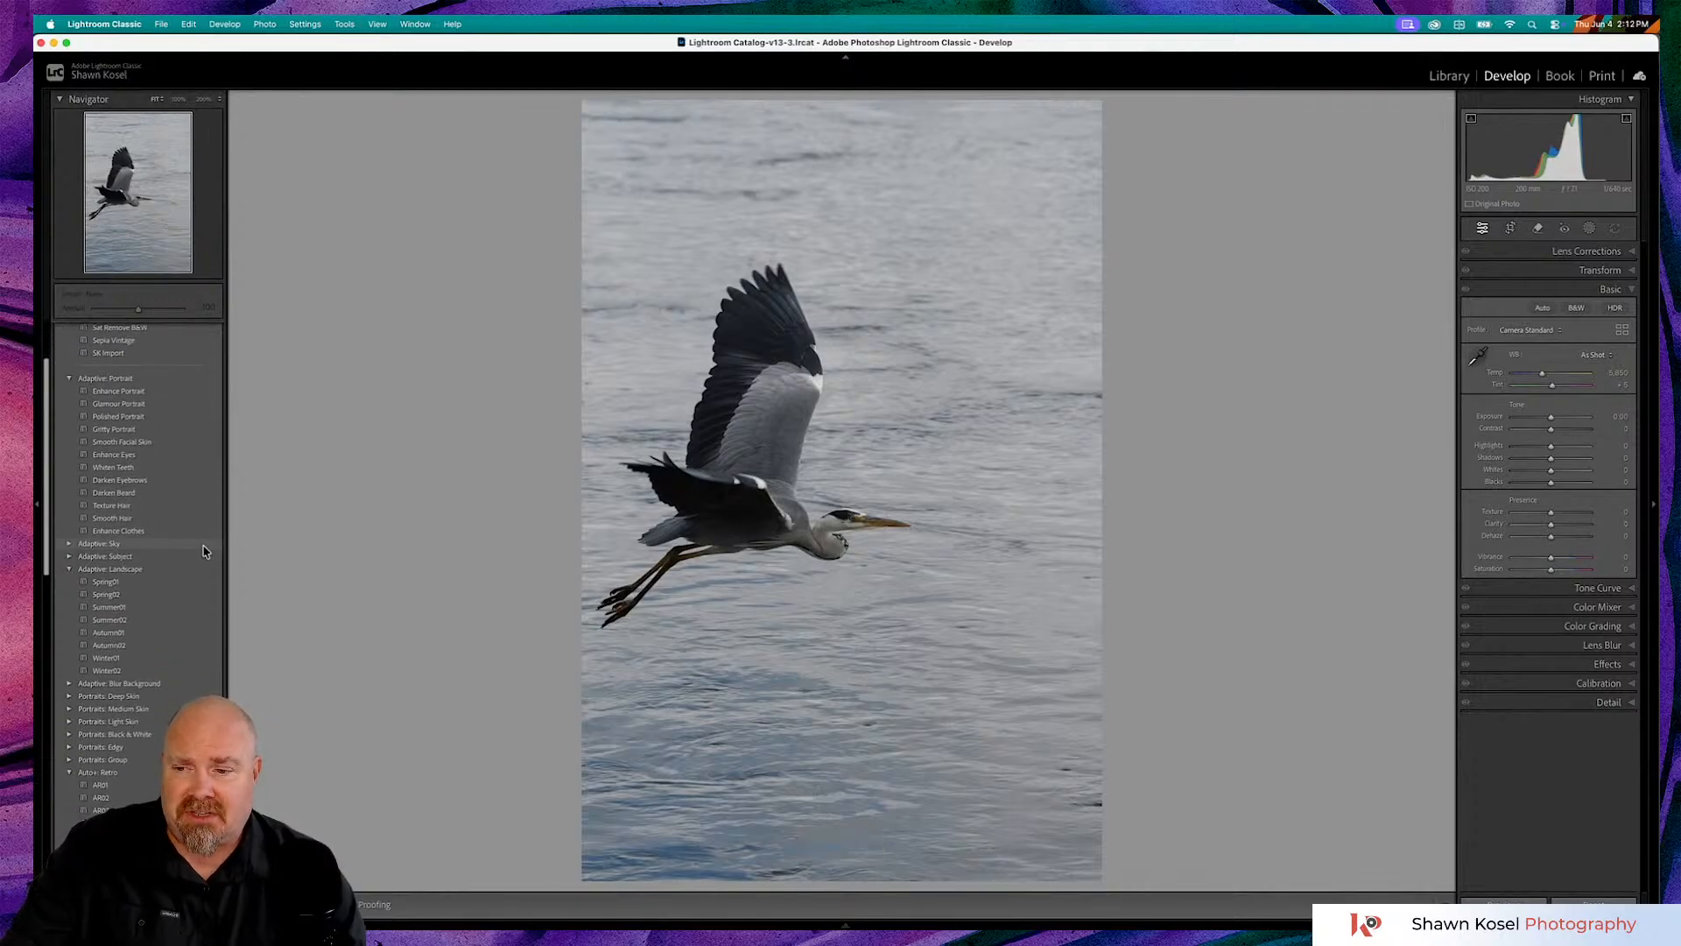
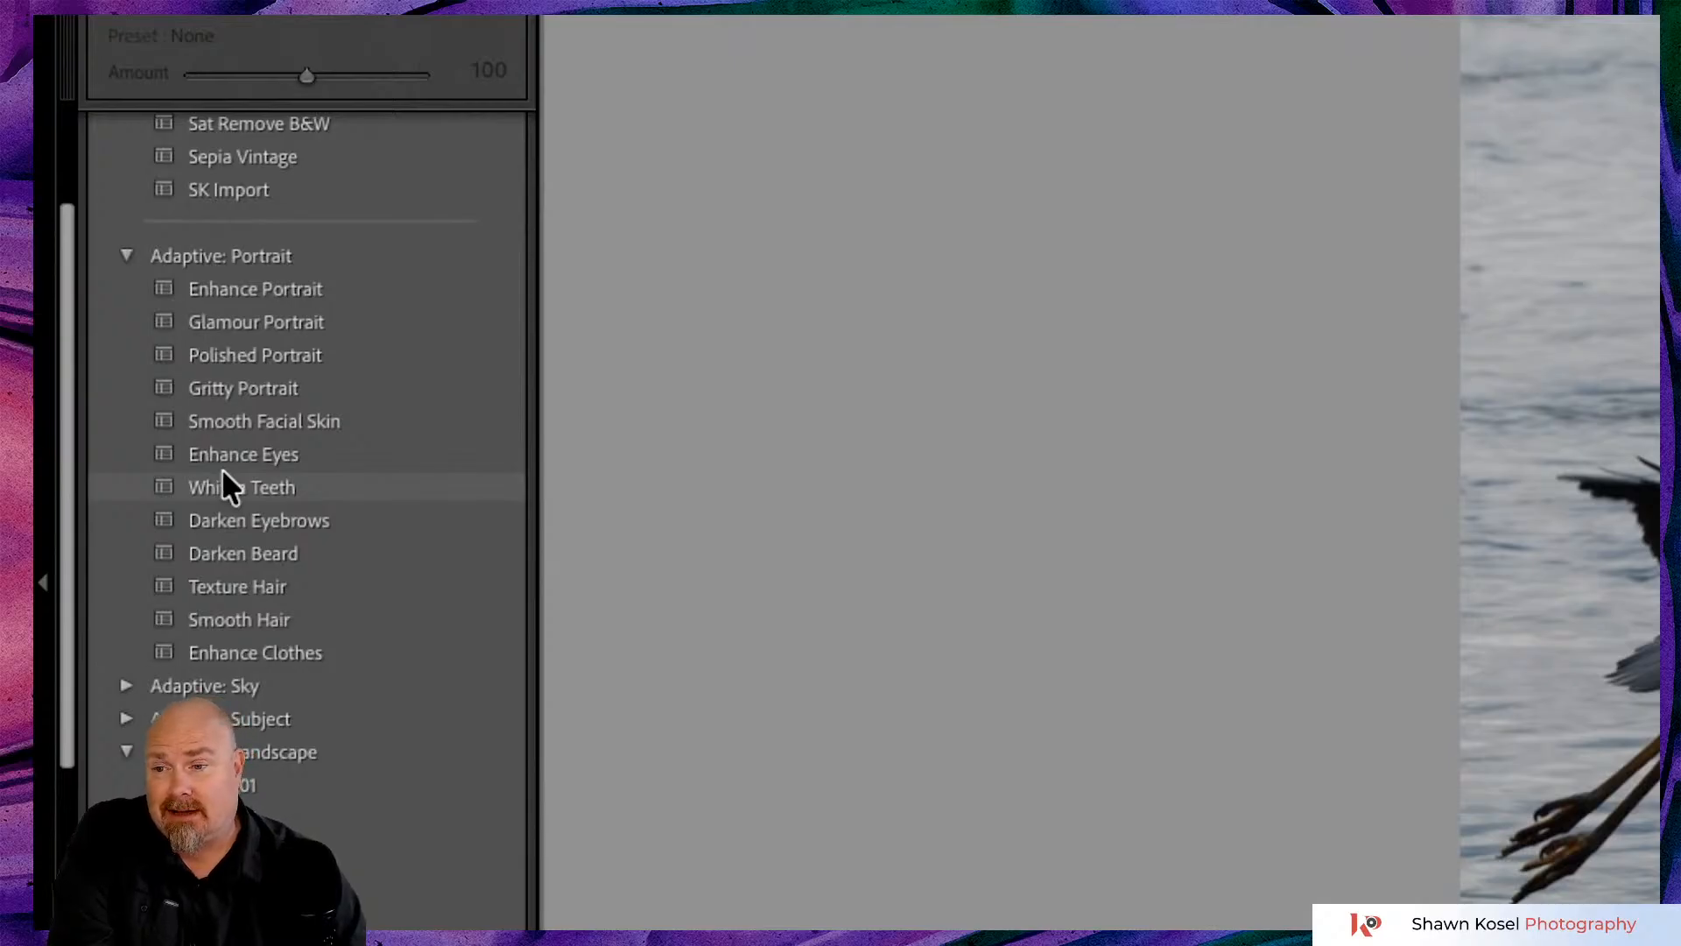
pyautogui.scroll(-3, 223, 473)
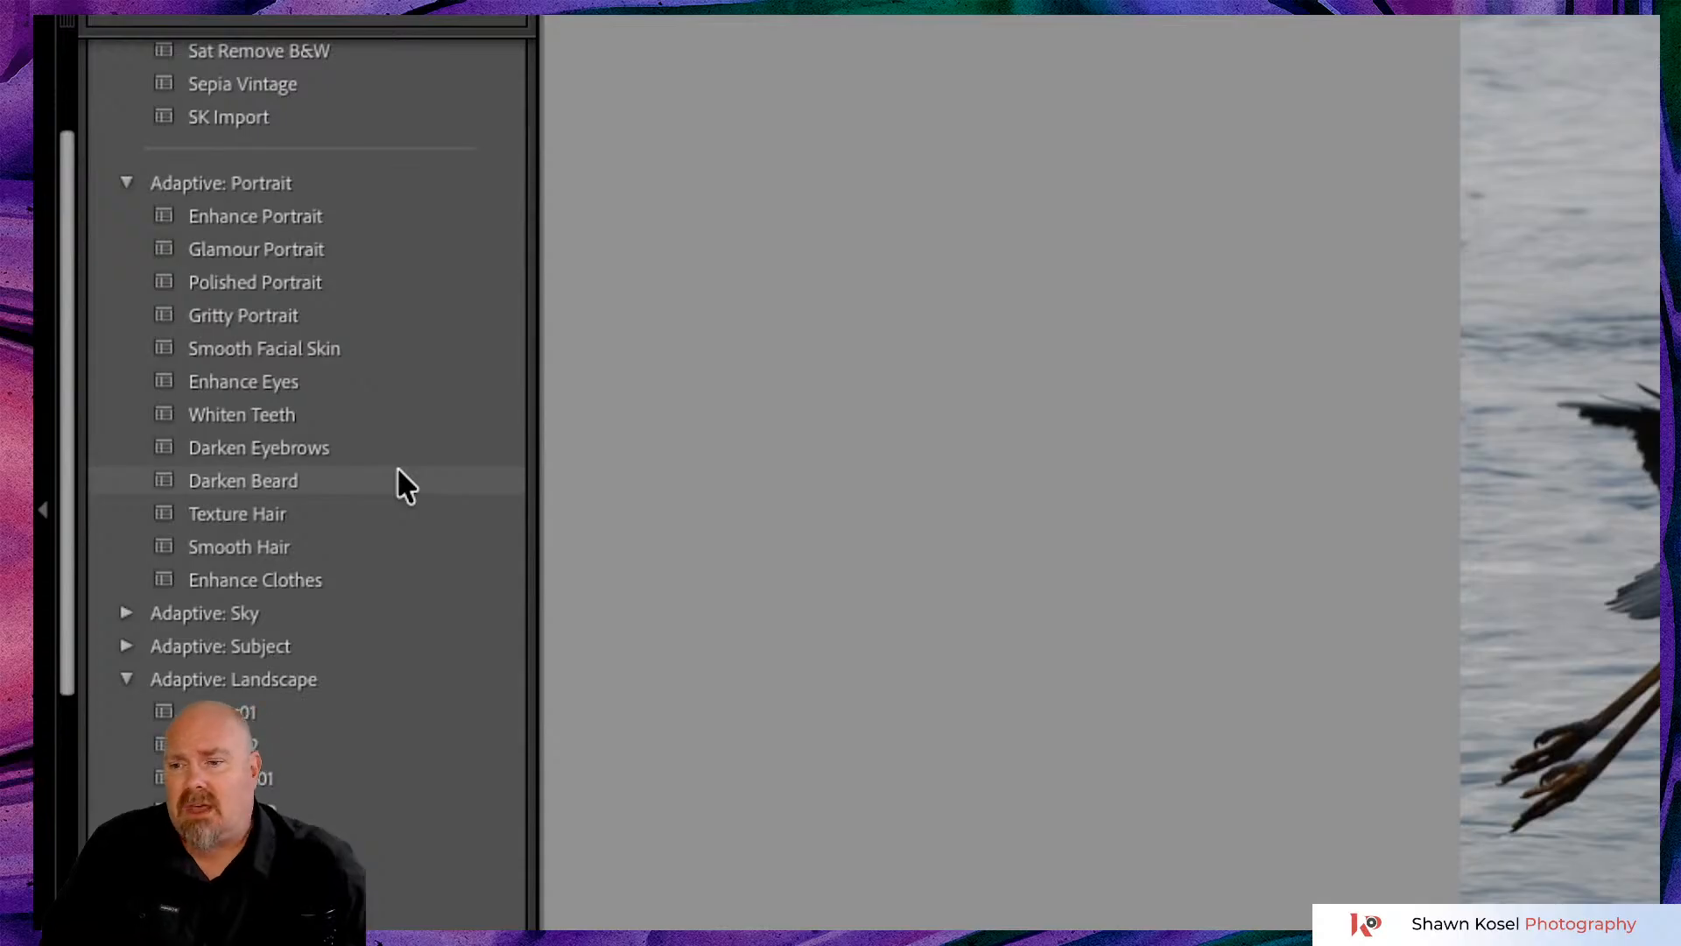
pyautogui.scroll(-5, 398, 470)
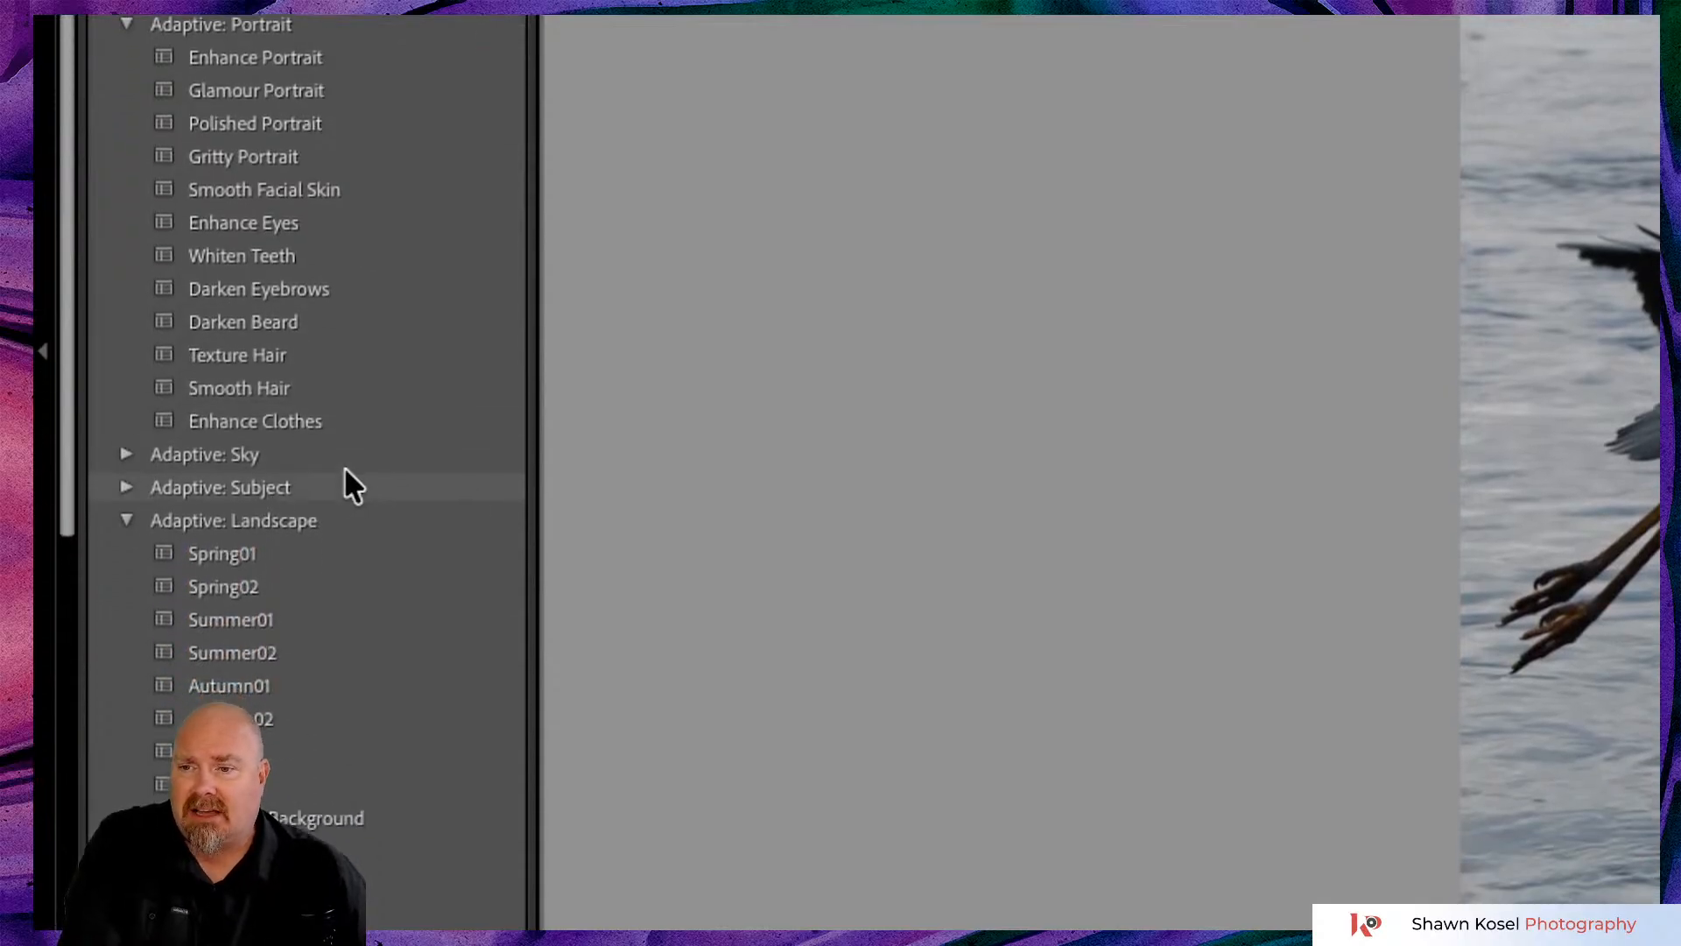
pyautogui.scroll(-3, 354, 466)
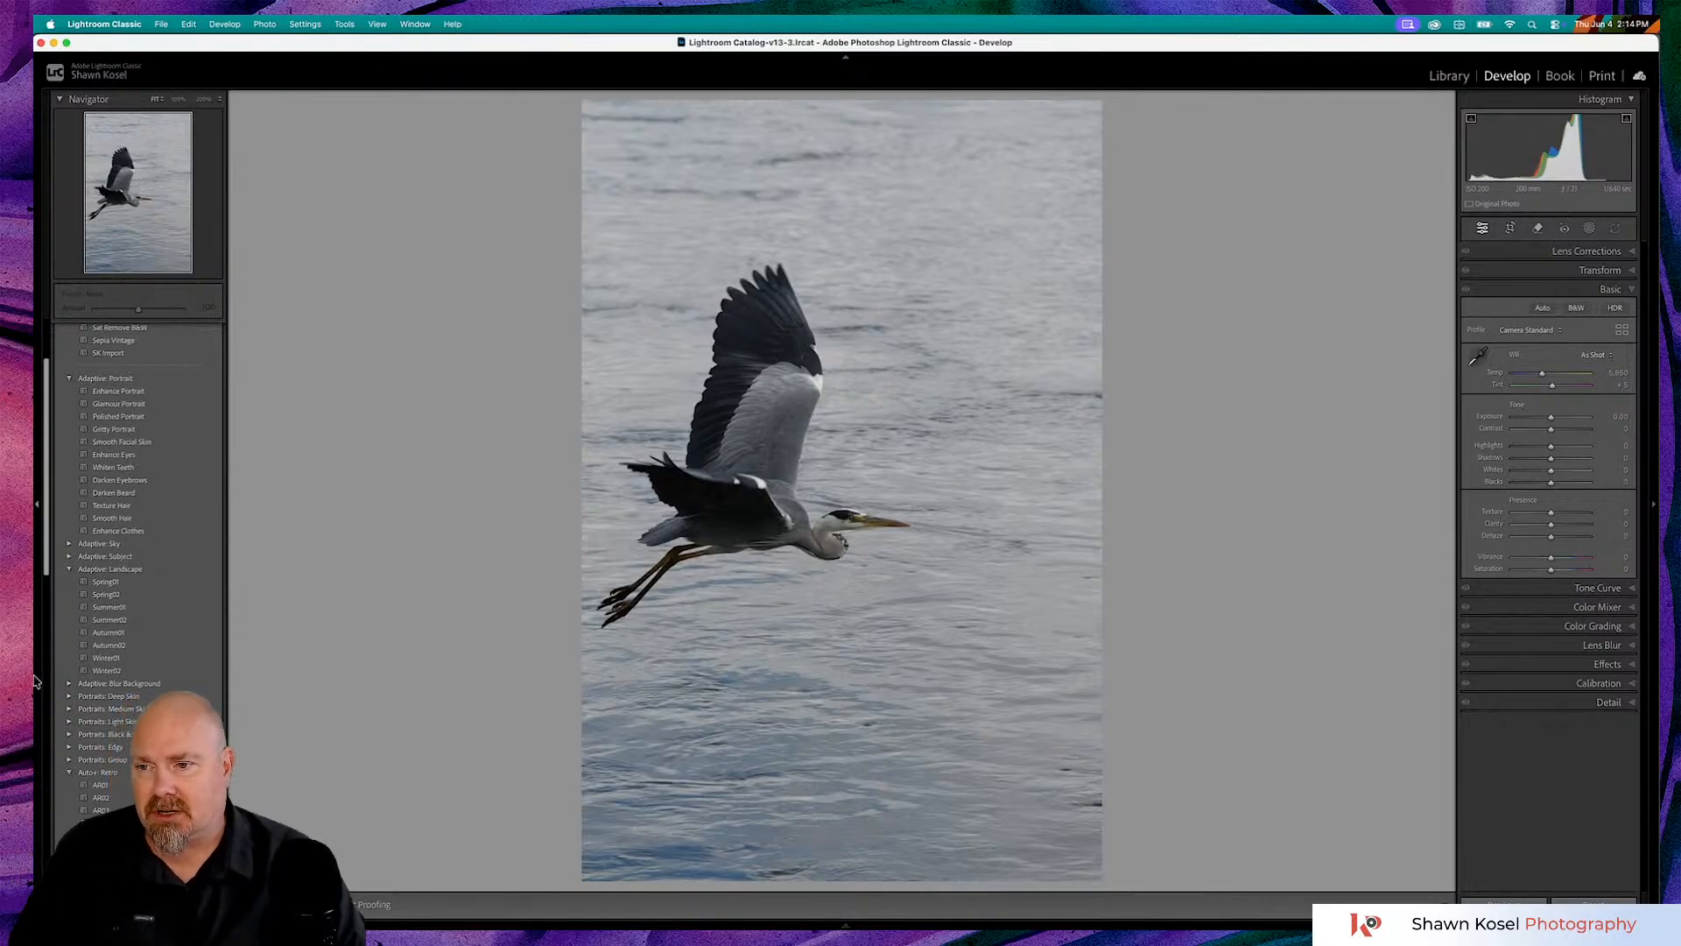
pyautogui.click(70, 557)
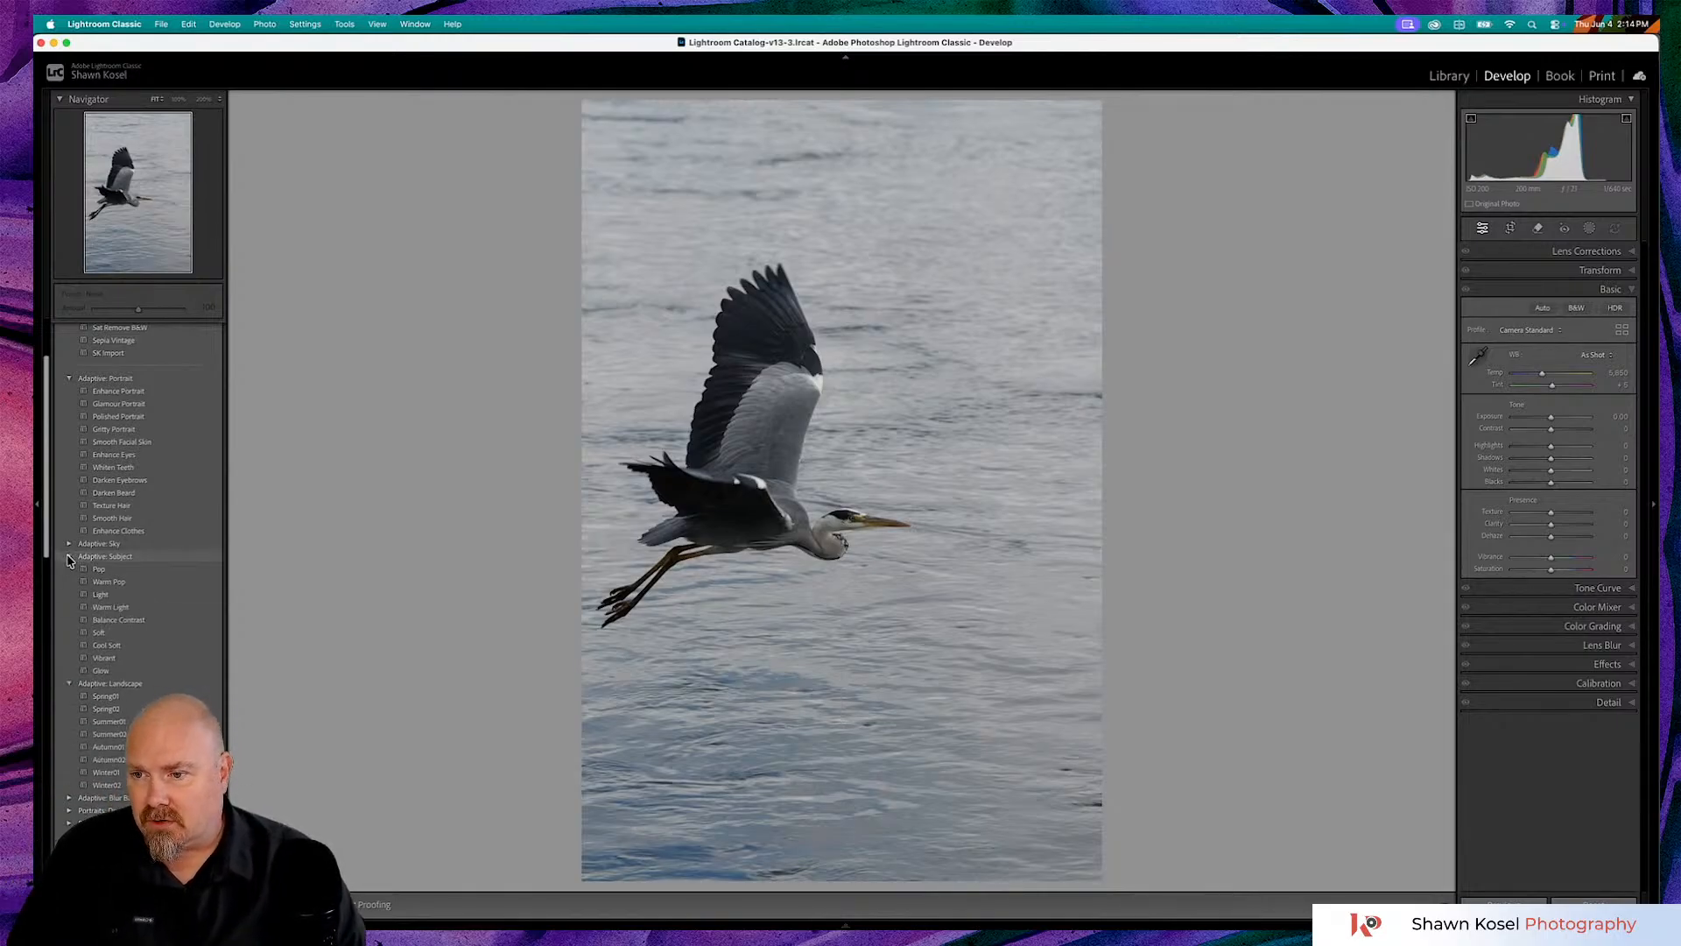
pyautogui.click(75, 582)
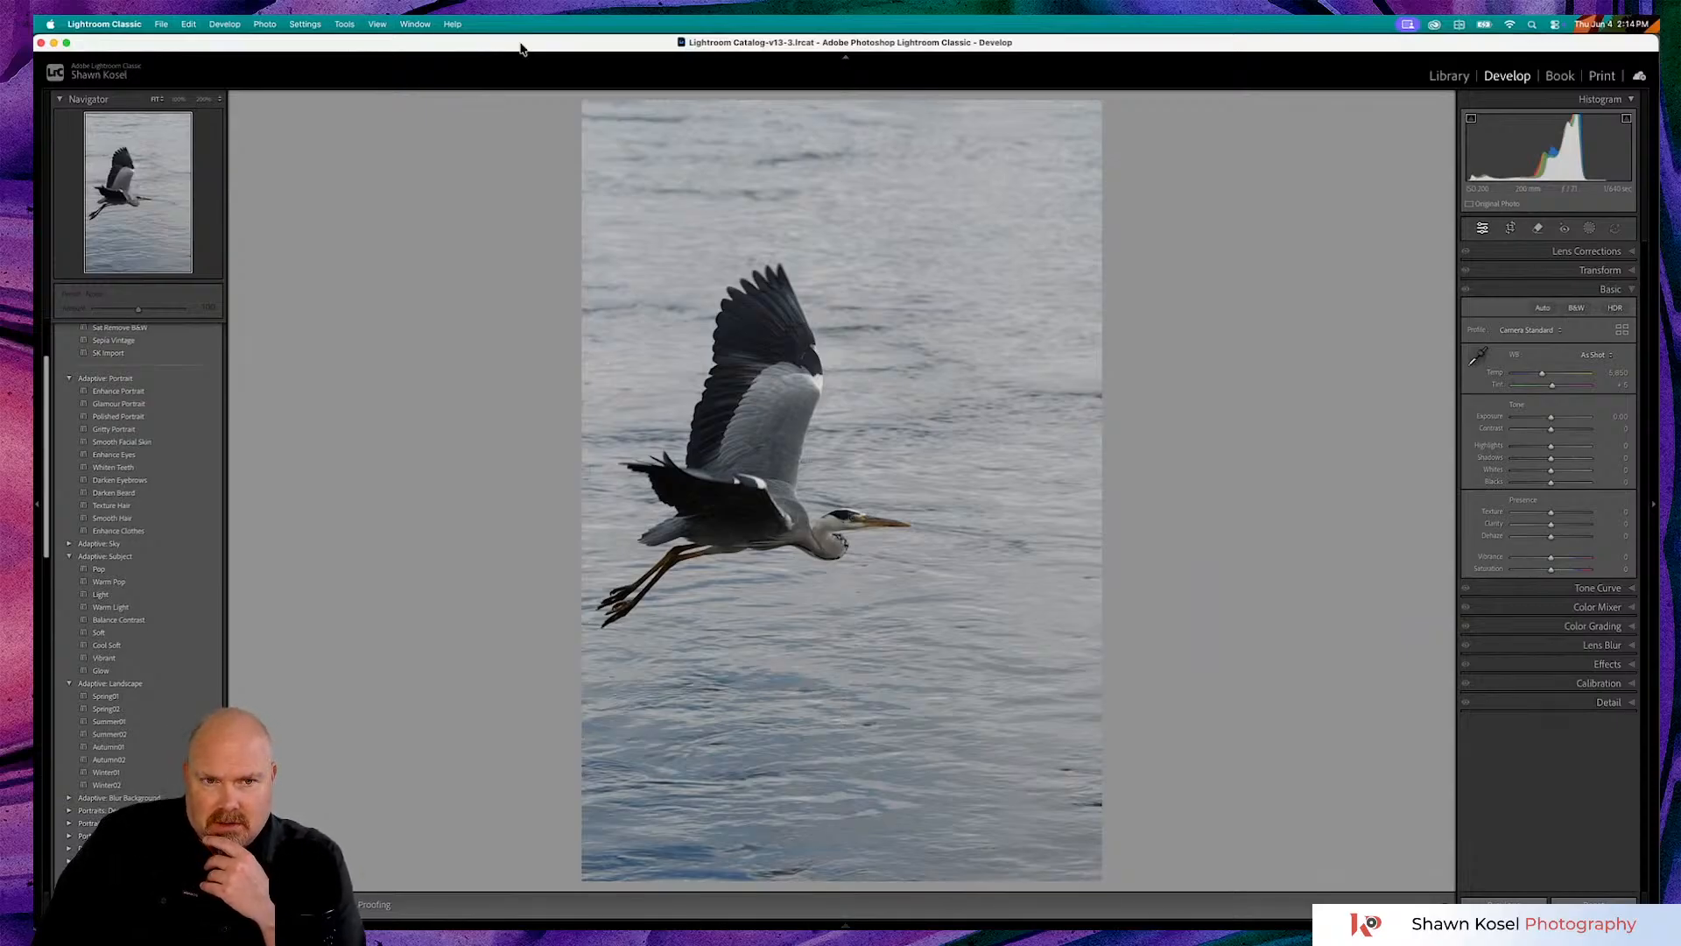
# - View the heron photo with the interface dimmed by Lights Out, and restore the normal display
pyautogui.press('l')
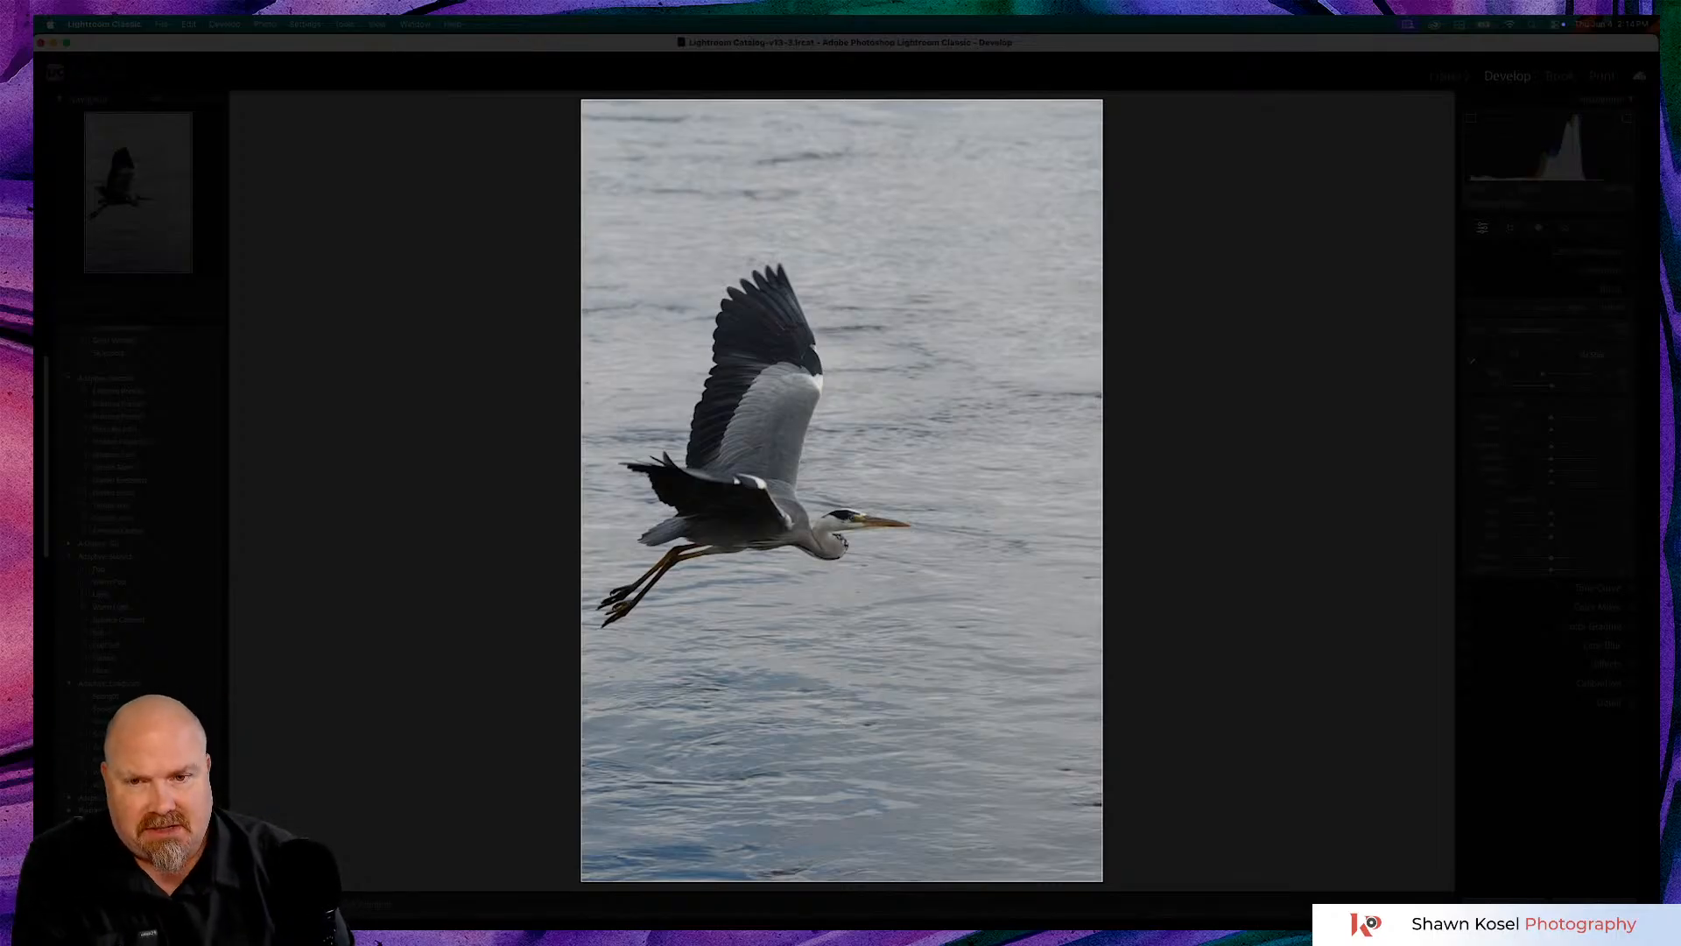
pyautogui.press('l')
pyautogui.press('l')
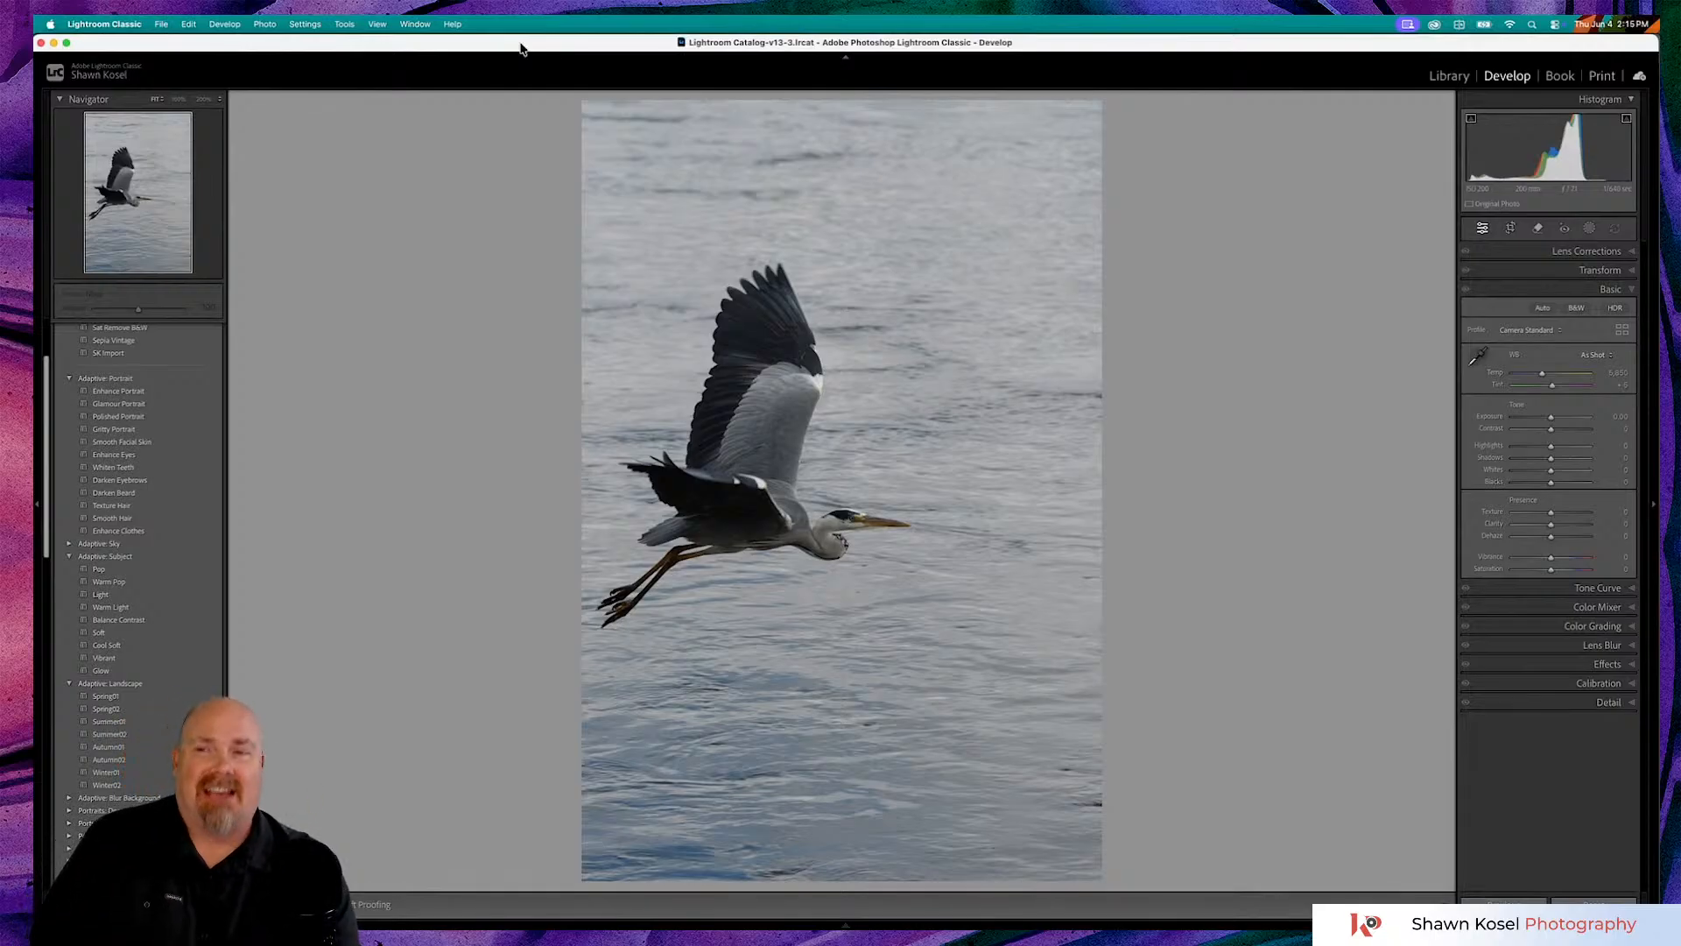
# - Cycle Lights Out on the heron photo through dimmed and fully black surroundings back to the normal display
pyautogui.press('l')
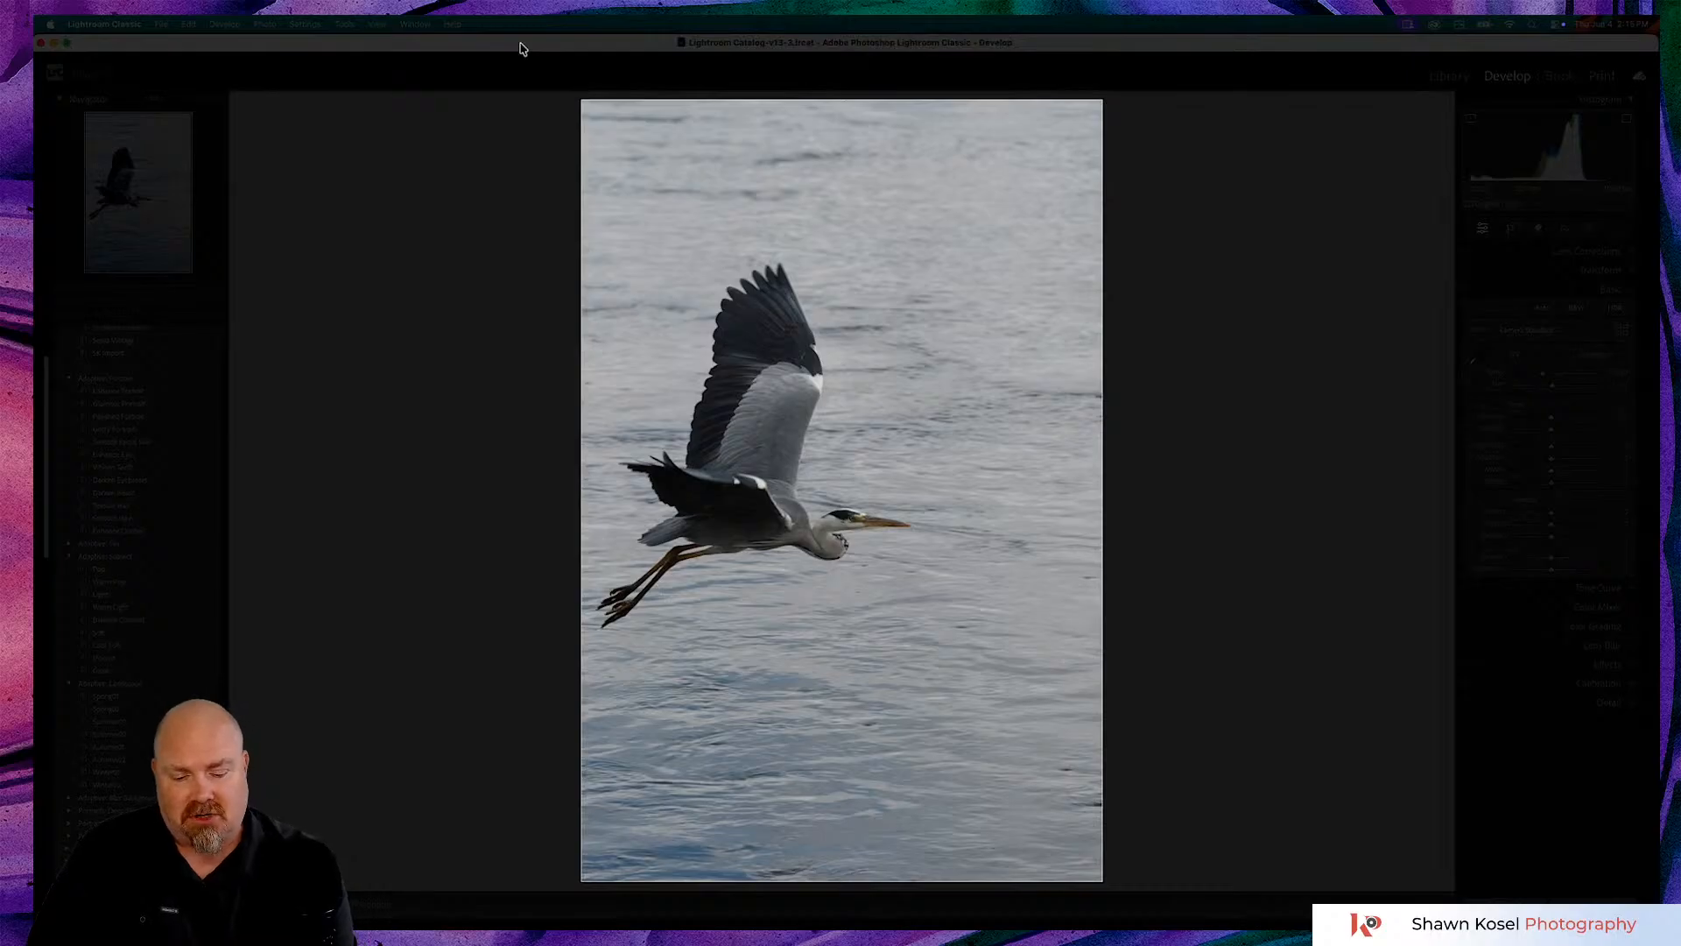
pyautogui.press('l')
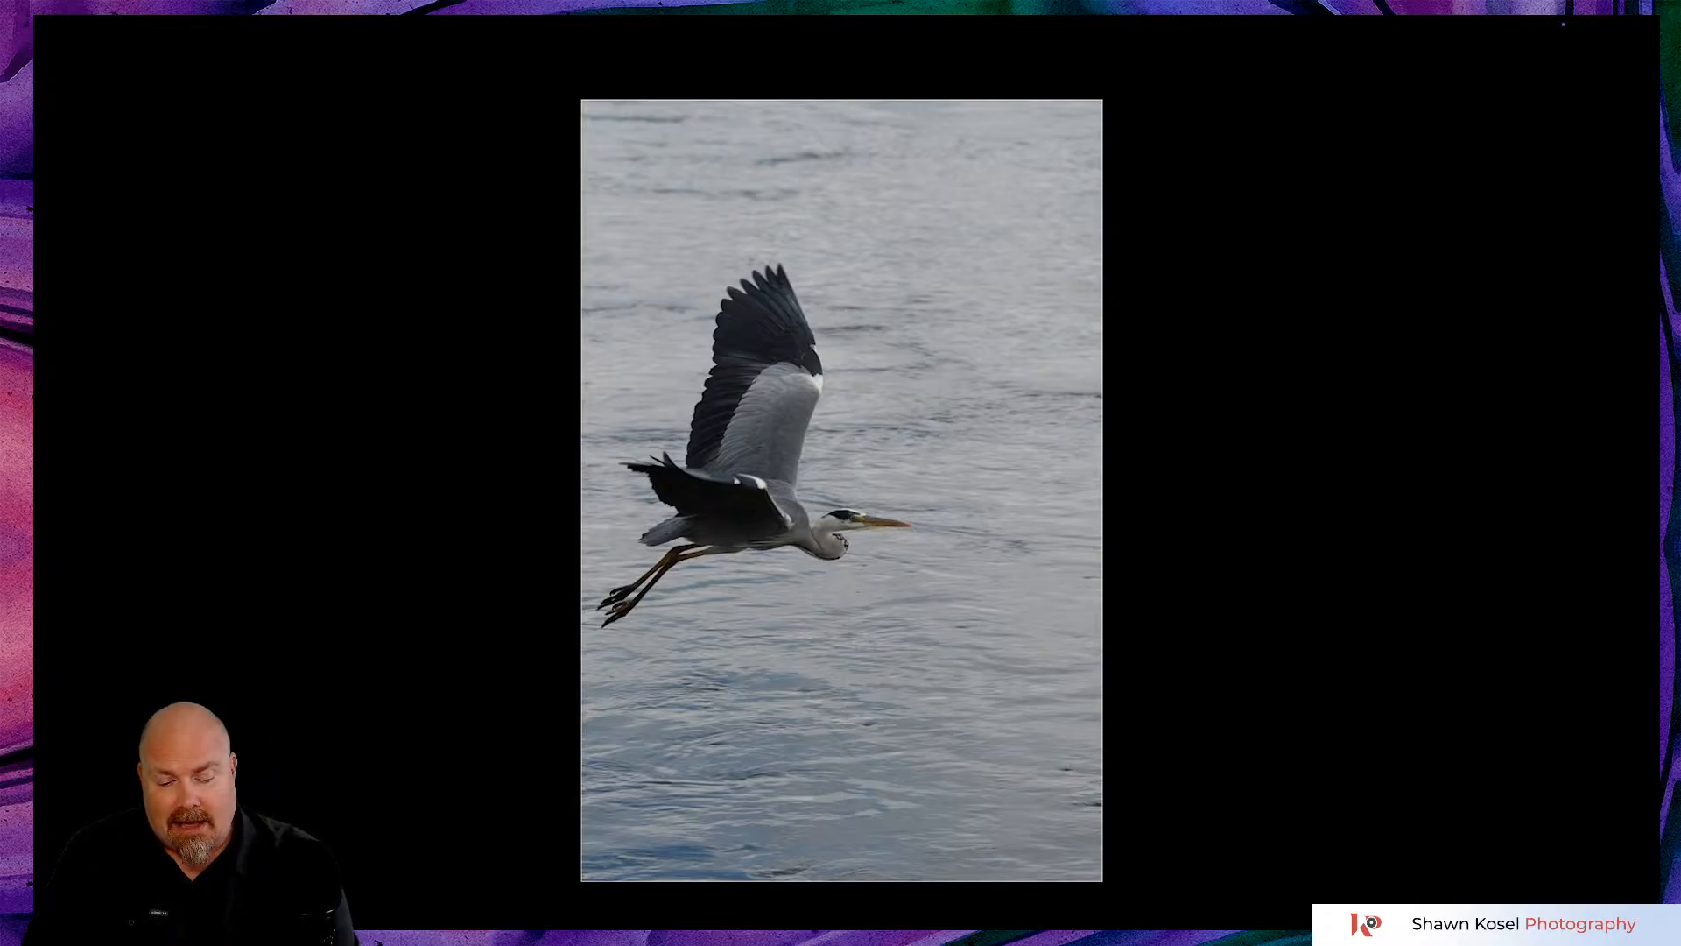
pyautogui.press('l')
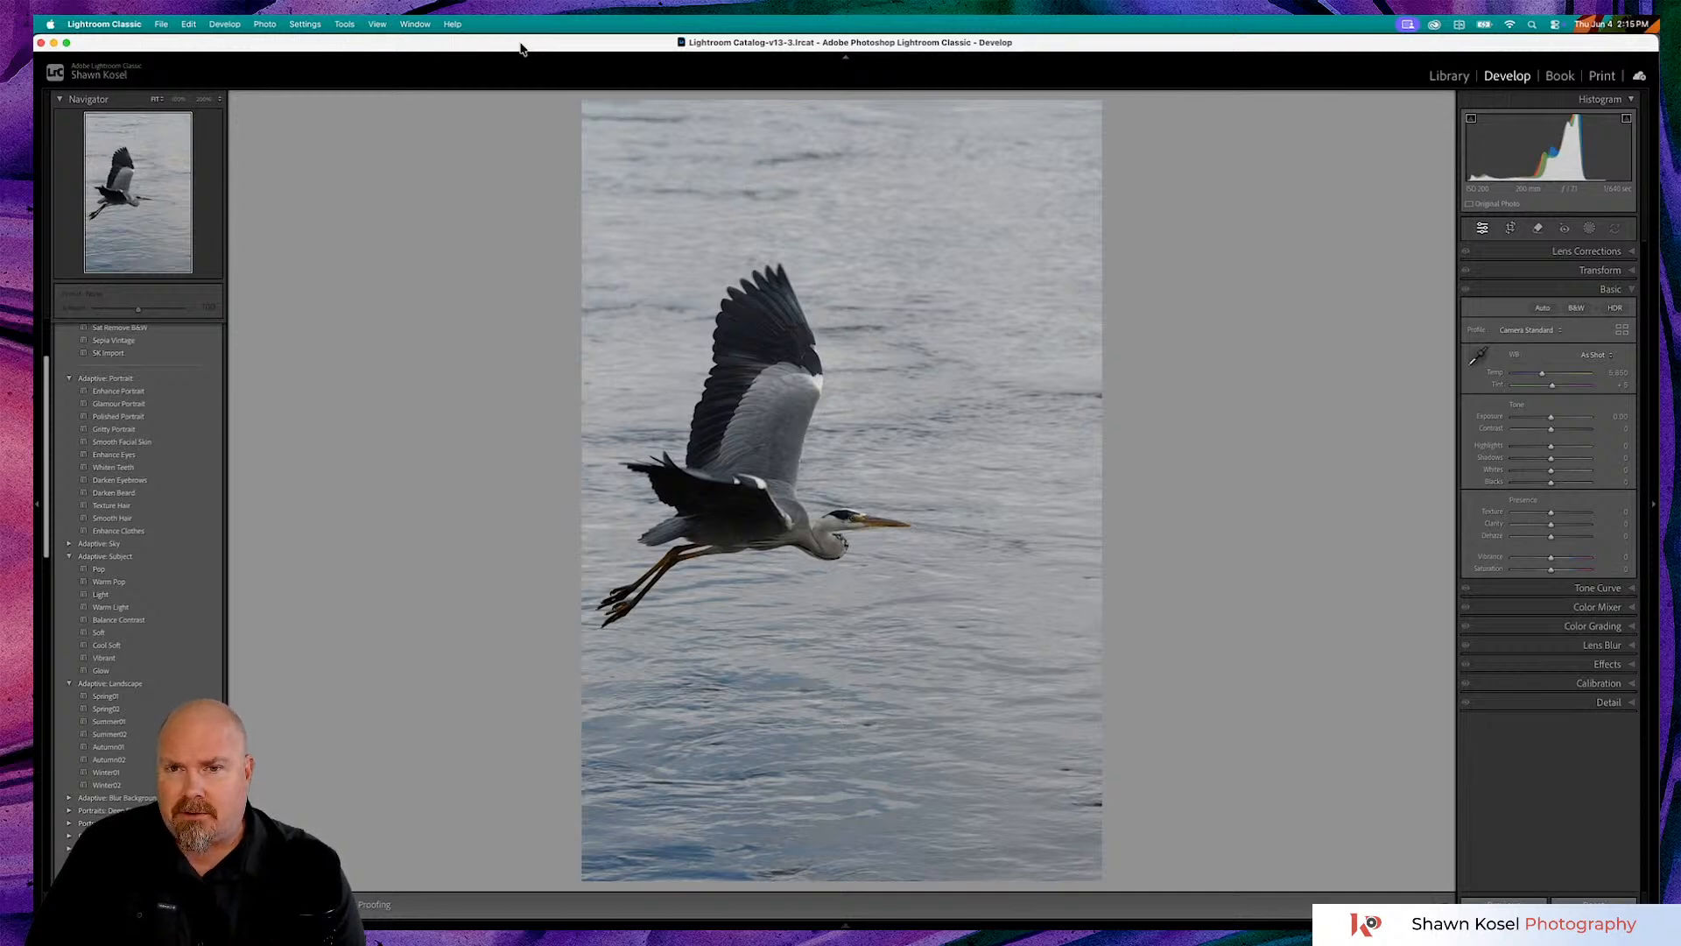
# - Cycle twice through the full-screen modes with and without the menu bar, returning to the normal window
pyautogui.hotkey('shift', 'f')
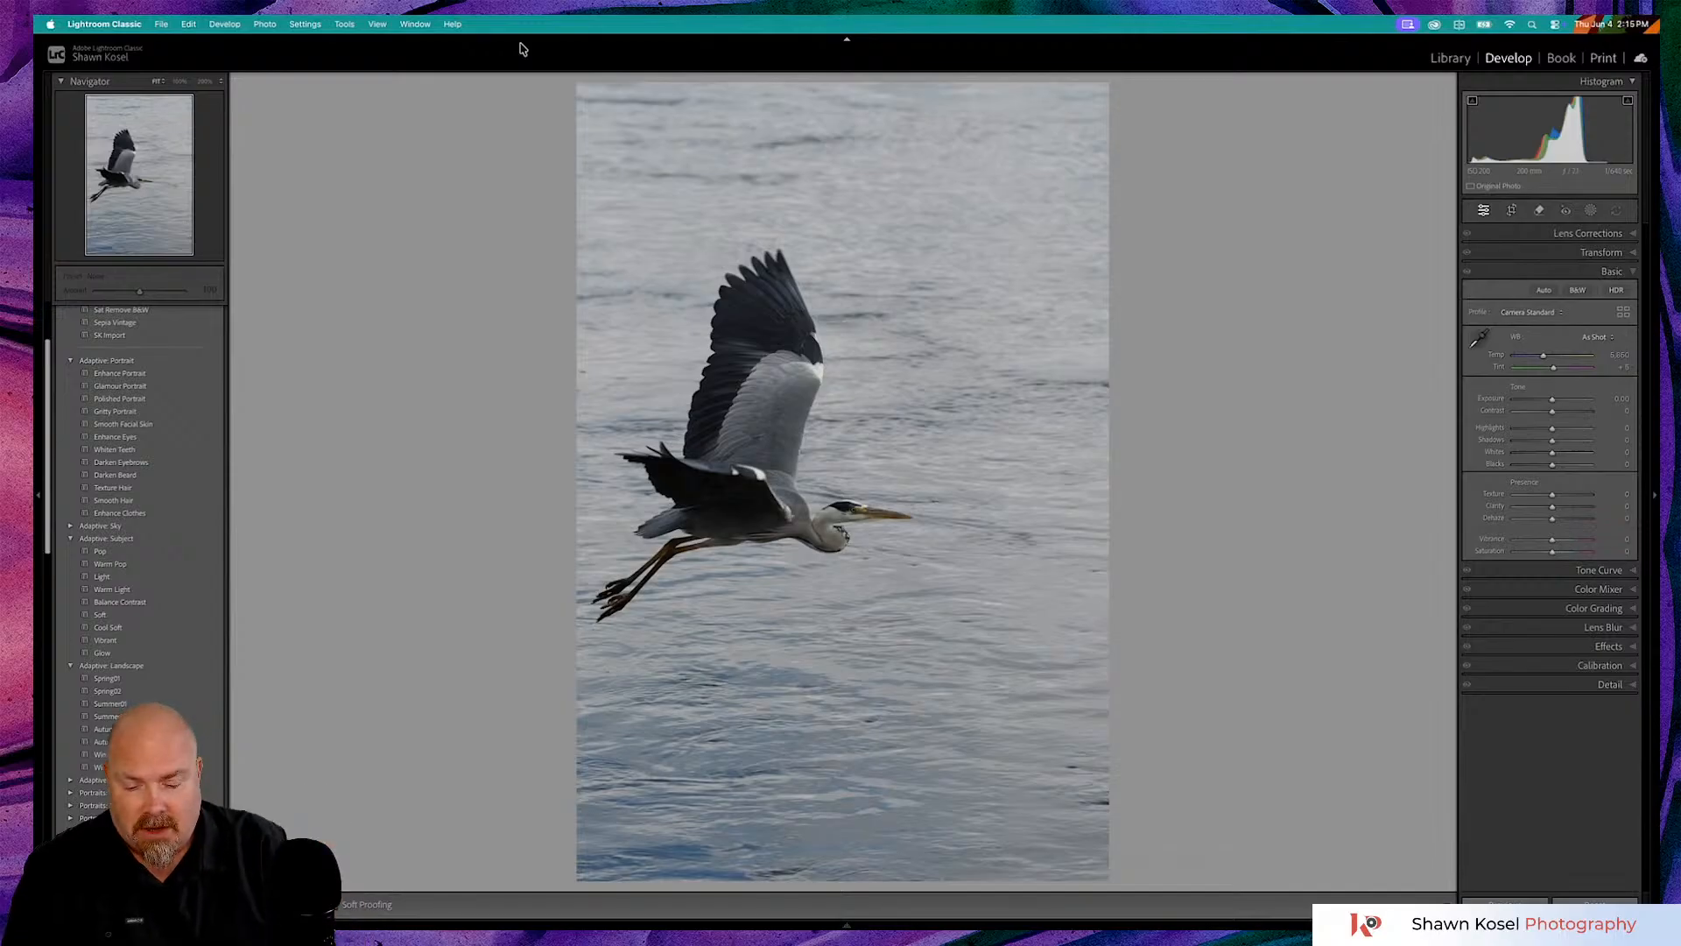
pyautogui.hotkey('shift', 'f')
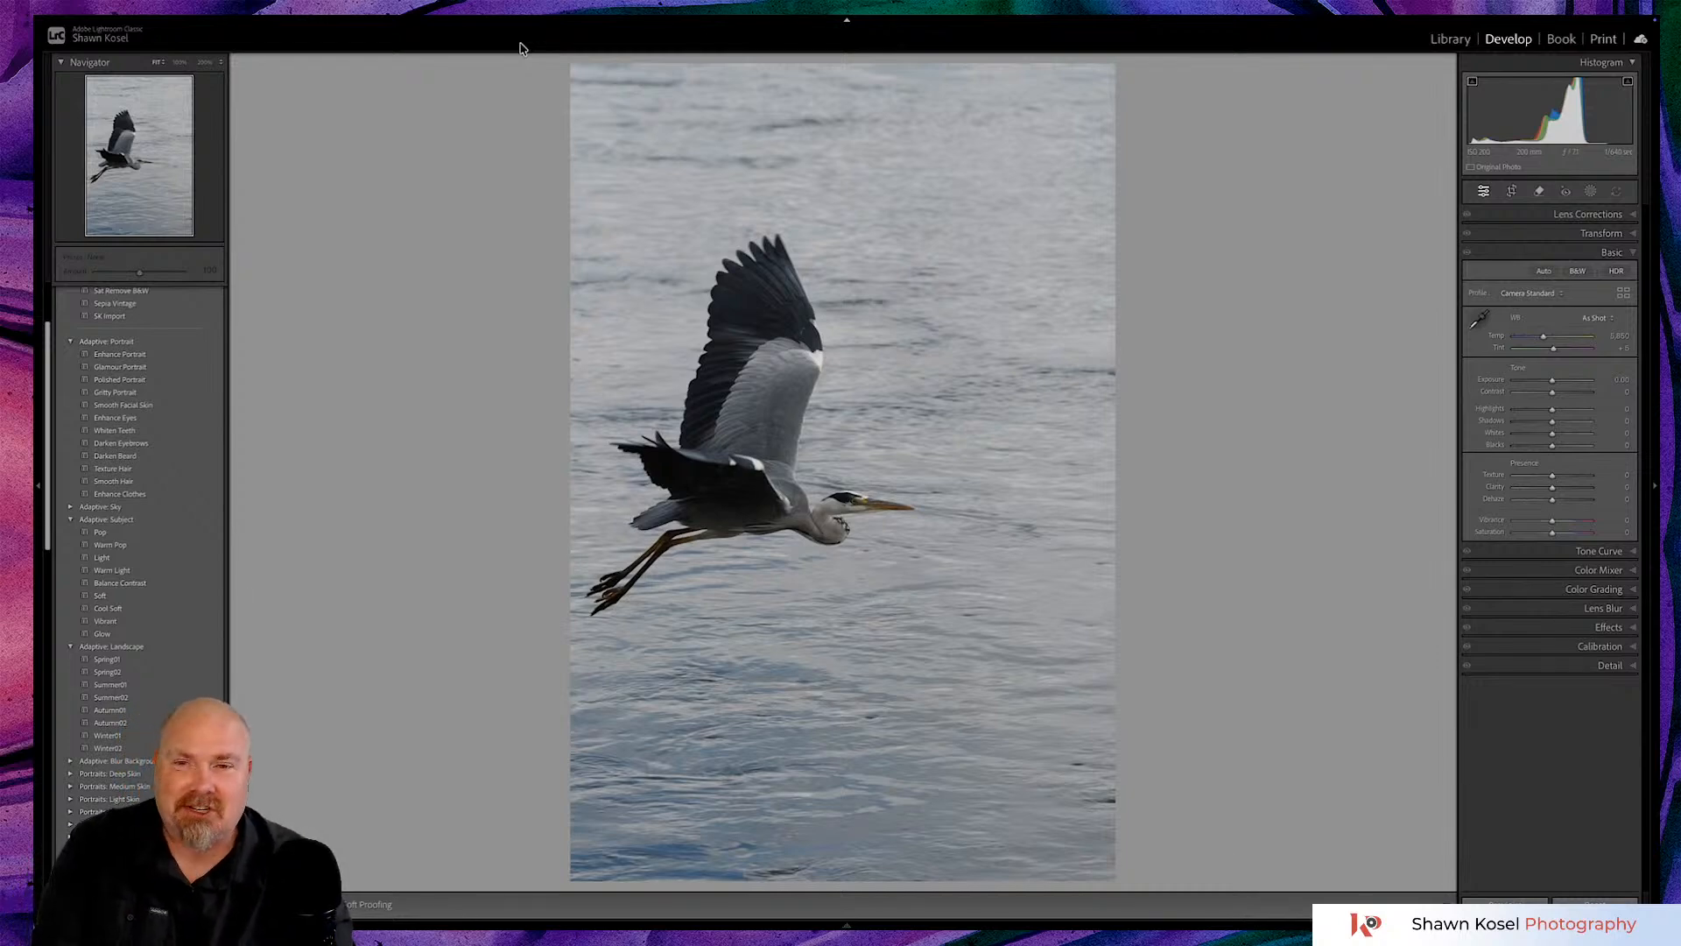
pyautogui.hotkey('shift', 'f')
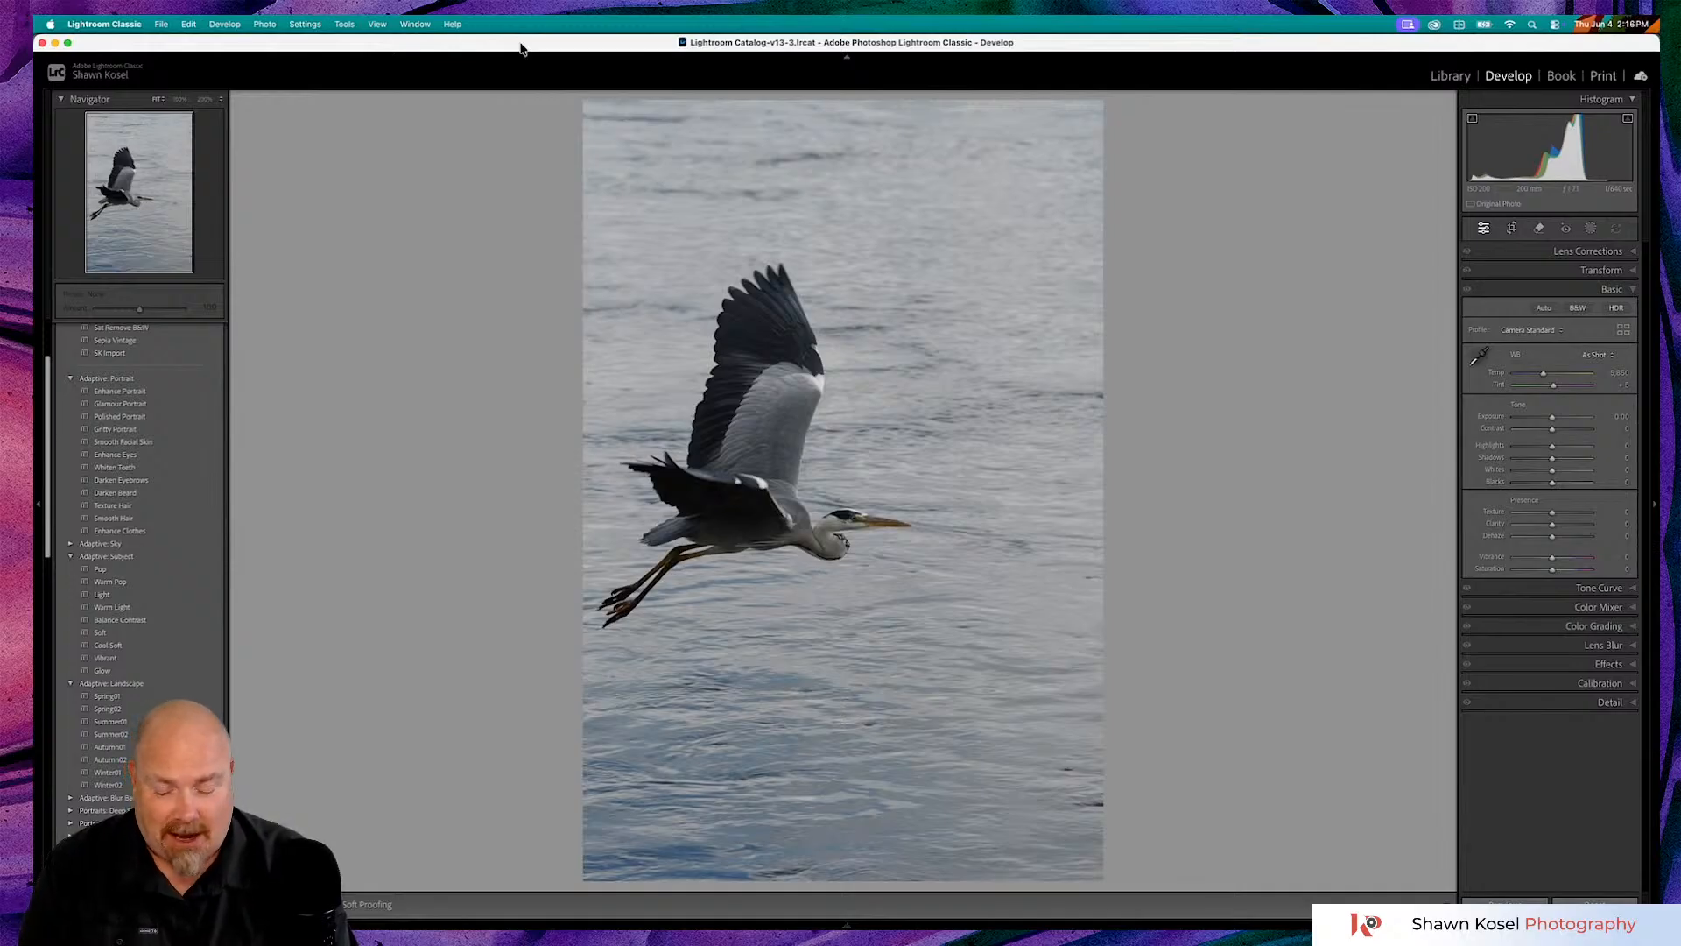
pyautogui.hotkey('shift', 'f')
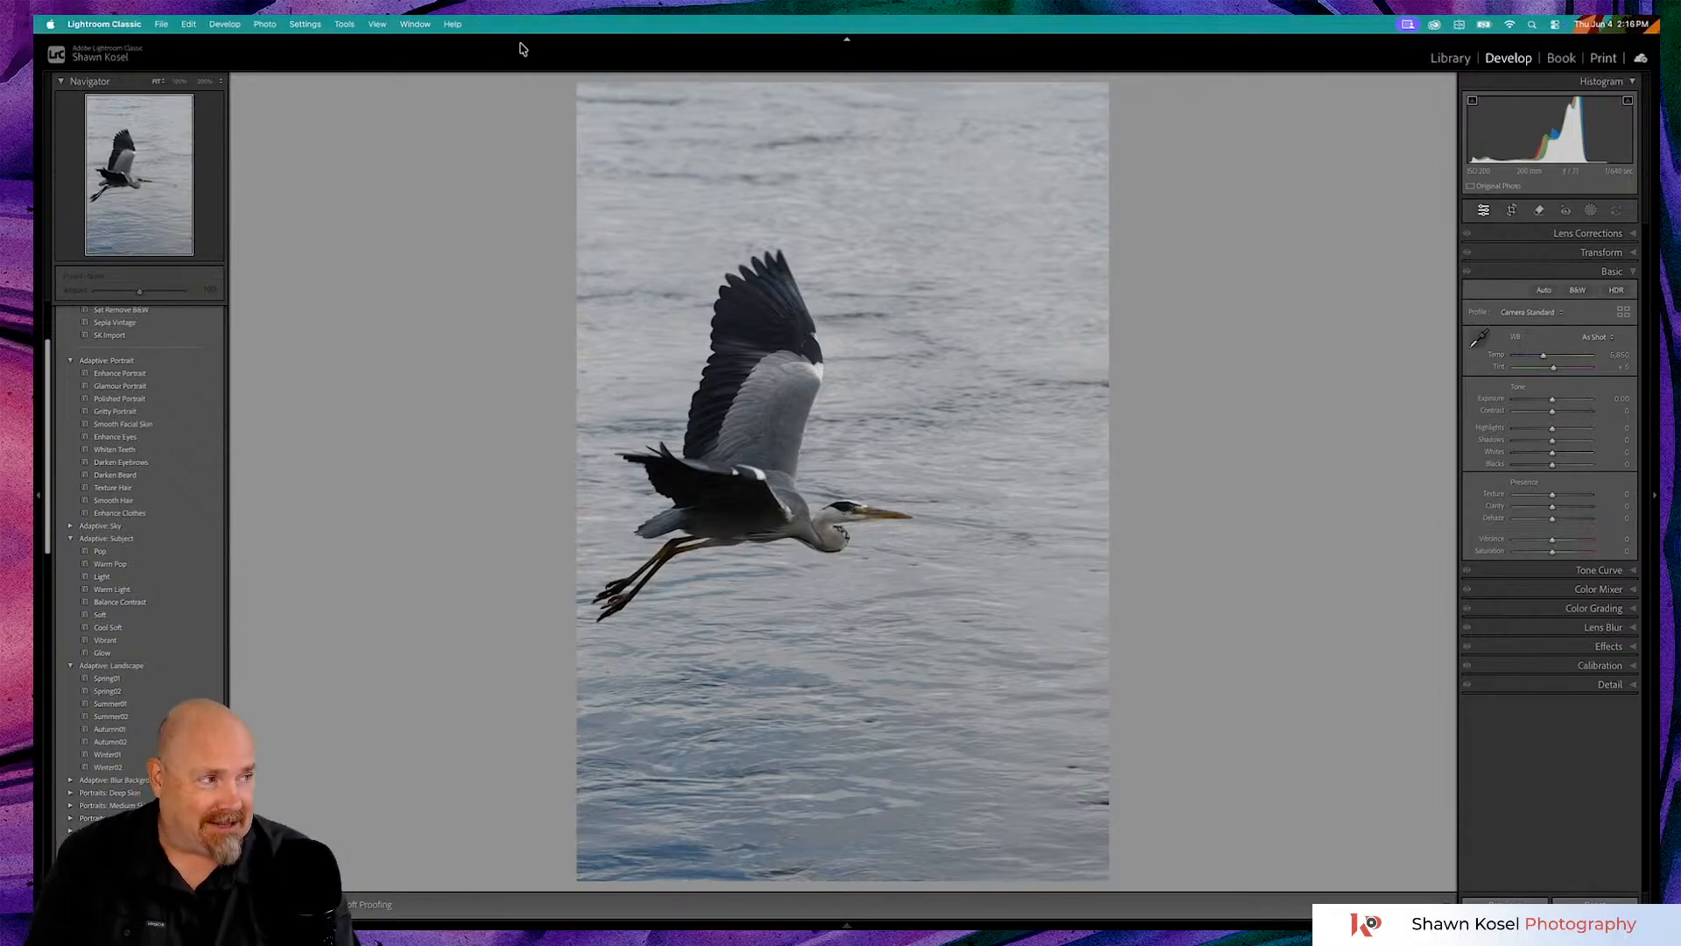
pyautogui.hotkey('shift', 'f')
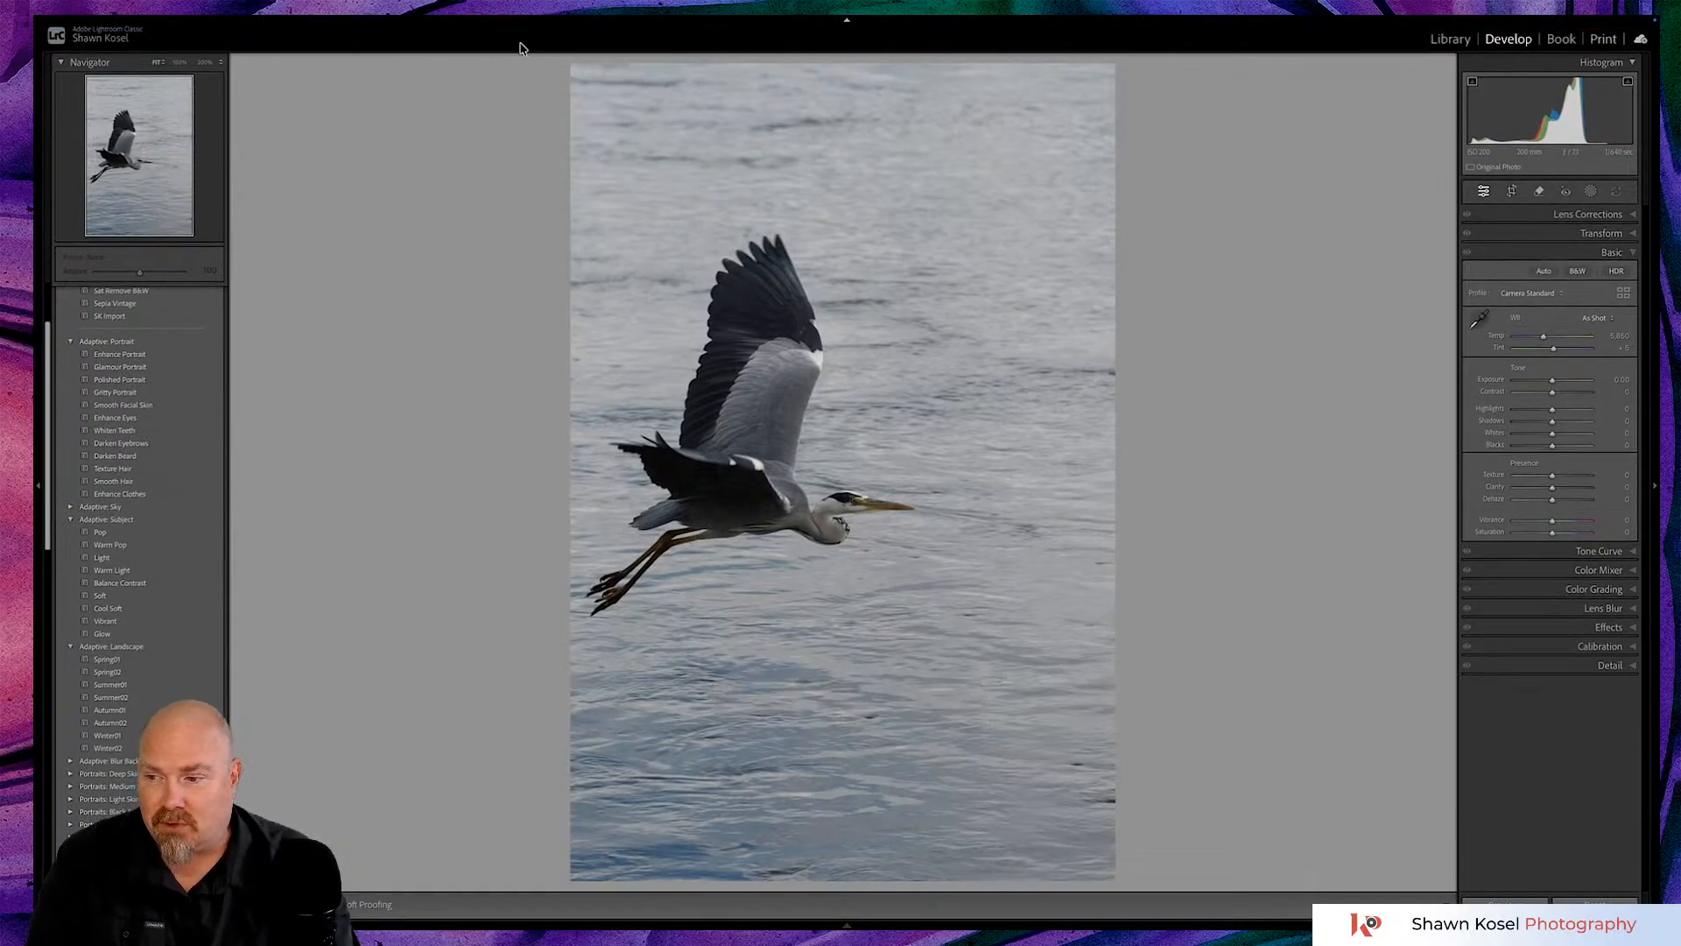
pyautogui.hotkey('shift', 'f')
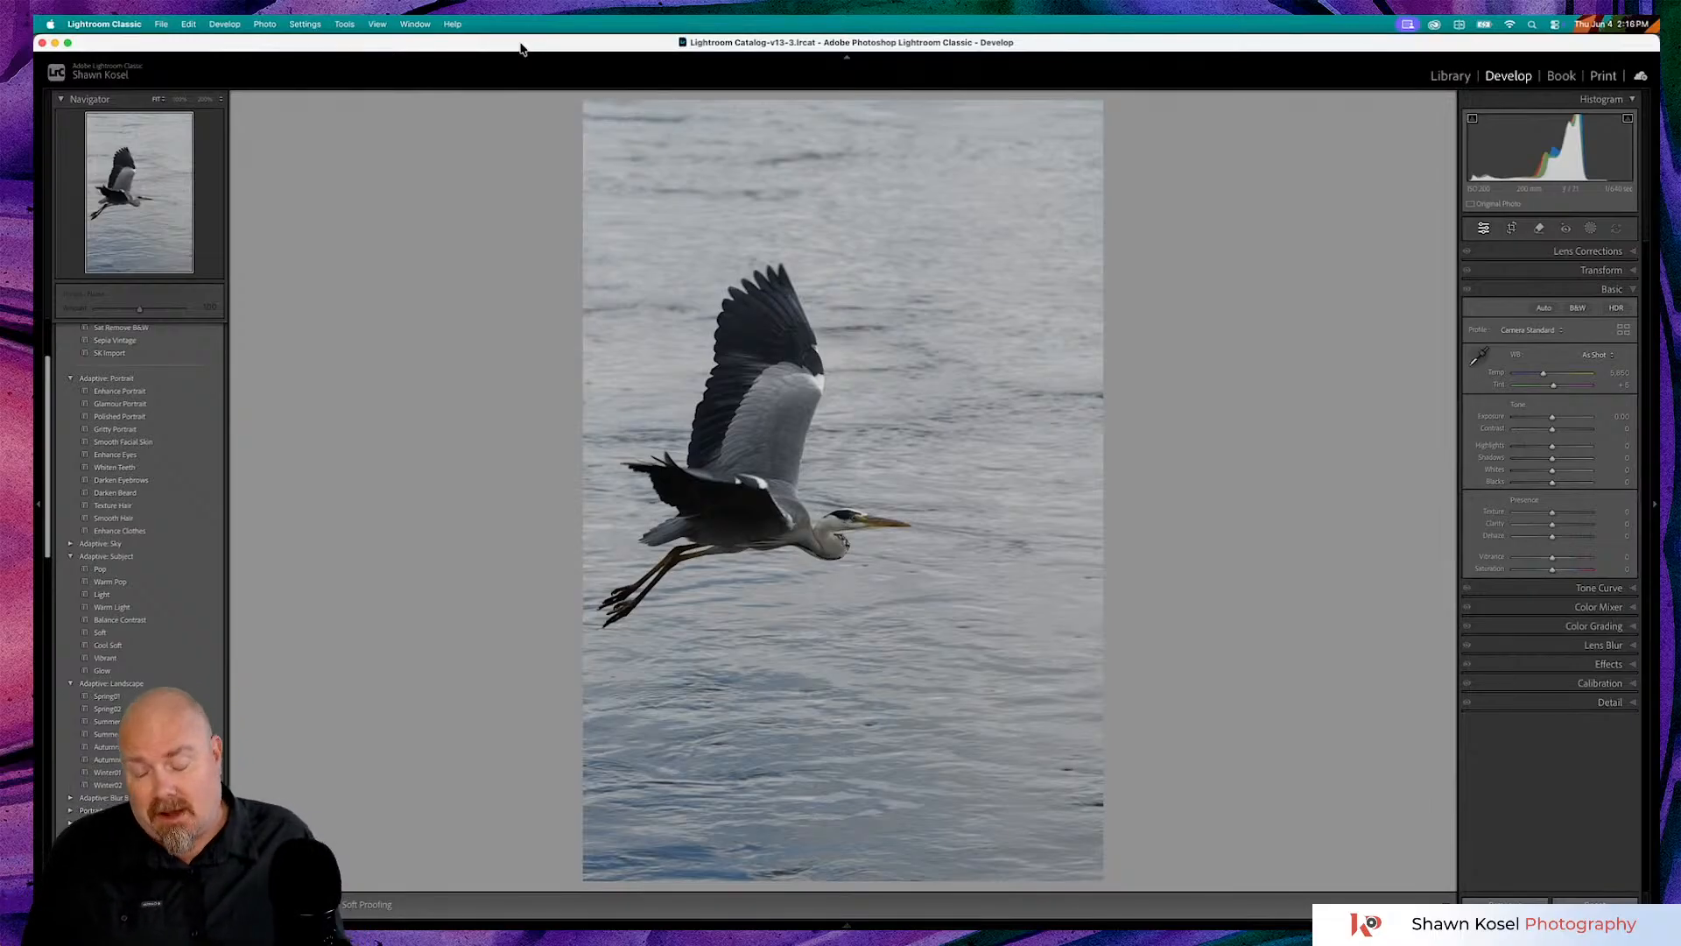
# - View the heron photo again in dimmed and blacked-out Lights Out modes, and turn the lights back on
pyautogui.press('l')
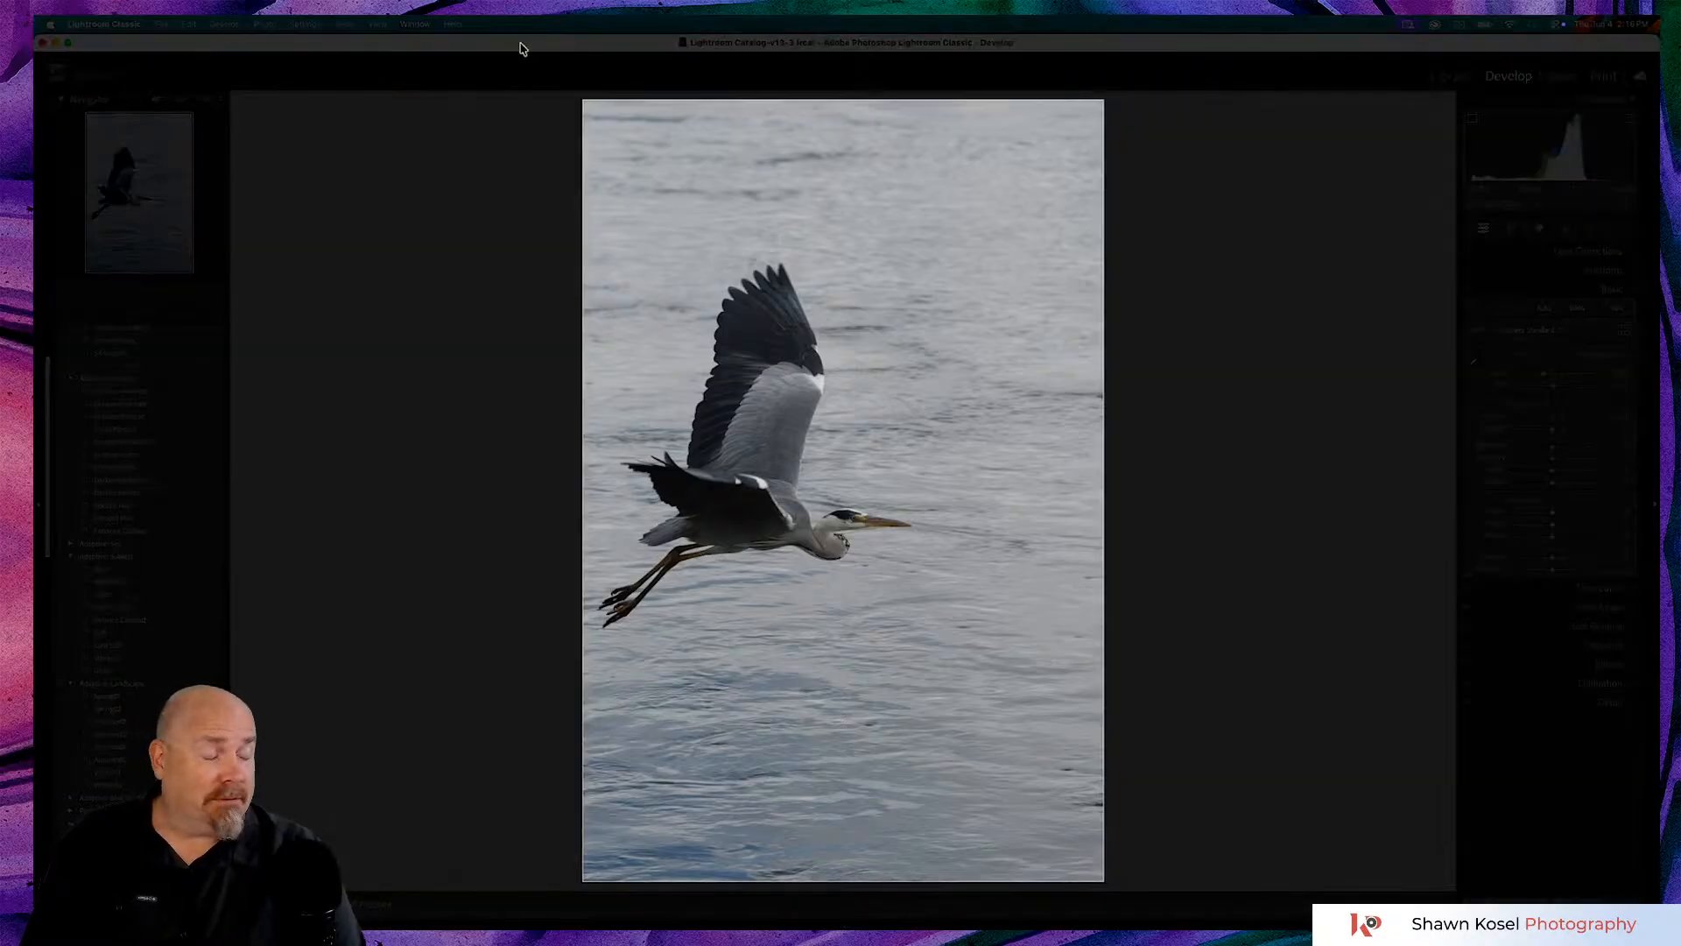
pyautogui.press('l')
pyautogui.press('l')
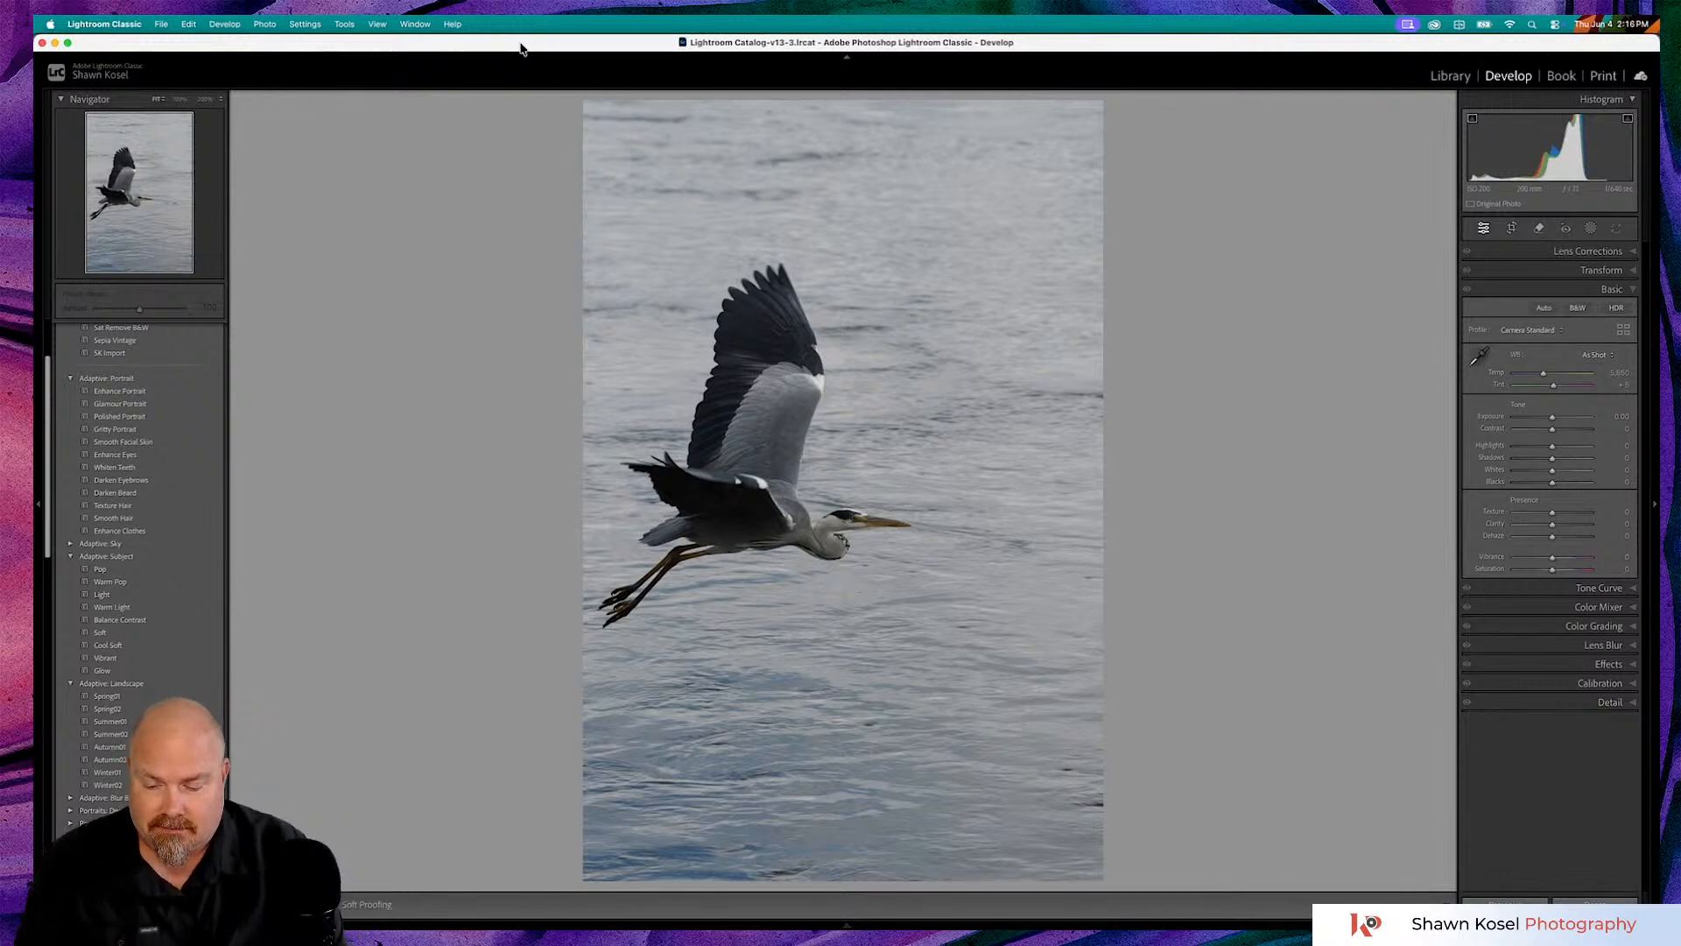
# - Hide both side panels around the heron photo and bring them back, twice
pyautogui.press('Tab')
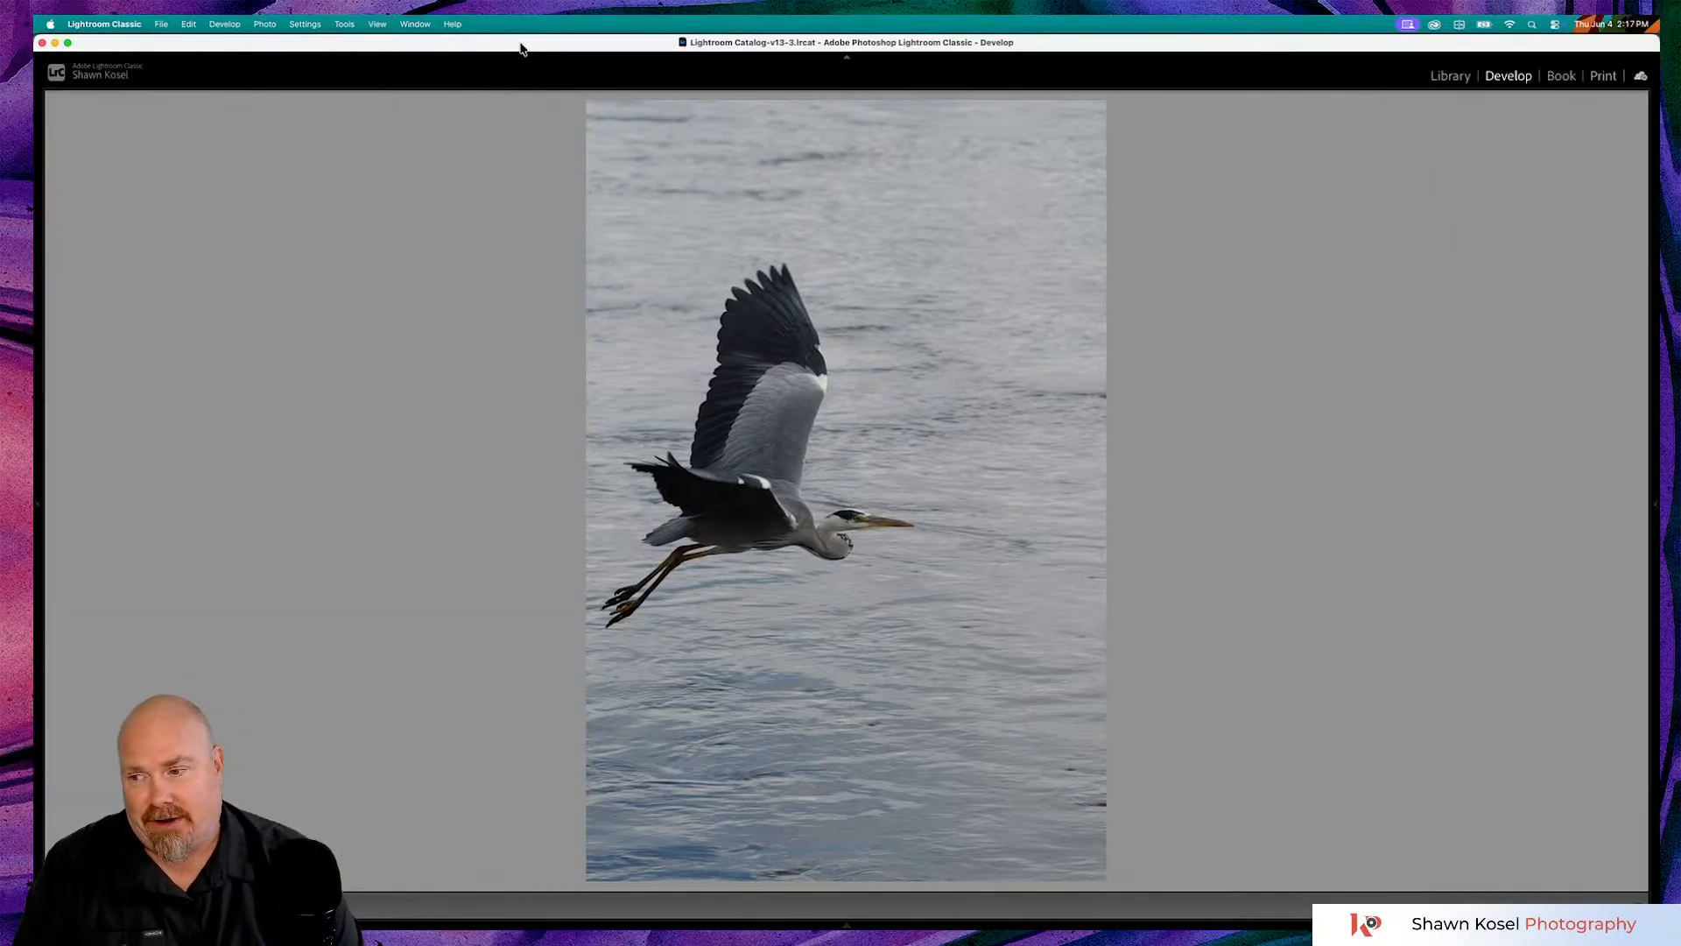
pyautogui.press('Tab')
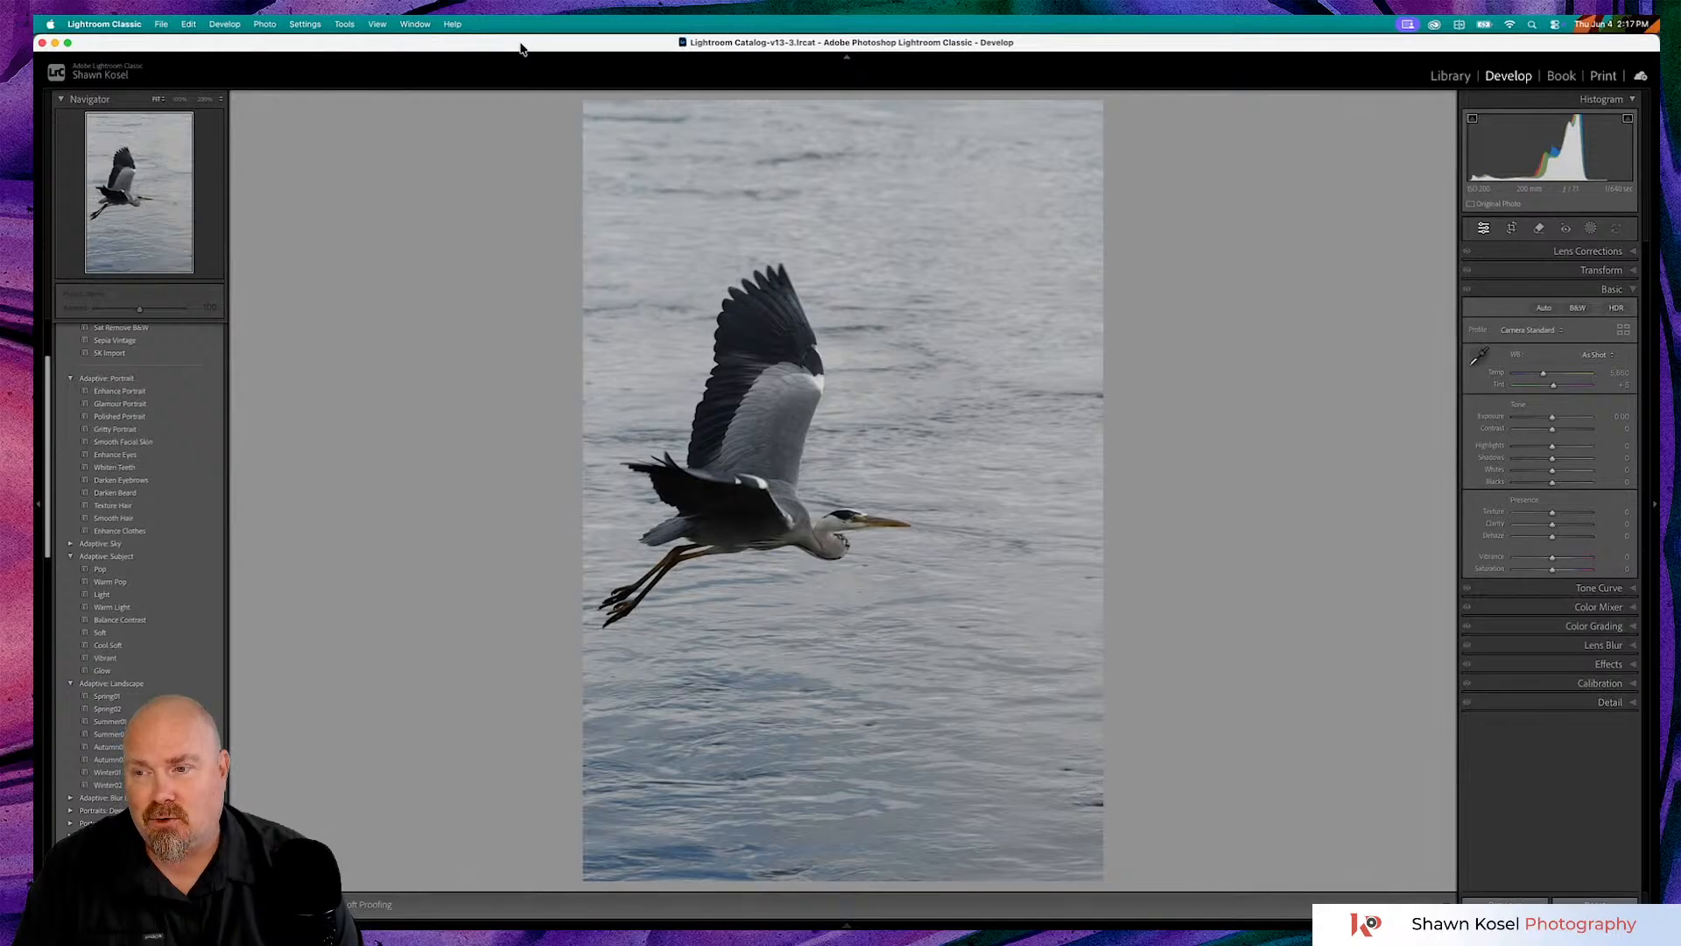
pyautogui.press('Tab')
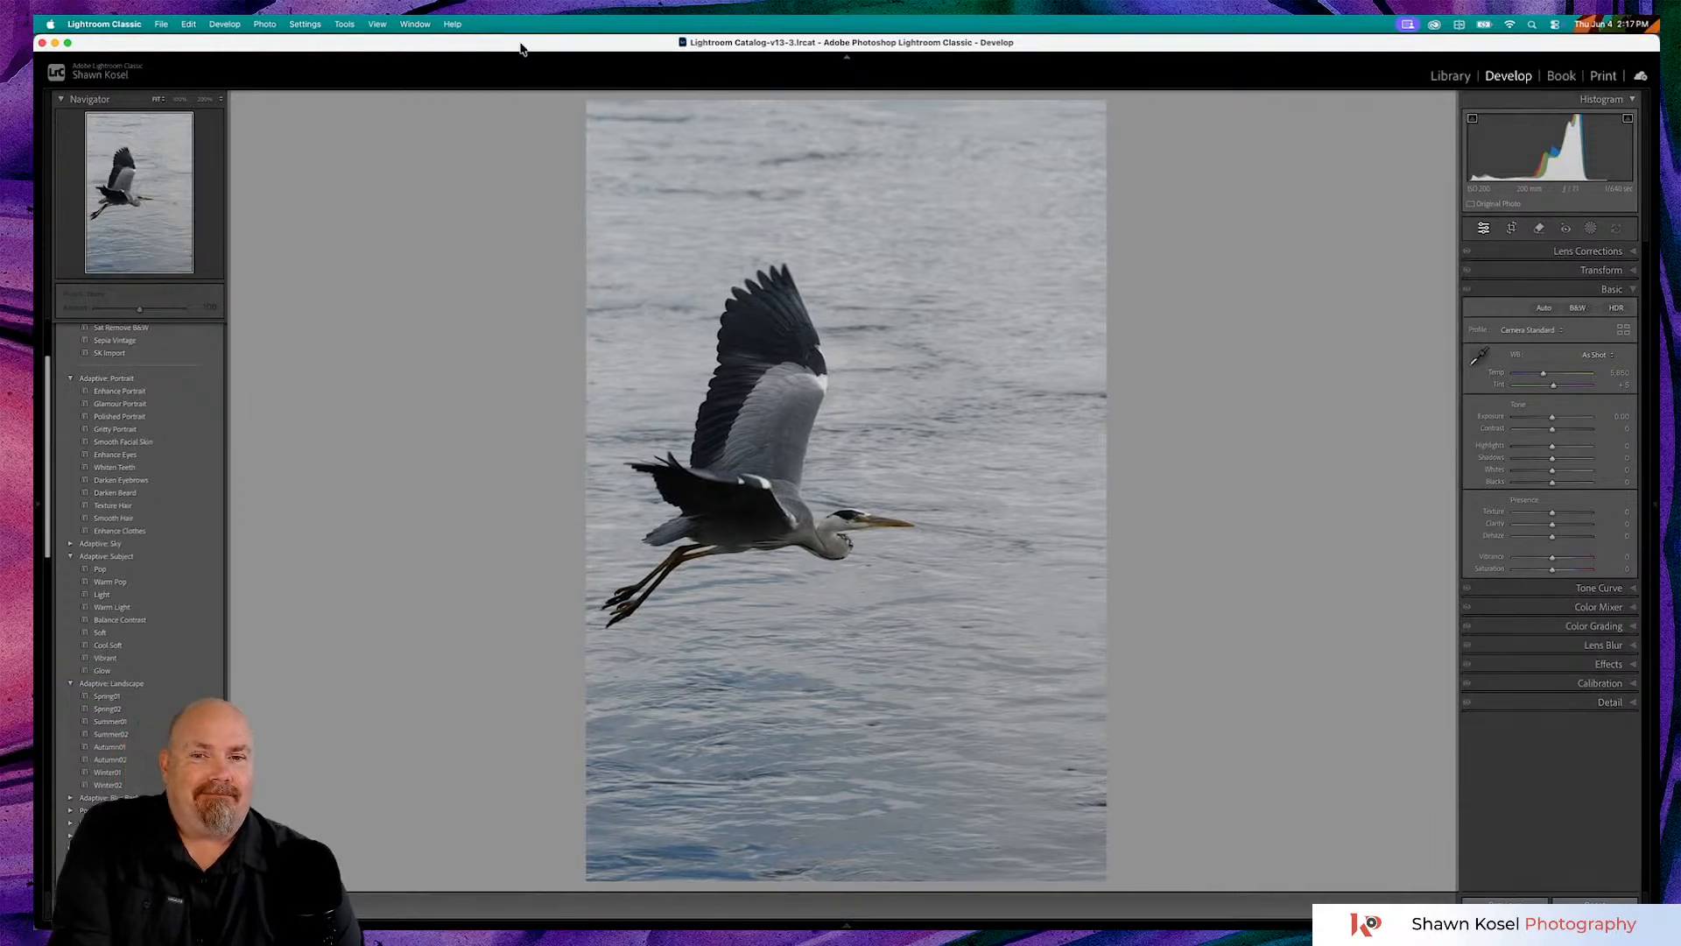
pyautogui.press('Tab')
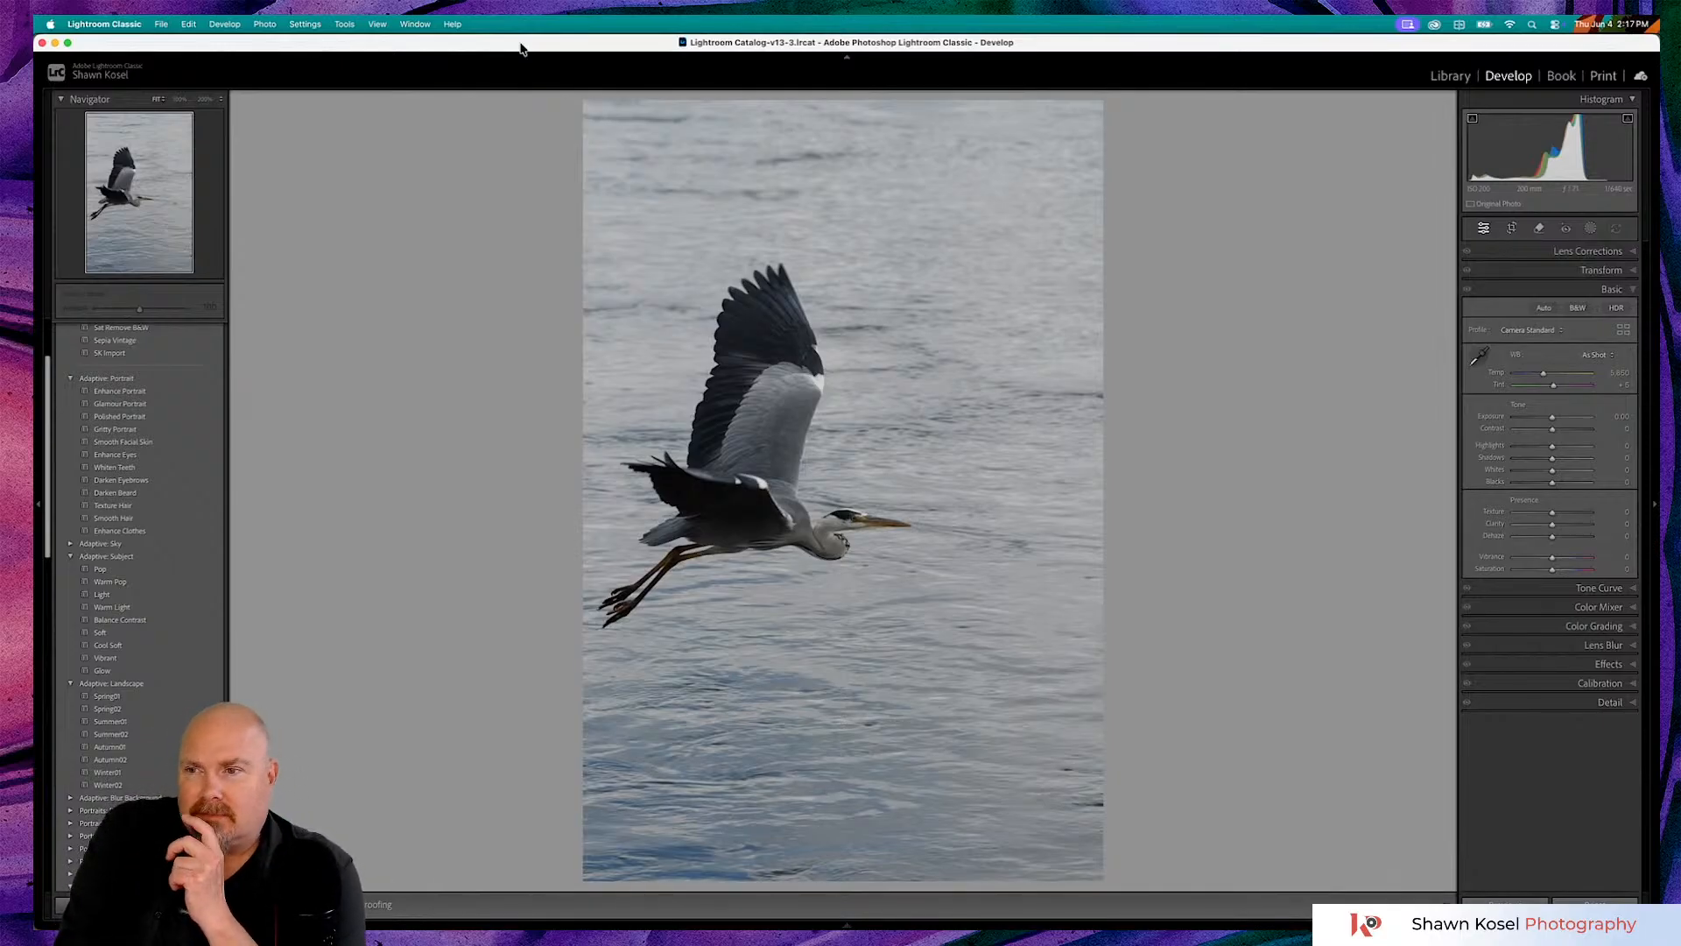
# - View the heron photo with the side panels hidden and Lights Out fully black, and restore the normal display
pyautogui.press('Tab')
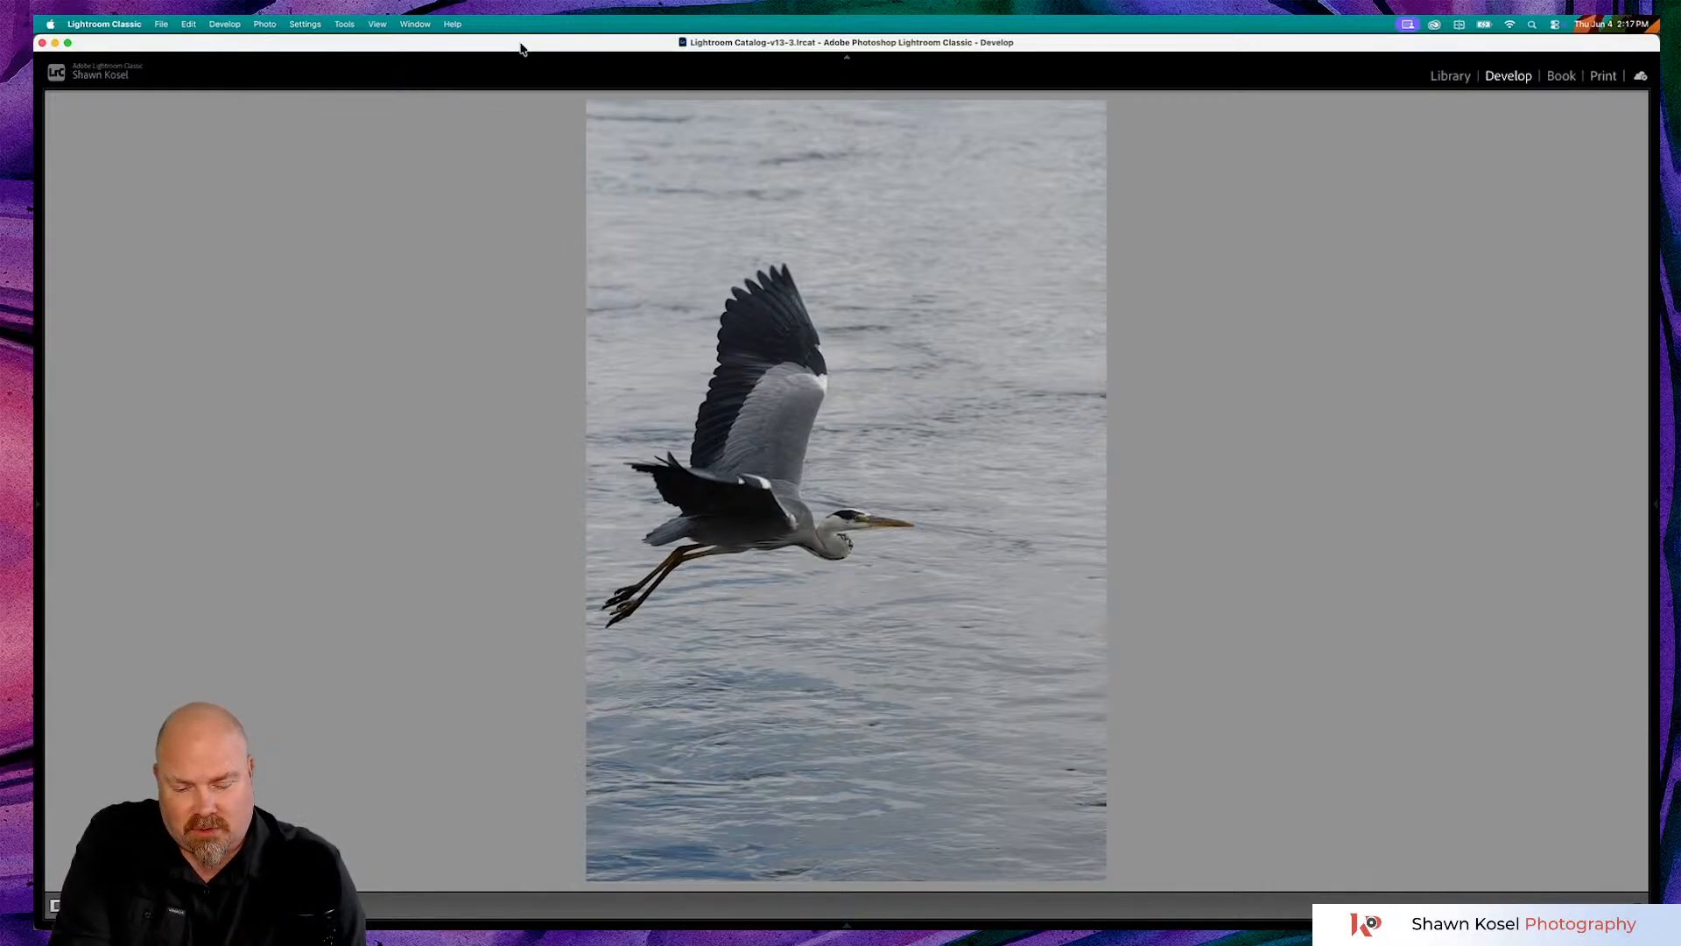
pyautogui.press('l')
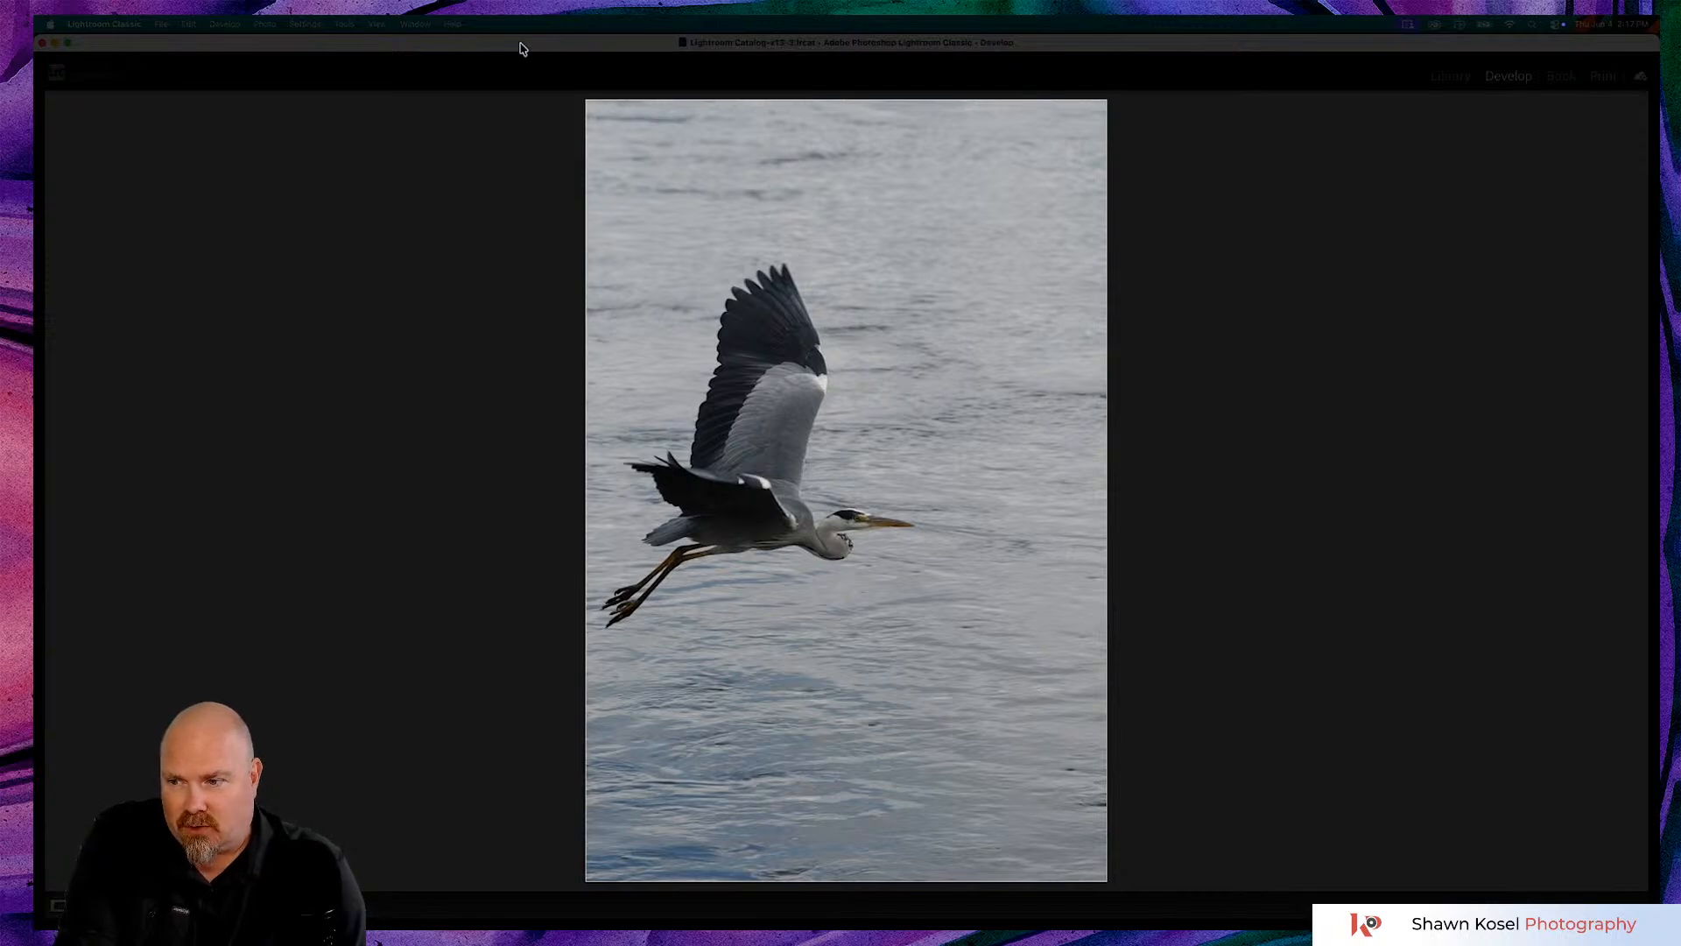
pyautogui.press('l')
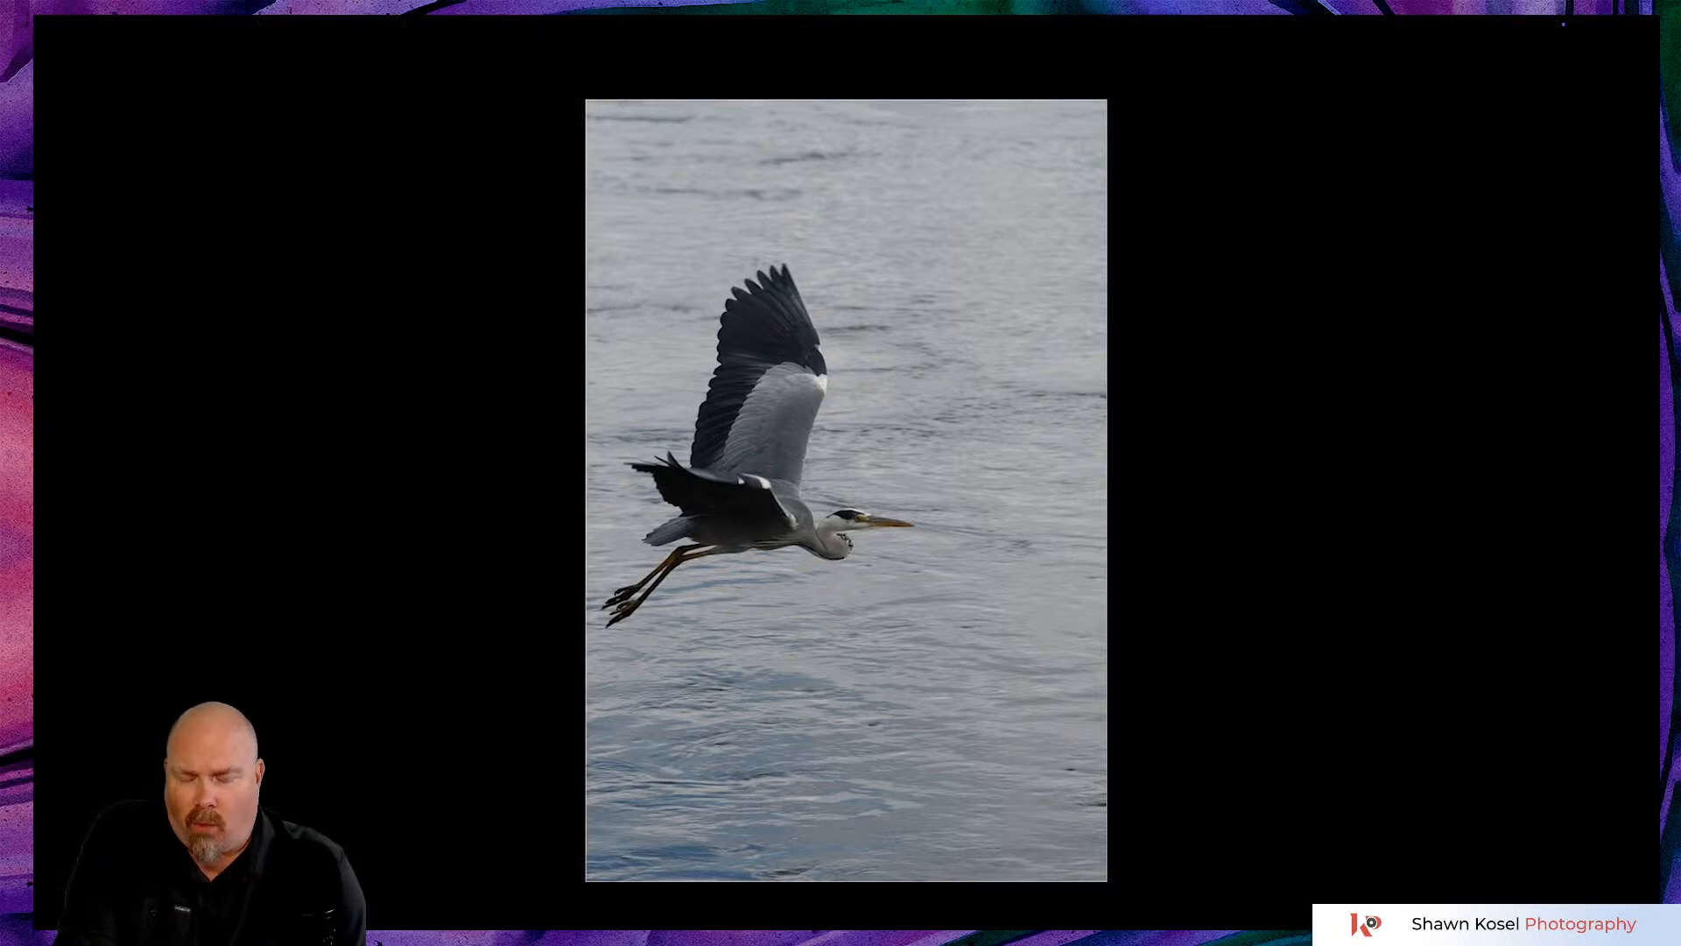
pyautogui.press('l')
pyautogui.press('Tab')
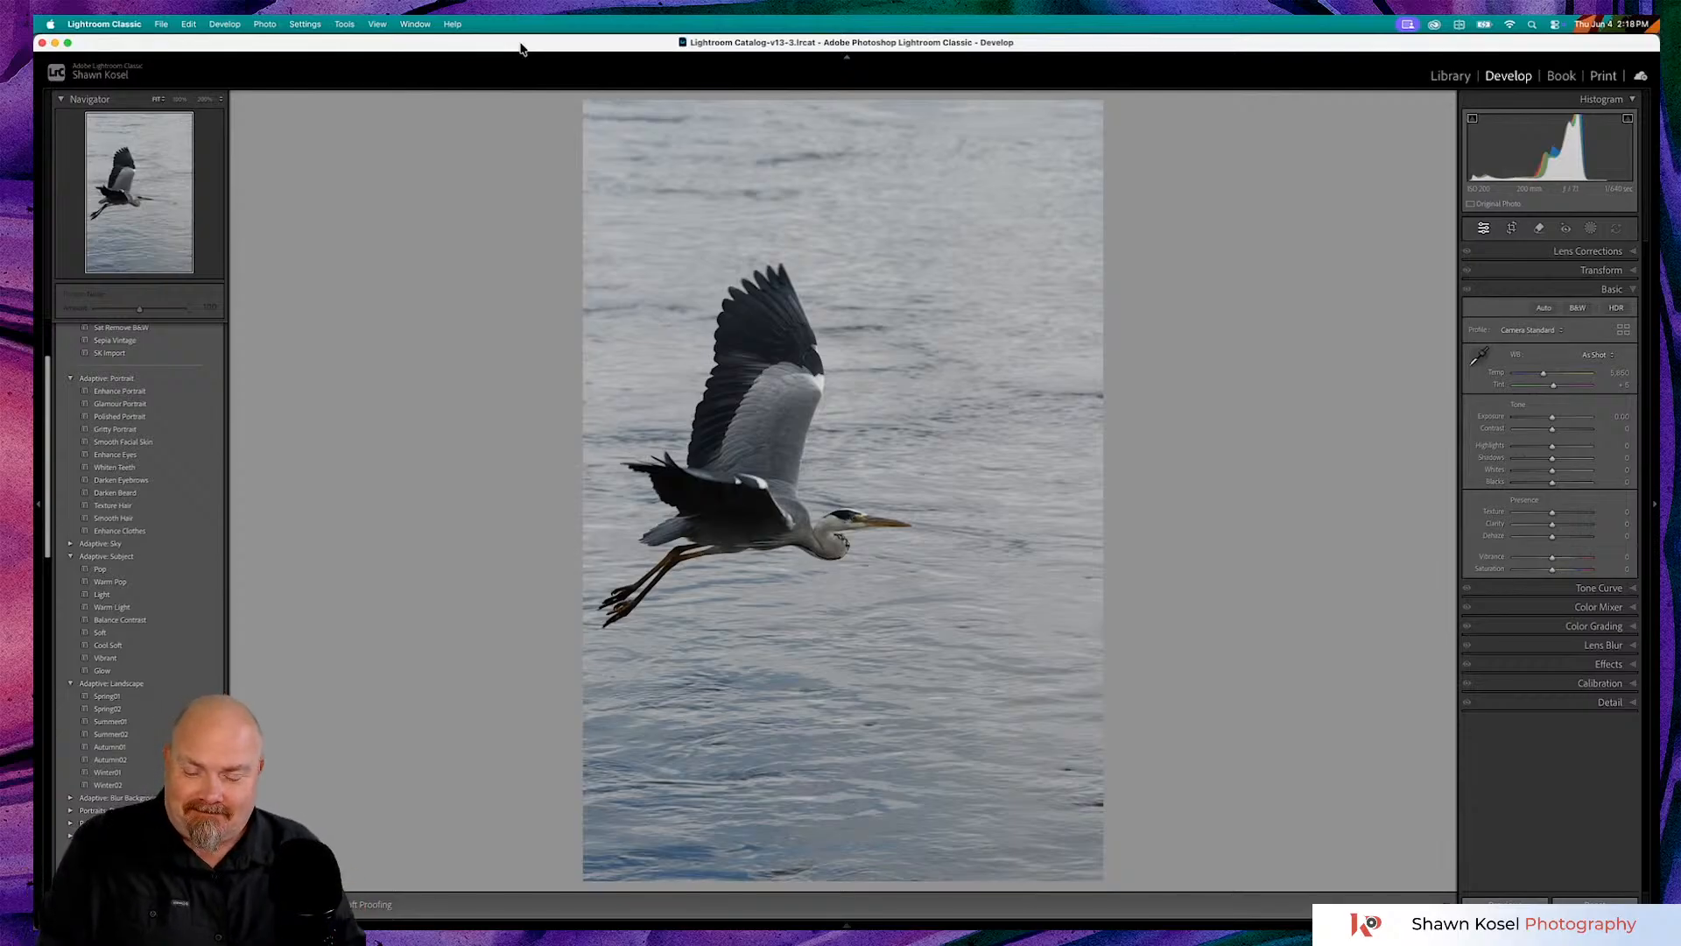
# - Switch to Photoshop and show the shark document's properties in place of the libraries
pyautogui.press('super+Tab')
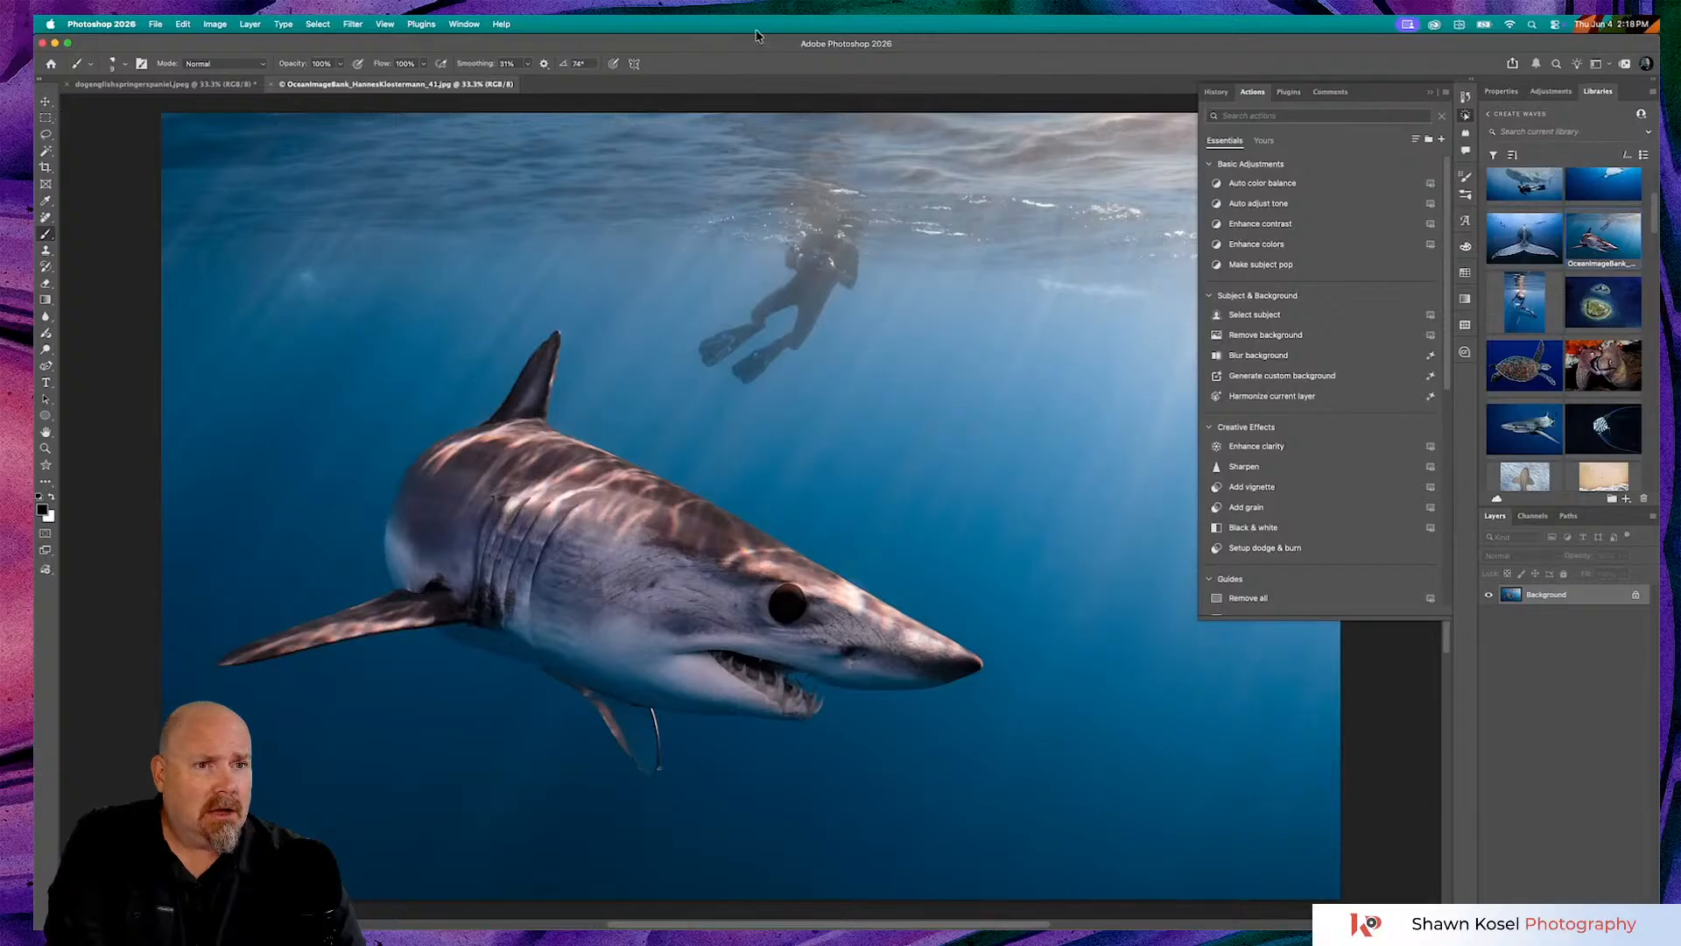
pyautogui.click(1506, 92)
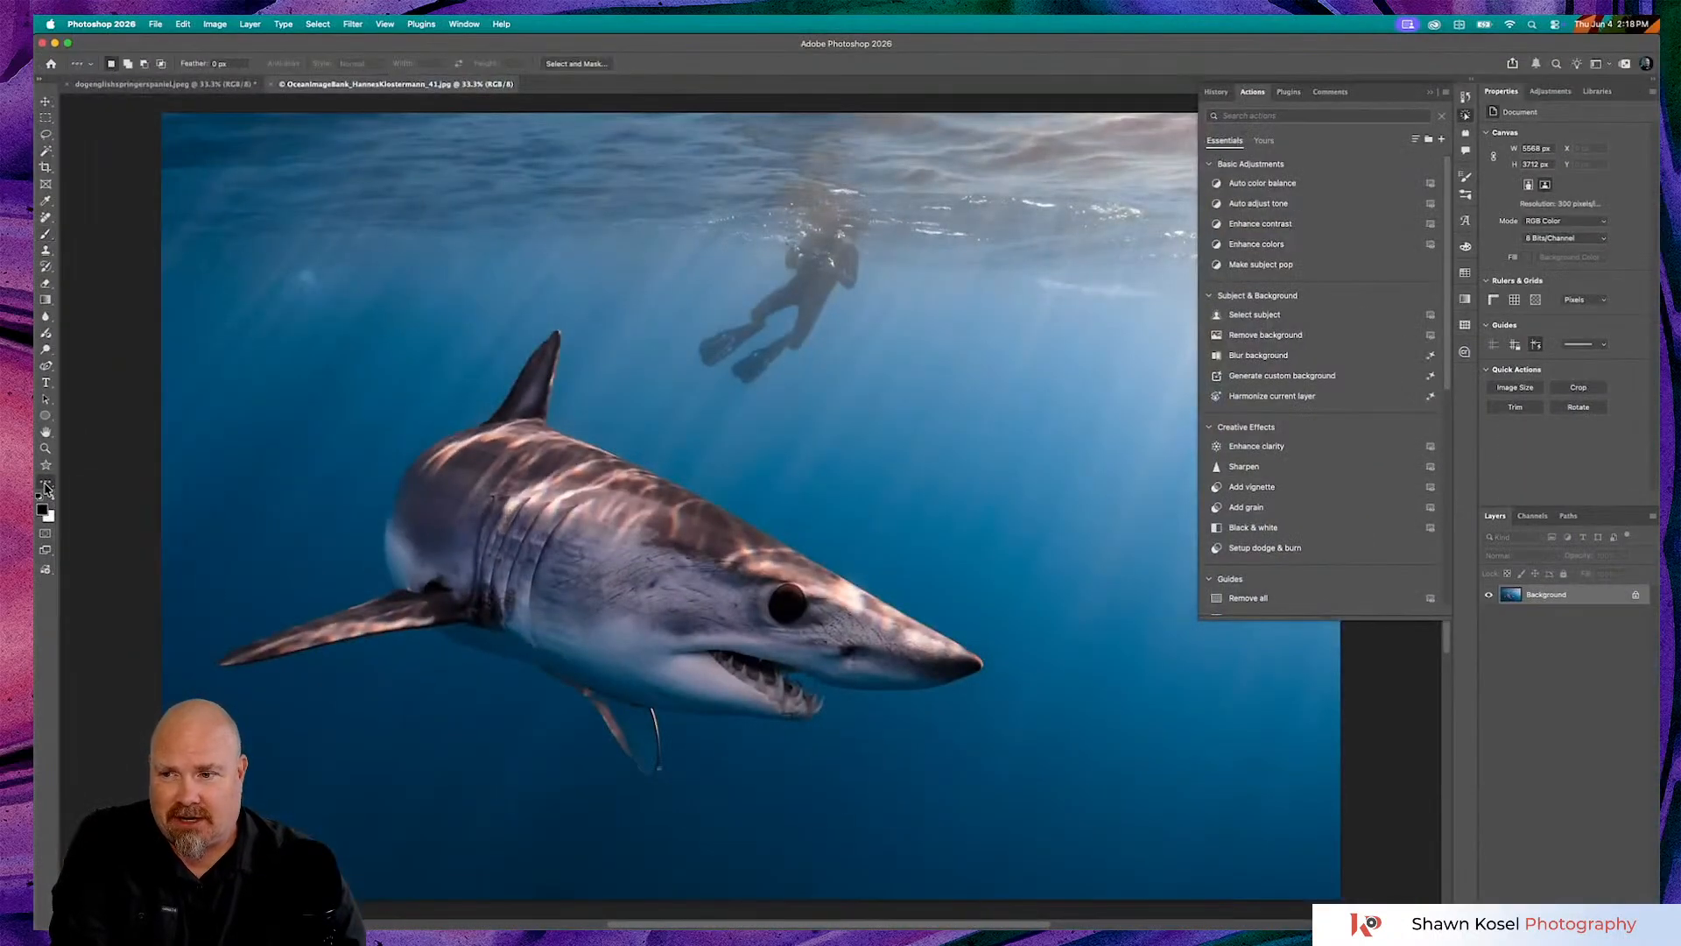
# - Customize the toolbar so its three-dot extras icon becomes a banana, and activate the Move tool
pyautogui.click(47, 488)
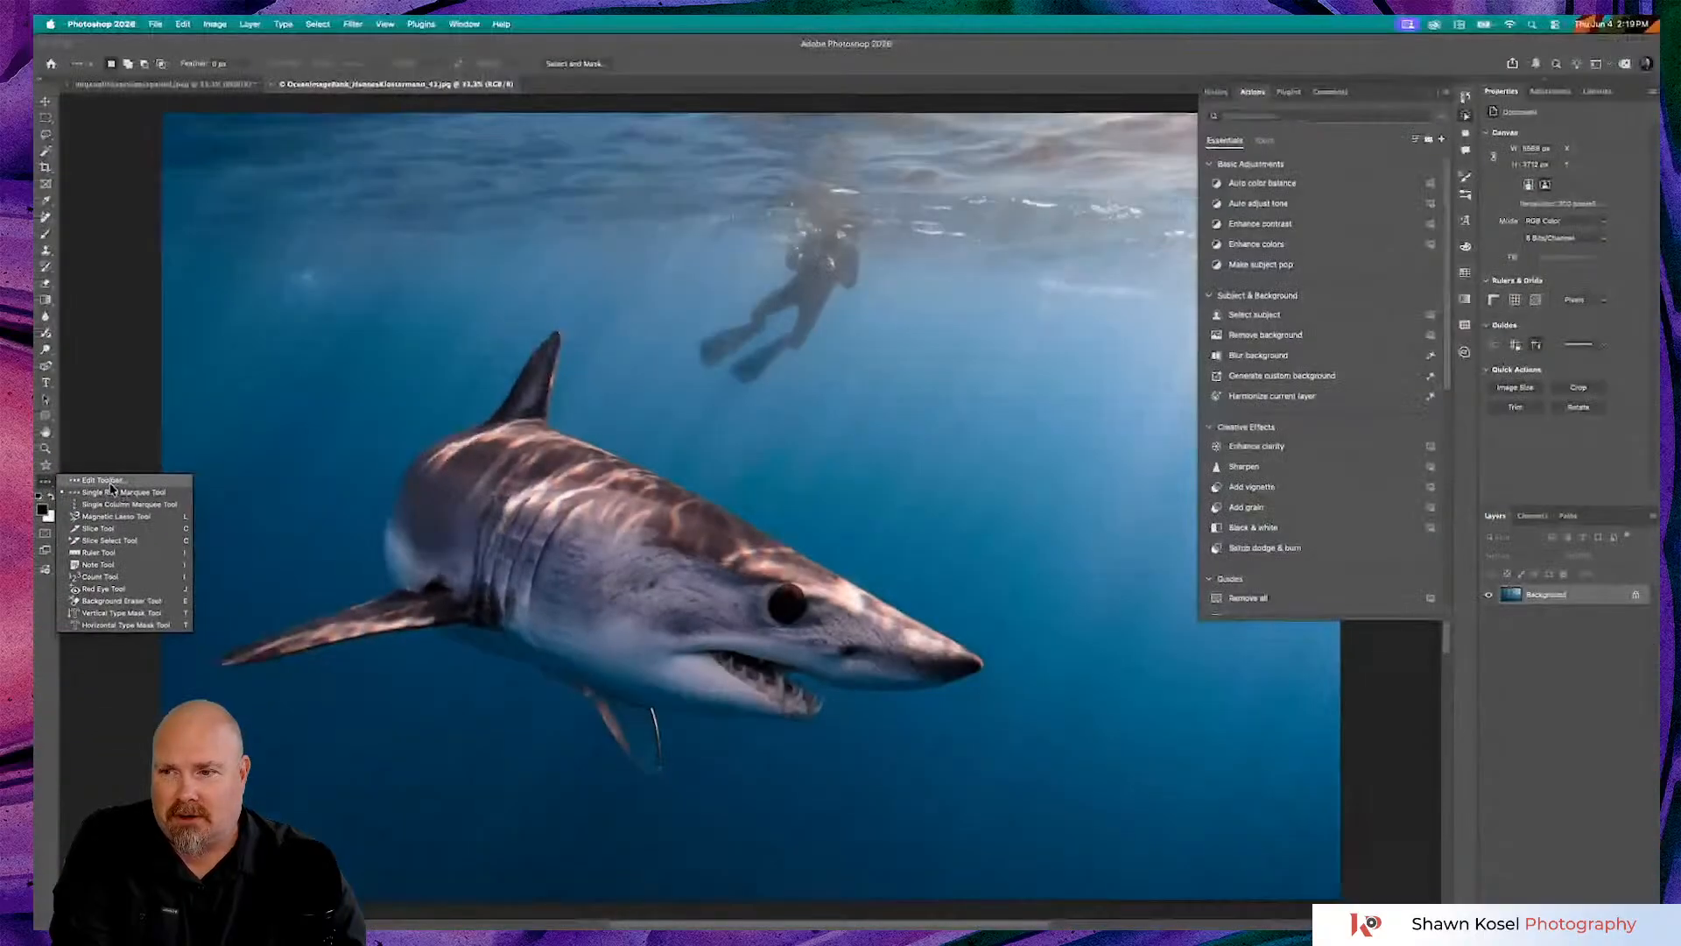
pyautogui.click(108, 479)
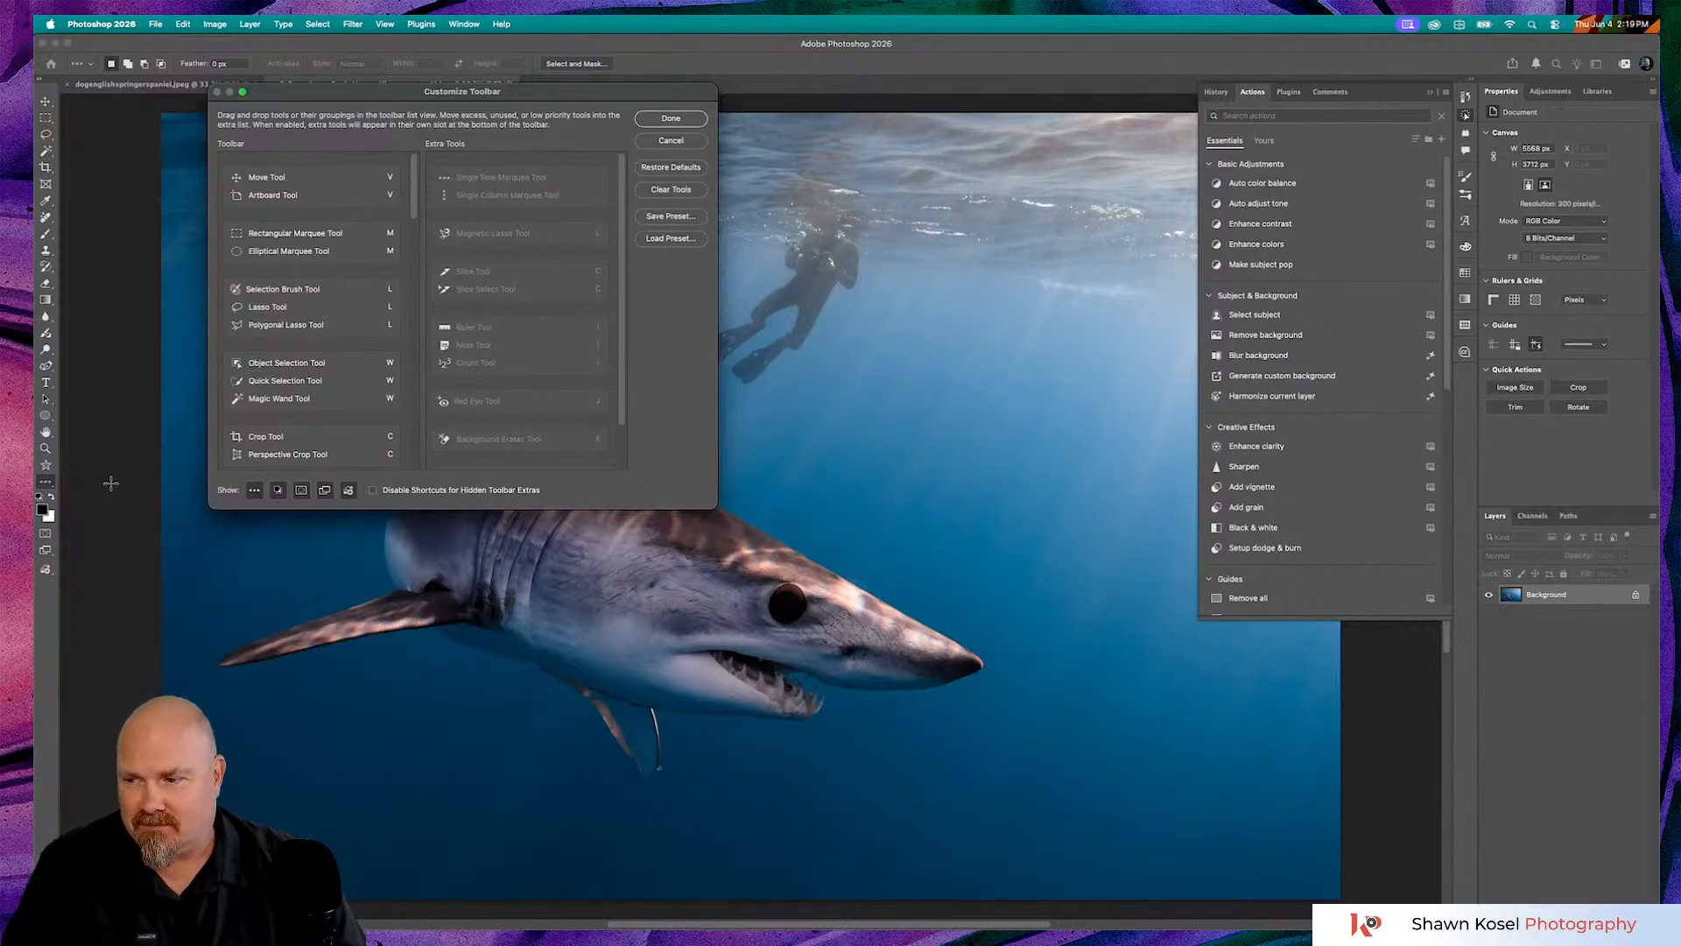
pyautogui.click(671, 118)
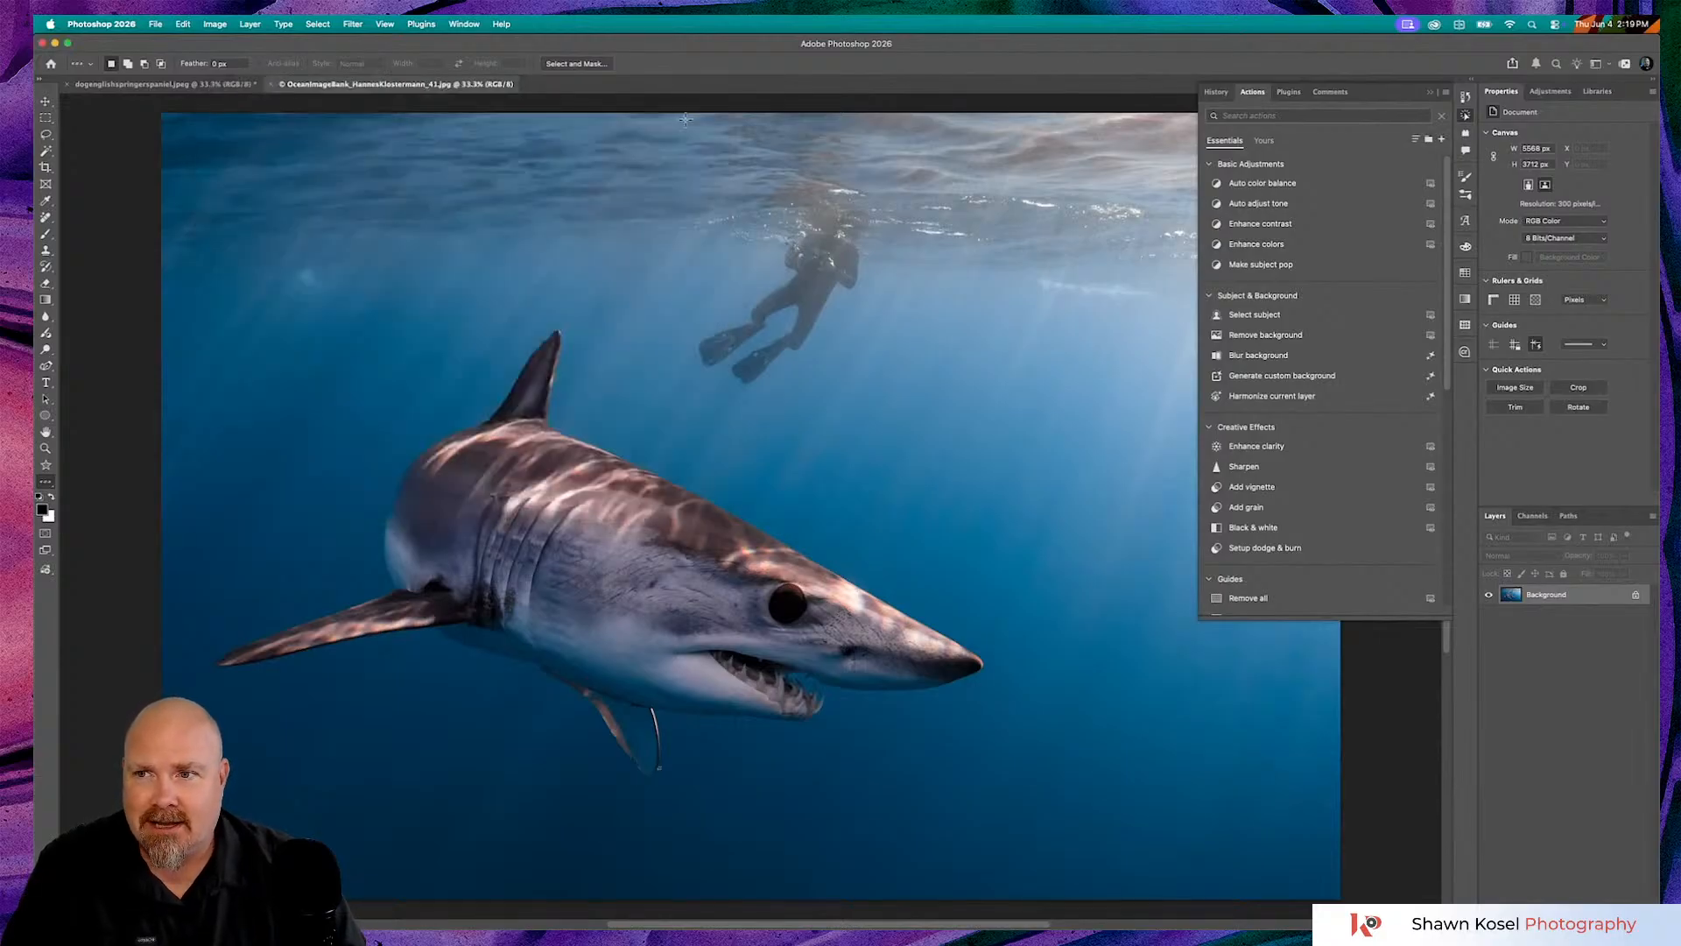
pyautogui.click(47, 104)
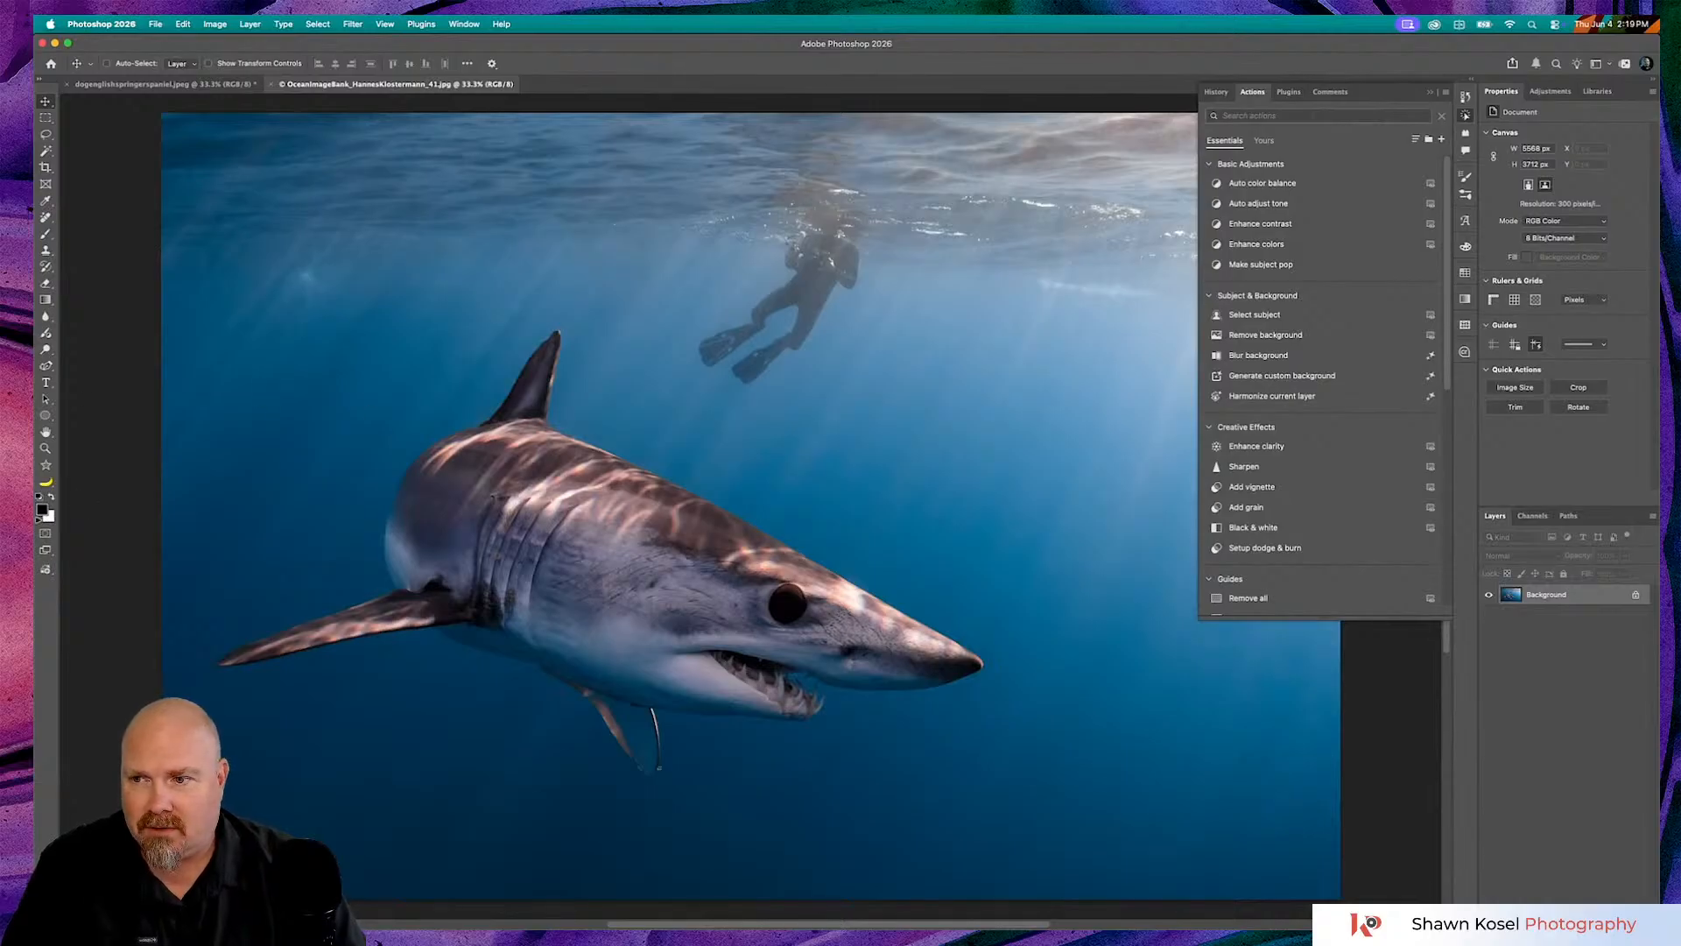
# - Bring the whole shark photo into view and collapse the Actions panel that covers it
pyautogui.scroll(-10, 45, 497)
pyautogui.scroll(15, 47, 496)
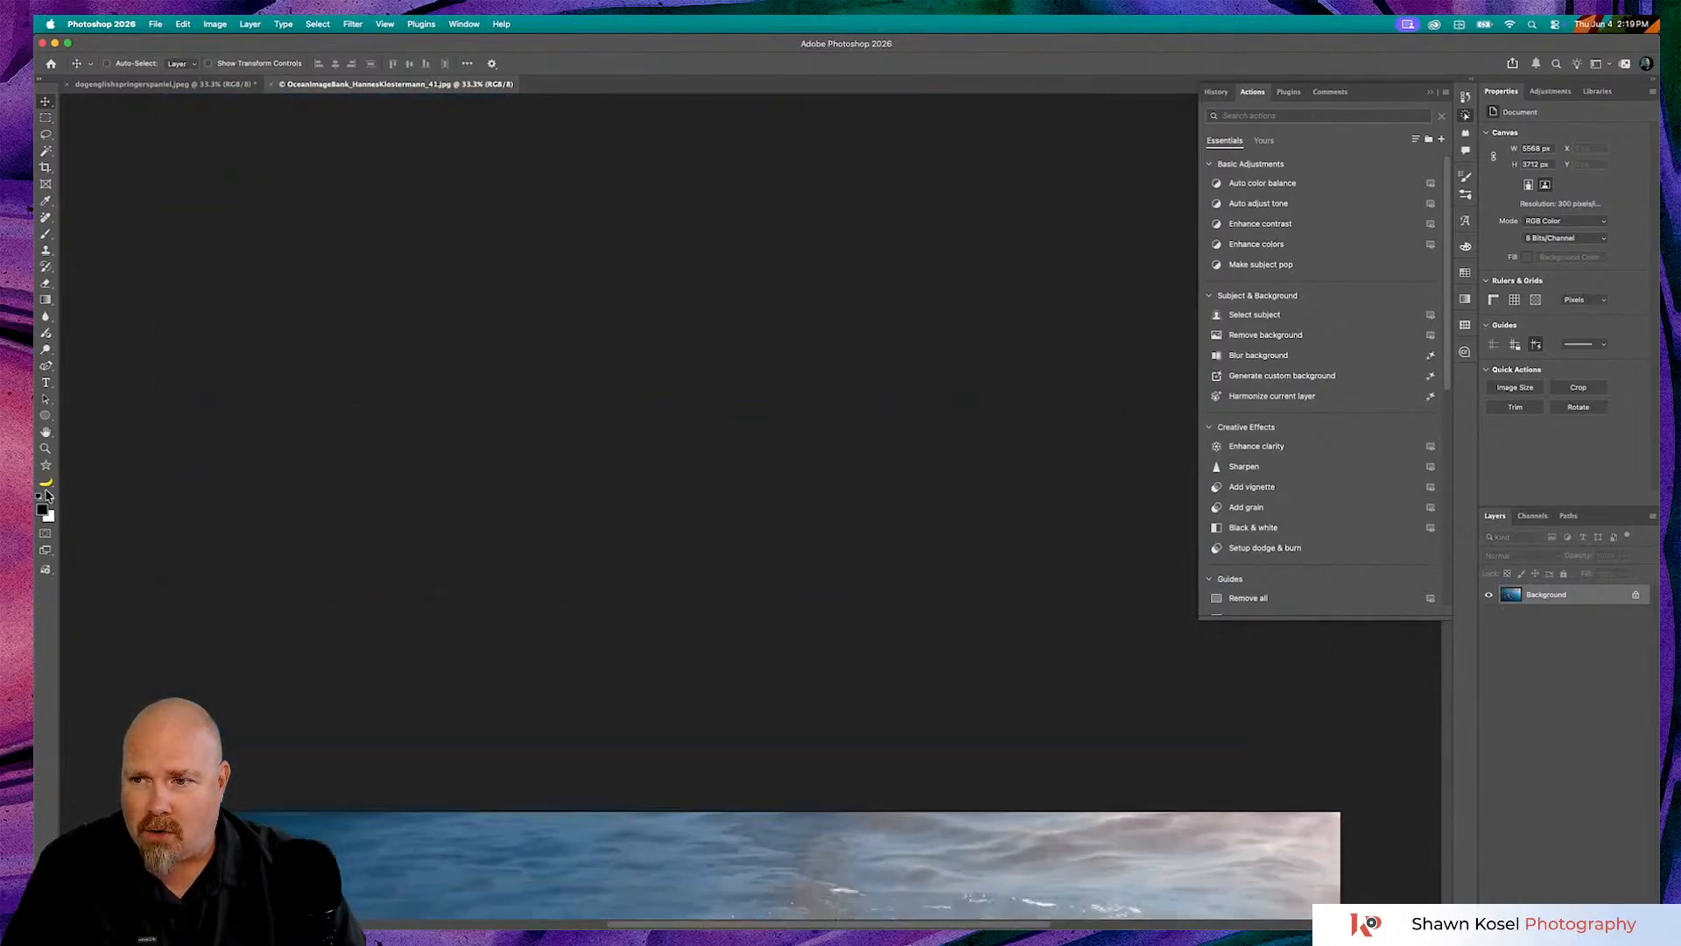
pyautogui.scroll(-5, 47, 496)
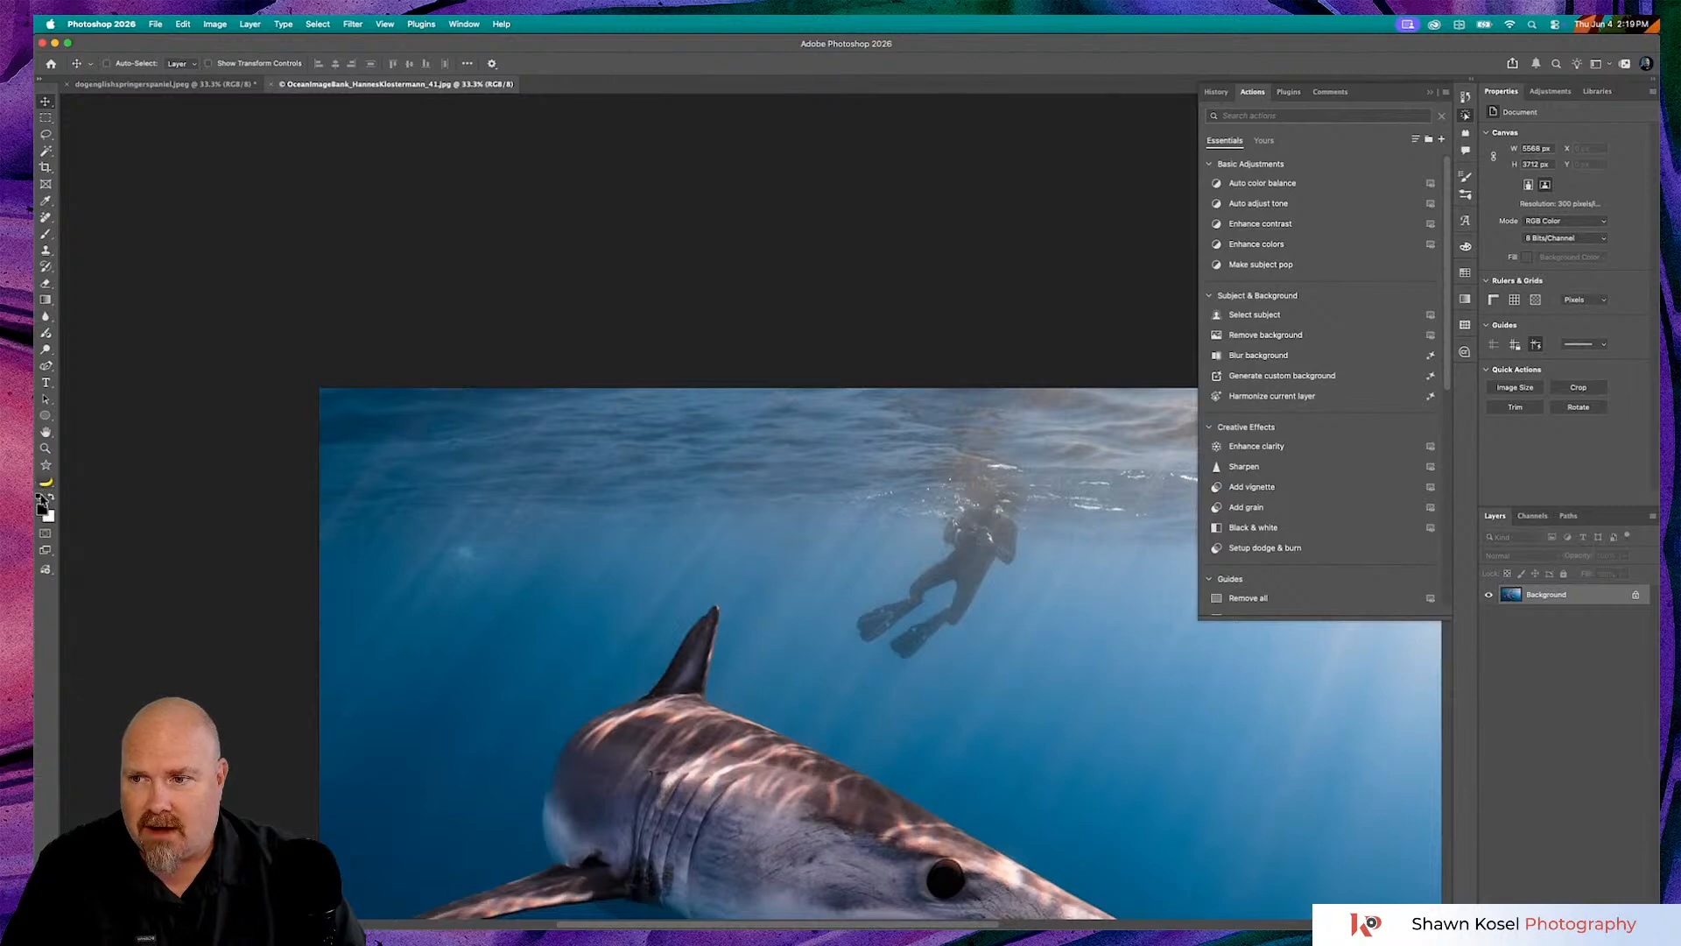
pyautogui.scroll(-10, 48, 499)
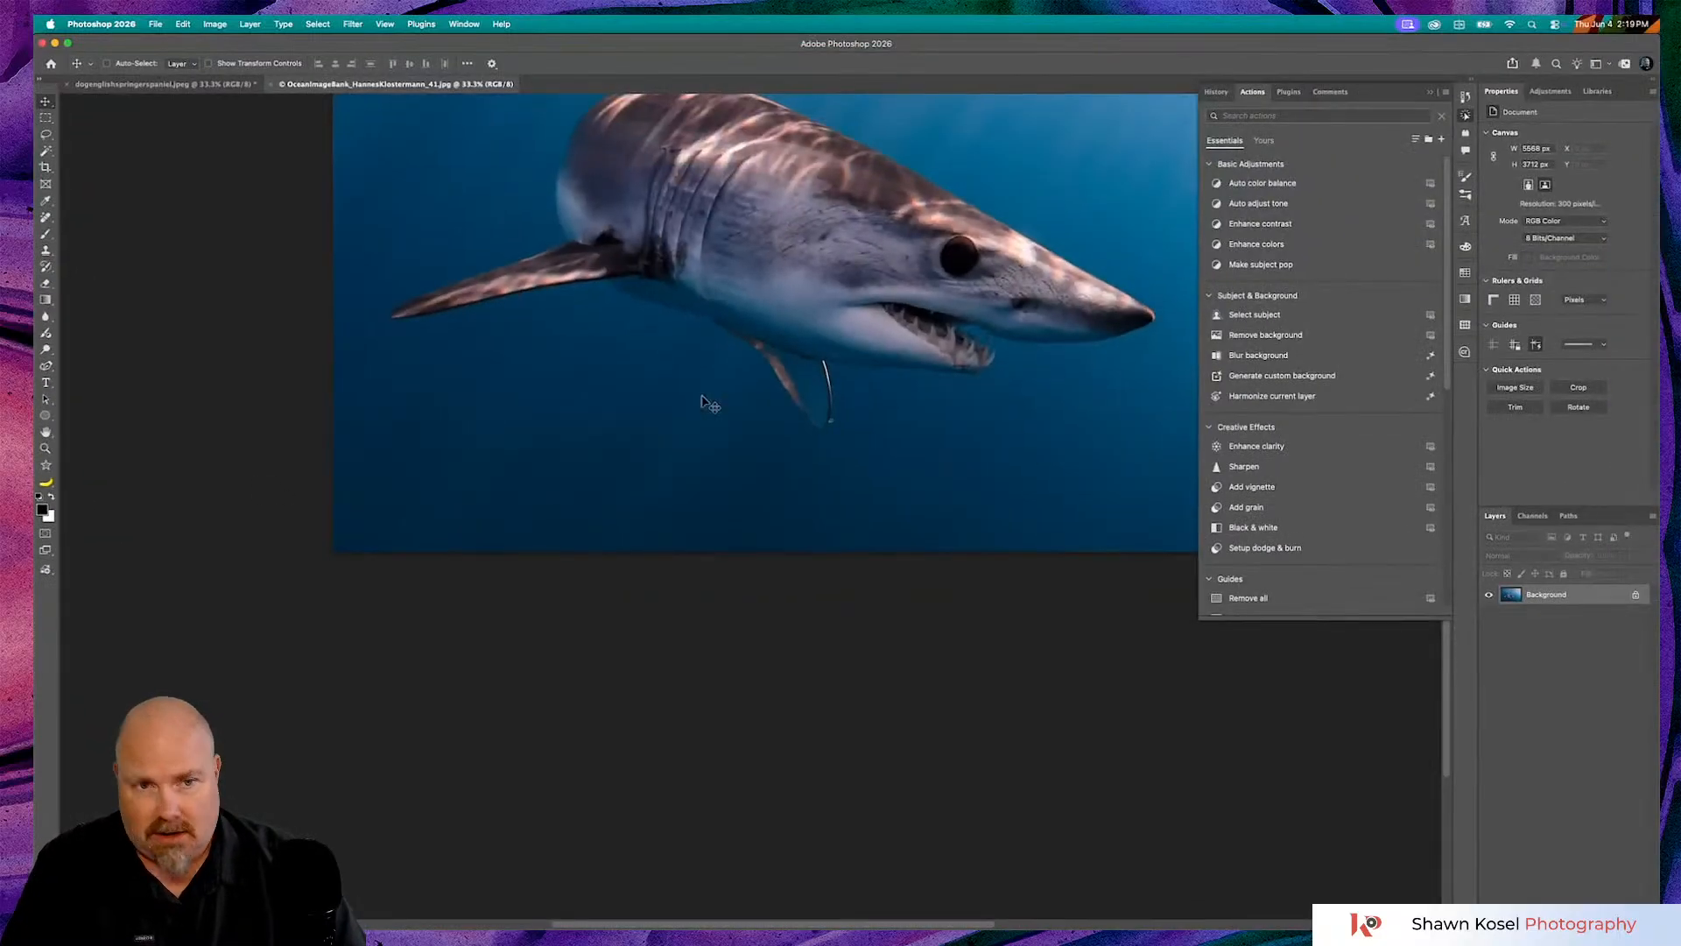
pyautogui.scroll(7, 703, 399)
pyautogui.scroll(5, 704, 401)
pyautogui.hscroll(4, 704, 401)
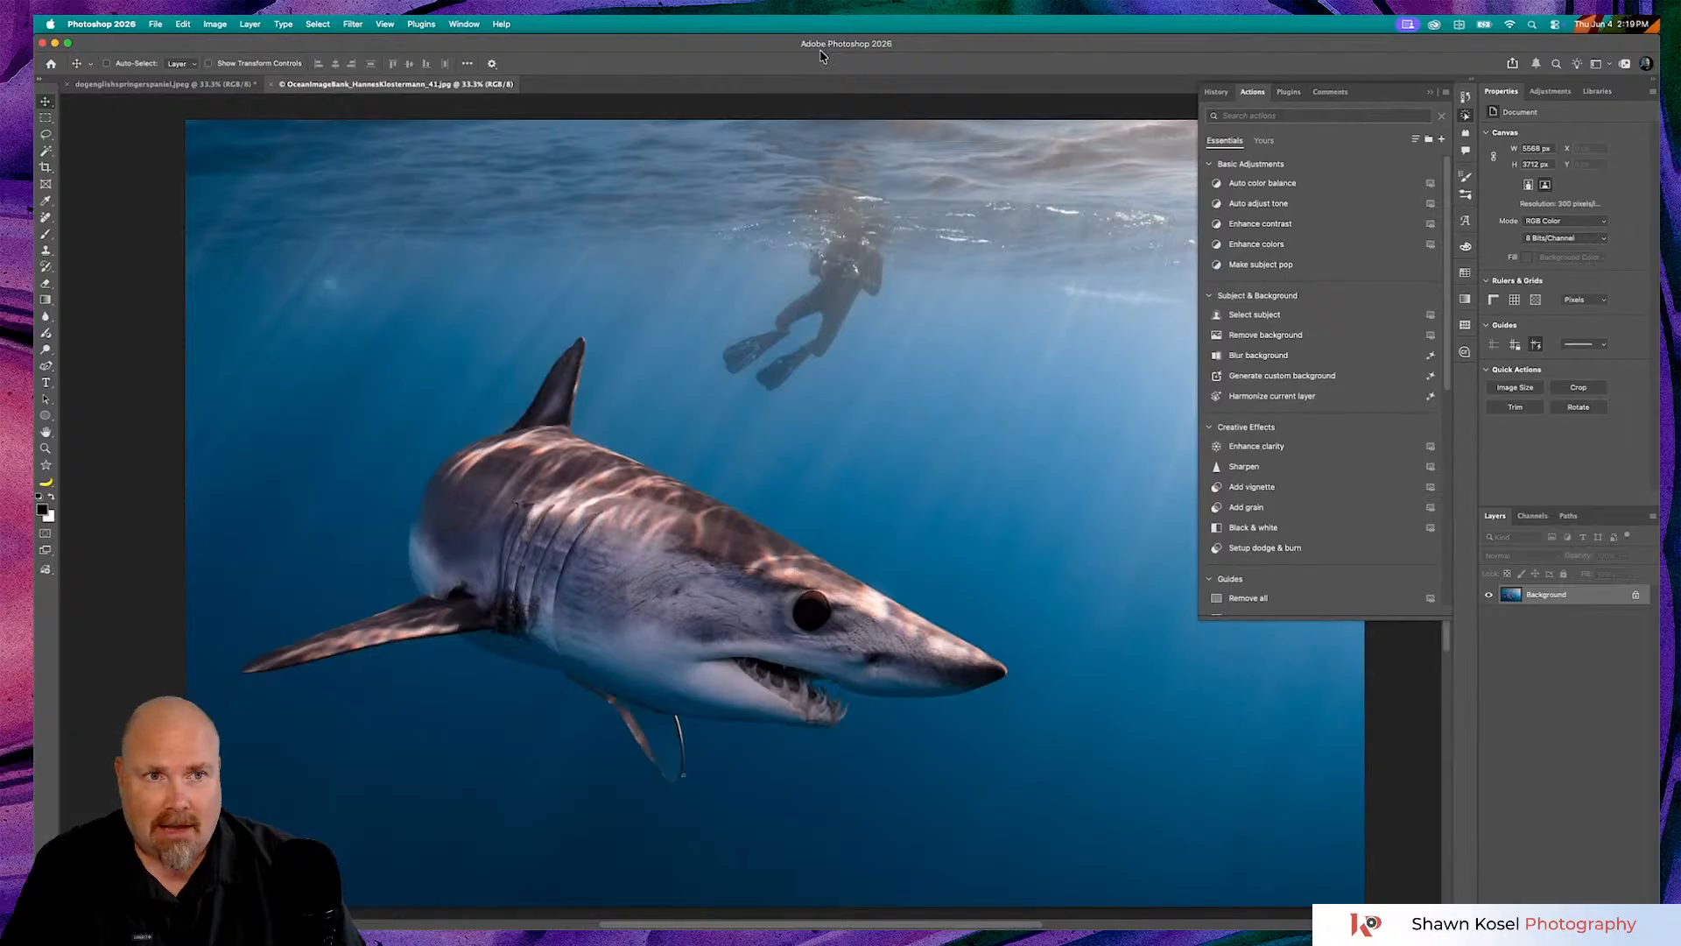
pyautogui.click(1431, 93)
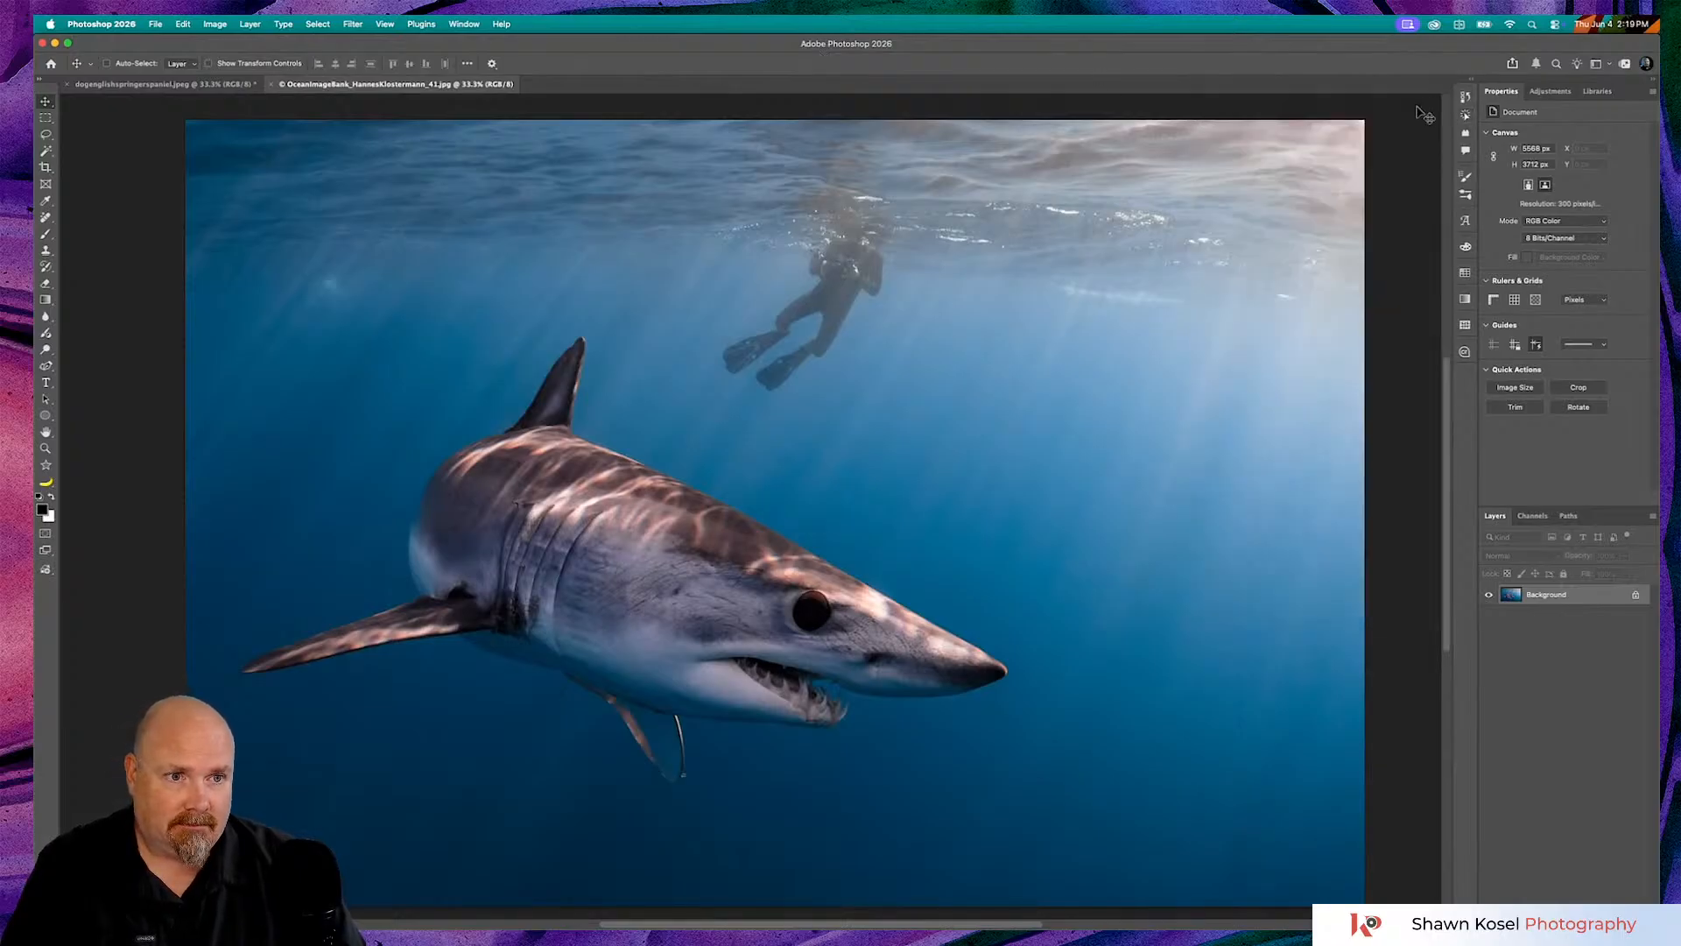
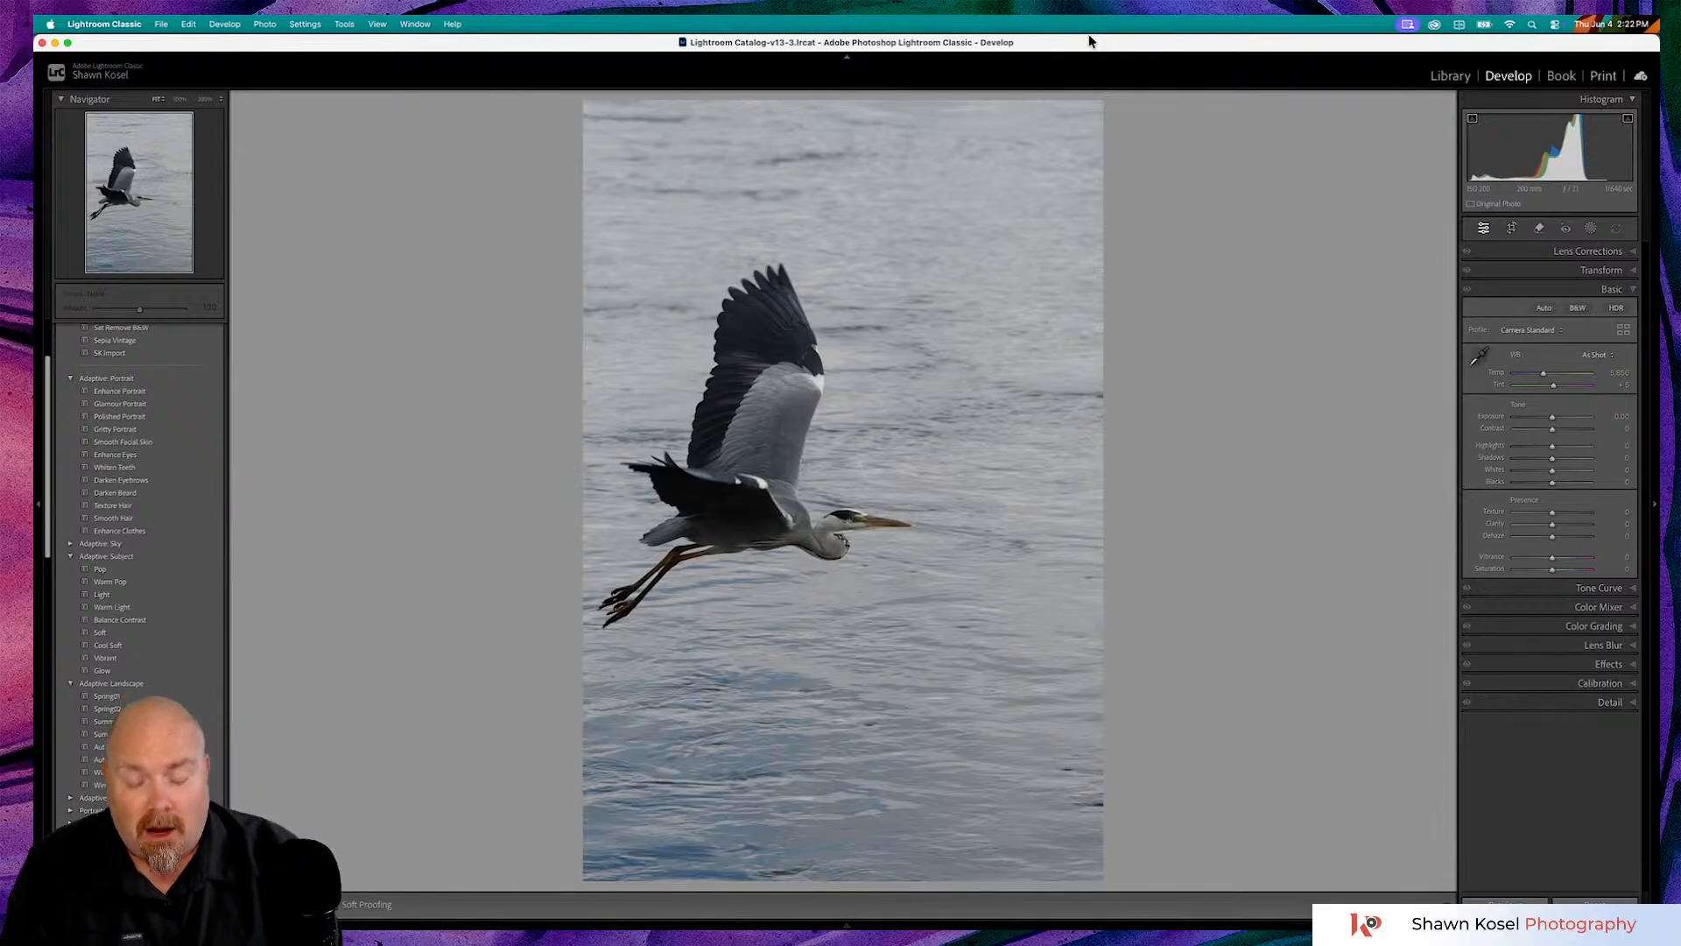
# - View the edited heron photo Rhine_26-0142-Edit.psd enlarged in Lightroom Classic's Library, return to the grid, and switch to Photoshop
pyautogui.press('g')
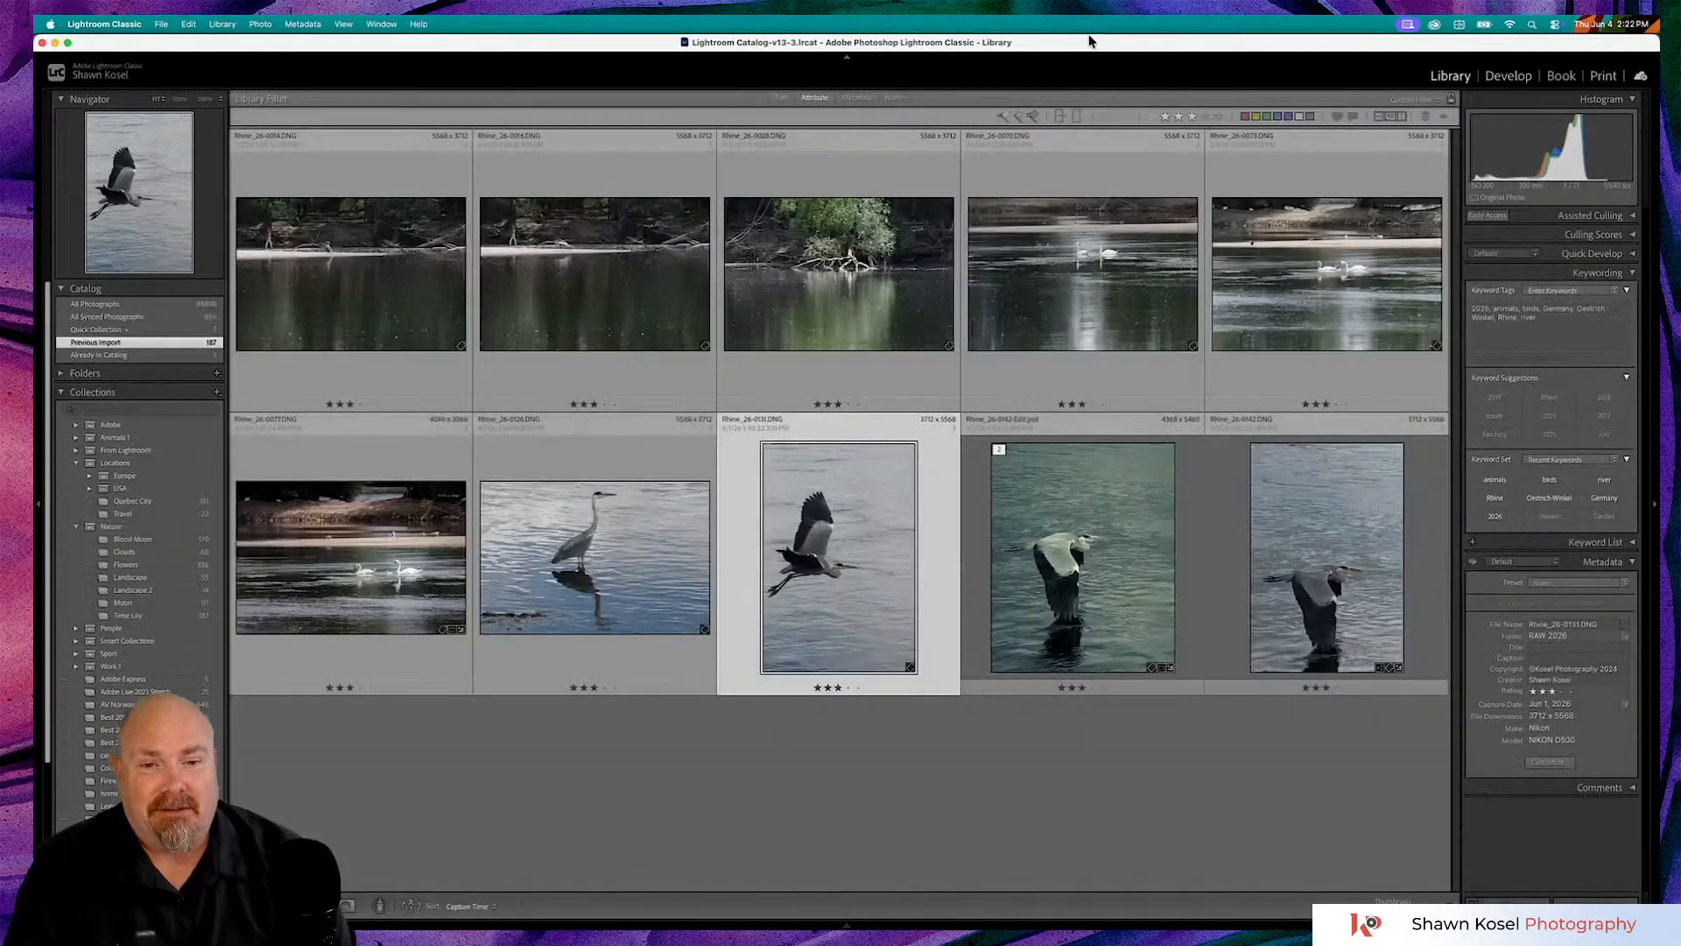
pyautogui.doubleClick(1068, 536)
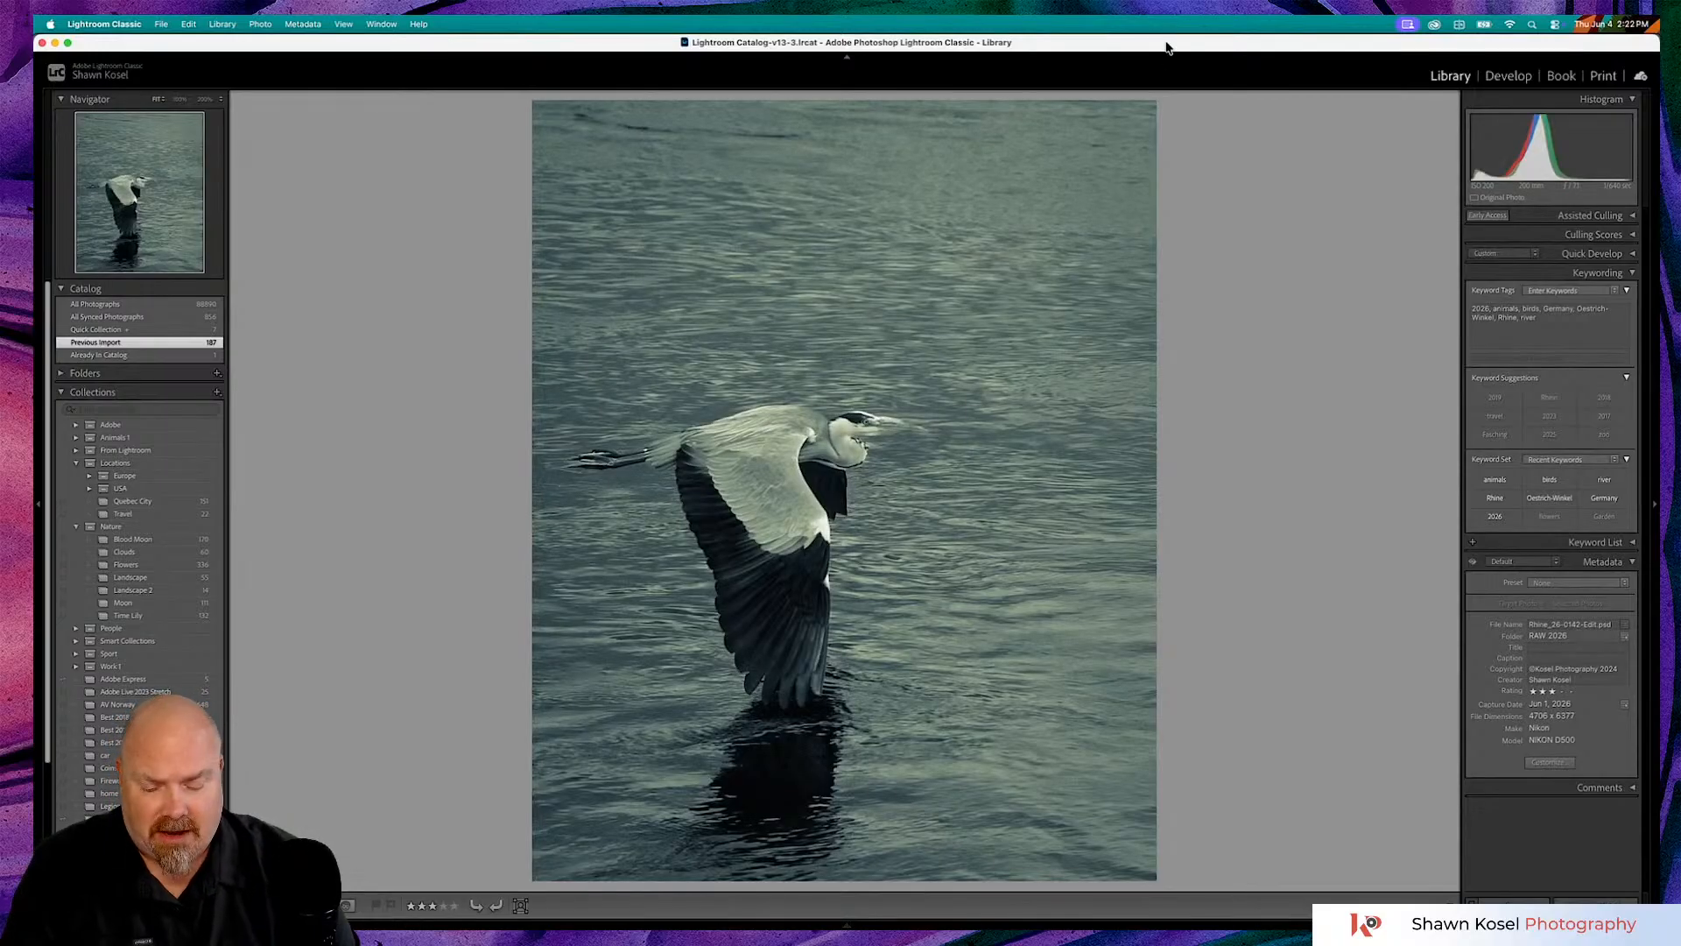
pyautogui.press('g')
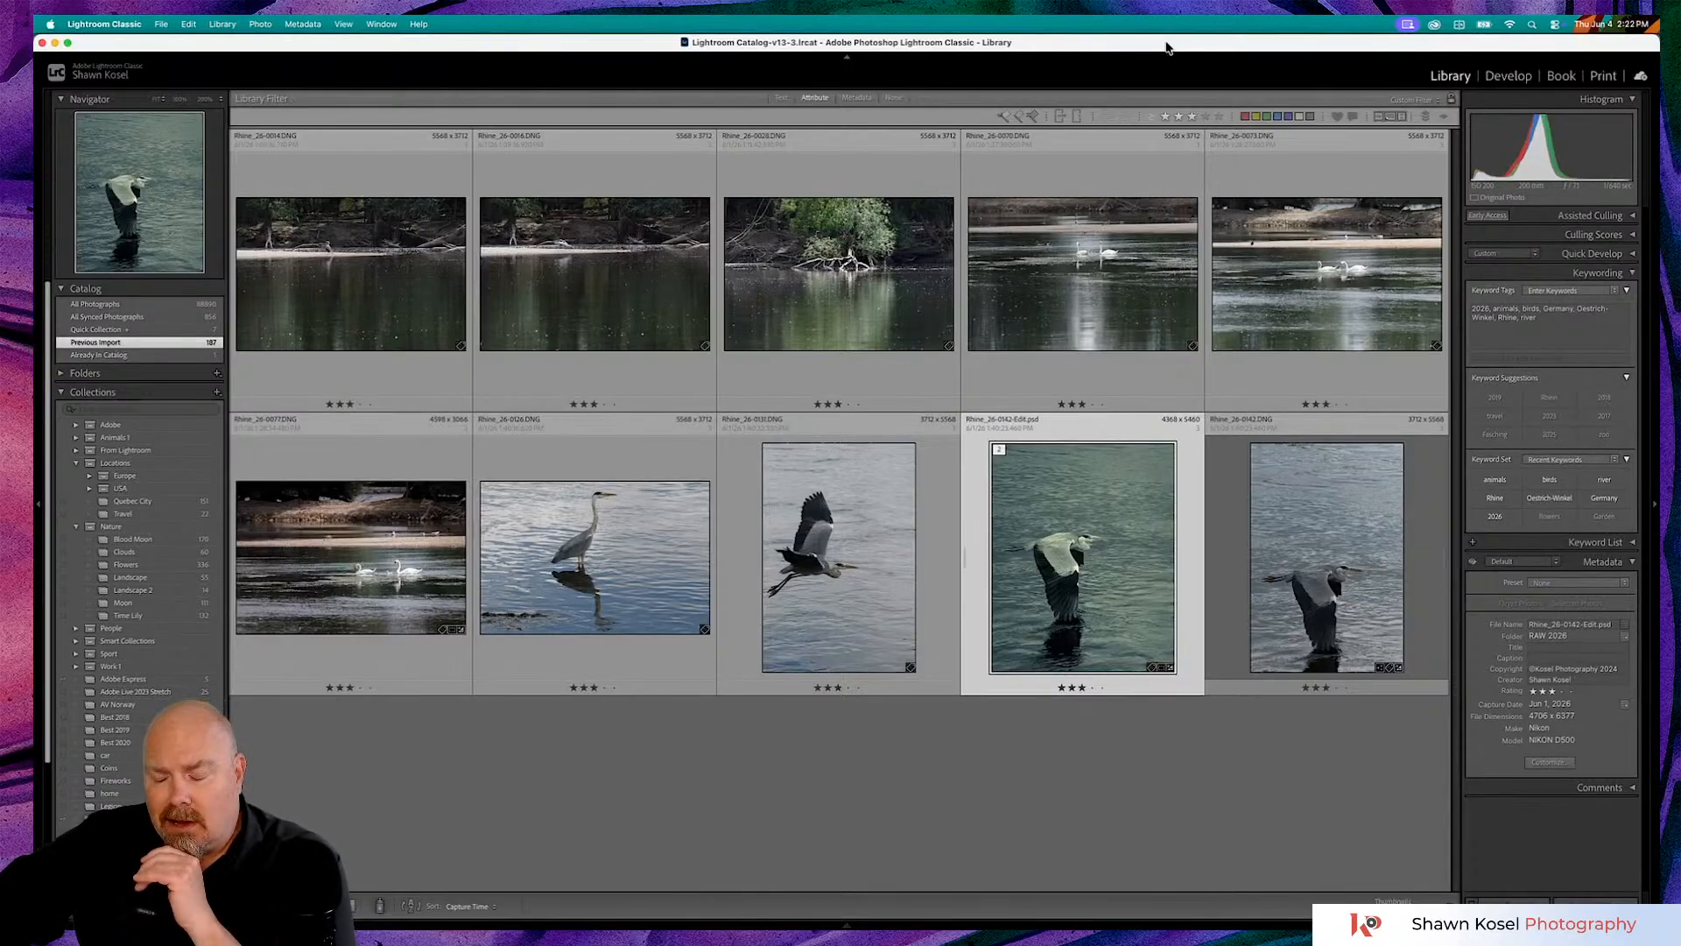
pyautogui.press('super+Tab')
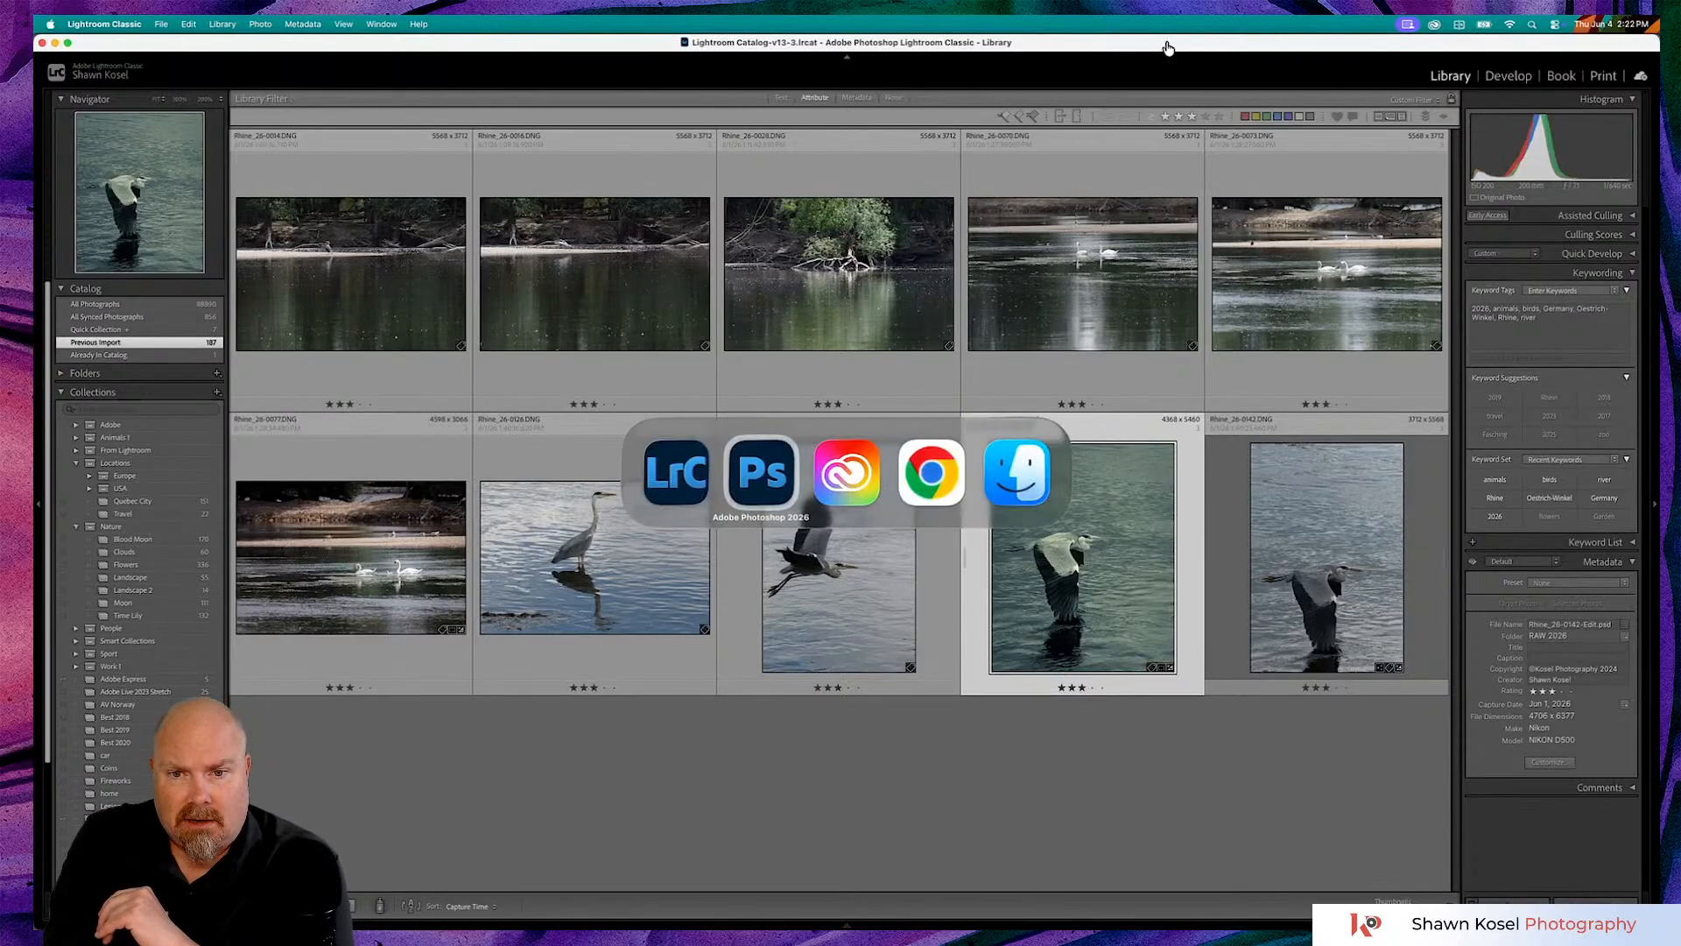
# - Switch to Chrome, look over the Adobe Live schedule on Behance in a new tab, and return to the Discord community-artwork channel
pyautogui.press('super+Tab')
pyautogui.press('super+Tab')
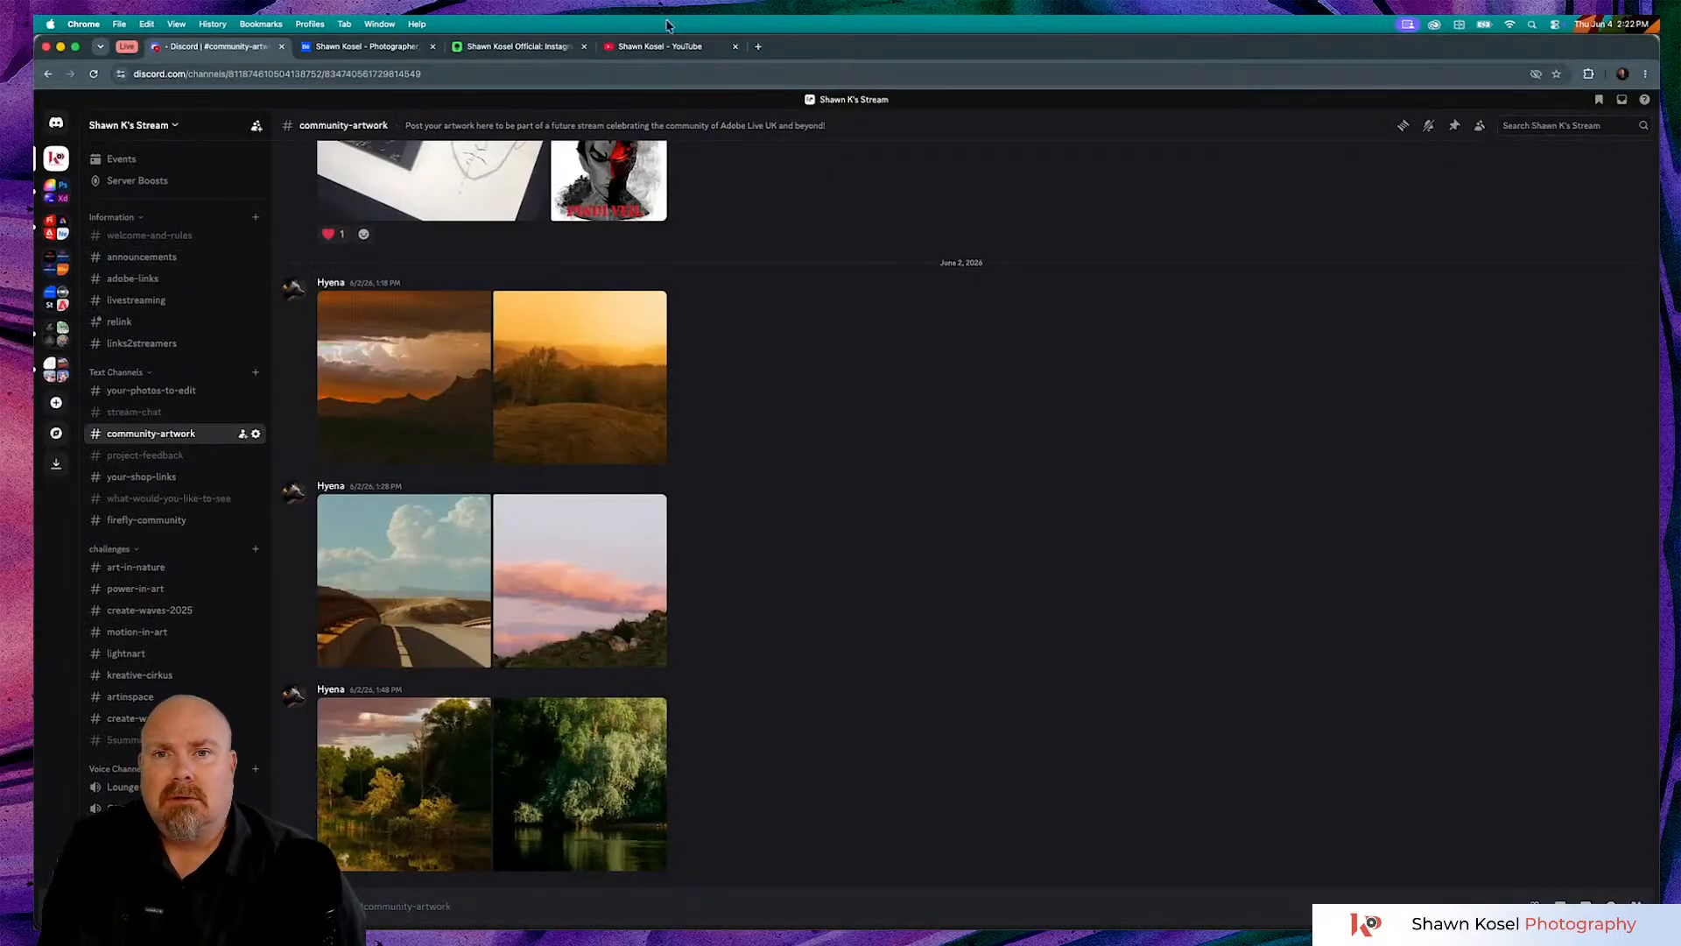
pyautogui.click(758, 46)
pyautogui.click(595, 333)
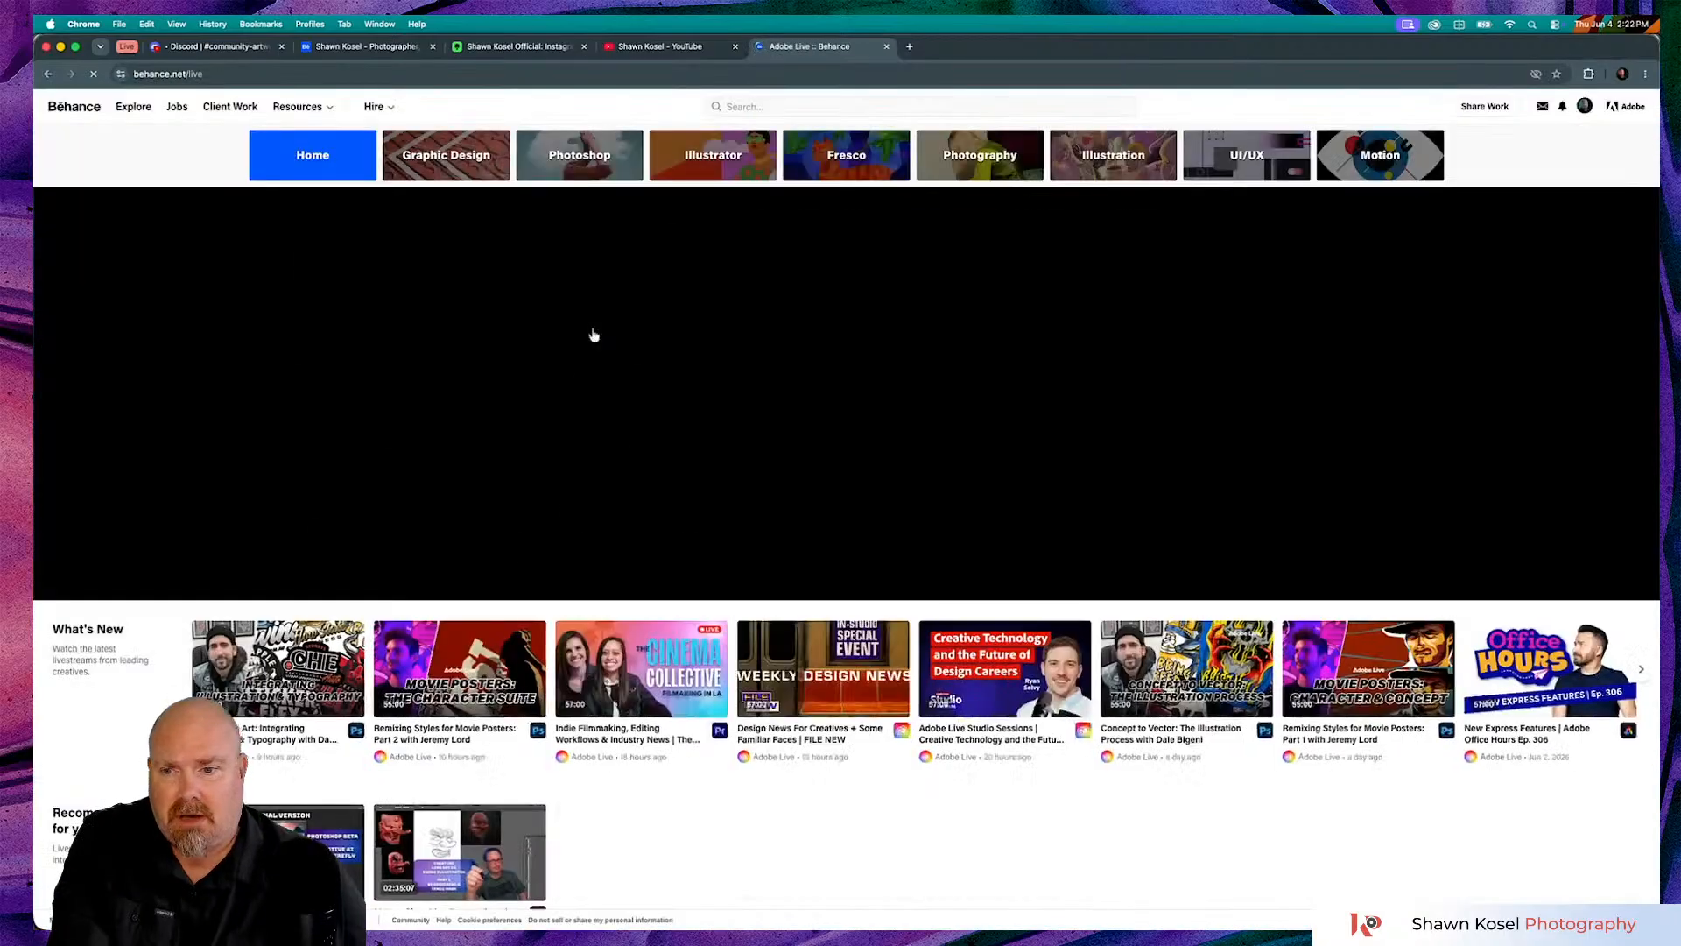
pyautogui.scroll(-5, 550, 401)
pyautogui.scroll(-5, 550, 401)
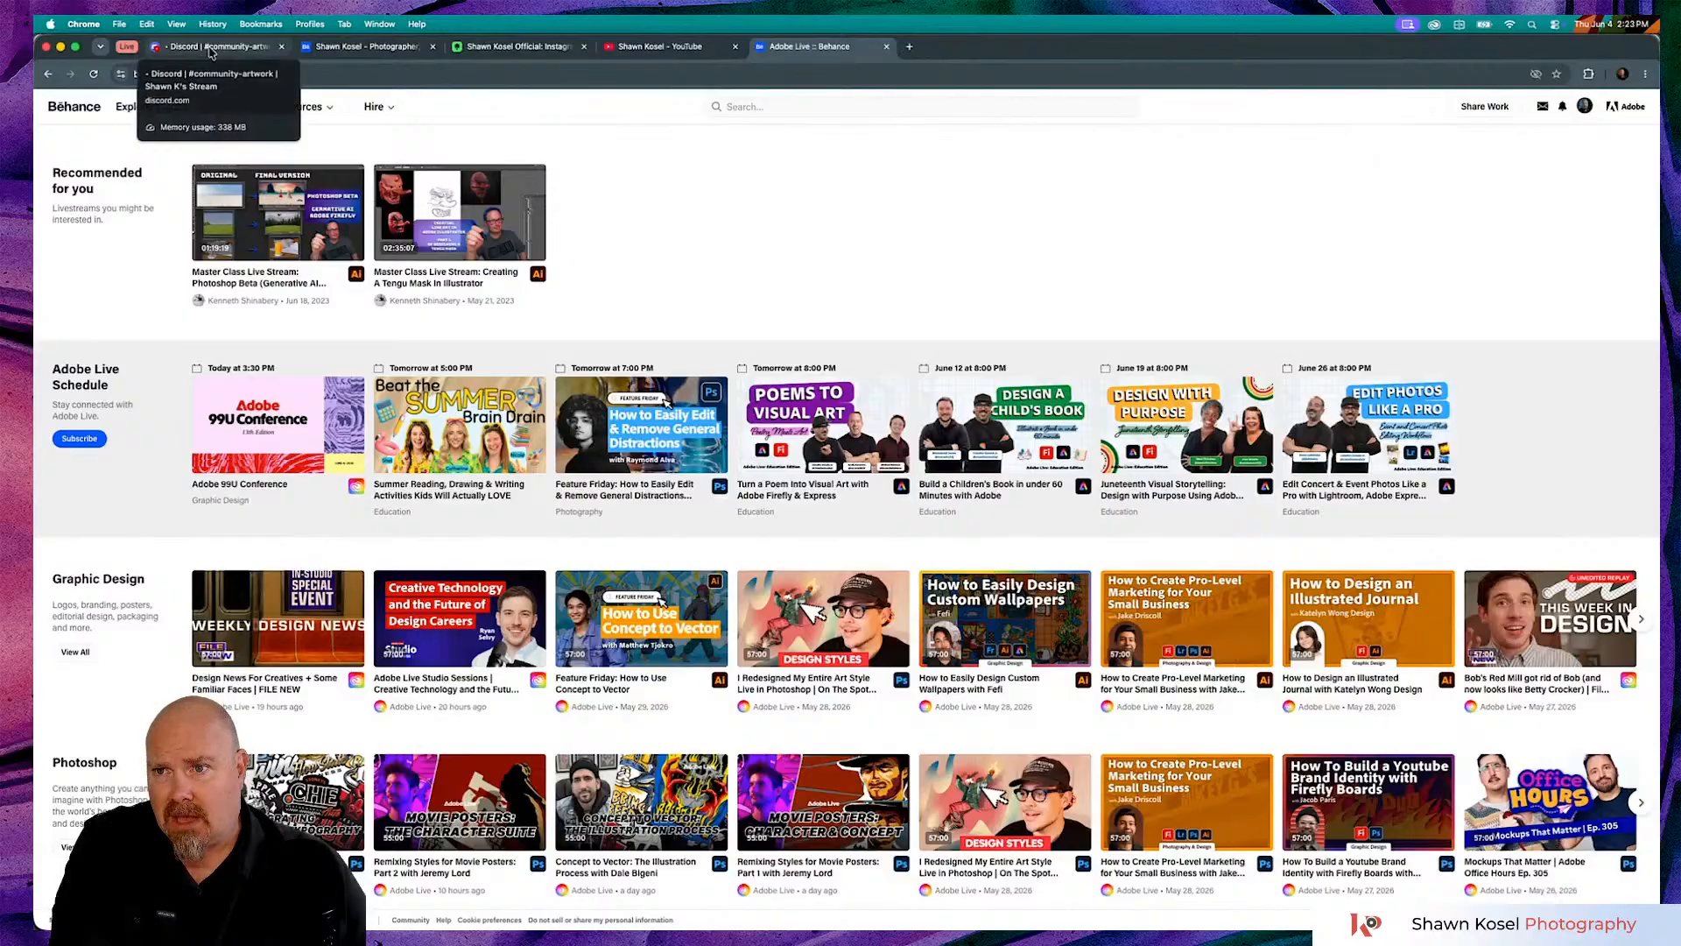
pyautogui.click(210, 50)
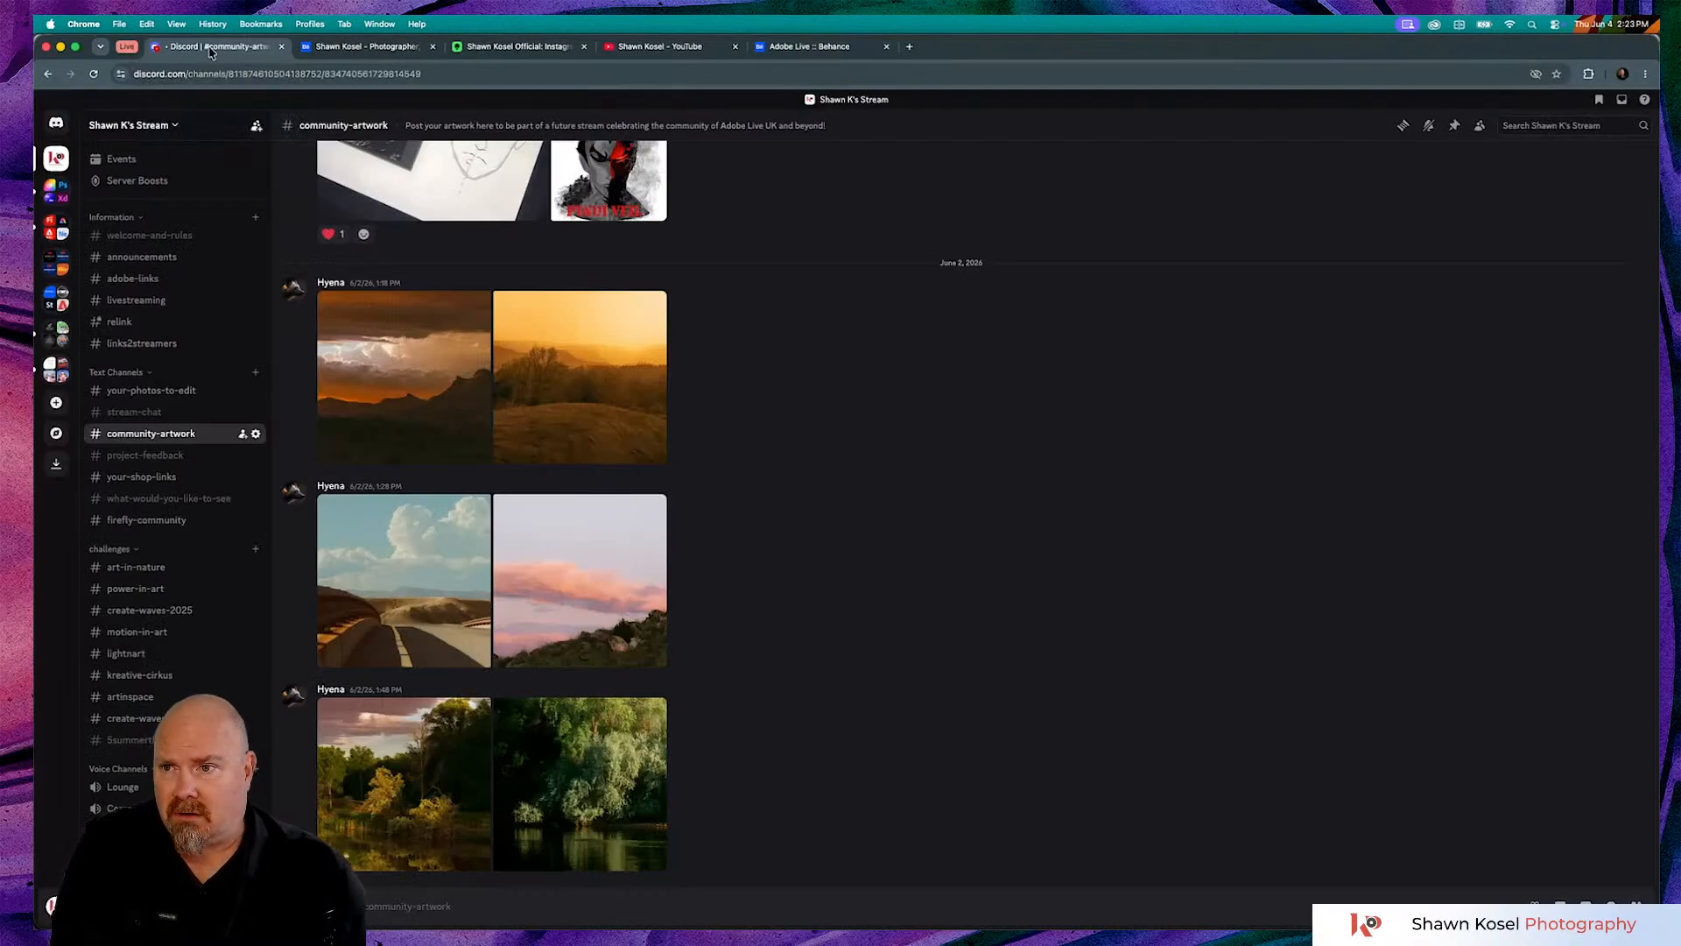
pyautogui.press('super+Tab')
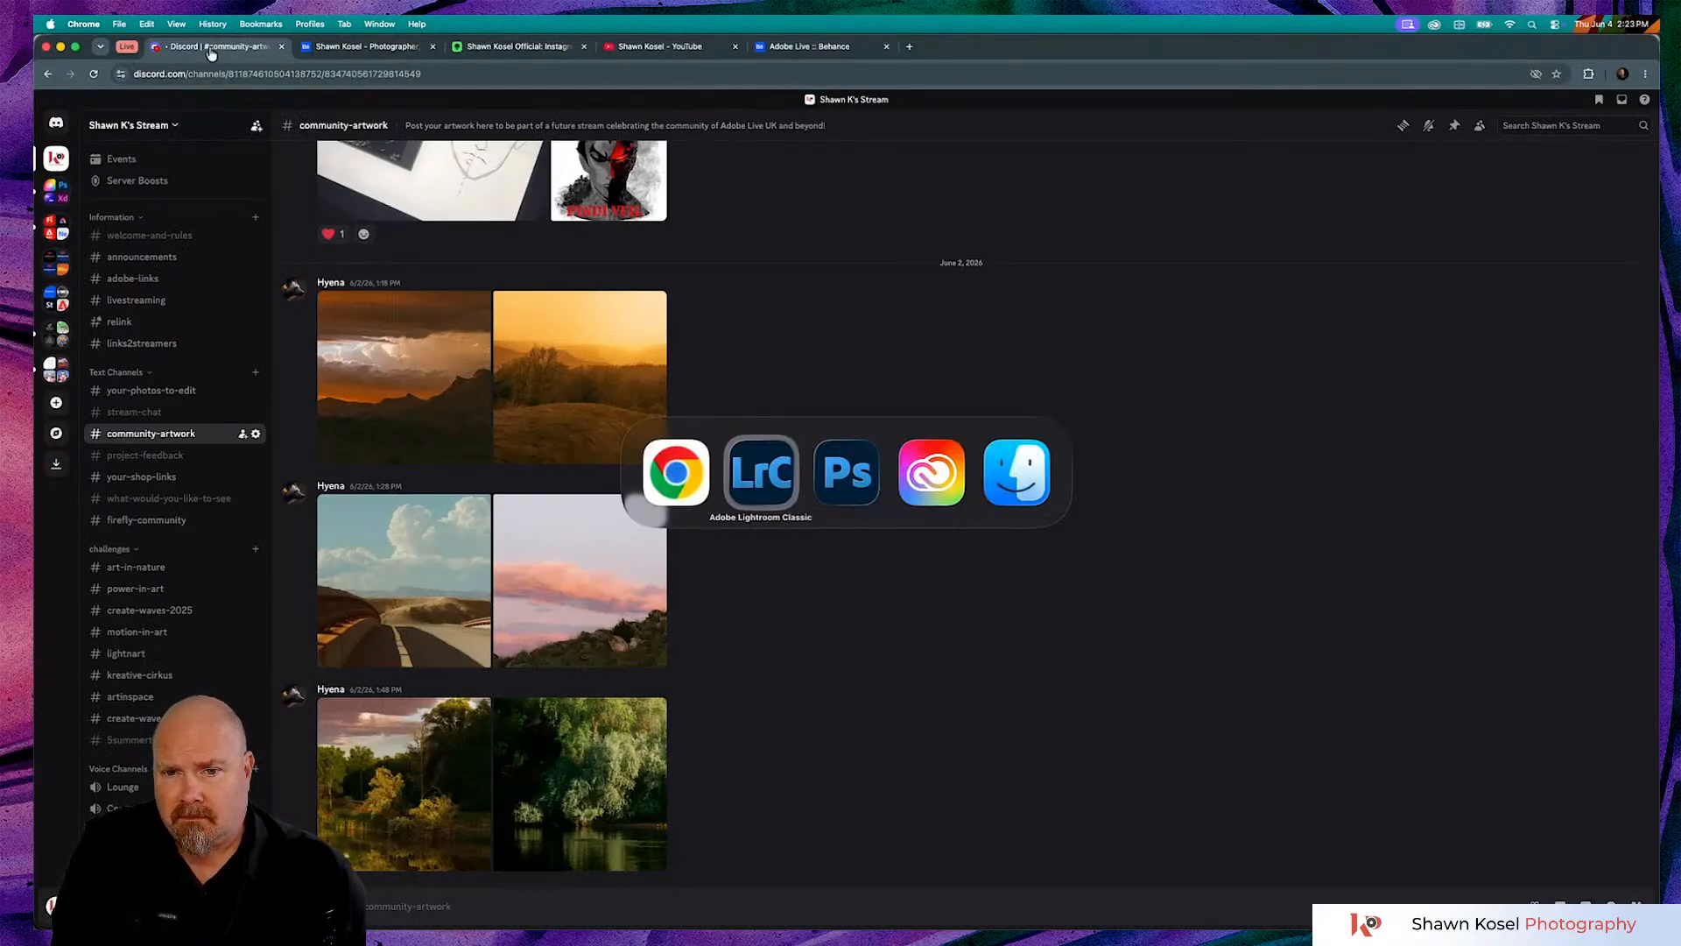
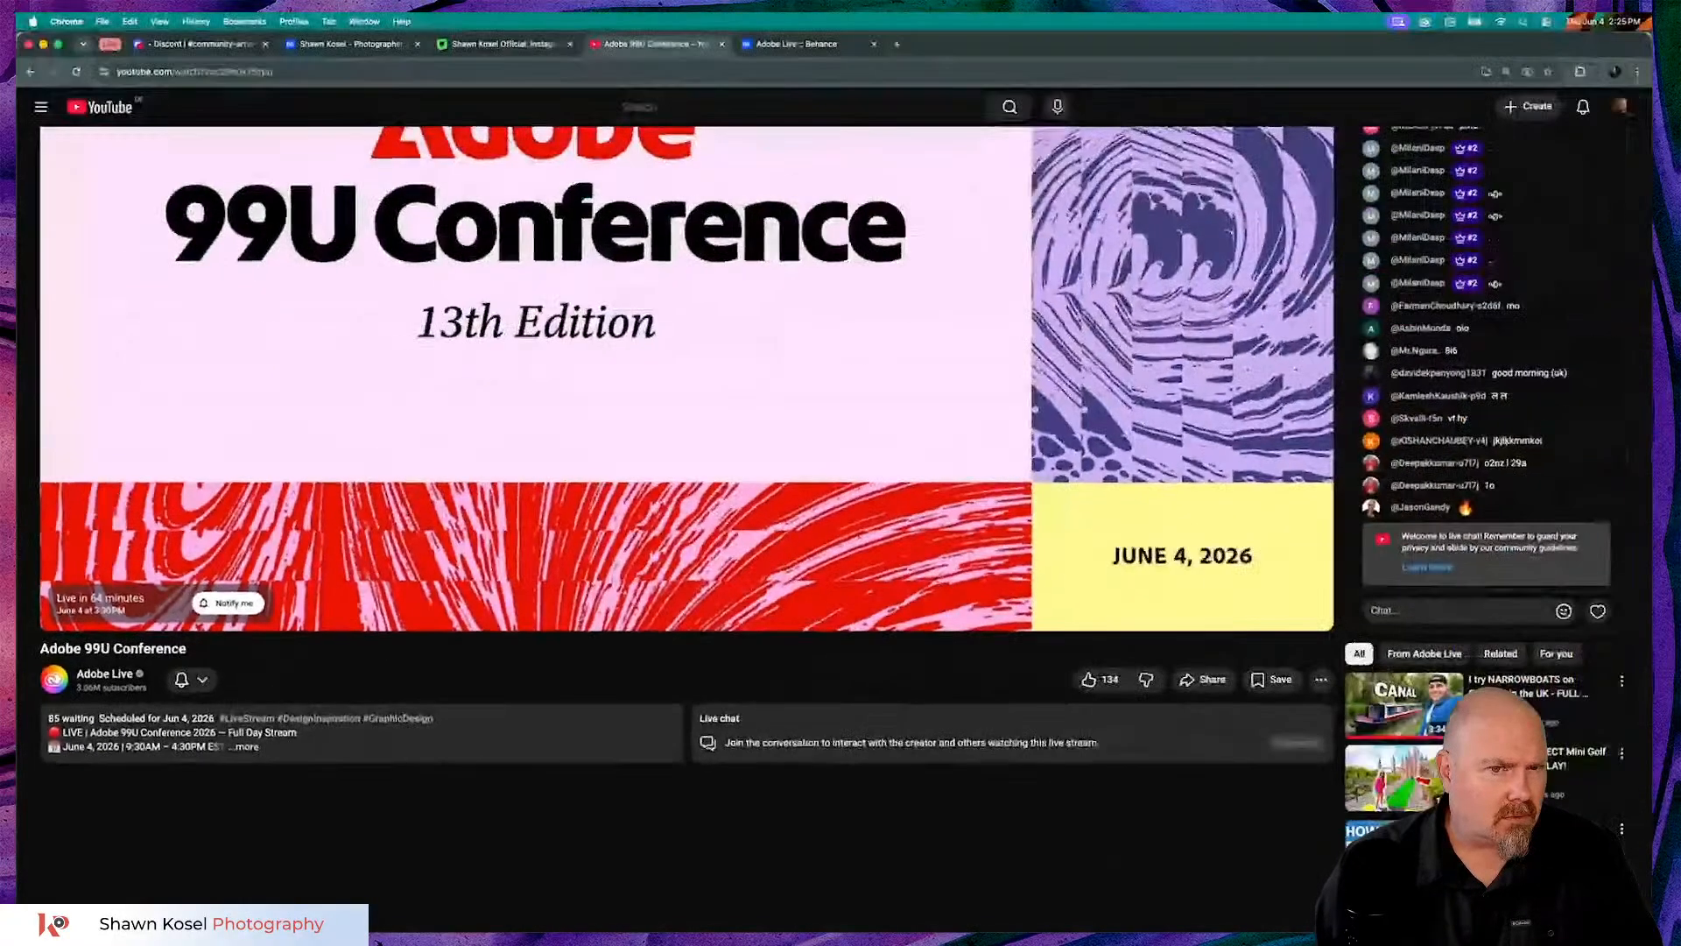
# - Look at the Adobe 99U Conference stream on YouTube, the Behance profile, and Behance's Adobe Live schedule
pyautogui.scroll(3, 504, 531)
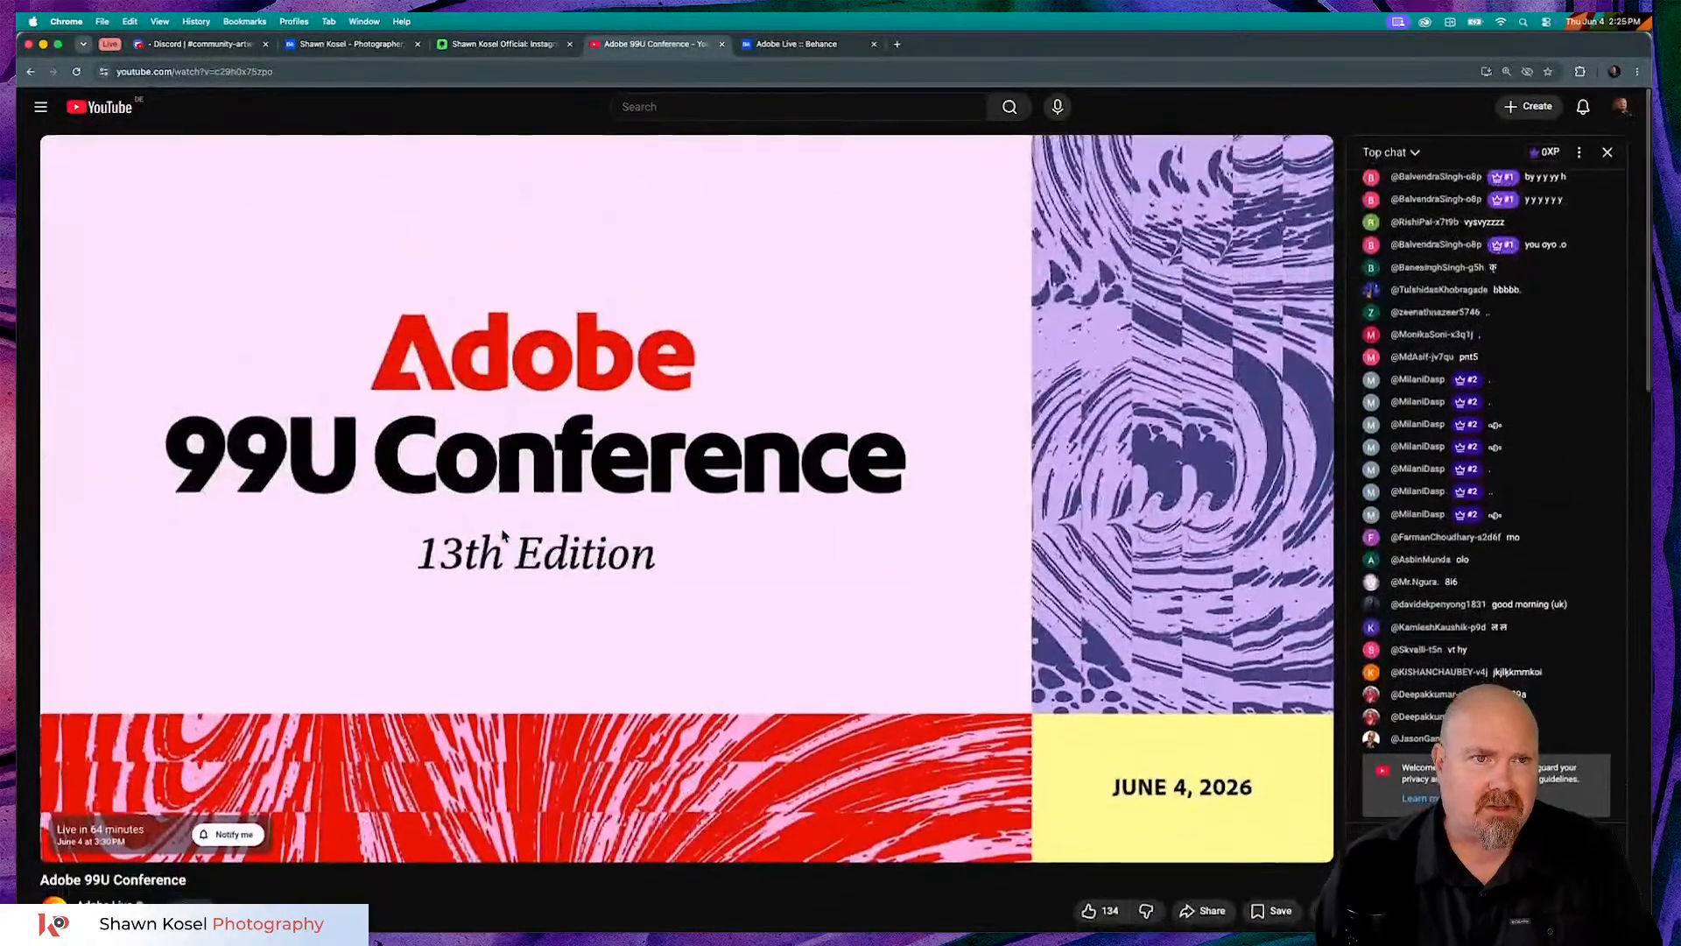
pyautogui.click(317, 43)
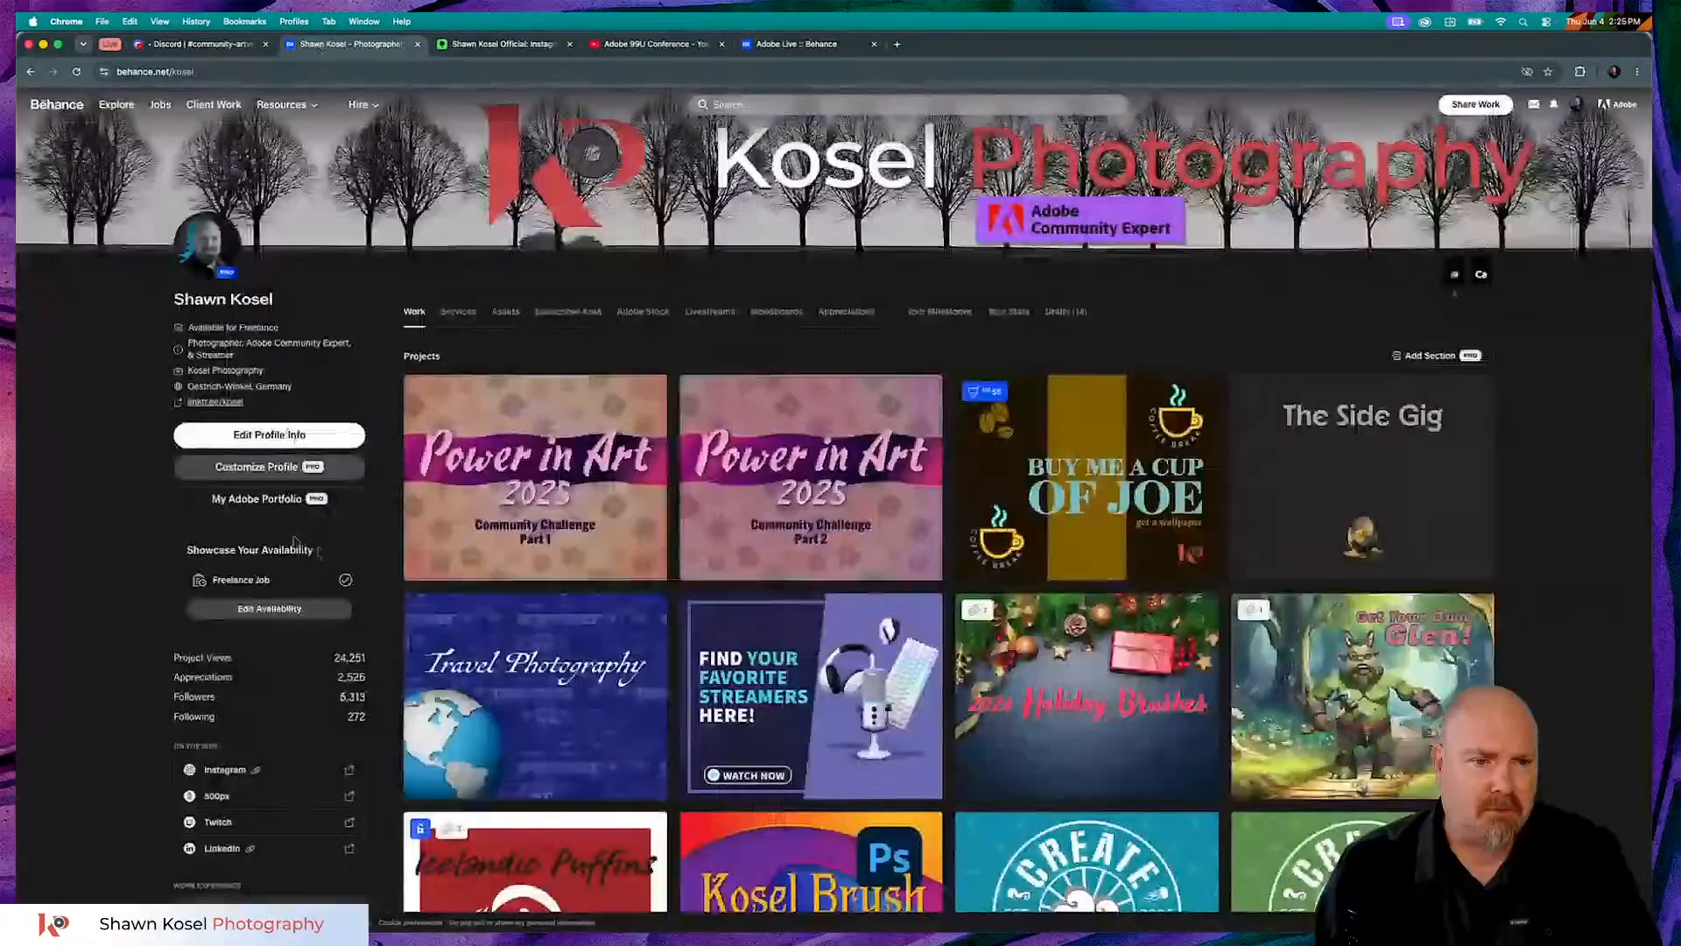
pyautogui.click(793, 46)
pyautogui.moveTo(225, 431)
pyautogui.click(232, 391)
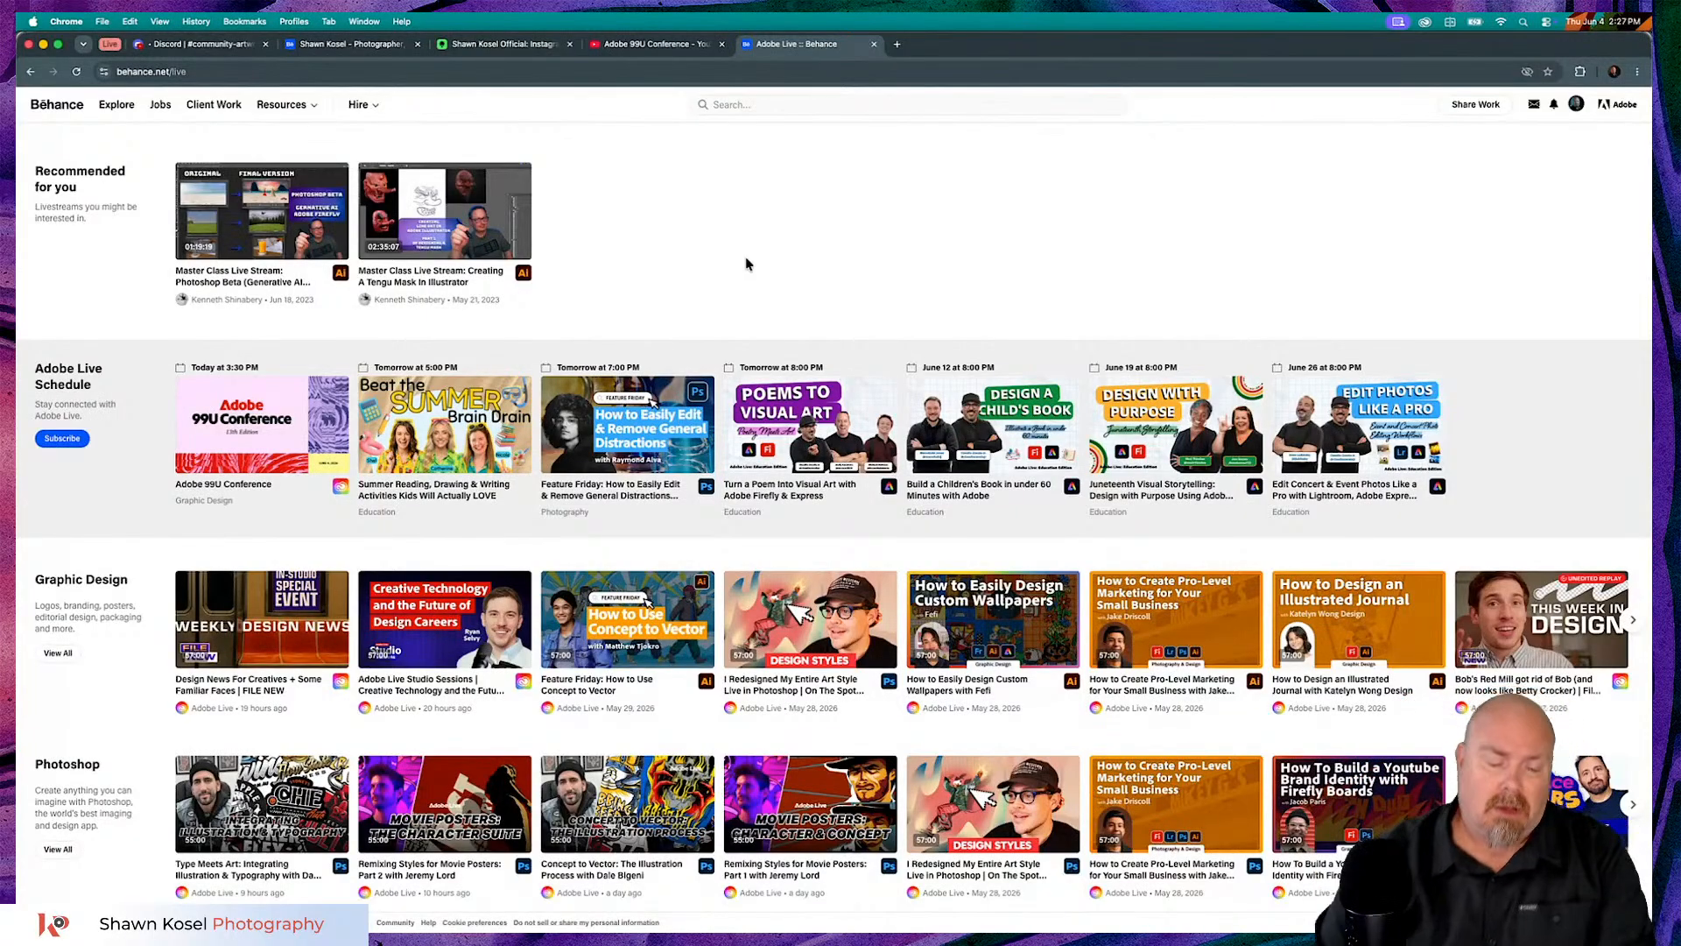
# - Open the bookmarked Pictionary Generator from the Streaming folder in a new browser tab
pyautogui.click(897, 44)
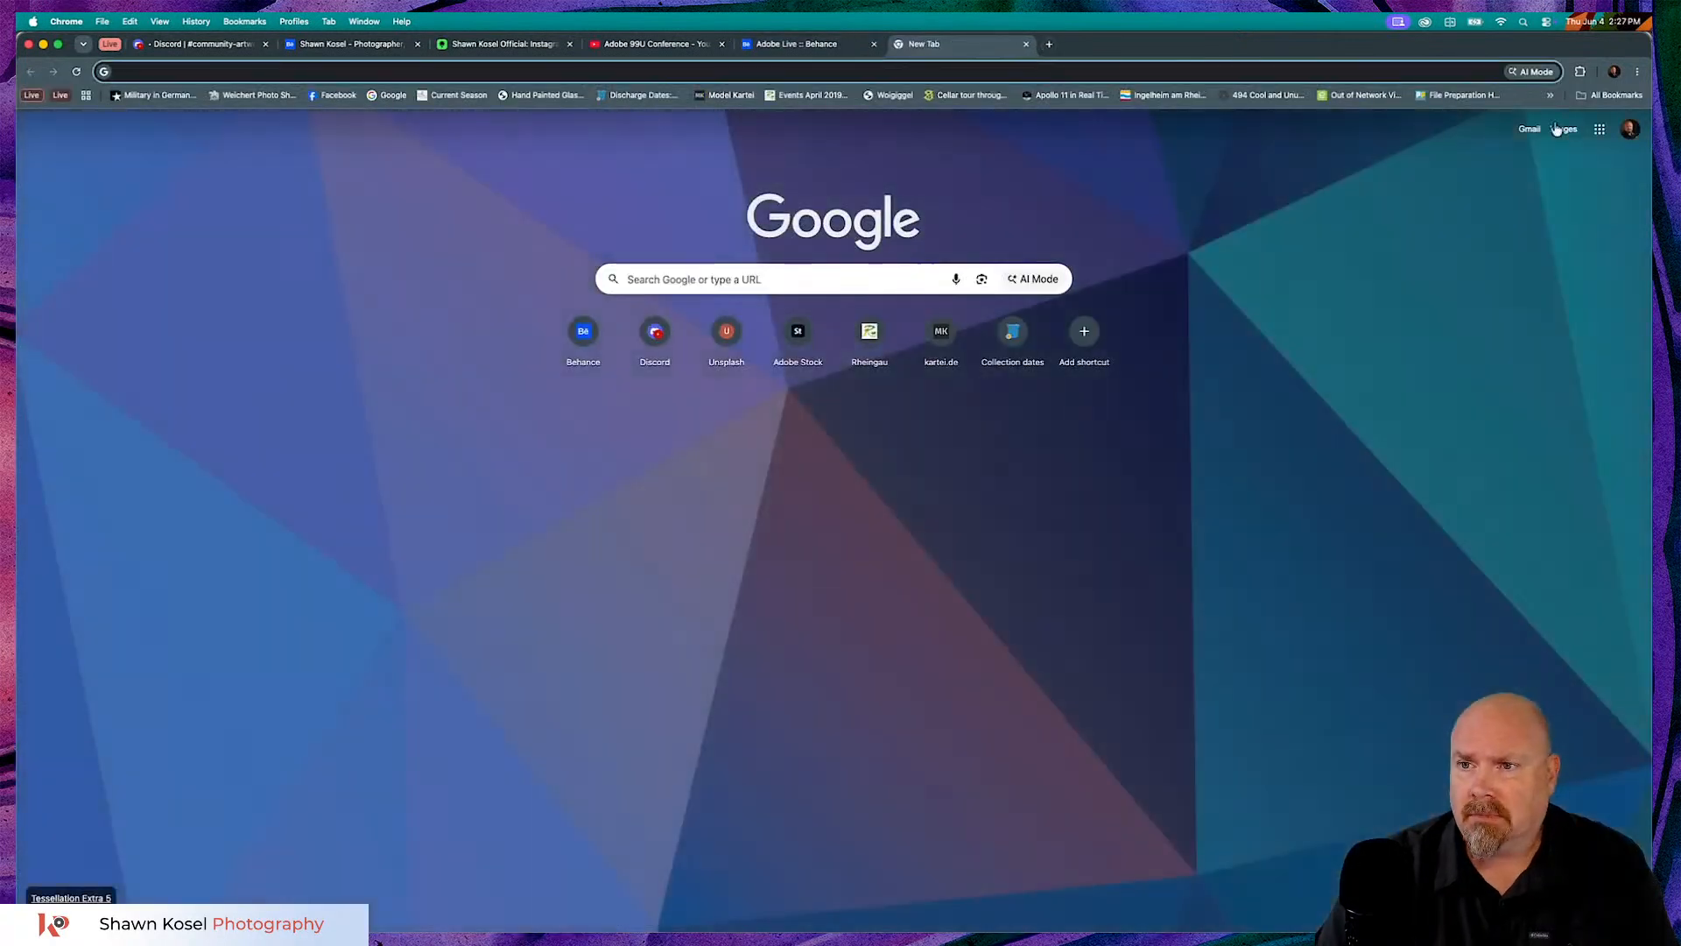
pyautogui.click(1550, 95)
pyautogui.moveTo(1430, 368)
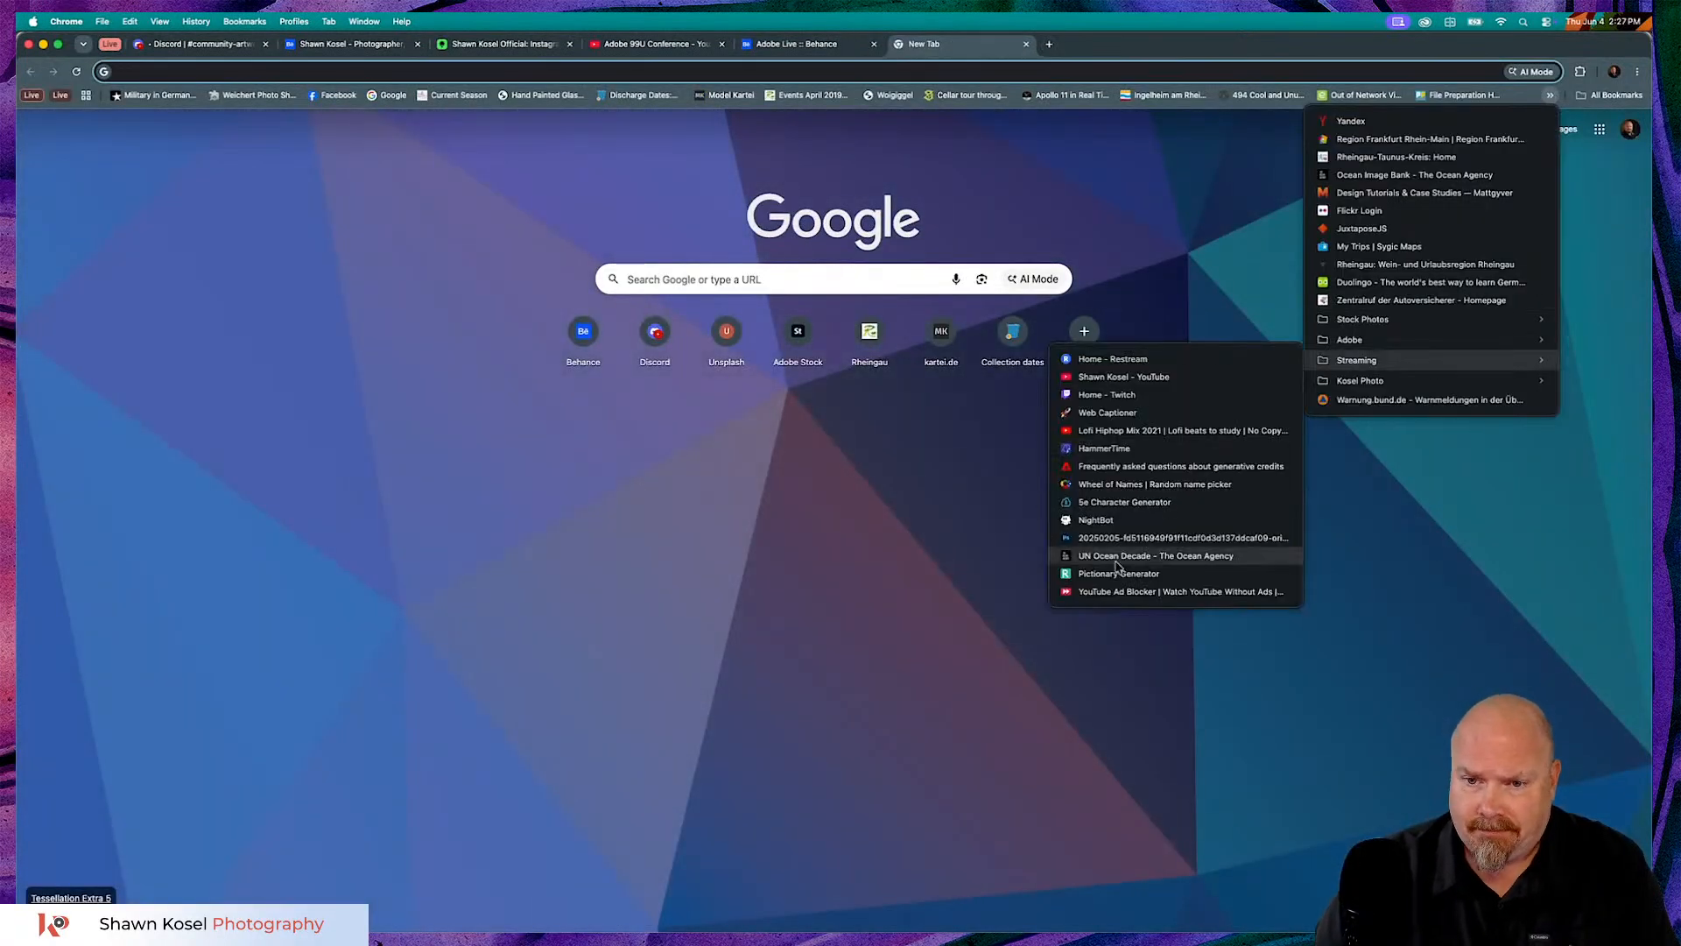
pyautogui.click(1117, 573)
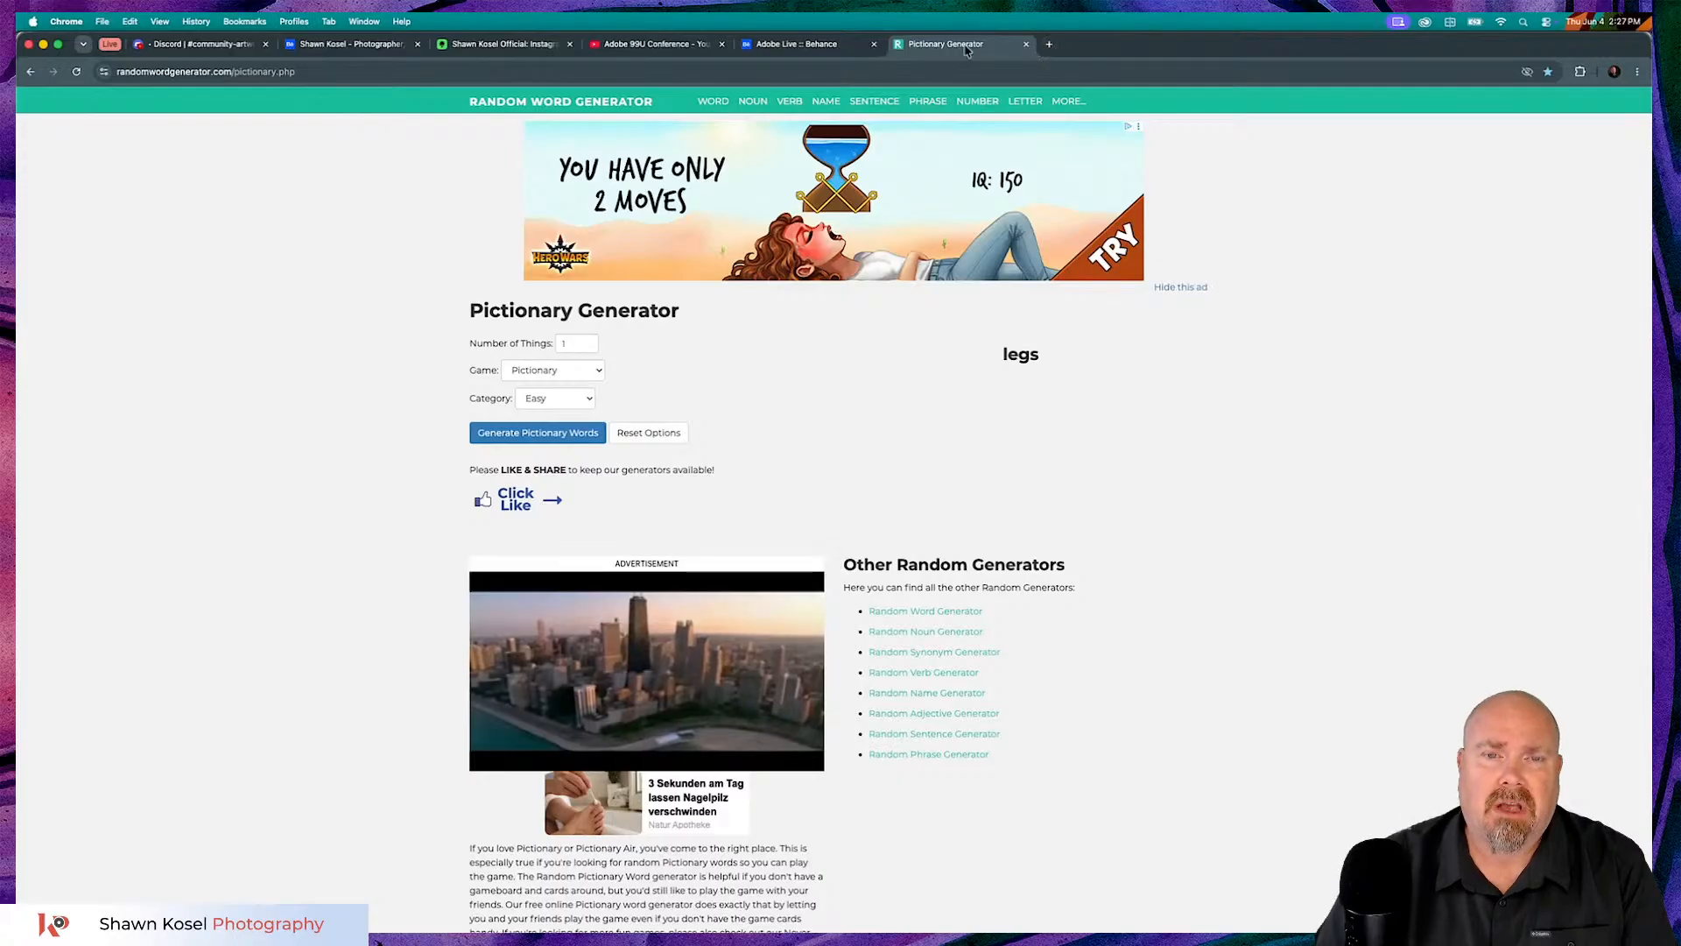
# - Switch to Lightroom Classic and quit it
pyautogui.moveTo(573, 911)
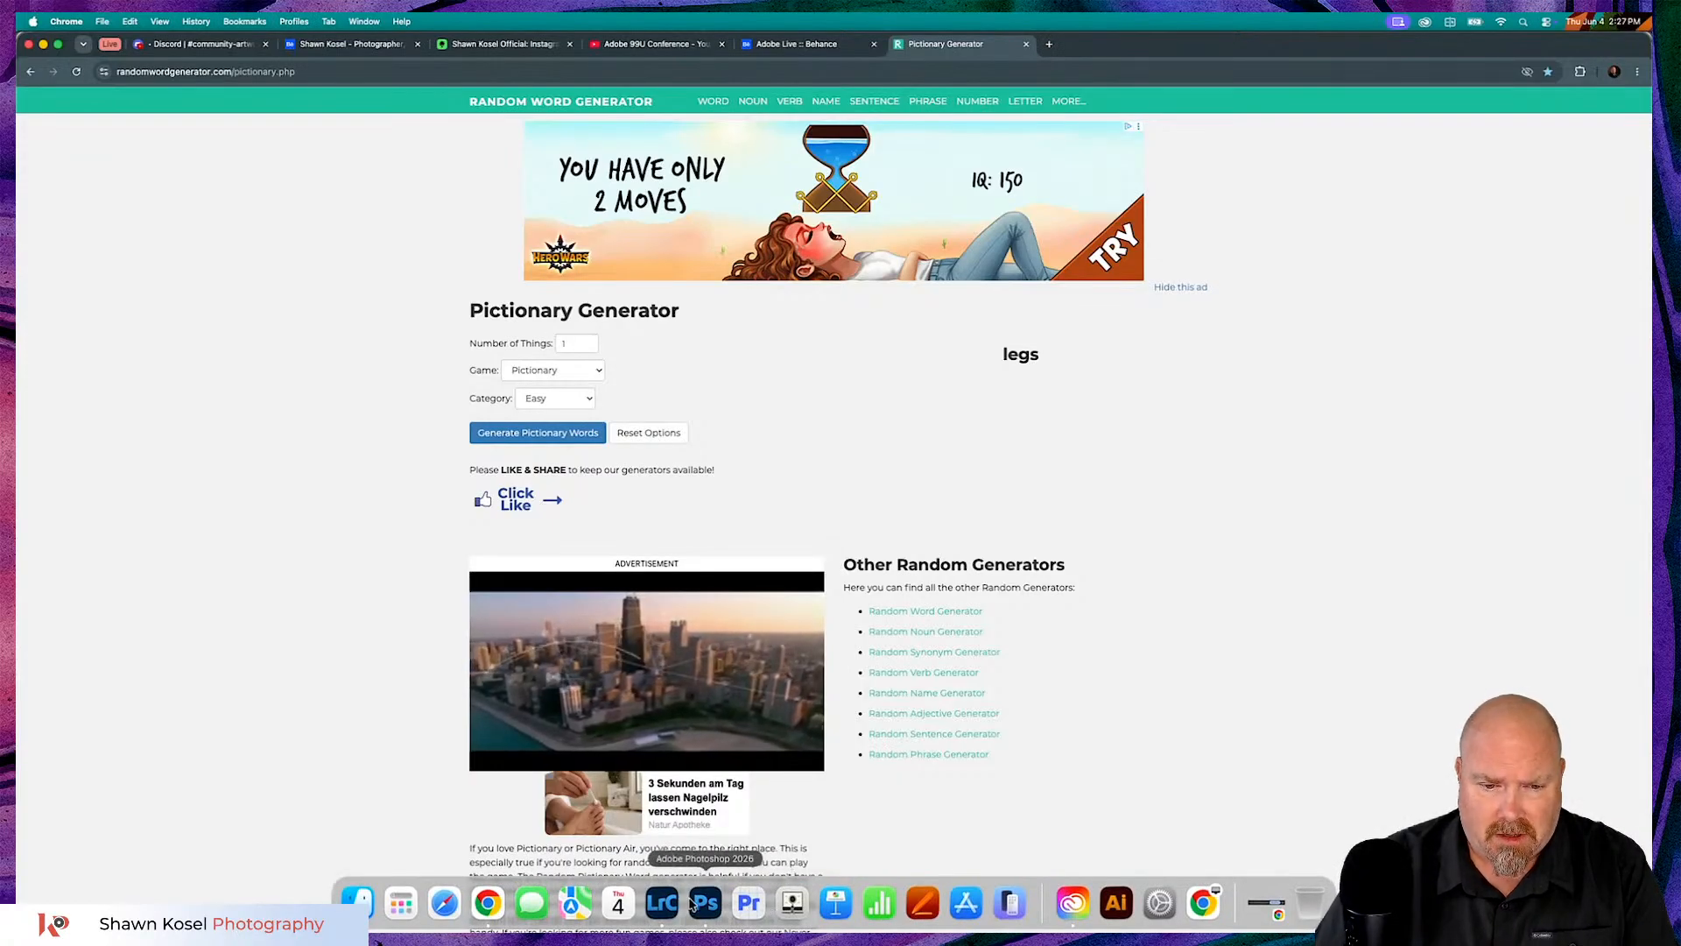
pyautogui.click(662, 902)
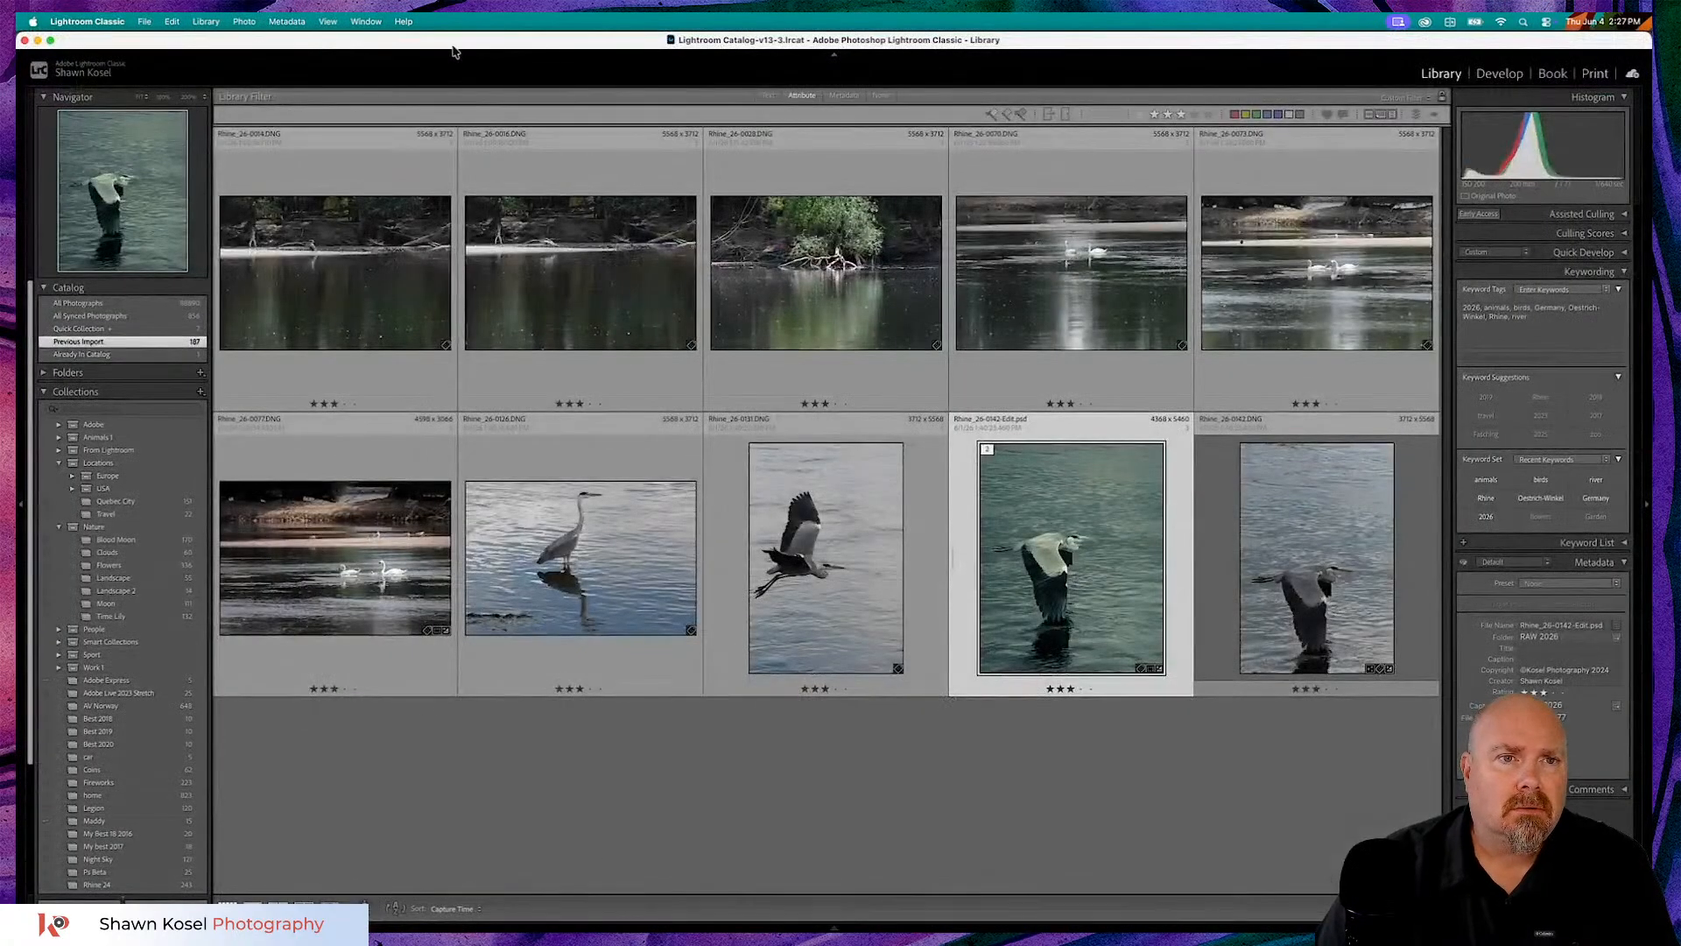
pyautogui.click(118, 21)
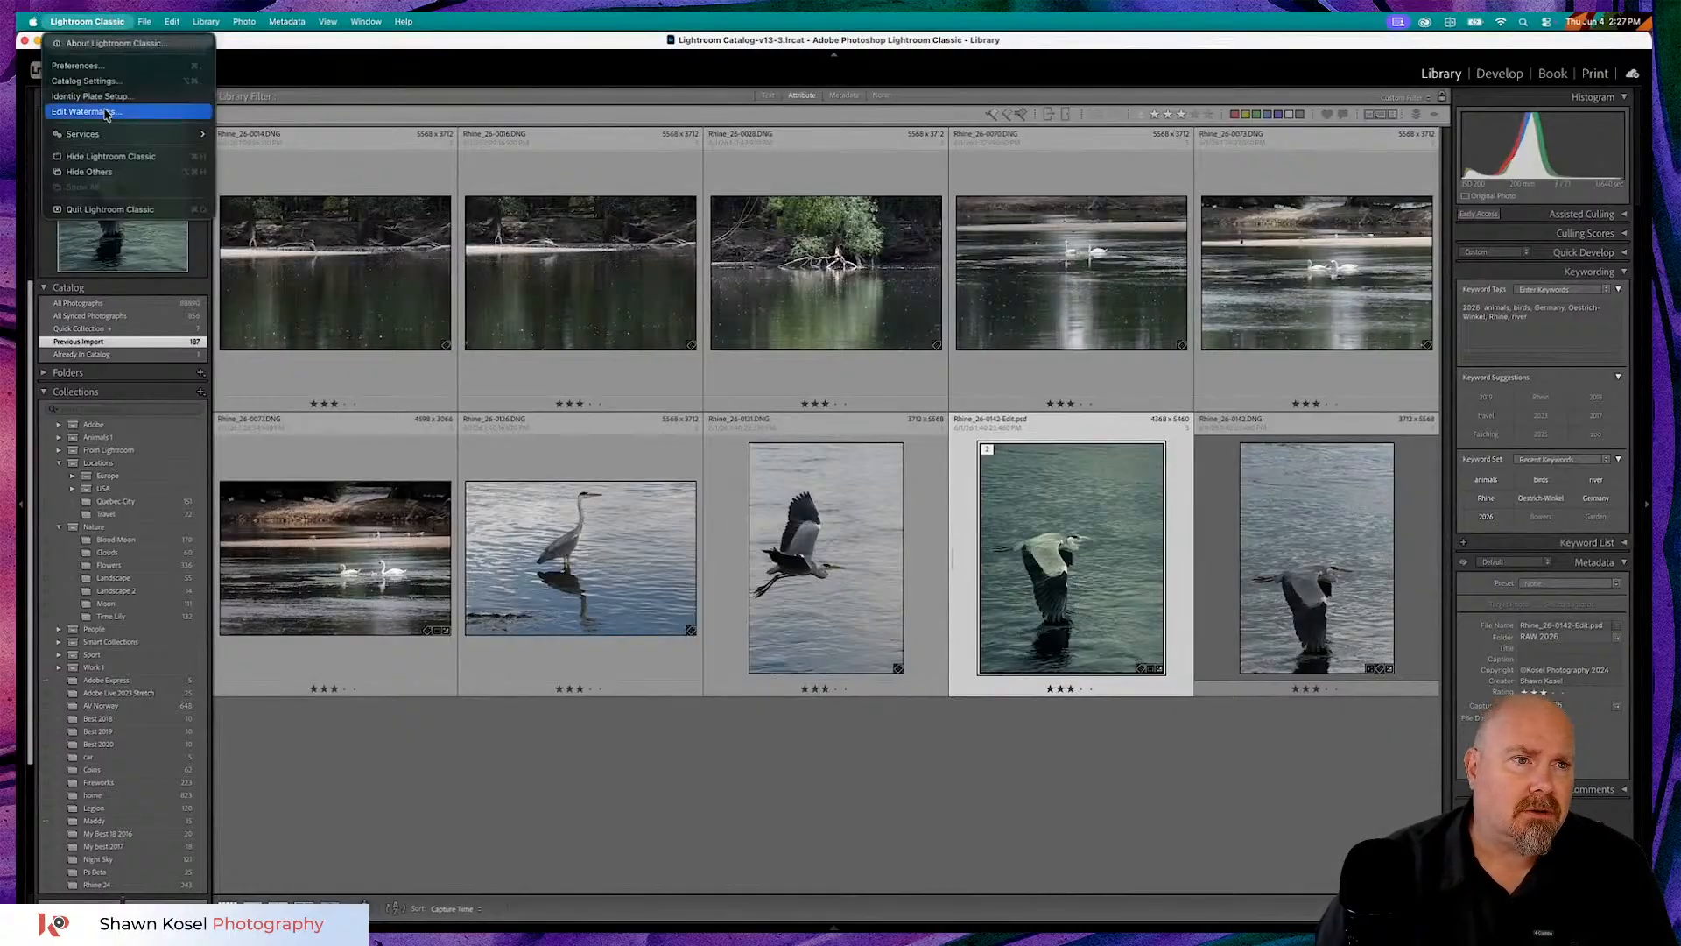
pyautogui.click(105, 209)
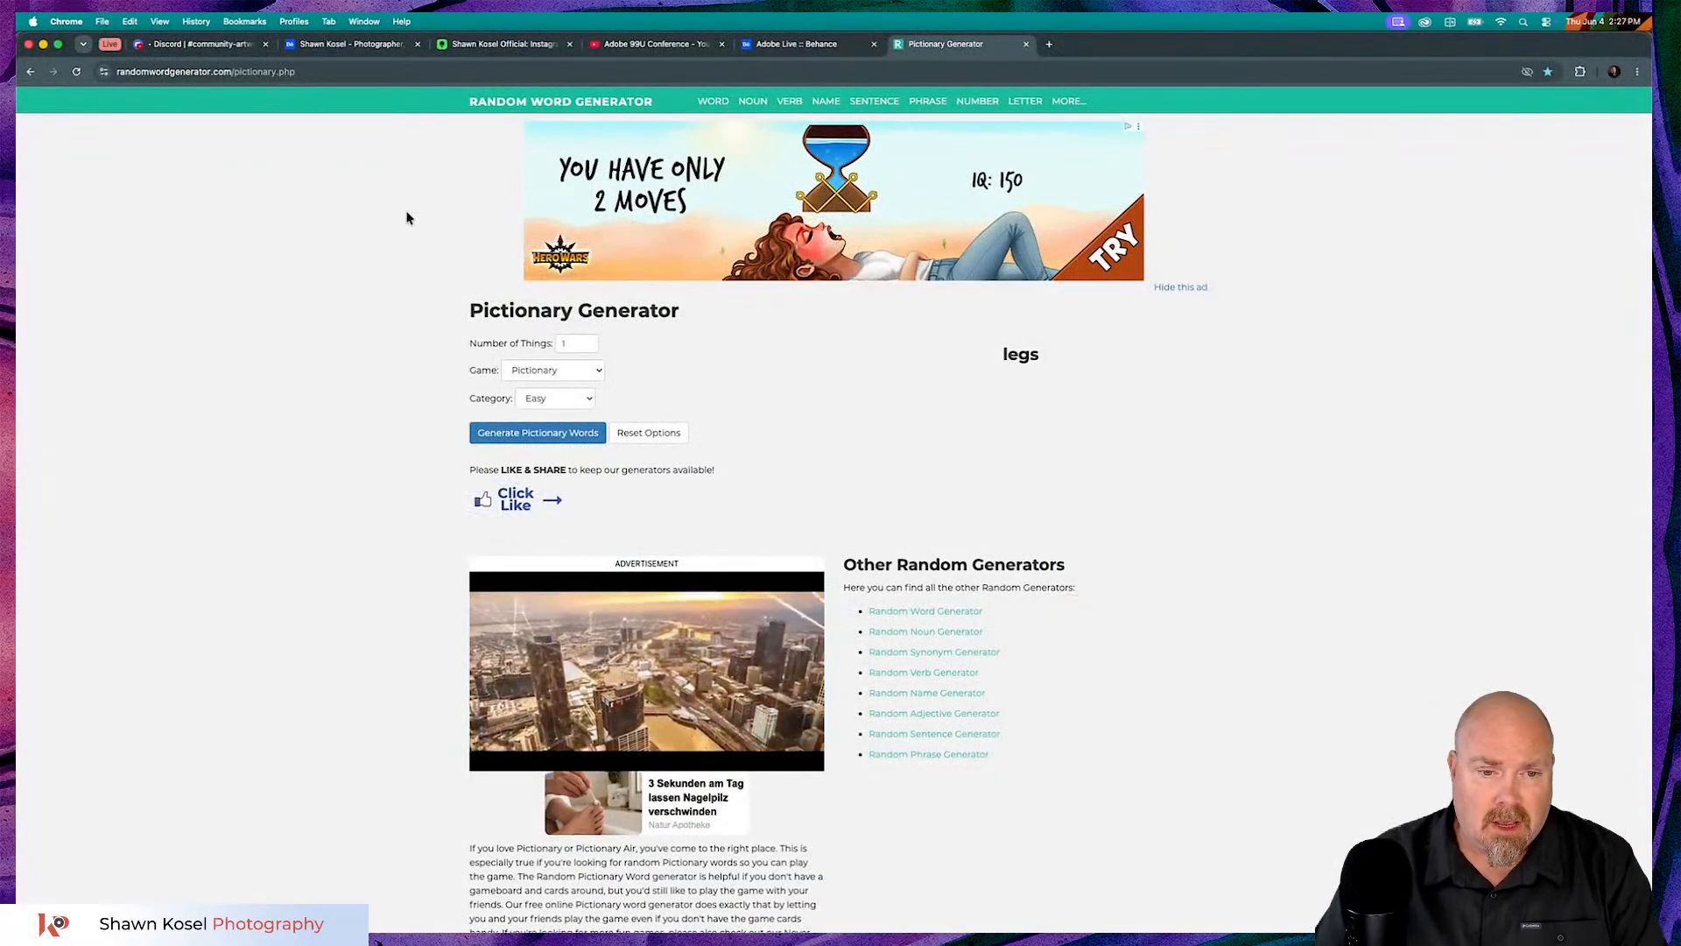
# - Switch to Photoshop and close the shark and springer spaniel documents, discarding the unsaved changes
pyautogui.moveTo(401, 902)
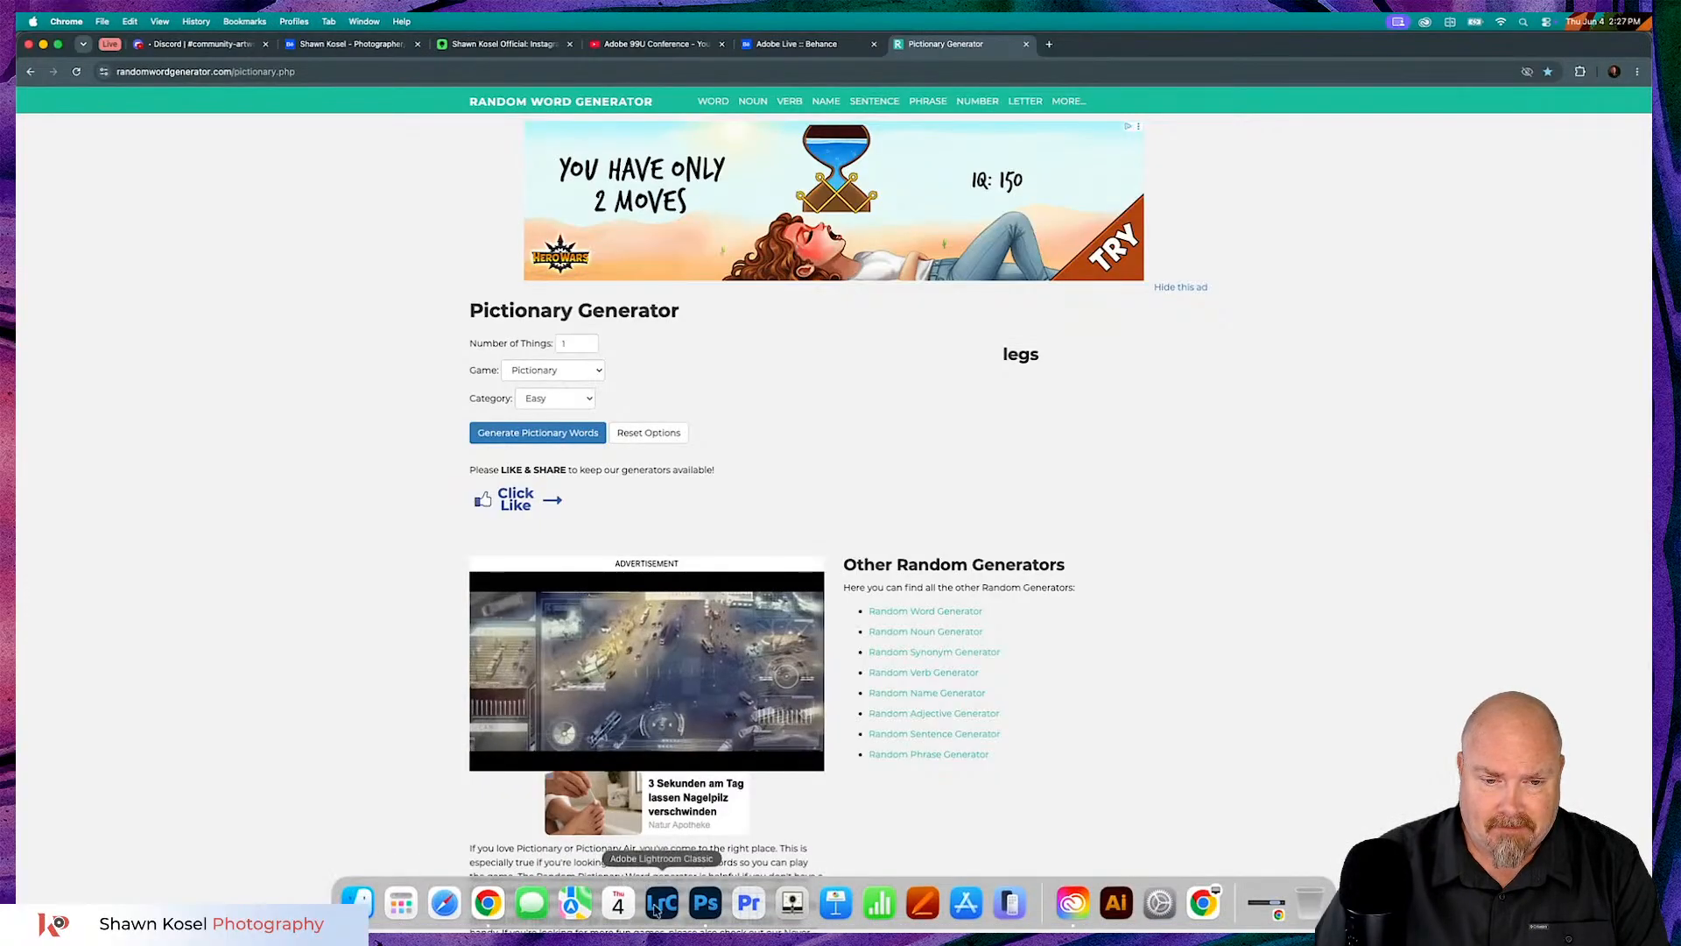
pyautogui.click(705, 902)
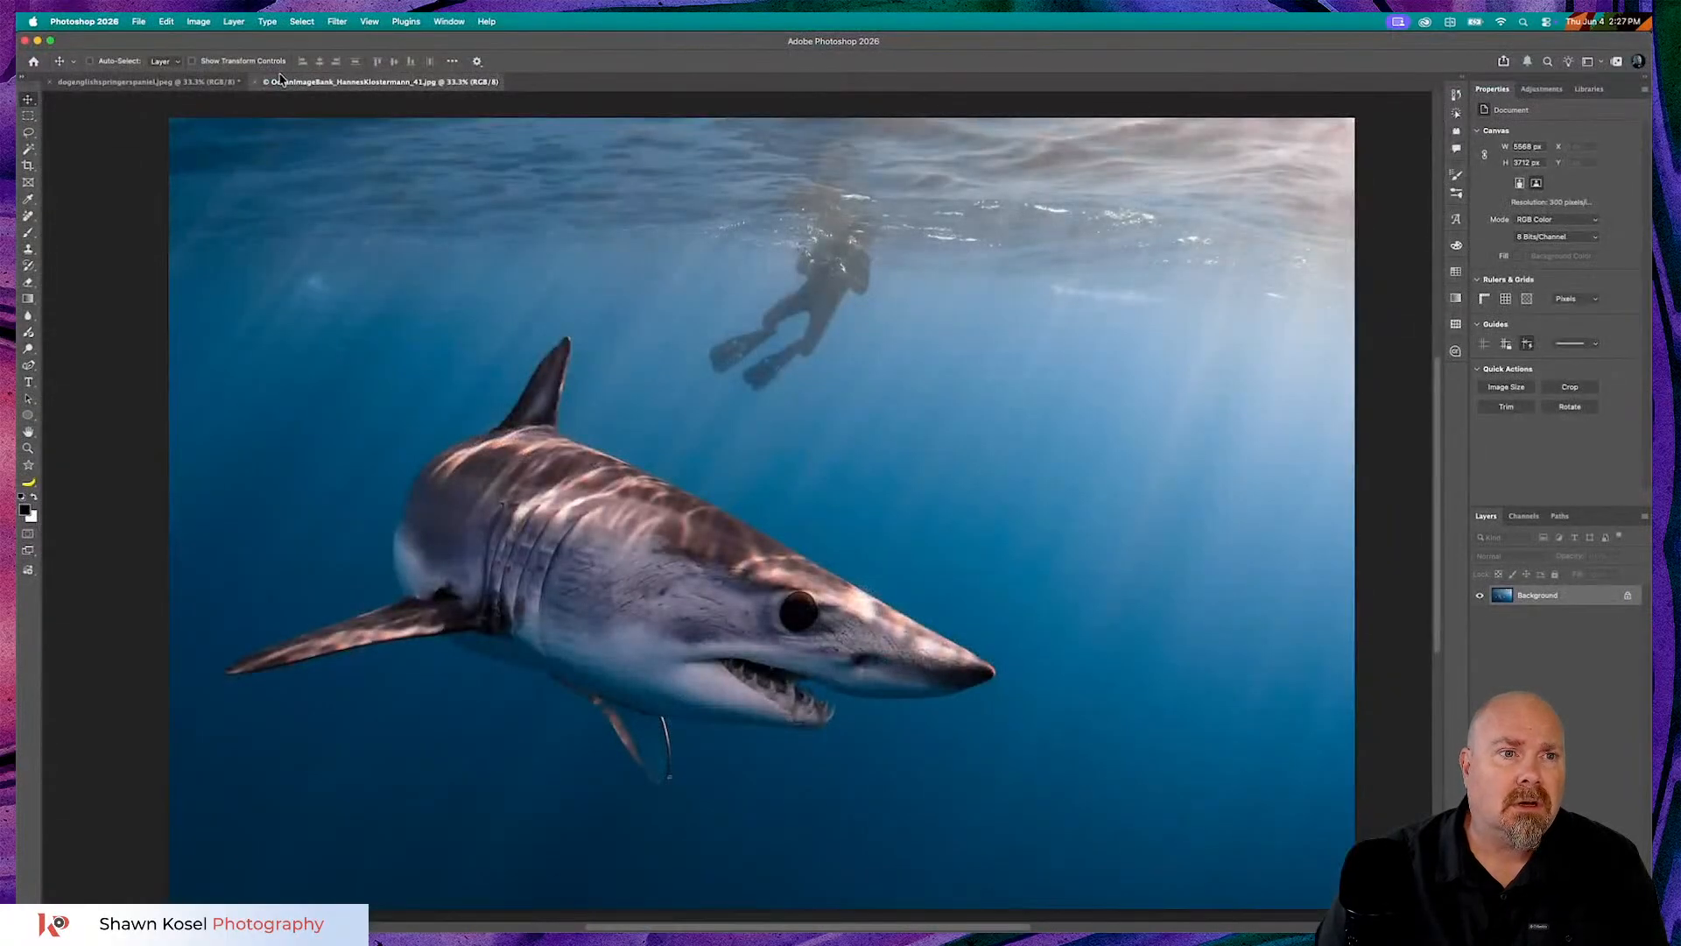
pyautogui.click(255, 81)
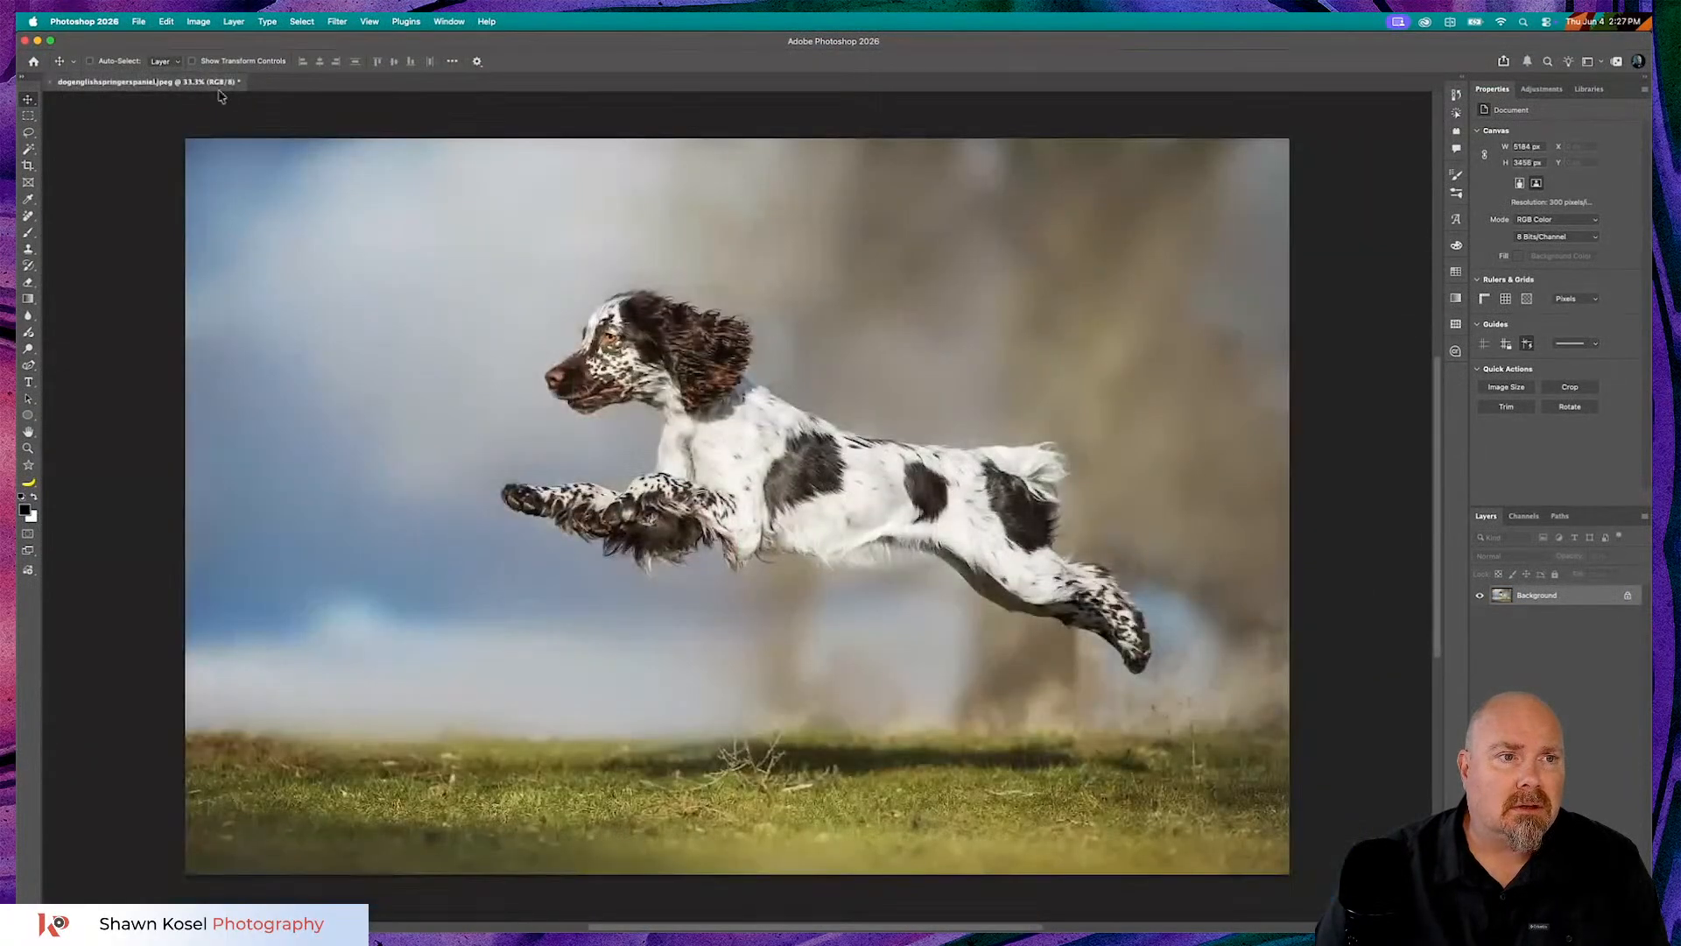
pyautogui.click(50, 81)
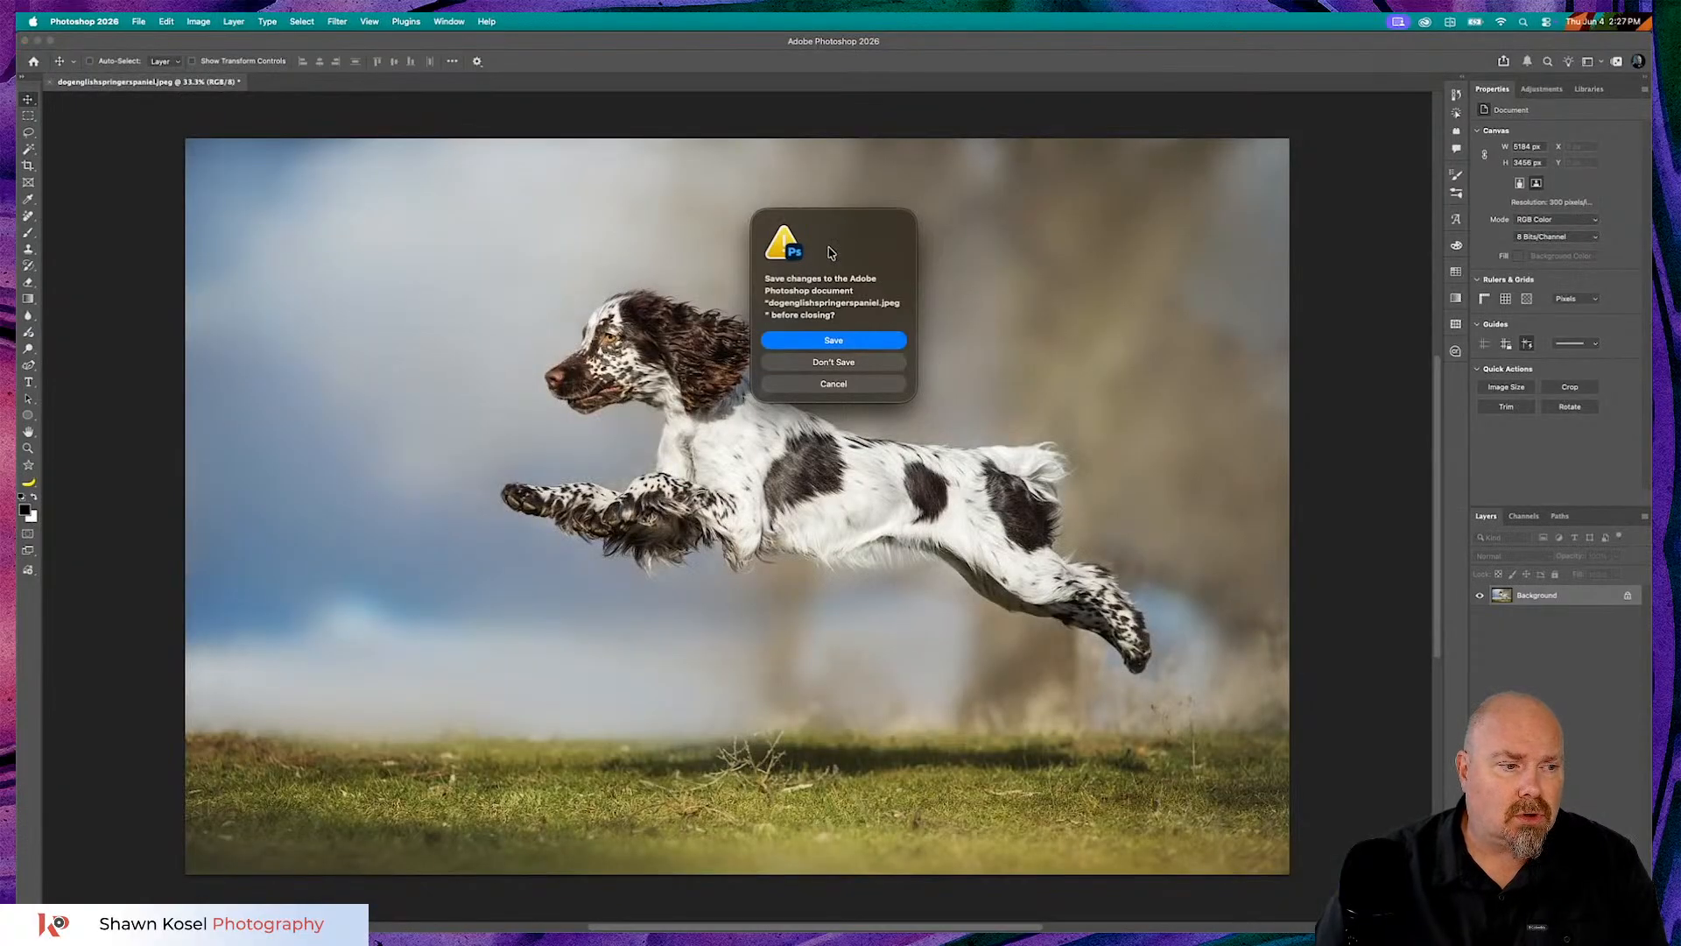
pyautogui.click(834, 361)
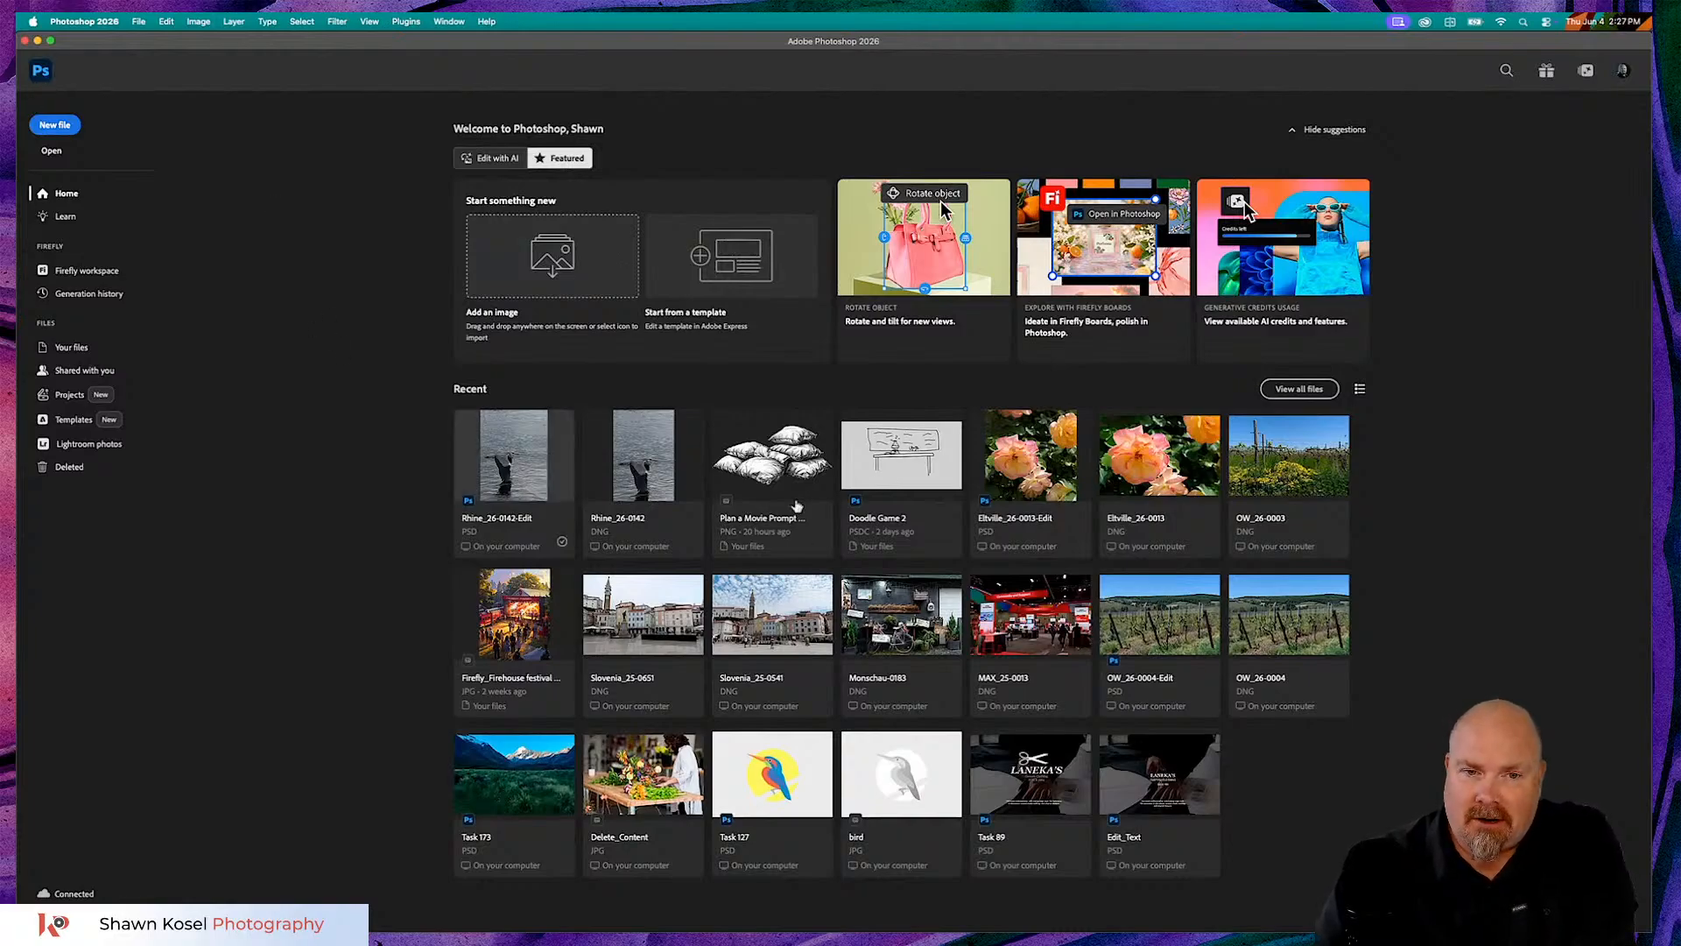
# - Open the recent file Doodle Game 2, put all its loose doodle layers into a new group, and hide that group
pyautogui.click(884, 461)
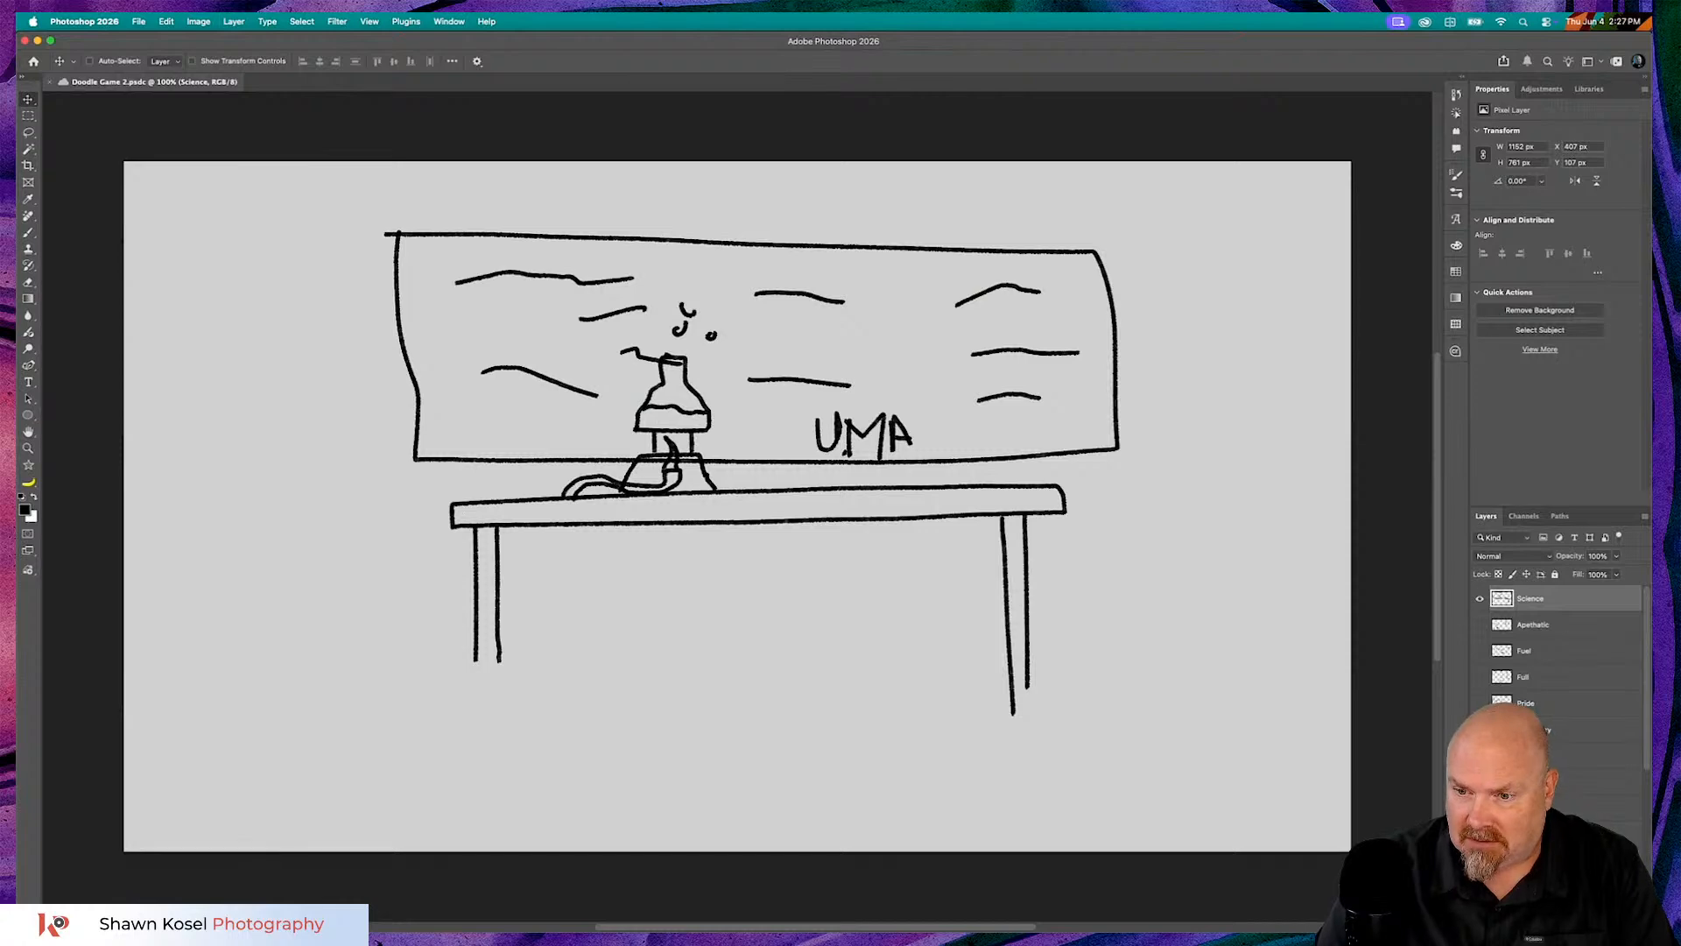
pyautogui.press('alt+super+a')
pyautogui.press('super+g')
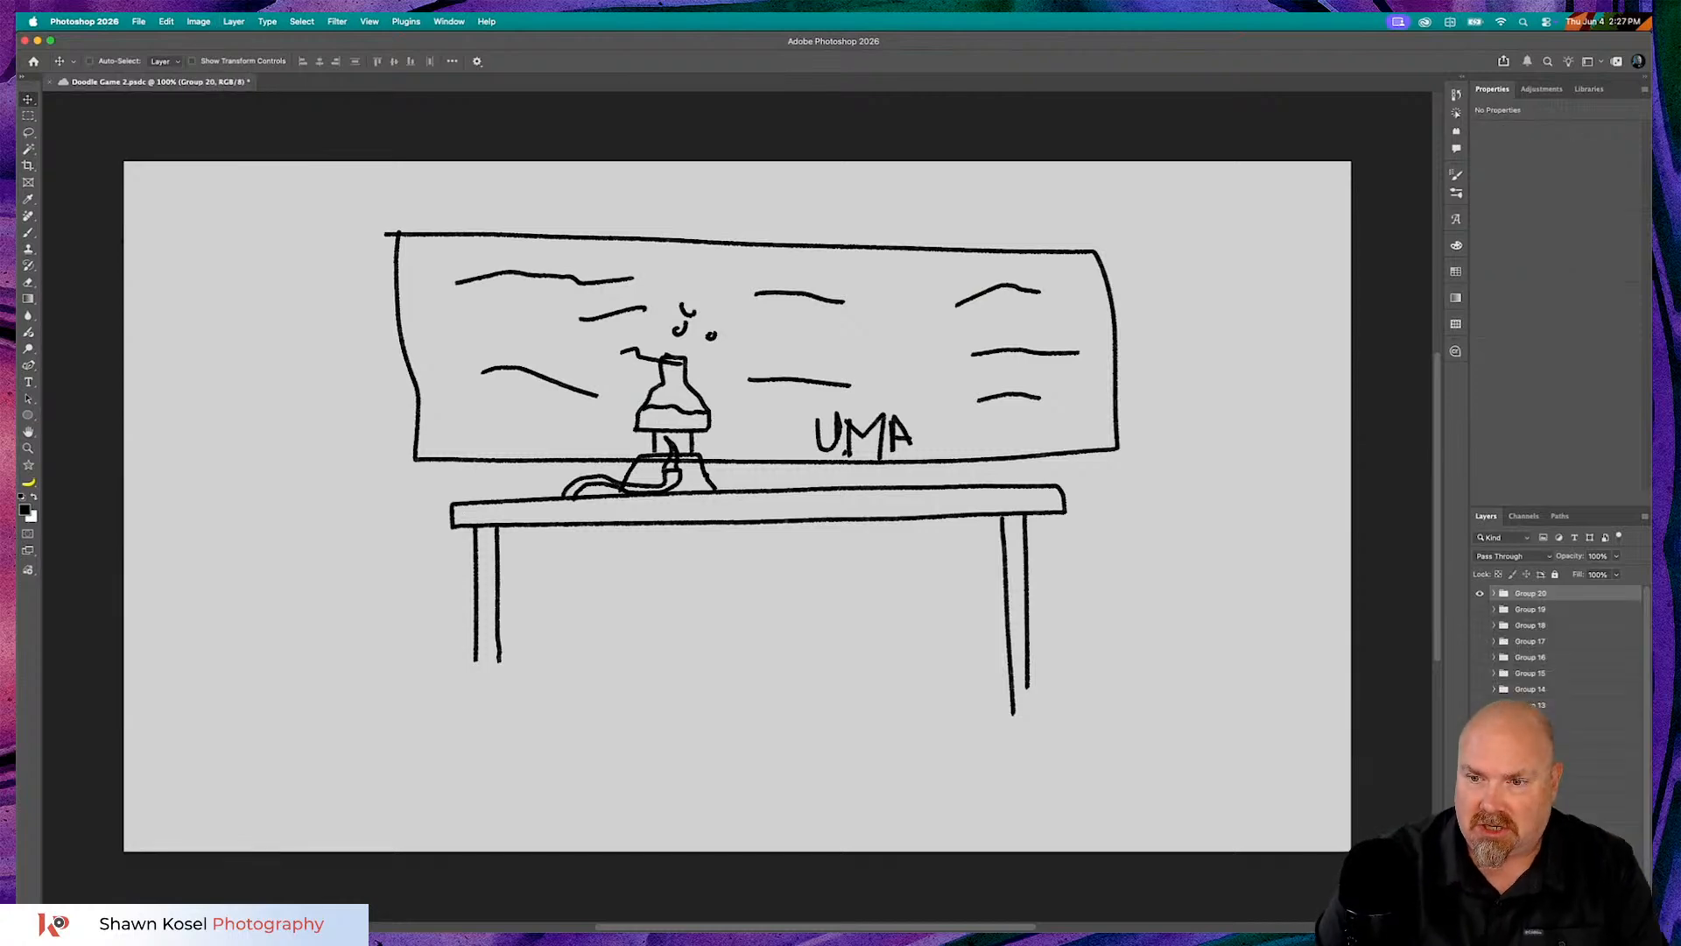
pyautogui.click(1480, 592)
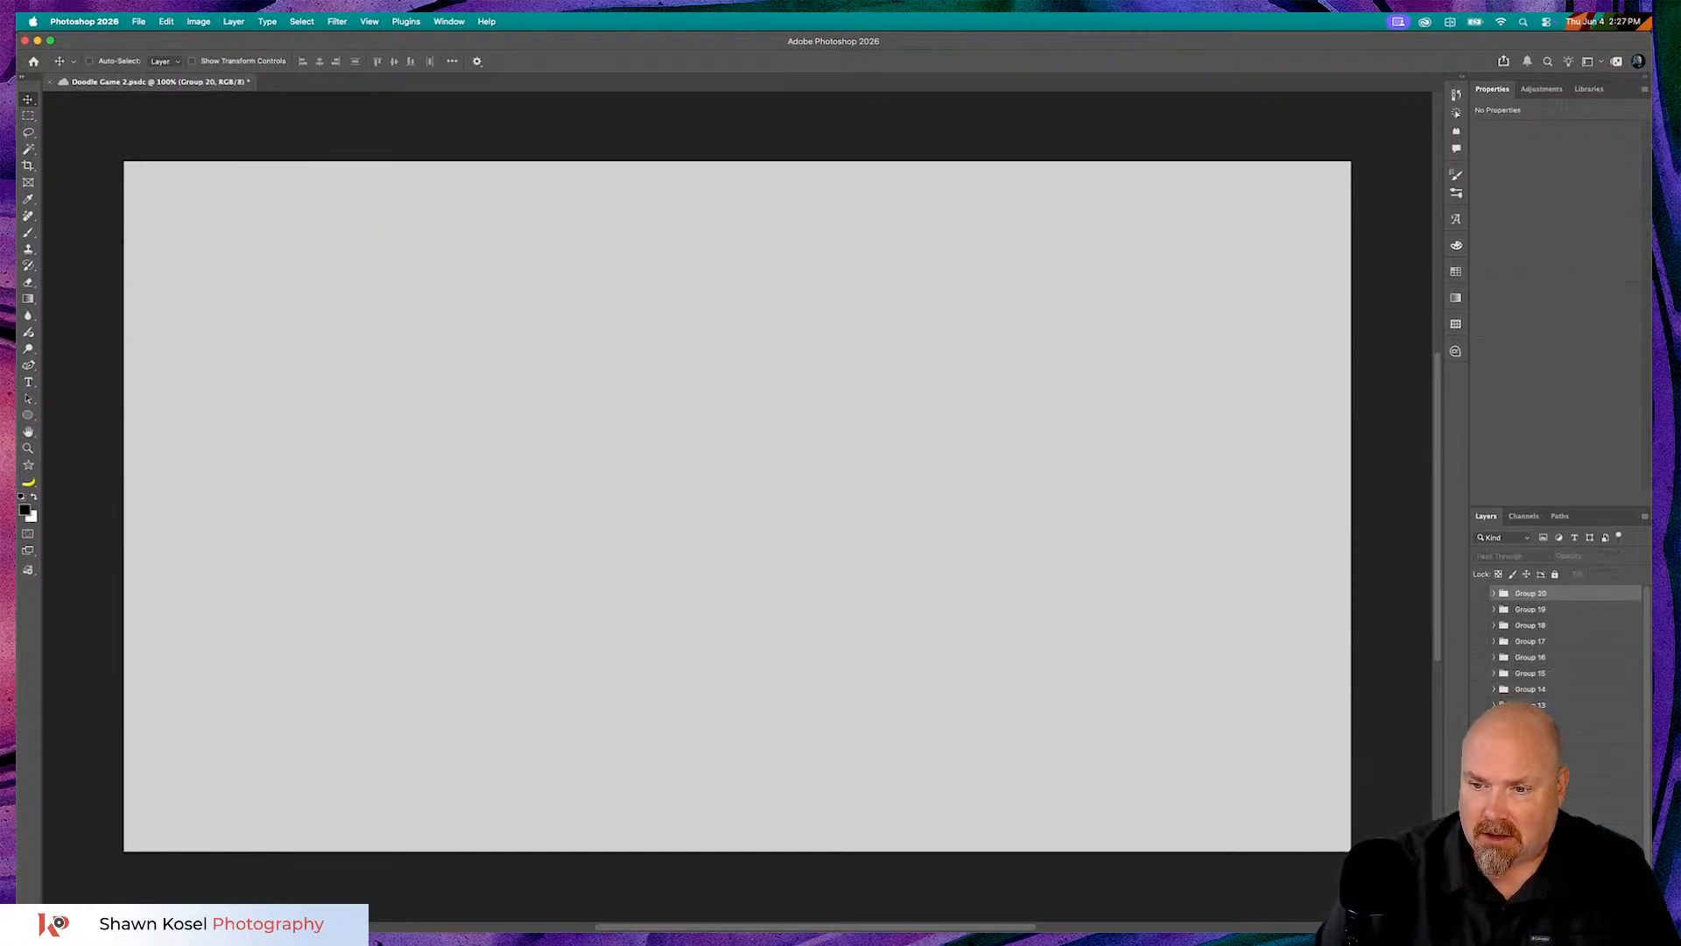
# - Add a blank layer above the hidden group, collapse the Properties panel to enlarge the layer list, and activate the Brush tool
pyautogui.click(1597, 925)
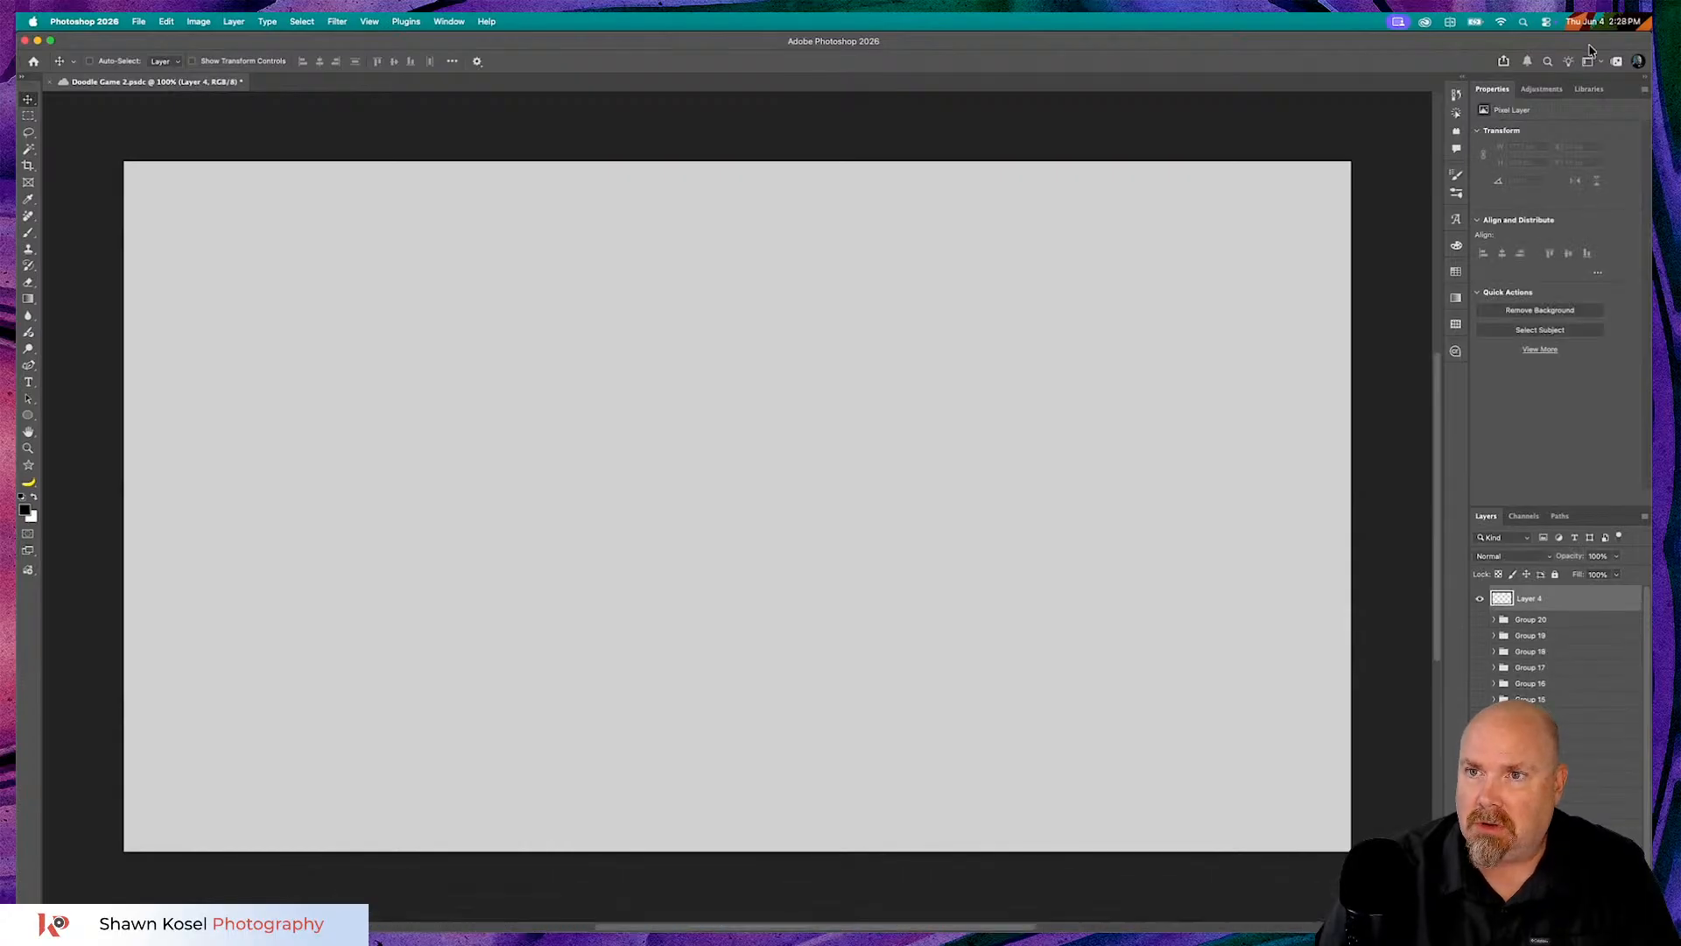
pyautogui.doubleClick(1493, 89)
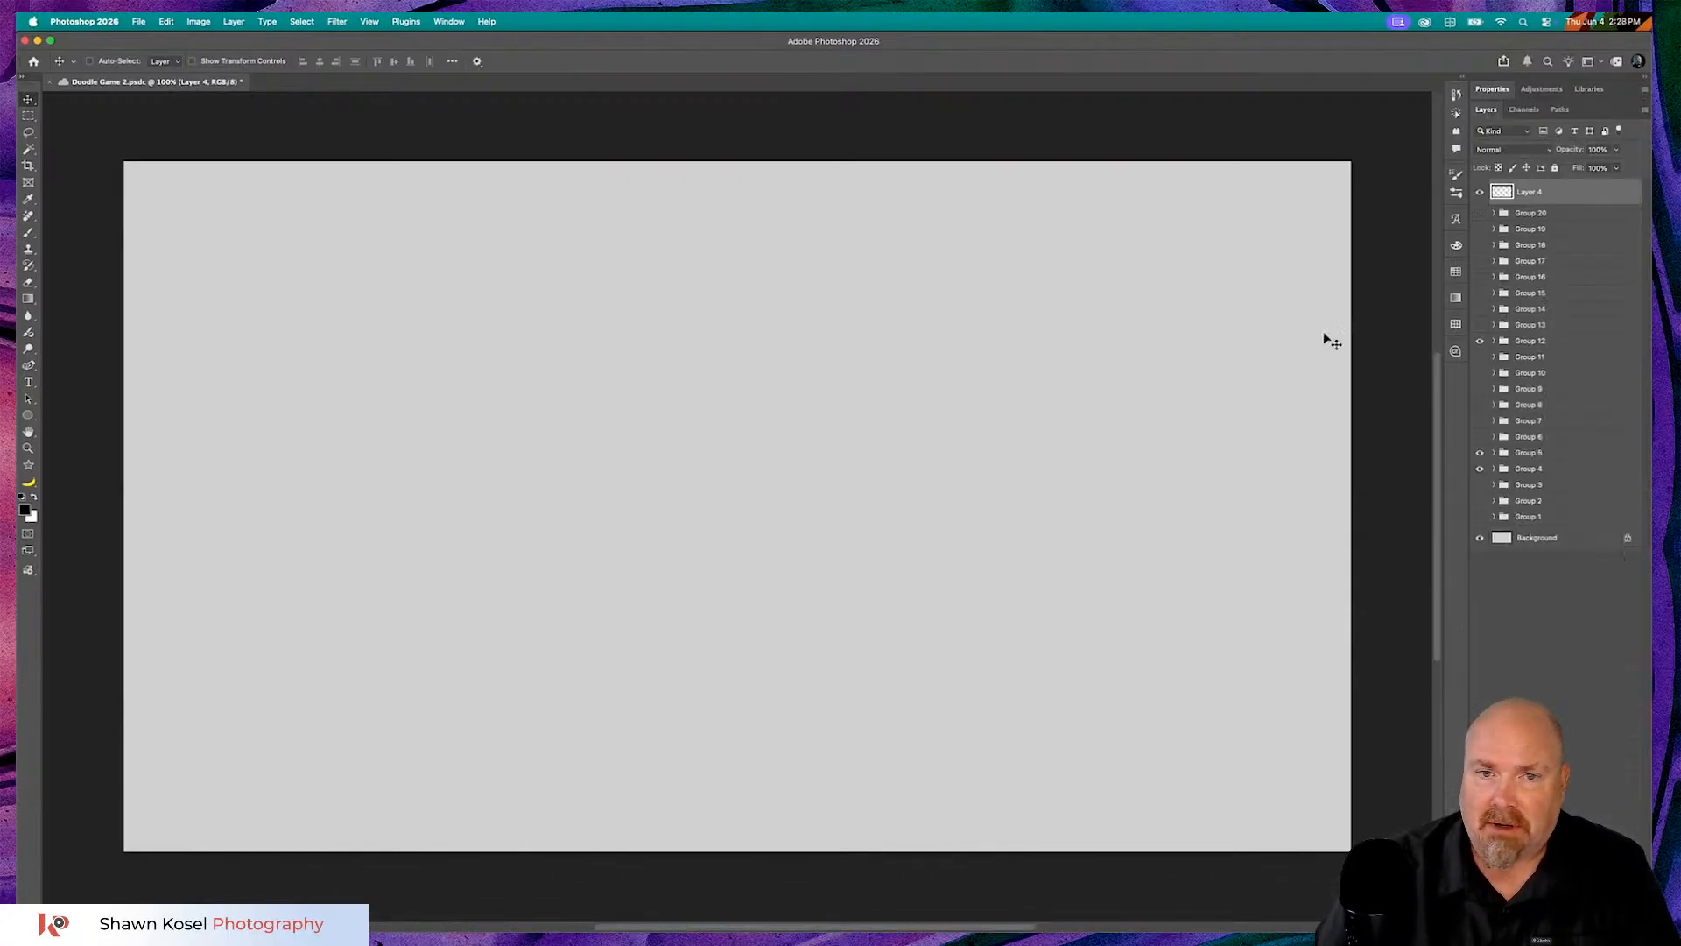
pyautogui.press('b')
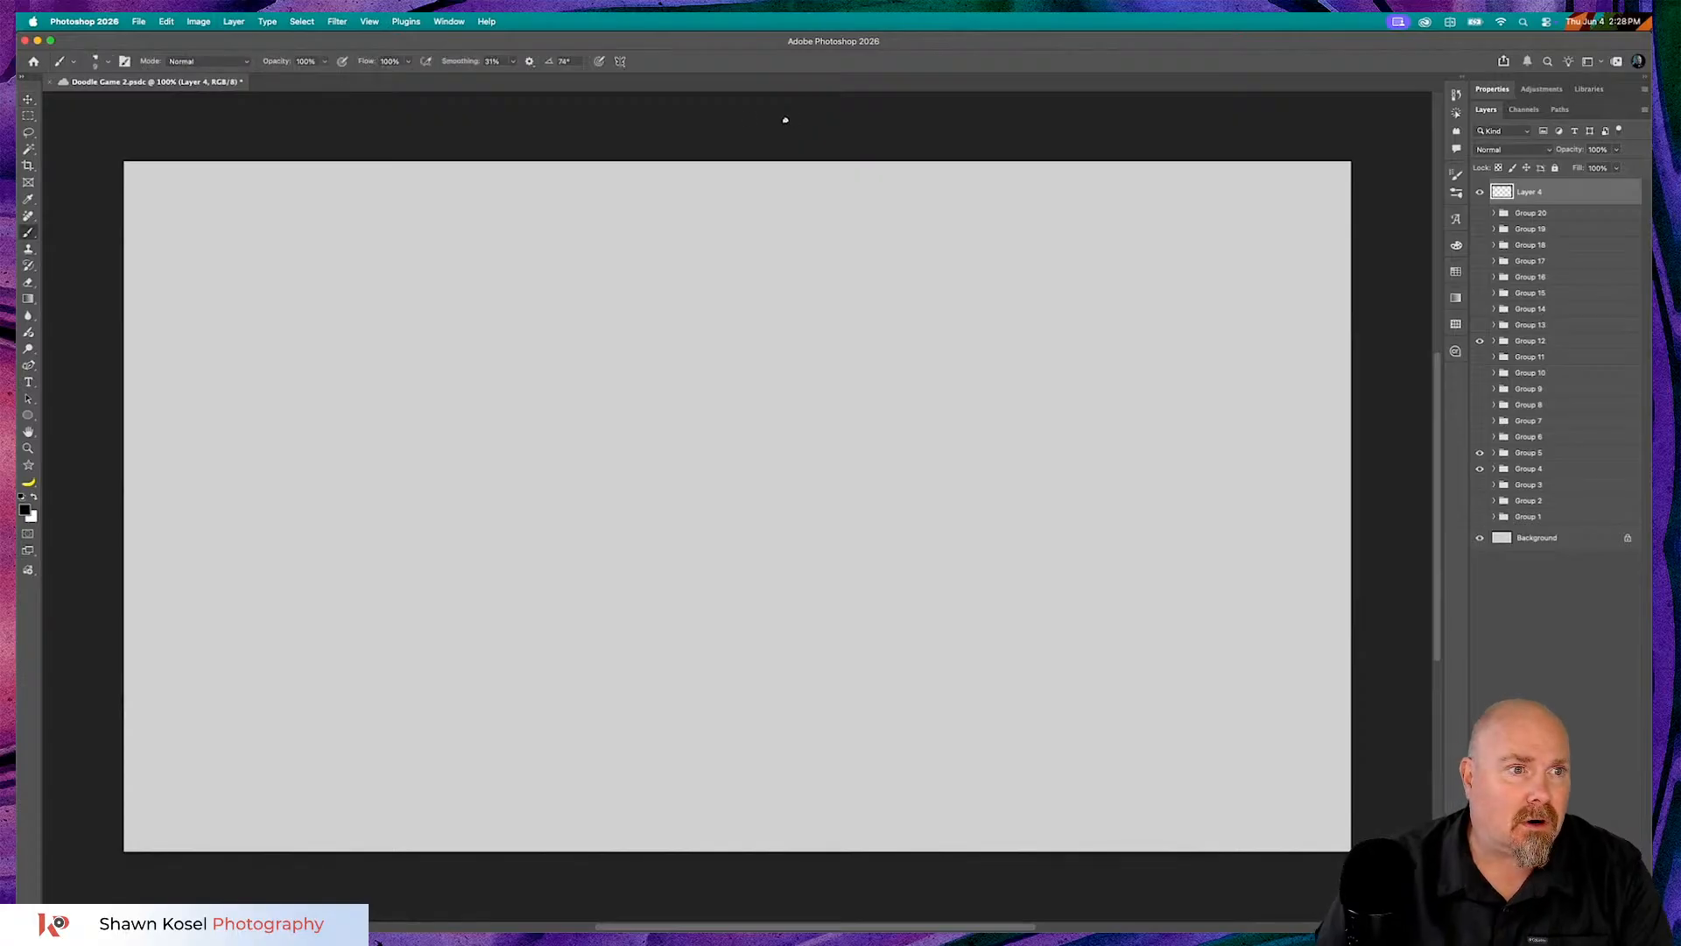
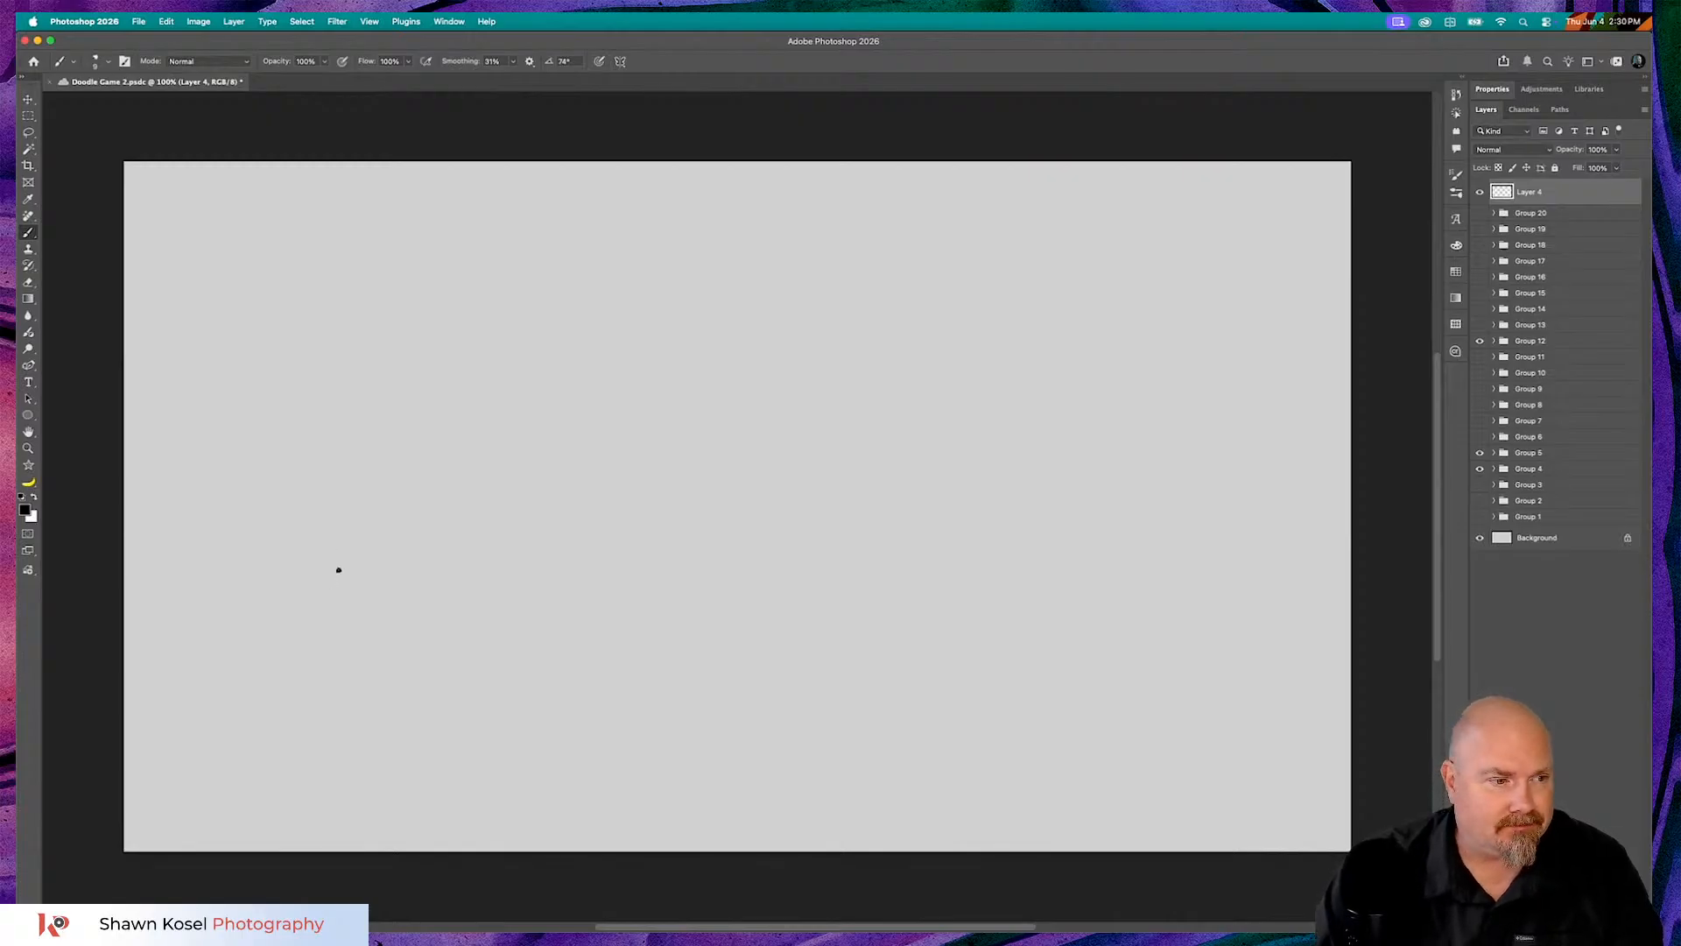
# - Paint a wide black trapezoid outline across the canvas with a slightly larger trapezoid around it, forming a pool with a rim
pyautogui.moveTo(340, 568)
pyautogui.mouseDown()
pyautogui.moveTo(443, 386)
pyautogui.moveTo(932, 377)
pyautogui.moveTo(906, 382)
pyautogui.moveTo(983, 557)
pyautogui.moveTo(369, 562)
pyautogui.mouseUp()
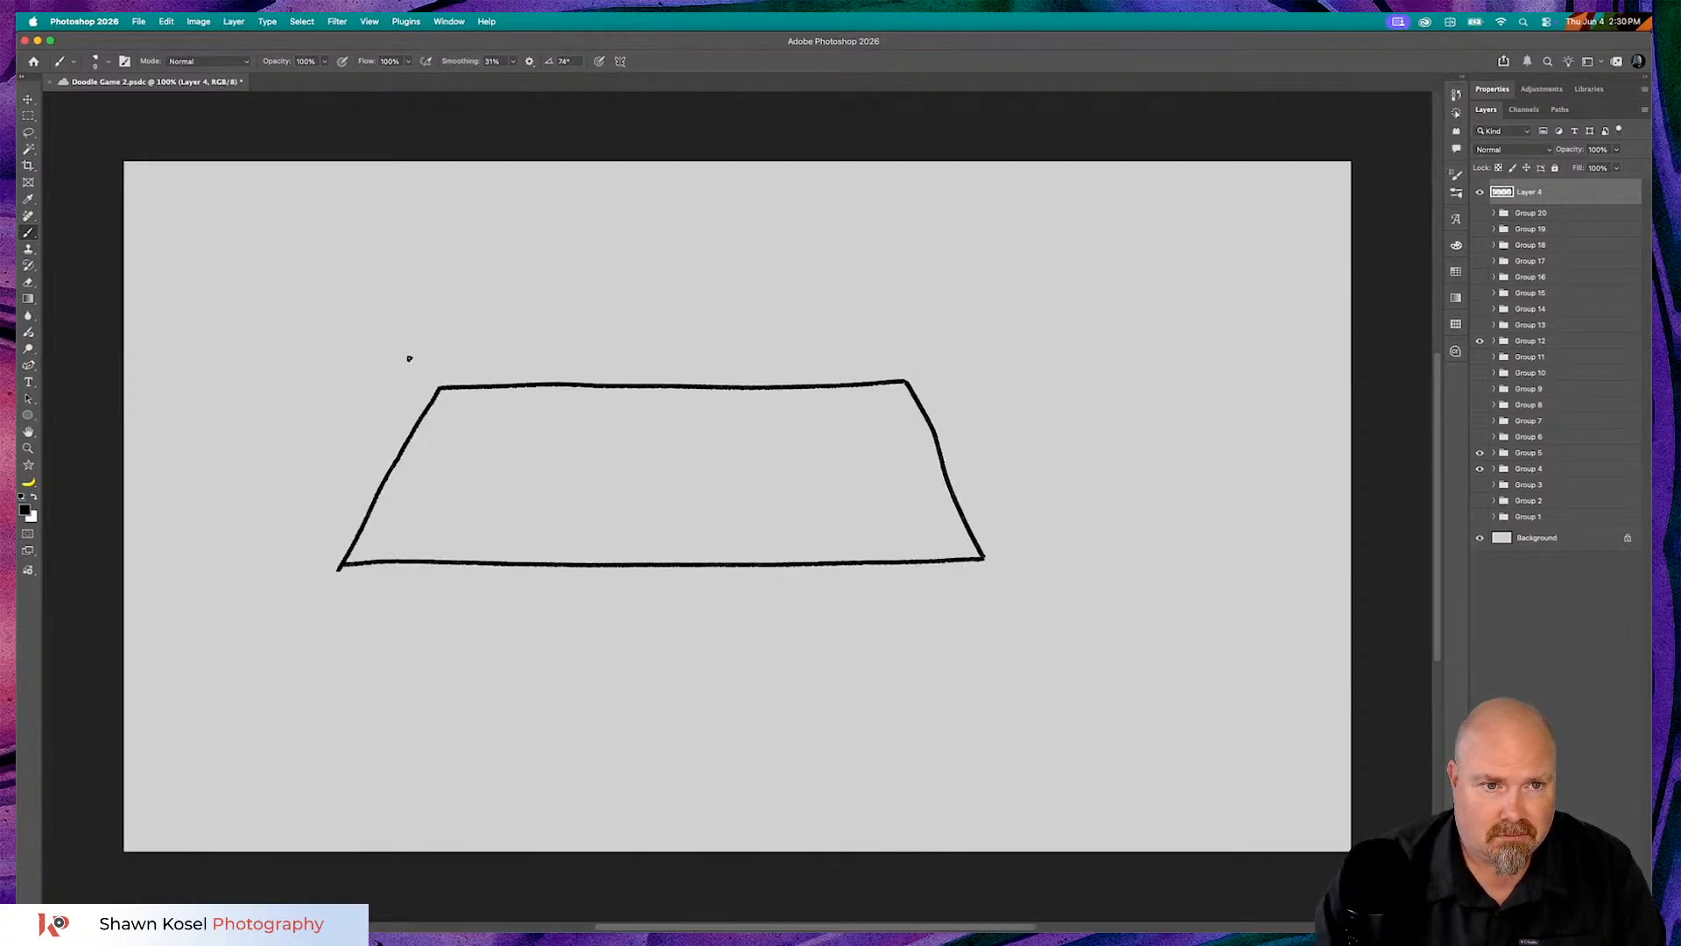
pyautogui.moveTo(424, 360); pyautogui.dragTo(305, 590)
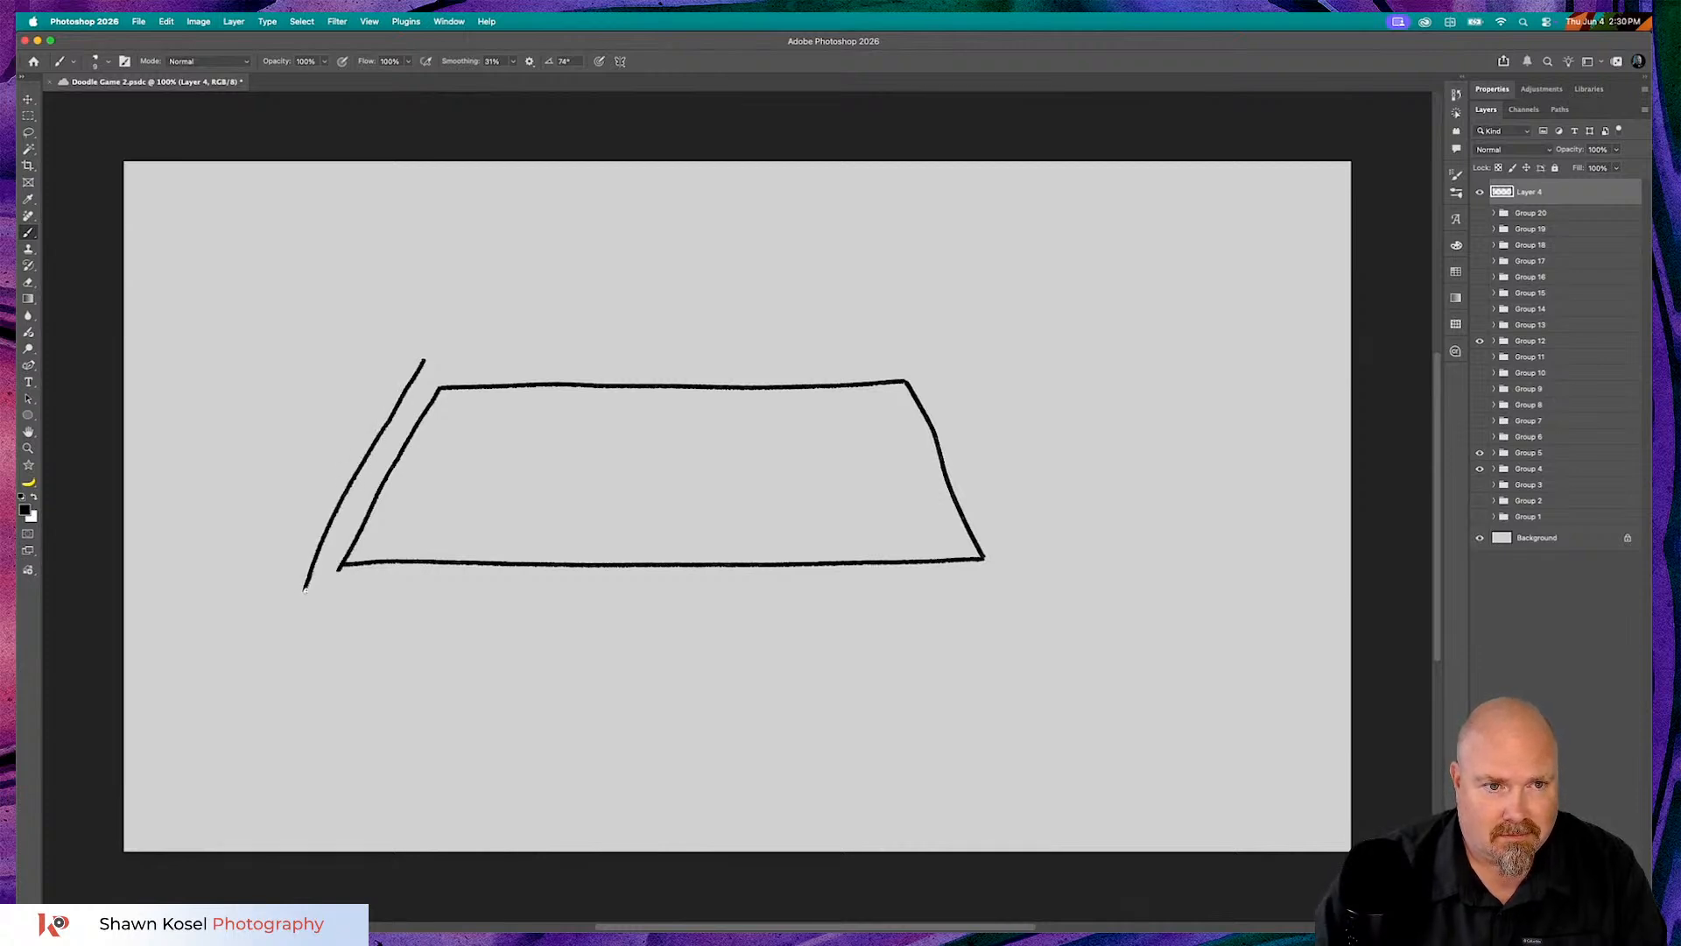
pyautogui.moveTo(424, 359)
pyautogui.mouseDown()
pyautogui.moveTo(944, 349)
pyautogui.moveTo(1034, 553)
pyautogui.moveTo(885, 589)
pyautogui.moveTo(304, 589)
pyautogui.mouseUp()
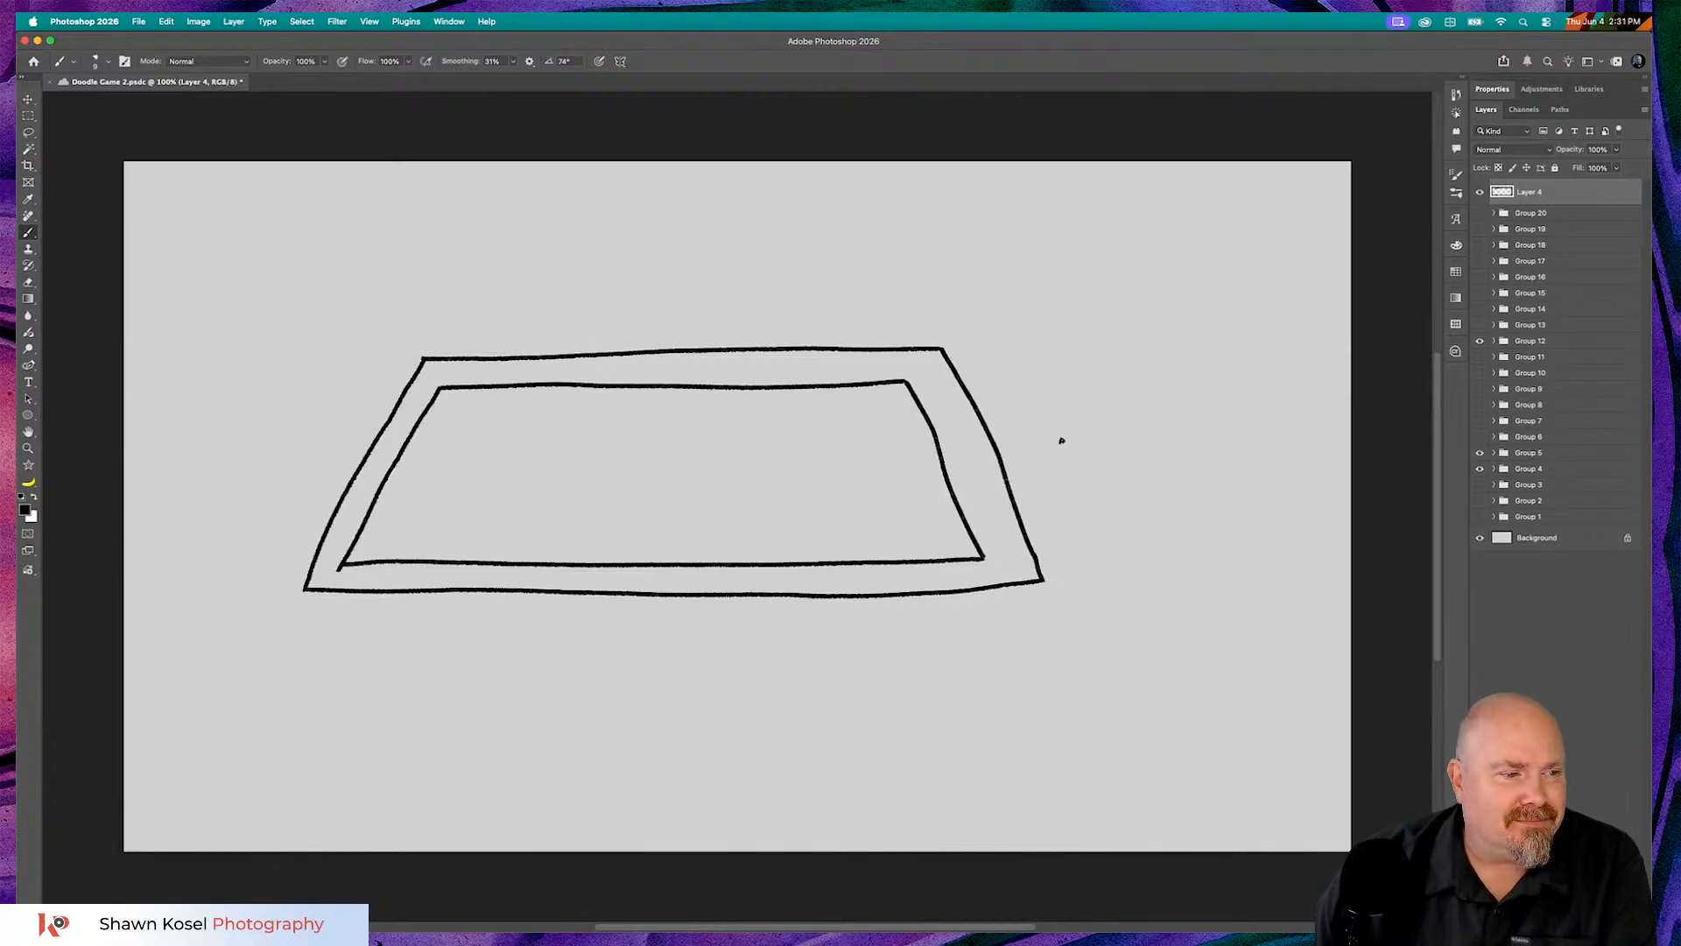
# - Paint five short wavy lines scattered inside the inner trapezoid as water ripples
pyautogui.moveTo(510, 430); pyautogui.dragTo(563, 427)
pyautogui.moveTo(502, 499); pyautogui.dragTo(533, 503)
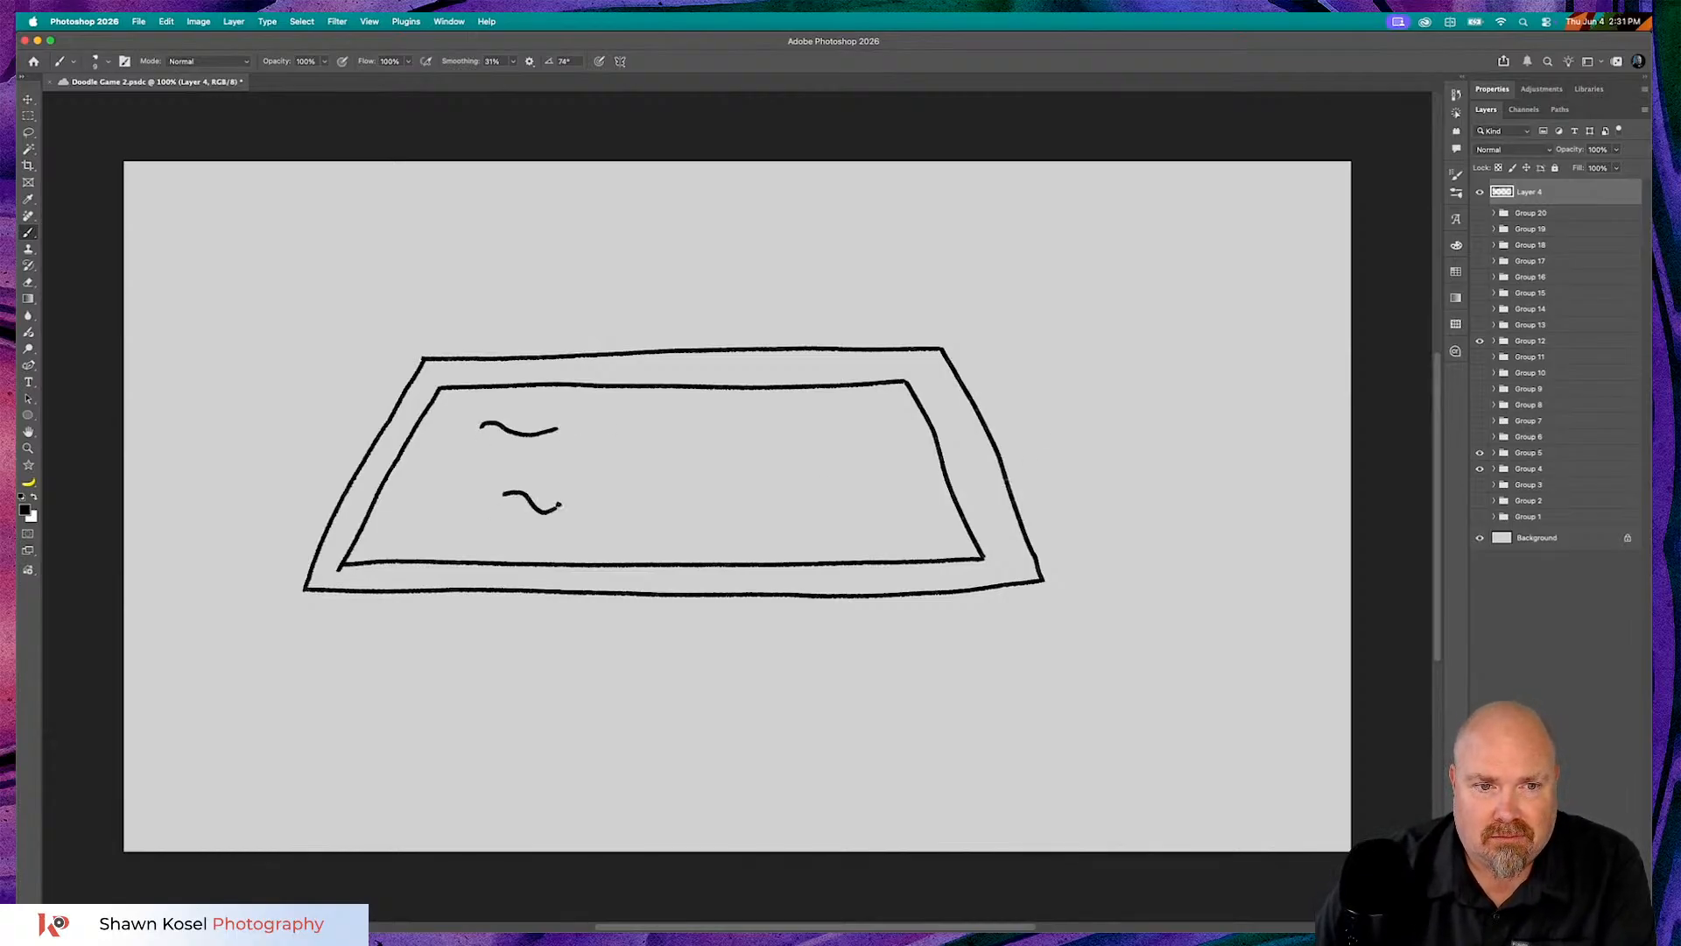
pyautogui.moveTo(610, 455)
pyautogui.mouseDown()
pyautogui.moveTo(678, 464)
pyautogui.moveTo(740, 427)
pyautogui.mouseUp()
pyautogui.moveTo(716, 503); pyautogui.dragTo(813, 496)
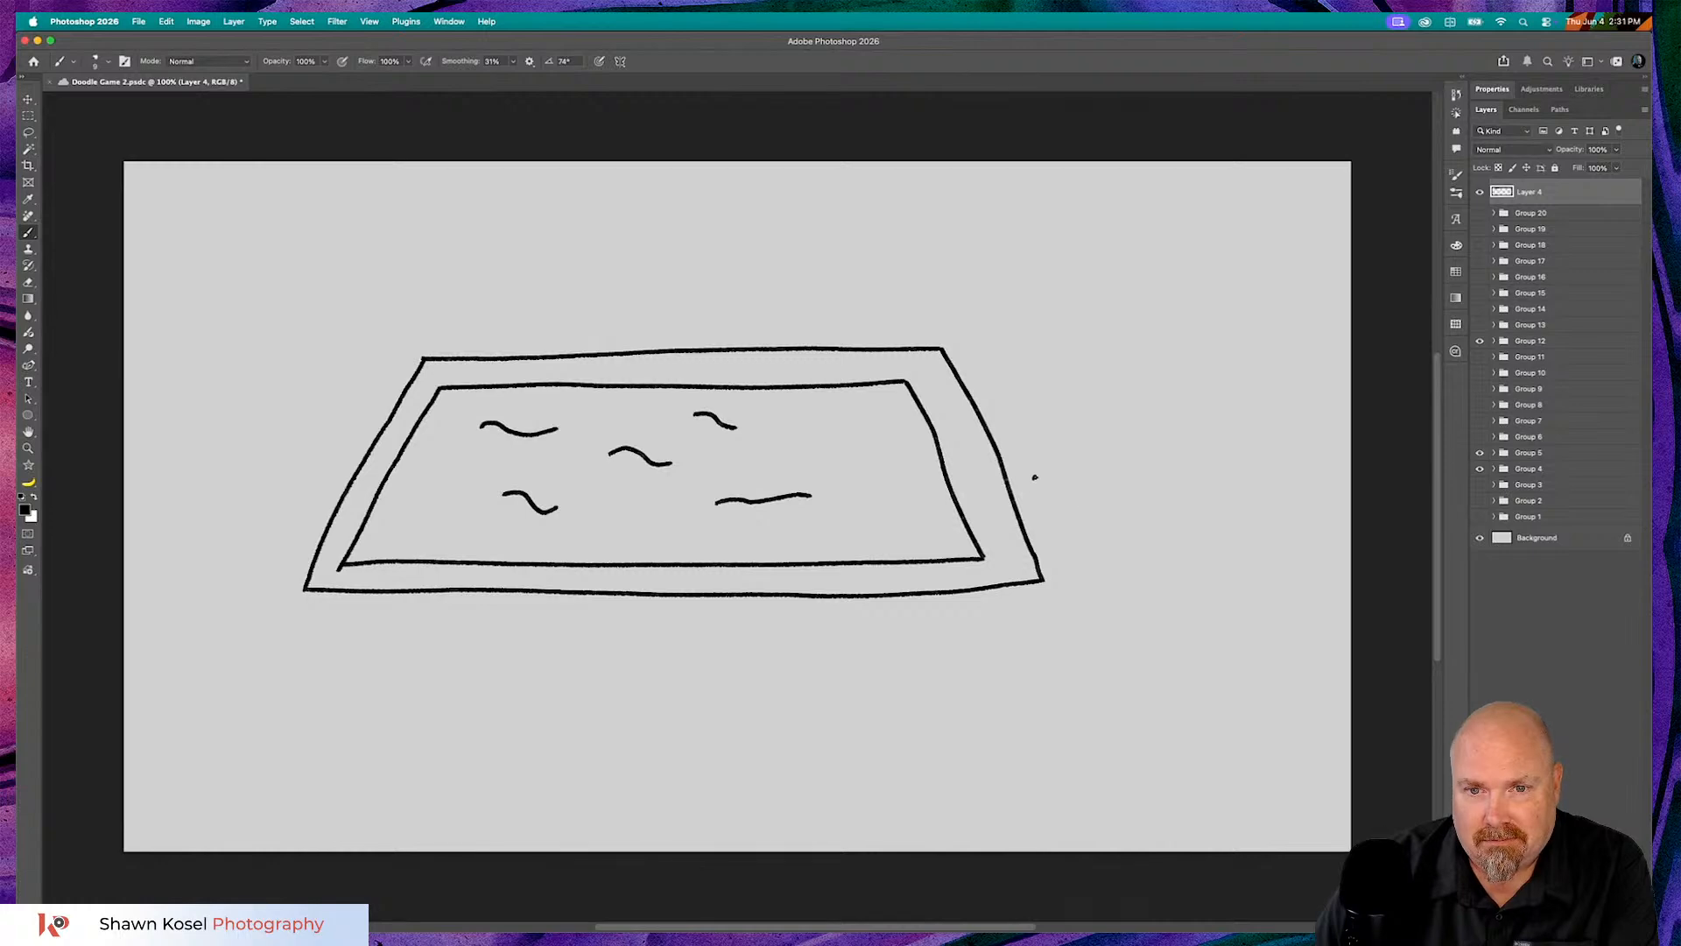
# - Paint a diving board beside the pool's upper corner: a tall box-shaped stand with a long flat plank extending over the rim
pyautogui.moveTo(1022, 467); pyautogui.dragTo(1028, 324)
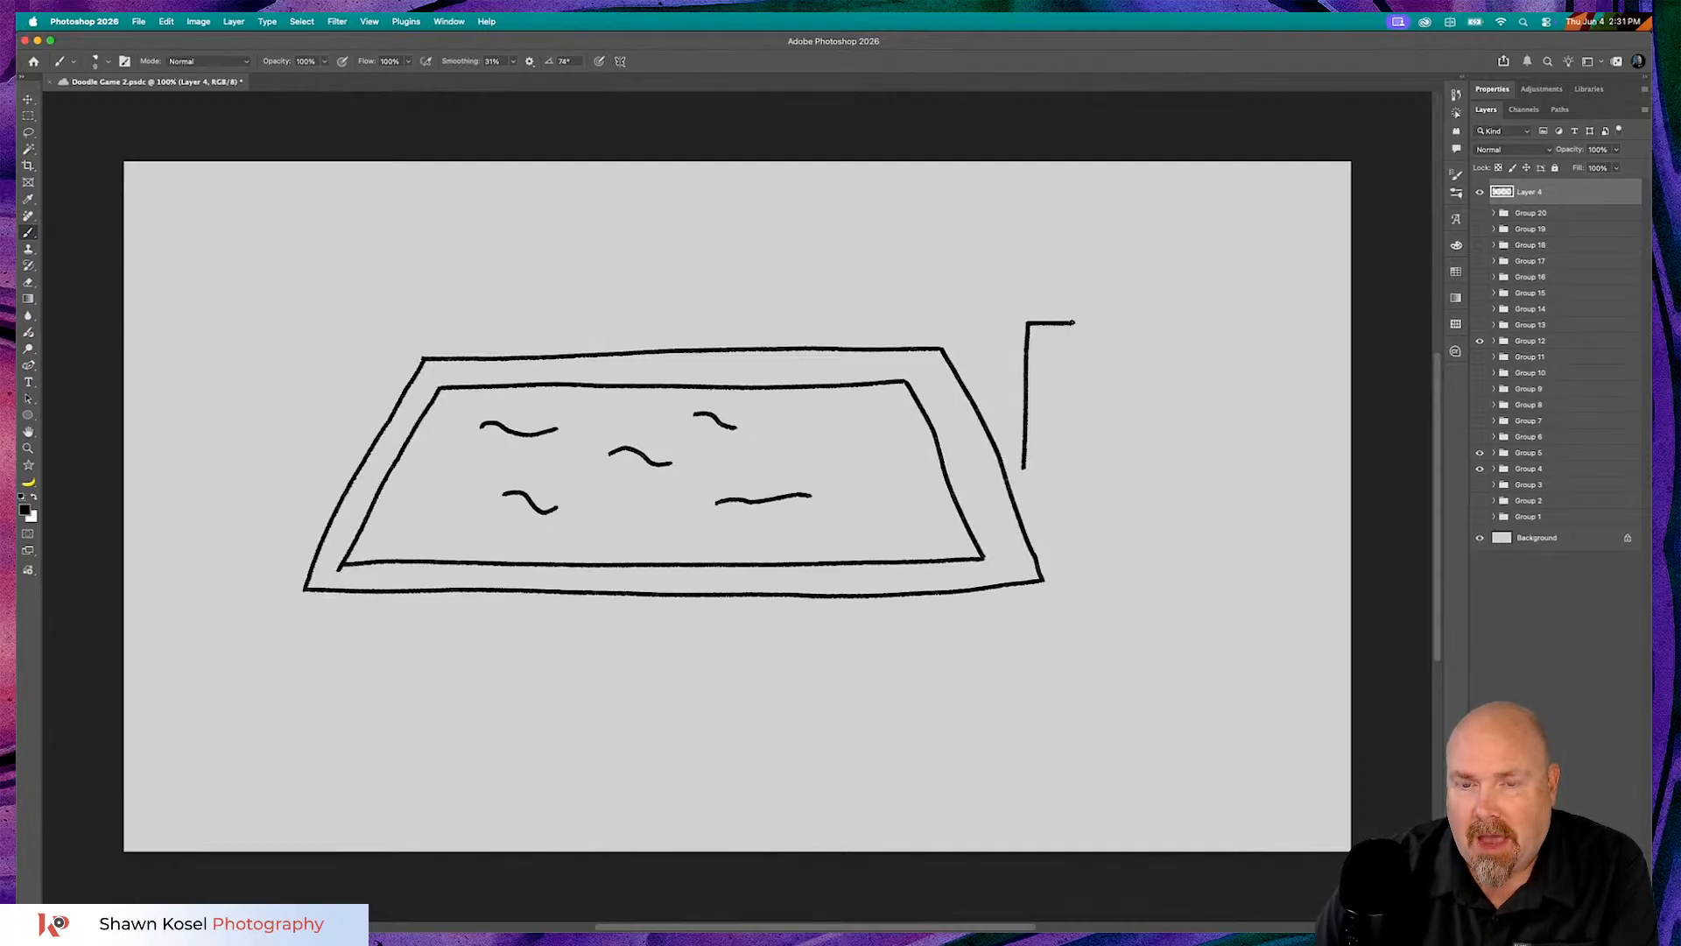
pyautogui.moveTo(1090, 322); pyautogui.dragTo(1080, 462)
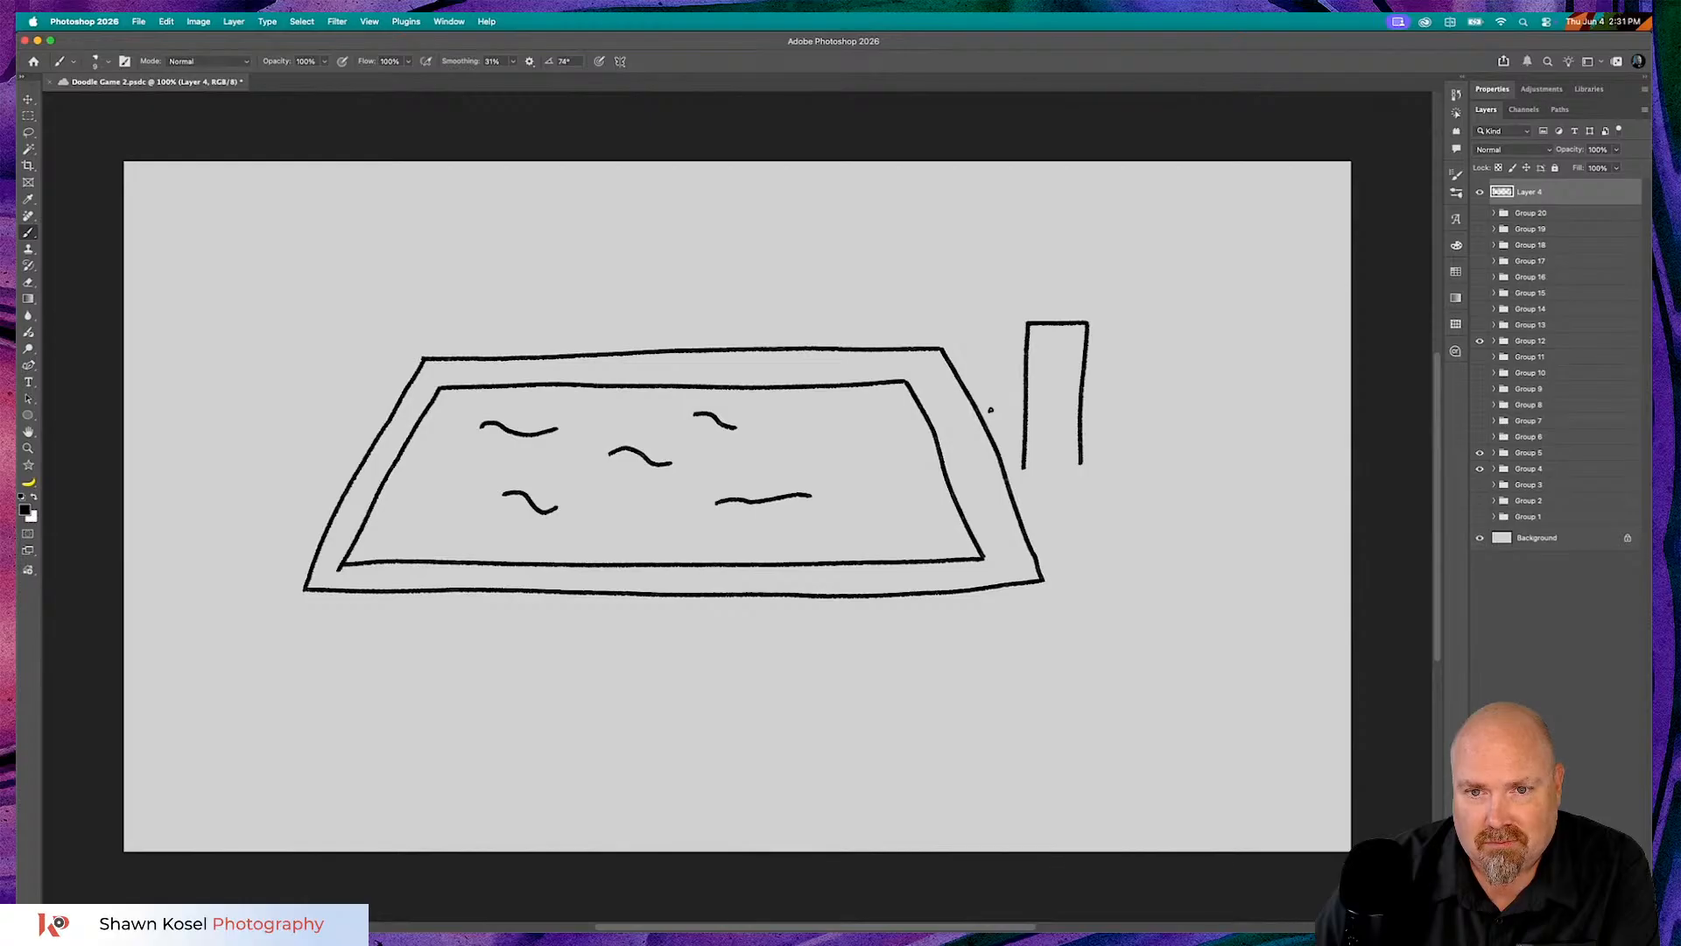
pyautogui.moveTo(996, 383); pyautogui.dragTo(996, 300)
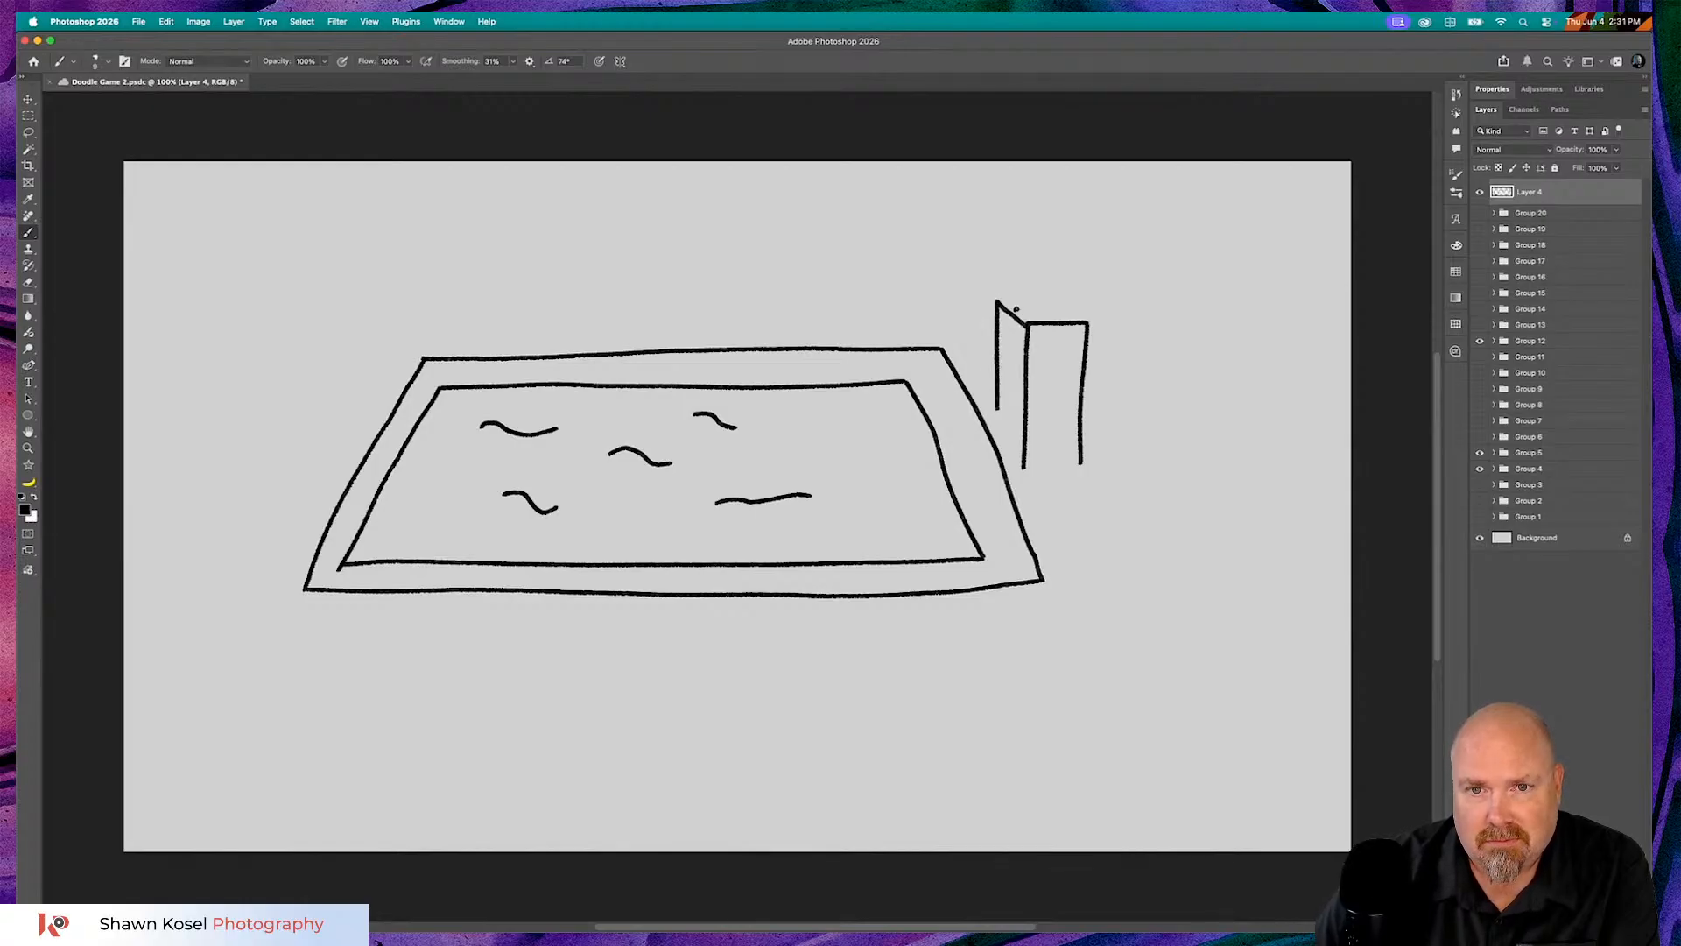
pyautogui.moveTo(998, 298); pyautogui.dragTo(1078, 294)
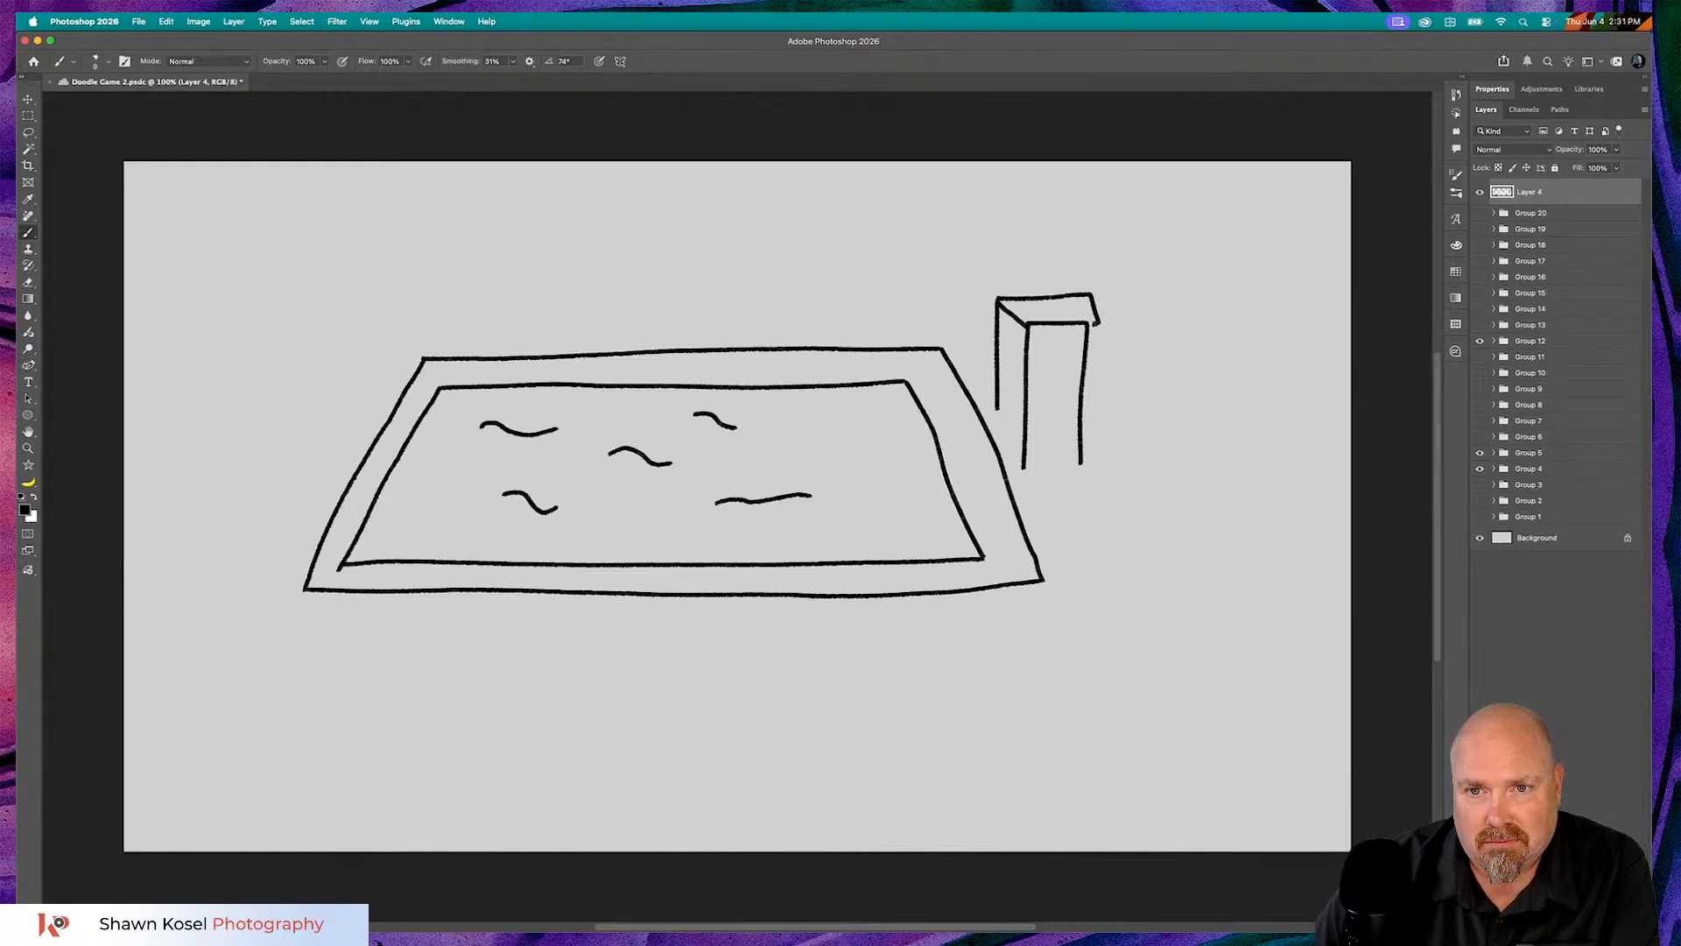
pyautogui.moveTo(1021, 322); pyautogui.dragTo(841, 336)
pyautogui.moveTo(978, 297)
pyautogui.mouseDown()
pyautogui.moveTo(848, 297)
pyautogui.moveTo(841, 333)
pyautogui.mouseUp()
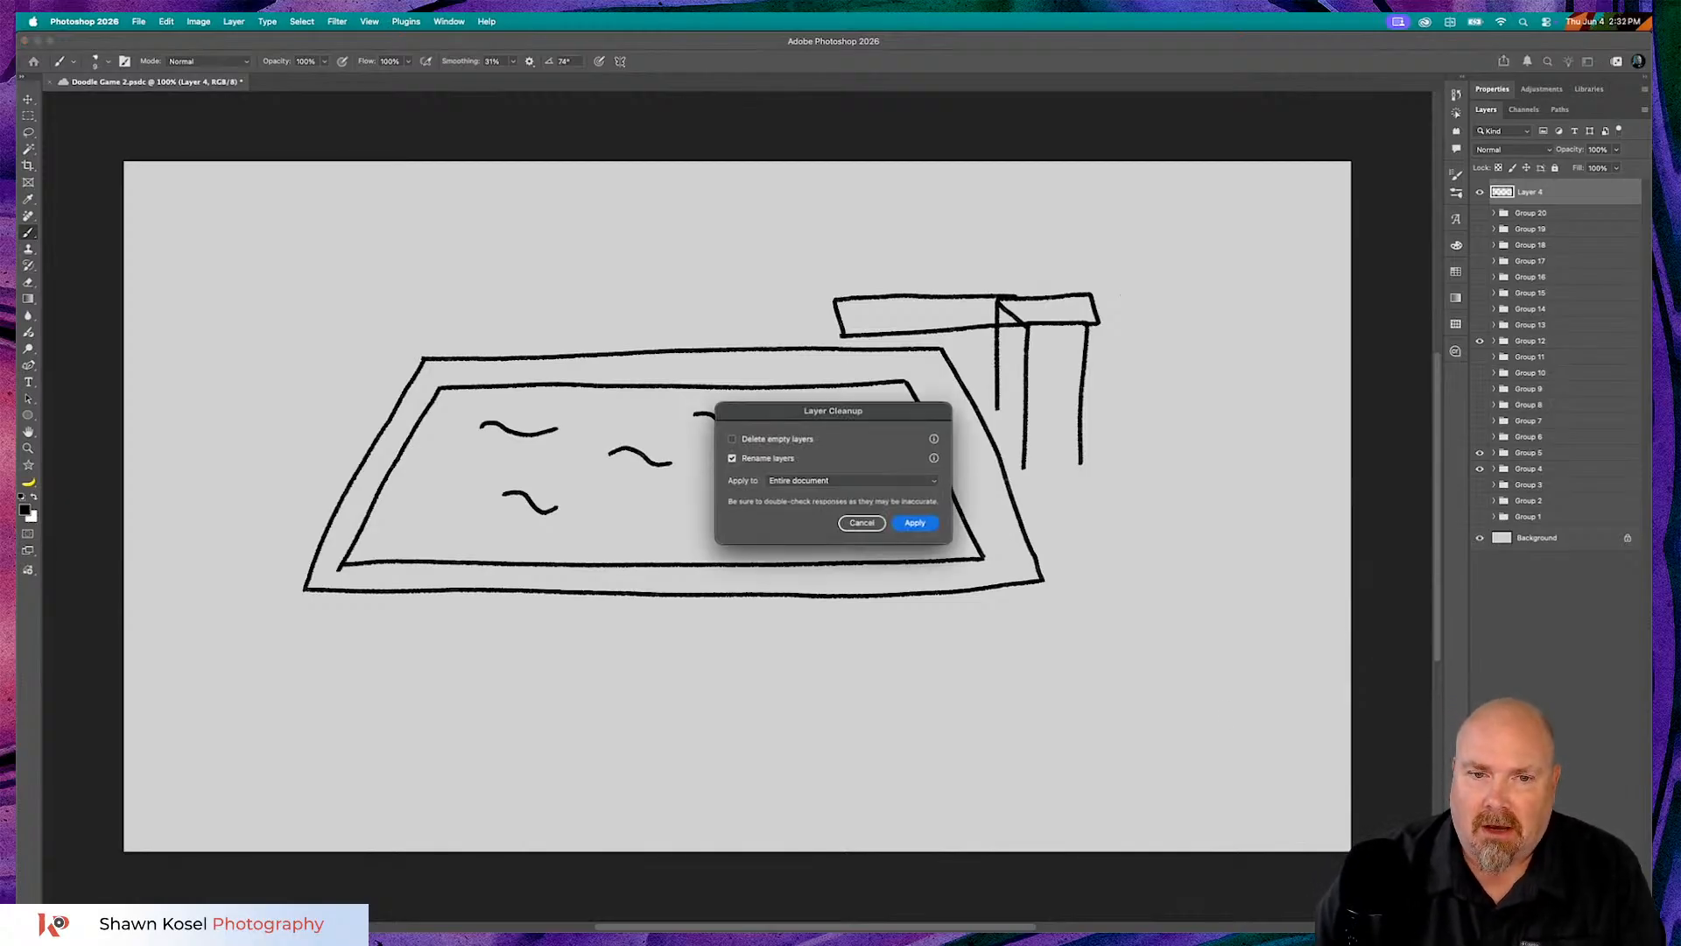
# - Run Layer Cleanup with only layer renaming enabled
pyautogui.click(862, 483)
pyautogui.click(848, 495)
pyautogui.click(915, 524)
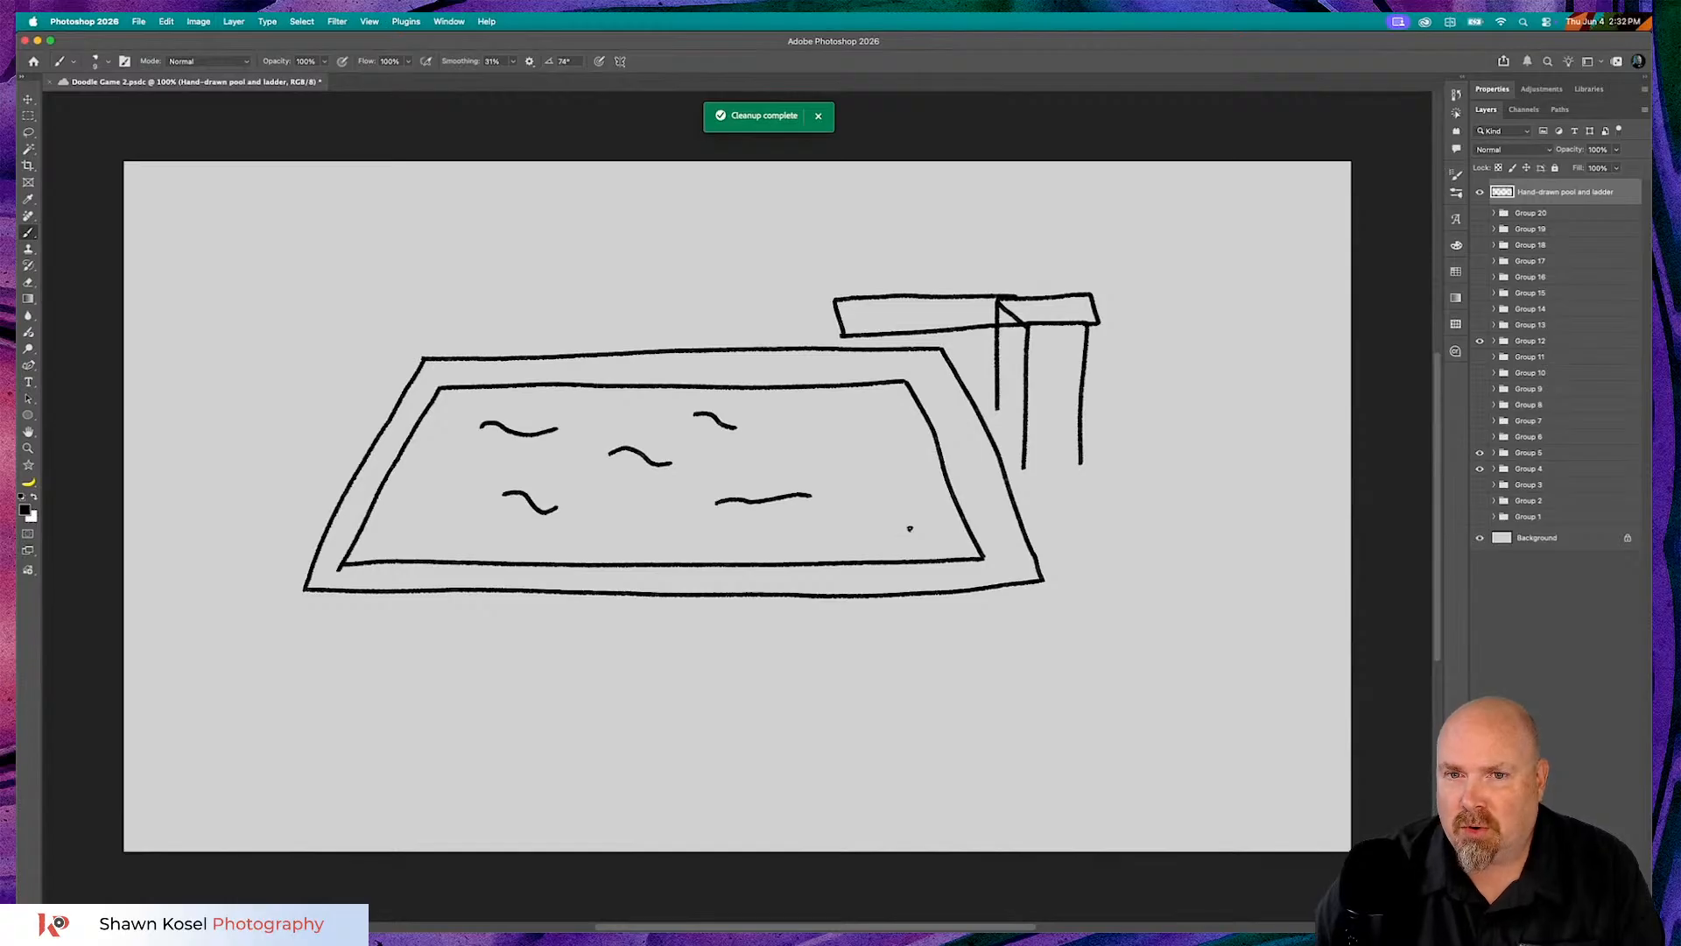
# - Rename the pool drawing's layer as Swimming pool and write the guesser's name, underlined, above the pool
pyautogui.doubleClick(1558, 191)
pyautogui.write('S')
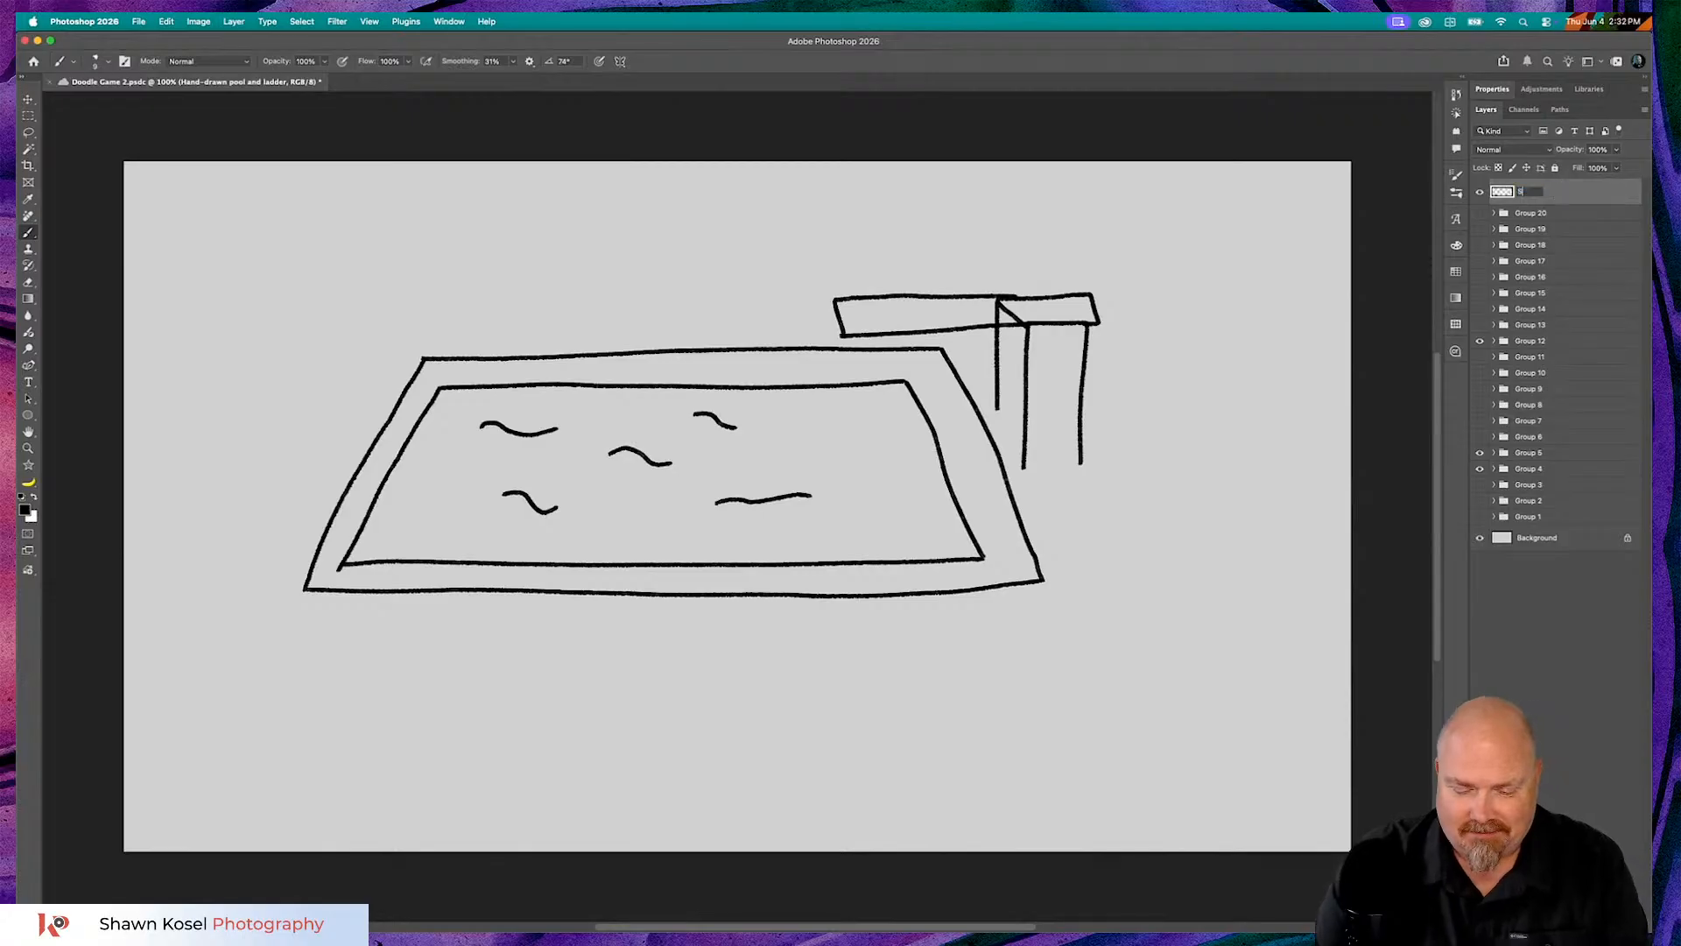
pyautogui.write('wimming pool')
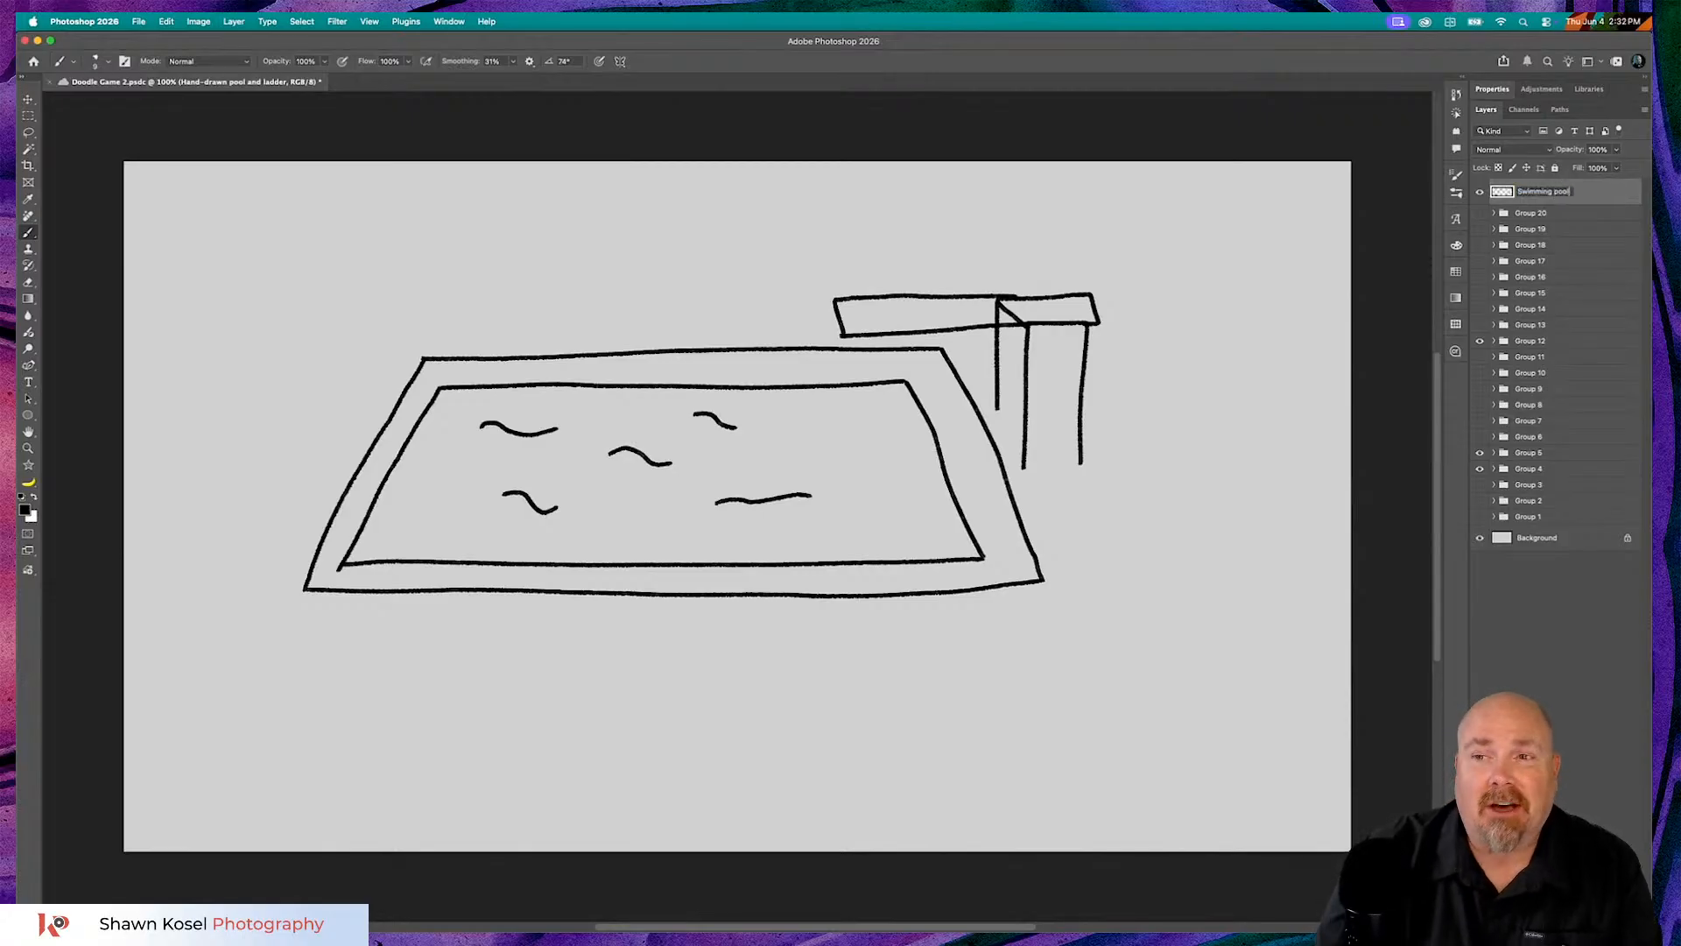
pyautogui.press('Return')
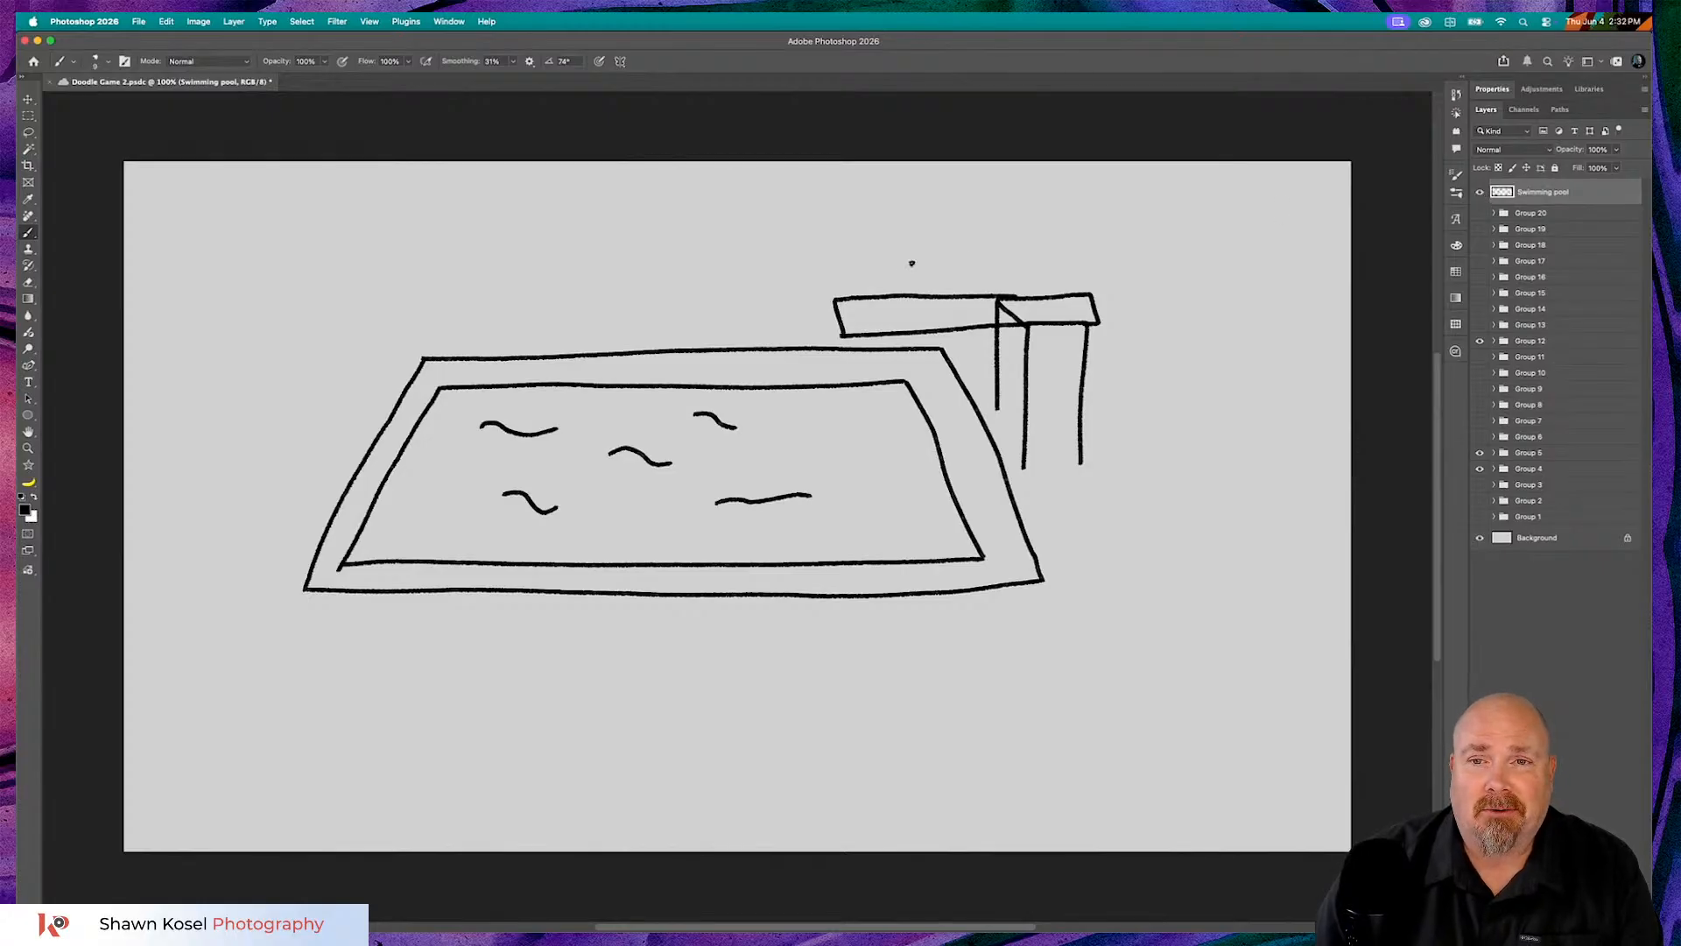
pyautogui.moveTo(558, 244)
pyautogui.mouseDown()
pyautogui.moveTo(544, 207)
pyautogui.moveTo(614, 237)
pyautogui.moveTo(684, 236)
pyautogui.mouseUp()
pyautogui.moveTo(485, 269); pyautogui.dragTo(791, 278)
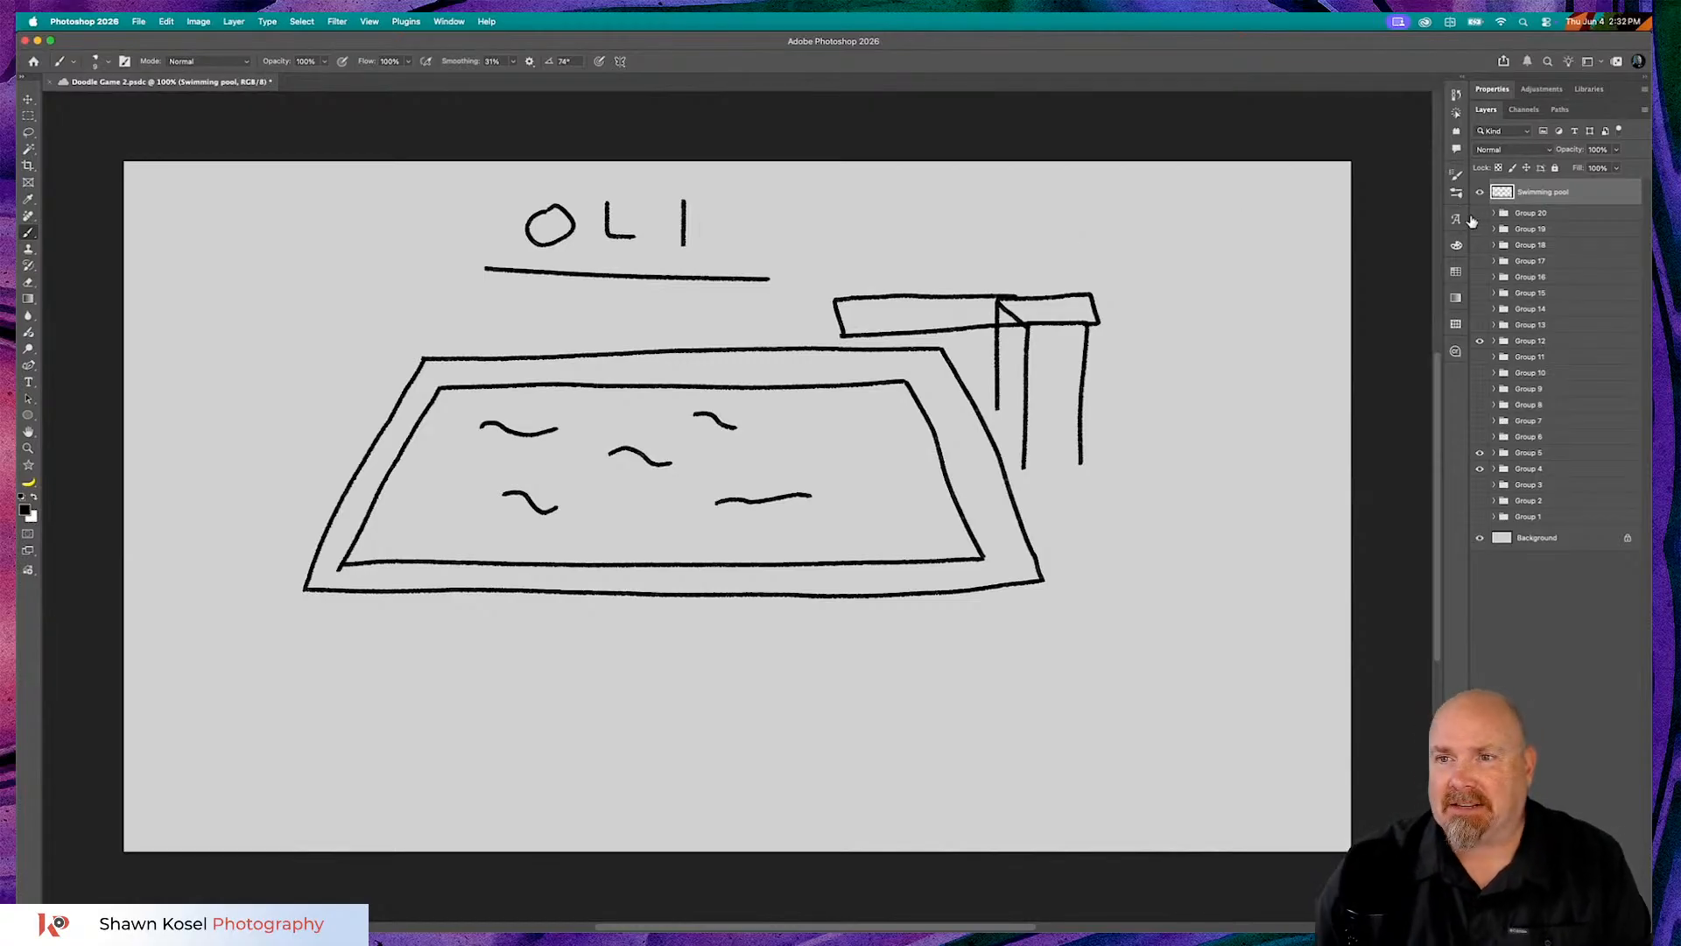
# - Hide the Swimming pool layer and add a blank layer above it
pyautogui.click(1479, 192)
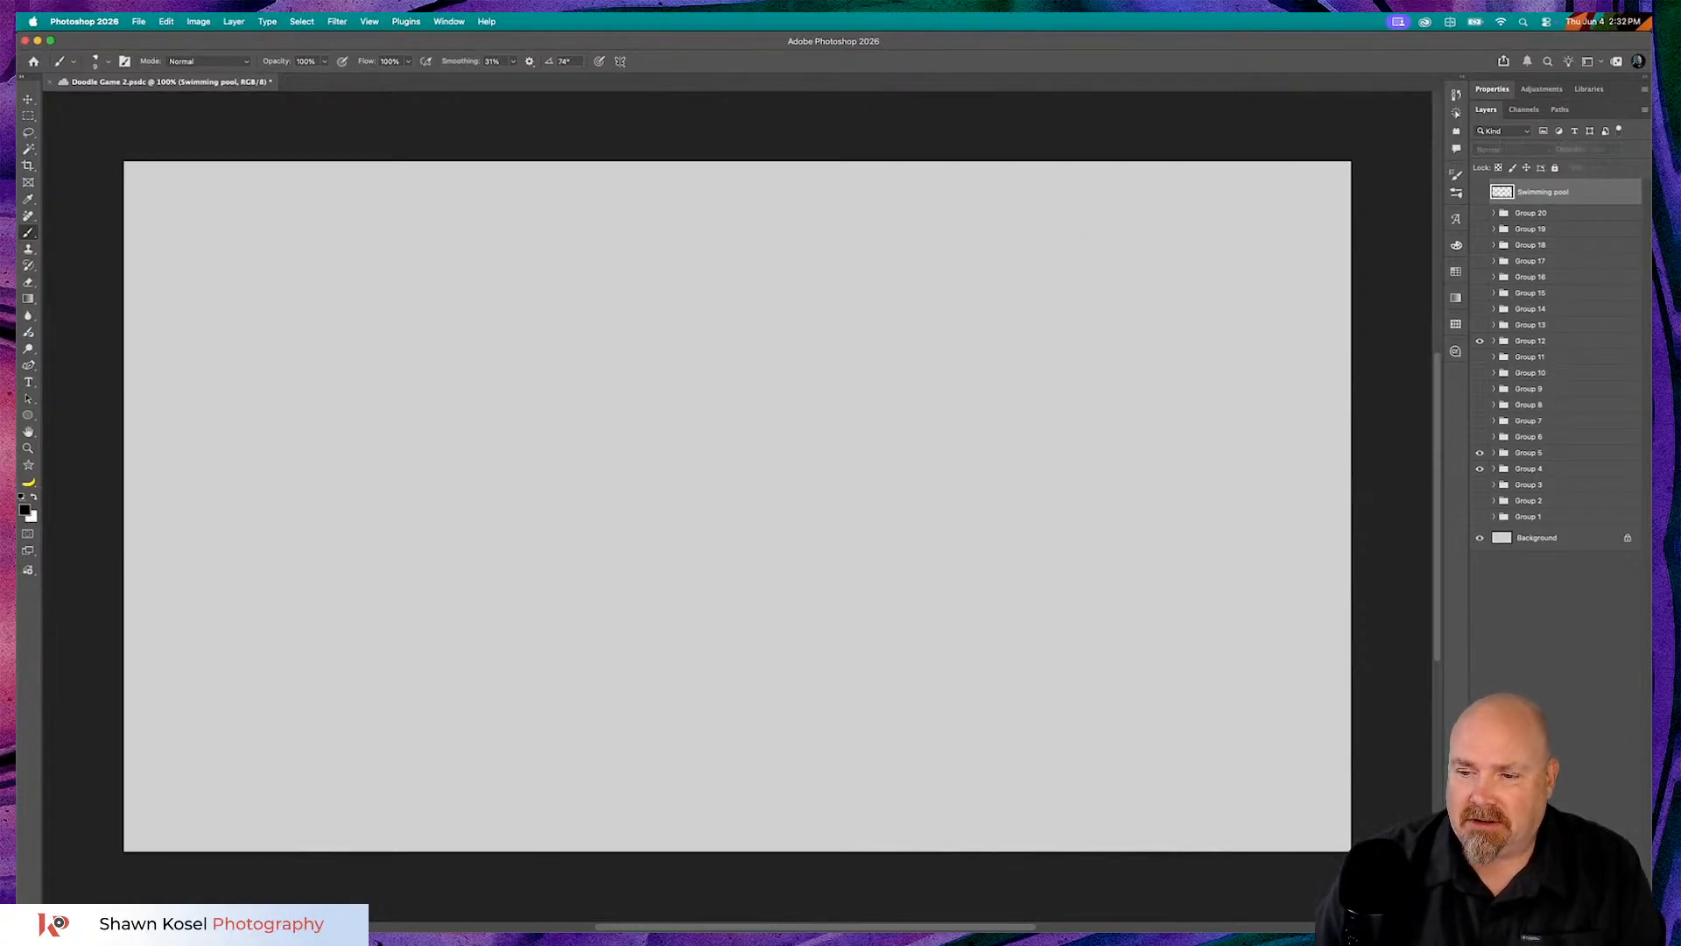
pyautogui.press('alt+shift+super+n')
pyautogui.press('super+Tab')
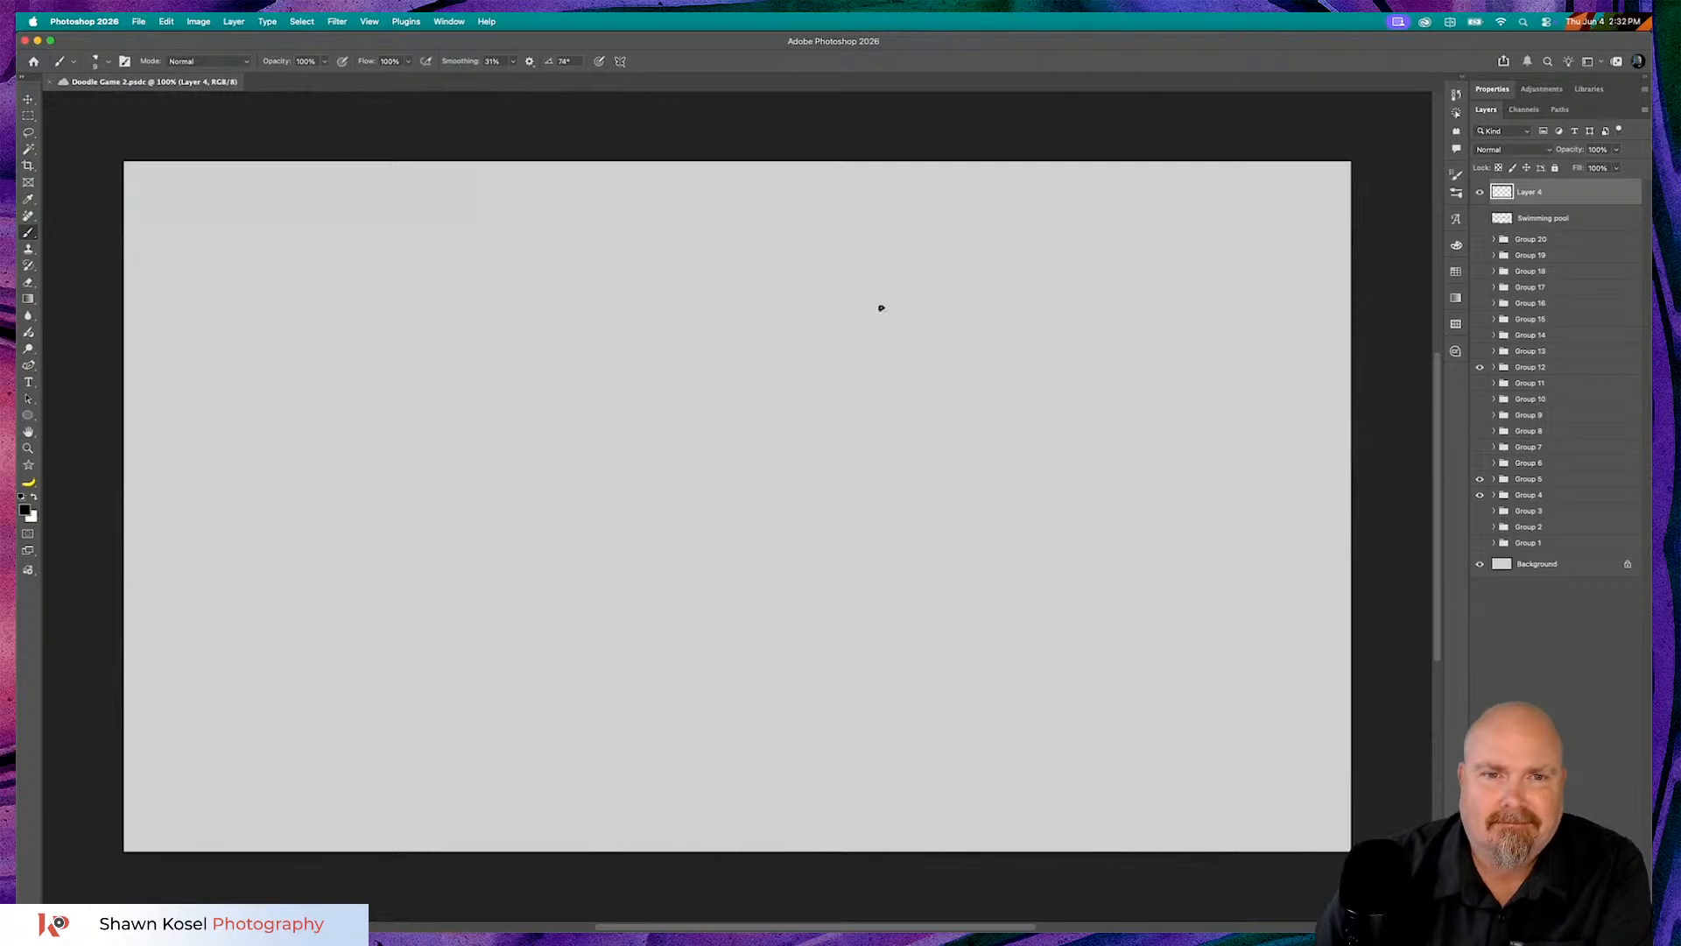
# - Paint a tilted rocket outline mid-canvas with a pointed body, two curved tail fins and a round window near the nose
pyautogui.moveTo(814, 320)
pyautogui.mouseDown()
pyautogui.moveTo(627, 432)
pyautogui.moveTo(532, 561)
pyautogui.mouseUp()
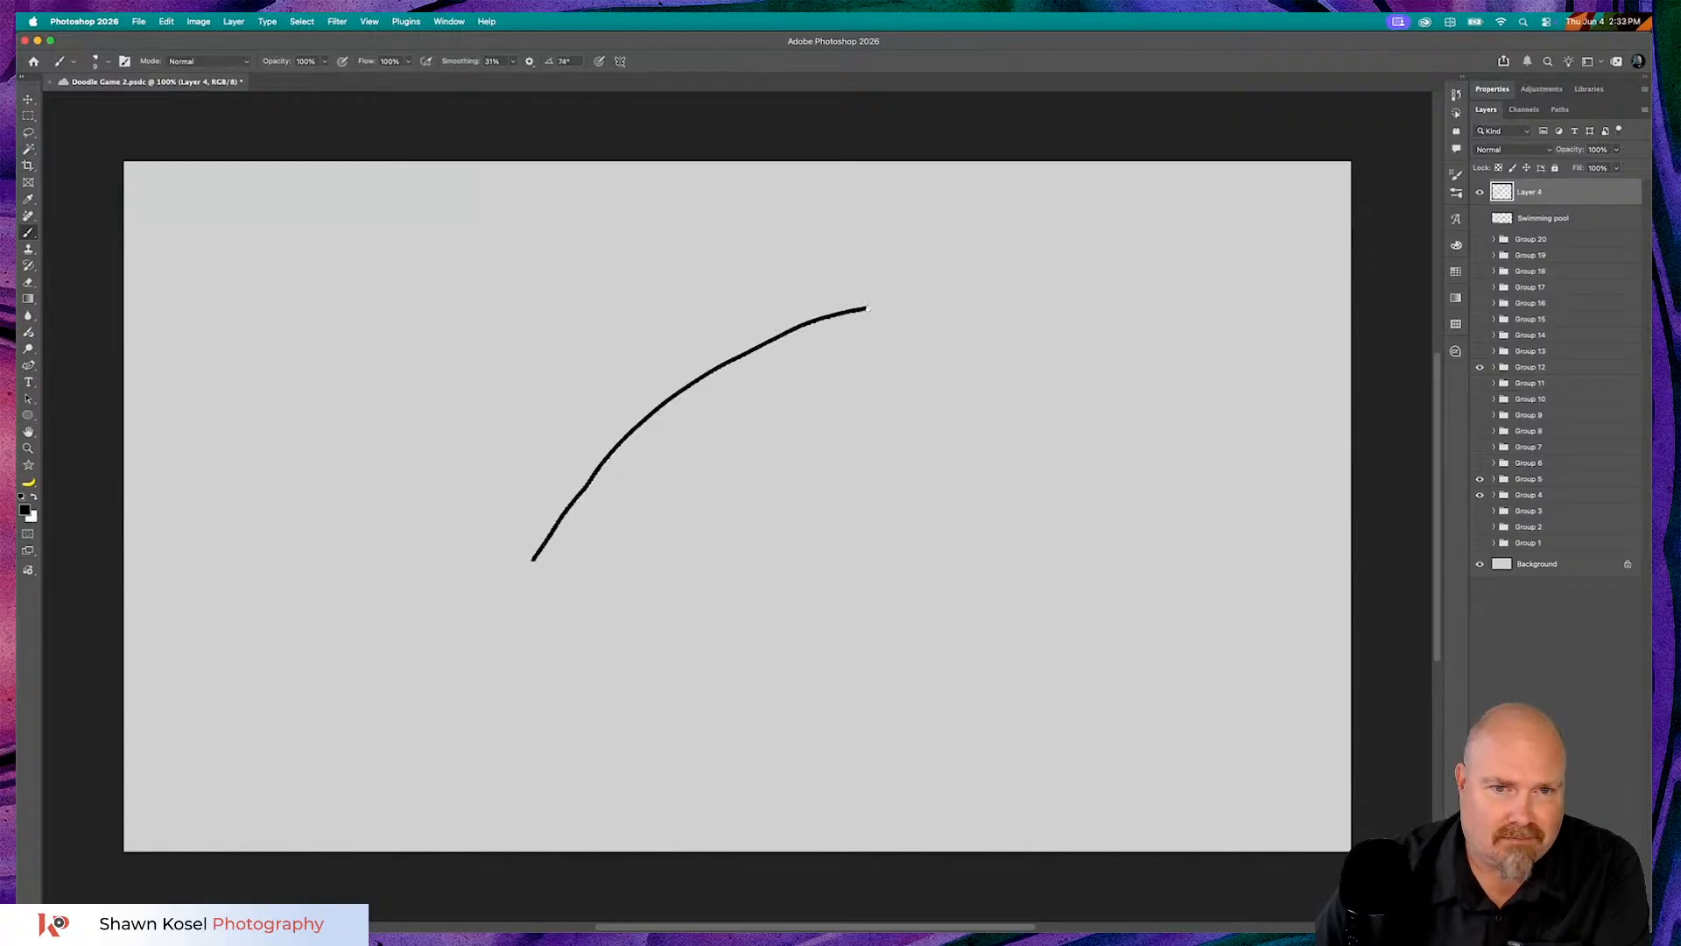
pyautogui.moveTo(849, 386)
pyautogui.mouseDown()
pyautogui.moveTo(722, 526)
pyautogui.moveTo(518, 571)
pyautogui.mouseUp()
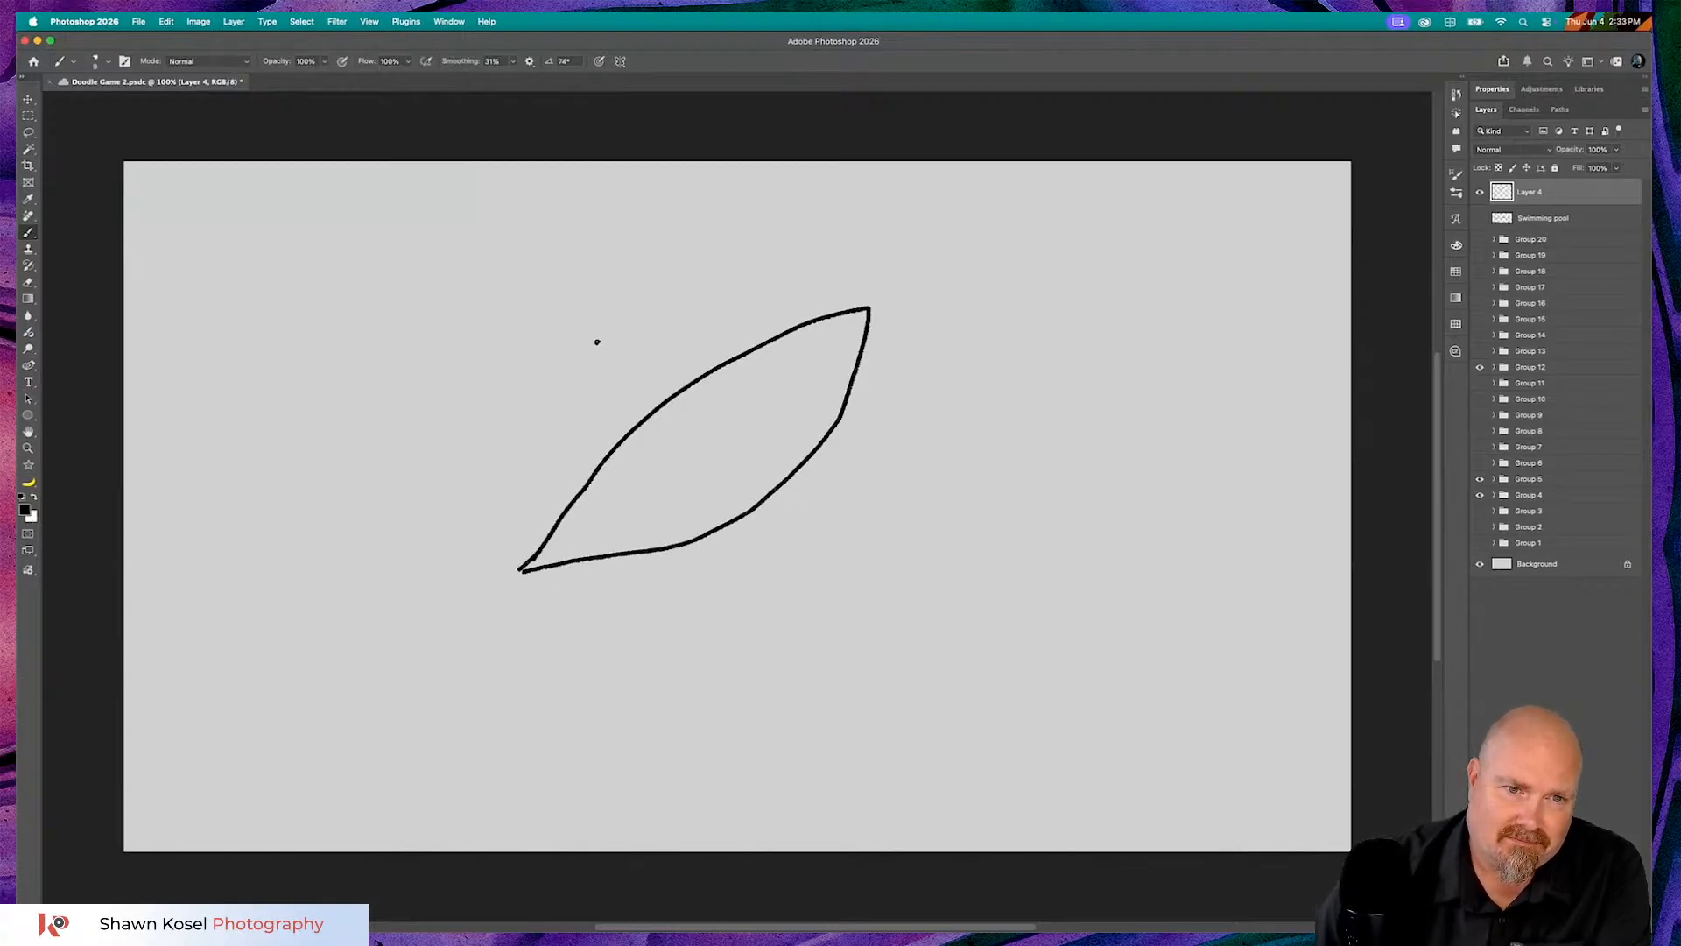
pyautogui.moveTo(589, 480)
pyautogui.mouseDown()
pyautogui.moveTo(468, 470)
pyautogui.moveTo(348, 535)
pyautogui.moveTo(496, 503)
pyautogui.mouseUp()
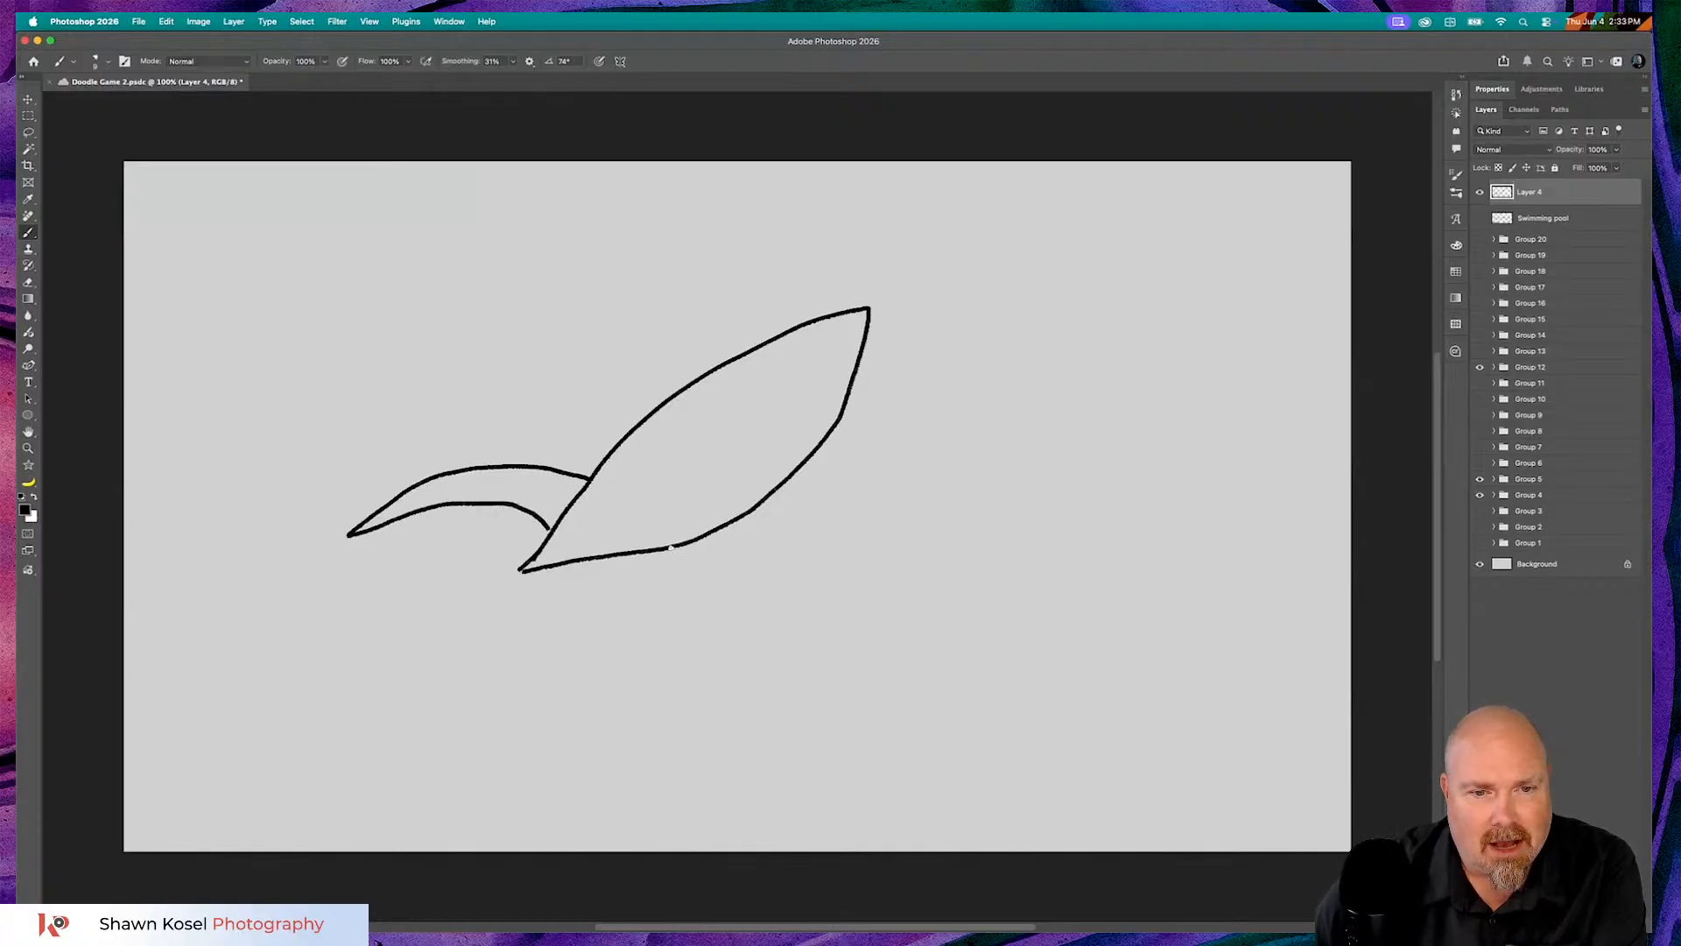
pyautogui.moveTo(648, 620)
pyautogui.mouseDown()
pyautogui.moveTo(528, 709)
pyautogui.moveTo(585, 567)
pyautogui.mouseUp()
pyautogui.moveTo(795, 361)
pyautogui.mouseDown()
pyautogui.moveTo(772, 391)
pyautogui.moveTo(816, 362)
pyautogui.moveTo(787, 359)
pyautogui.mouseUp()
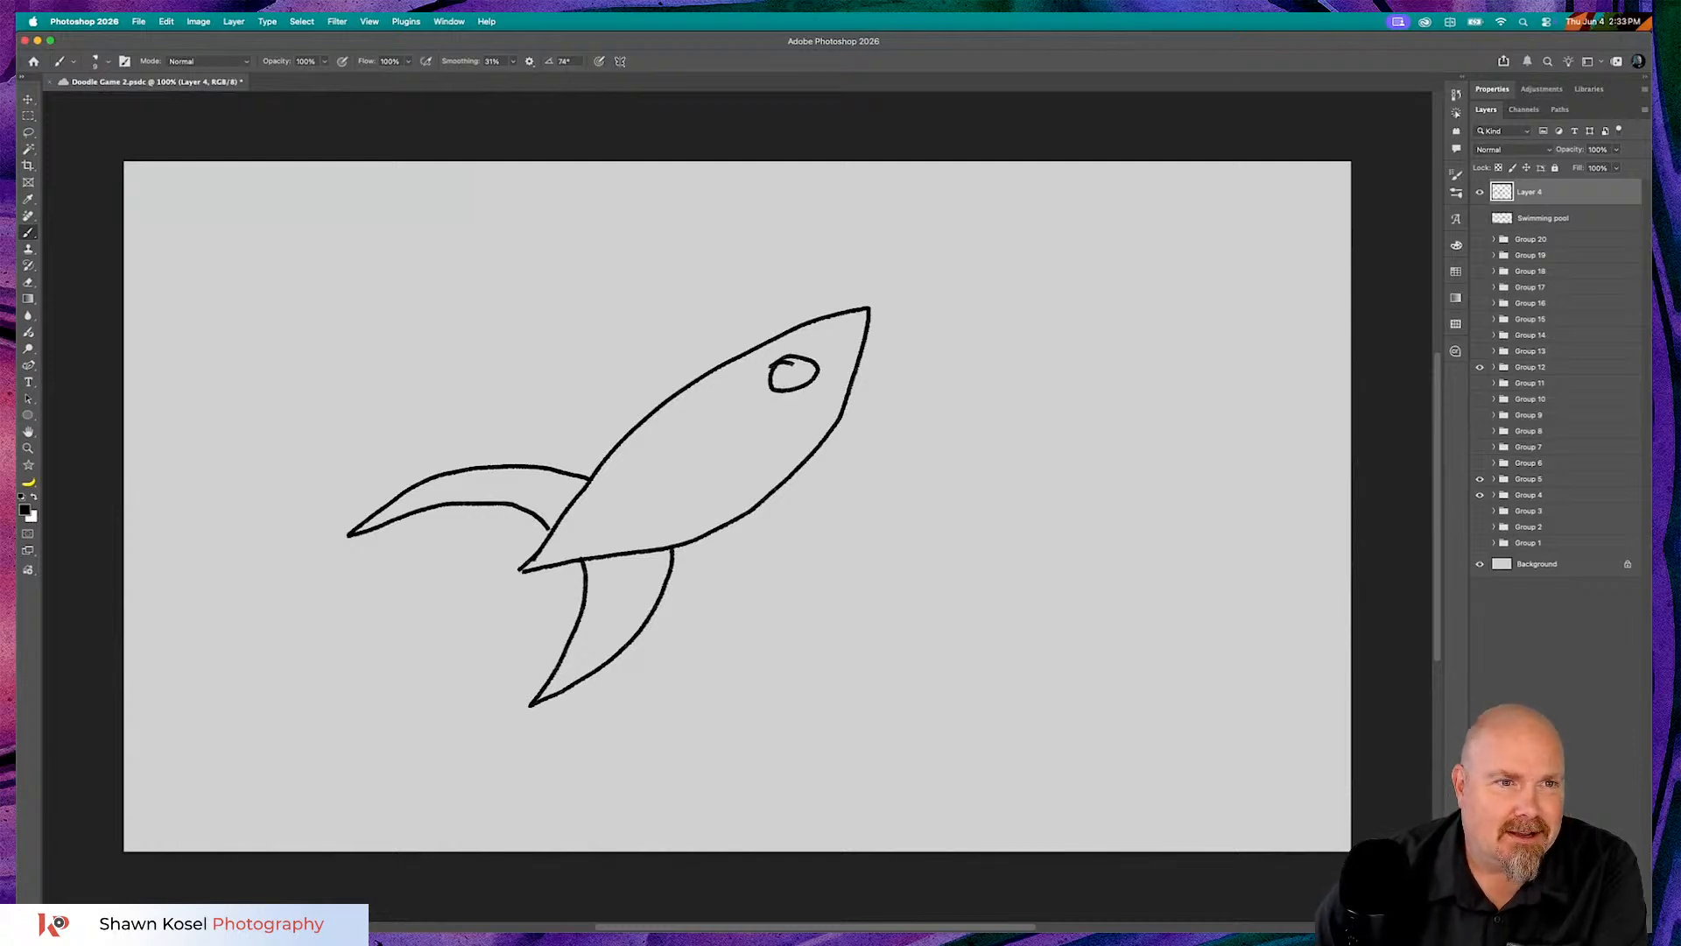
# - Write the guesser's name by hand in the empty area above the rocket and underline it with a long stroke
pyautogui.moveTo(288, 211); pyautogui.dragTo(275, 291)
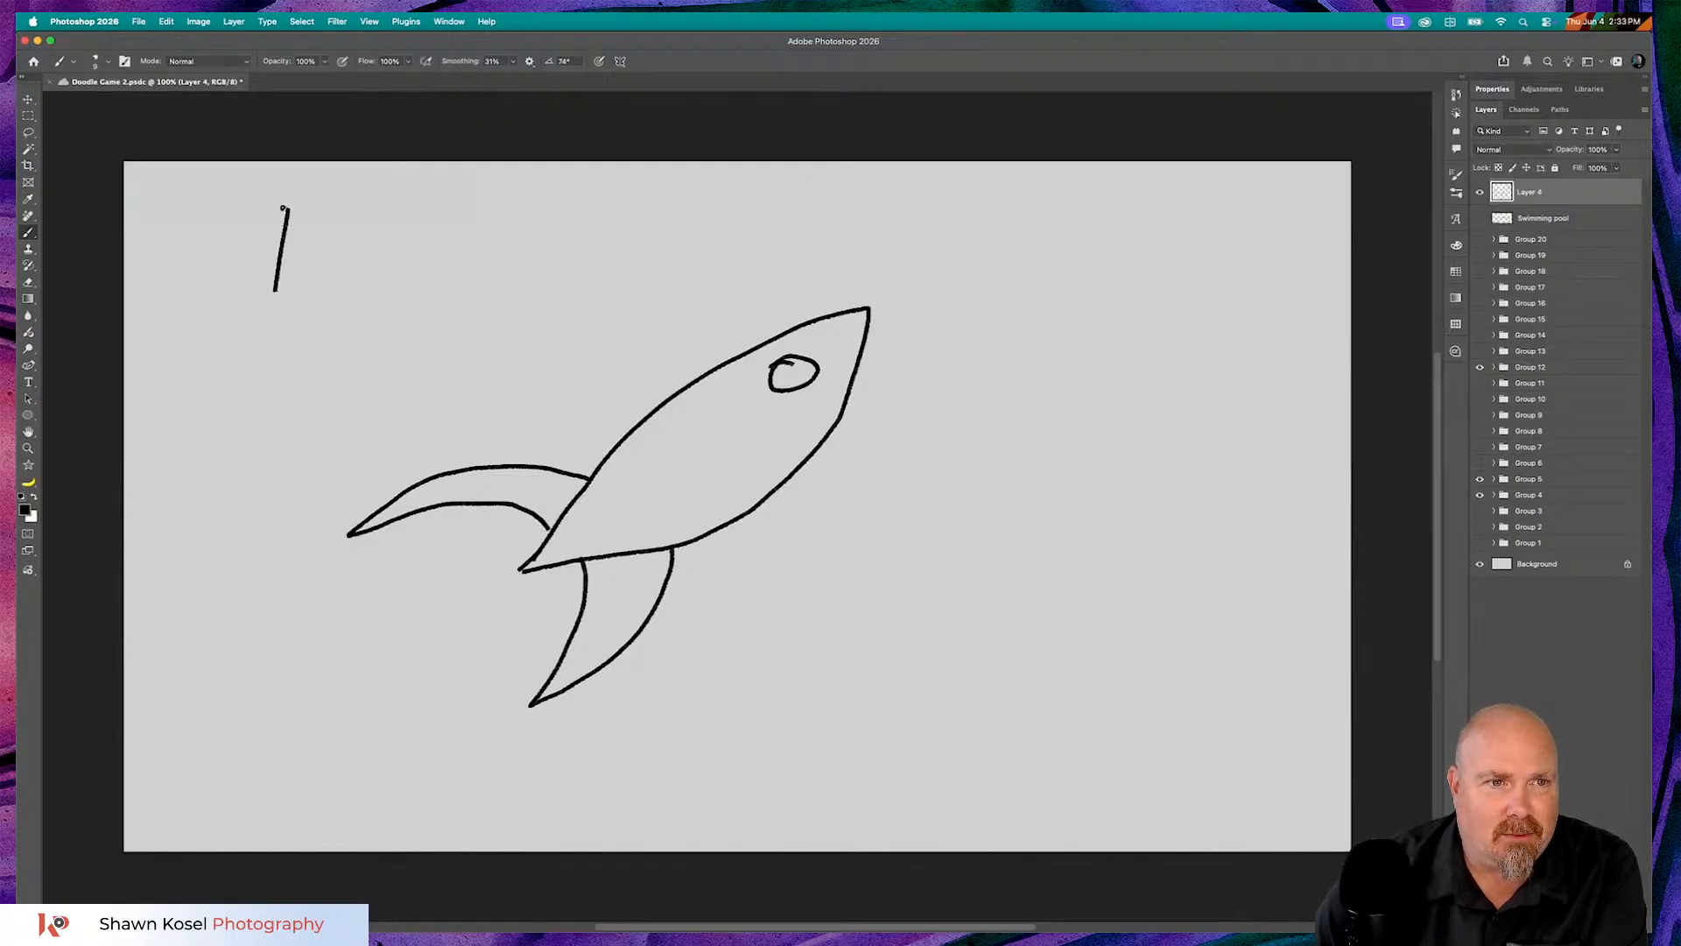
pyautogui.moveTo(267, 204); pyautogui.dragTo(273, 289)
pyautogui.moveTo(370, 249); pyautogui.dragTo(391, 299)
pyautogui.moveTo(411, 238); pyautogui.dragTo(412, 329)
pyautogui.moveTo(411, 244)
pyautogui.mouseDown()
pyautogui.moveTo(447, 272)
pyautogui.moveTo(403, 279)
pyautogui.mouseUp()
pyautogui.moveTo(193, 329); pyautogui.dragTo(638, 308)
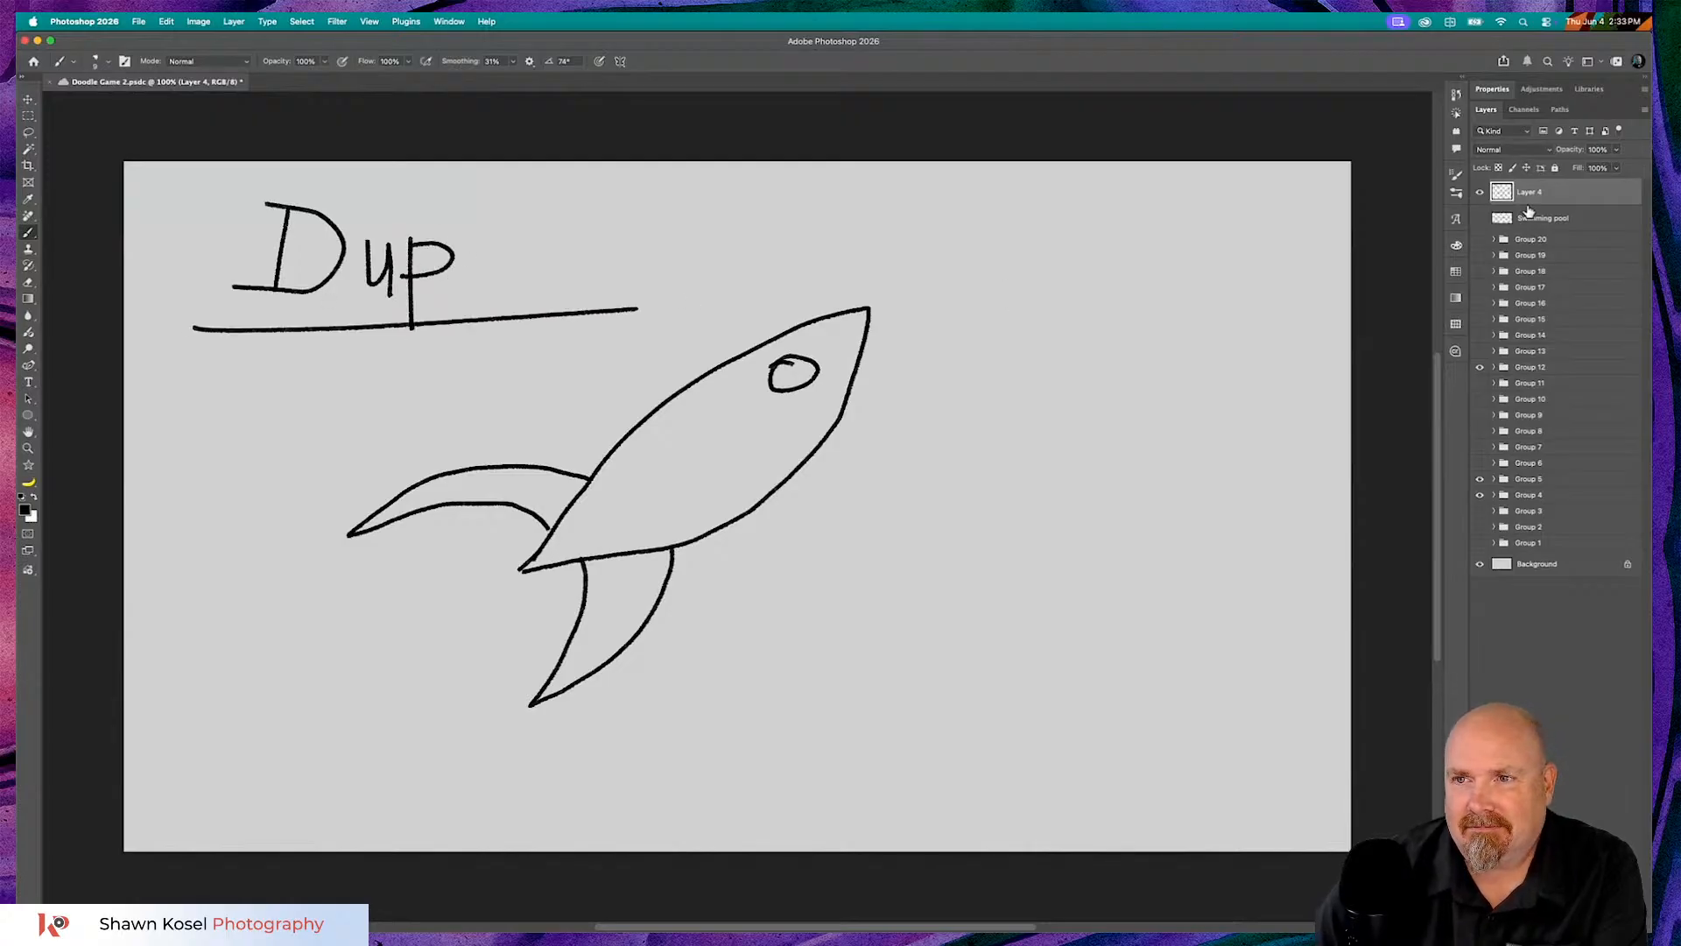
# - Rename the rocket drawing's layer as Rocket
pyautogui.doubleClick(1530, 193)
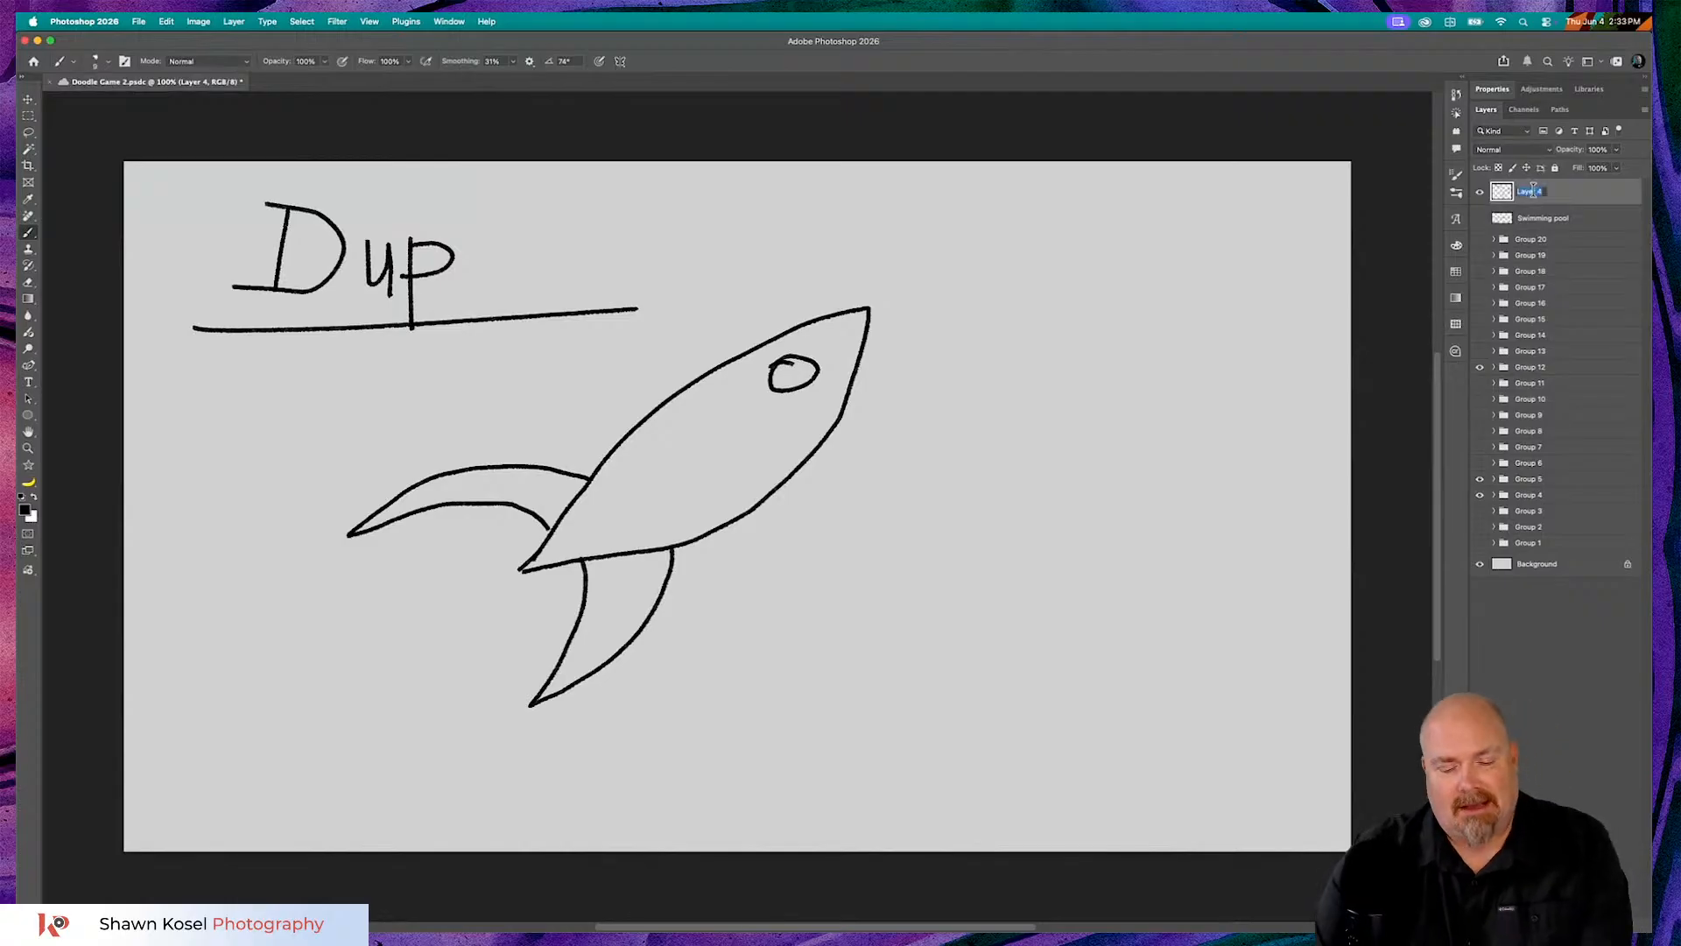
pyautogui.write('Rocket')
pyautogui.press('Return')
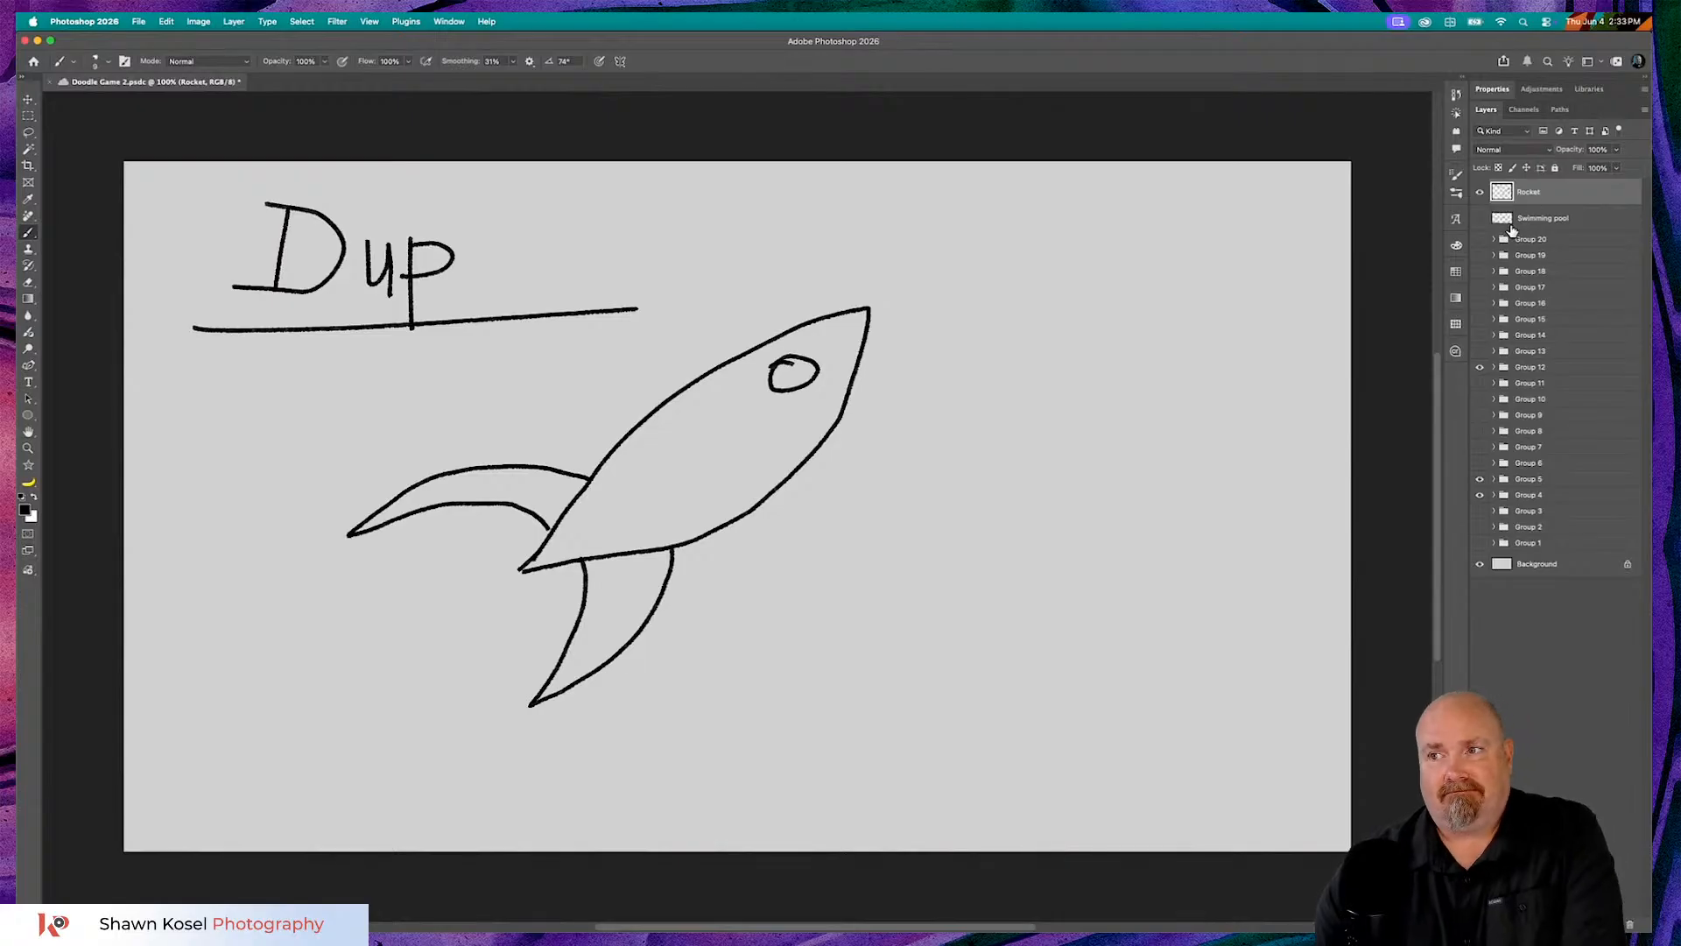
# - Hide the Rocket layer and add a blank layer above it
pyautogui.click(1480, 193)
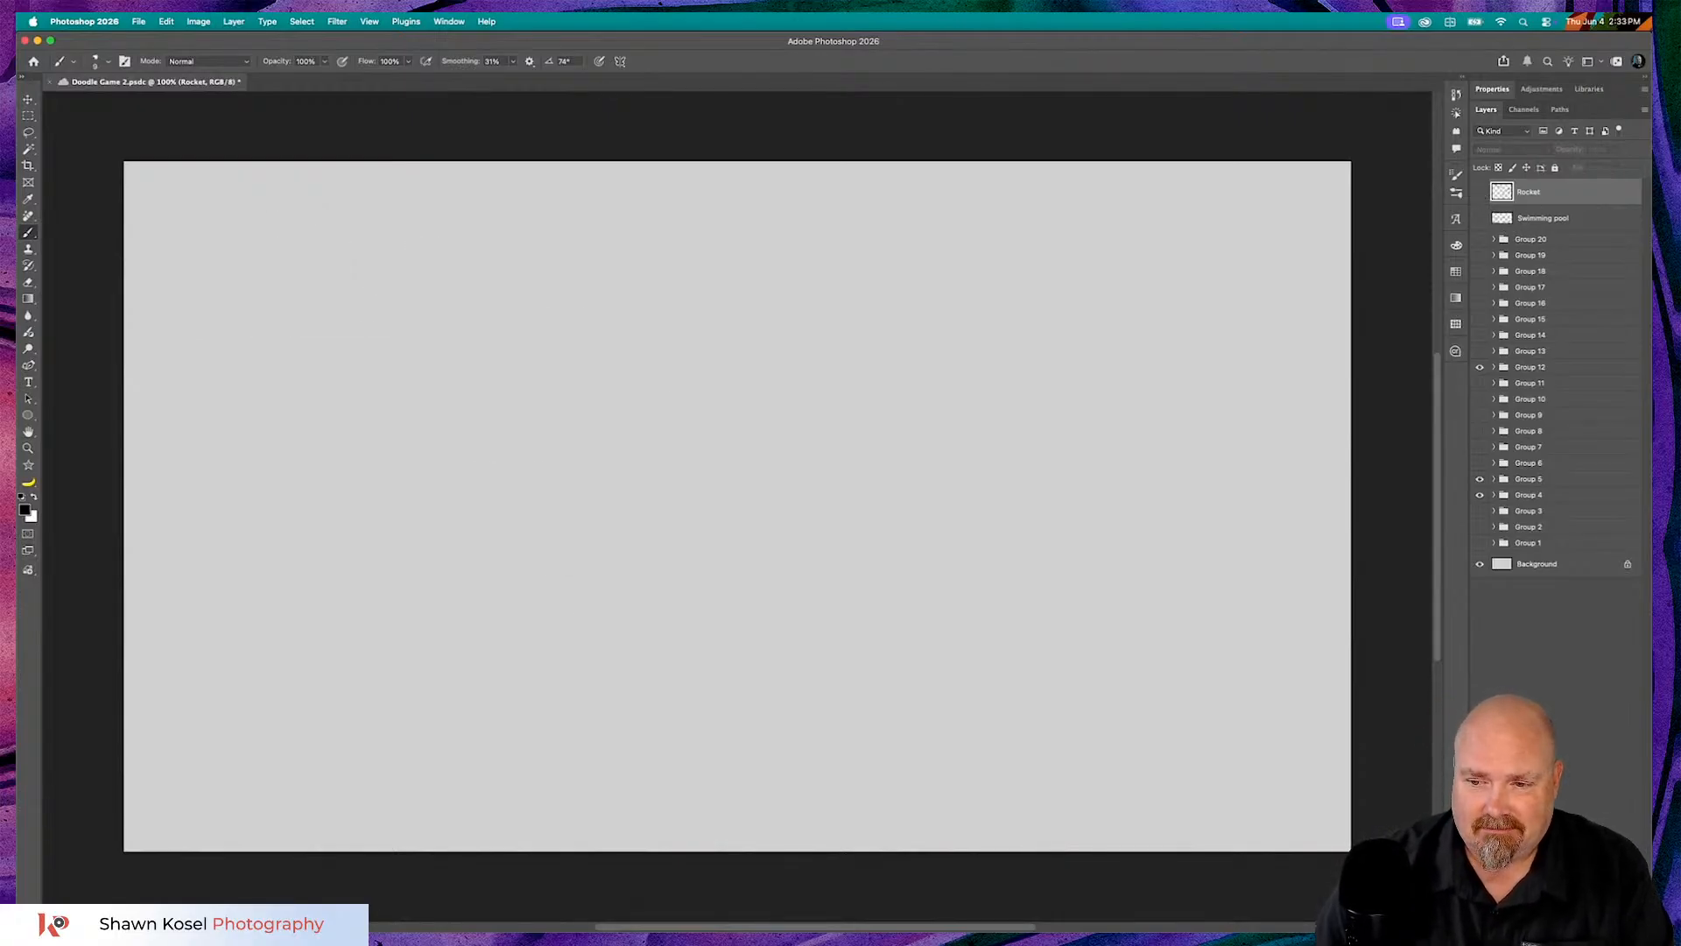
pyautogui.press('alt+shift+super+n')
pyautogui.press('super+Tab')
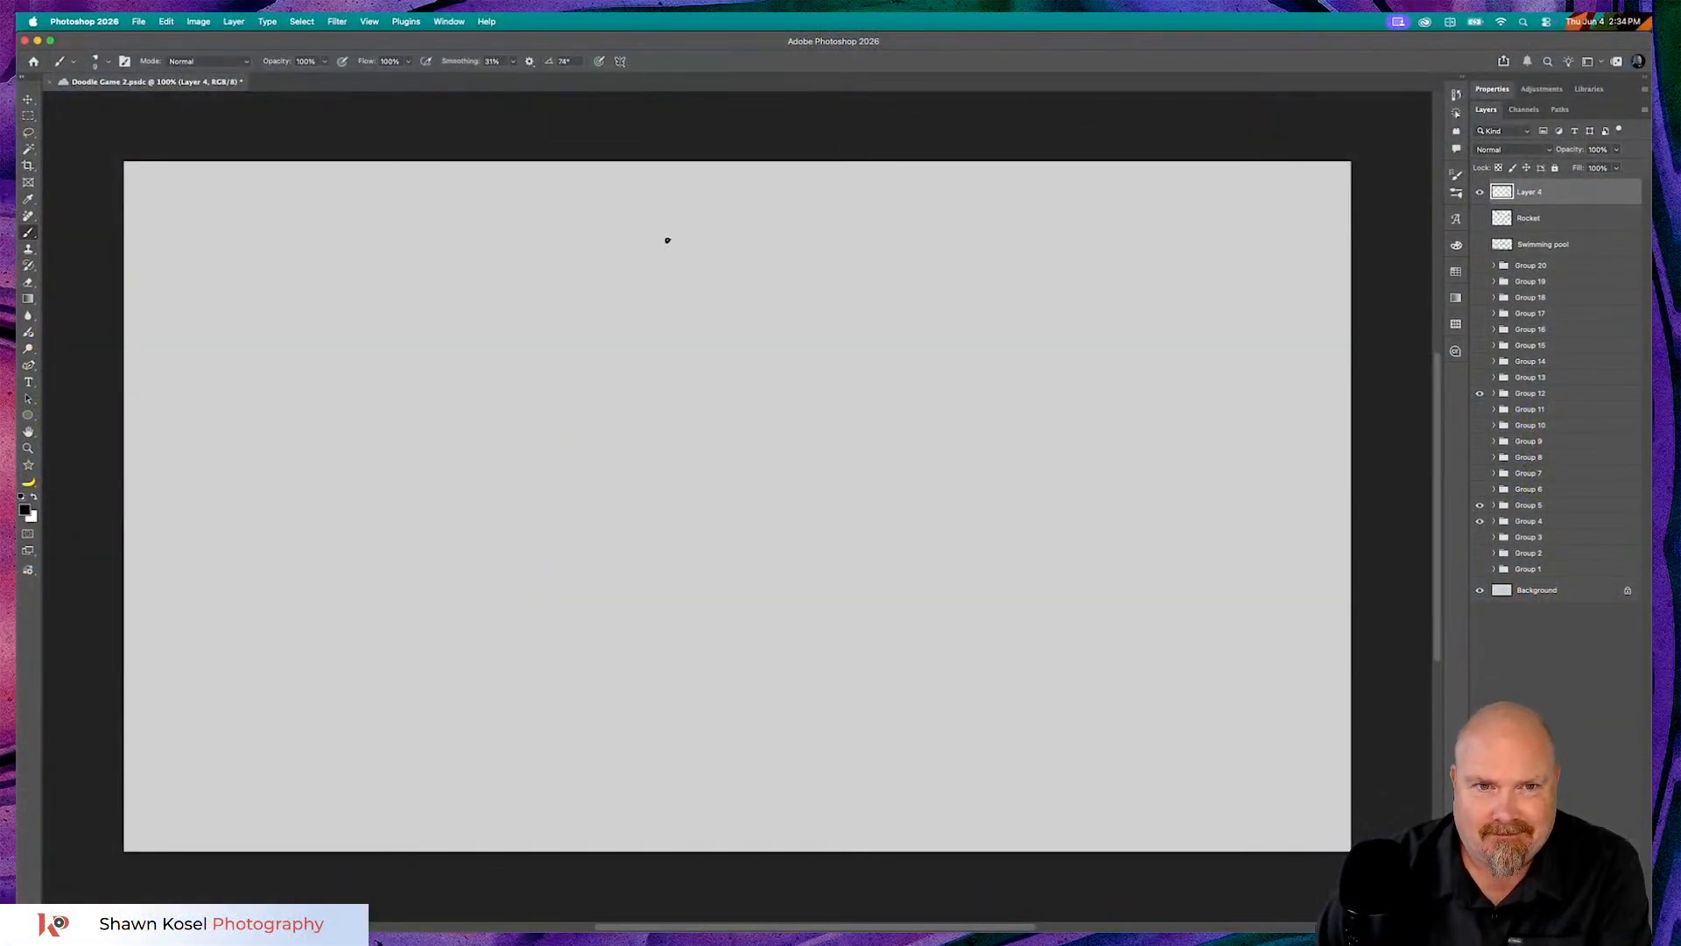
# - Paint a wide rounded rectangle in the canvas's lower half as a clock body, with two flat buttons on its upper edge
pyautogui.moveTo(664, 239); pyautogui.dragTo(627, 246)
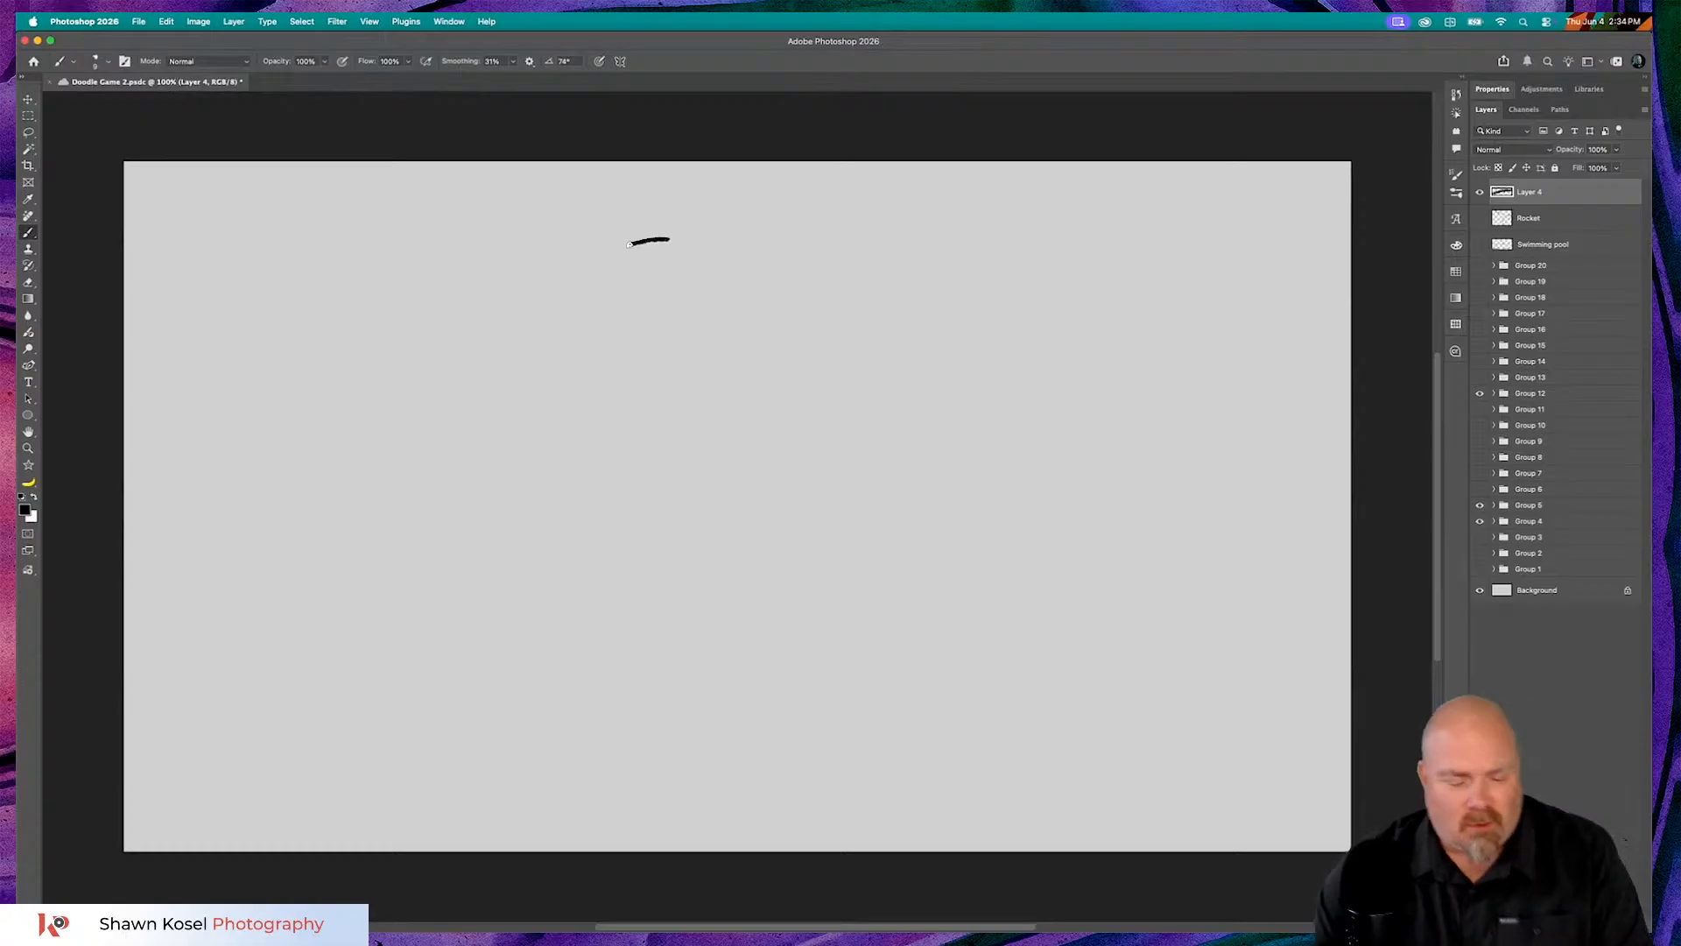
pyautogui.press('super+z')
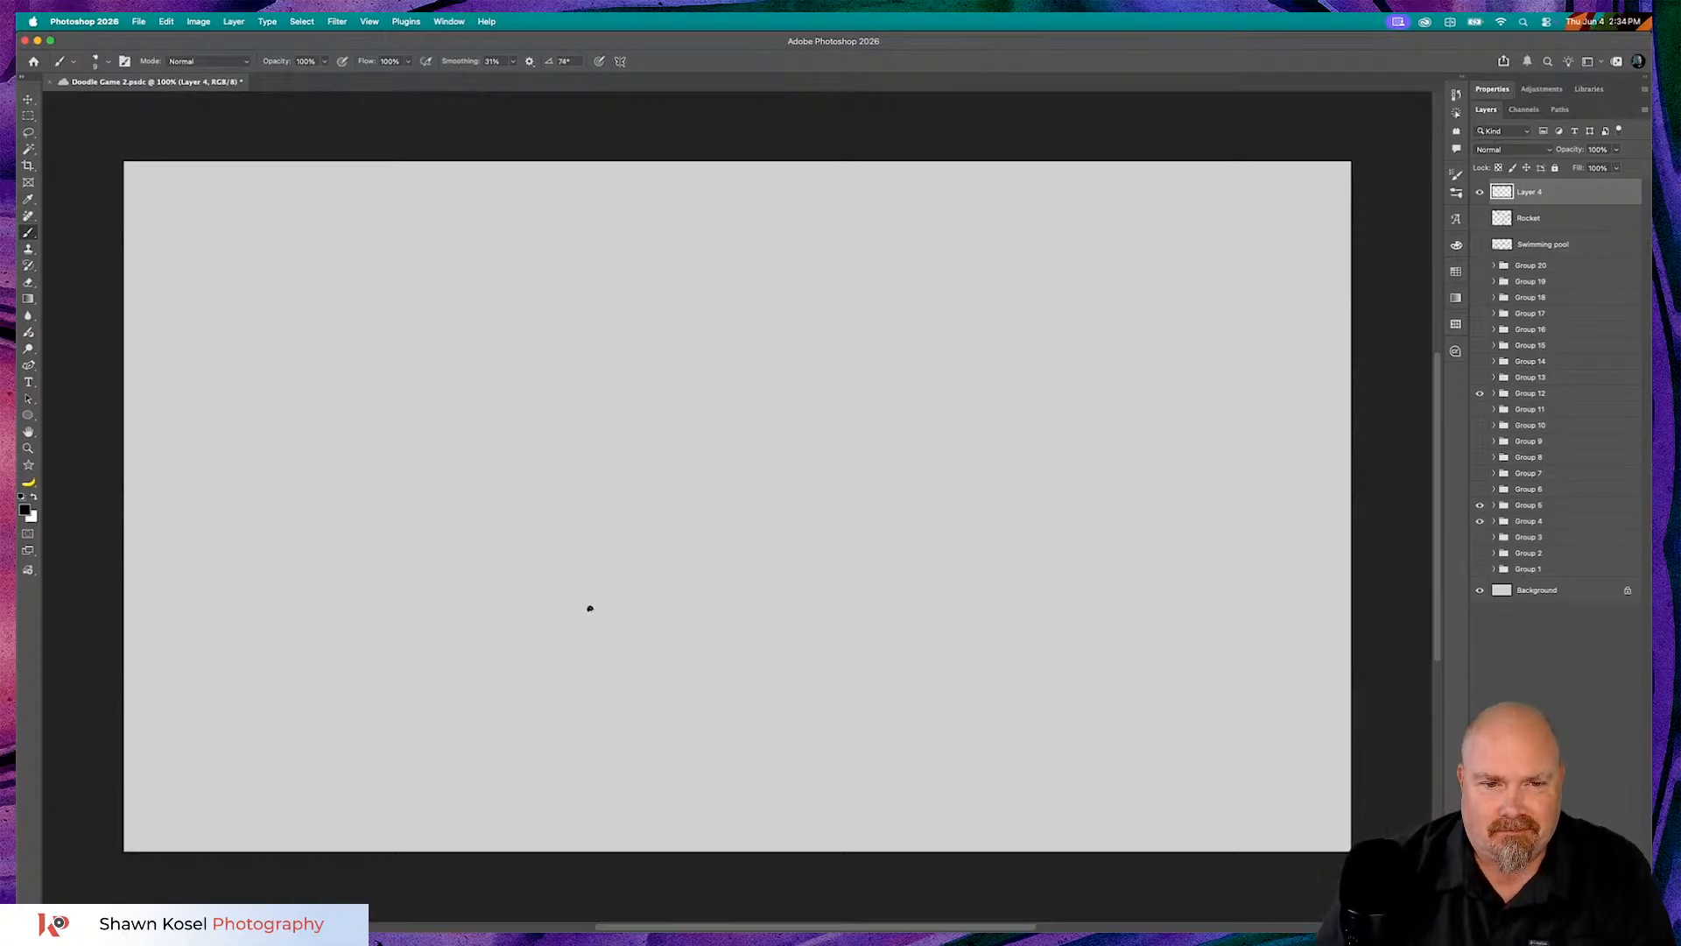
pyautogui.moveTo(590, 596)
pyautogui.mouseDown()
pyautogui.moveTo(591, 696)
pyautogui.moveTo(983, 690)
pyautogui.moveTo(978, 574)
pyautogui.moveTo(954, 567)
pyautogui.moveTo(605, 576)
pyautogui.moveTo(593, 602)
pyautogui.mouseUp()
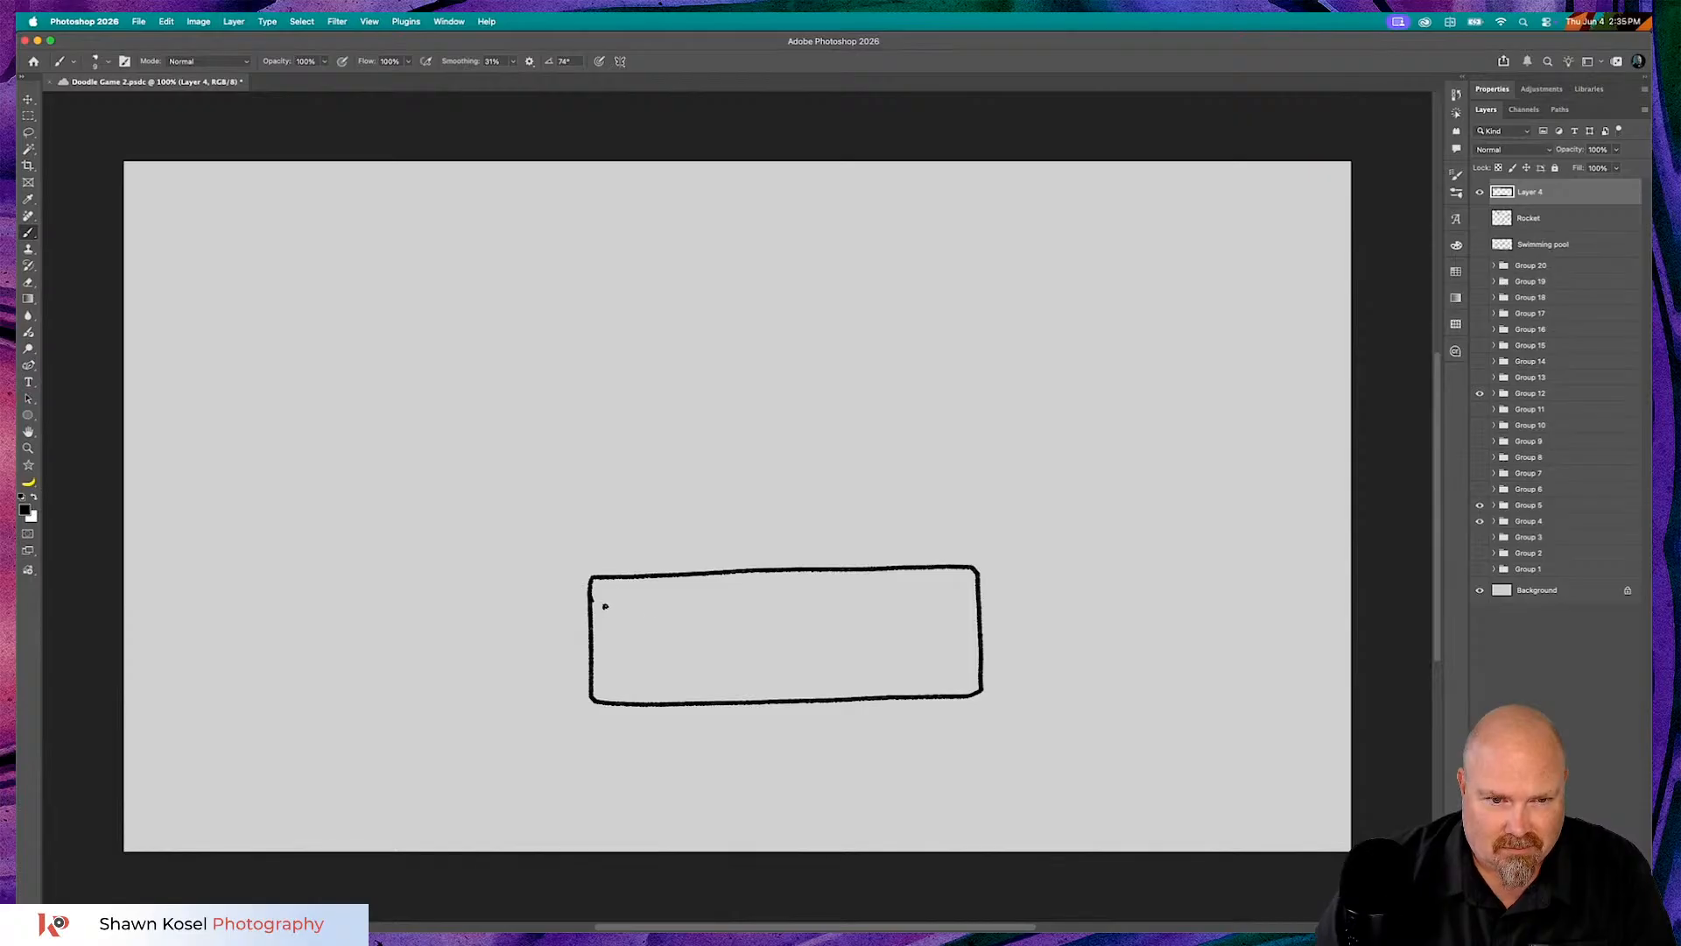
pyautogui.moveTo(649, 567); pyautogui.dragTo(697, 565)
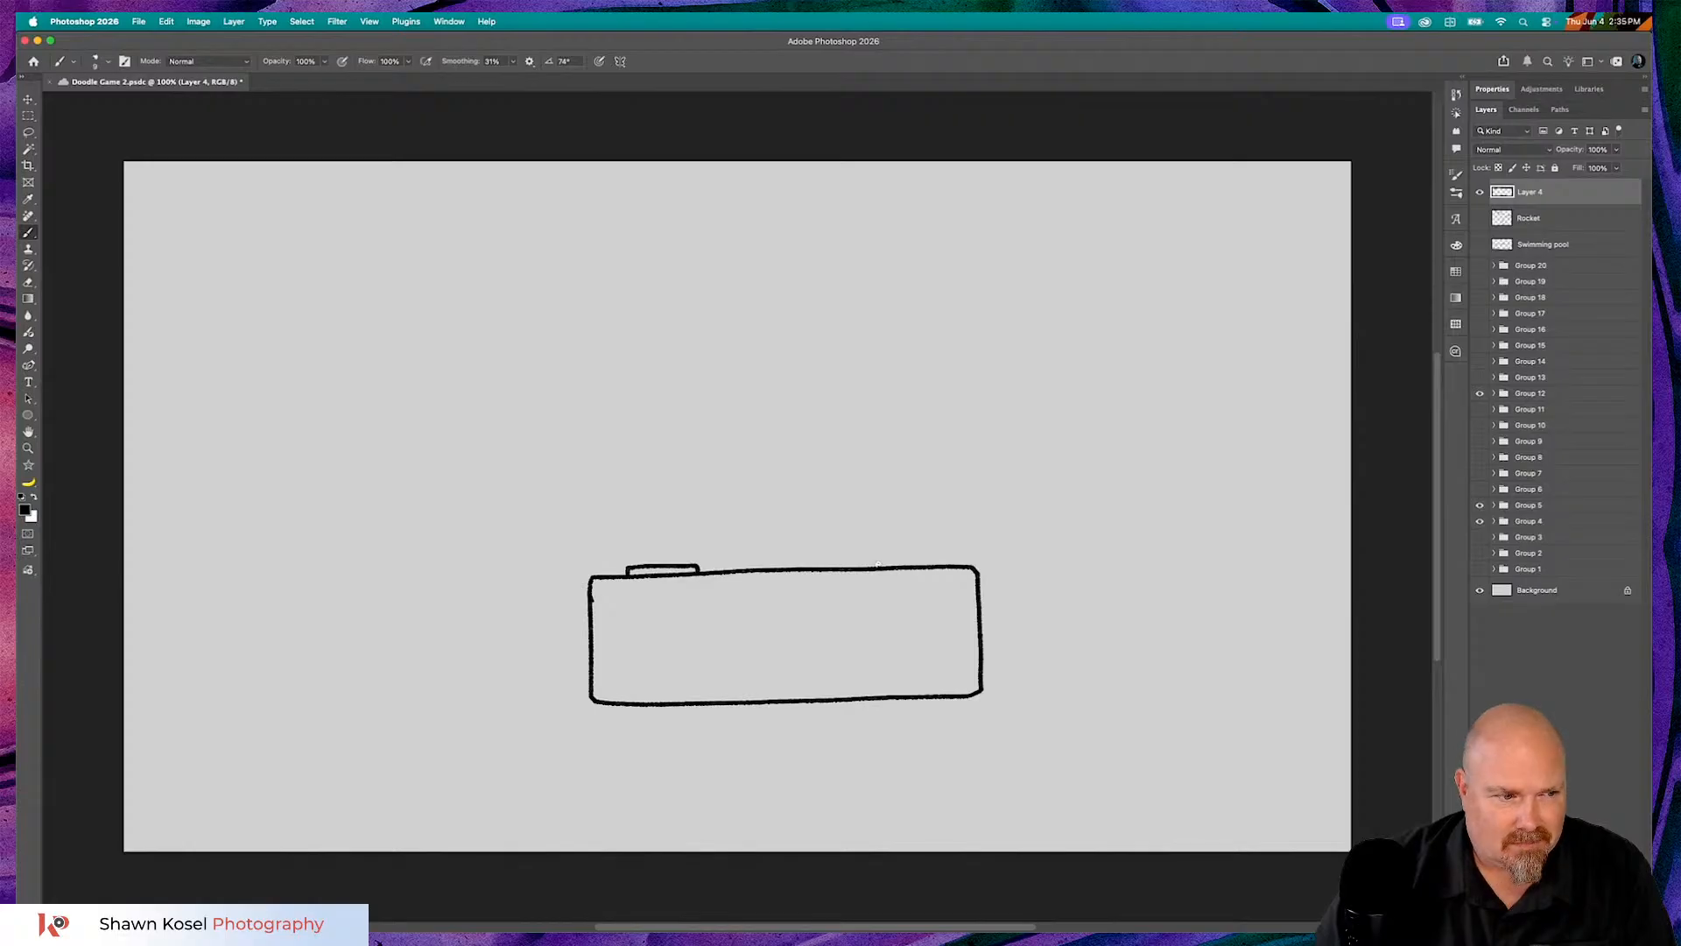
pyautogui.moveTo(878, 565); pyautogui.dragTo(988, 555)
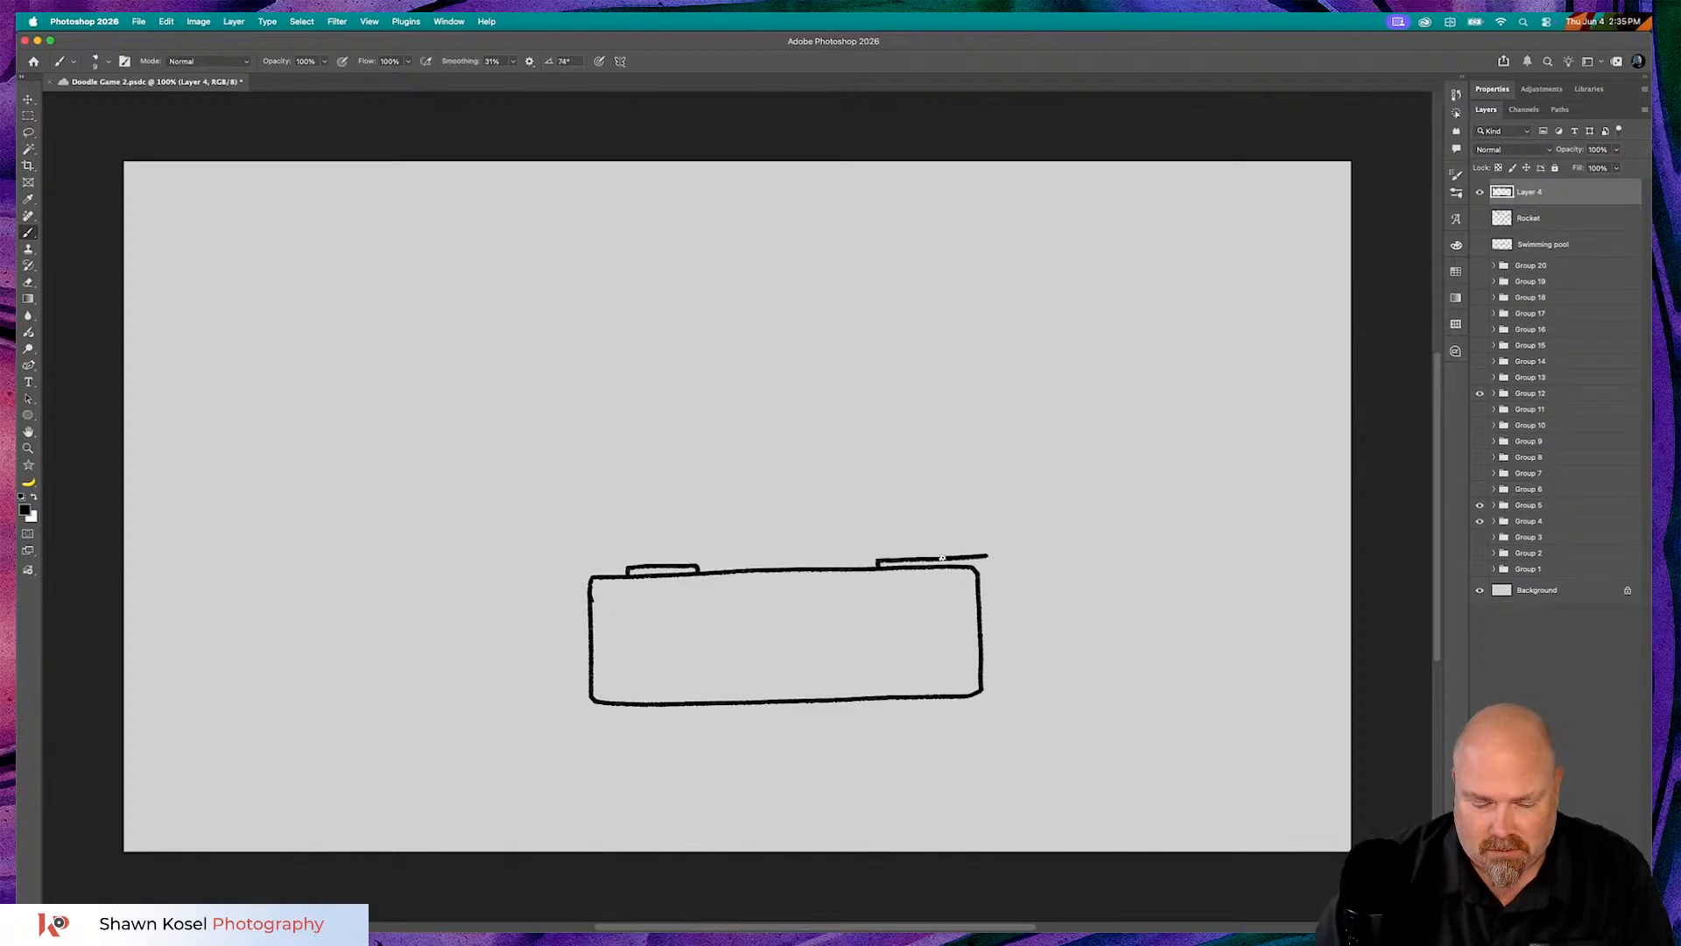
pyautogui.press('super+z')
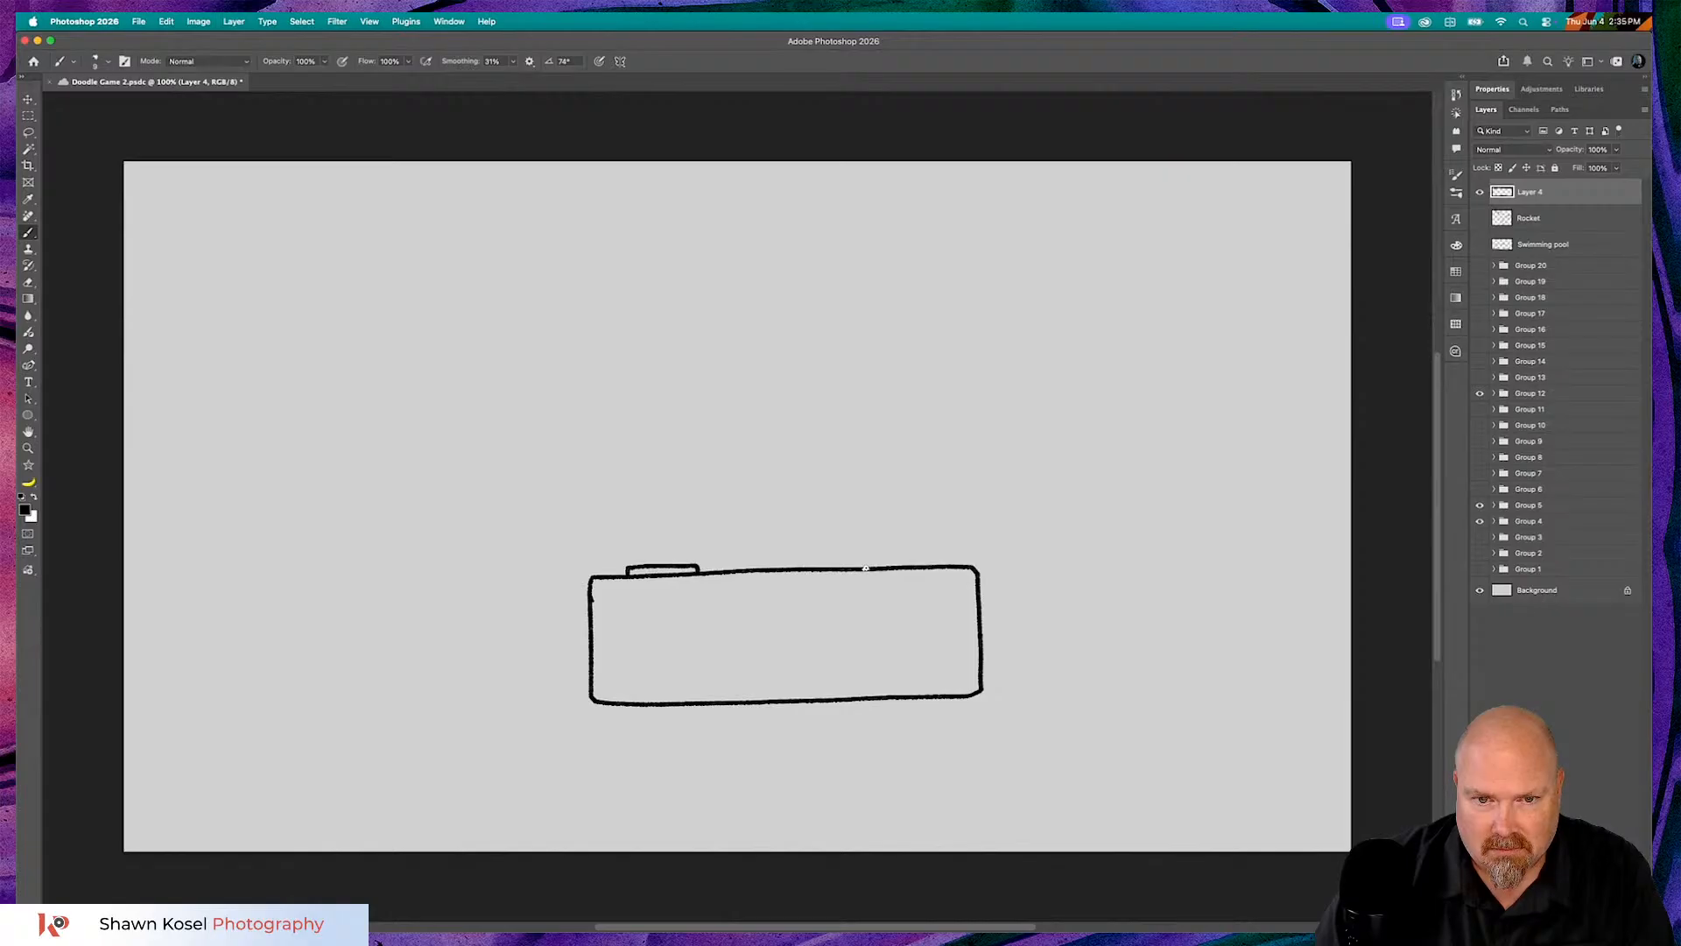
pyautogui.moveTo(864, 561); pyautogui.dragTo(947, 558)
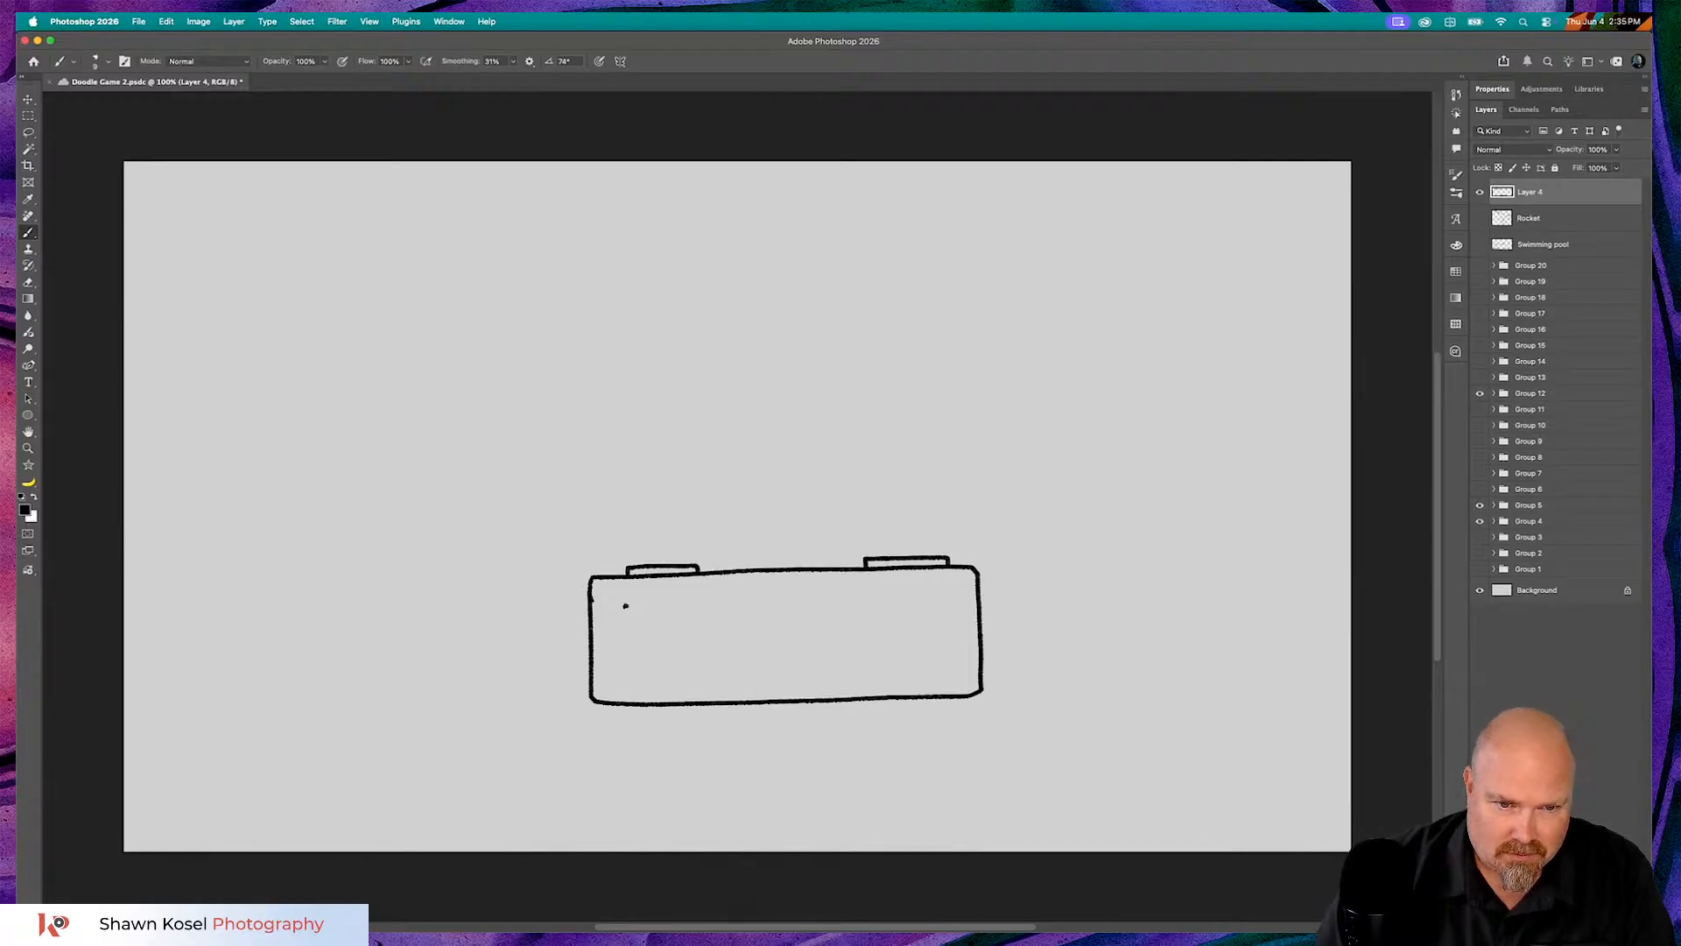
# - Paint the time 12:00 in segmented digits on the clock body, with two small rectangular buttons beside it
pyautogui.moveTo(625, 605); pyautogui.dragTo(625, 677)
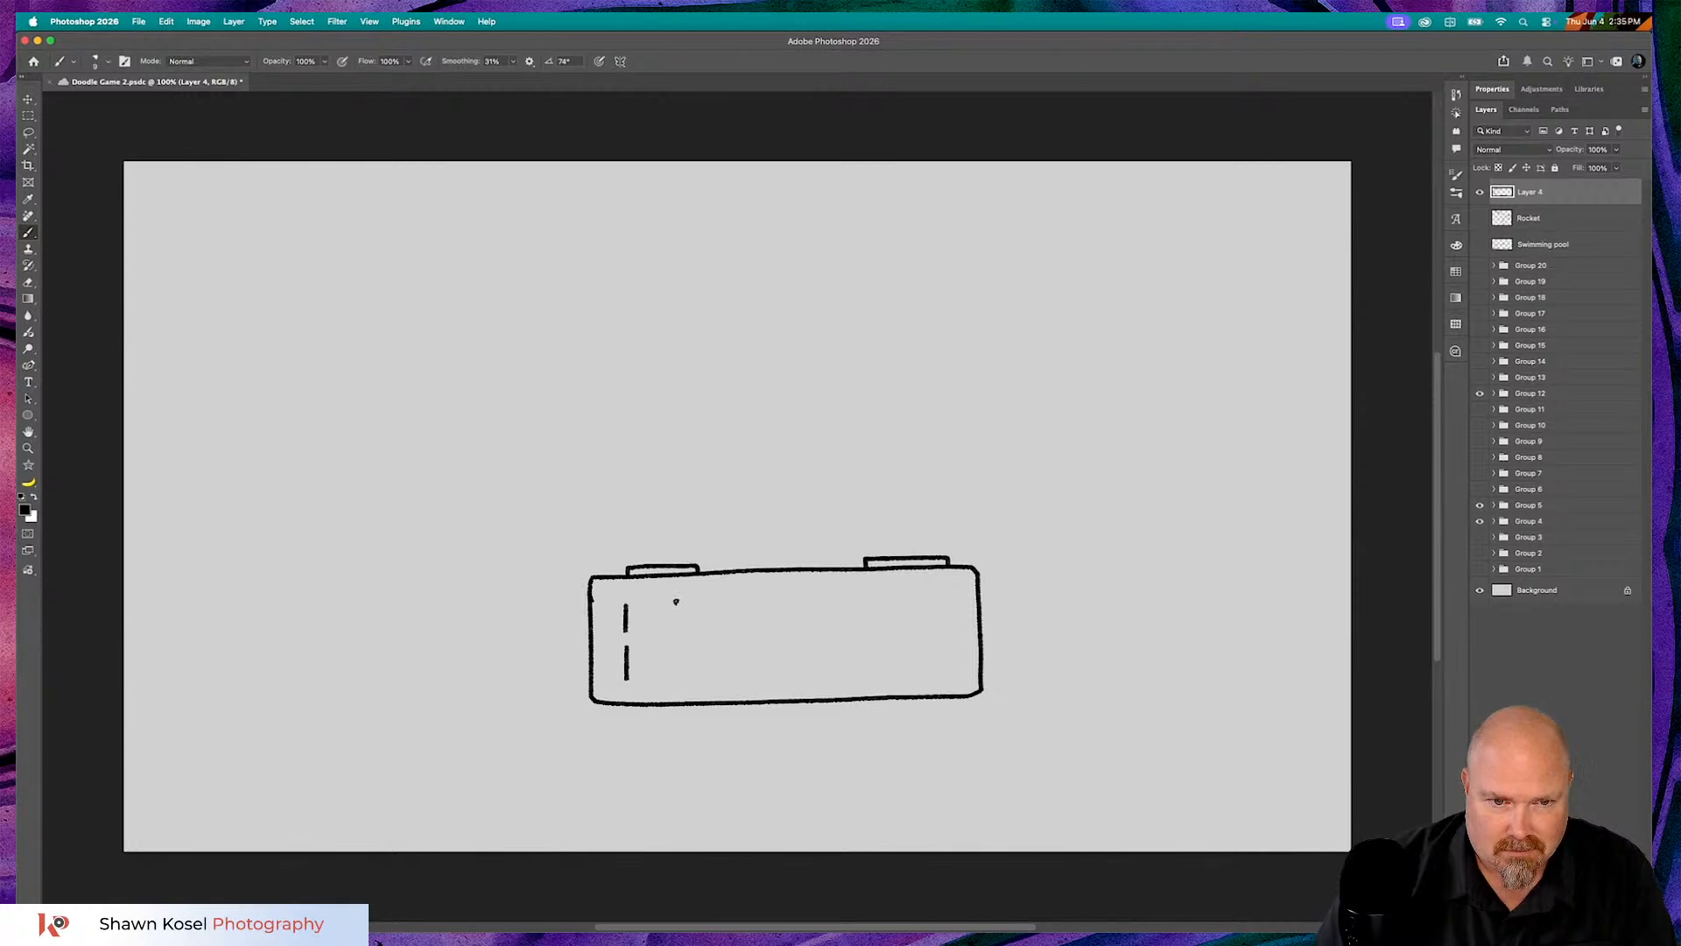
pyautogui.moveTo(656, 606)
pyautogui.mouseDown()
pyautogui.moveTo(690, 605)
pyautogui.moveTo(688, 640)
pyautogui.mouseUp()
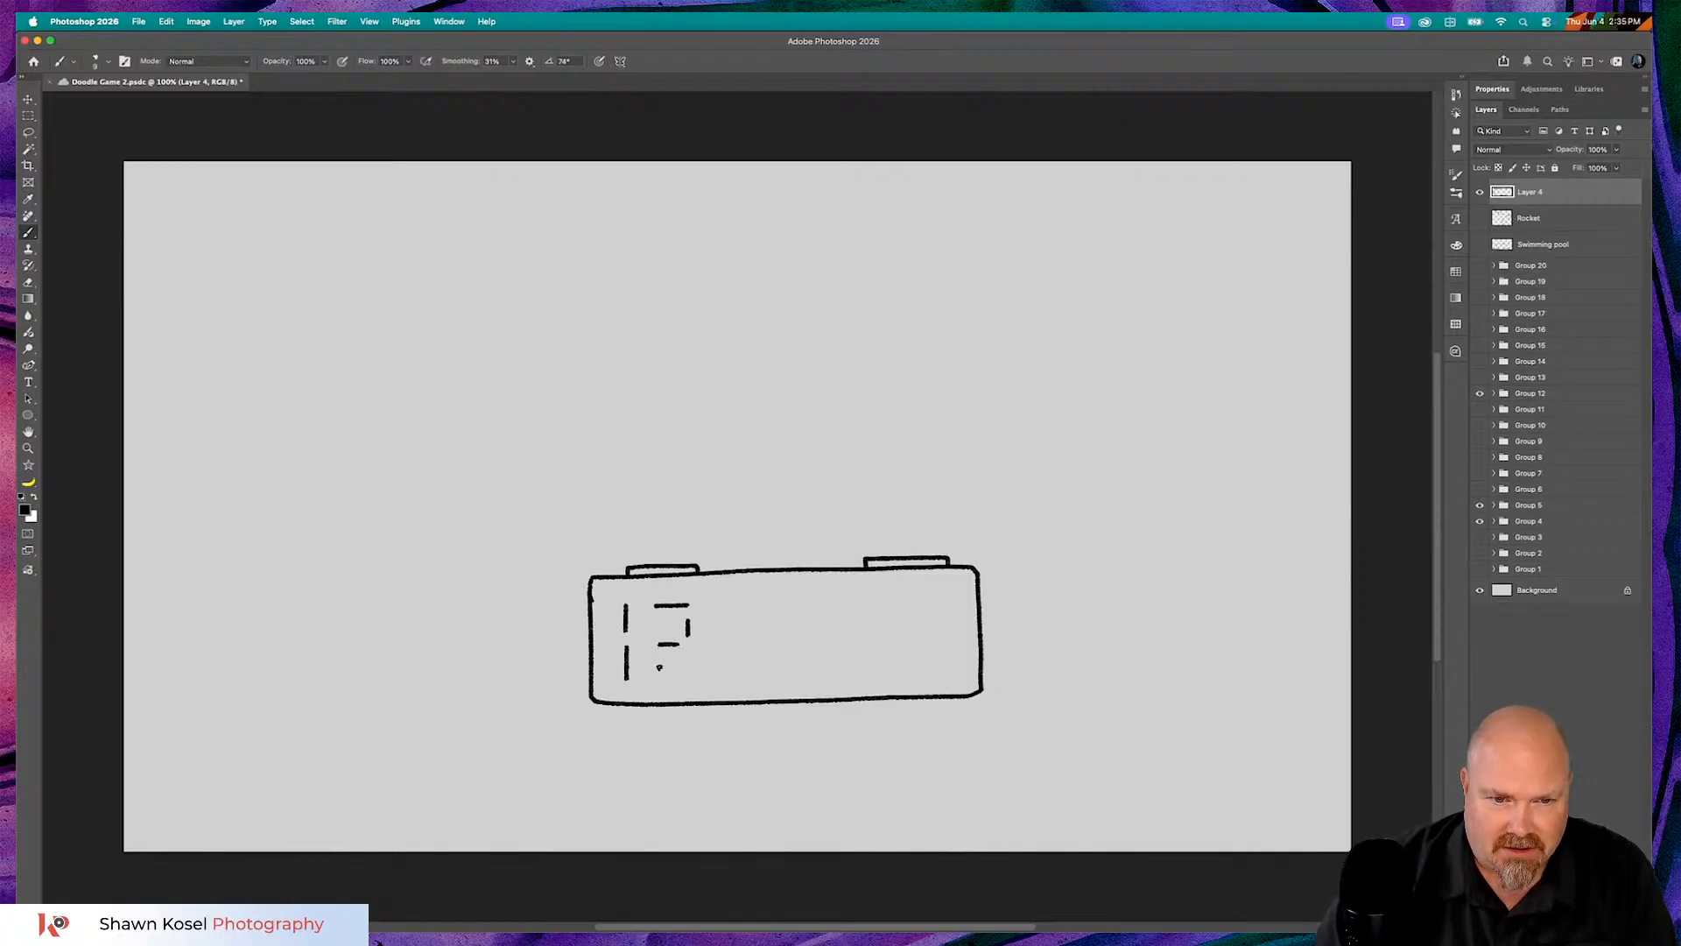
pyautogui.moveTo(659, 657)
pyautogui.mouseDown()
pyautogui.moveTo(659, 675)
pyautogui.moveTo(698, 677)
pyautogui.mouseUp()
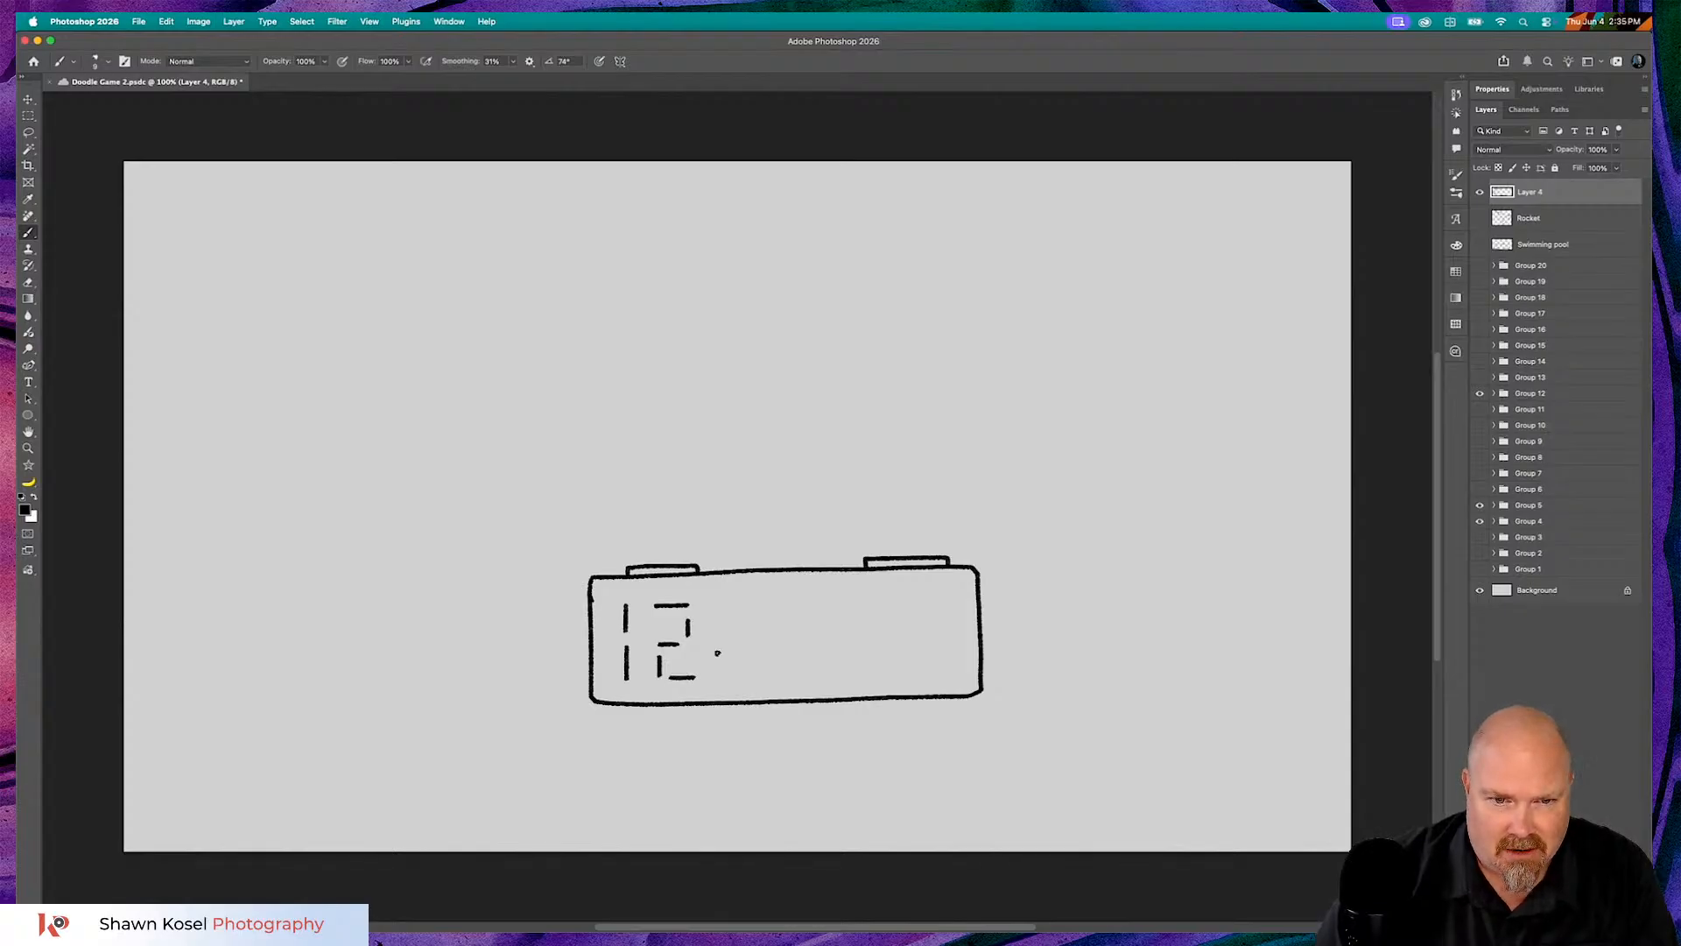
pyautogui.moveTo(729, 611); pyautogui.dragTo(732, 671)
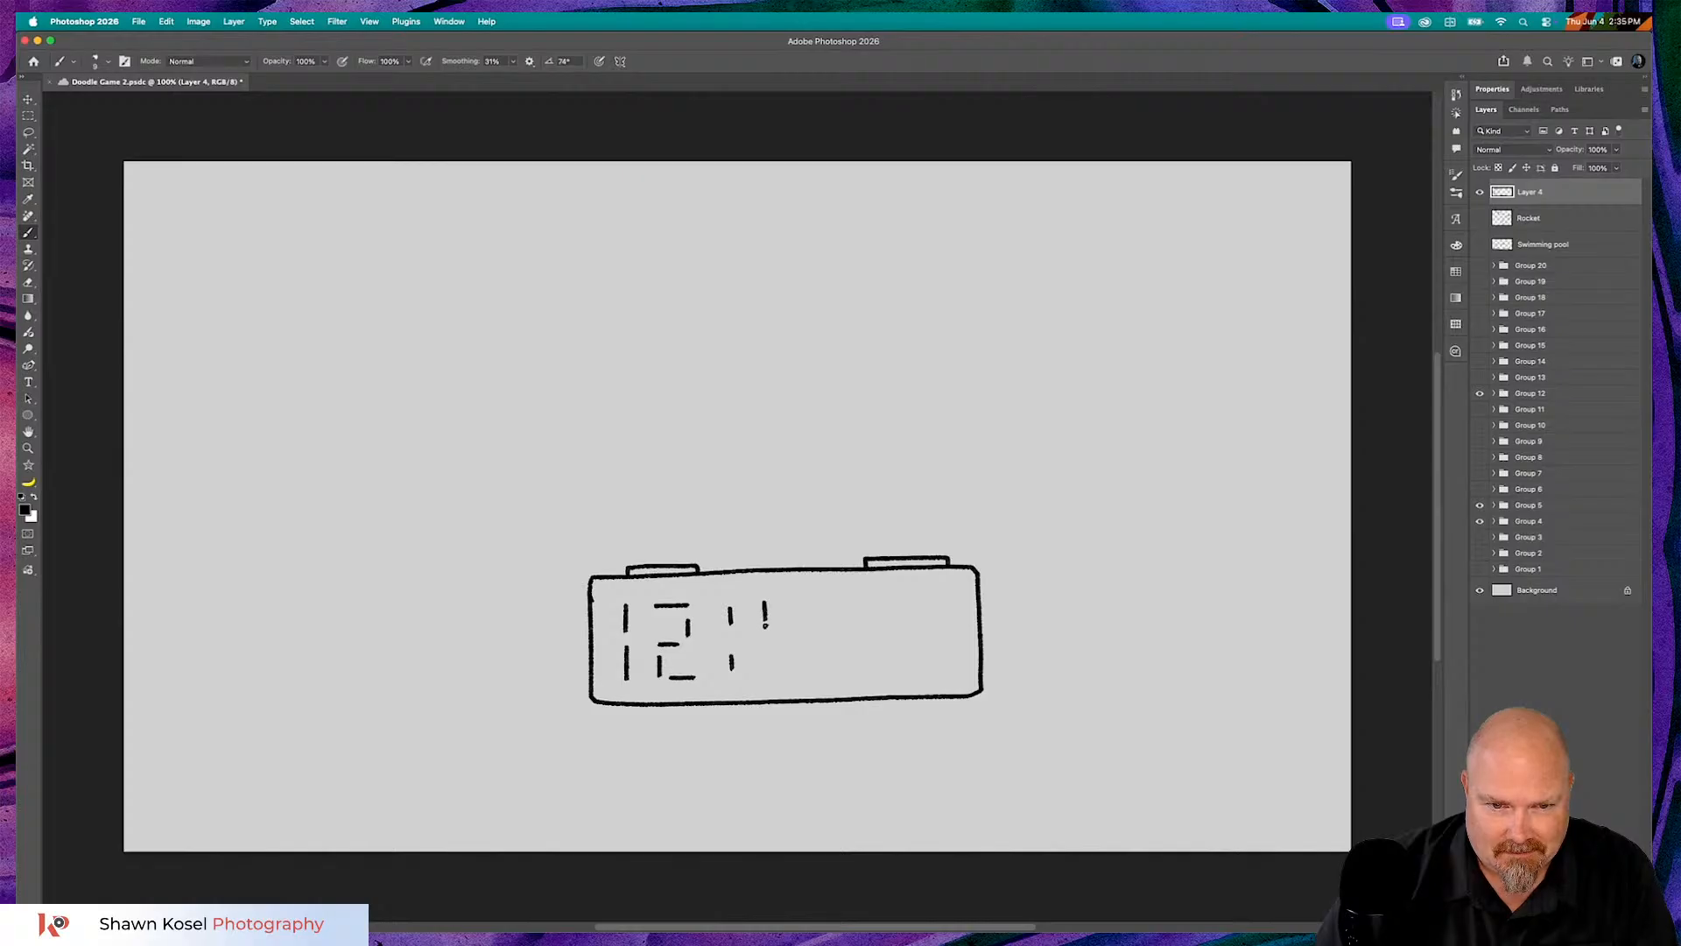
pyautogui.moveTo(767, 646)
pyautogui.mouseDown()
pyautogui.moveTo(765, 676)
pyautogui.moveTo(803, 670)
pyautogui.moveTo(794, 631)
pyautogui.mouseUp()
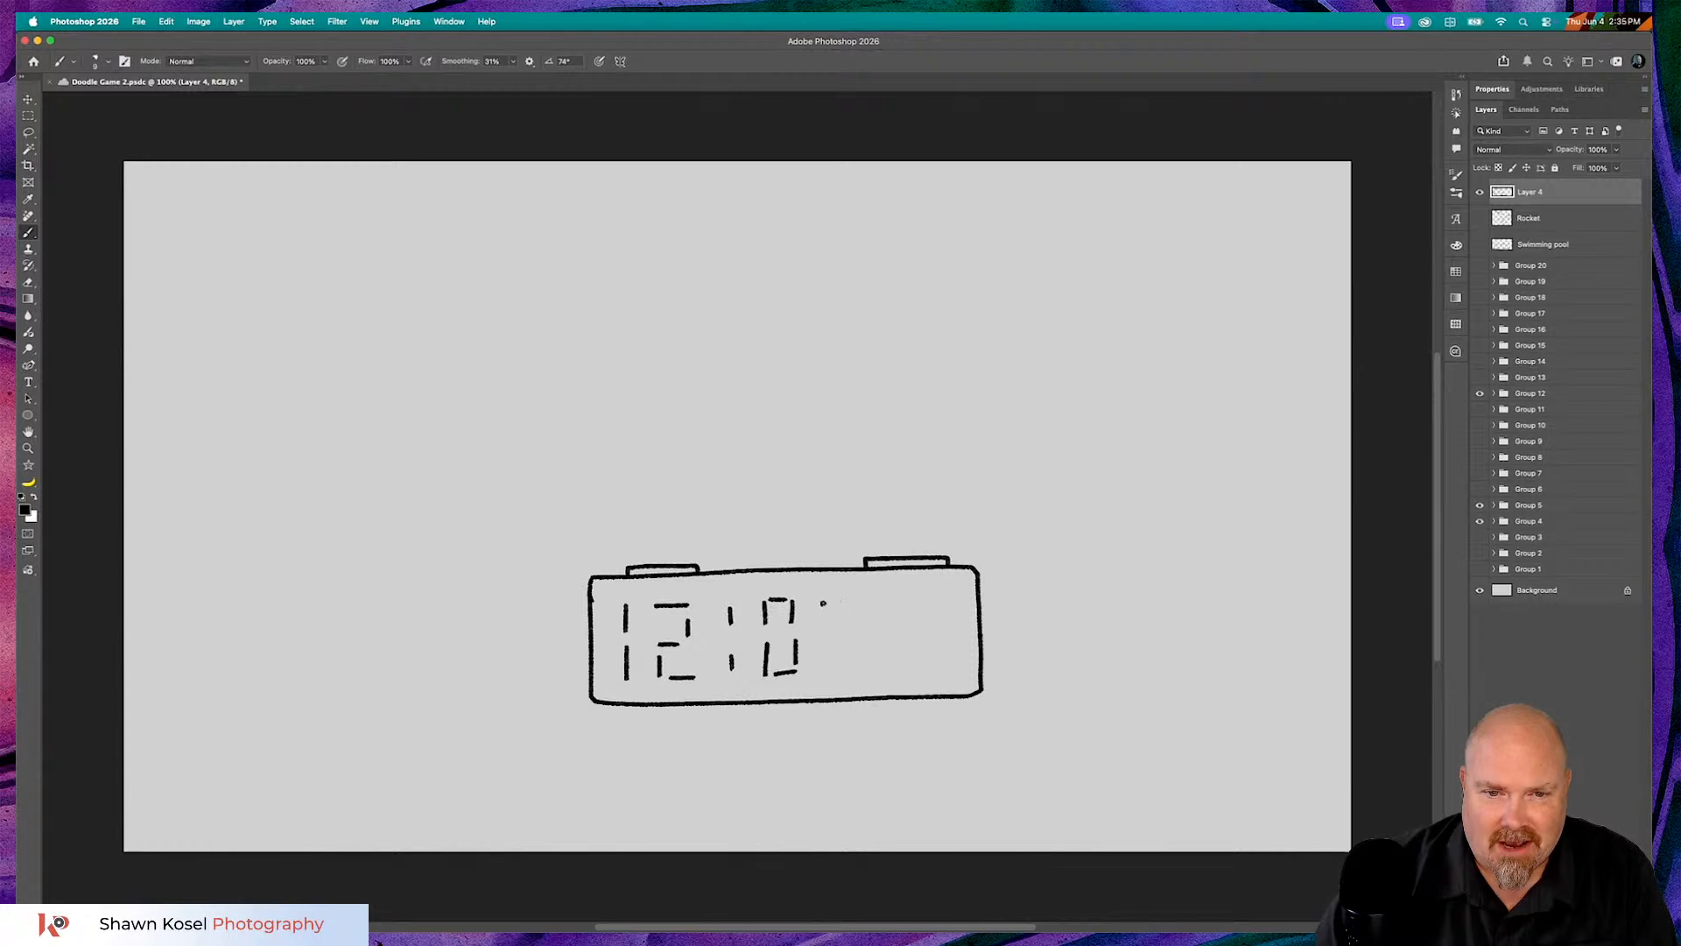
pyautogui.moveTo(817, 602); pyautogui.dragTo(820, 630)
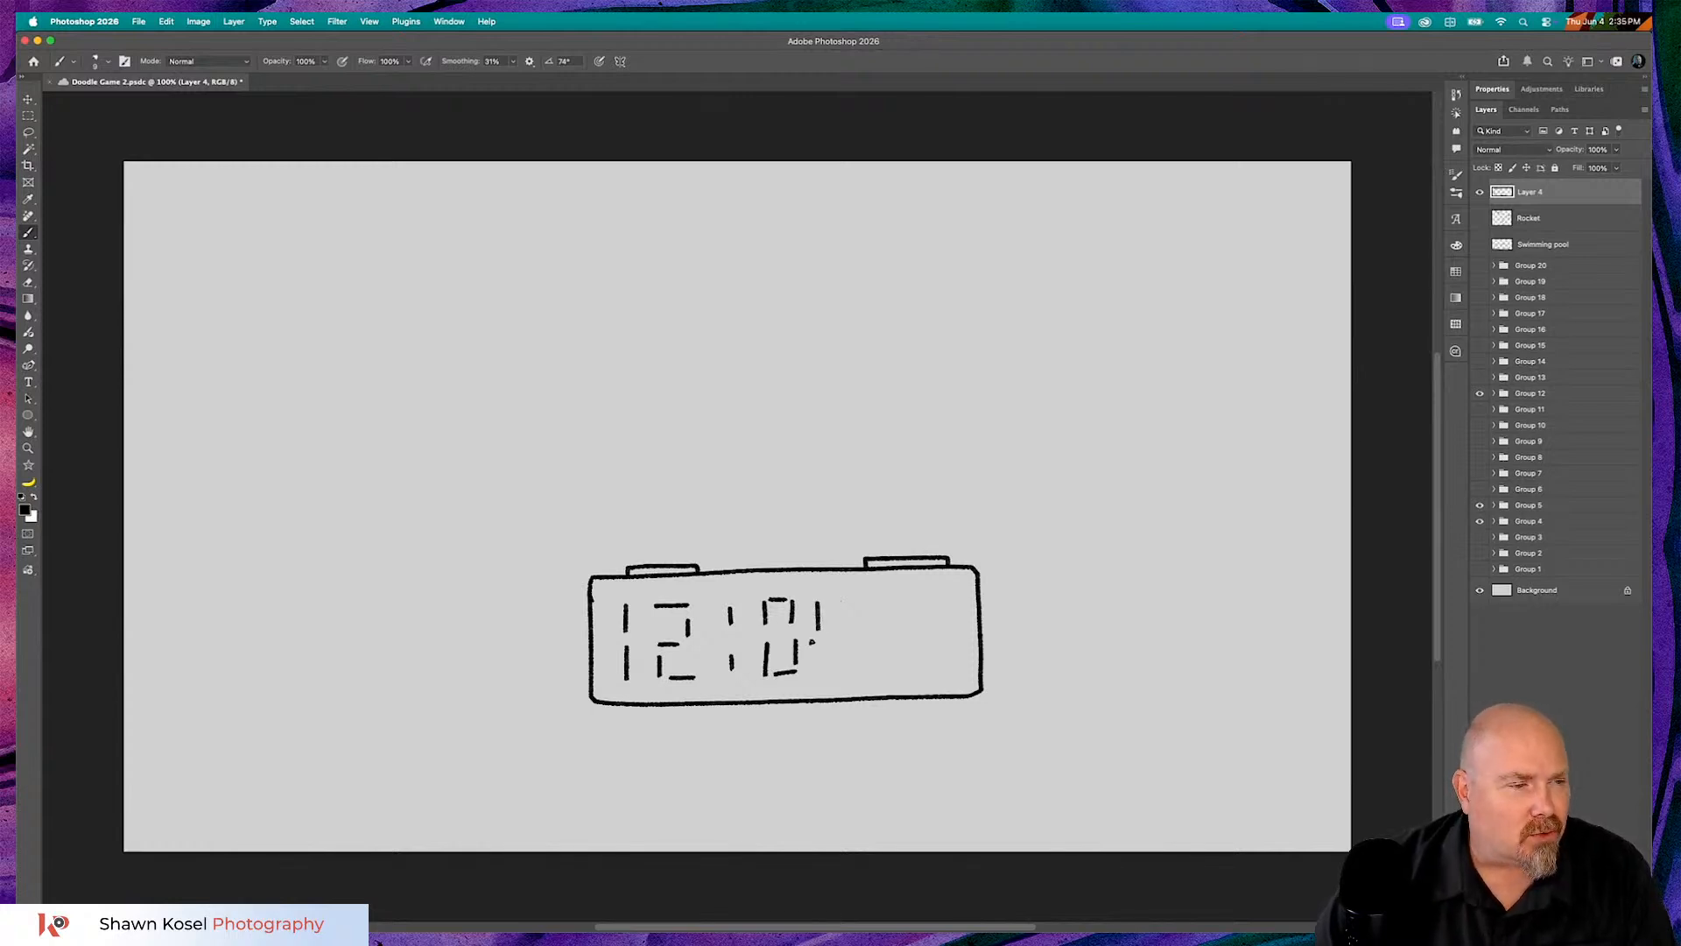
pyautogui.moveTo(819, 645)
pyautogui.mouseDown()
pyautogui.moveTo(819, 676)
pyautogui.moveTo(848, 672)
pyautogui.moveTo(847, 645)
pyautogui.mouseUp()
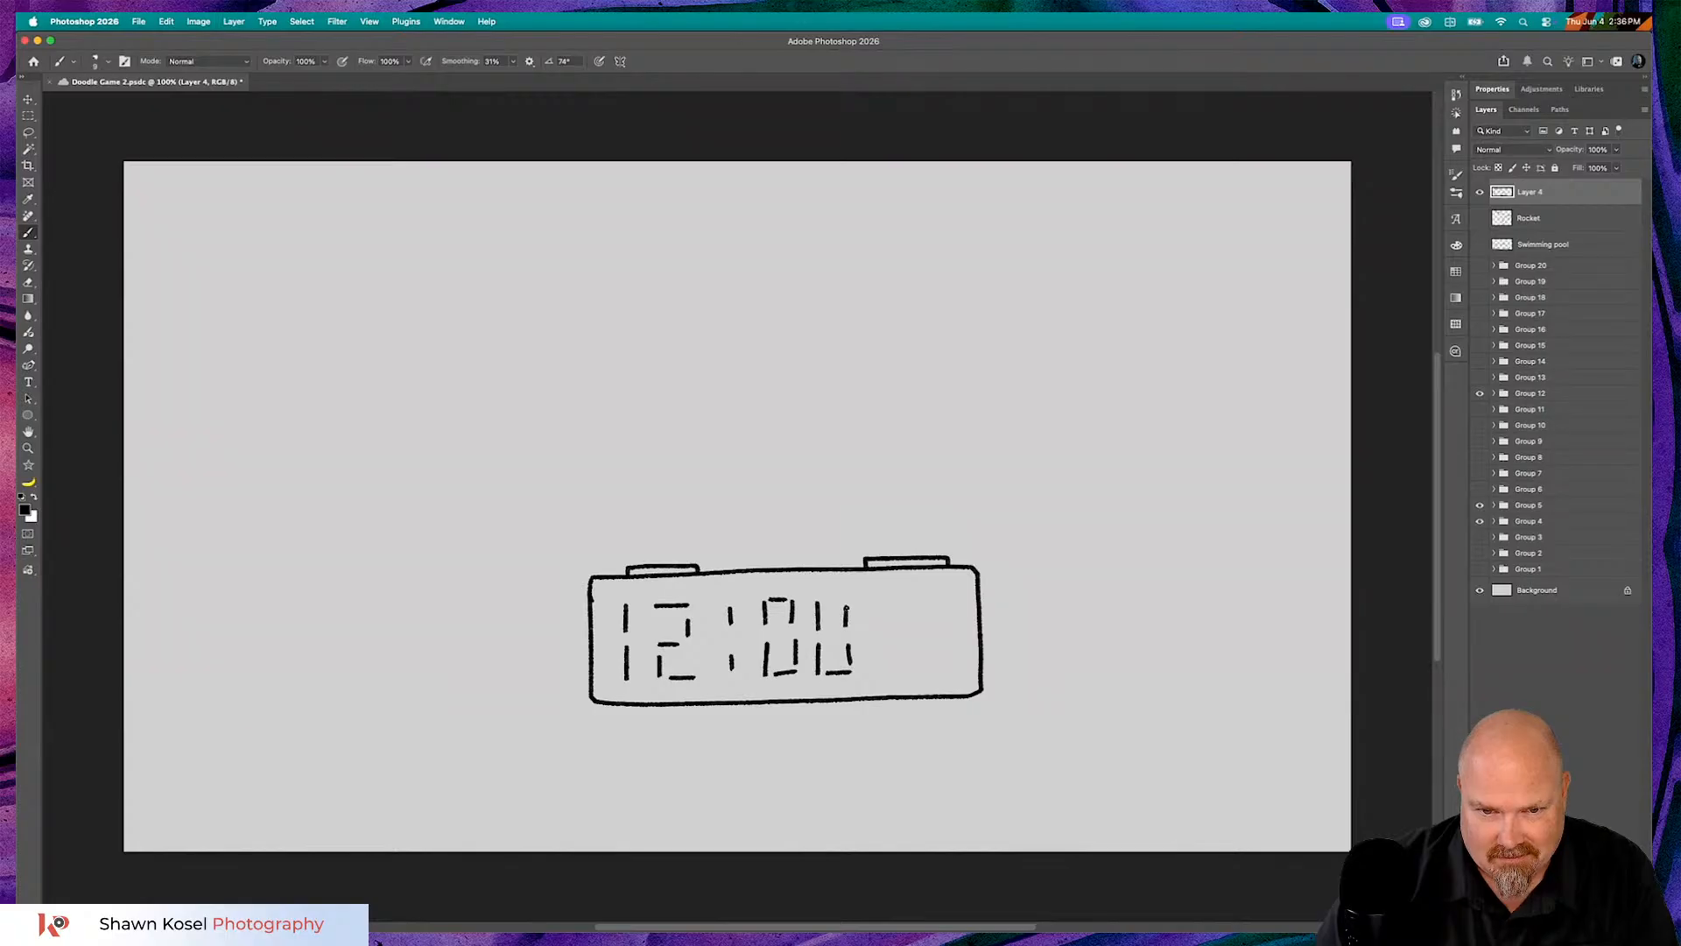
pyautogui.moveTo(826, 602); pyautogui.dragTo(839, 601)
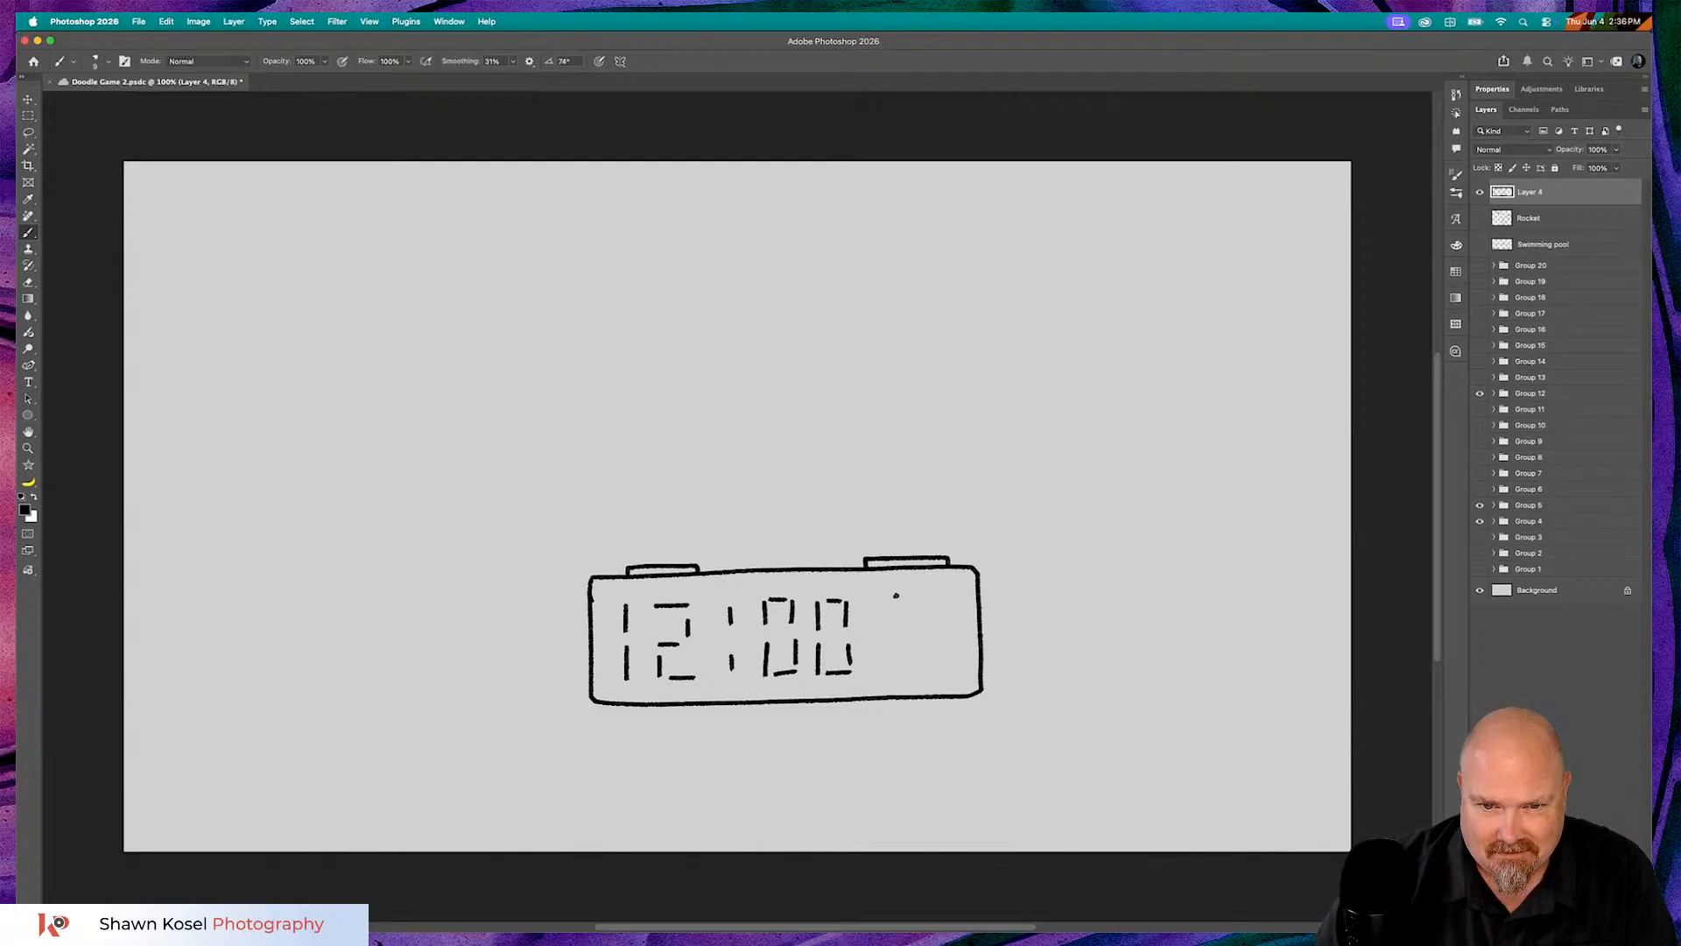
pyautogui.moveTo(895, 596)
pyautogui.mouseDown()
pyautogui.moveTo(897, 622)
pyautogui.moveTo(946, 618)
pyautogui.moveTo(949, 595)
pyautogui.moveTo(897, 590)
pyautogui.moveTo(904, 670)
pyautogui.moveTo(944, 666)
pyautogui.moveTo(951, 632)
pyautogui.moveTo(897, 640)
pyautogui.mouseUp()
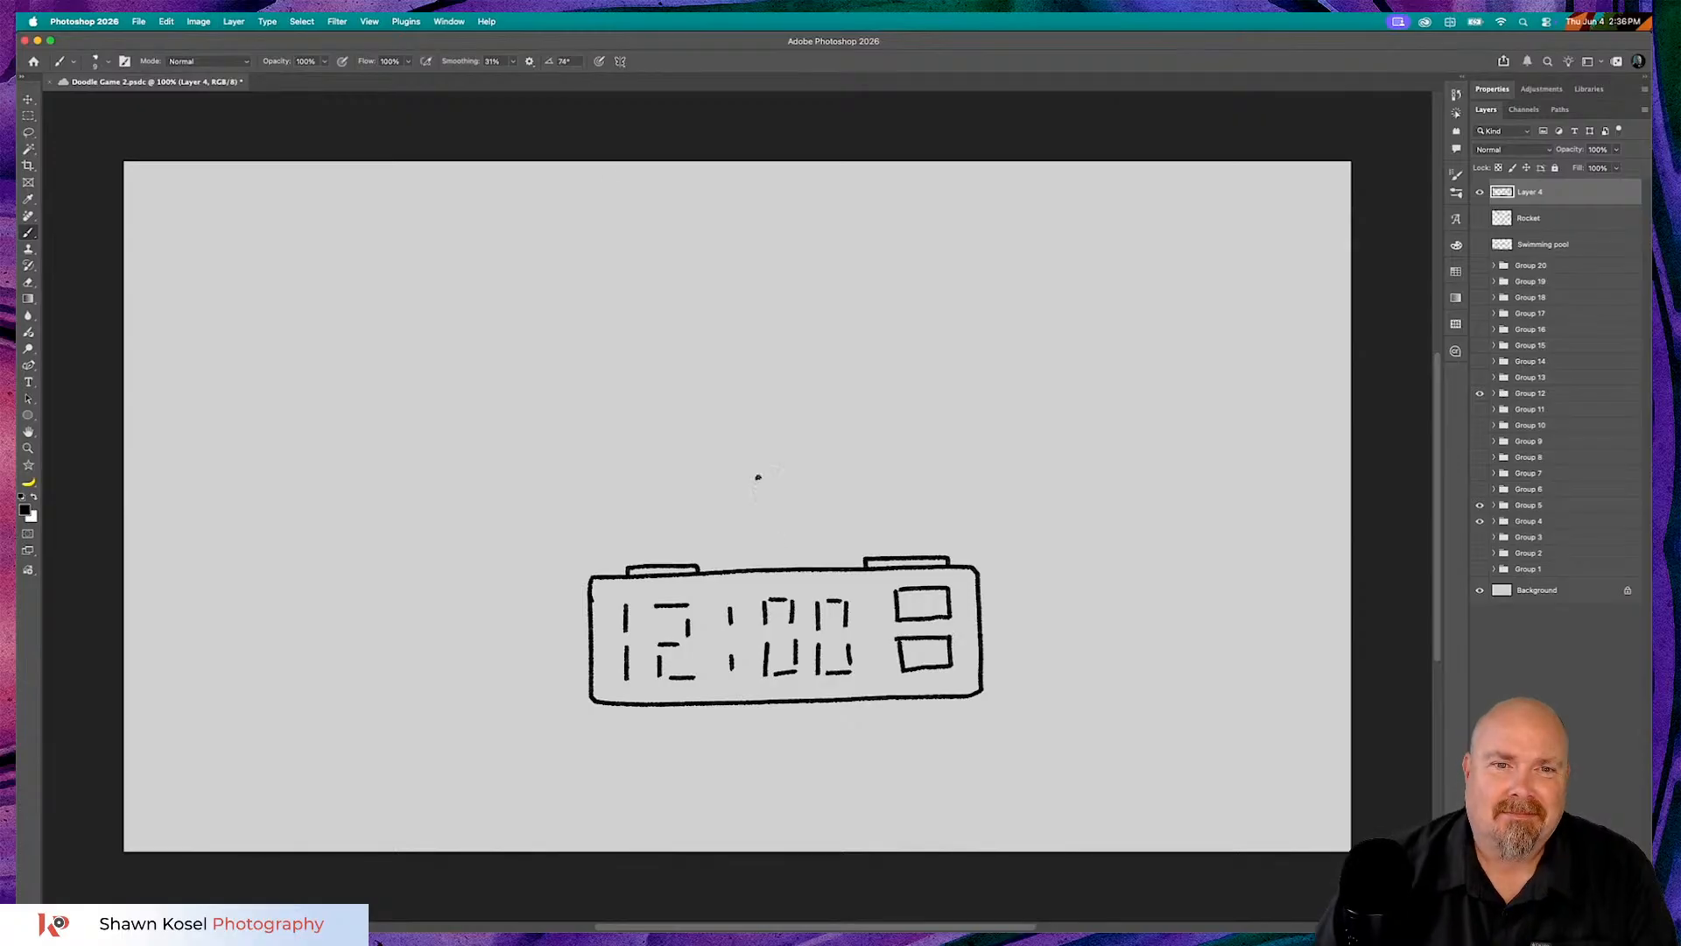
# - Paint a round full moon with four small craters in the canvas's upper area, above the clock
pyautogui.moveTo(584, 198)
pyautogui.mouseDown()
pyautogui.moveTo(533, 234)
pyautogui.moveTo(526, 294)
pyautogui.moveTo(543, 313)
pyautogui.moveTo(625, 324)
pyautogui.moveTo(662, 302)
pyautogui.moveTo(662, 260)
pyautogui.moveTo(602, 196)
pyautogui.moveTo(570, 198)
pyautogui.moveTo(549, 226)
pyautogui.moveTo(629, 242)
pyautogui.moveTo(625, 221)
pyautogui.mouseUp()
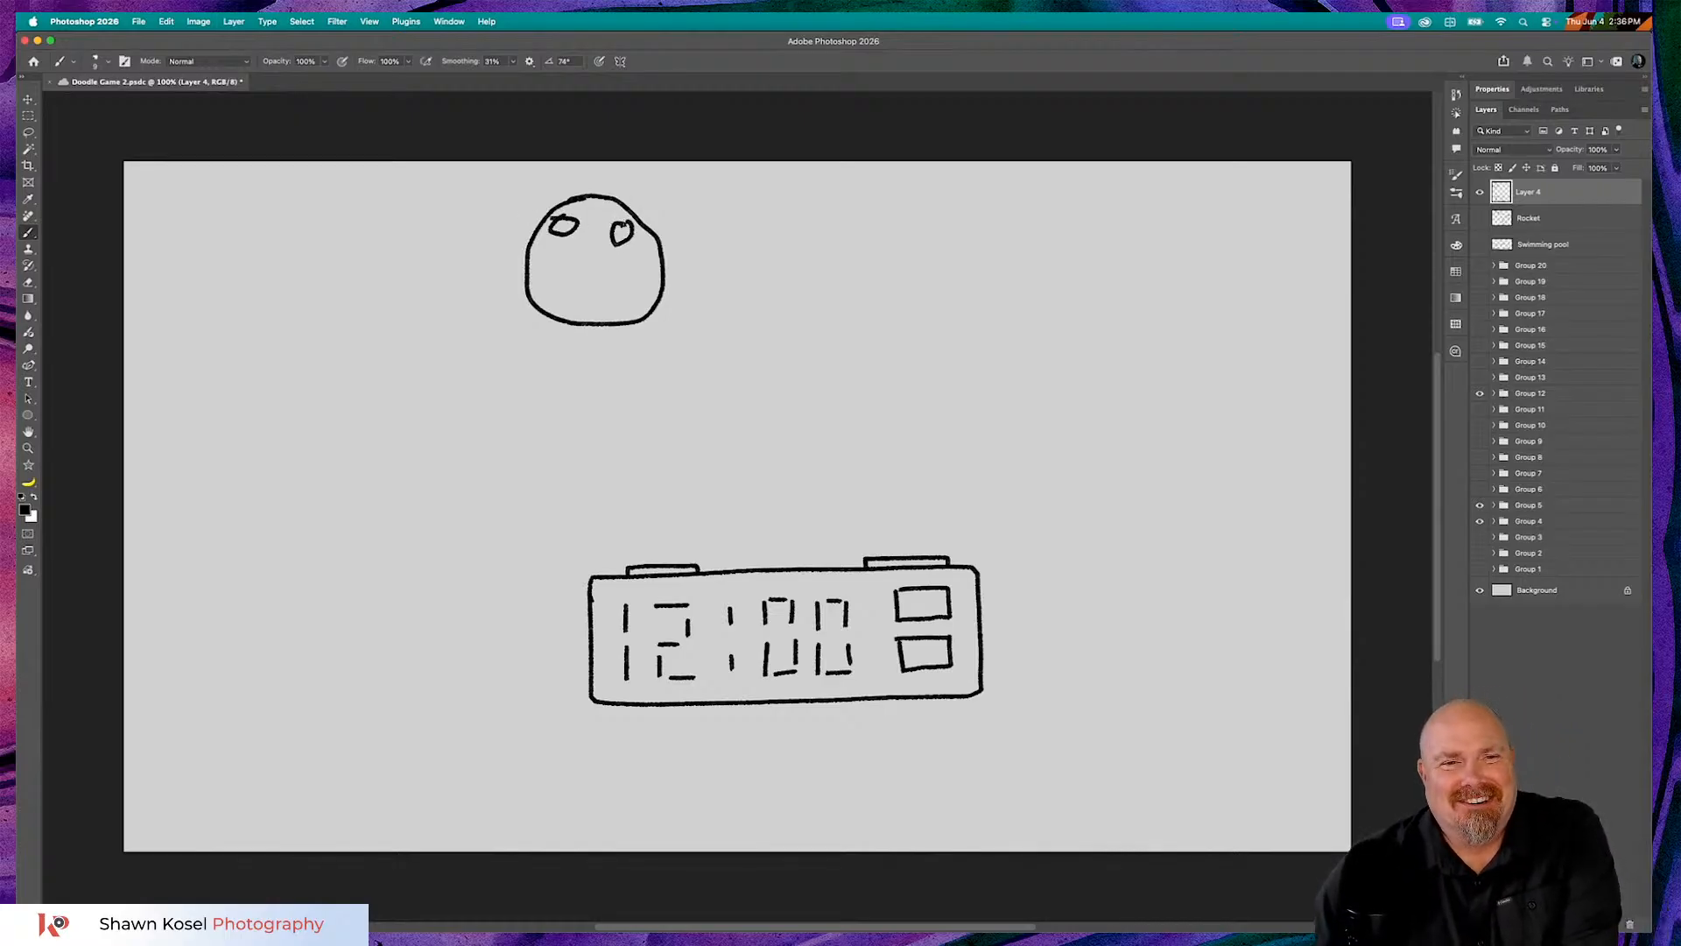
pyautogui.moveTo(612, 290)
pyautogui.mouseDown()
pyautogui.moveTo(610, 305)
pyautogui.moveTo(632, 292)
pyautogui.moveTo(561, 275)
pyautogui.moveTo(576, 271)
pyautogui.mouseUp()
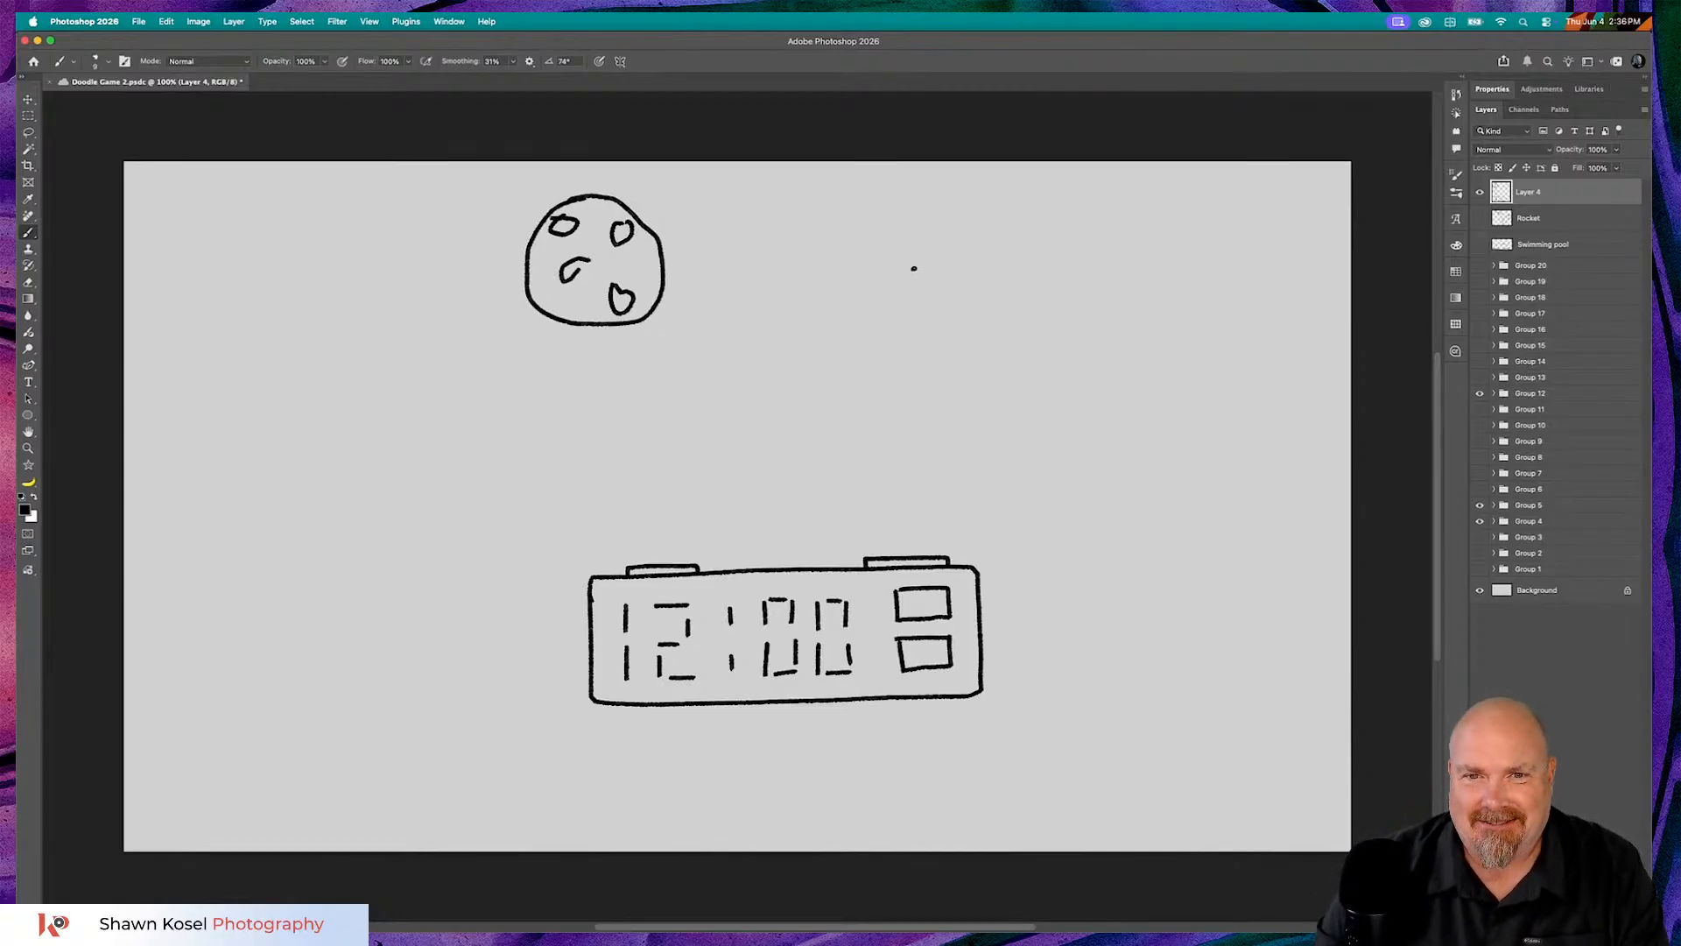
# - Write the guesser's name by hand to the right of the moon and rename the drawing's layer as midnight
pyautogui.moveTo(892, 265)
pyautogui.mouseDown()
pyautogui.moveTo(879, 304)
pyautogui.moveTo(941, 302)
pyautogui.moveTo(922, 261)
pyautogui.moveTo(976, 311)
pyautogui.moveTo(1024, 303)
pyautogui.moveTo(1046, 342)
pyautogui.mouseUp()
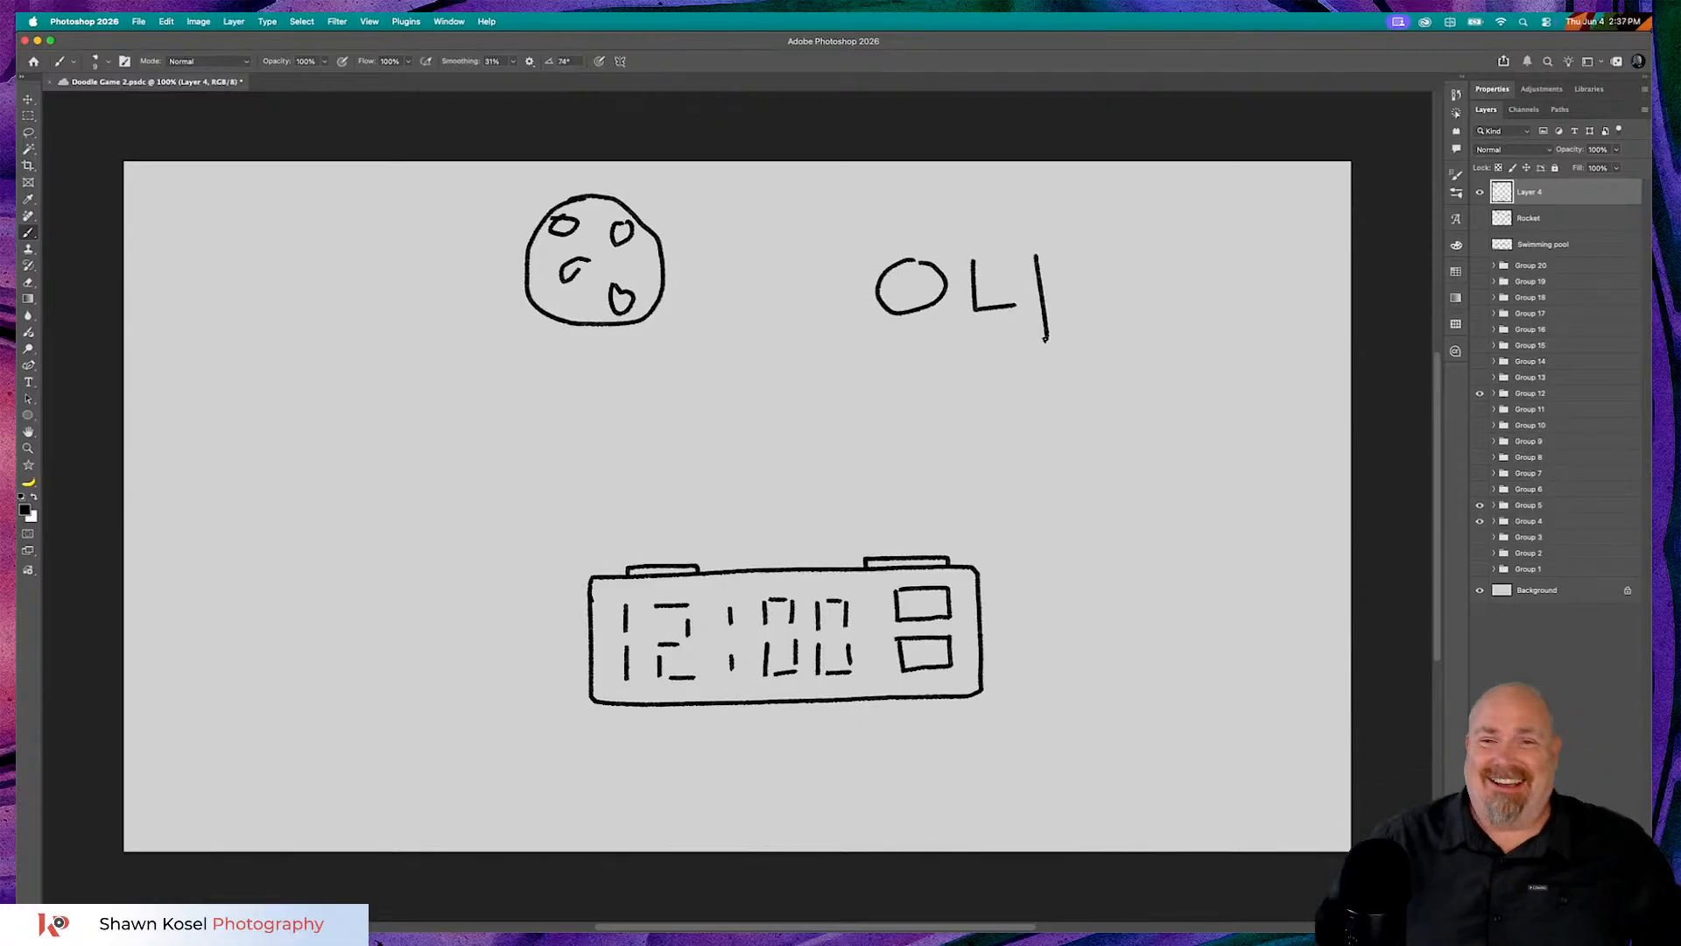
pyautogui.doubleClick(1529, 191)
pyautogui.write('midnight')
pyautogui.press('Return')
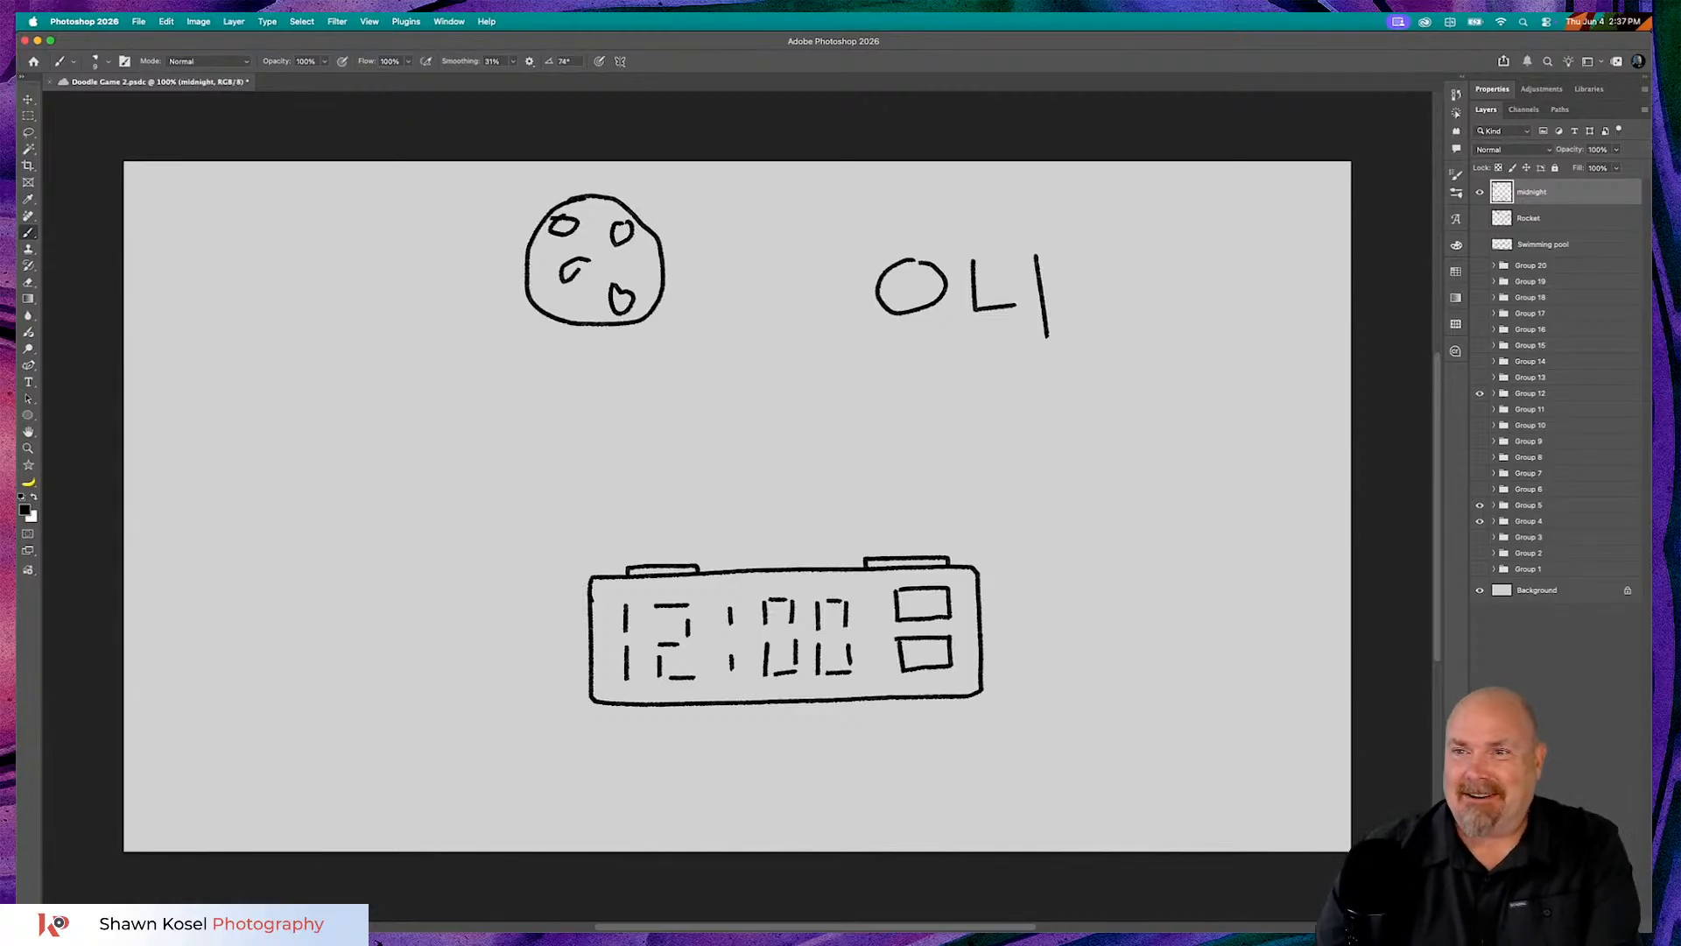
# - Hide the midnight layer with a blank layer added above it, and switch to the Pictionary word generator in Chrome
pyautogui.click(1479, 194)
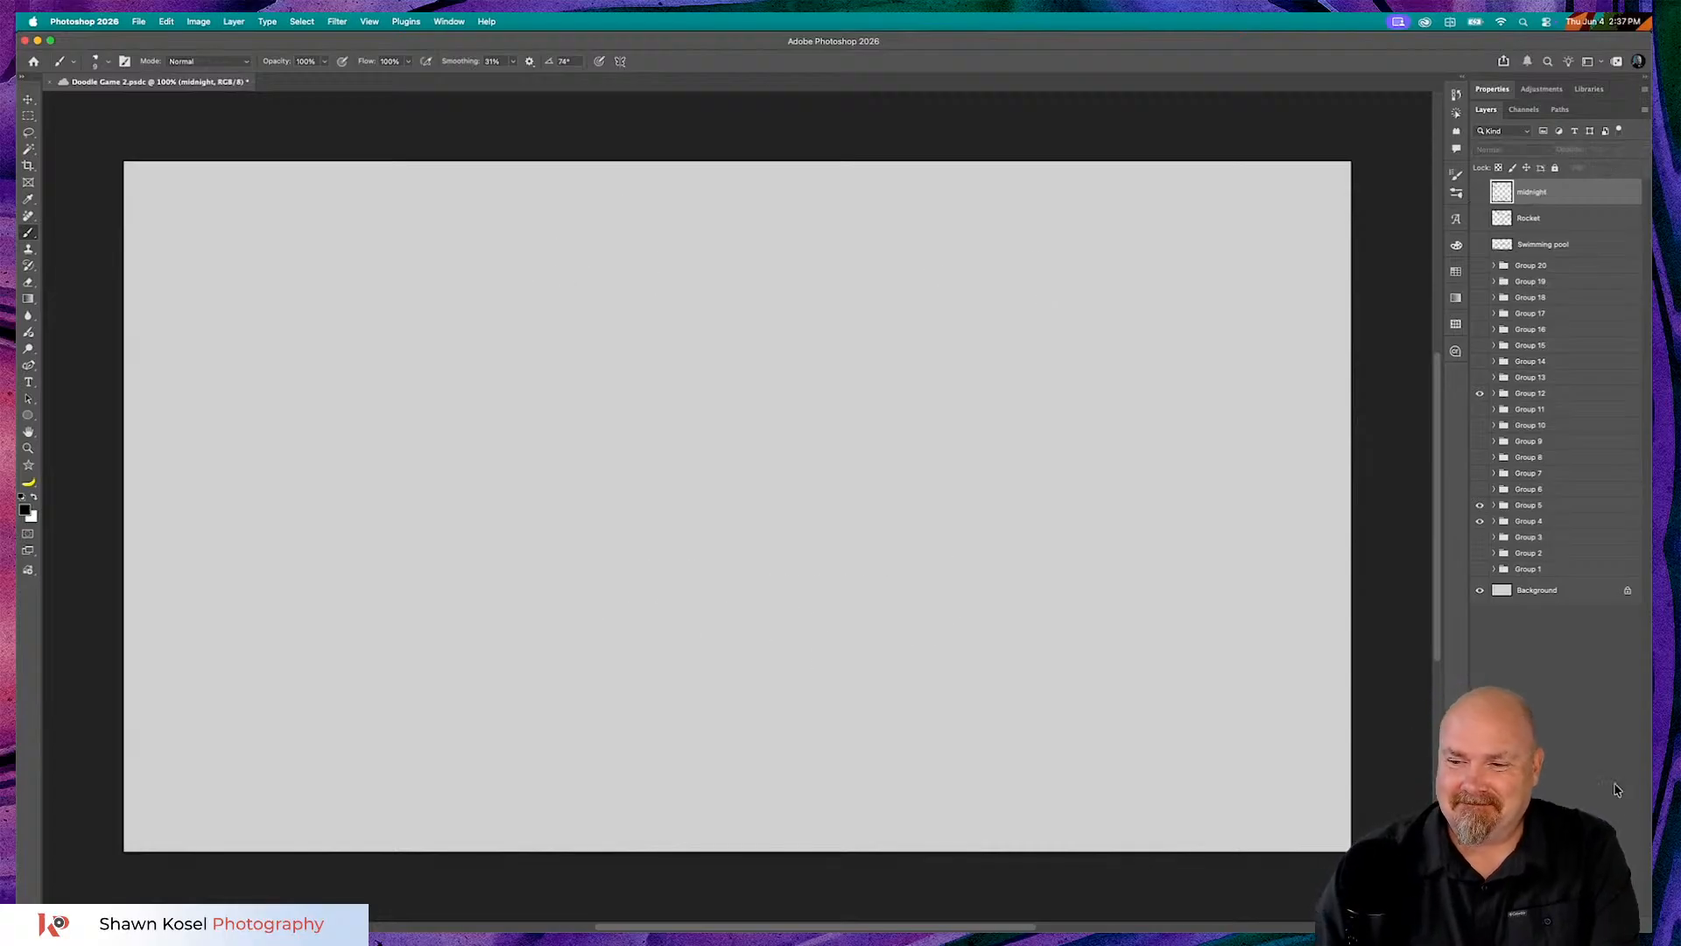
pyautogui.press('alt+shift+super+n')
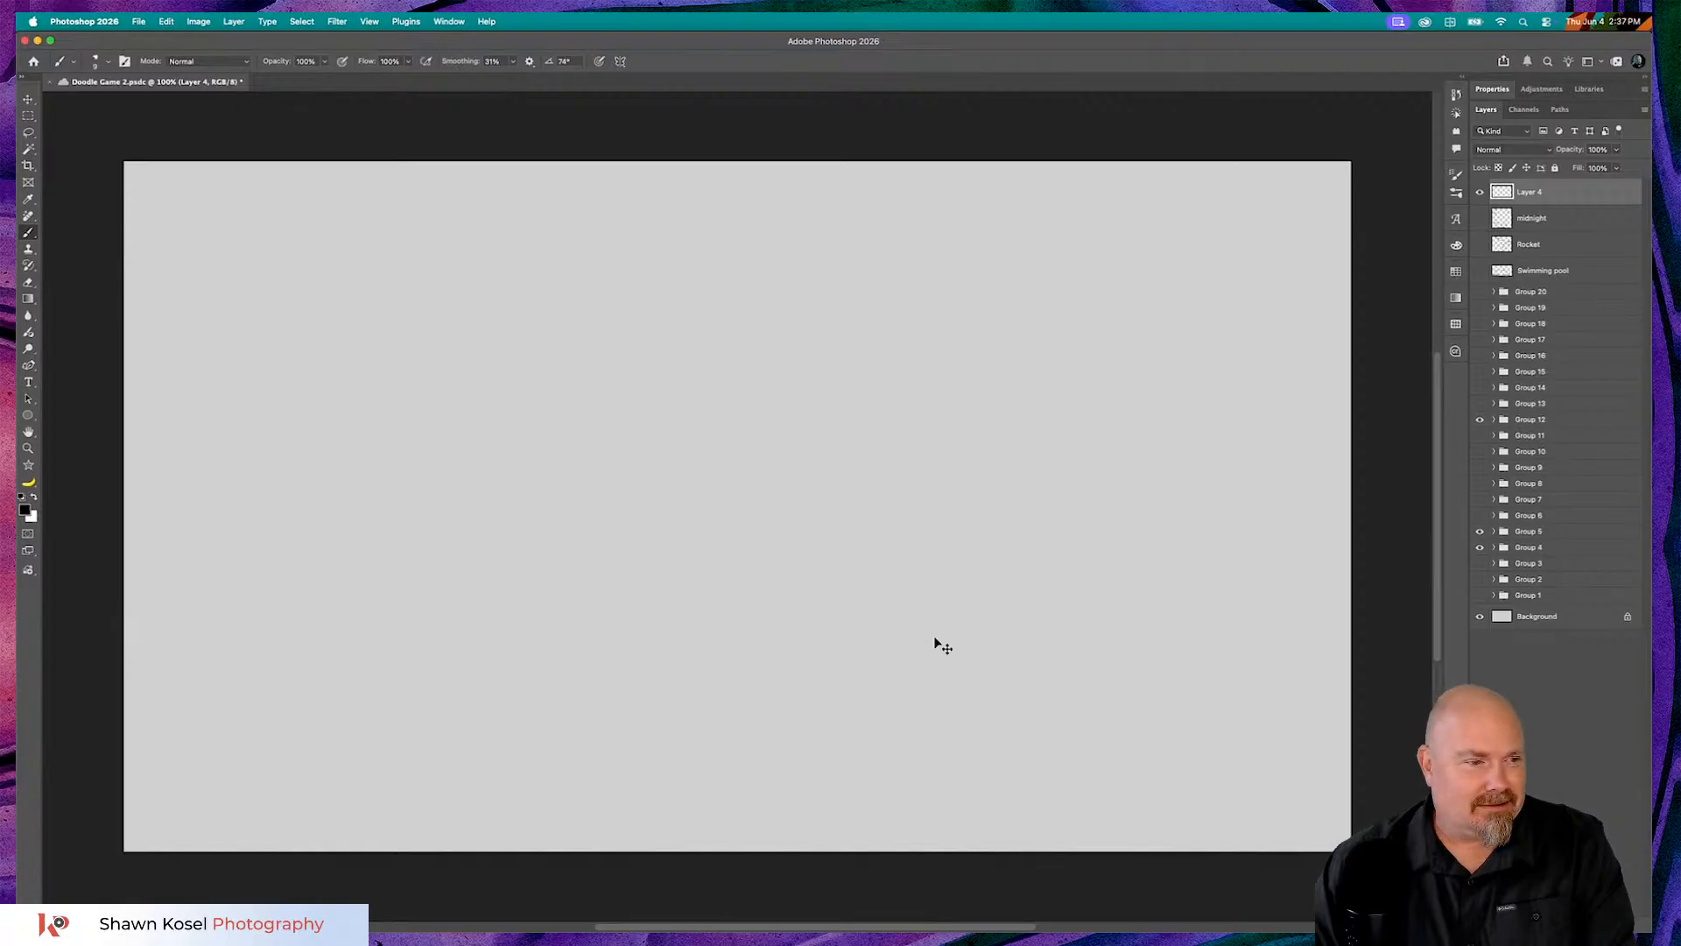
pyautogui.press('super+Tab')
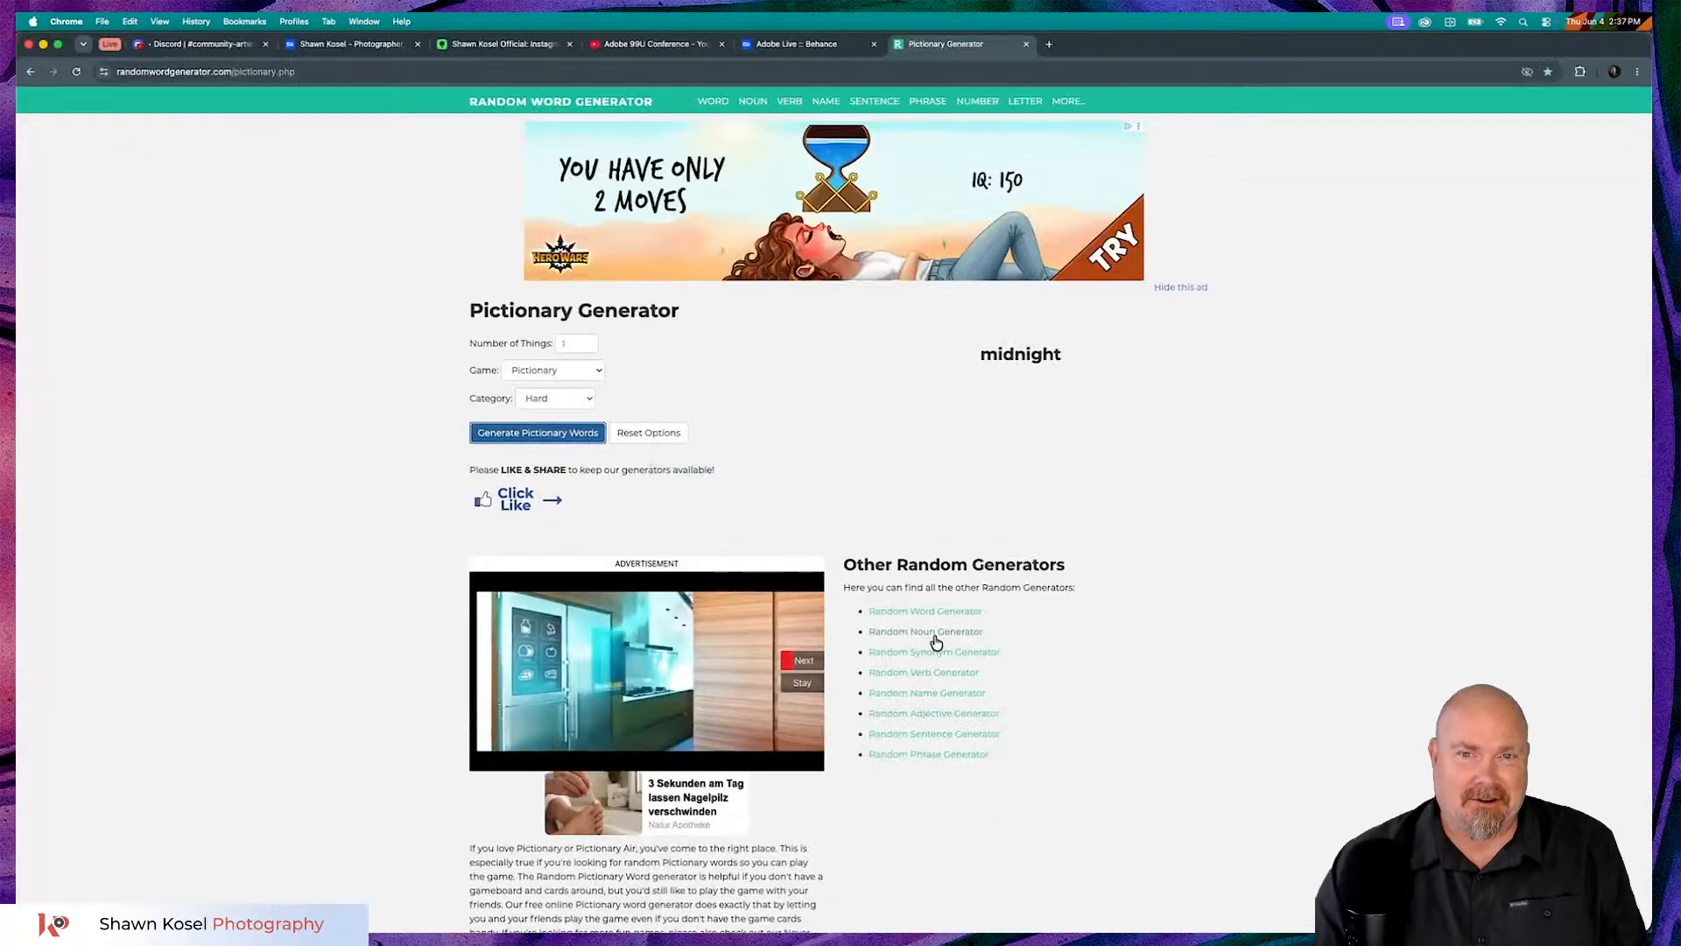
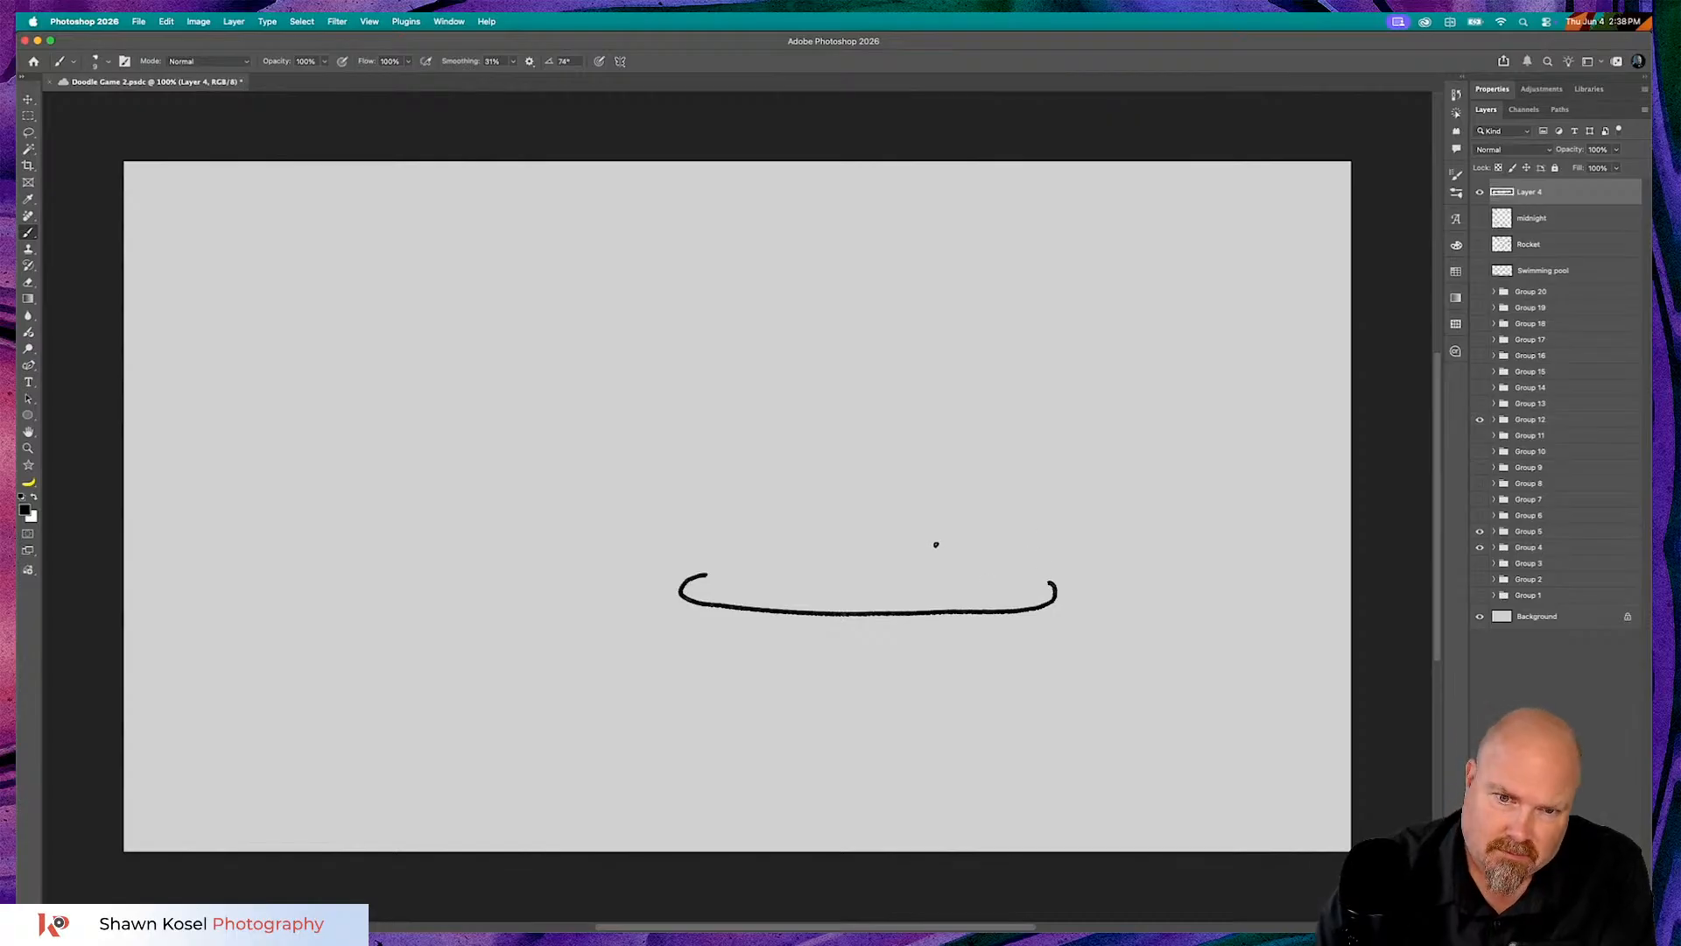
# - Paint a roast turkey with a drumstick on the platter line and close the platter's rim on both sides
pyautogui.moveTo(911, 532)
pyautogui.mouseDown()
pyautogui.moveTo(876, 581)
pyautogui.moveTo(907, 578)
pyautogui.moveTo(941, 514)
pyautogui.moveTo(909, 531)
pyautogui.moveTo(964, 479)
pyautogui.moveTo(976, 489)
pyautogui.moveTo(942, 517)
pyautogui.mouseUp()
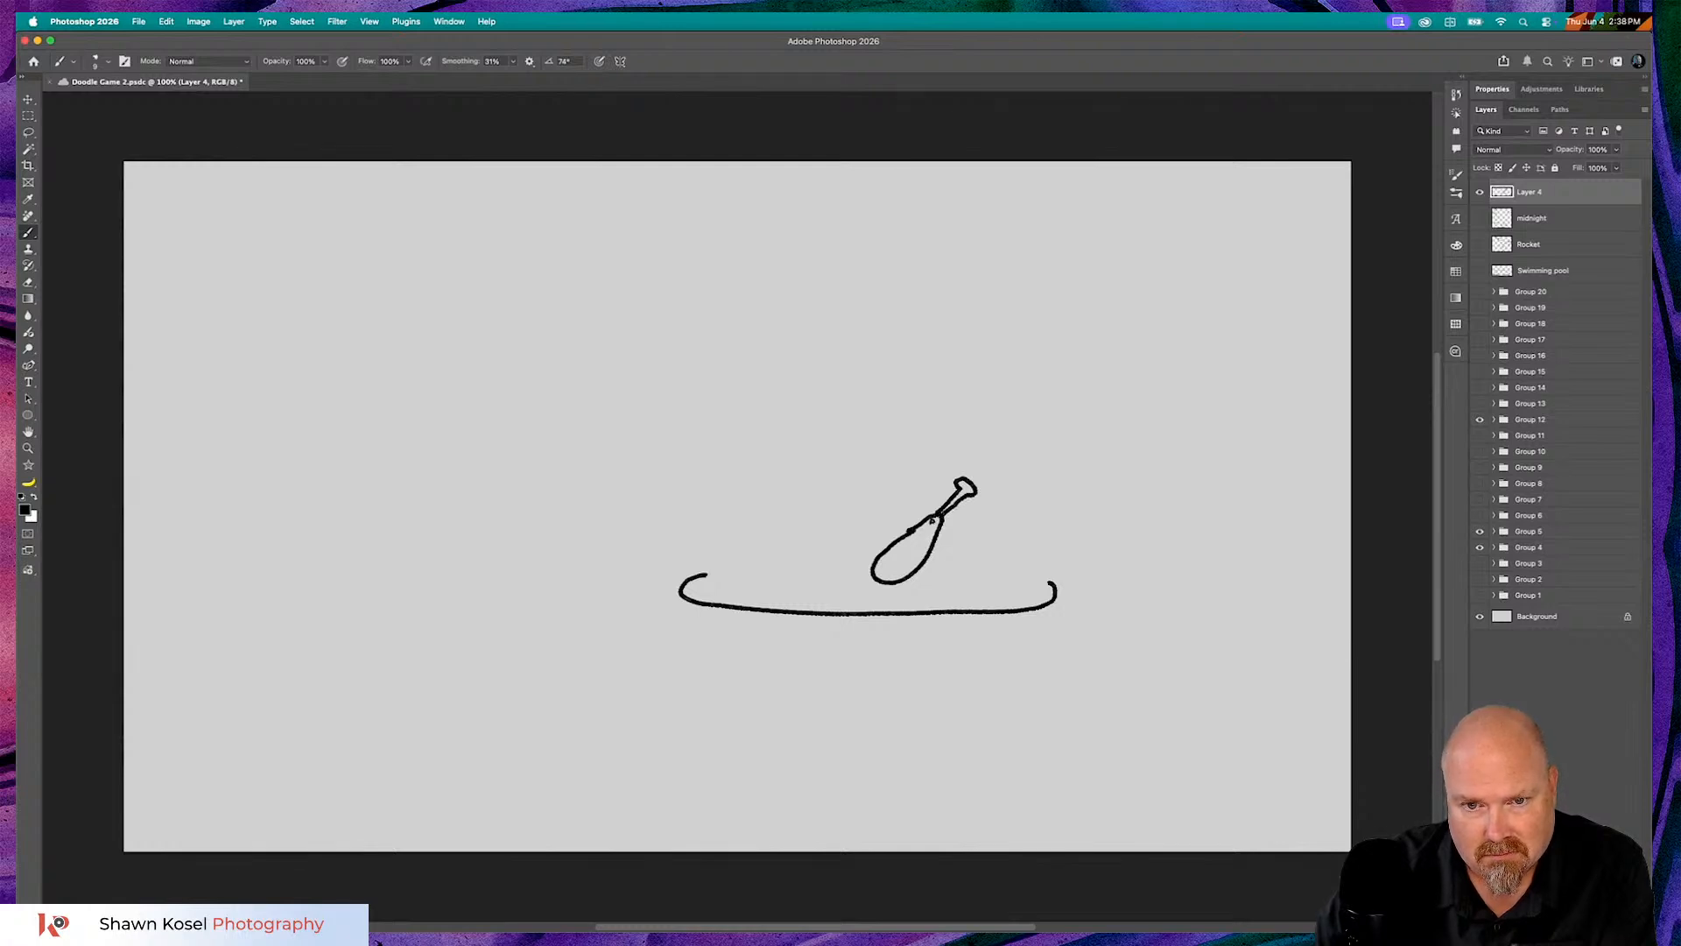
pyautogui.moveTo(928, 517)
pyautogui.mouseDown()
pyautogui.moveTo(868, 486)
pyautogui.moveTo(791, 496)
pyautogui.moveTo(752, 530)
pyautogui.moveTo(747, 589)
pyautogui.moveTo(972, 595)
pyautogui.moveTo(937, 523)
pyautogui.mouseUp()
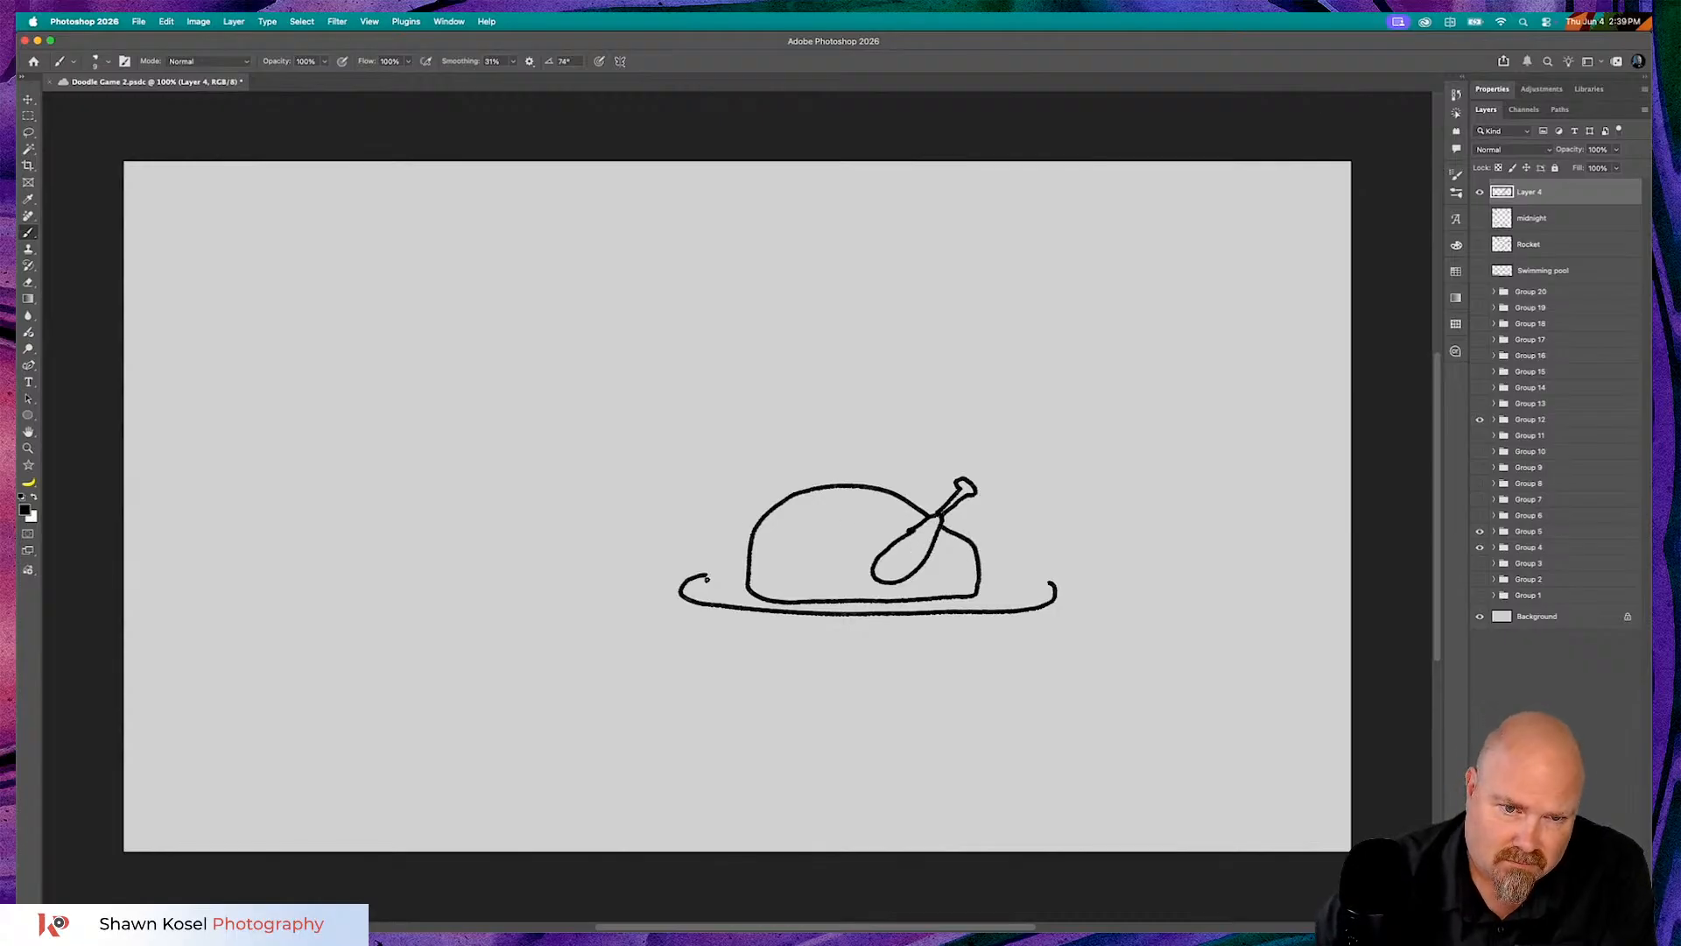
pyautogui.moveTo(705, 574); pyautogui.dragTo(735, 572)
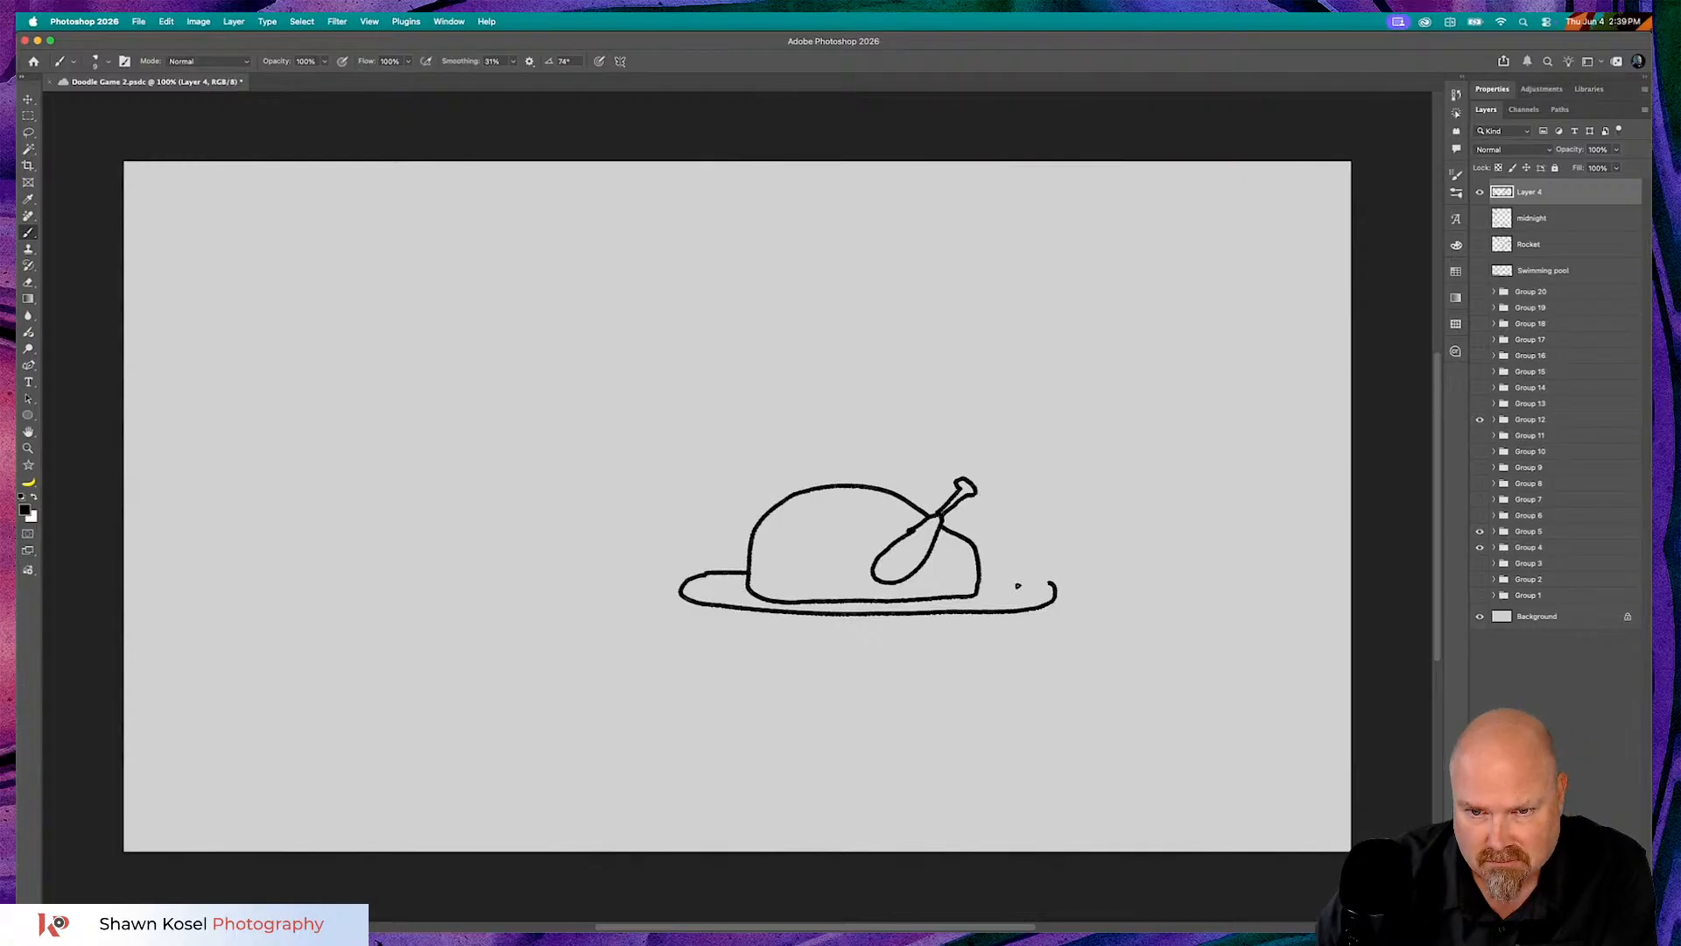
pyautogui.moveTo(1051, 584); pyautogui.dragTo(984, 573)
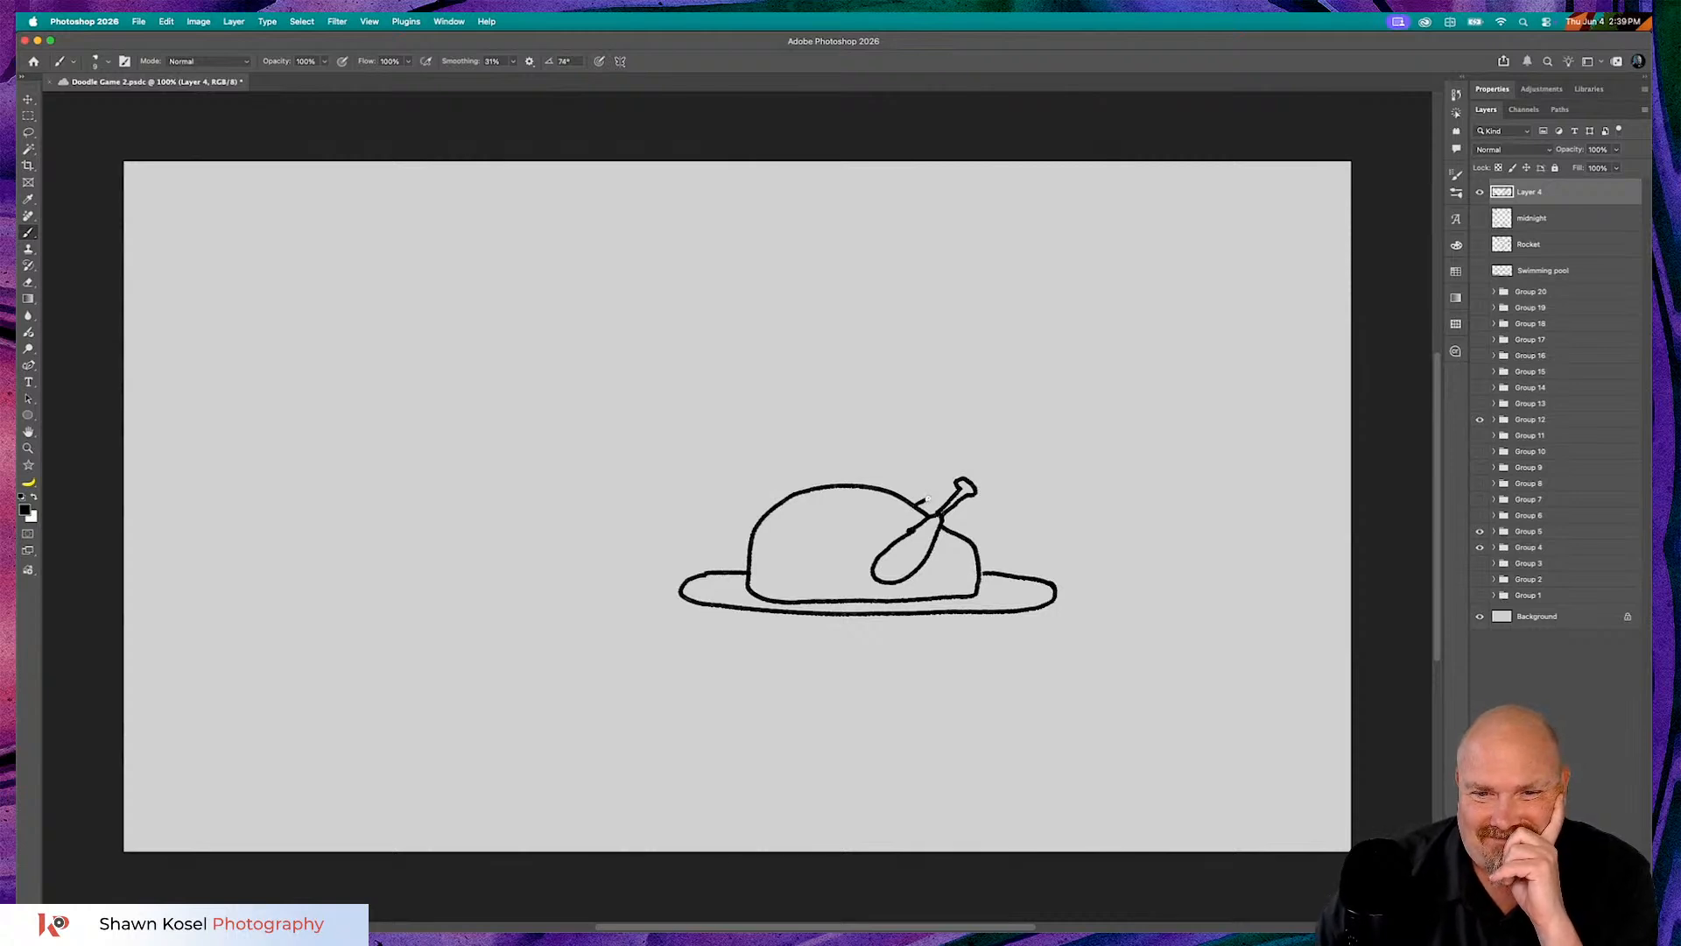
# - Paint a second leg bone and stuffing spilling from the turkey's right end, erasing the platter line inside the stuffing with Clear mode
pyautogui.moveTo(930, 515)
pyautogui.mouseDown()
pyautogui.moveTo(937, 464)
pyautogui.moveTo(953, 476)
pyautogui.mouseUp()
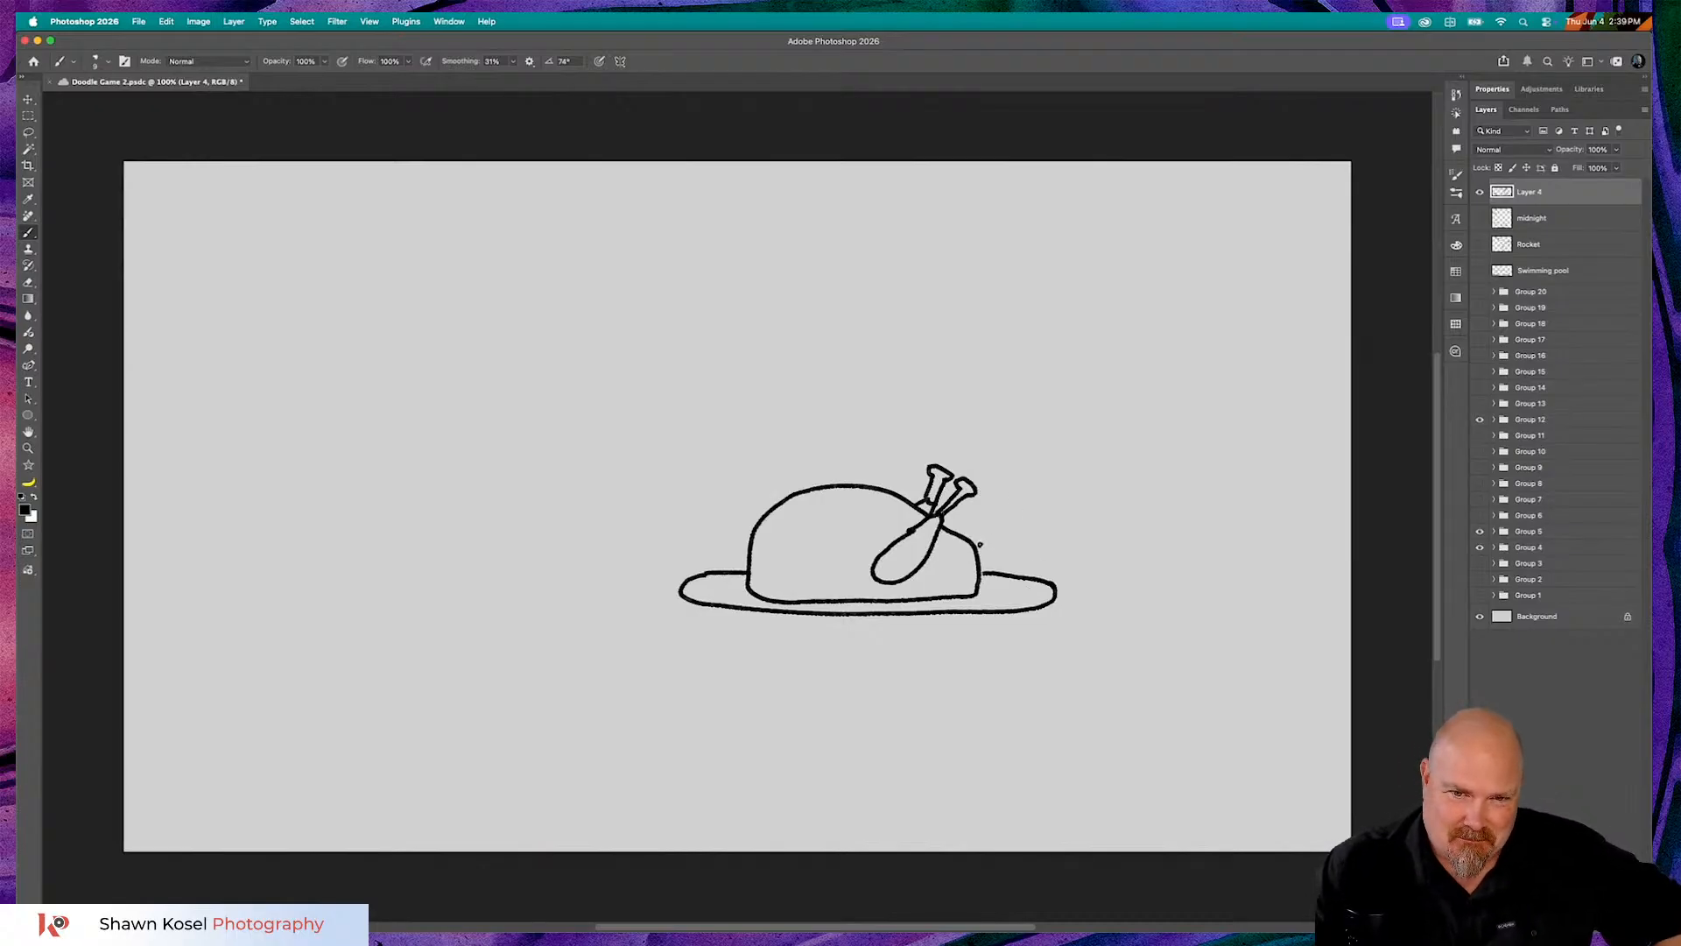
pyautogui.moveTo(978, 547)
pyautogui.mouseDown()
pyautogui.moveTo(1008, 548)
pyautogui.moveTo(1013, 582)
pyautogui.moveTo(992, 594)
pyautogui.moveTo(999, 576)
pyautogui.mouseUp()
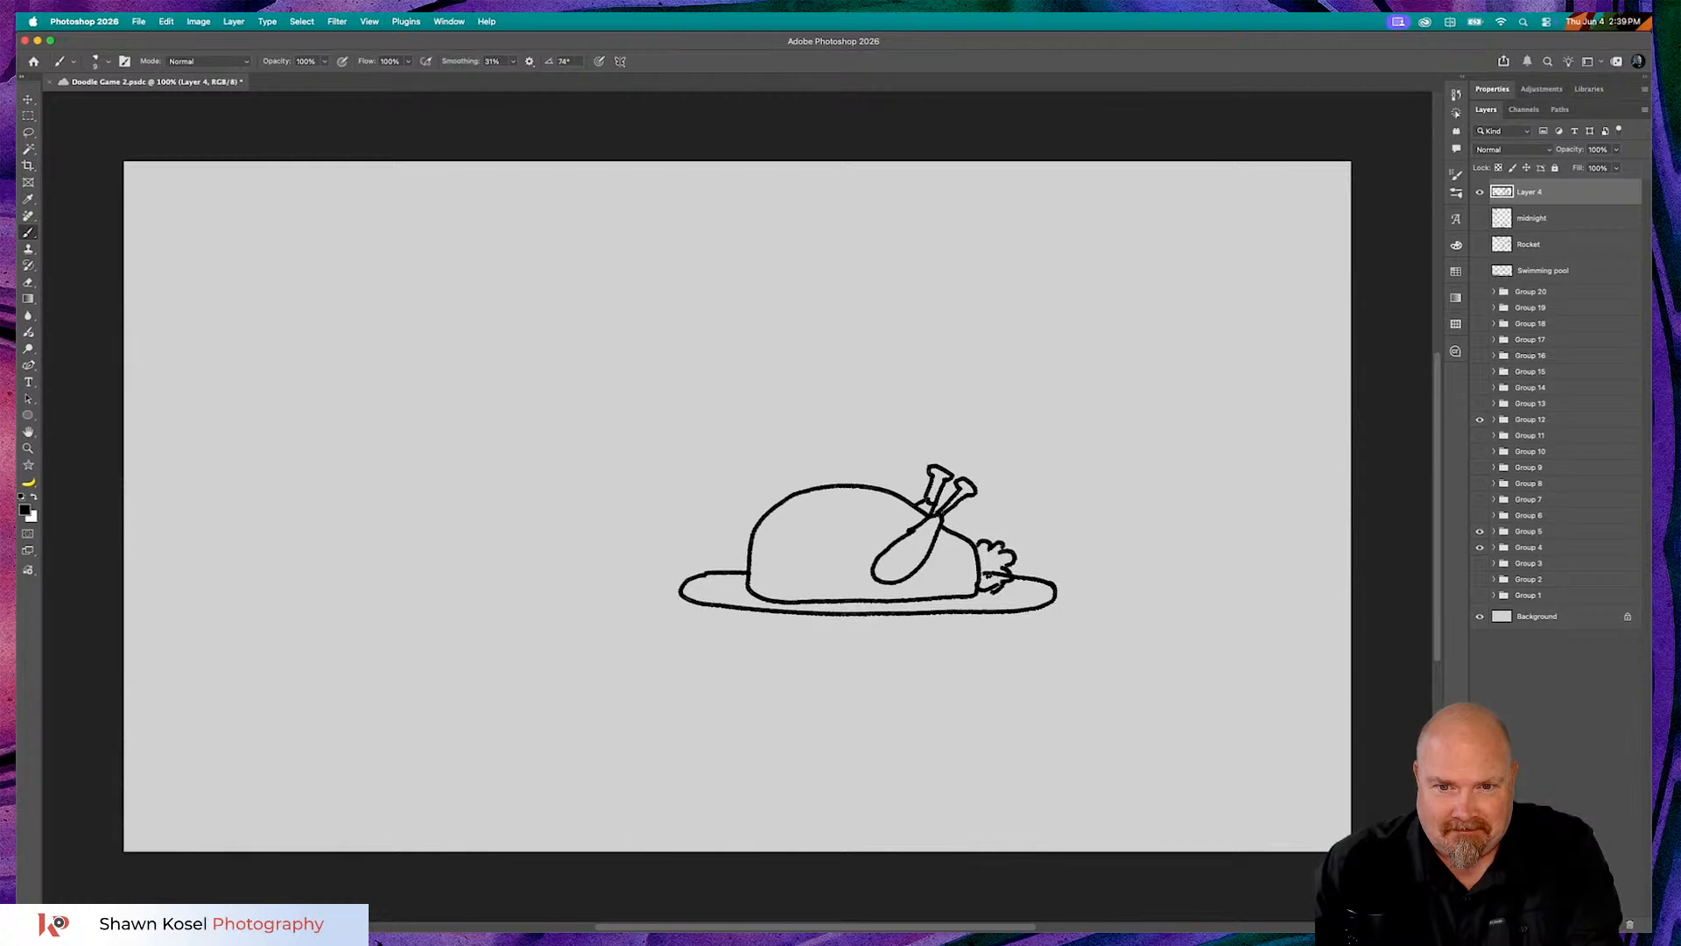
pyautogui.hotkey('alt', 'shift', 'r')
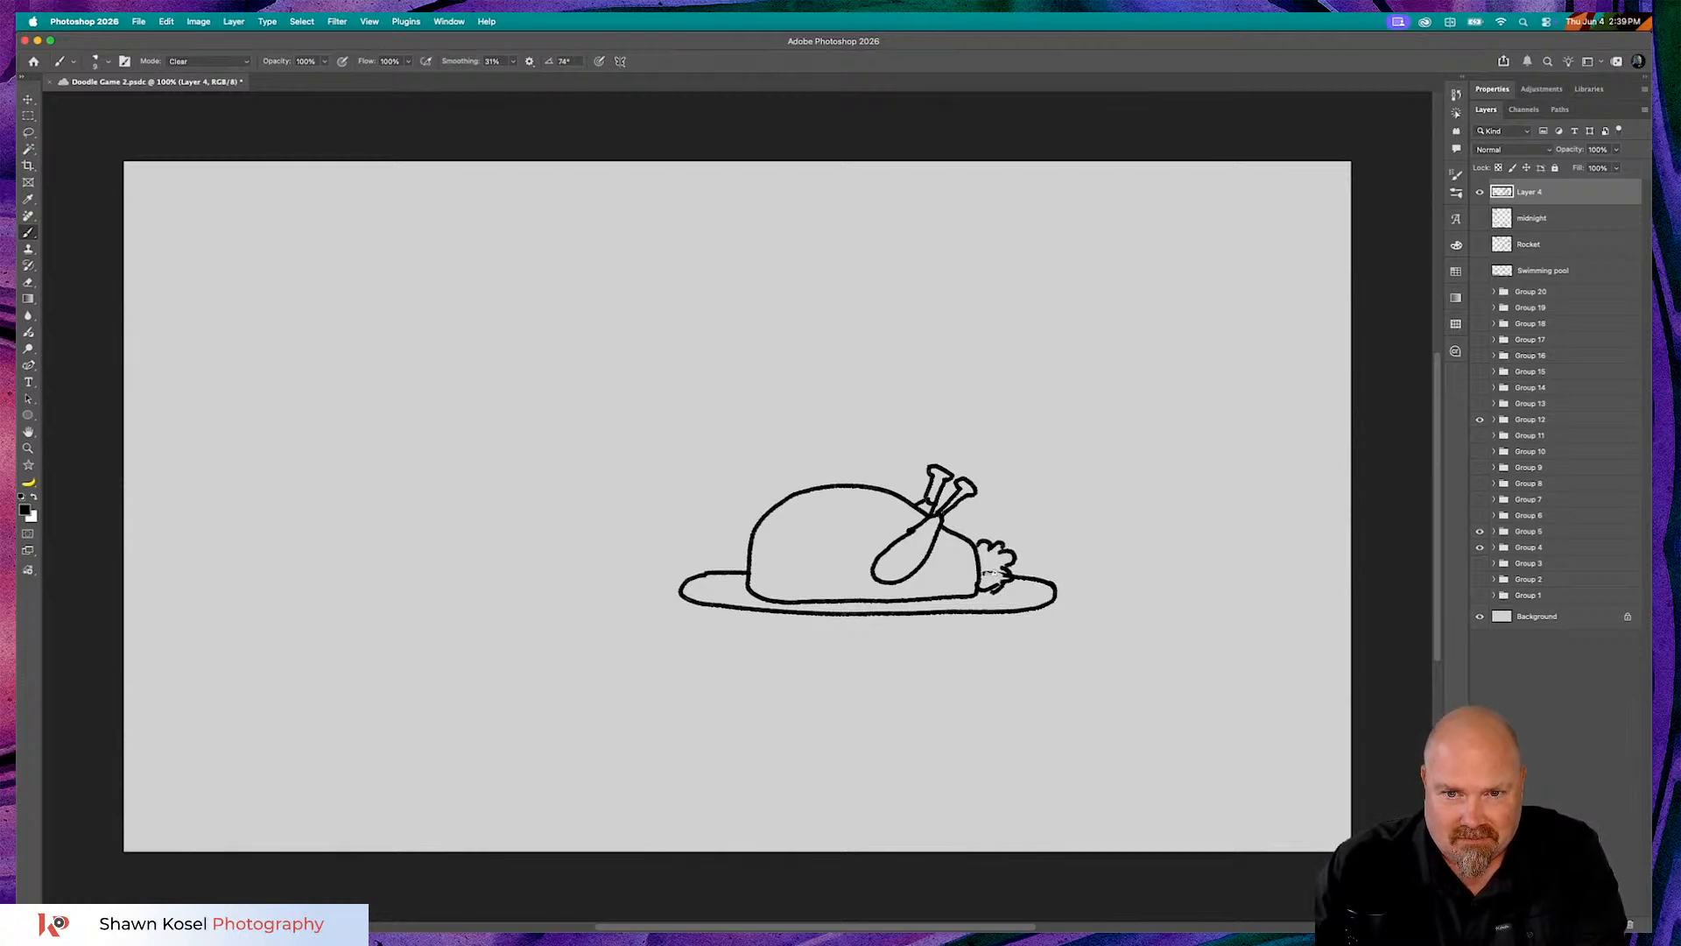
pyautogui.hotkey('alt', 'shift', 'n')
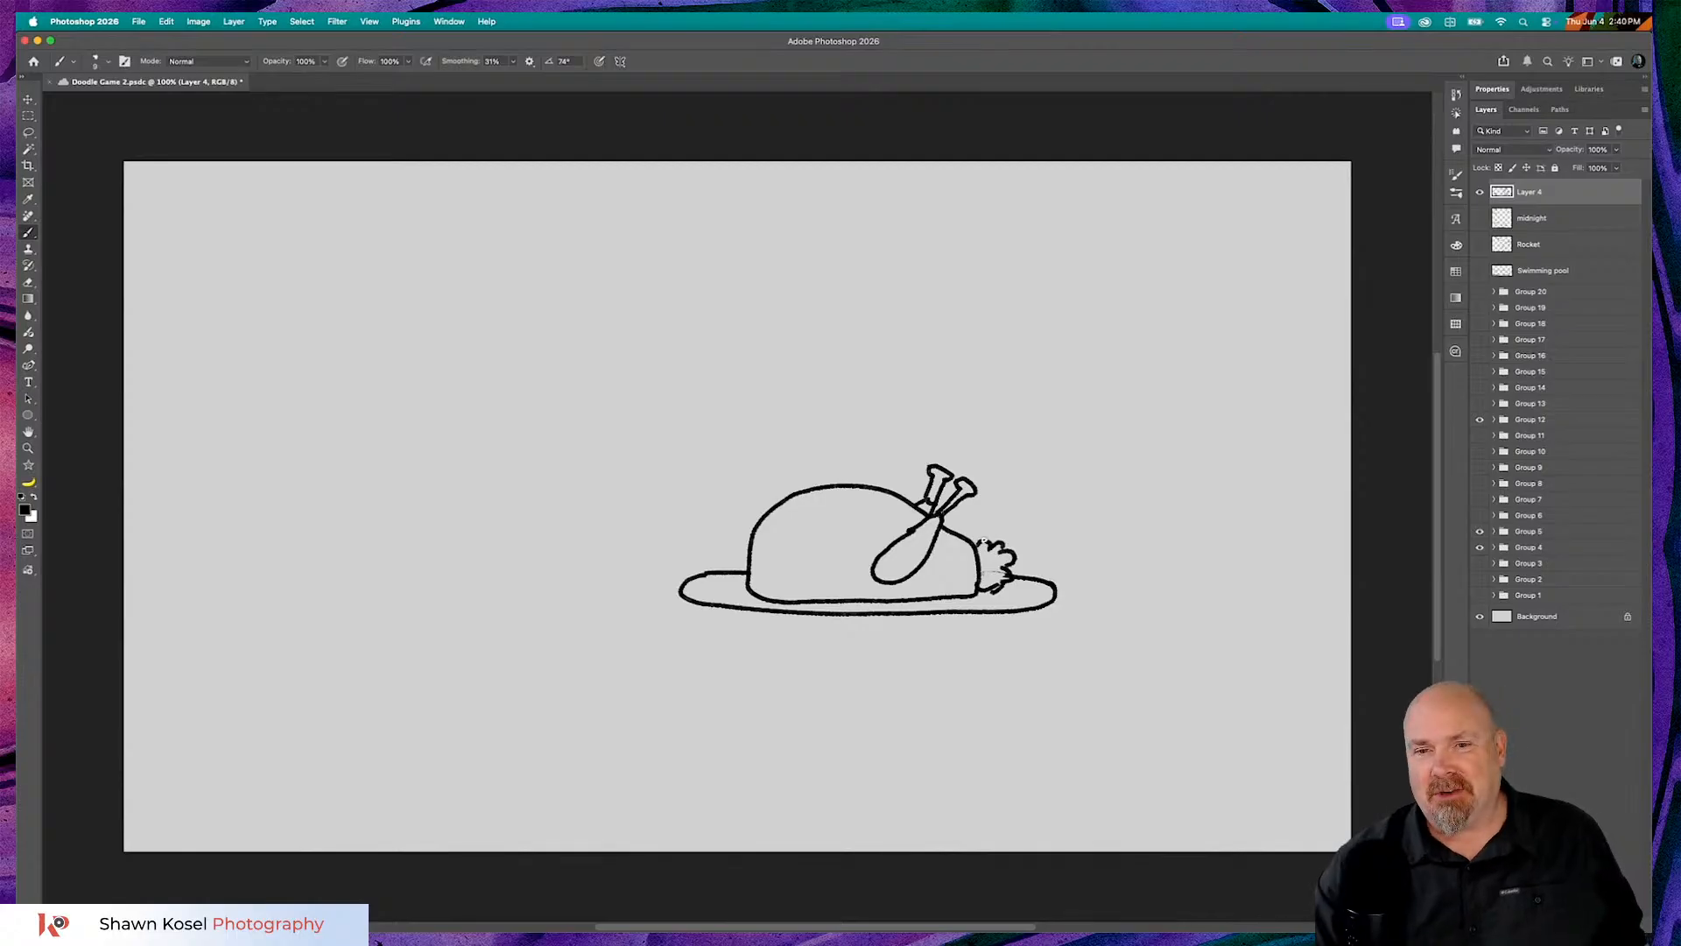
# - Write the guesser's name by hand in the empty area above the turkey and underline it
pyautogui.moveTo(723, 248); pyautogui.dragTo(725, 348)
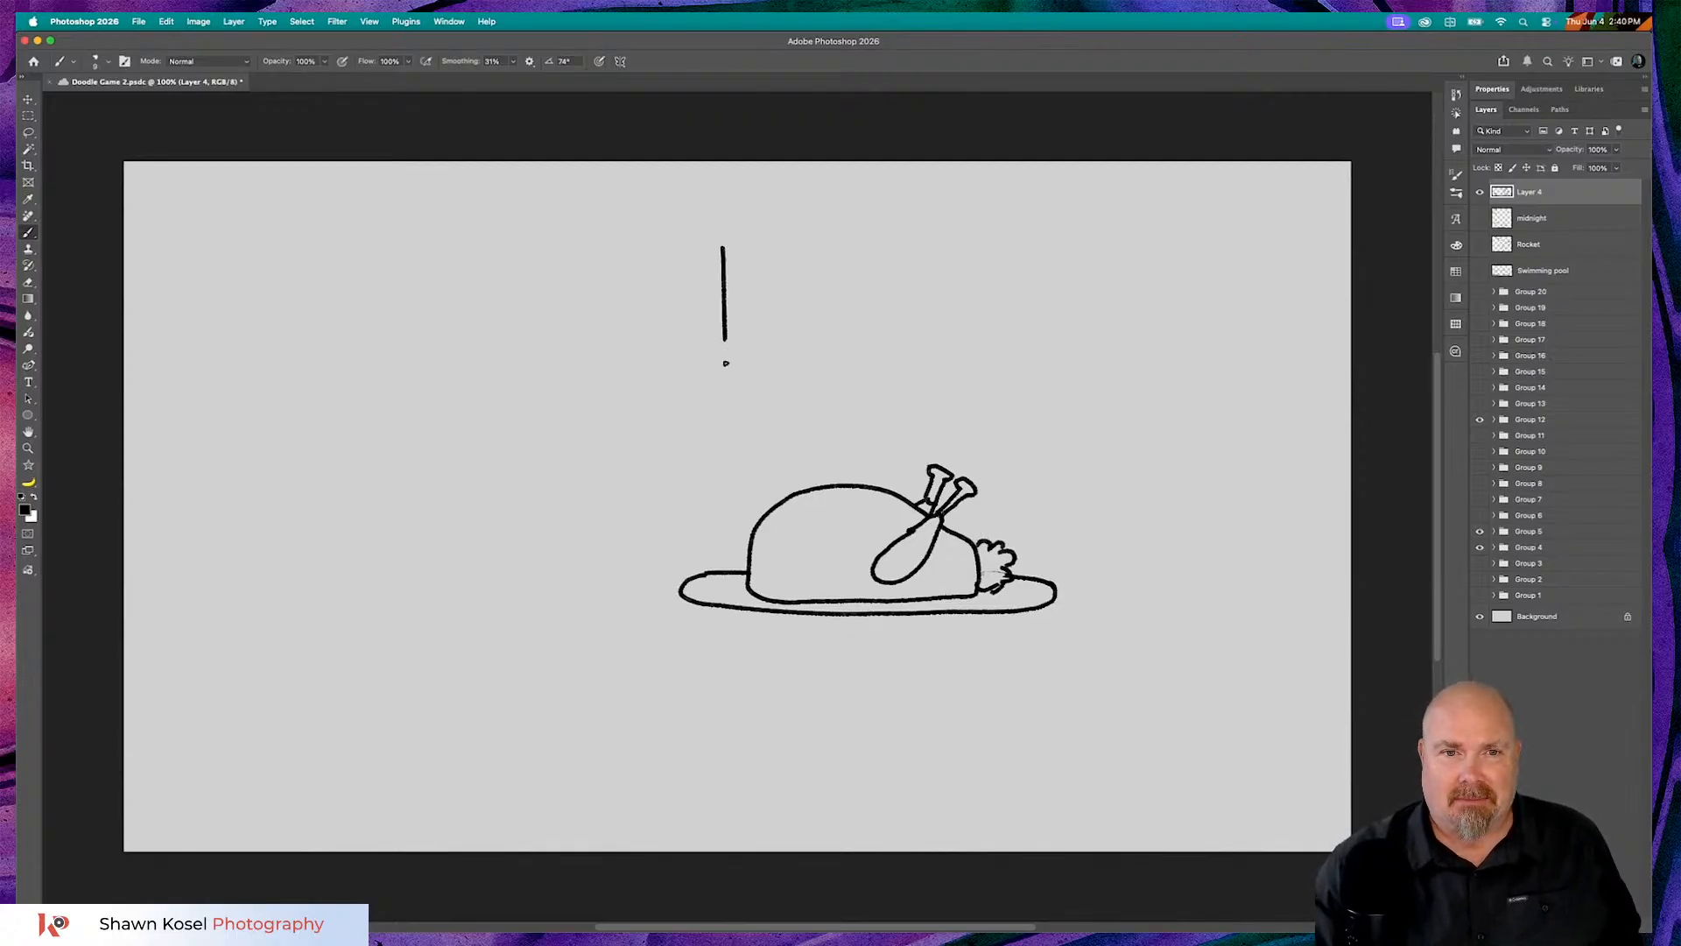
pyautogui.moveTo(736, 254)
pyautogui.mouseDown()
pyautogui.moveTo(806, 335)
pyautogui.moveTo(685, 353)
pyautogui.mouseUp()
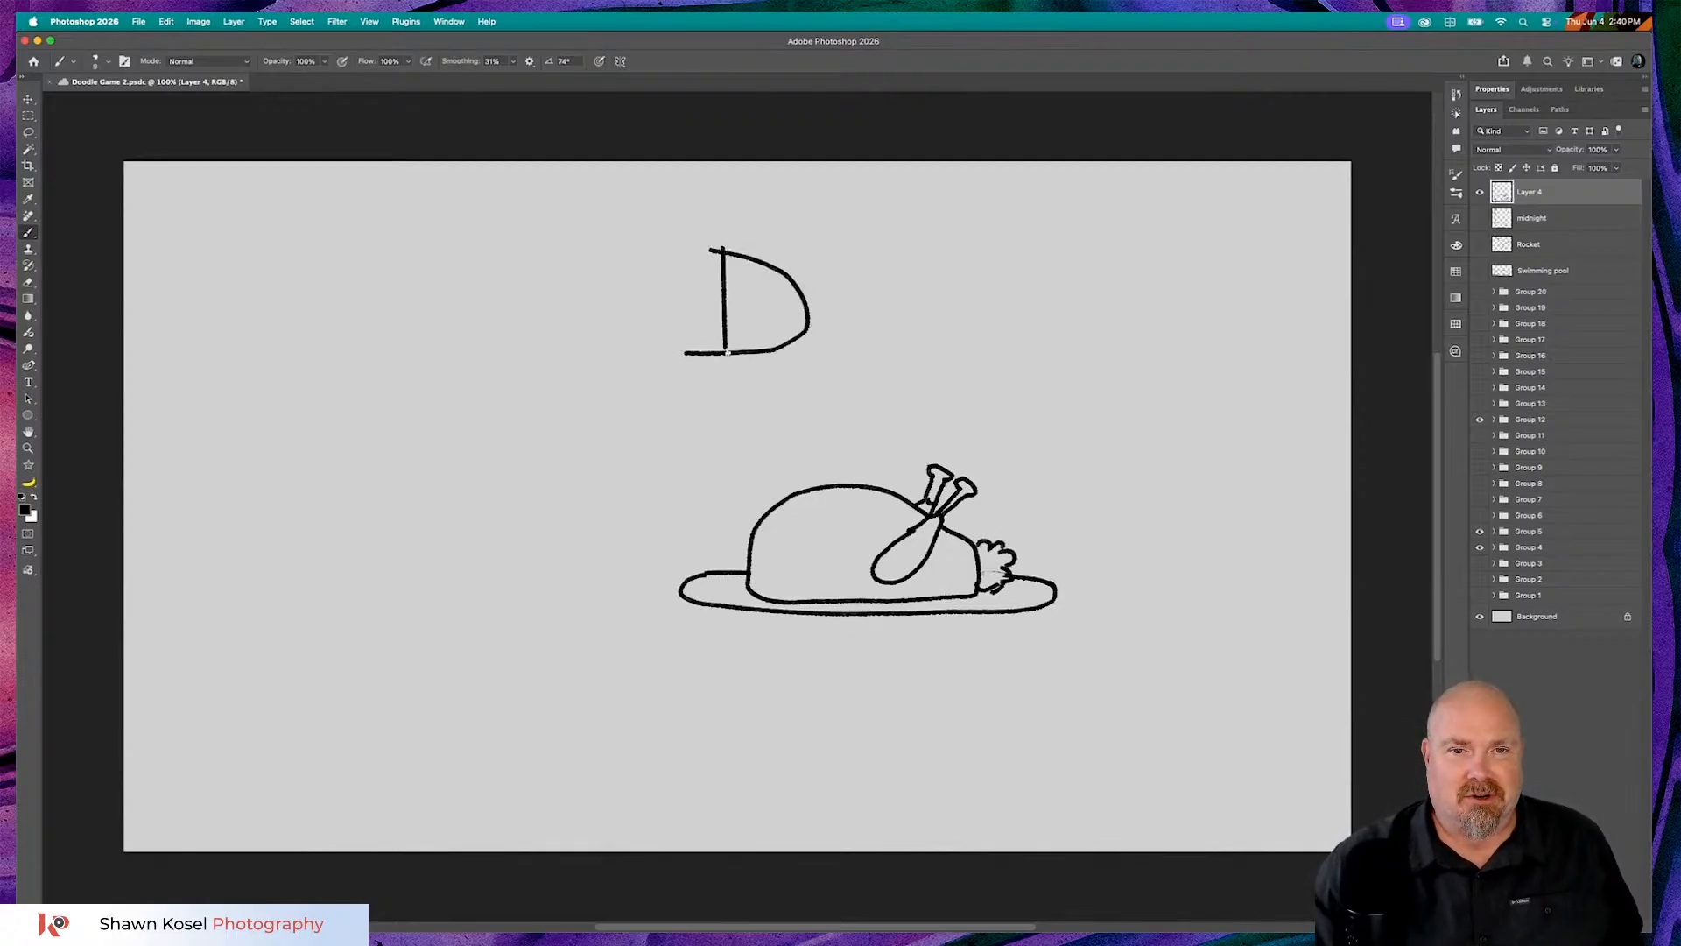
pyautogui.moveTo(857, 325)
pyautogui.mouseDown()
pyautogui.moveTo(824, 355)
pyautogui.moveTo(911, 338)
pyautogui.moveTo(902, 352)
pyautogui.moveTo(912, 296)
pyautogui.mouseUp()
pyautogui.moveTo(769, 385); pyautogui.dragTo(986, 370)
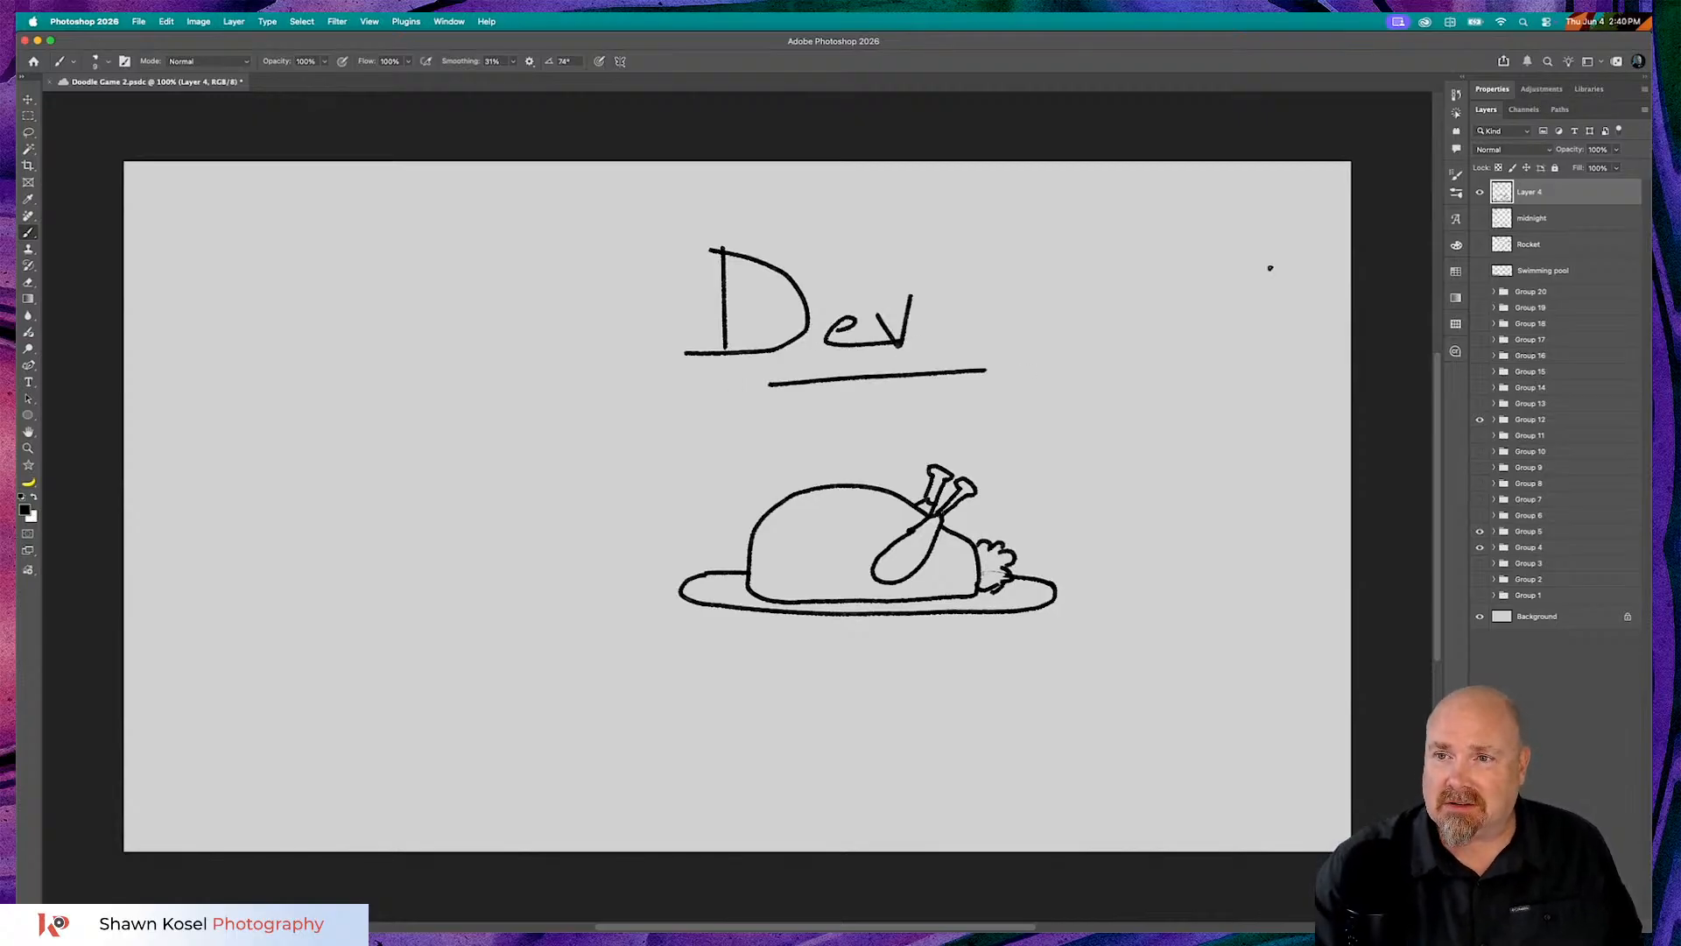
# - Rename the turkey drawing's layer as Stuff
pyautogui.doubleClick(1529, 193)
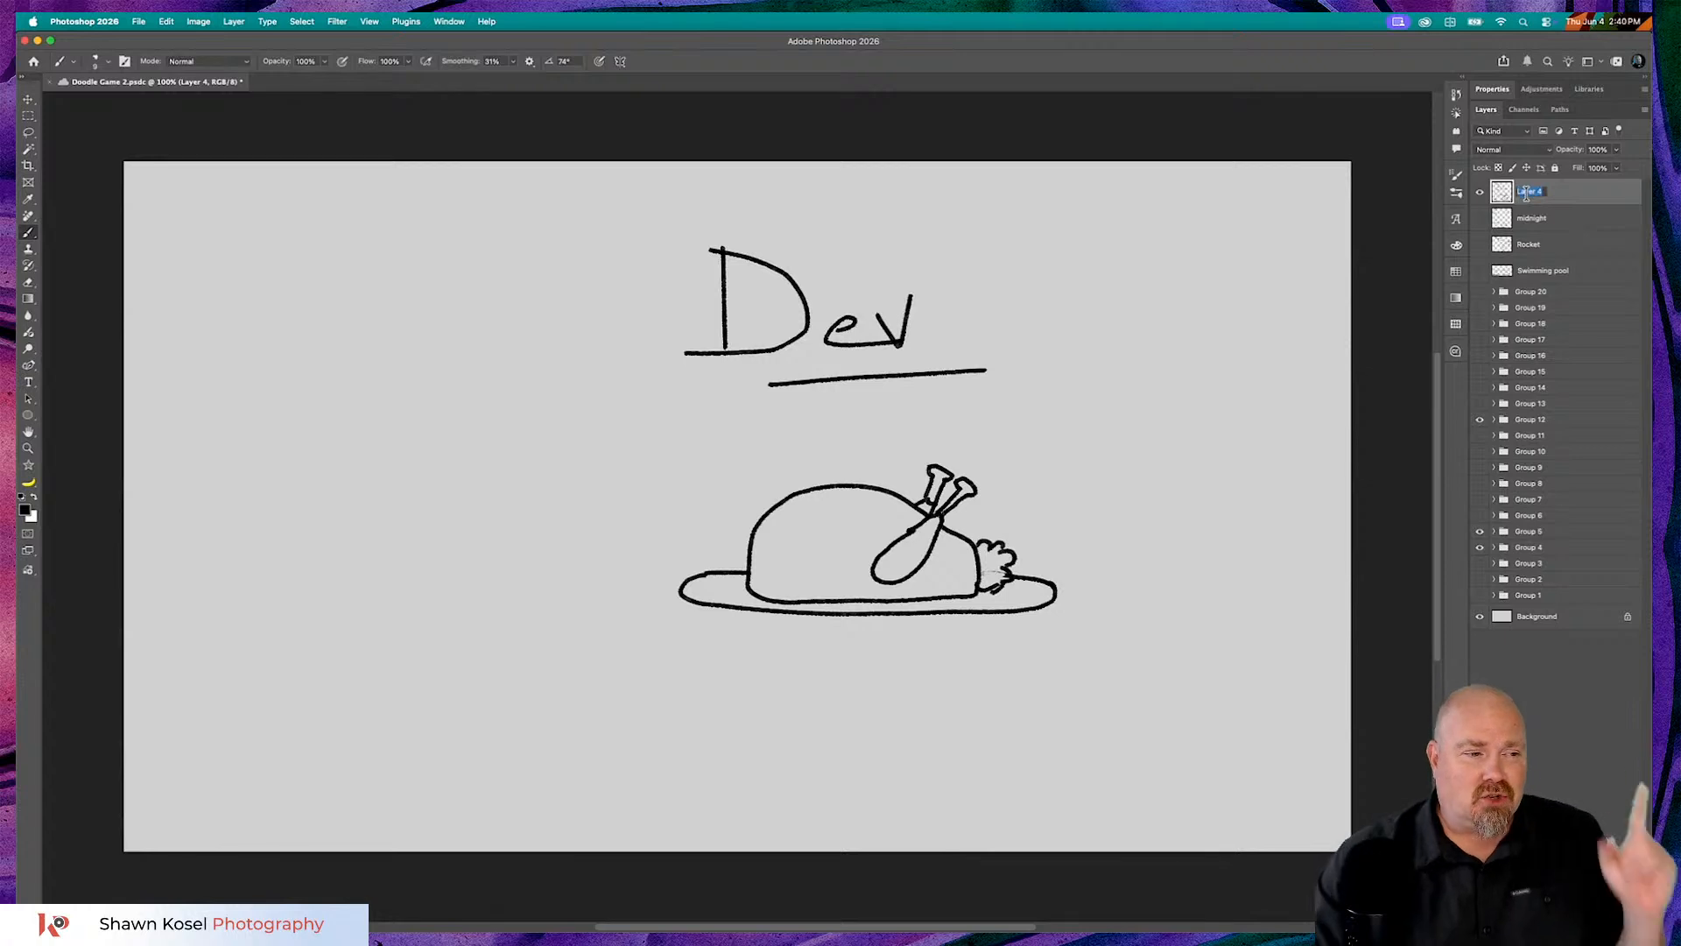
pyautogui.write('Stuff')
pyautogui.press('Return')
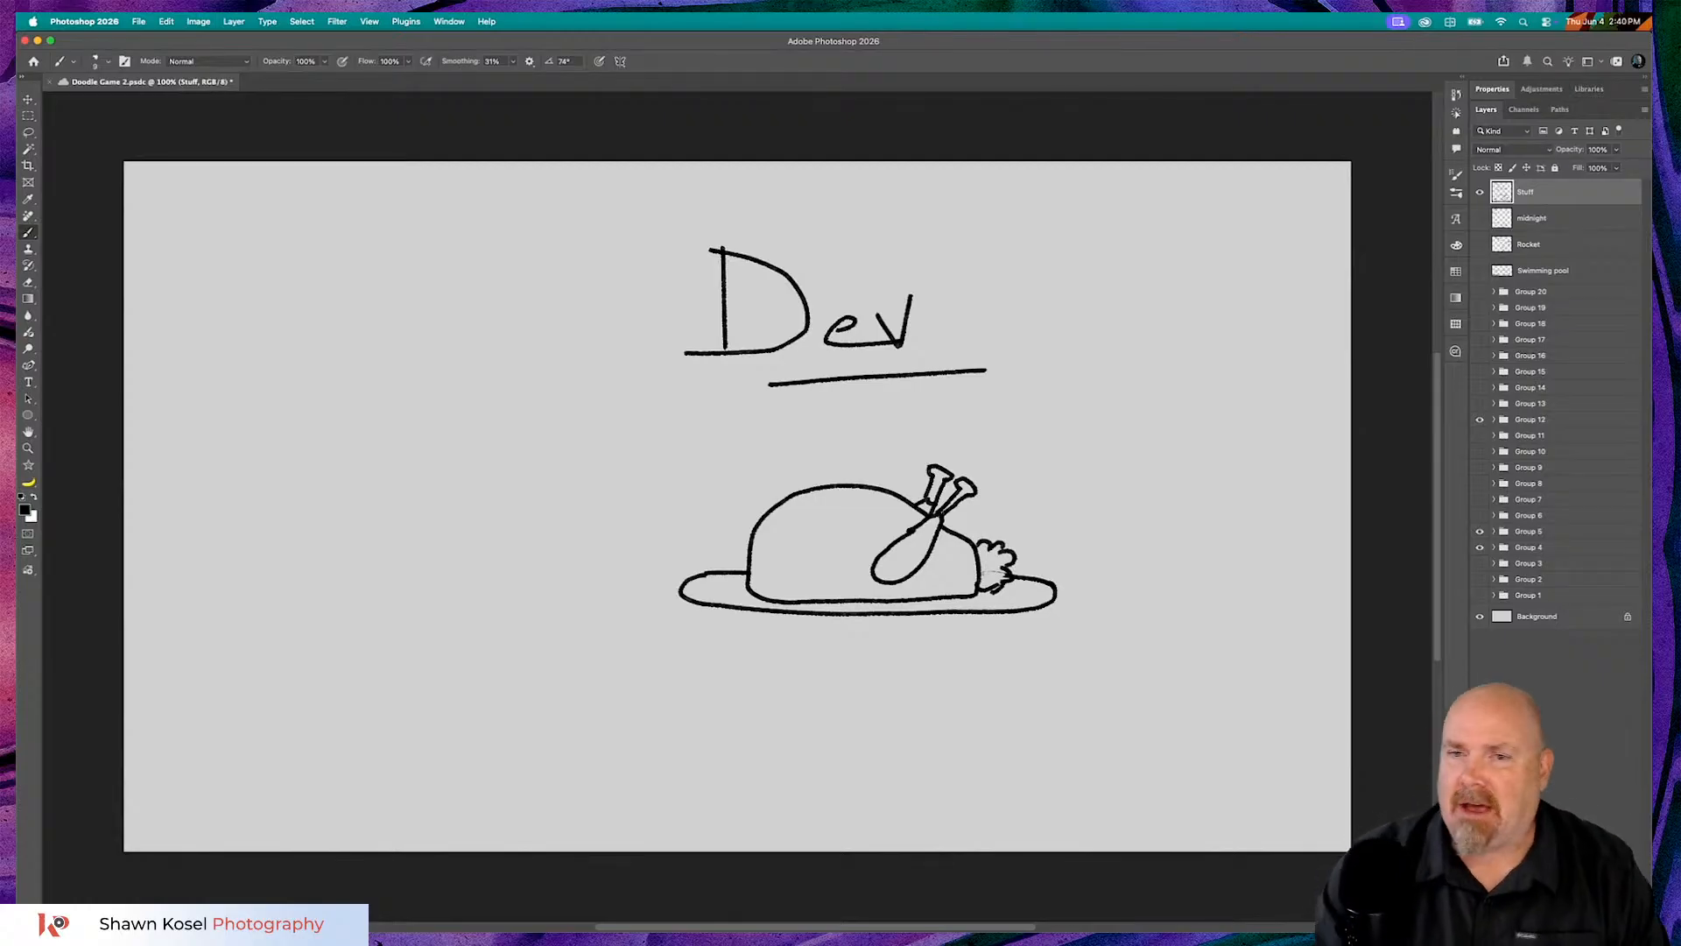
# - Hide the Stuff layer with a blank layer added above it, and switch to the word generator in Chrome
pyautogui.click(1481, 192)
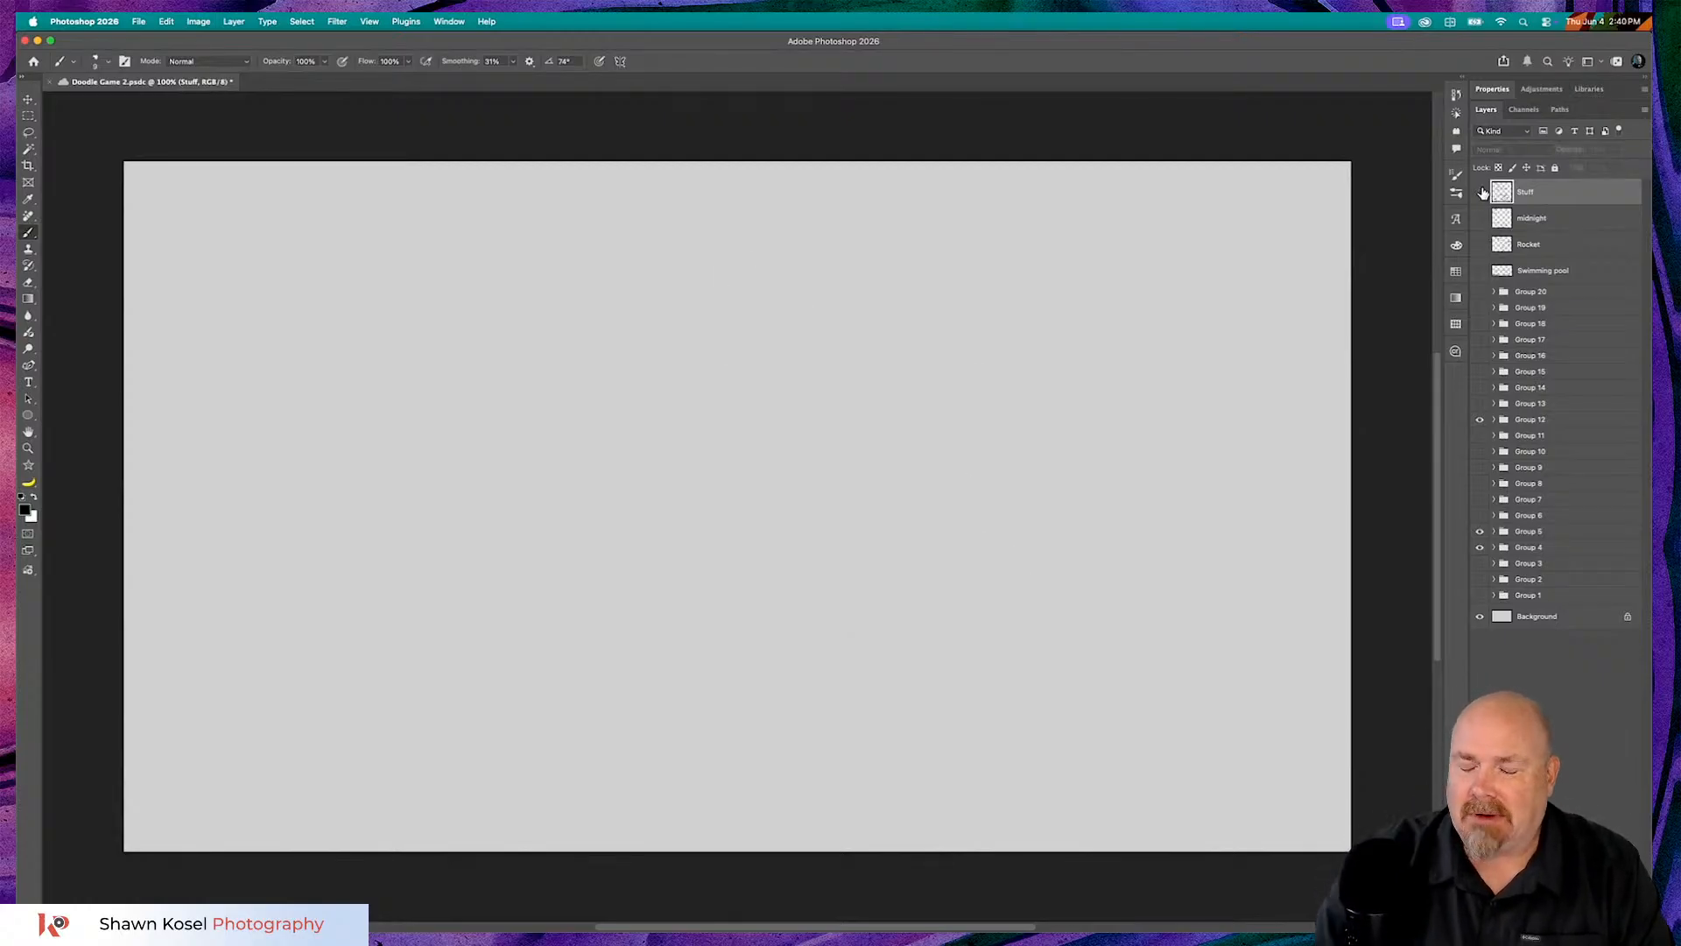
pyautogui.click(1480, 192)
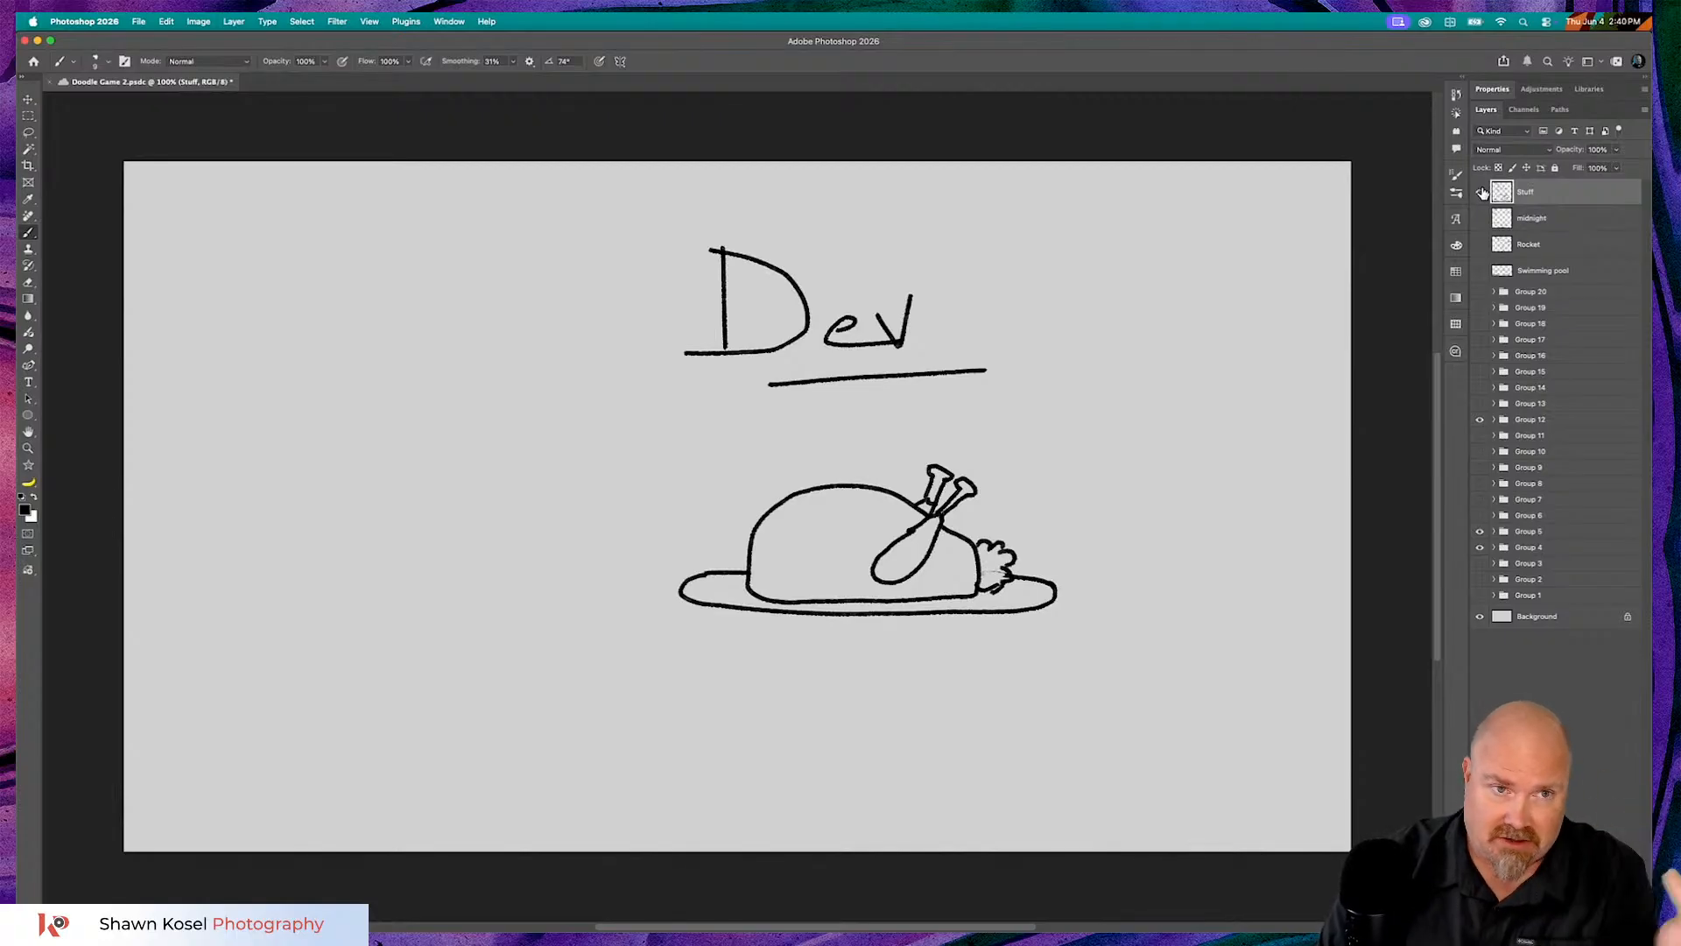
pyautogui.click(1480, 192)
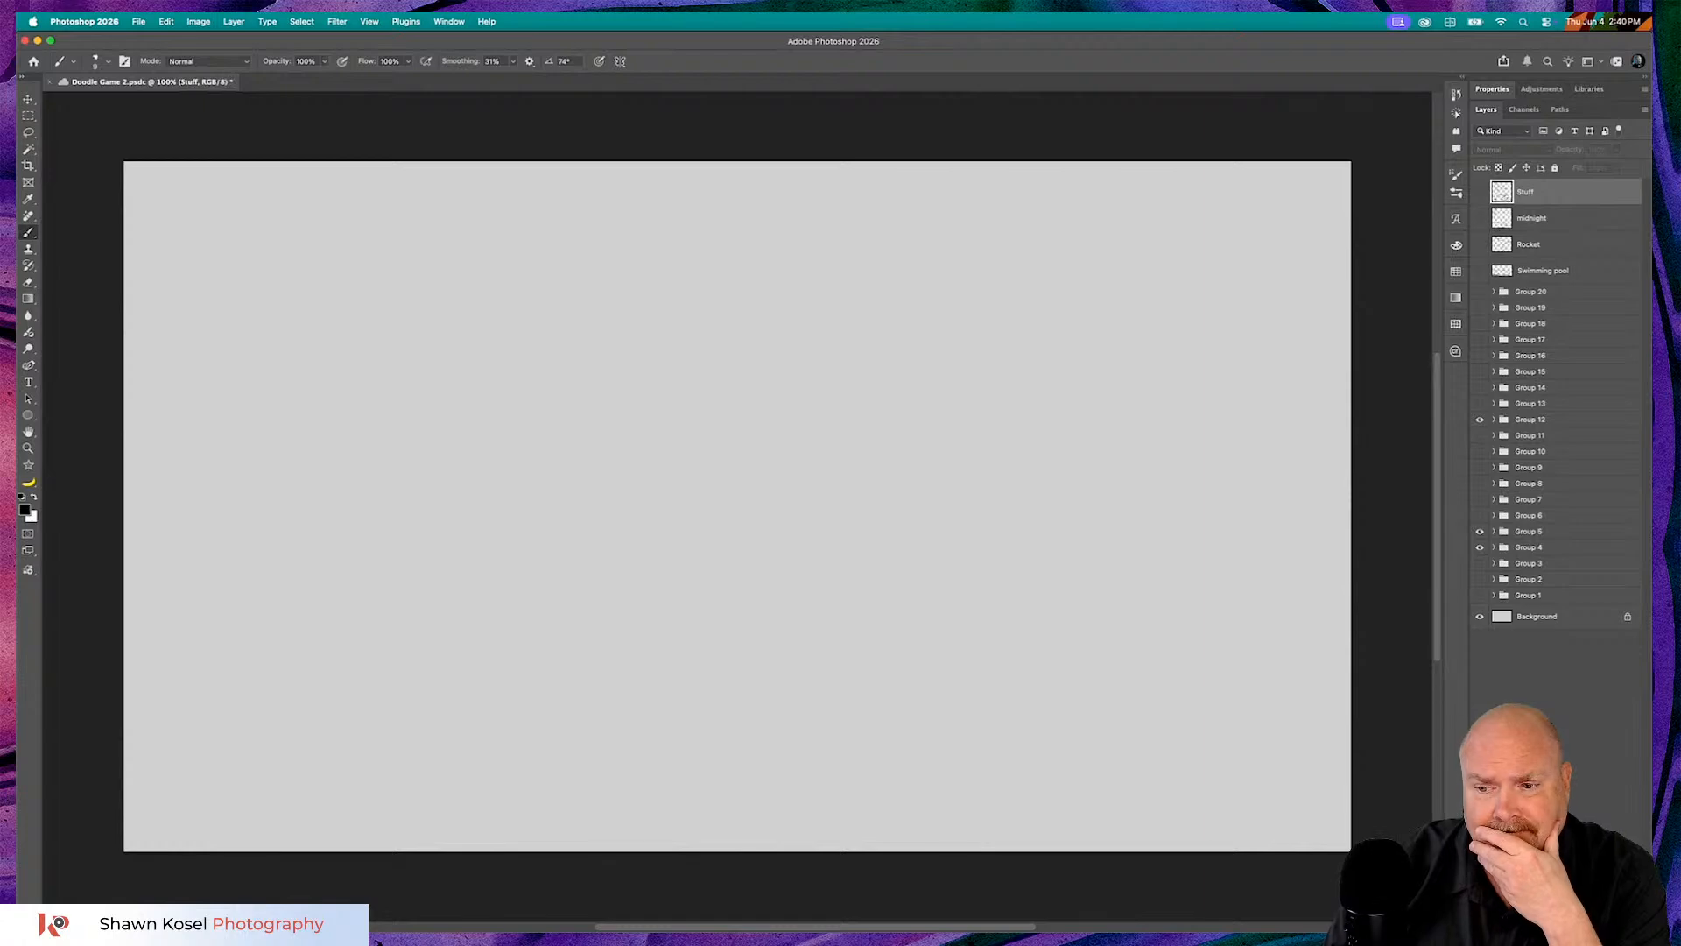
pyautogui.press('alt+shift+super+n')
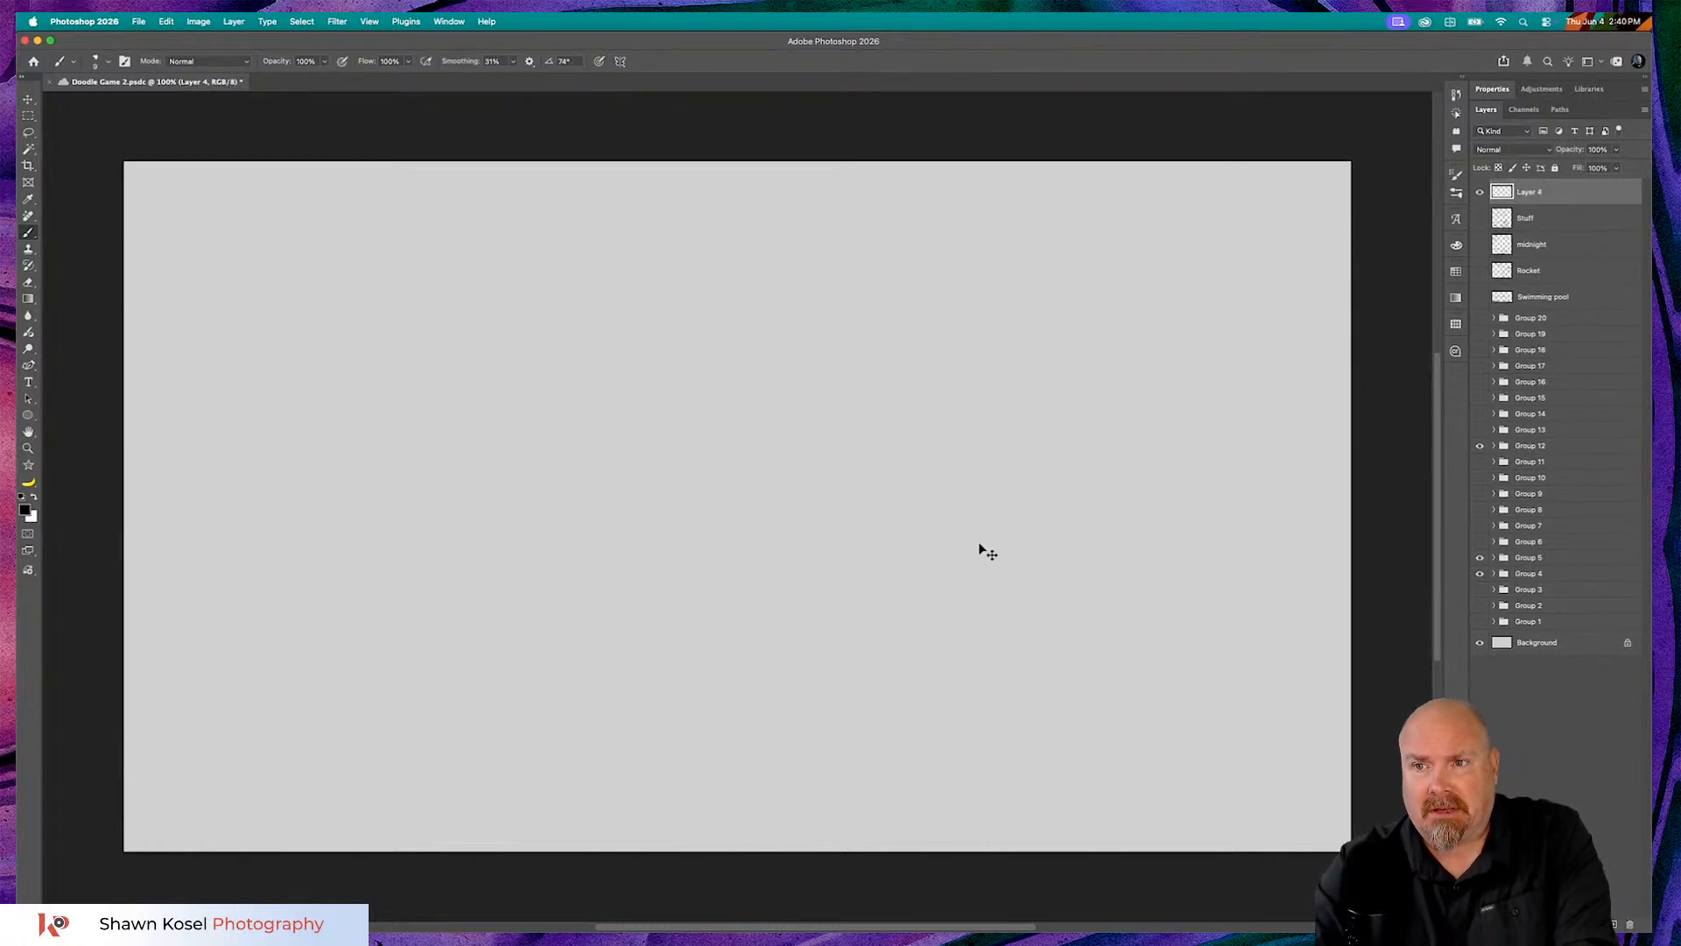
pyautogui.press('super+Tab')
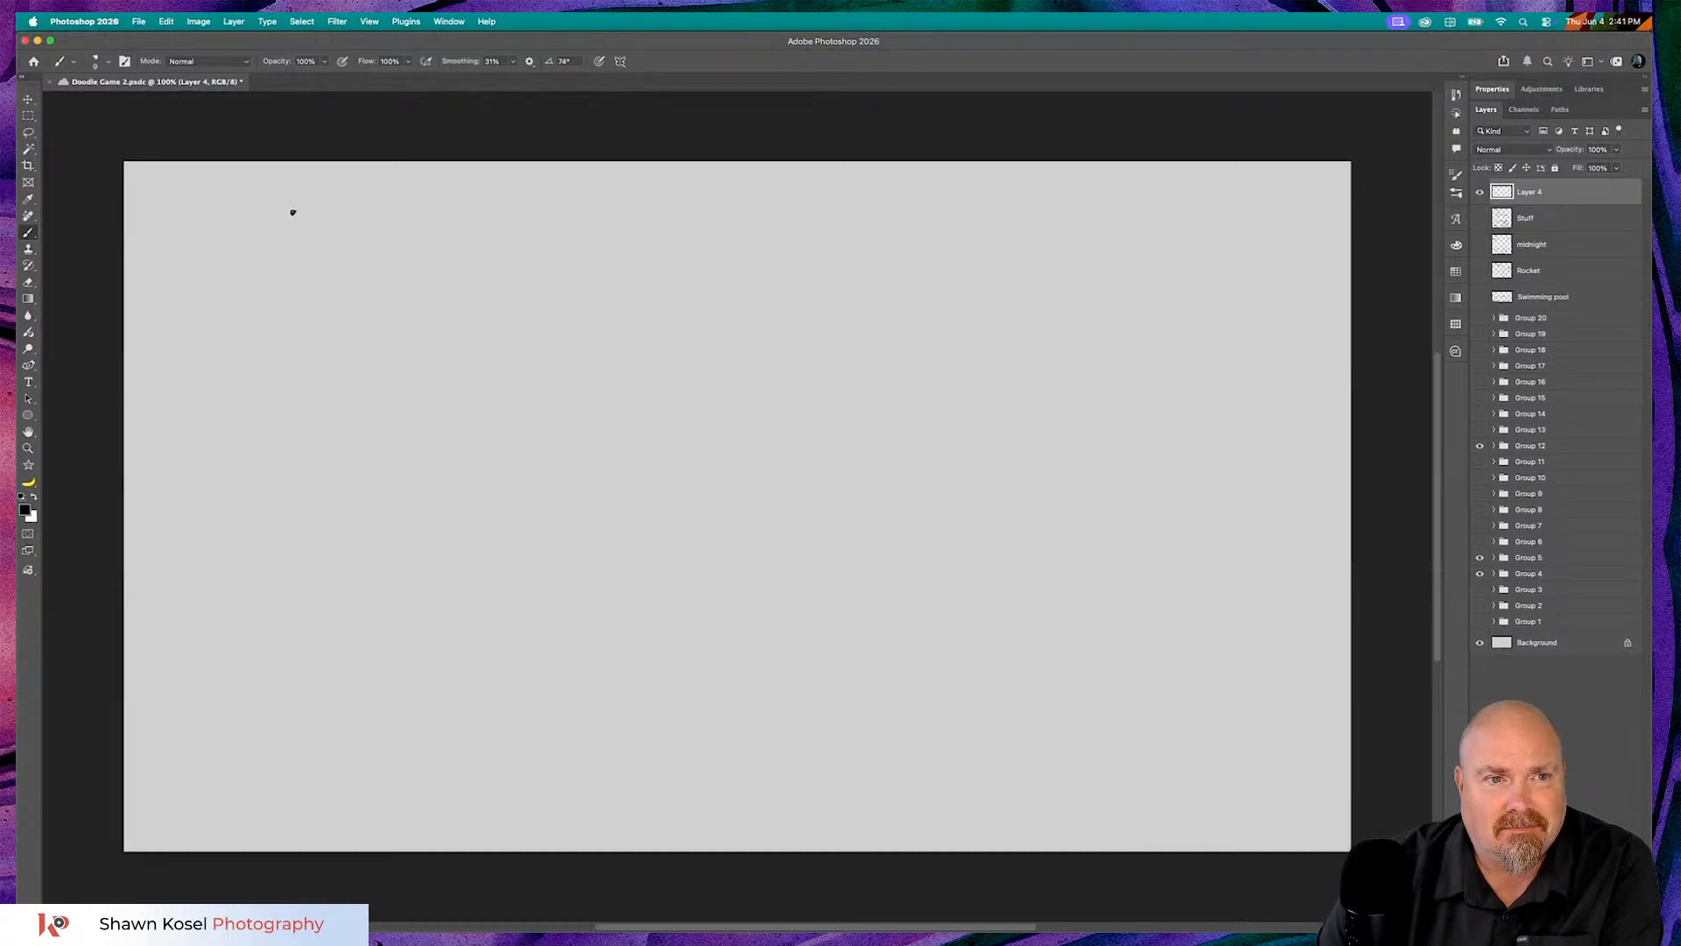
# - Paint a long horizontal pipe across the upper part of the canvas, closing both ends with curved broken-off edges
pyautogui.moveTo(284, 257); pyautogui.dragTo(773, 242)
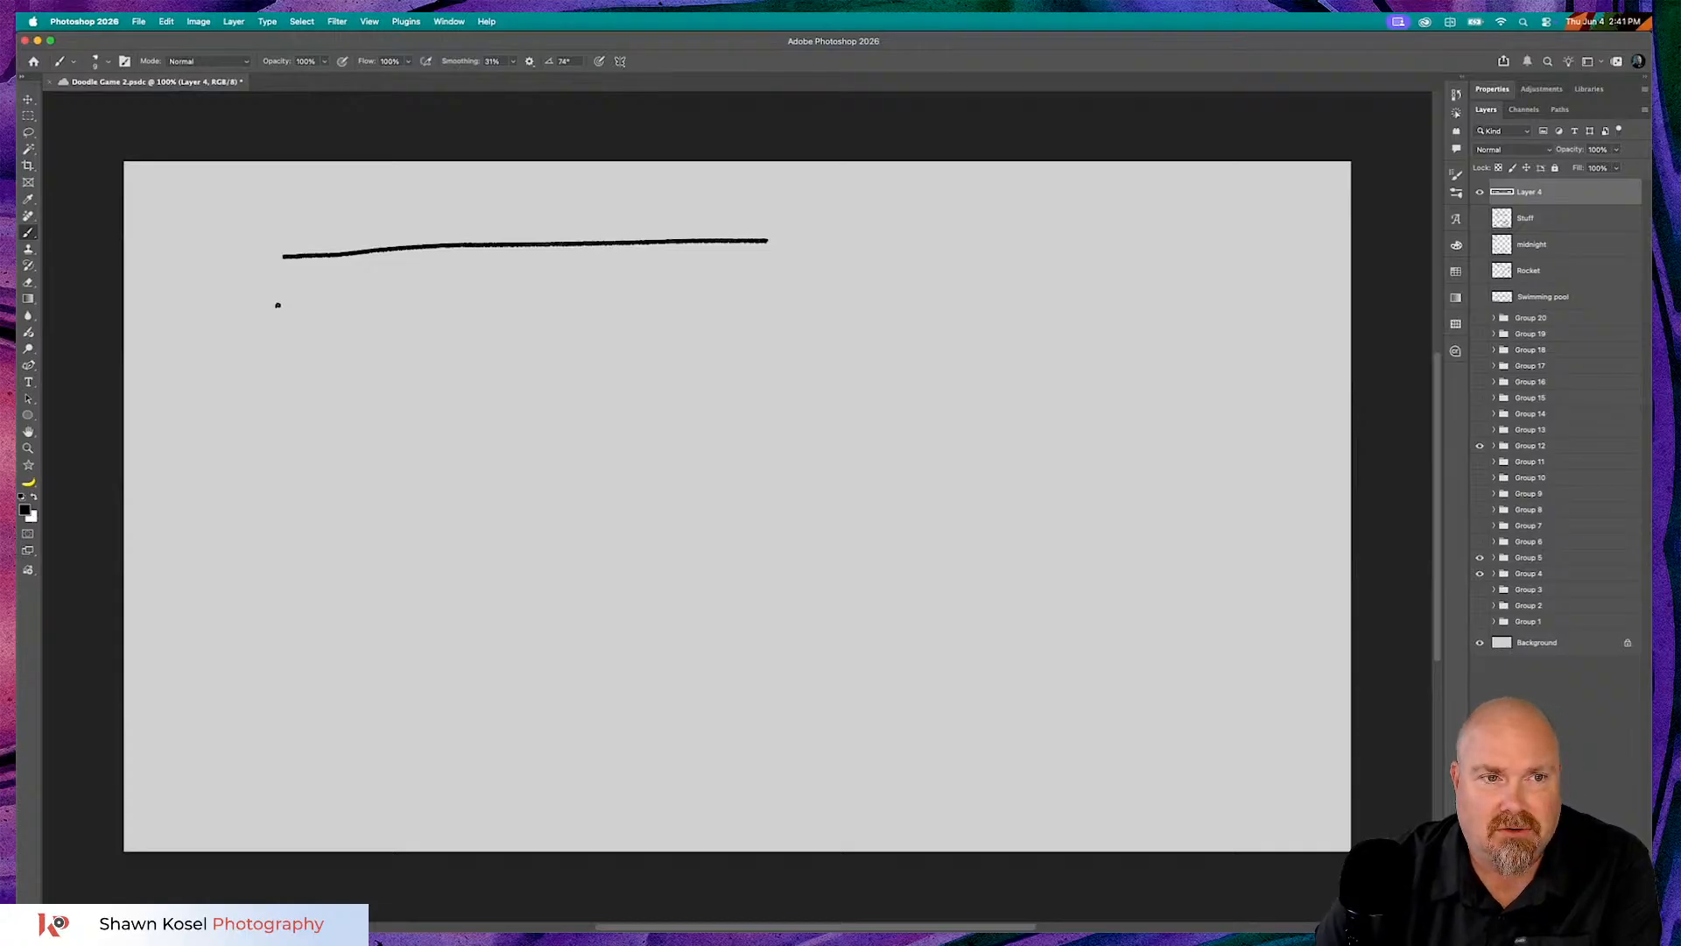
pyautogui.moveTo(280, 303); pyautogui.dragTo(1110, 278)
pyautogui.moveTo(767, 240); pyautogui.dragTo(1117, 235)
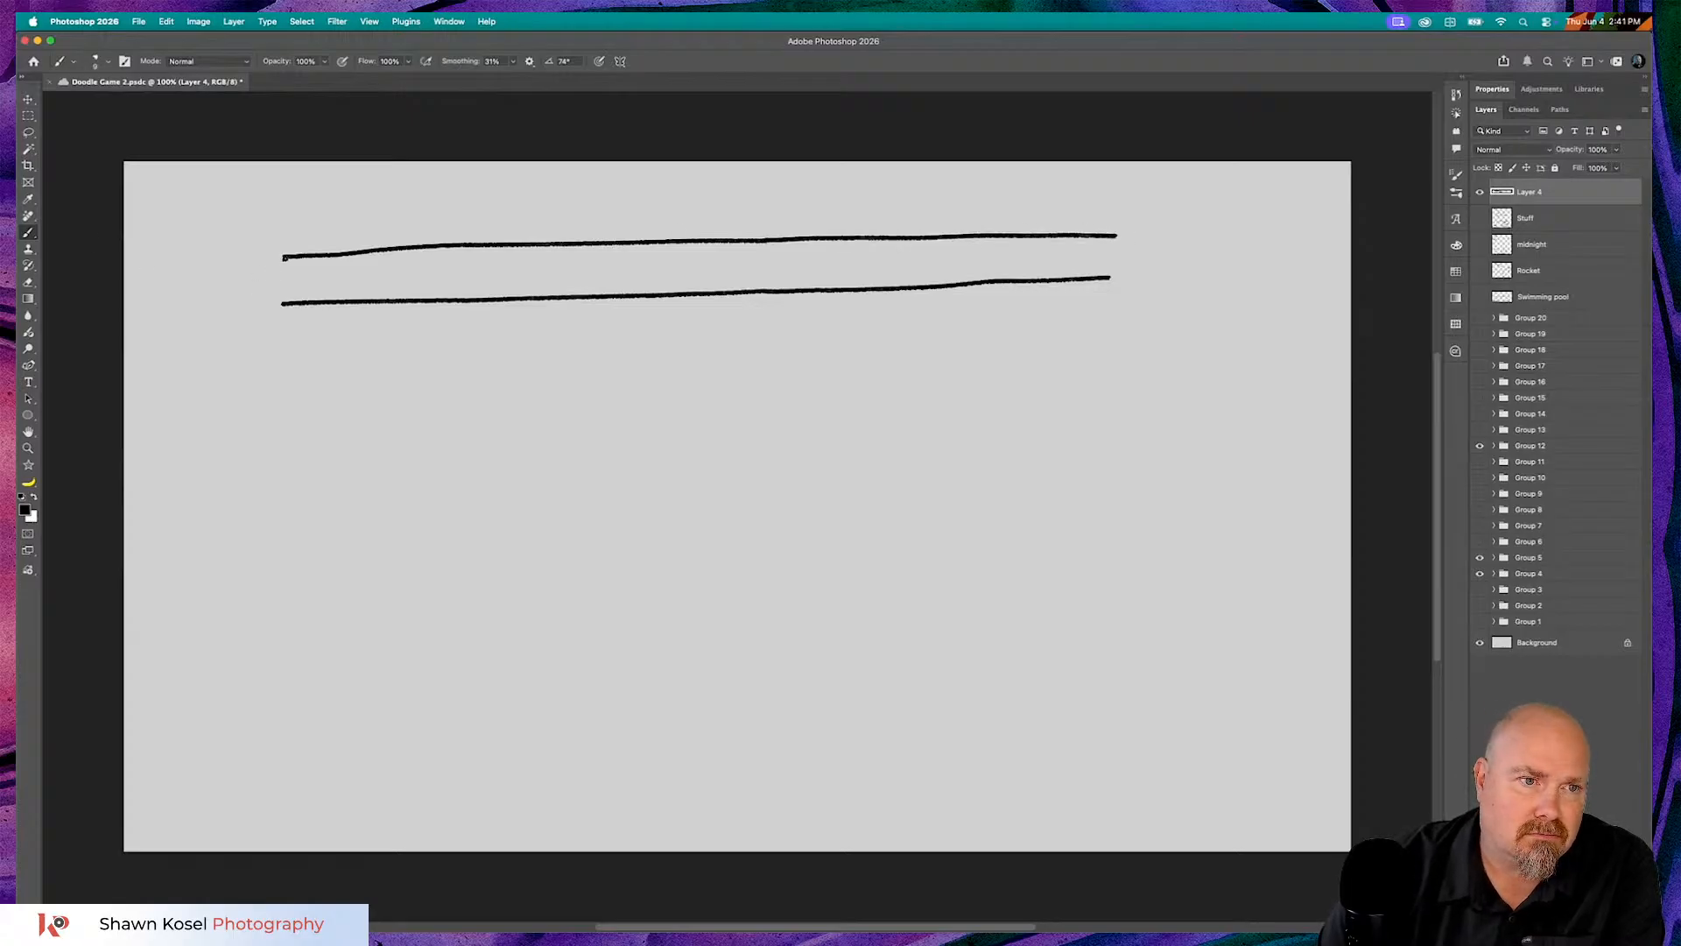
pyautogui.moveTo(282, 257); pyautogui.dragTo(282, 302)
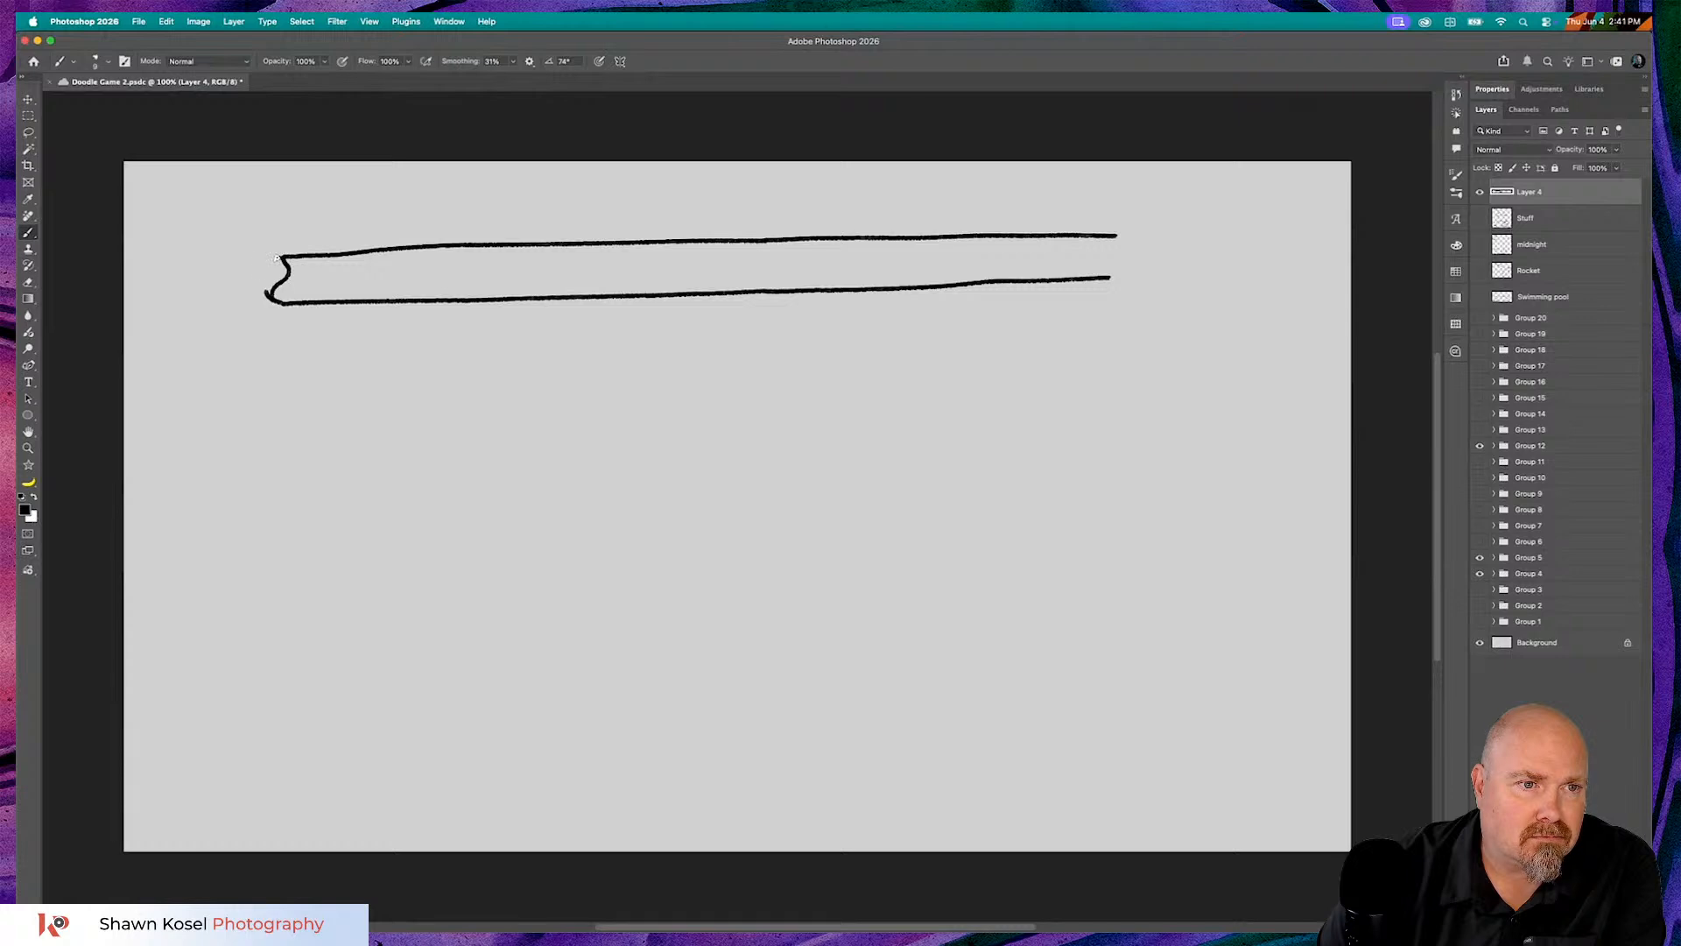
pyautogui.moveTo(272, 275); pyautogui.dragTo(278, 290)
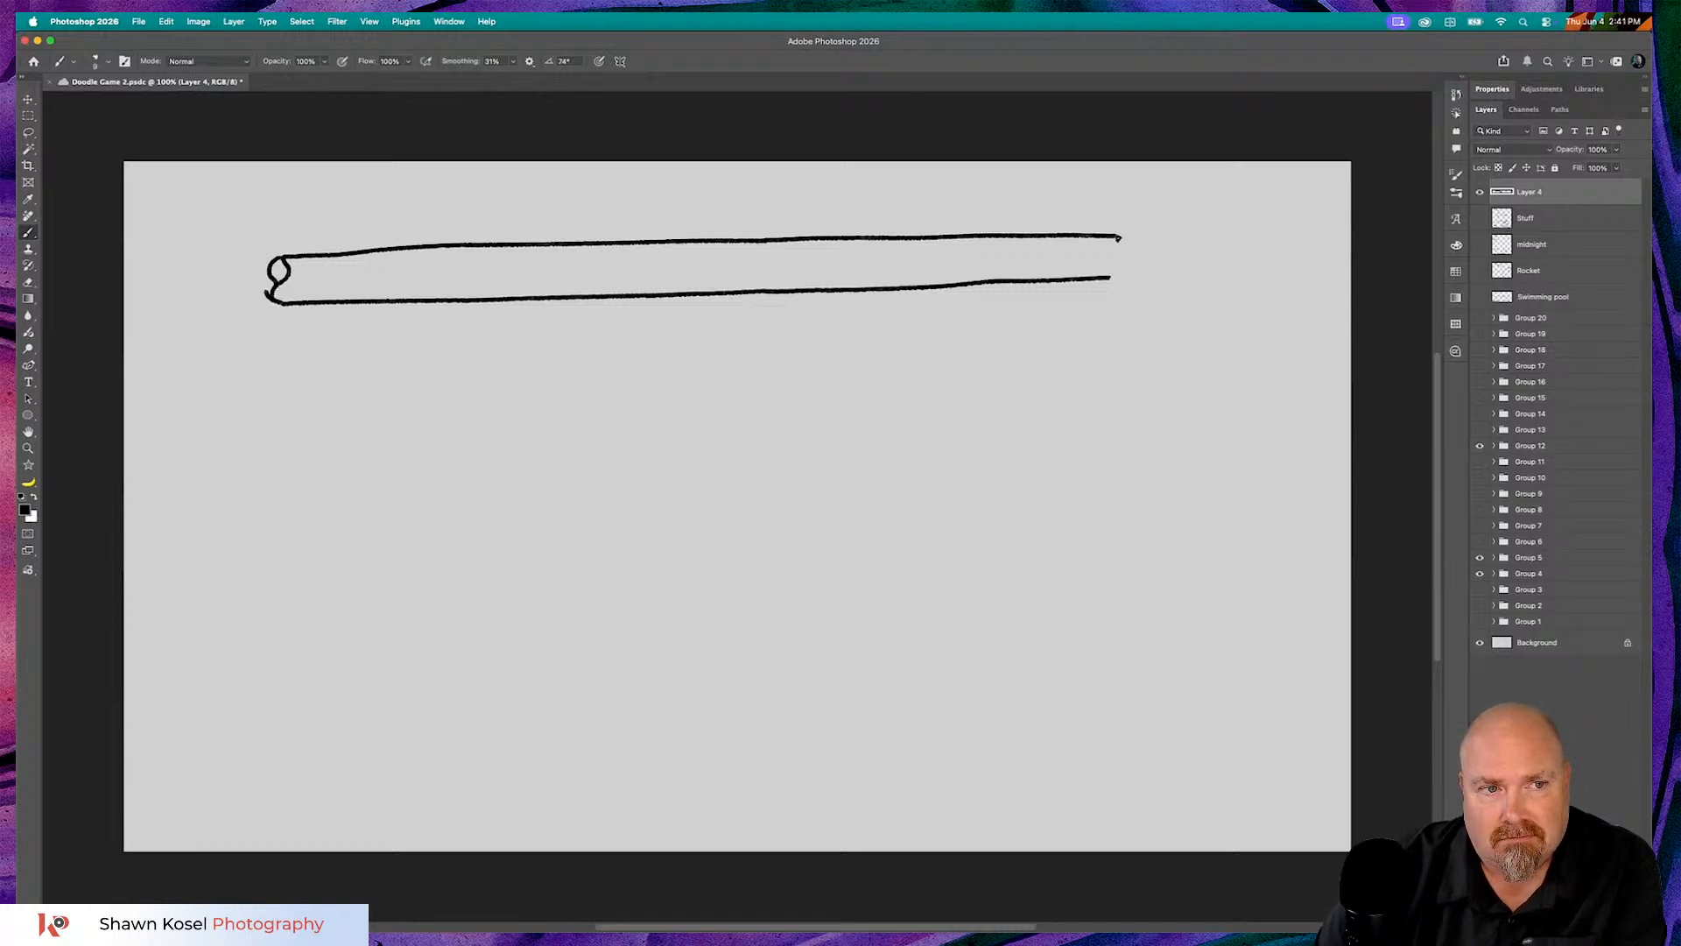
pyautogui.moveTo(1119, 236); pyautogui.dragTo(1109, 279)
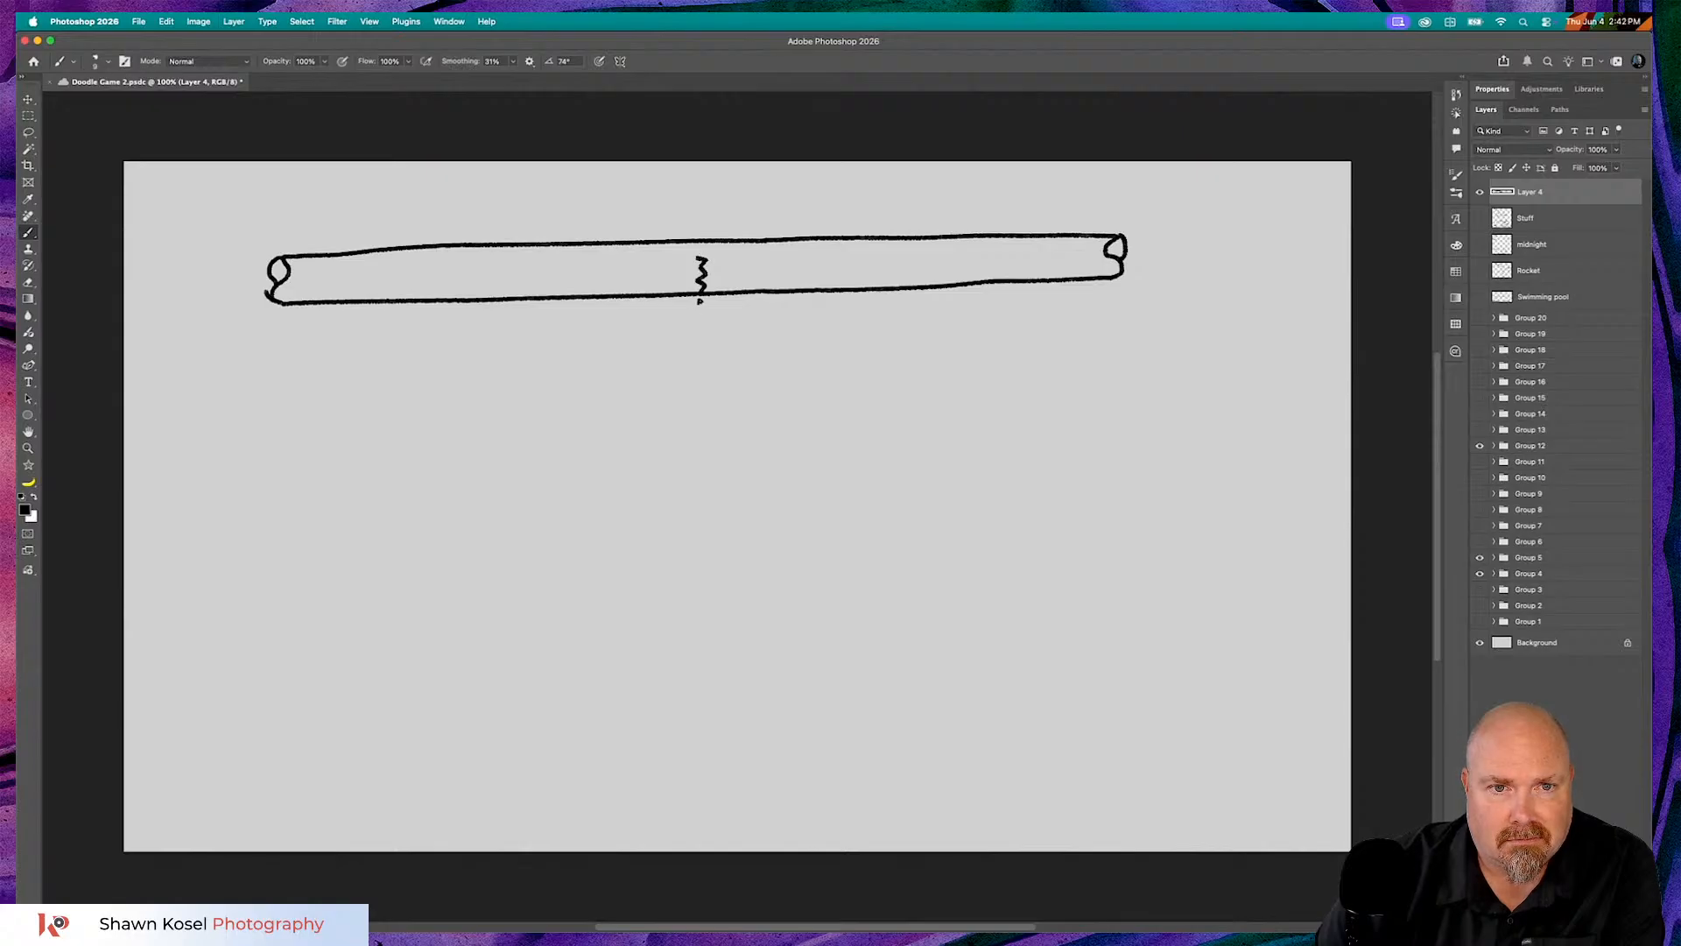
# - Paint three drops falling from a jagged crack mid-pipe into a puddle with ripple rings, and save the document
pyautogui.moveTo(700, 301)
pyautogui.mouseDown()
pyautogui.moveTo(692, 366)
pyautogui.moveTo(712, 382)
pyautogui.moveTo(701, 359)
pyautogui.mouseUp()
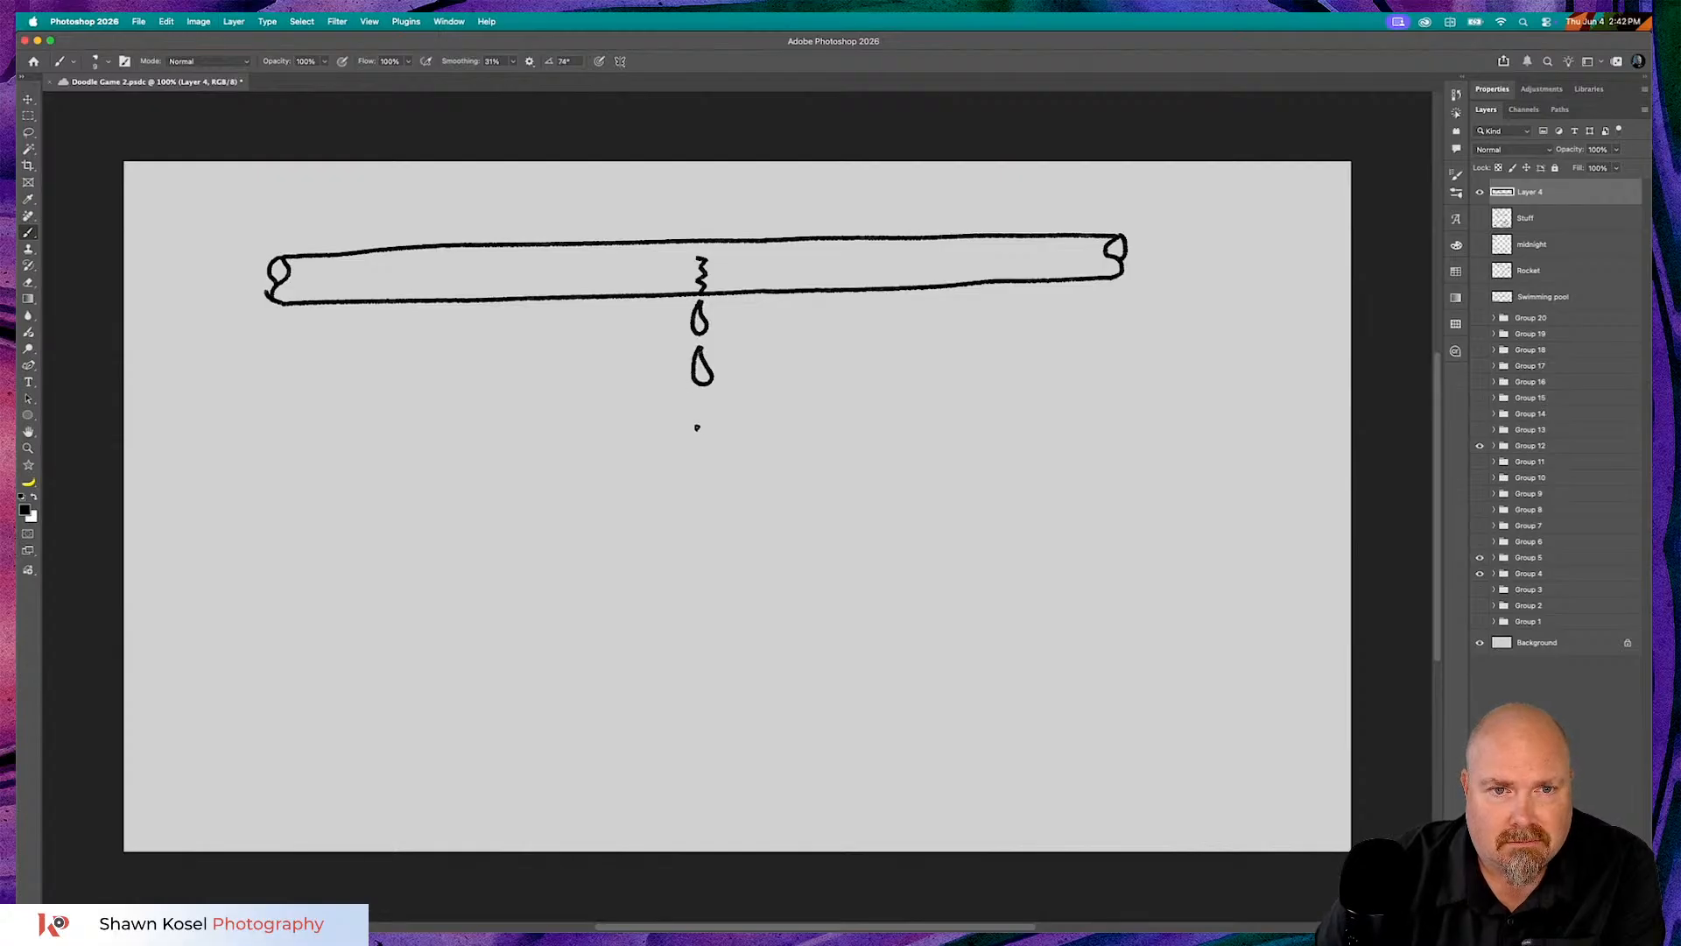
pyautogui.moveTo(698, 420)
pyautogui.mouseDown()
pyautogui.moveTo(690, 455)
pyautogui.moveTo(704, 456)
pyautogui.moveTo(700, 418)
pyautogui.mouseUp()
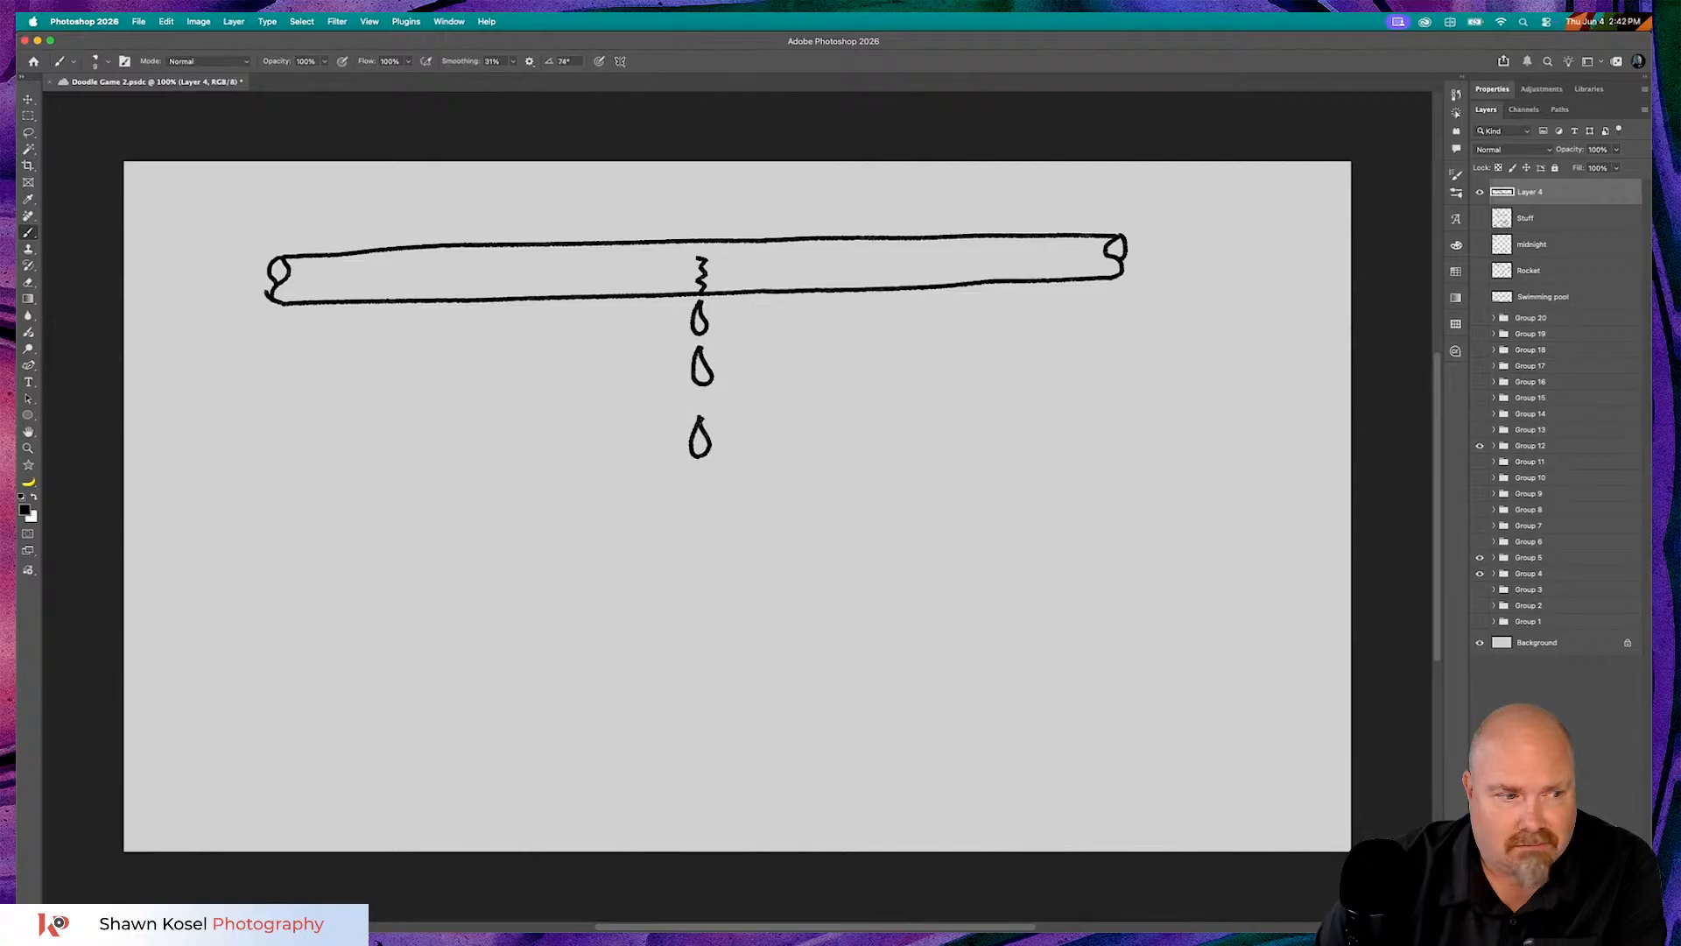
pyautogui.moveTo(631, 488)
pyautogui.mouseDown()
pyautogui.moveTo(607, 513)
pyautogui.moveTo(550, 545)
pyautogui.moveTo(553, 571)
pyautogui.moveTo(846, 570)
pyautogui.moveTo(840, 529)
pyautogui.moveTo(780, 491)
pyautogui.moveTo(628, 488)
pyautogui.mouseUp()
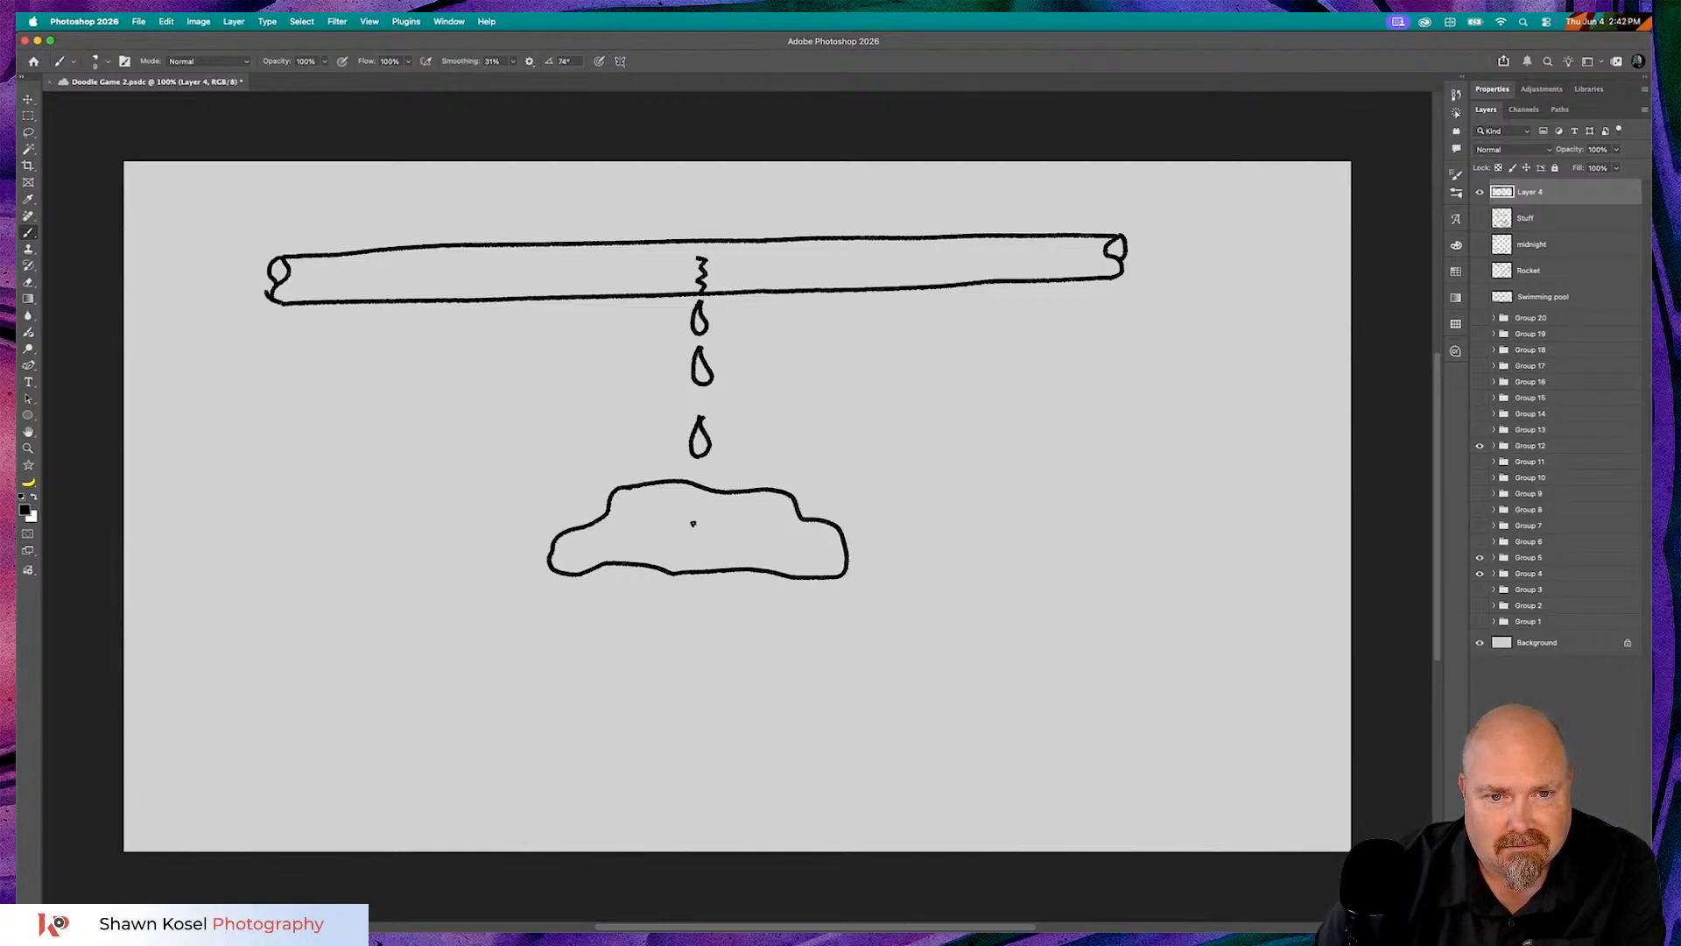
pyautogui.moveTo(690, 527)
pyautogui.mouseDown()
pyautogui.moveTo(703, 537)
pyautogui.moveTo(710, 520)
pyautogui.moveTo(676, 537)
pyautogui.moveTo(723, 534)
pyautogui.moveTo(704, 503)
pyautogui.mouseUp()
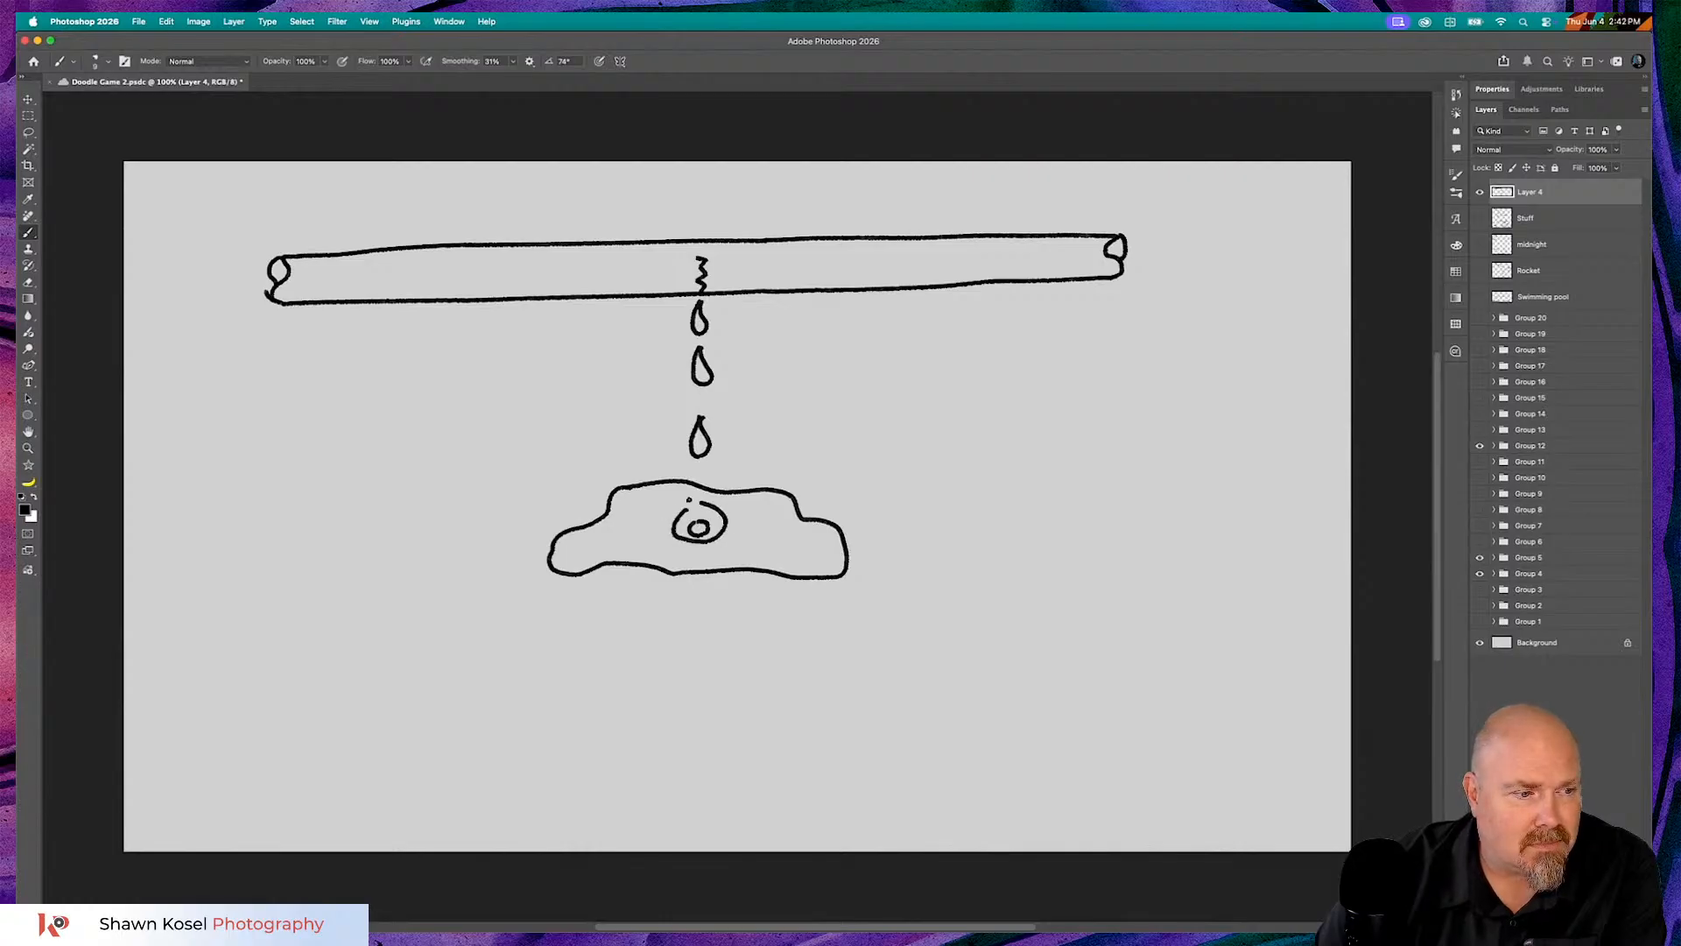
pyautogui.press('super+s')
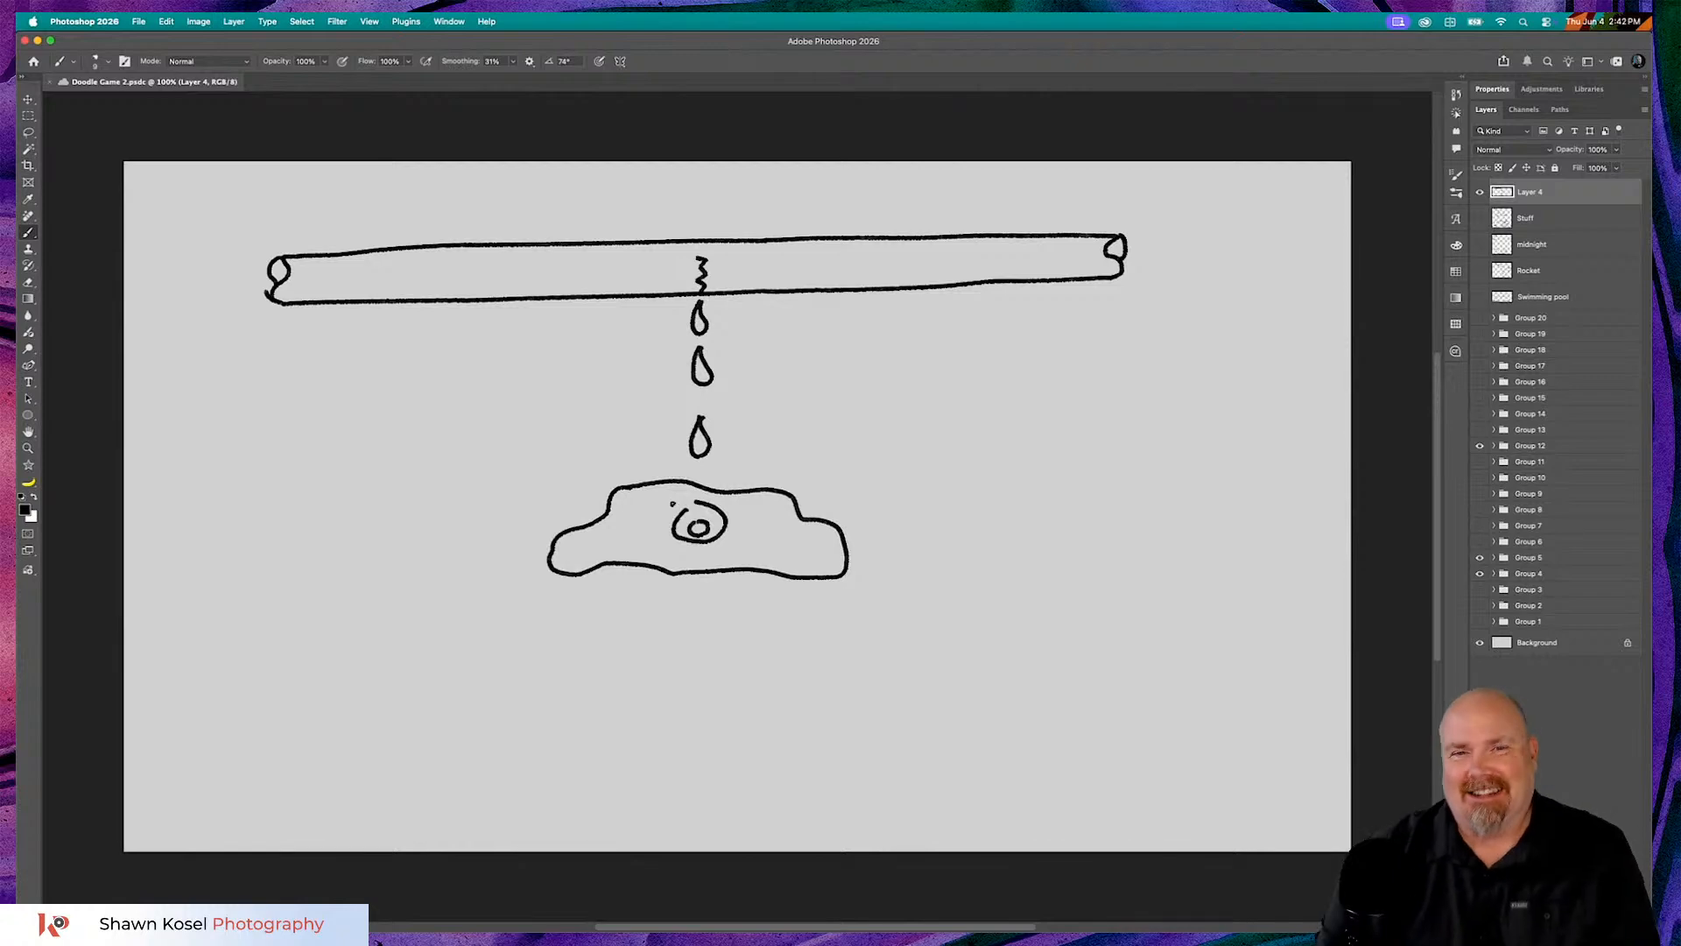
# - Write the guesser's name by hand beside the drops and rename the pipe drawing's layer as Leak
pyautogui.moveTo(954, 362)
pyautogui.mouseDown()
pyautogui.moveTo(990, 396)
pyautogui.moveTo(956, 348)
pyautogui.moveTo(942, 358)
pyautogui.moveTo(1017, 396)
pyautogui.moveTo(1061, 403)
pyautogui.mouseUp()
pyautogui.doubleClick(1529, 191)
pyautogui.write('Leak')
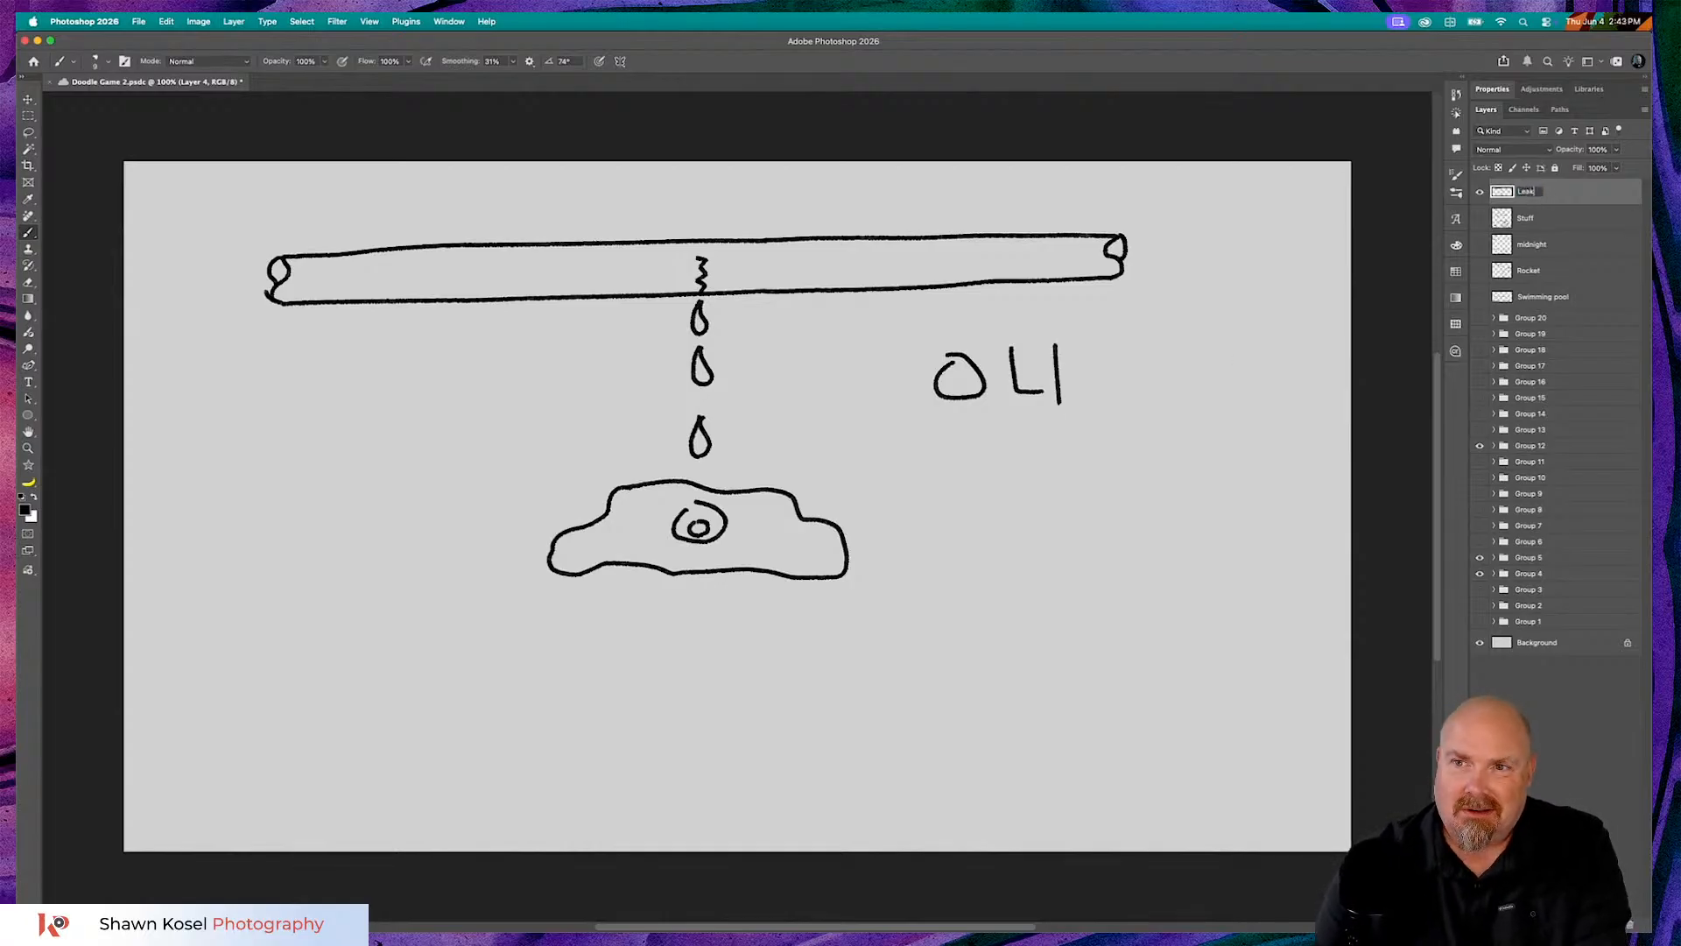
pyautogui.press('Return')
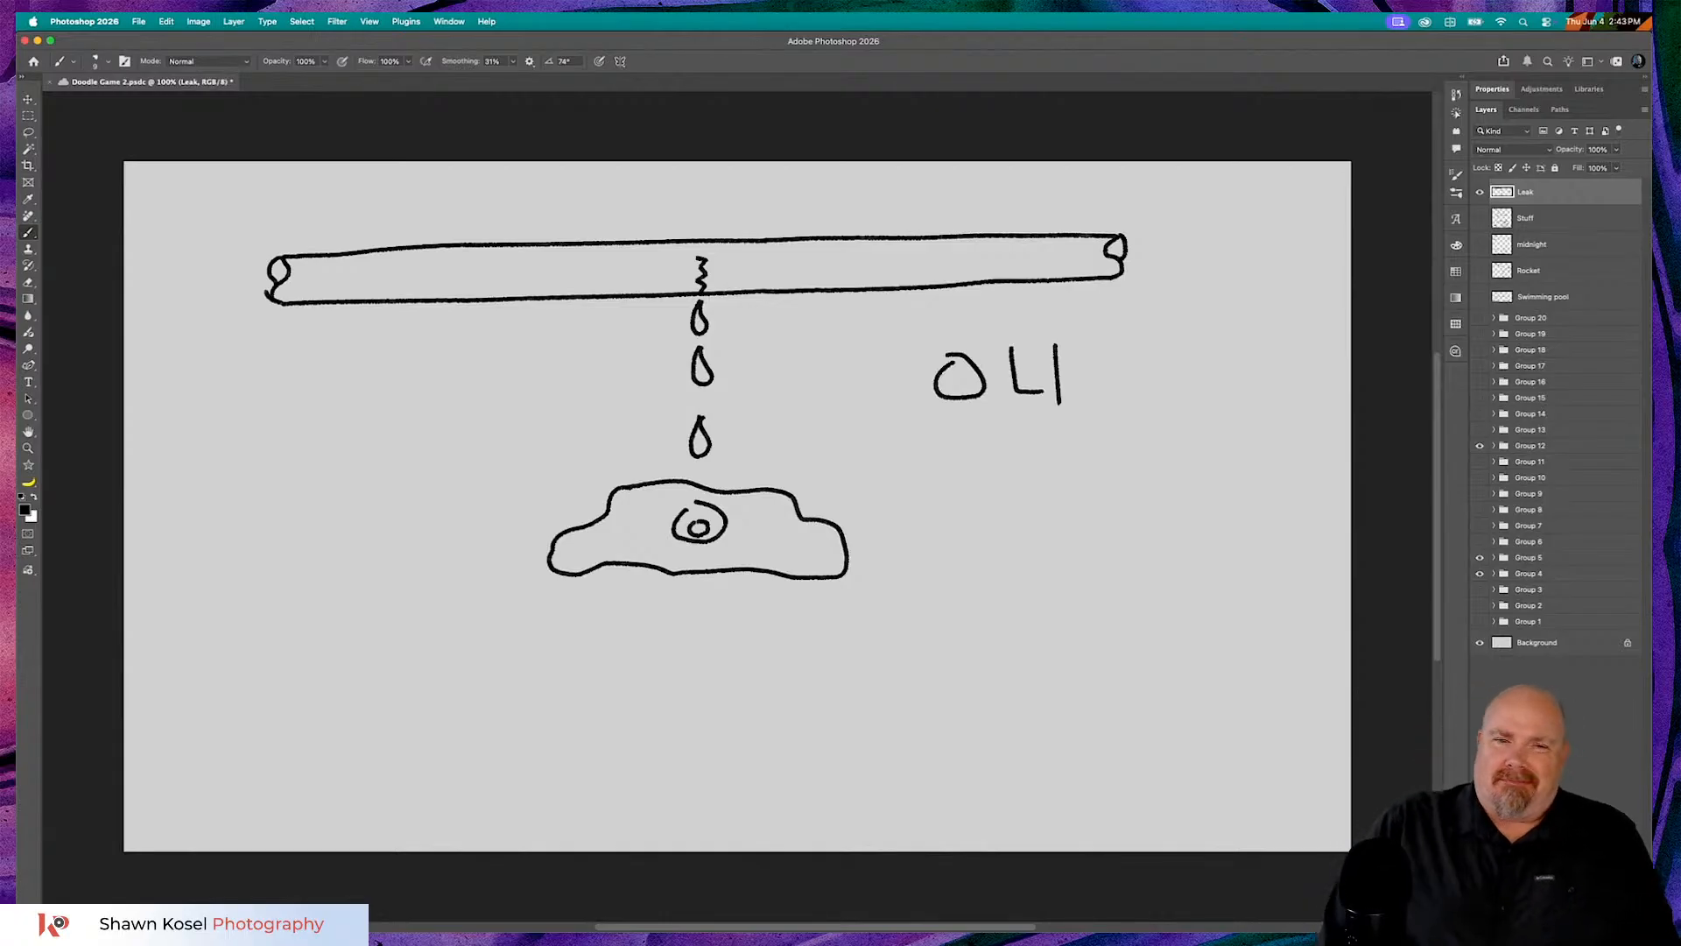
# - Hide the Leak layer, add a blank layer above it, and switch to the word generator in Chrome
pyautogui.click(1480, 192)
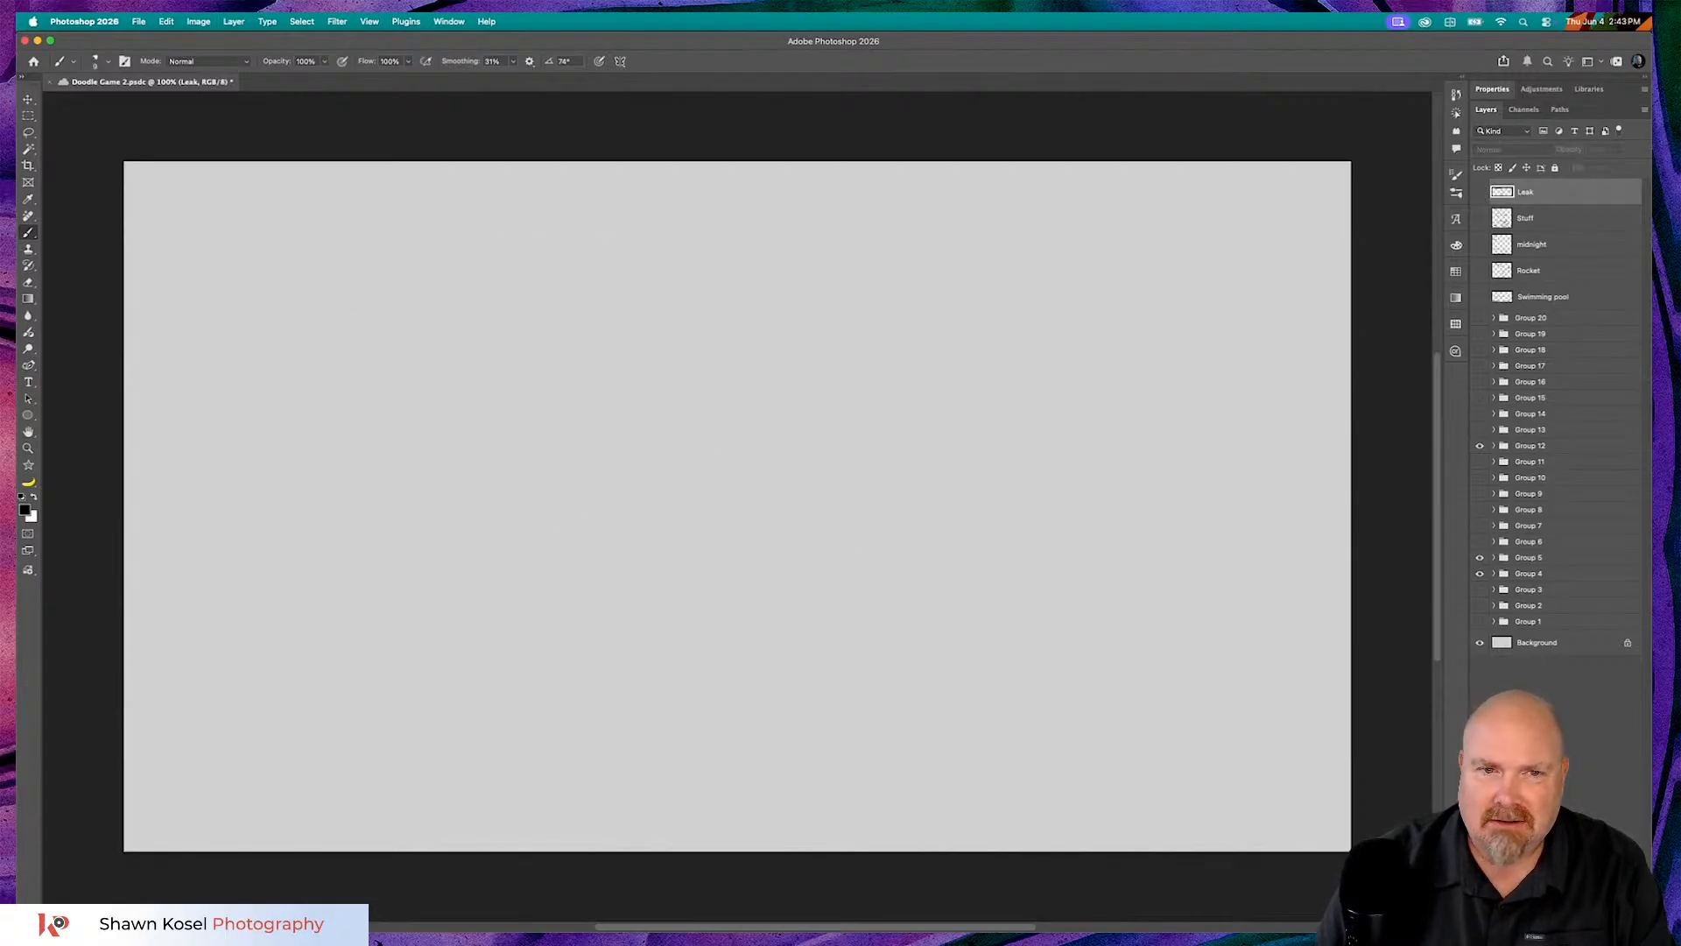
pyautogui.press('super+shift+alt+n')
pyautogui.press('super+Tab')
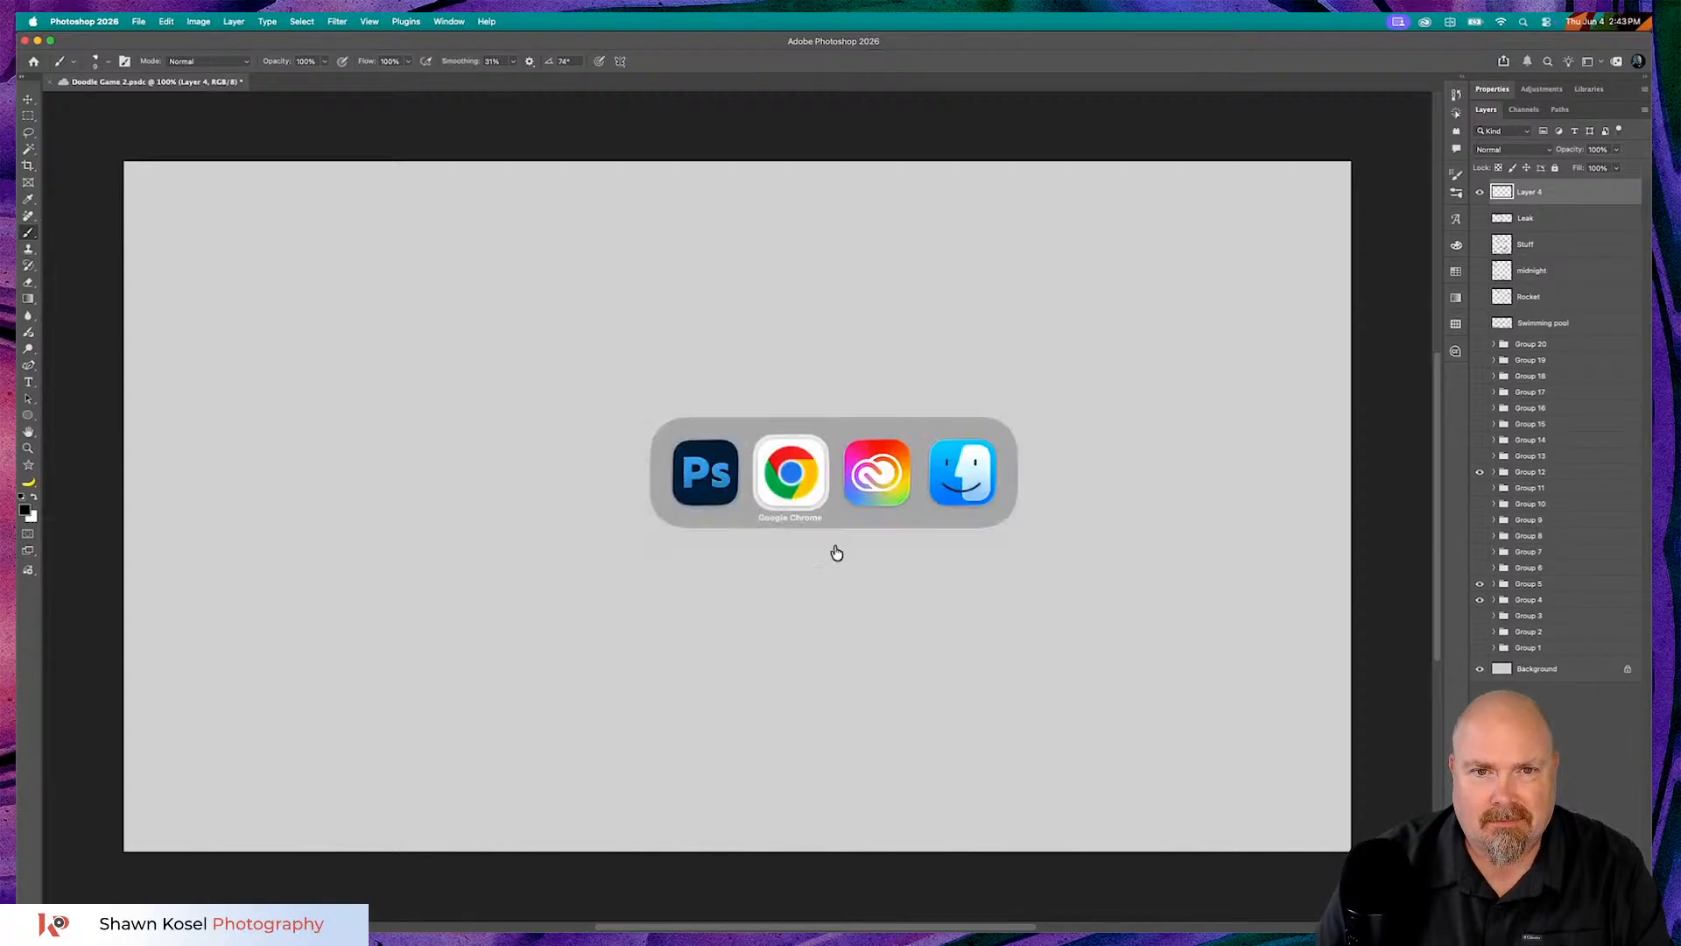
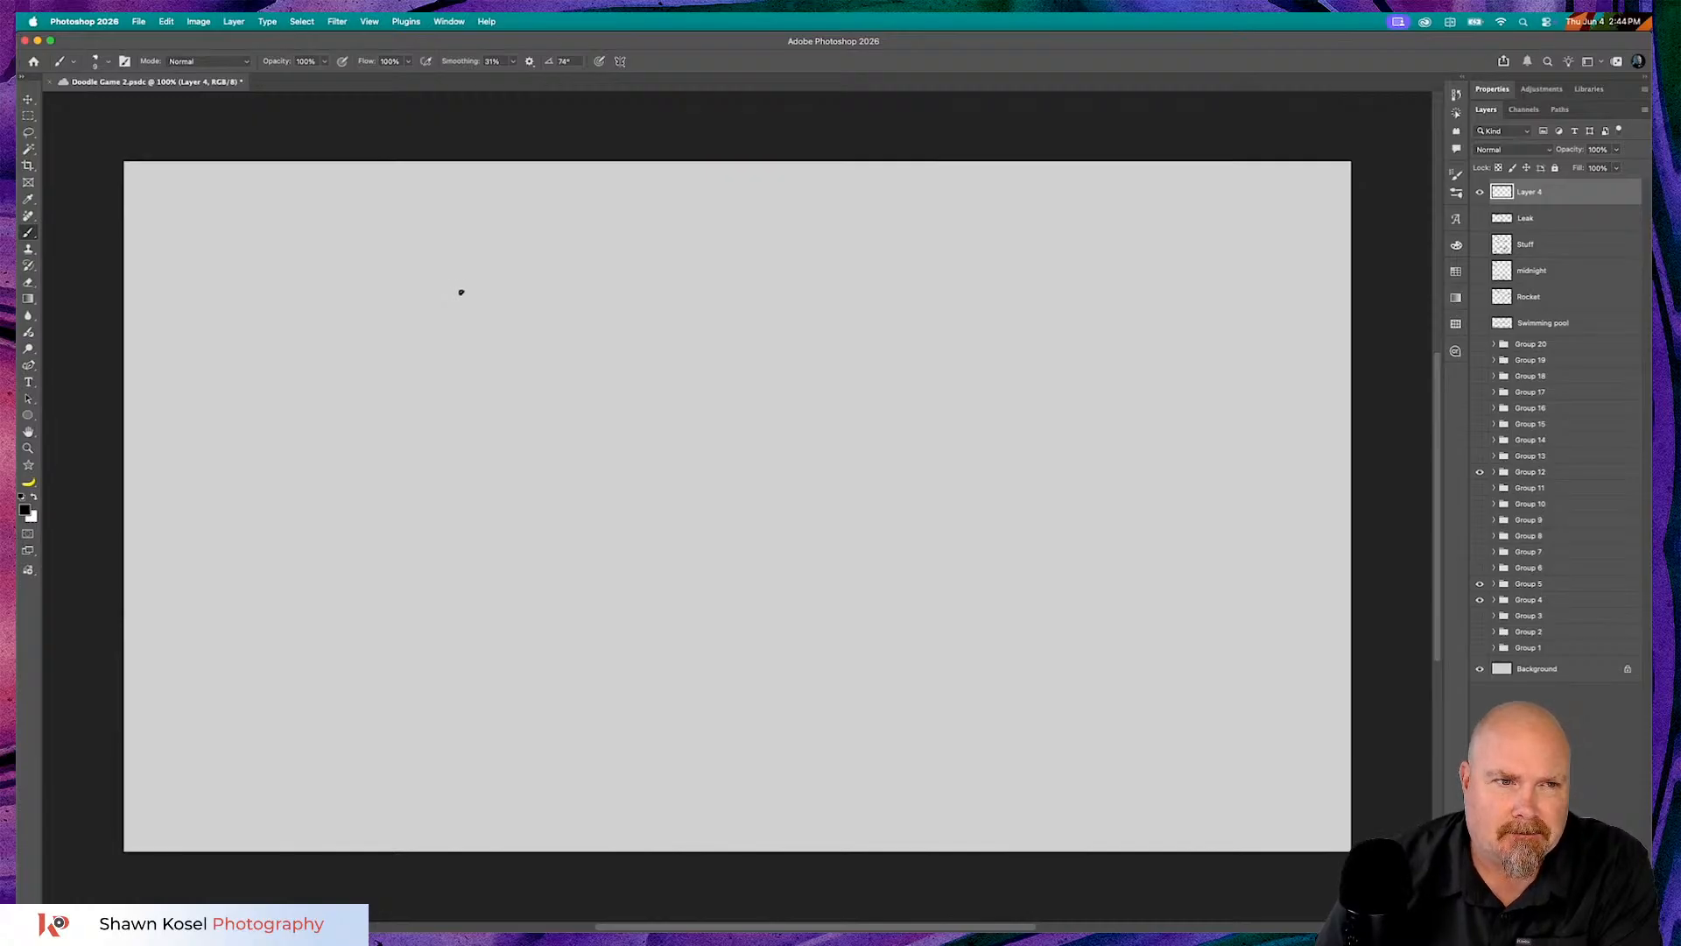
# - Paint a whole heart in the upper-left area of the canvas and a second heart beside it, split by a jagged crack
pyautogui.moveTo(461, 292)
pyautogui.mouseDown()
pyautogui.moveTo(413, 271)
pyautogui.moveTo(353, 297)
pyautogui.moveTo(347, 355)
pyautogui.moveTo(436, 411)
pyautogui.moveTo(466, 446)
pyautogui.moveTo(464, 478)
pyautogui.mouseUp()
pyautogui.moveTo(457, 301)
pyautogui.mouseDown()
pyautogui.moveTo(542, 283)
pyautogui.moveTo(561, 327)
pyautogui.moveTo(547, 364)
pyautogui.moveTo(466, 469)
pyautogui.mouseUp()
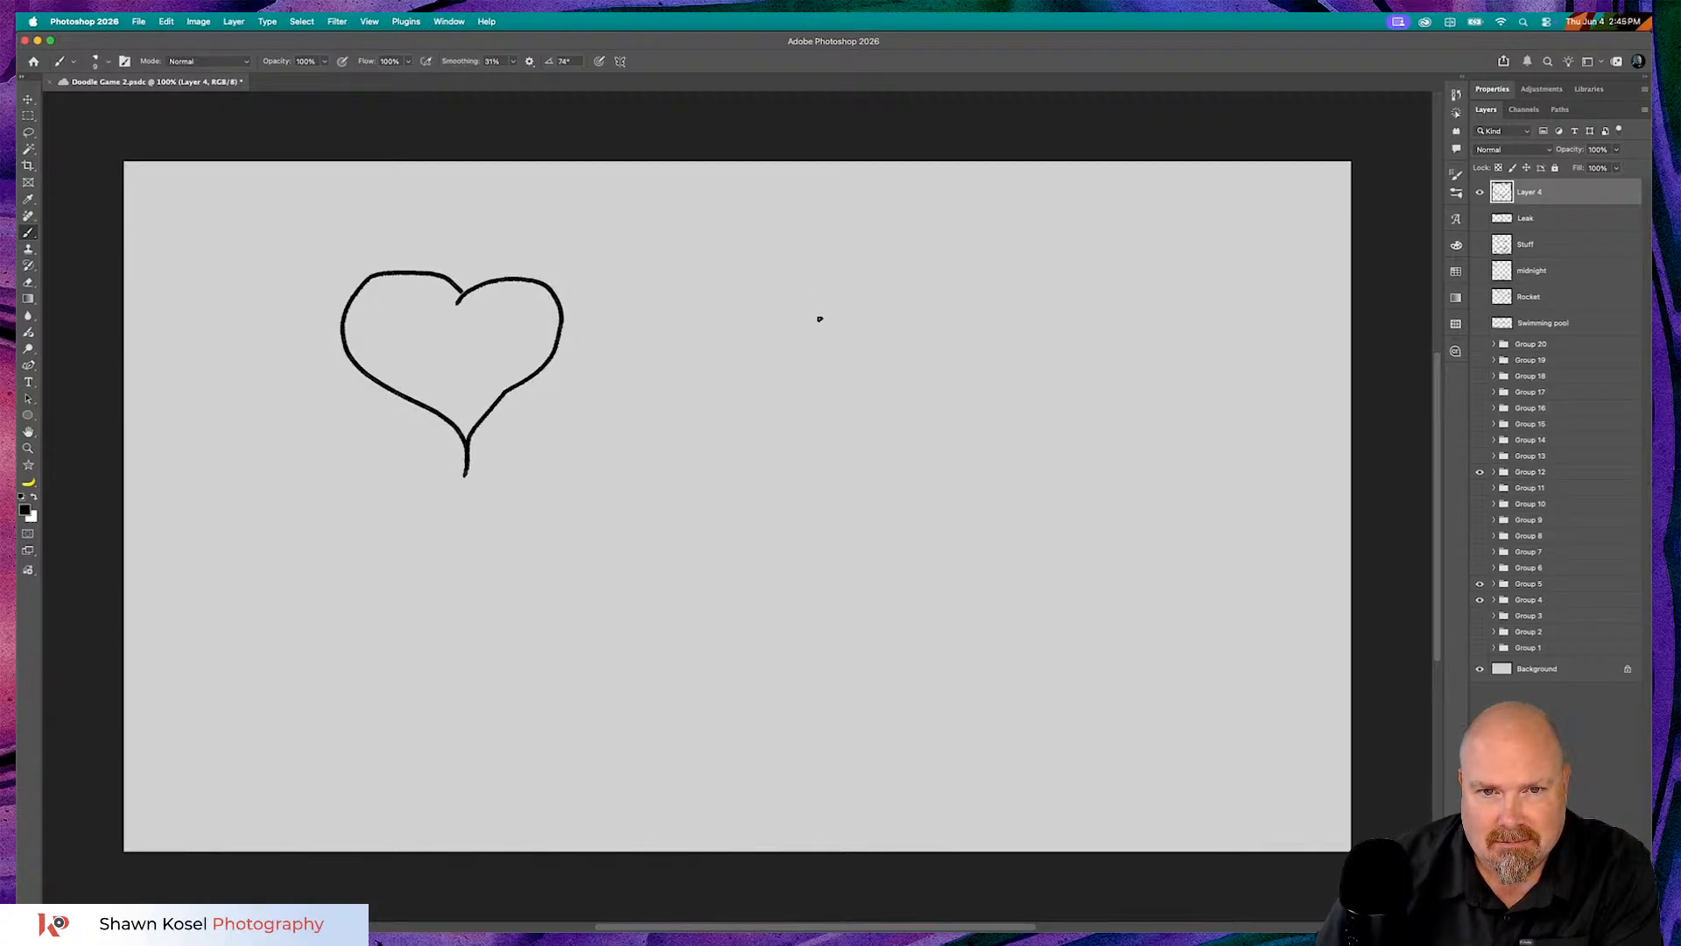
pyautogui.moveTo(819, 318)
pyautogui.mouseDown()
pyautogui.moveTo(776, 299)
pyautogui.moveTo(745, 313)
pyautogui.moveTo(725, 360)
pyautogui.moveTo(819, 470)
pyautogui.mouseUp()
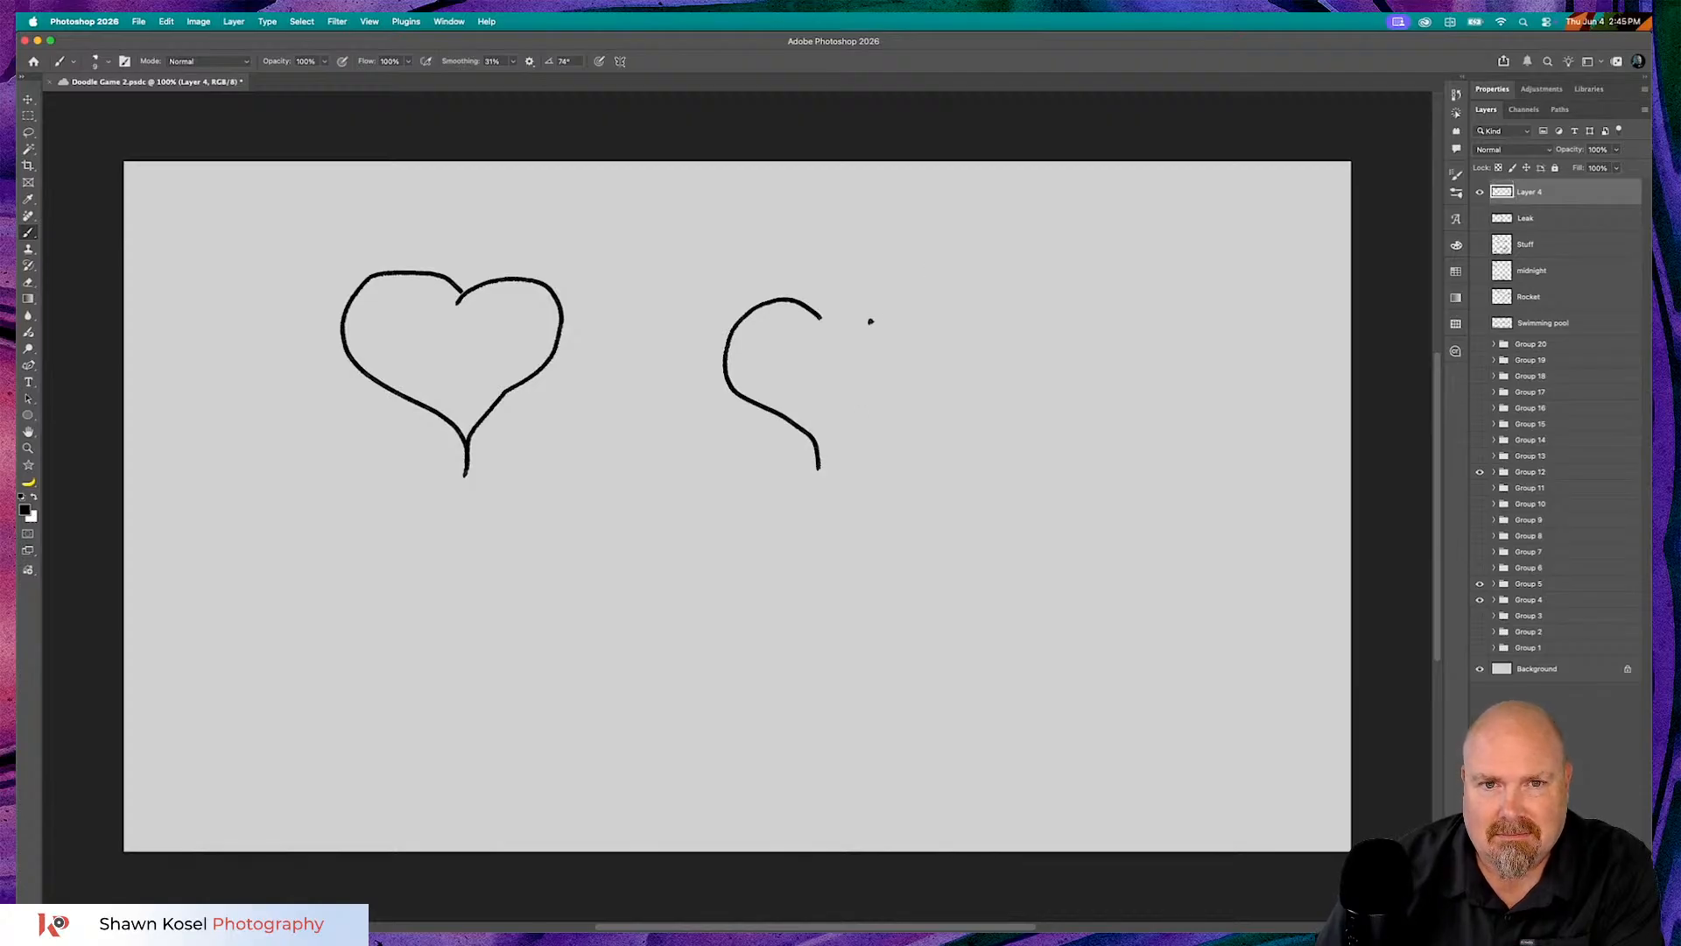
pyautogui.moveTo(870, 322)
pyautogui.mouseDown()
pyautogui.moveTo(923, 297)
pyautogui.moveTo(951, 348)
pyautogui.moveTo(935, 389)
pyautogui.moveTo(824, 484)
pyautogui.mouseUp()
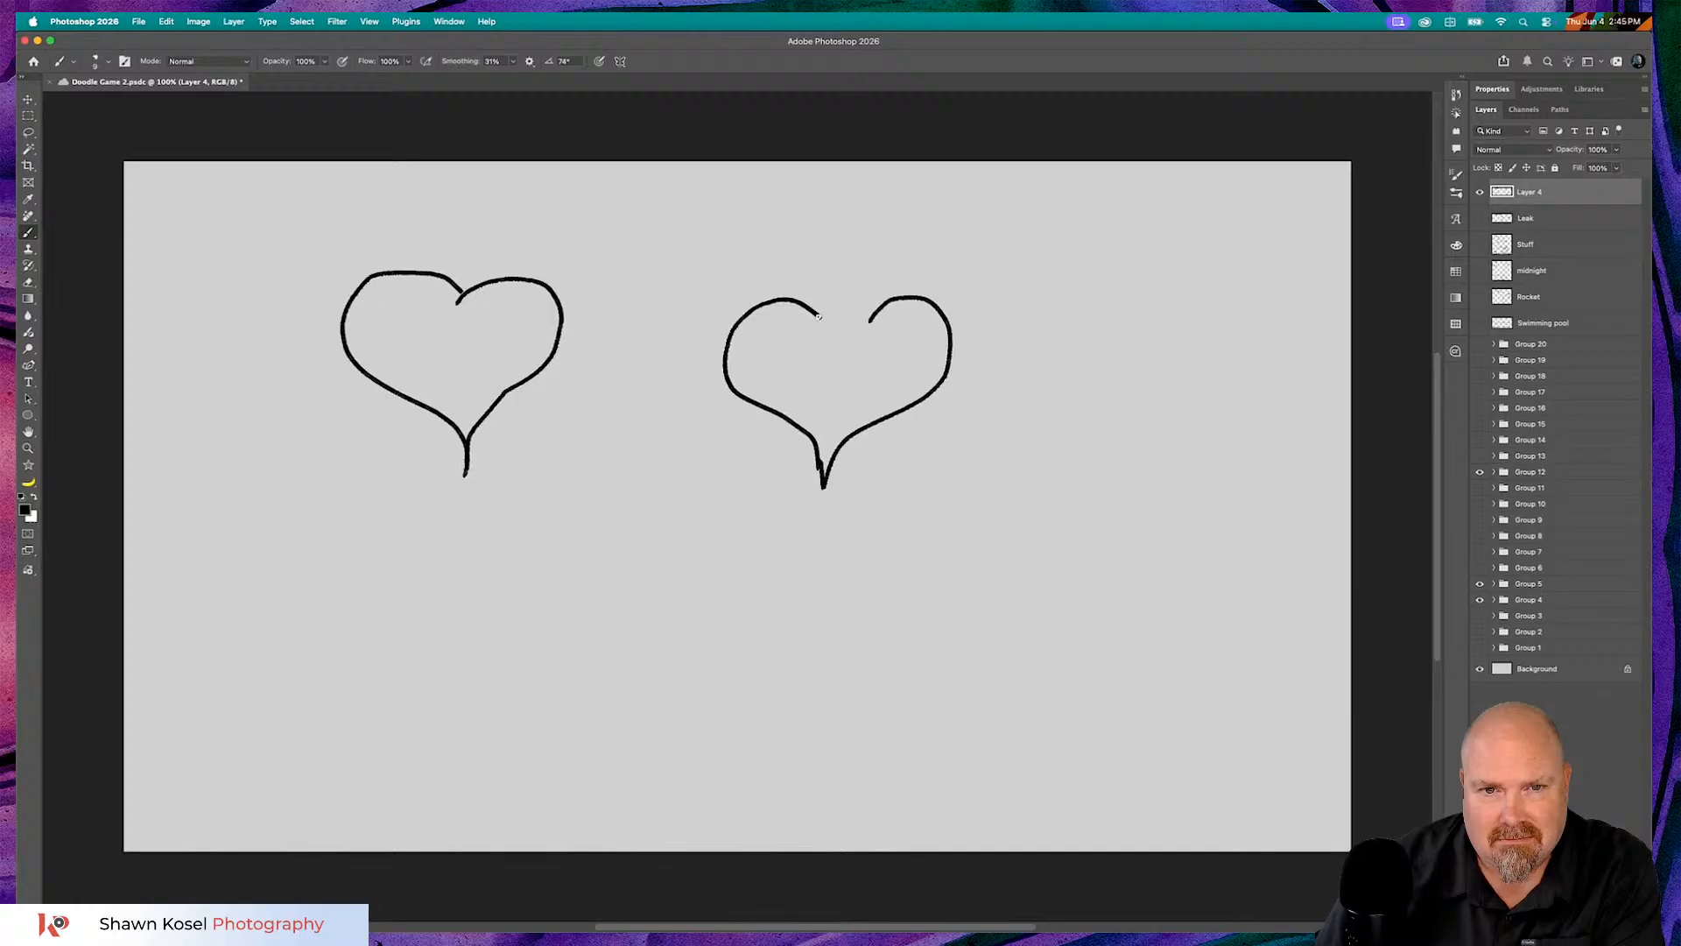
pyautogui.moveTo(821, 322)
pyautogui.mouseDown()
pyautogui.moveTo(802, 335)
pyautogui.moveTo(820, 348)
pyautogui.moveTo(820, 389)
pyautogui.mouseUp()
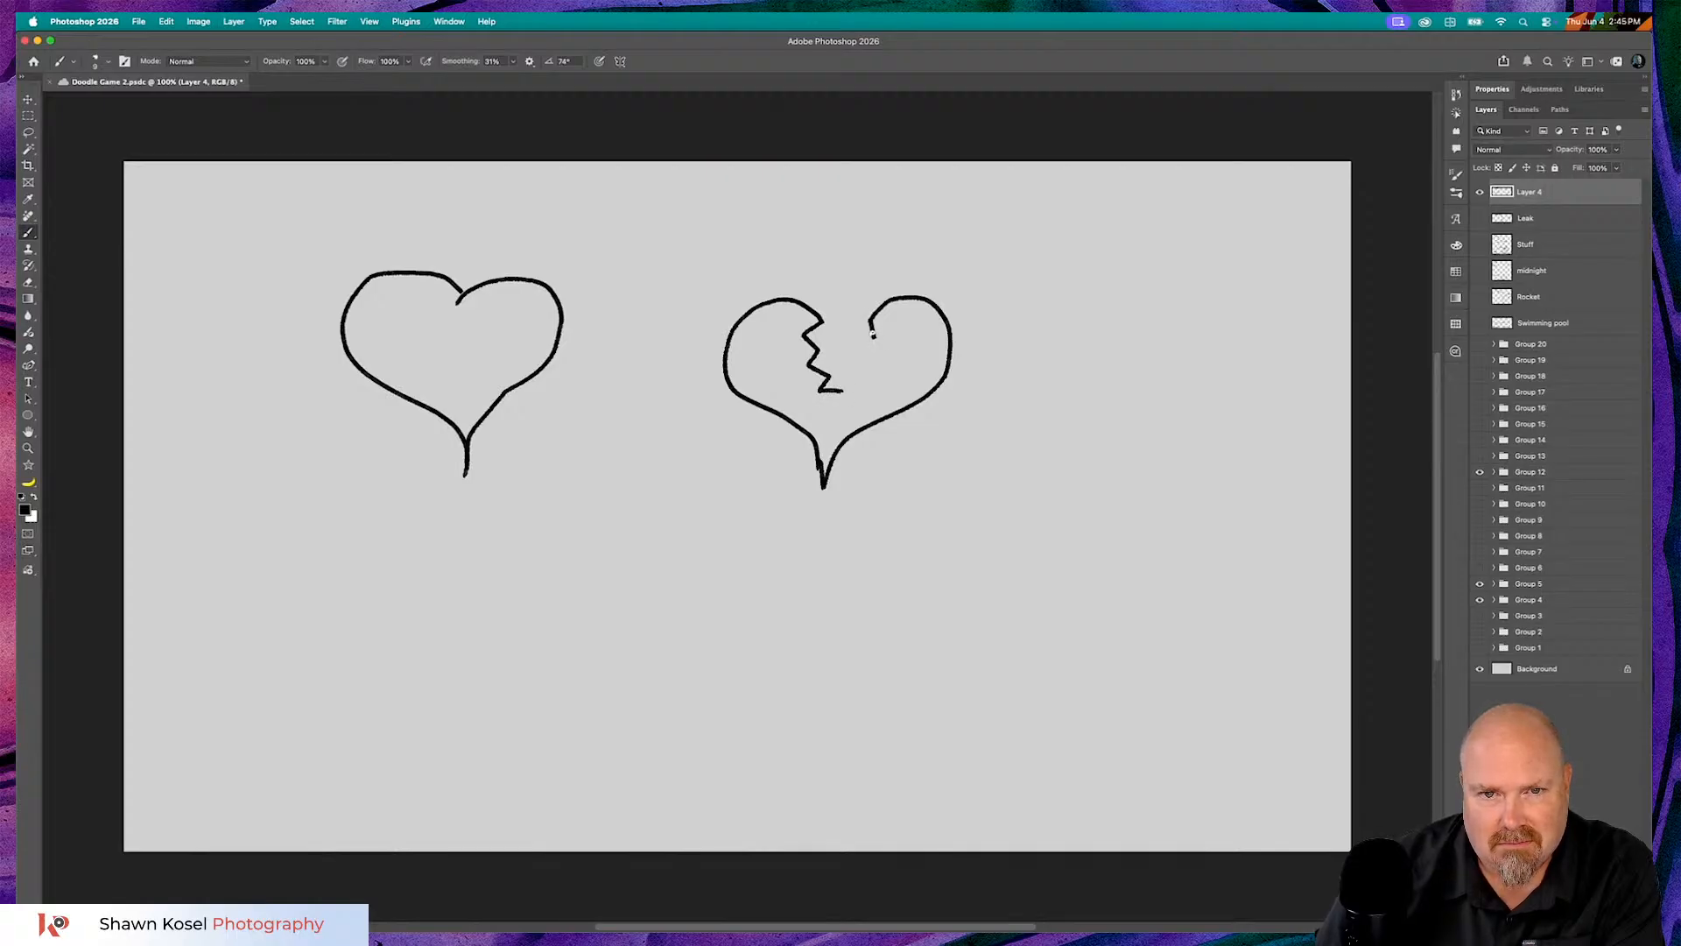
pyautogui.moveTo(872, 334); pyautogui.dragTo(850, 380)
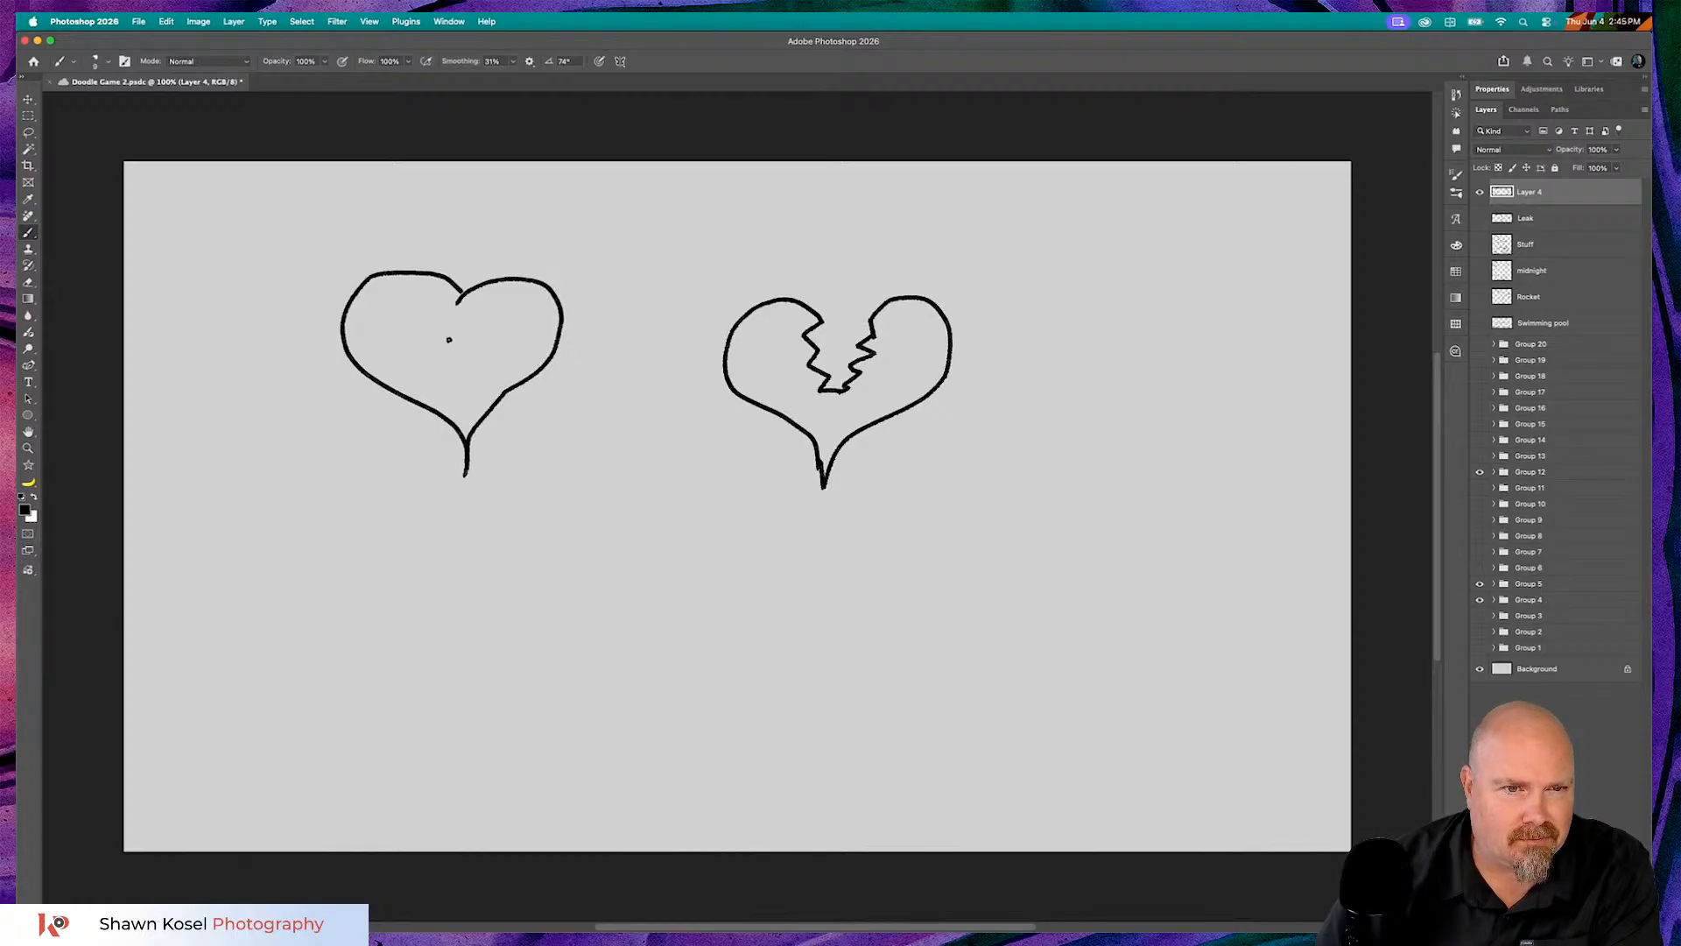
# - Paint an arrow piercing the whole heart diagonally, with a filled arrowhead above it and feathered fletching below
pyautogui.moveTo(448, 343); pyautogui.dragTo(478, 327)
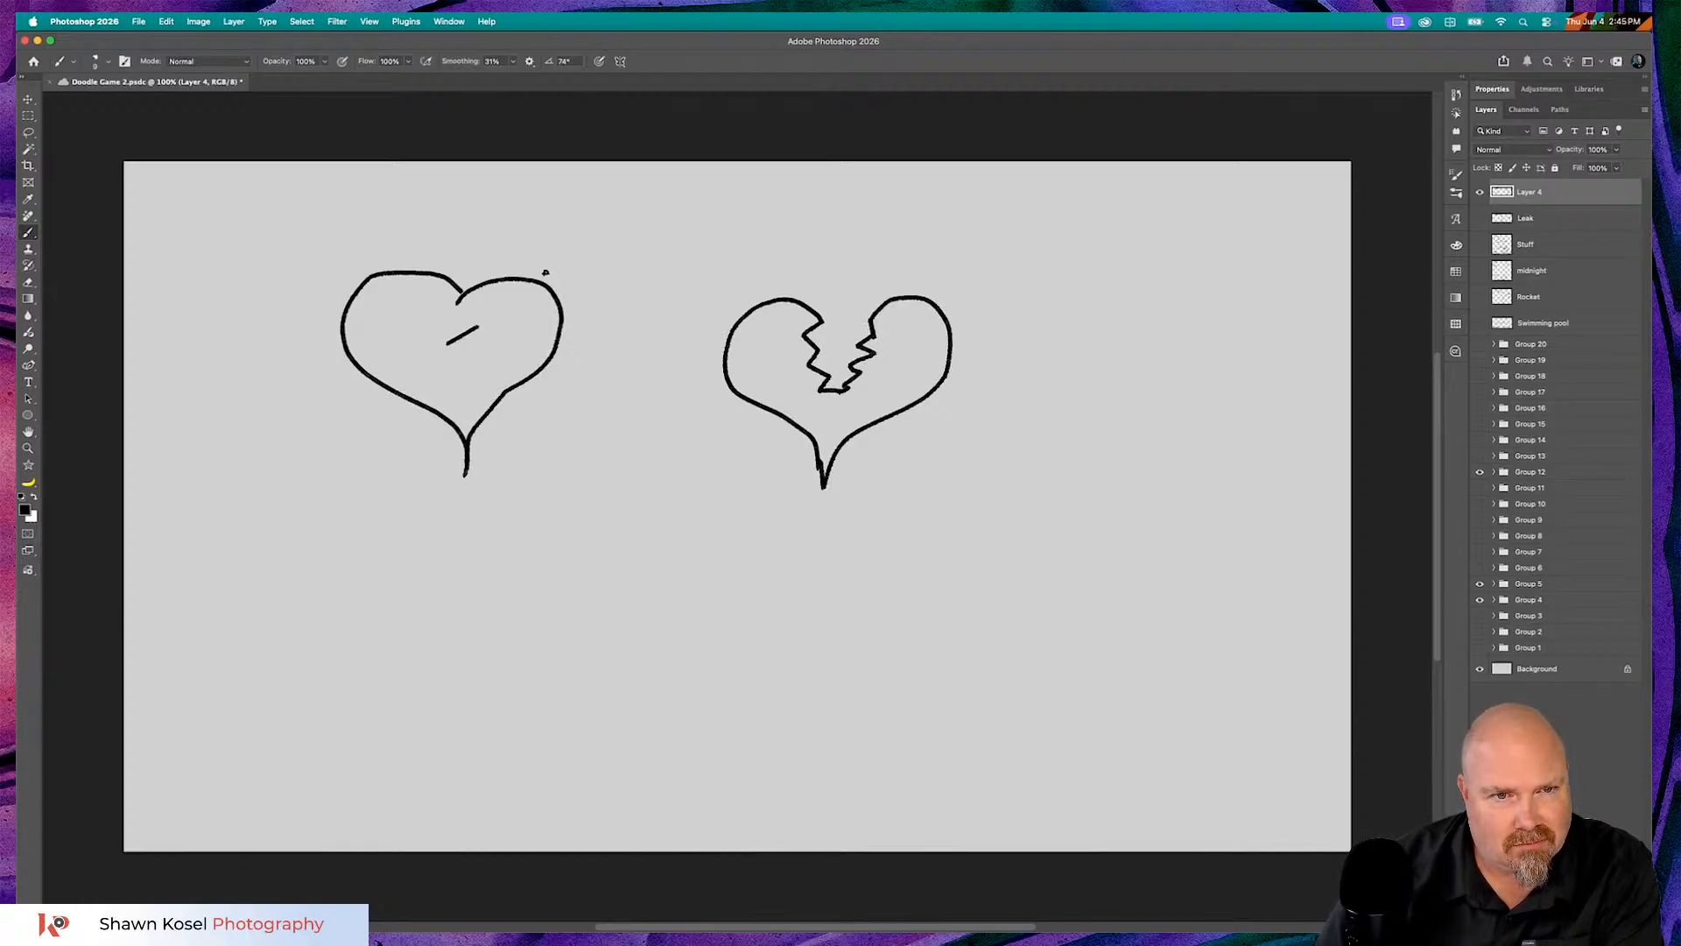
pyautogui.moveTo(550, 283)
pyautogui.mouseDown()
pyautogui.moveTo(591, 248)
pyautogui.moveTo(560, 257)
pyautogui.moveTo(586, 273)
pyautogui.moveTo(591, 250)
pyautogui.moveTo(561, 258)
pyautogui.mouseUp()
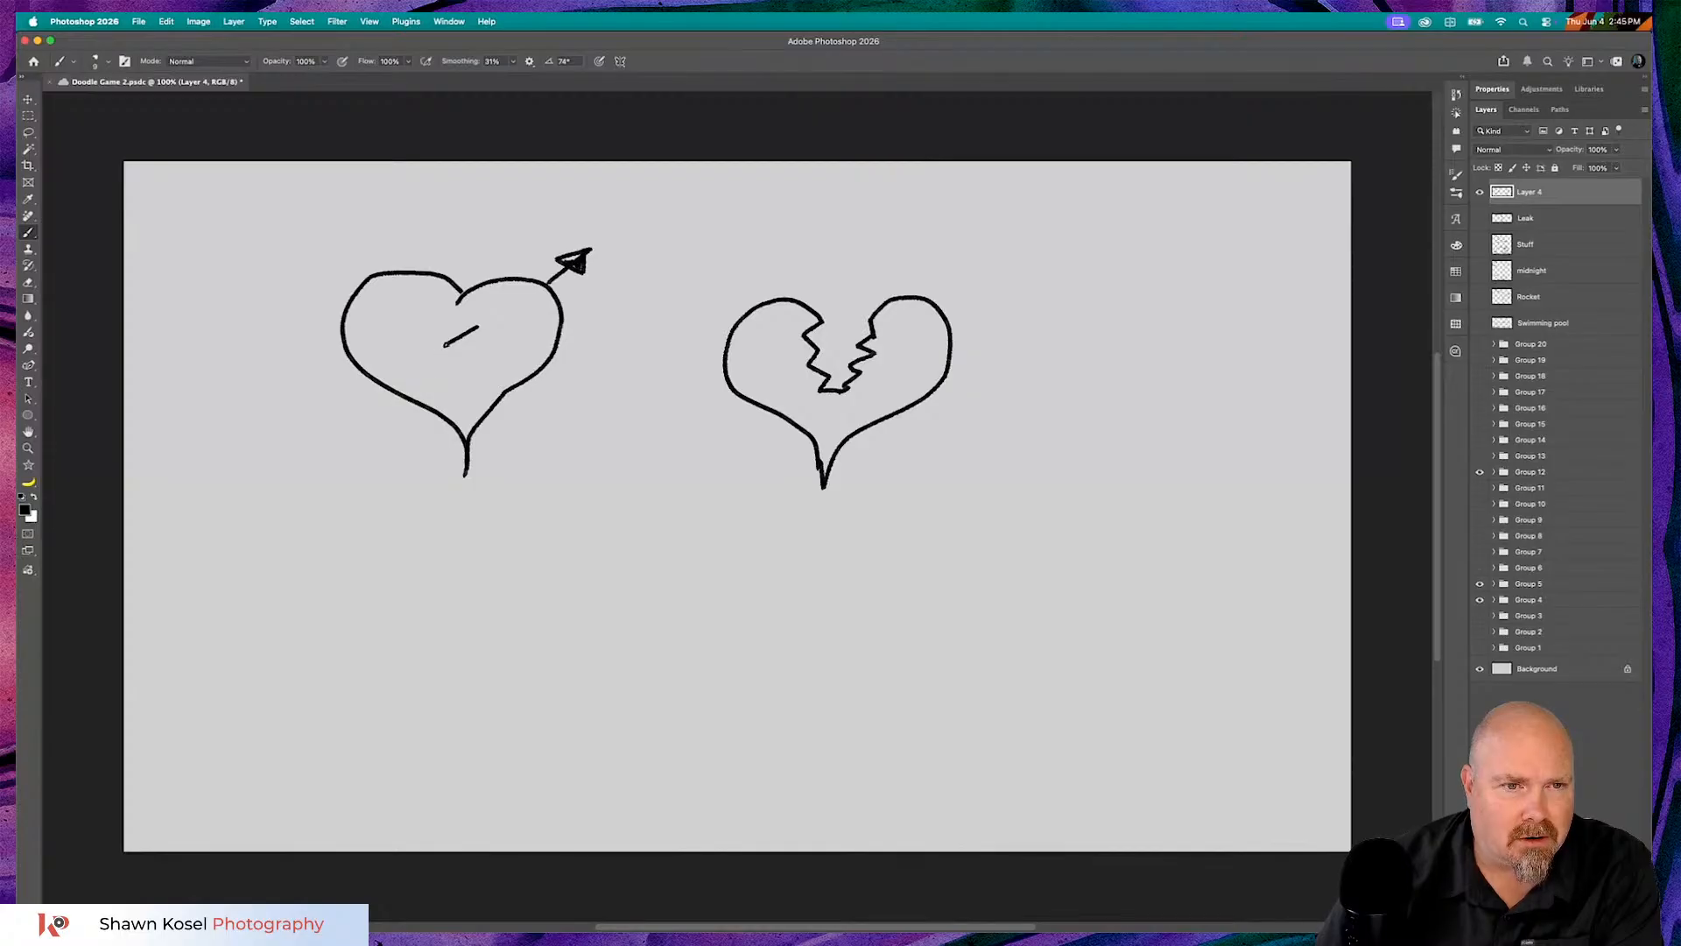
pyautogui.moveTo(437, 351)
pyautogui.mouseDown()
pyautogui.moveTo(279, 447)
pyautogui.moveTo(304, 409)
pyautogui.moveTo(326, 417)
pyautogui.moveTo(292, 421)
pyautogui.moveTo(309, 430)
pyautogui.moveTo(257, 445)
pyautogui.mouseUp()
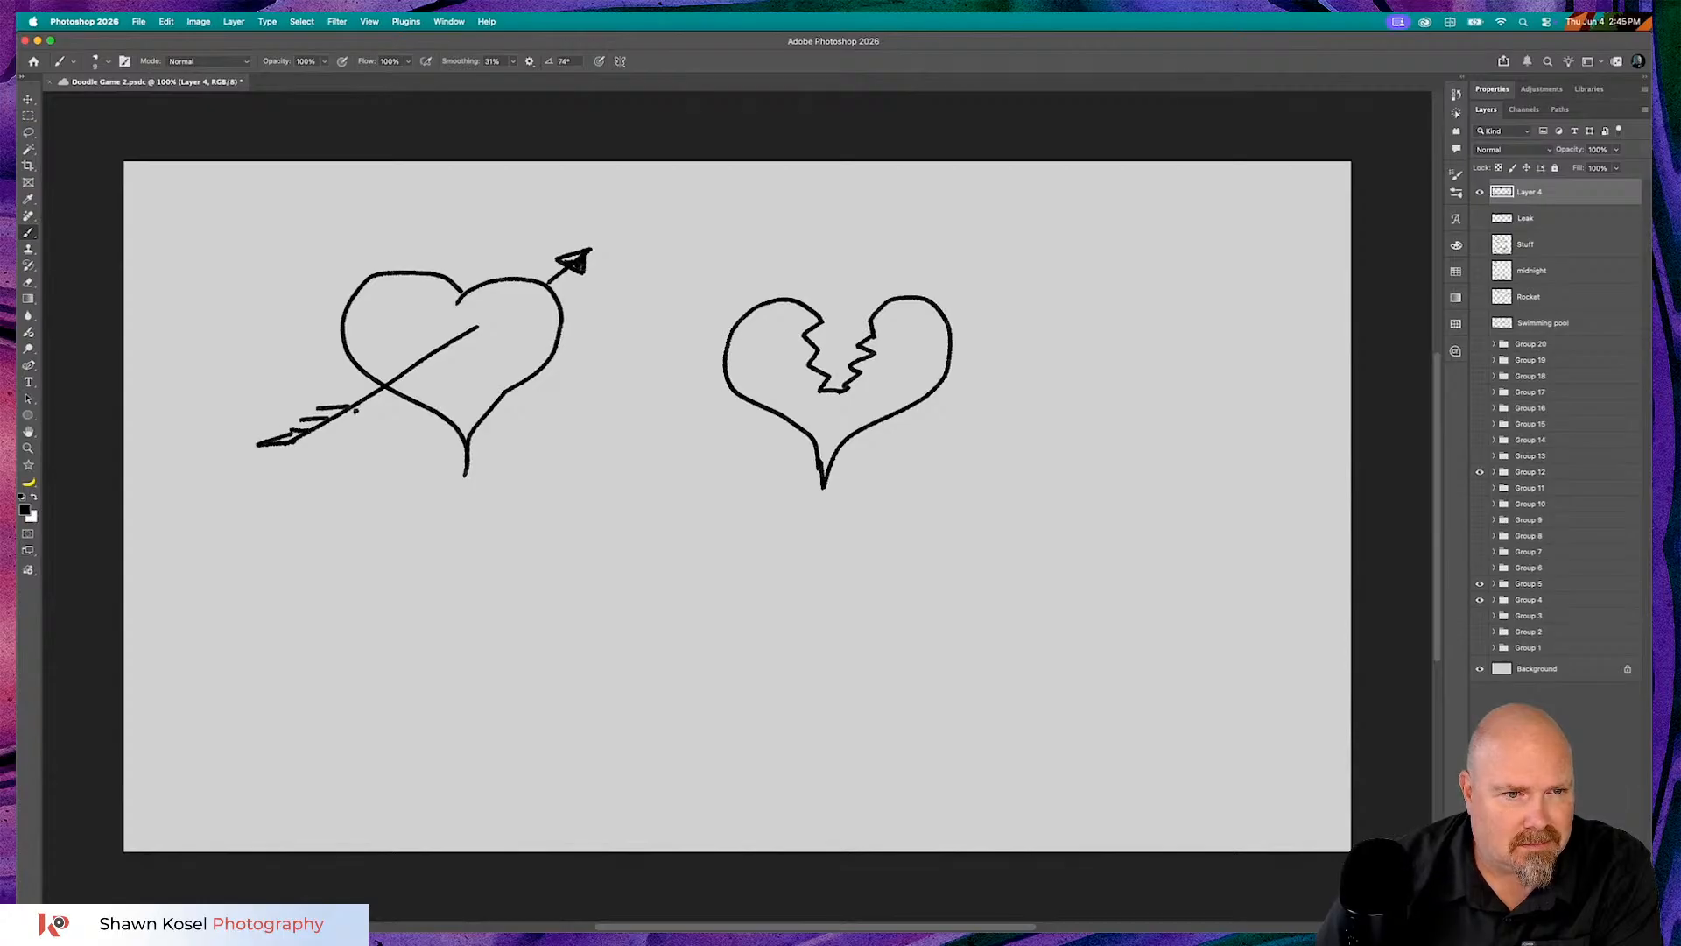
pyautogui.moveTo(350, 409); pyautogui.dragTo(291, 457)
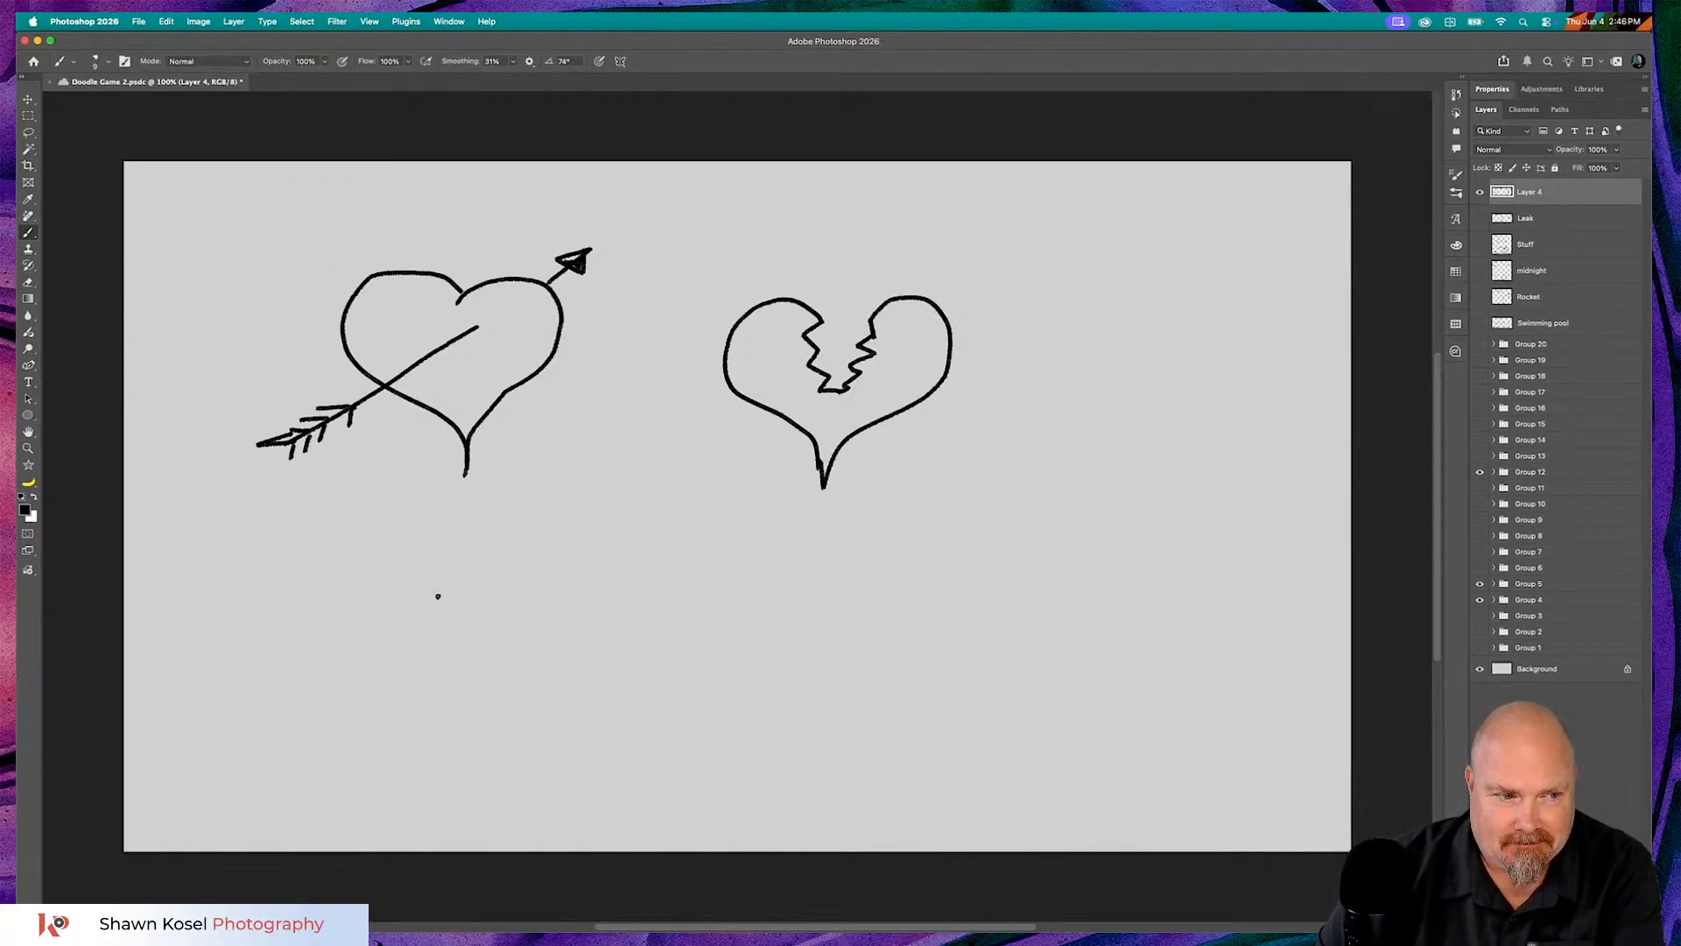
# - Paint two interlocking rings below the pierced heart, with a faceted diamond on the right ring, undoing the misdrawn outlines
pyautogui.moveTo(434, 596)
pyautogui.mouseDown()
pyautogui.moveTo(394, 635)
pyautogui.moveTo(399, 682)
pyautogui.moveTo(474, 687)
pyautogui.moveTo(489, 632)
pyautogui.moveTo(445, 595)
pyautogui.mouseUp()
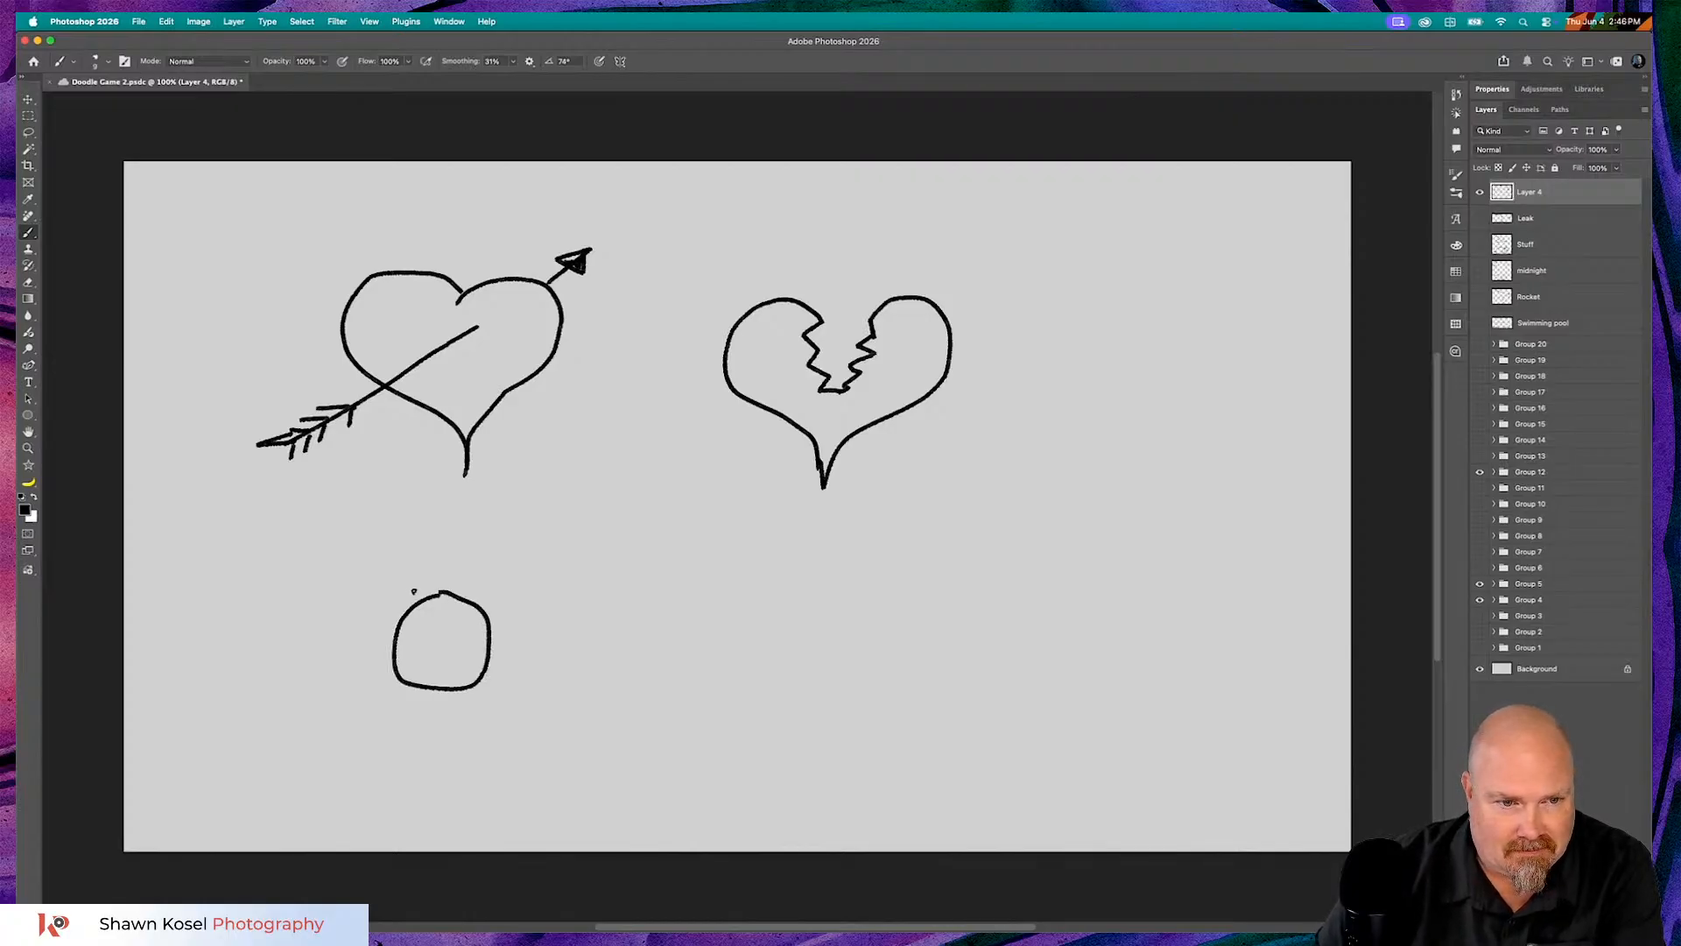
pyautogui.press('super+z')
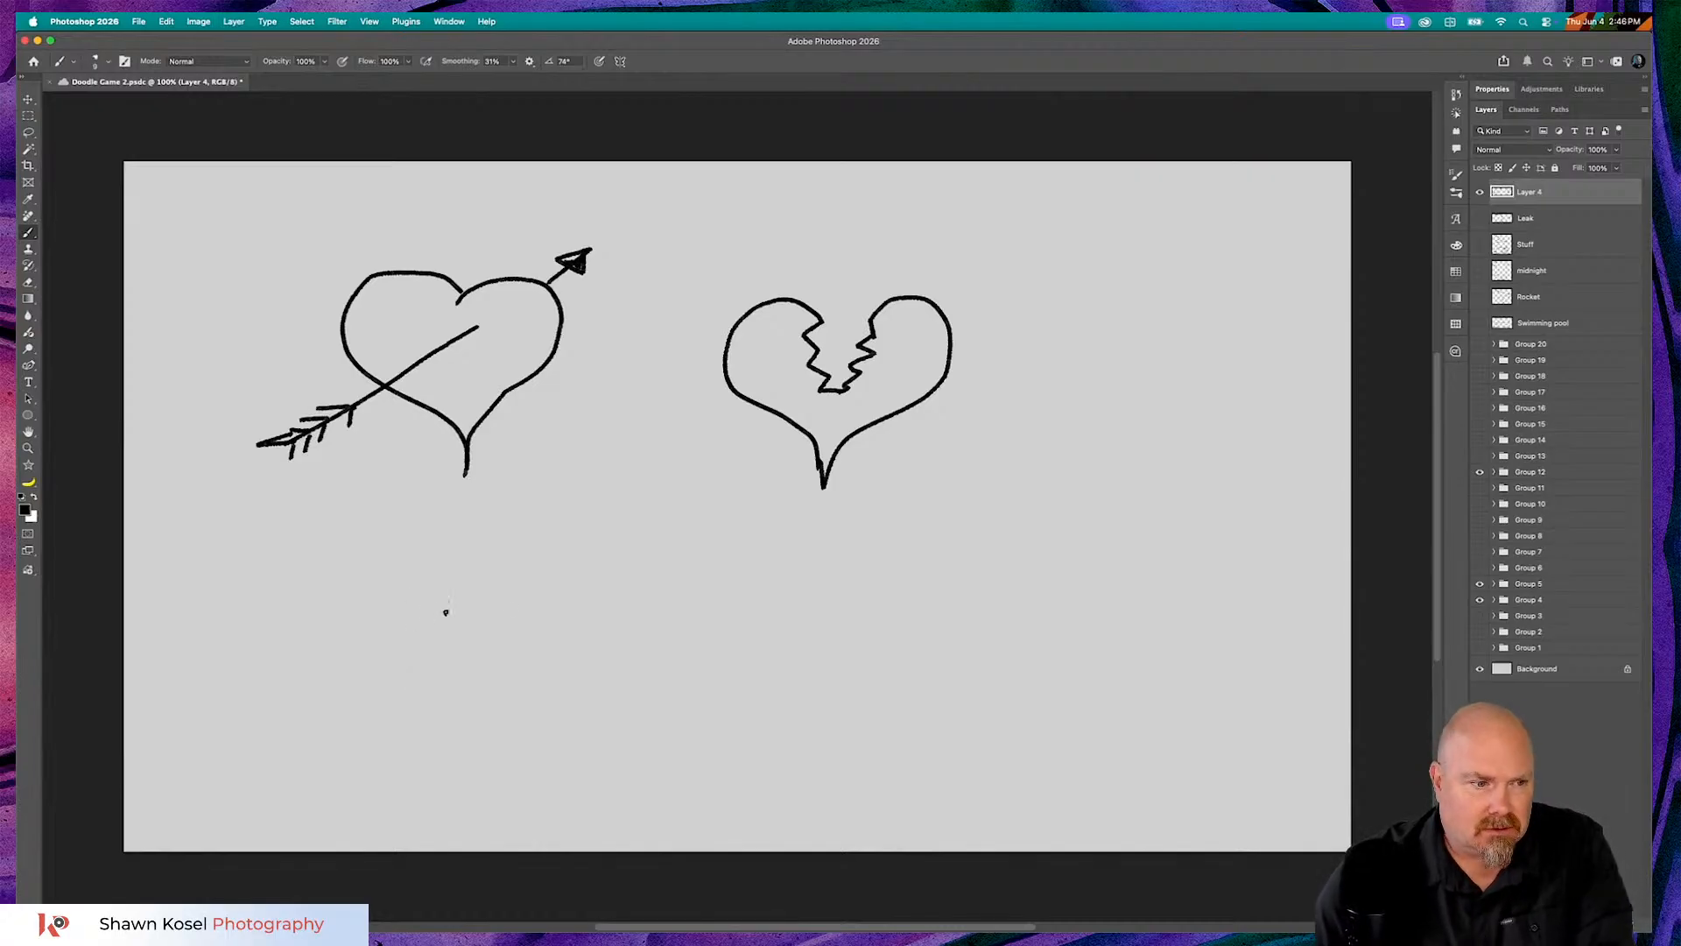
pyautogui.moveTo(450, 601)
pyautogui.mouseDown()
pyautogui.moveTo(430, 623)
pyautogui.moveTo(429, 705)
pyautogui.moveTo(453, 717)
pyautogui.moveTo(479, 700)
pyautogui.moveTo(492, 644)
pyautogui.moveTo(473, 597)
pyautogui.moveTo(449, 591)
pyautogui.moveTo(414, 632)
pyautogui.moveTo(415, 712)
pyautogui.moveTo(441, 732)
pyautogui.moveTo(472, 725)
pyautogui.moveTo(497, 677)
pyautogui.mouseUp()
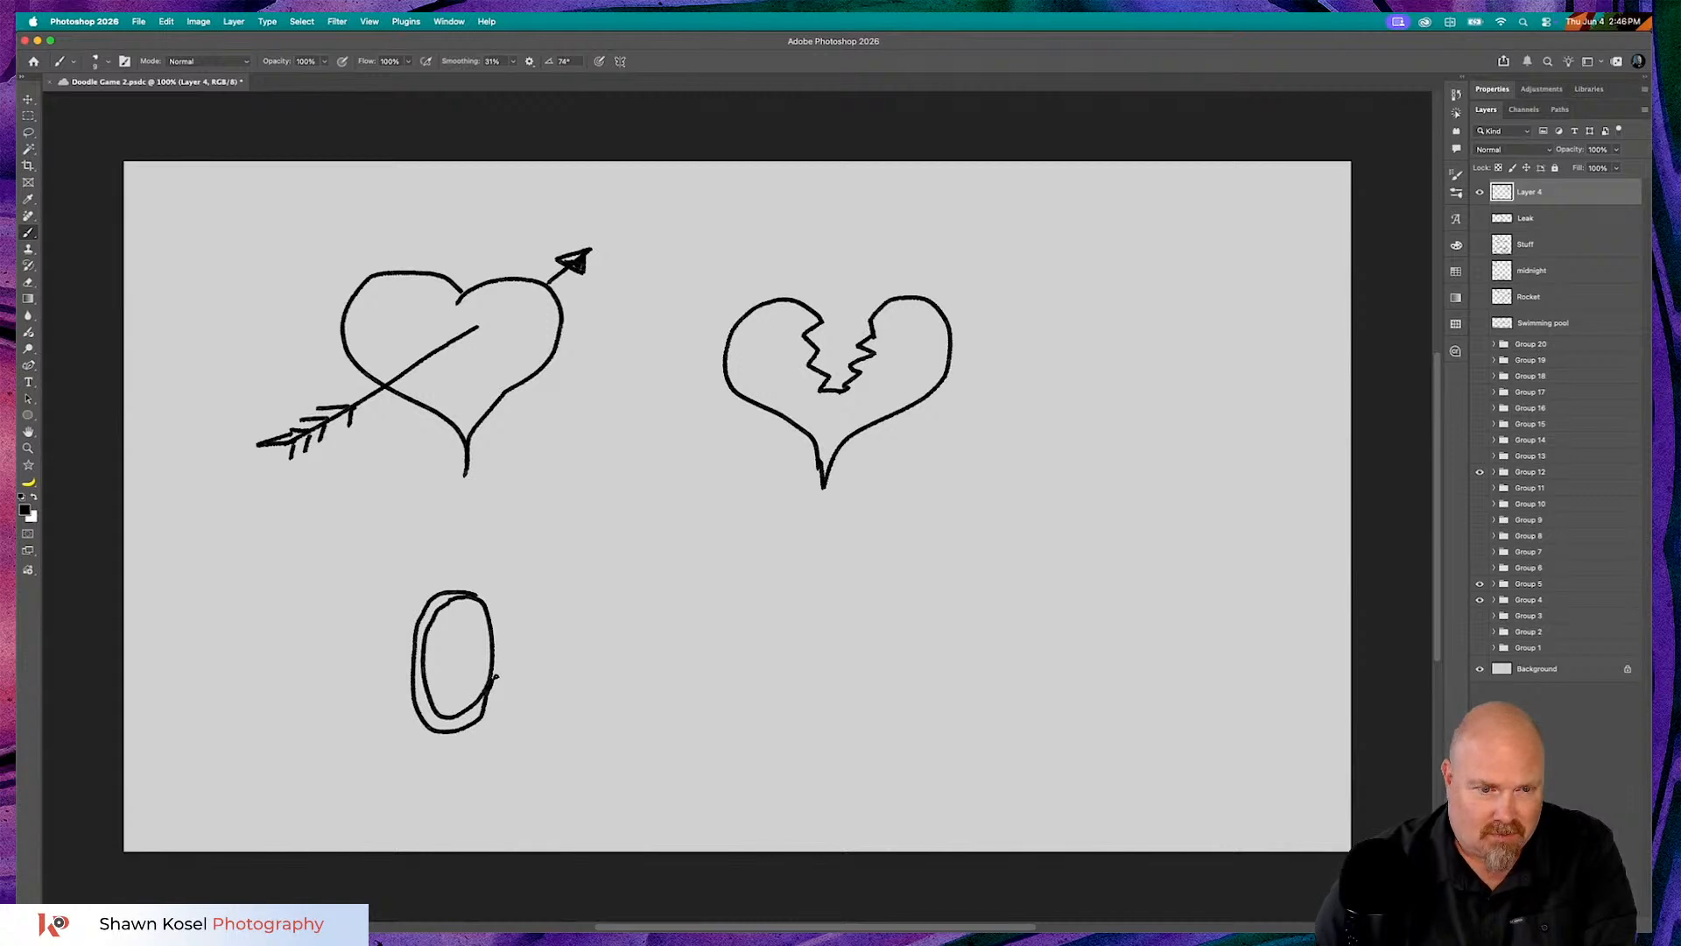
pyautogui.press('super+z')
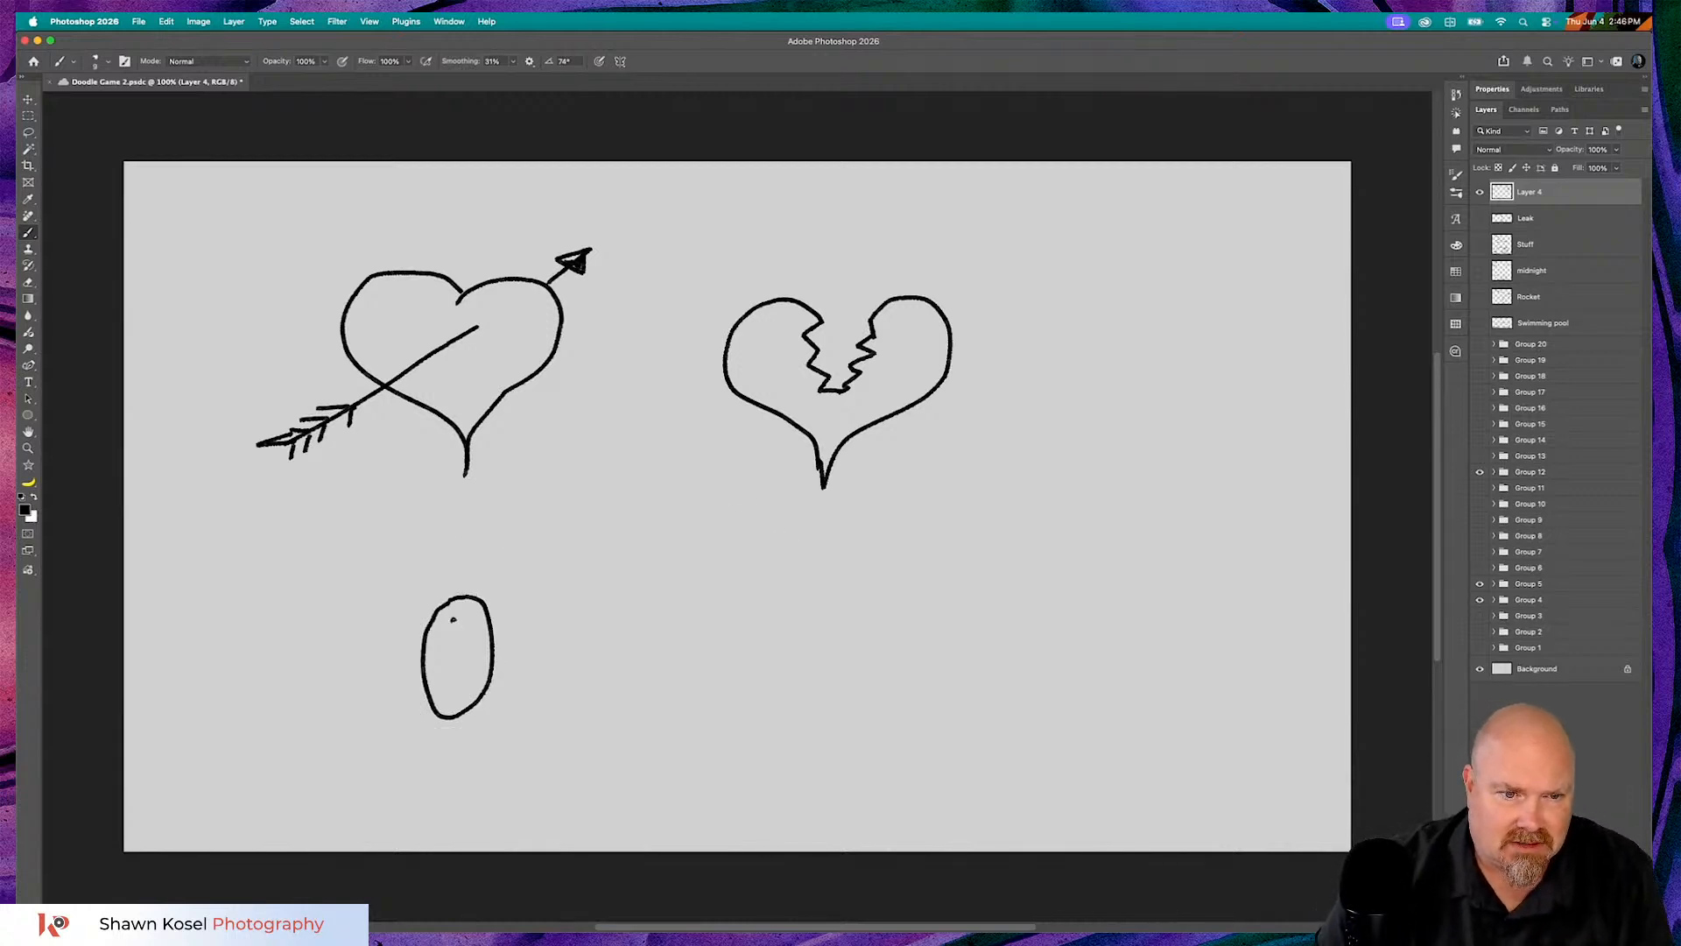
pyautogui.moveTo(540, 569)
pyautogui.mouseDown()
pyautogui.moveTo(475, 625)
pyautogui.moveTo(479, 661)
pyautogui.moveTo(570, 688)
pyautogui.moveTo(573, 569)
pyautogui.moveTo(523, 571)
pyautogui.moveTo(468, 642)
pyautogui.moveTo(479, 679)
pyautogui.moveTo(521, 690)
pyautogui.moveTo(547, 665)
pyautogui.moveTo(516, 587)
pyautogui.moveTo(561, 602)
pyautogui.moveTo(554, 579)
pyautogui.moveTo(571, 589)
pyautogui.moveTo(530, 604)
pyautogui.moveTo(518, 572)
pyautogui.moveTo(549, 602)
pyautogui.moveTo(532, 602)
pyautogui.mouseUp()
pyautogui.press('super+z')
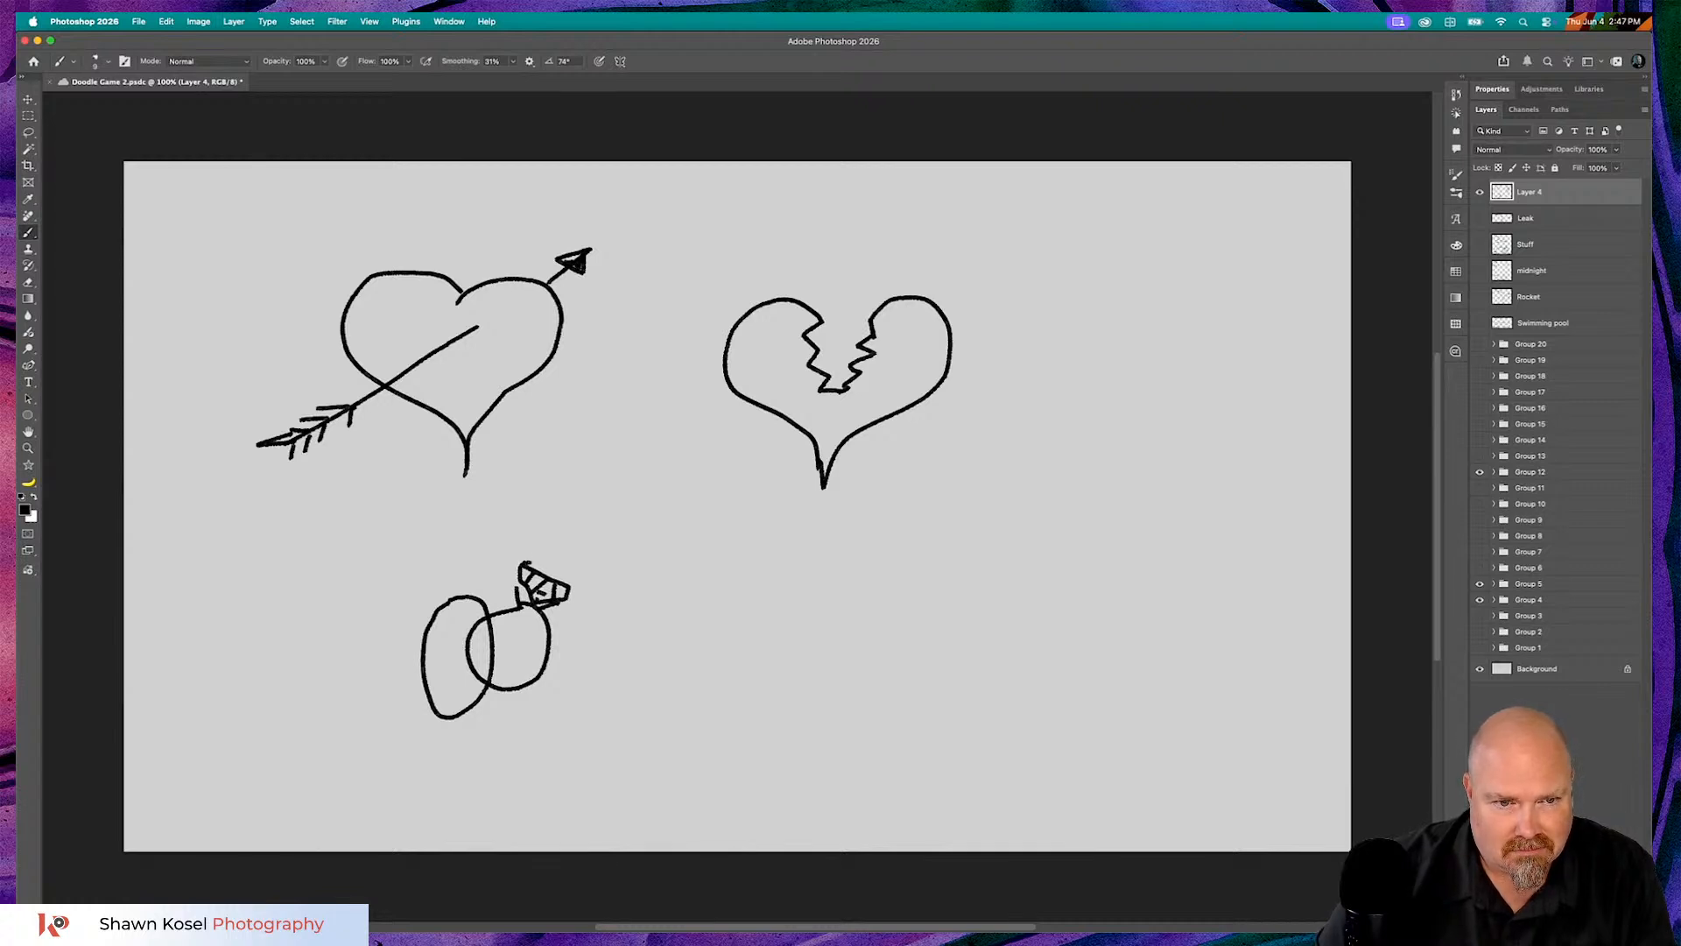
pyautogui.moveTo(531, 561); pyautogui.dragTo(570, 593)
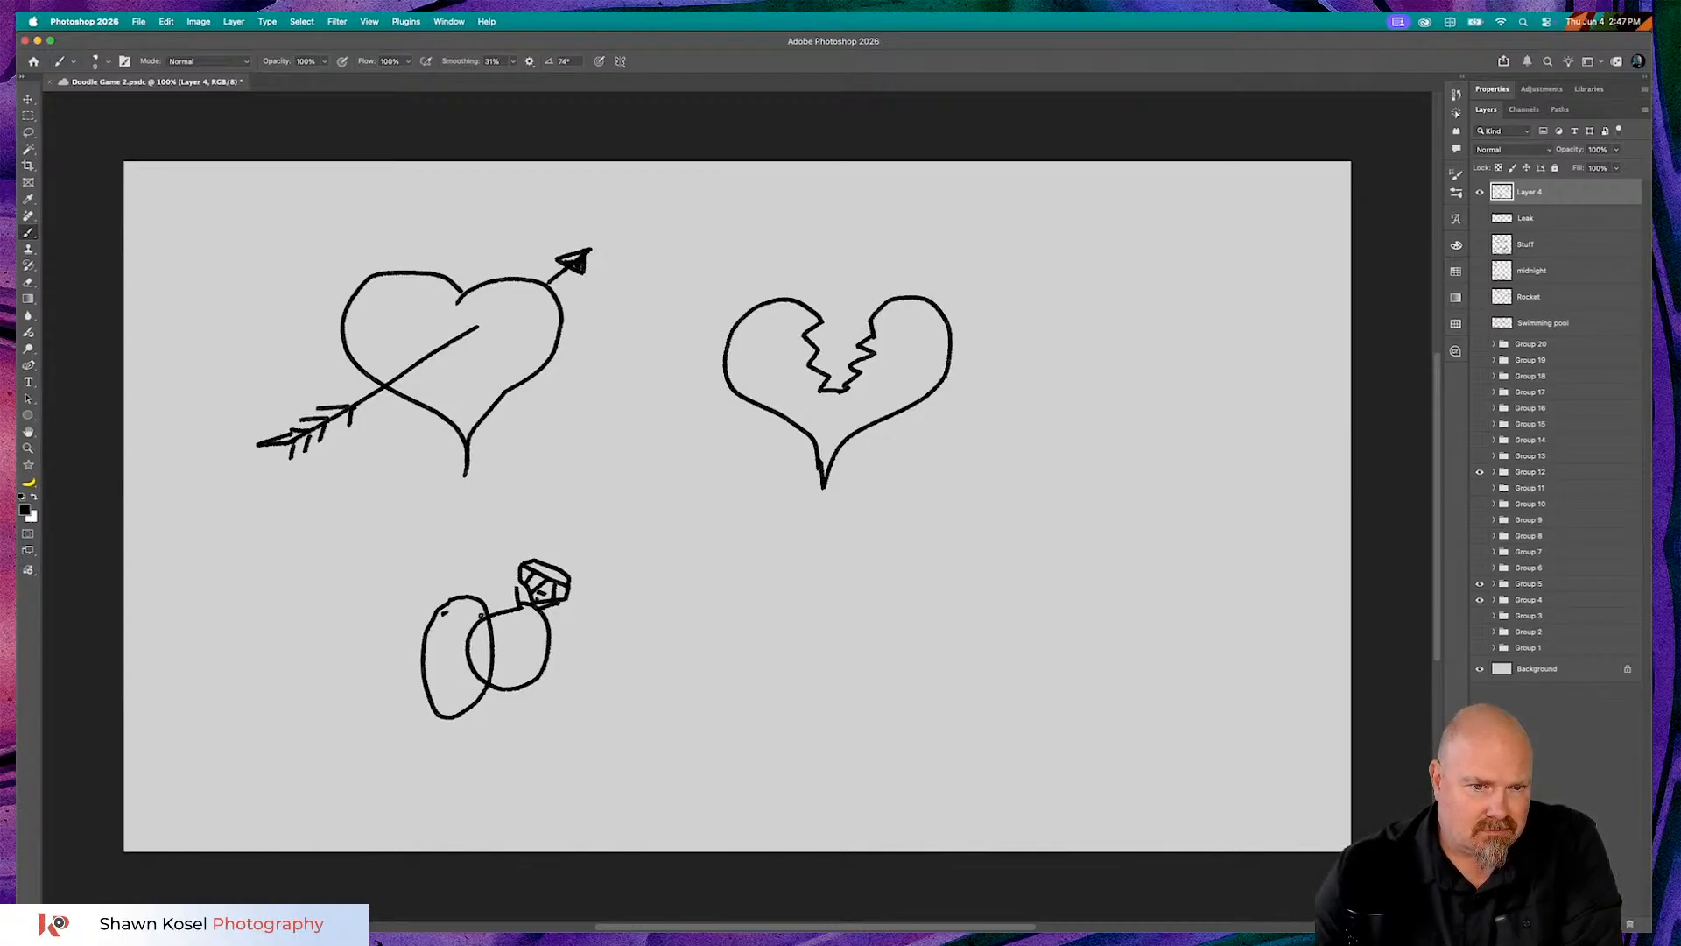
# - Add inner outlines to both interlocking rings to give the bands thickness, saving the document in between
pyautogui.moveTo(475, 605)
pyautogui.mouseDown()
pyautogui.moveTo(441, 617)
pyautogui.moveTo(432, 663)
pyautogui.moveTo(440, 706)
pyautogui.moveTo(471, 703)
pyautogui.mouseUp()
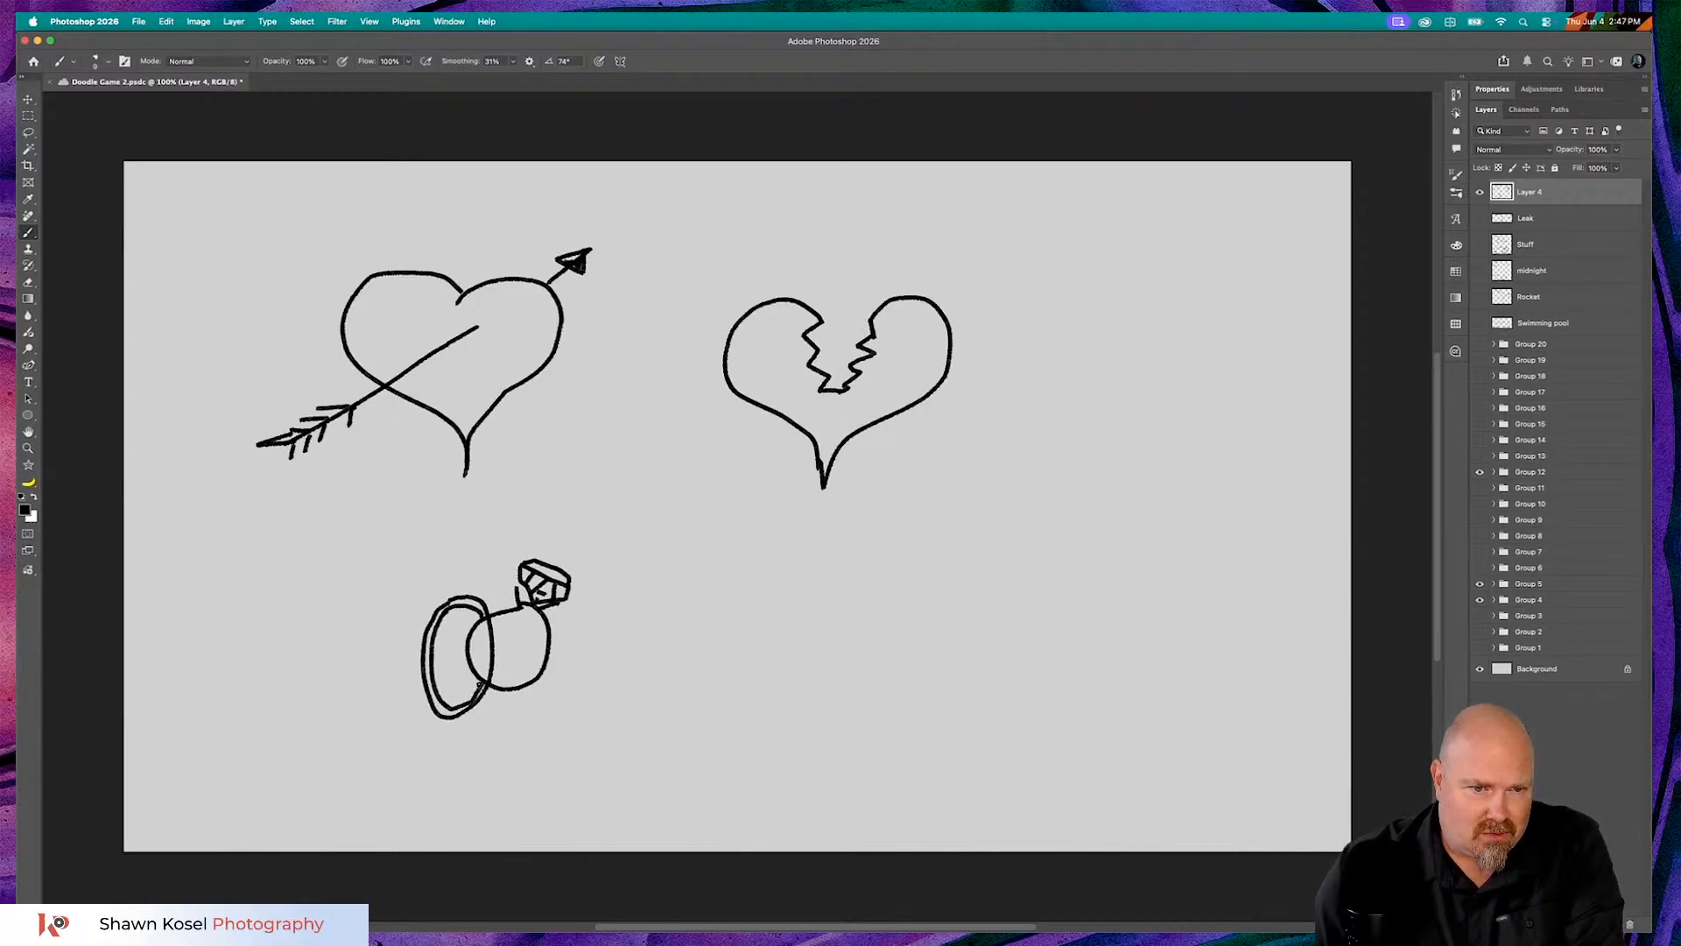
pyautogui.moveTo(482, 622); pyautogui.dragTo(483, 676)
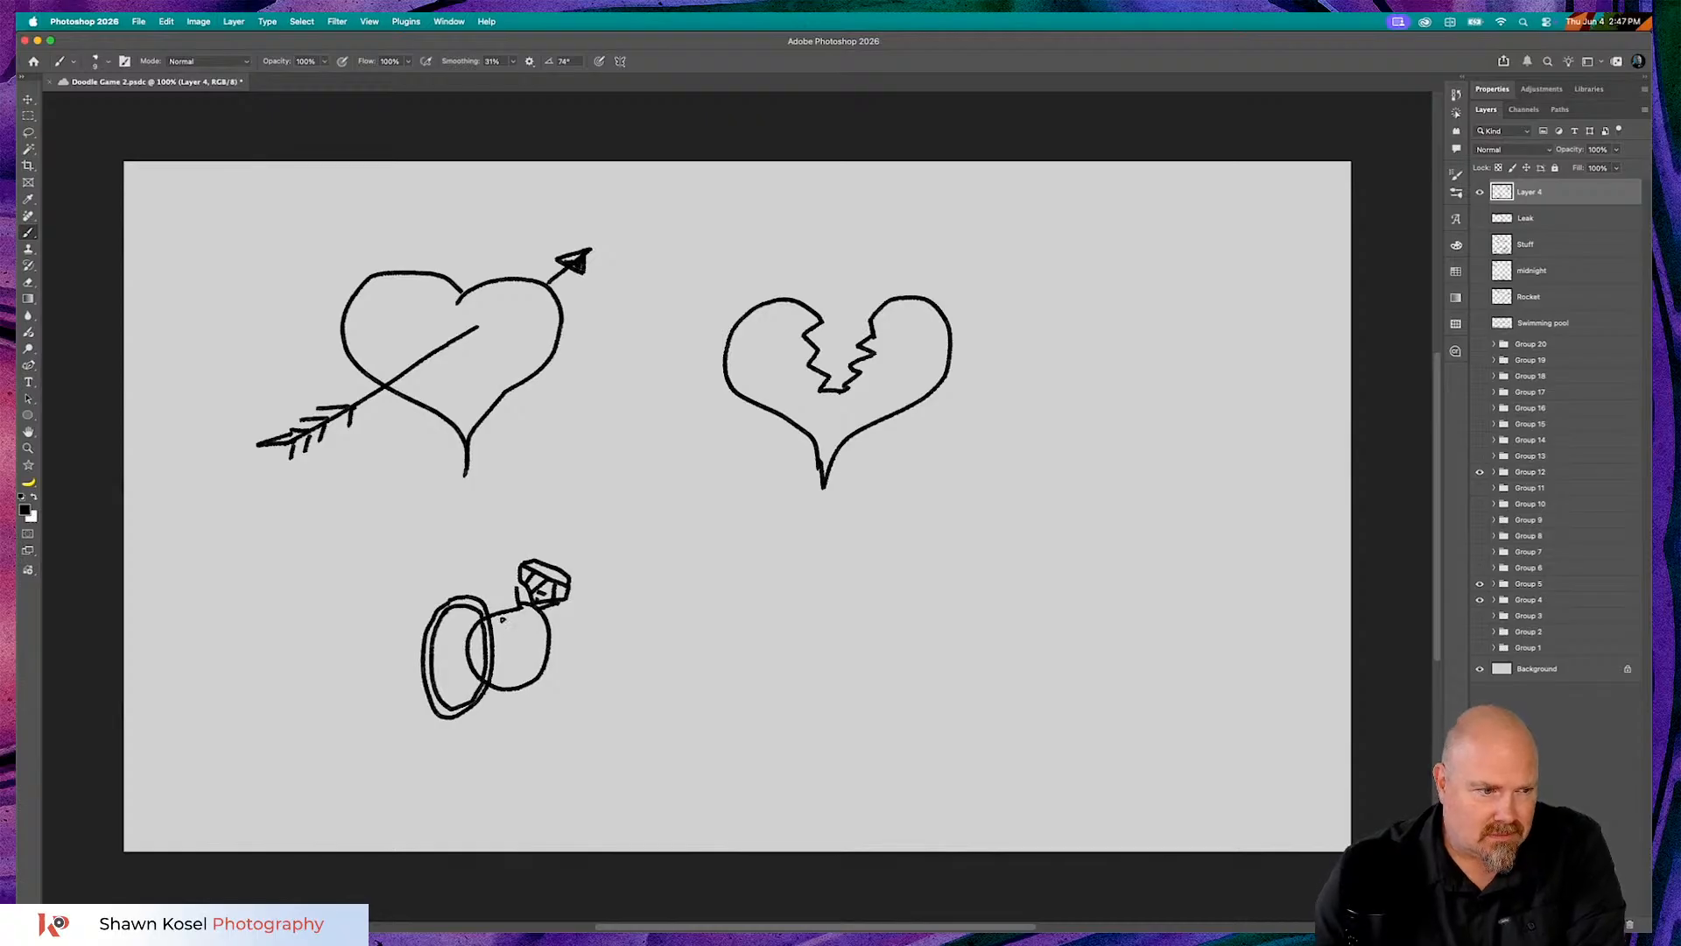
pyautogui.press('super+s')
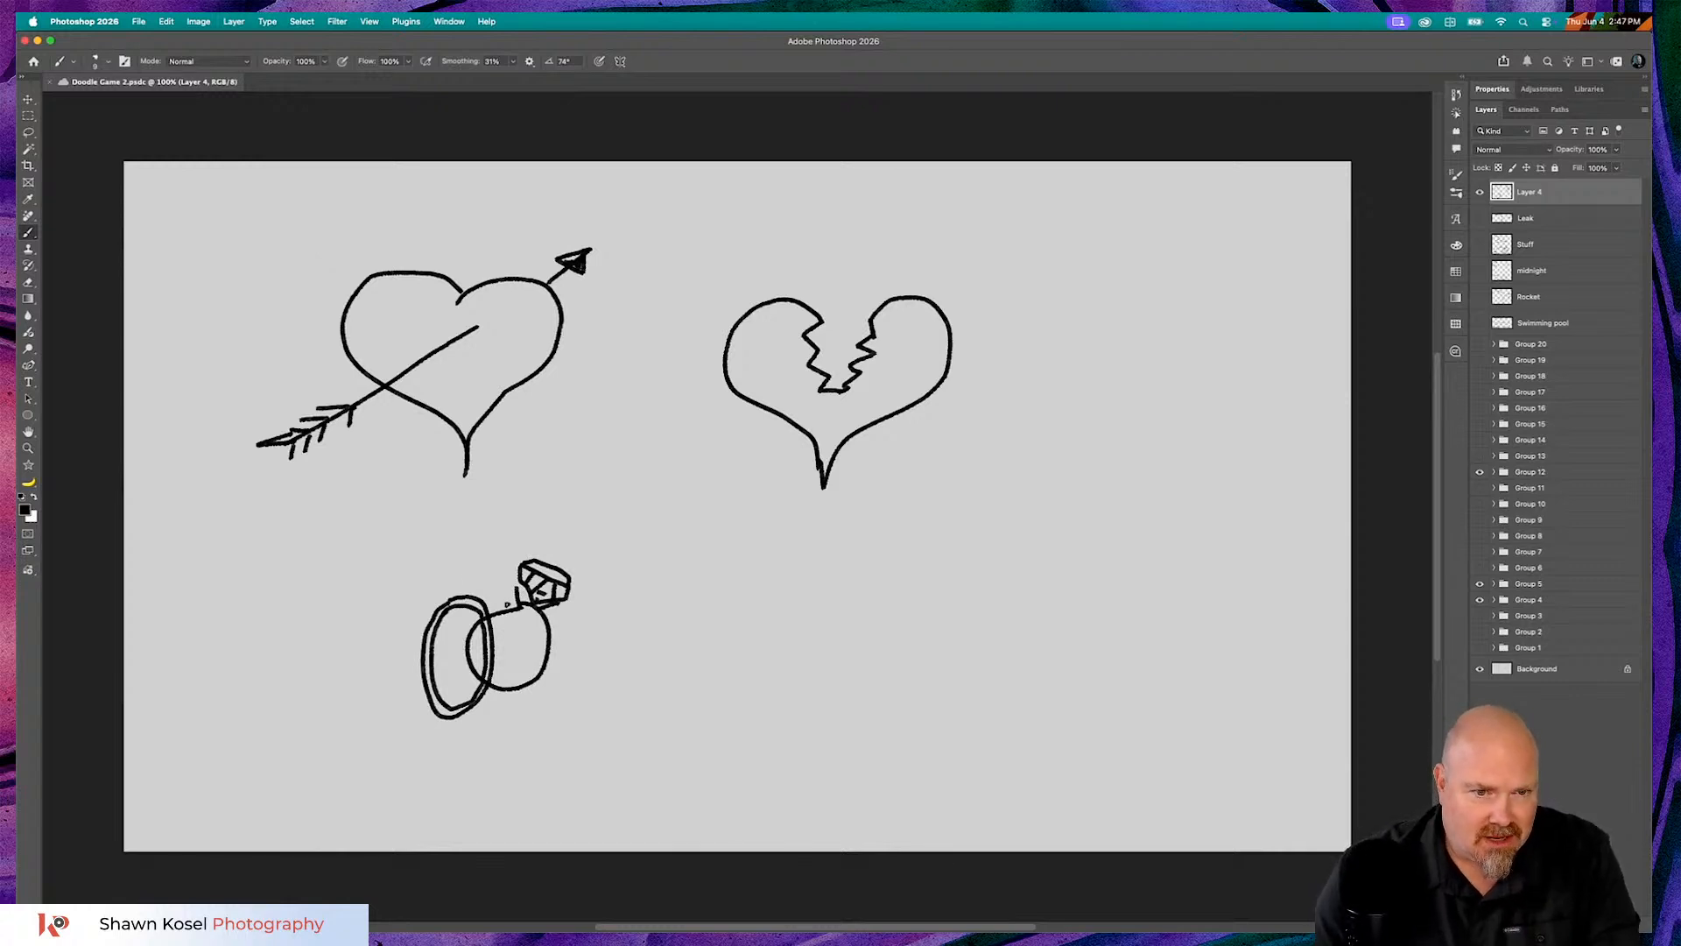
pyautogui.moveTo(517, 617); pyautogui.dragTo(489, 623)
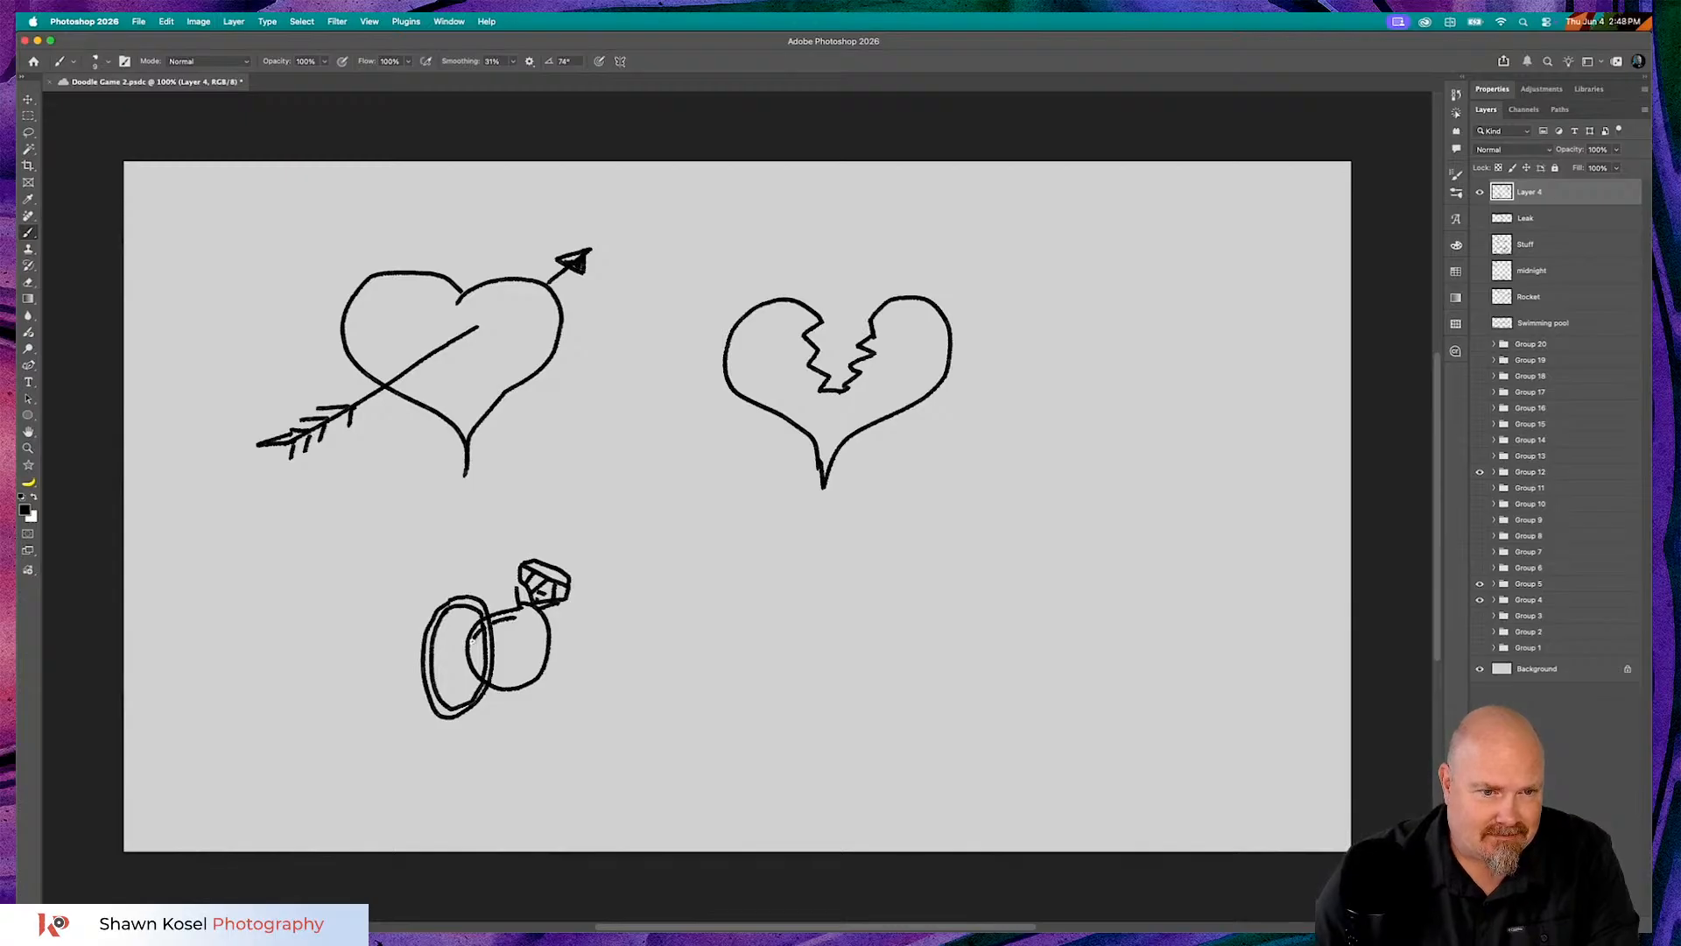
pyautogui.moveTo(471, 649)
pyautogui.mouseDown()
pyautogui.moveTo(529, 675)
pyautogui.moveTo(540, 647)
pyautogui.moveTo(536, 620)
pyautogui.moveTo(496, 619)
pyautogui.mouseUp()
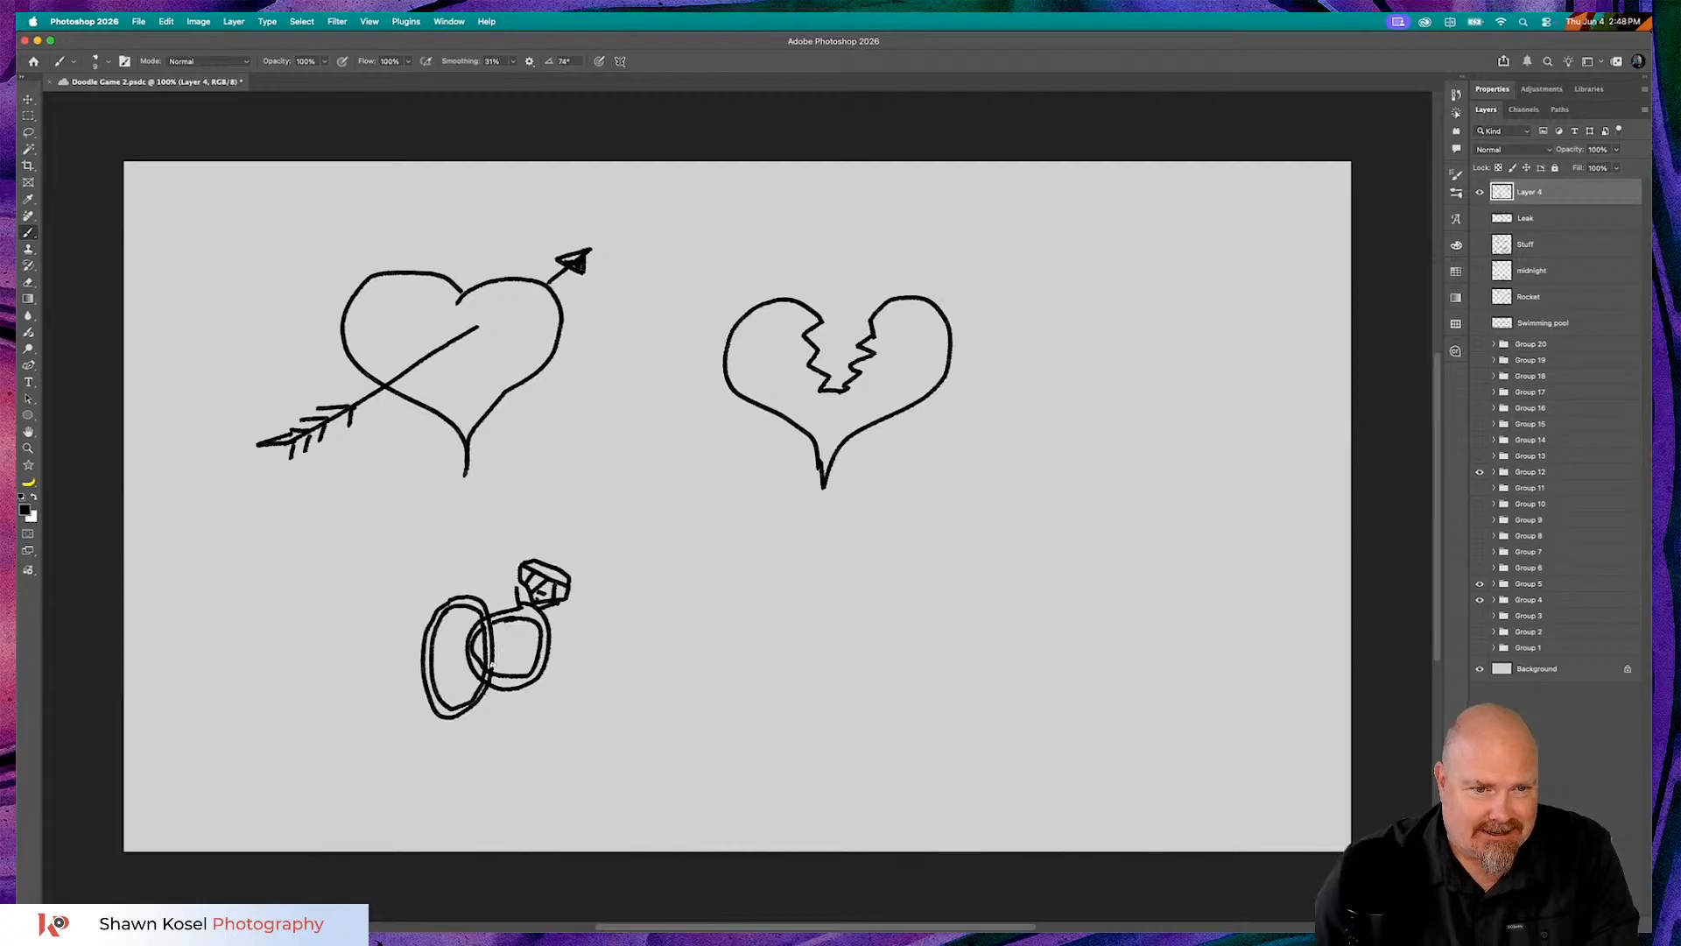
# - Erase the overlapping outline where the two rings cross, using the brush in Clear mode, and restore Normal mode
pyautogui.hotkey('shift', 'alt', 'r')
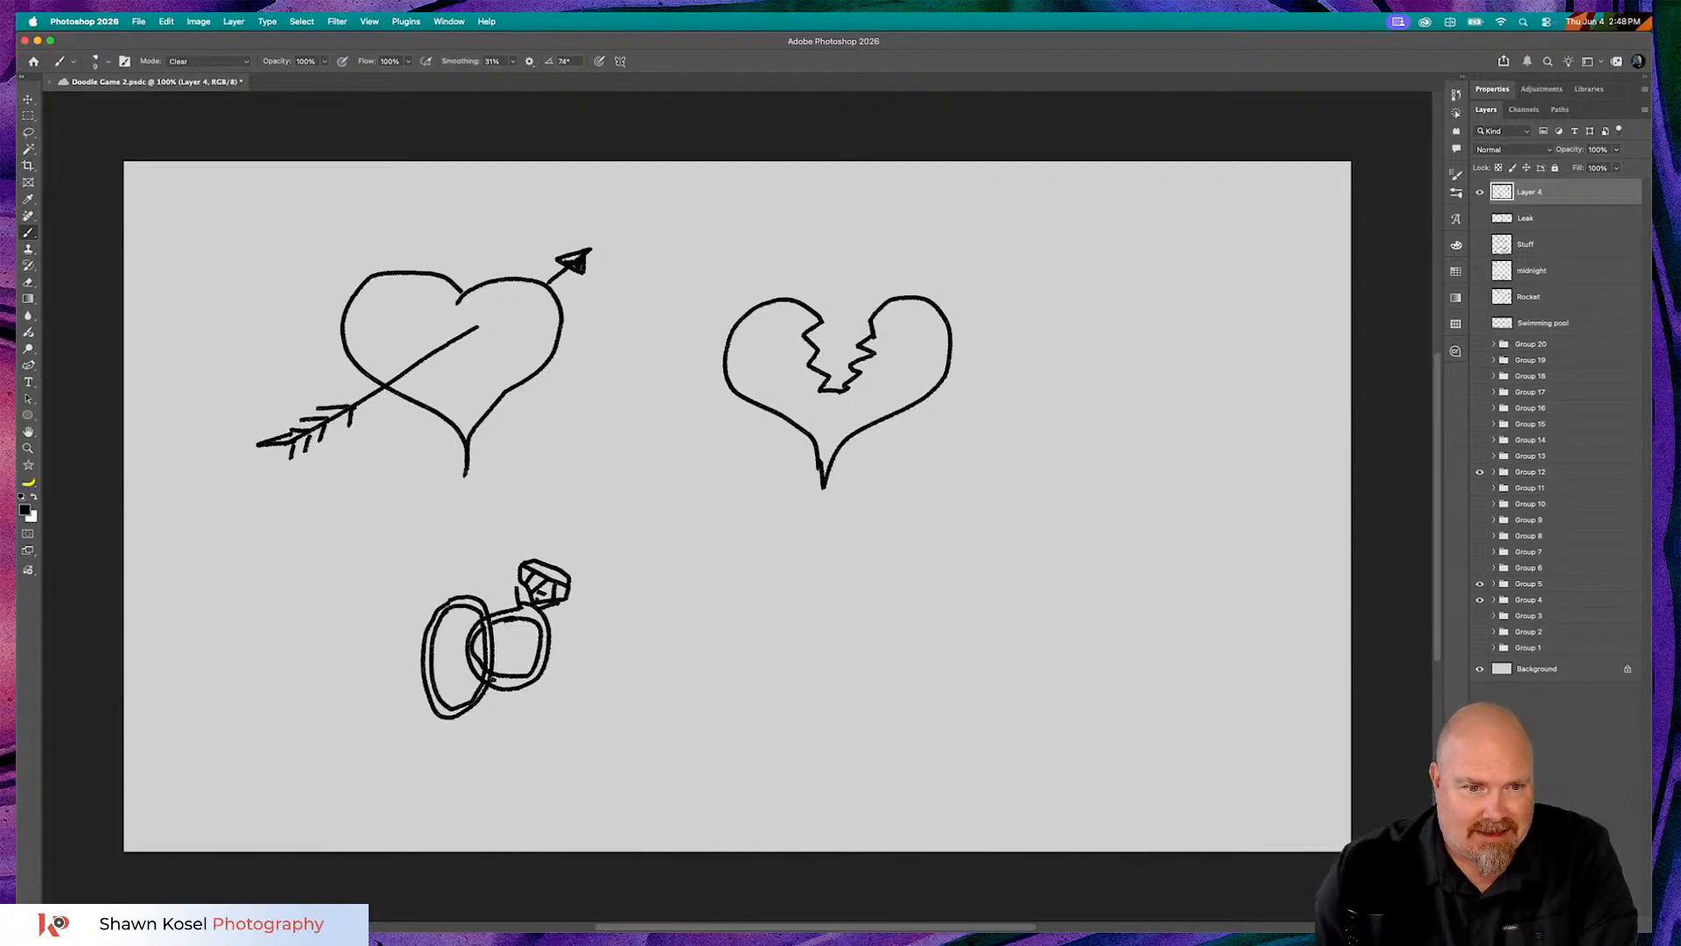
pyautogui.moveTo(483, 679); pyautogui.dragTo(488, 676)
pyautogui.hotkey('shift', 'alt', 'n')
pyautogui.click(812, 653)
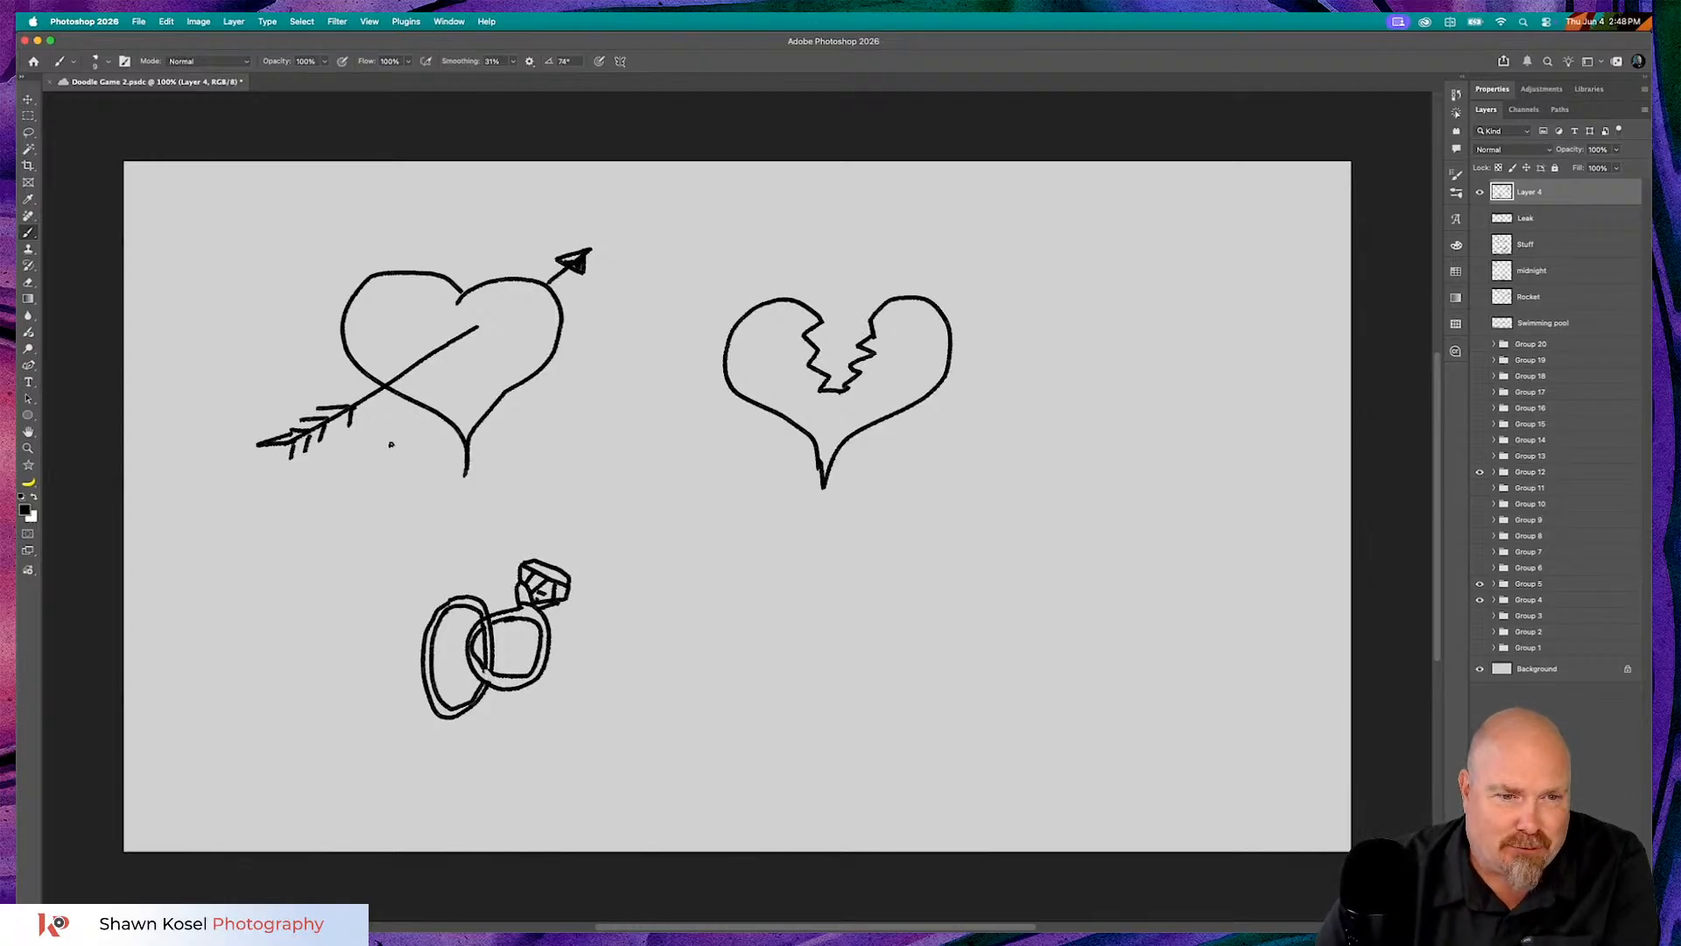
# - Paint arrows pointing at the pierced heart and at the rings, and circle the broken heart
pyautogui.moveTo(227, 237)
pyautogui.mouseDown()
pyautogui.moveTo(329, 280)
pyautogui.moveTo(322, 248)
pyautogui.moveTo(301, 289)
pyautogui.mouseUp()
pyautogui.moveTo(241, 629)
pyautogui.mouseDown()
pyautogui.moveTo(396, 651)
pyautogui.moveTo(375, 628)
pyautogui.moveTo(399, 653)
pyautogui.moveTo(349, 671)
pyautogui.mouseUp()
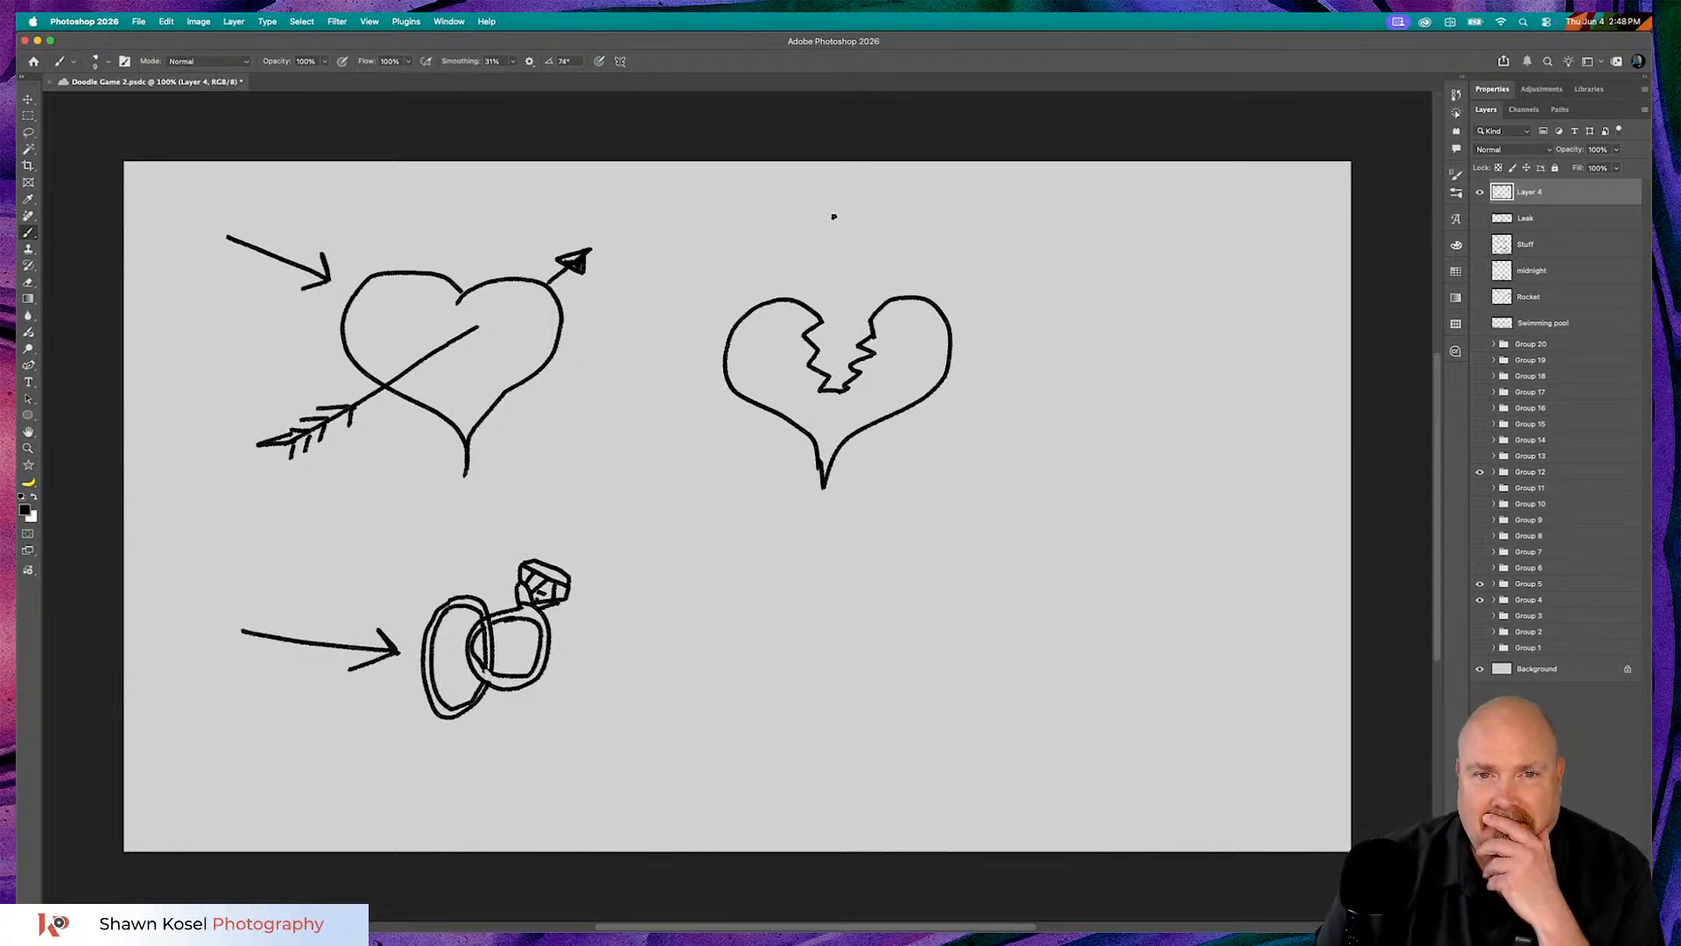
pyautogui.moveTo(828, 233)
pyautogui.mouseDown()
pyautogui.moveTo(700, 270)
pyautogui.moveTo(676, 304)
pyautogui.moveTo(683, 445)
pyautogui.moveTo(803, 499)
pyautogui.moveTo(927, 497)
pyautogui.moveTo(983, 415)
pyautogui.moveTo(993, 326)
pyautogui.moveTo(944, 266)
pyautogui.moveTo(826, 229)
pyautogui.mouseUp()
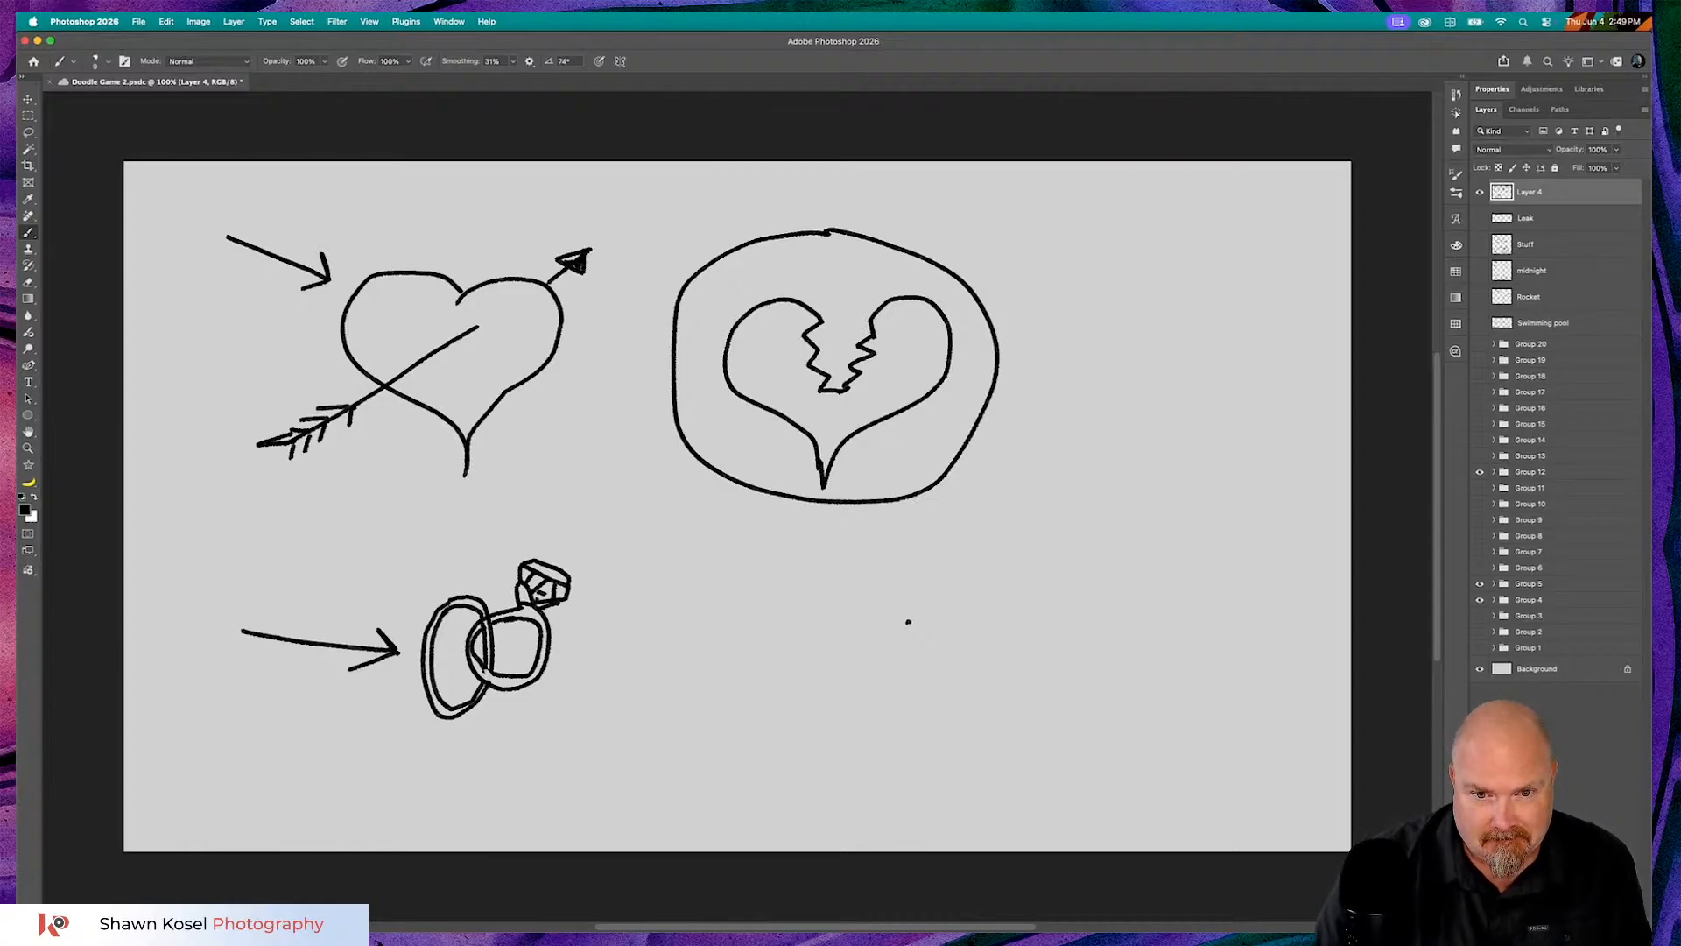
# - Paint a bent thumb with a thumbnail below the circled heart, undoing the misdrawn underside
pyautogui.moveTo(767, 652)
pyautogui.mouseDown()
pyautogui.moveTo(788, 622)
pyautogui.moveTo(862, 627)
pyautogui.mouseUp()
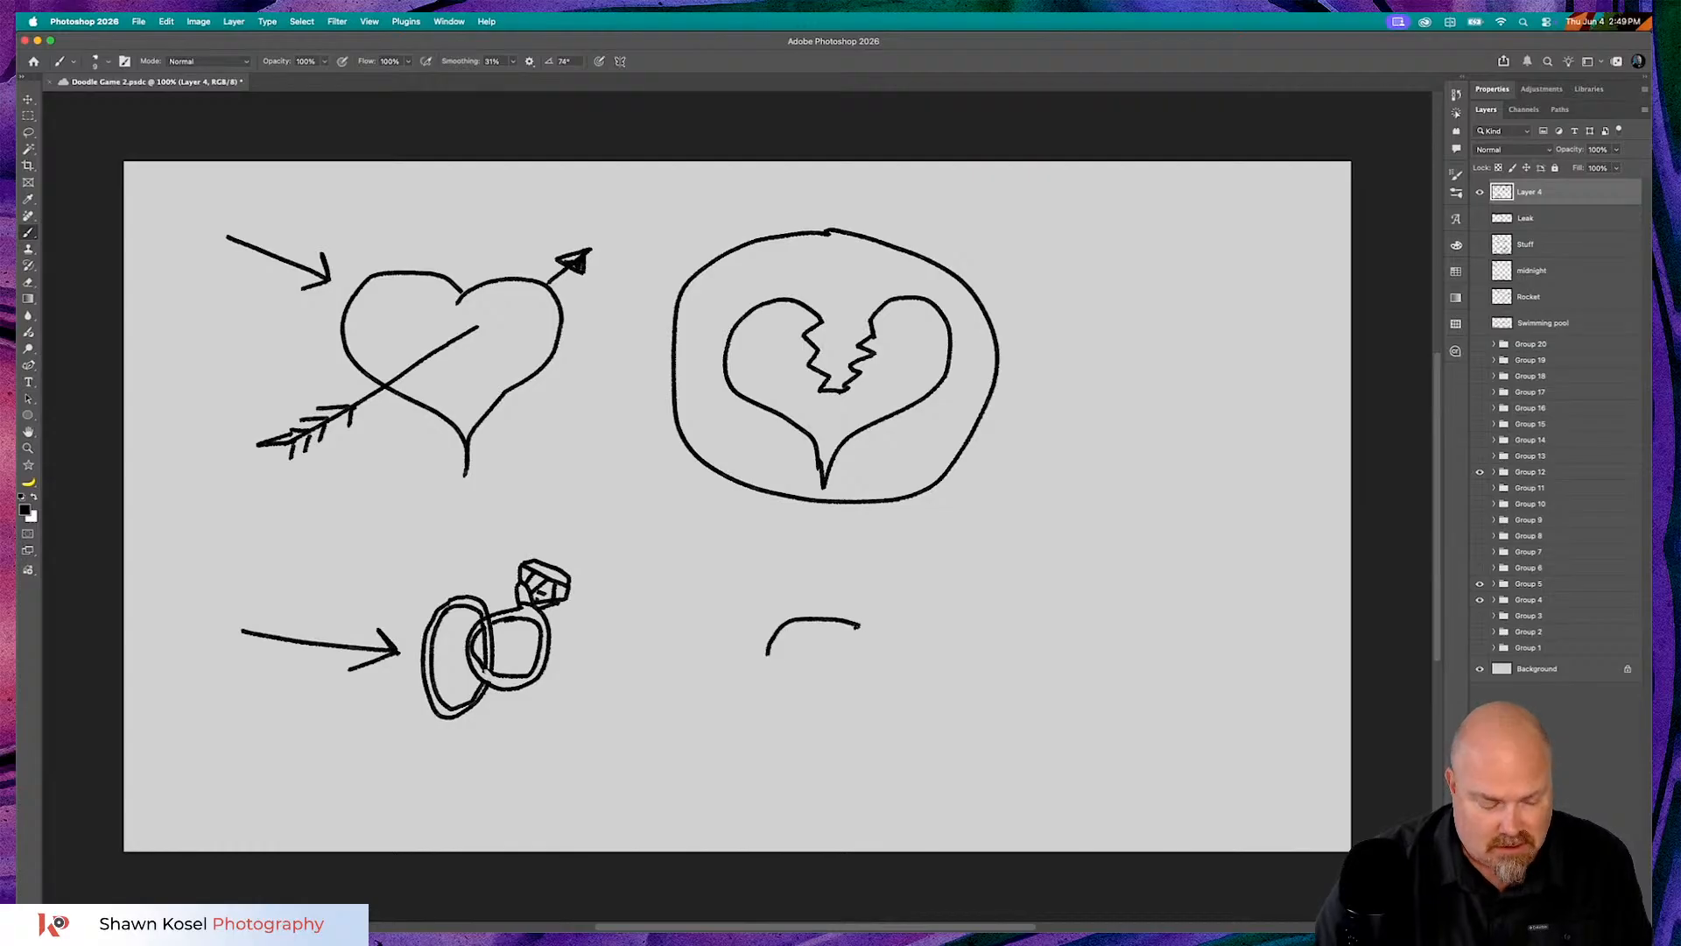
pyautogui.moveTo(768, 653); pyautogui.dragTo(757, 692)
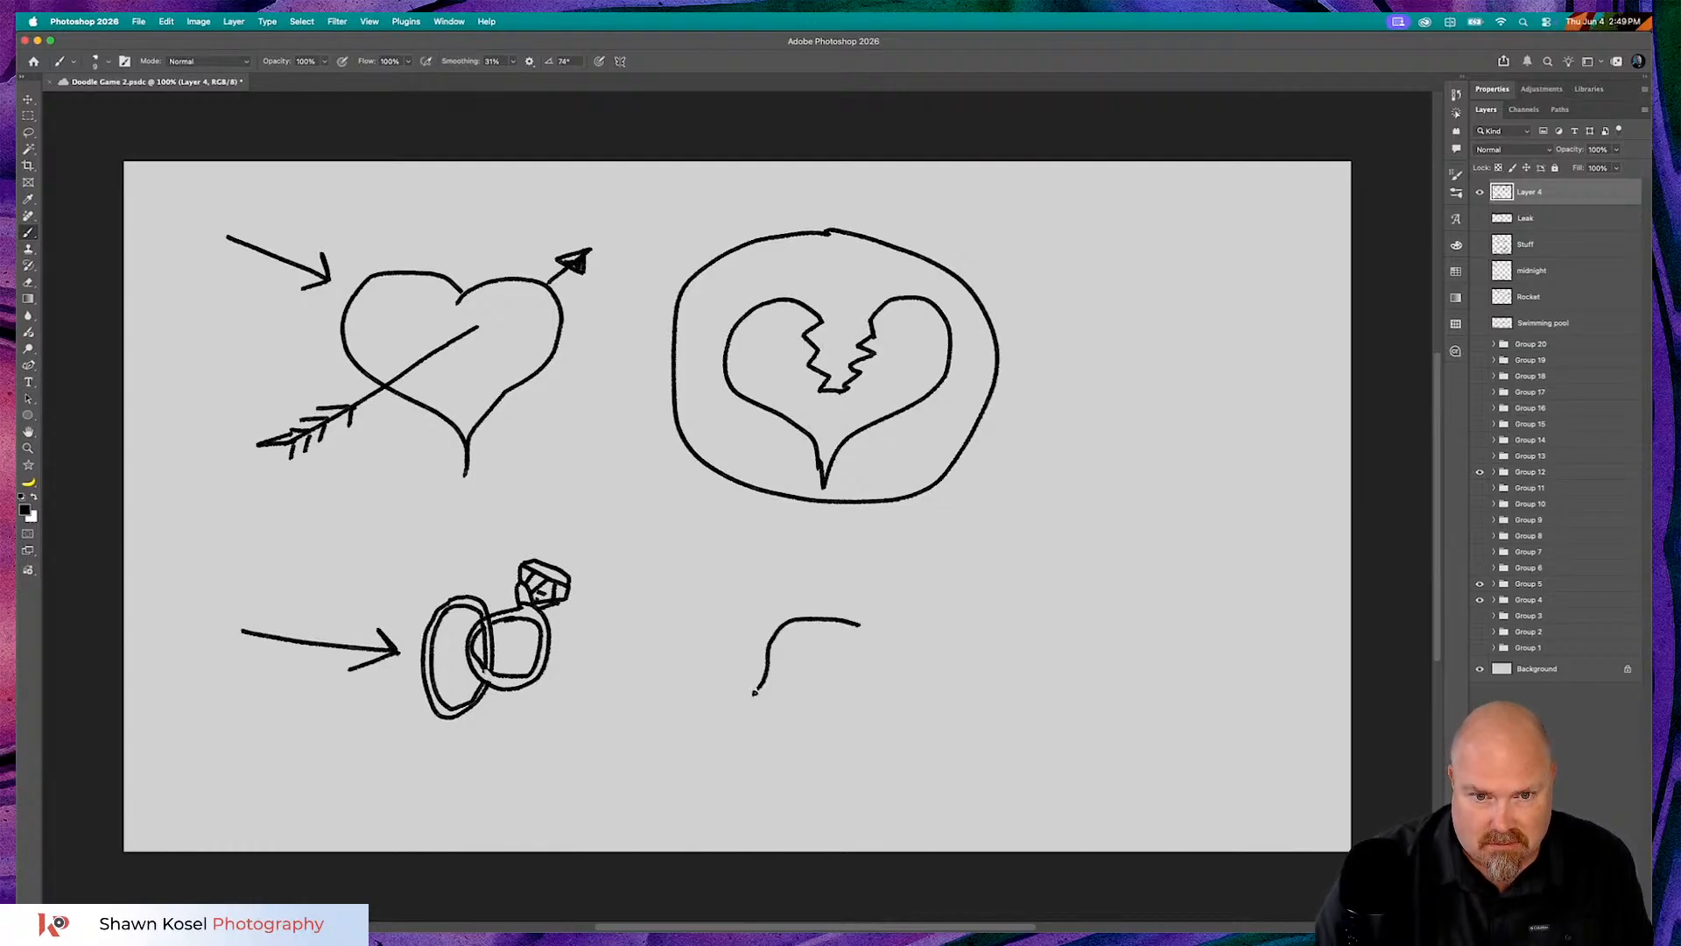
pyautogui.moveTo(864, 640); pyautogui.dragTo(804, 650)
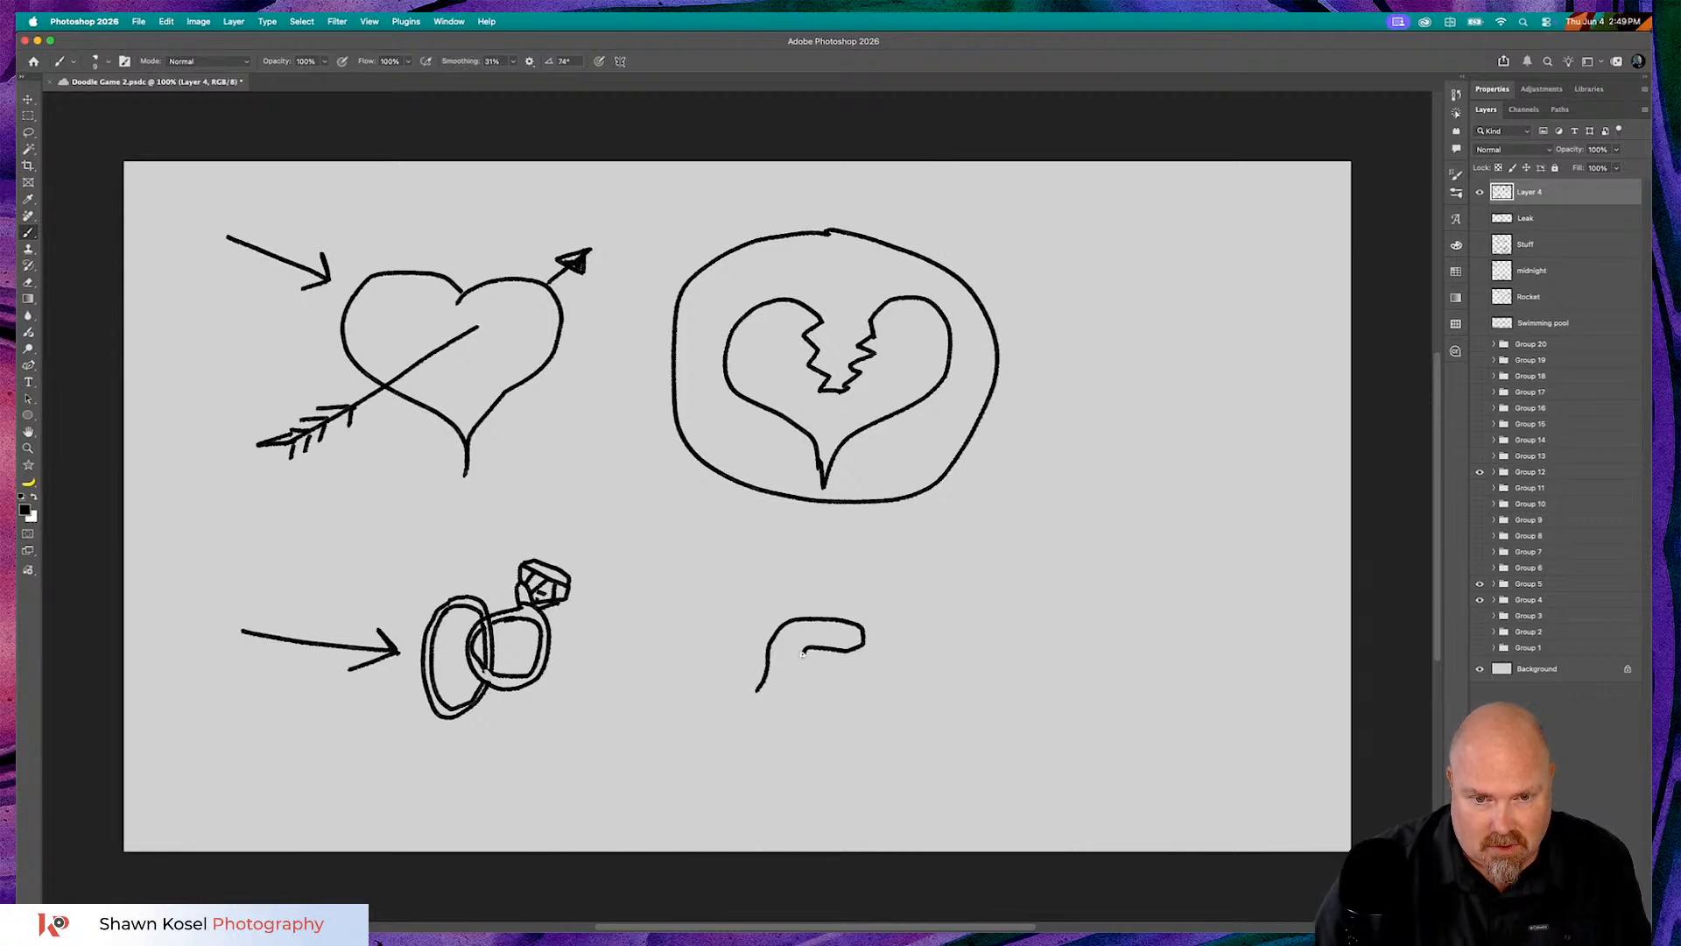
pyautogui.press('super+z')
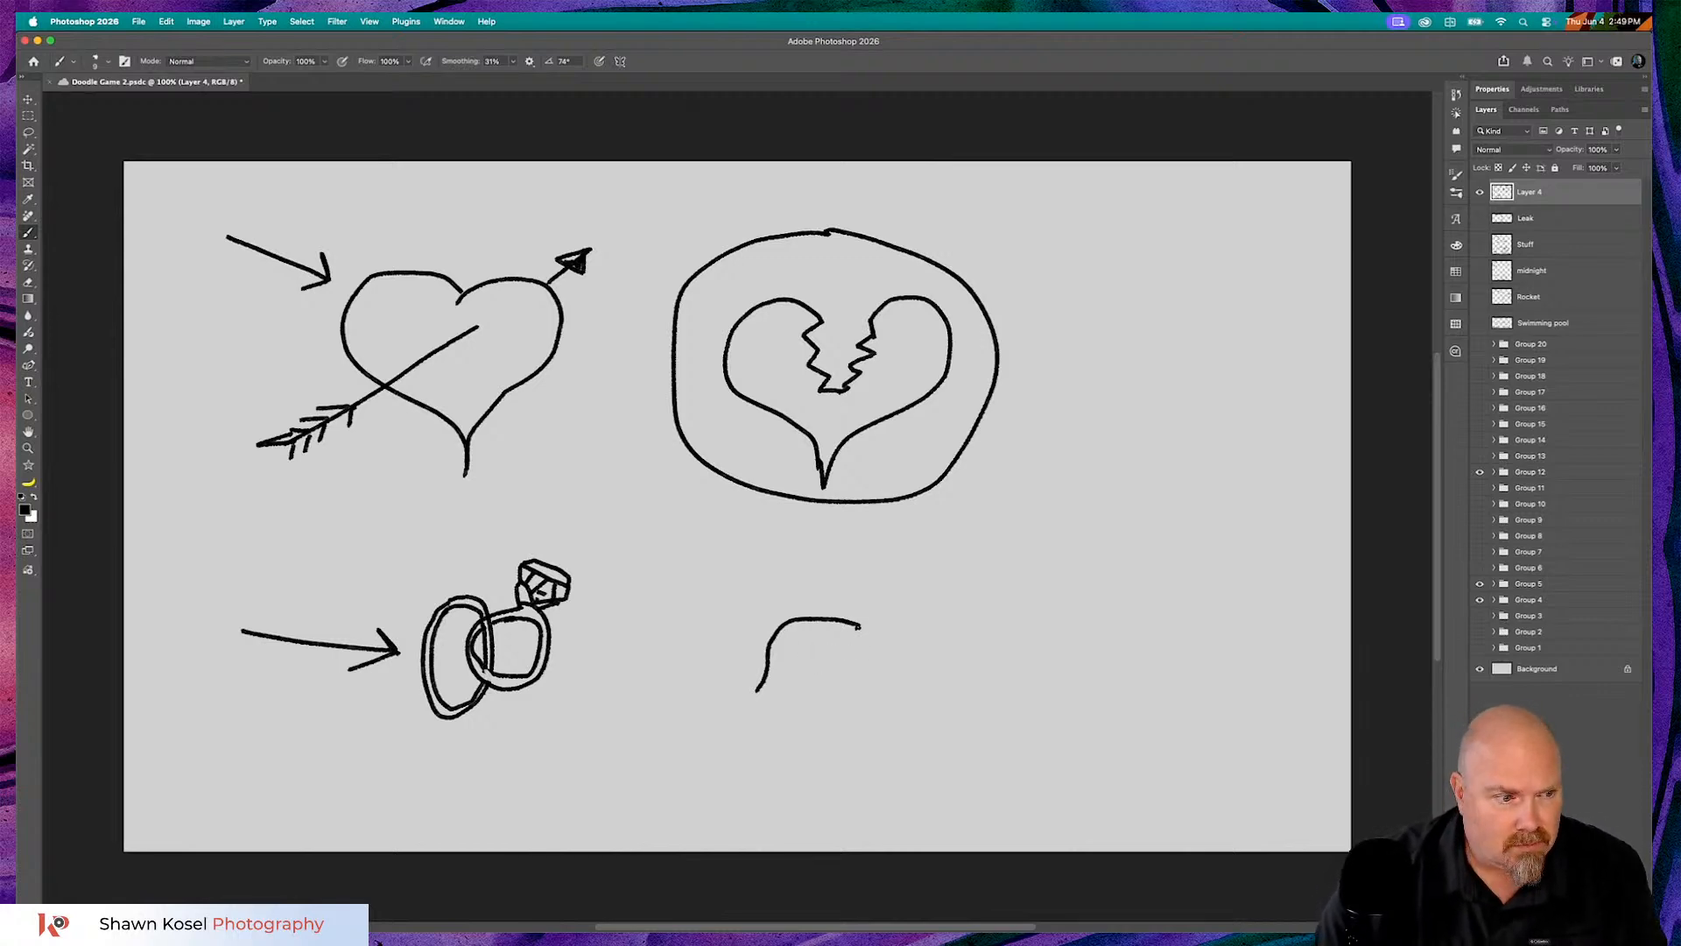
pyautogui.moveTo(866, 630)
pyautogui.mouseDown()
pyautogui.moveTo(808, 652)
pyautogui.moveTo(802, 673)
pyautogui.moveTo(858, 631)
pyautogui.mouseUp()
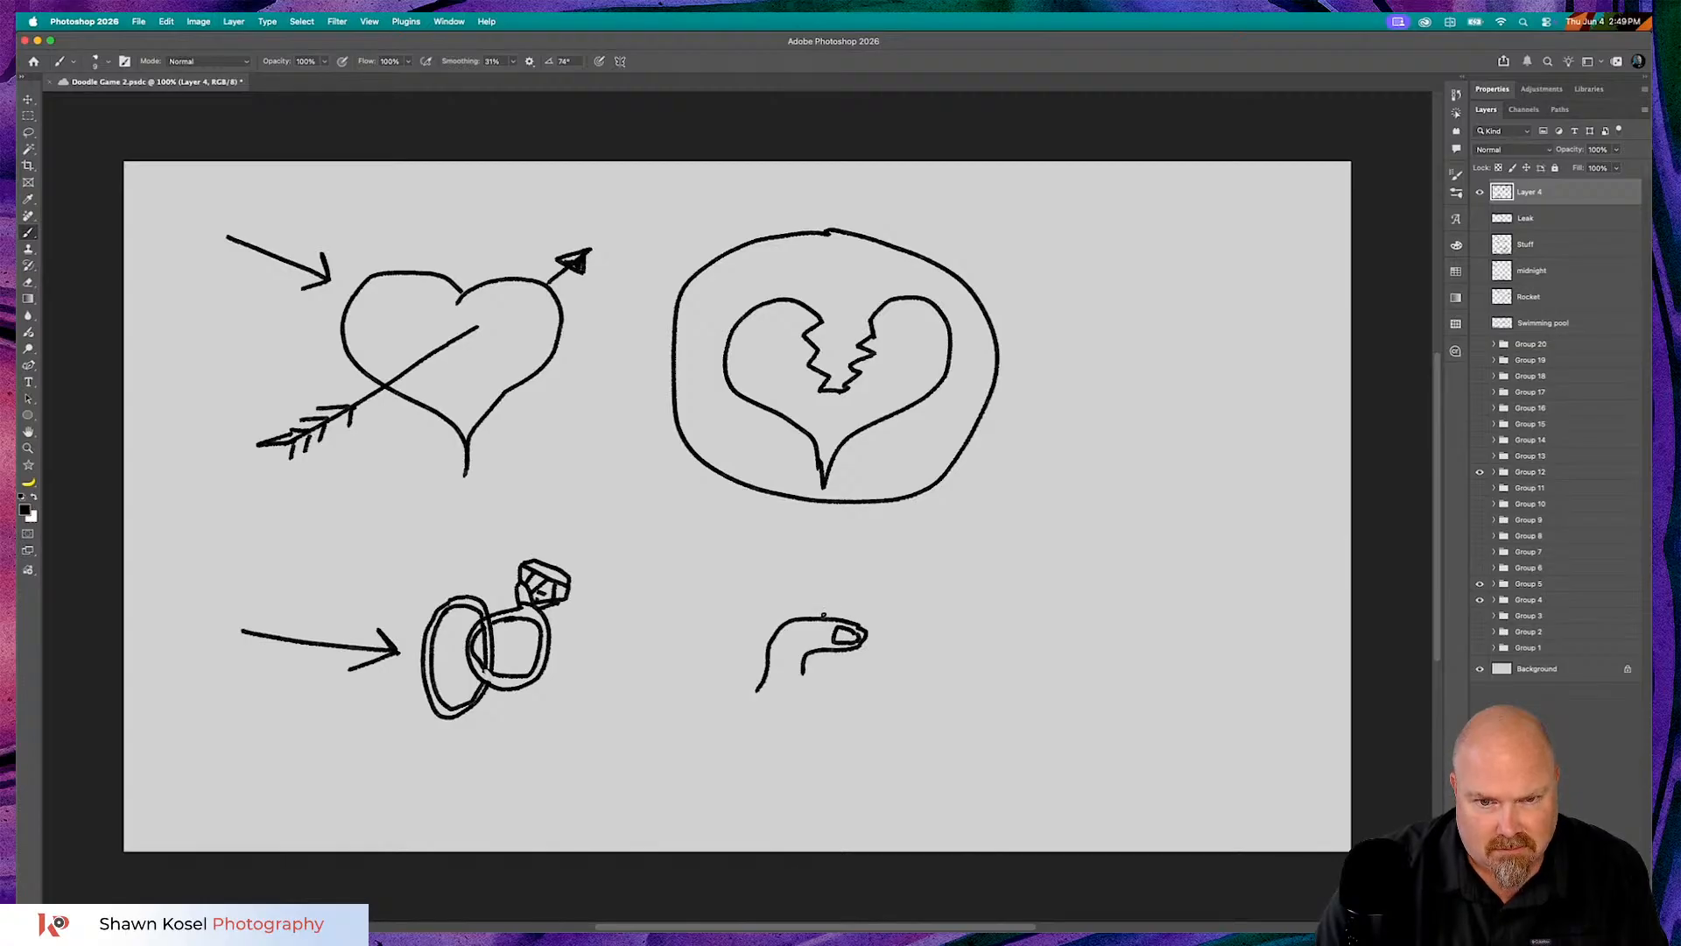
# - Paint the knuckles, an extended little finger and both wrist lines to form the hand's outline, correcting the stroke where the finger begins
pyautogui.moveTo(830, 616)
pyautogui.mouseDown()
pyautogui.moveTo(867, 614)
pyautogui.moveTo(911, 605)
pyautogui.moveTo(908, 626)
pyautogui.moveTo(974, 647)
pyautogui.mouseUp()
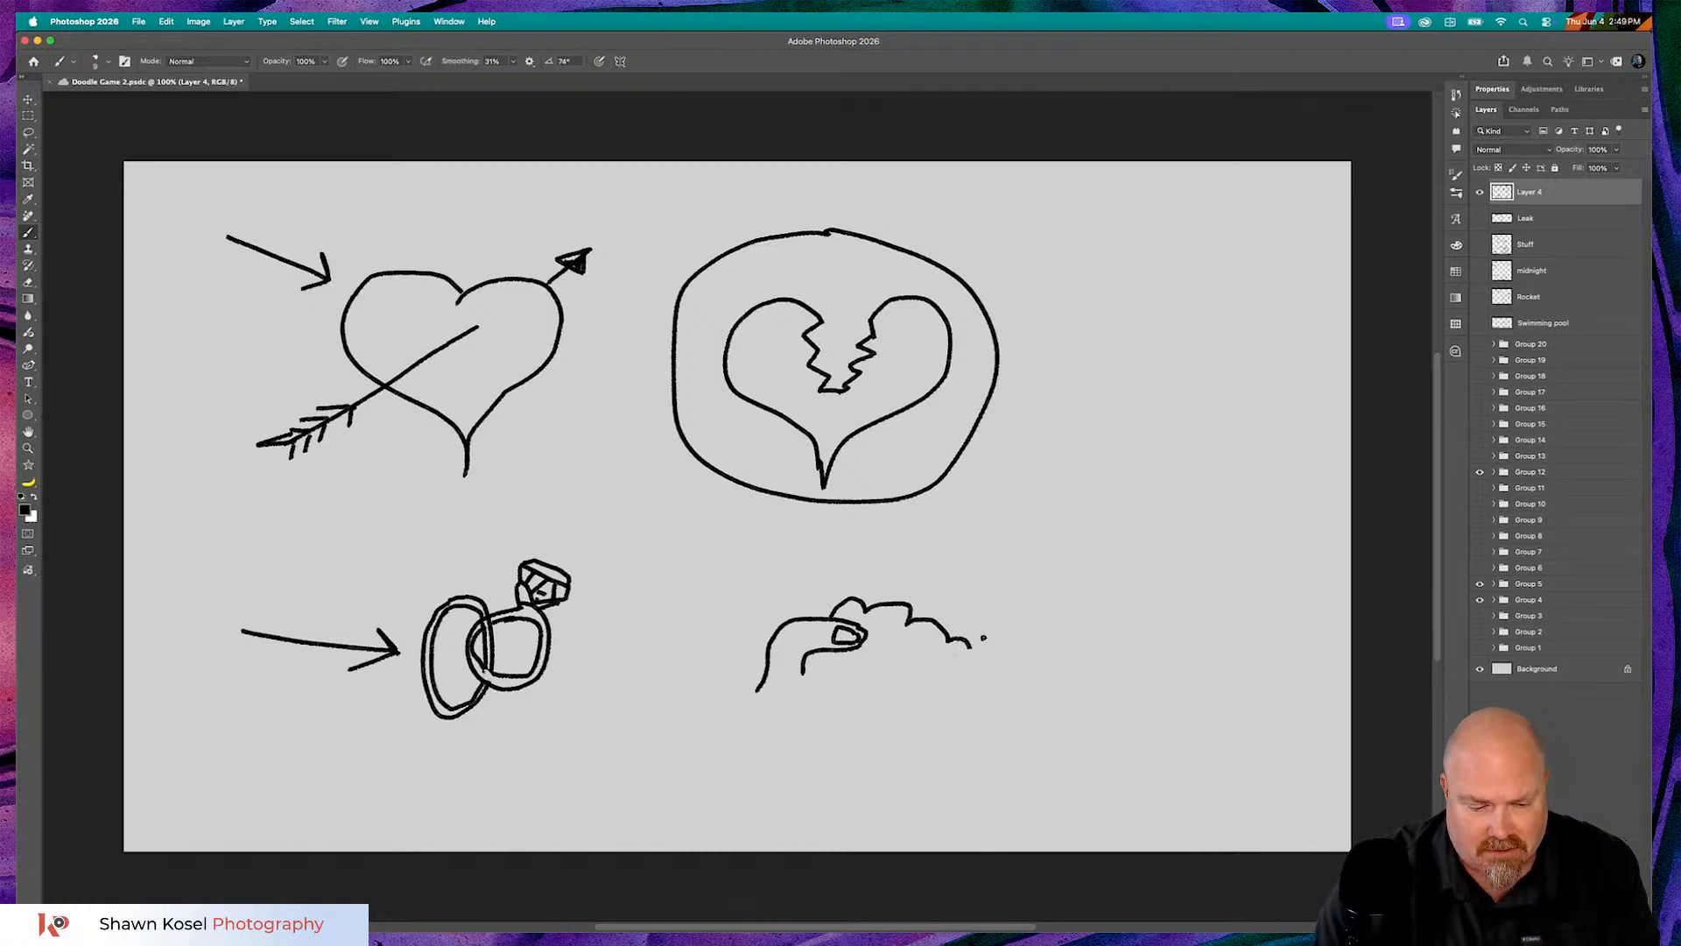
pyautogui.click(981, 644)
pyautogui.press('`')
pyautogui.moveTo(976, 640)
pyautogui.mouseDown()
pyautogui.moveTo(950, 640)
pyautogui.moveTo(972, 636)
pyautogui.mouseUp()
pyautogui.press('`')
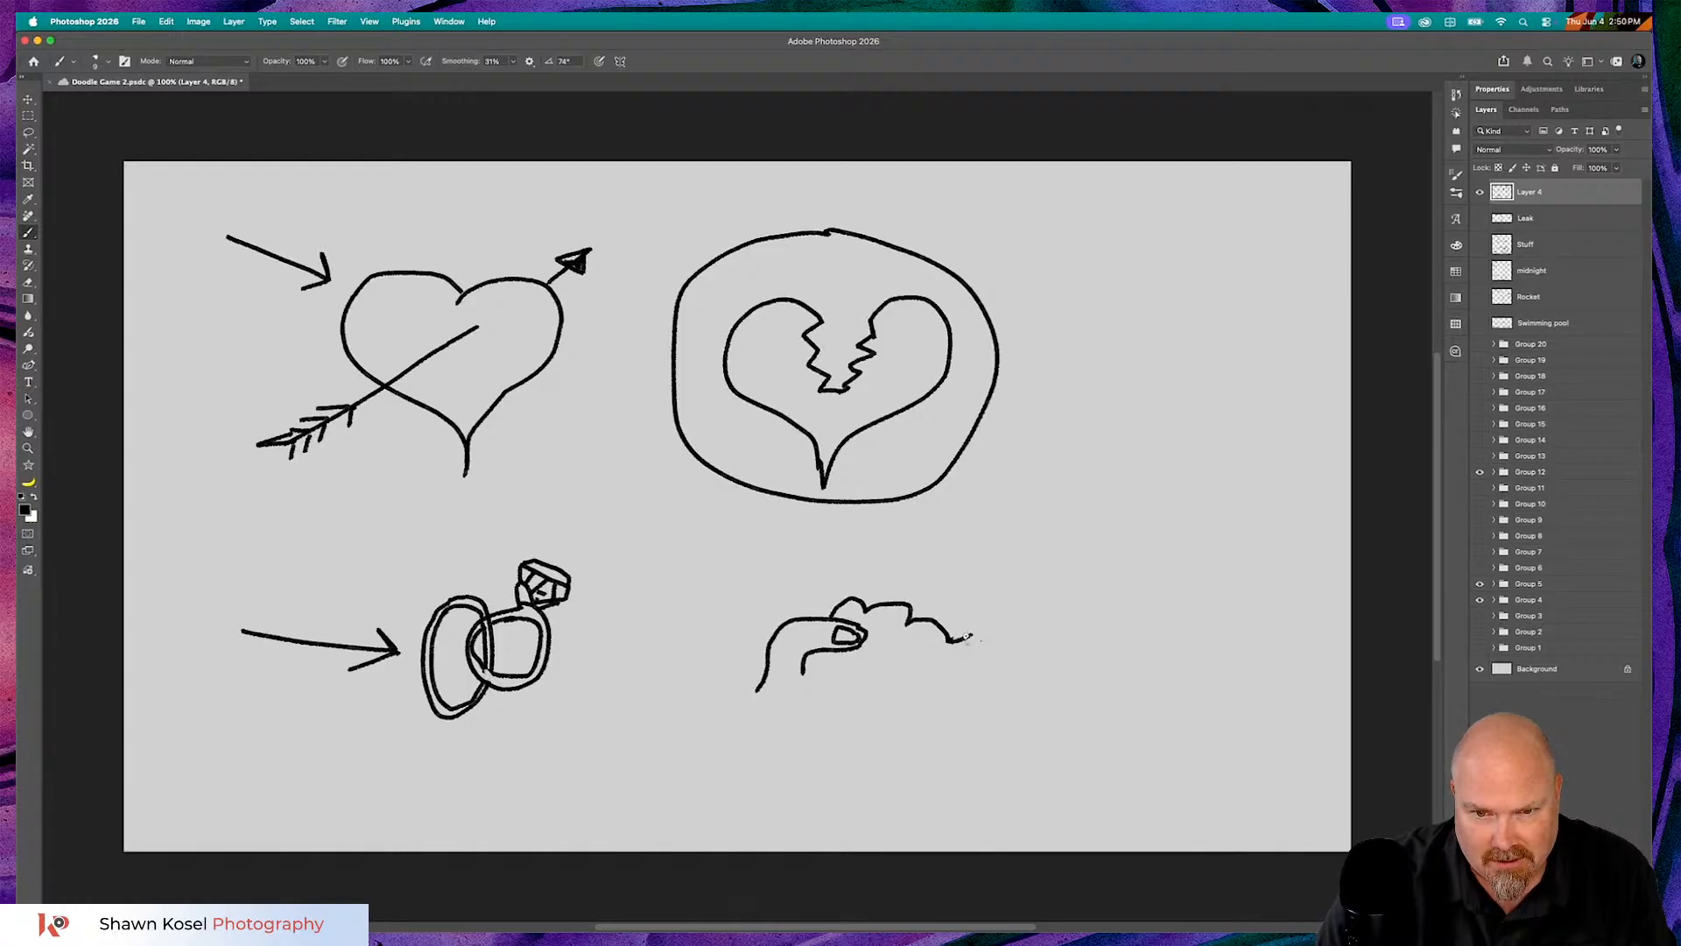
pyautogui.moveTo(970, 638)
pyautogui.mouseDown()
pyautogui.moveTo(1012, 625)
pyautogui.moveTo(1051, 641)
pyautogui.moveTo(986, 655)
pyautogui.mouseUp()
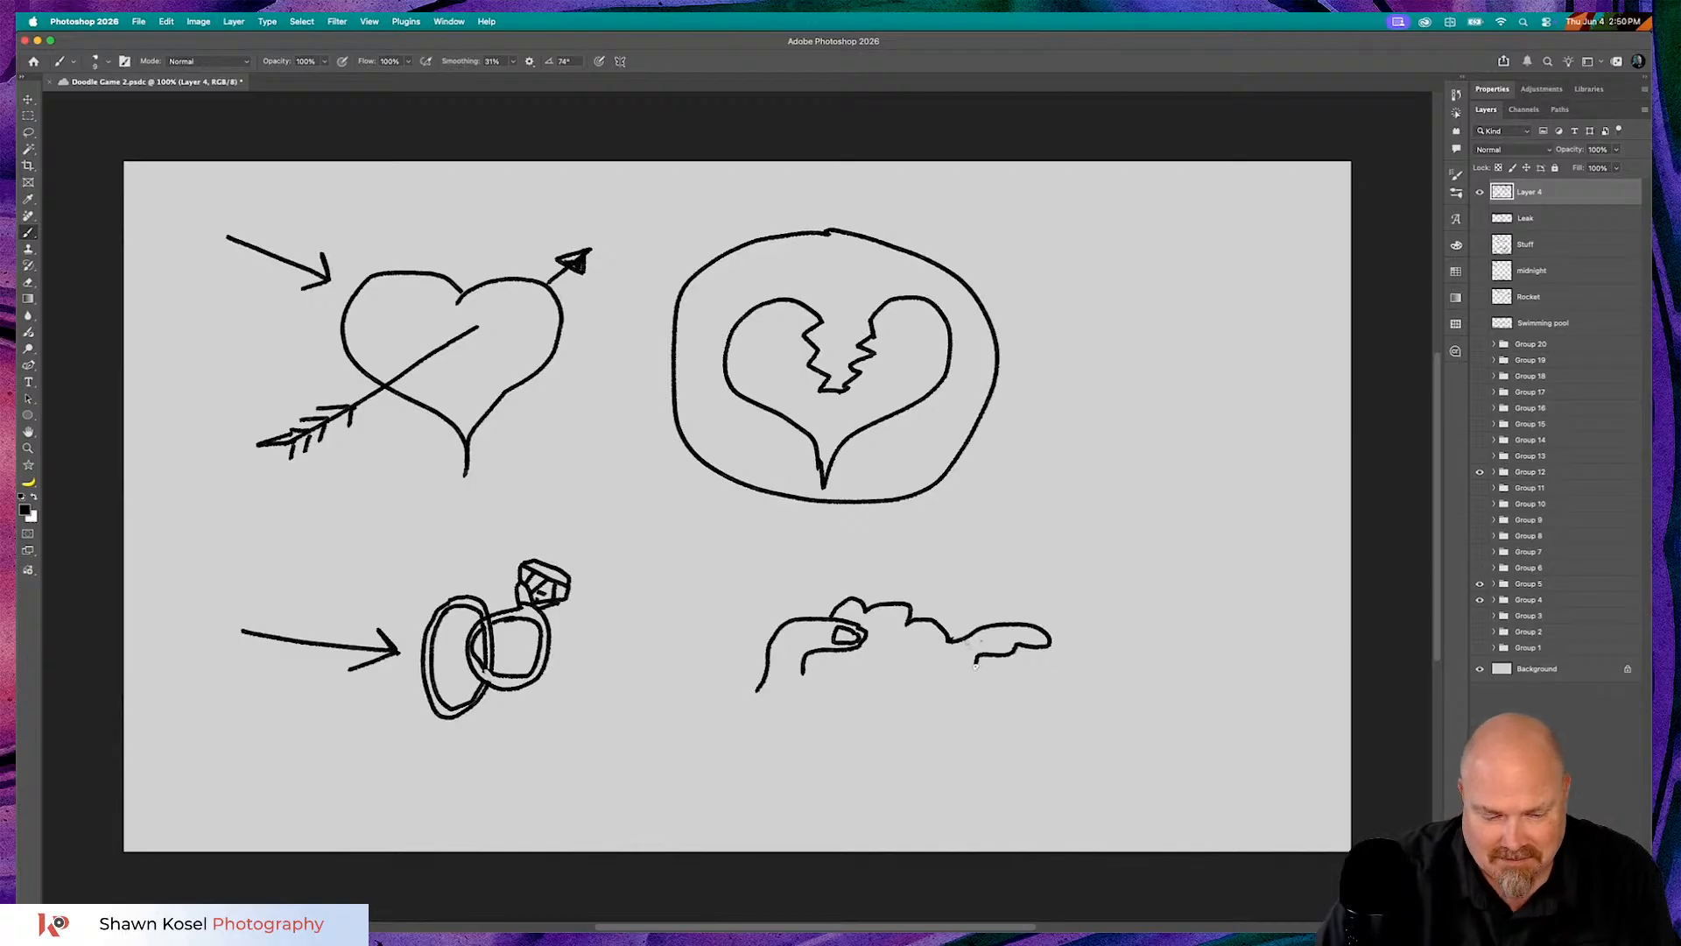
pyautogui.moveTo(974, 663)
pyautogui.mouseDown()
pyautogui.moveTo(919, 743)
pyautogui.moveTo(788, 804)
pyautogui.mouseUp()
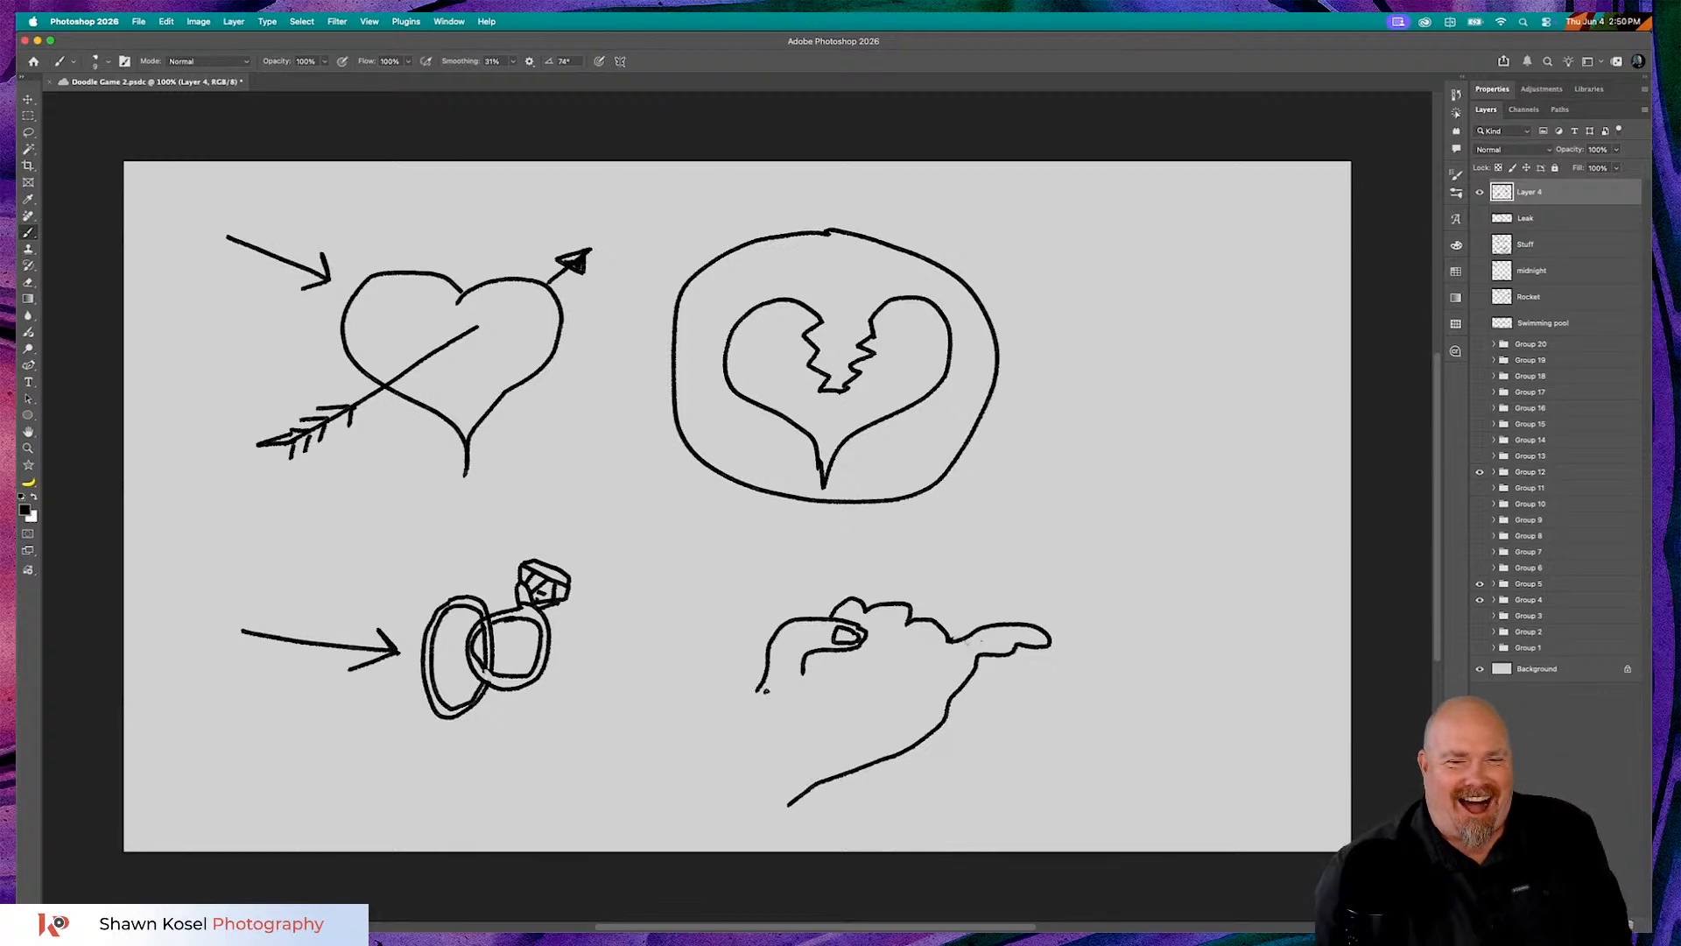
pyautogui.moveTo(758, 690); pyautogui.dragTo(722, 743)
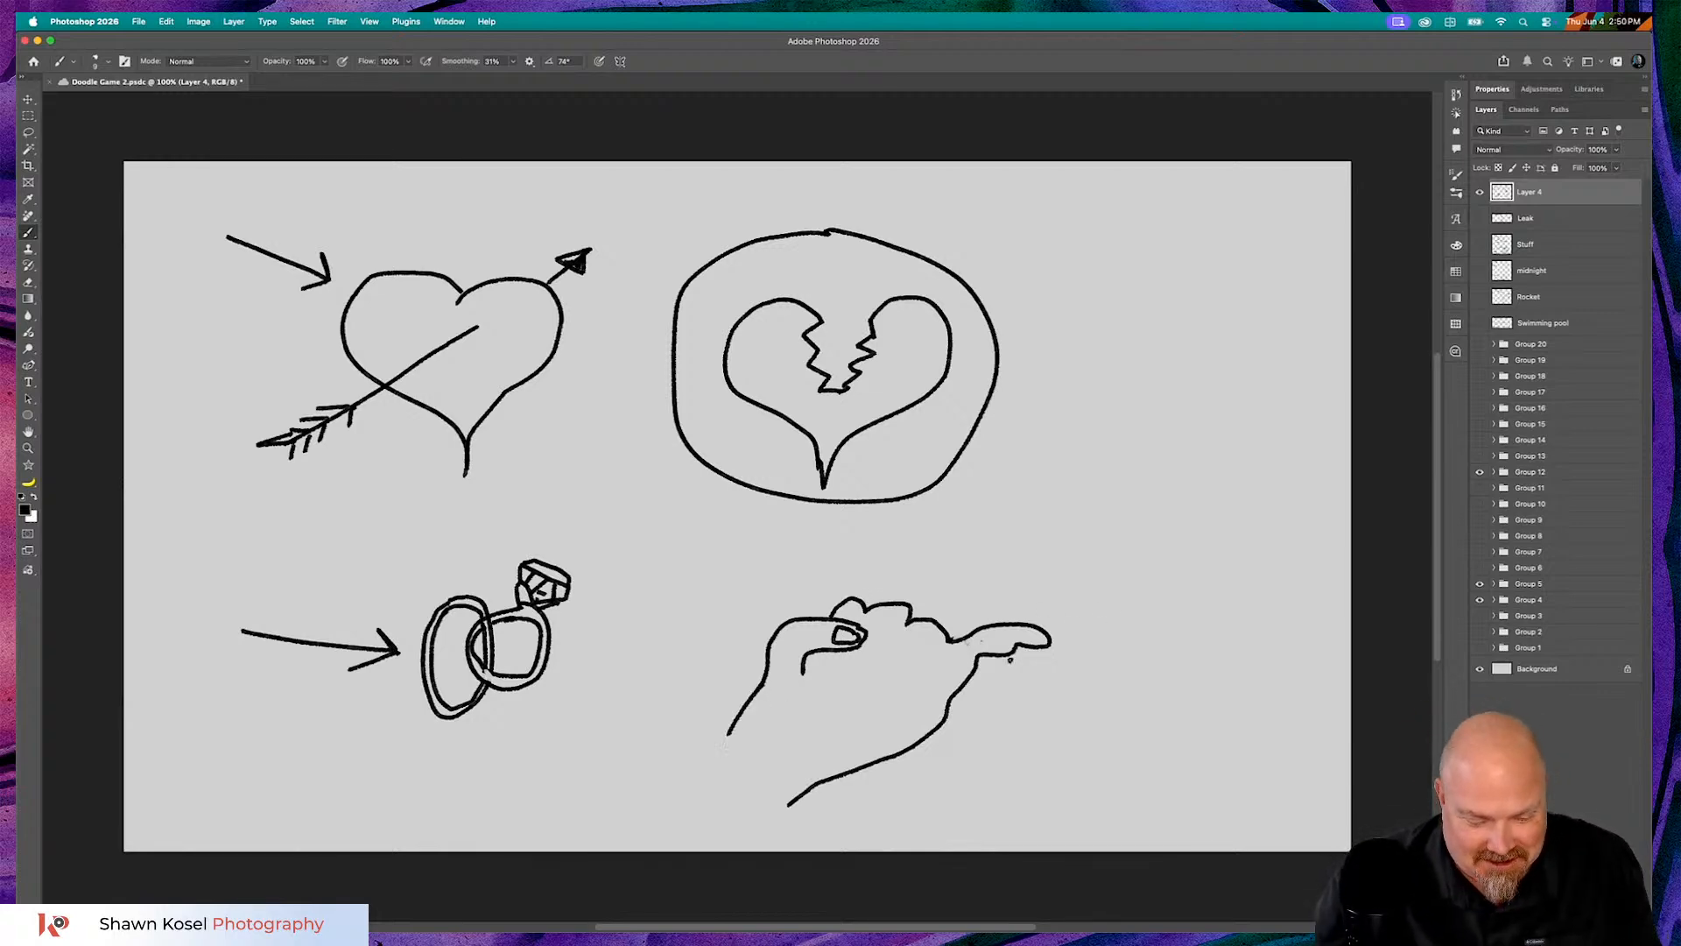
# - Erase the stray bump beneath the extended little finger with the brush in Clear mode, and restore Normal mode
pyautogui.press('Tab')
pyautogui.press('Tab')
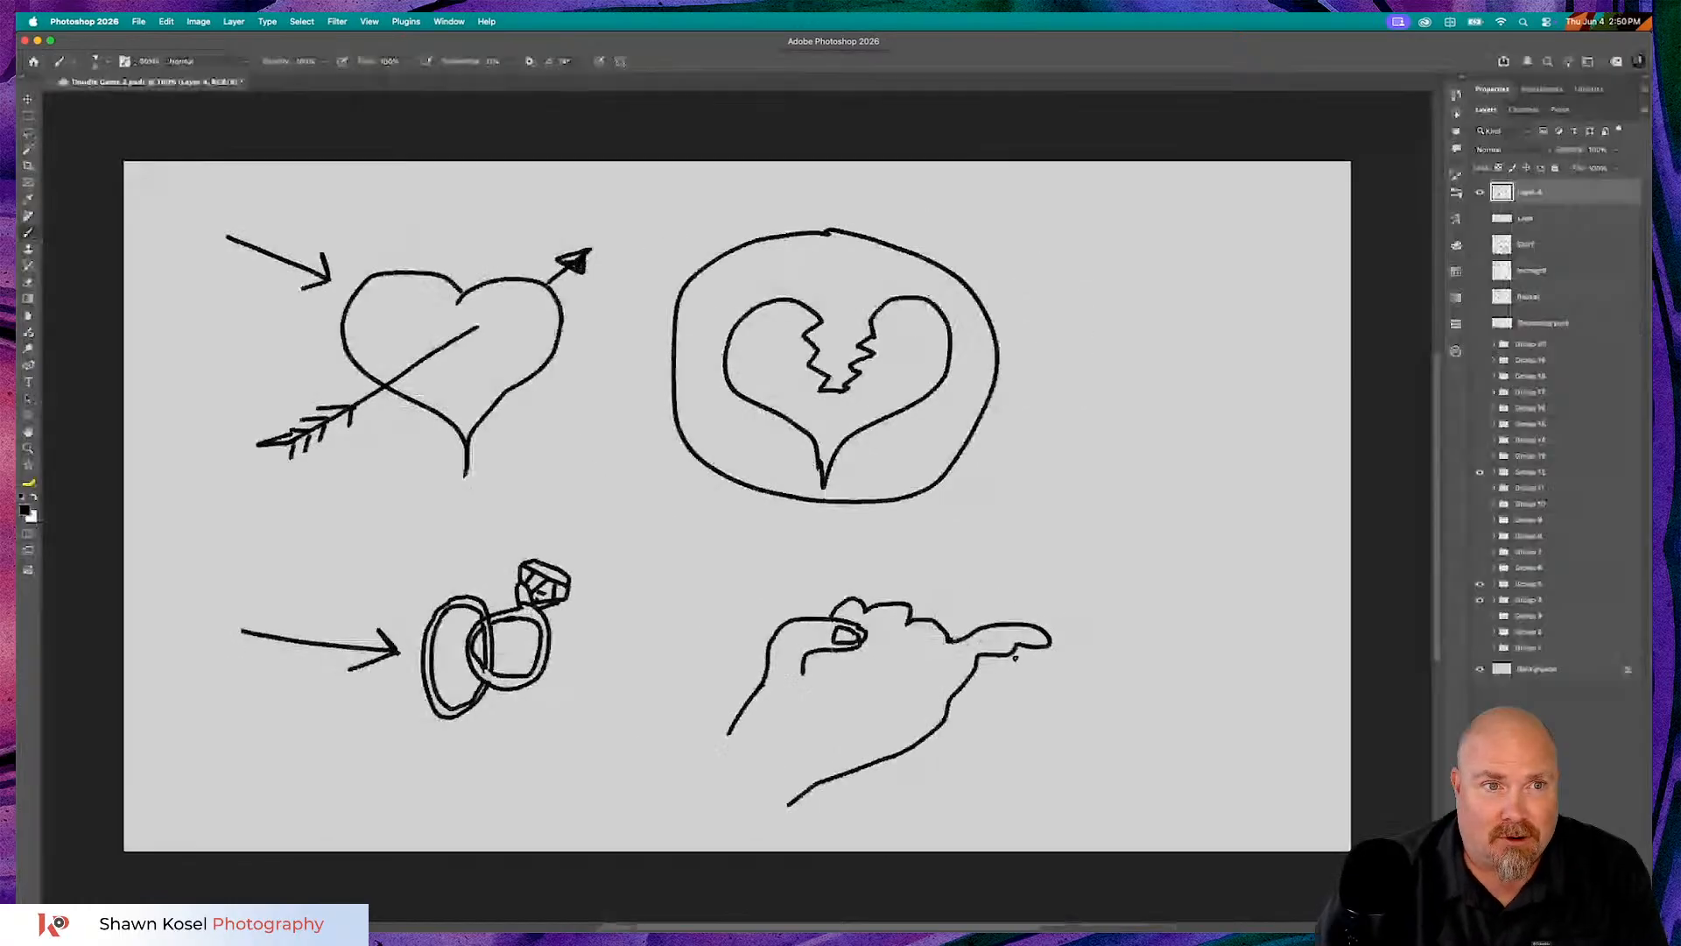
pyautogui.hotkey('shift', 'alt', 'r')
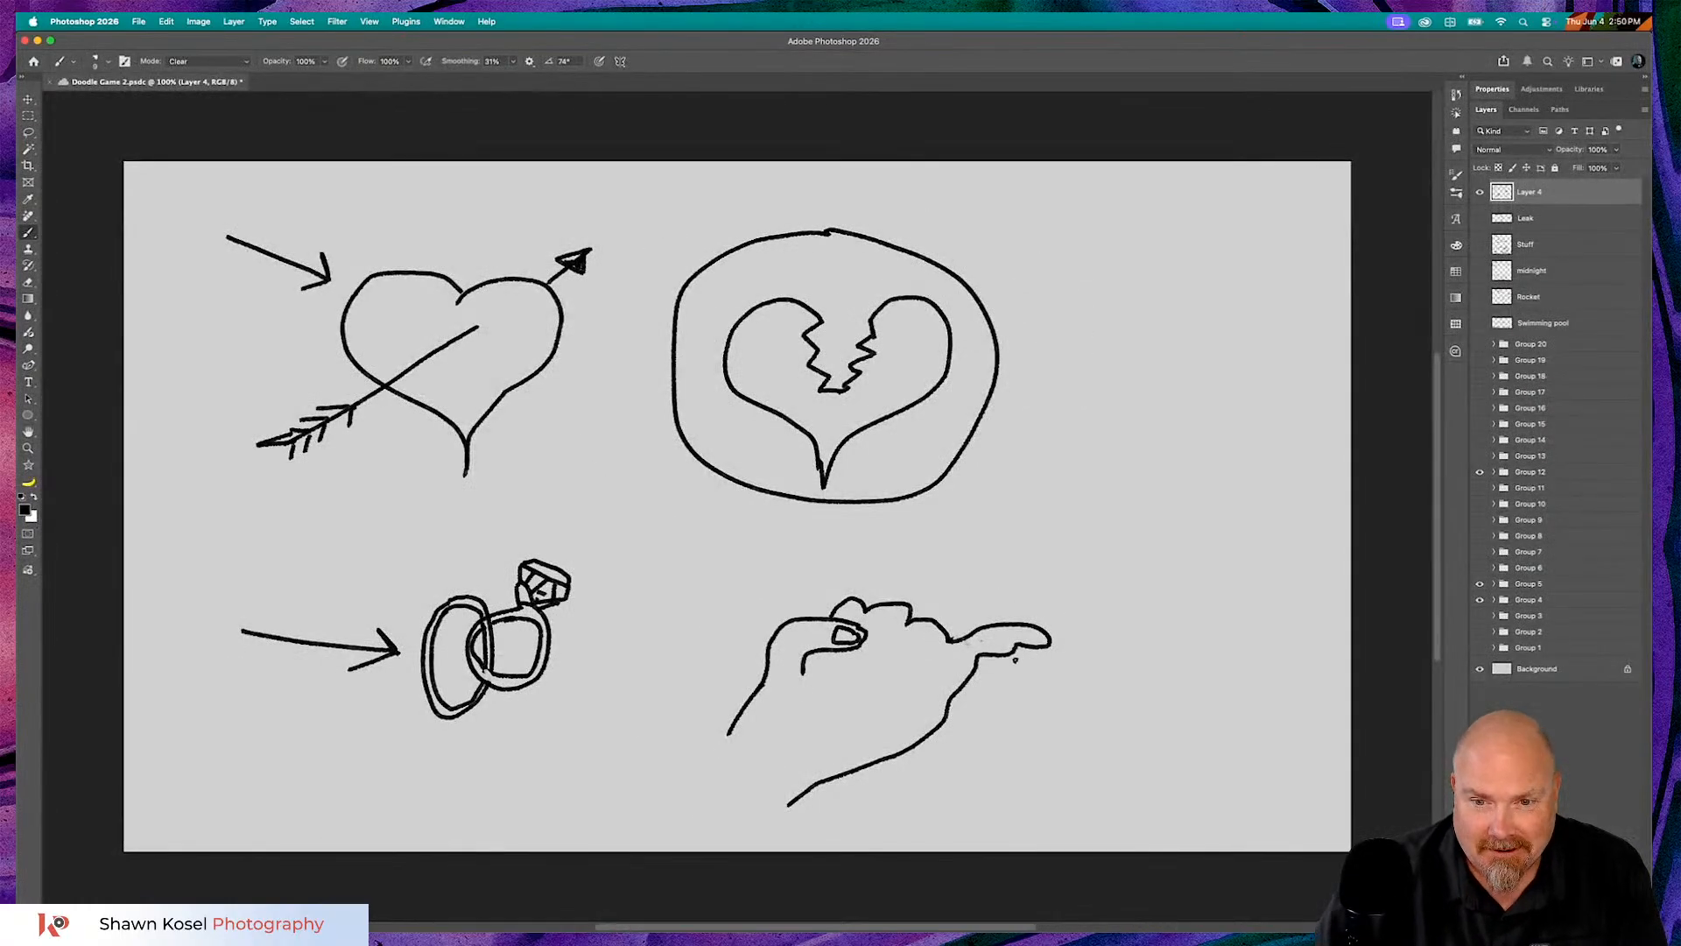
pyautogui.moveTo(1008, 655); pyautogui.dragTo(1016, 651)
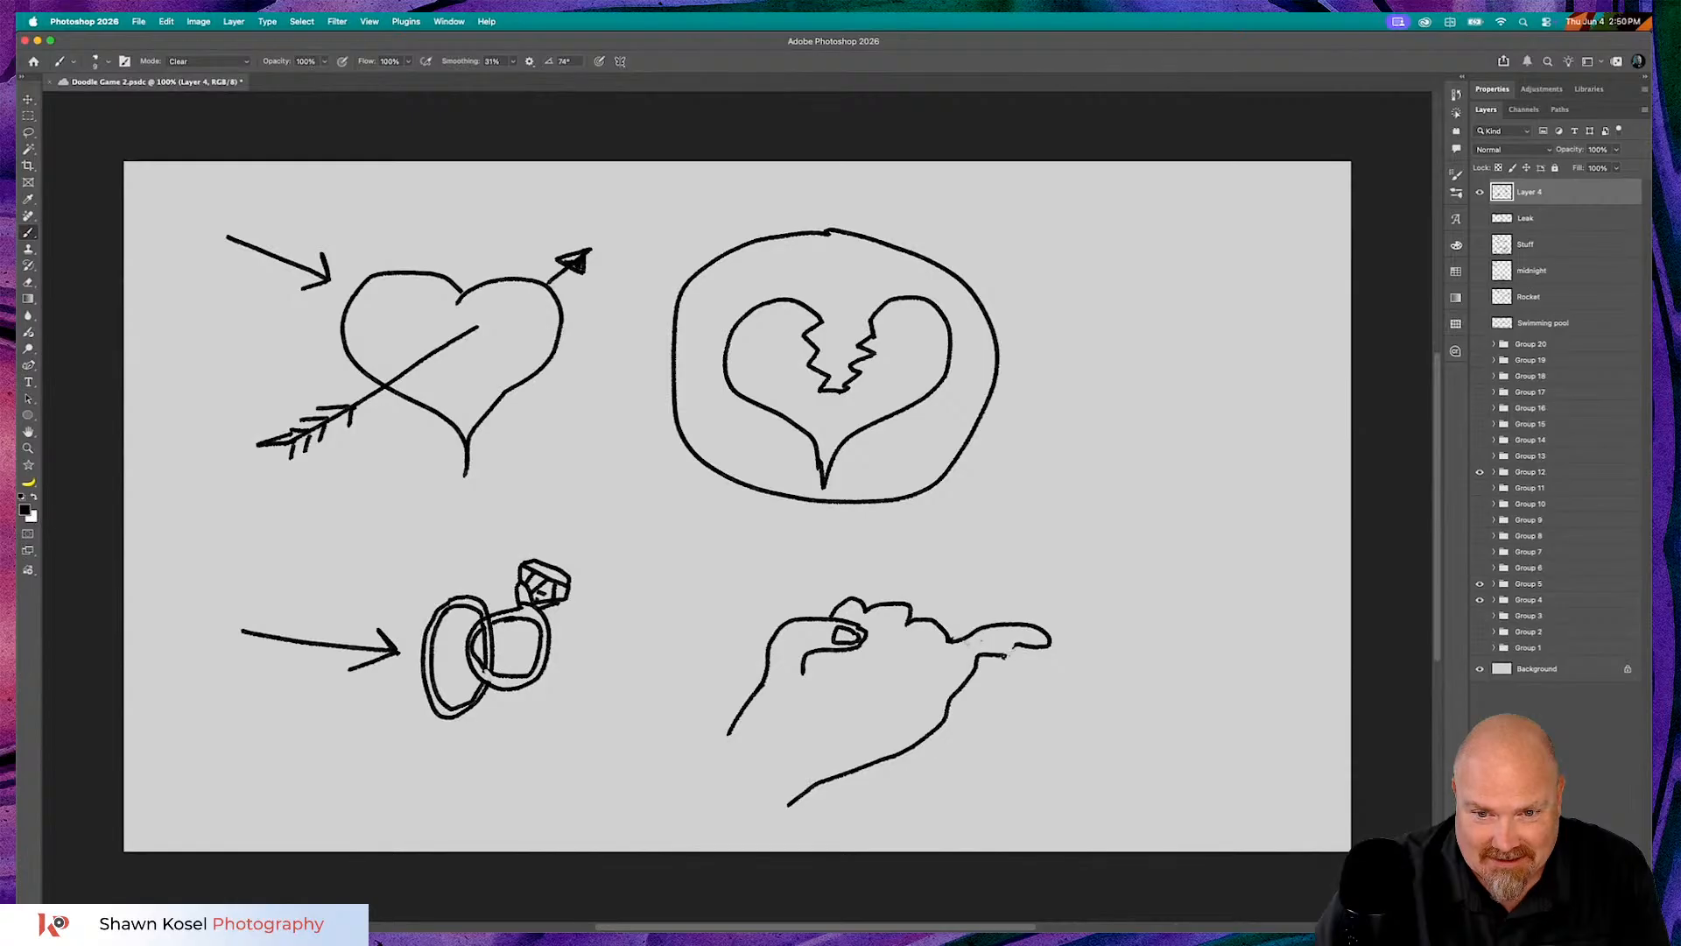
pyautogui.hotkey('shift', 'alt', 'n')
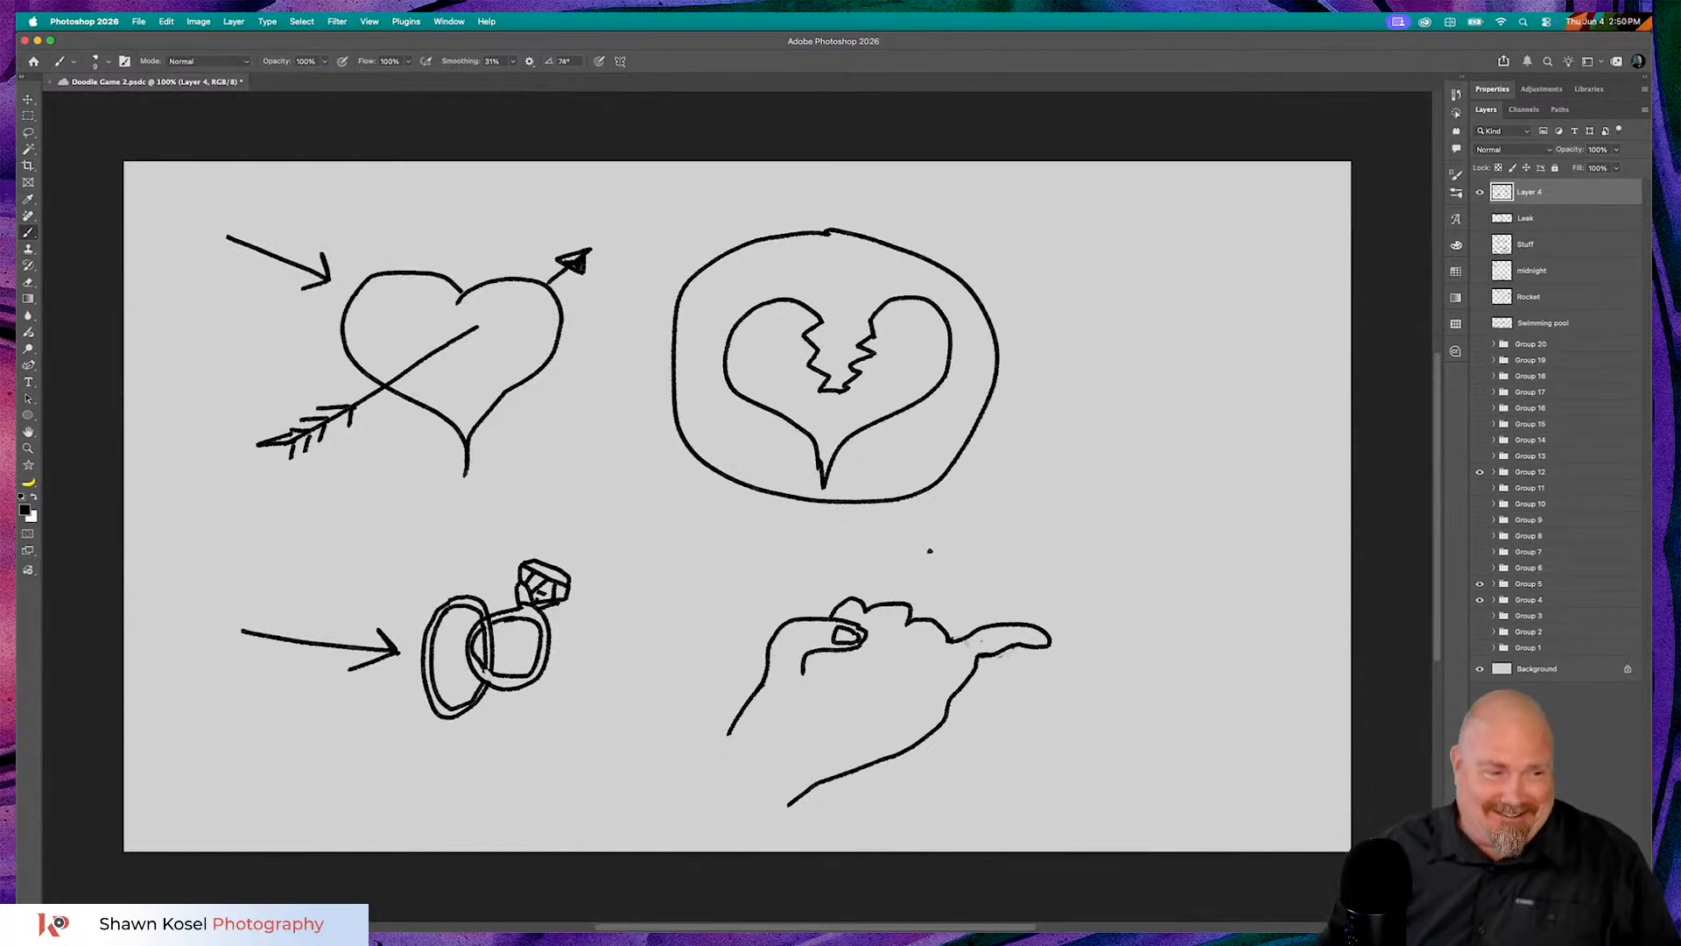
pyautogui.hscroll(-5, 932, 553)
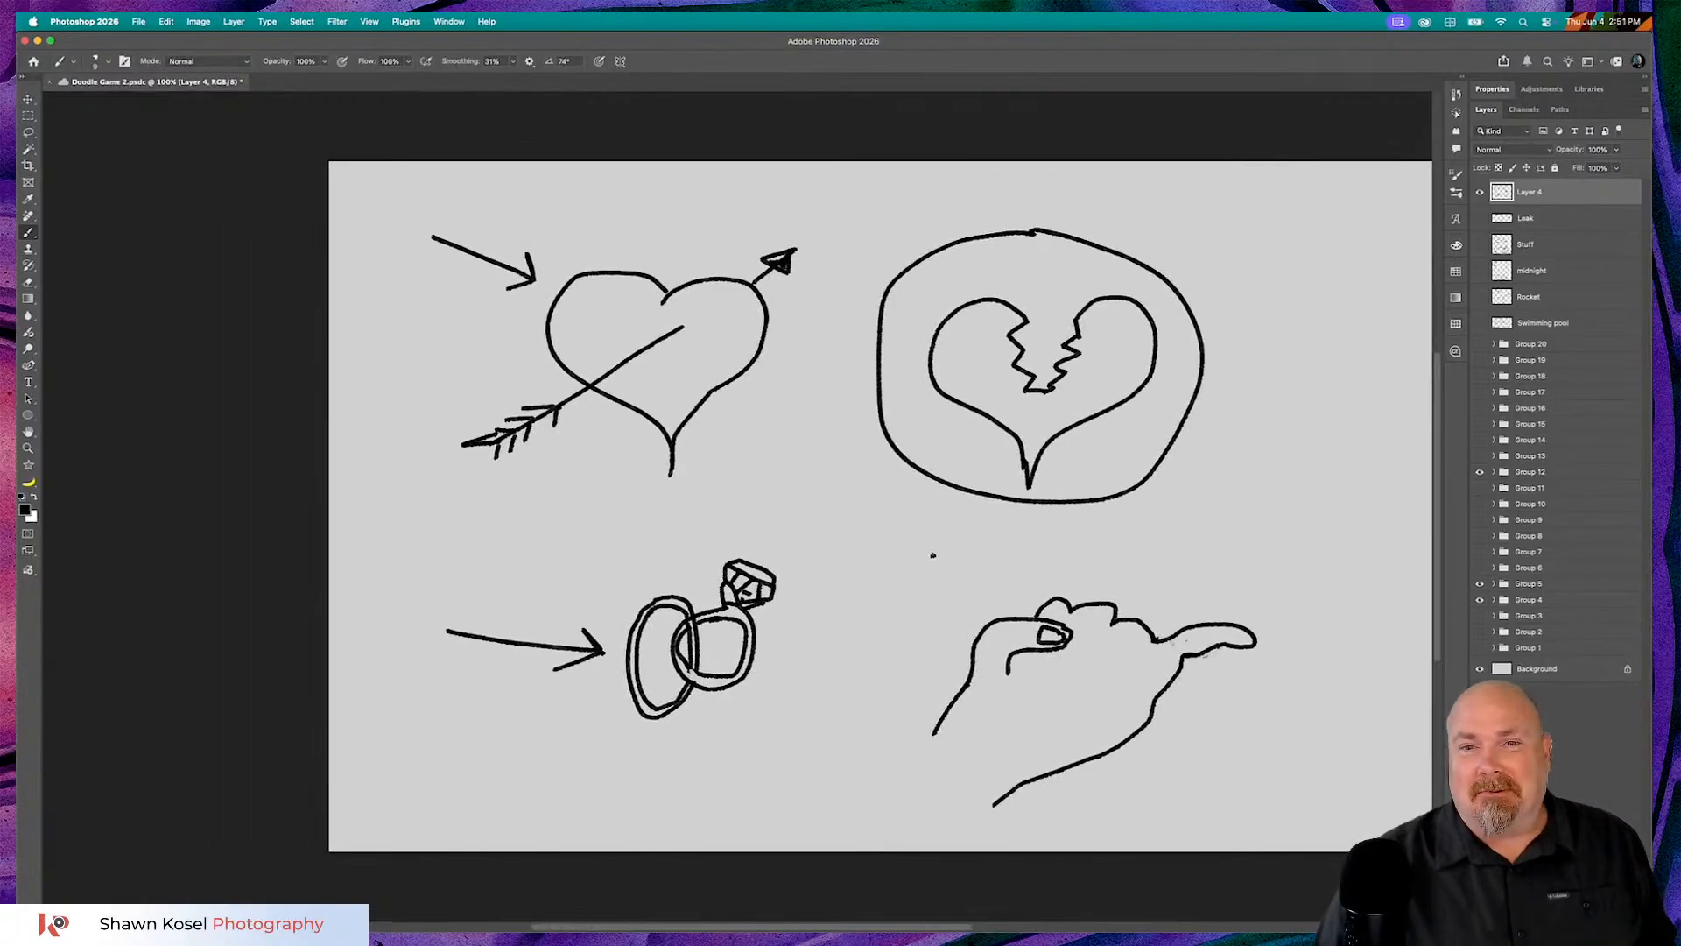
pyautogui.hscroll(-2, 932, 554)
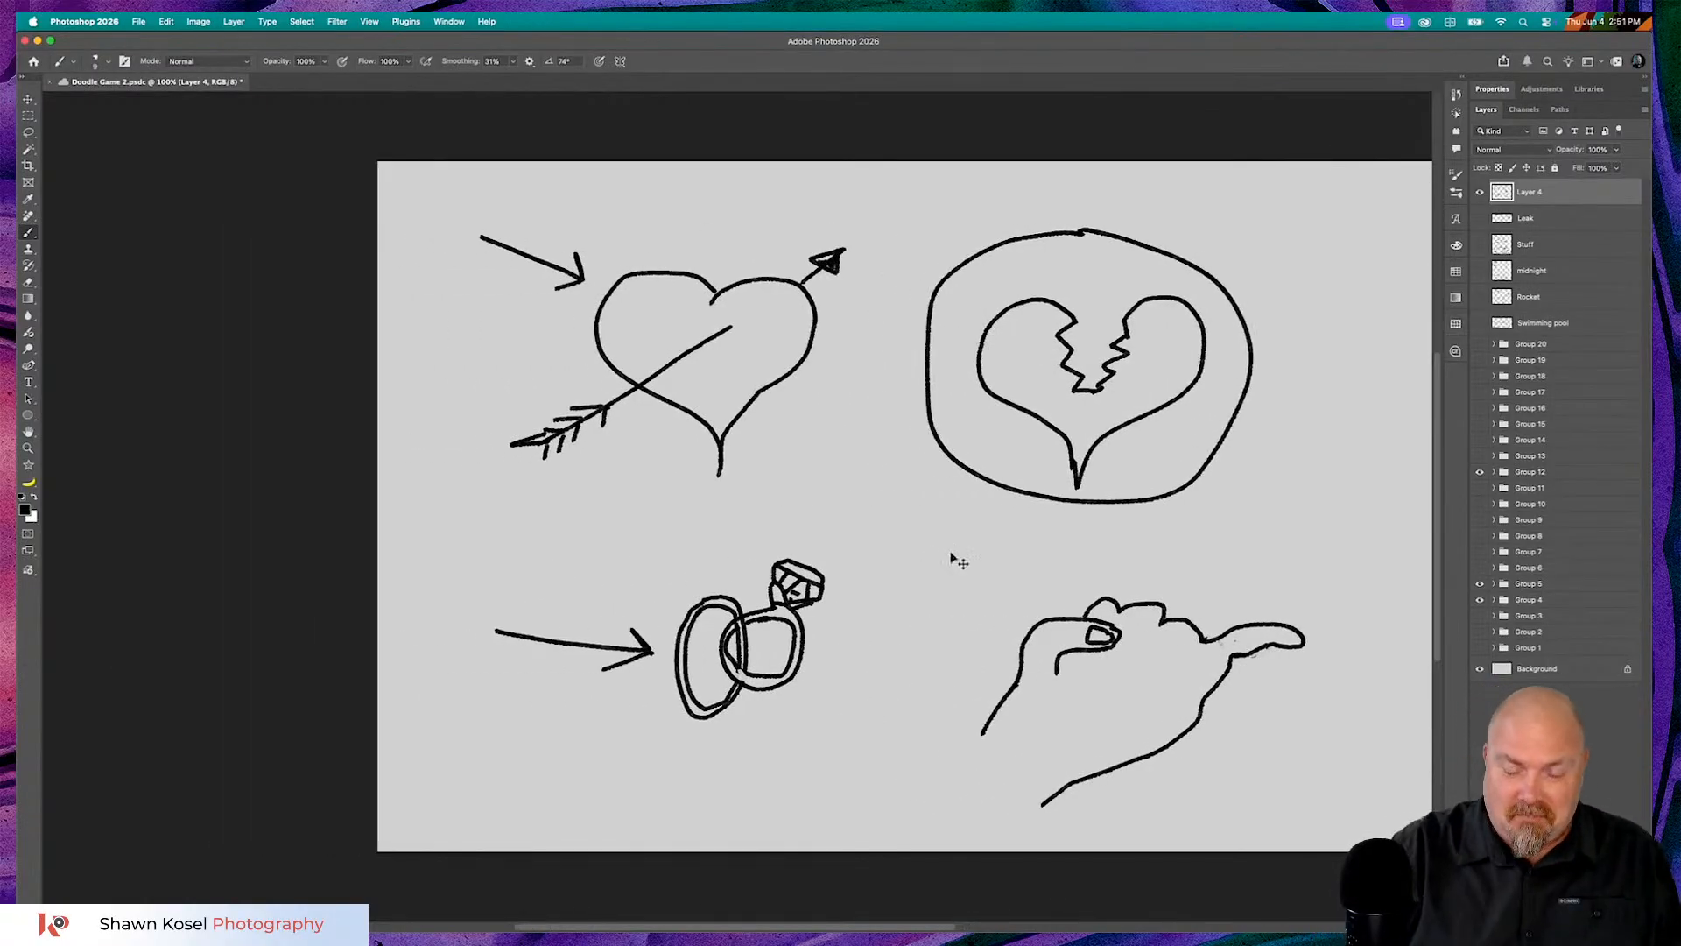
pyautogui.press('super+plus')
pyautogui.press('super+plus')
pyautogui.scroll(8, 950, 550)
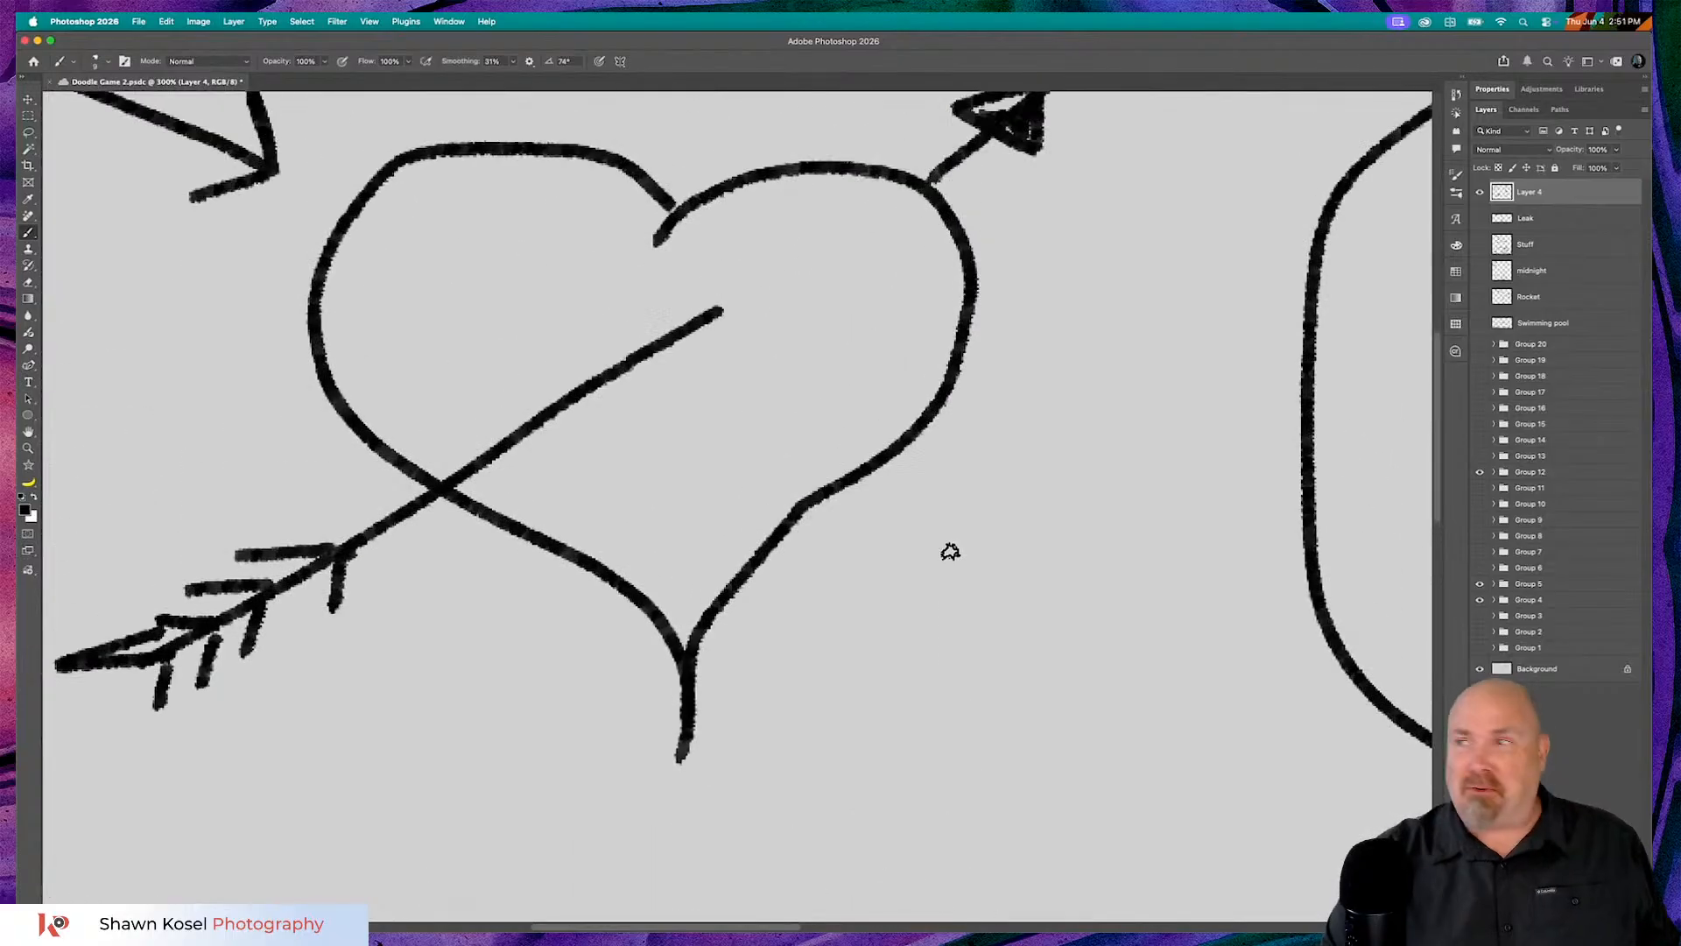
pyautogui.scroll(3, 950, 550)
pyautogui.hscroll(-1, 950, 551)
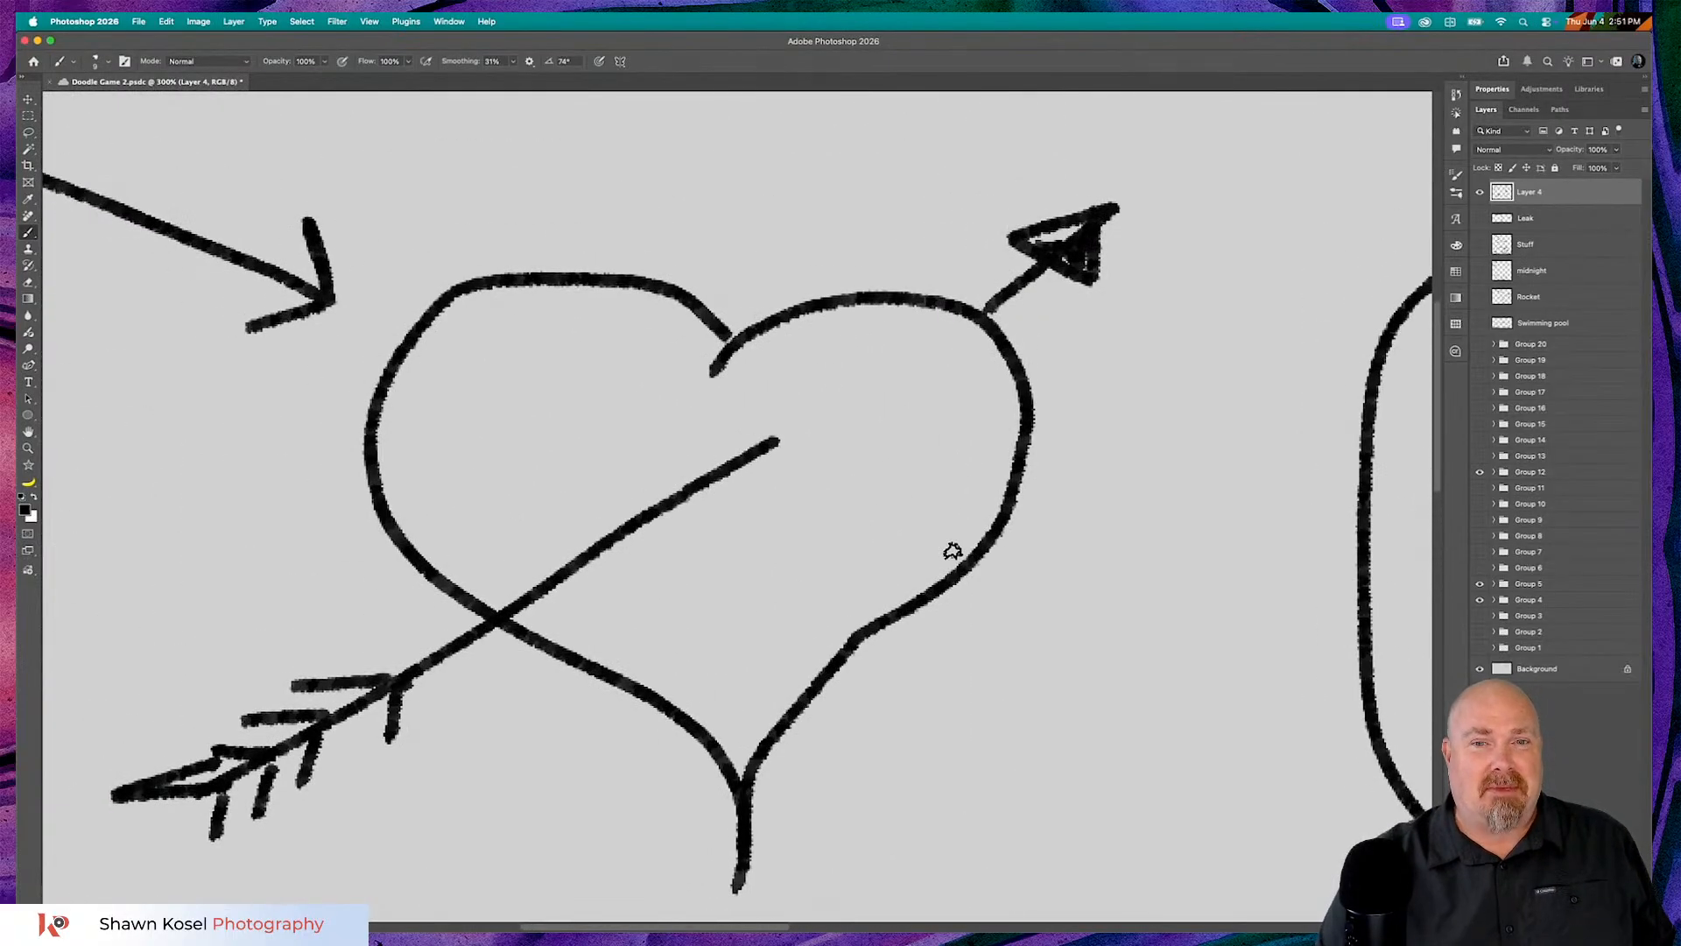
pyautogui.scroll(-5, 822, 533)
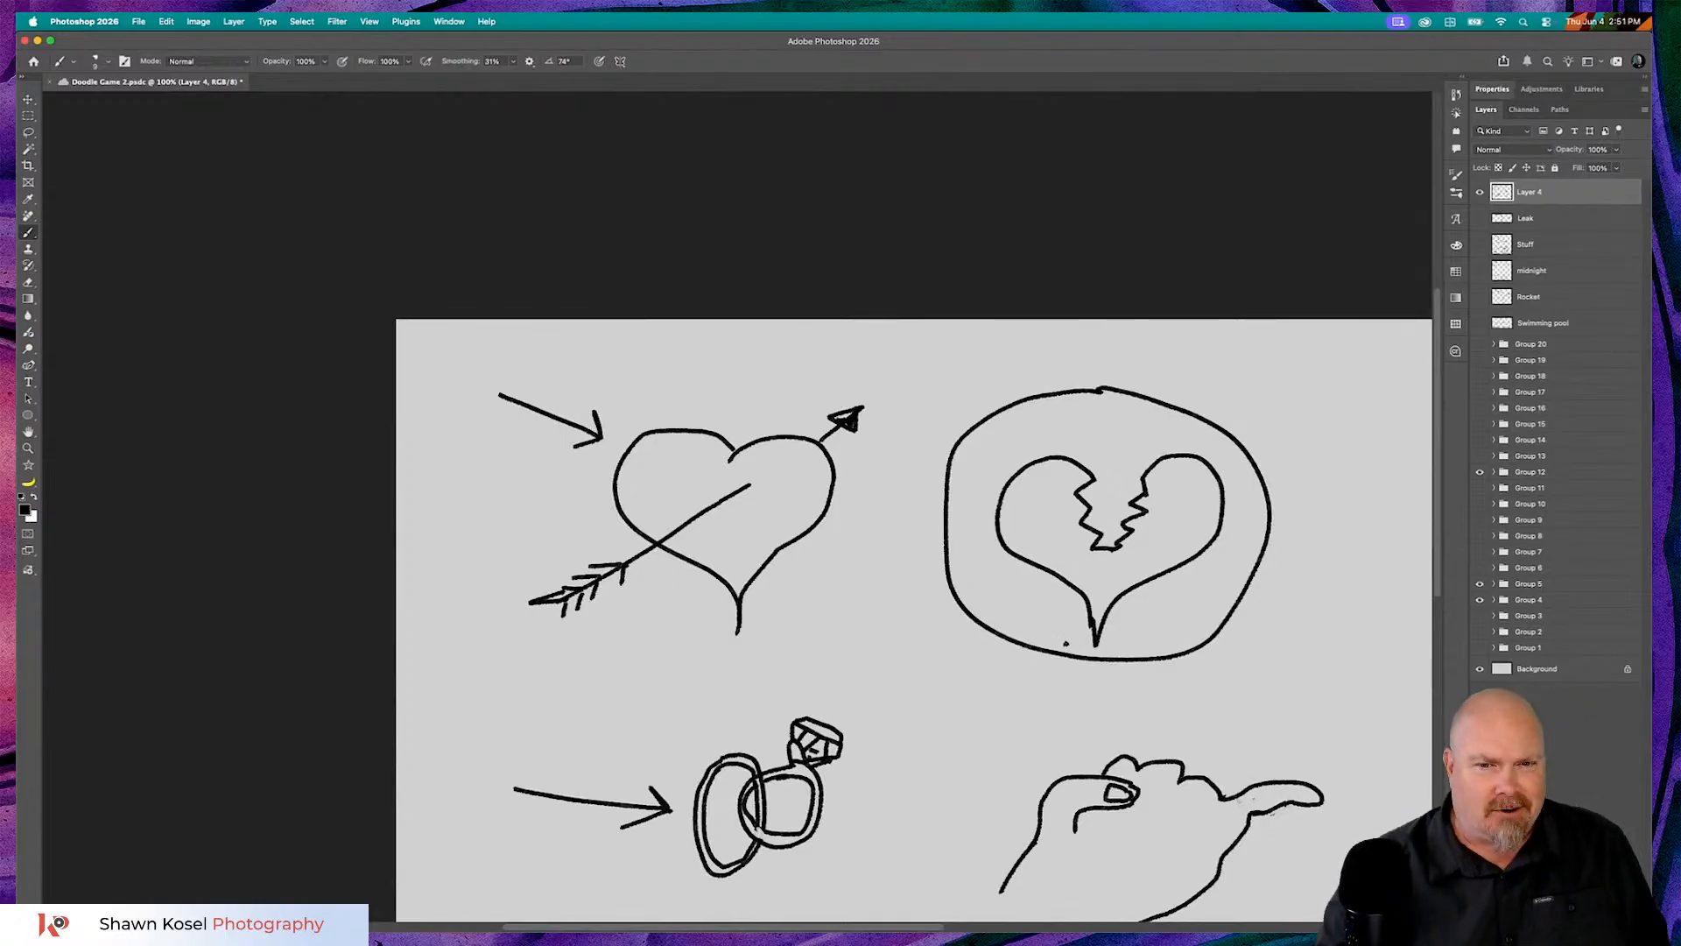
pyautogui.scroll(-5, 1051, 568)
pyautogui.hscroll(4, 1051, 567)
pyautogui.scroll(4, 1051, 567)
pyautogui.hscroll(3, 1051, 567)
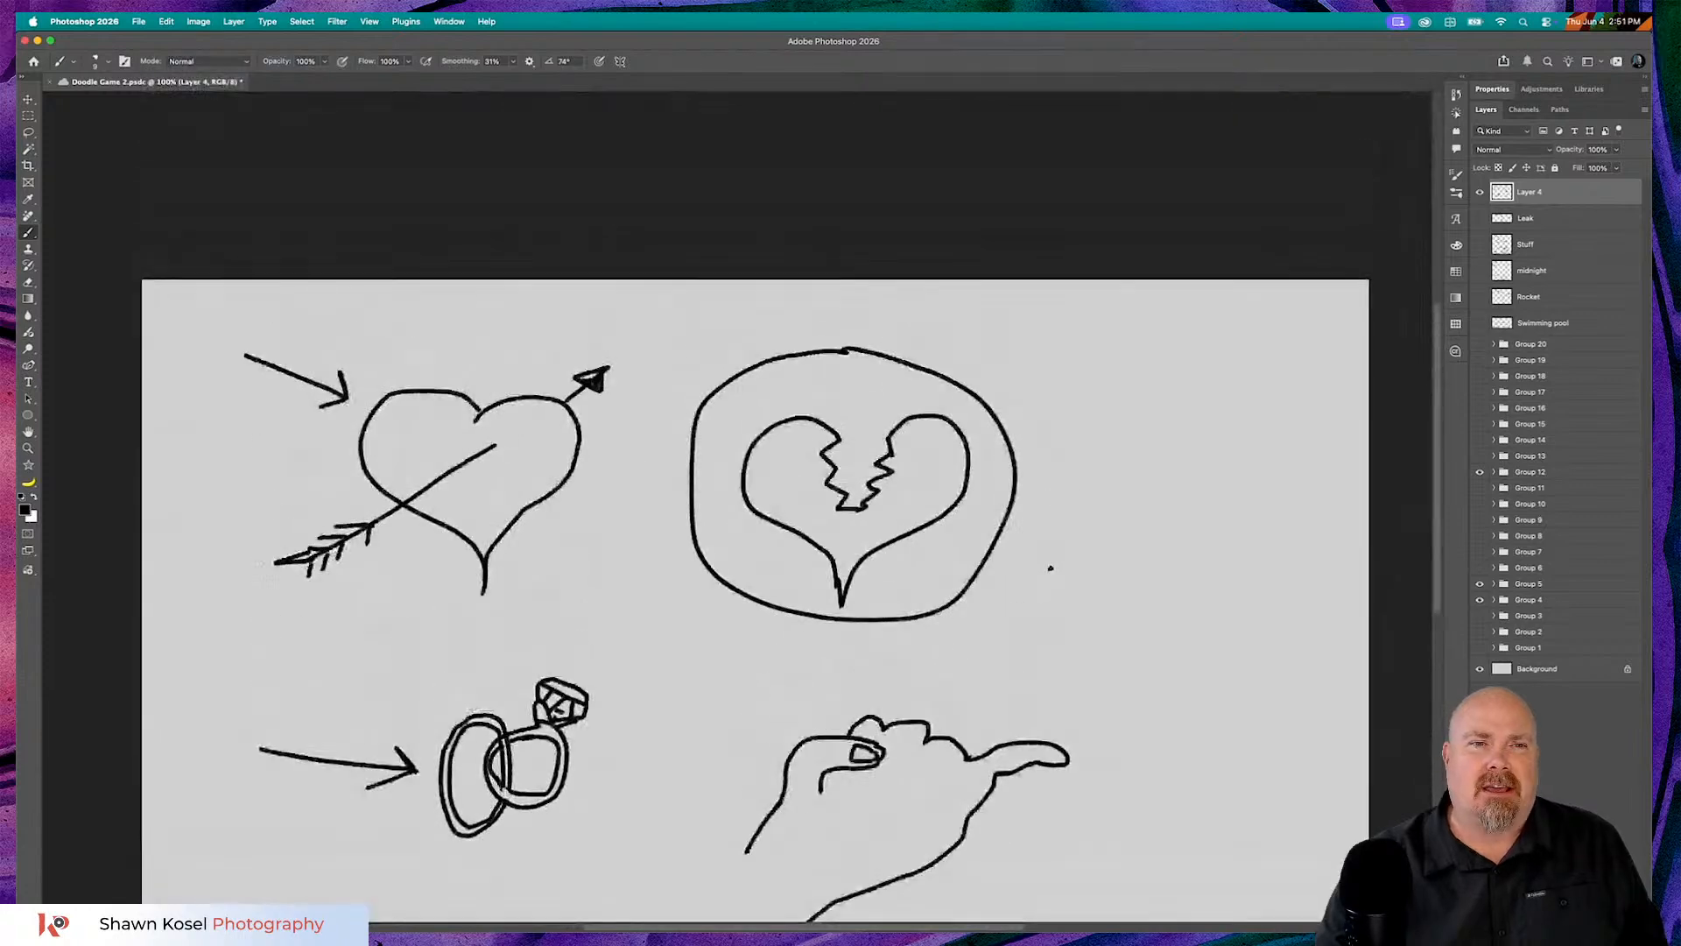
pyautogui.scroll(-5, 1051, 567)
pyautogui.scroll(2, 1051, 568)
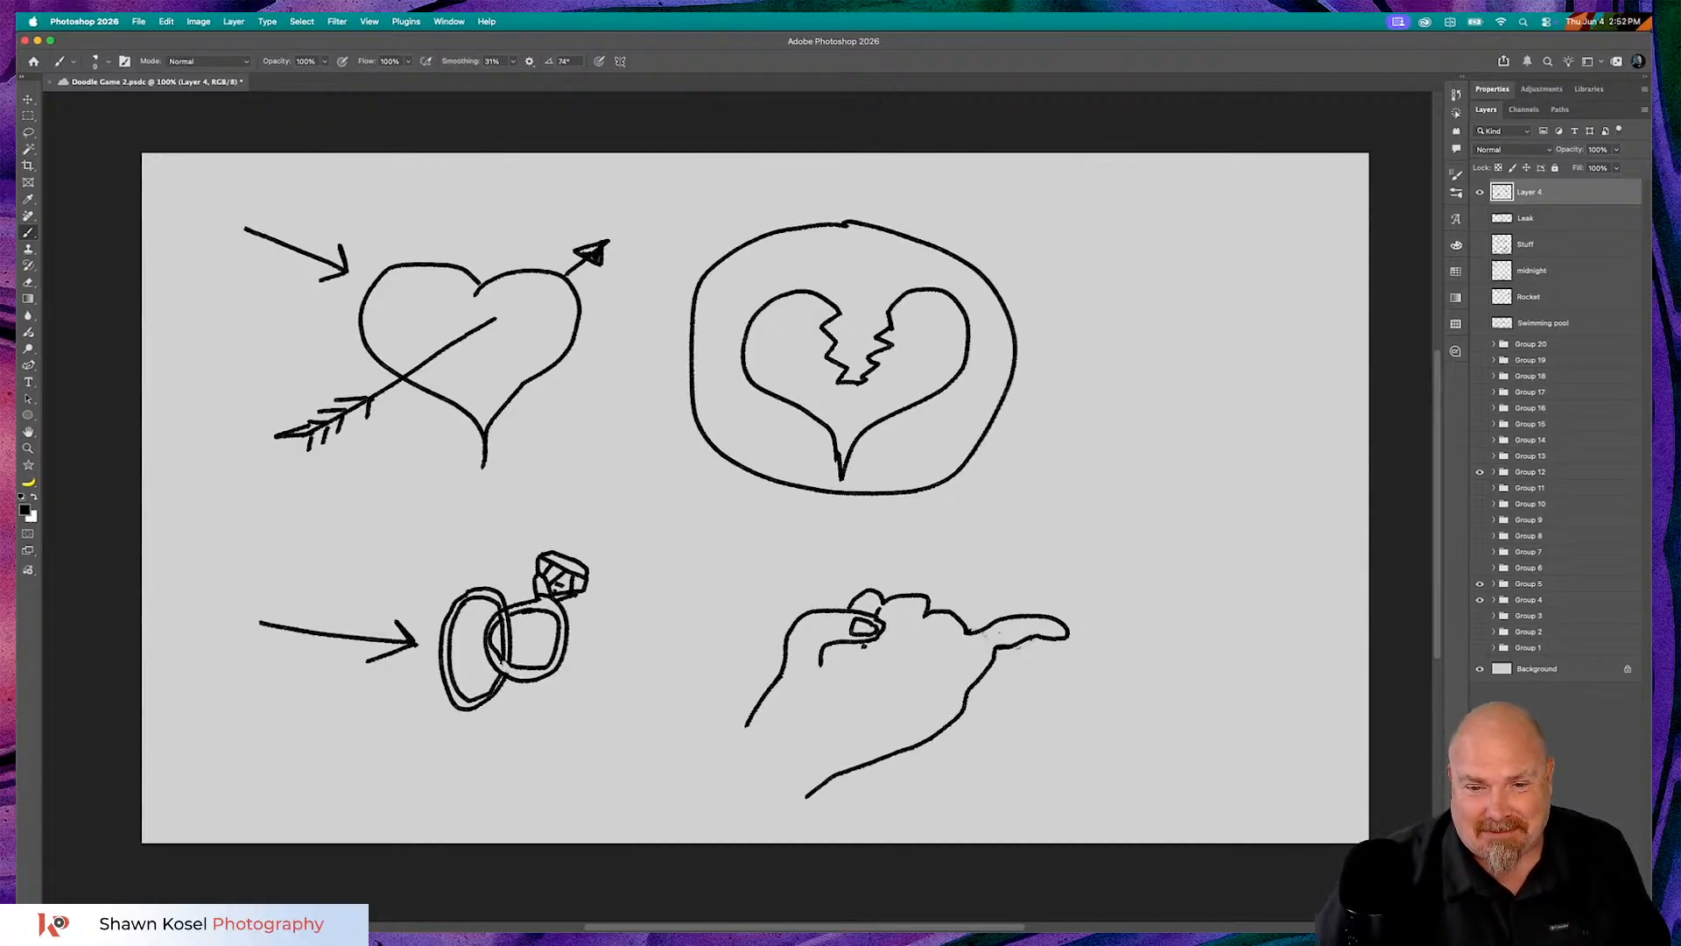
# - Paint the curled fingers and their fingernails inside the hand beside the thumb, and save the document
pyautogui.moveTo(863, 648)
pyautogui.mouseDown()
pyautogui.moveTo(851, 661)
pyautogui.moveTo(835, 643)
pyautogui.mouseUp()
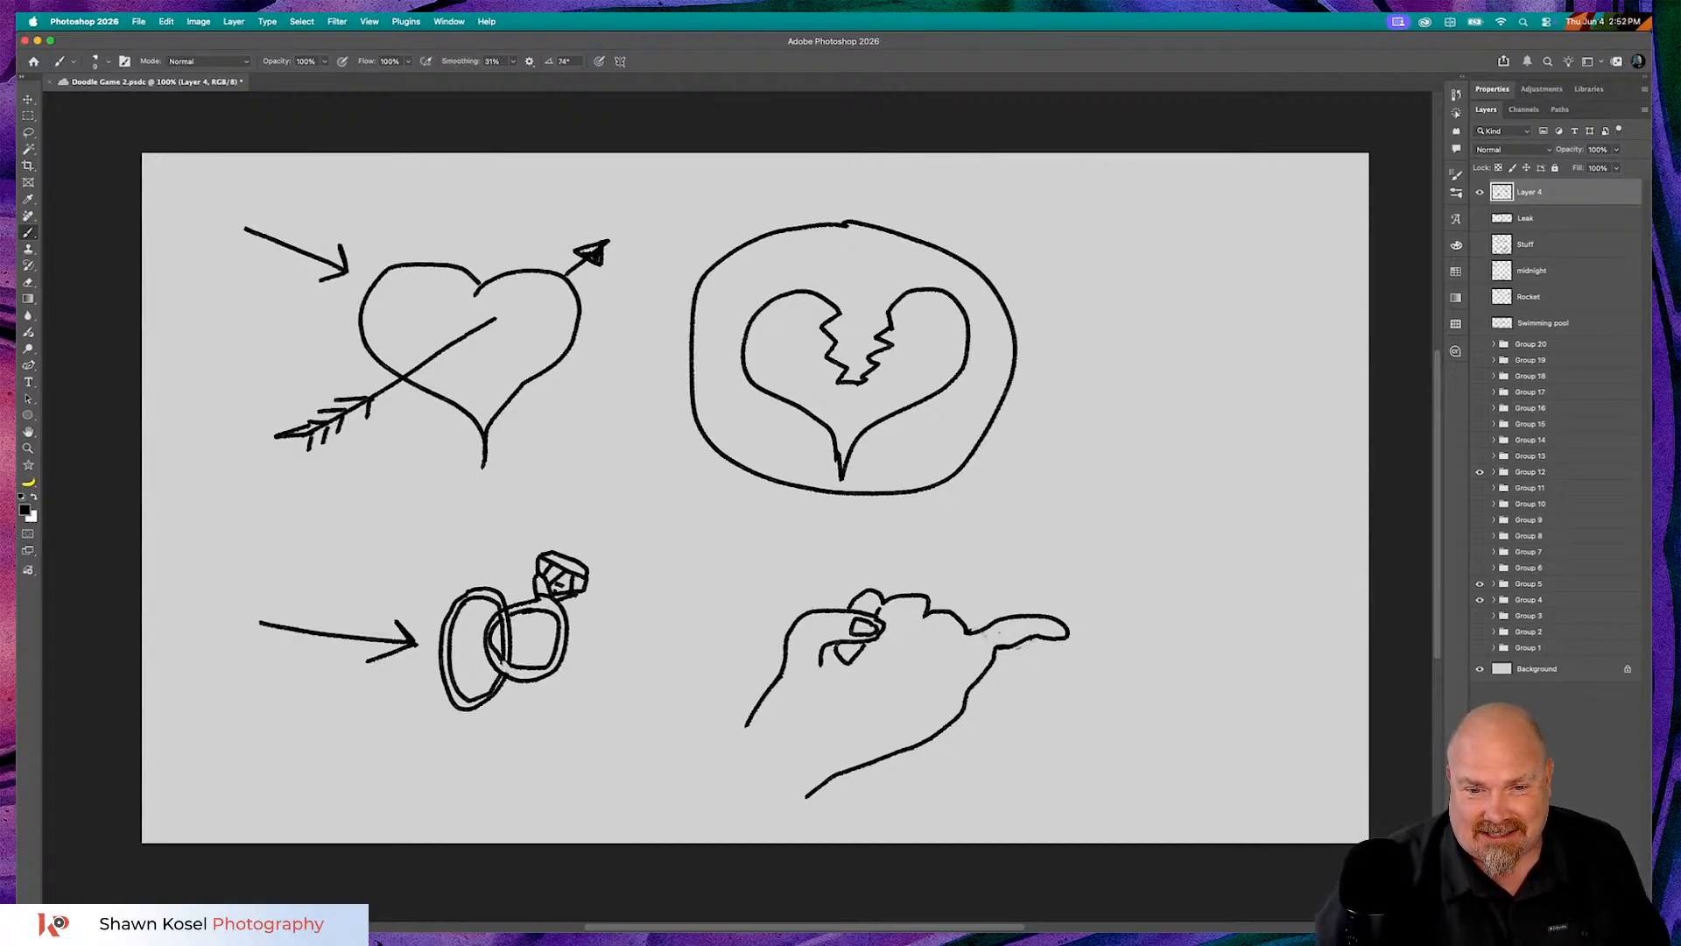
pyautogui.moveTo(926, 613)
pyautogui.mouseDown()
pyautogui.moveTo(865, 688)
pyautogui.moveTo(850, 657)
pyautogui.mouseUp()
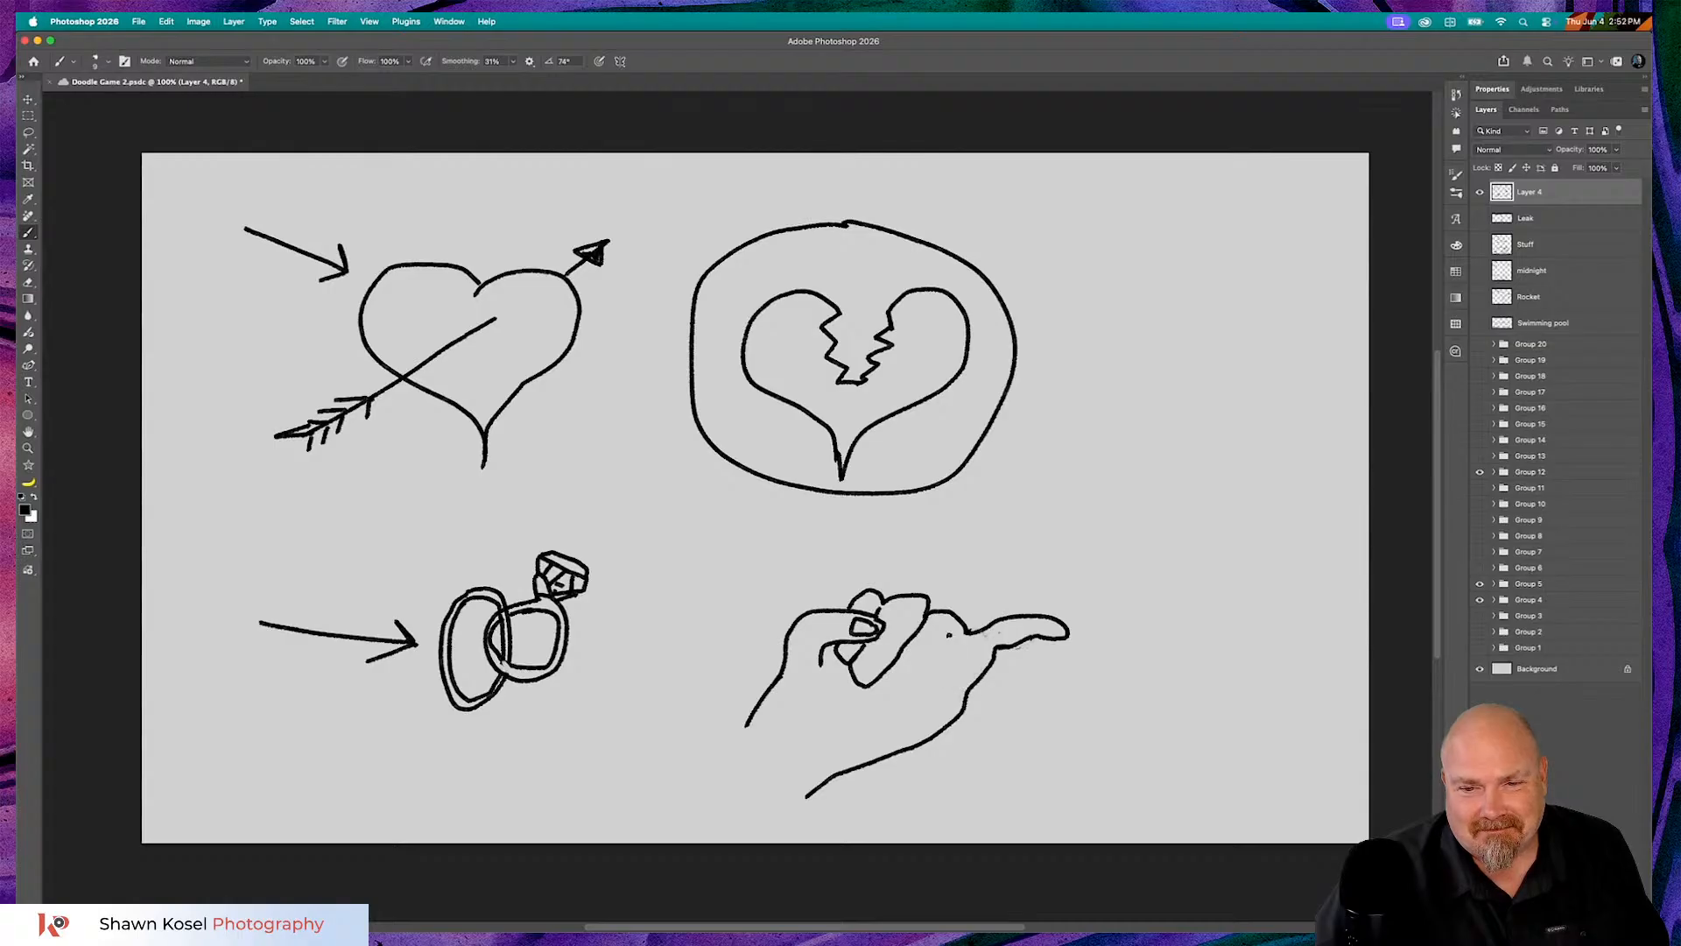
pyautogui.moveTo(963, 642)
pyautogui.mouseDown()
pyautogui.moveTo(916, 682)
pyautogui.moveTo(895, 659)
pyautogui.moveTo(911, 646)
pyautogui.mouseUp()
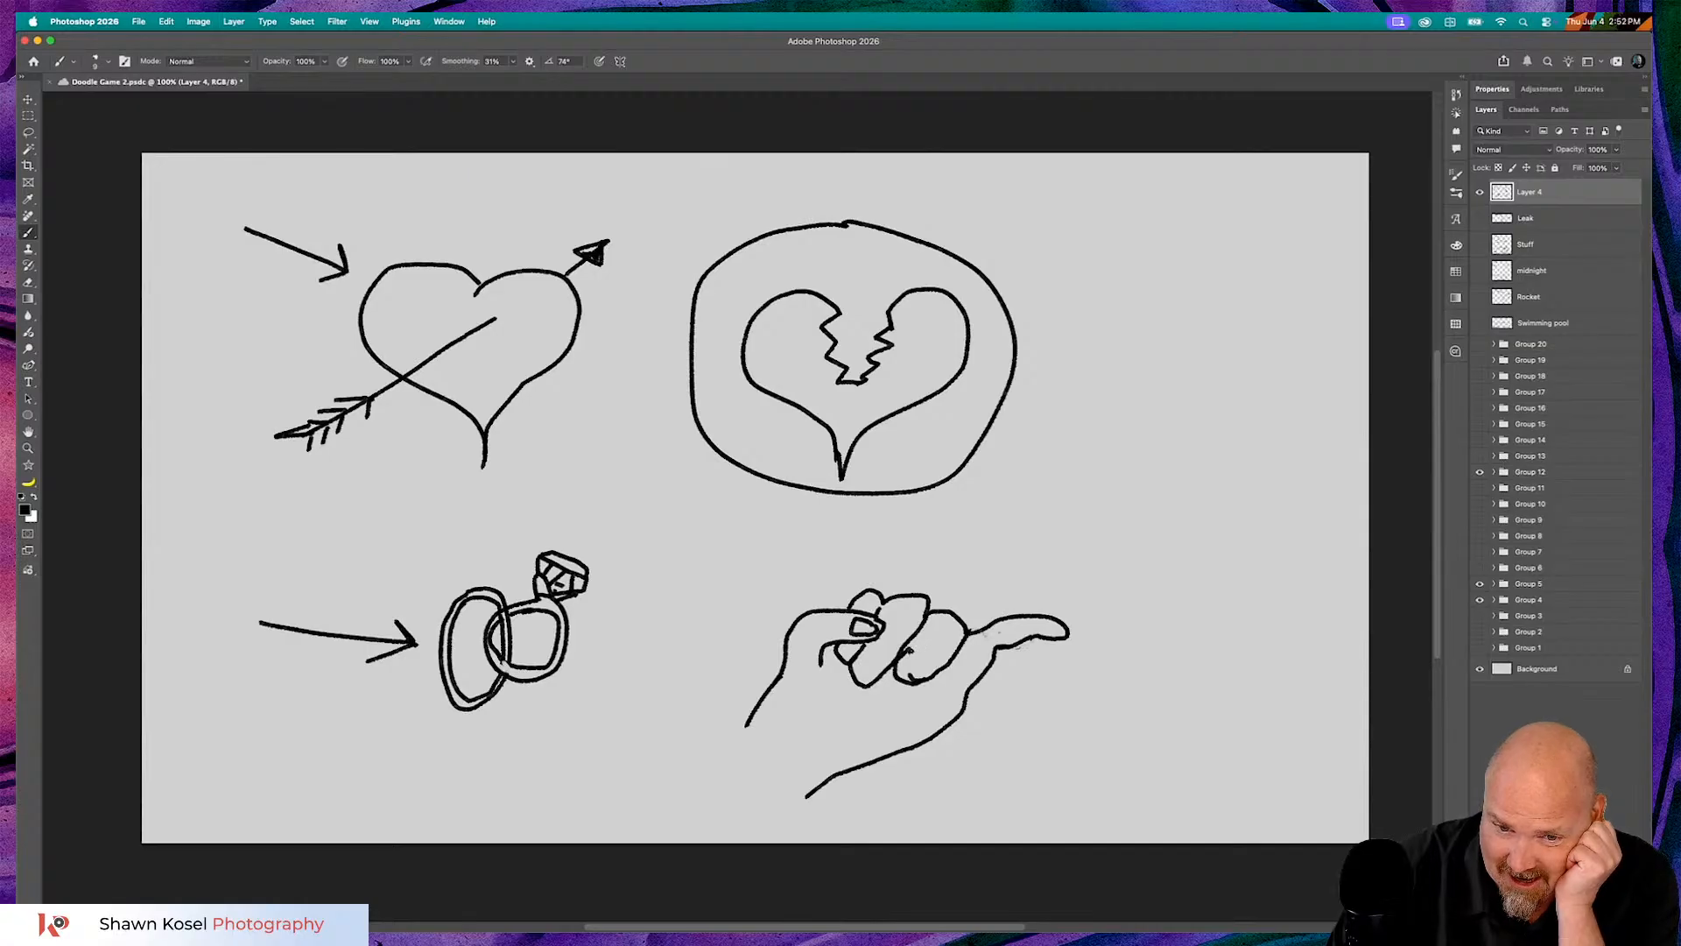
pyautogui.moveTo(907, 650)
pyautogui.mouseDown()
pyautogui.moveTo(934, 666)
pyautogui.moveTo(917, 679)
pyautogui.moveTo(883, 662)
pyautogui.moveTo(865, 684)
pyautogui.moveTo(867, 653)
pyautogui.moveTo(837, 656)
pyautogui.mouseUp()
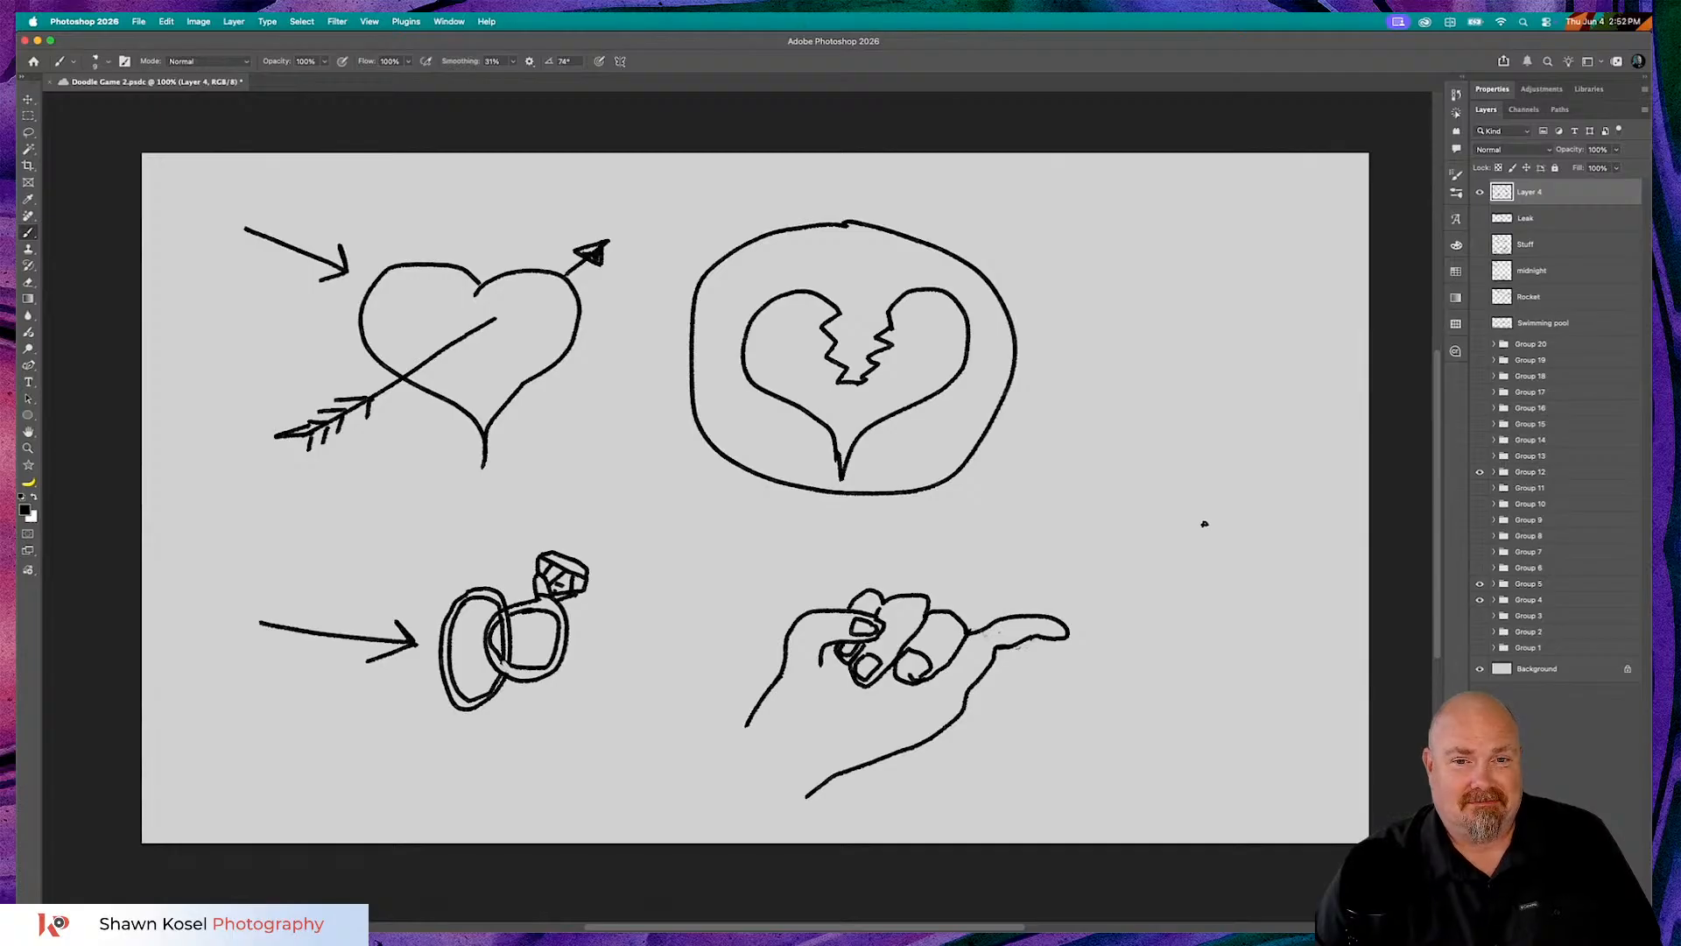
pyautogui.press('super+s')
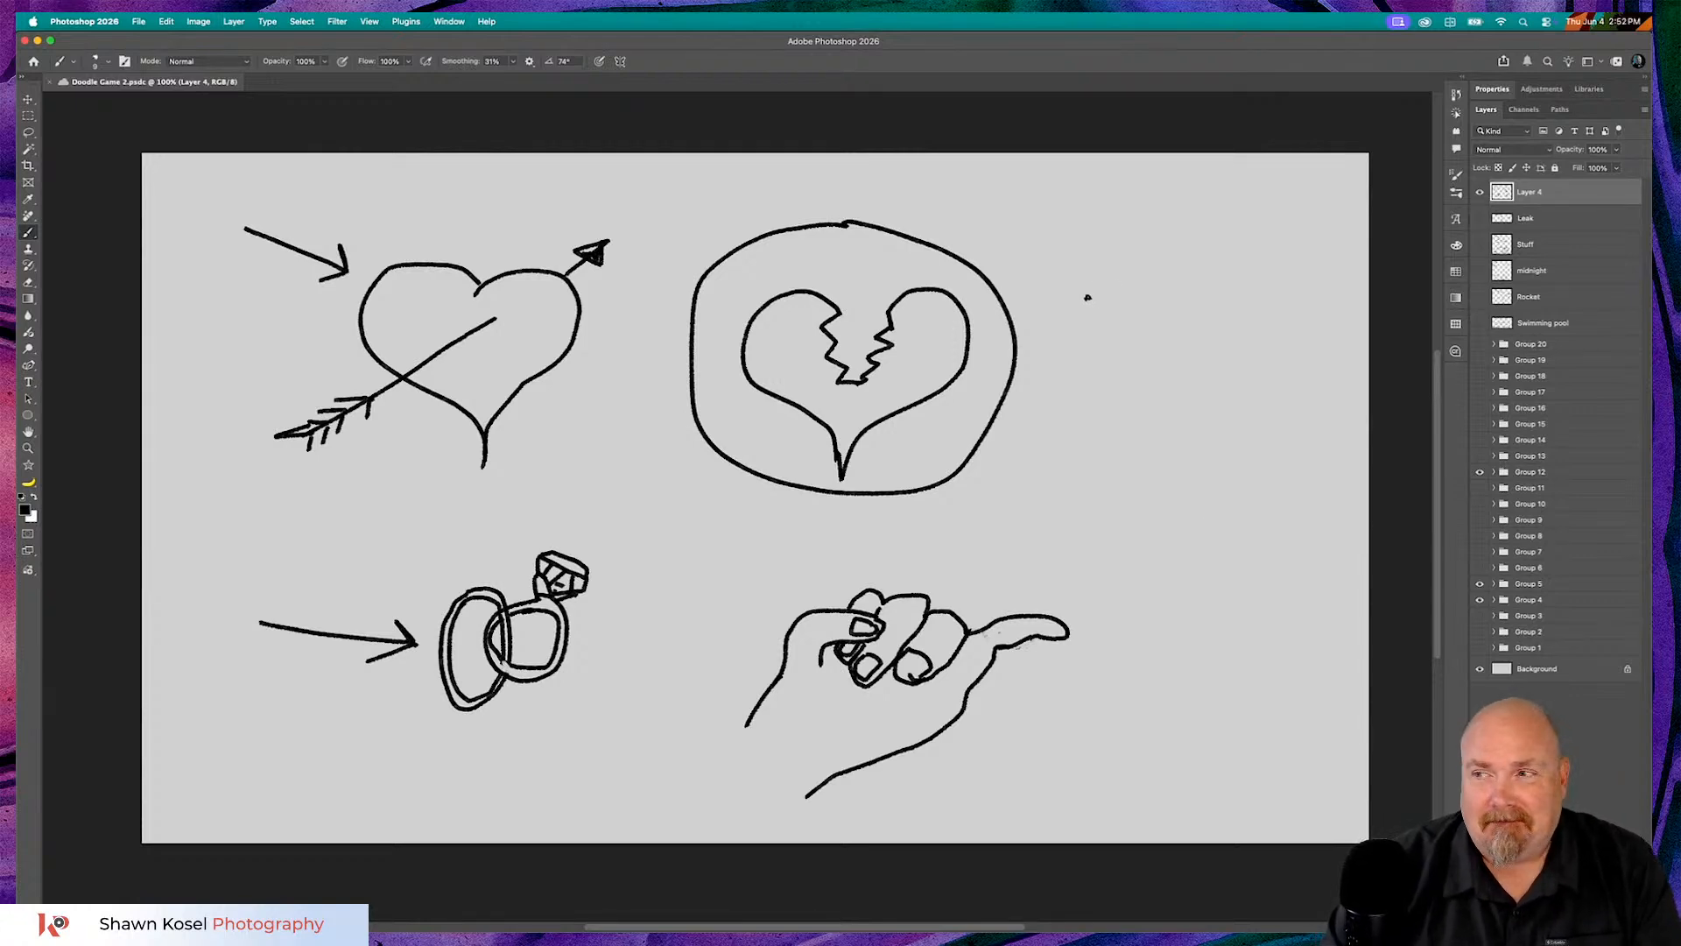
# - Handwrite the guesser's name beside the circled broken heart and underline it
pyautogui.moveTo(1075, 297)
pyautogui.mouseDown()
pyautogui.moveTo(1080, 345)
pyautogui.moveTo(1122, 296)
pyautogui.moveTo(1126, 331)
pyautogui.moveTo(1069, 343)
pyautogui.mouseUp()
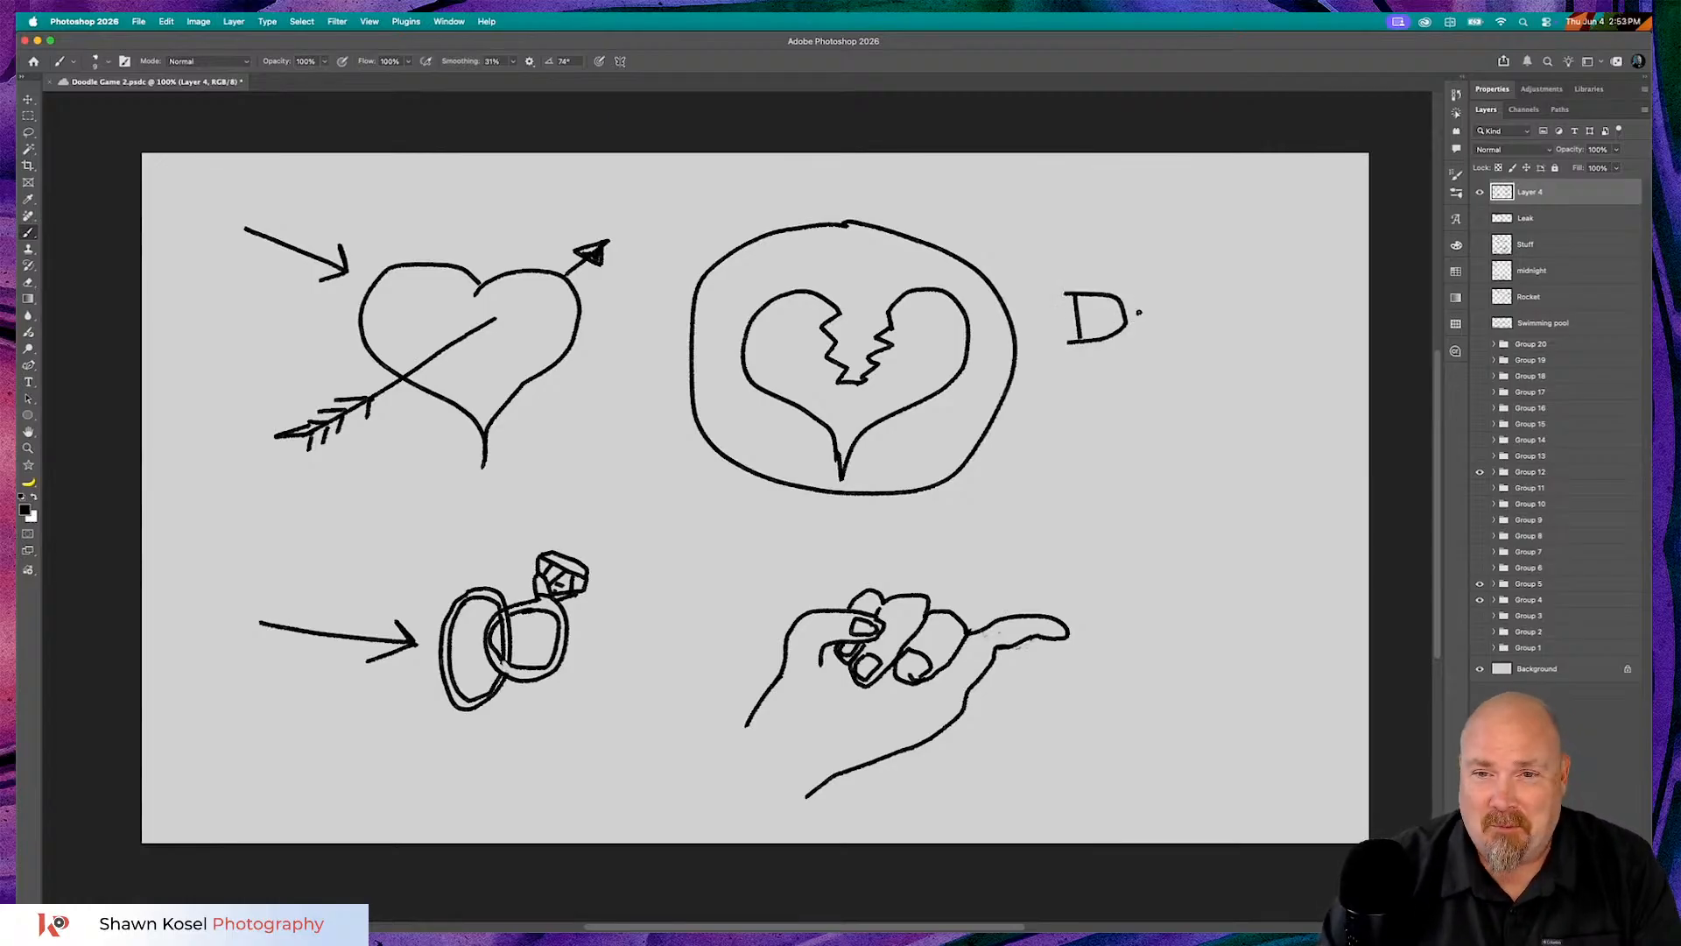
pyautogui.moveTo(1146, 321)
pyautogui.mouseDown()
pyautogui.moveTo(1153, 308)
pyautogui.moveTo(1166, 327)
pyautogui.moveTo(1191, 287)
pyautogui.mouseUp()
pyautogui.moveTo(1090, 358); pyautogui.dragTo(1306, 331)
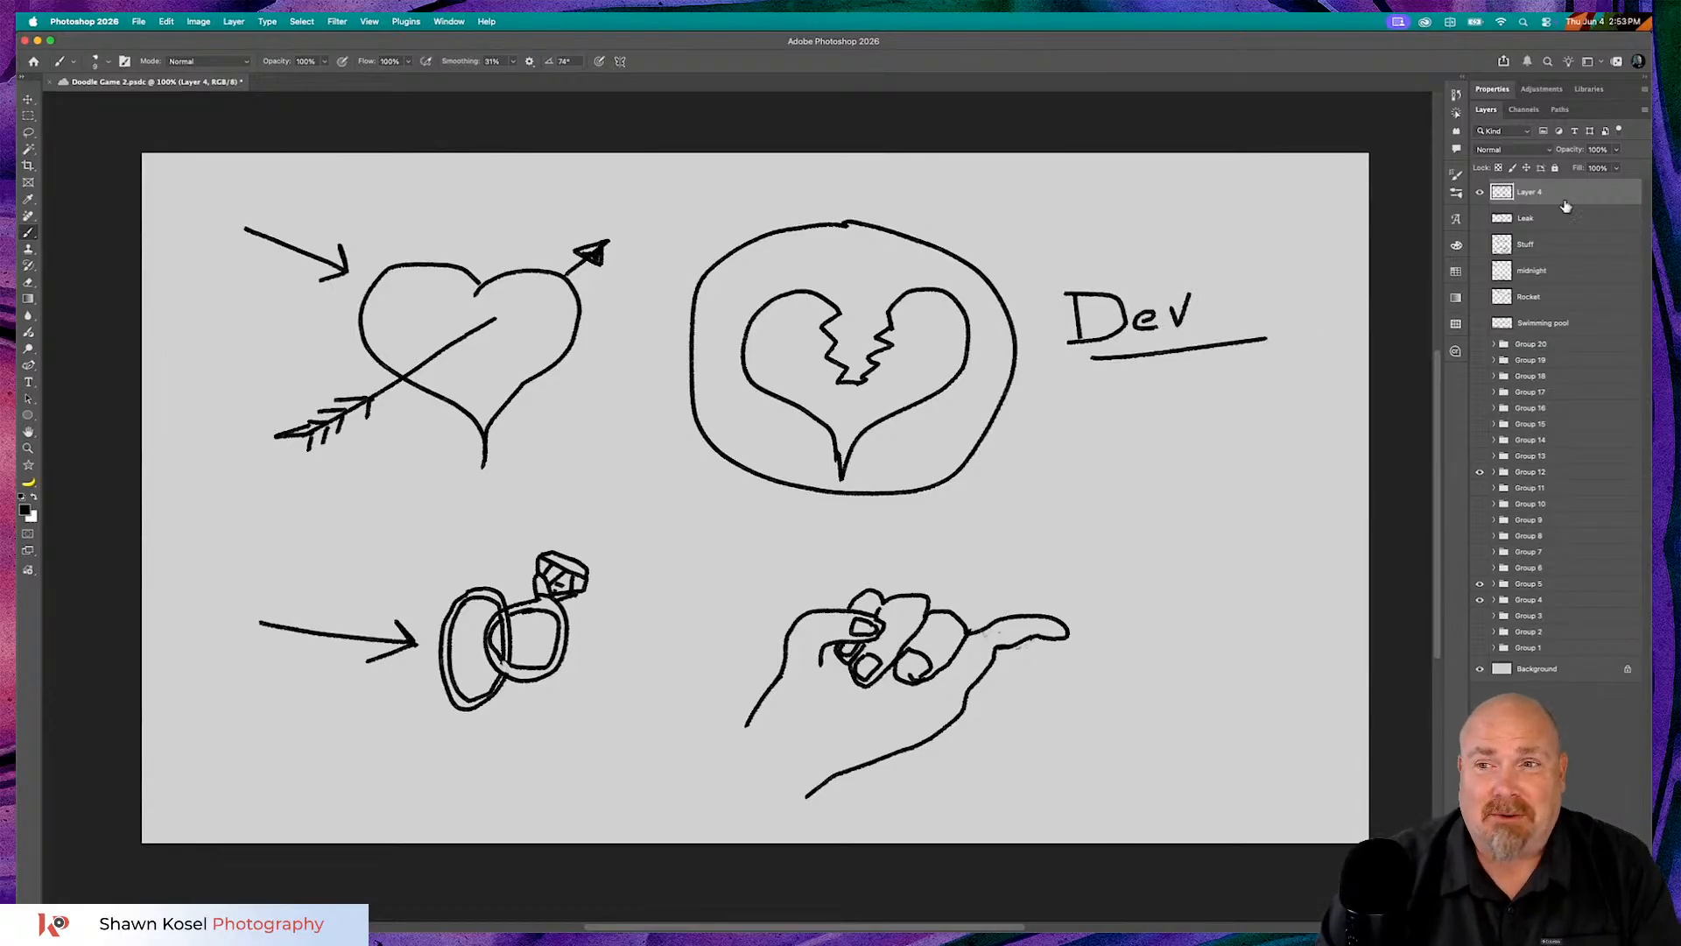
# - Rename the current drawing layer as promise and hide it
pyautogui.doubleClick(1525, 191)
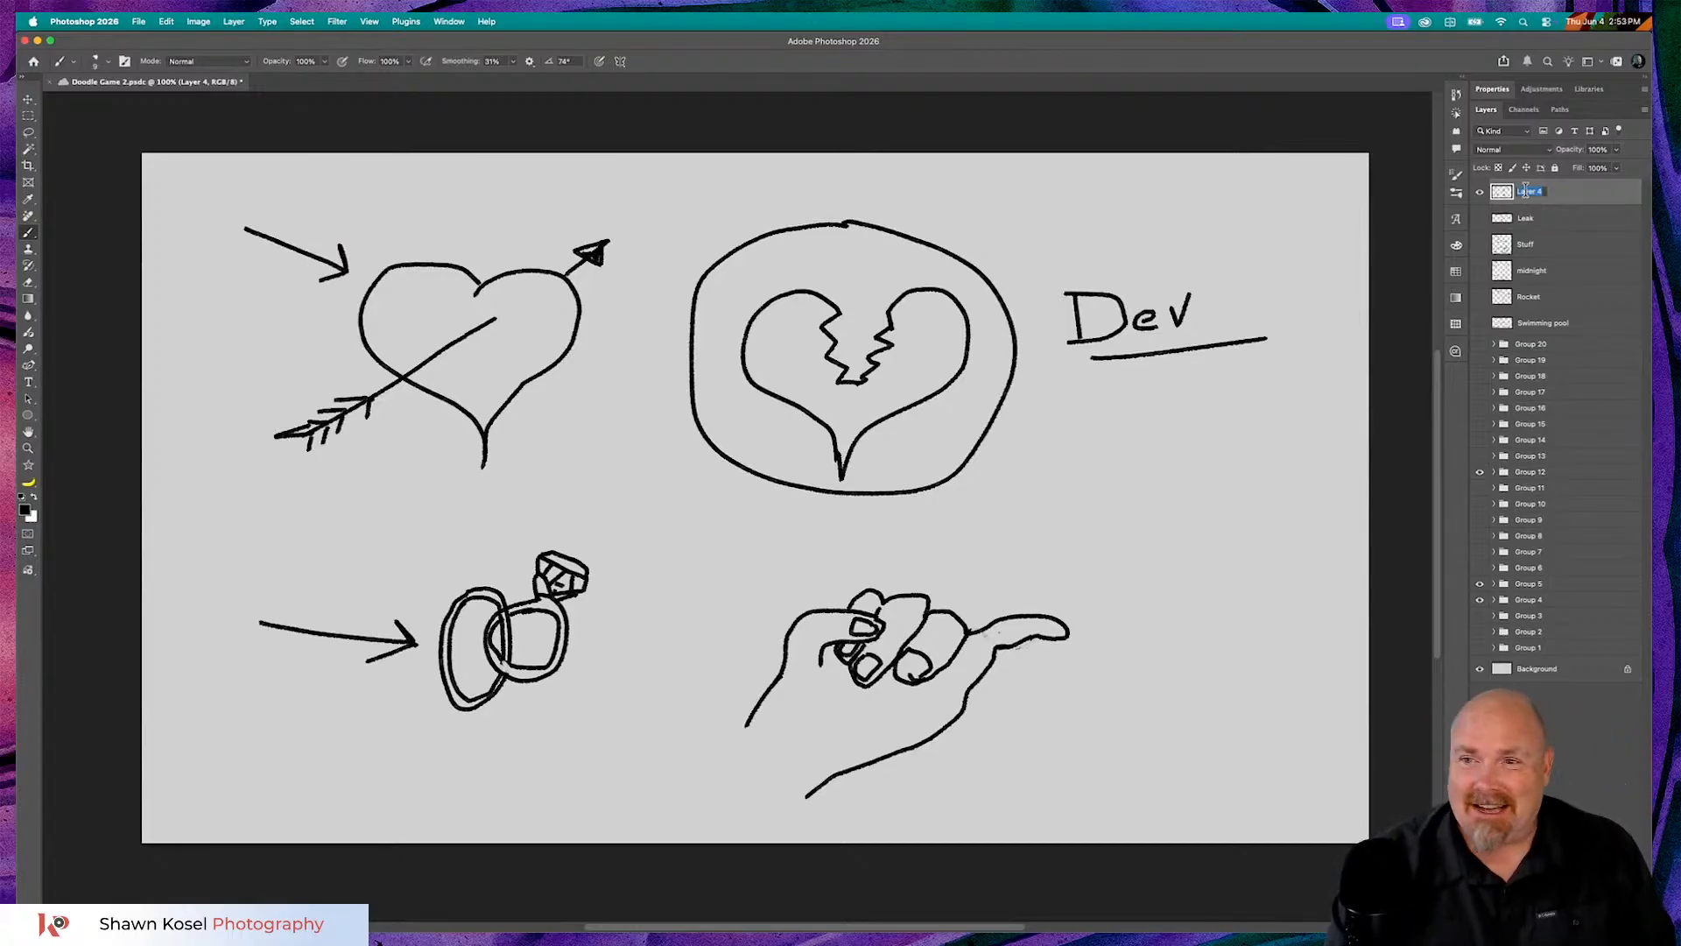
pyautogui.write('promise')
pyautogui.press('Return')
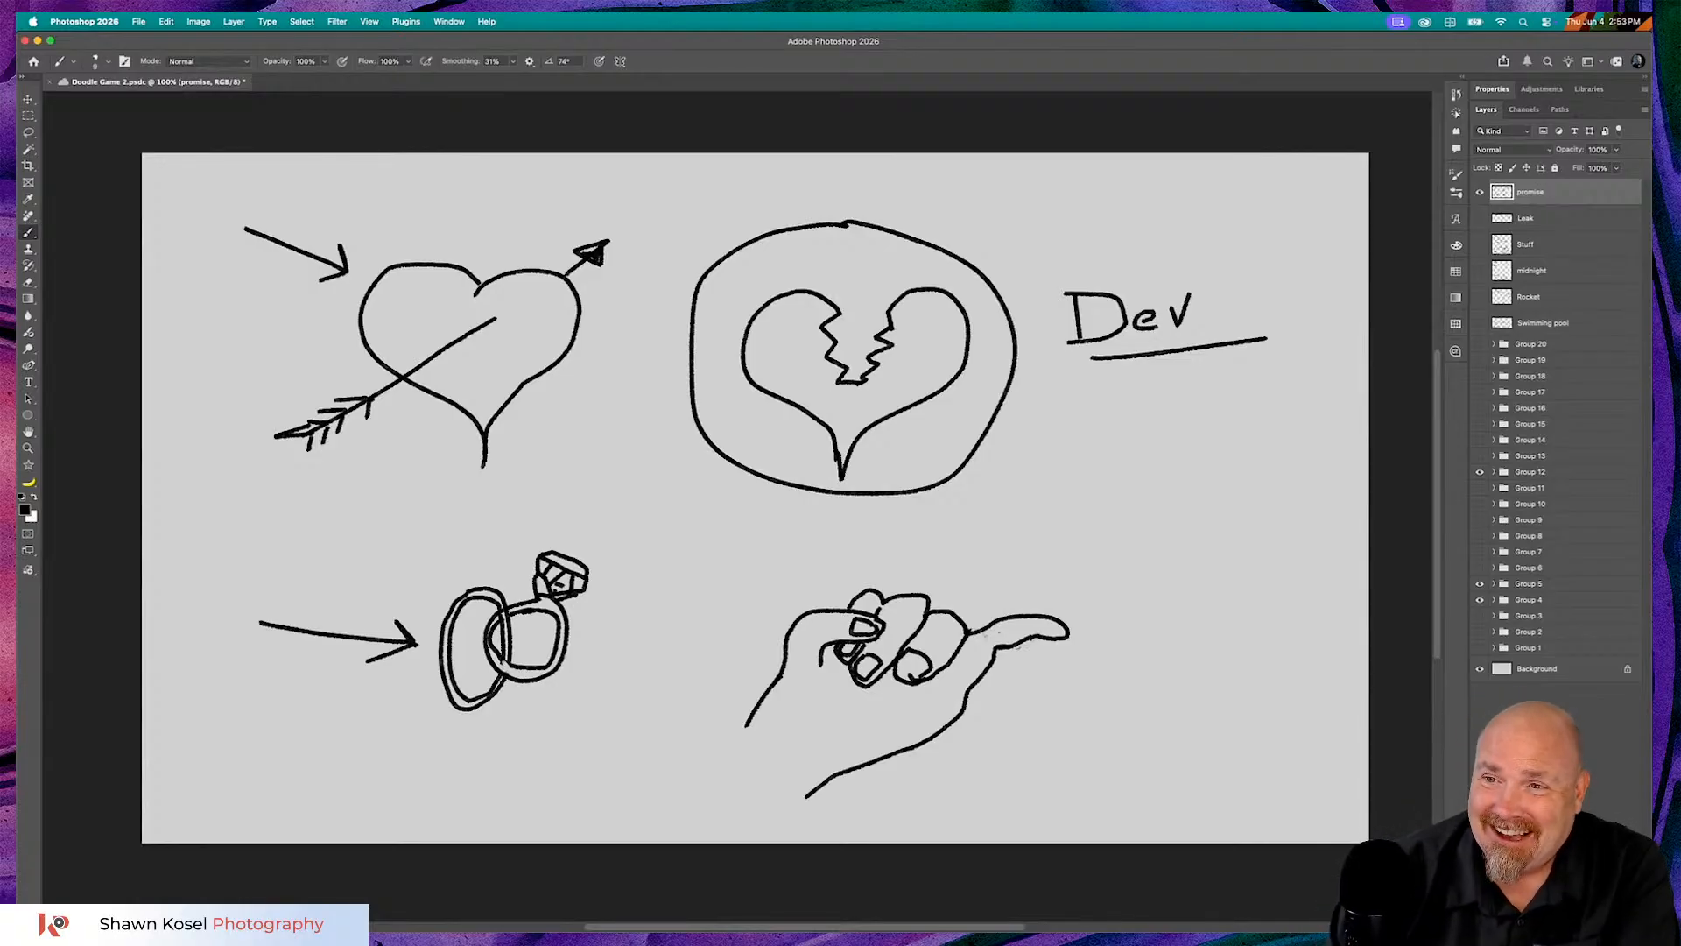
pyautogui.click(1479, 192)
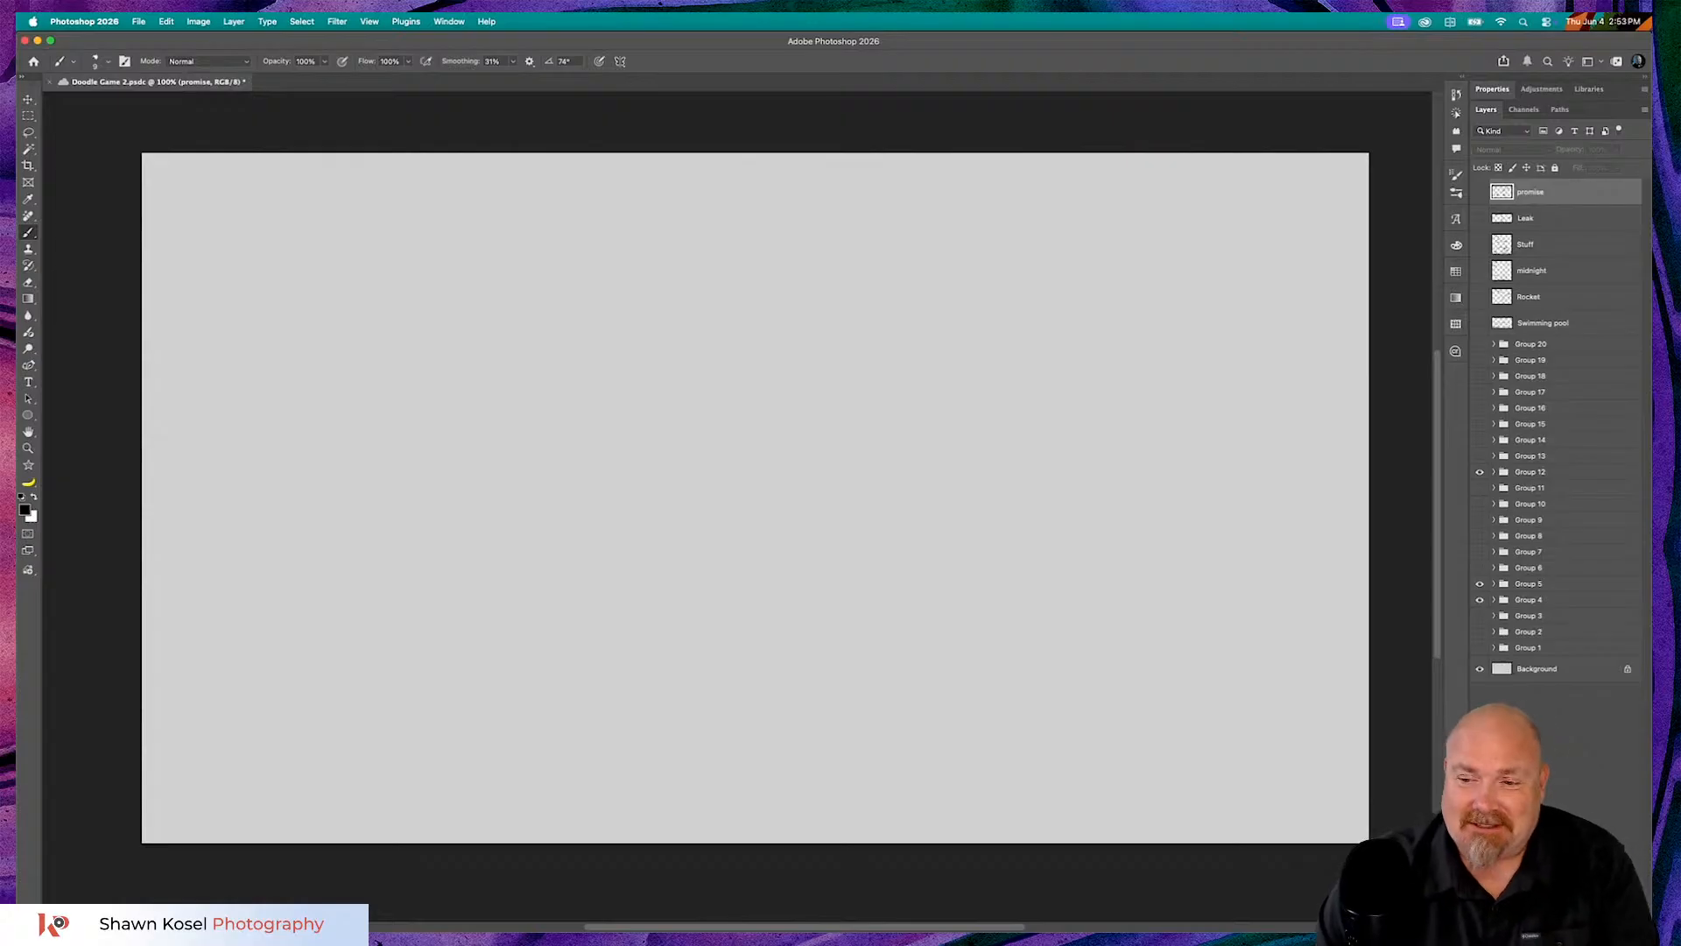
# - On a new layer, draw crossed campfire logs in the lower-left part of the canvas, with another log behind them
pyautogui.press('alt+shift+super+n')
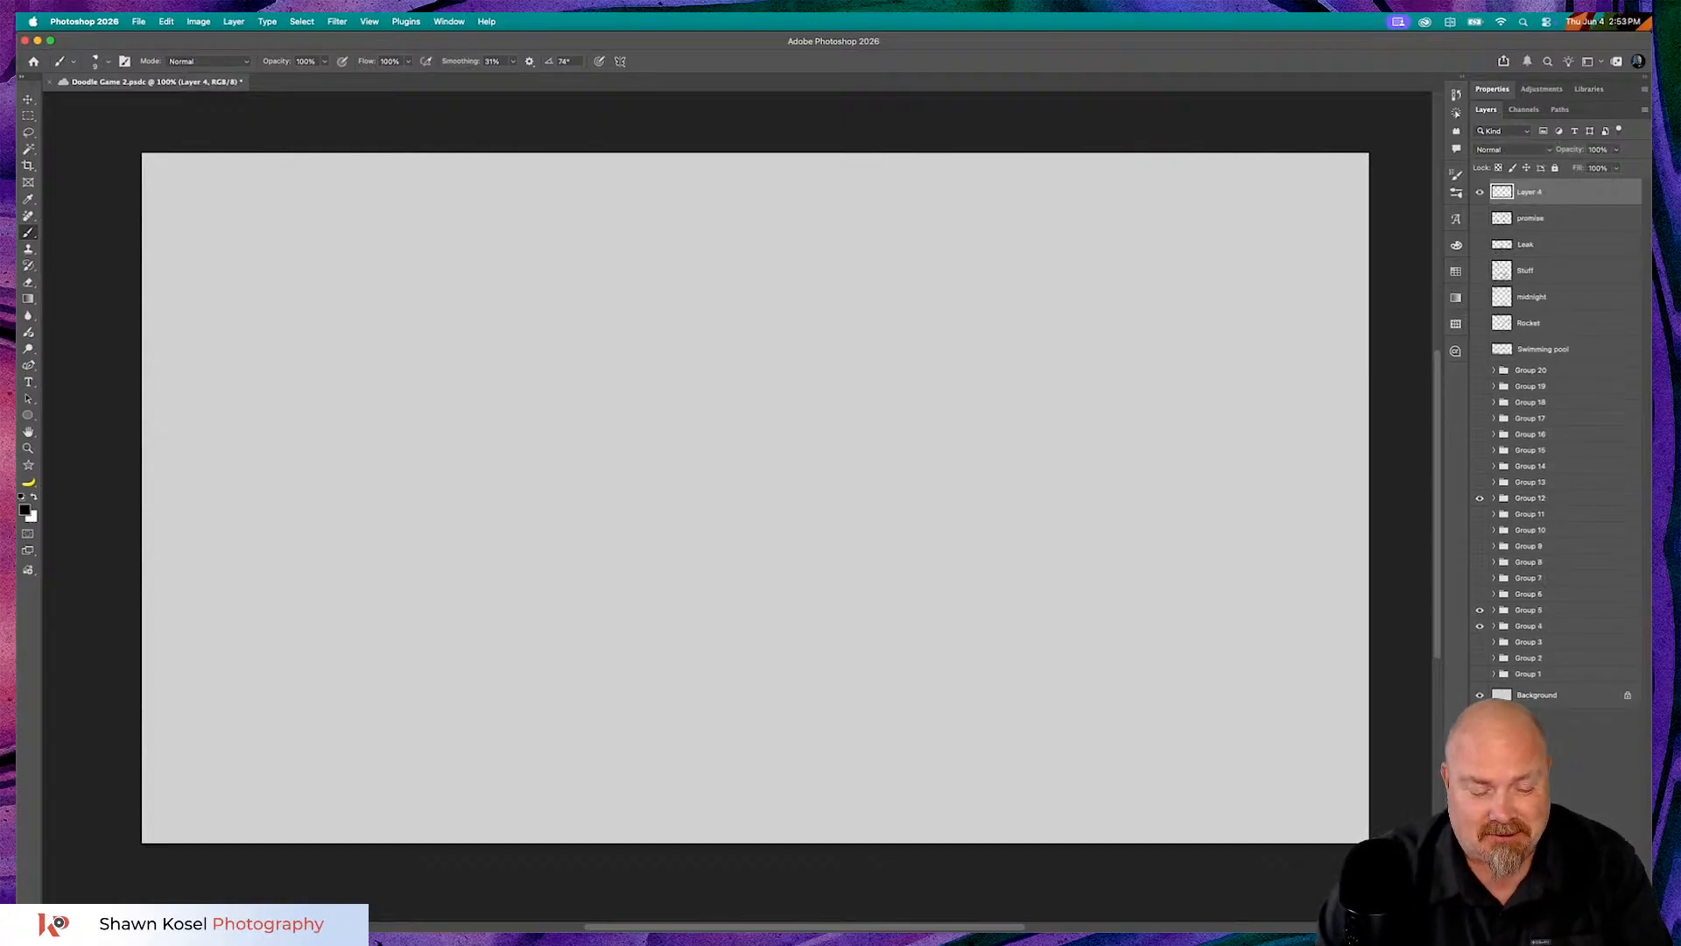
pyautogui.press('super+Tab')
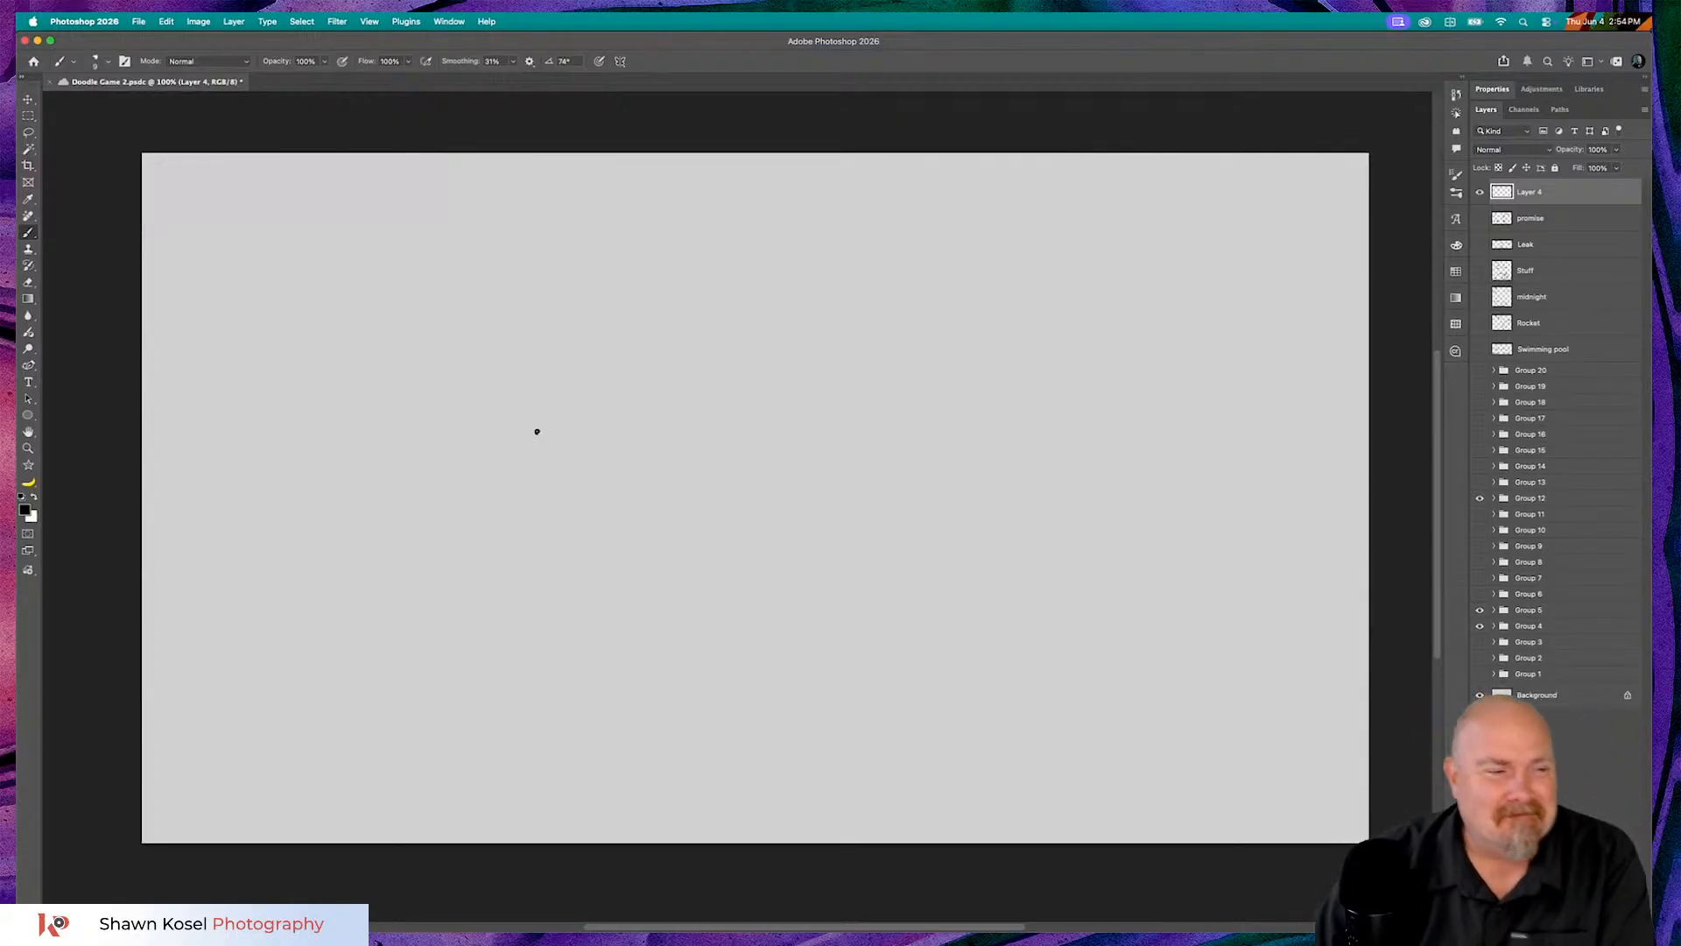
pyautogui.moveTo(321, 621); pyautogui.dragTo(405, 558)
pyautogui.moveTo(410, 554)
pyautogui.mouseDown()
pyautogui.moveTo(437, 581)
pyautogui.moveTo(404, 607)
pyautogui.moveTo(342, 645)
pyautogui.moveTo(308, 625)
pyautogui.moveTo(323, 648)
pyautogui.moveTo(346, 641)
pyautogui.mouseUp()
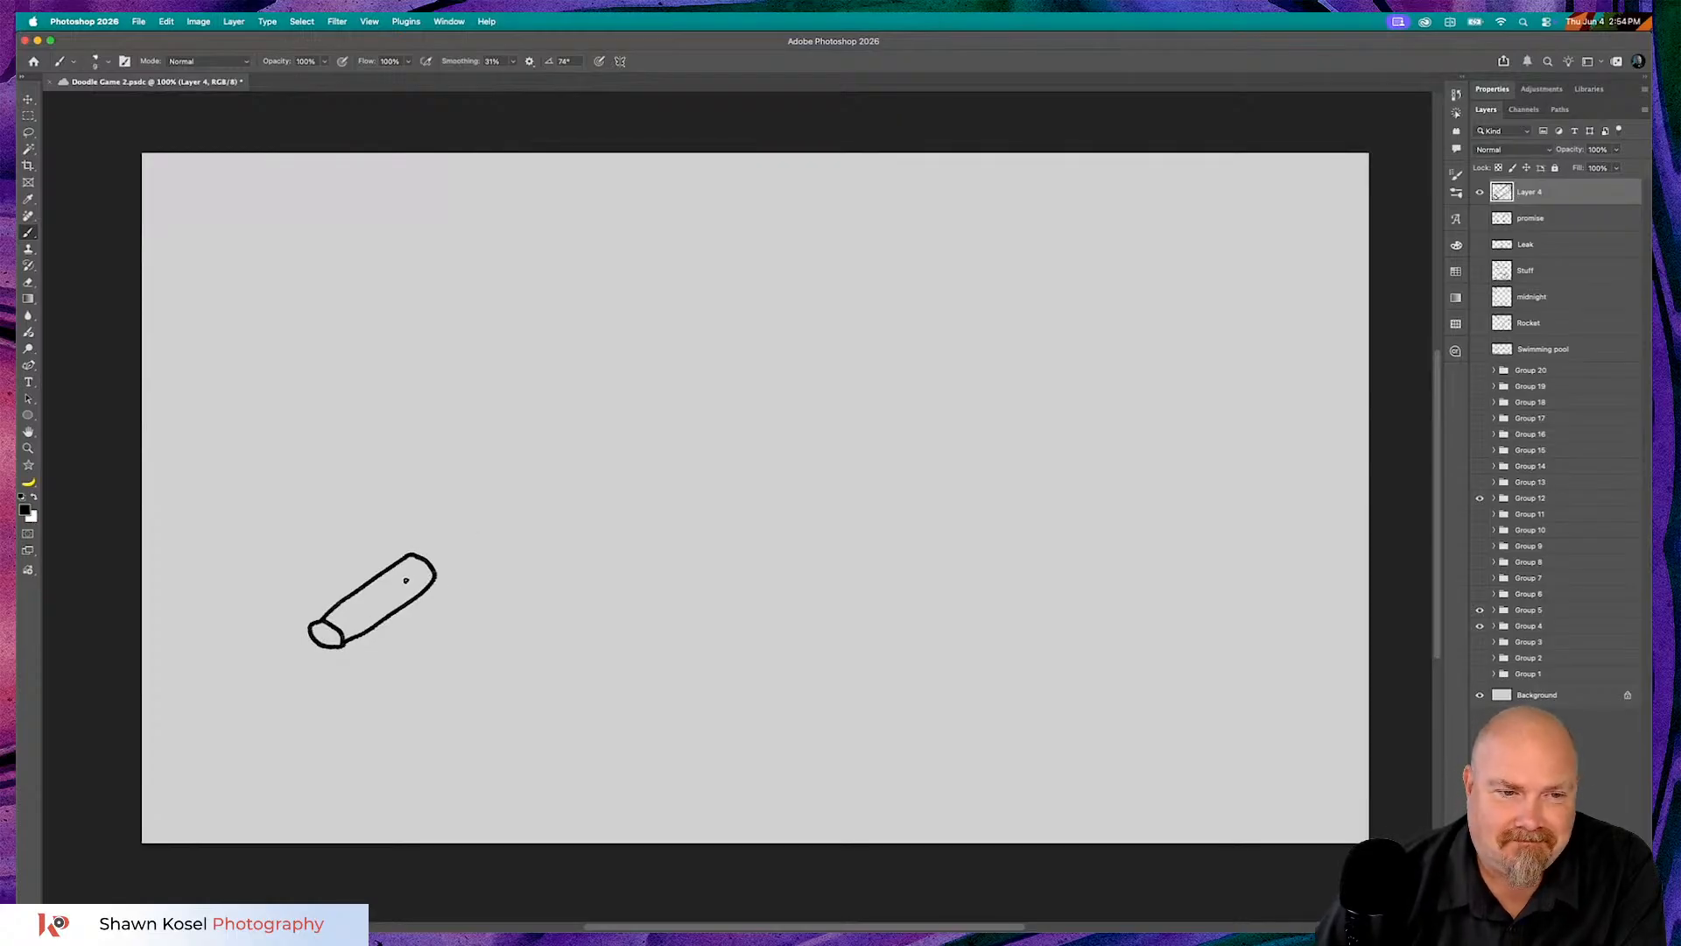
pyautogui.moveTo(428, 591); pyautogui.dragTo(466, 619)
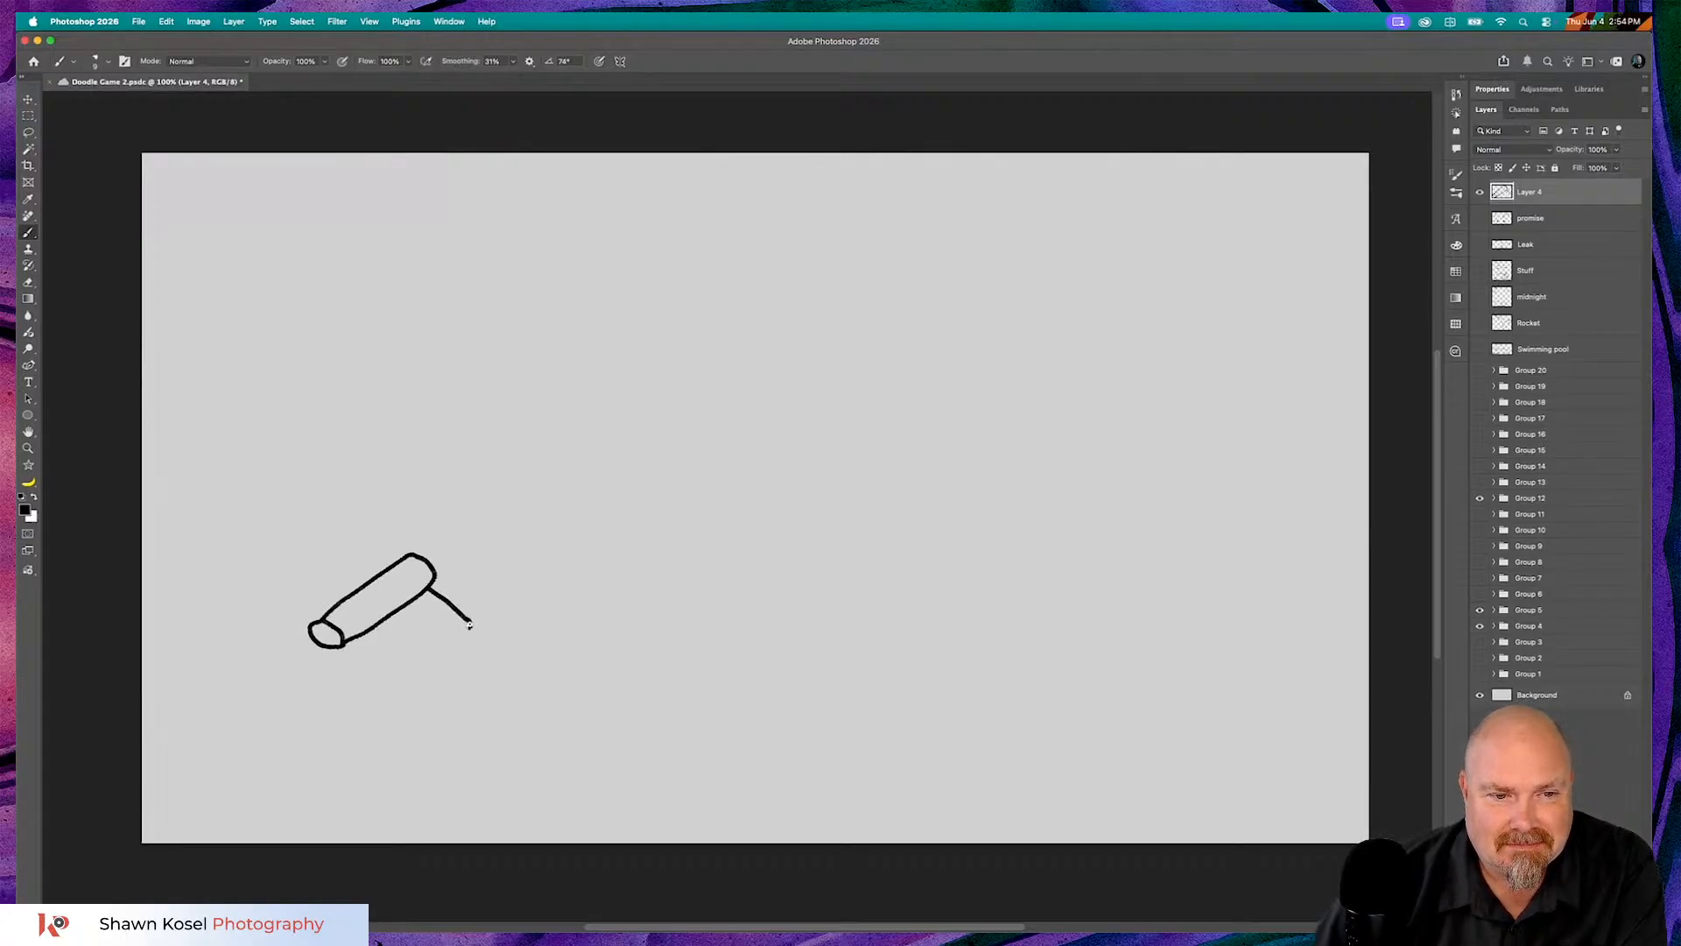
pyautogui.moveTo(410, 602)
pyautogui.mouseDown()
pyautogui.moveTo(446, 631)
pyautogui.moveTo(468, 625)
pyautogui.moveTo(471, 643)
pyautogui.moveTo(452, 628)
pyautogui.mouseUp()
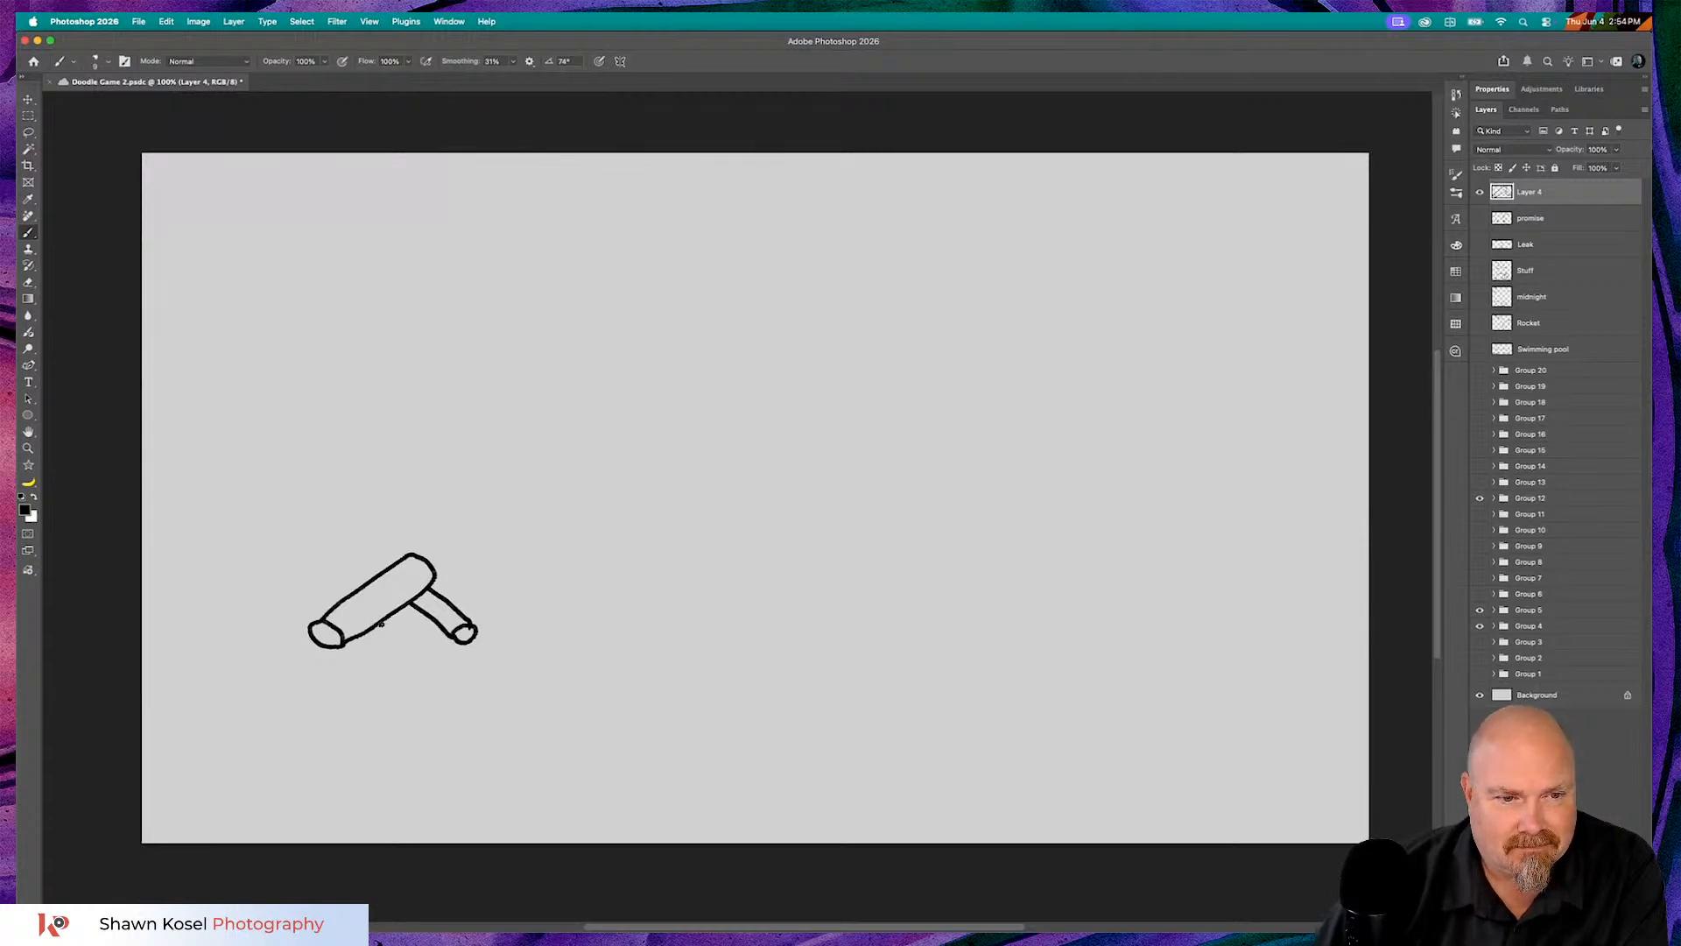
pyautogui.moveTo(381, 621); pyautogui.dragTo(450, 636)
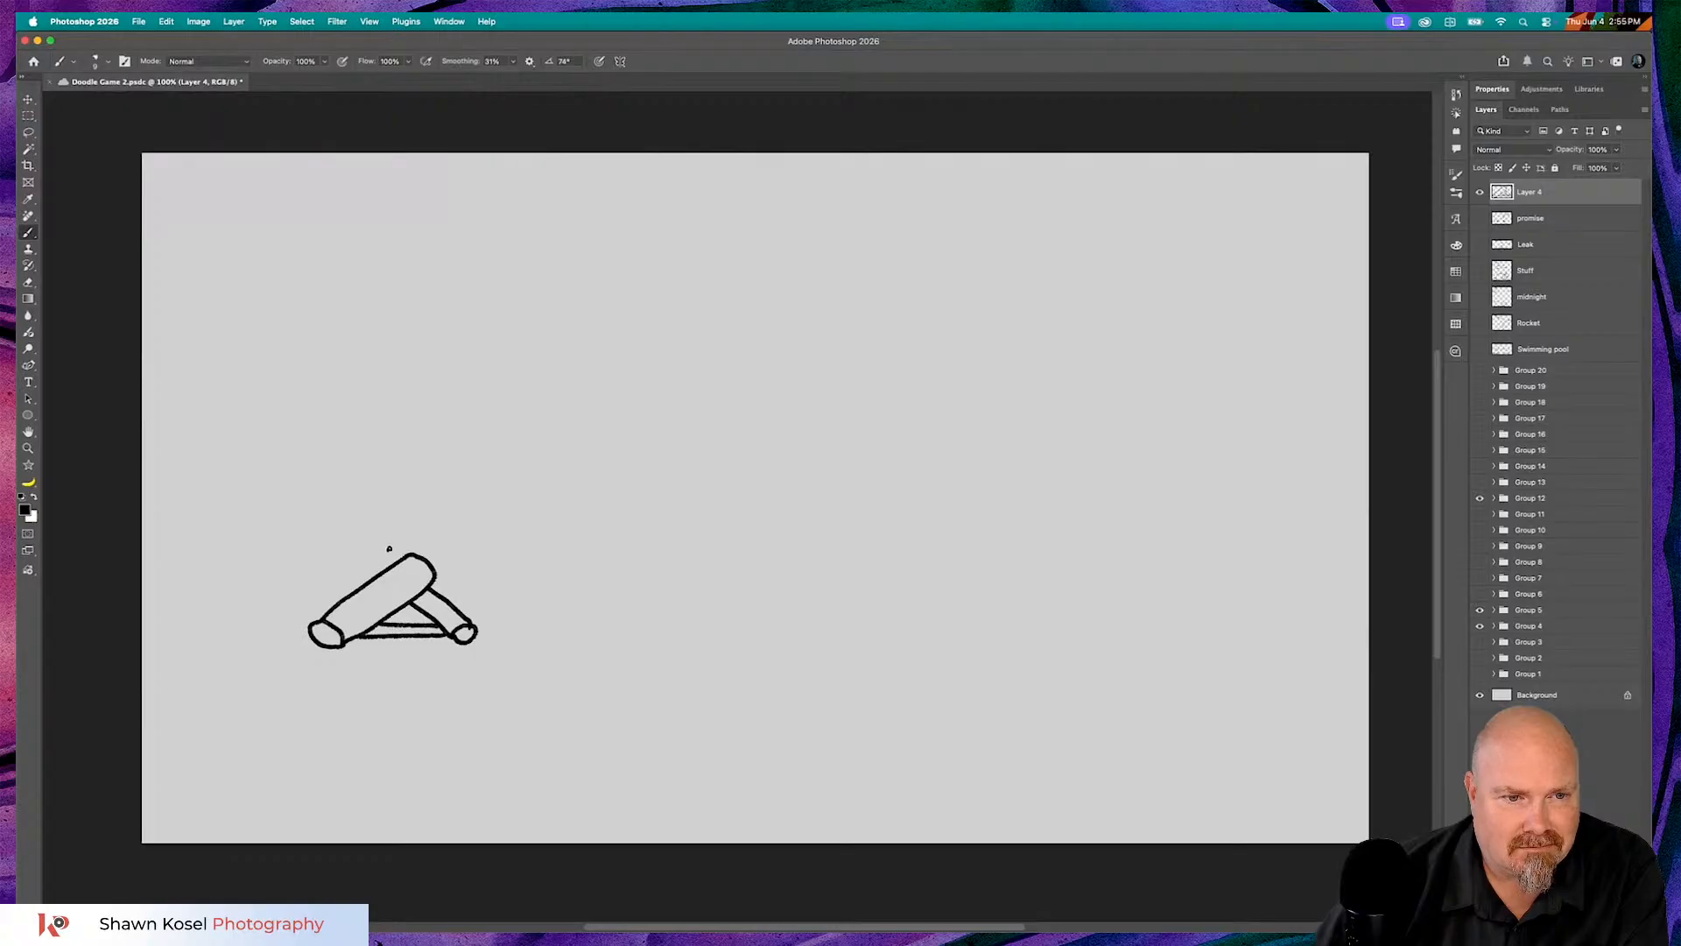
# - Draw two wavy flames rising from the logs and scatter small ash dots on the ground beneath them
pyautogui.moveTo(384, 565)
pyautogui.mouseDown()
pyautogui.moveTo(362, 503)
pyautogui.moveTo(396, 482)
pyautogui.moveTo(407, 419)
pyautogui.moveTo(429, 462)
pyautogui.moveTo(420, 515)
pyautogui.moveTo(445, 538)
pyautogui.moveTo(430, 578)
pyautogui.moveTo(449, 555)
pyautogui.moveTo(440, 519)
pyautogui.moveTo(482, 501)
pyautogui.moveTo(505, 457)
pyautogui.moveTo(516, 517)
pyautogui.moveTo(466, 543)
pyautogui.moveTo(446, 613)
pyautogui.mouseUp()
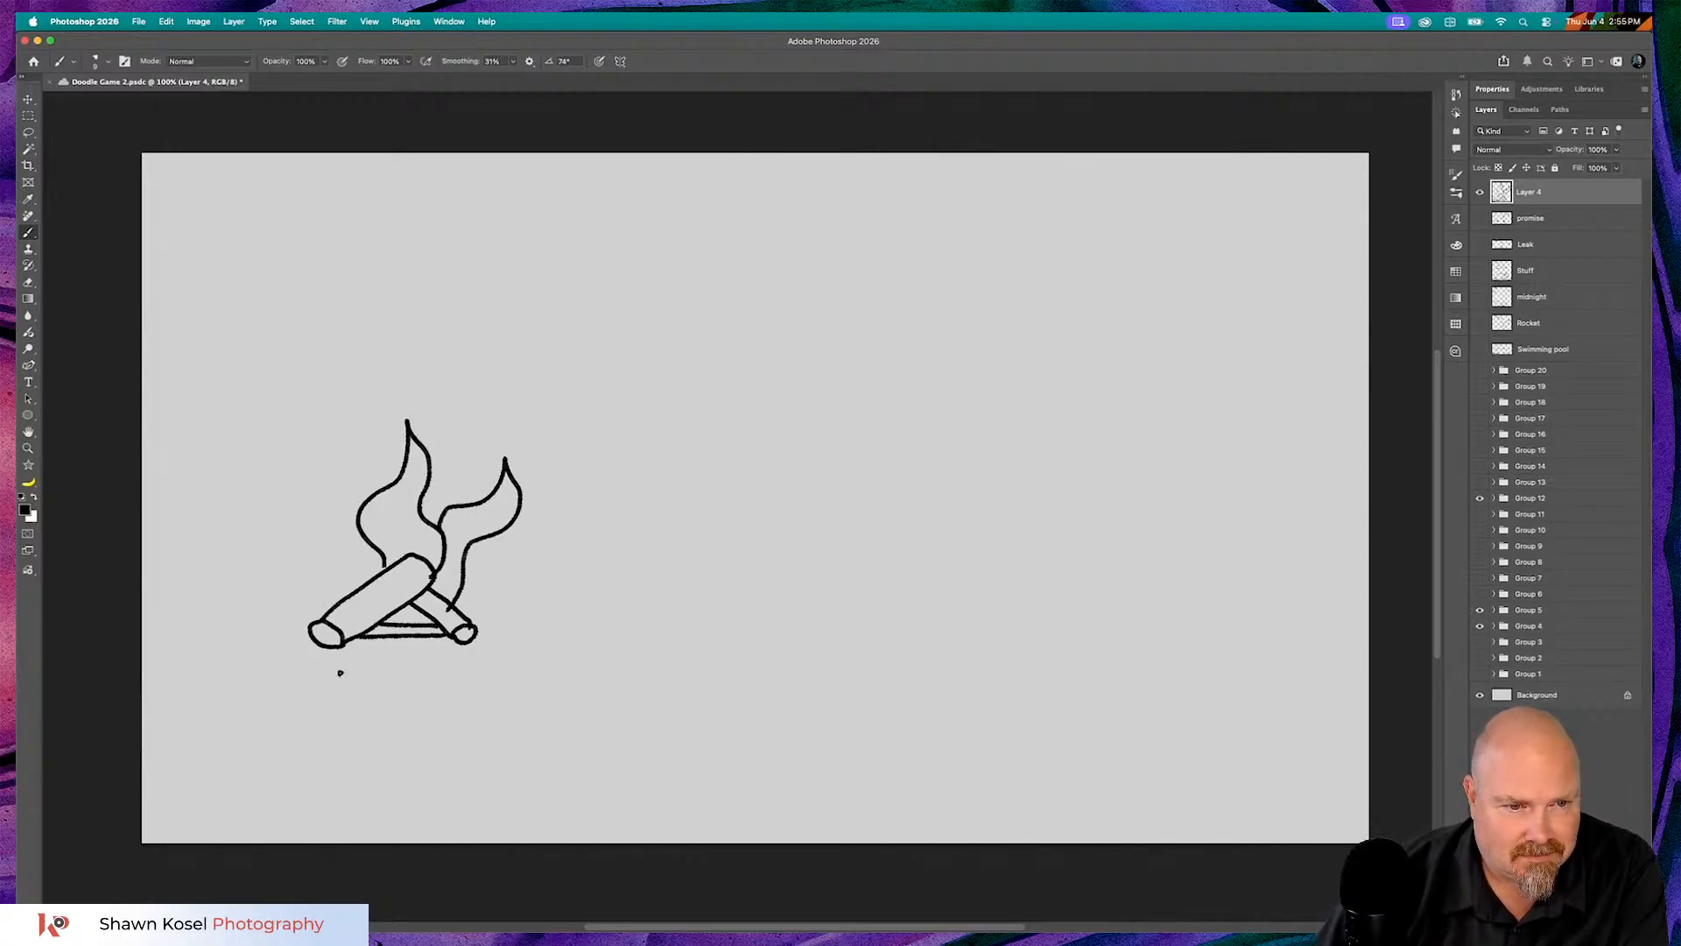
pyautogui.click(311, 661)
pyautogui.click(313, 661)
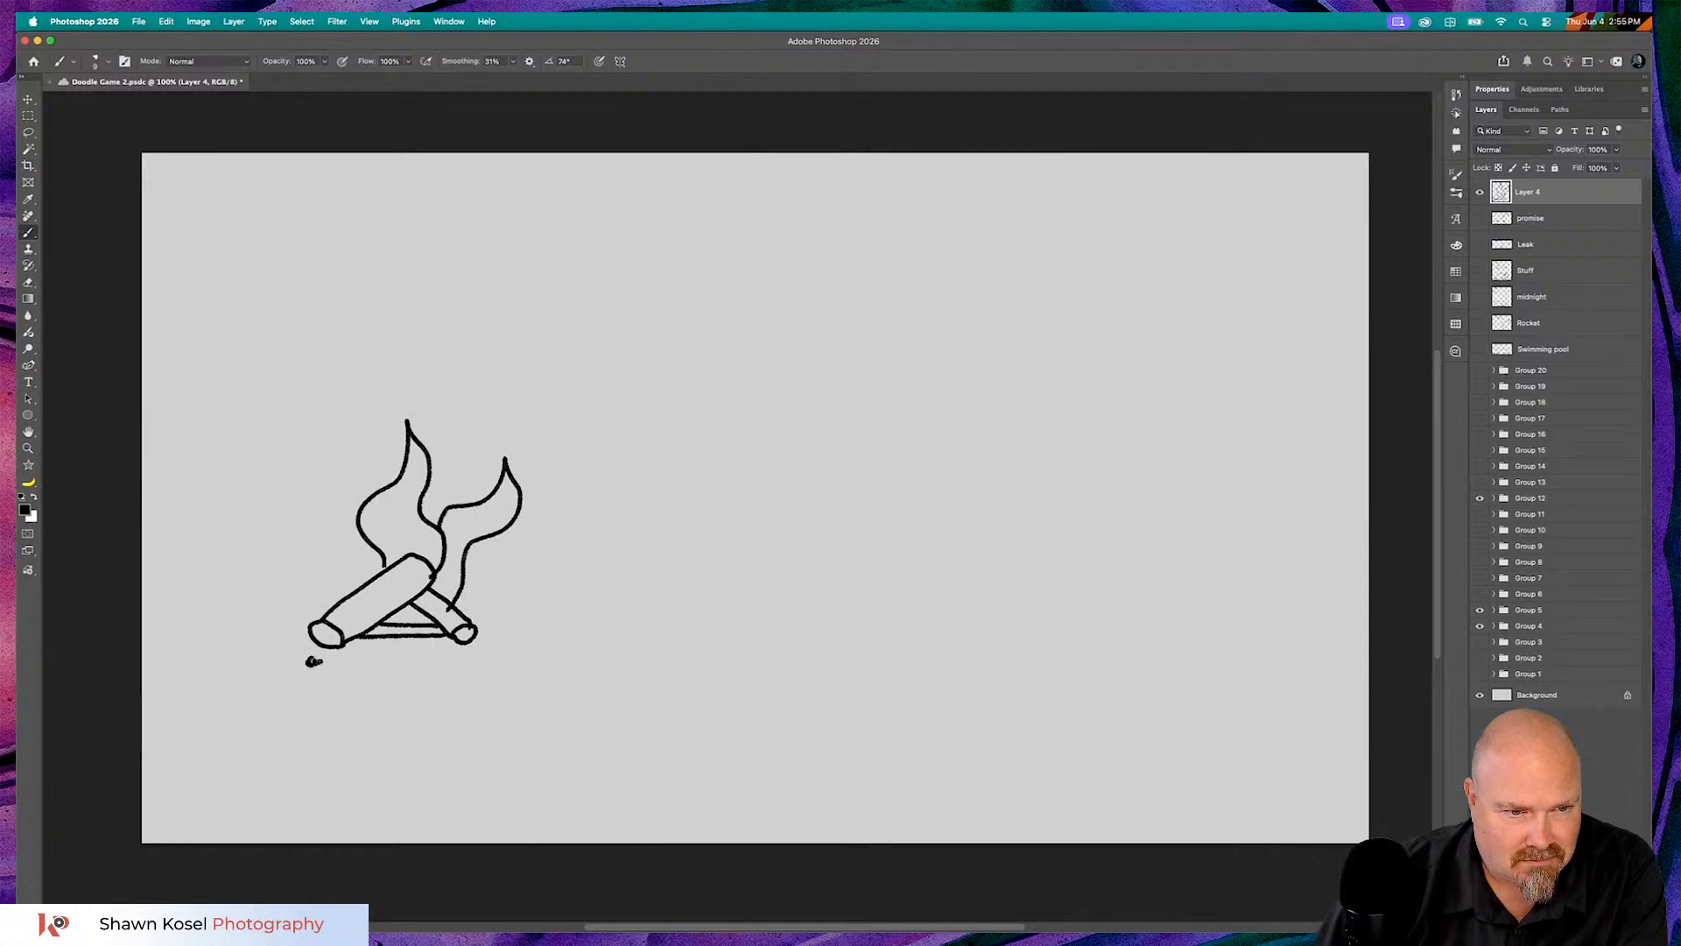
pyautogui.moveTo(345, 664); pyautogui.dragTo(349, 662)
pyautogui.click(371, 663)
pyautogui.click(376, 651)
pyautogui.click(353, 646)
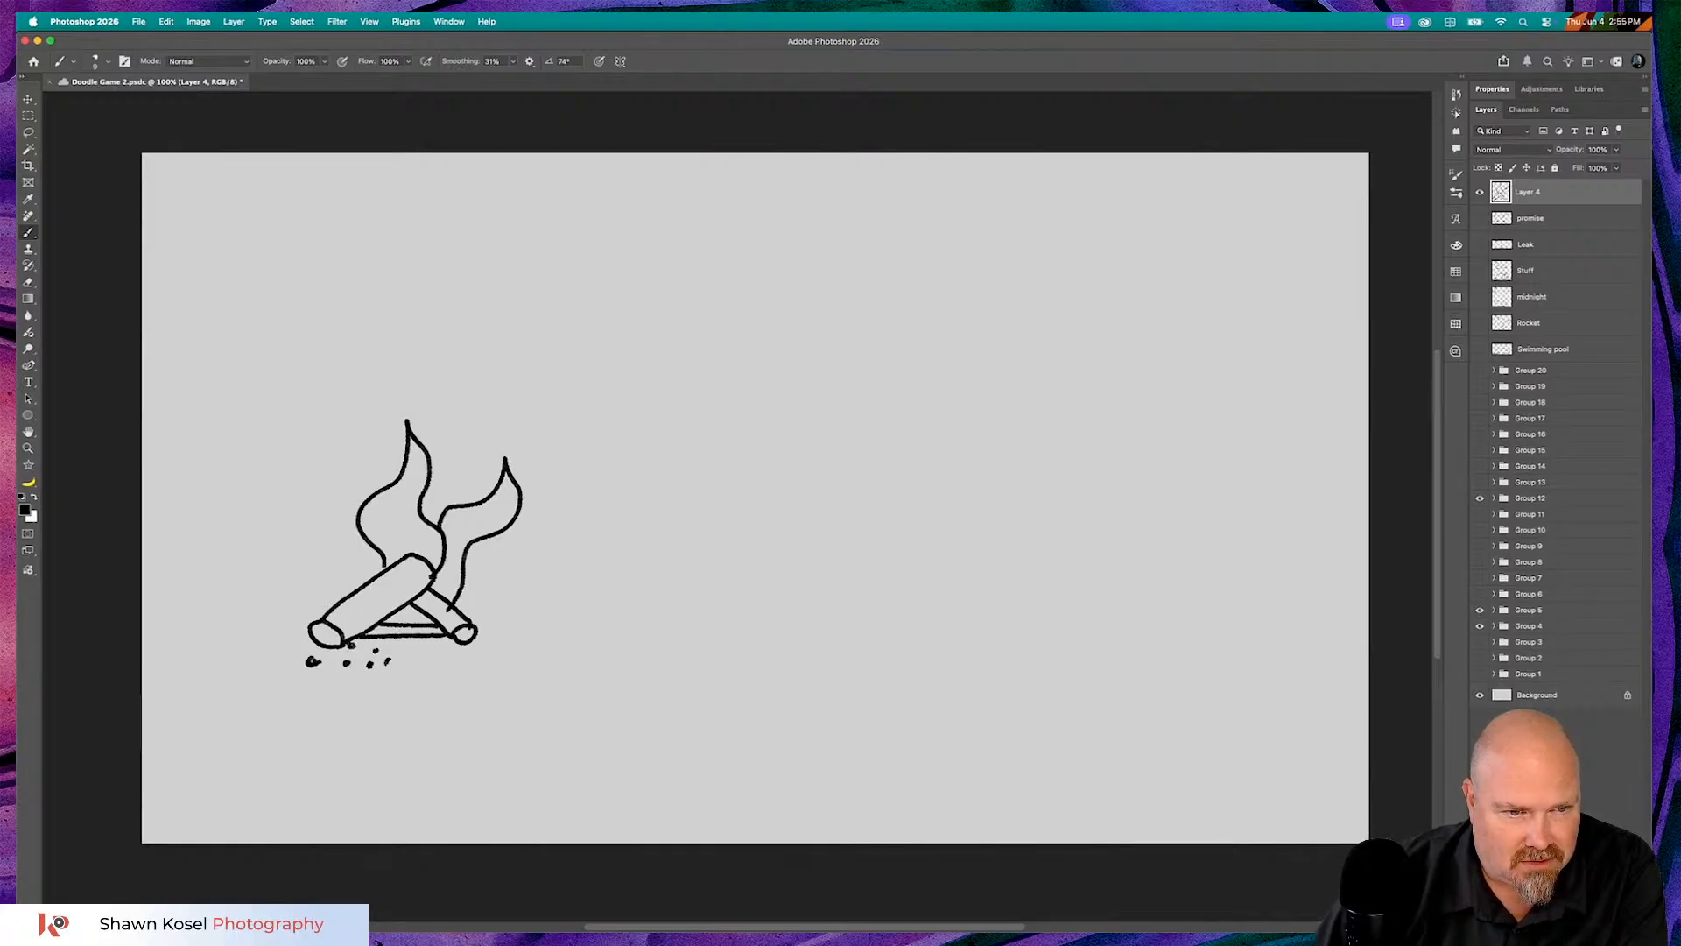
pyautogui.click(406, 654)
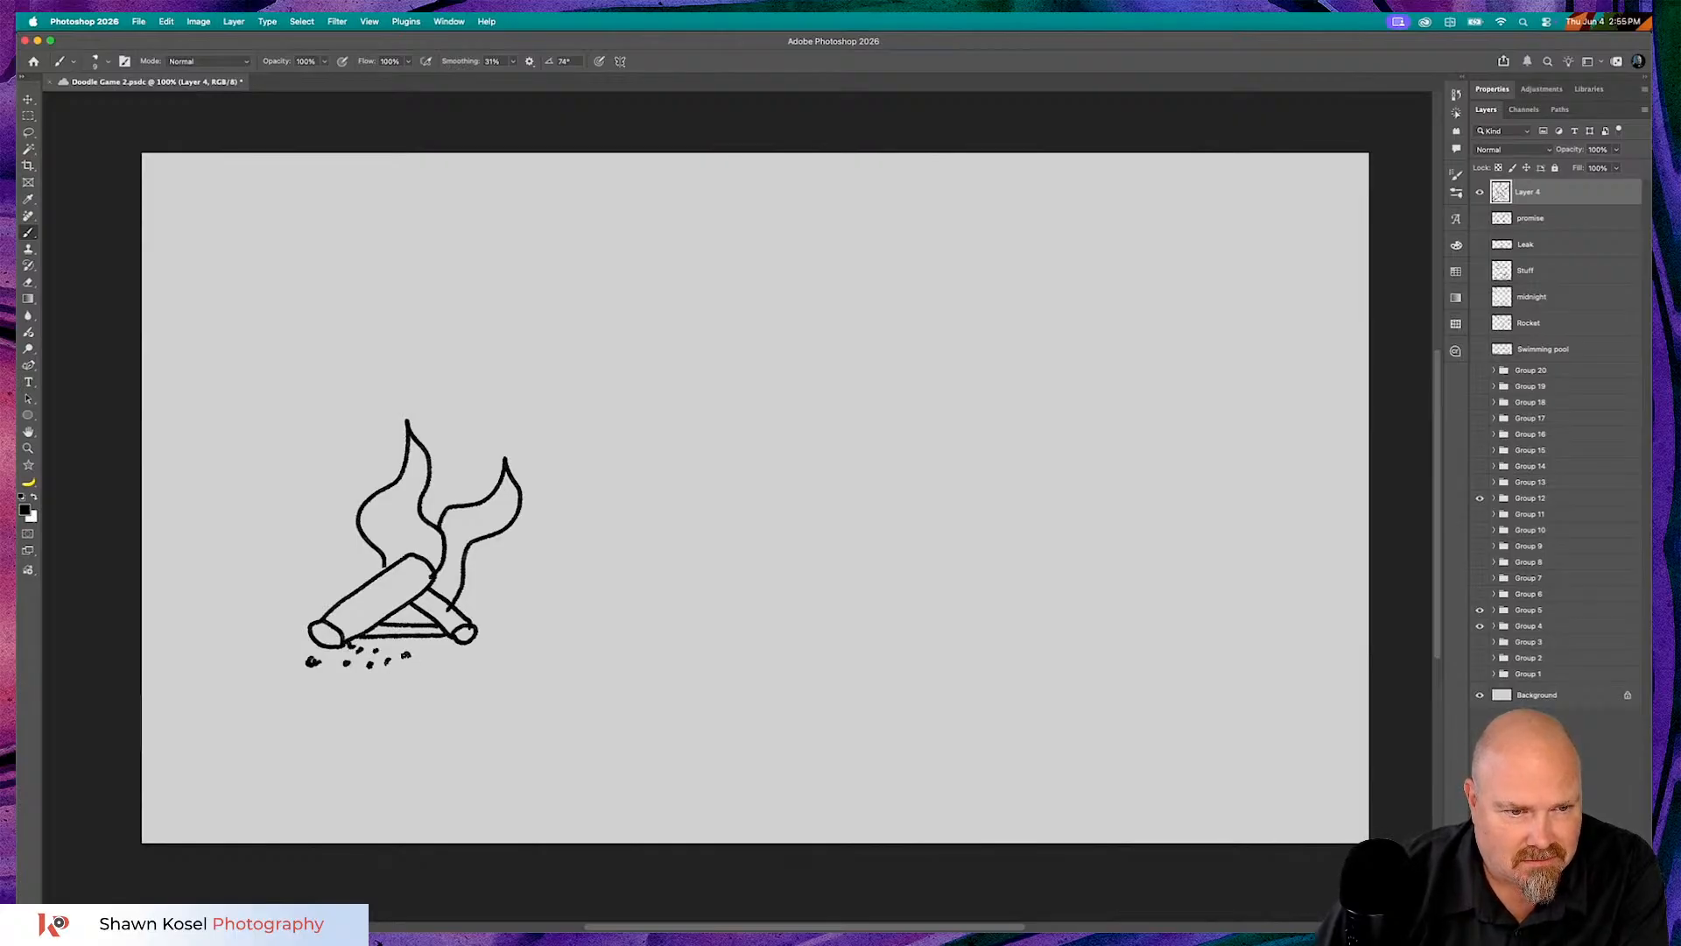
pyautogui.click(393, 648)
pyautogui.click(432, 649)
pyautogui.click(429, 661)
pyautogui.click(450, 662)
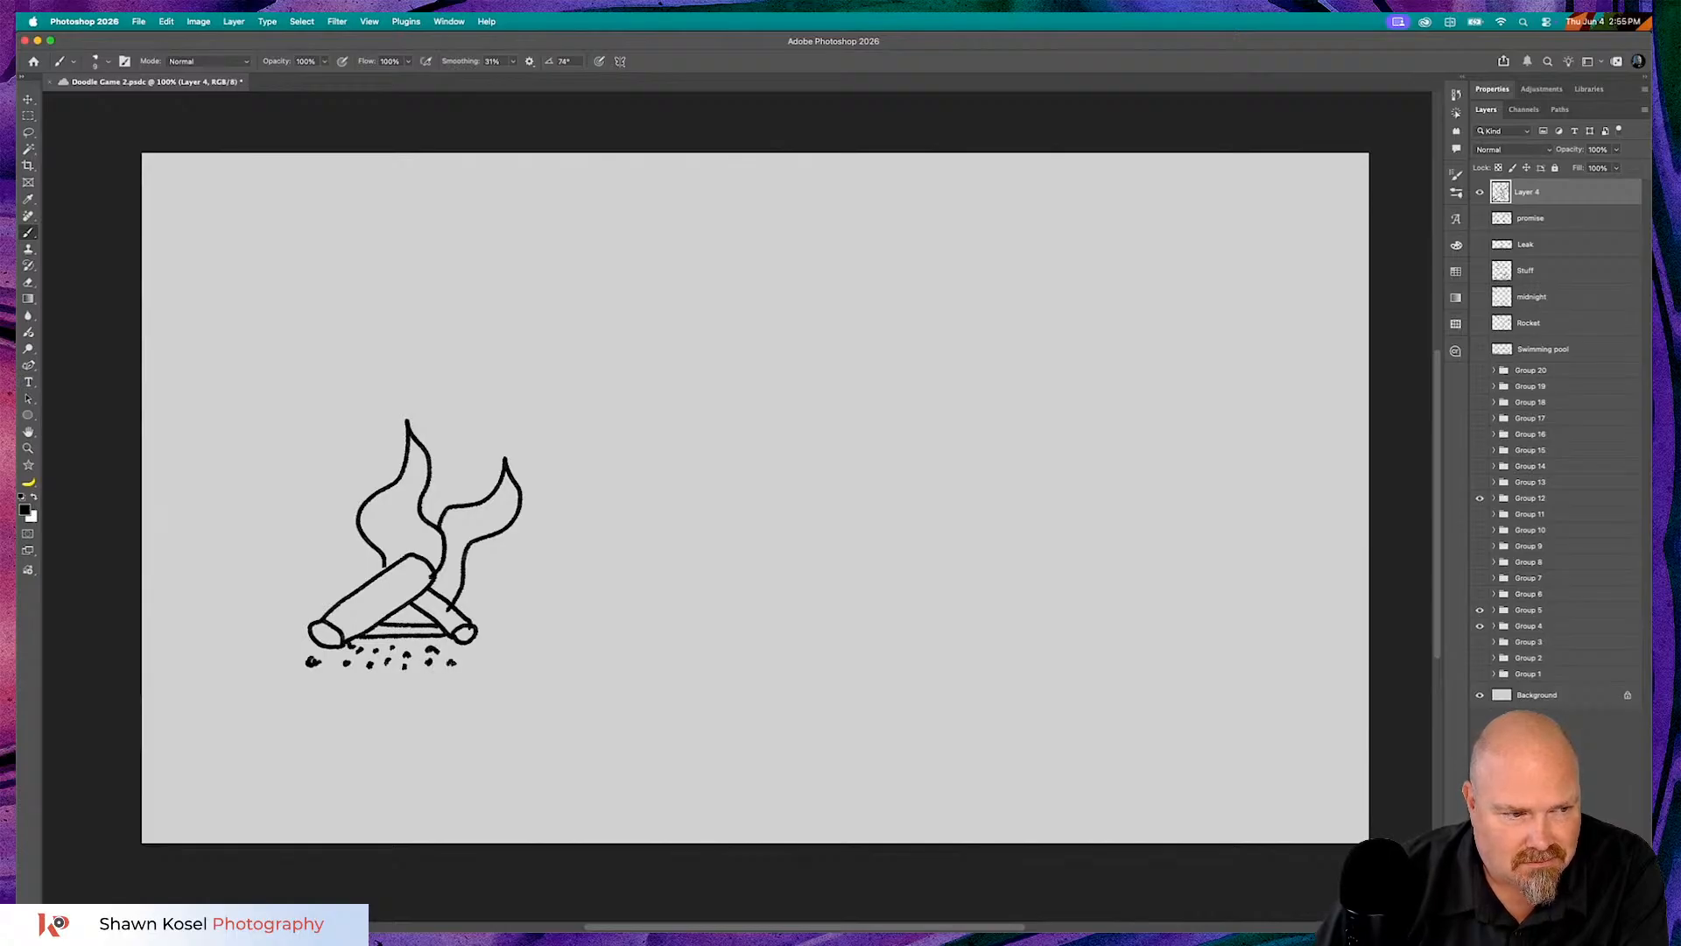
pyautogui.click(486, 658)
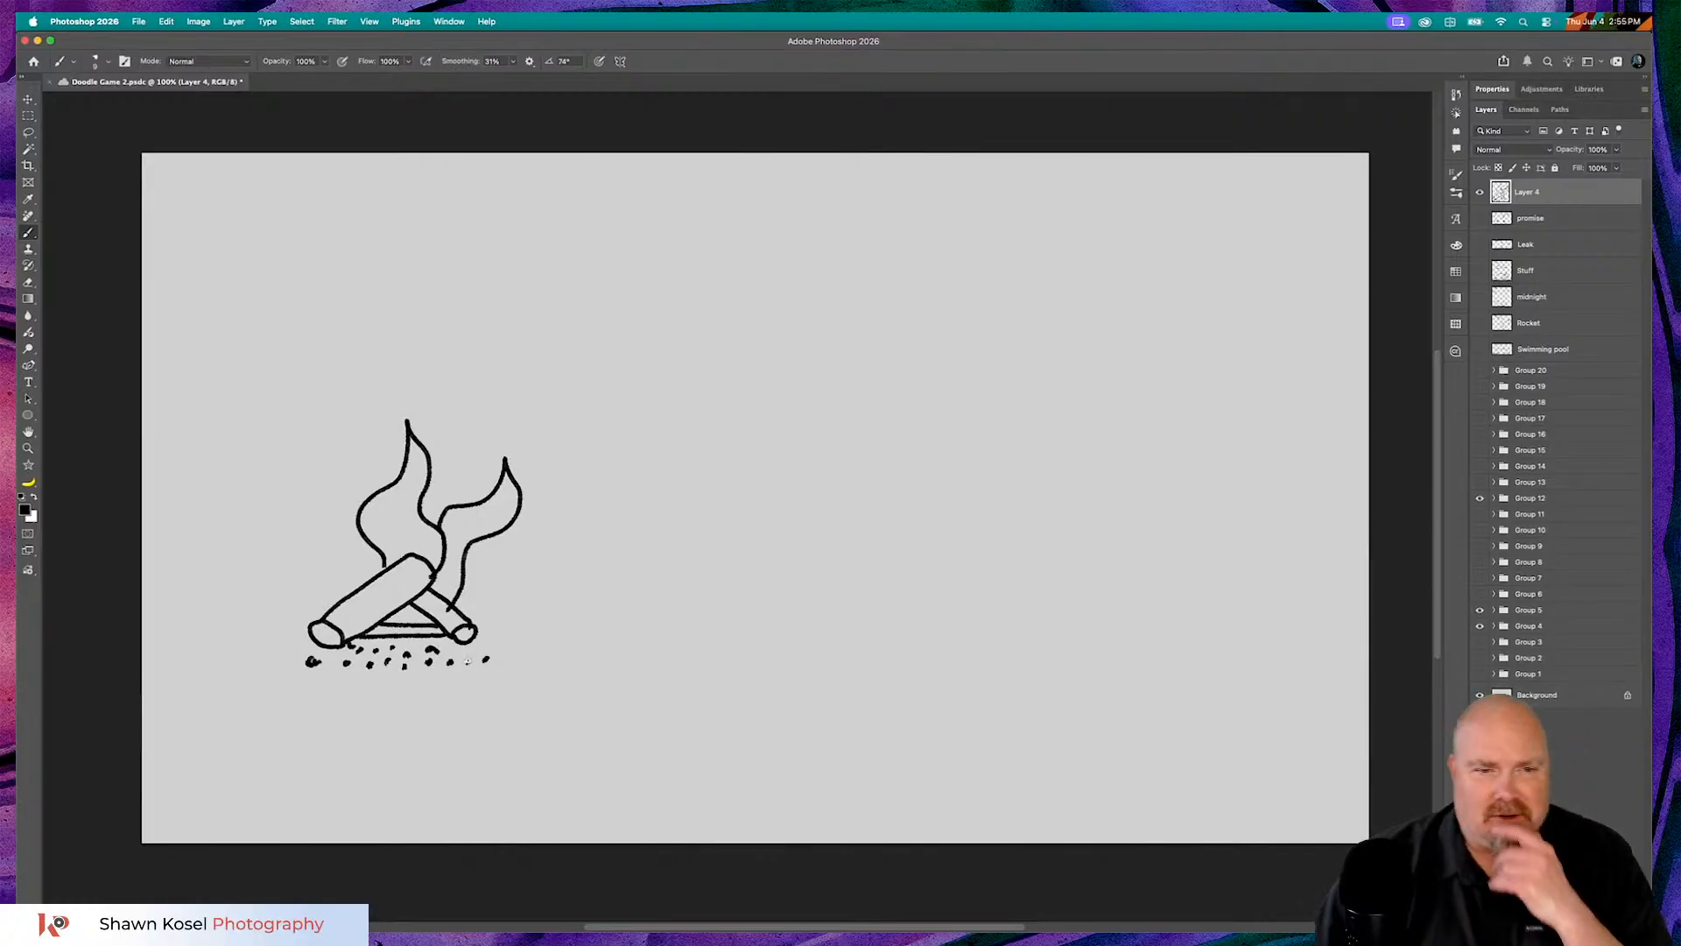
# - Draw a plus sign beside the campfire, followed by a ham with an oval marrow hole and a protruding bone
pyautogui.moveTo(619, 561)
pyautogui.mouseDown()
pyautogui.moveTo(672, 562)
pyautogui.moveTo(621, 551)
pyautogui.moveTo(616, 625)
pyautogui.mouseUp()
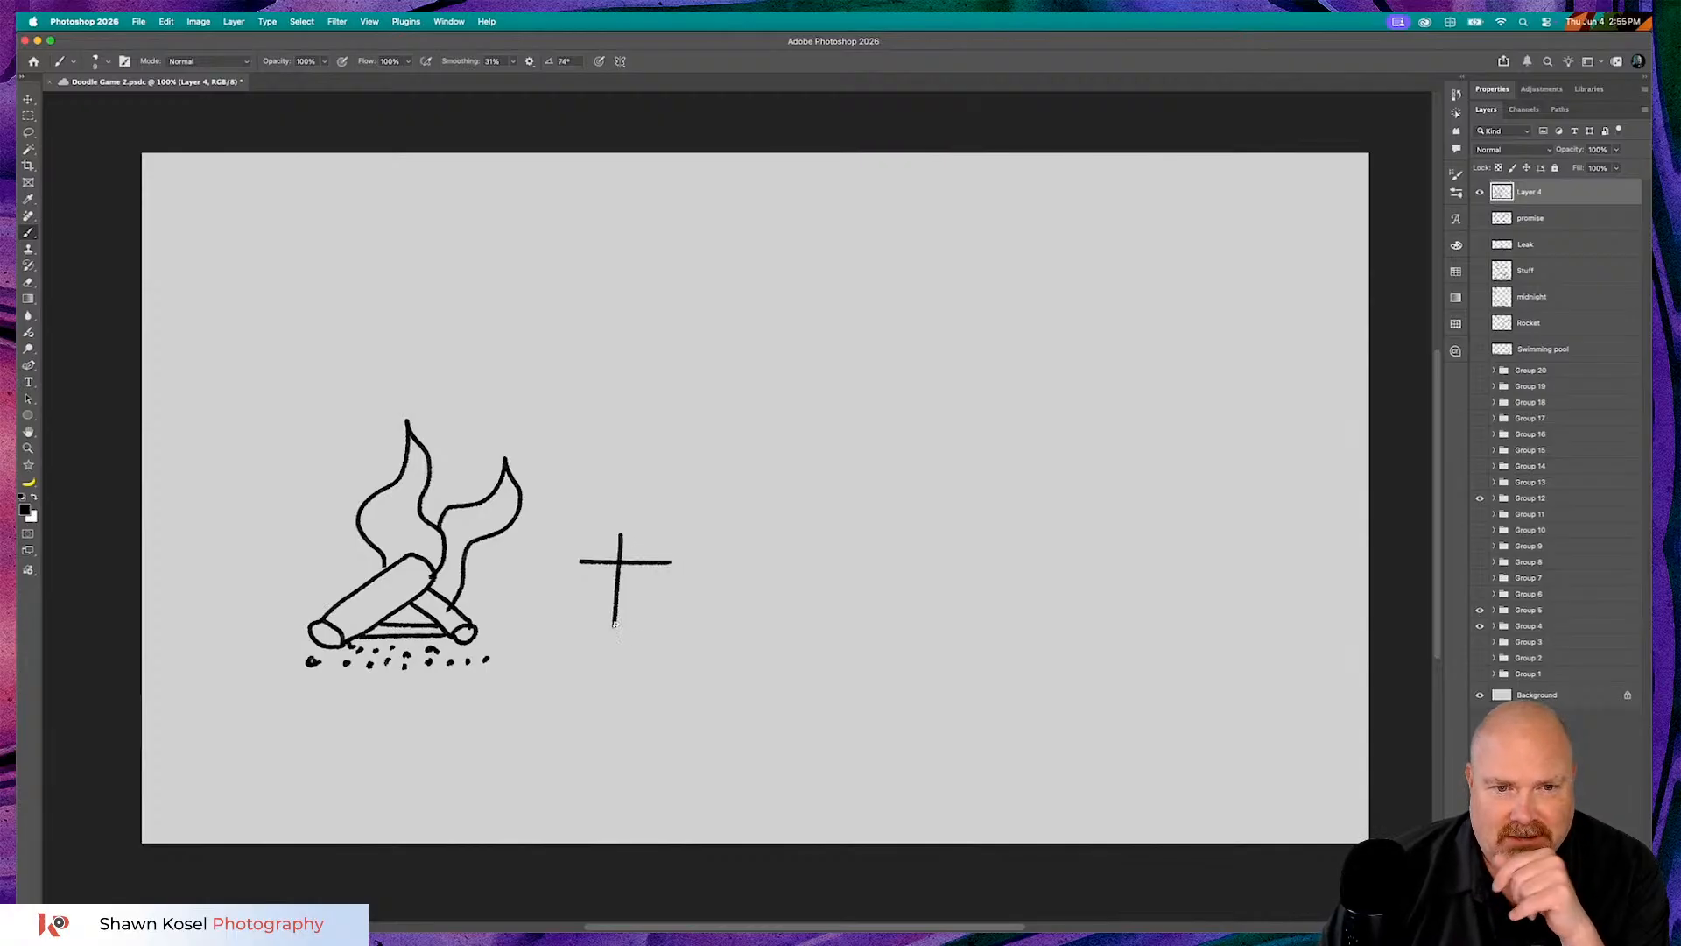
pyautogui.moveTo(739, 508)
pyautogui.mouseDown()
pyautogui.moveTo(725, 574)
pyautogui.moveTo(736, 603)
pyautogui.moveTo(777, 616)
pyautogui.moveTo(810, 573)
pyautogui.moveTo(797, 520)
pyautogui.moveTo(763, 501)
pyautogui.moveTo(734, 519)
pyautogui.moveTo(770, 520)
pyautogui.moveTo(756, 536)
pyautogui.moveTo(771, 547)
pyautogui.moveTo(778, 522)
pyautogui.mouseUp()
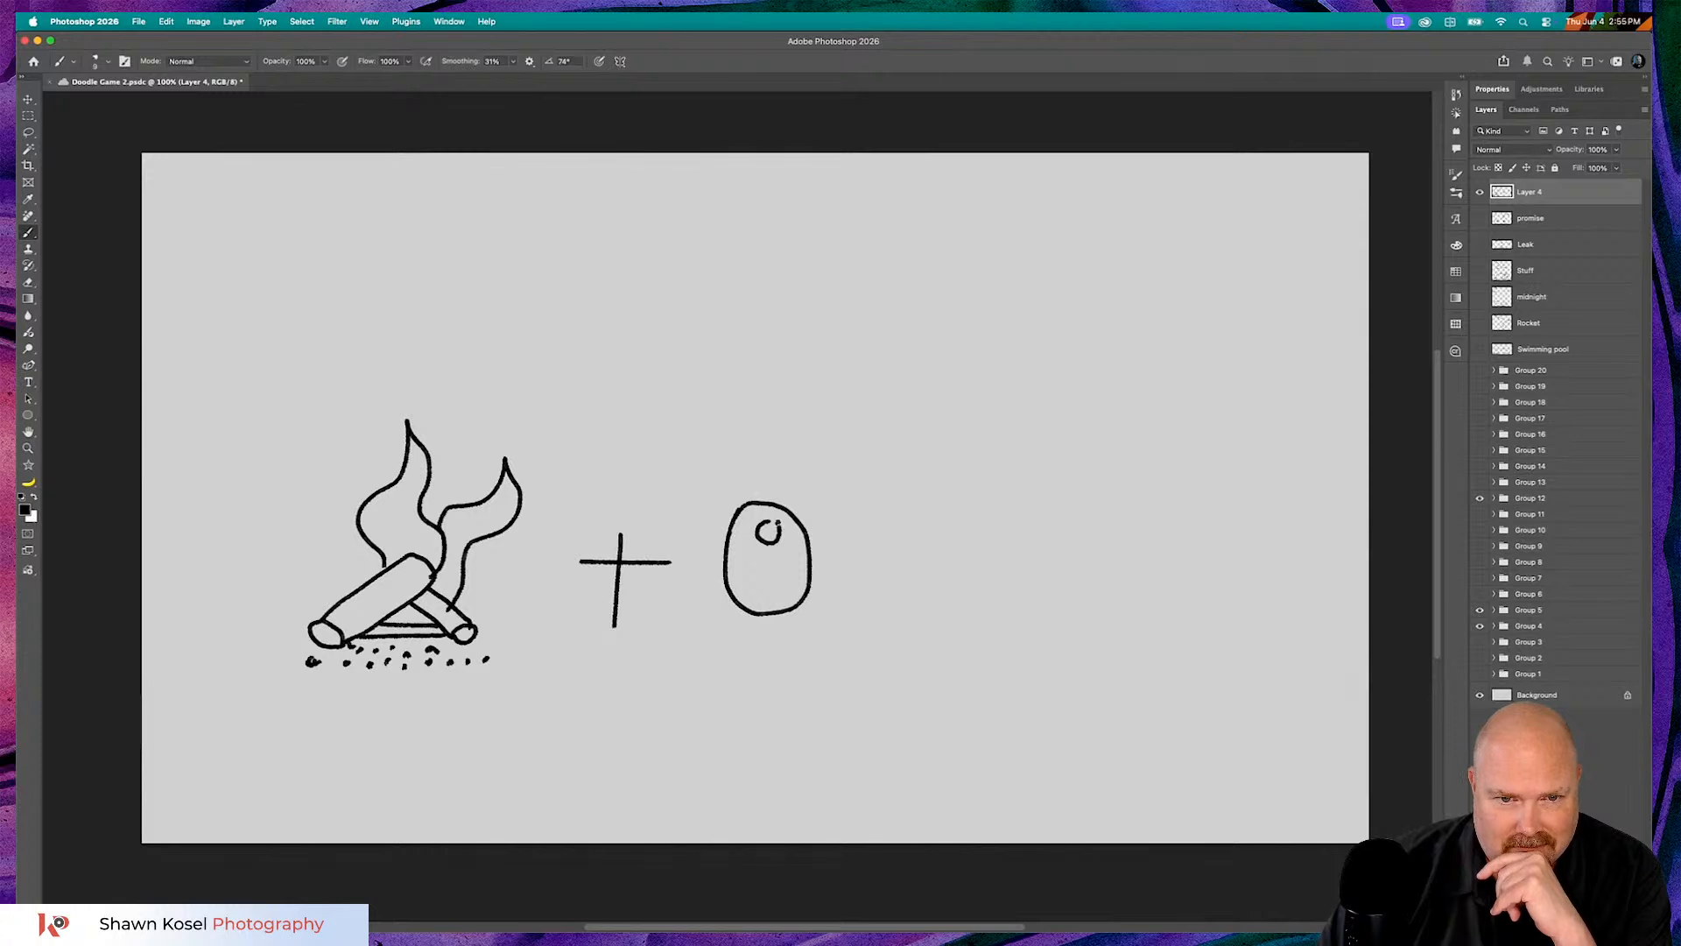
pyautogui.press('super+z')
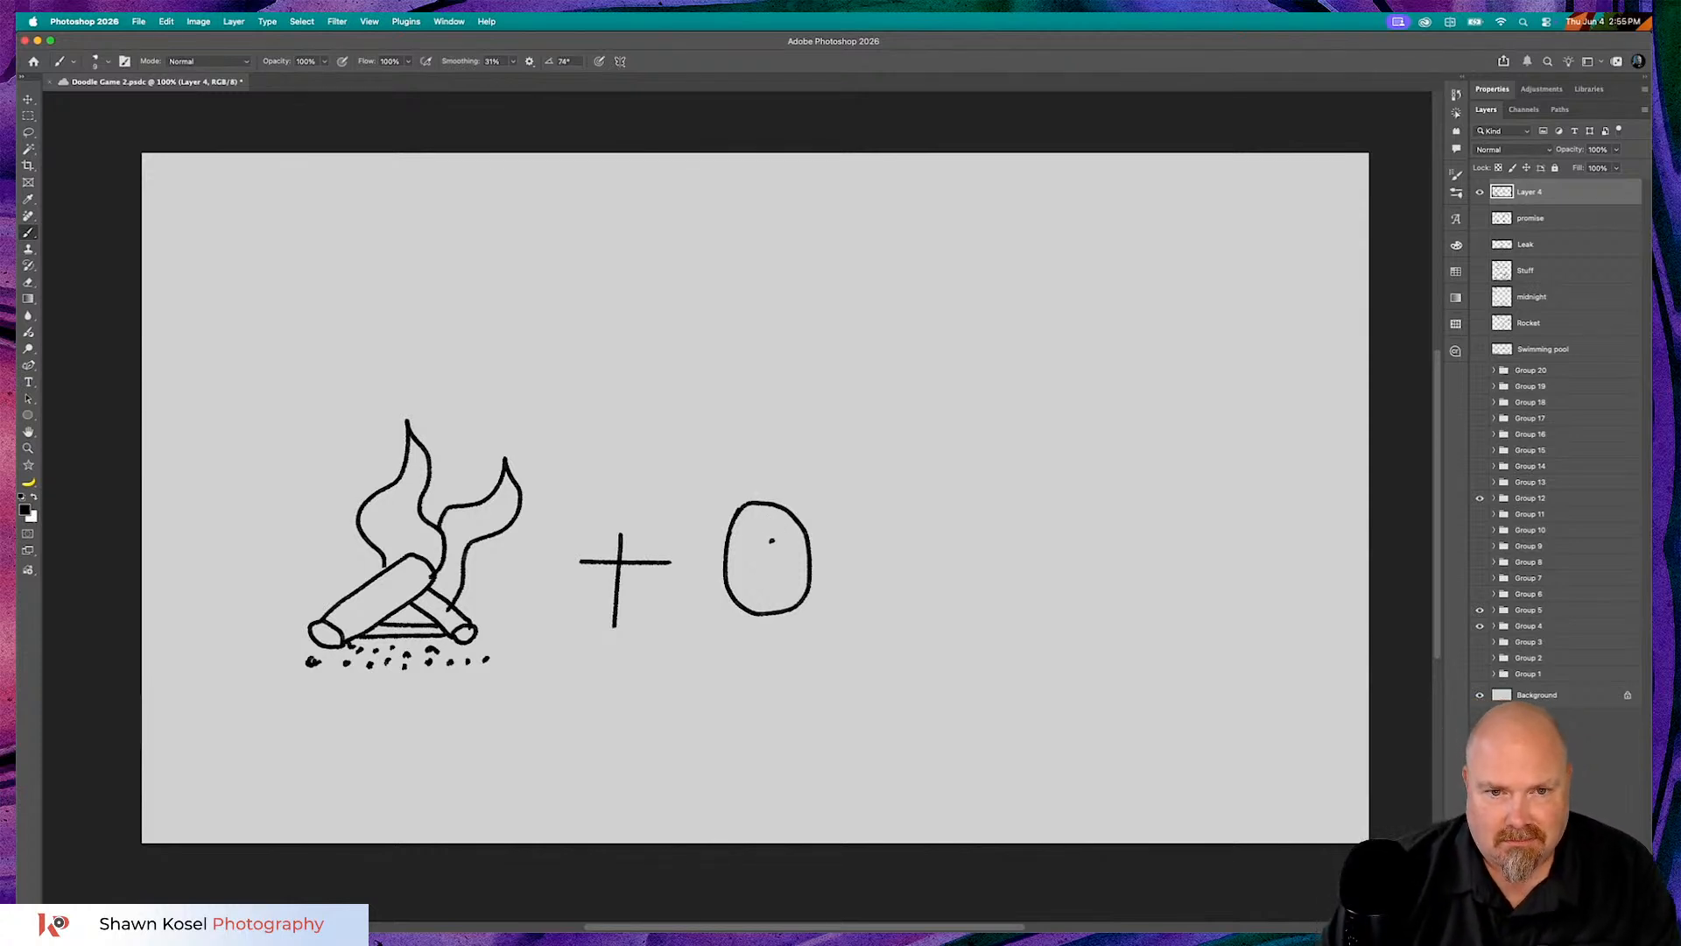
pyautogui.moveTo(767, 536)
pyautogui.mouseDown()
pyautogui.moveTo(769, 571)
pyautogui.moveTo(782, 515)
pyautogui.moveTo(762, 502)
pyautogui.moveTo(848, 491)
pyautogui.moveTo(909, 526)
pyautogui.mouseUp()
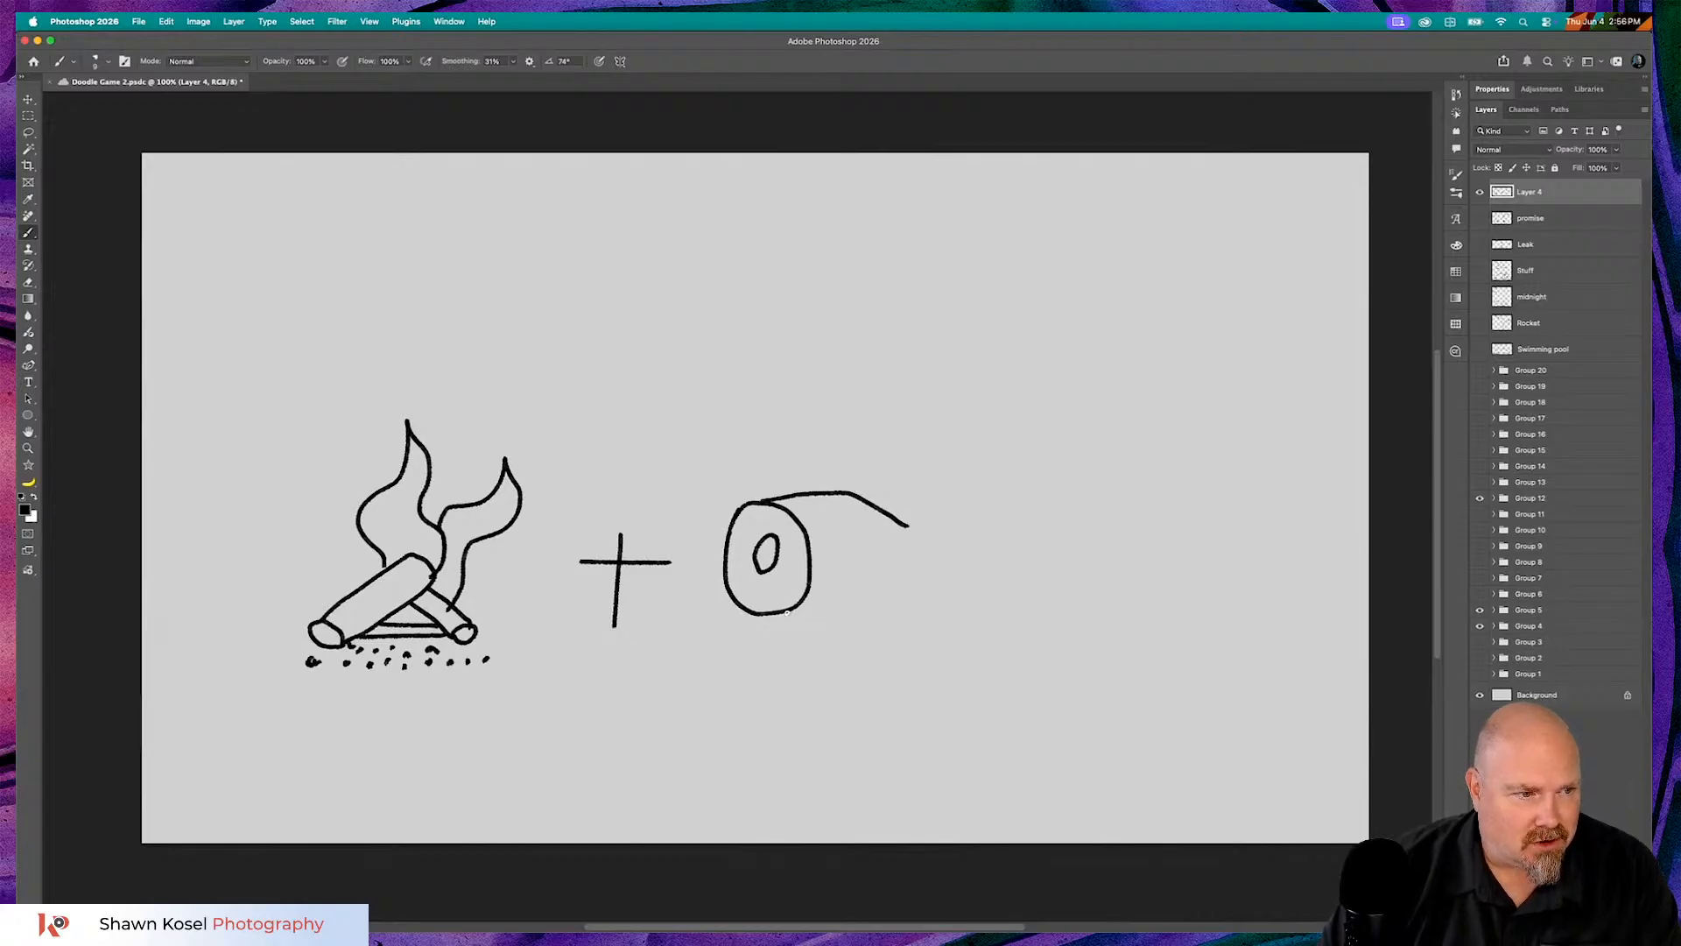
pyautogui.moveTo(787, 613)
pyautogui.mouseDown()
pyautogui.moveTo(877, 585)
pyautogui.moveTo(894, 518)
pyautogui.moveTo(944, 498)
pyautogui.moveTo(944, 476)
pyautogui.moveTo(988, 503)
pyautogui.moveTo(982, 523)
pyautogui.moveTo(903, 530)
pyautogui.mouseUp()
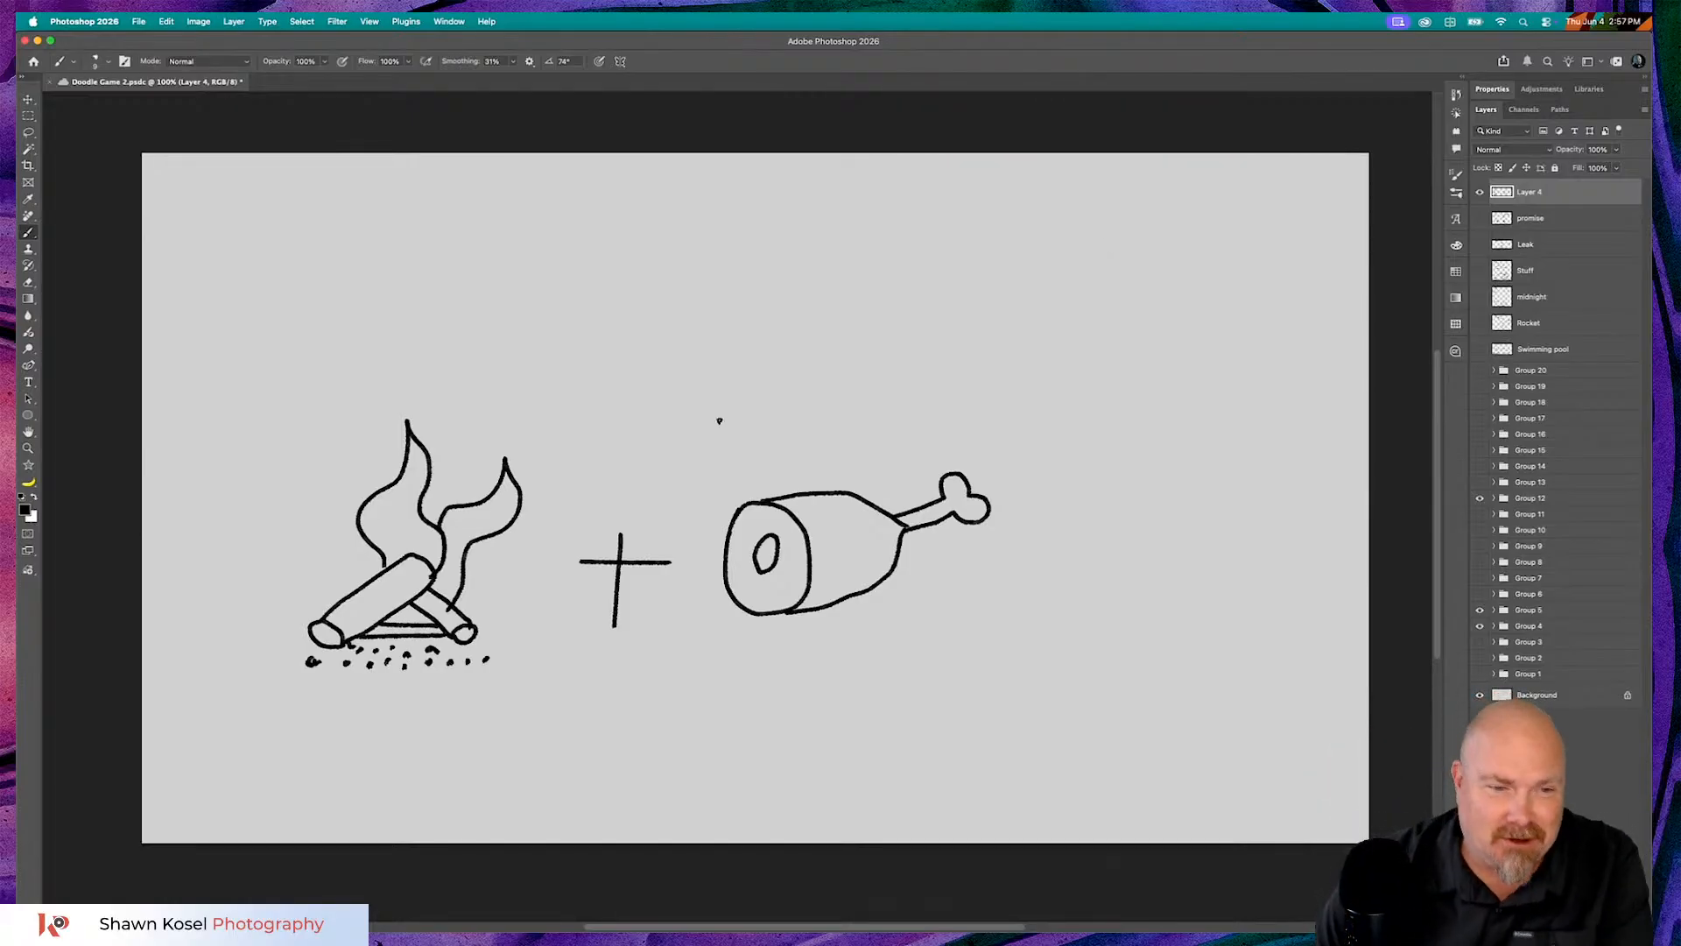
# - Handwrite ASH beneath the campfire drawing
pyautogui.moveTo(329, 714); pyautogui.dragTo(287, 778)
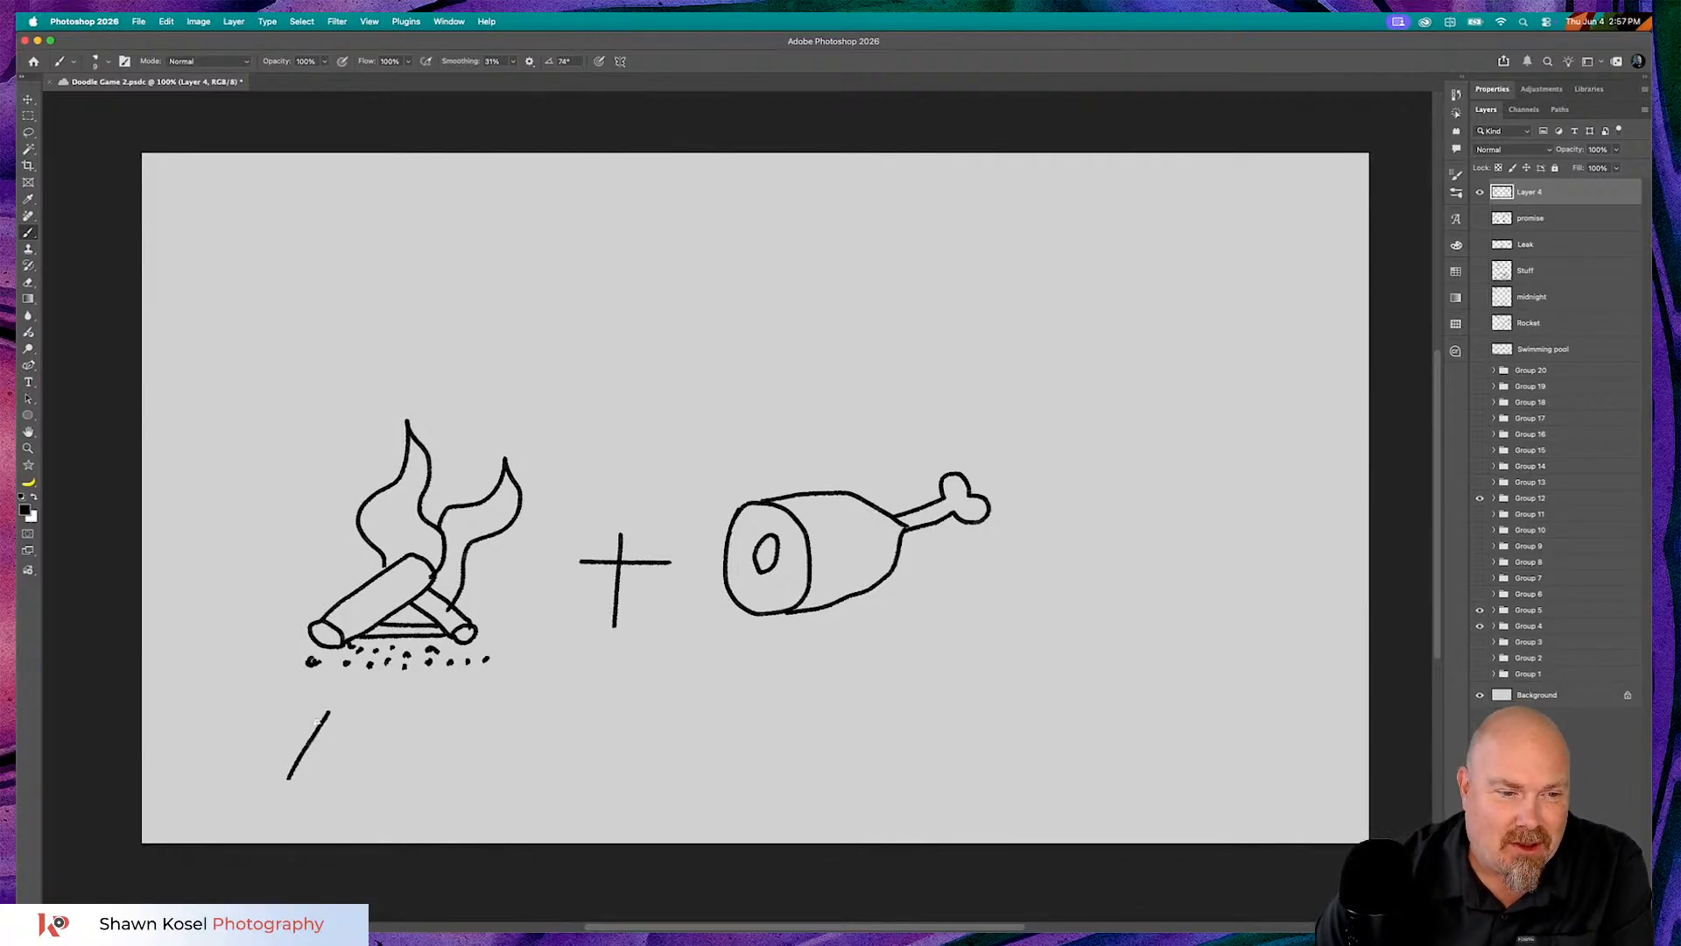
pyautogui.moveTo(328, 711)
pyautogui.mouseDown()
pyautogui.moveTo(358, 783)
pyautogui.moveTo(339, 746)
pyautogui.moveTo(359, 747)
pyautogui.mouseUp()
pyautogui.moveTo(461, 711)
pyautogui.mouseDown()
pyautogui.moveTo(406, 721)
pyautogui.moveTo(386, 754)
pyautogui.moveTo(414, 762)
pyautogui.moveTo(352, 771)
pyautogui.mouseUp()
pyautogui.click(439, 762)
pyautogui.moveTo(453, 712)
pyautogui.mouseDown()
pyautogui.moveTo(441, 755)
pyautogui.moveTo(467, 729)
pyautogui.moveTo(461, 751)
pyautogui.moveTo(483, 738)
pyautogui.mouseUp()
pyautogui.click(456, 765)
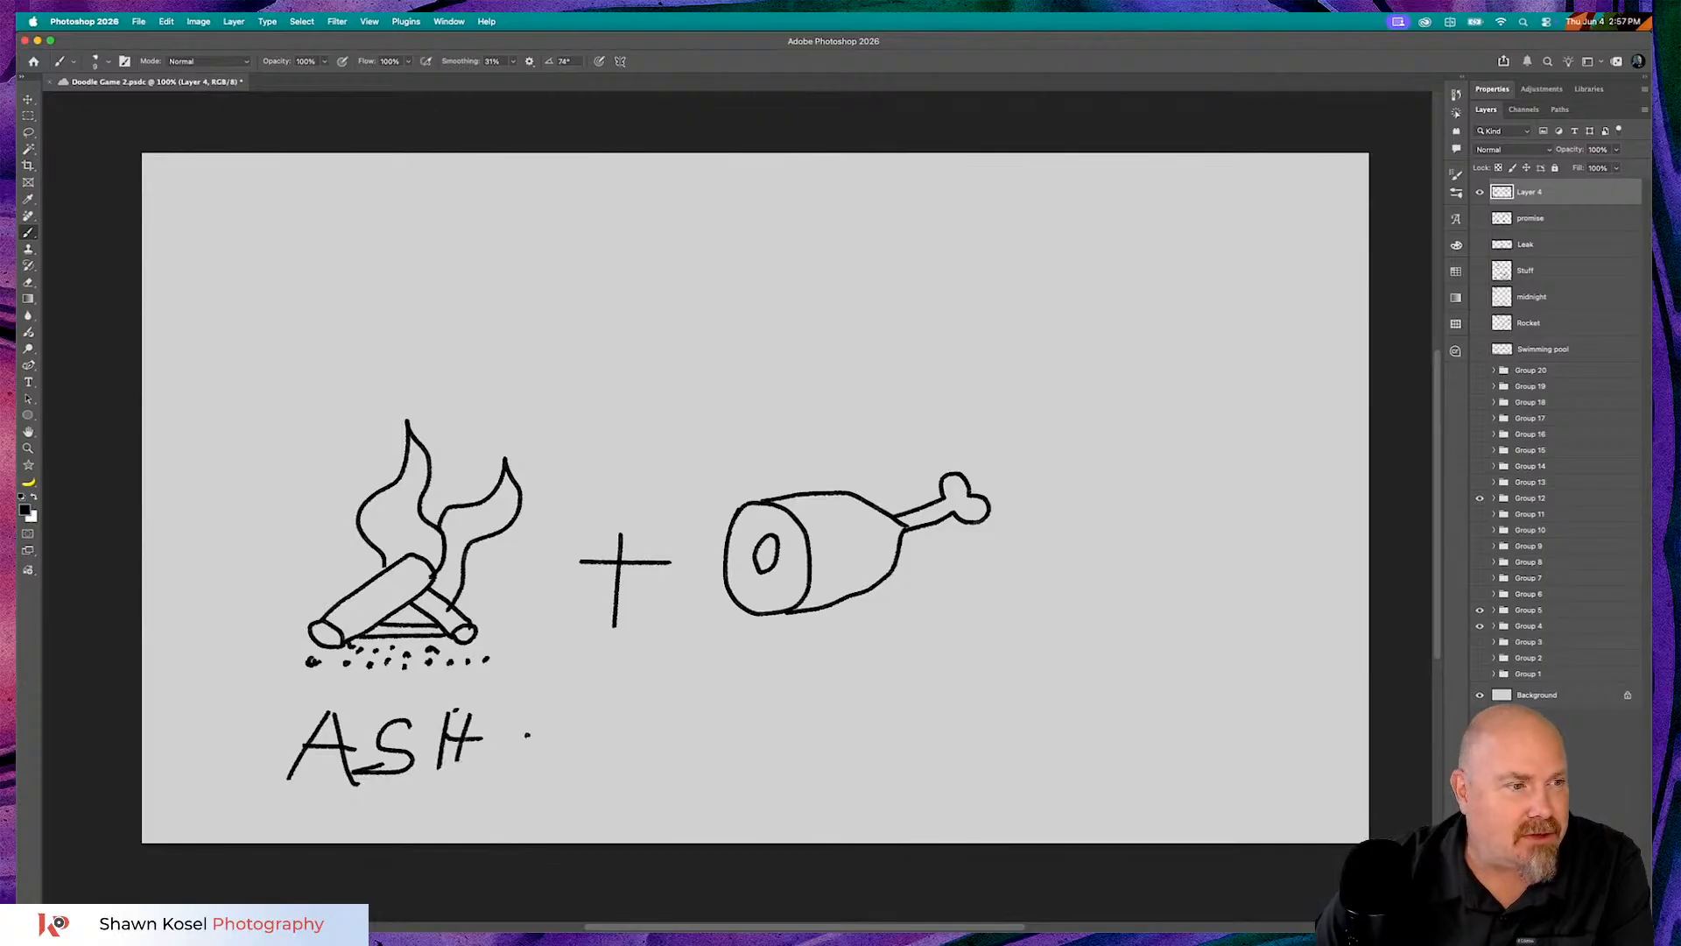
# - Handwrite HAM beneath the ham drawing and save the document
pyautogui.moveTo(708, 698); pyautogui.dragTo(697, 797)
pyautogui.moveTo(742, 698)
pyautogui.mouseDown()
pyautogui.moveTo(724, 795)
pyautogui.moveTo(714, 744)
pyautogui.moveTo(753, 746)
pyautogui.moveTo(800, 793)
pyautogui.moveTo(764, 757)
pyautogui.moveTo(778, 758)
pyautogui.moveTo(807, 793)
pyautogui.moveTo(856, 735)
pyautogui.moveTo(860, 809)
pyautogui.mouseUp()
pyautogui.click(811, 748)
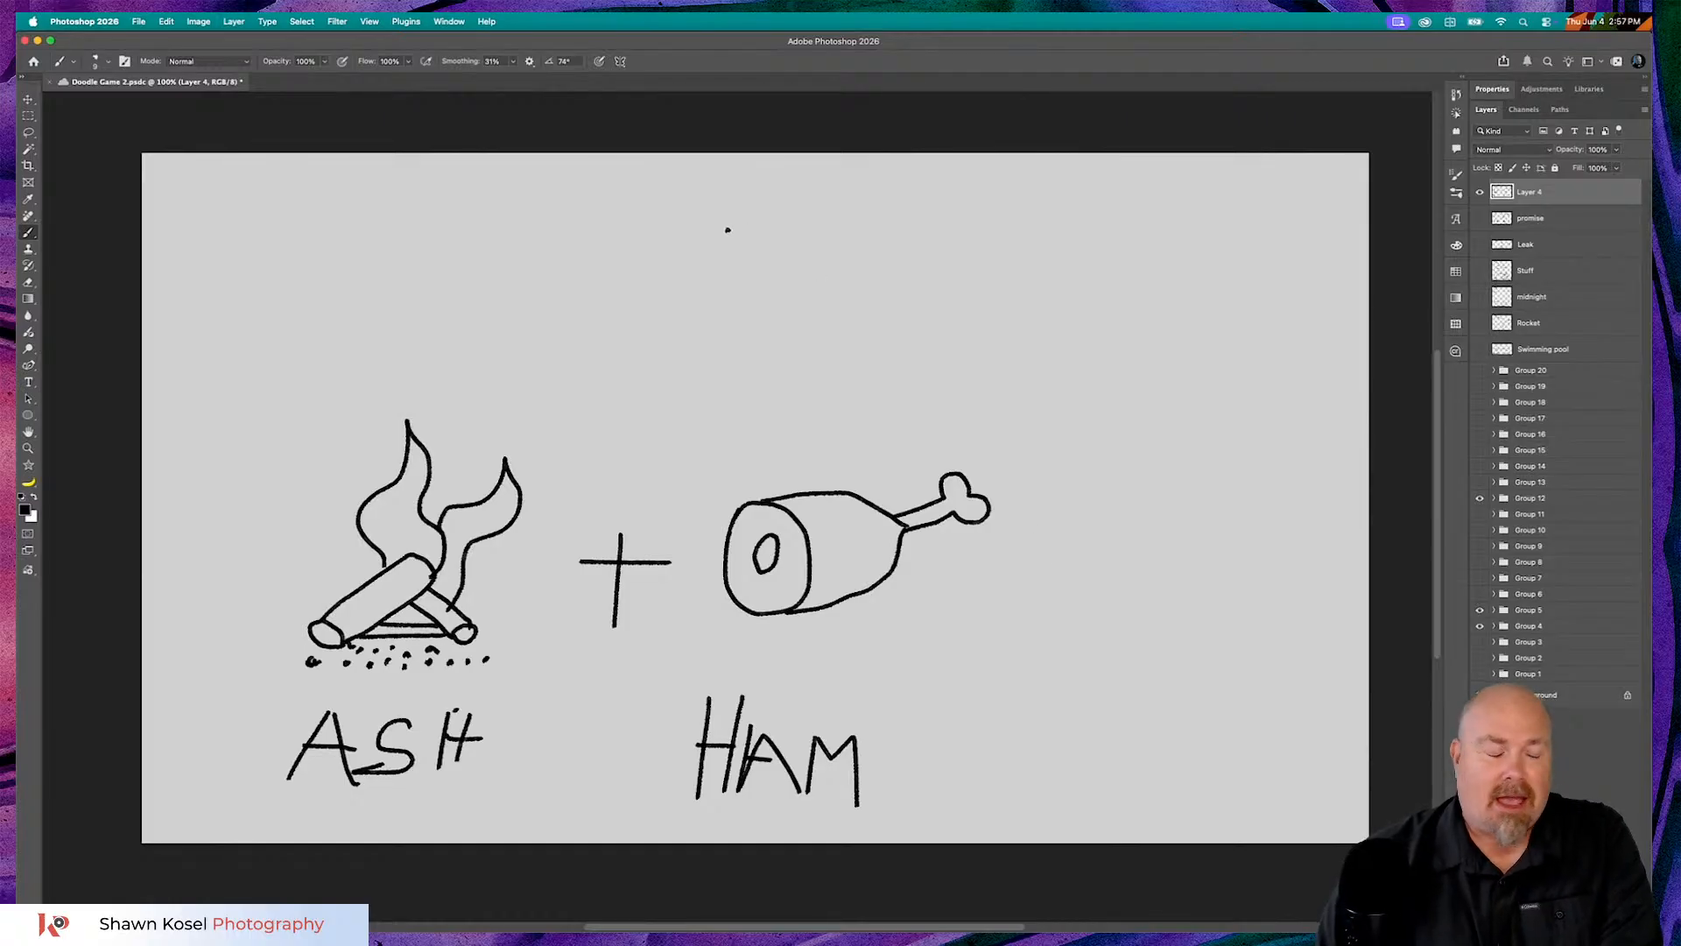
pyautogui.press('super+s')
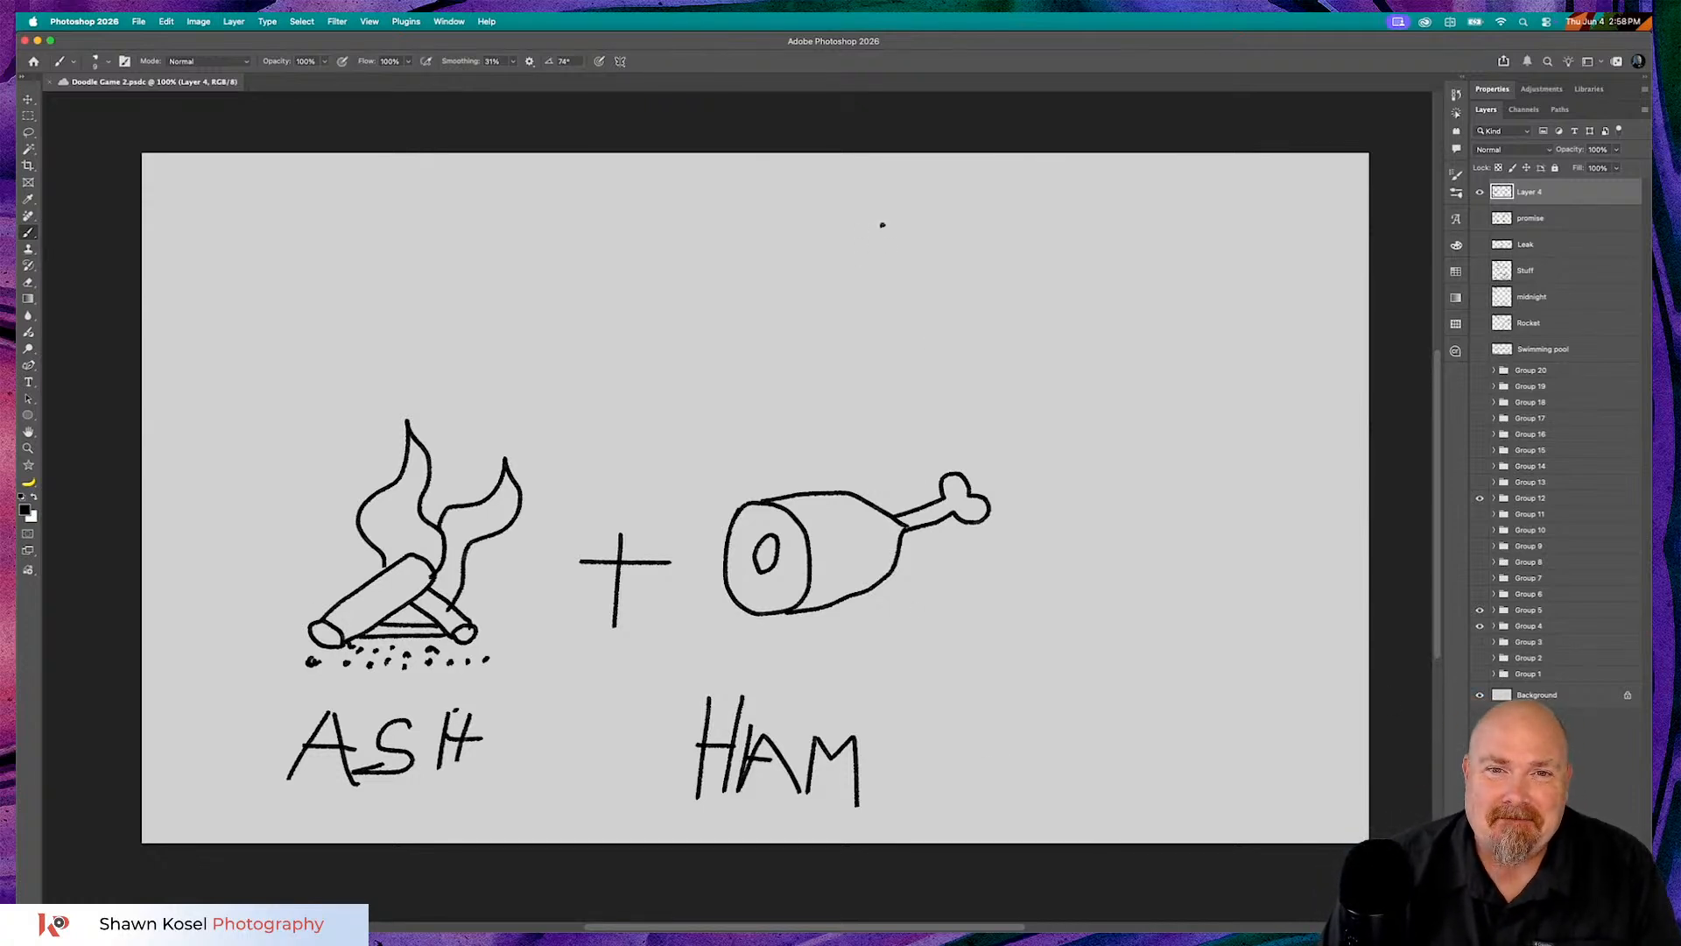
# - Handwrite the guesser's name on two lines above the ham and underline it
pyautogui.moveTo(882, 223); pyautogui.dragTo(909, 278)
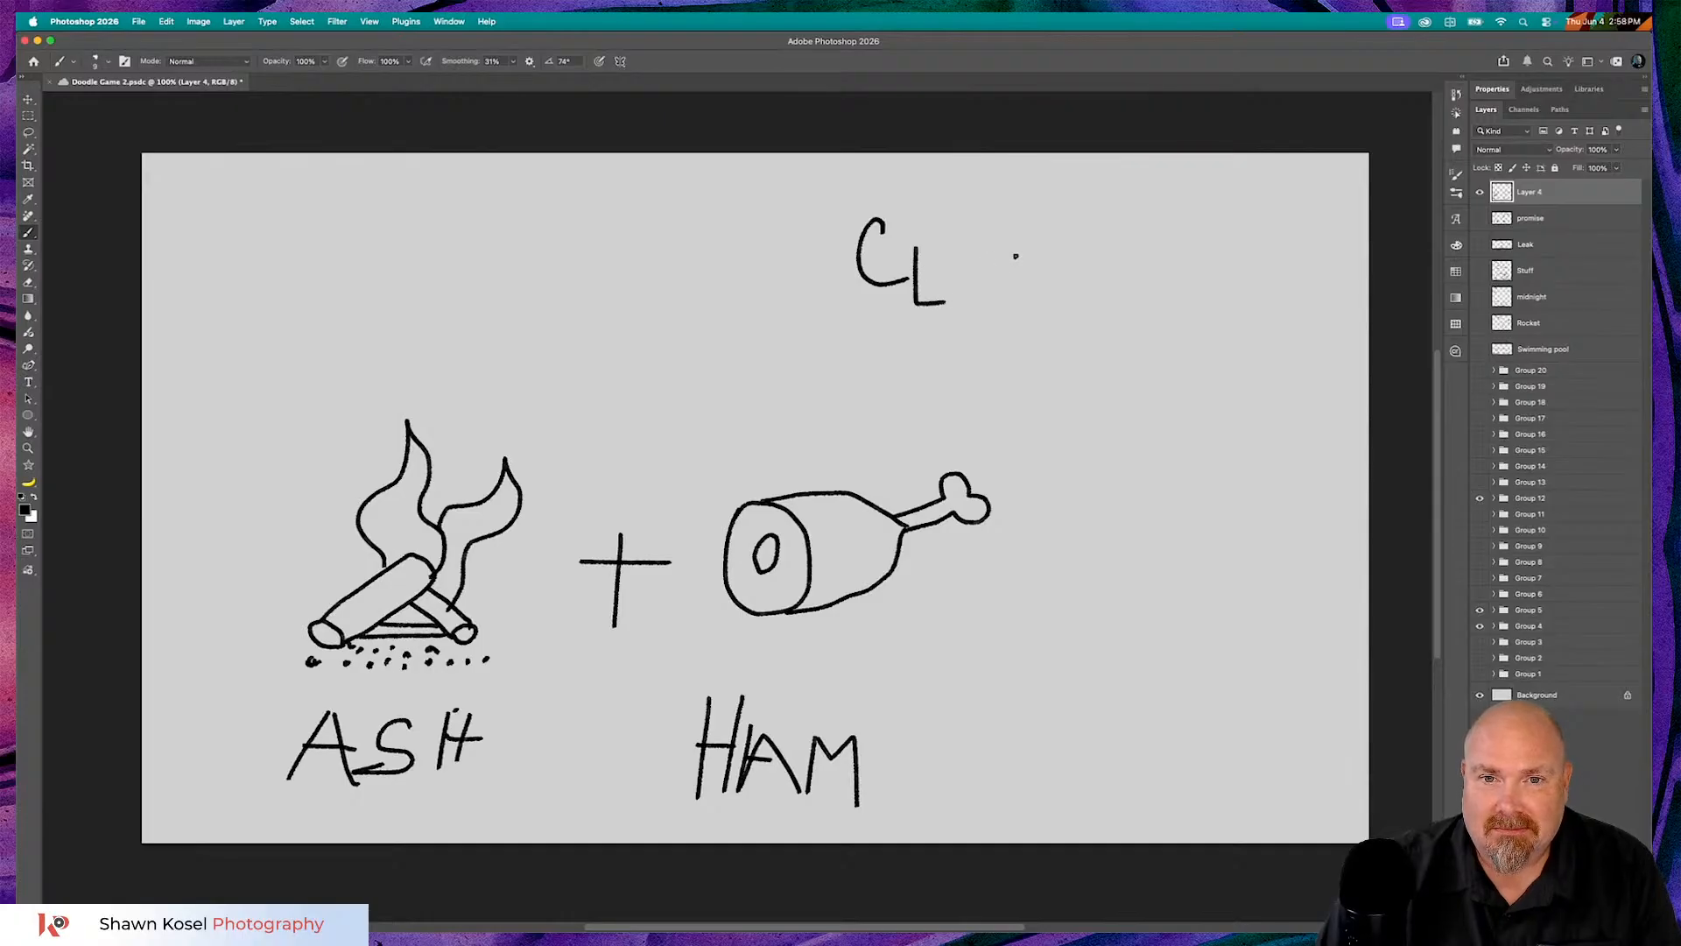
pyautogui.moveTo(948, 246)
pyautogui.mouseDown()
pyautogui.moveTo(971, 308)
pyautogui.moveTo(1011, 229)
pyautogui.mouseUp()
pyautogui.moveTo(959, 341)
pyautogui.mouseDown()
pyautogui.moveTo(992, 404)
pyautogui.moveTo(1117, 406)
pyautogui.mouseUp()
pyautogui.click(1037, 362)
pyautogui.click(1089, 394)
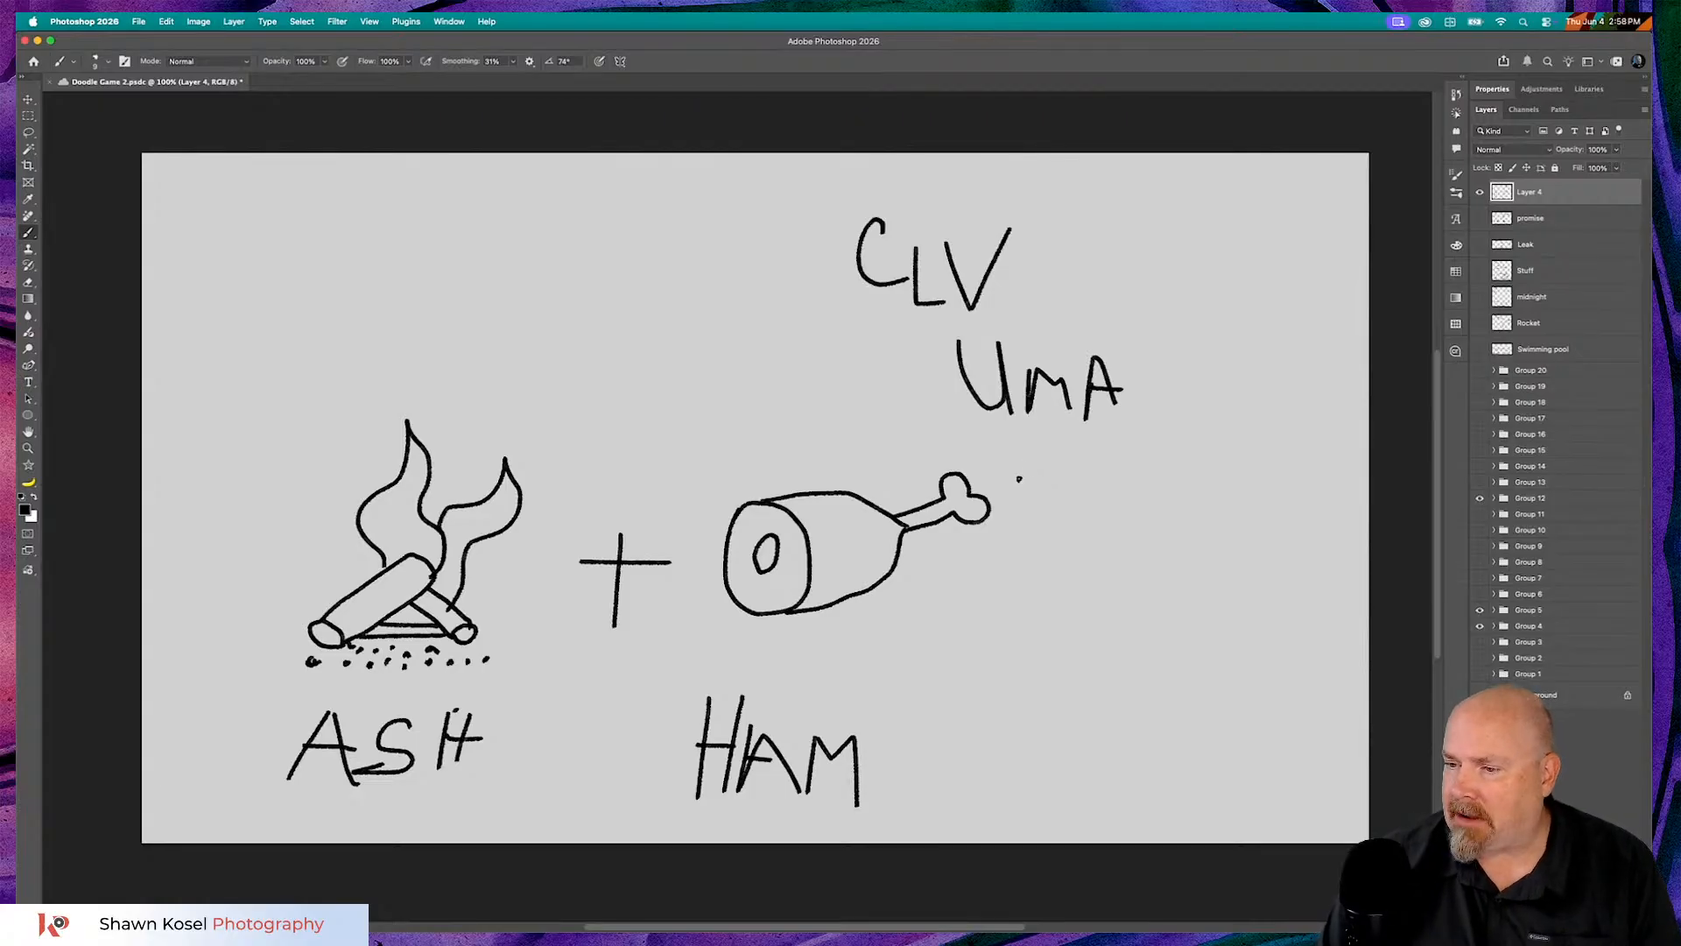
pyautogui.moveTo(1007, 453); pyautogui.dragTo(1143, 447)
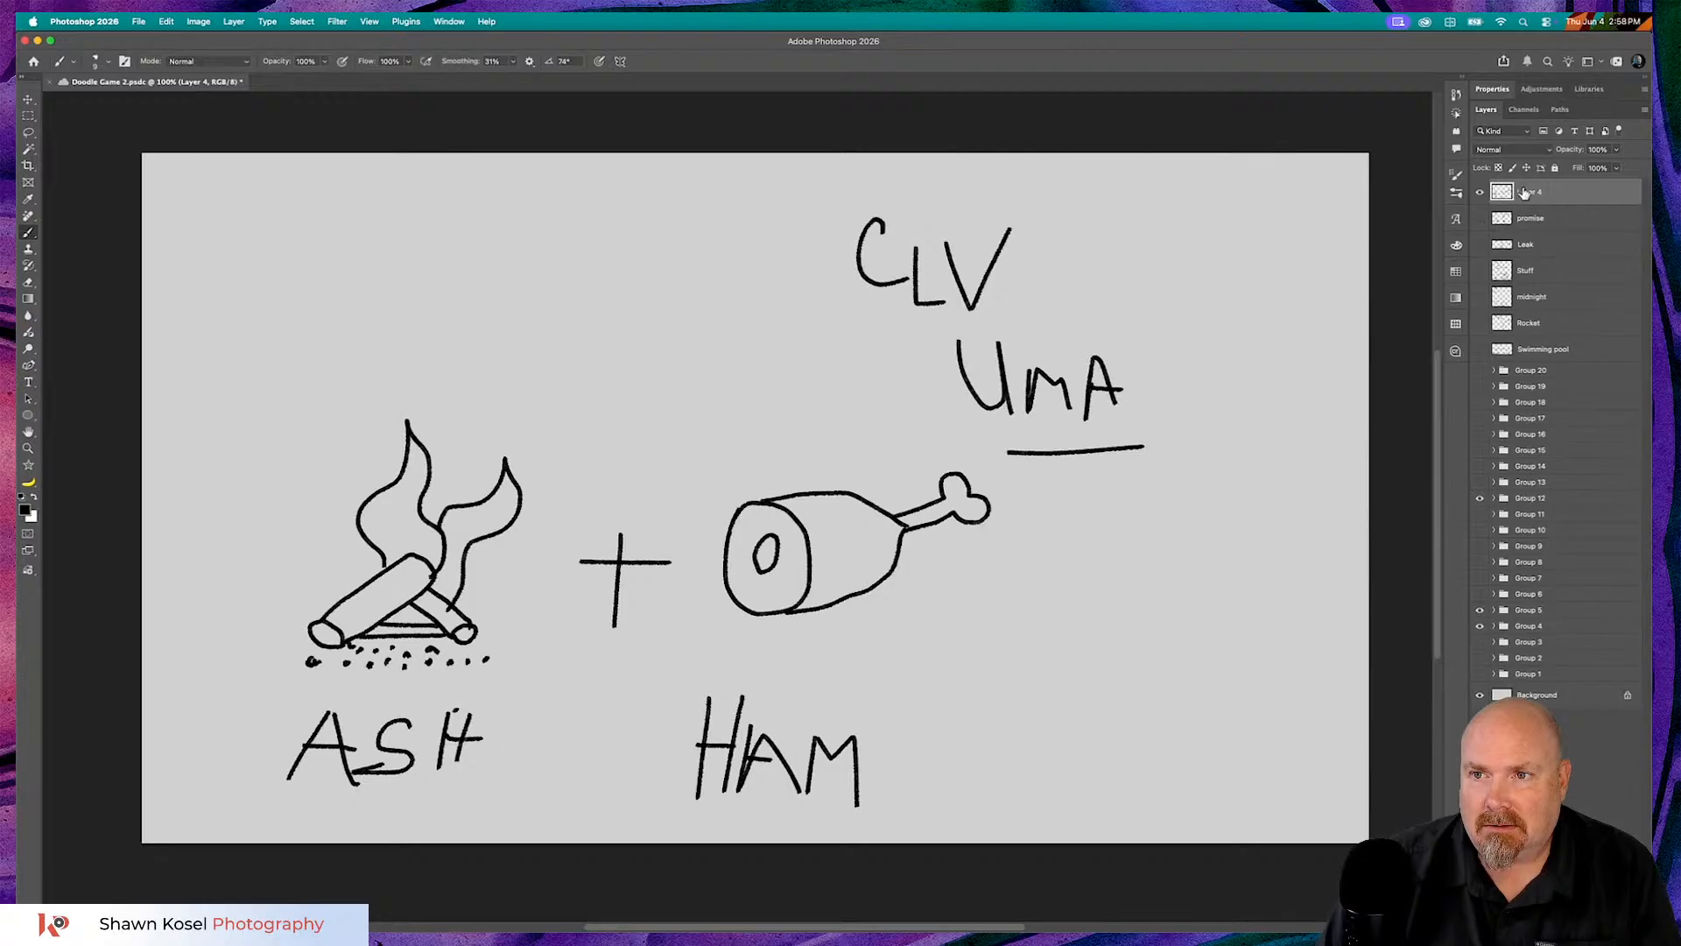
# - Rename the current drawing layer as ashamed and hide it
pyautogui.write('ashamed')
pyautogui.press('Return')
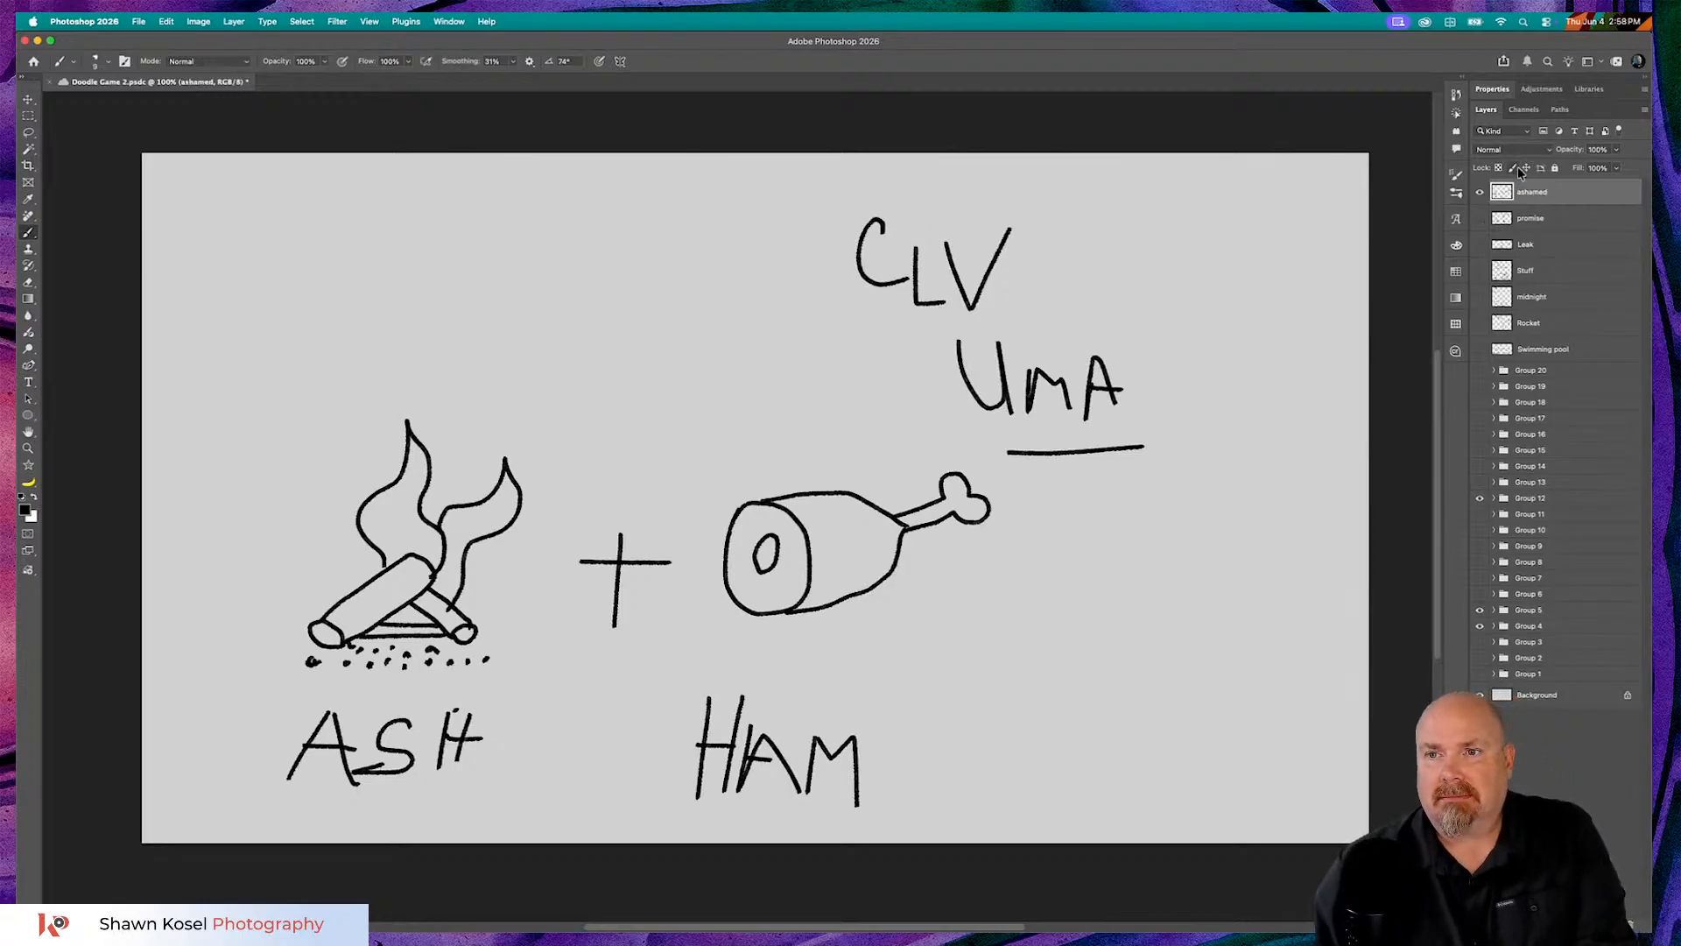
pyautogui.click(1481, 192)
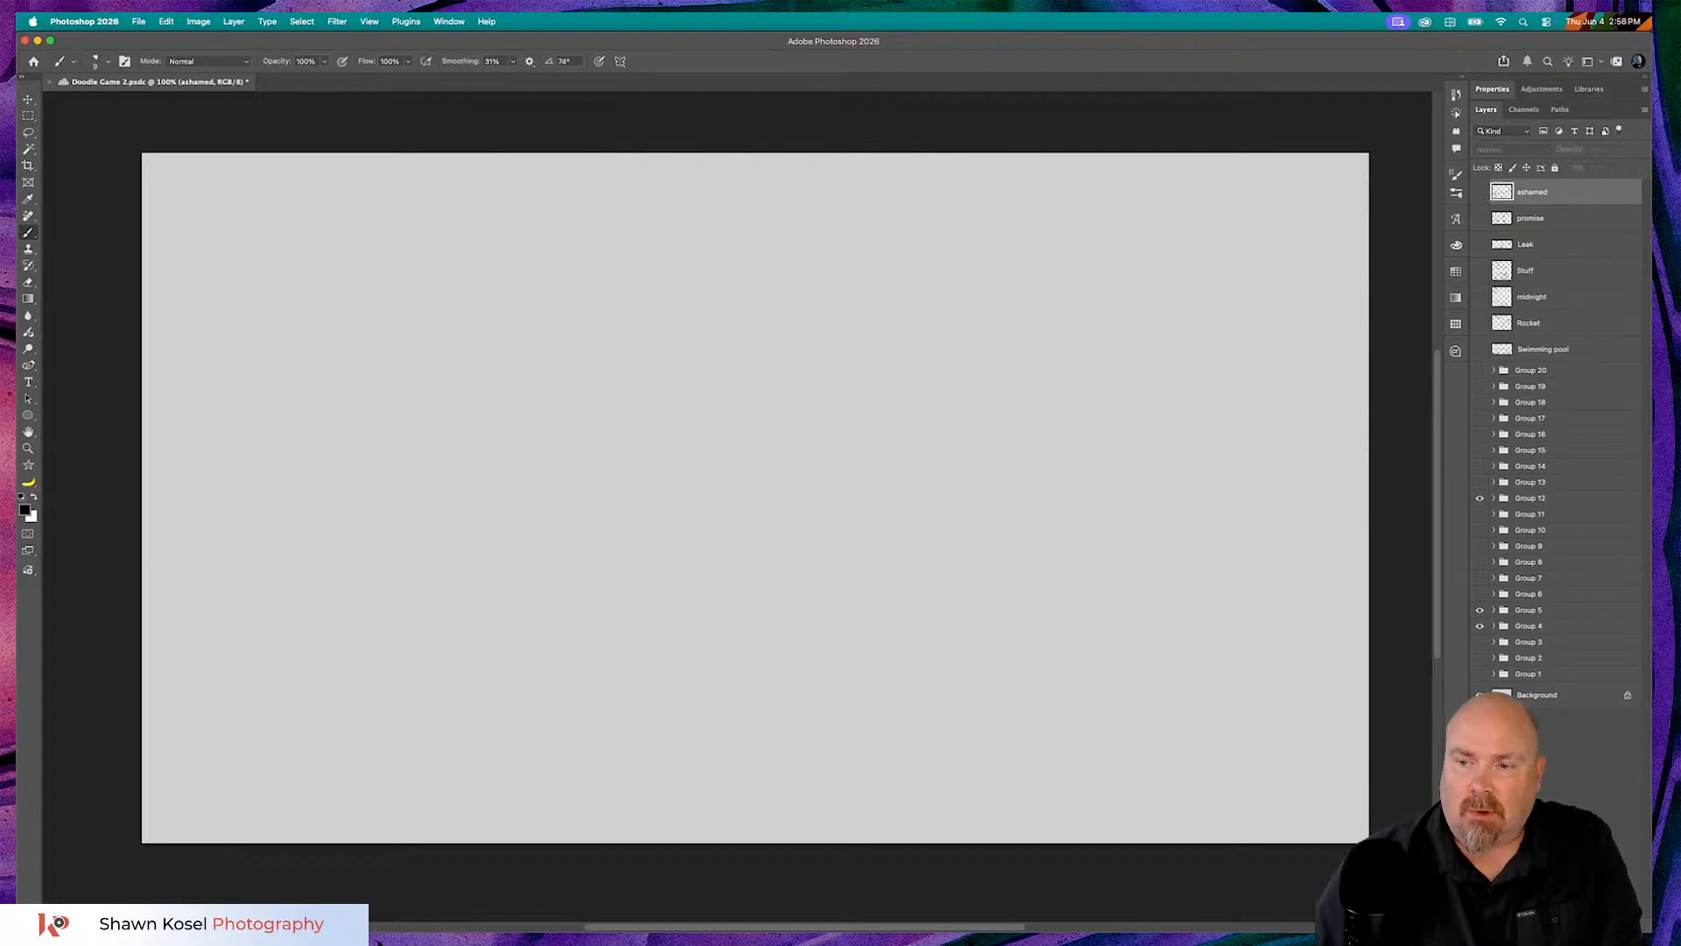
# - Add a new empty layer above the ashamed layer and switch to Google Chrome
pyautogui.moveTo(378, 942)
pyautogui.press('super+shift+alt+n')
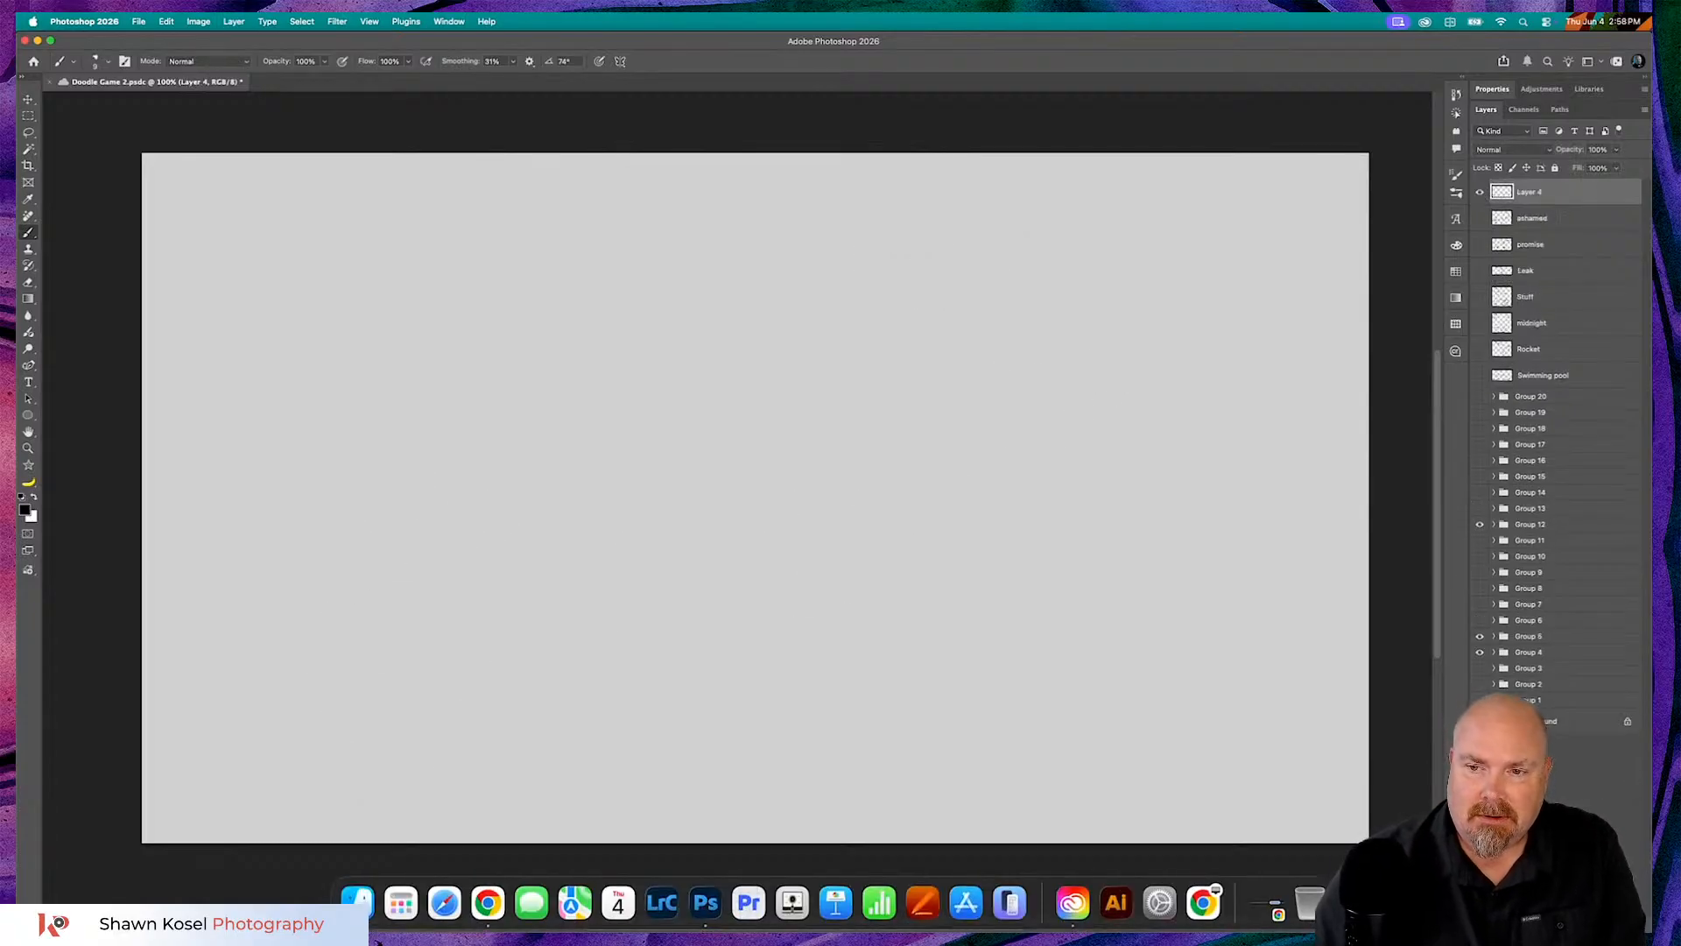
pyautogui.press('super+Tab')
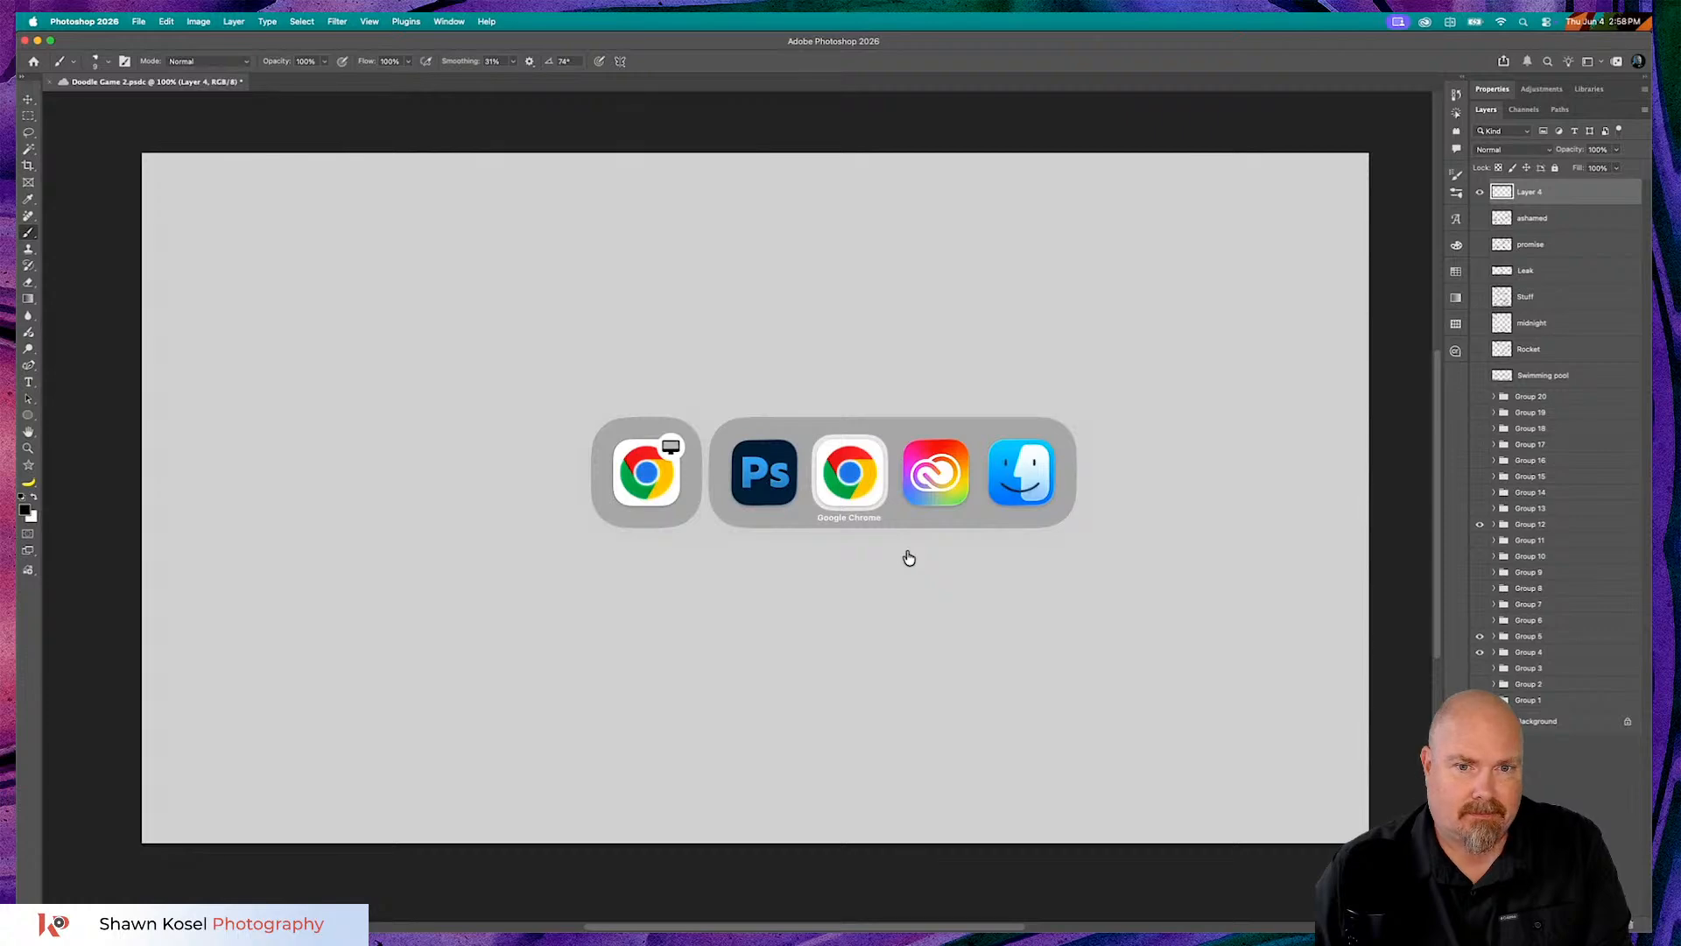
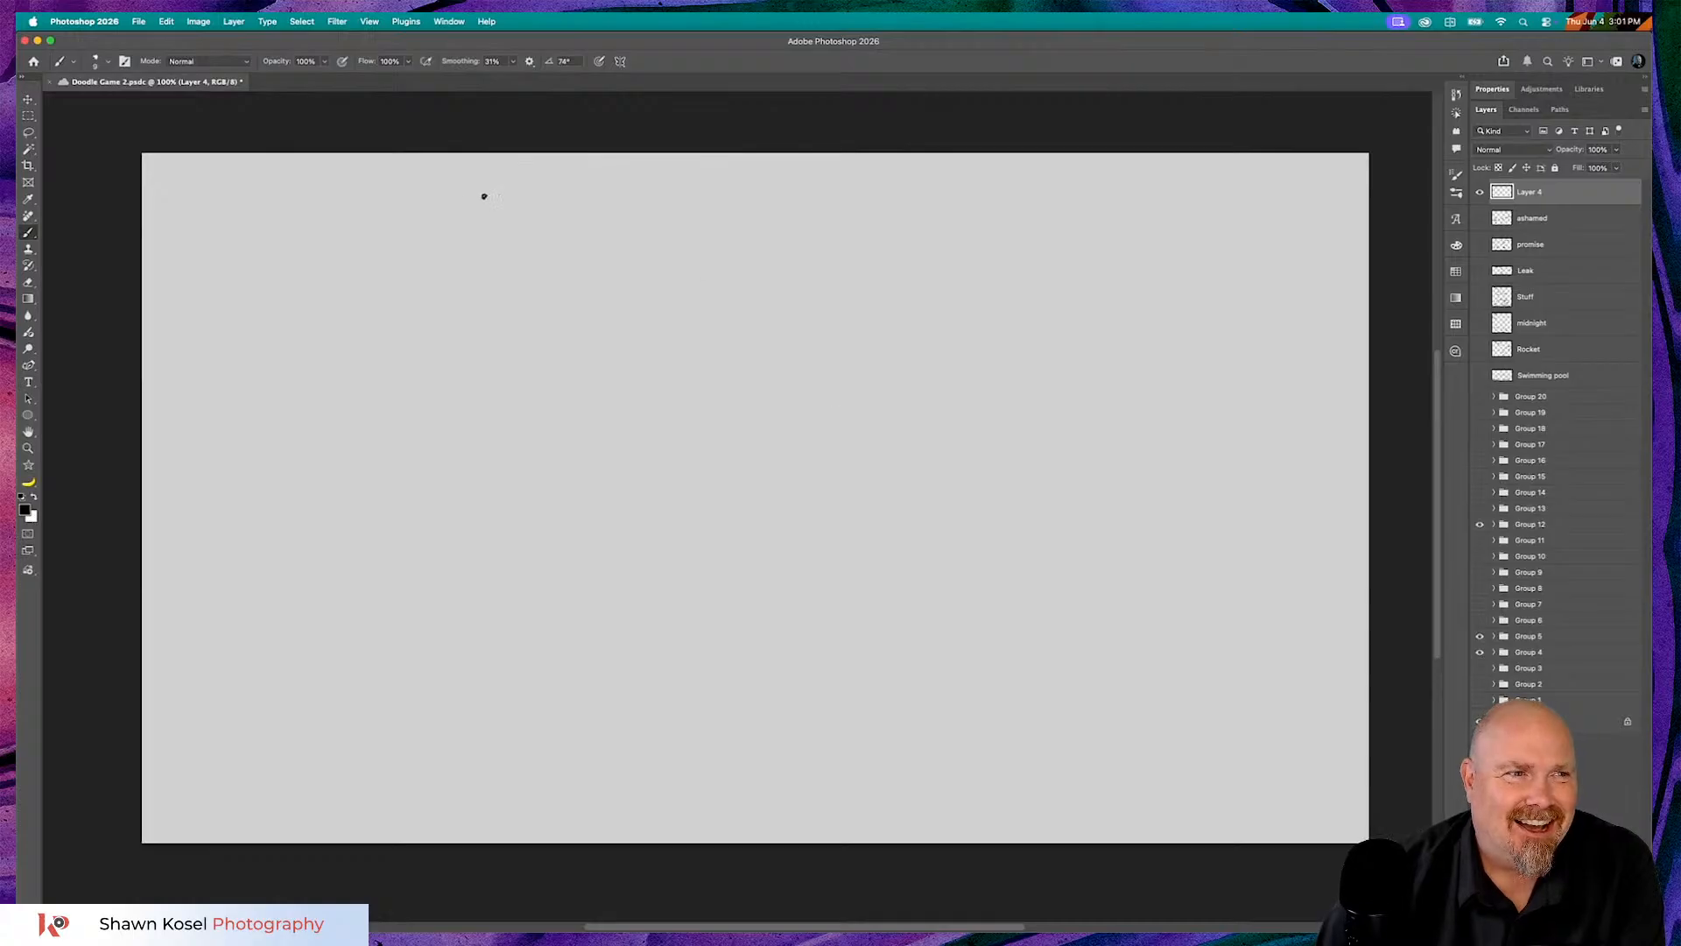
pyautogui.moveTo(465, 202); pyautogui.dragTo(471, 202)
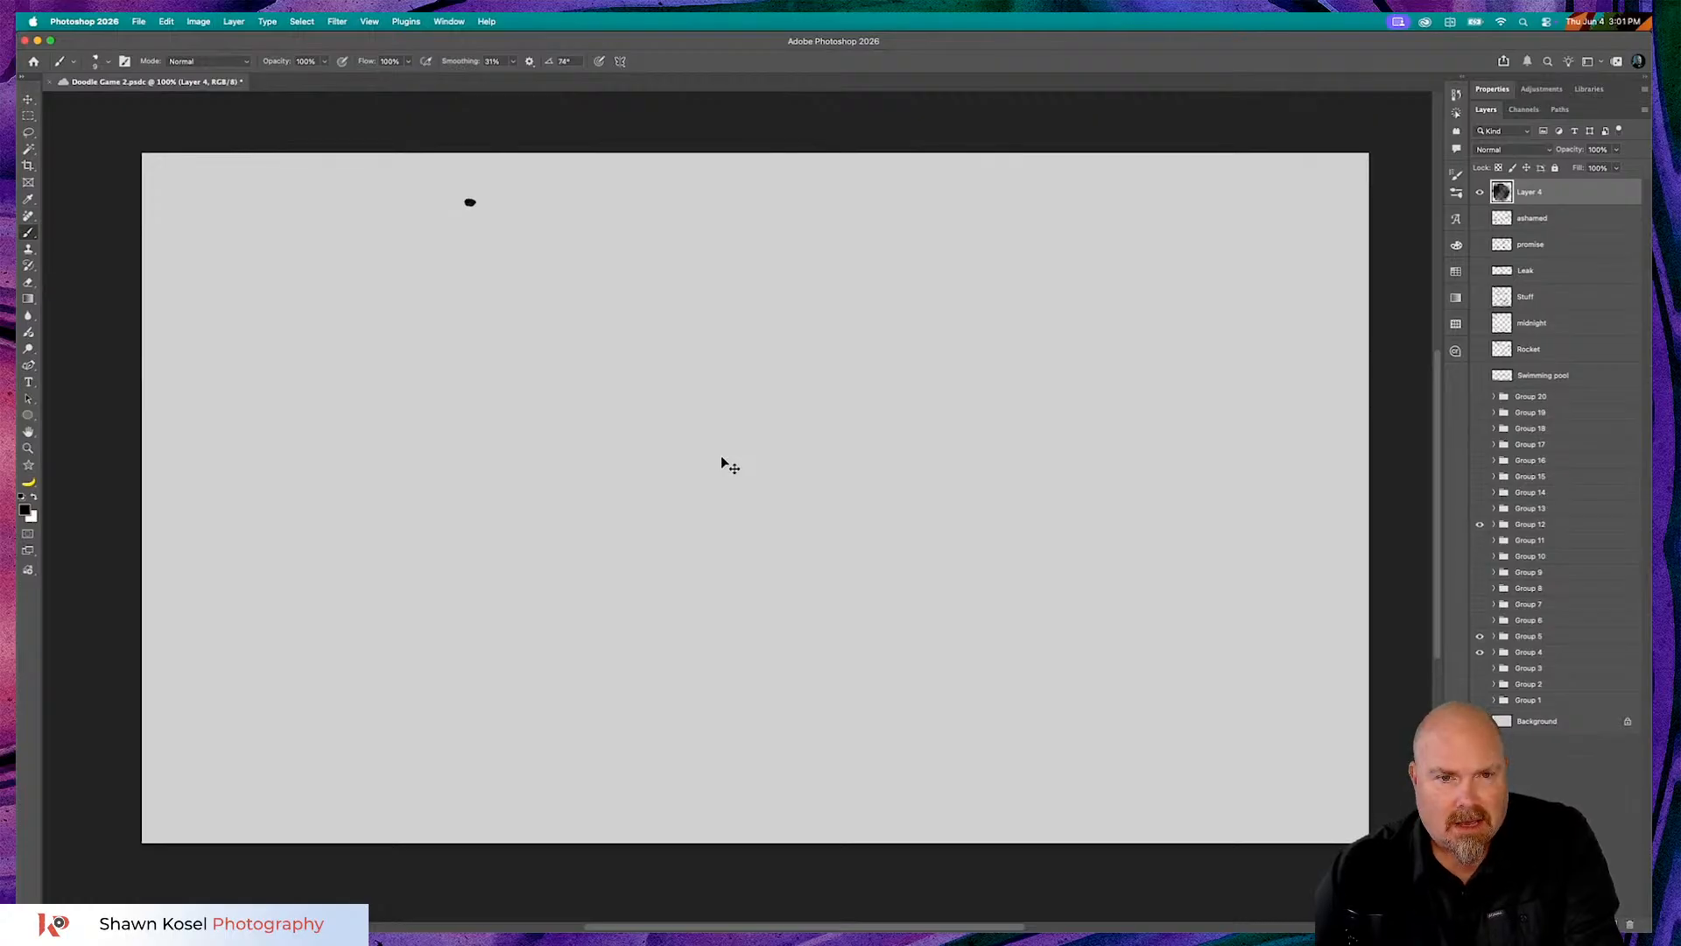
pyautogui.press('super+Tab')
pyautogui.press('super+Tab')
pyautogui.press('super+Tab')
pyautogui.press('super+Tab')
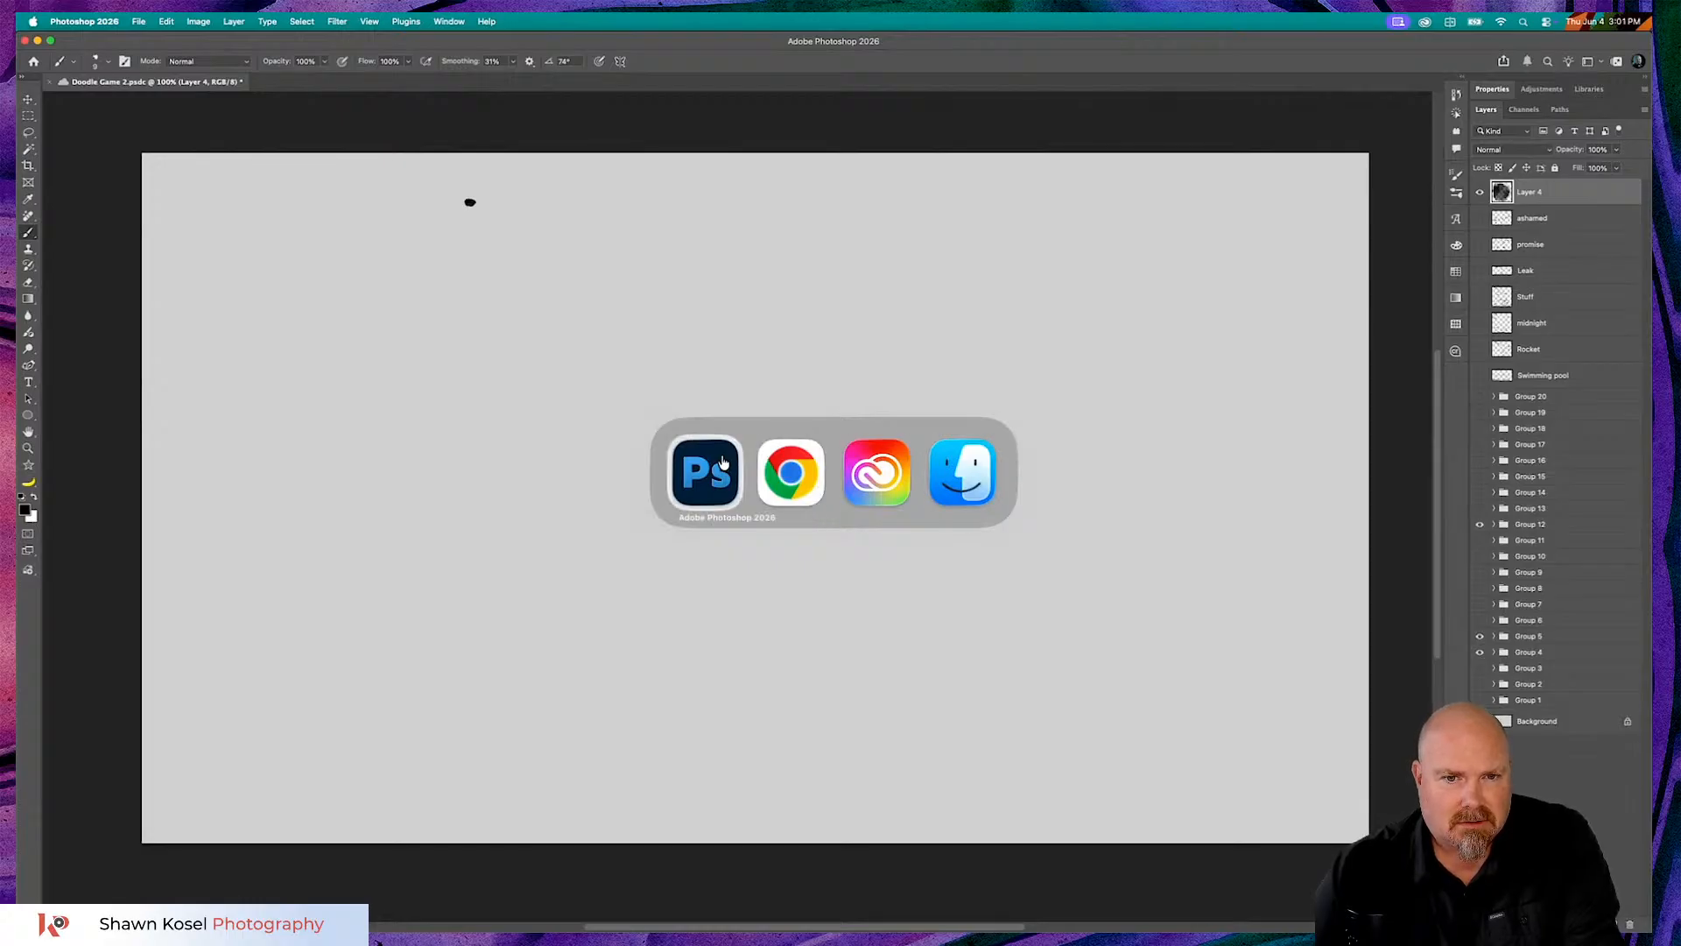
pyautogui.press('super+z')
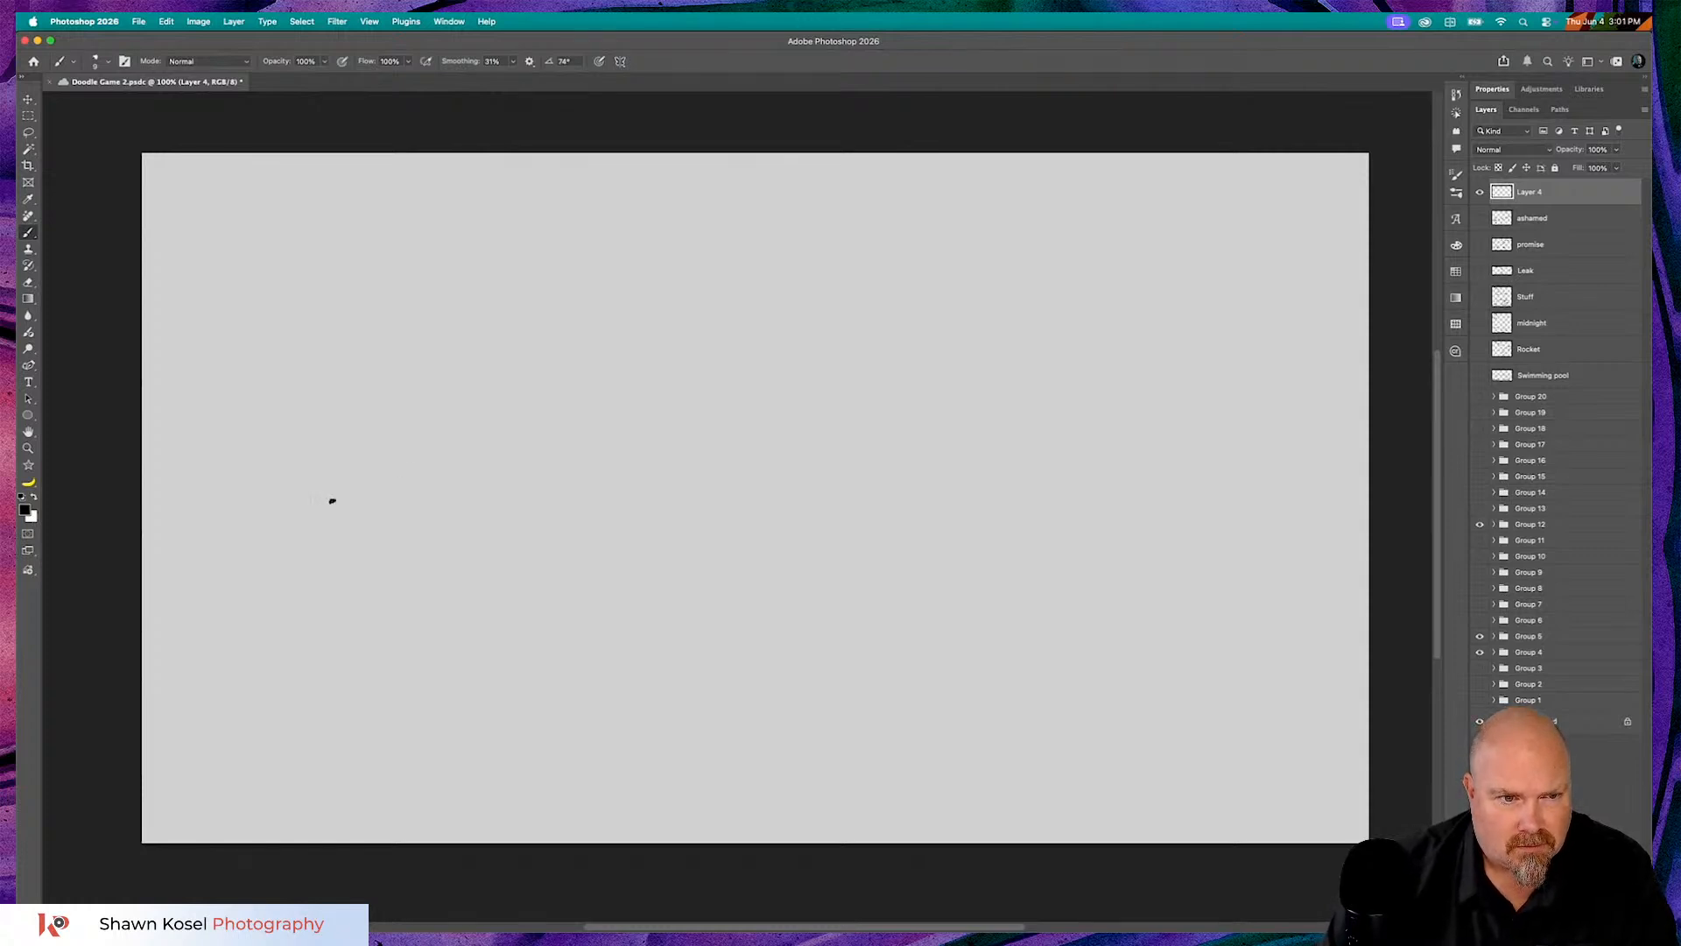
# - Draw a long thin slab front with a bumpy upper edge across the canvas, plus its slanted left side
pyautogui.moveTo(332, 500)
pyautogui.mouseDown()
pyautogui.moveTo(332, 515)
pyautogui.moveTo(1097, 525)
pyautogui.mouseUp()
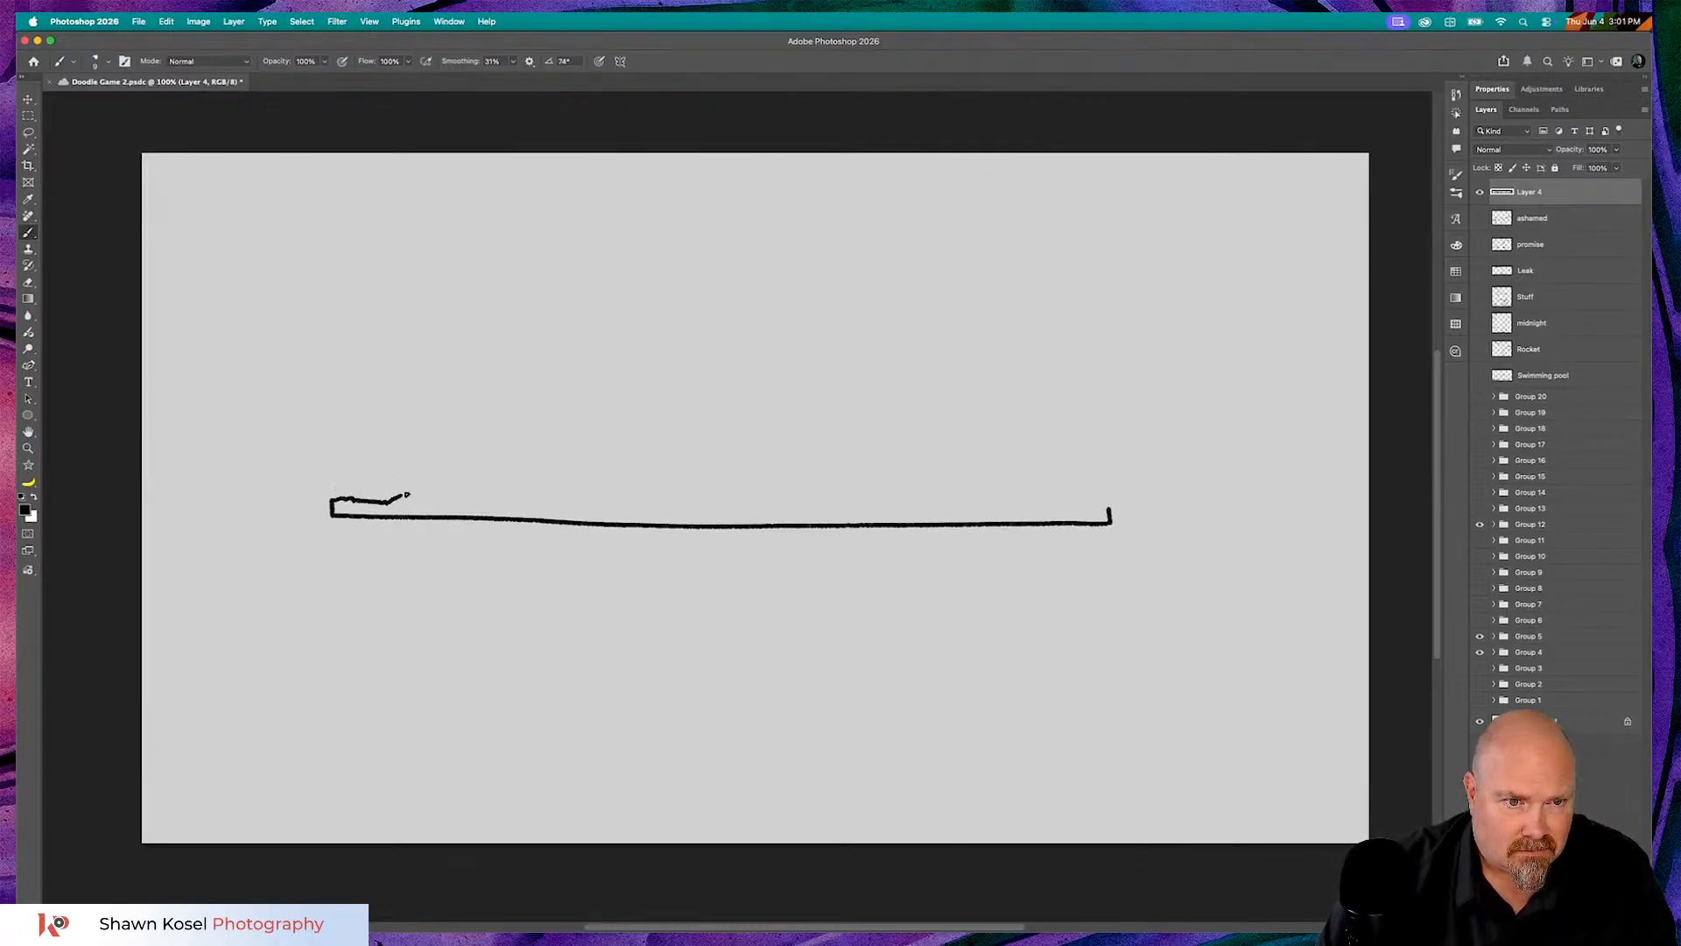
pyautogui.moveTo(418, 495); pyautogui.dragTo(539, 506)
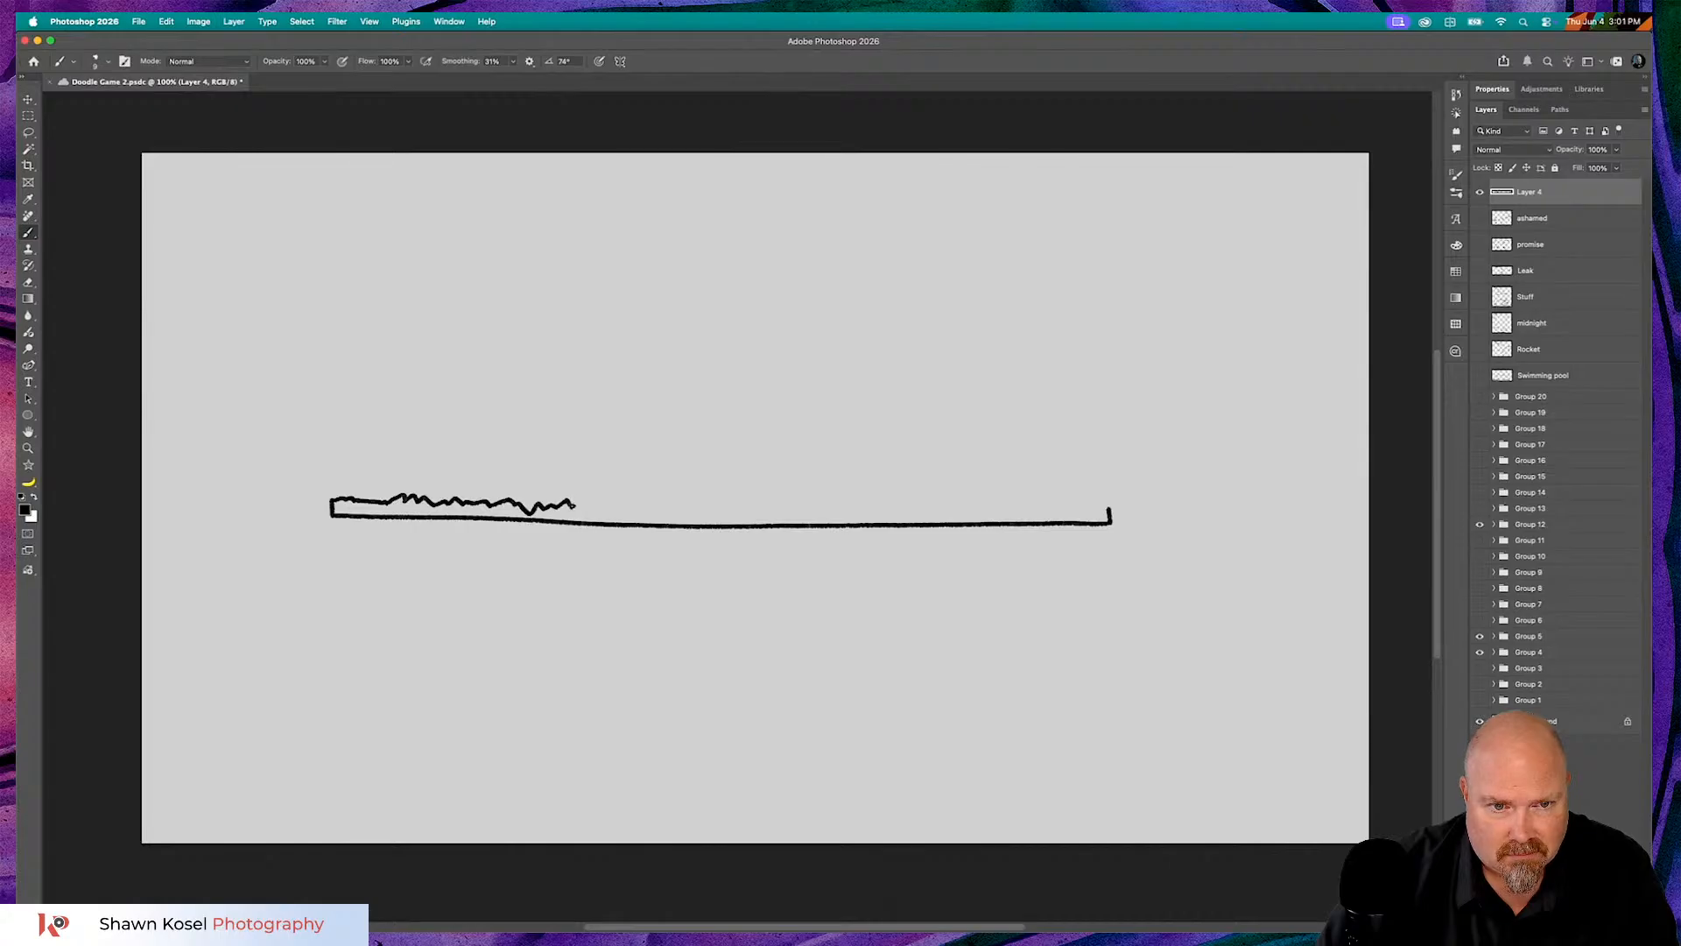
pyautogui.moveTo(637, 507); pyautogui.dragTo(941, 507)
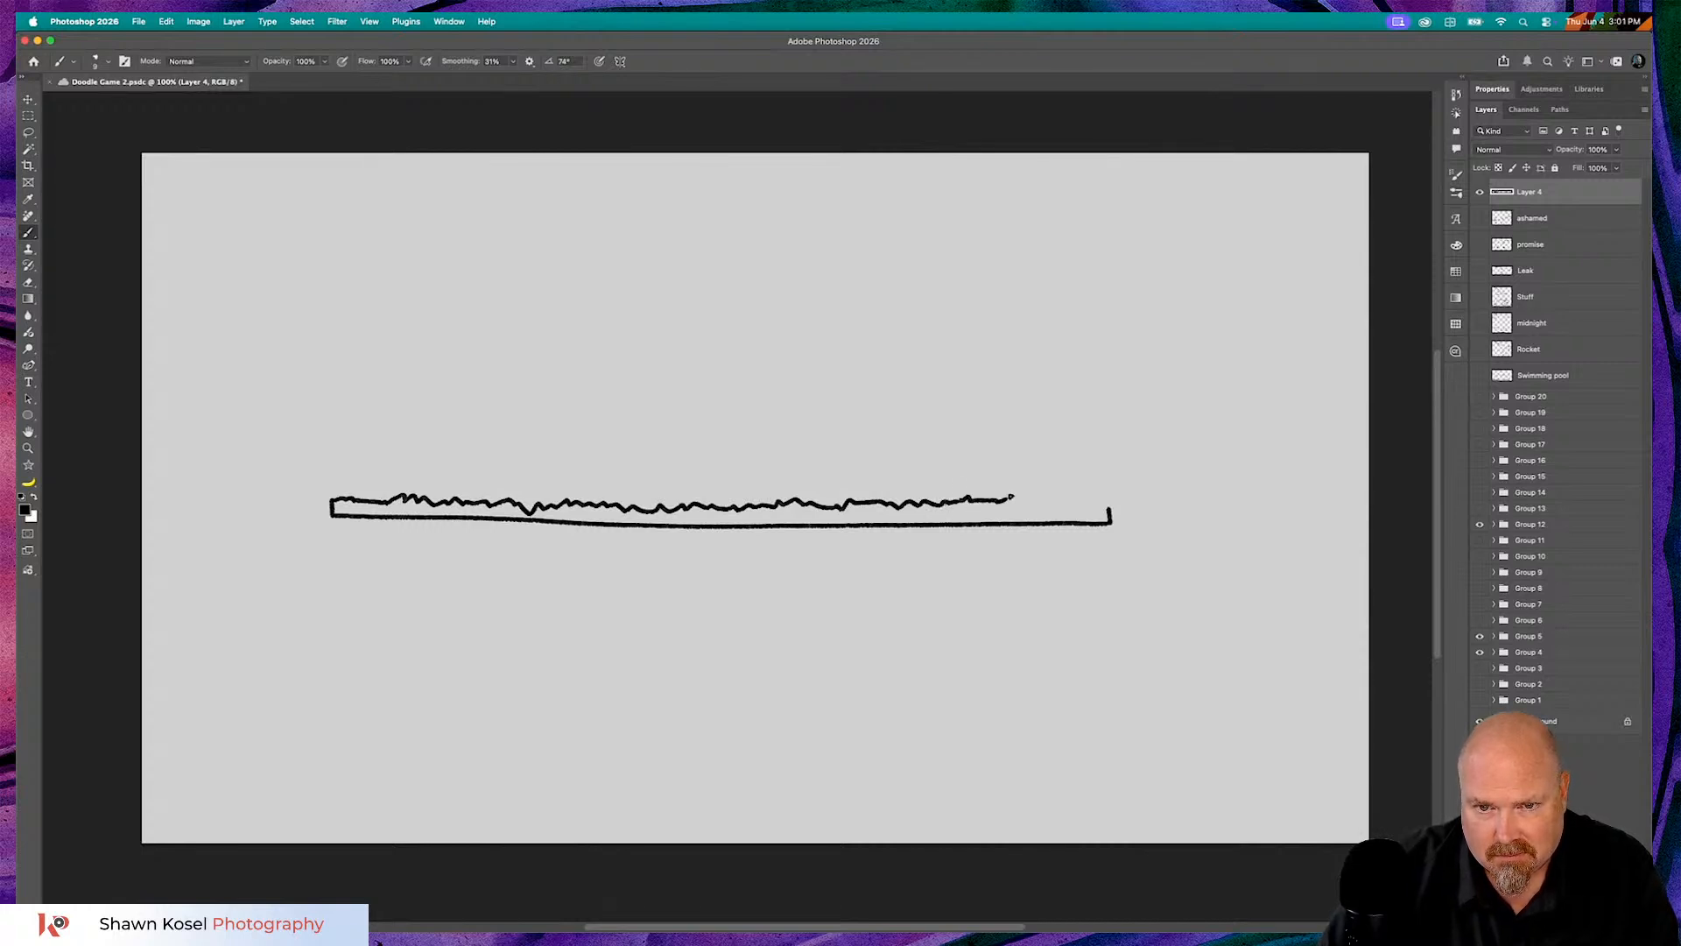
pyautogui.moveTo(1048, 493); pyautogui.dragTo(1106, 505)
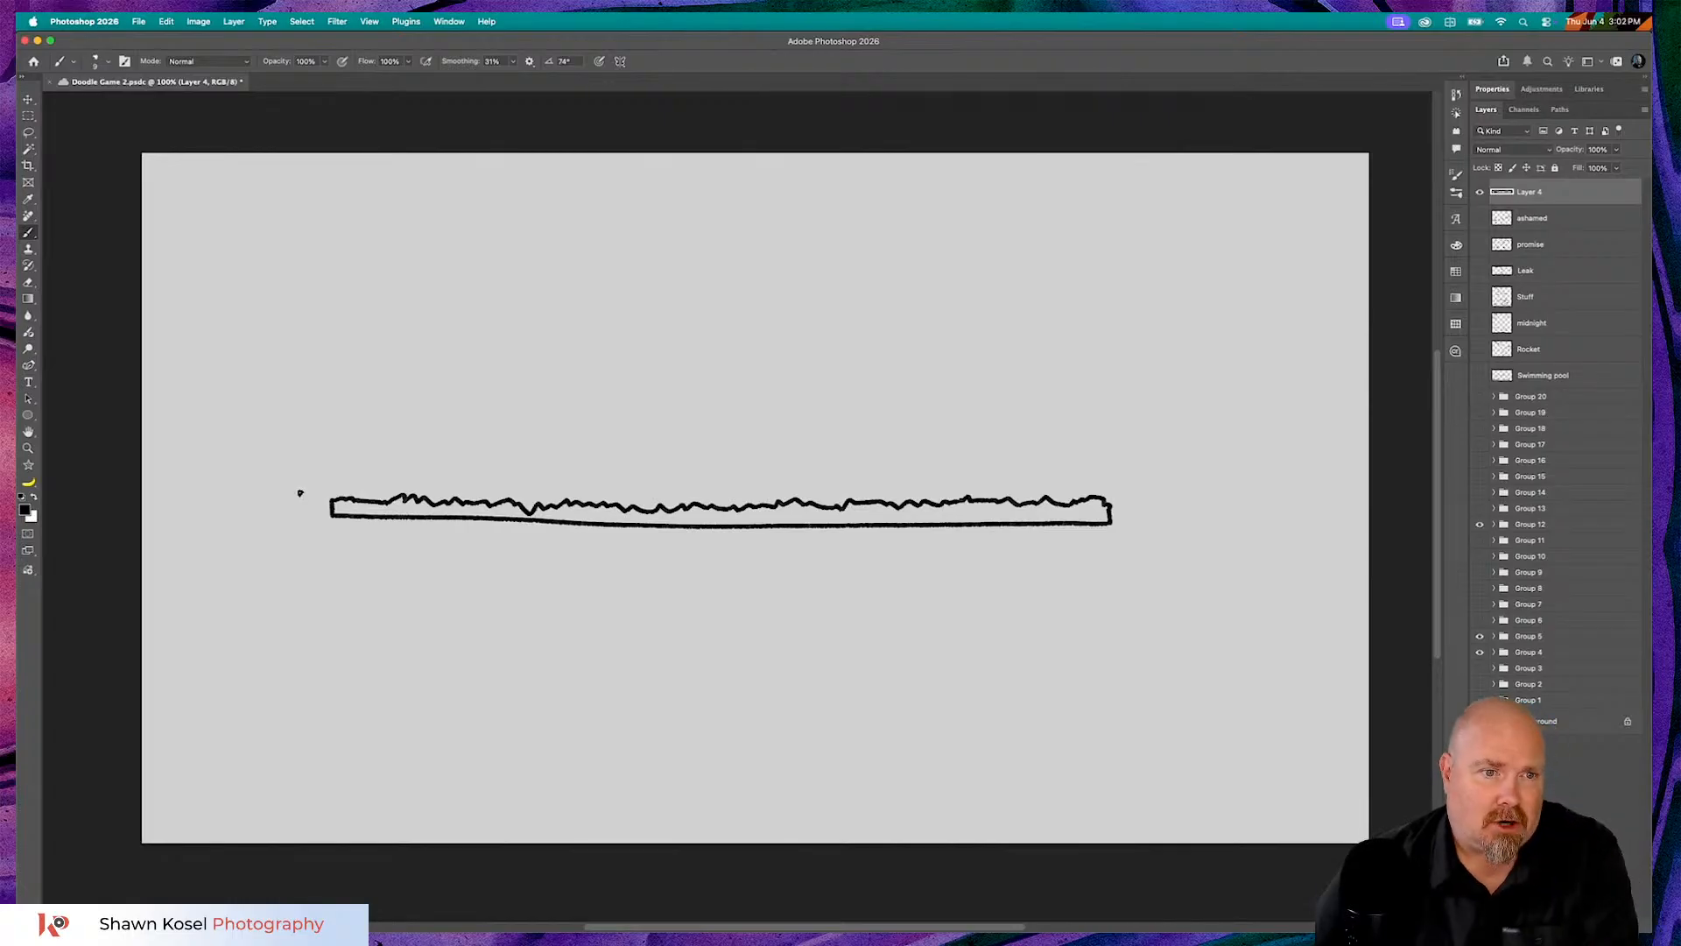
pyautogui.moveTo(330, 495); pyautogui.dragTo(562, 259)
pyautogui.moveTo(1109, 504)
pyautogui.mouseDown()
pyautogui.moveTo(1161, 272)
pyautogui.moveTo(567, 260)
pyautogui.mouseUp()
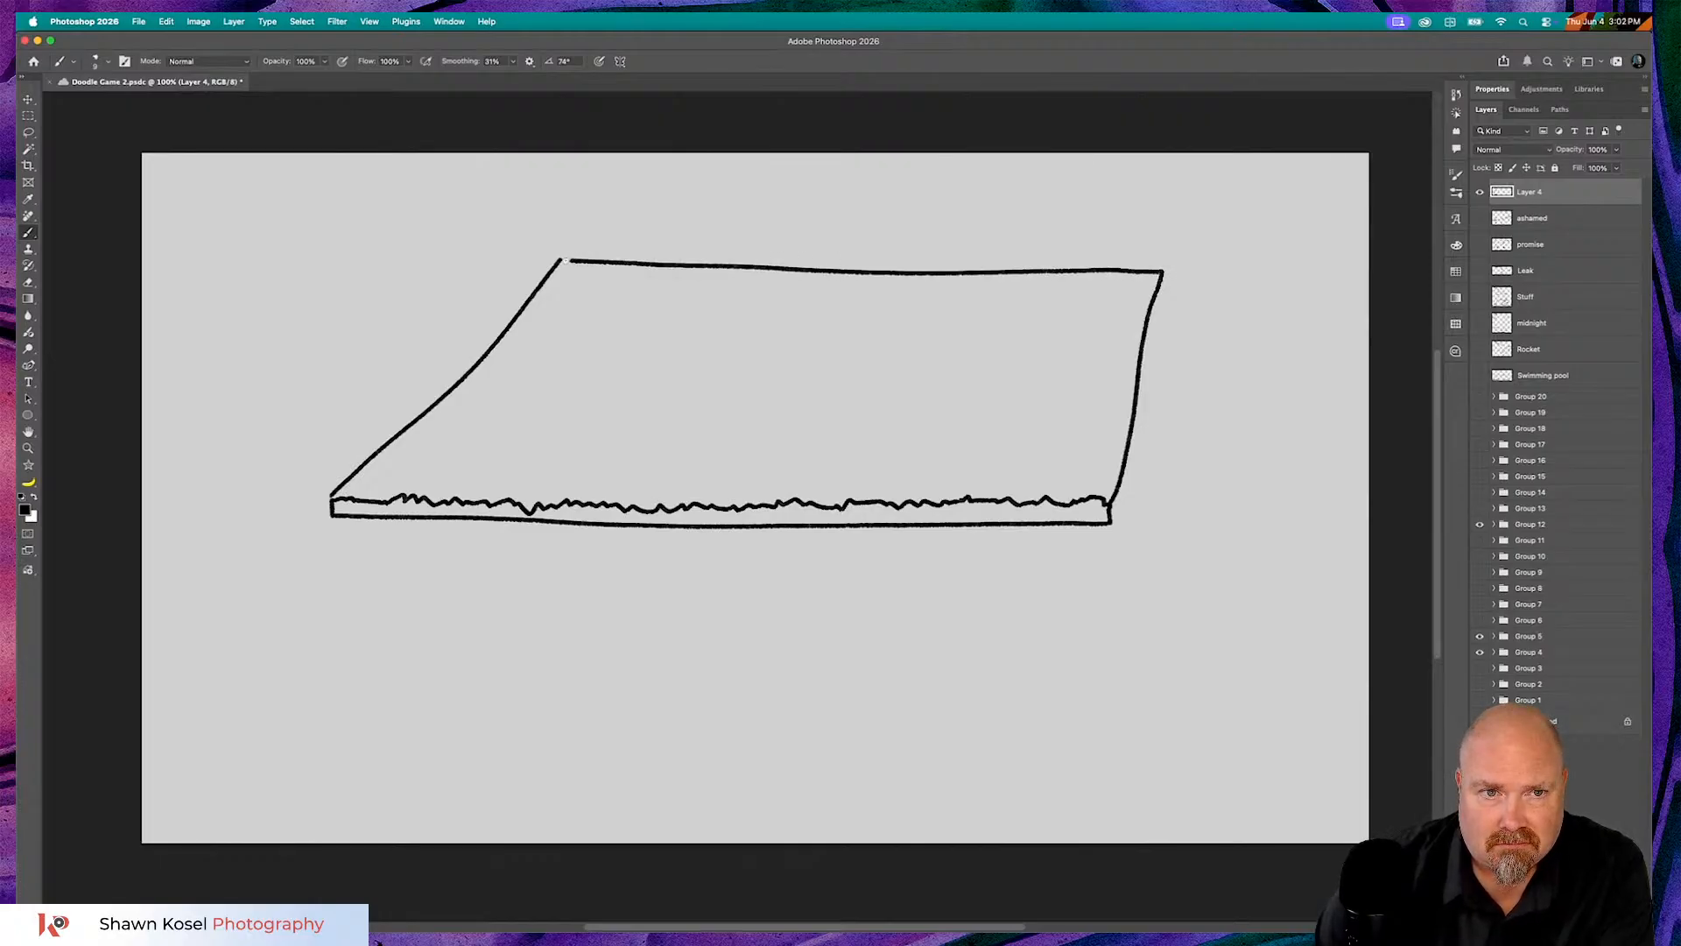
pyautogui.press('super+z')
pyautogui.press('super+z')
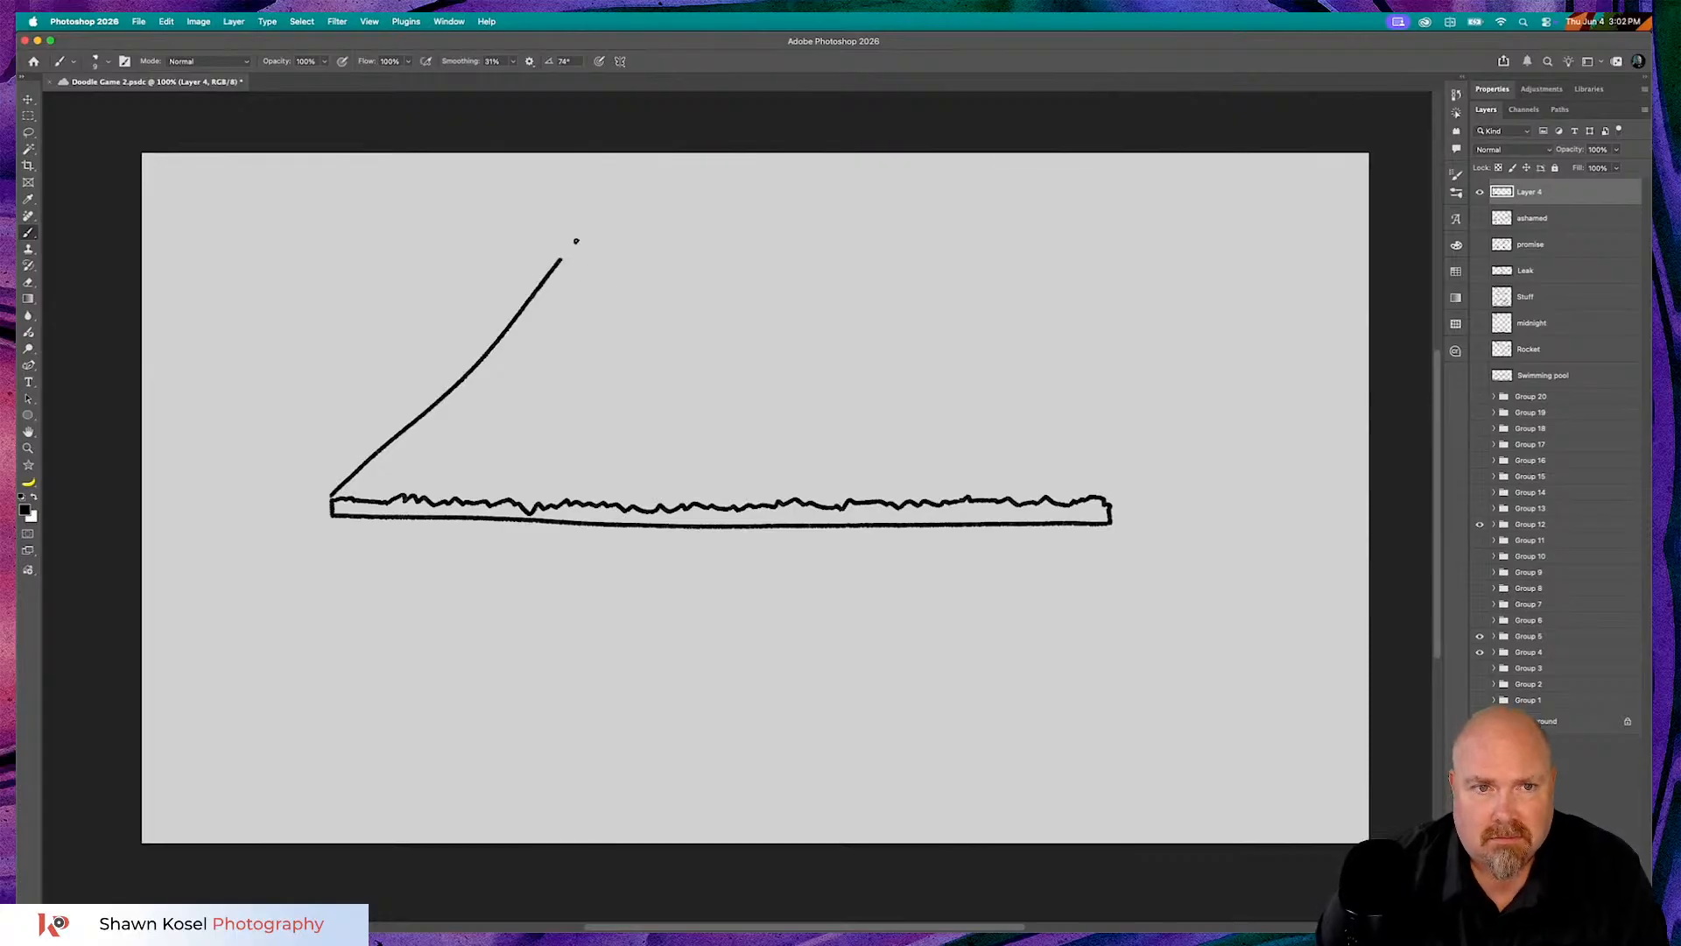
# - Draw the slab's right side and close its surface with a bumpy back edge
pyautogui.moveTo(1110, 496); pyautogui.dragTo(1175, 281)
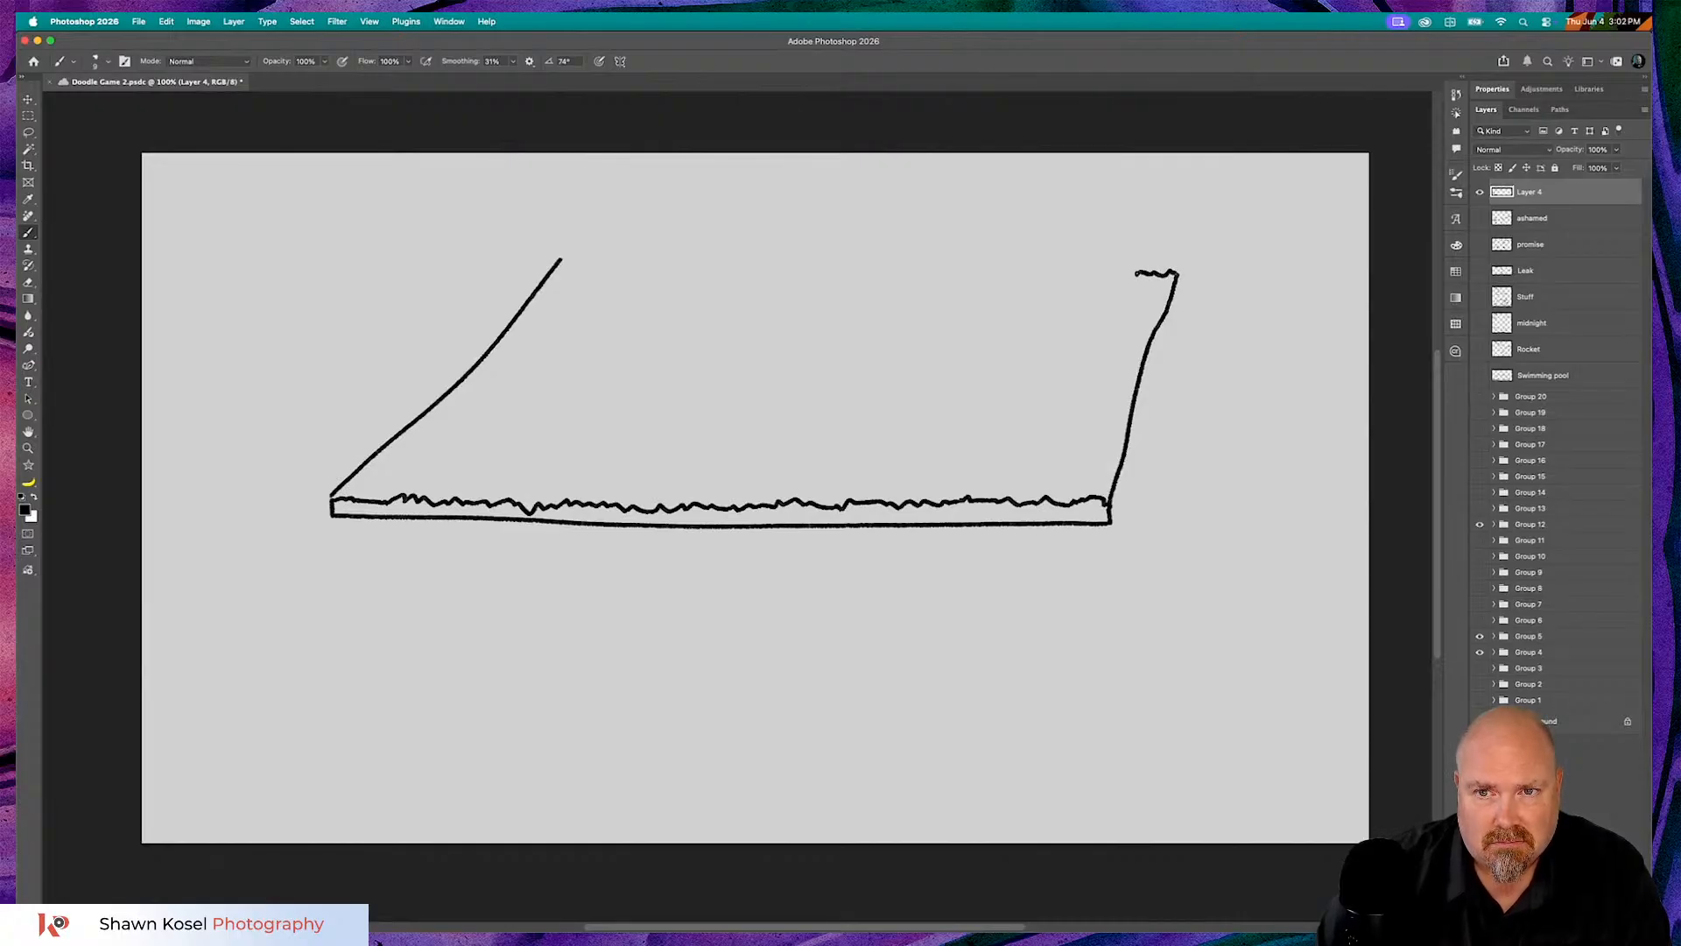
pyautogui.moveTo(1046, 277); pyautogui.dragTo(793, 260)
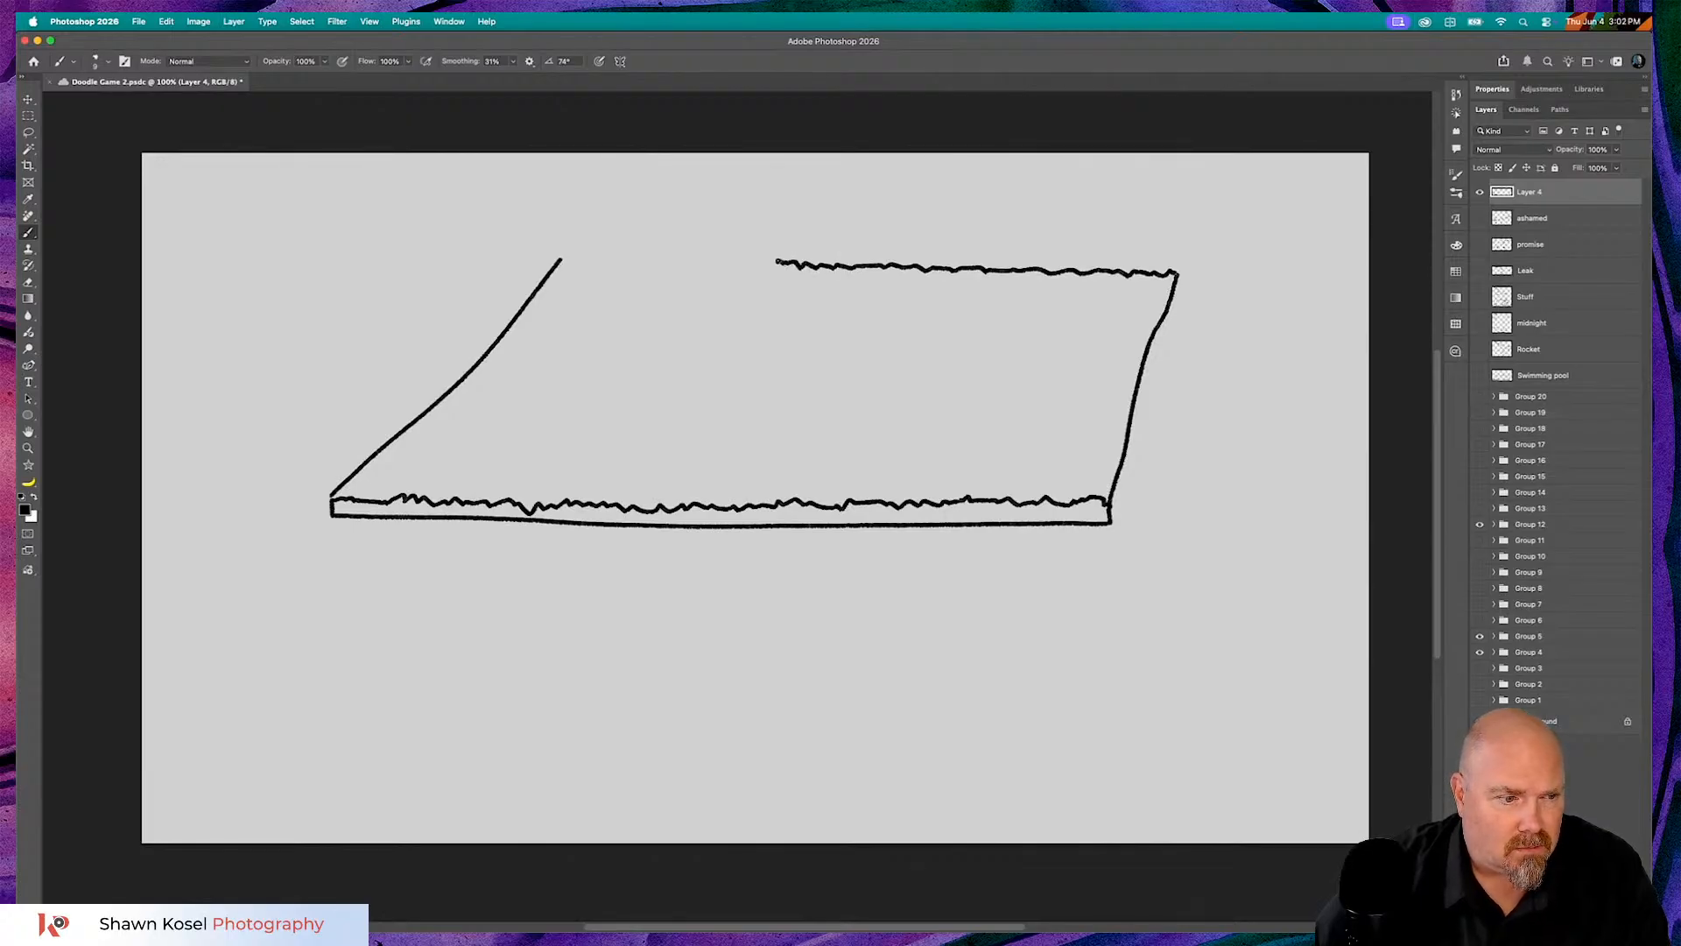
pyautogui.moveTo(771, 267); pyautogui.dragTo(566, 262)
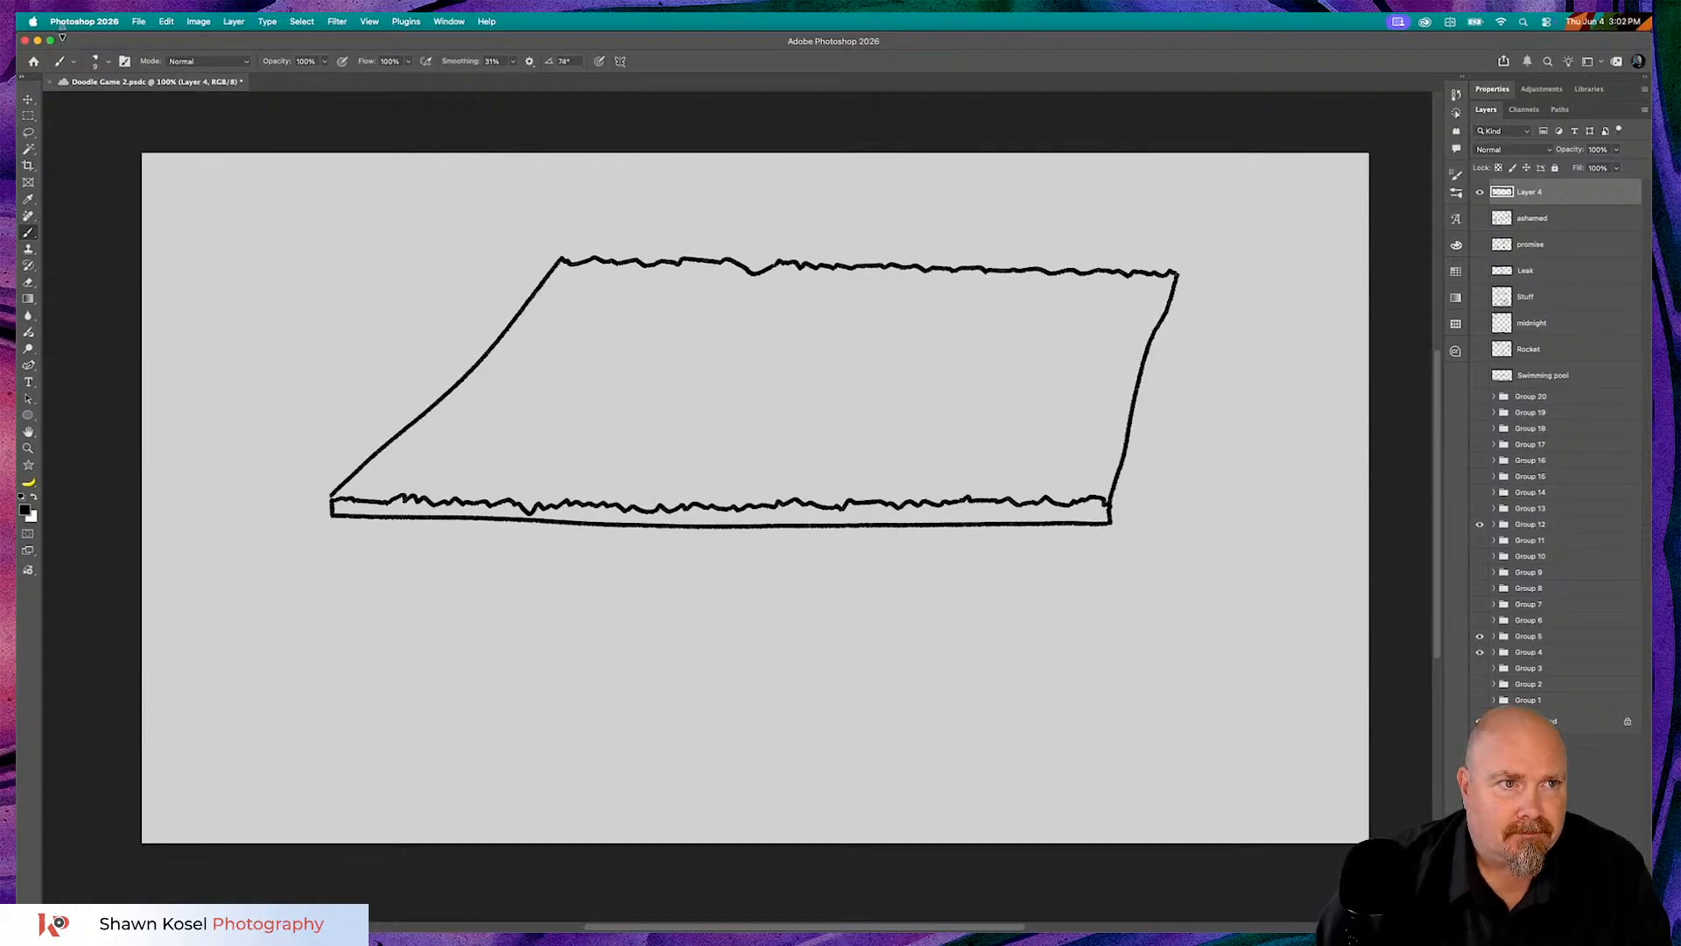
# - Choose the KYLE Bonus Chunky Charcoal brush, stamp grain on the slab's upper surface, and undo the last heavy stroke
pyautogui.click(103, 63)
pyautogui.scroll(-5, 86, 310)
pyautogui.click(132, 261)
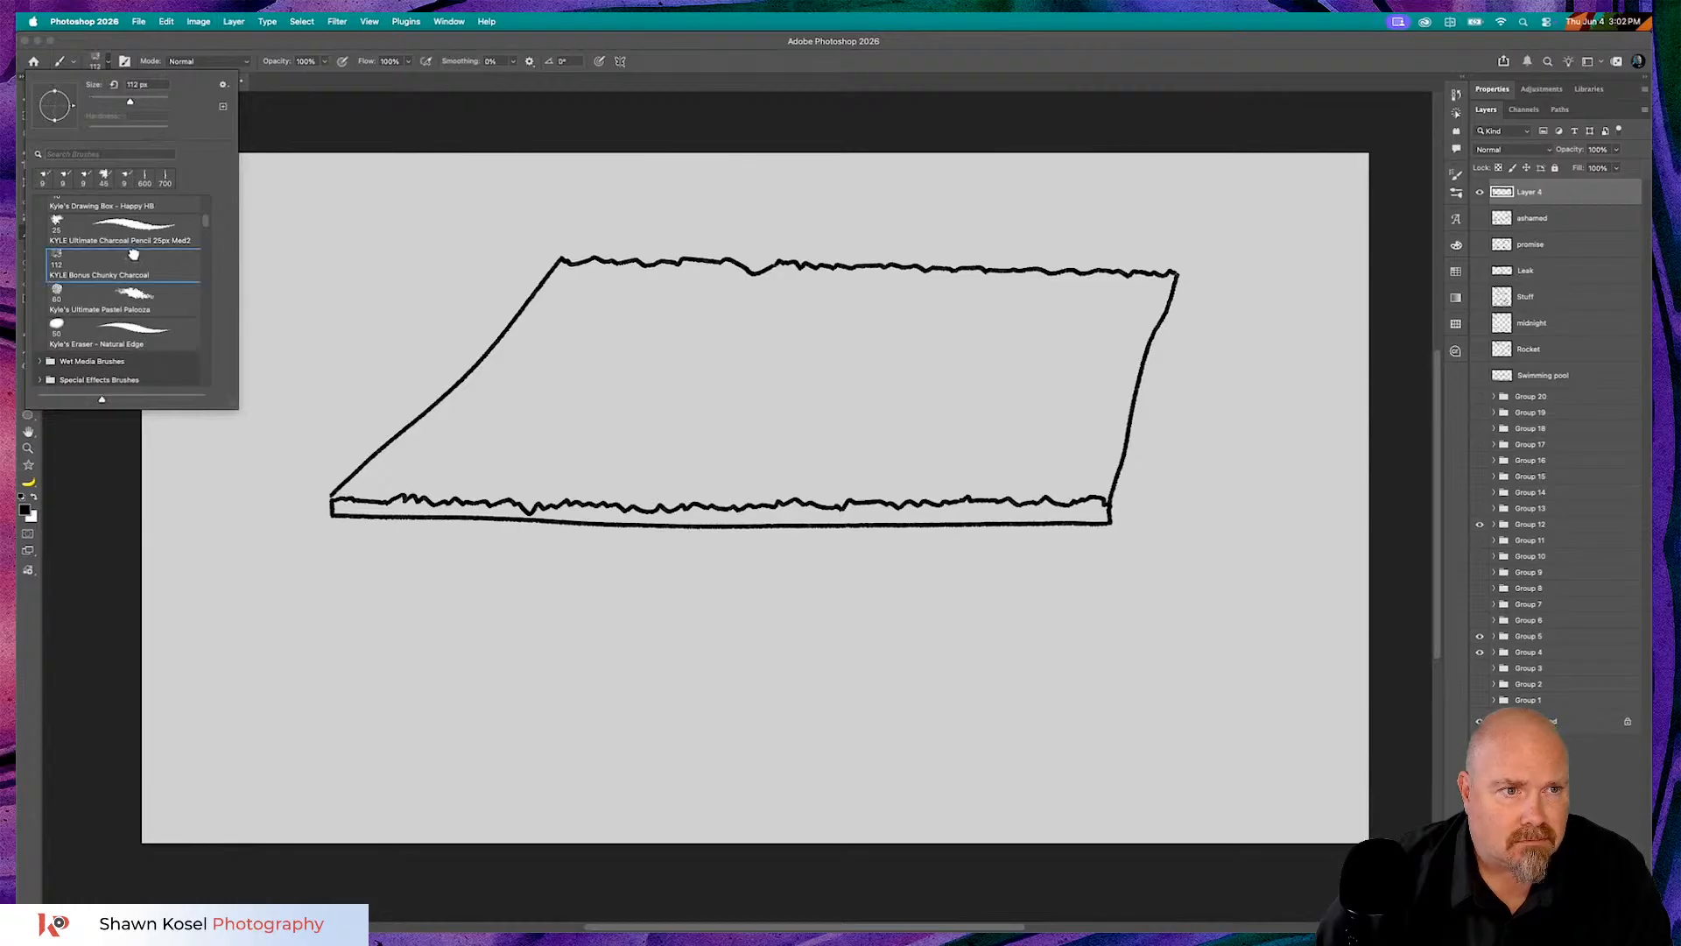
pyautogui.press('Return')
pyautogui.click(558, 330)
pyautogui.click(659, 341)
pyautogui.click(710, 360)
pyautogui.moveTo(782, 374); pyautogui.dragTo(912, 373)
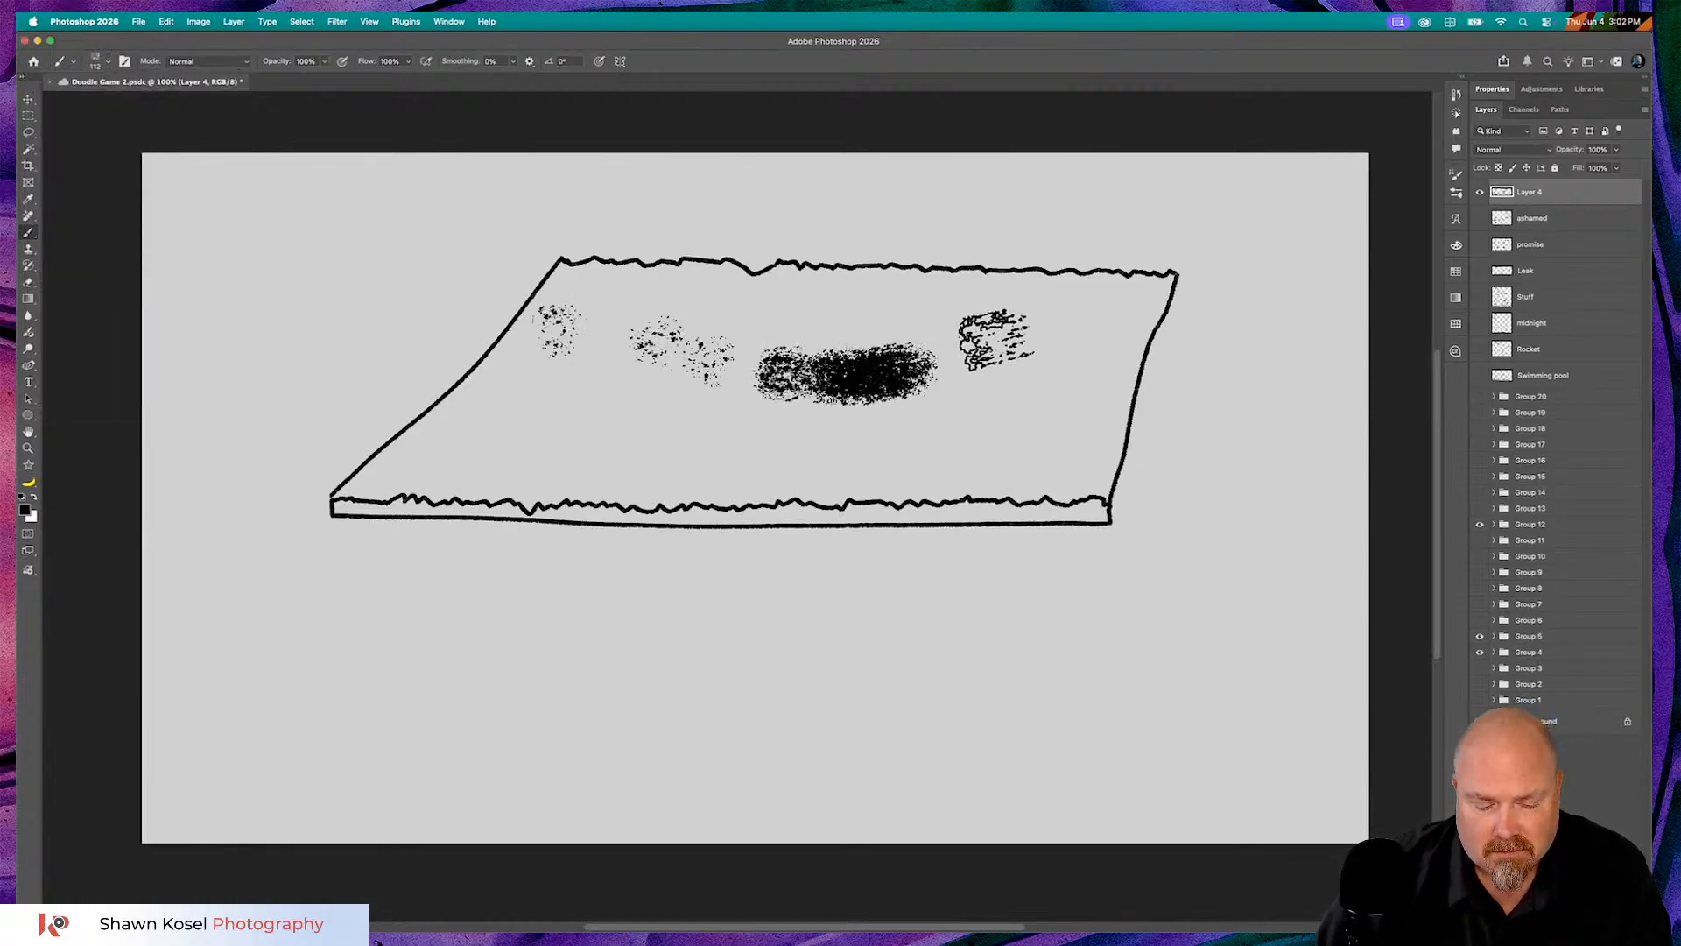
pyautogui.press('super+z')
# - Stamp charcoal grain down the right part of the slab's surface and along its front edge
pyautogui.click(990, 338)
pyautogui.click(988, 362)
pyautogui.click(1008, 413)
pyautogui.click(1067, 434)
pyautogui.click(1091, 386)
pyautogui.click(1107, 321)
pyautogui.click(1035, 306)
pyautogui.click(1001, 338)
pyautogui.click(1001, 413)
pyautogui.click(946, 456)
pyautogui.click(884, 459)
pyautogui.click(792, 472)
pyautogui.click(716, 449)
# - Enlarge the charcoal brush to 175 px, cover the rest of the slab's surface with grain, and undo the final stroke
pyautogui.press(']')
pyautogui.press(']')
pyautogui.press(']')
pyautogui.click(604, 442)
pyautogui.click(556, 444)
pyautogui.click(473, 442)
pyautogui.click(579, 349)
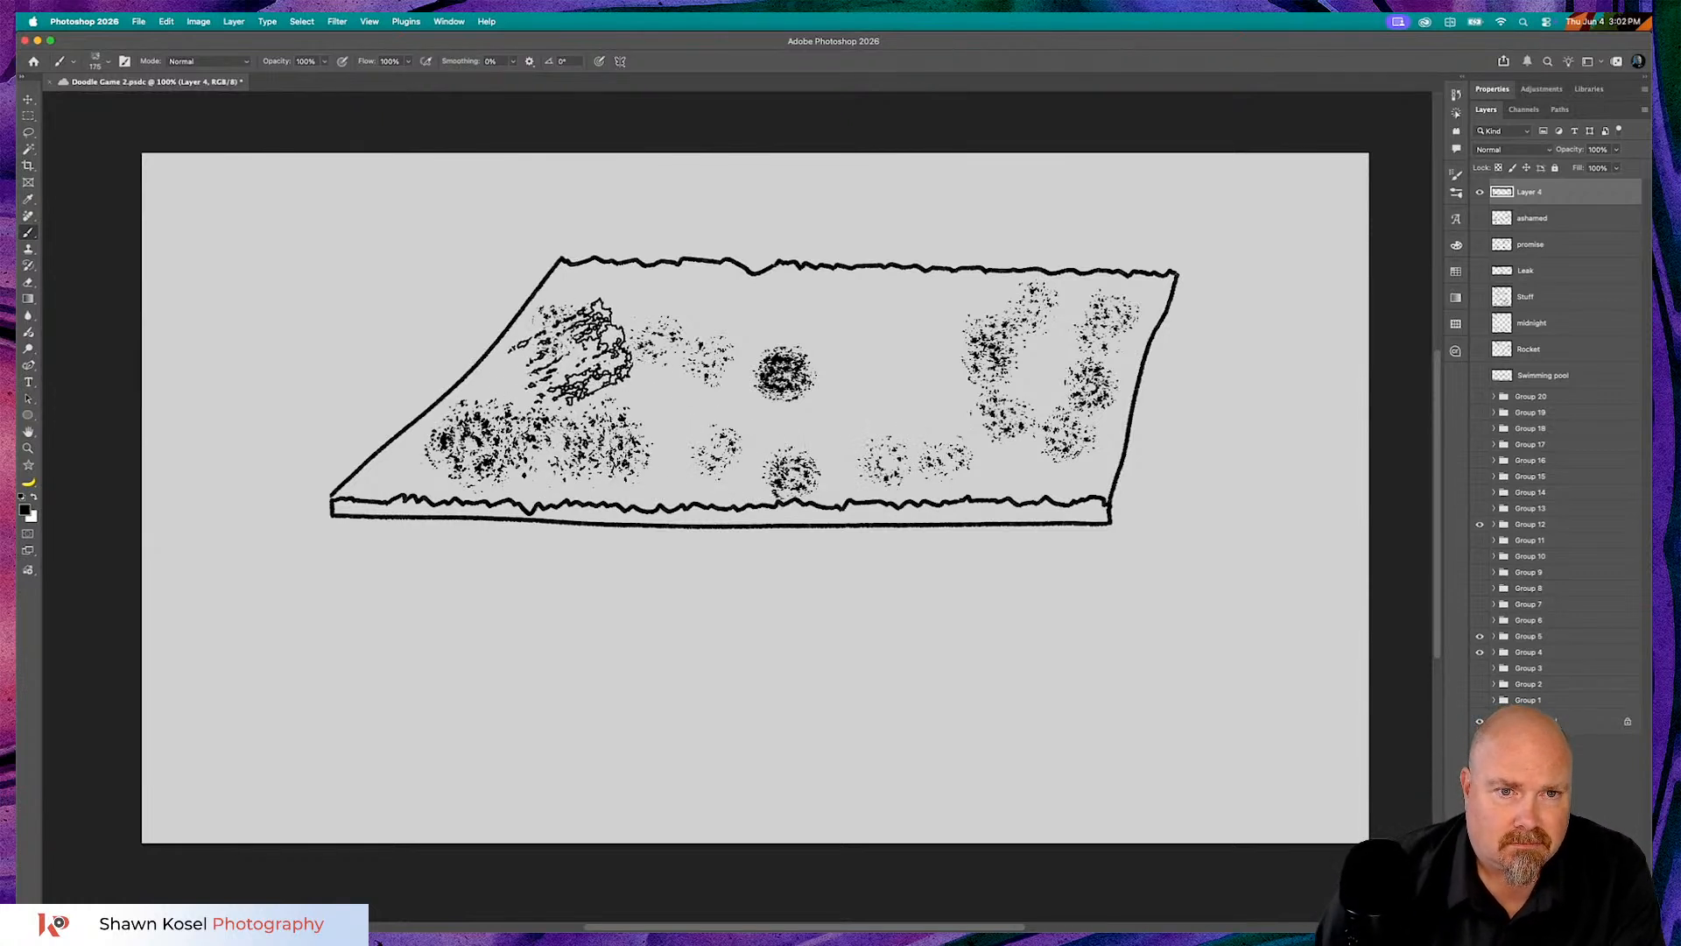
pyautogui.click(711, 341)
pyautogui.click(843, 343)
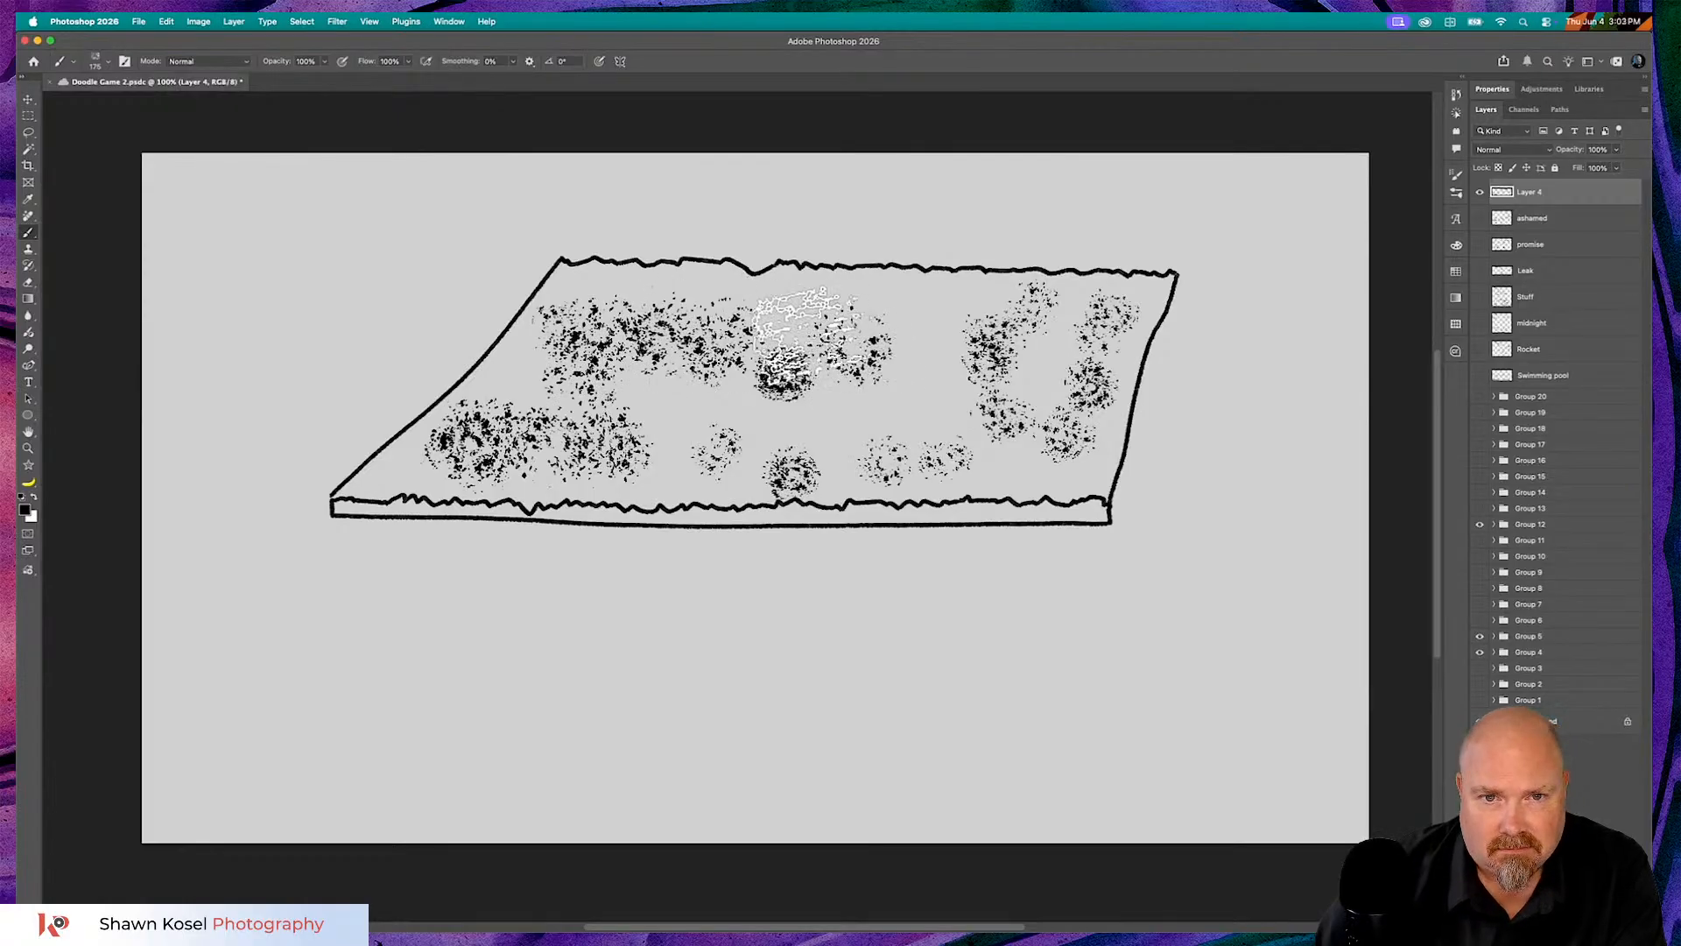
pyautogui.click(800, 309)
pyautogui.click(931, 325)
pyautogui.click(944, 385)
pyautogui.moveTo(865, 399); pyautogui.dragTo(840, 415)
pyautogui.click(731, 405)
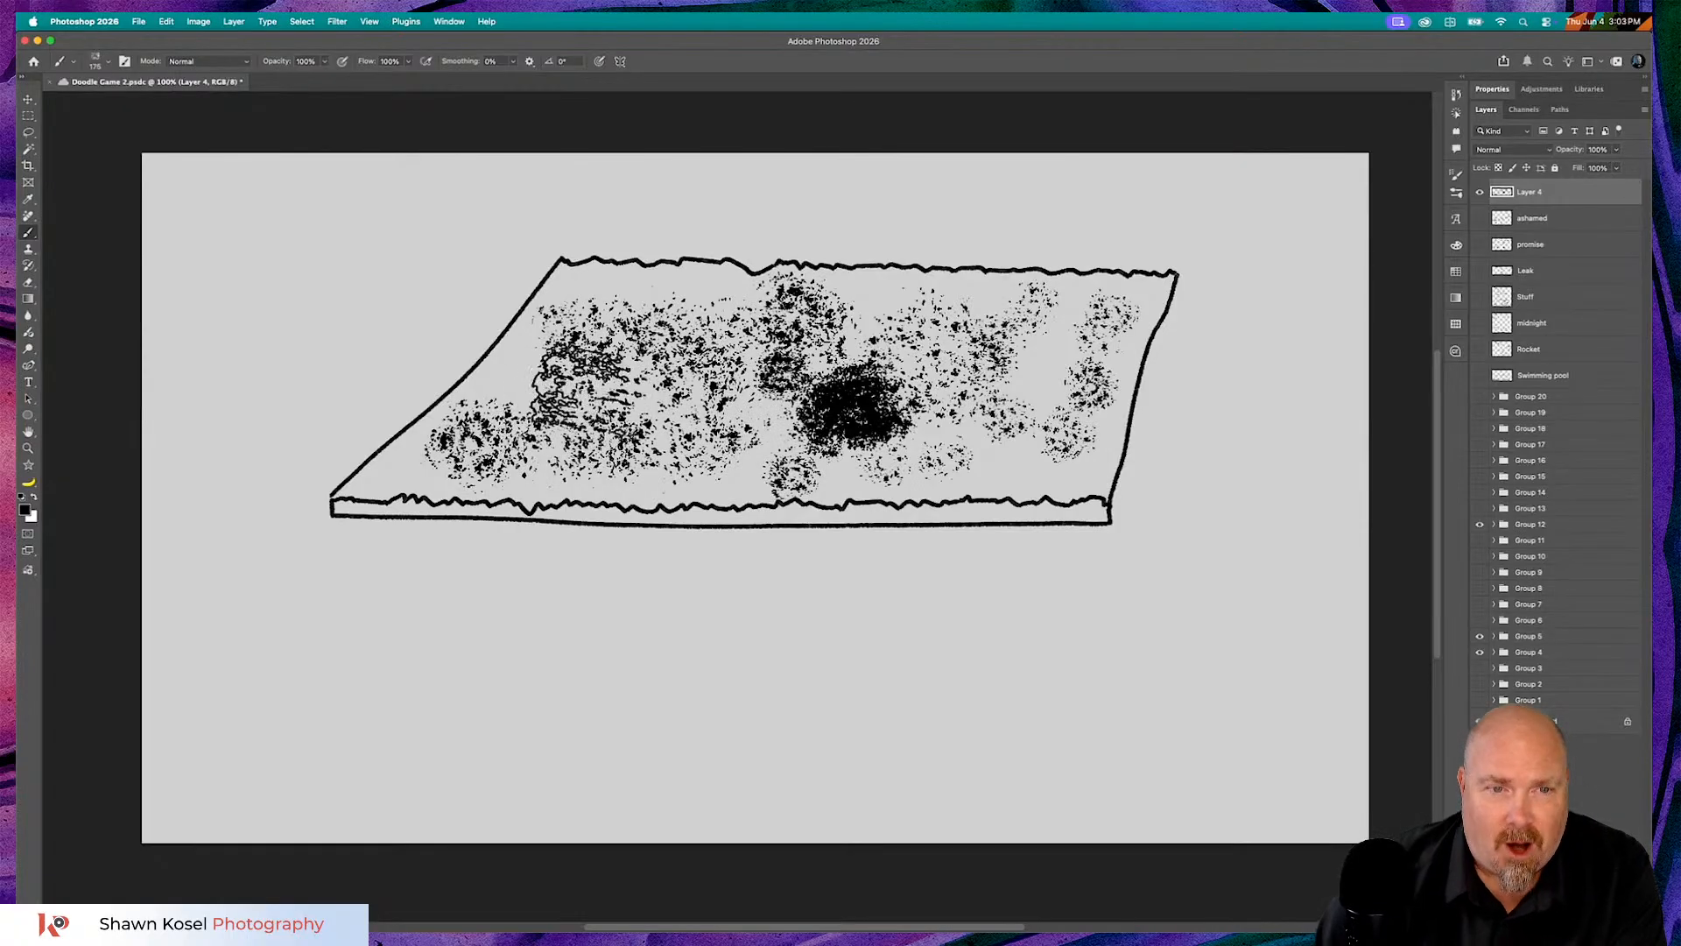
pyautogui.click(556, 375)
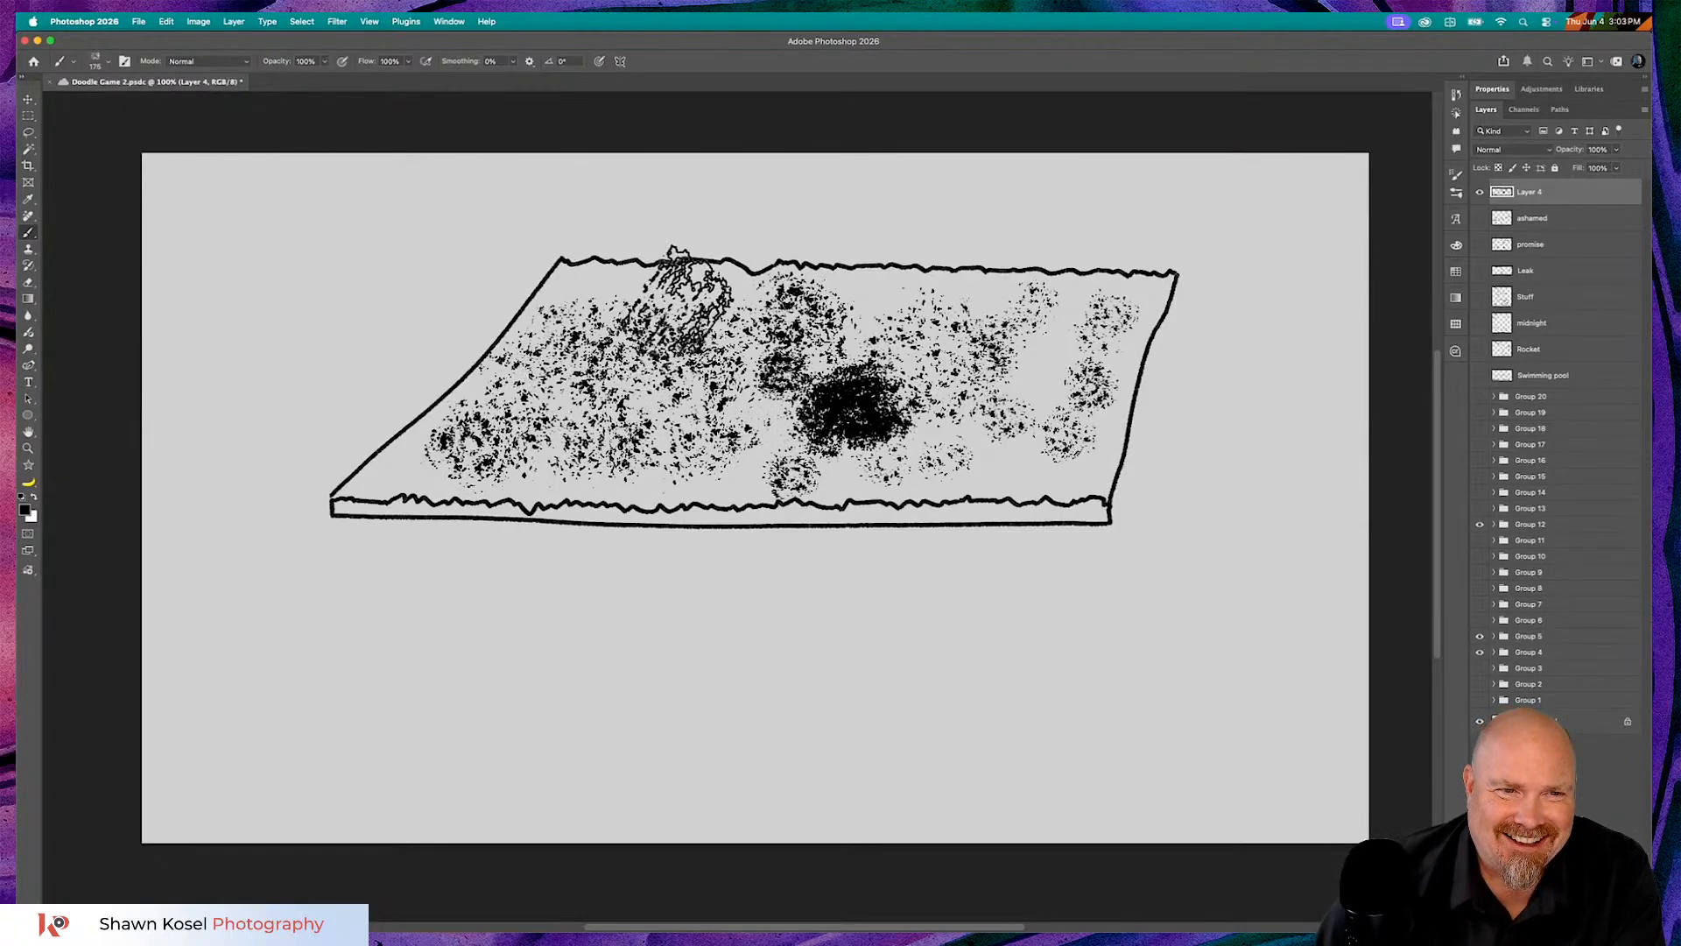
pyautogui.click(576, 290)
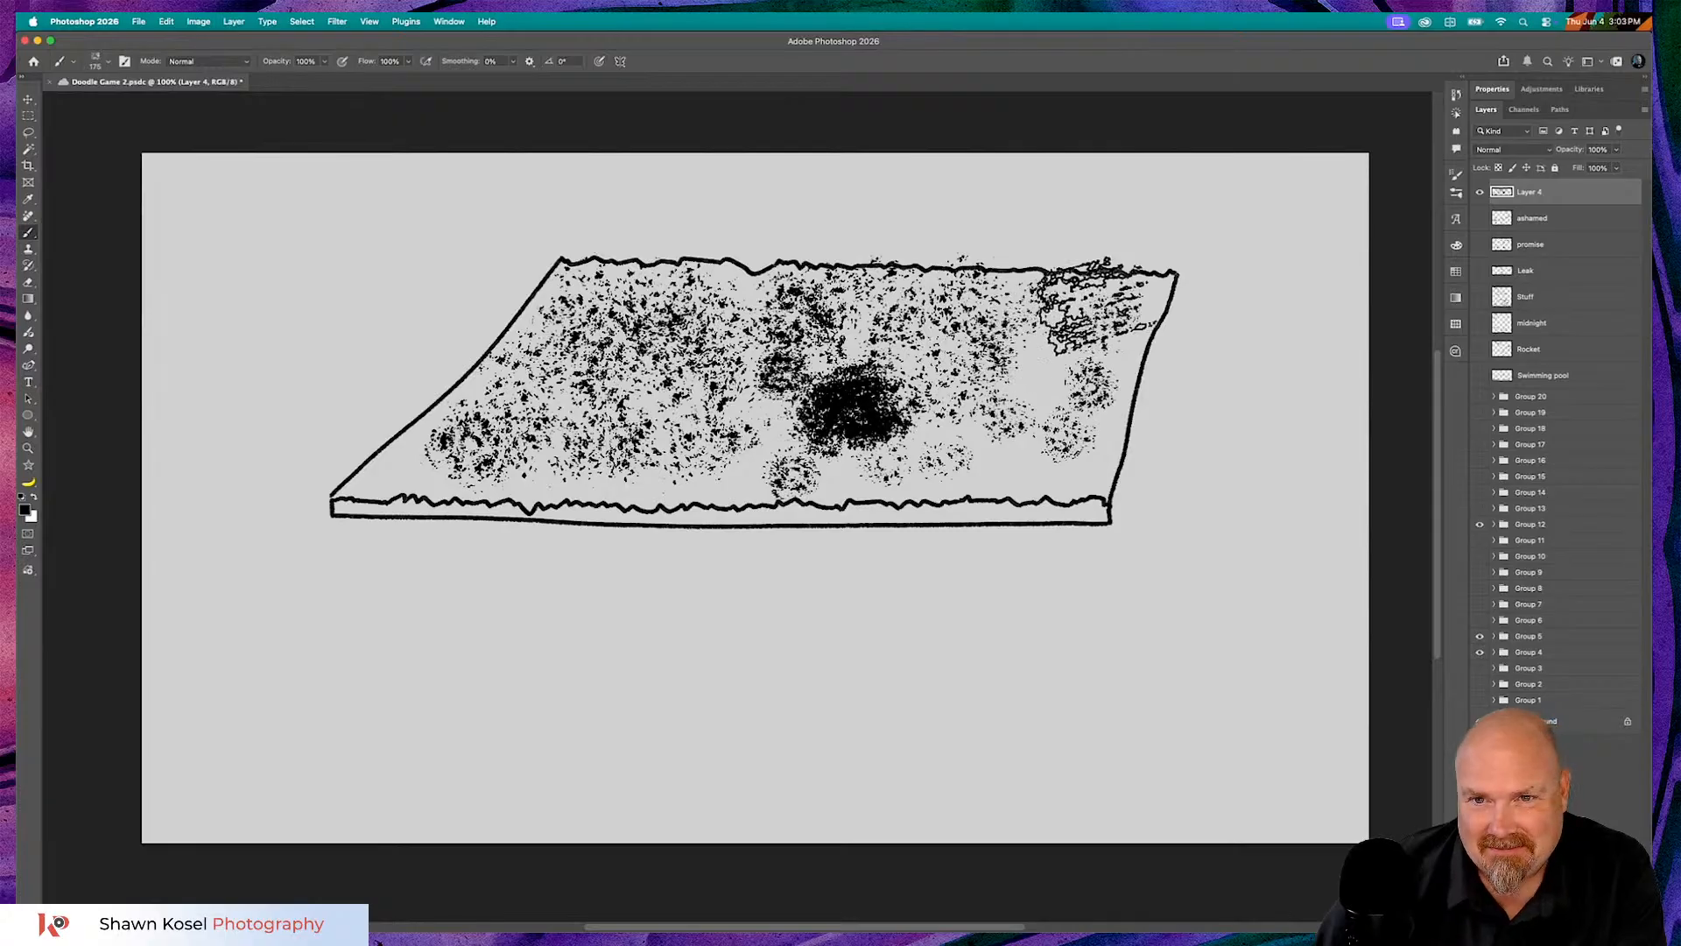
pyautogui.moveTo(1094, 368)
pyautogui.mouseDown()
pyautogui.moveTo(1060, 493)
pyautogui.moveTo(1059, 446)
pyautogui.moveTo(980, 472)
pyautogui.moveTo(857, 477)
pyautogui.moveTo(873, 489)
pyautogui.moveTo(862, 456)
pyautogui.moveTo(756, 445)
pyautogui.moveTo(744, 467)
pyautogui.moveTo(659, 489)
pyautogui.moveTo(520, 477)
pyautogui.moveTo(553, 467)
pyautogui.moveTo(541, 489)
pyautogui.moveTo(553, 466)
pyautogui.moveTo(370, 488)
pyautogui.moveTo(515, 437)
pyautogui.mouseUp()
pyautogui.moveTo(674, 390); pyautogui.dragTo(731, 389)
pyautogui.press('super+z')
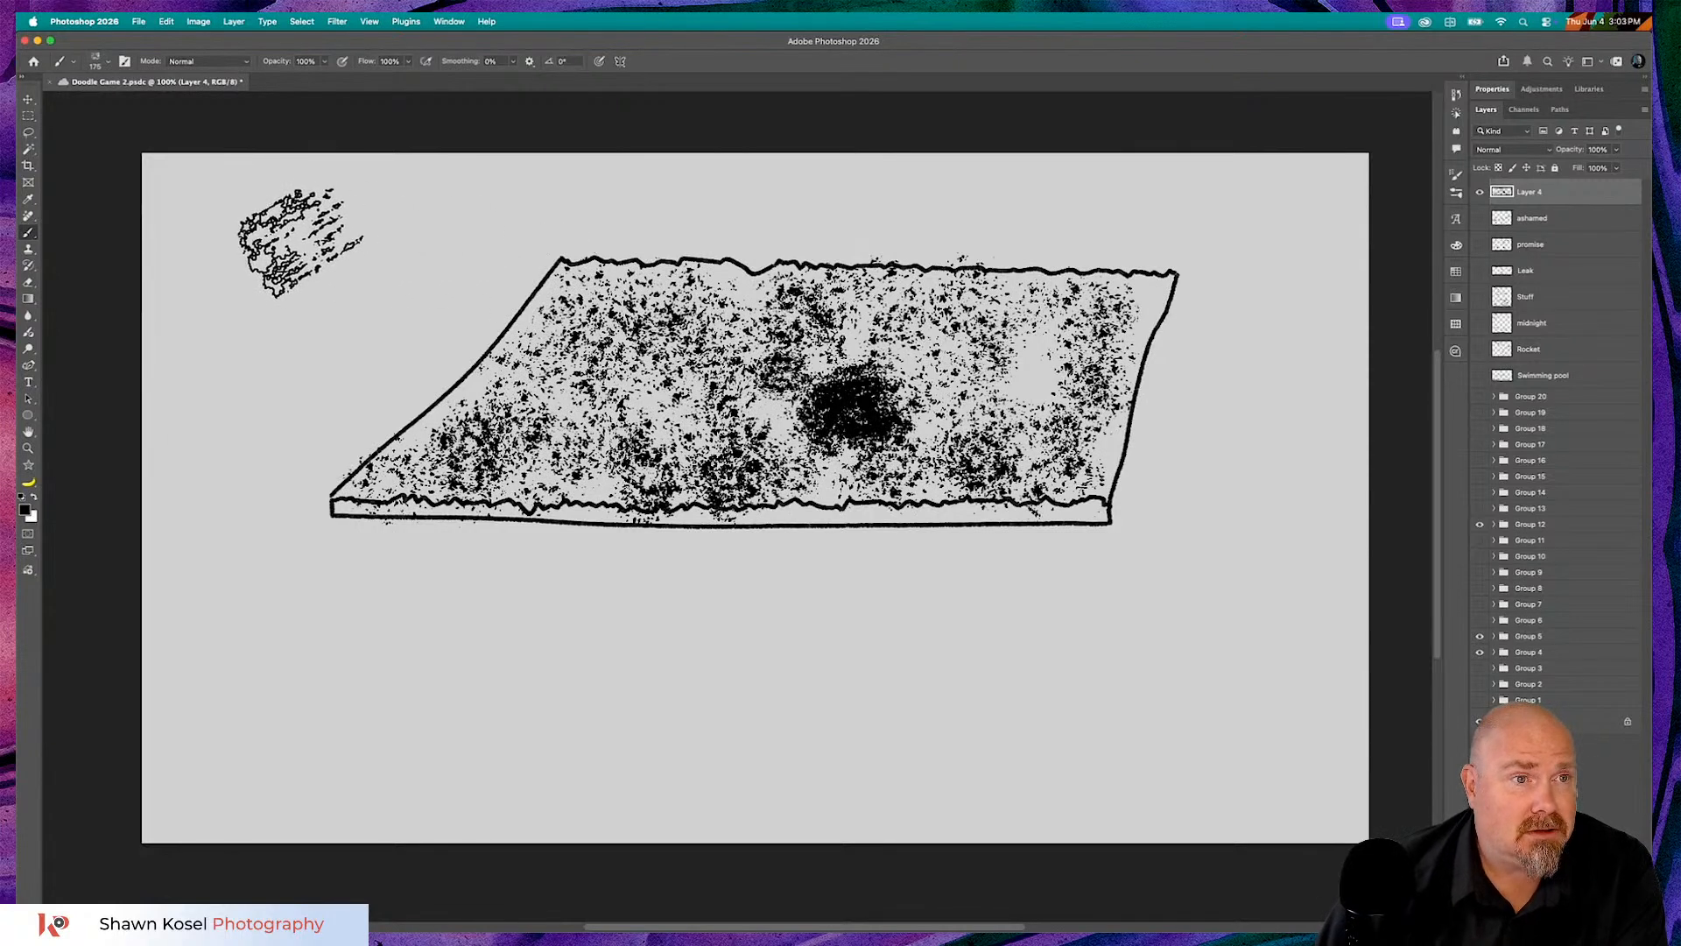
# - Switch to the KYLE Ultimate Pencil Hard brush with 100% flow and 36% smoothing
pyautogui.click(110, 62)
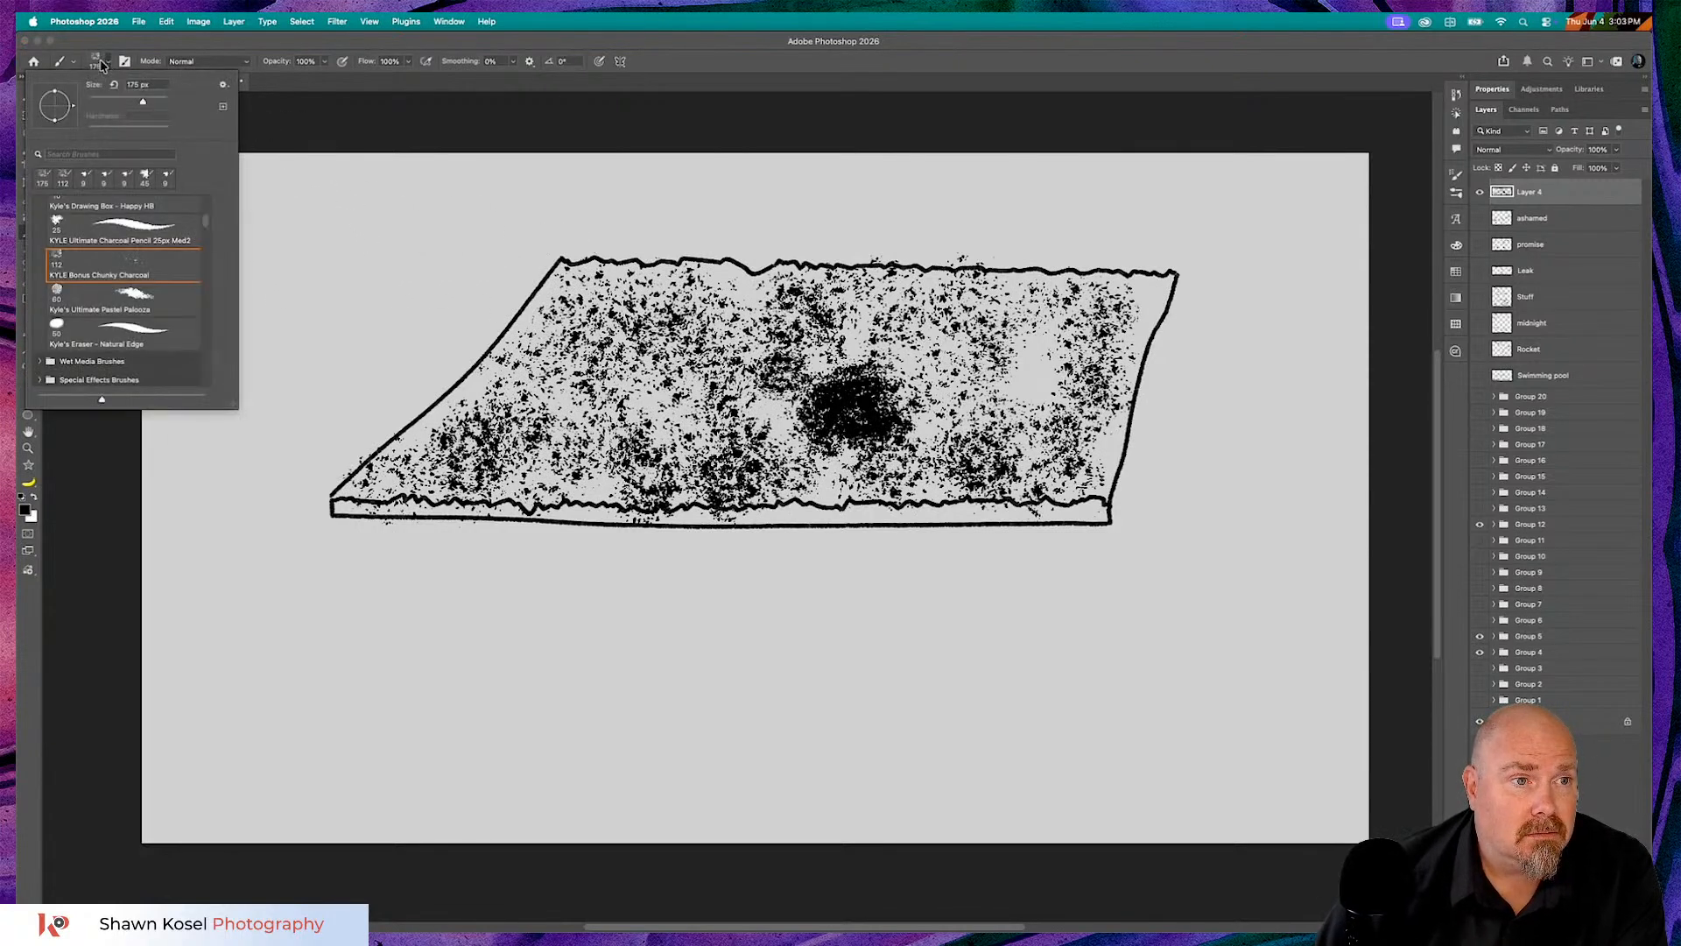
pyautogui.scroll(2, 136, 242)
pyautogui.click(133, 274)
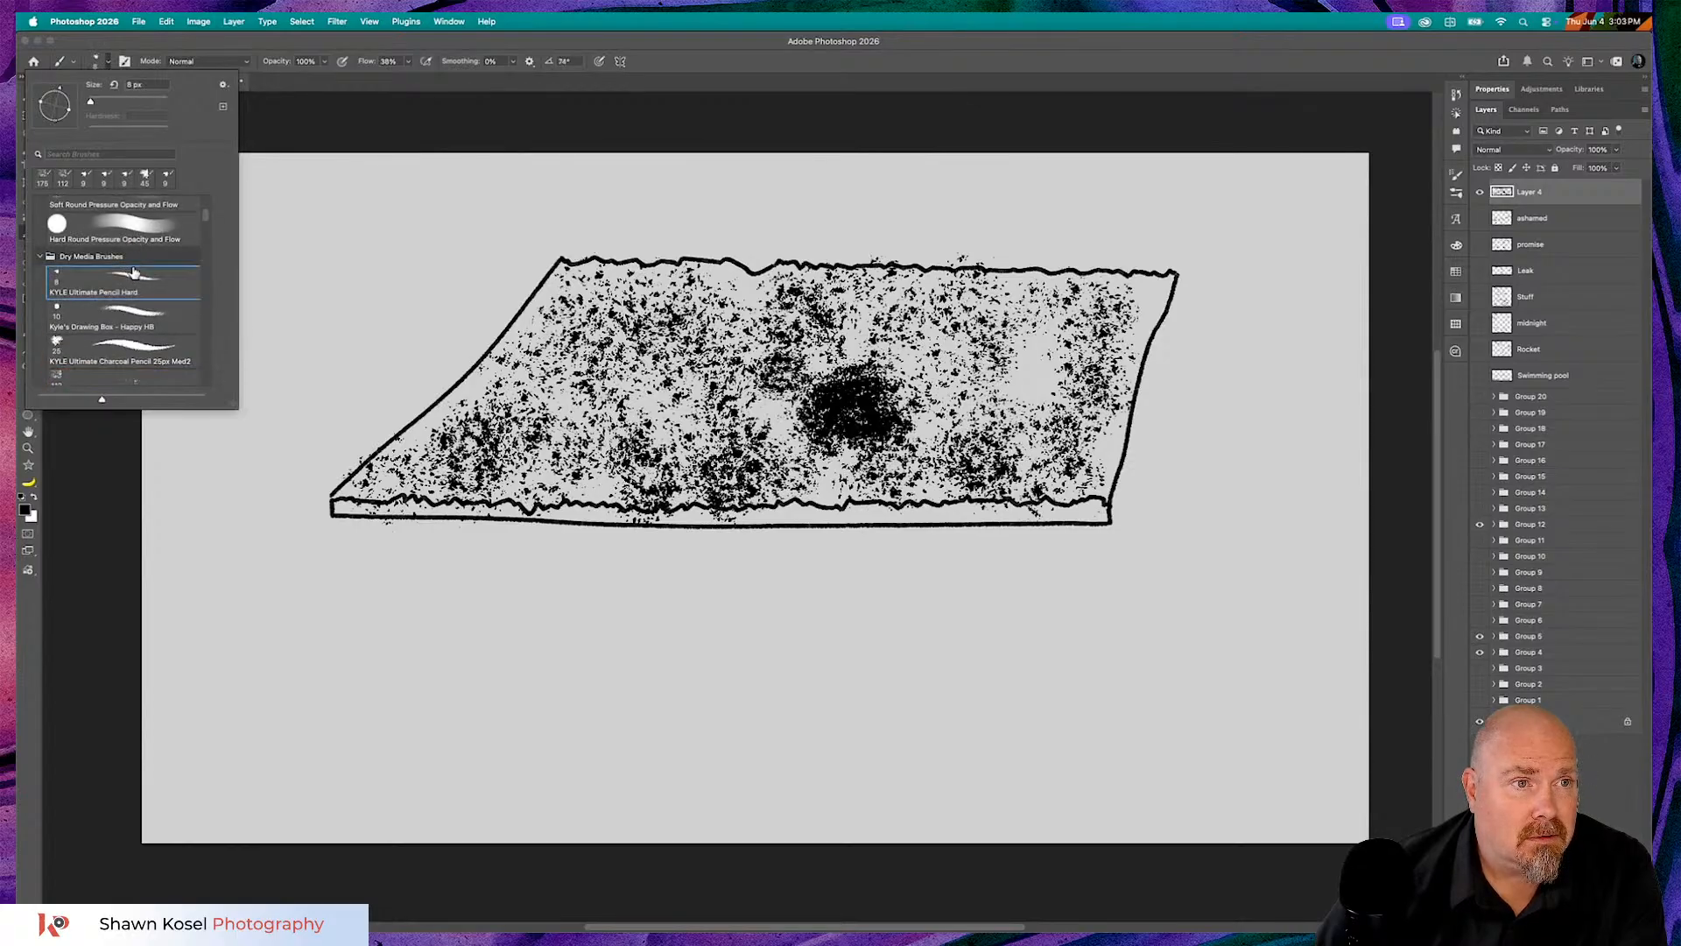
pyautogui.click(243, 40)
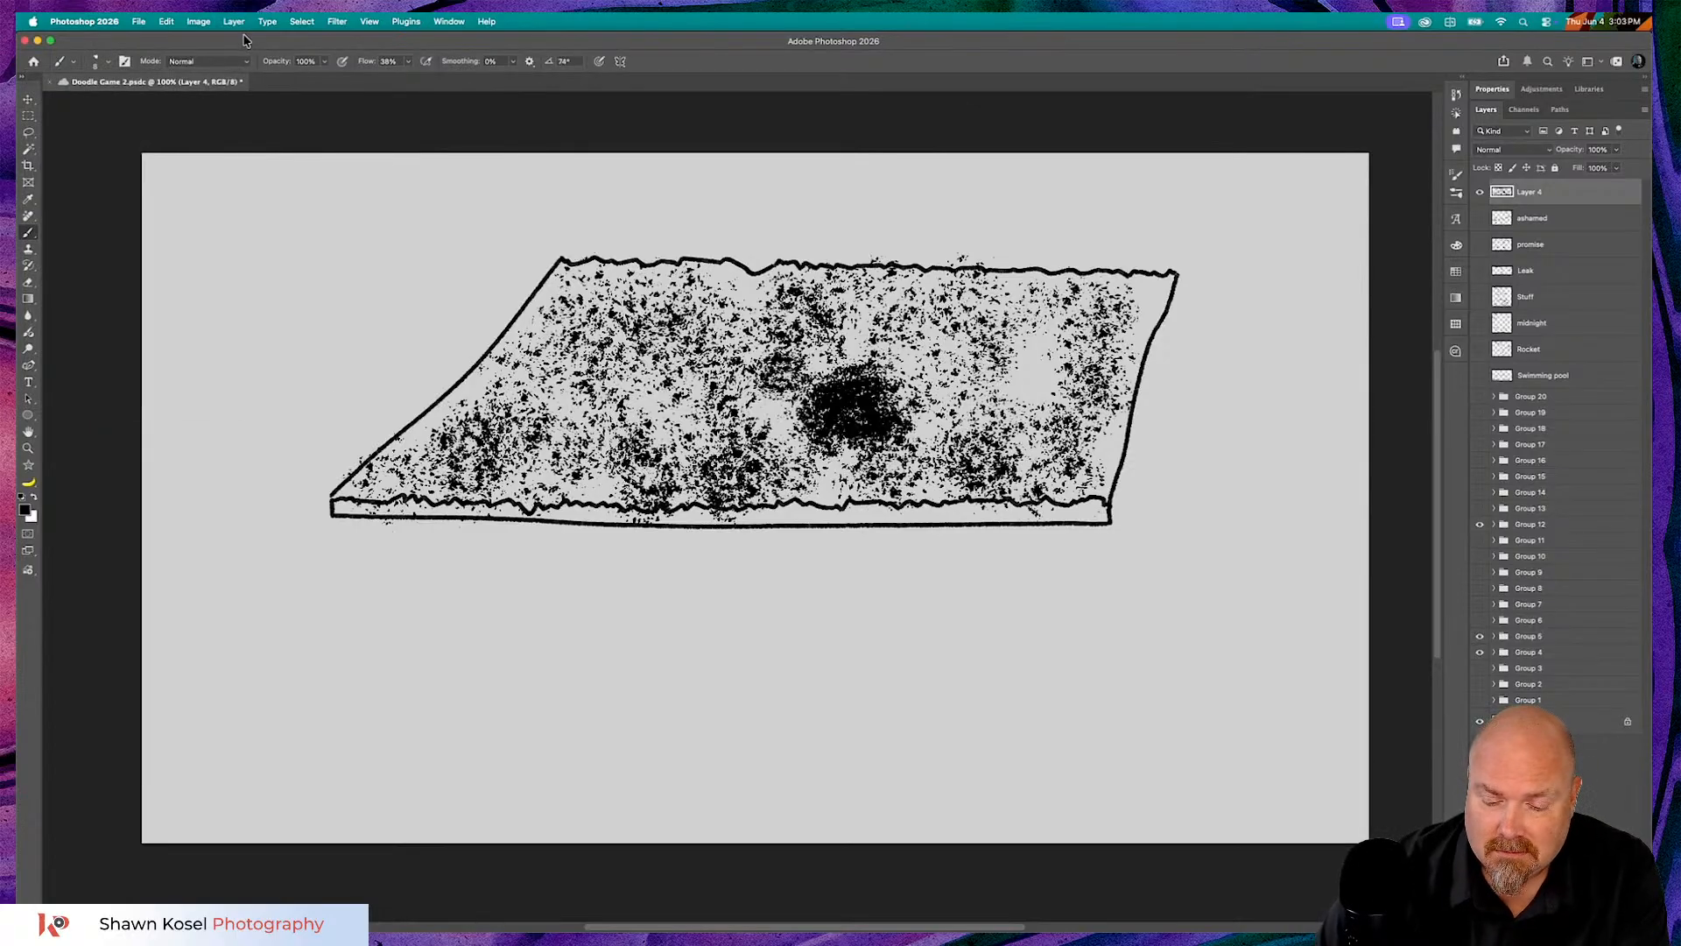
pyautogui.moveTo(367, 63)
pyautogui.mouseDown()
pyautogui.moveTo(523, 75)
pyautogui.moveTo(475, 63)
pyautogui.mouseUp()
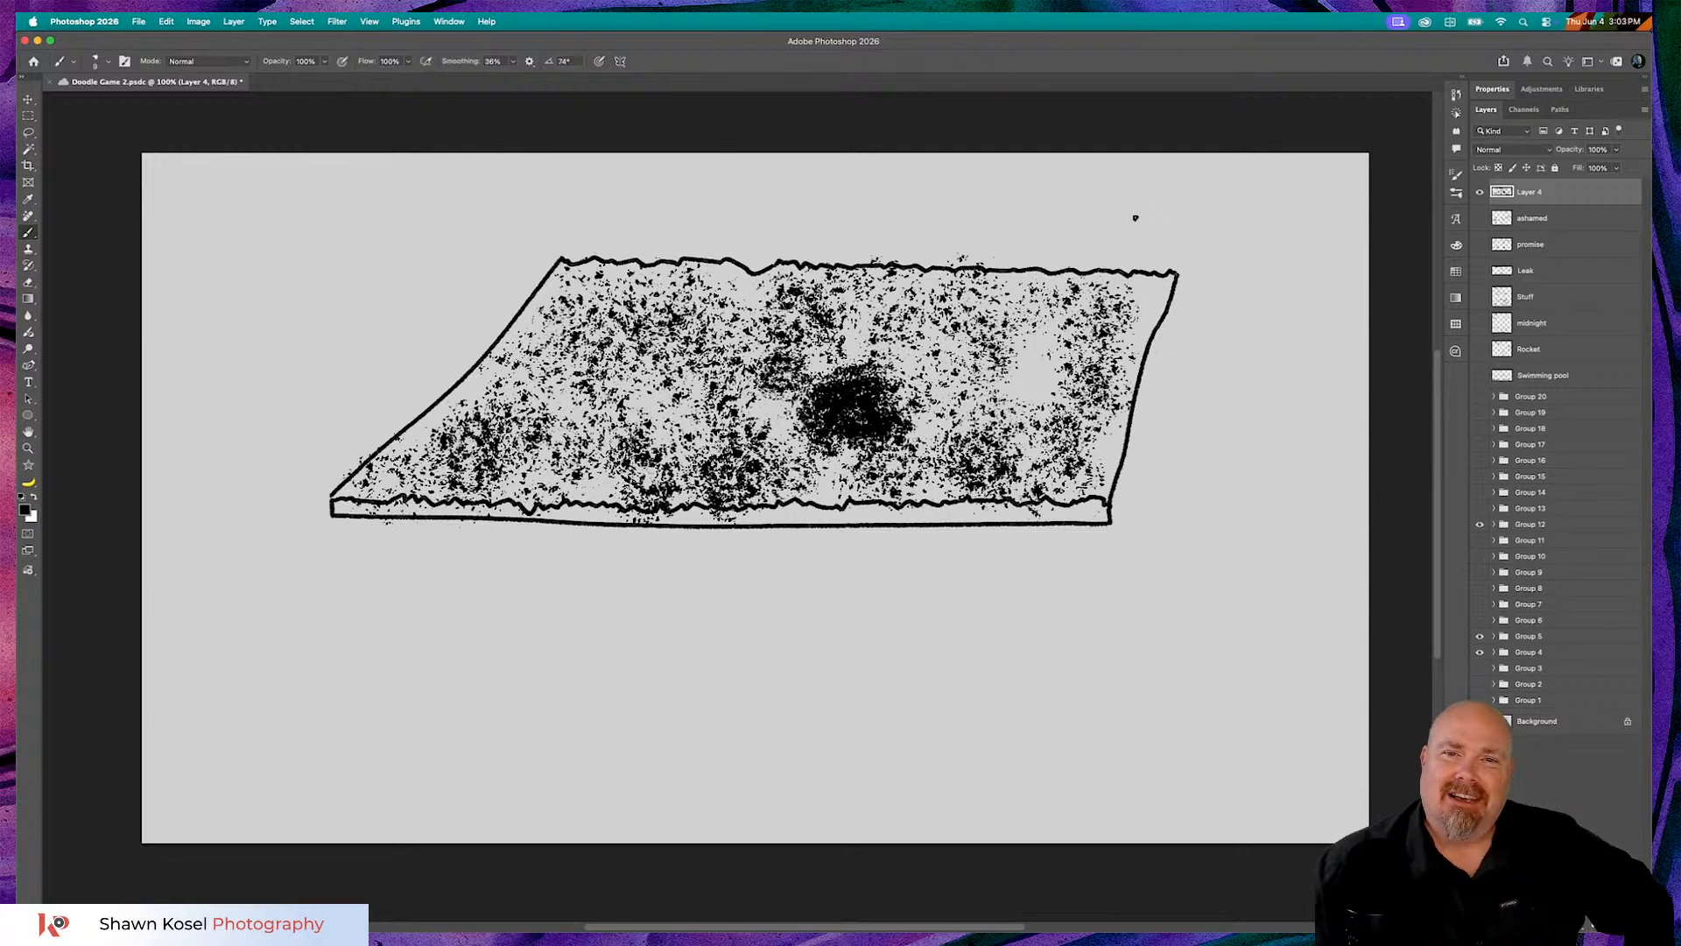
# - Draw three arrows pointing at the grainy surface from the upper right, upper left and left side
pyautogui.moveTo(1155, 222)
pyautogui.mouseDown()
pyautogui.moveTo(999, 322)
pyautogui.moveTo(1000, 296)
pyautogui.moveTo(1039, 314)
pyautogui.mouseUp()
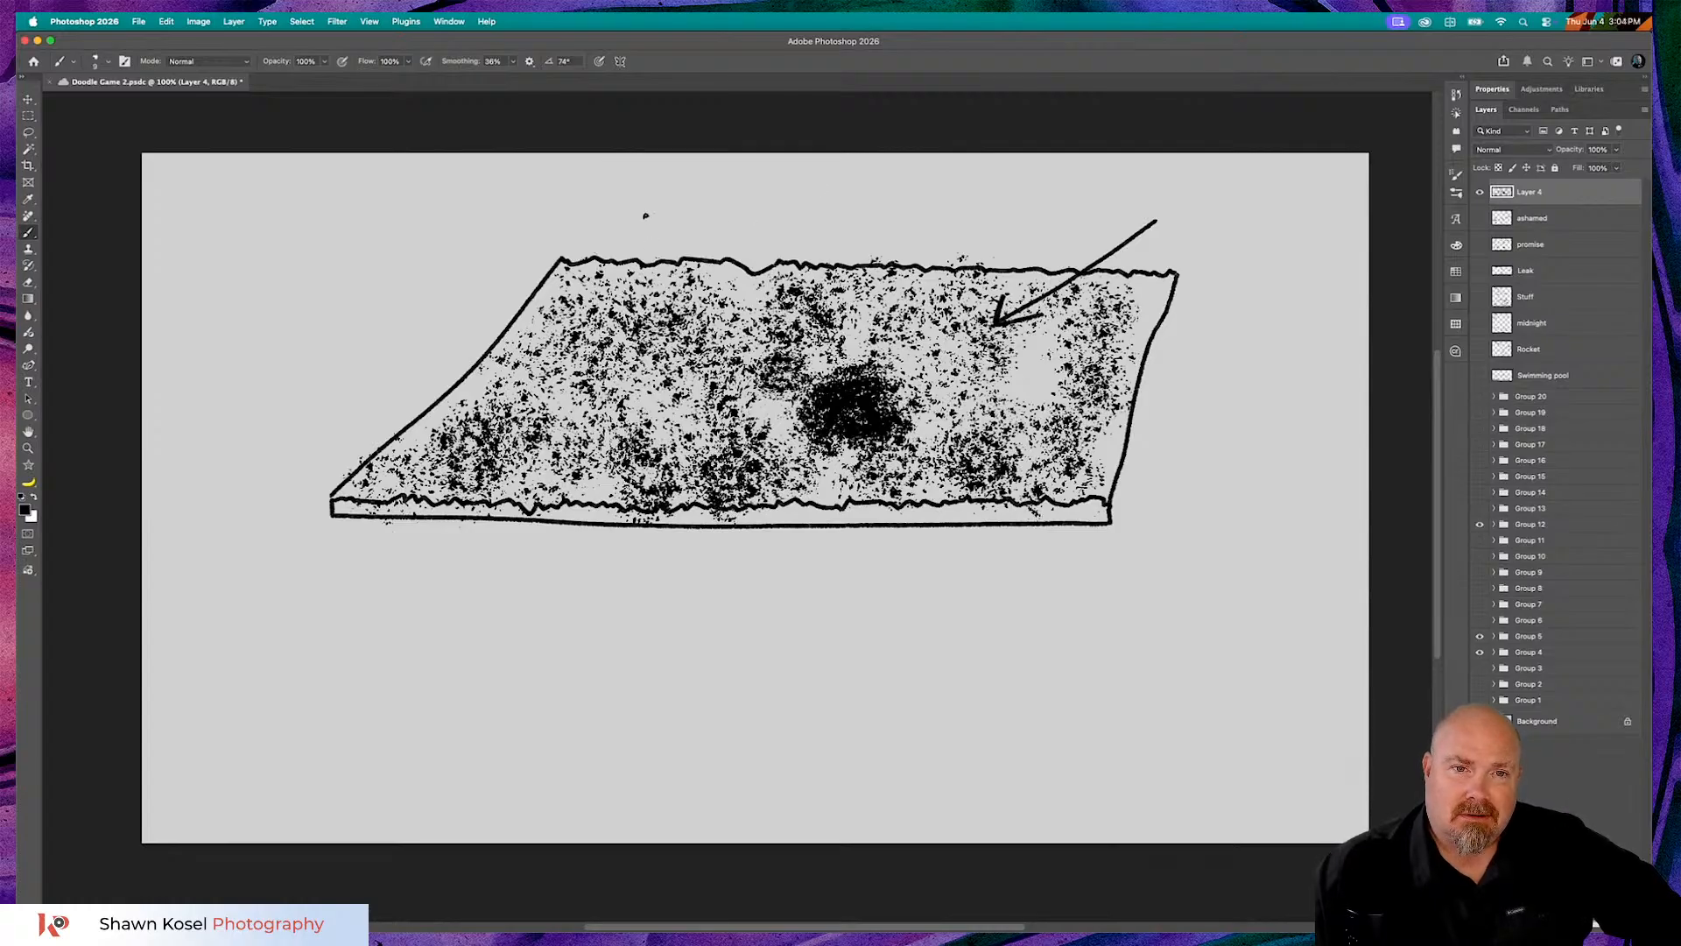
pyautogui.moveTo(638, 211)
pyautogui.mouseDown()
pyautogui.moveTo(672, 286)
pyautogui.moveTo(689, 264)
pyautogui.mouseUp()
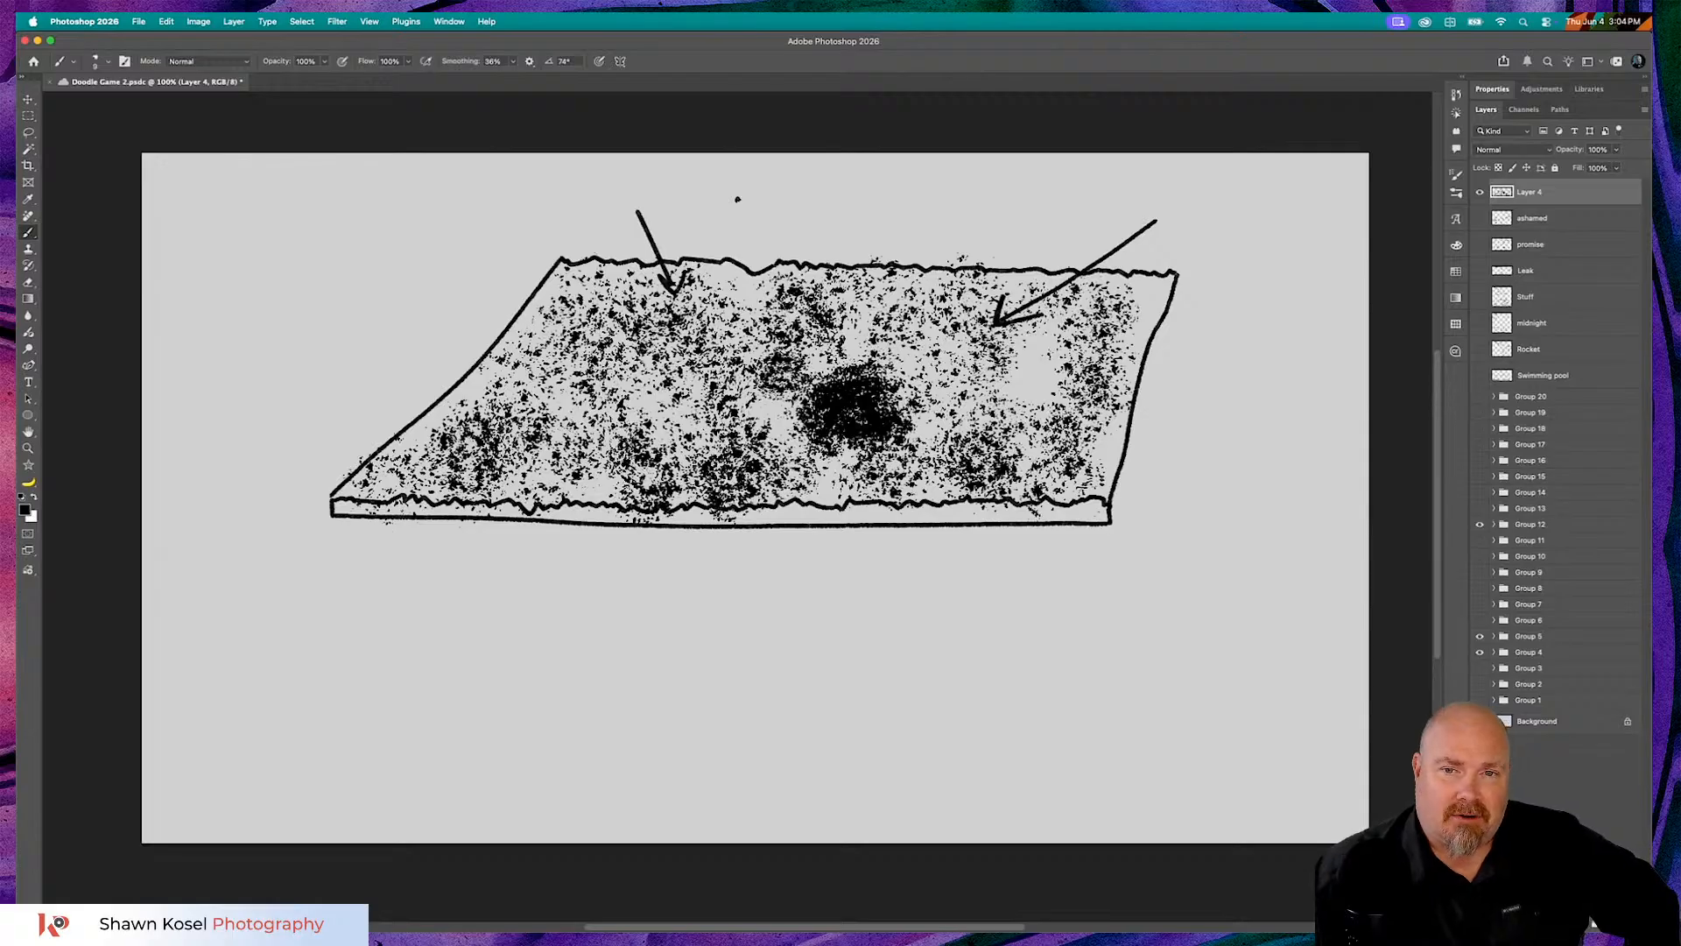
pyautogui.moveTo(327, 369); pyautogui.dragTo(468, 398)
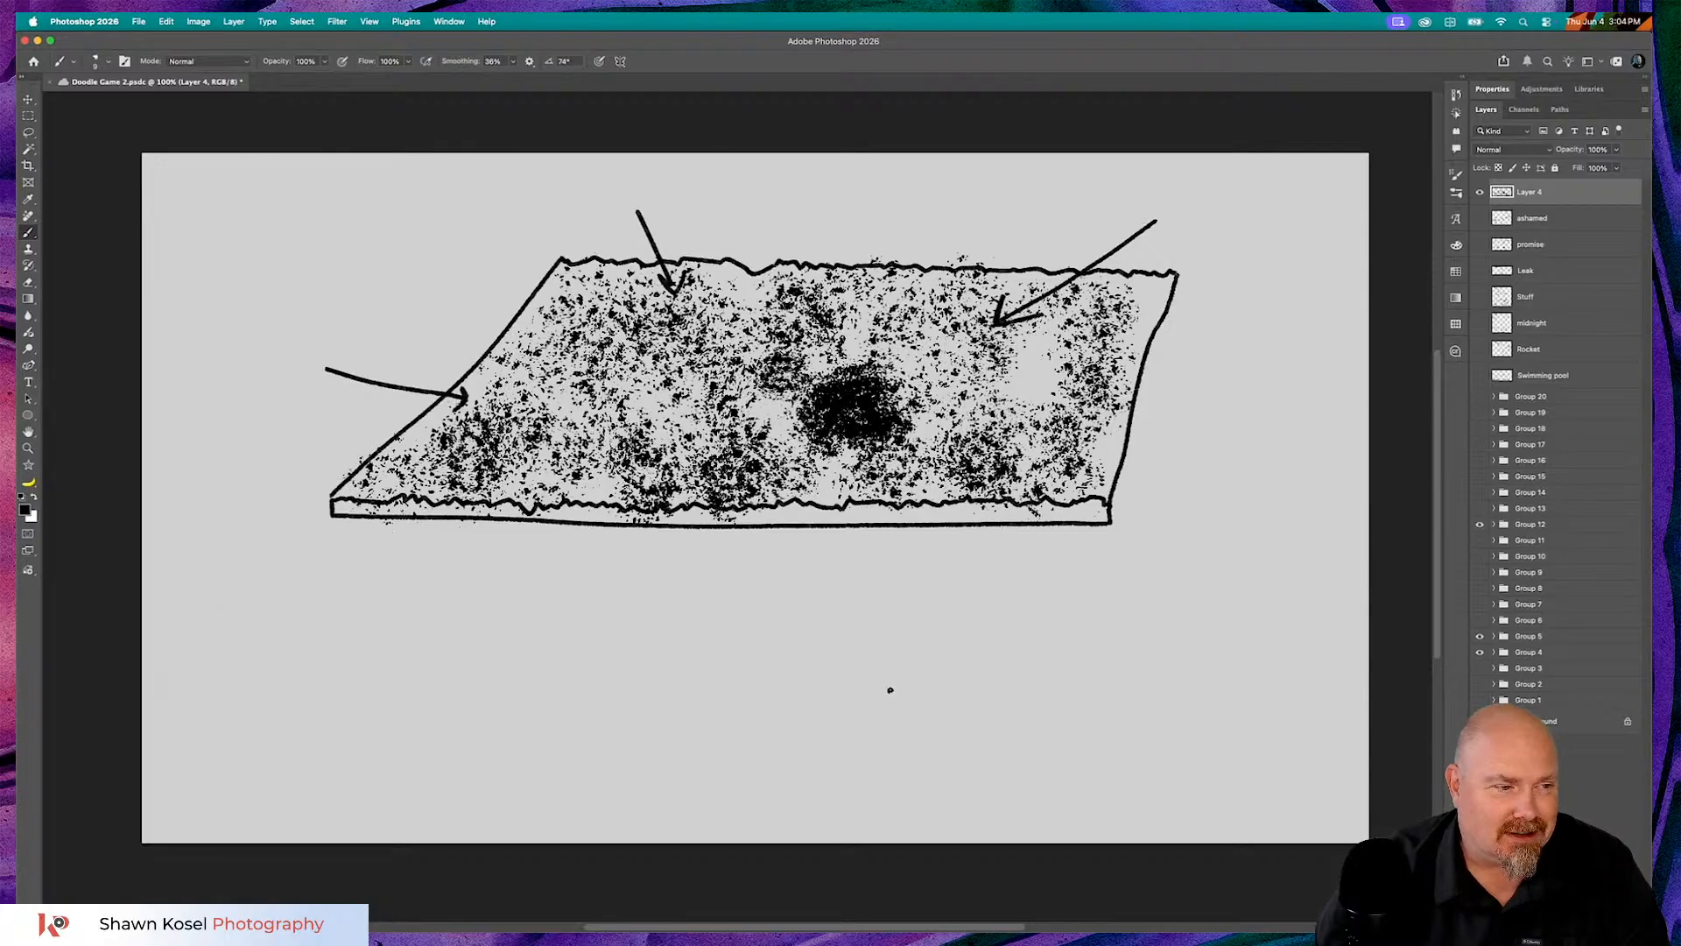
# - Handwrite the guesser's name beneath the slab and underline it
pyautogui.moveTo(690, 619); pyautogui.dragTo(689, 686)
pyautogui.moveTo(665, 621)
pyautogui.mouseDown()
pyautogui.moveTo(721, 628)
pyautogui.moveTo(763, 661)
pyautogui.moveTo(729, 686)
pyautogui.moveTo(682, 683)
pyautogui.moveTo(778, 679)
pyautogui.moveTo(785, 660)
pyautogui.moveTo(801, 696)
pyautogui.mouseUp()
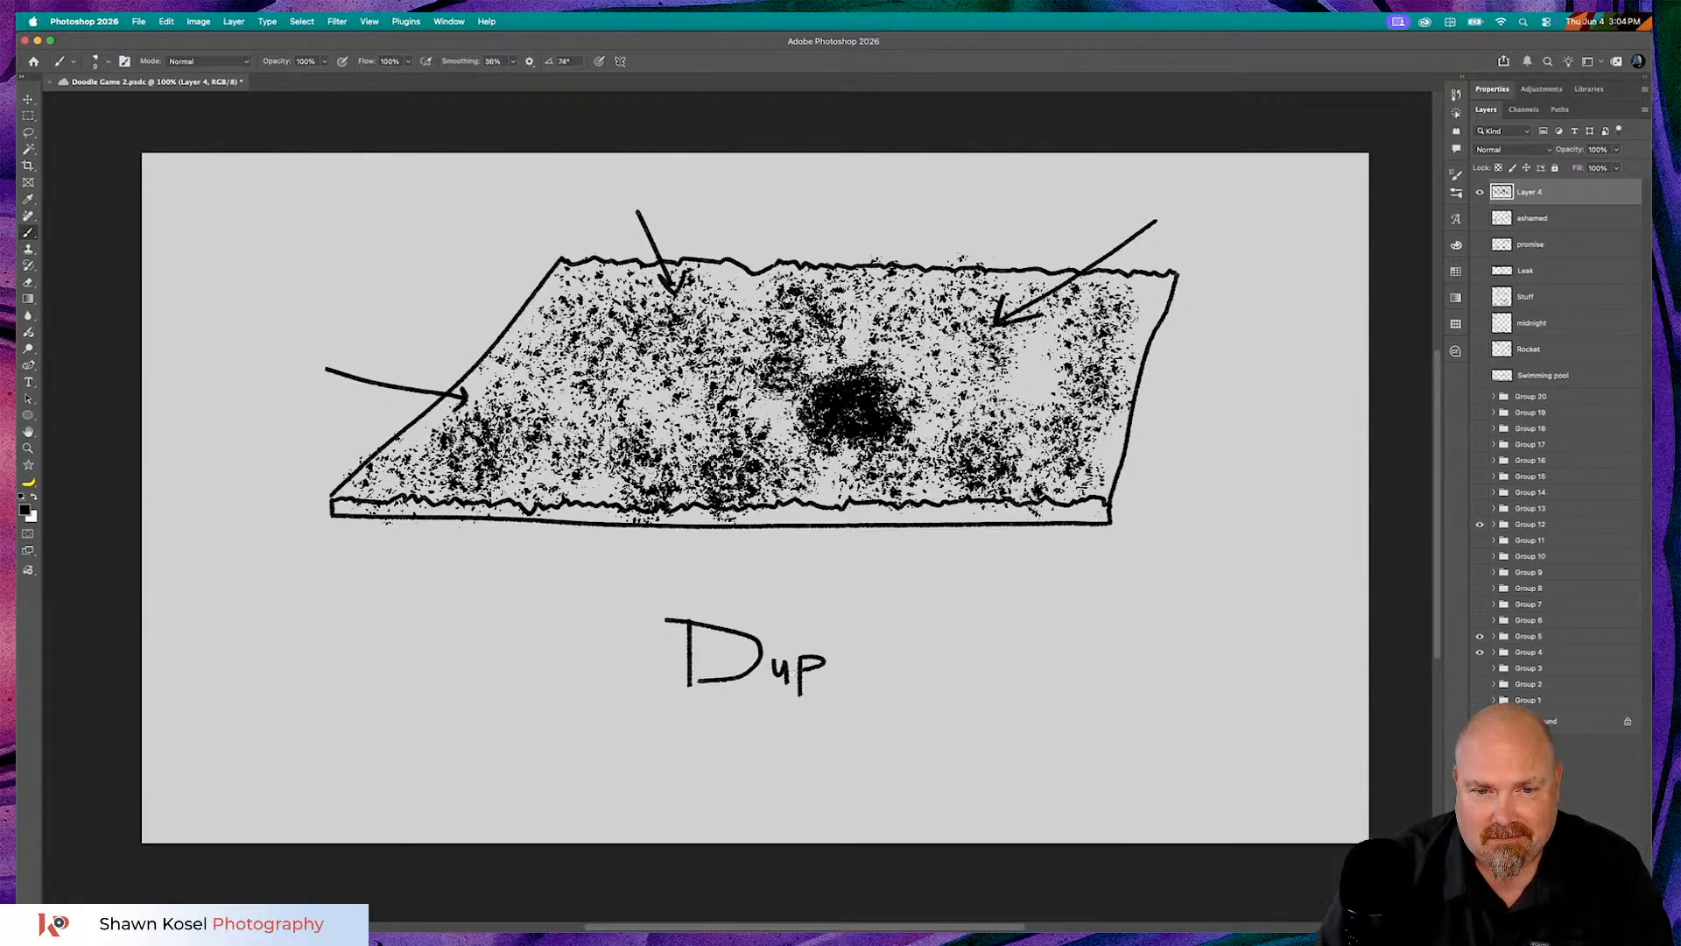
pyautogui.moveTo(653, 697); pyautogui.dragTo(838, 692)
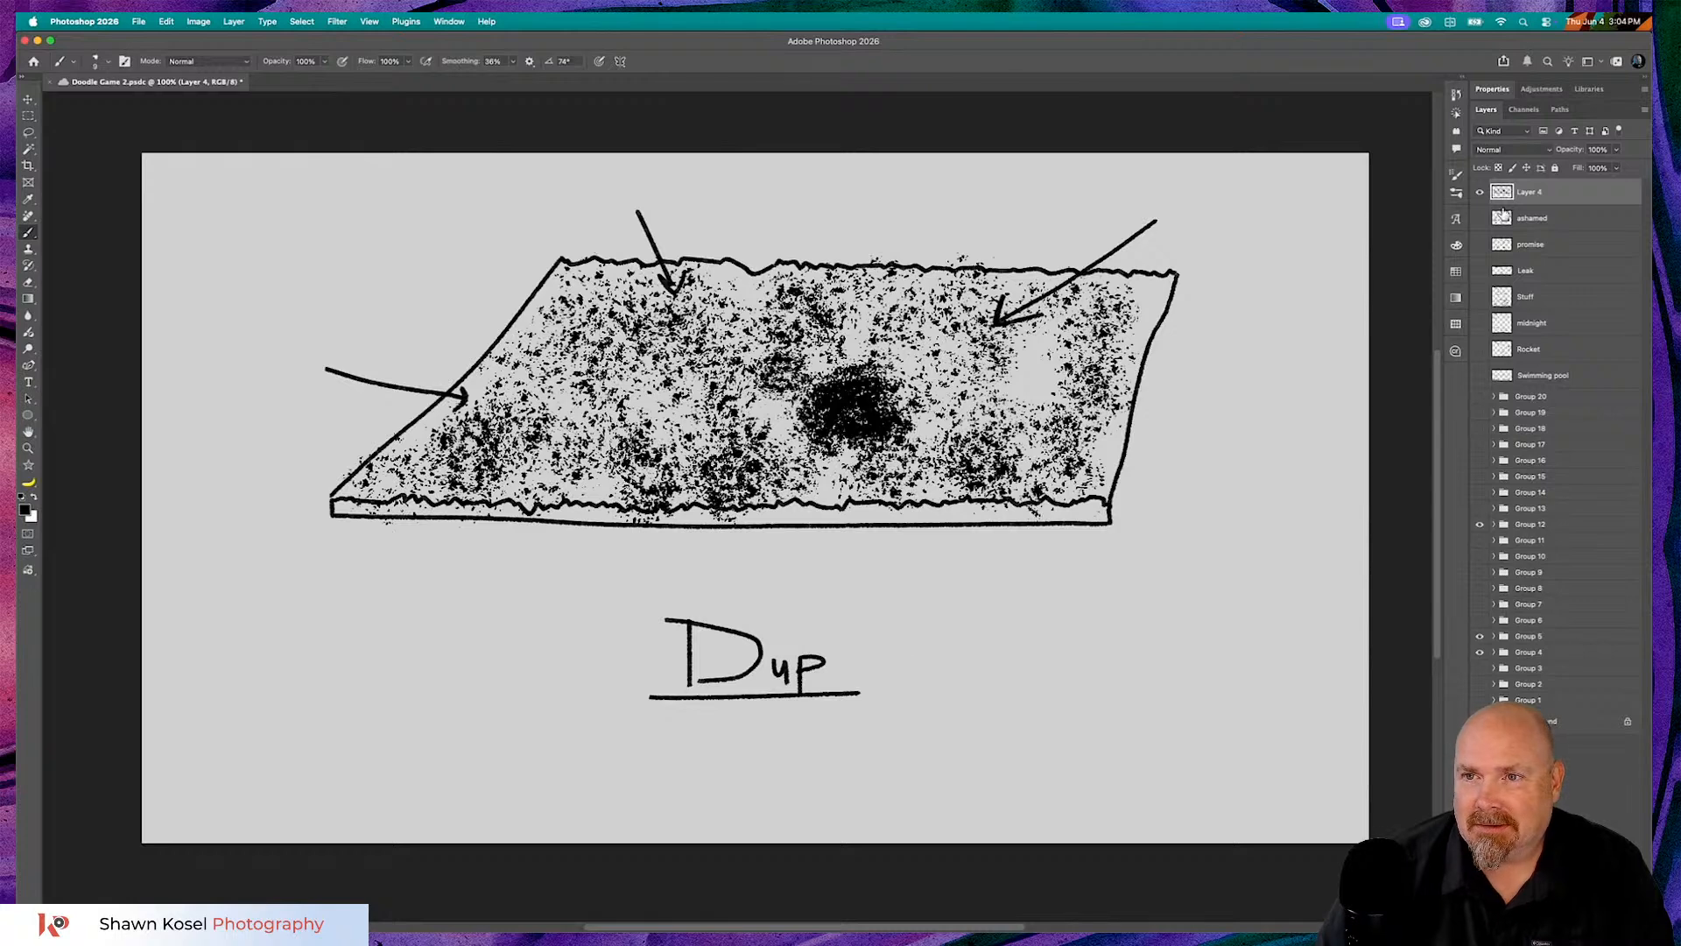
# - Rename the current drawing layer as Texture
pyautogui.write('T')
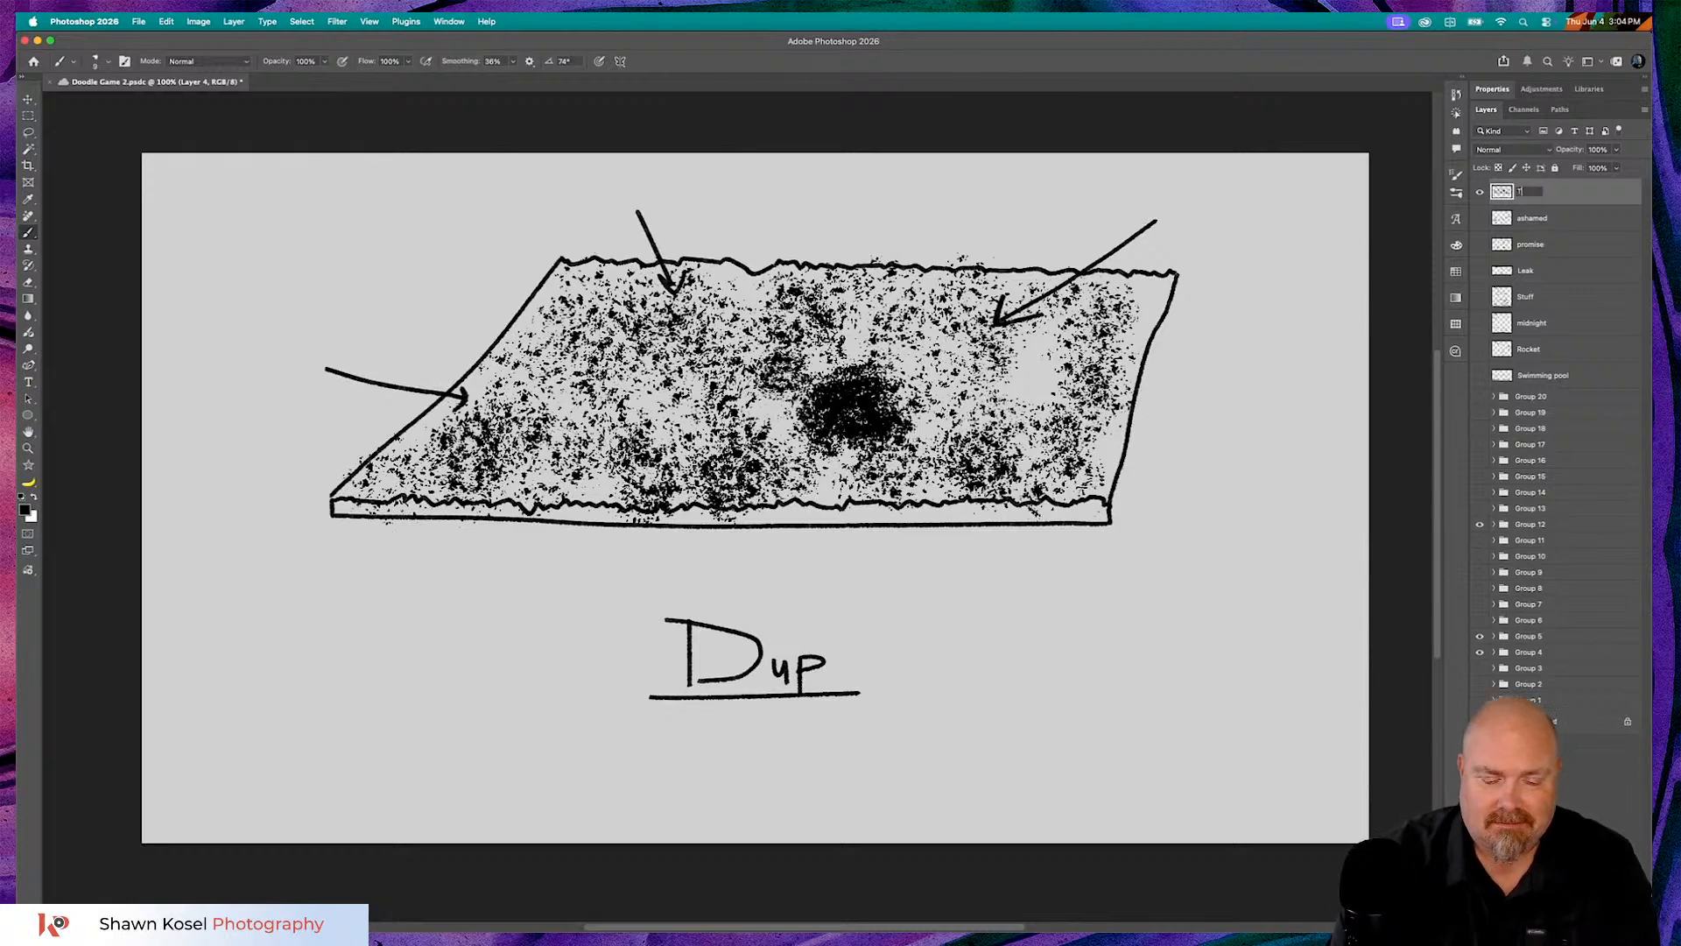
pyautogui.write('exture')
pyautogui.press('Return')
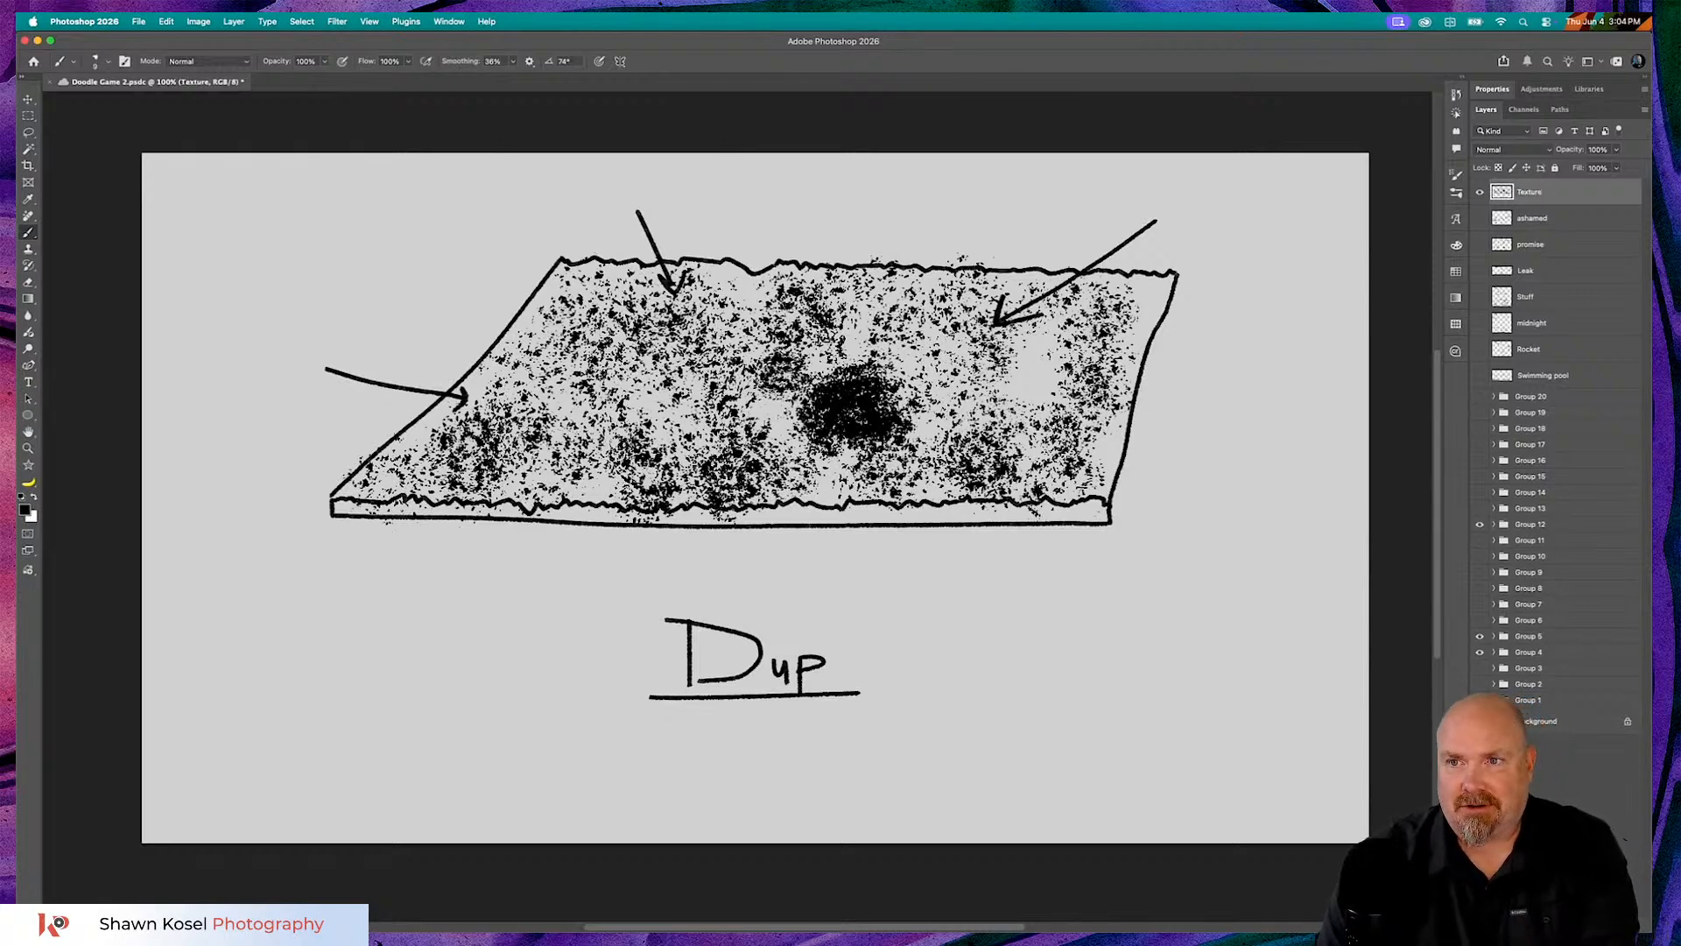